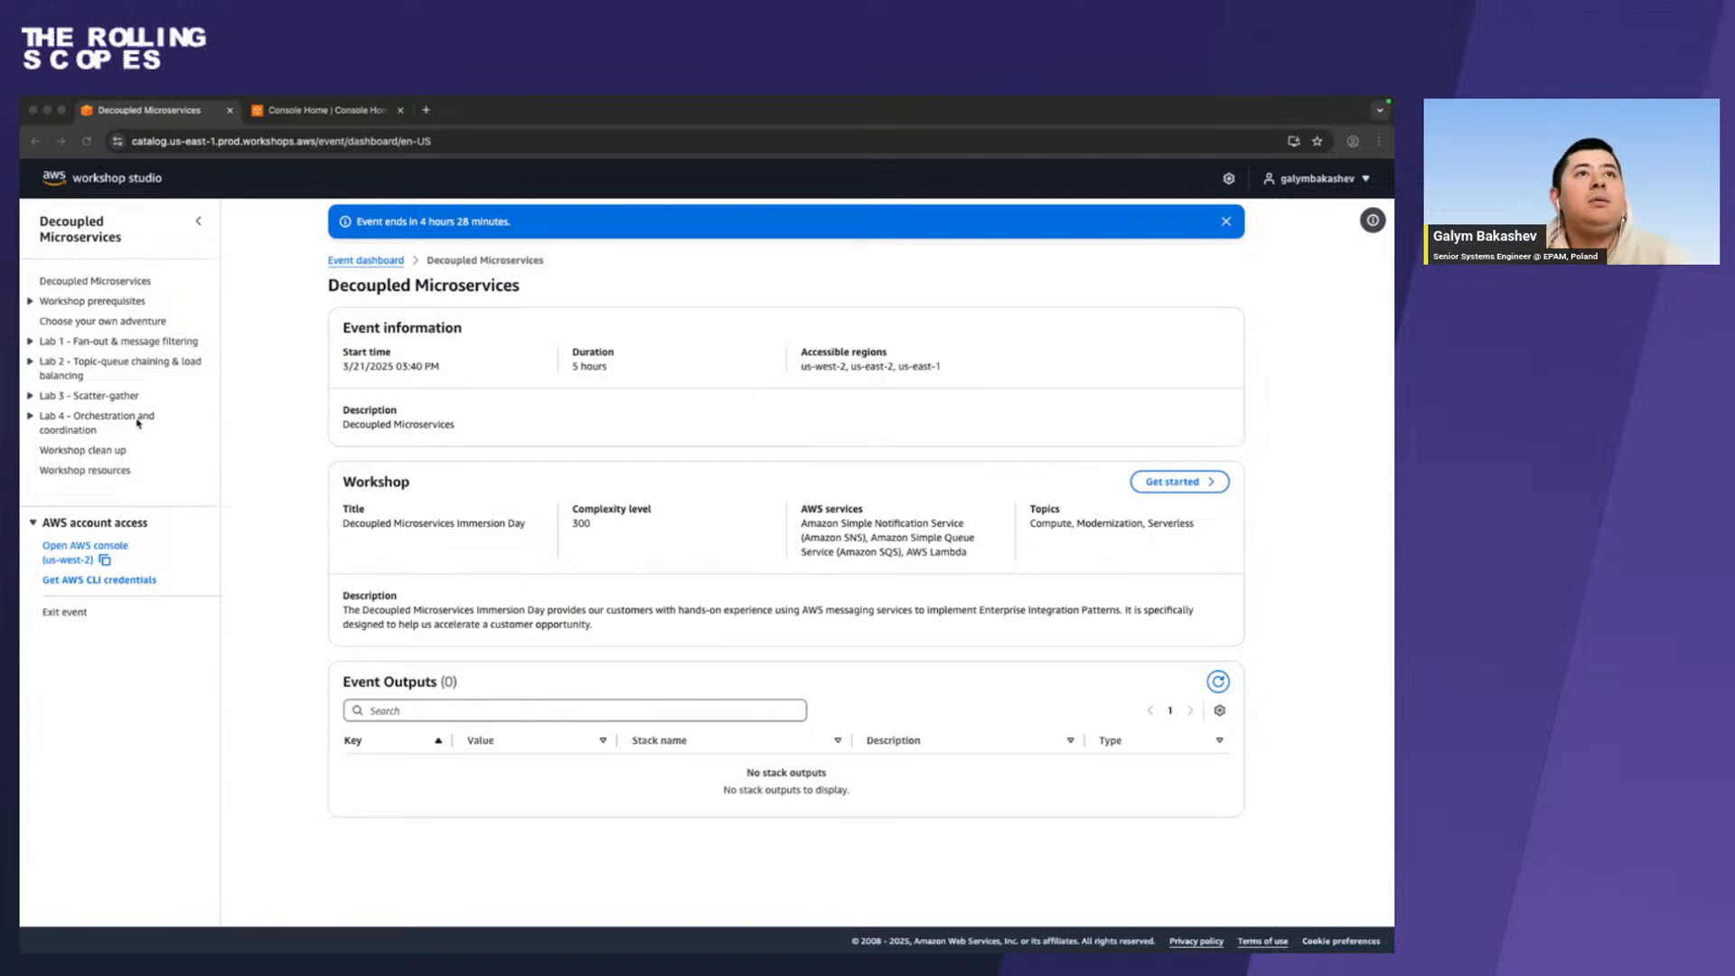
Expand Lab 4 - Orchestration and coordination in the event outline and switch to the browser showing the workshop prerequisites.
left_click(33, 418)
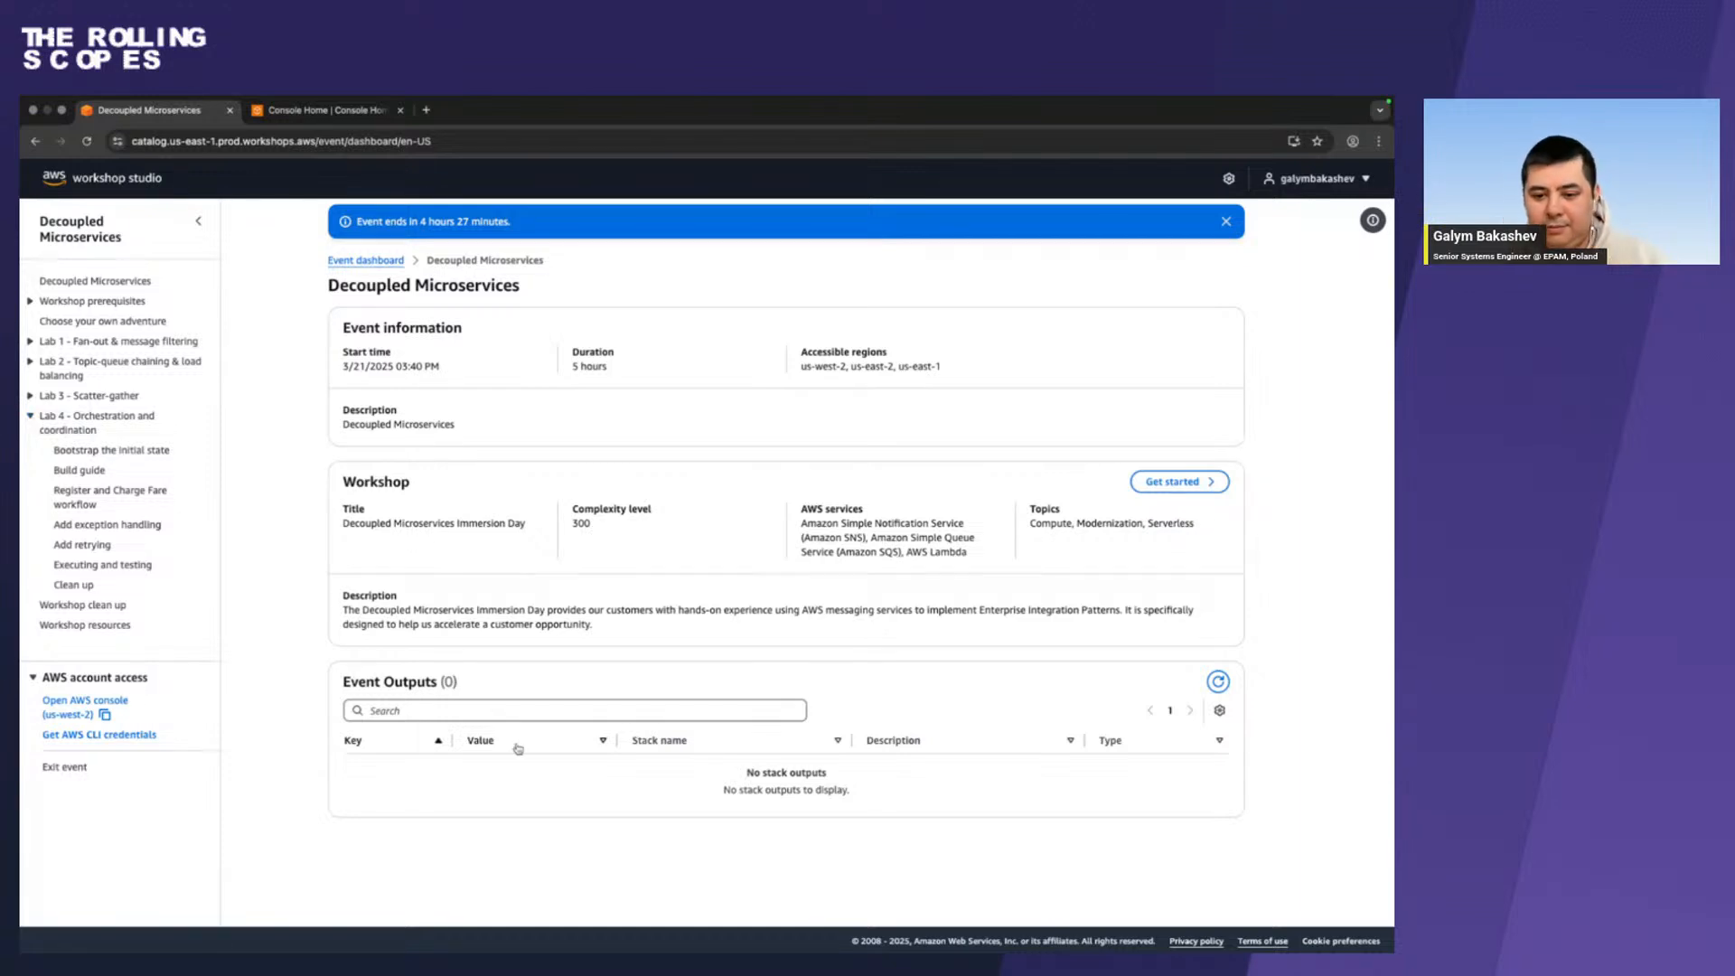
key("super+Tab")
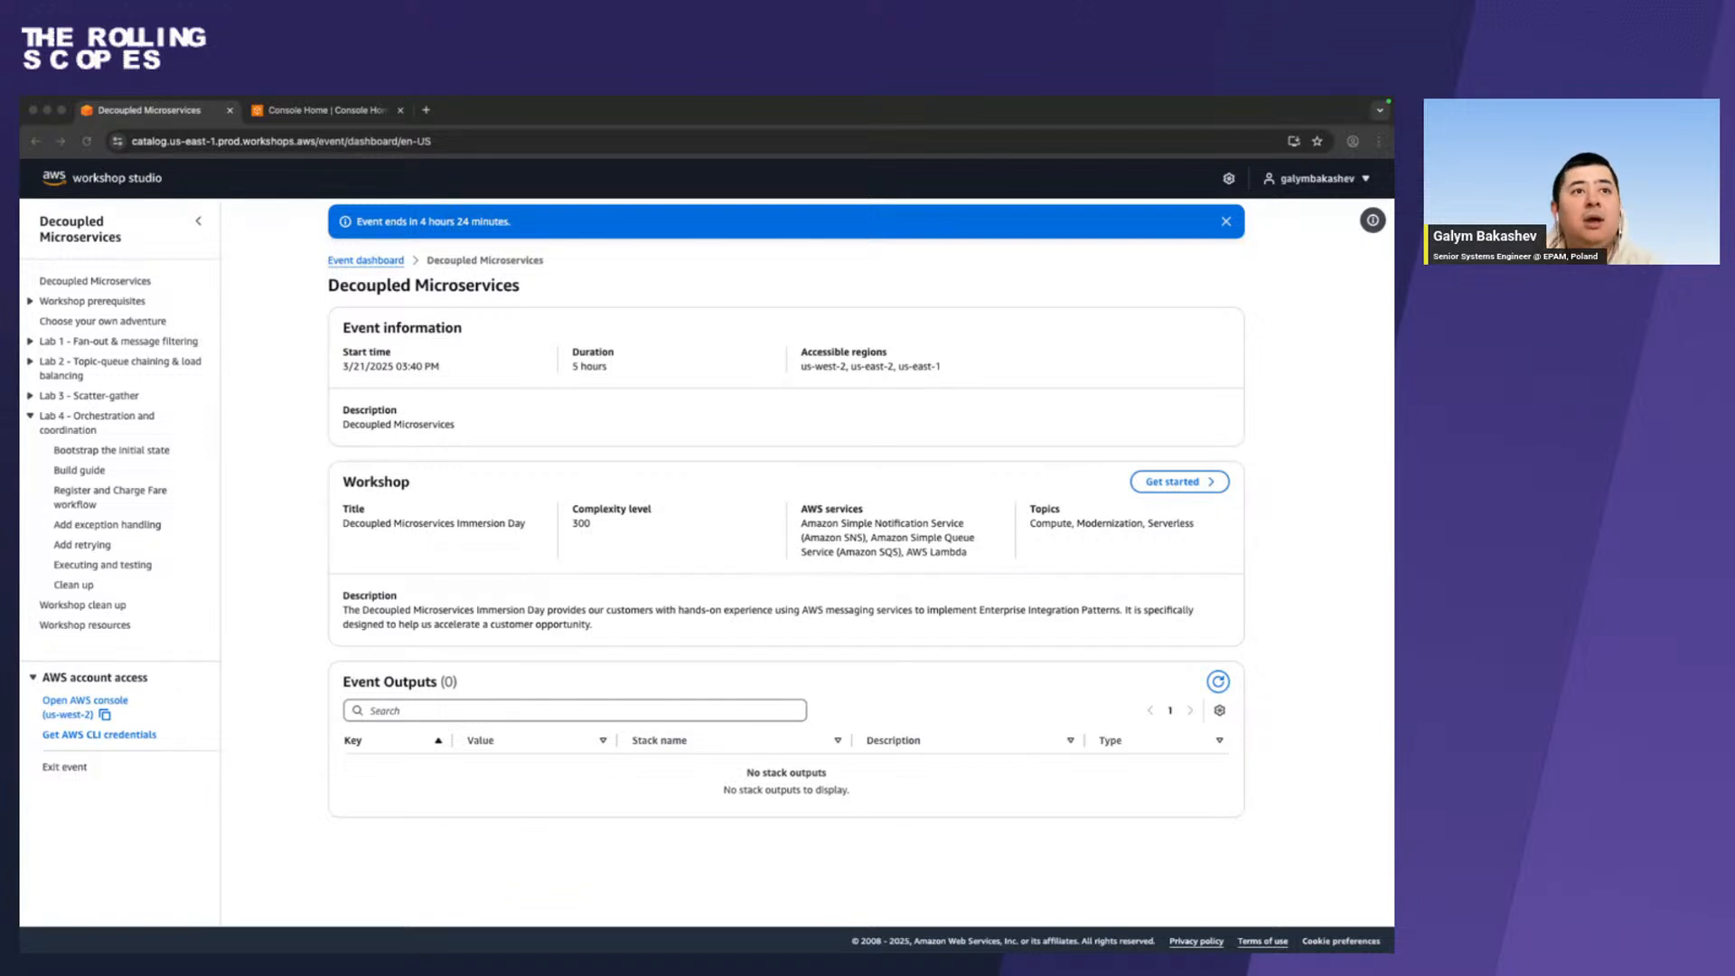
key("ctrl+Right")
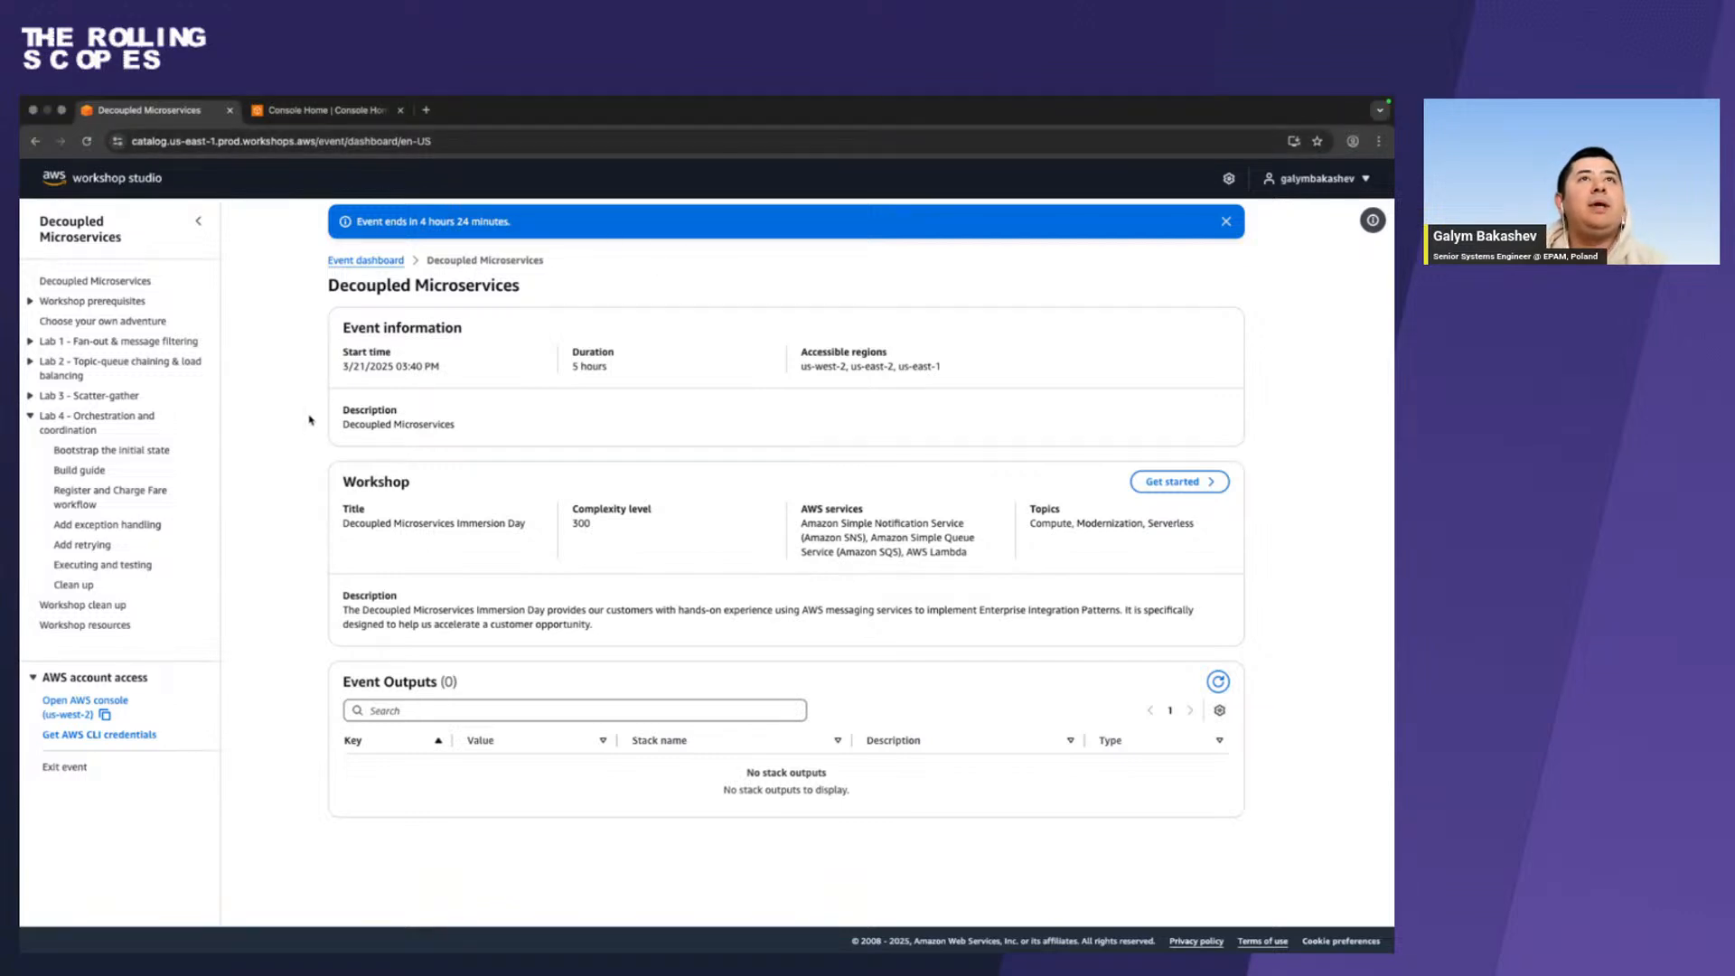
key("ctrl+Left")
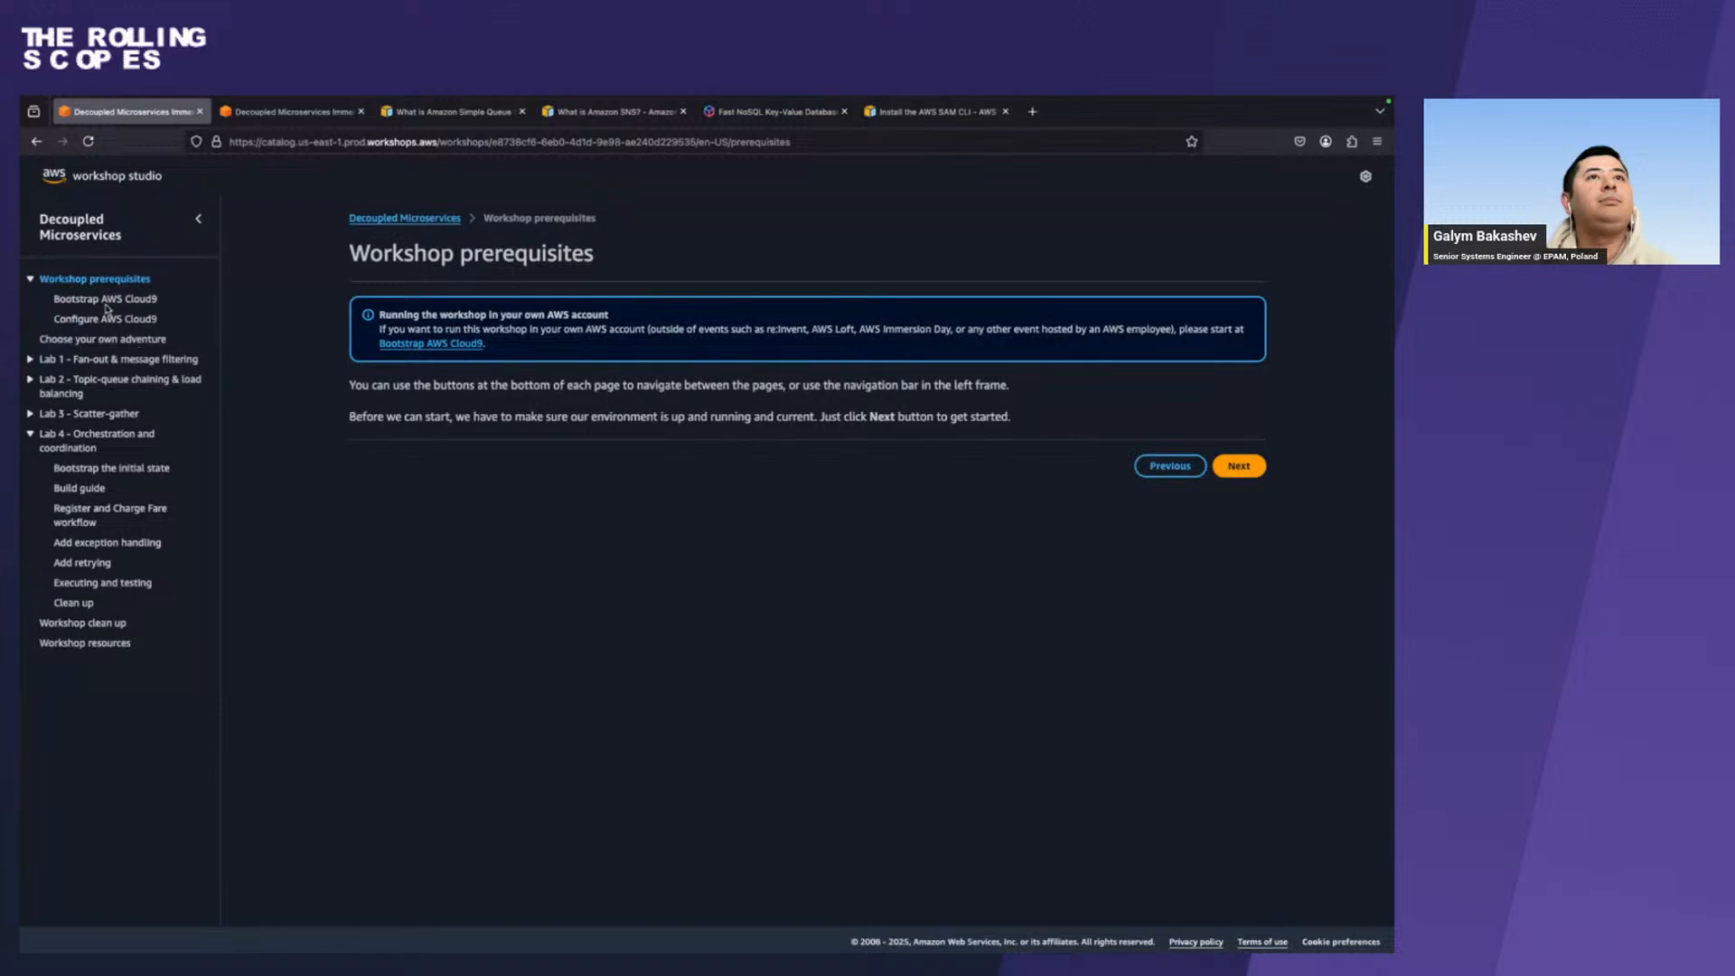
View the Bootstrap AWS Cloud9 page and expand the CloudFormation stack screenshot on the Configure AWS Cloud9 page.
left_click(105, 299)
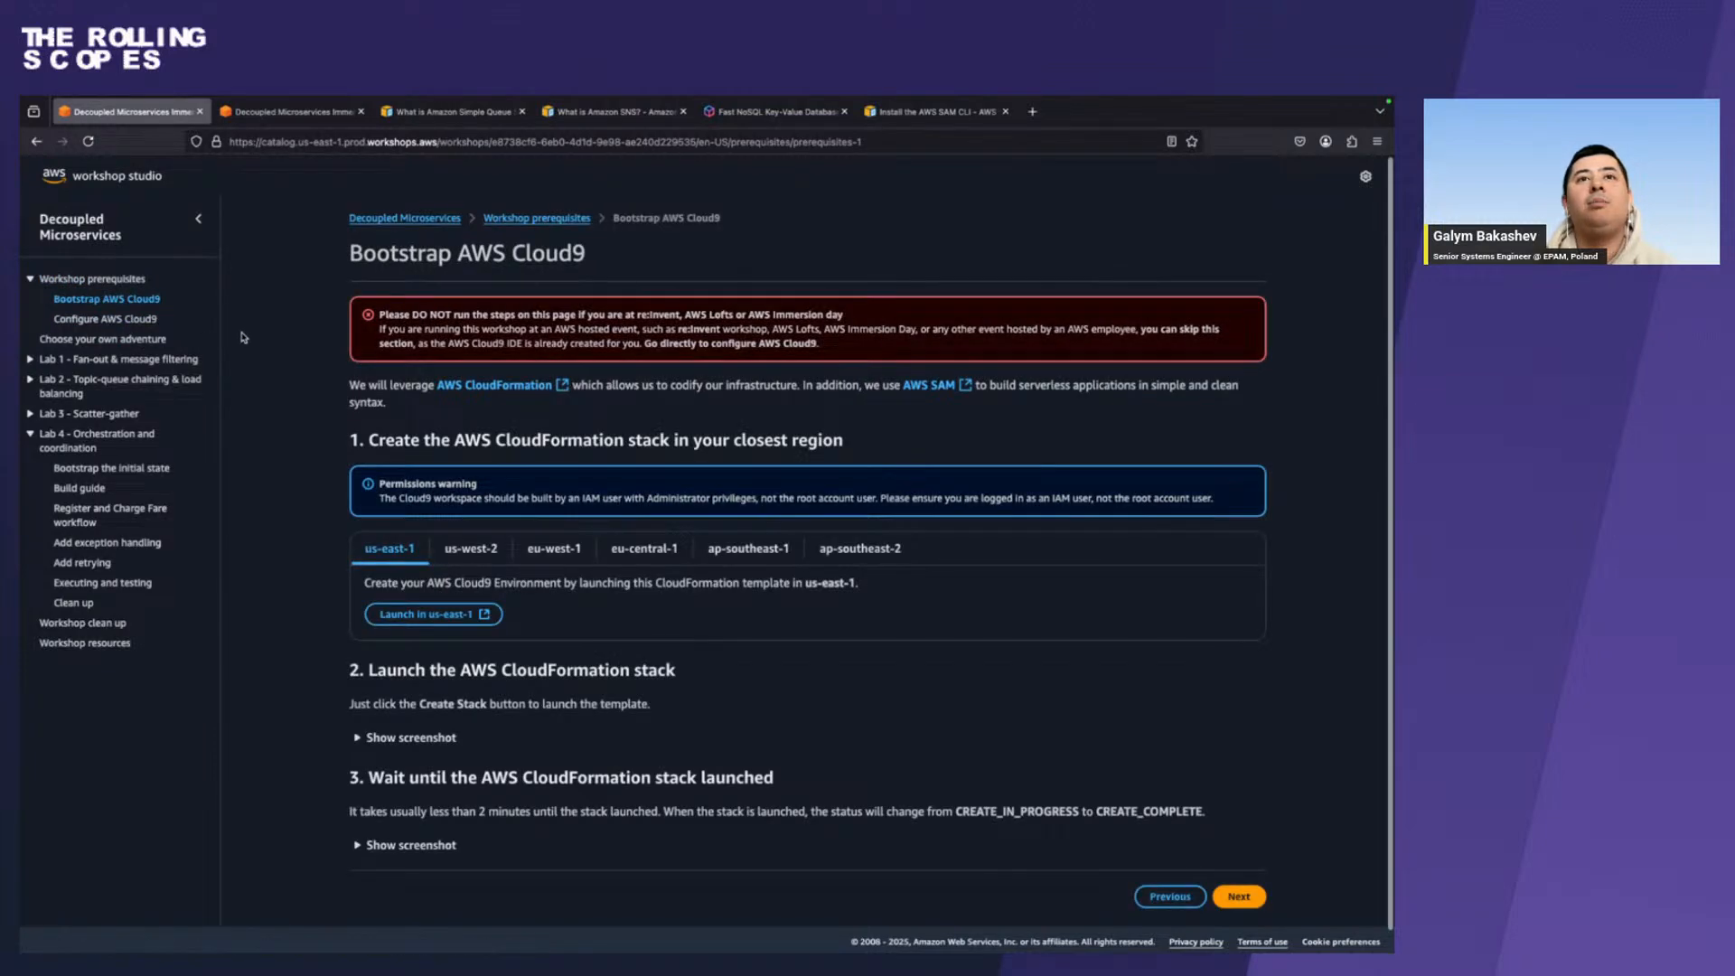
left_click(146, 319)
scroll(314, 514, "down", 1)
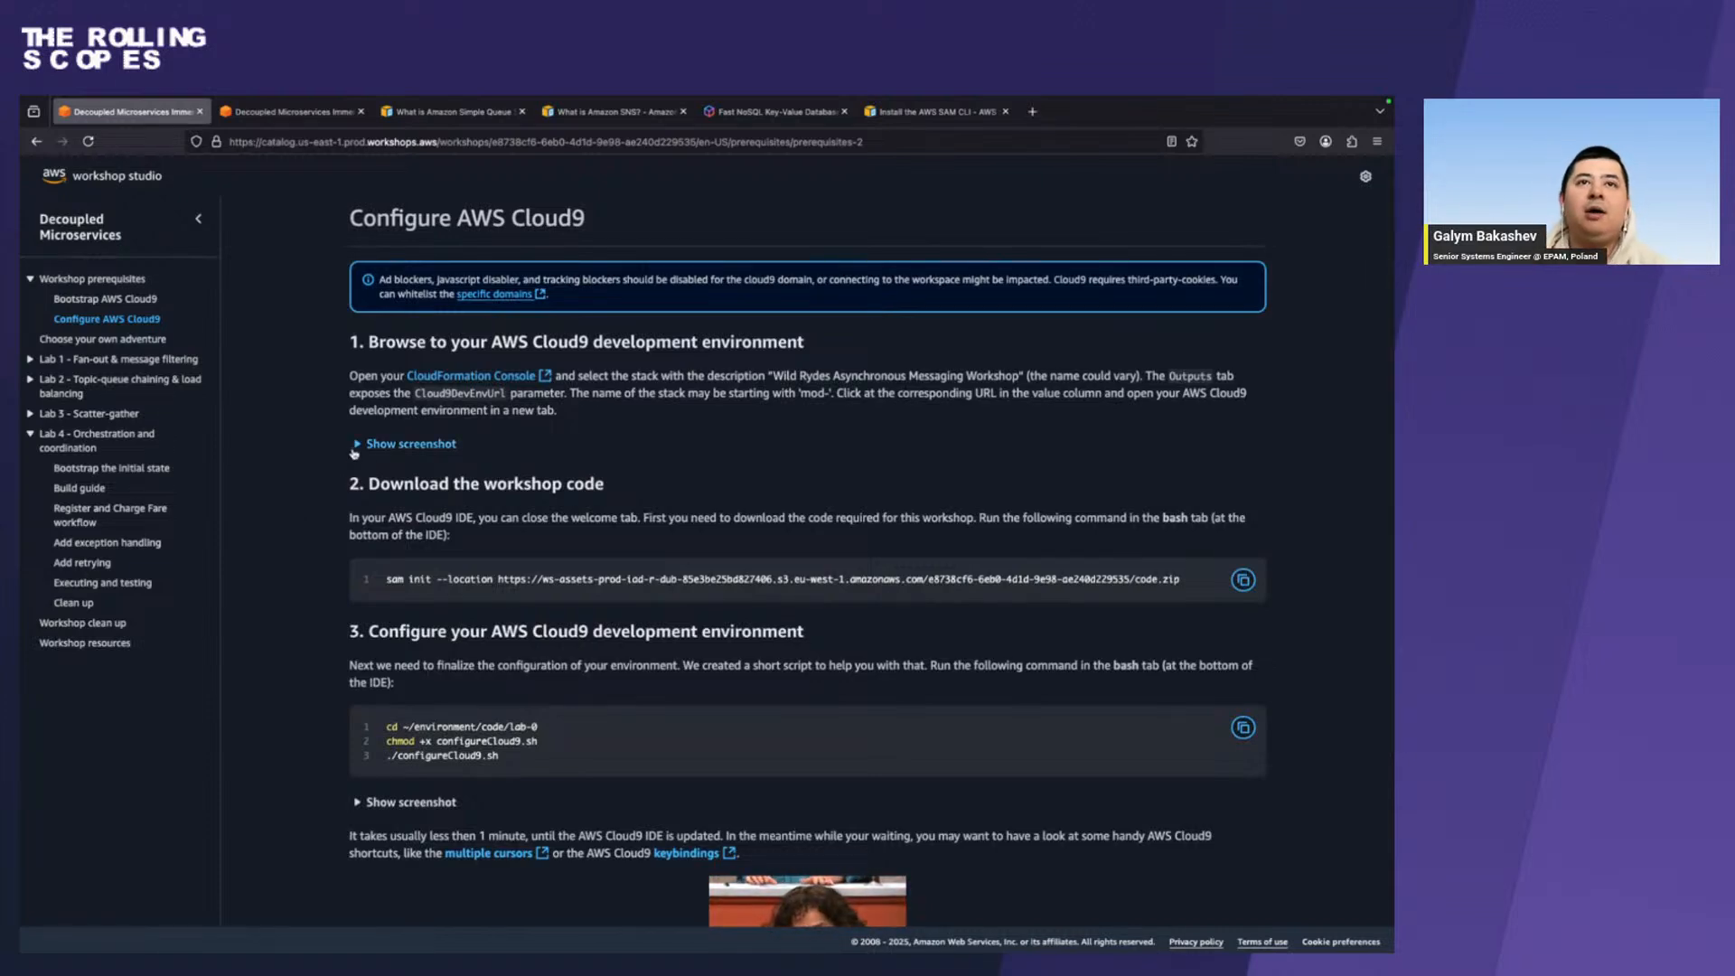
left_click(358, 445)
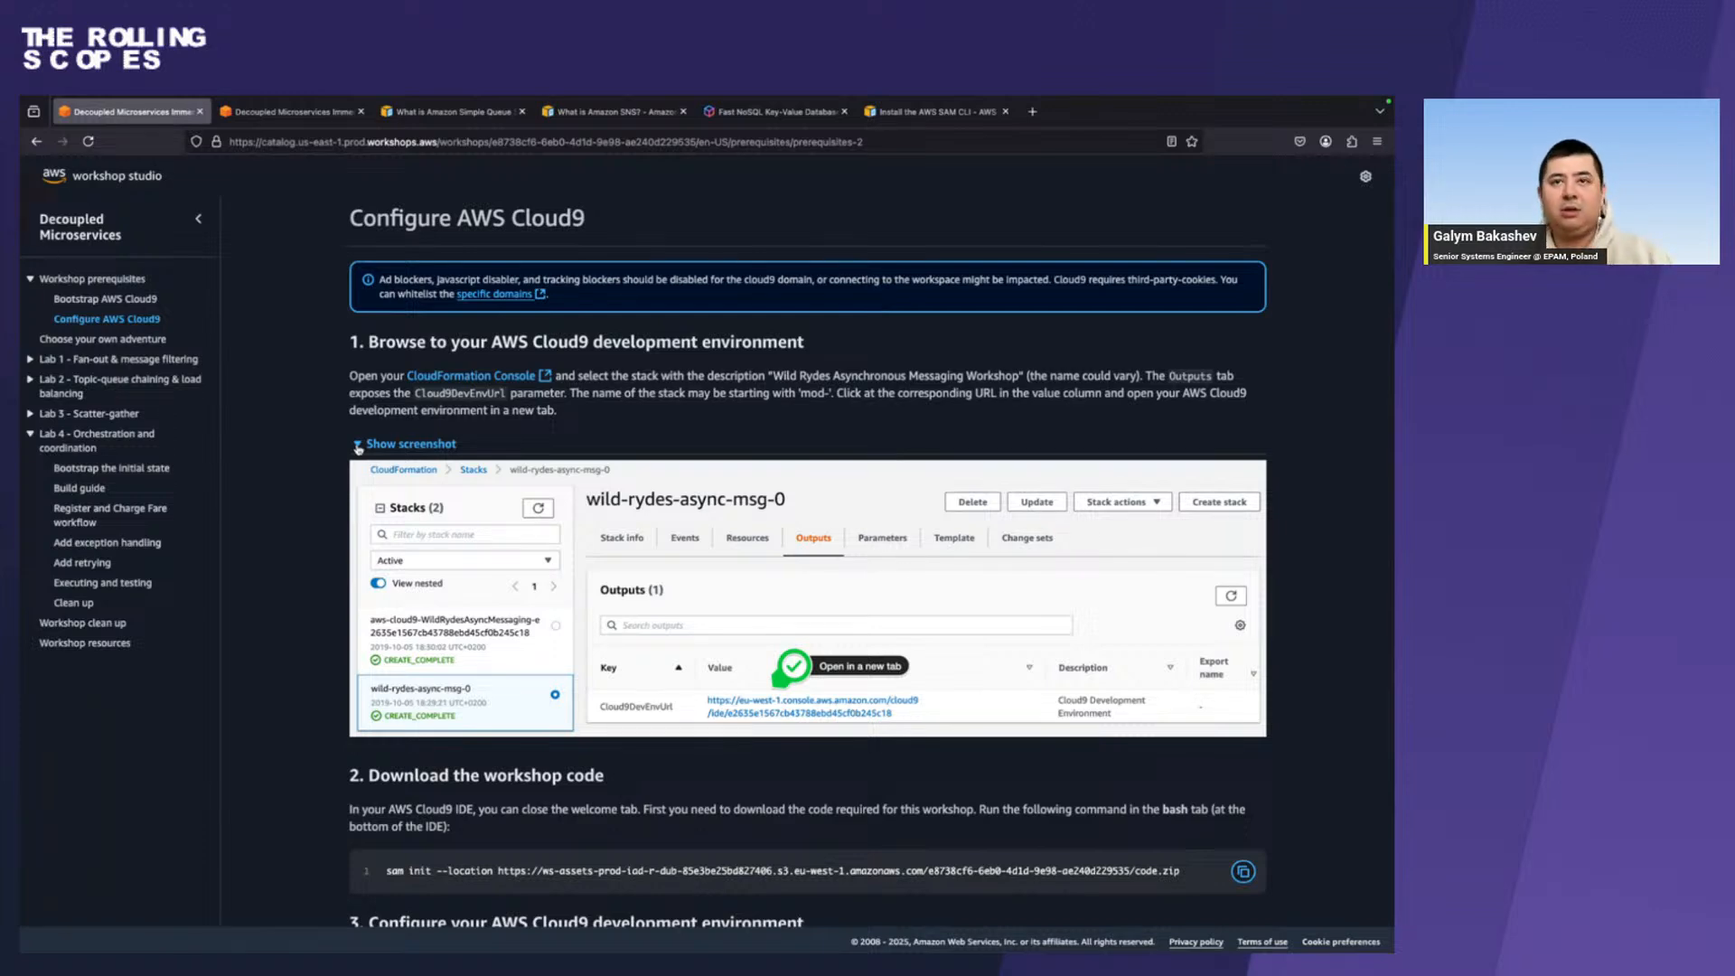
Select the address of the Configure AWS Cloud9 page and review its workshop code download instructions.
left_click(882, 140)
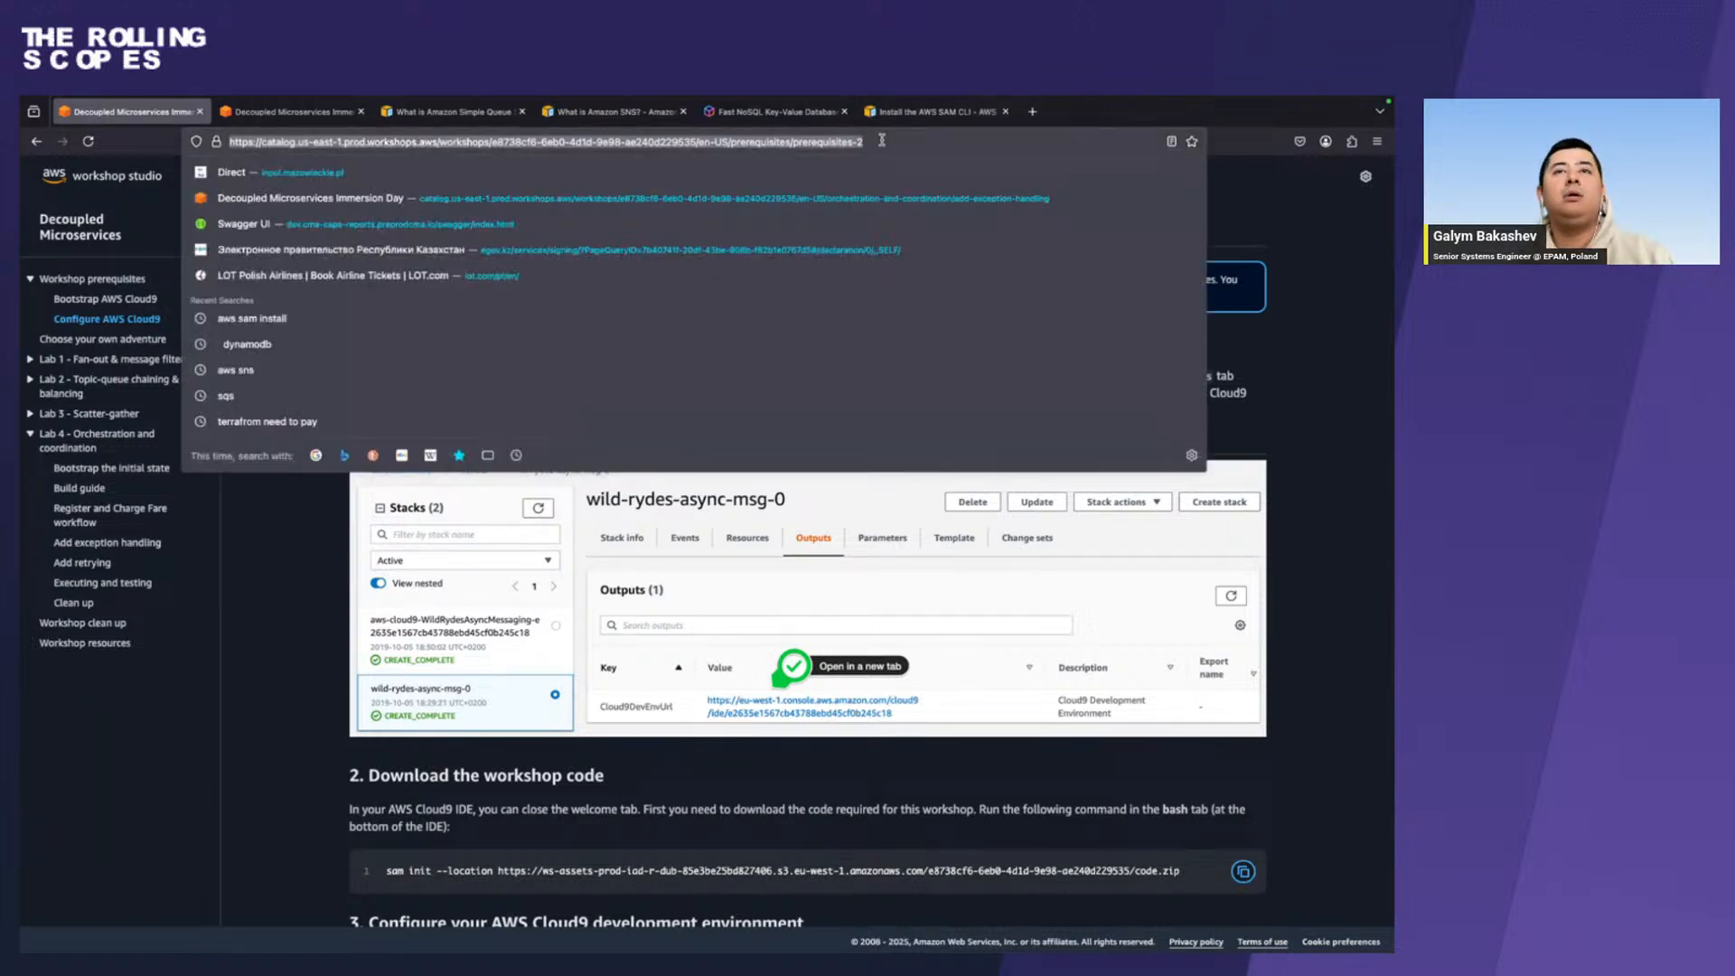
key("super+Tab")
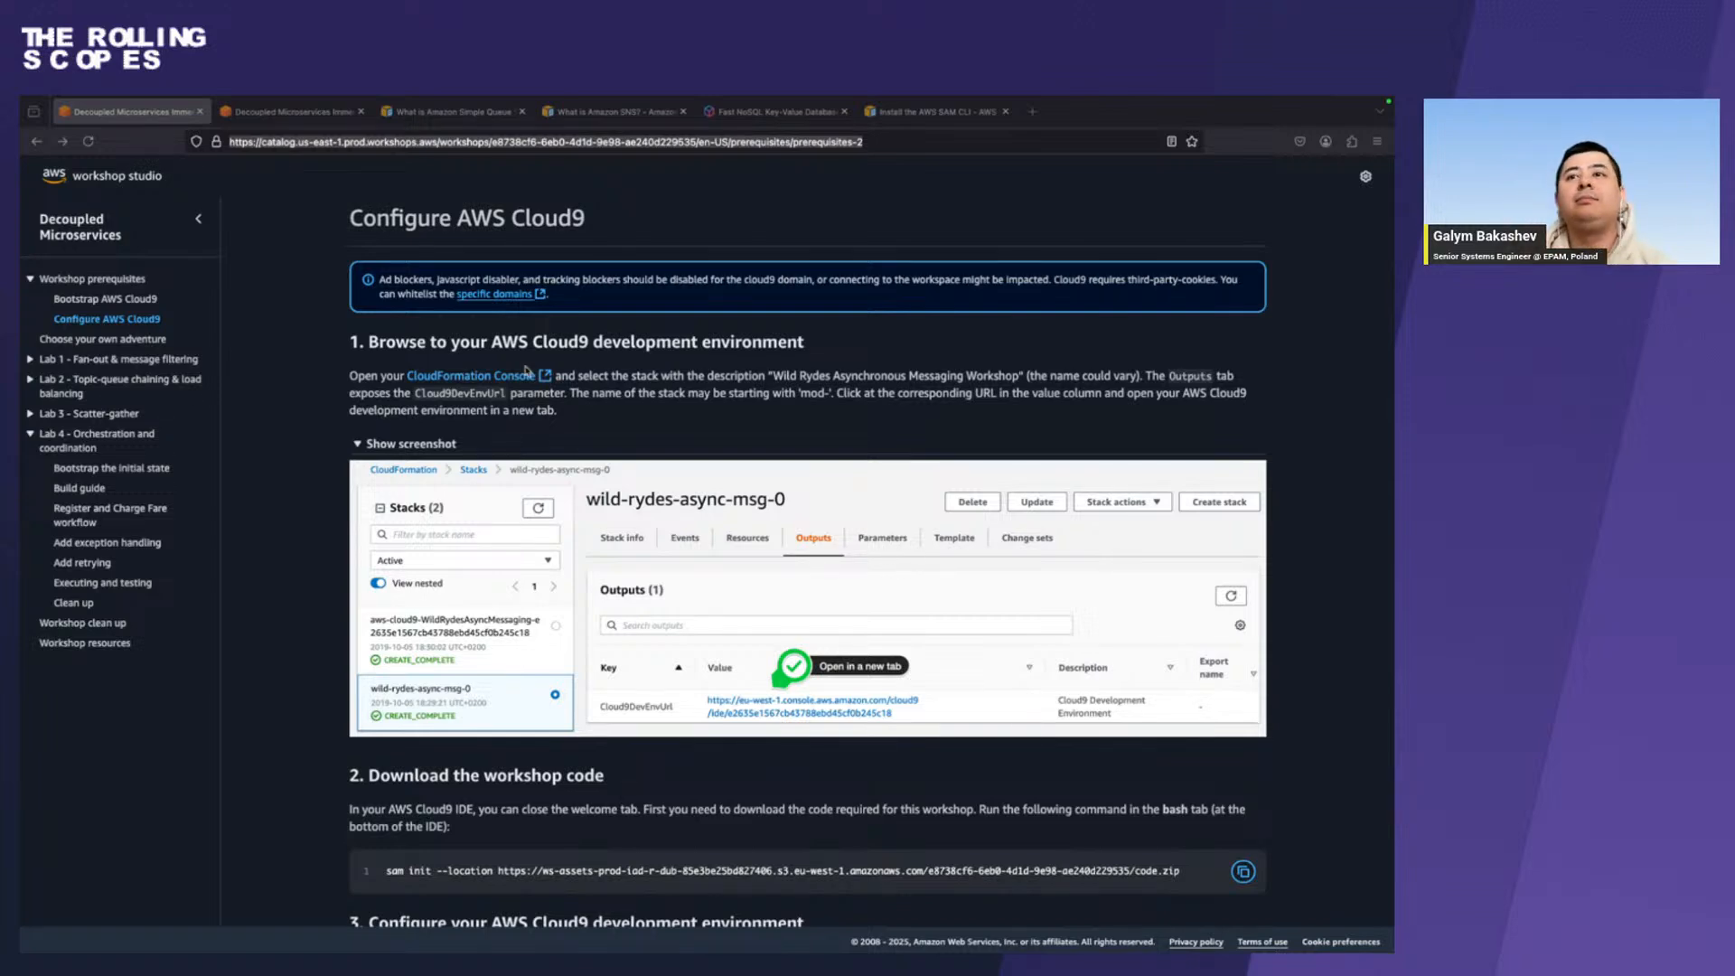
scroll(594, 522, "down", 2)
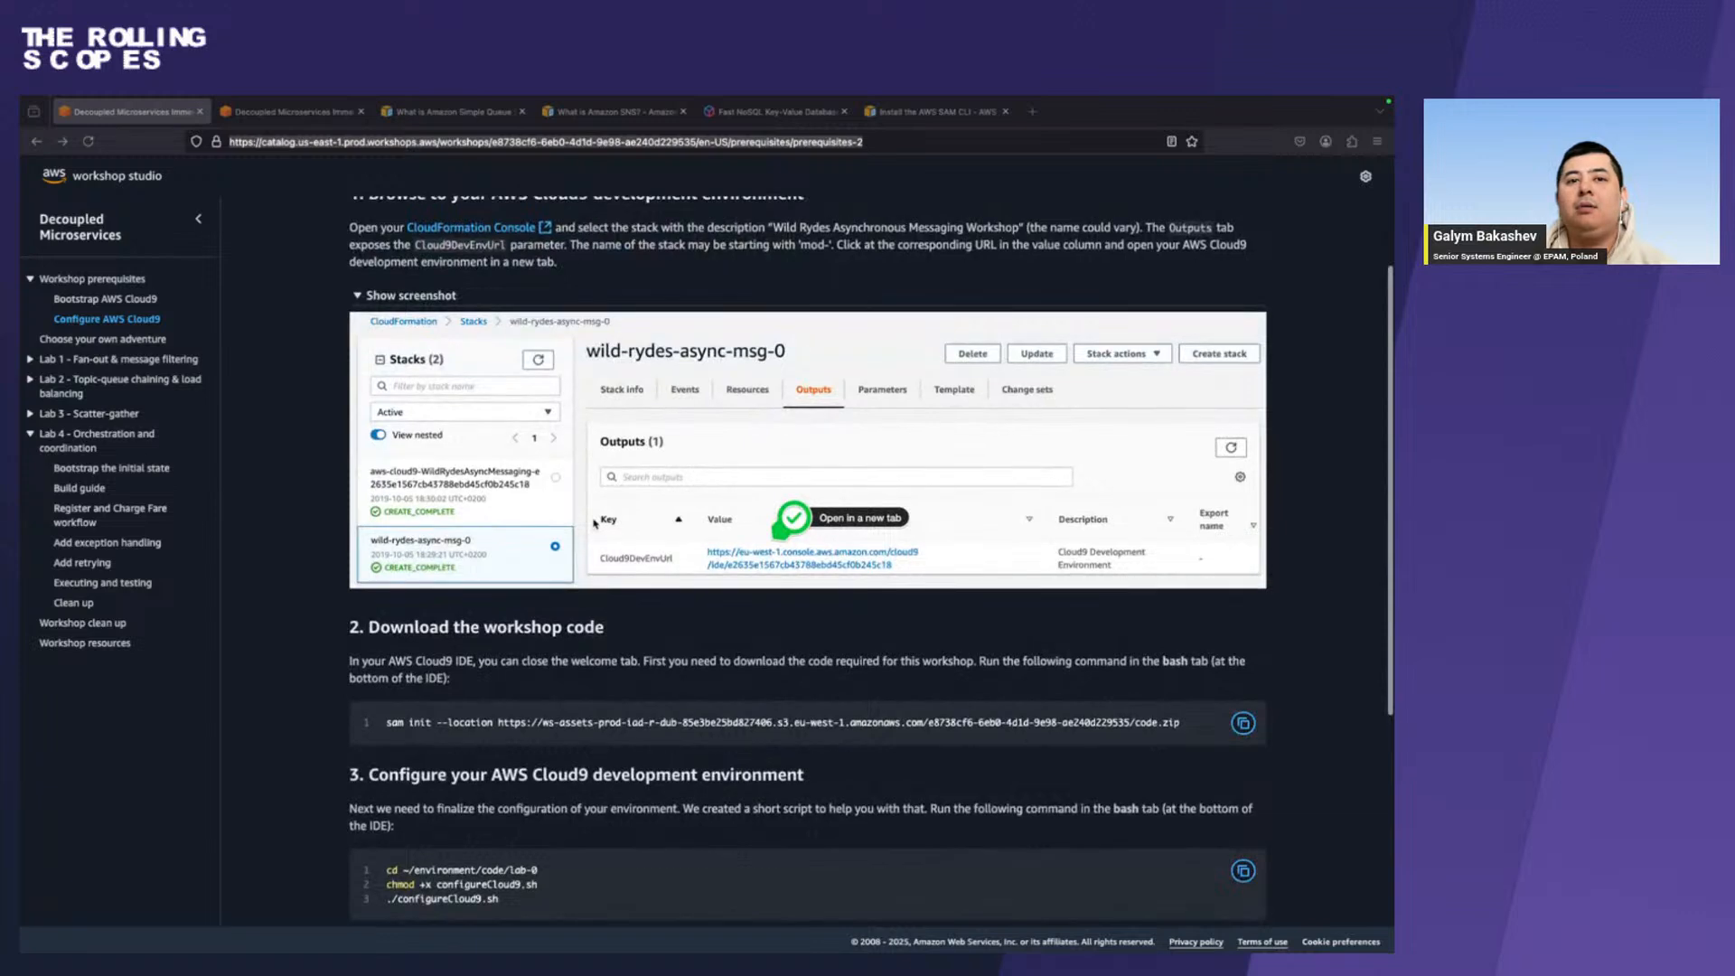
scroll(594, 522, "down", 2)
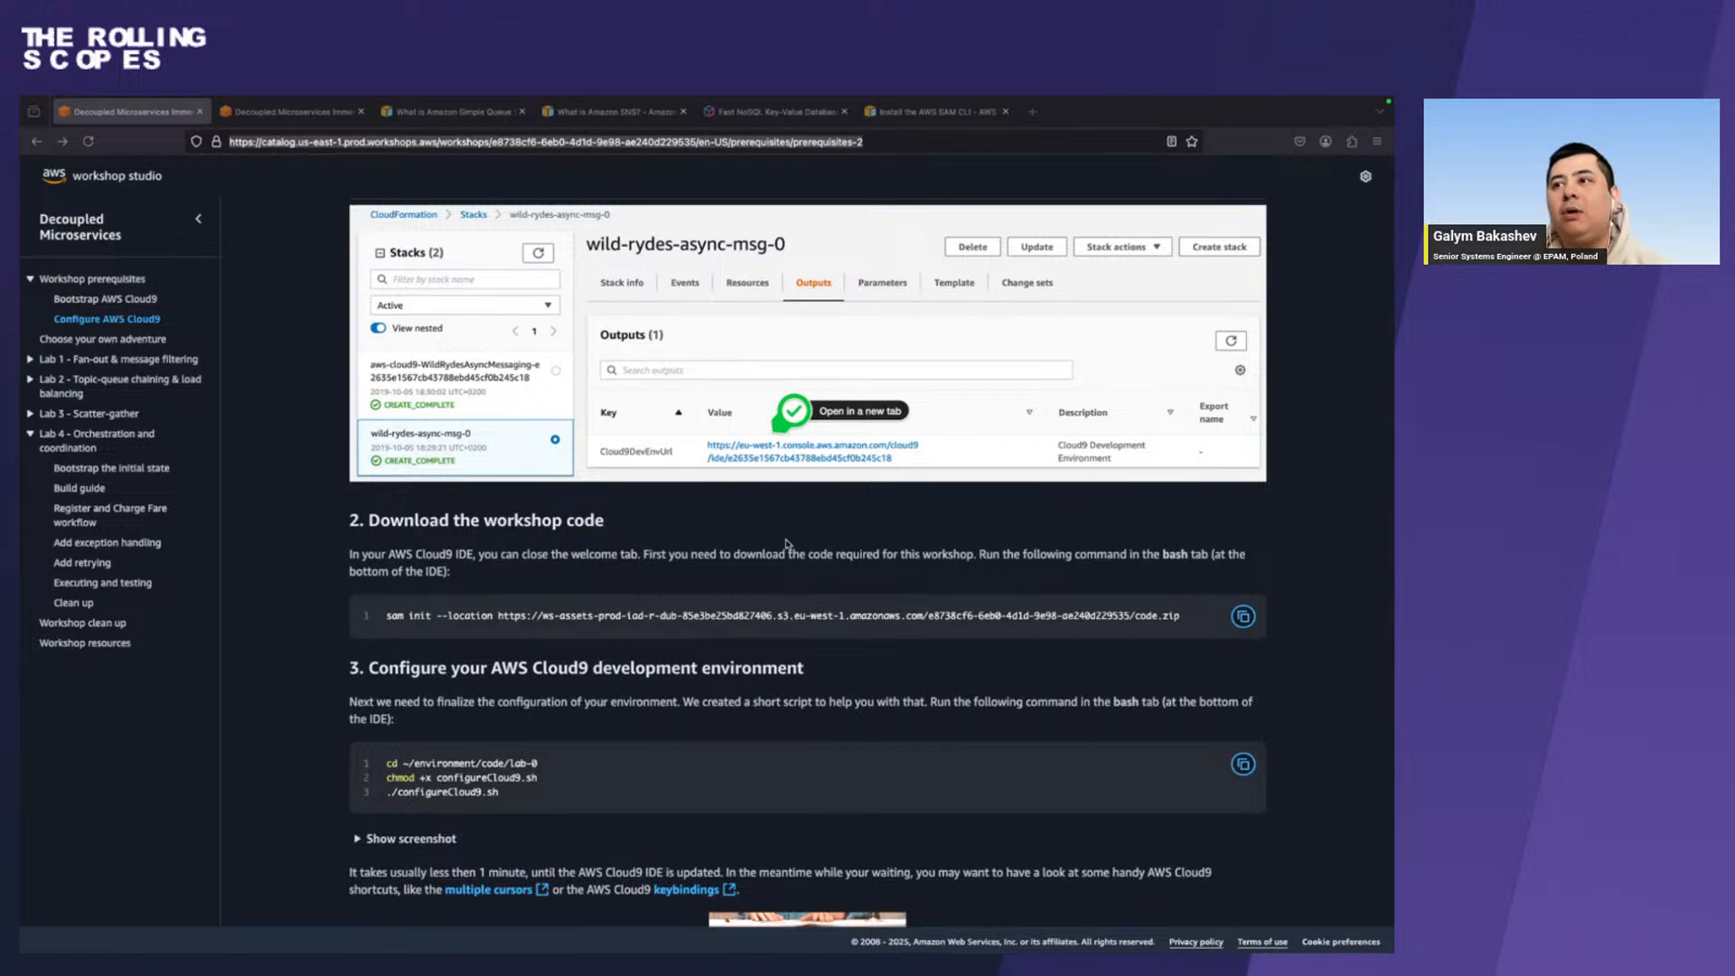
Switch to the terminal, move up from lab-4 to the code folder and list its contents.
key("ctrl+Left")
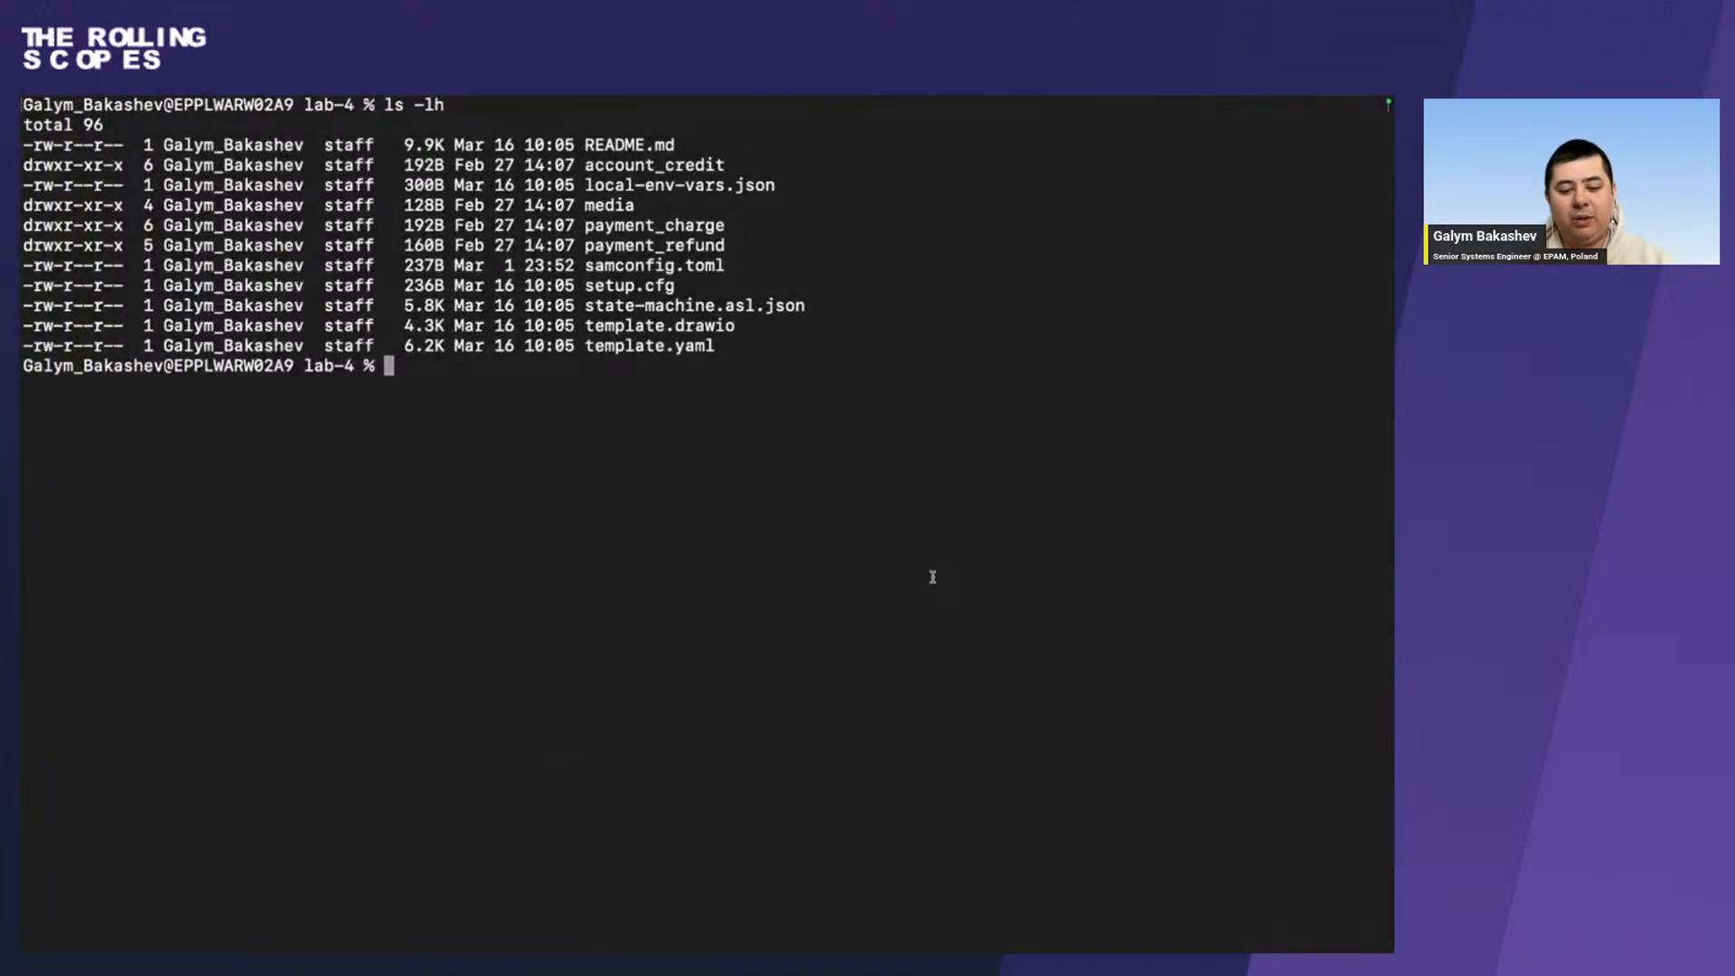
type("cd ..")
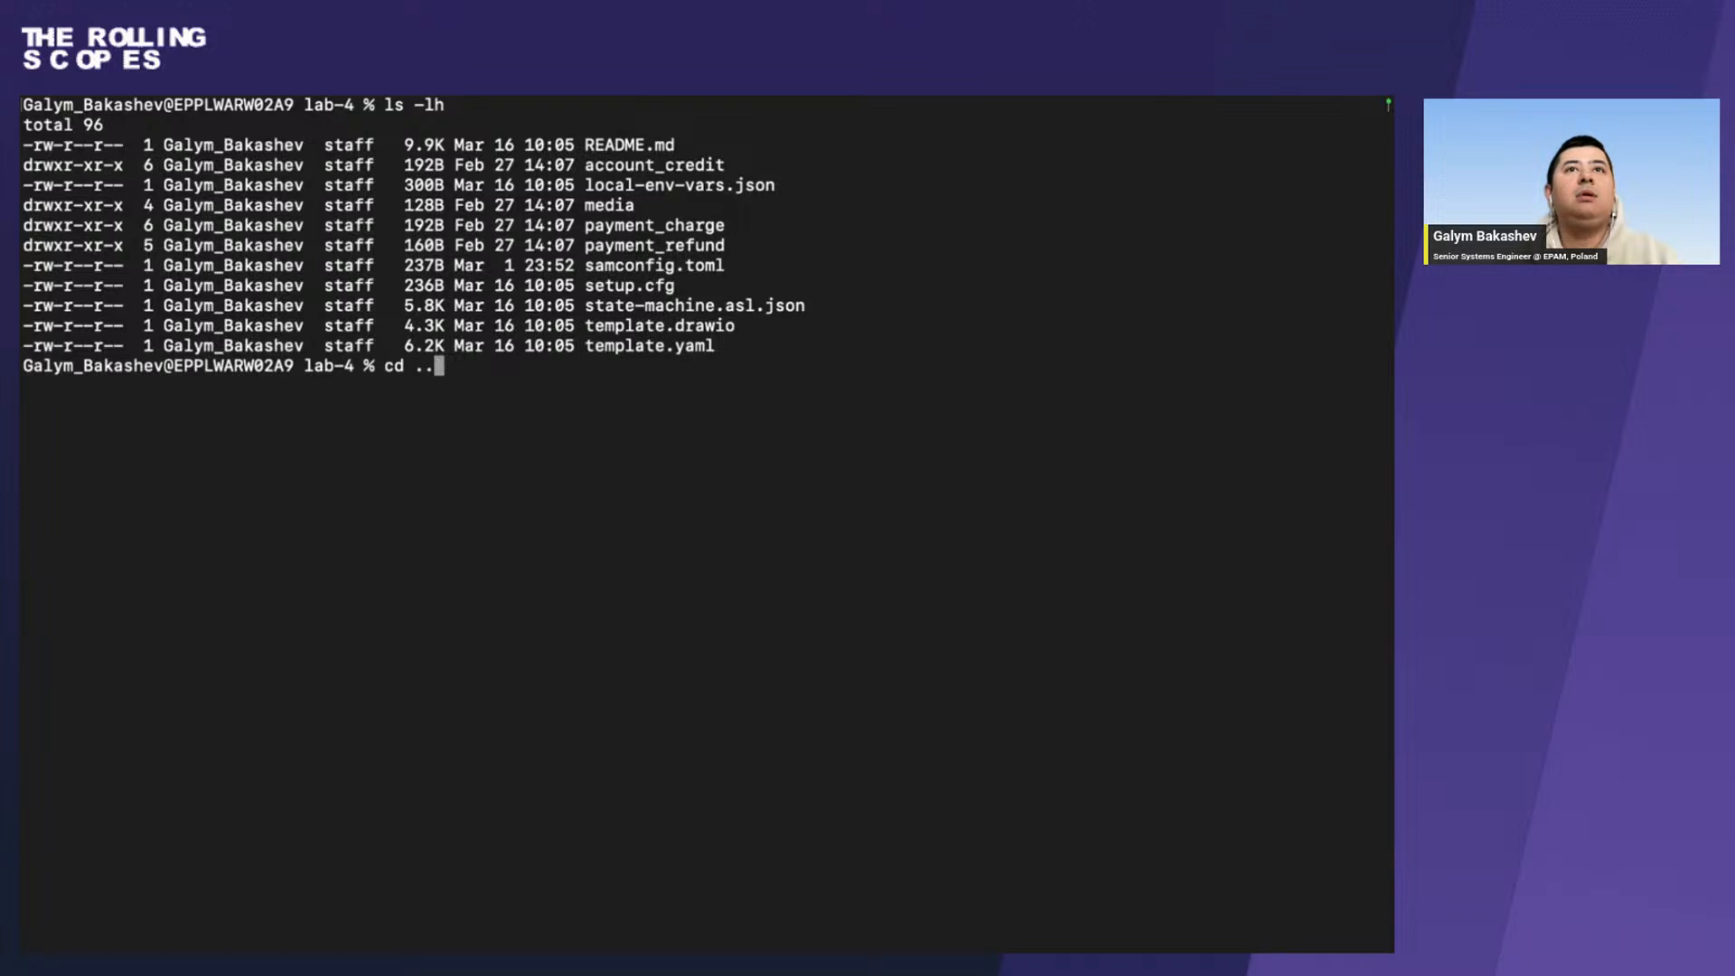
key("Return")
type("ll")
key("Return")
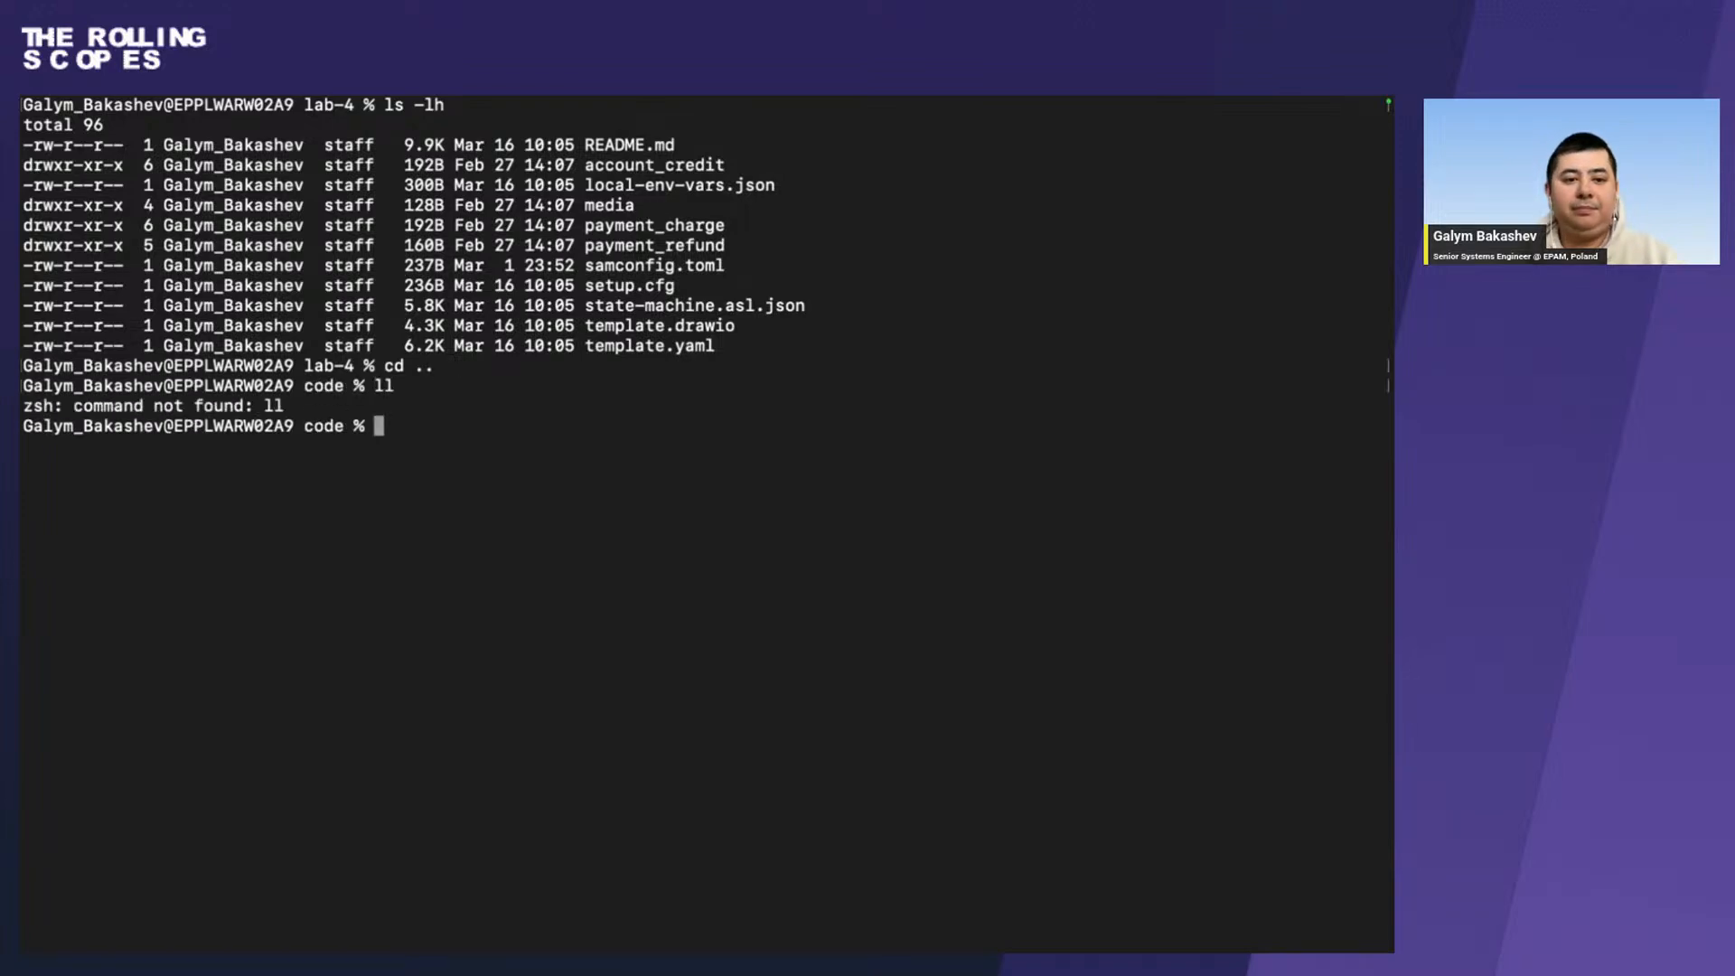
type("ls")
key("Return")
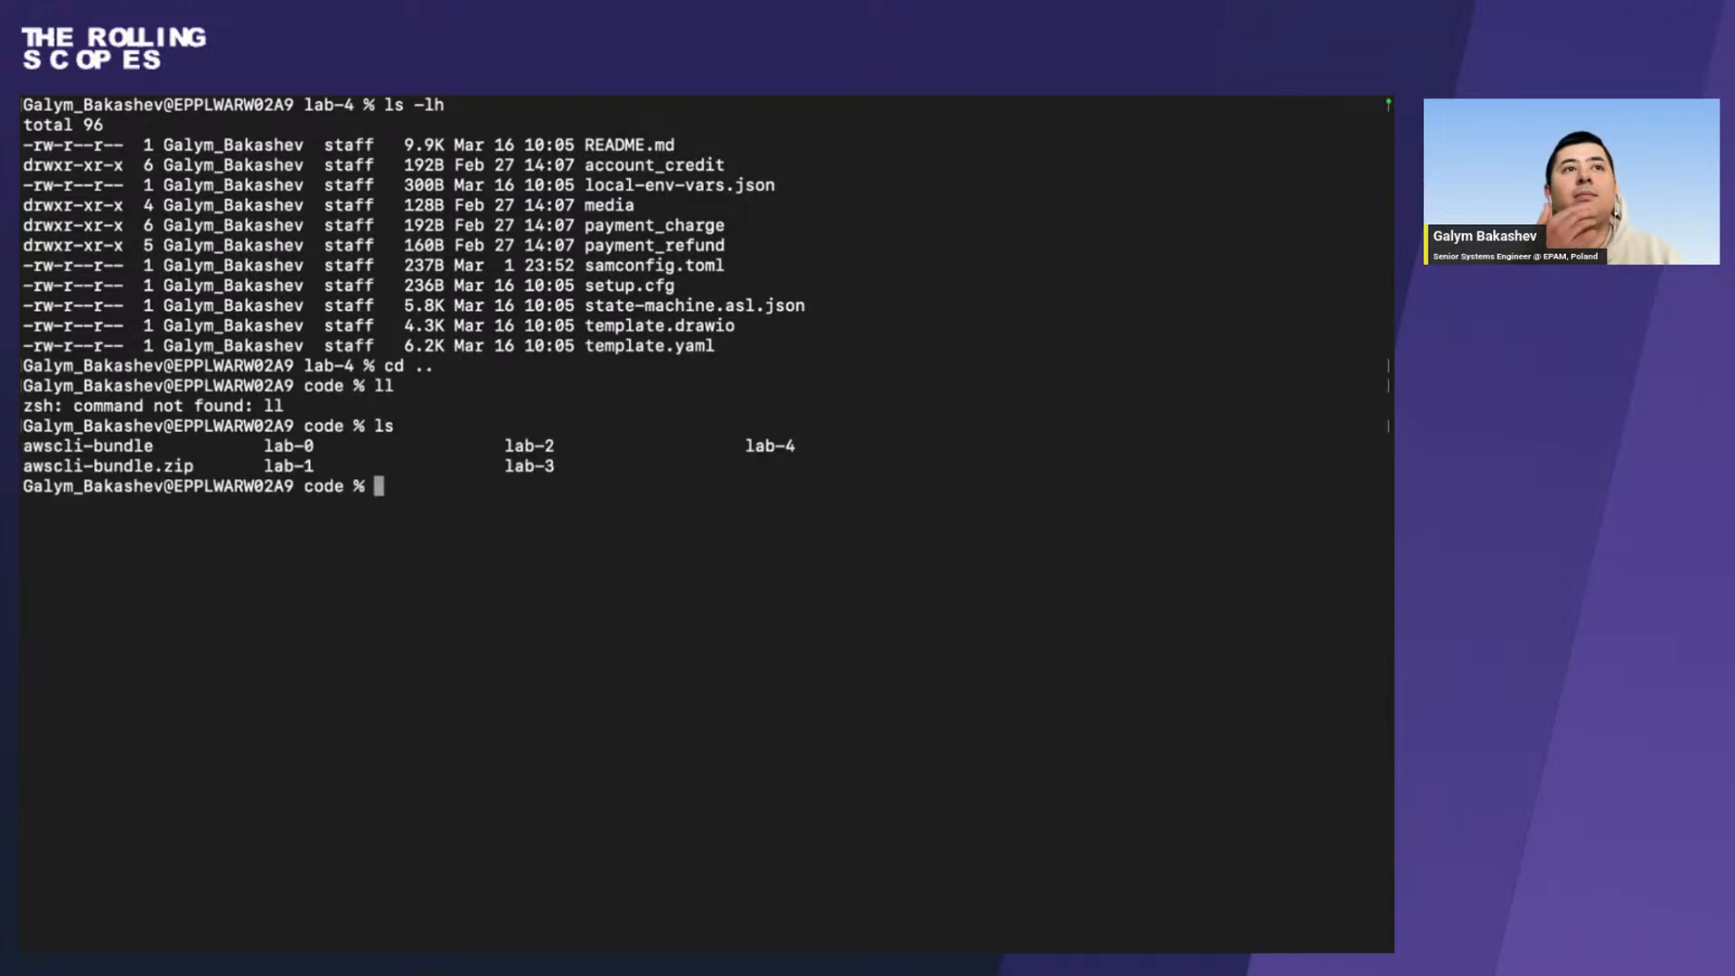
Change the terminal's working directory to the lab-4 folder.
type("cd la")
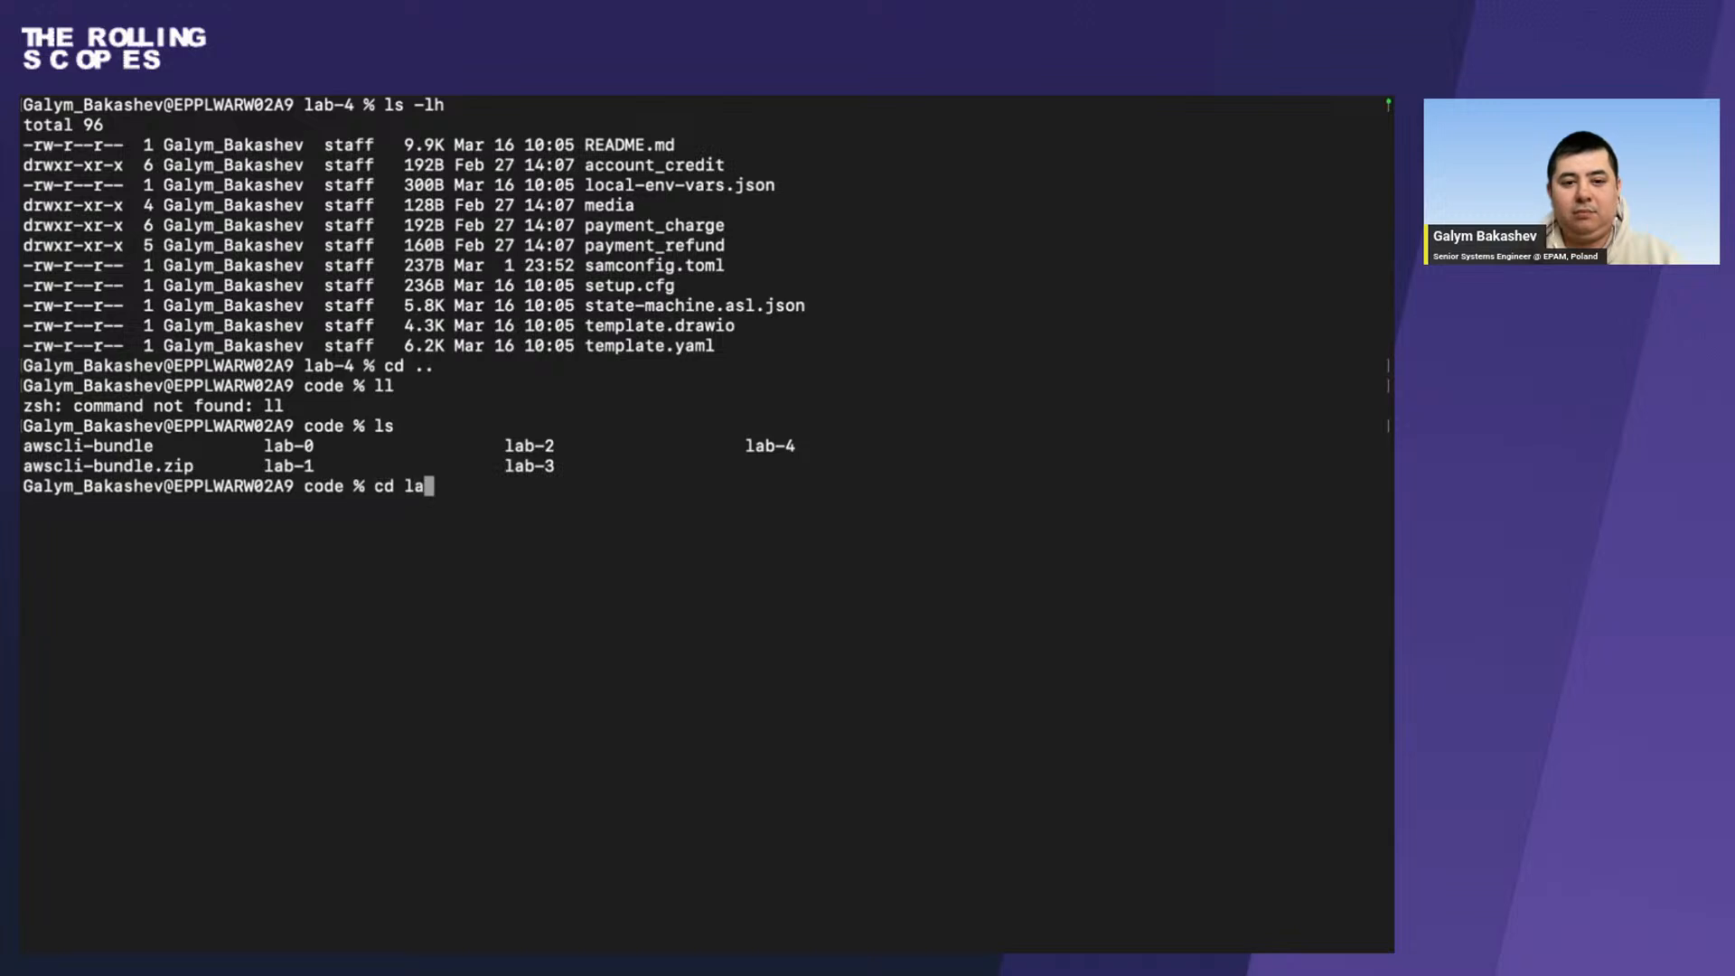
type("b-4/")
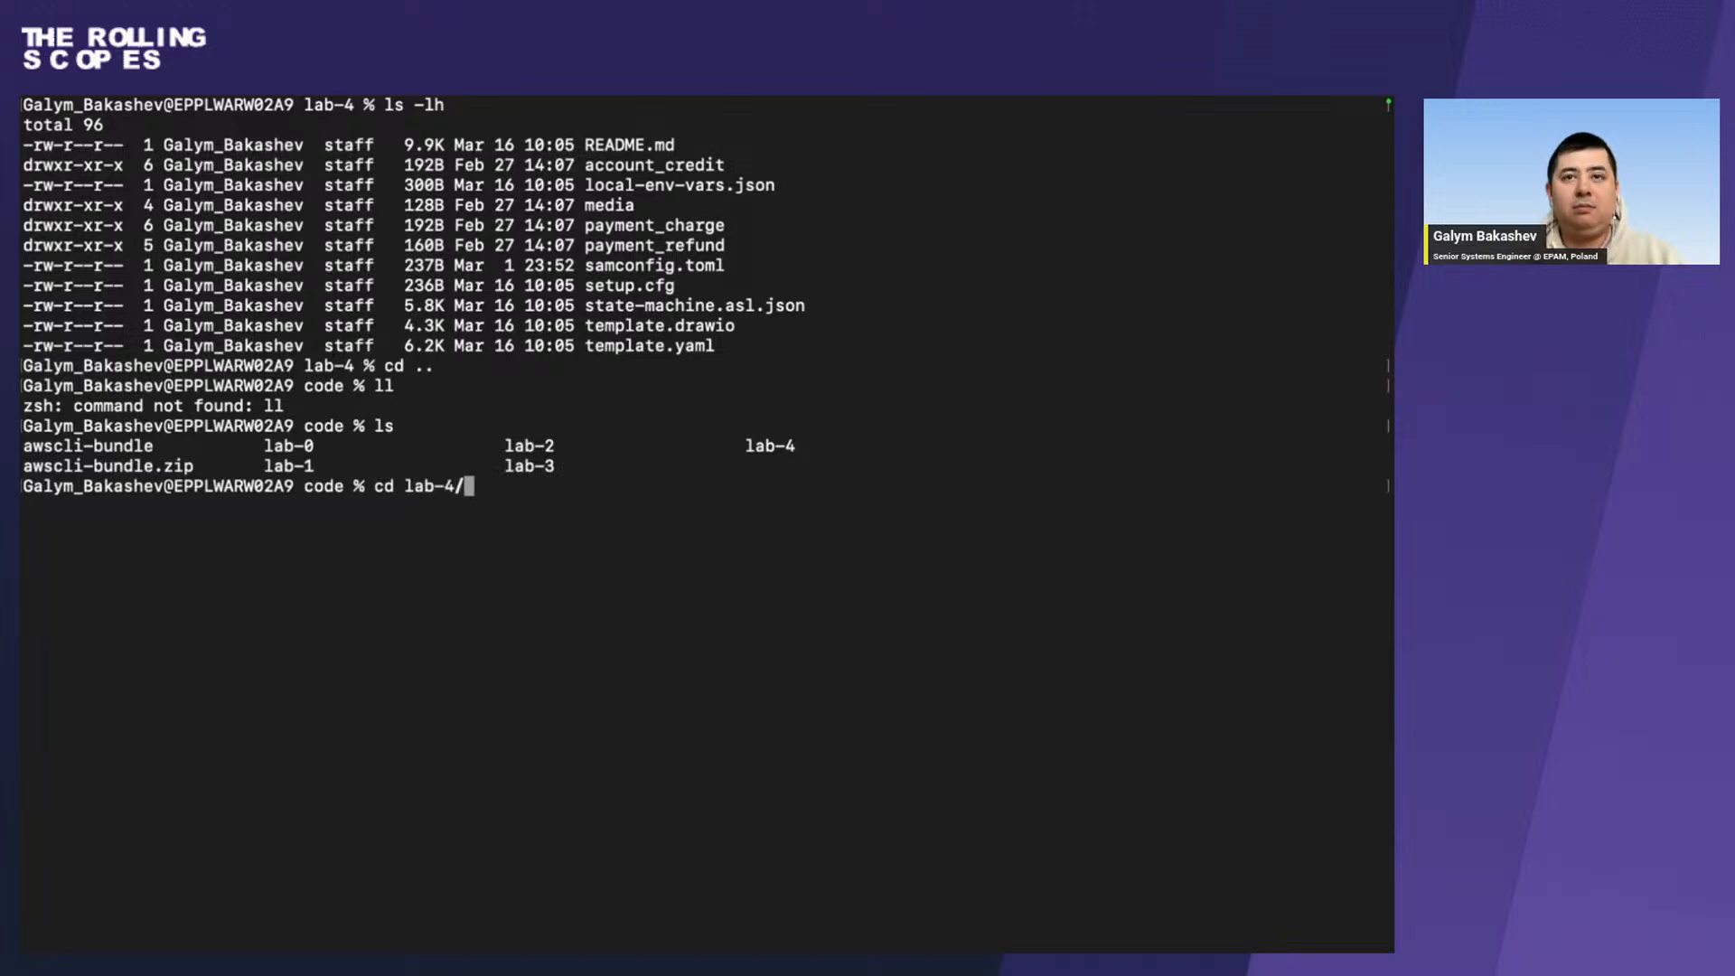
key("Return")
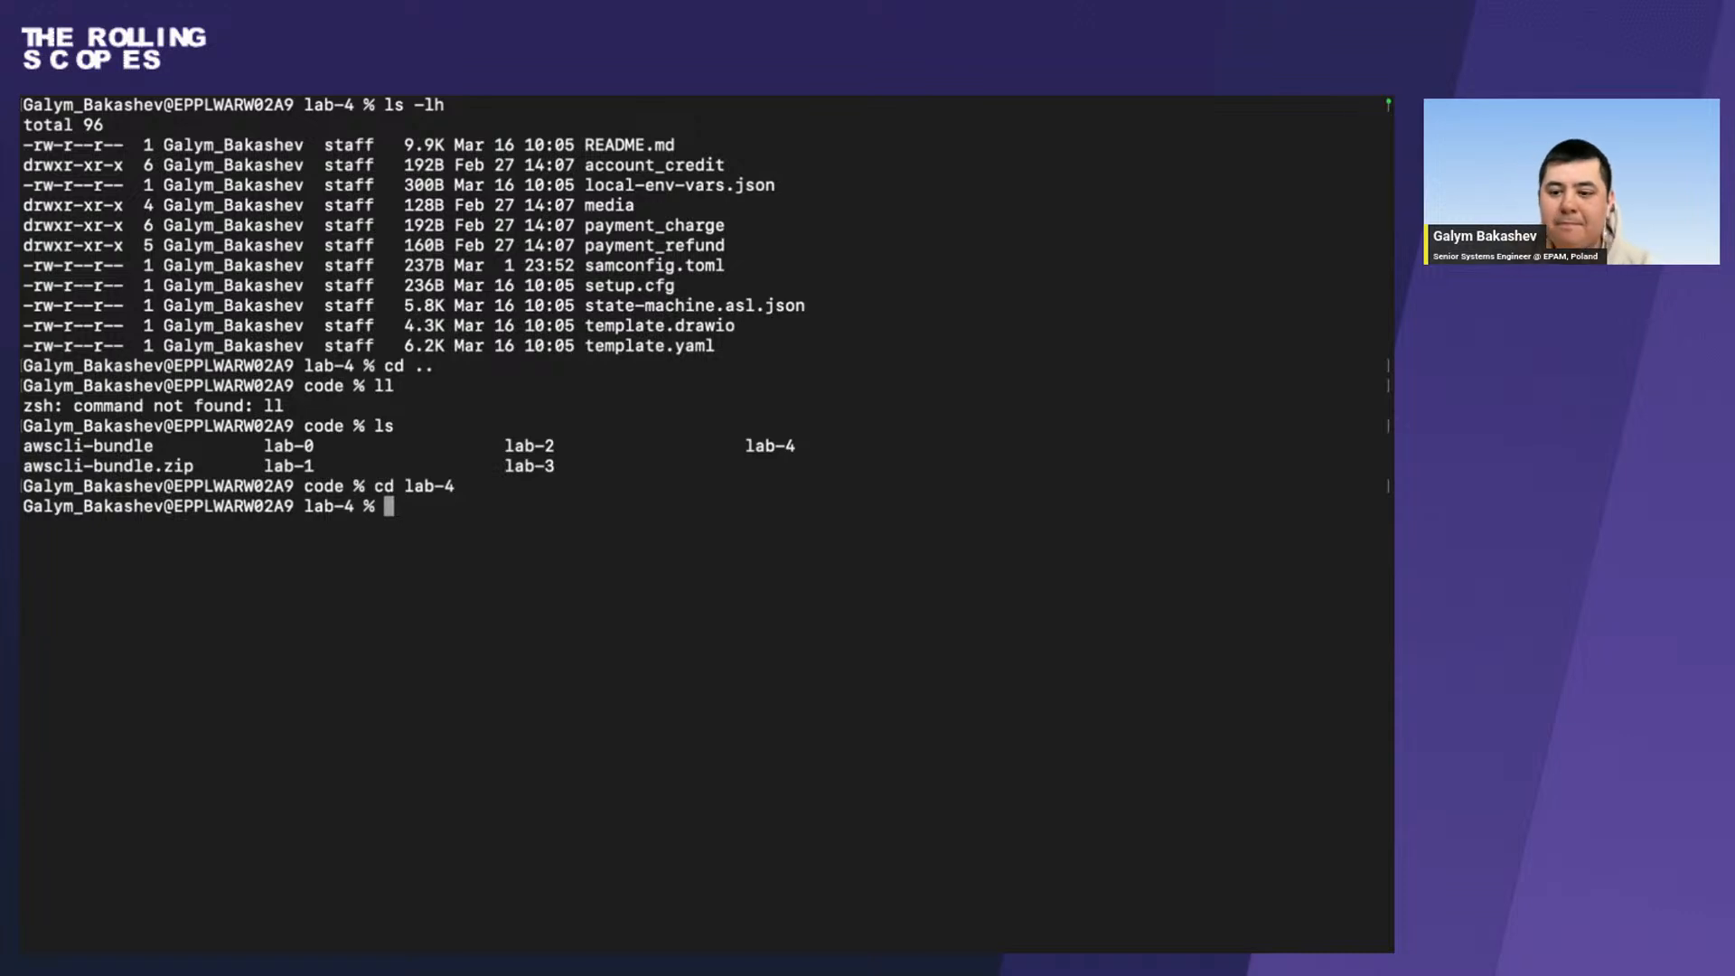
Return to the workshop page in the browser and copy the sam init command that downloads the workshop code.
key("ctrl+Right")
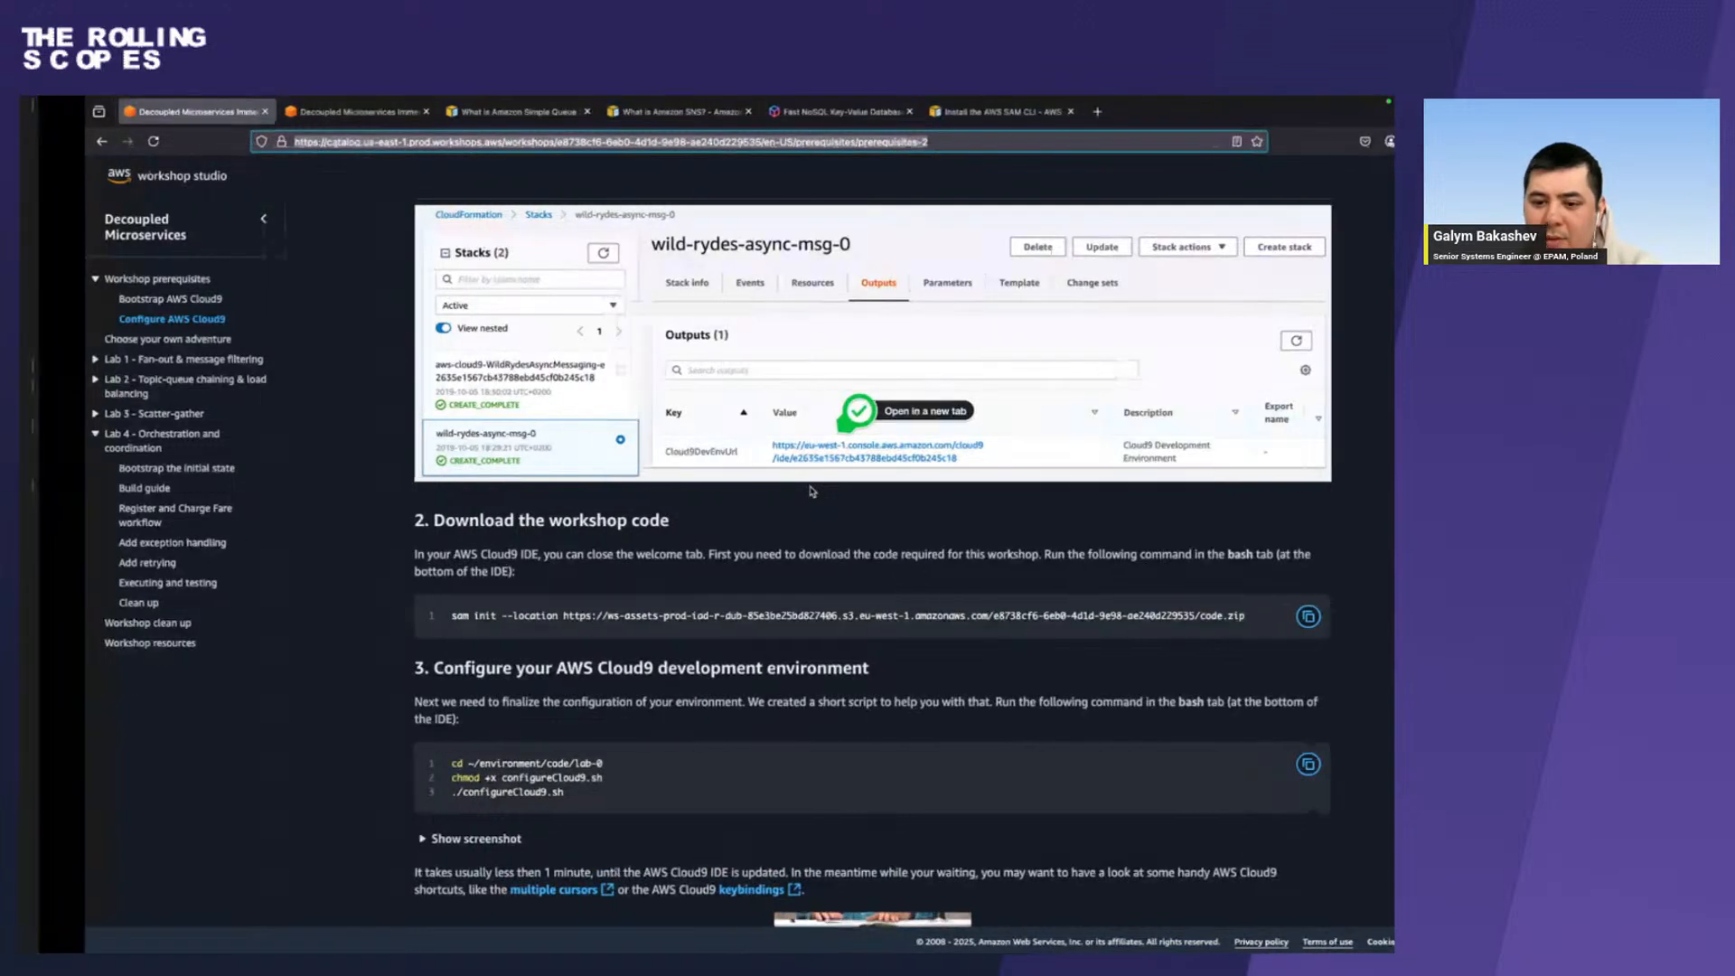
key("ctrl+Left")
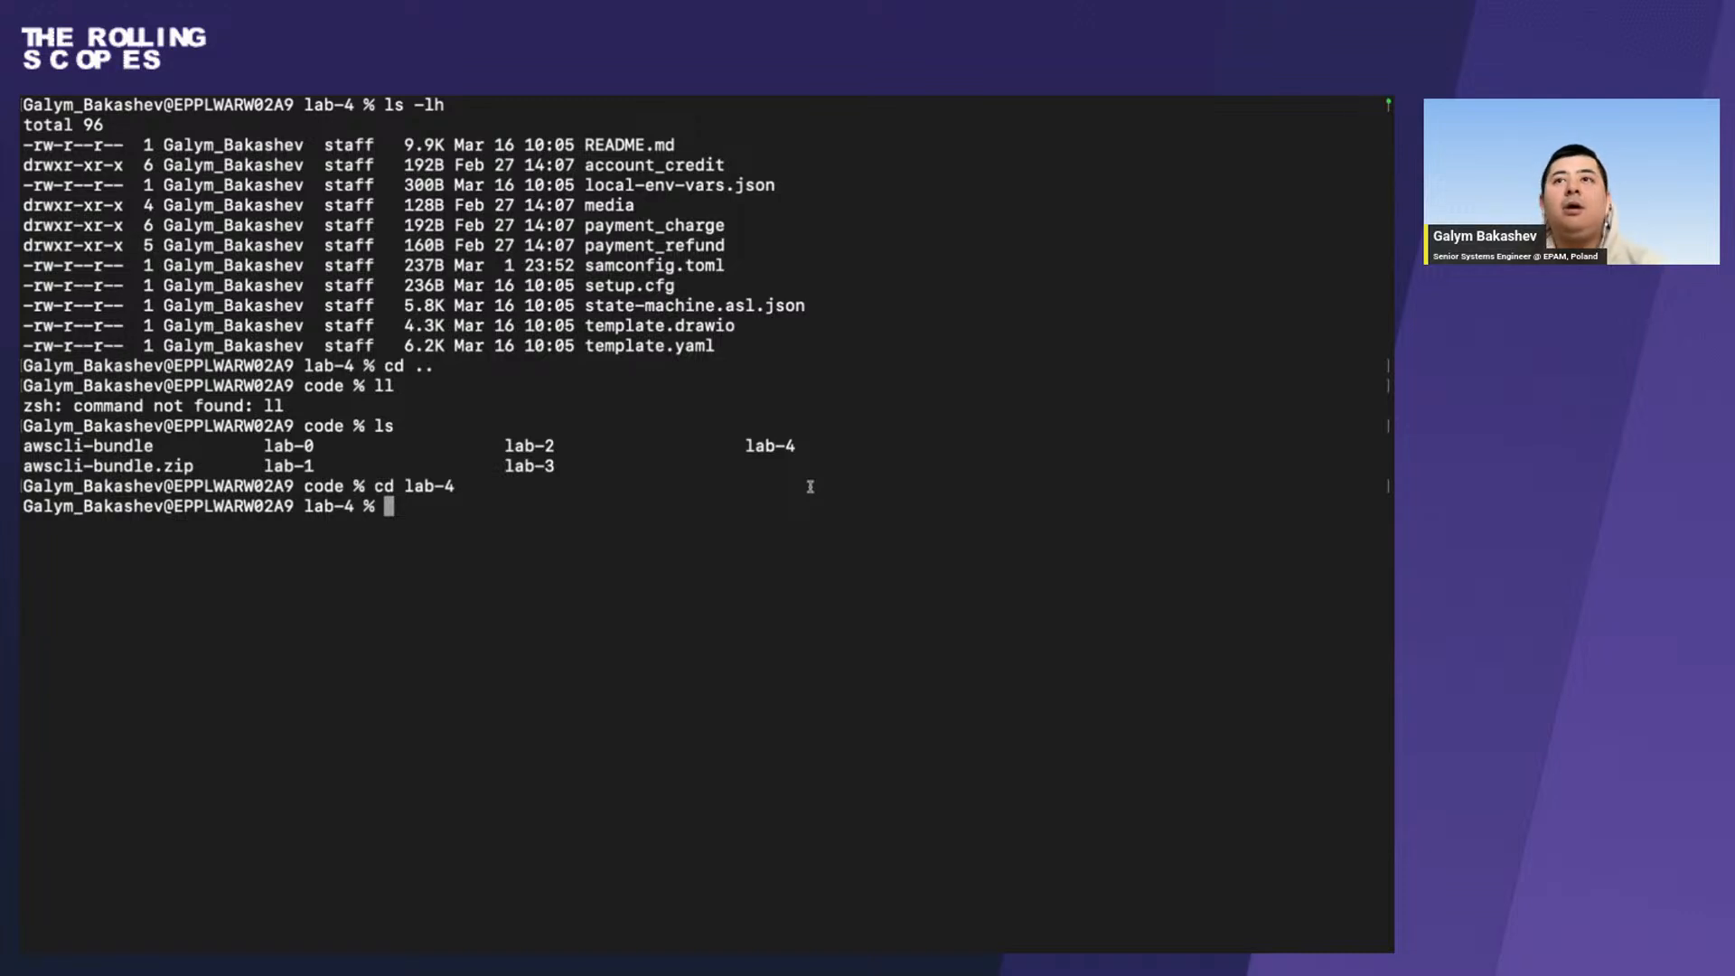
key("ctrl+Right")
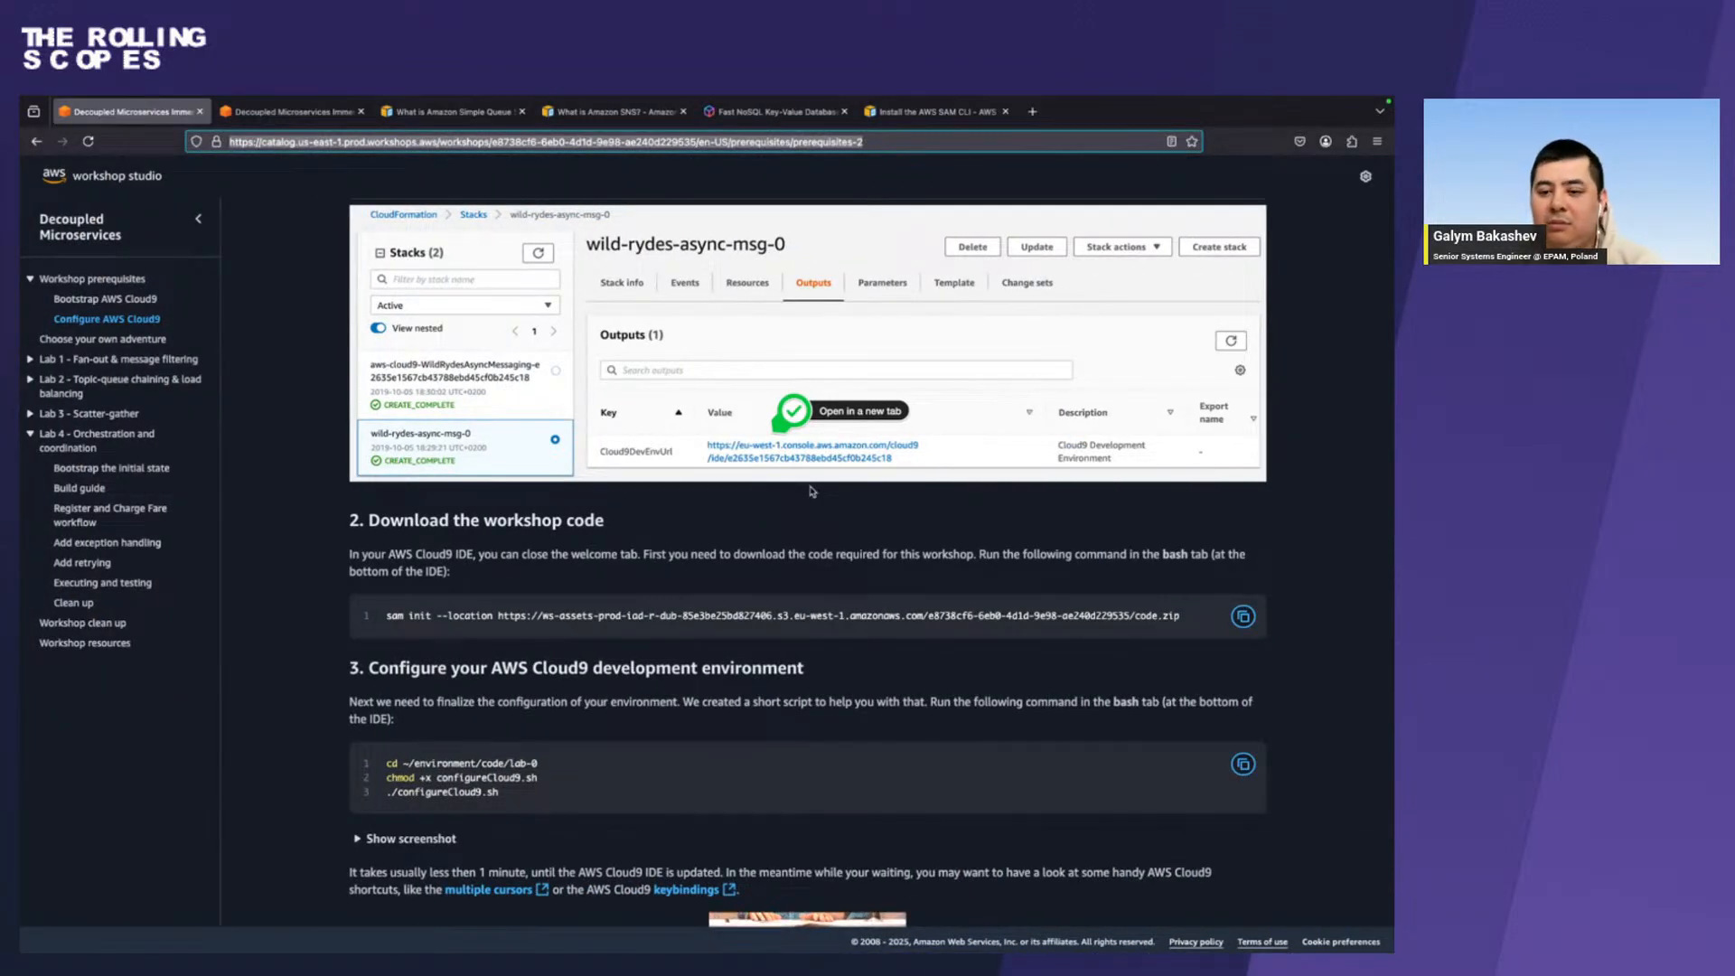
left_click(1243, 616)
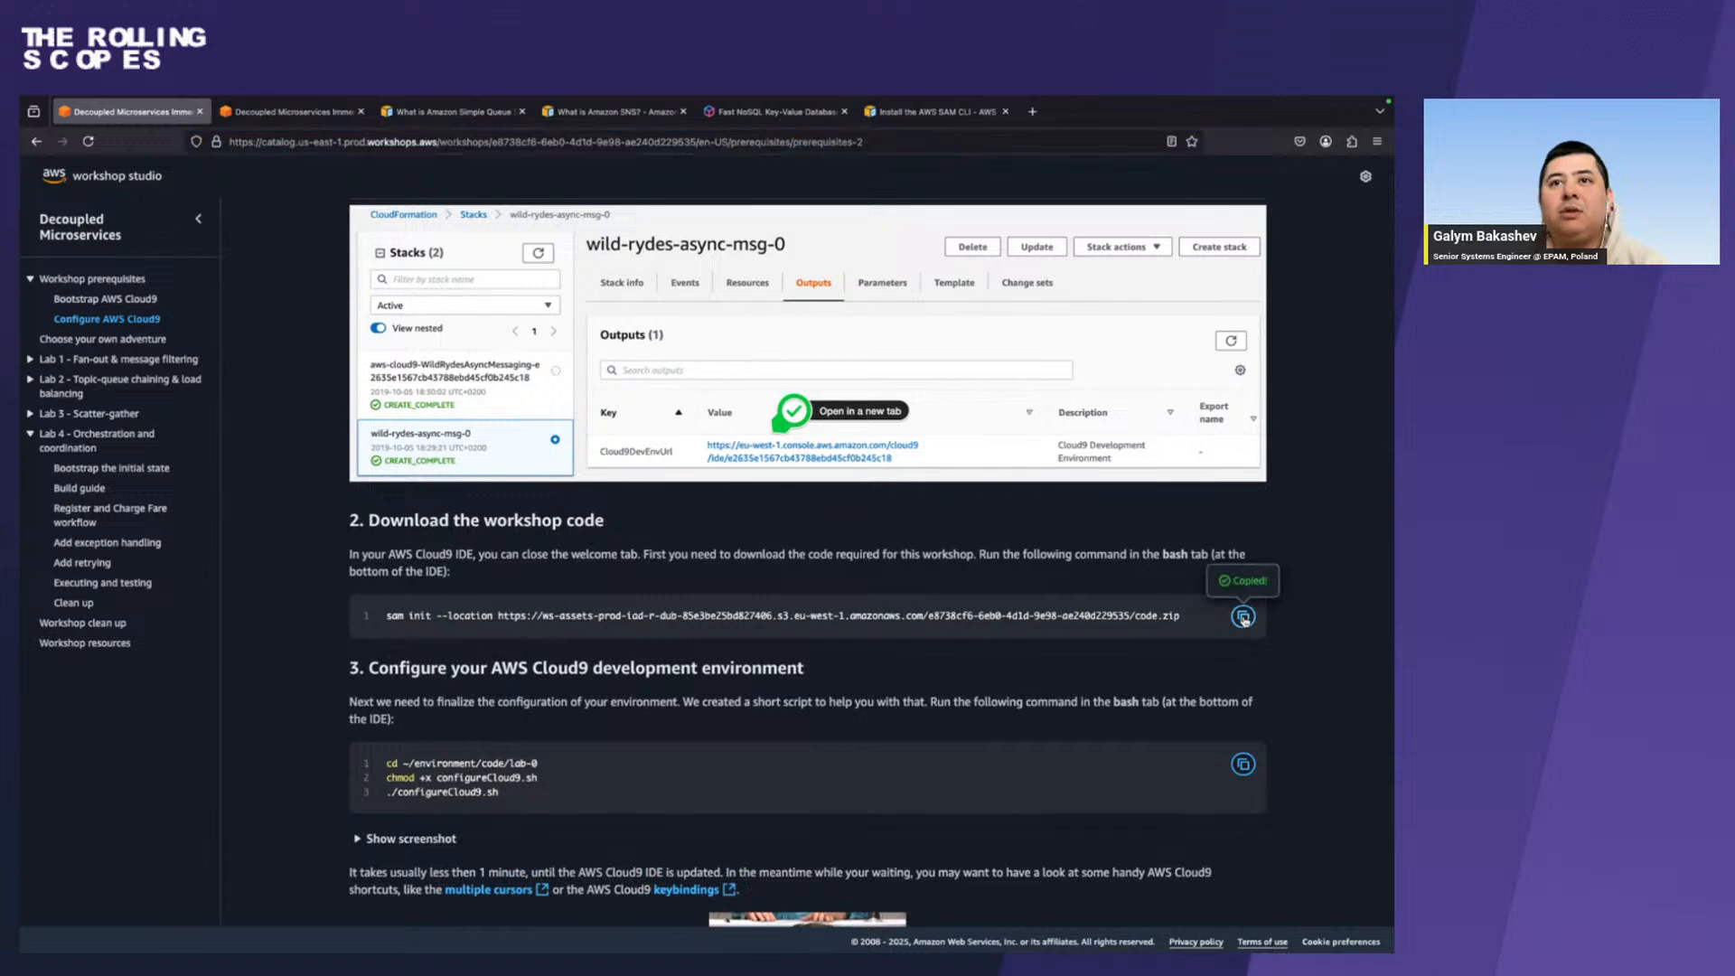
scroll(863, 571, "up", 2)
scroll(863, 572, "up", 2)
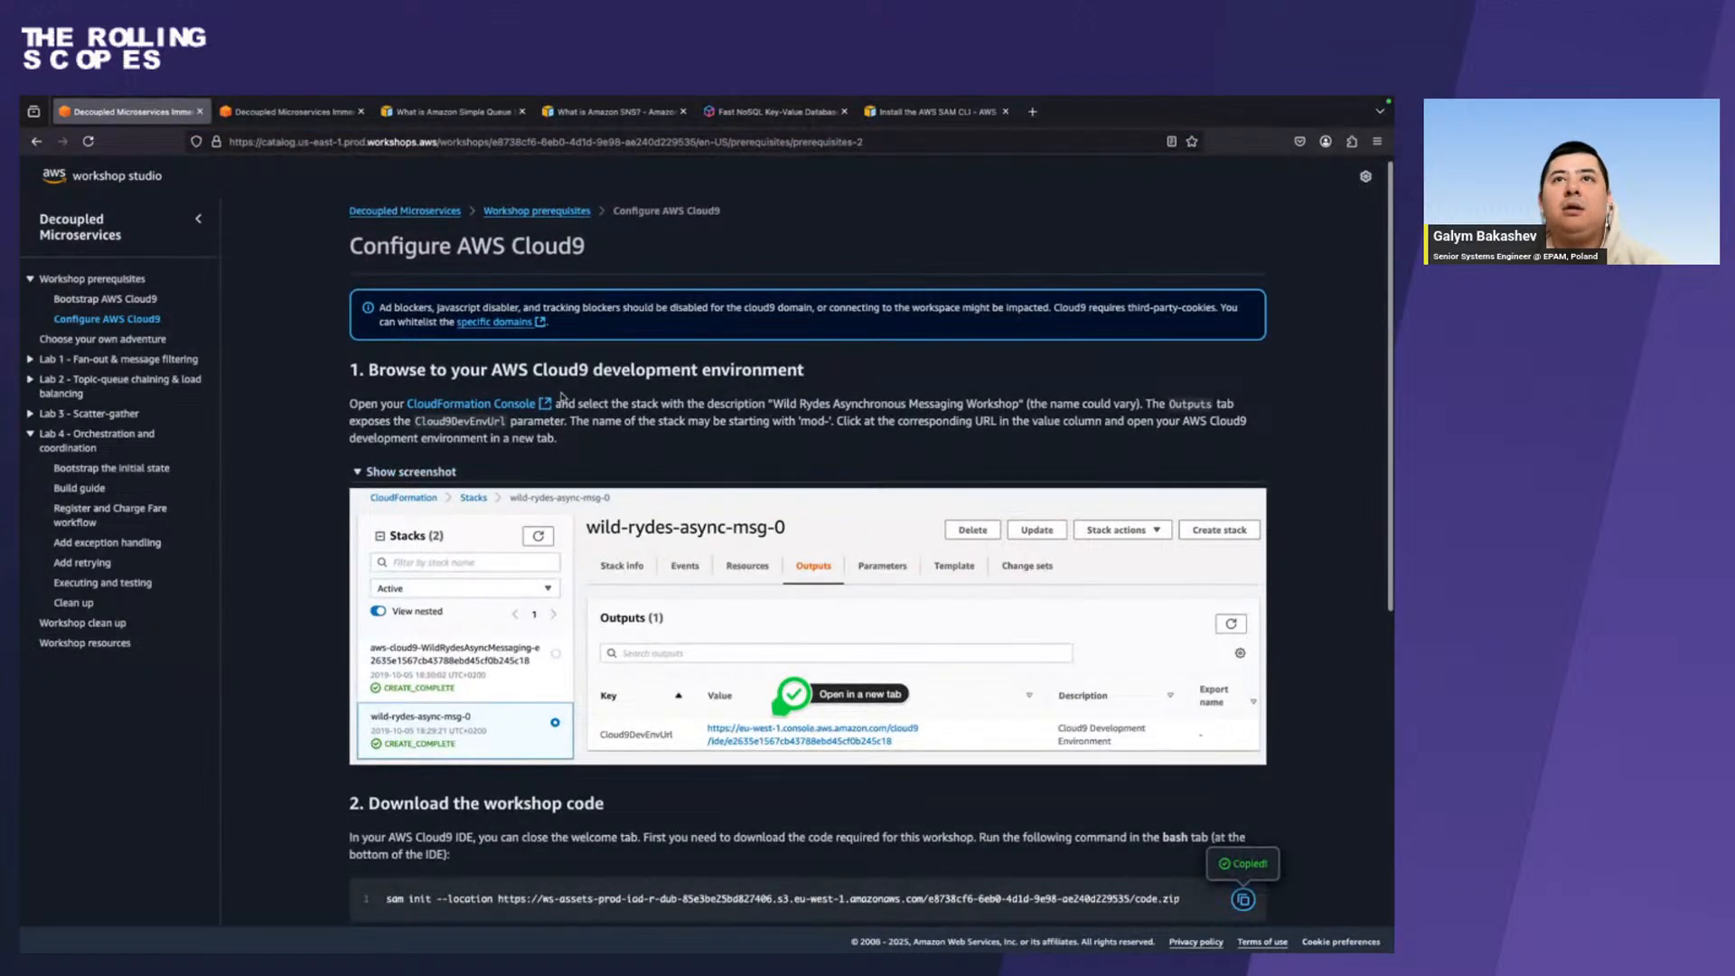
scroll(587, 646, "down", 3)
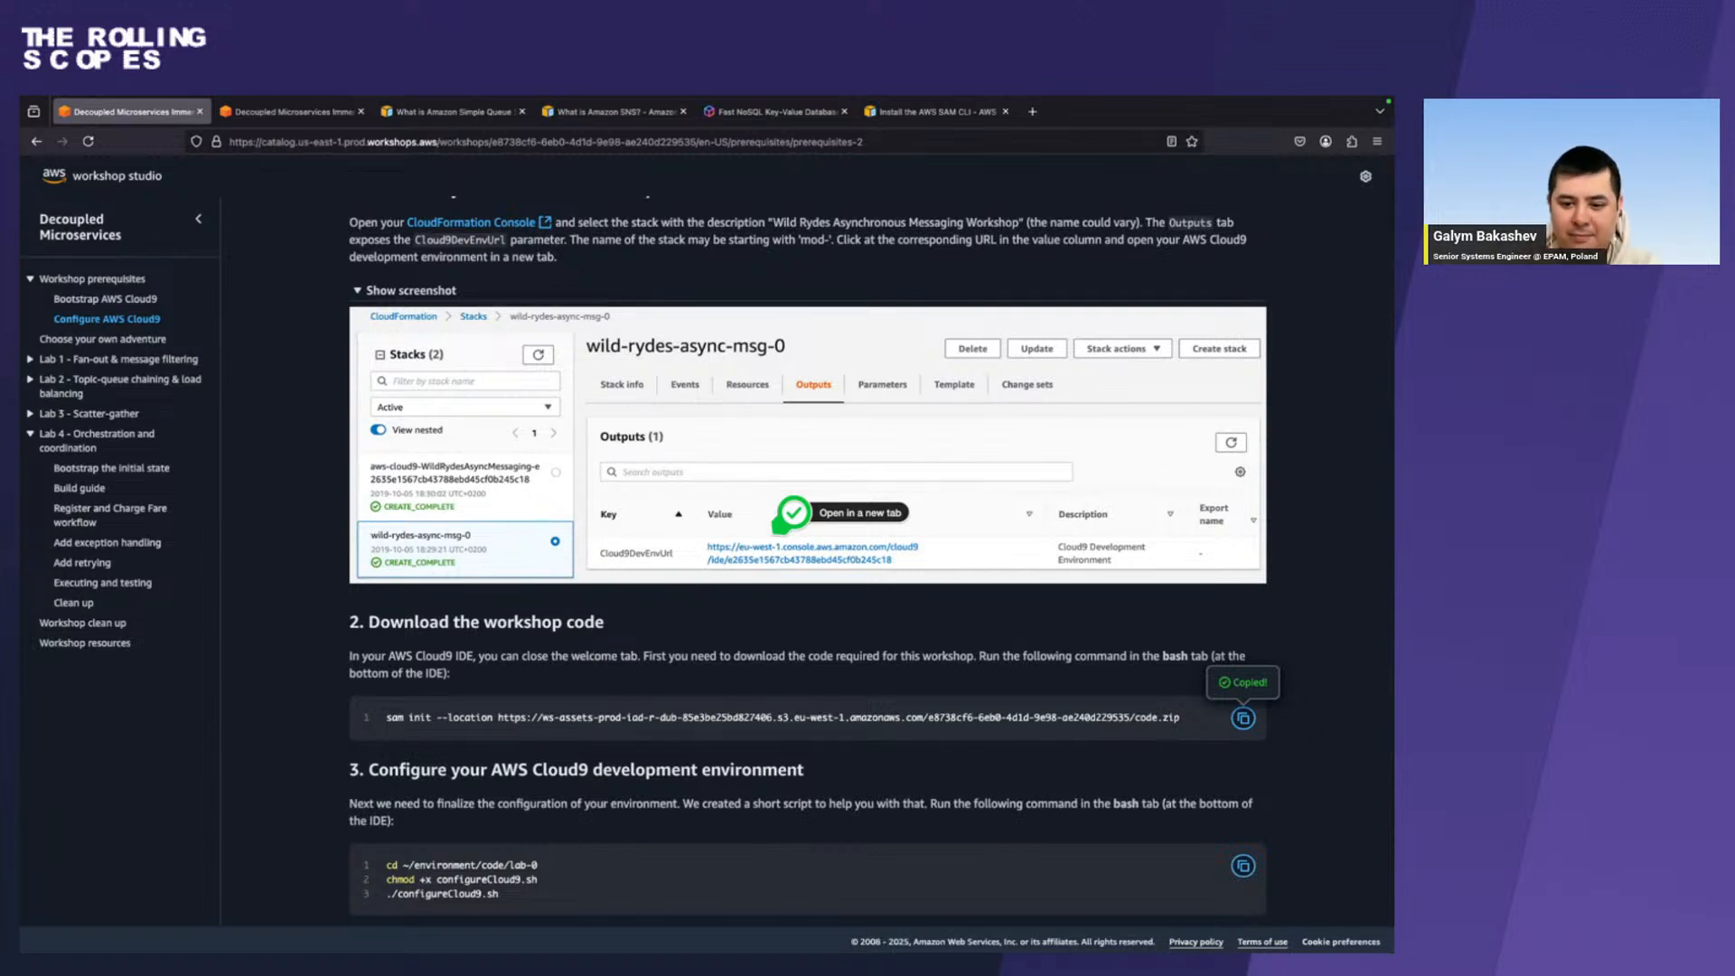
Review the Cloud9 development environment configuration commands and expand their screenshot.
key("super+Tab")
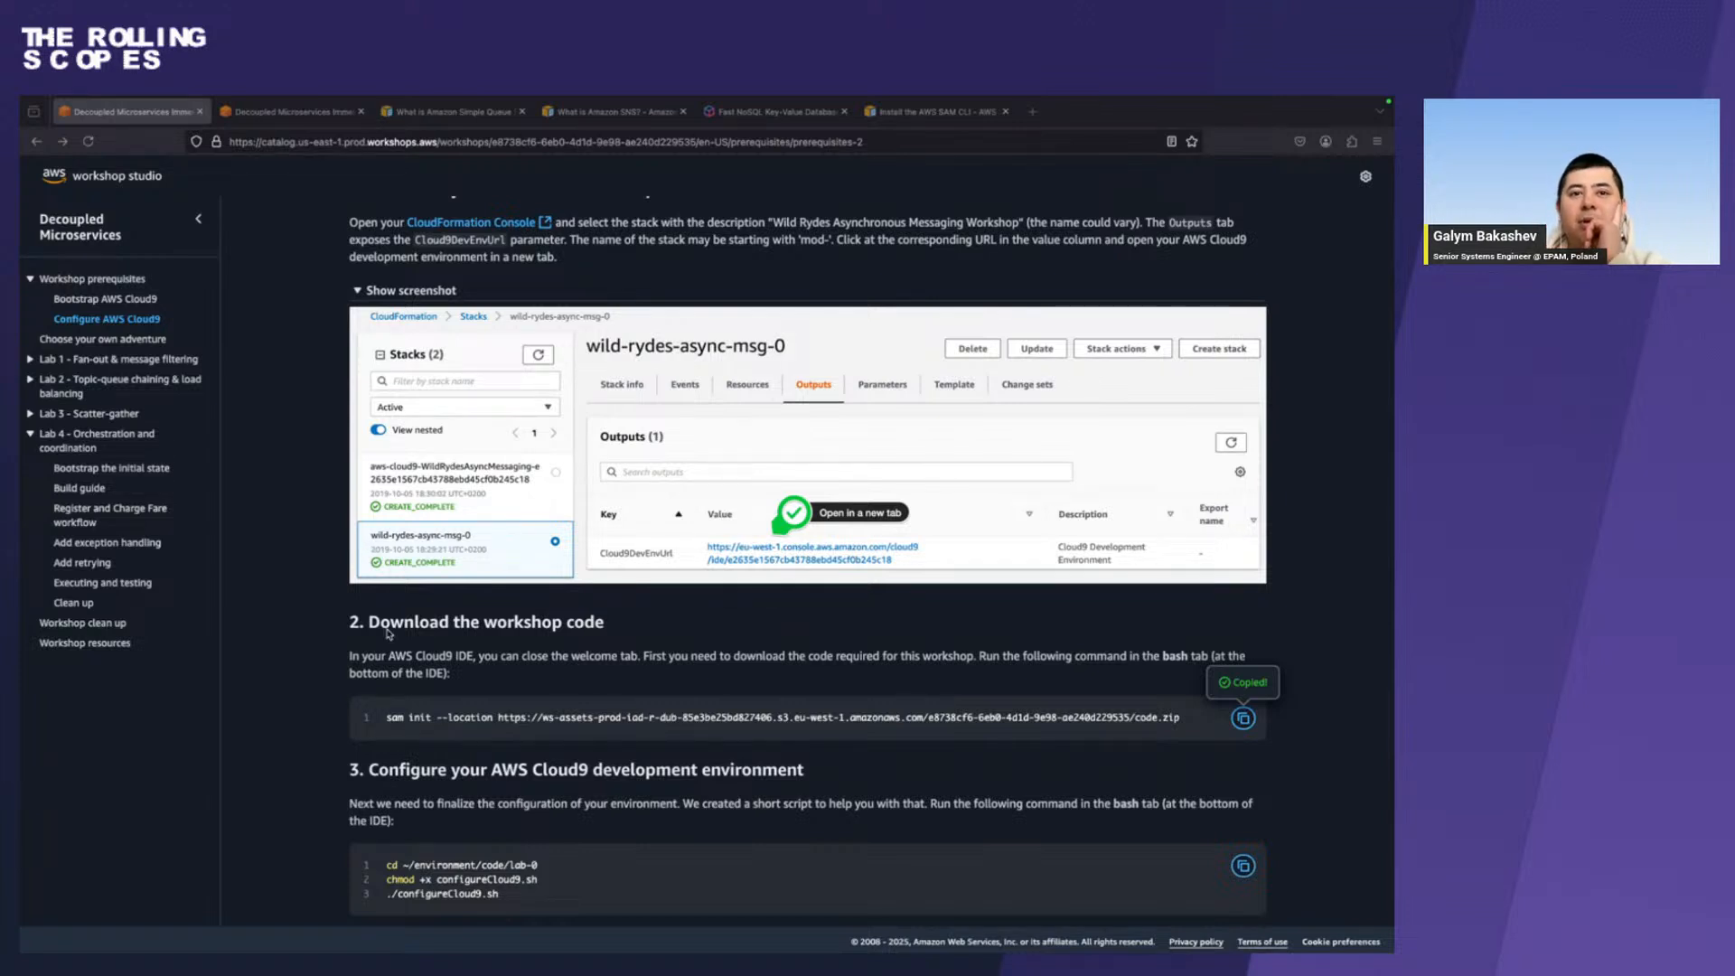
scroll(389, 637, "down", 2)
scroll(381, 657, "down", 5)
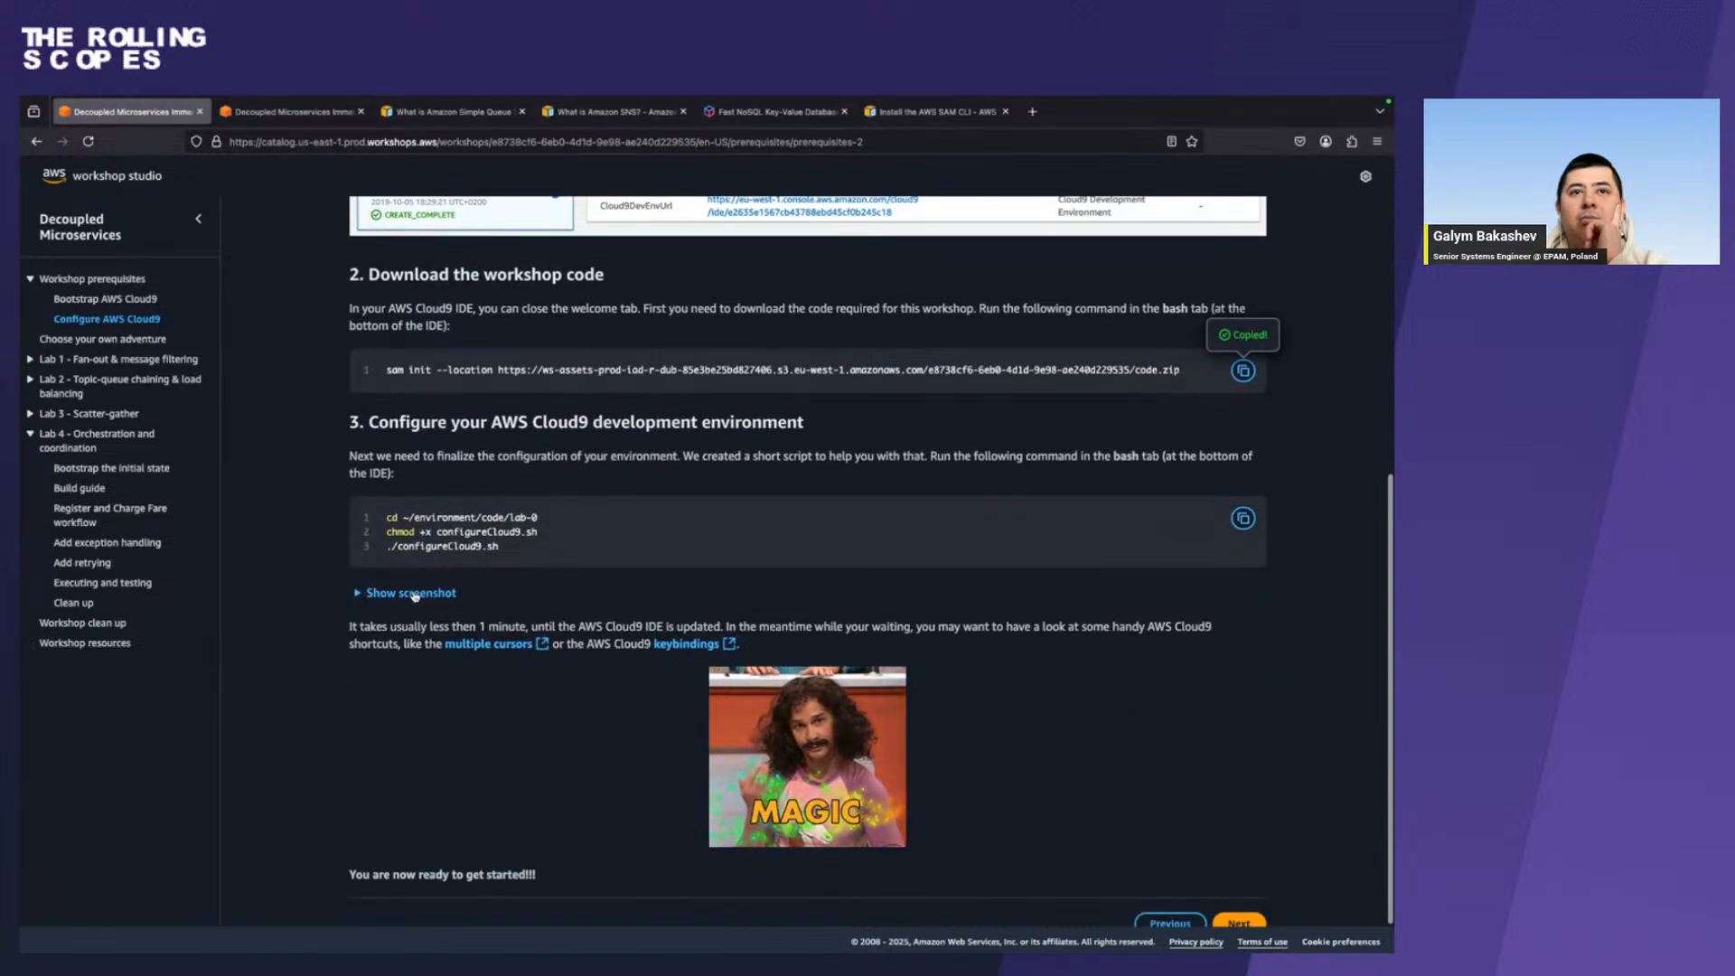
left_click(415, 593)
scroll(870, 561, "down", 2)
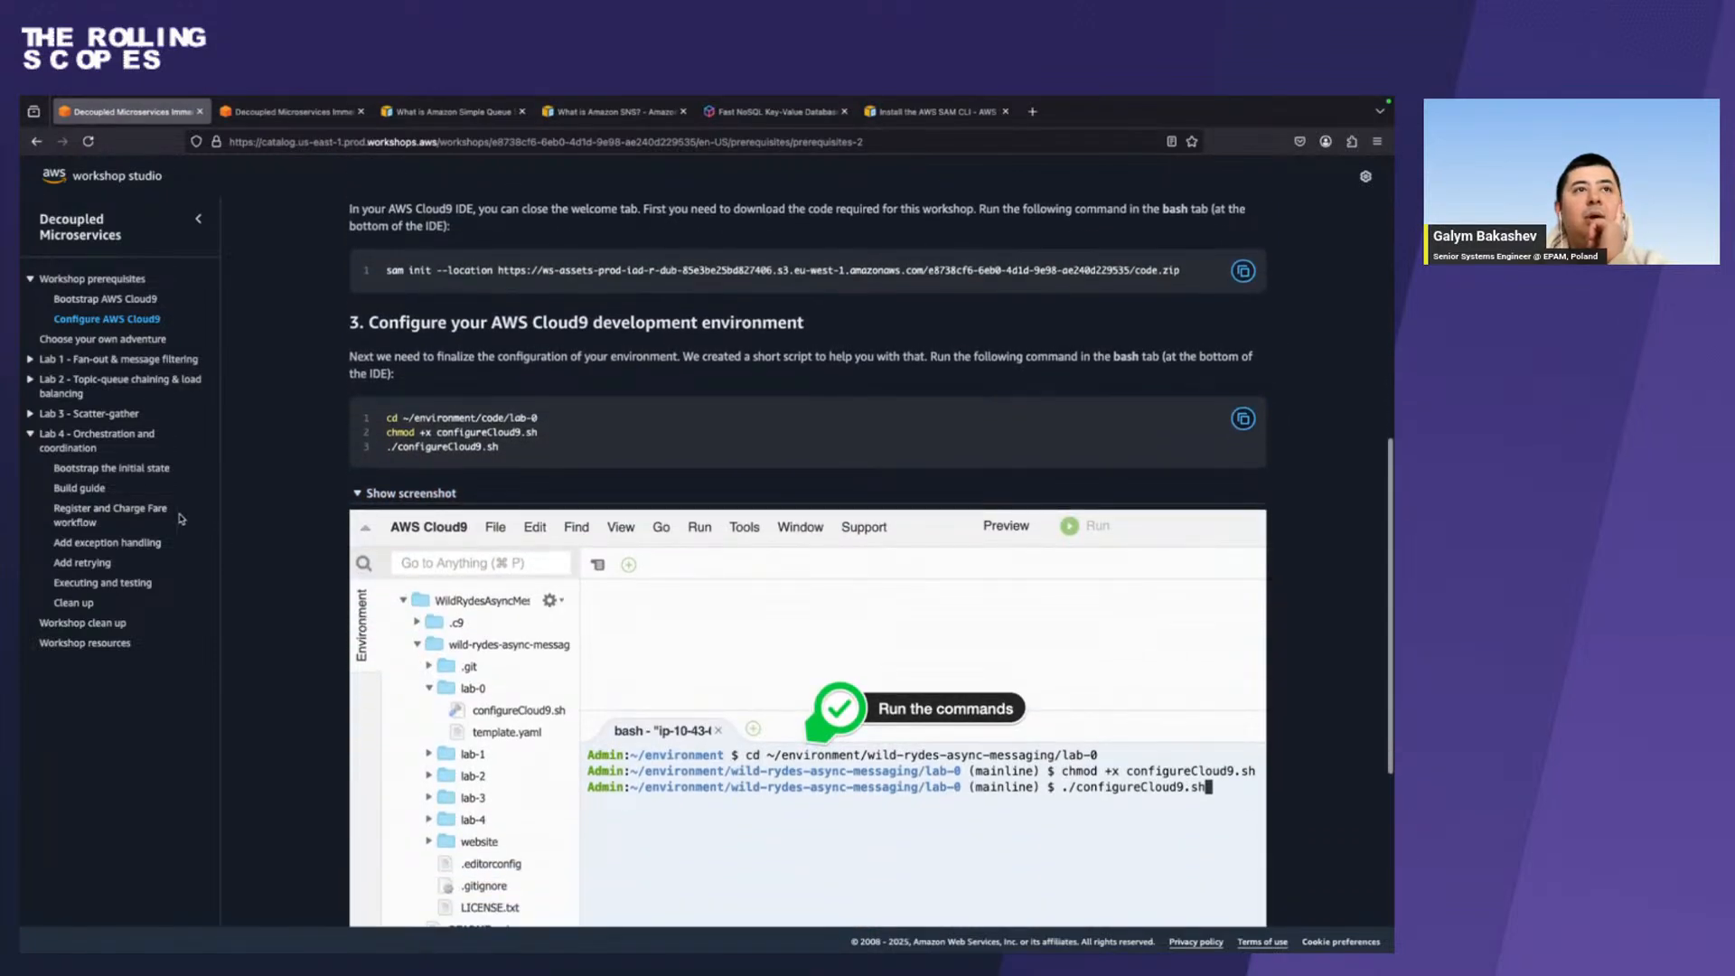
Look through the Lab 4 Build guide and open the Bootstrap the initial state instructions.
left_click(81, 488)
scroll(437, 632, "down", 10)
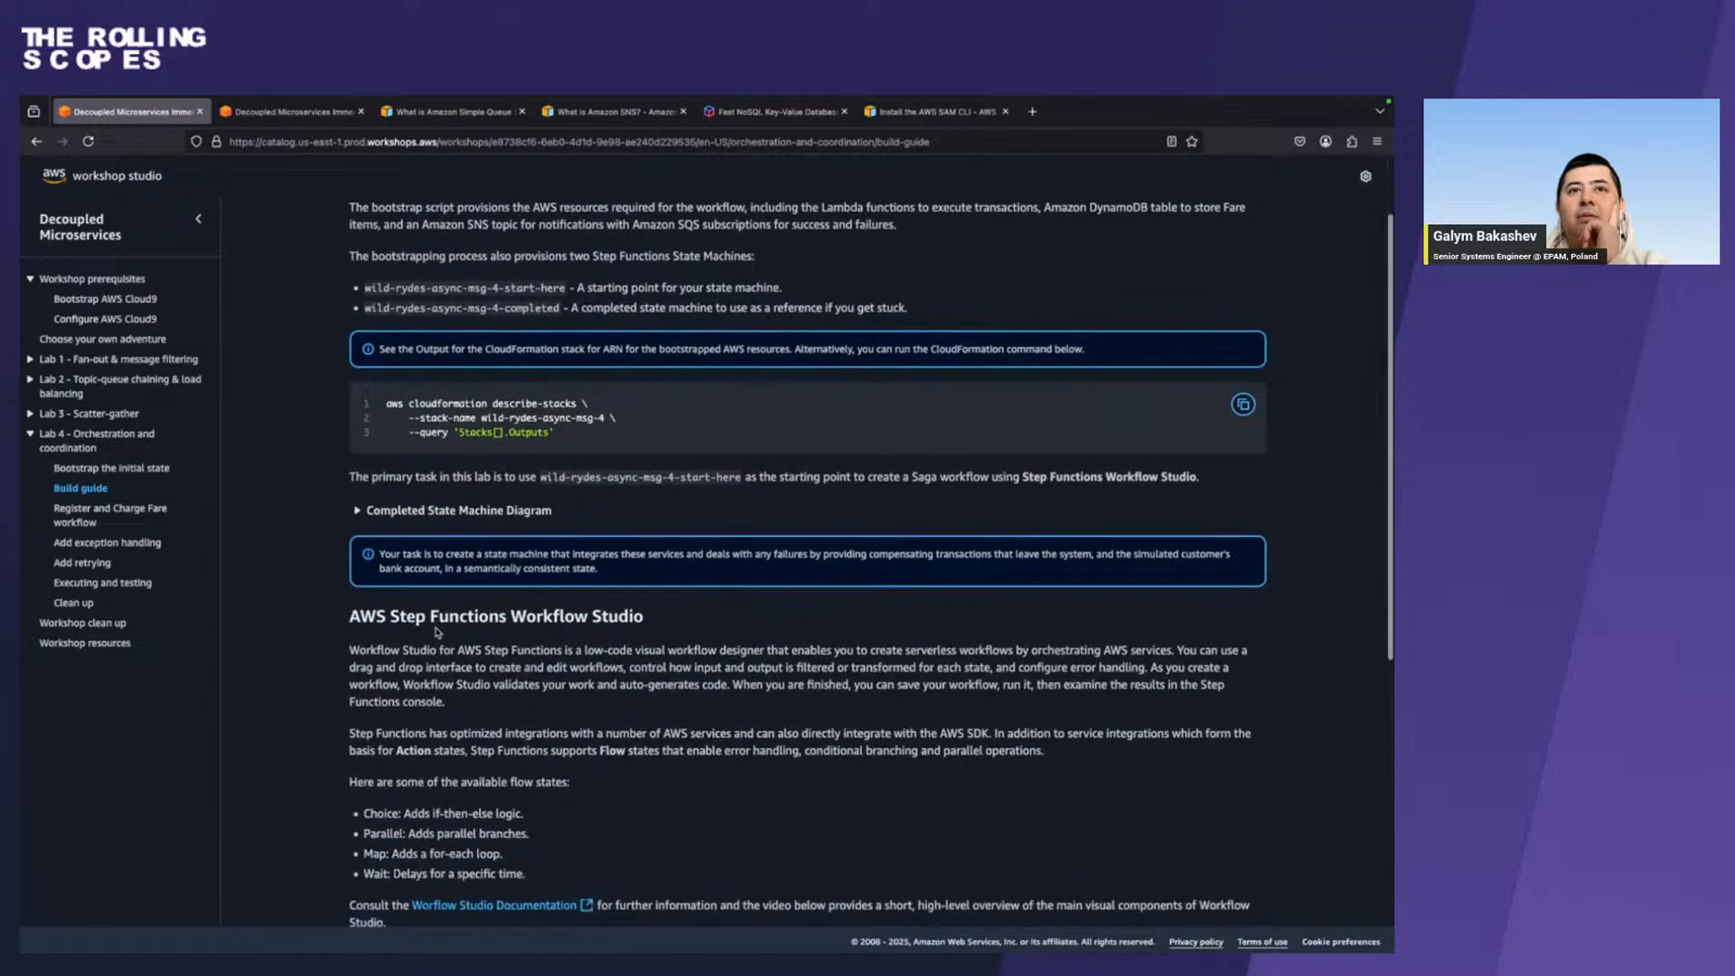
scroll(437, 632, "up", 10)
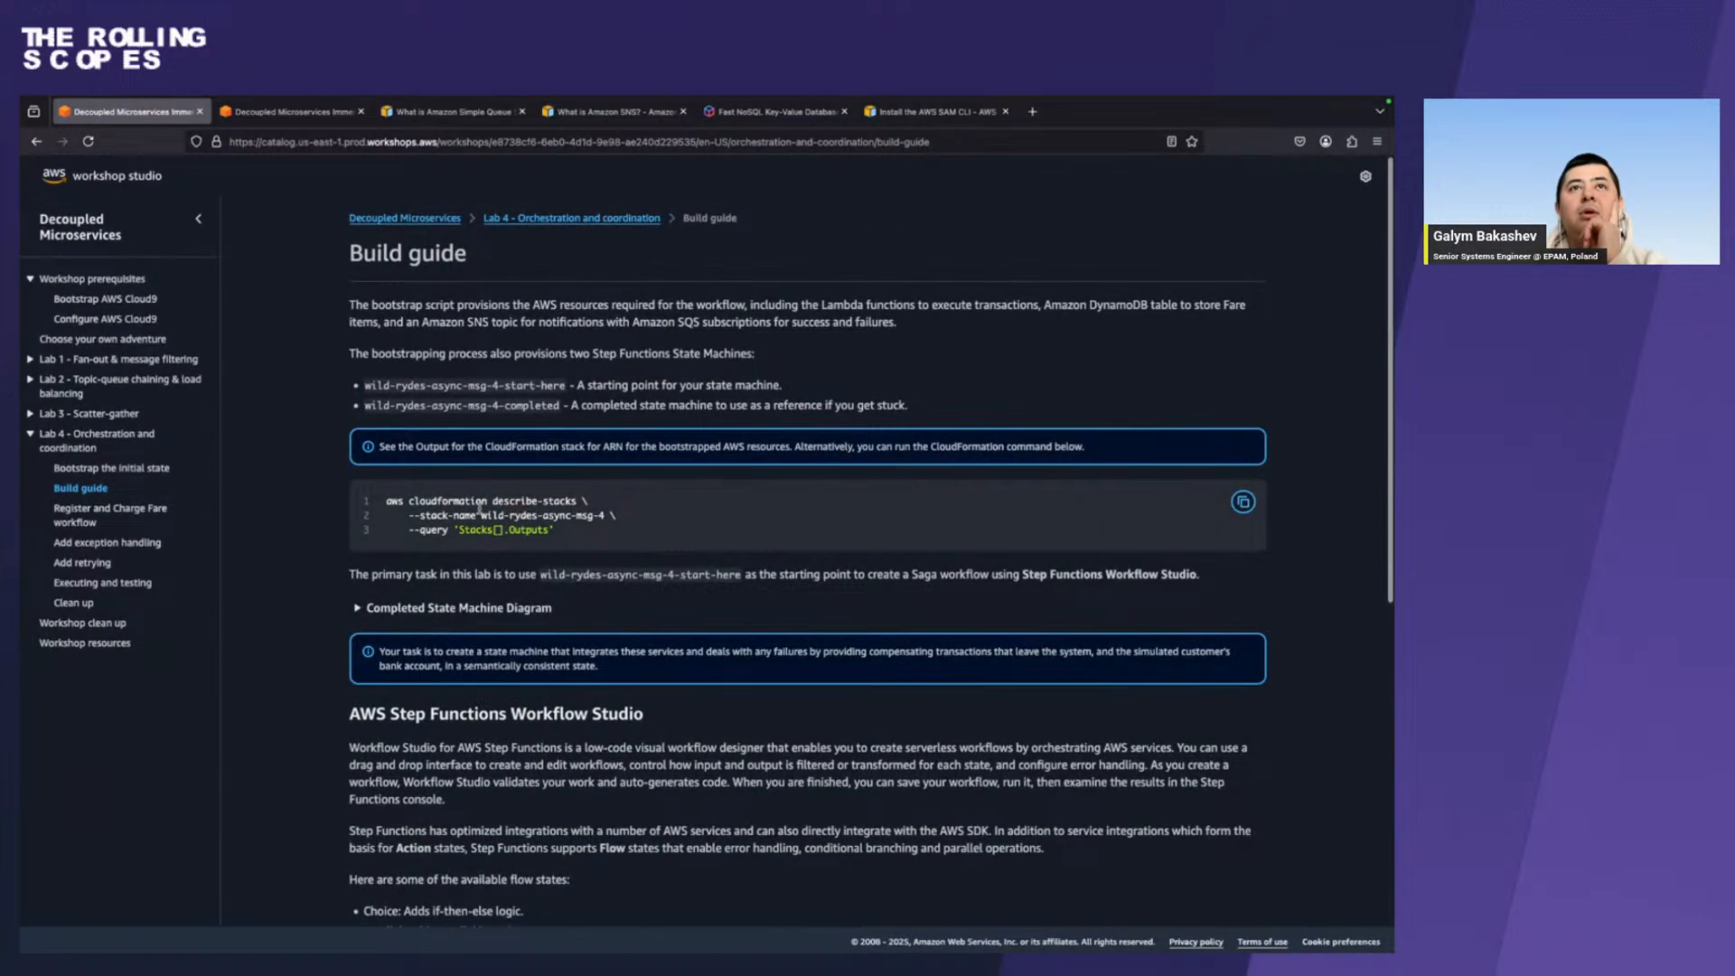
left_click(108, 468)
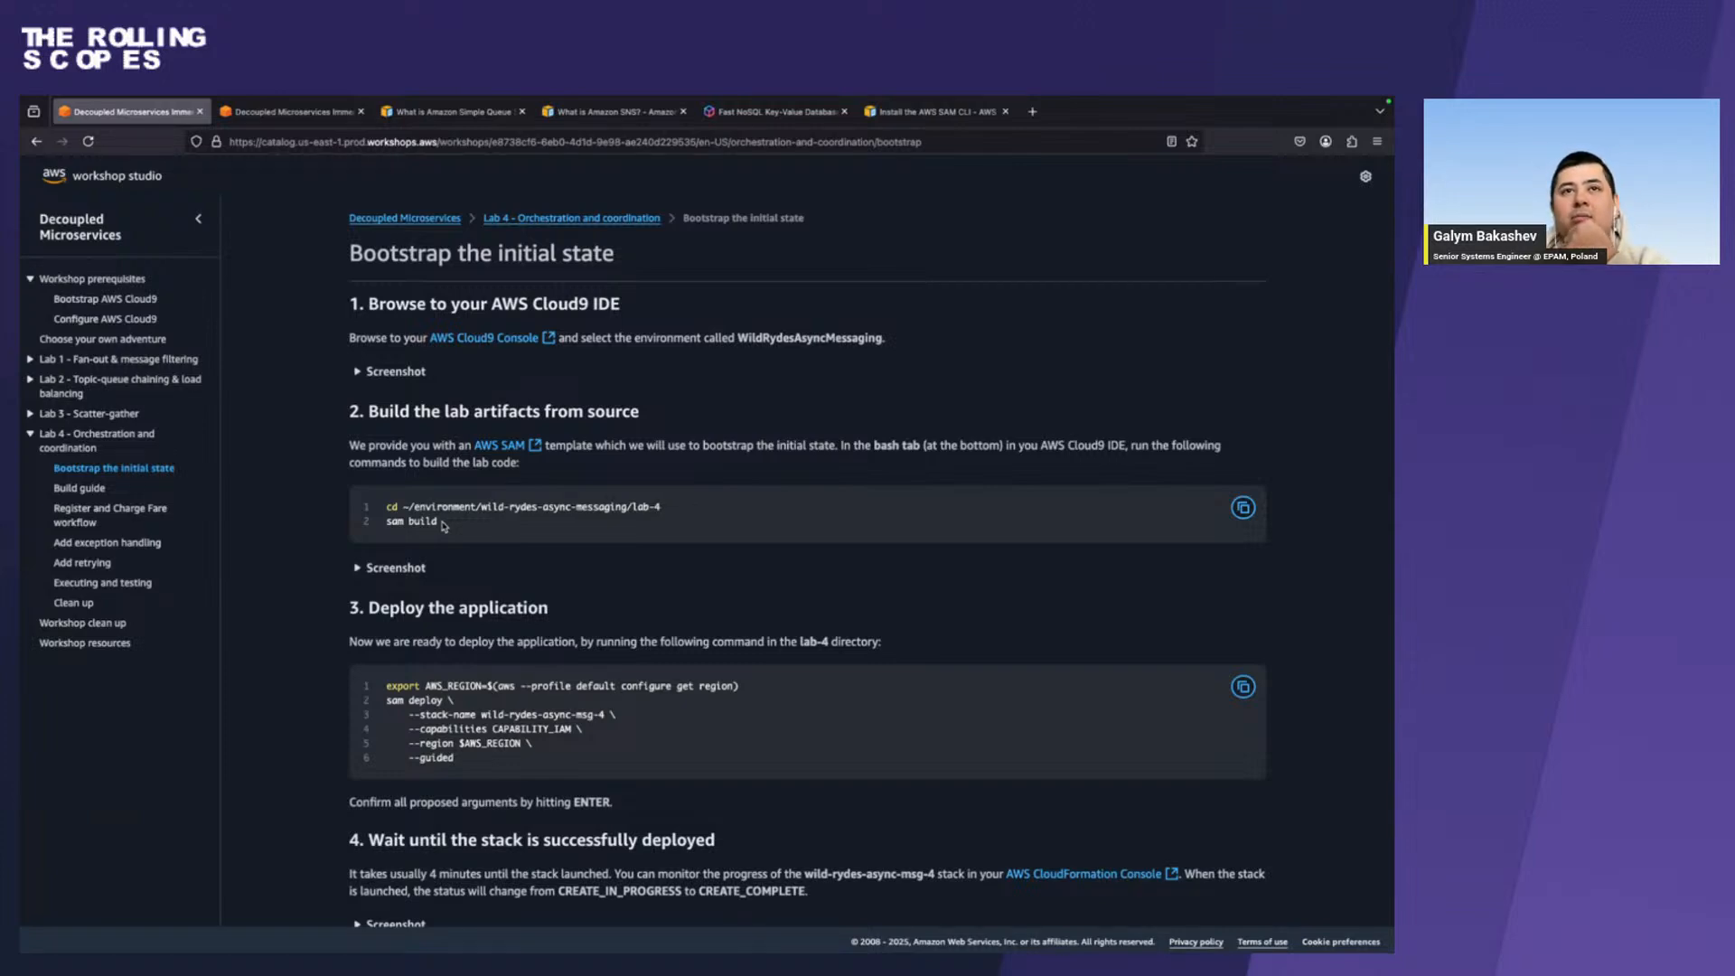
key("ctrl+Left")
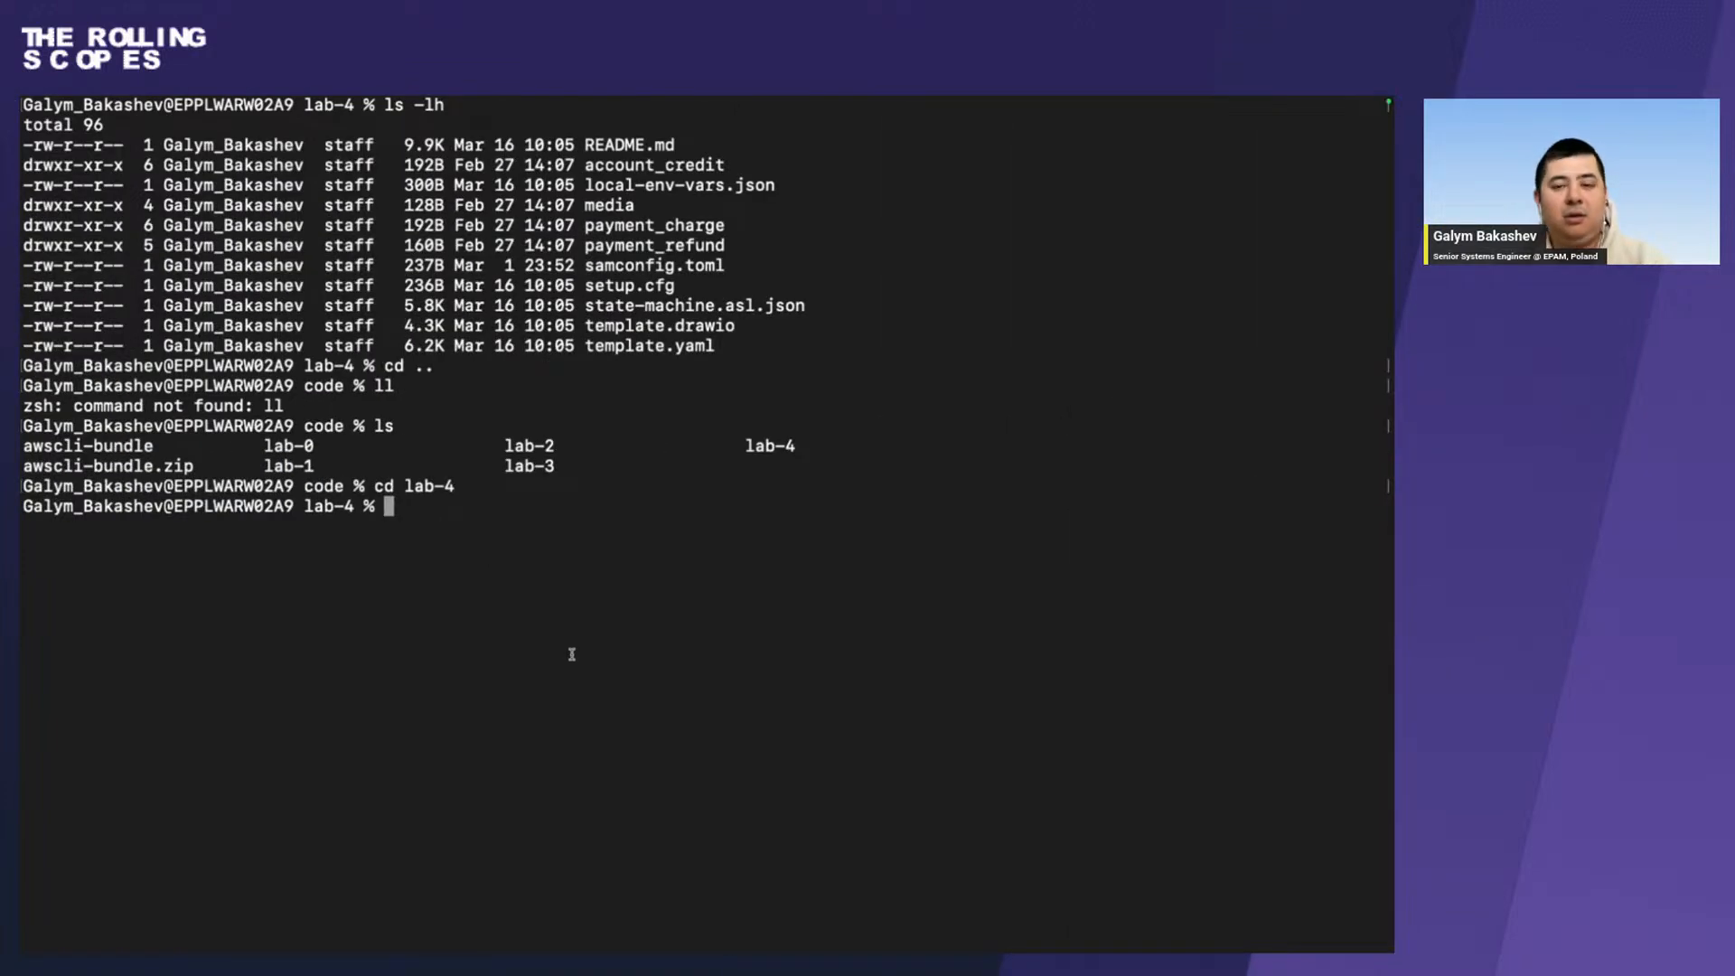
key("Up")
key("Up")
key("Up")
key("Up")
key("Up")
key("Up")
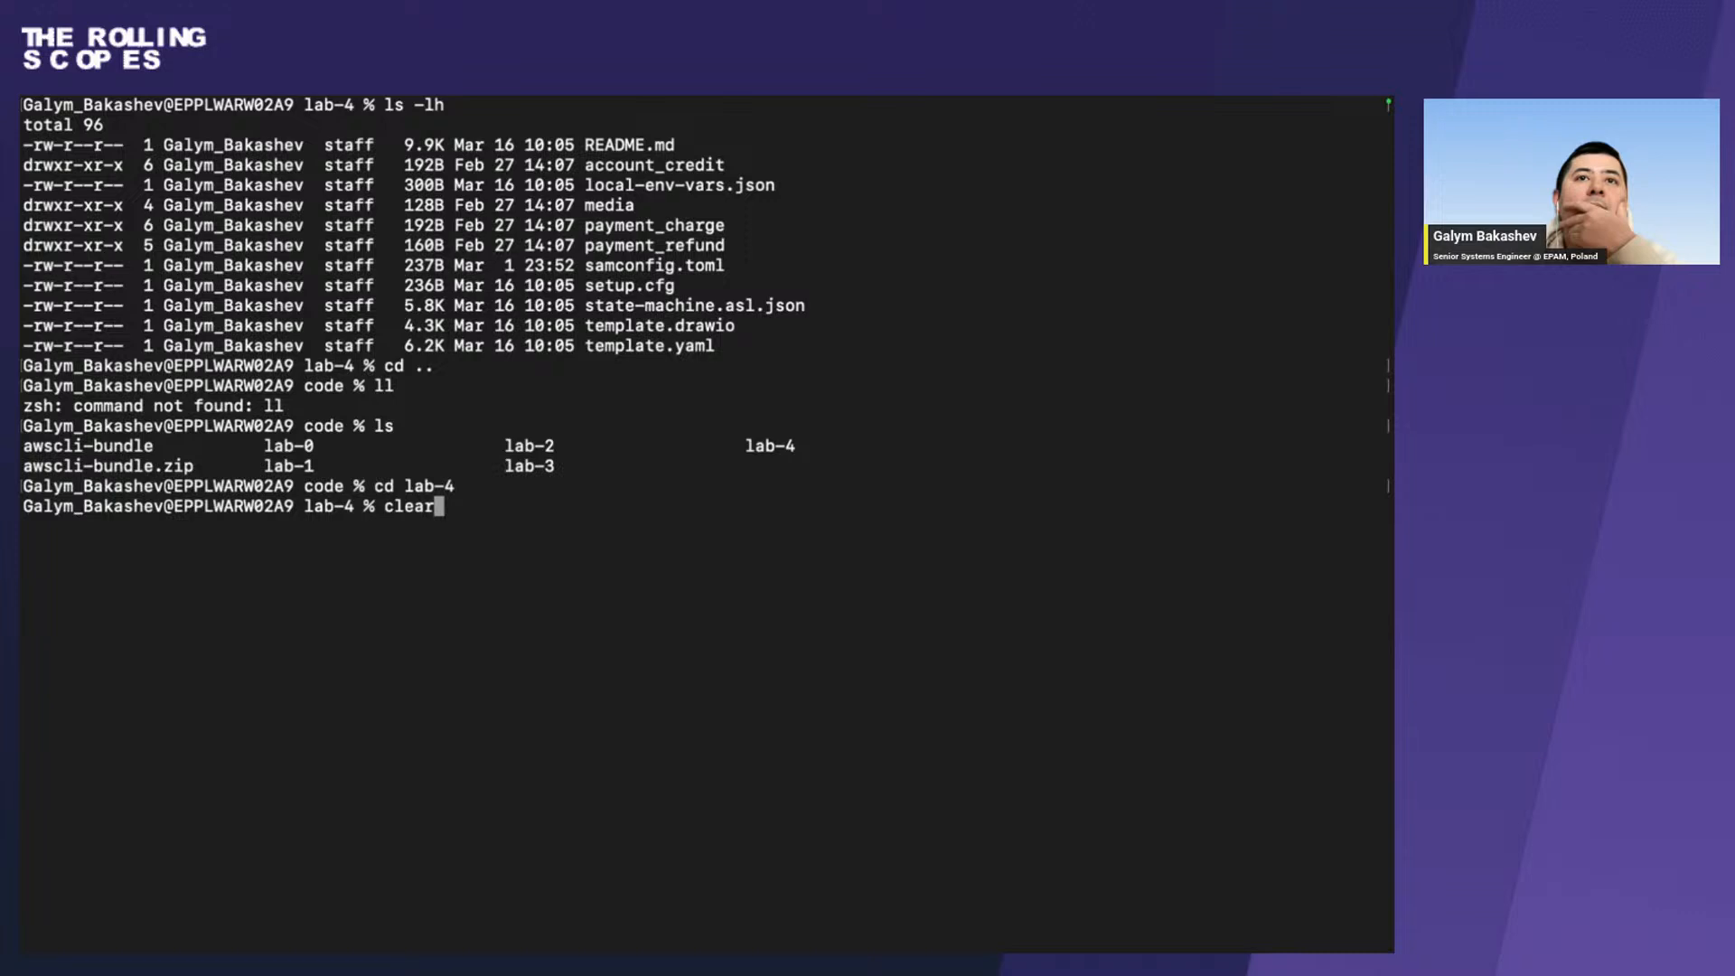
key("Up")
key("Up")
key("Up")
key("BackSpace")
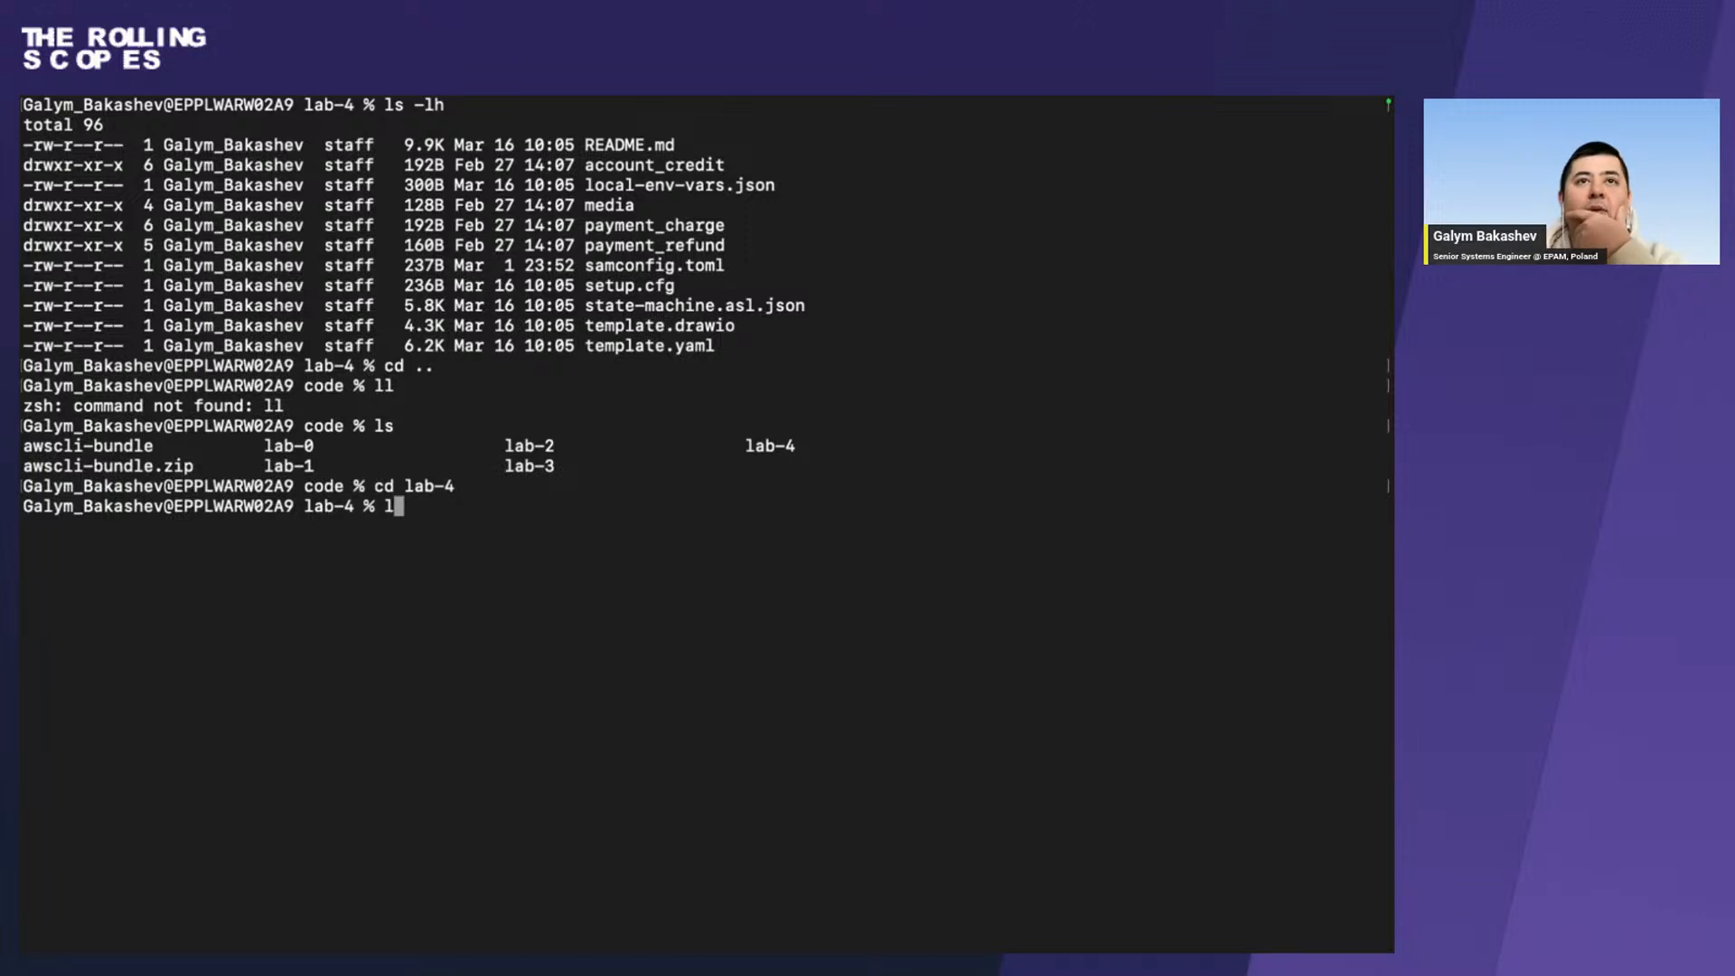
key("BackSpace")
Recheck the commands for building the lab artifacts in the workshop instructions and return to the terminal.
key("ctrl+Right")
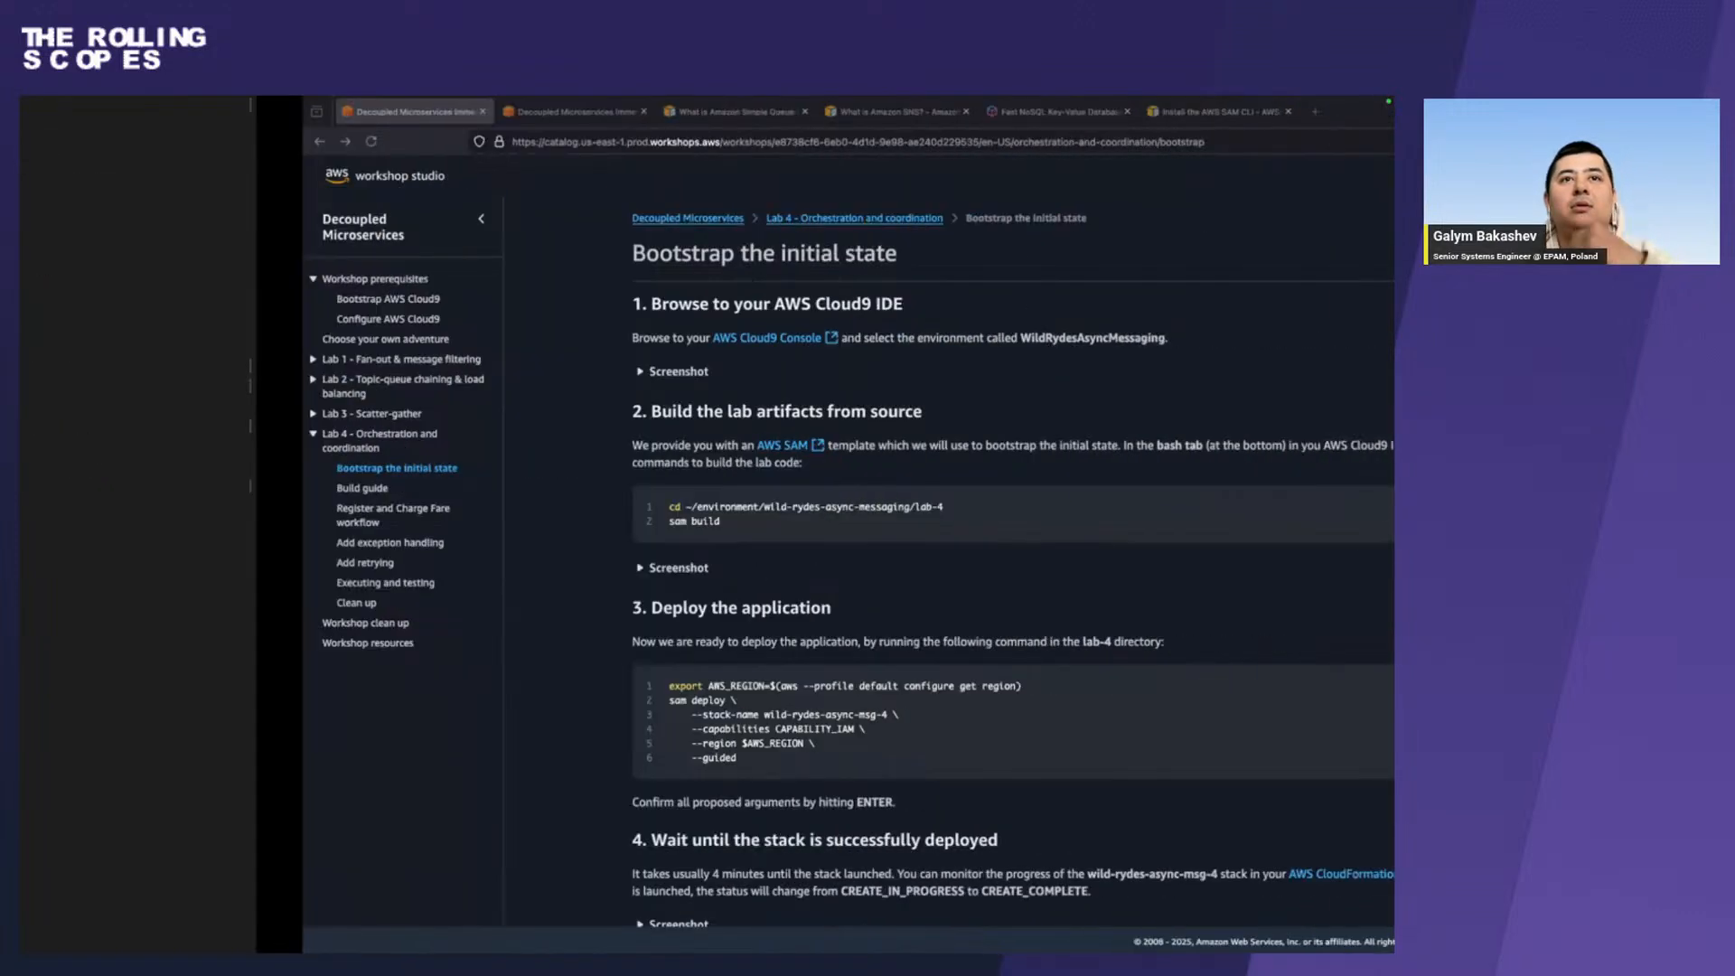
key("ctrl+Left")
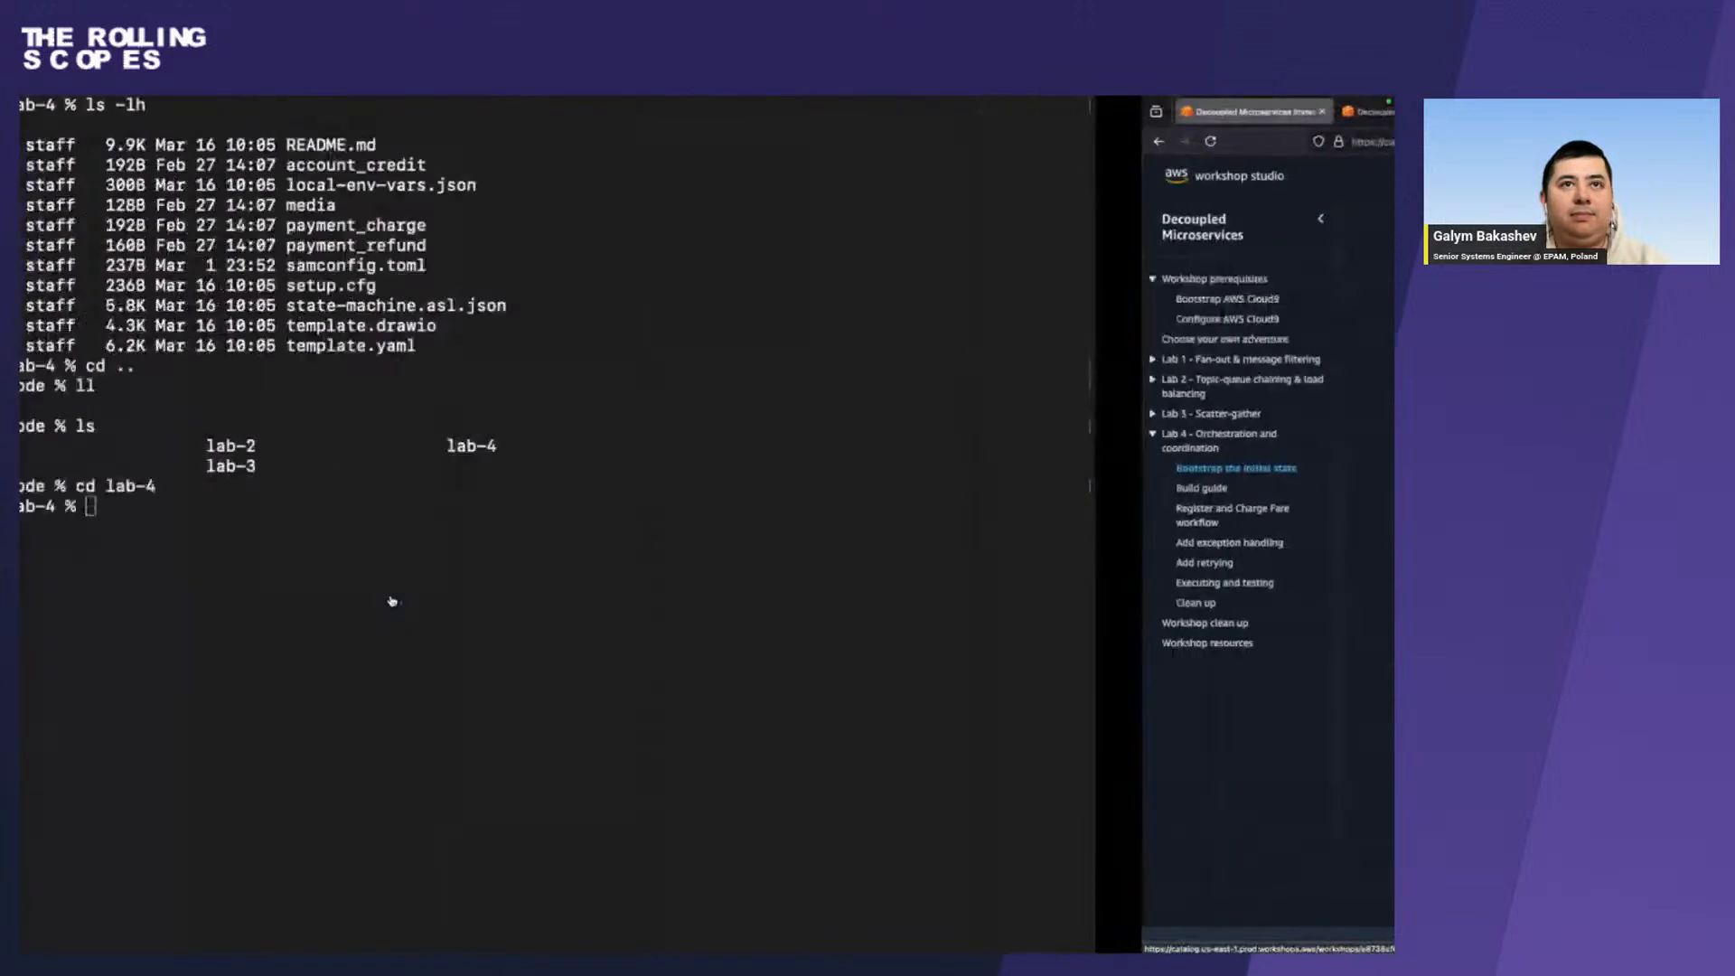
type("ыфь игшдв")
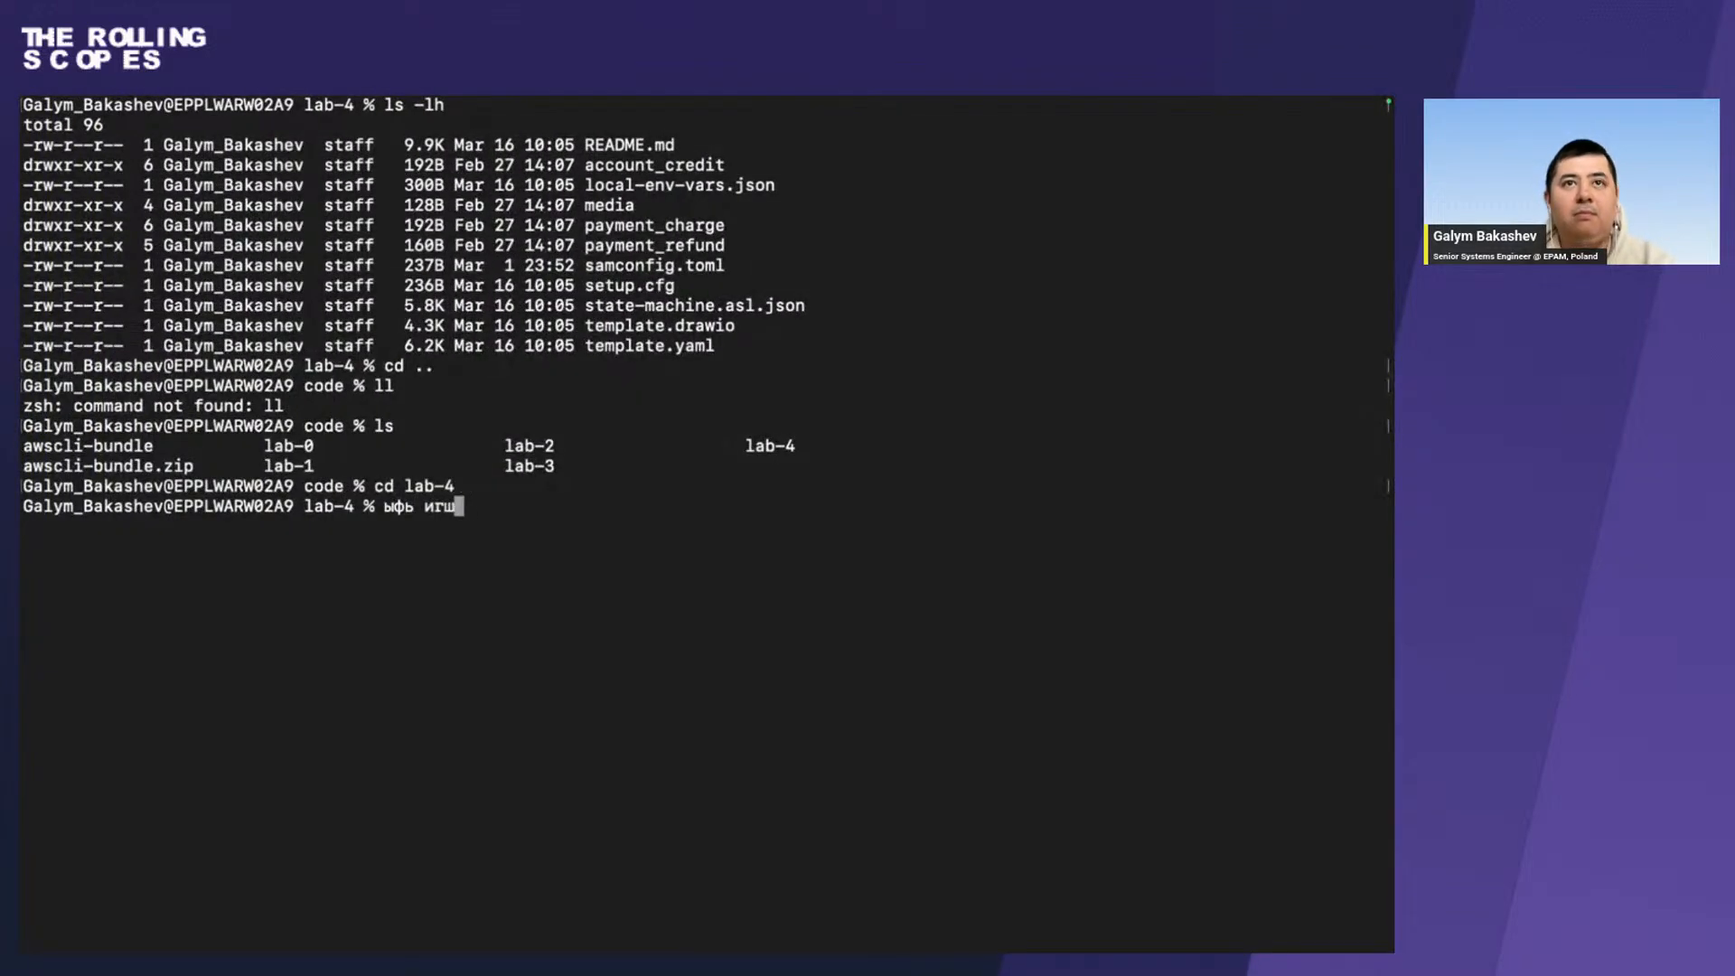
key("BackSpace")
key("BackSpace")
key("BackSpace")
key("BackSpace")
key("BackSpace")
key("BackSpace")
key("BackSpace")
key("BackSpace")
key("BackSpace")
key("BackSpace")
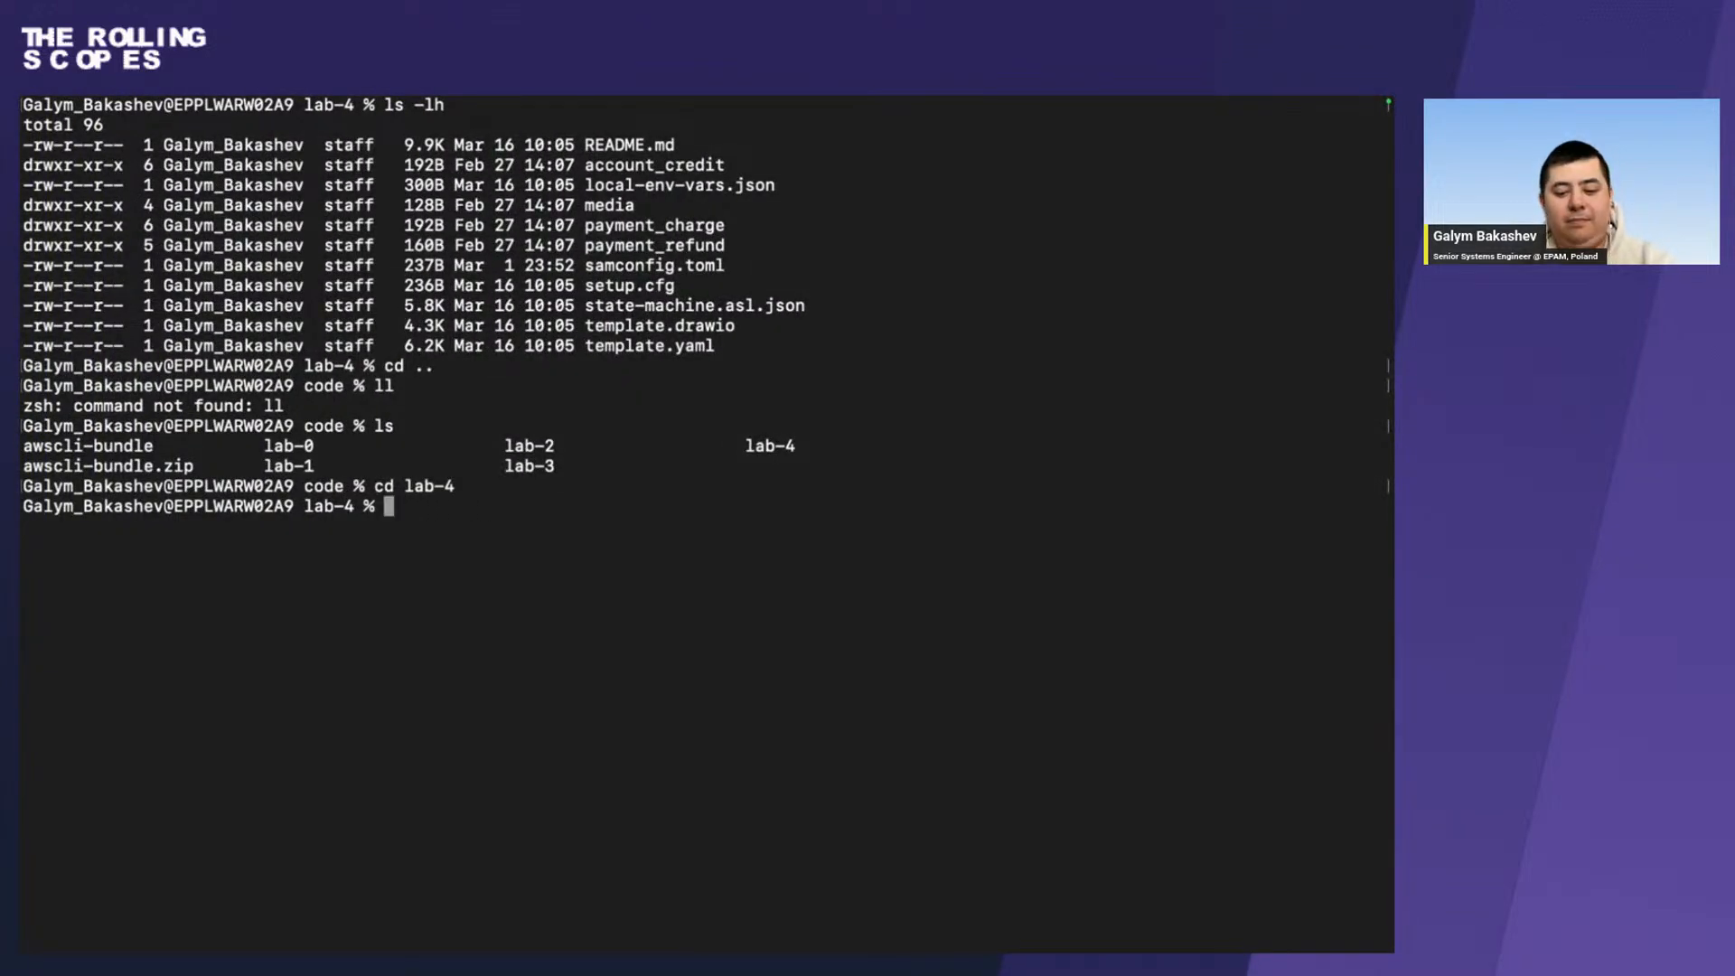
Build the lab artifacts in the lab-4 directory with the sam build command.
type("sam build")
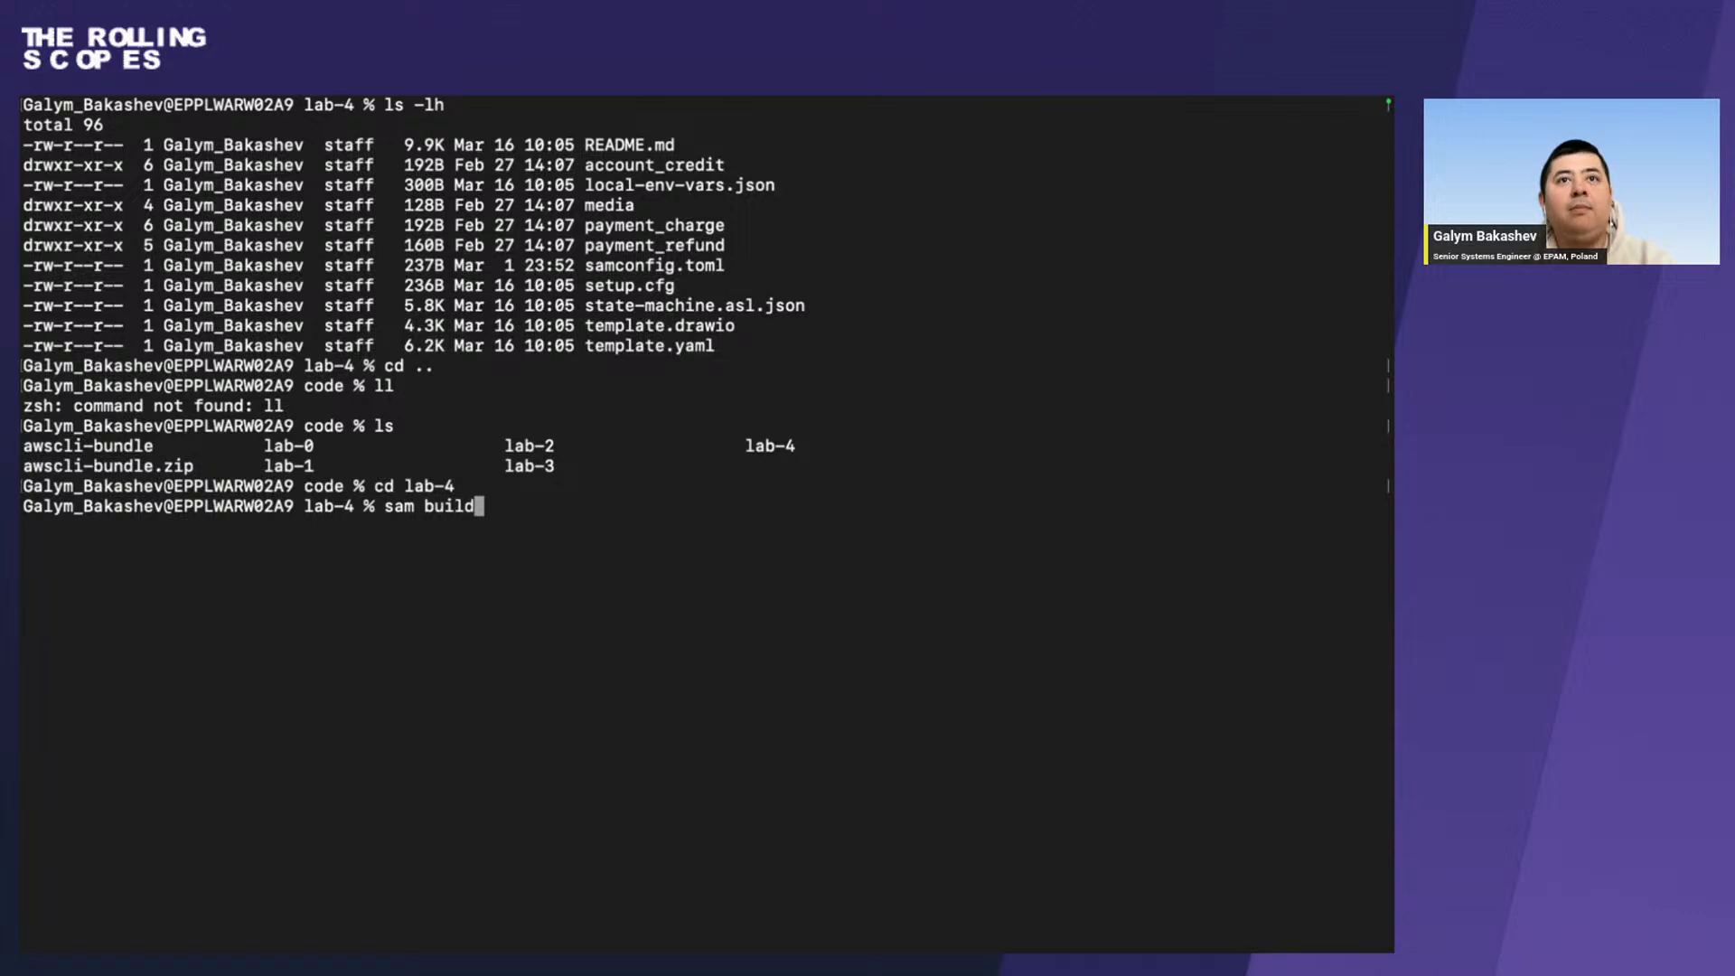
key("Return")
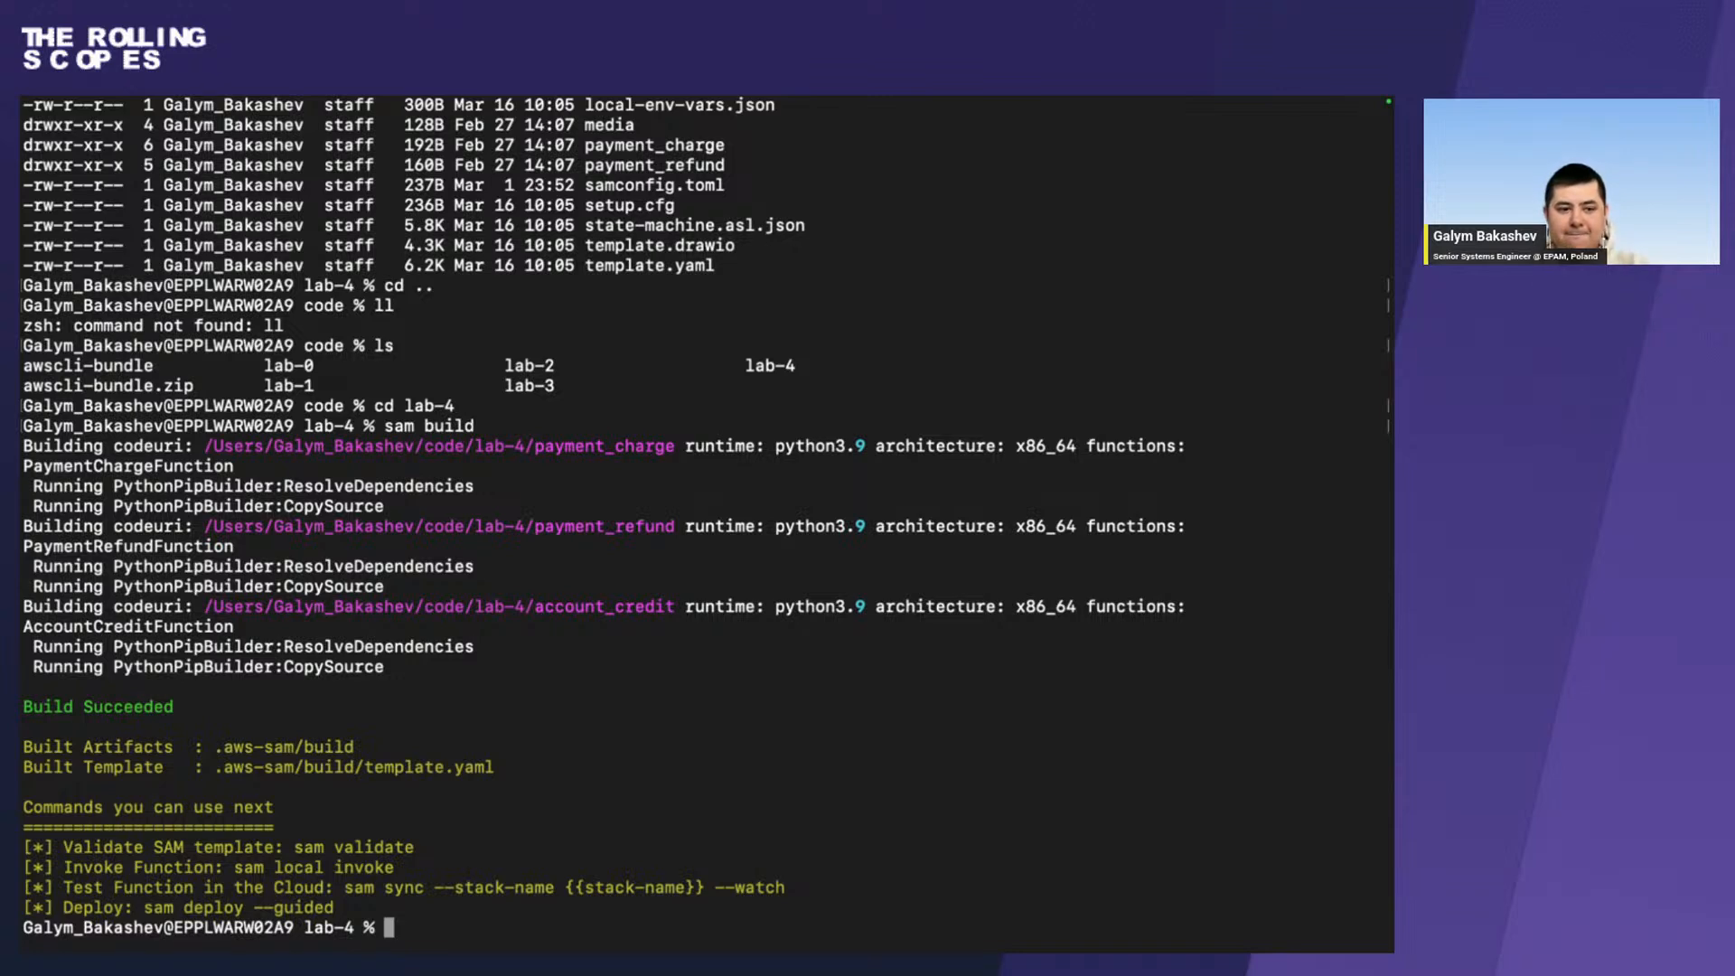
Return to the workshop in Firefox, open the Configure AWS Cloud9 page and copy the sam init download command.
key("super+Tab")
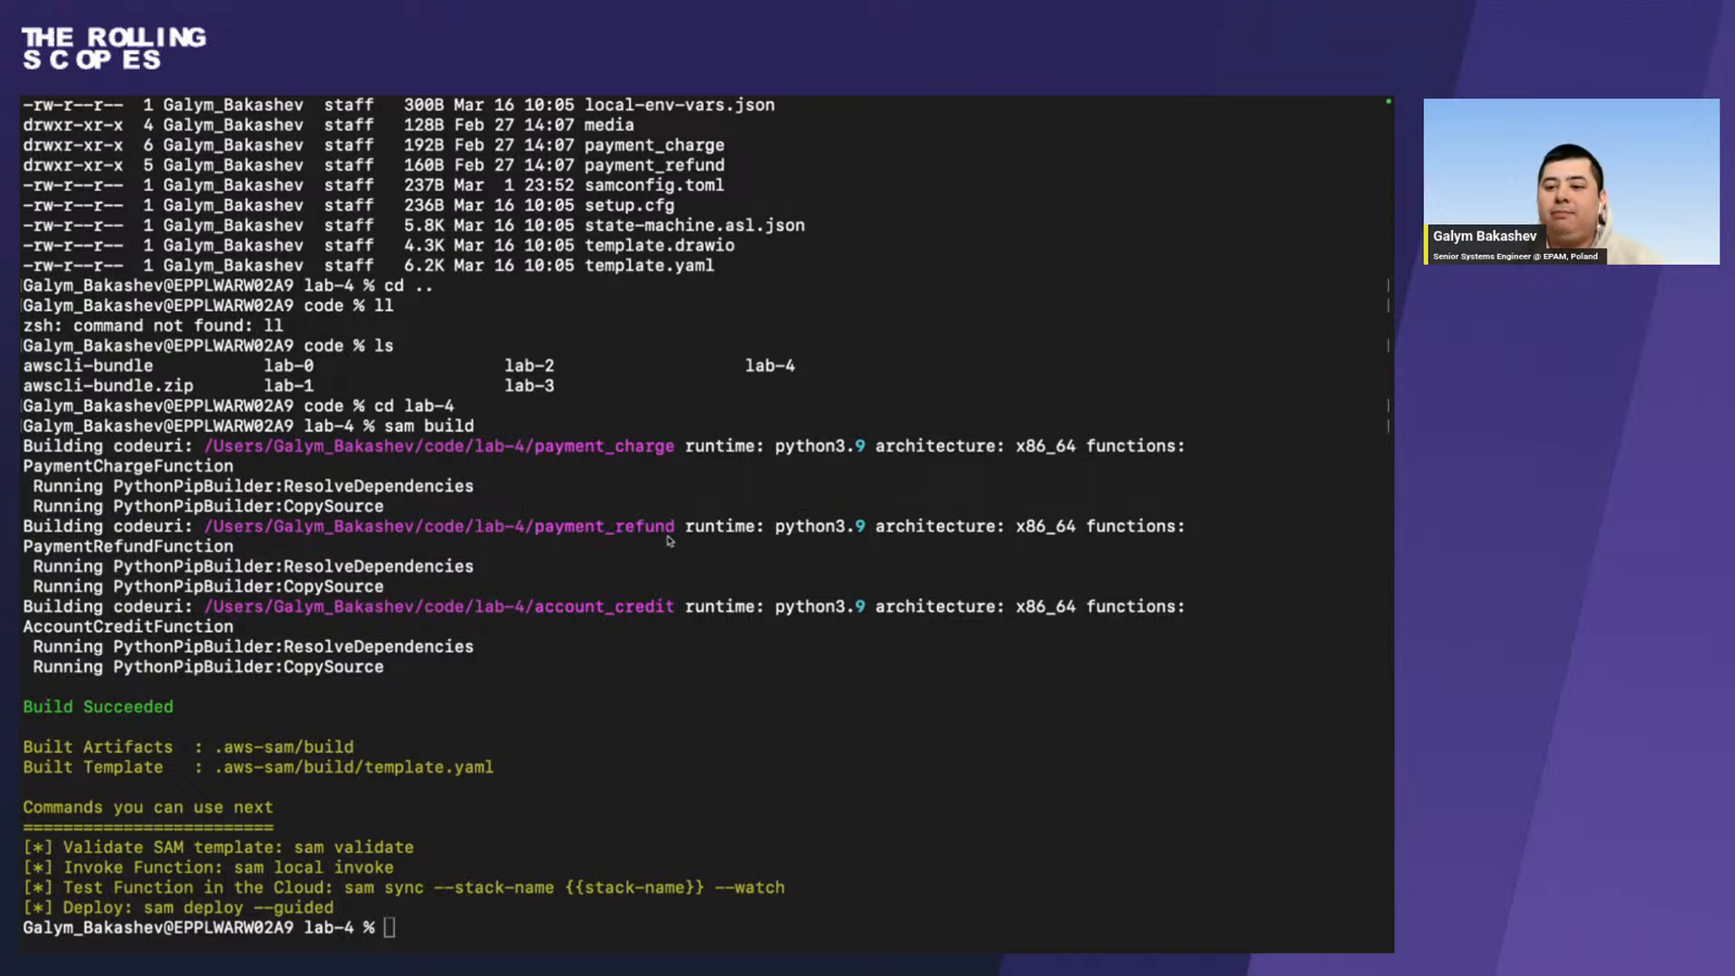
key("ctrl+Right")
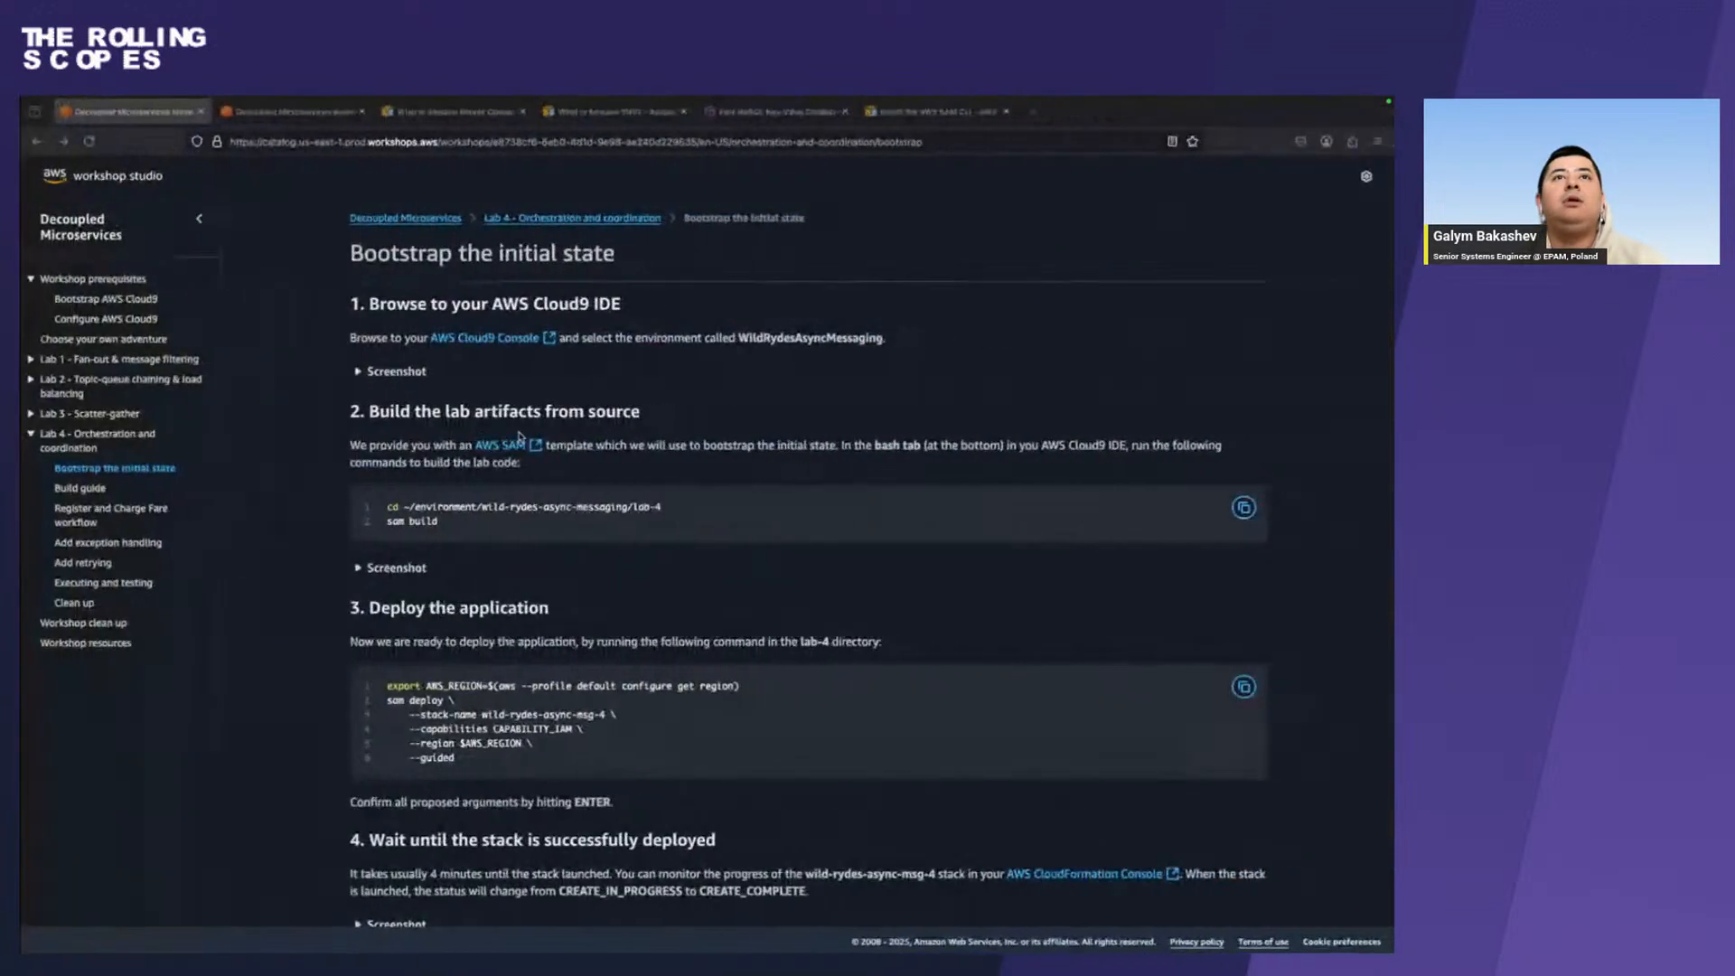
left_click(90, 299)
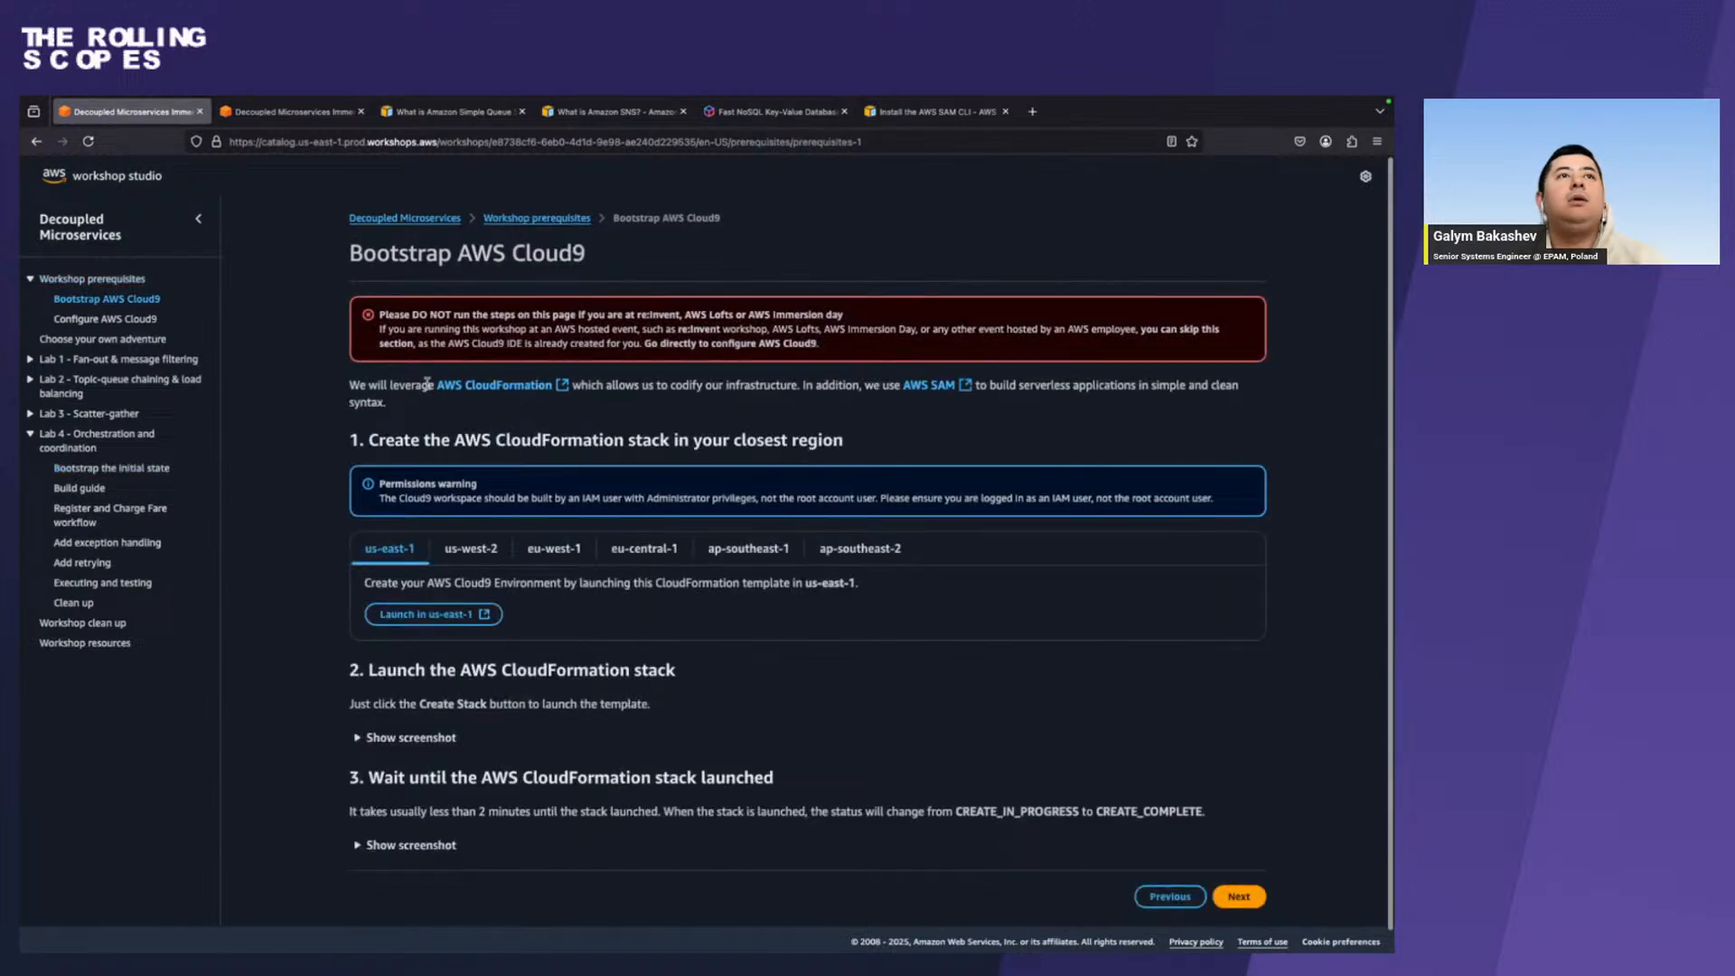
left_click(89, 321)
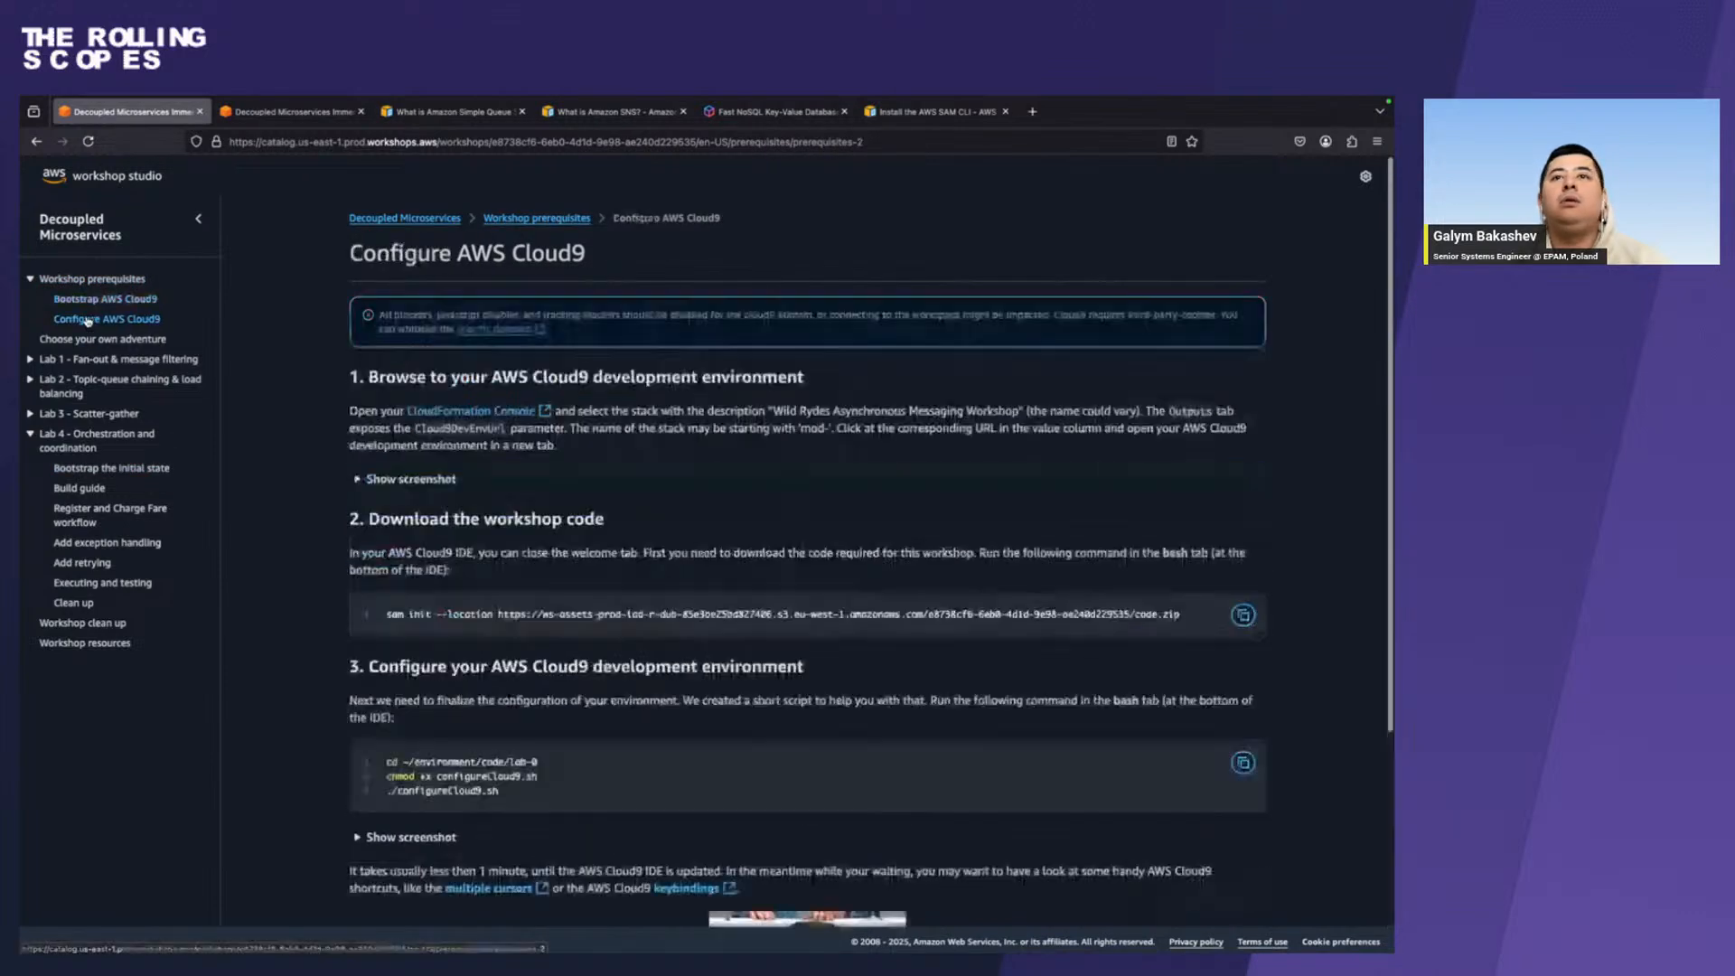
left_click(1243, 616)
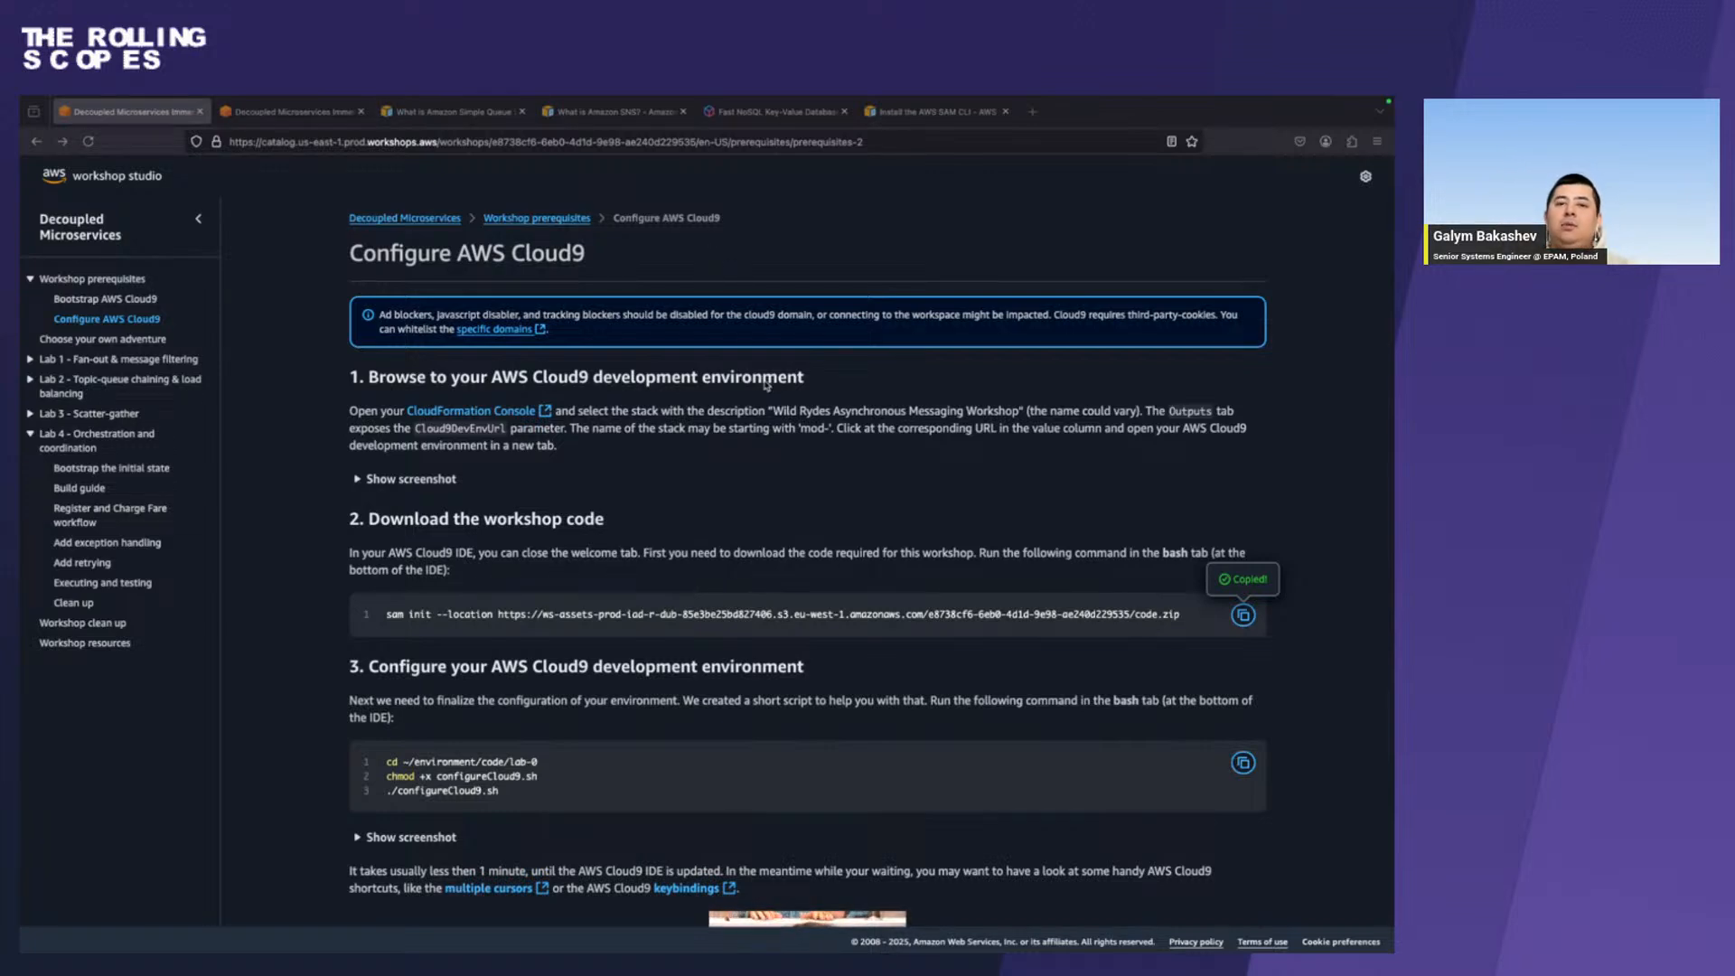
key("ctrl+Left")
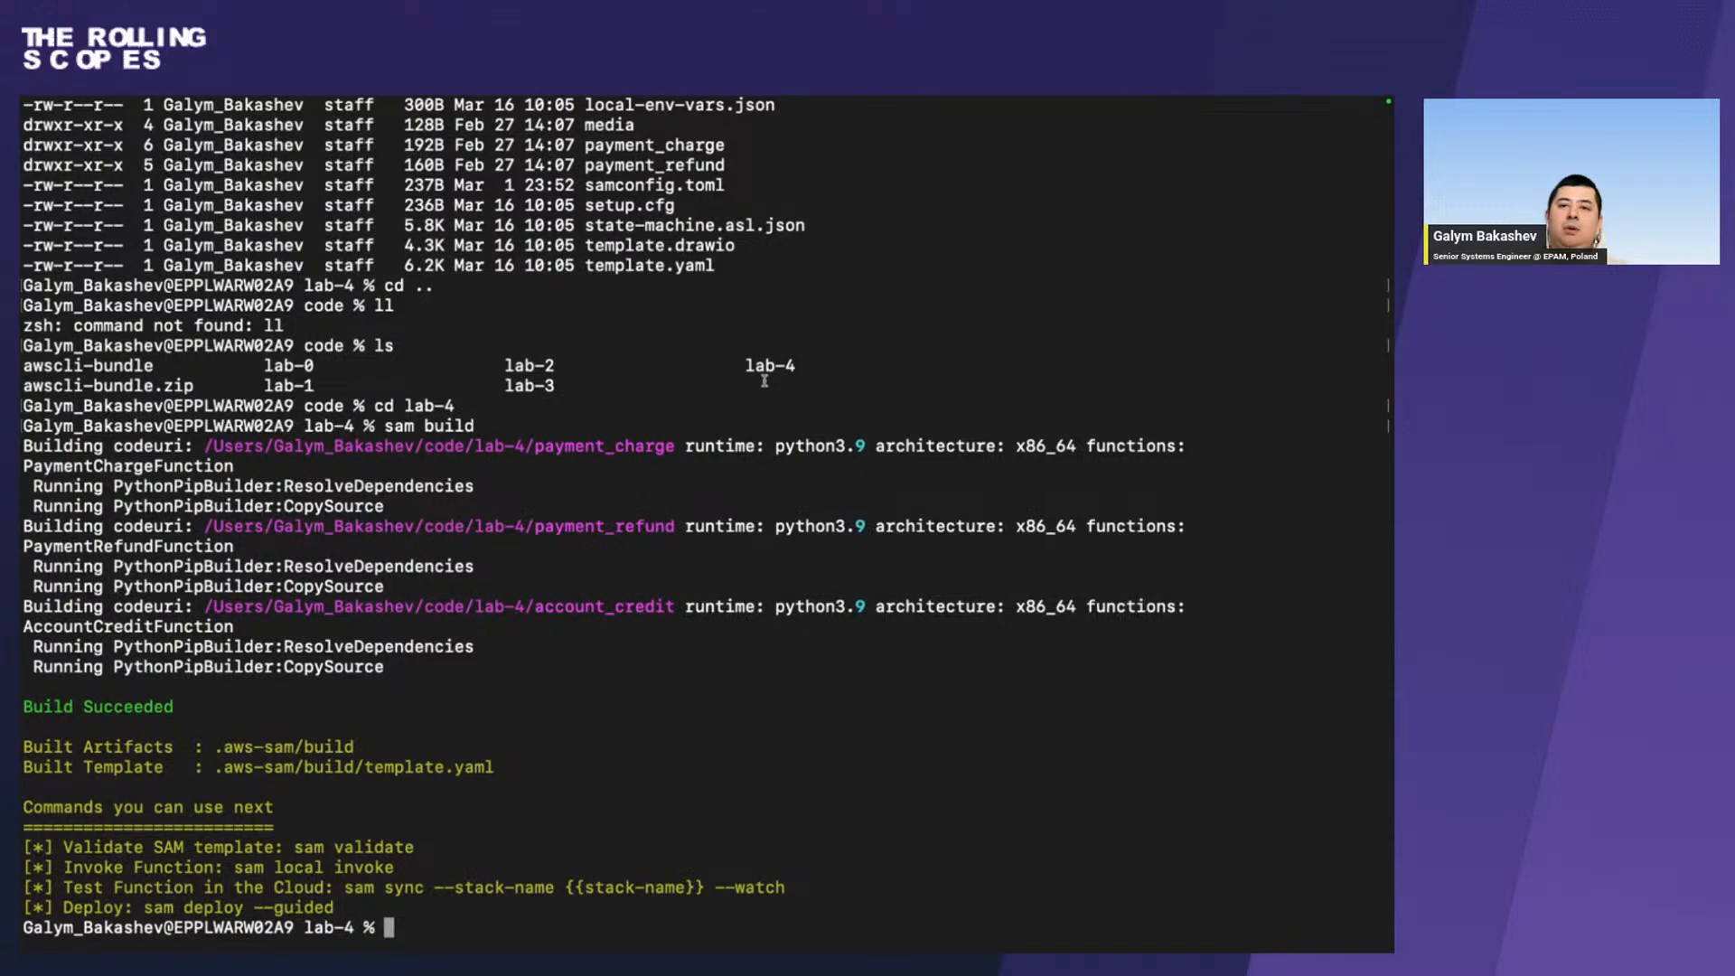
scroll(764, 381, "right", 3)
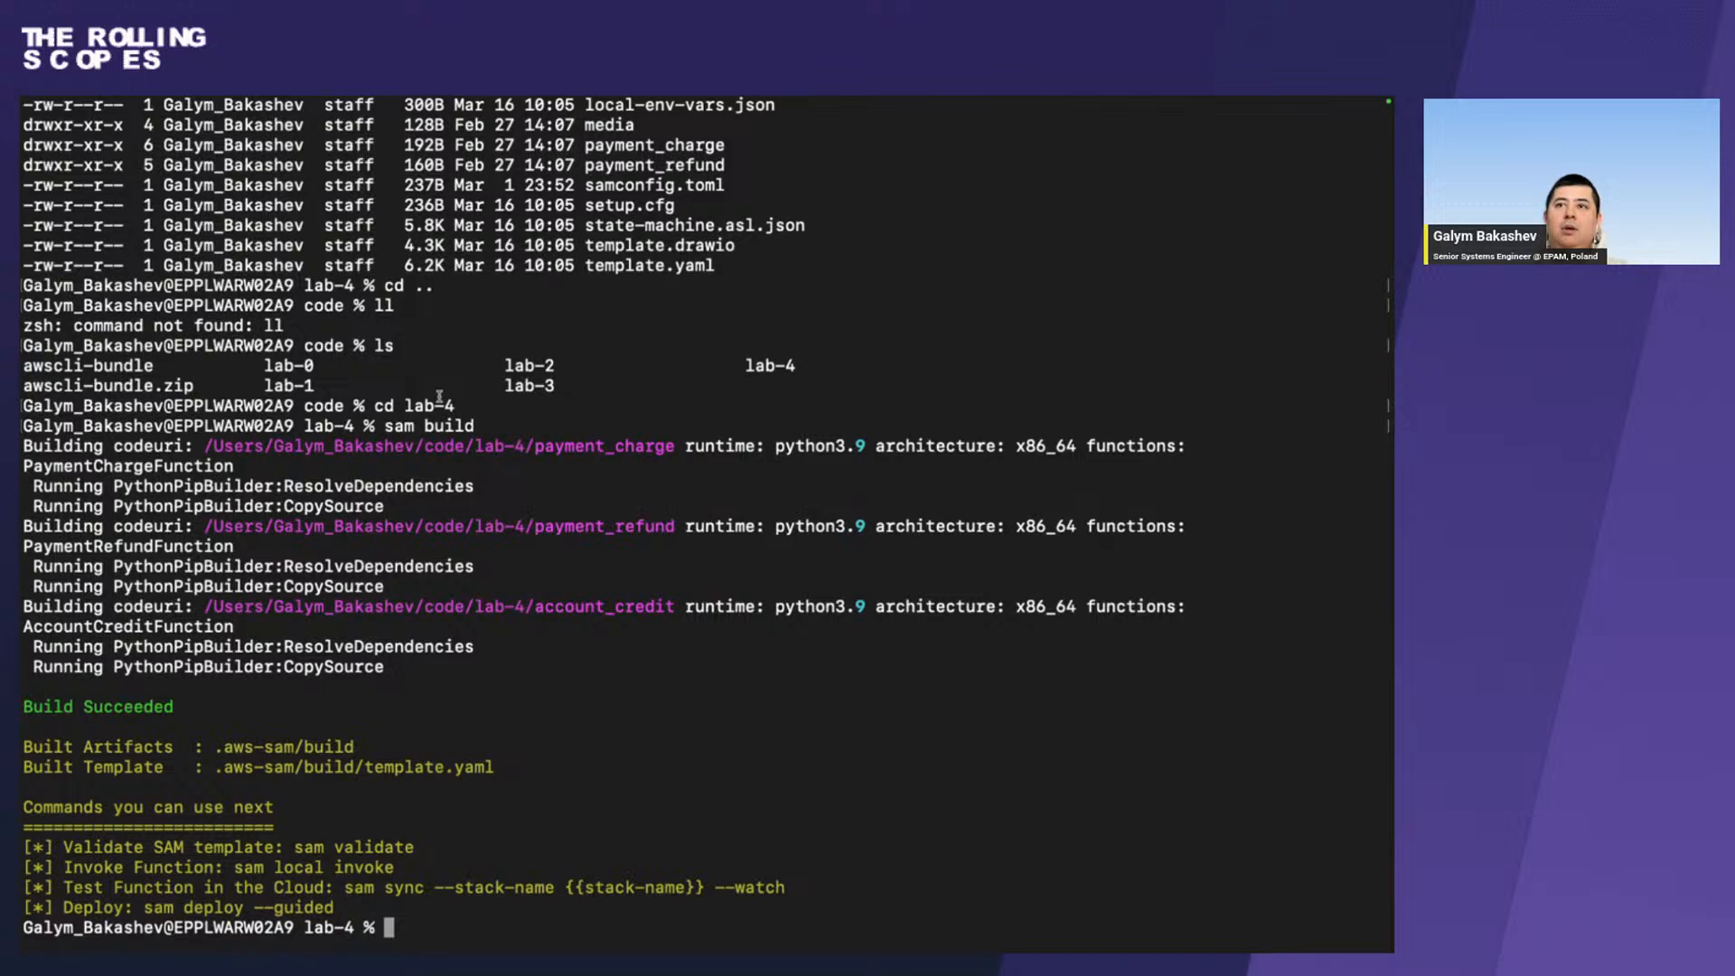
key("ctrl+Right")
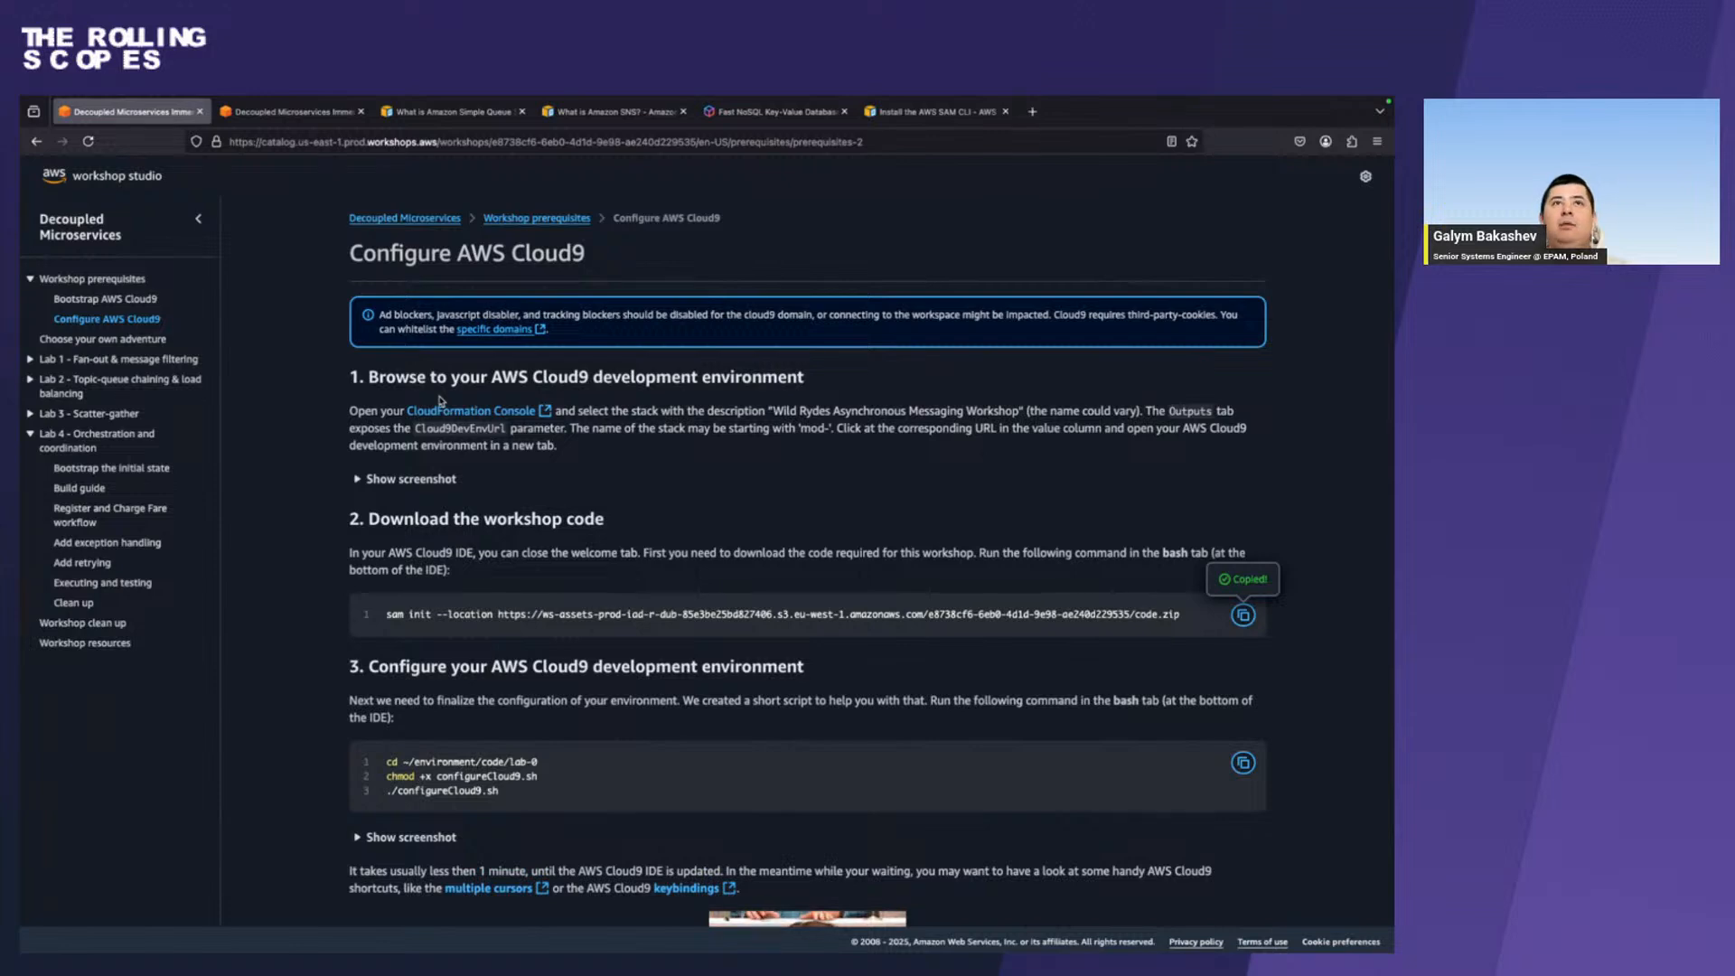
Switch to Chrome, copy the Linux or macOS (bash) AWS CLI credentials, and paste the access key, secret key and session token exports into the terminal.
key("ctrl+Up")
left_click(719, 171)
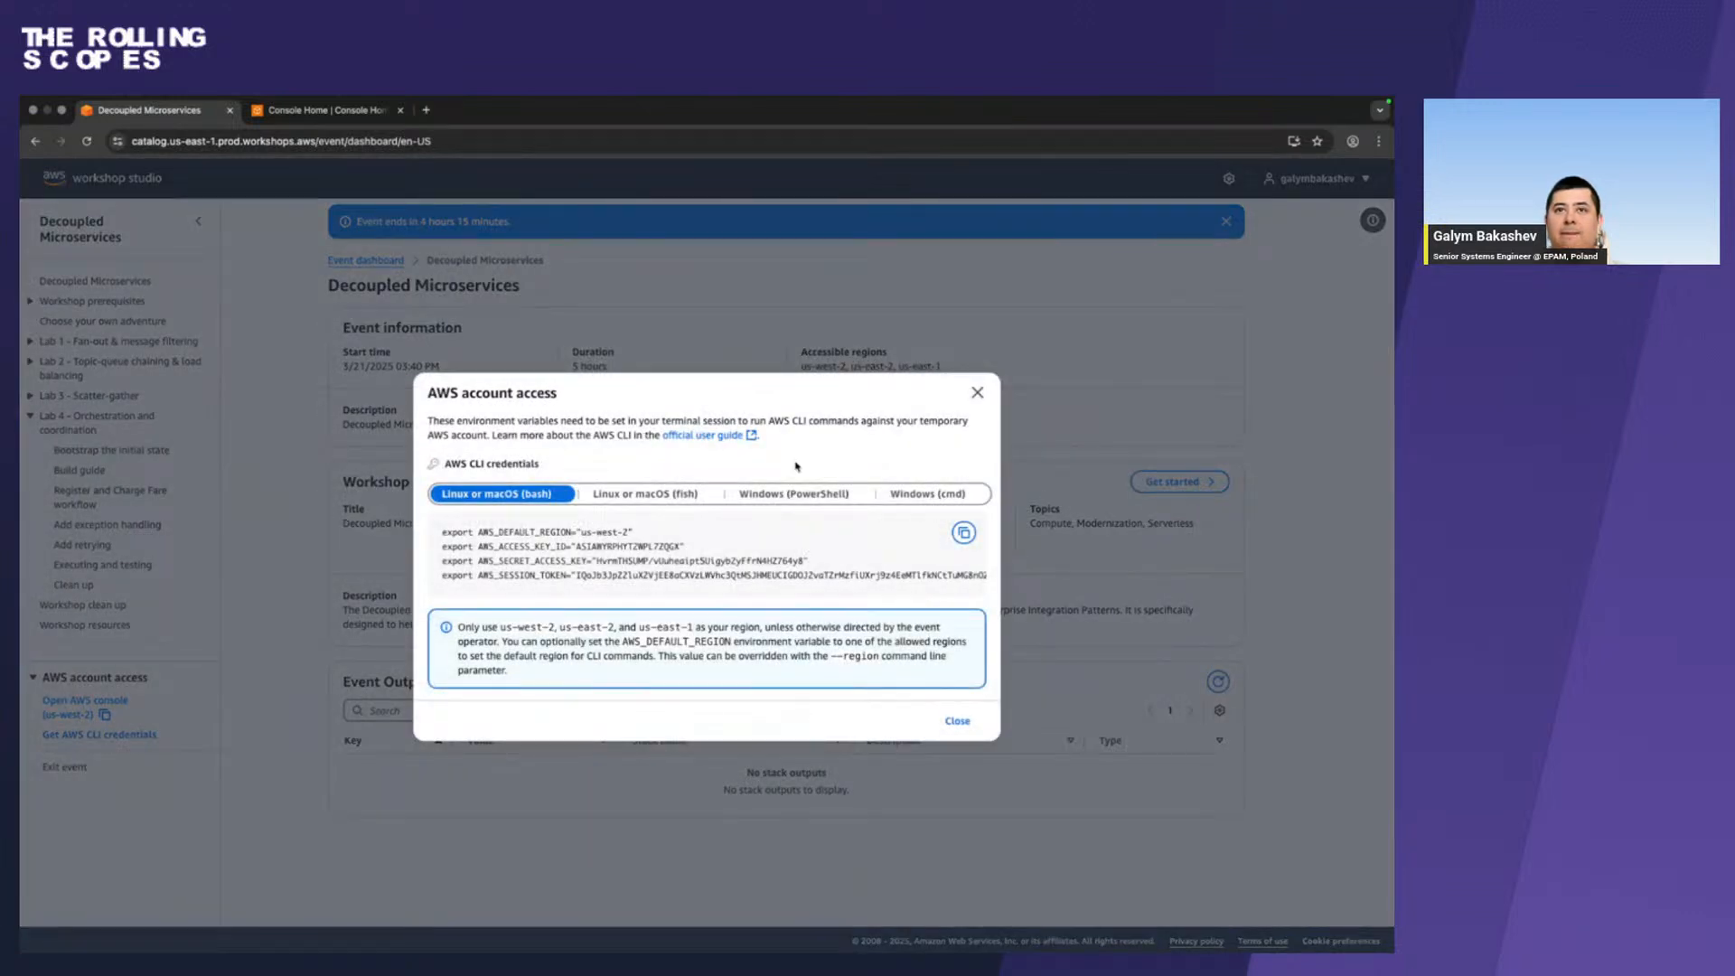
left_click(963, 533)
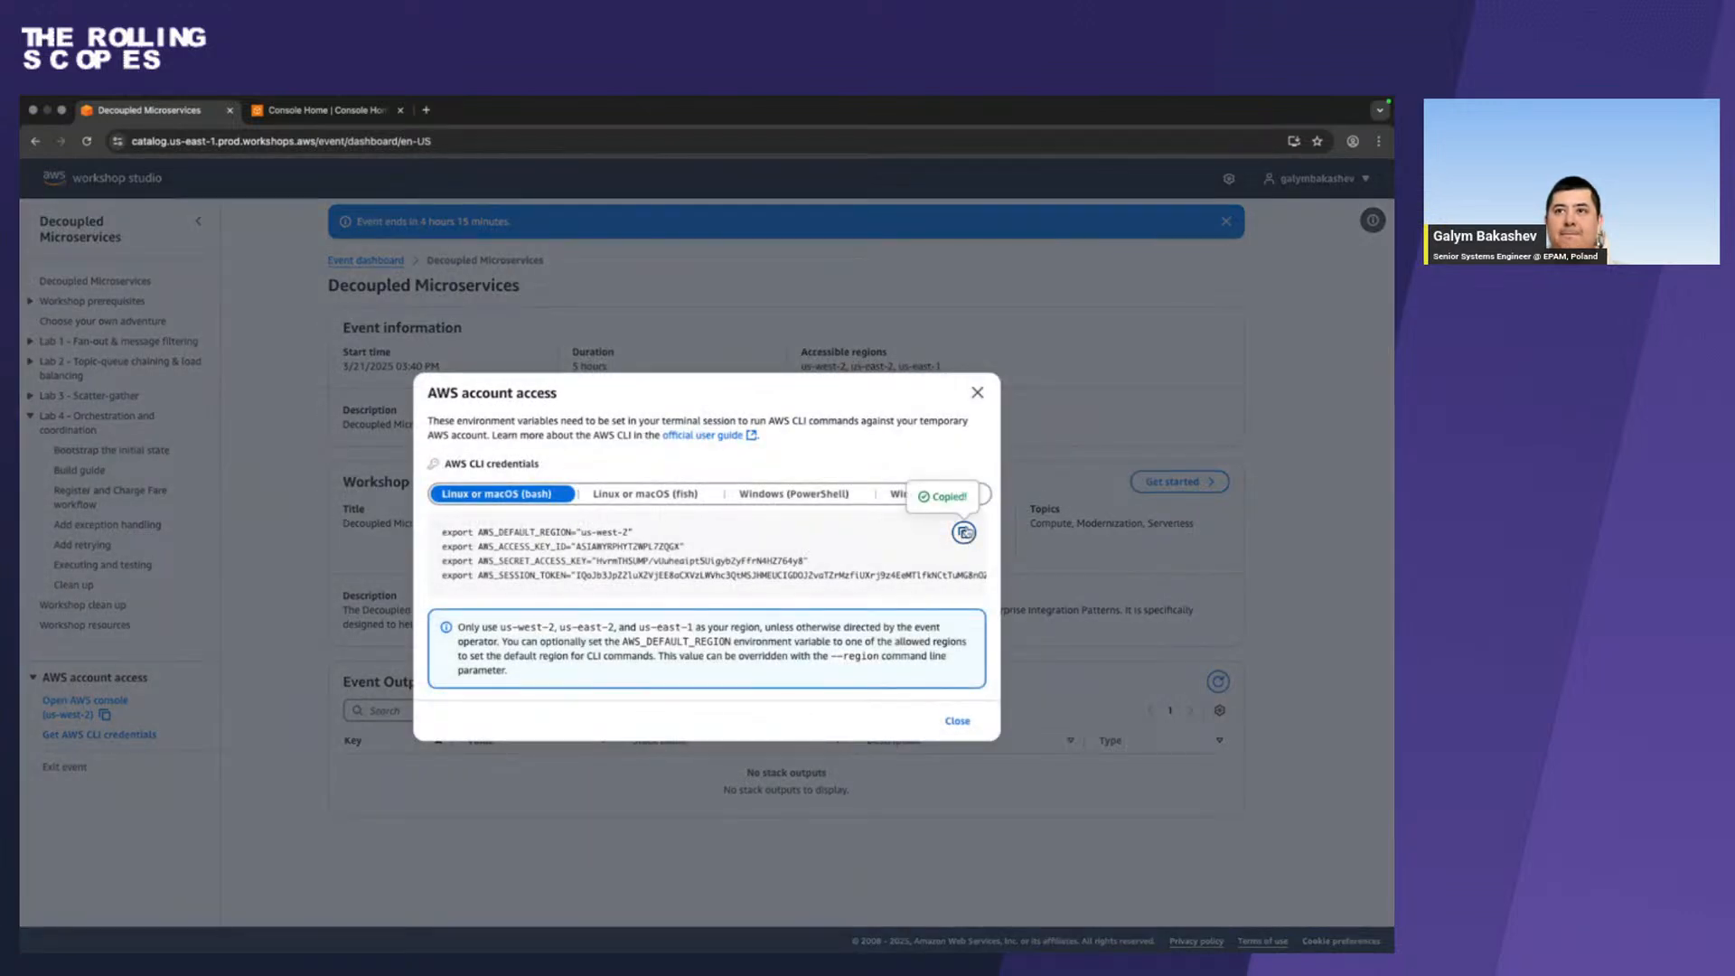
left_click(982, 398)
key("ctrl+Left")
key("ctrl+Left")
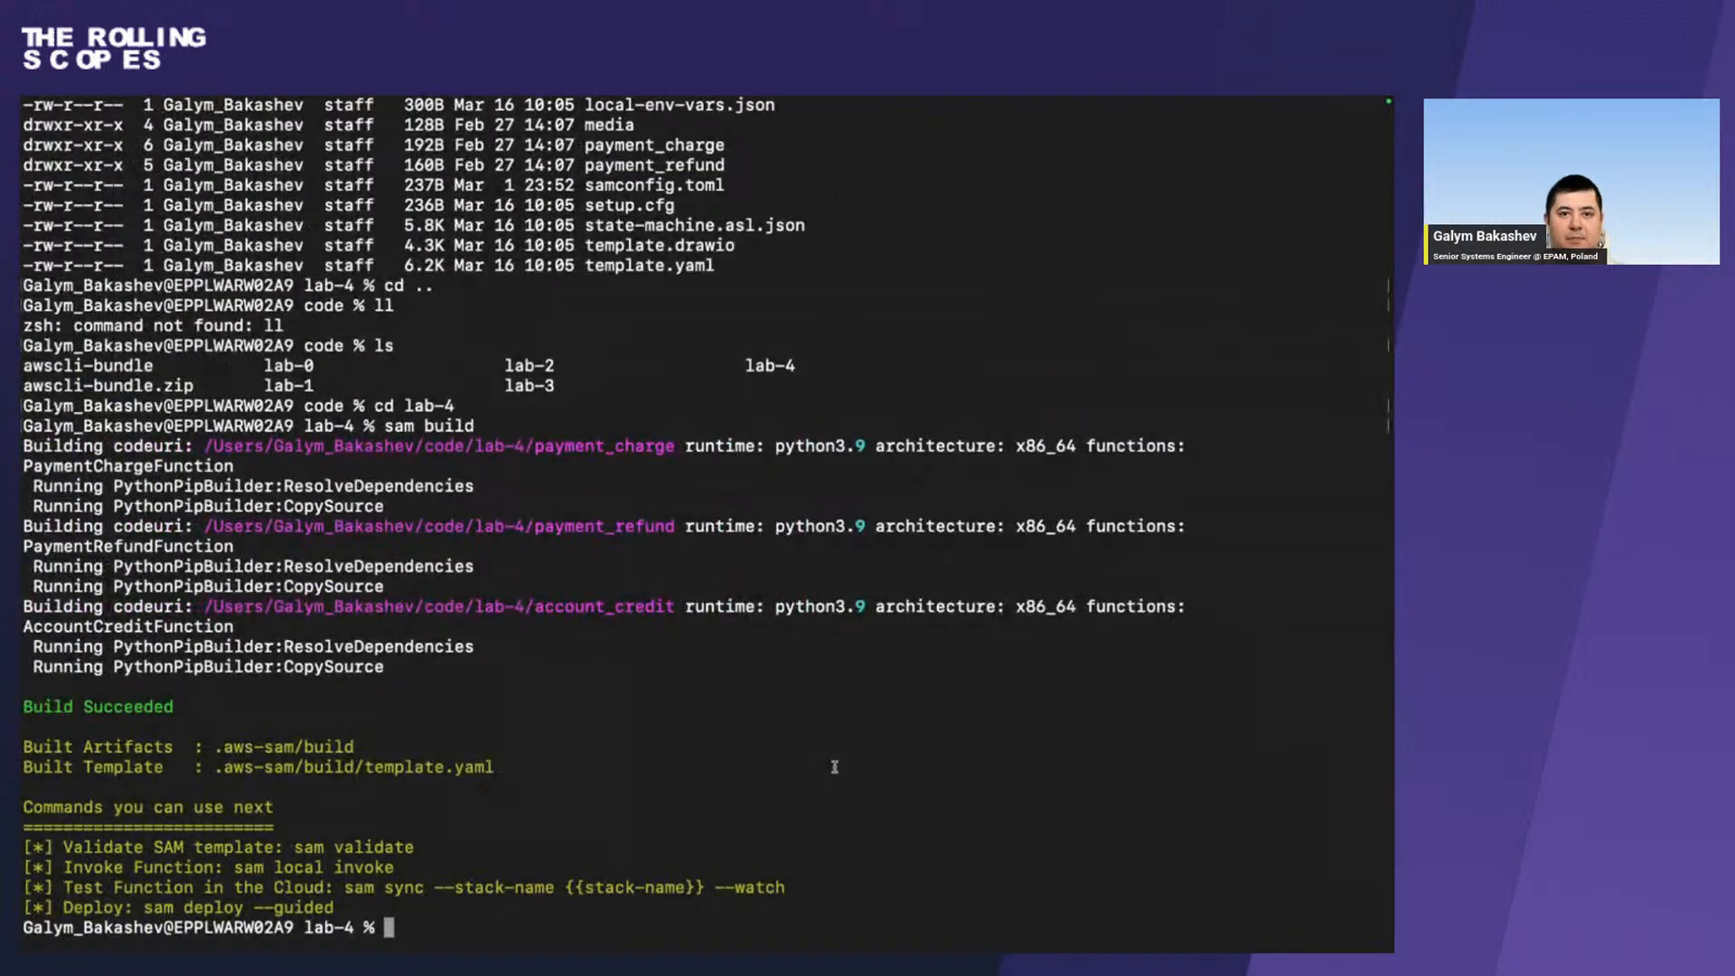
key("super+v")
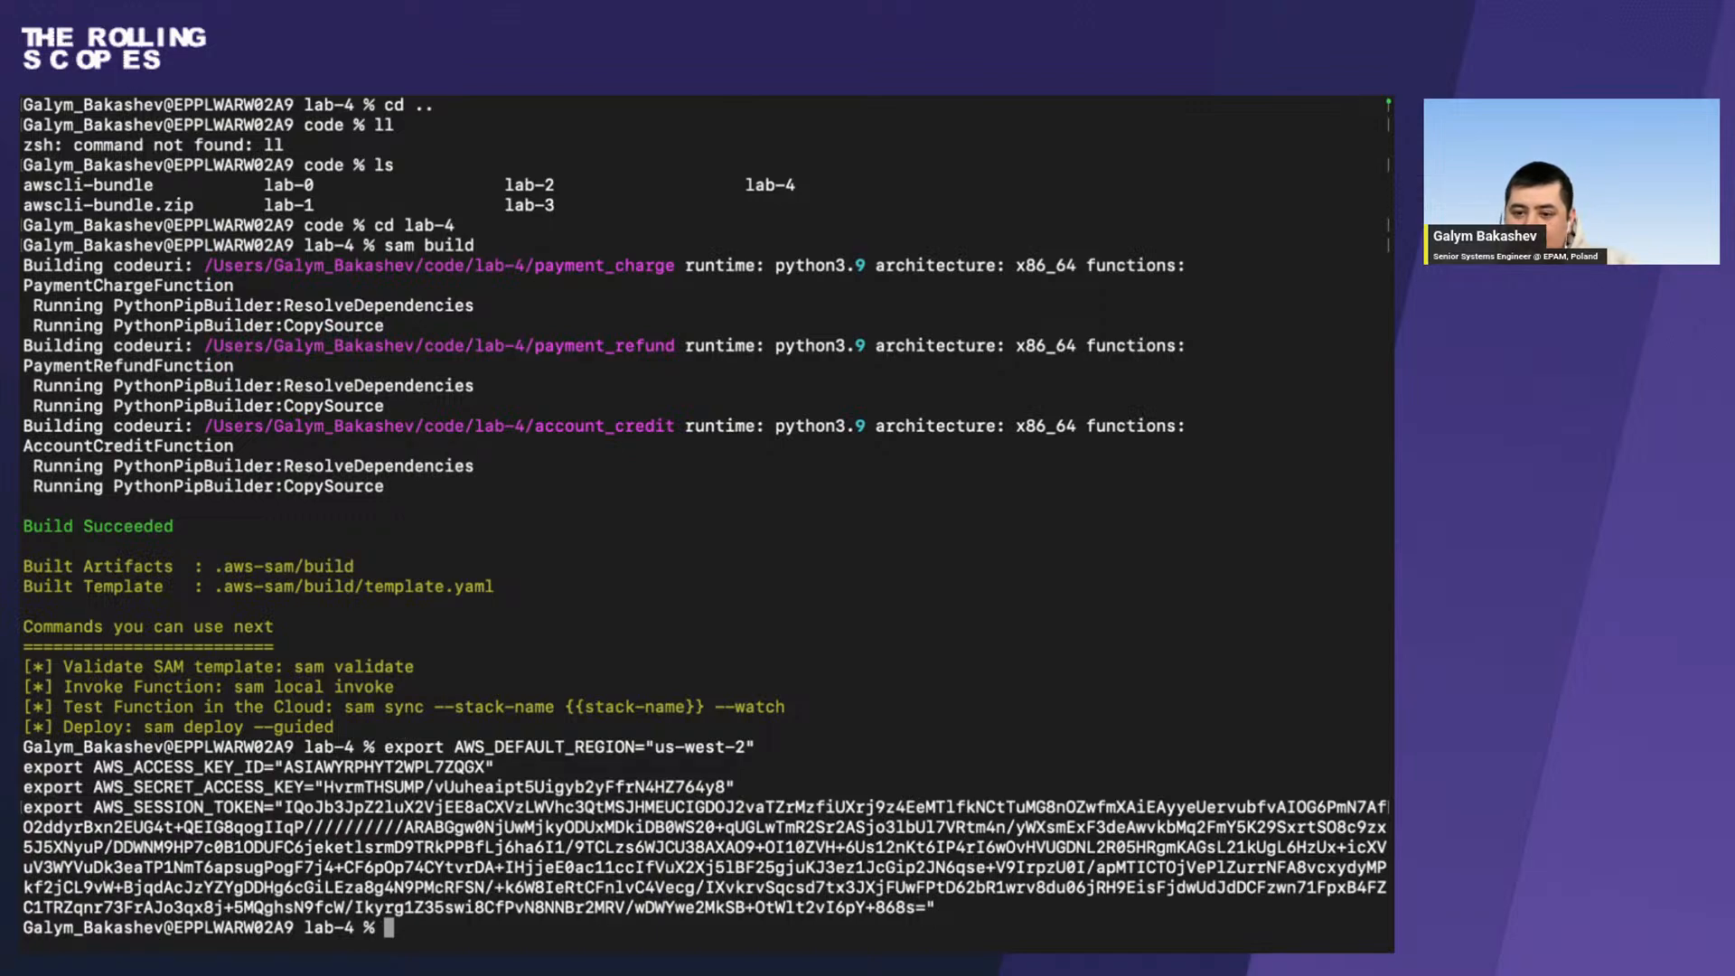
Open the Install the AWS SAM CLI documentation in Firefox, select its web address and return to the terminal.
key("ctrl+Right")
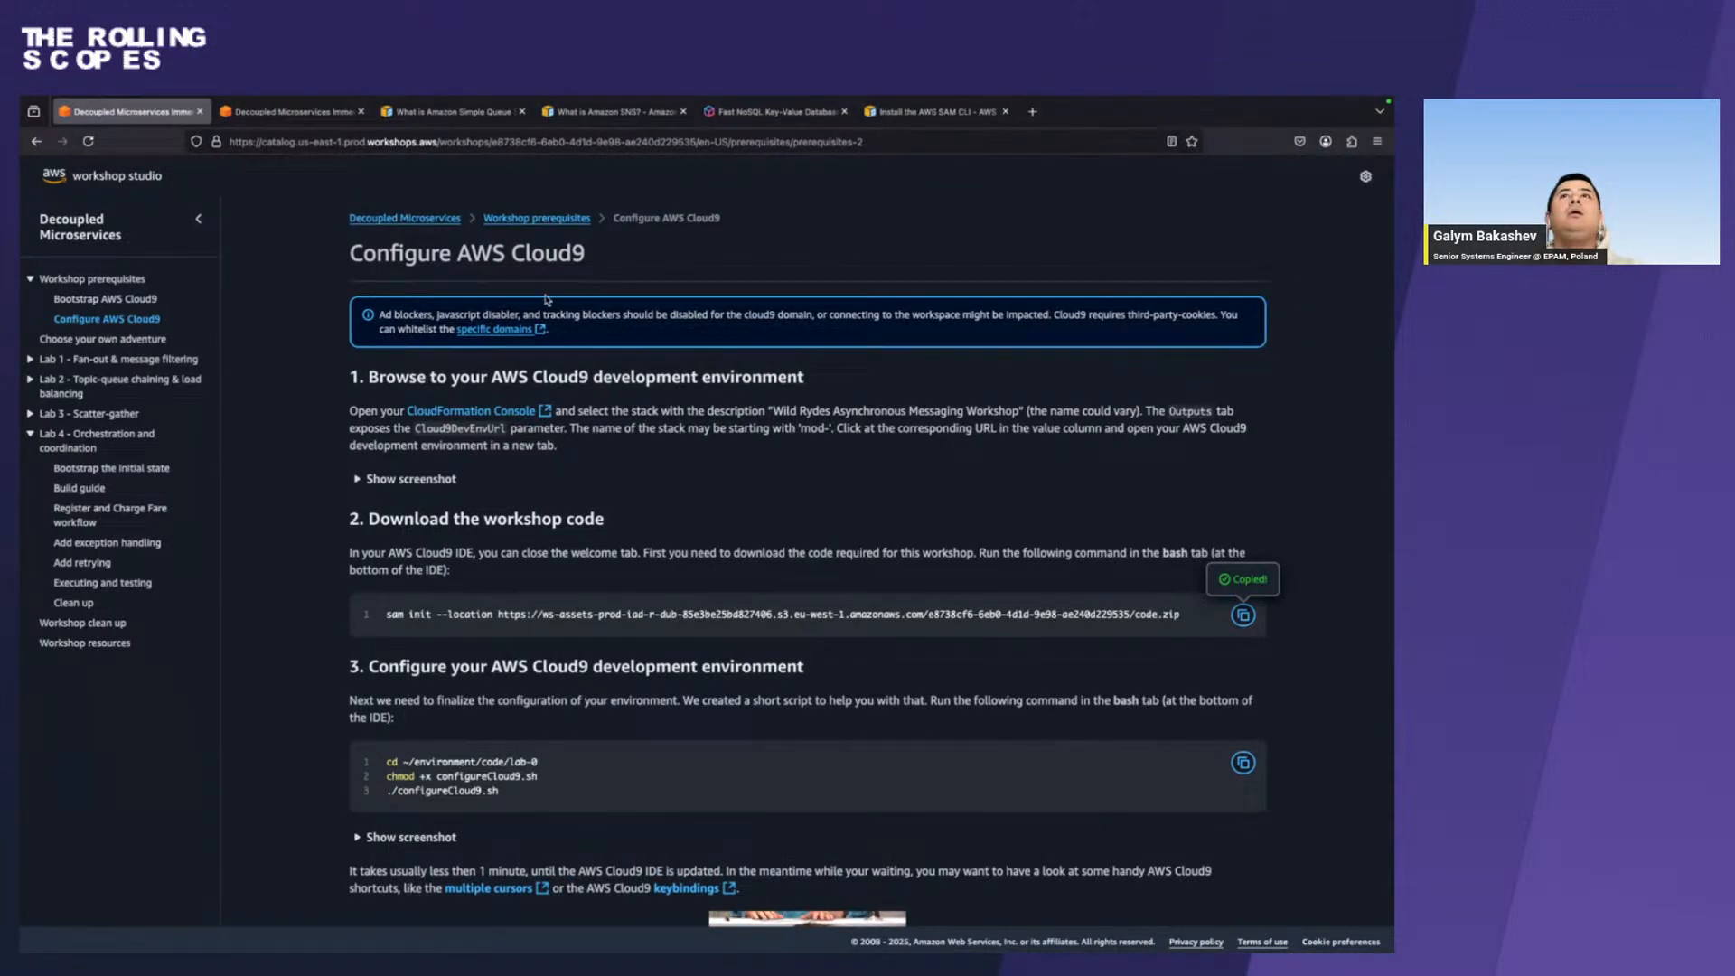
left_click(935, 111)
left_click(754, 142)
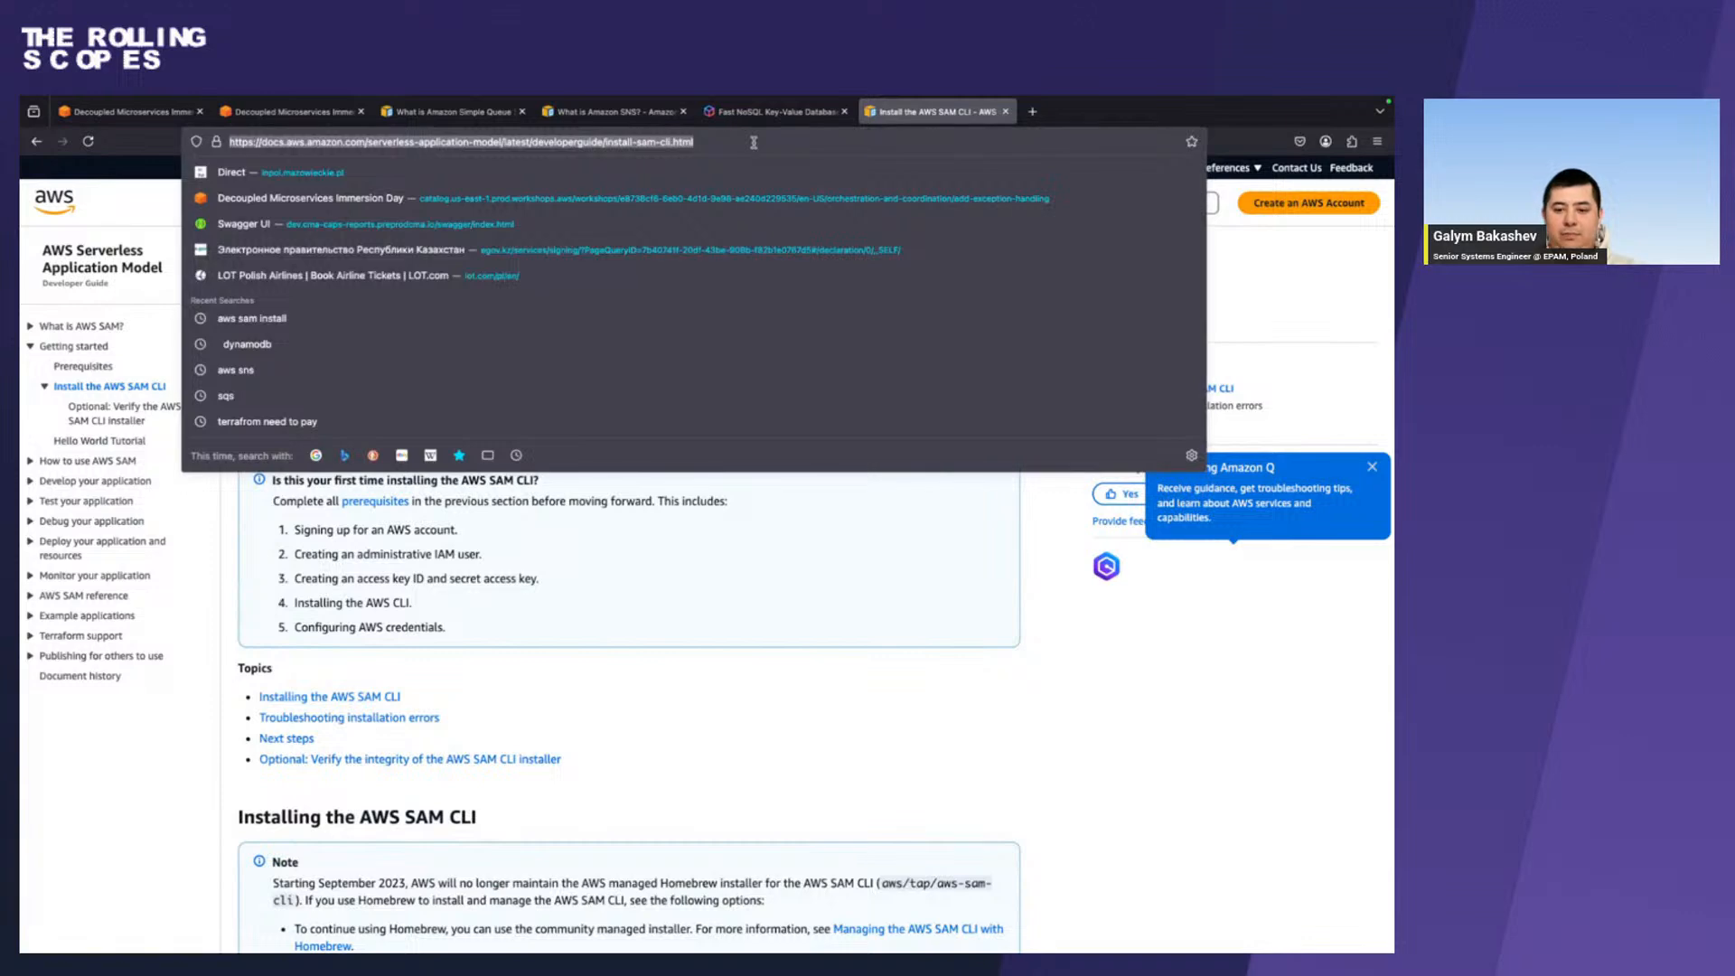
key("super+Tab")
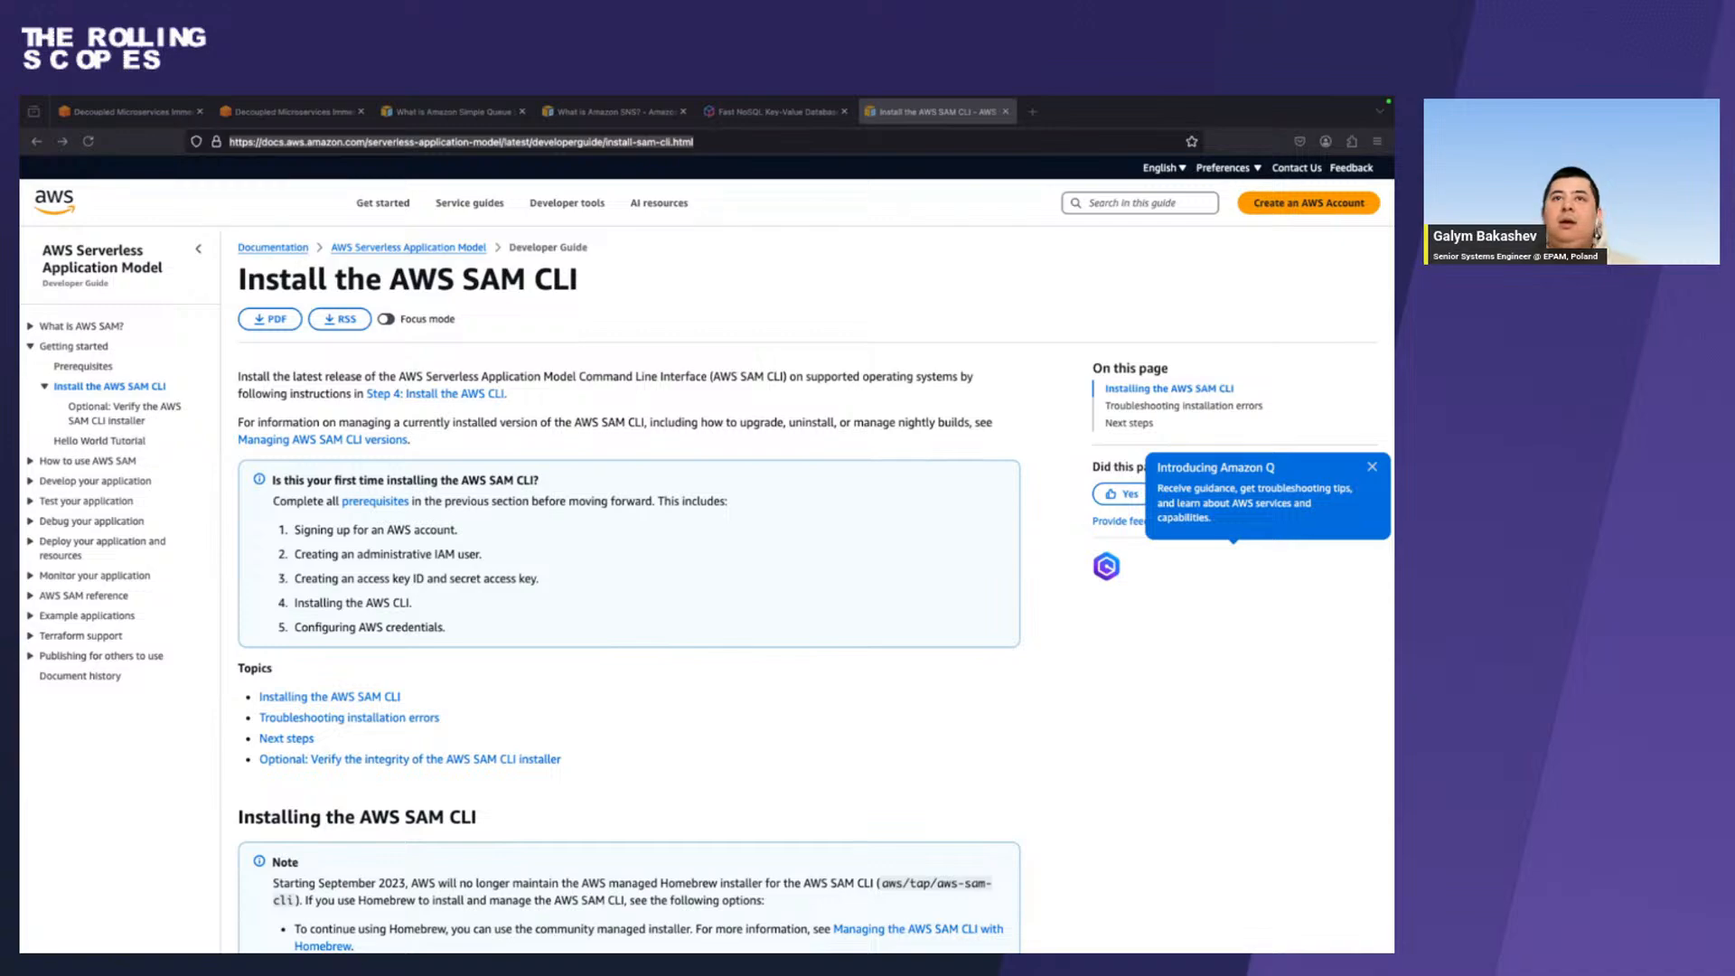
key("ctrl+Left")
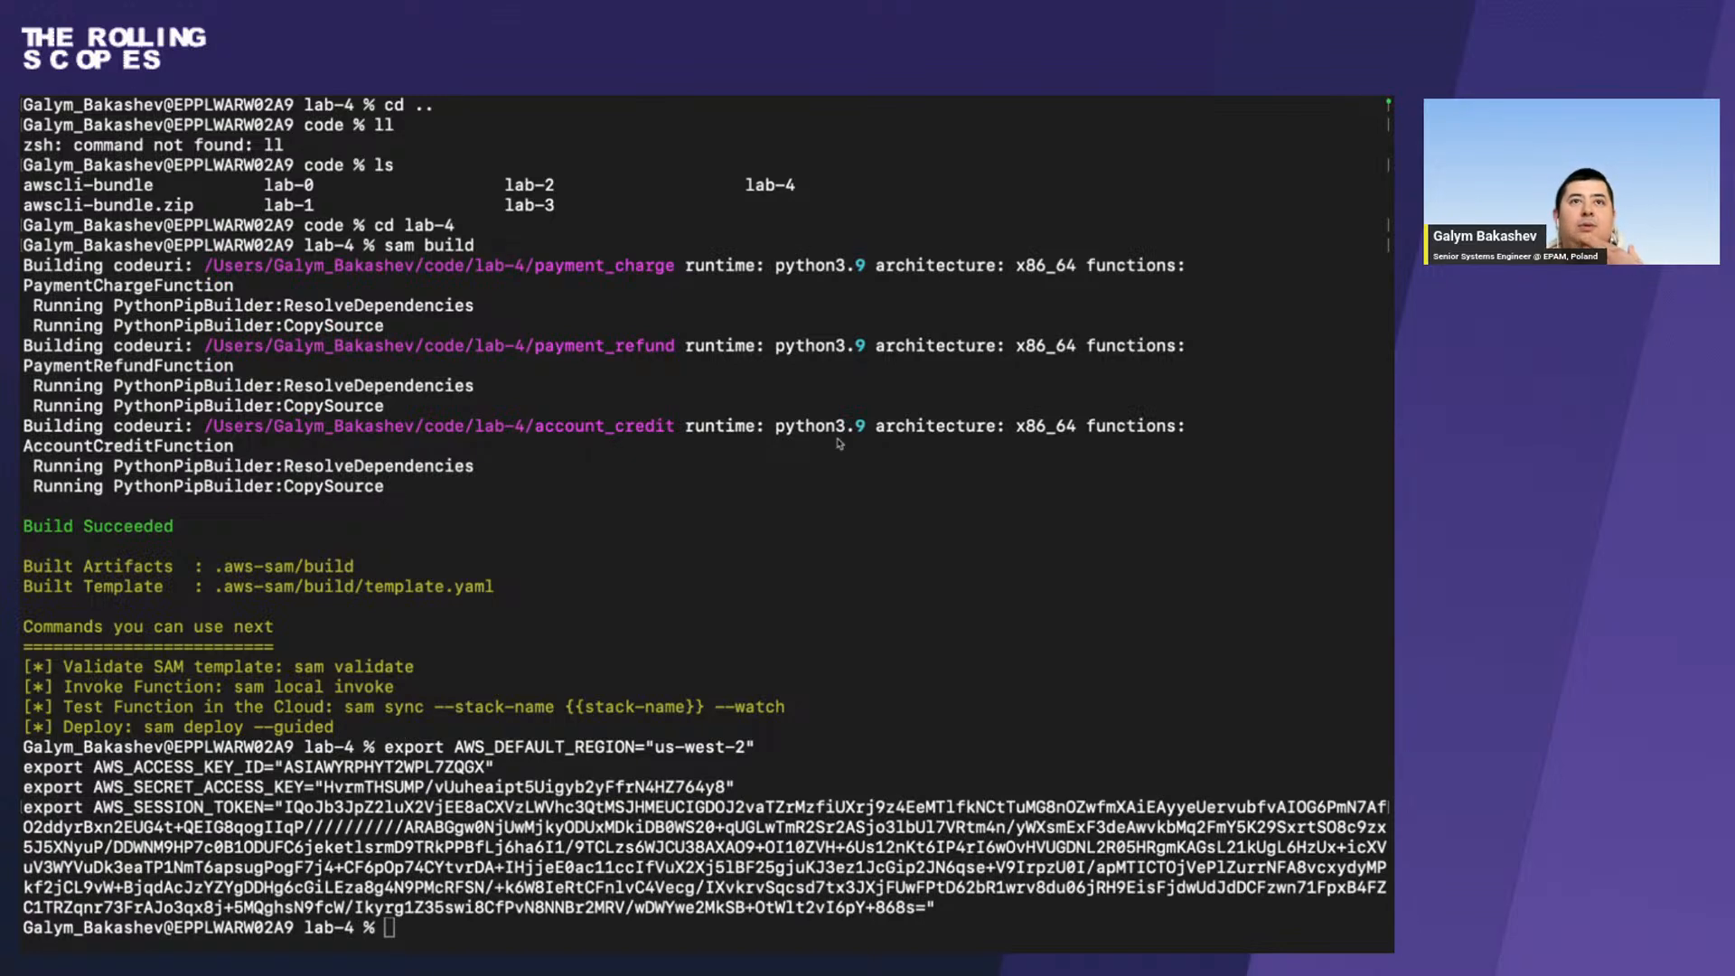
Review where the event dashboard in Chrome offers the AWS CLI credentials and go back to the terminal.
key("ctrl+Right")
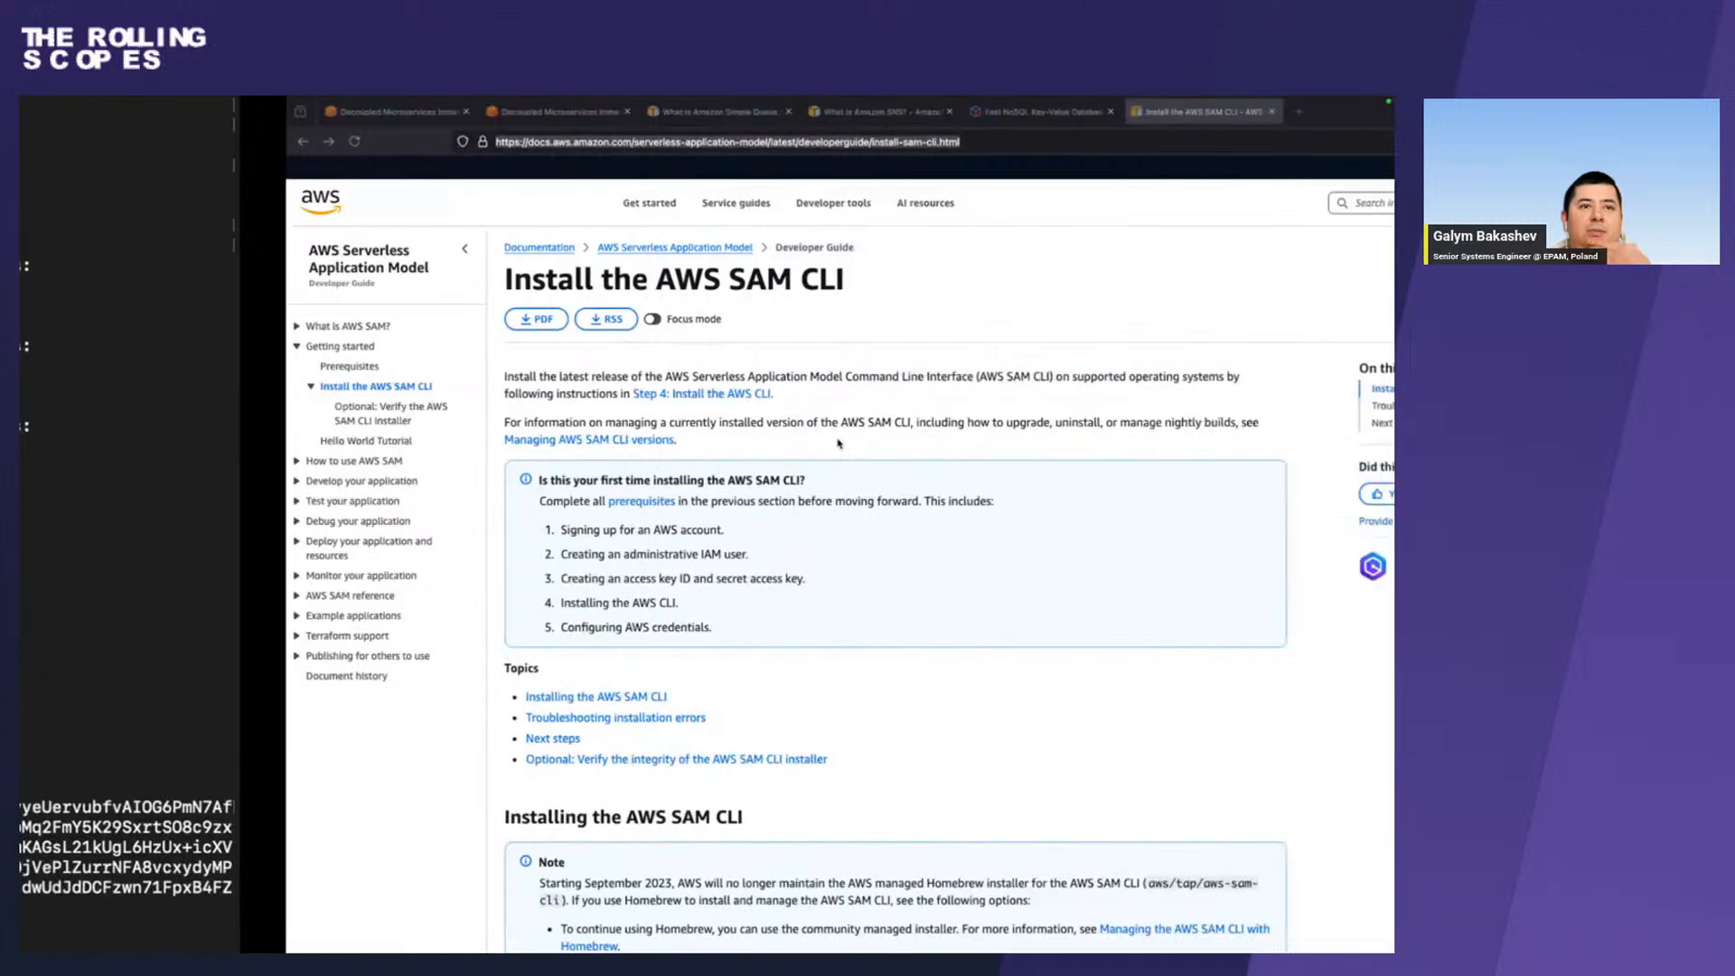
key("ctrl+Right")
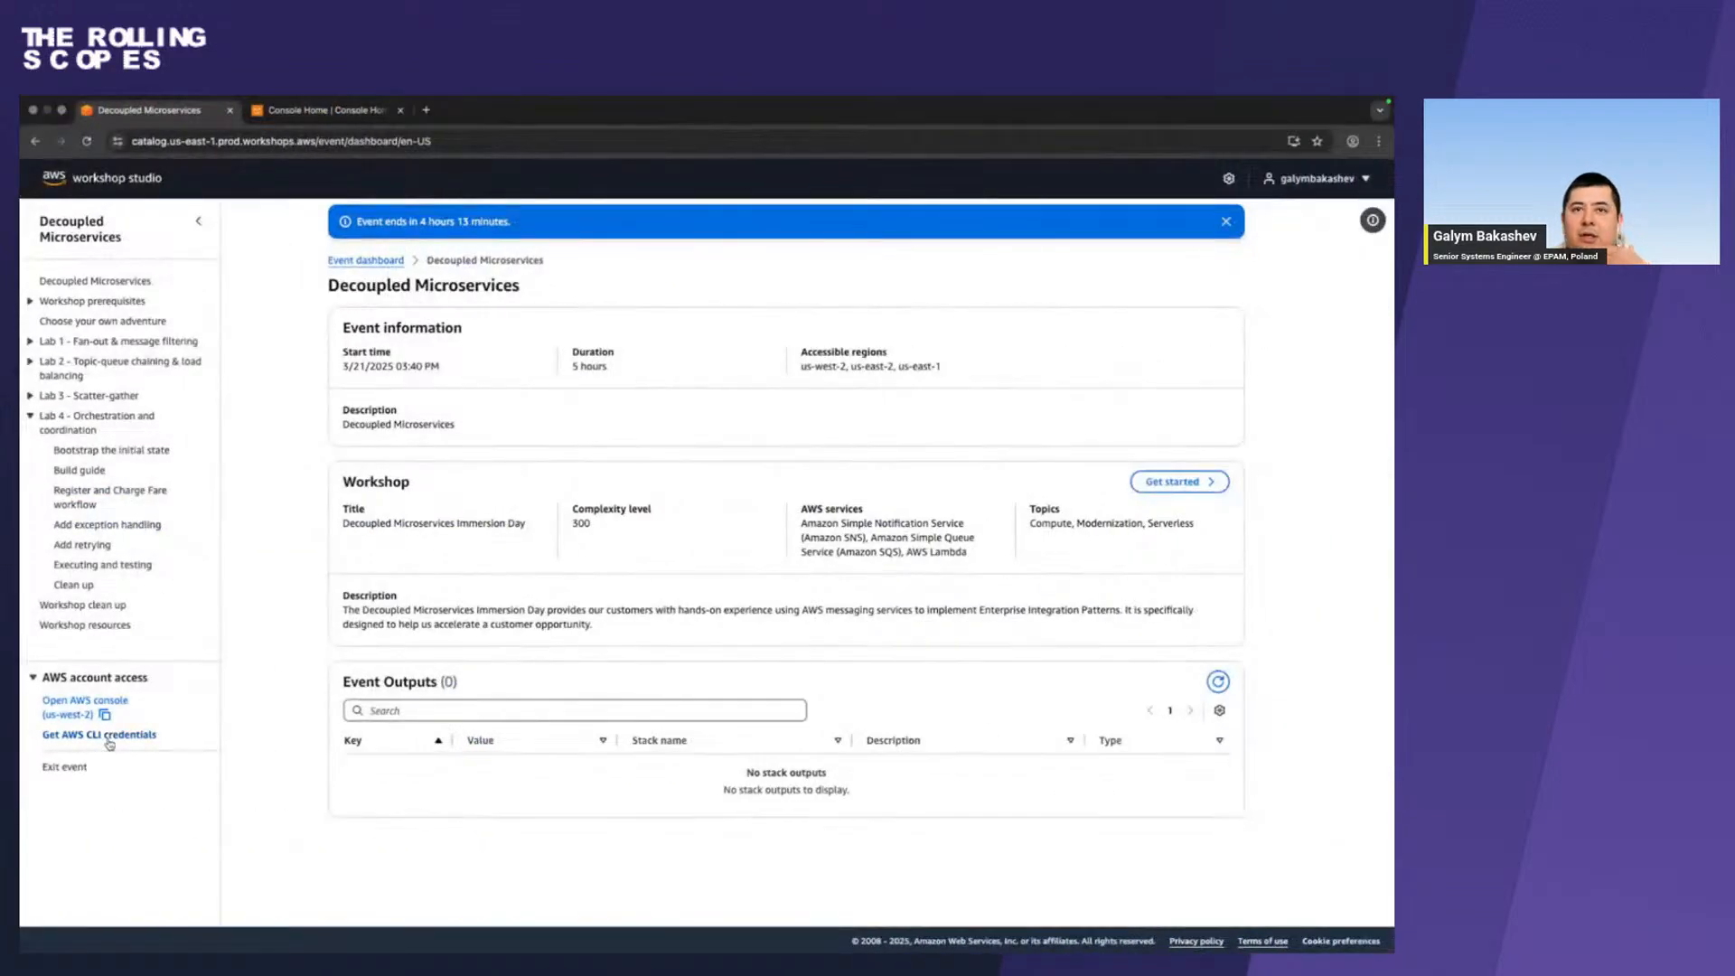
key("ctrl+Left")
key("ctrl+Left")
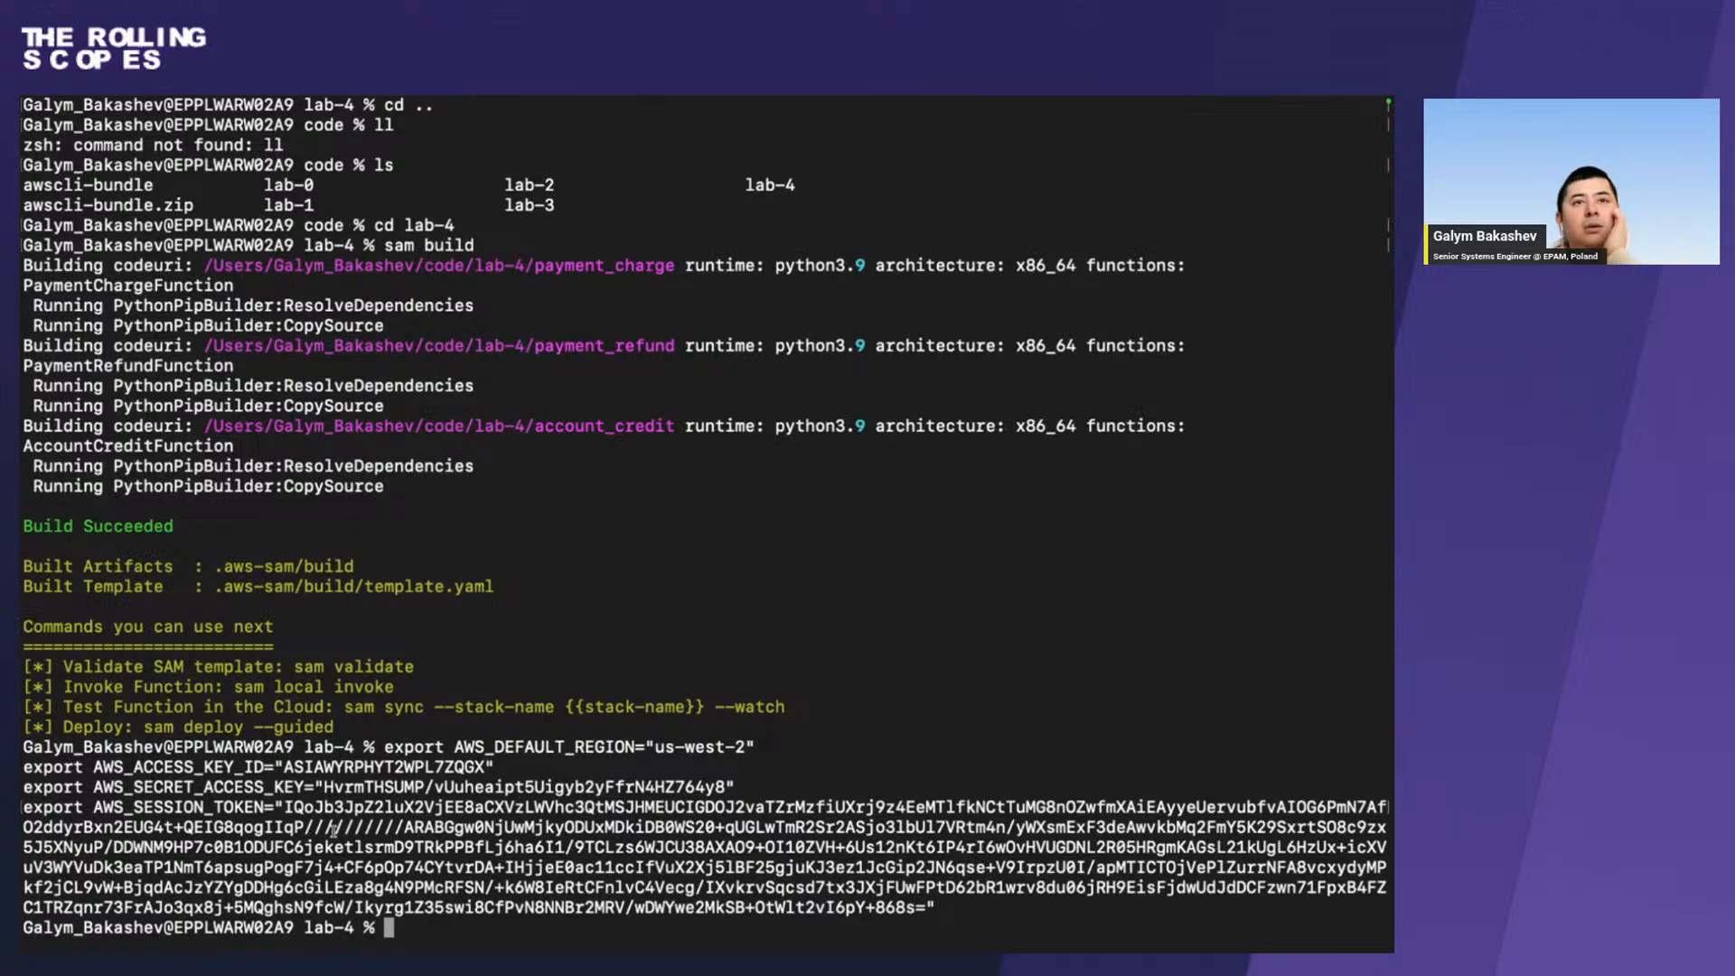
key("ctrl+Left")
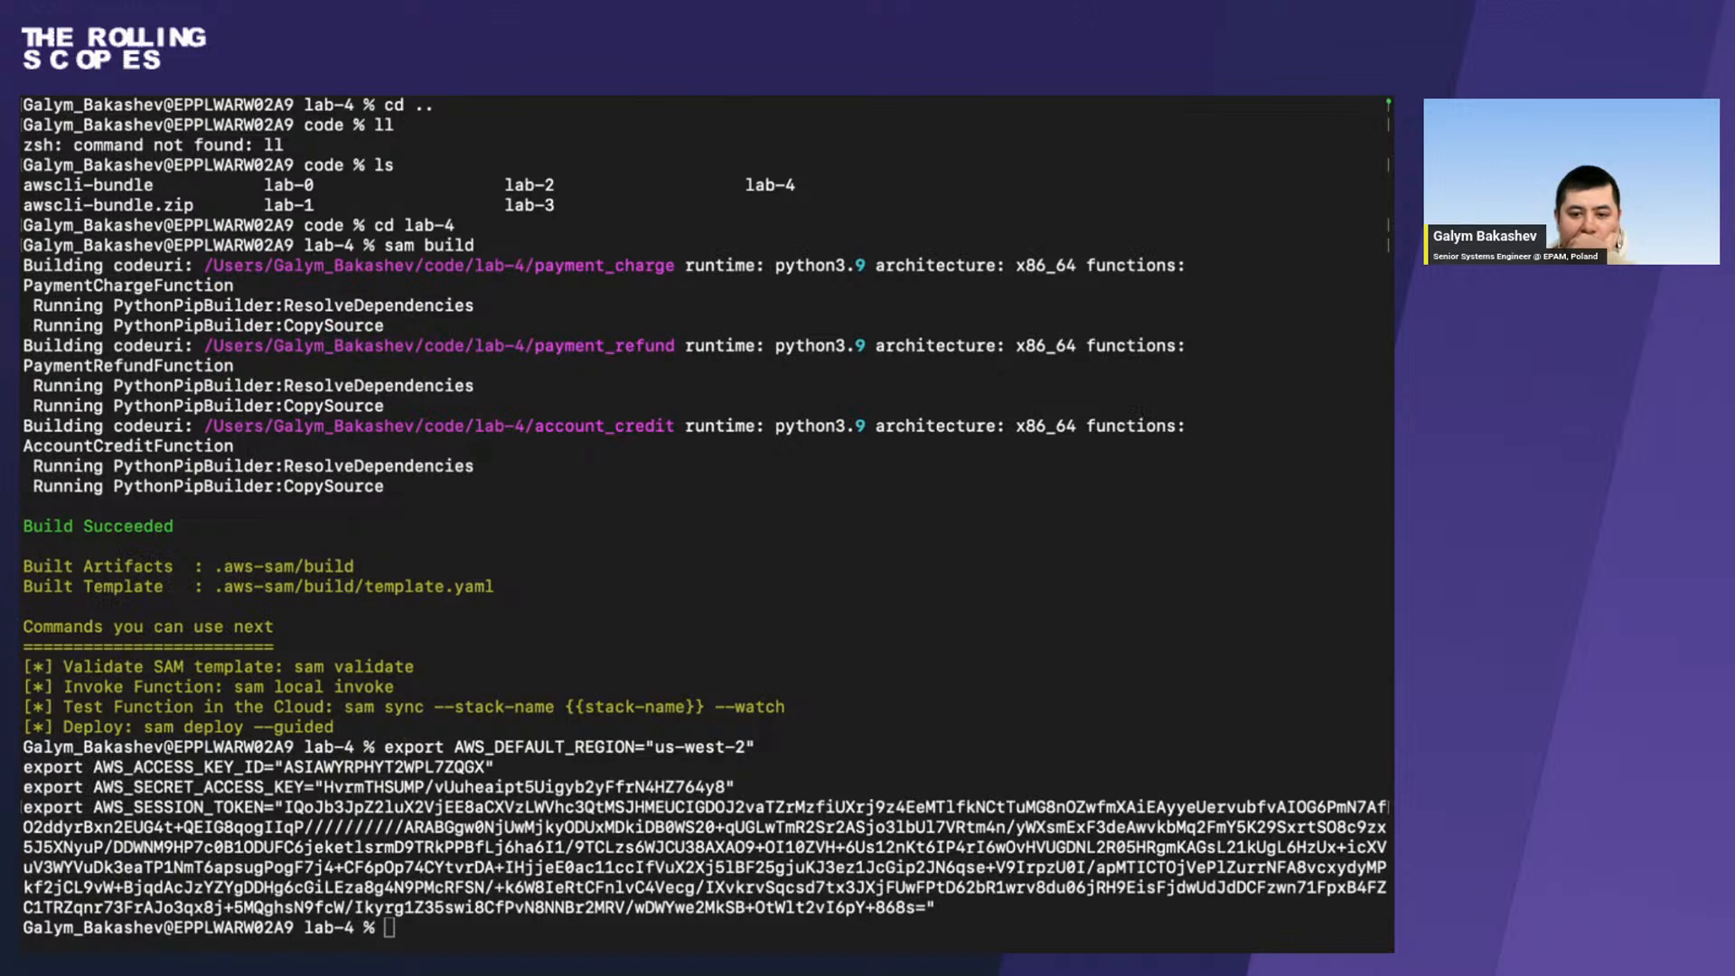
Open a second terminal tab and return to the lab-4 session.
key("super+t")
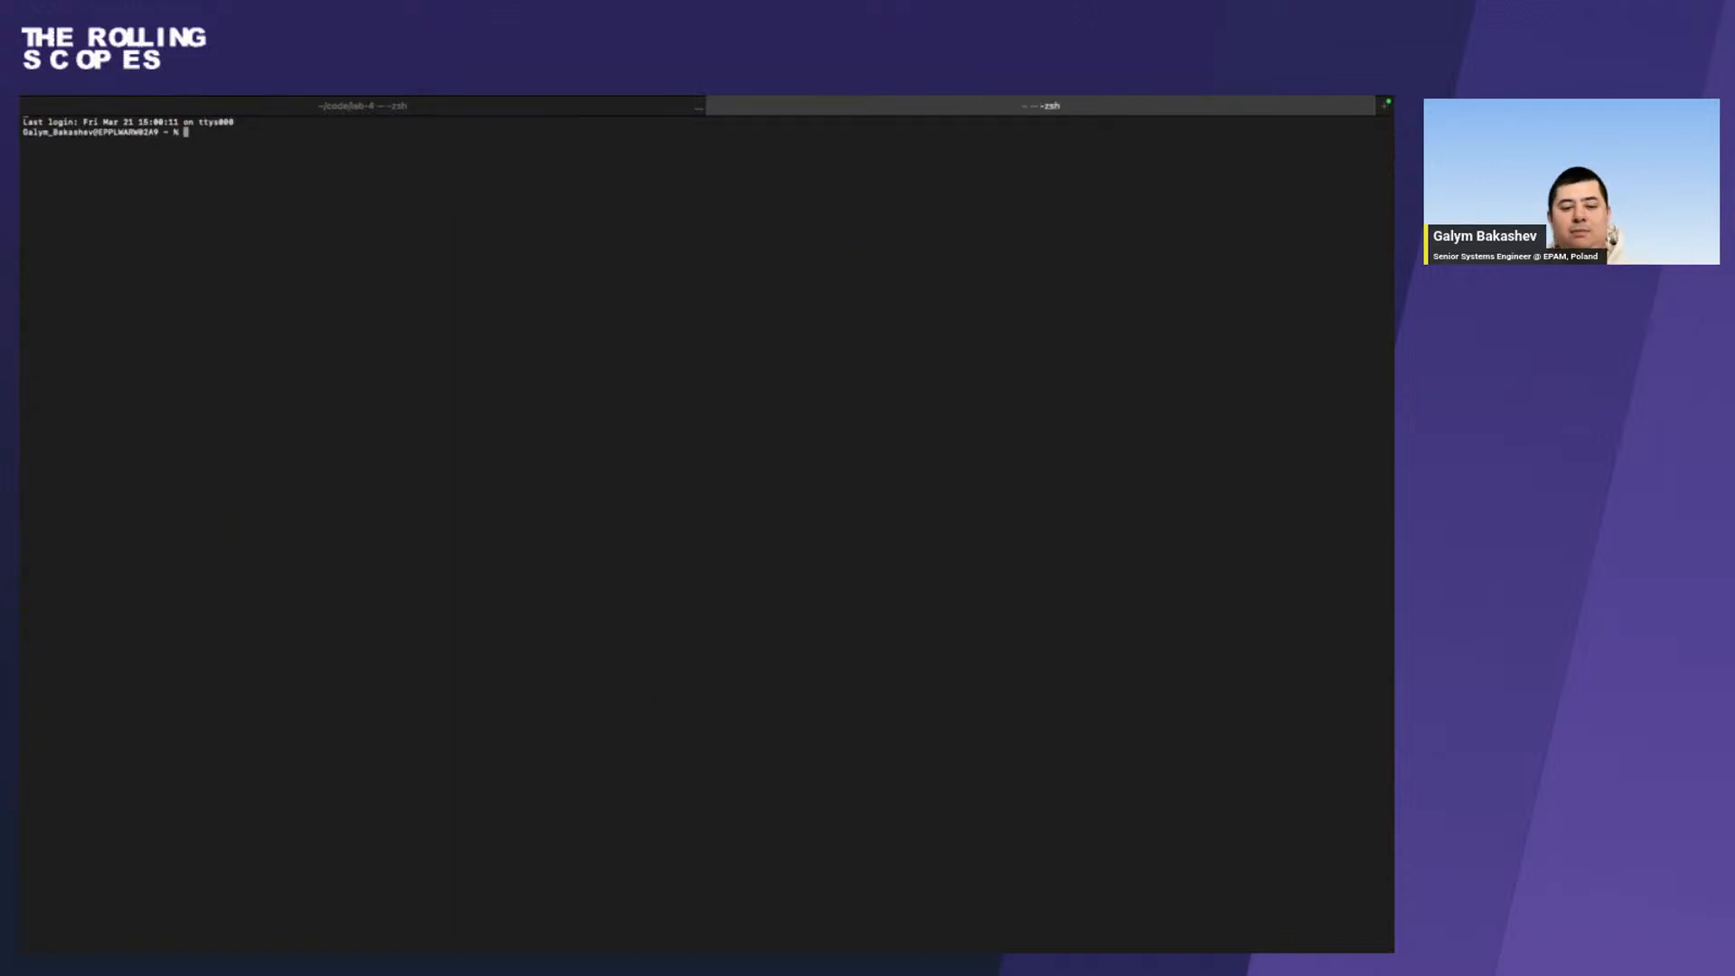
key("ctrl+Up")
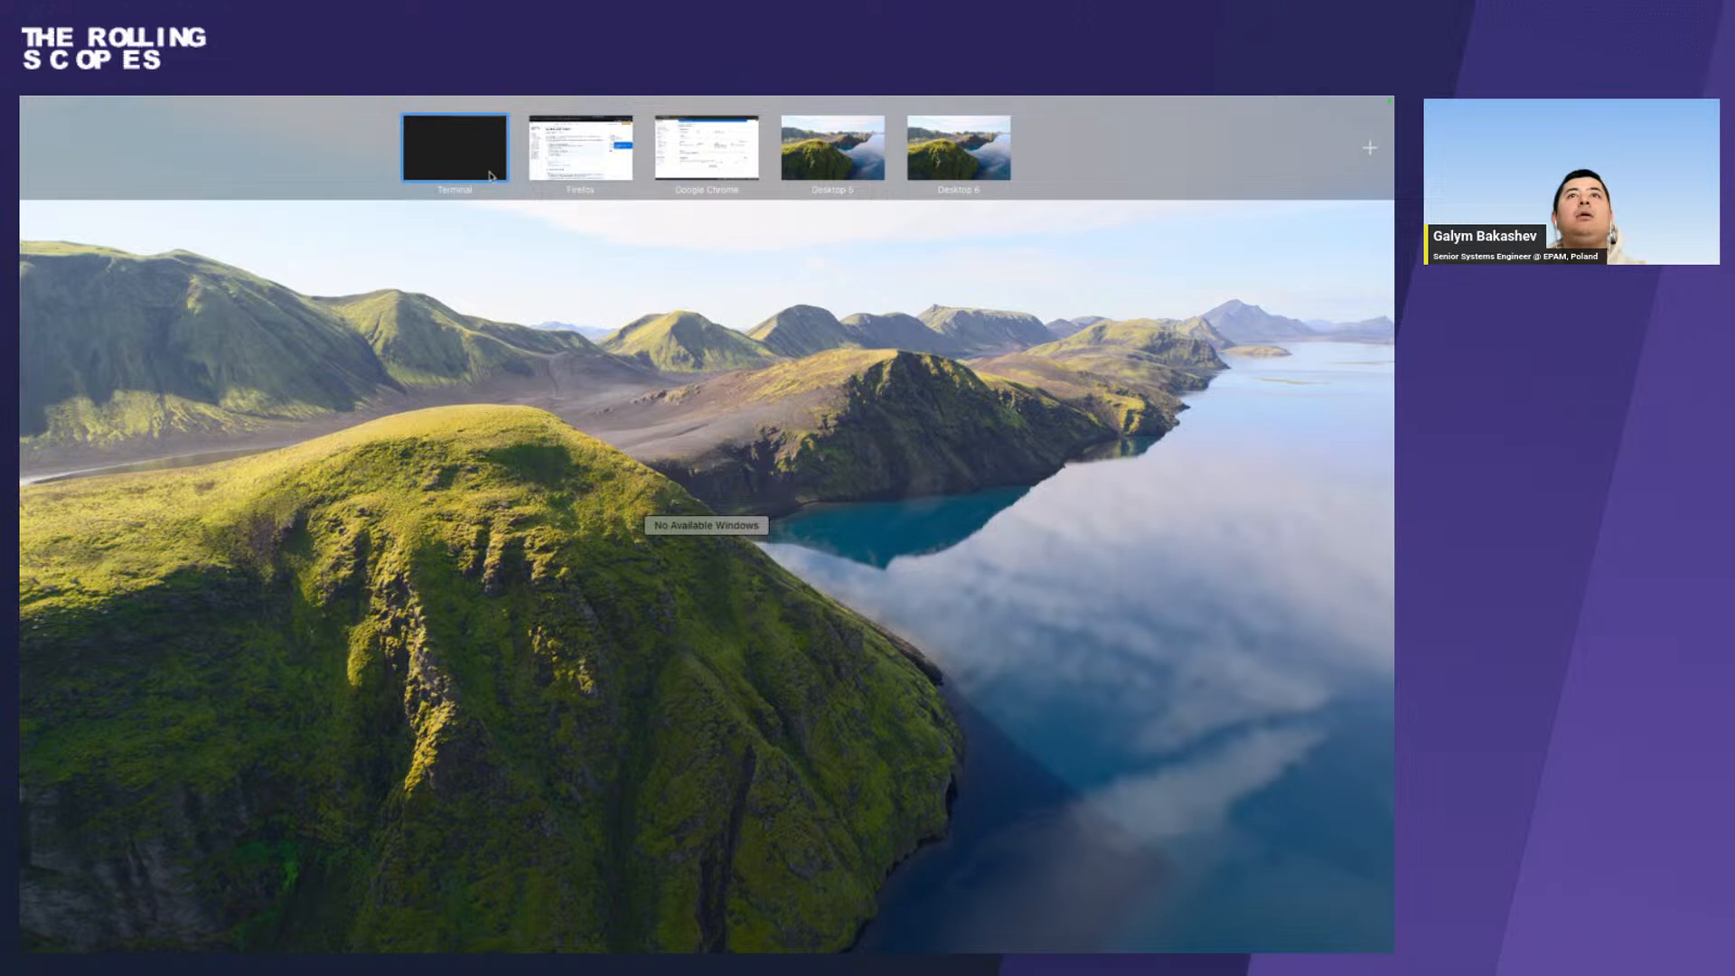
key("ctrl+Up")
key("ctrl+Up")
key("ctrl+Up")
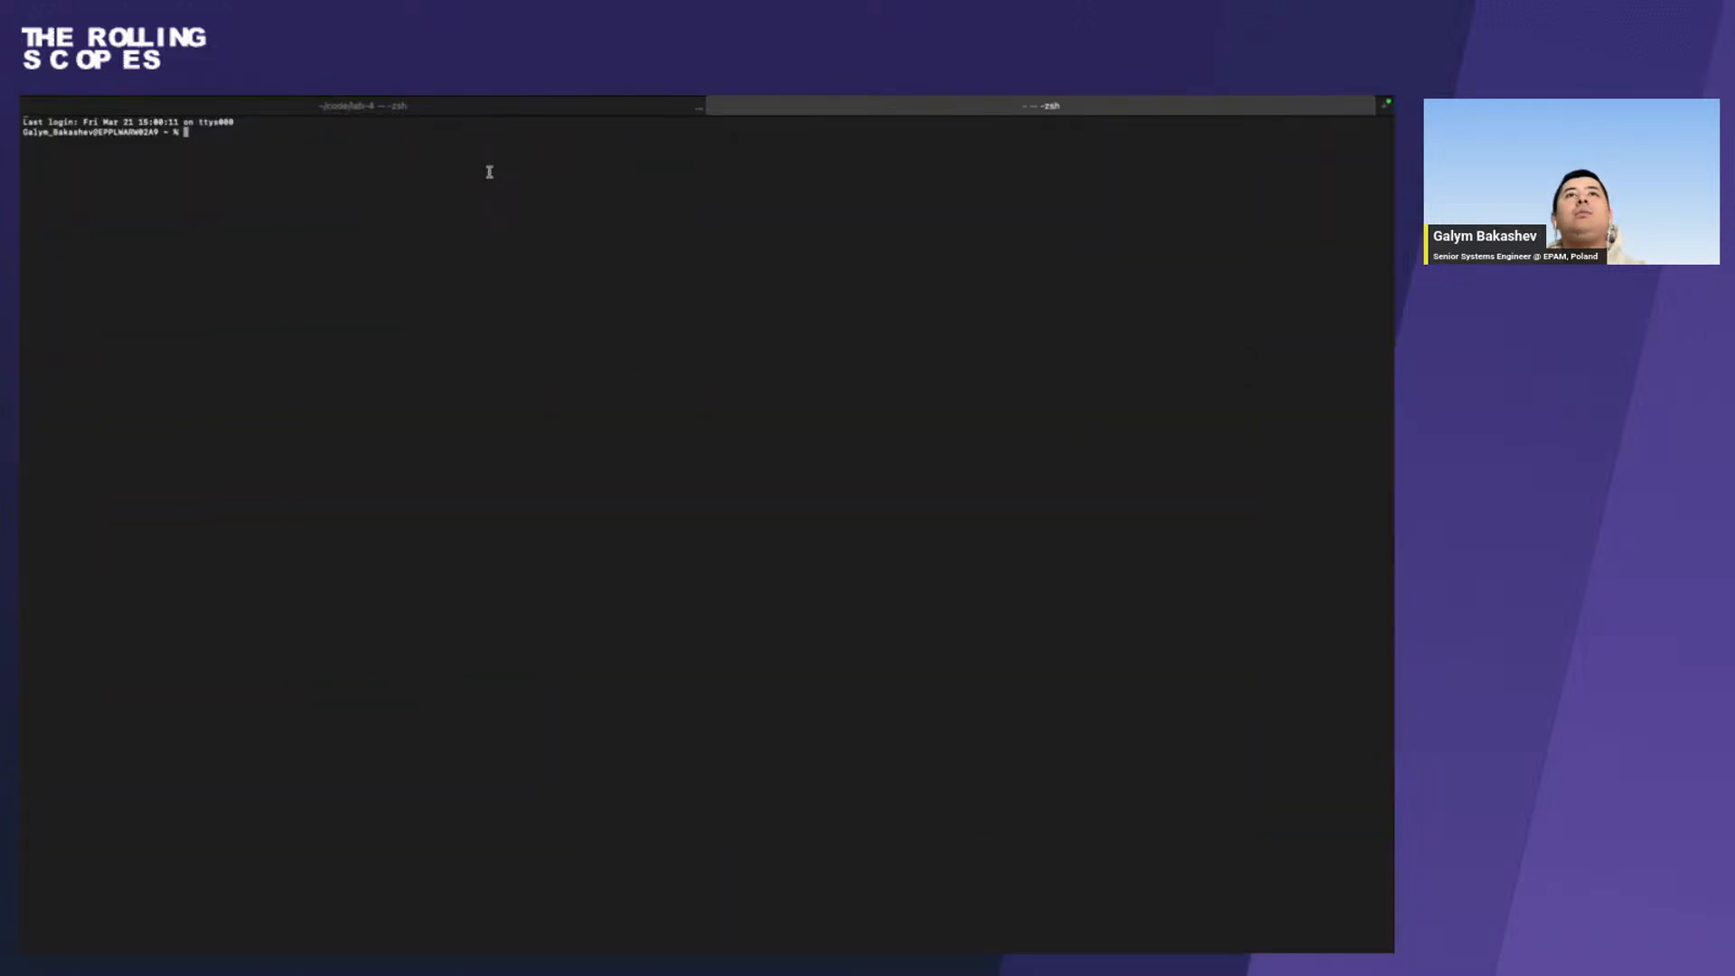
left_click(456, 112)
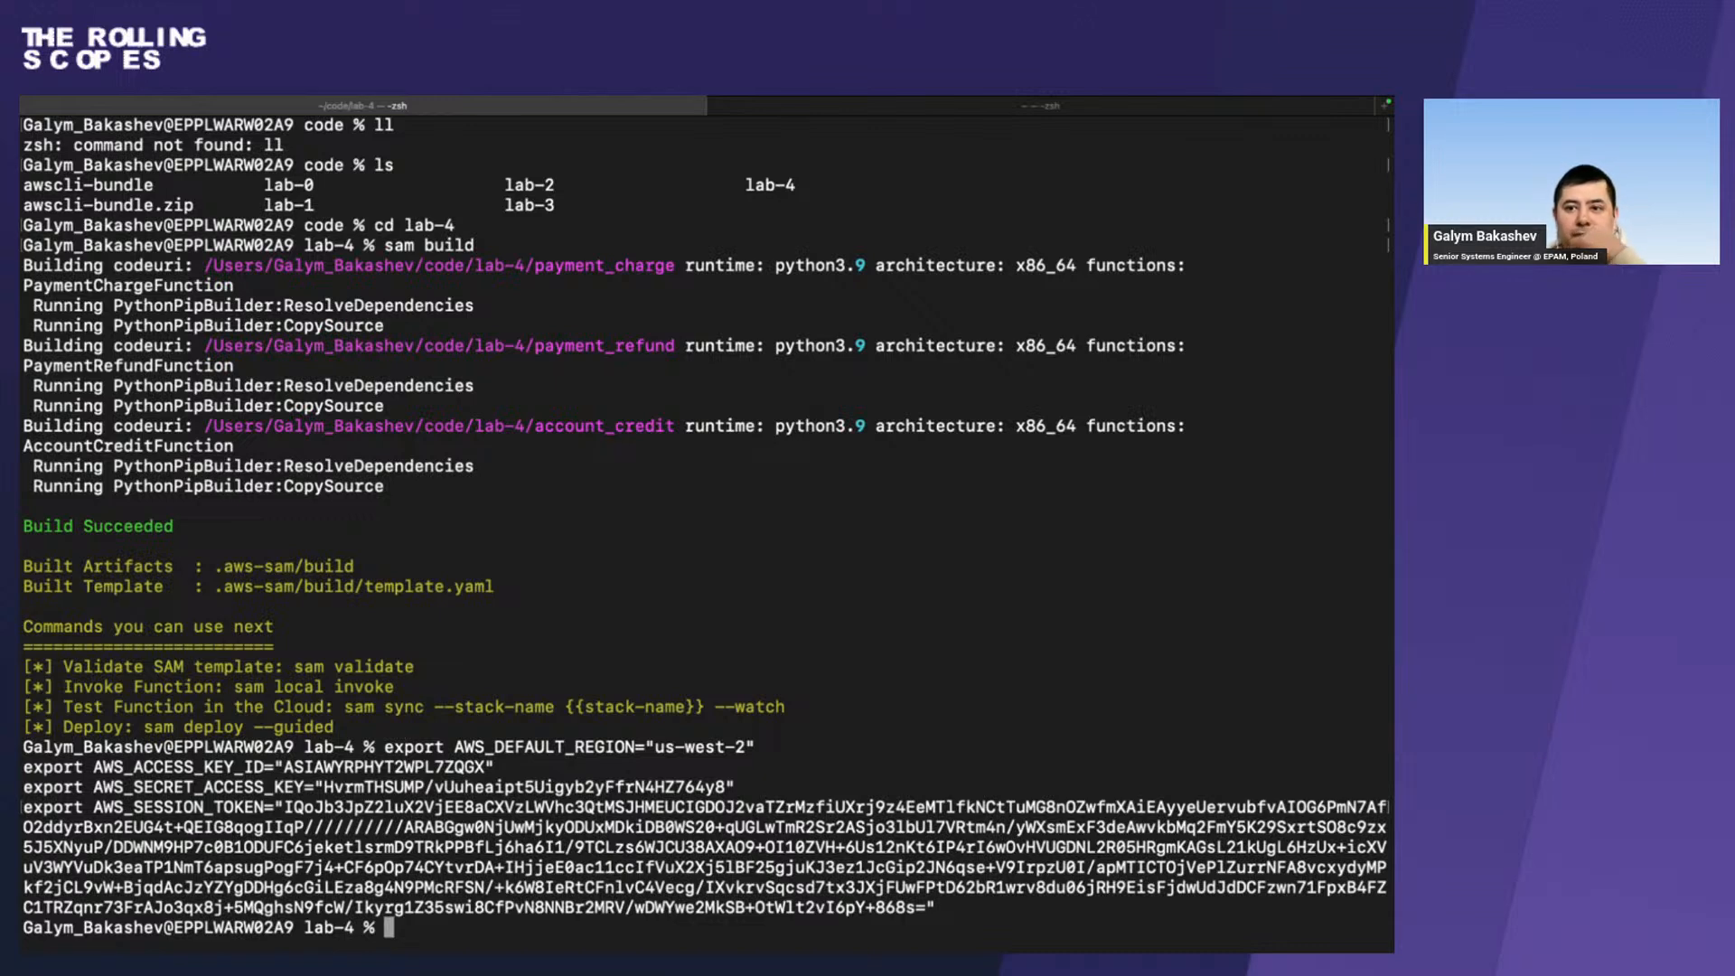
Highlight the Build Succeeded line in the terminal output and check the account access section of the event dashboard in Chrome.
key("super+Tab")
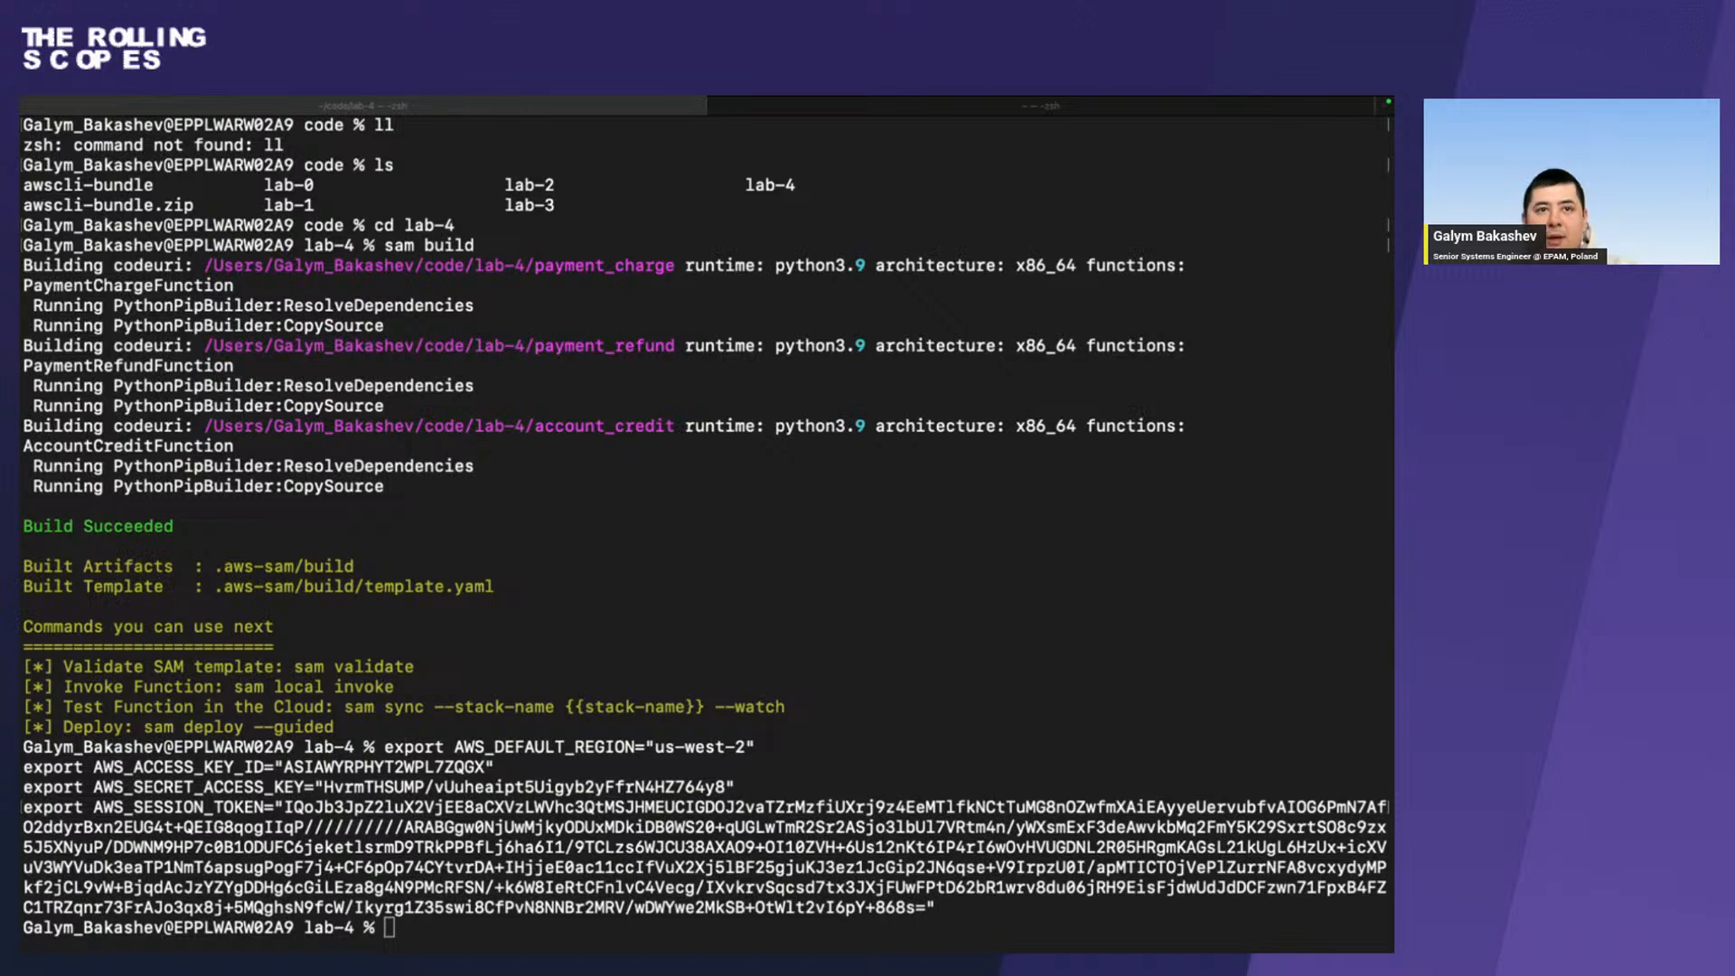
triple_click(57, 525)
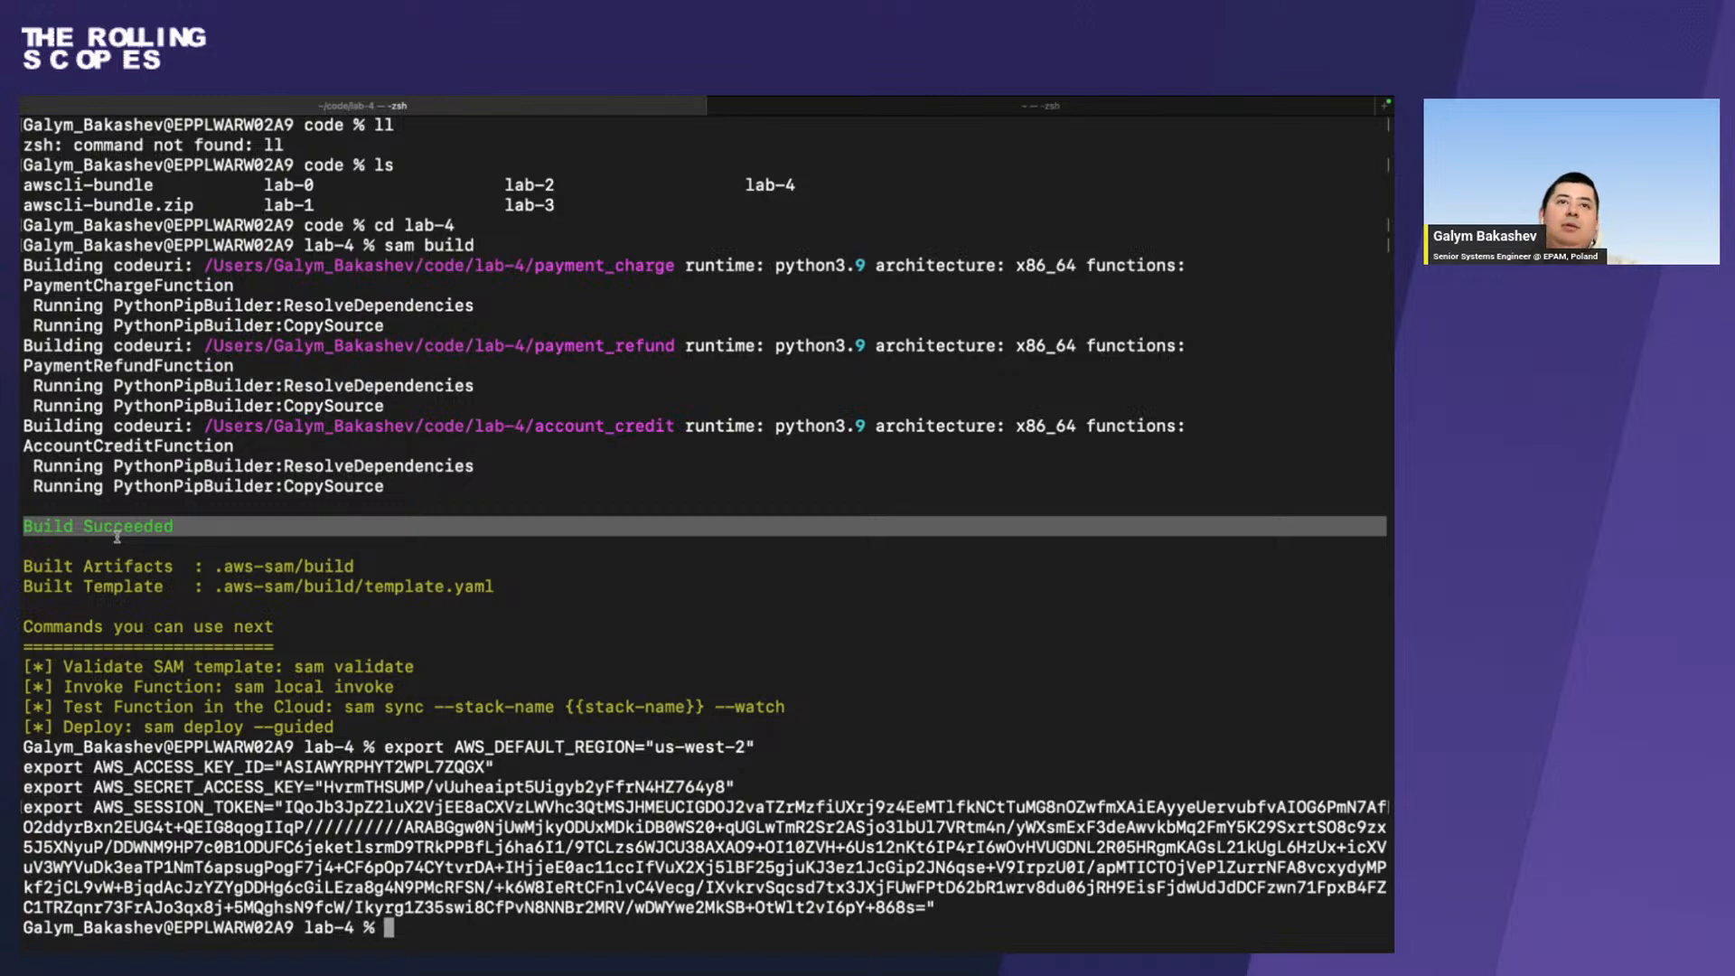
key("ctrl+Right")
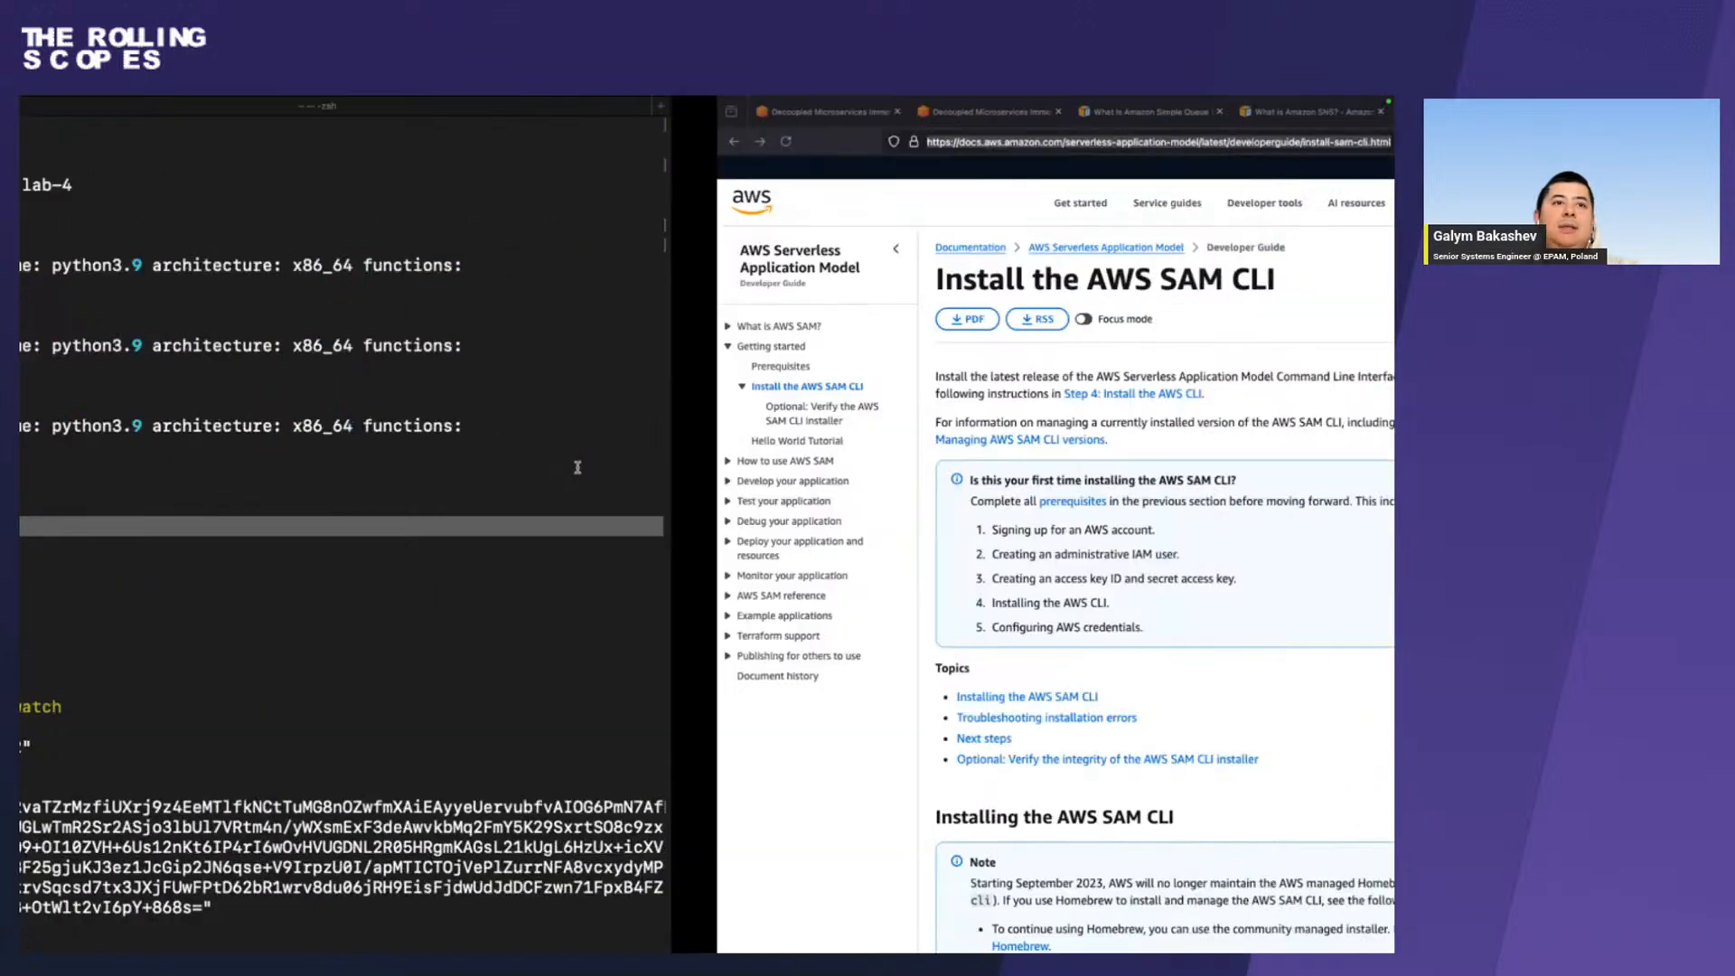
key("ctrl+Right")
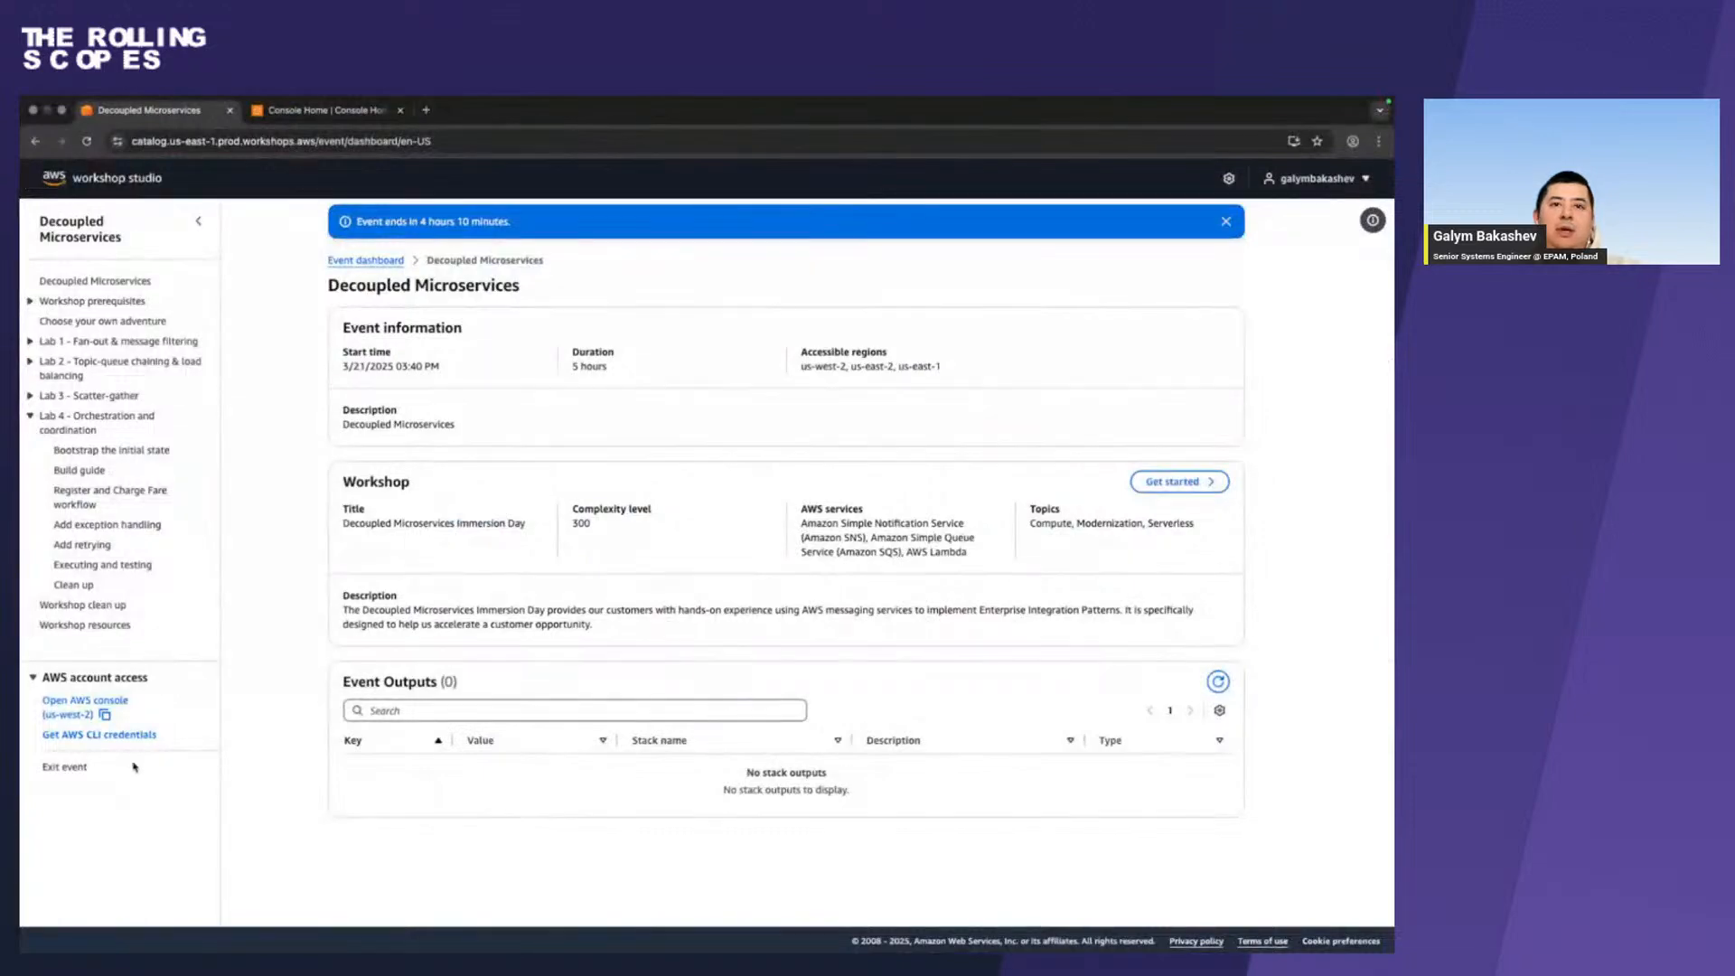
Run a guided sam deploy in the lab-4 terminal with stack name wild-rydes-async-msg-4, capabilities CAPABILITY_IAM and region $AWS_REGION.
key("ctrl+Left")
key("ctrl+Left")
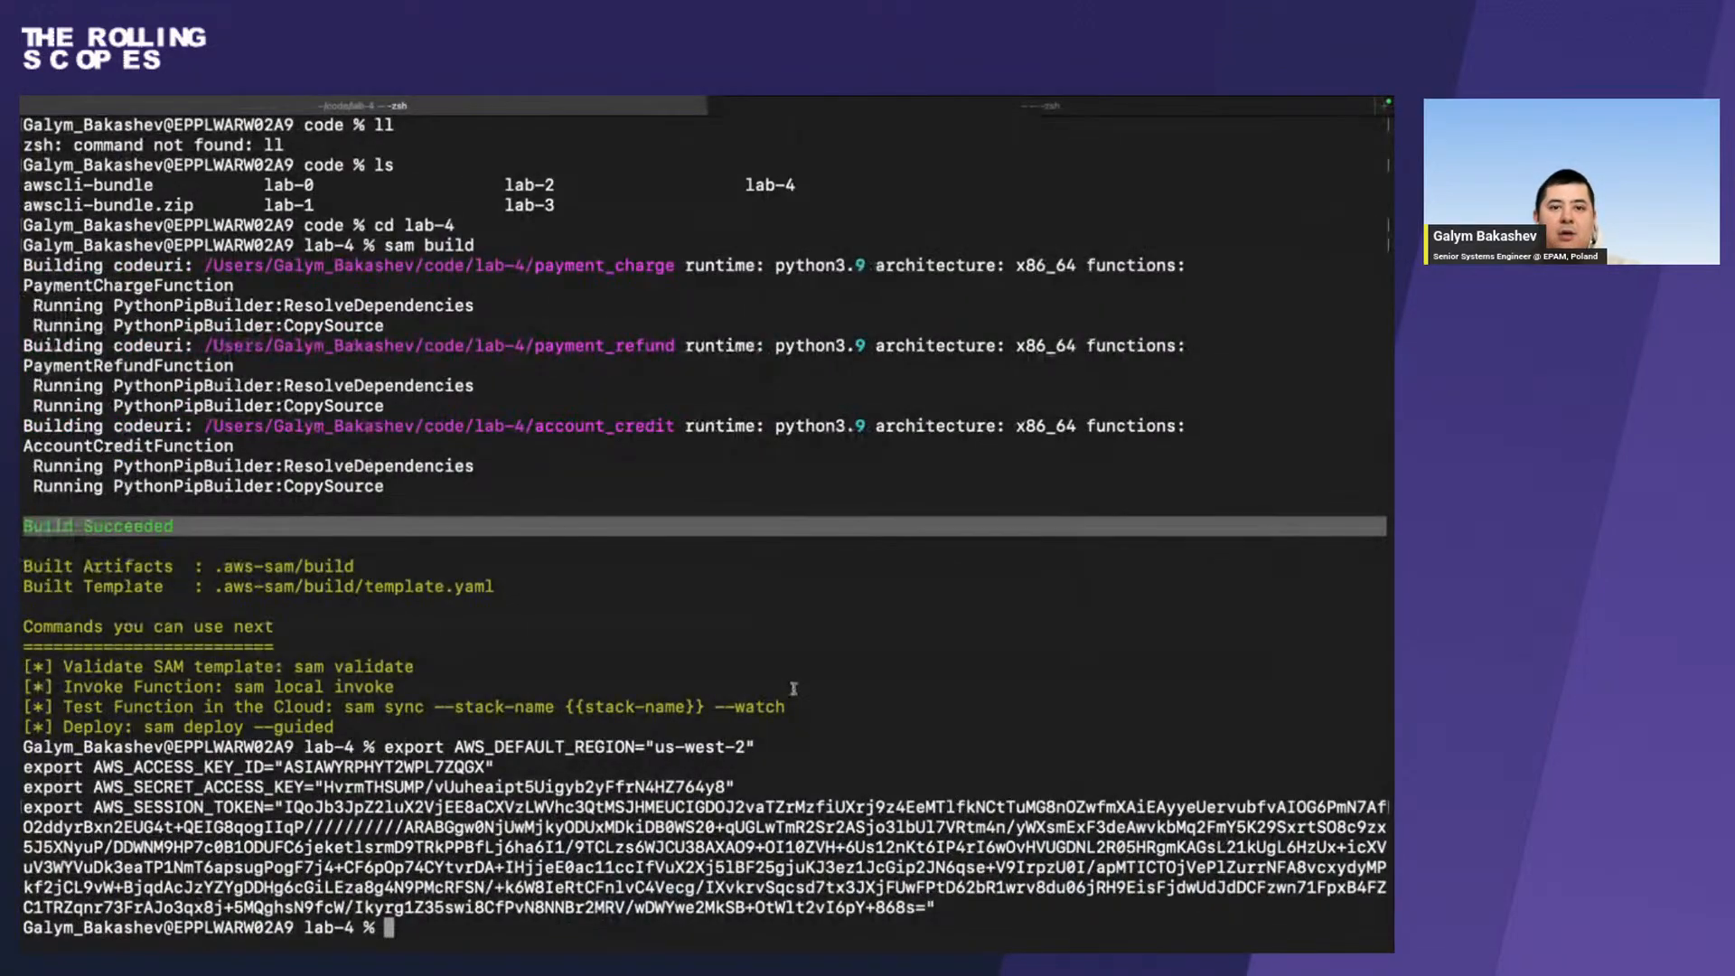
key("super+v")
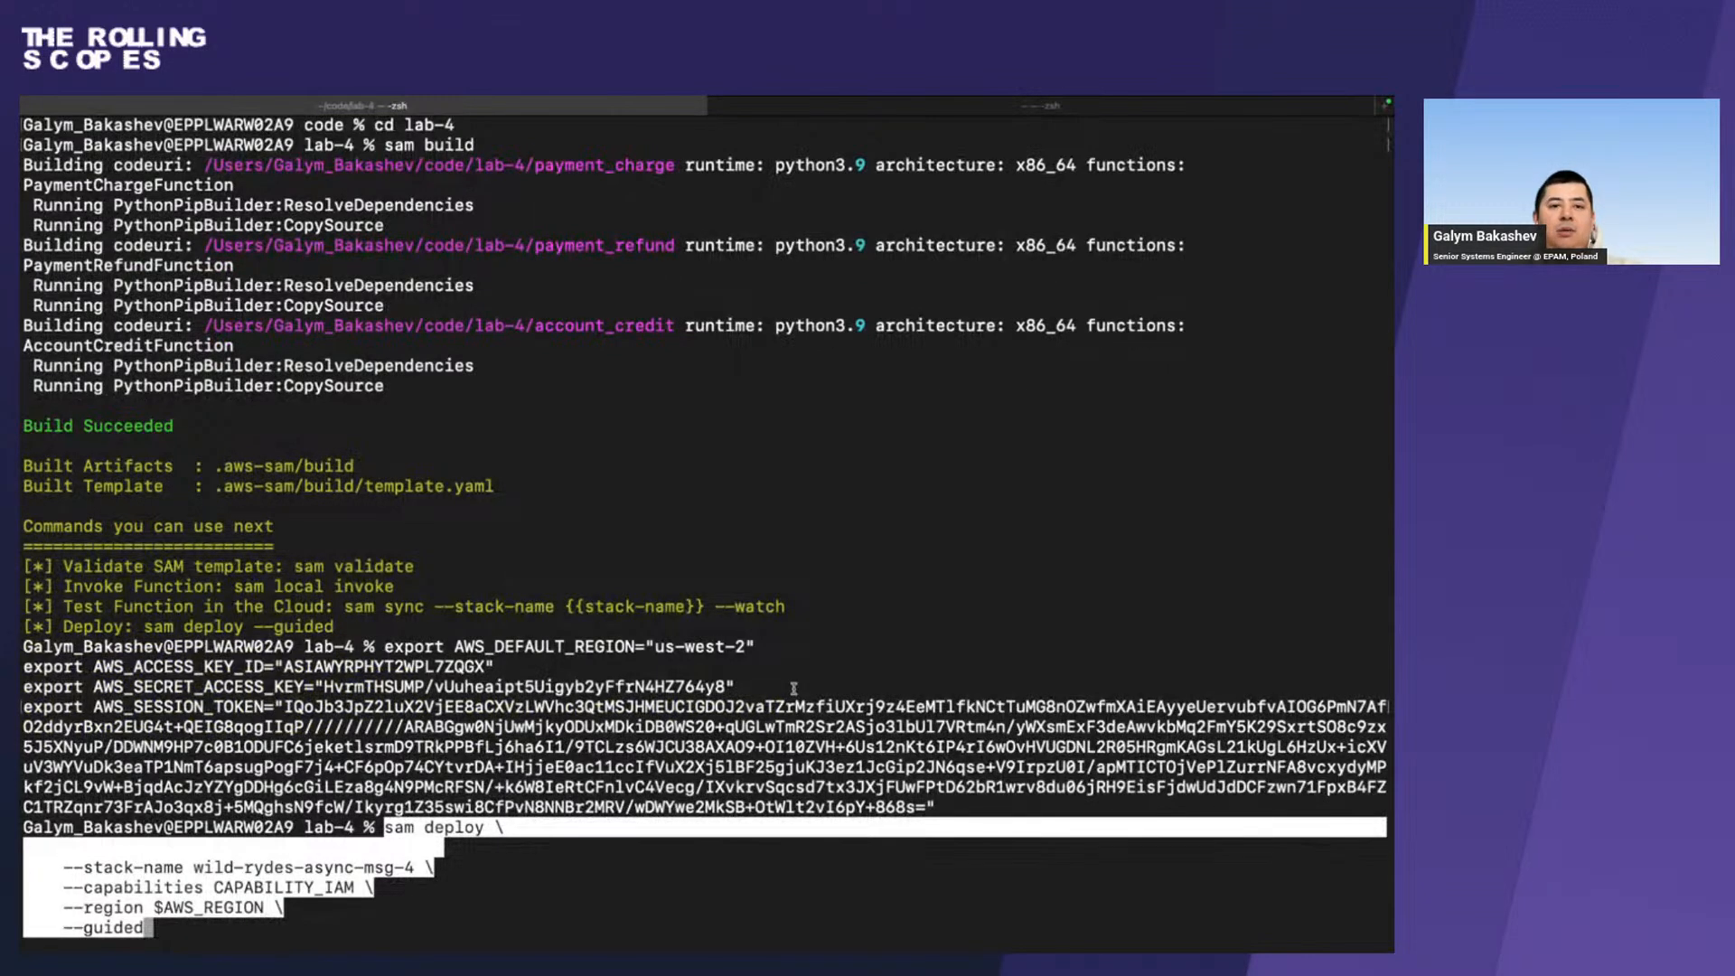
key("Return")
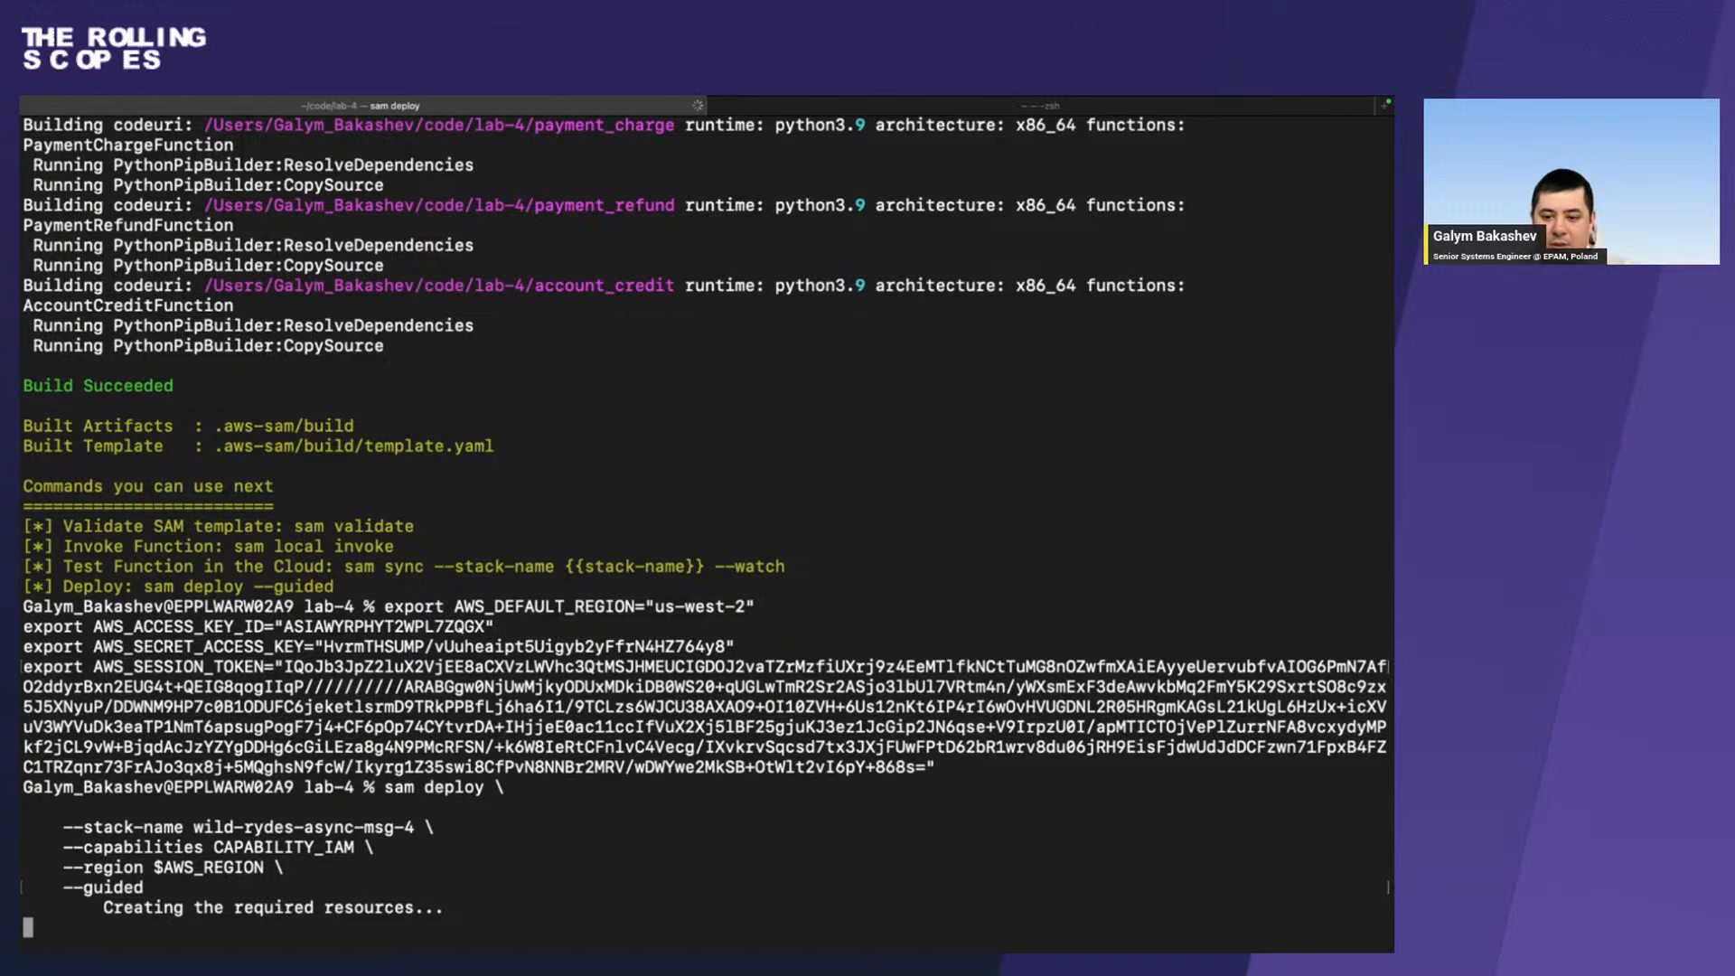
Review the terminal output of the deployment and highlight the full sam deploy command through its --guided option.
key("super+Tab")
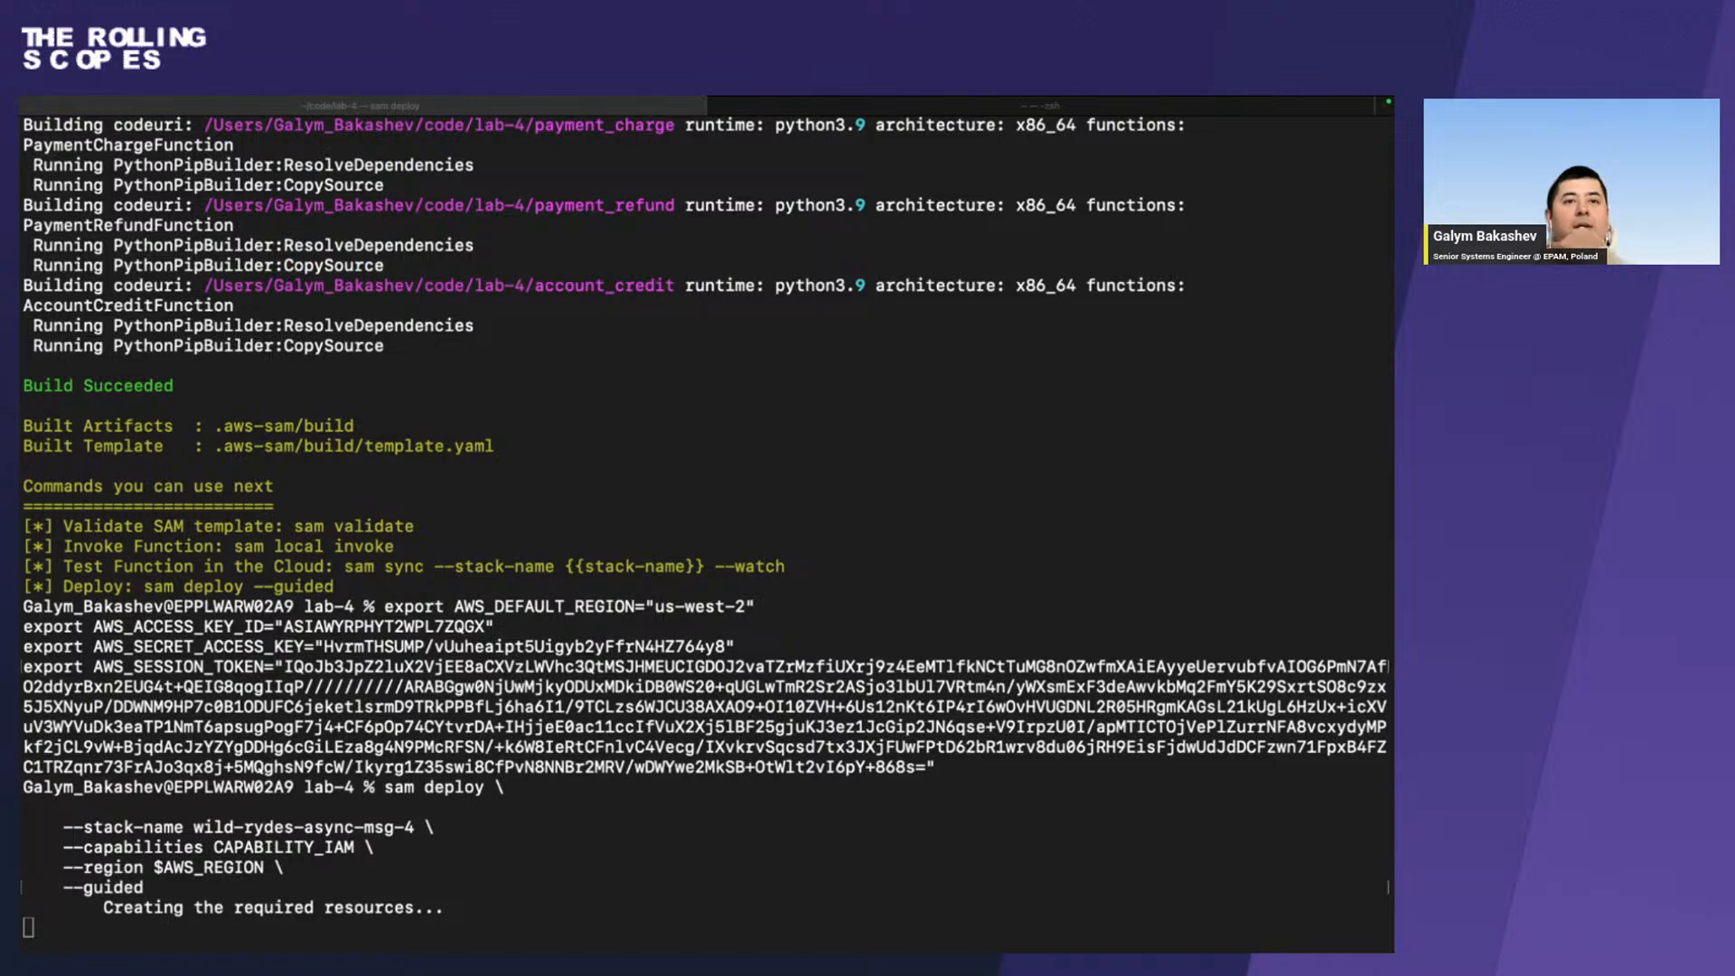
left_click(589, 854)
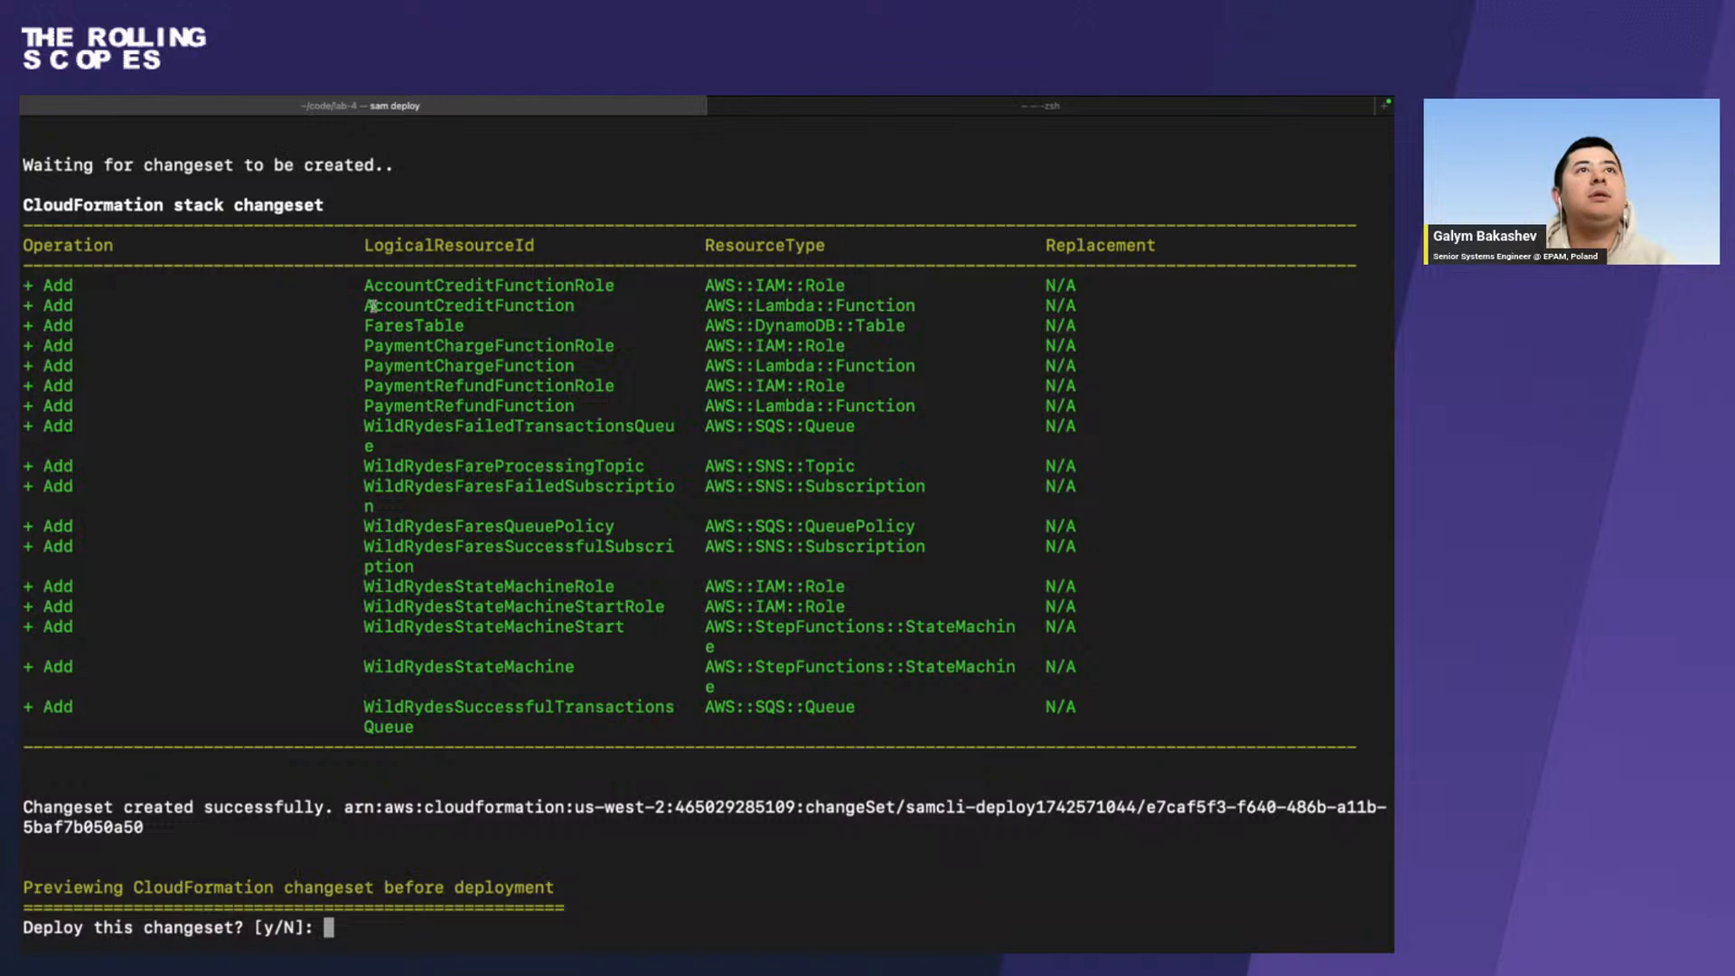
scroll(373, 306, "up", 10)
scroll(373, 306, "up", 10)
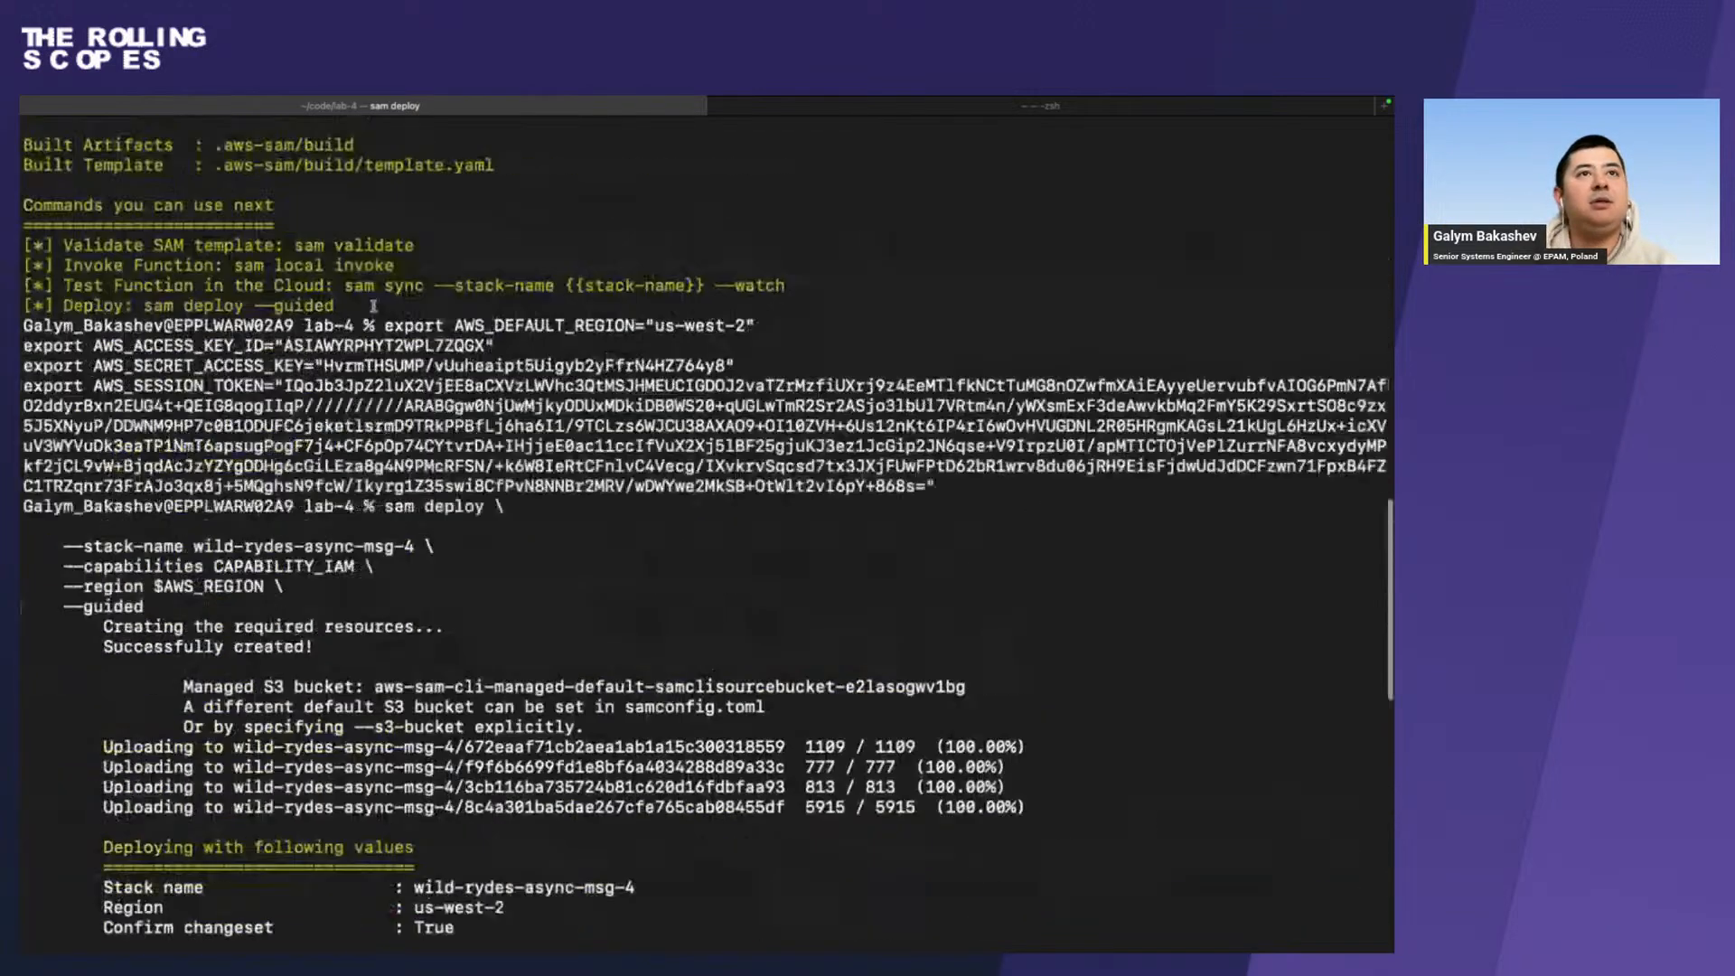
scroll(374, 306, "down", 3)
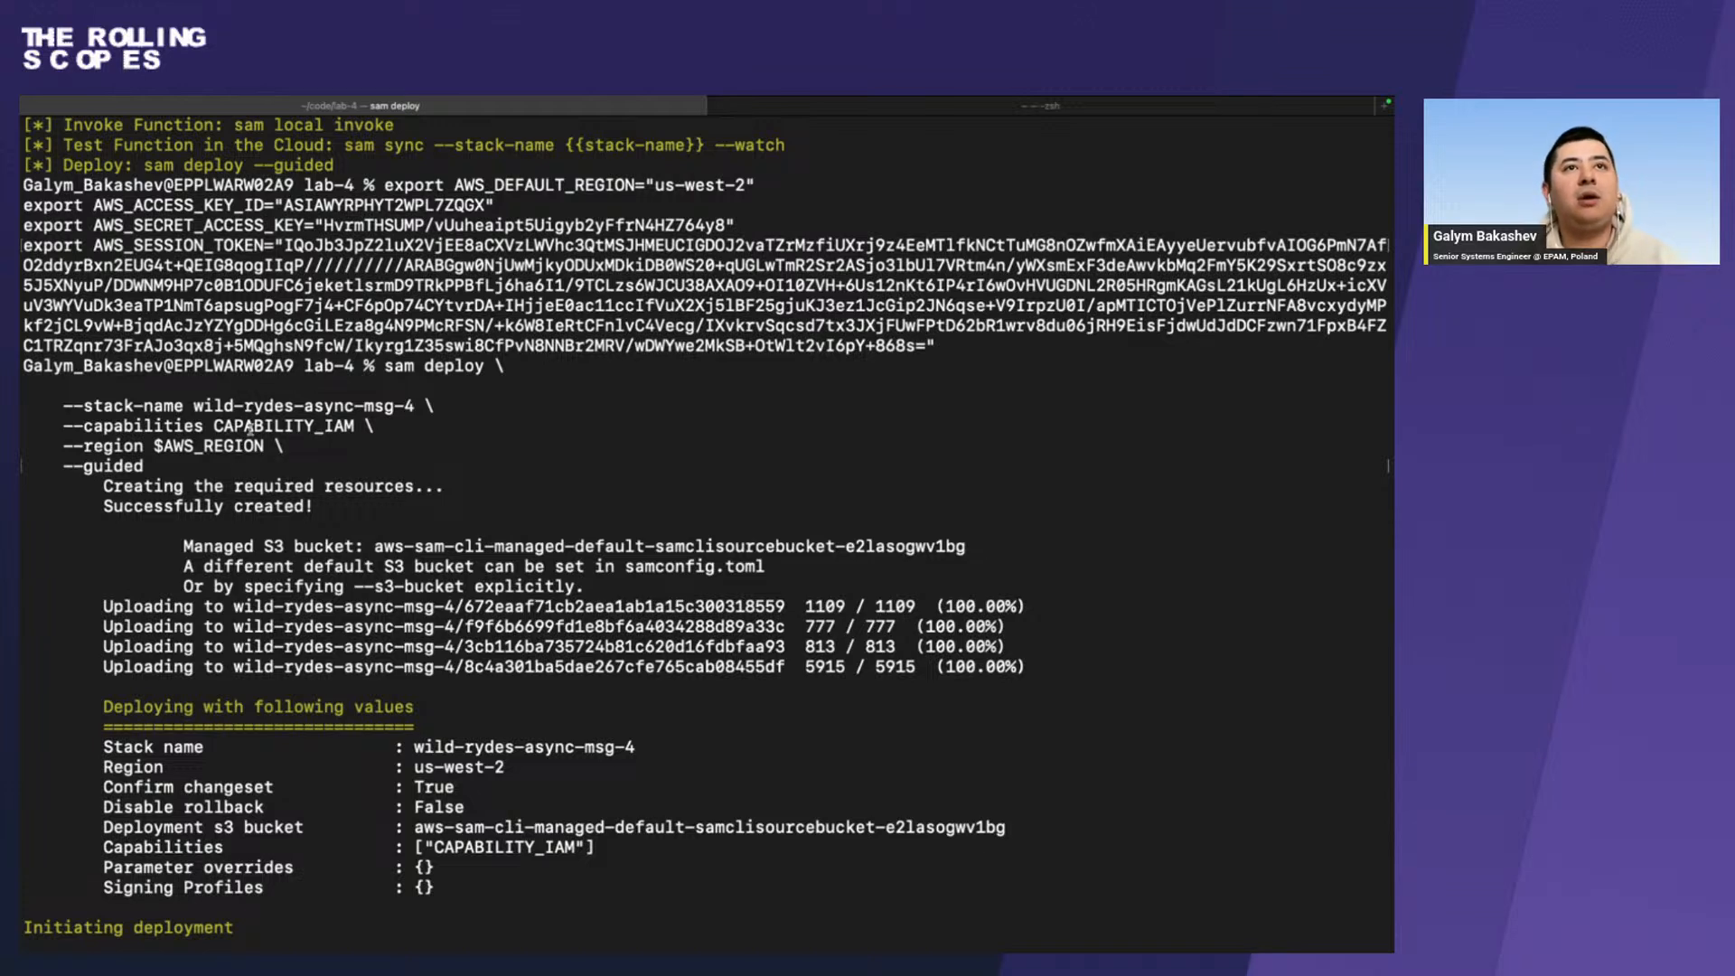
triple_click(353, 428)
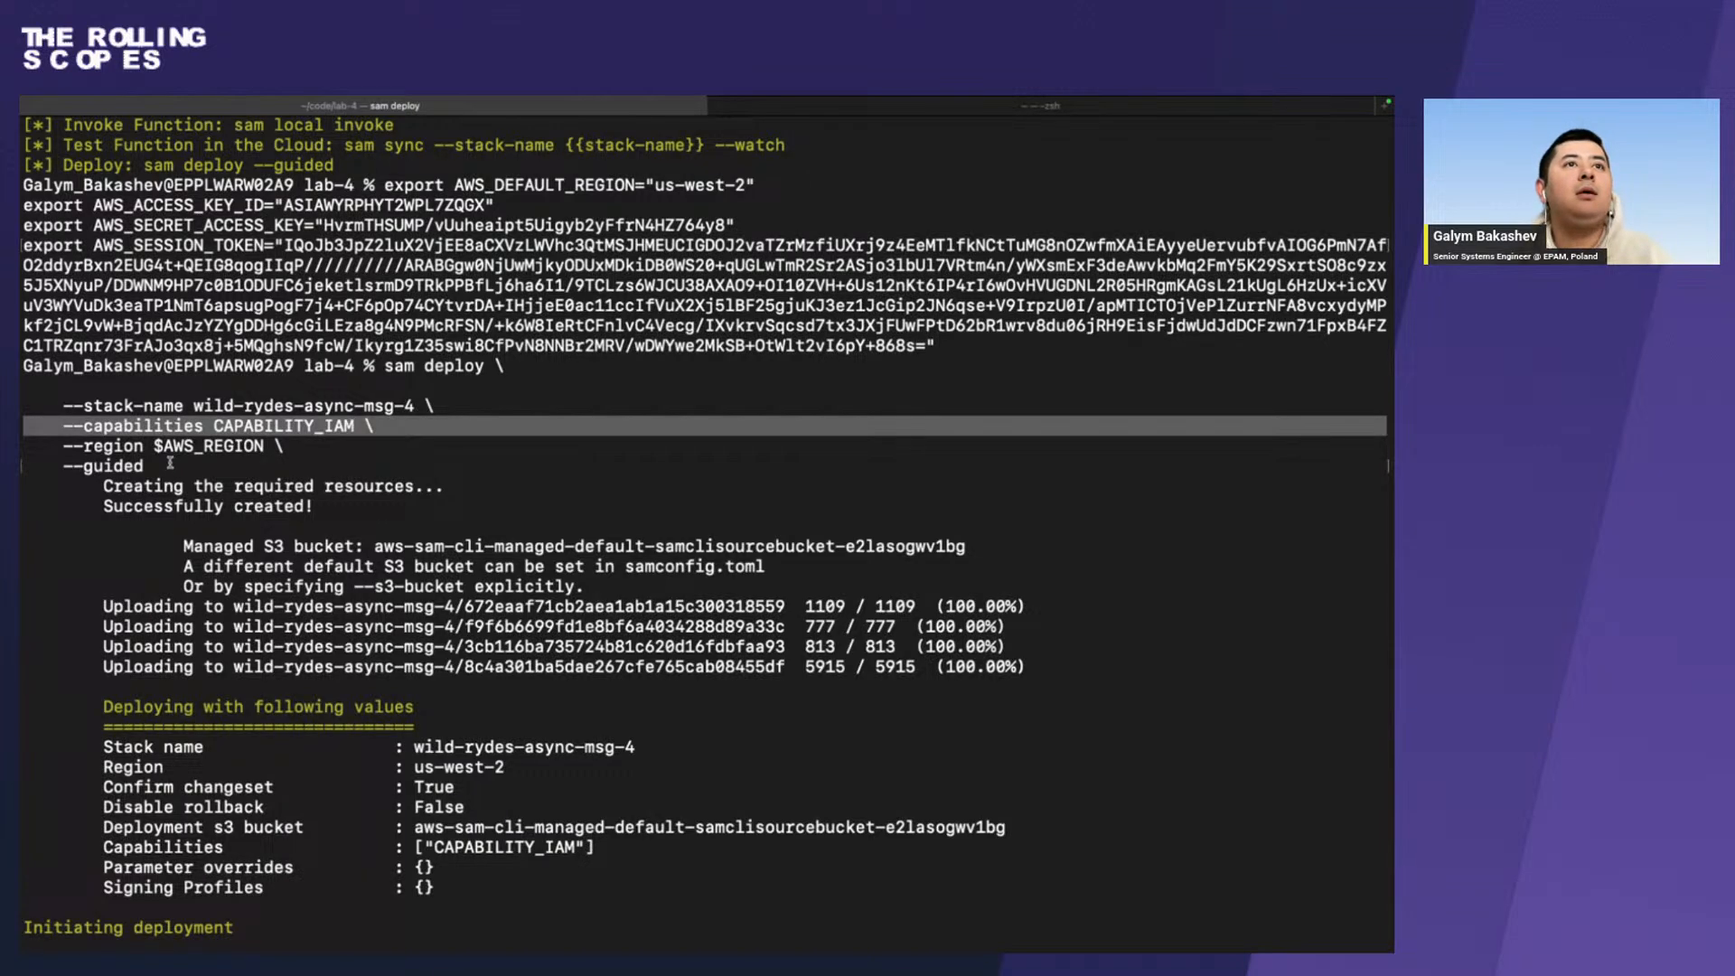
left_click_drag(168, 465, 383, 366)
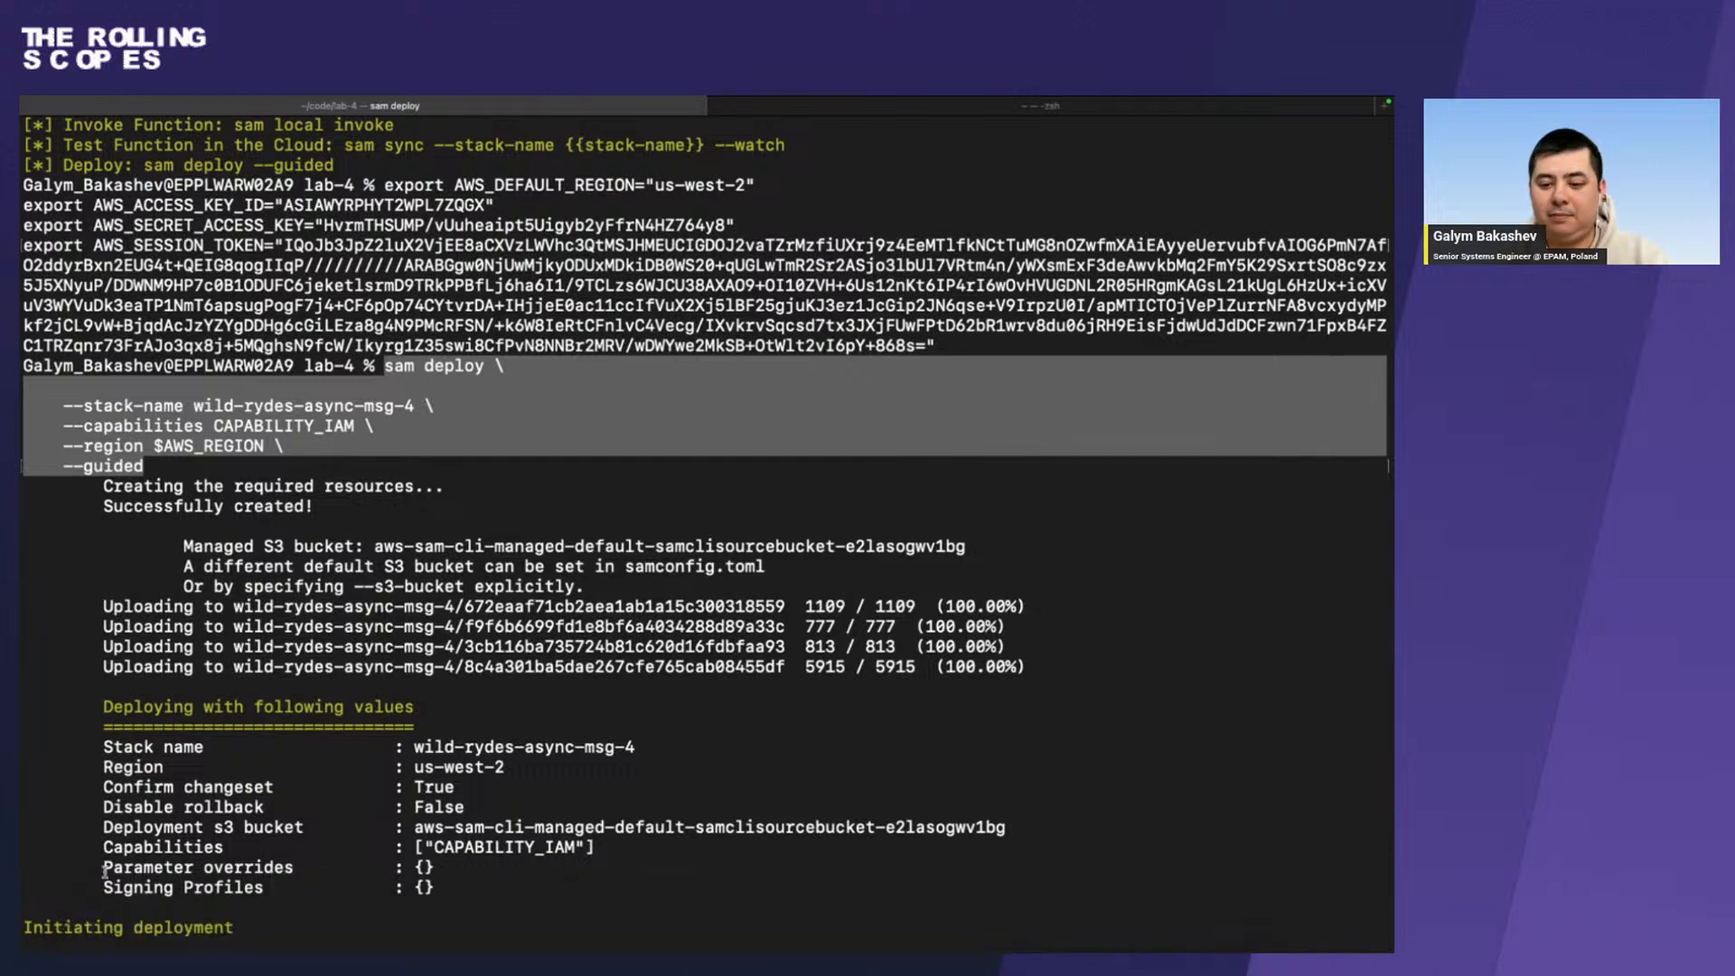
Switch to Firefox and select the web address of the Install the AWS SAM CLI documentation page.
key("super+Tab")
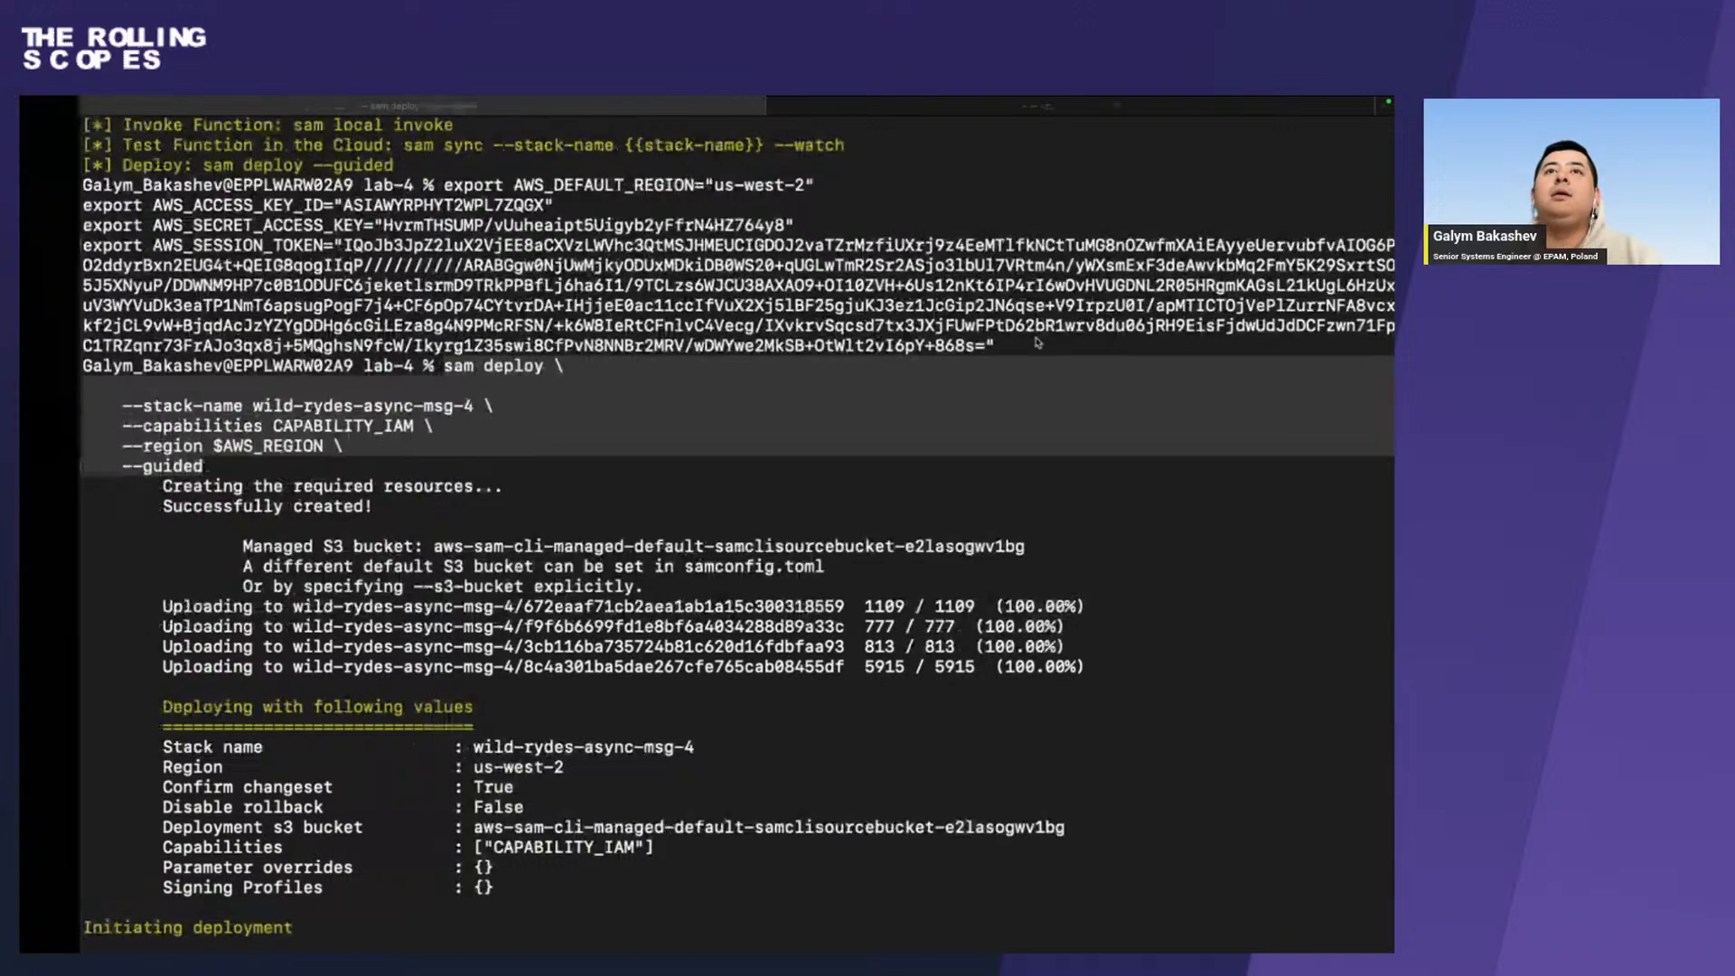
key("ctrl+Right")
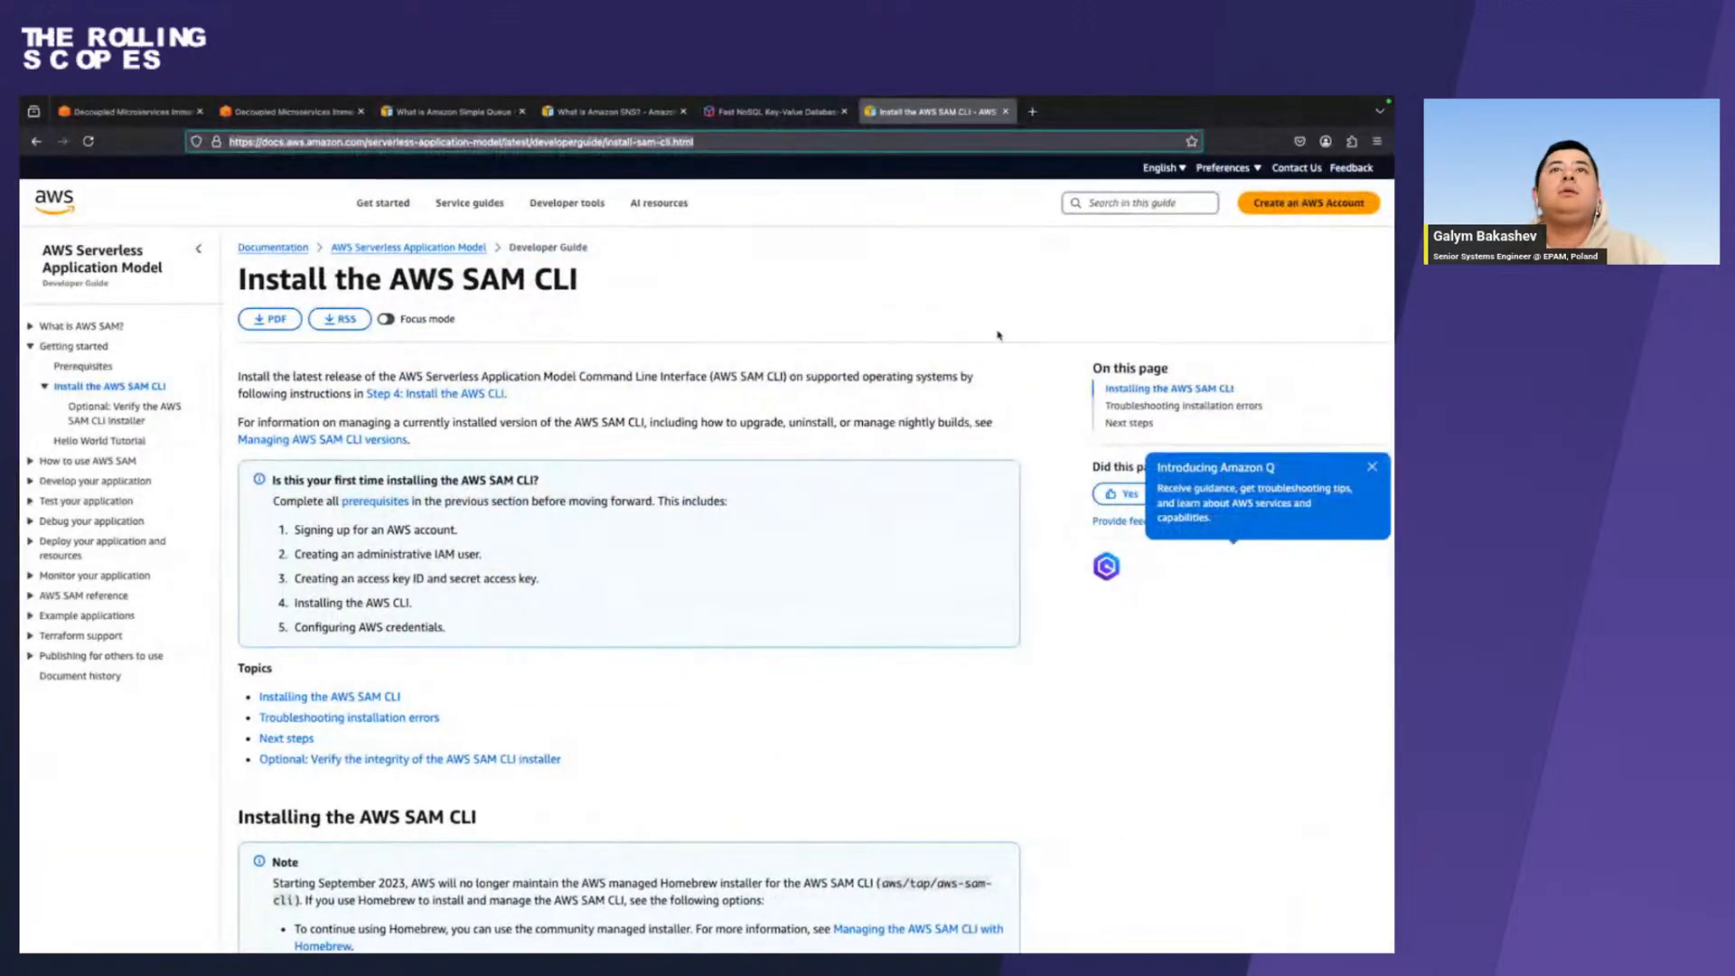
left_click(546, 400)
left_click(738, 141)
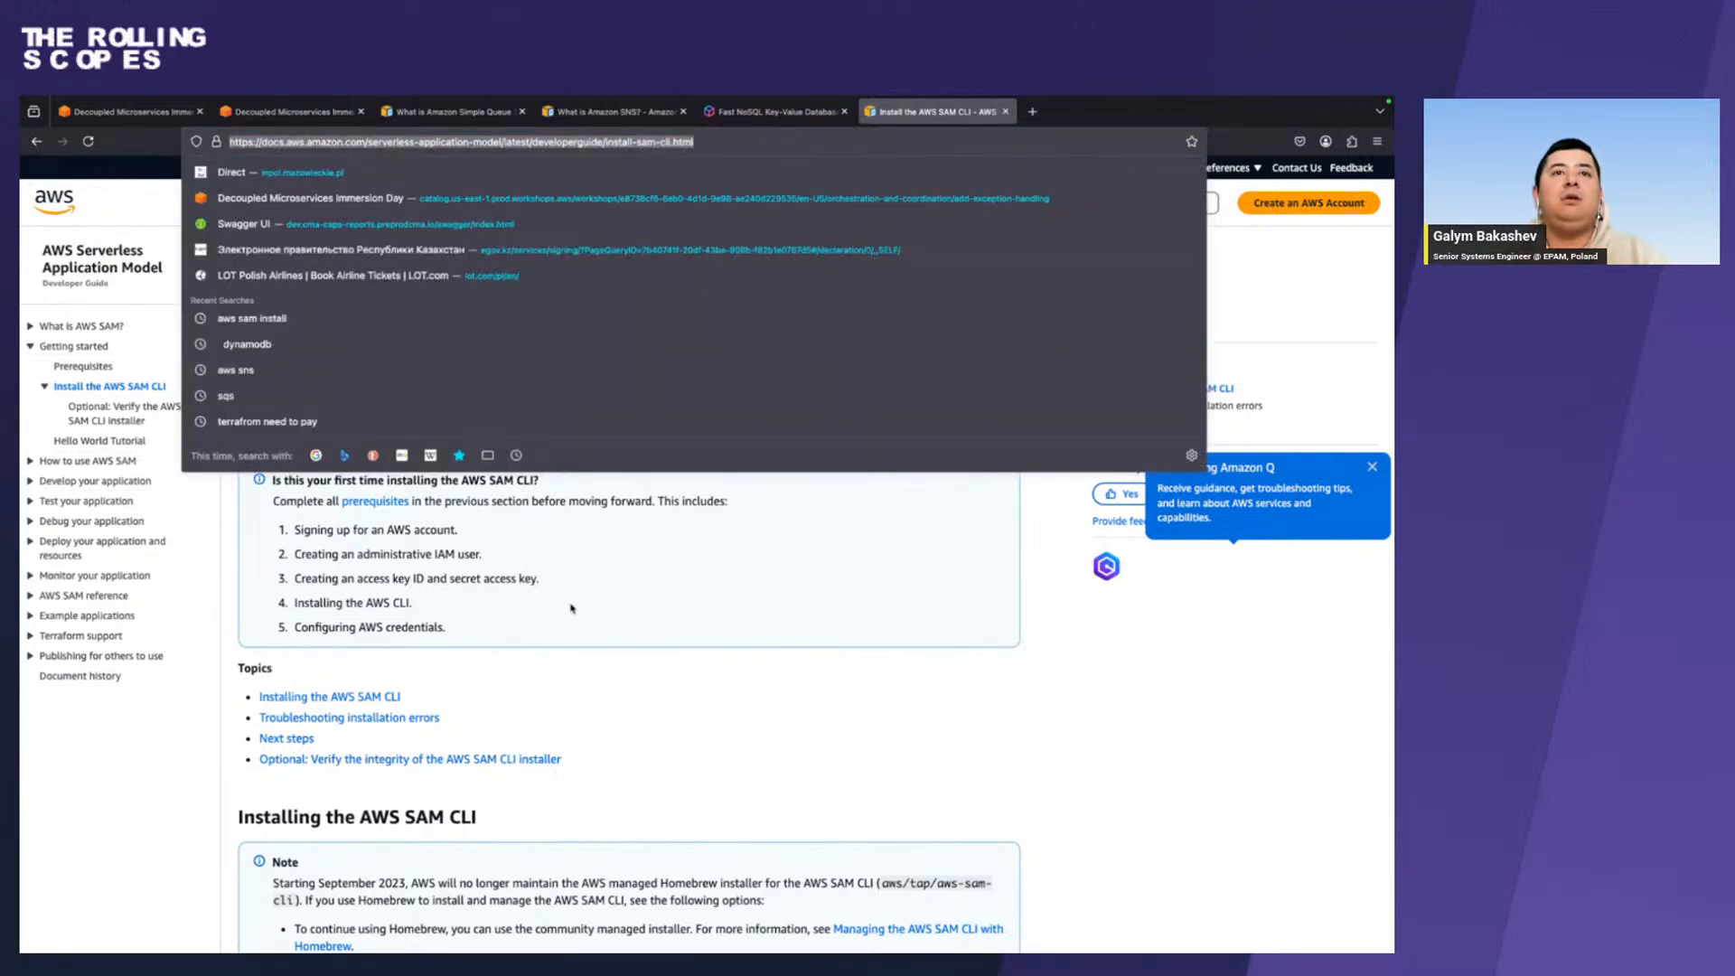
left_click(729, 698)
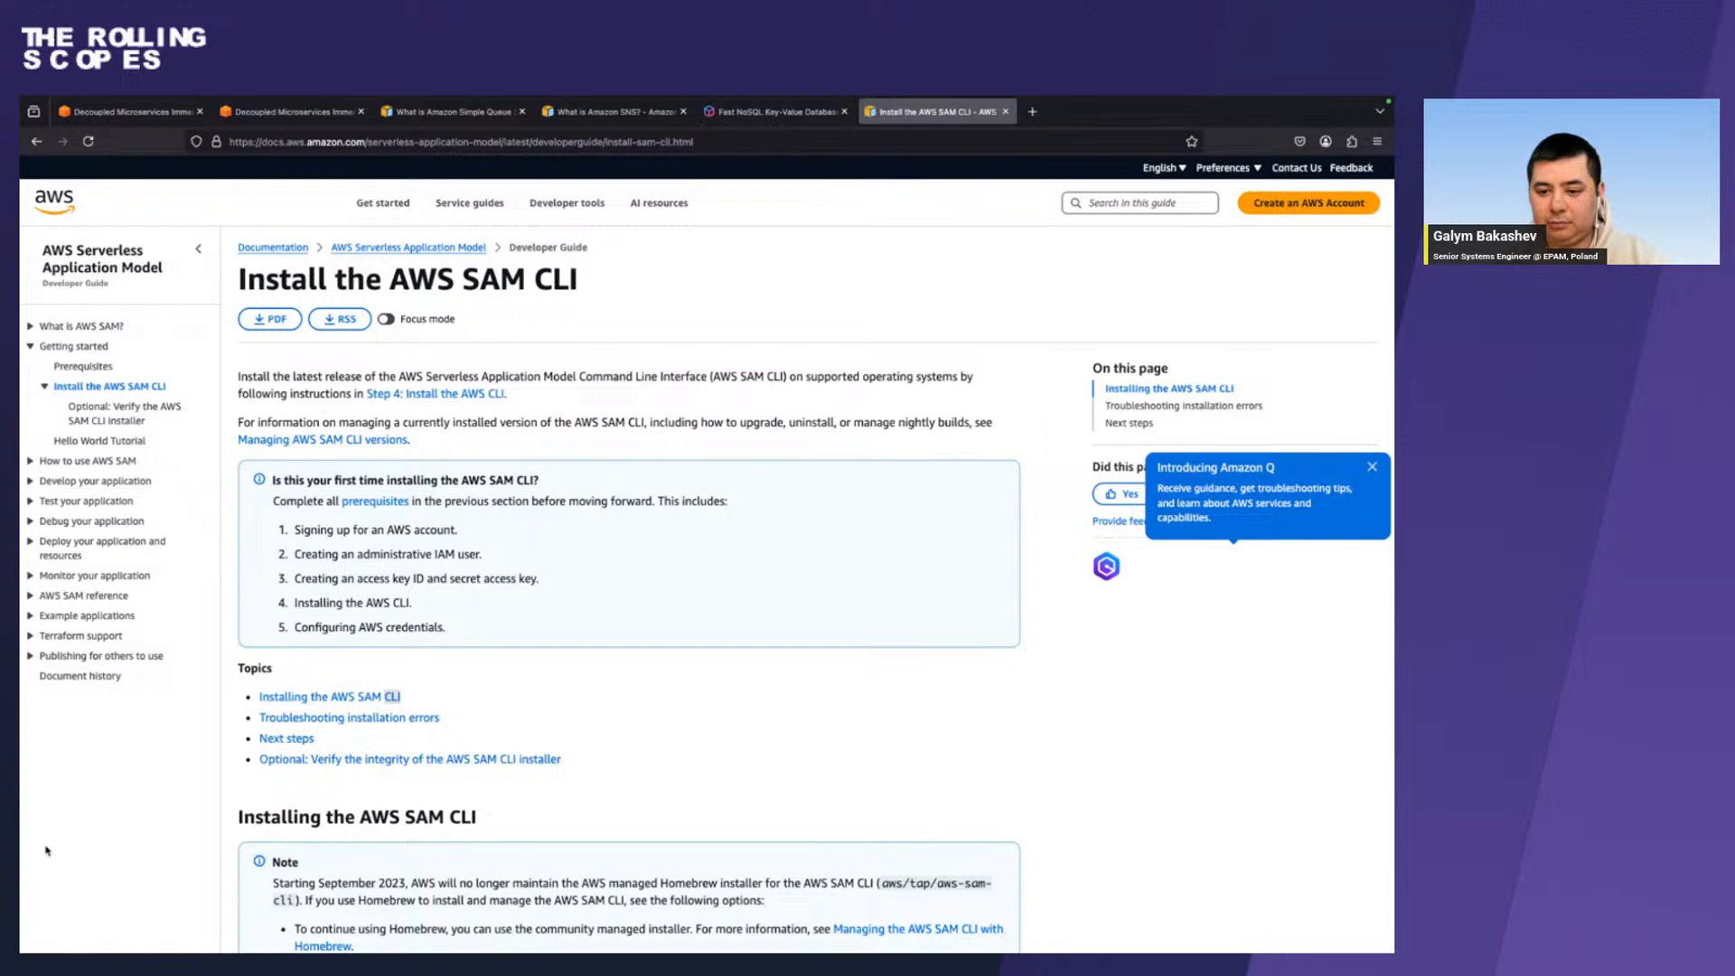
key("super+Tab")
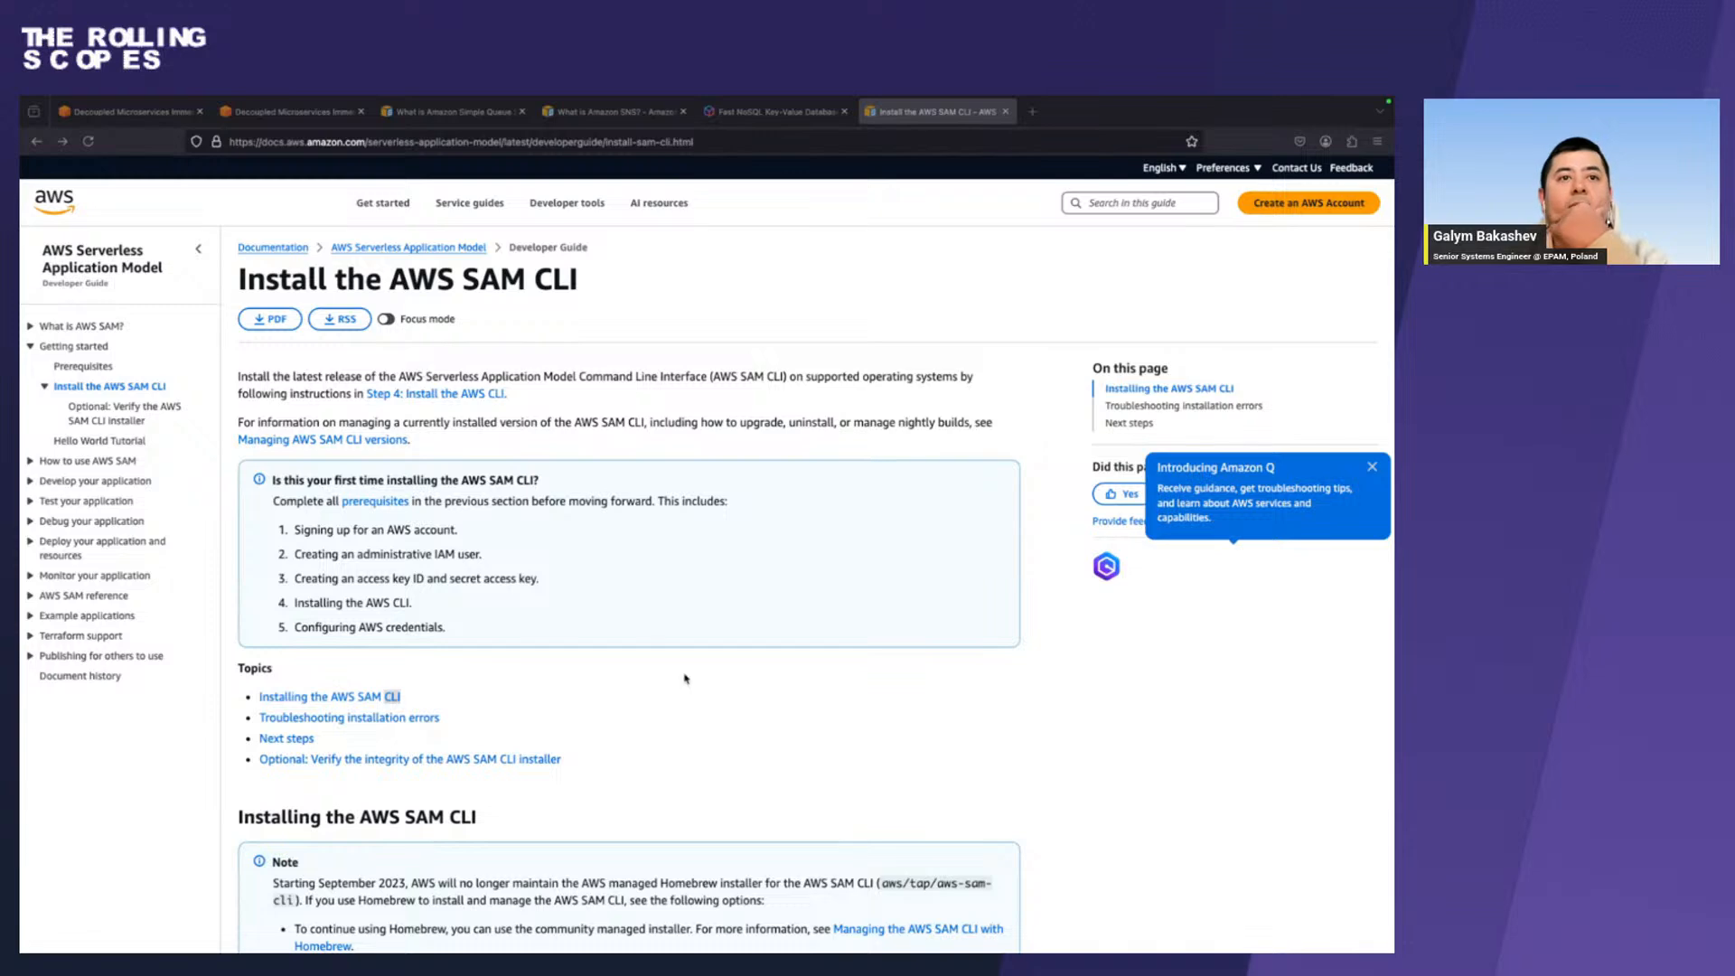
Jump to the Installing the AWS SAM CLI section and select its direct web address.
left_click(303, 697)
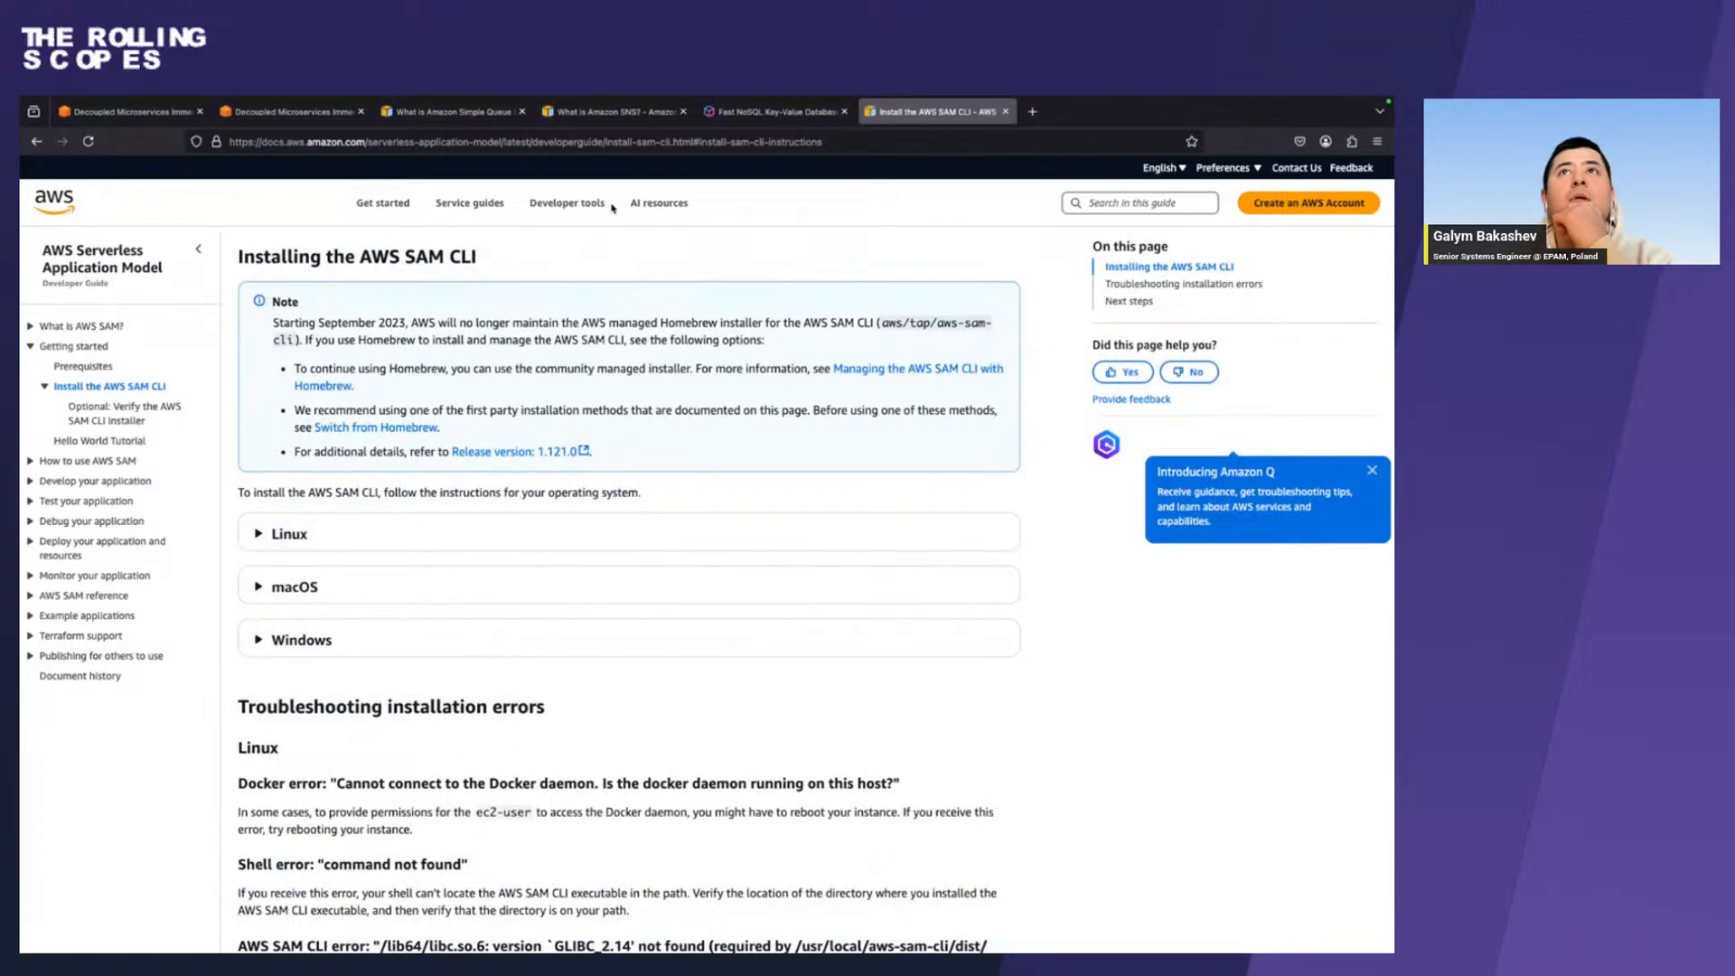
left_click(630, 143)
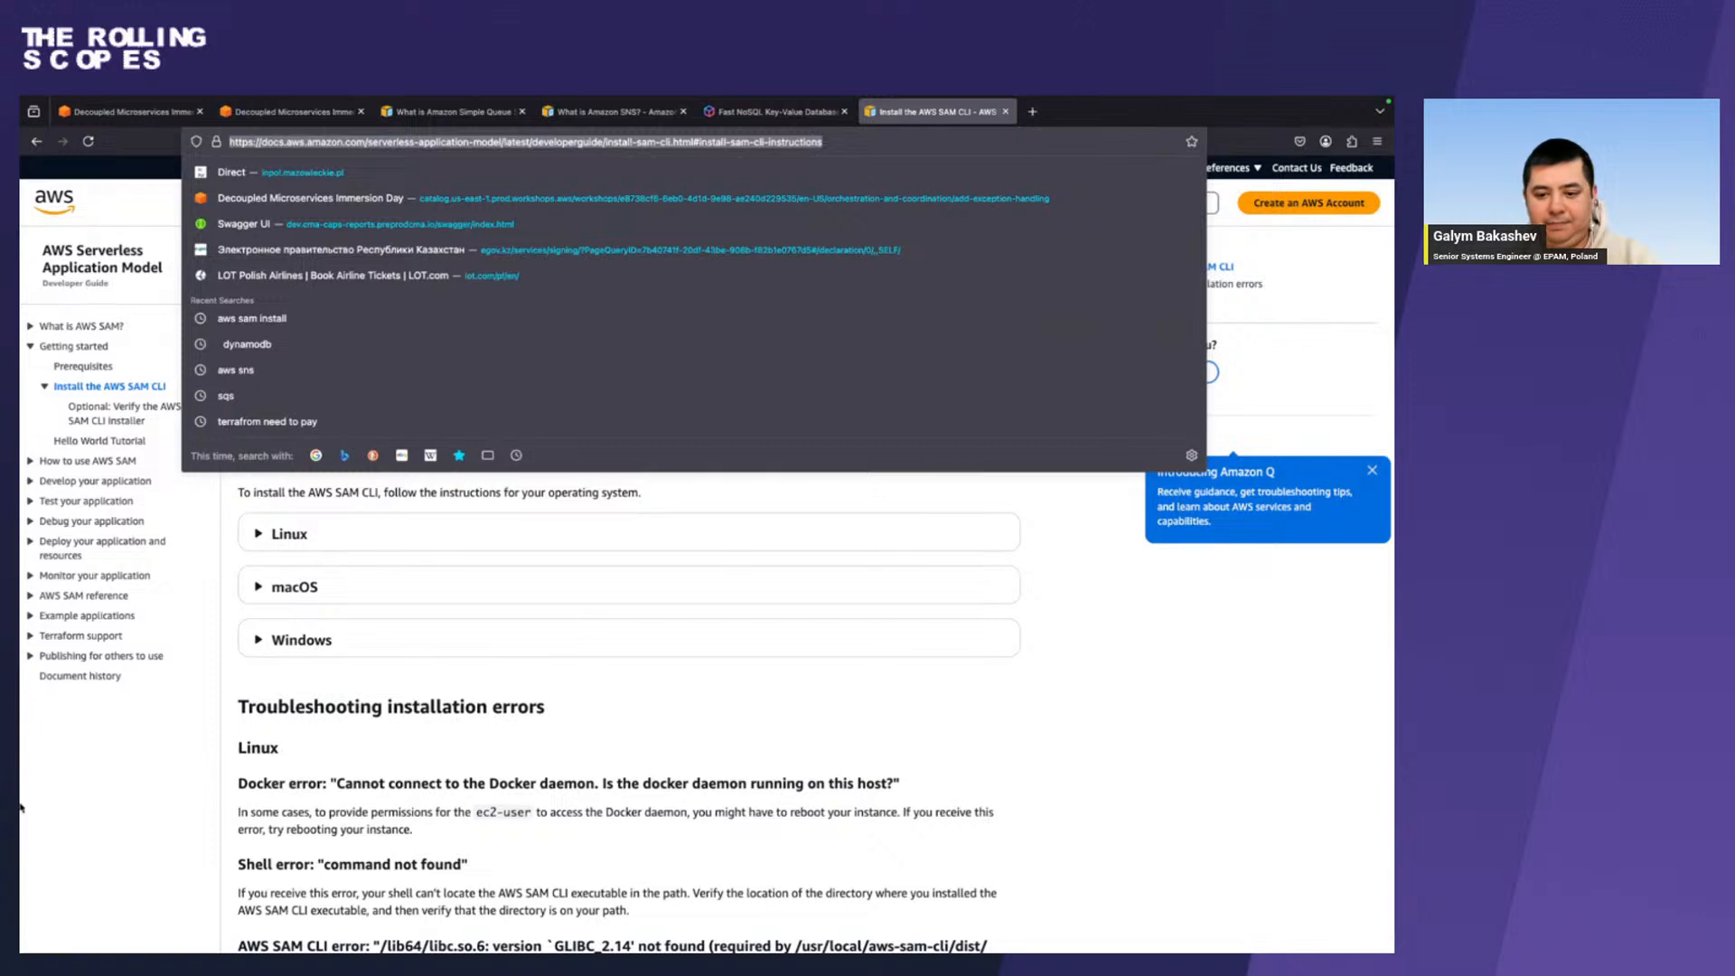
key("super+Tab")
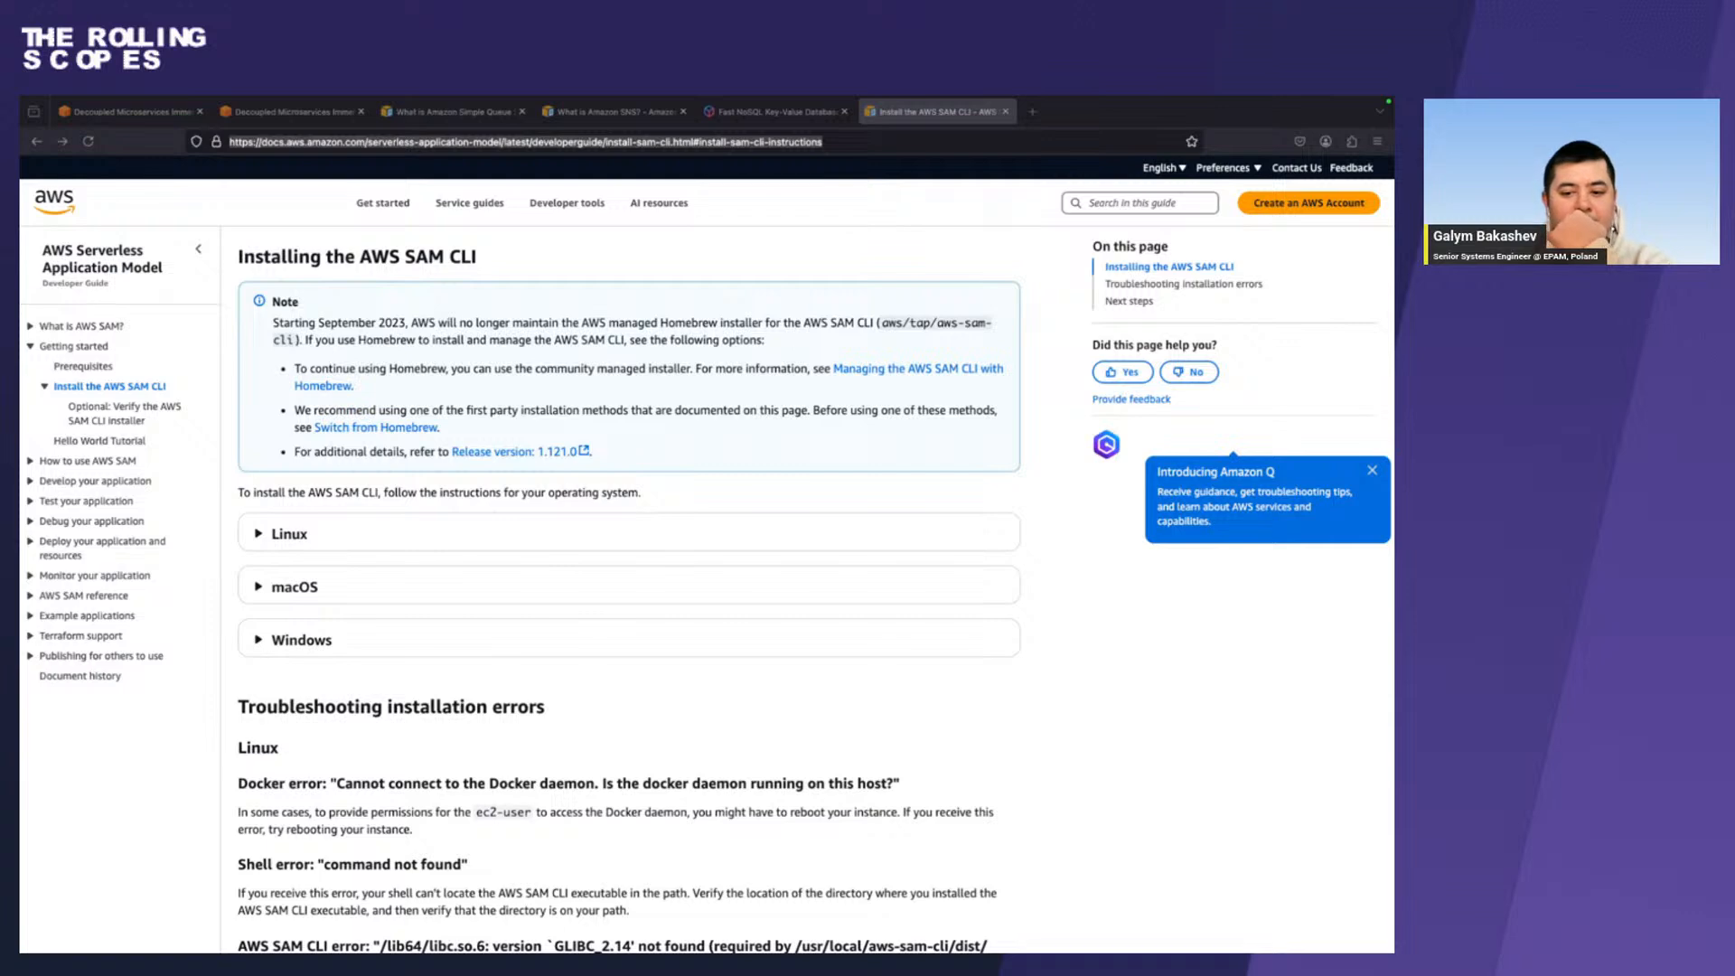
Expand the macOS installation steps to review the package installer instructions, and return to the terminal.
left_click(256, 589)
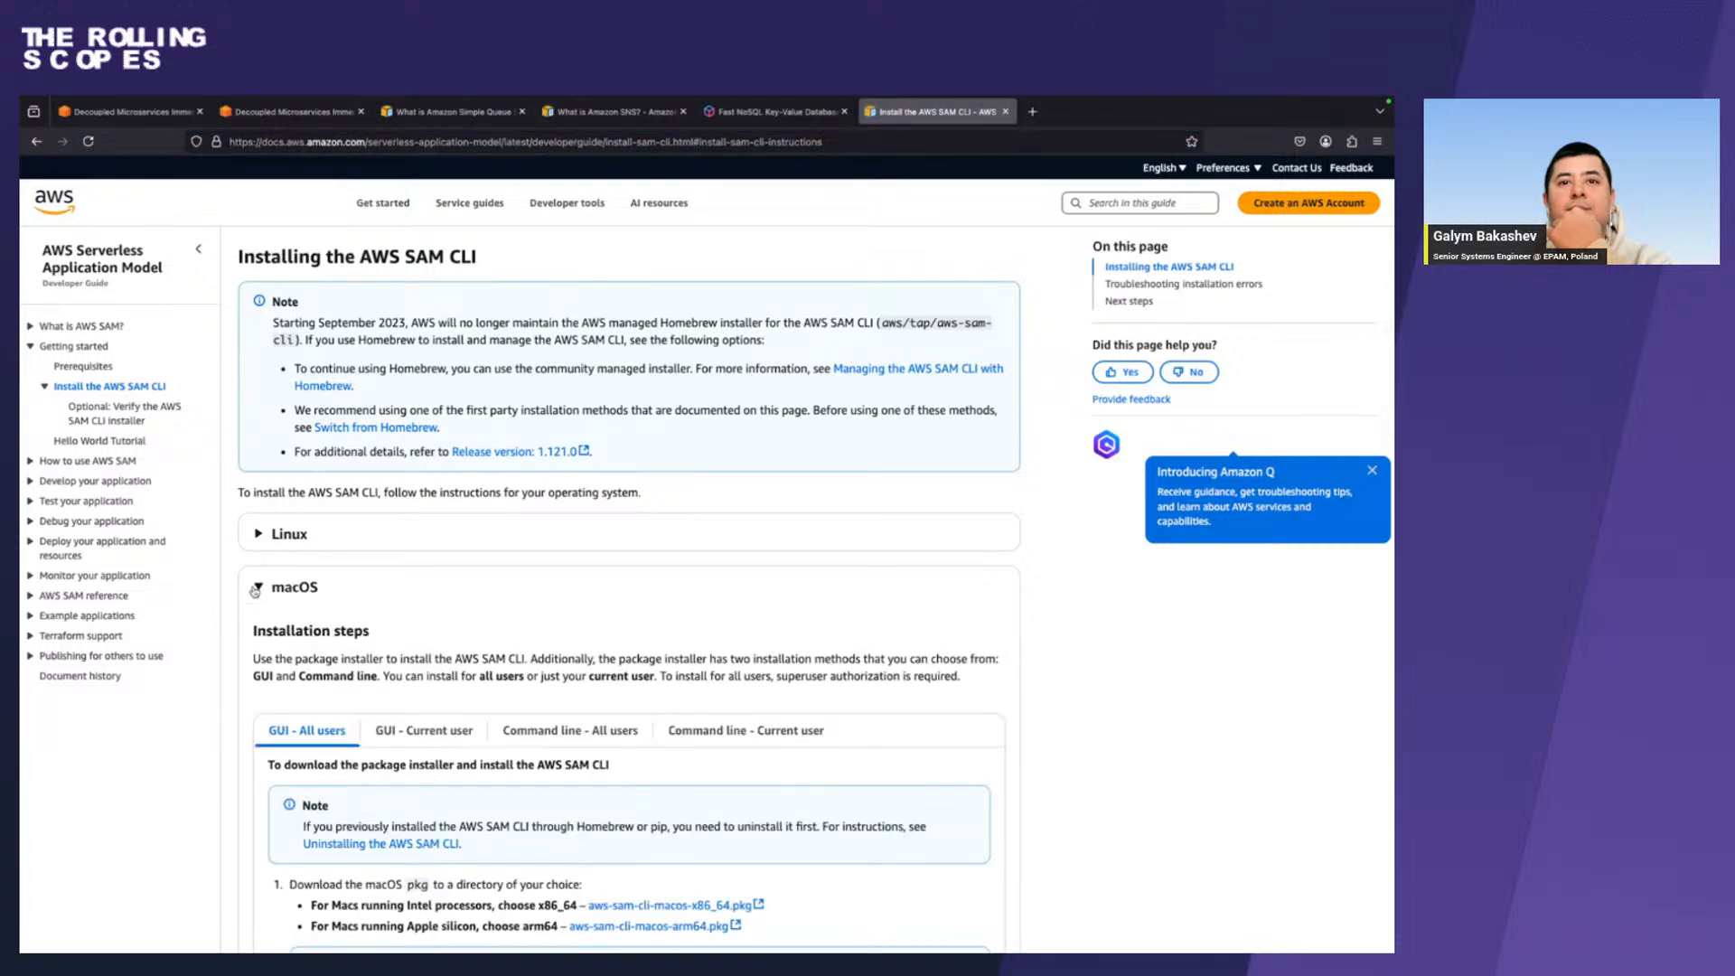
scroll(257, 614, "down", 5)
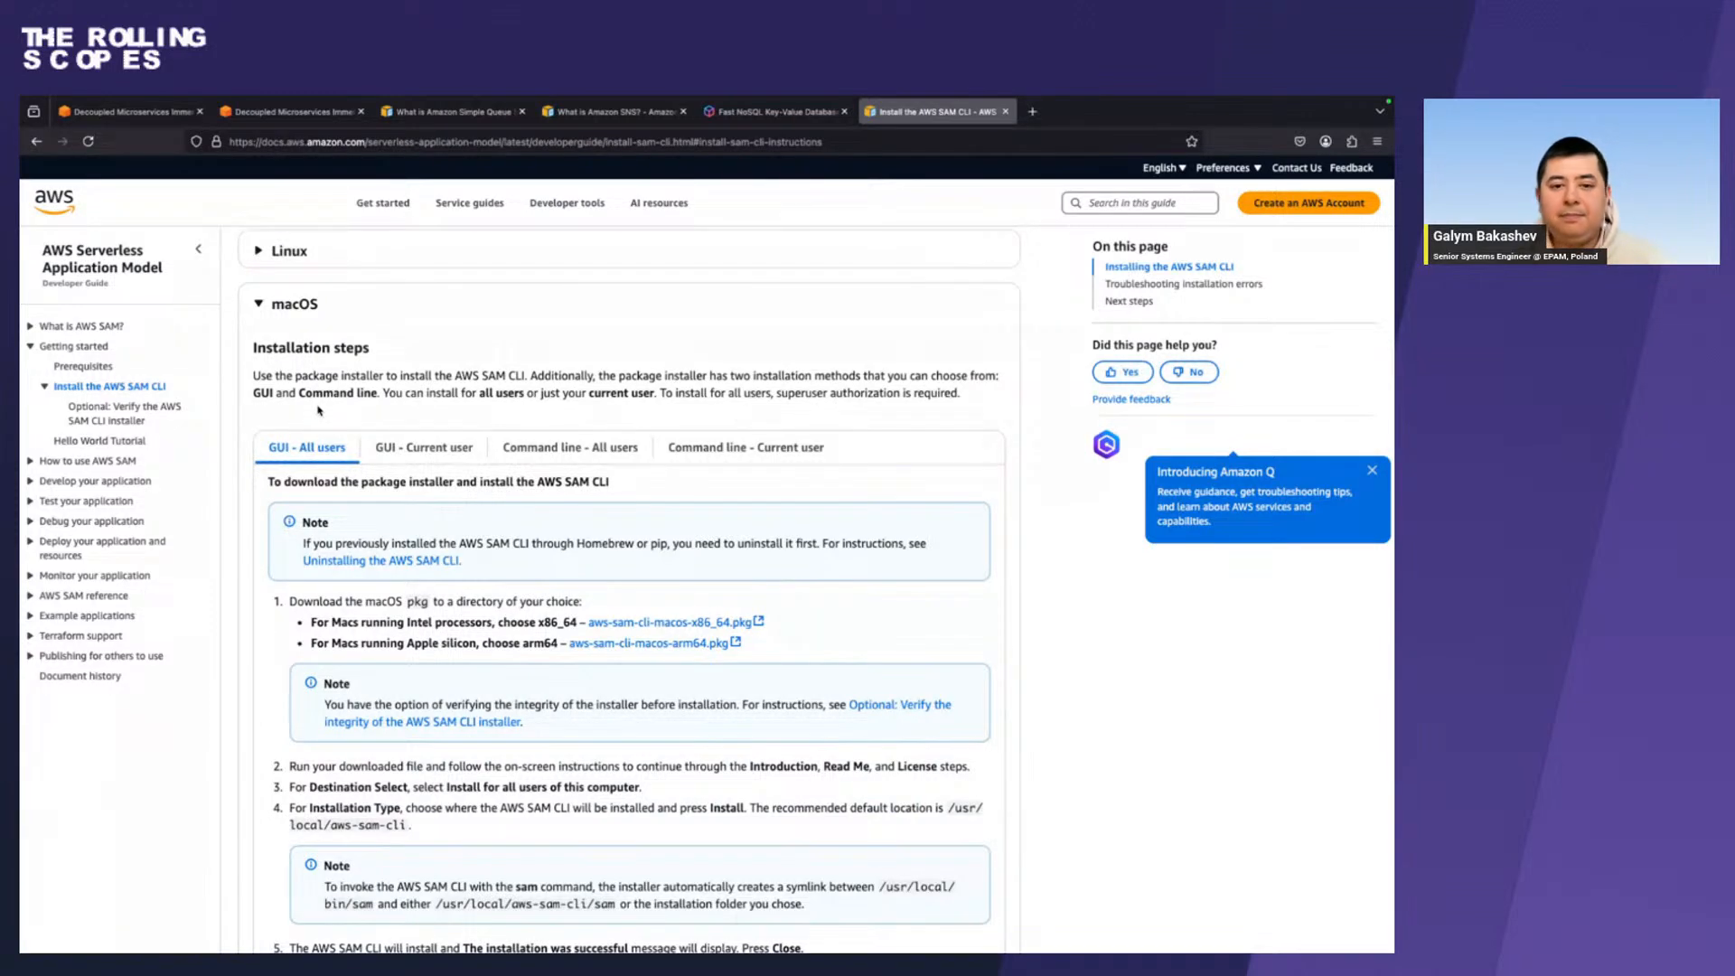
key("ctrl+Left")
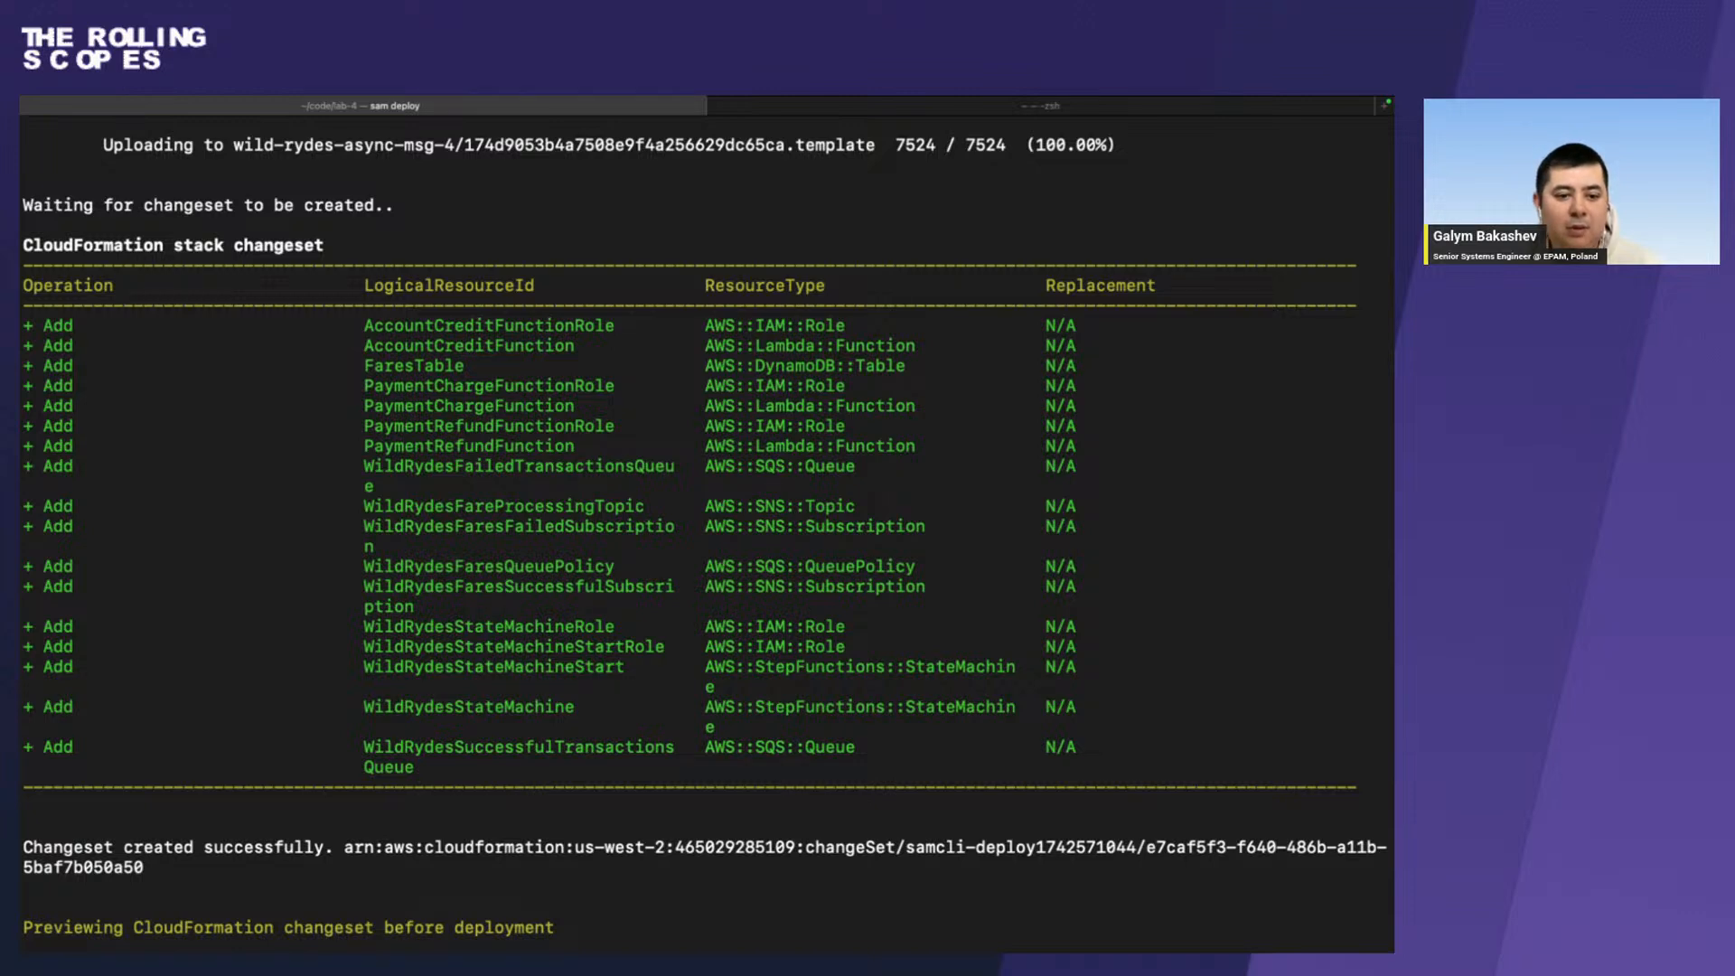
Open the Lab 4 Bootstrap the initial state page in Firefox, review the deploy instructions and select the page's web address.
key("super+Tab")
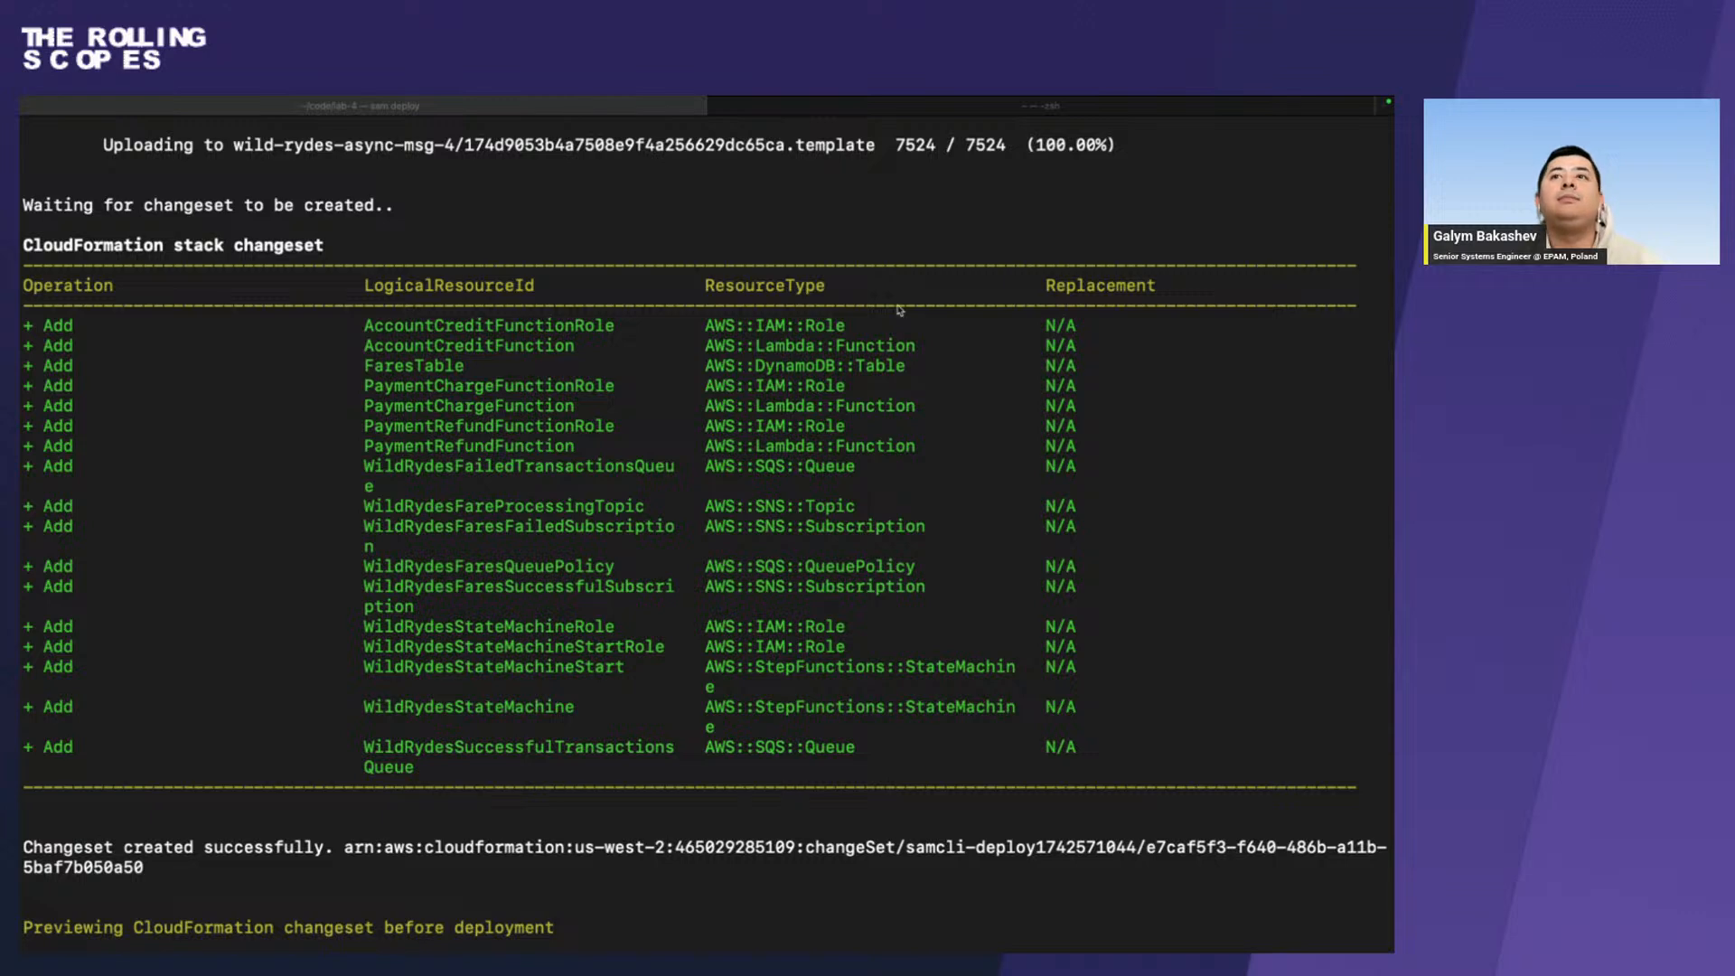
key("ctrl+Right")
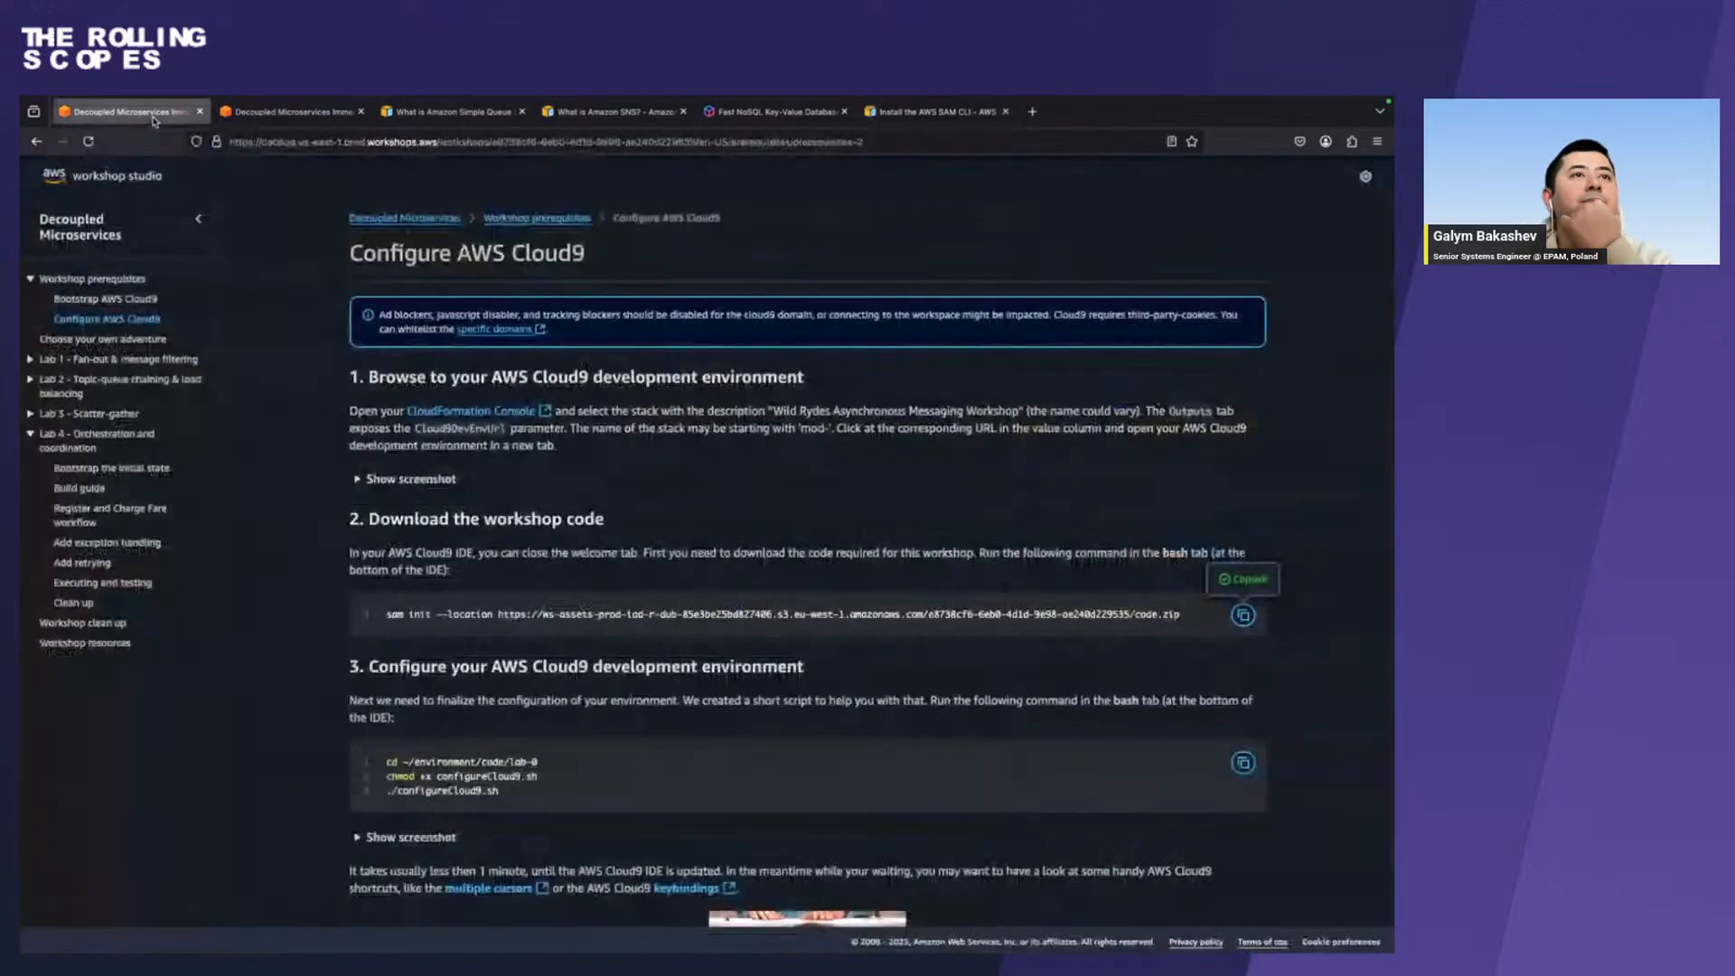
left_click(126, 111)
left_click(152, 469)
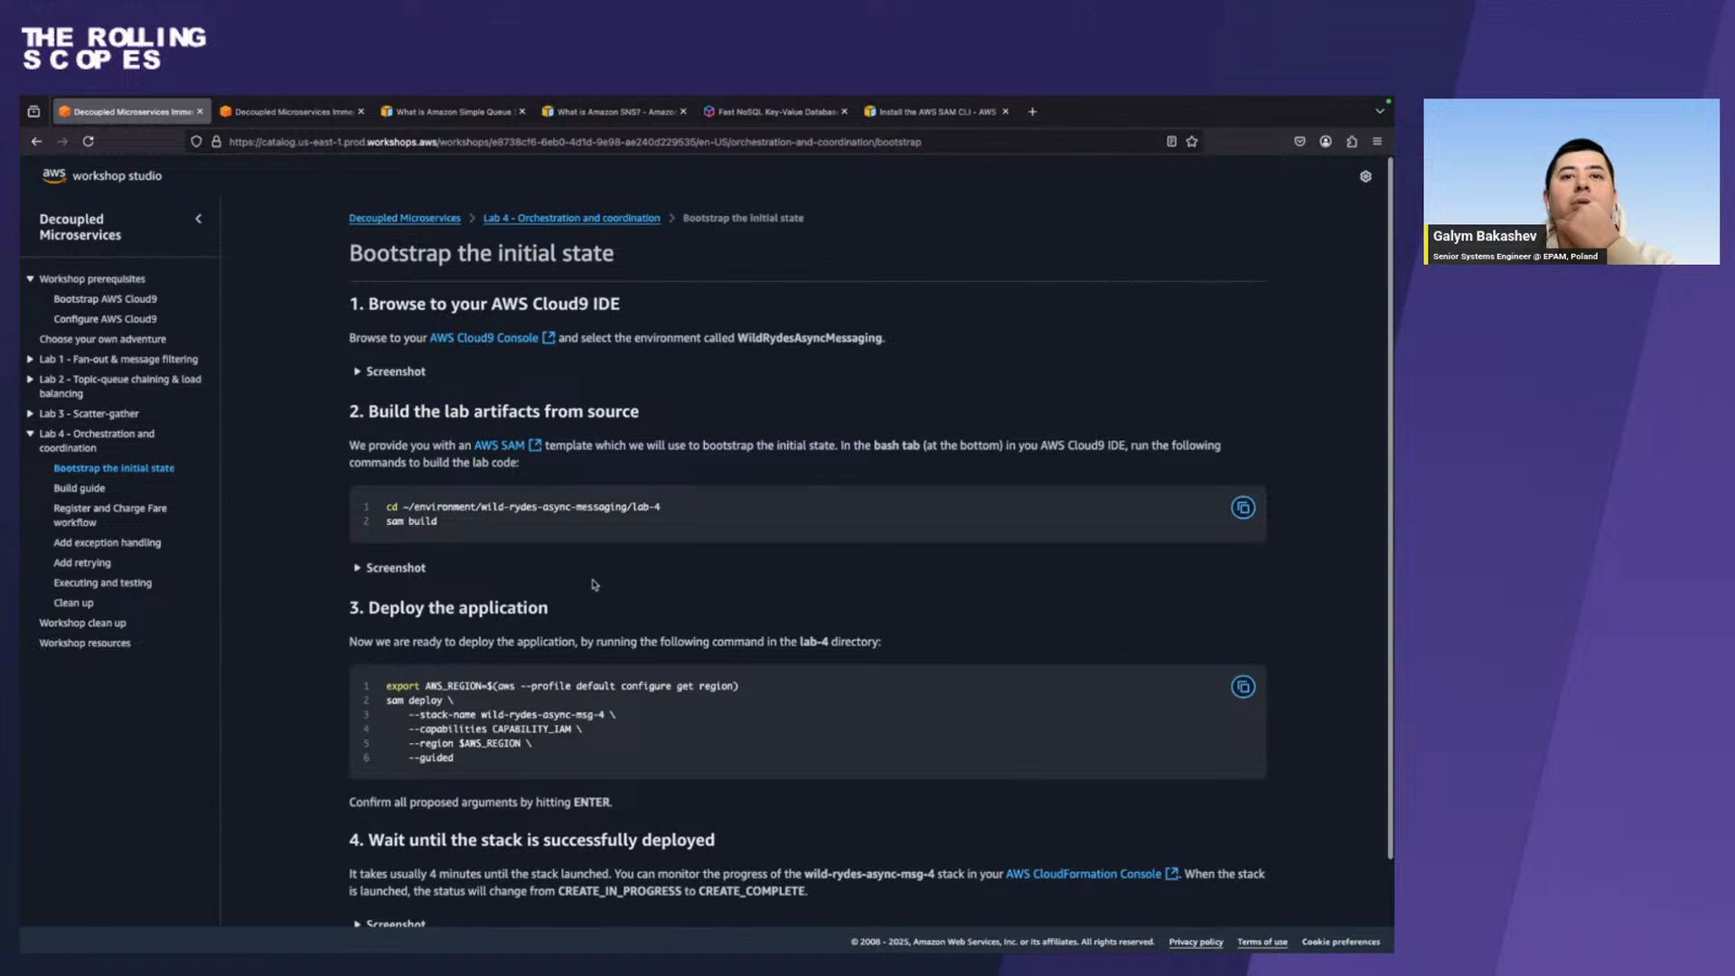
scroll(593, 579, "down", 2)
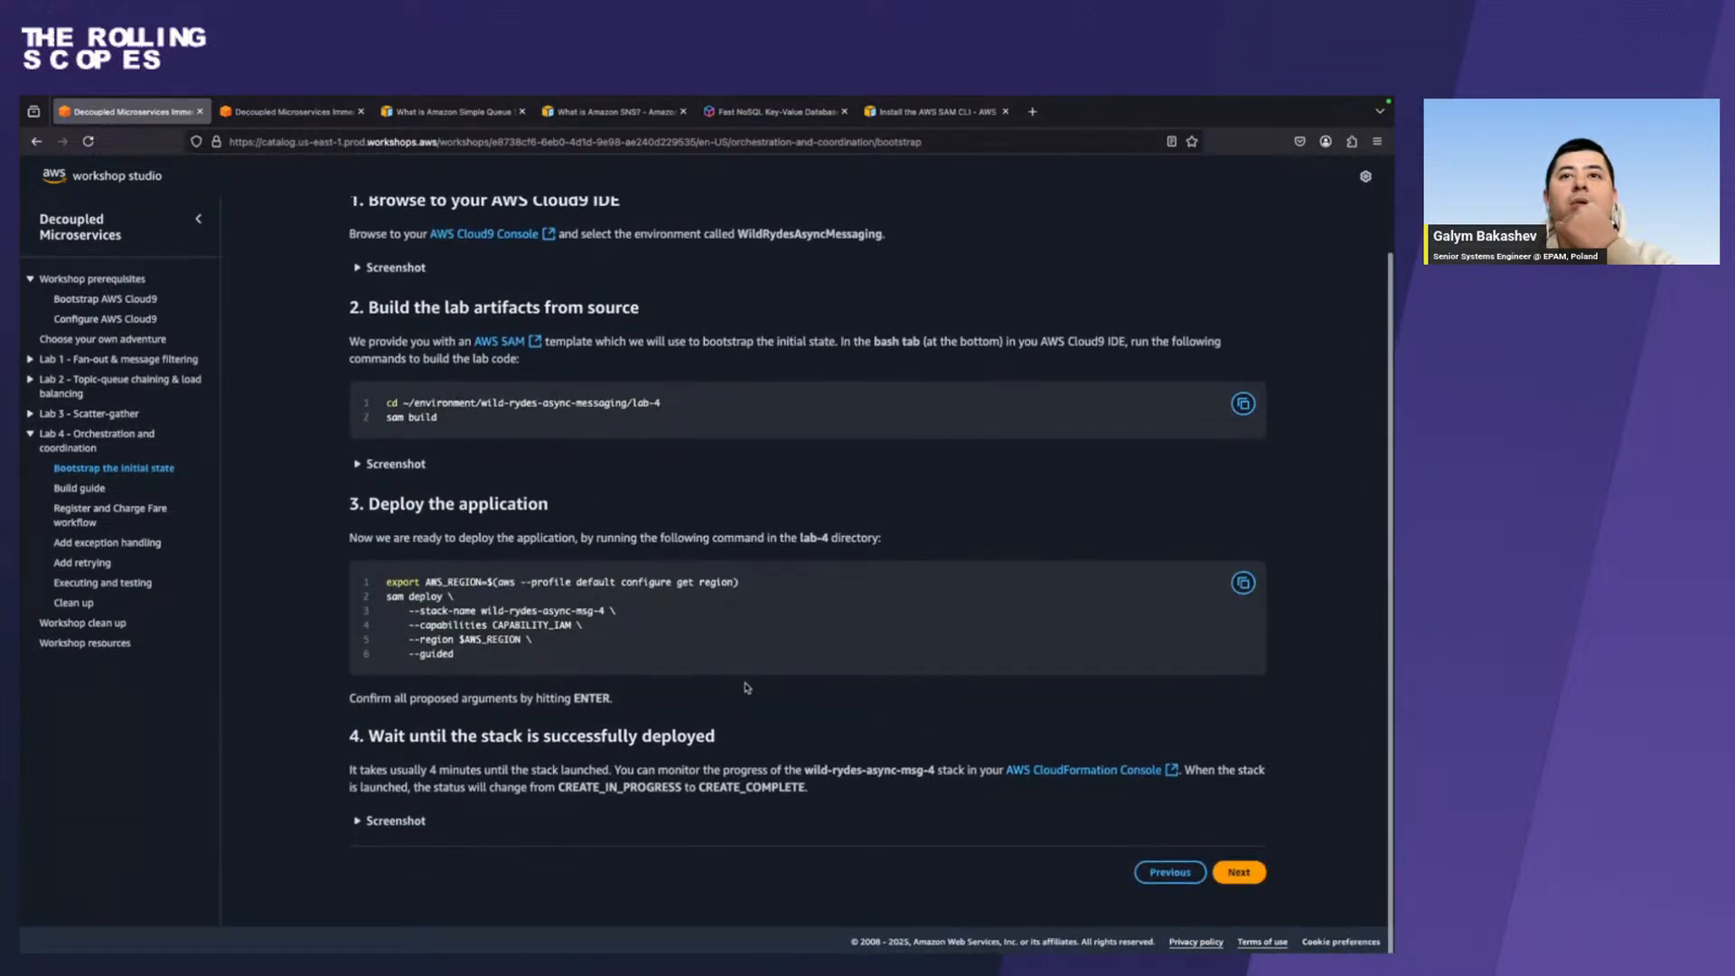
left_click(755, 144)
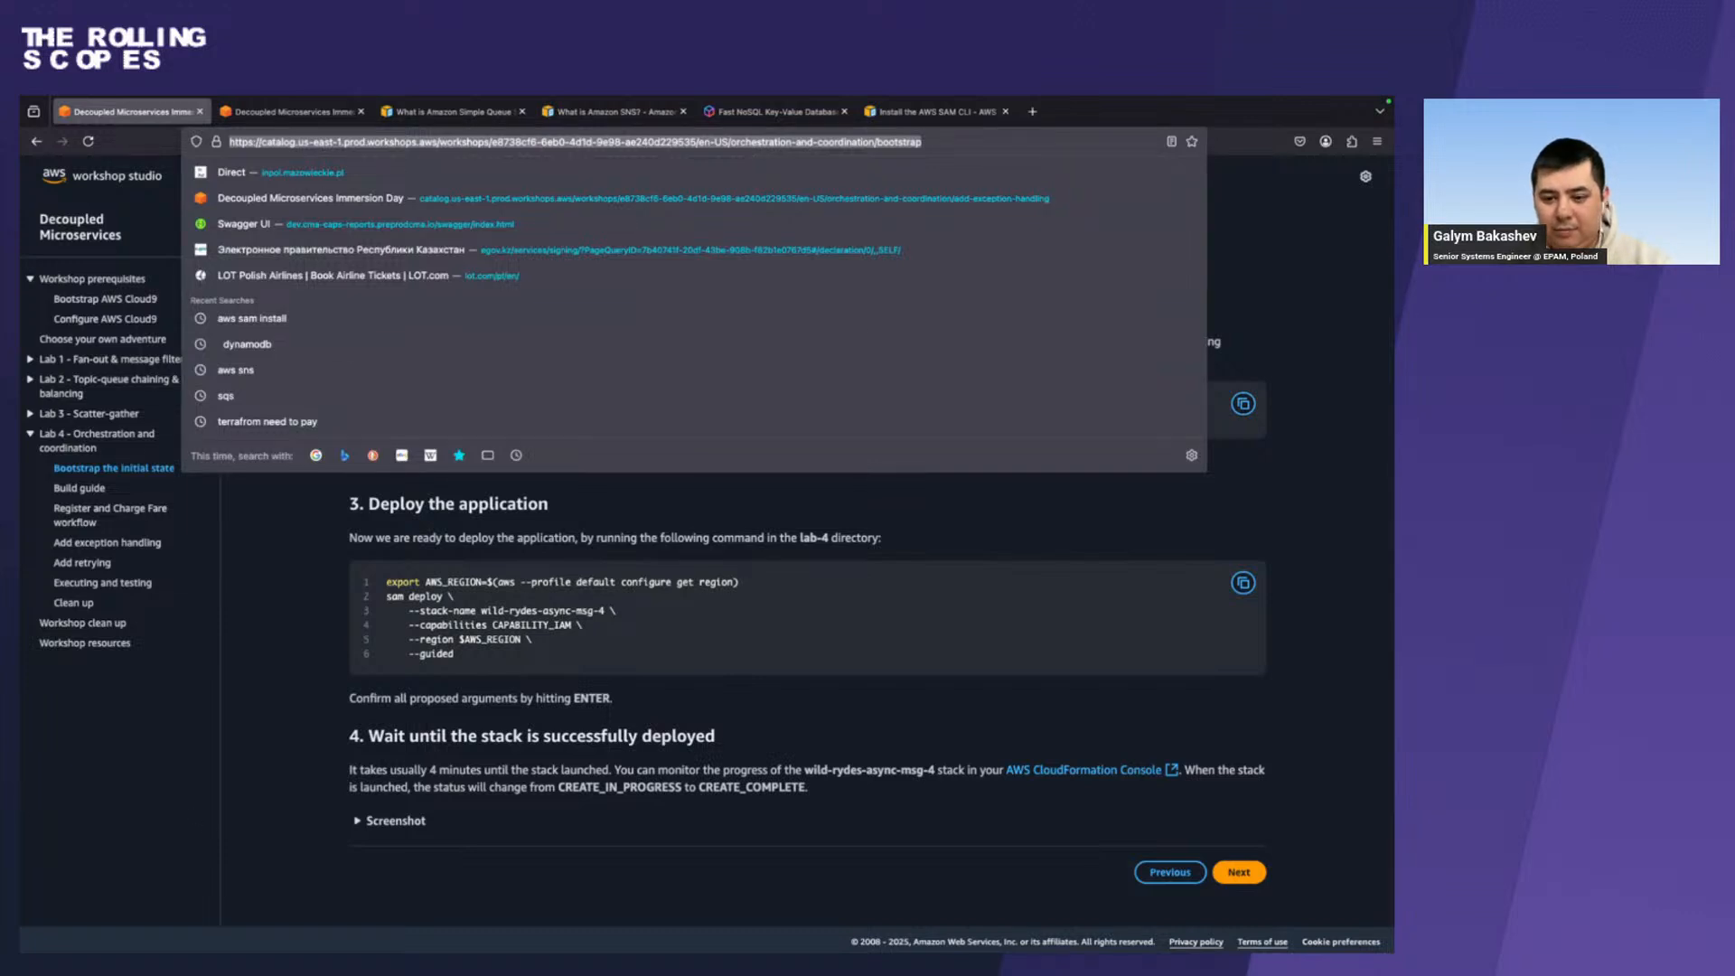
key("super+Tab")
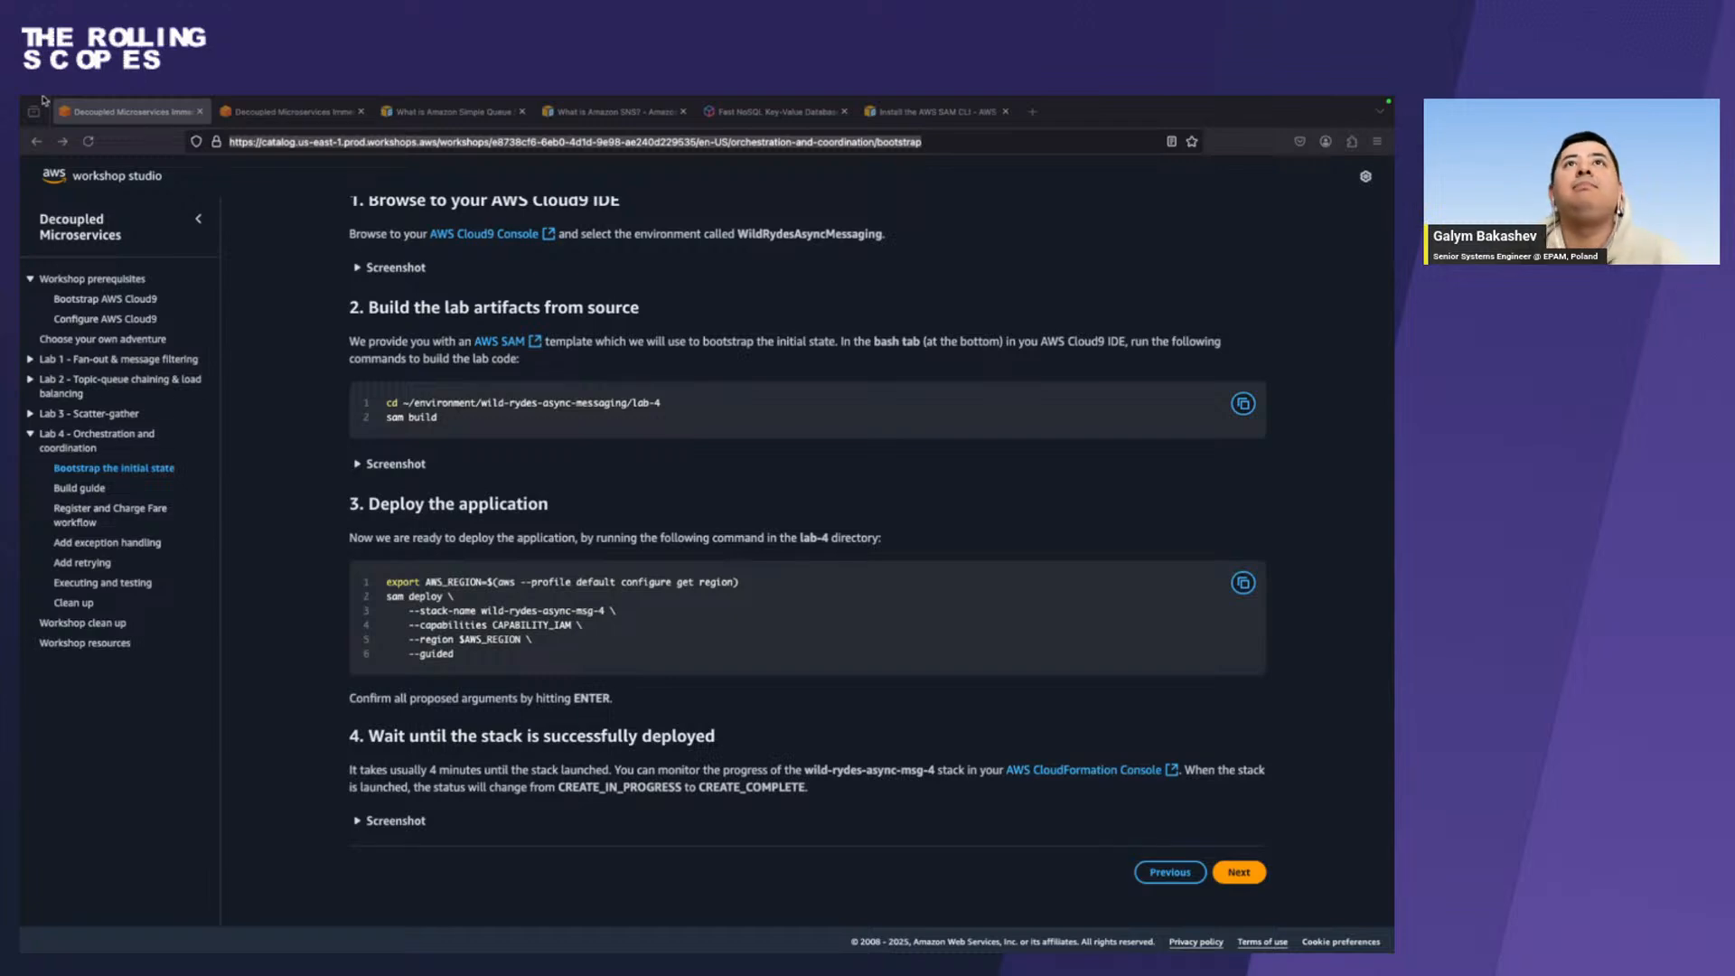
Open the AWS CLI credentials in the Chrome event dashboard and highlight the AWS_DEFAULT_REGION export line.
left_click(747, 116)
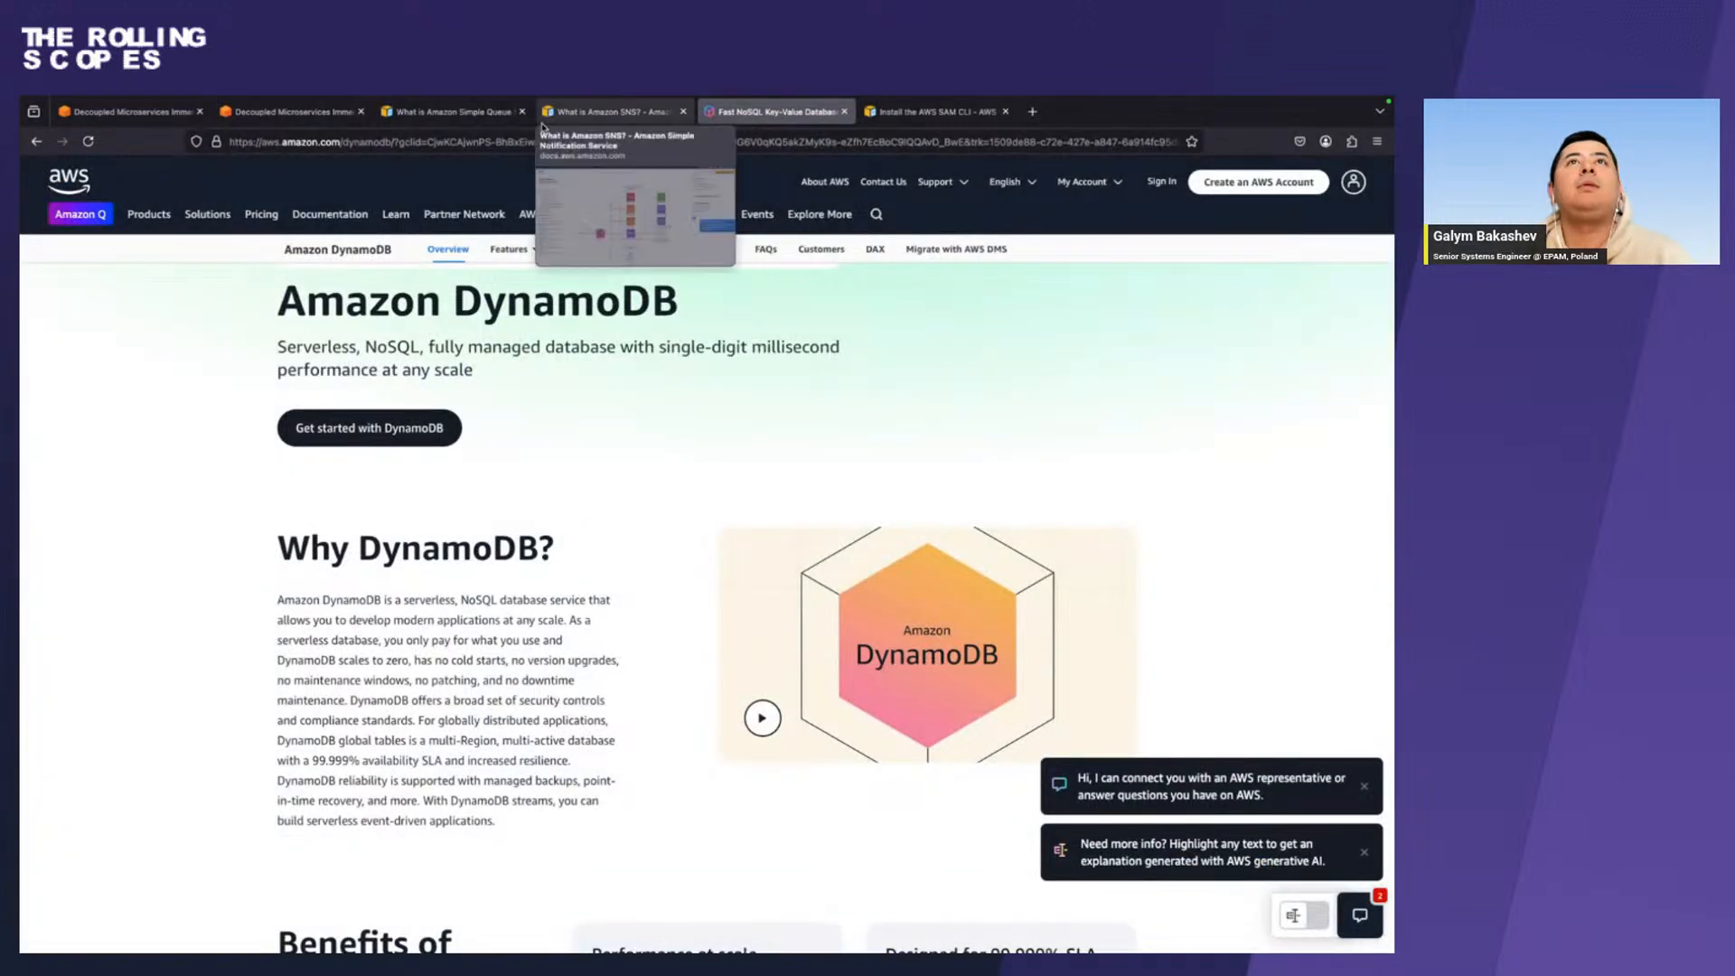
left_click(545, 115)
left_click(453, 116)
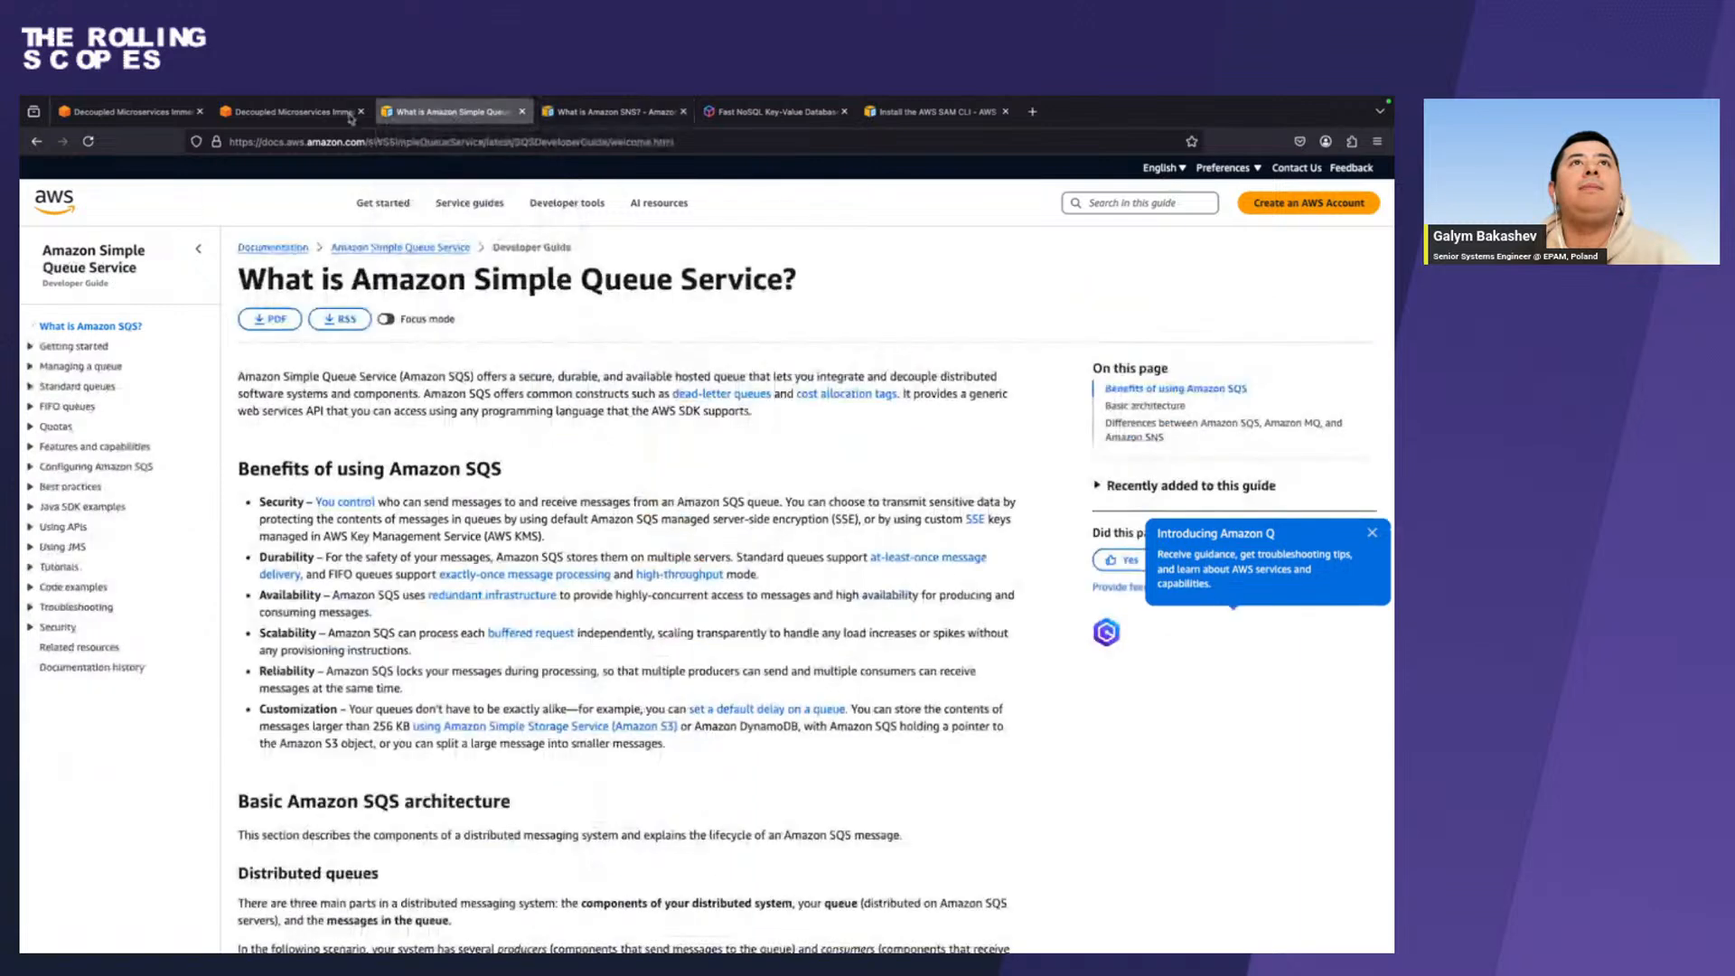
left_click(289, 112)
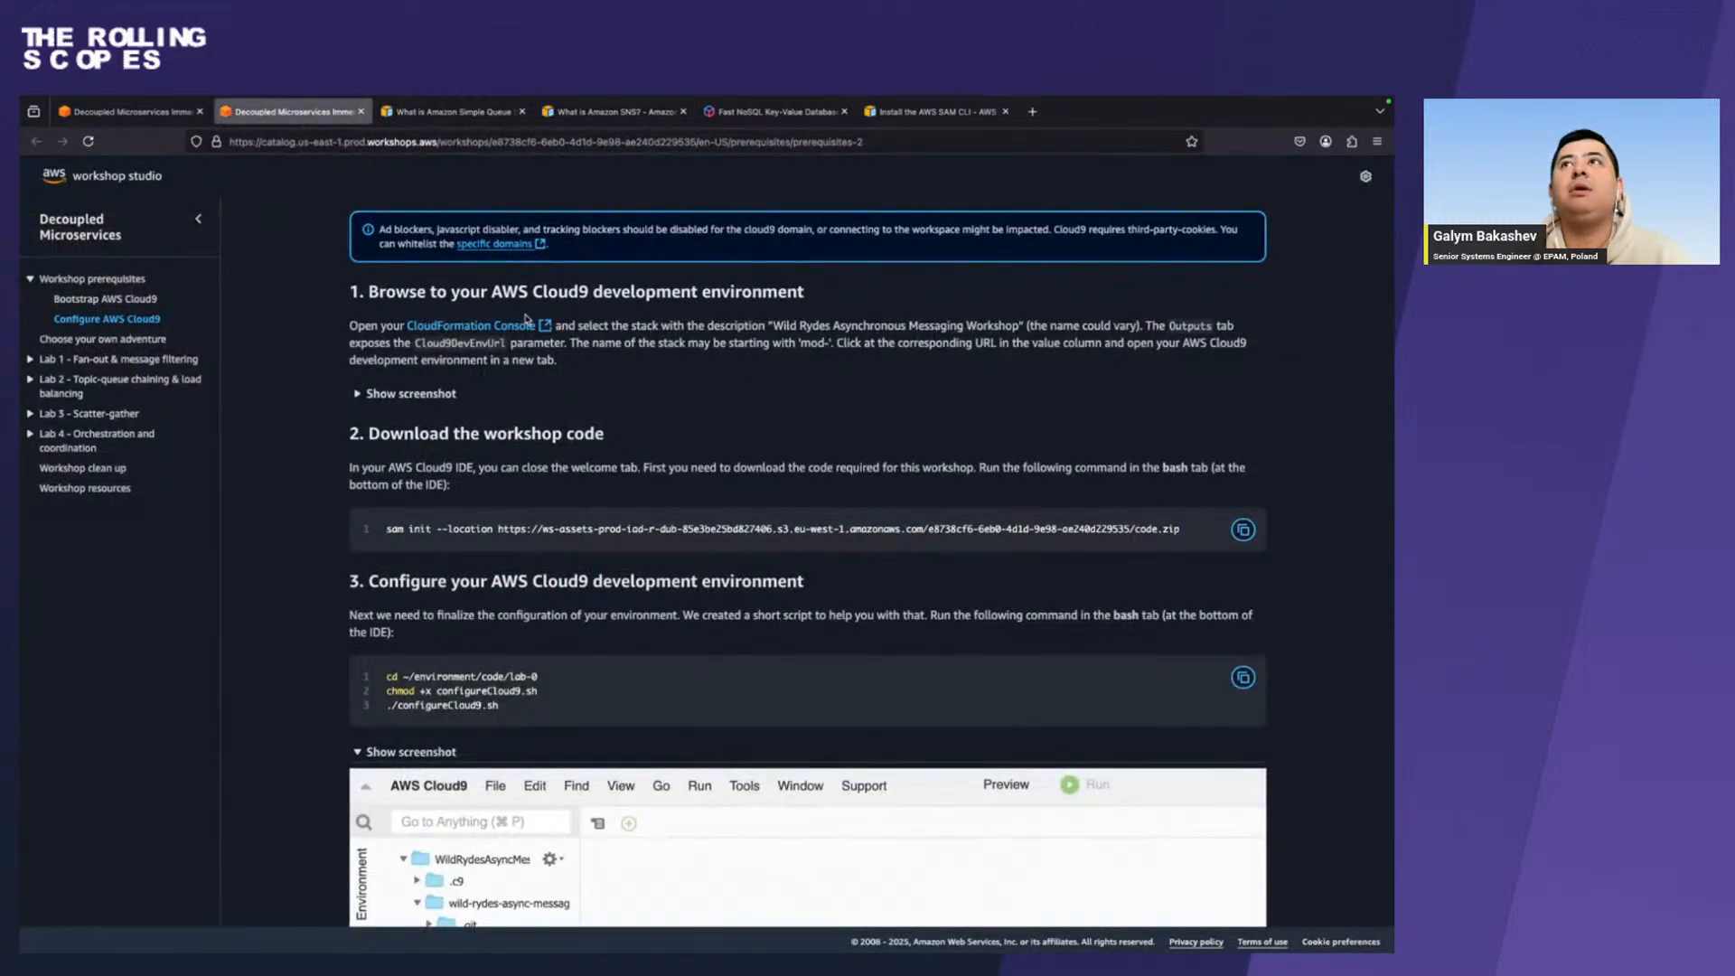
key("ctrl+Right")
left_click(93, 738)
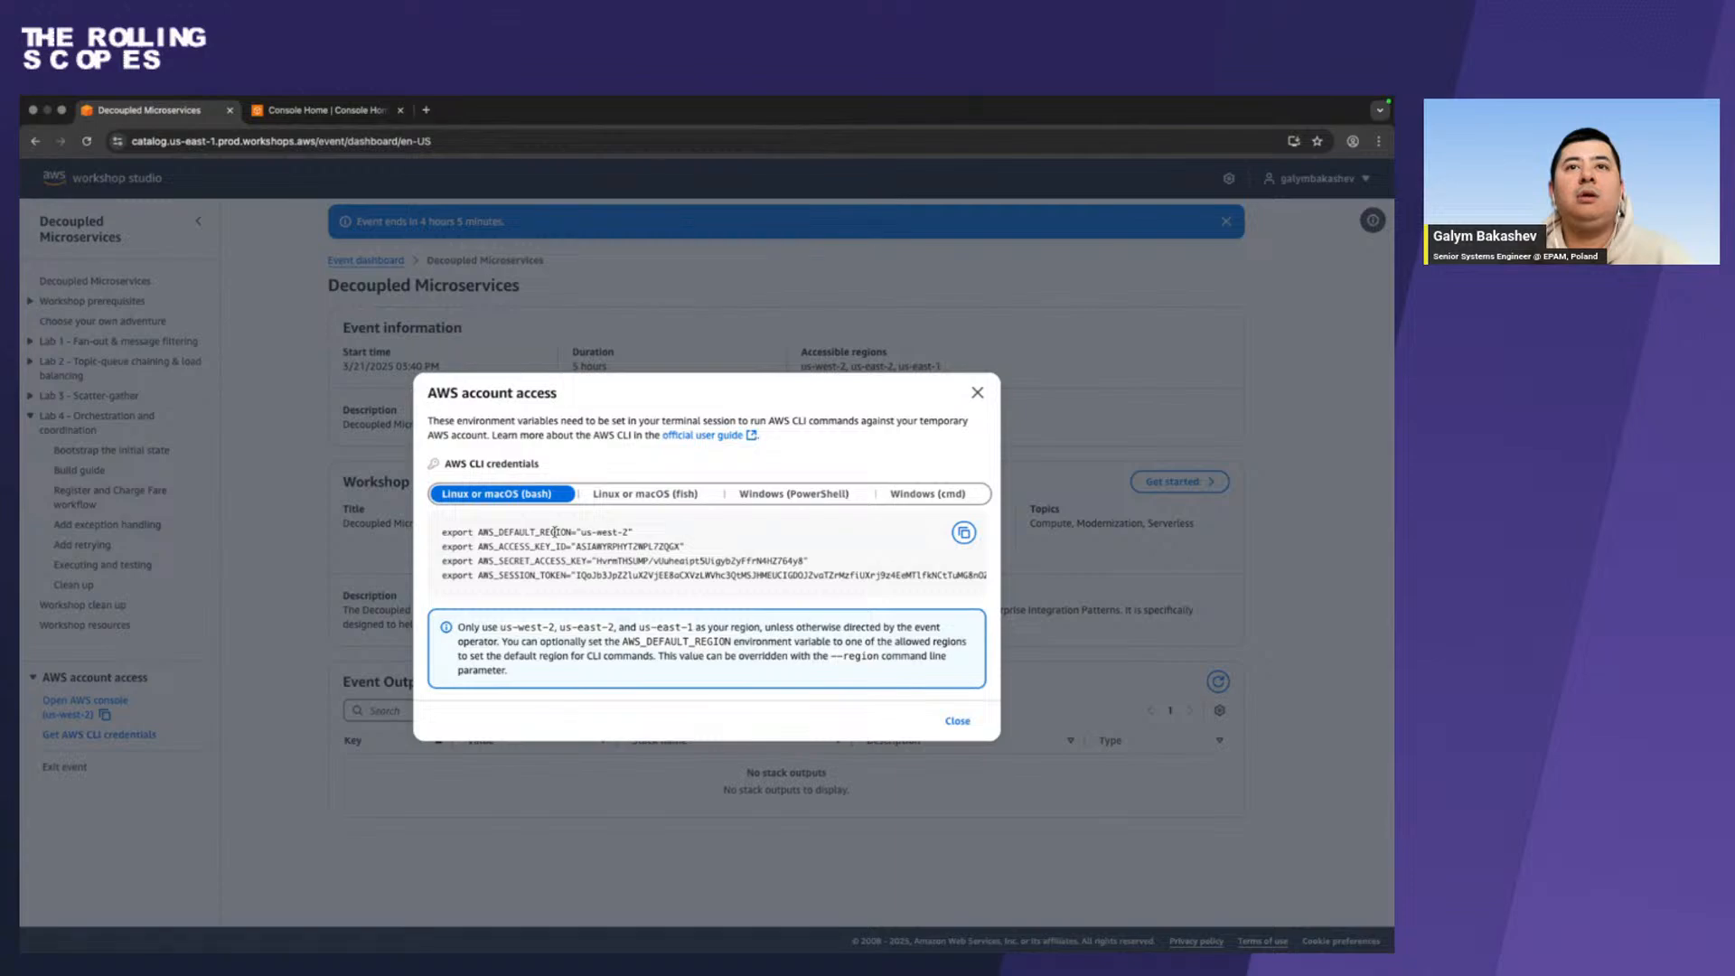
triple_click(555, 532)
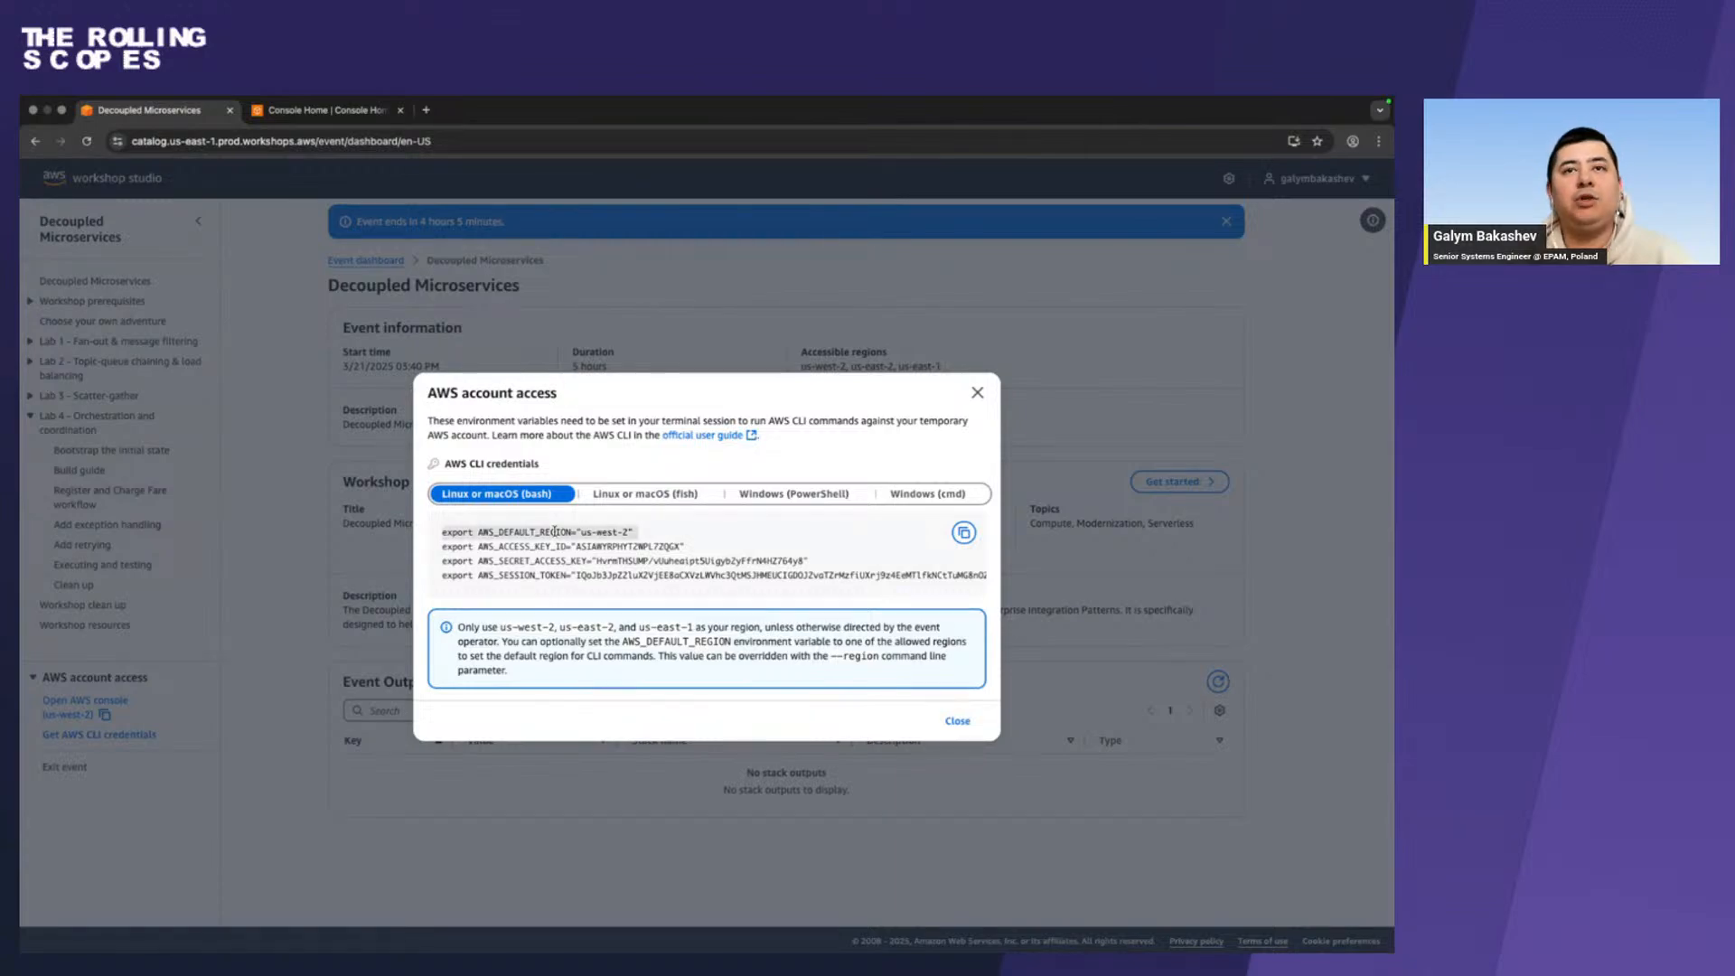
Return to the Bootstrap the initial state page in Firefox and highlight $(aws --profile default configure get region) in the deploy commands.
key("ctrl+Left")
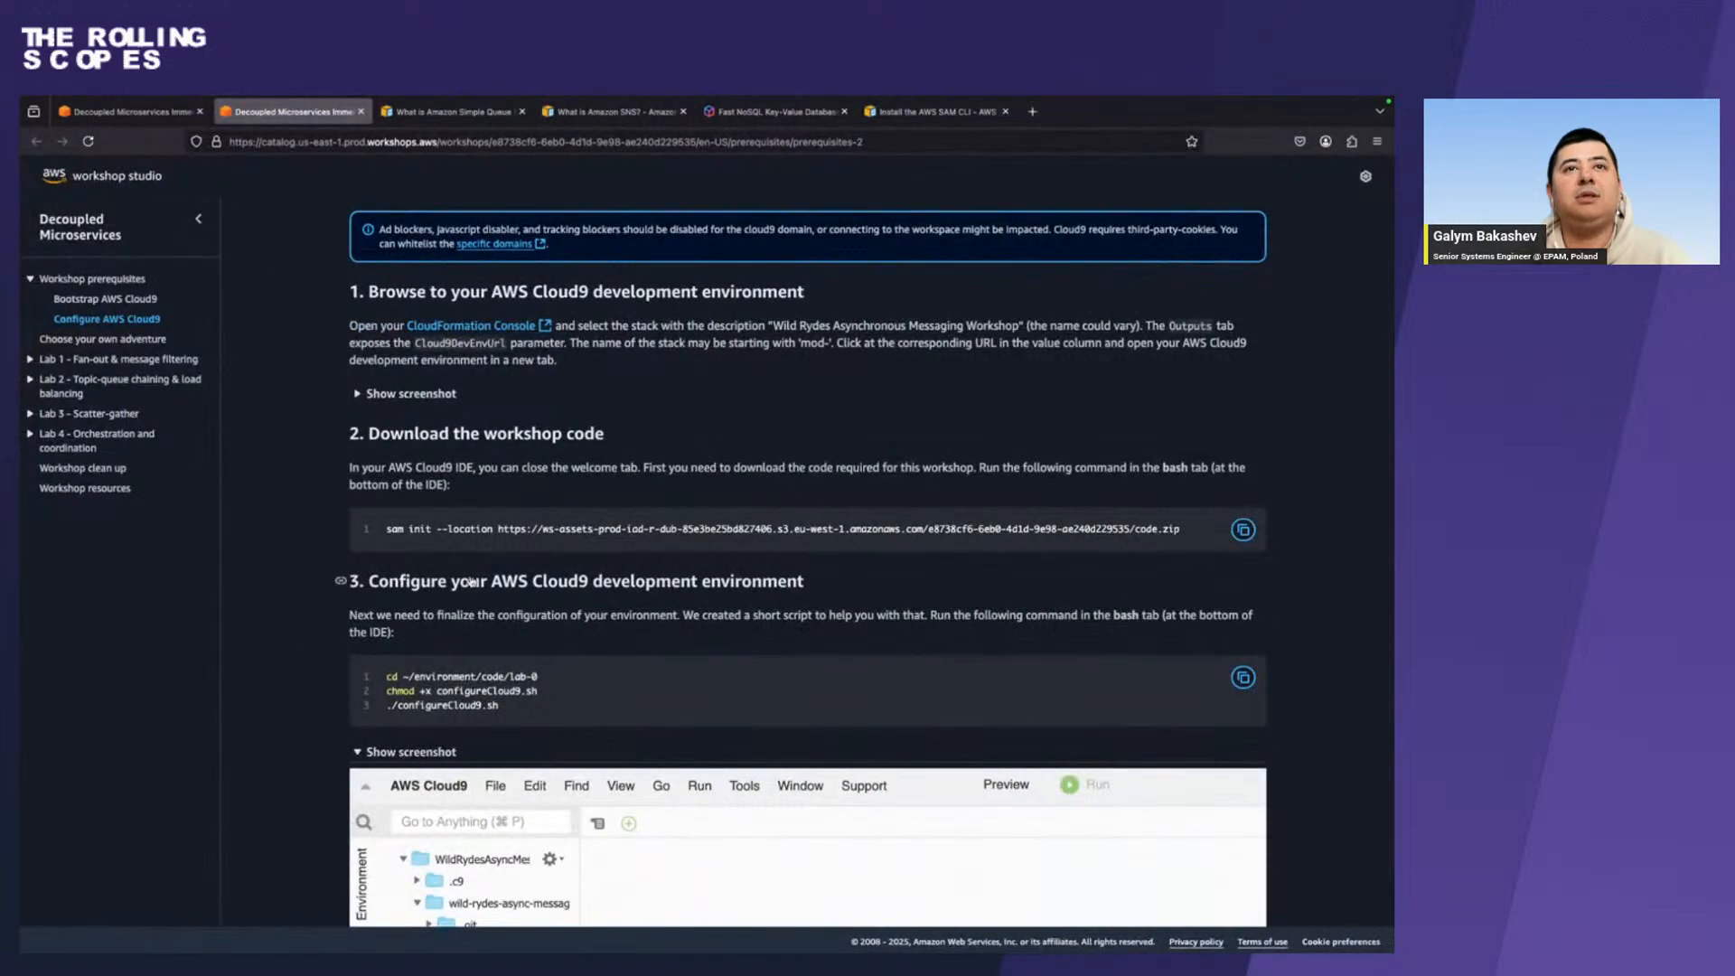
key("ctrl+Left")
key("ctrl+Right")
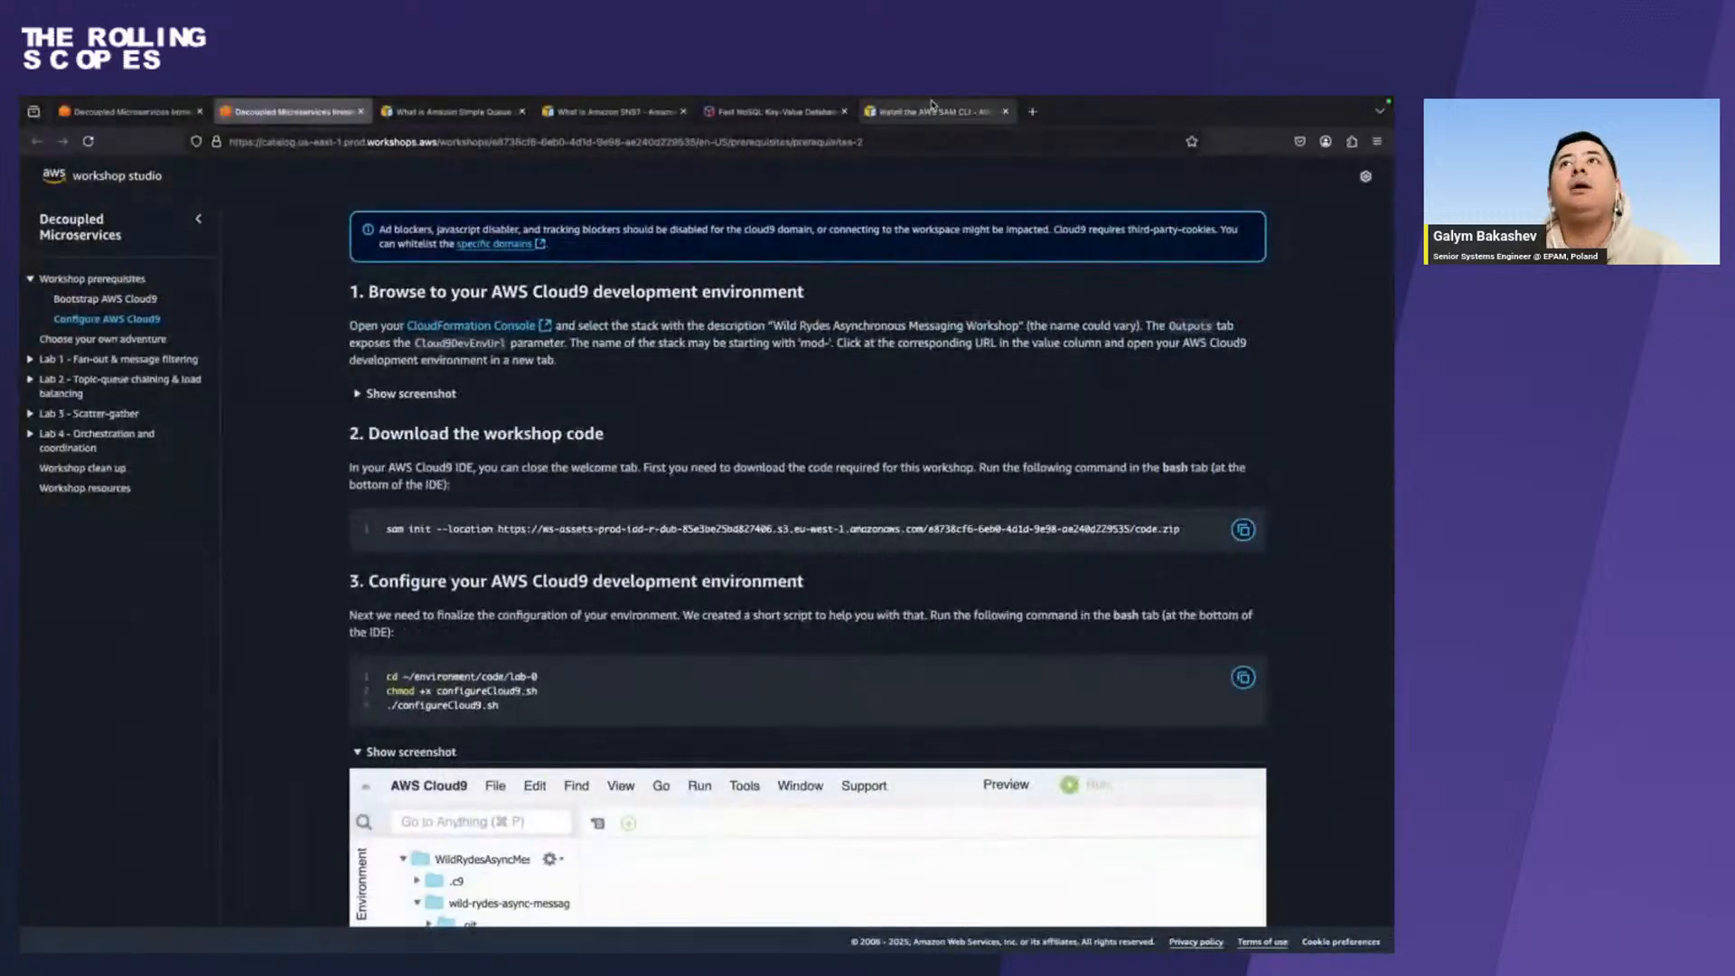
left_click(931, 109)
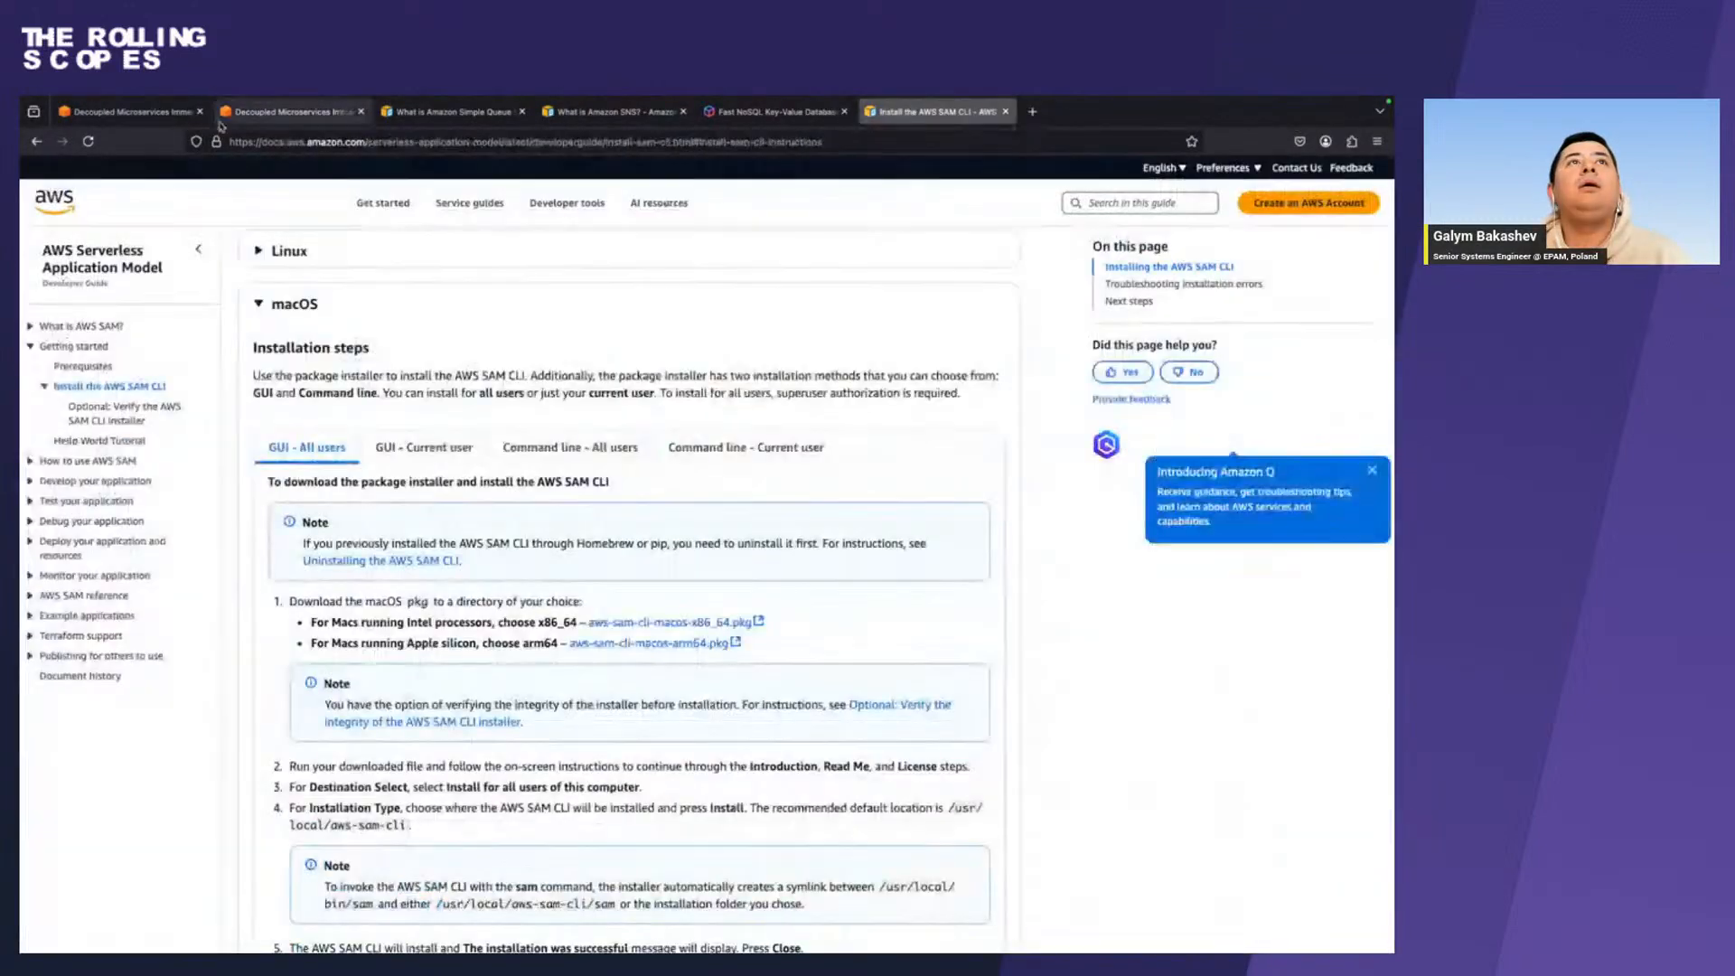
left_click(145, 111)
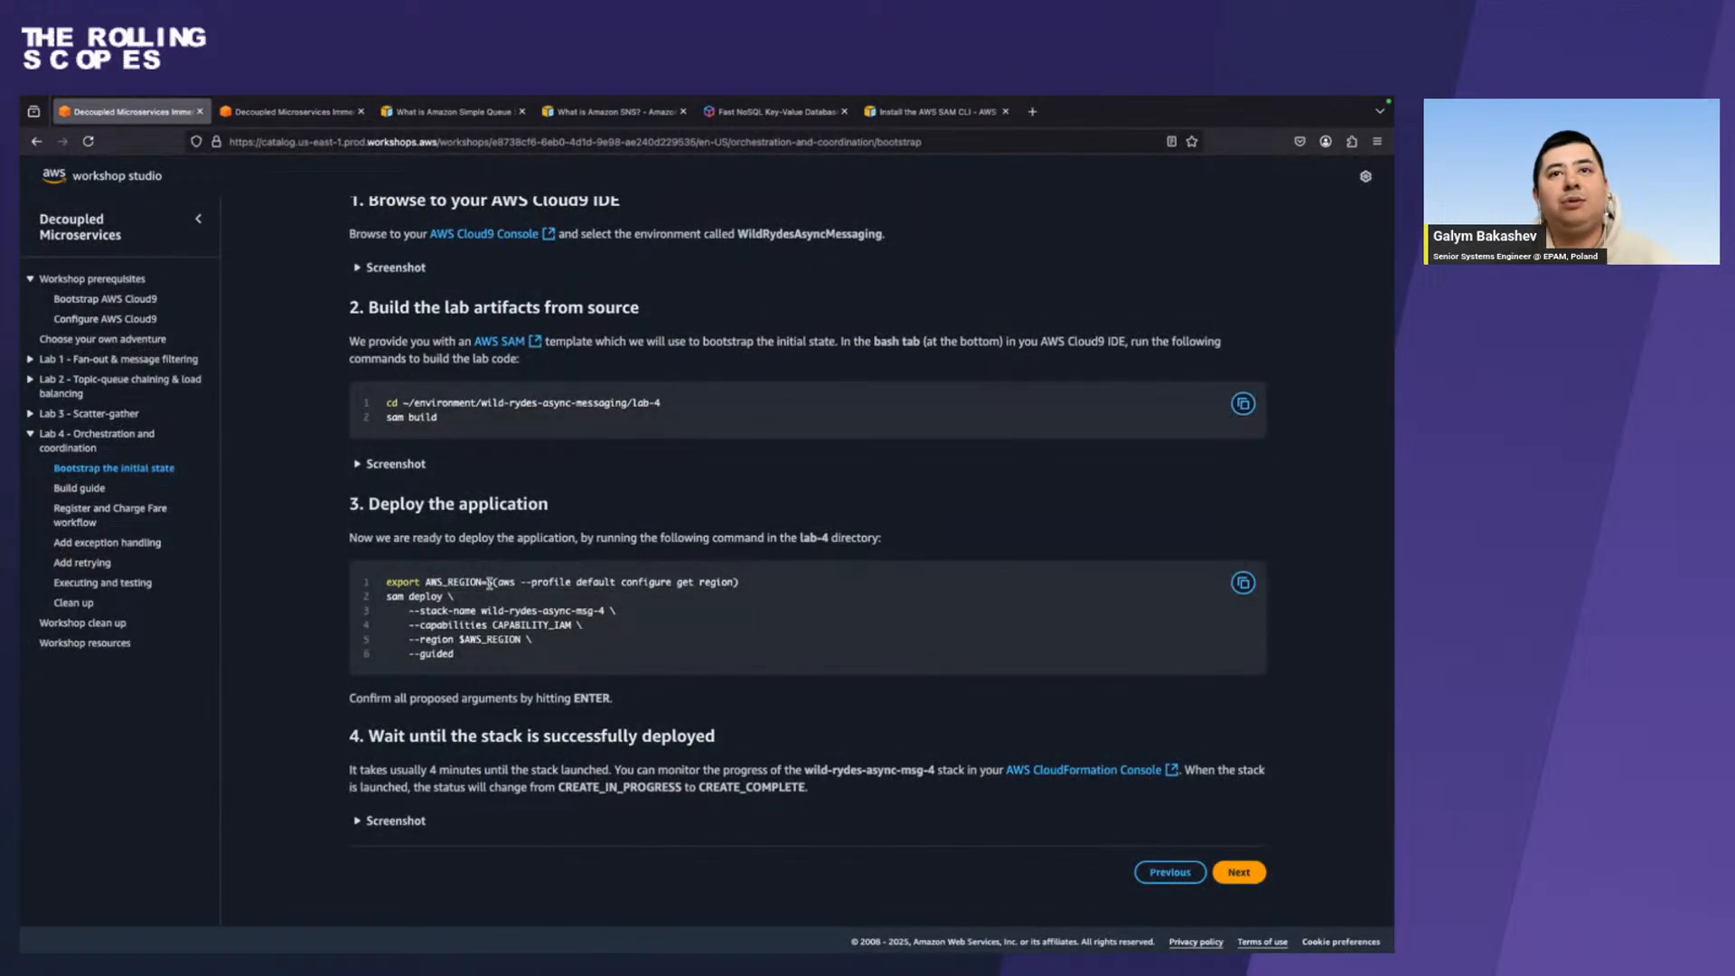
left_click_drag(489, 583, 752, 581)
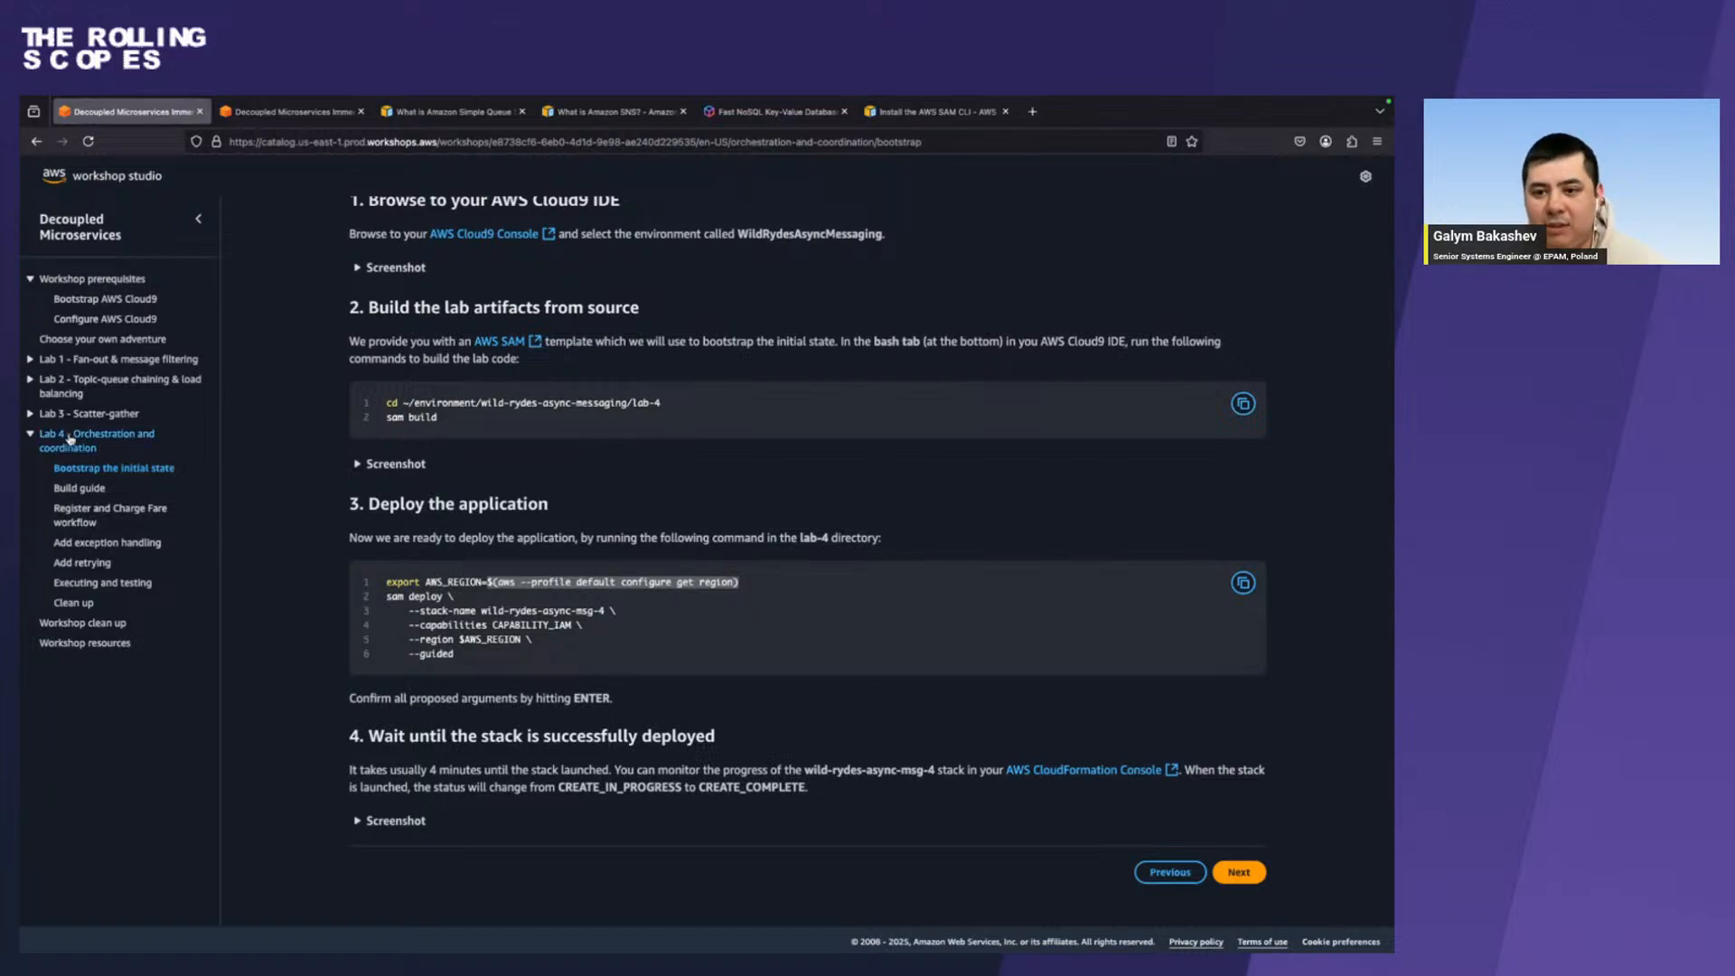
Go back to the terminal and review the sam deploy command and the deployment values printed below it.
key("ctrl+Left")
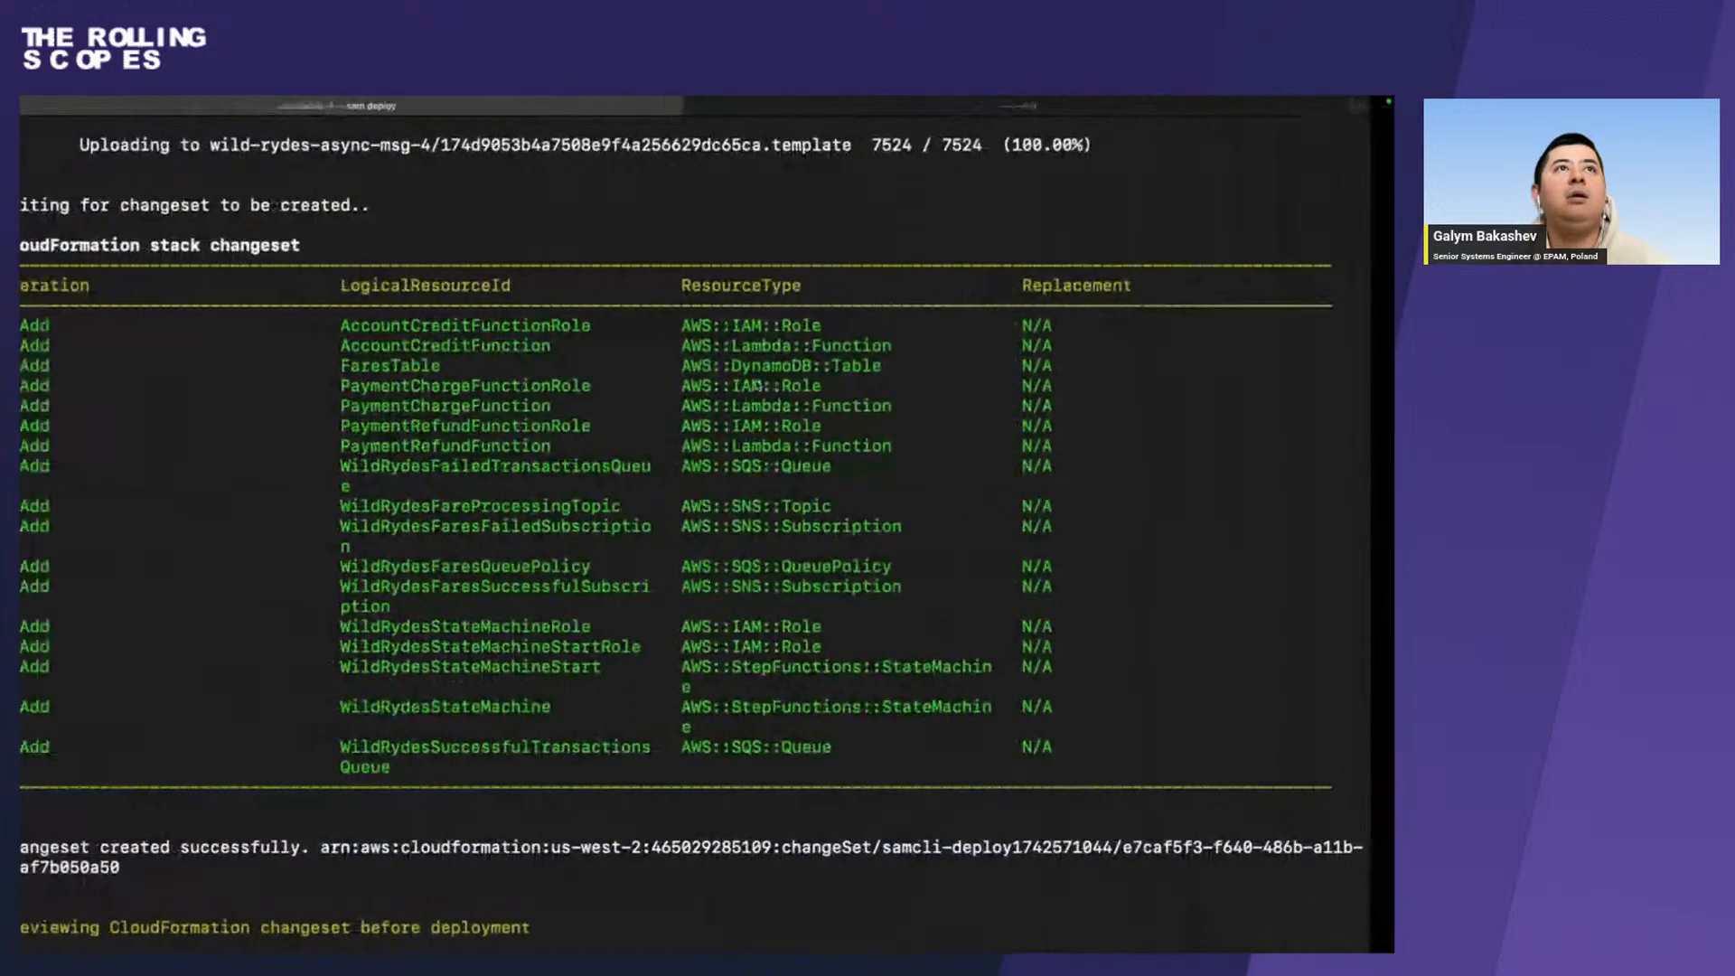
scroll(340, 475, "up", 15)
scroll(339, 474, "down", 10)
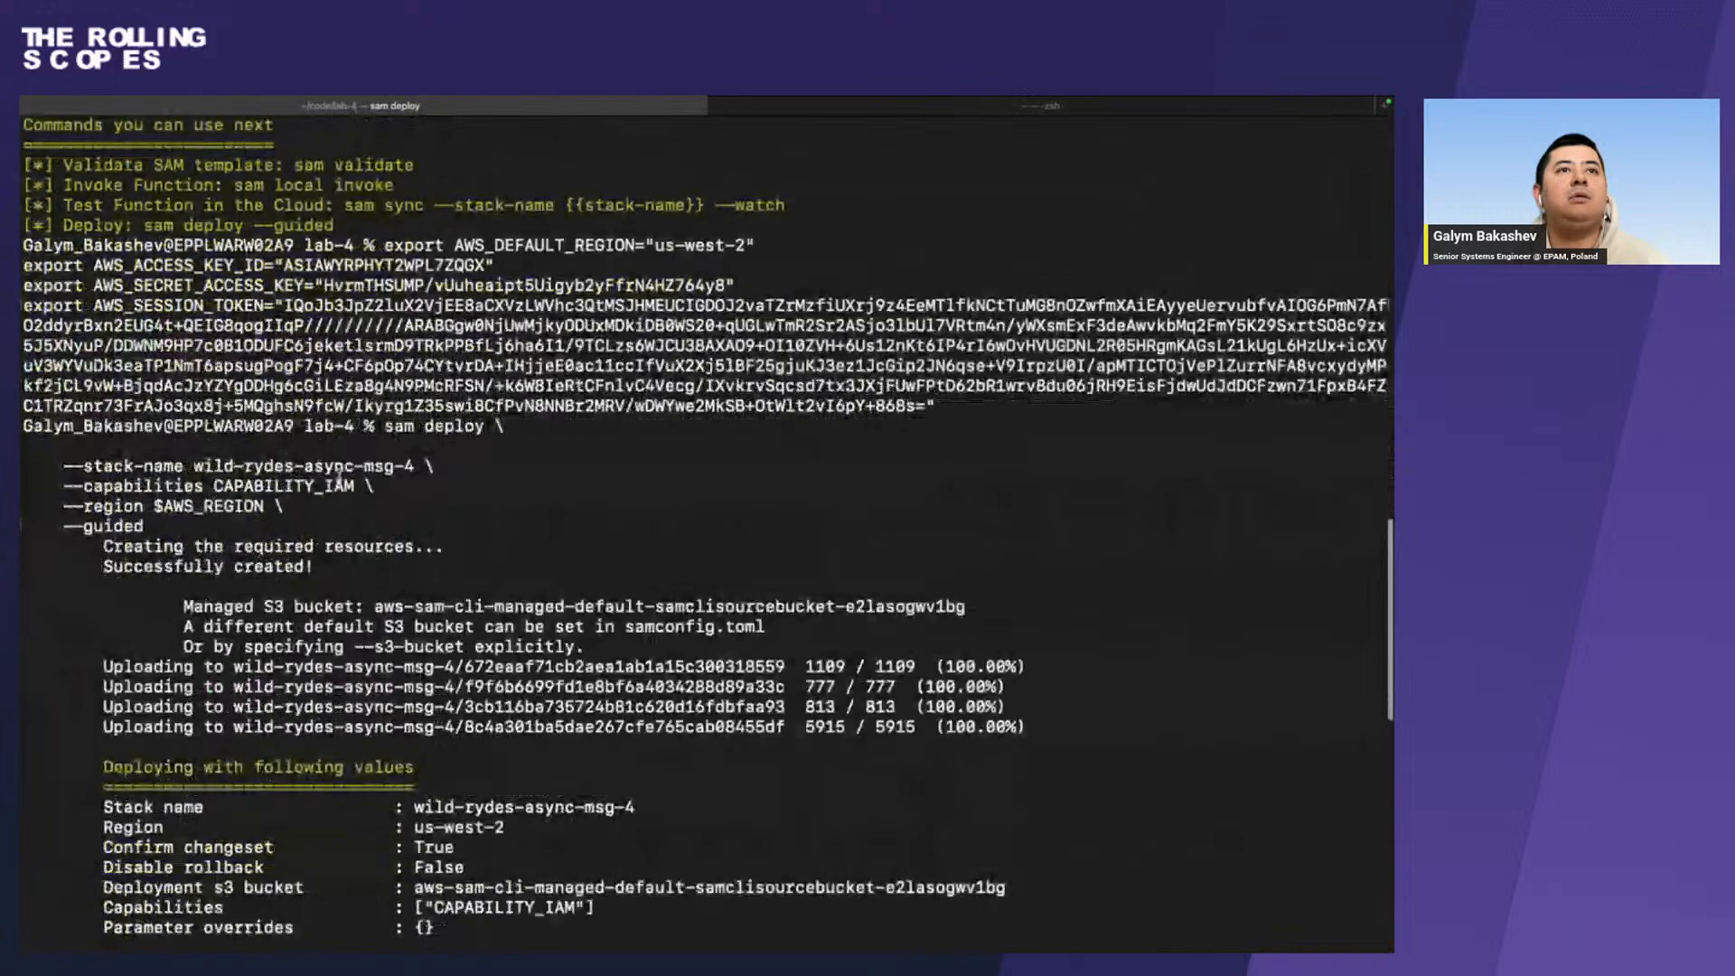
Highlight the stack name and region options of the sam deploy command and answer y to deploy the wild-rydes-async-msg-4 changeset.
left_click_drag(148, 505, 63, 465)
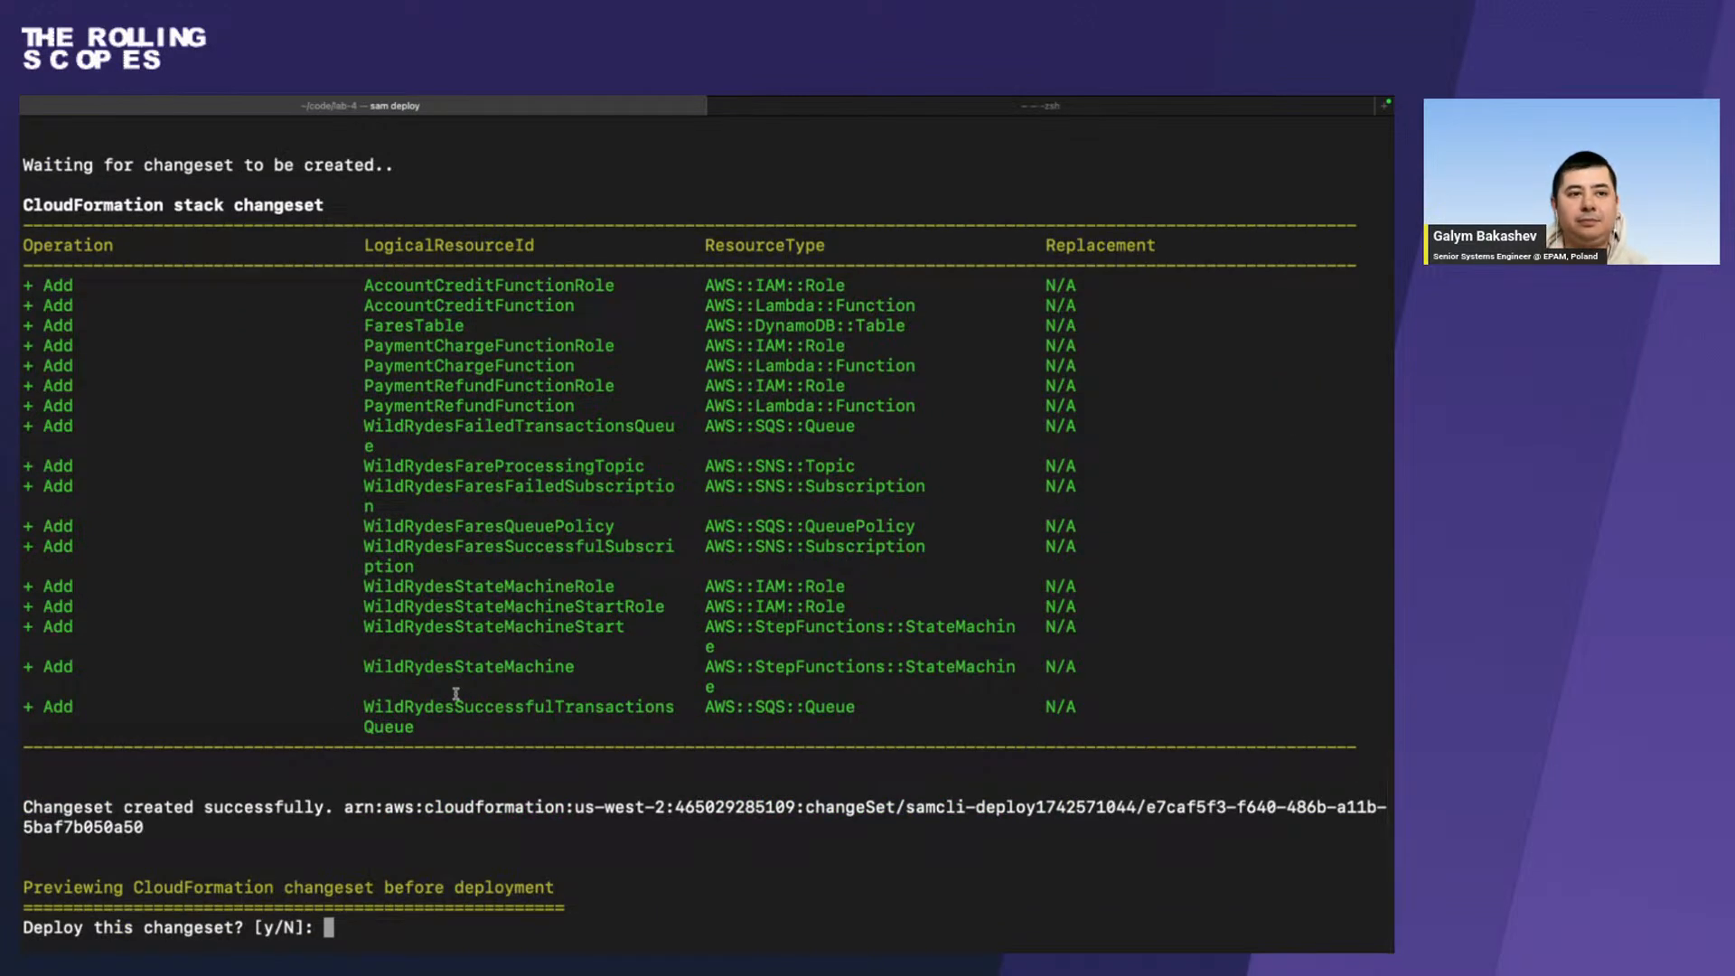
type("y")
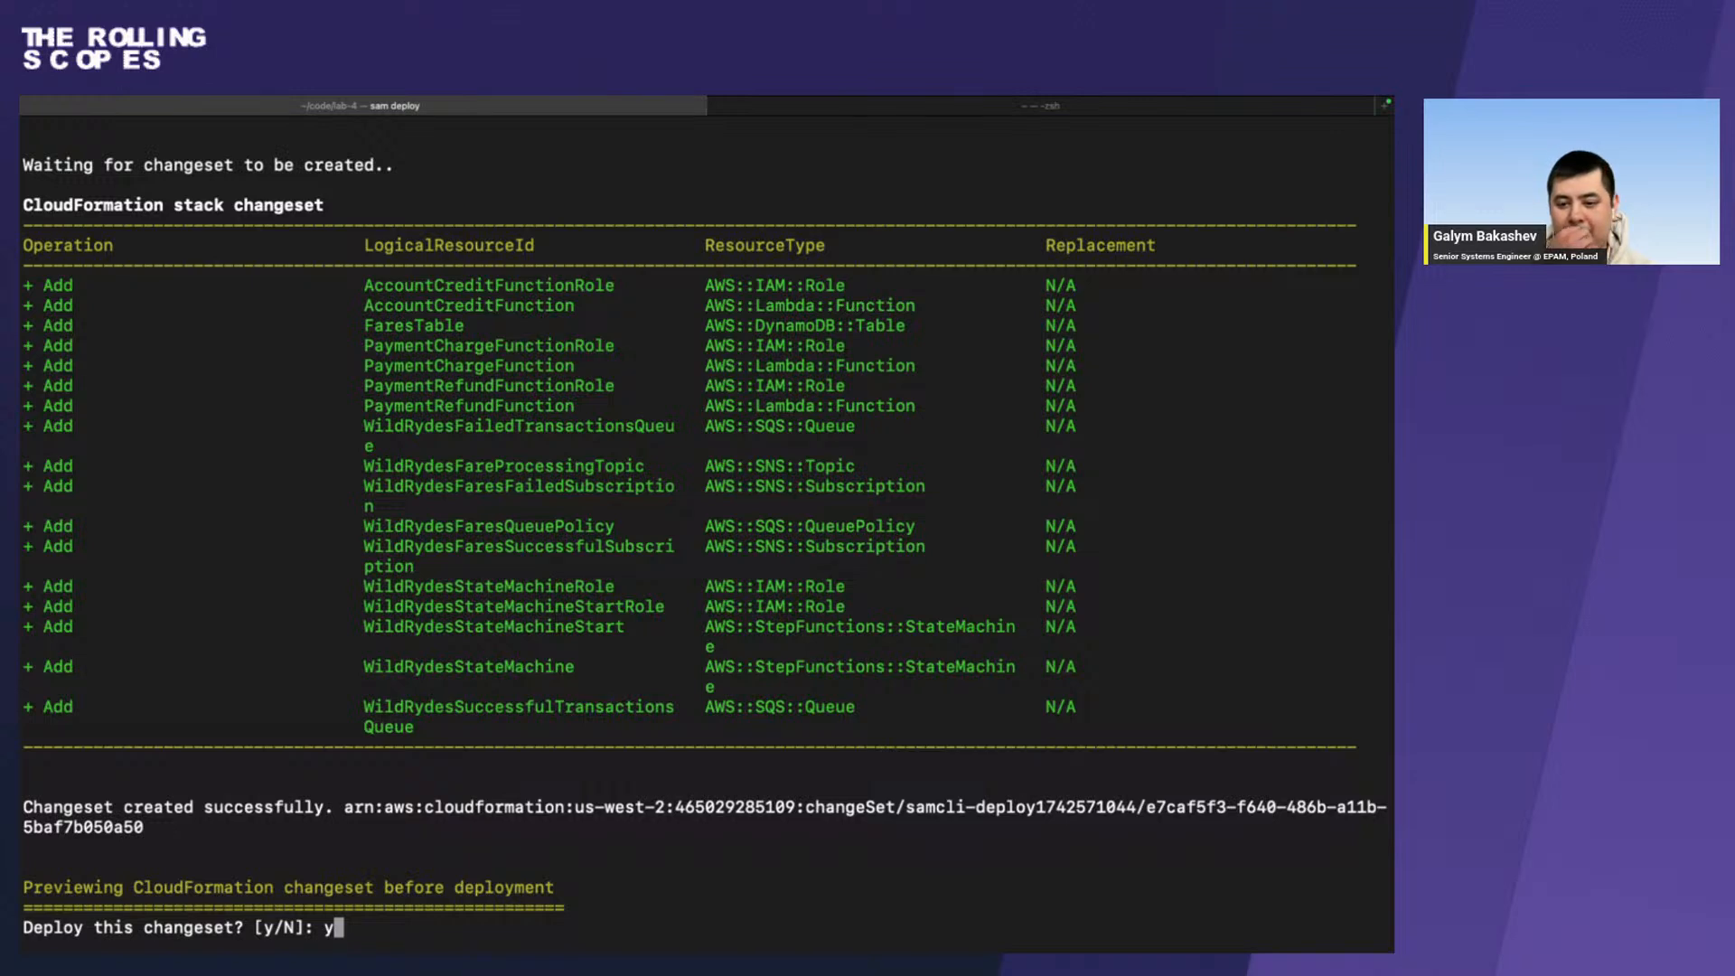
key("Return")
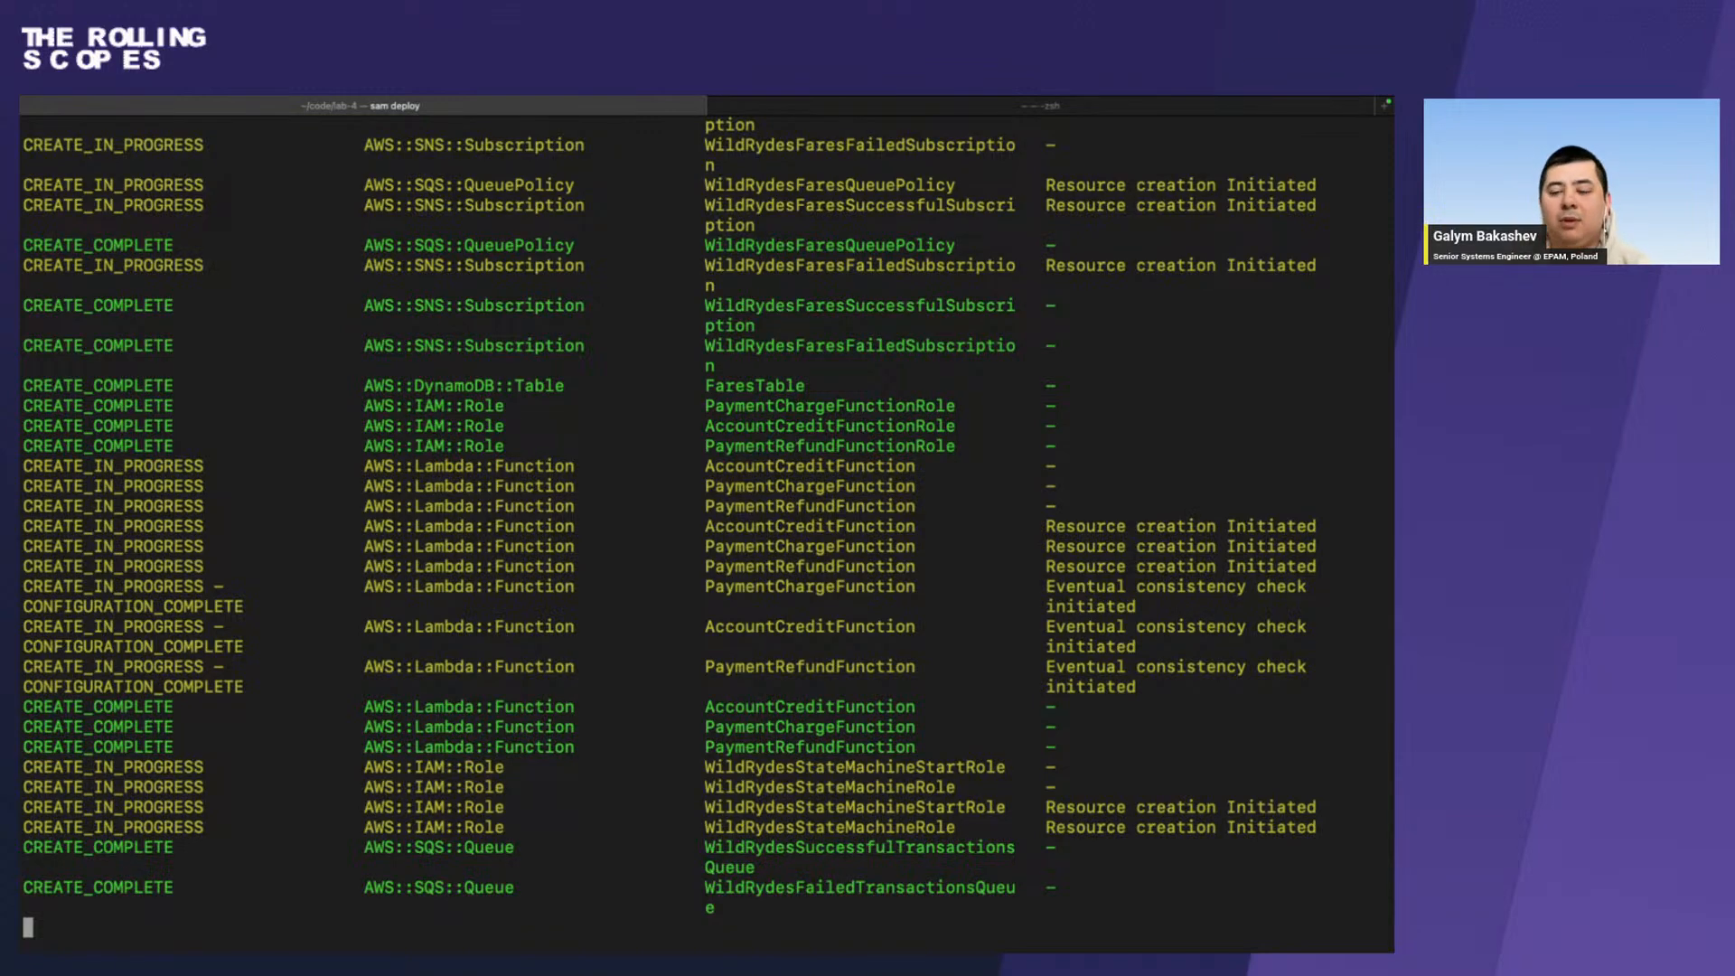
Open the Configure AWS Cloud9 page in Firefox, select its web address and highlight the sam init command for the workshop code.
key("ctrl+Right")
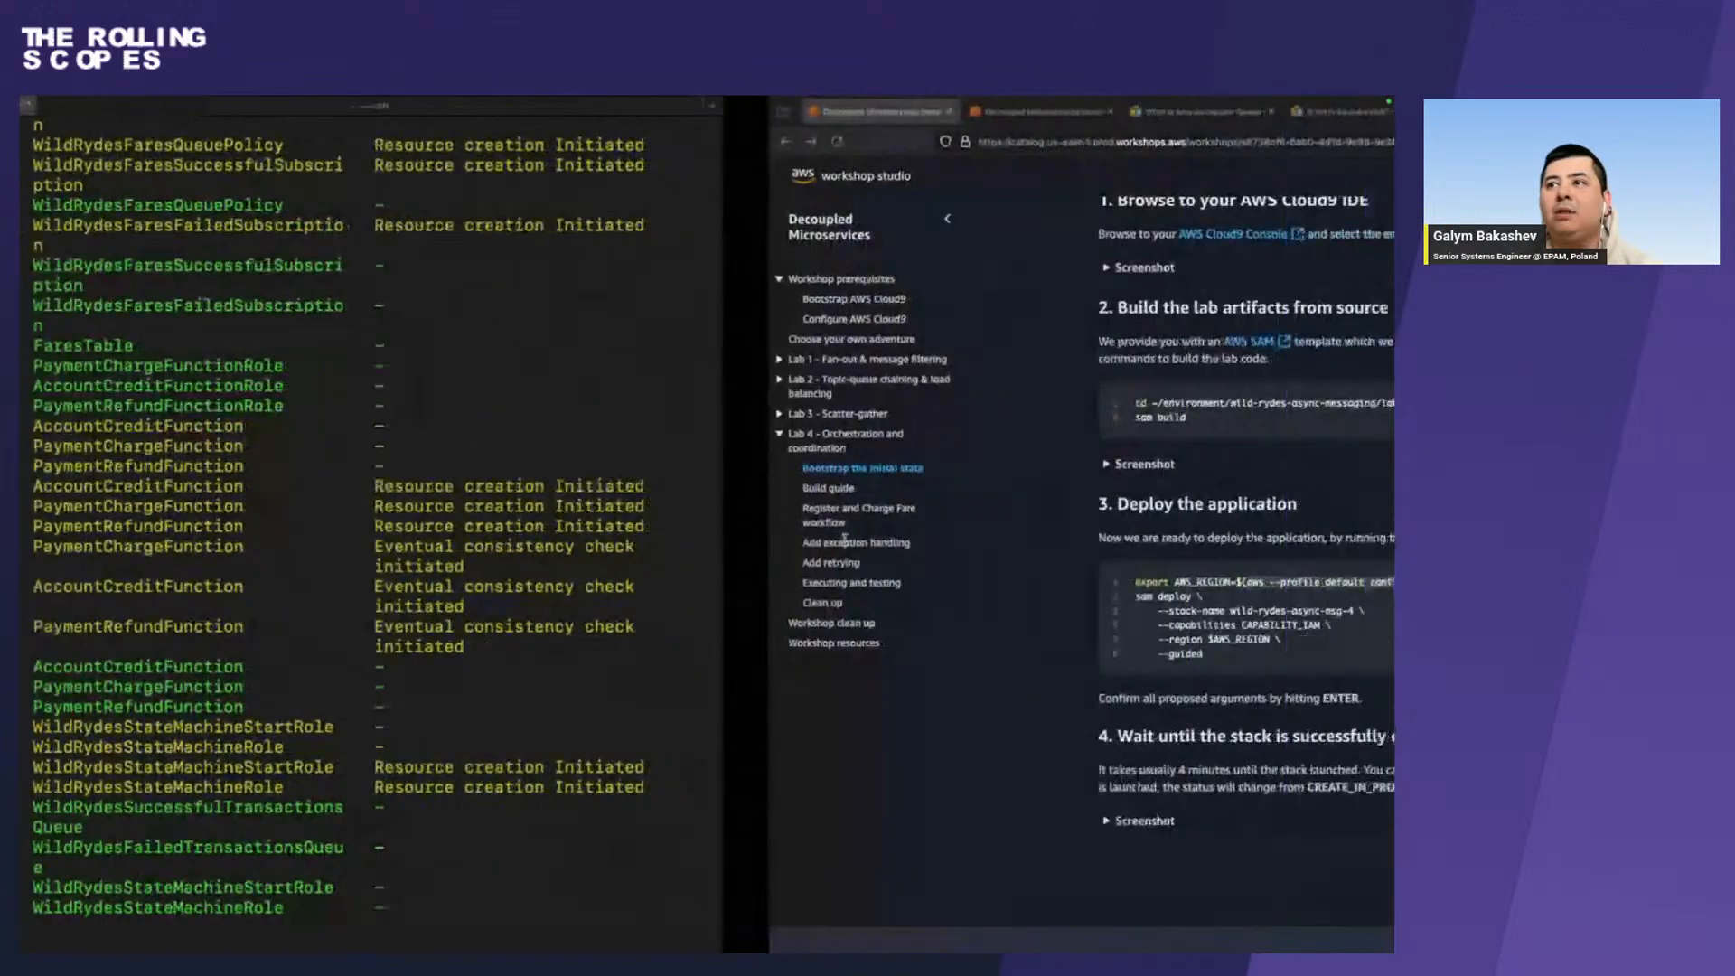
scroll(95, 308, "up", 1)
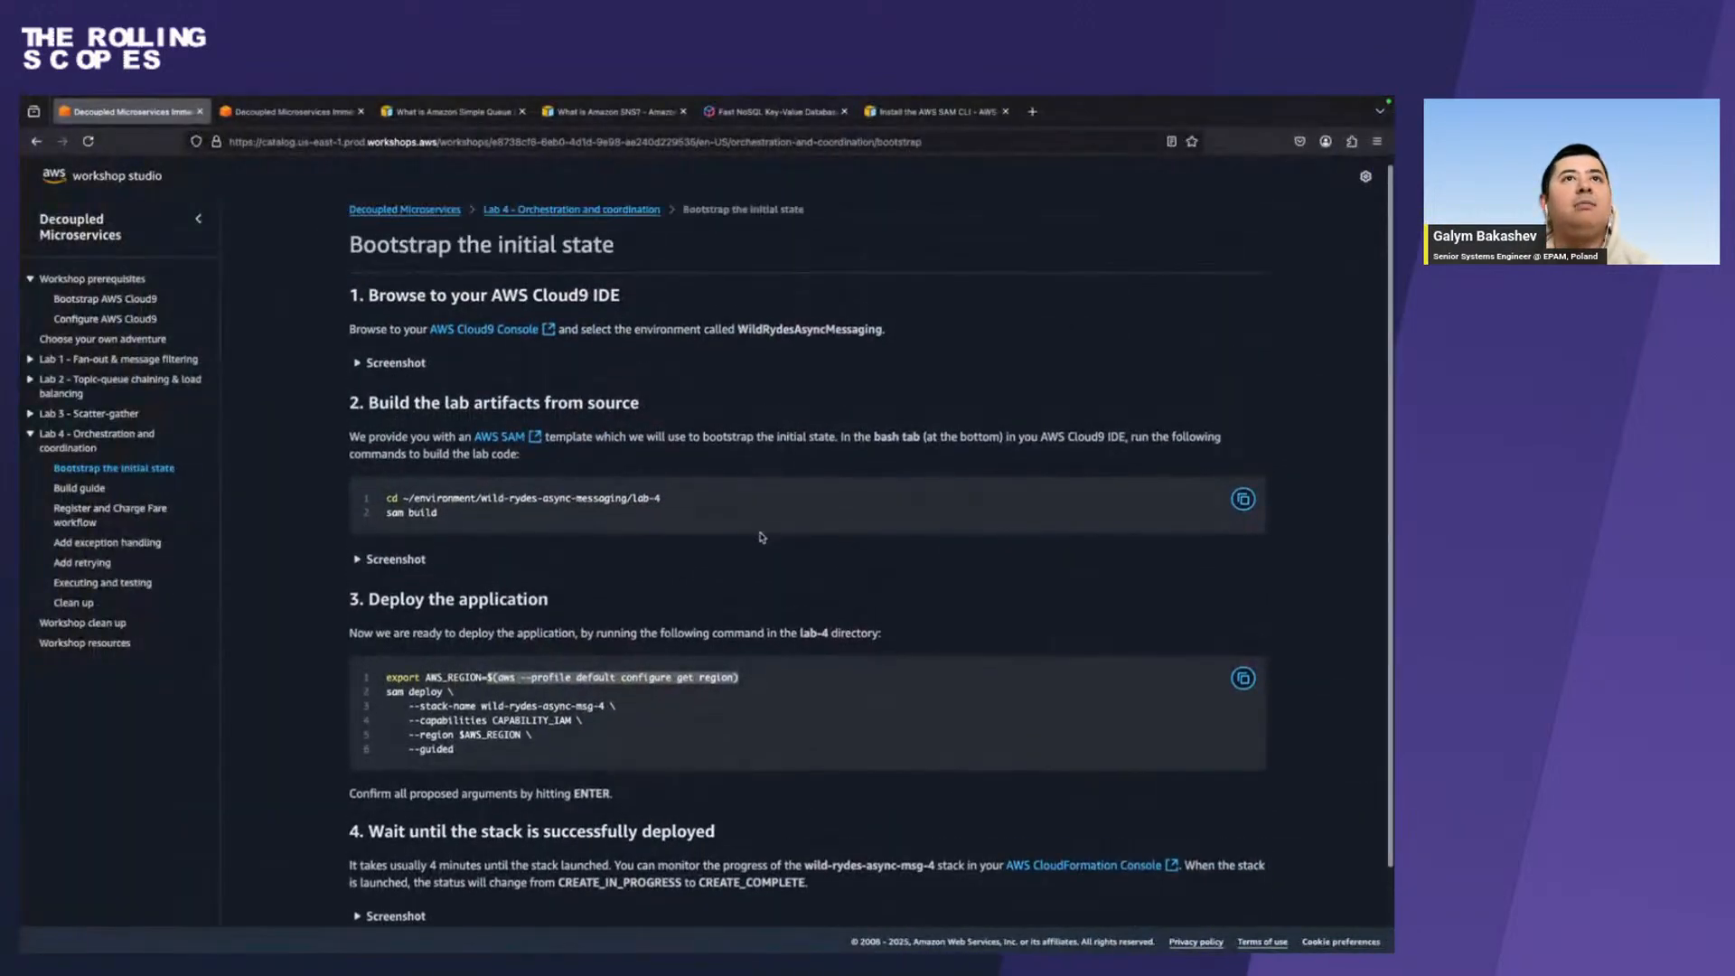
left_click(95, 301)
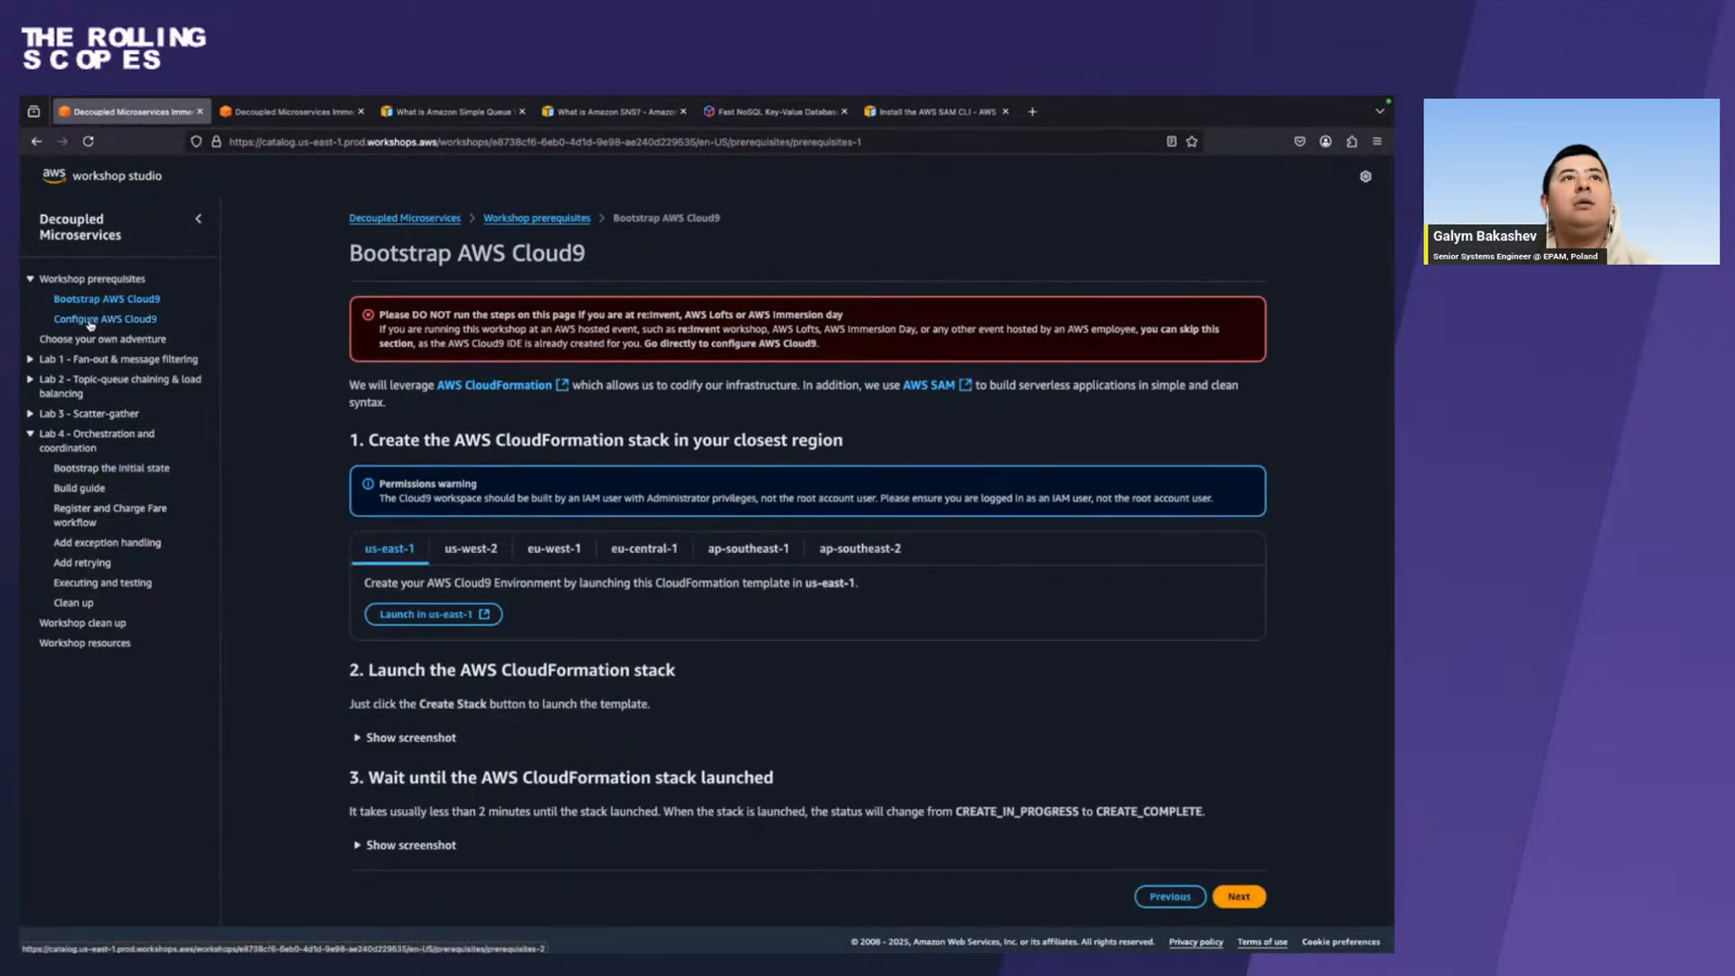
left_click(91, 321)
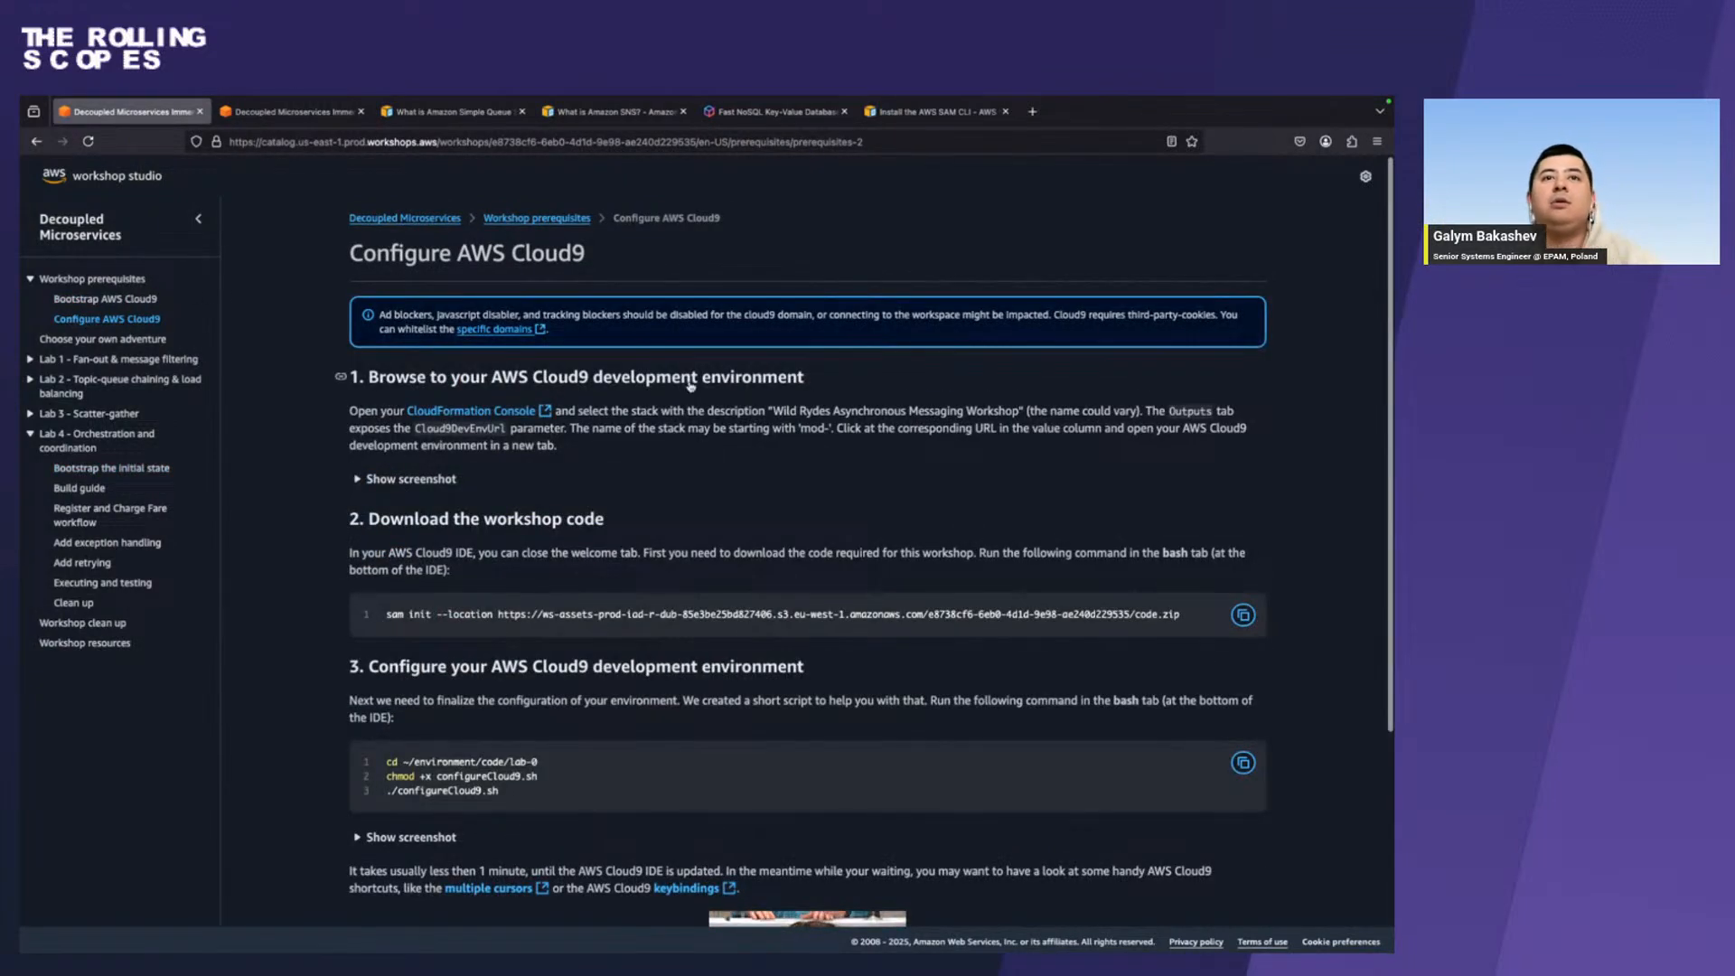
left_click(872, 142)
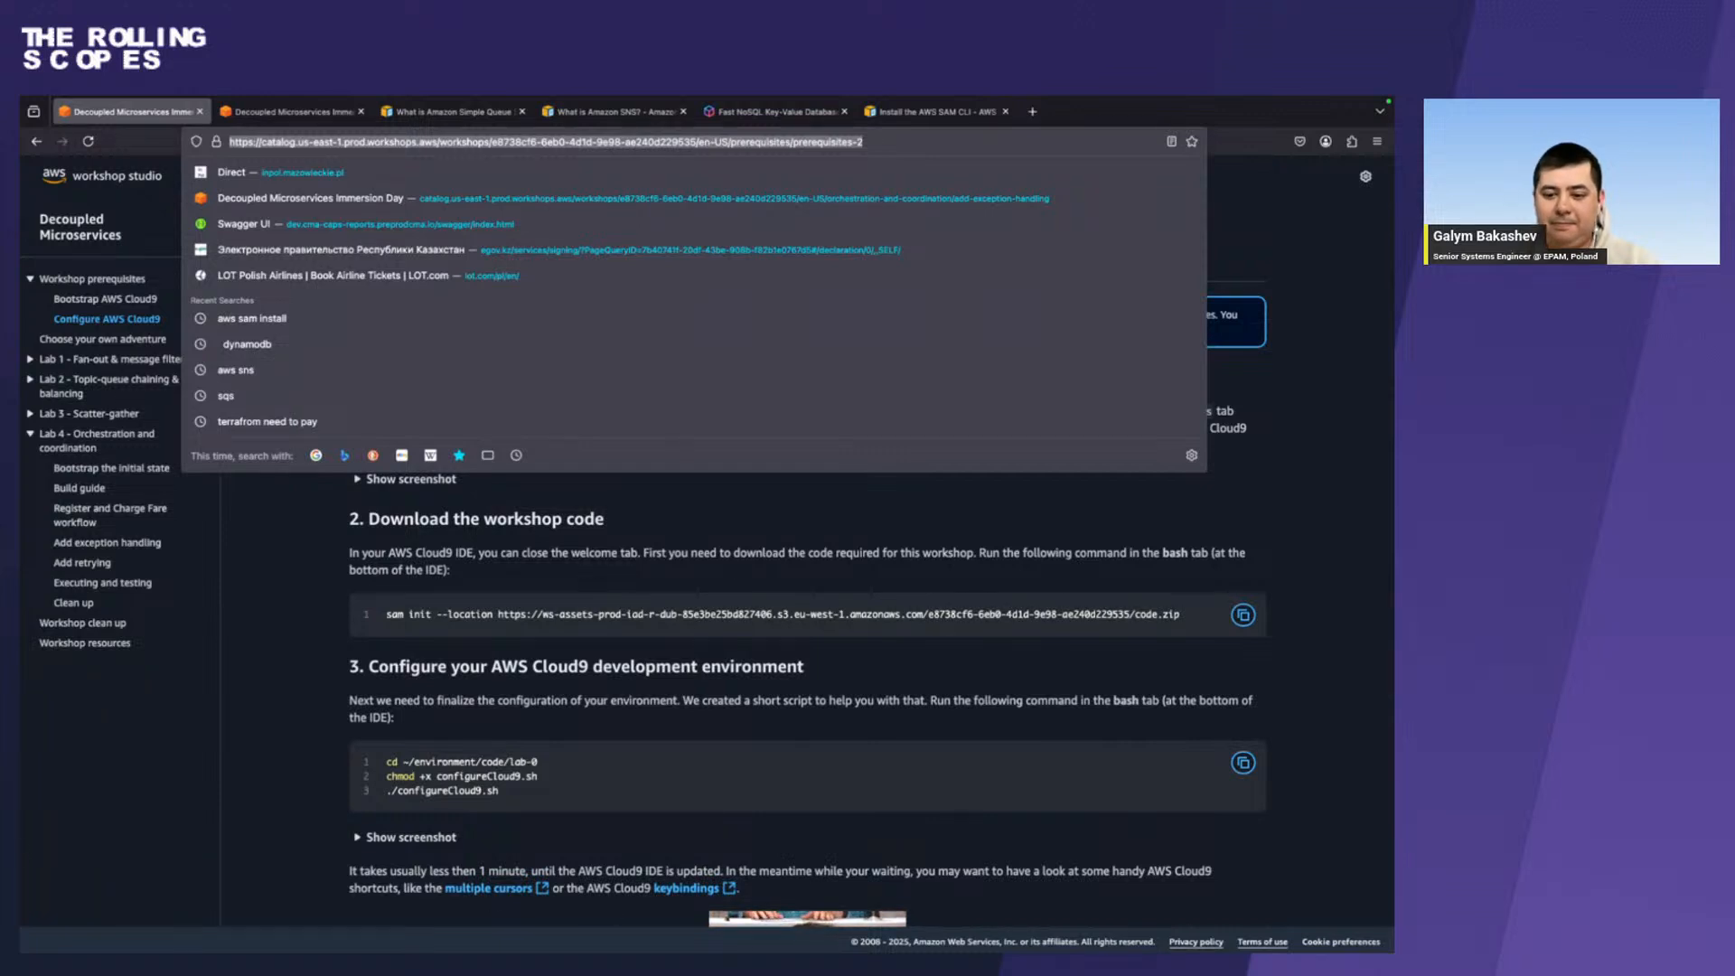
key("super+Tab")
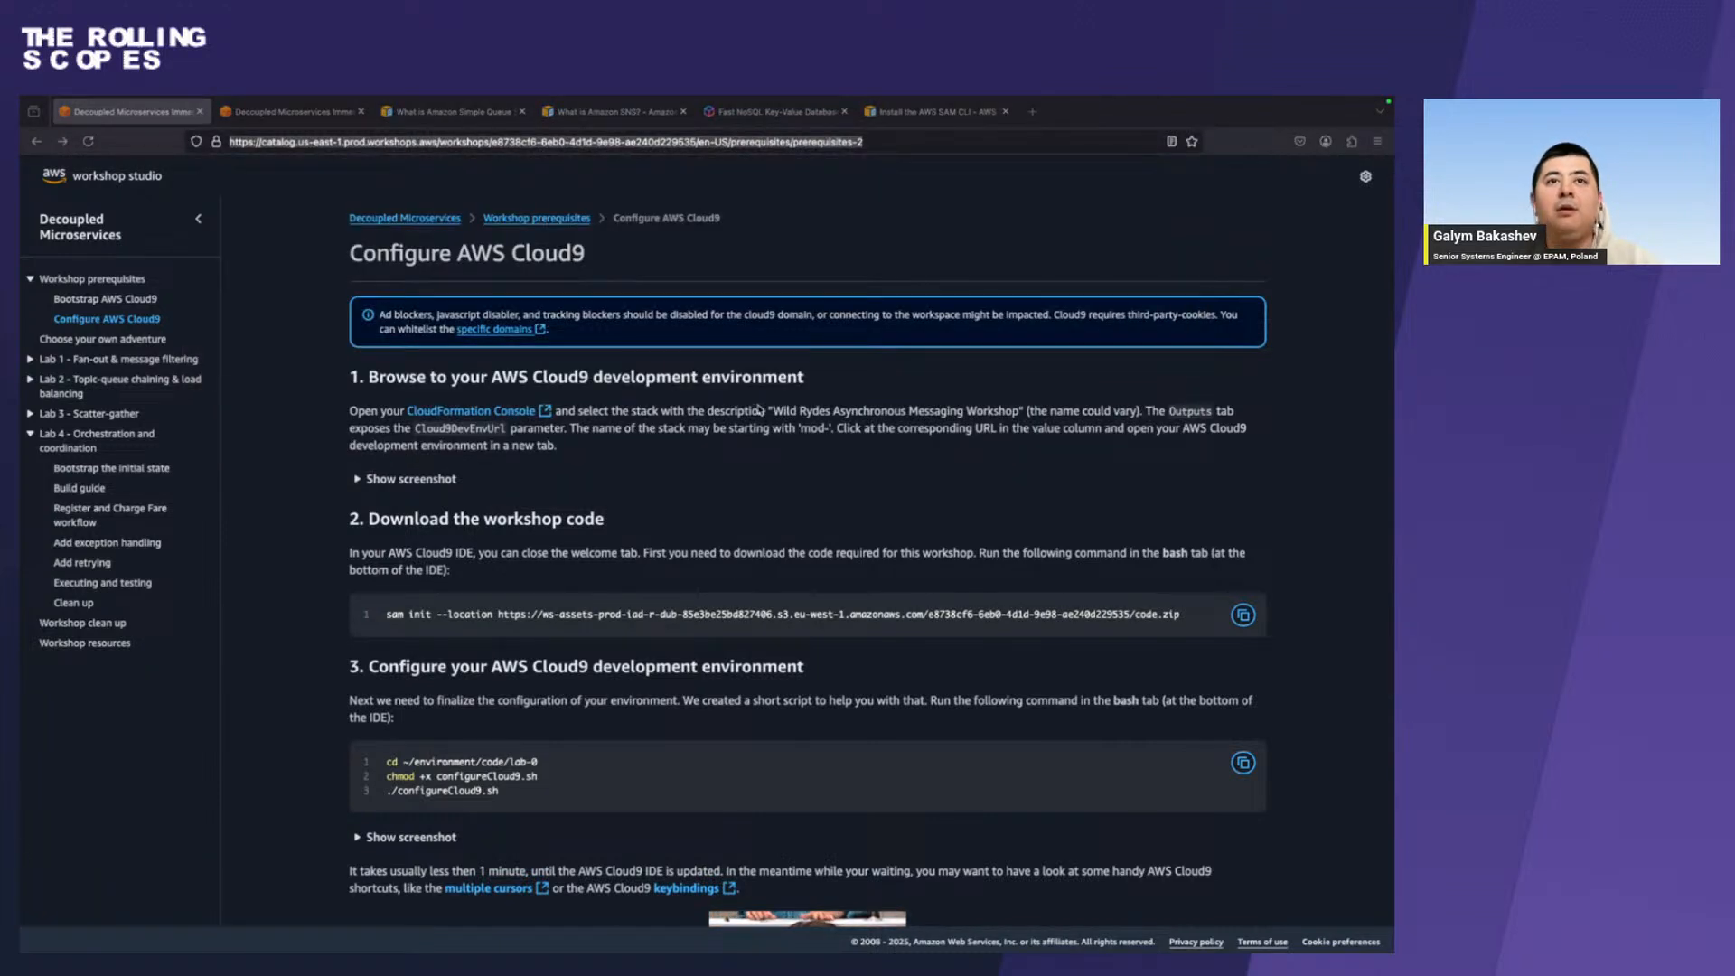
triple_click(421, 614)
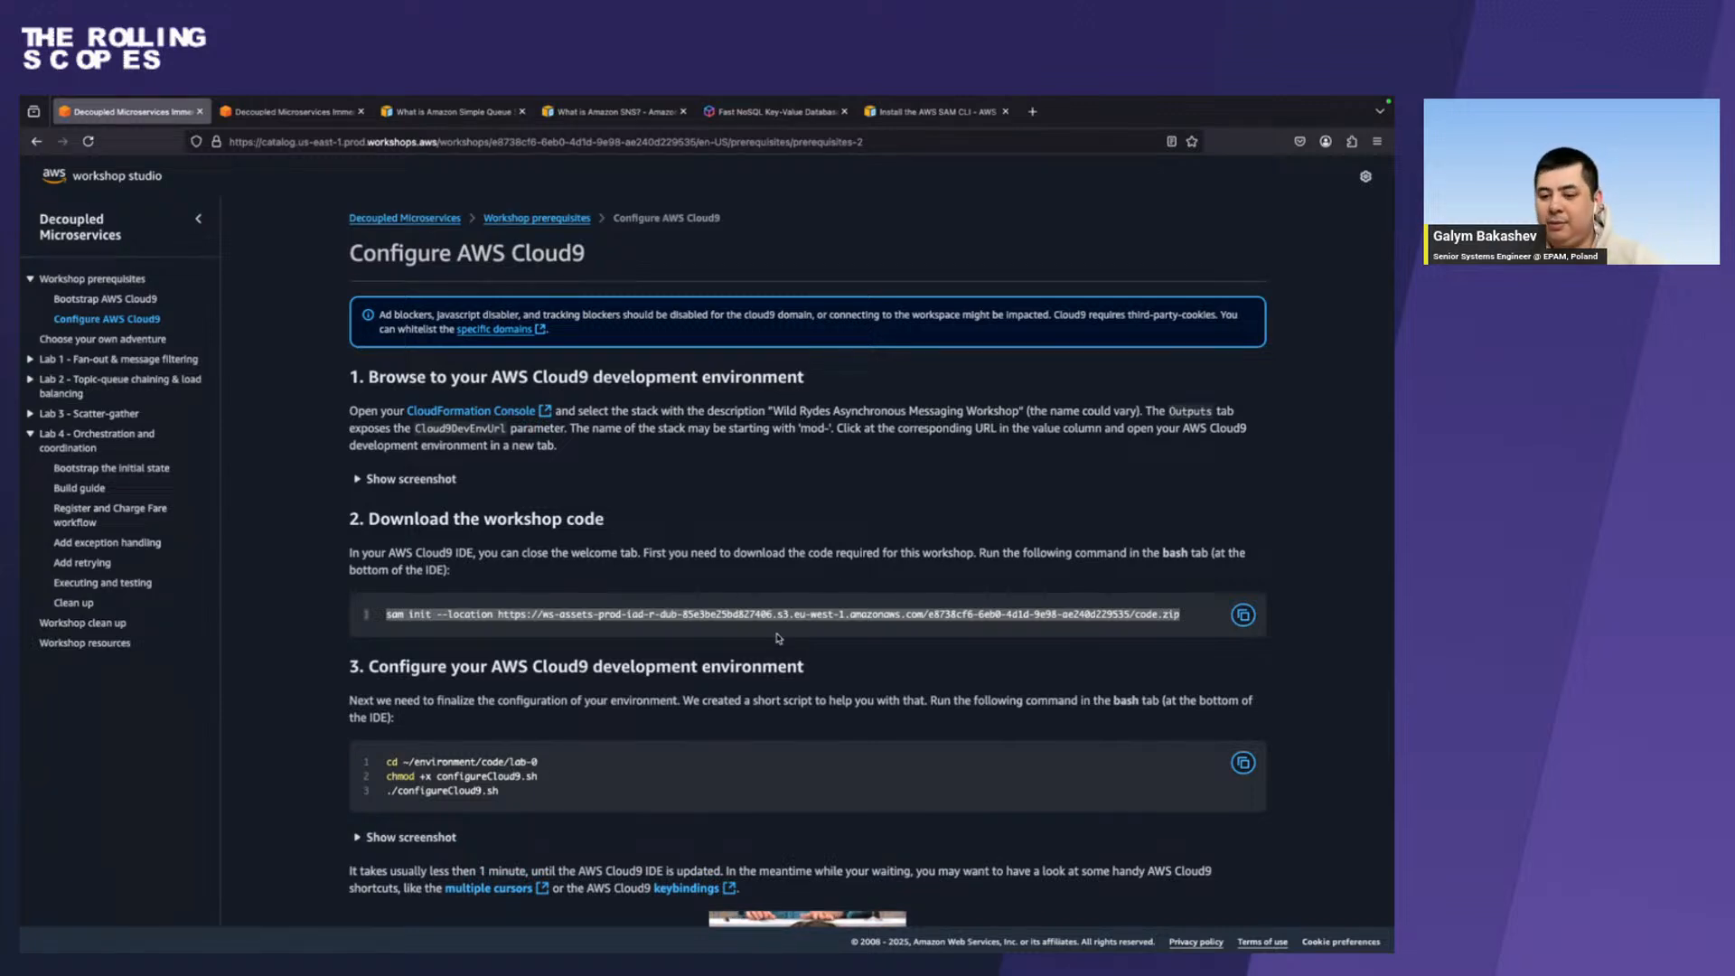
Reopen the Lab 4 Bootstrap the initial state page and check the deployment output in the terminal.
left_click(87, 469)
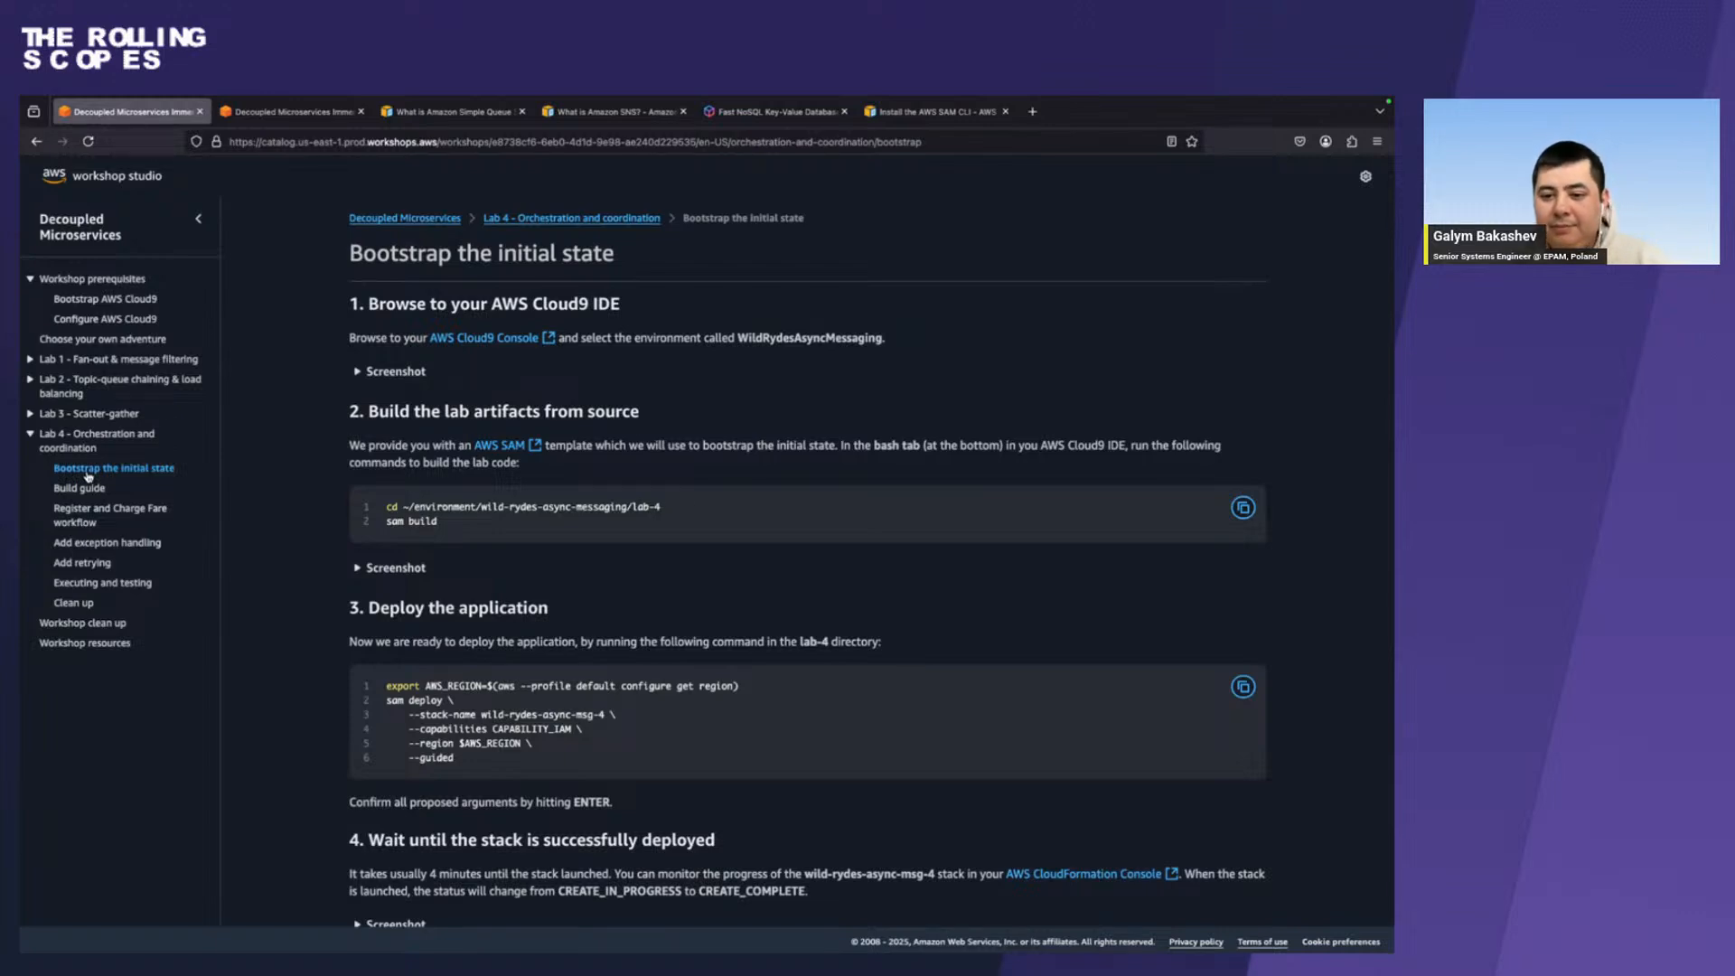
key("ctrl+Left")
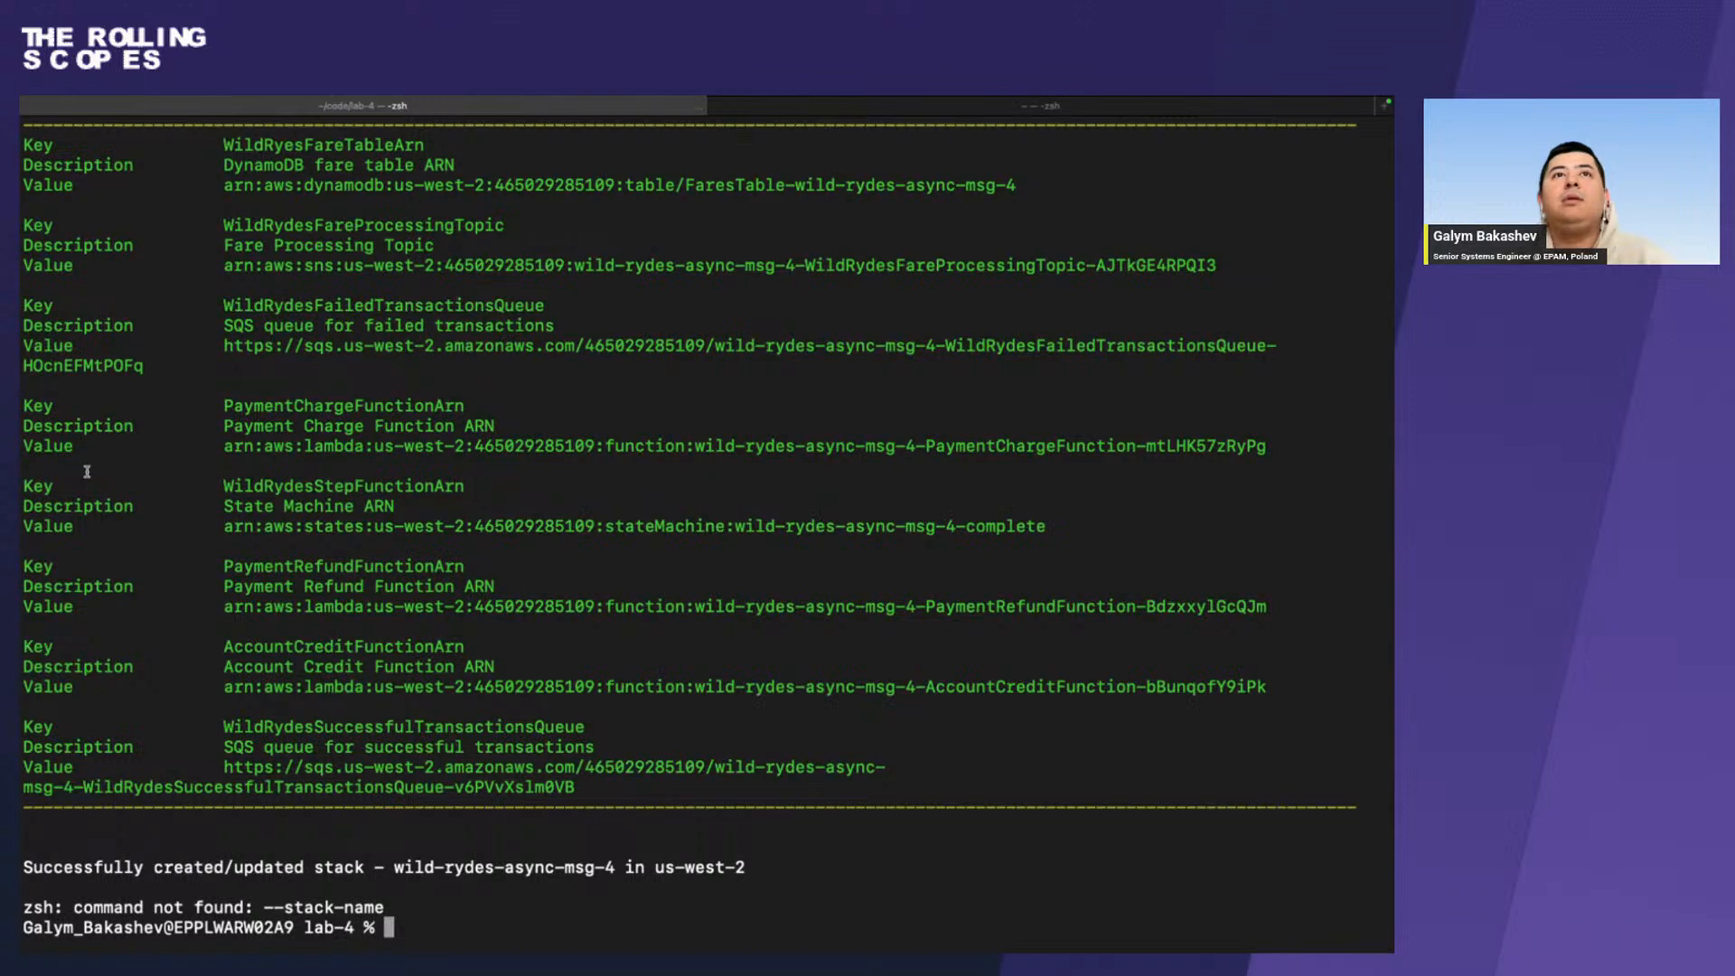
Open the us-west-2 AWS console from the Chrome event dashboard and view the wild-rydes-async-msg-4 stack details in CloudFormation.
key("ctrl+Right")
key("ctrl+Right")
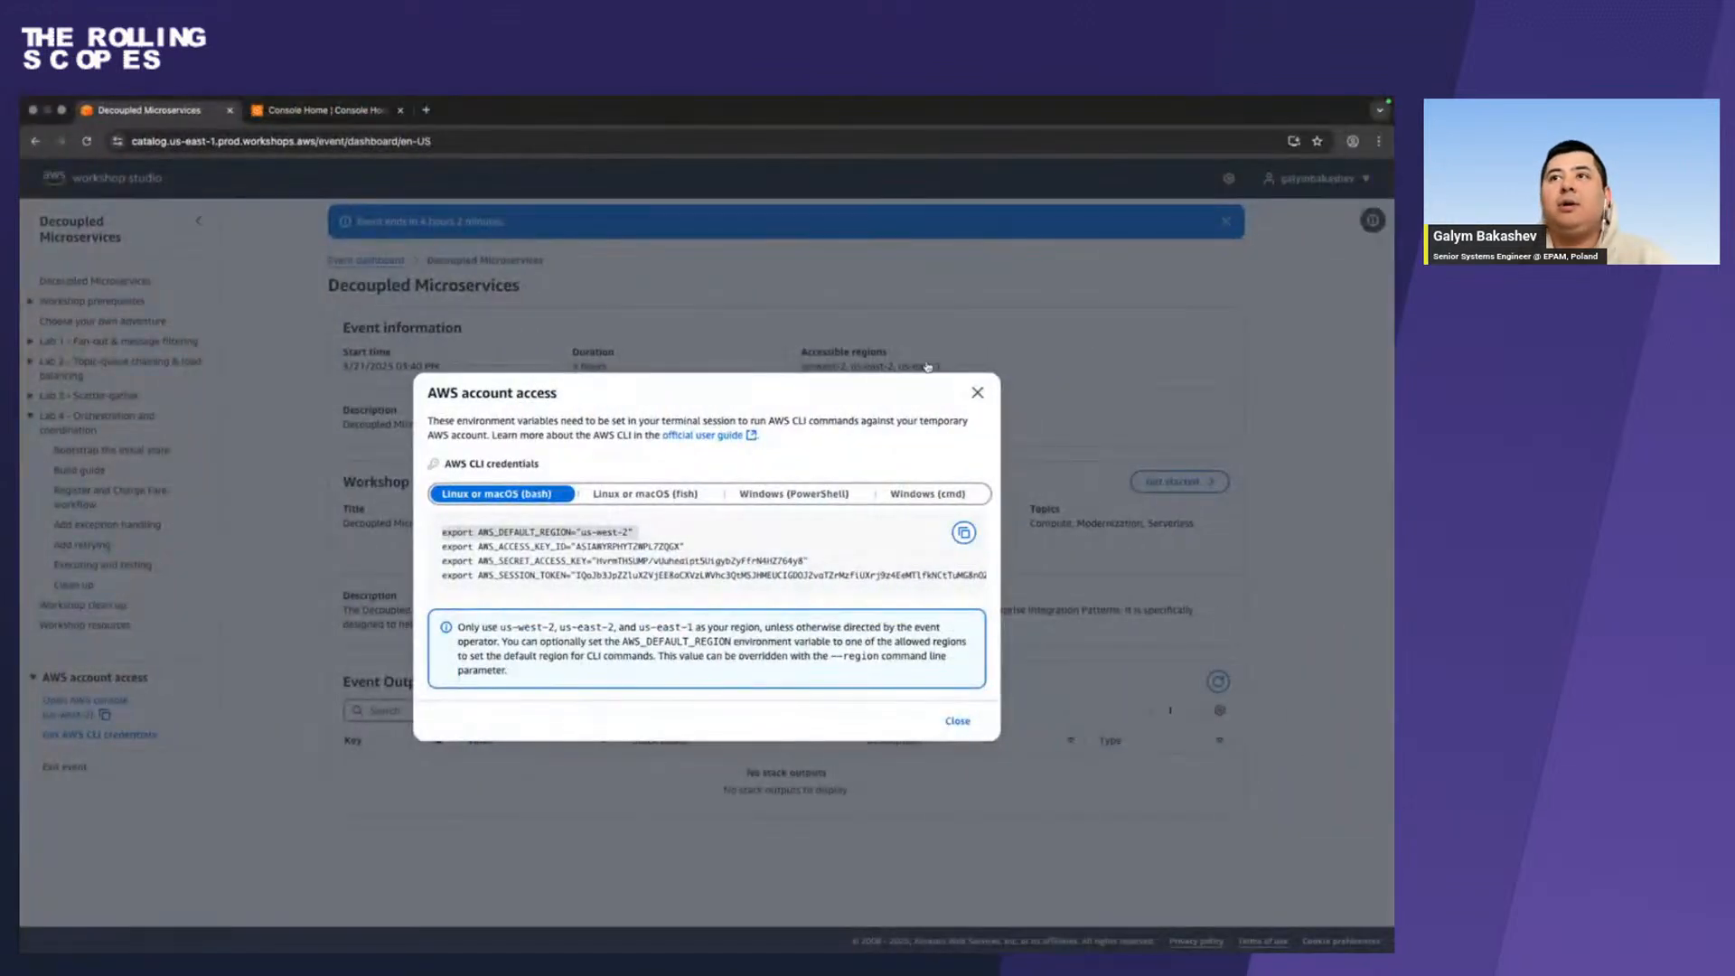
left_click(977, 392)
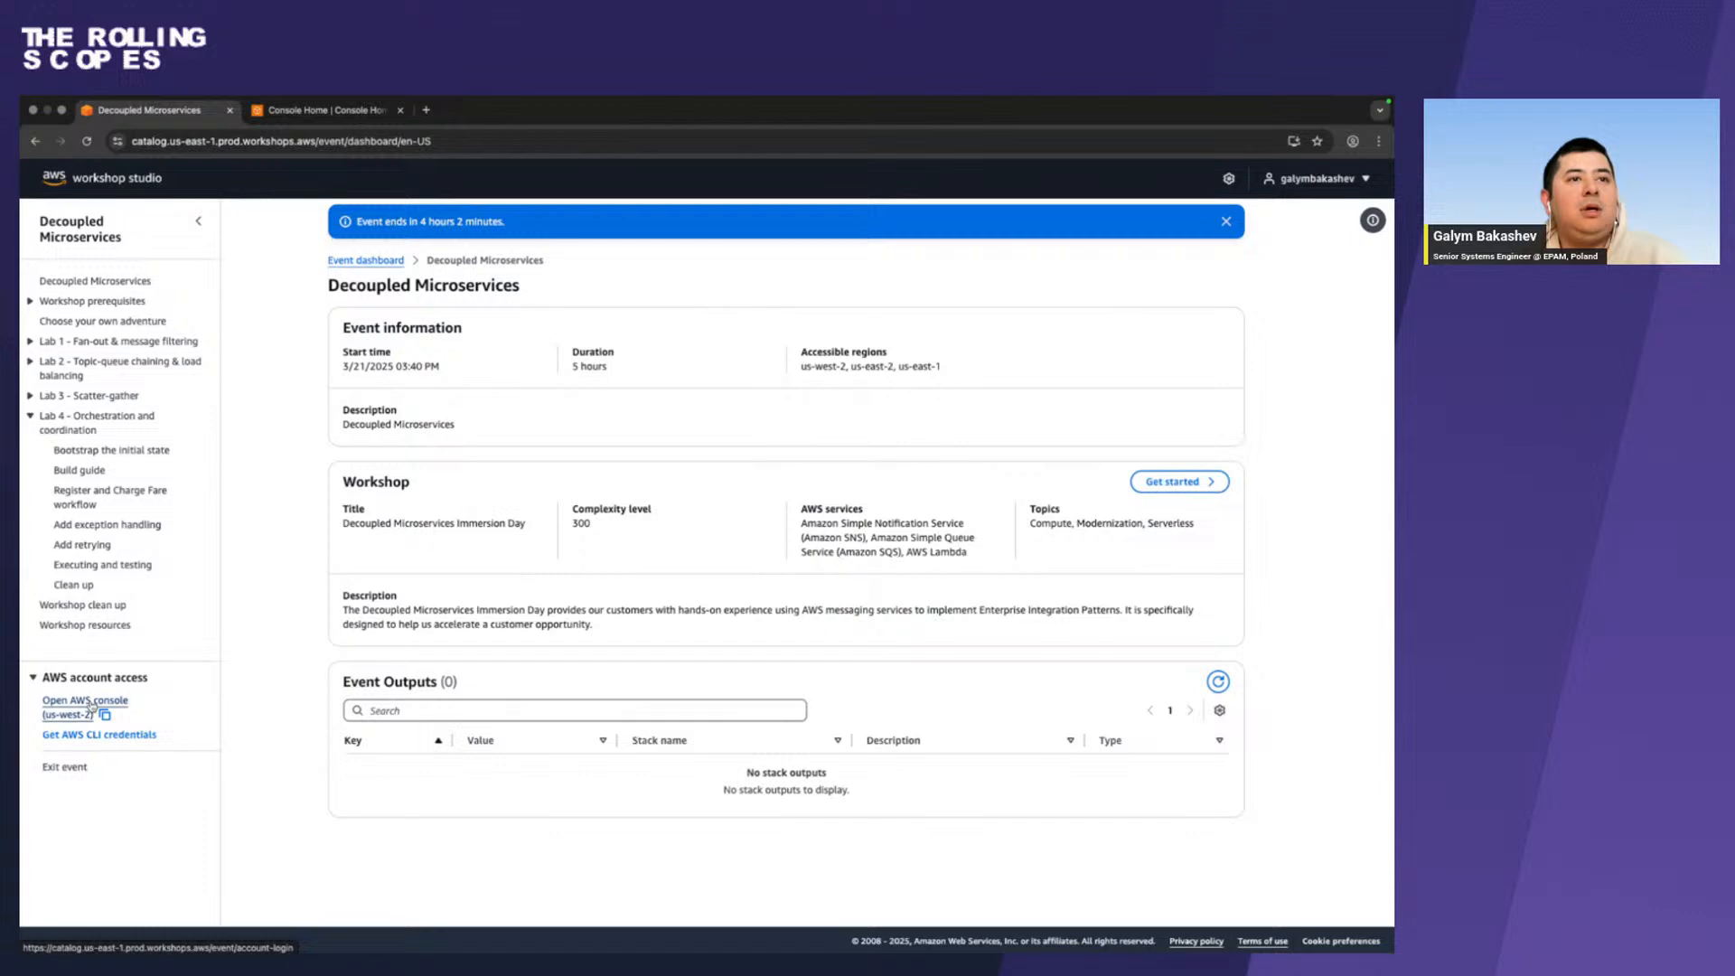
left_click(91, 705)
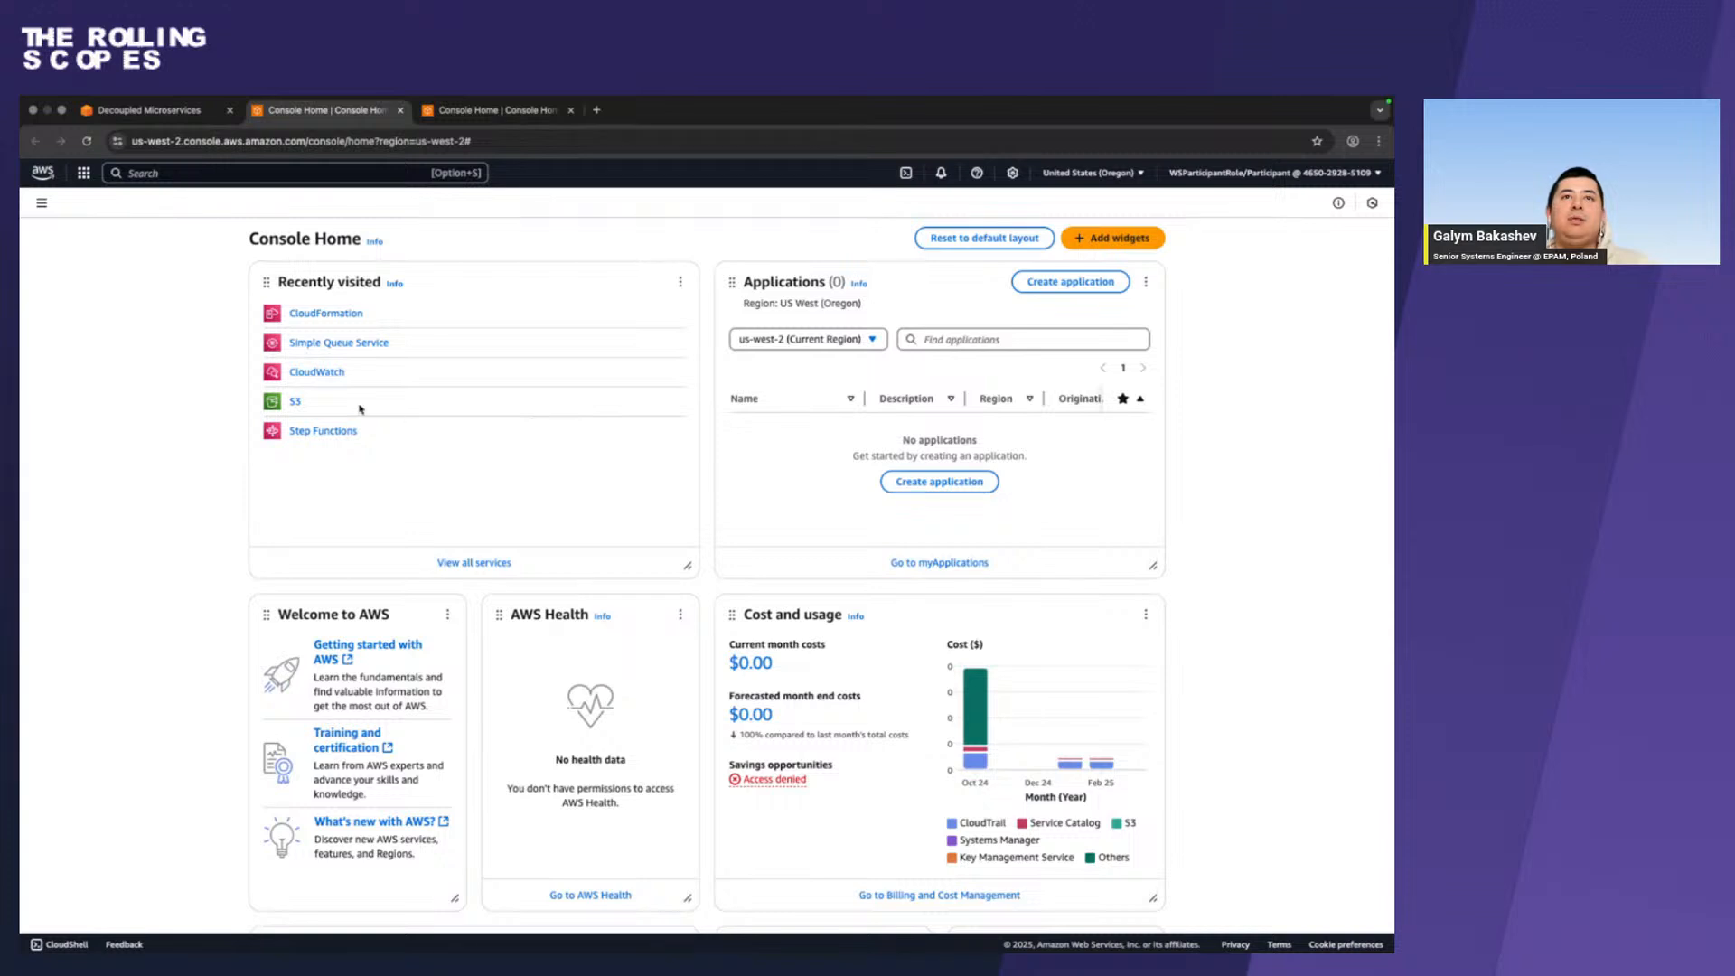
left_click(325, 316)
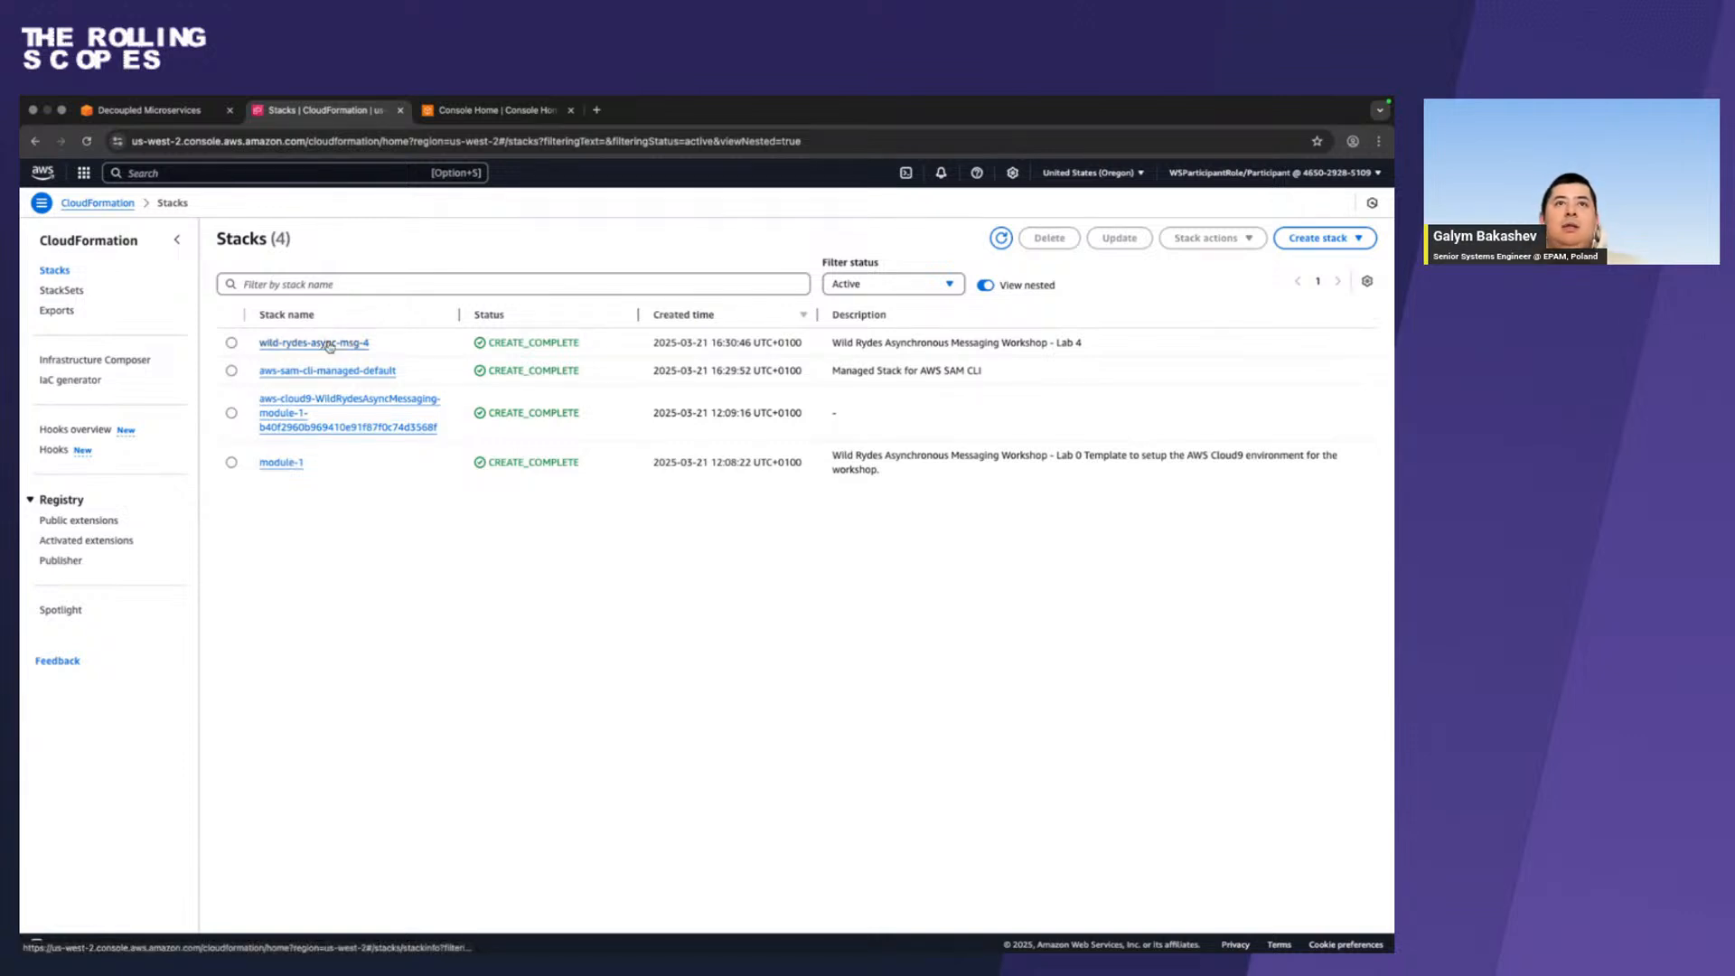
left_click(329, 344)
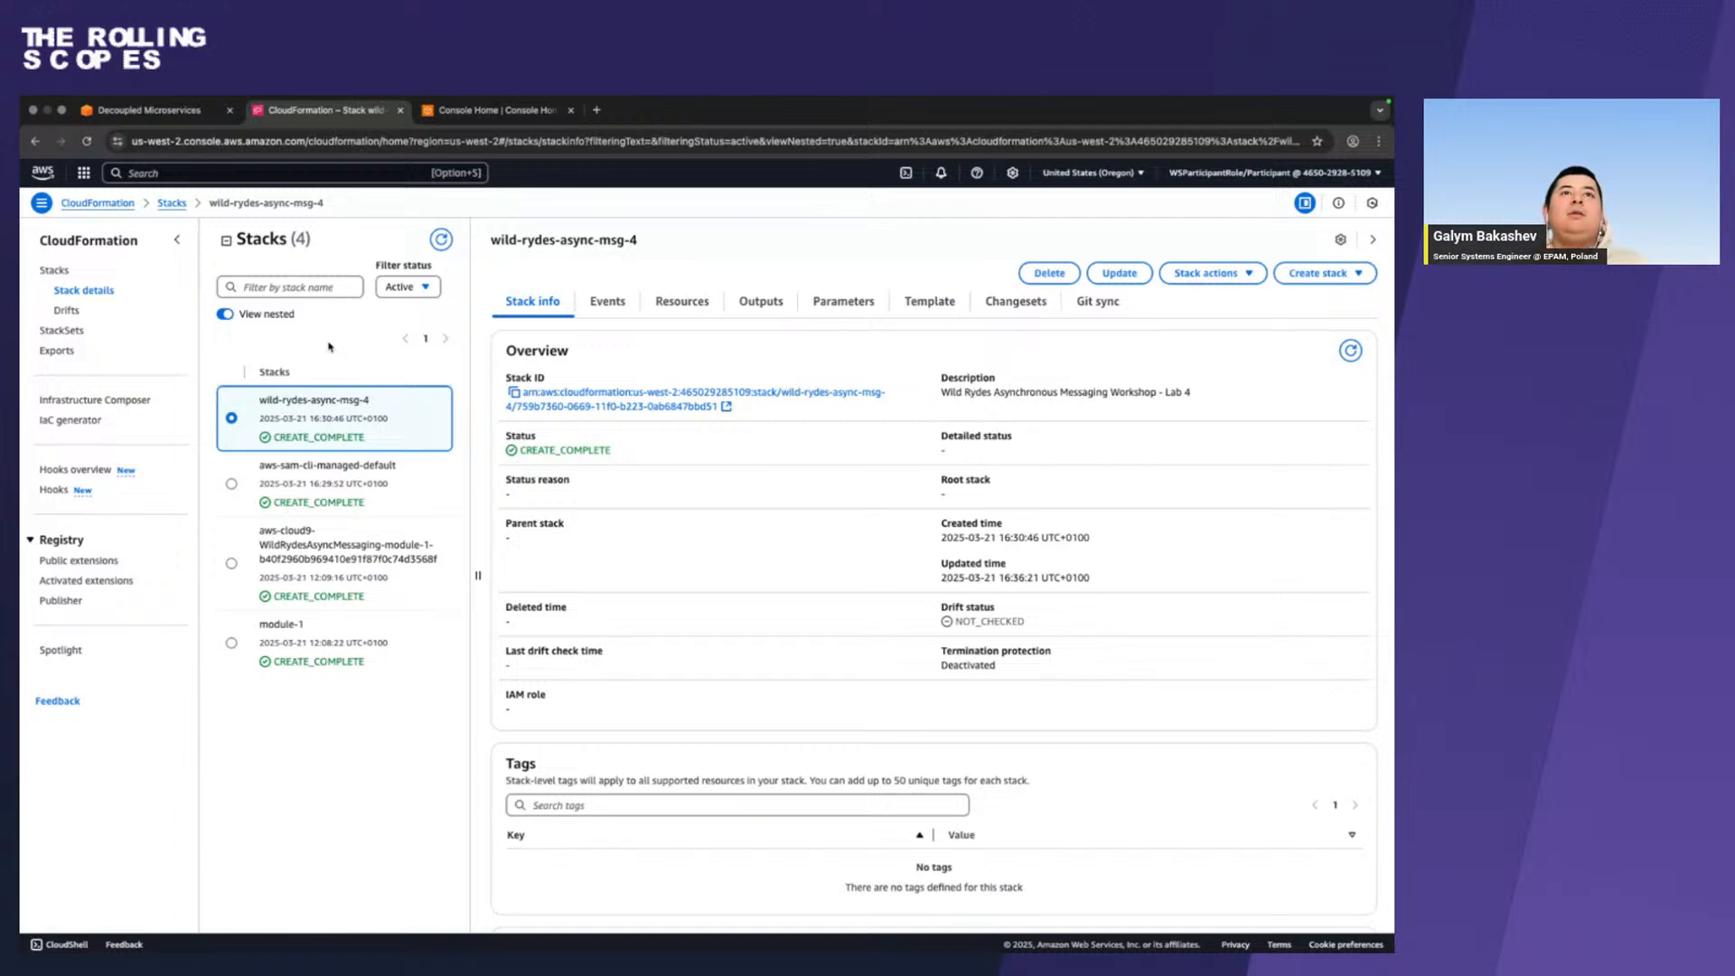
key("ctrl+Left")
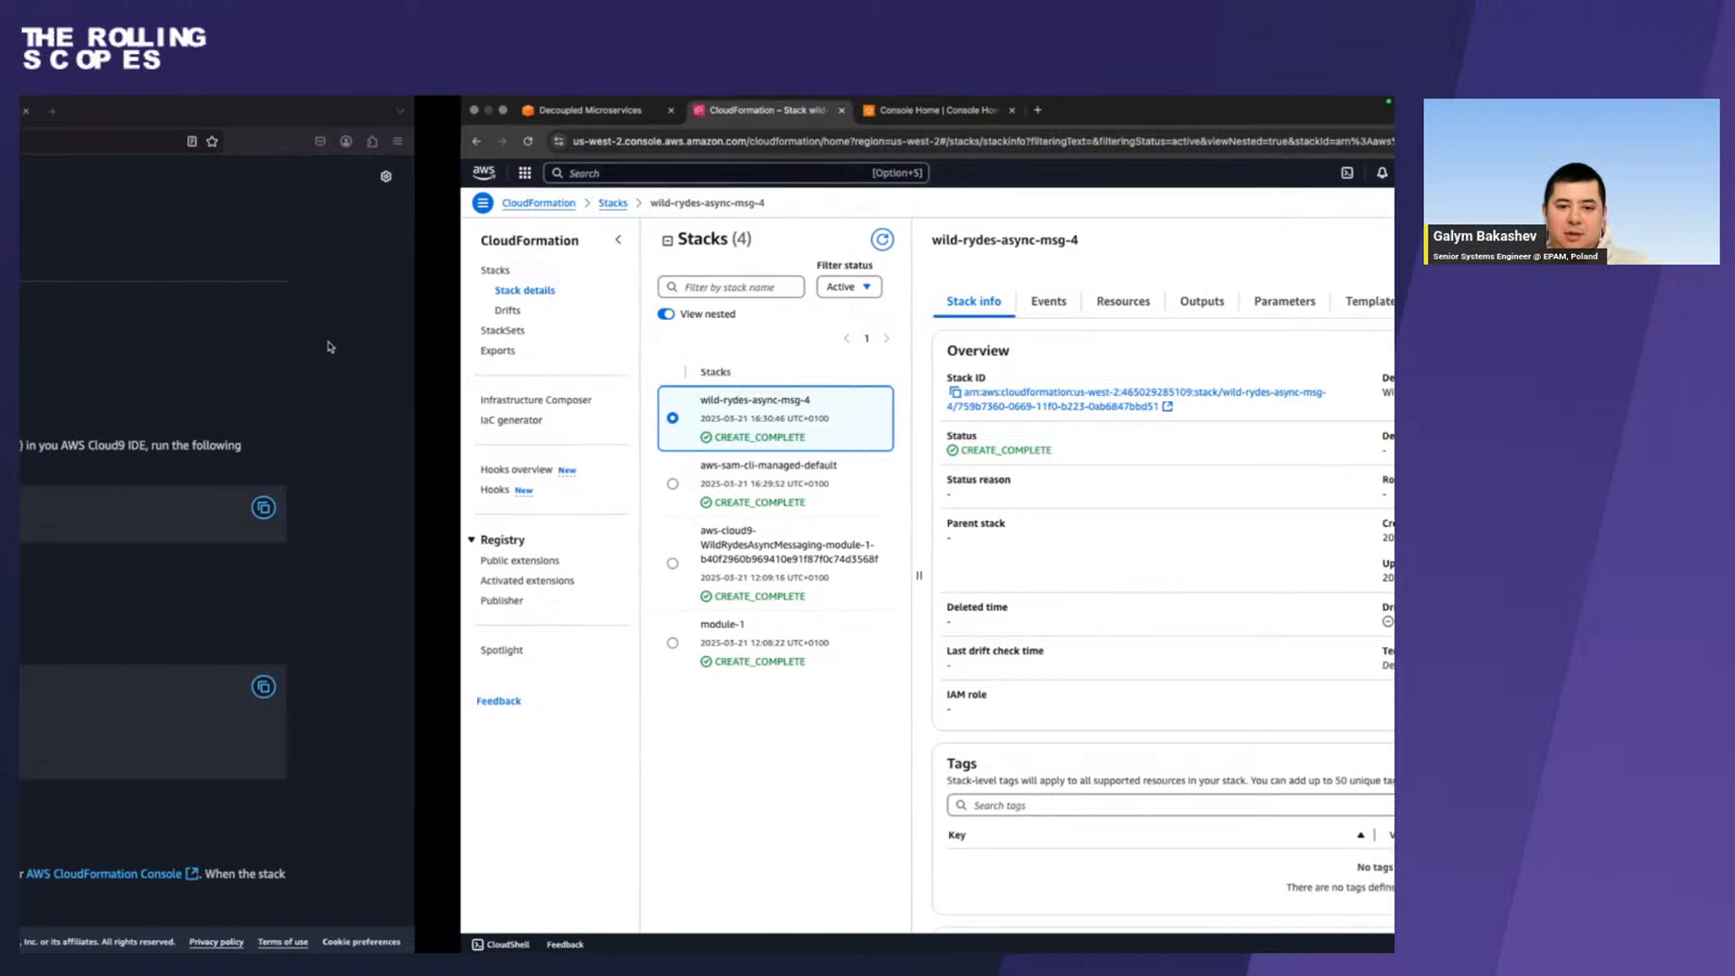
key("ctrl+Right")
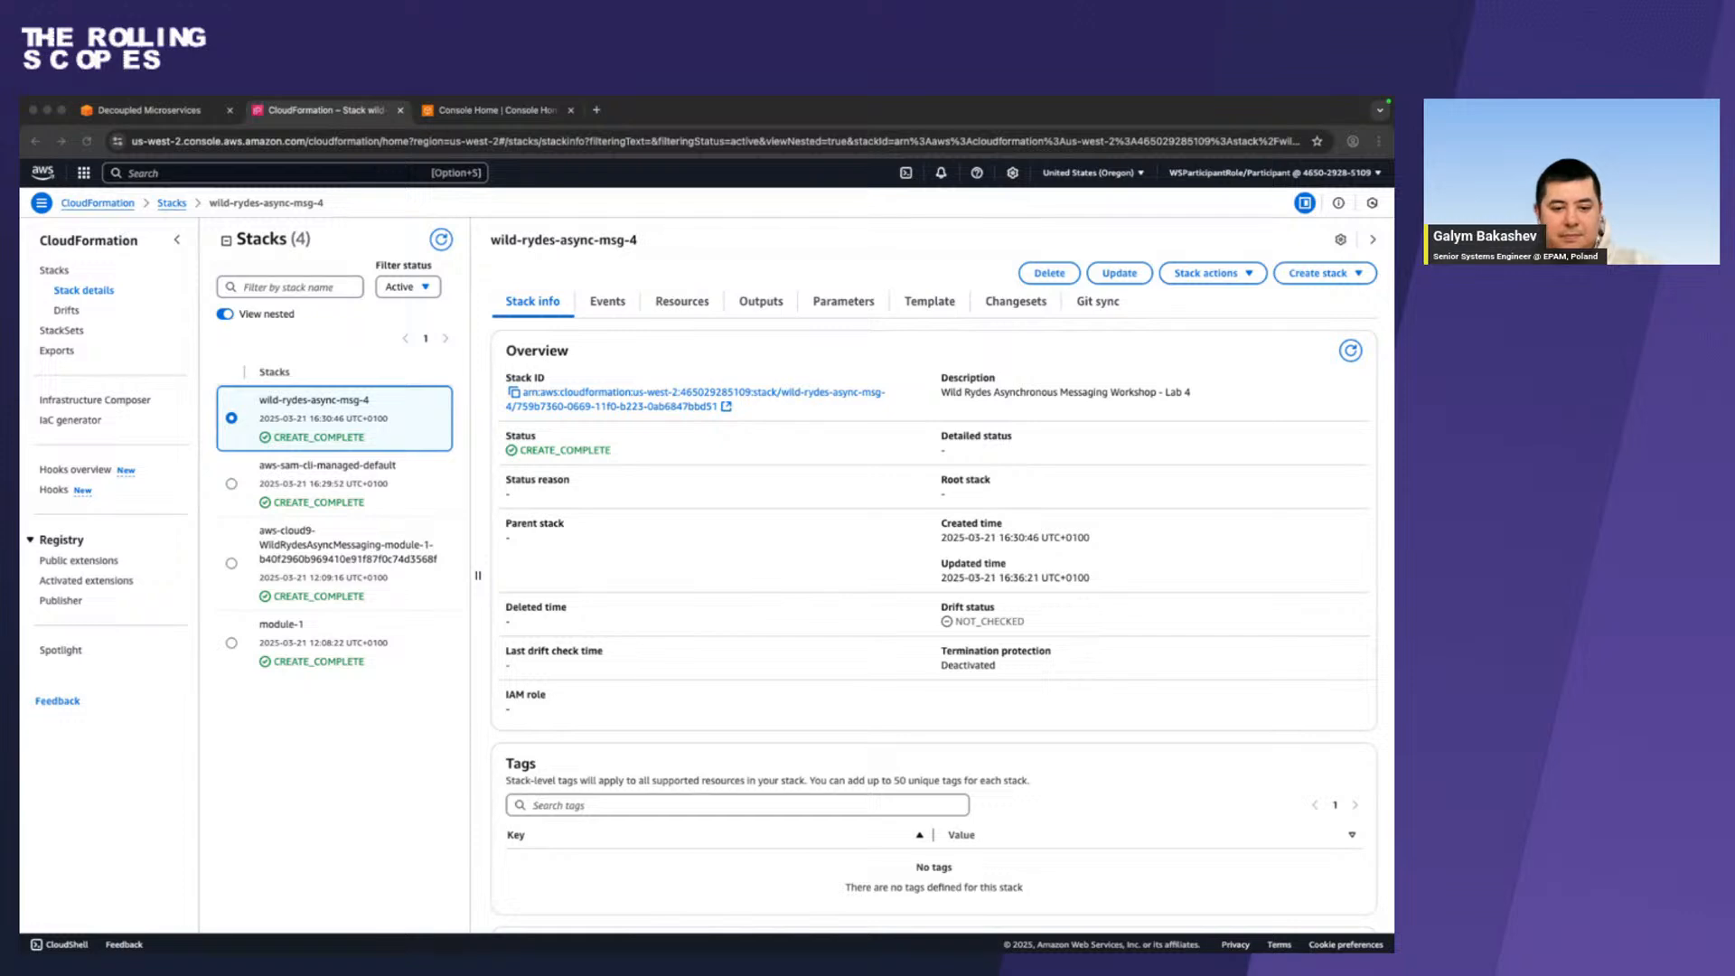
key("ctrl+Up")
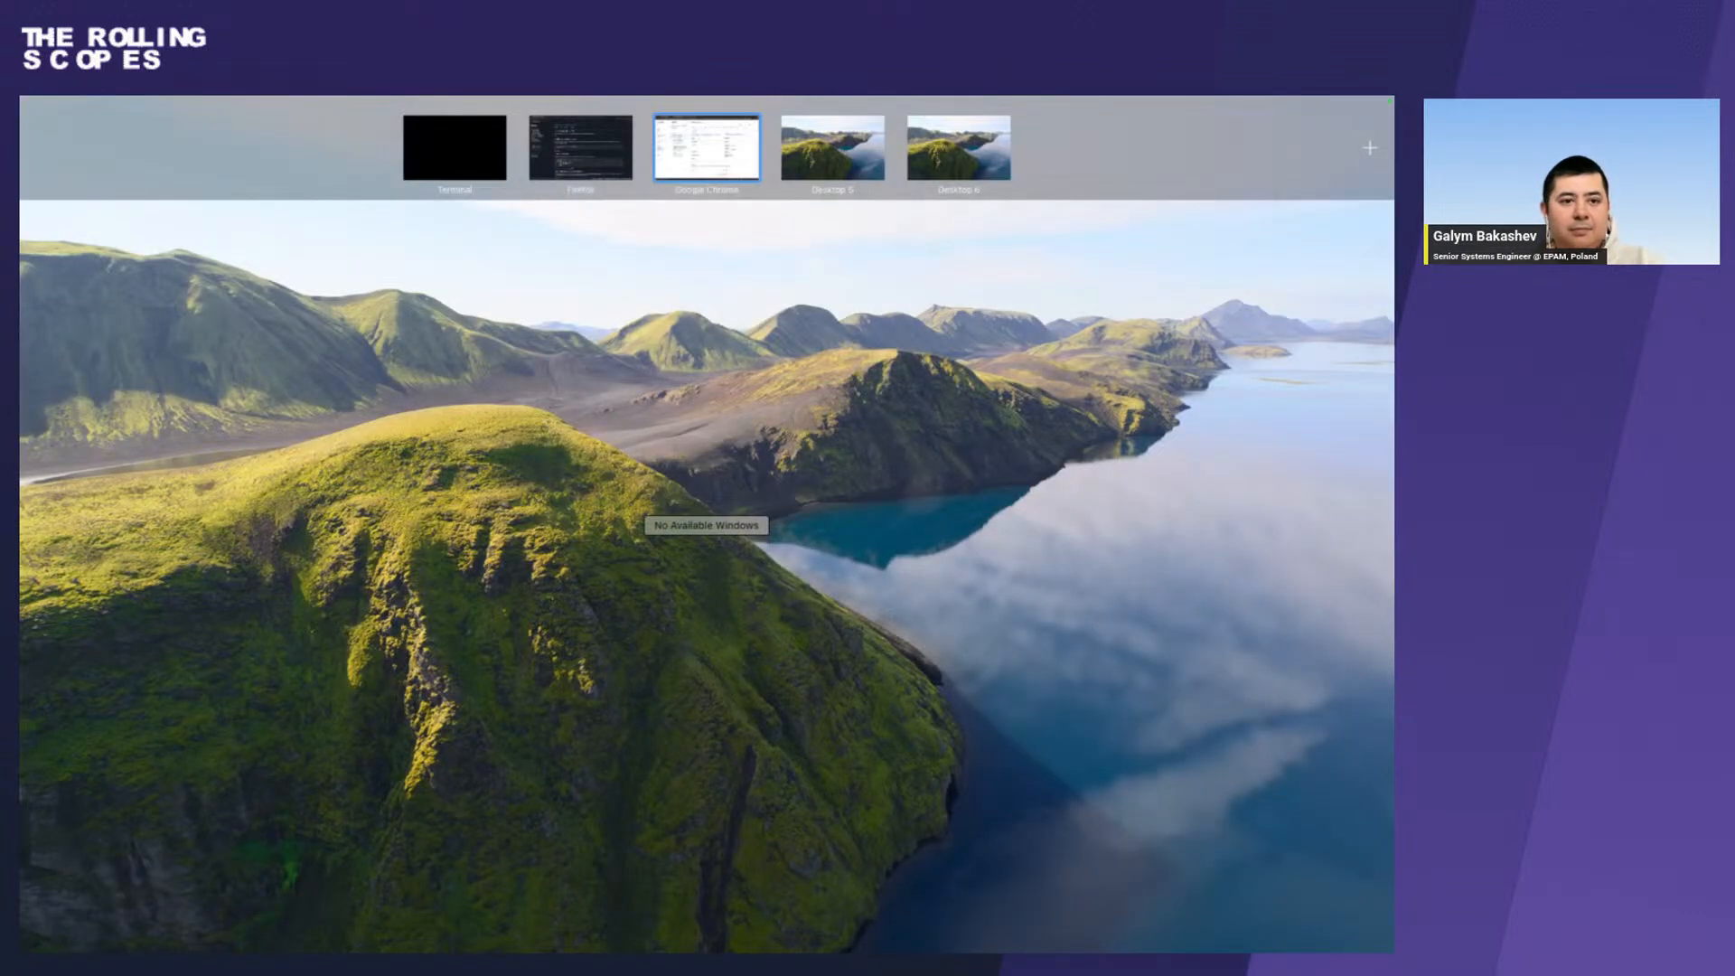
key("ctrl+Up")
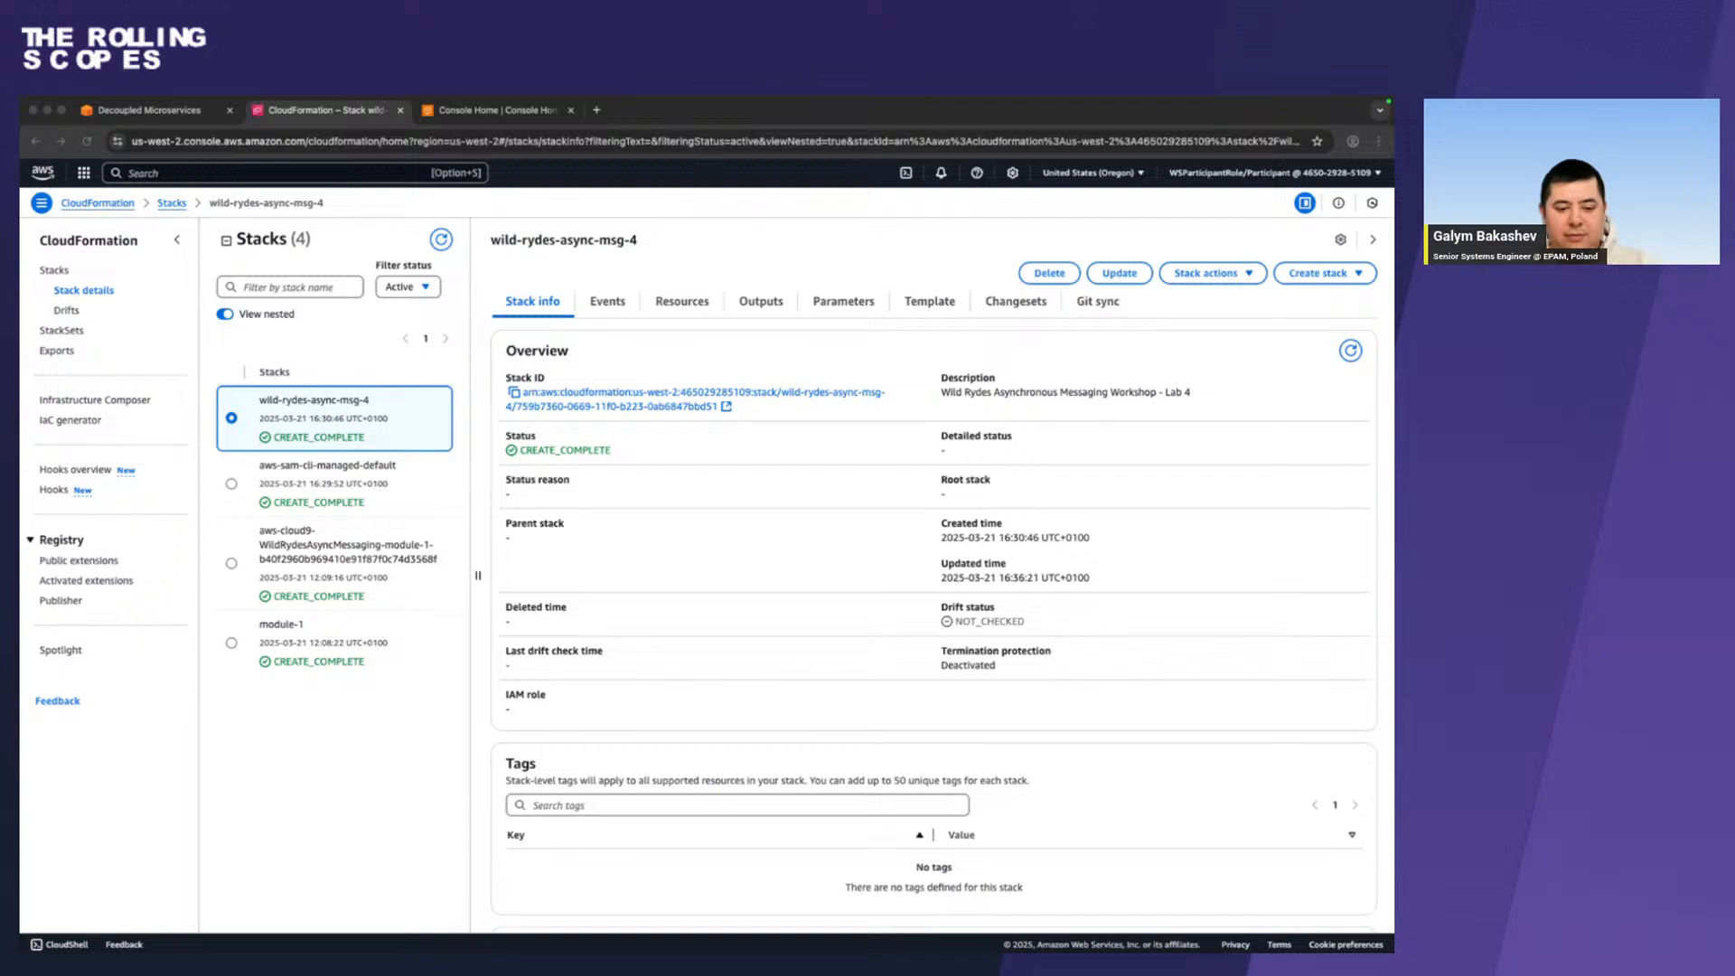
Run aws cloudformation describe-stacks --stack-name wild-rydes-async-msg-4 --query 'Stacks[].Outputs' in the terminal.
key("ctrl+Left")
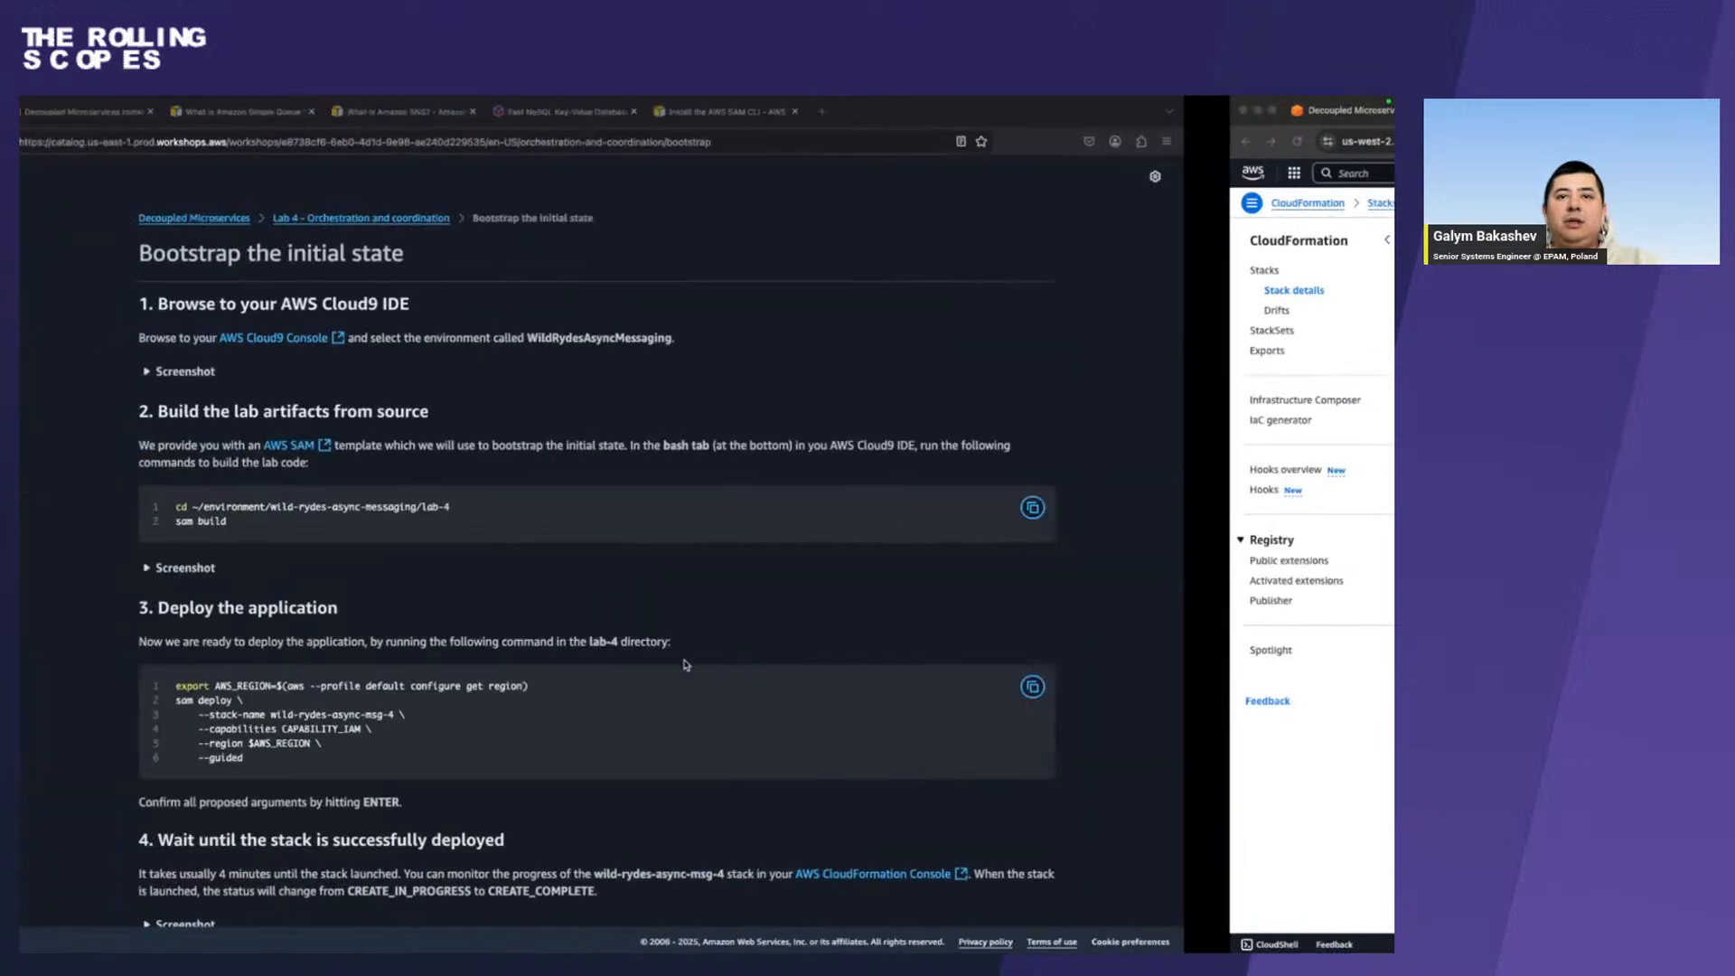
key("ctrl+Right")
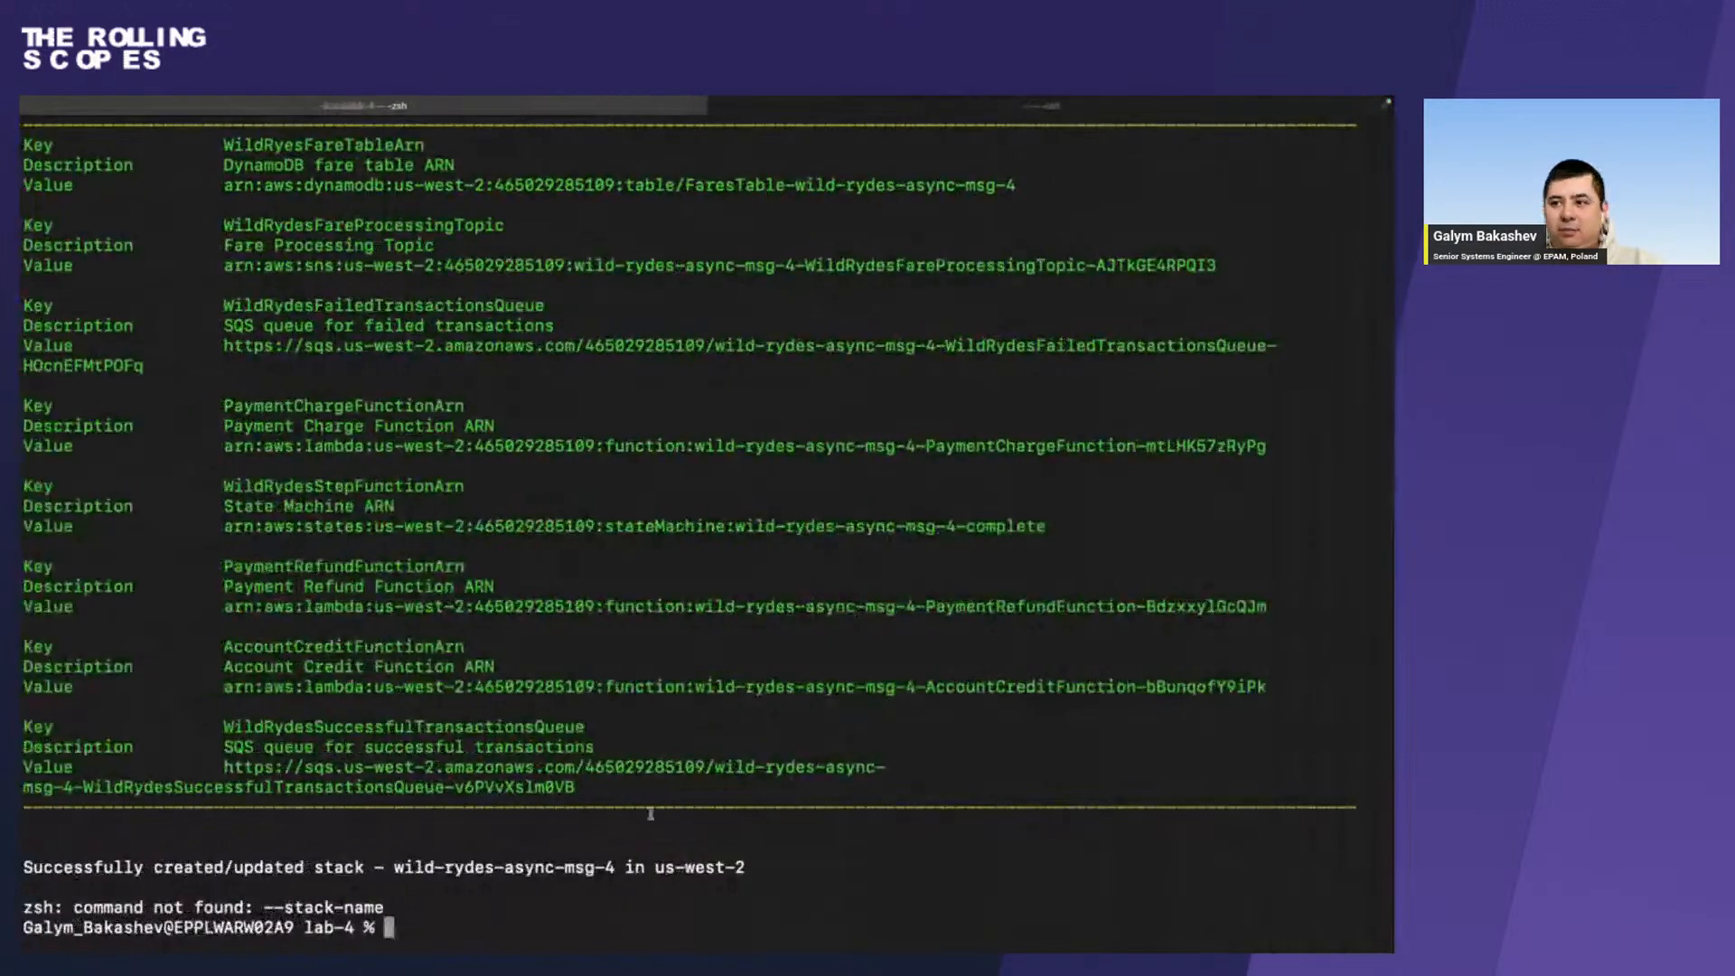
type("aws cloudformation describe-stacks --stack-name wild-rydes-async-msg-4 --query 'Stacks[].Outputs'")
key("Return")
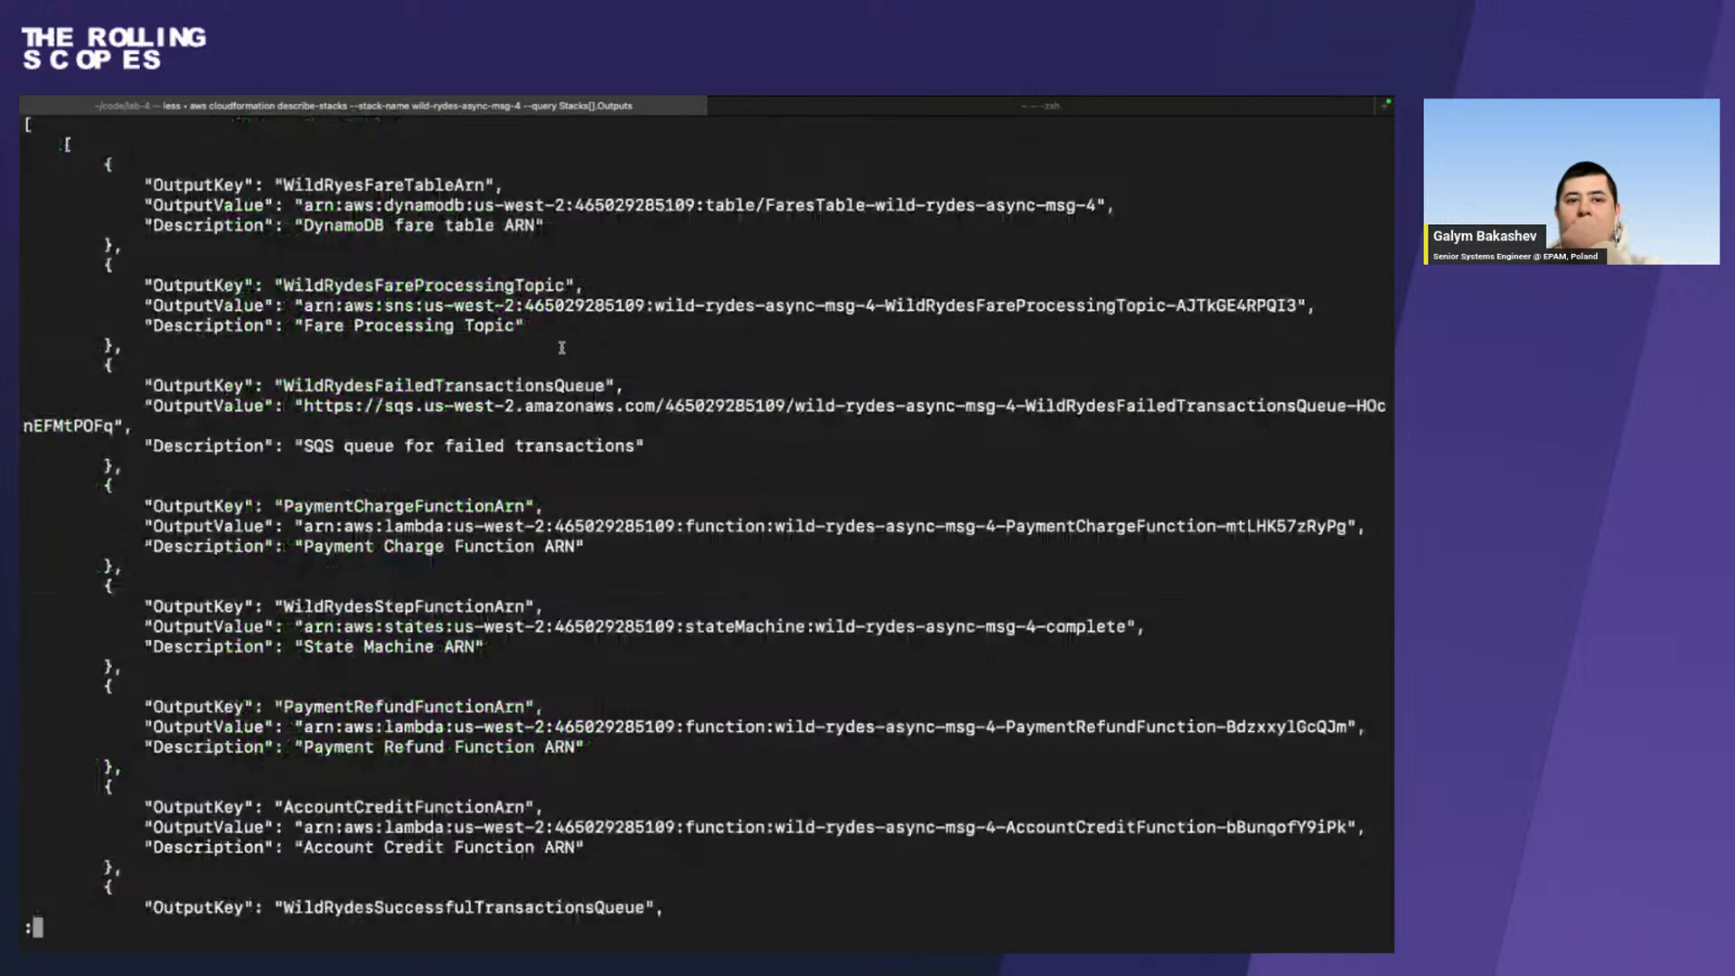
Read through the stack outputs to the end of the listing and return to the shell prompt.
scroll(561, 347, "up", 3)
scroll(561, 347, "down", 3)
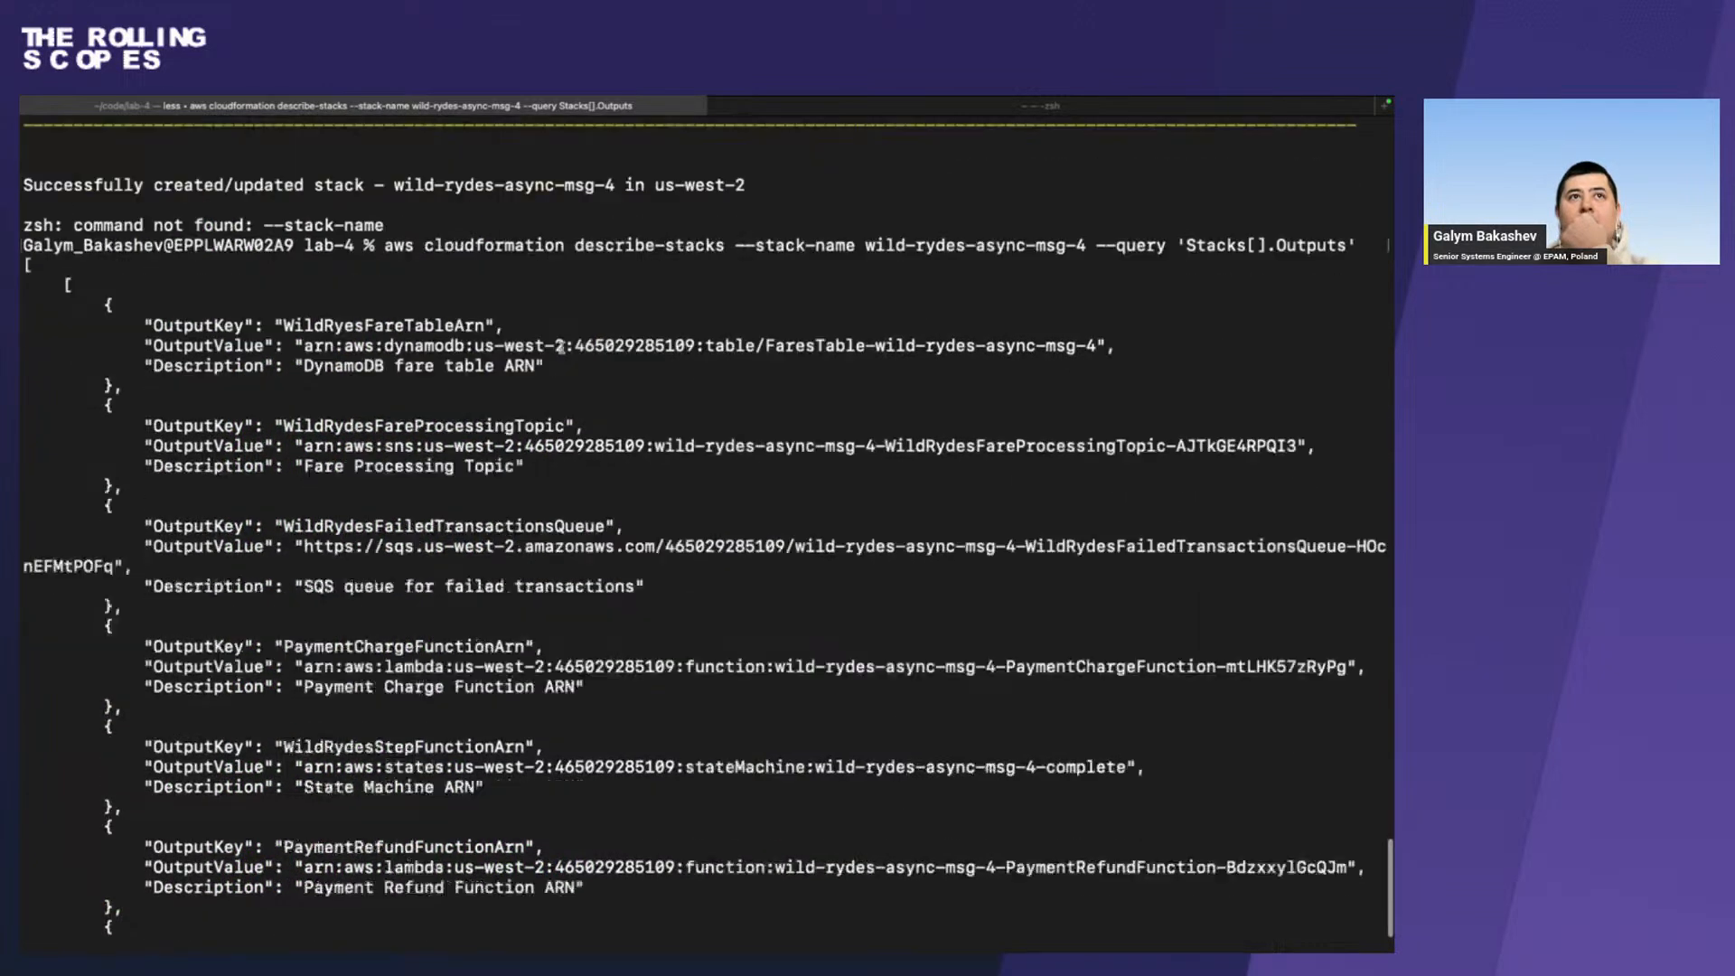
key("Down")
key("Down")
key("Down")
key("Down")
key("Down")
key("Down")
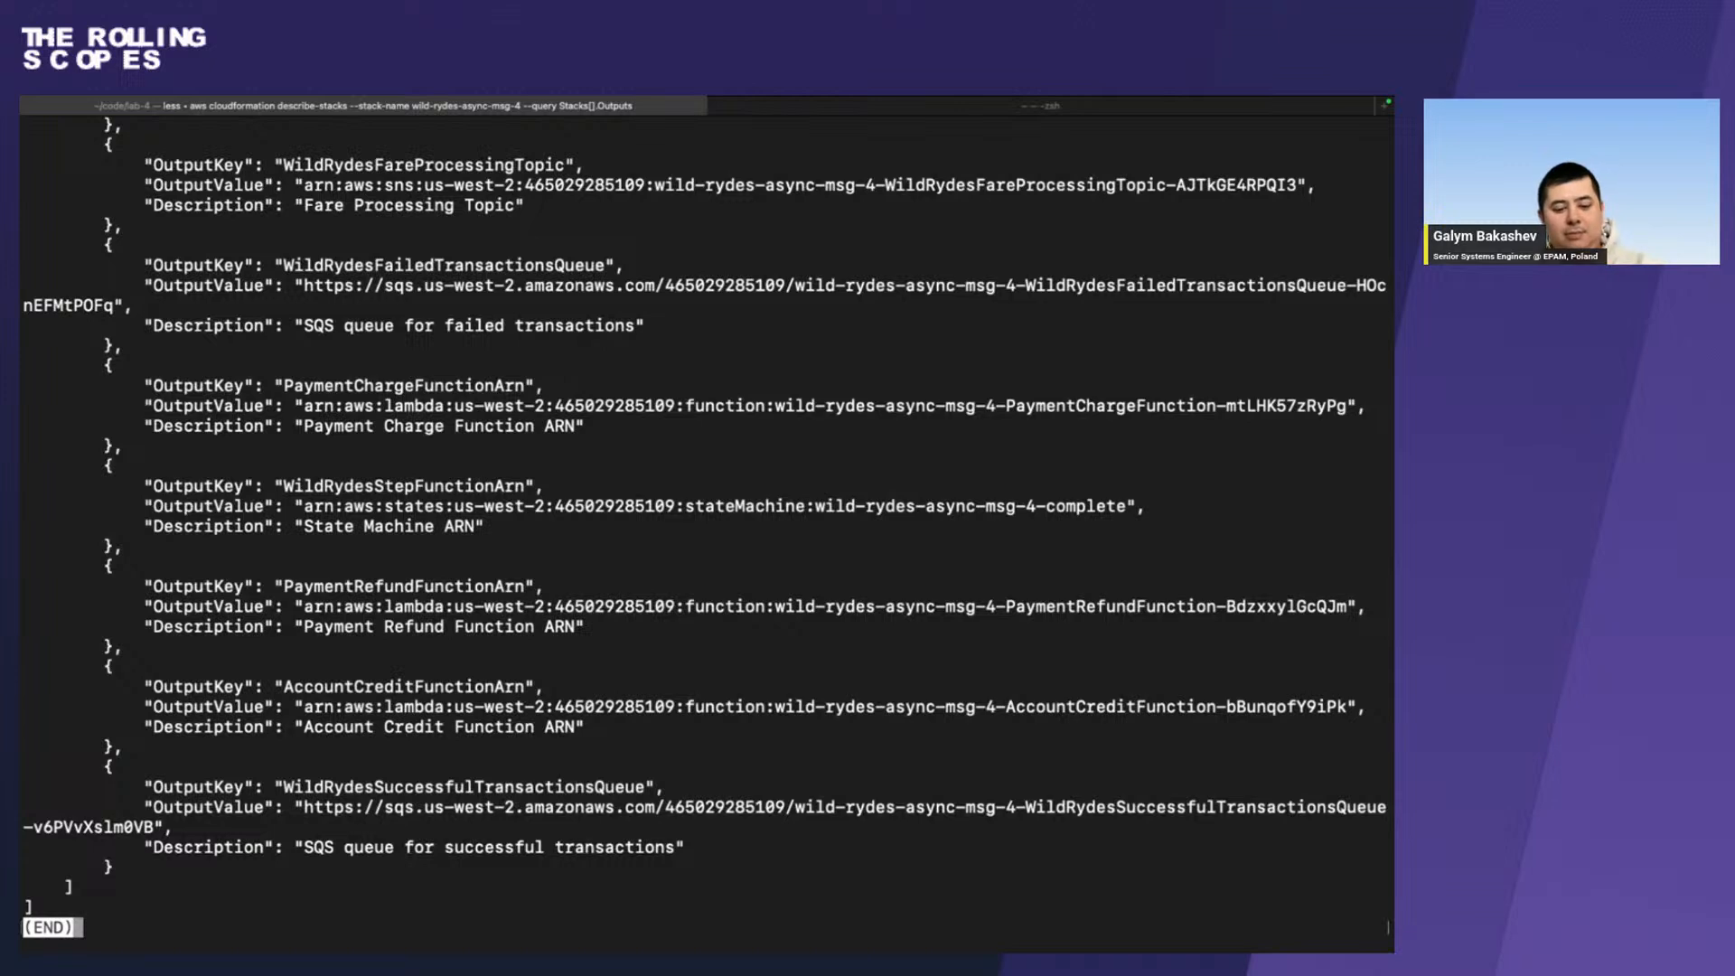
key("q")
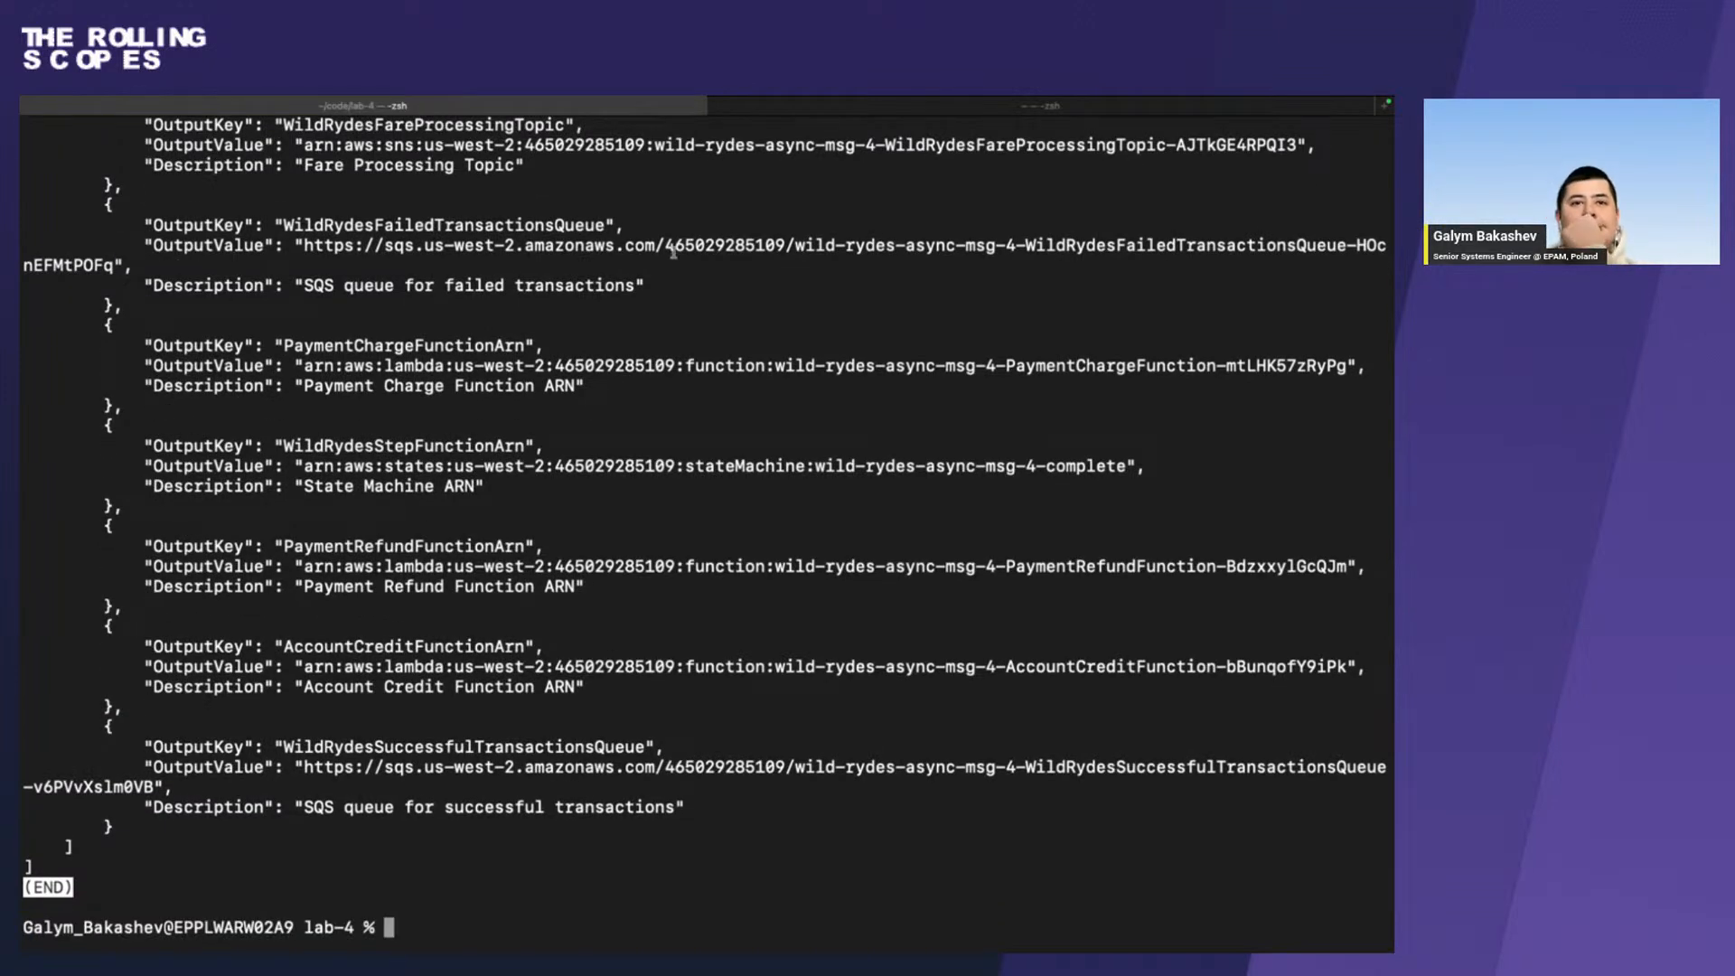
Switch to Chrome and show the Decoupled Microservices event dashboard.
key("ctrl+Right")
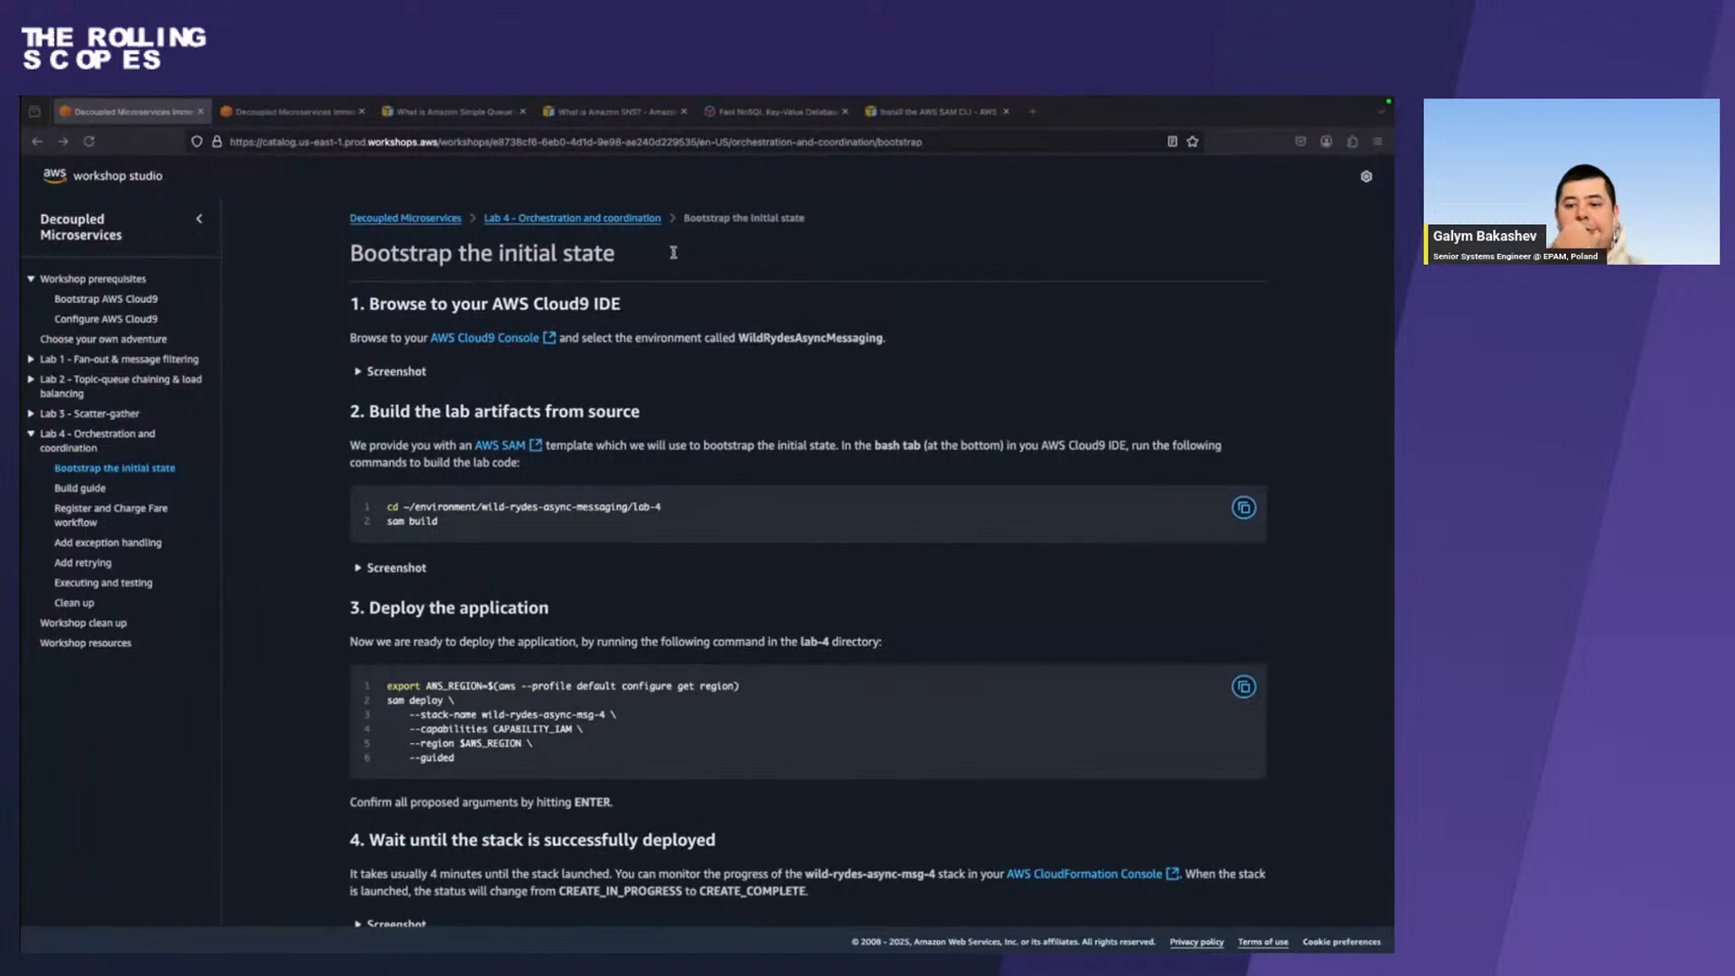
key("ctrl+Right")
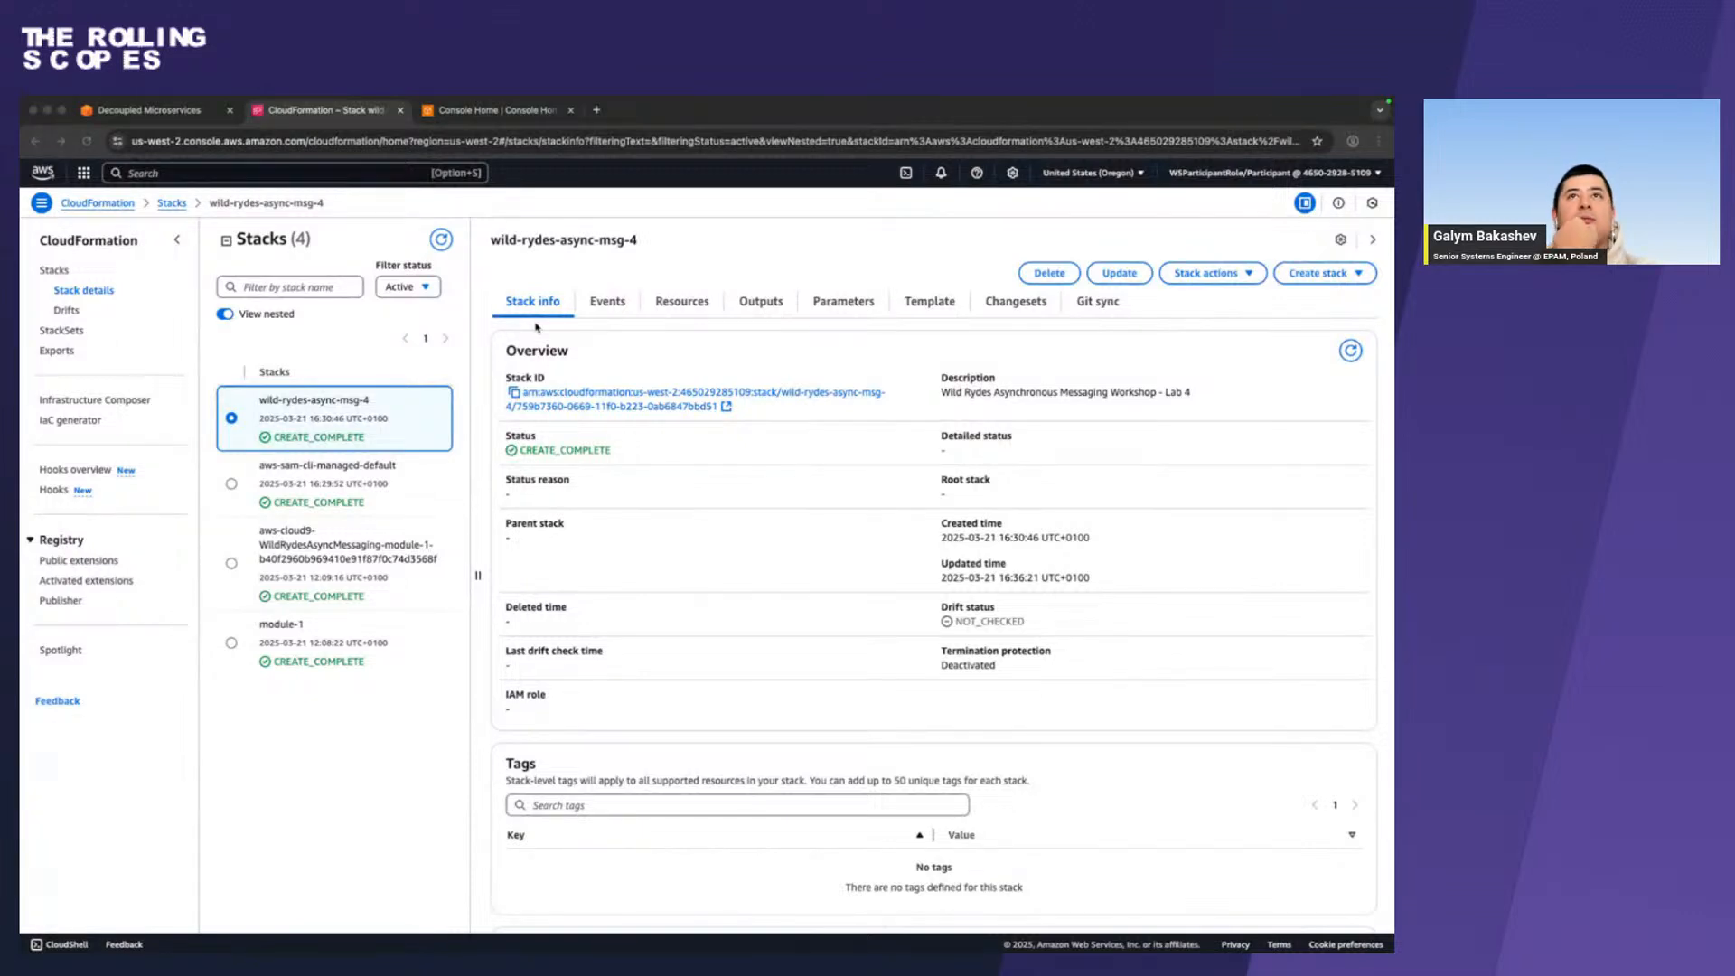
left_click(149, 110)
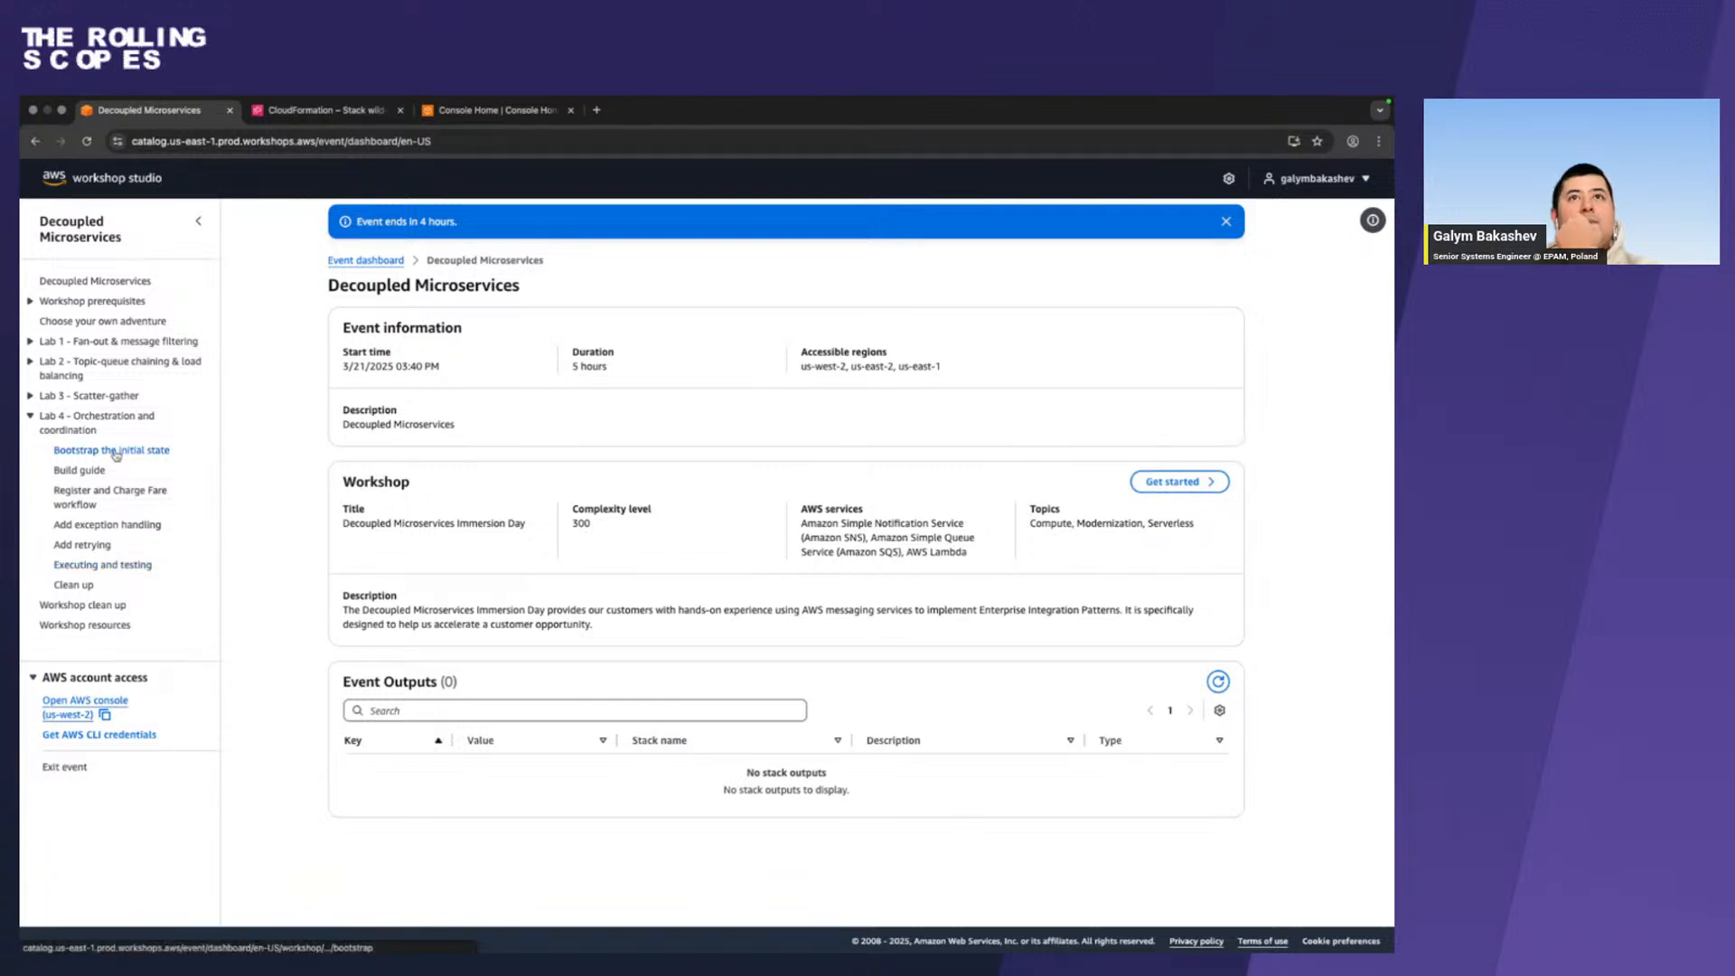
Go through the Build guide to the Register and Charge Fare workflow page in Firefox and examine its state machine editing instructions.
key("ctrl+Left")
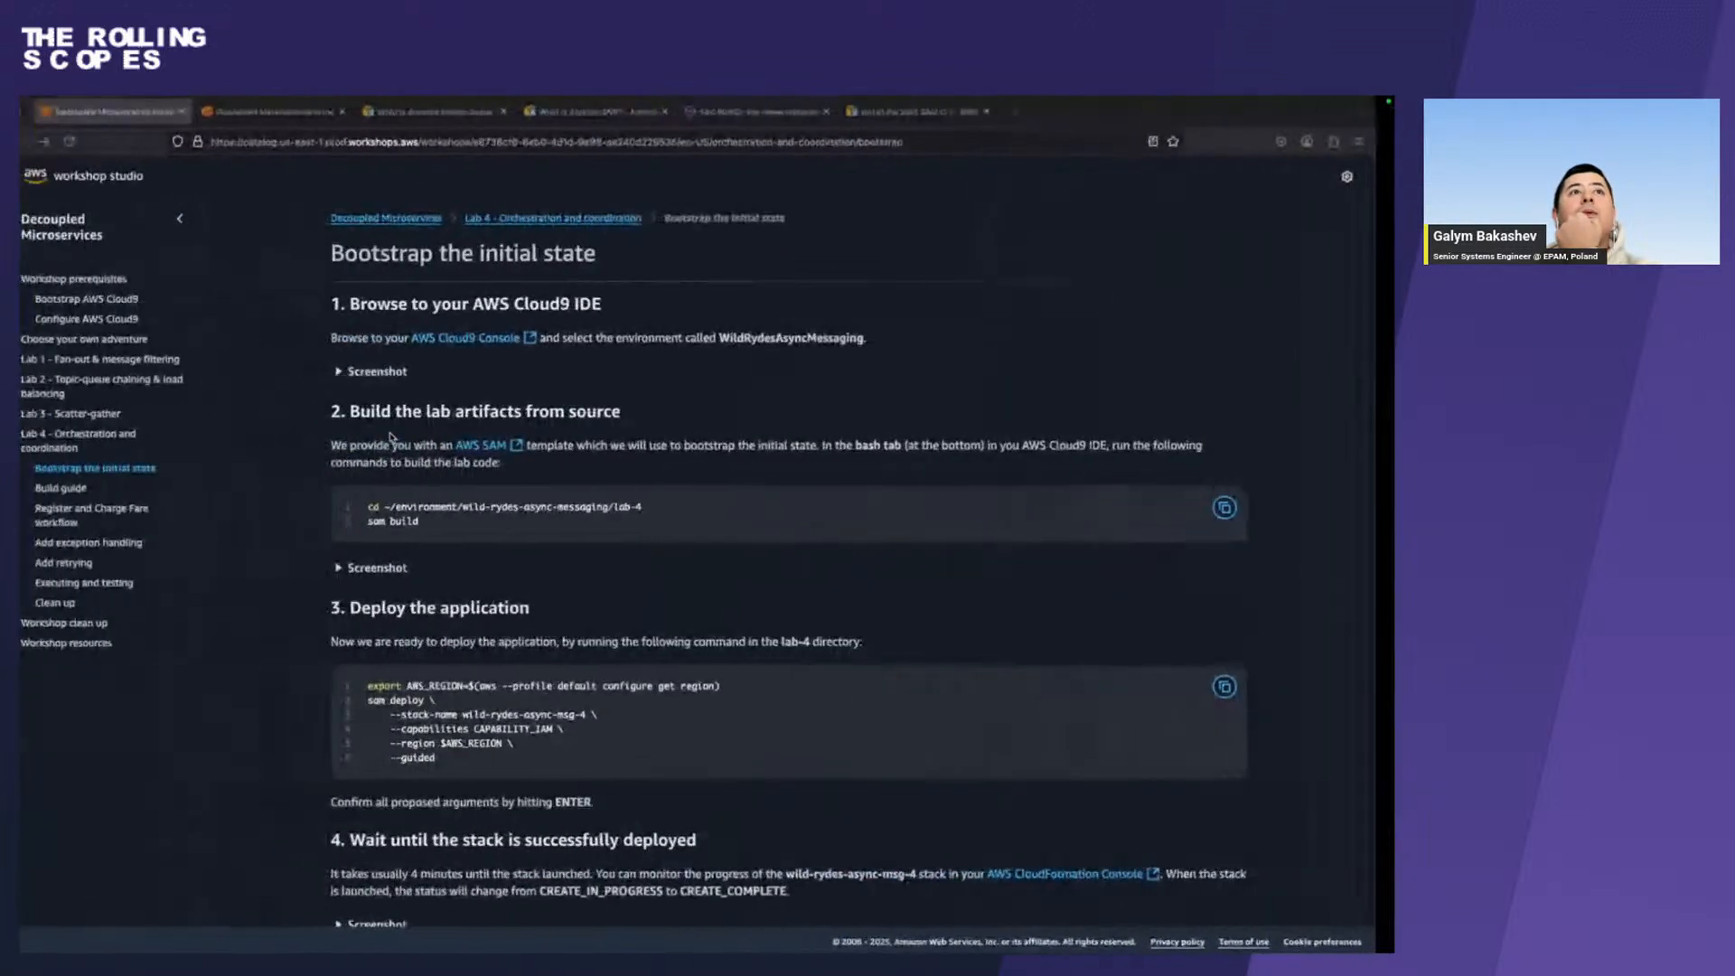
left_click(78, 488)
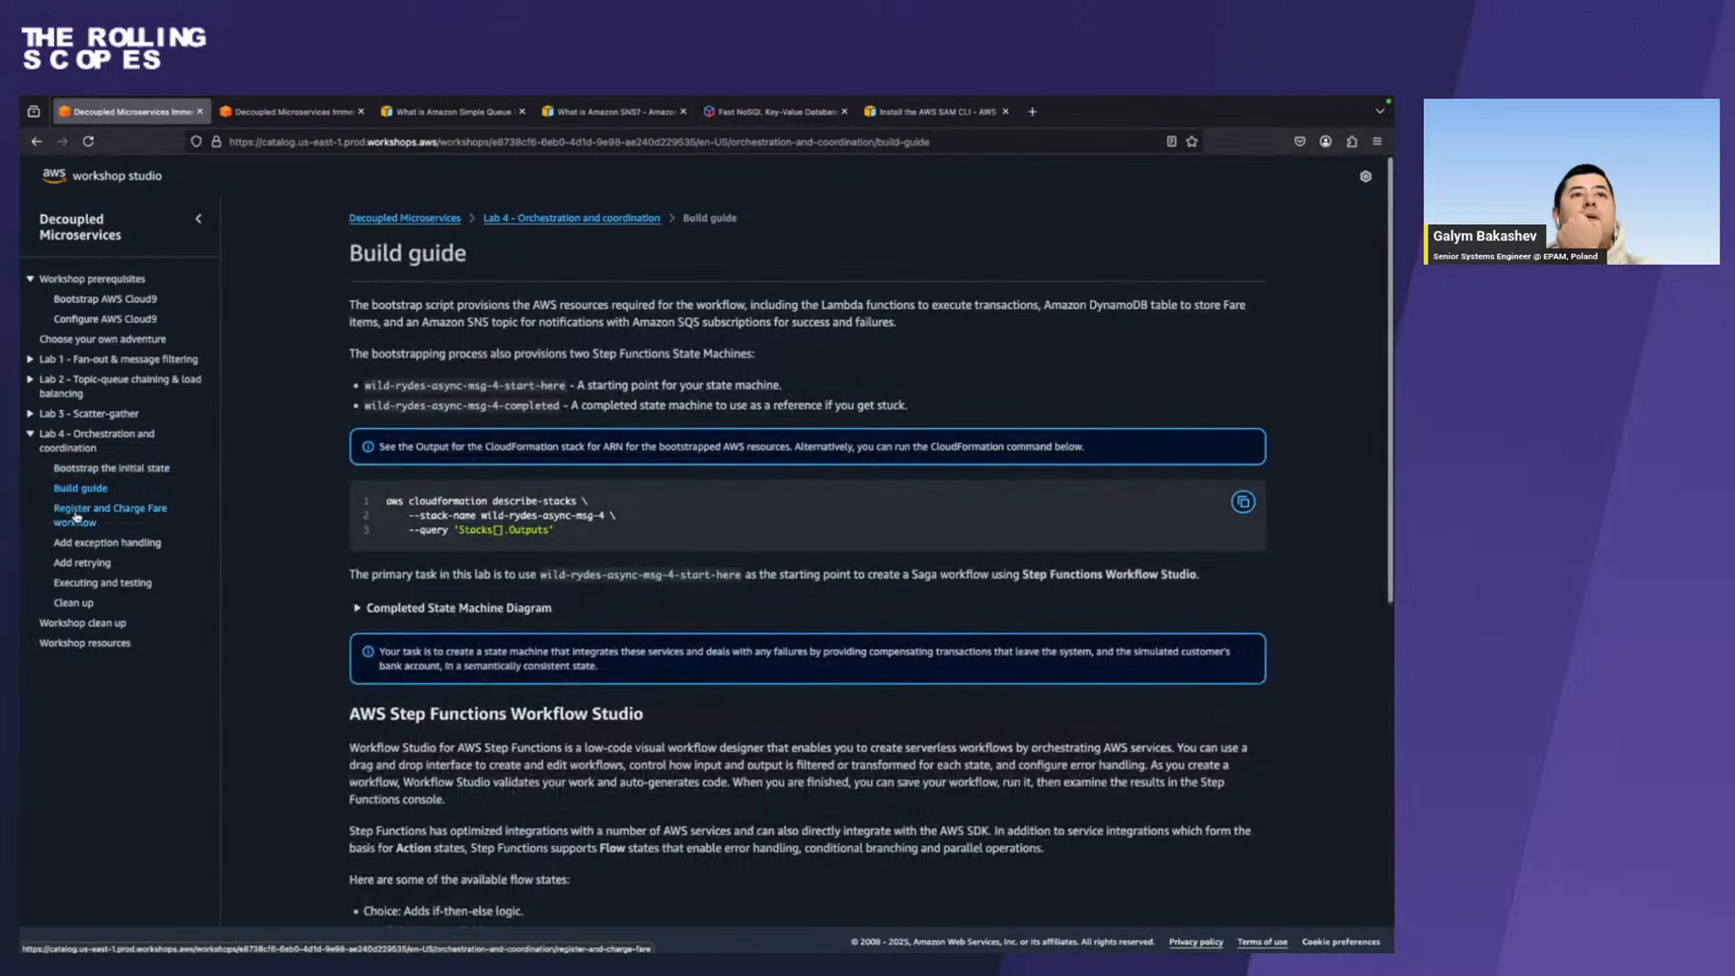
left_click(77, 515)
scroll(580, 588, "down", 10)
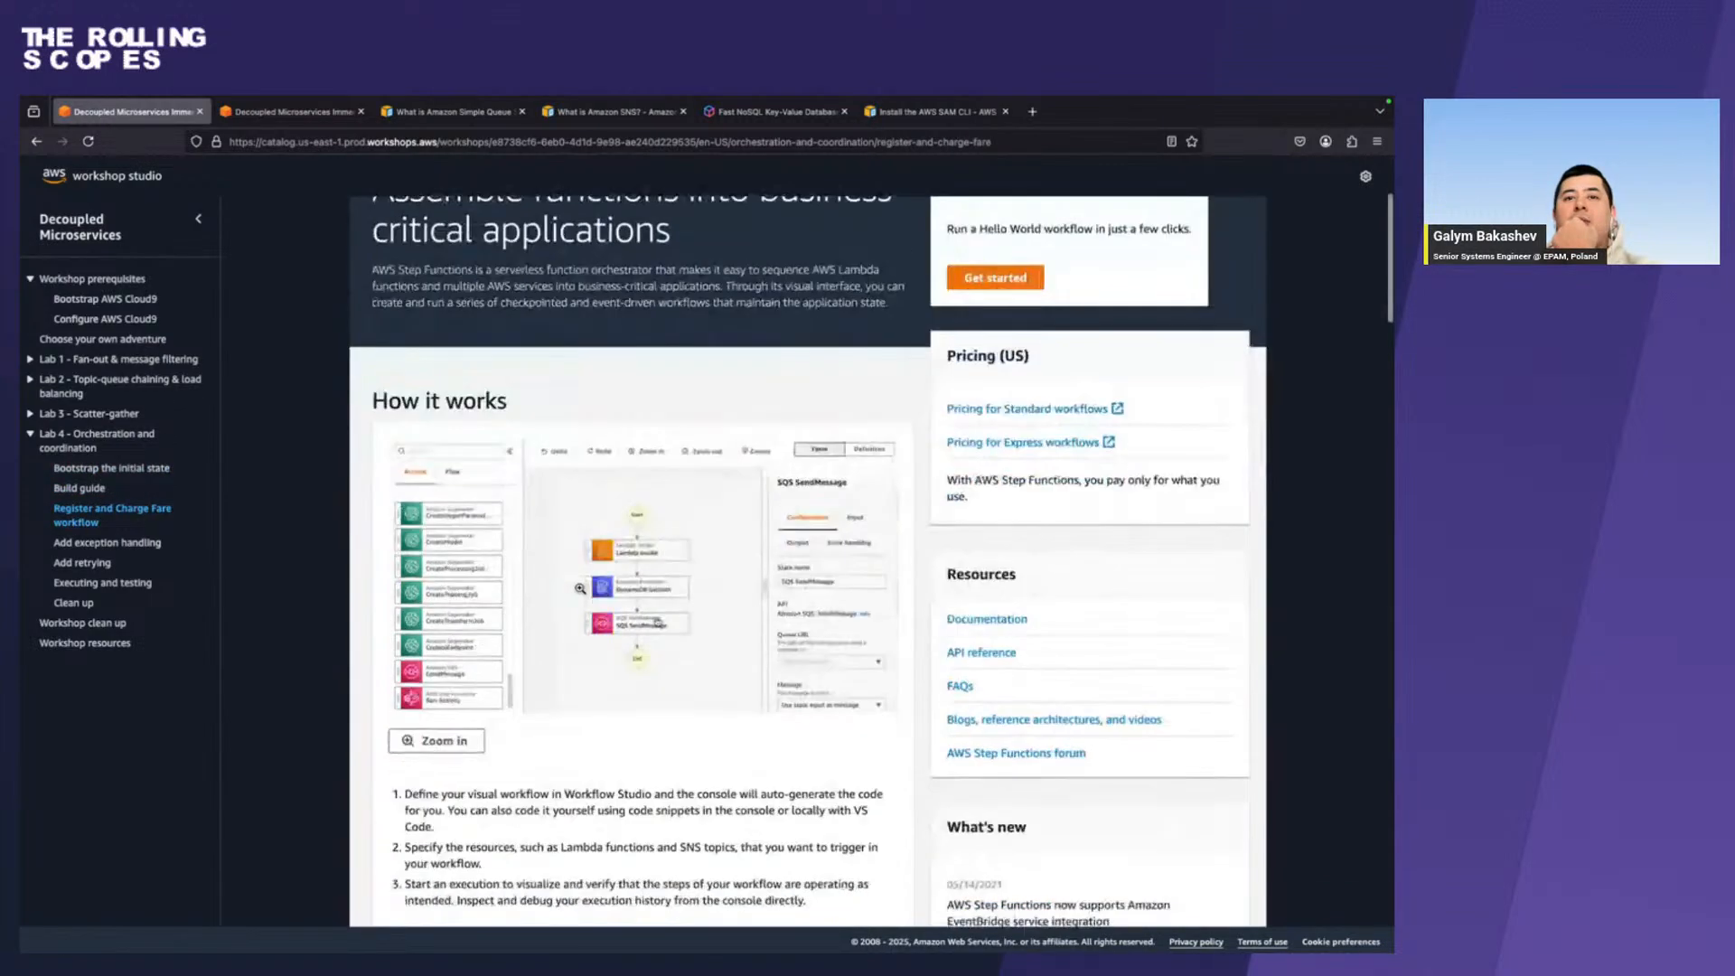
scroll(580, 588, "down", 5)
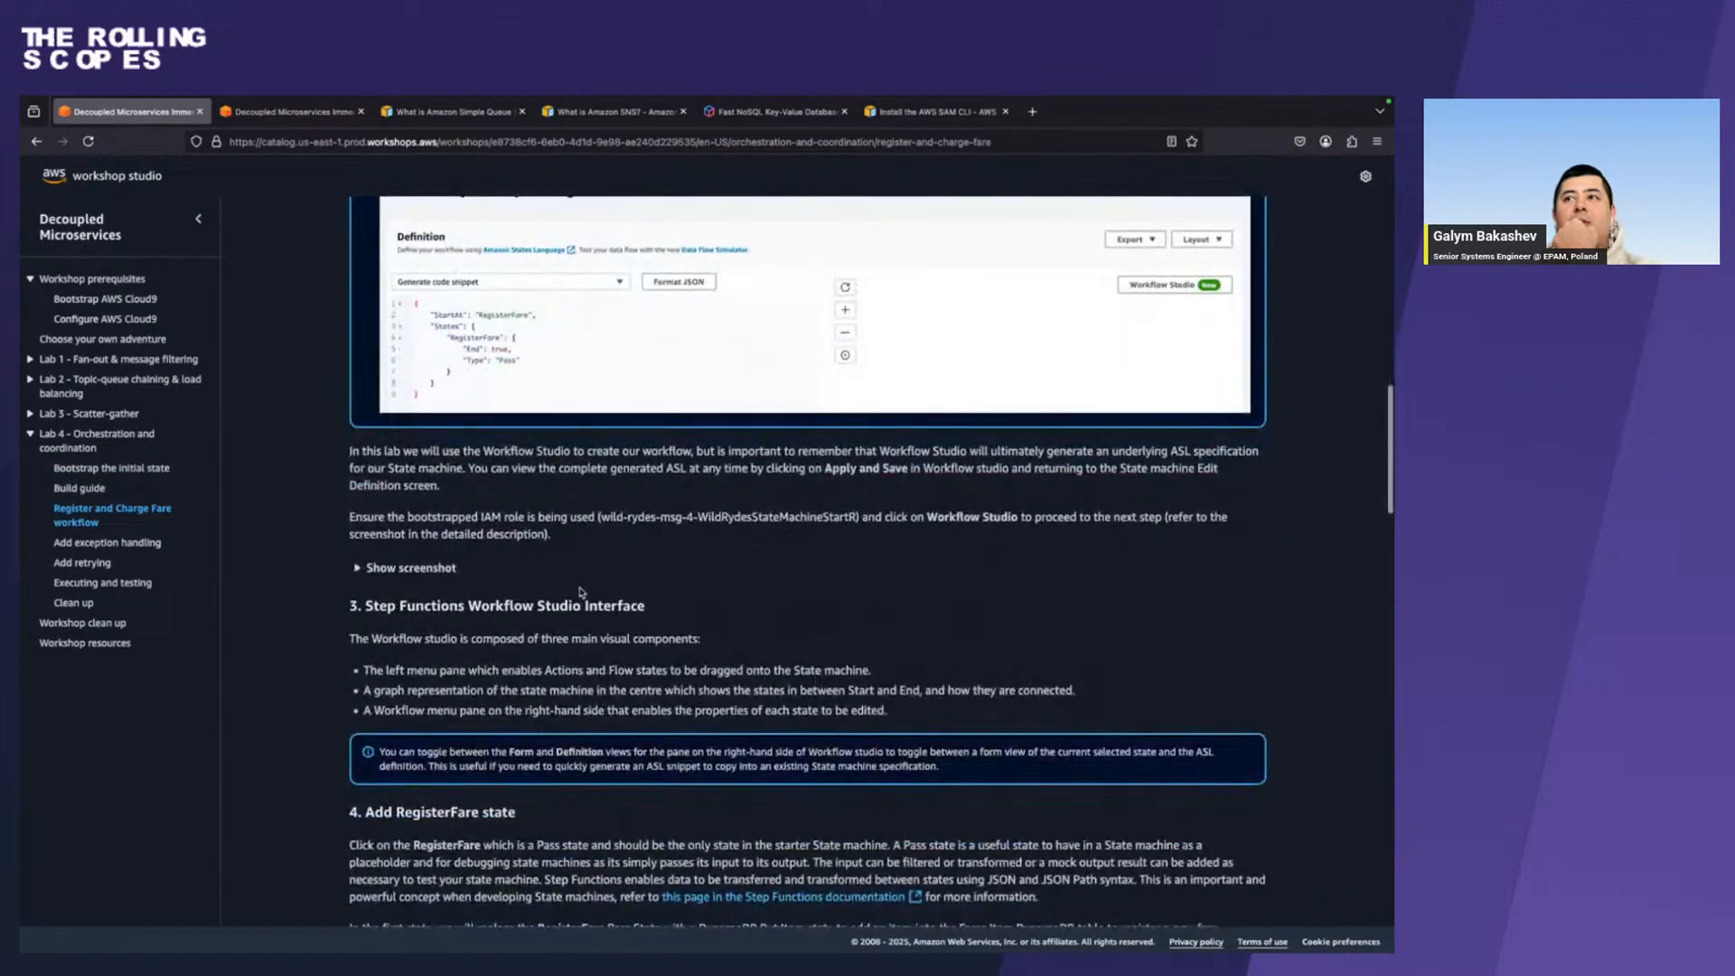
scroll(580, 588, "up", 4)
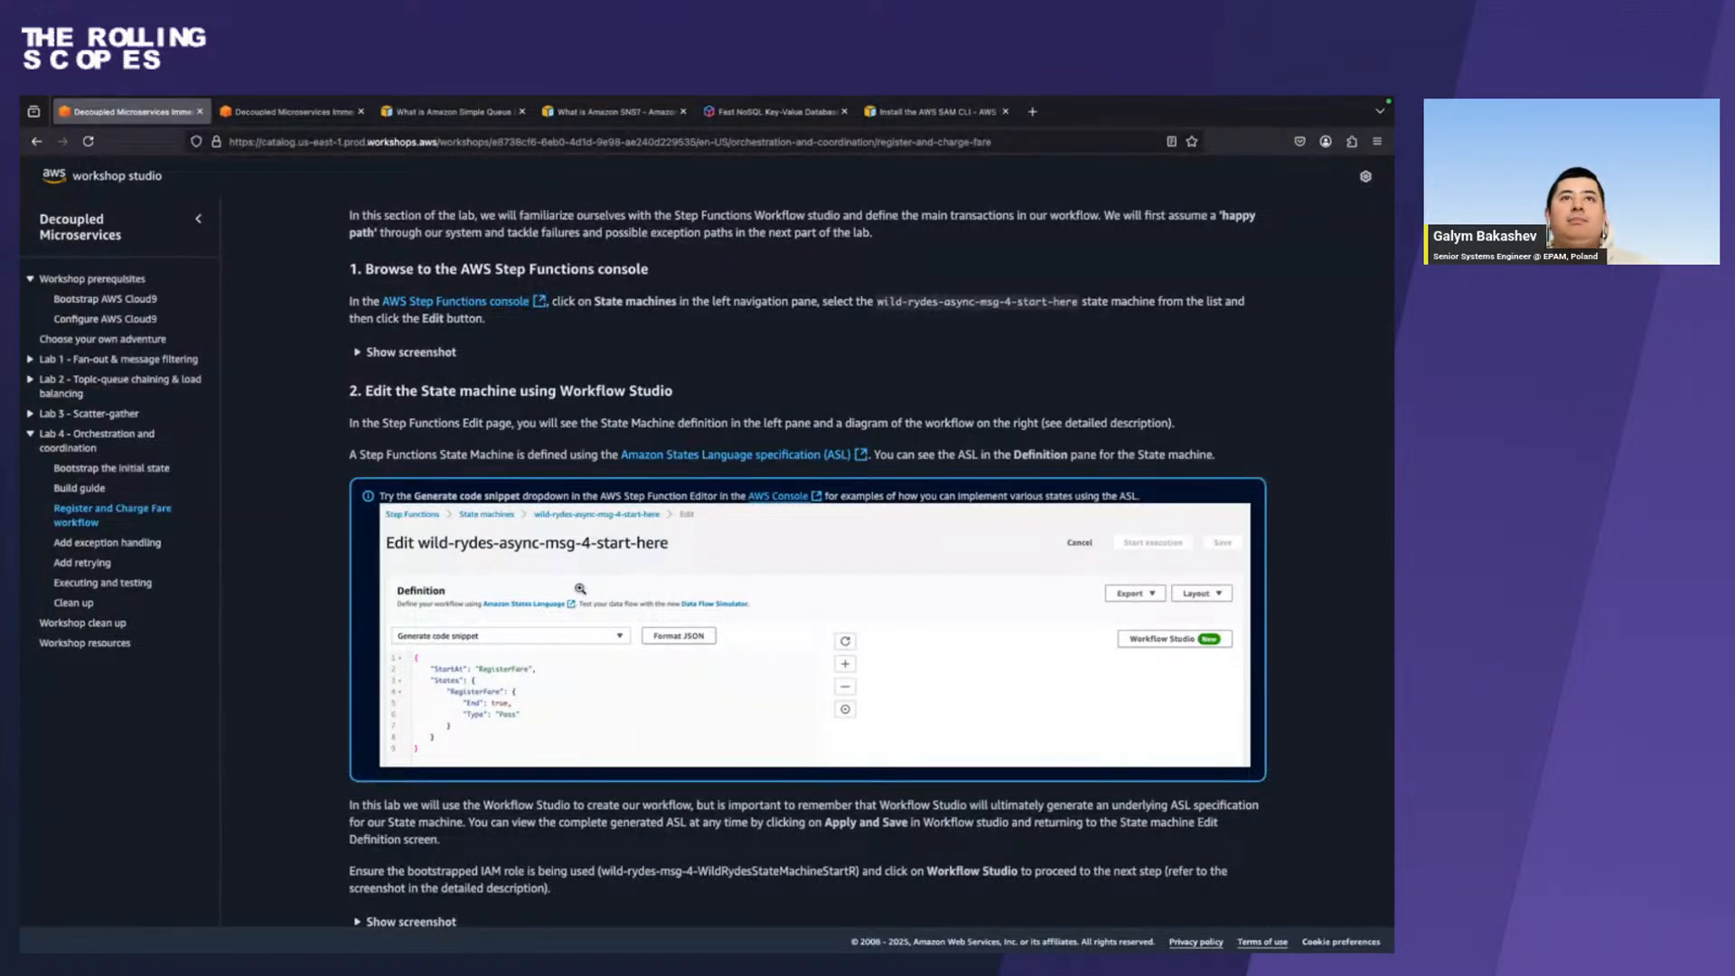
Expand the example screenshot under Browse to the AWS Step Functions console and examine how the wild-rydes-async-msg-4-start-here state machine is selected for editing.
left_click(404, 352)
scroll(675, 519, "down", 4)
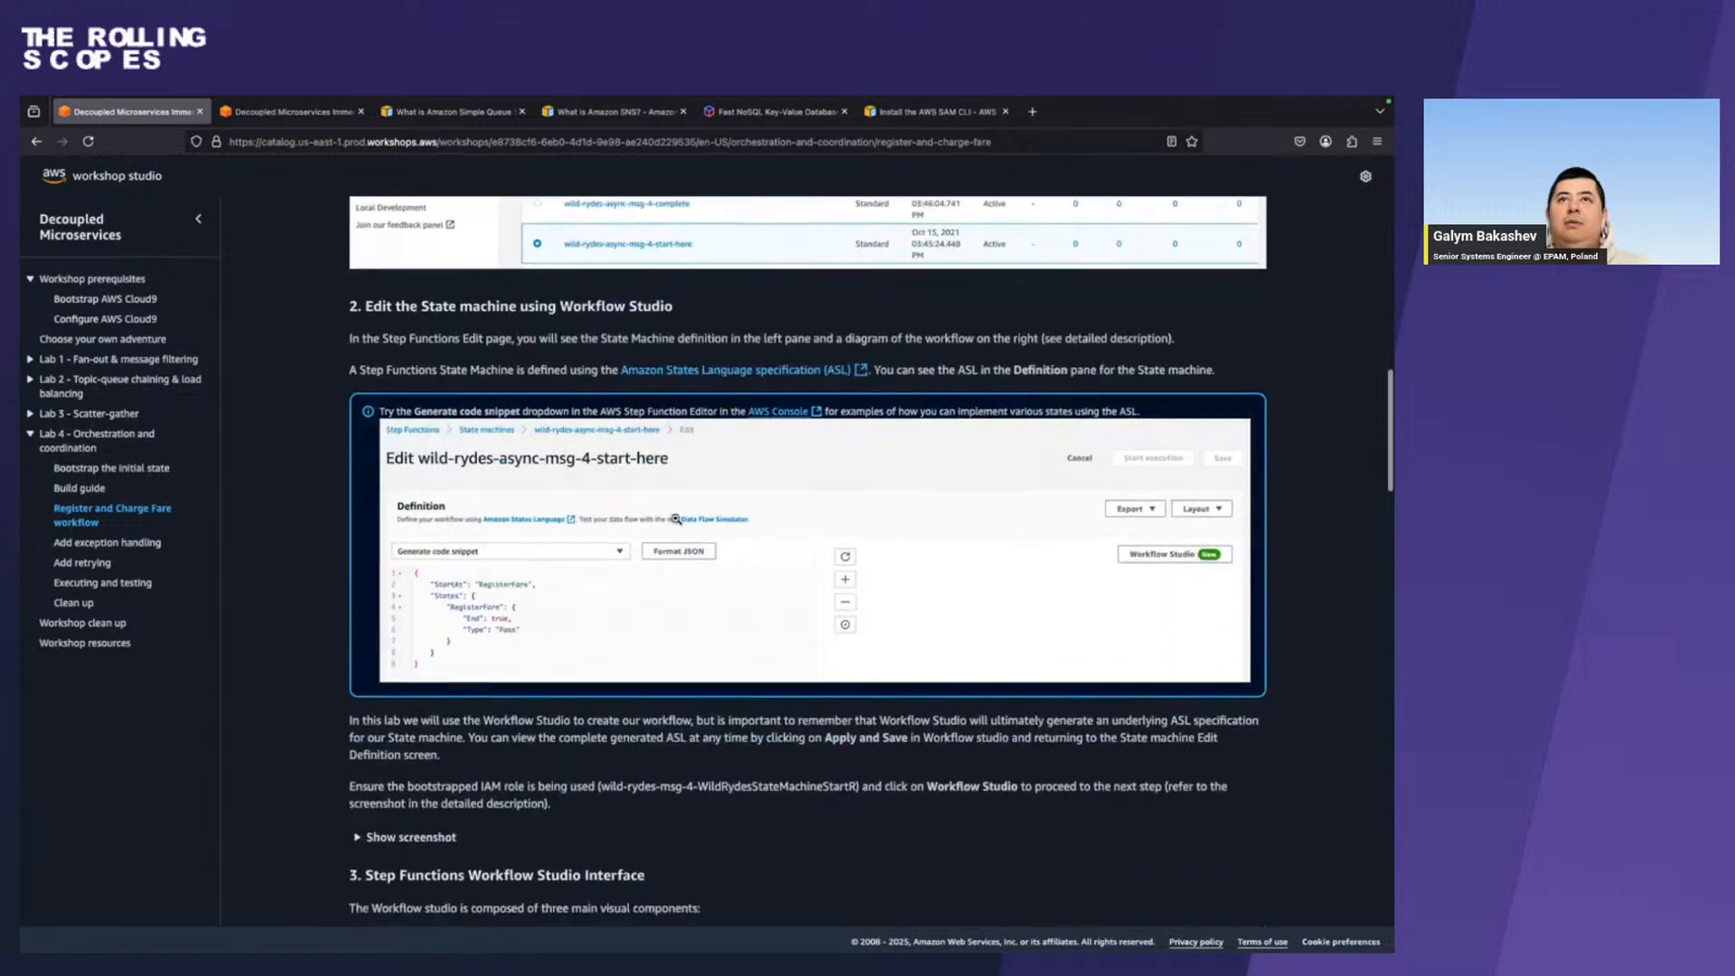
scroll(676, 518, "up", 3)
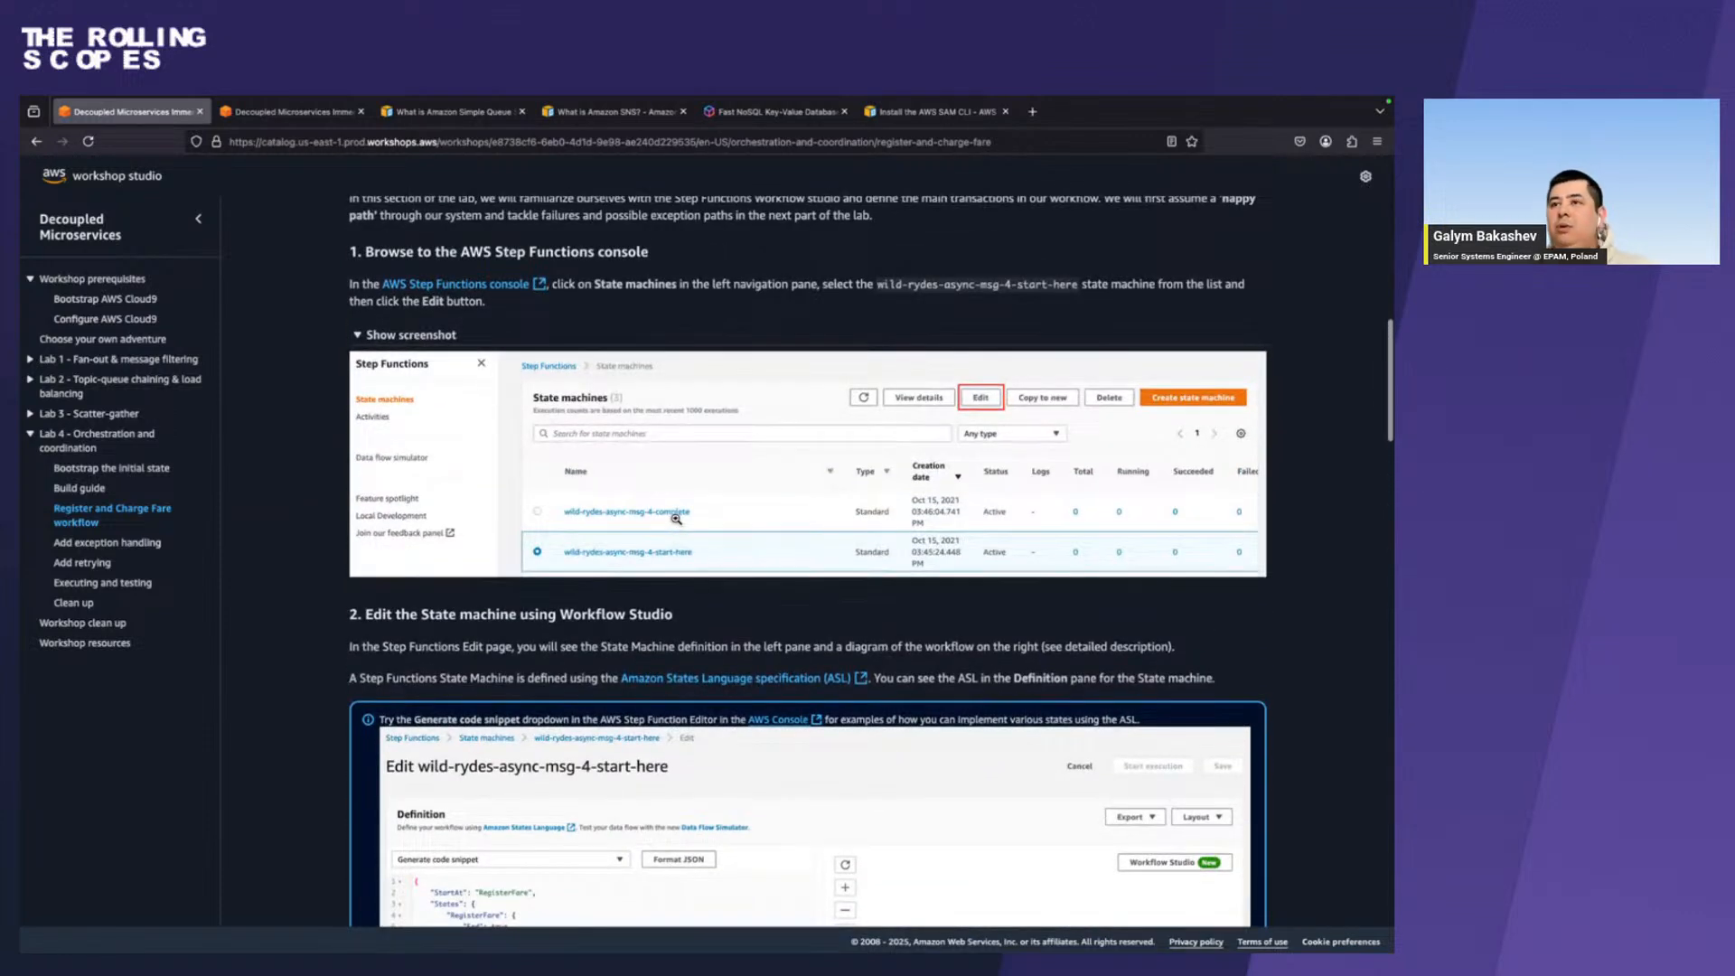
Switch to Chrome and close the signed-out AWS Console Home tab.
key("ctrl+Right")
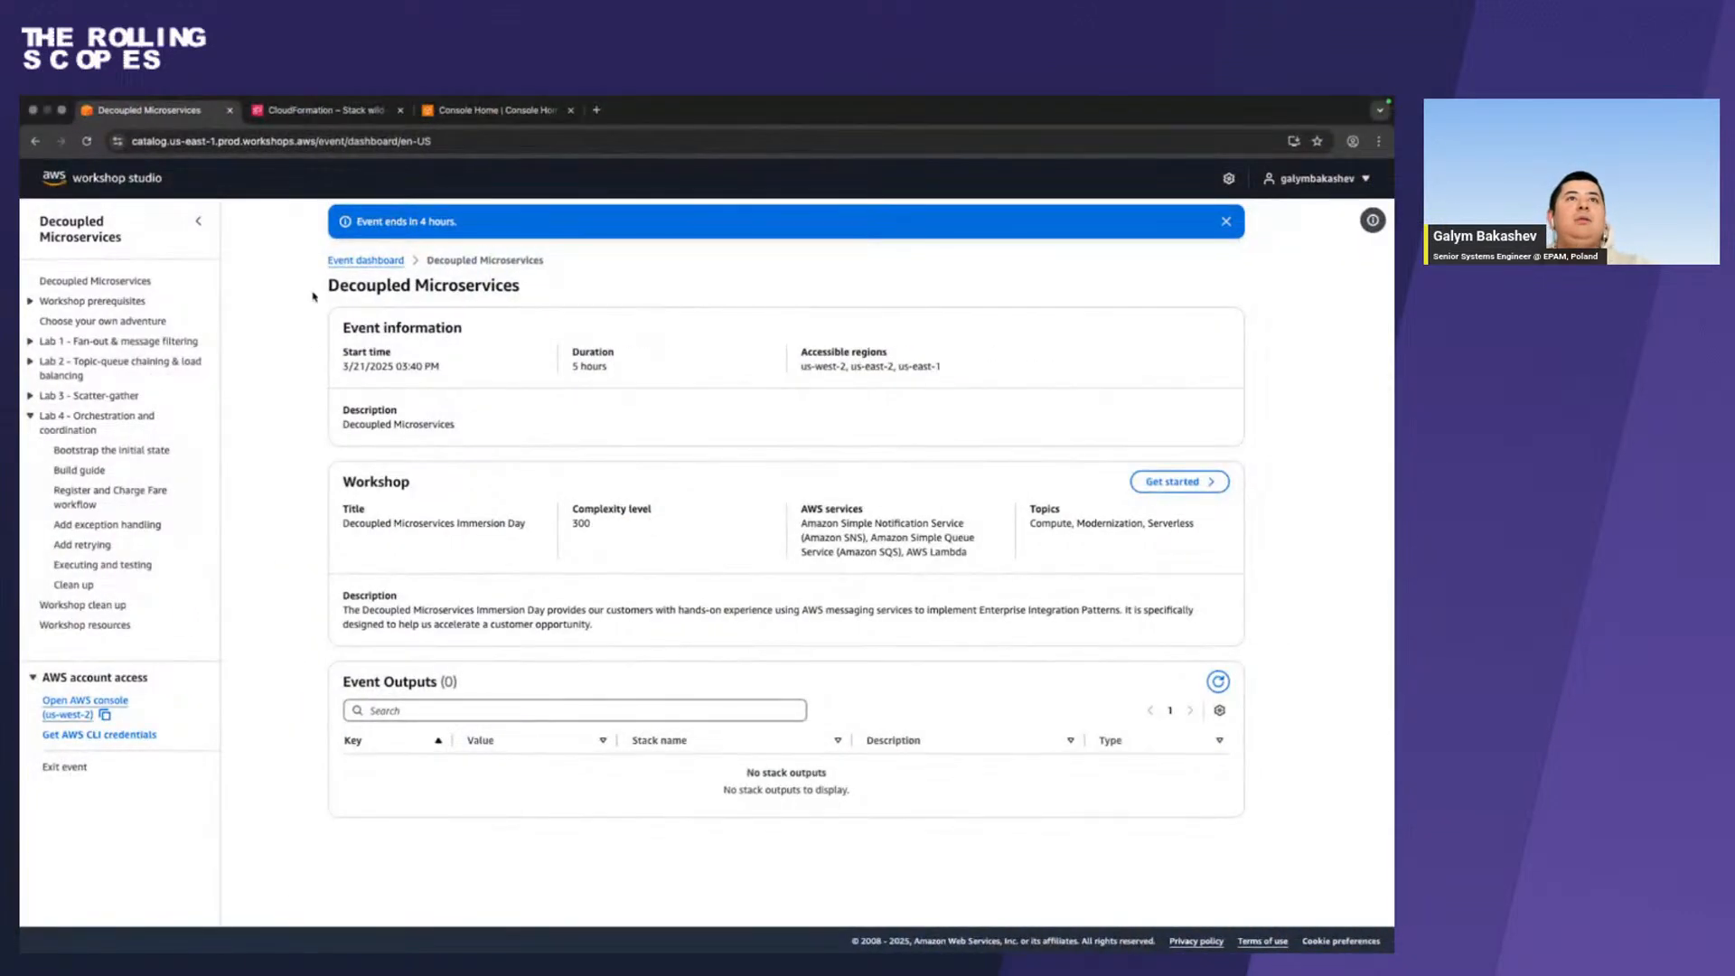
left_click(529, 110)
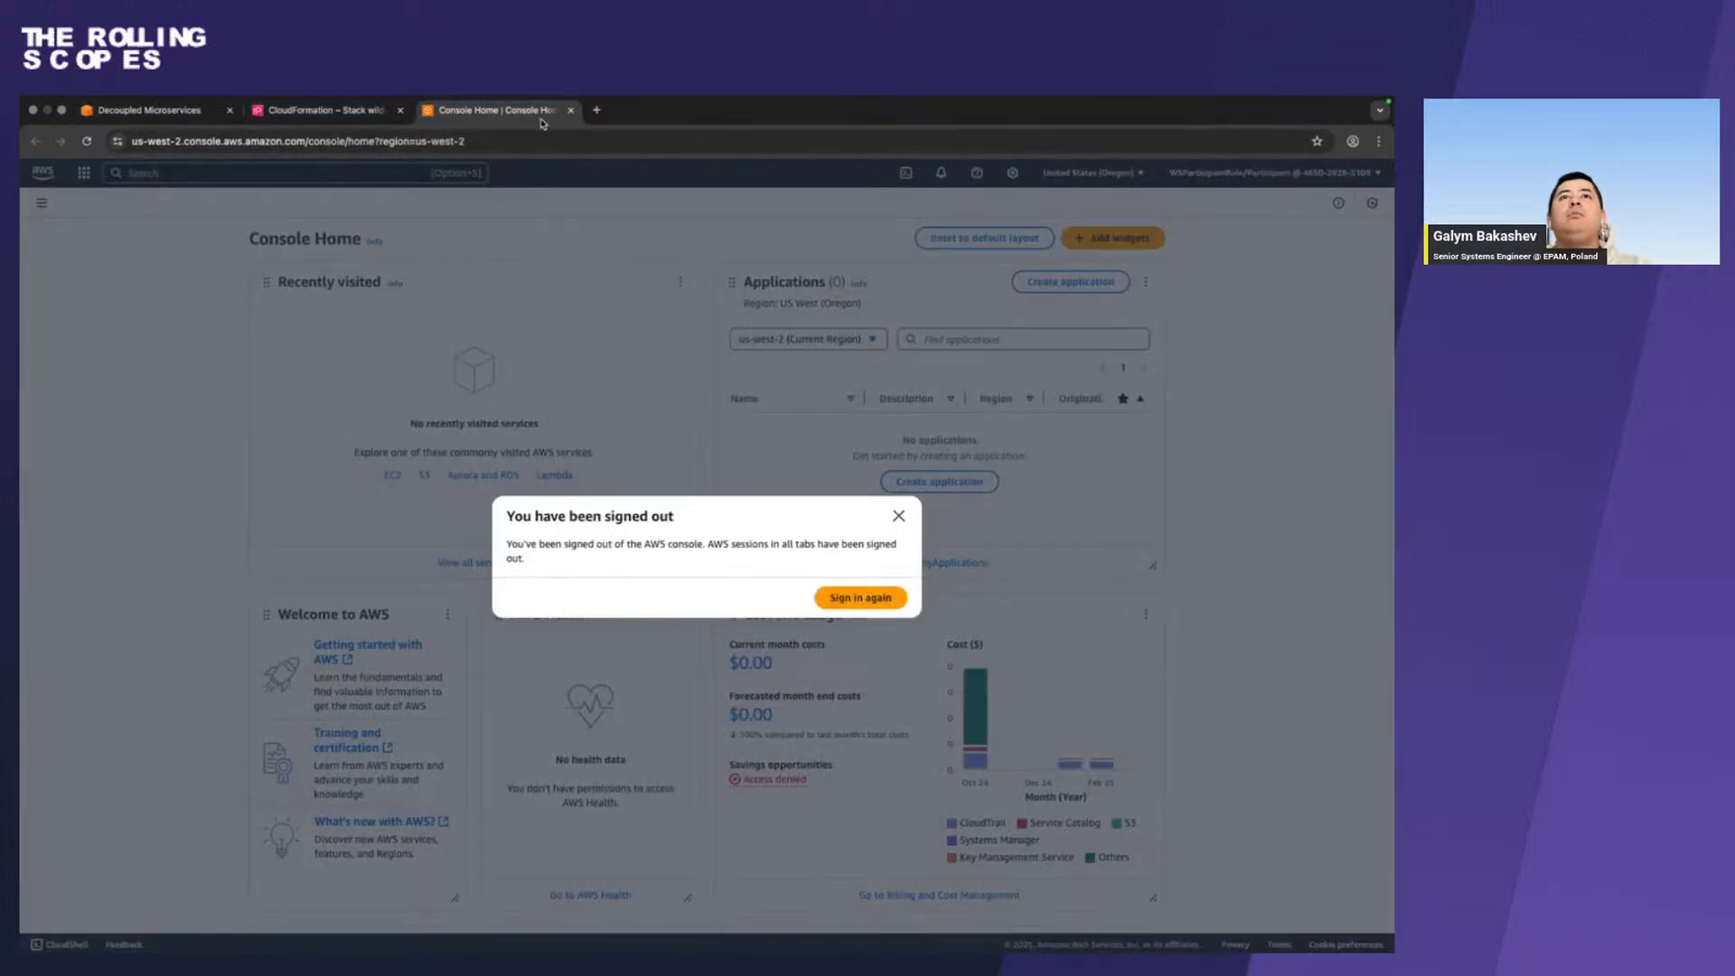
left_click(570, 110)
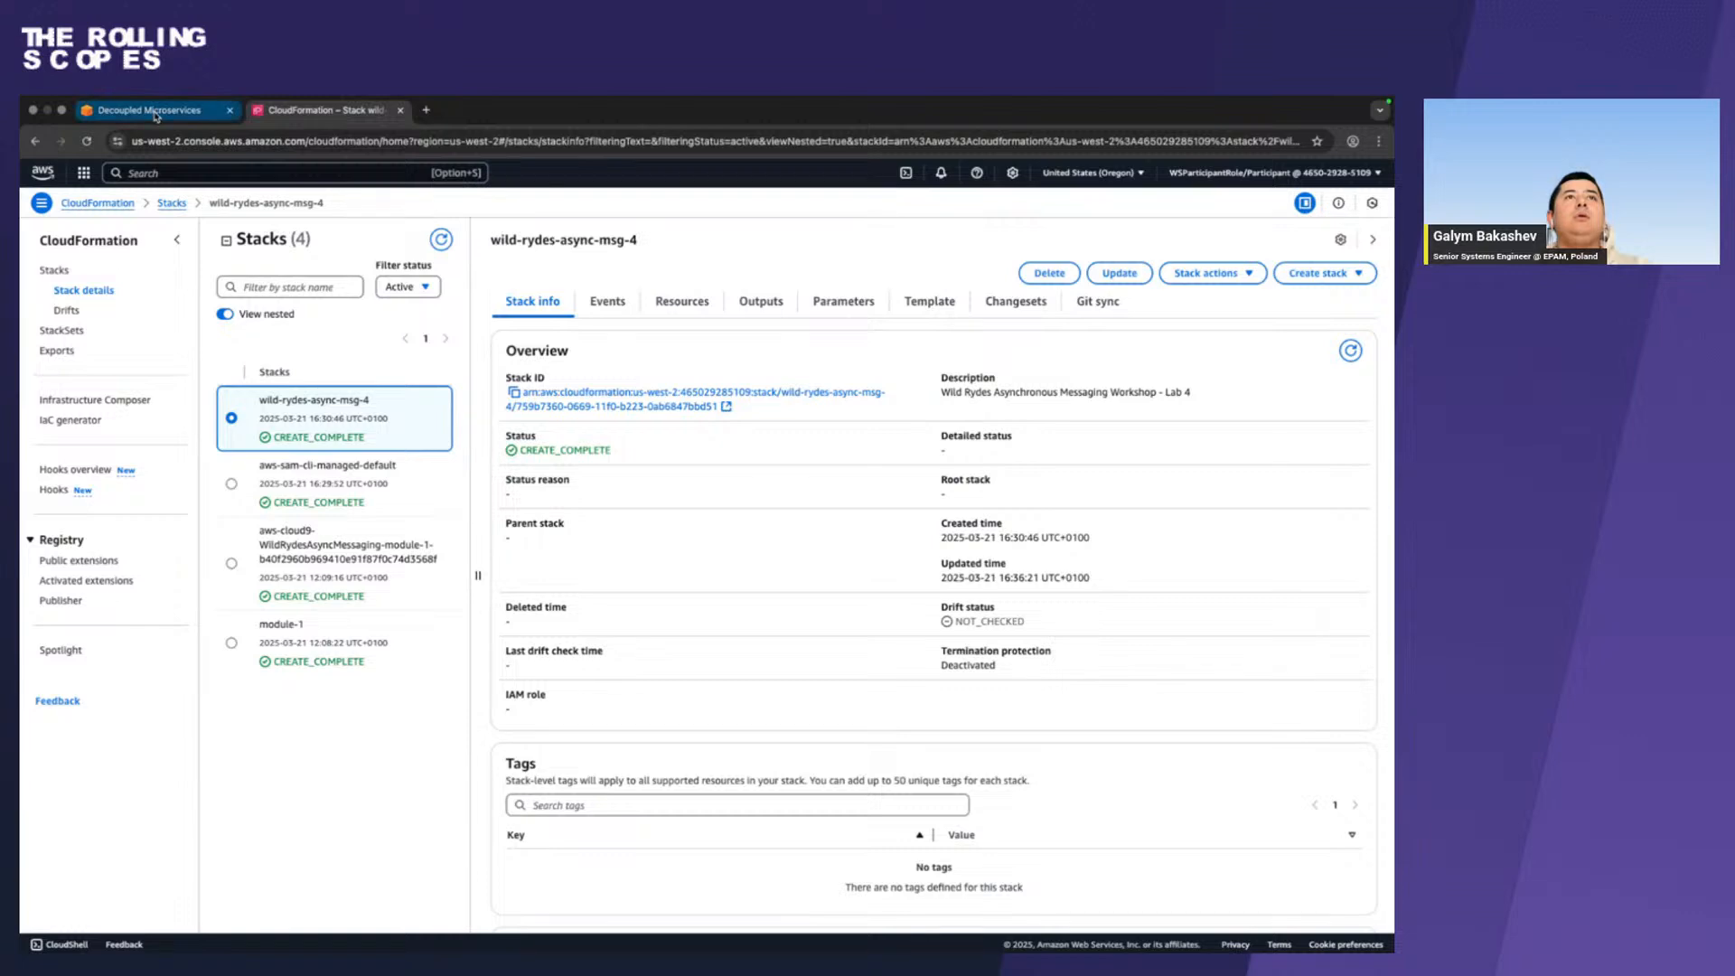
From the CloudFormation console tab, search the AWS services for "step" and open Step Functions.
left_click(157, 116)
left_click(298, 115)
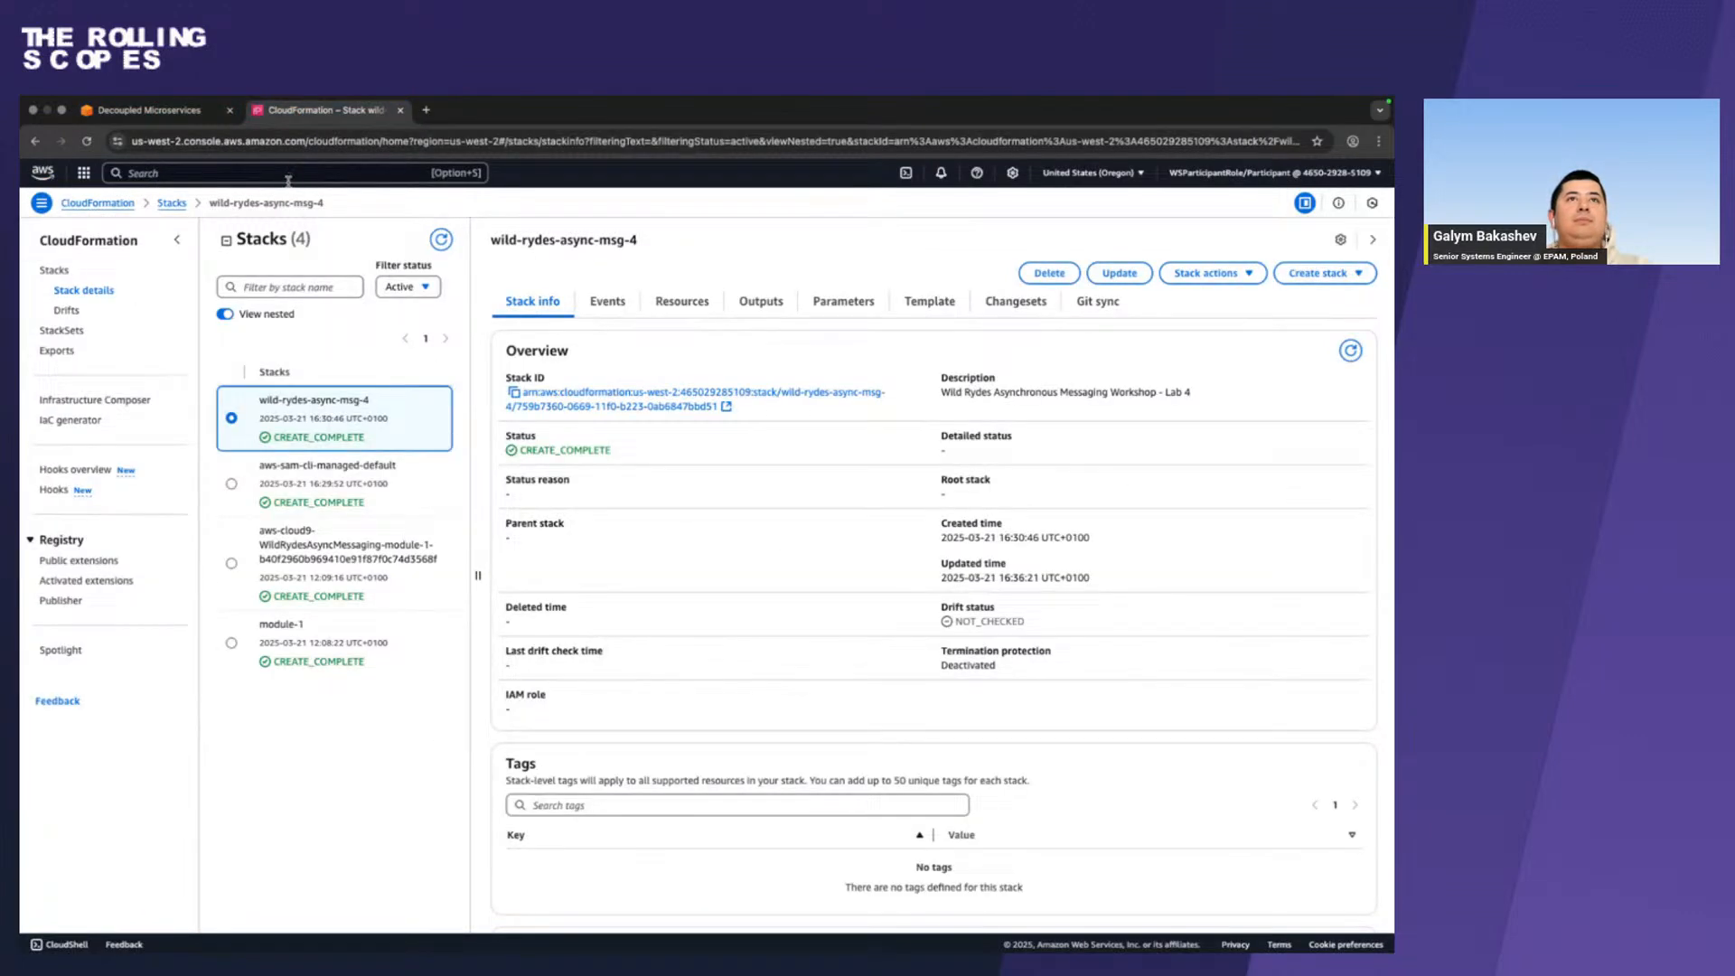
left_click(288, 174)
type("step")
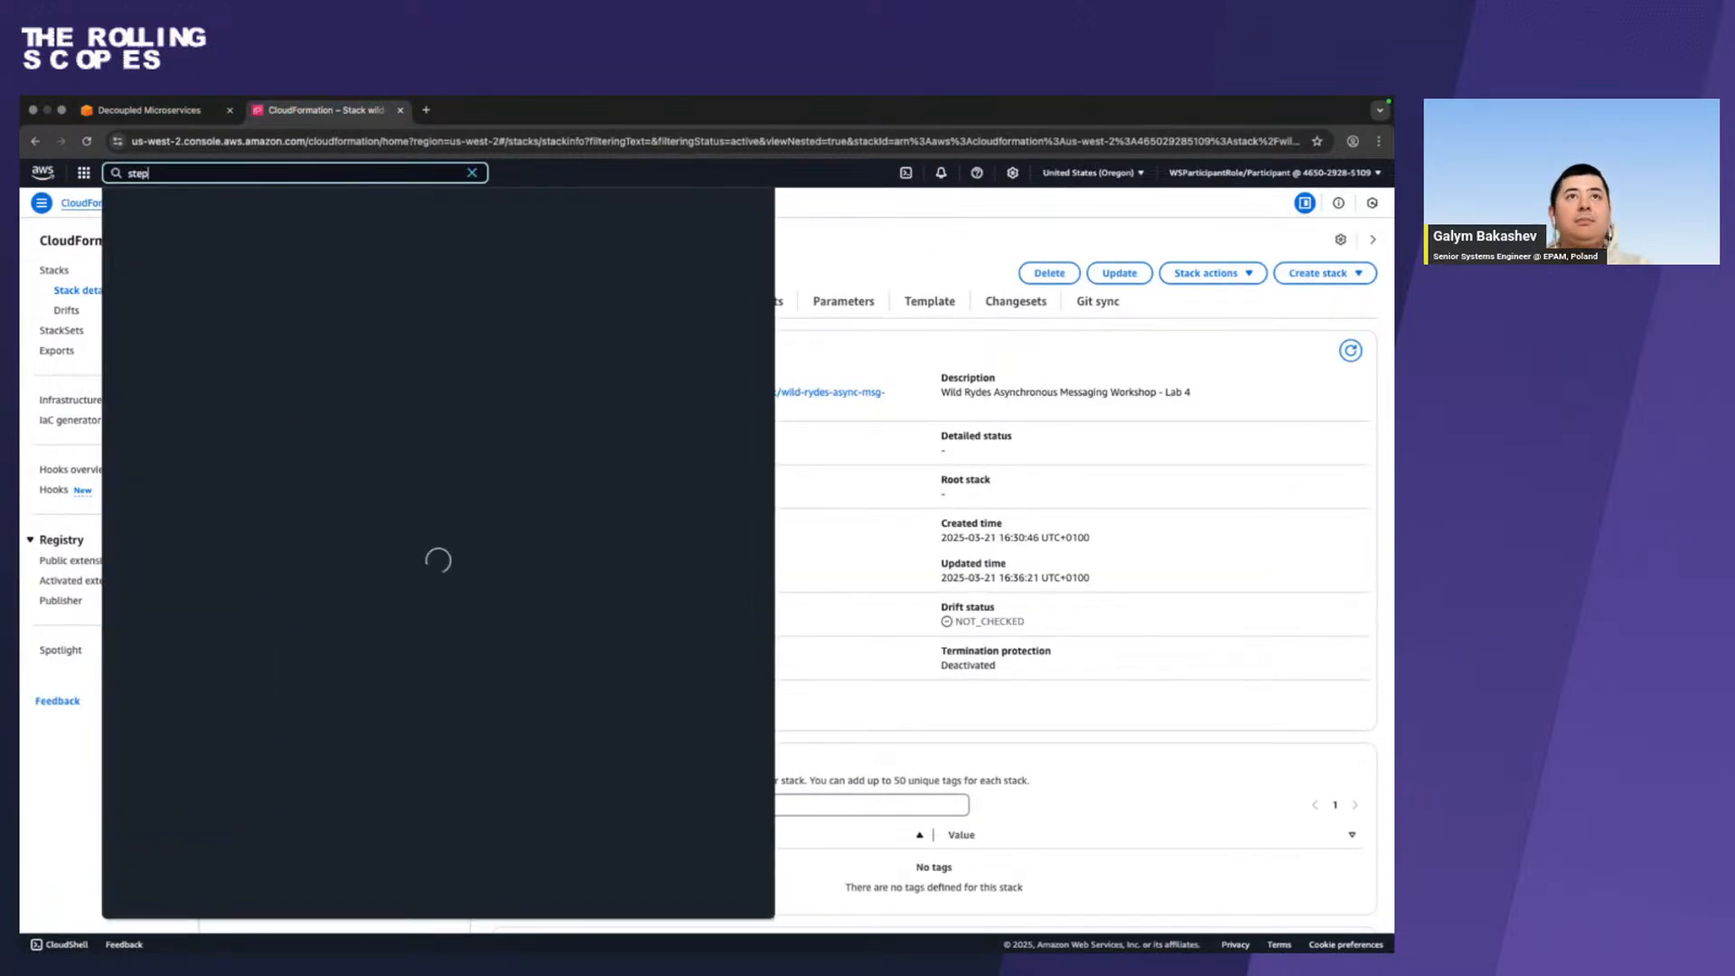
left_click(397, 257)
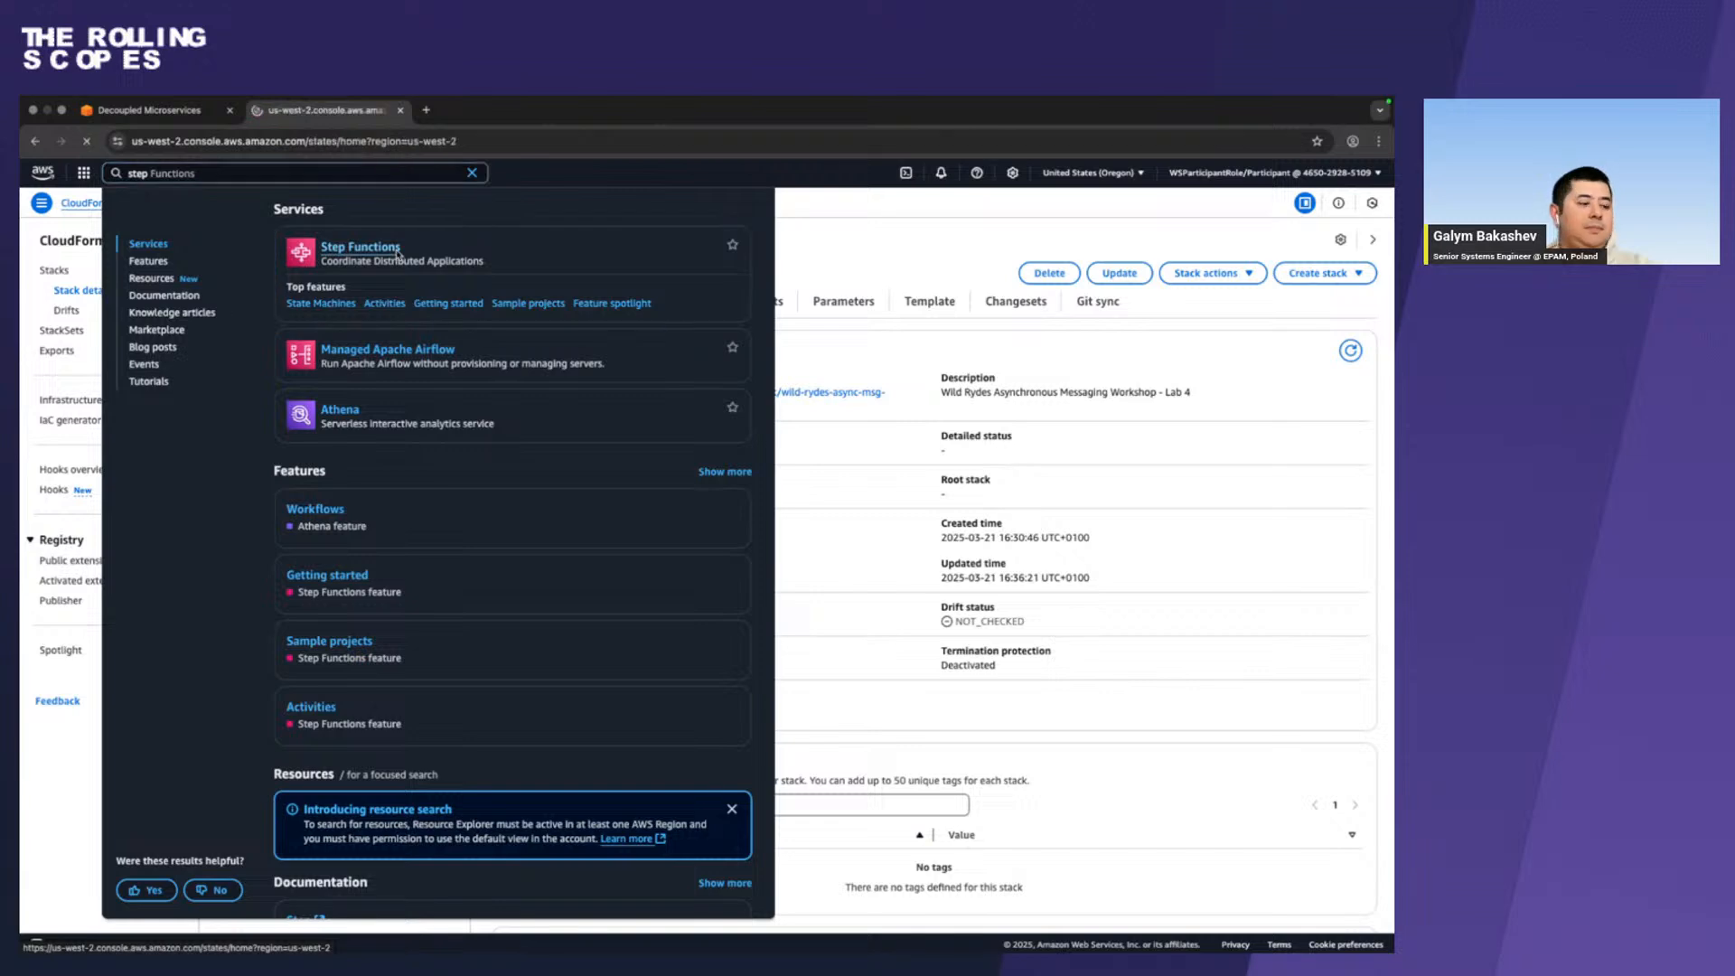
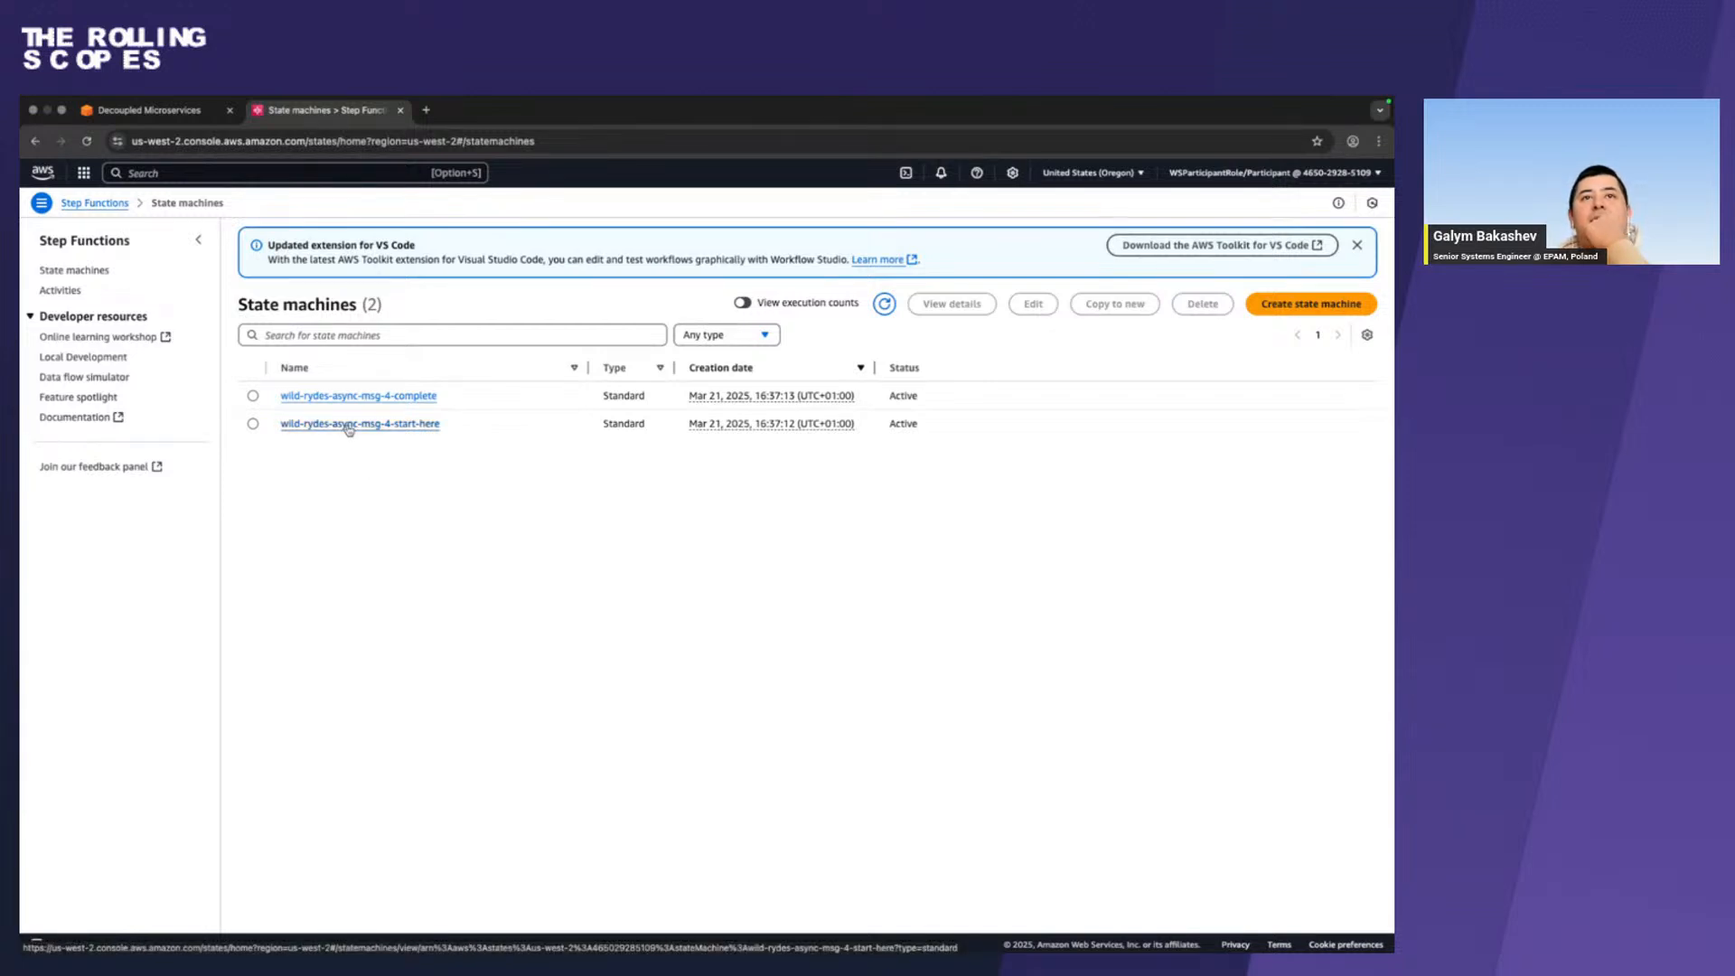
Open the wild-rydes-async-msg-4-start-here state machine for editing and select its RegisterFare state.
left_click(403, 425)
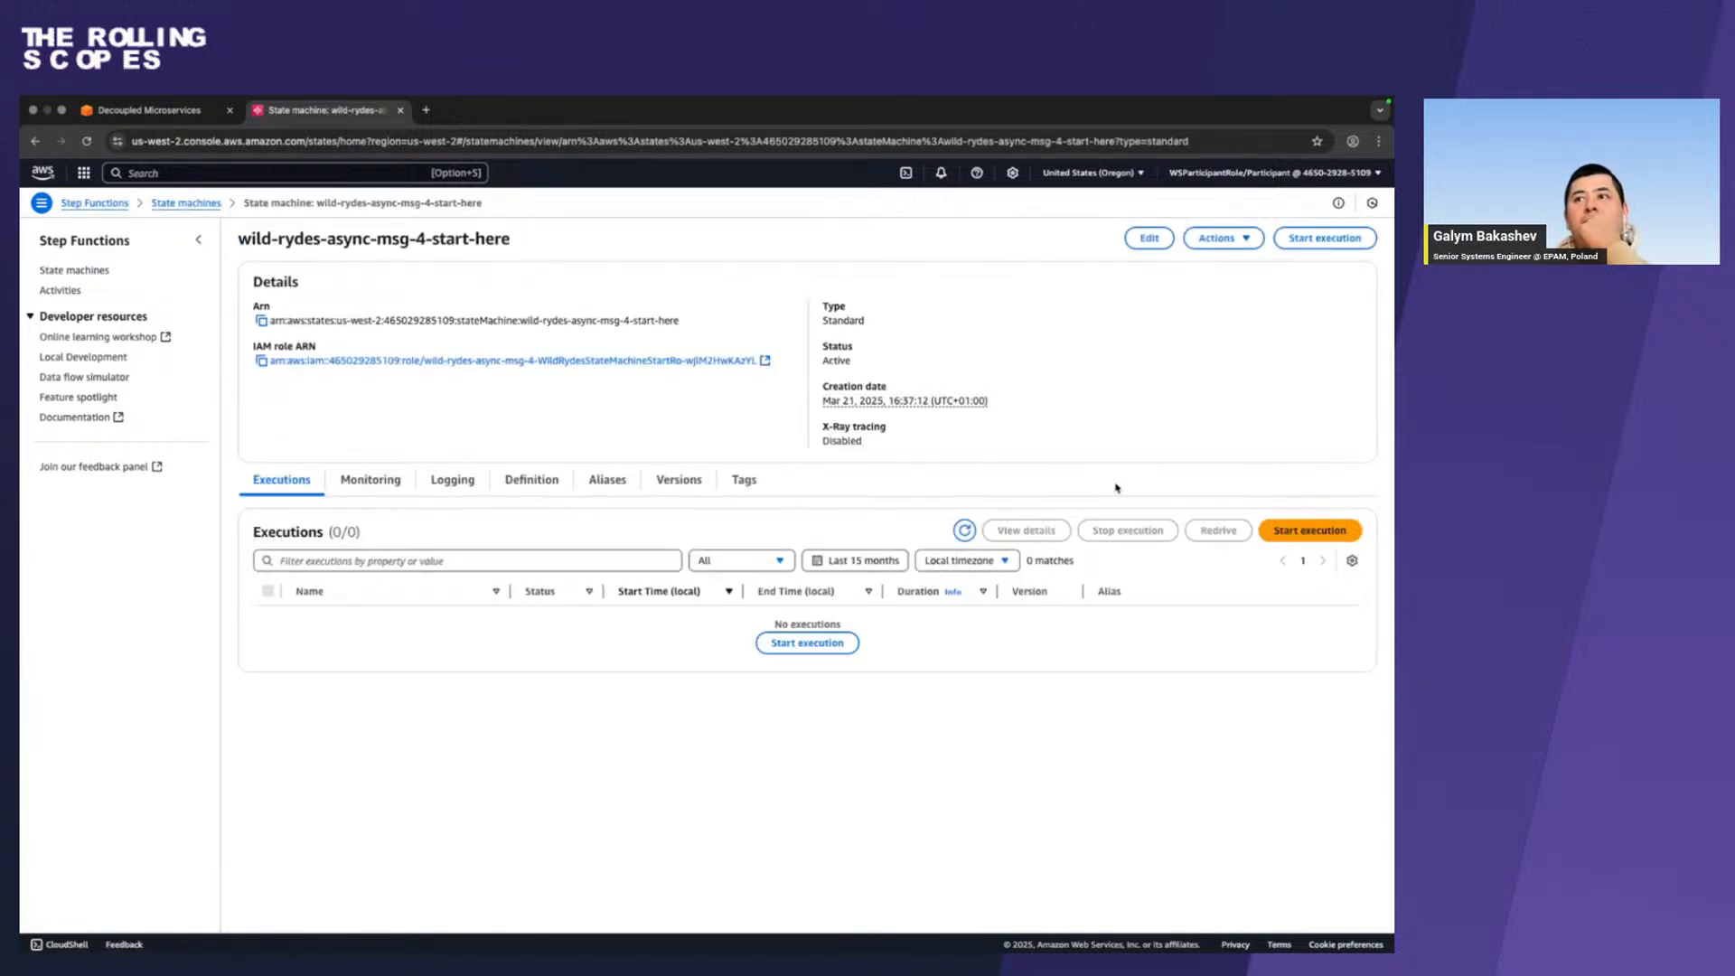
left_click(1149, 238)
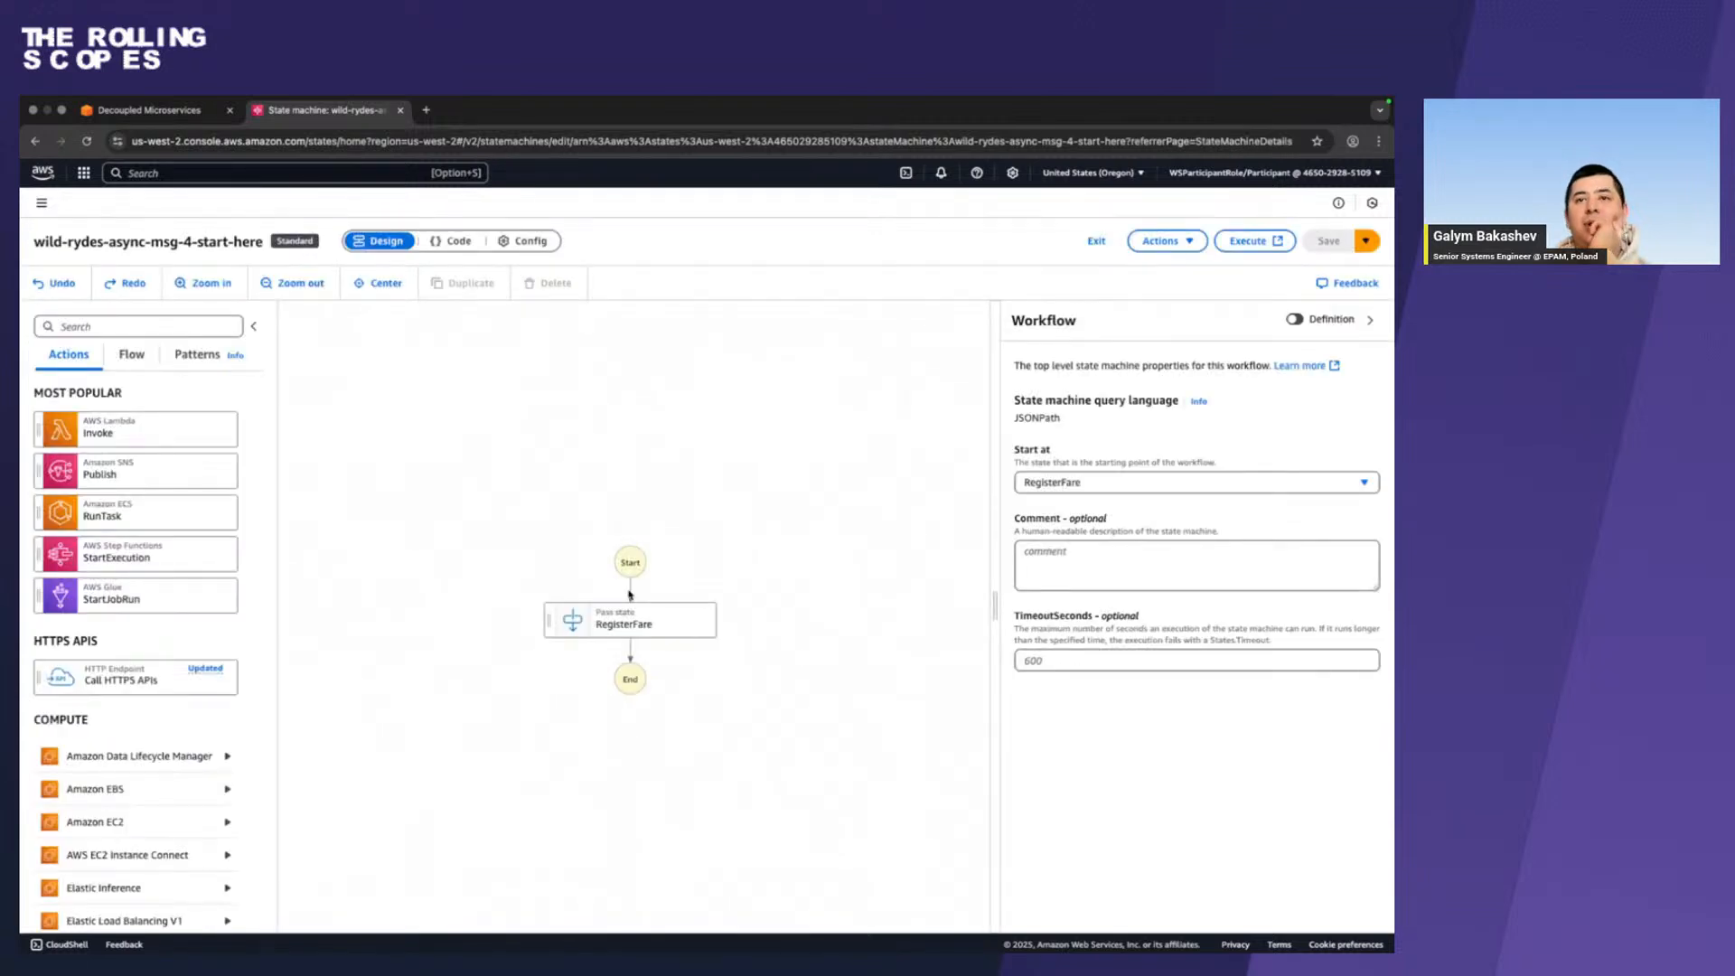
left_click(618, 618)
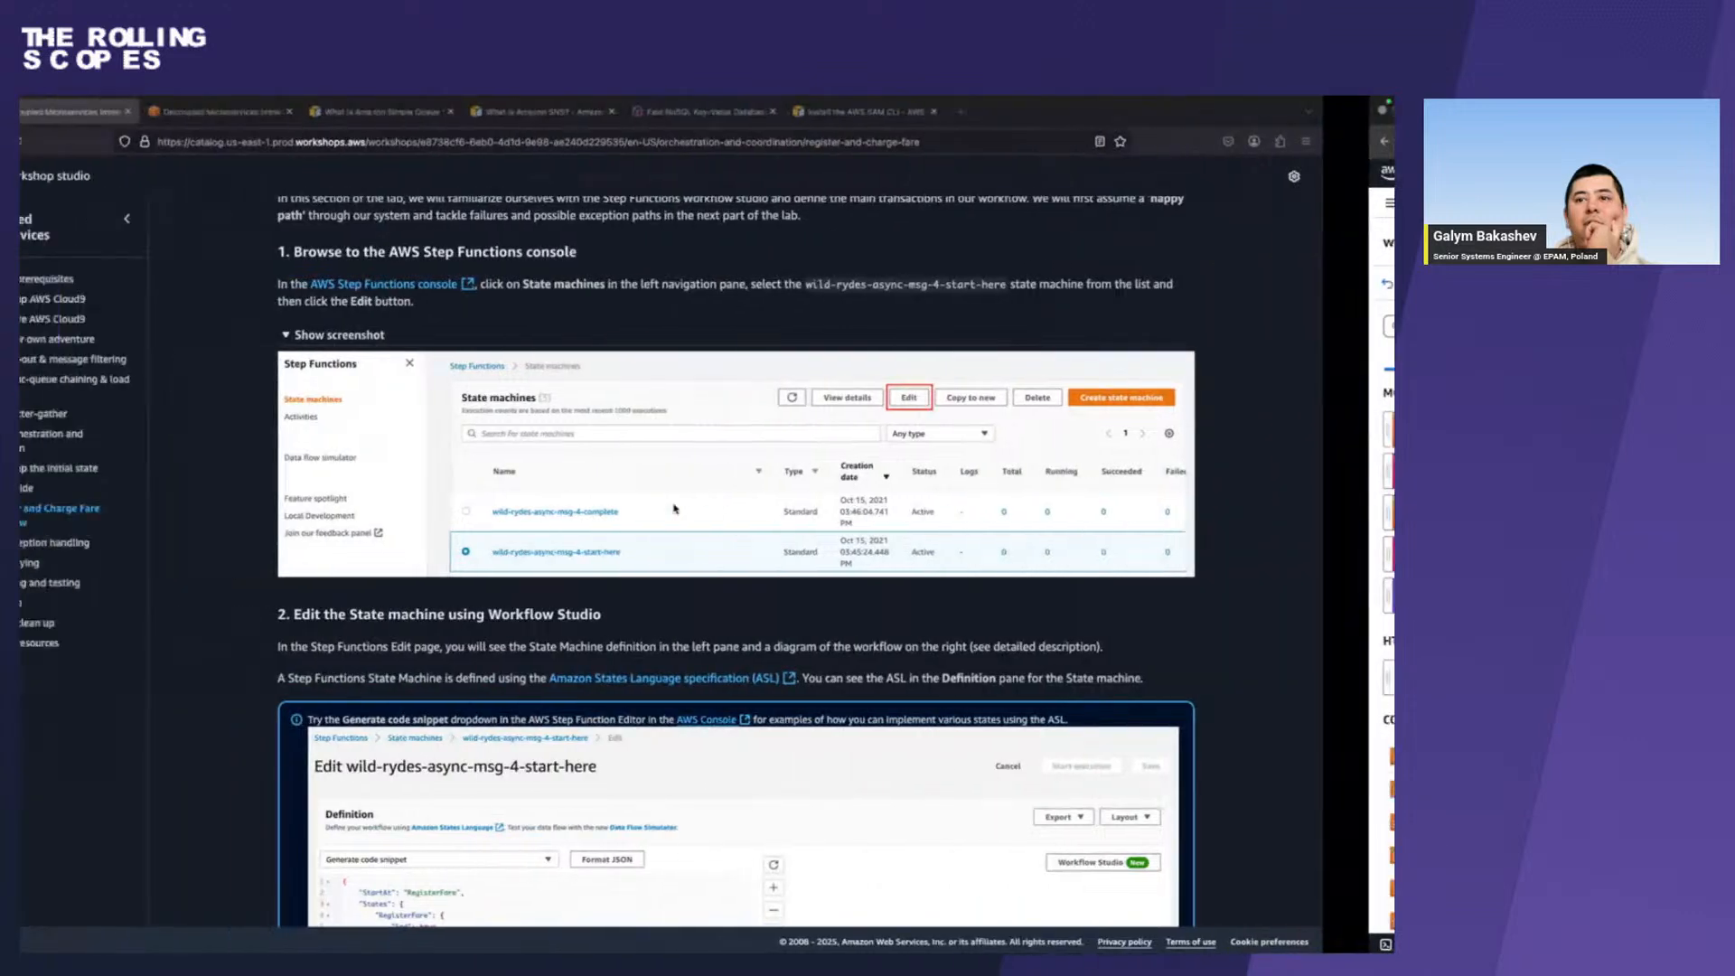
Switch to Firefox and compare the guide's Workflow Studio editing instructions with the open state machine editor, ending back in Chrome.
scroll(400, 766, "down", 2)
key("ctrl+Right")
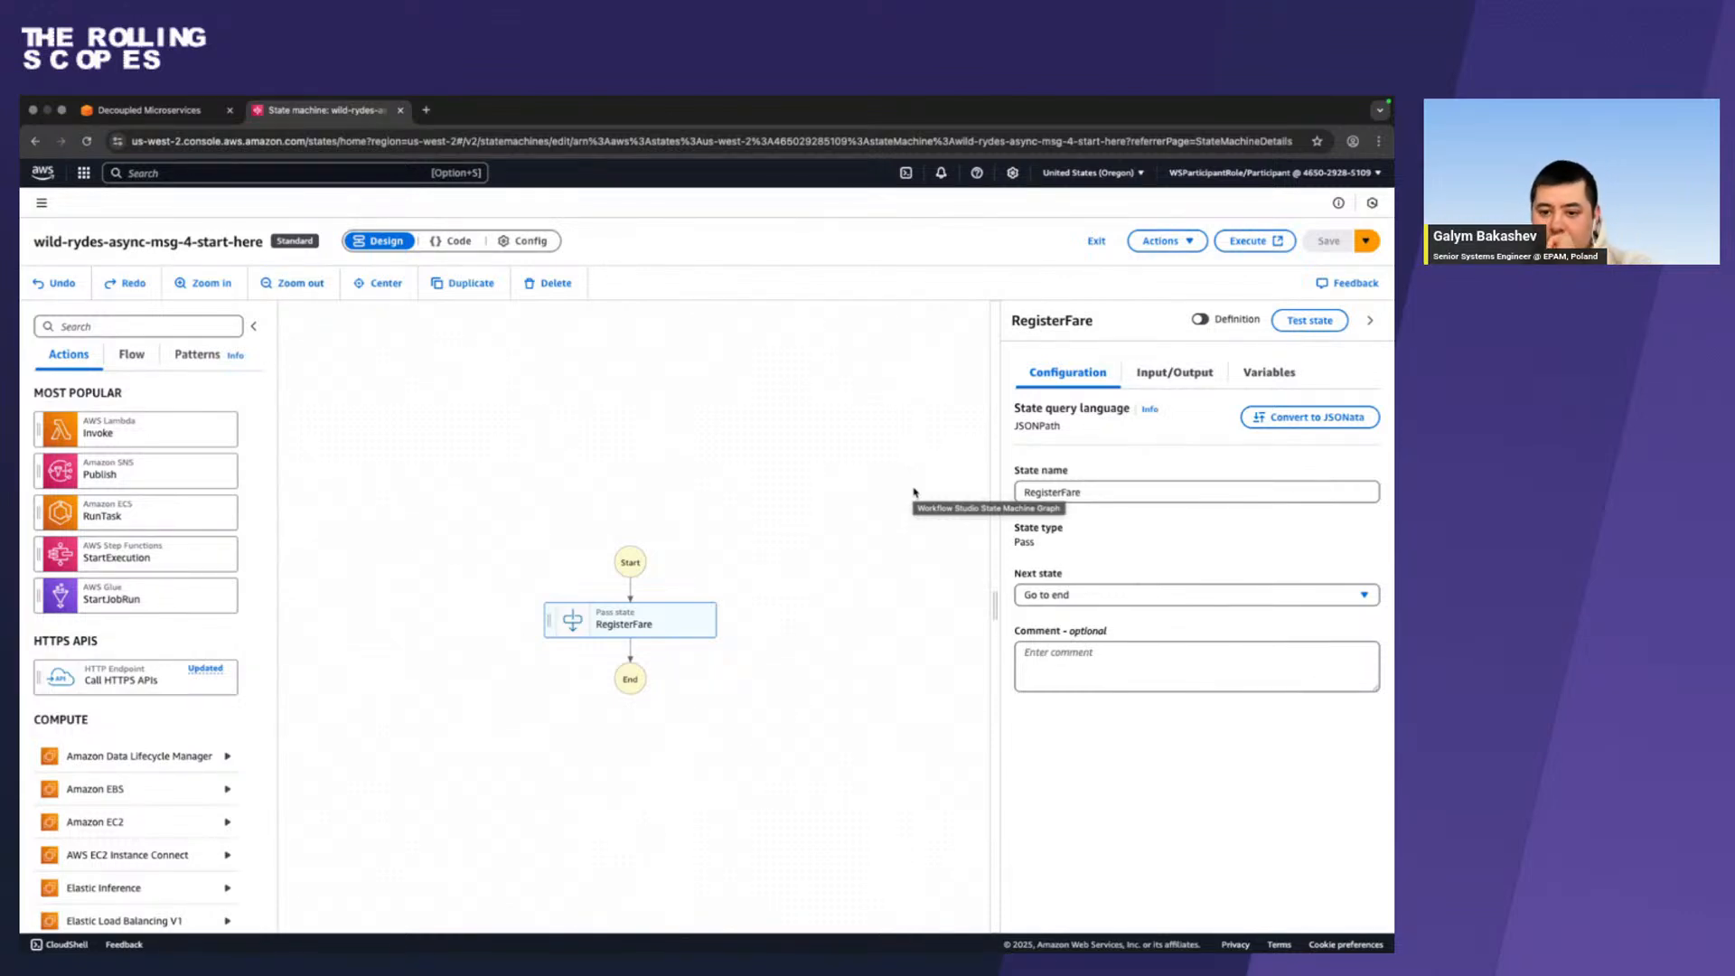
key("ctrl+Left")
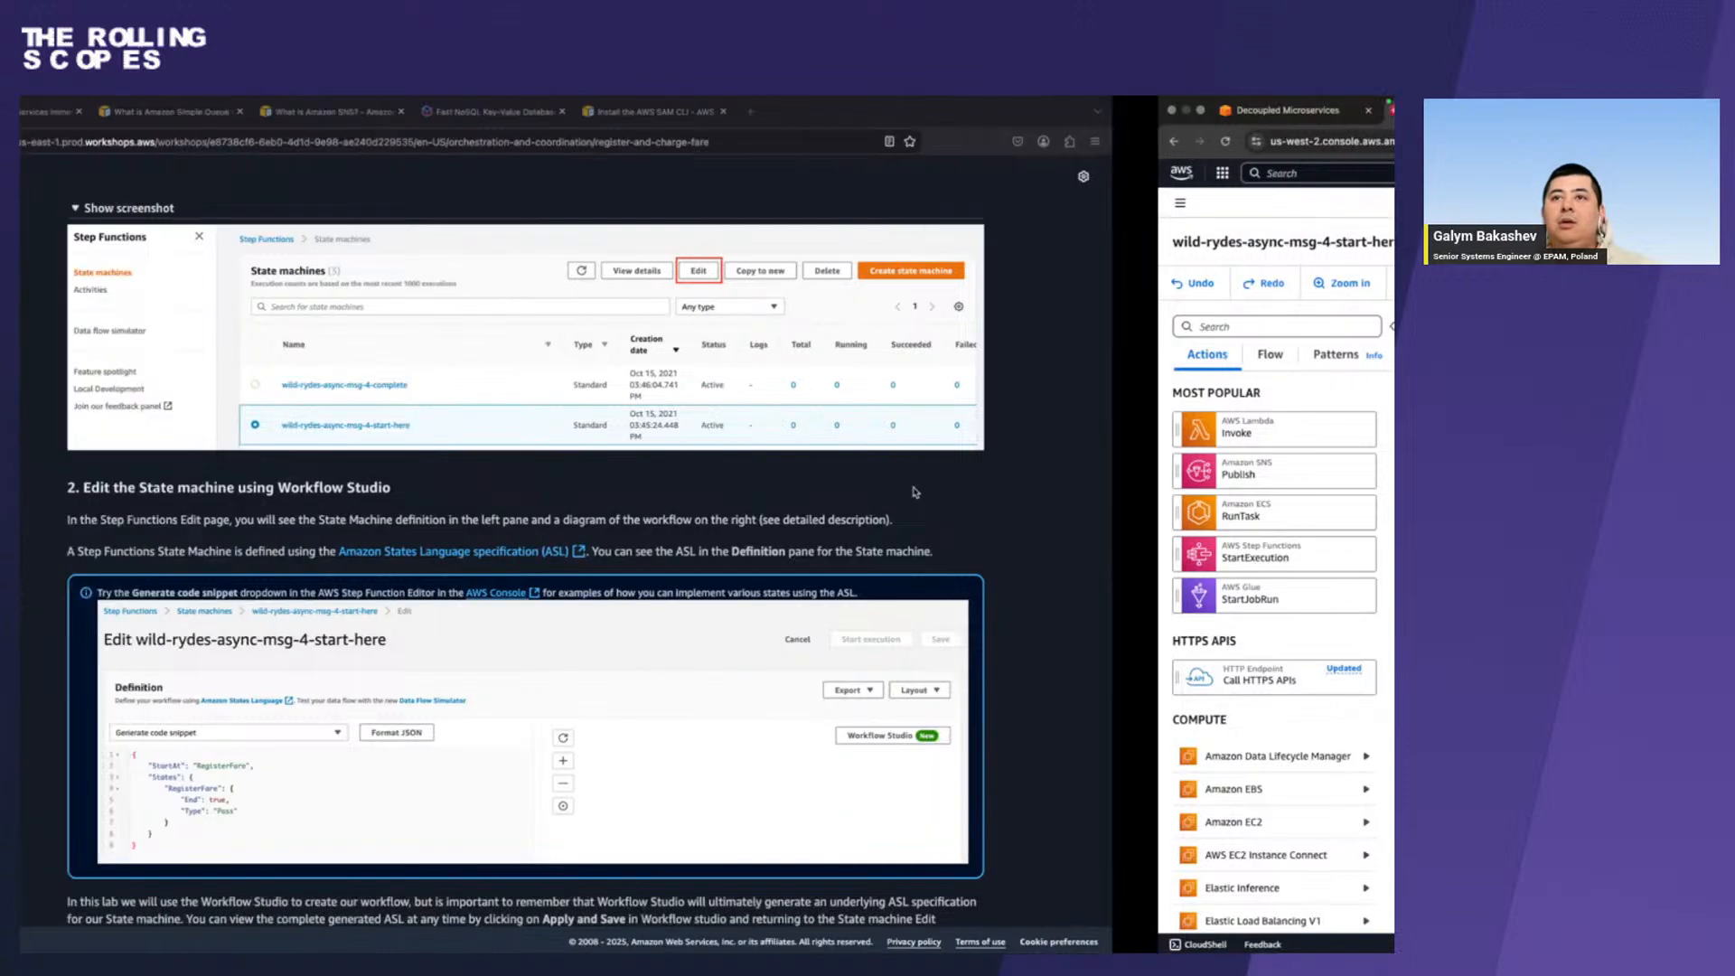
scroll(890, 547, "down", 2)
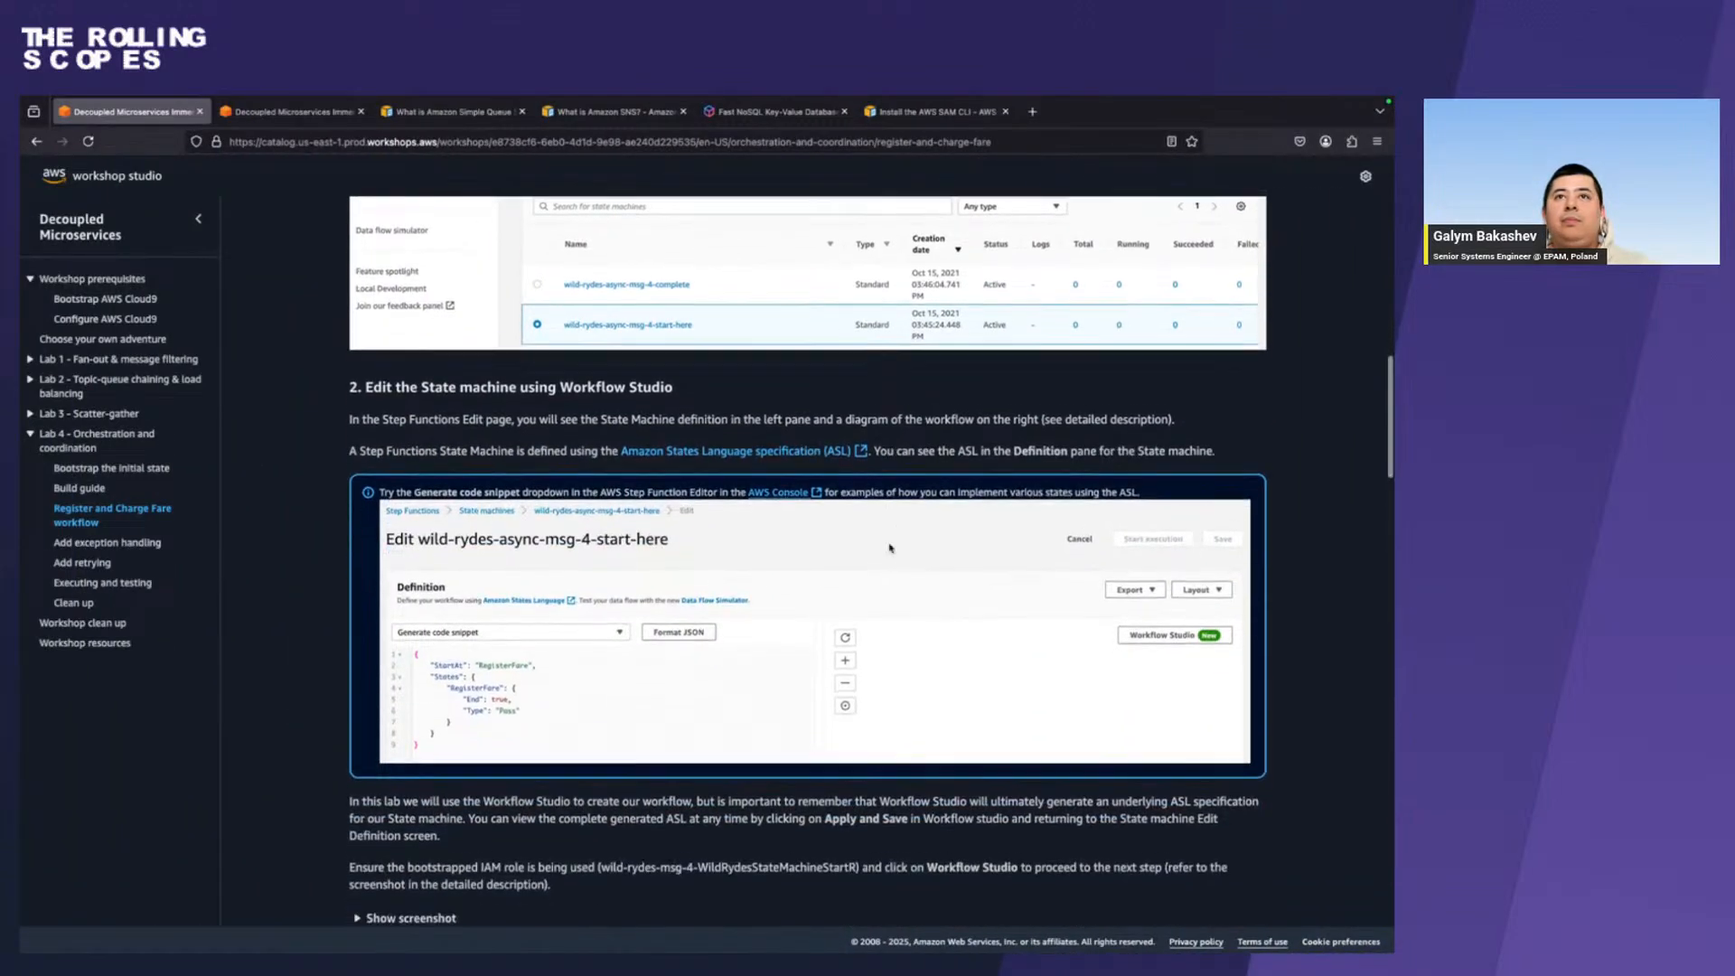
scroll(890, 547, "up", 5)
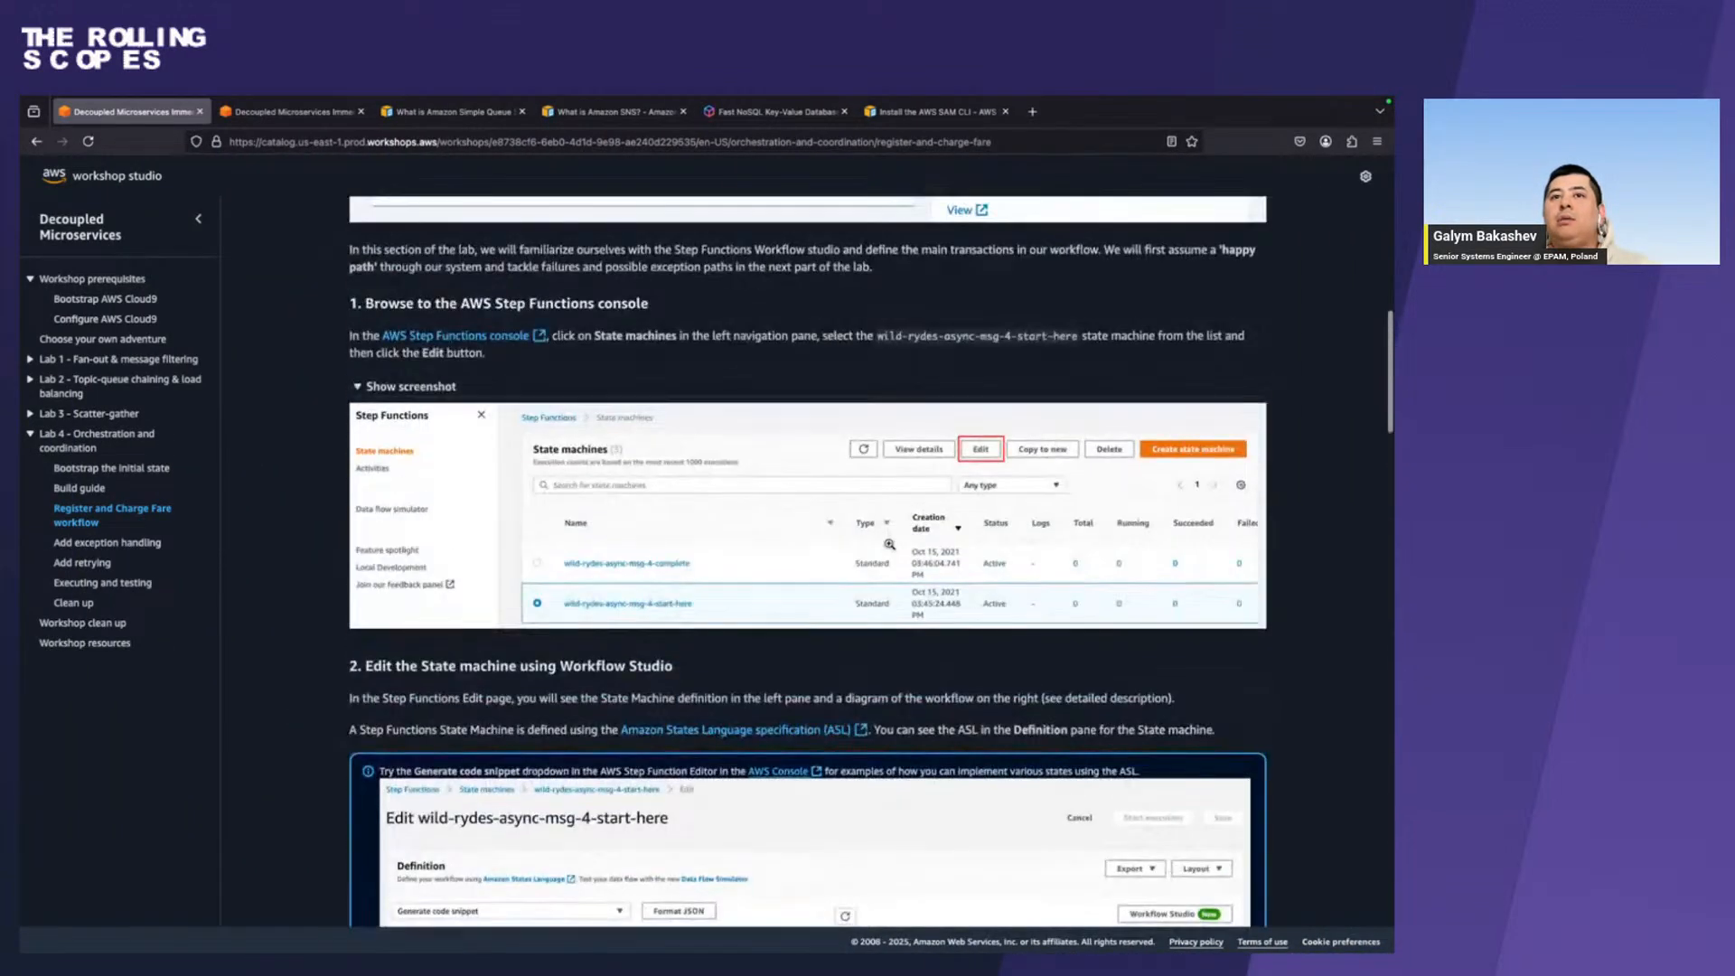
key("ctrl+Right")
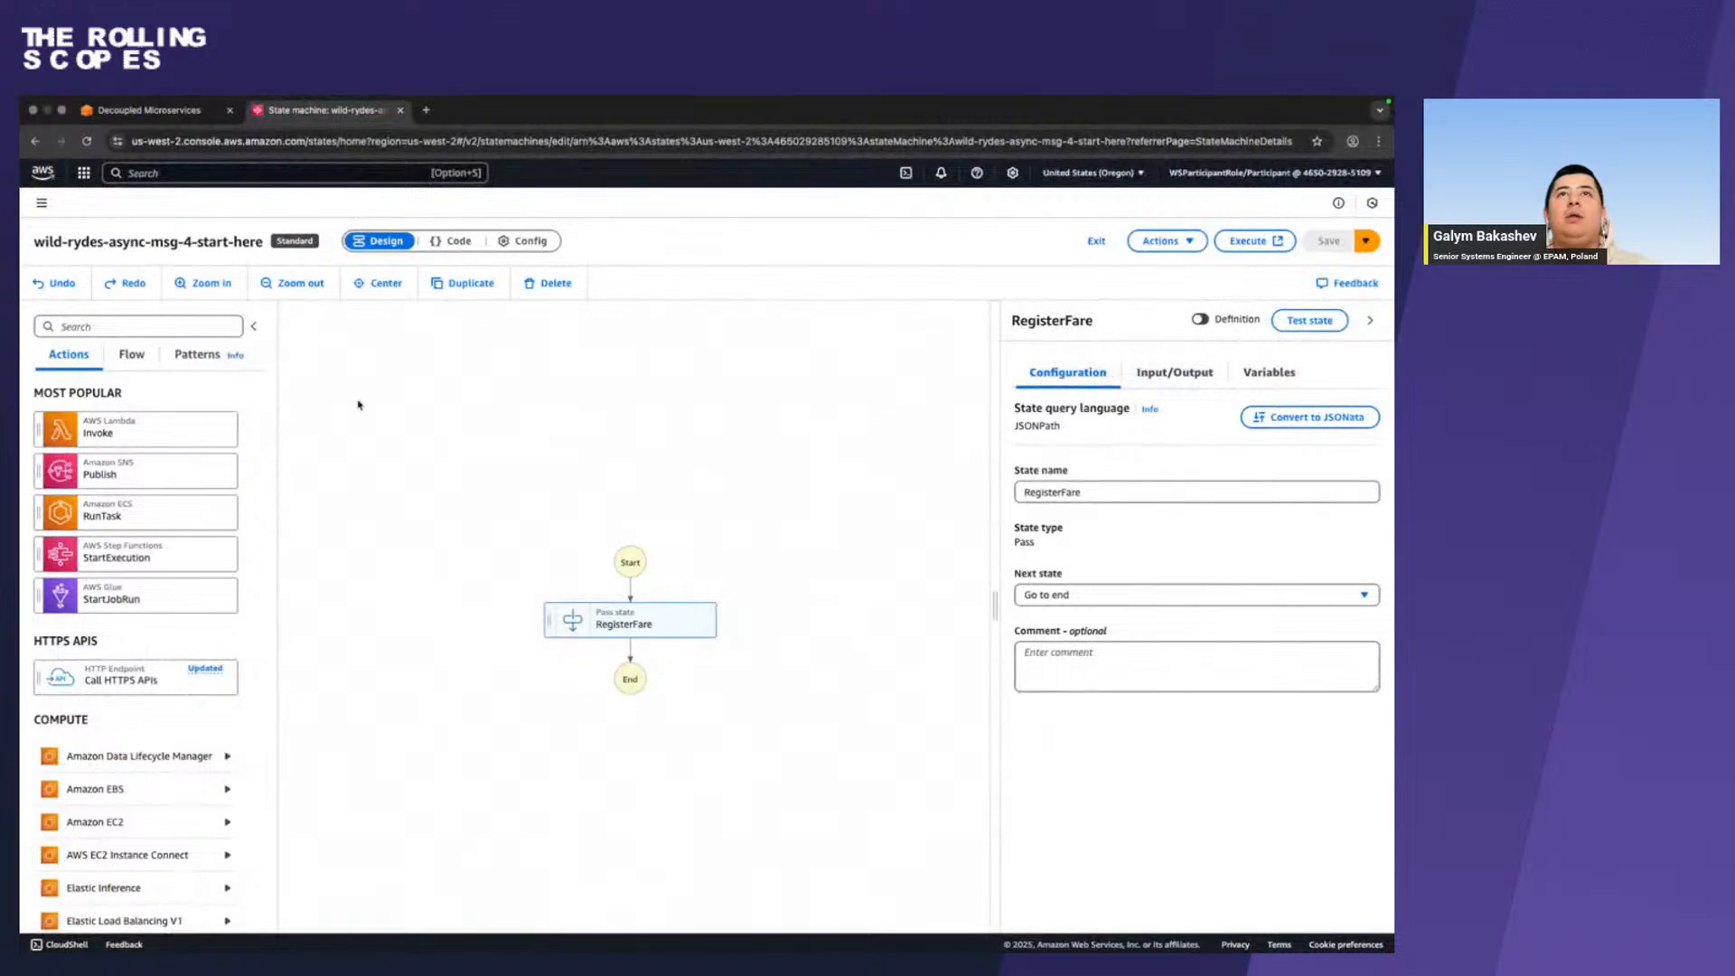
left_click(132, 112)
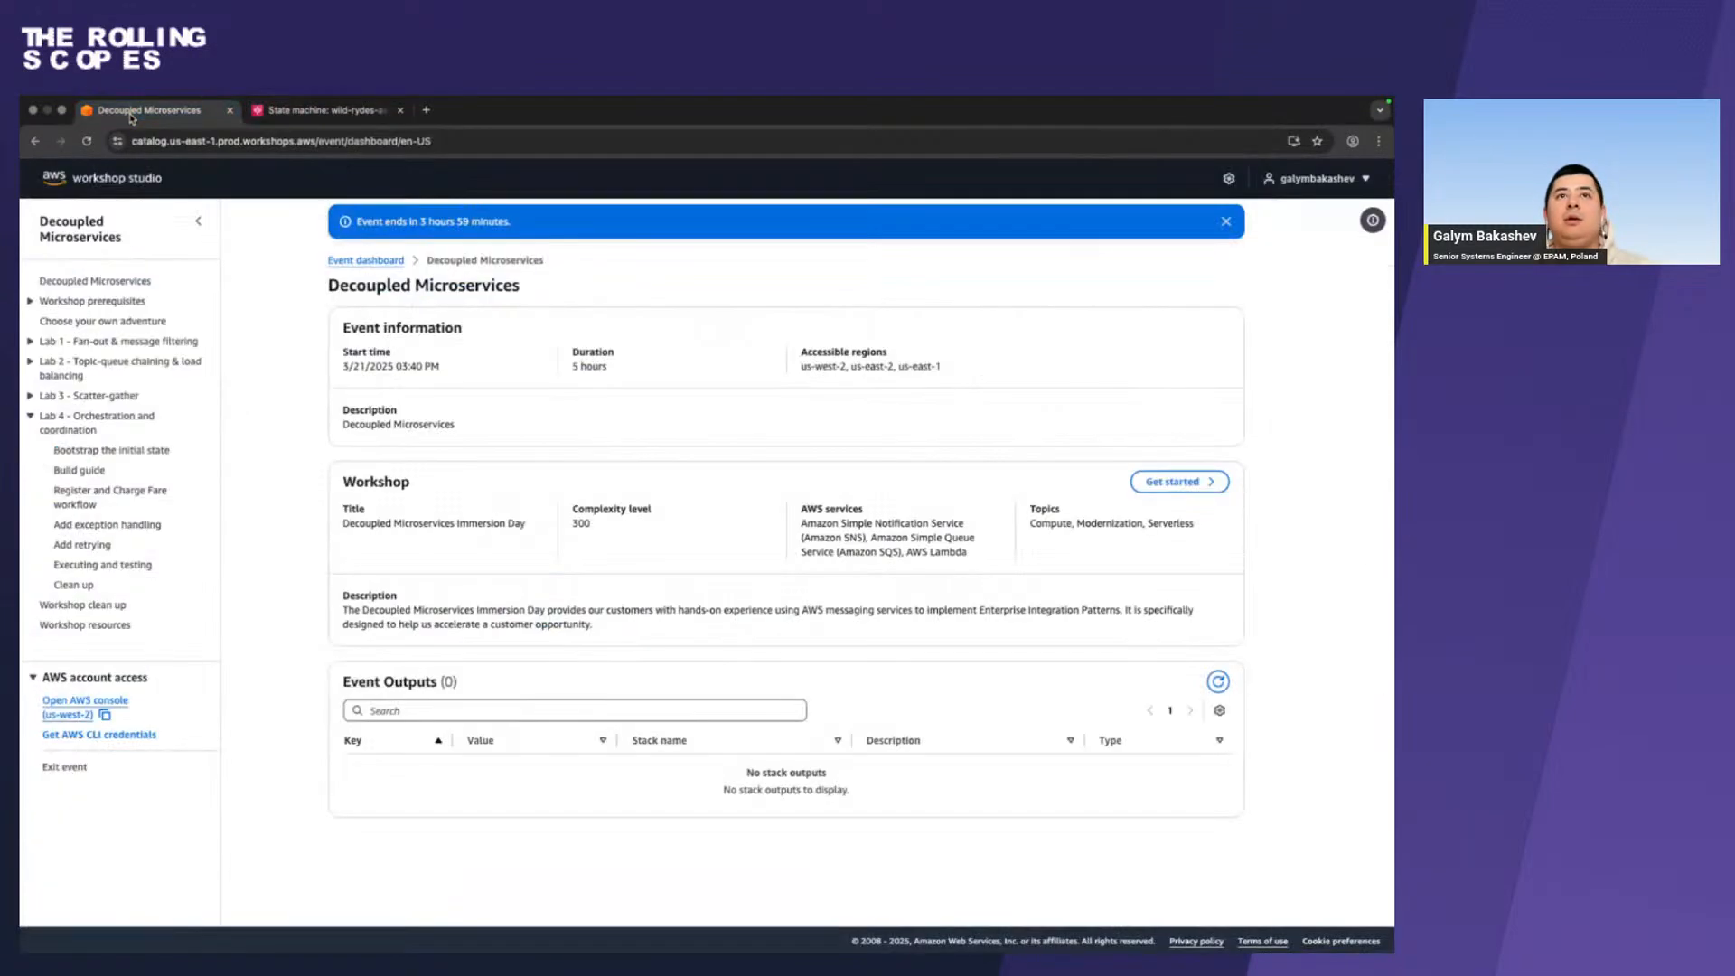
left_click(307, 114)
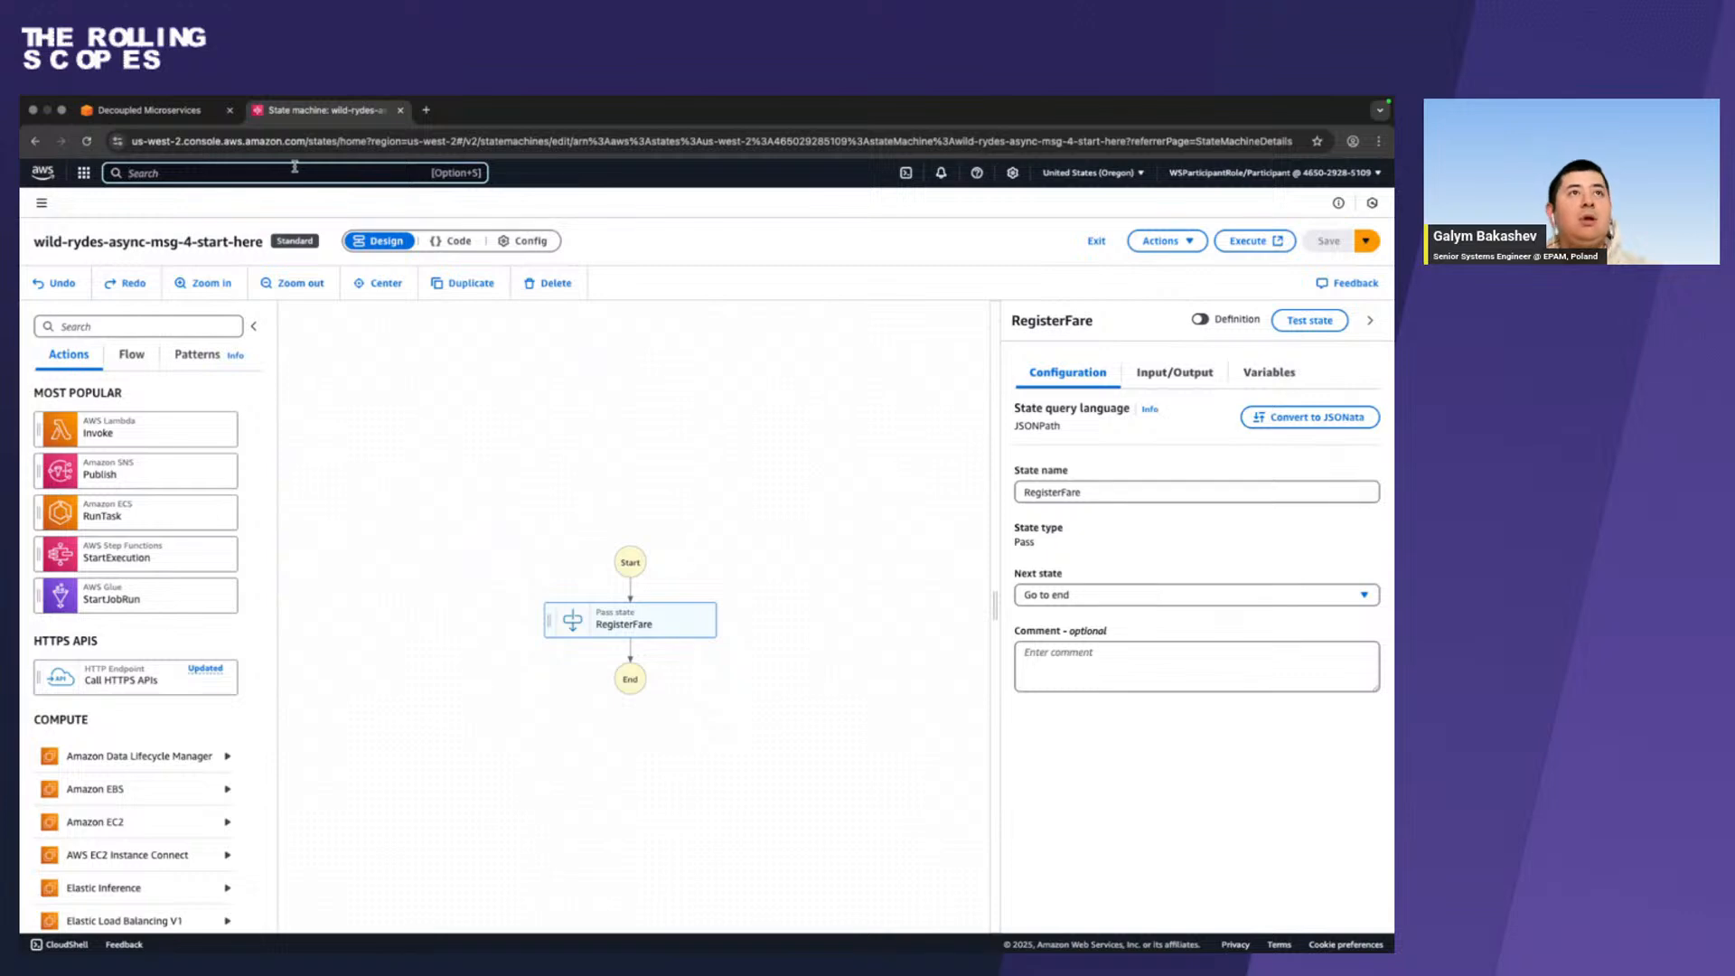
left_click(41, 202)
left_click(40, 202)
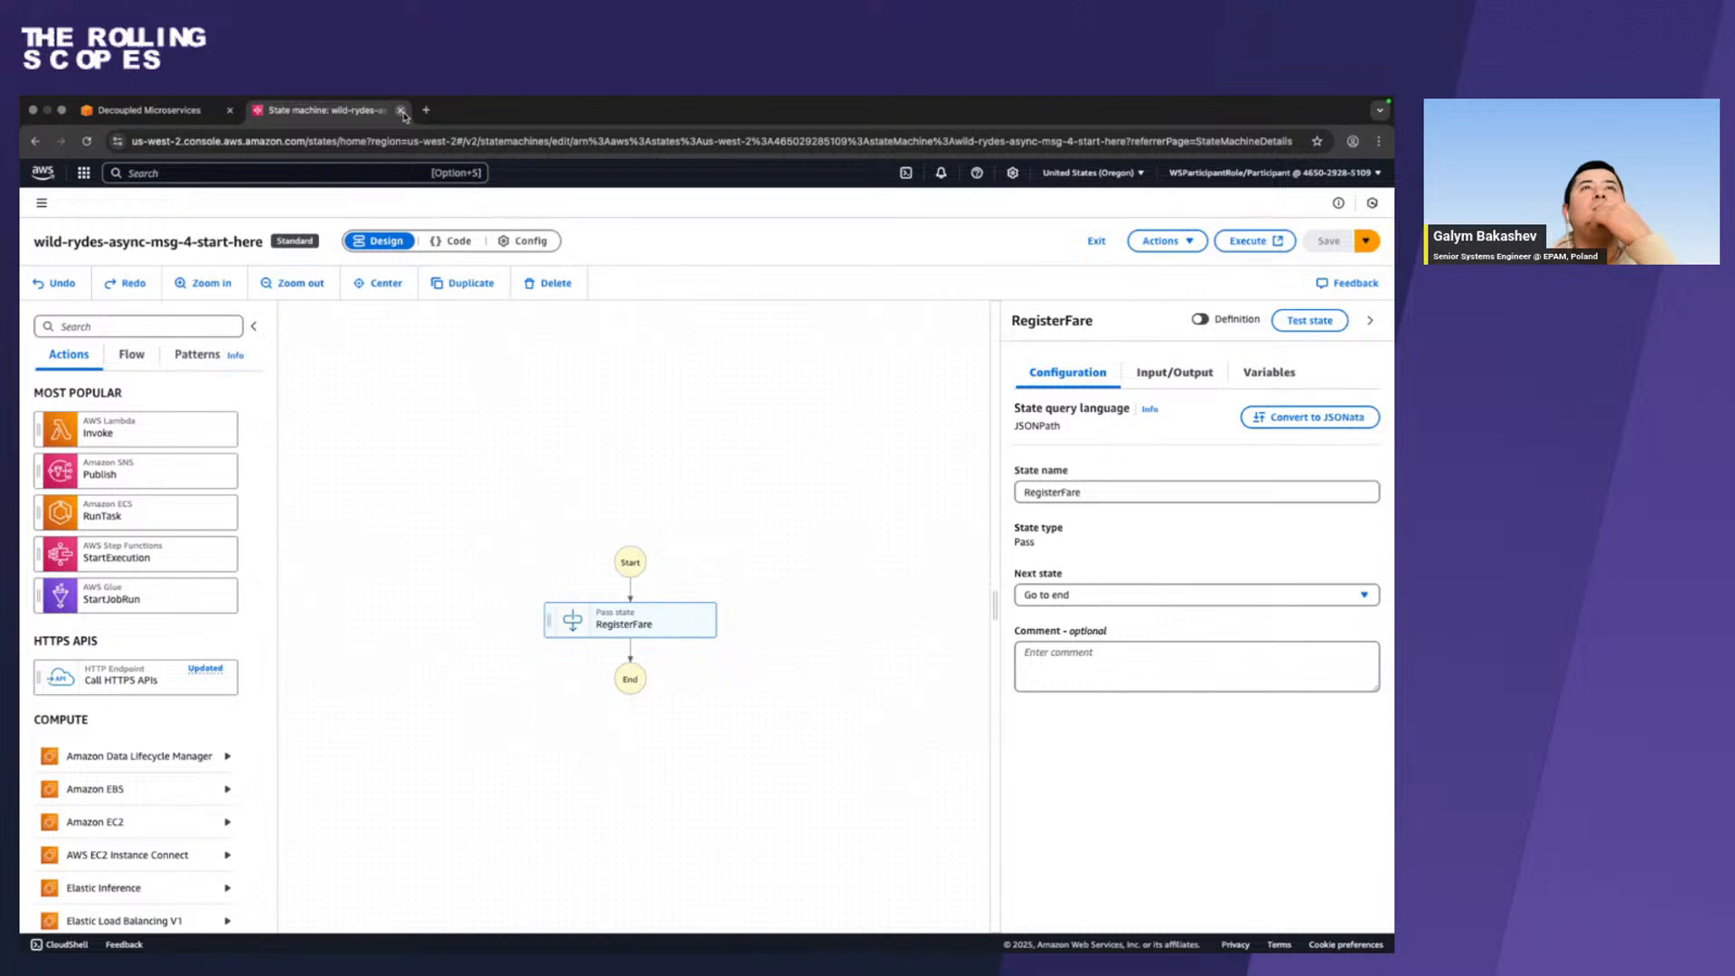
left_click(82, 174)
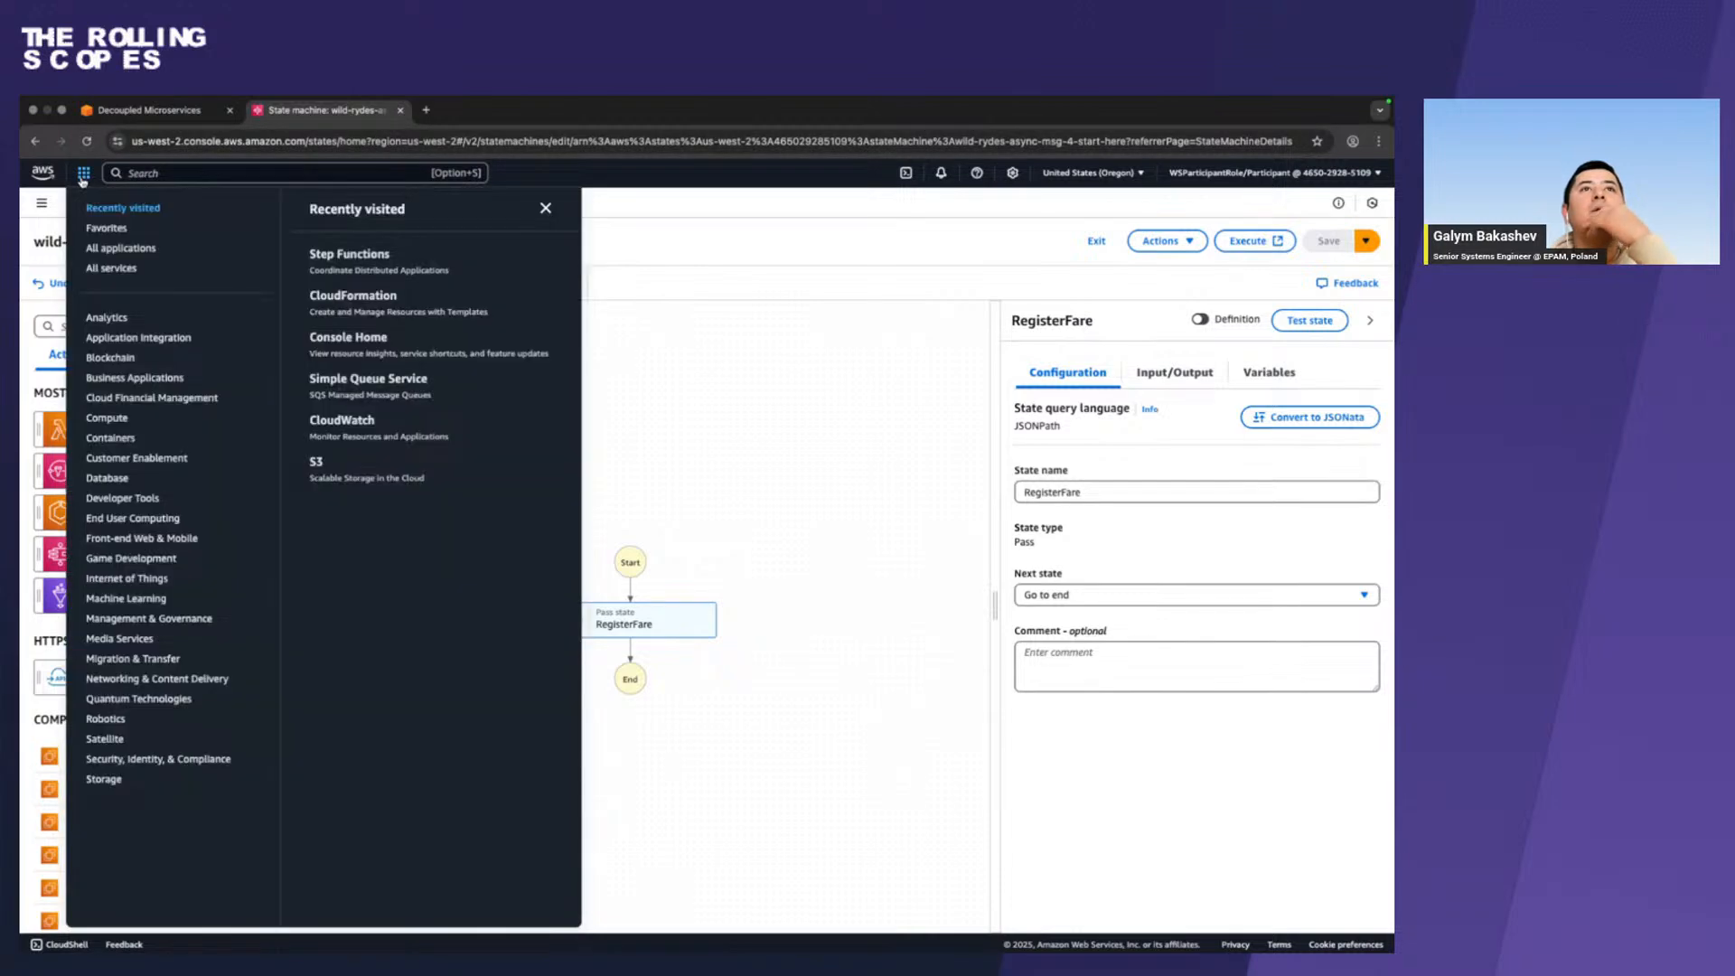
left_click(82, 174)
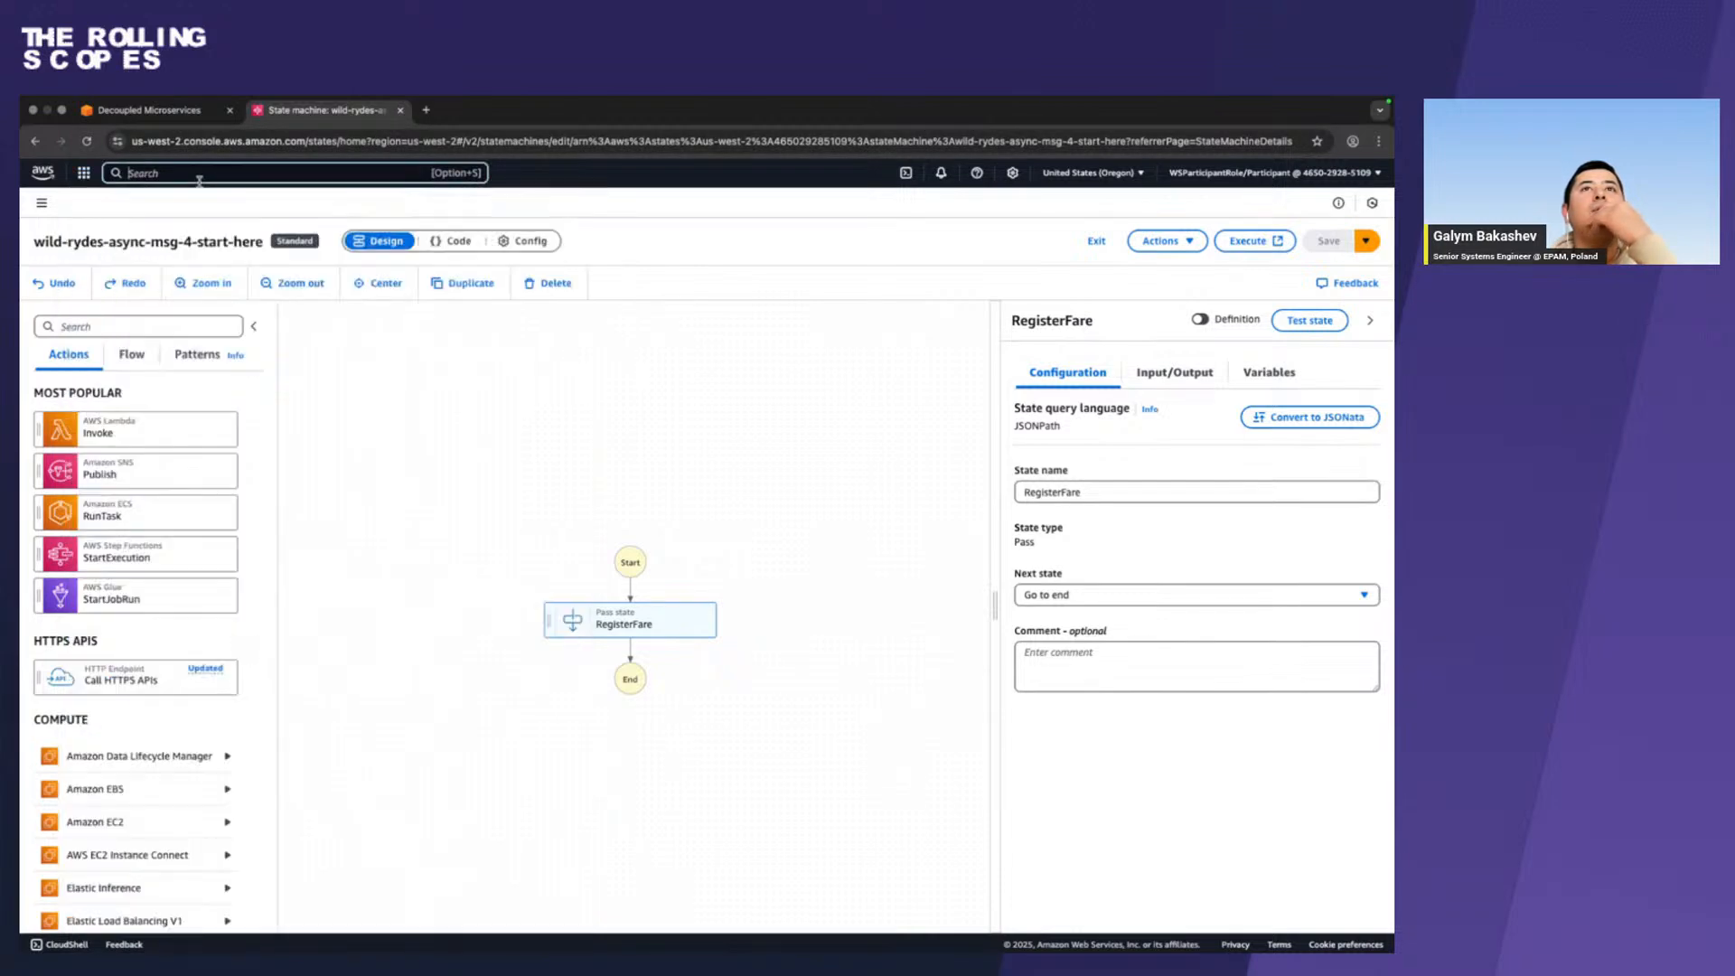
Go back to the state machines list, select wild-rydes-async-msg-4-start-here and open it for editing.
left_click(35, 141)
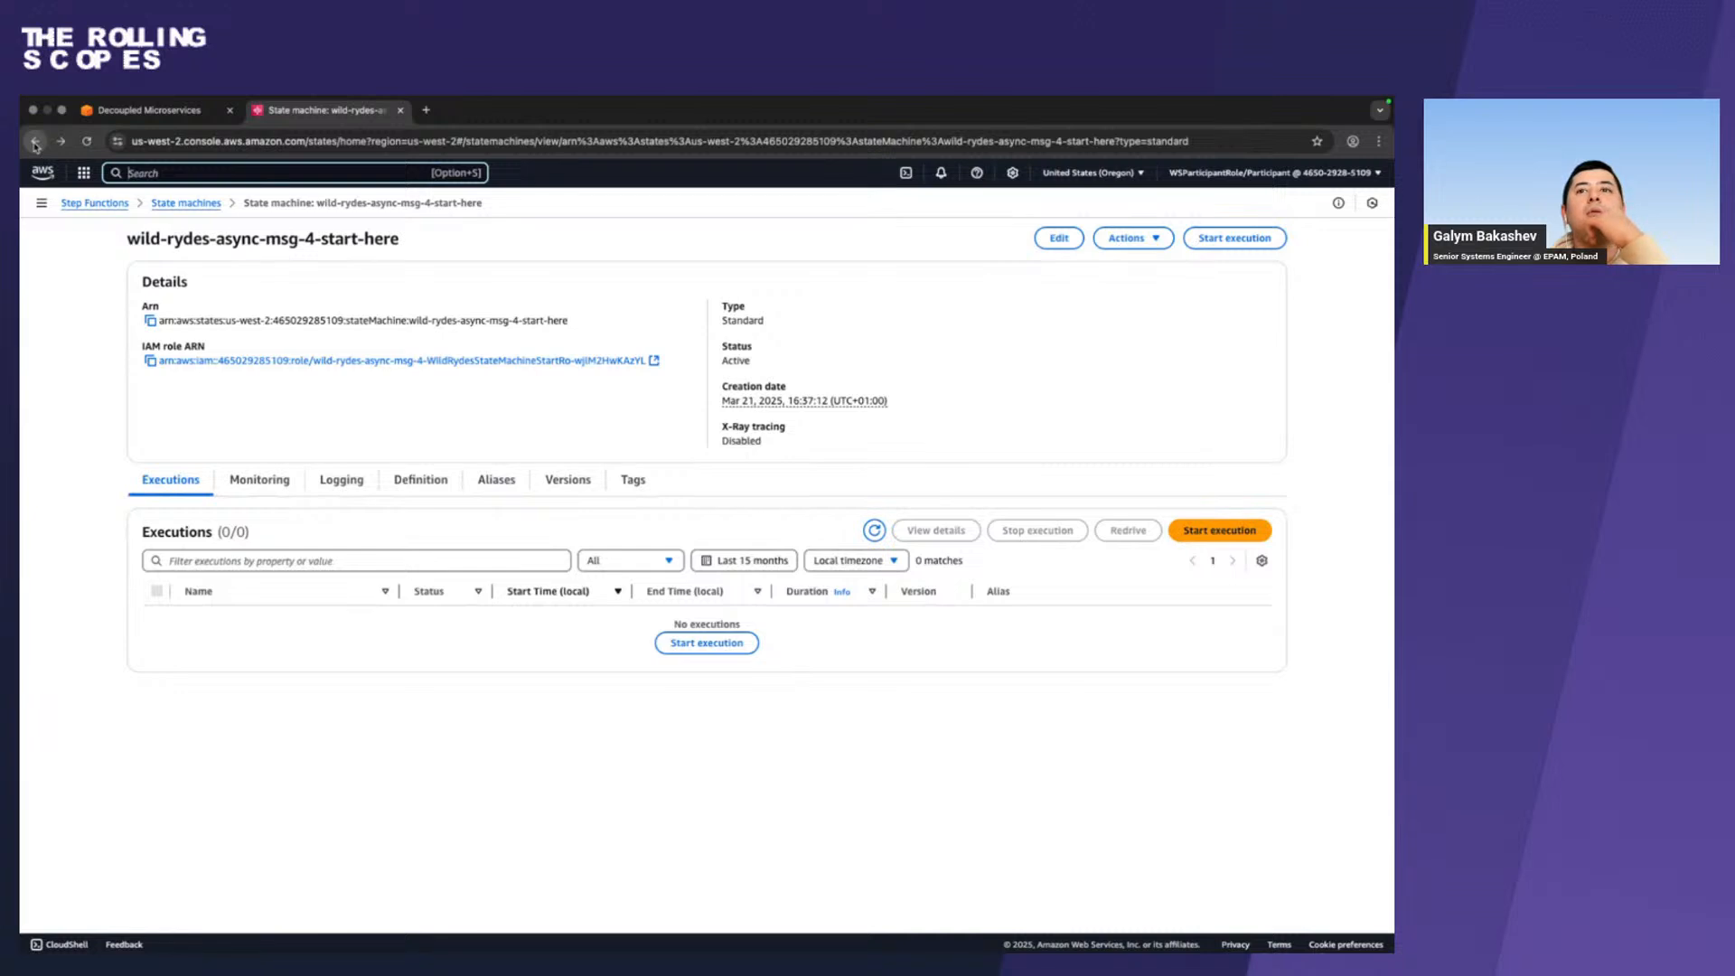
left_click(35, 142)
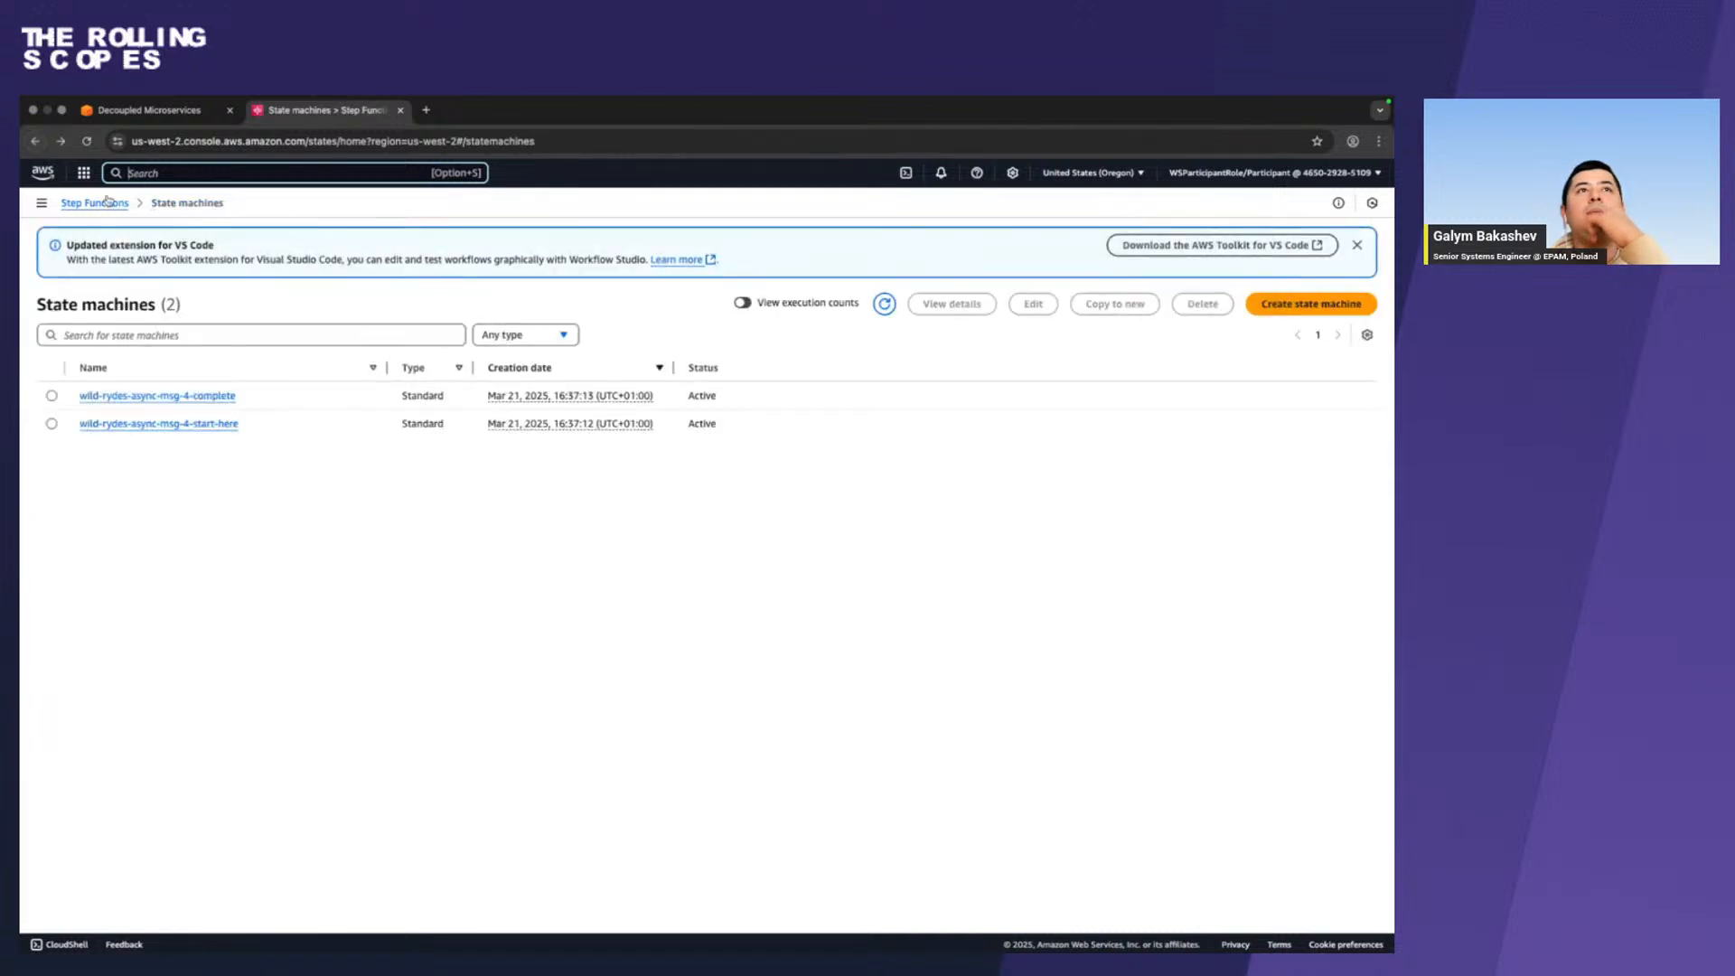
left_click(52, 422)
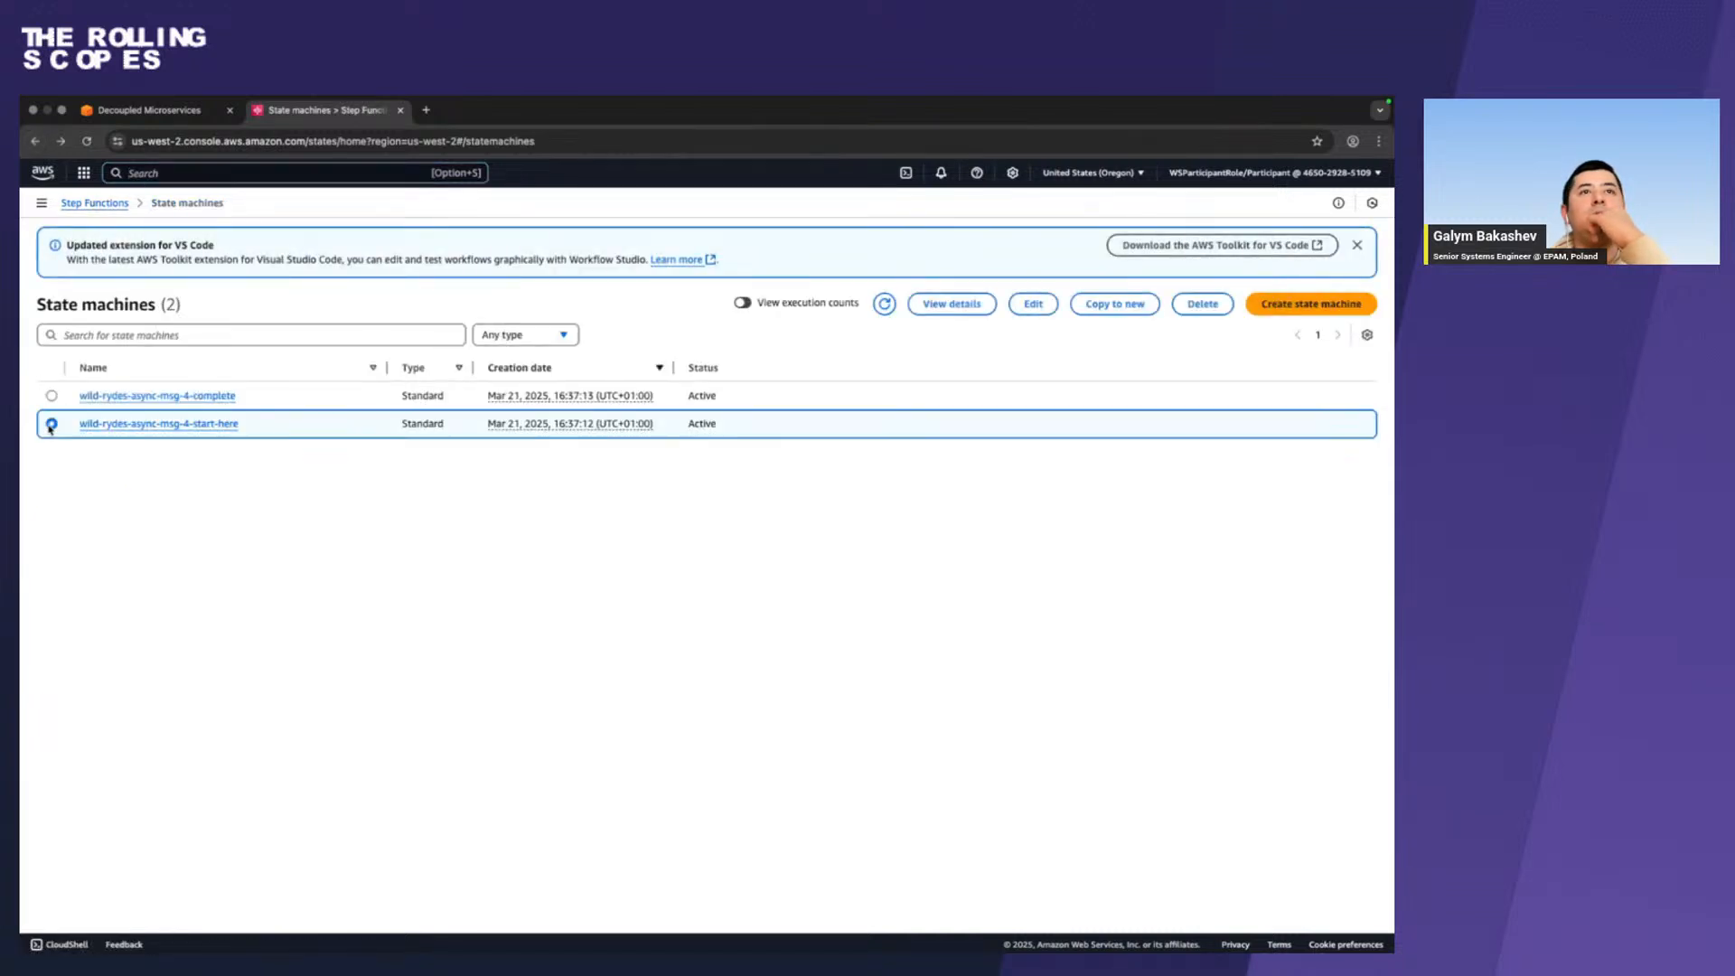
left_click(1022, 309)
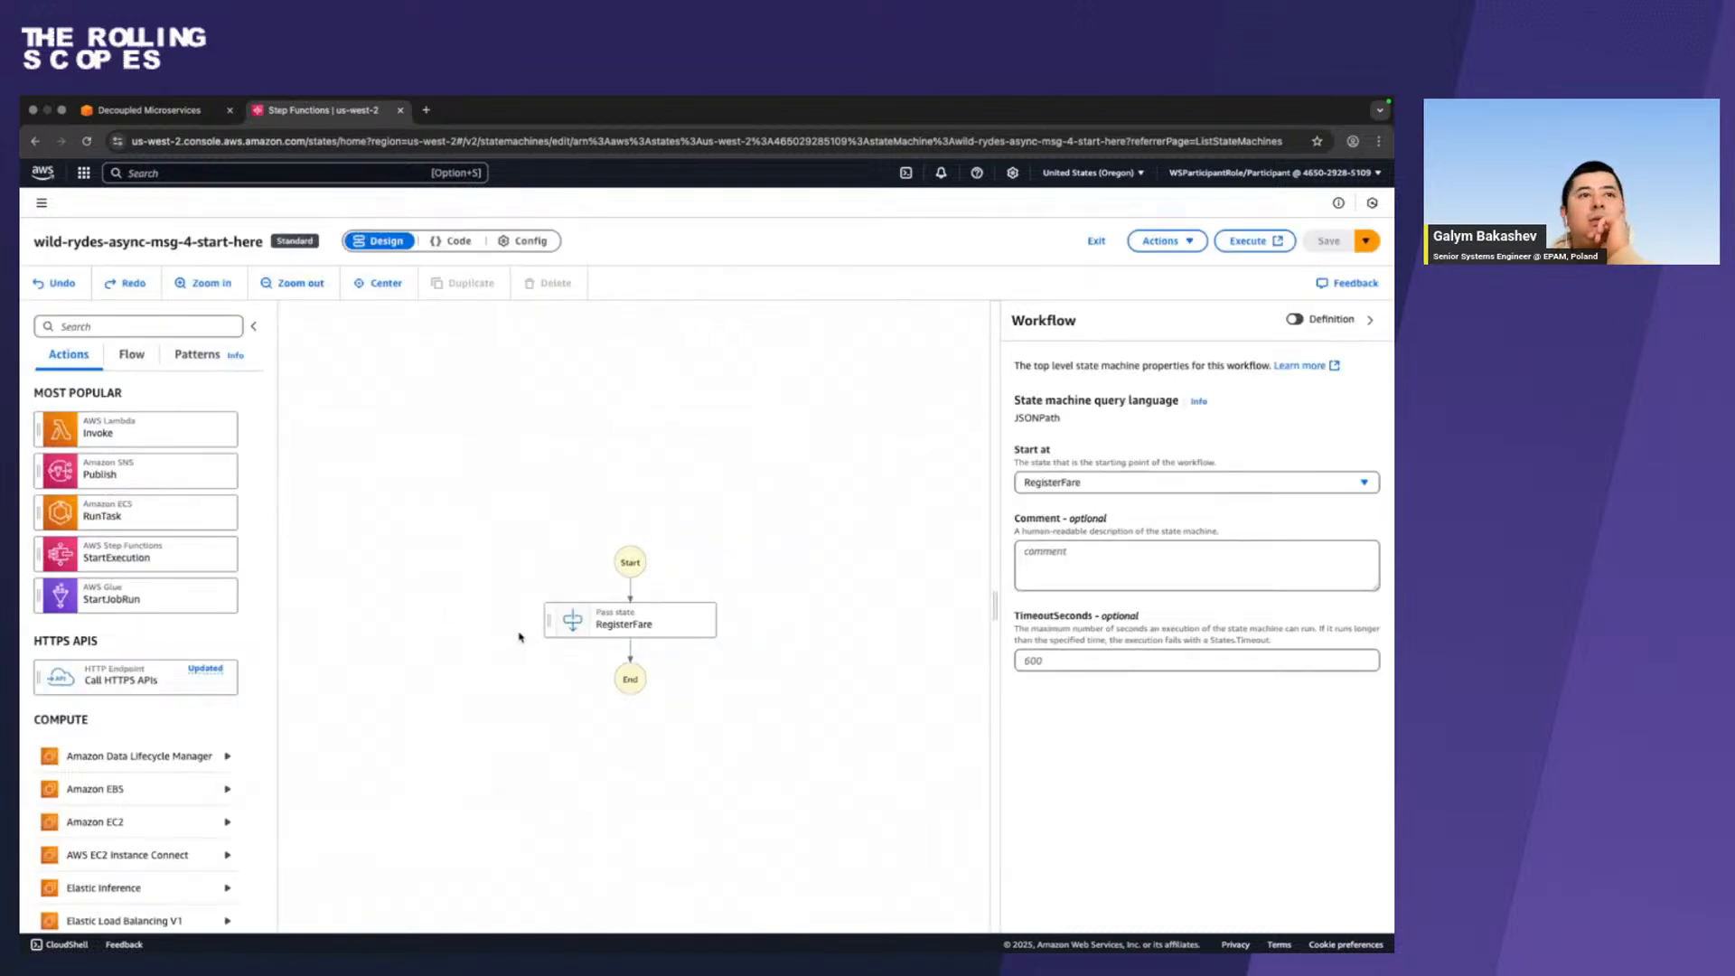
Select the RegisterFare state and examine its Input/Output, Variables and Configuration settings and the state machine's available actions.
left_click(555, 623)
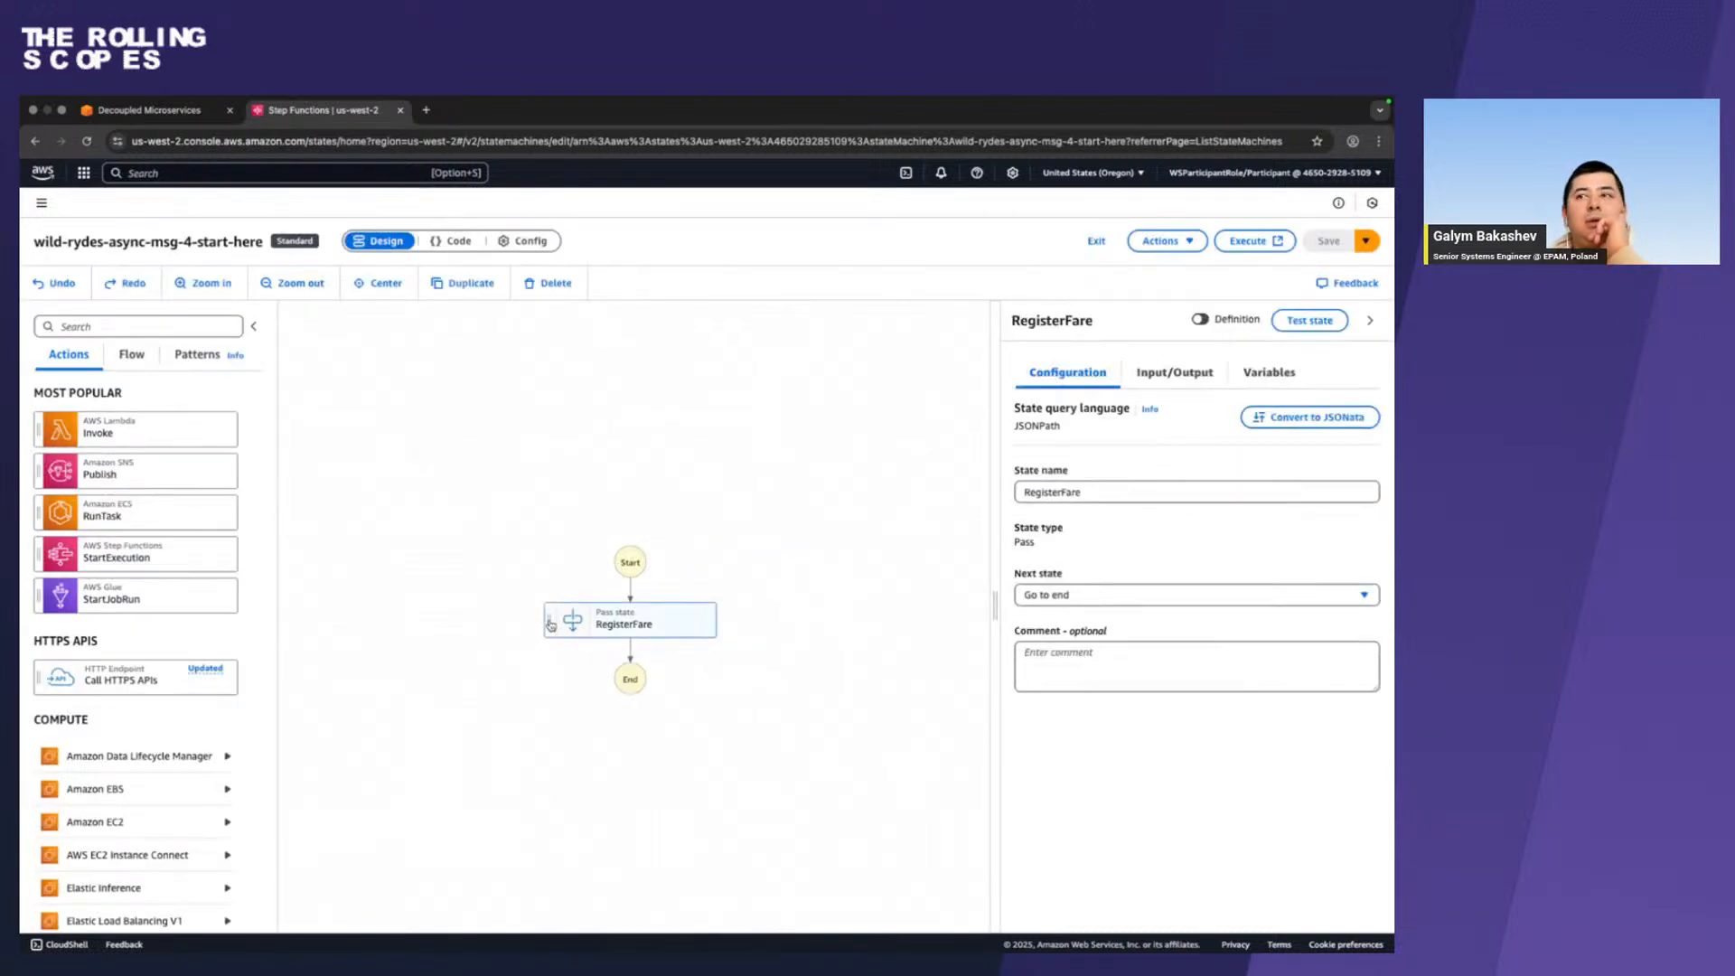
left_click(1201, 380)
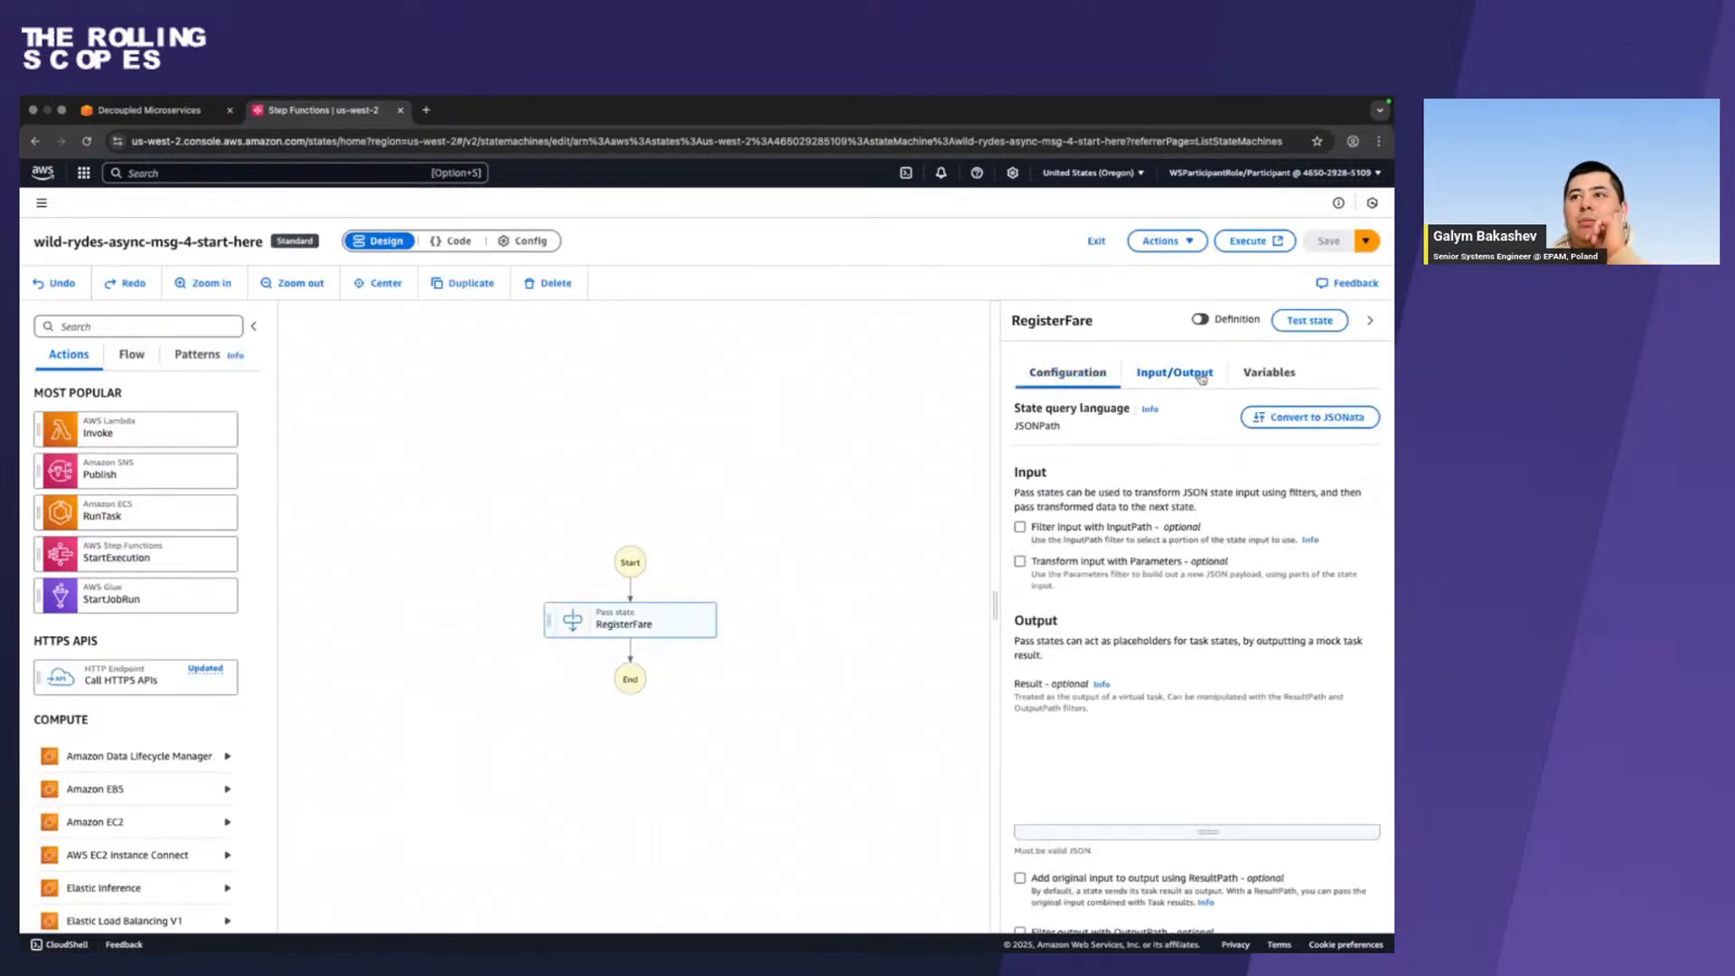
left_click(1252, 377)
left_click(1058, 376)
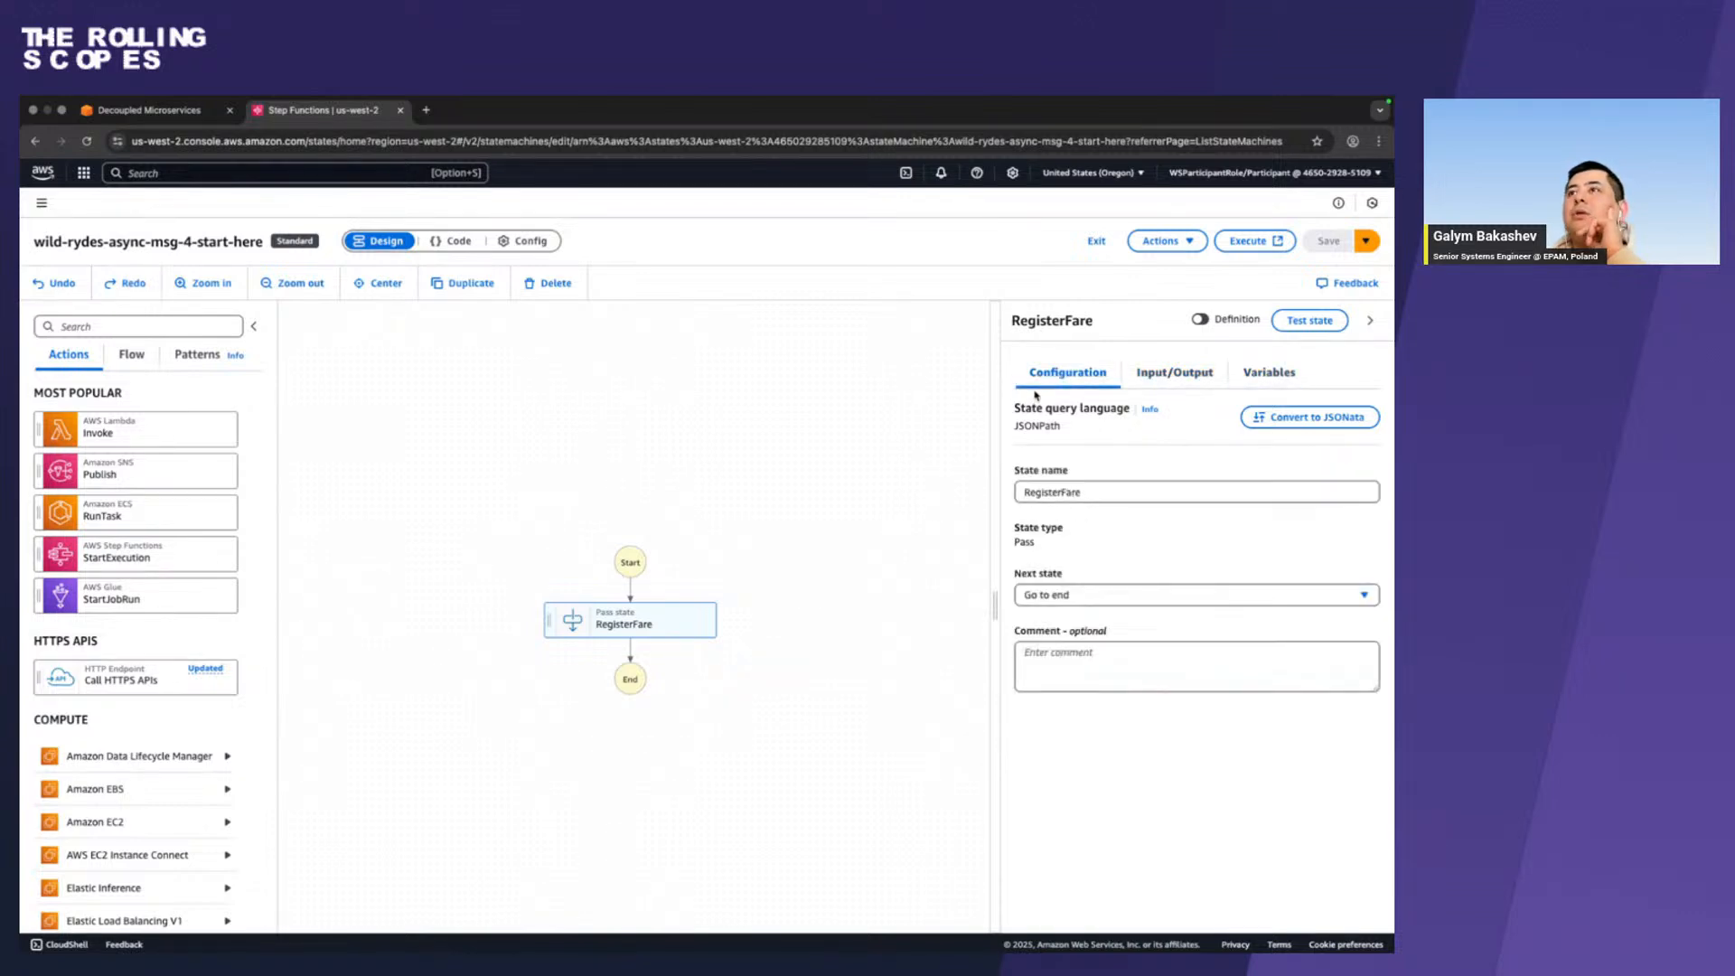
left_click(1189, 242)
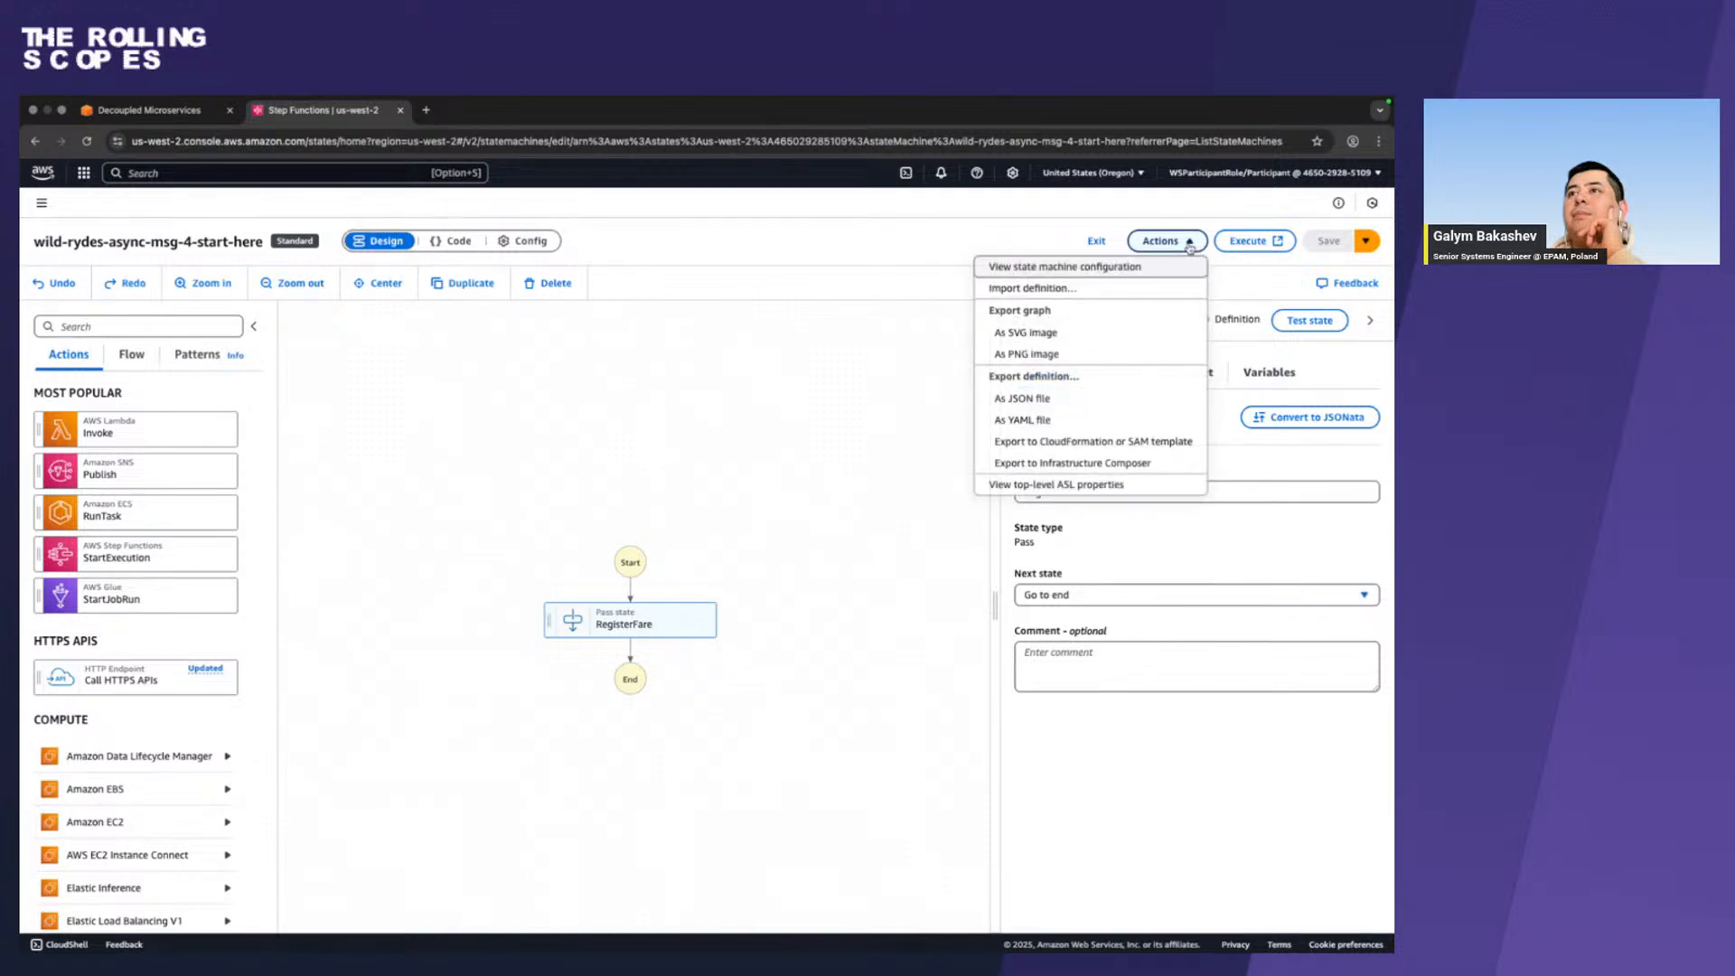
left_click(1188, 245)
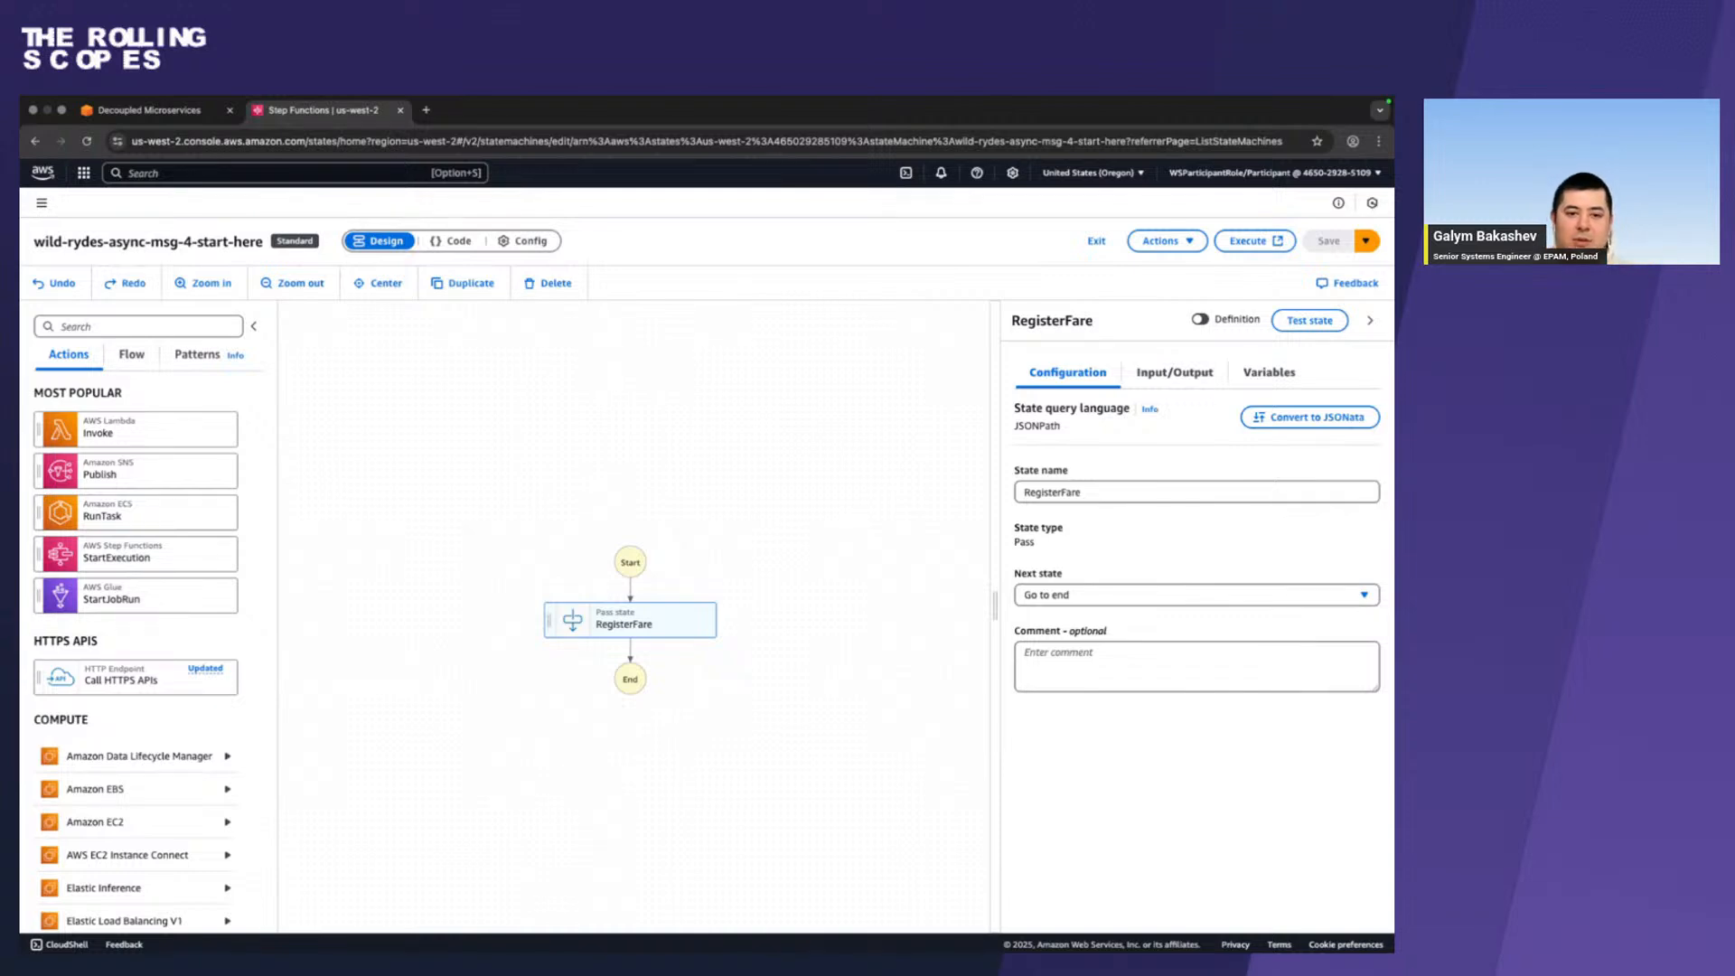
Switch to Firefox, expand the example screenshot under Edit the State machine using Workflow Studio and examine its Workflow Studio entry and execution role.
key("ctrl+Left")
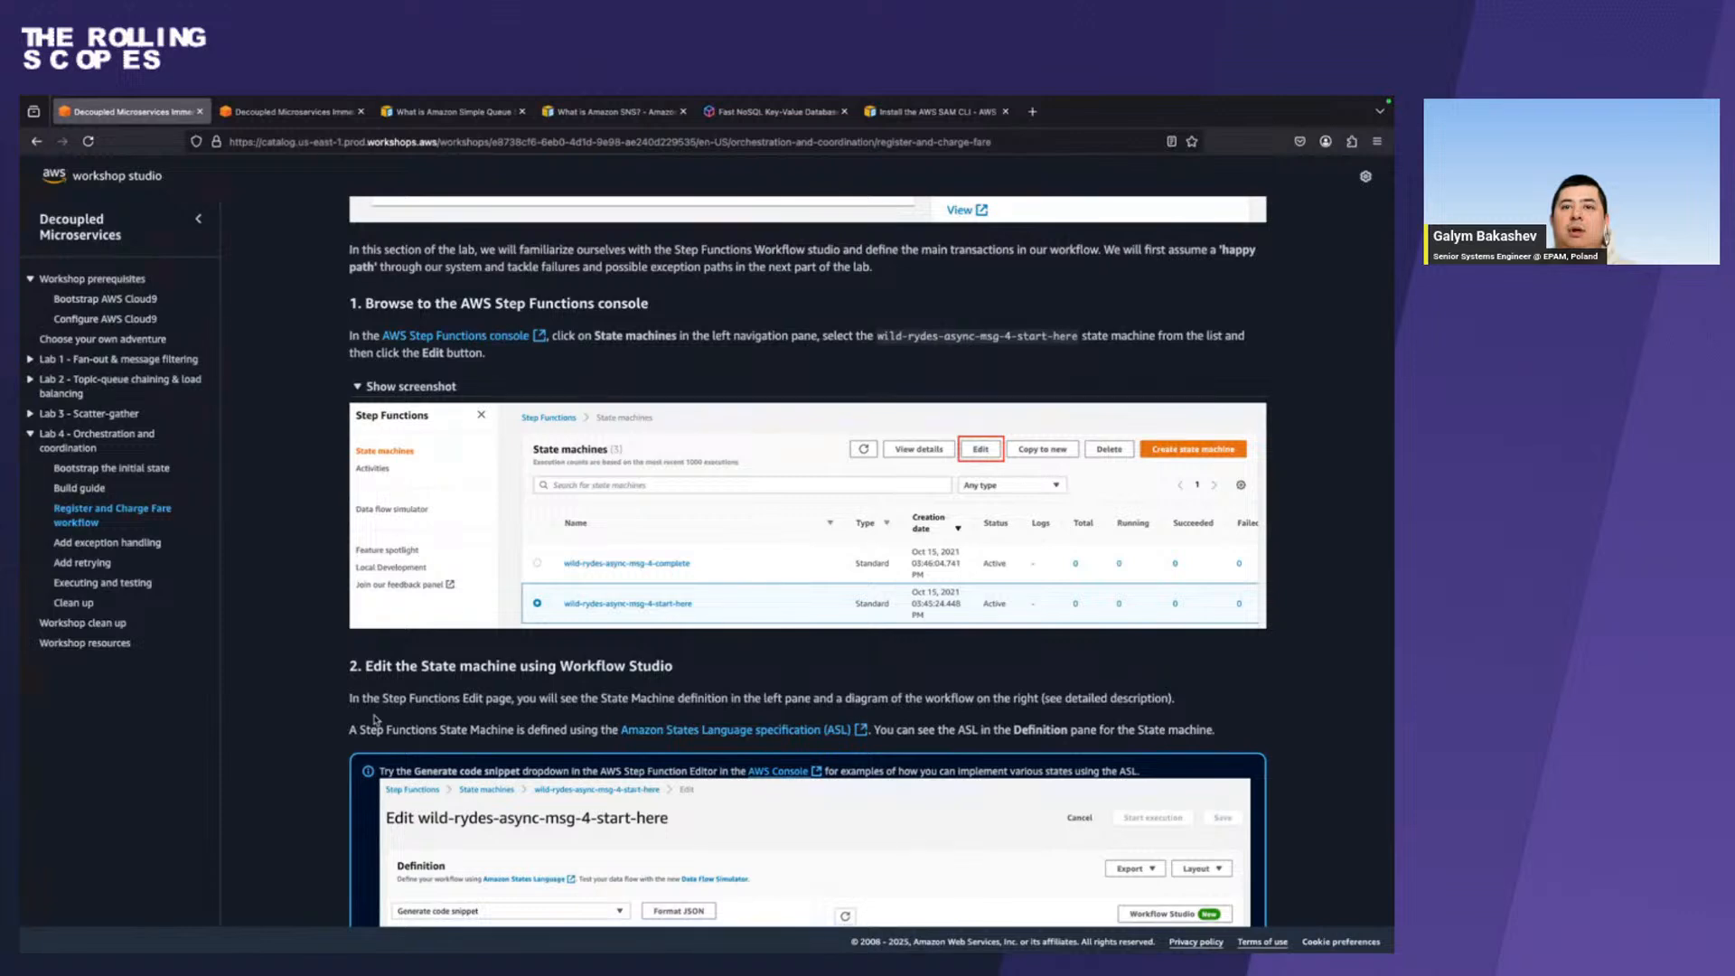
scroll(375, 720, "down", 7)
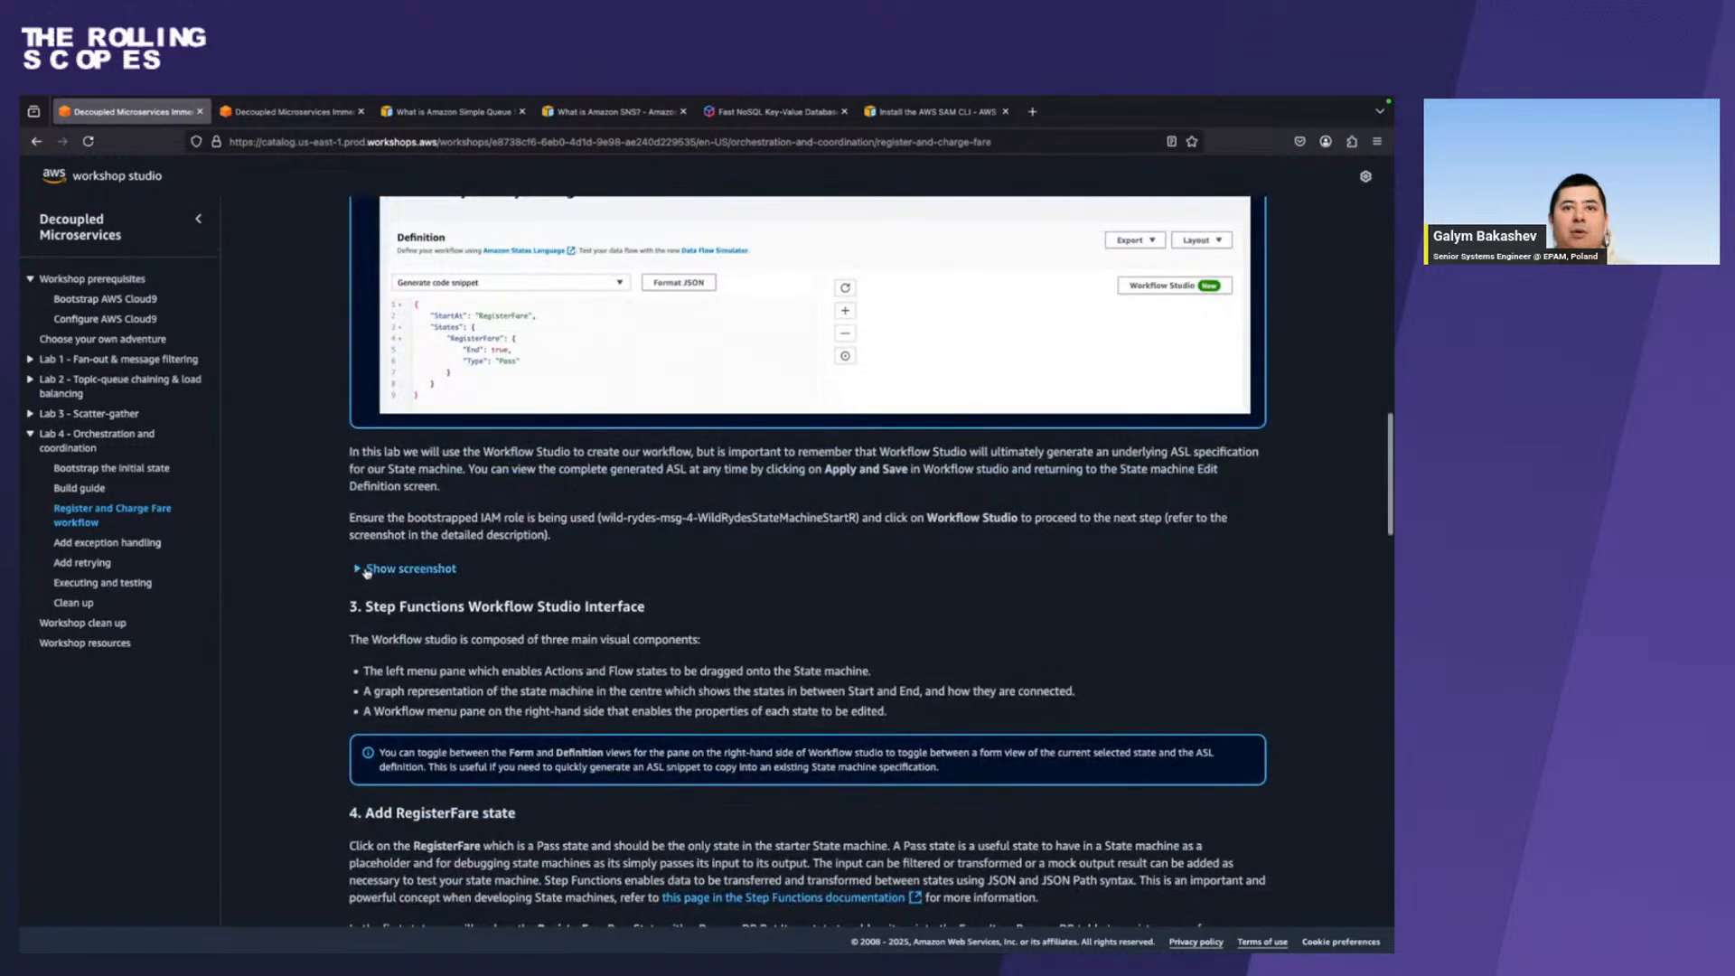
left_click(365, 569)
scroll(364, 569, "down", 2)
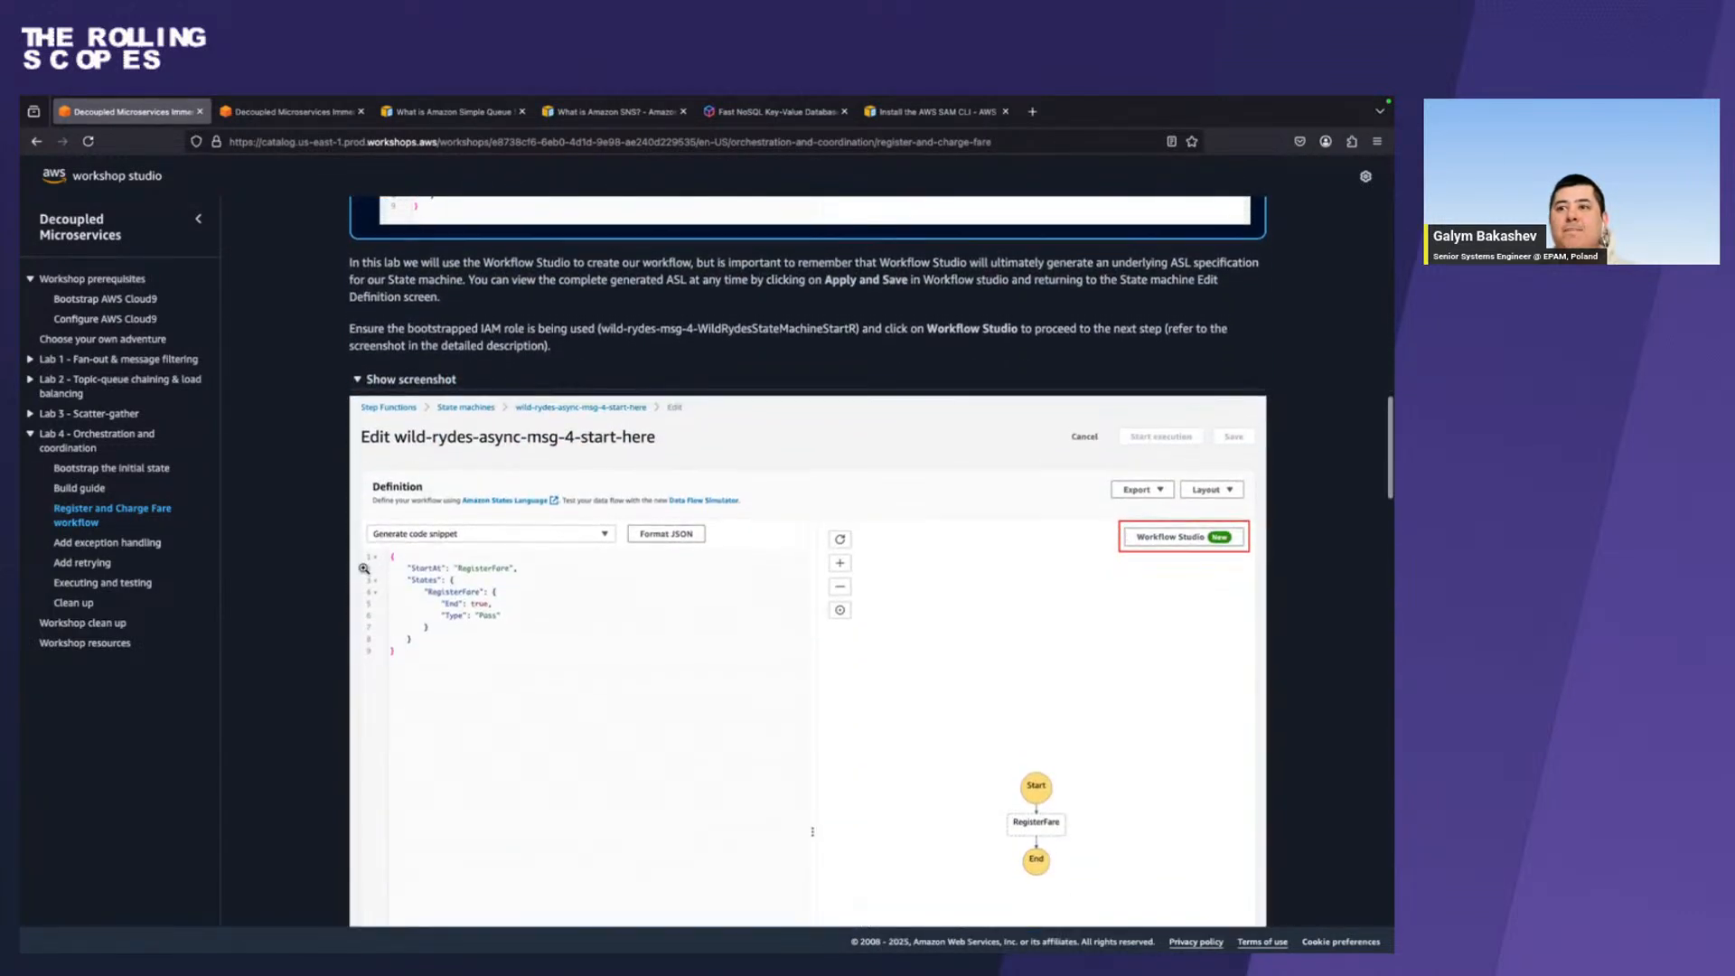
scroll(364, 569, "down", 9)
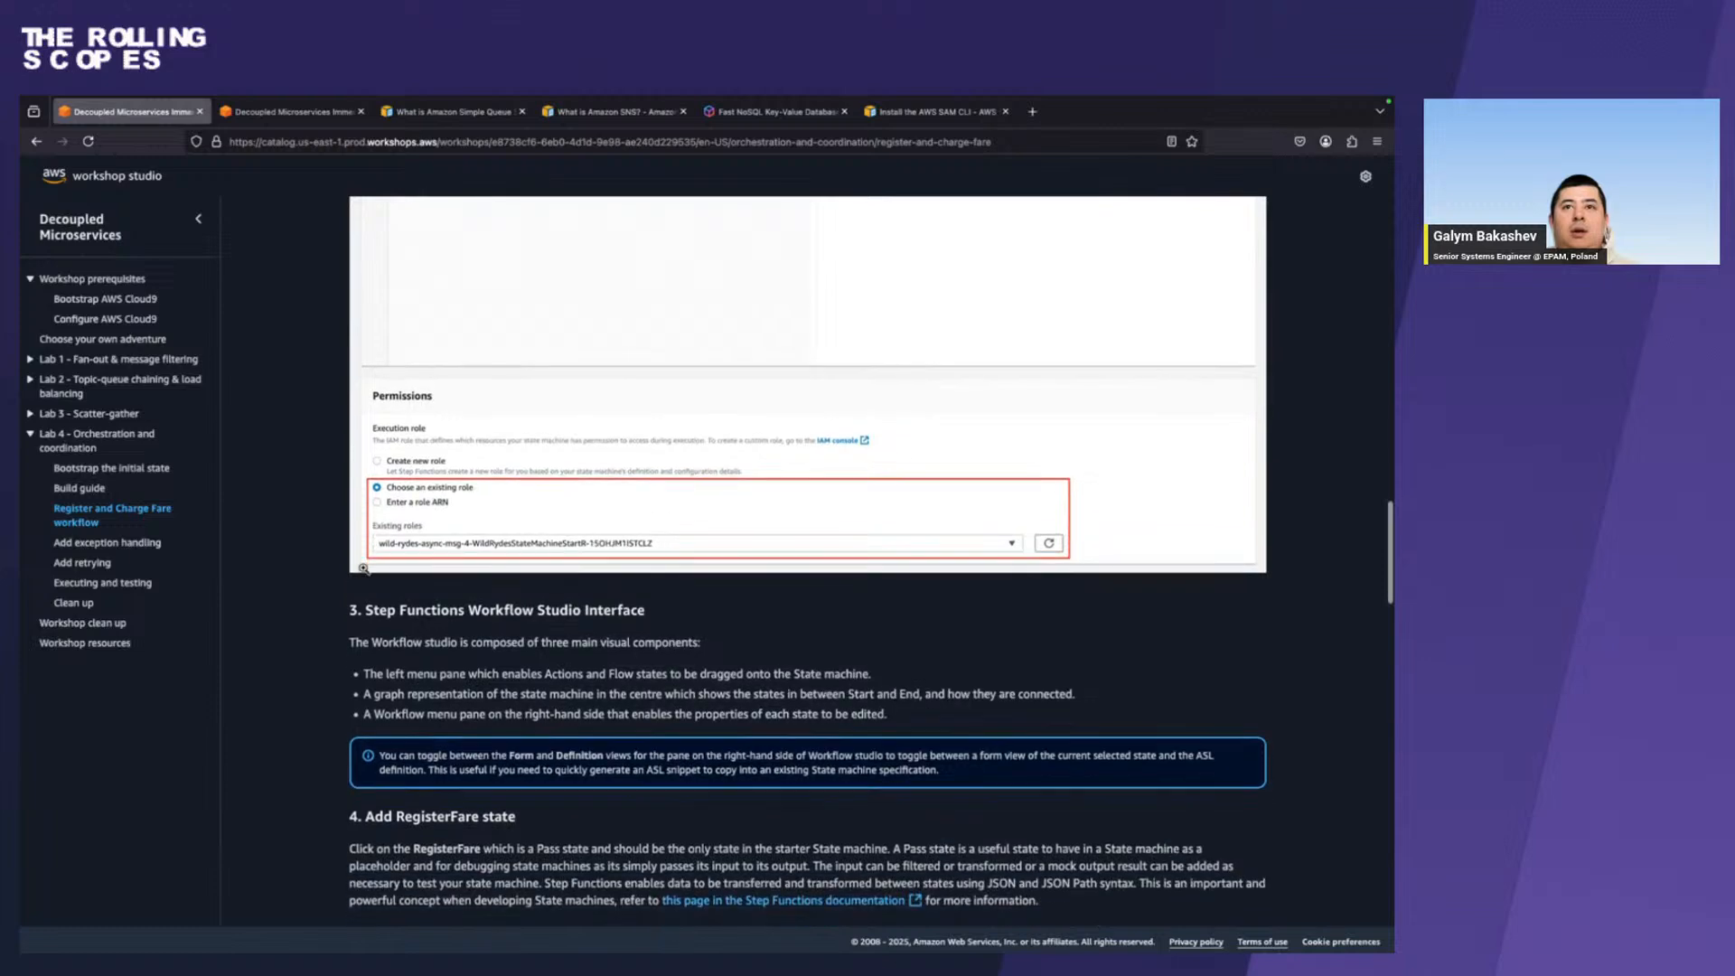
Read the Add RegisterFare state instructions and expand their screenshot to examine the DynamoDB PutItem configuration.
scroll(334, 683, "down", 5)
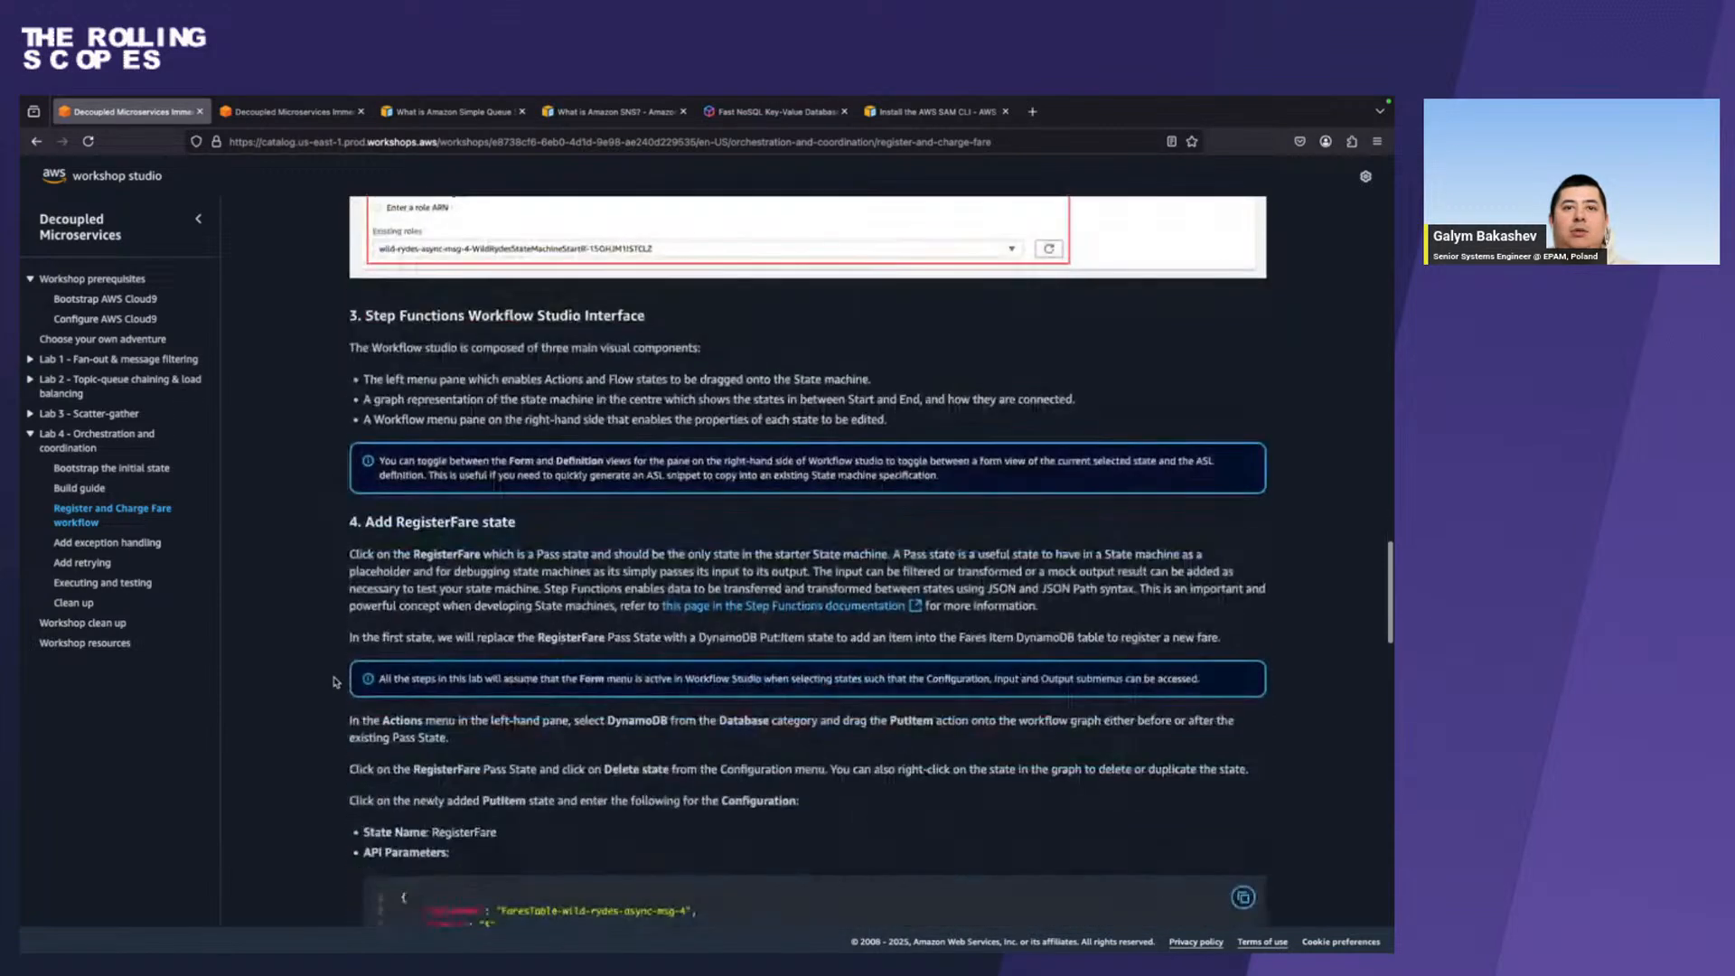
scroll(334, 683, "down", 4)
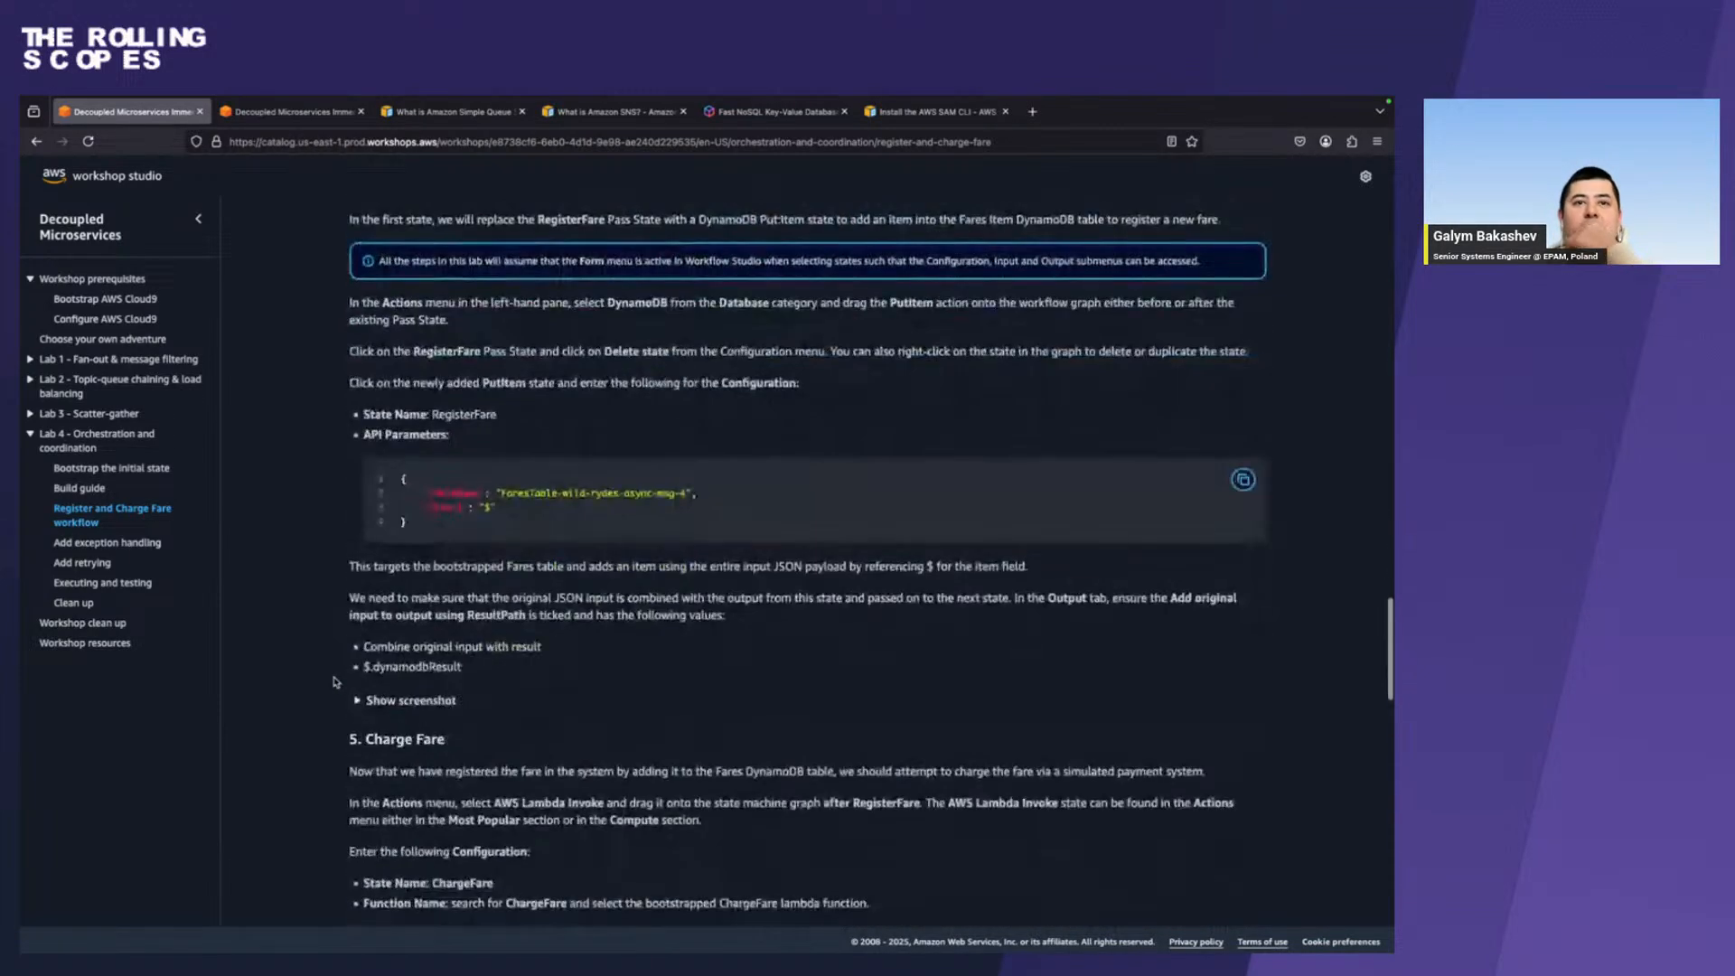
left_click(384, 694)
scroll(397, 697, "down", 5)
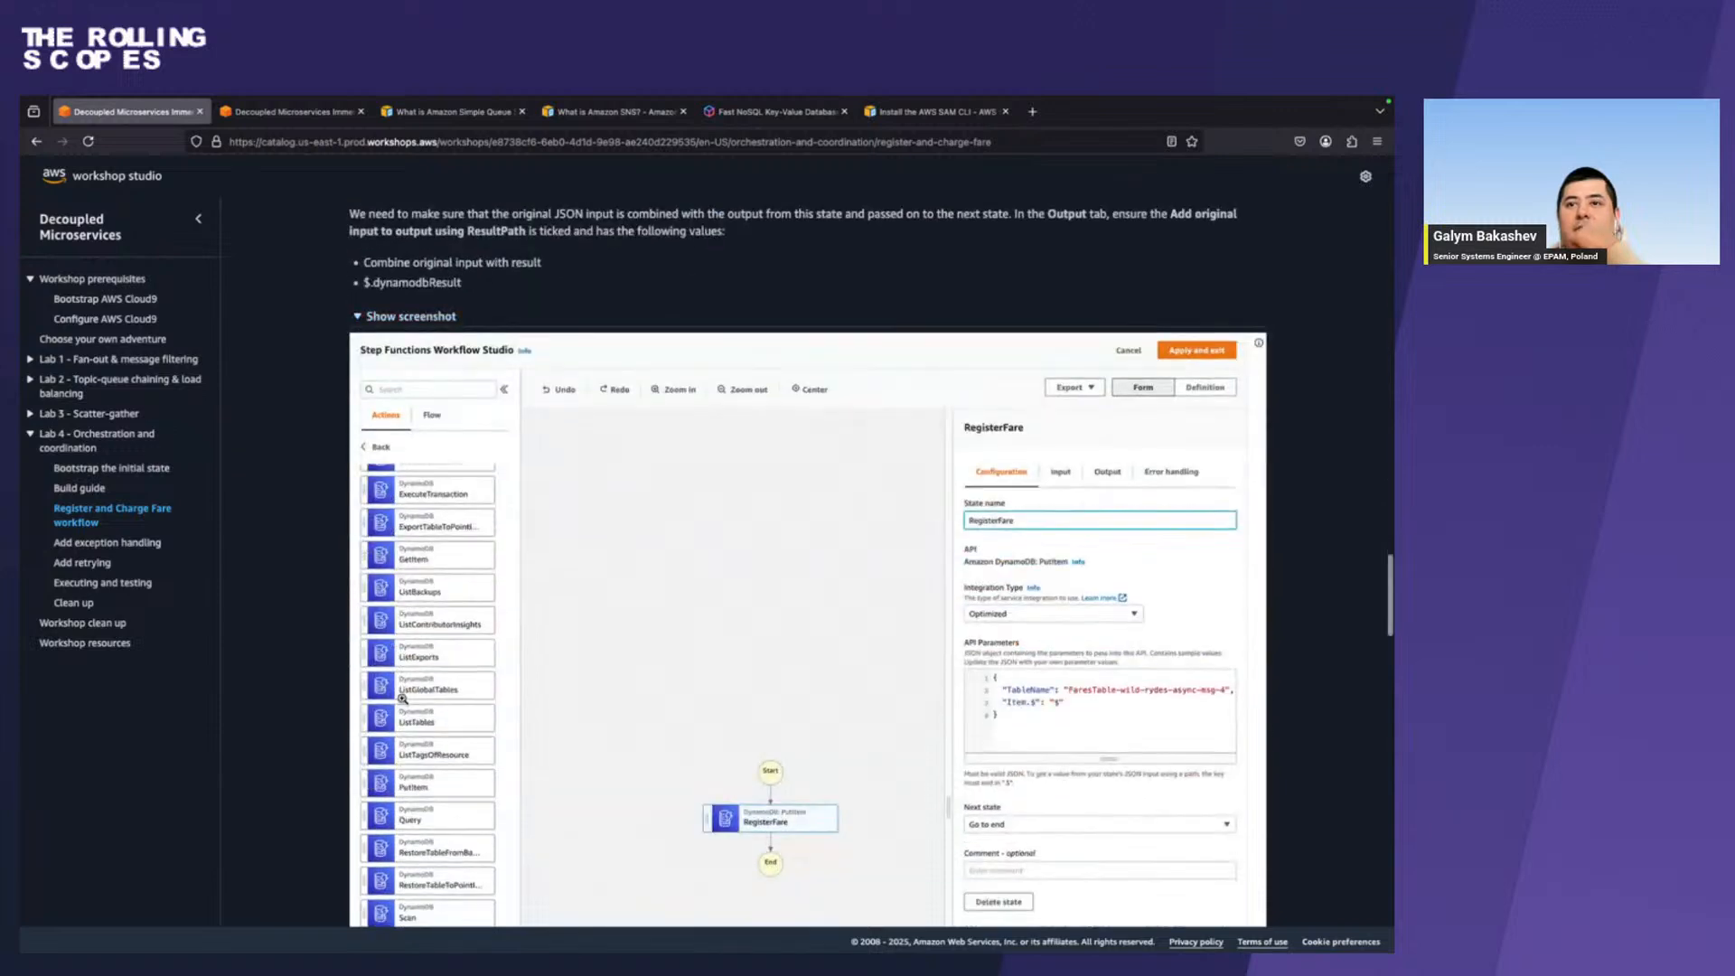
scroll(402, 697, "down", 1)
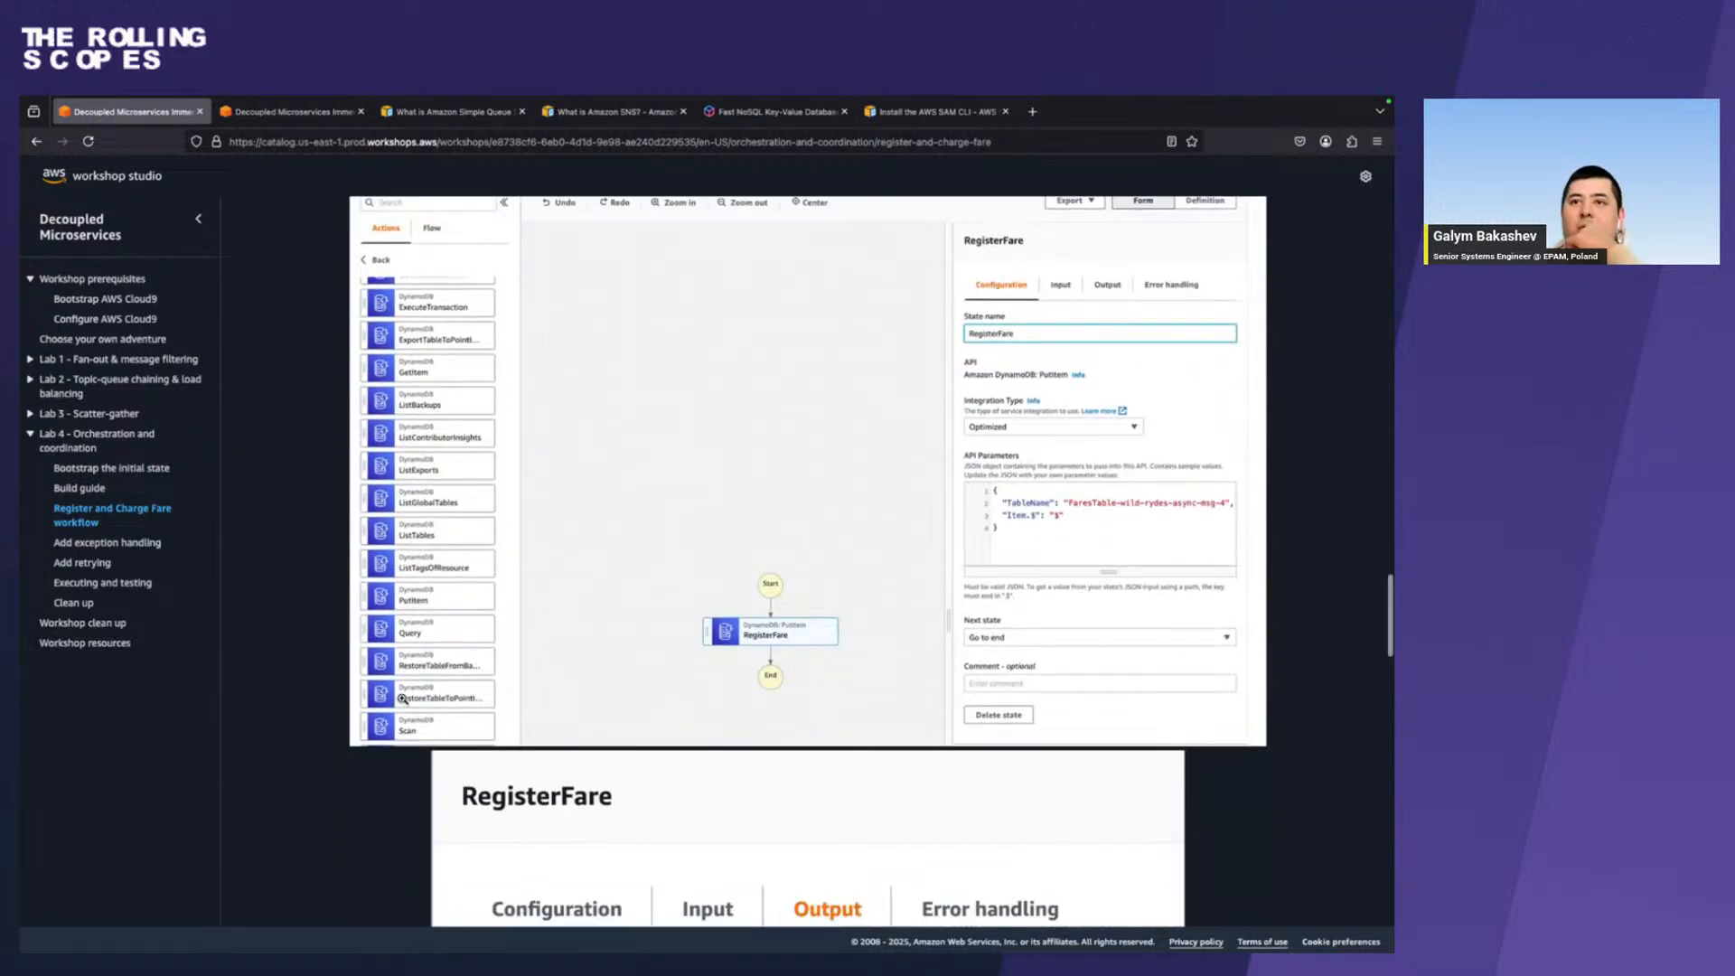
scroll(402, 698, "up", 2)
scroll(786, 825, "down", 1)
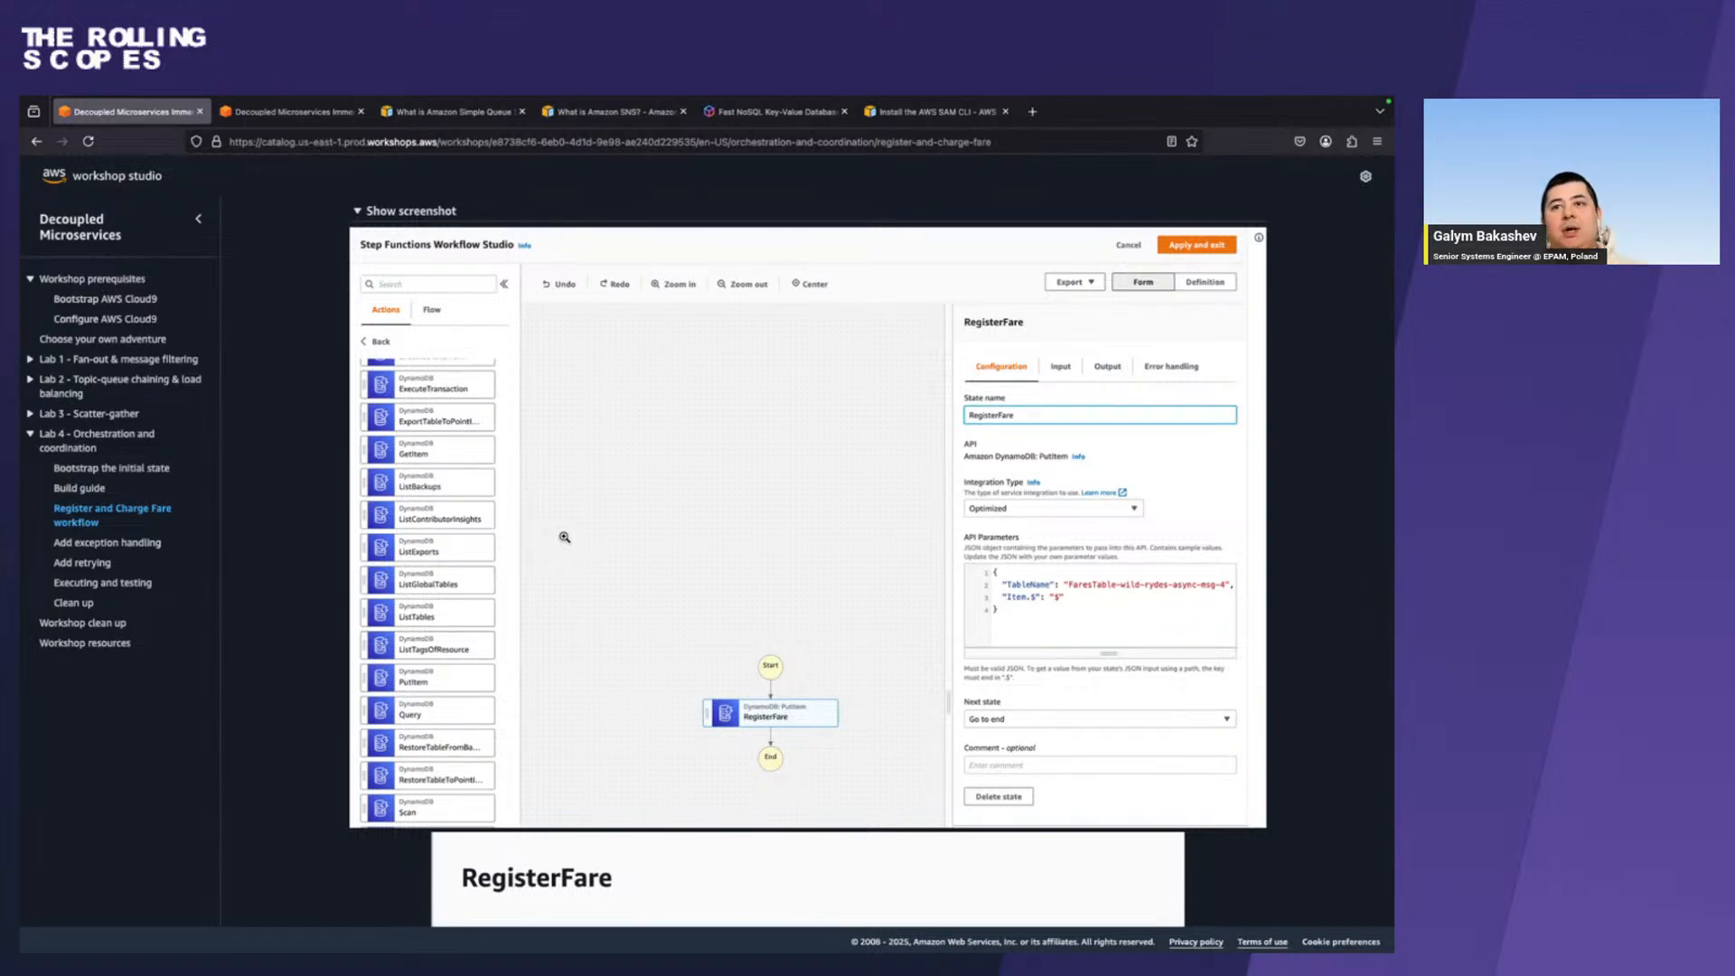
In Chrome, search the editor's actions for "dynam" and add a DynamoDB PutItem state between RegisterFare and End.
key("ctrl+Right")
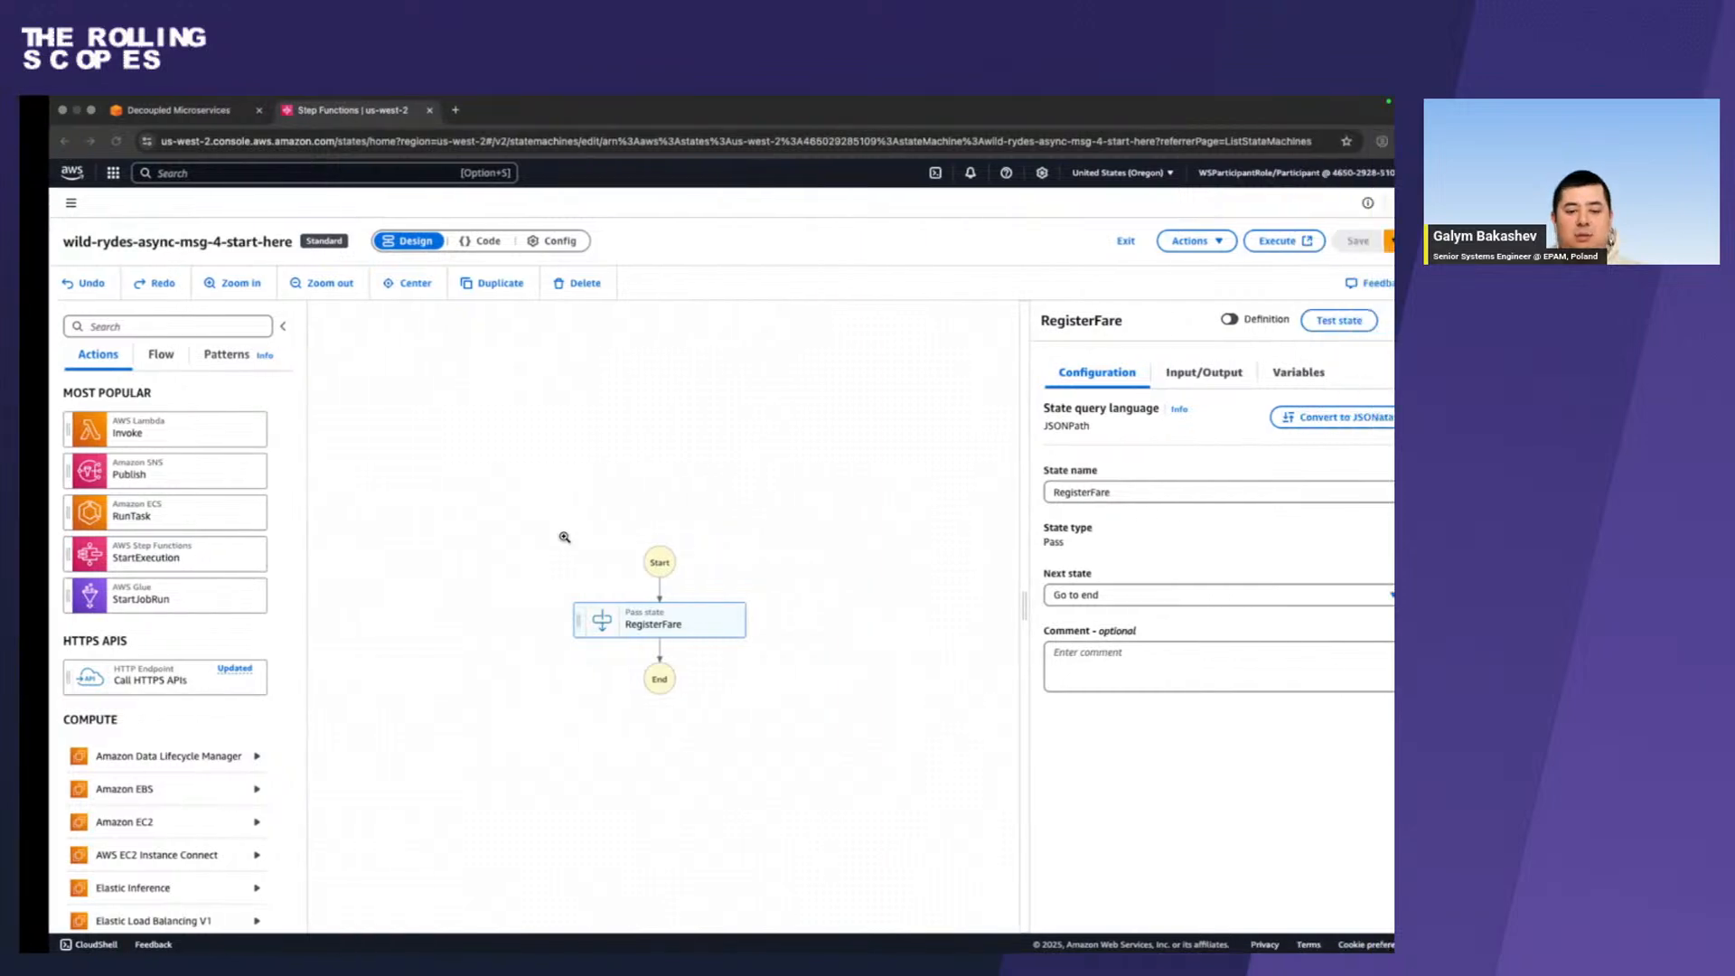
left_click(136, 326)
type("dynam")
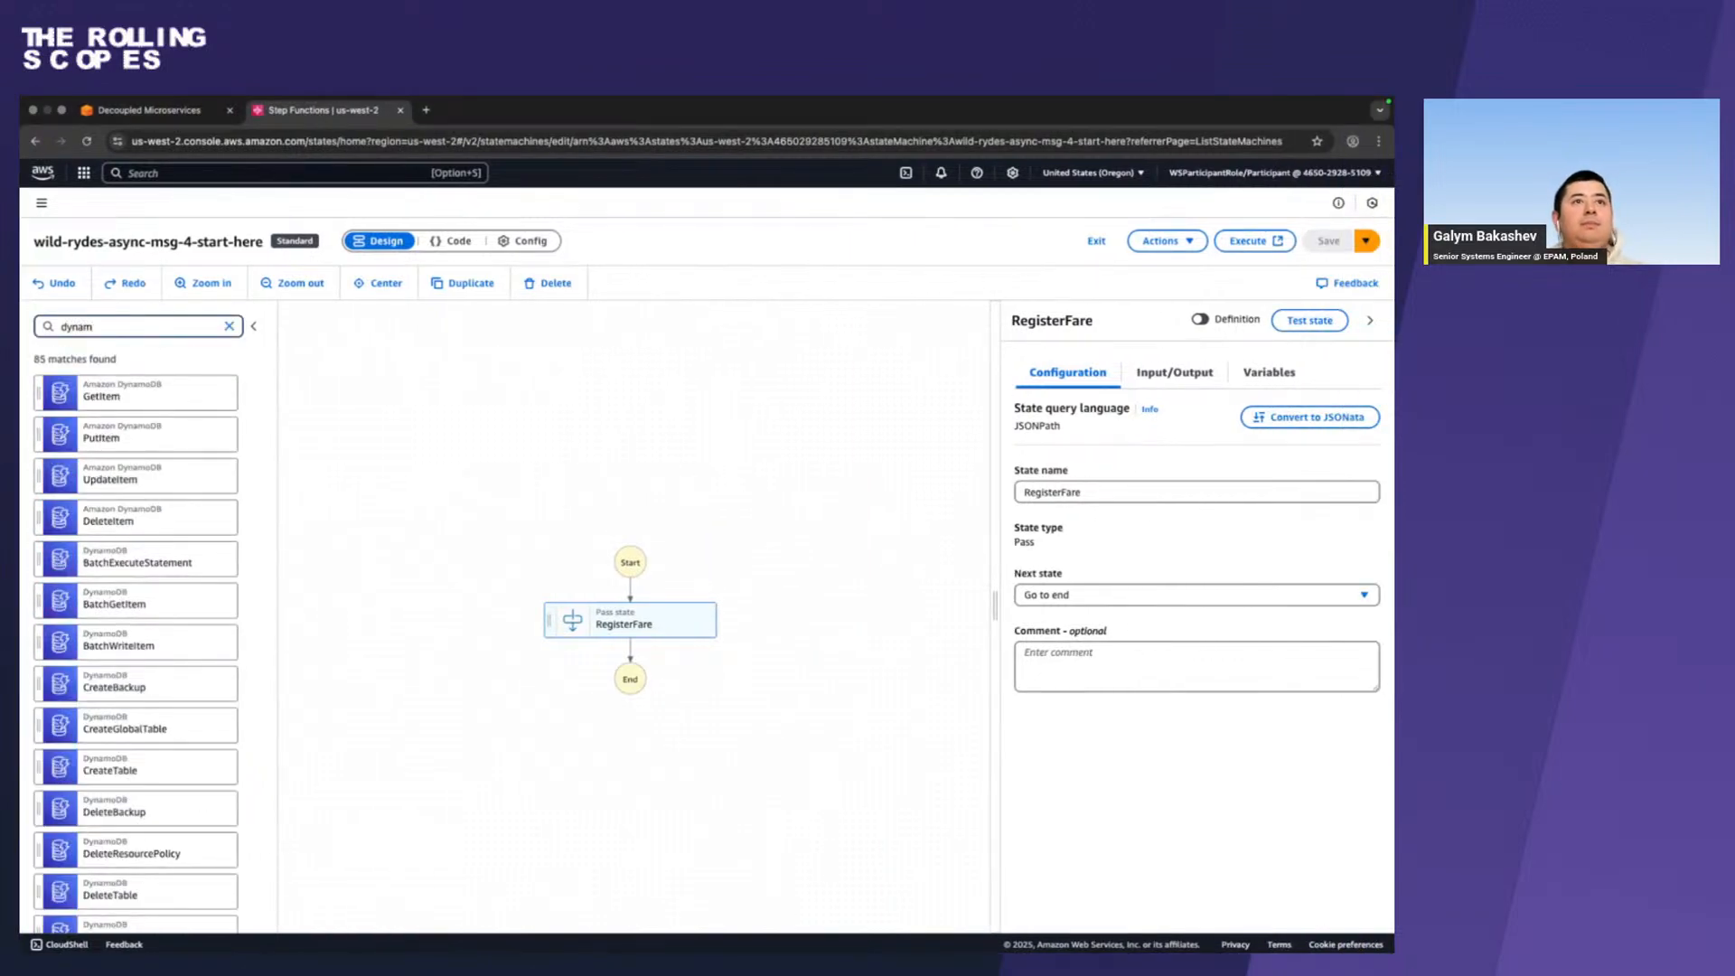
left_click_drag(126, 440, 647, 654)
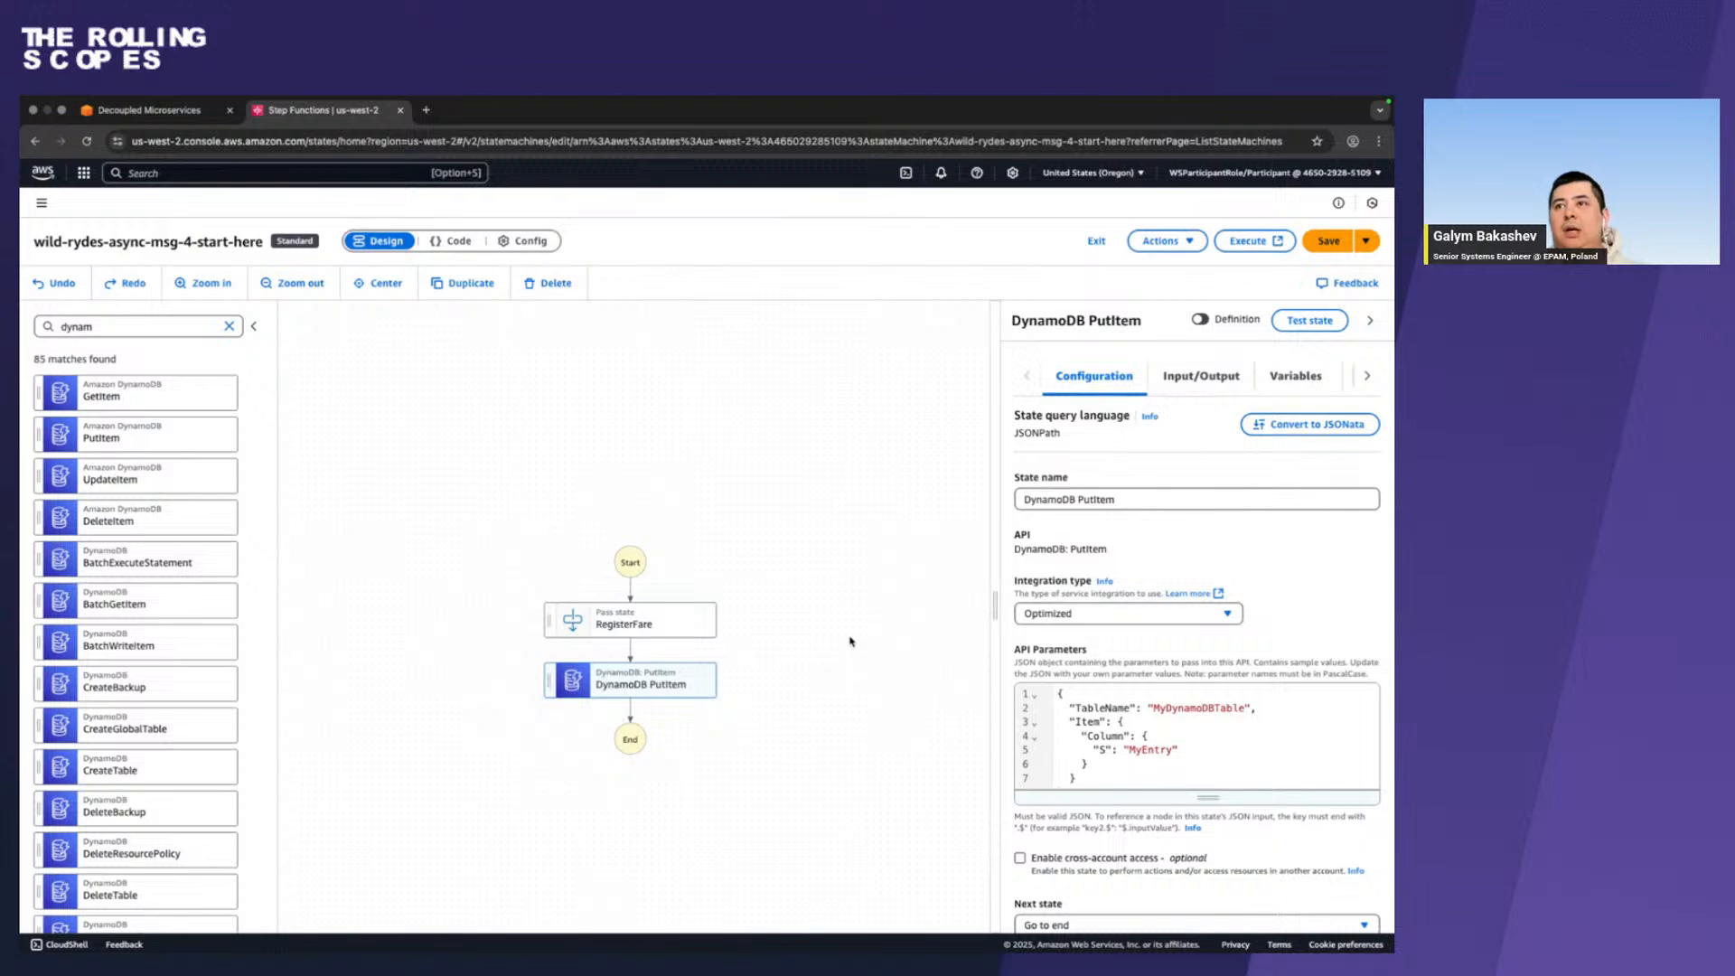
In Firefox, copy the state name RegisterFare from the Add RegisterFare state instructions.
key("ctrl+Left")
scroll(849, 638, "down", 5)
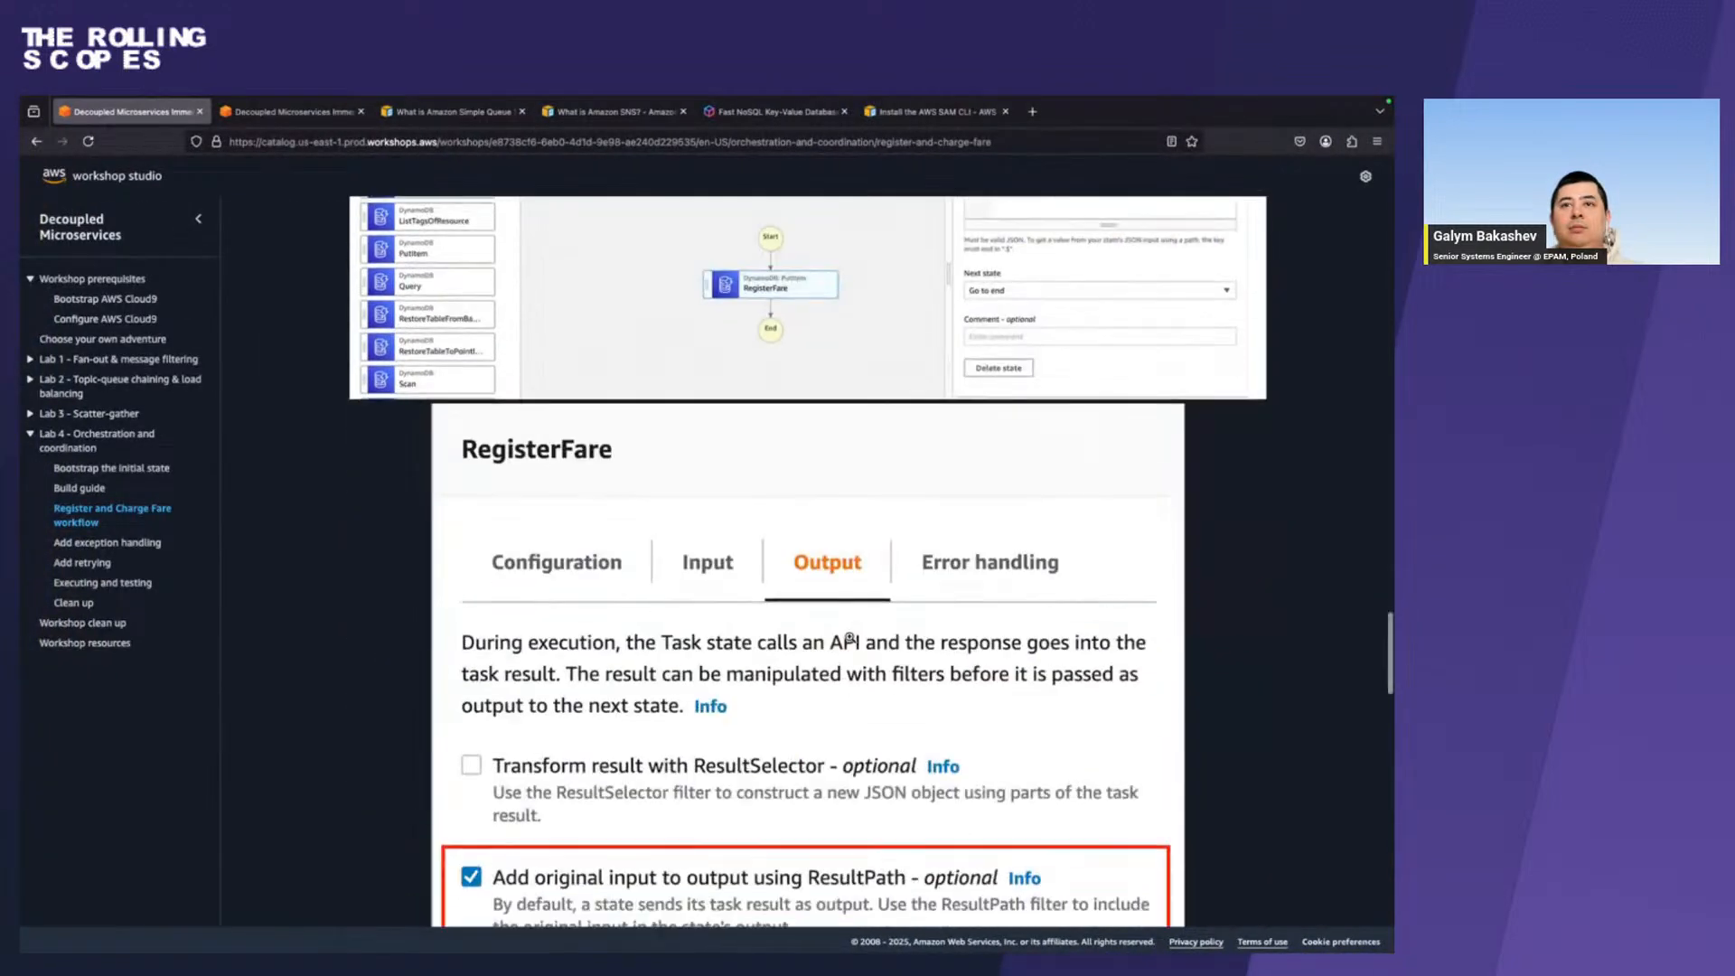
scroll(849, 638, "down", 10)
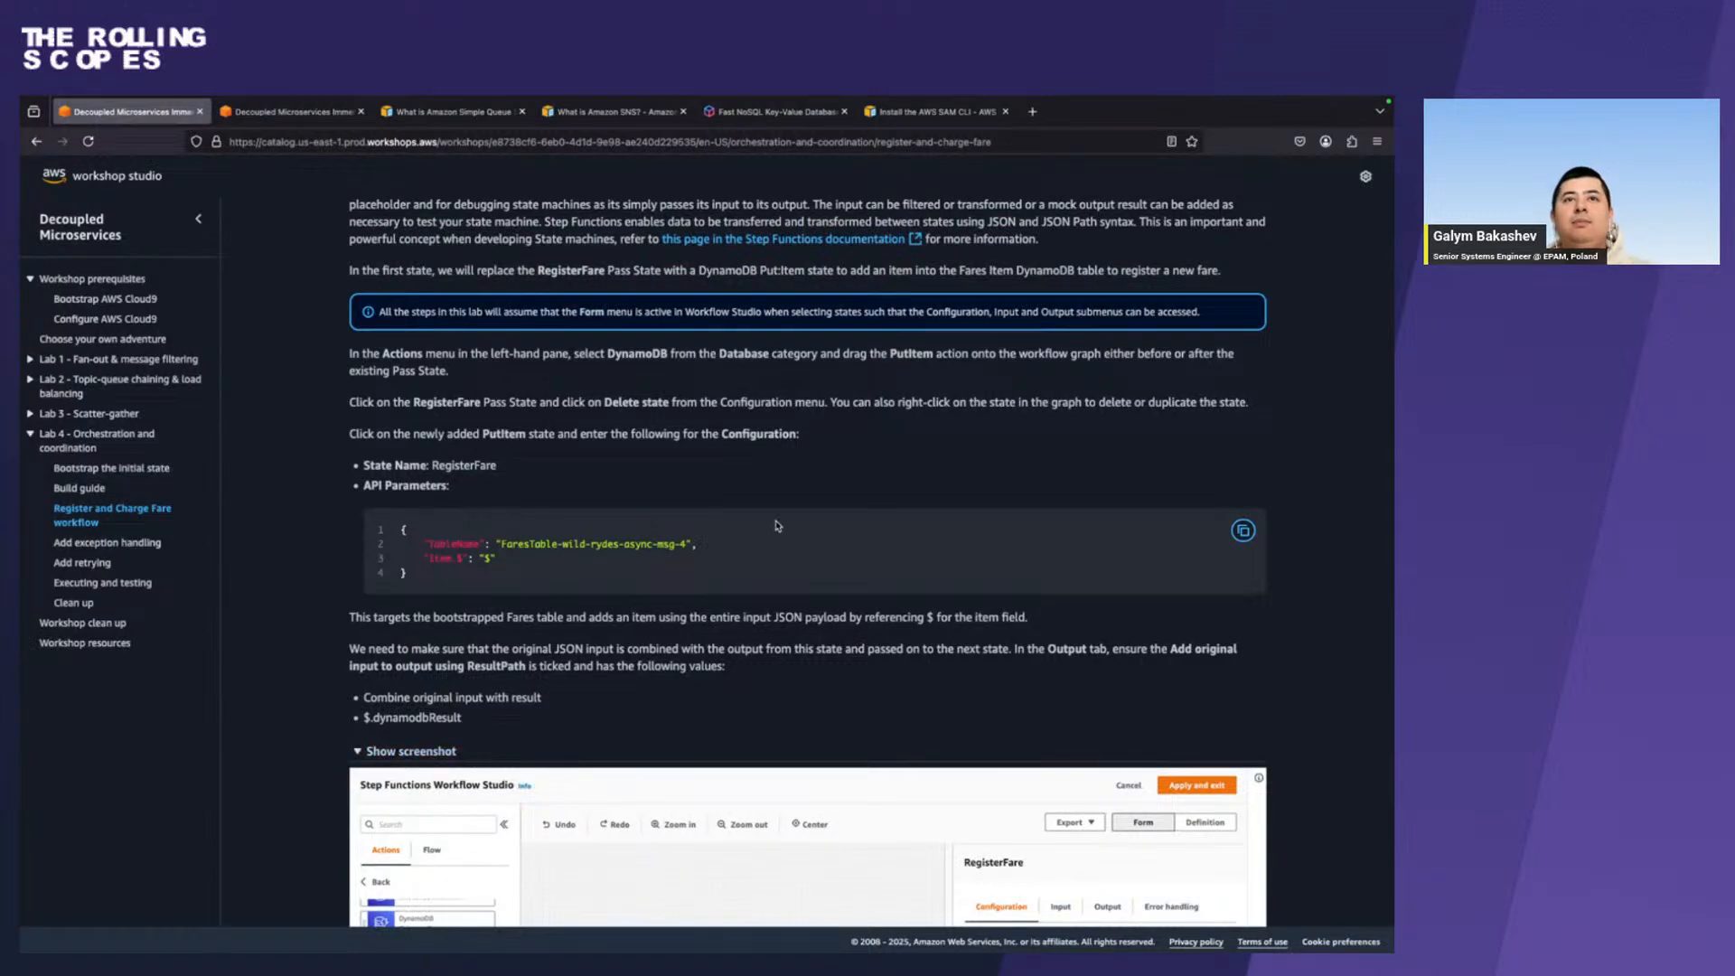
scroll(777, 526, "up", 1)
double_click(477, 509)
key("ctrl+c")
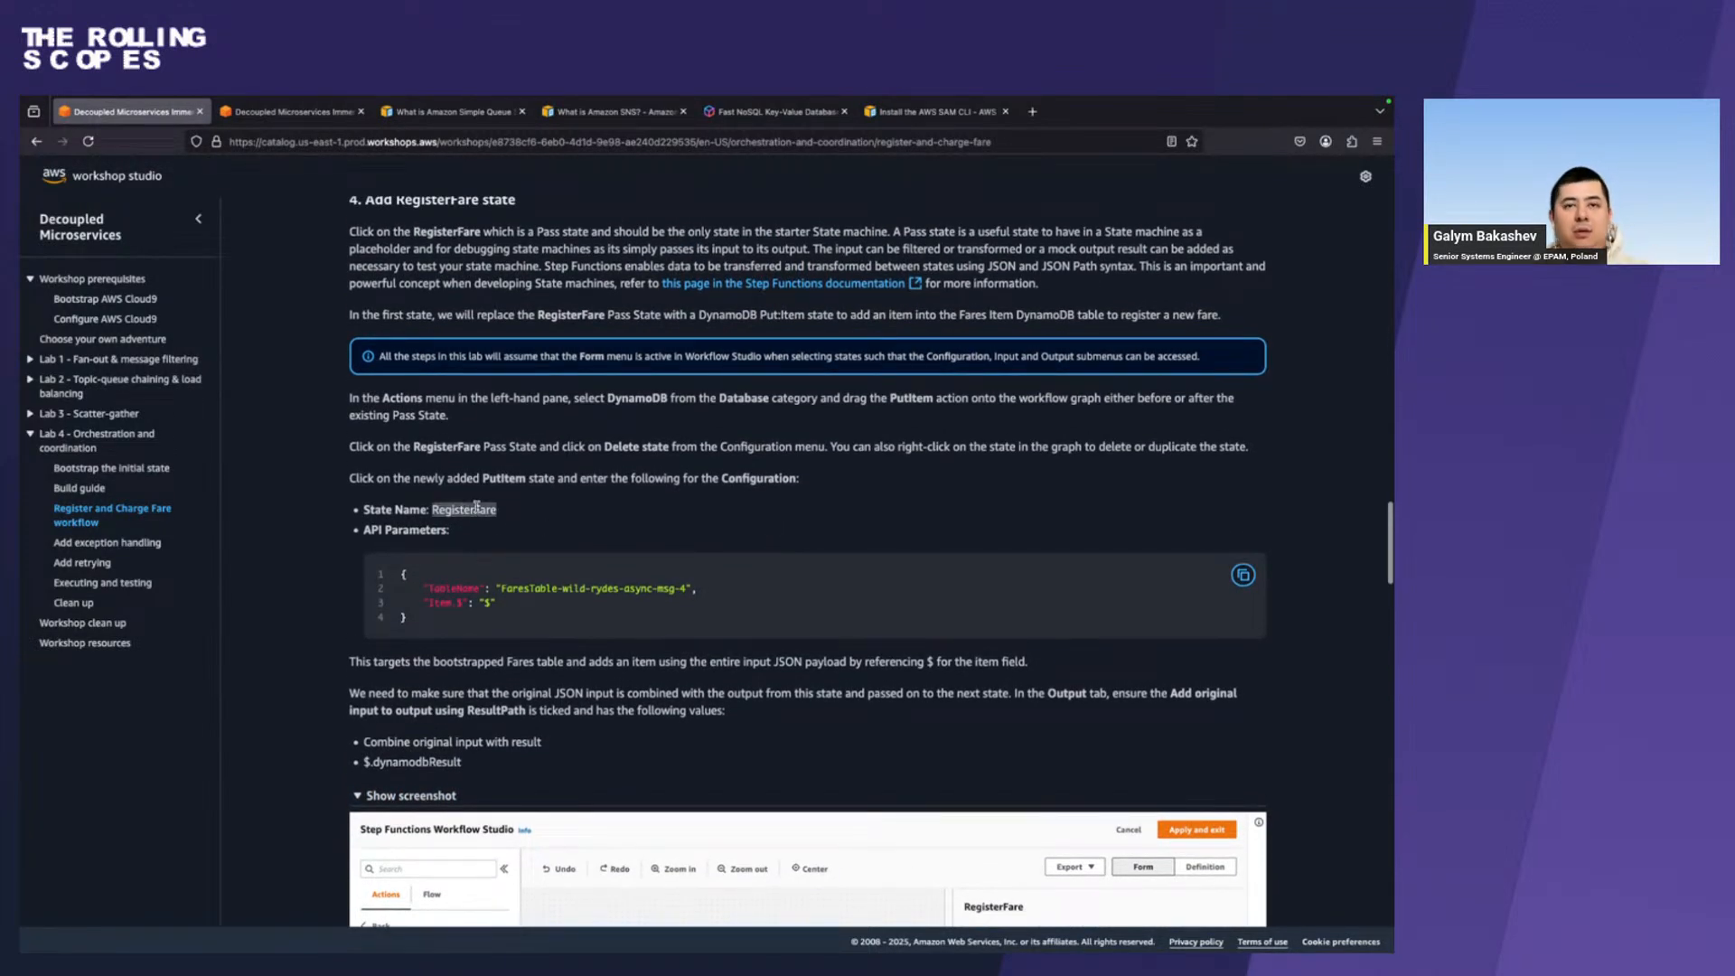
In Chrome, try to rename the DynamoDB PutItem state to RegisterFare while the Pass state still exists.
key("ctrl+Right")
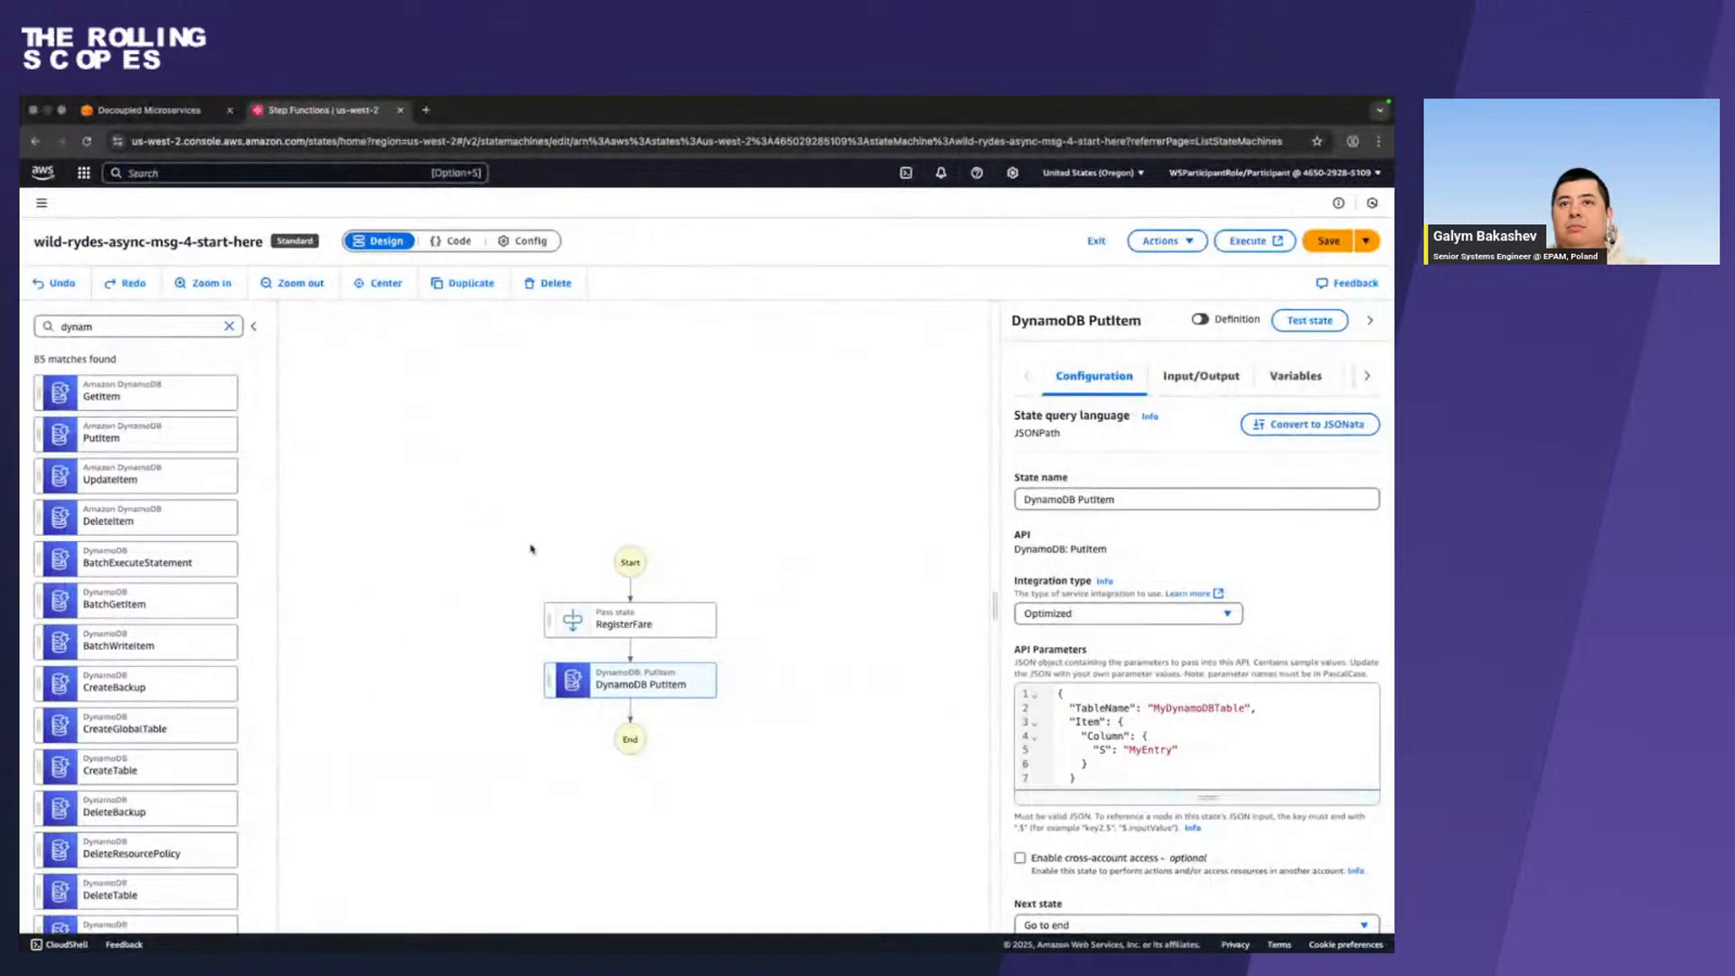
triple_click(1151, 497)
key("ctrl+v")
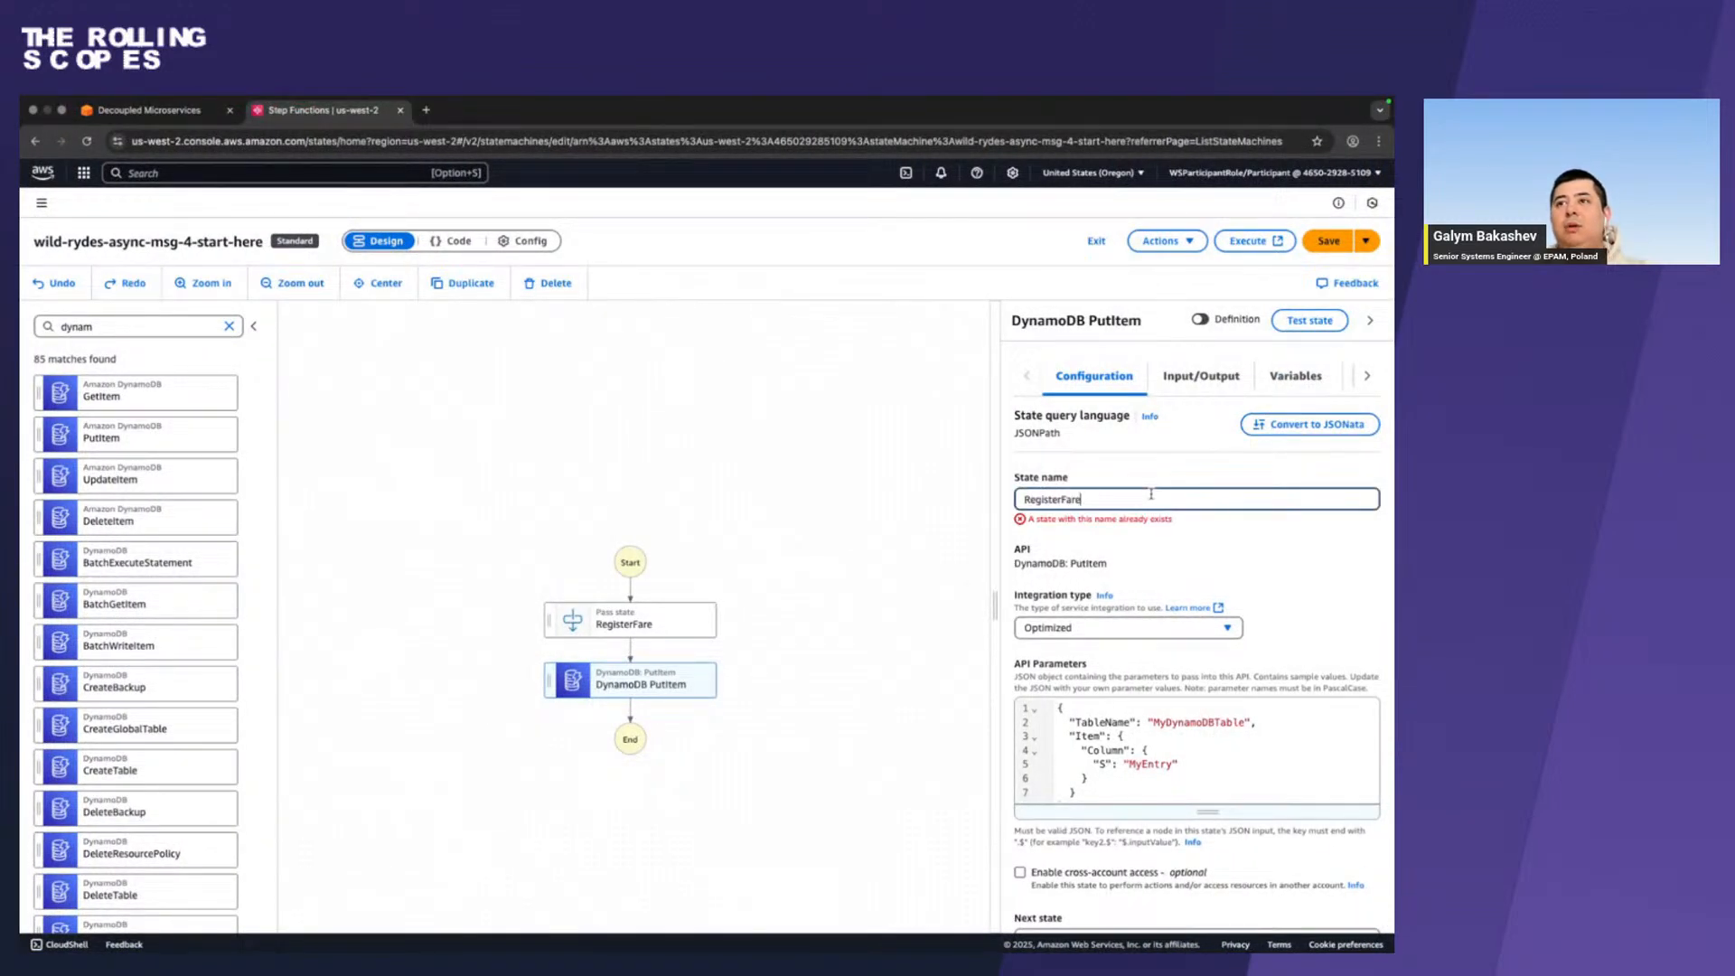
left_click(622, 629)
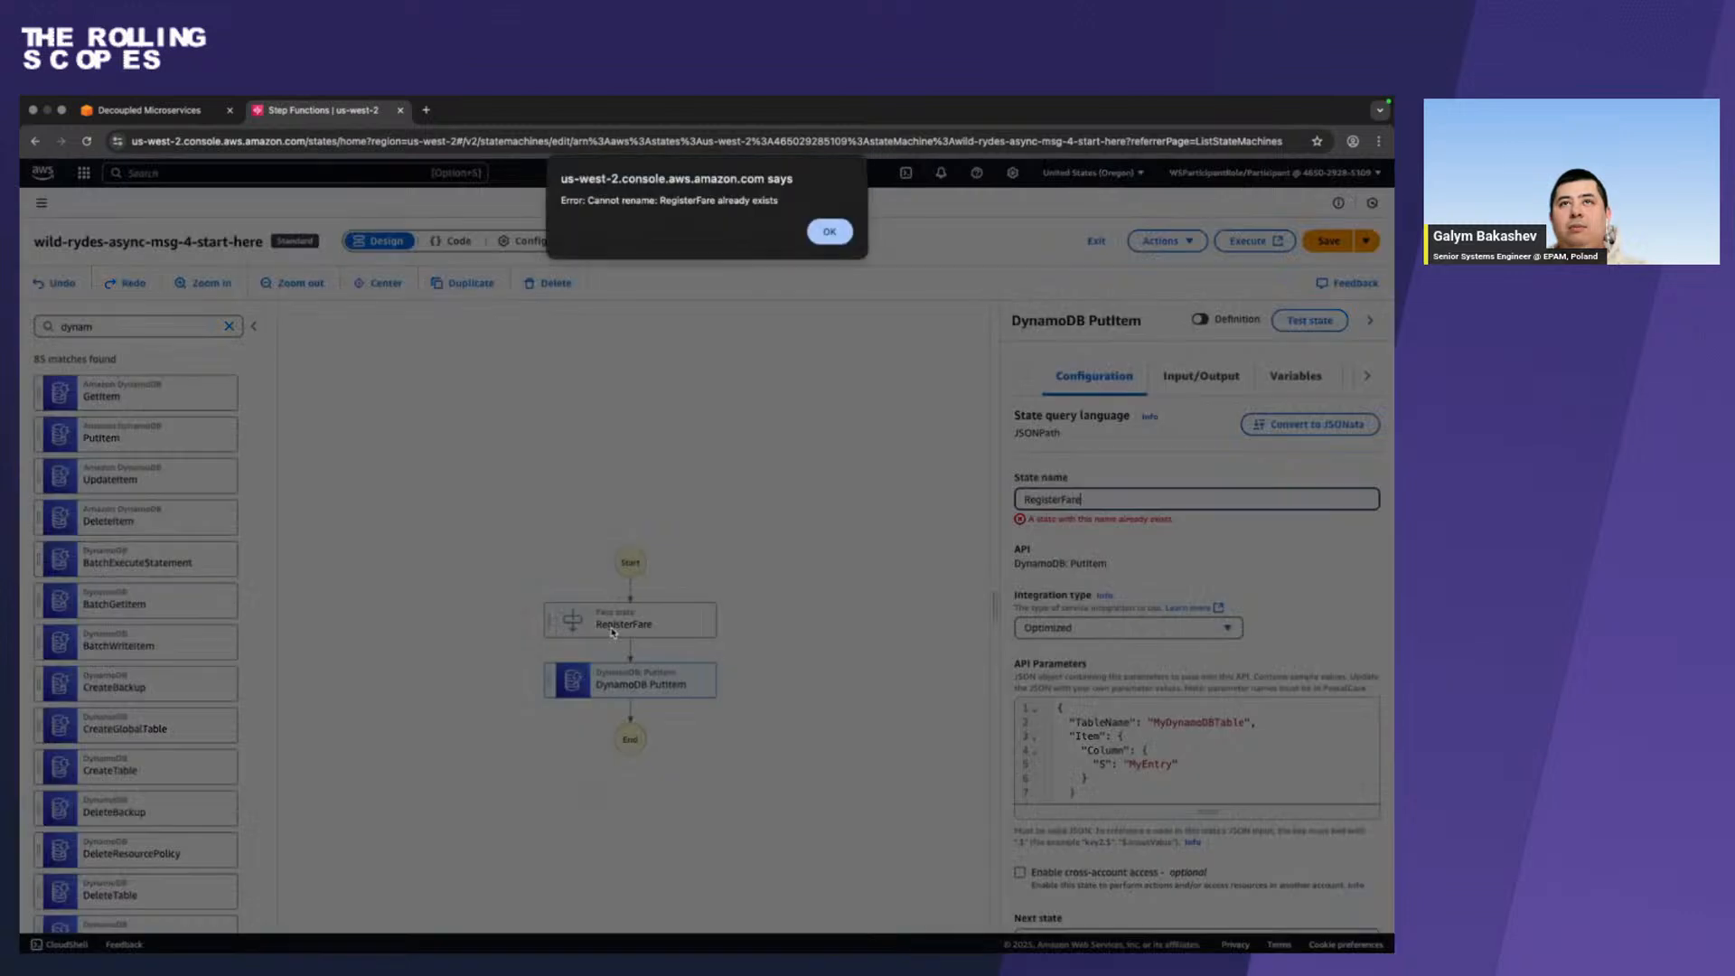
left_click(829, 232)
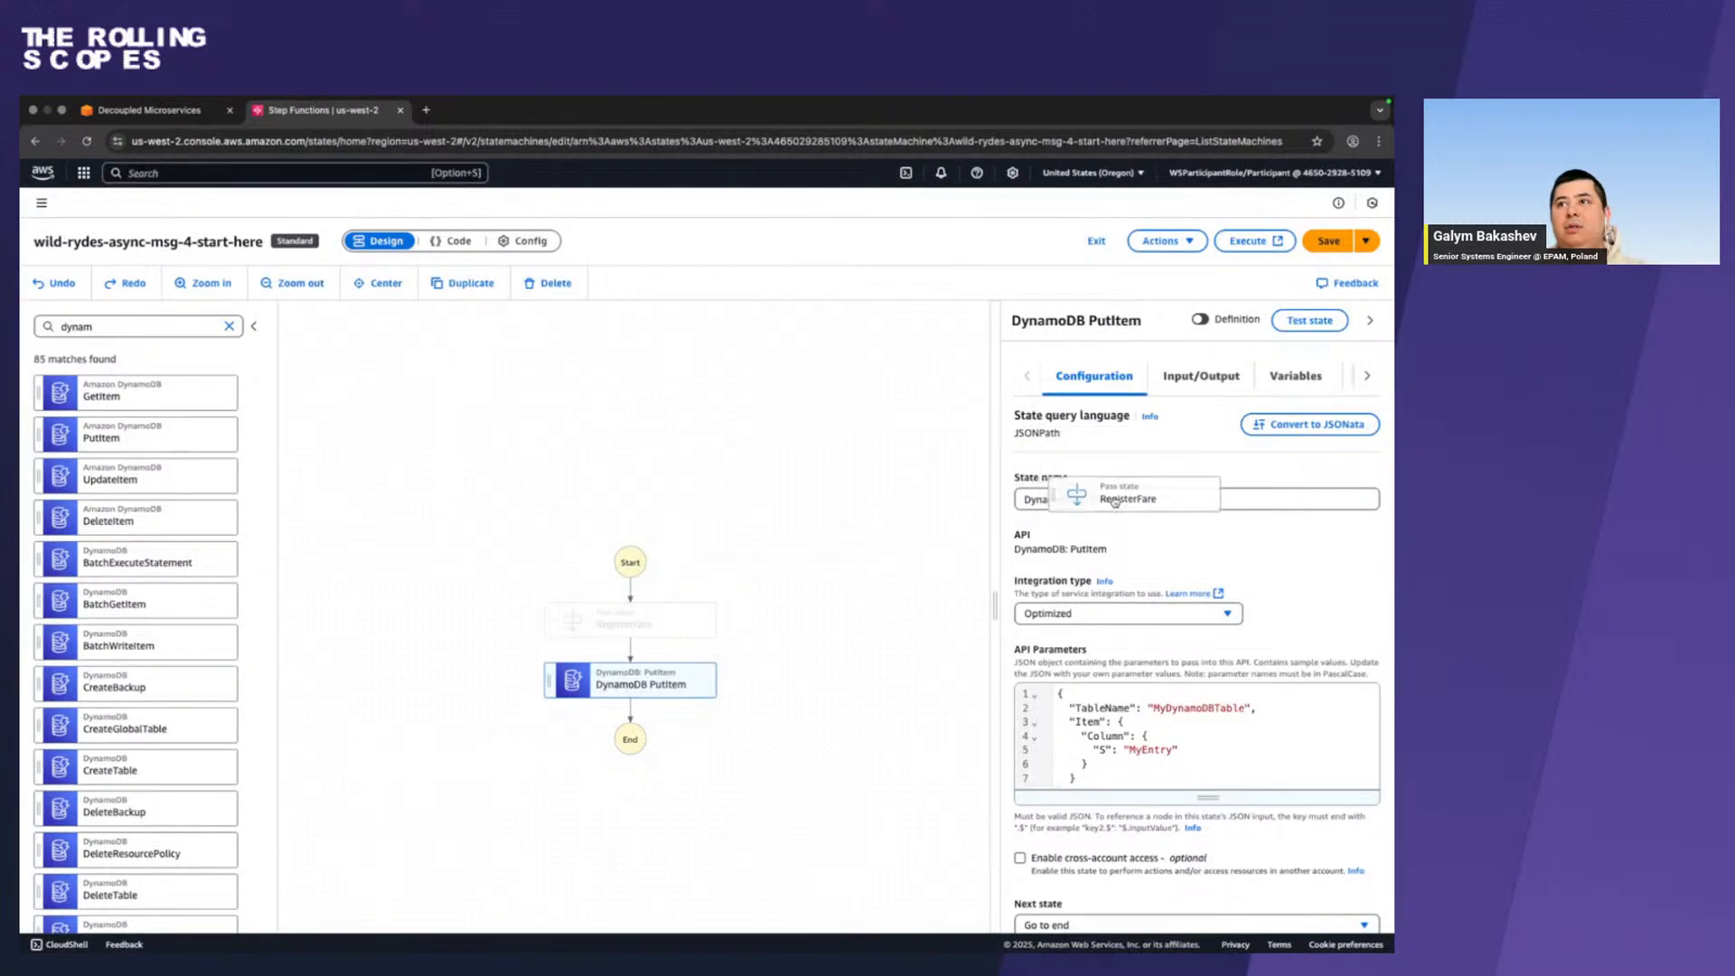
Delete the DynamoDB PutItem state and the RegisterFare Pass state from the workflow graph.
left_click_drag(890, 498, 890, 503)
key("Delete")
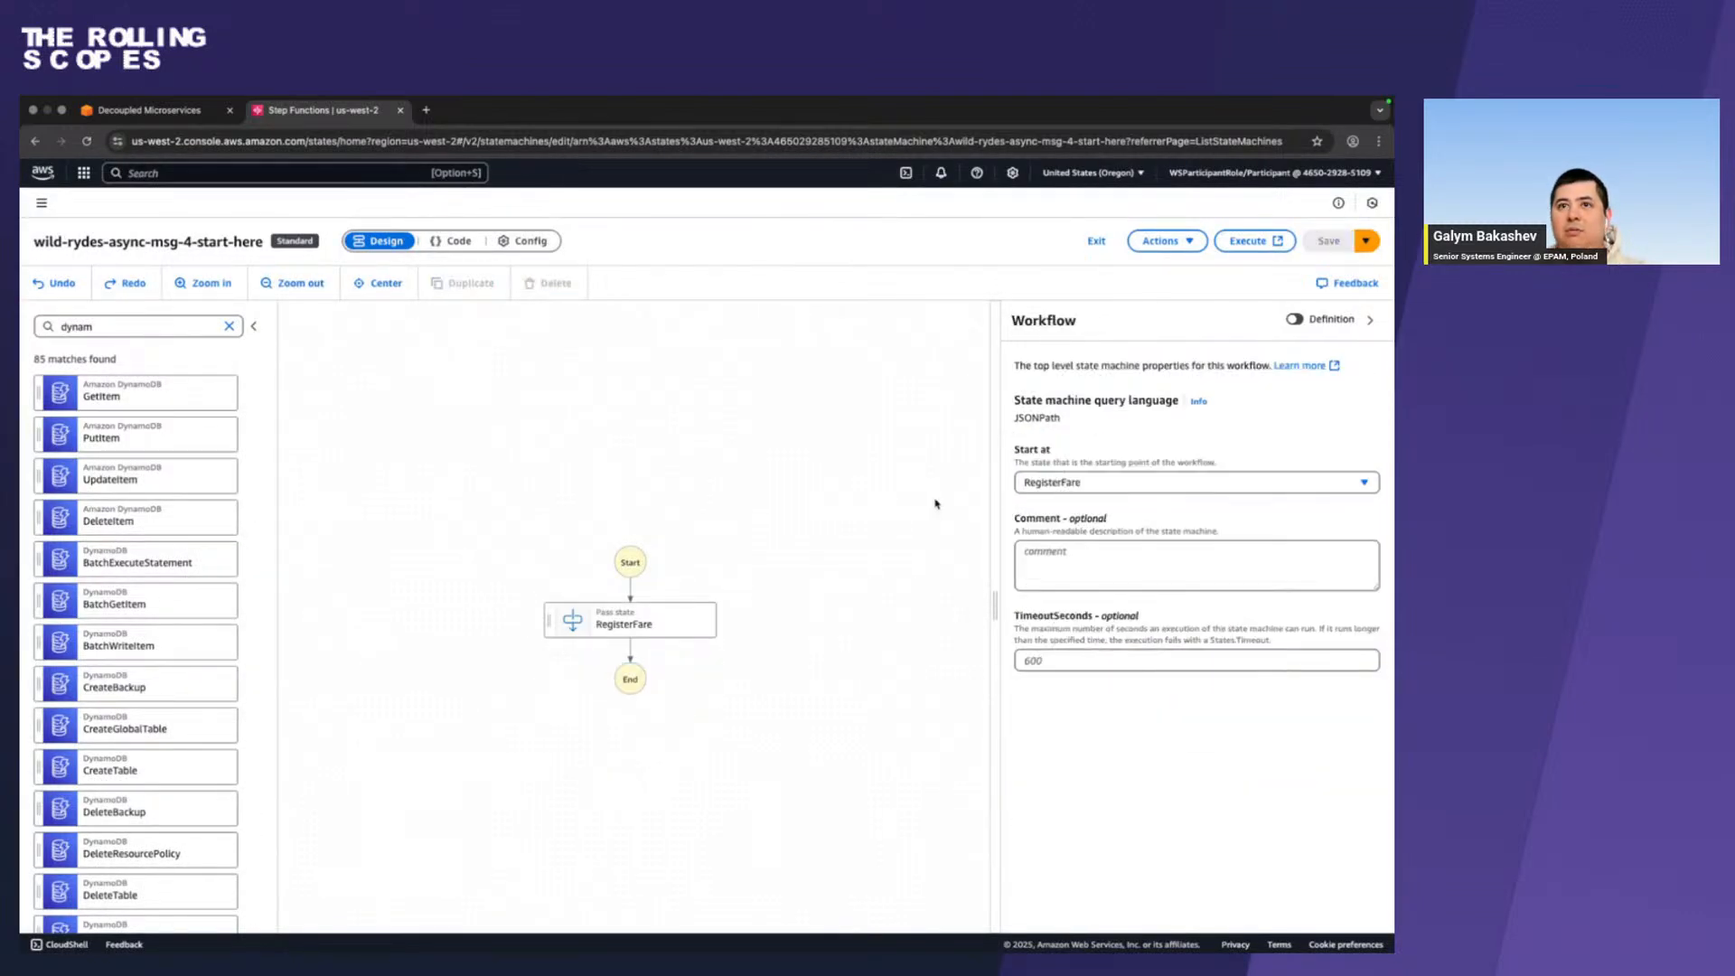
left_click(608, 626)
right_click(608, 626)
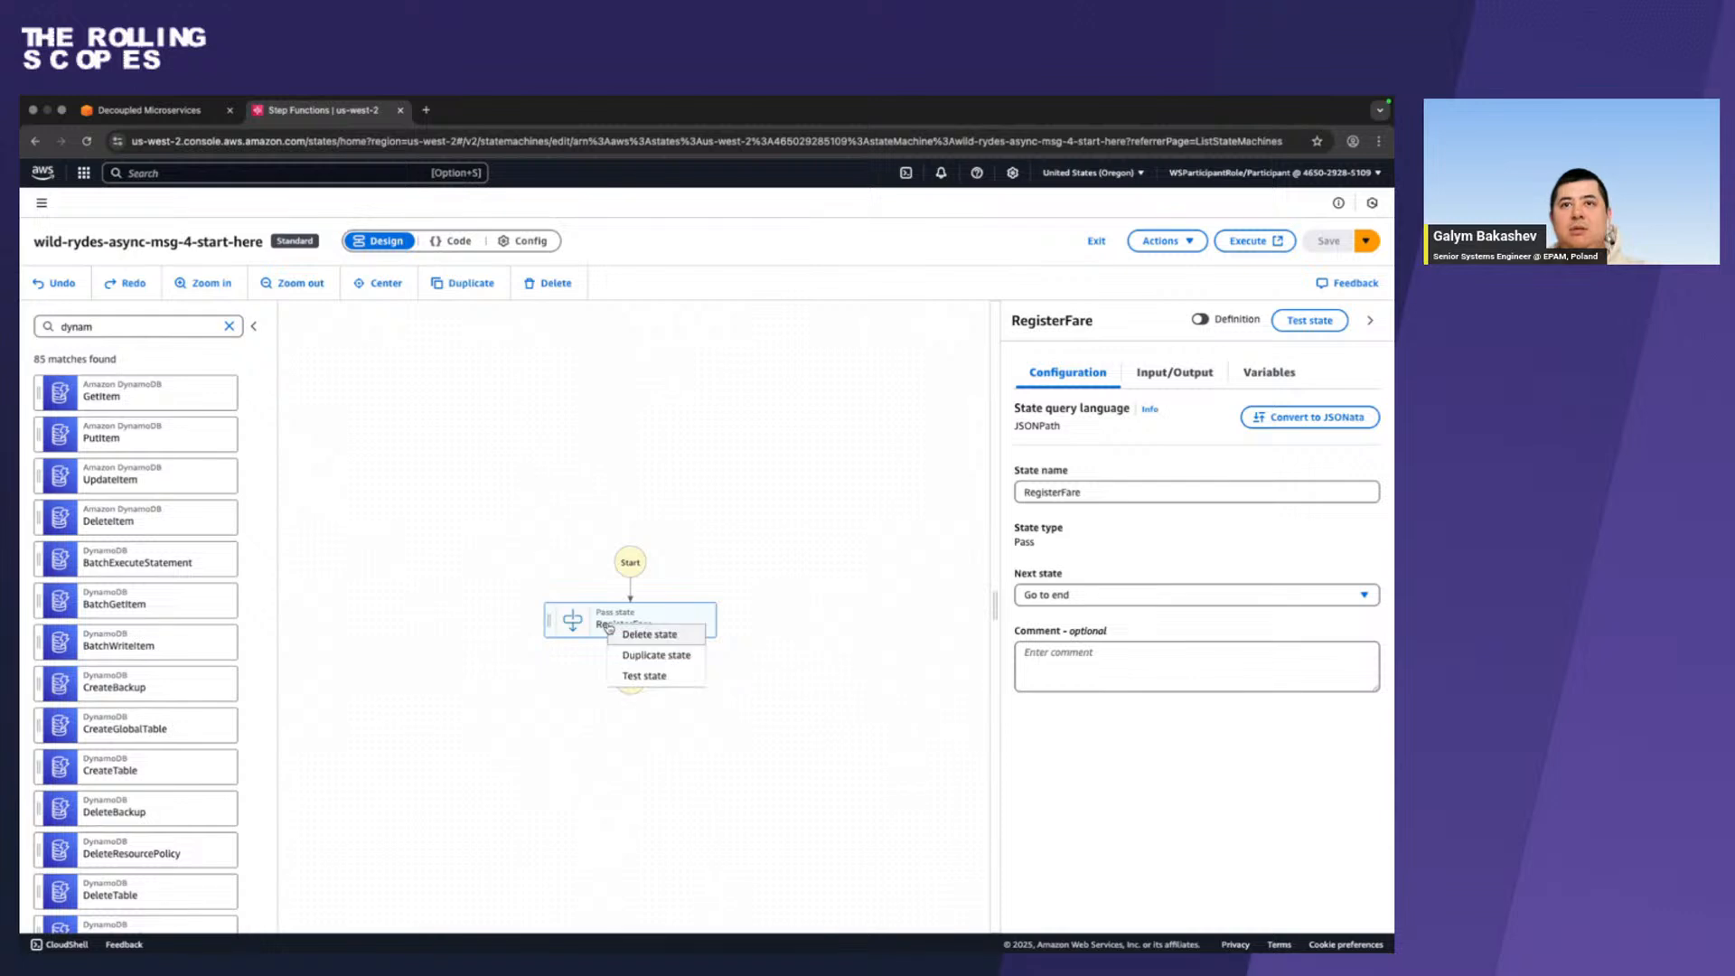
left_click(644, 632)
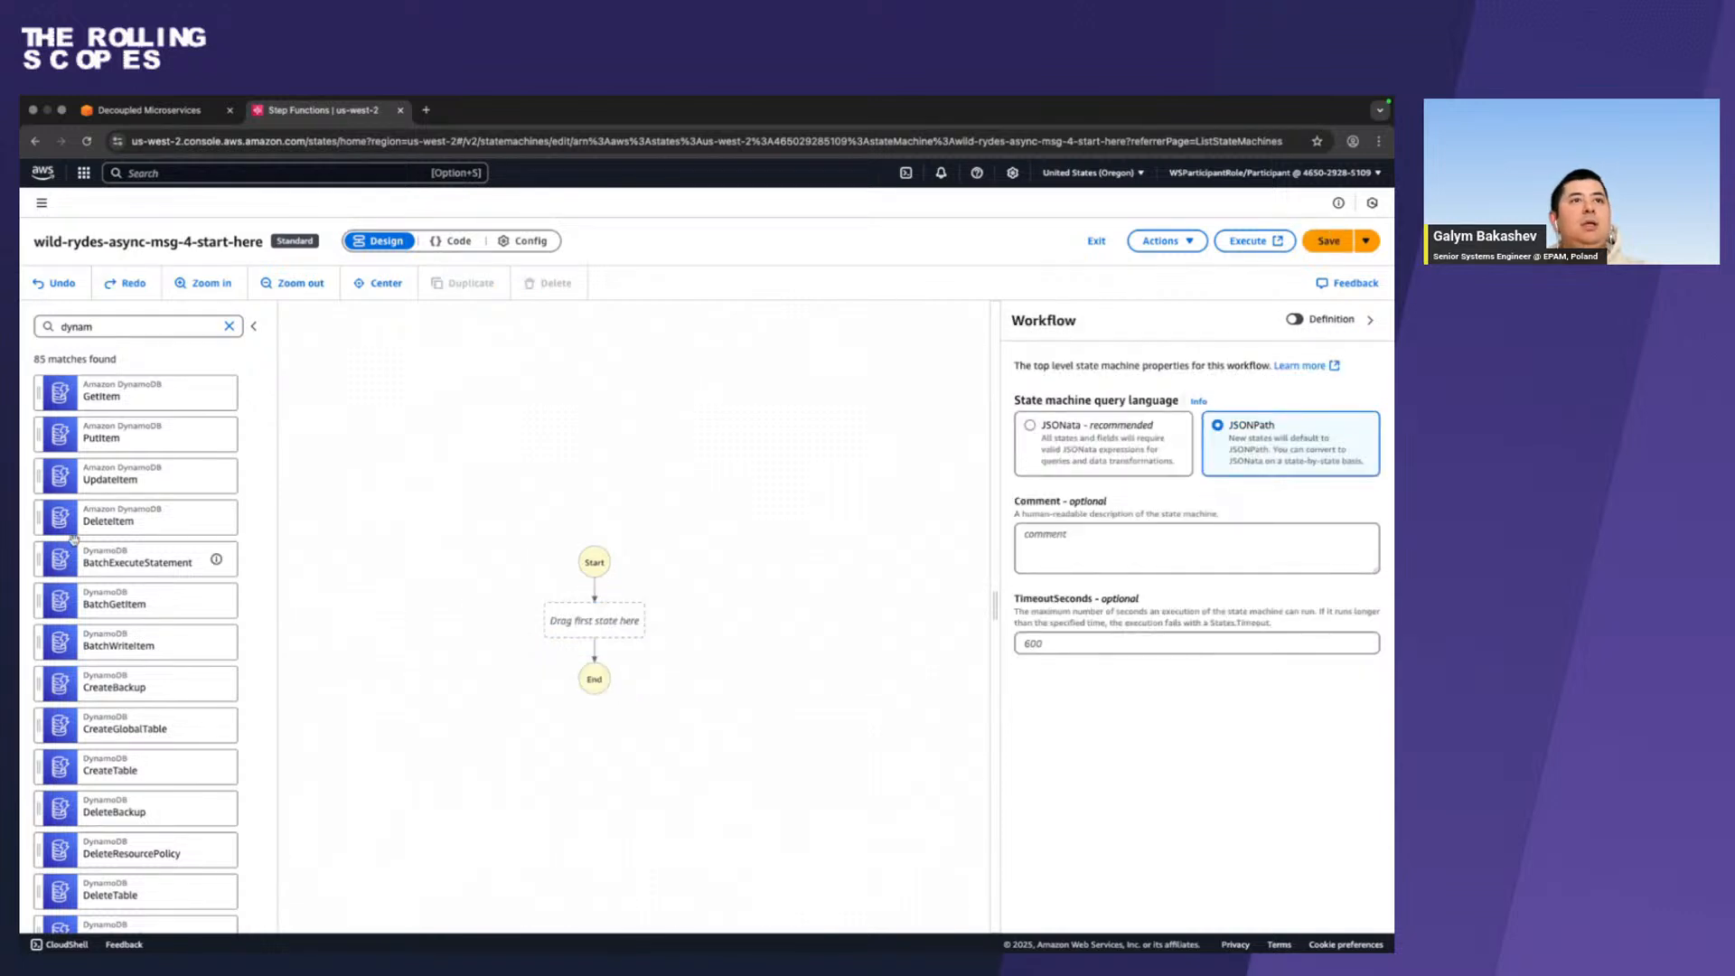
Add a DynamoDB PutItem action as the workflow's first state and name it RegisterFare.
left_click_drag(127, 437, 621, 628)
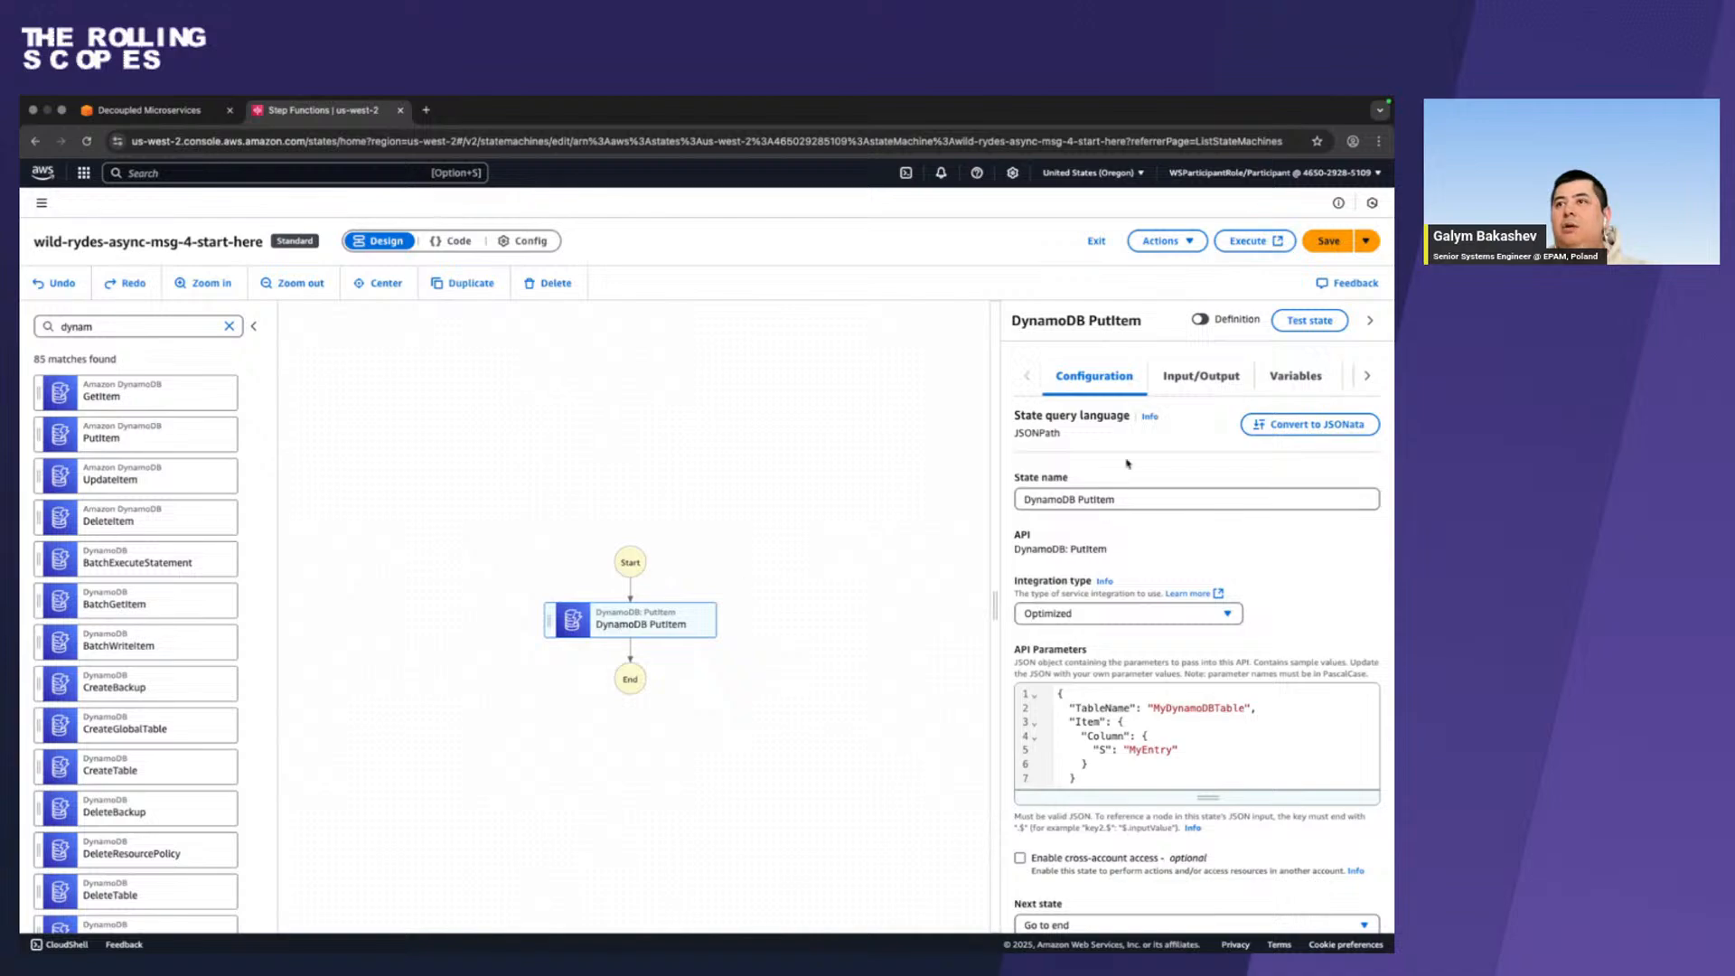
triple_click(1155, 499)
key("super+v")
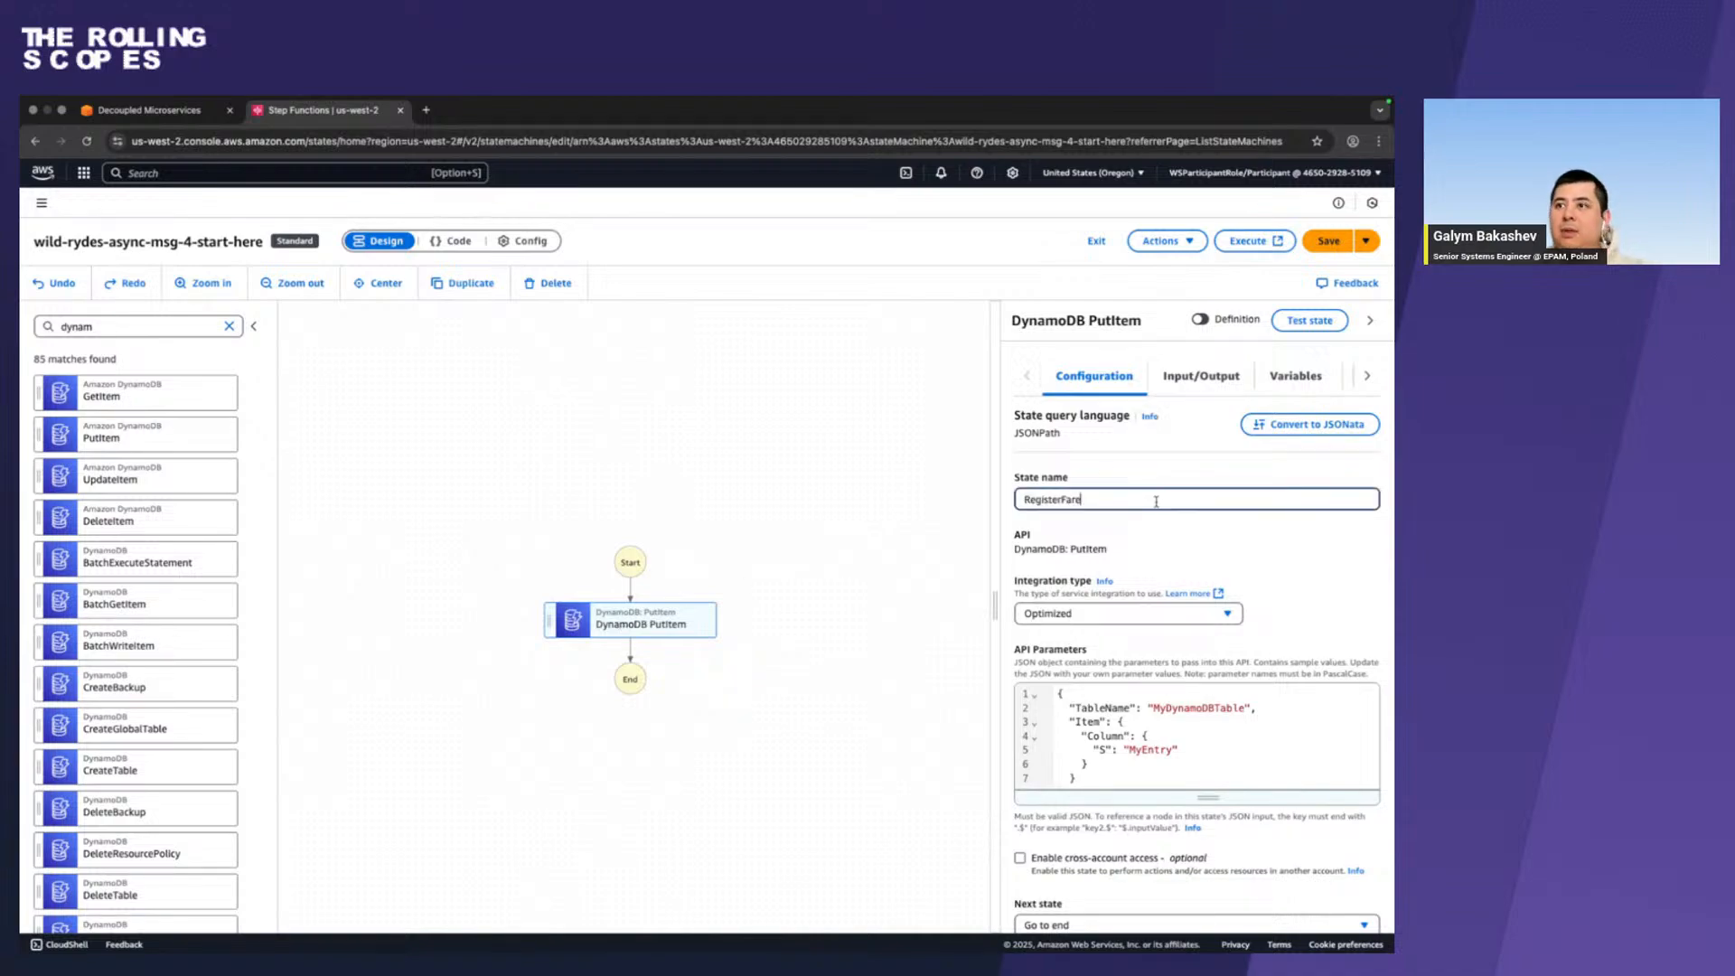
Replace RegisterFare's API Parameters in Chrome with the JSON copied from the Firefox instructions: TableName "FaresTable-wild-rydes-async-msg-4" and Item.$ "$".
key("ctrl+Left")
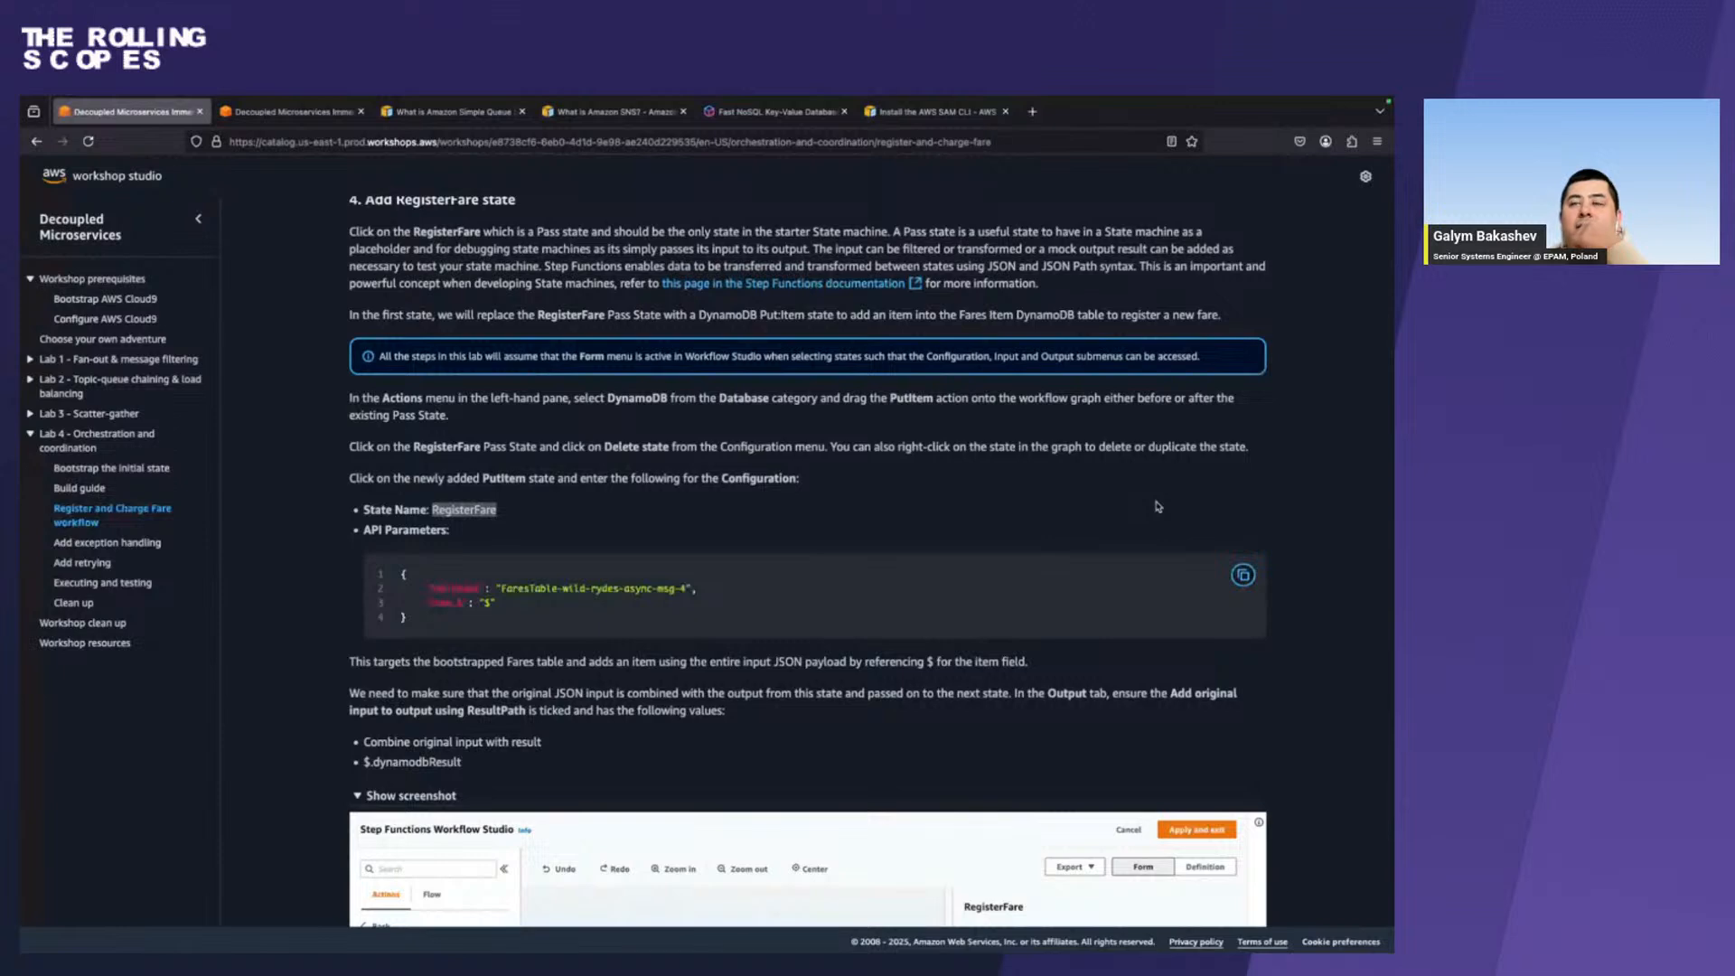
left_click(1242, 576)
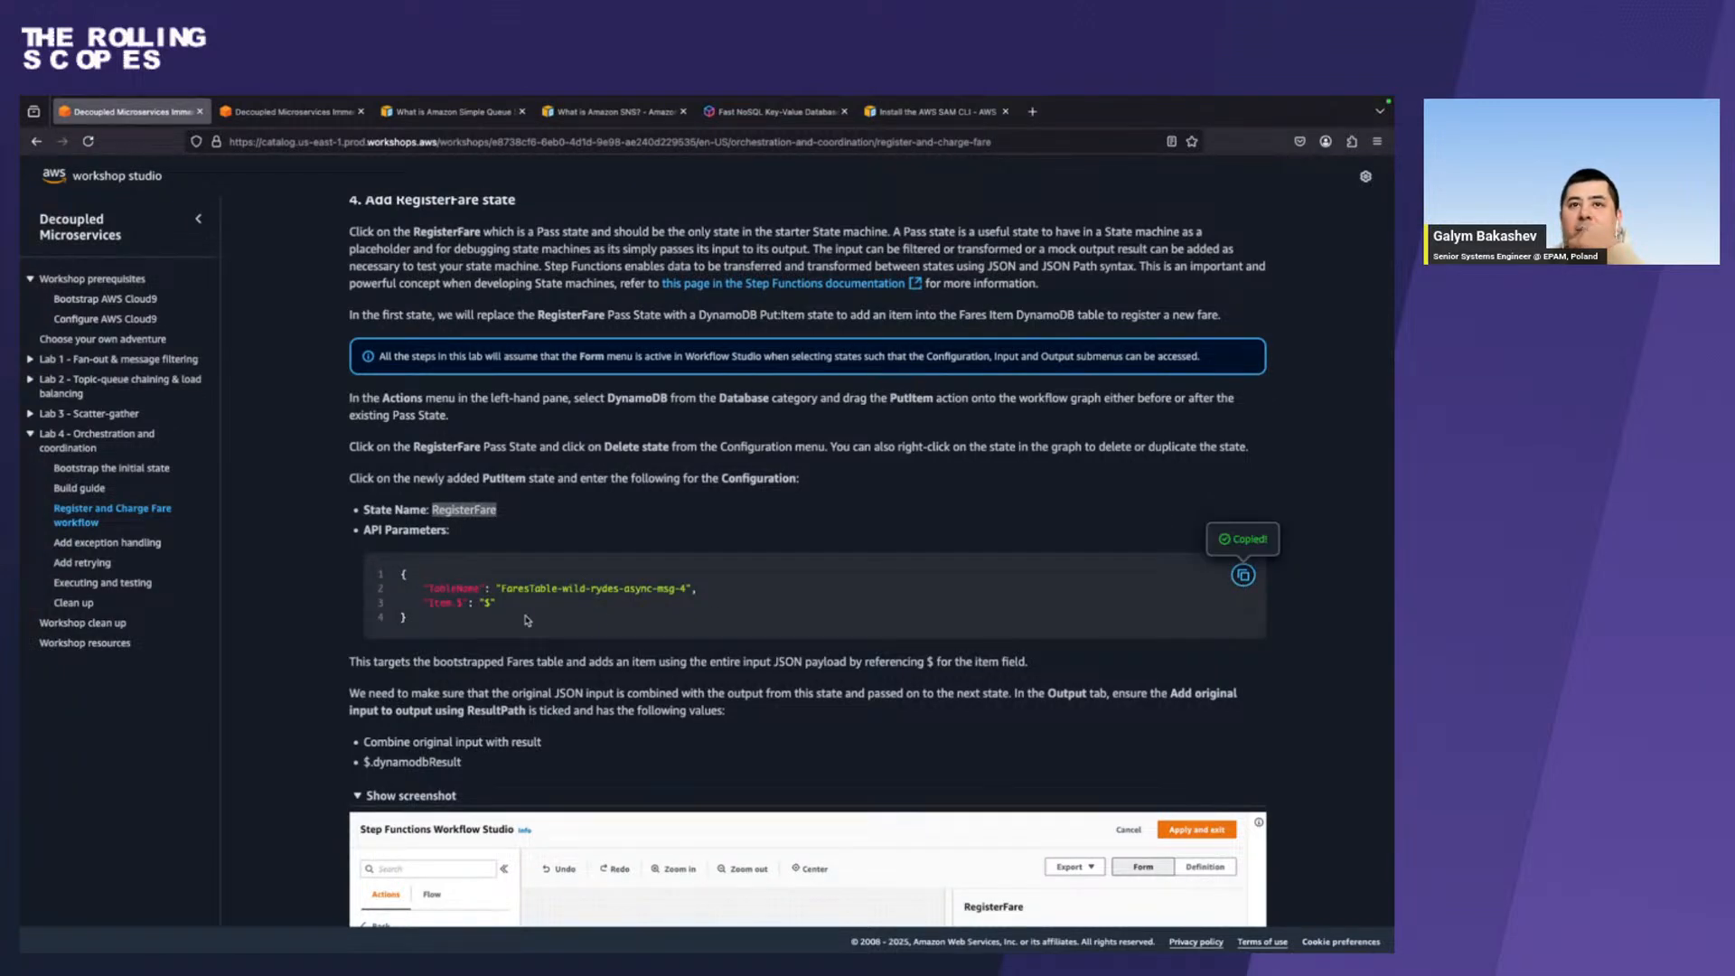
key("alt+Tab")
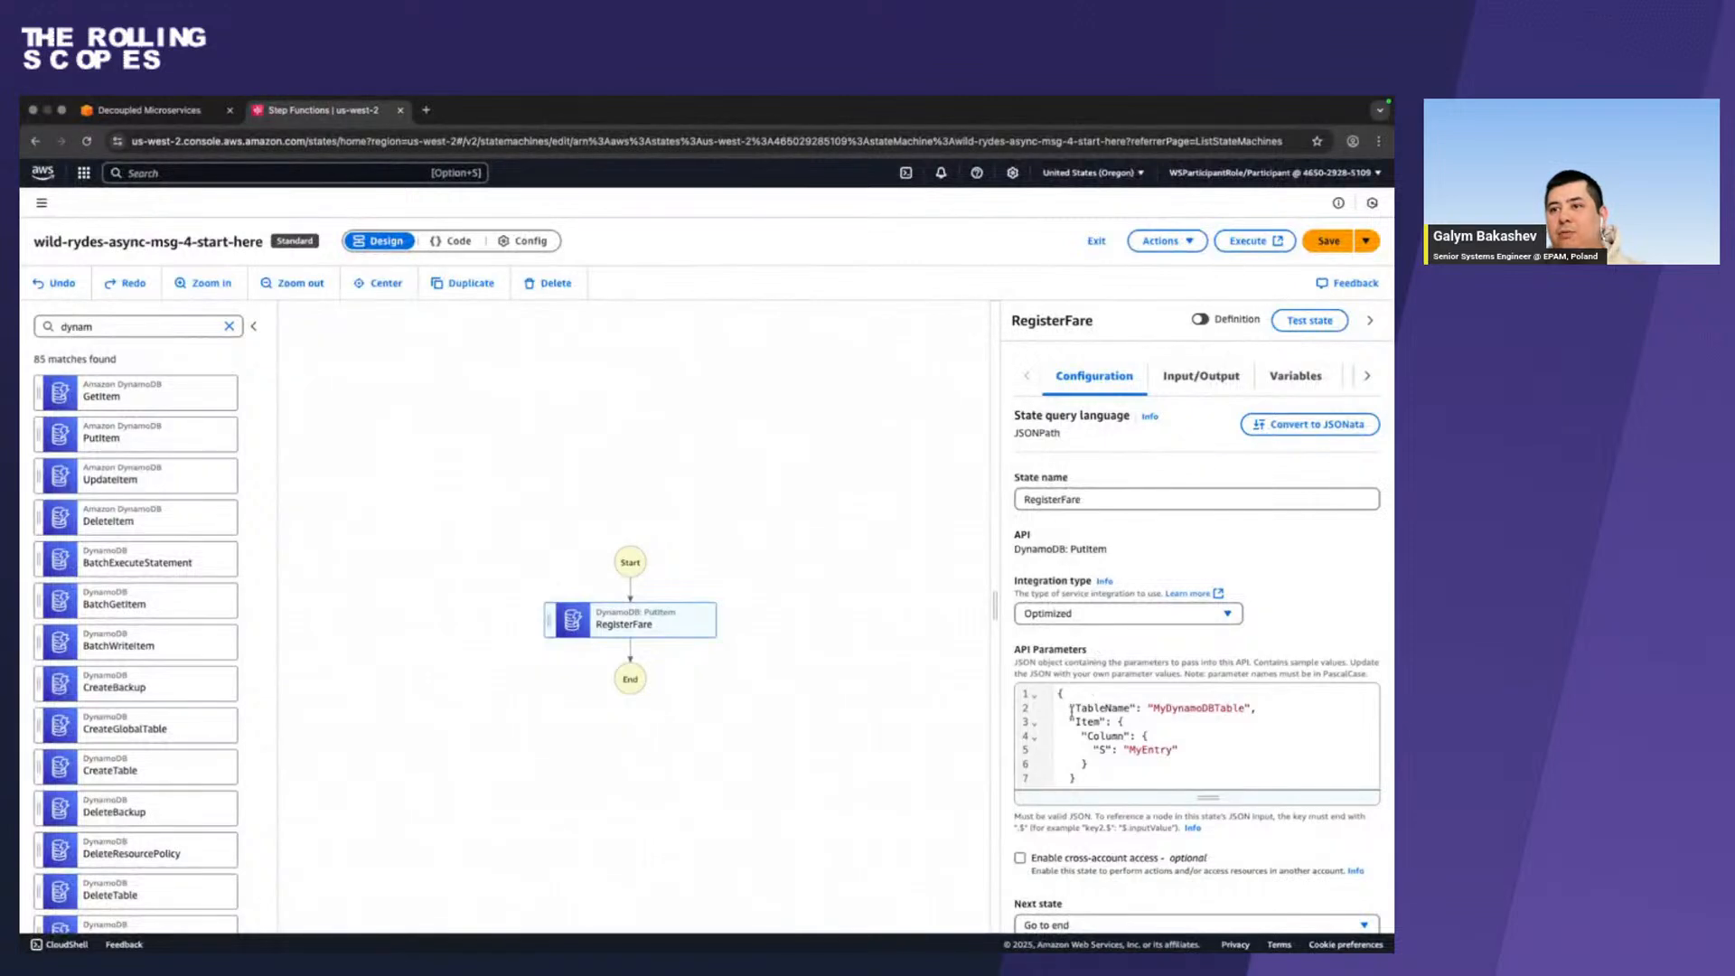
left_click(1070, 711)
key("super+a")
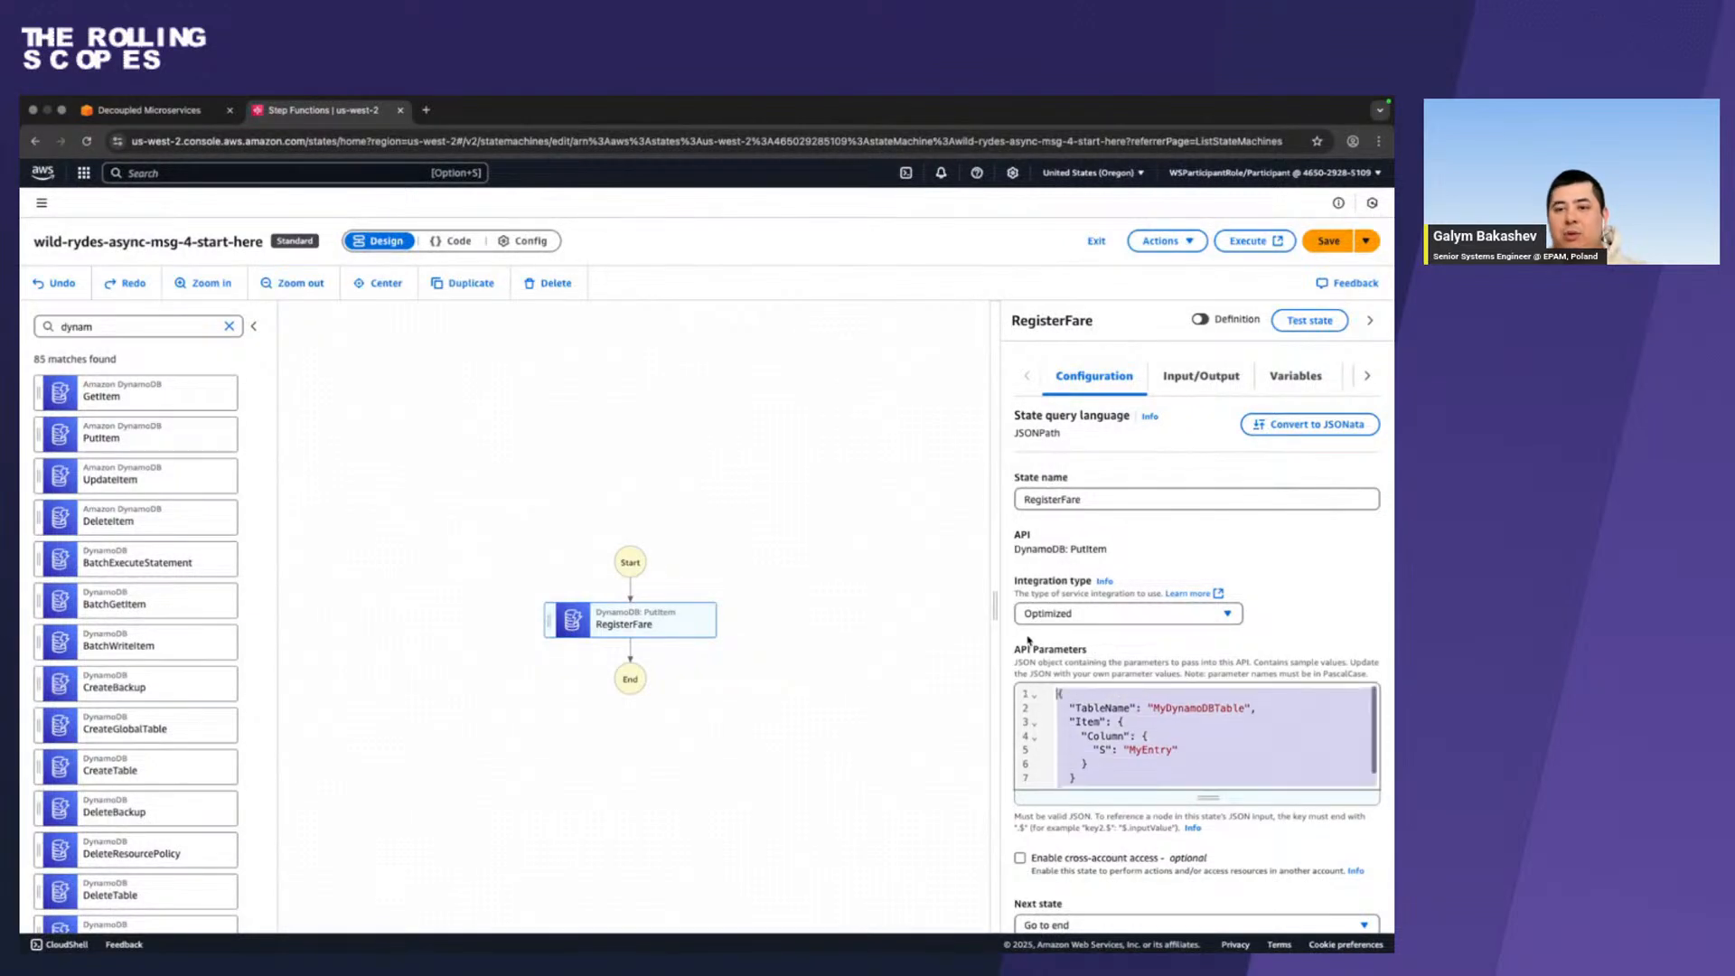
key("super+v")
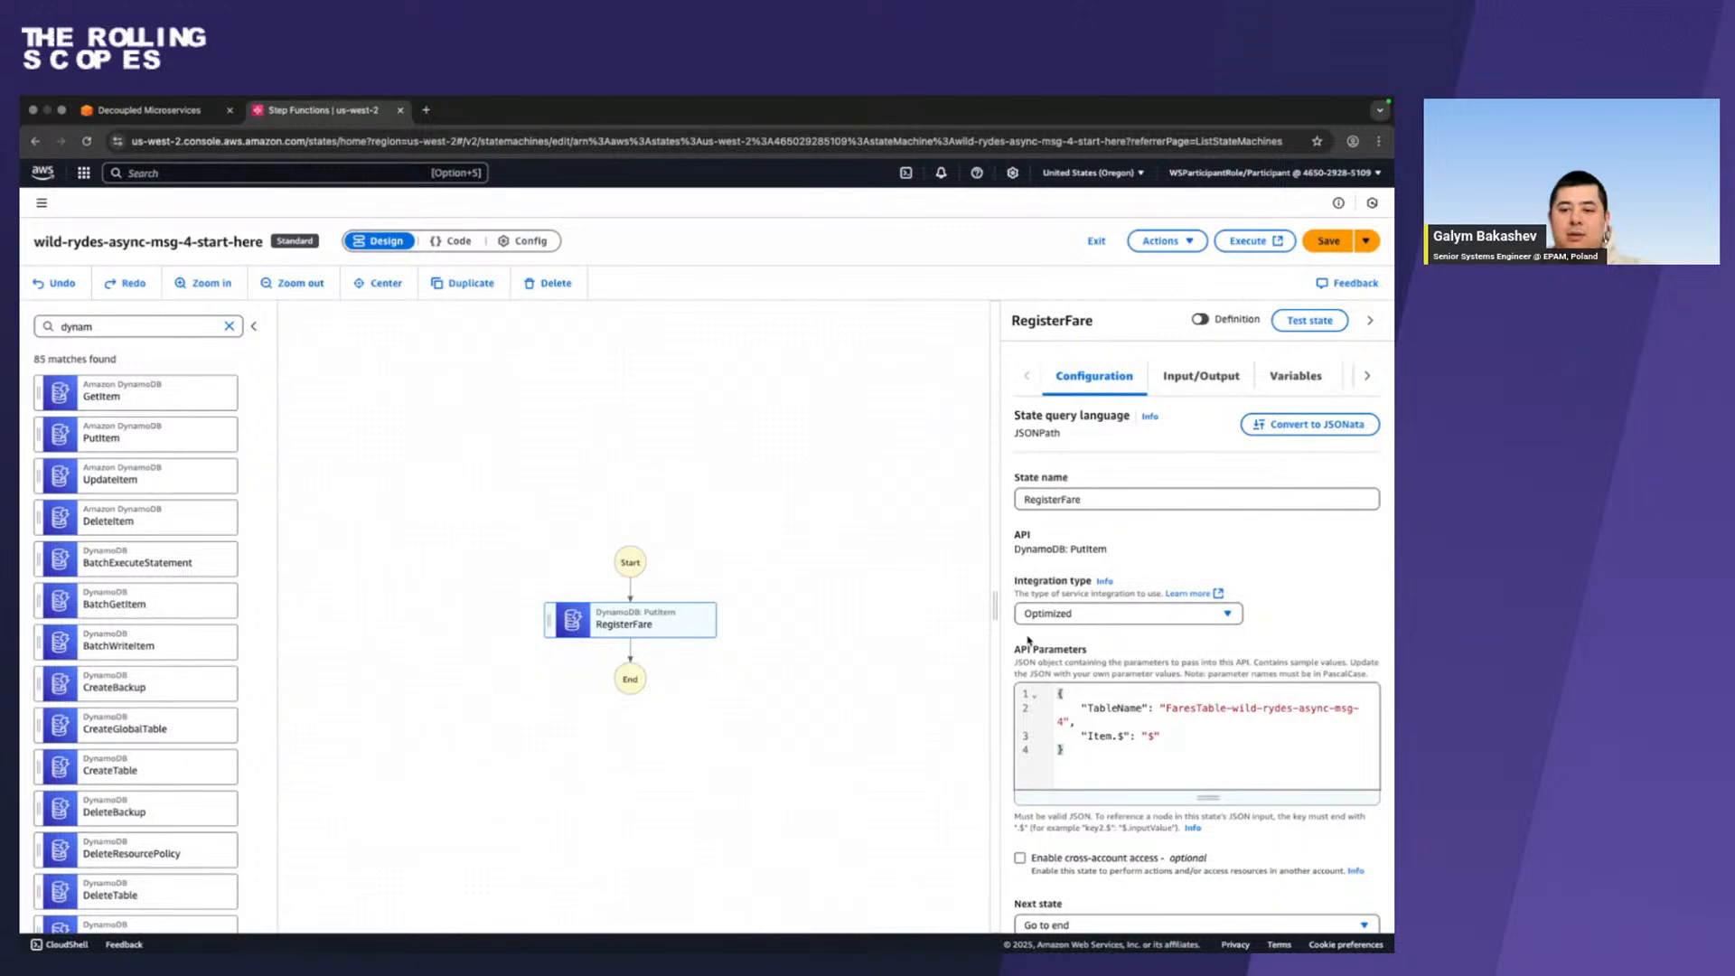
Following the Firefox instructions, add RegisterFare's original input to its output in Chrome with ResultPath $.dynamodbResult, combined with the result, and save the state machine.
key("ctrl+Left")
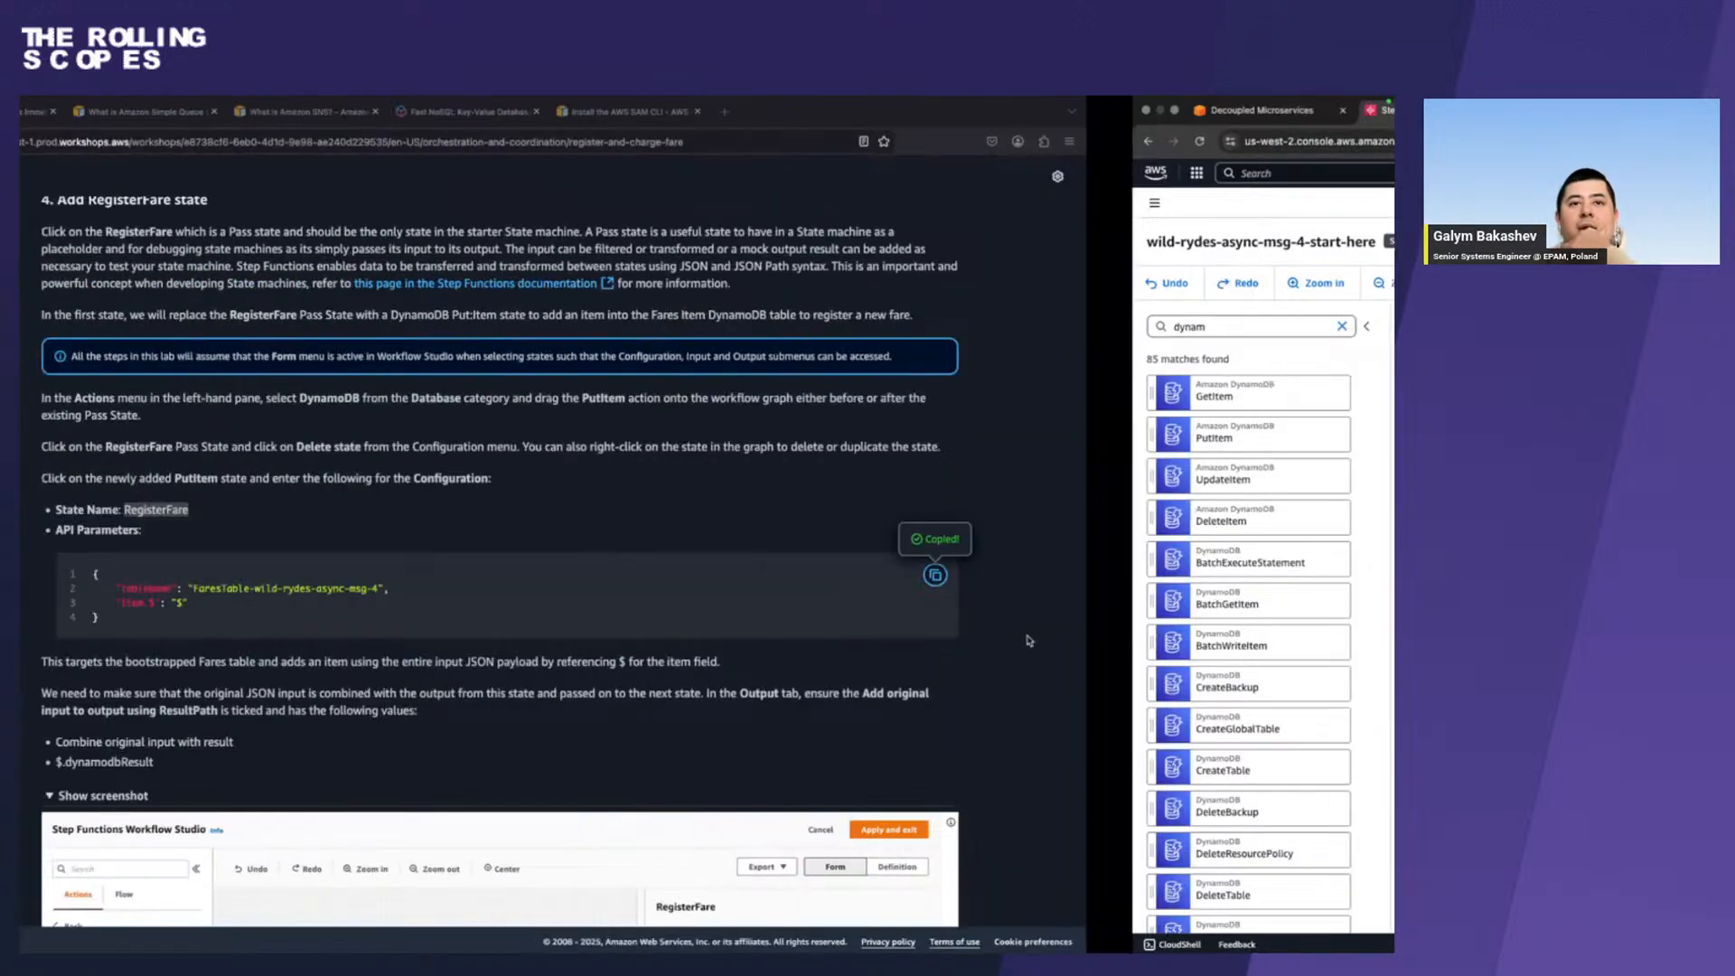
scroll(596, 575, "down", 3)
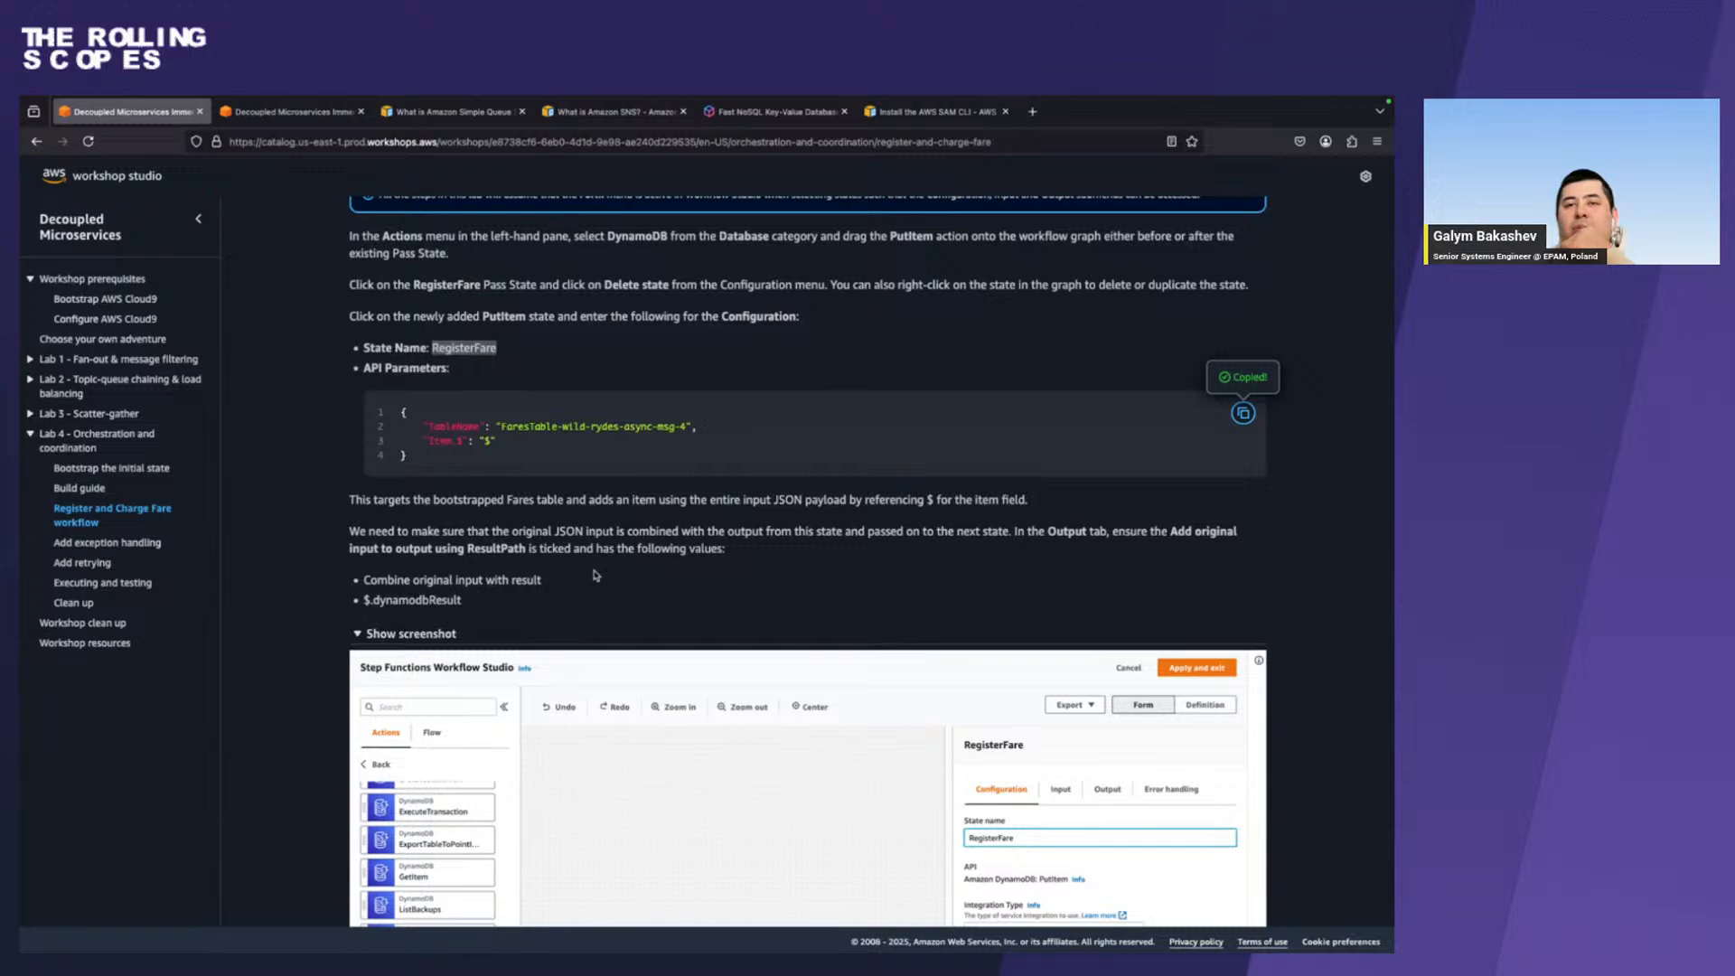
left_click_drag(470, 604, 357, 607)
key("super+Tab")
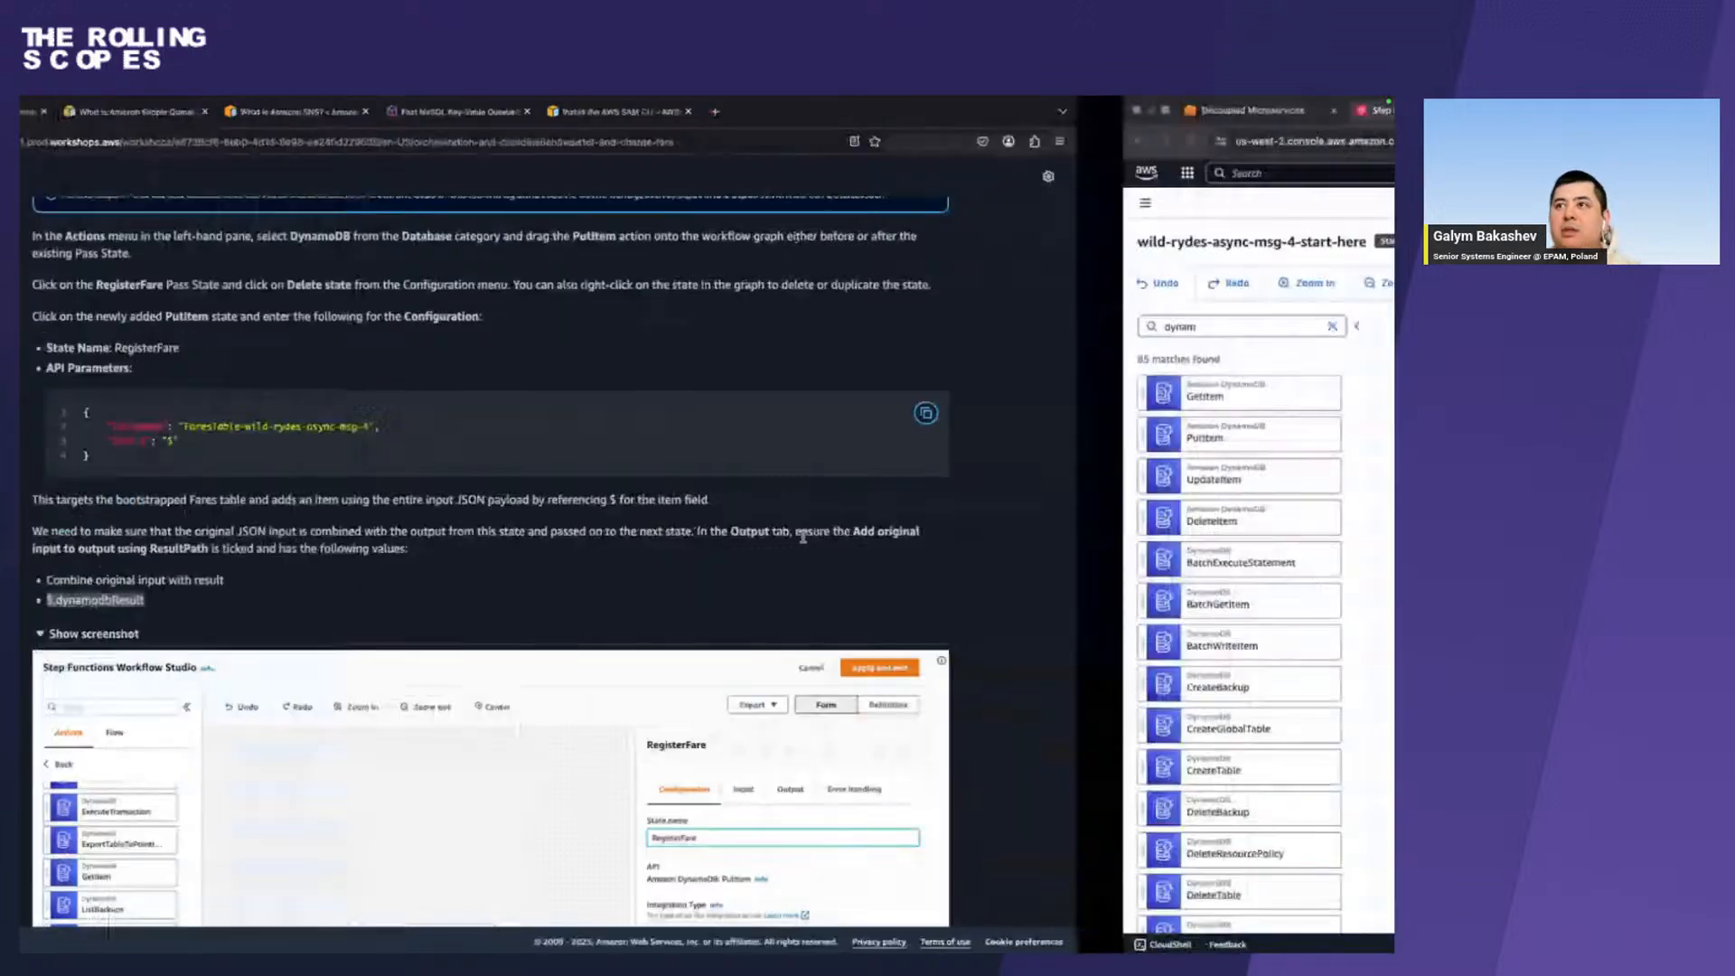
left_click(1195, 389)
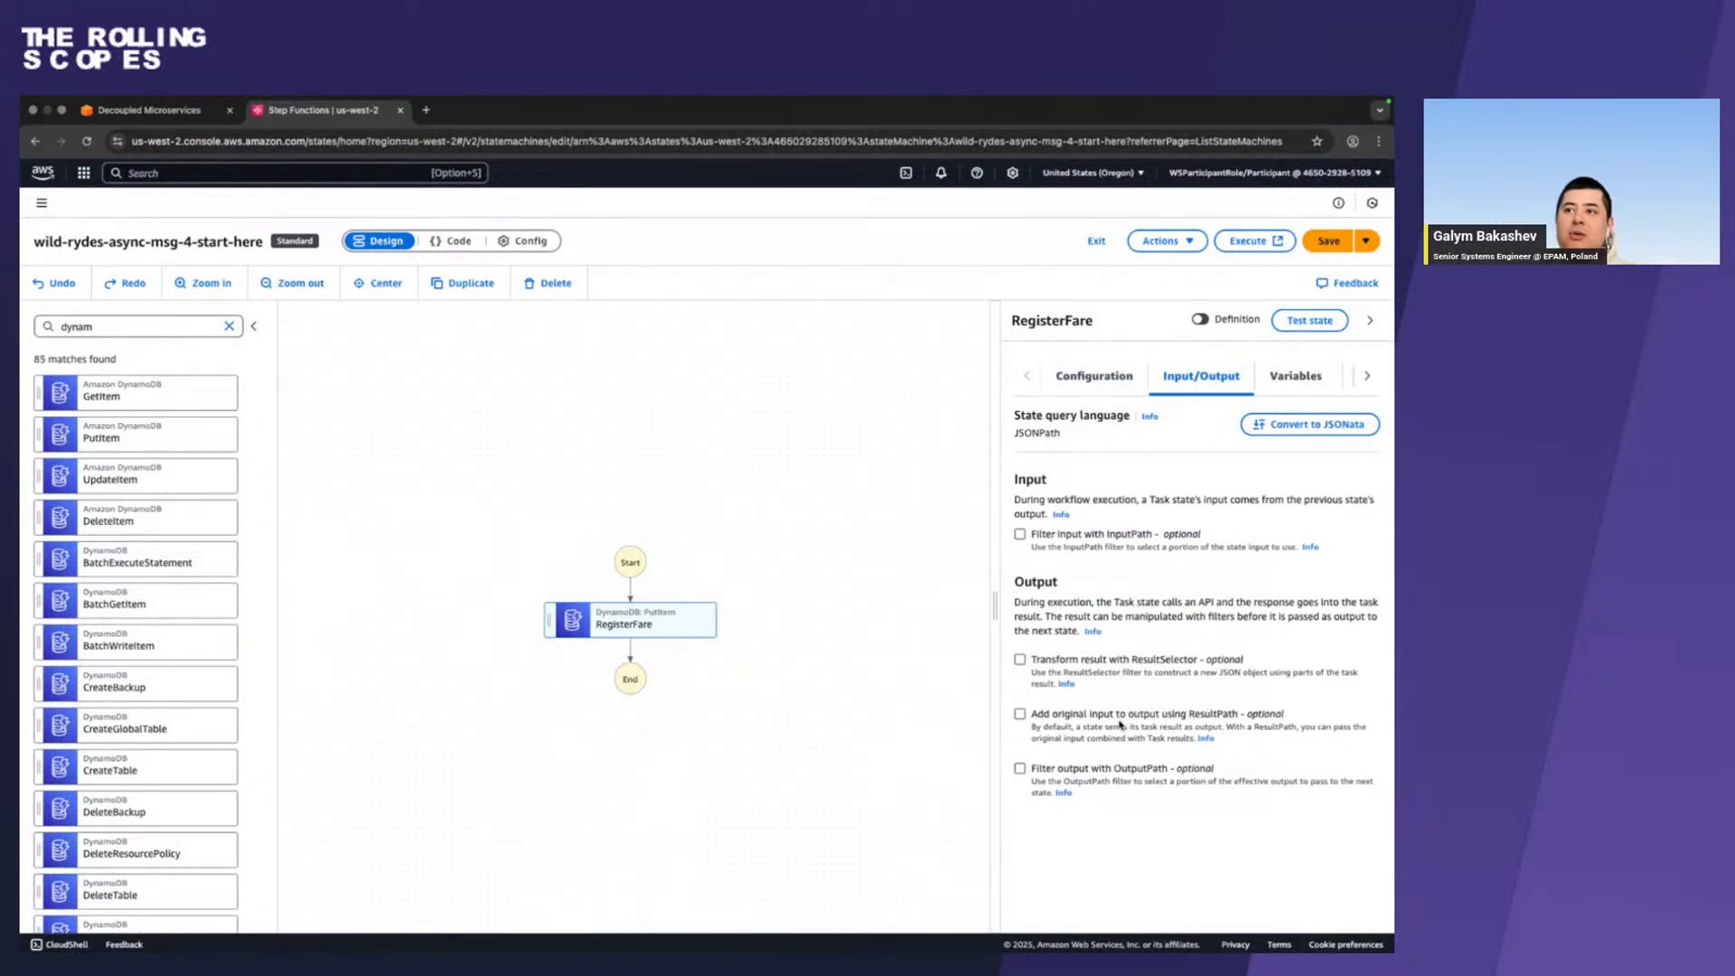
left_click(1020, 714)
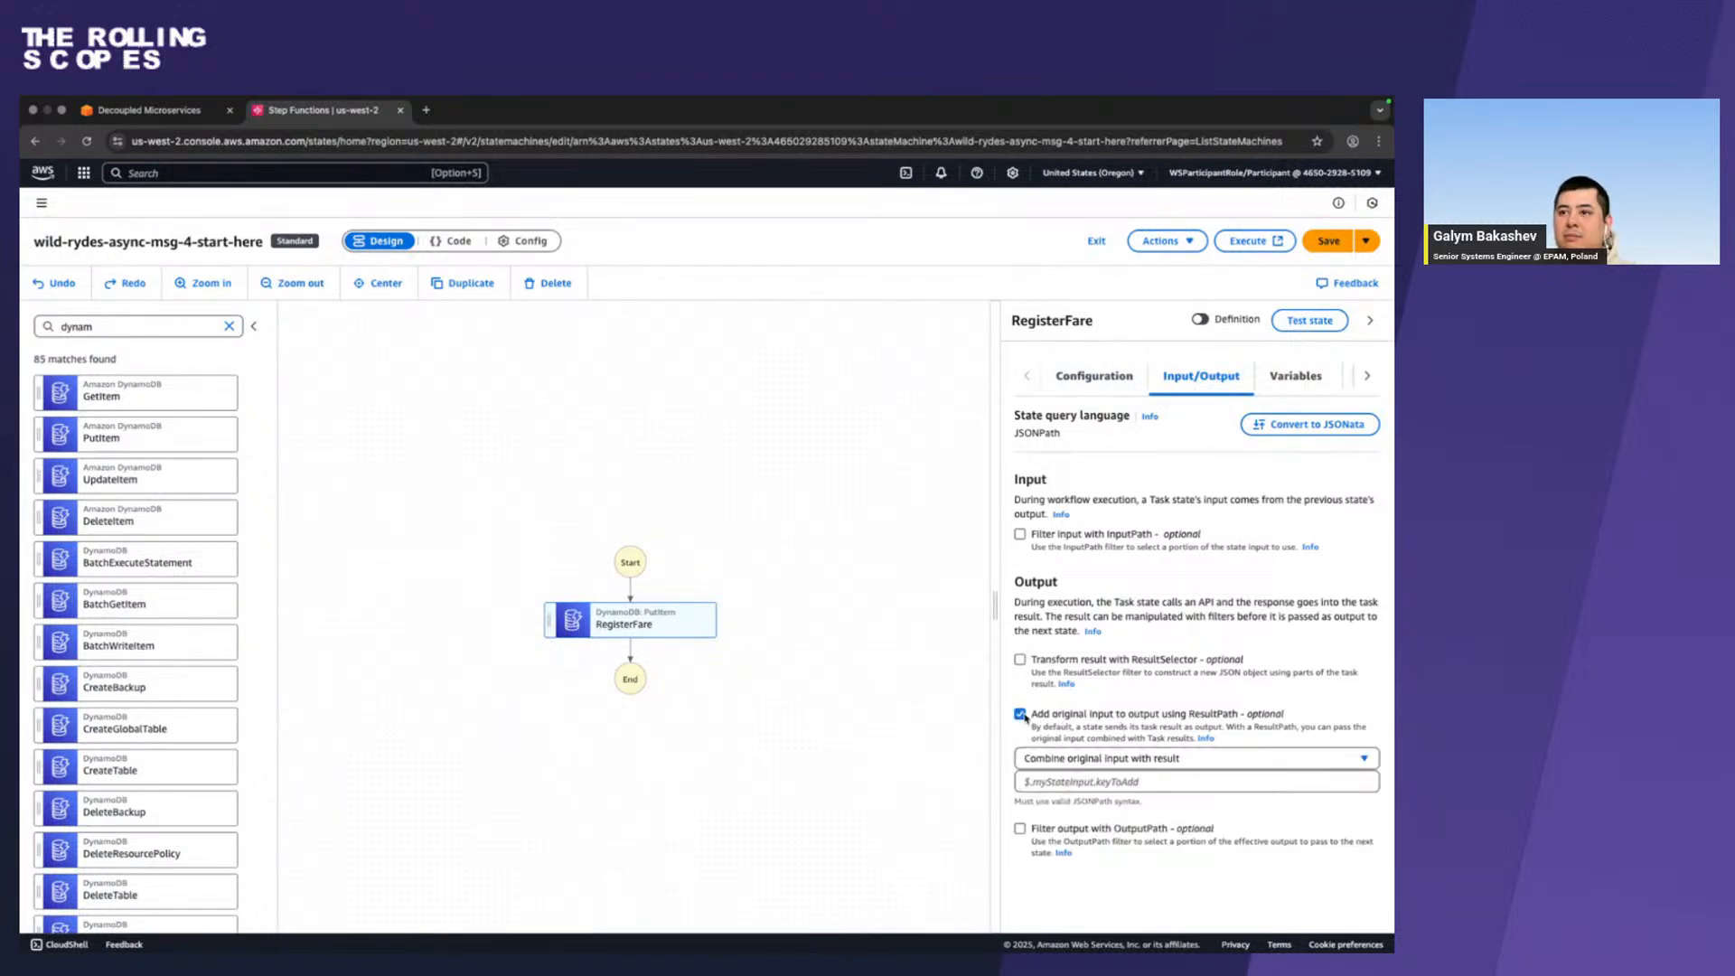
left_click(1073, 781)
key("ctrl+v")
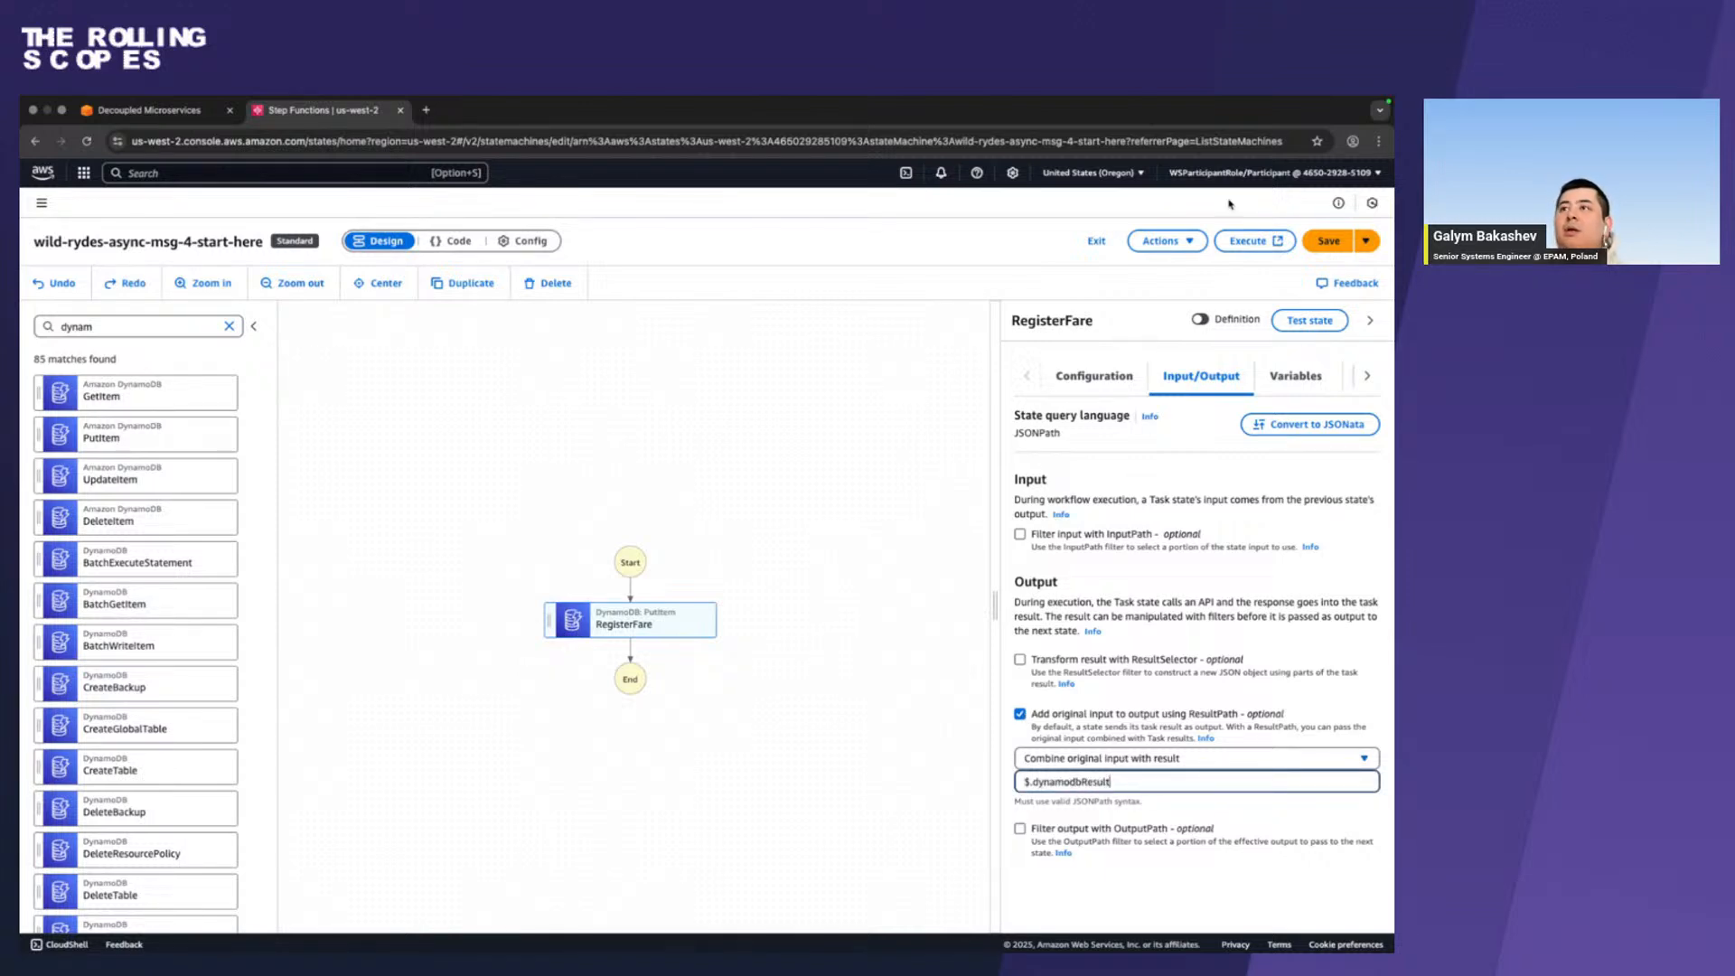
left_click(1325, 241)
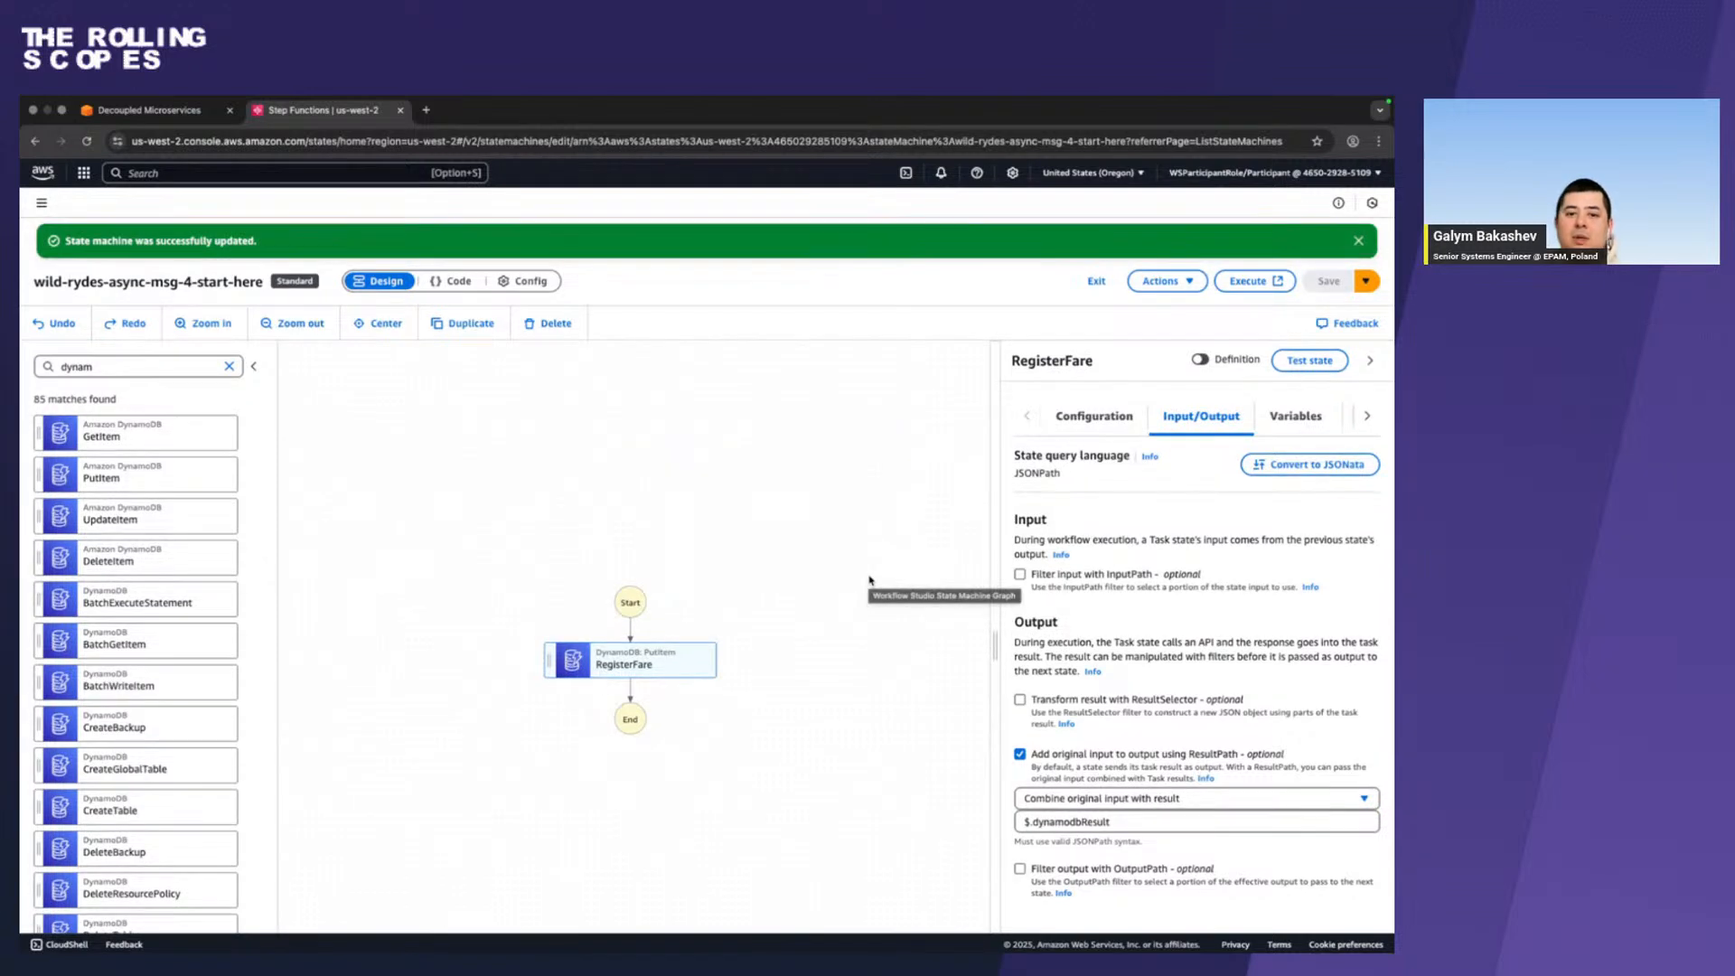
Switch to Firefox, review the RegisterFare example screenshots, read the Charge Fare instructions and expand their screenshot.
key("ctrl+Left")
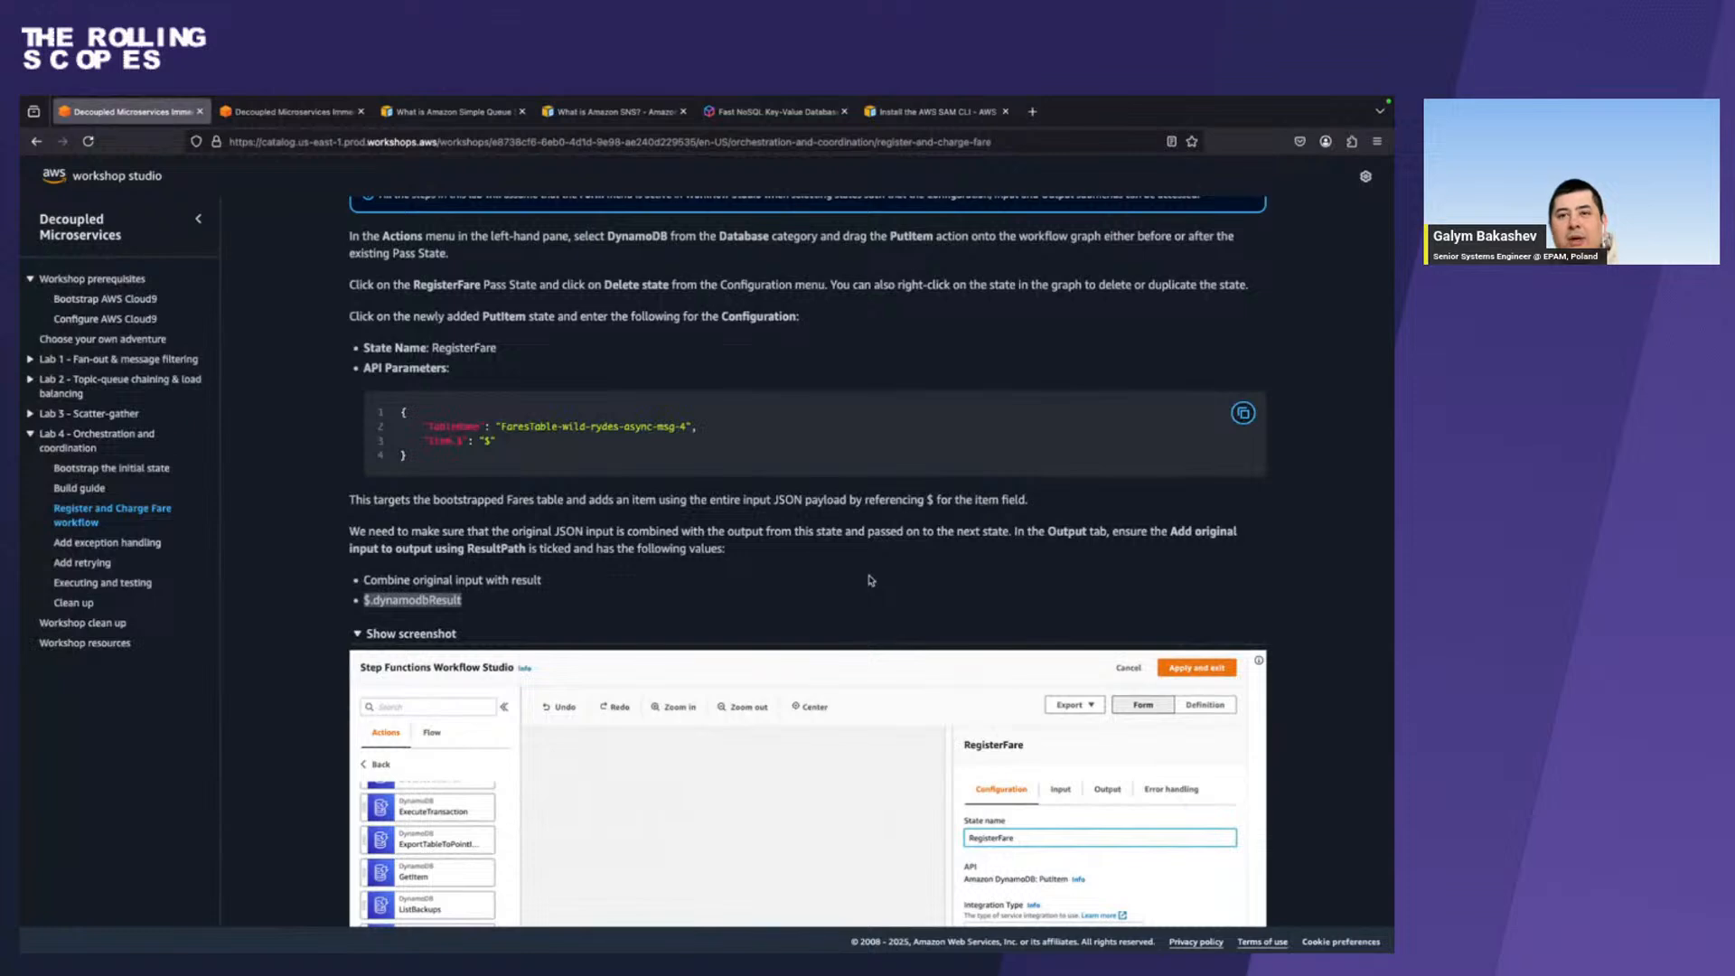
scroll(870, 580, "down", 6)
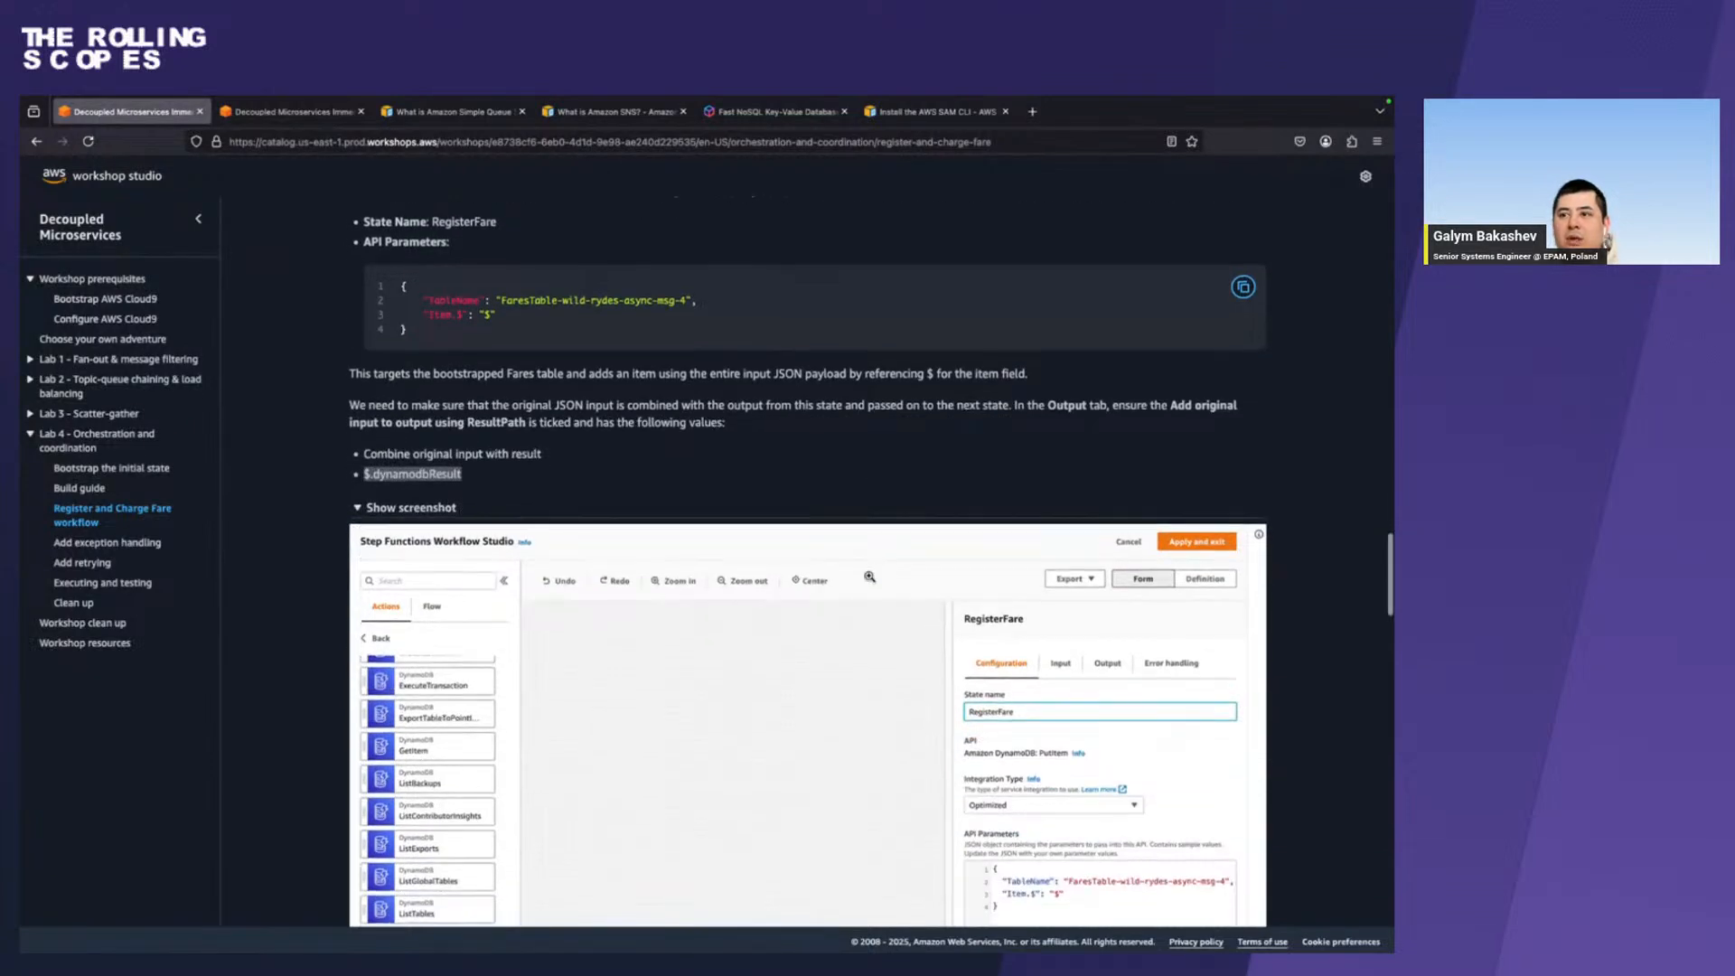
scroll(869, 577, "down", 1)
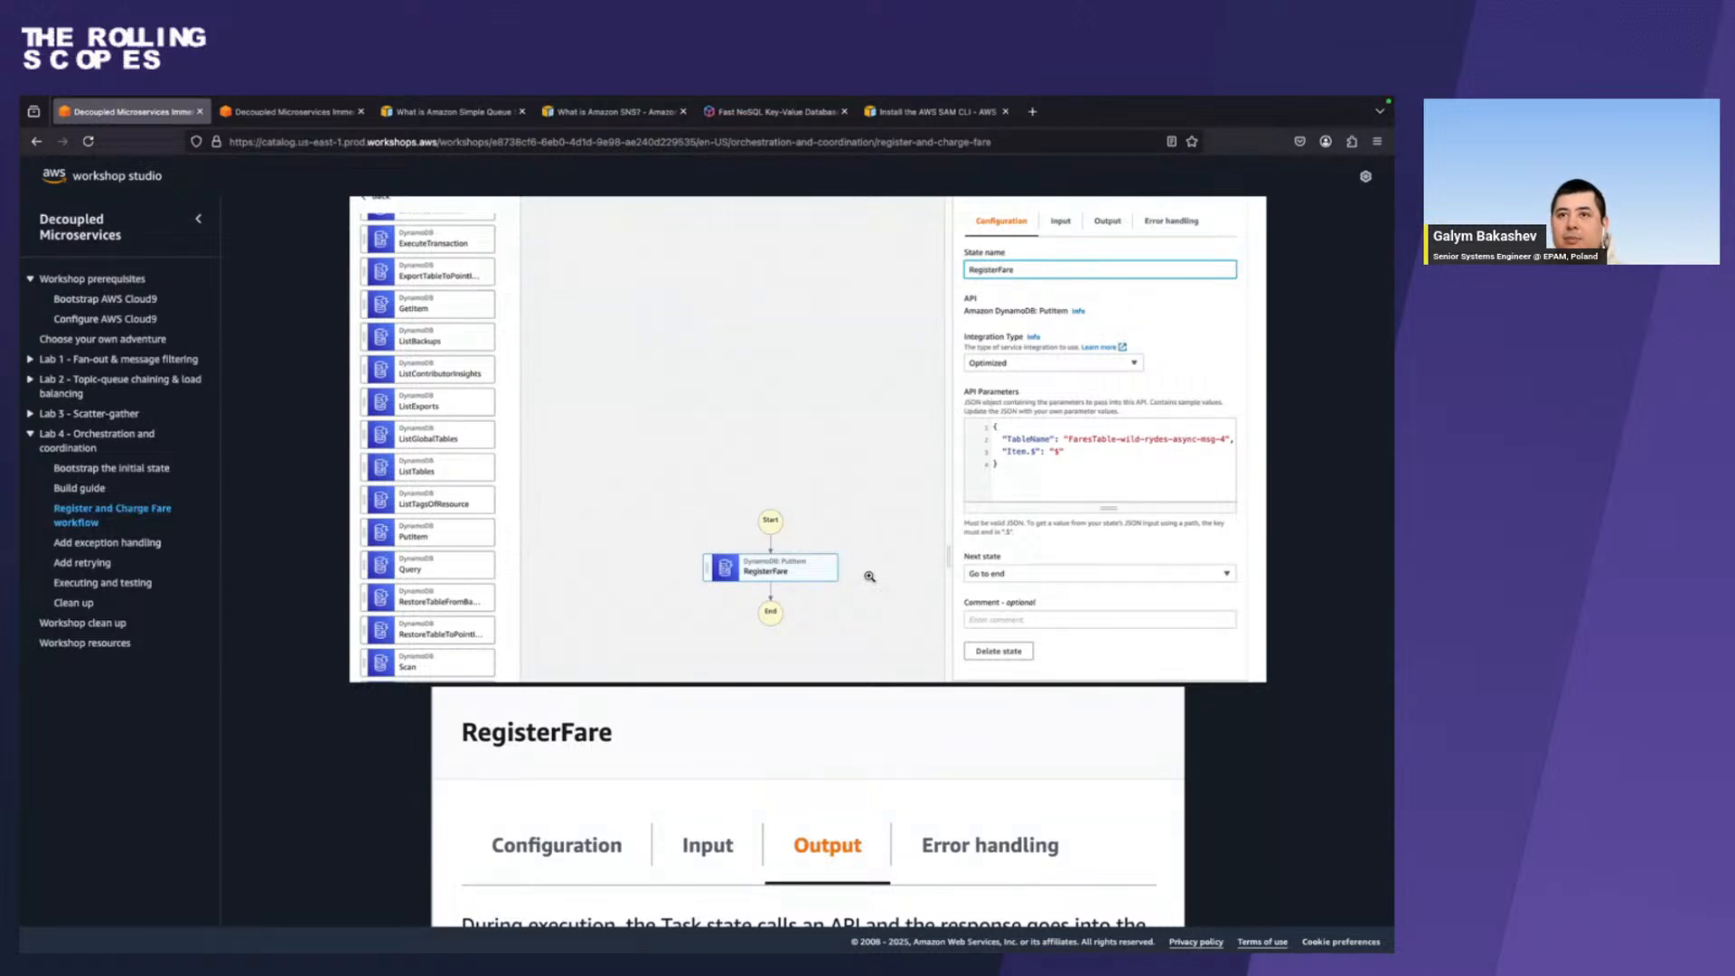
scroll(869, 576, "down", 6)
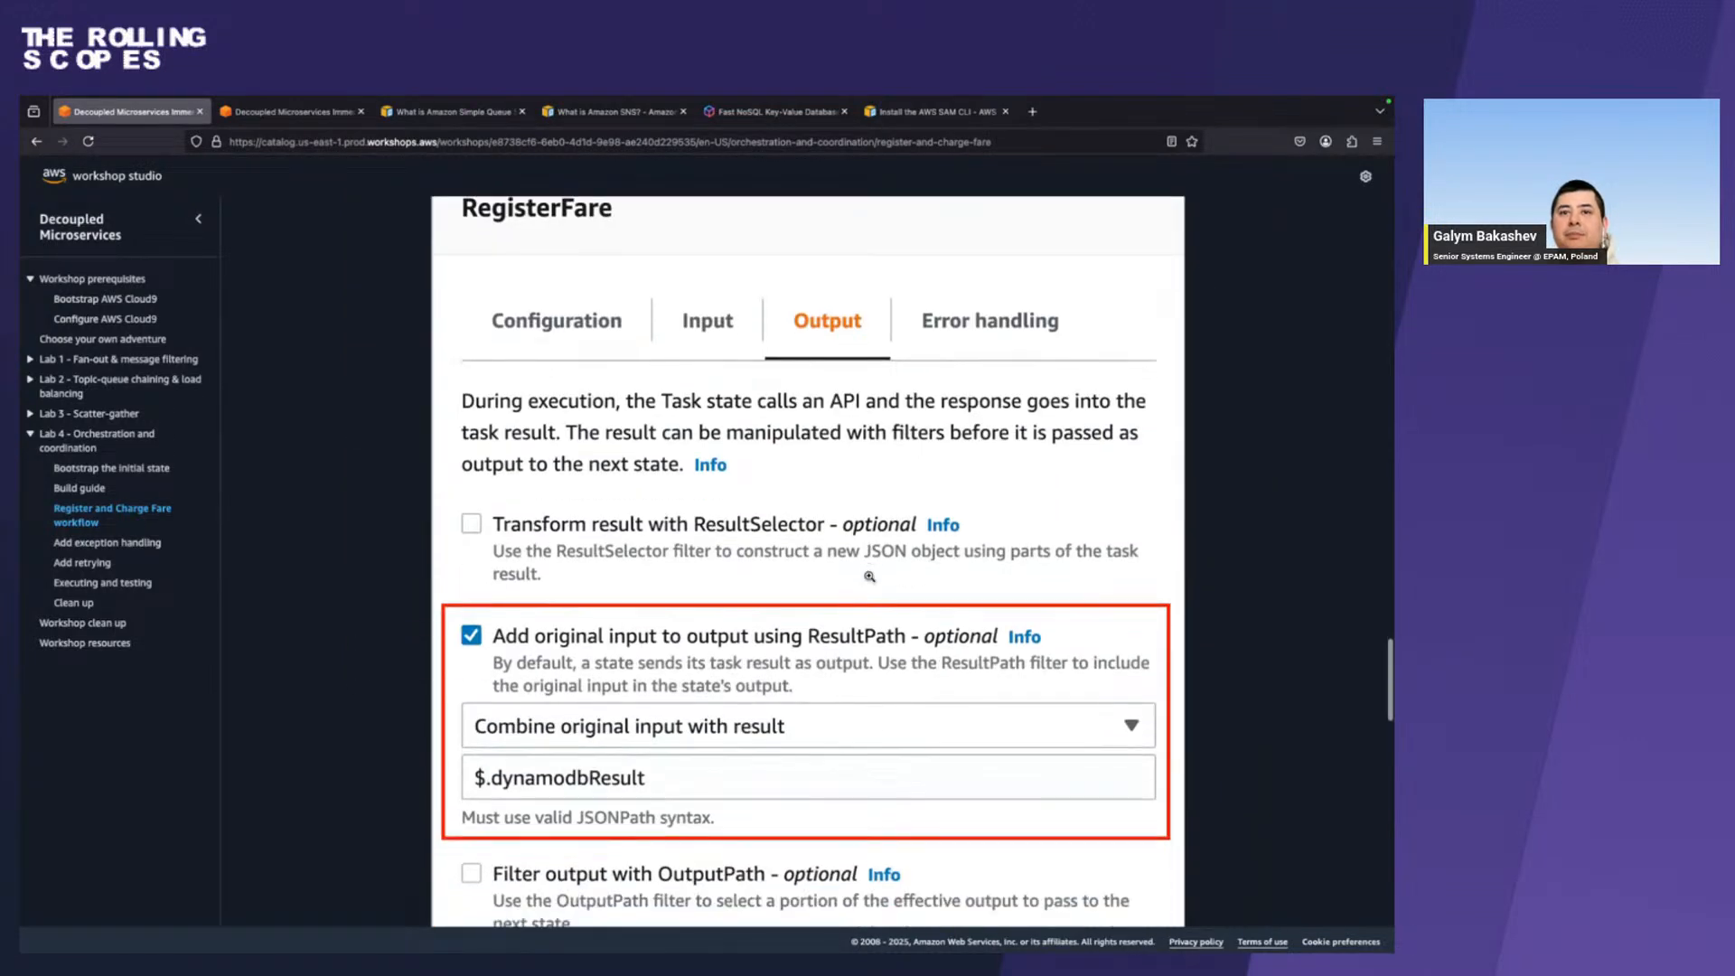
scroll(869, 576, "down", 2)
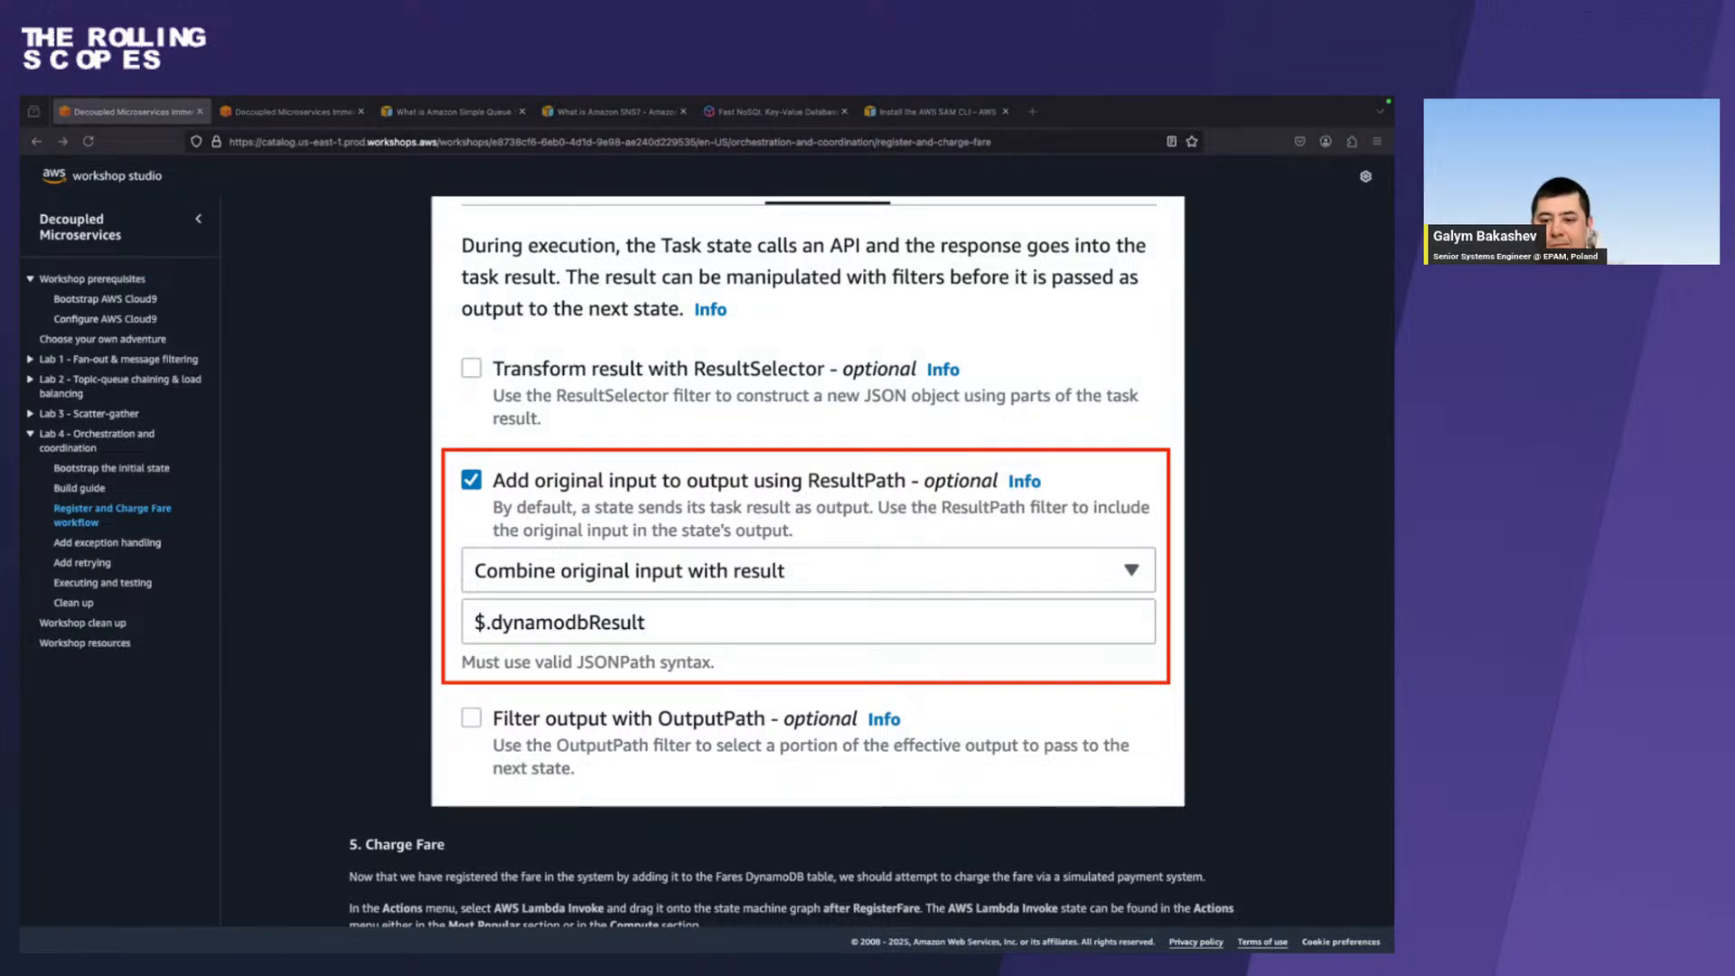
scroll(369, 574, "down", 3)
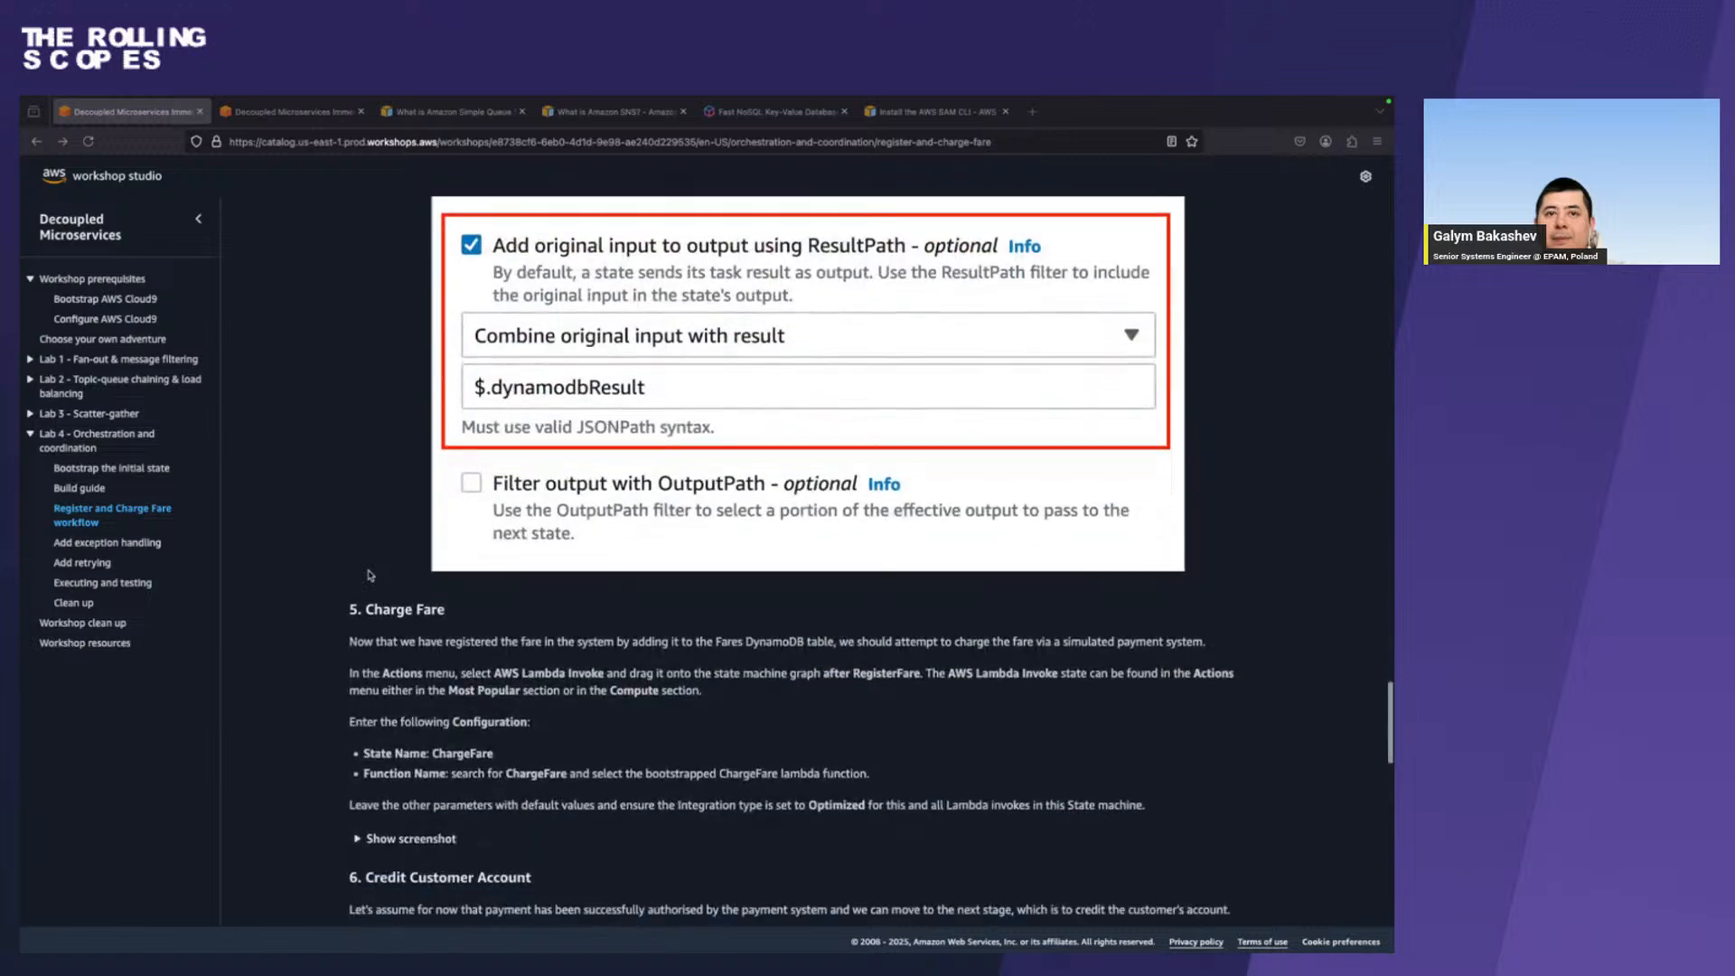
scroll(369, 575, "down", 1)
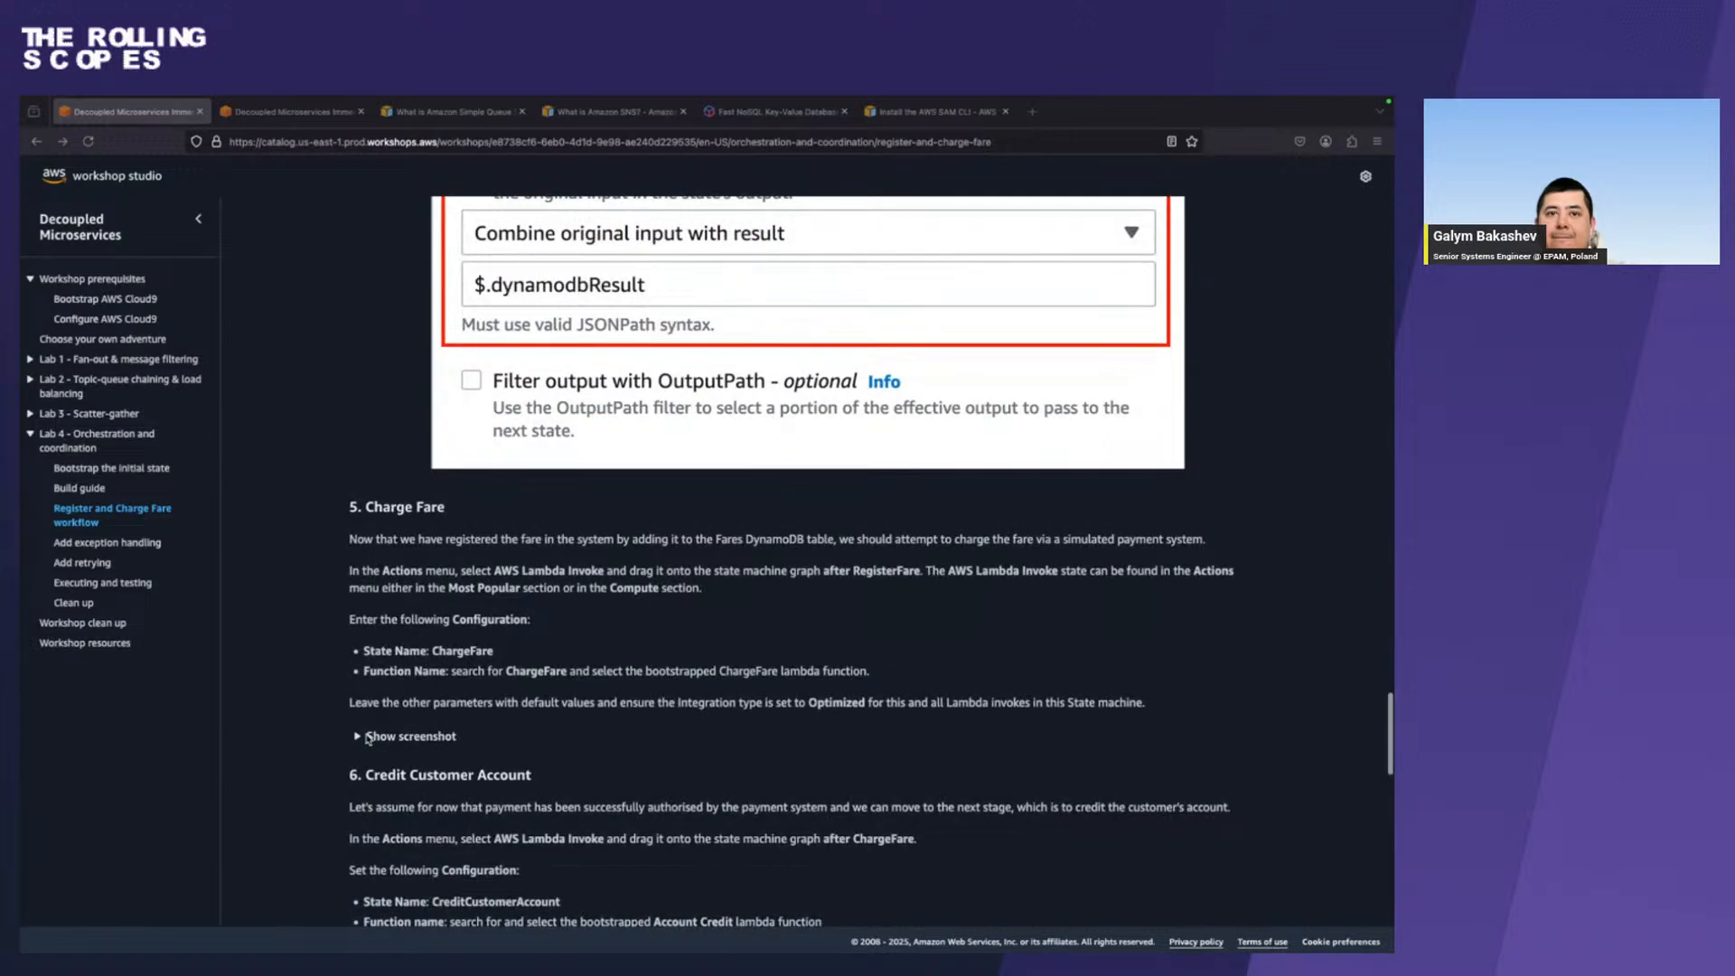
left_click(368, 738)
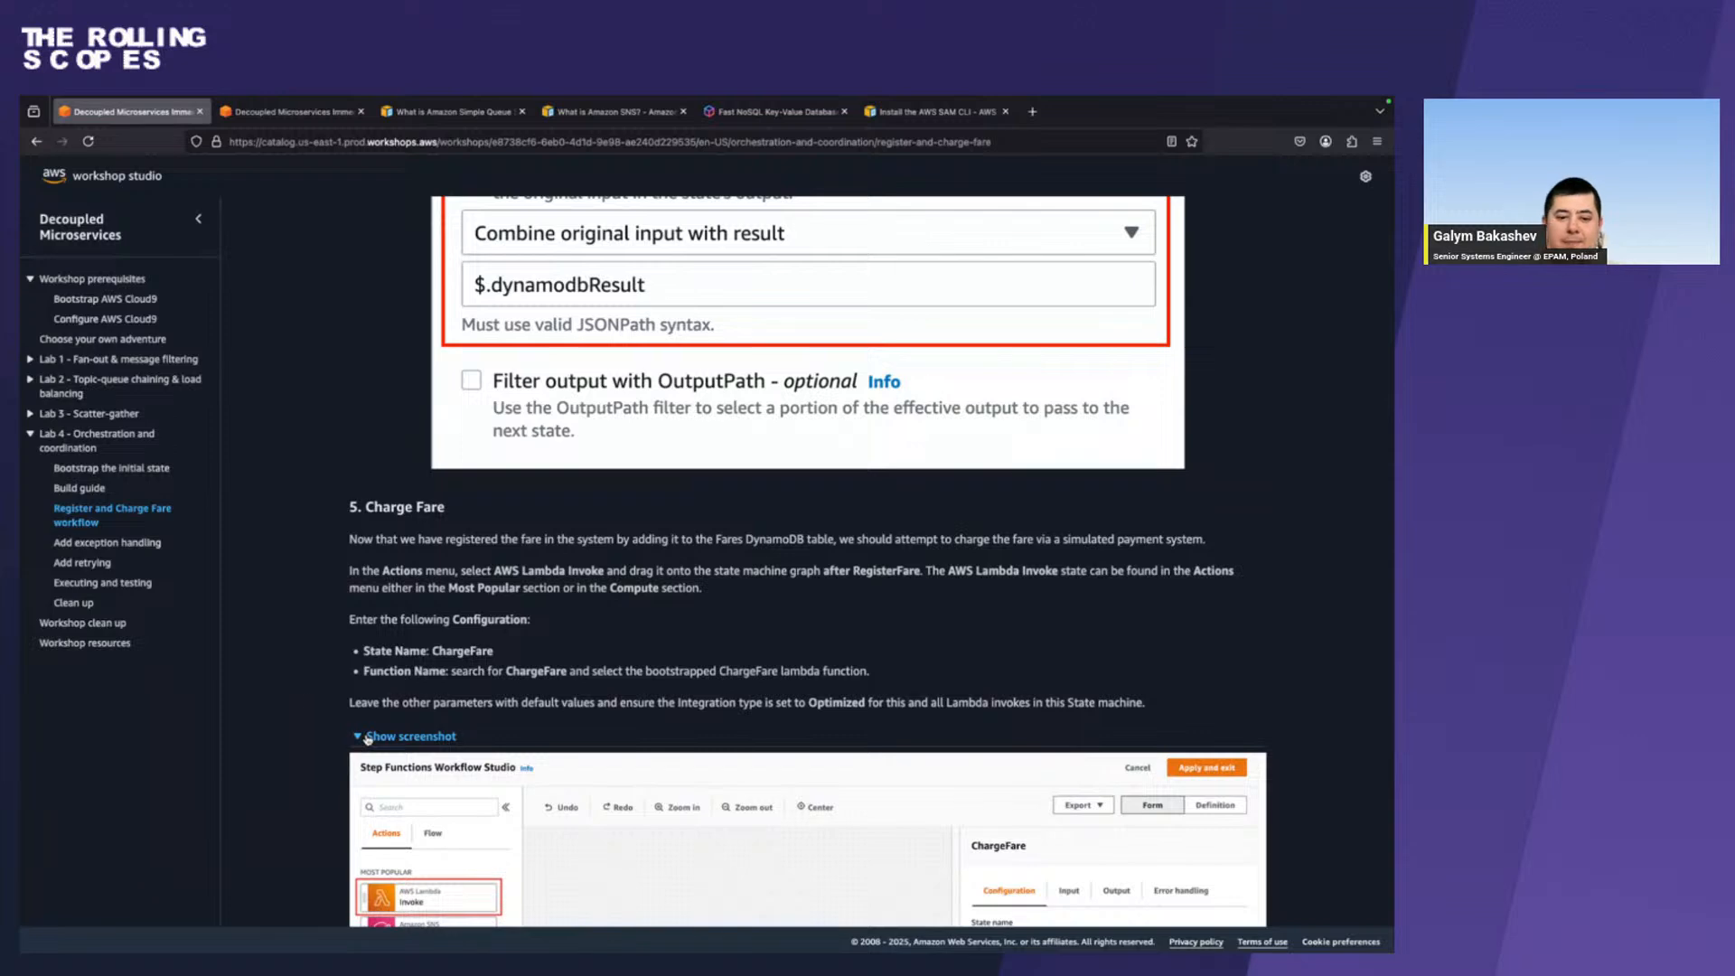
key("super+Tab")
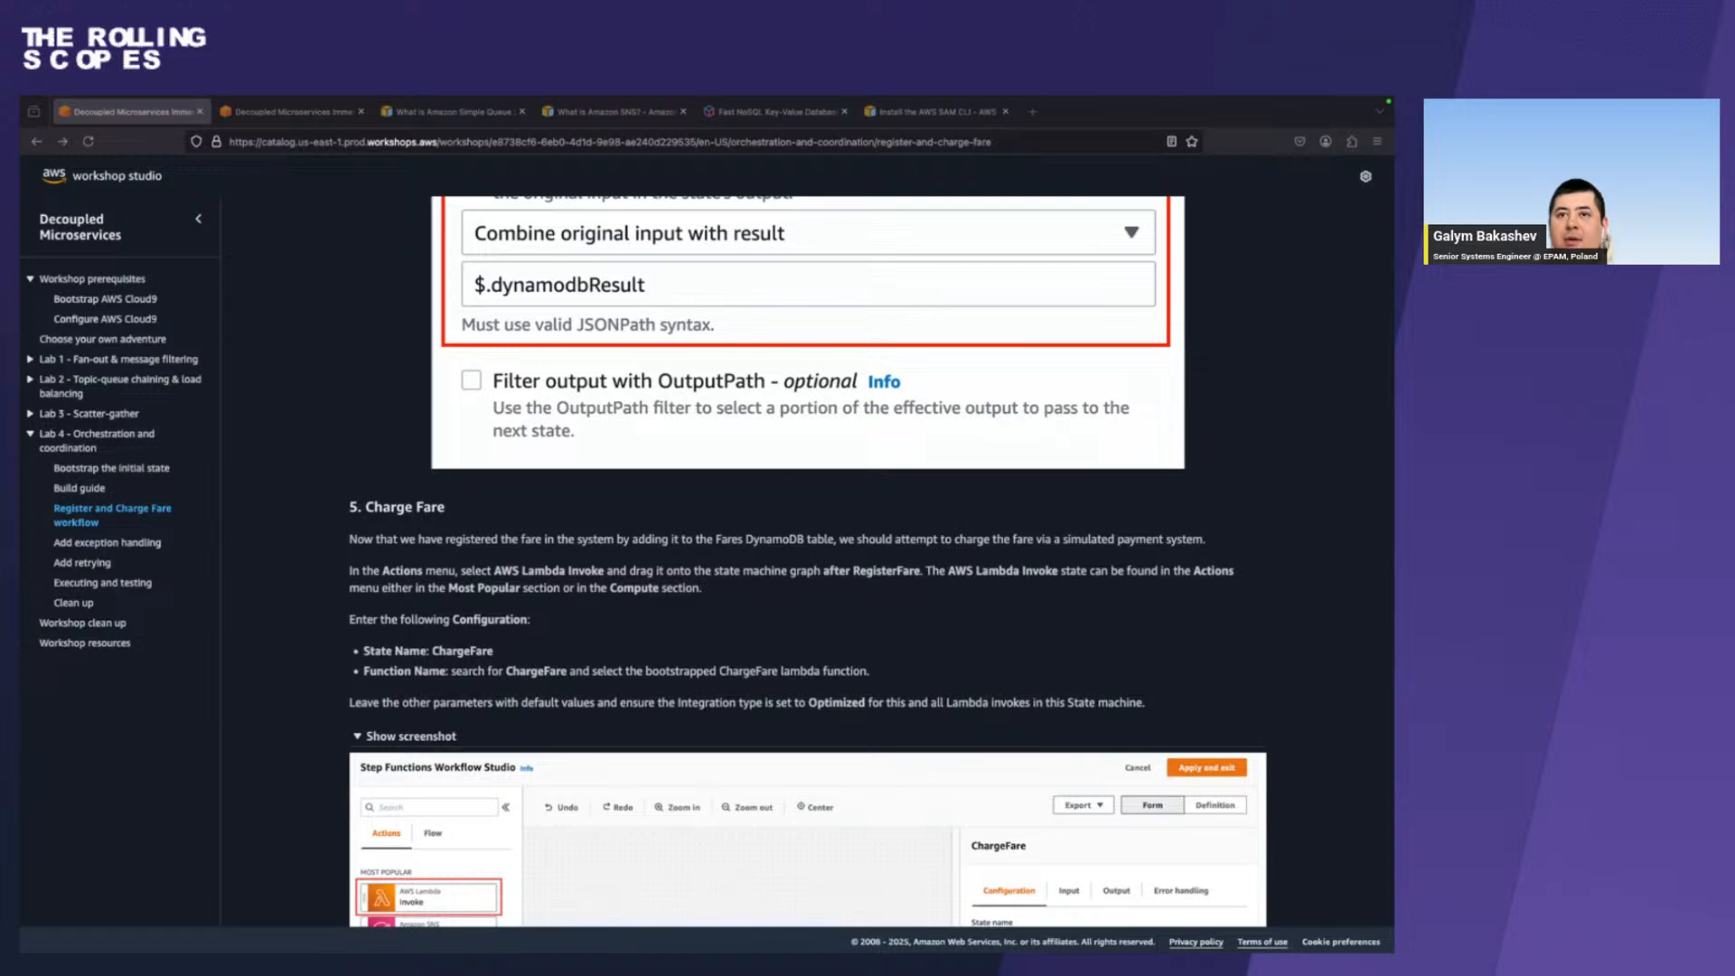
key("ctrl+Right")
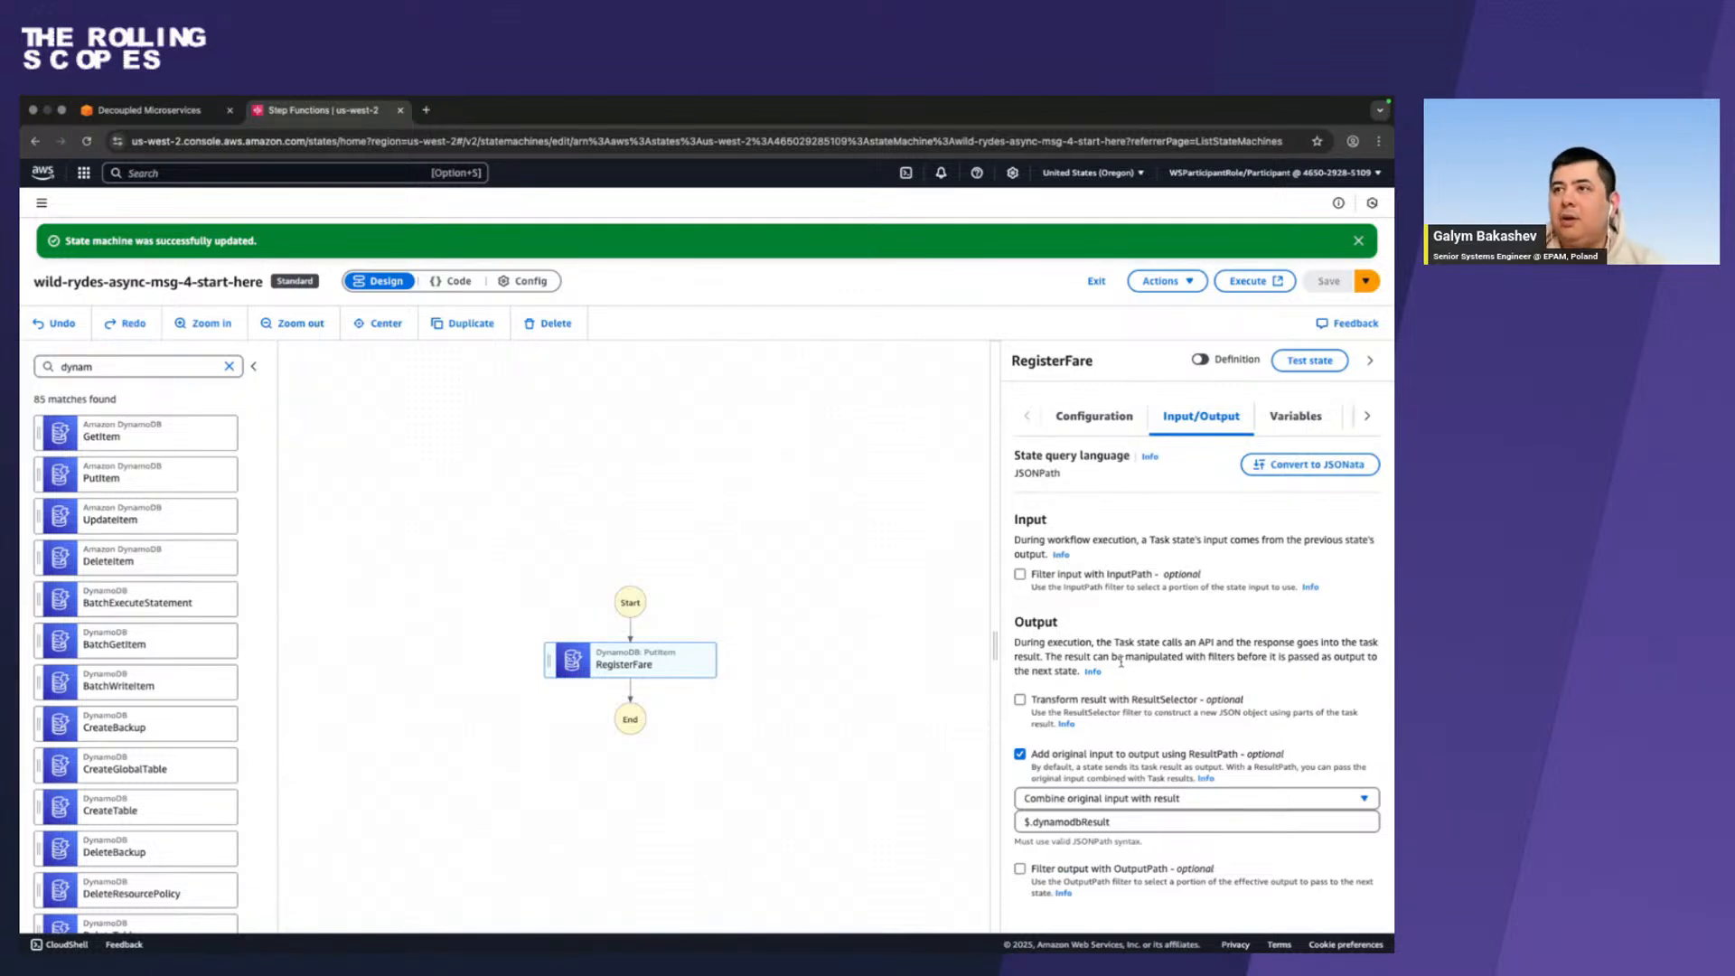
key("ctrl+Left")
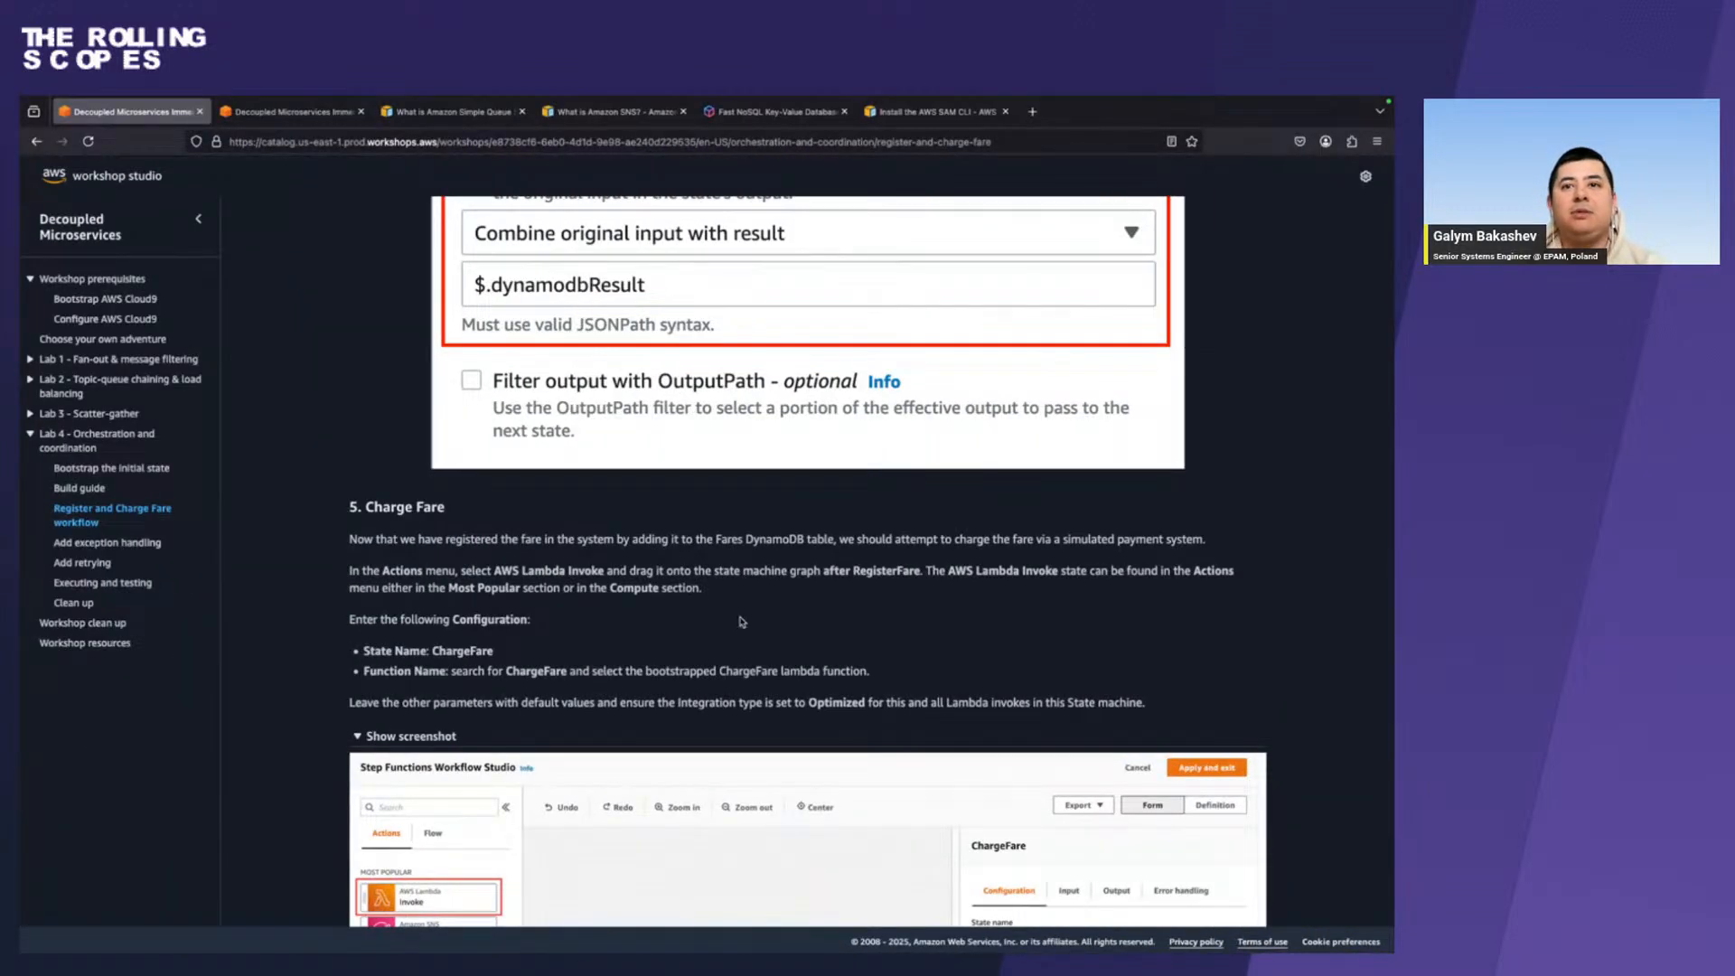
Review the Charge Fare instructions and screenshot in Firefox, comparing them with the current workflow in Chrome and the RegisterFare instructions.
scroll(741, 621, "down", 3)
scroll(741, 621, "down", 5)
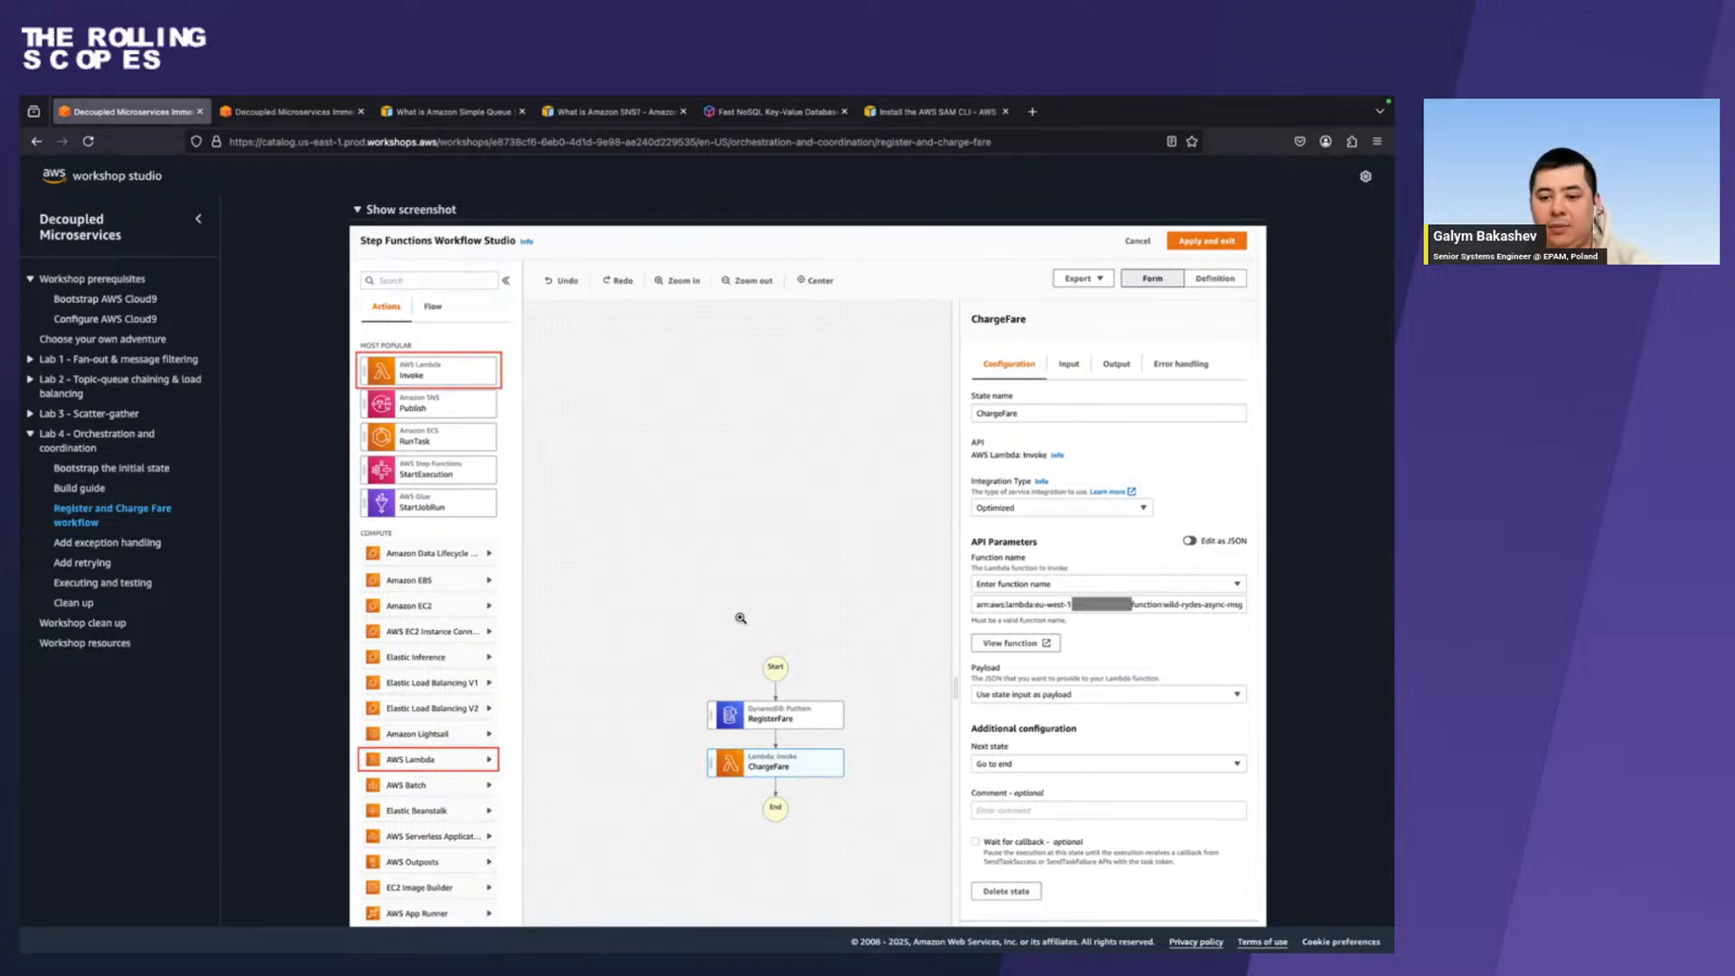
key("ctrl+Right")
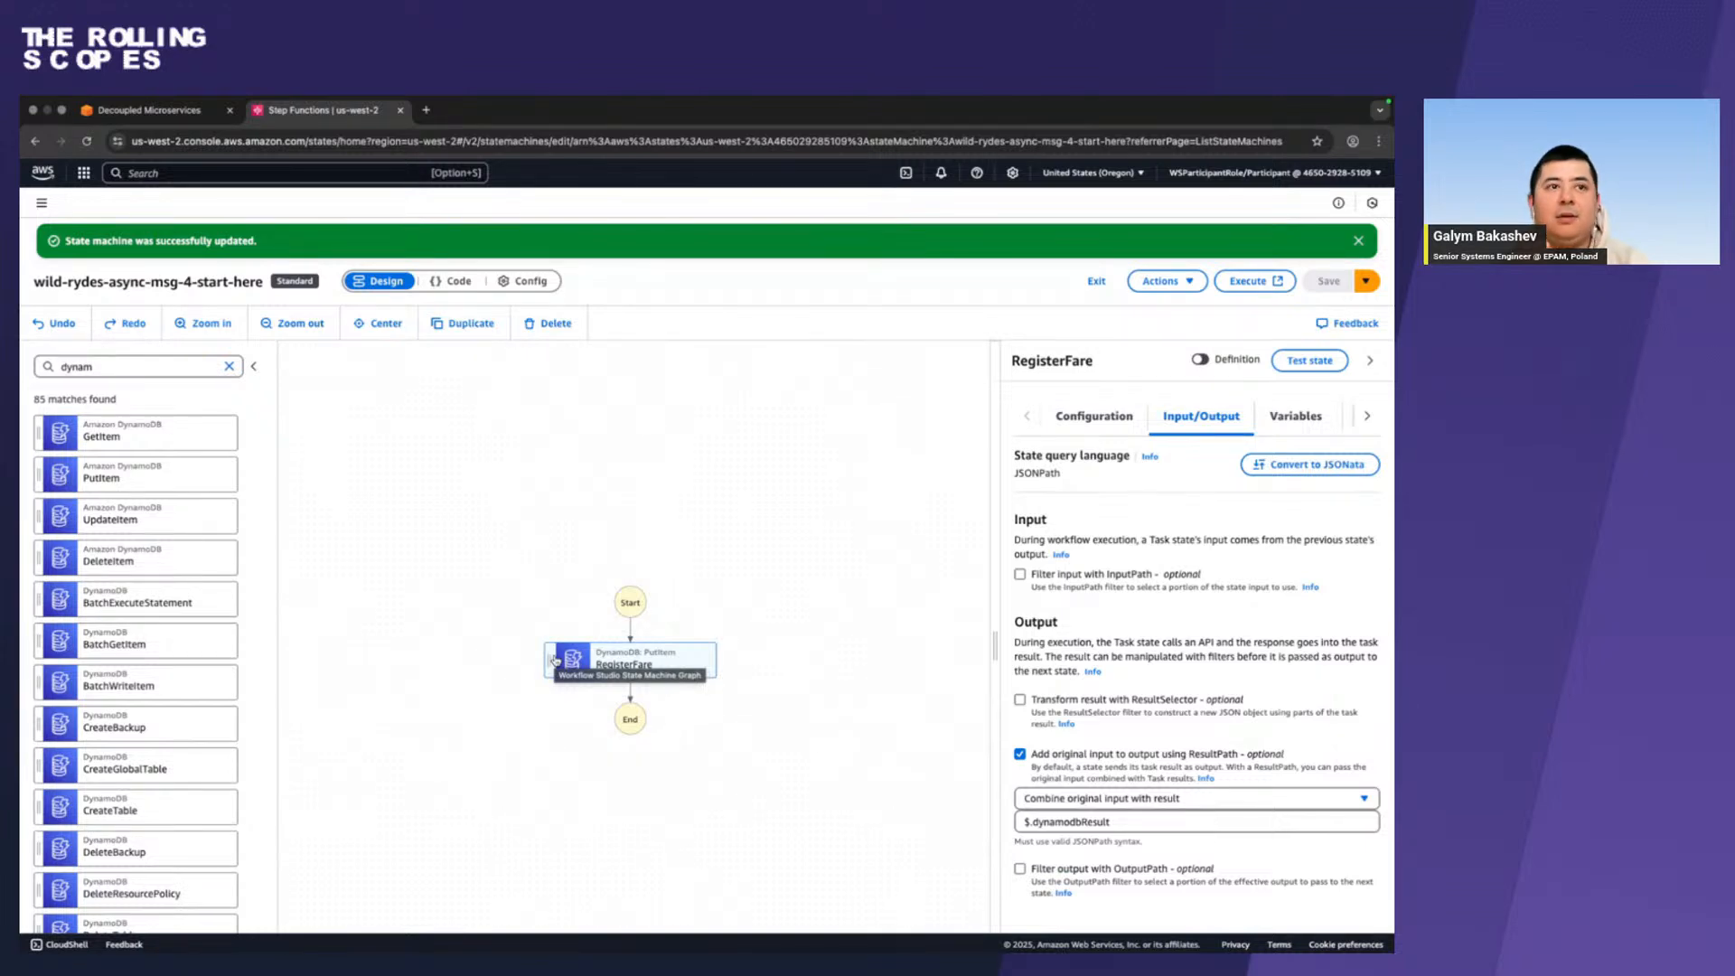
key("ctrl+Left")
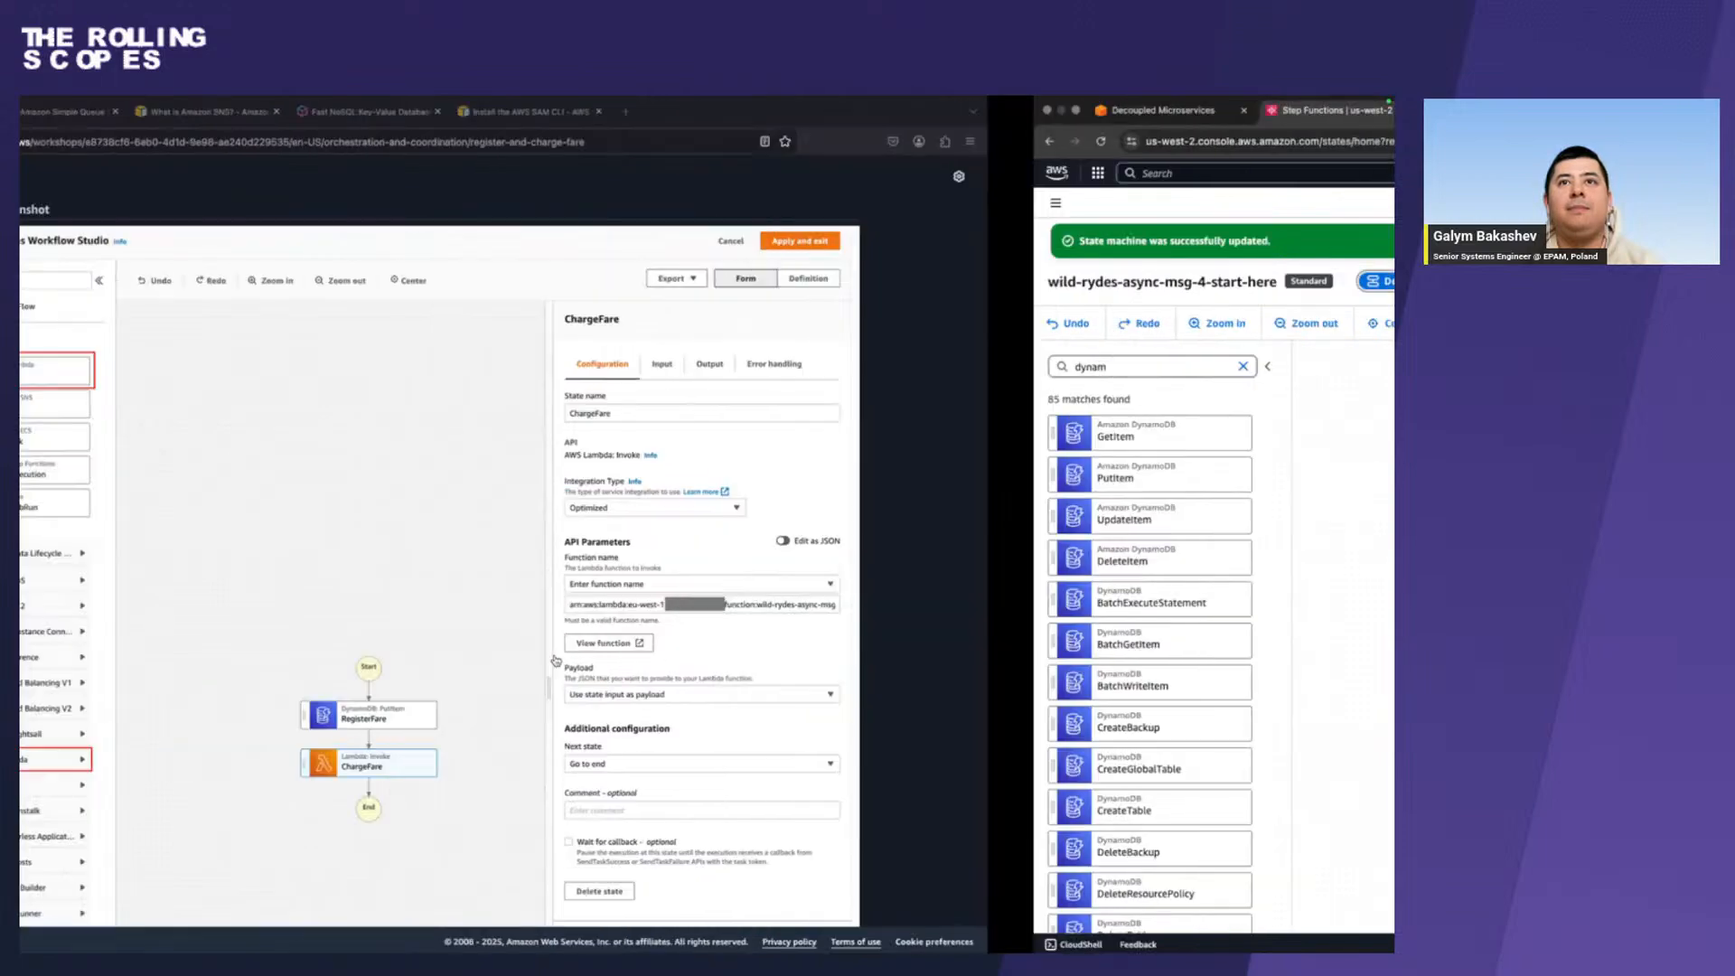
scroll(554, 659, "up", 8)
scroll(555, 659, "up", 10)
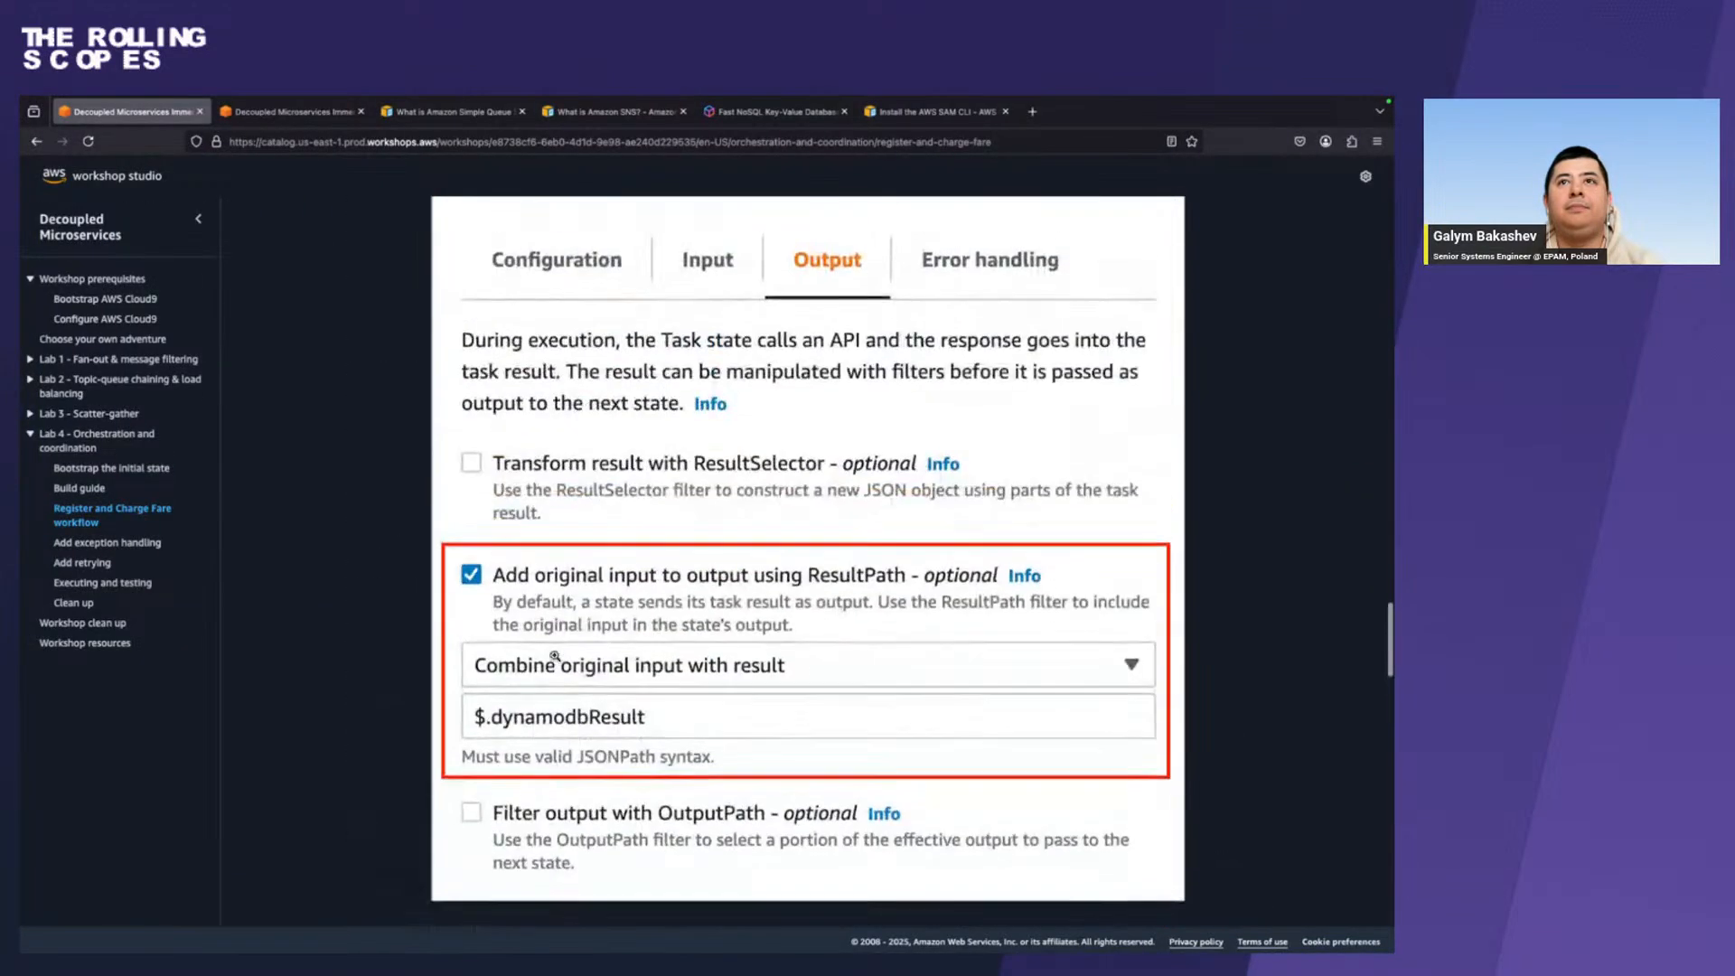
scroll(555, 655, "up", 3)
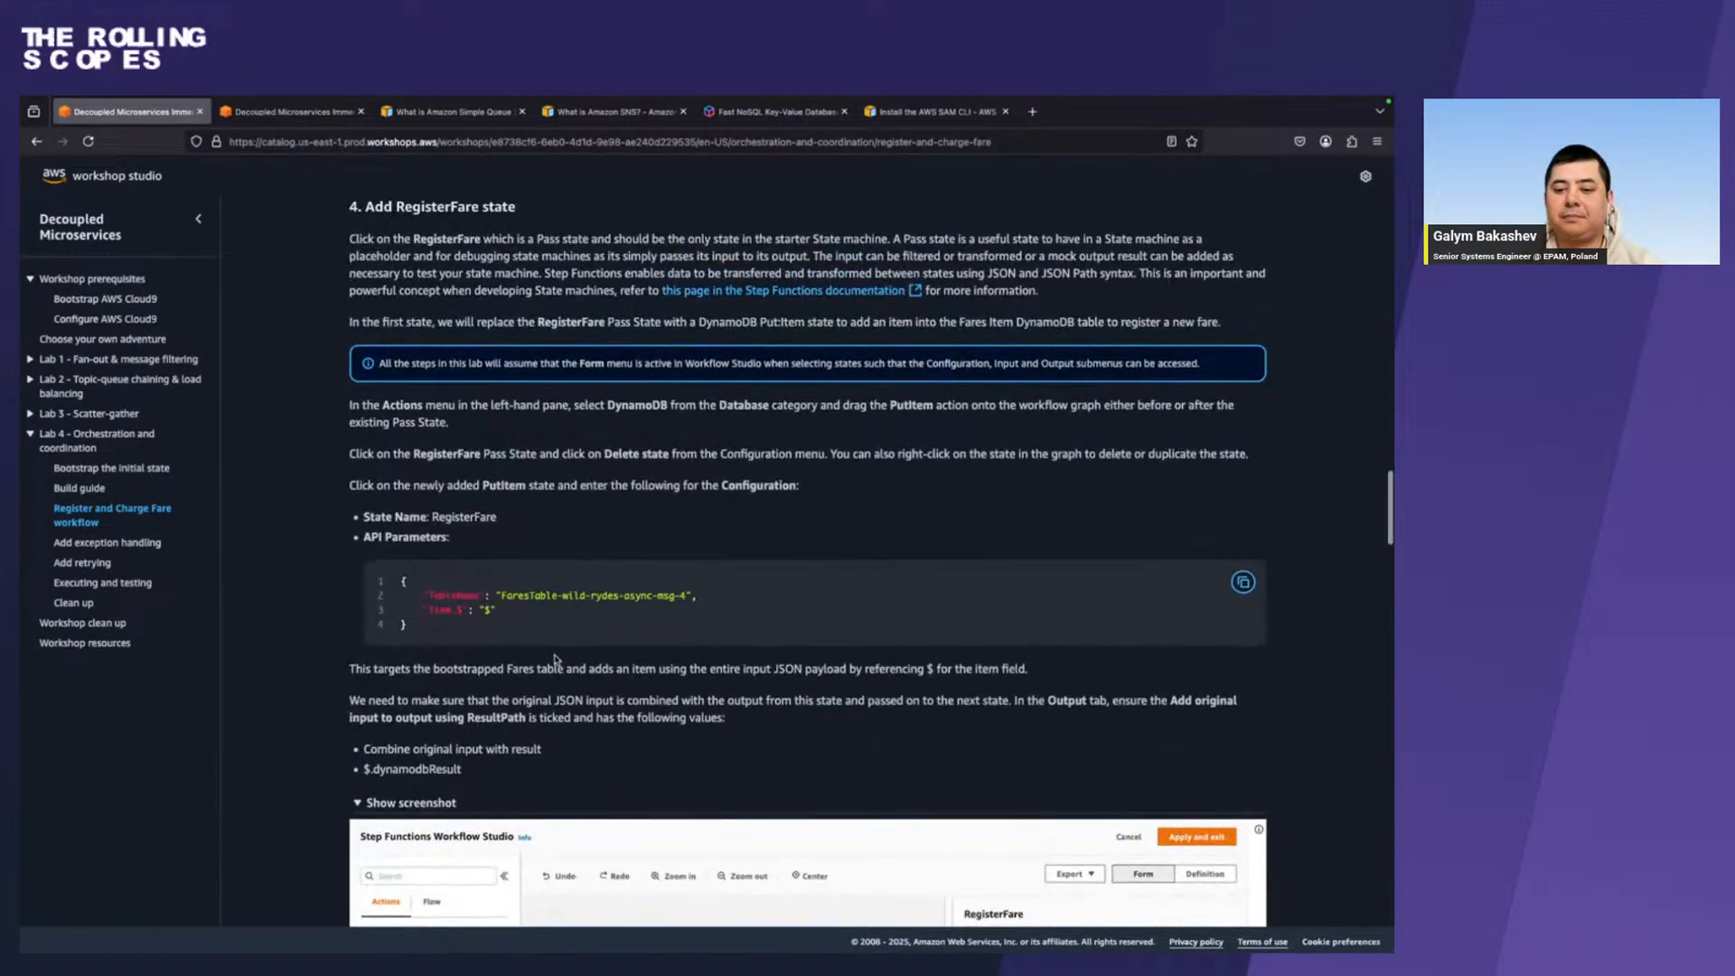
scroll(555, 655, "down", 12)
scroll(555, 655, "up", 6)
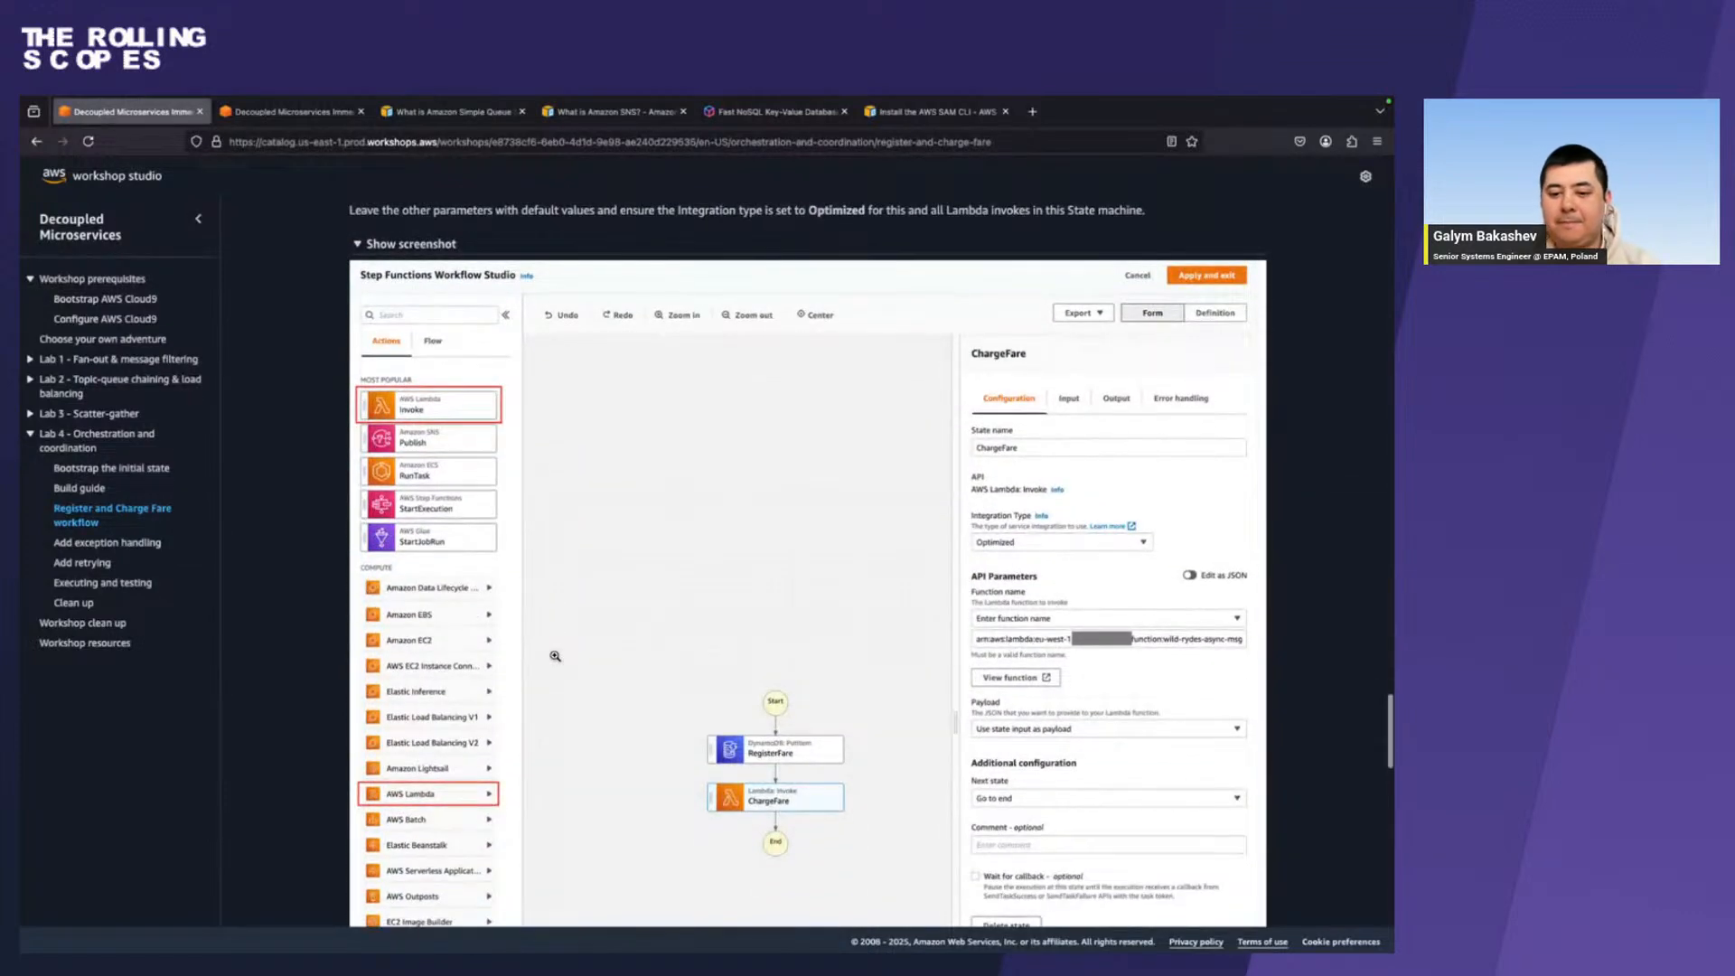
scroll(555, 656, "up", 3)
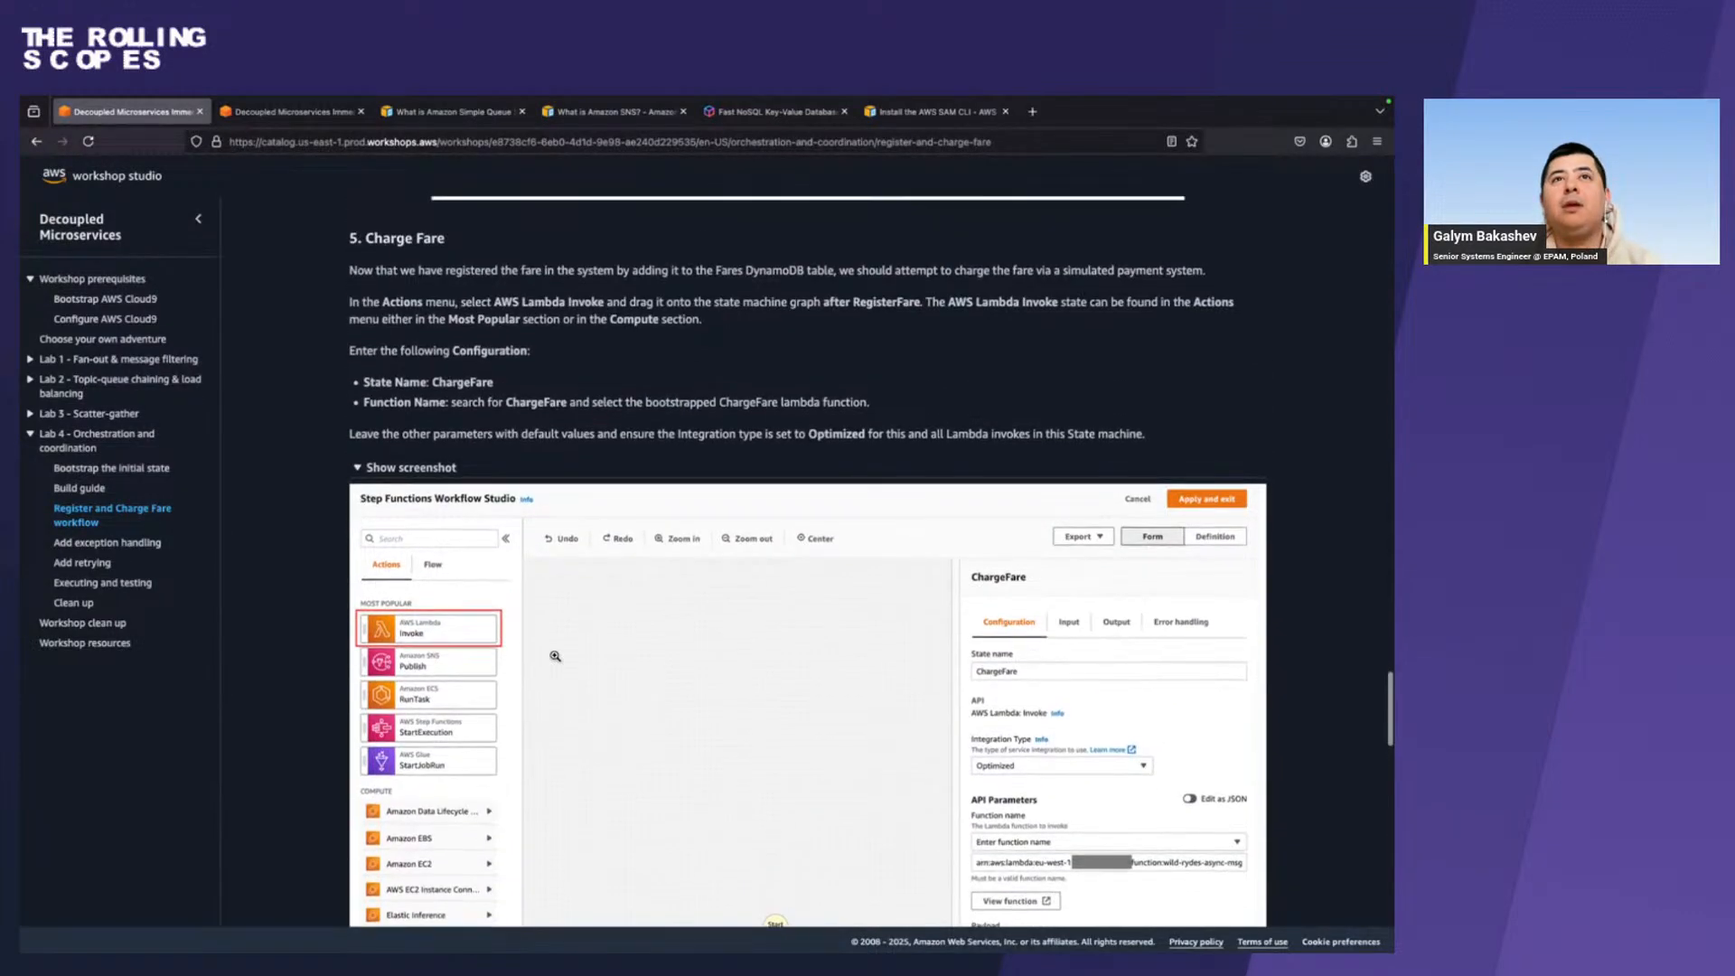
scroll(555, 655, "down", 5)
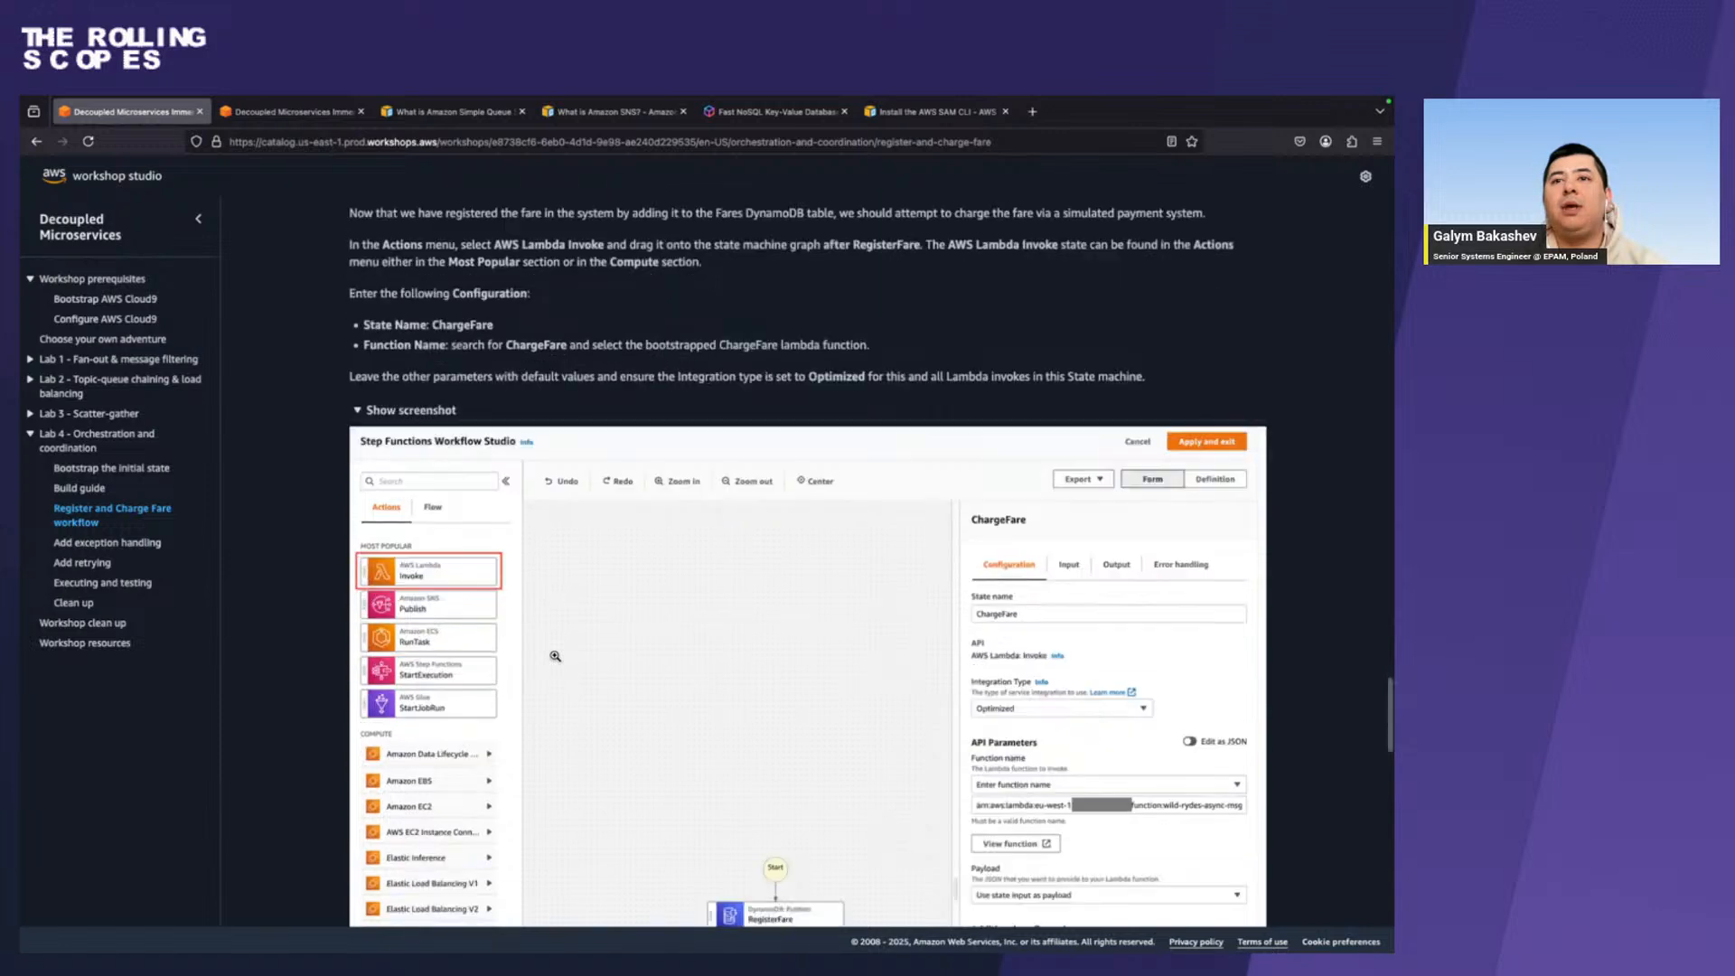
scroll(554, 655, "up", 4)
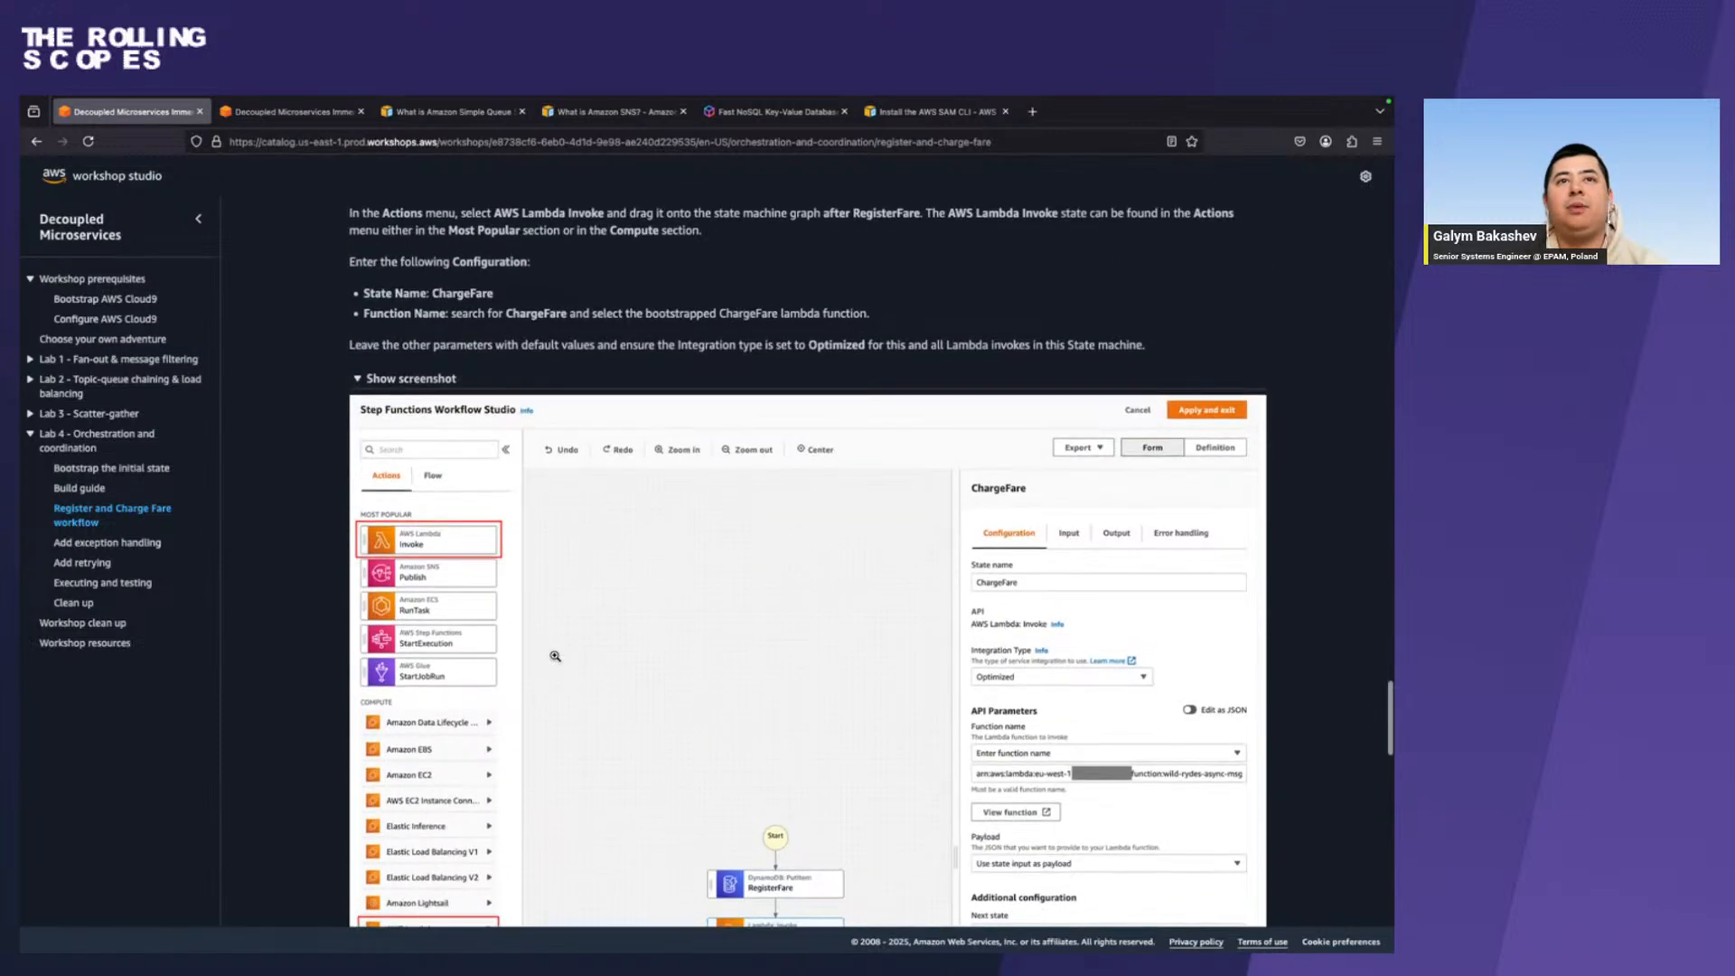
scroll(555, 655, "up", 2)
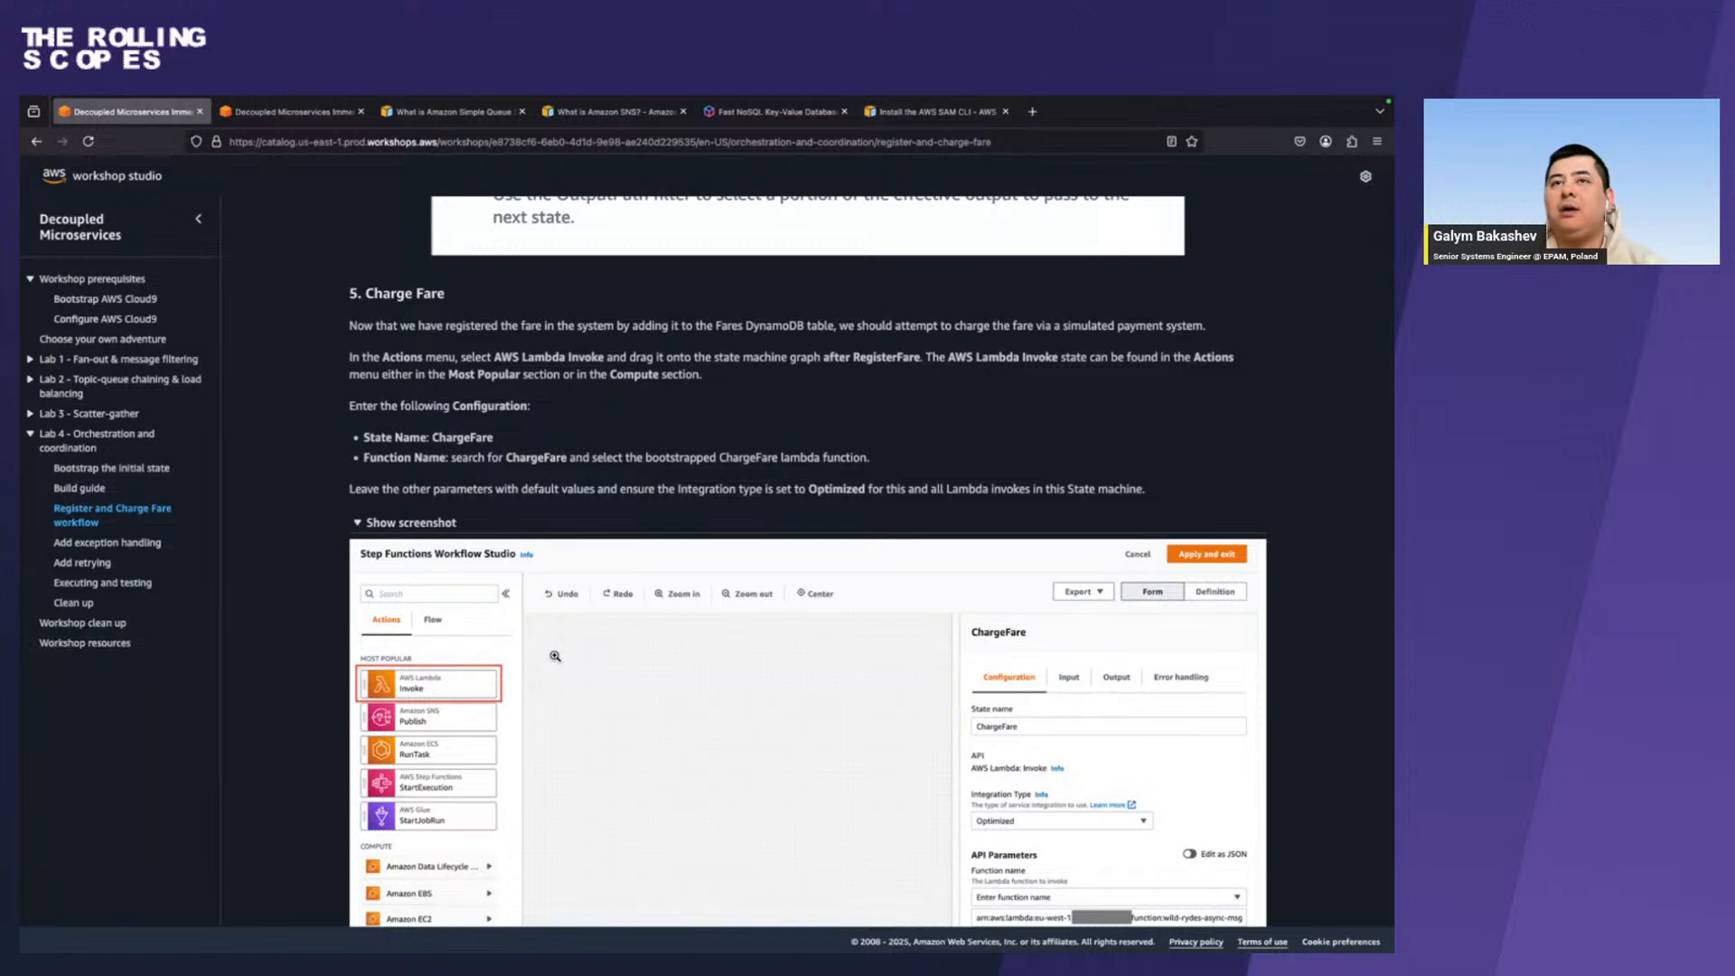
Switch to Chrome, search the actions for "lamb" and add an AWS Lambda Invoke state directly after RegisterFare.
key("ctrl+Right")
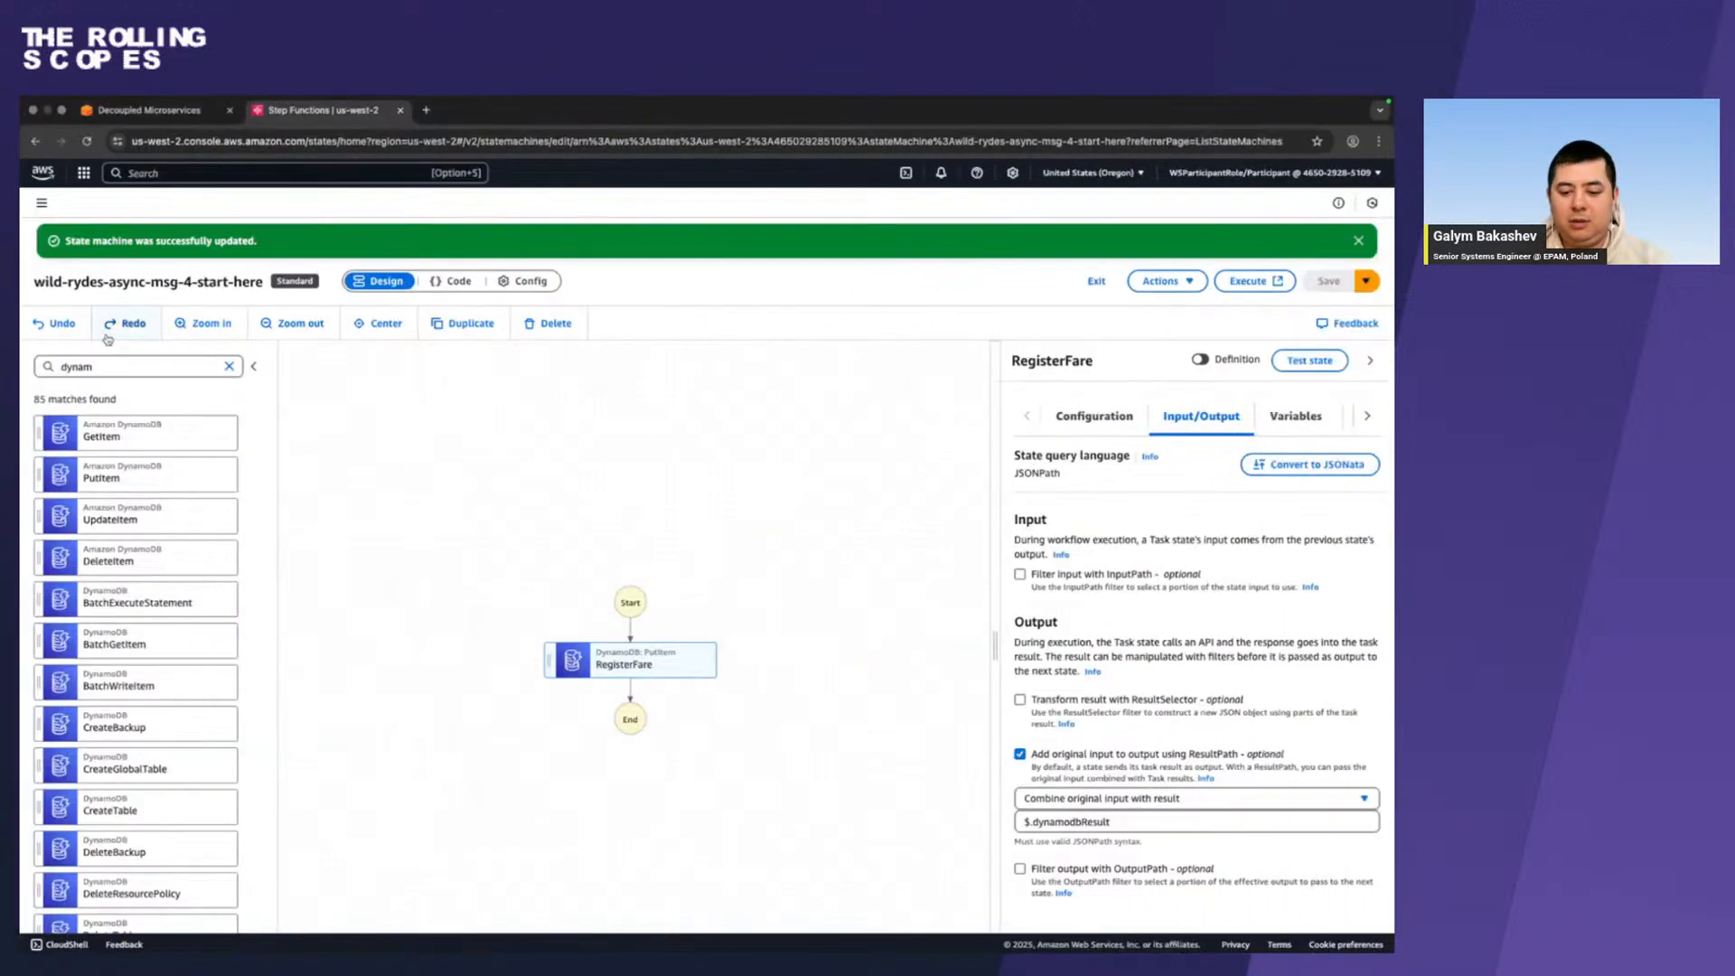
left_click(229, 366)
type("lamb")
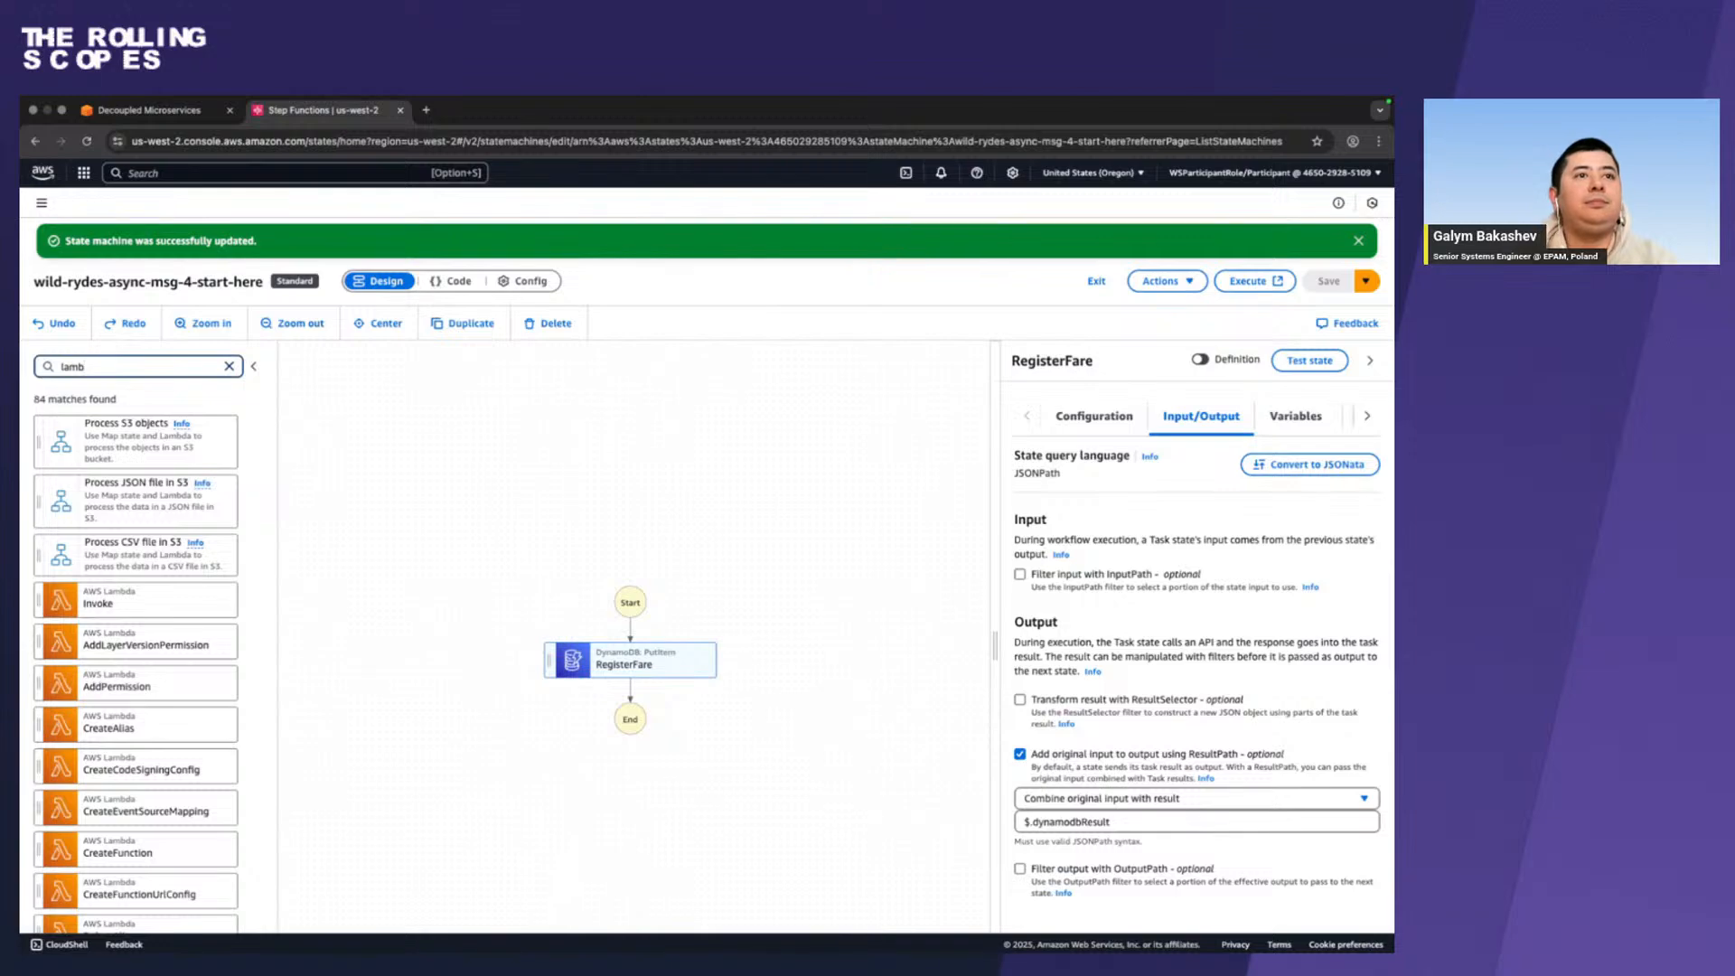
left_click_drag(143, 599, 599, 688)
Copy the state name ChargeFare from the Firefox instructions and use it to rename the Lambda Invoke state in Chrome.
key("ctrl+Left")
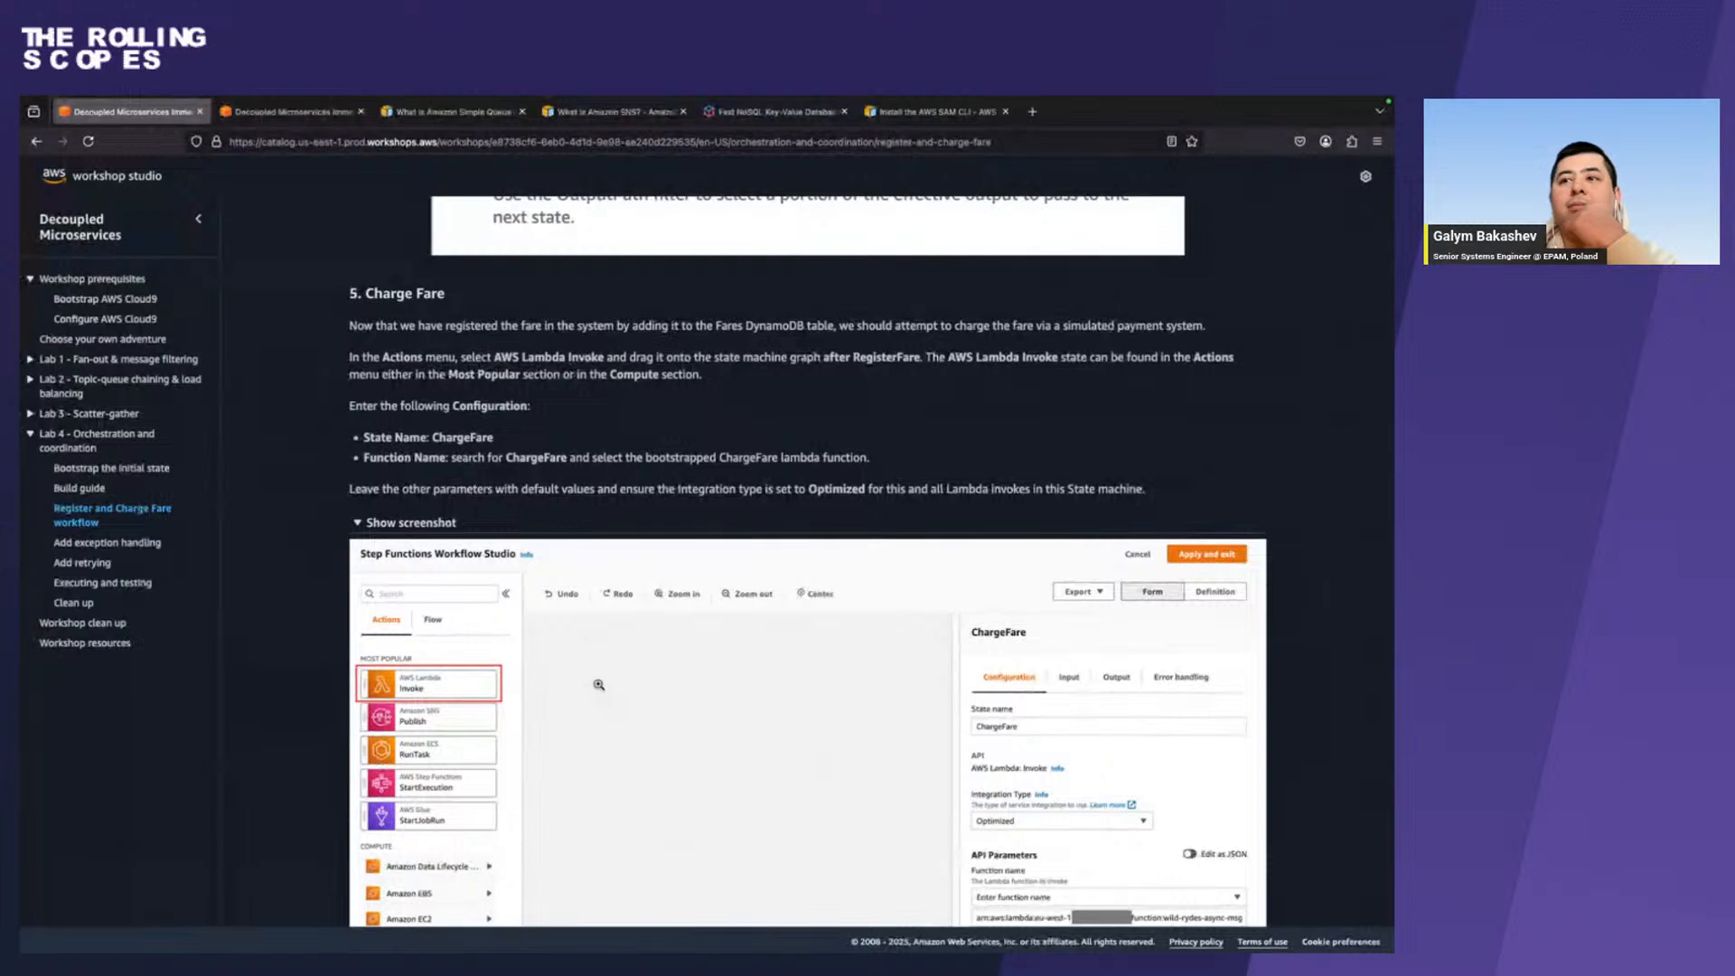
scroll(598, 684, "down", 5)
scroll(596, 681, "up", 2)
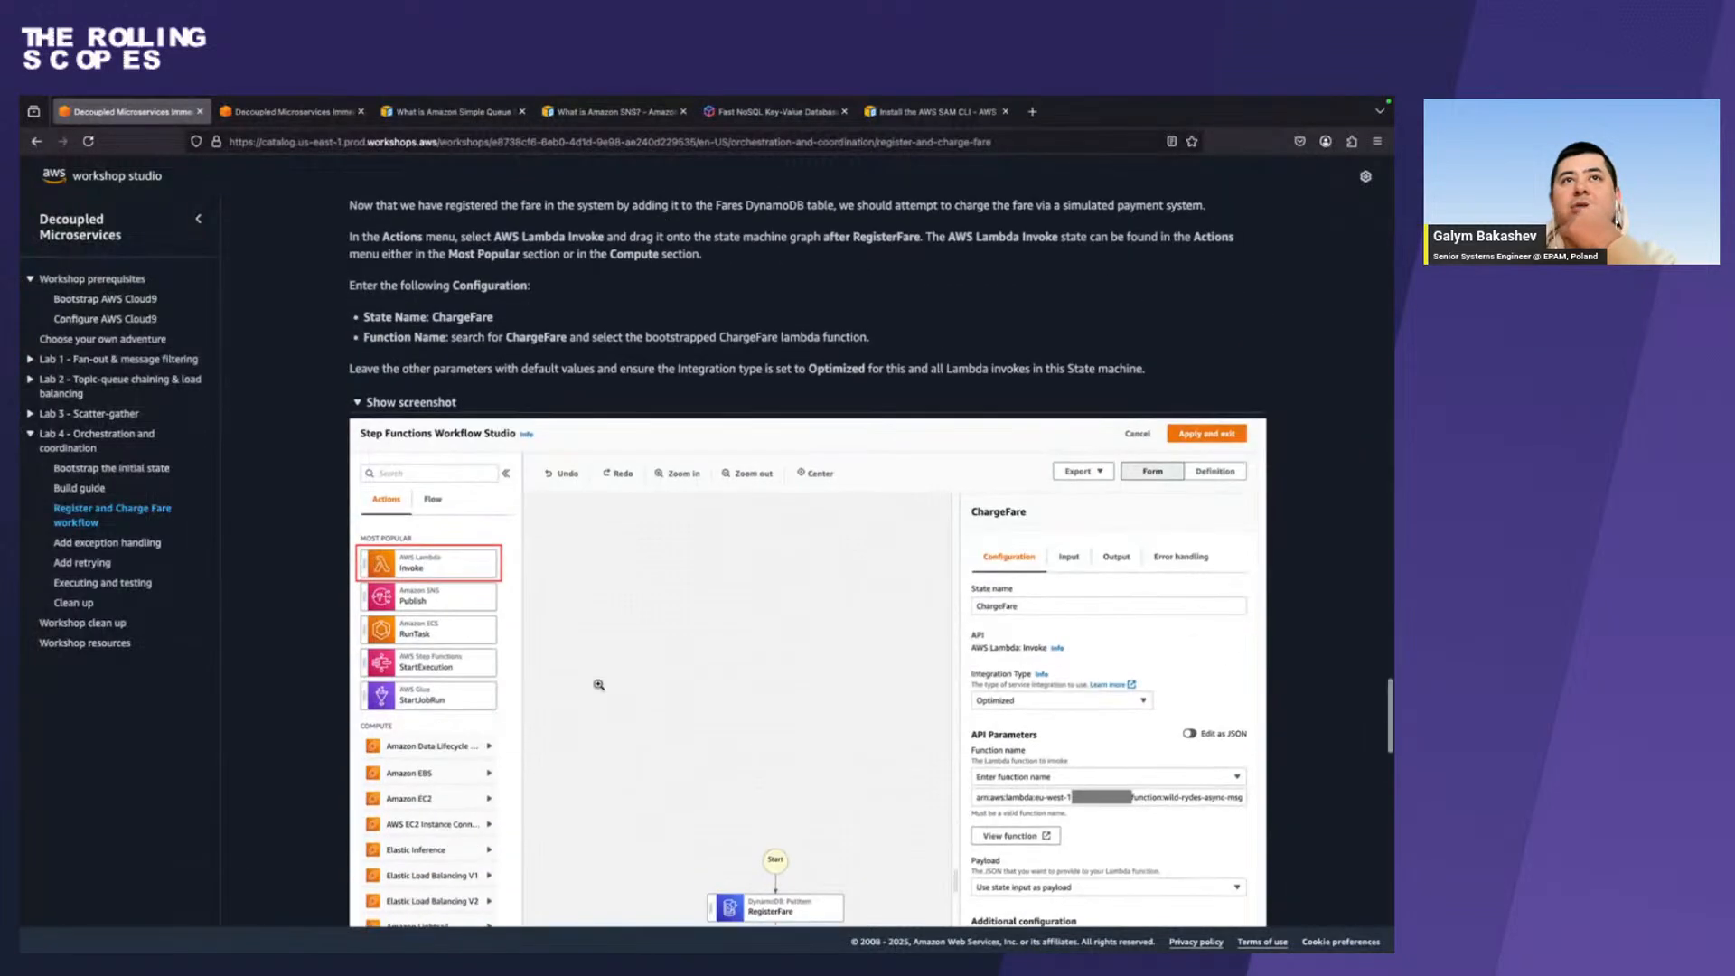
double_click(458, 316)
key("super+c")
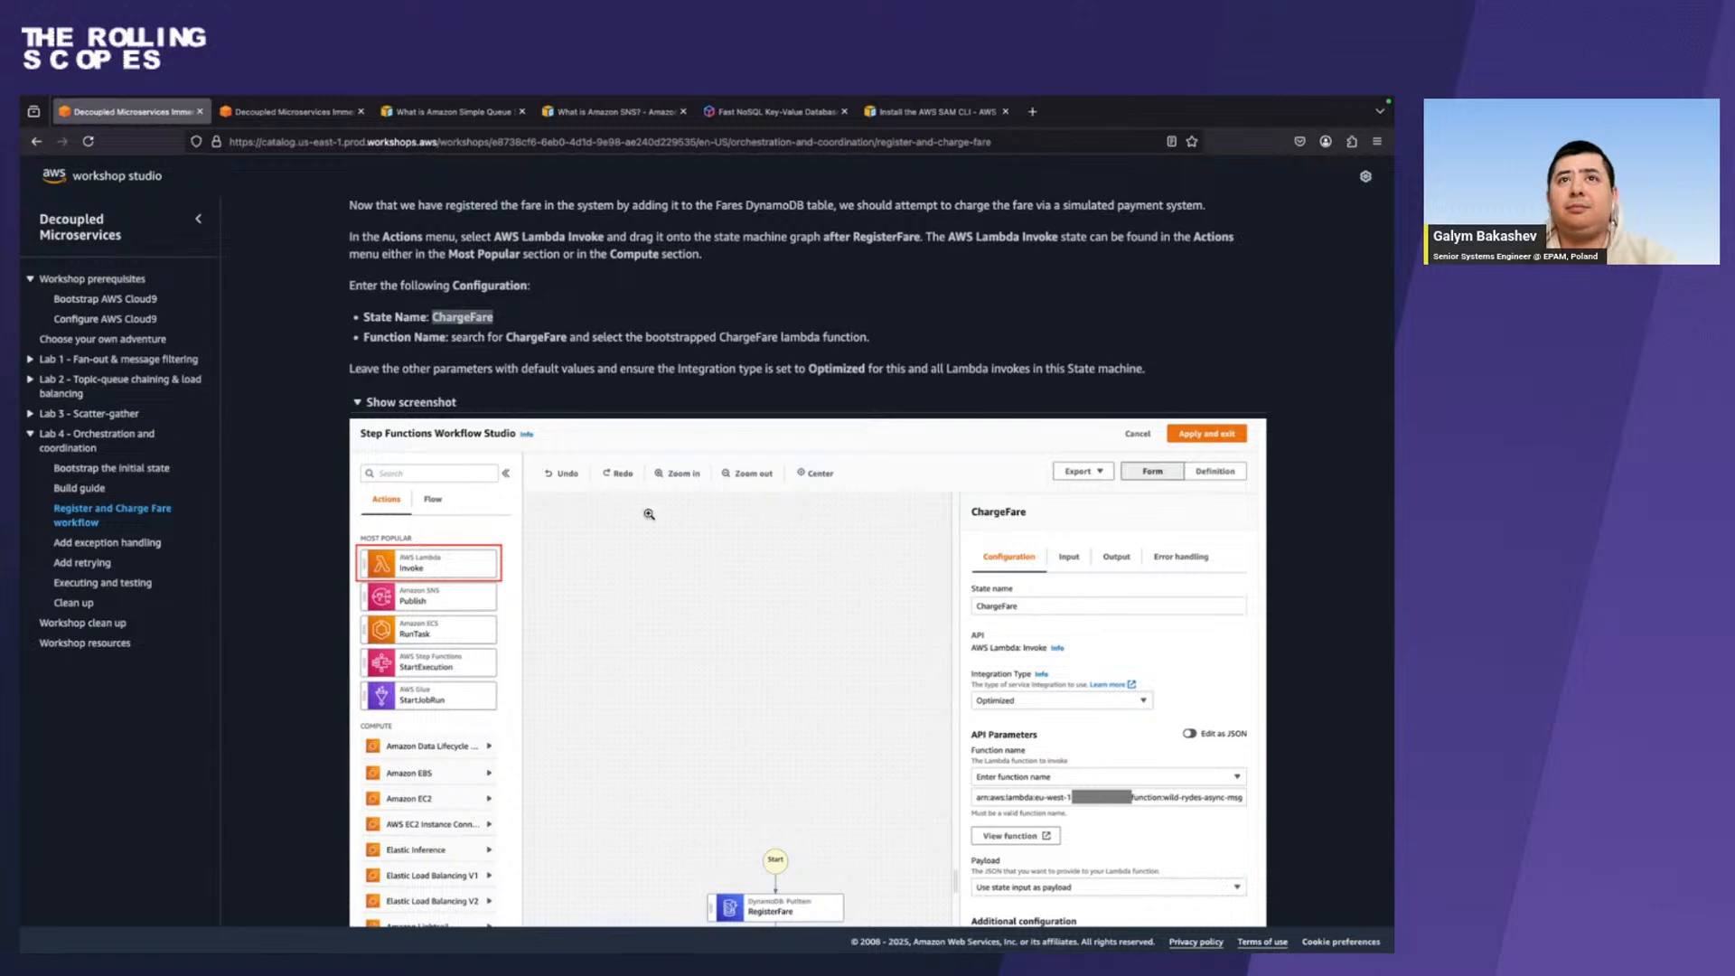
key("ctrl+Right")
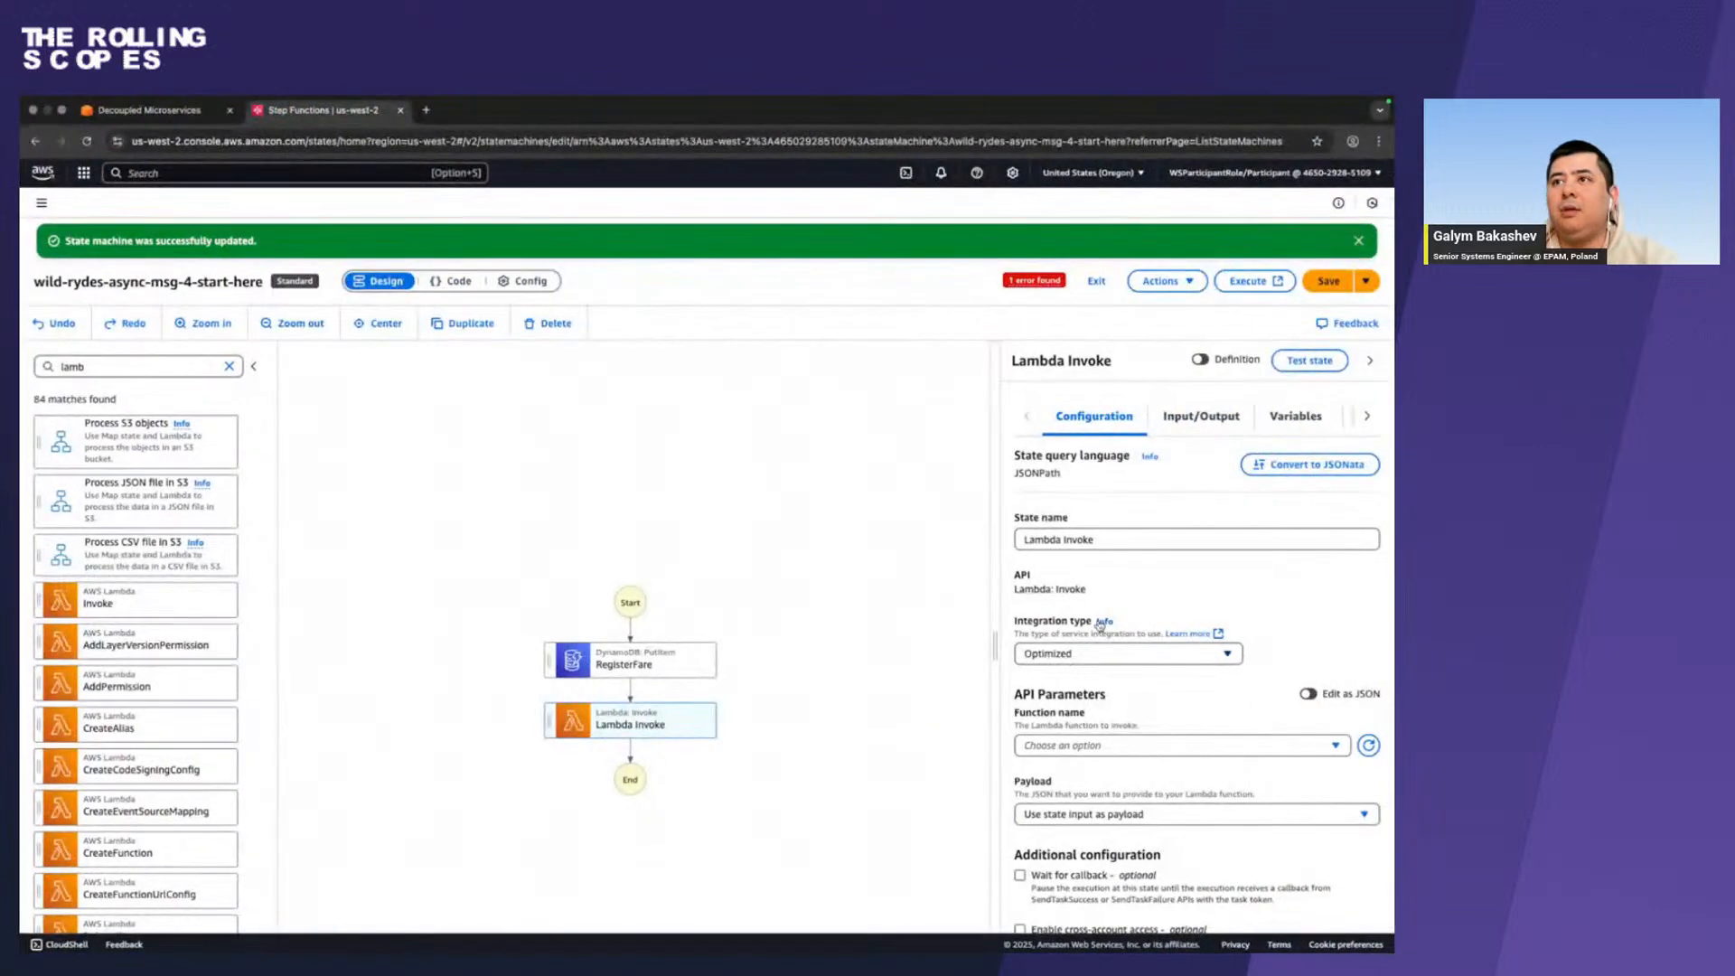
triple_click(1144, 541)
key("super+v")
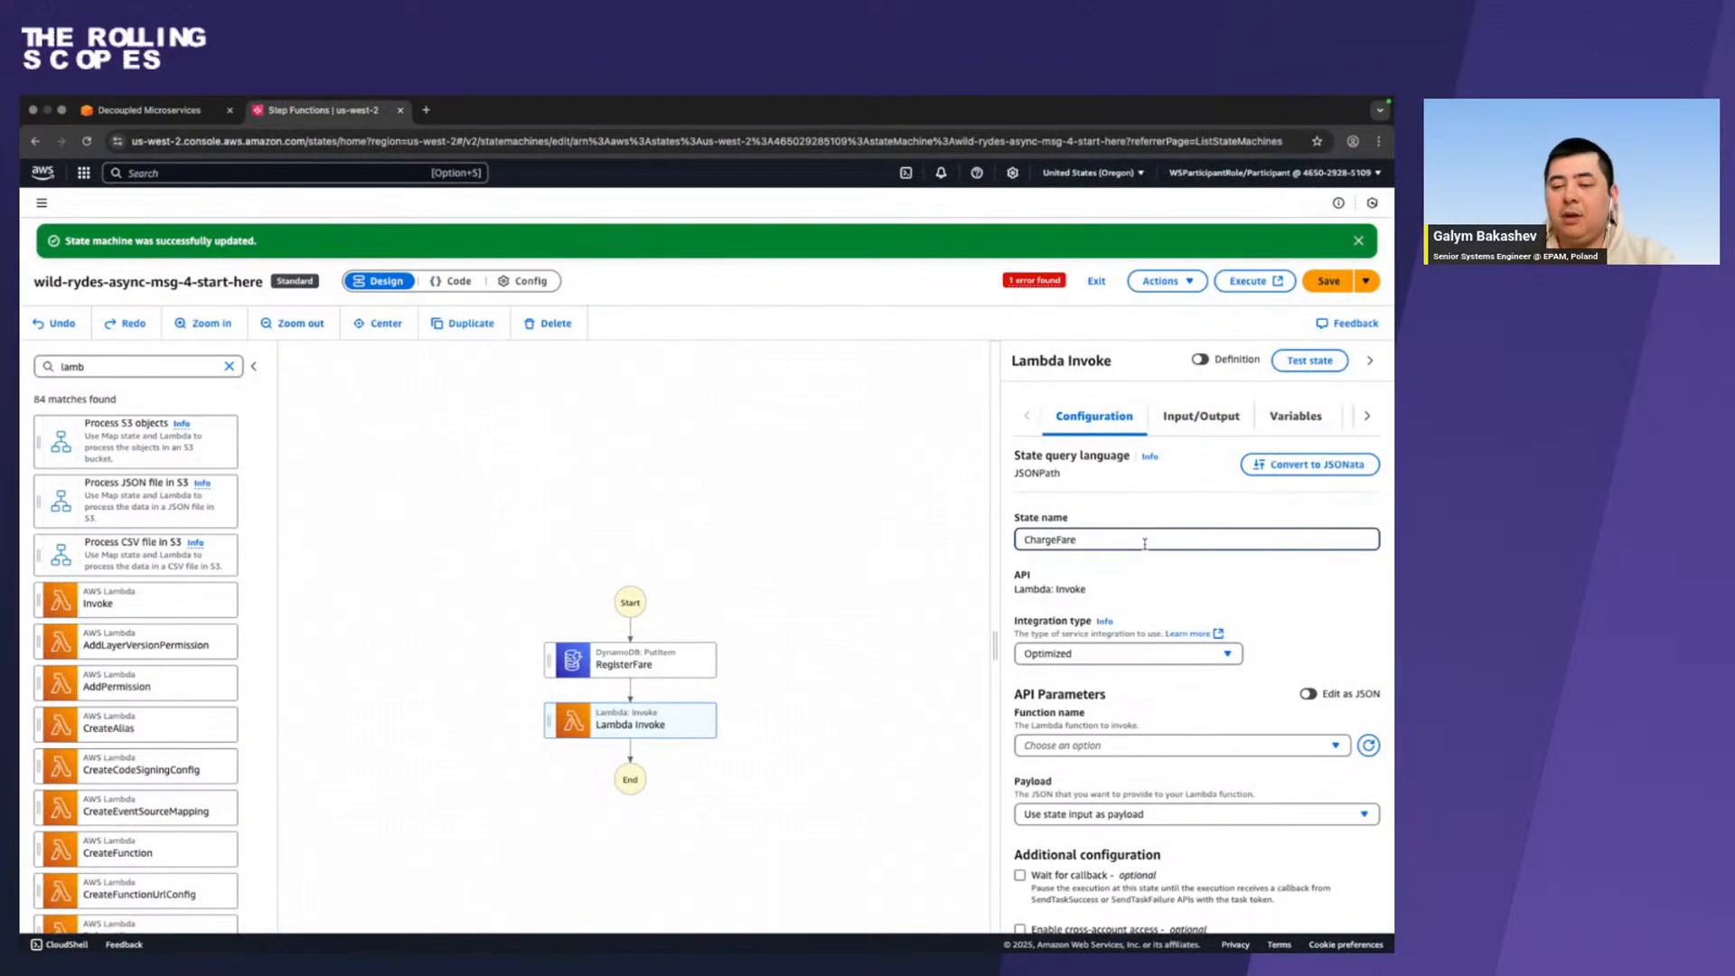
Check the function requirement in Firefox, then in Chrome search "char" and set ChargeFare's function to the wild-rydes-async-msg-4-PaymentChargeFunction $LATEST version.
key("ctrl+Left")
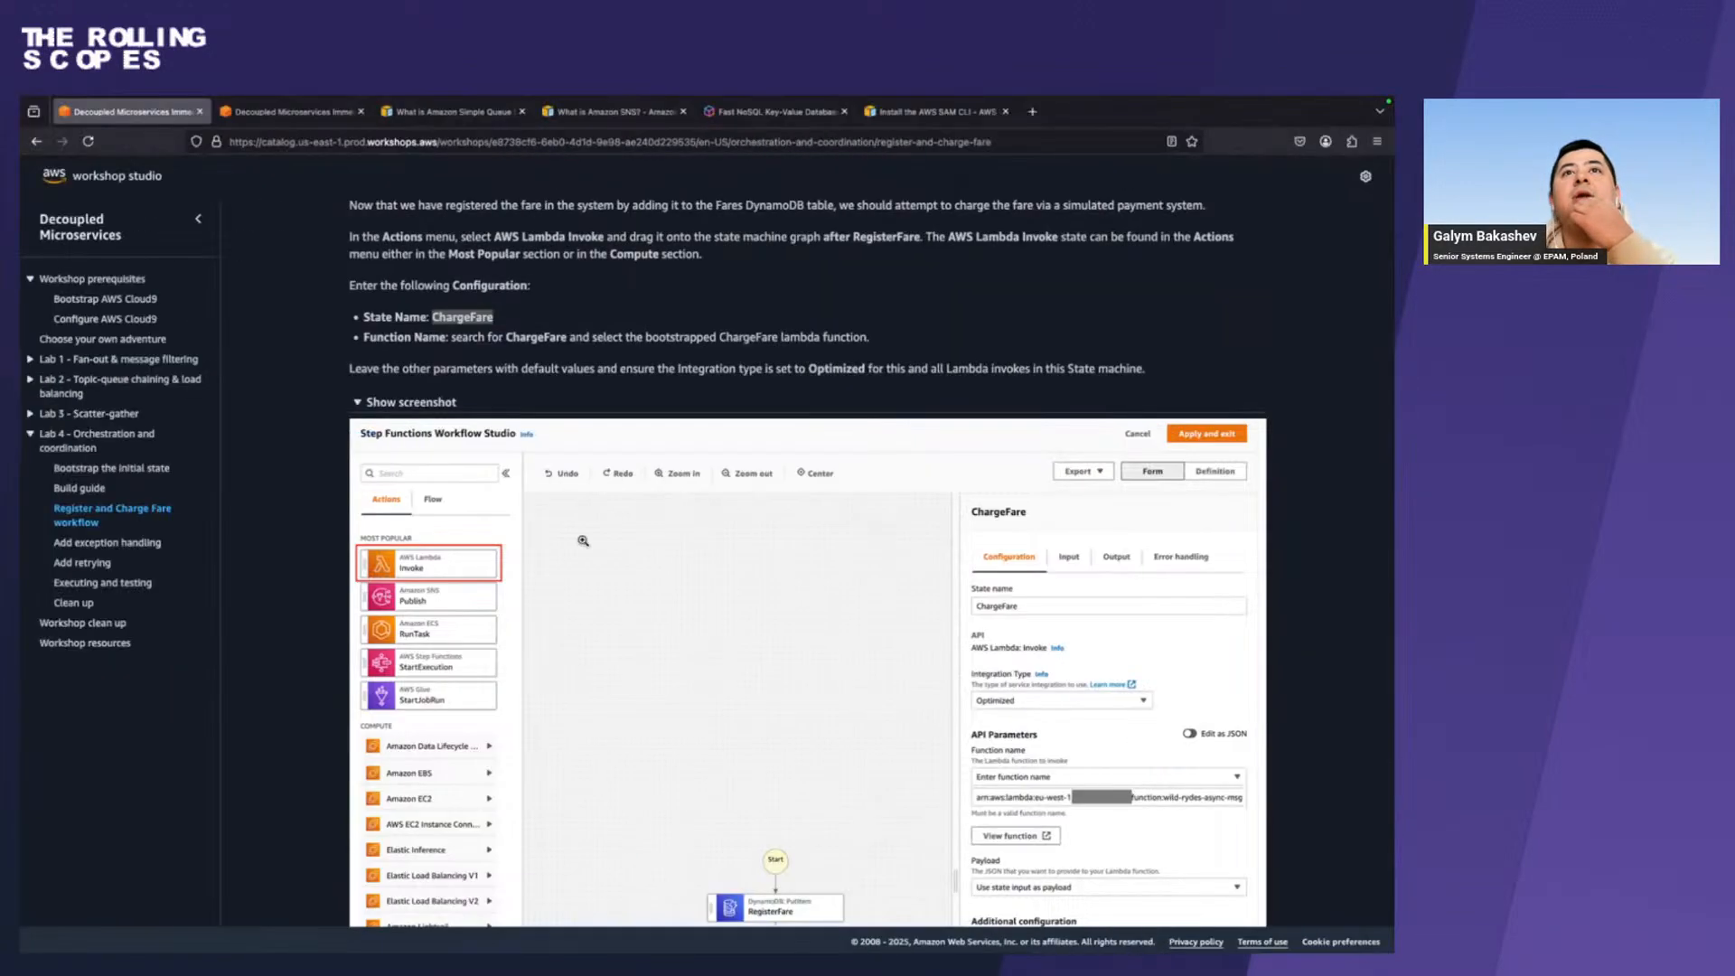
scroll(583, 540, "down", 10)
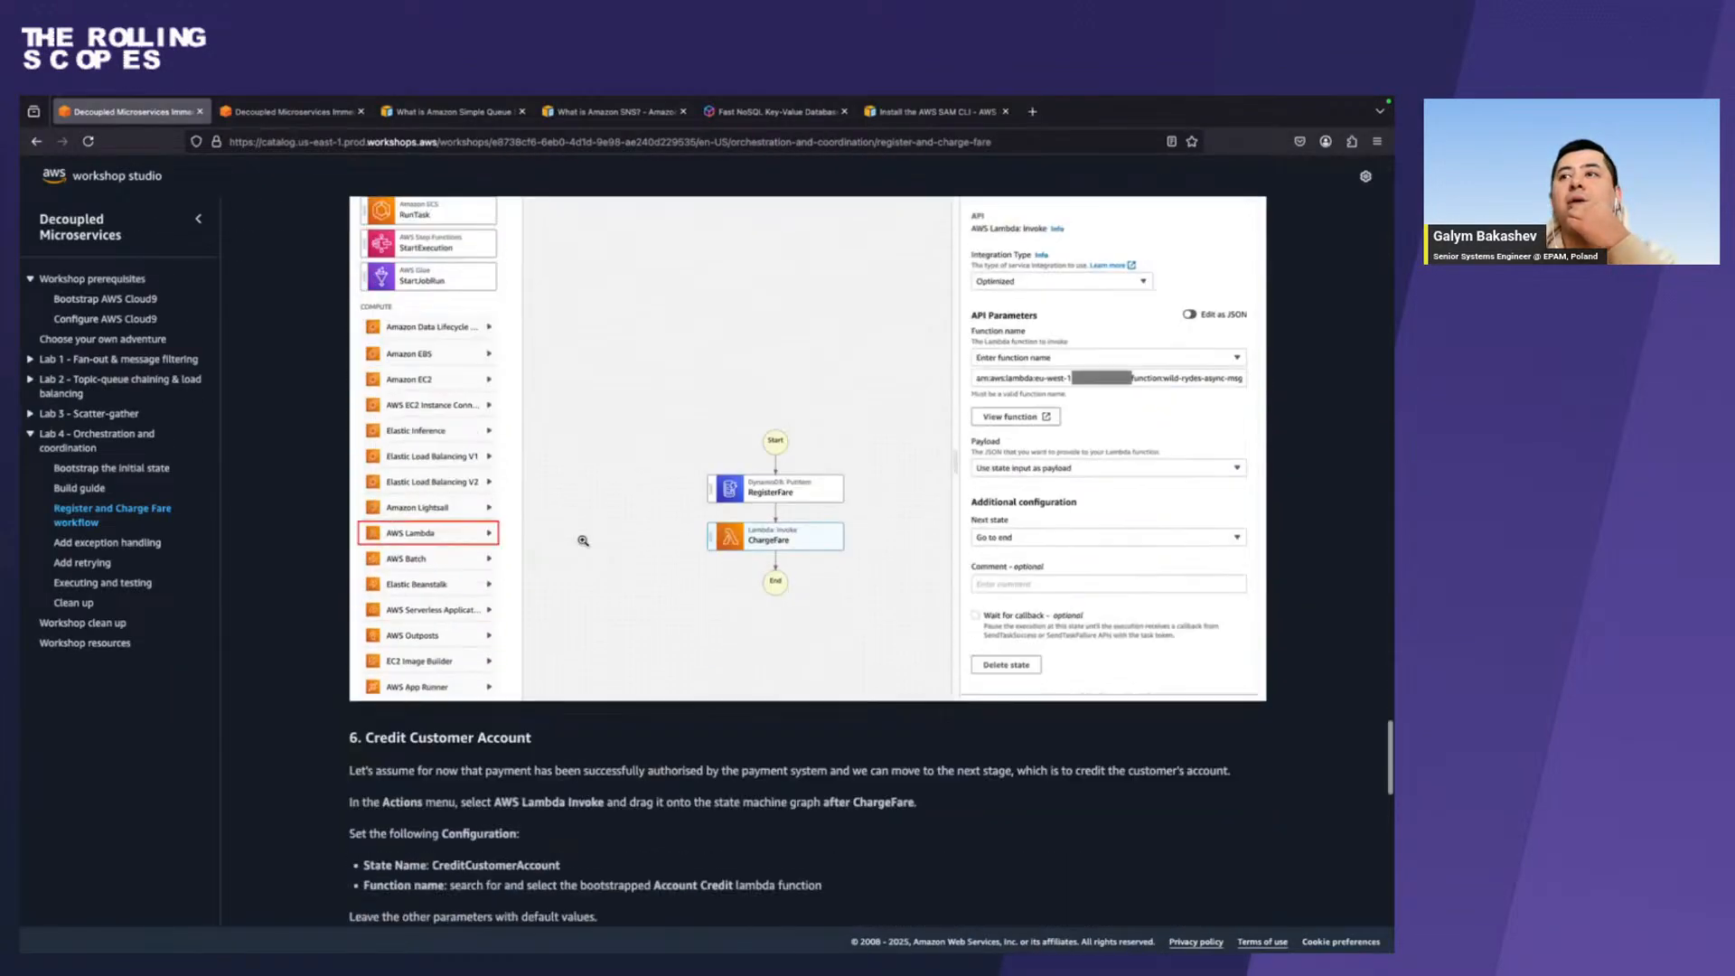
scroll(583, 540, "up", 2)
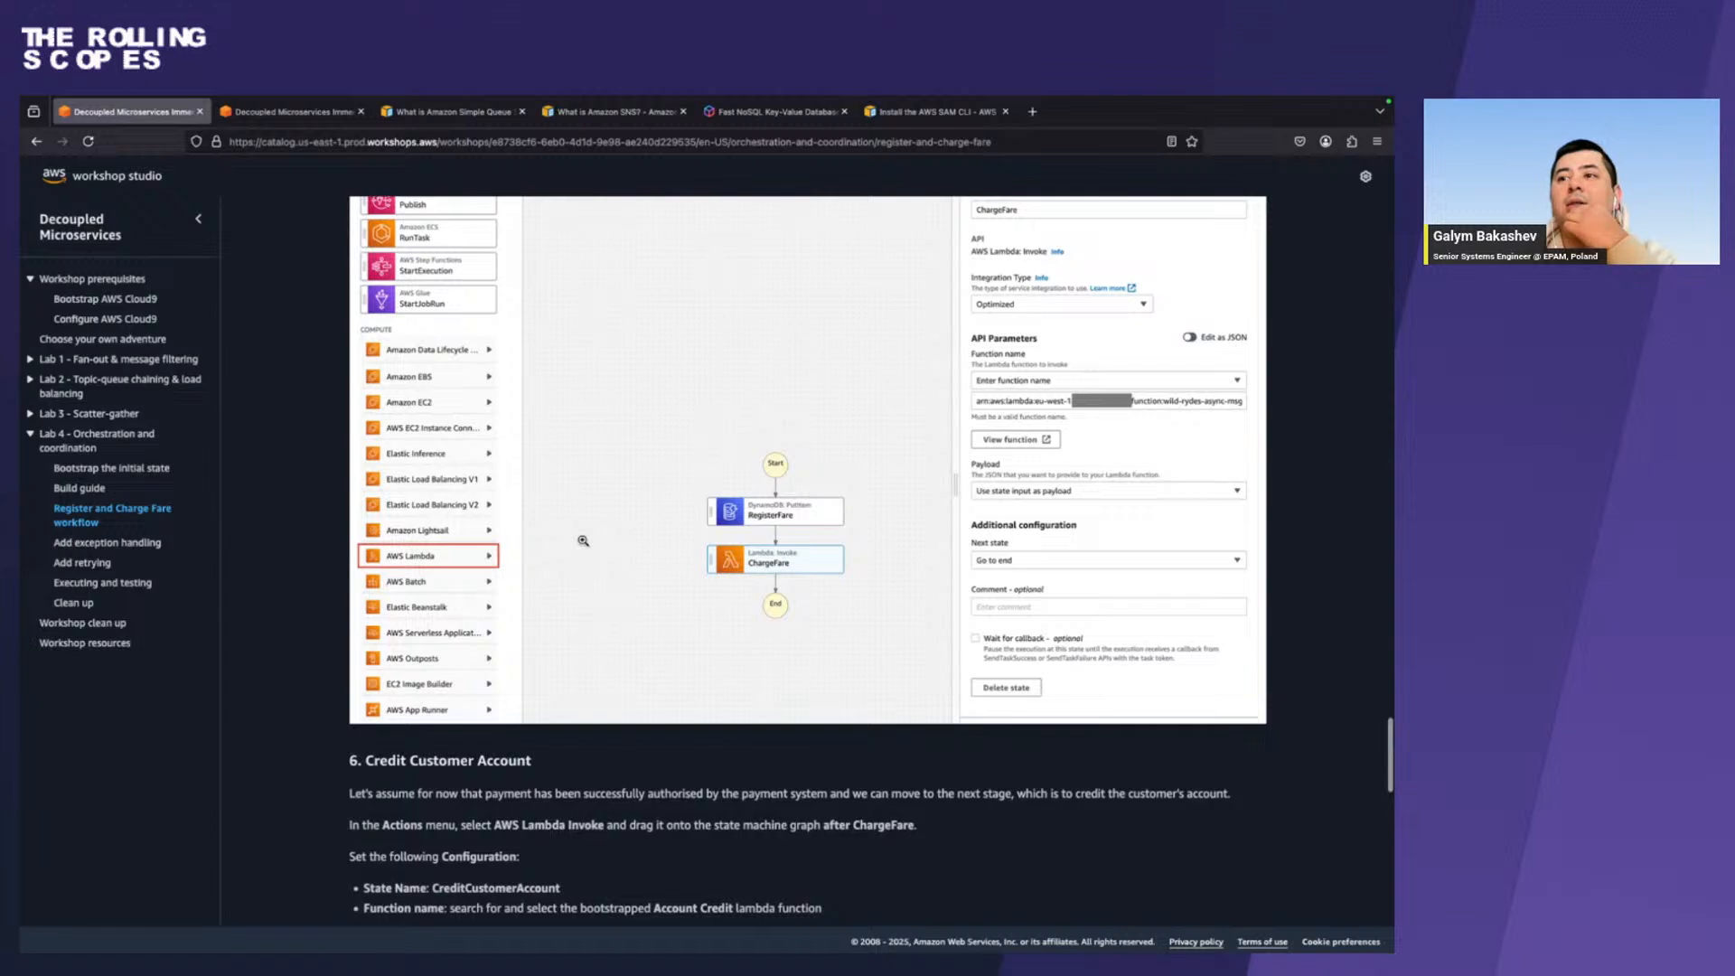
key("ctrl+Right")
key("ctrl+Left")
scroll(583, 541, "up", 1)
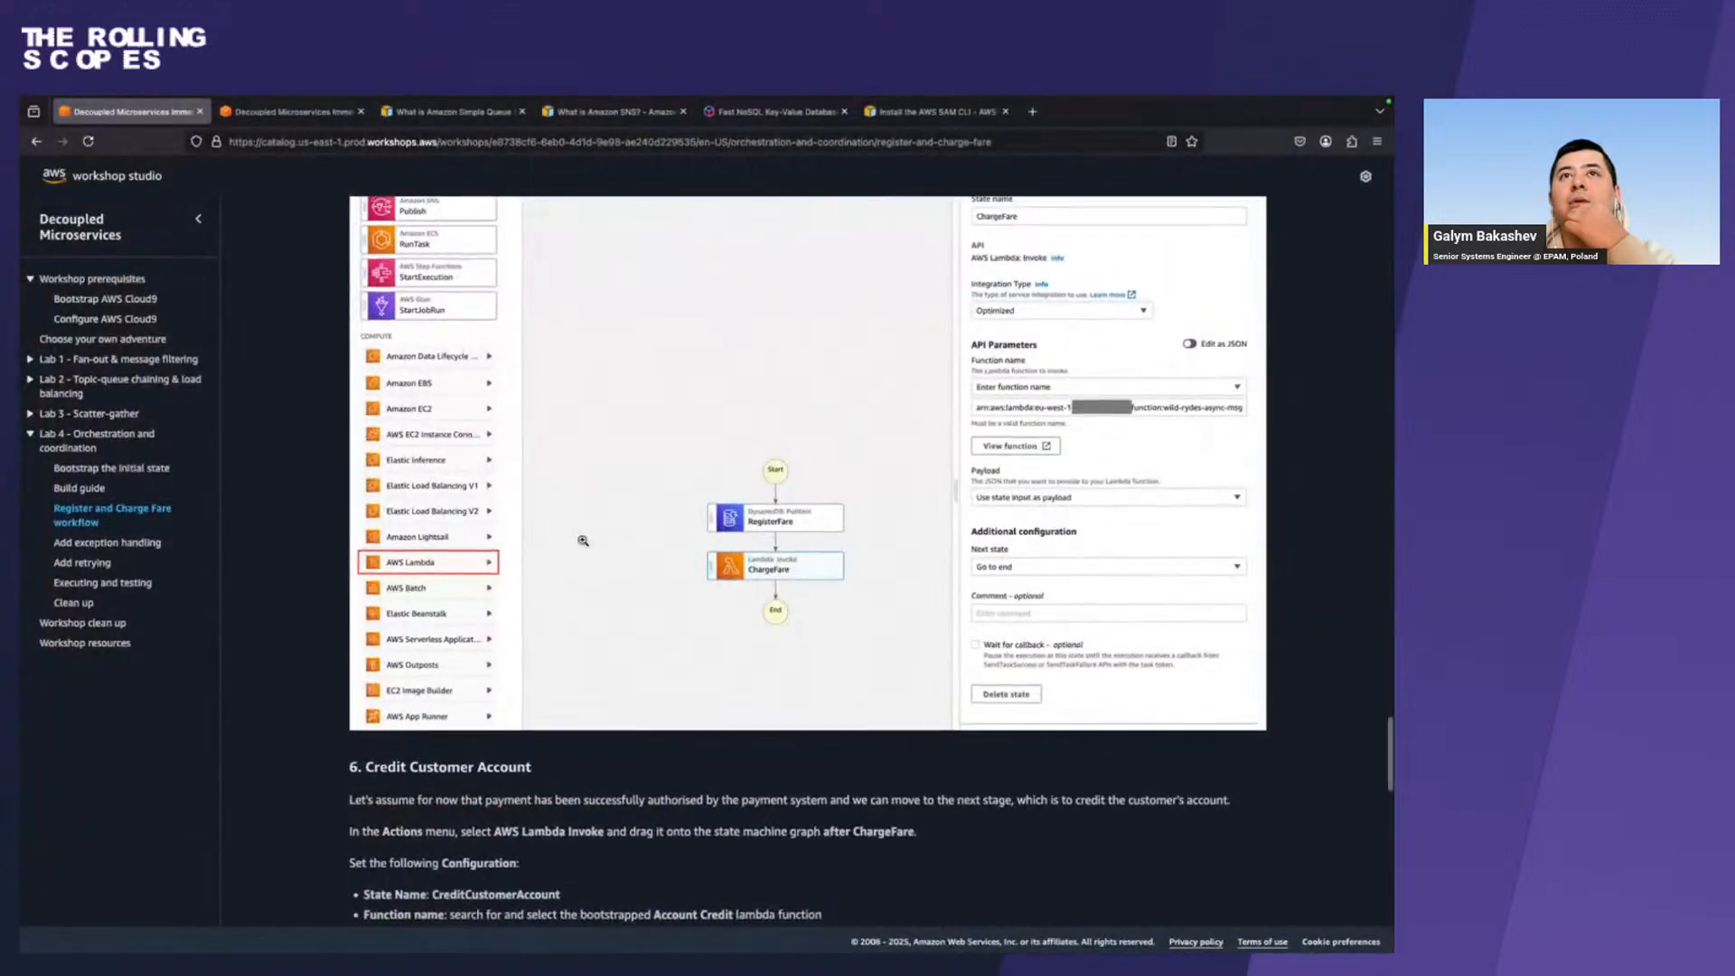
scroll(583, 540, "up", 6)
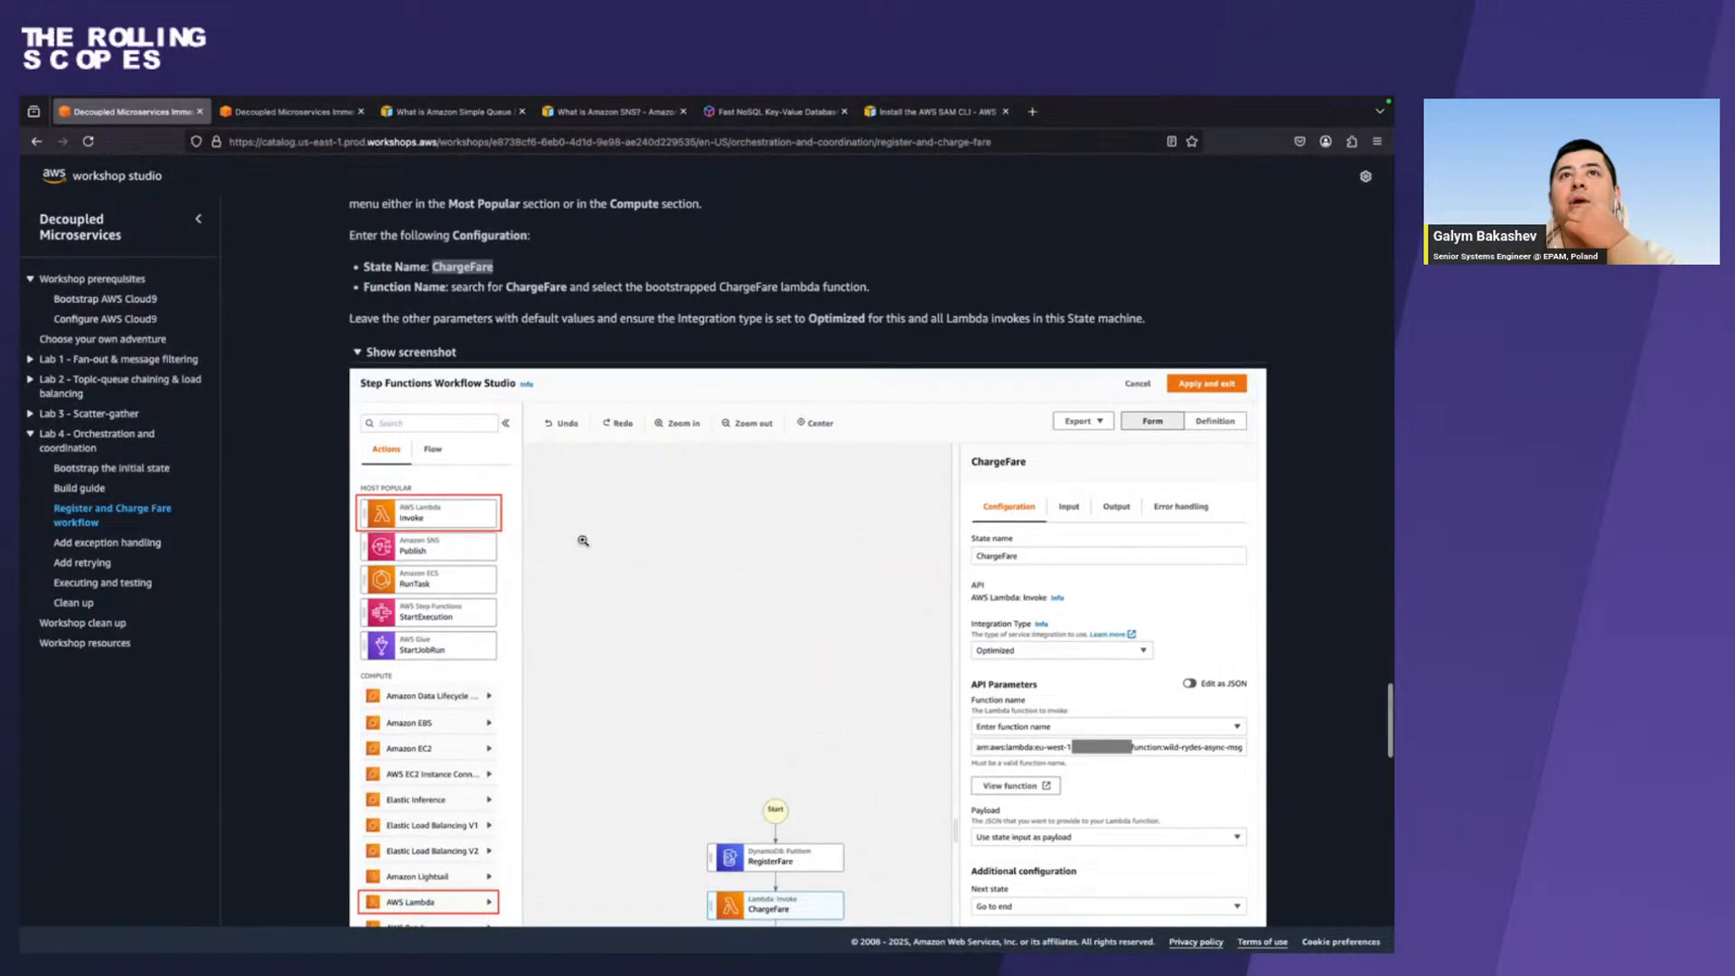
key("ctrl+Right")
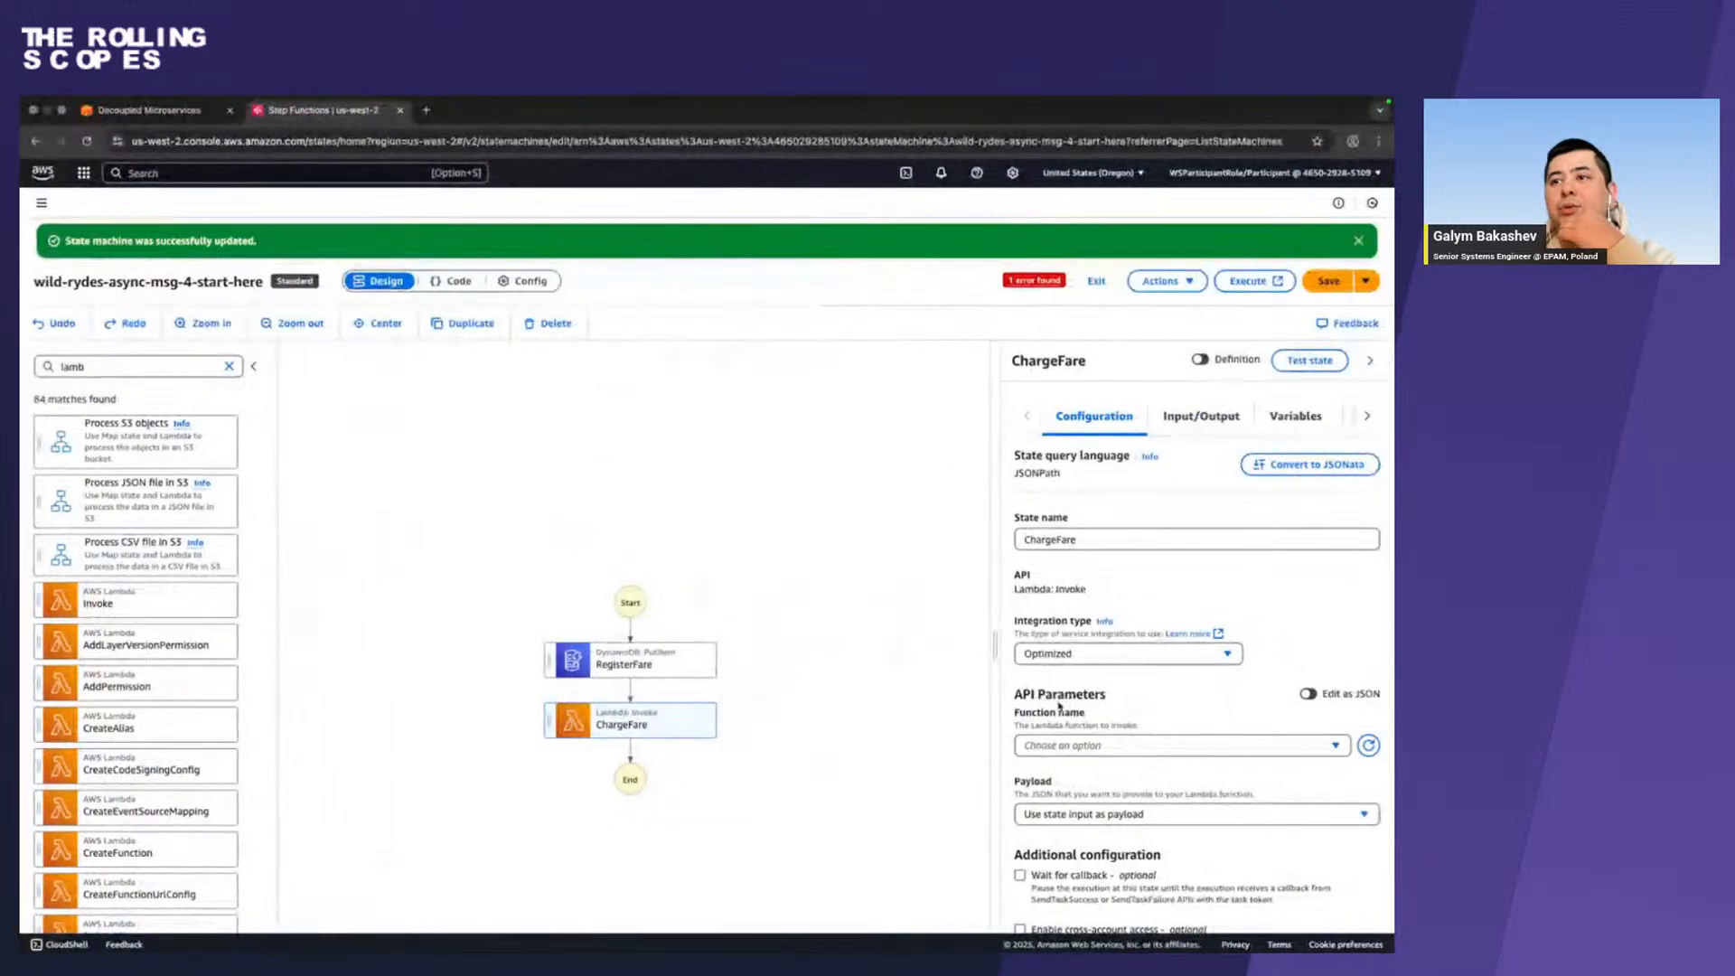
left_click(1077, 745)
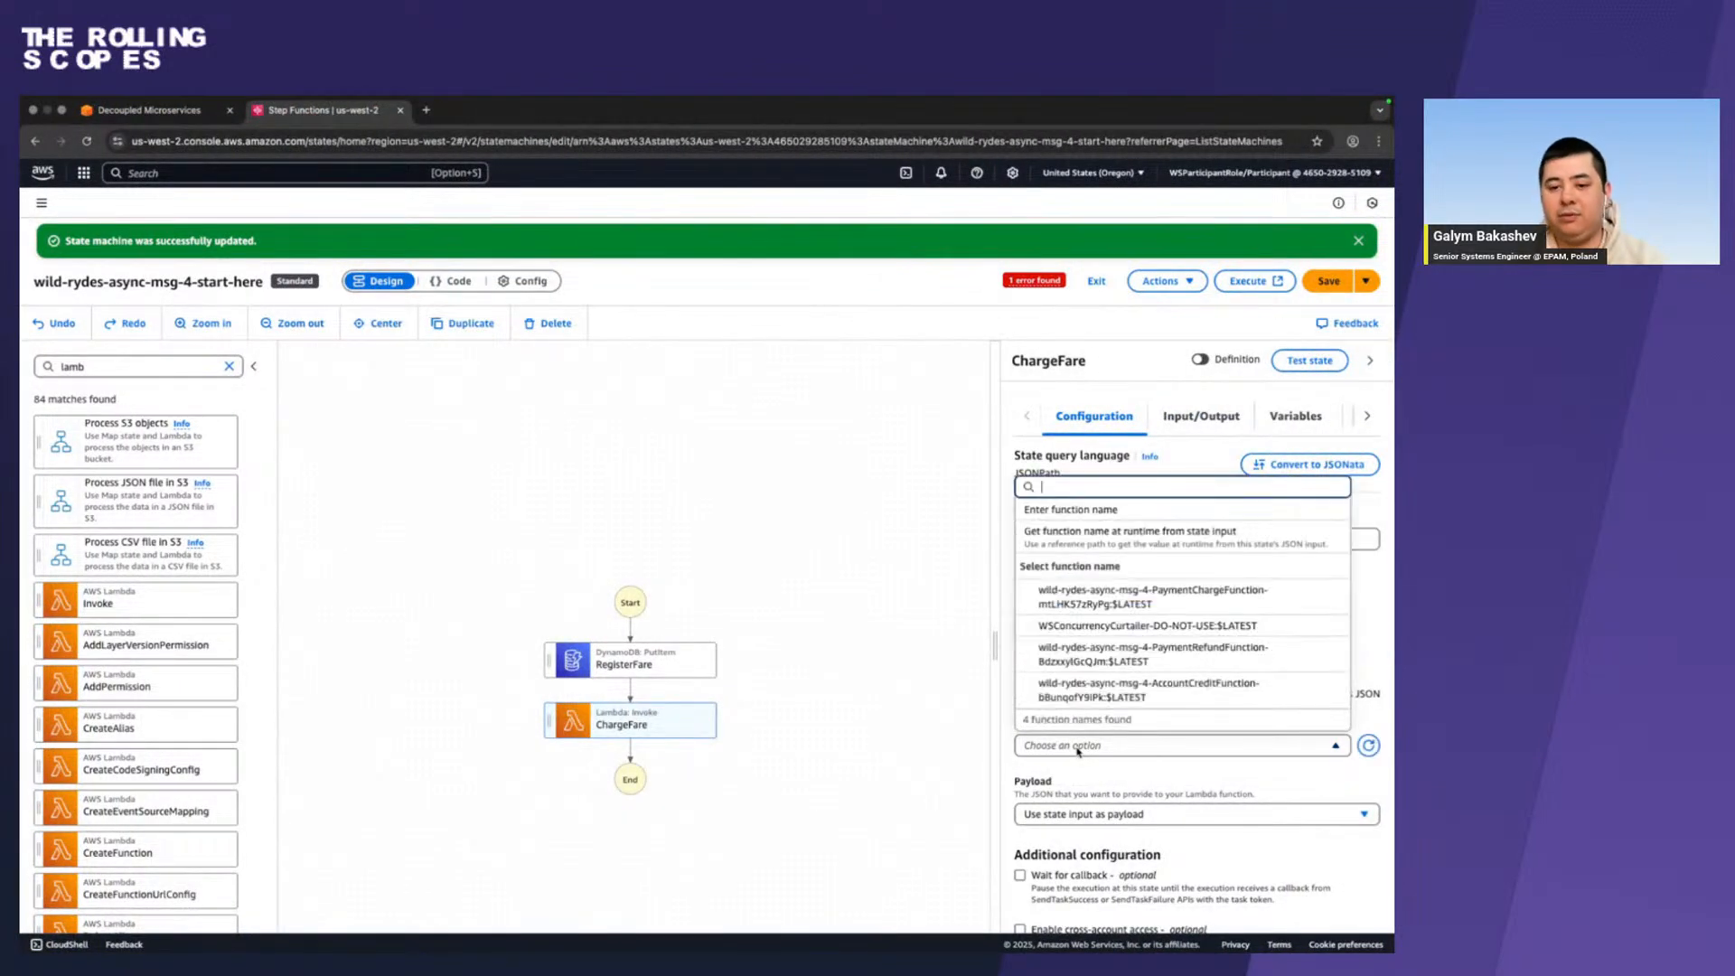
type("char")
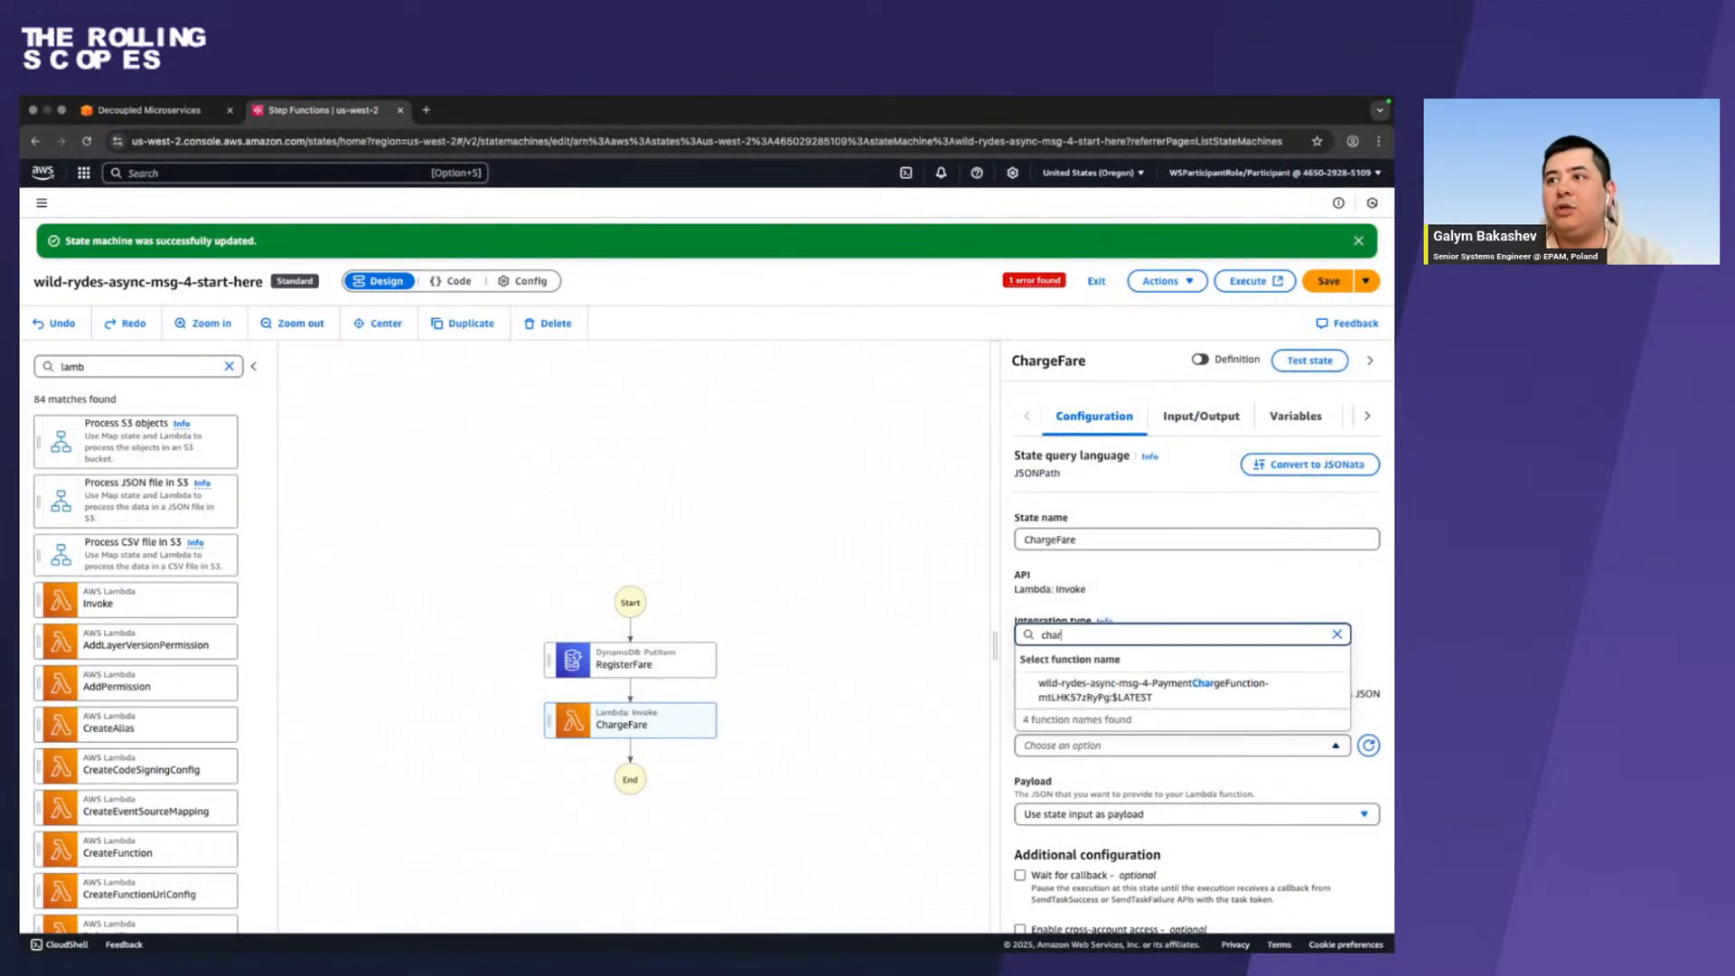
left_click(1229, 696)
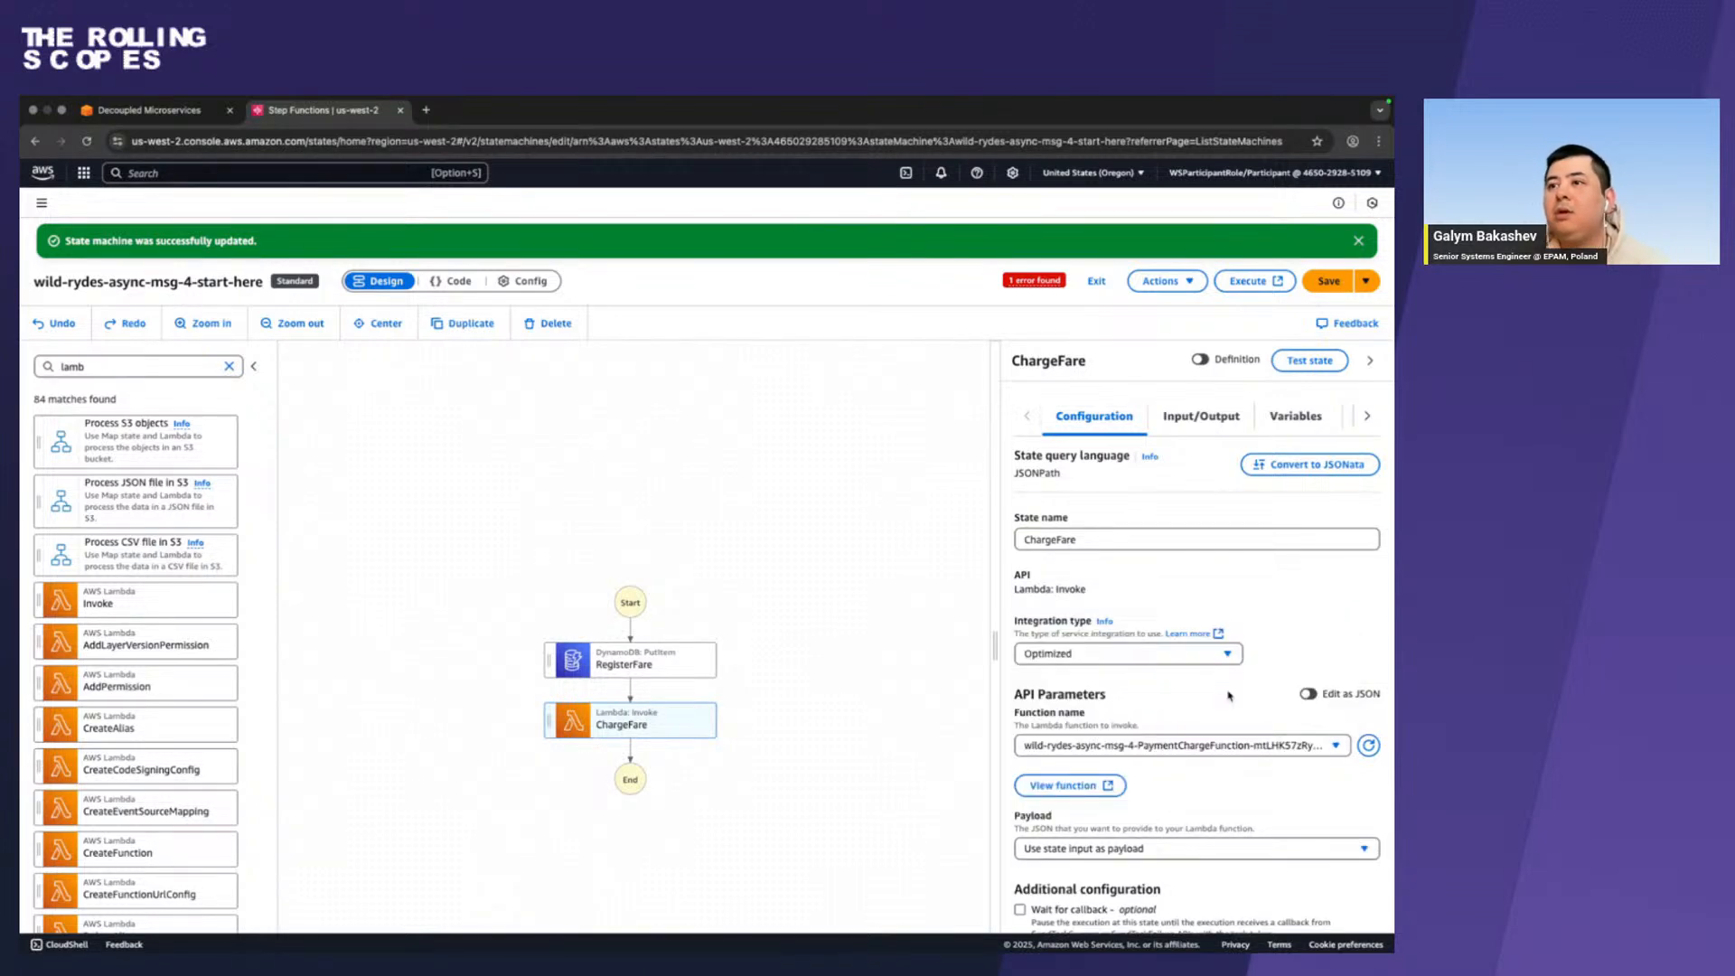
View ChargeFare's API Parameters as JSON, return to the form view and check the remaining configuration.
scroll(1229, 696, "down", 1)
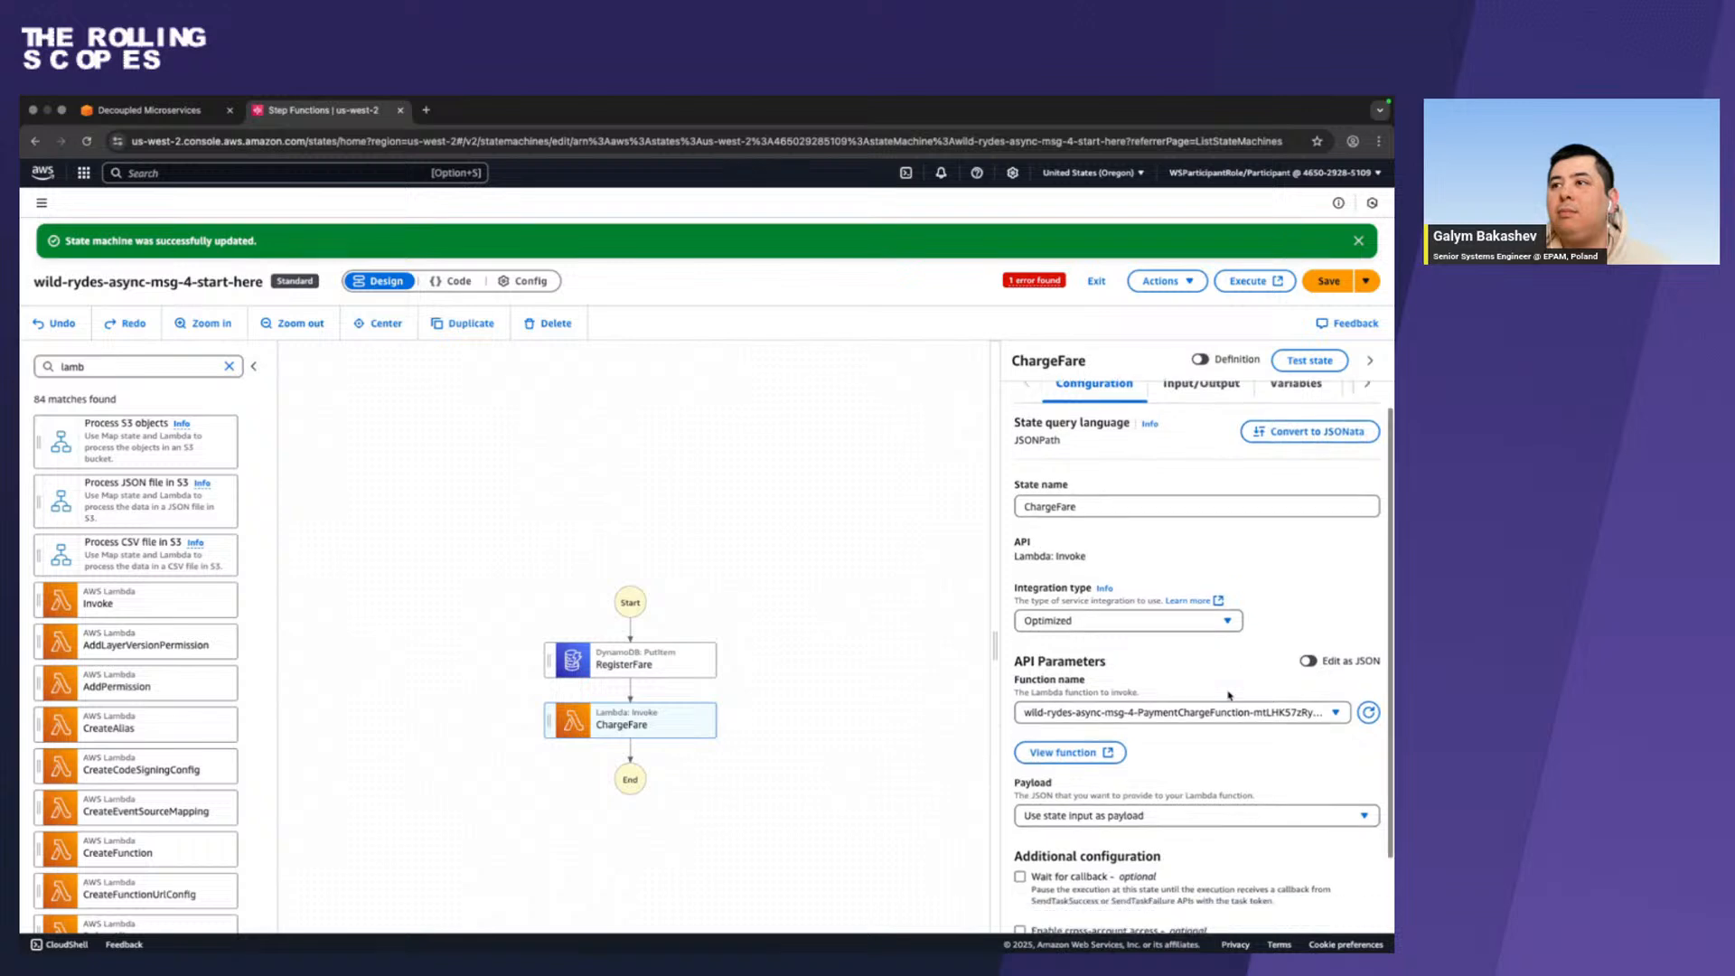
left_click(1305, 653)
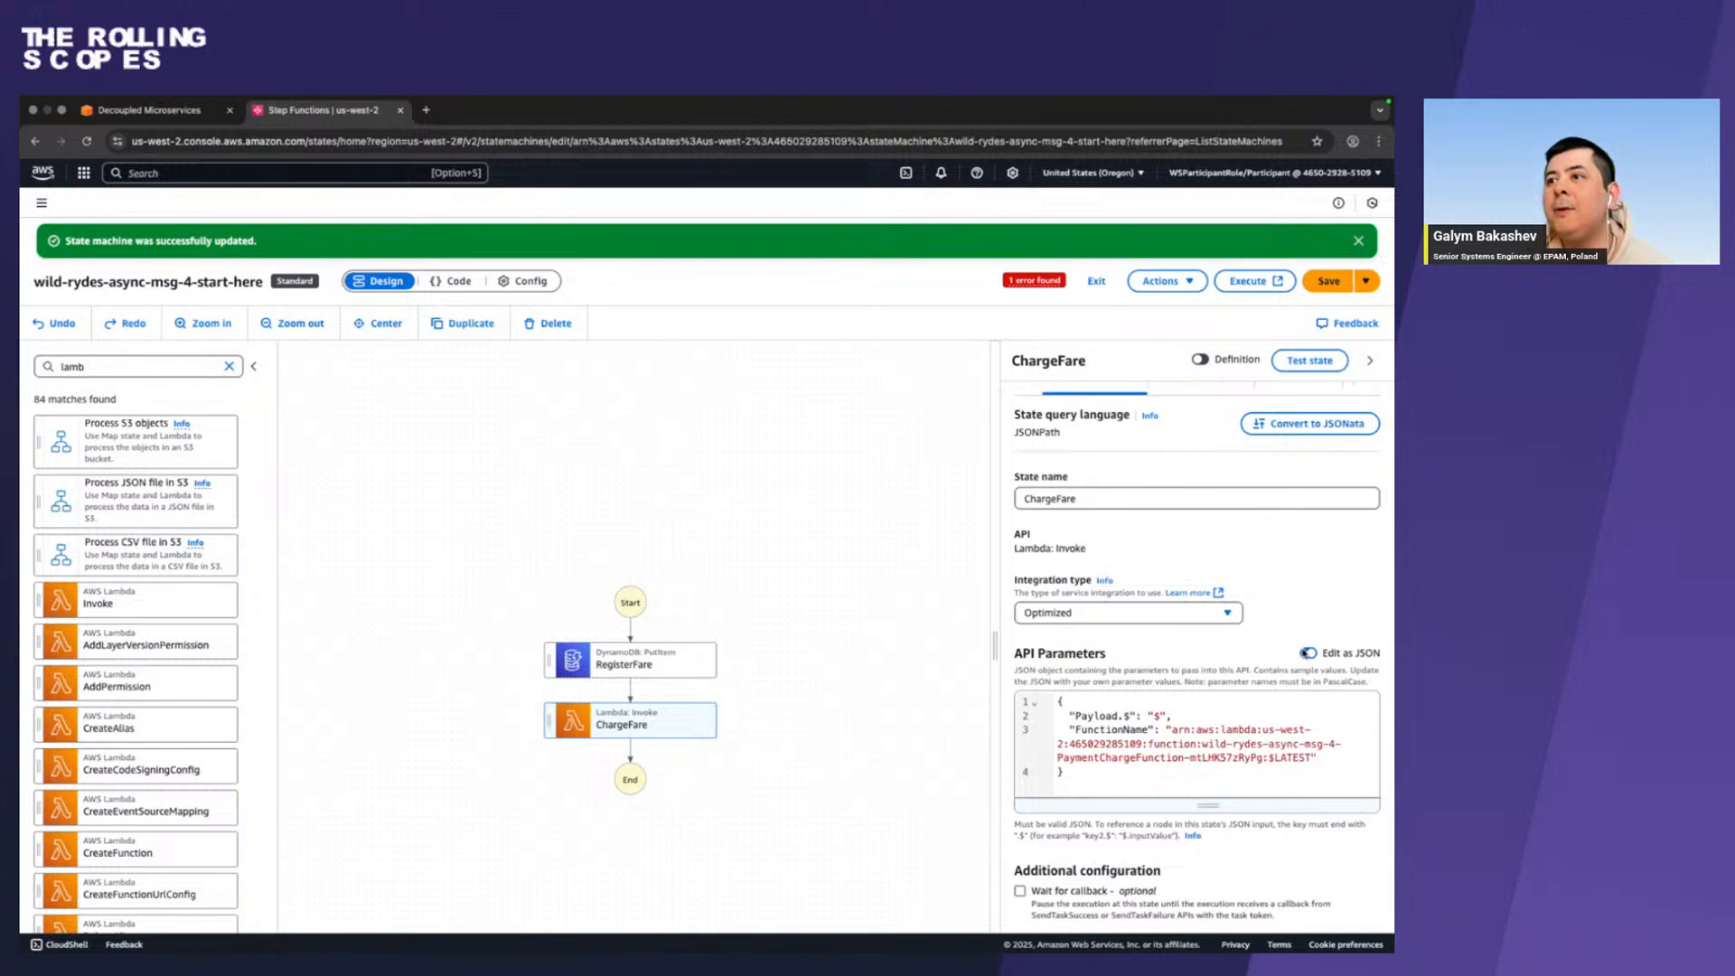
left_click(1307, 652)
scroll(1202, 723, "down", 3)
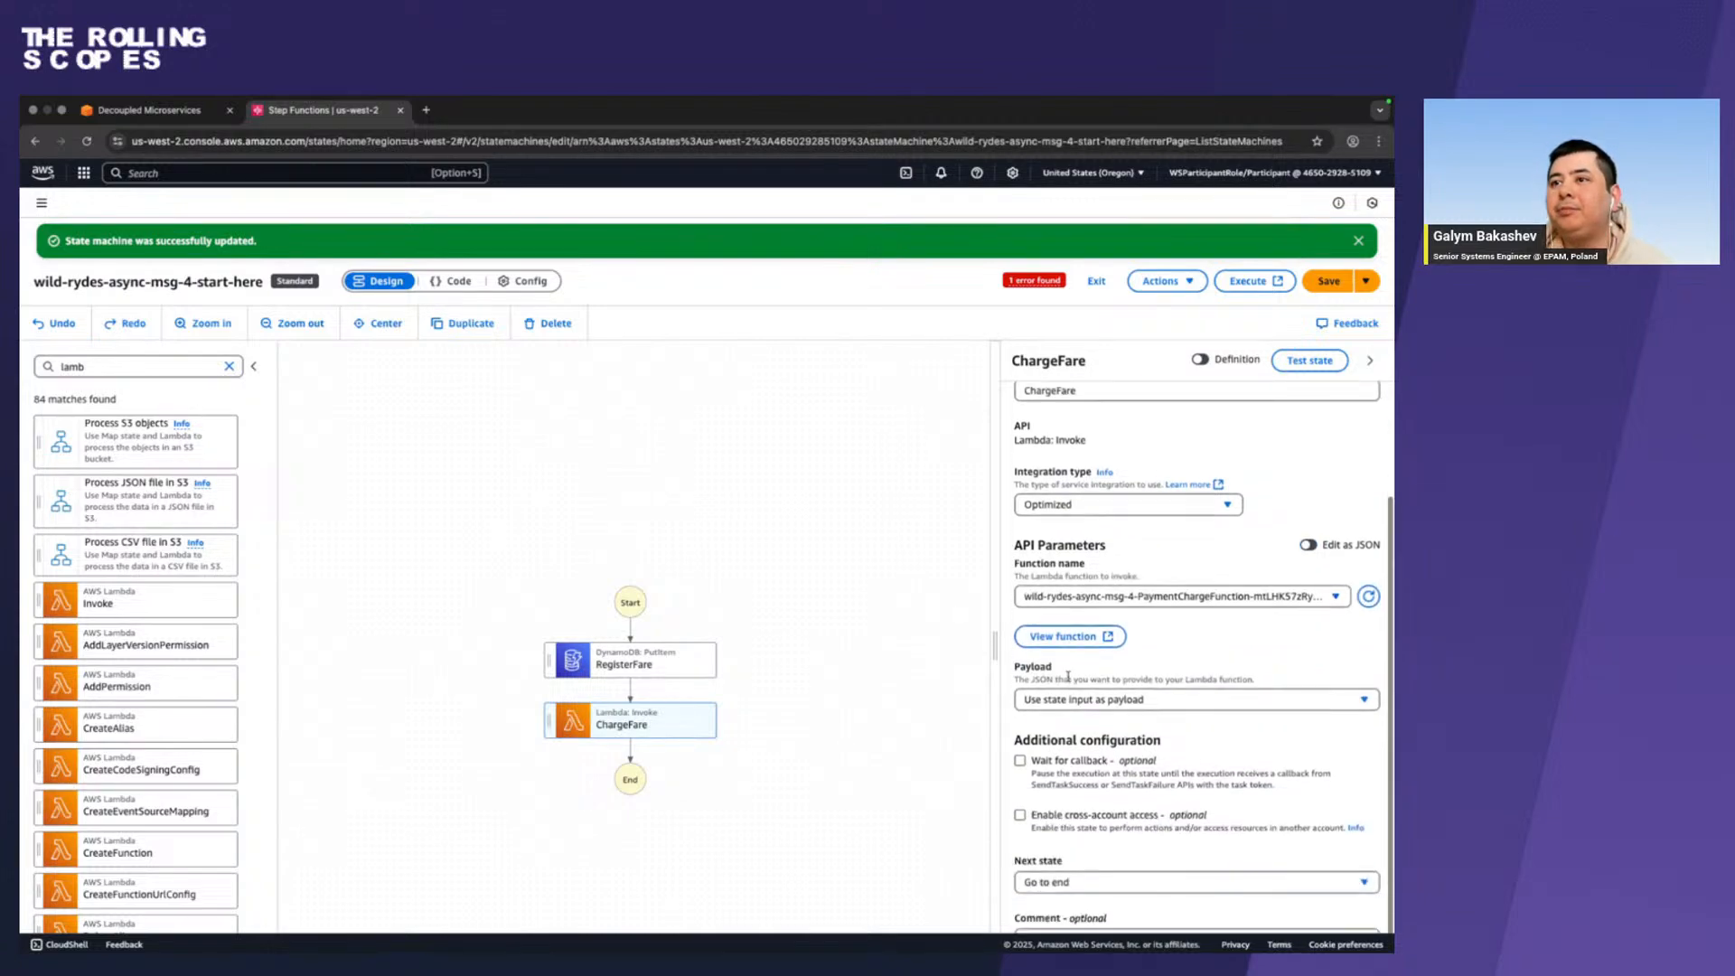
Compare the ChargeFare settings with the reference screenshot in Firefox, then save the state machine in Chrome.
scroll(1067, 677, "down", 3)
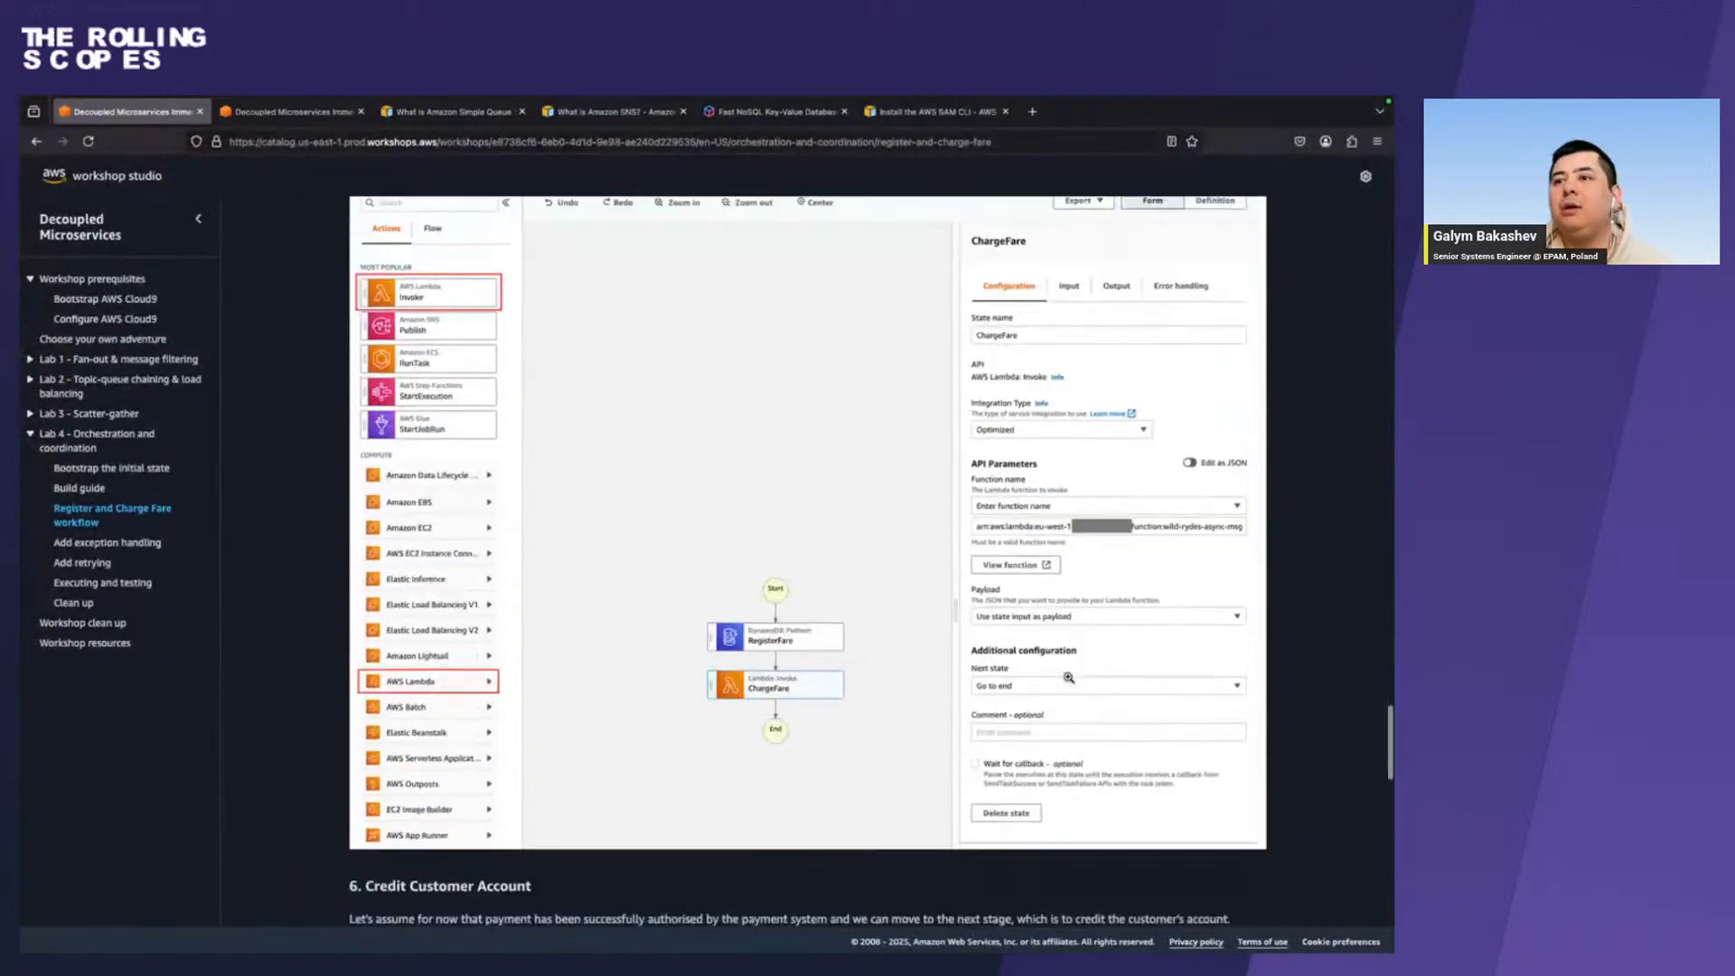
scroll(1068, 677, "down", 2)
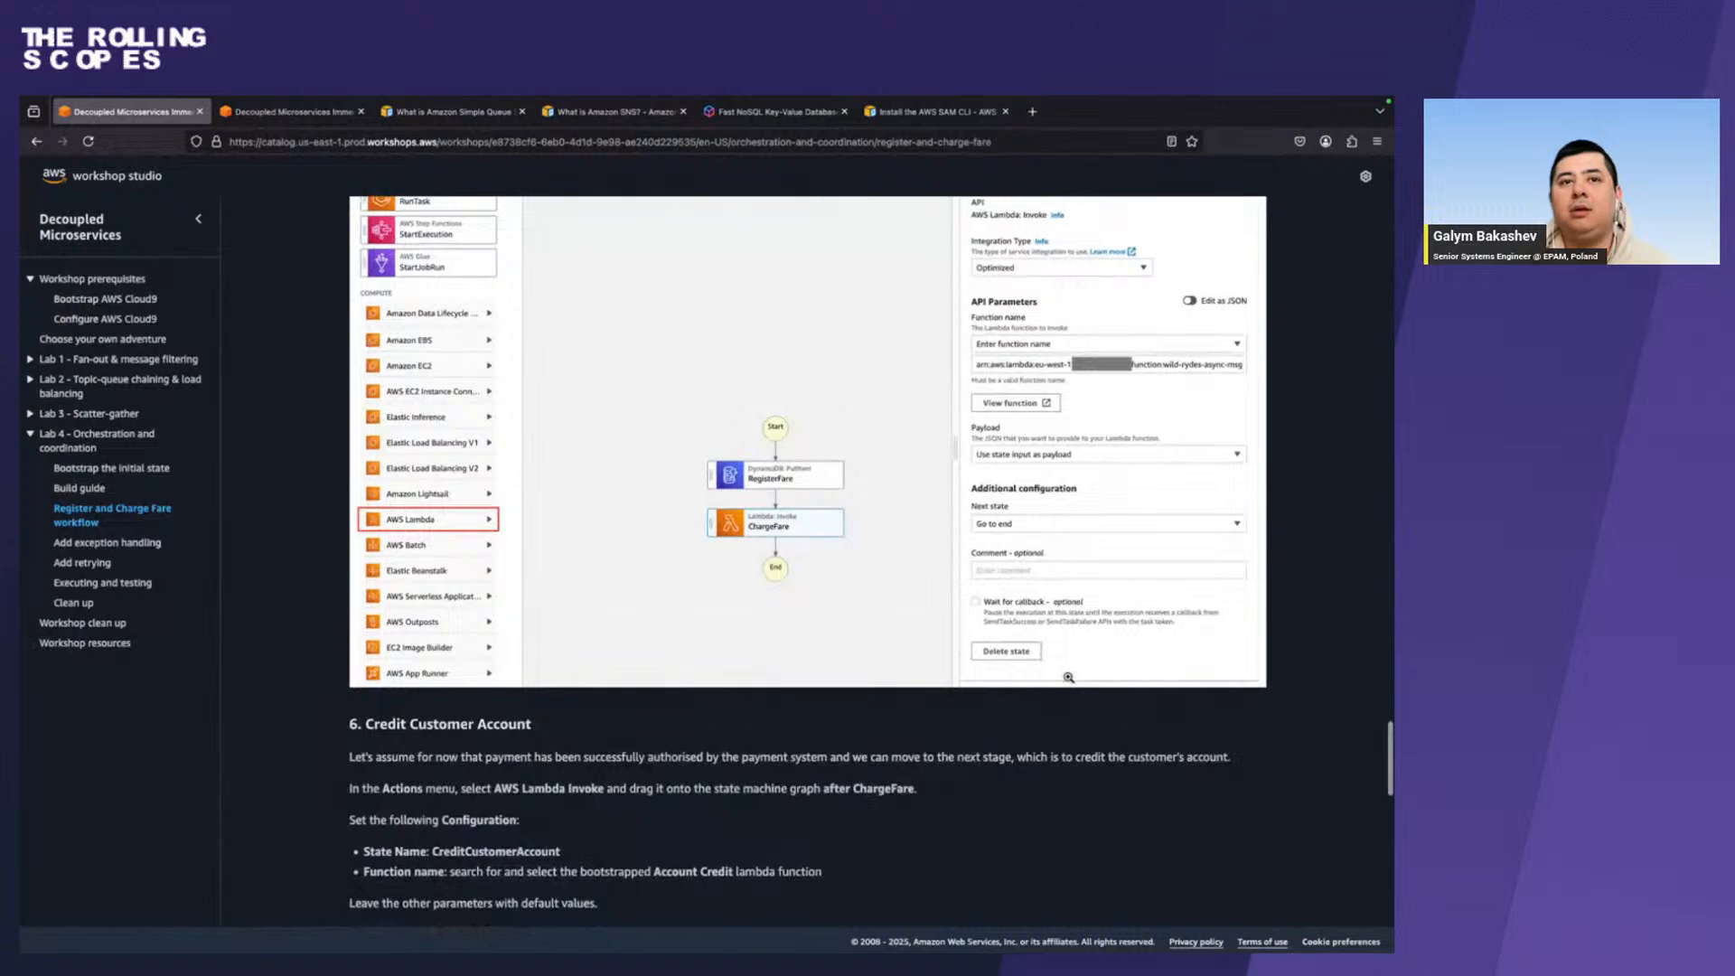
scroll(1068, 677, "up", 1)
scroll(1068, 677, "down", 1)
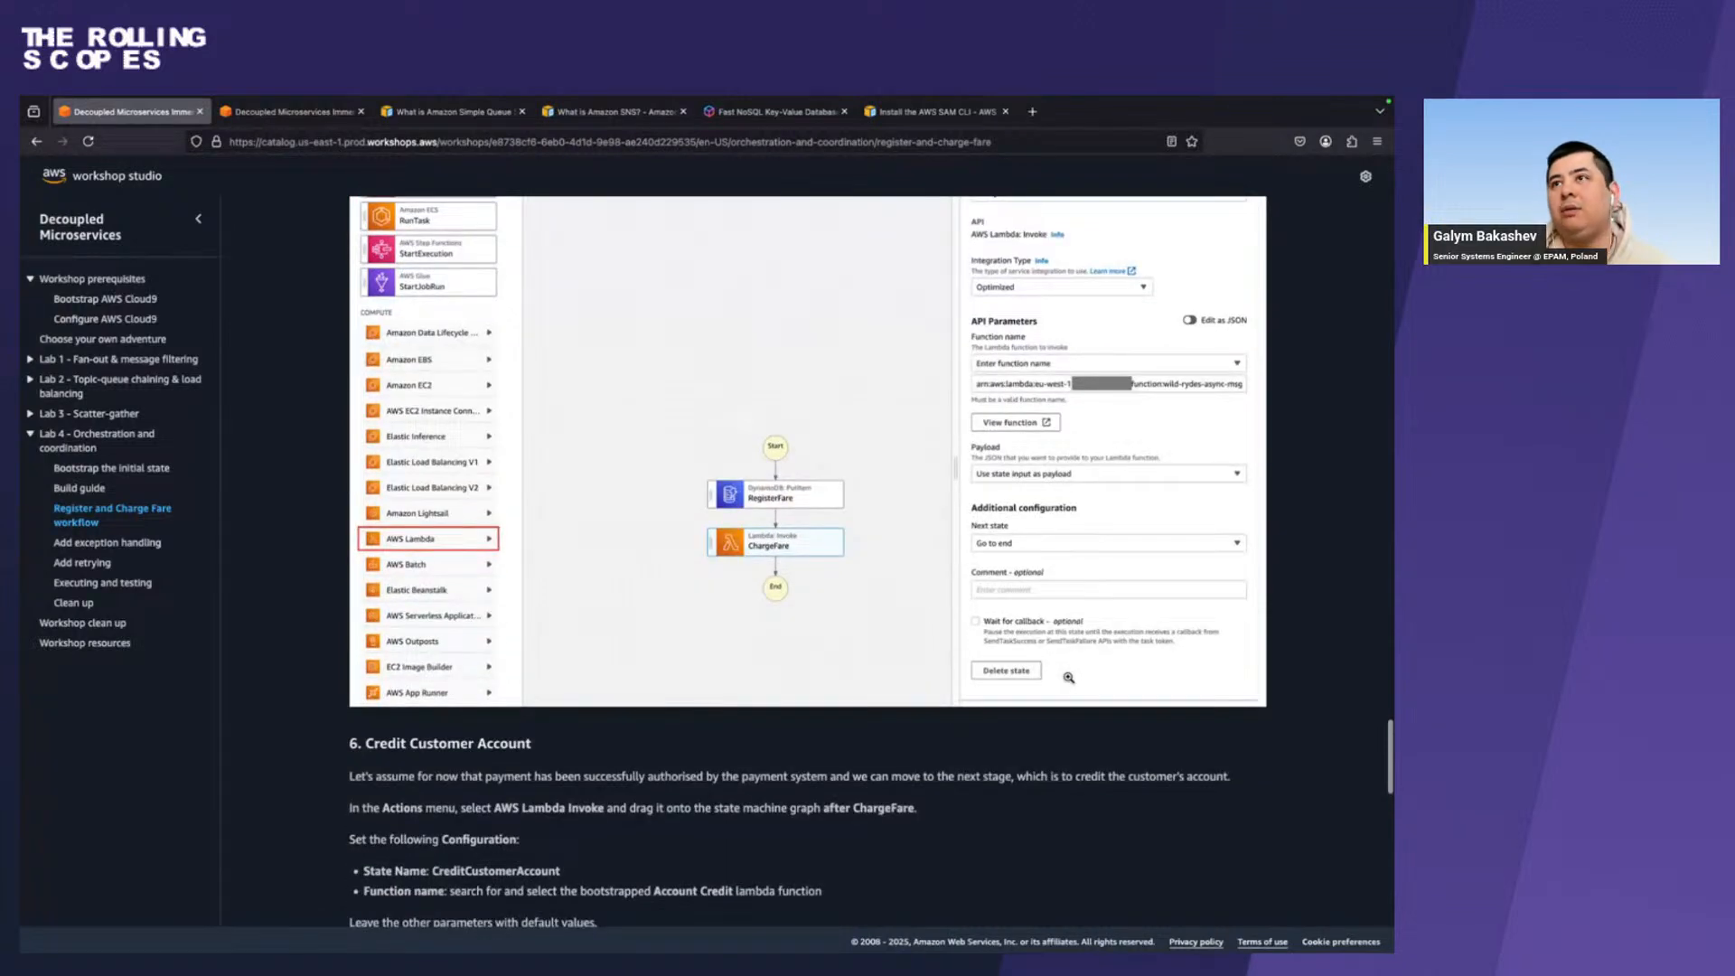
scroll(1067, 678, "down", 2)
key("ctrl+Right")
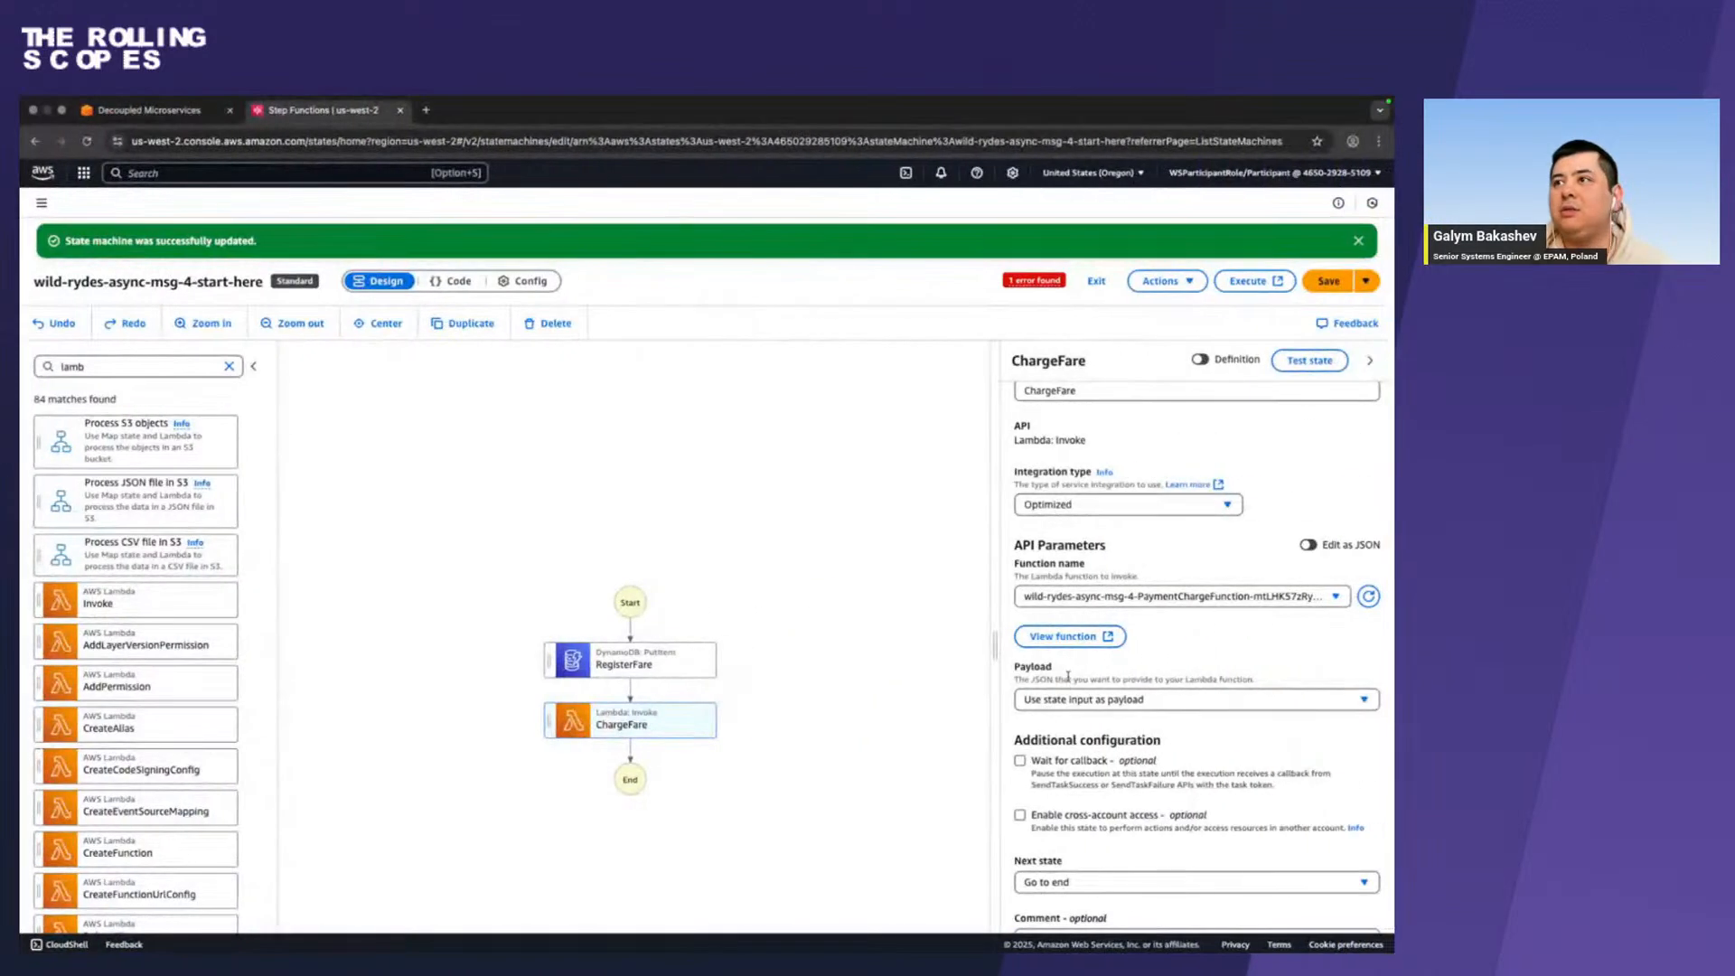
left_click(1330, 282)
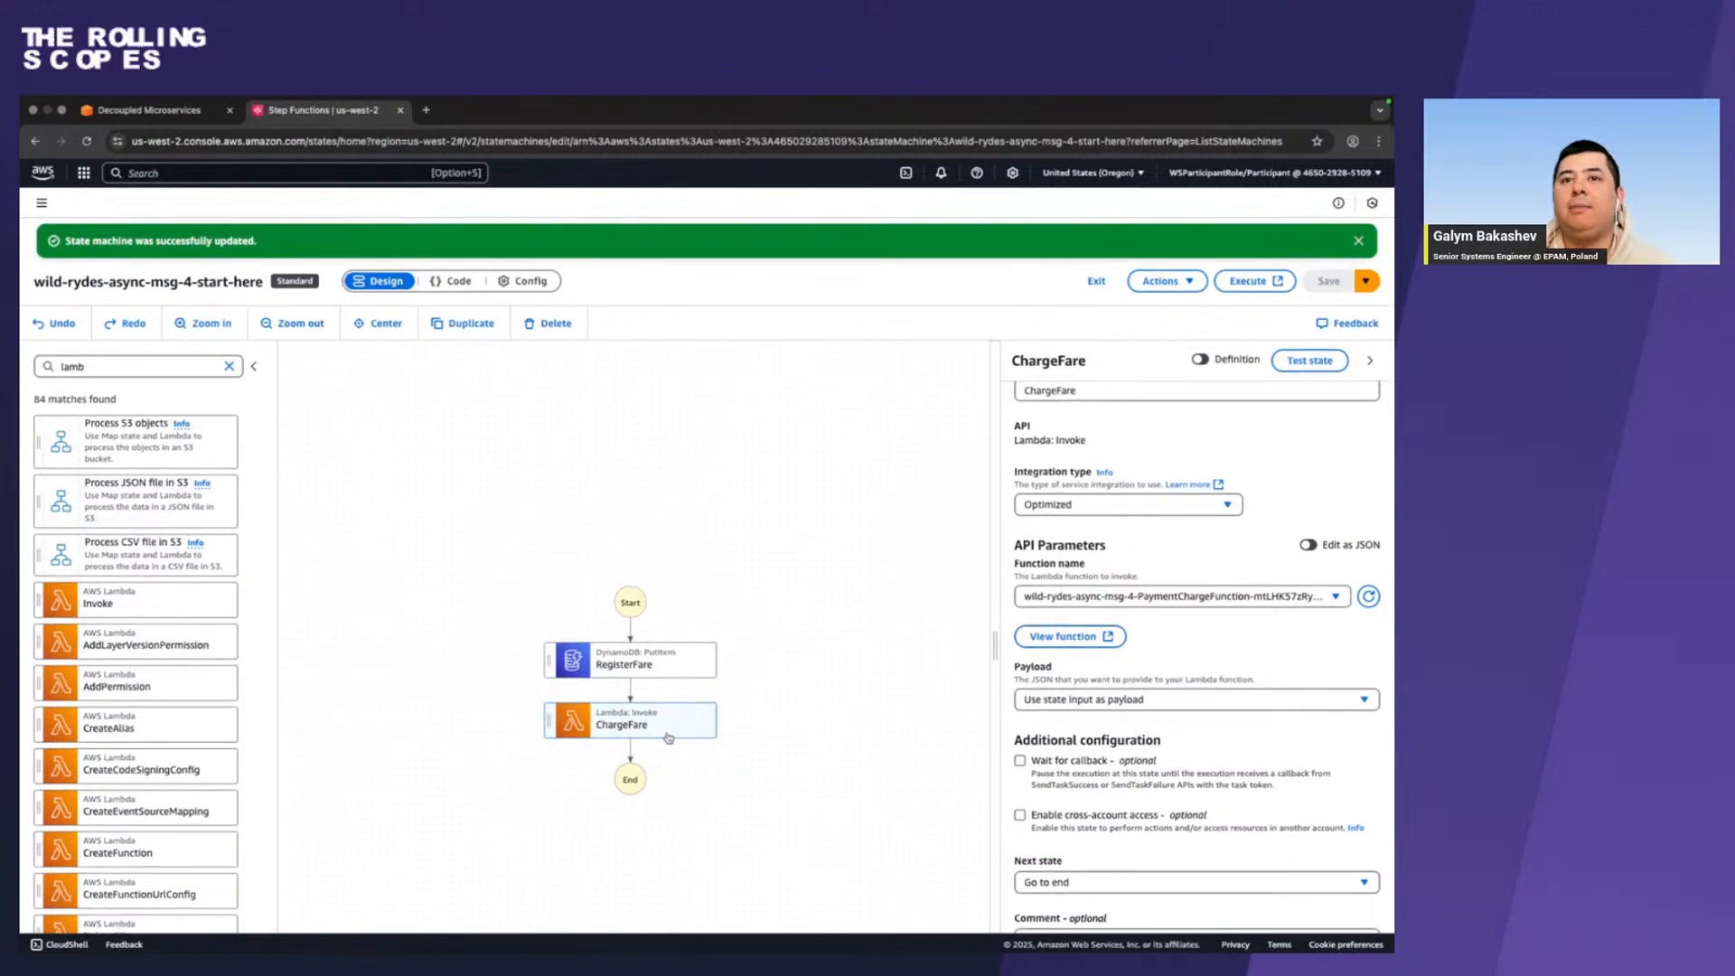
In Firefox, read the Credit Customer Account and Set Fare Status to Completed instructions and expand the latter's reference screenshot.
key("ctrl+Left")
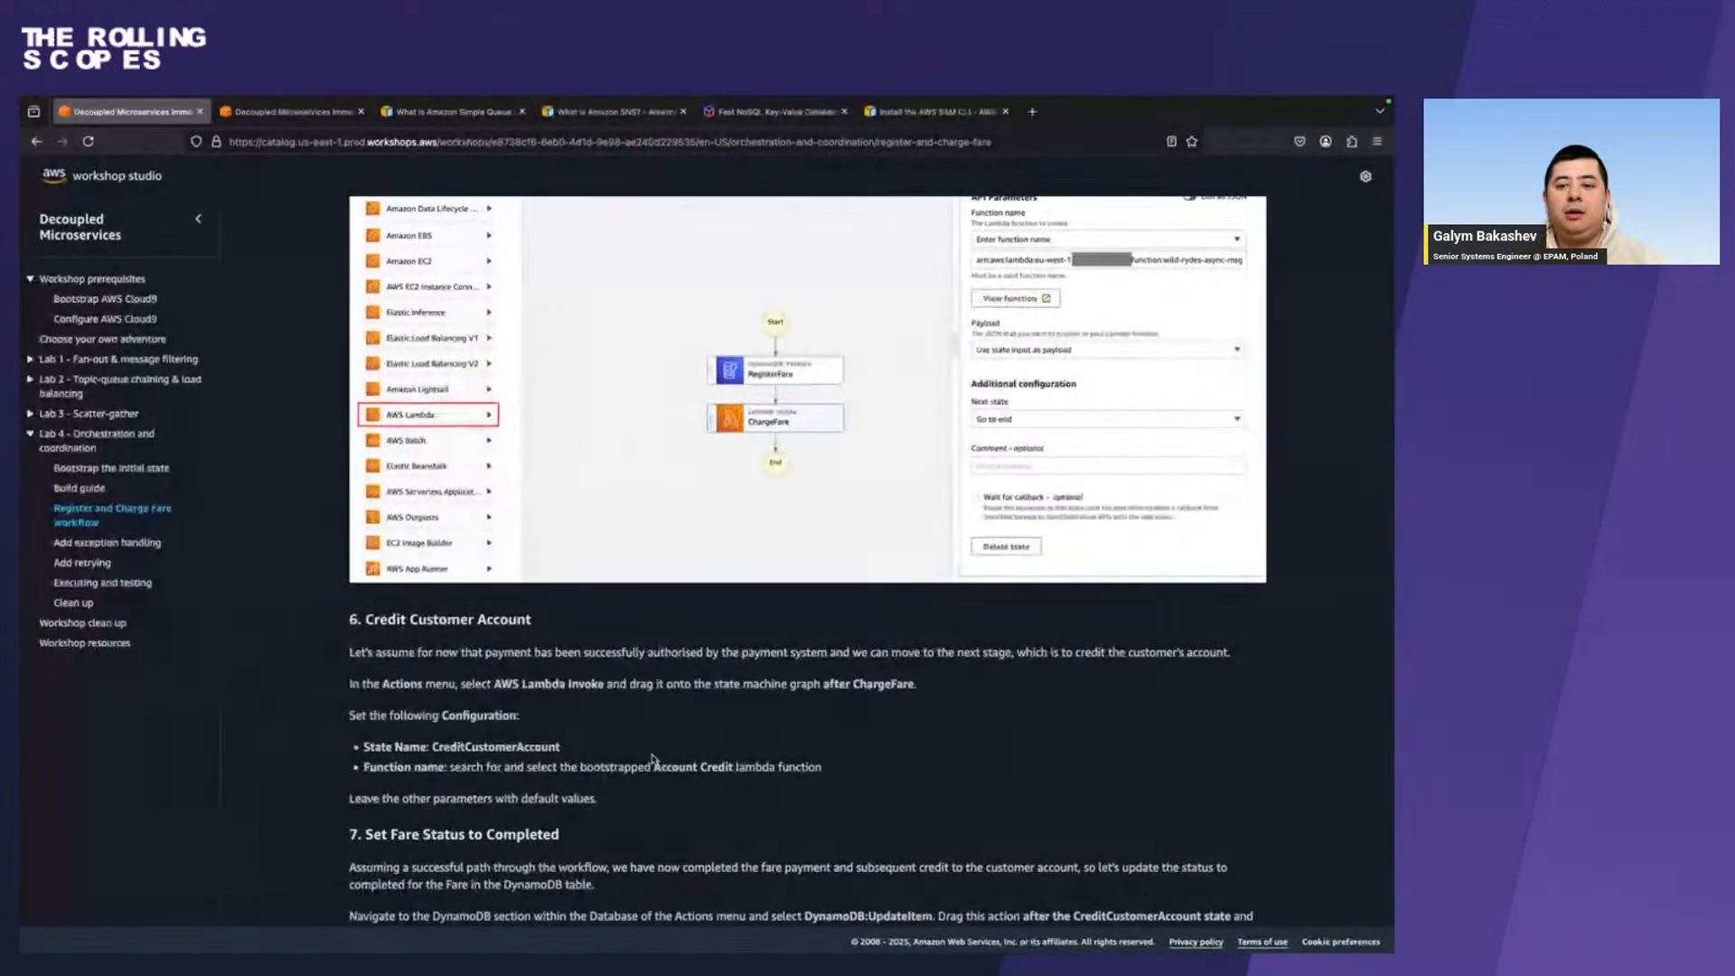
scroll(653, 759, "down", 1)
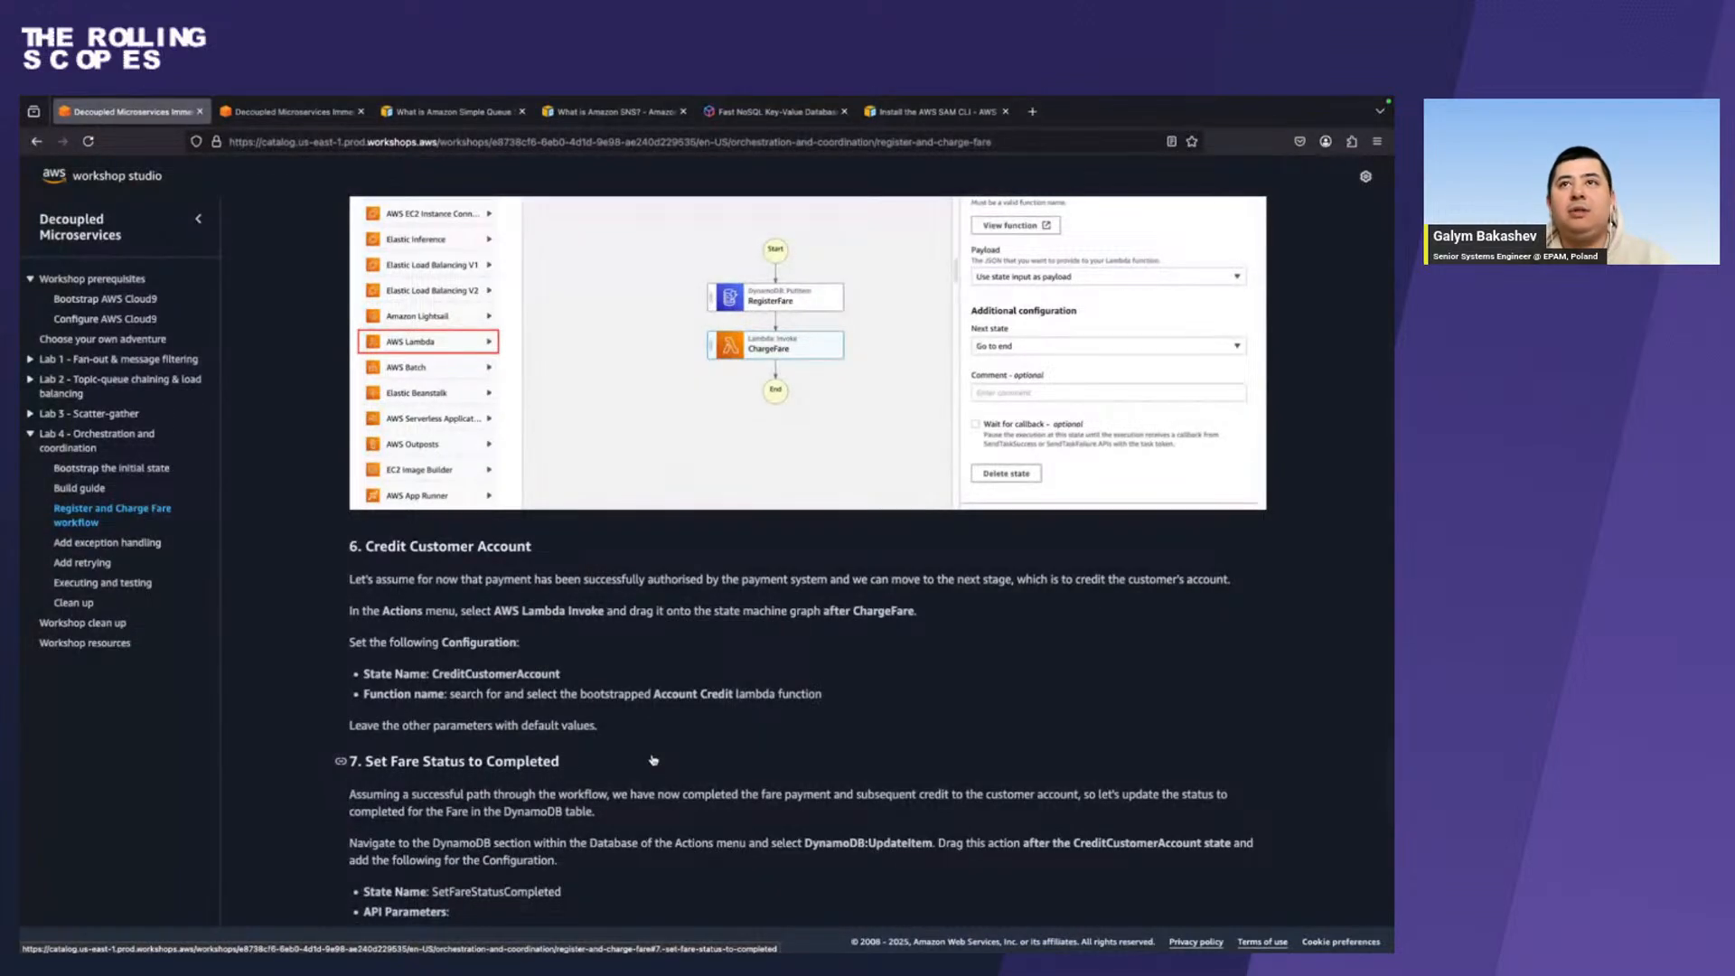
scroll(652, 759, "down", 2)
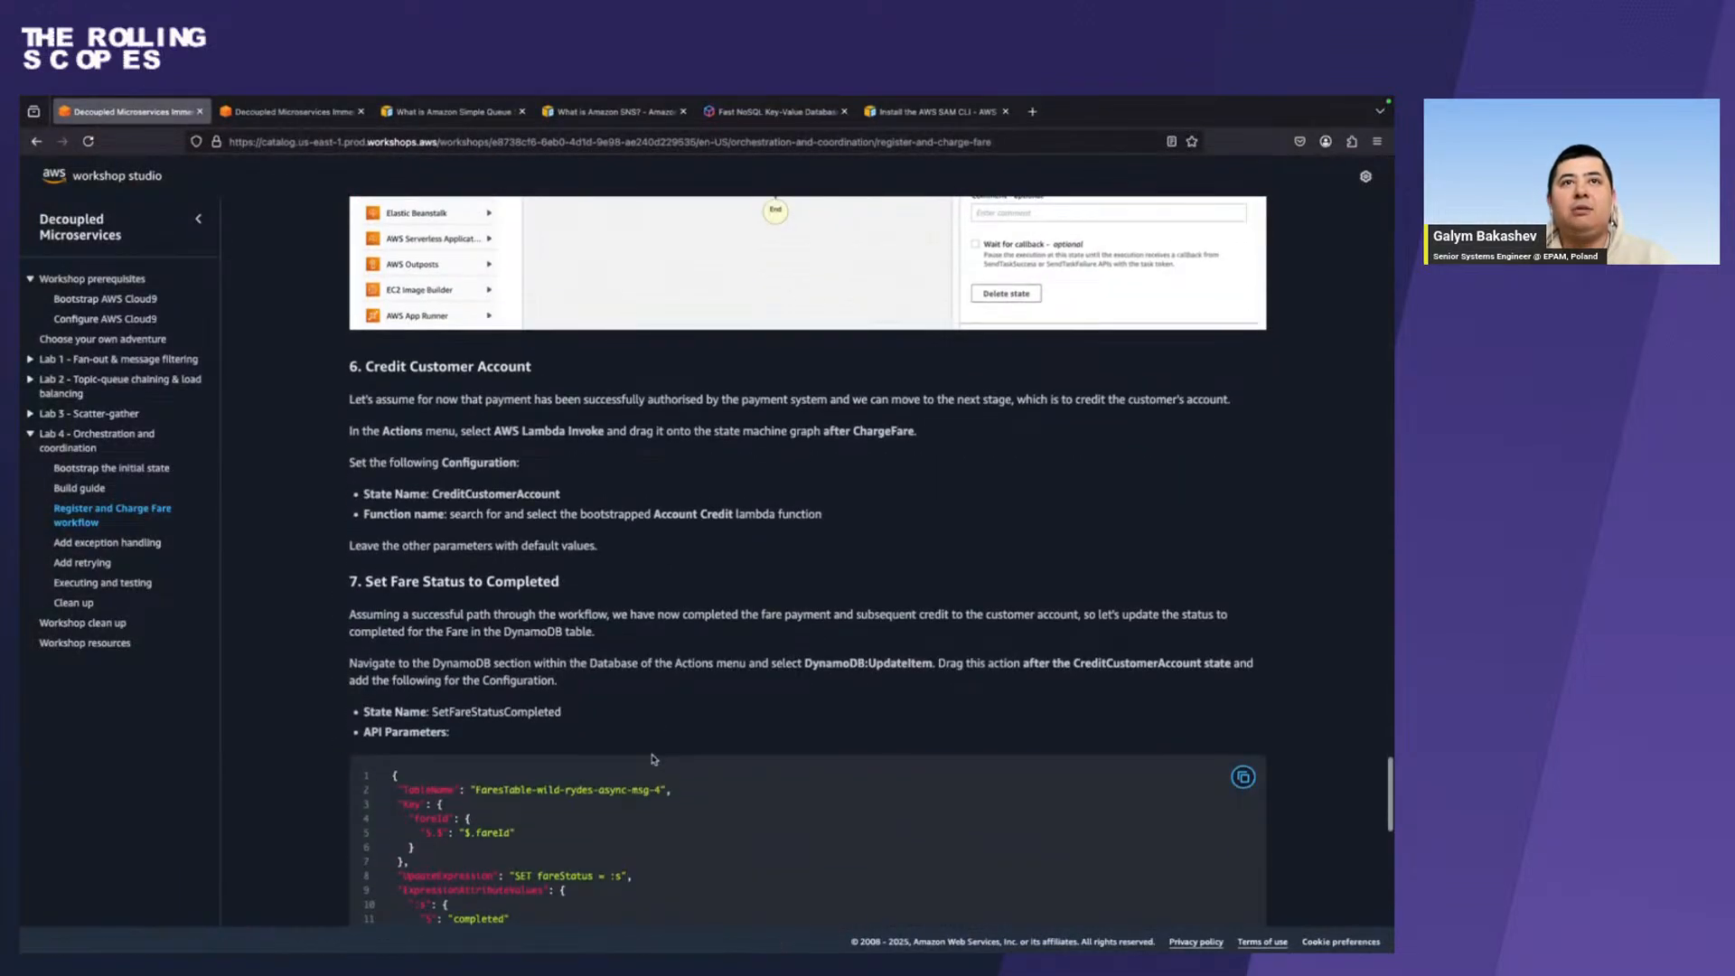
scroll(819, 550, "down", 6)
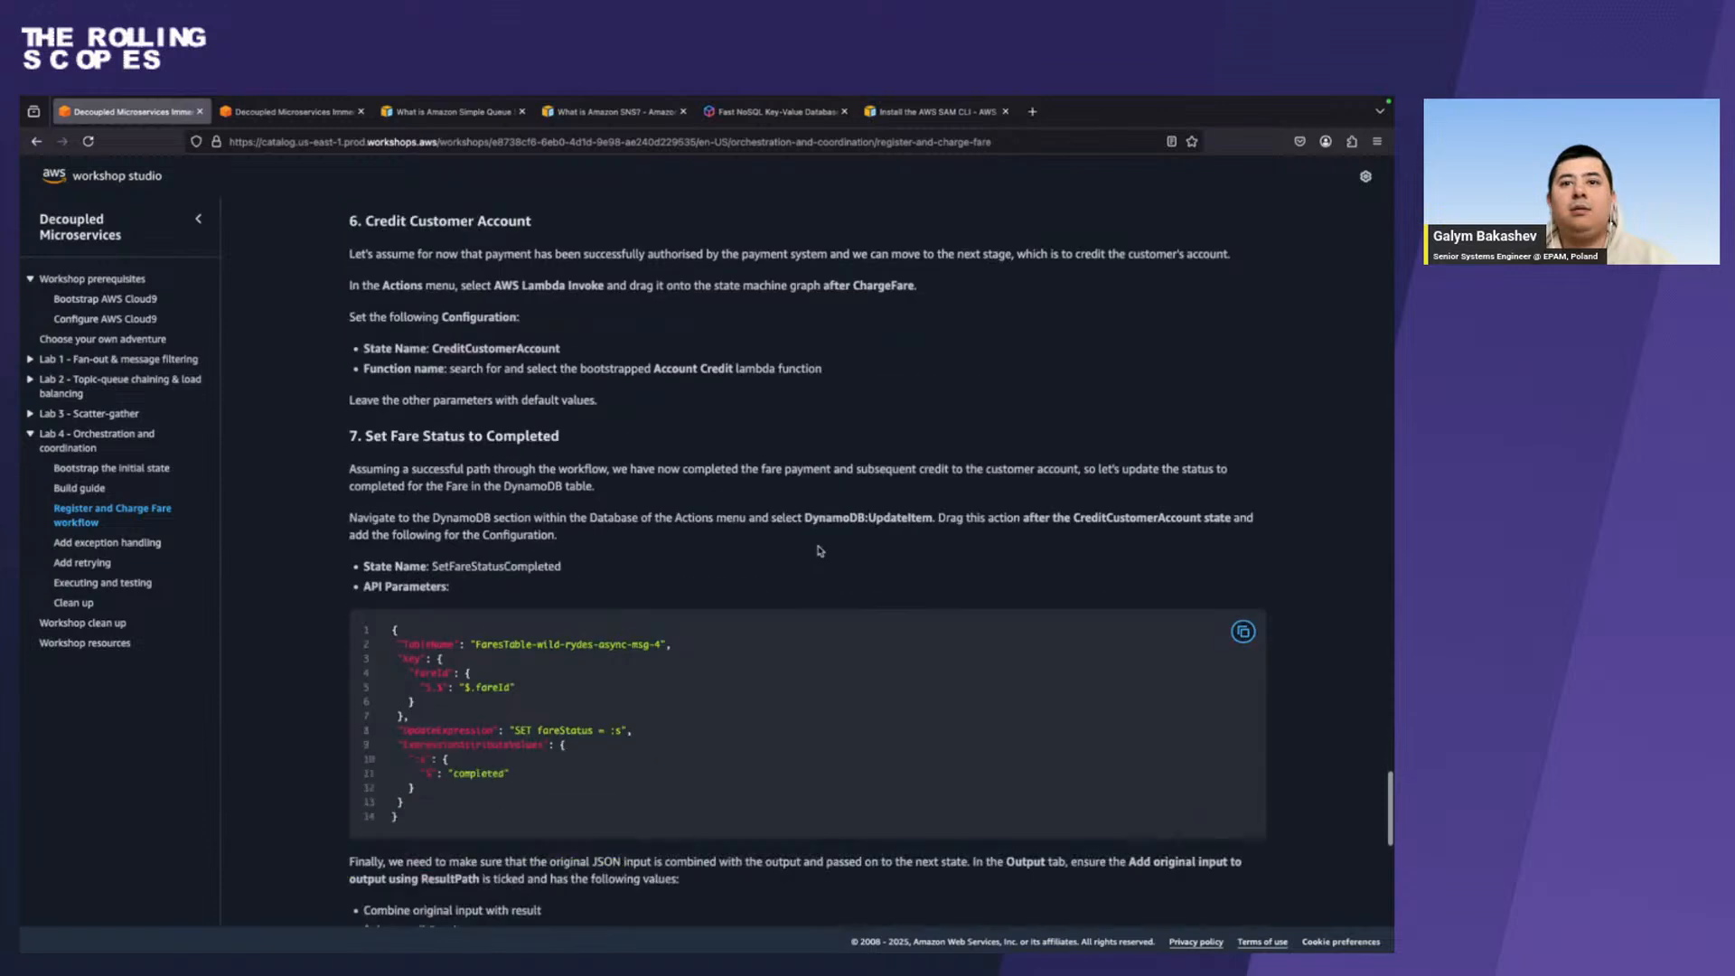
scroll(820, 550, "up", 1)
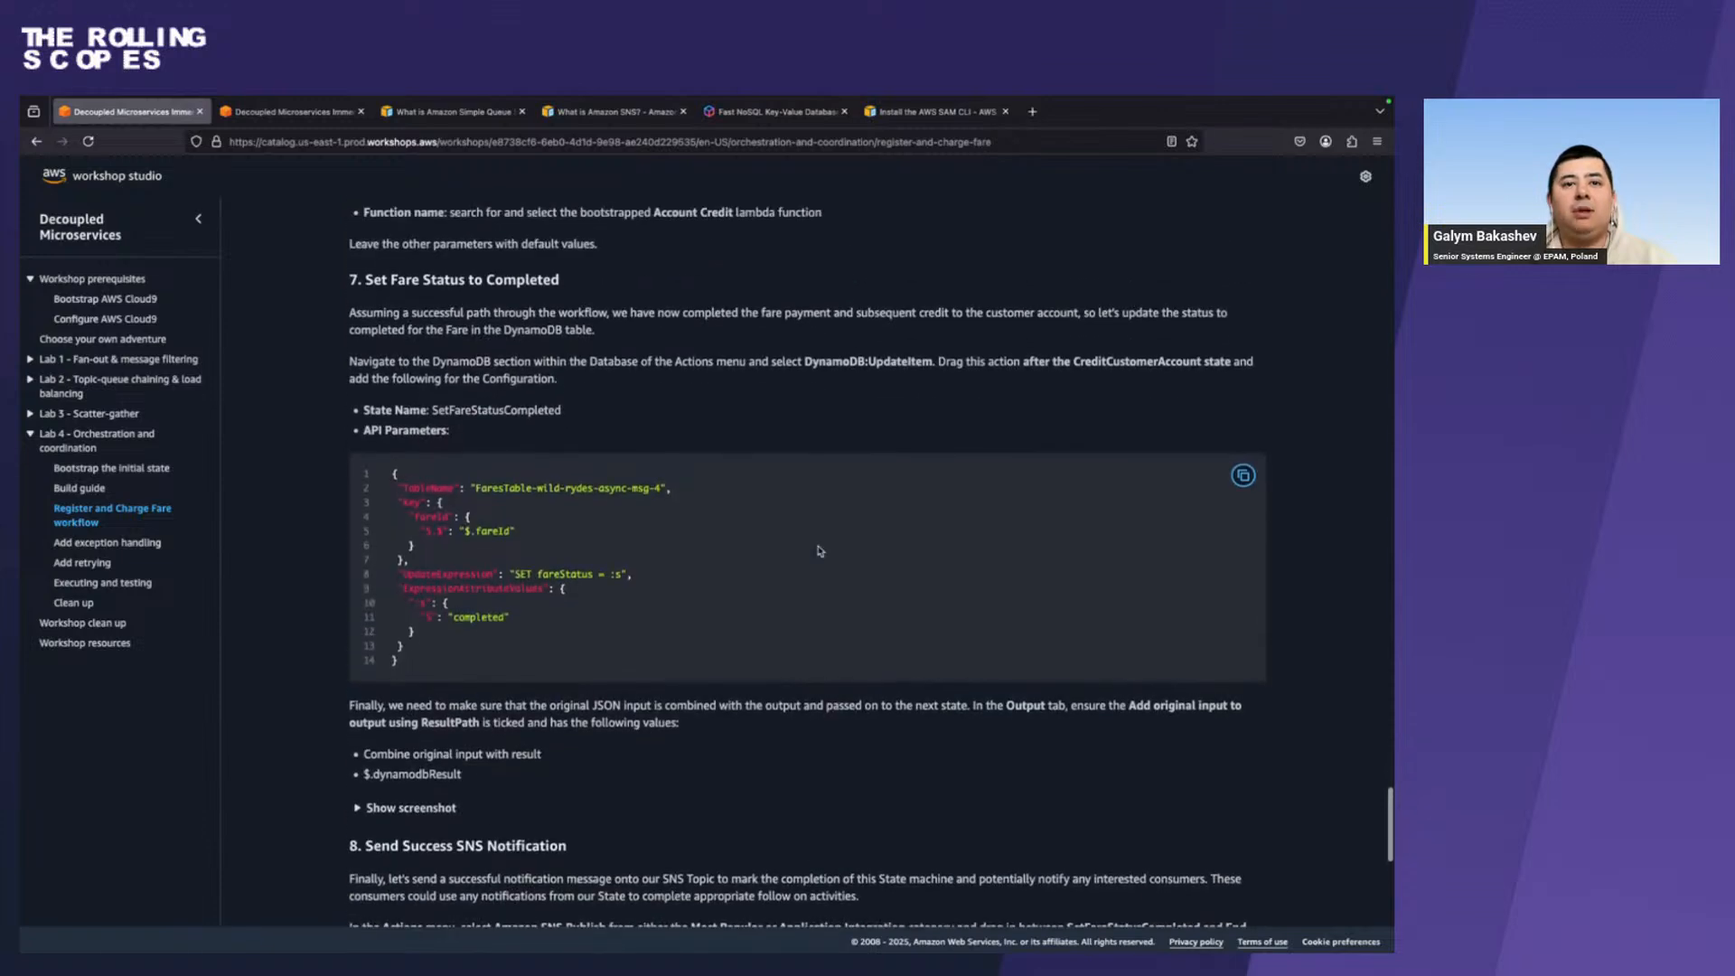
left_click(428, 804)
scroll(428, 807, "down", 4)
scroll(730, 563, "down", 5)
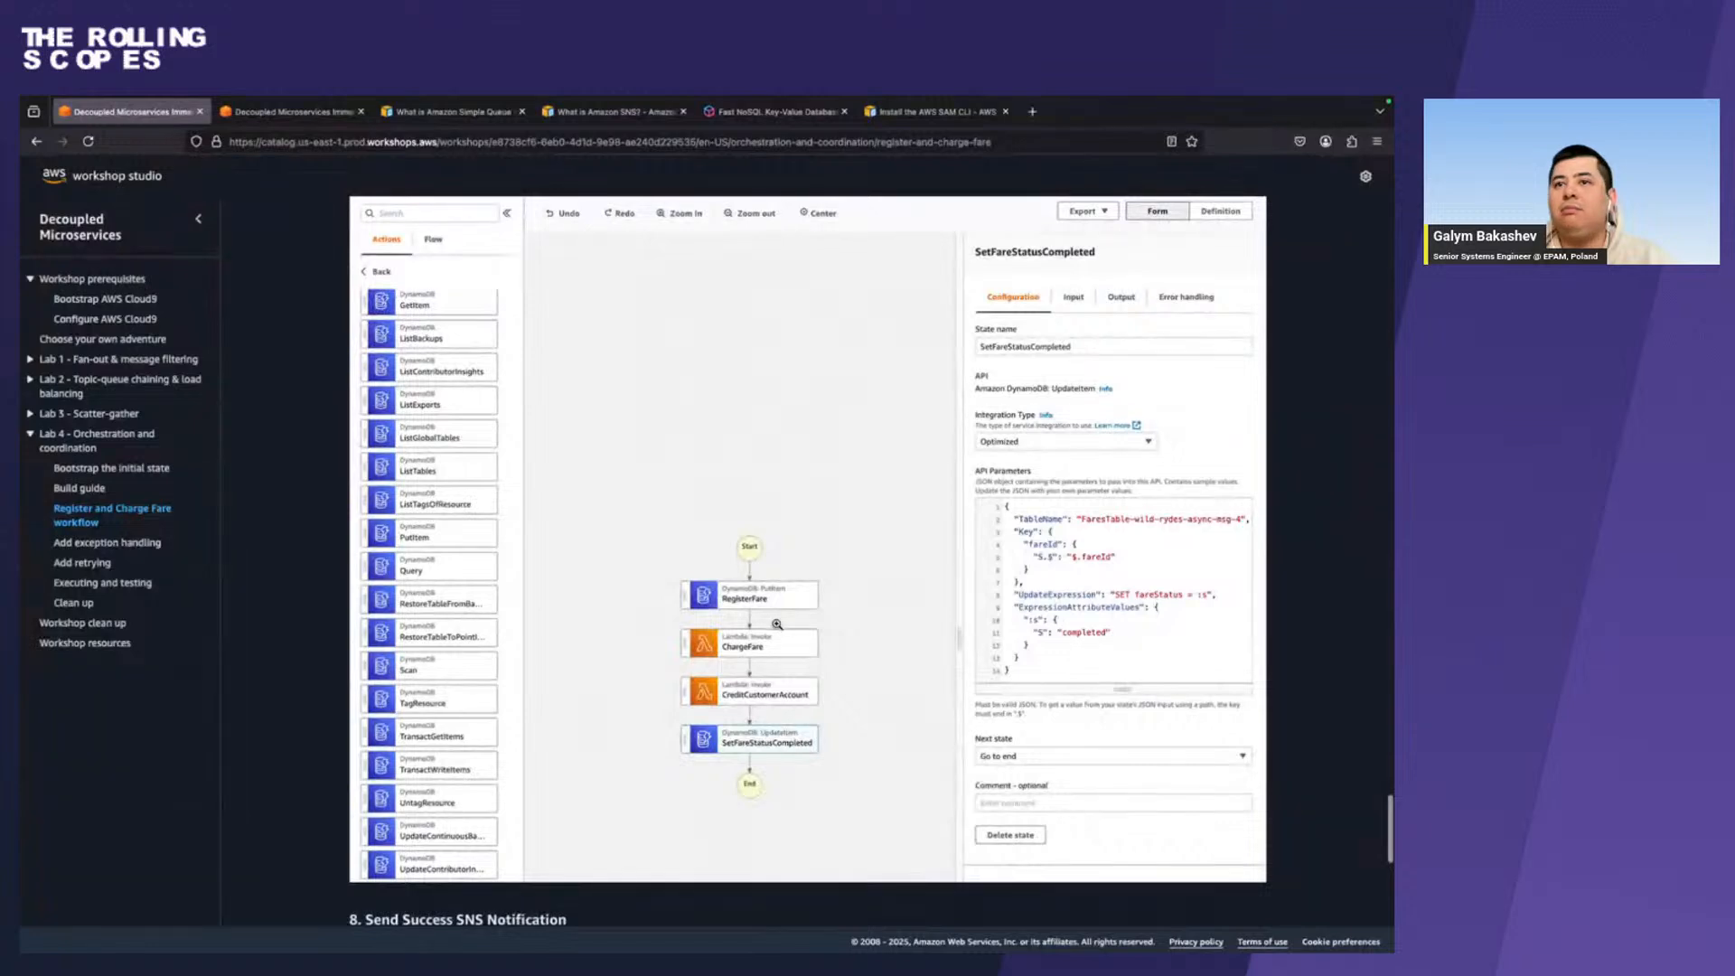
scroll(775, 624, "up", 5)
scroll(777, 624, "down", 3)
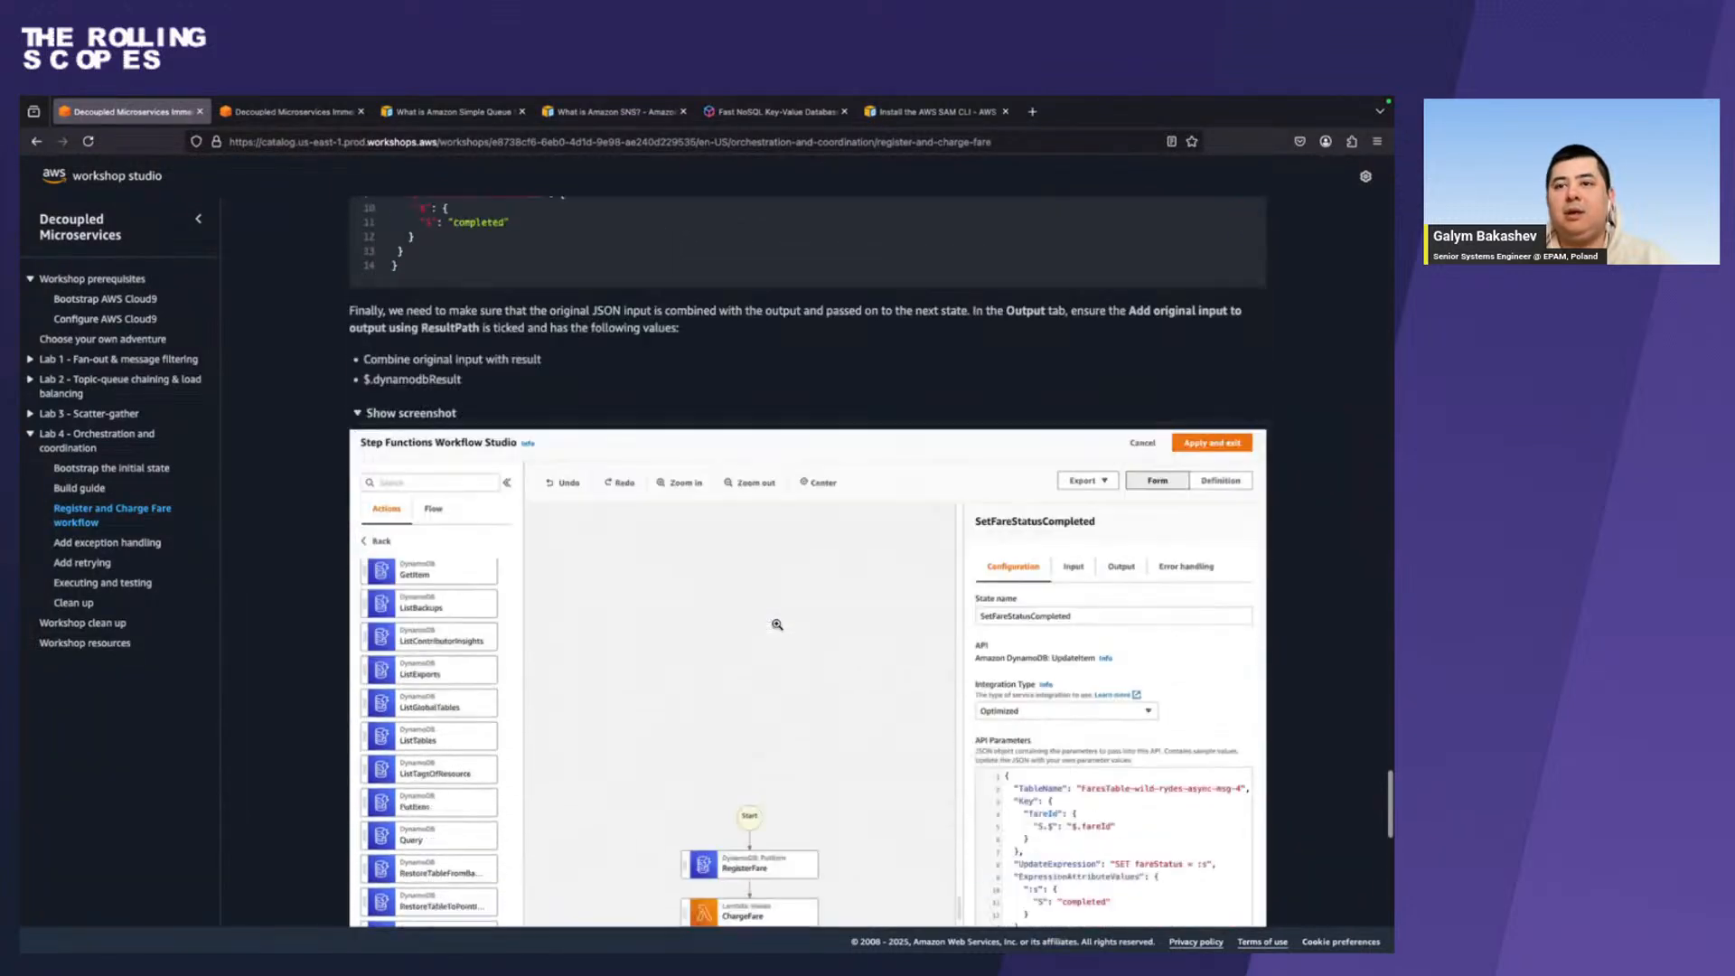
Switch to Chrome and add an AWS Lambda Invoke state after ChargeFare in the workflow.
key("super+Tab")
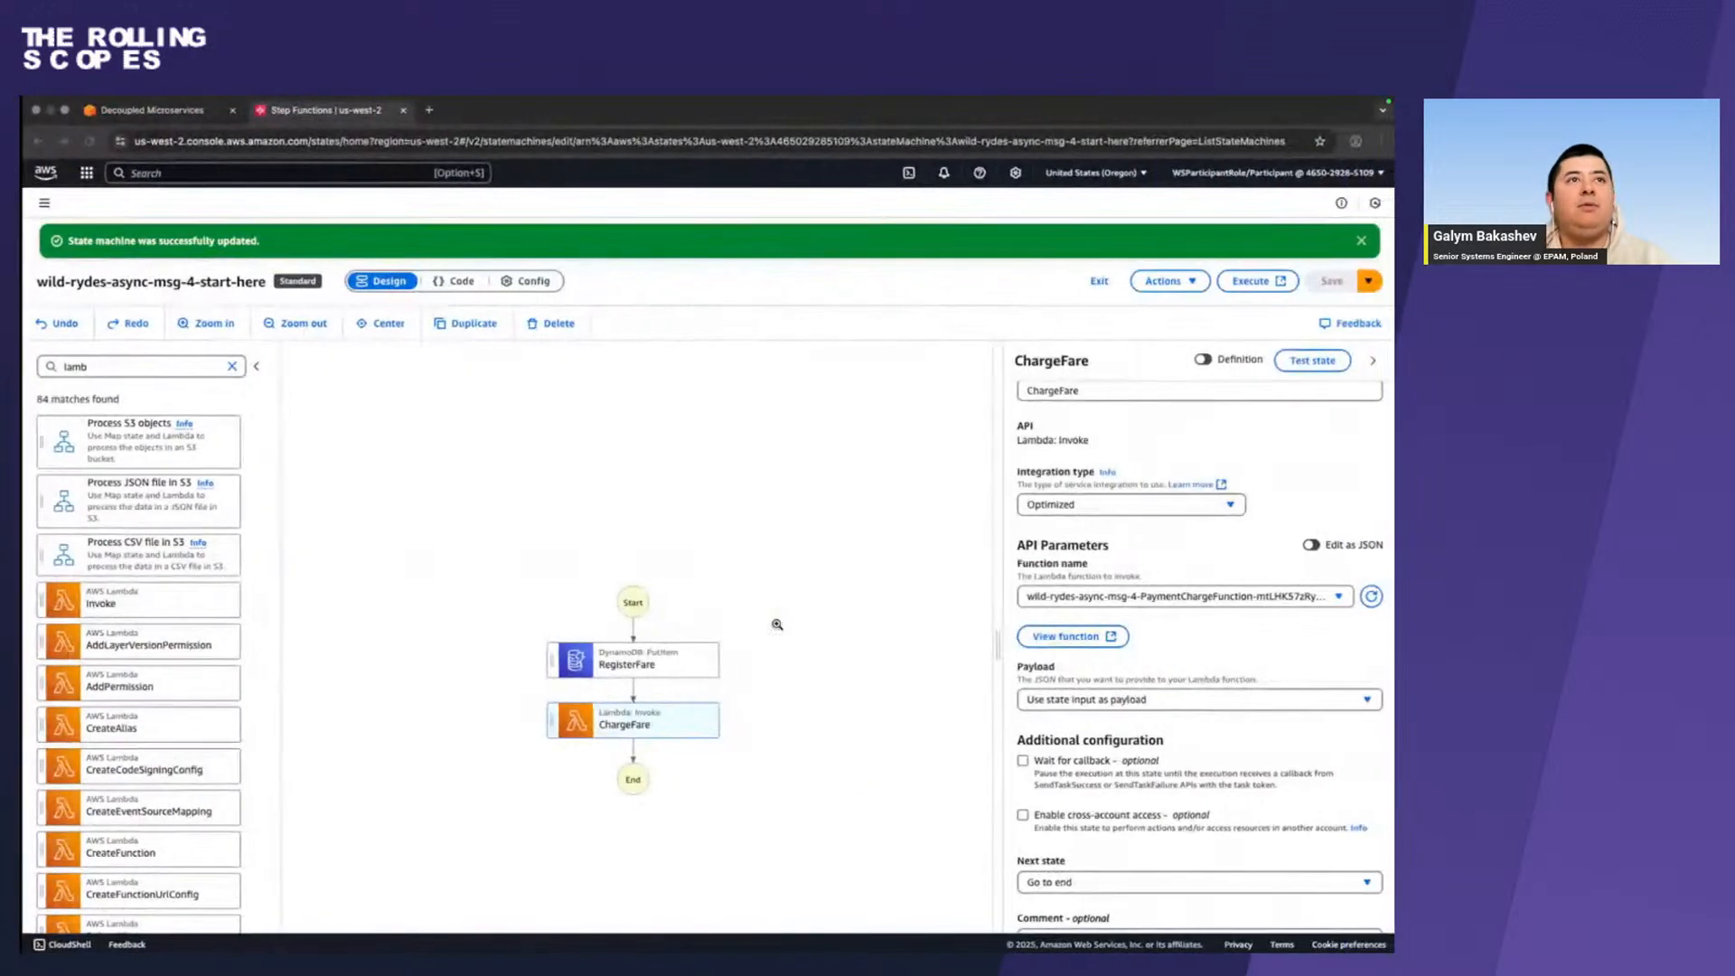
left_click(159, 365)
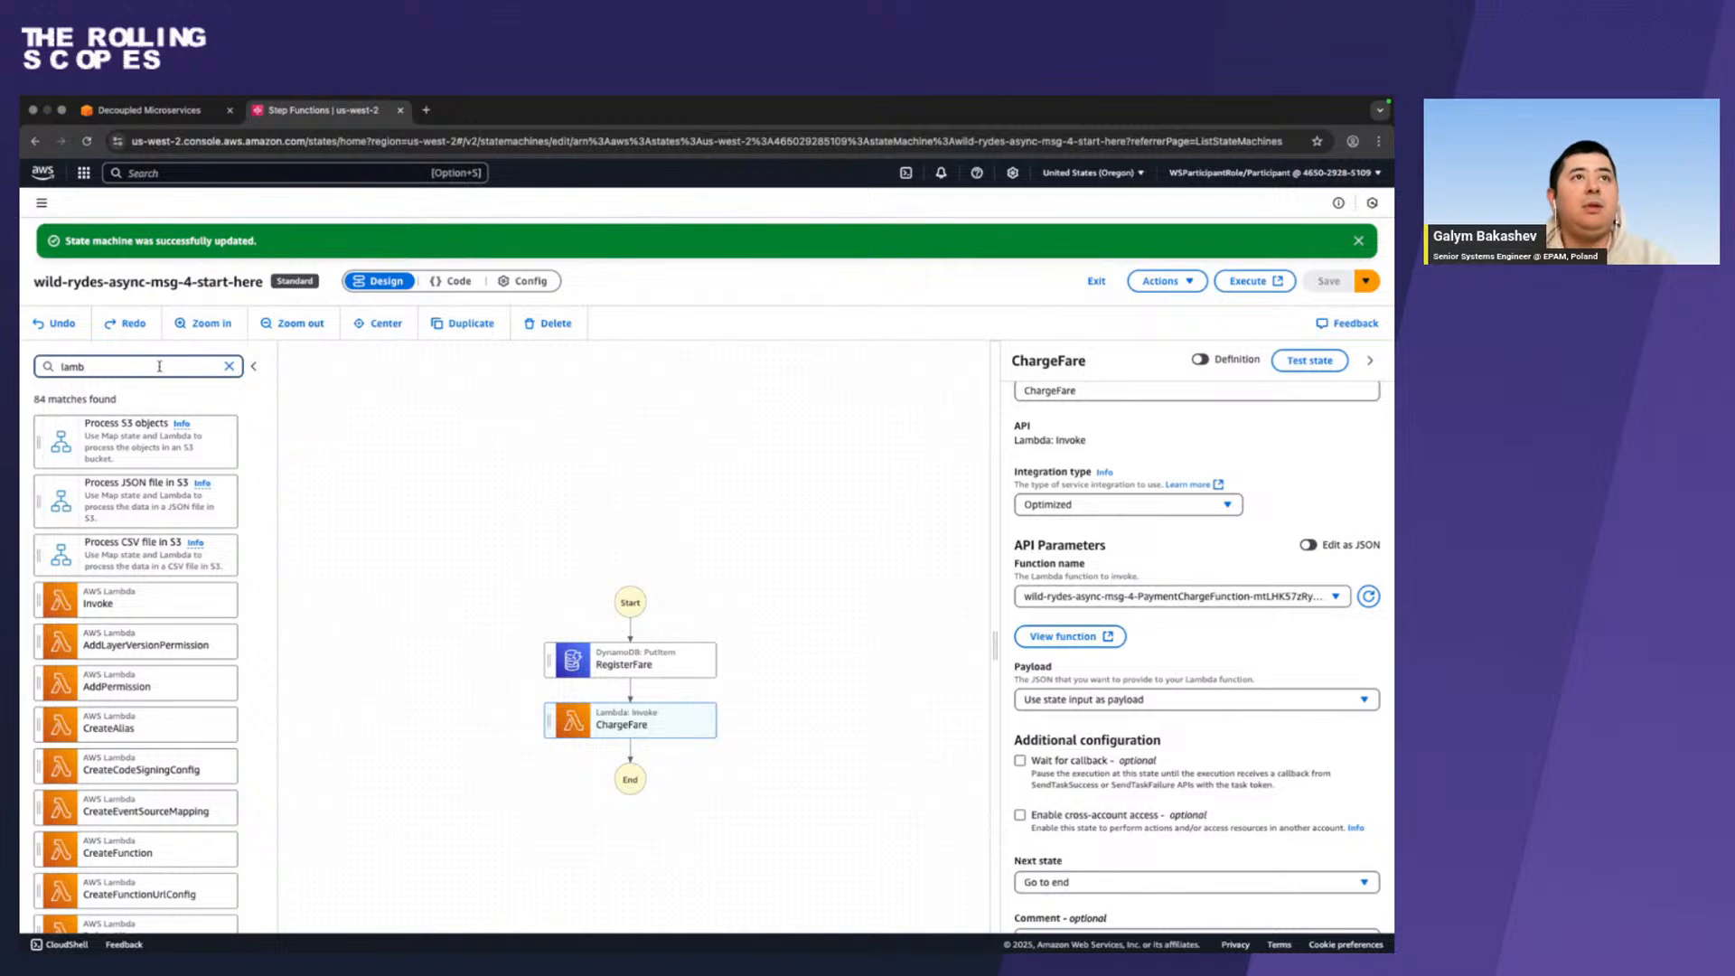
left_click_drag(119, 598, 589, 751)
Copy the state name CreditCustomerAccount from the Firefox instructions and use it to rename the new Lambda Invoke state in Chrome.
key("super+Tab")
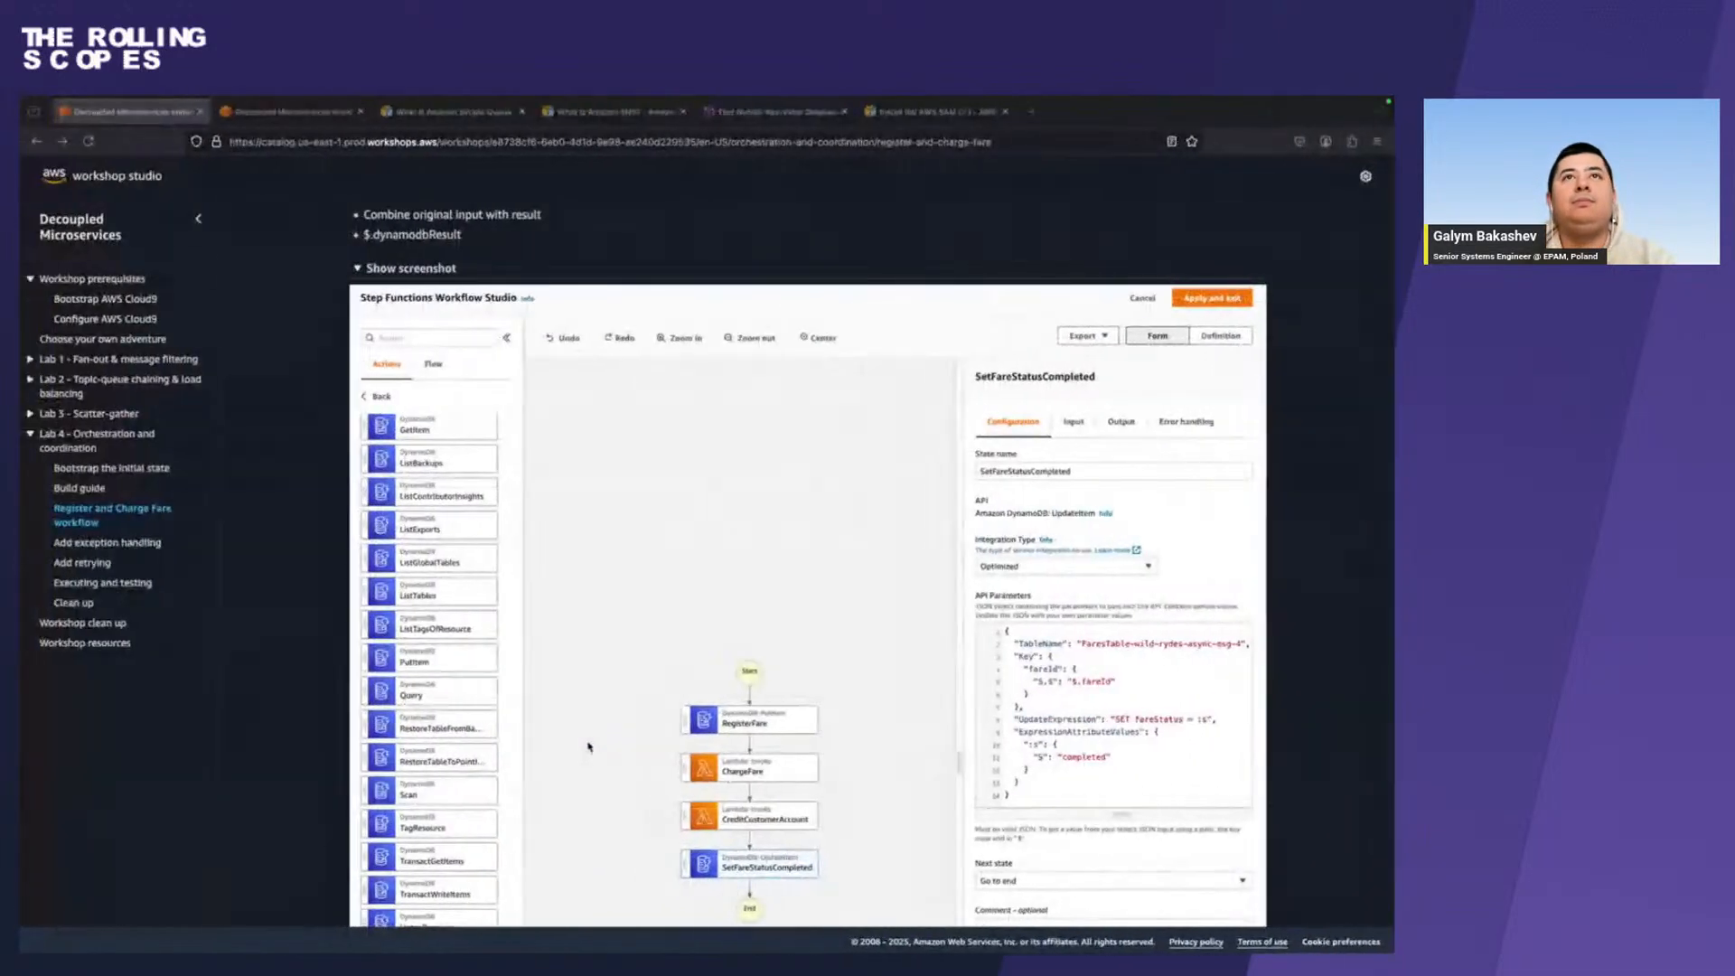
scroll(562, 581, "up", 5)
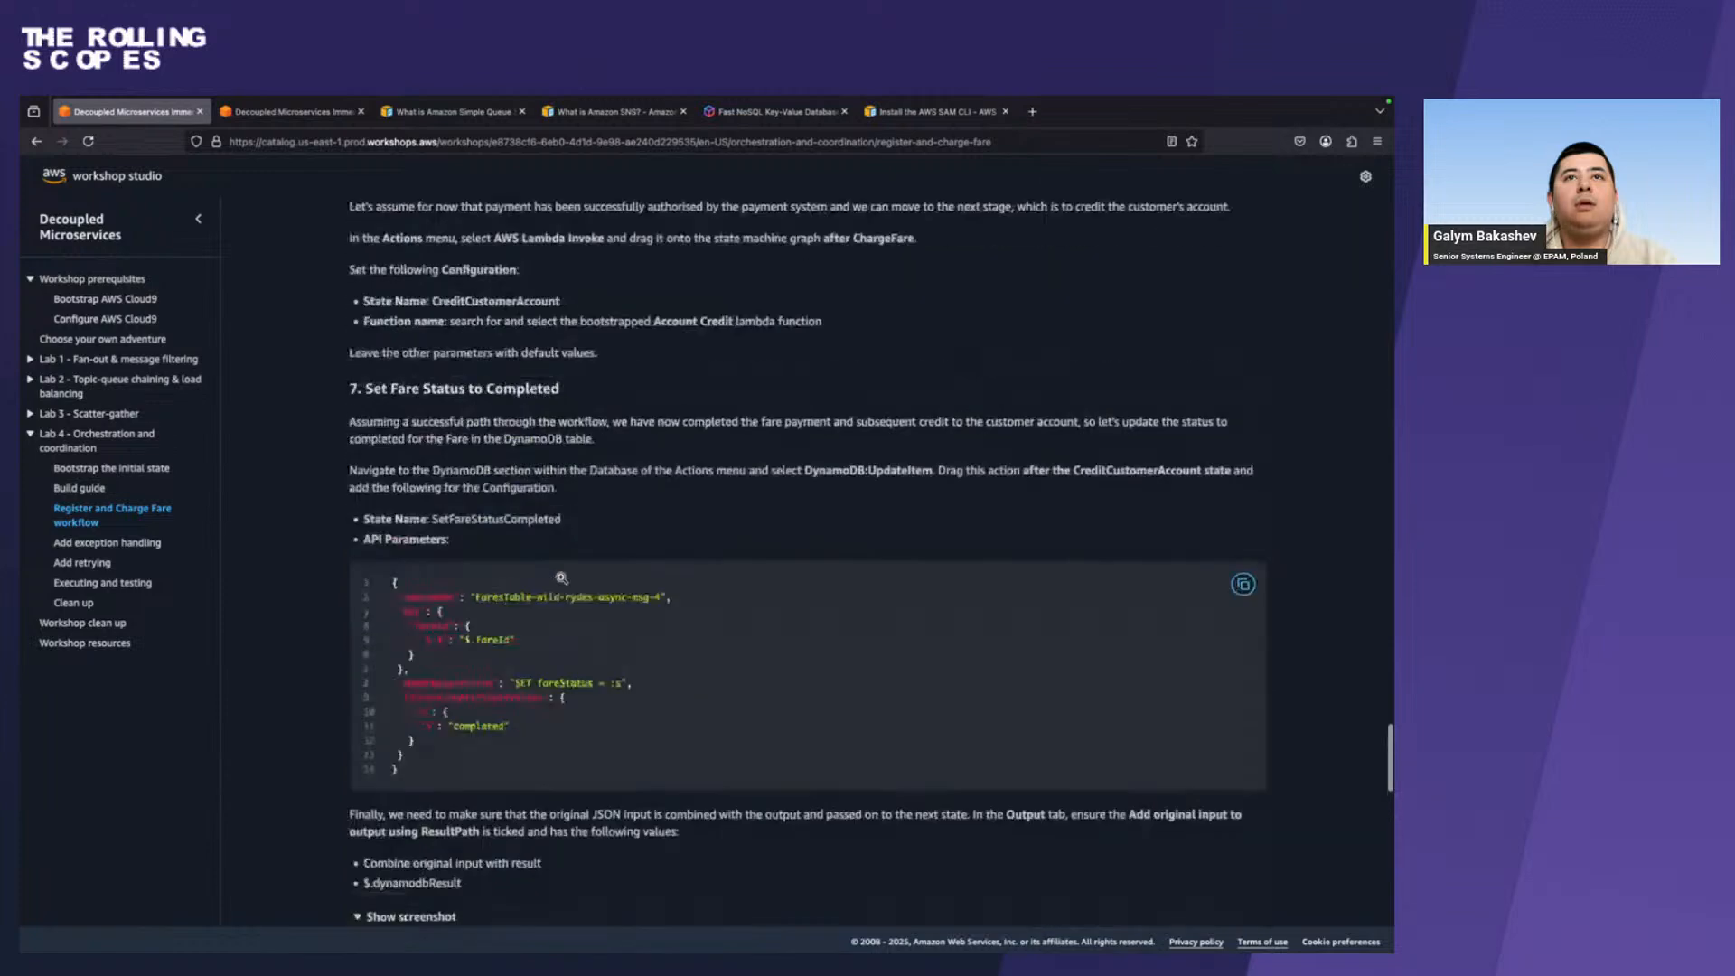
scroll(563, 581, "up", 1)
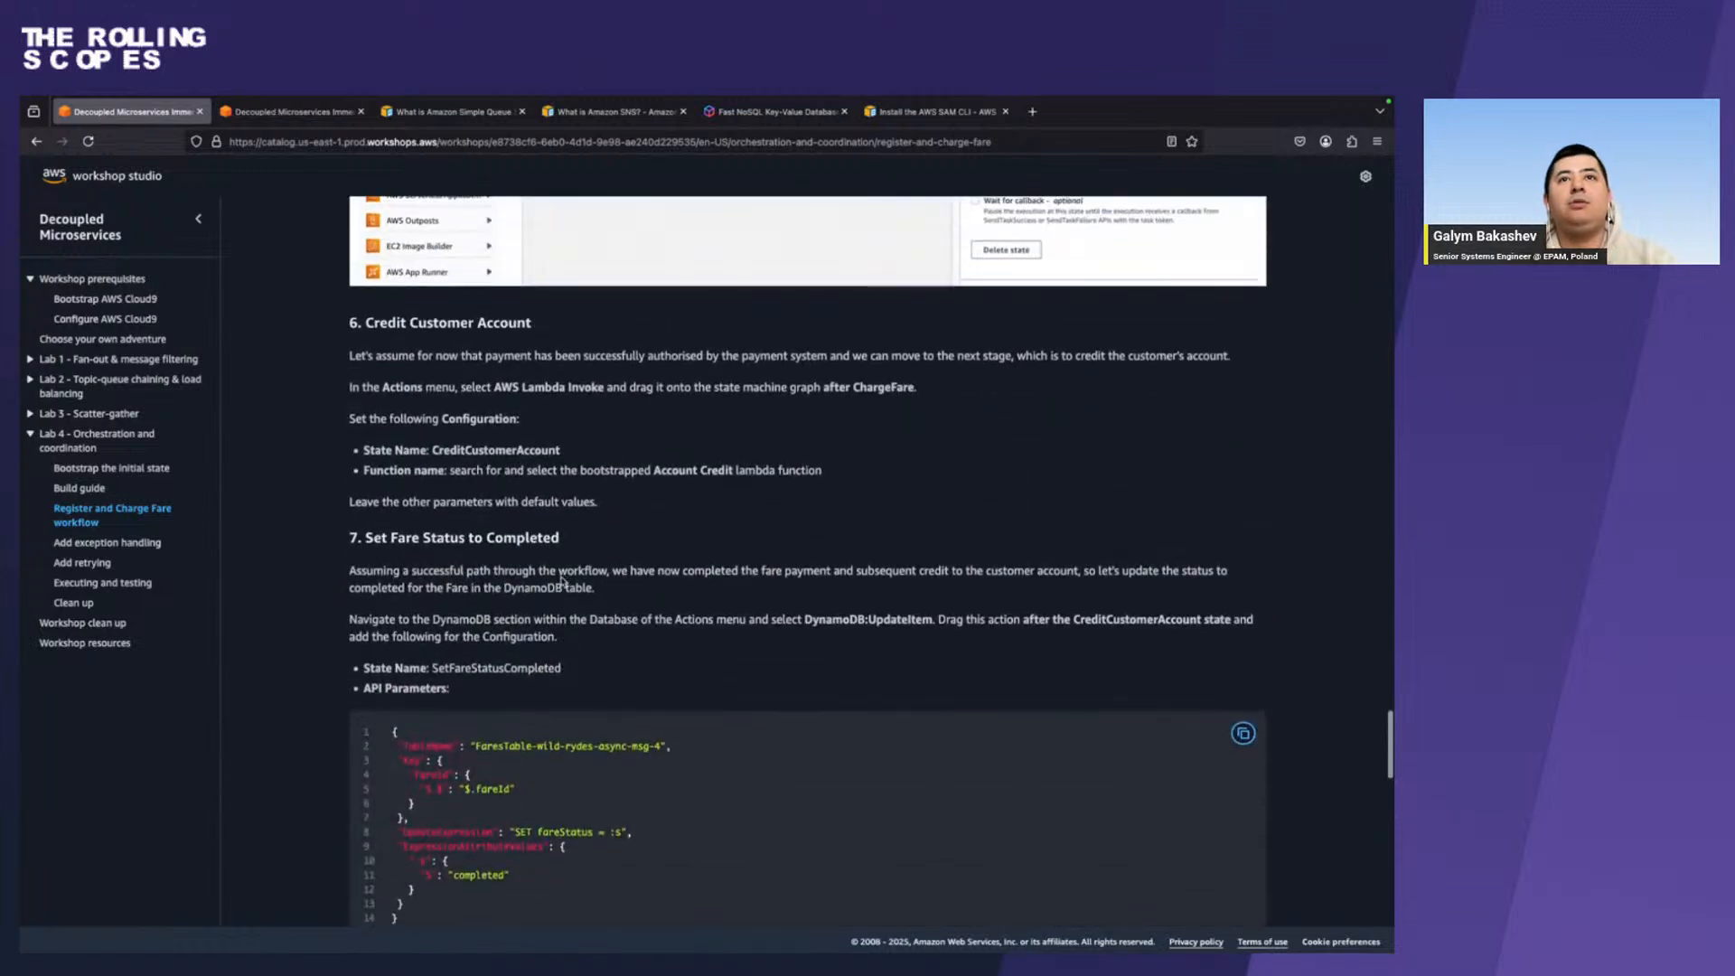
double_click(531, 449)
key("ctrl+c")
key("ctrl+Right")
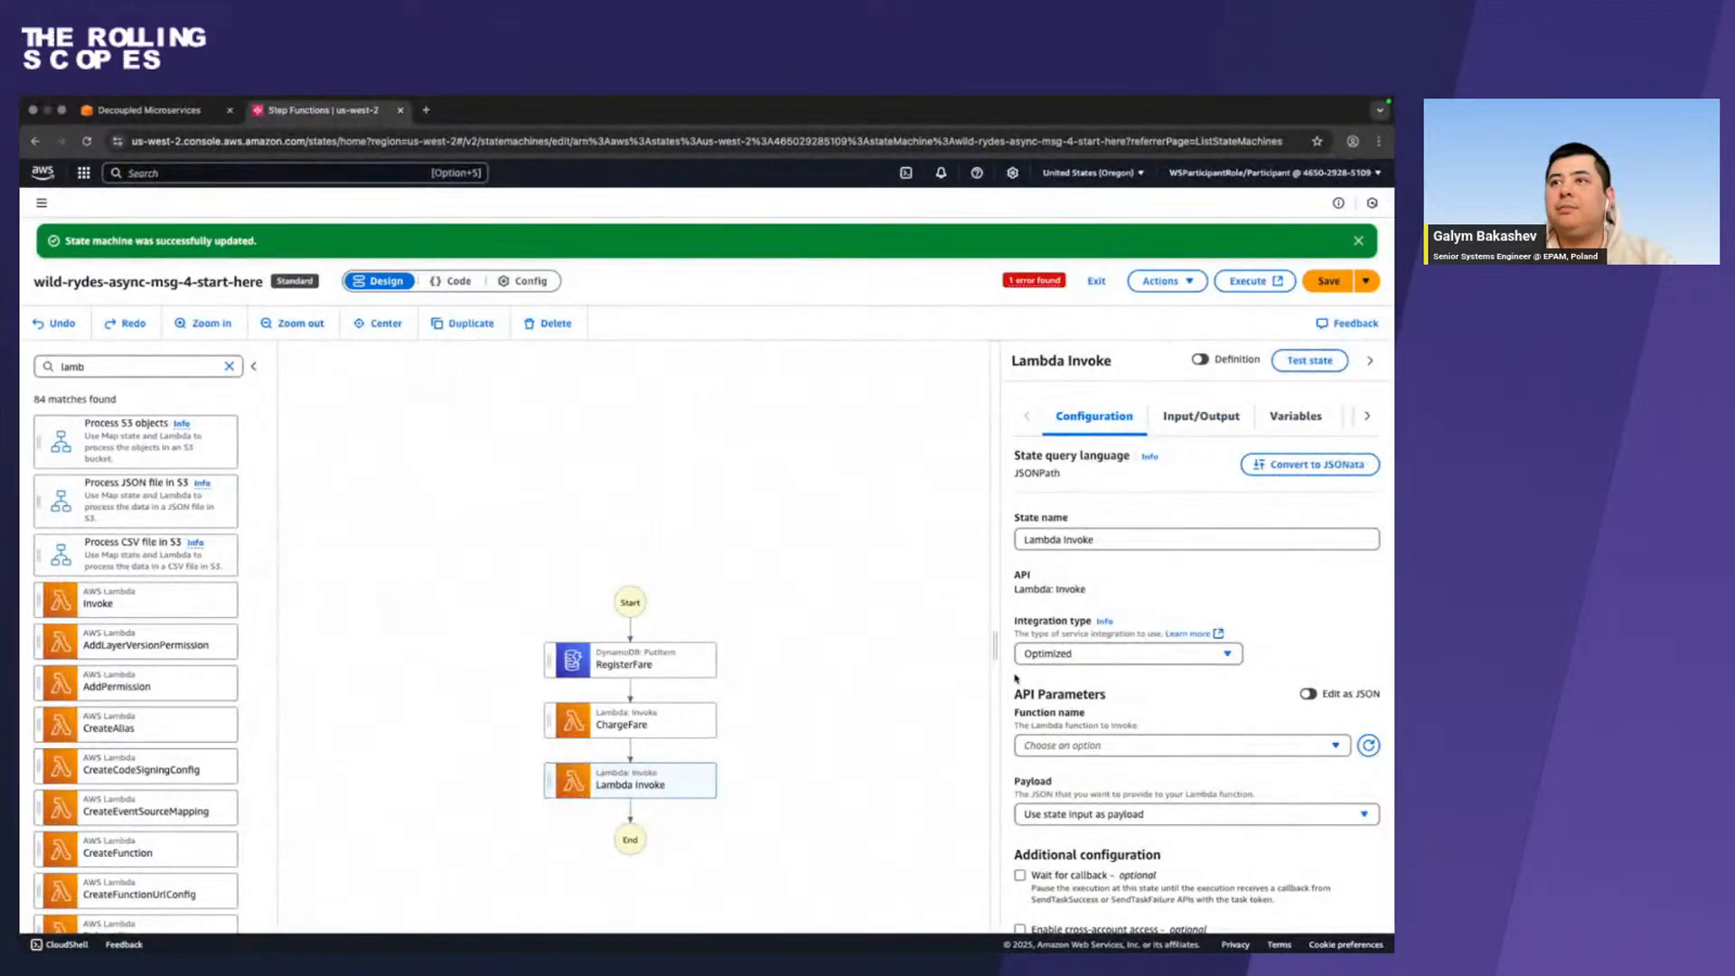
triple_click(1142, 538)
key("ctrl+v")
Check the function requirement in Firefox, then in Chrome set CreditCustomerAccount's function to wild-rydes-async-msg-4-AccountCreditFunction $LATEST and save the state machine.
key("ctrl+Left")
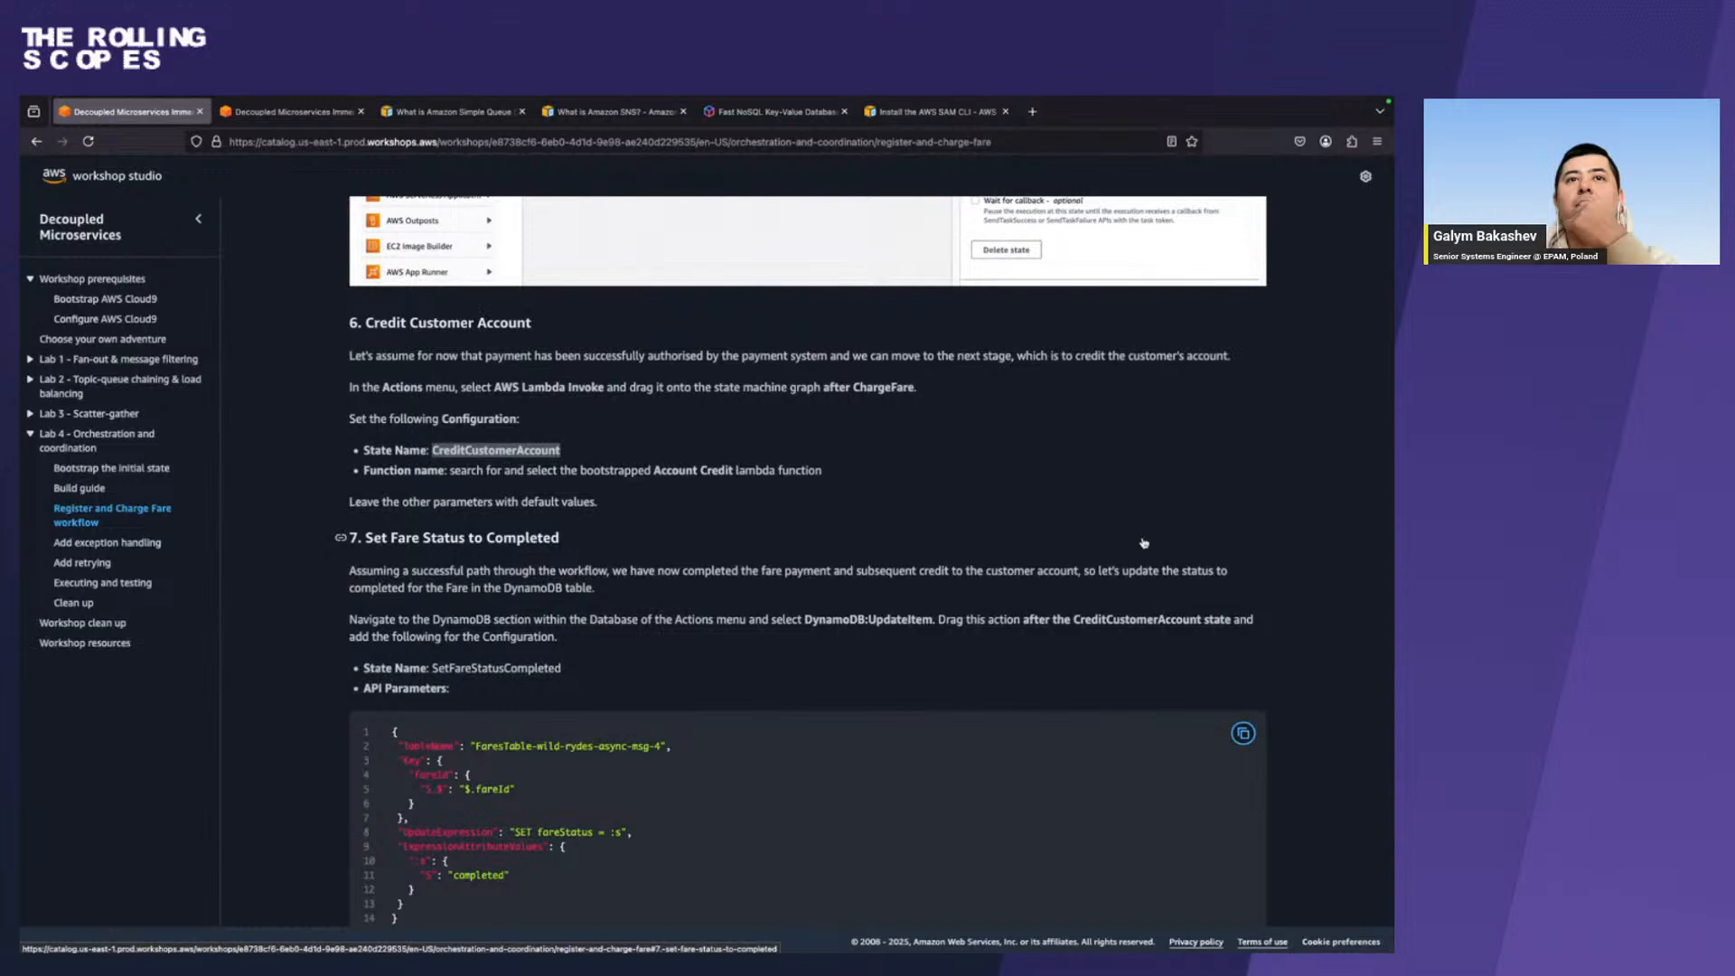
scroll(881, 594, "up", 3)
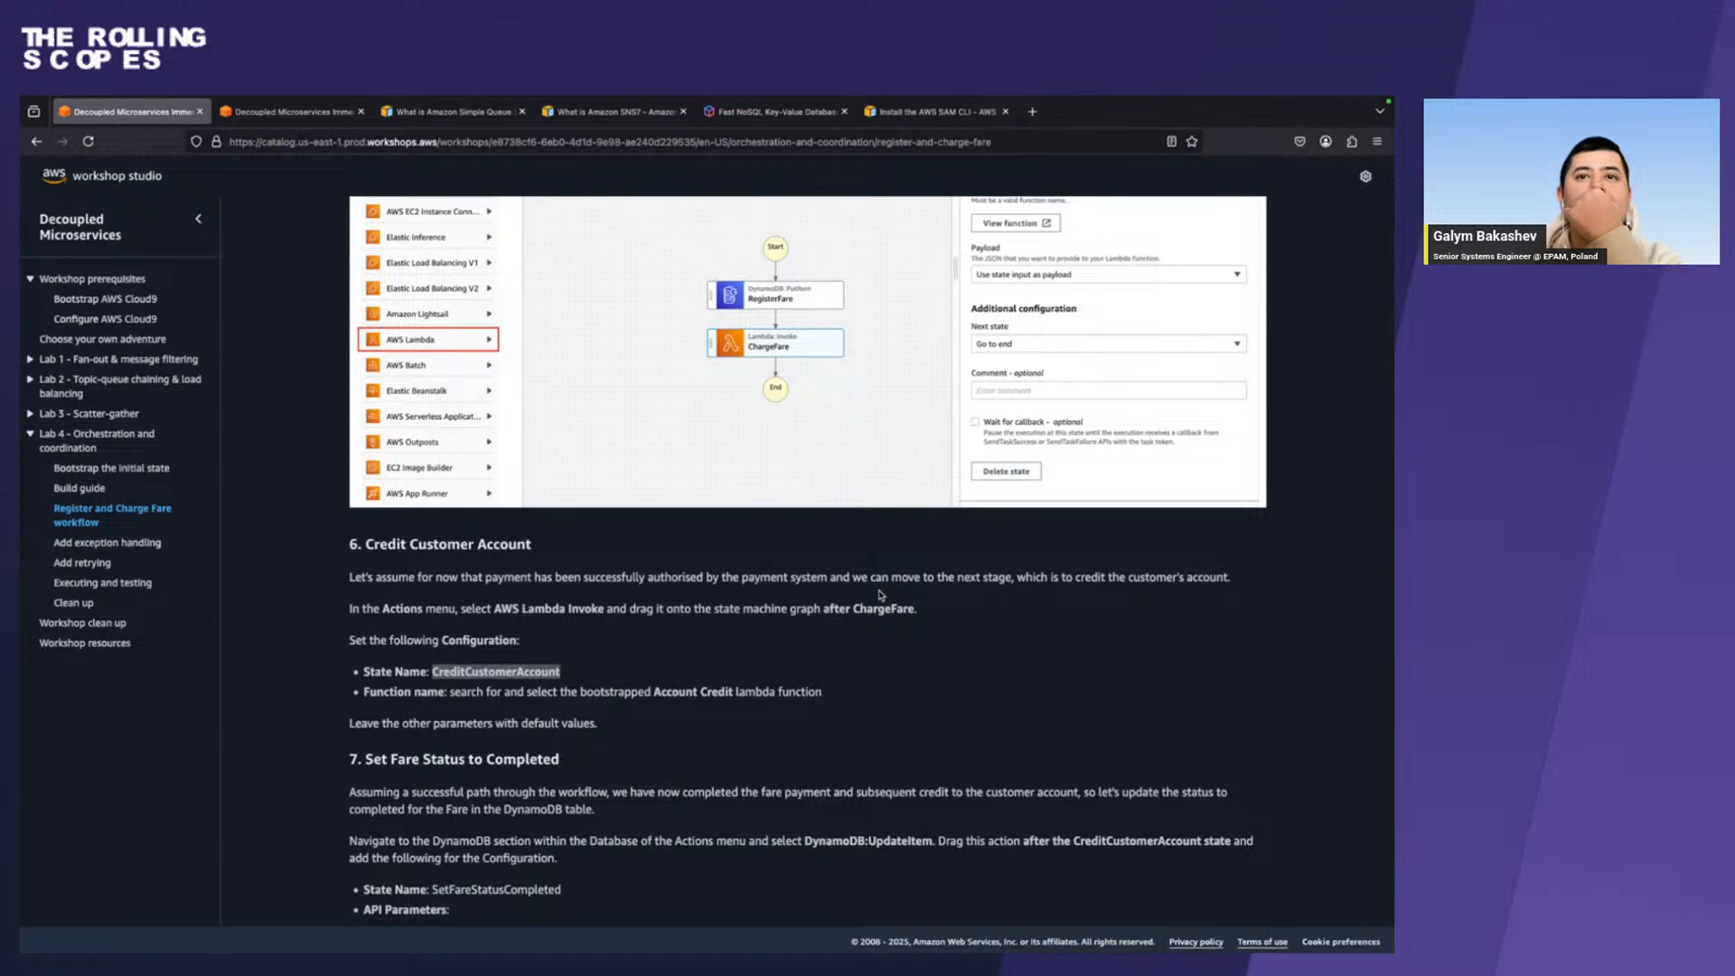
key("ctrl+Right")
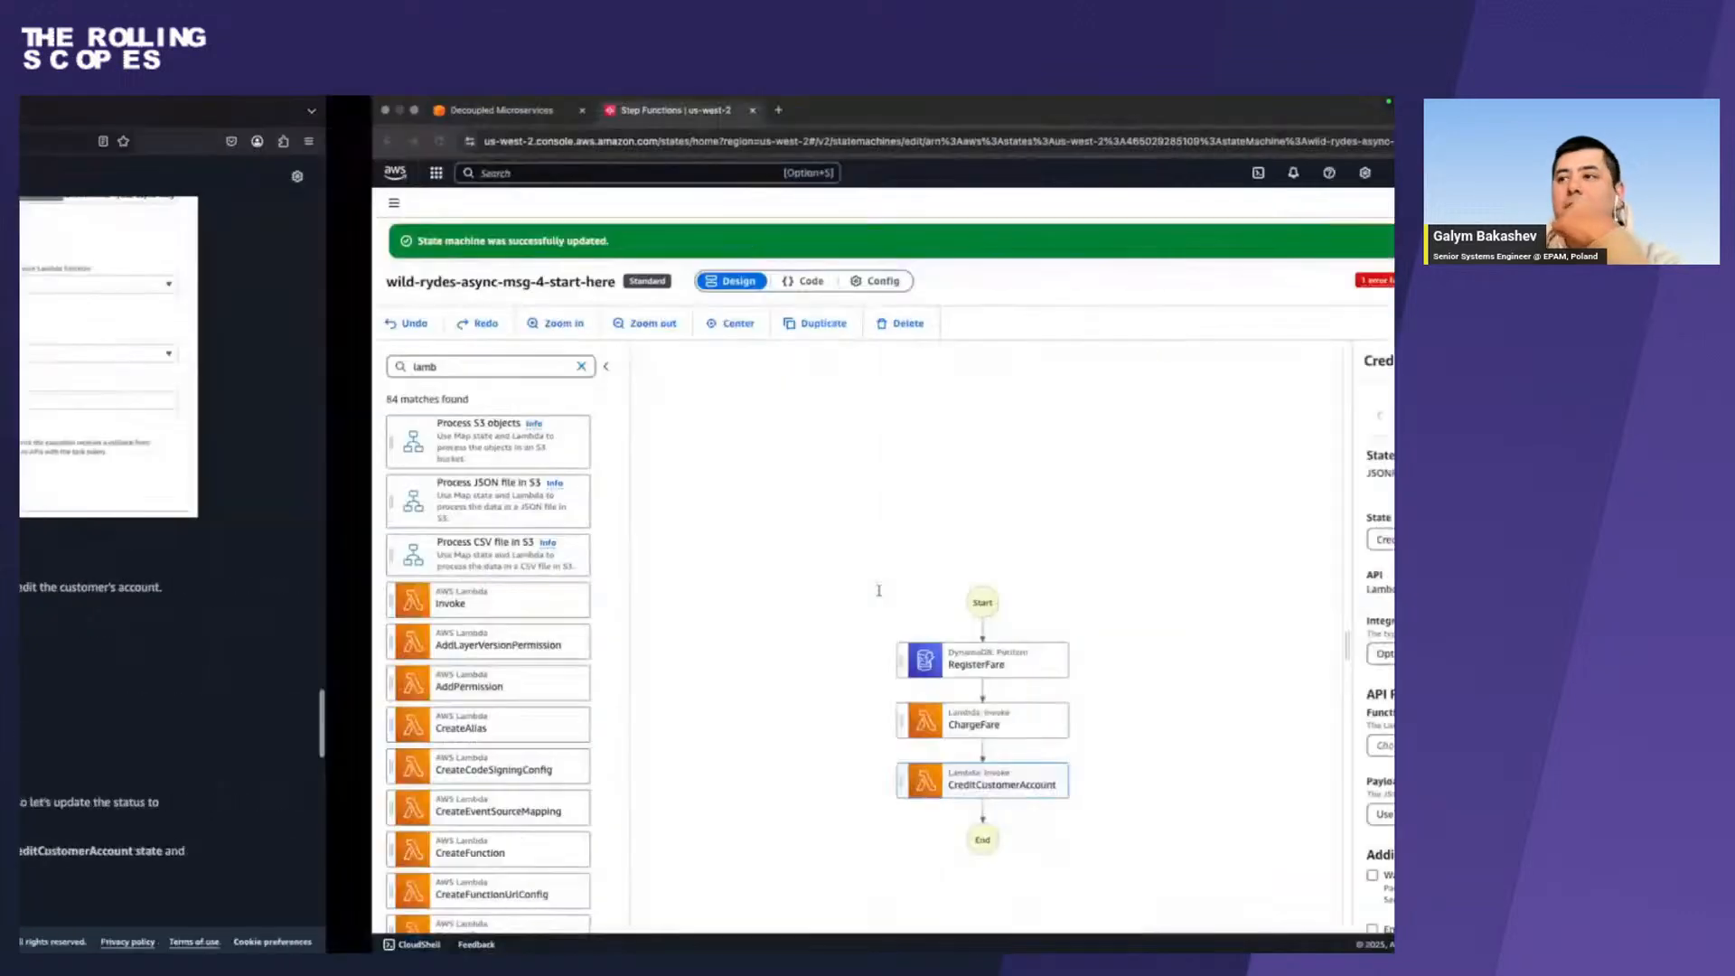
left_click(1144, 749)
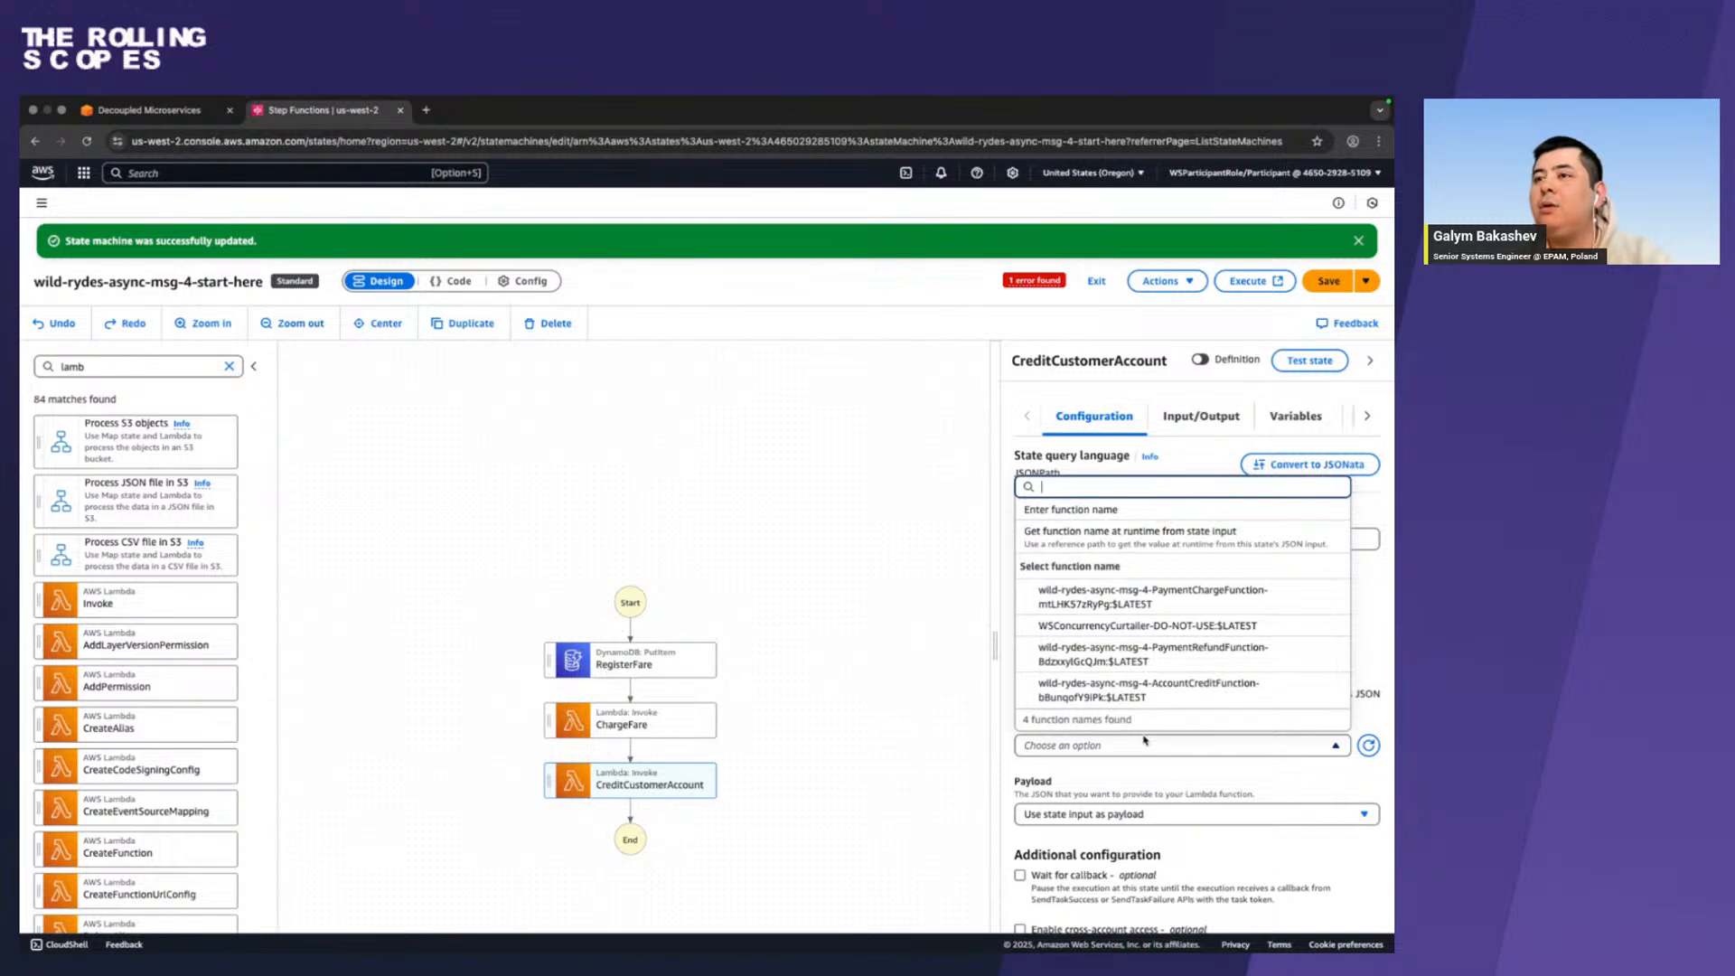
scroll(1147, 732, "down", 1)
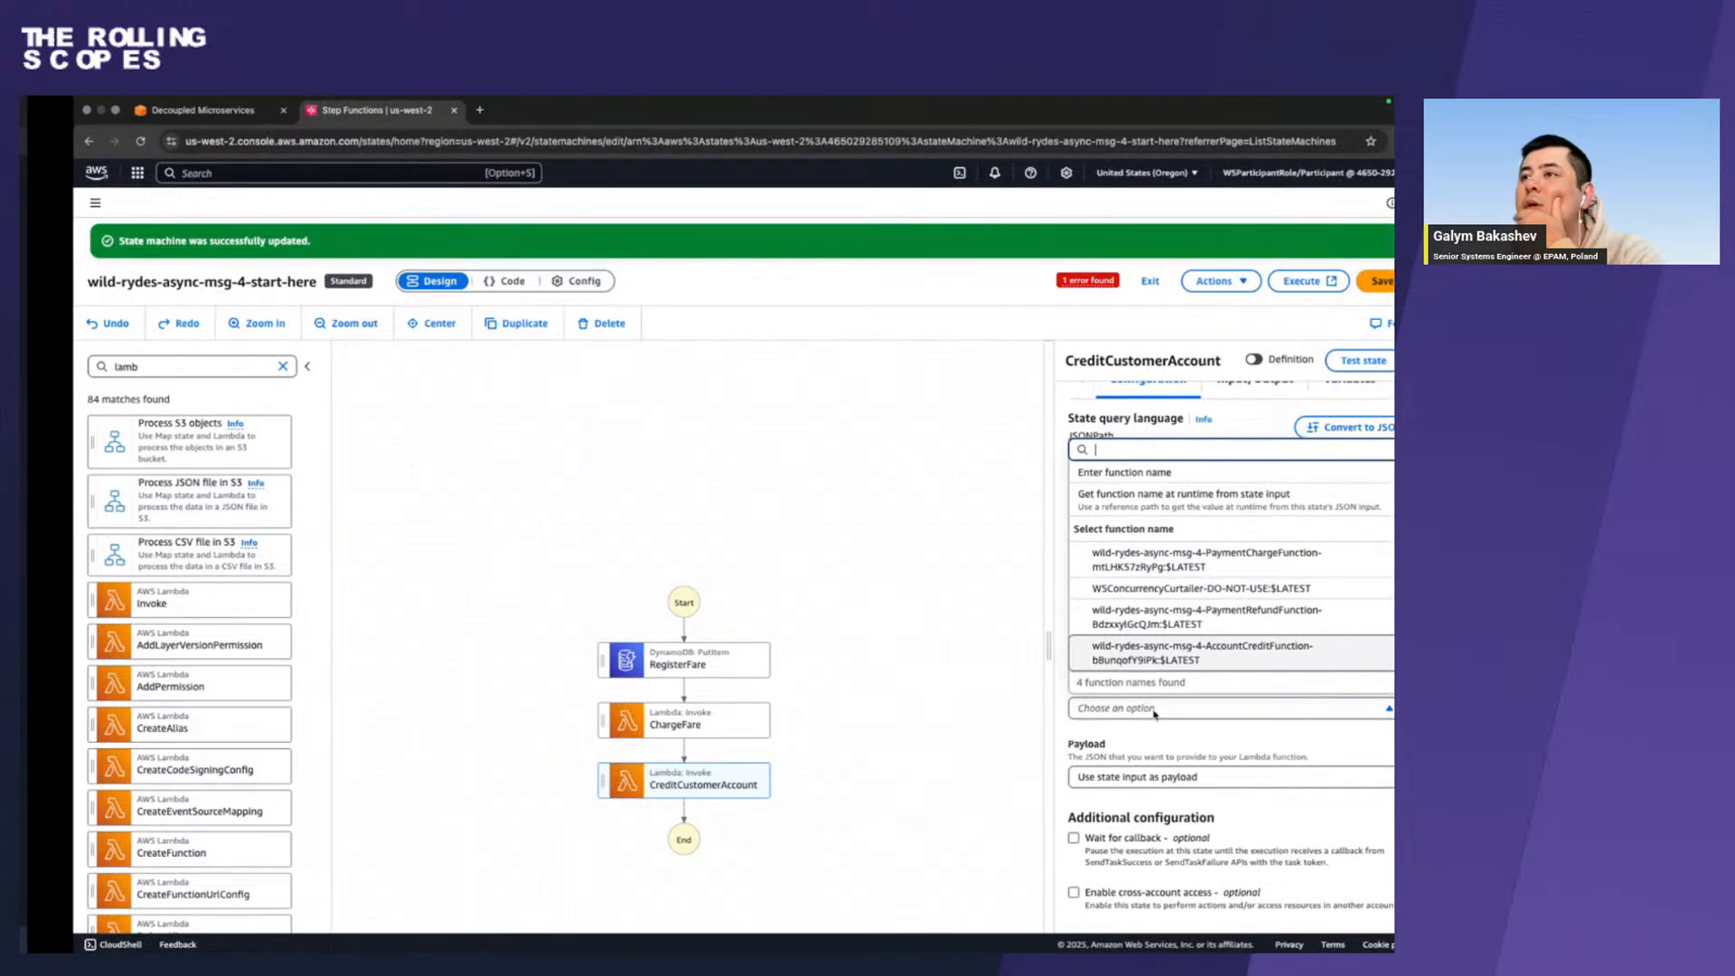
left_click(1196, 652)
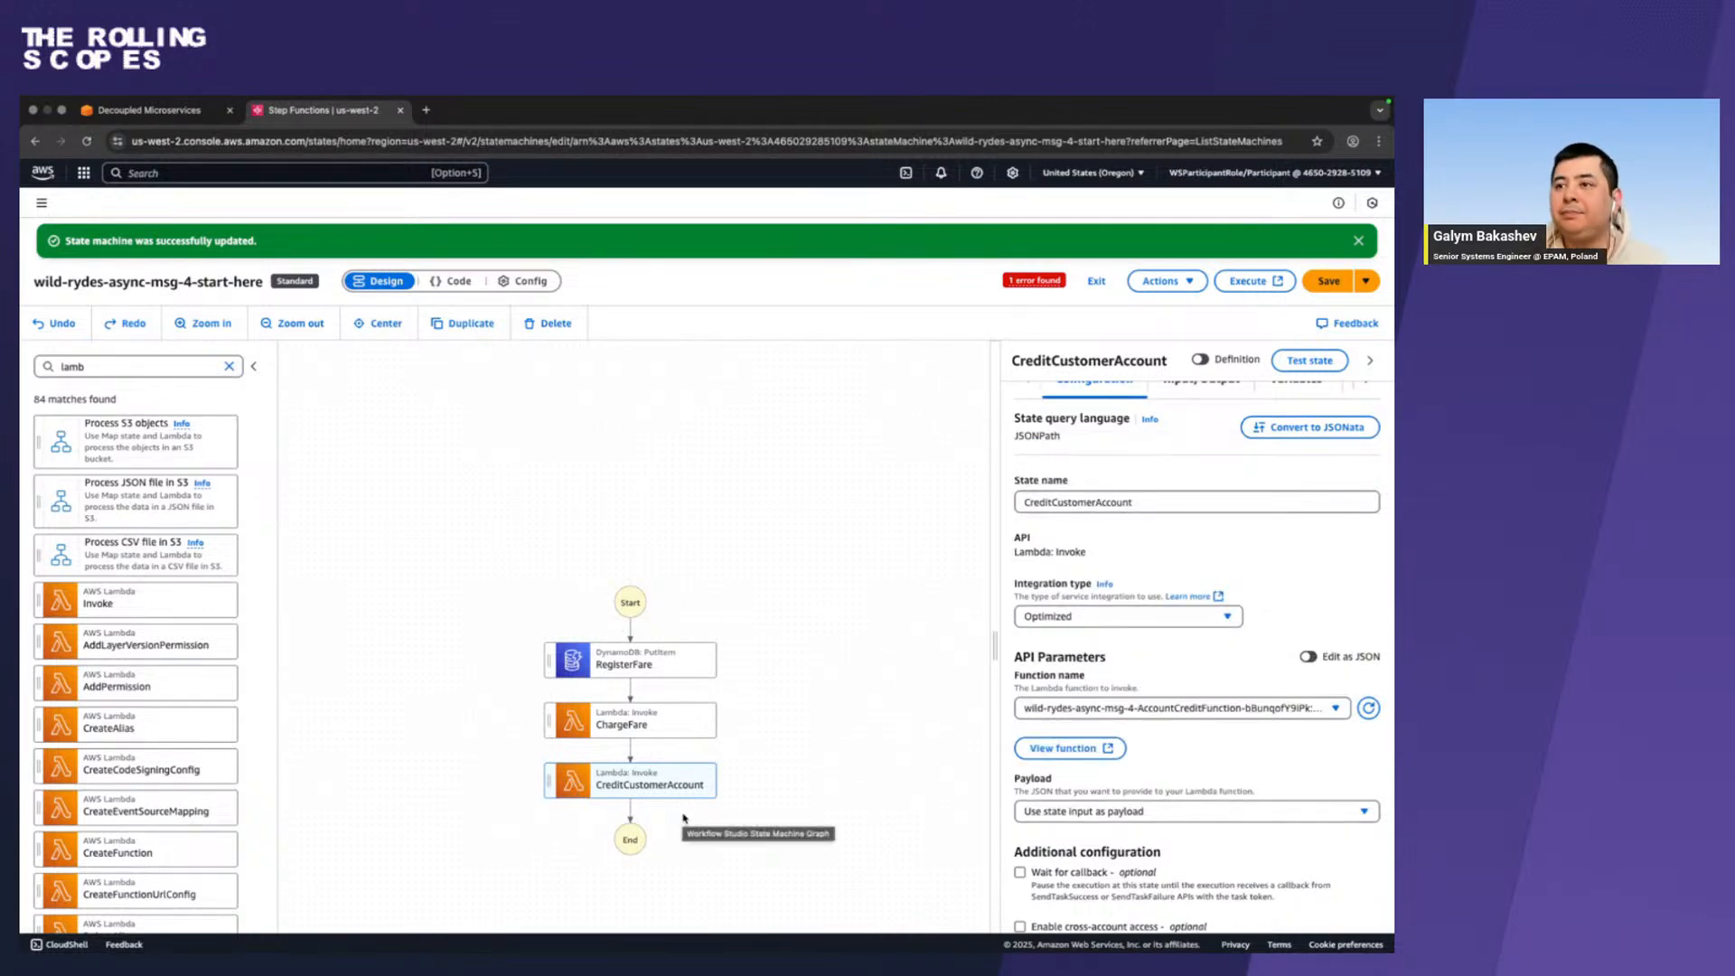
left_click(1315, 287)
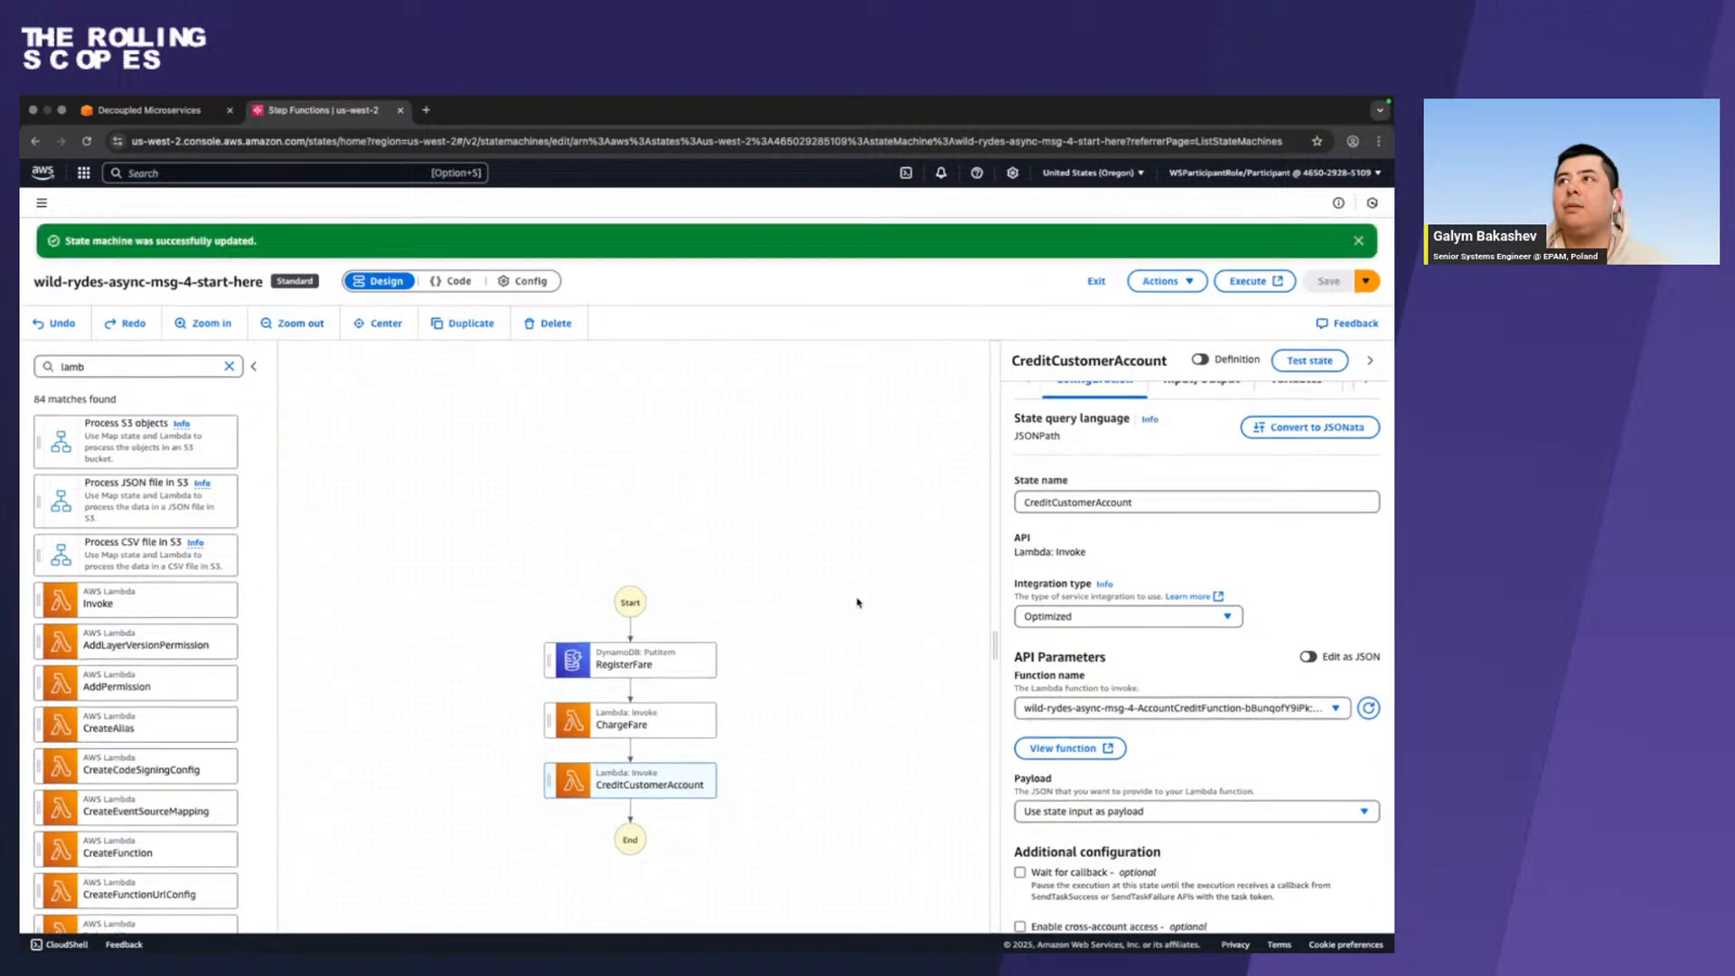
In Firefox, study the Set Fare Status to Completed section, including its API parameters, ResultPath output settings and reference screenshot.
key("ctrl+Left")
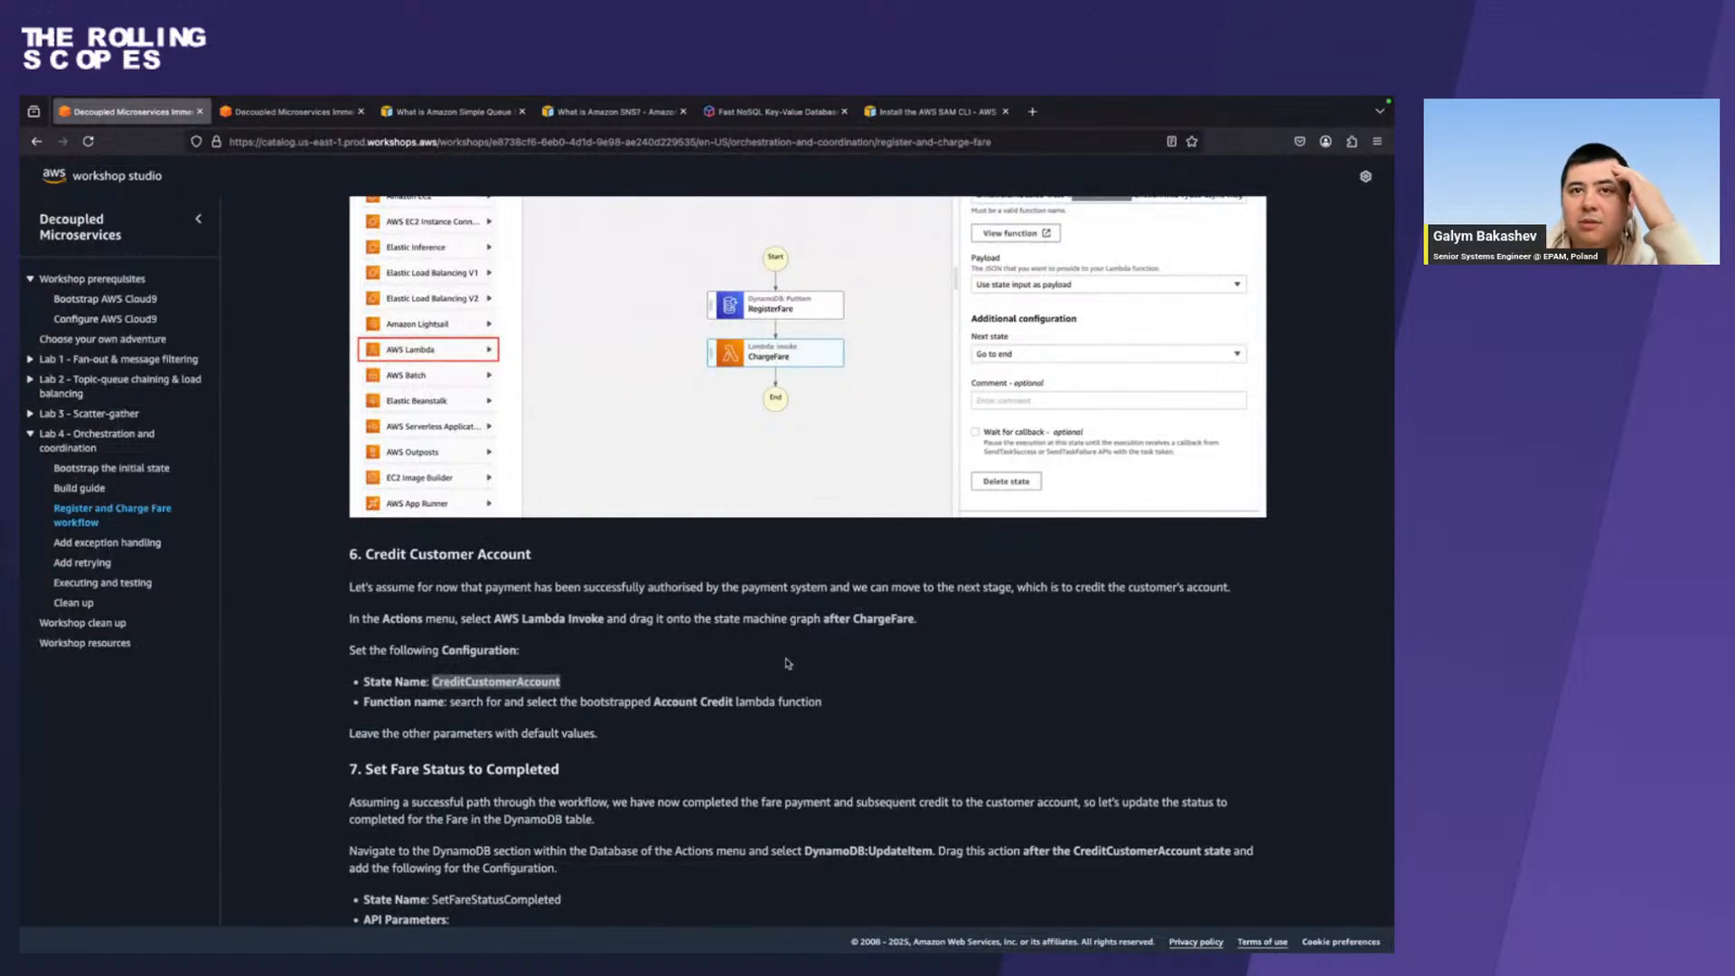
scroll(709, 725, "down", 3)
scroll(709, 725, "down", 10)
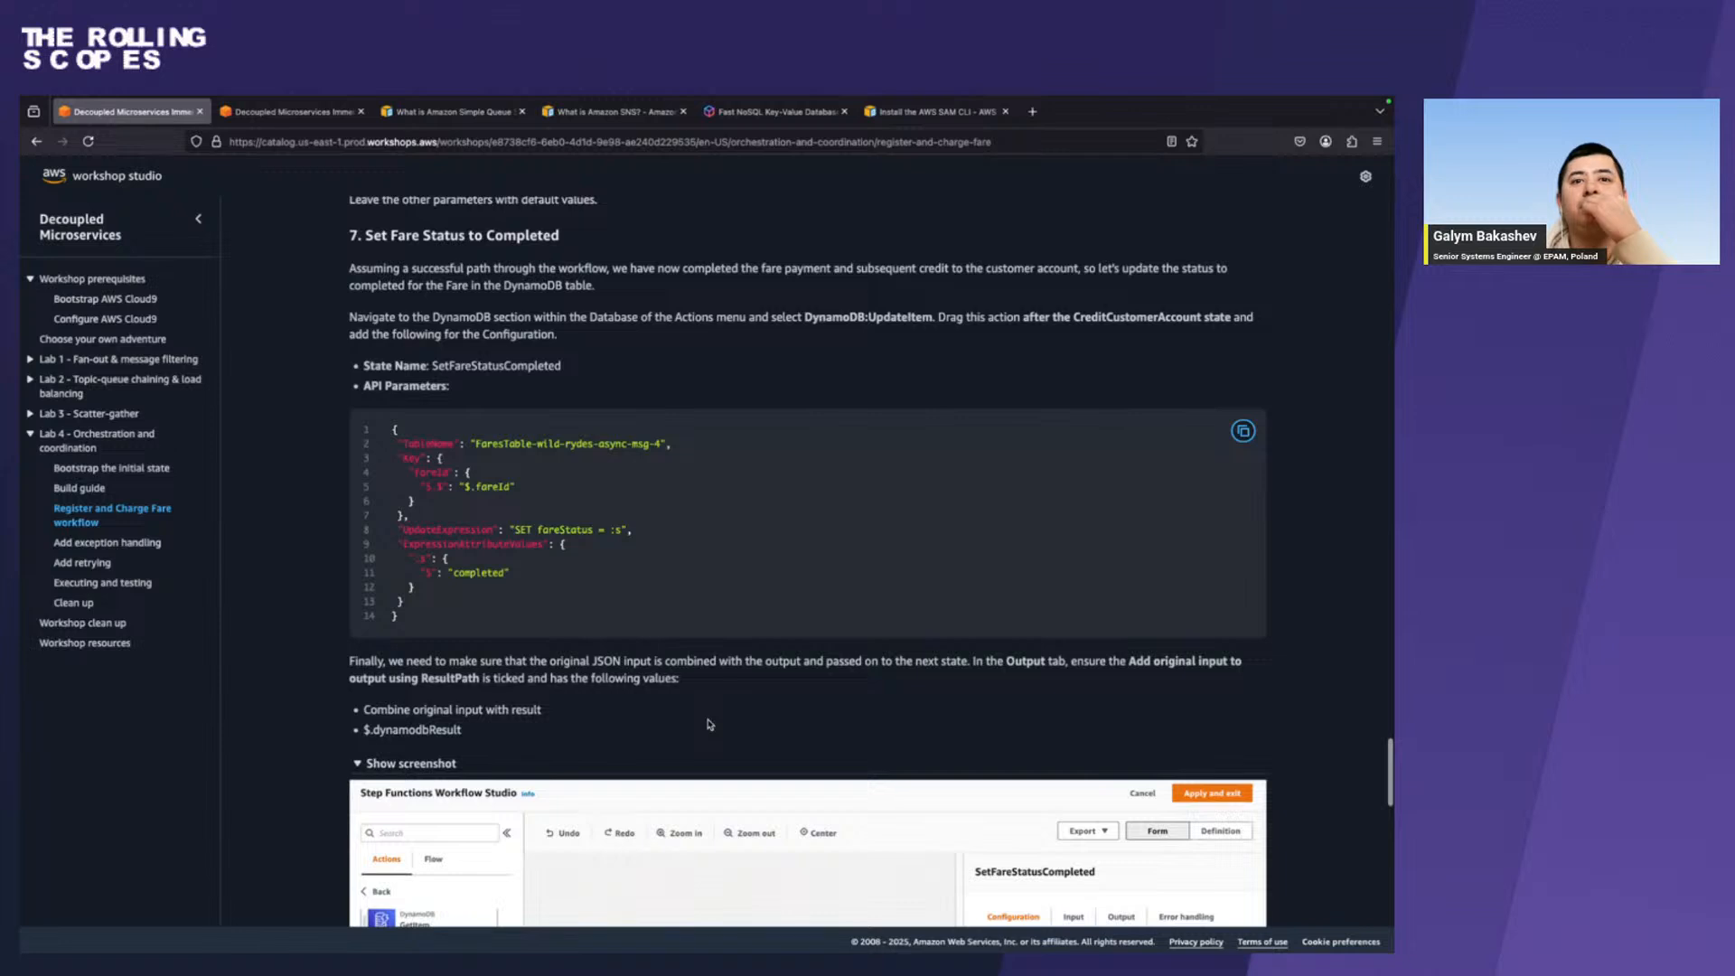
scroll(709, 724, "down", 5)
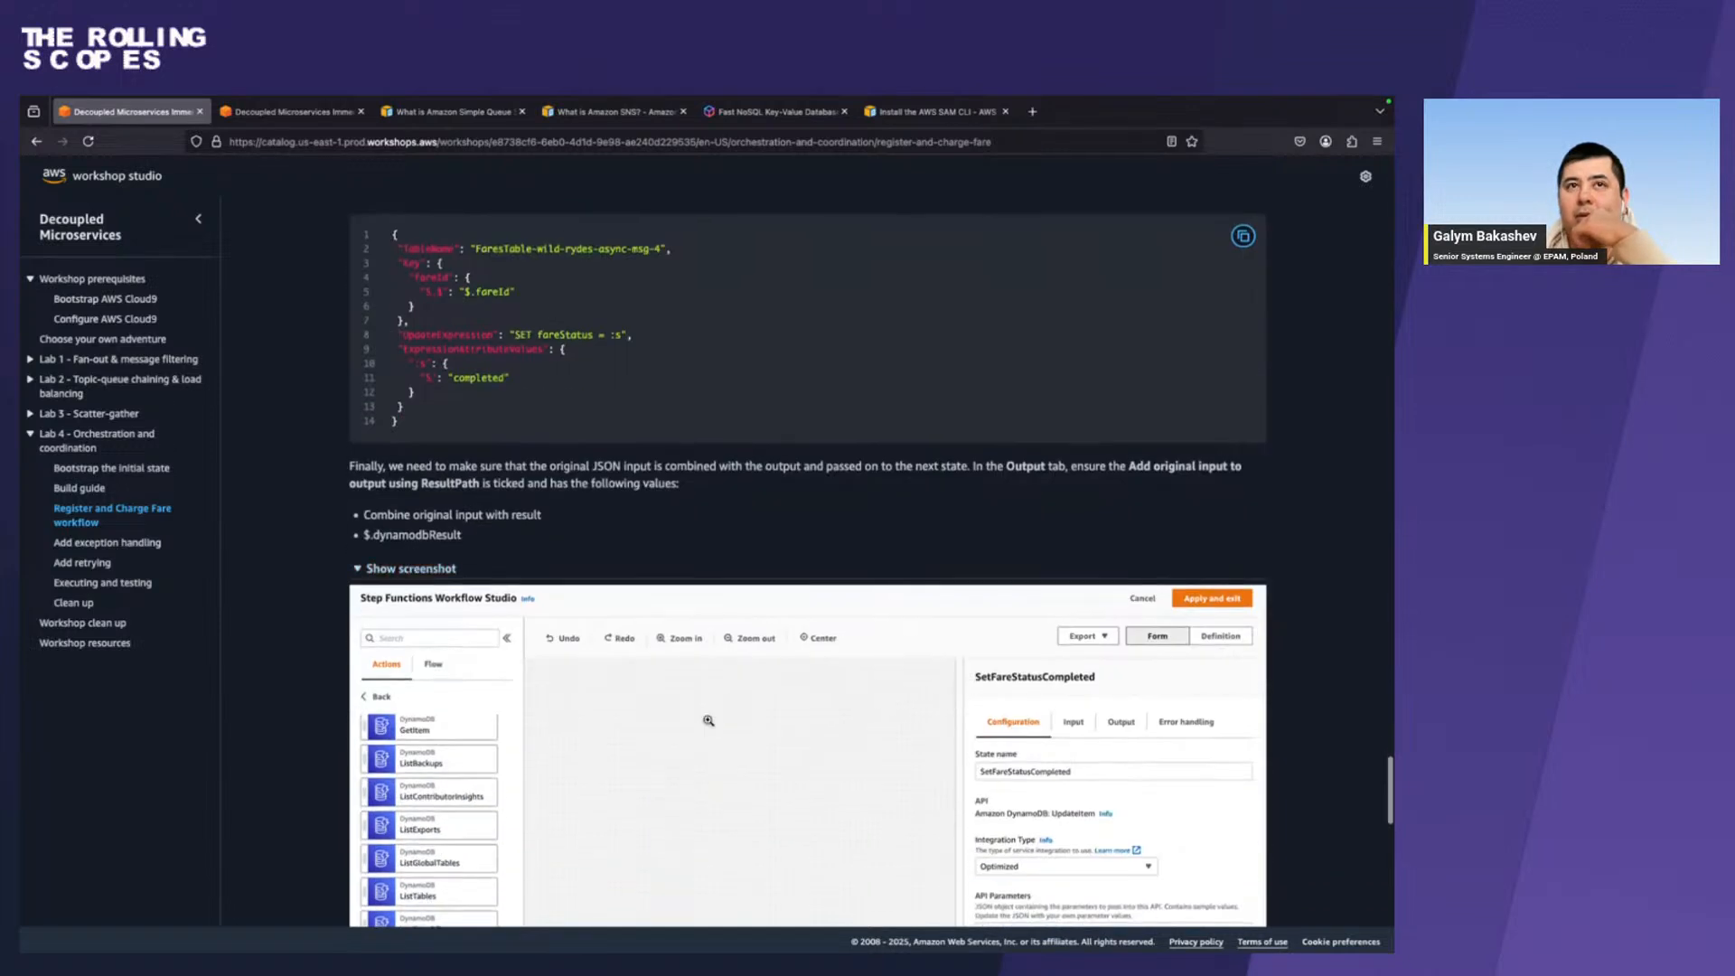
scroll(708, 720, "up", 4)
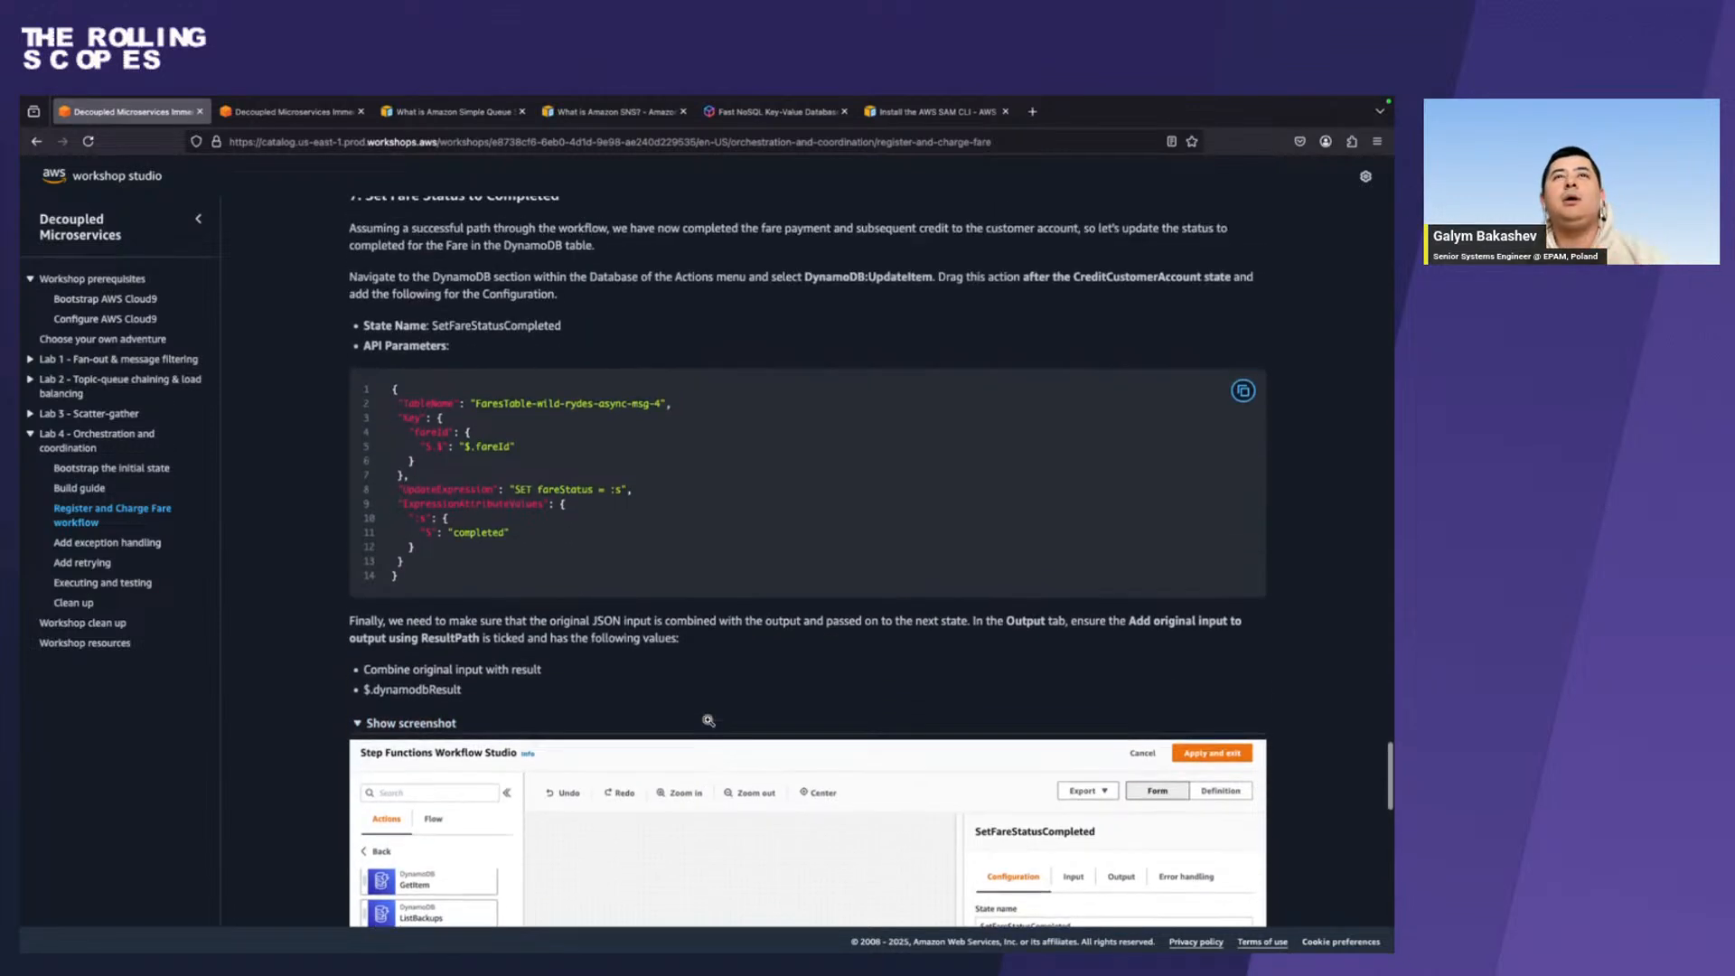
scroll(709, 724, "up", 2)
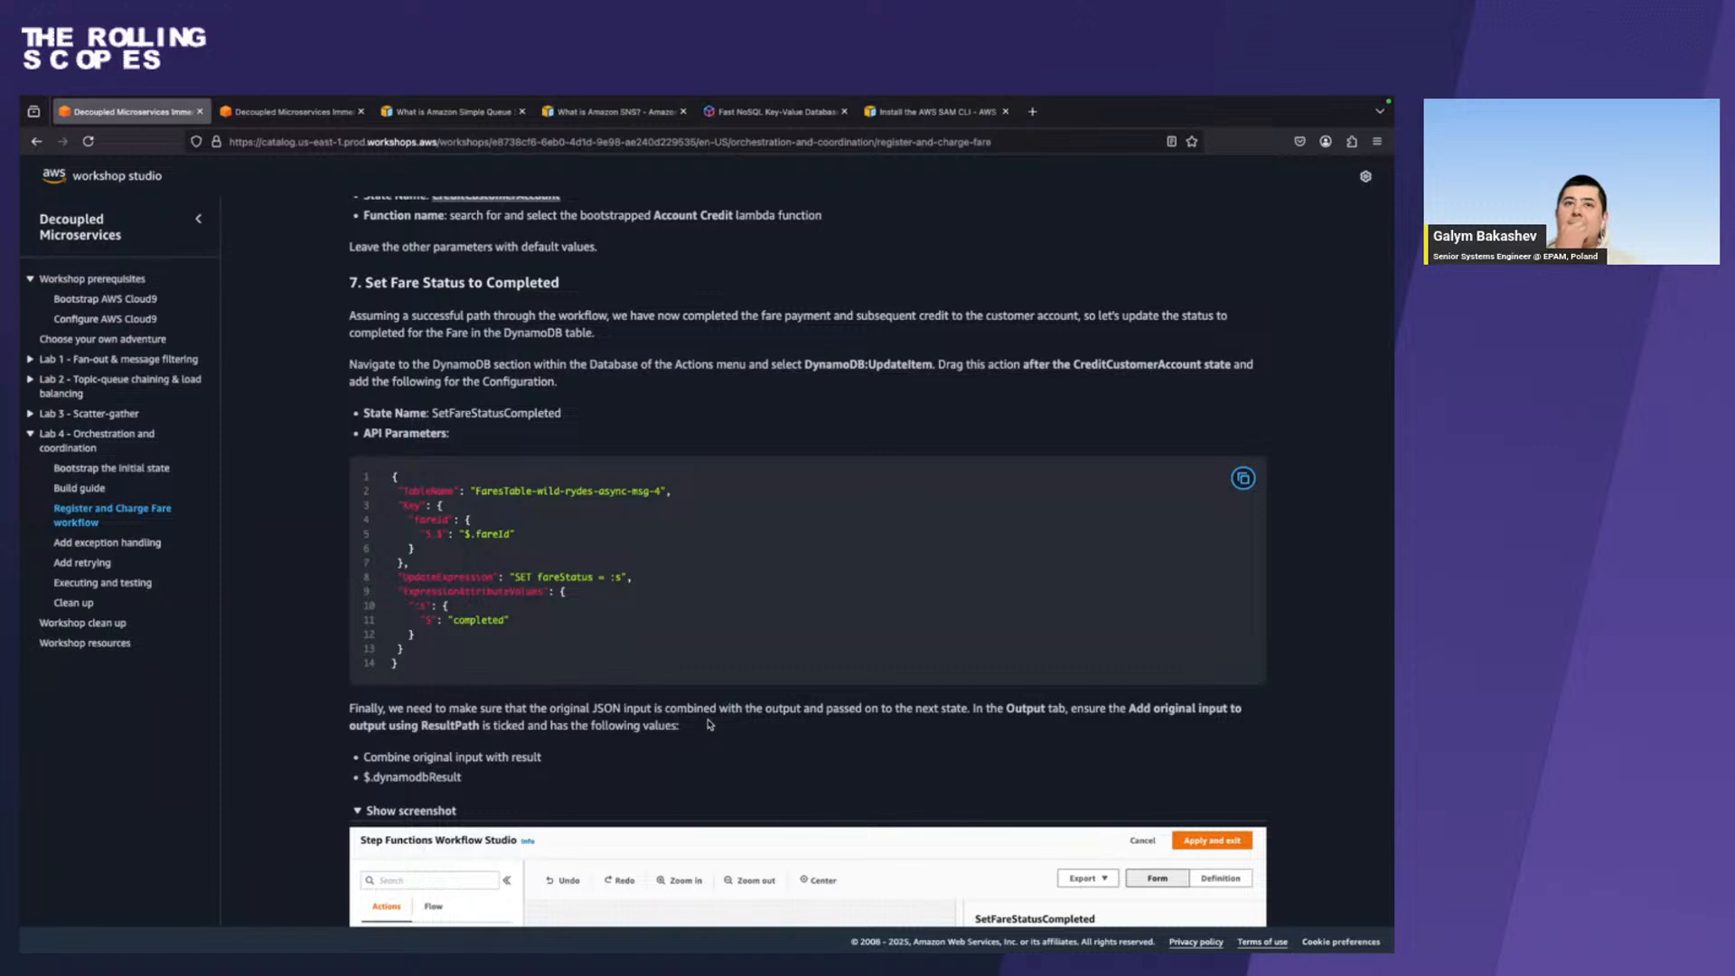
scroll(731, 603, "down", 10)
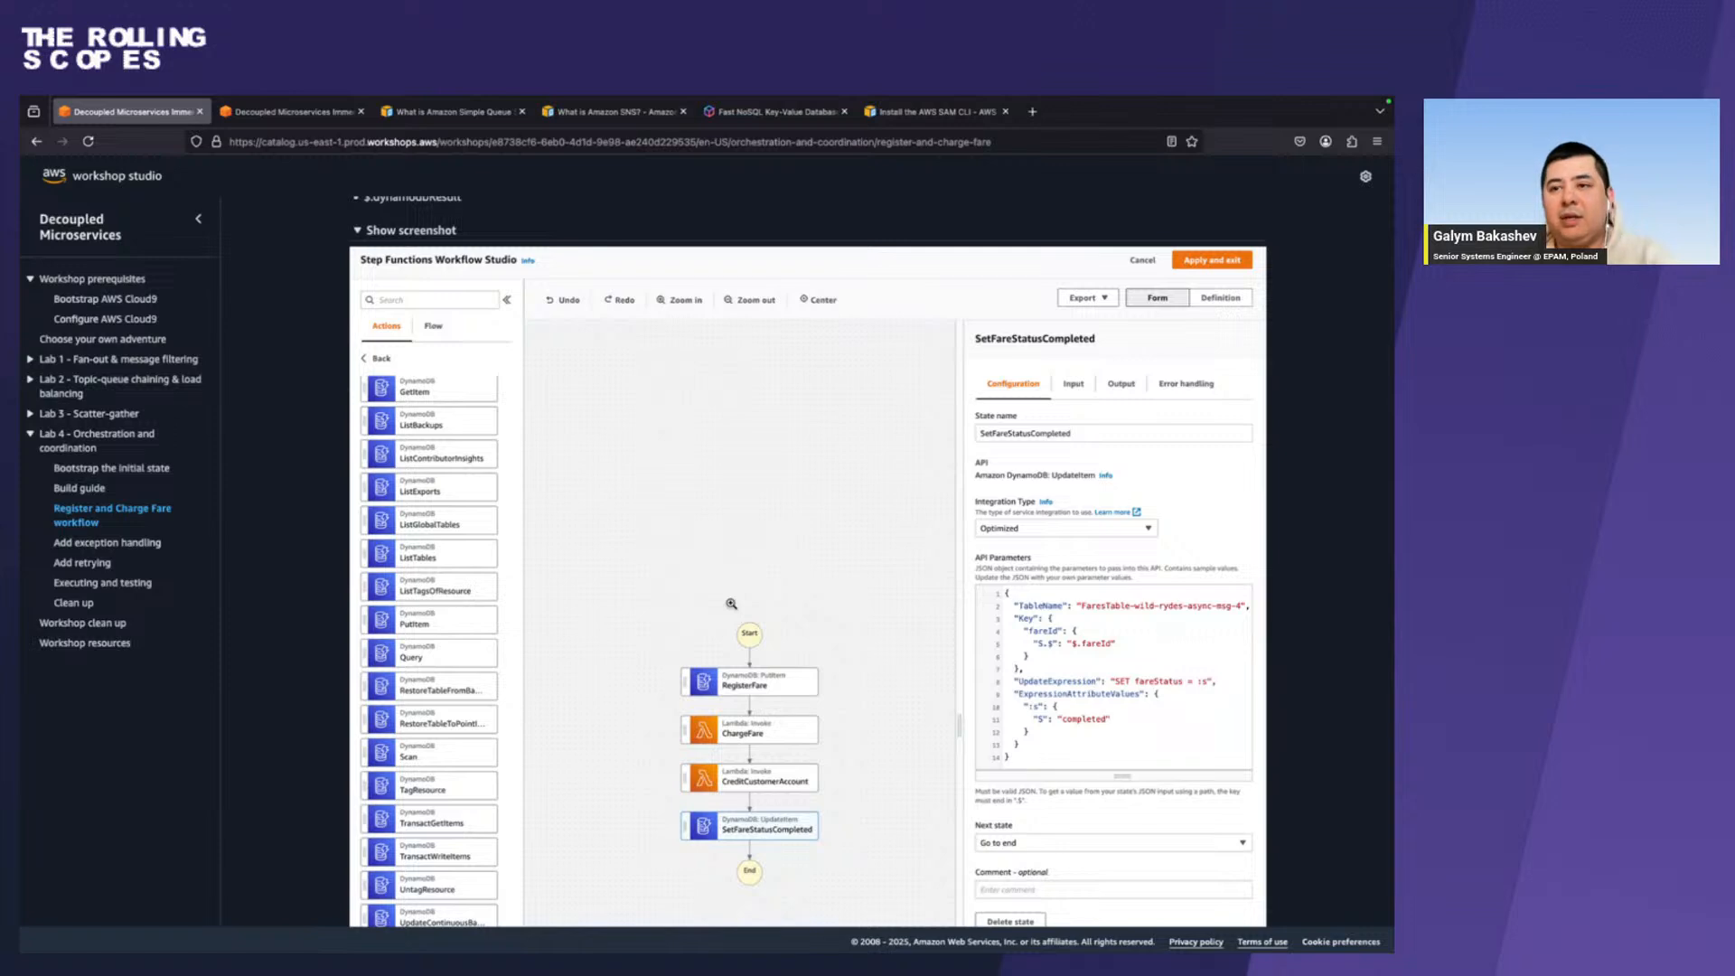
scroll(731, 604, "up", 6)
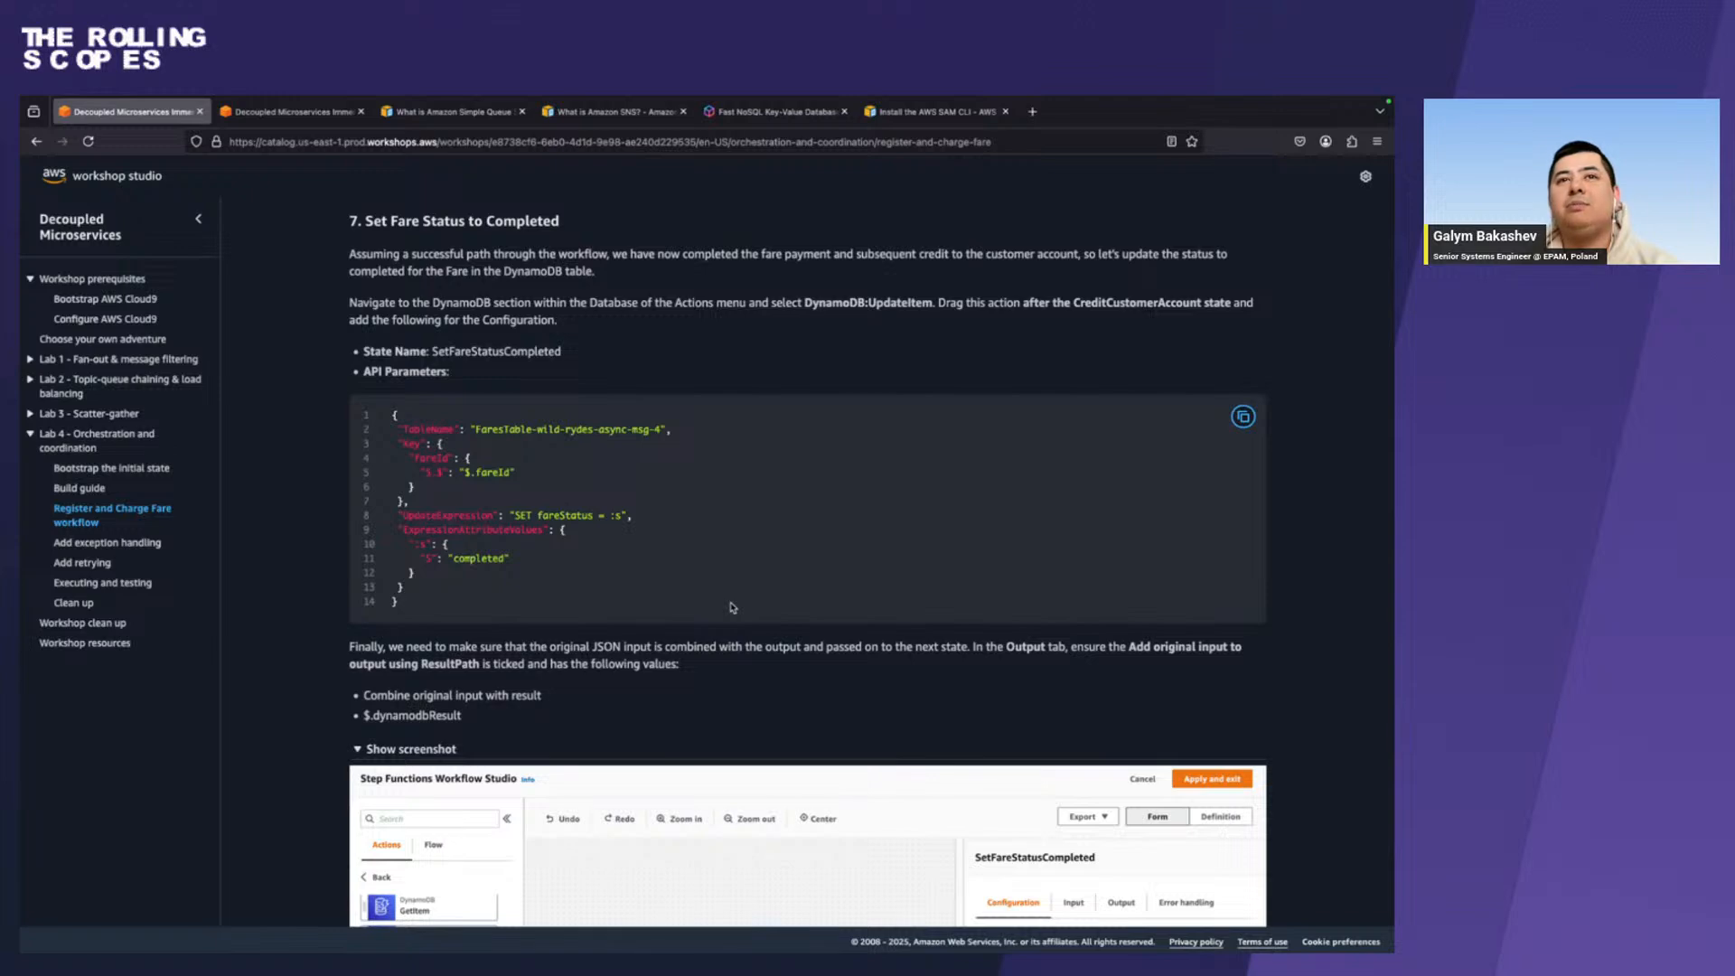
scroll(732, 607, "up", 1)
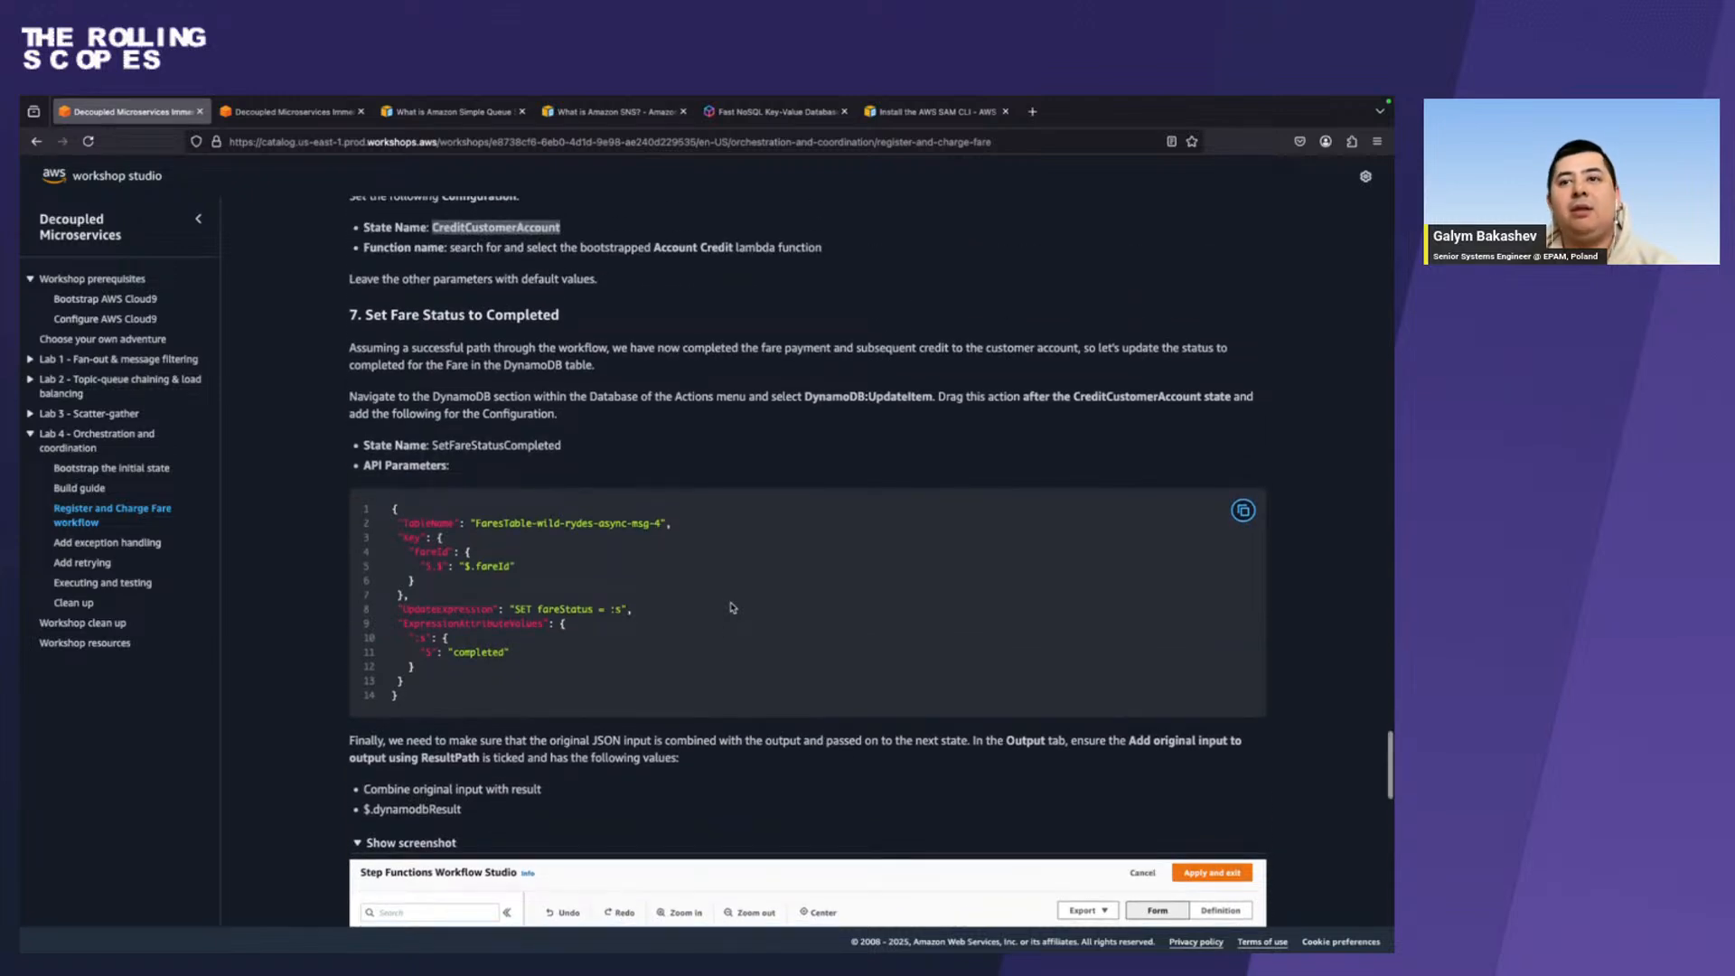
scroll(732, 607, "down", 8)
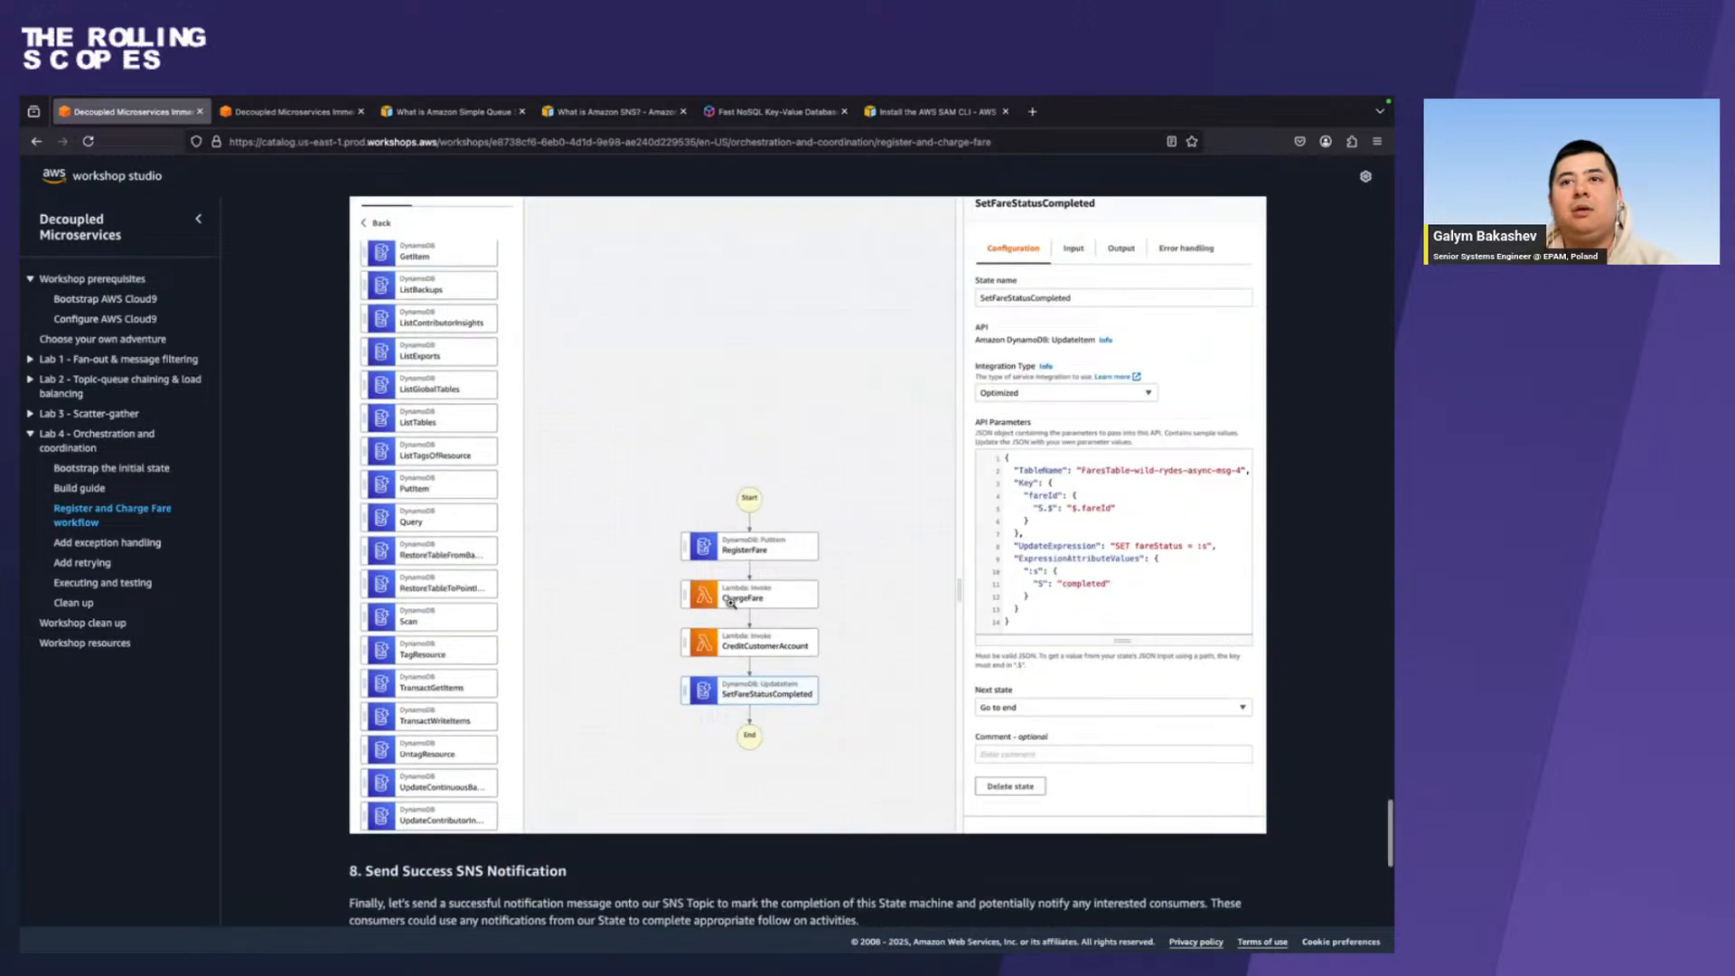
In Chrome, search the actions for "dynamodb" and add an Amazon DynamoDB UpdateItem state after CreditCustomerAccount.
key("ctrl+Right")
left_click(228, 366)
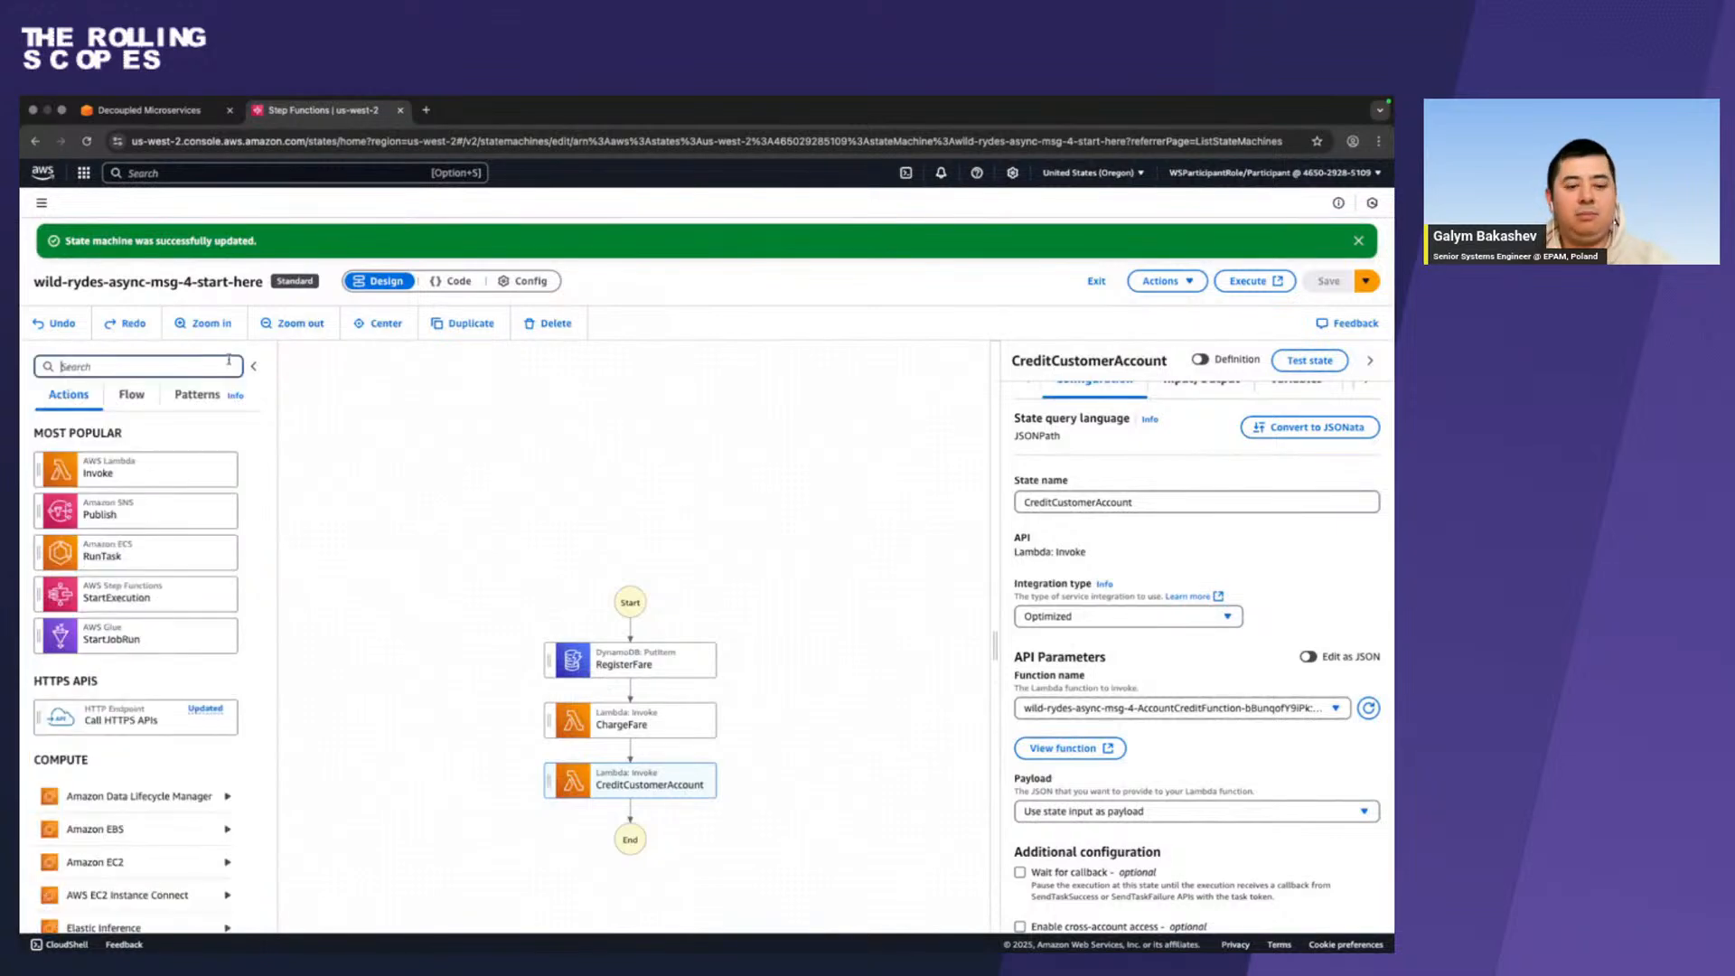
type("dynamodb")
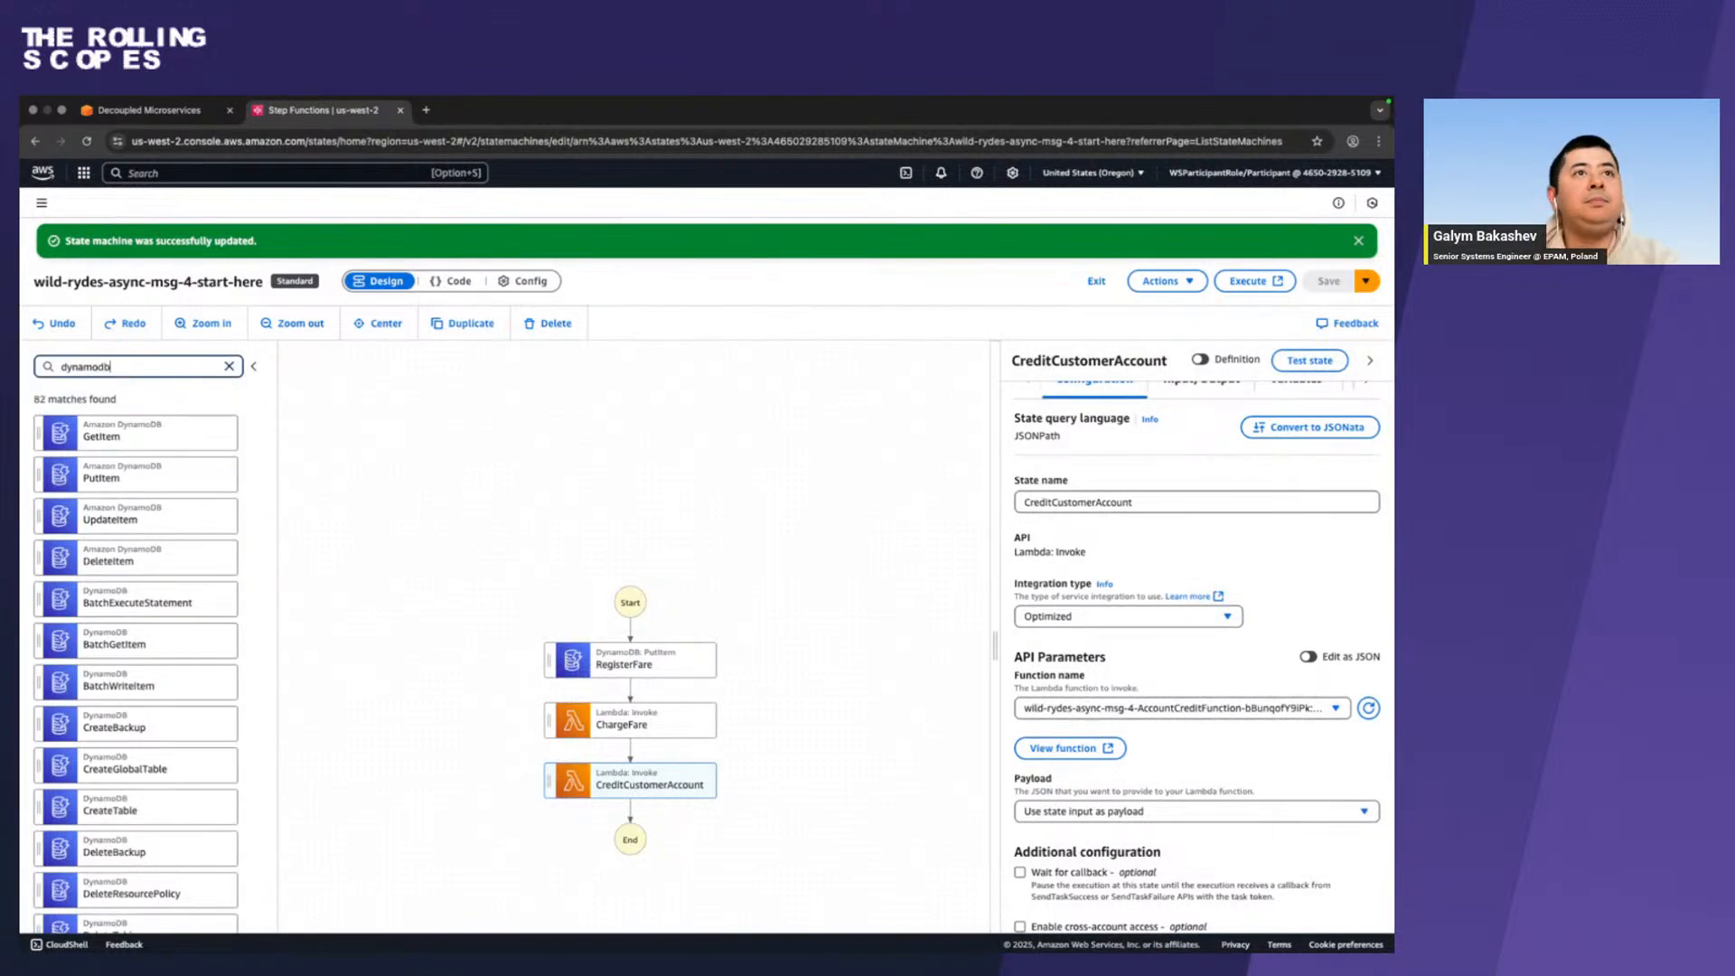
left_click_drag(165, 515, 687, 830)
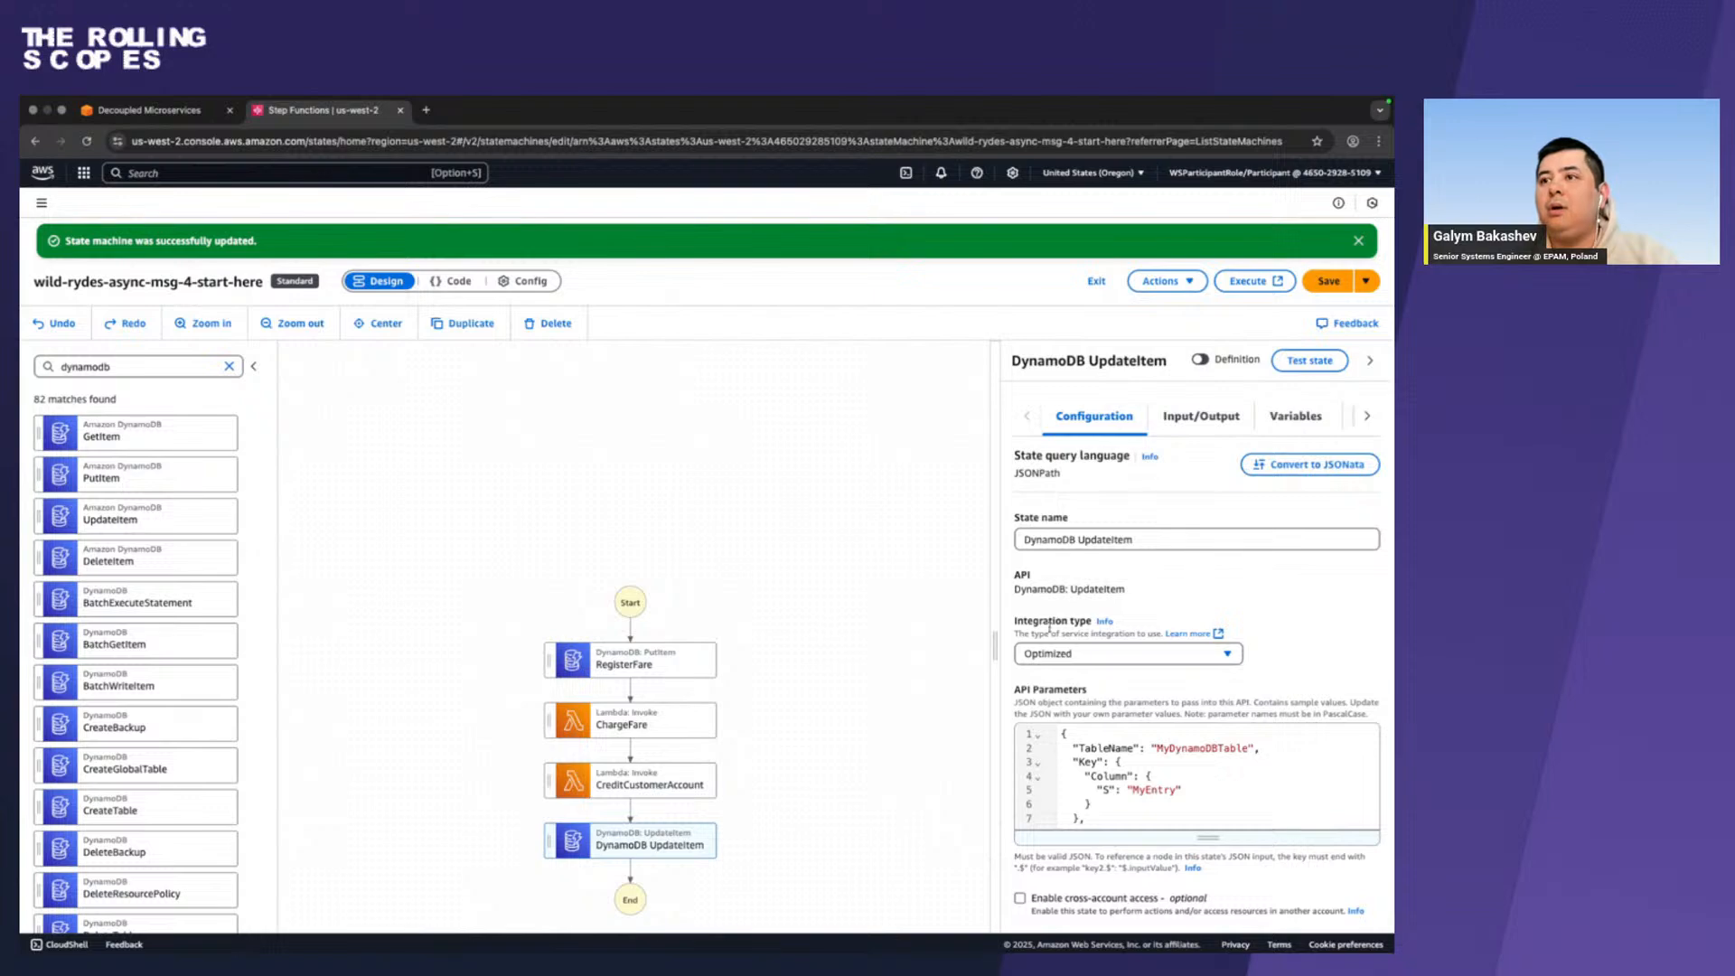
scroll(1091, 831, "down", 1)
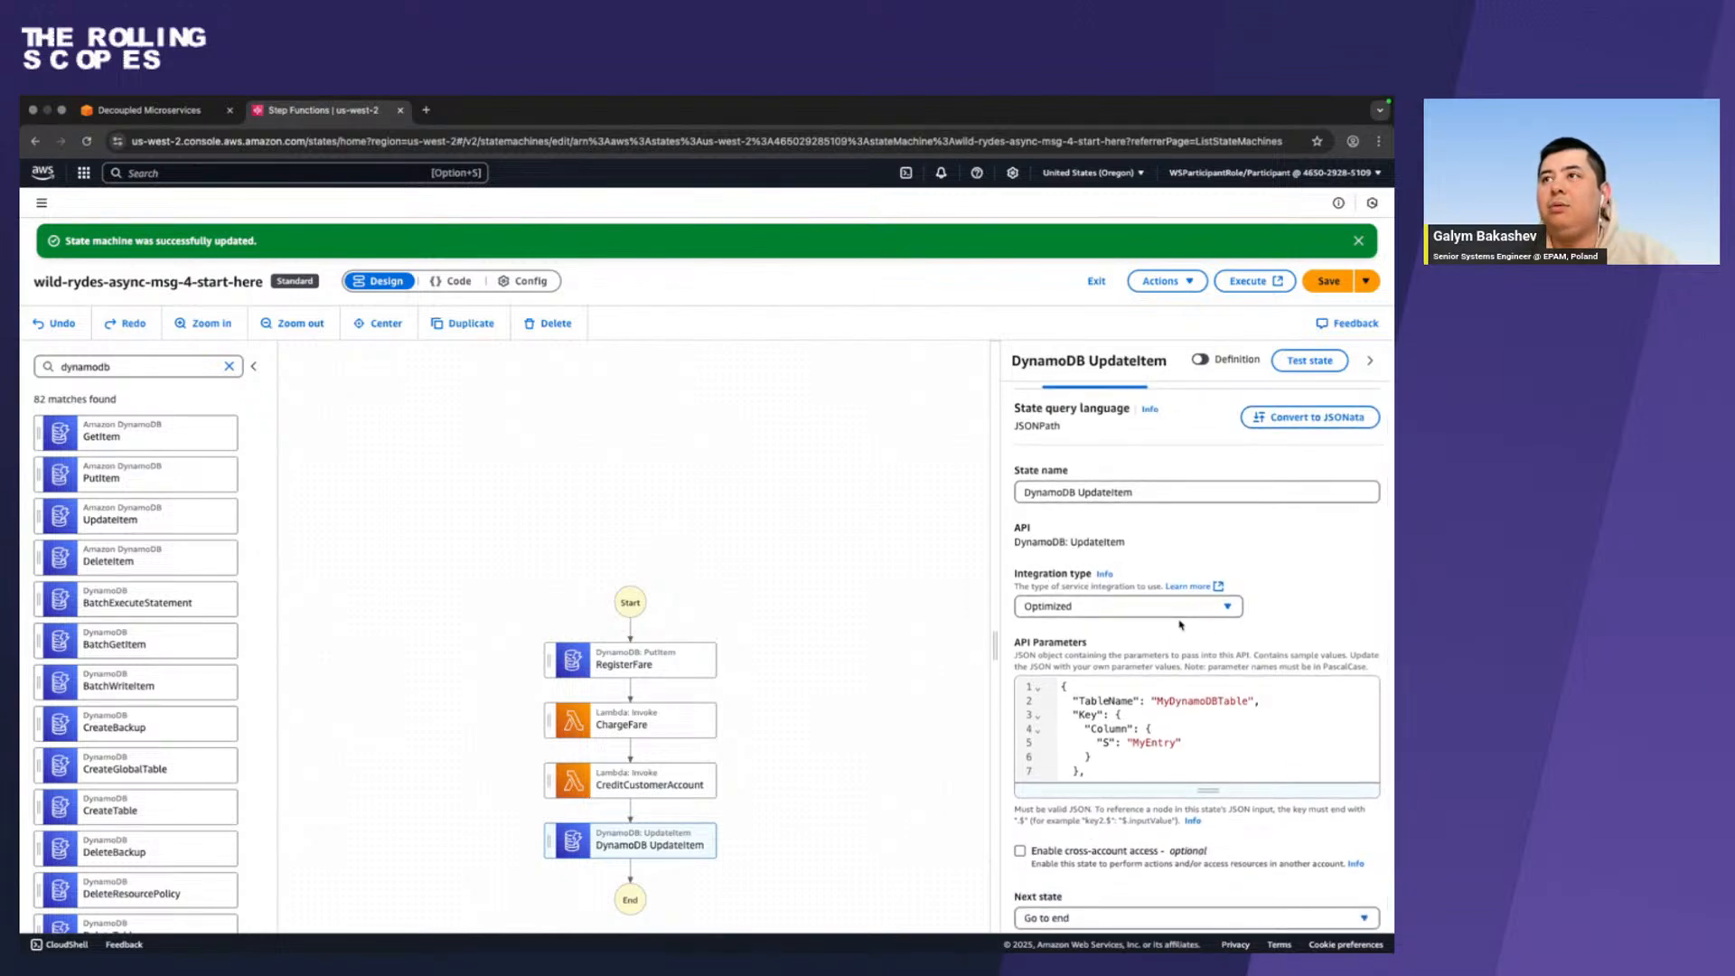
Copy the SetFareStatusCompleted API Parameters JSON from the Firefox instructions and replace the DynamoDB UpdateItem state's sample API parameters with it in Chrome.
key("ctrl+Left")
left_click(491, 657)
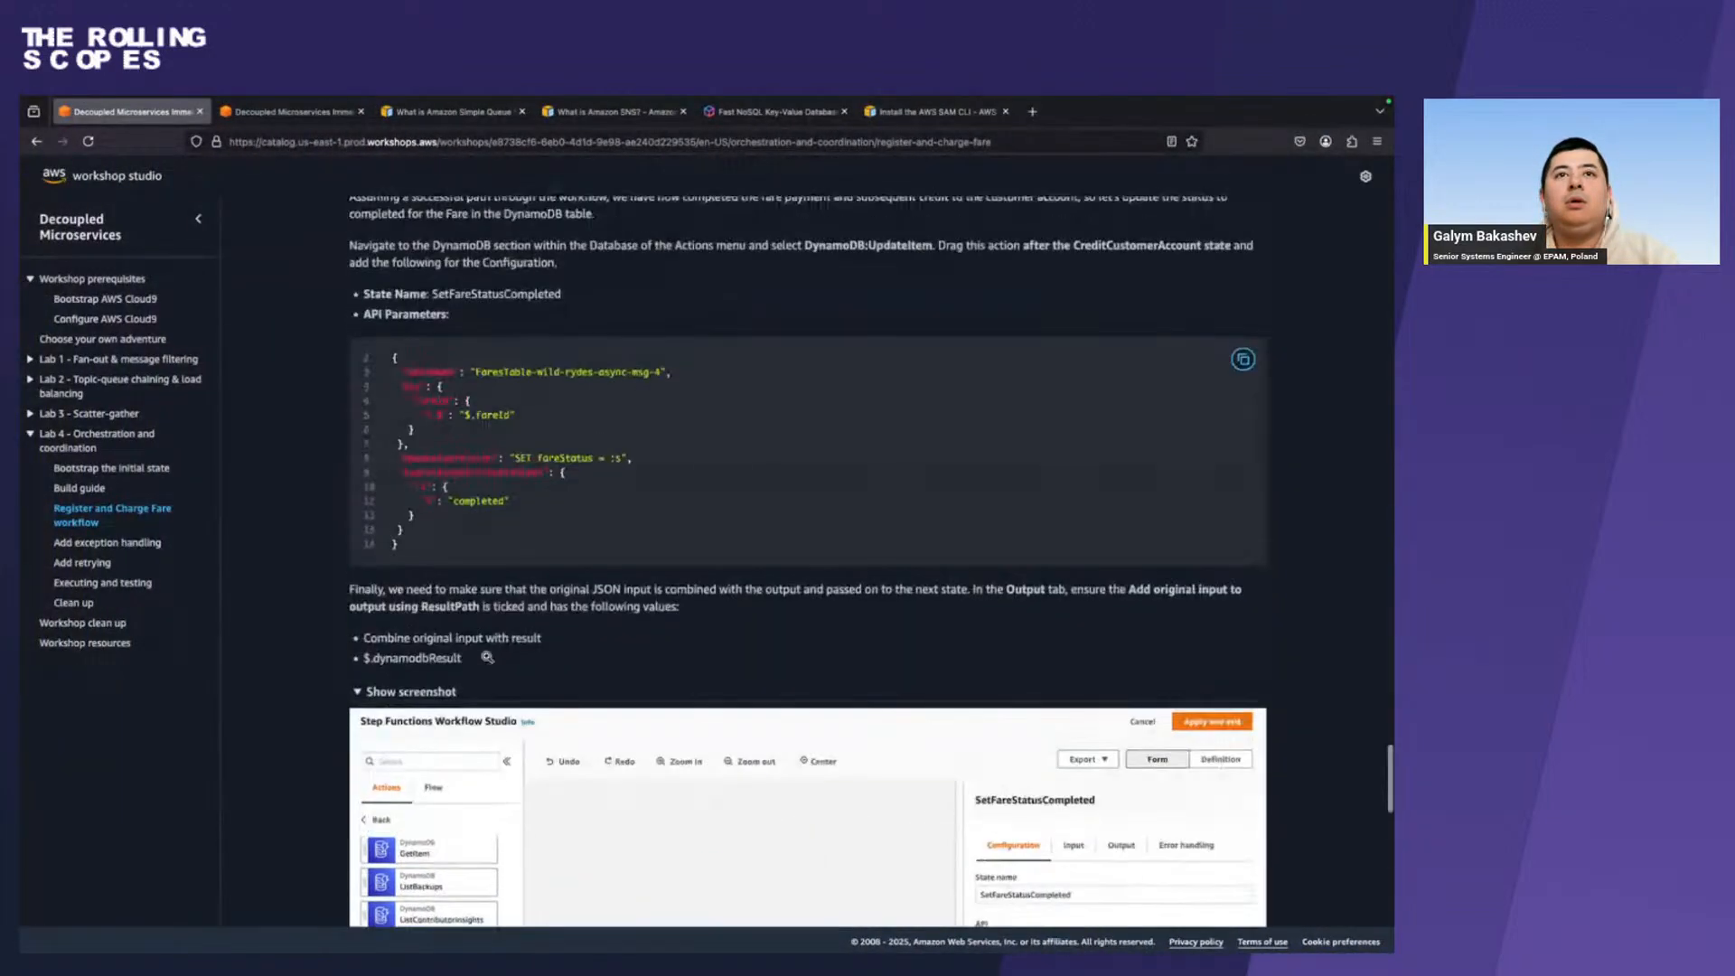
scroll(488, 660, "up", 1)
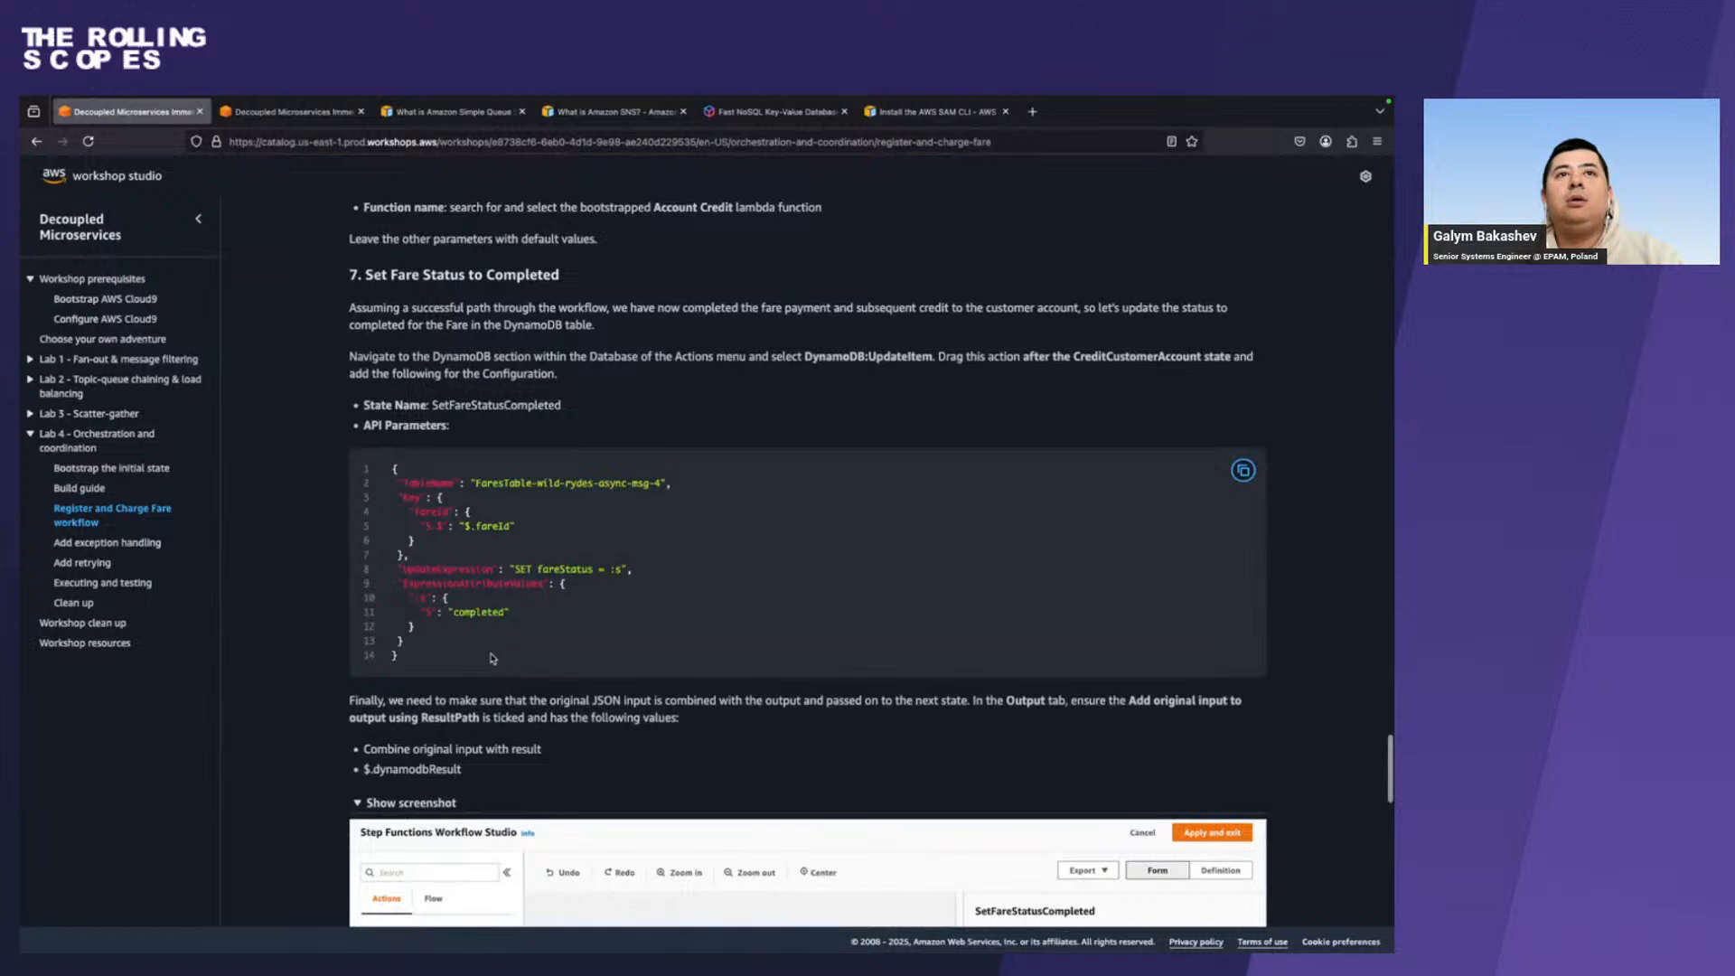
left_click(1247, 481)
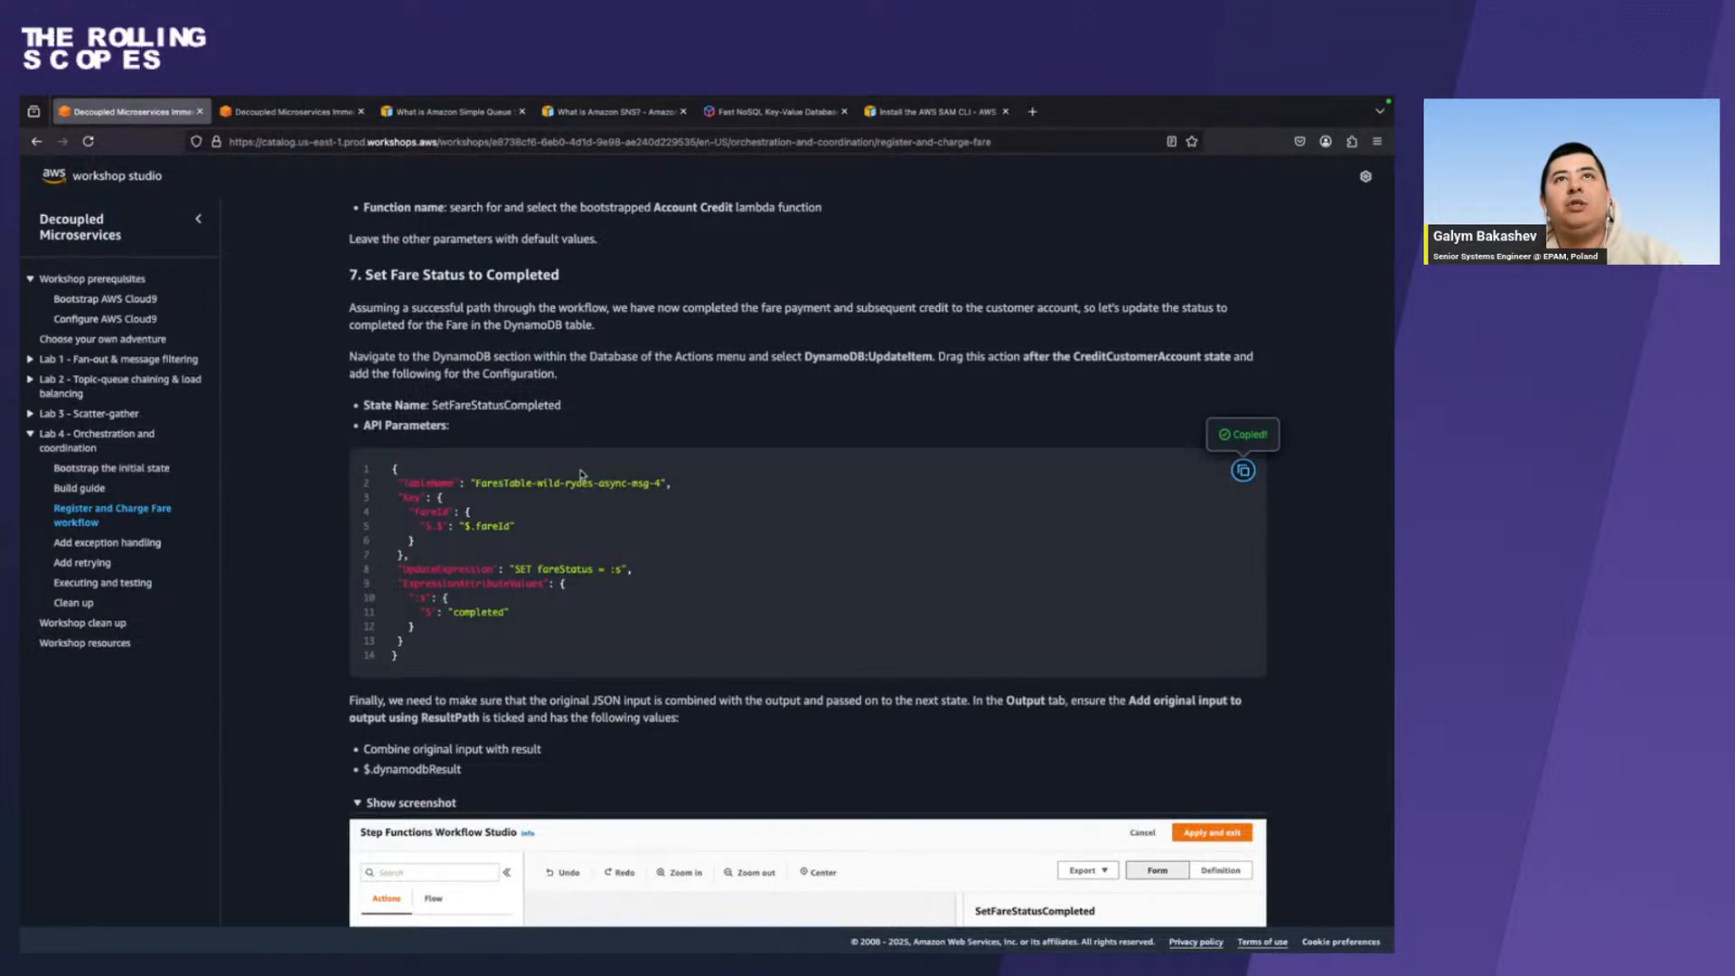
scroll(480, 432, "up", 1)
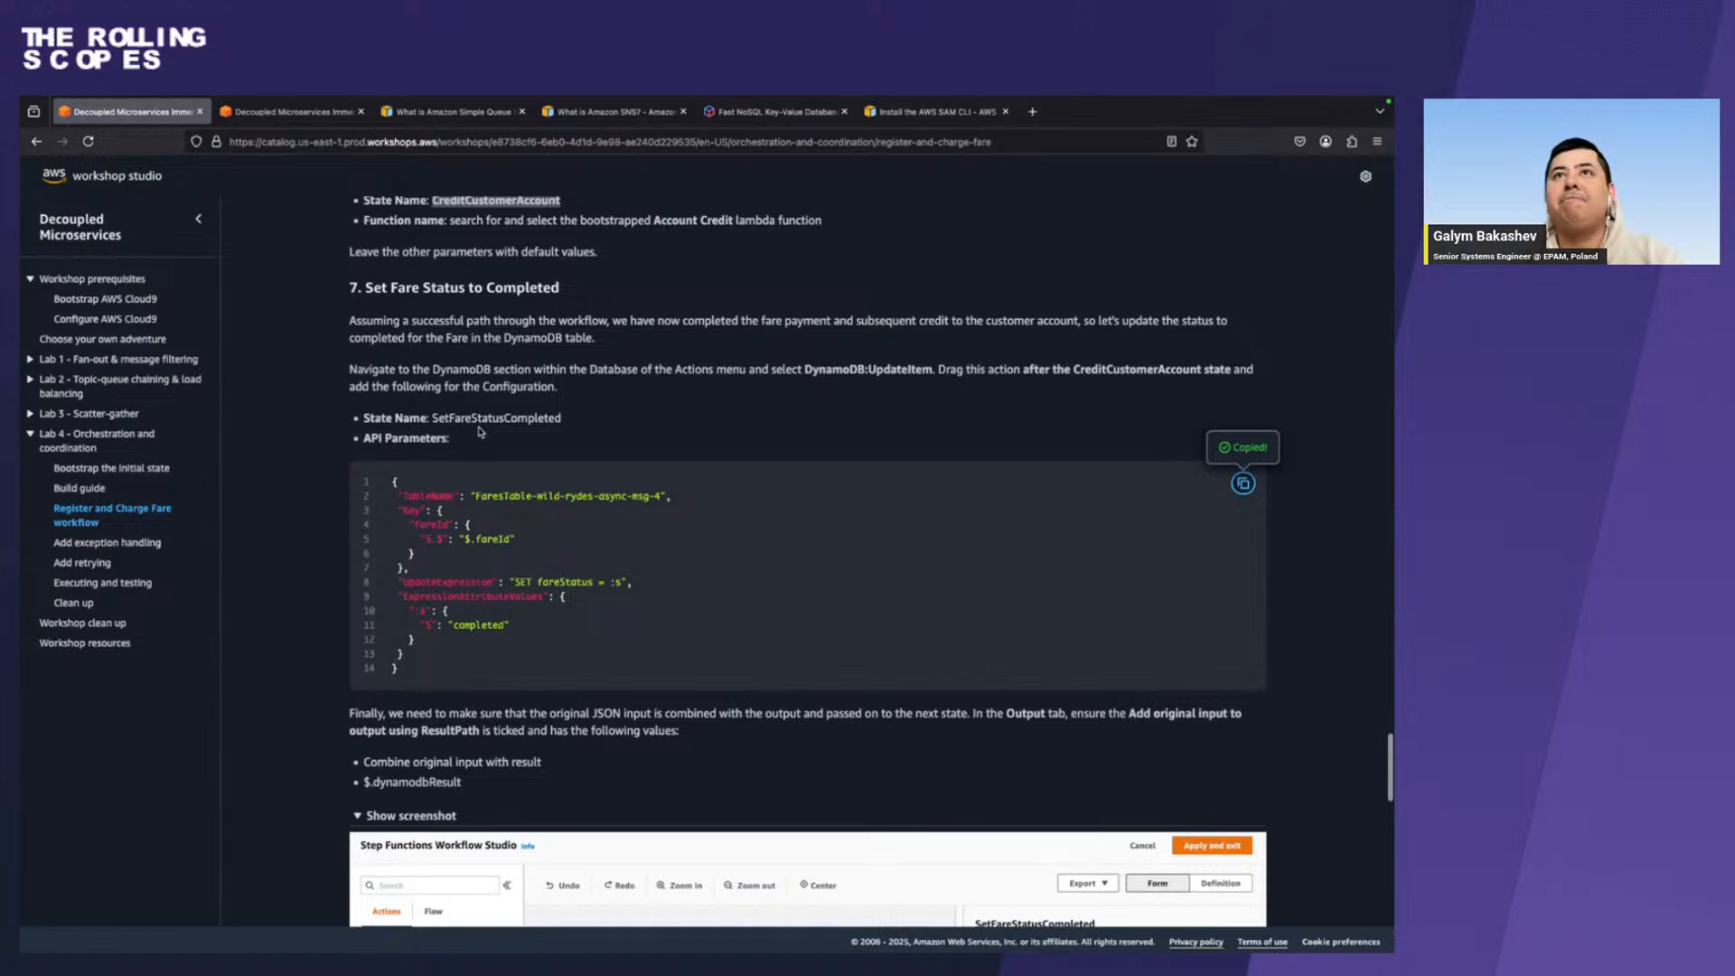
key("ctrl+Right")
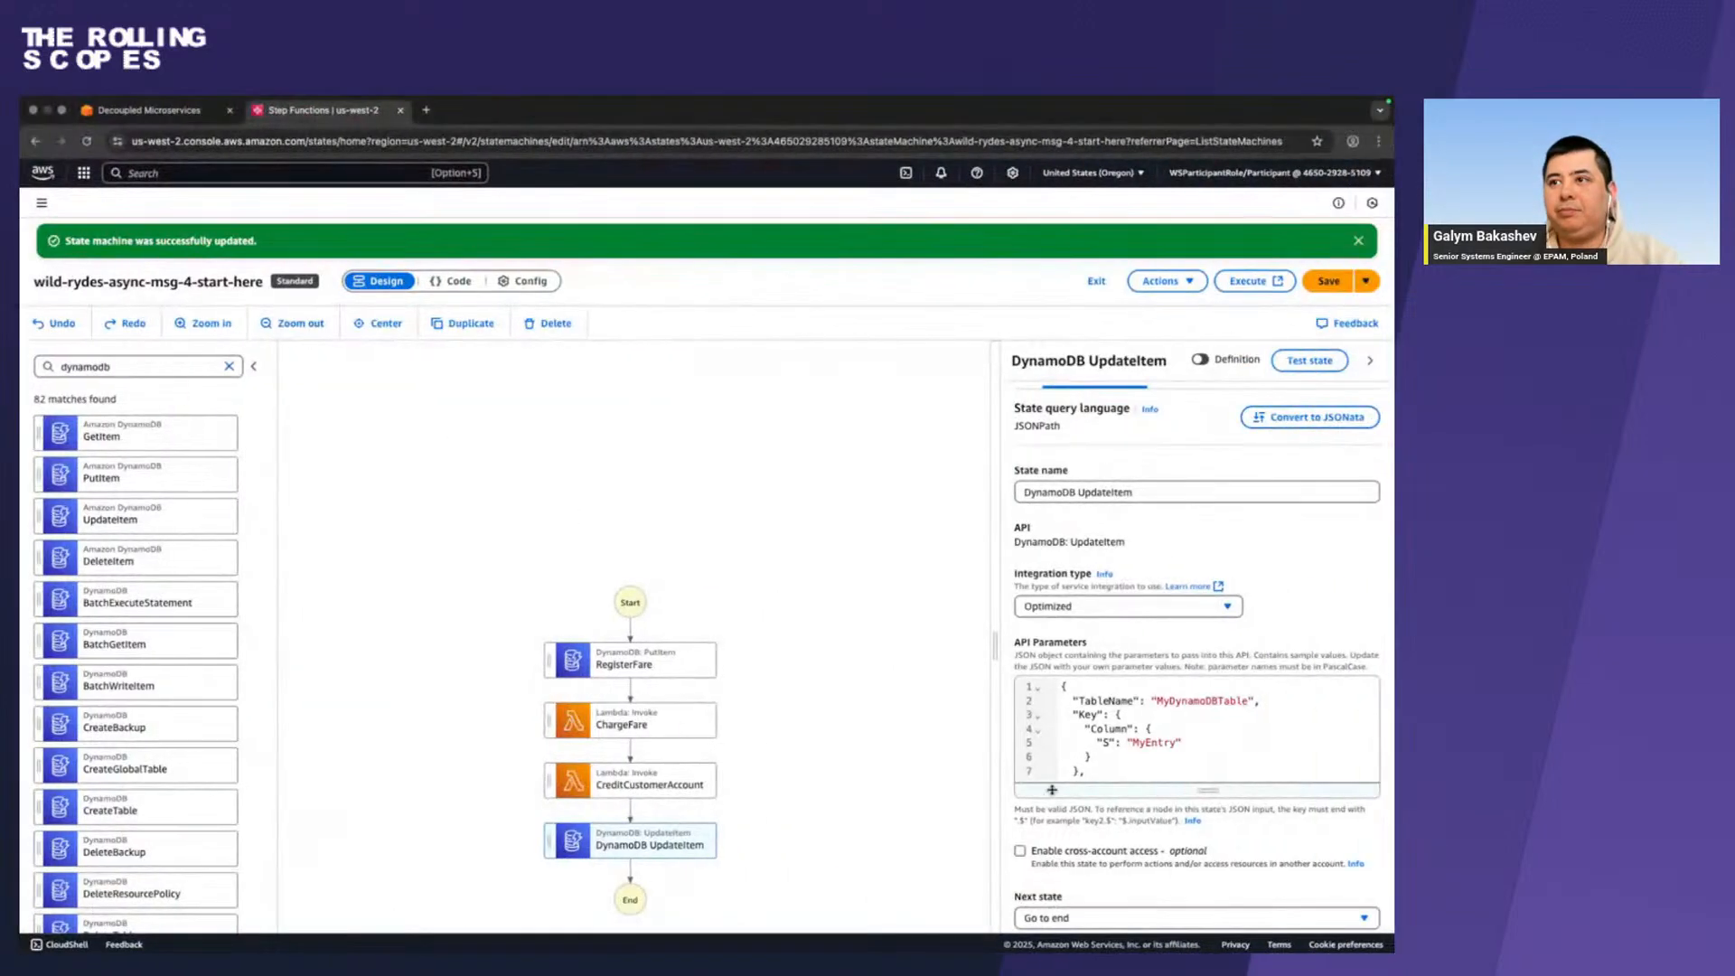
scroll(1094, 774, "down", 1)
scroll(1094, 774, "down", 2)
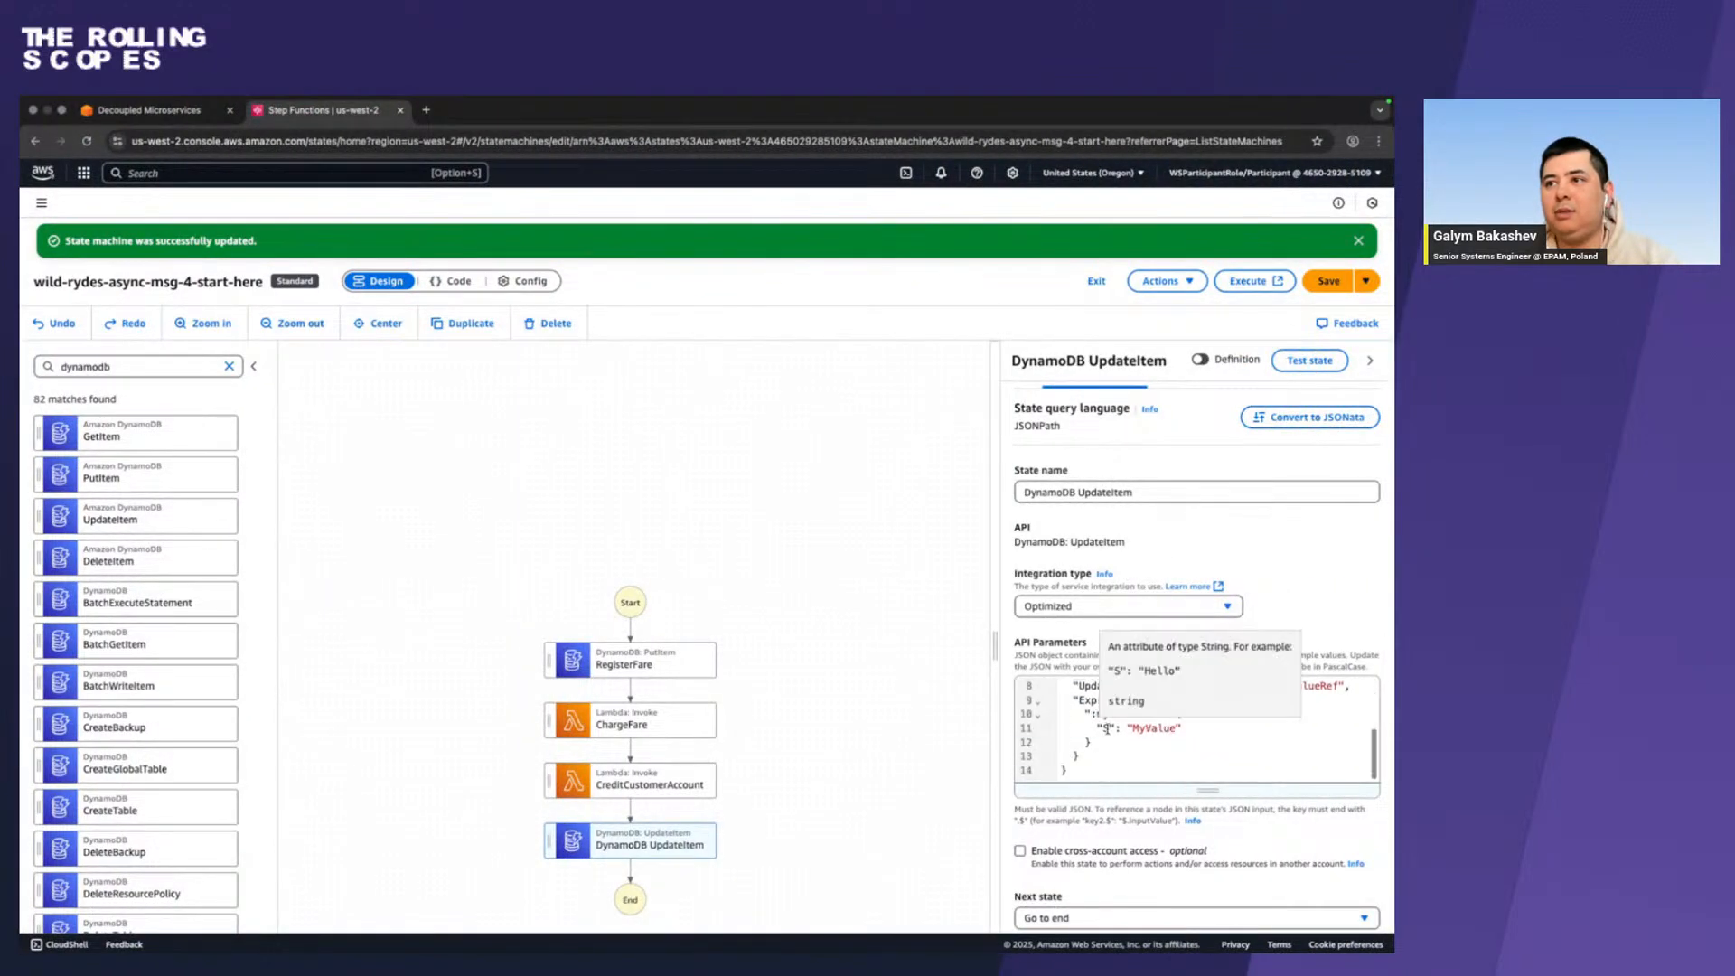
left_click_drag(1088, 769, 1050, 626)
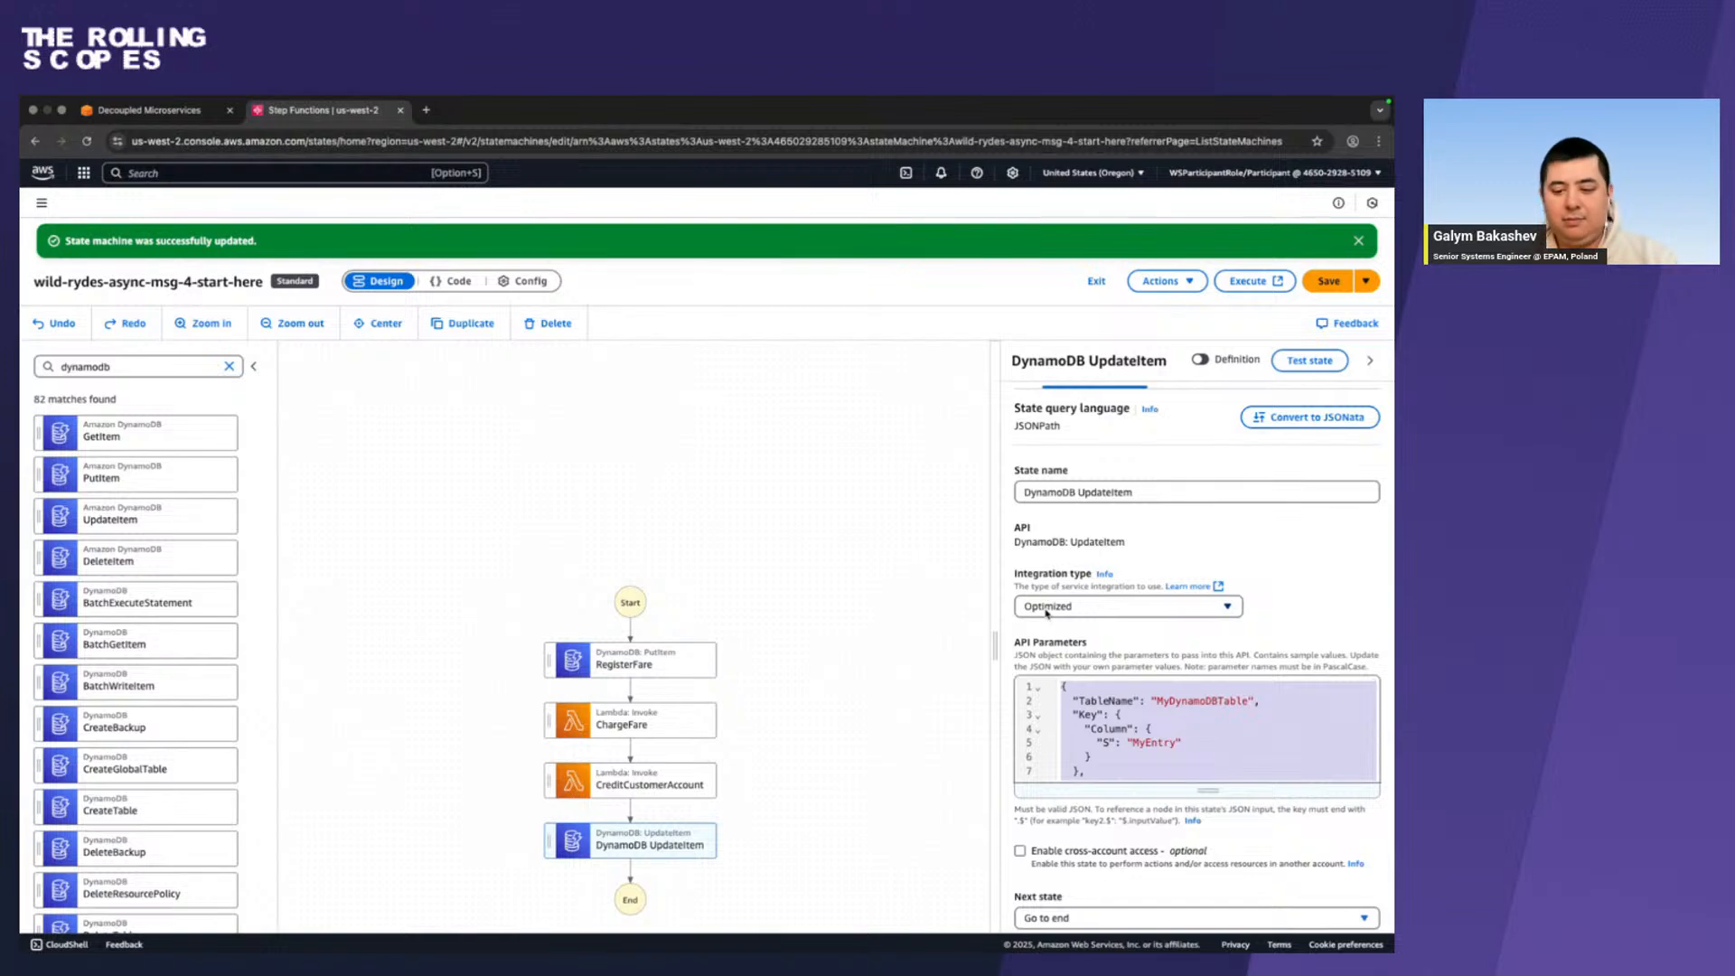
key("ctrl+v")
Check the output requirement in Firefox, then in Chrome enable Add original input to output using ResultPath for the UpdateItem state.
key("ctrl+Left")
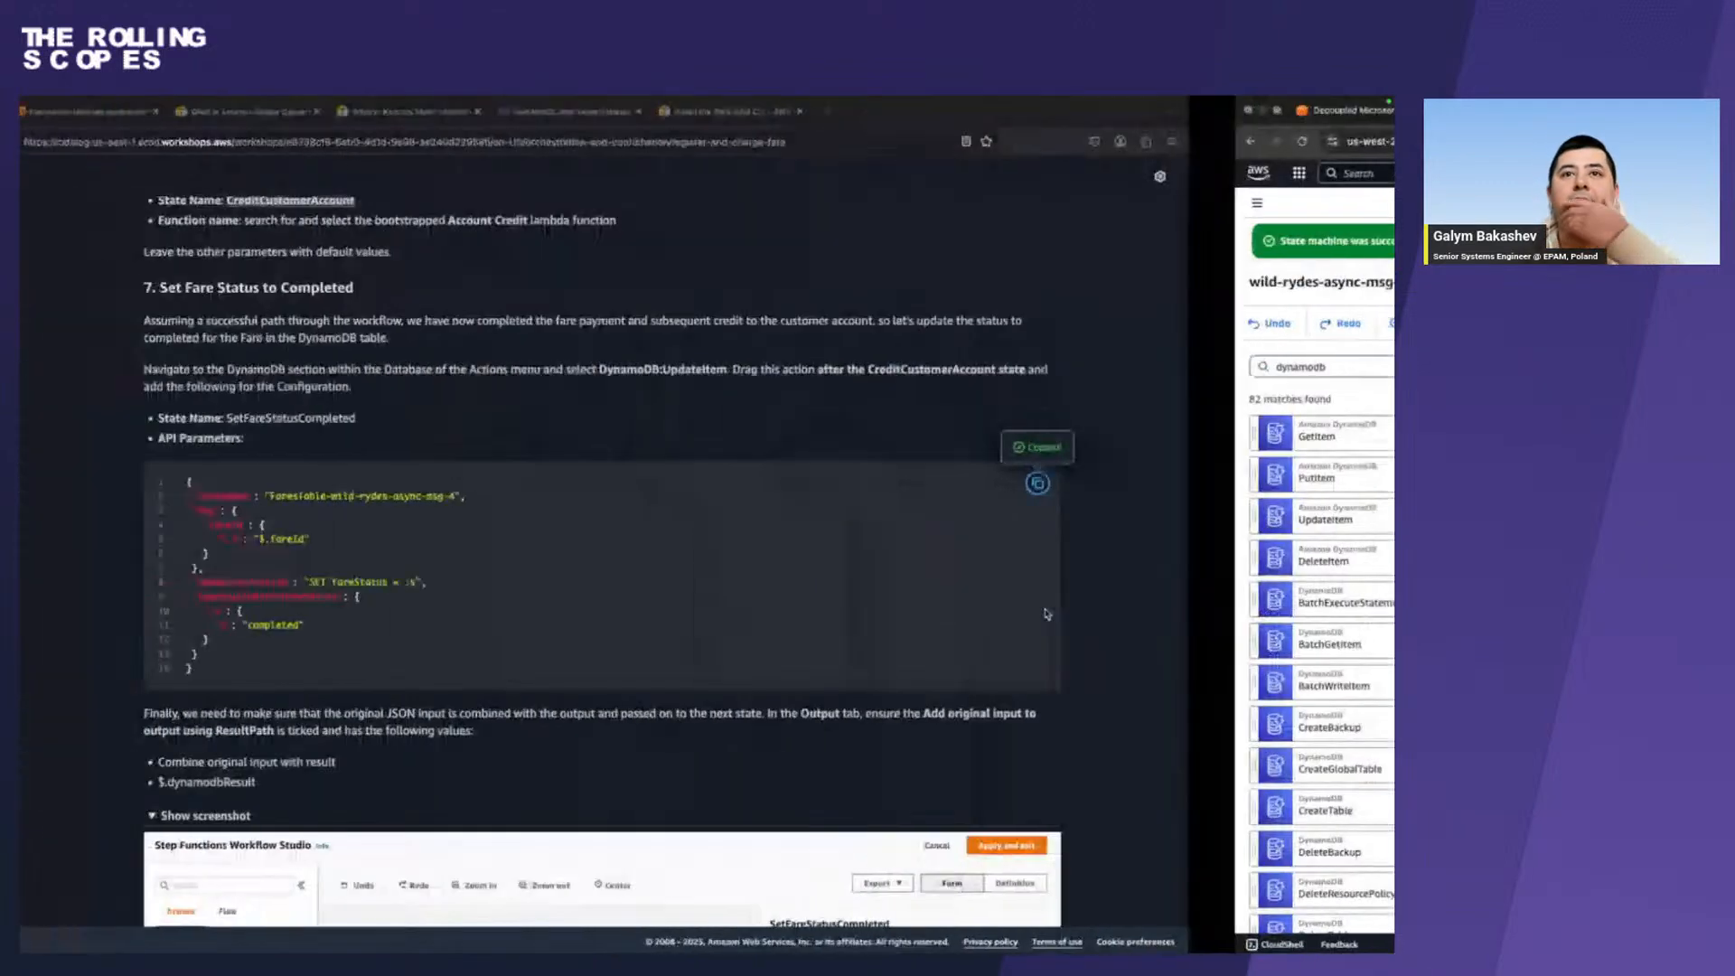
scroll(1045, 615, "down", 1)
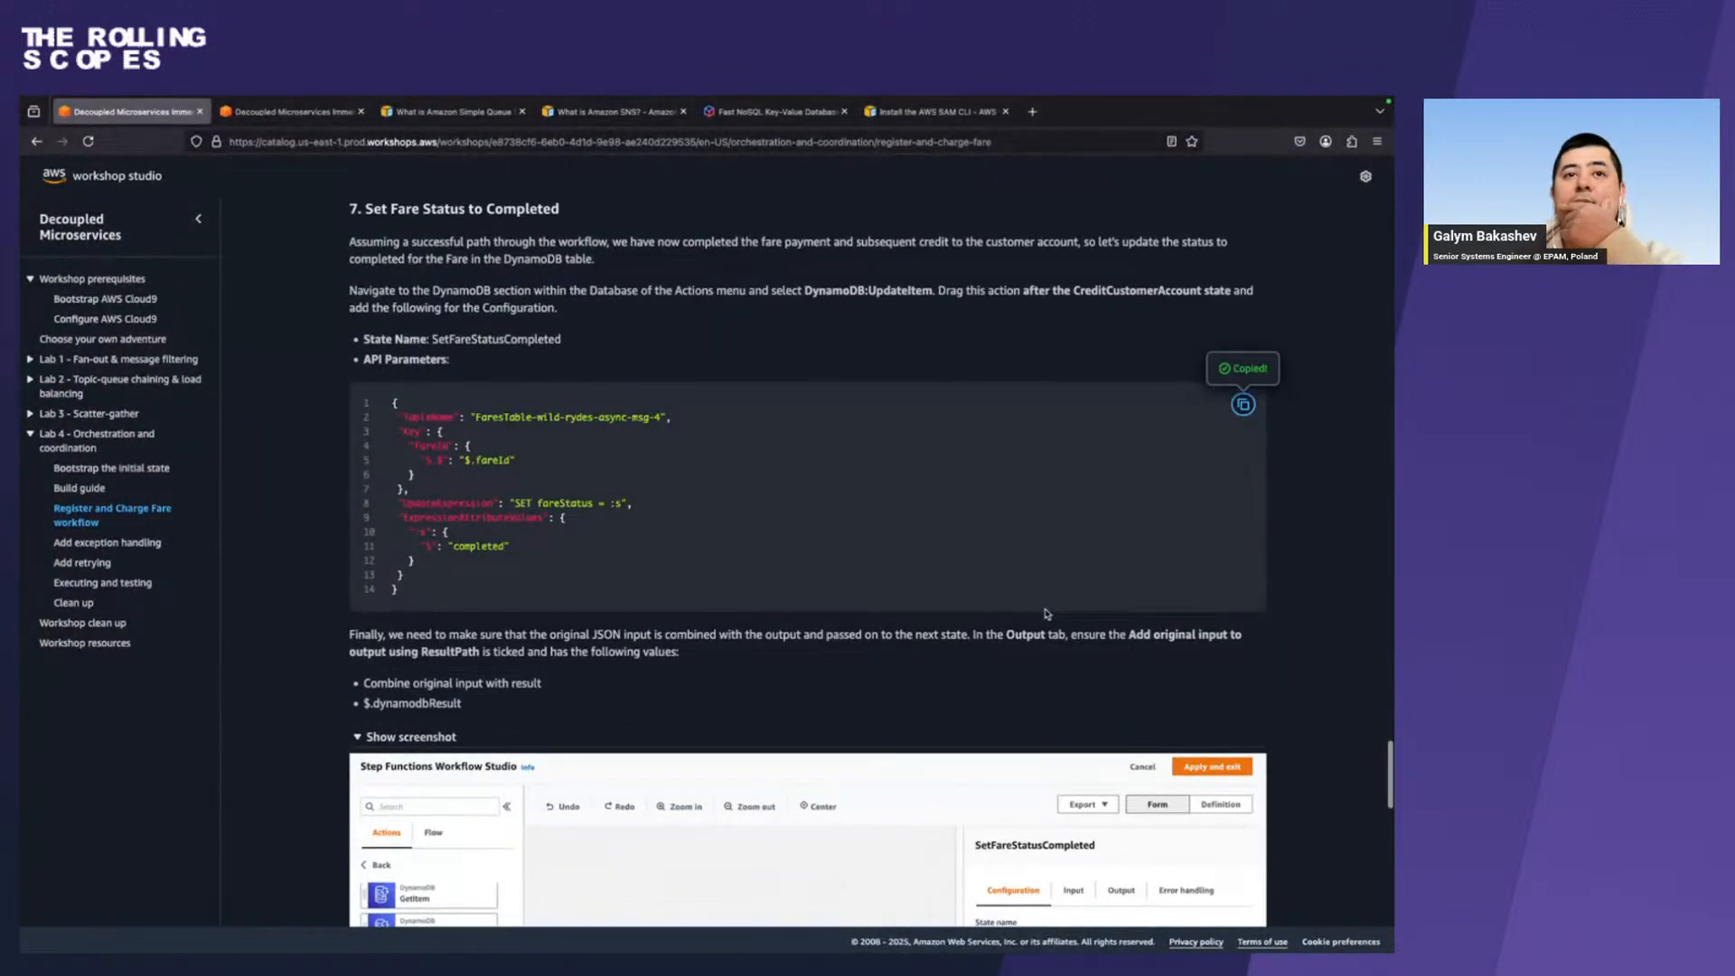
scroll(1045, 614, "down", 1)
key("ctrl+Right")
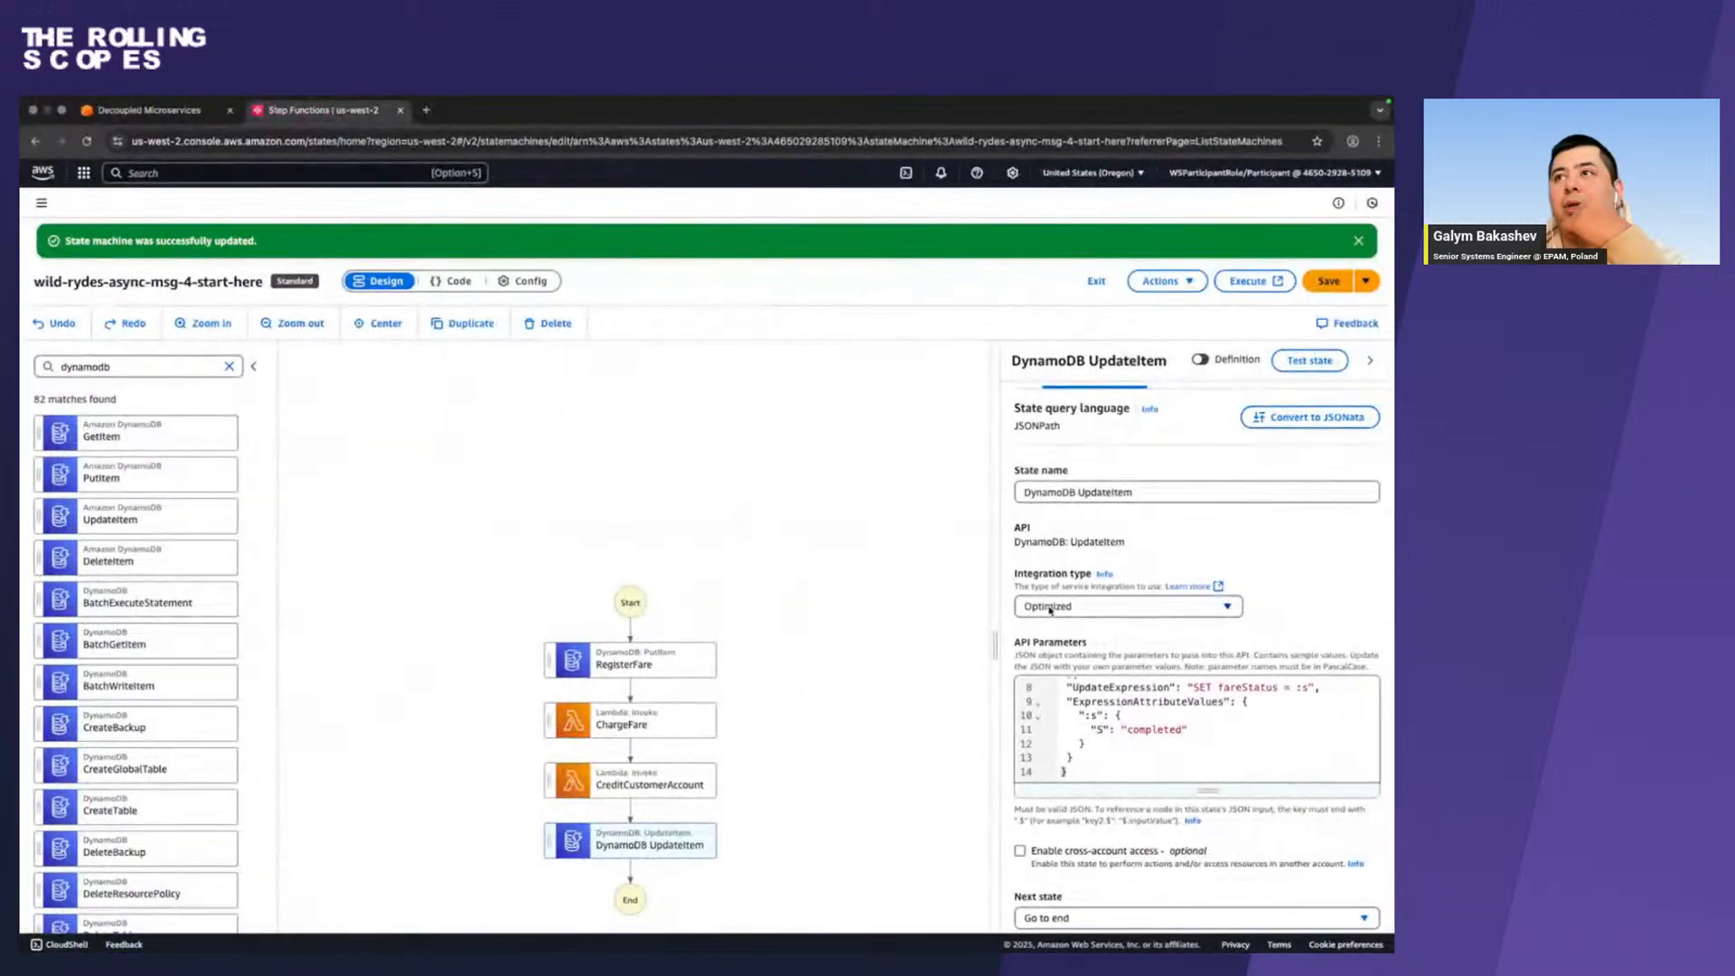
scroll(1209, 470, "up", 1)
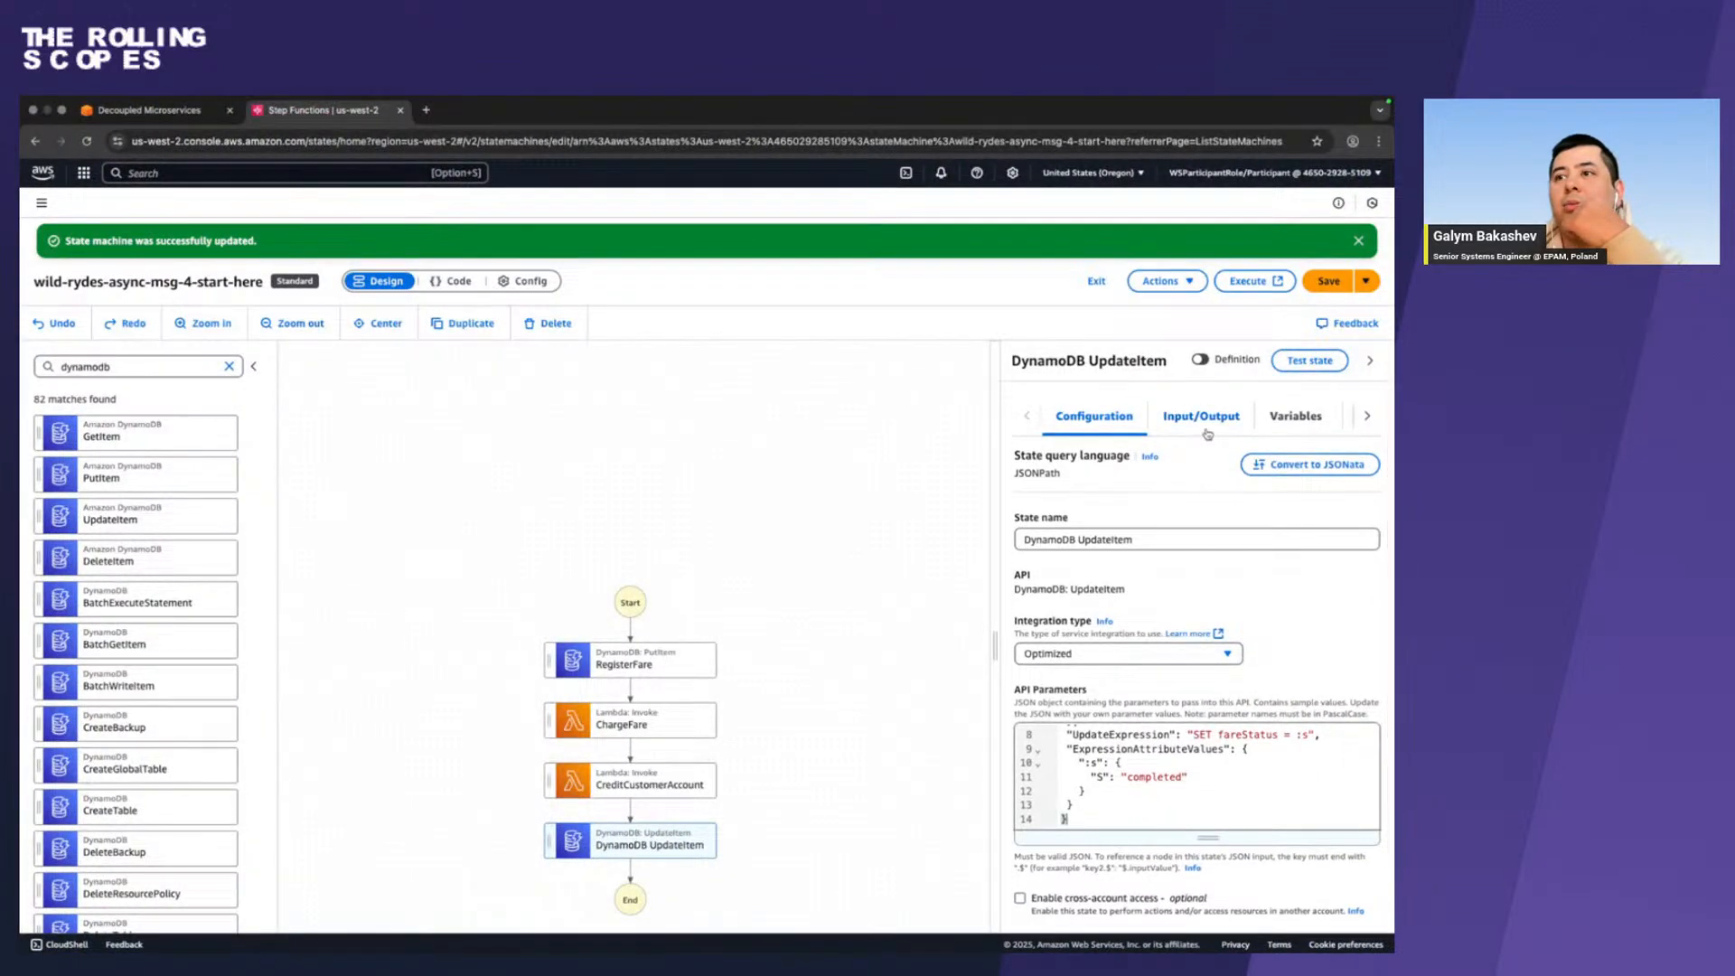
left_click(1202, 421)
scroll(1197, 452, "down", 1)
left_click(1036, 730)
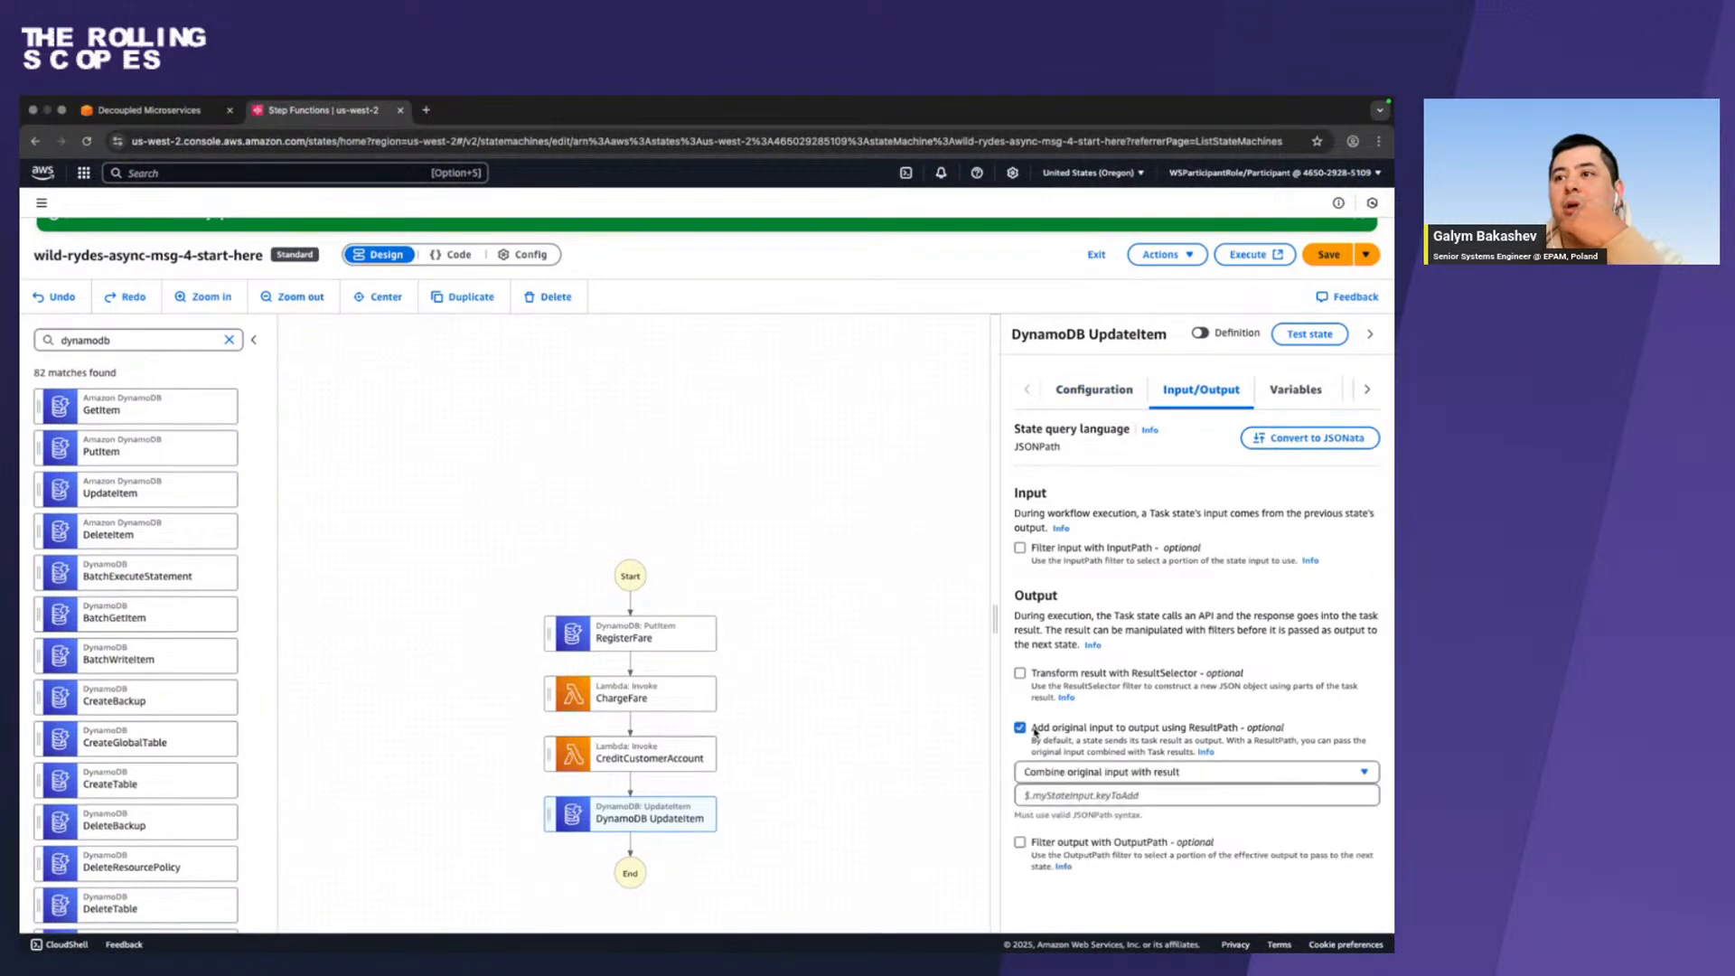
Copy $.dynamodbResult from the Firefox instructions, enter it as the UpdateItem state's ResultPath in Chrome, and save the state machine.
key("ctrl+Left")
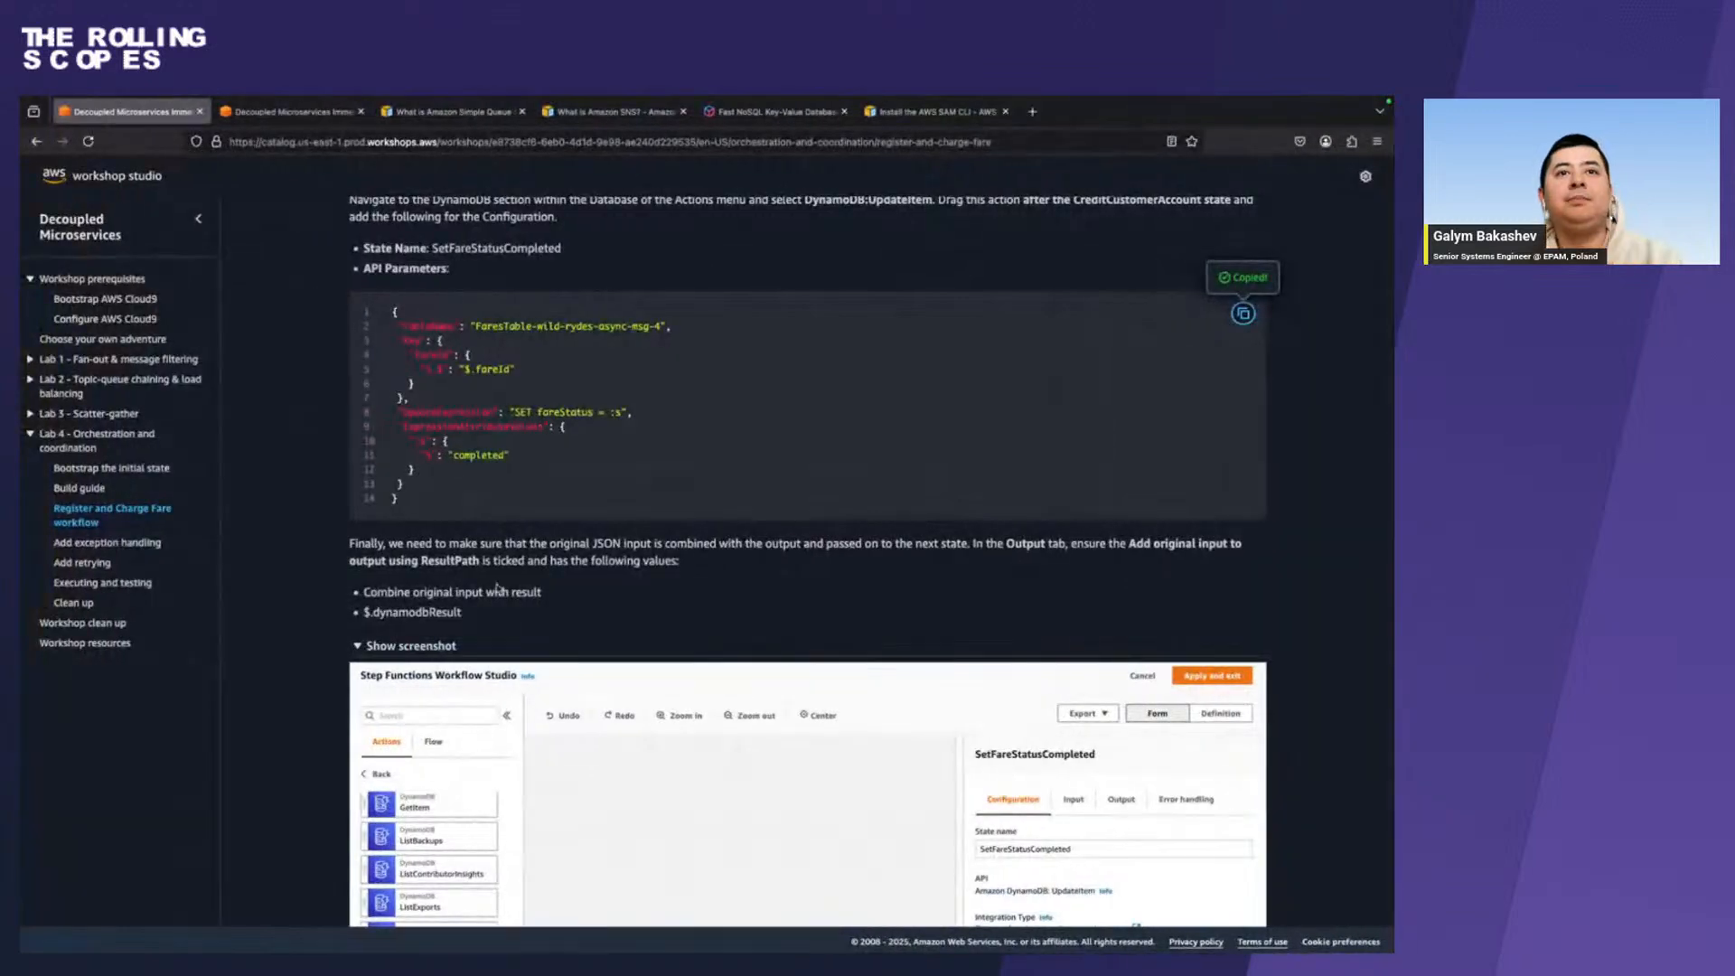
left_click_drag(467, 617, 363, 617)
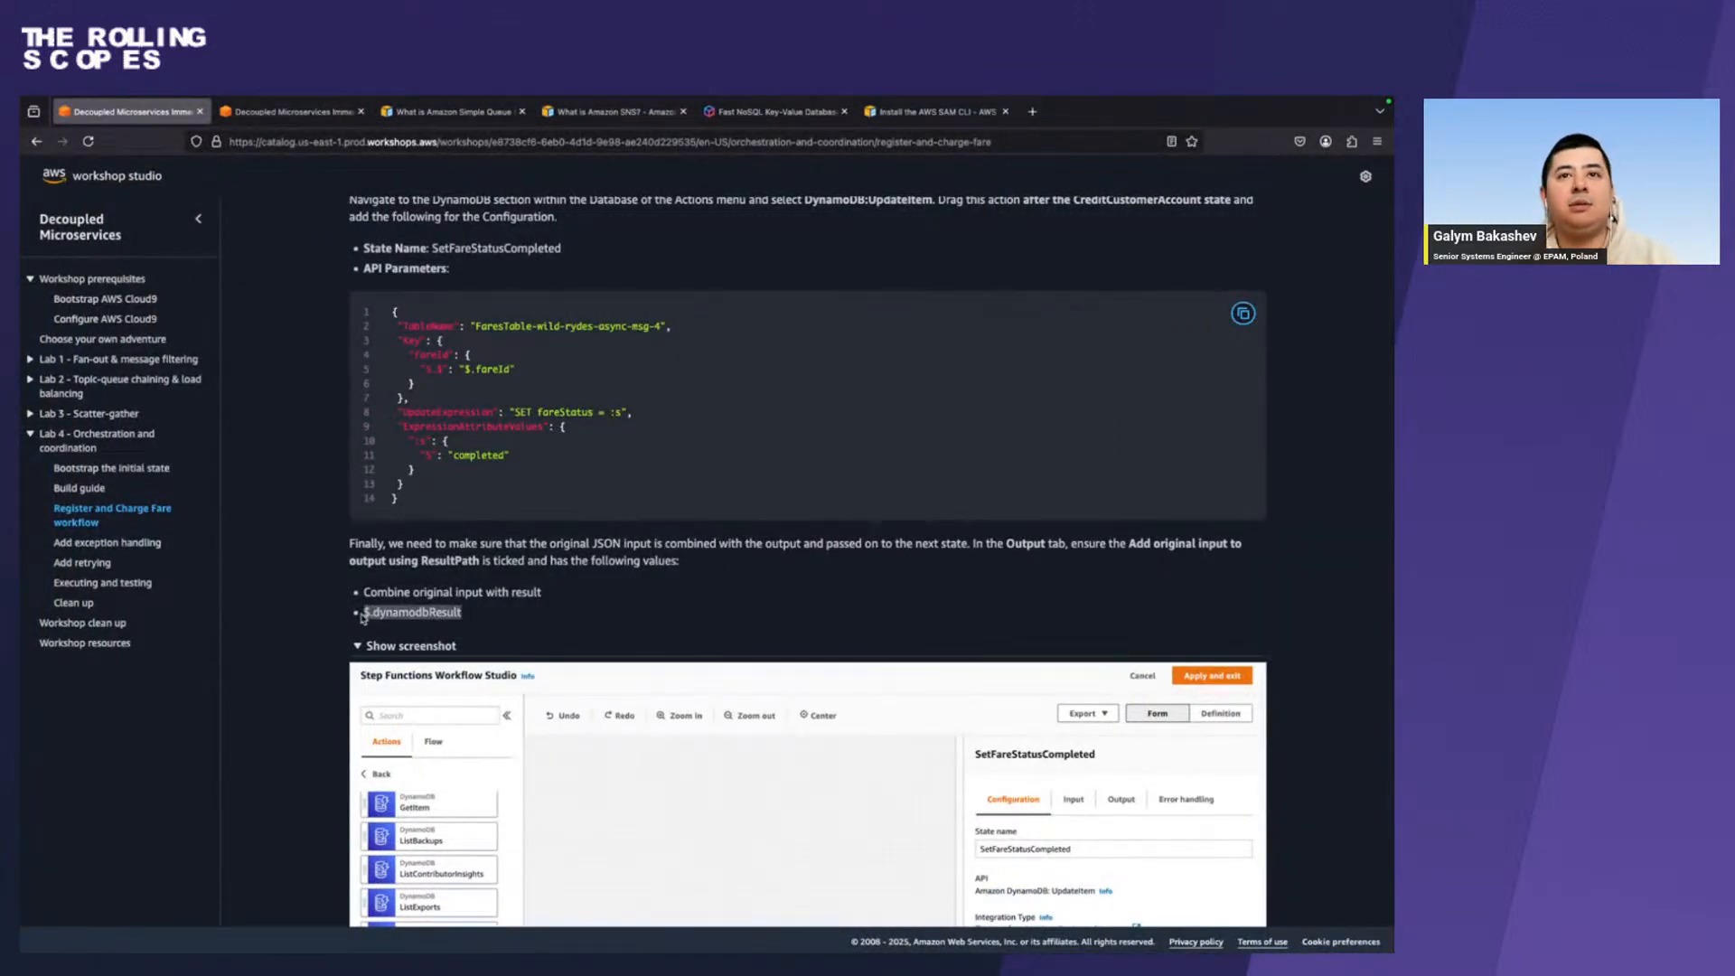
key("ctrl+Right")
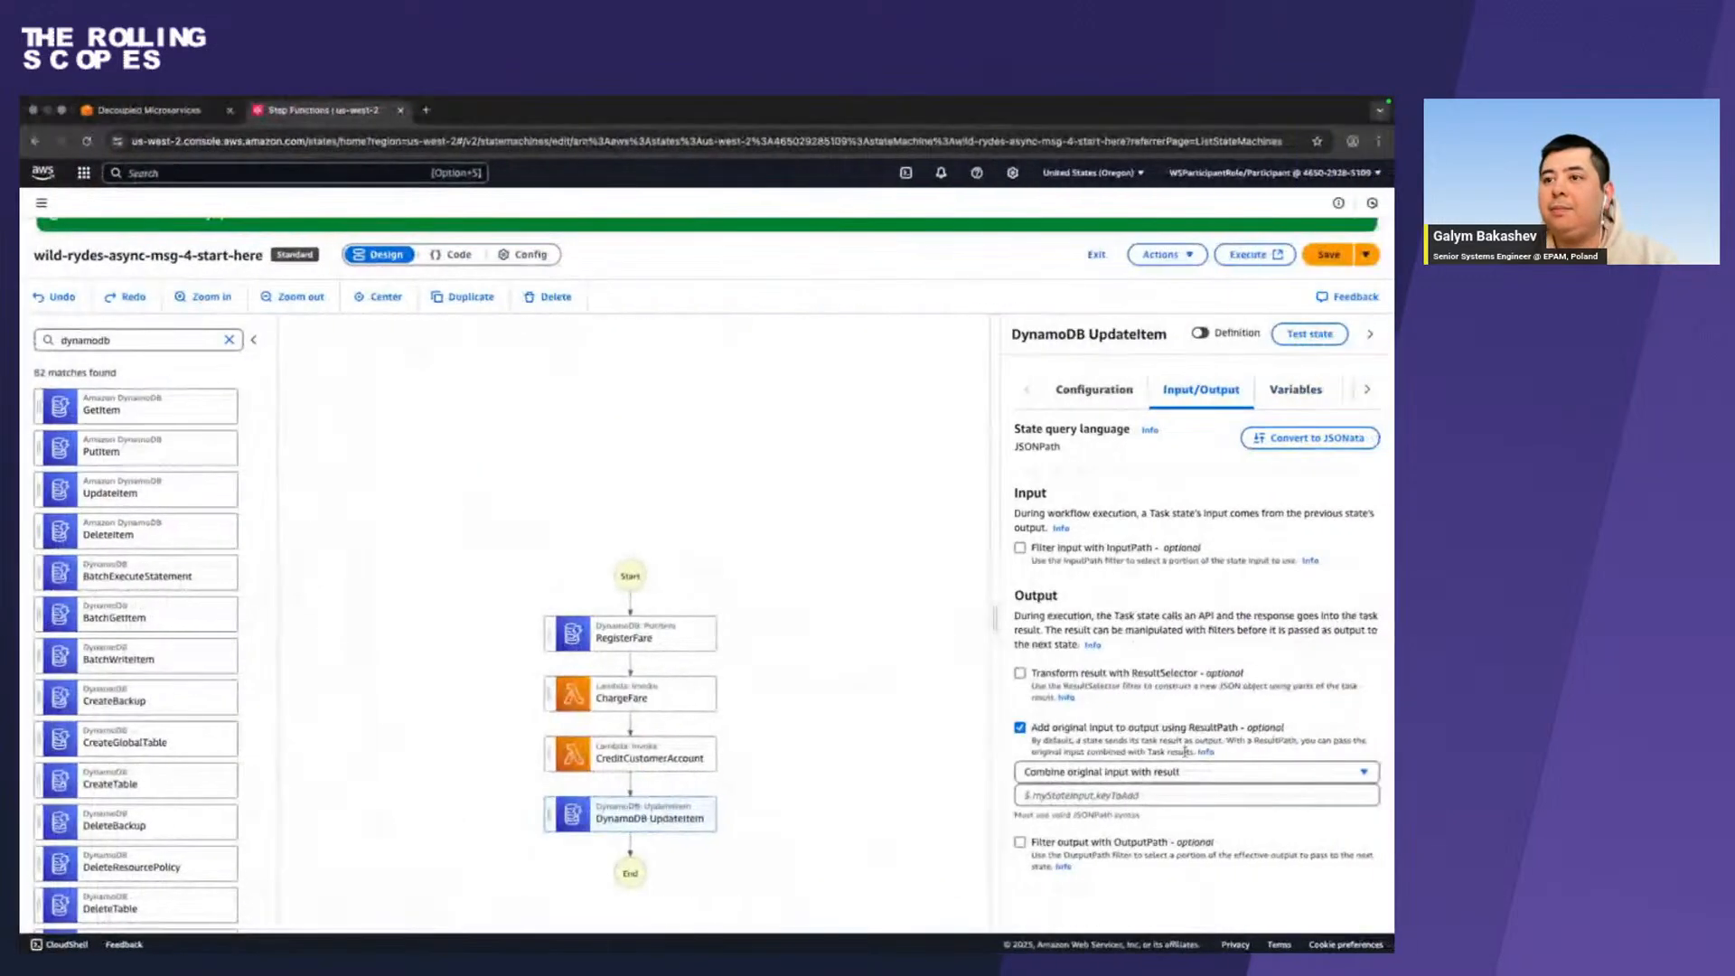
left_click(1101, 795)
key("ctrl+v")
scroll(1101, 800, "down", 1)
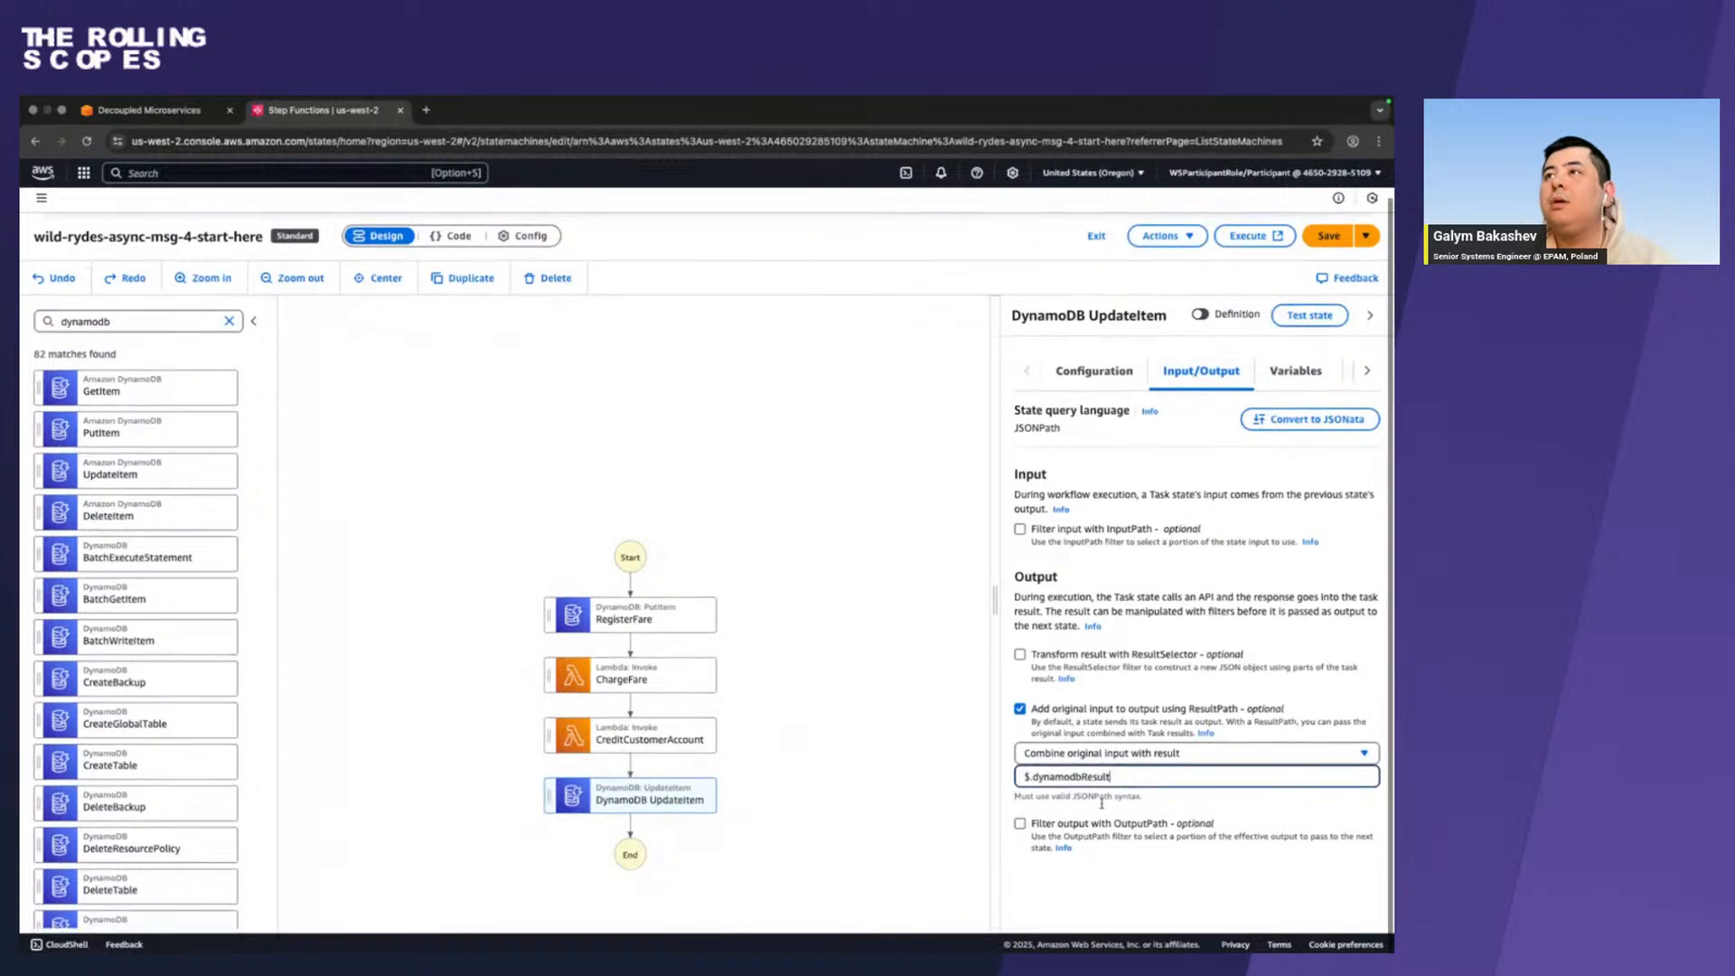
left_click(1330, 242)
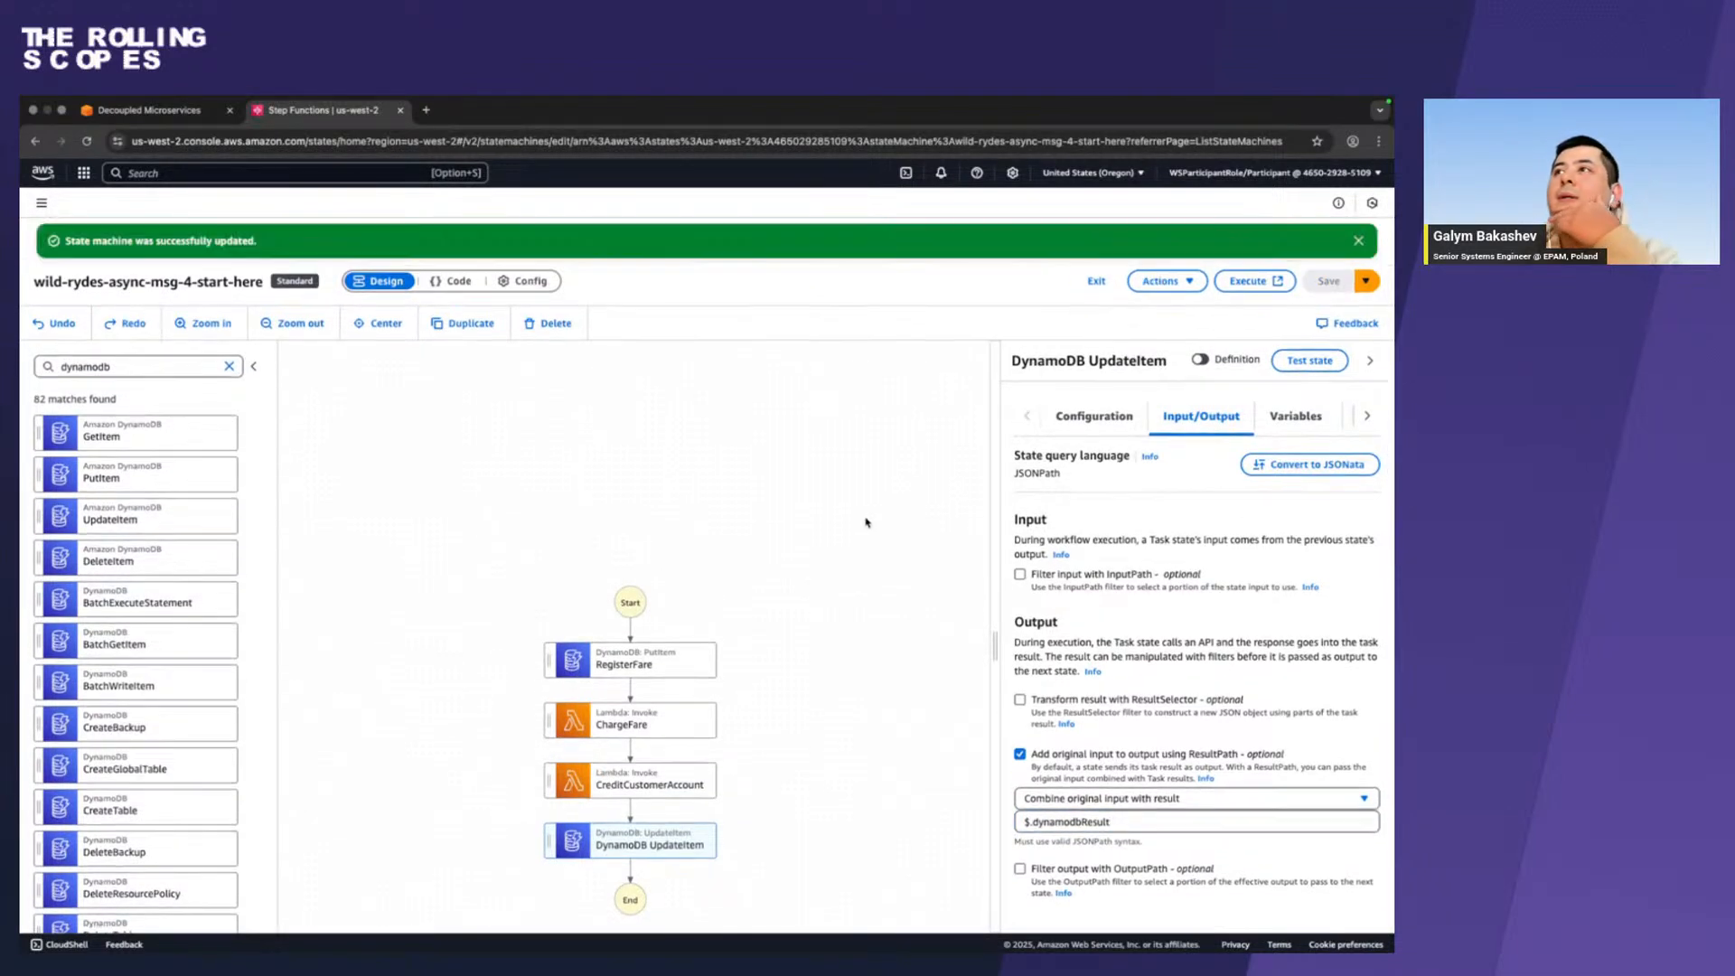
Compare the SetFareStatusCompleted reference screenshot in Firefox with the UpdateItem configuration and workflow graph in Chrome.
key("ctrl+Left")
scroll(865, 519, "down", 2)
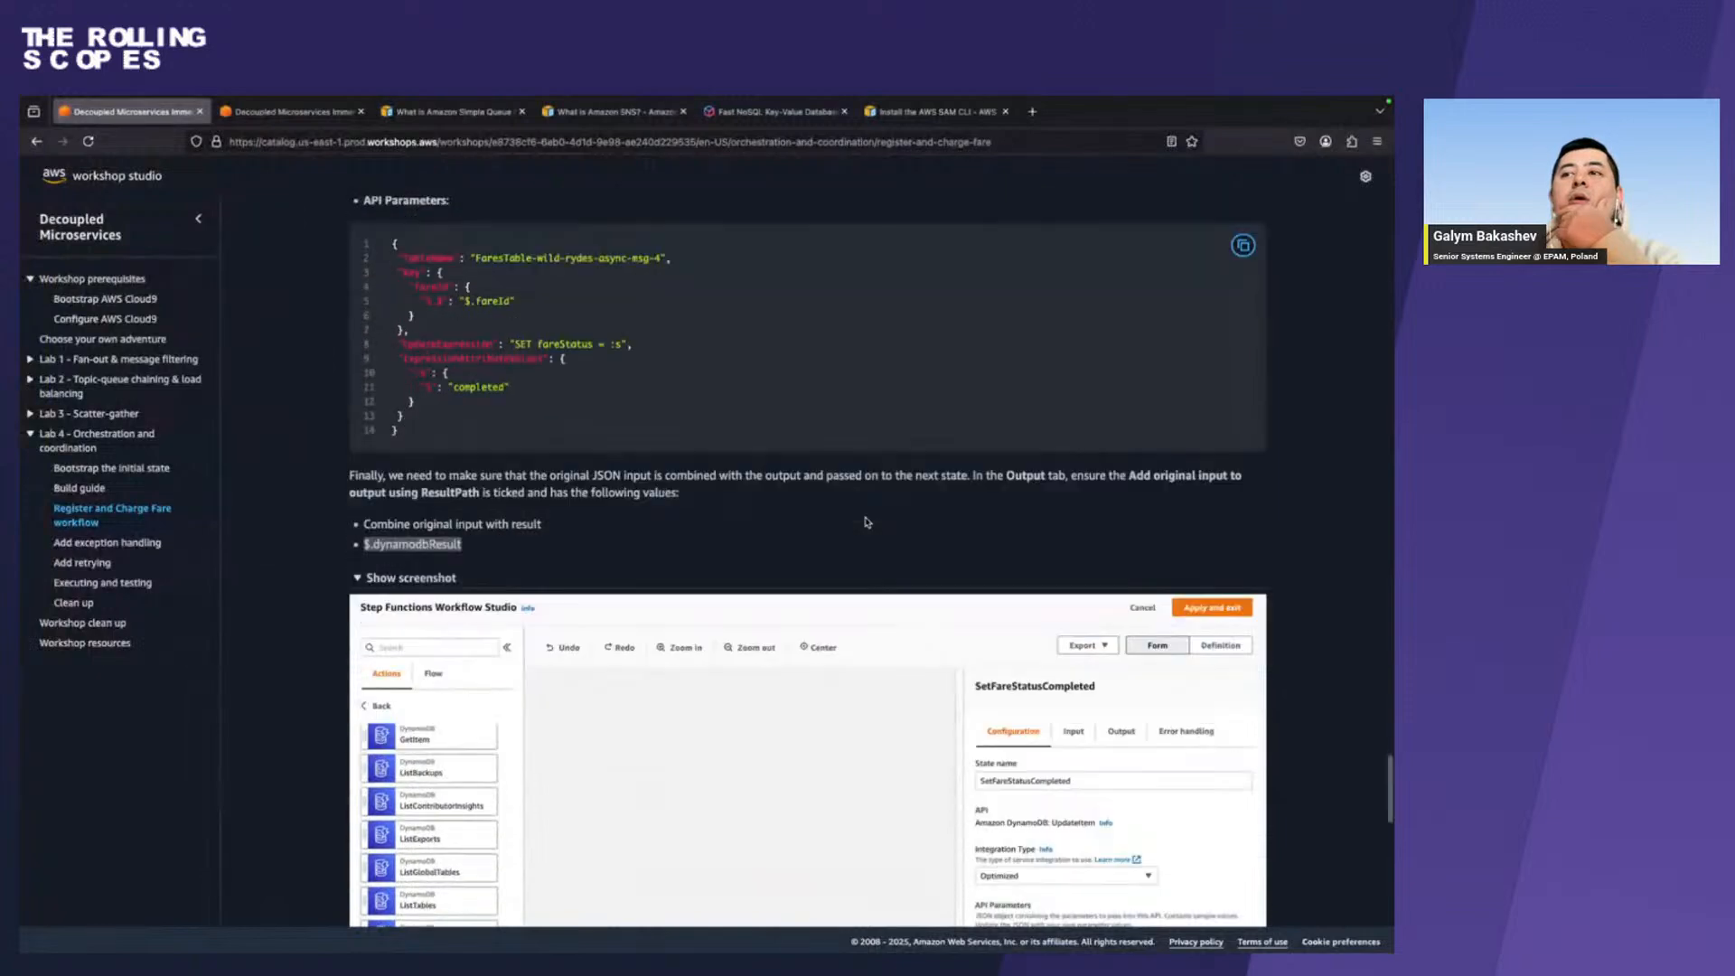
scroll(866, 518, "down", 3)
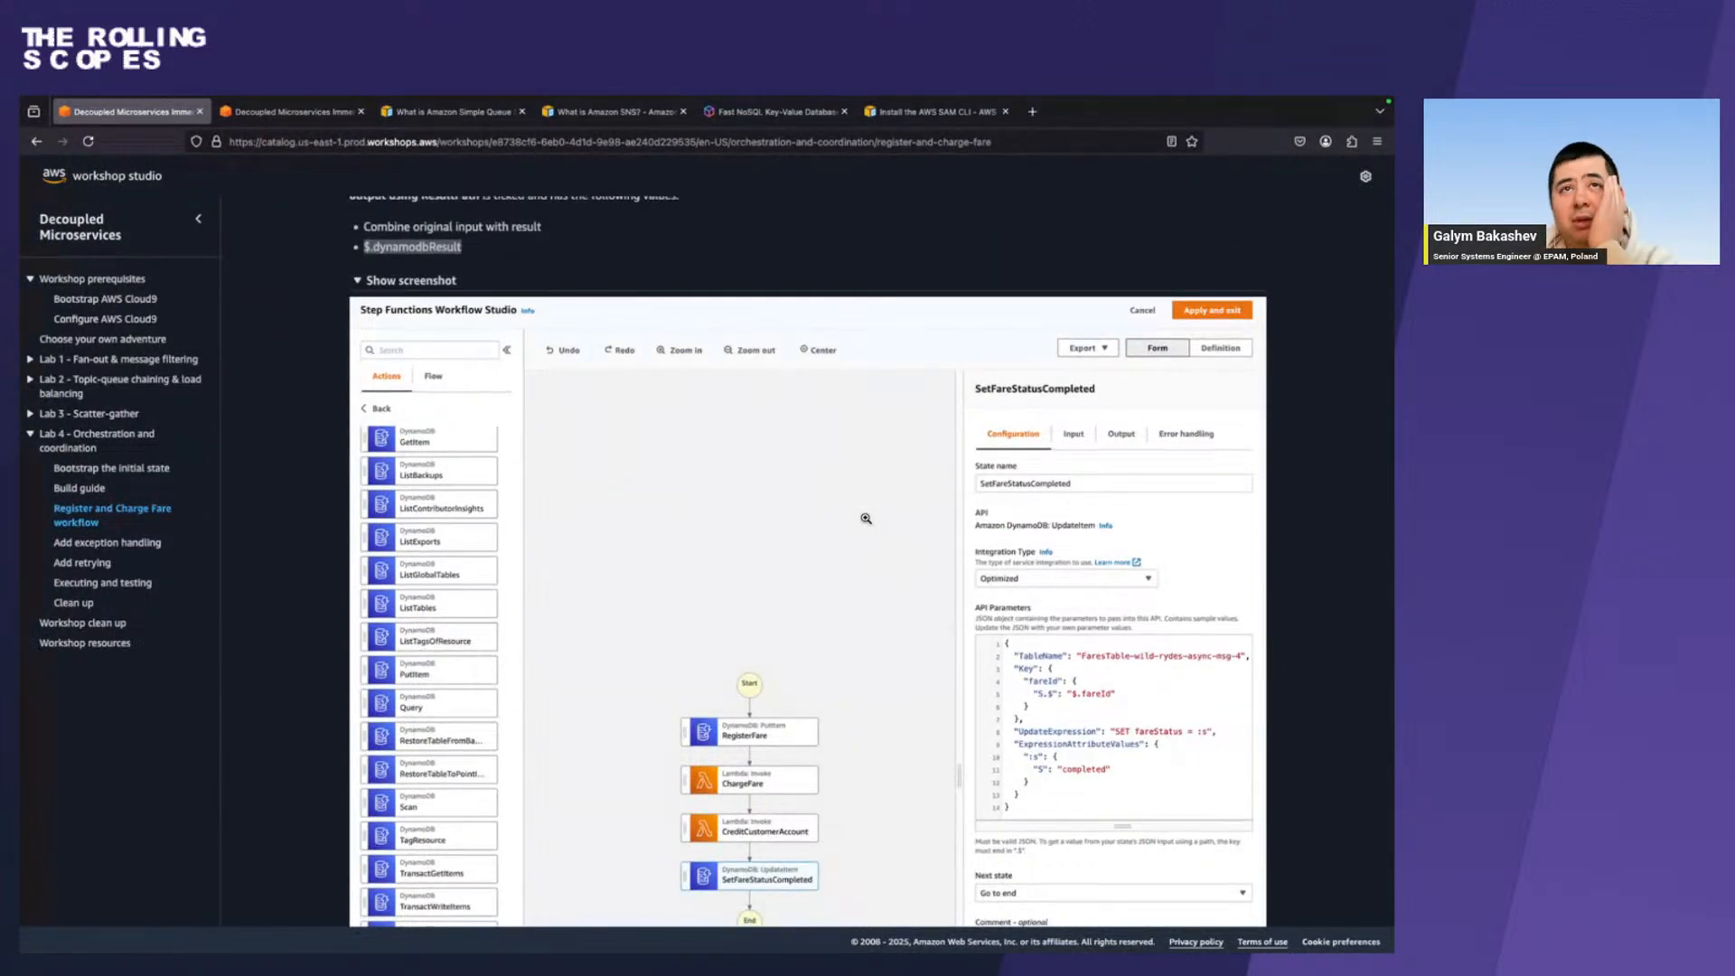
scroll(865, 518, "down", 2)
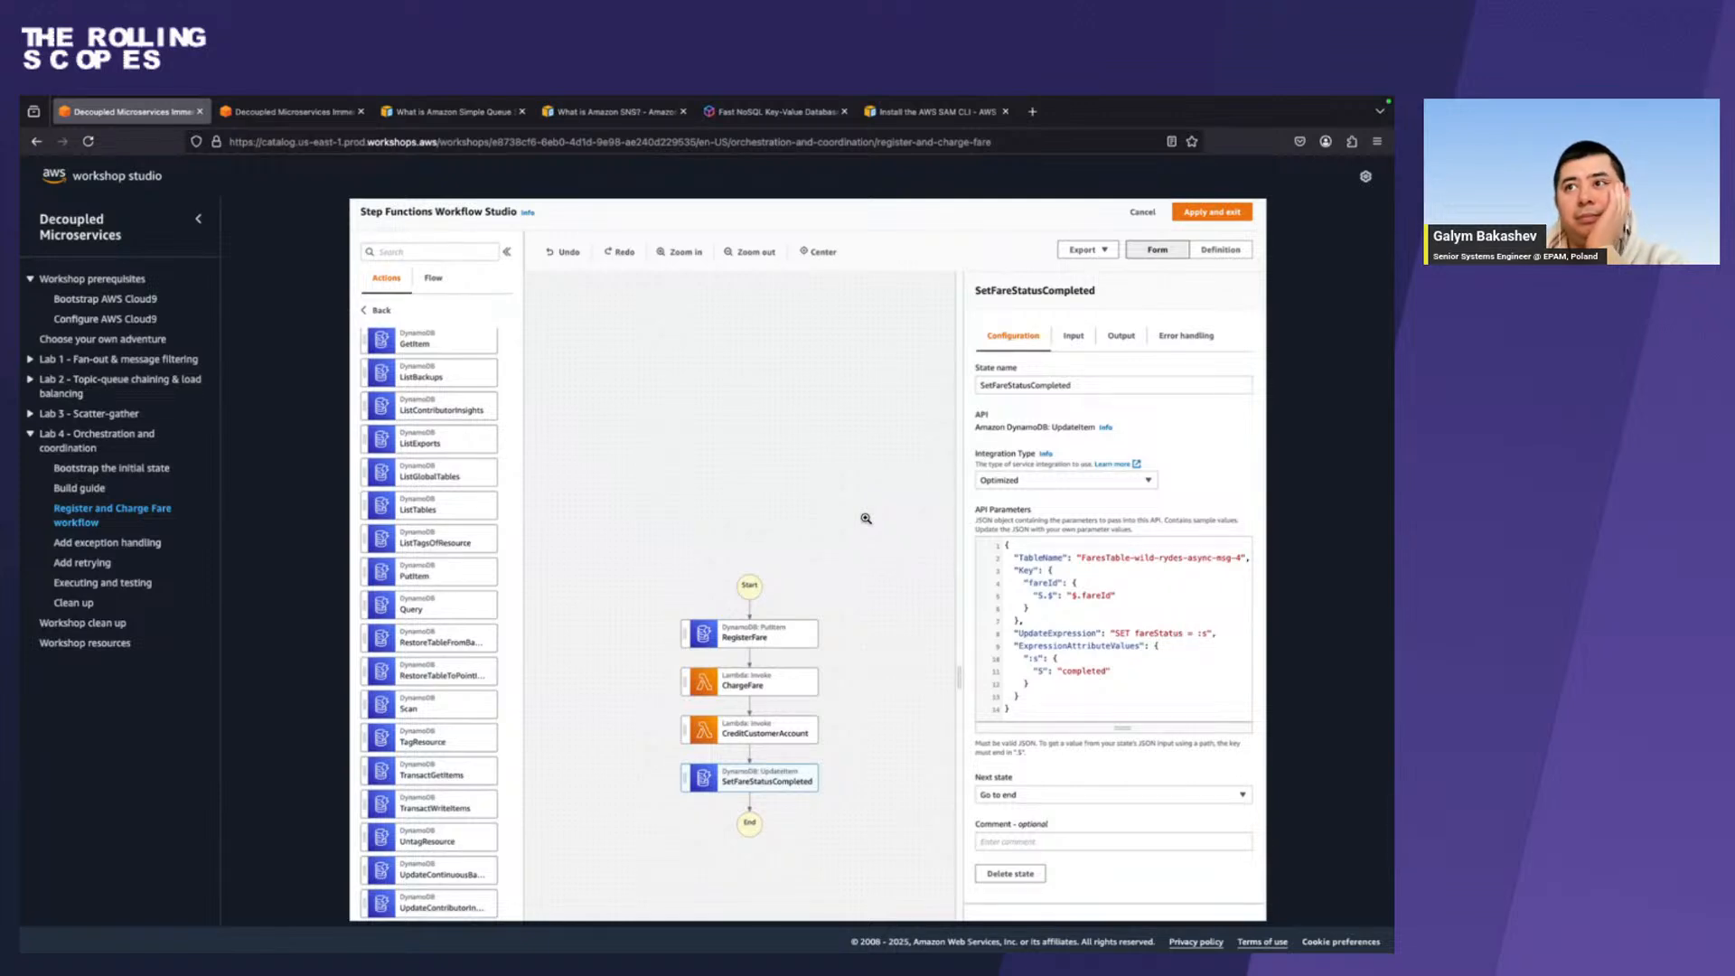
key("ctrl+Right")
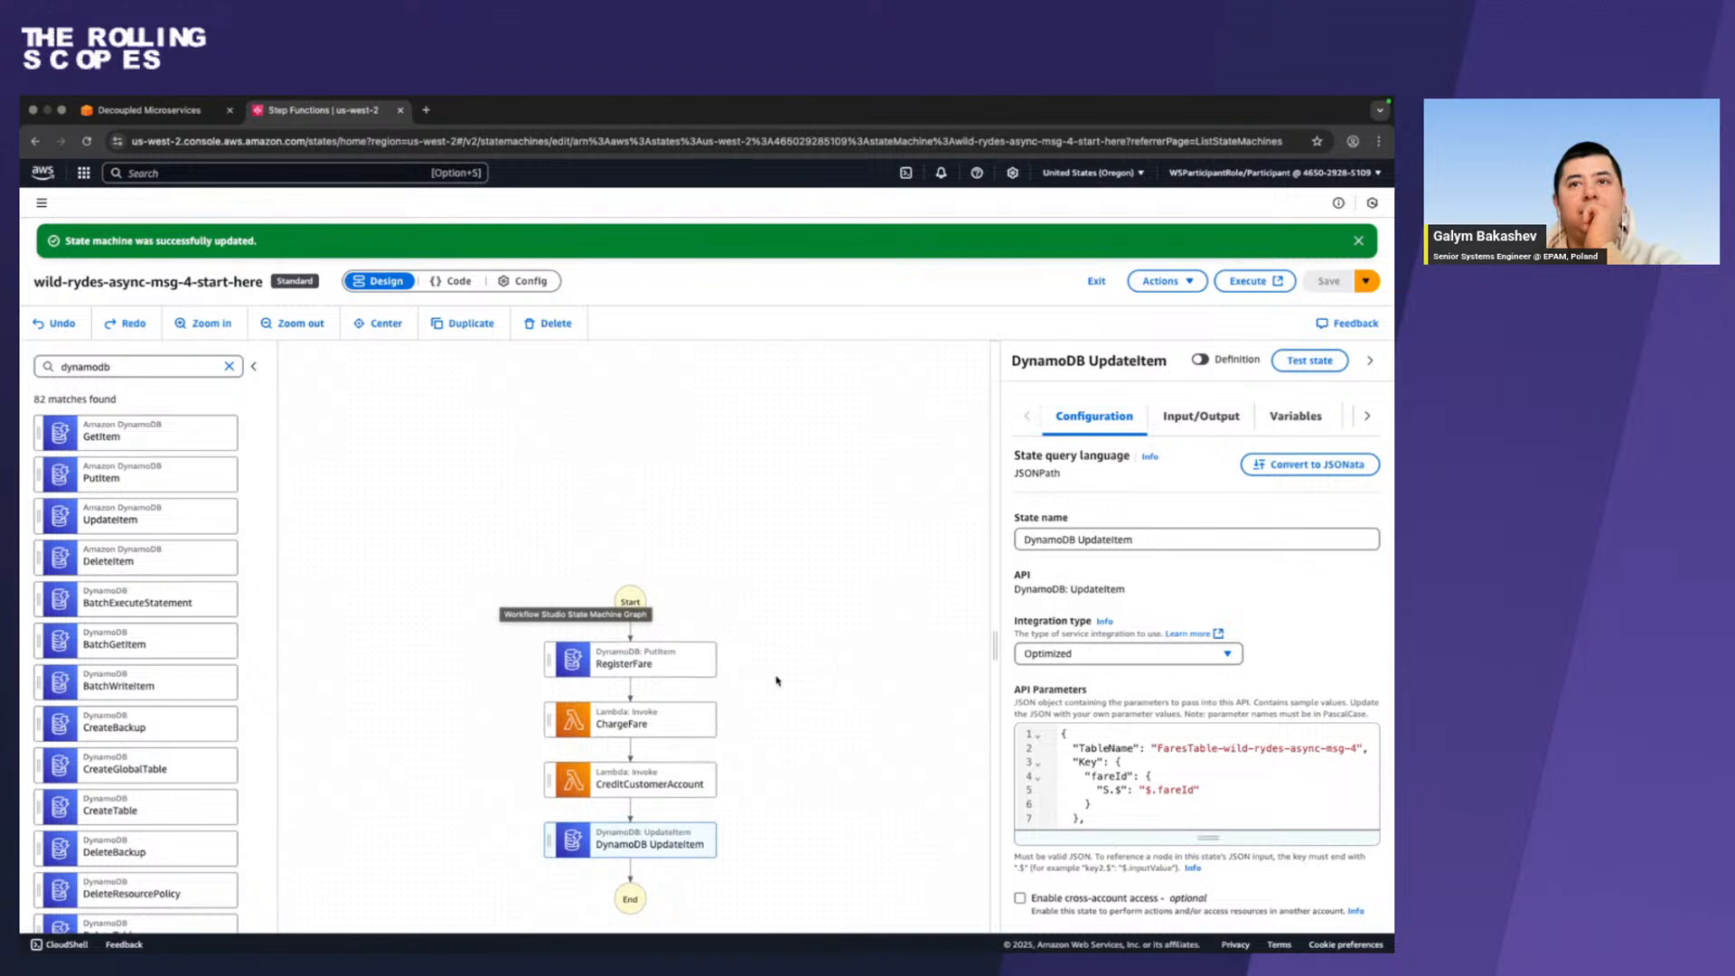
scroll(775, 679, "down", 3)
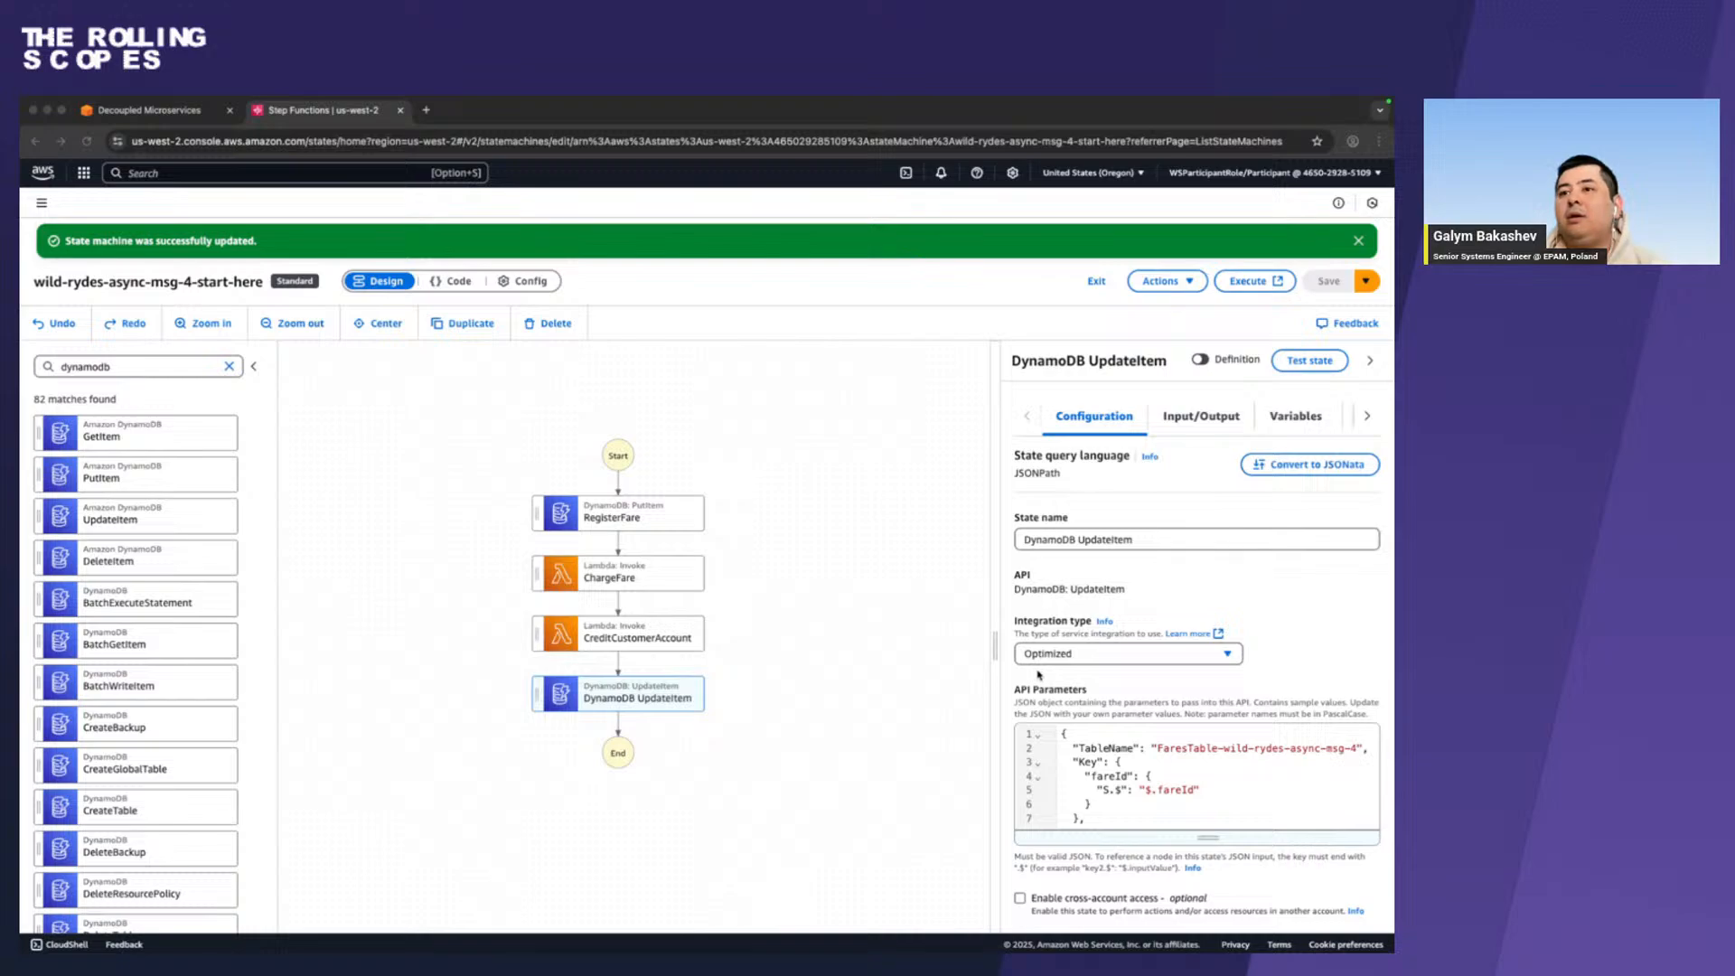
key("ctrl+Right")
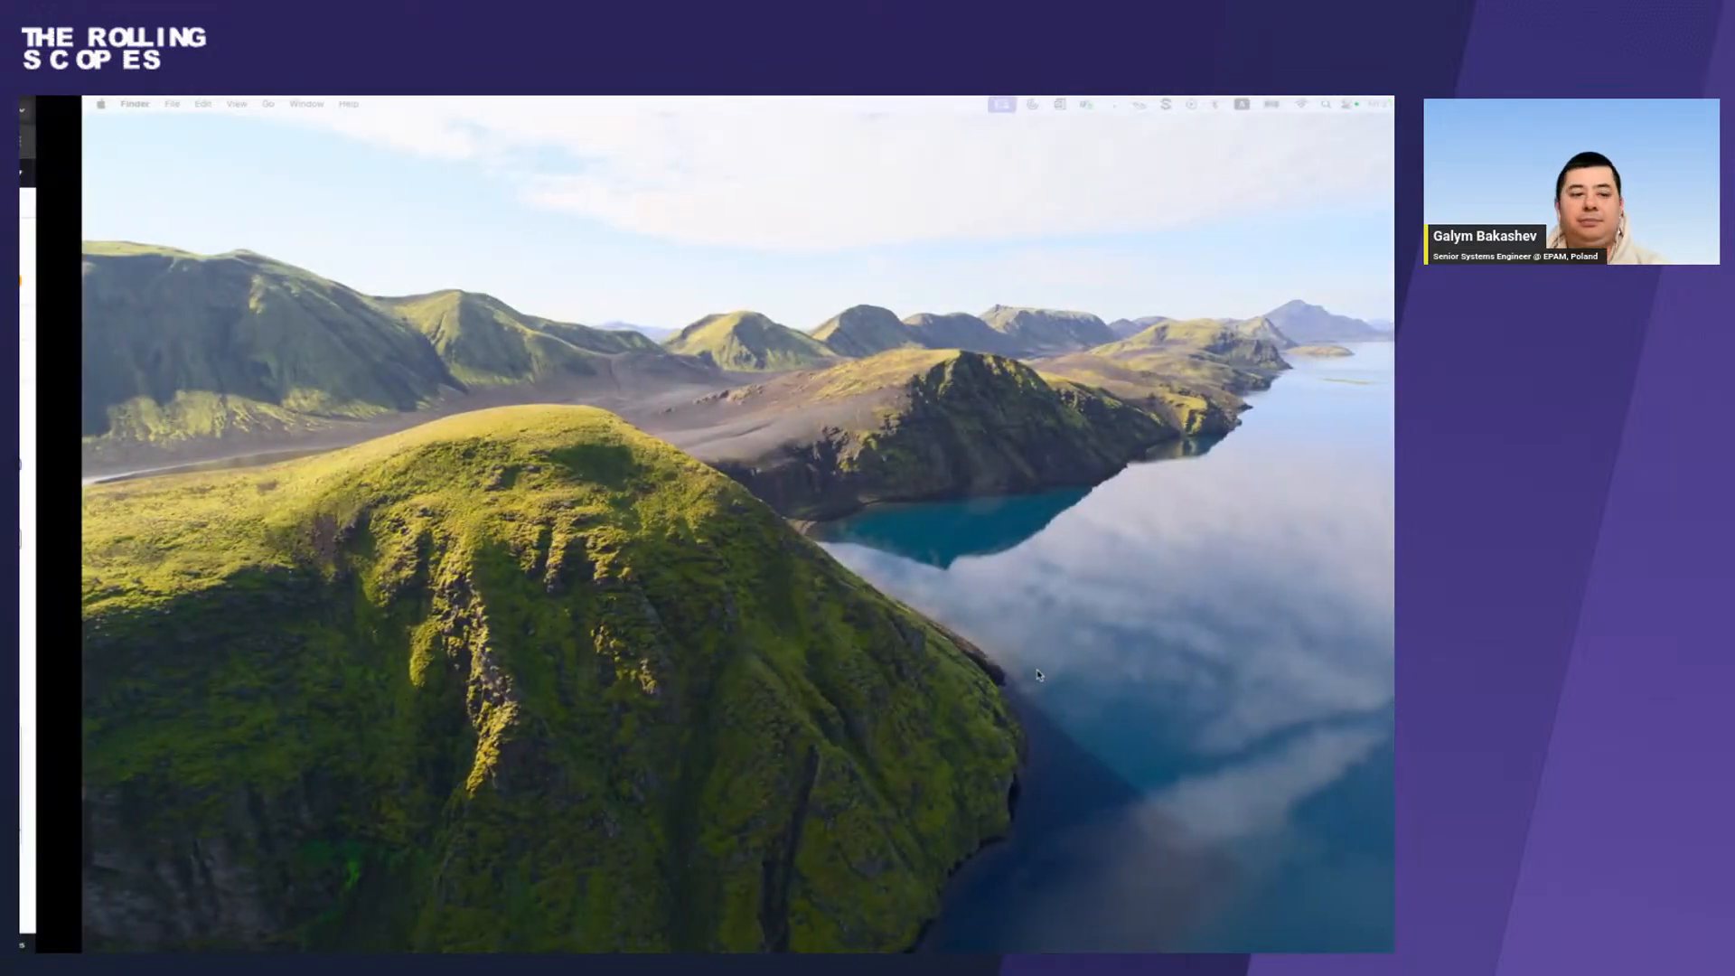
key("ctrl+Left")
key("ctrl+Left")
key("ctrl+Left")
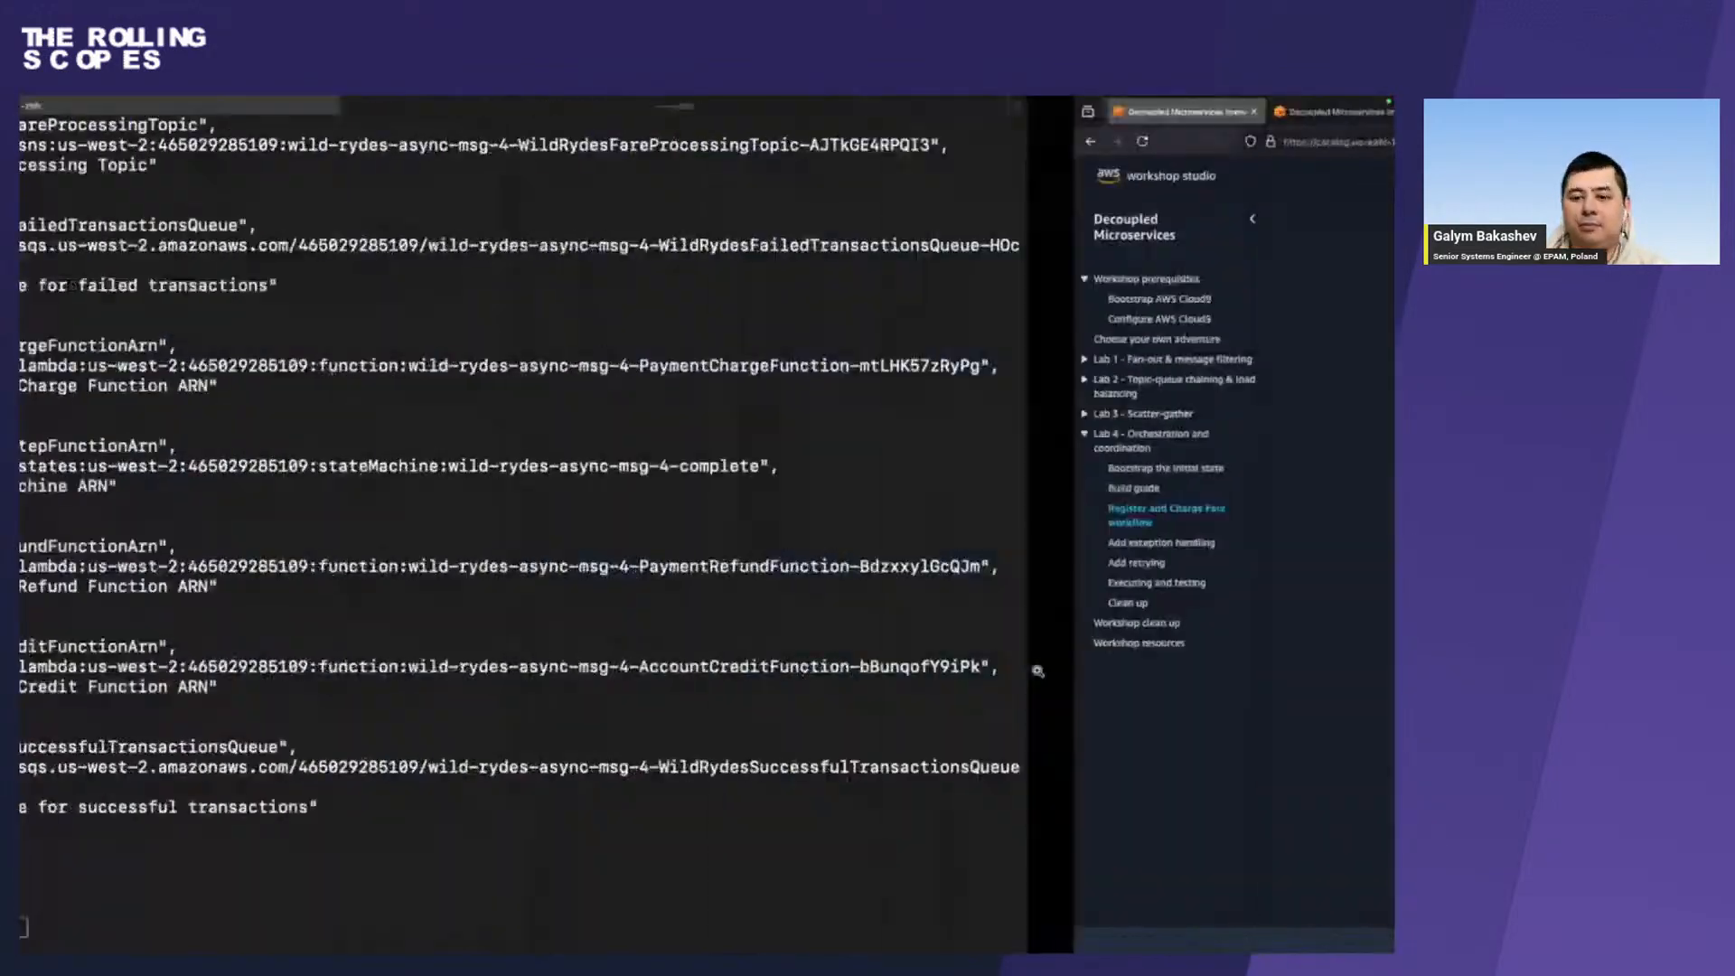
In Firefox, study the Send Success SNS Notification section, including its topic, ResultPath and message attribute settings, and expand its reference screenshot.
key("ctrl+Right")
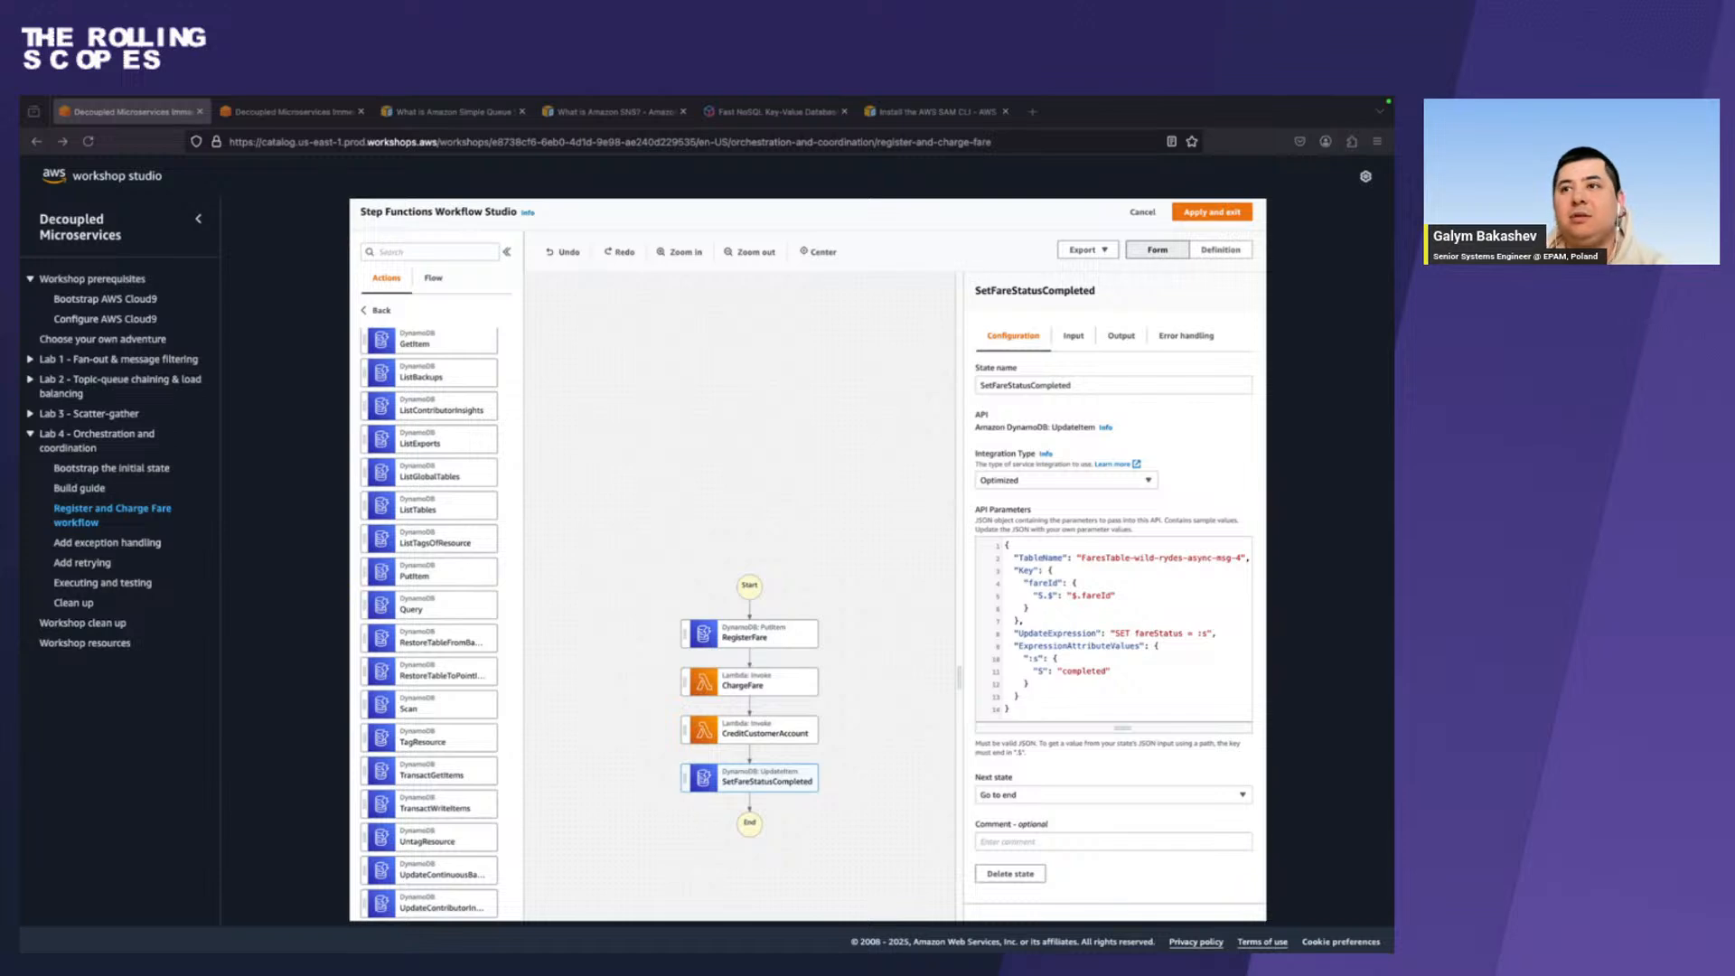
scroll(621, 421, "down", 5)
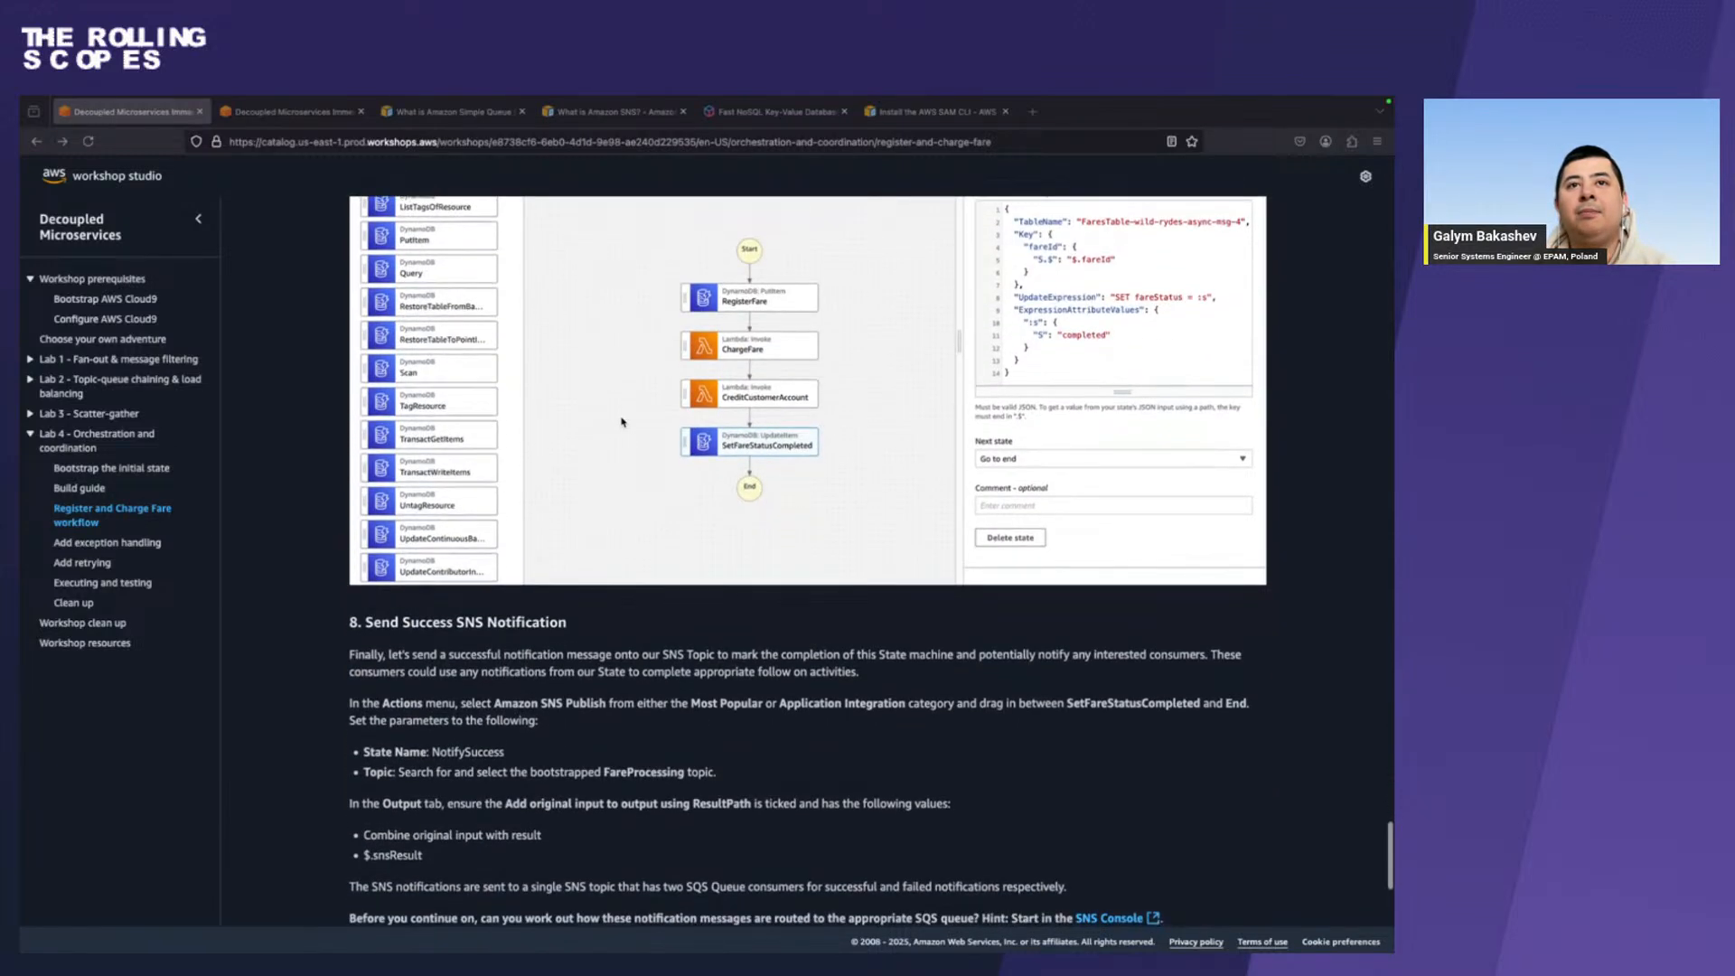
scroll(621, 421, "down", 3)
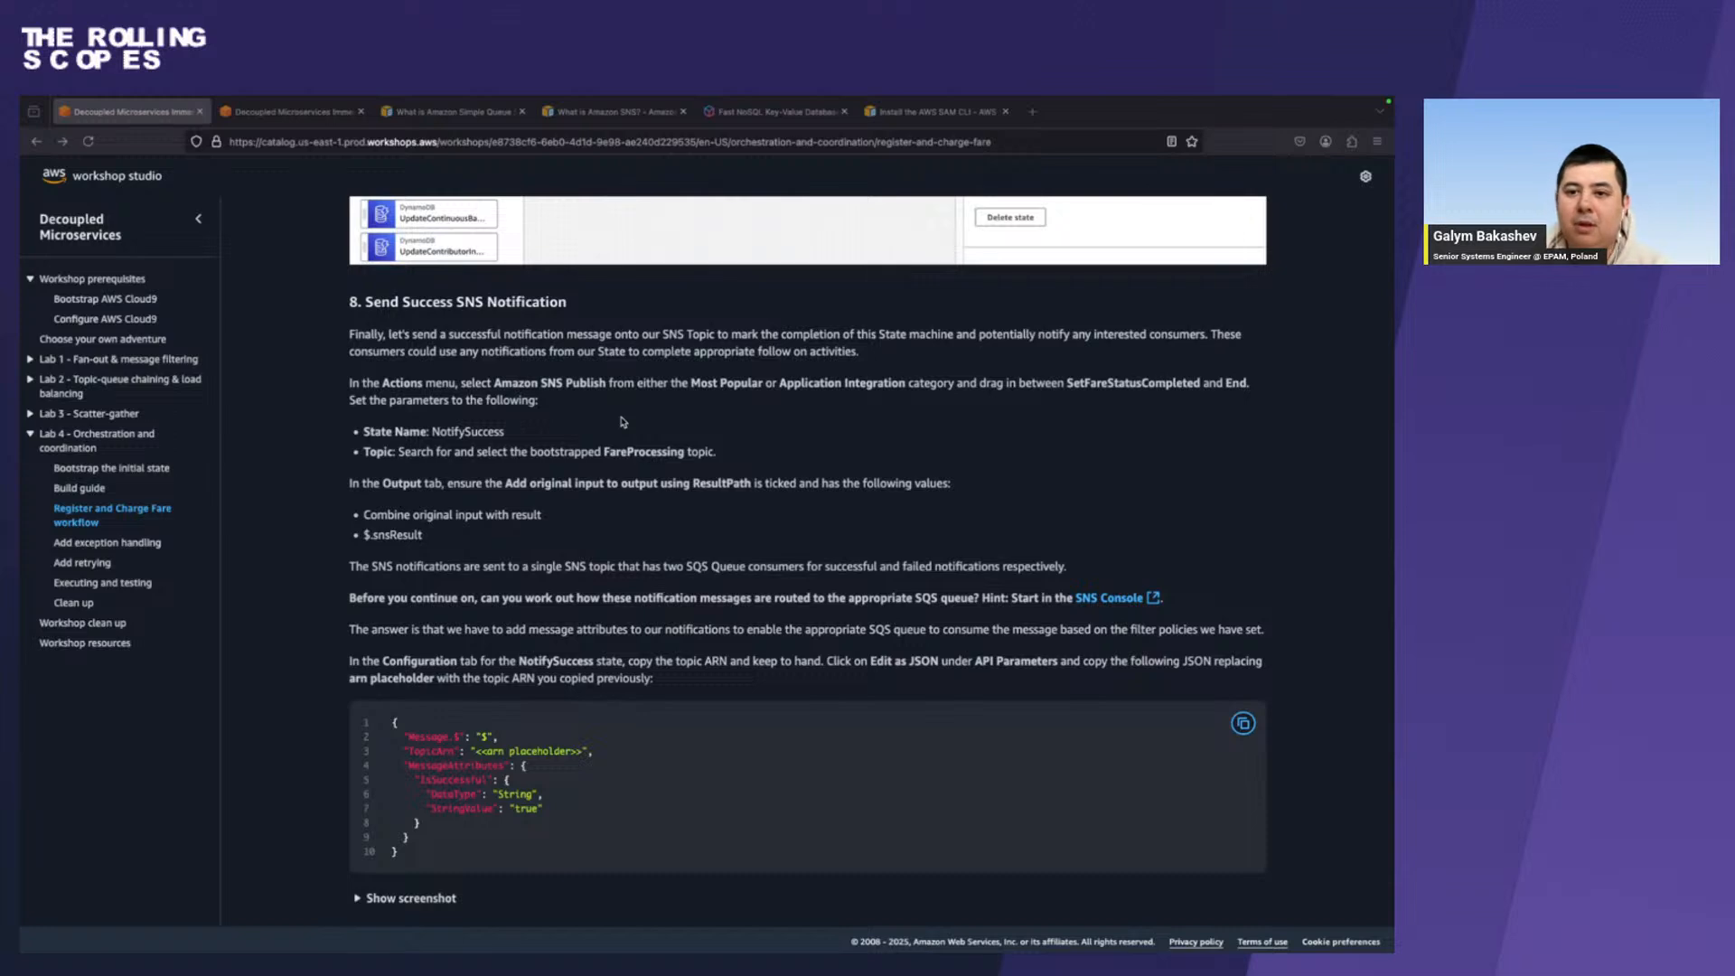
scroll(622, 421, "up", 5)
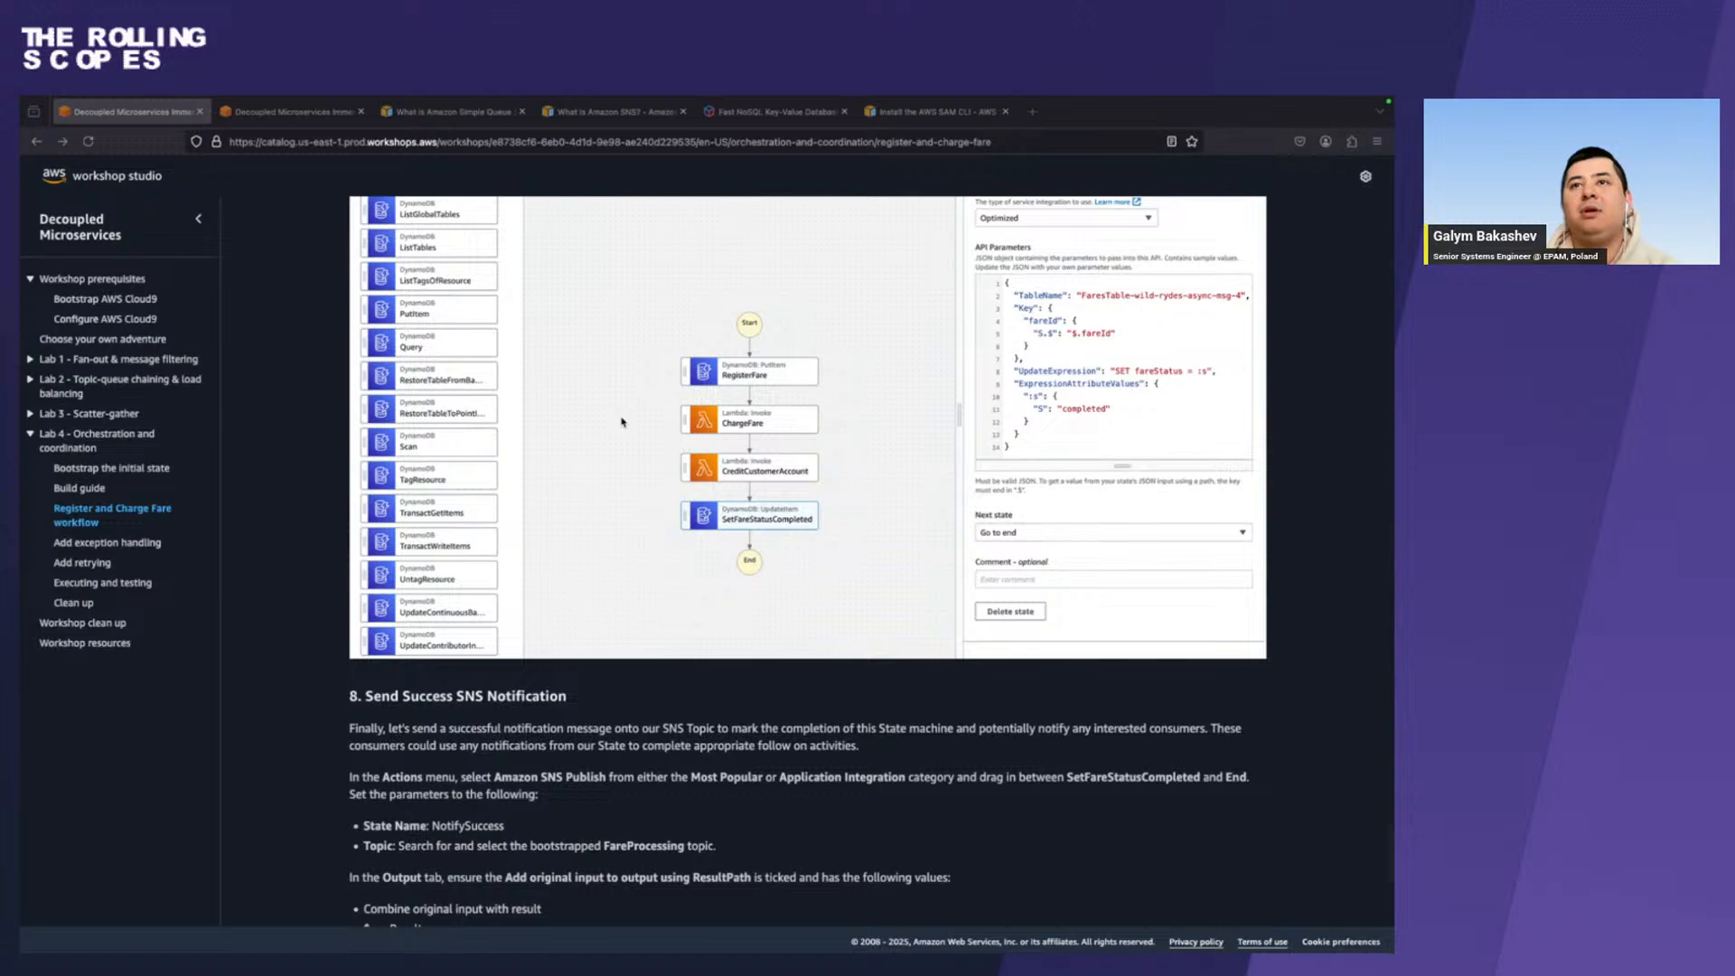
scroll(621, 421, "down", 1)
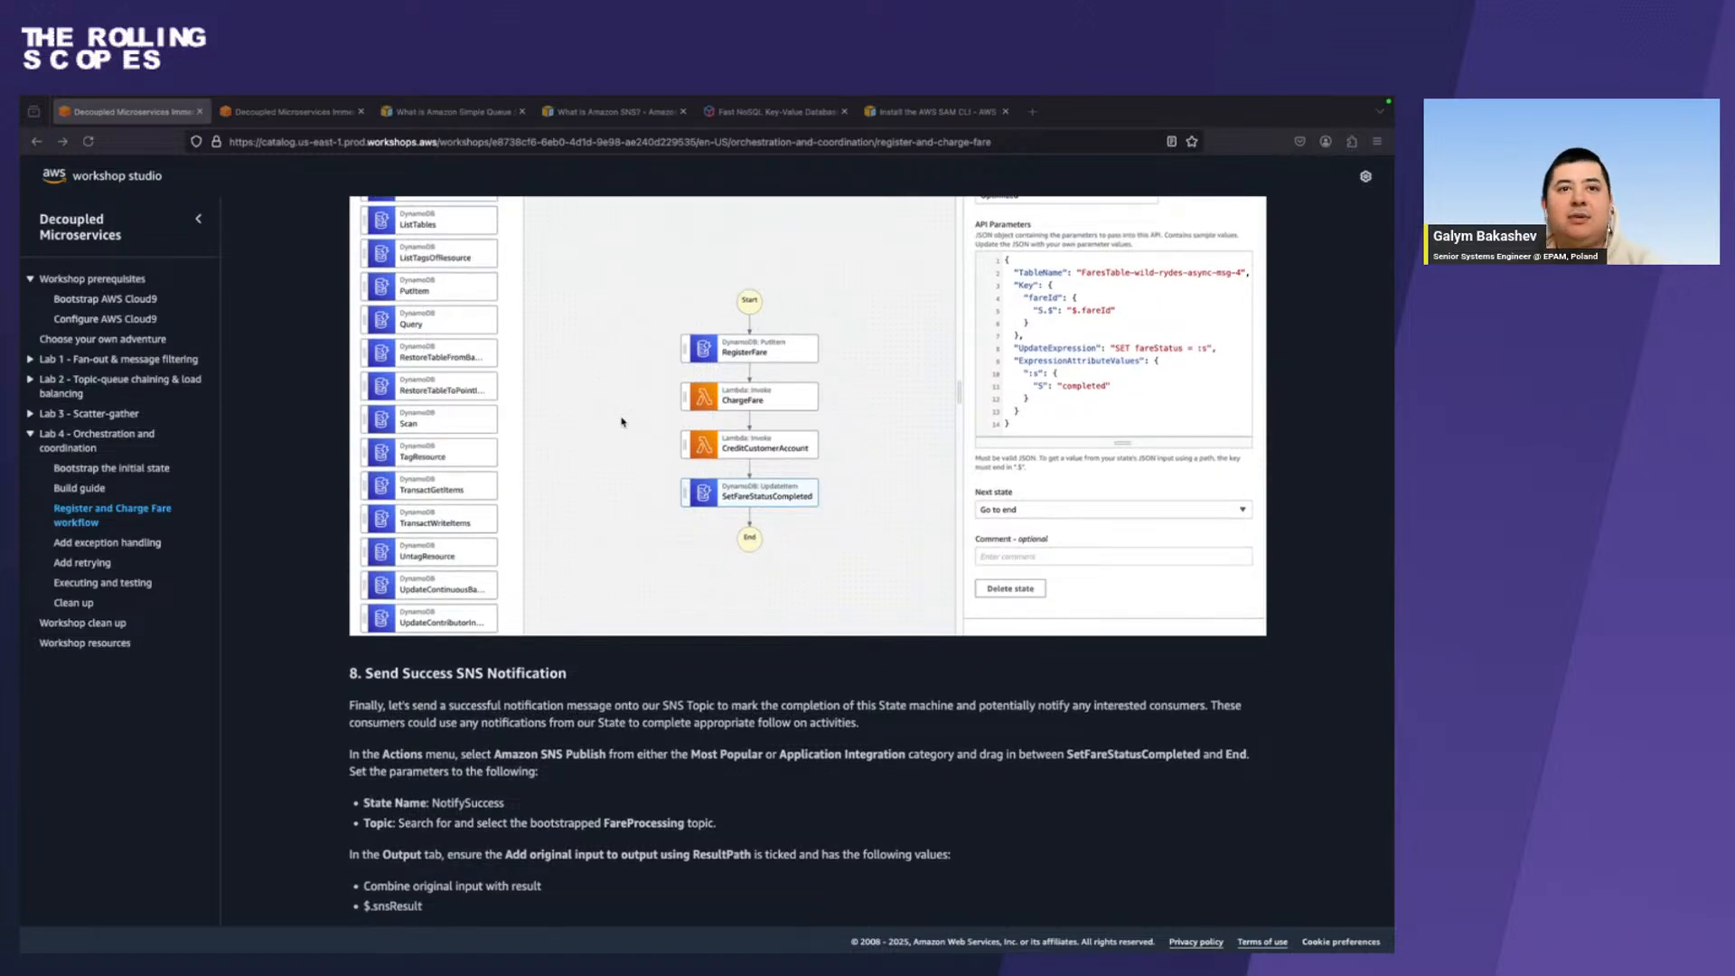
scroll(622, 421, "down", 4)
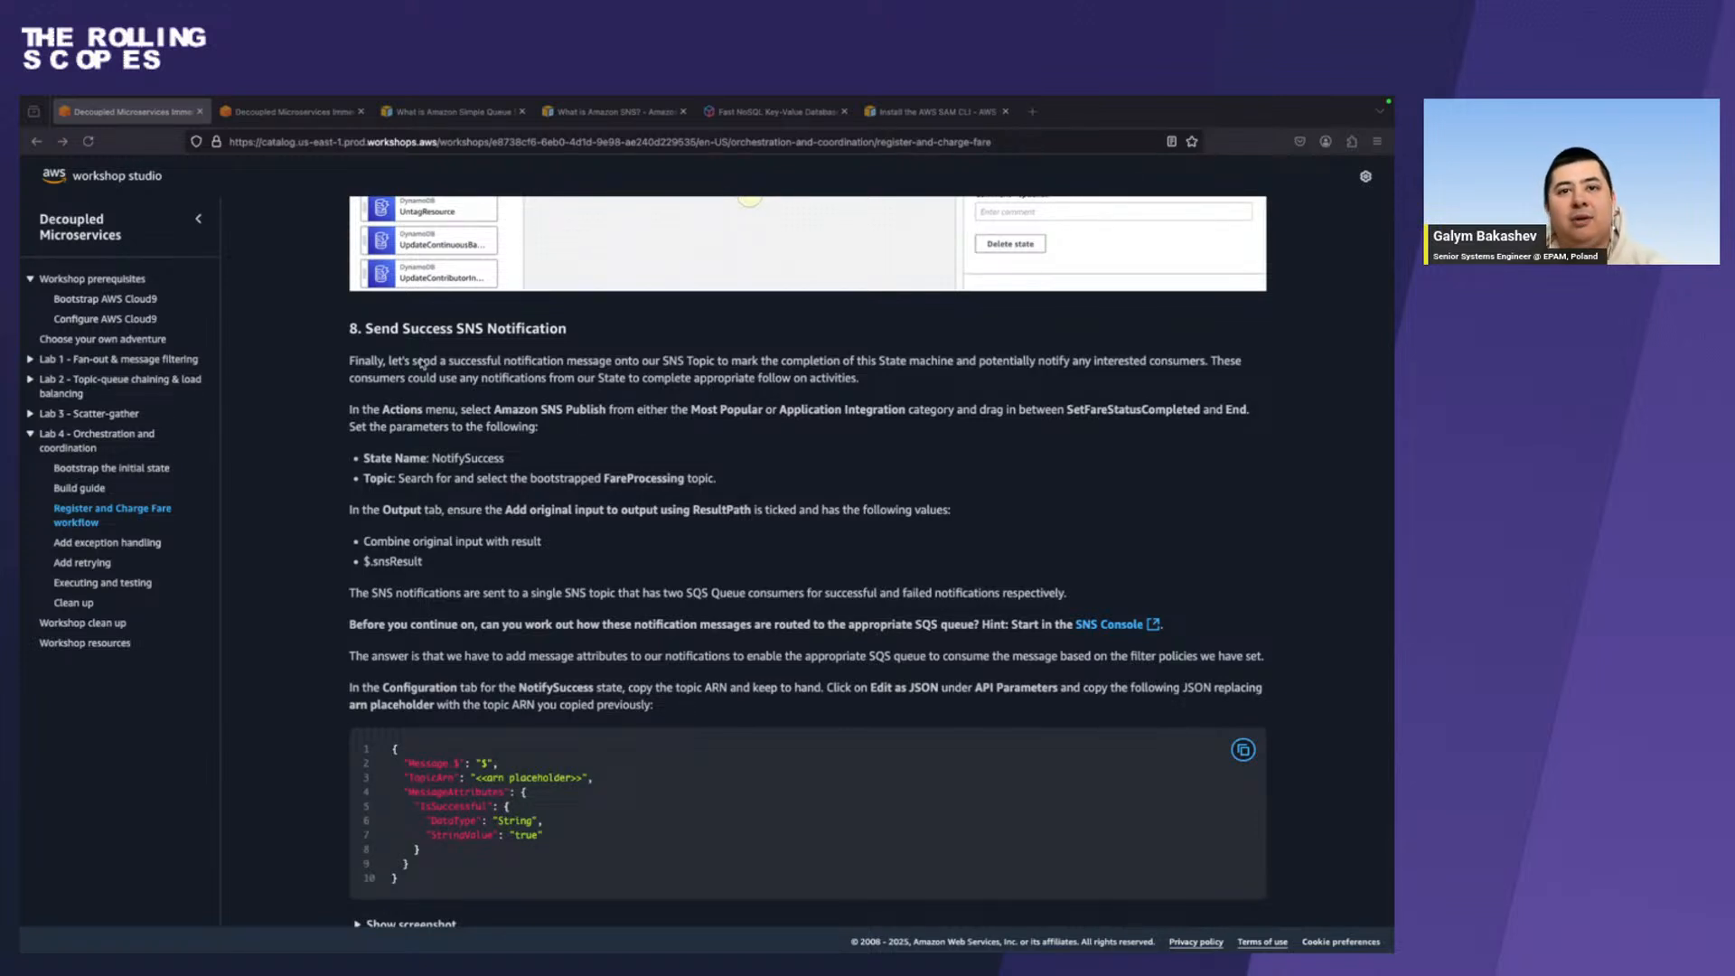
scroll(554, 560, "down", 1)
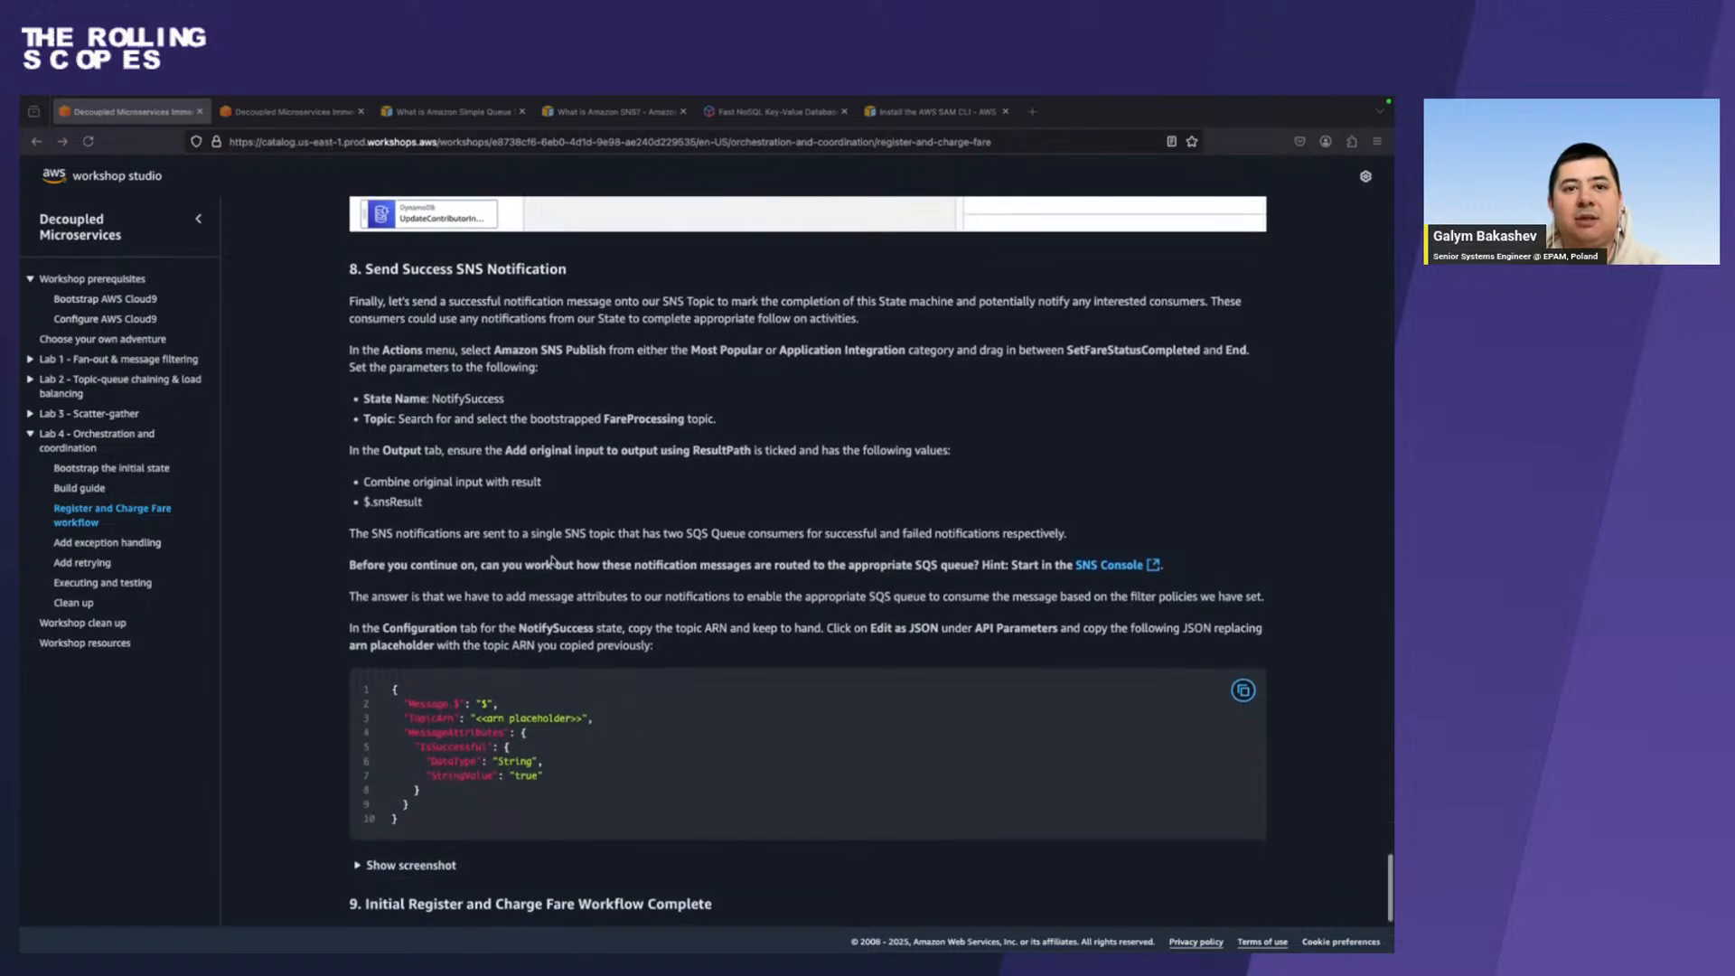
left_click(402, 869)
scroll(397, 870, "down", 5)
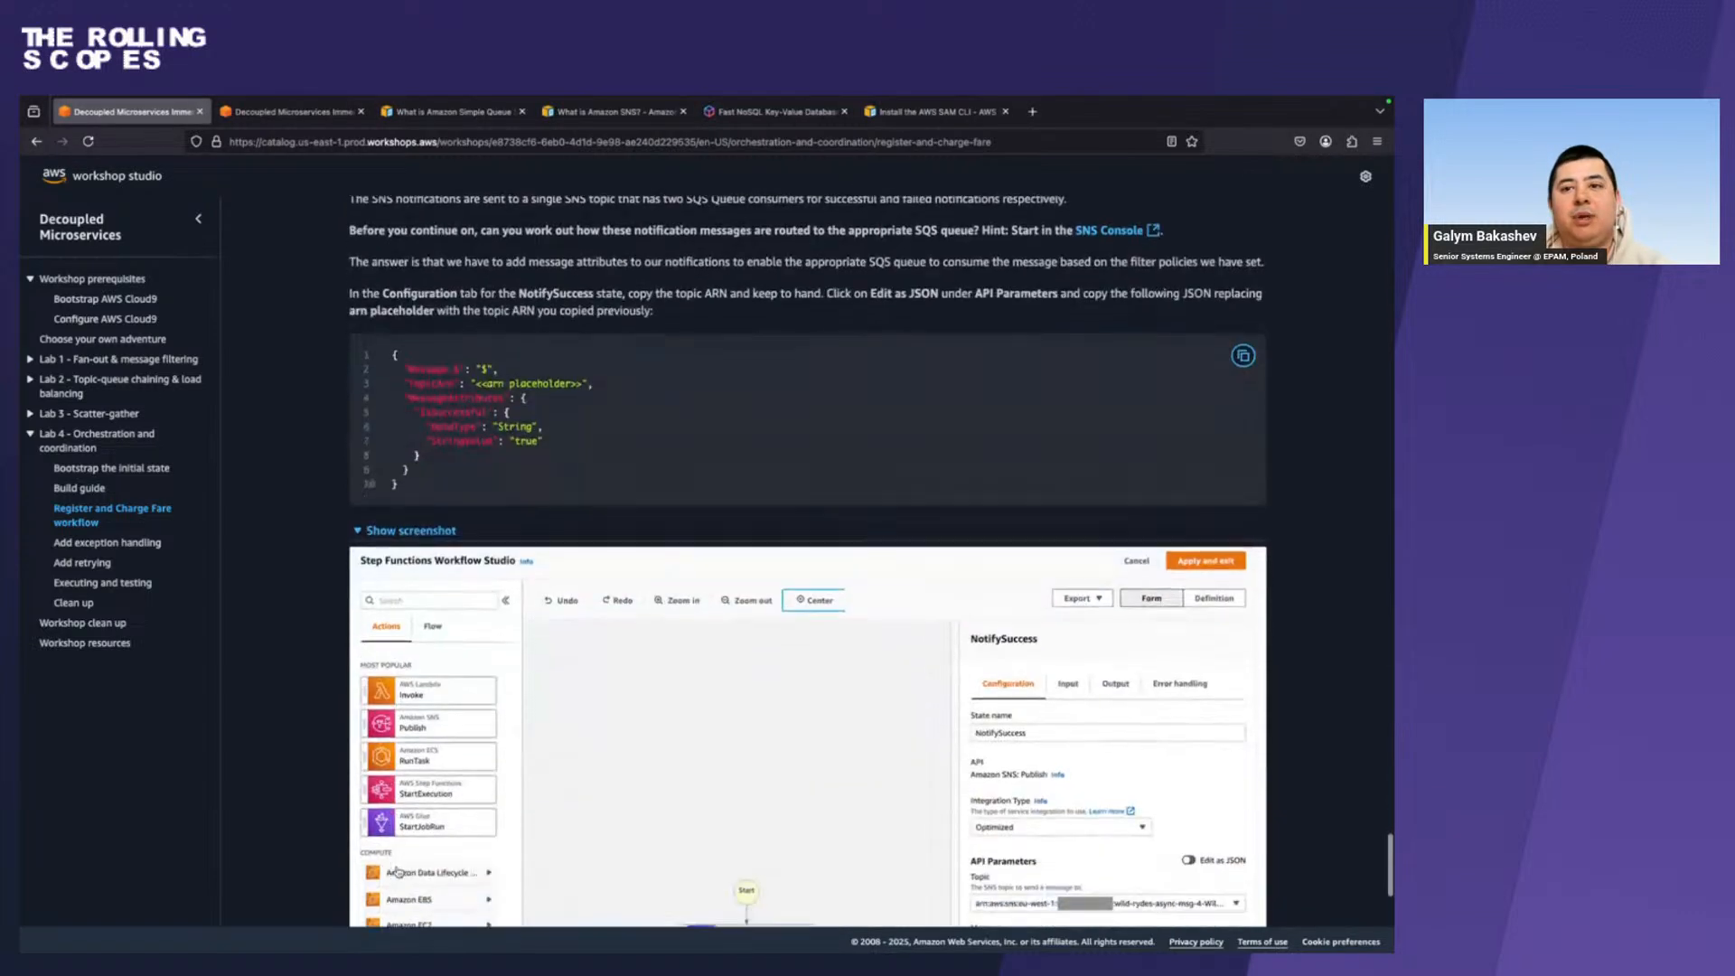
scroll(398, 870, "down", 3)
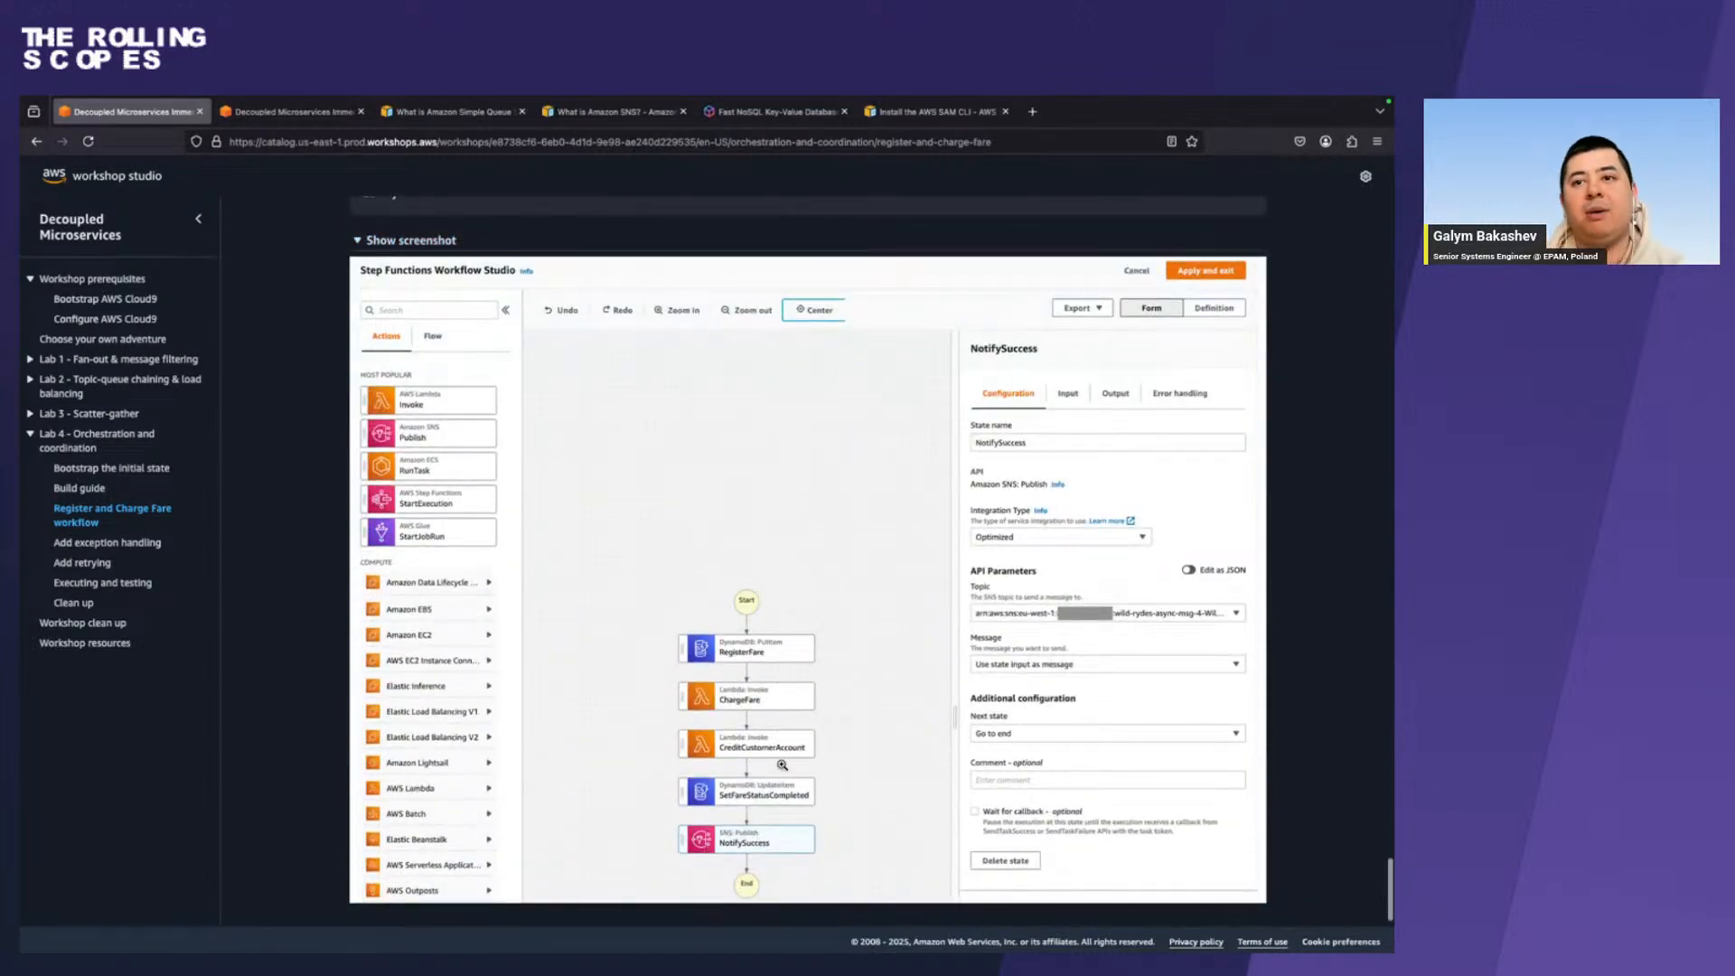
In Chrome, search the actions for sns and add an Amazon SNS Publish state between DynamoDB UpdateItem and End.
key("ctrl+Right")
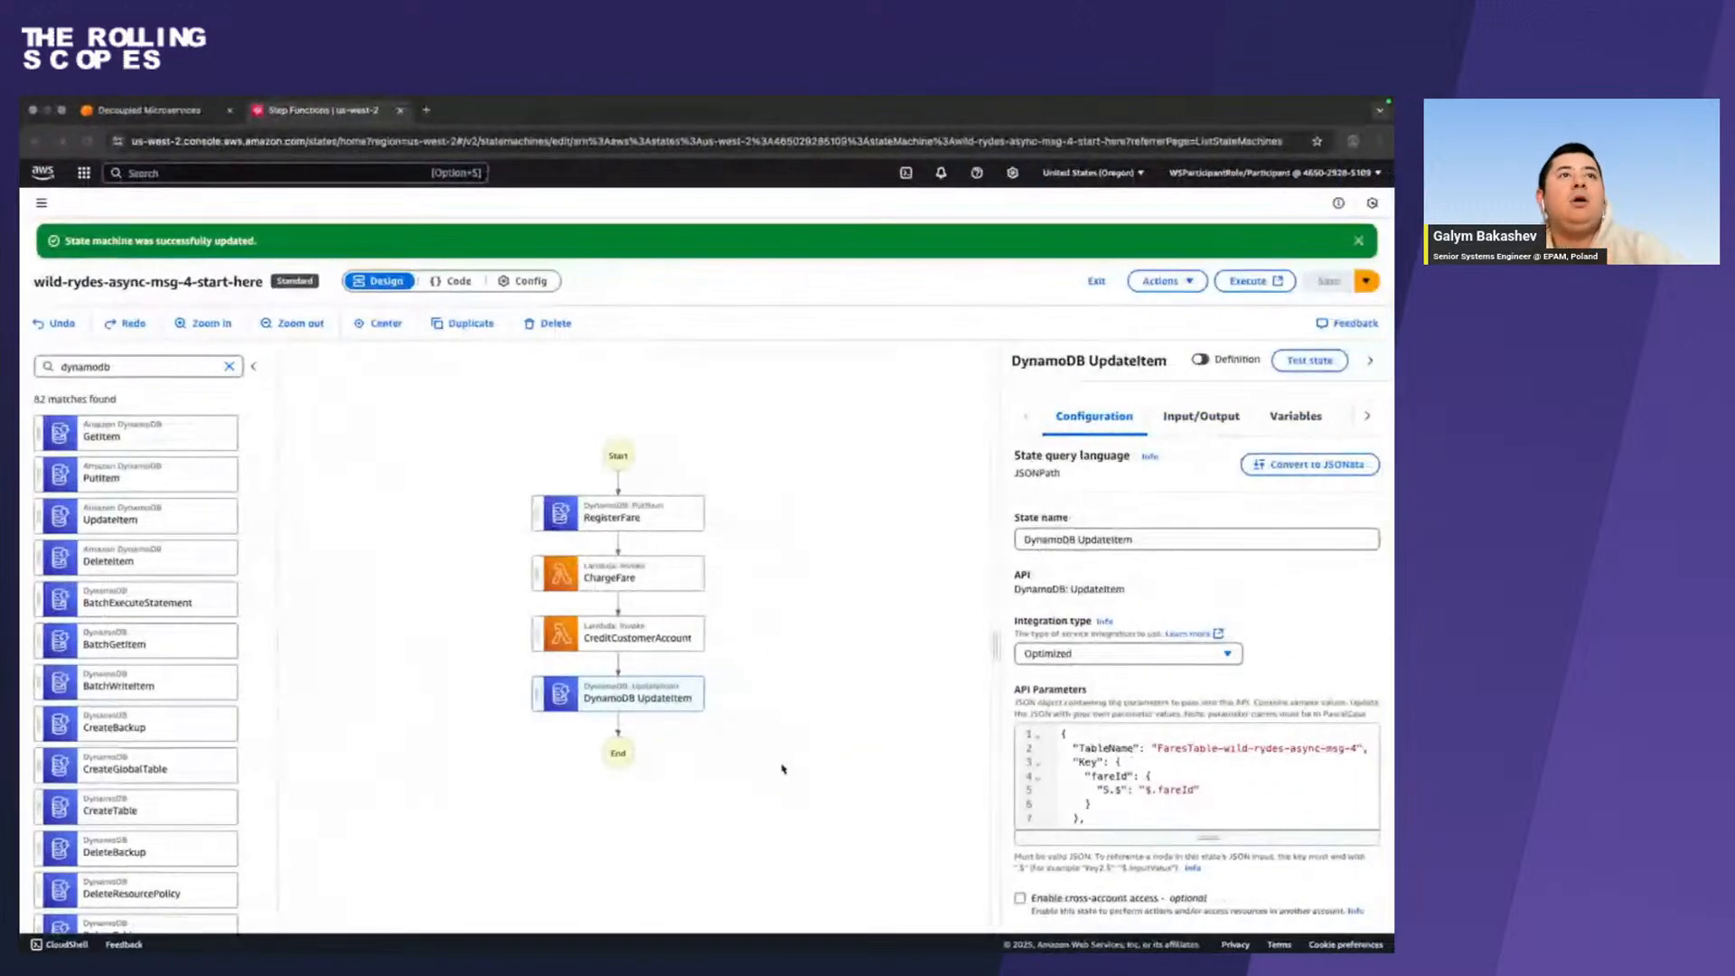
left_click(232, 366)
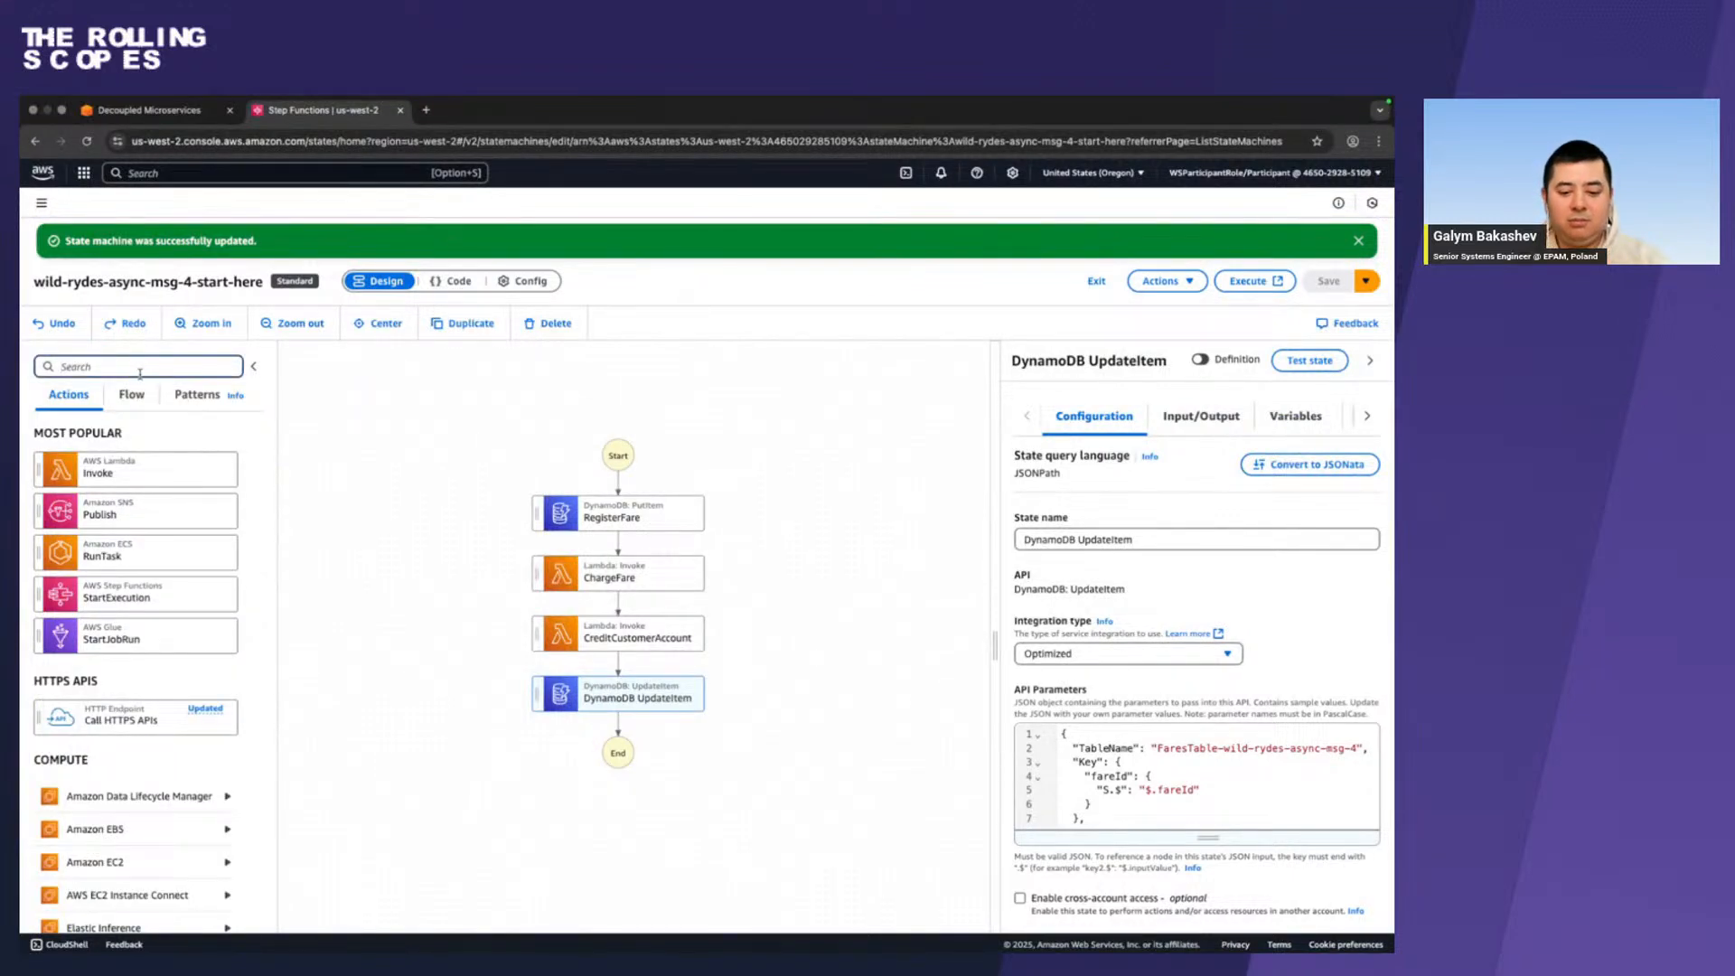
type("sns")
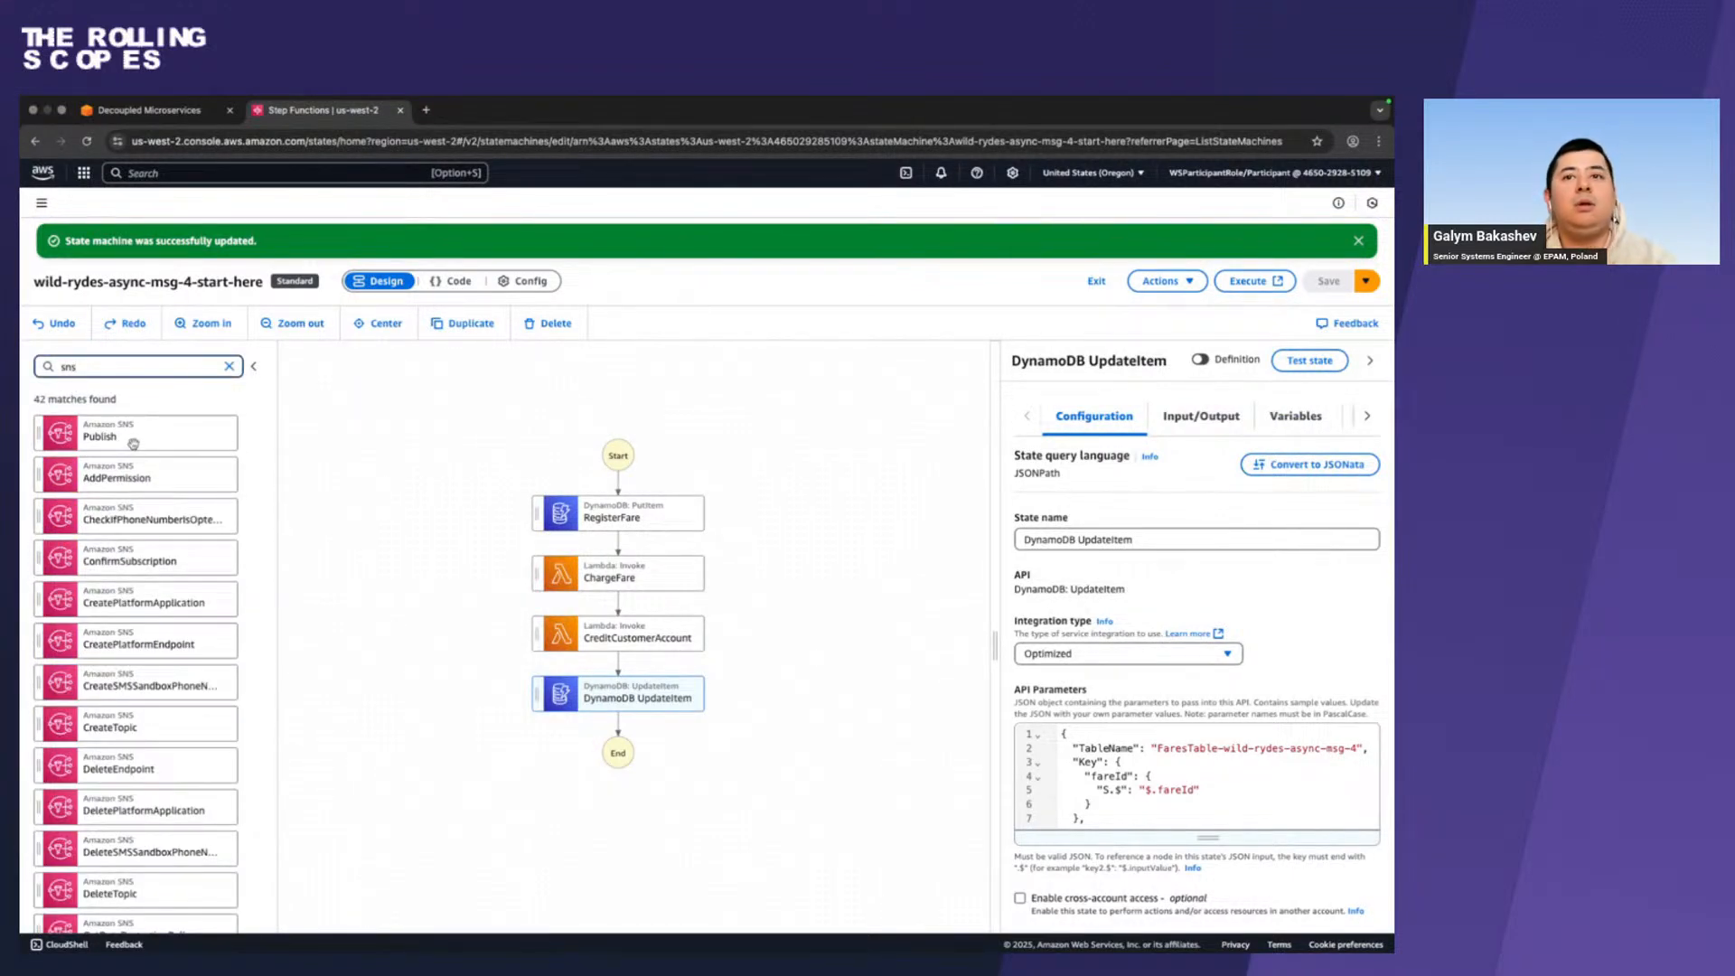
left_click_drag(127, 442, 602, 738)
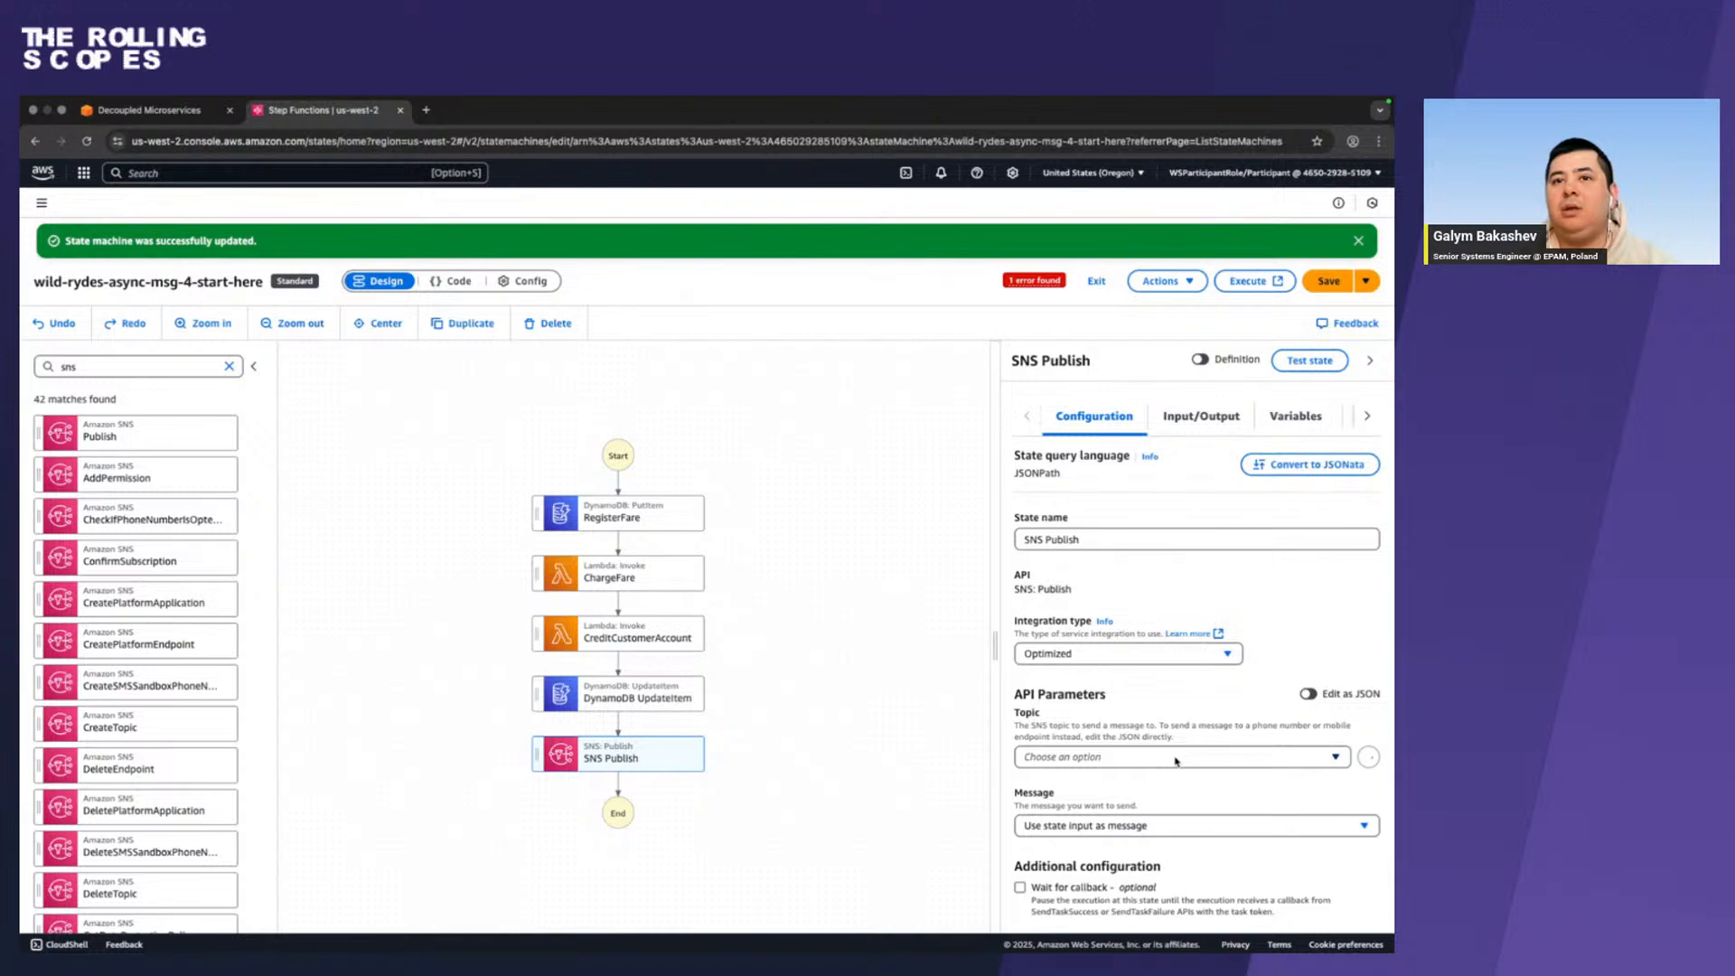
In Firefox, expand the completed workflow's reference screenshot, and copy the NotifySuccess JSON containing the IsSuccessful message attribute.
key("ctrl+Left")
scroll(621, 689, "down", 5)
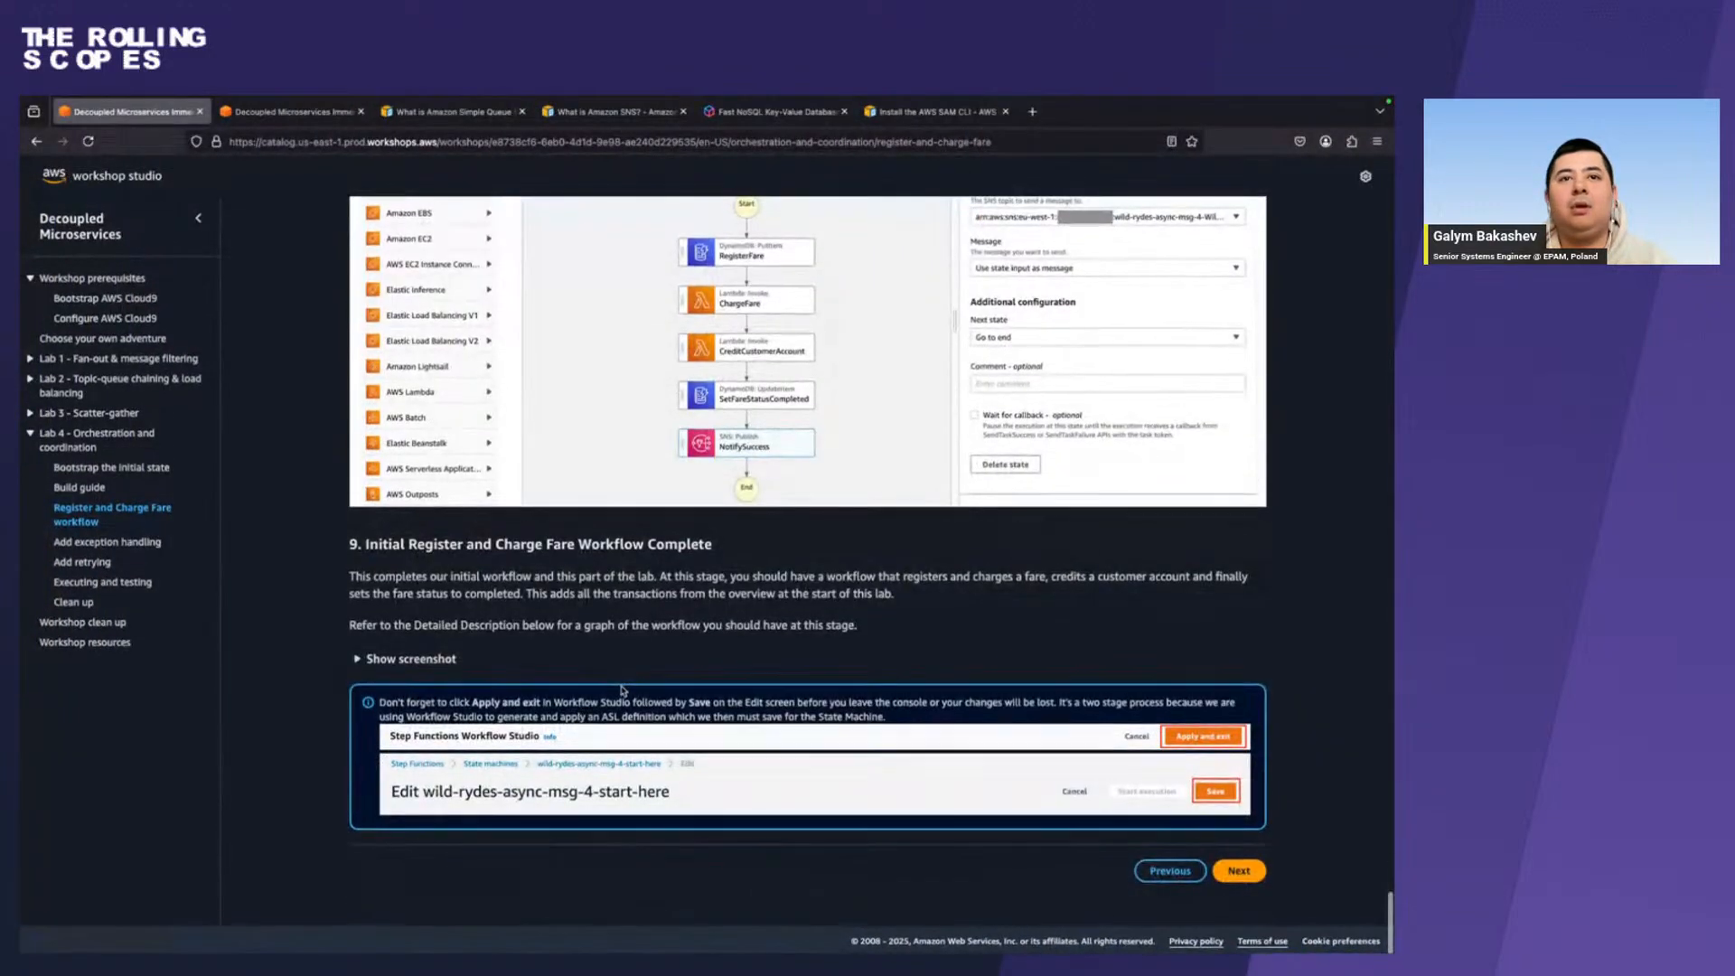
left_click(371, 665)
scroll(631, 654, "down", 3)
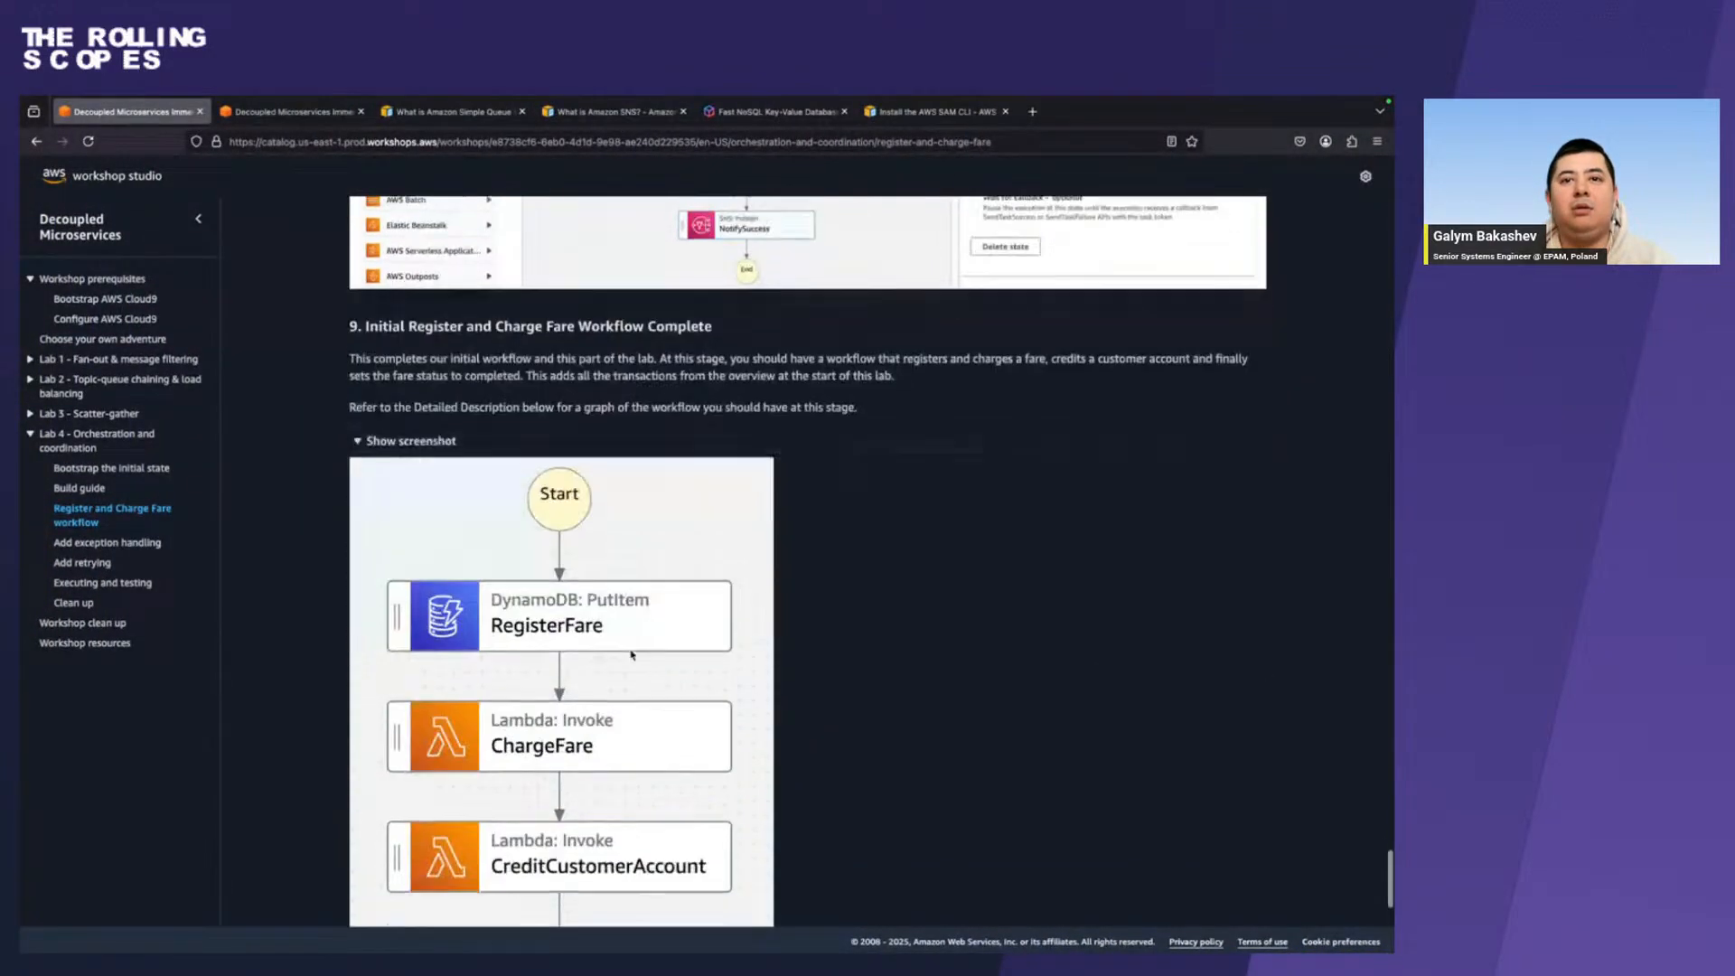
scroll(631, 654, "up", 10)
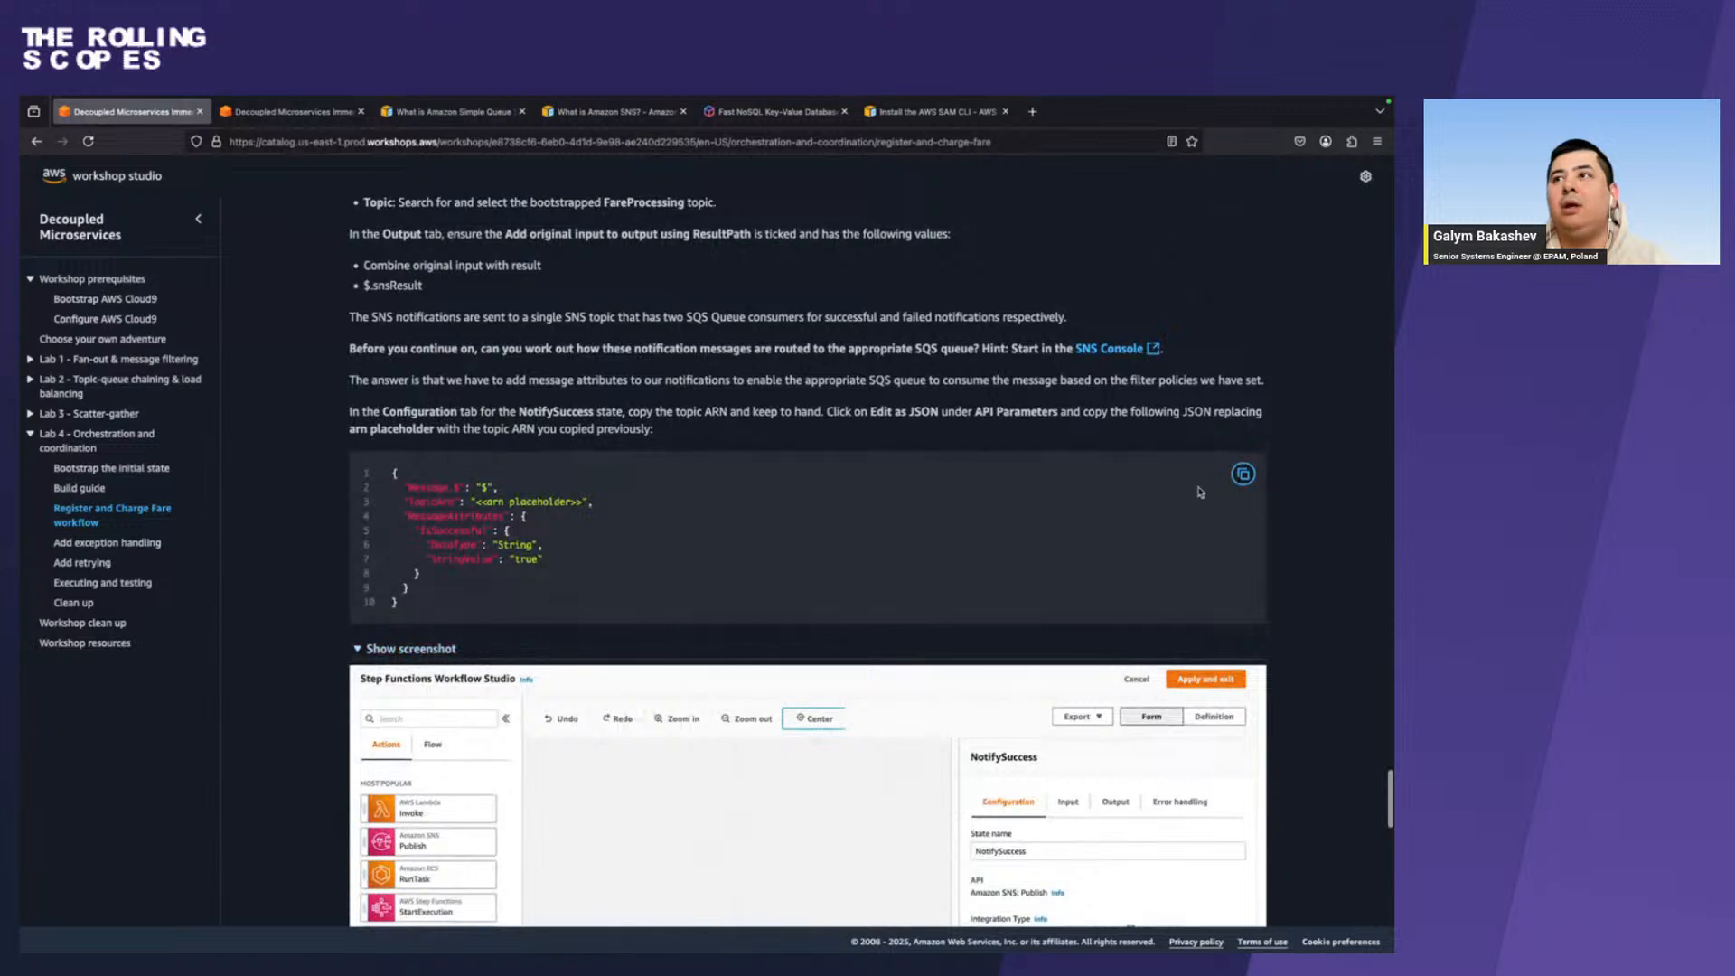
left_click(1243, 474)
scroll(469, 609, "up", 1)
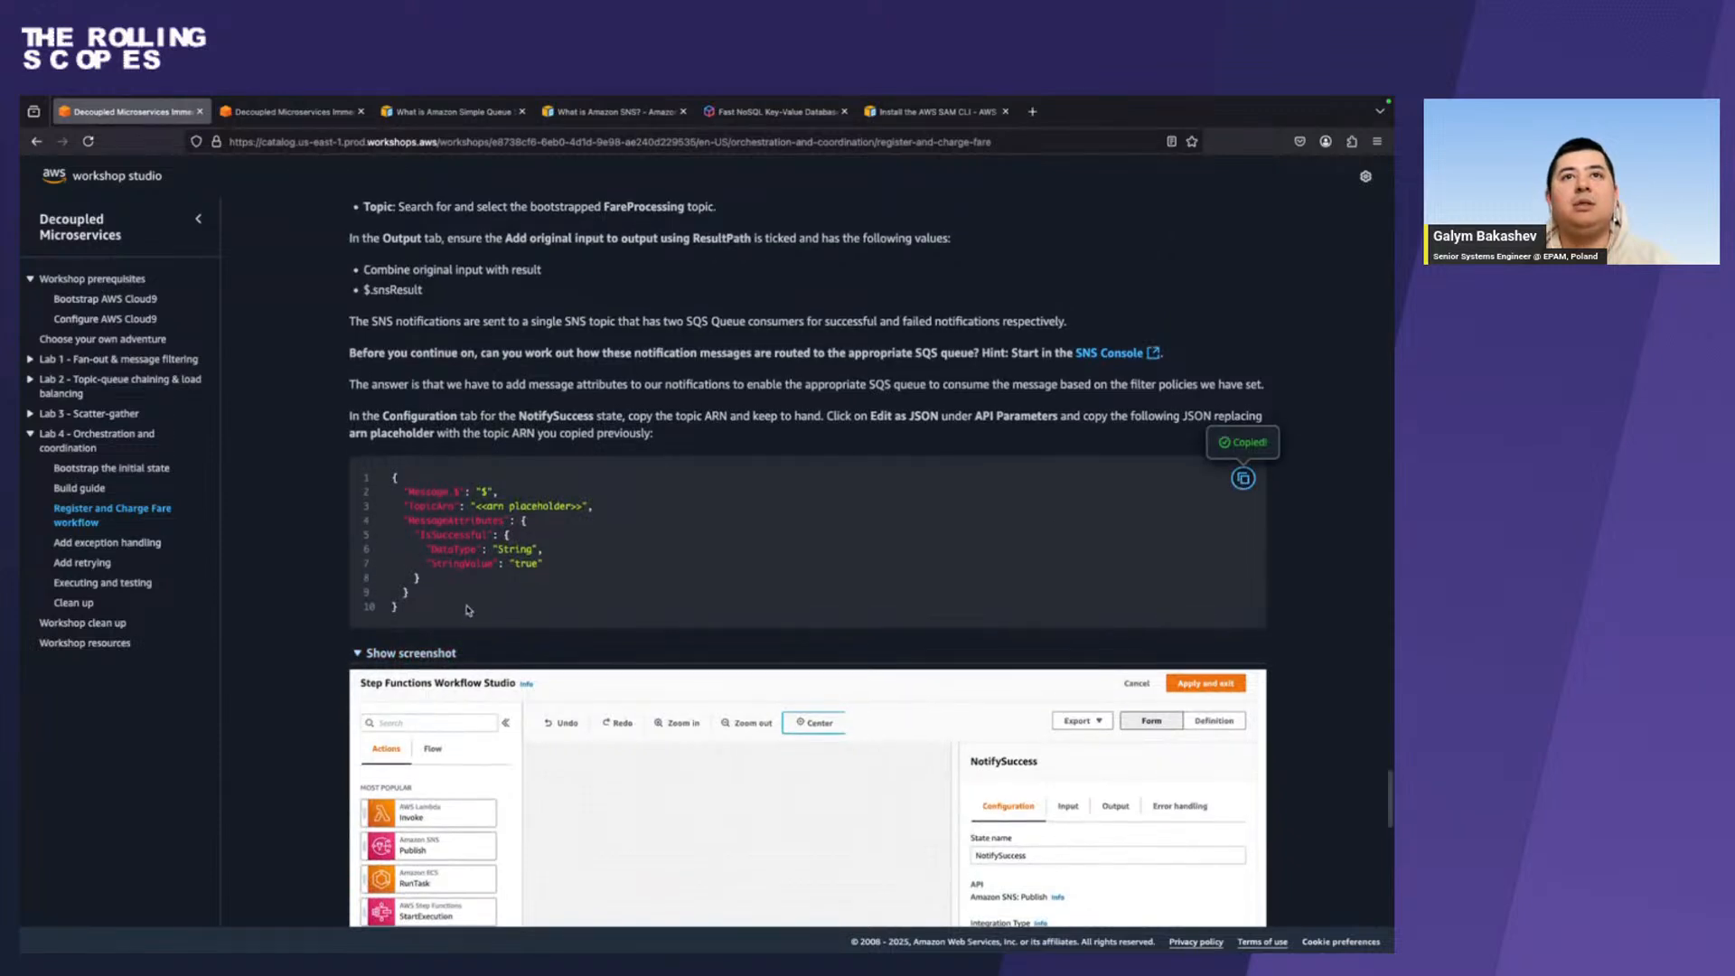
scroll(469, 610, "up", 1)
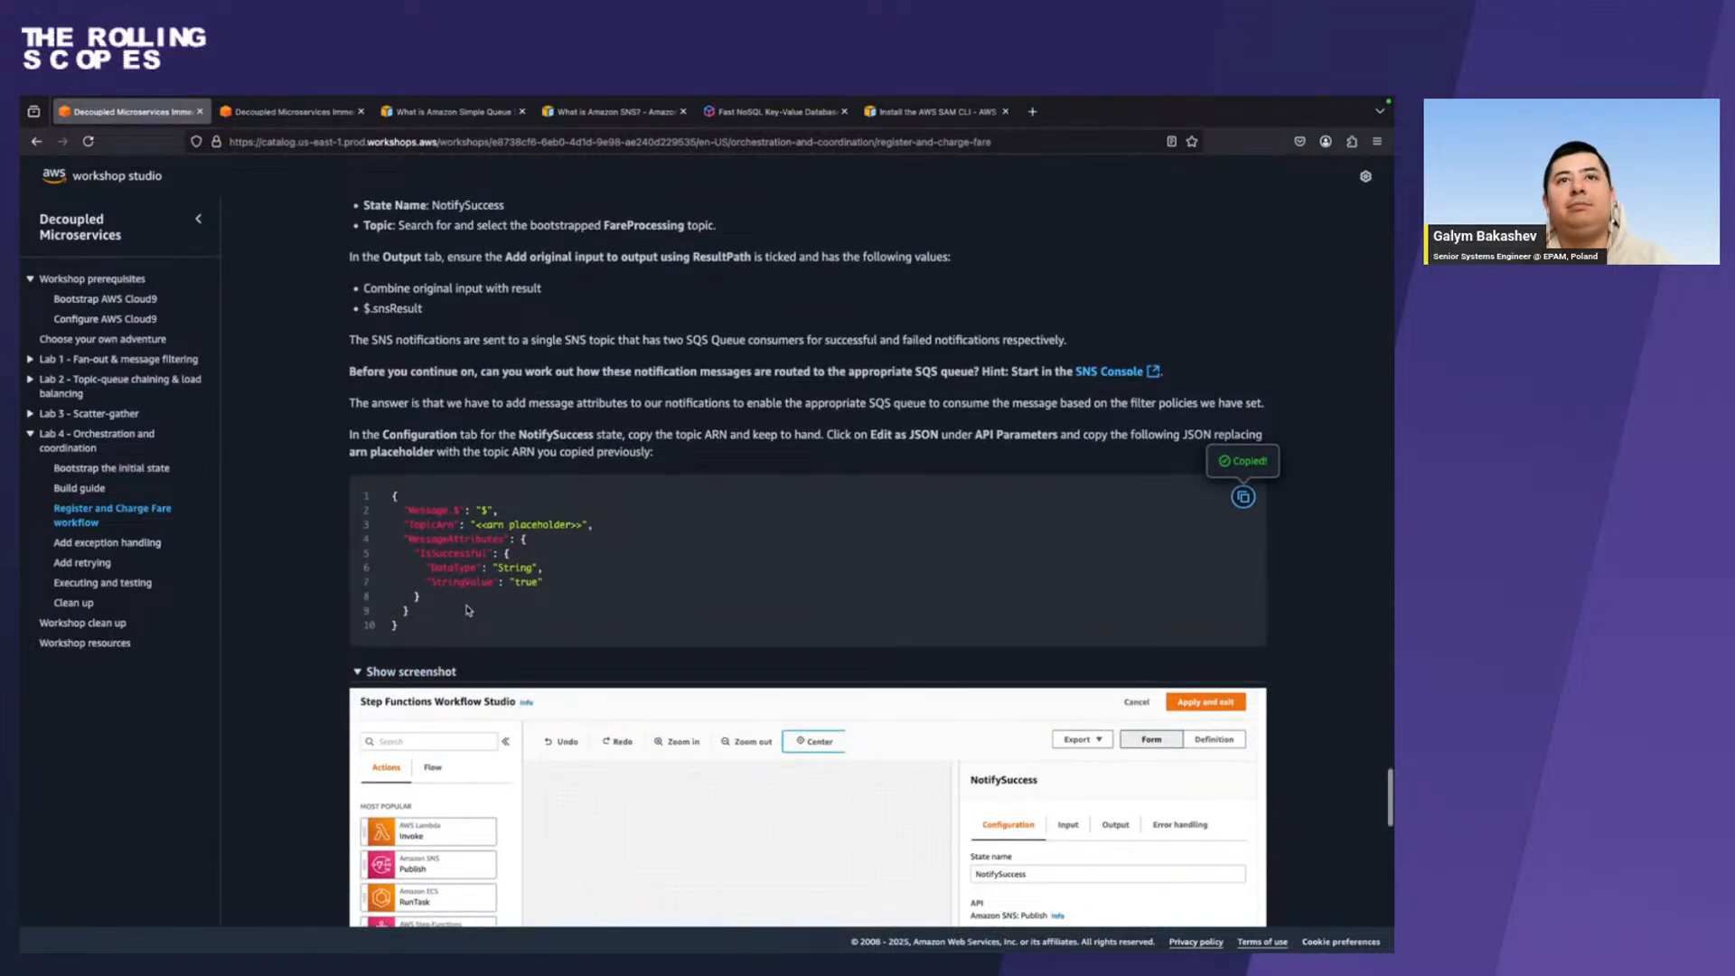
In Chrome, choose the wild-rydes-async-msg-4 WildRydesFareProcessingTopic ARN as the SNS Publish state's topic and recheck the selection.
key("ctrl+Right")
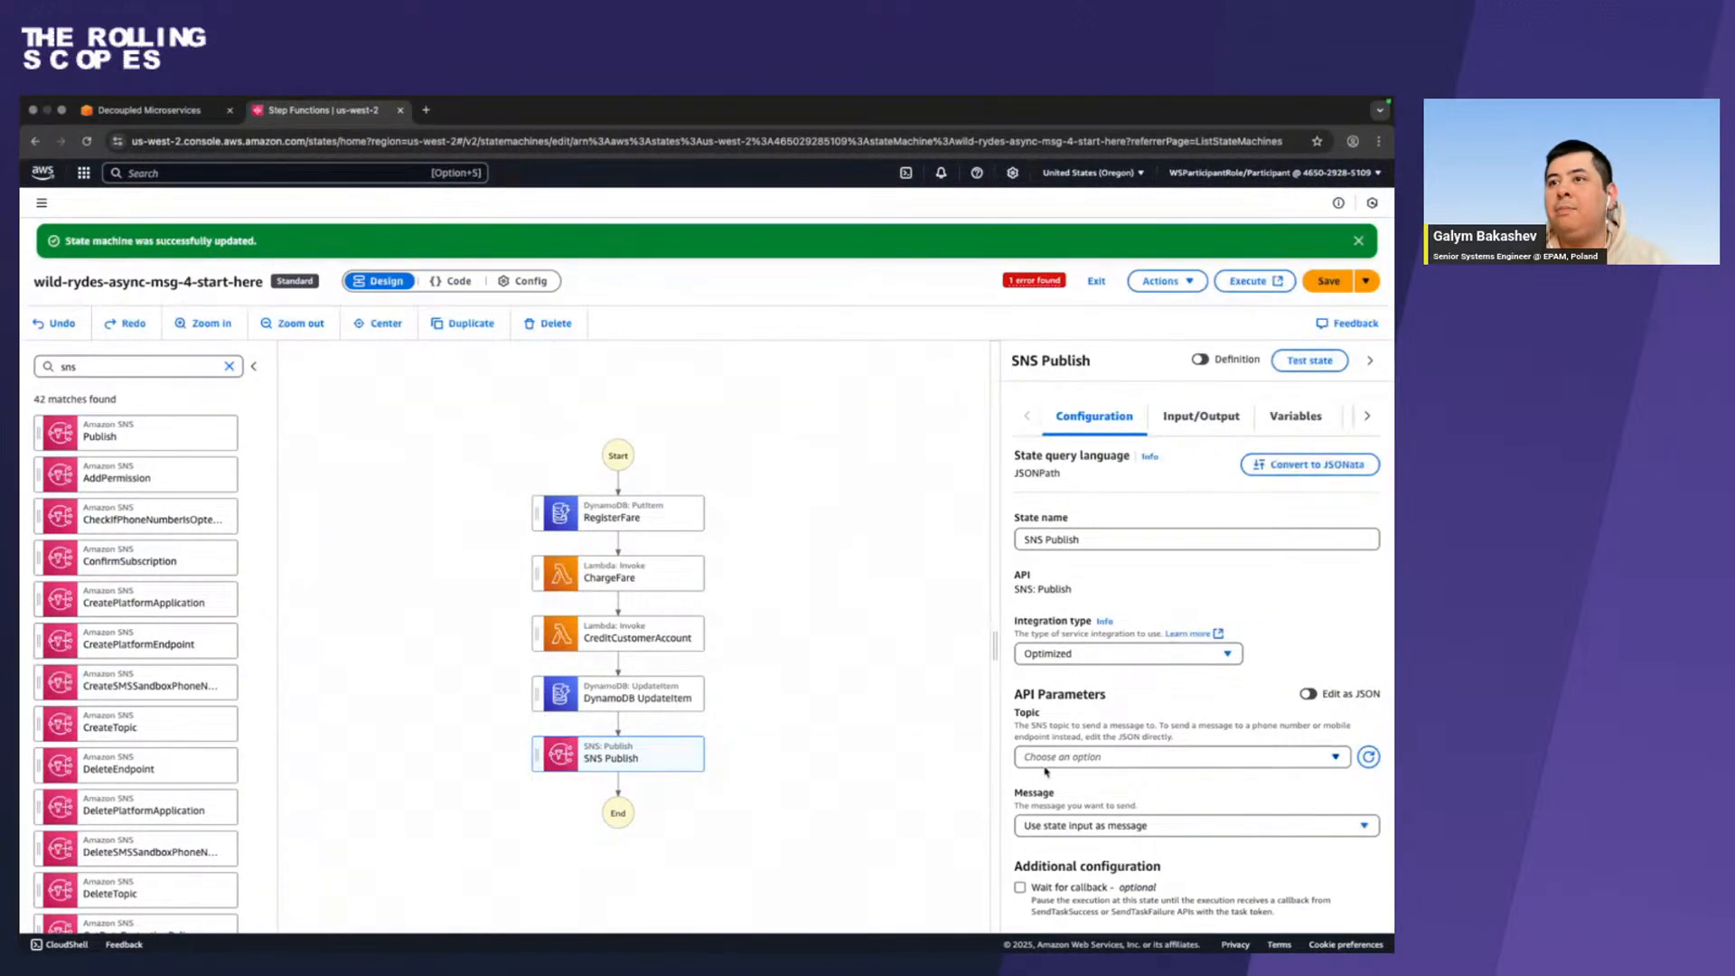
scroll(1238, 728, "down", 1)
left_click(1238, 728)
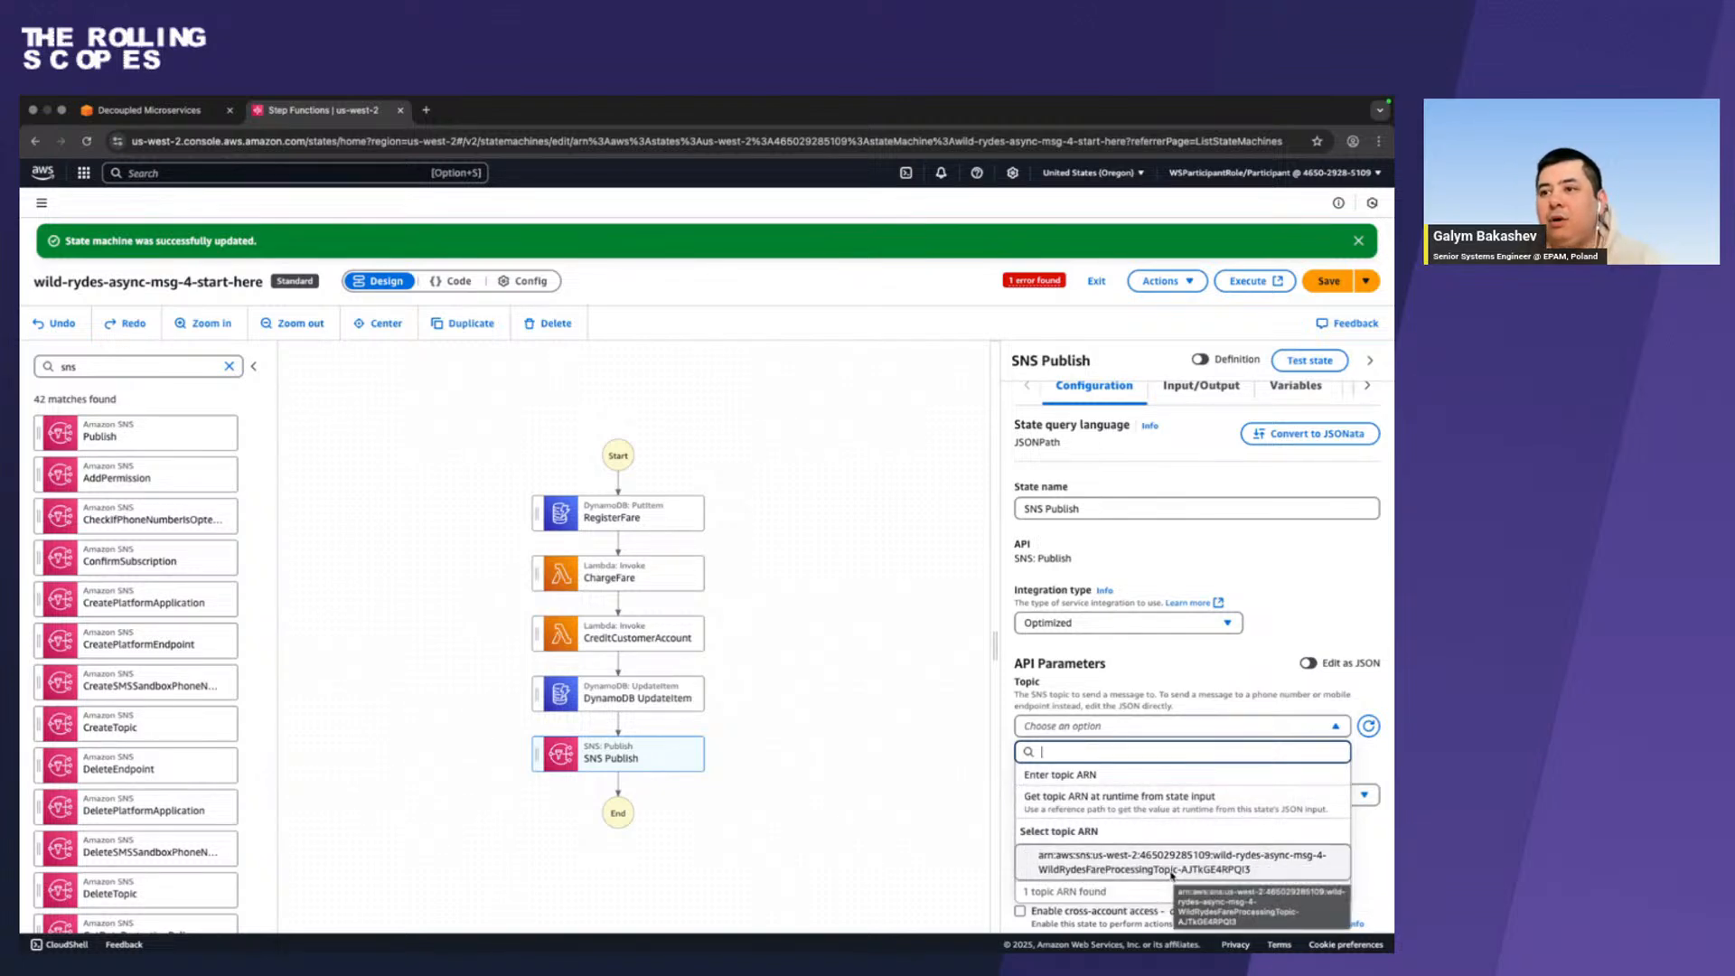
left_click(1170, 869)
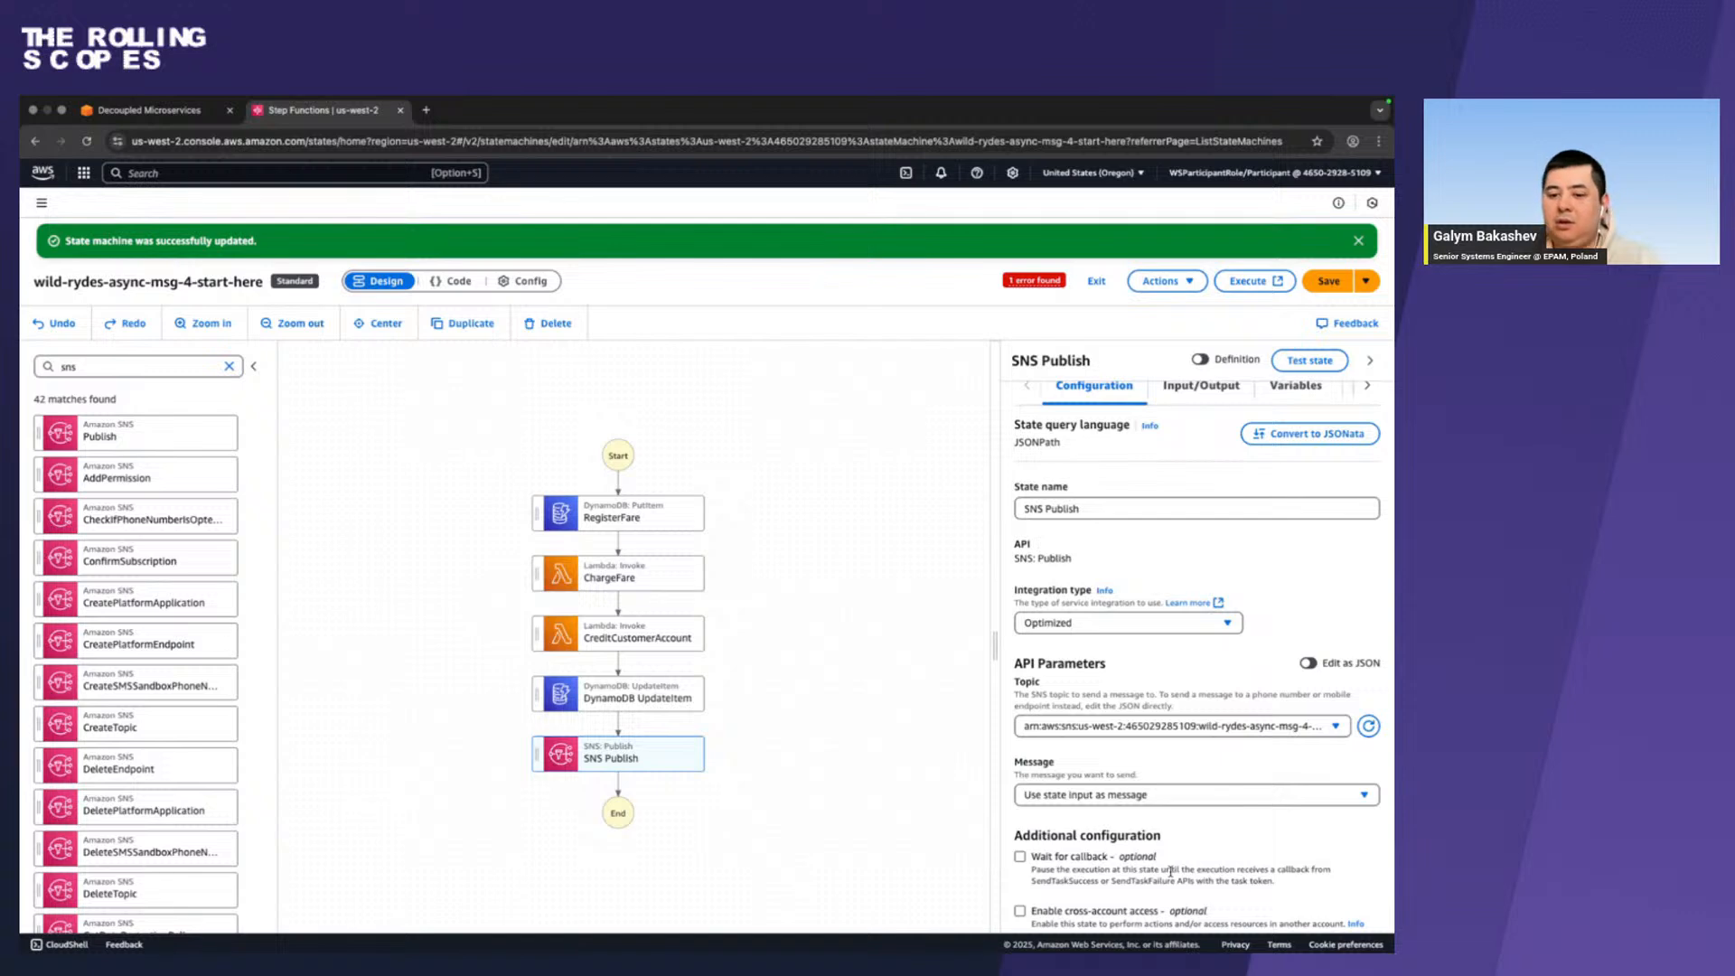
left_click(1260, 727)
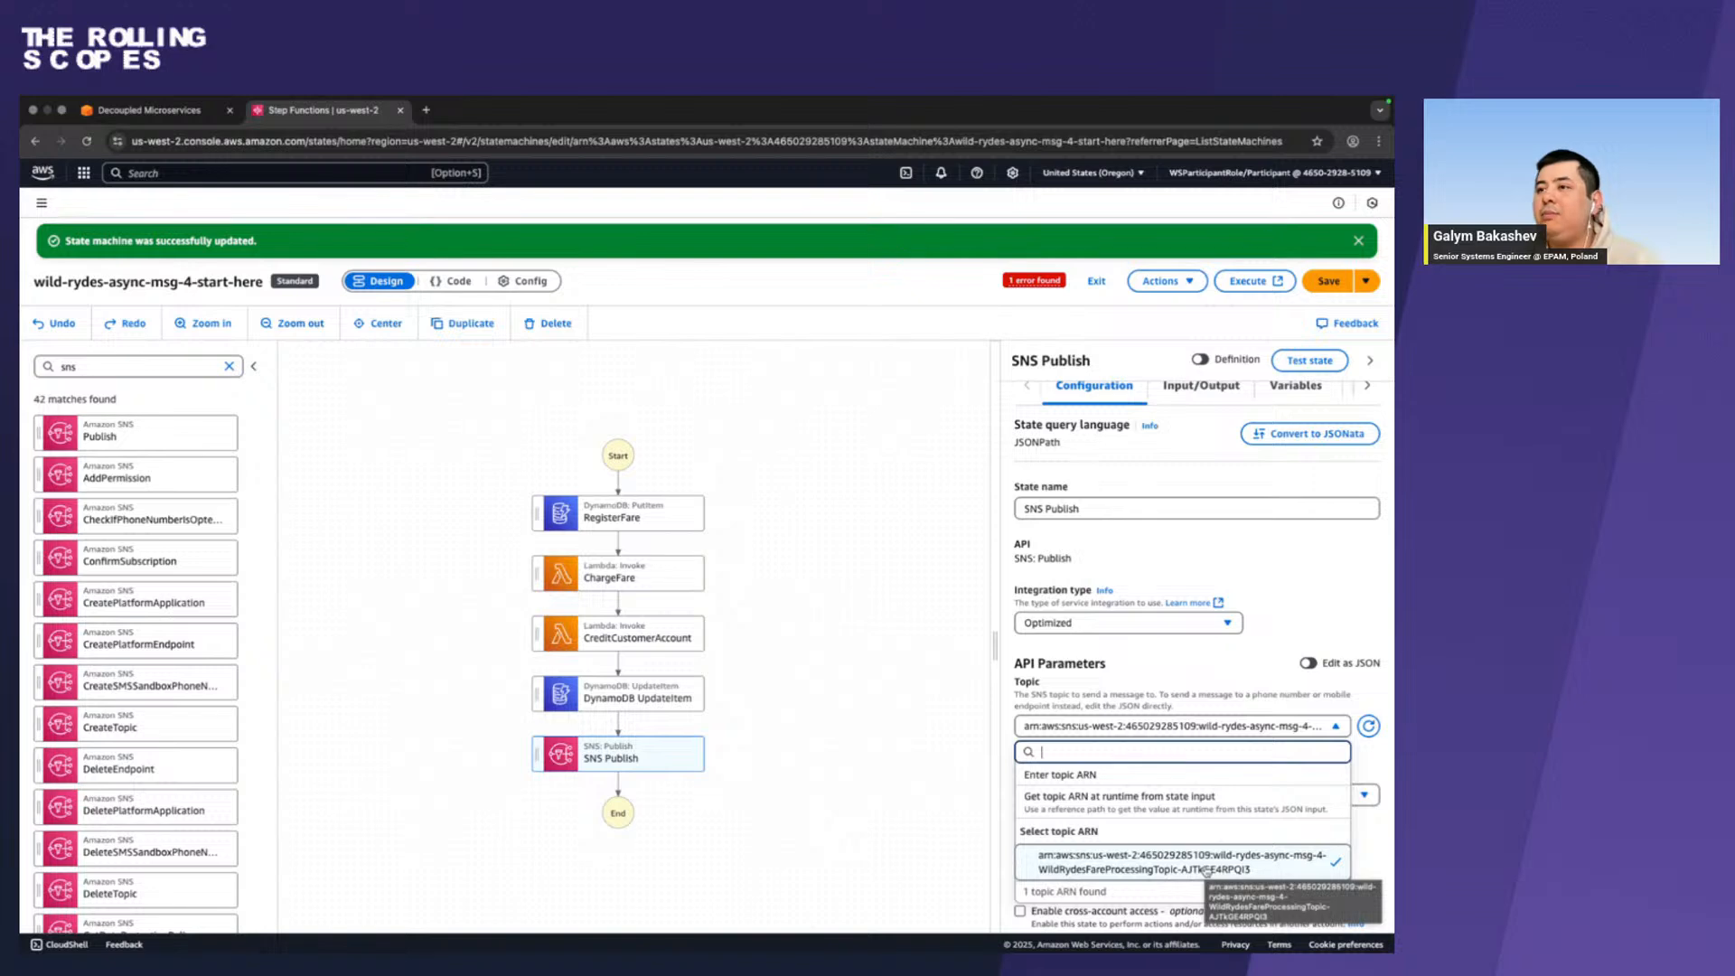
left_click(1297, 621)
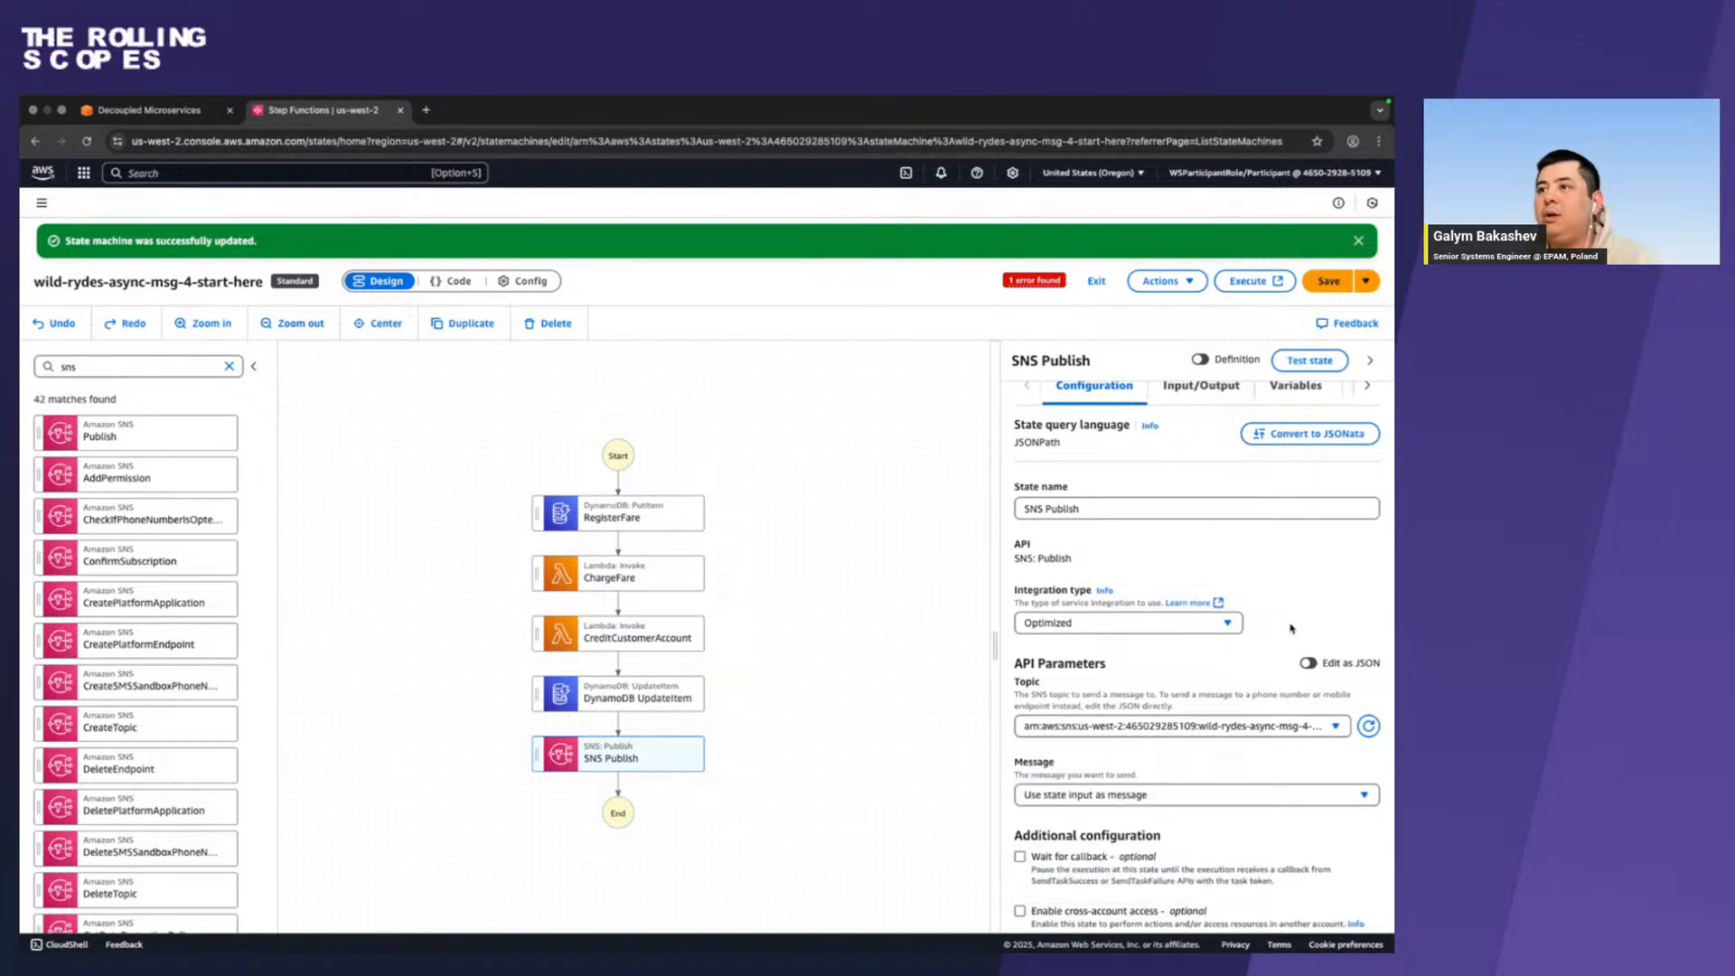
Switch the SNS Publish API parameters to JSON editing and paste the copied NotifySuccess JSON below the existing block.
left_click(1309, 664)
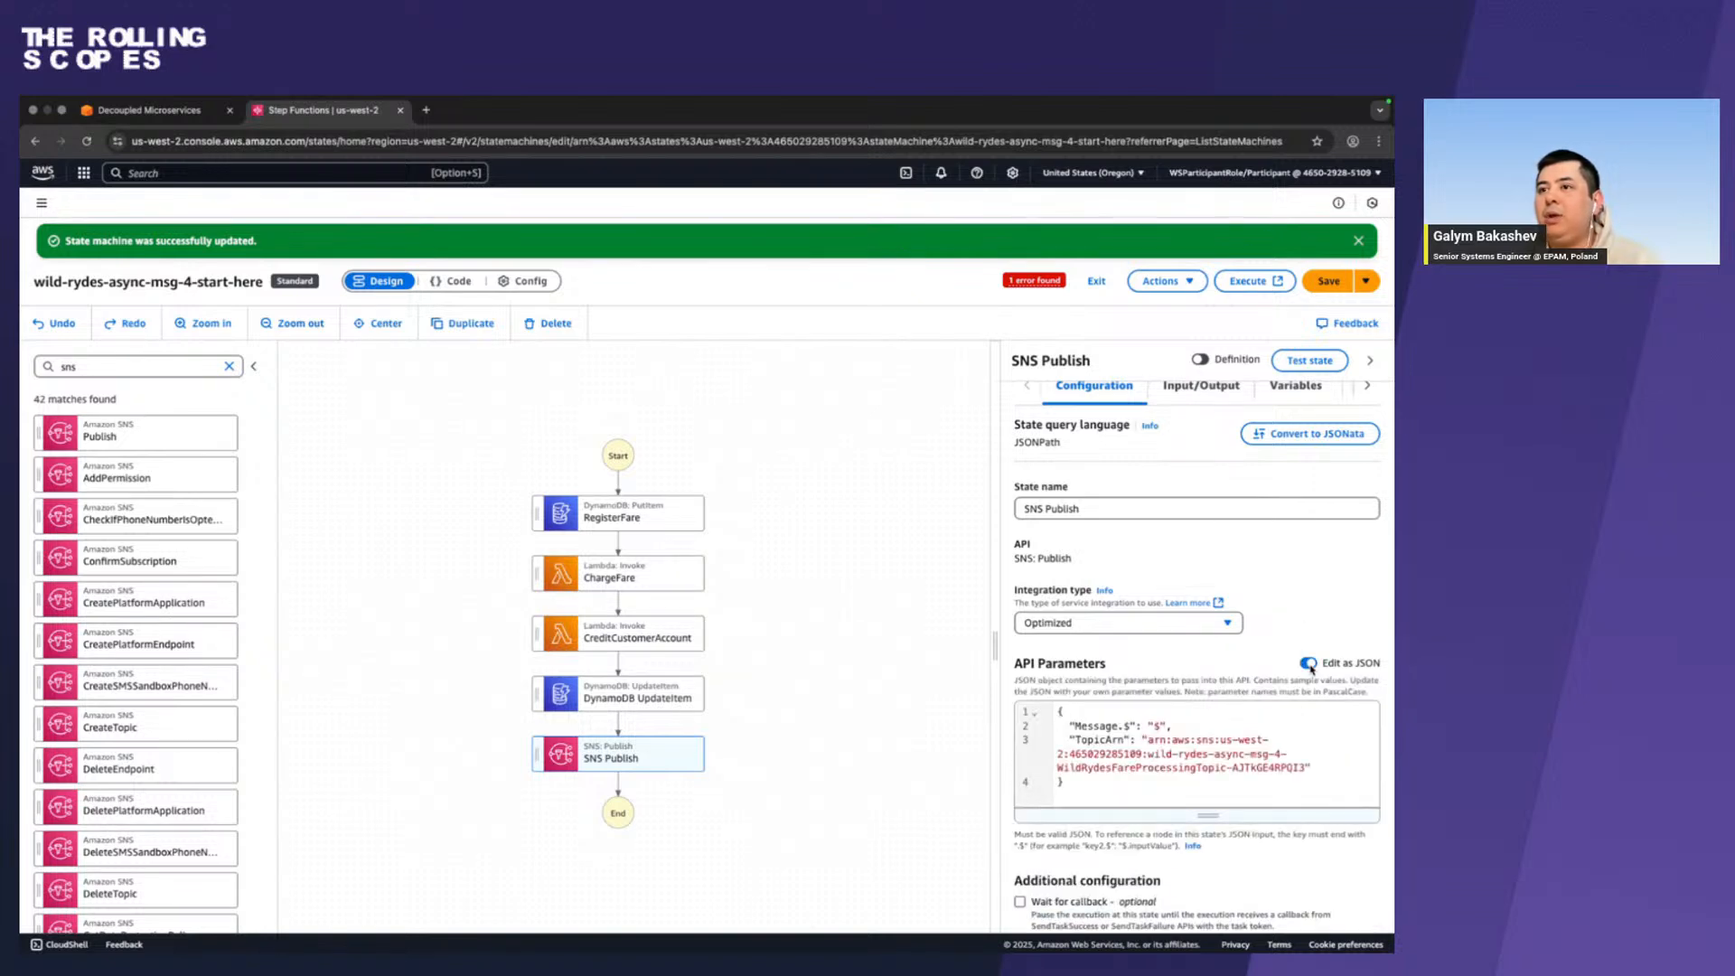
left_click(1081, 785)
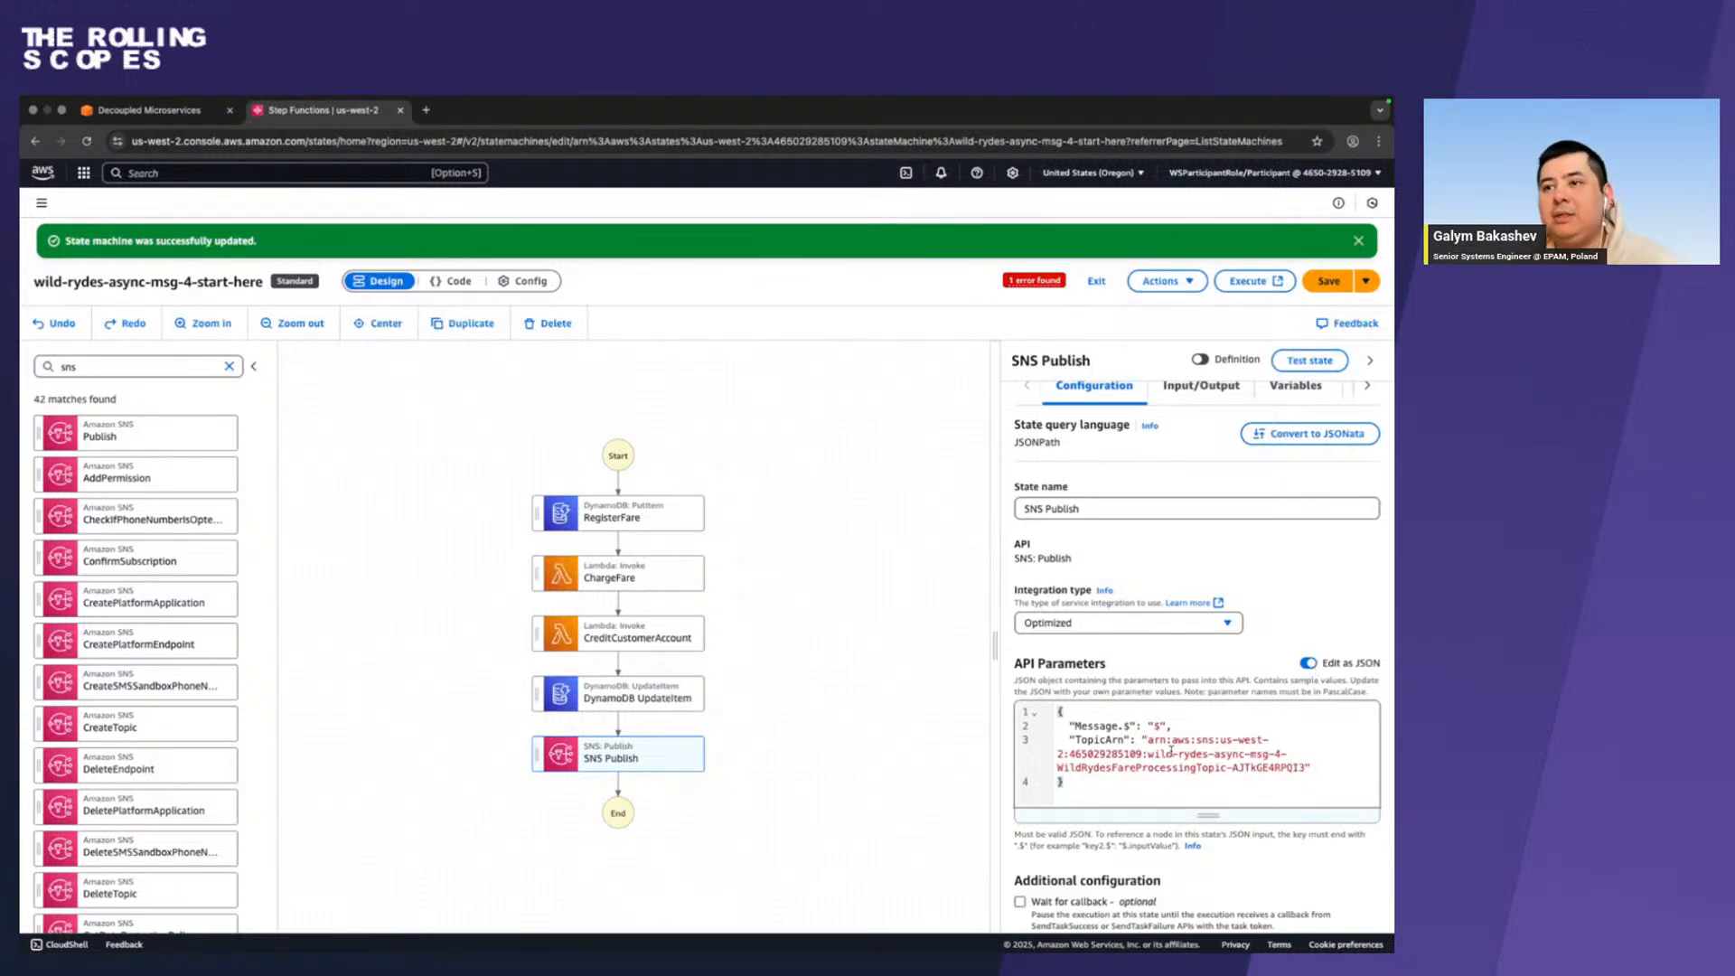
mouse_move(1153, 774)
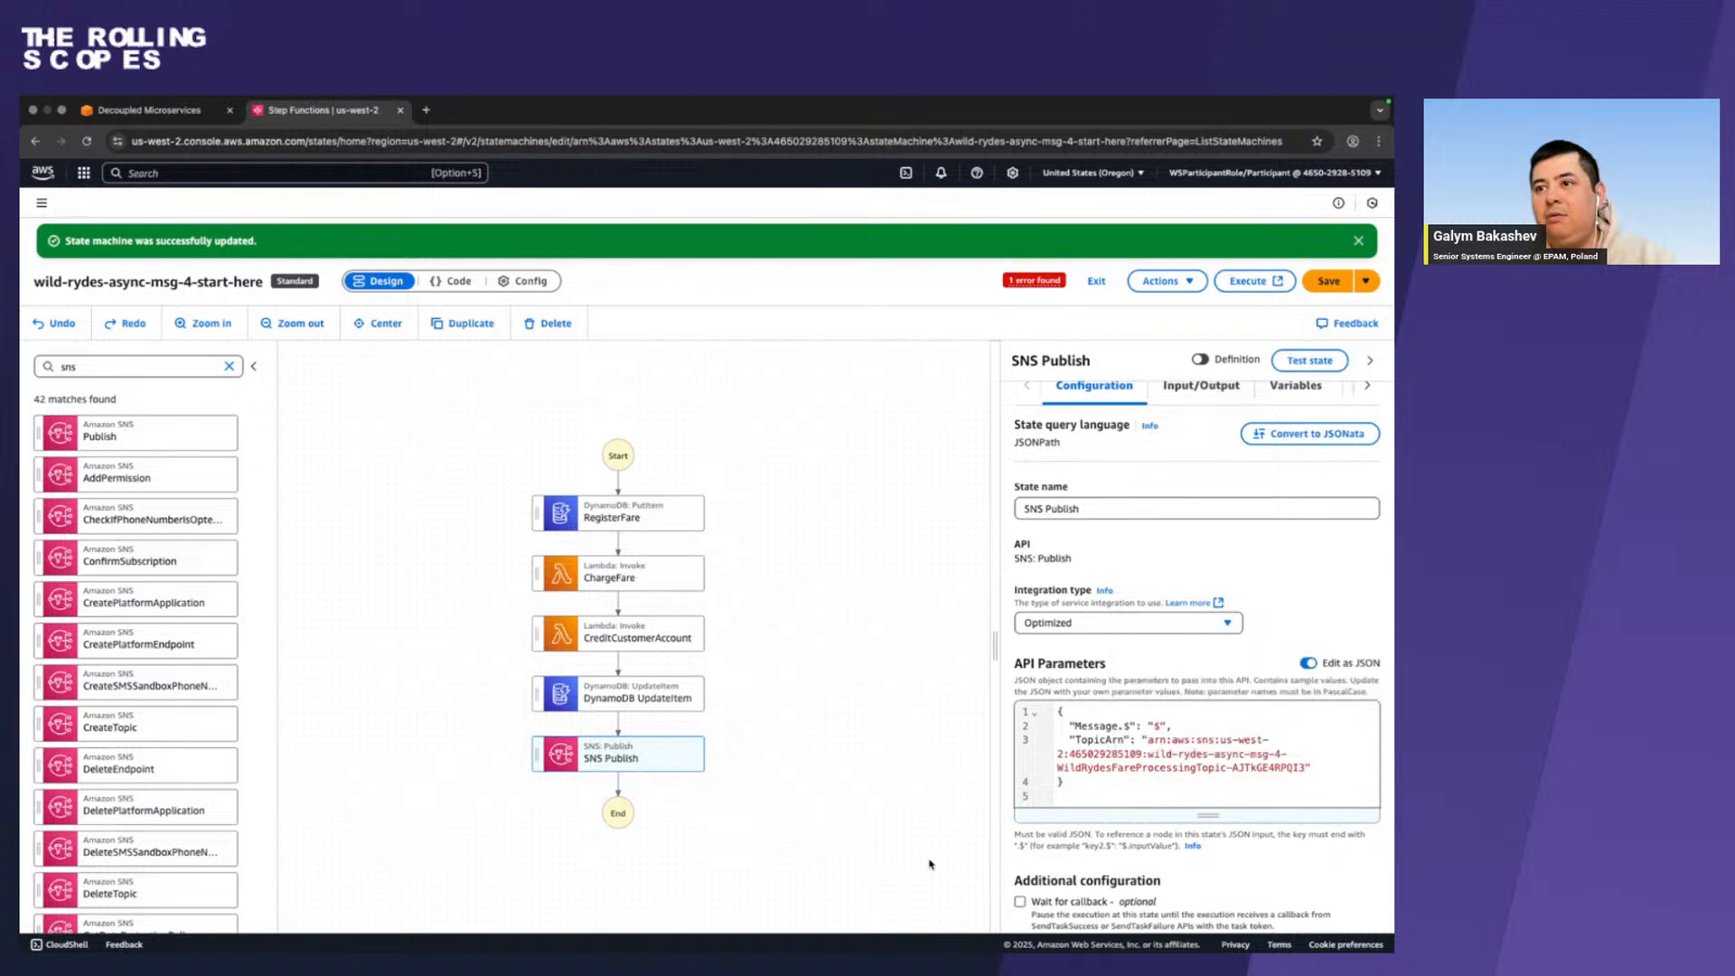
key("super+a")
key("super+v")
scroll(1208, 743, "up", 3)
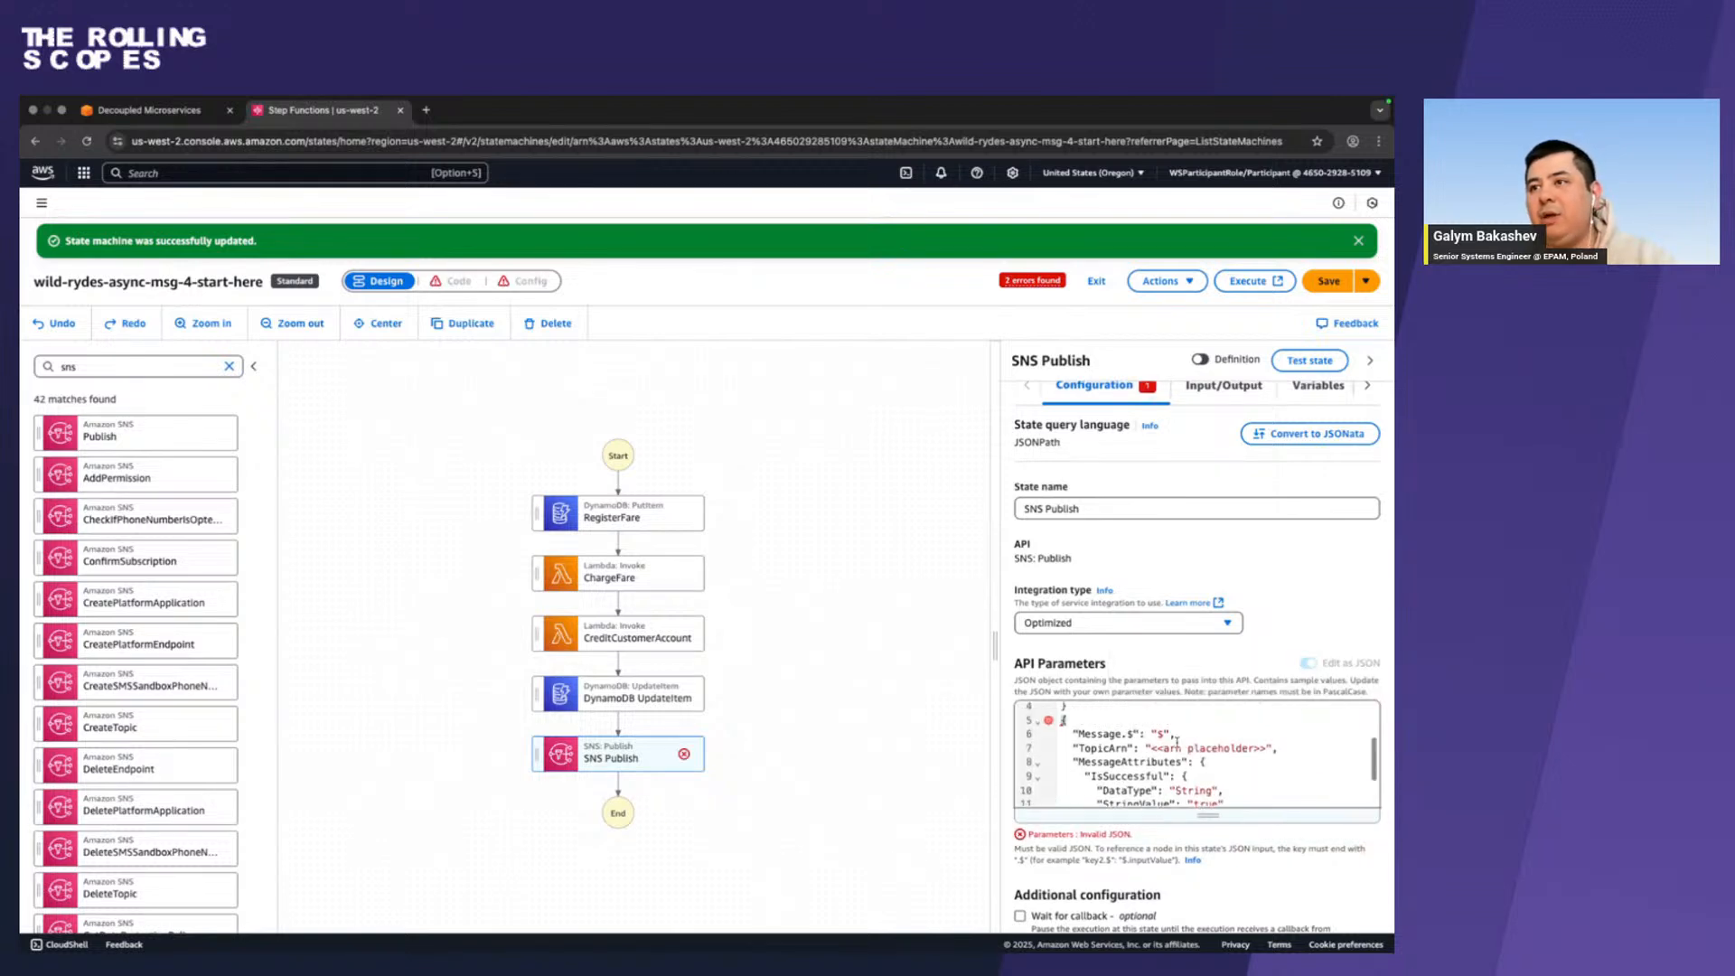
Copy the topic ARN from the original JSON block and use it to replace <<arn placeholder>> in the pasted block's TopicArn.
left_click_drag(1311, 743, 1146, 718)
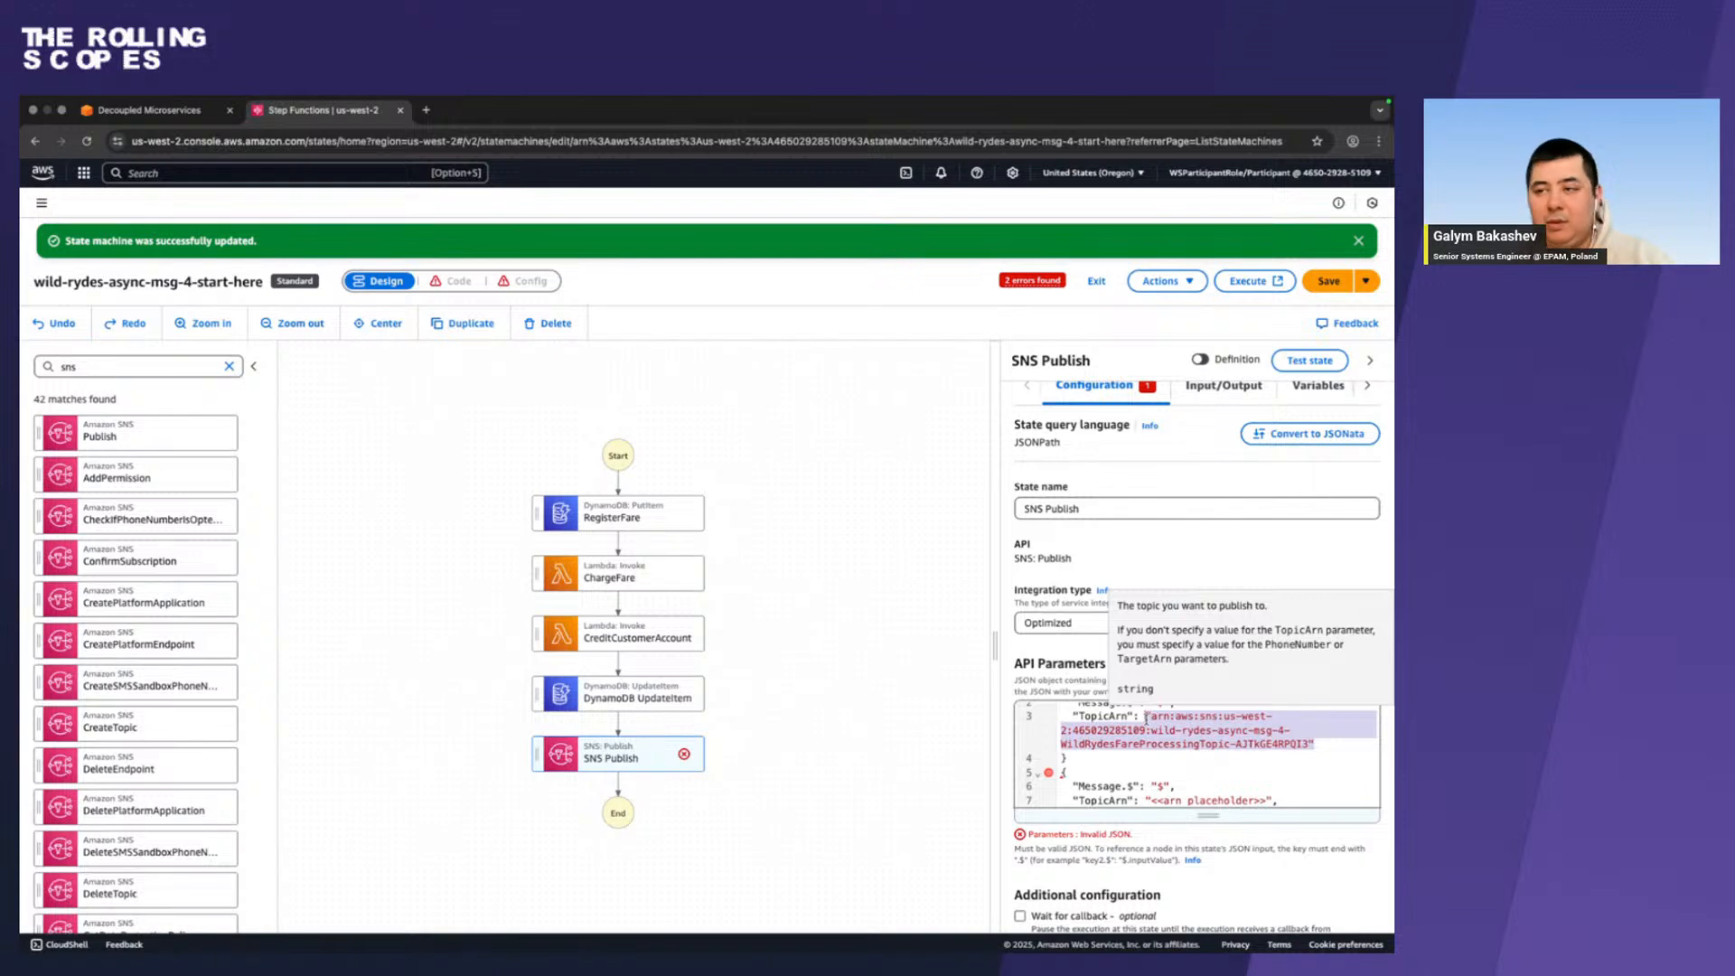
scroll(1140, 736, "down", 3)
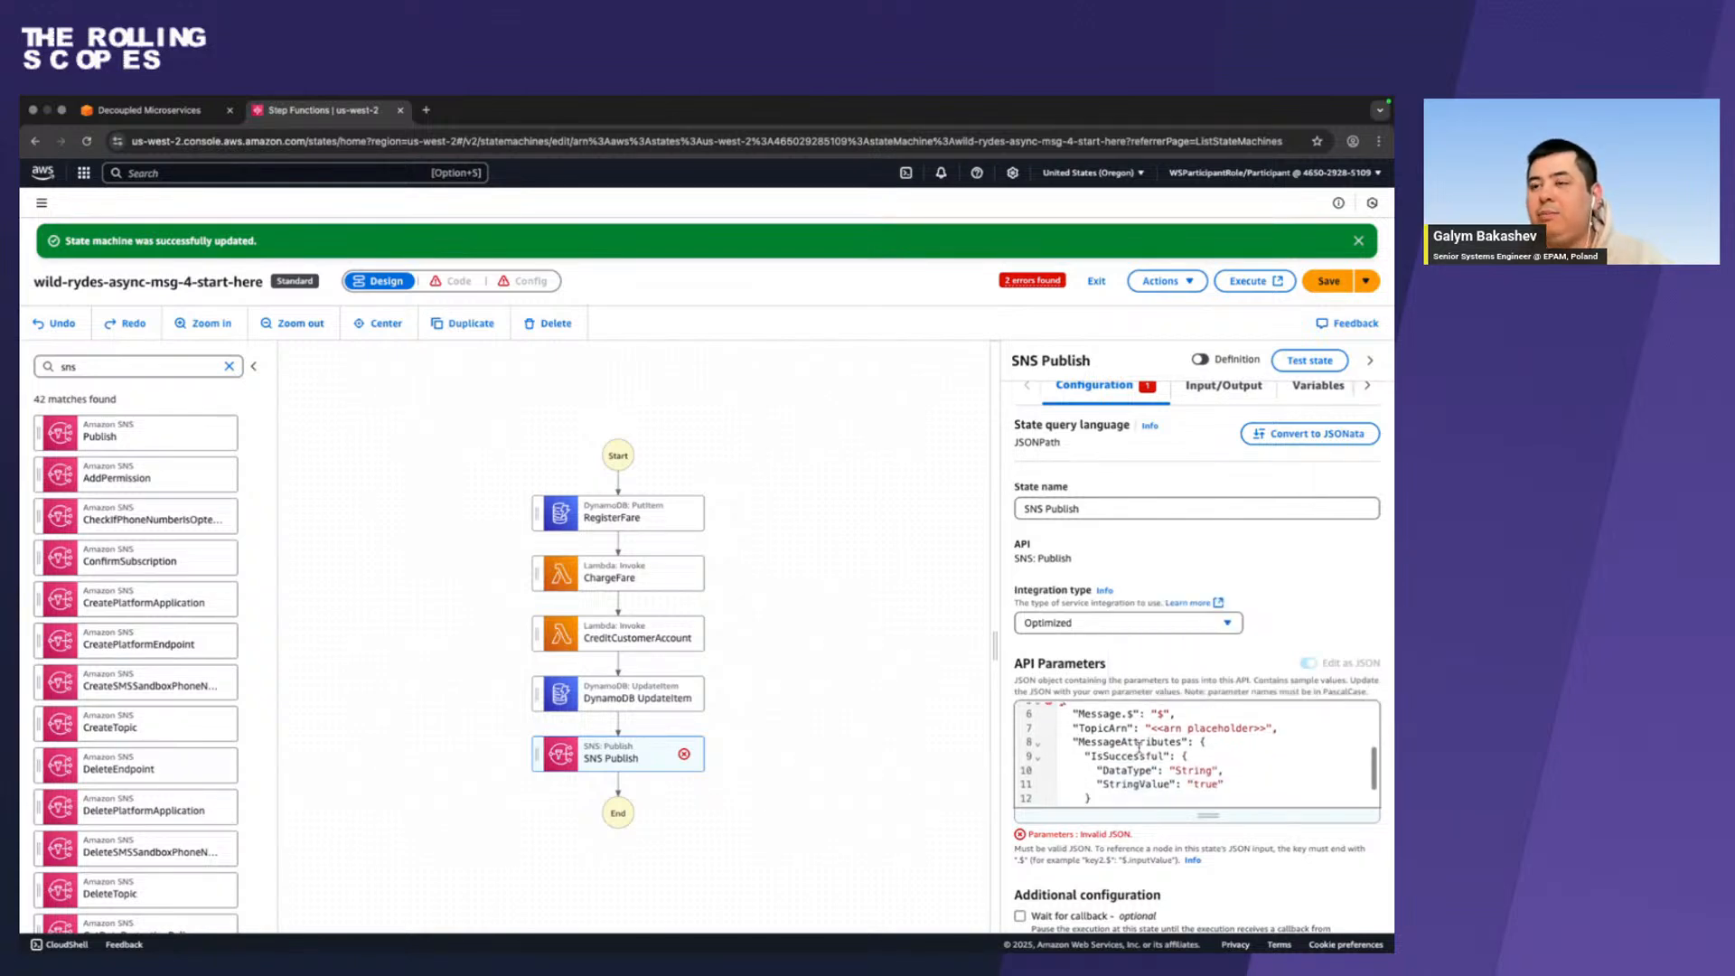
key("ctrl+Left")
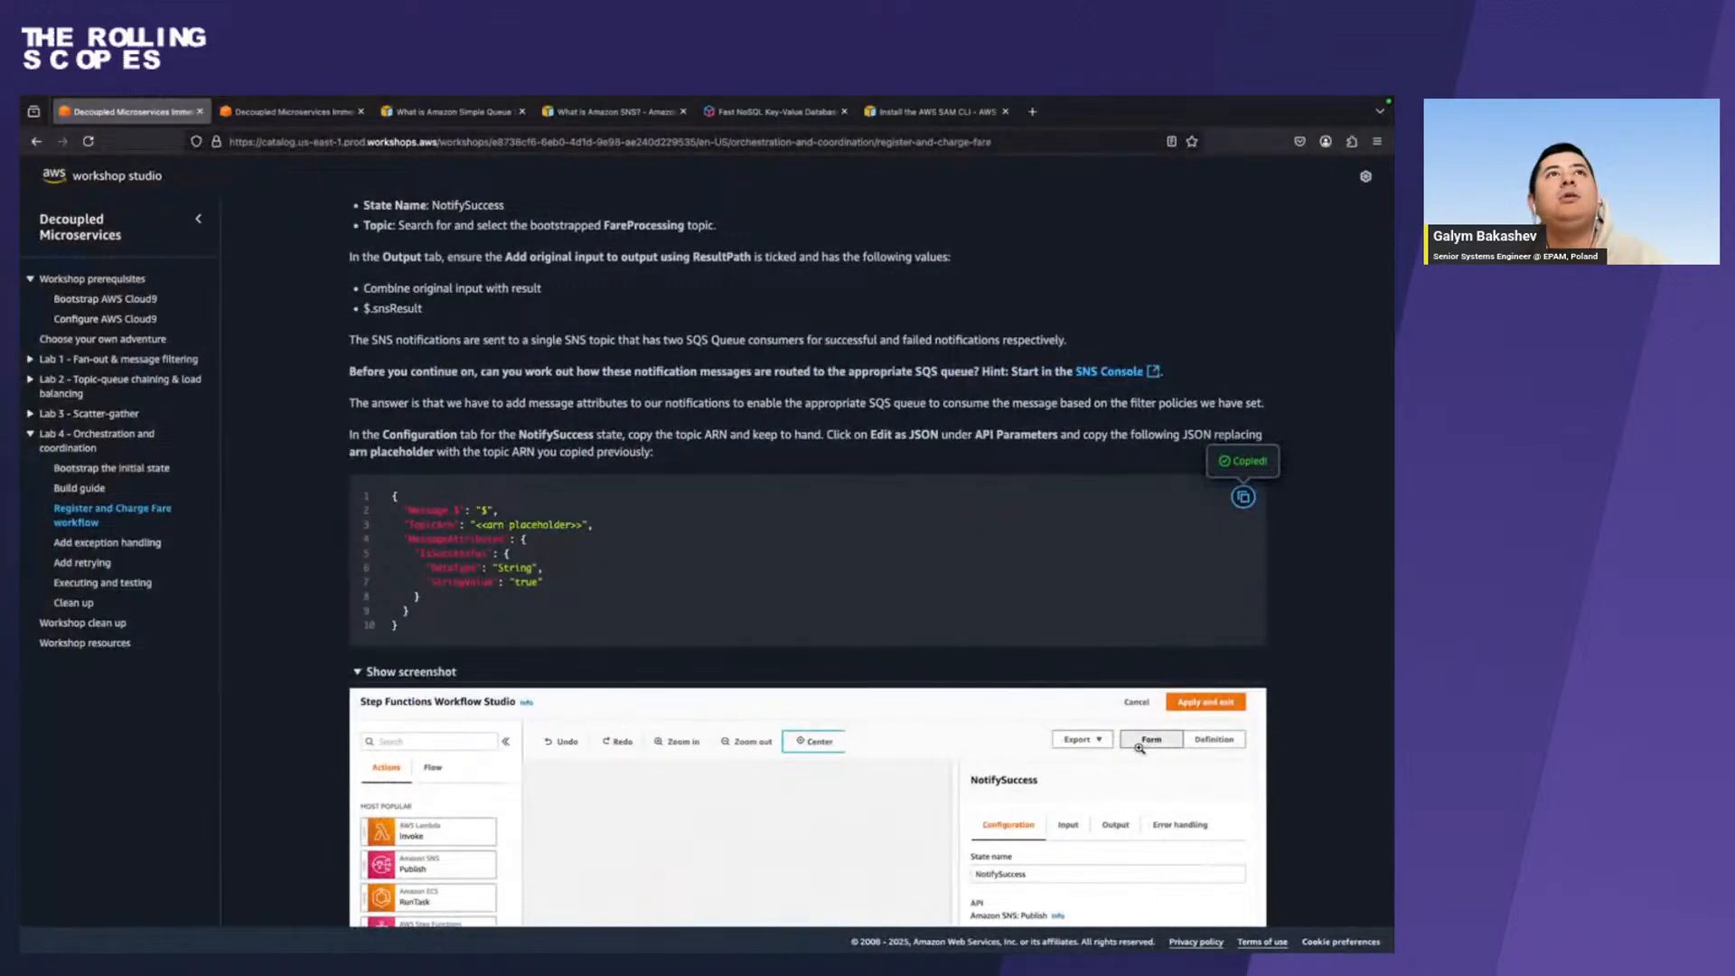
key("ctrl+Right")
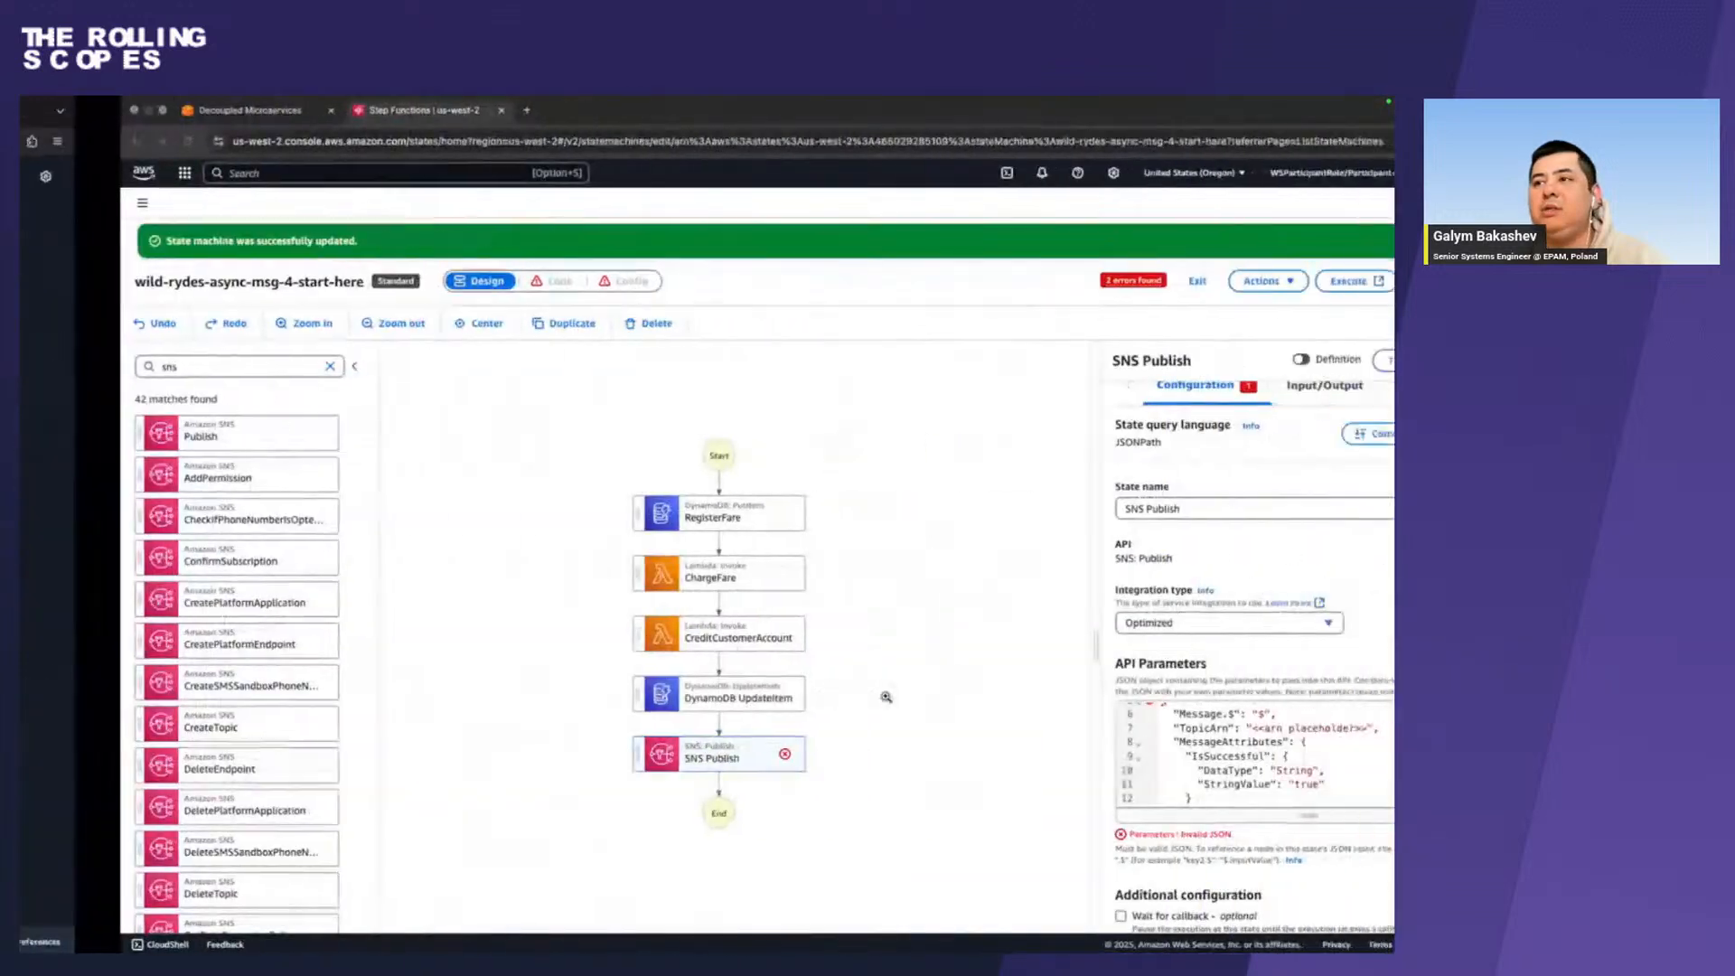
scroll(1197, 749, "up", 3)
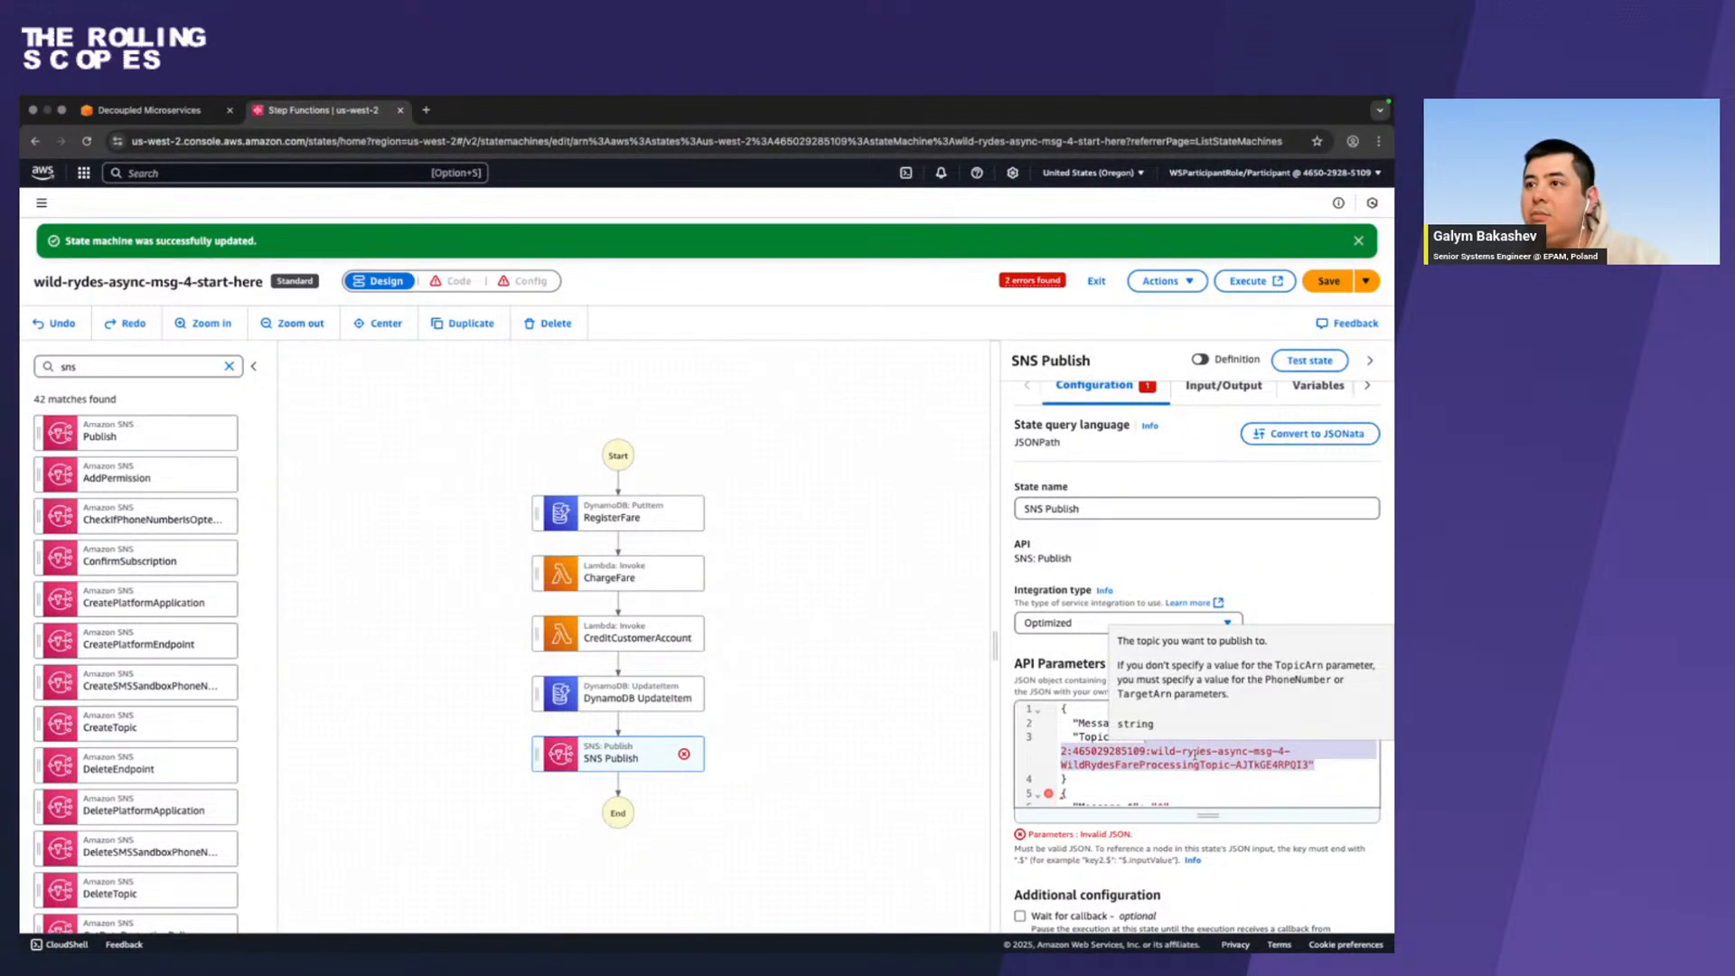
scroll(1195, 758, "down", 2)
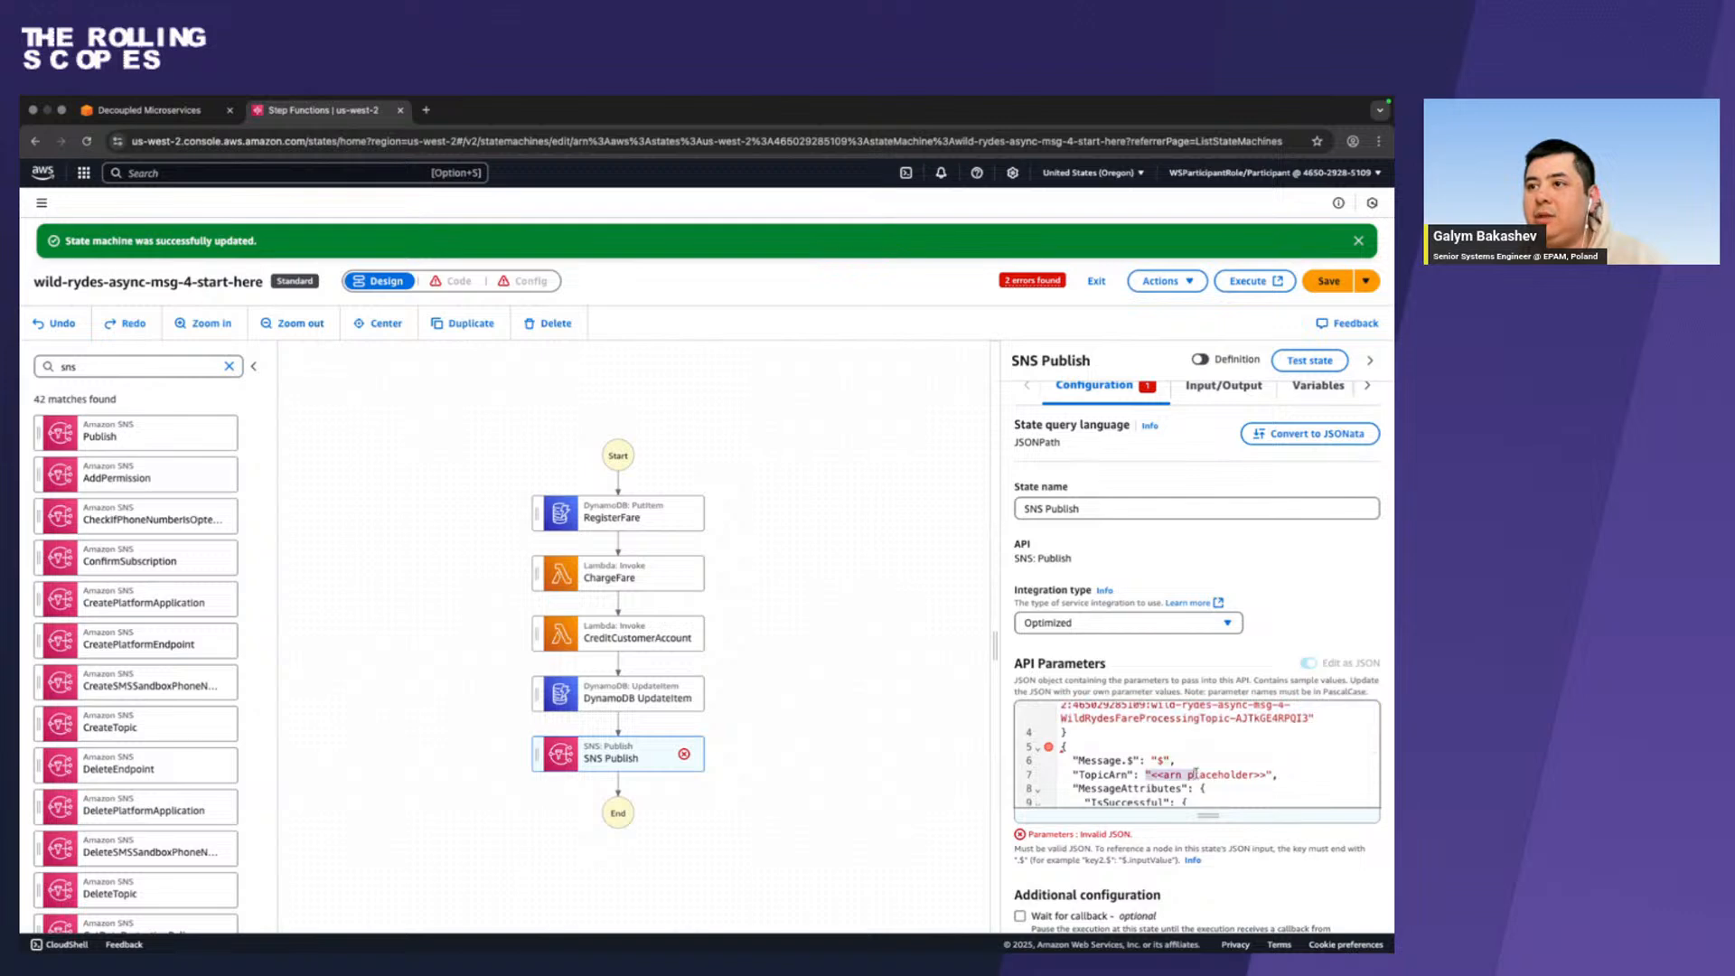
left_click_drag(1196, 773, 1269, 772)
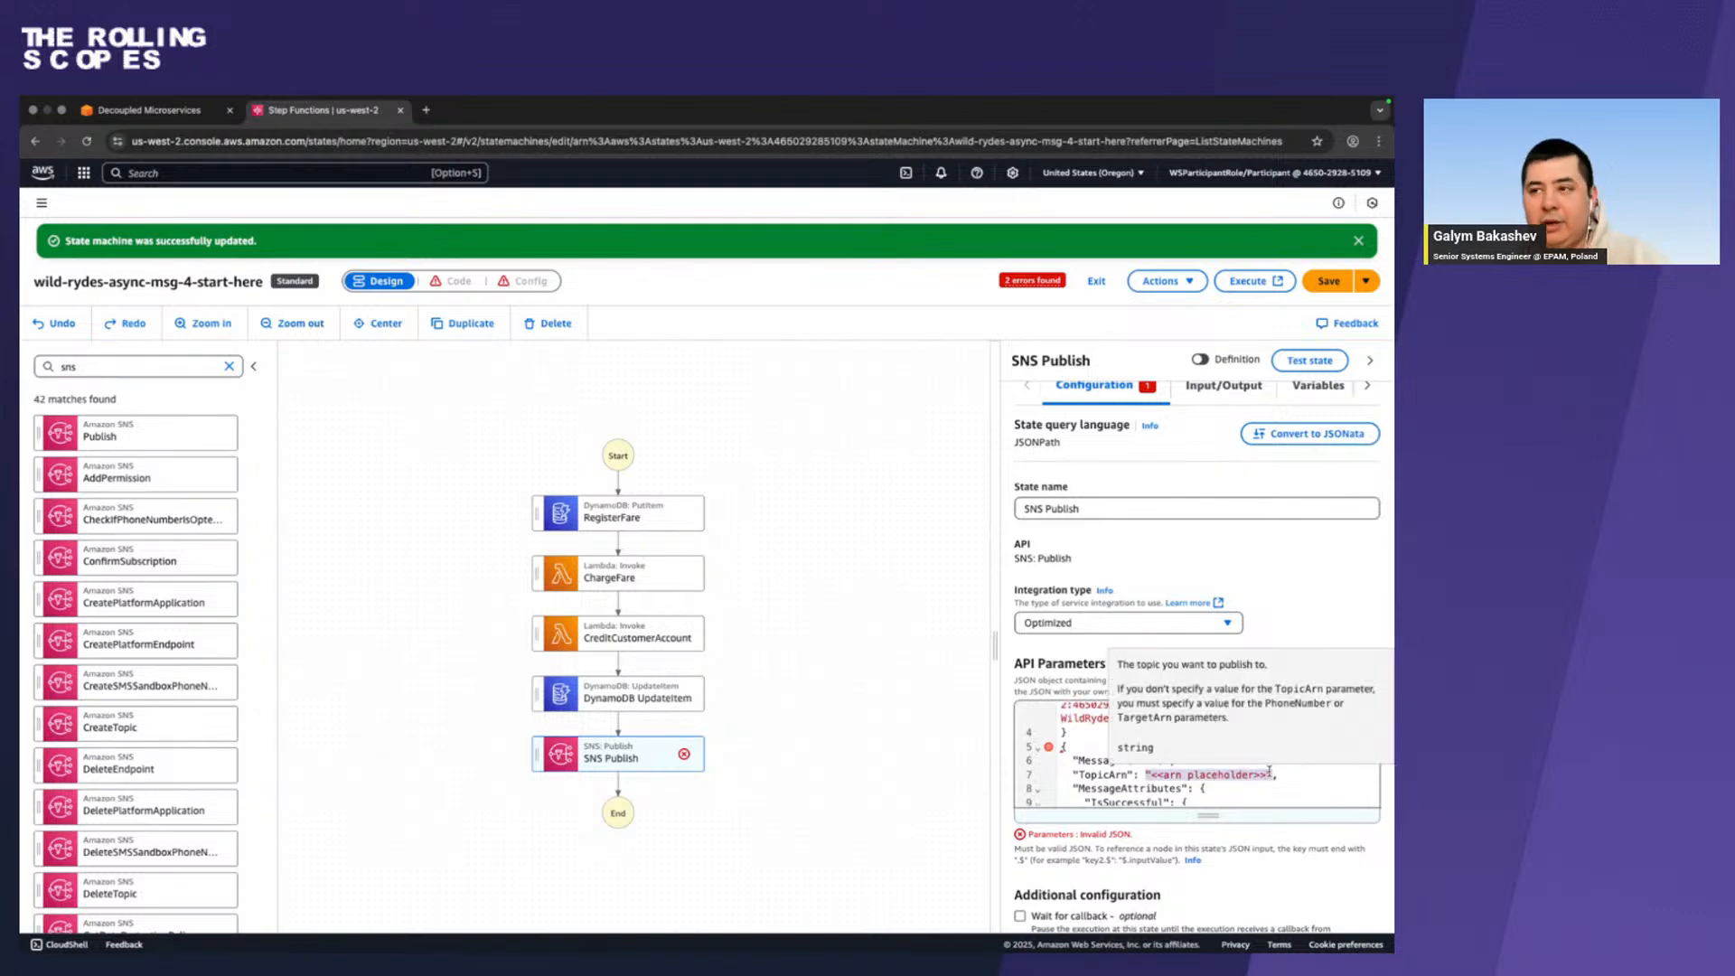
key("super+v")
Delete the original Message and TopicArn block above the pasted JSON and check the remaining SNS Publish parameters.
scroll(1086, 748, "up", 2)
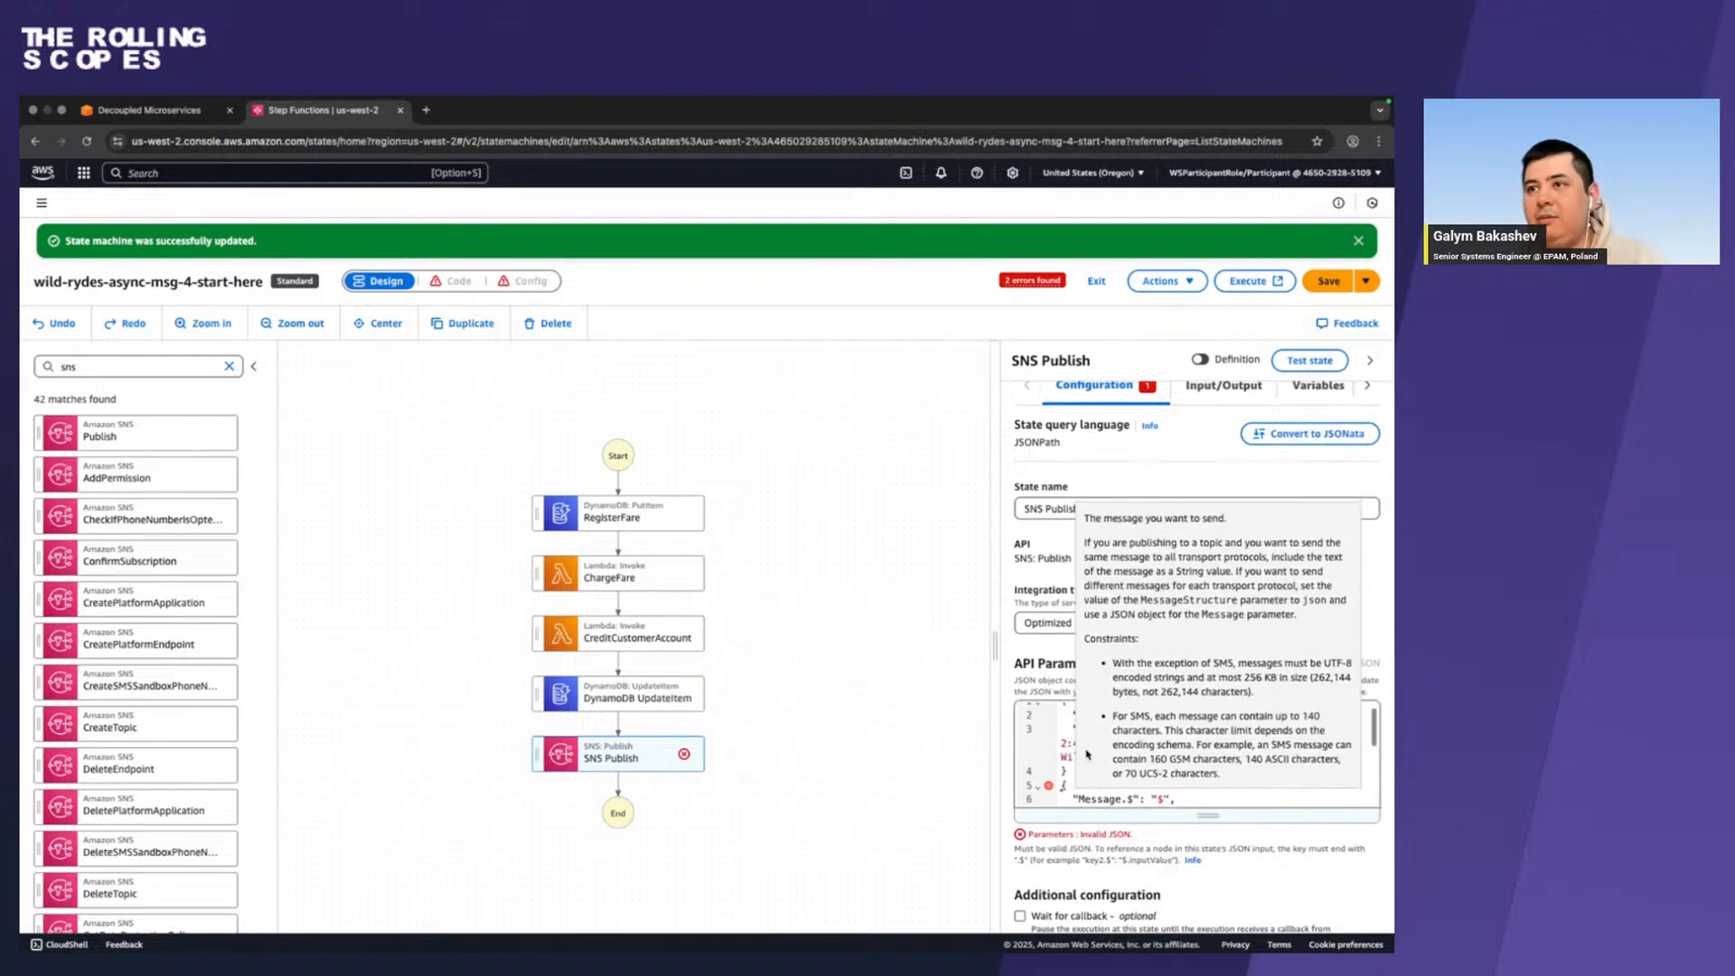
left_click_drag(1076, 771, 1024, 663)
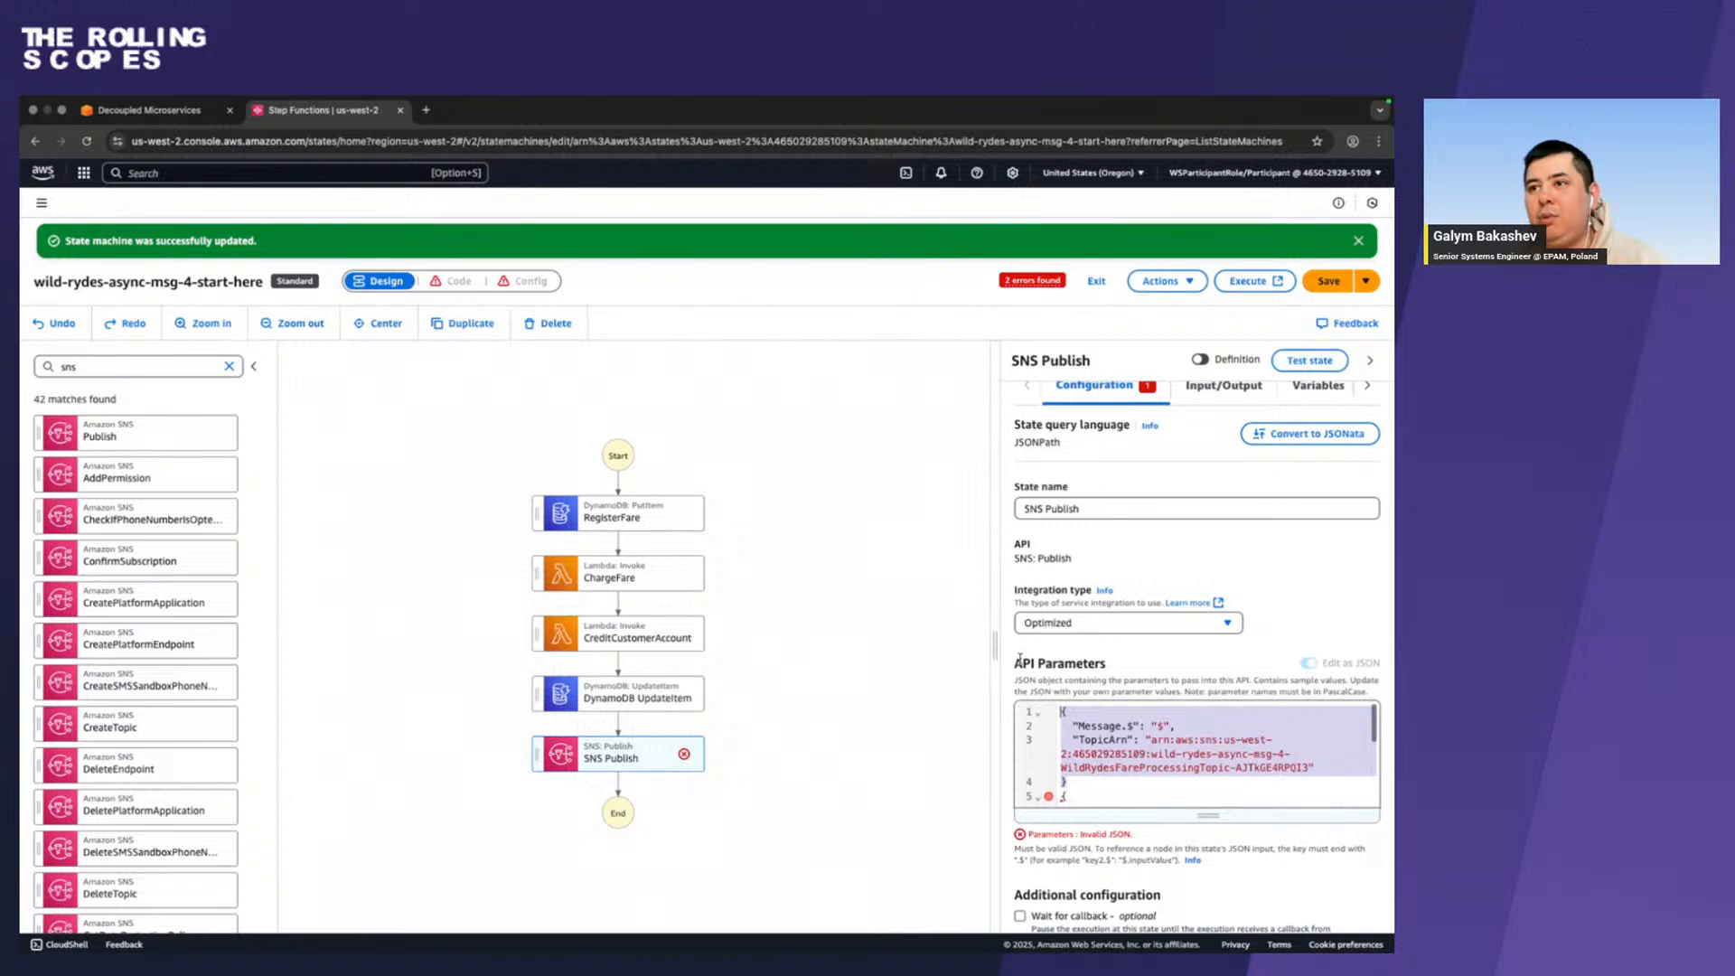
key("super+v")
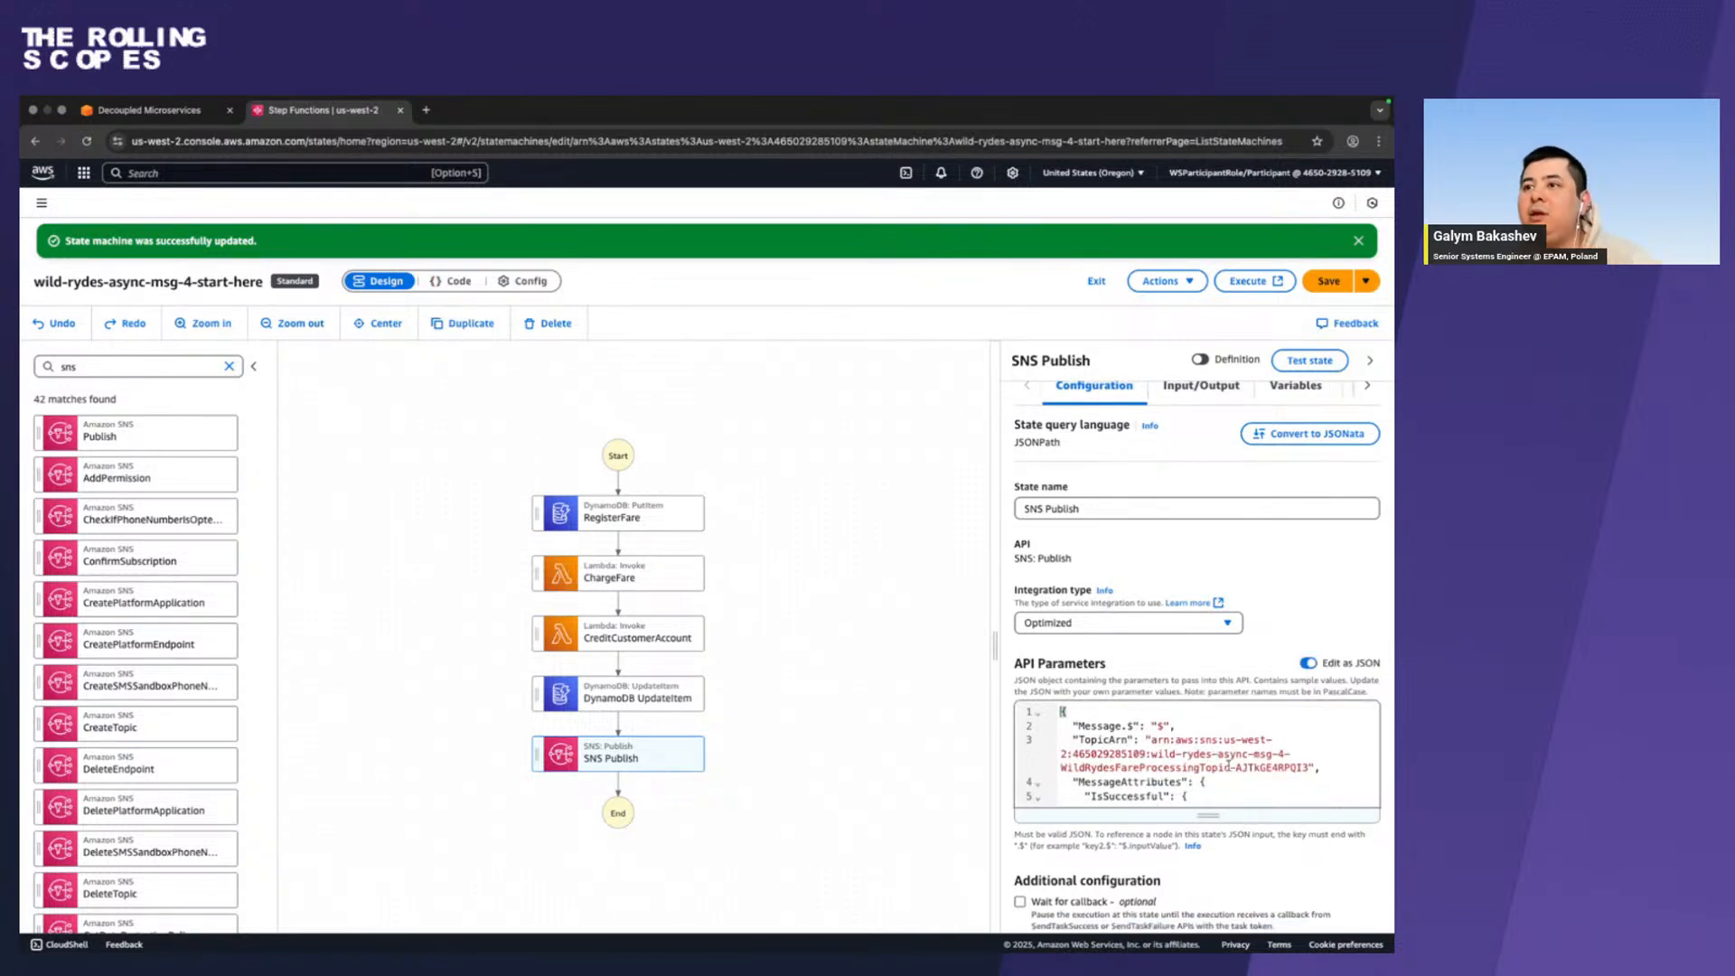
scroll(1229, 765, "down", 2)
scroll(1229, 765, "up", 2)
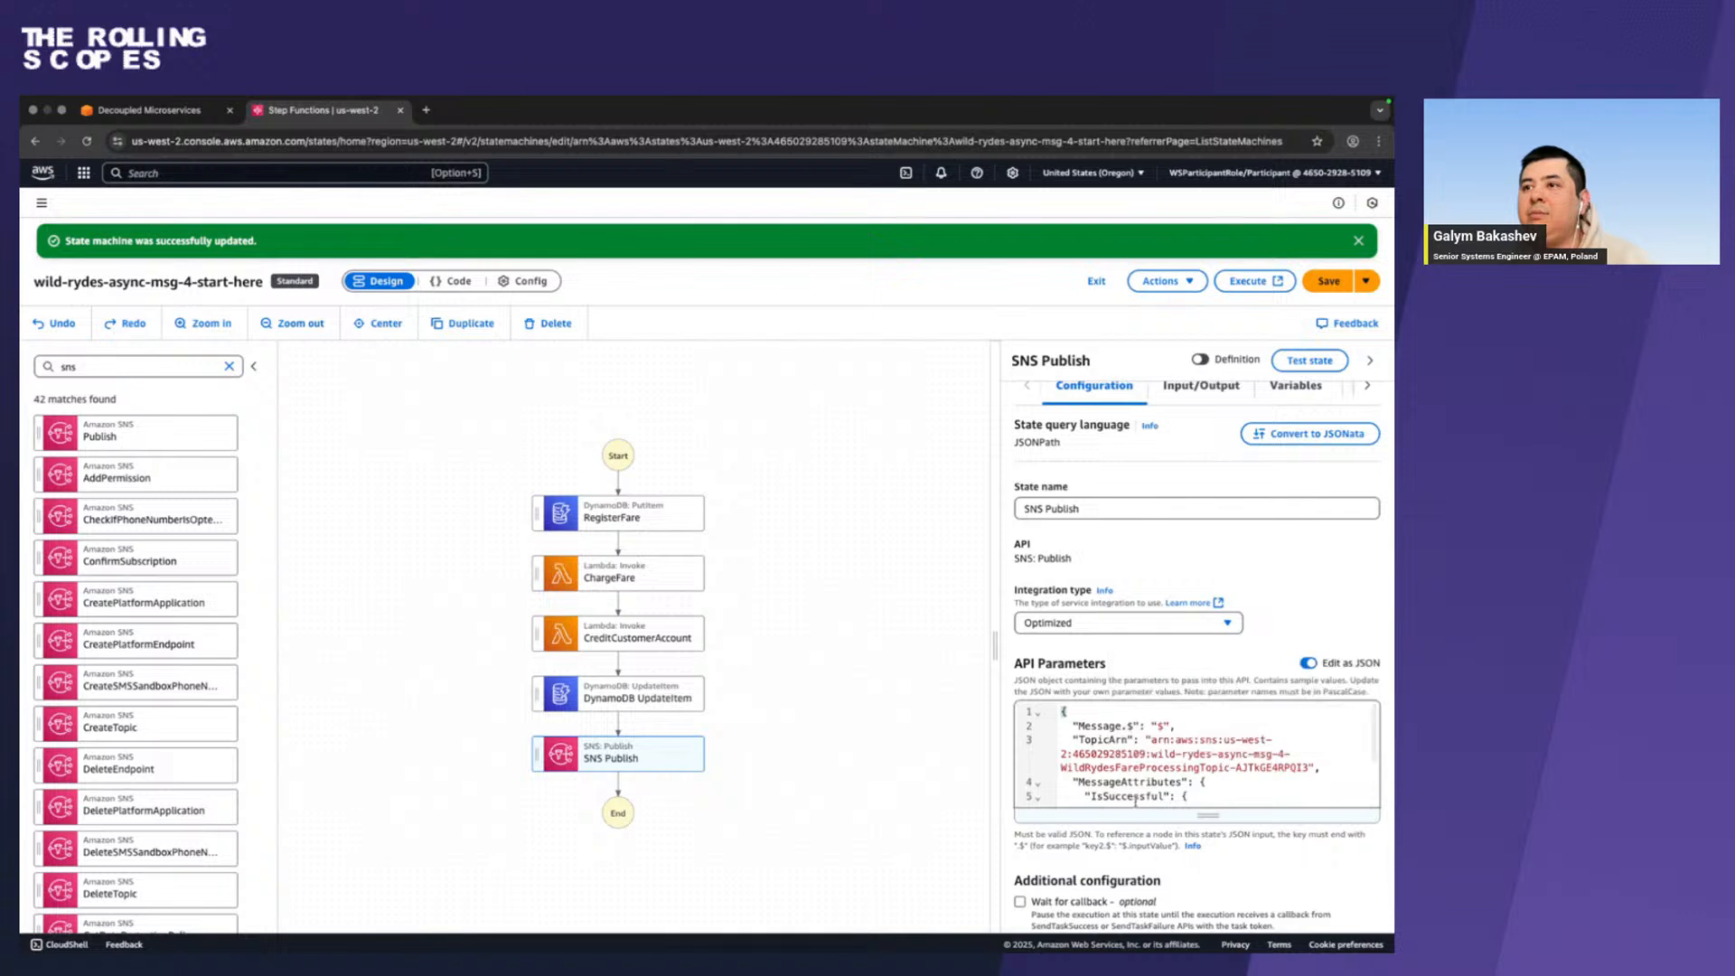
scroll(1097, 795, "down", 2)
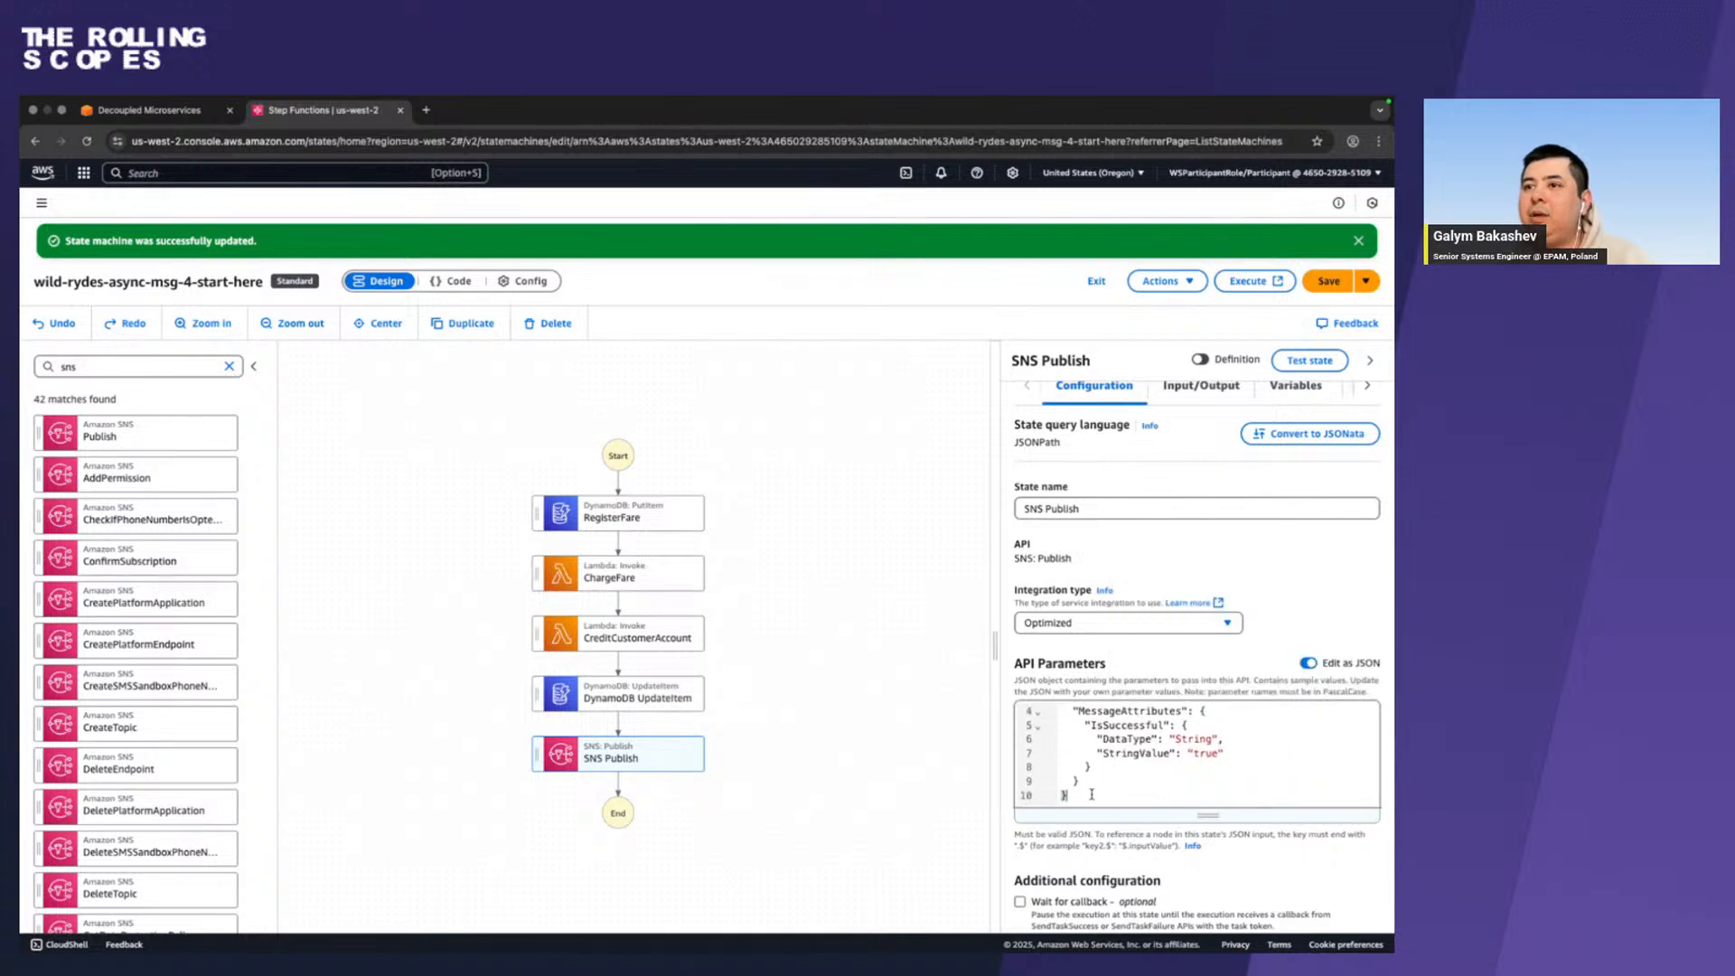
Review the full SNS Publish JSON, including the account ID in its TopicArn, and save the state machine.
key("super+a")
scroll(1090, 794, "up", 2)
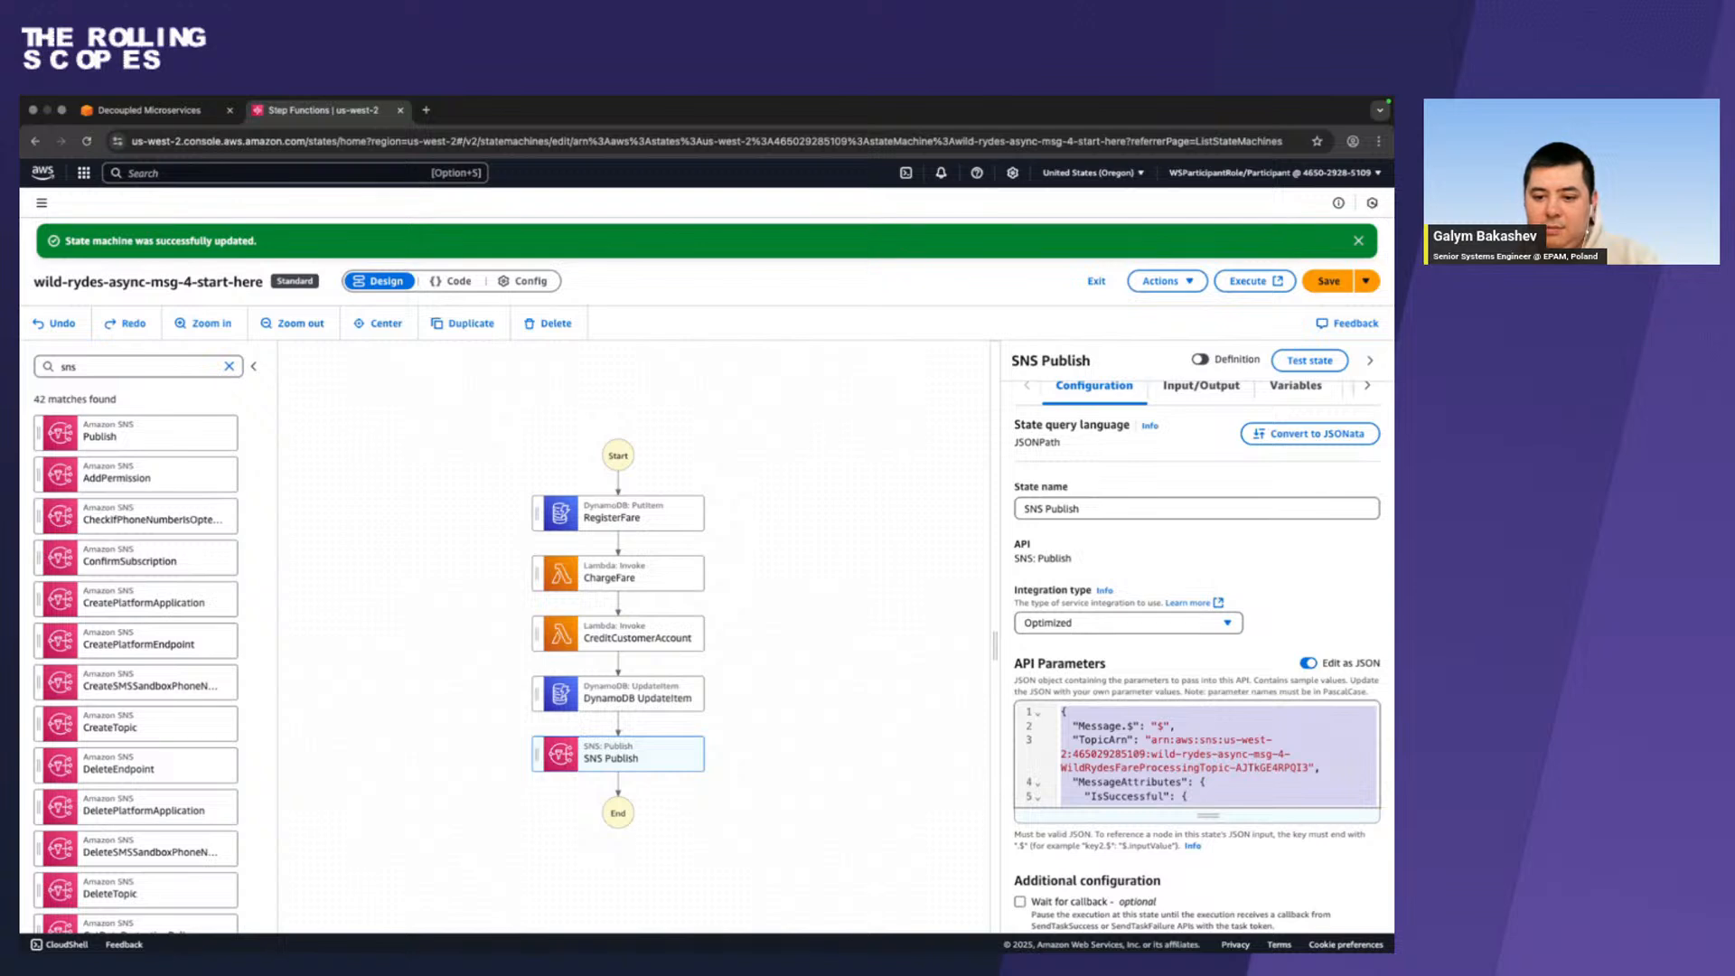
key("super+Tab")
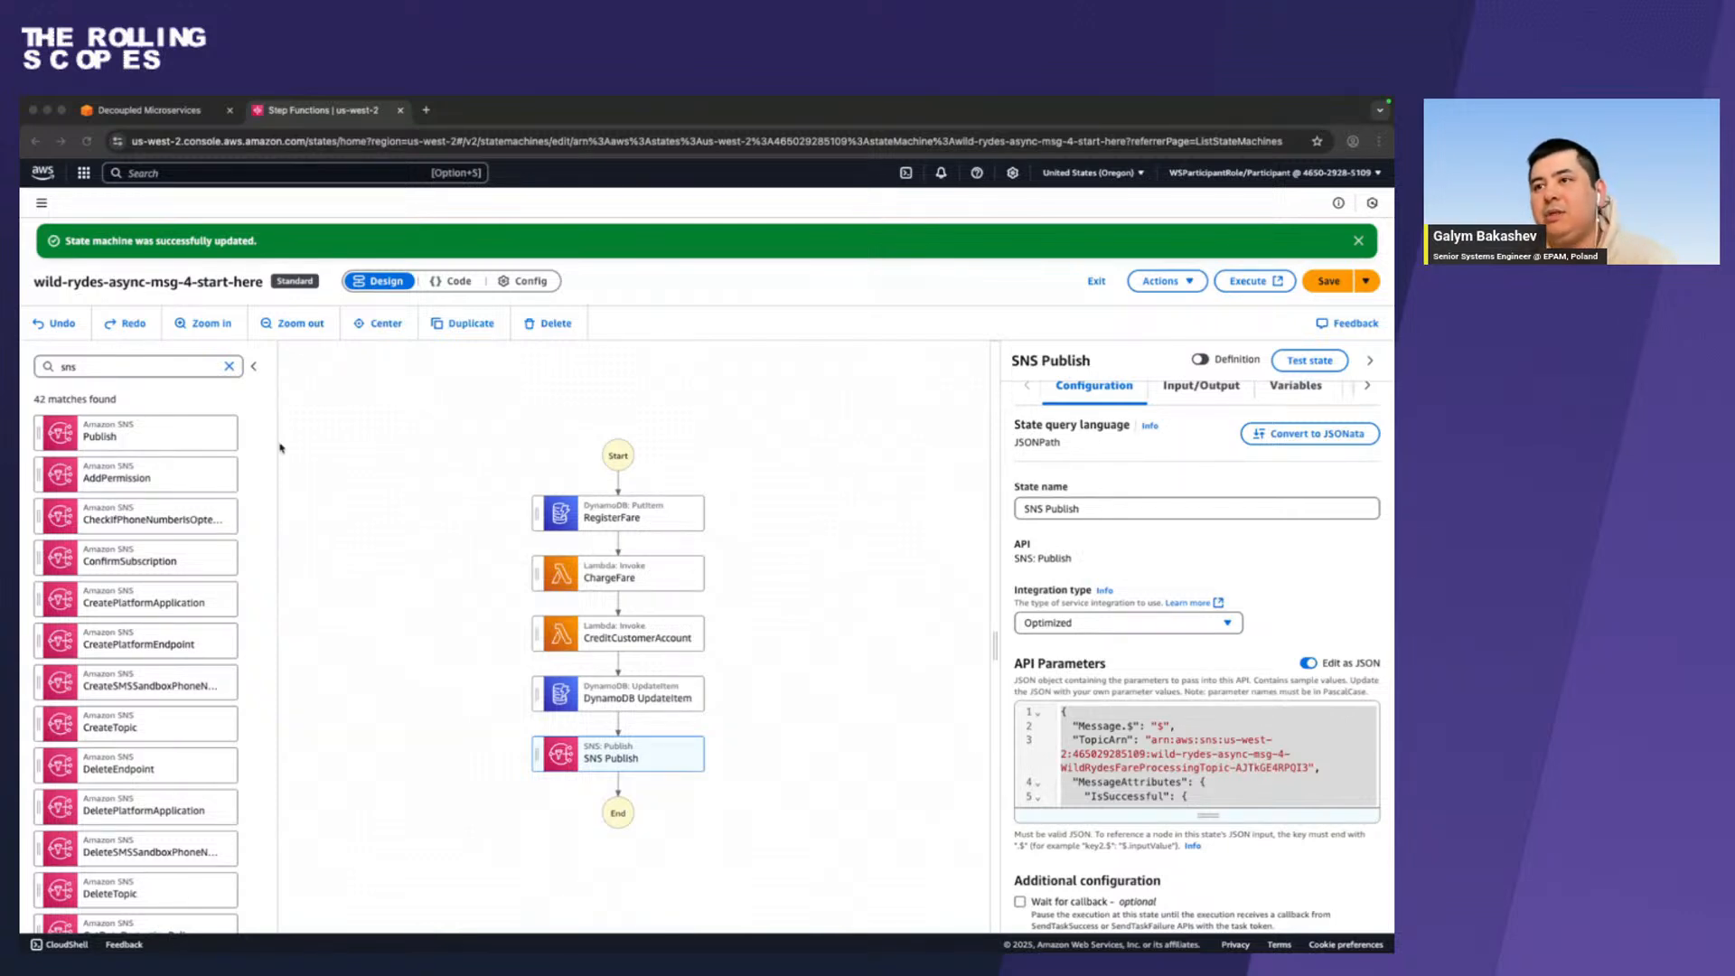
double_click(1112, 754)
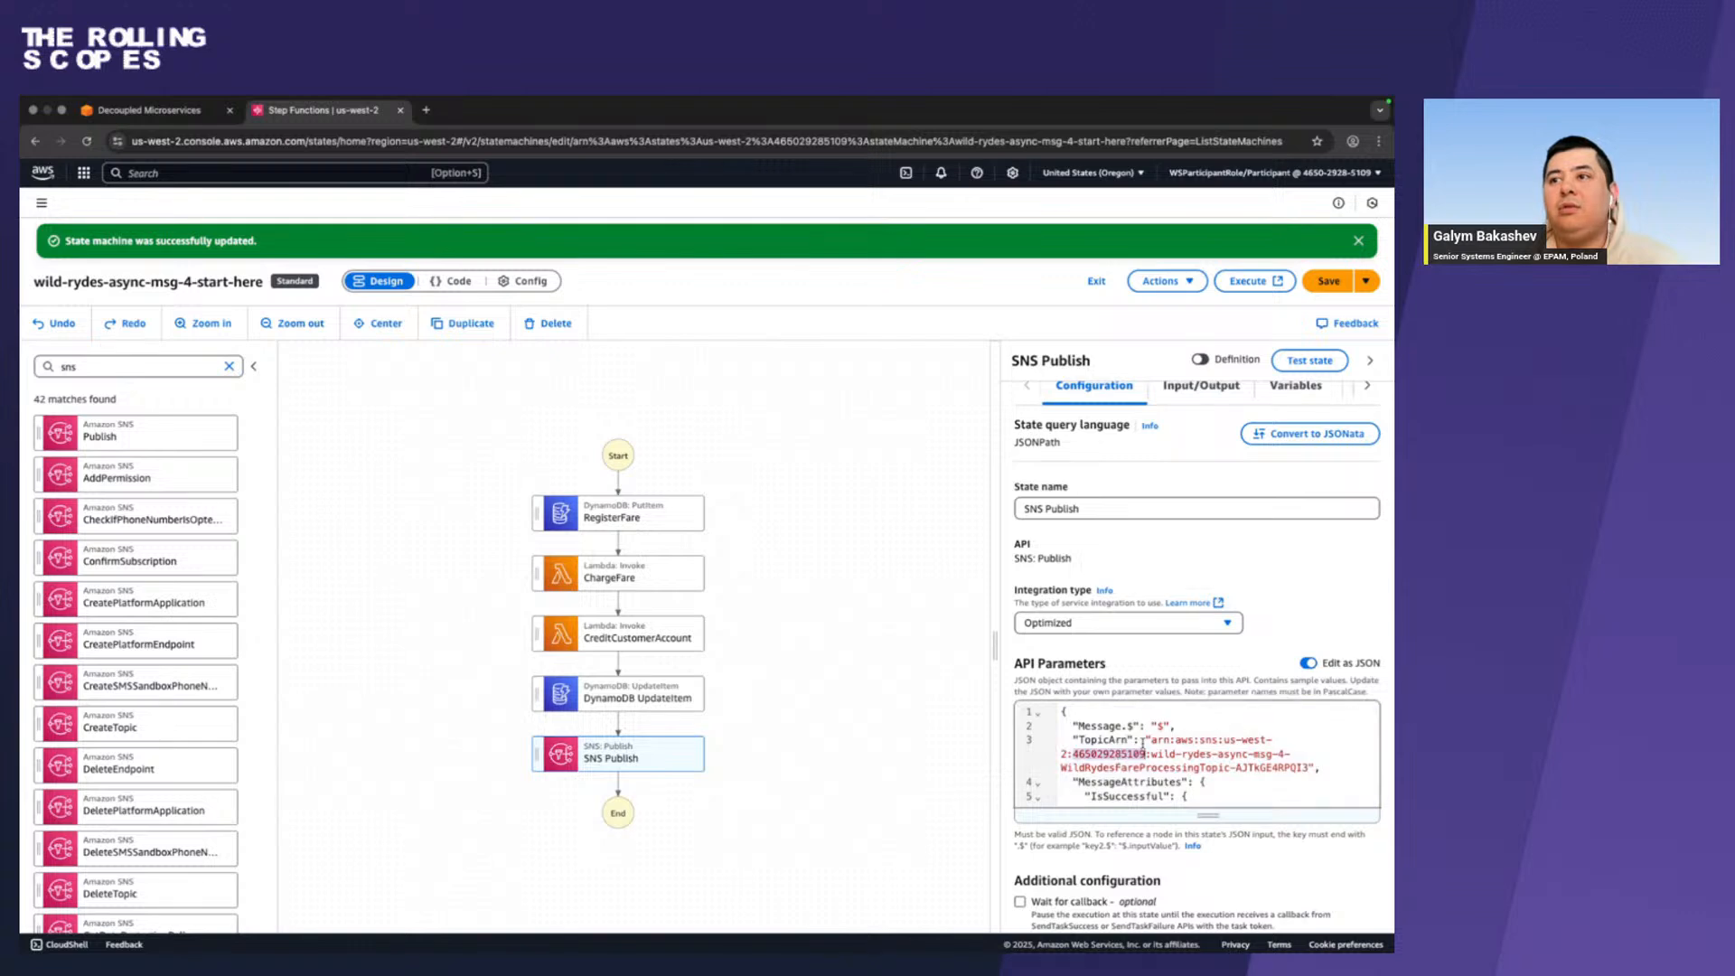
mouse_move(1145, 742)
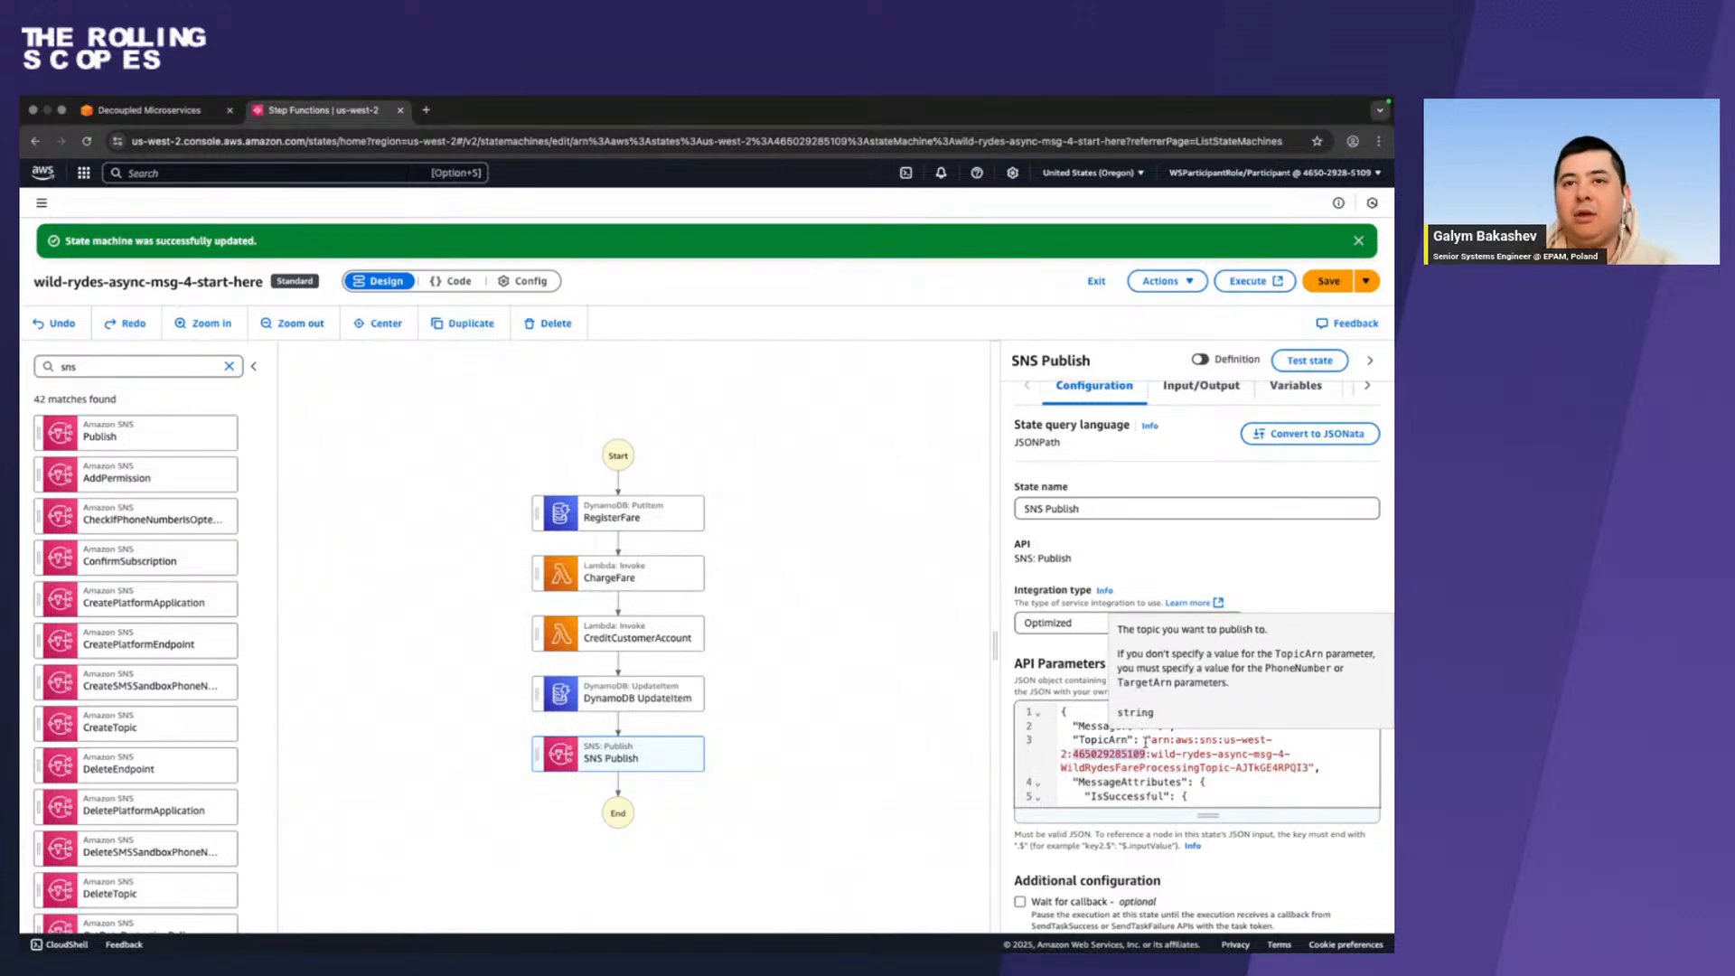
left_click(1325, 281)
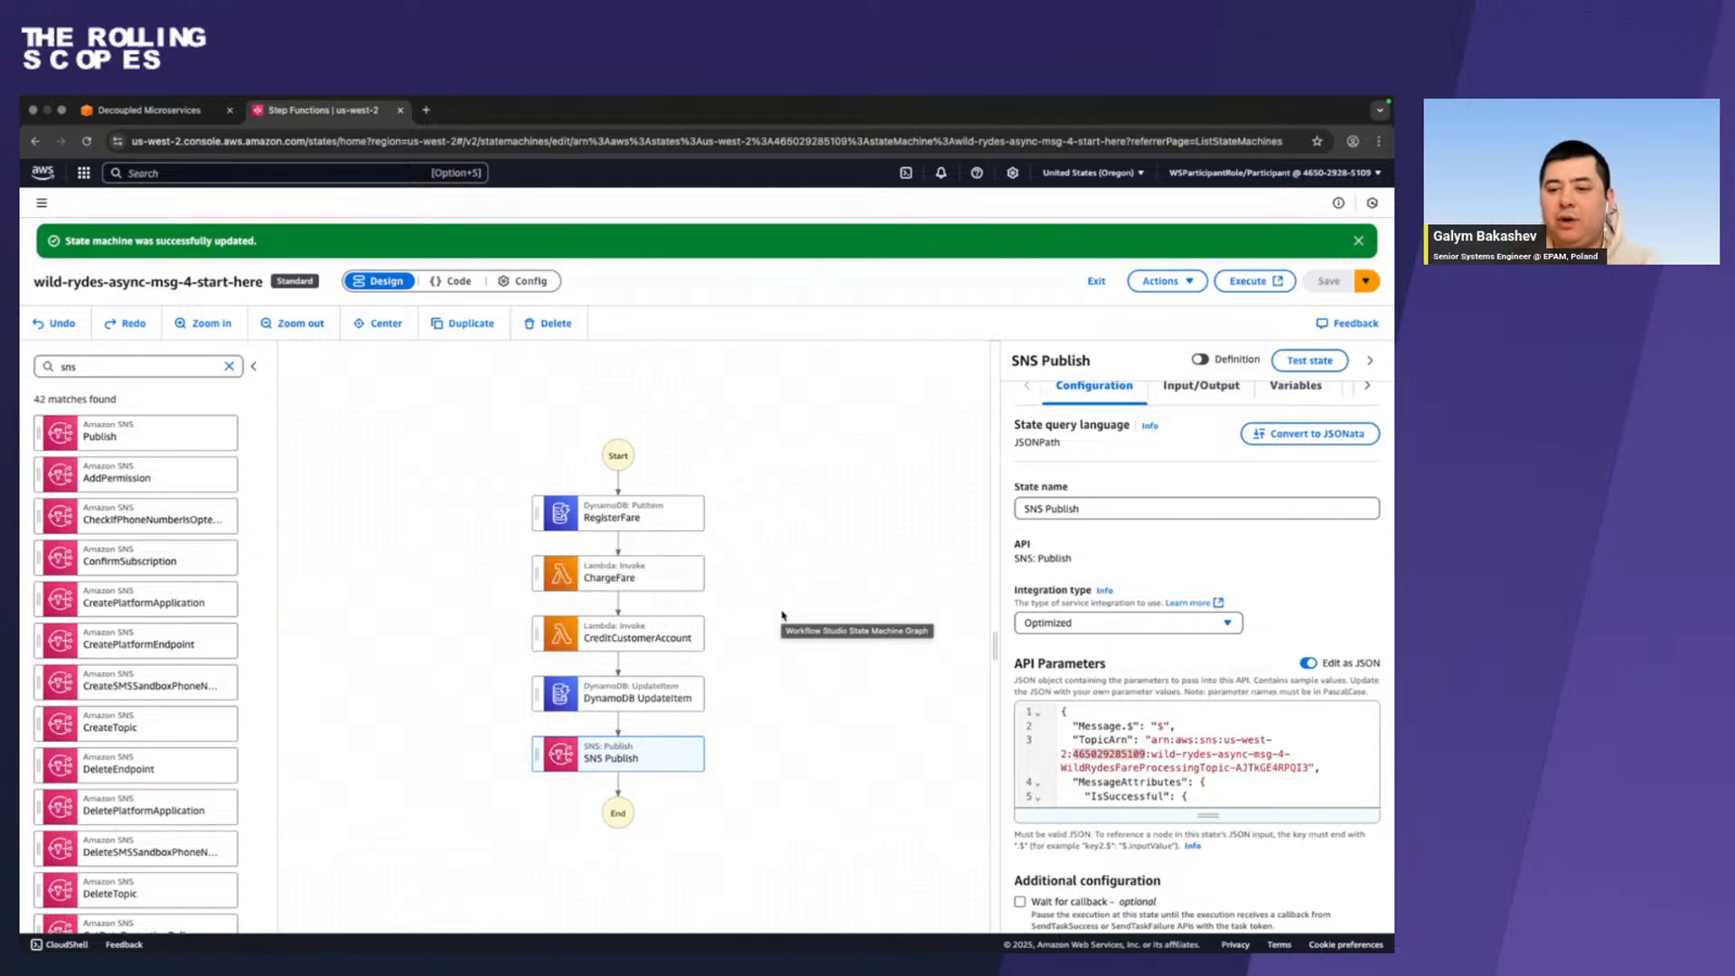
Switch to the workshop guide and examine the NotifySuccess configuration and the completed Register and Charge Fare workflow graph.
key("ctrl+Left")
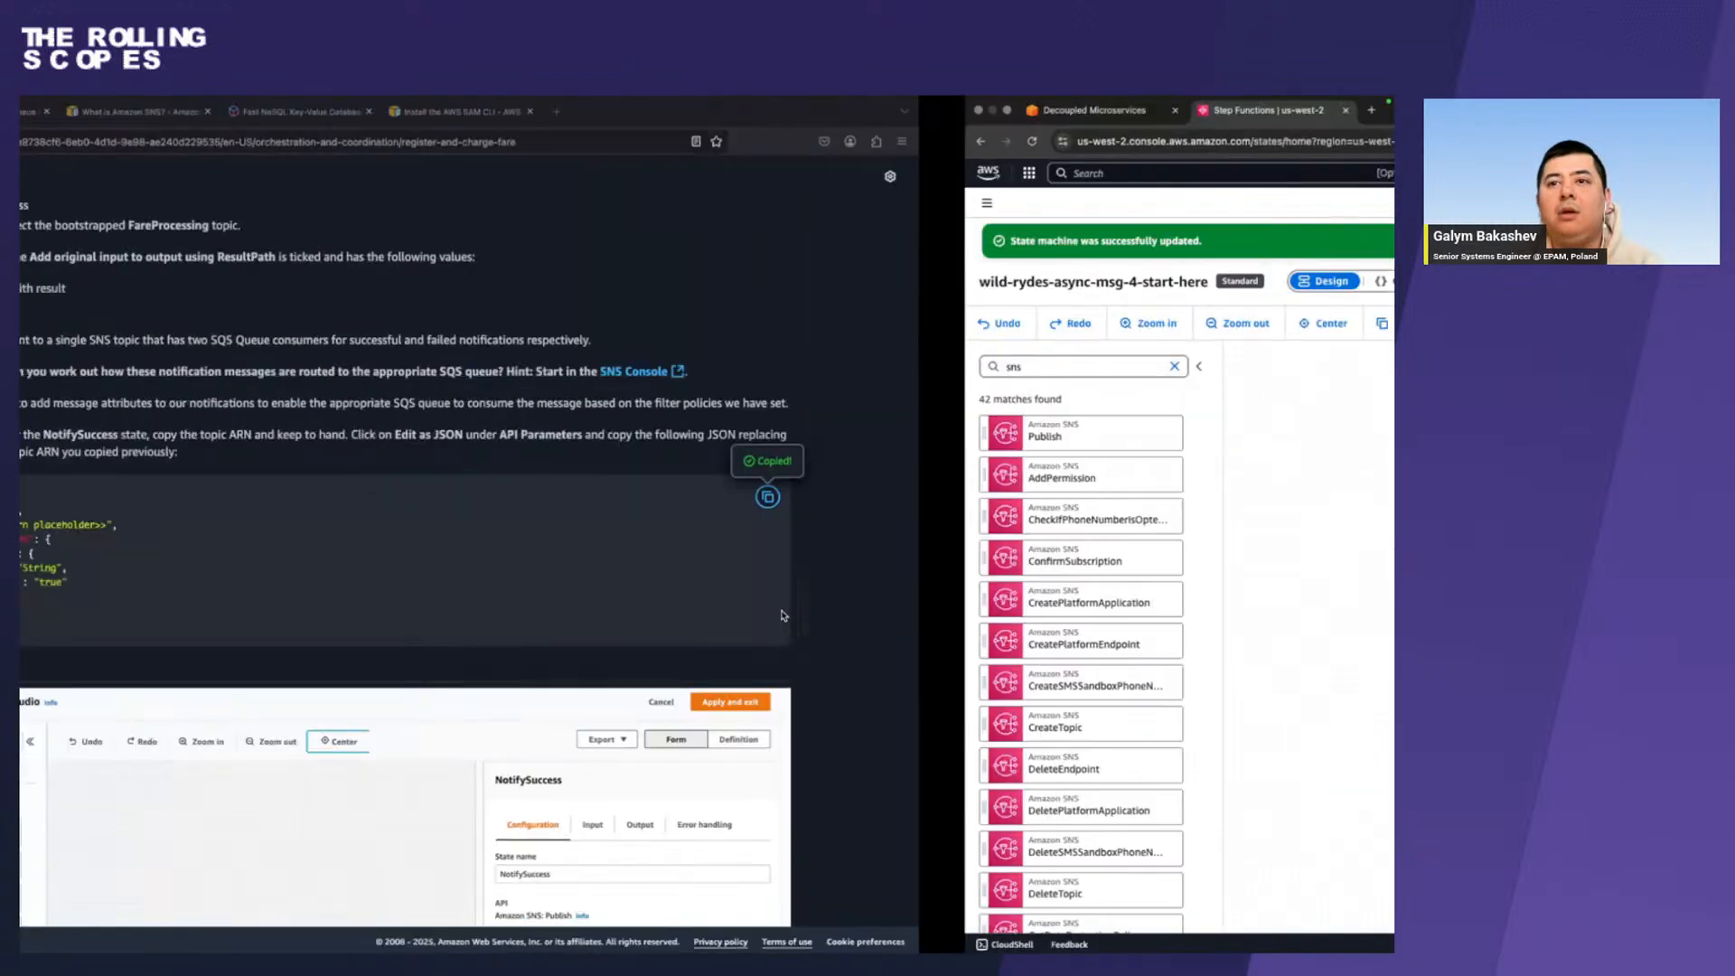
scroll(783, 615, "down", 10)
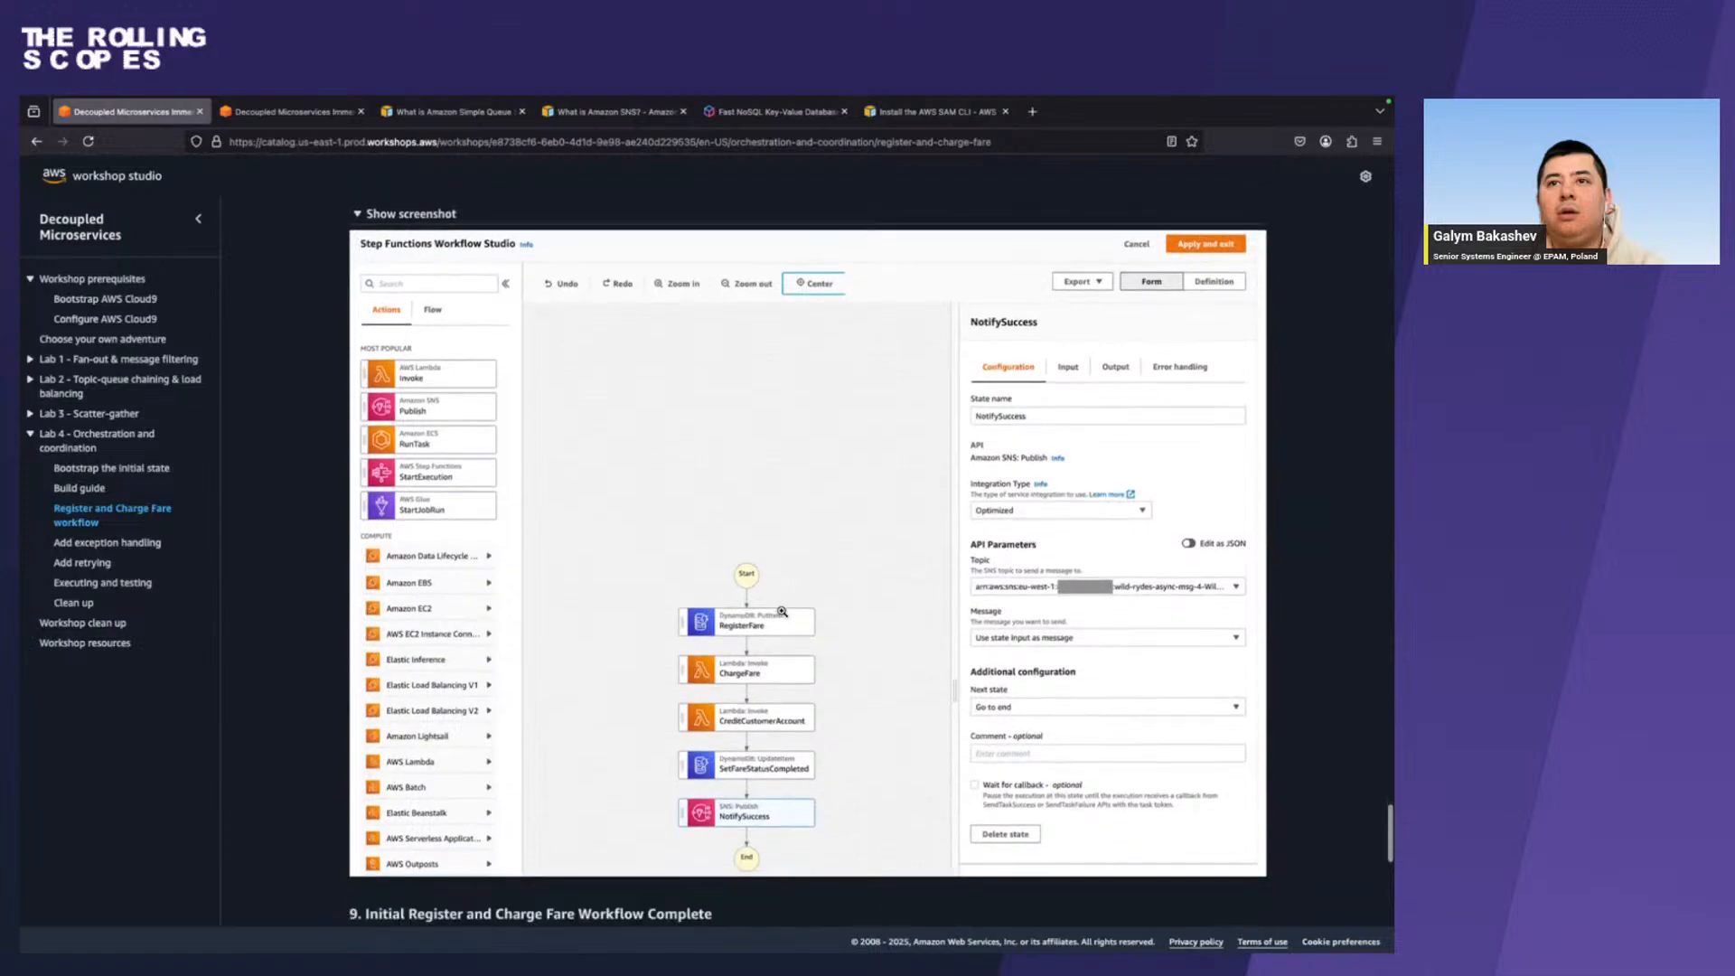
key("ctrl+Right")
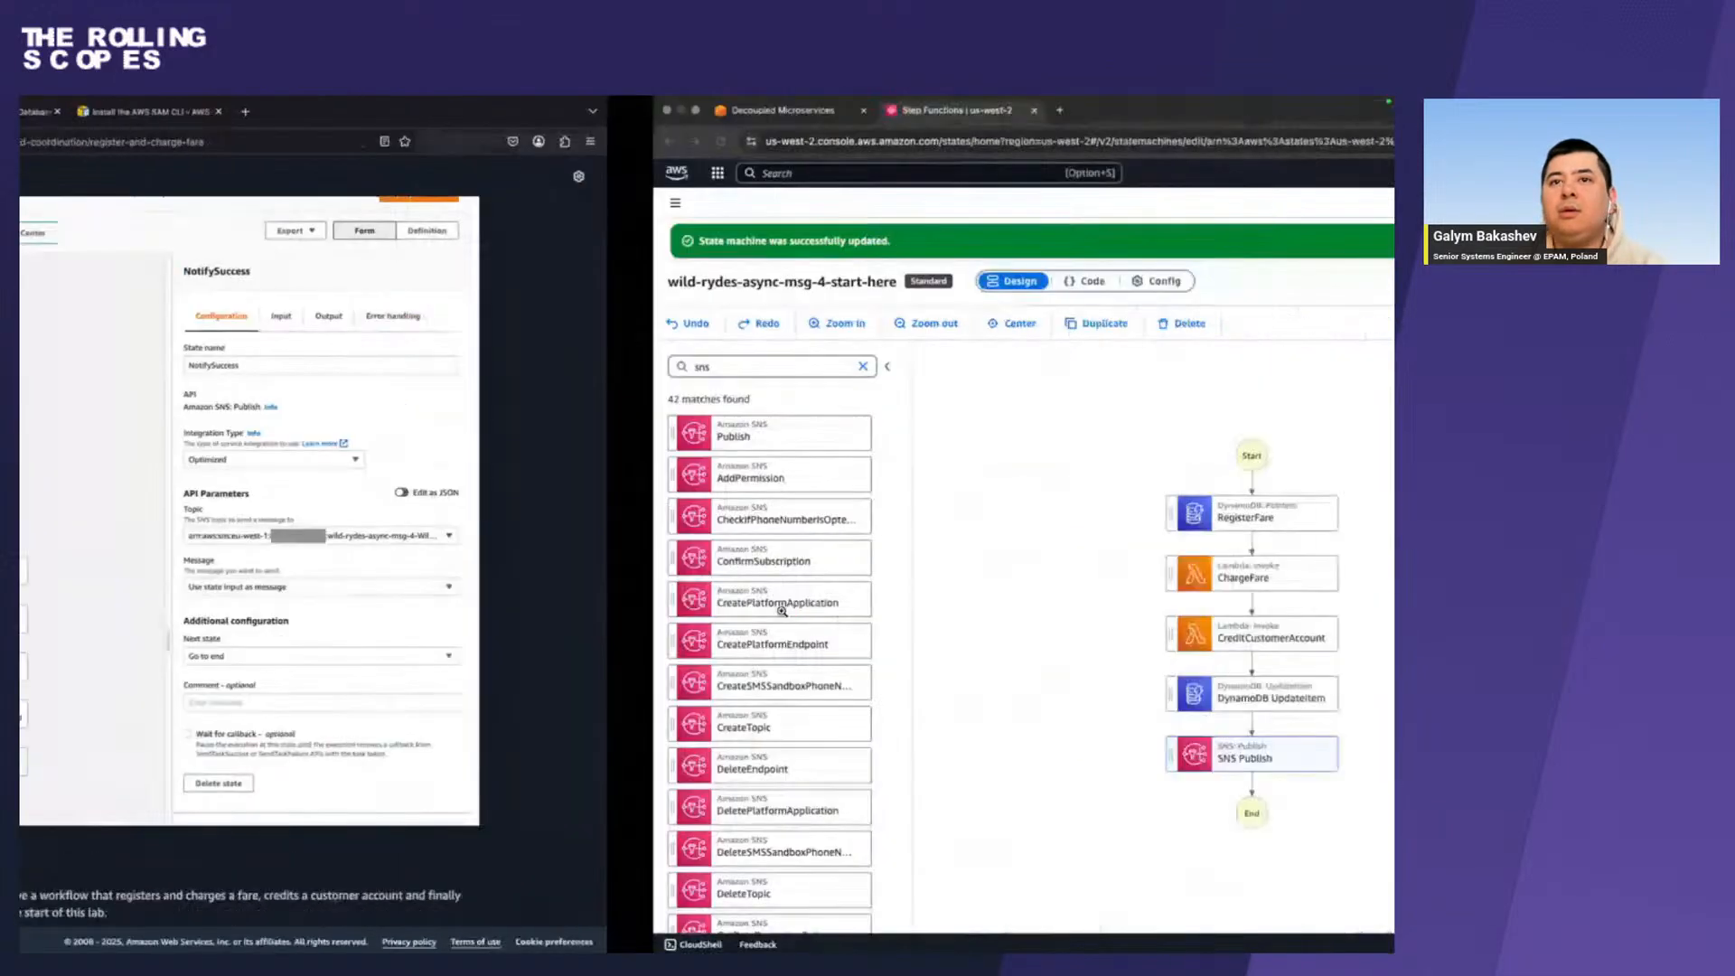
key("ctrl+Left")
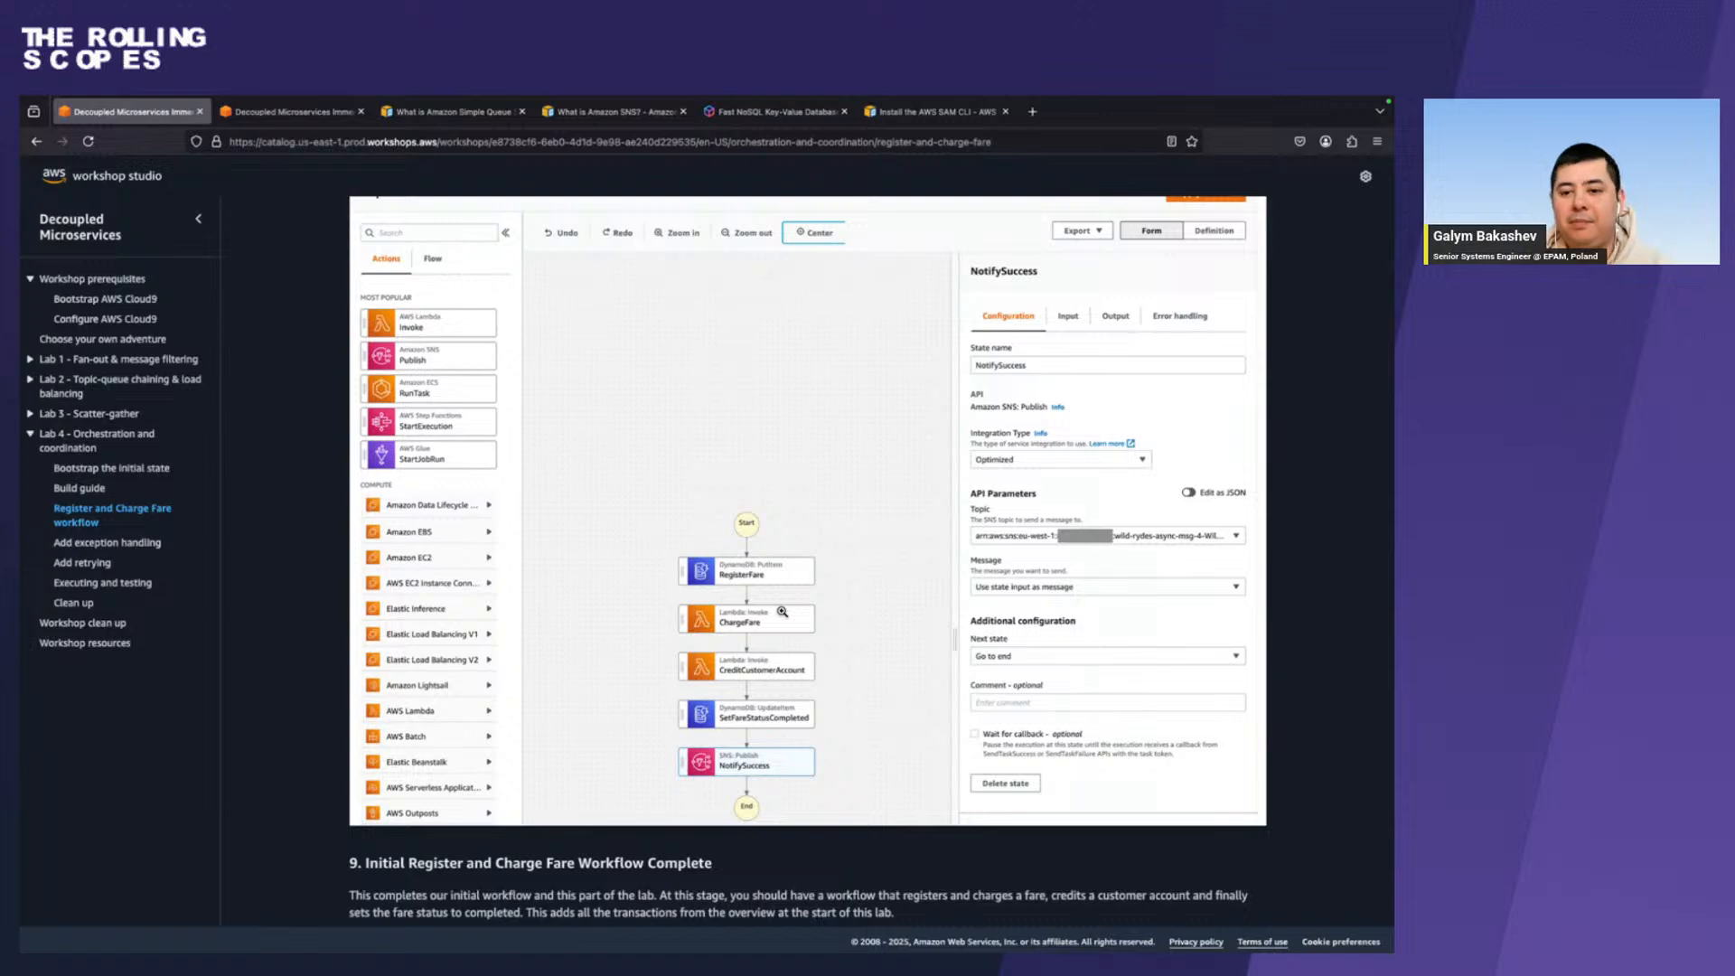
scroll(775, 667, "down", 3)
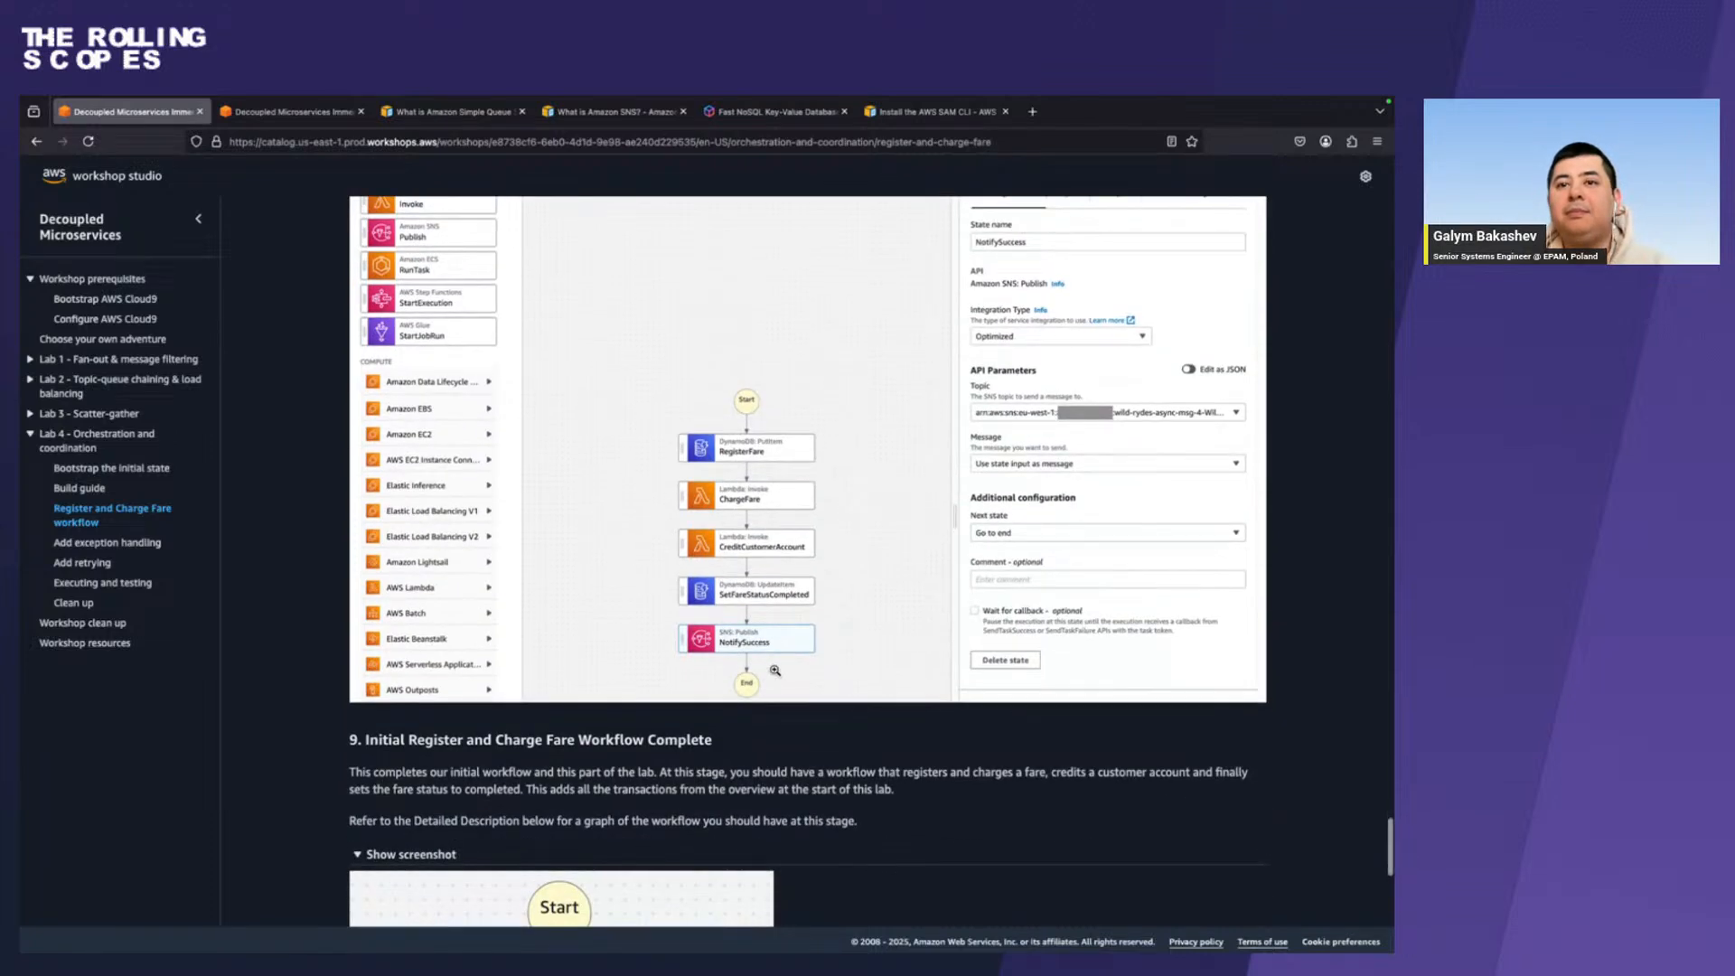
scroll(775, 670, "down", 10)
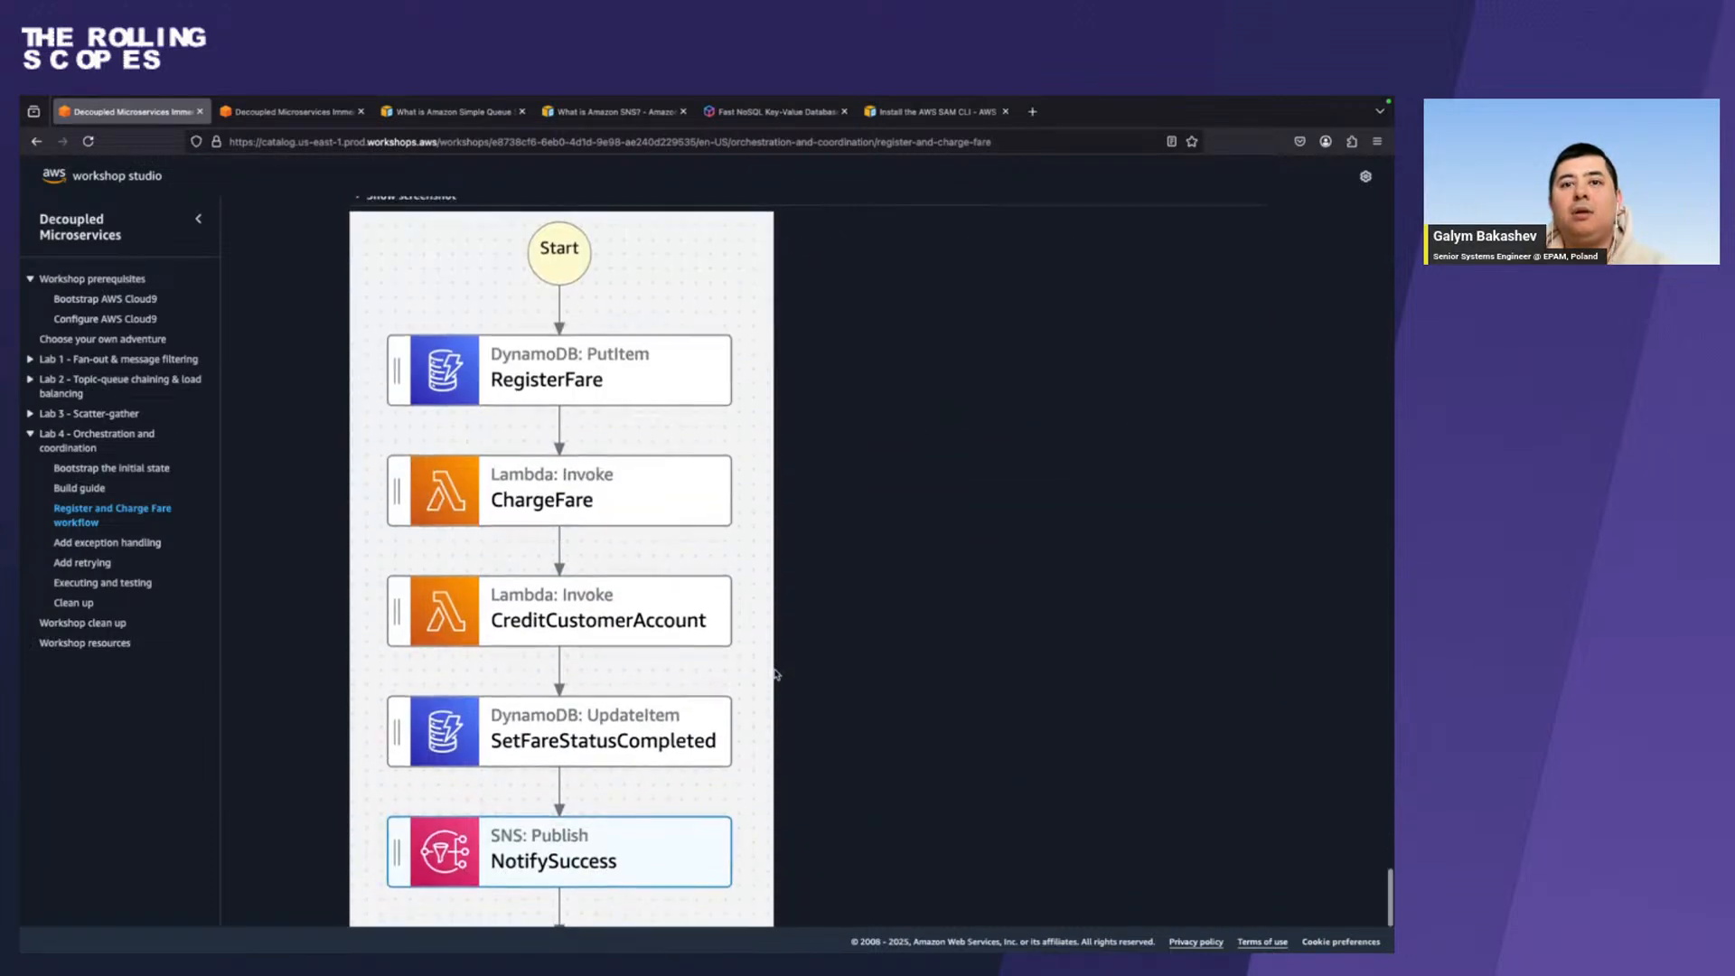
scroll(775, 673, "down", 2)
scroll(775, 673, "up", 1)
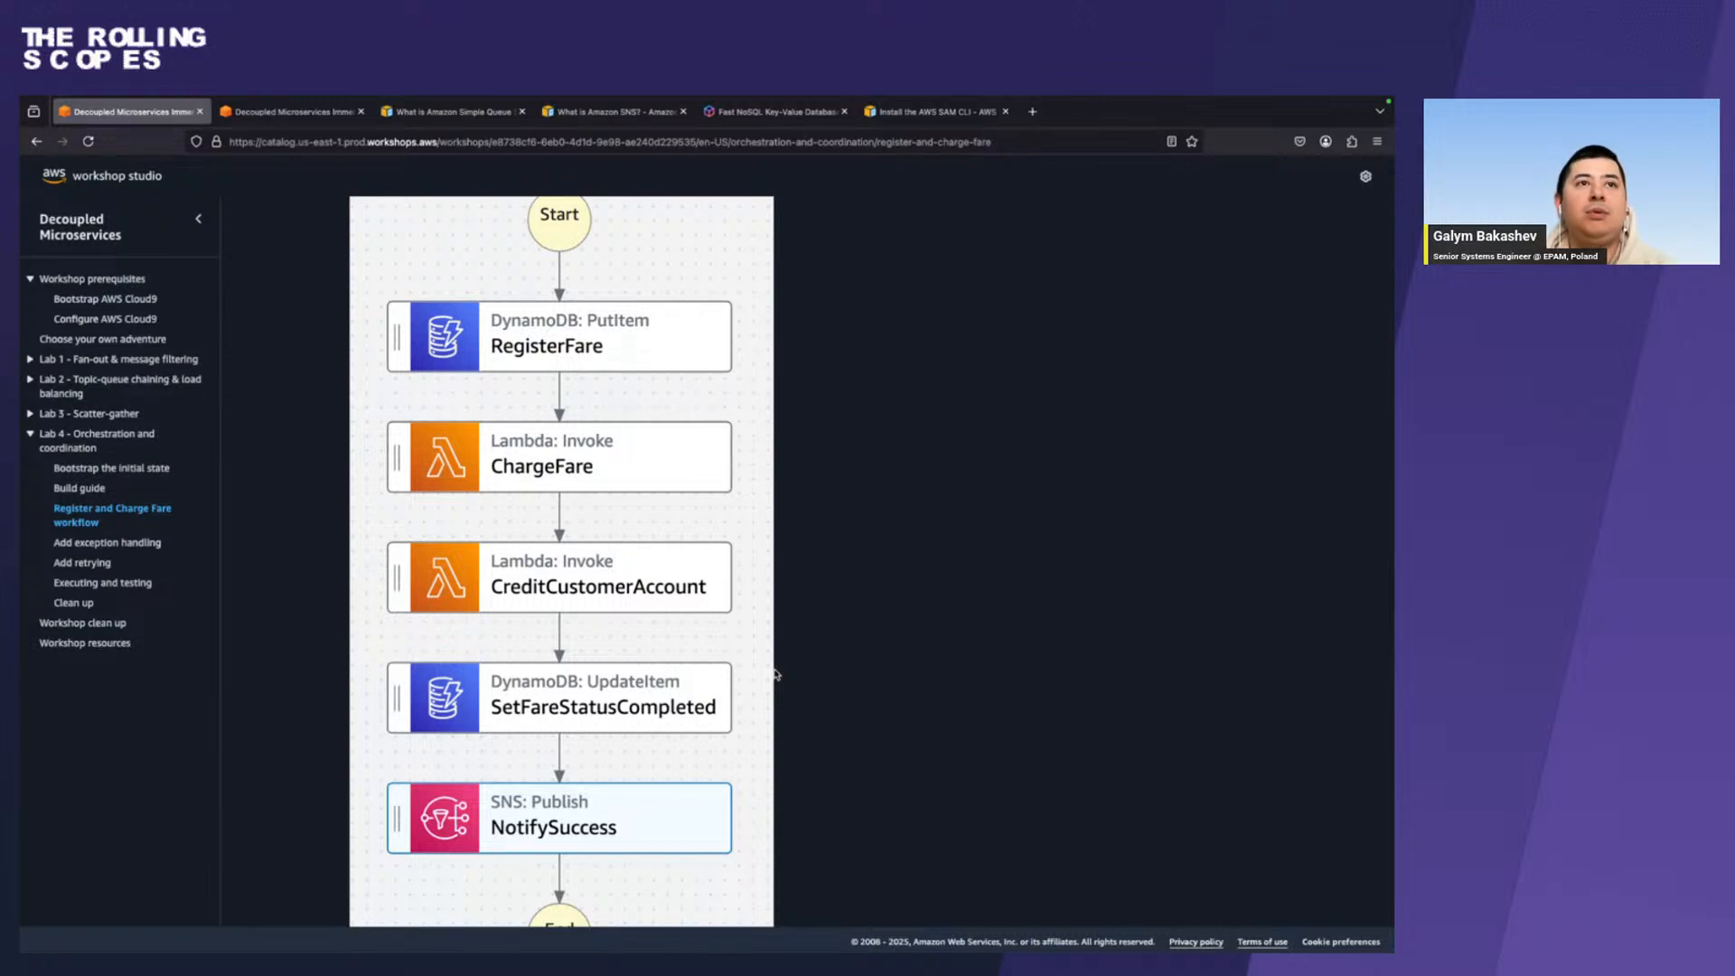
Open the guide's Add exception handling page and examine the RegisterFare failure notification section, expanding its screenshot.
left_click(146, 543)
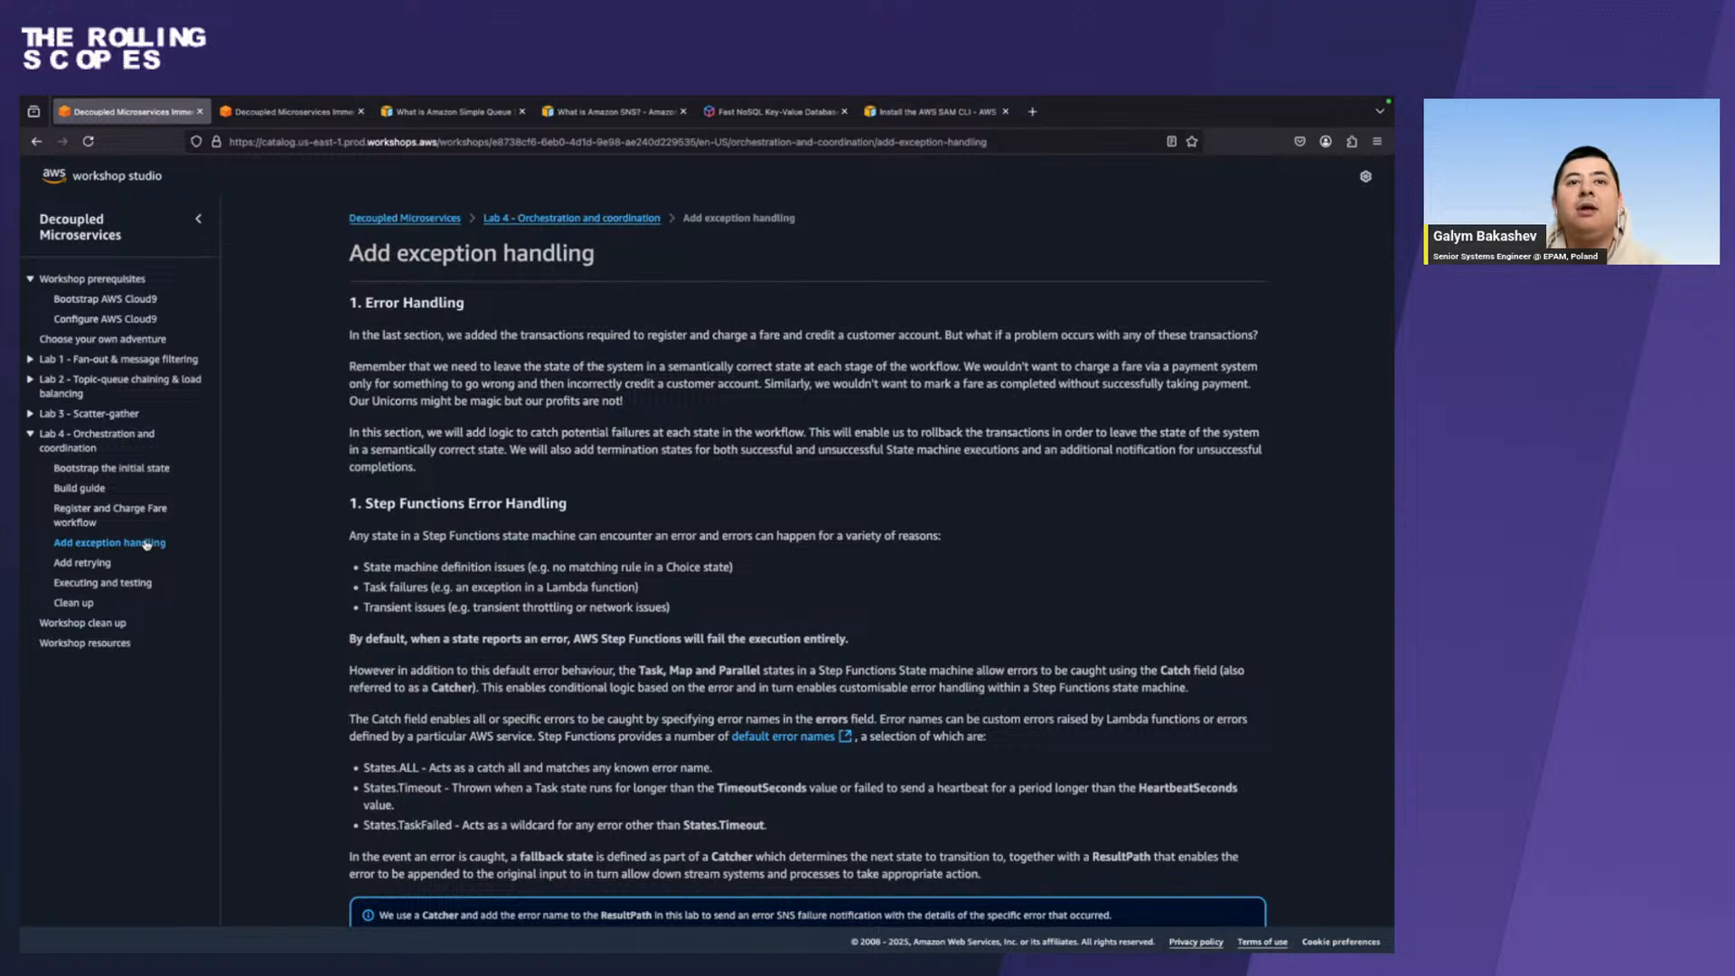
scroll(684, 437, "down", 3)
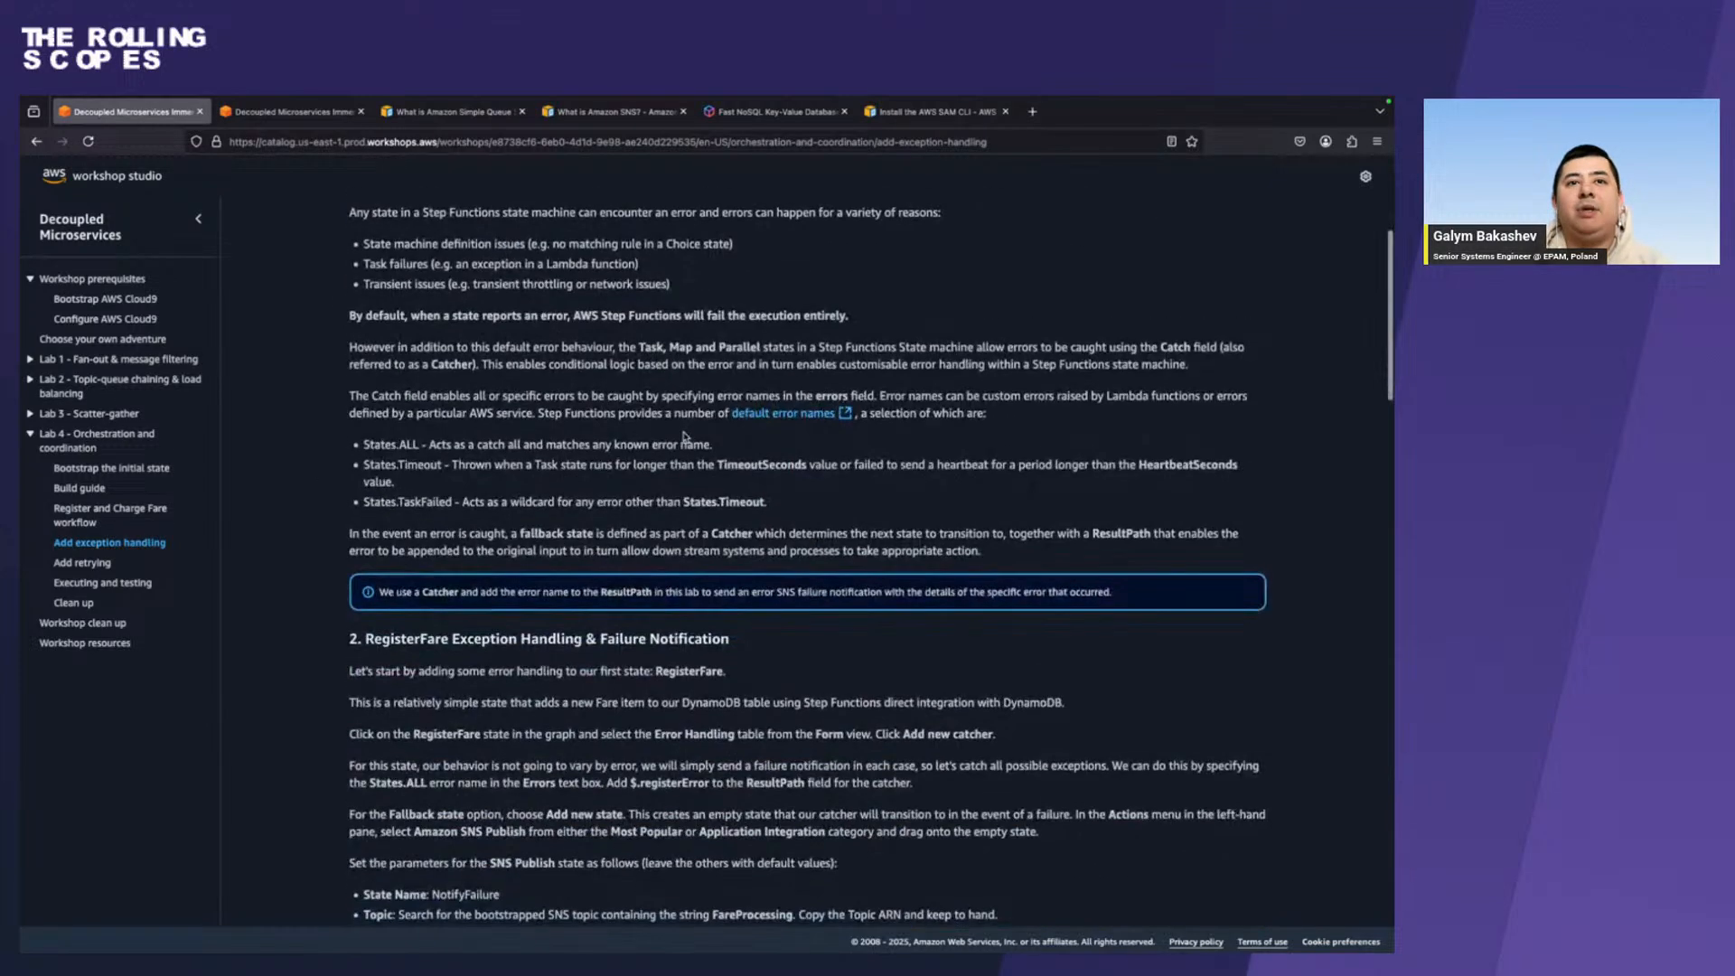
scroll(684, 437, "down", 6)
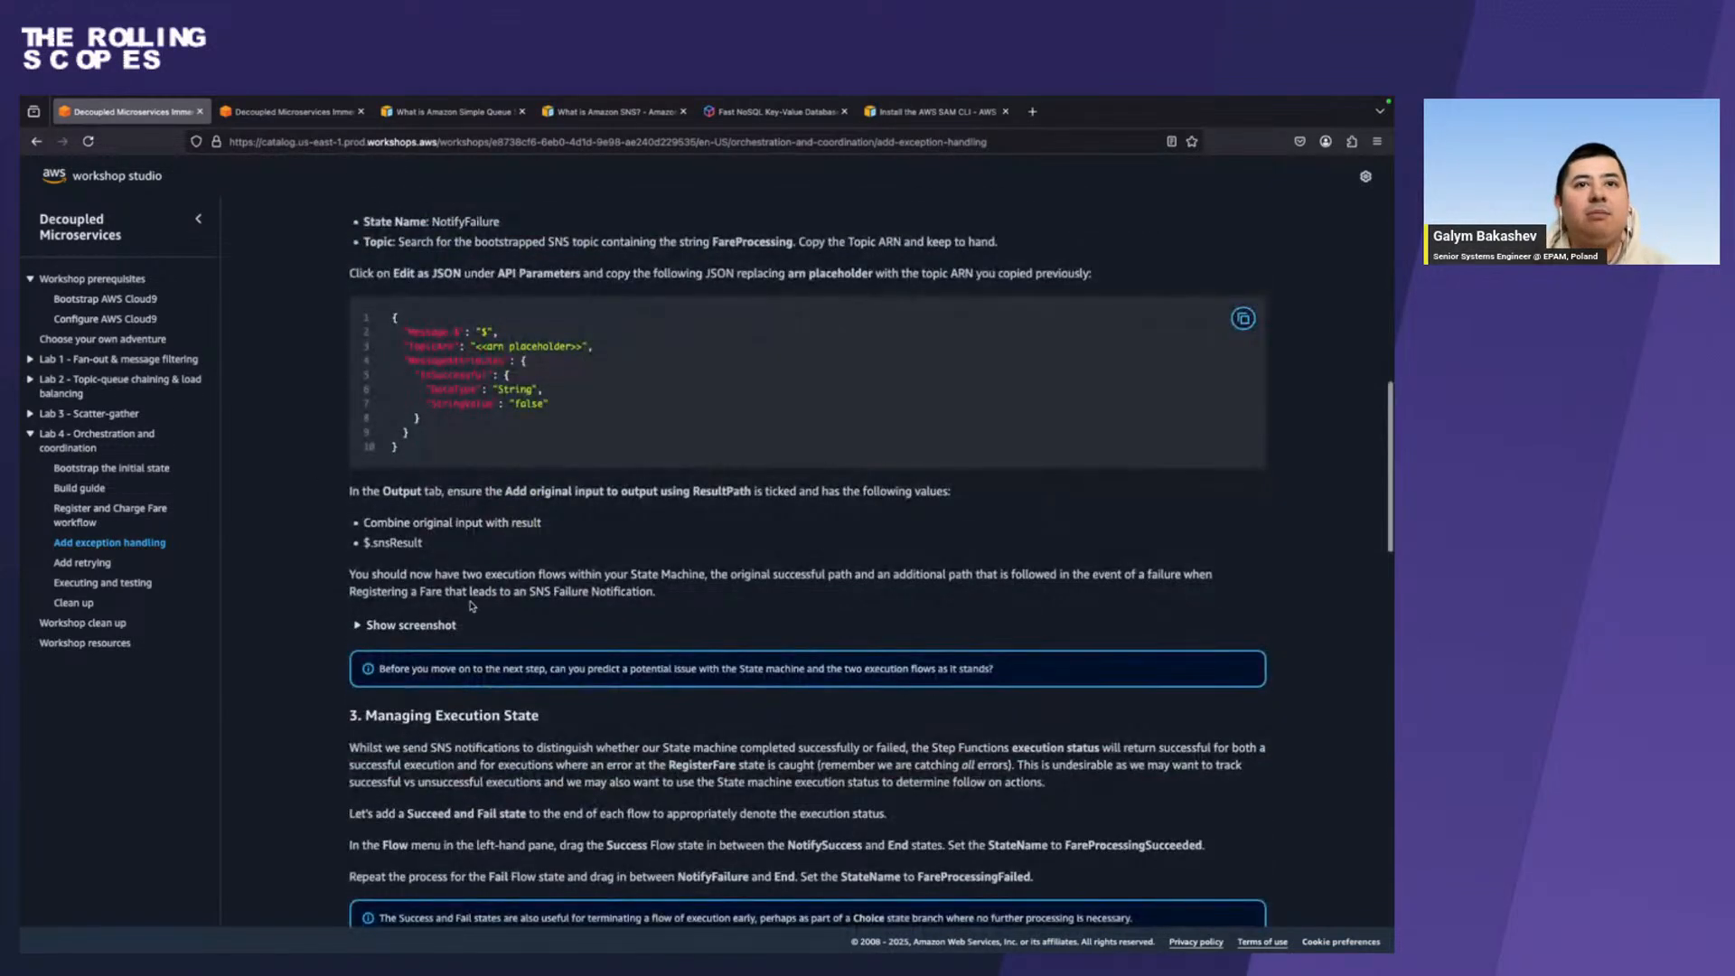
left_click(432, 624)
scroll(431, 619, "down", 5)
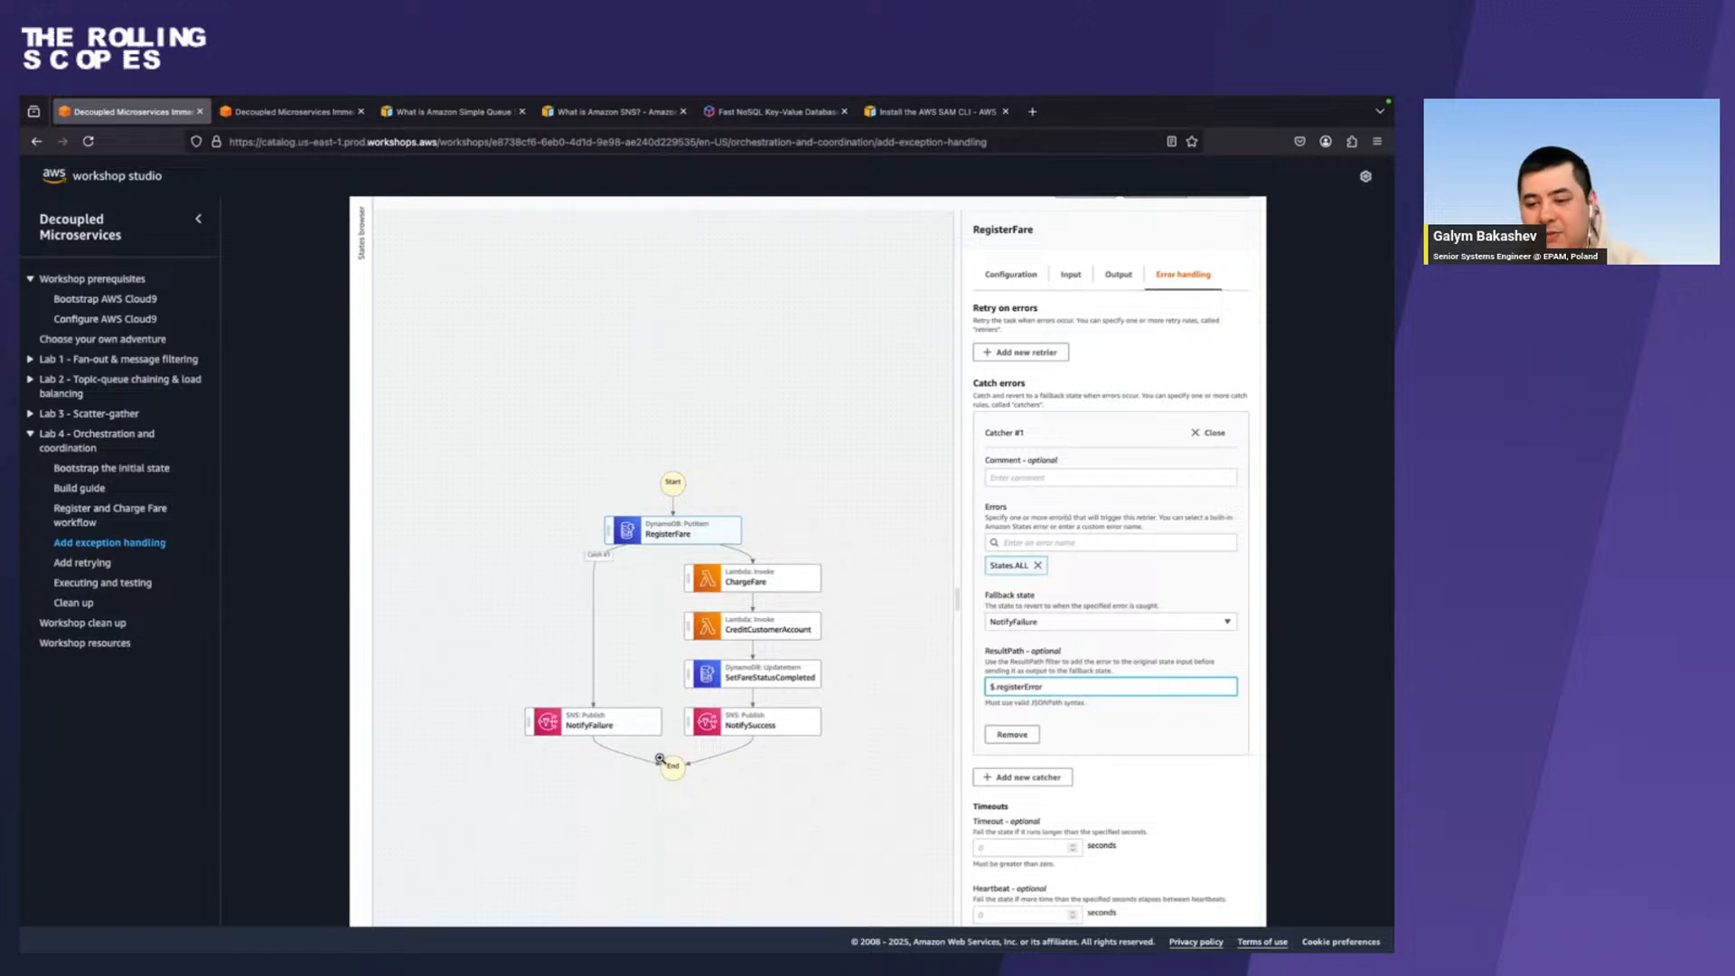
Switch to Step Functions, open the ChargeFare state's configuration, and clear the sns filter from the action search.
key("ctrl+Right")
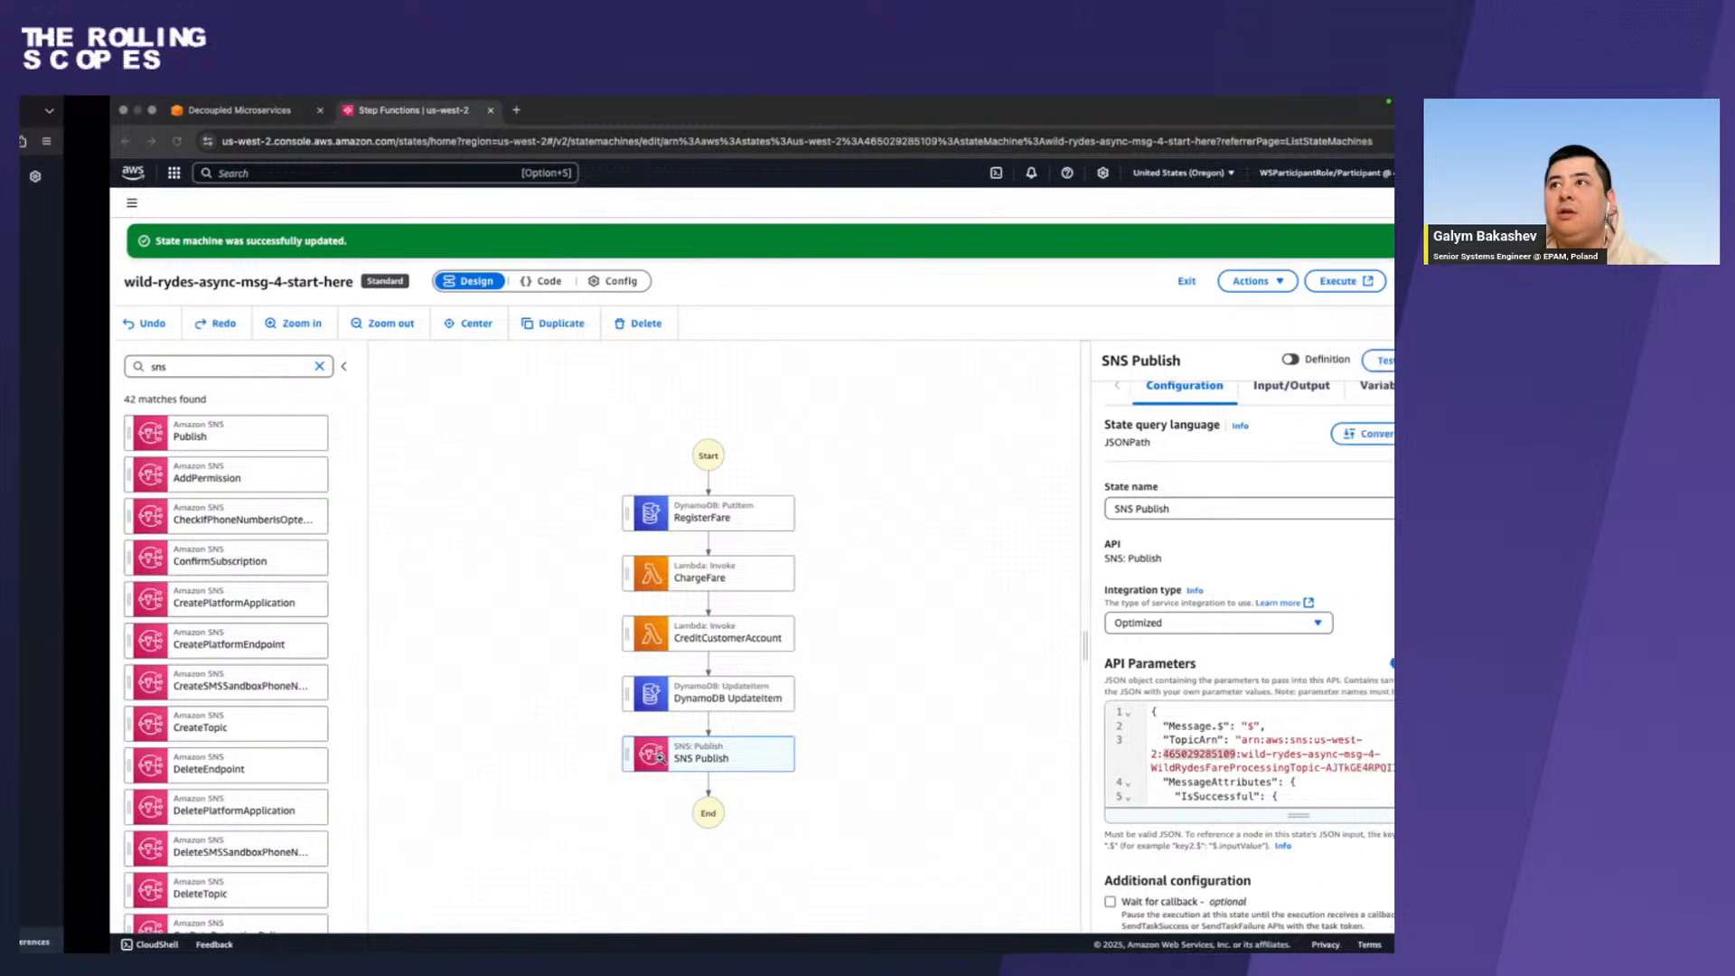
left_click(623, 575)
double_click(1108, 542)
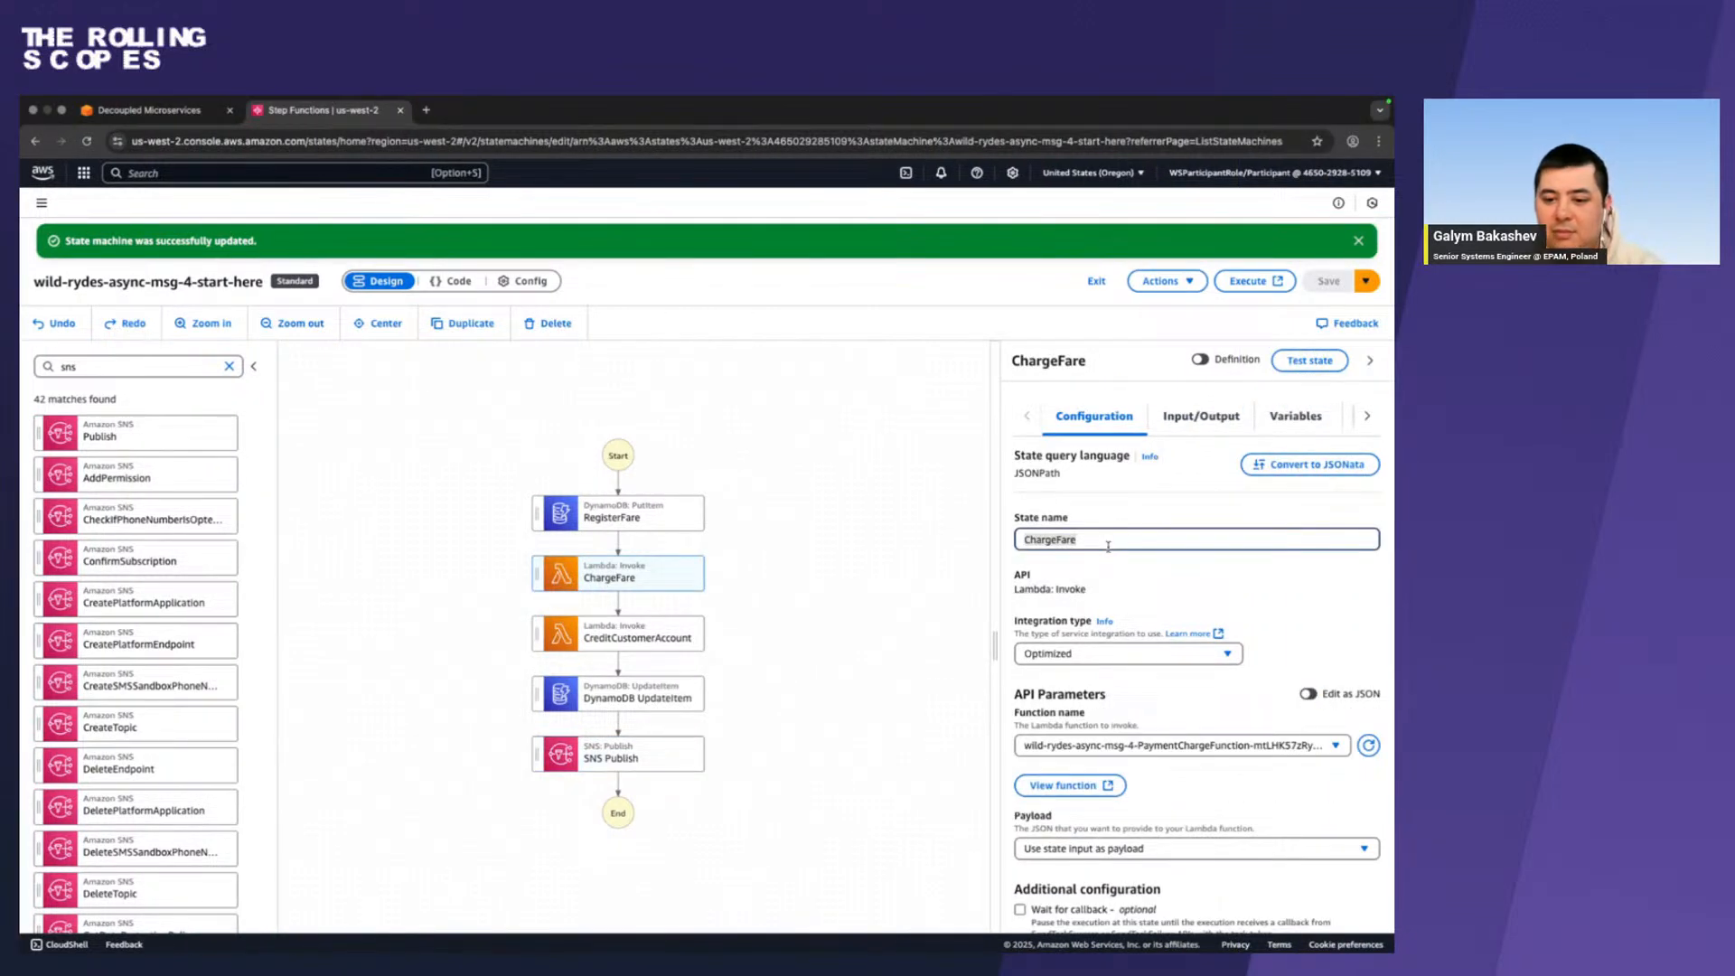
left_click(228, 366)
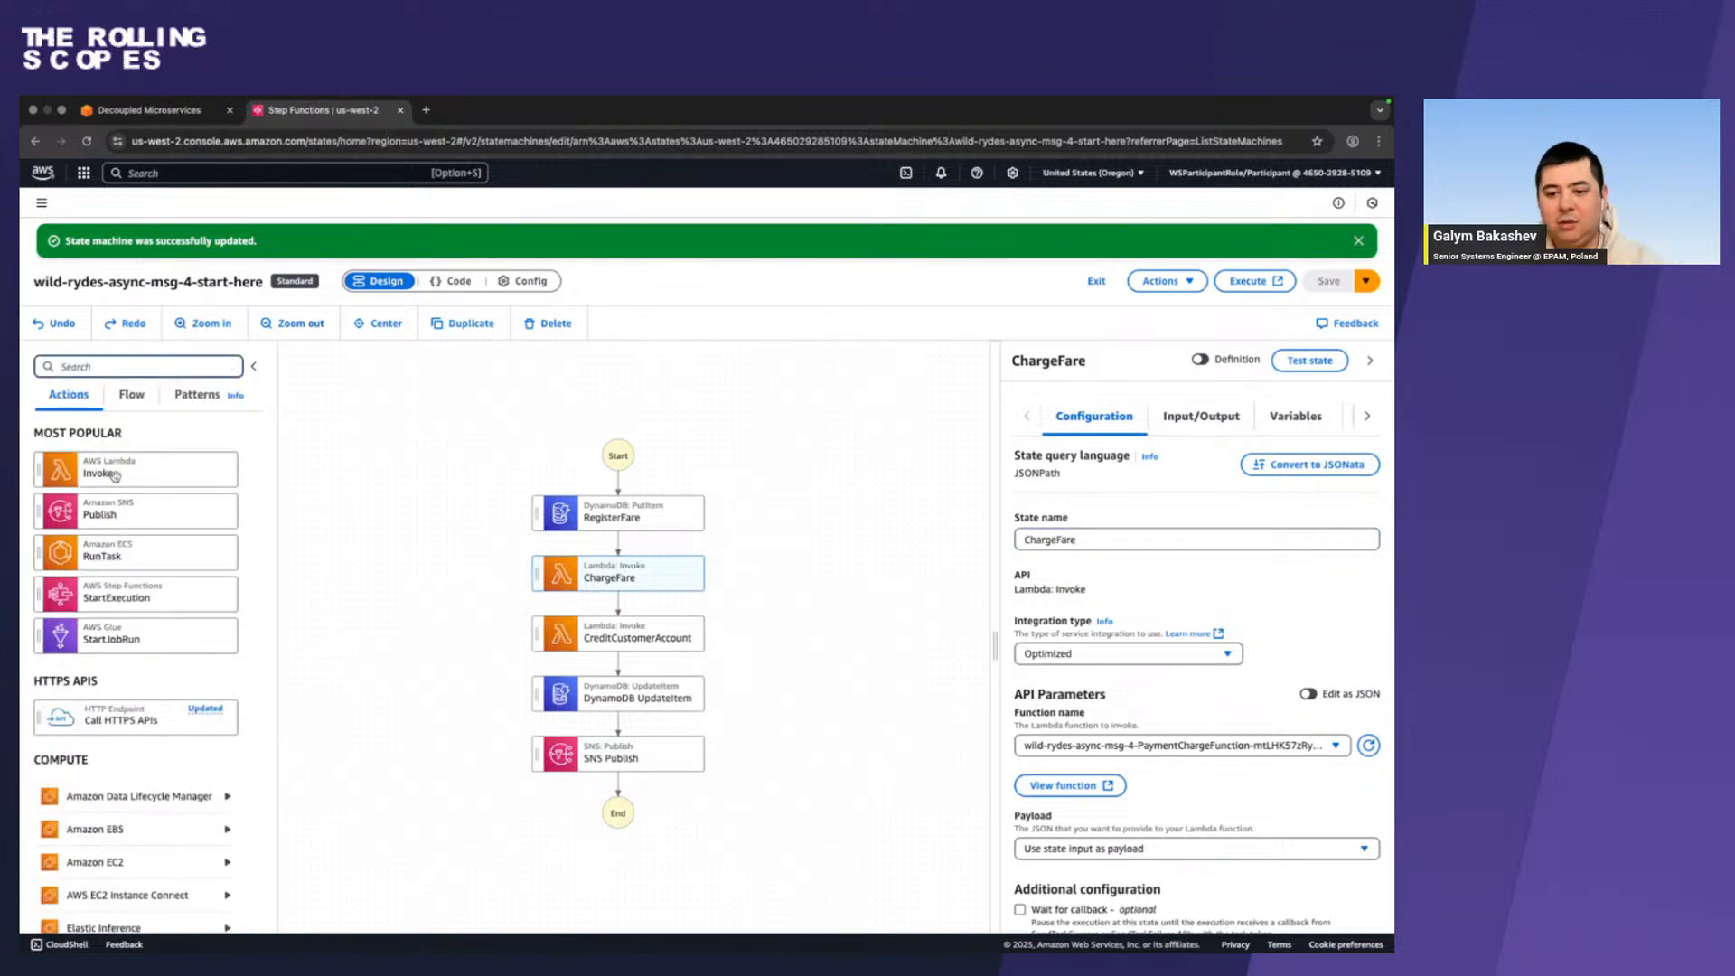
Try a Lambda Invoke state between RegisterFare and ChargeFare, checking its available functions, and remove it from the workflow.
left_click_drag(115, 476, 640, 568)
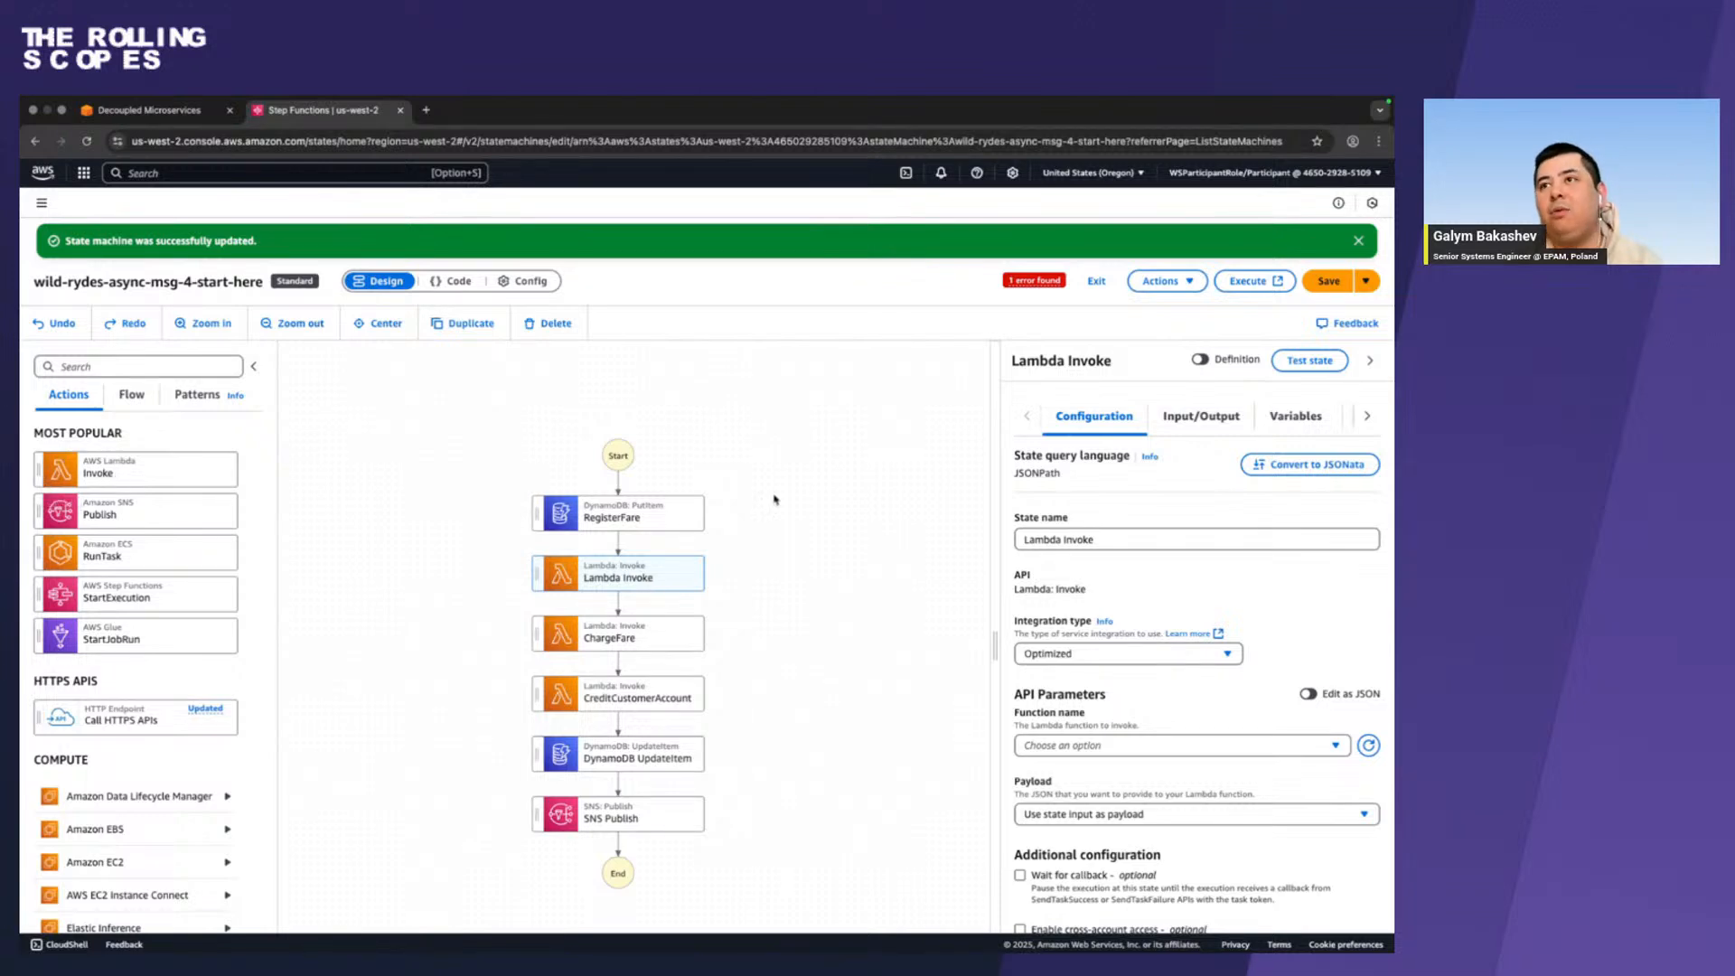
triple_click(1121, 541)
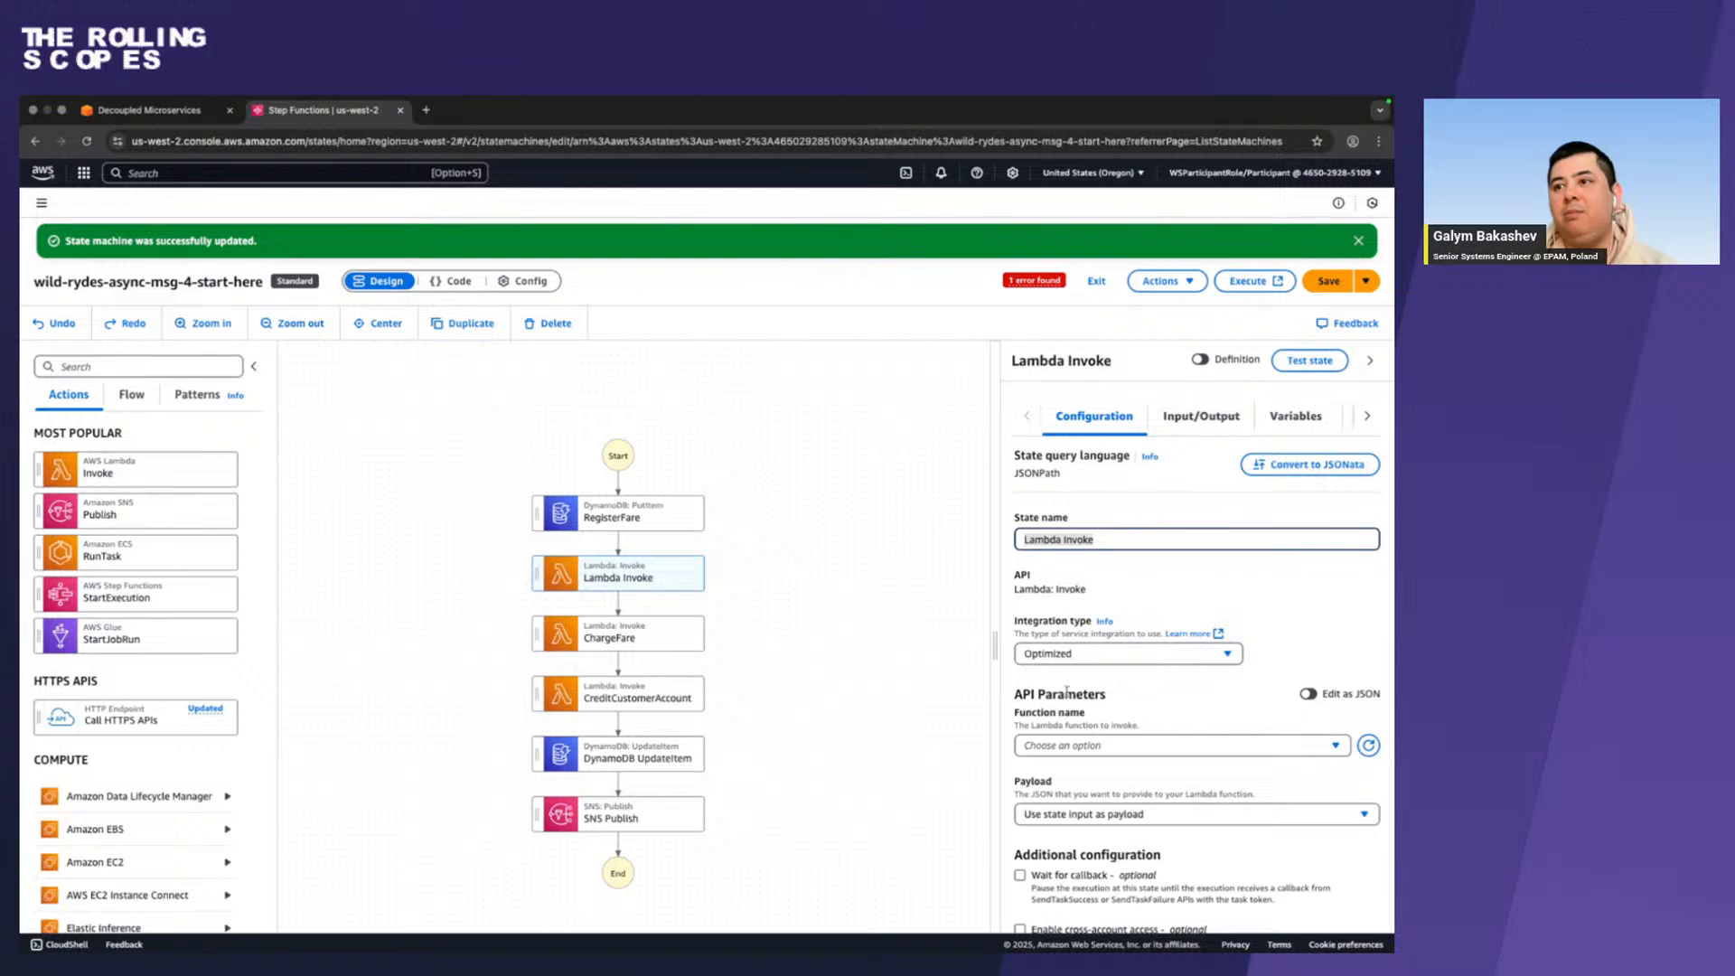
scroll(1066, 691, "down", 1)
left_click(1120, 672)
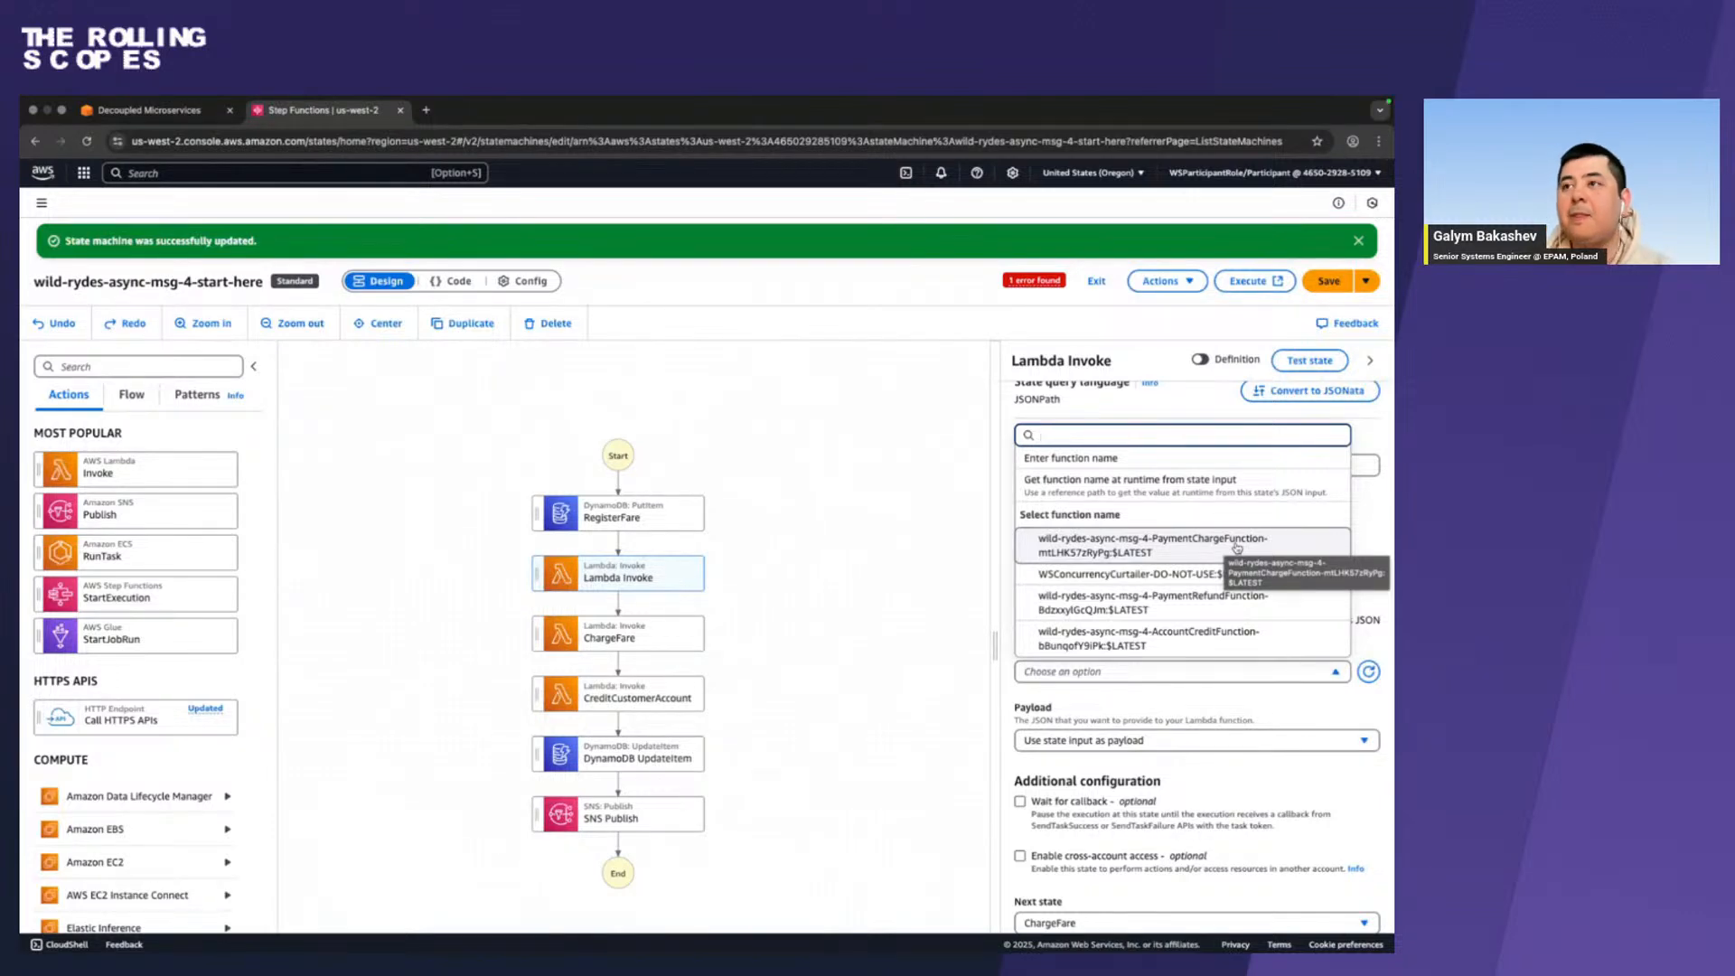
left_click(570, 572)
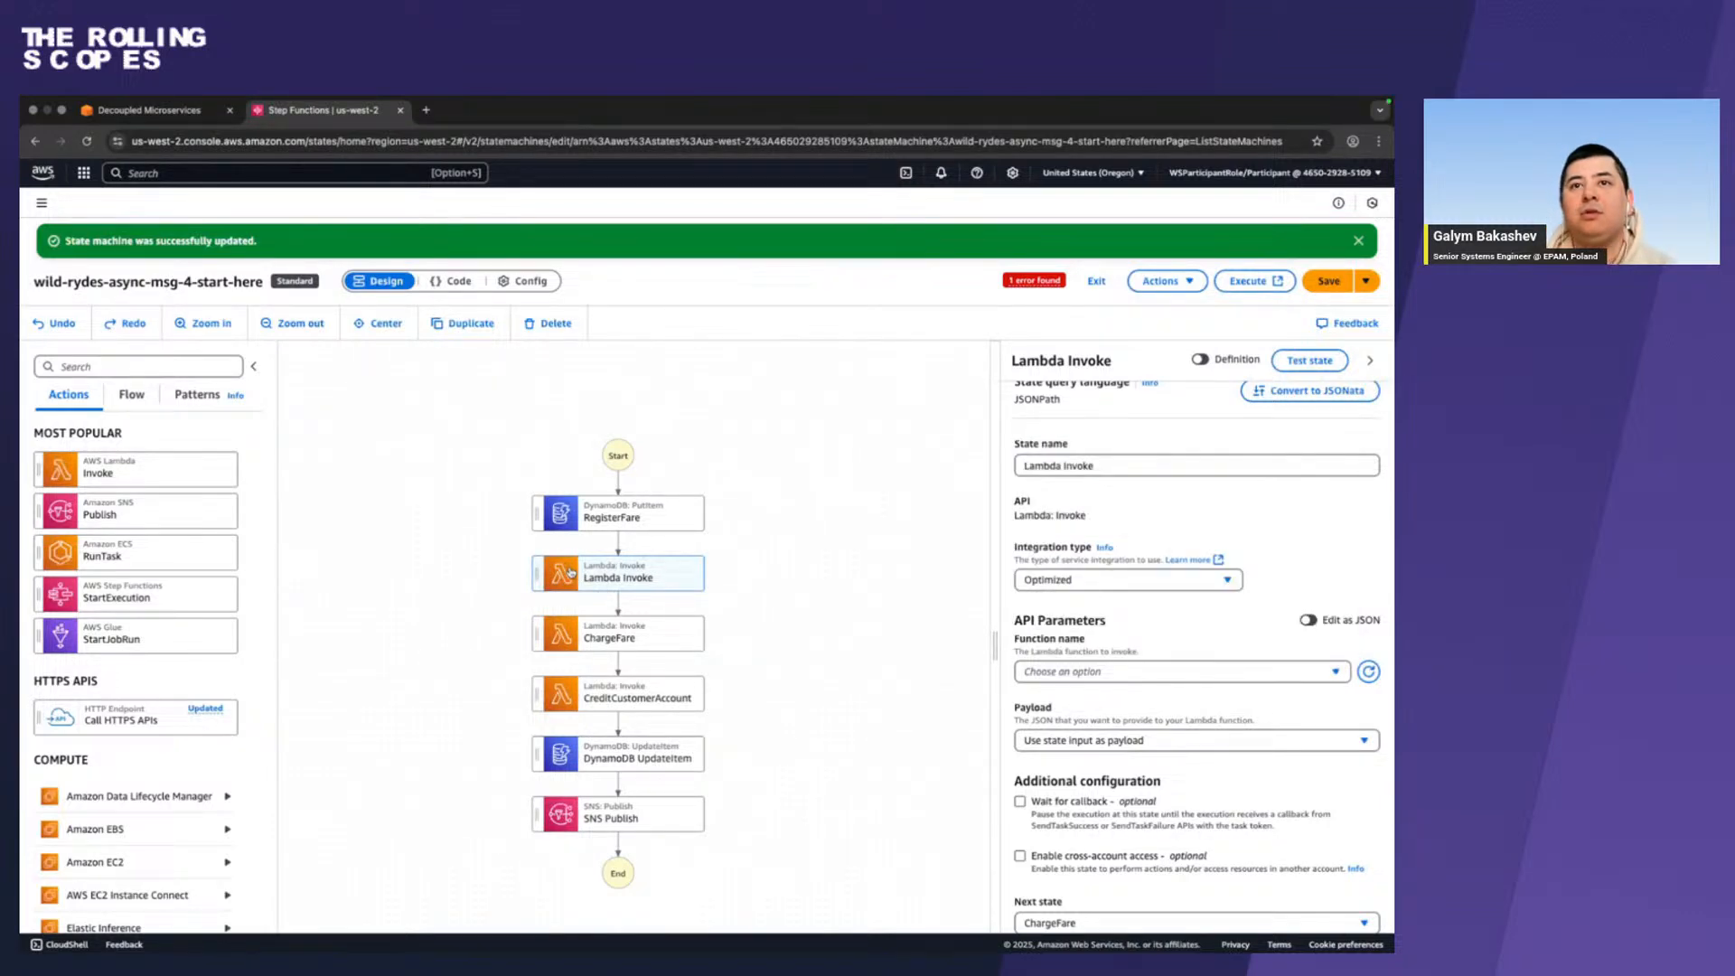
right_click(570, 572)
left_click(607, 584)
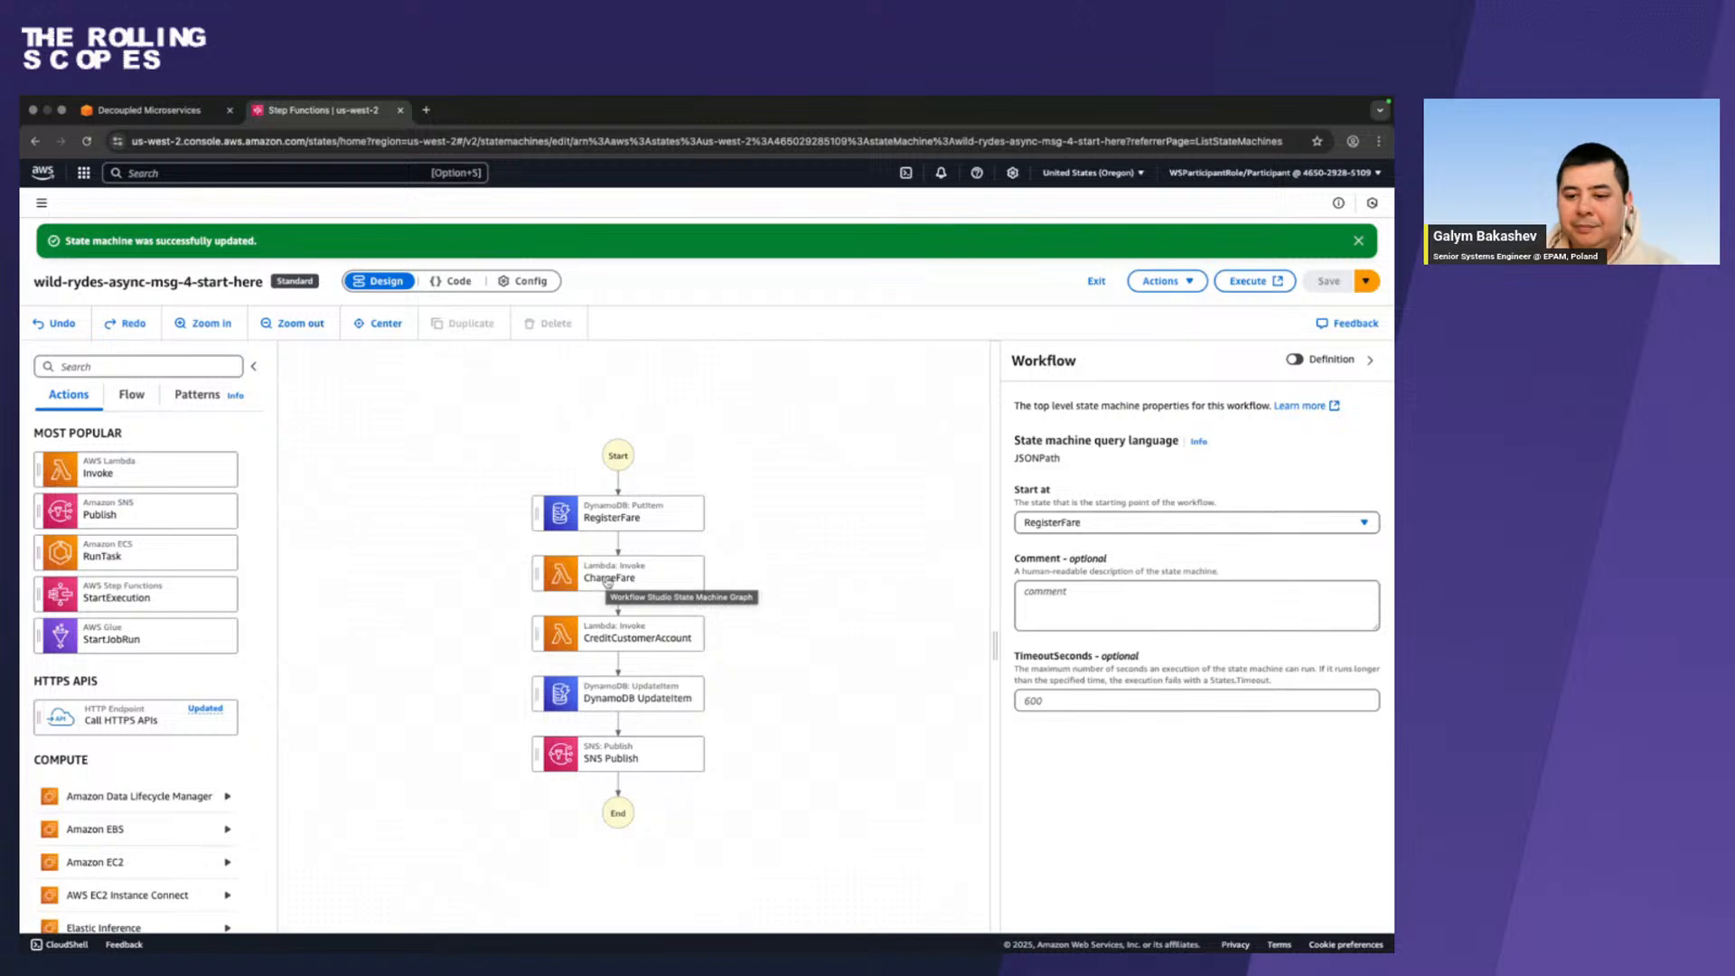
Inspect the ChargeFare and SNS Publish configurations, comparing the SNS topic parameters in form and JSON views without changing them.
left_click(608, 581)
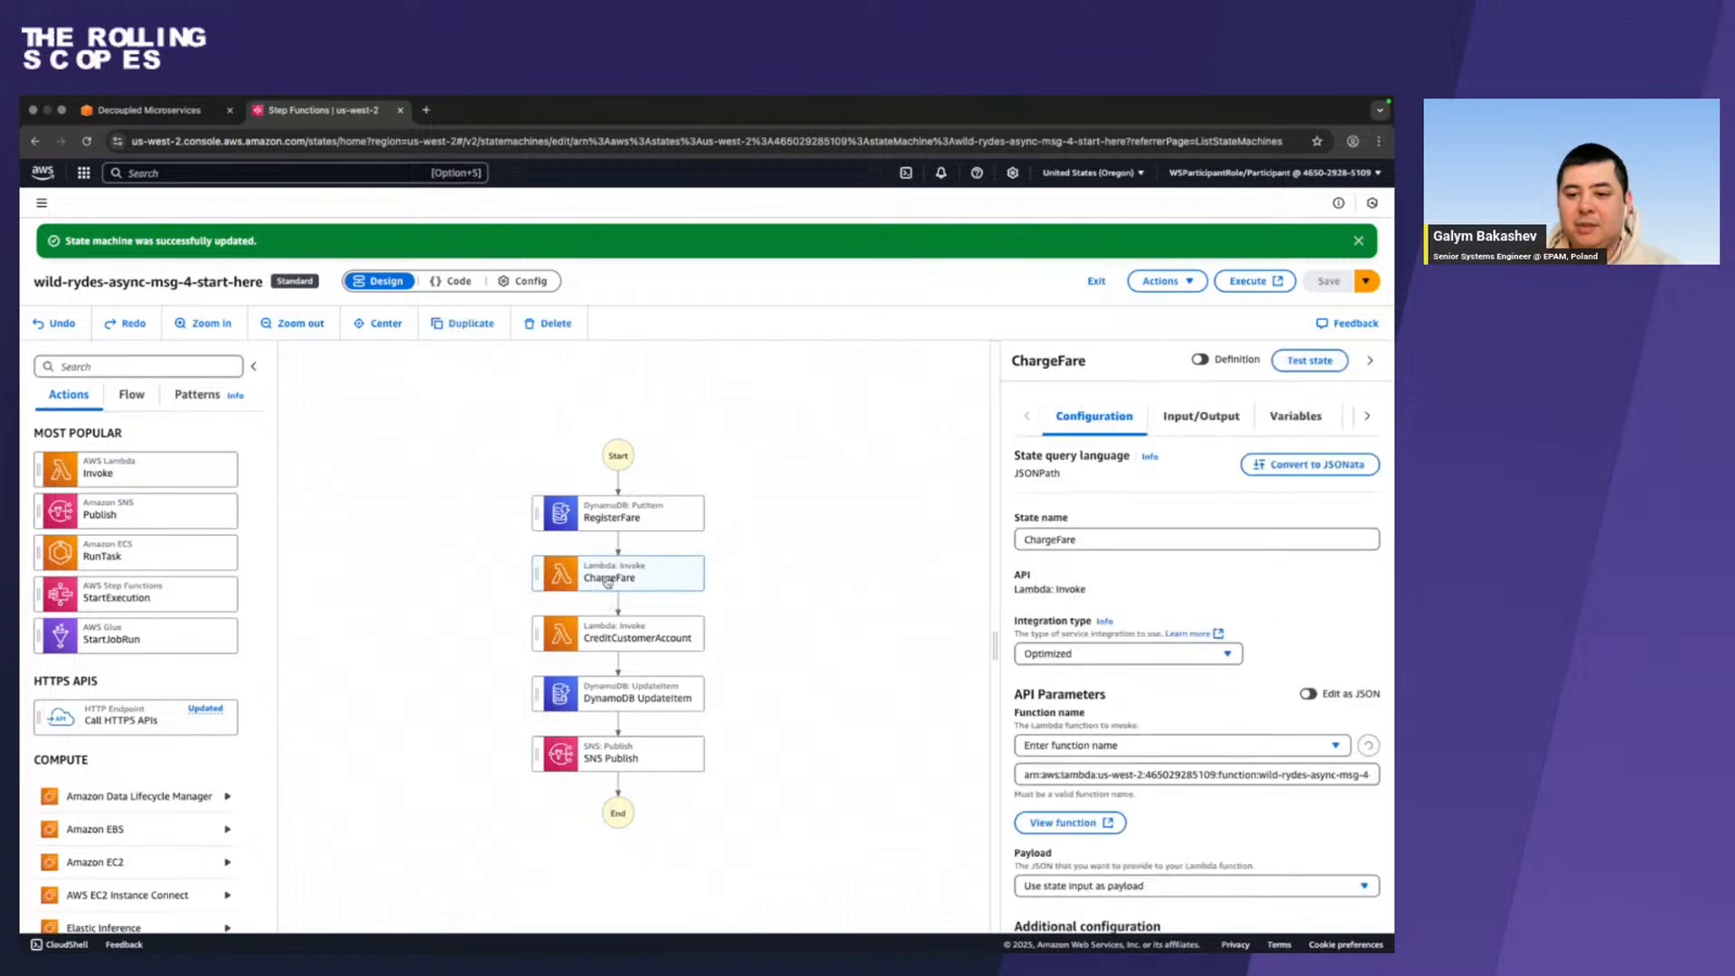
left_click(597, 760)
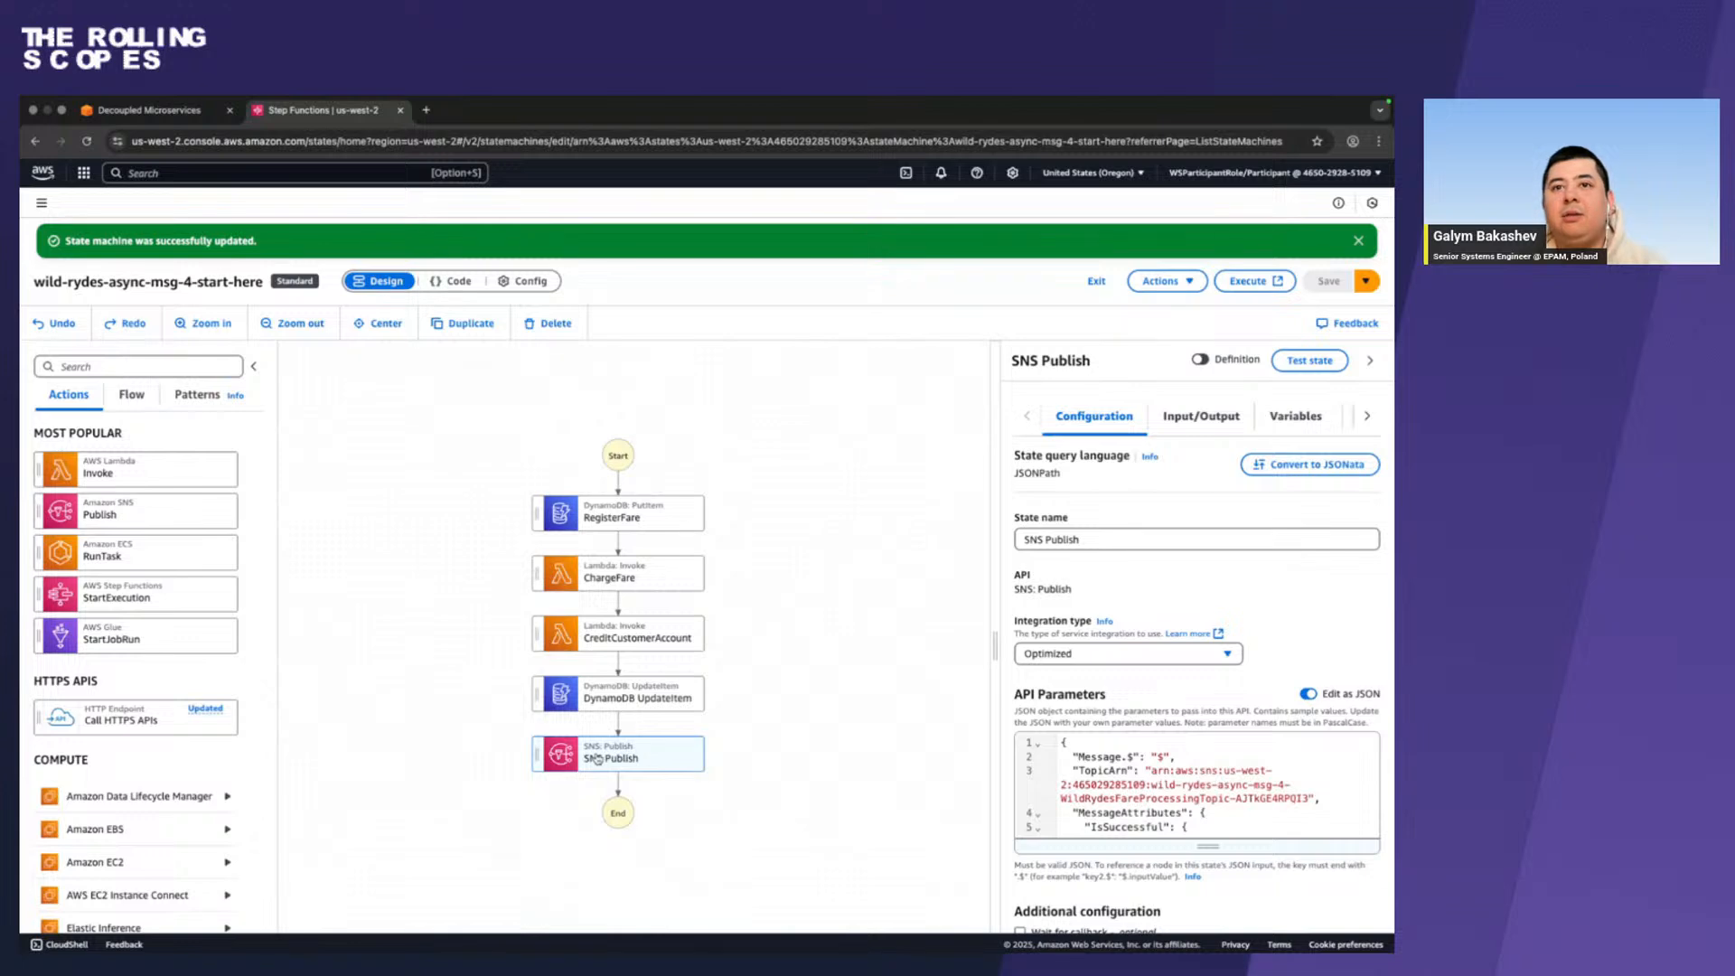
scroll(1116, 658, "down", 3)
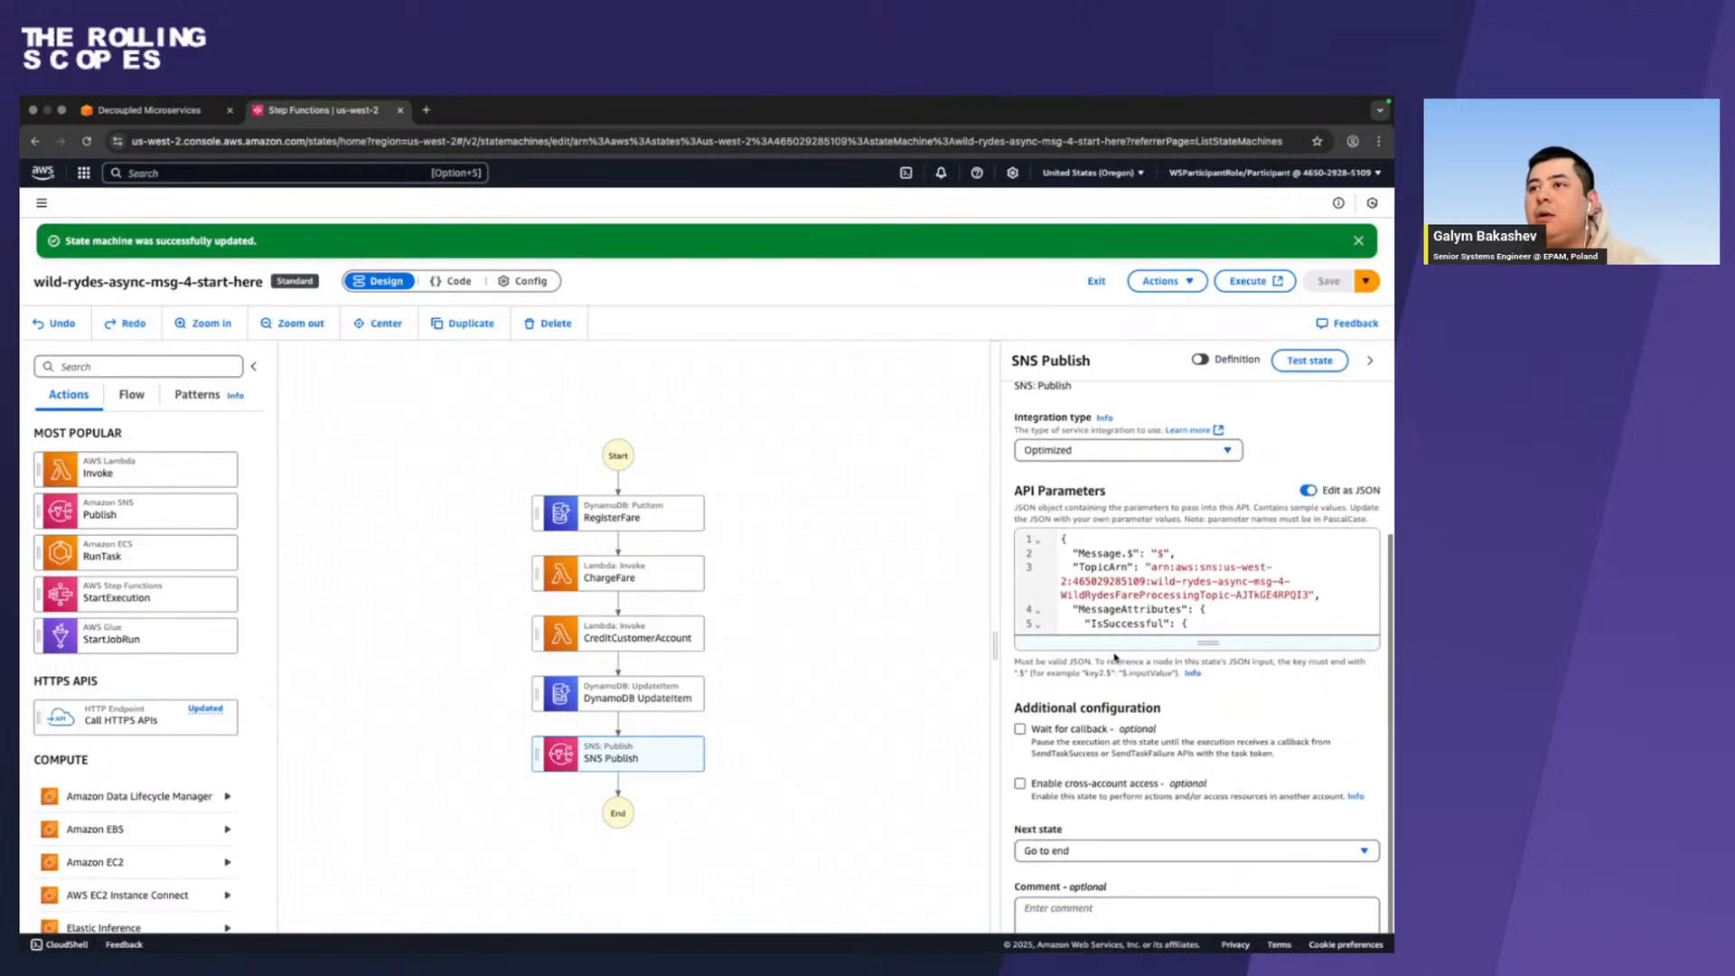
scroll(1115, 658, "up", 3)
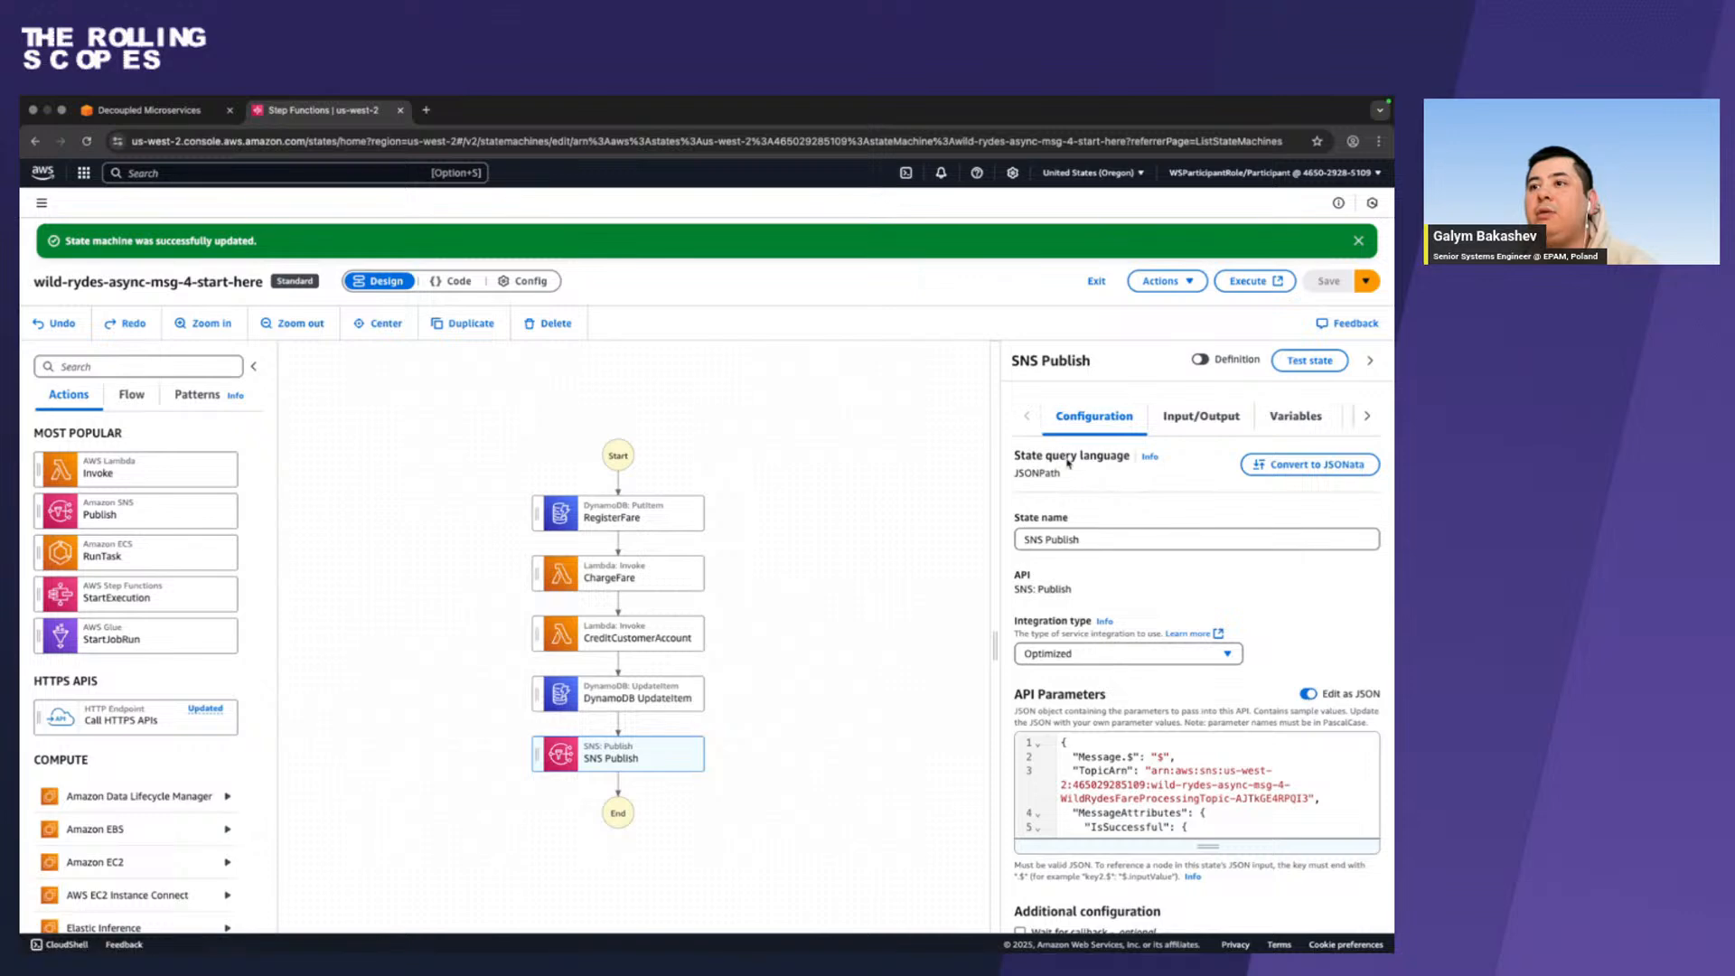
left_click(1308, 694)
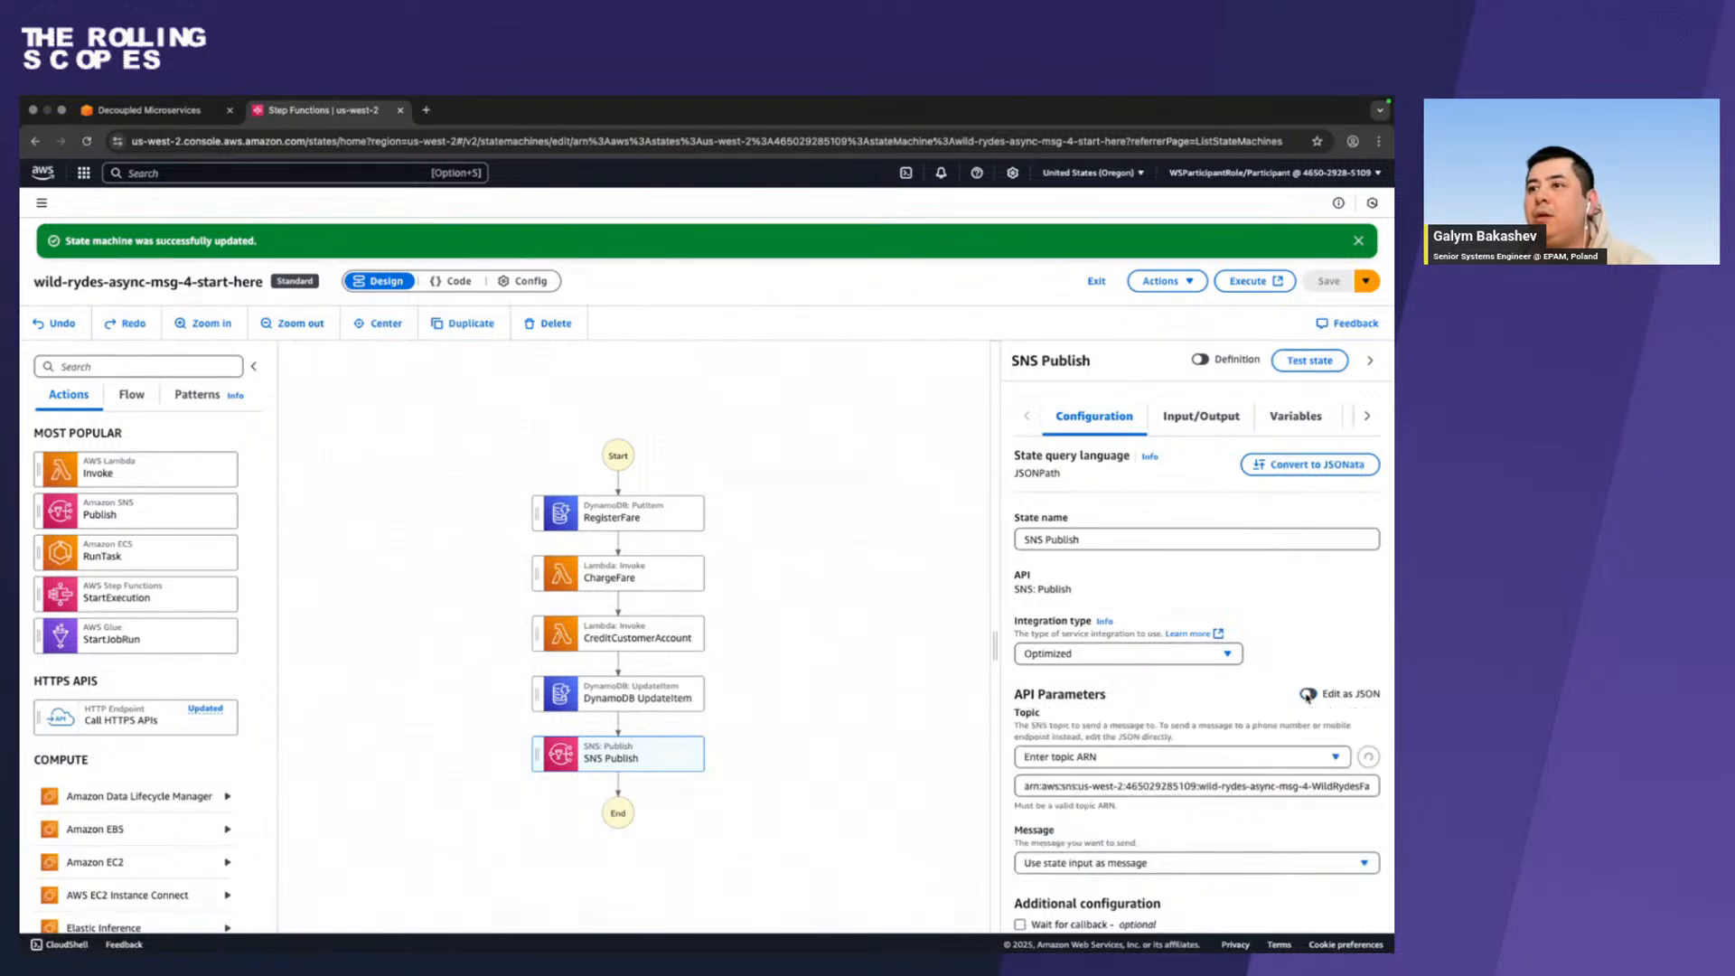
scroll(1186, 735, "down", 1)
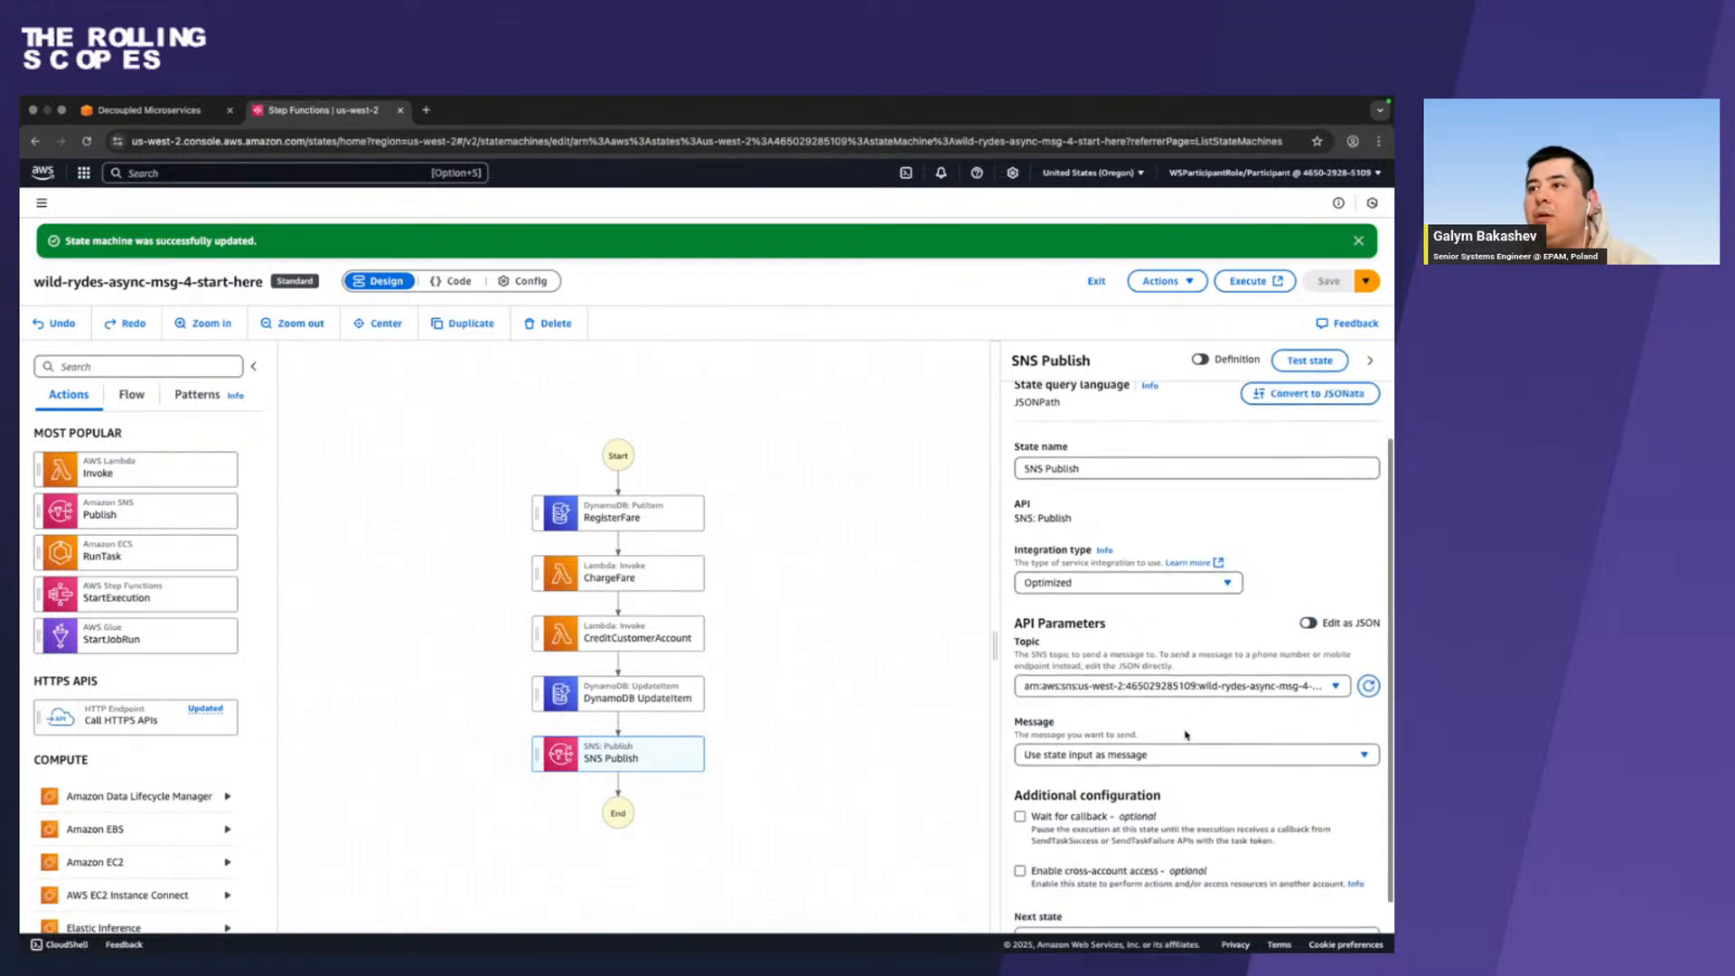
left_click(1337, 688)
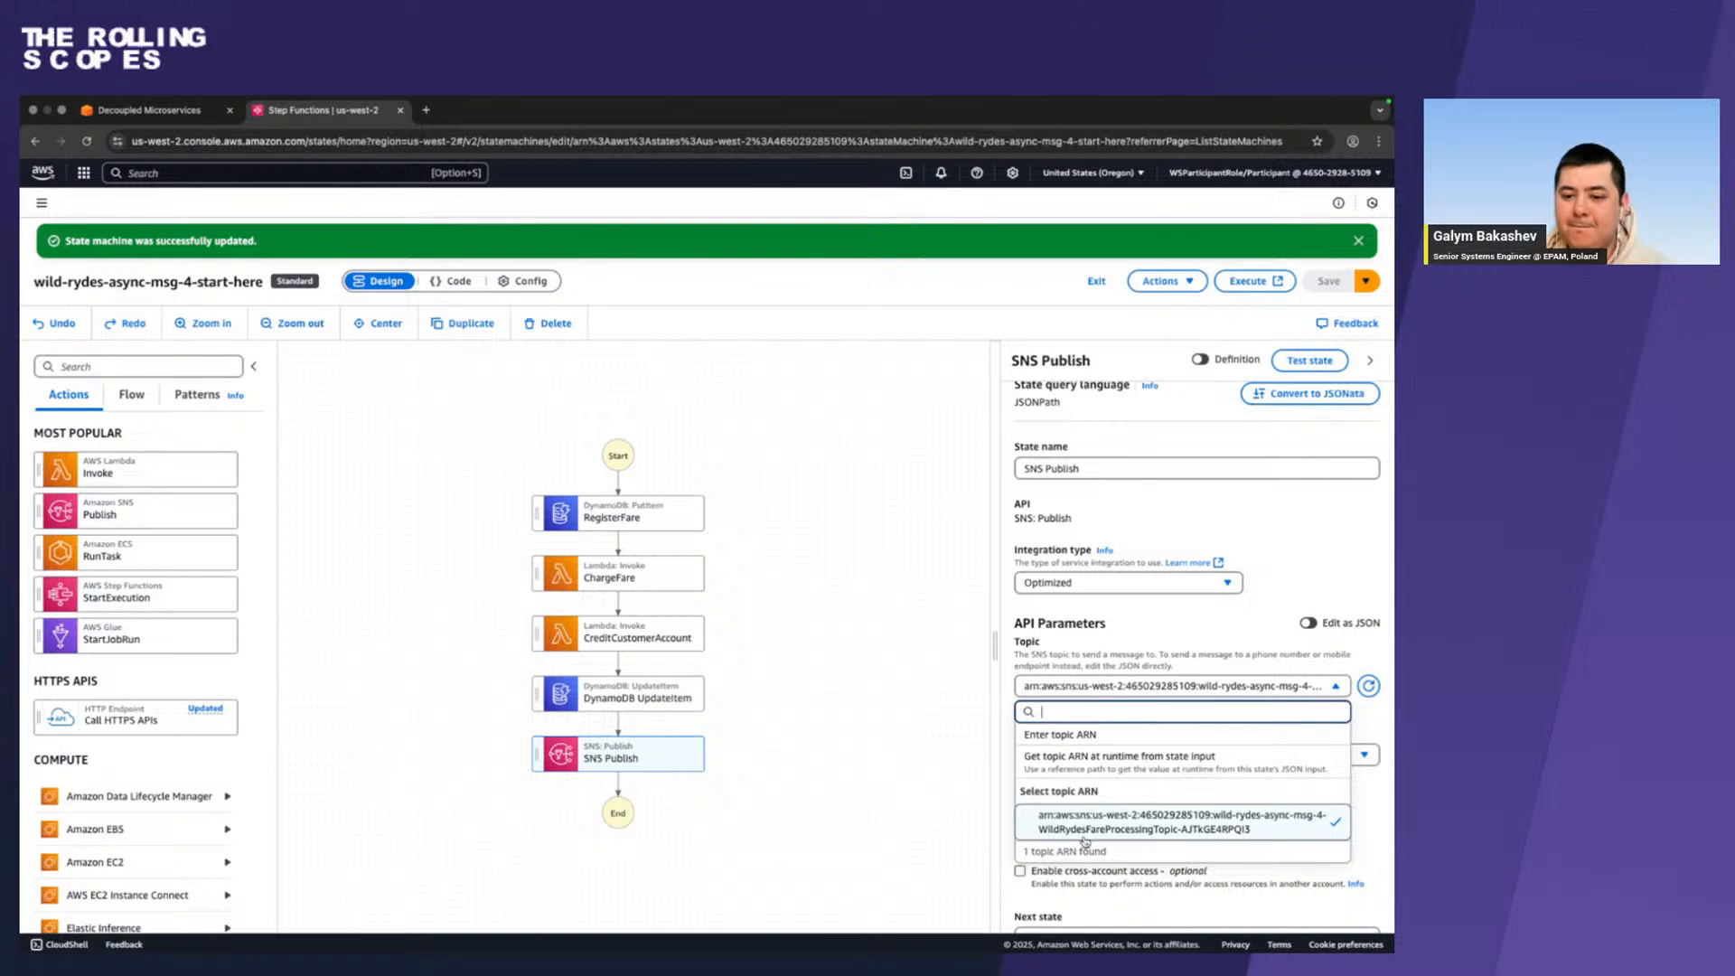
left_click(1183, 632)
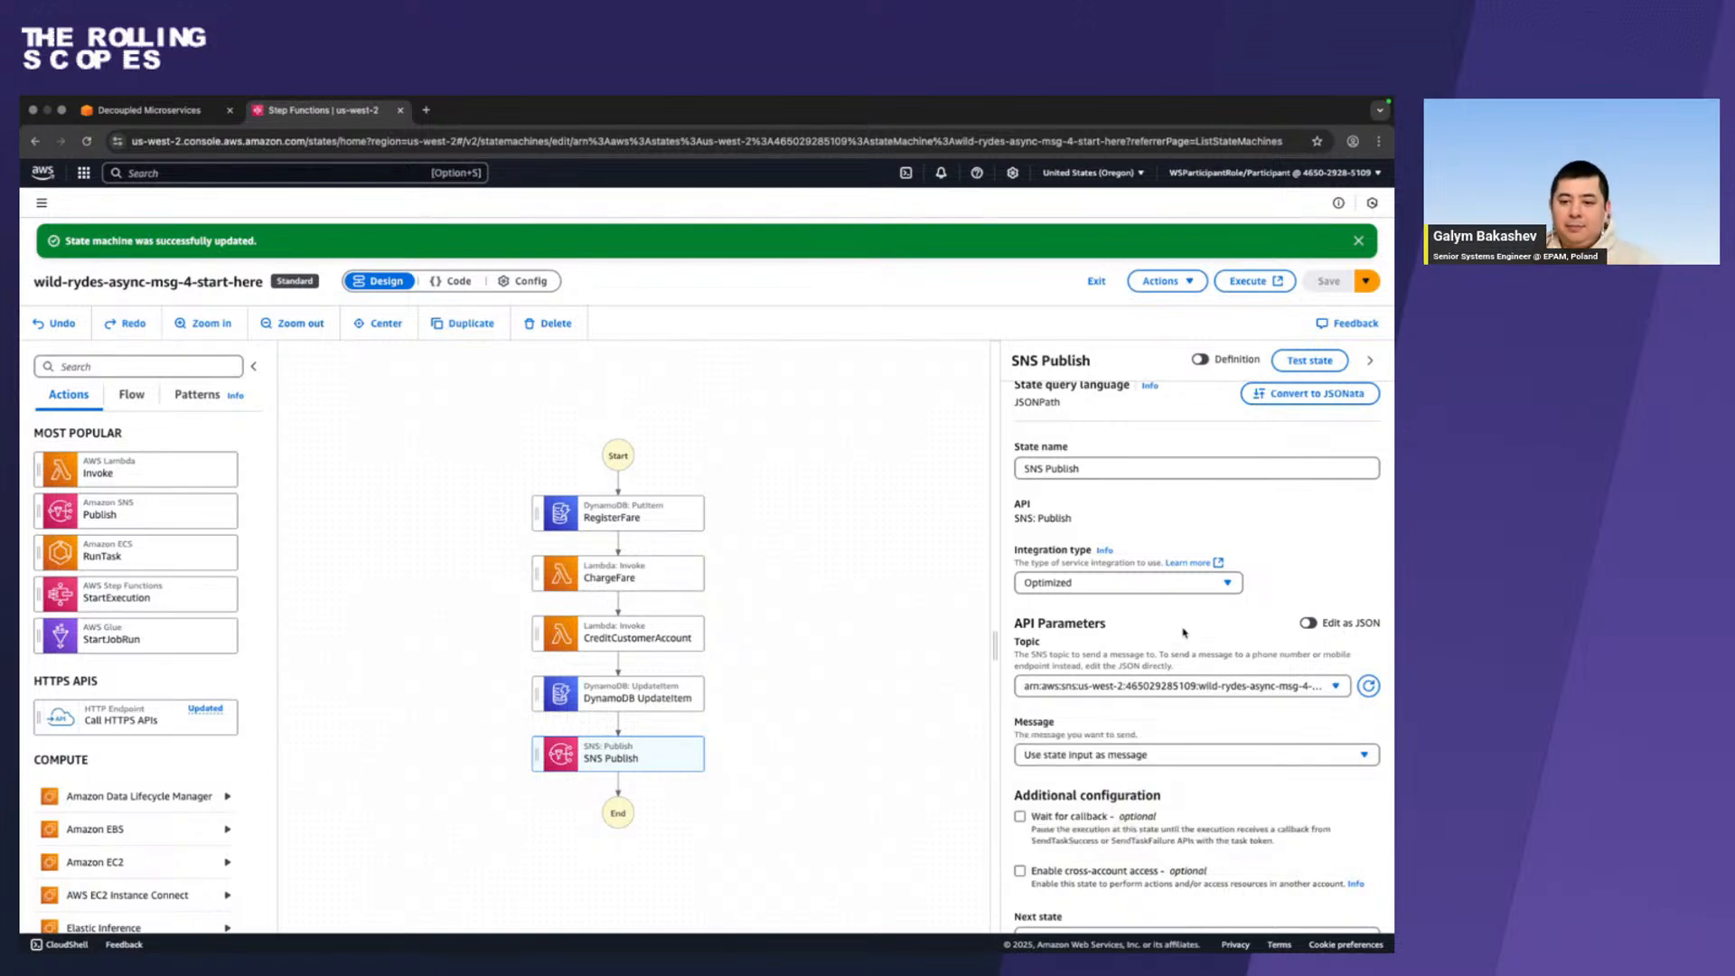
left_click(1310, 623)
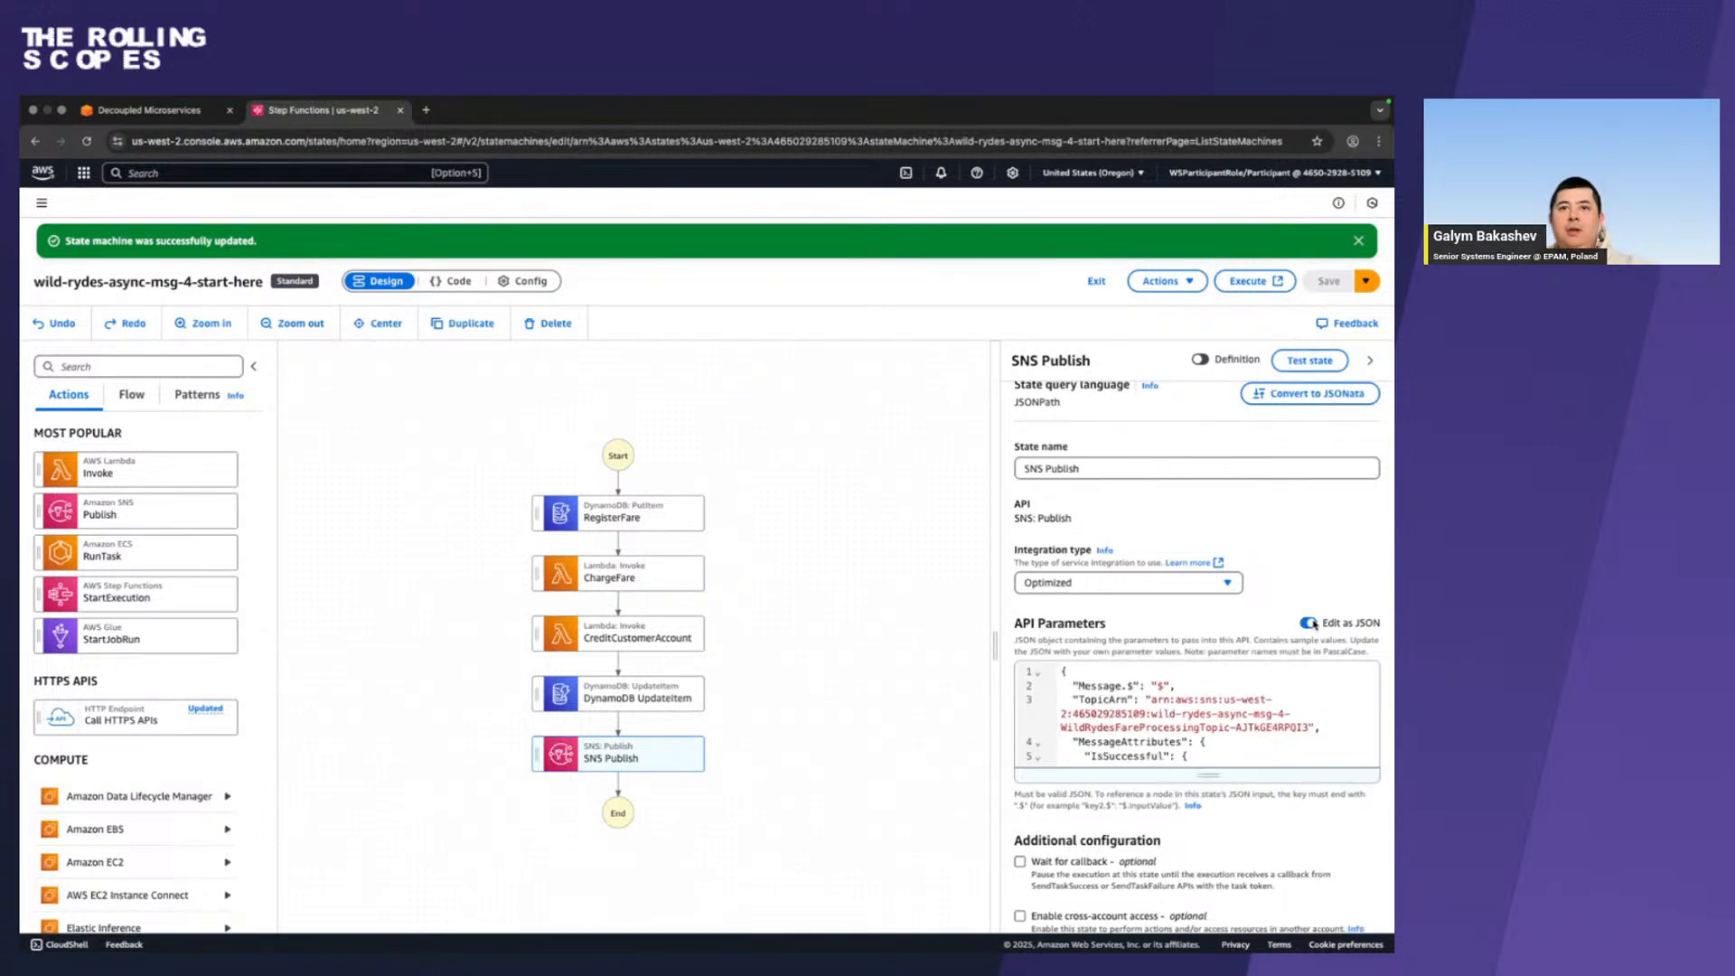
left_click(921, 616)
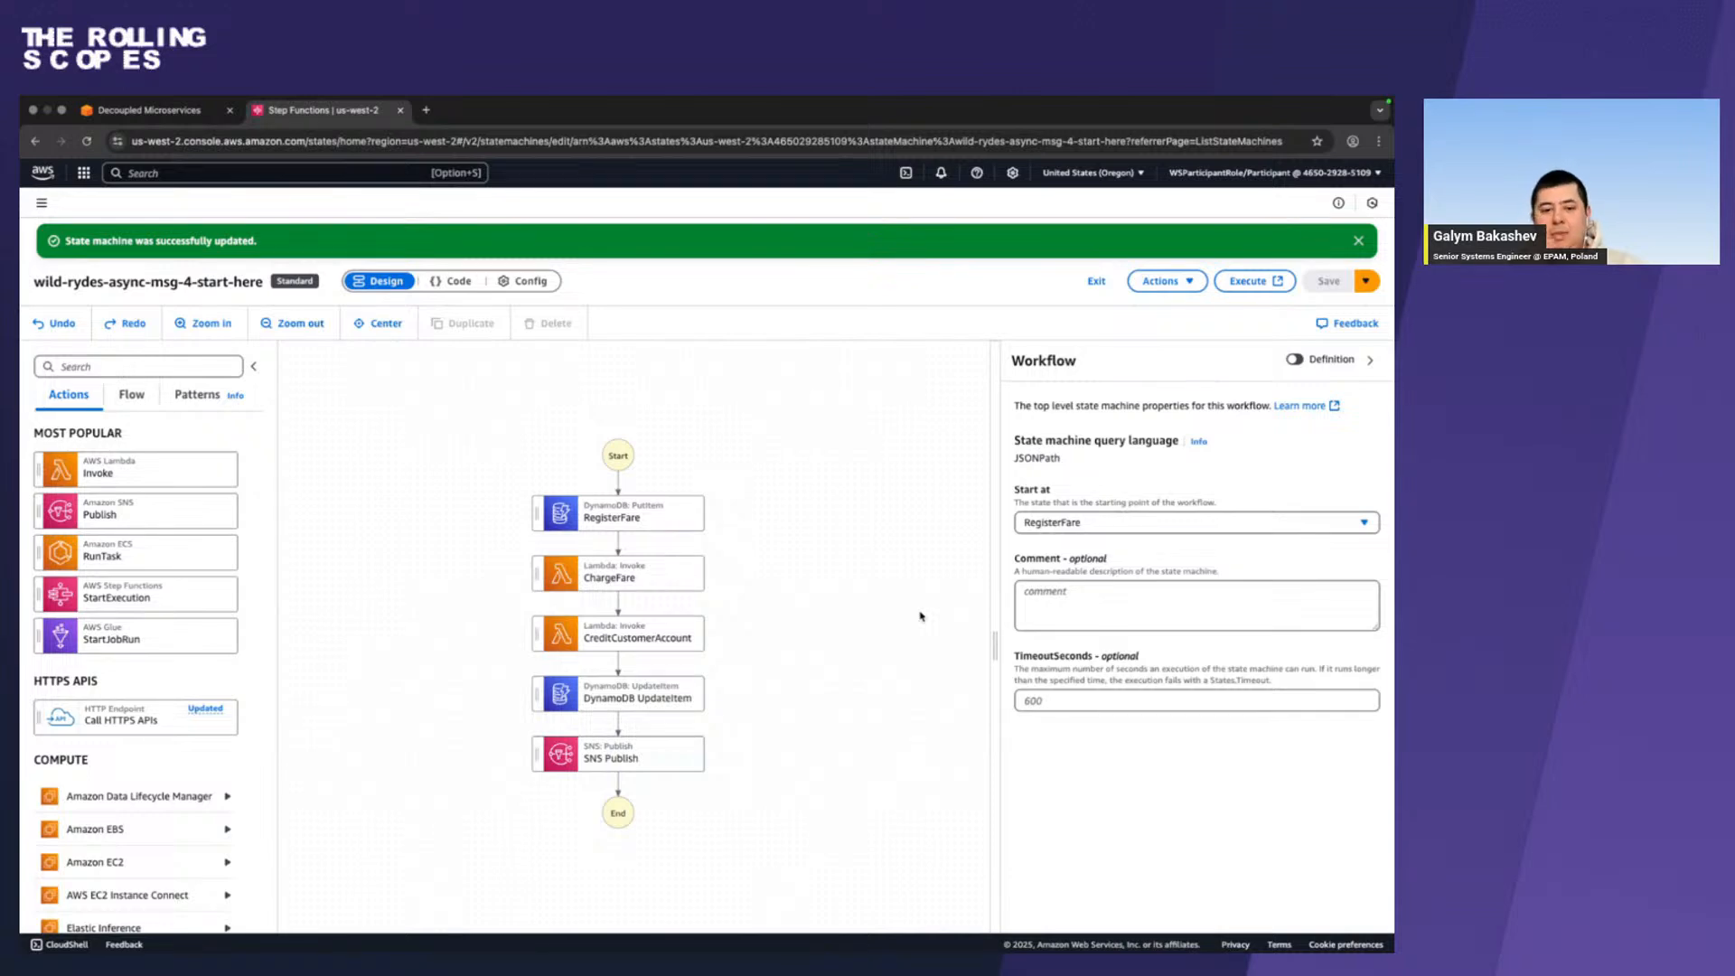
Switch to the workshop guide and examine the RegisterFare catcher screenshot alongside the current Step Functions workflow graph.
key("ctrl+Left")
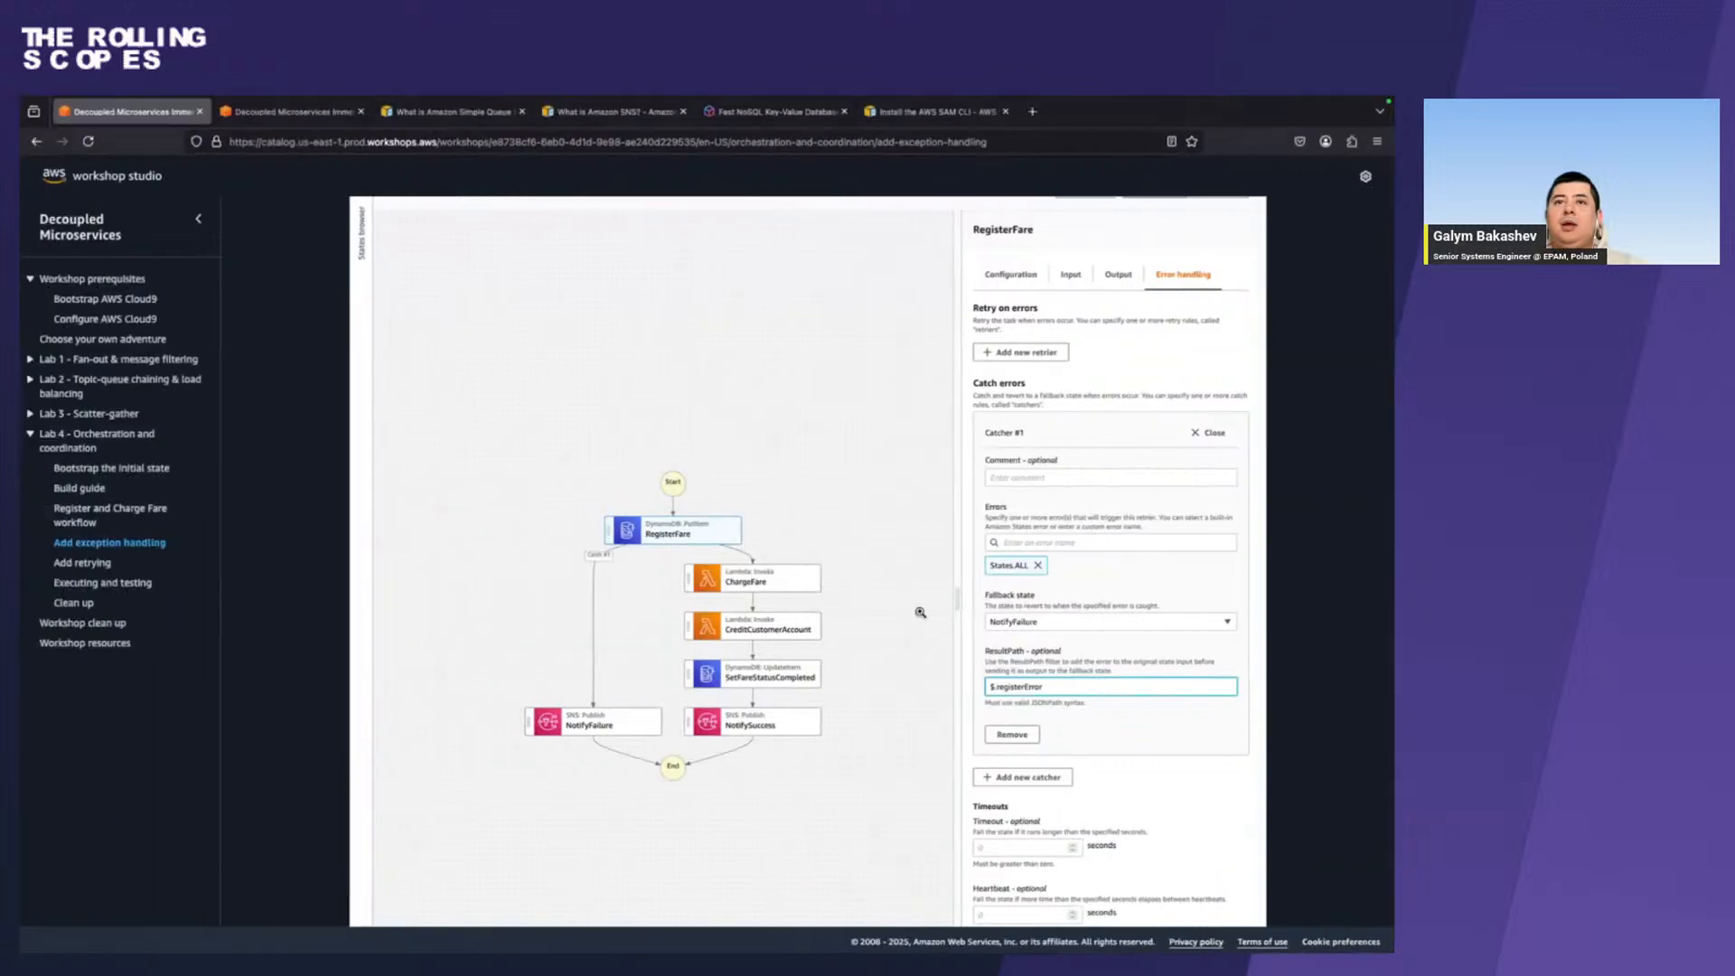
scroll(920, 611, "up", 3)
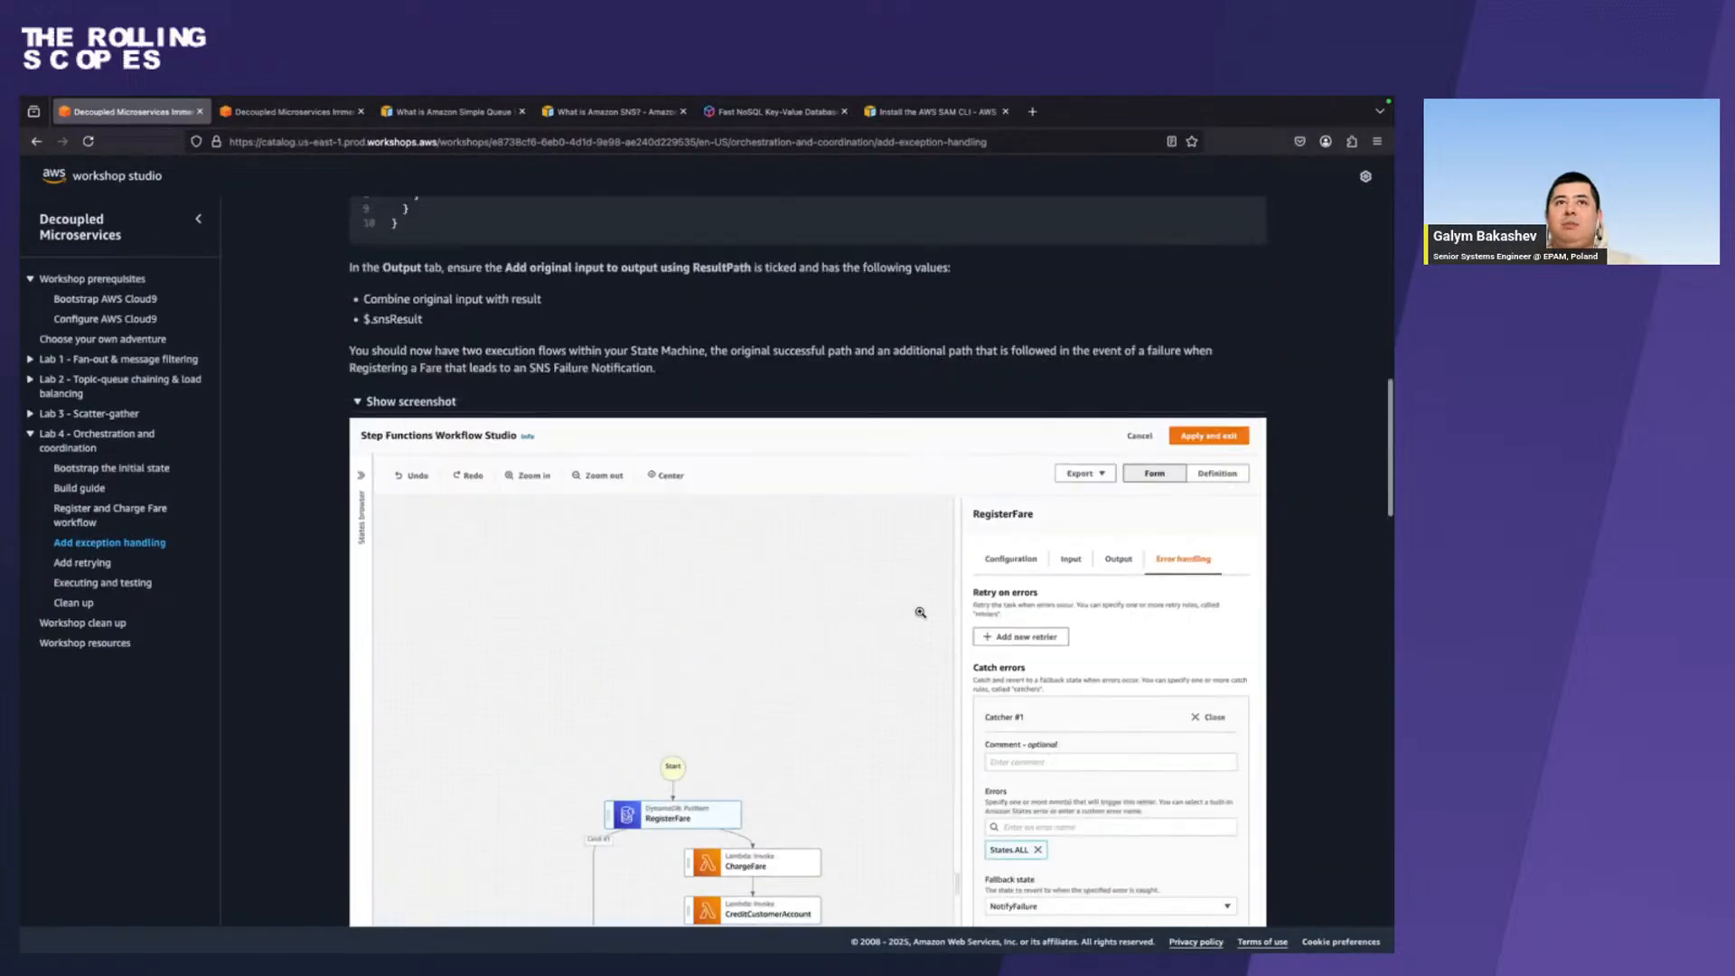
scroll(919, 612, "down", 2)
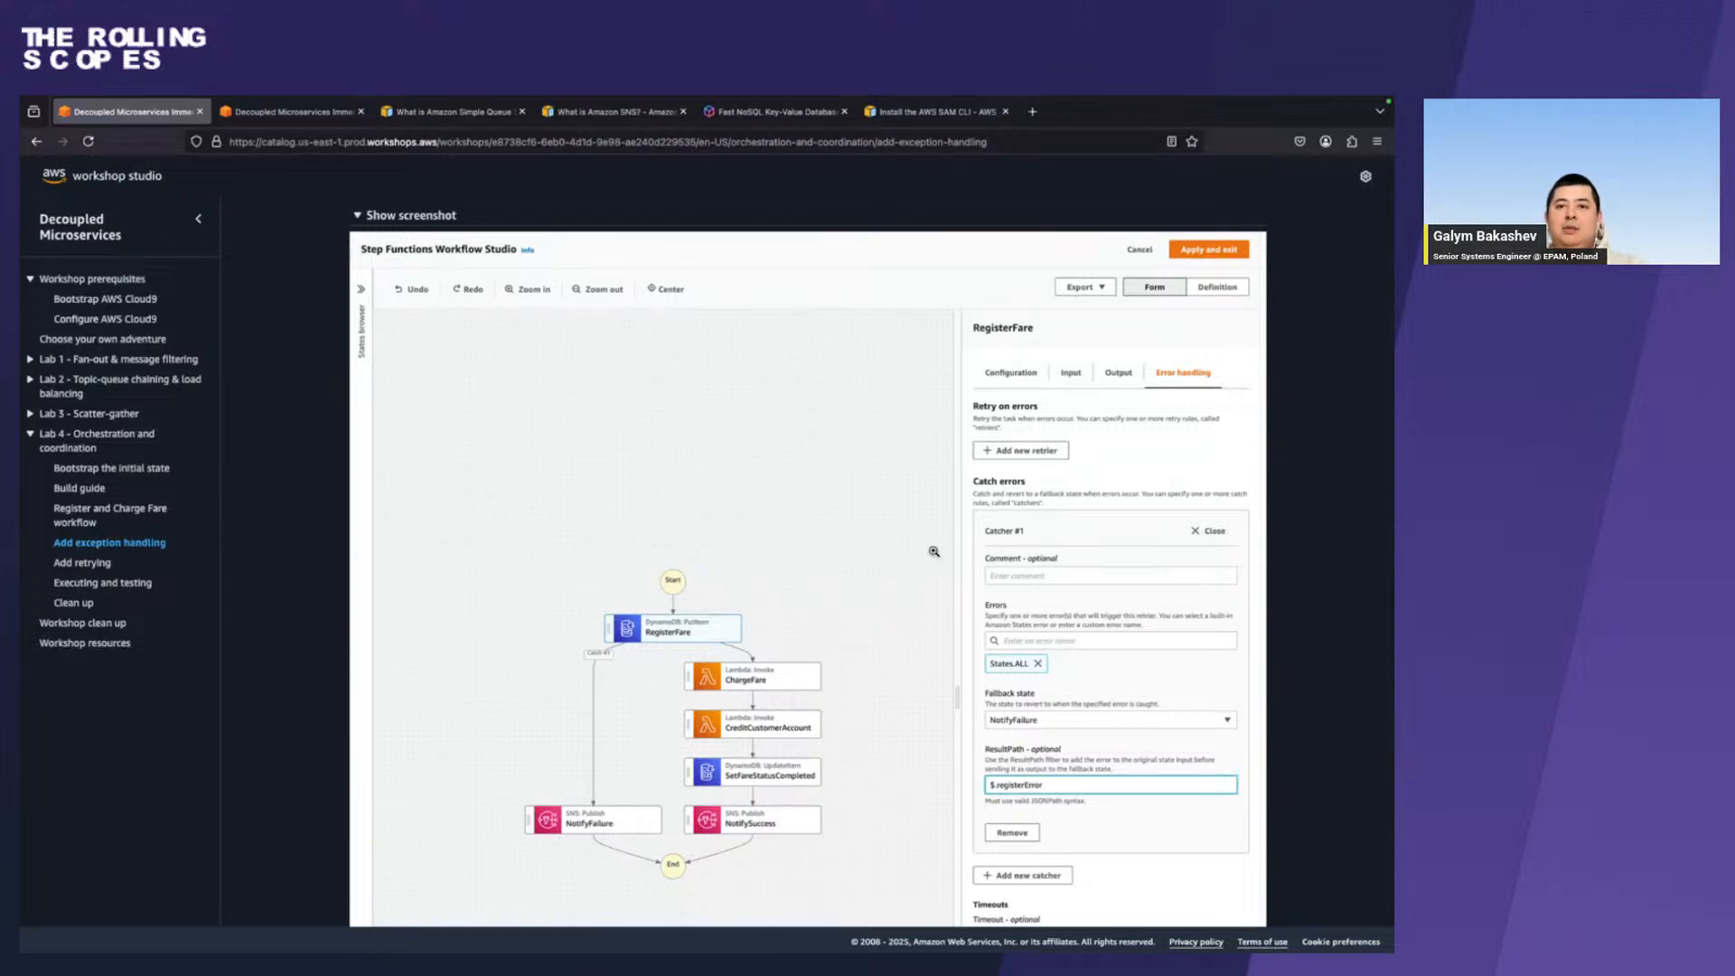
scroll(933, 551, "down", 5)
scroll(933, 551, "up", 2)
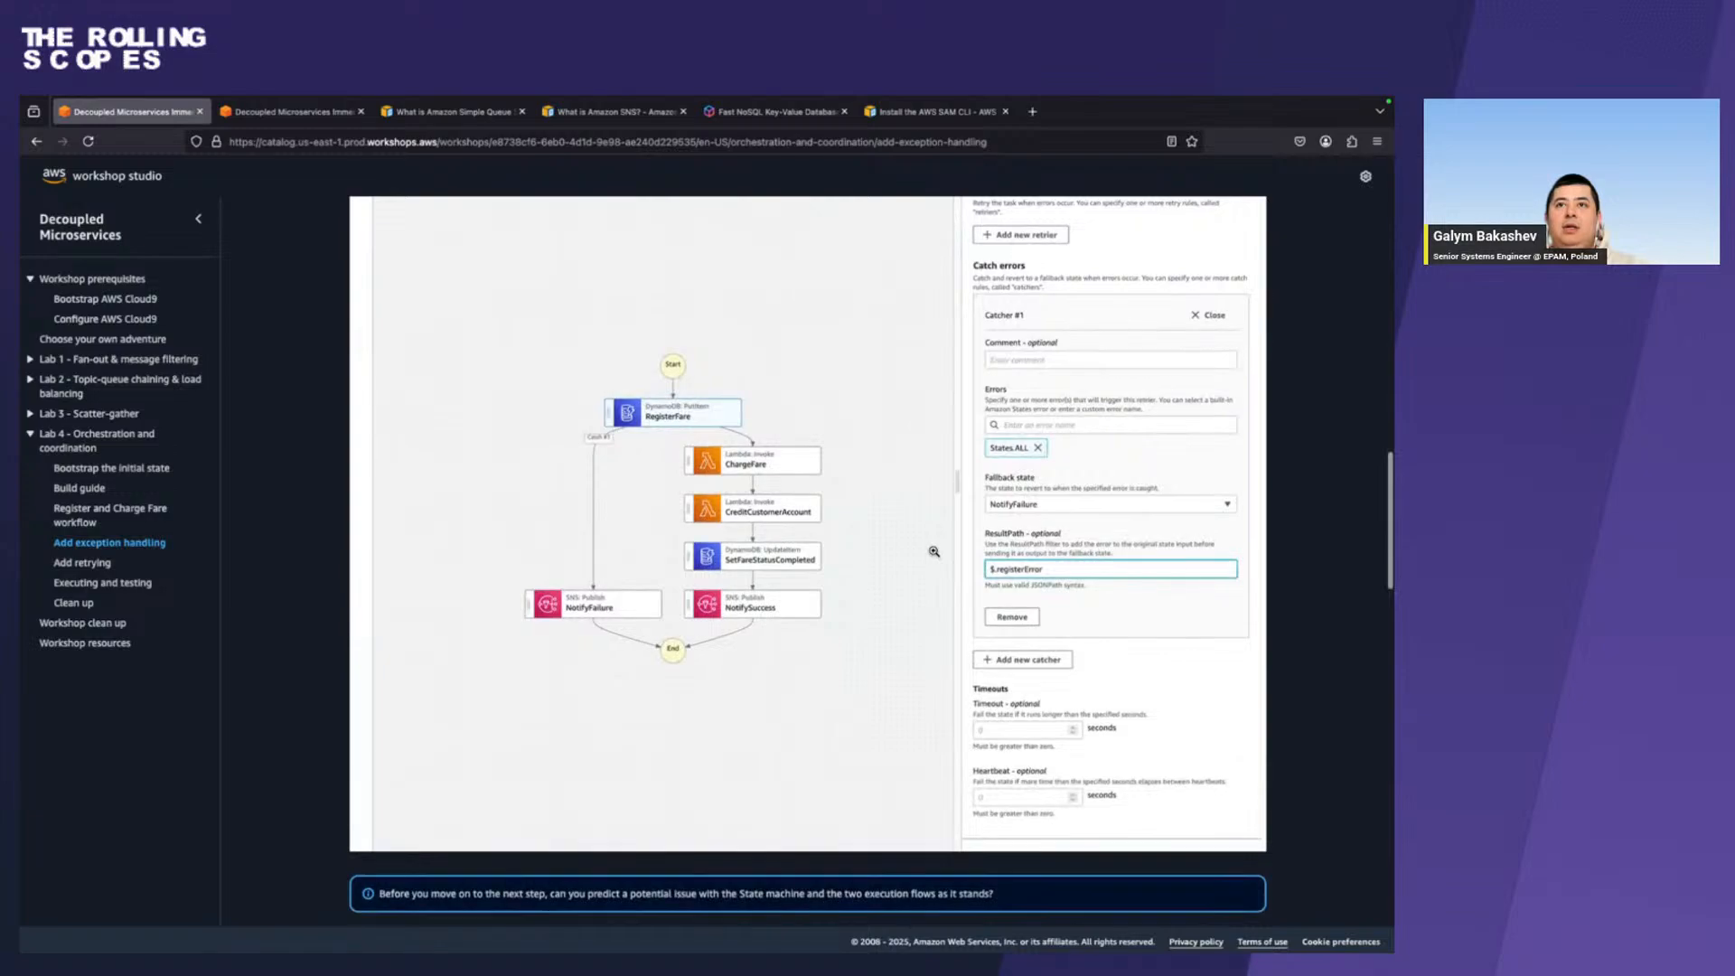
key("ctrl+Right")
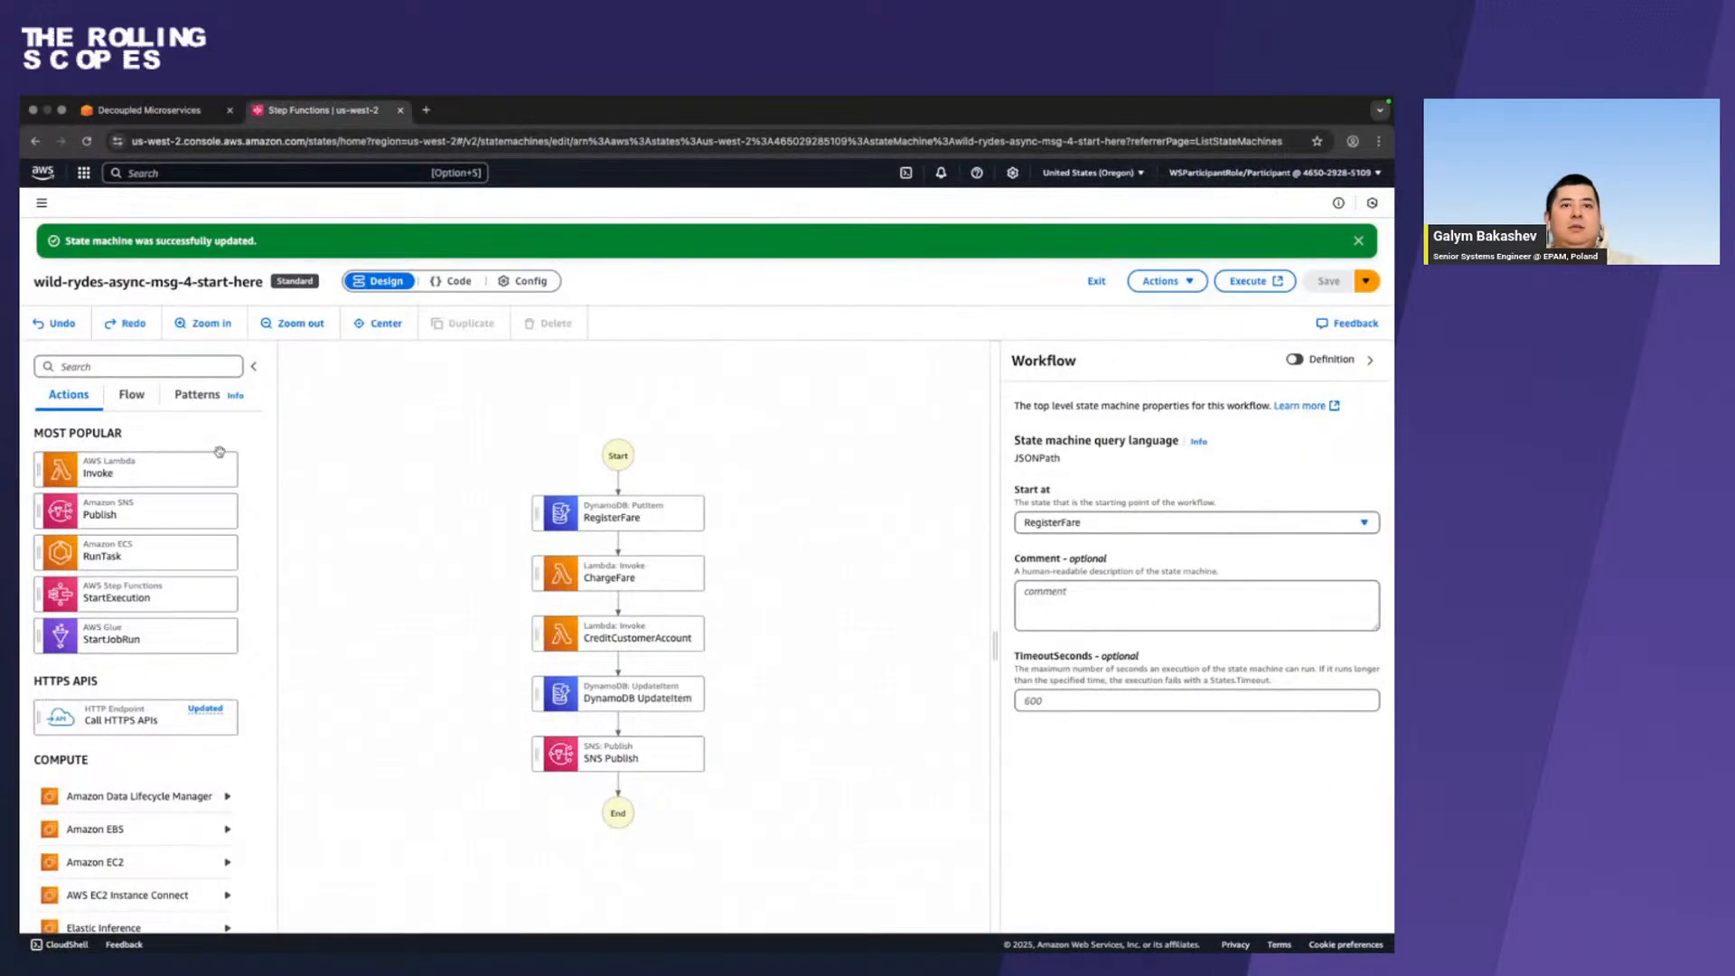
key("ctrl+Left")
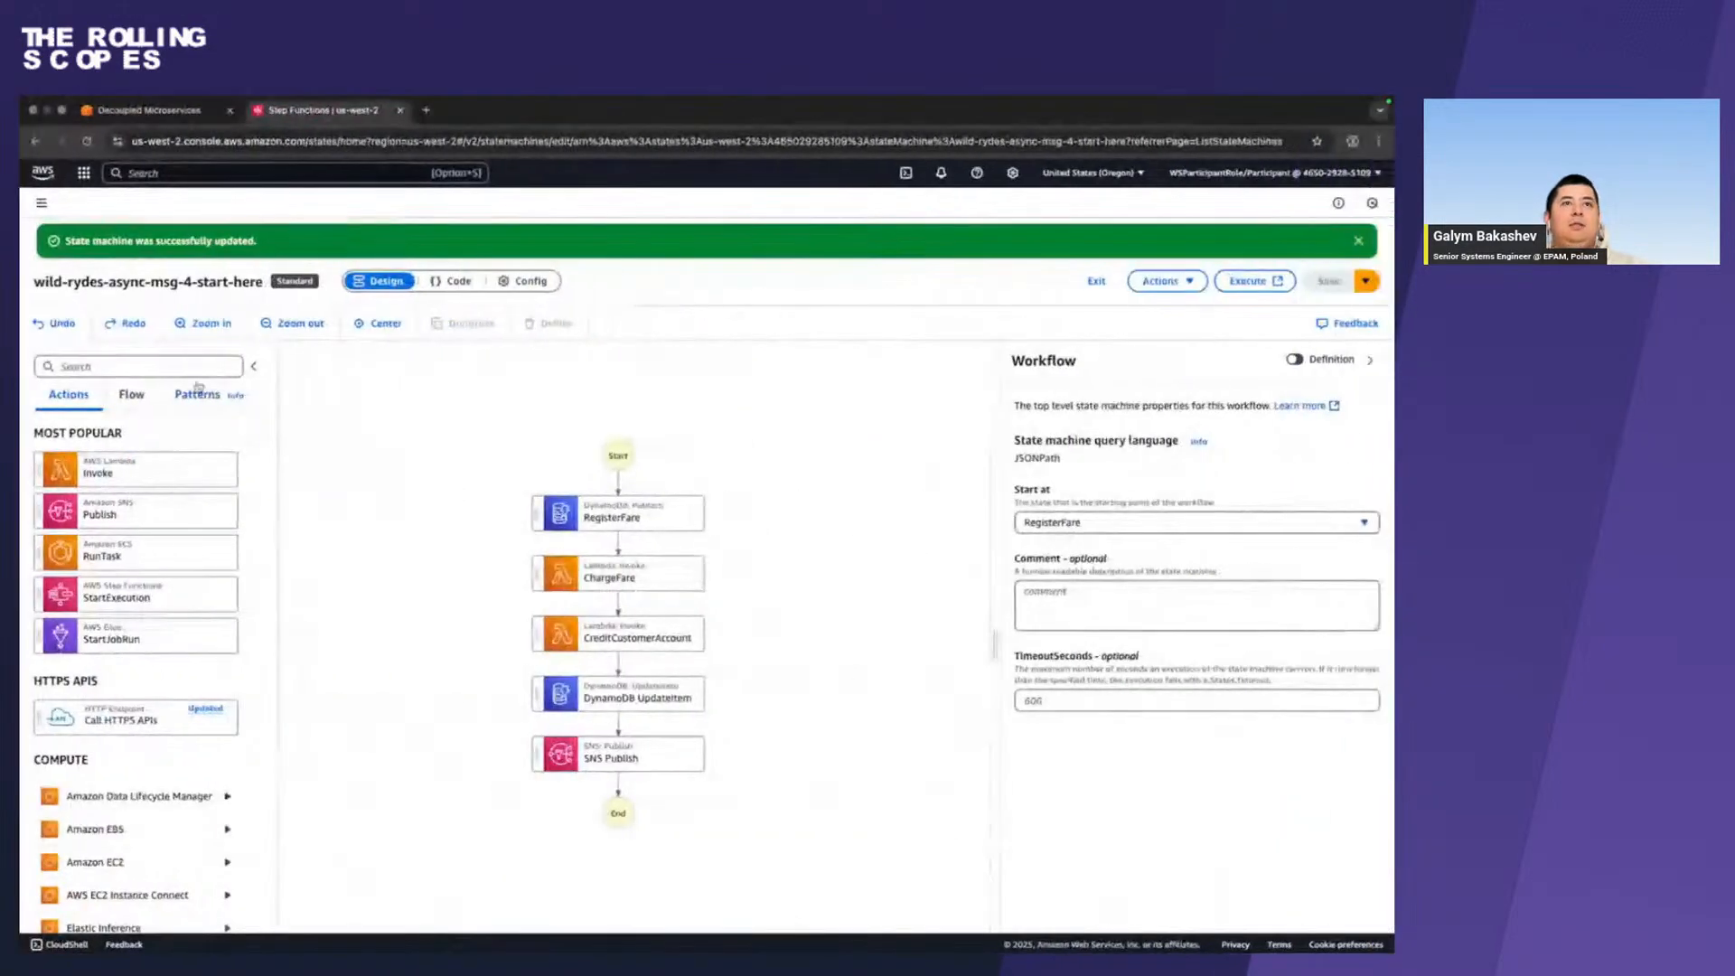
Search the actions for sns and add an SNS Publish state between RegisterFare and ChargeFare.
left_click(171, 367)
type("sns")
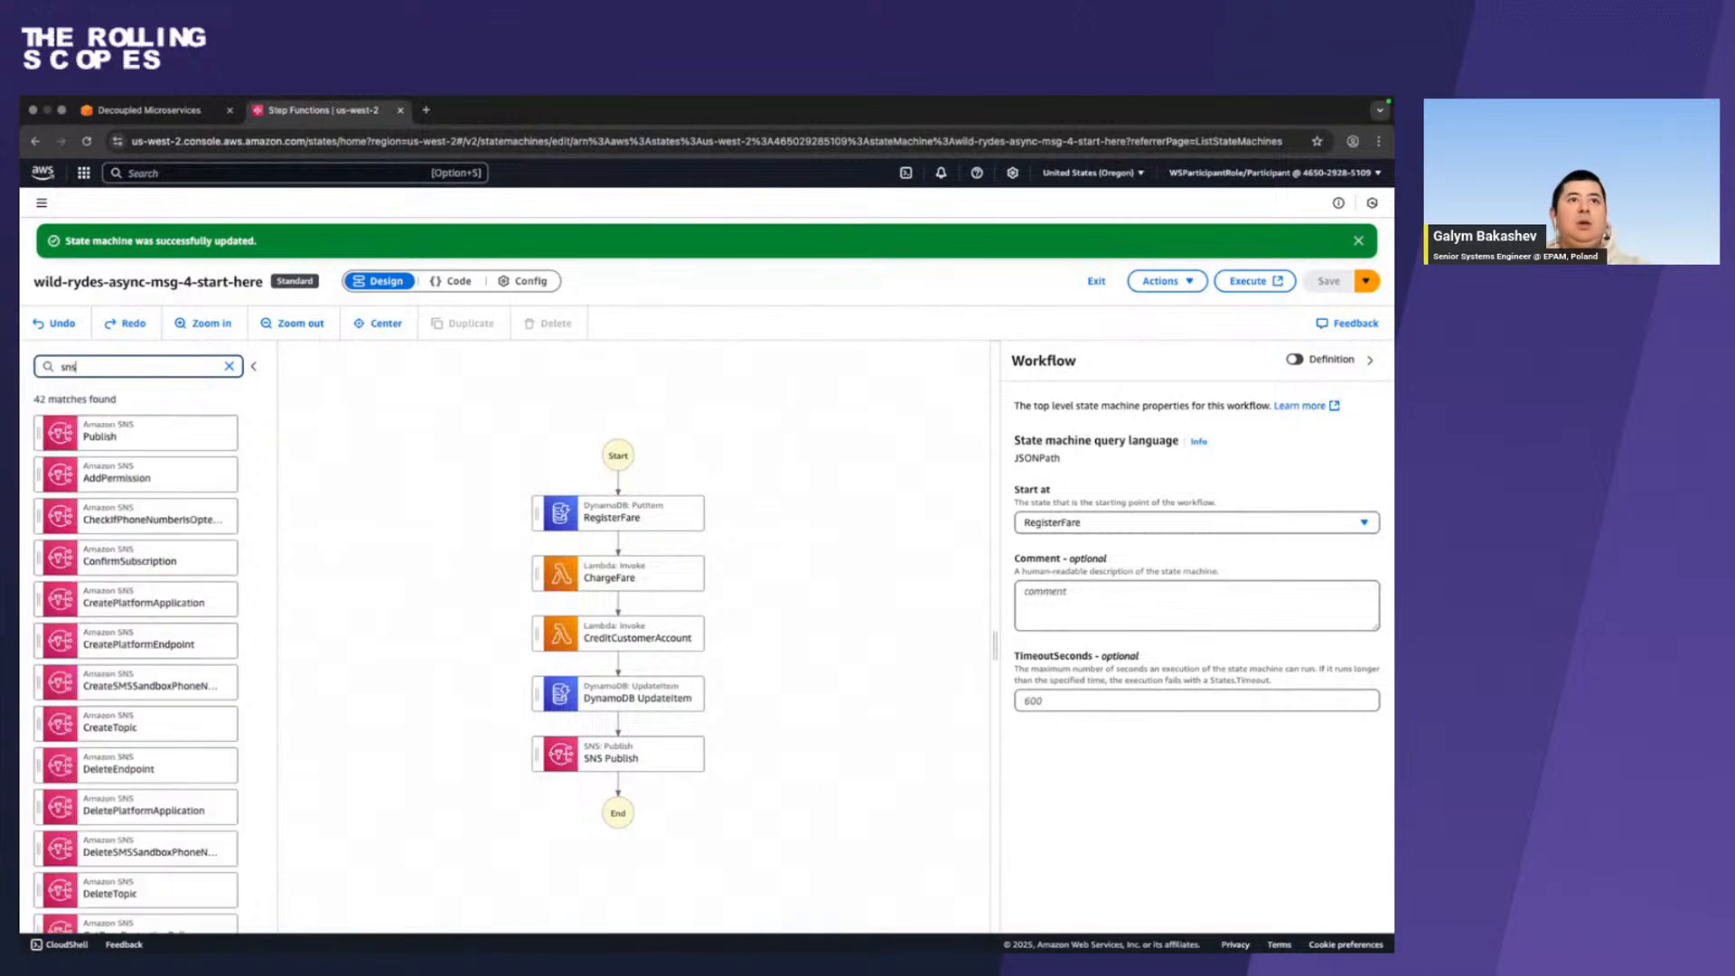
left_click_drag(154, 433, 635, 546)
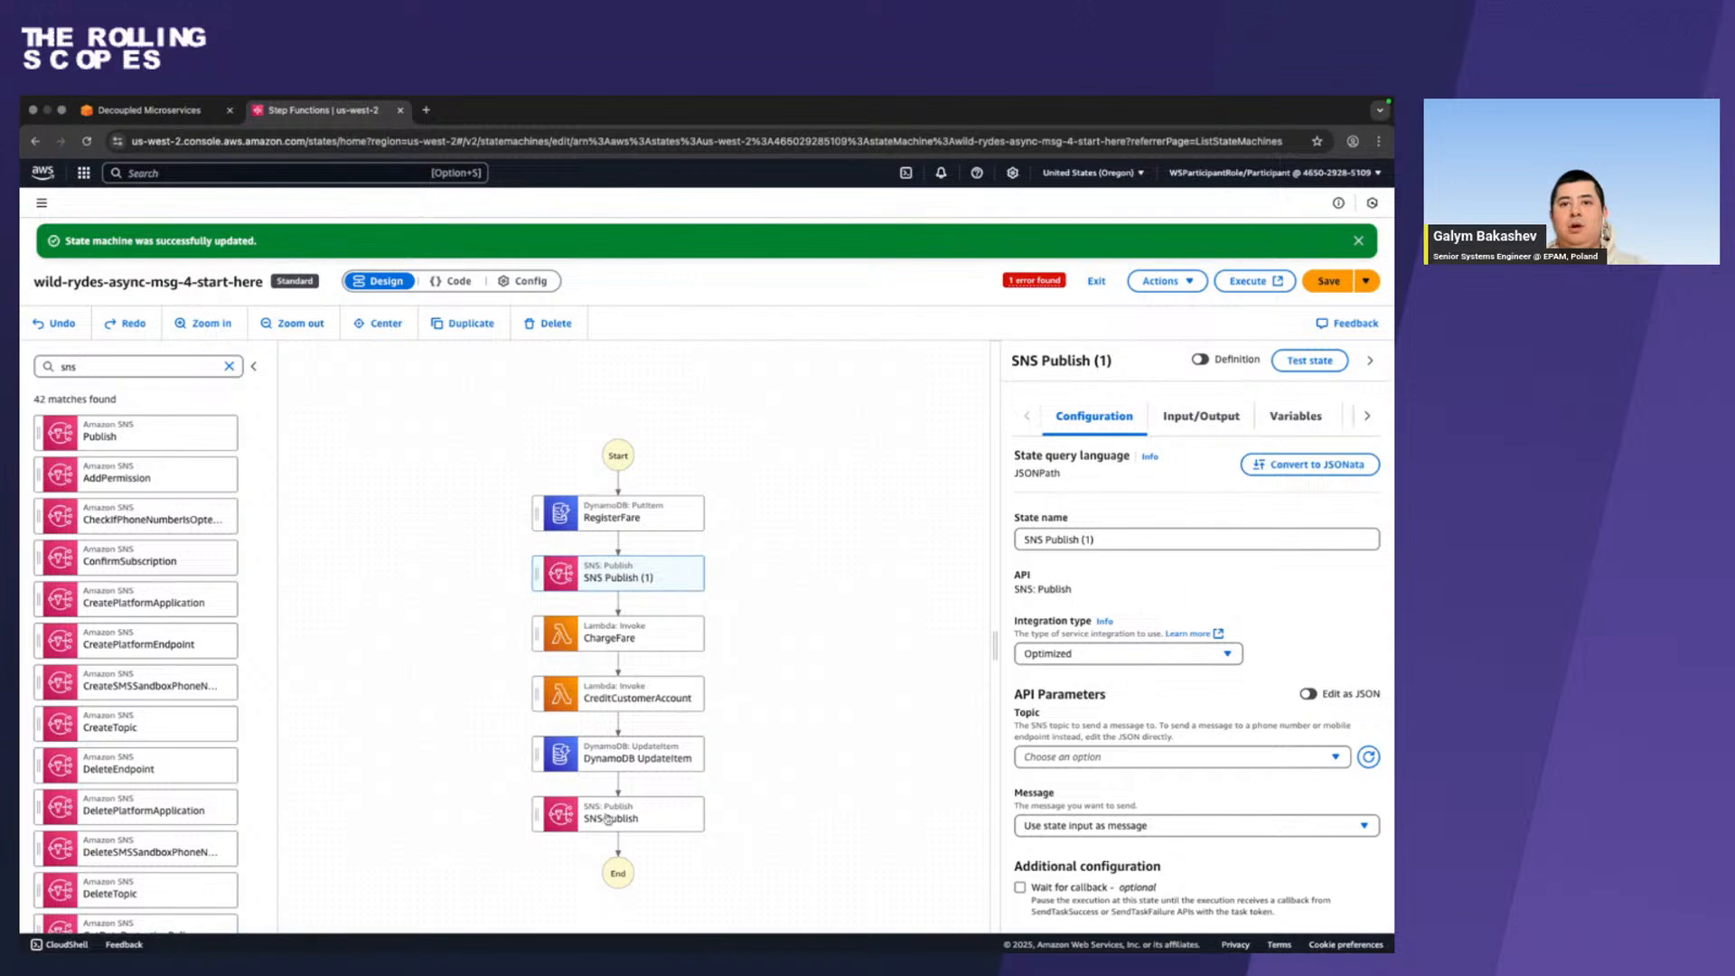
Select the final SNS Publish state, and copy the state name NotifySuccess from the workshop guide's Register and Charge Fare workflow page.
left_click(609, 827)
key("ctrl+Left")
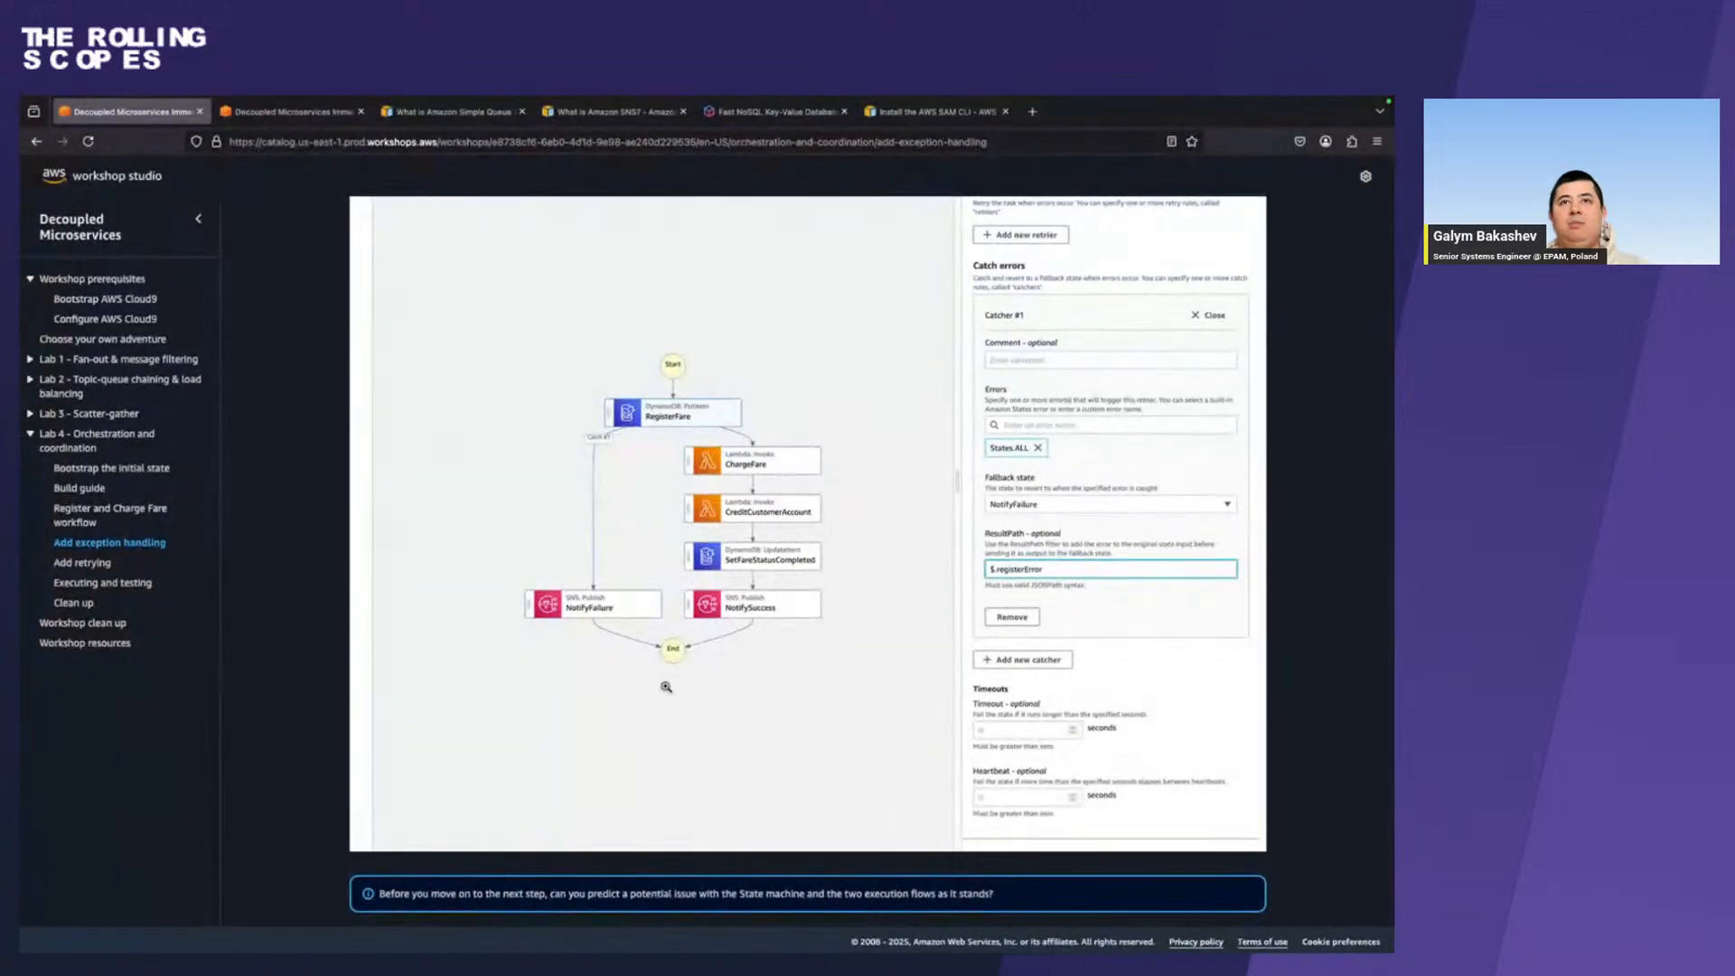
scroll(666, 687, "up", 4)
scroll(665, 687, "up", 5)
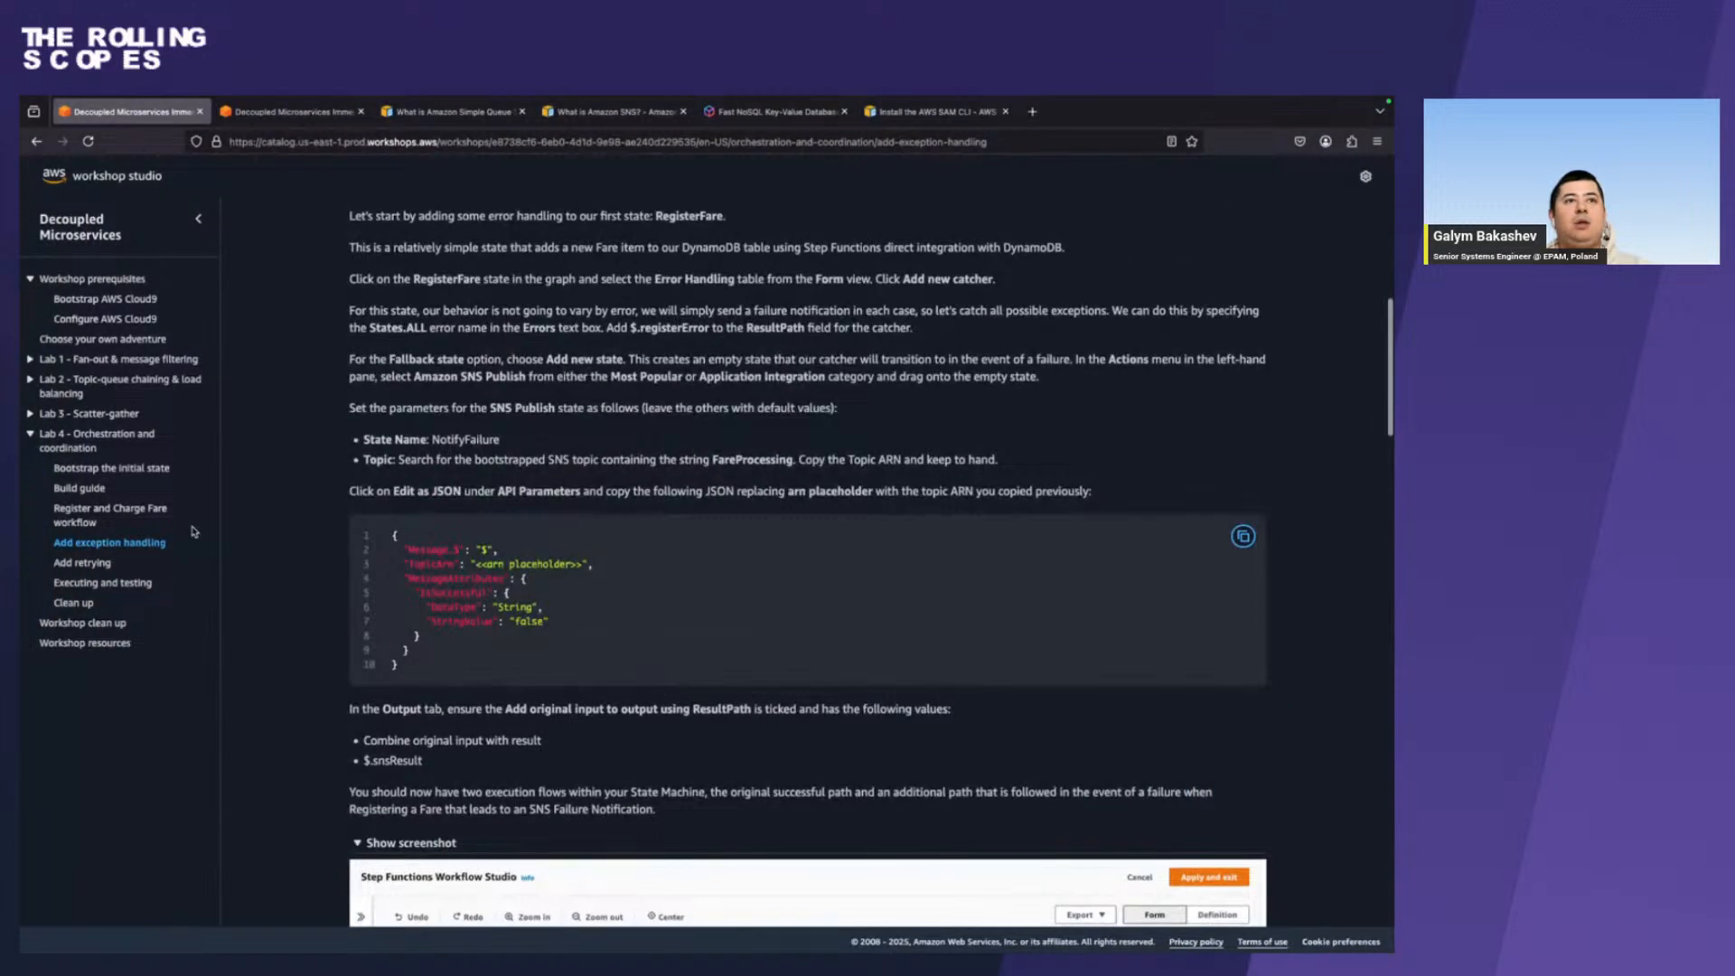
left_click(128, 513)
scroll(587, 666, "down", 15)
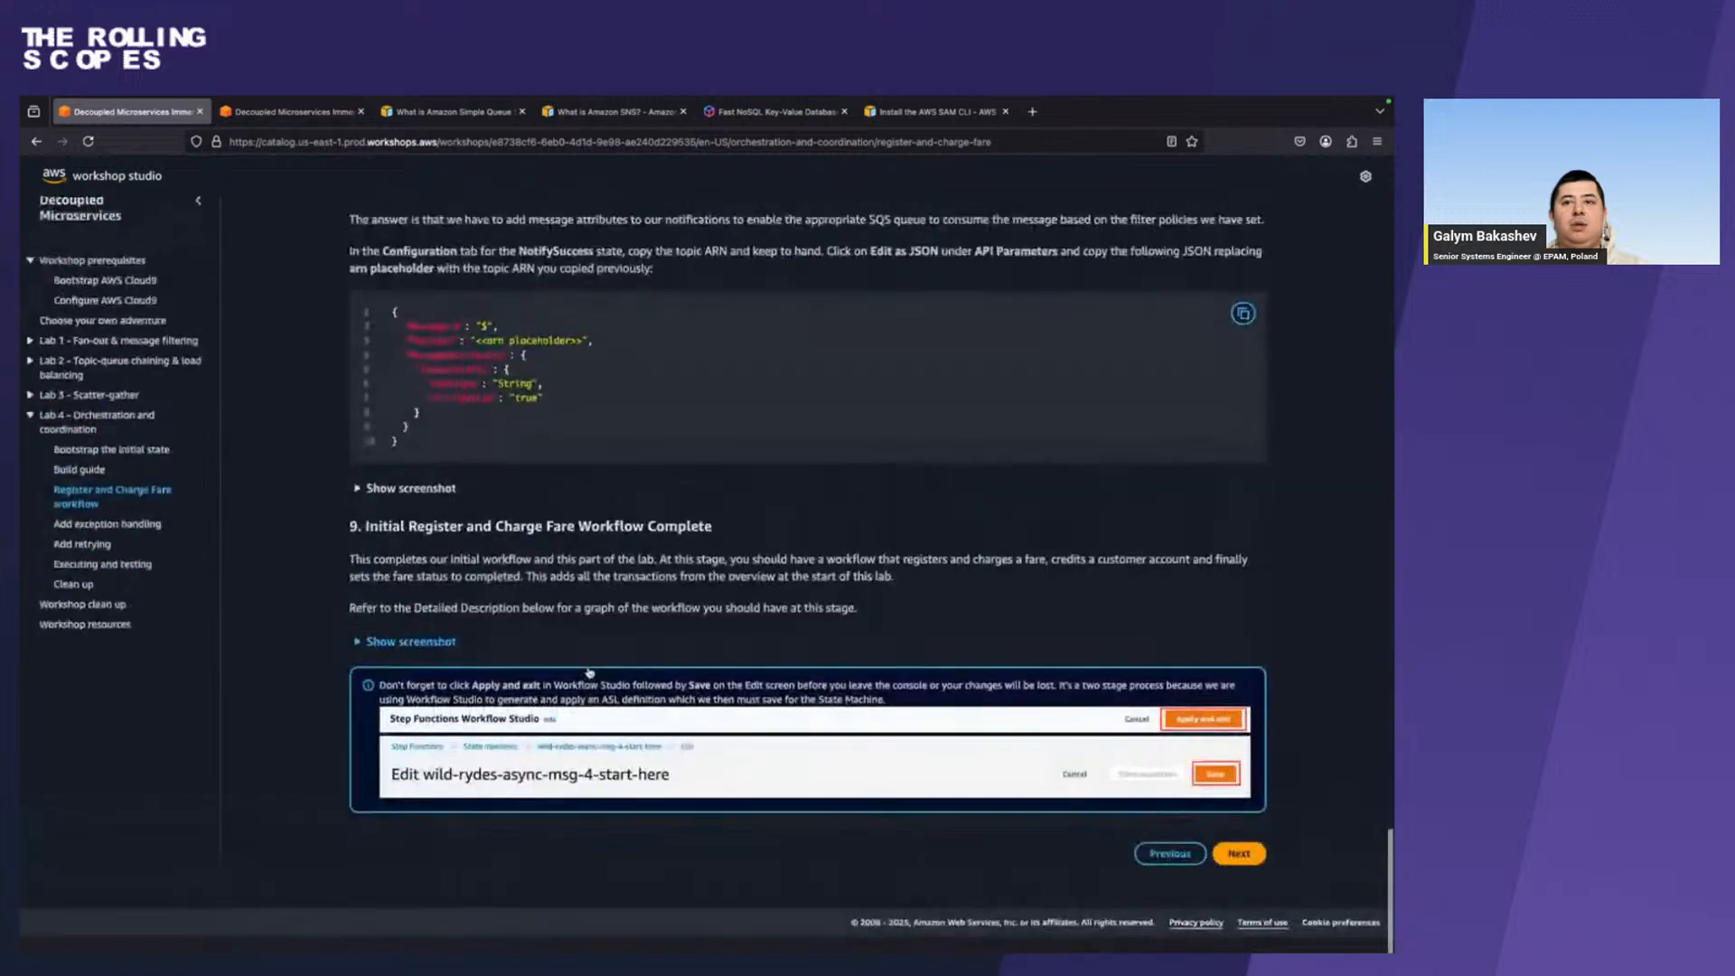
scroll(562, 662, "up", 1)
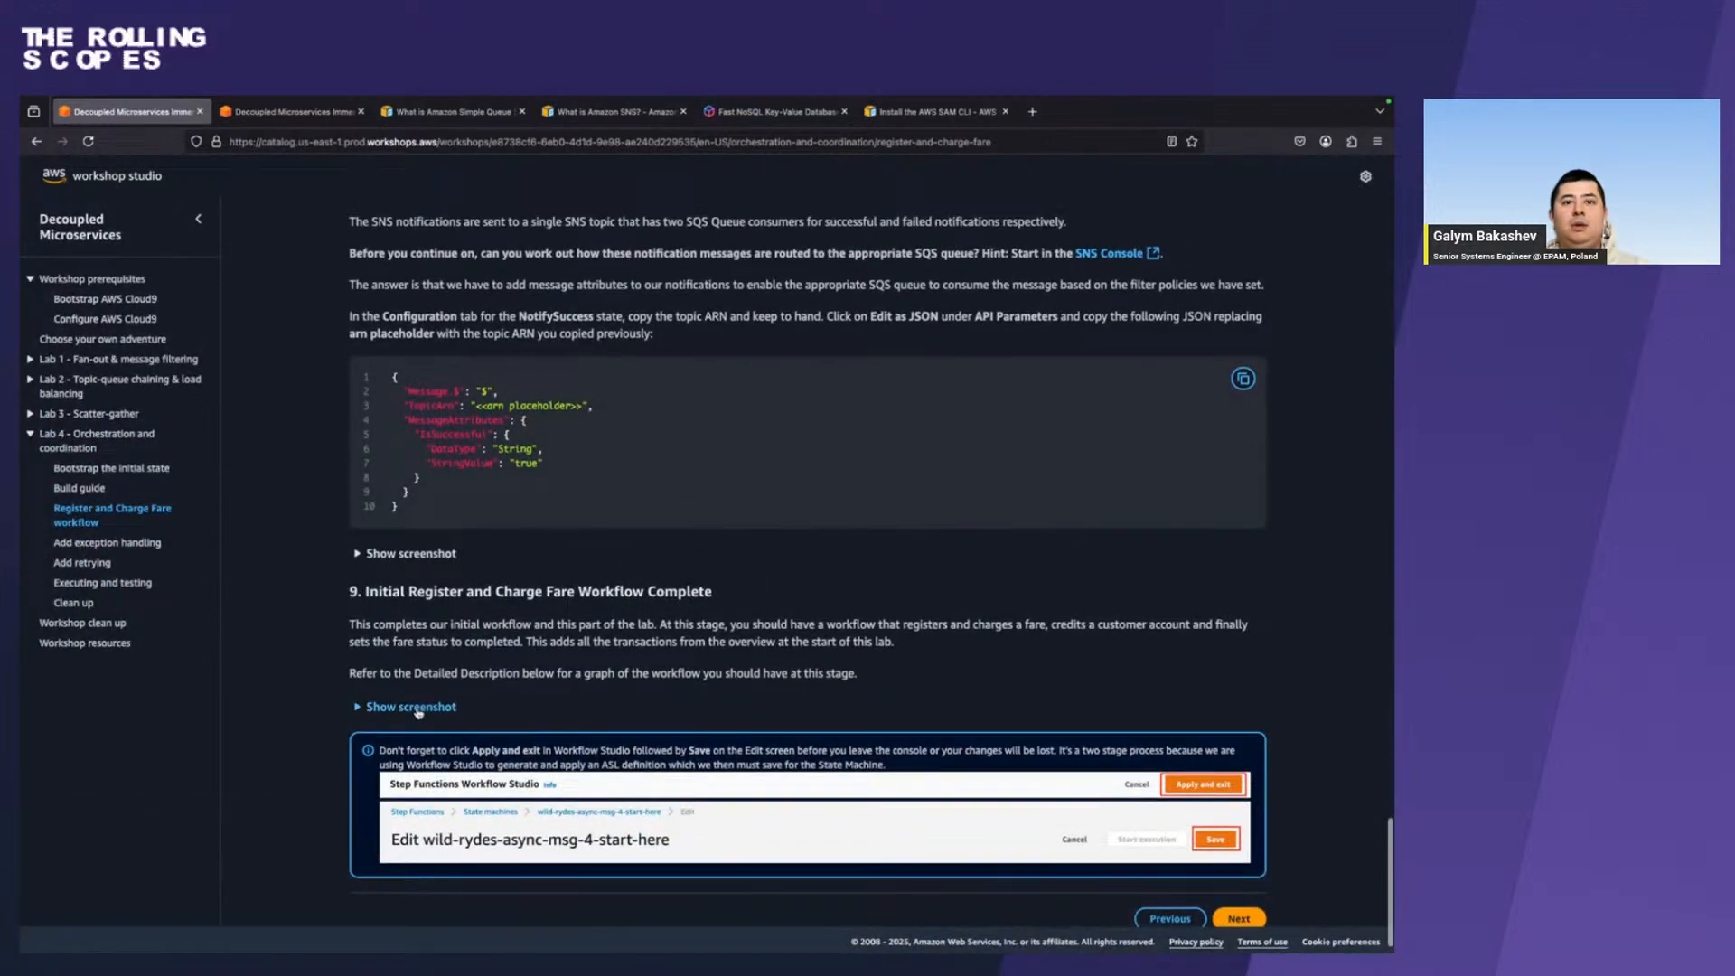
scroll(538, 566, "up", 4)
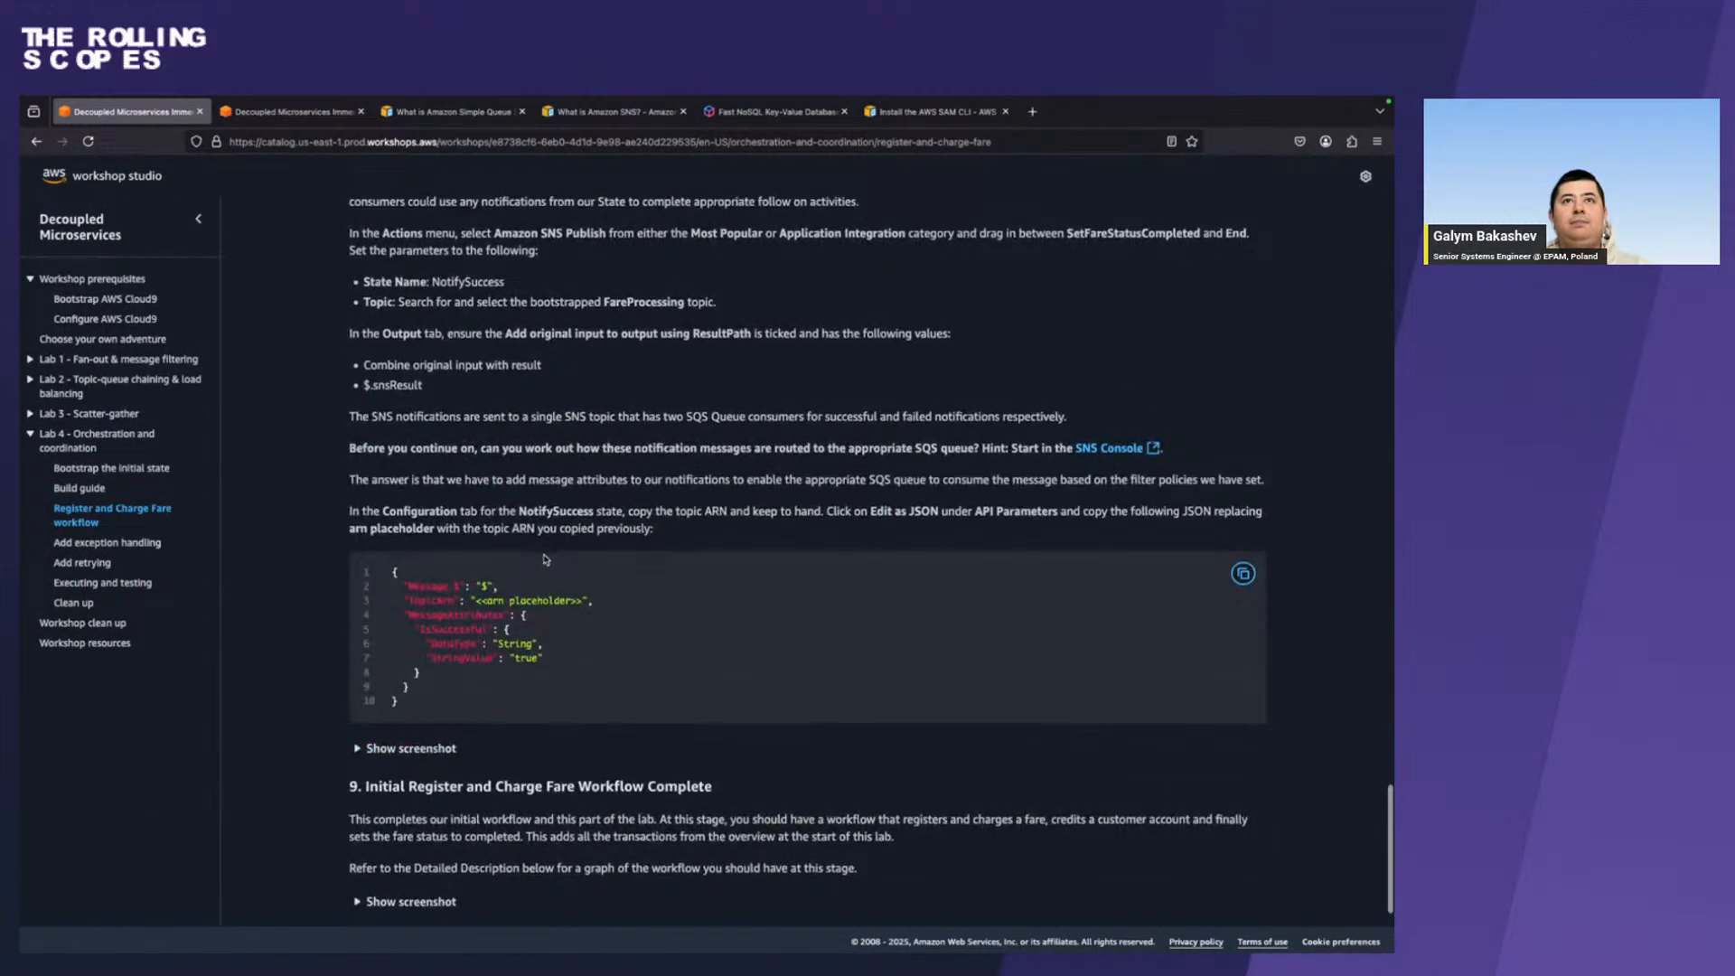
double_click(485, 282)
key("super+c")
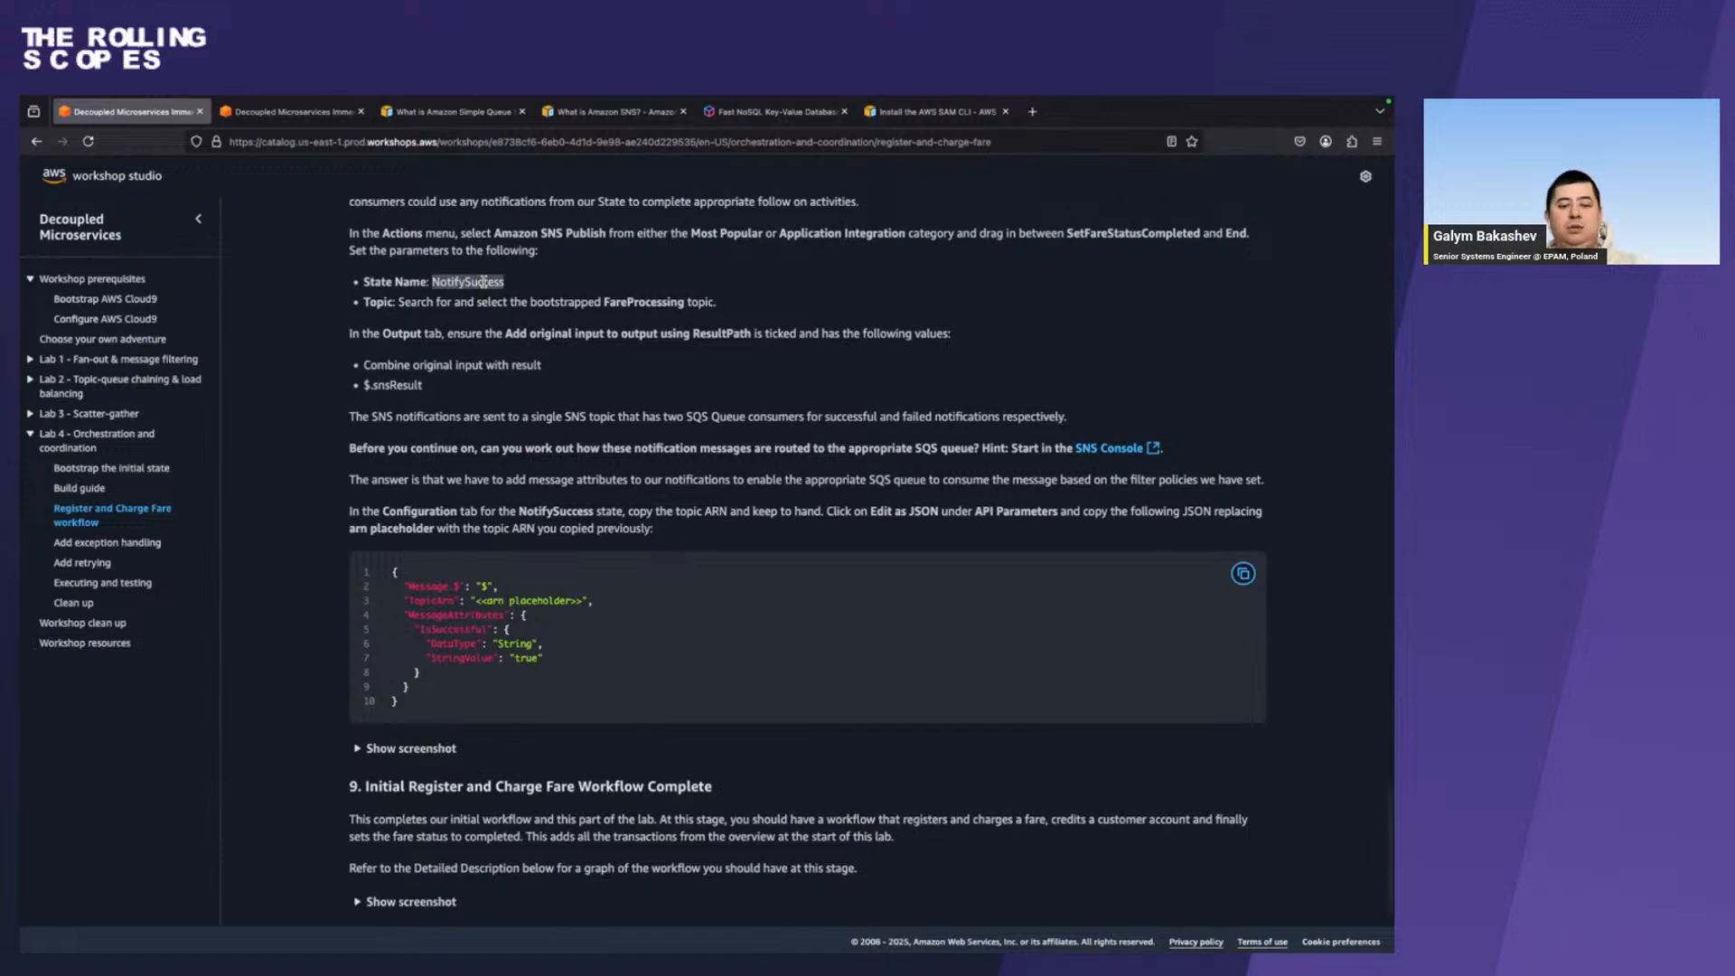
Switch back to Step Functions and rename the final SNS Publish state NotifySuccess.
left_click(596, 932)
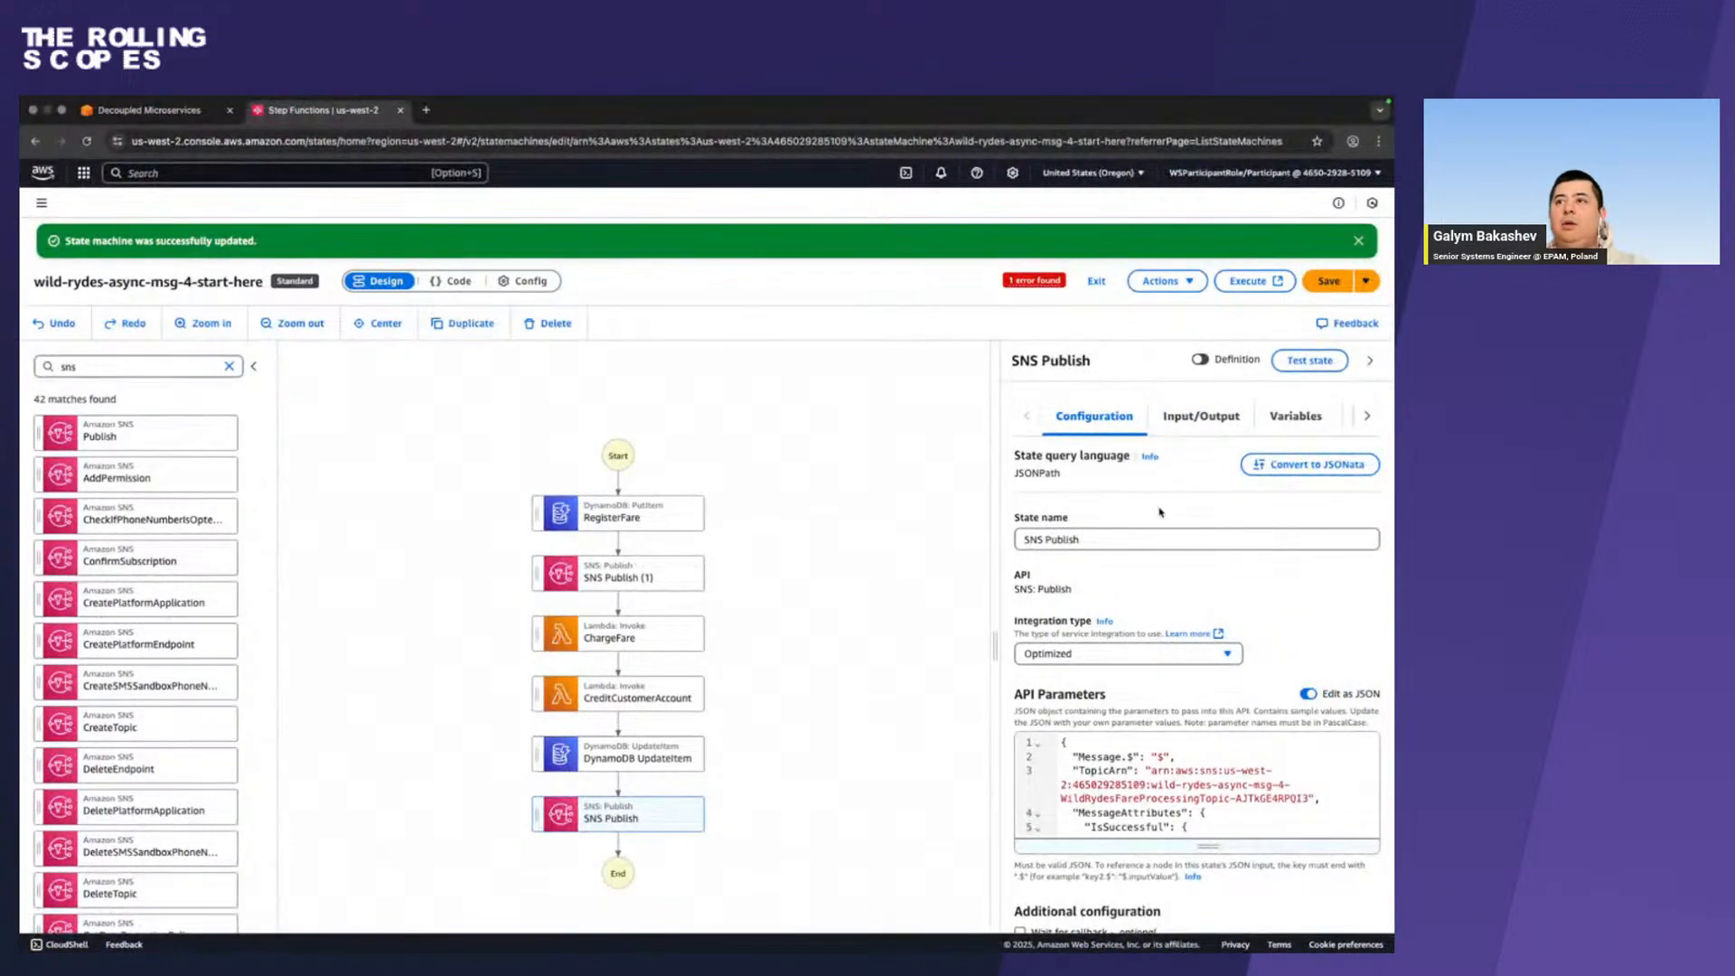
left_click(1166, 533)
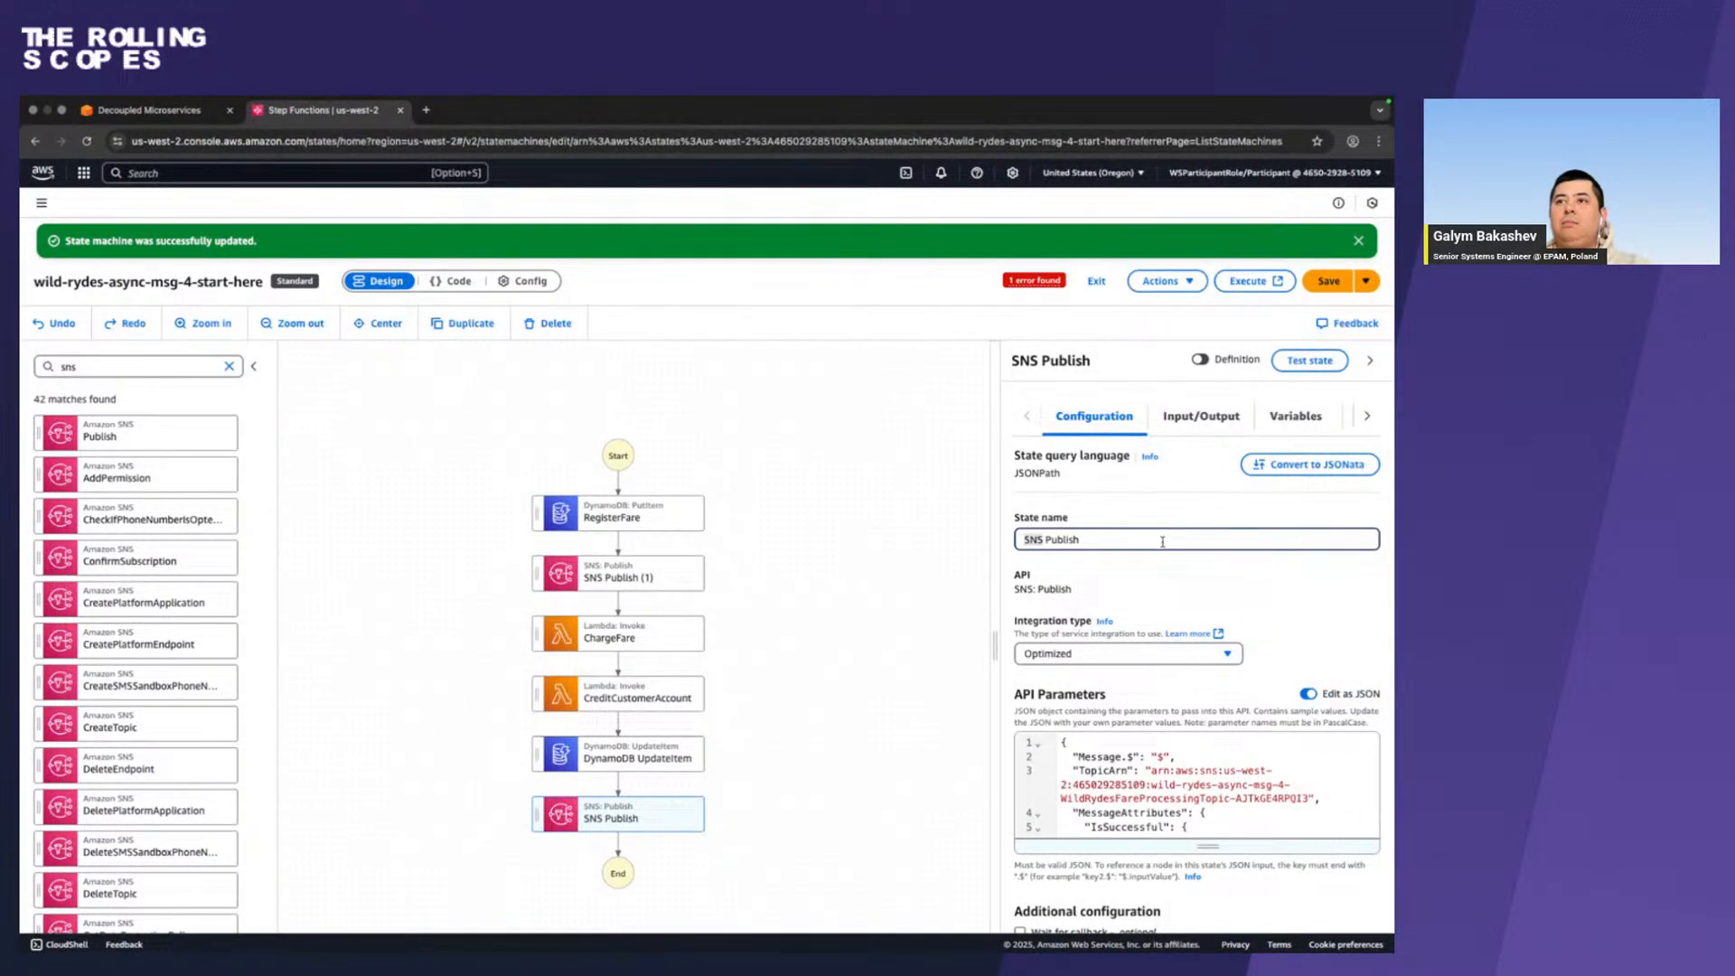
key("super+a")
key("super+v")
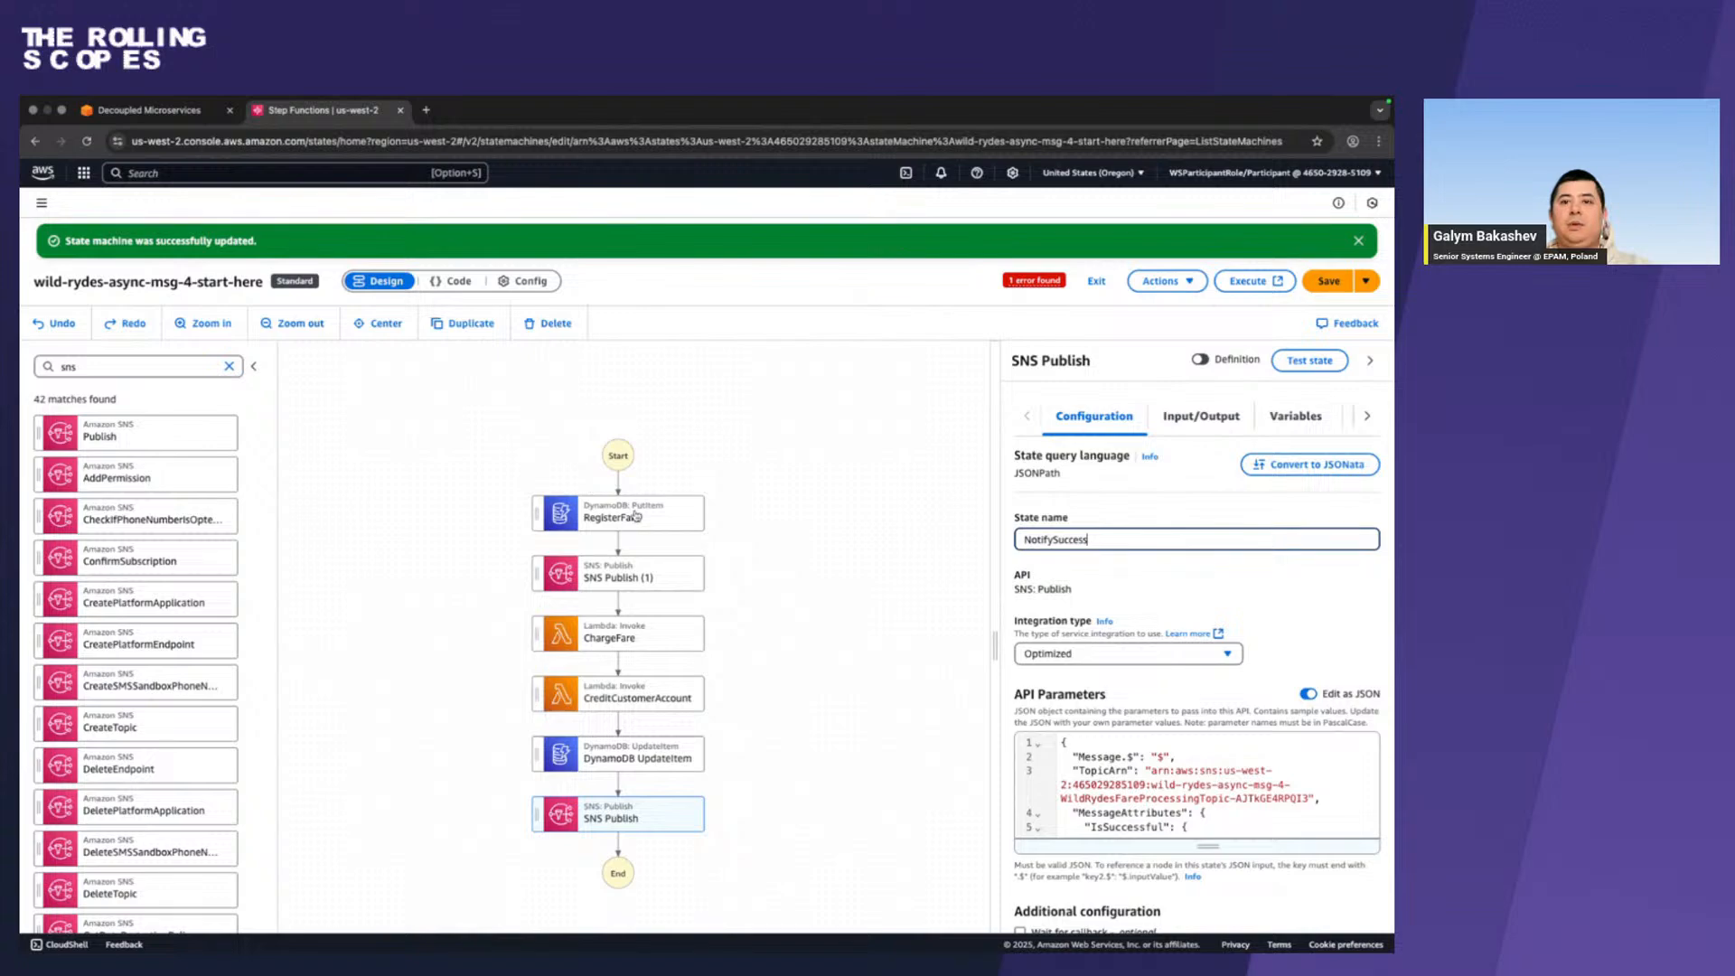
left_click(636, 517)
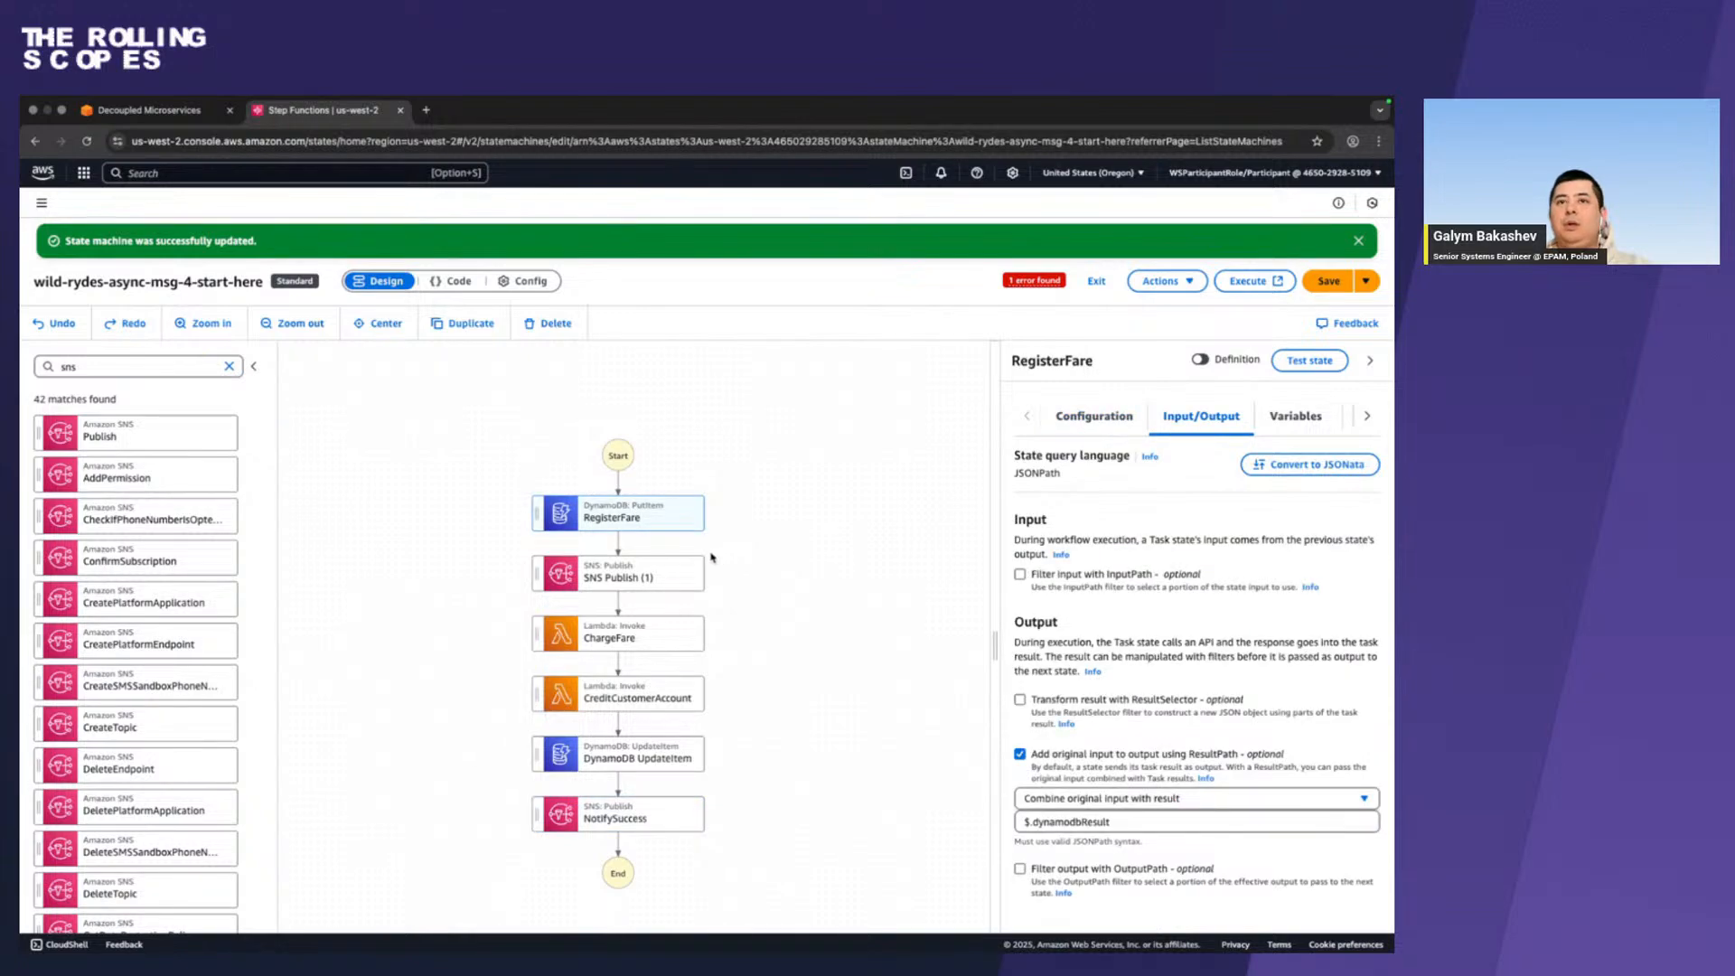
Select the SNS Publish state after RegisterFare, and copy the state name NotifyFailure from the workshop guide's Add exception handling page.
left_click(660, 573)
key("ctrl+Left")
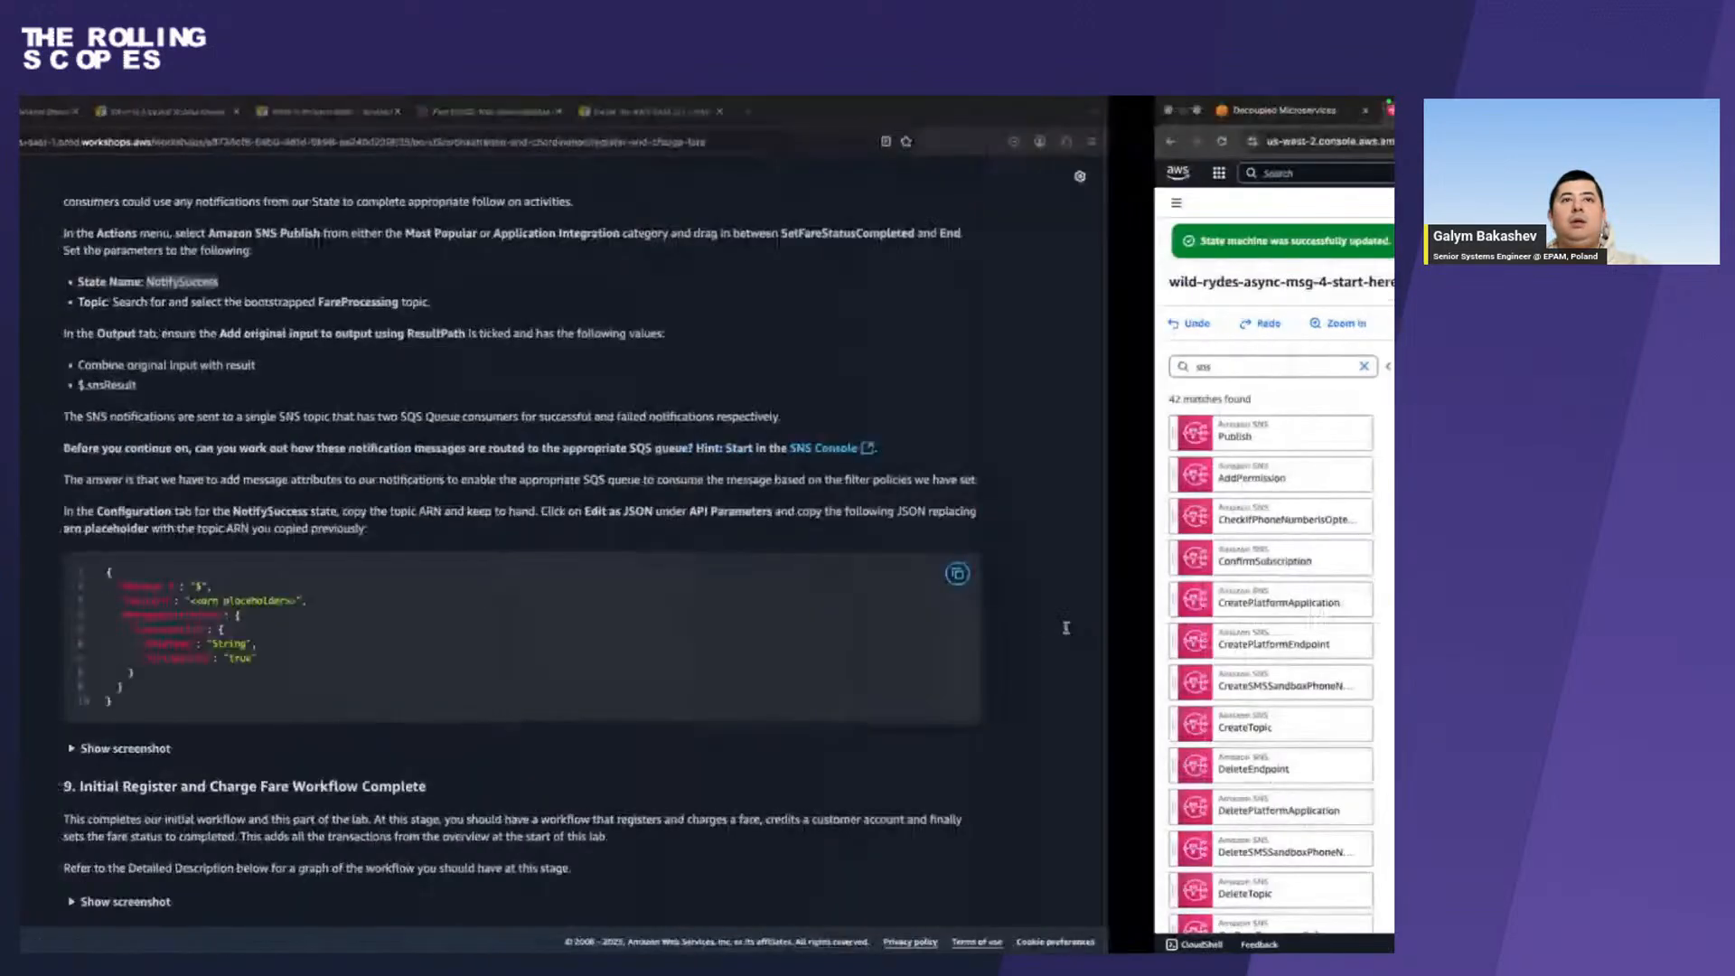
left_click(71, 543)
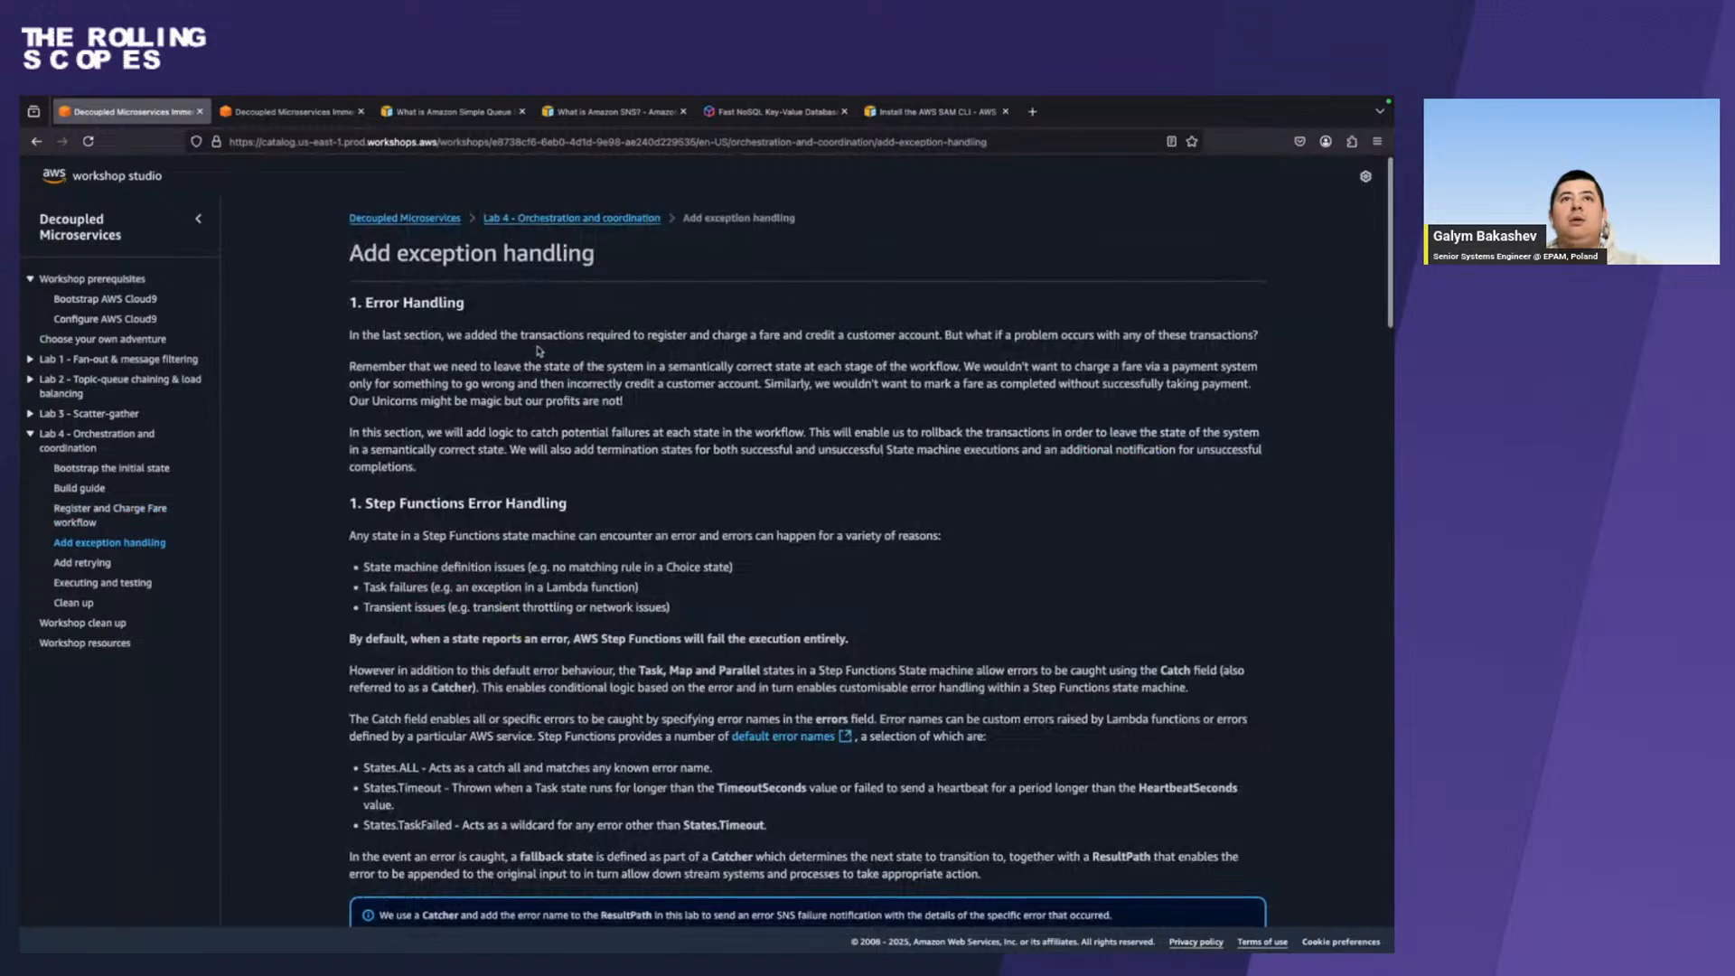
scroll(435, 589, "down", 7)
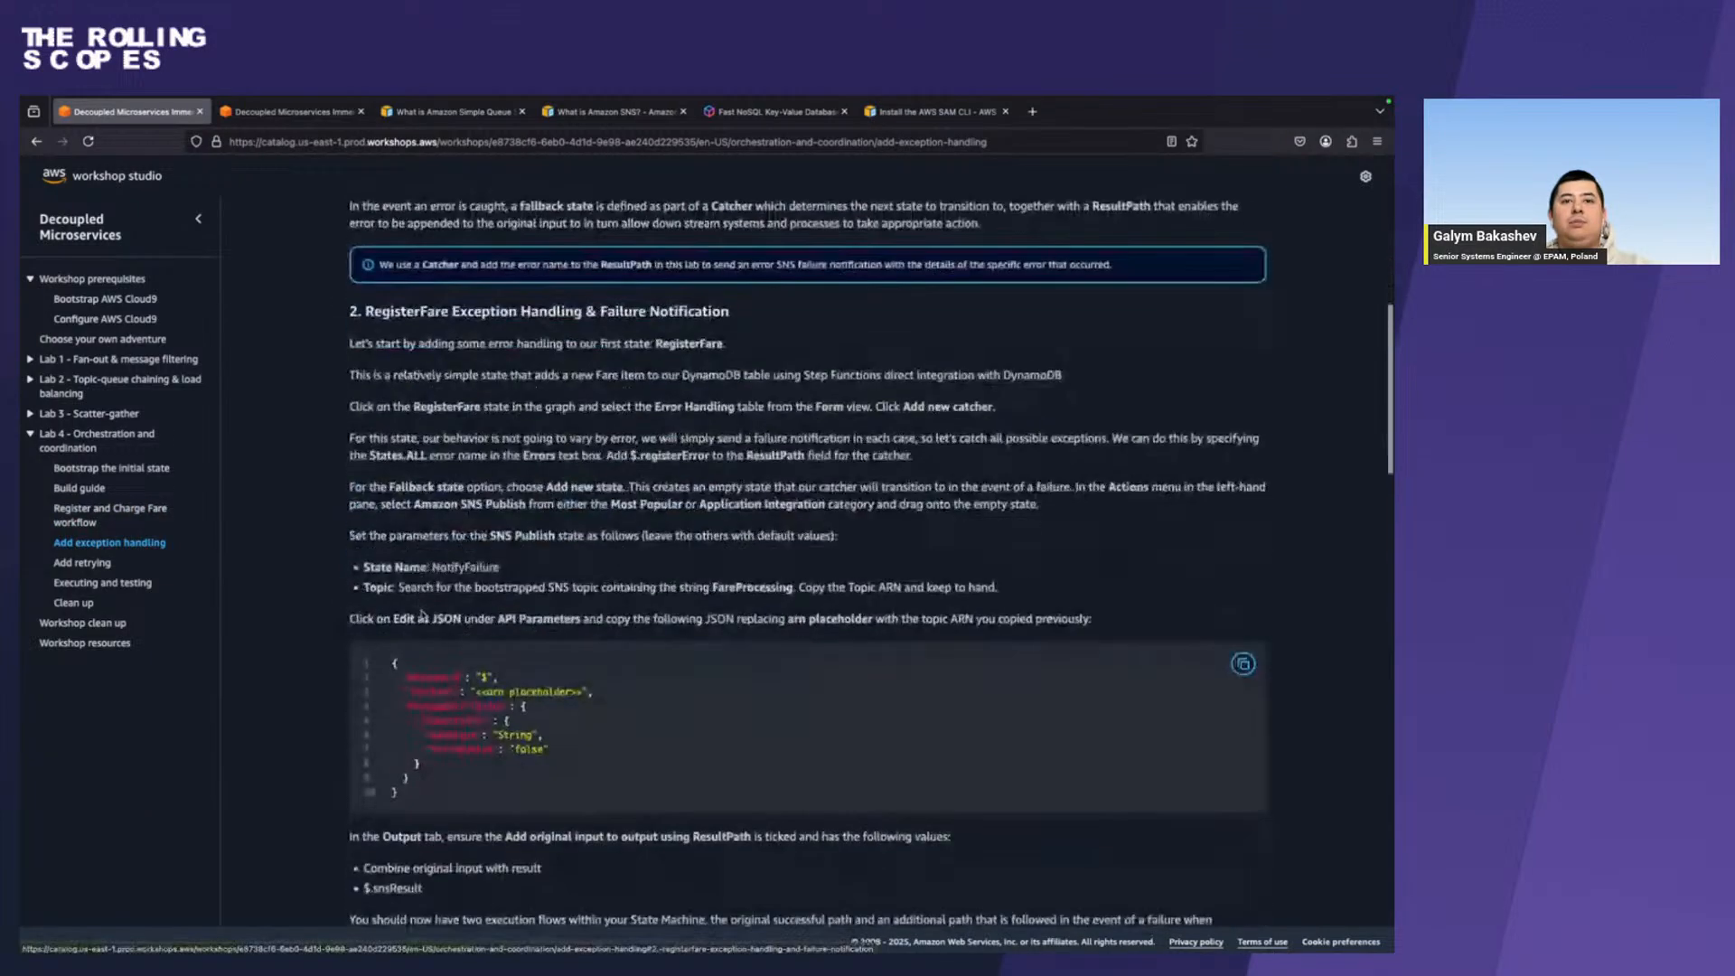
double_click(464, 568)
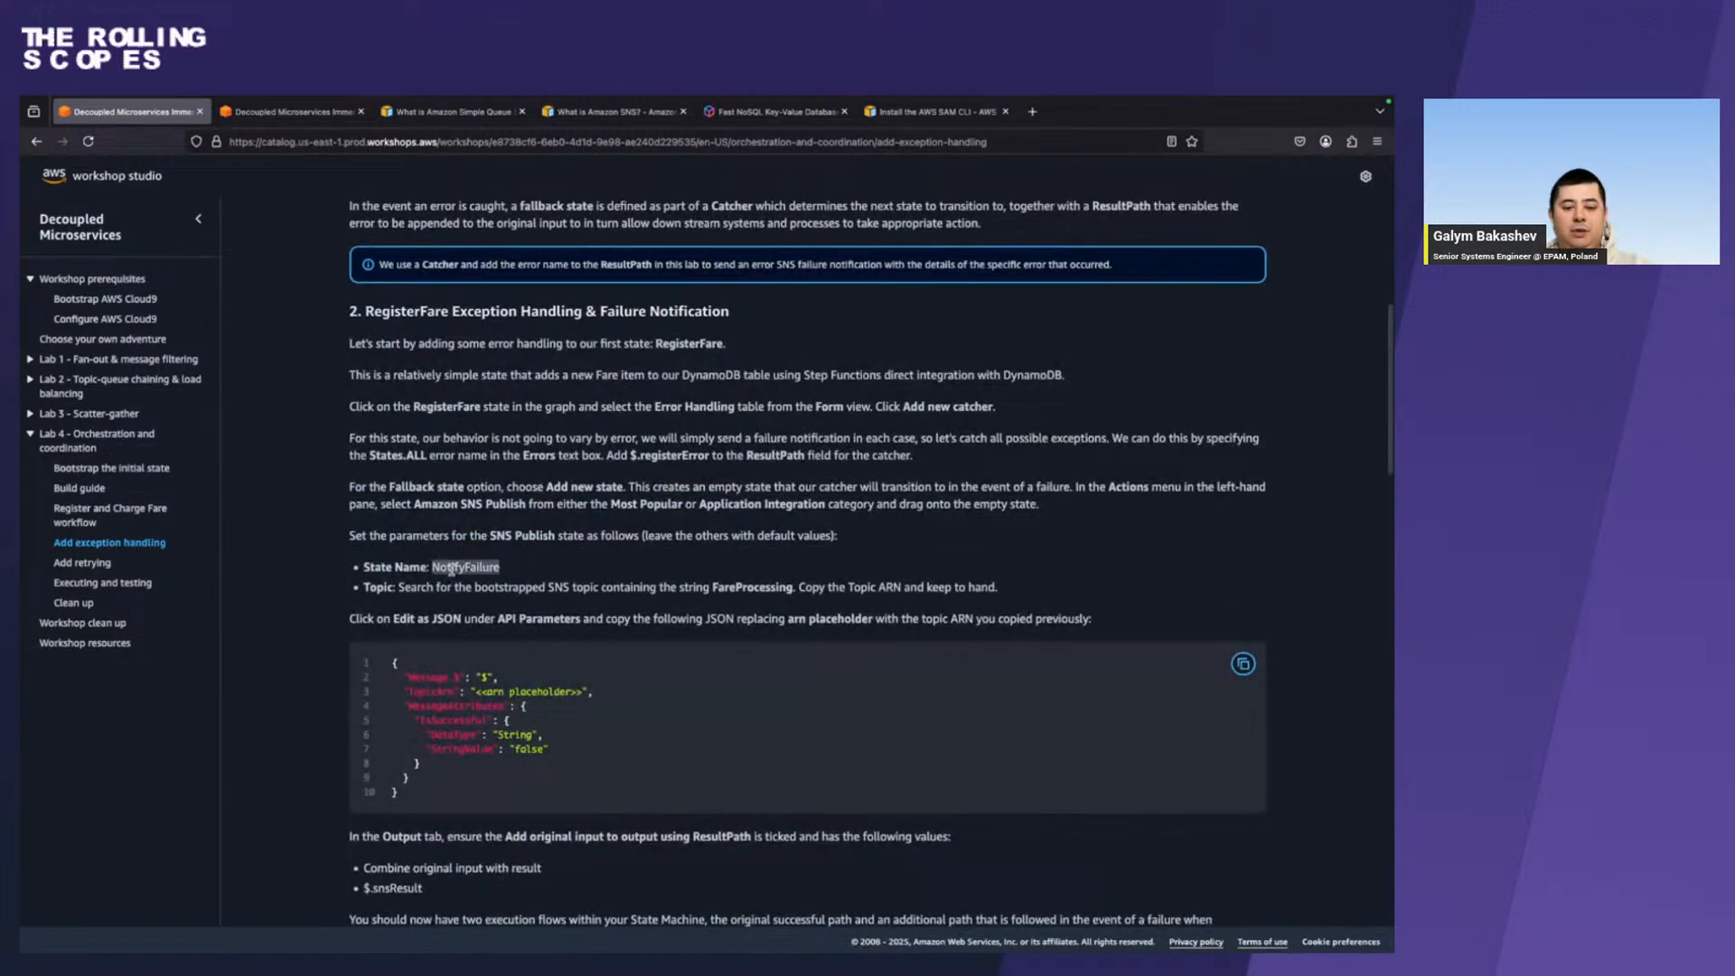
Switch to Step Functions, rename the SNS Publish state after RegisterFare to NotifyFailure, and choose the WildRydesFareProcessingTopic ARN as its topic.
key("ctrl+Right")
left_click(1111, 536)
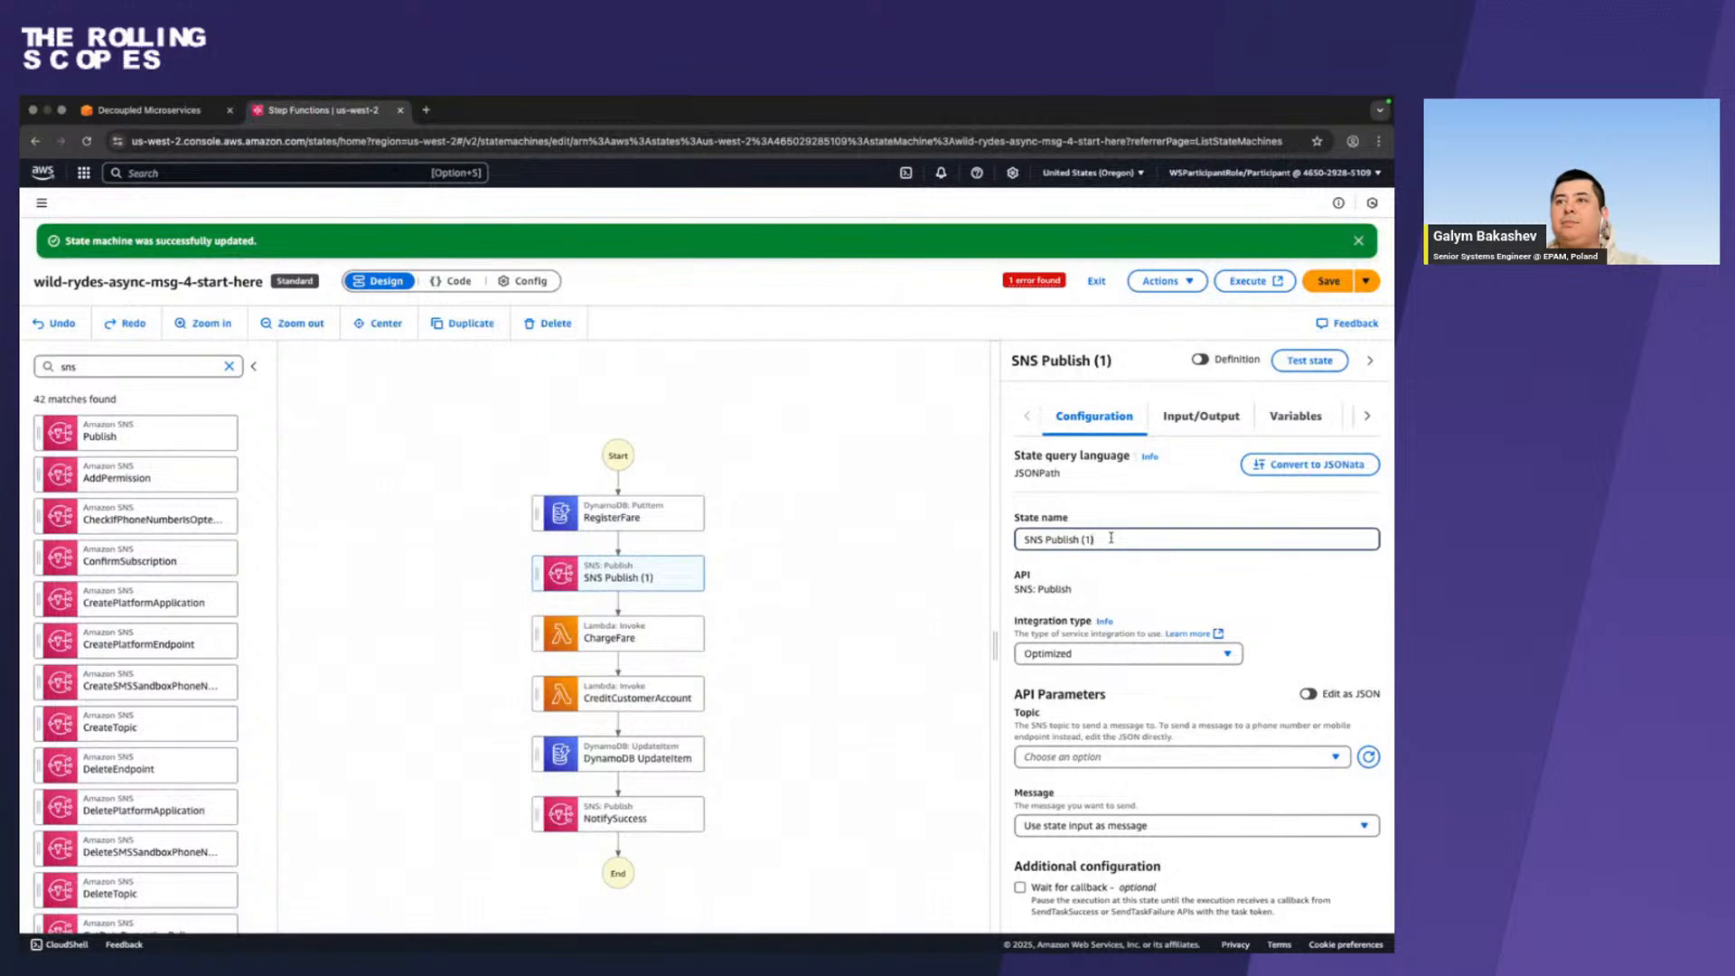
key("ctrl+a")
type("NotifyFailure")
scroll(1169, 717, "down", 2)
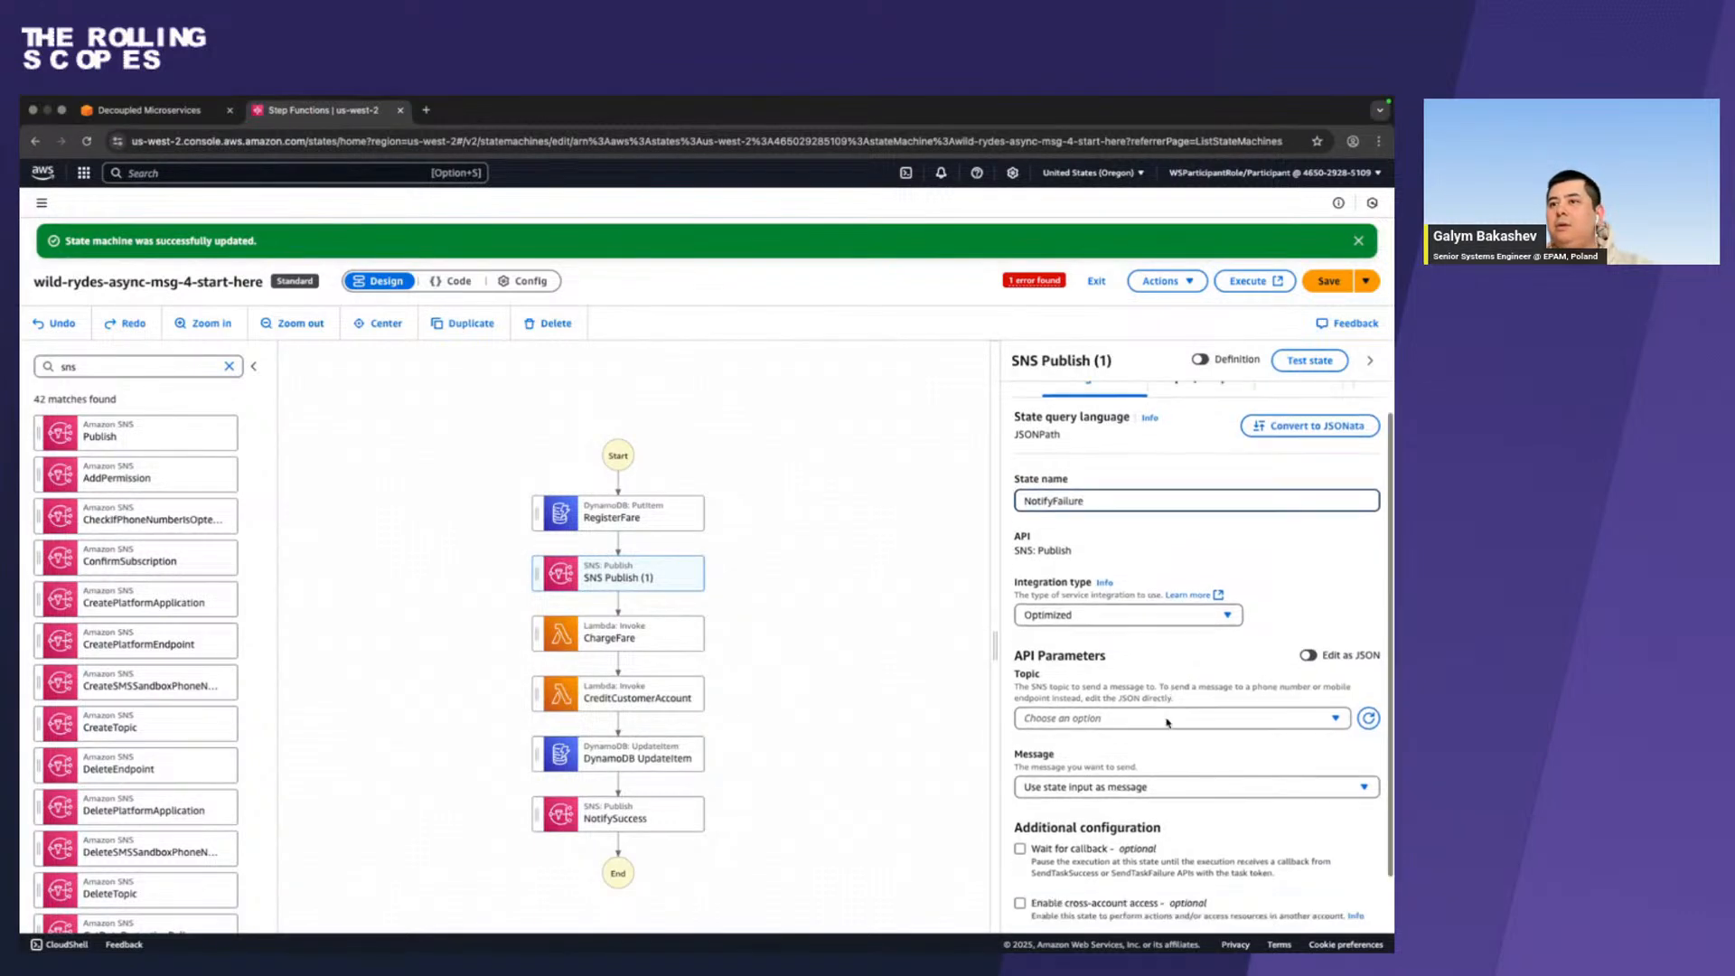
left_click(1223, 702)
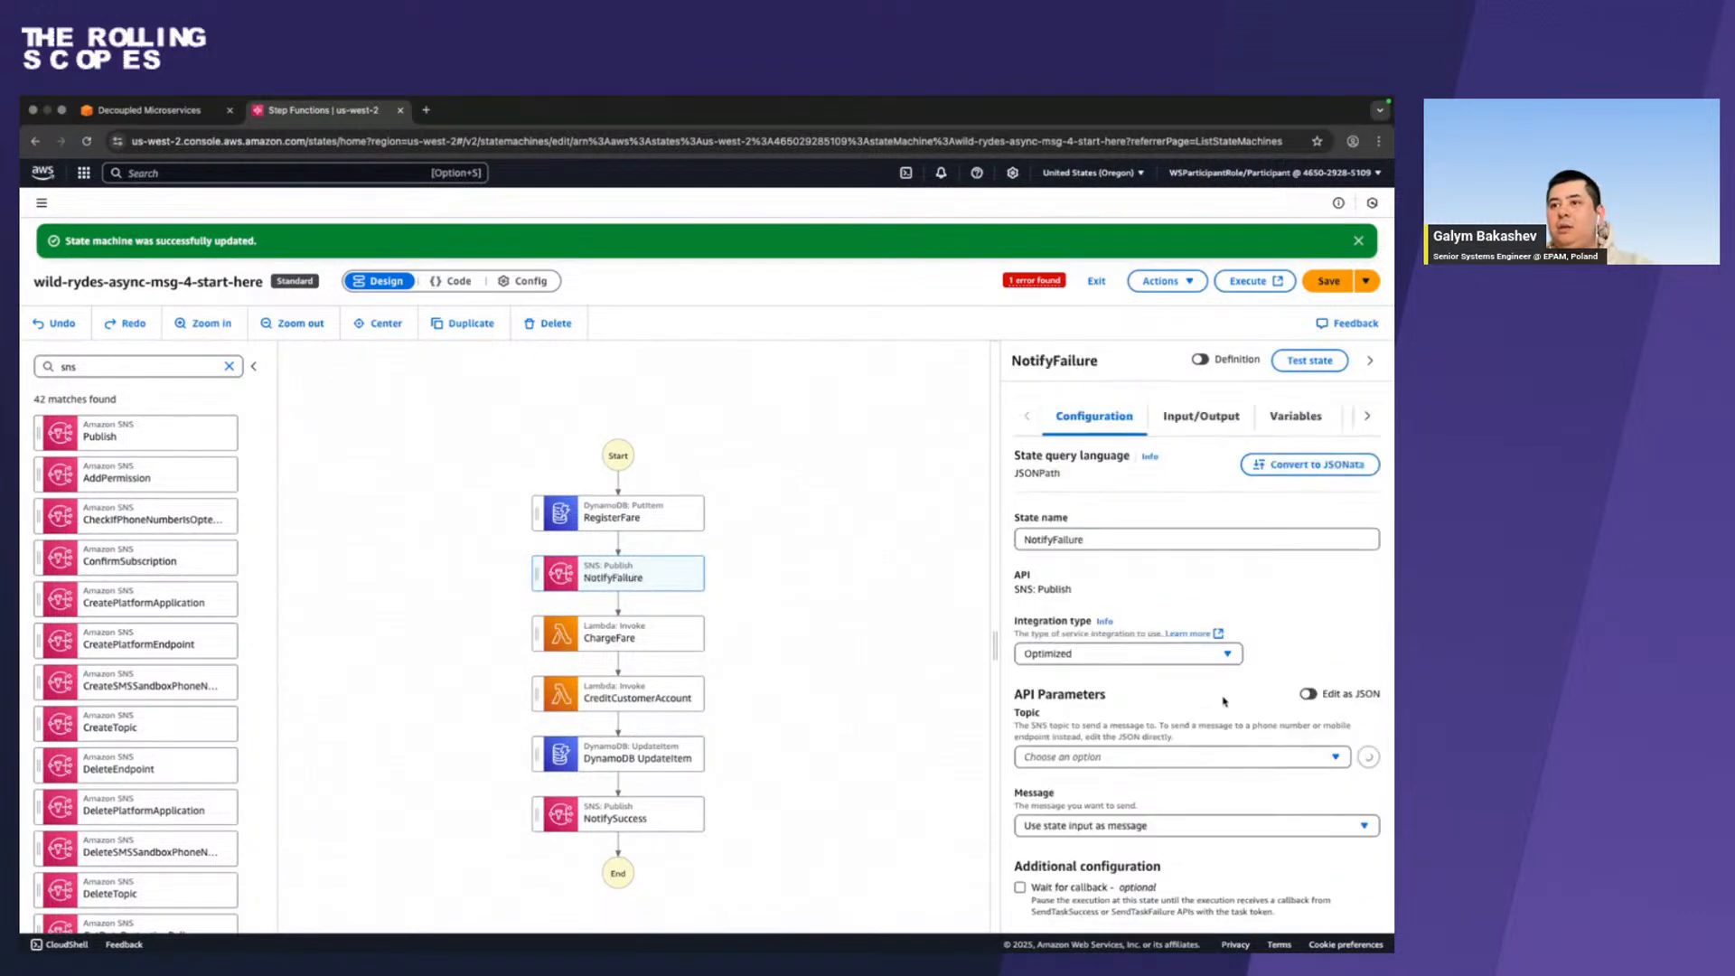
left_click(1136, 755)
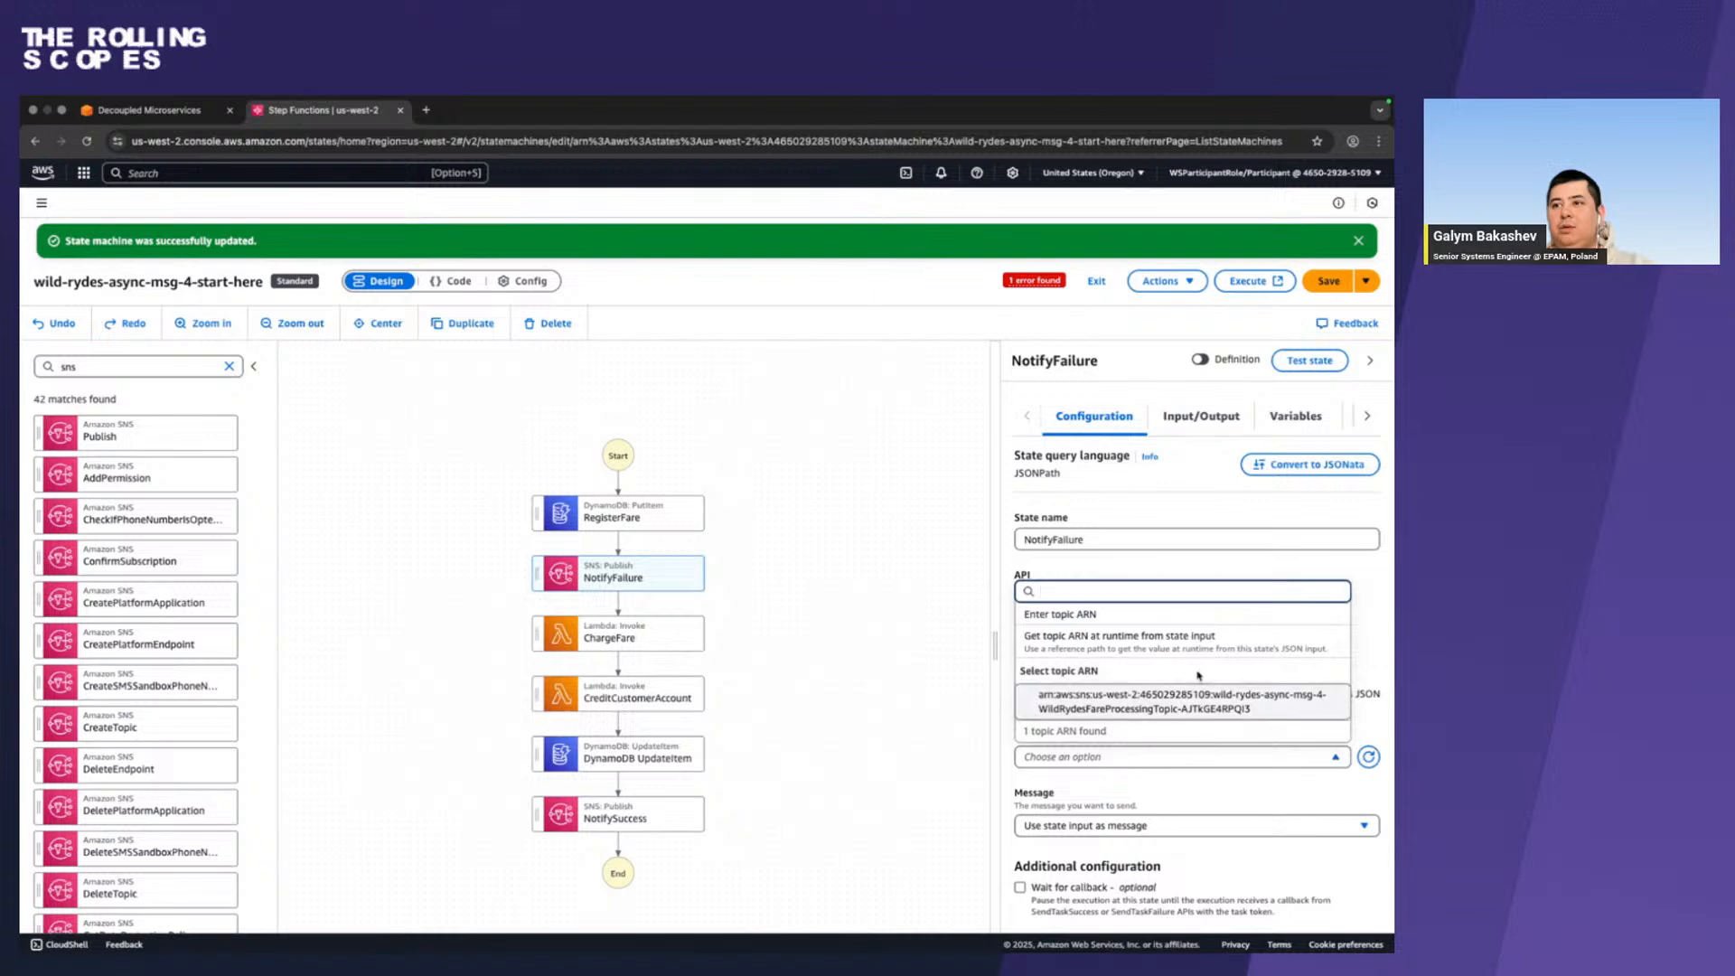
left_click(1178, 696)
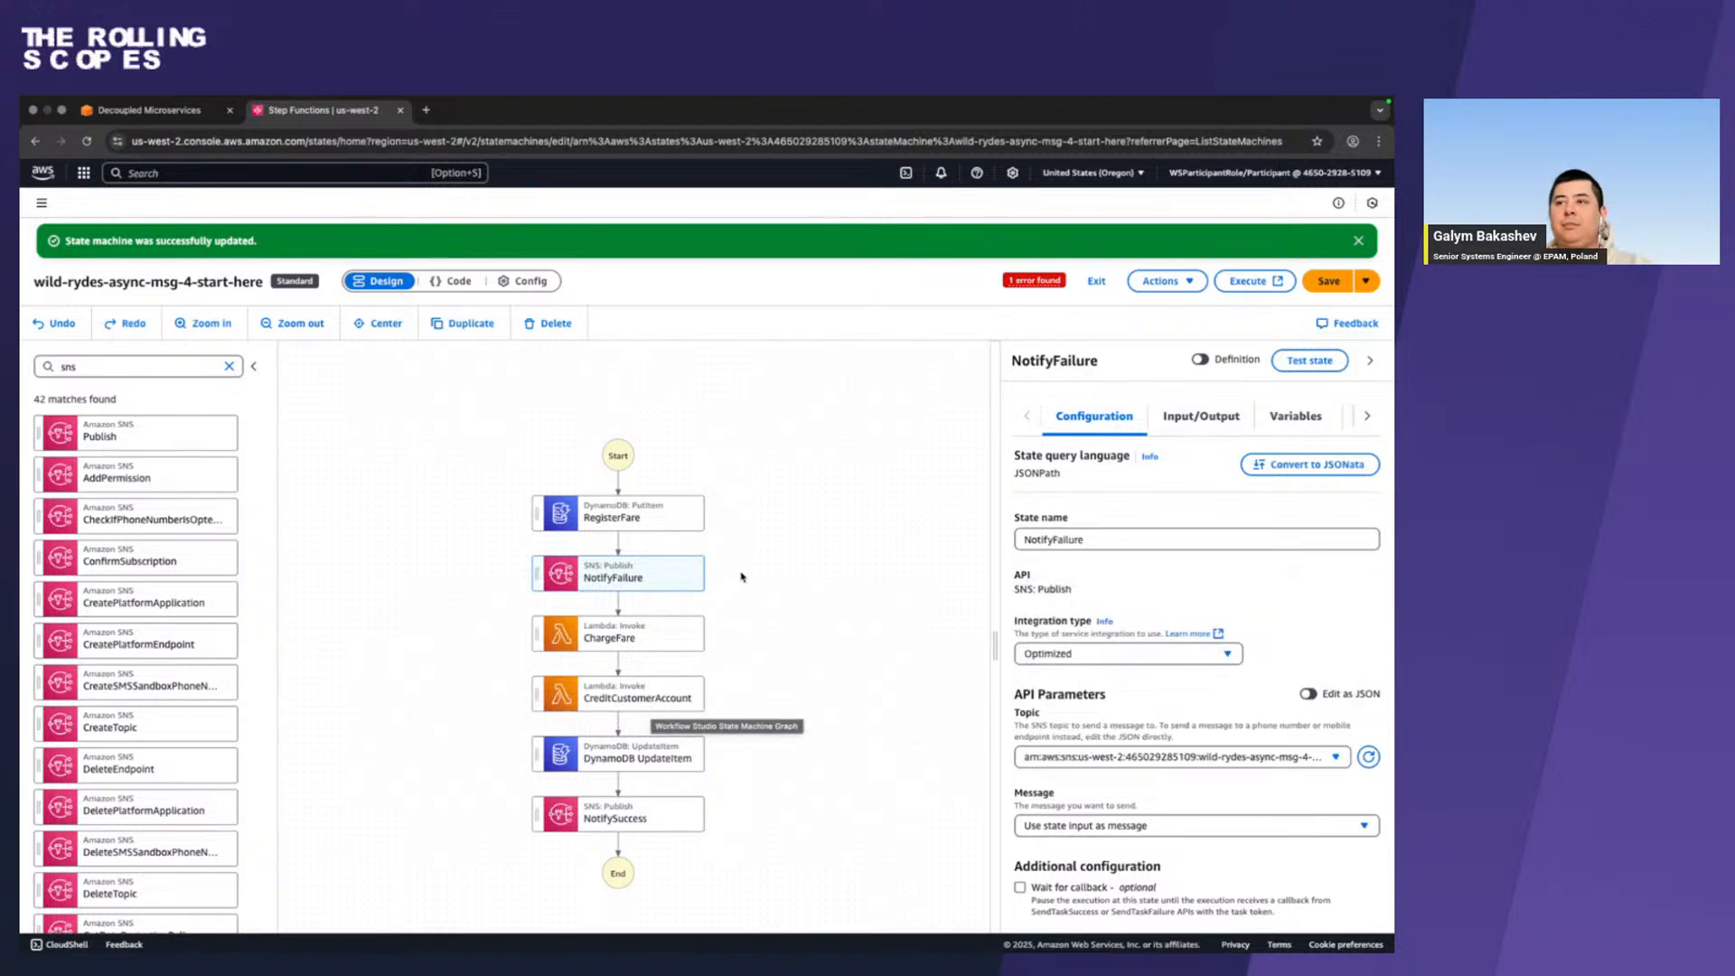
Copy the failure notification parameters JSON from the workshop guide and return to the NotifyFailure configuration in Step Functions.
key("ctrl+Left")
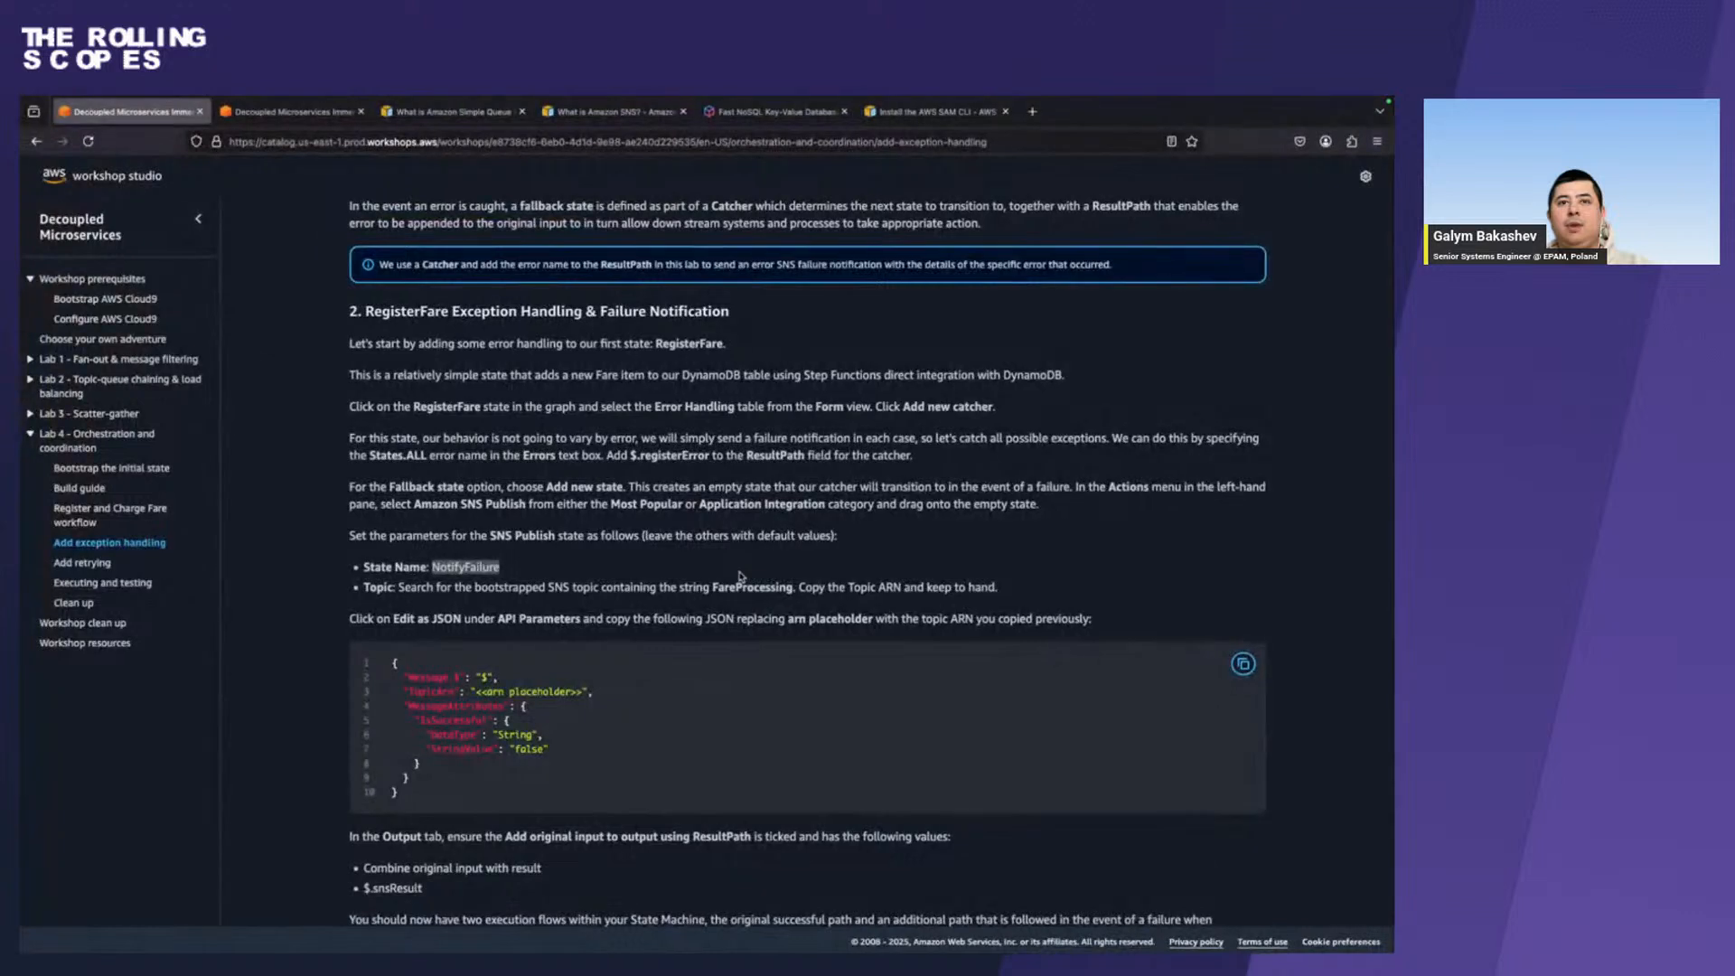
left_click(1243, 664)
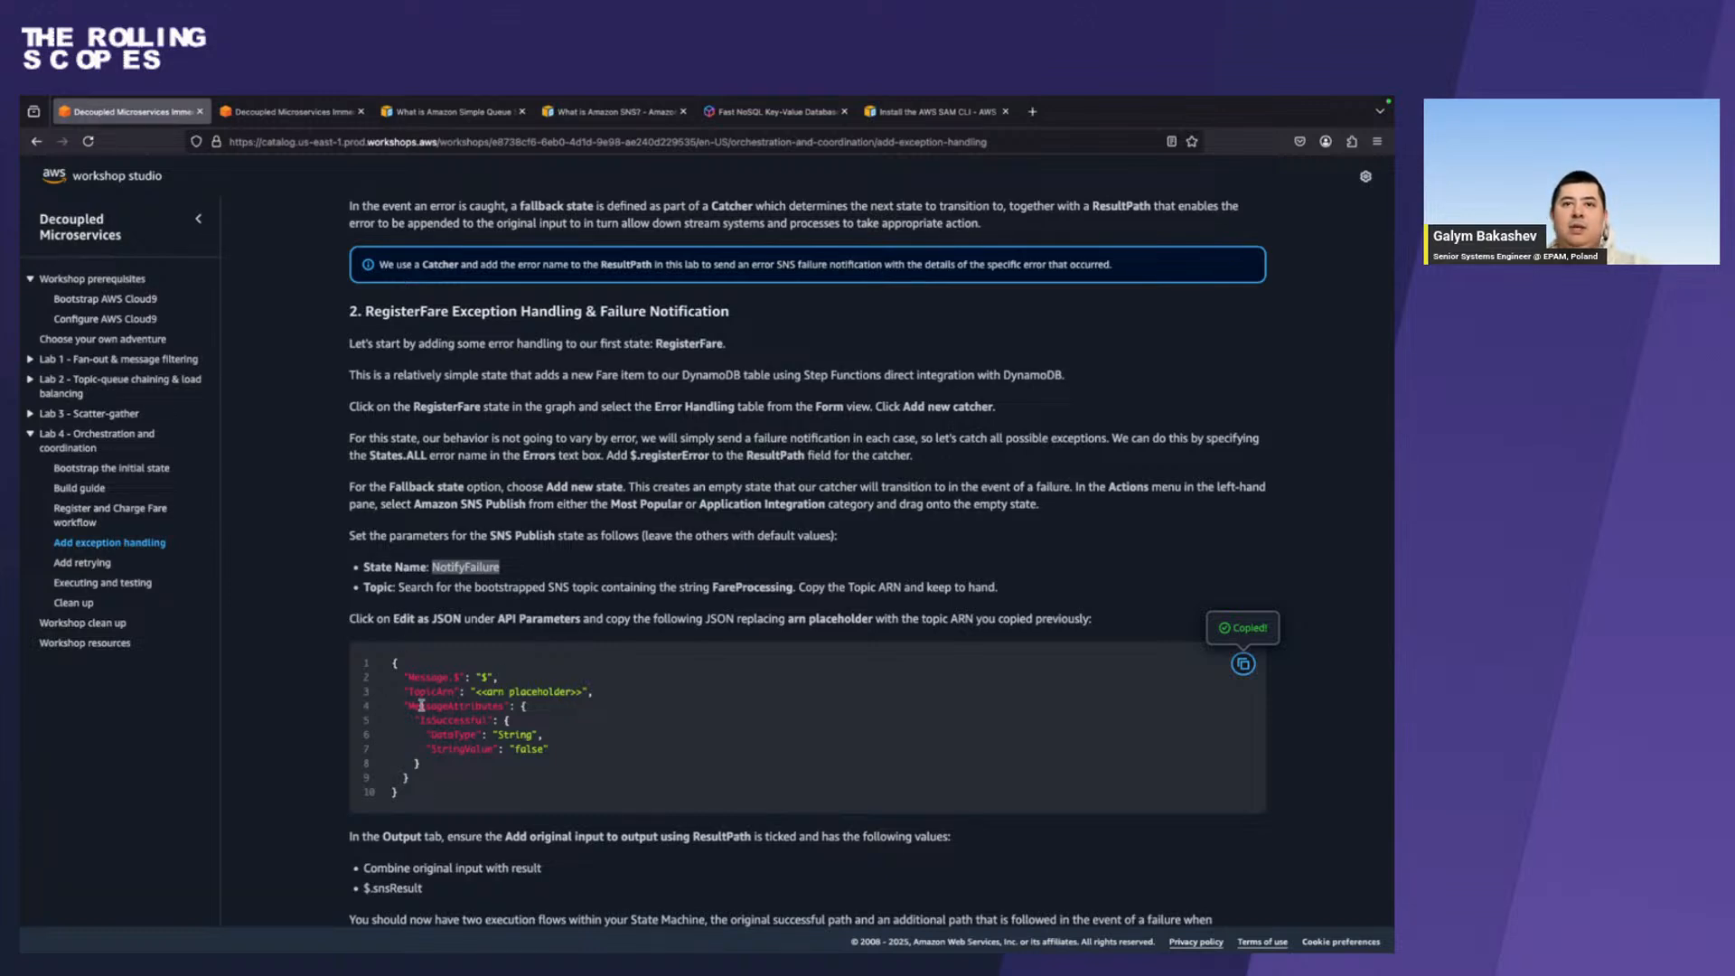
key("ctrl+Right")
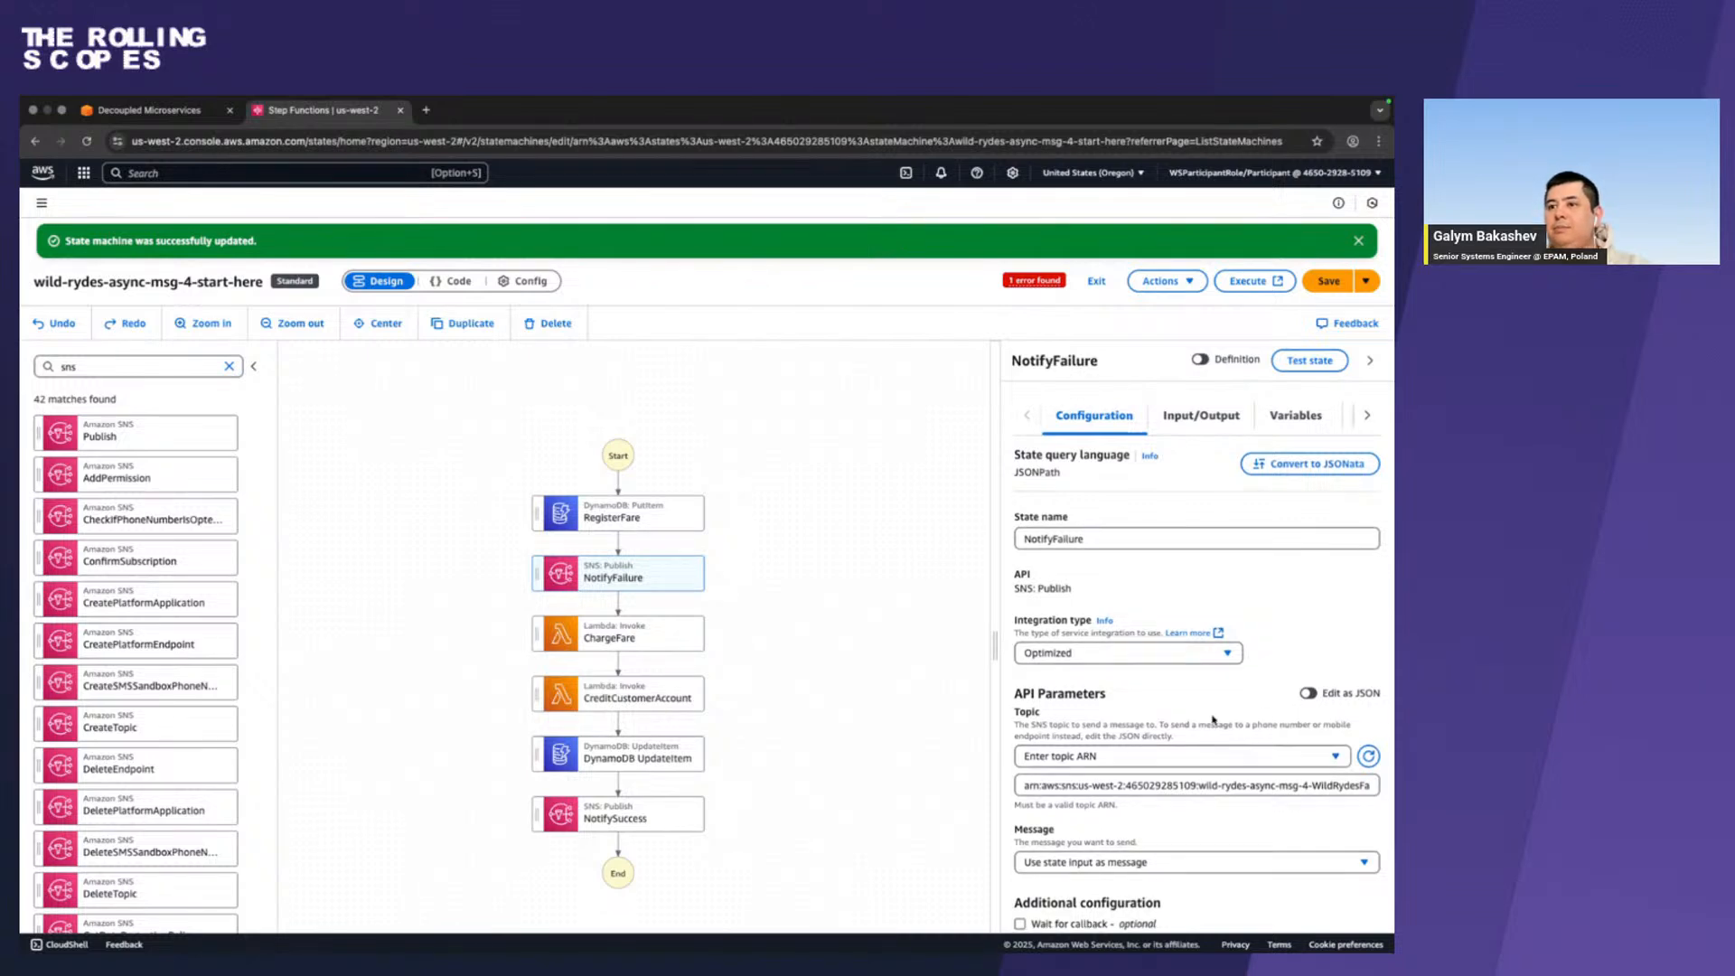
scroll(1071, 813, "down", 1)
scroll(1148, 515, "up", 1)
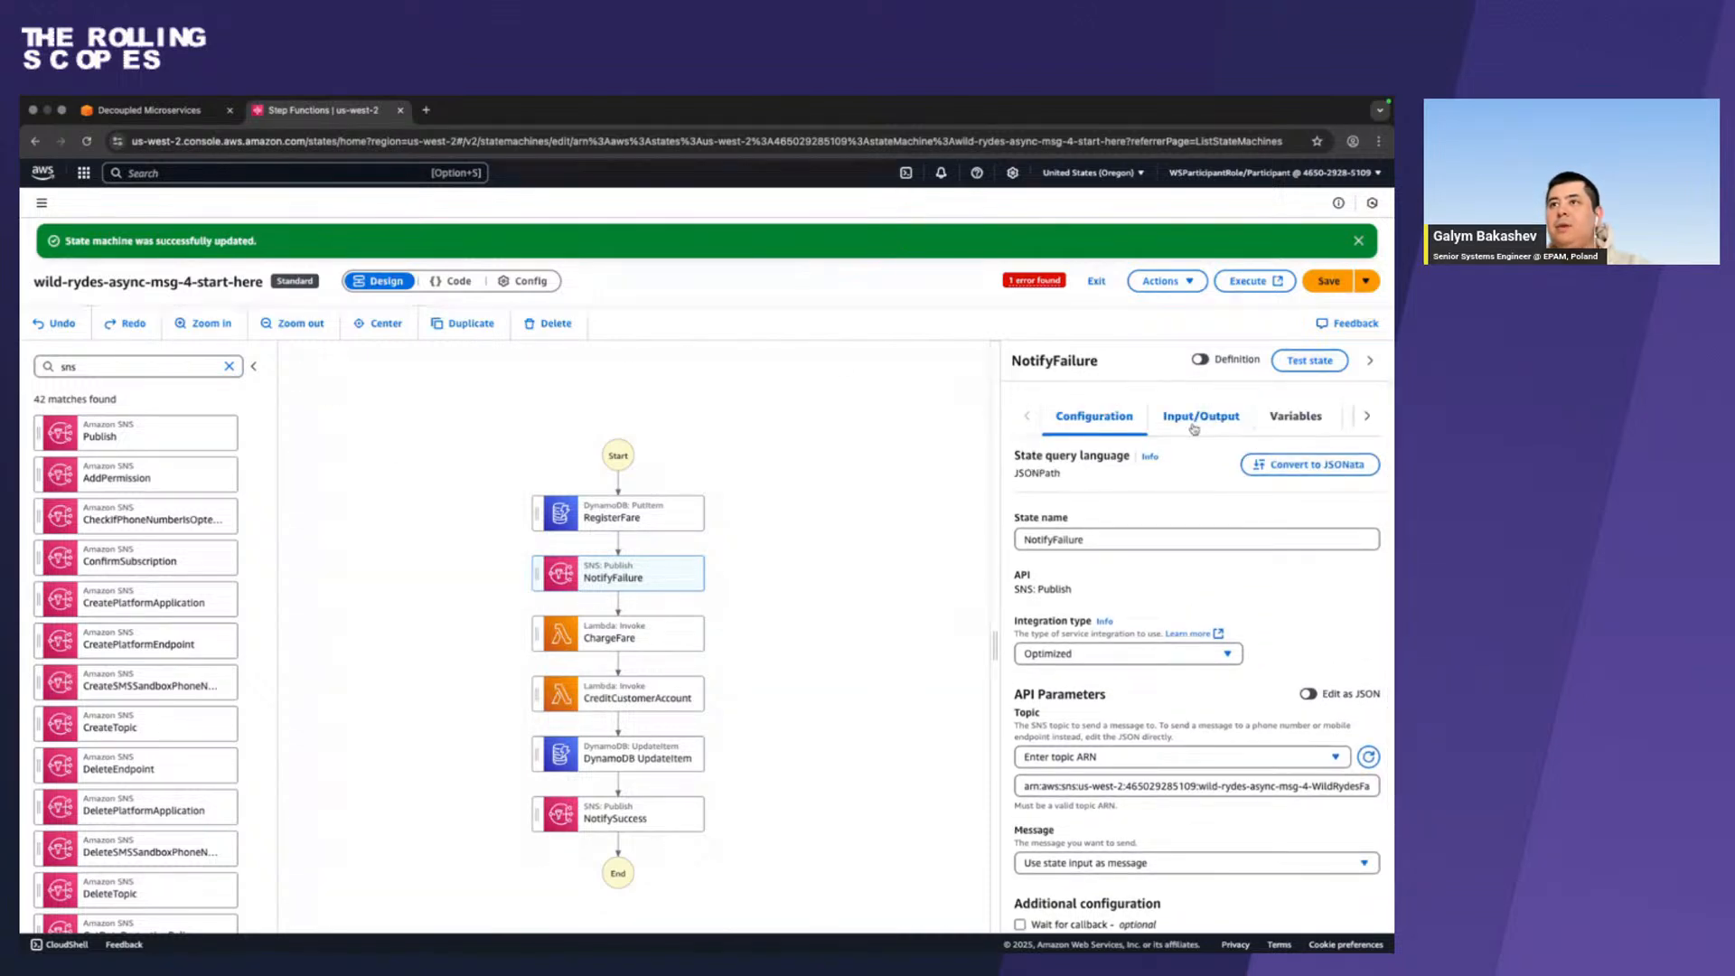
scroll(974, 762, "down", 1)
scroll(853, 828, "right", 1)
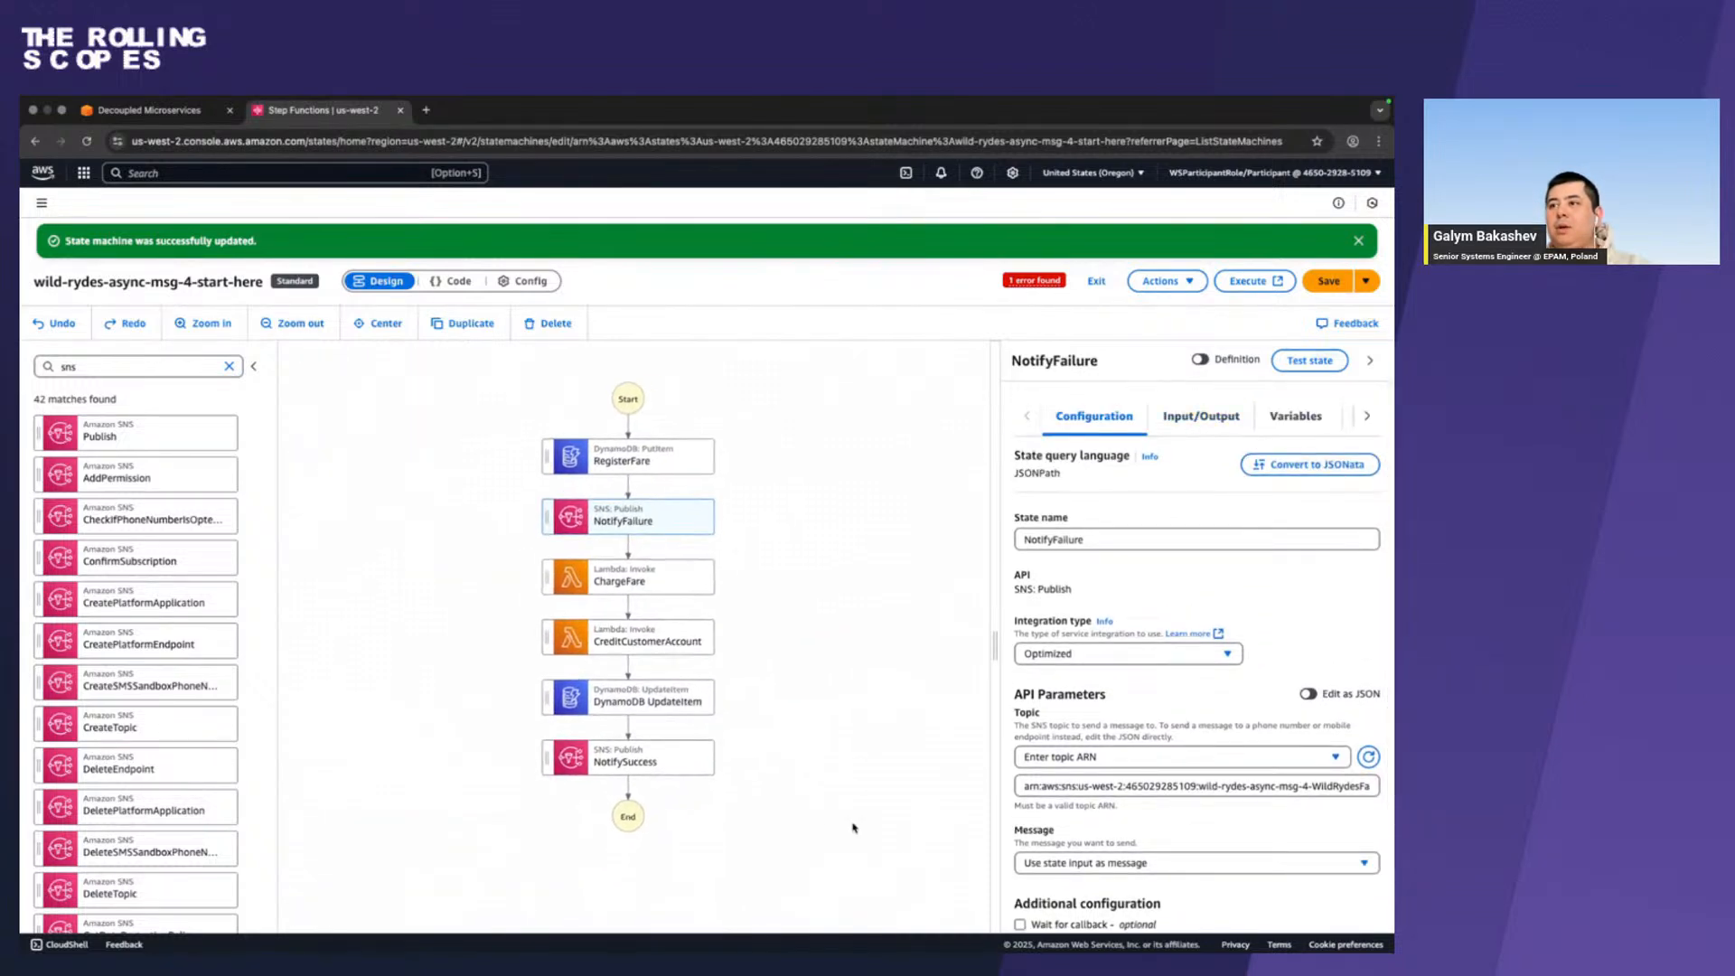
Switch NotifyFailure's API parameters to JSON editing and paste the guide's template with IsSuccessful set to false below the existing block.
left_click(1307, 694)
left_click(1110, 808)
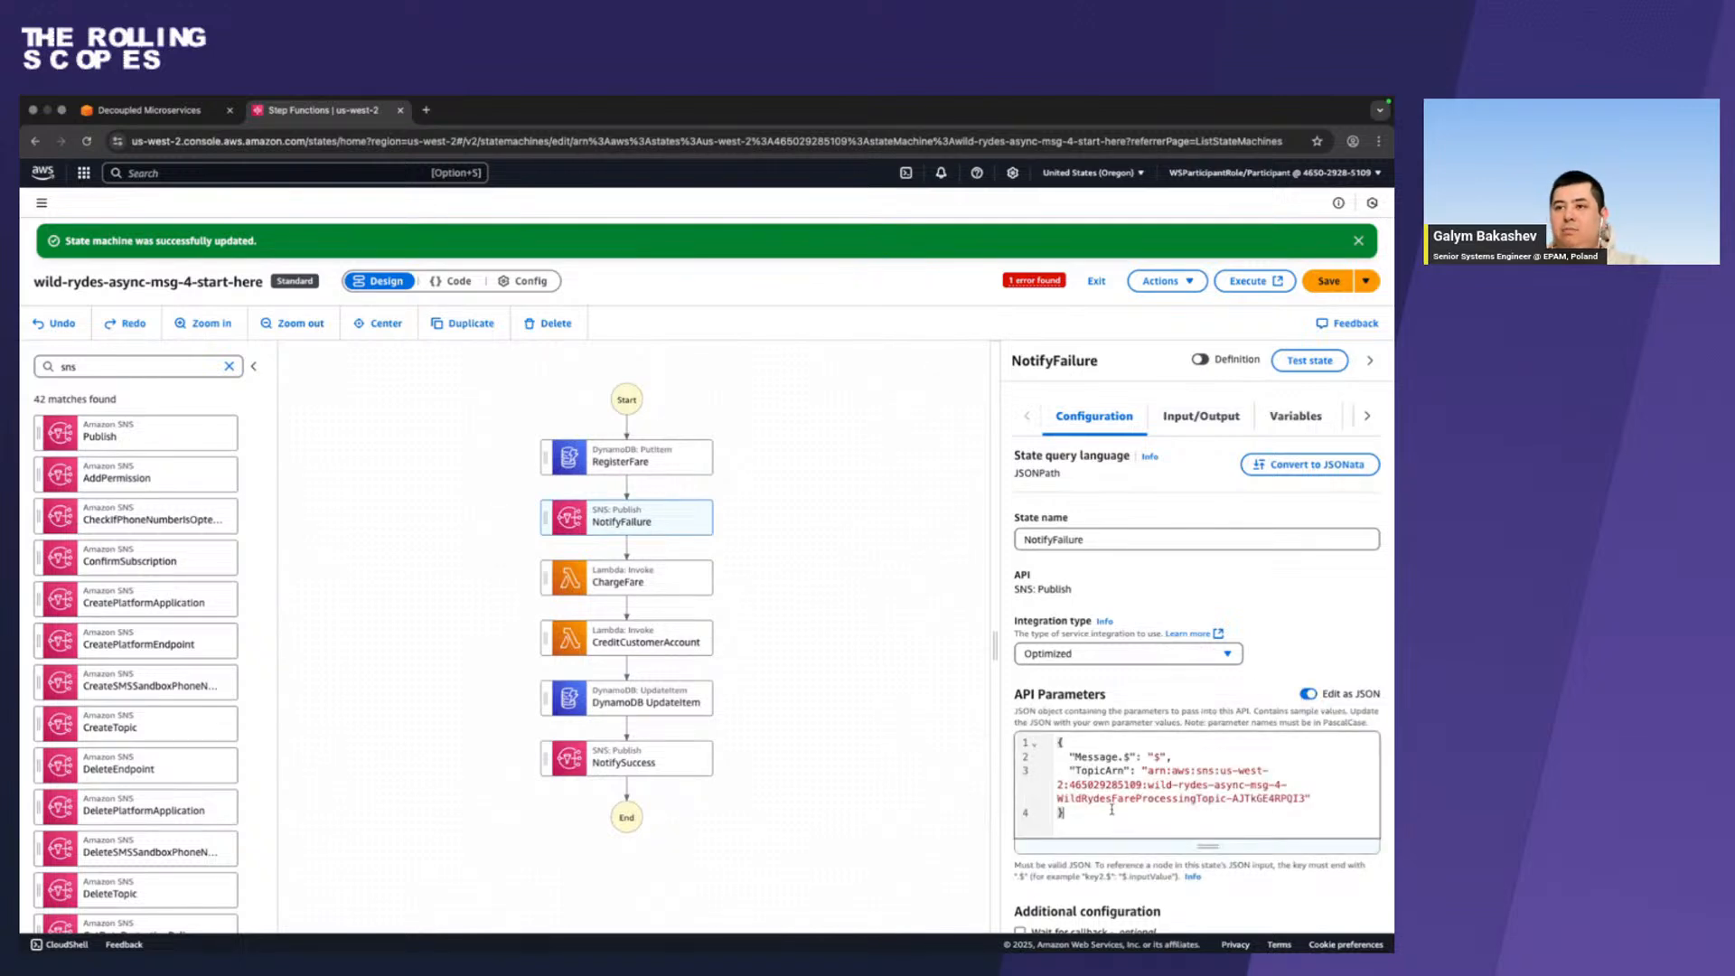
key("Return")
key("Return")
key("super+v")
scroll(1252, 821, "up", 3)
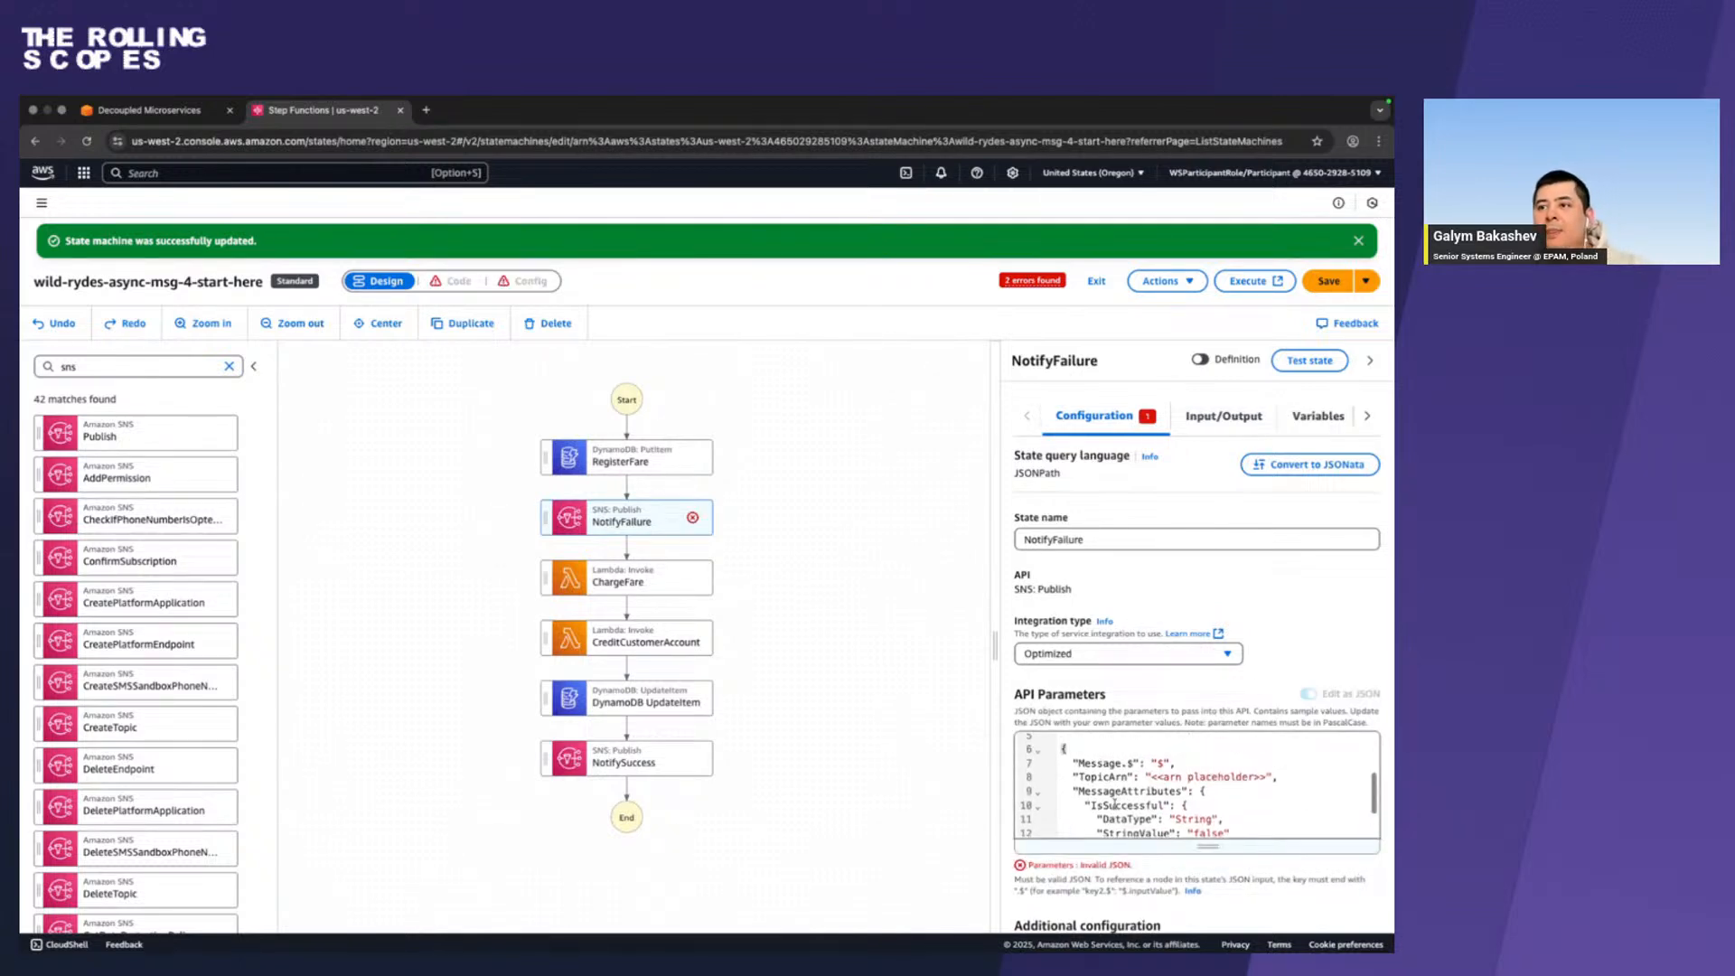
Replace the arn placeholder in the pasted JSON with the WildRydesFareProcessingTopic ARN from the original block.
left_click_drag(1323, 794, 1145, 771)
scroll(1145, 771, "down", 3)
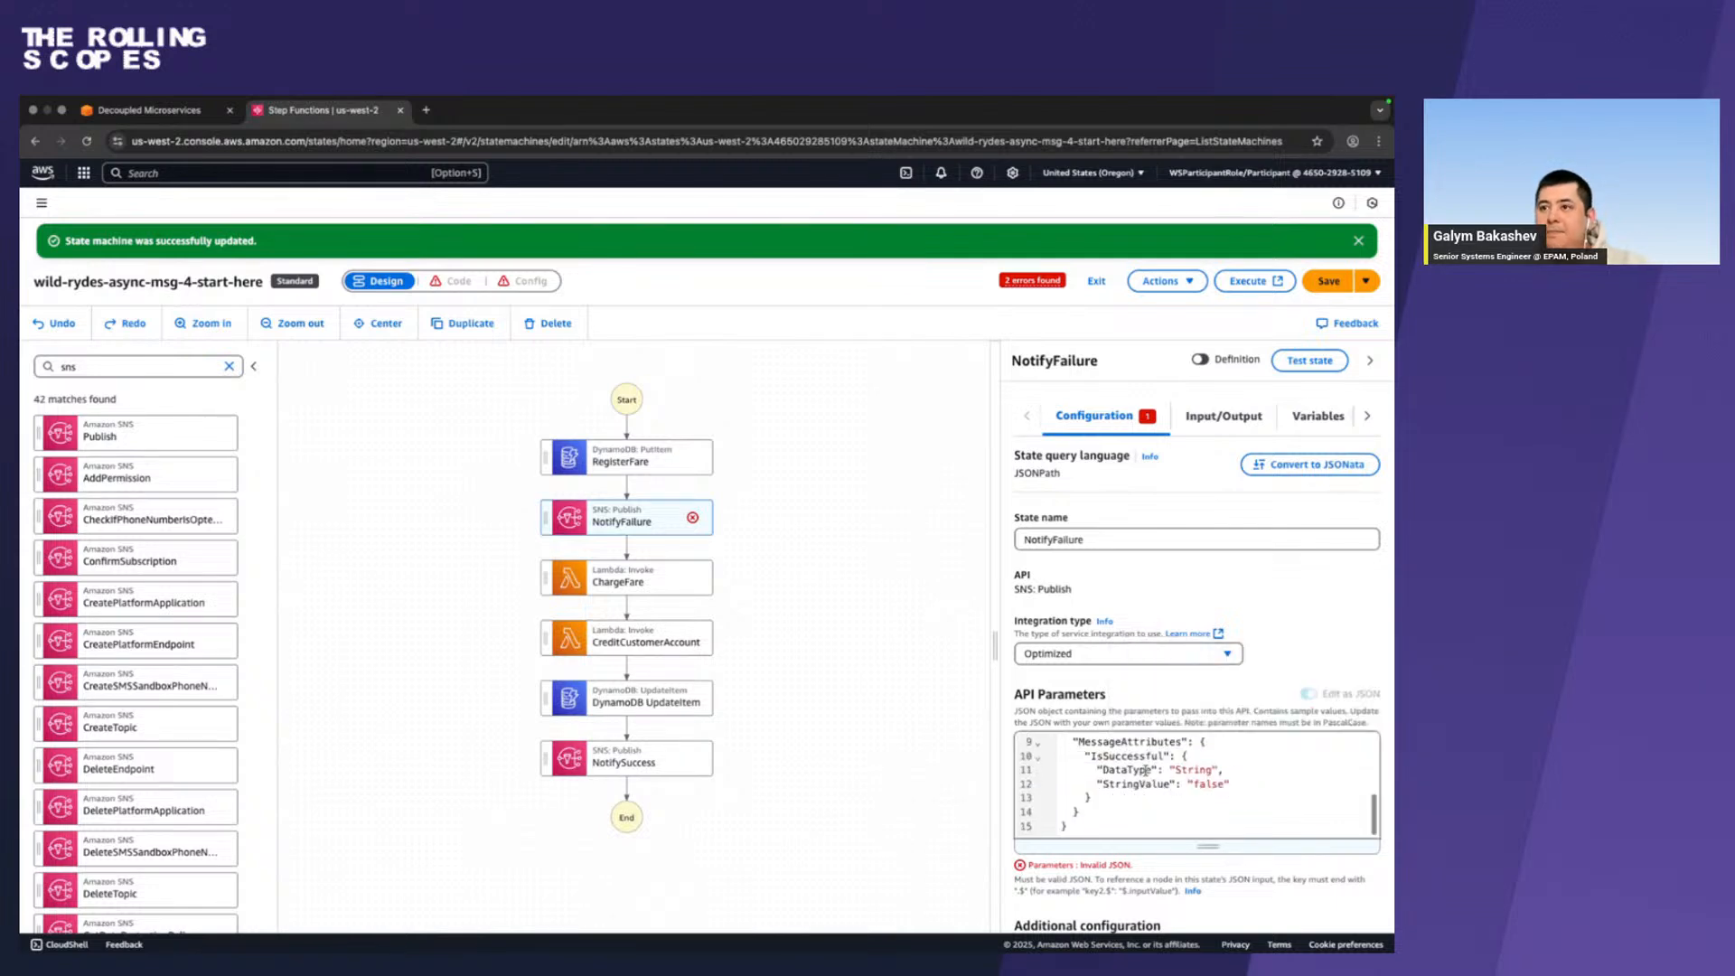
left_click_drag(1145, 772, 1258, 771)
key("super+v")
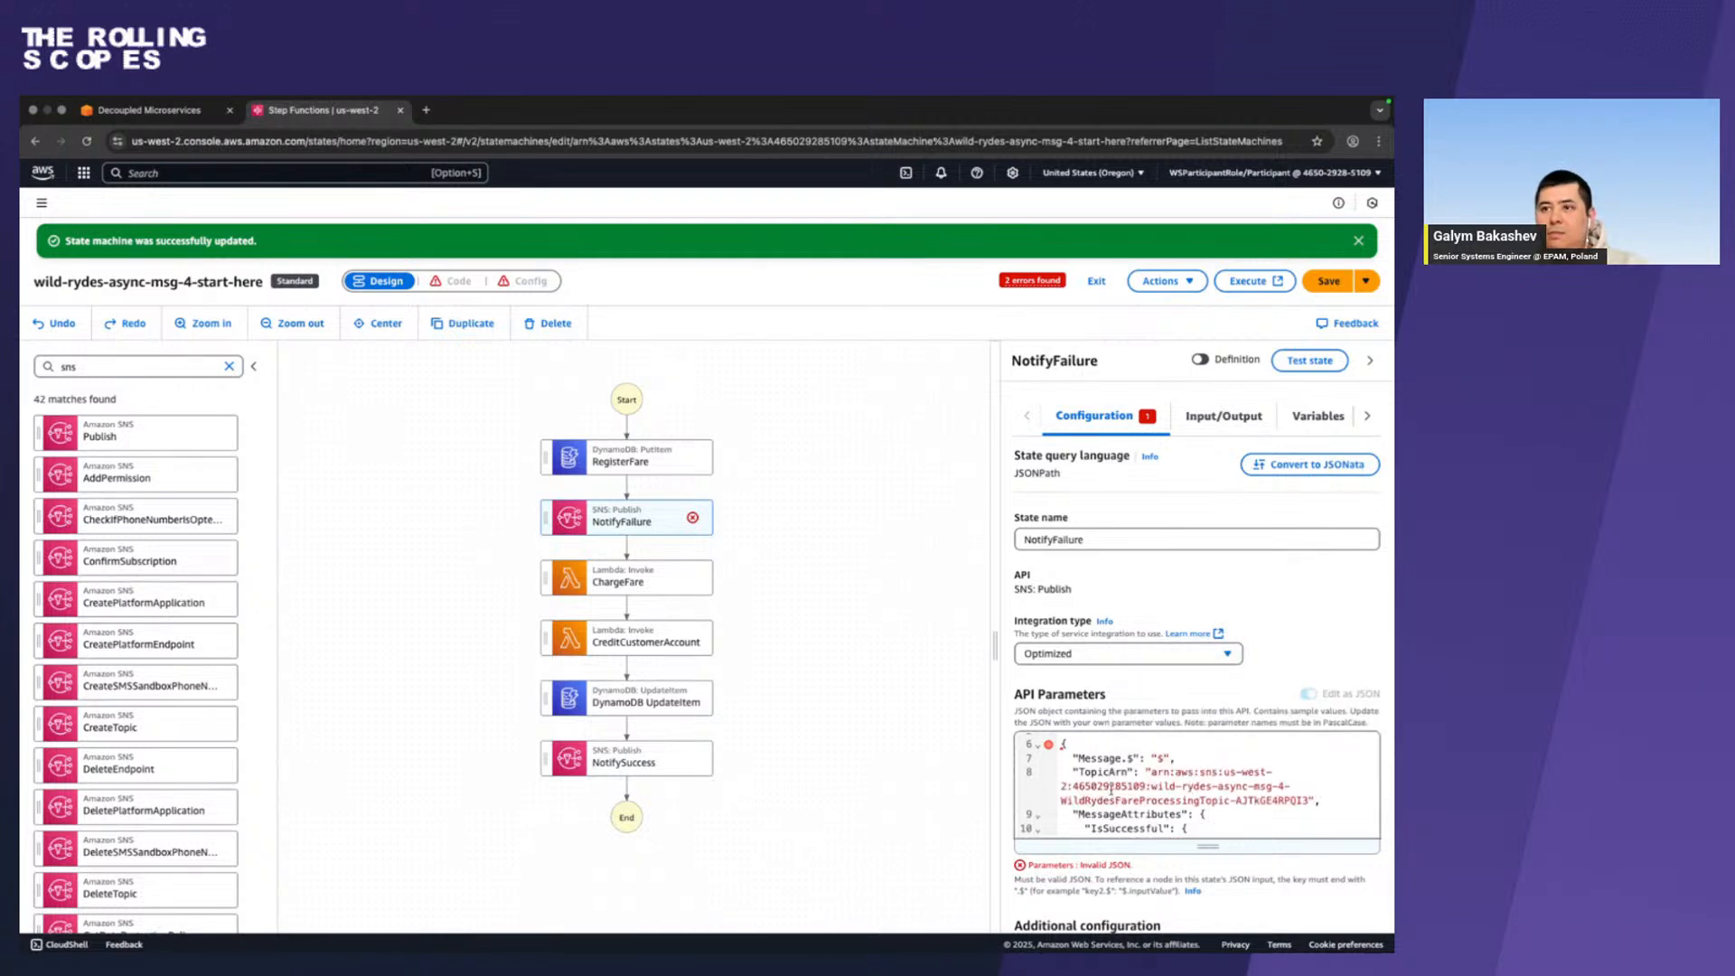
Delete the original JSON block above the pasted NotifyFailure parameters.
scroll(1111, 790, "up", 2)
scroll(1069, 813, "down", 1)
left_click_drag(1071, 810, 1023, 656)
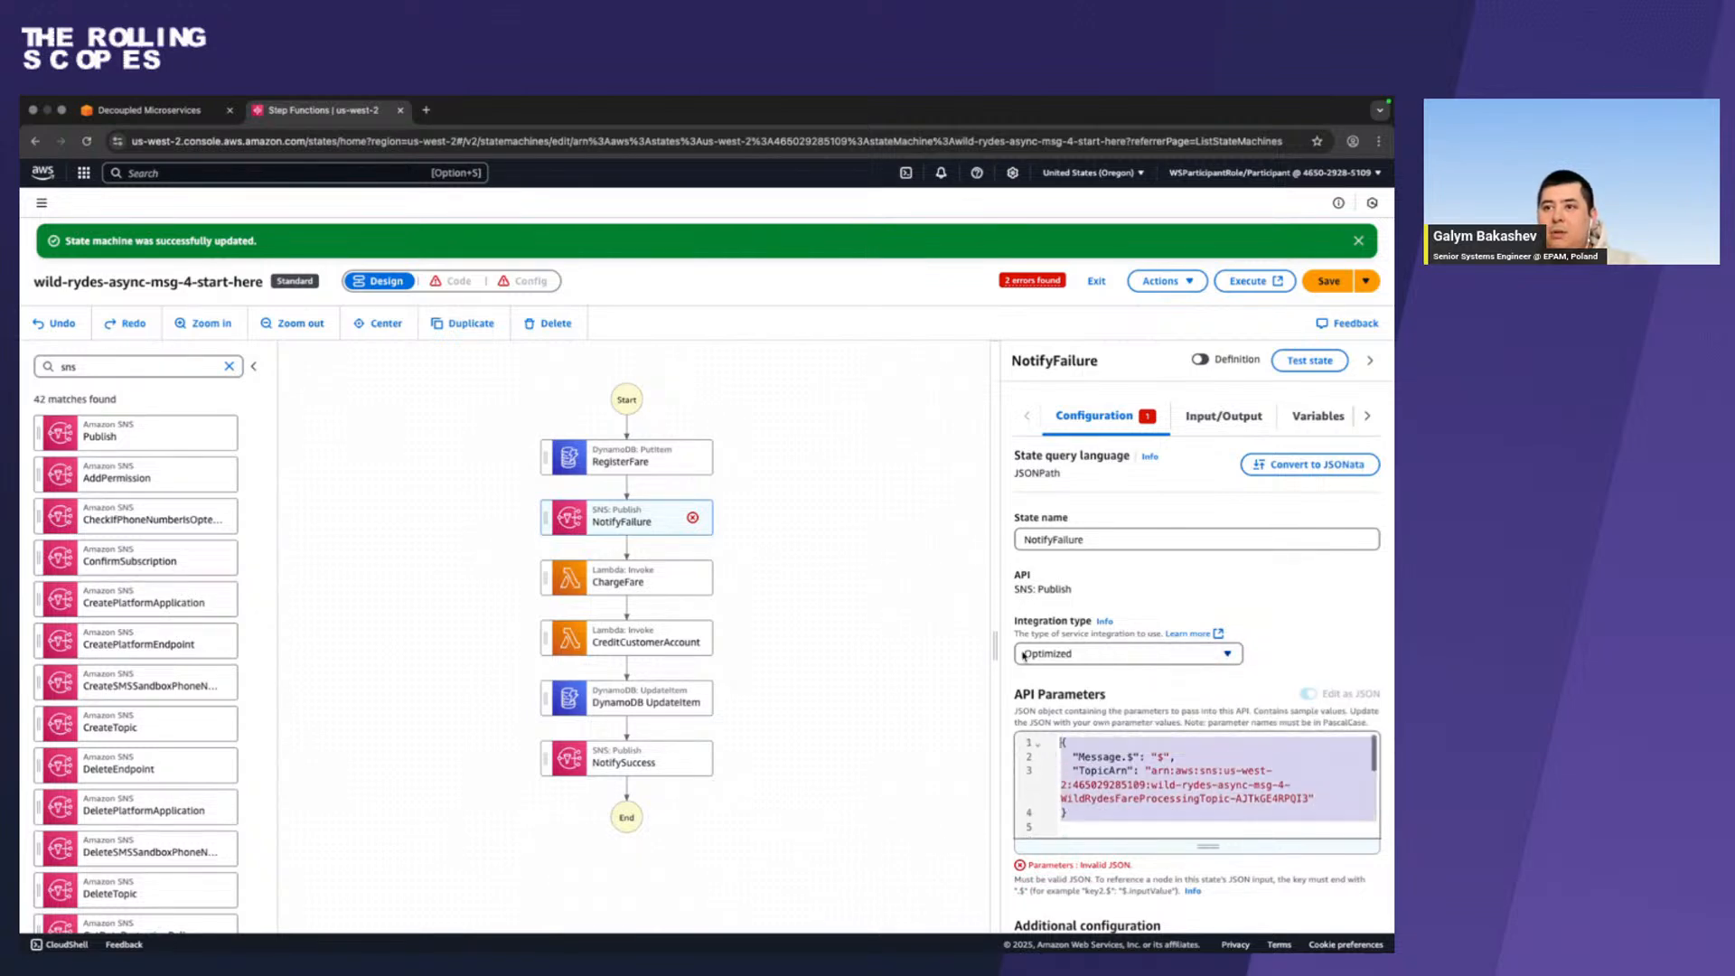
key("BackSpace")
key("BackSpace")
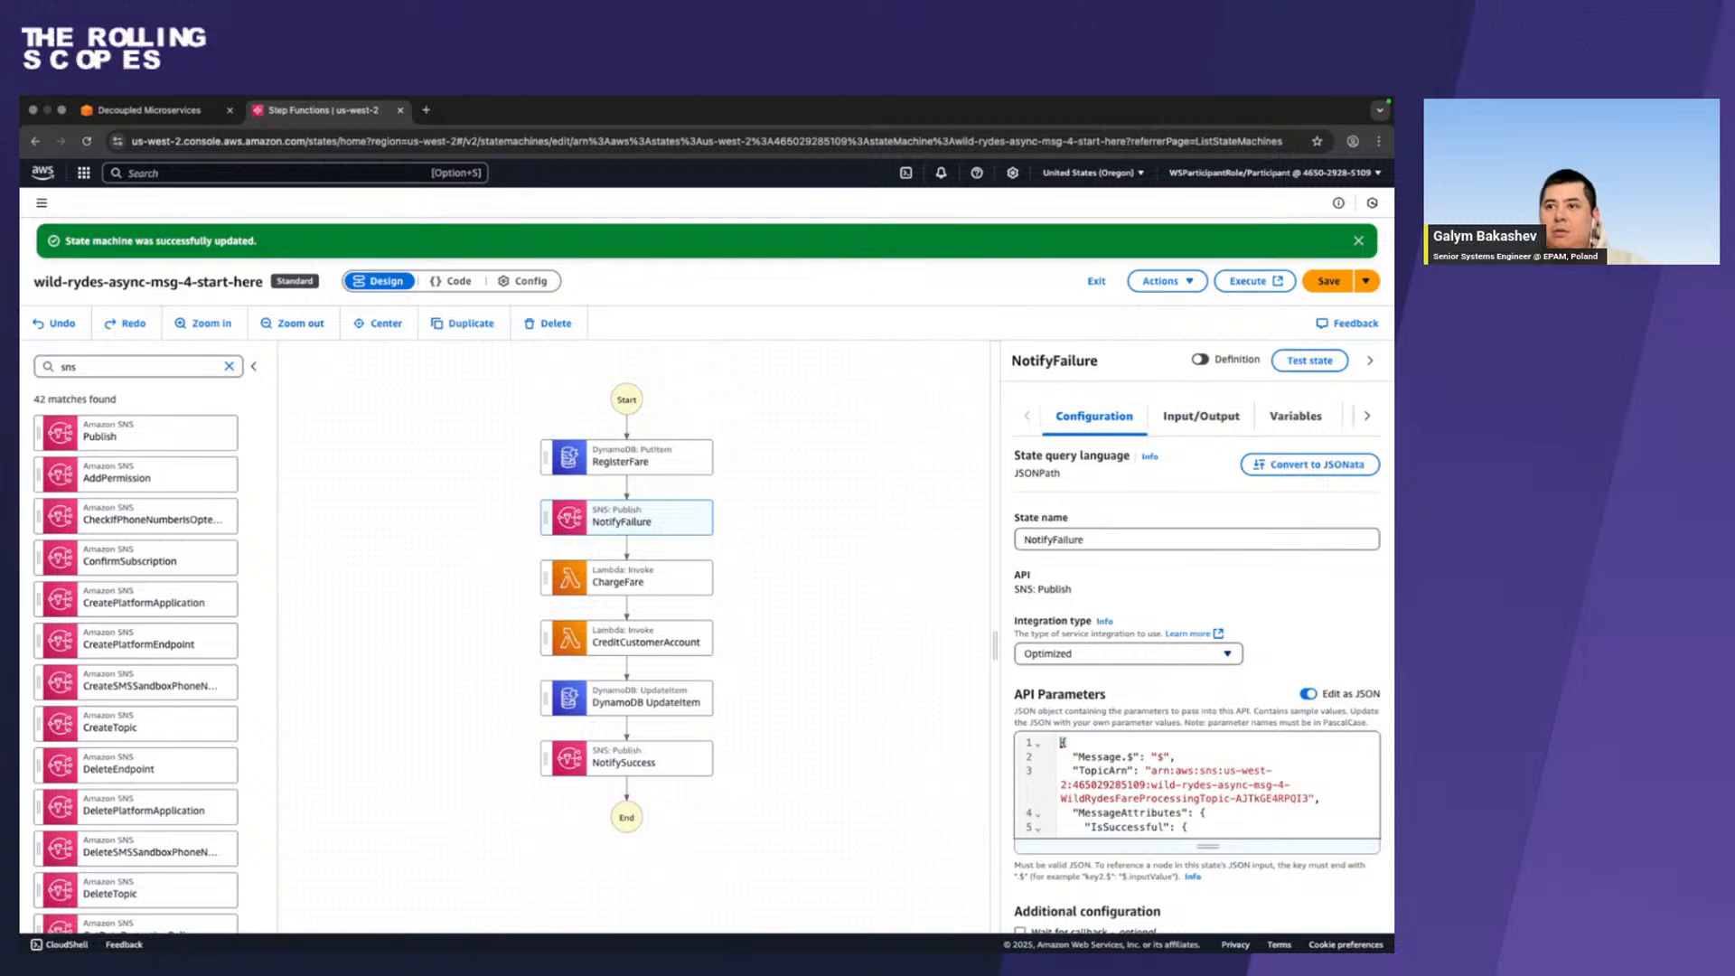
Try to set NotifyFailure's next state to Go to end and save the state machine.
scroll(1198, 757, "down", 2)
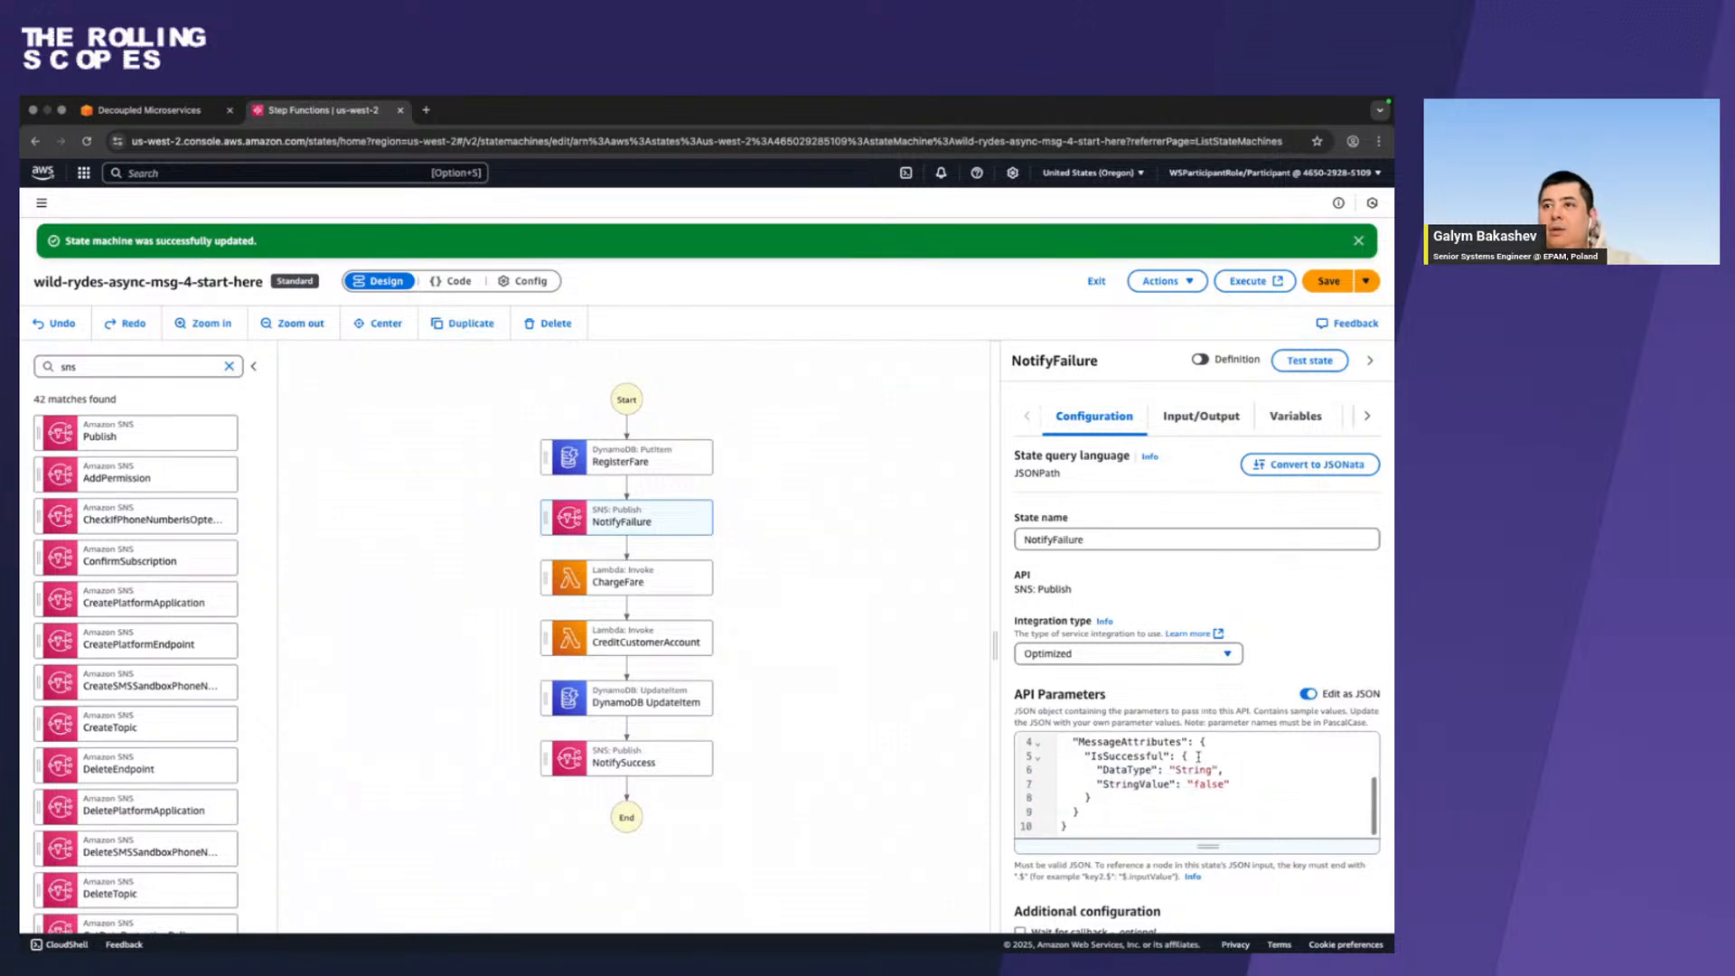
scroll(1152, 828, "down", 3)
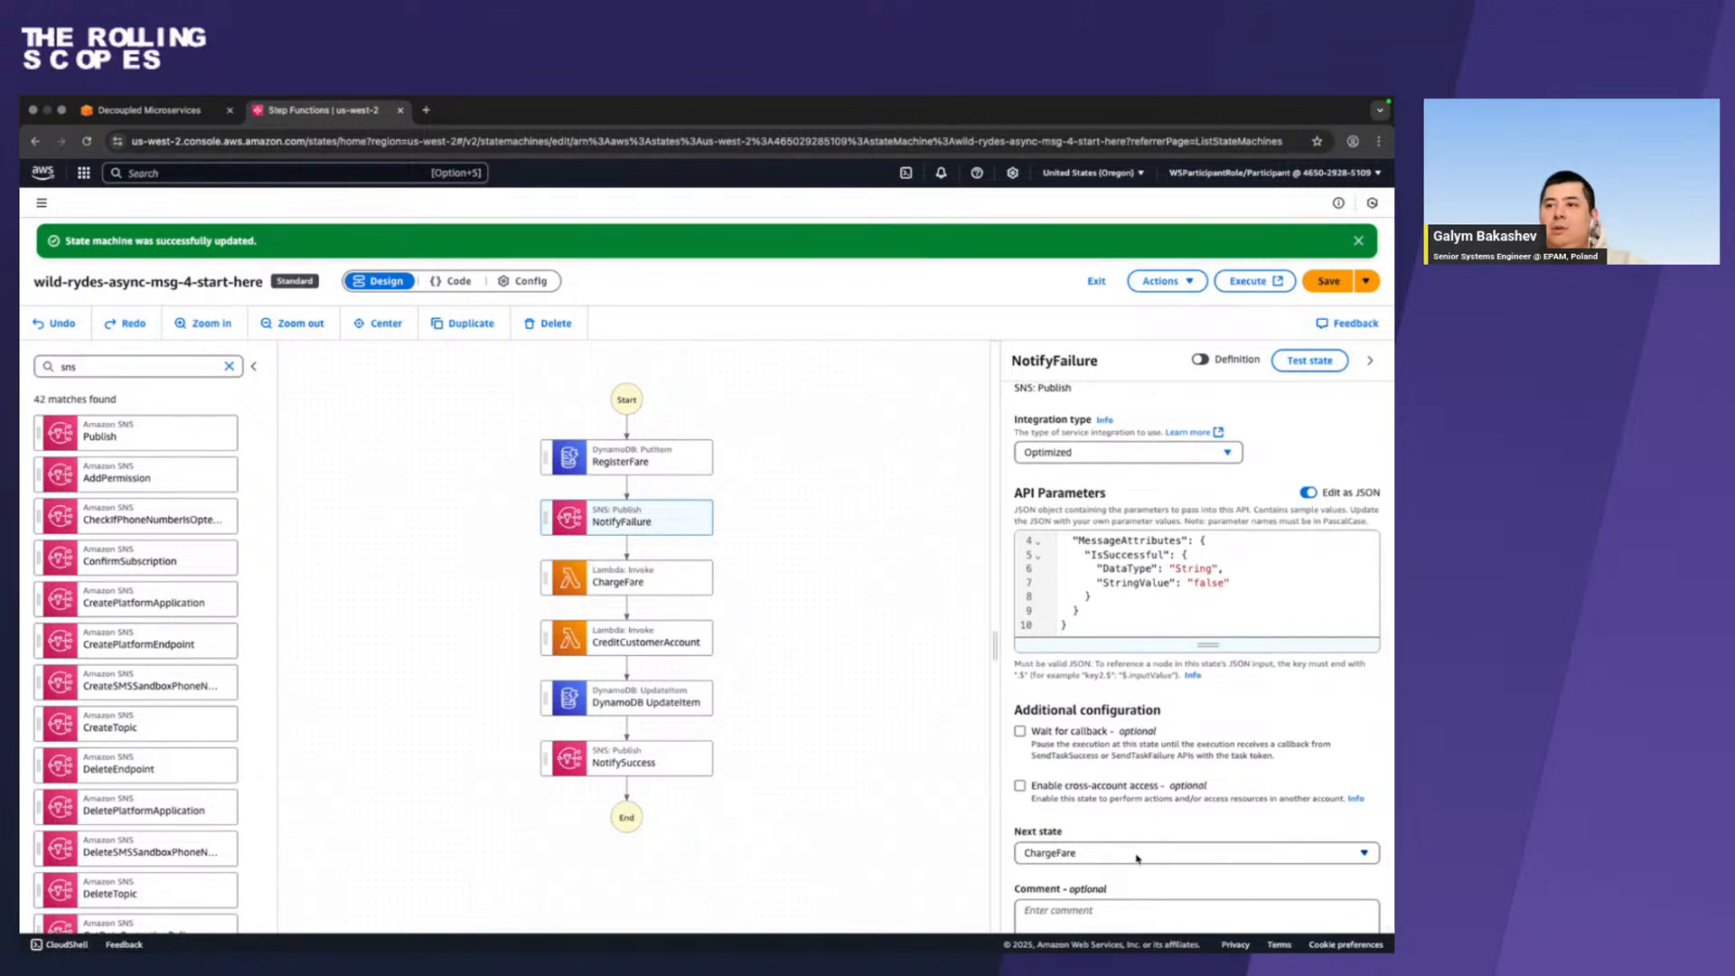
left_click(1136, 858)
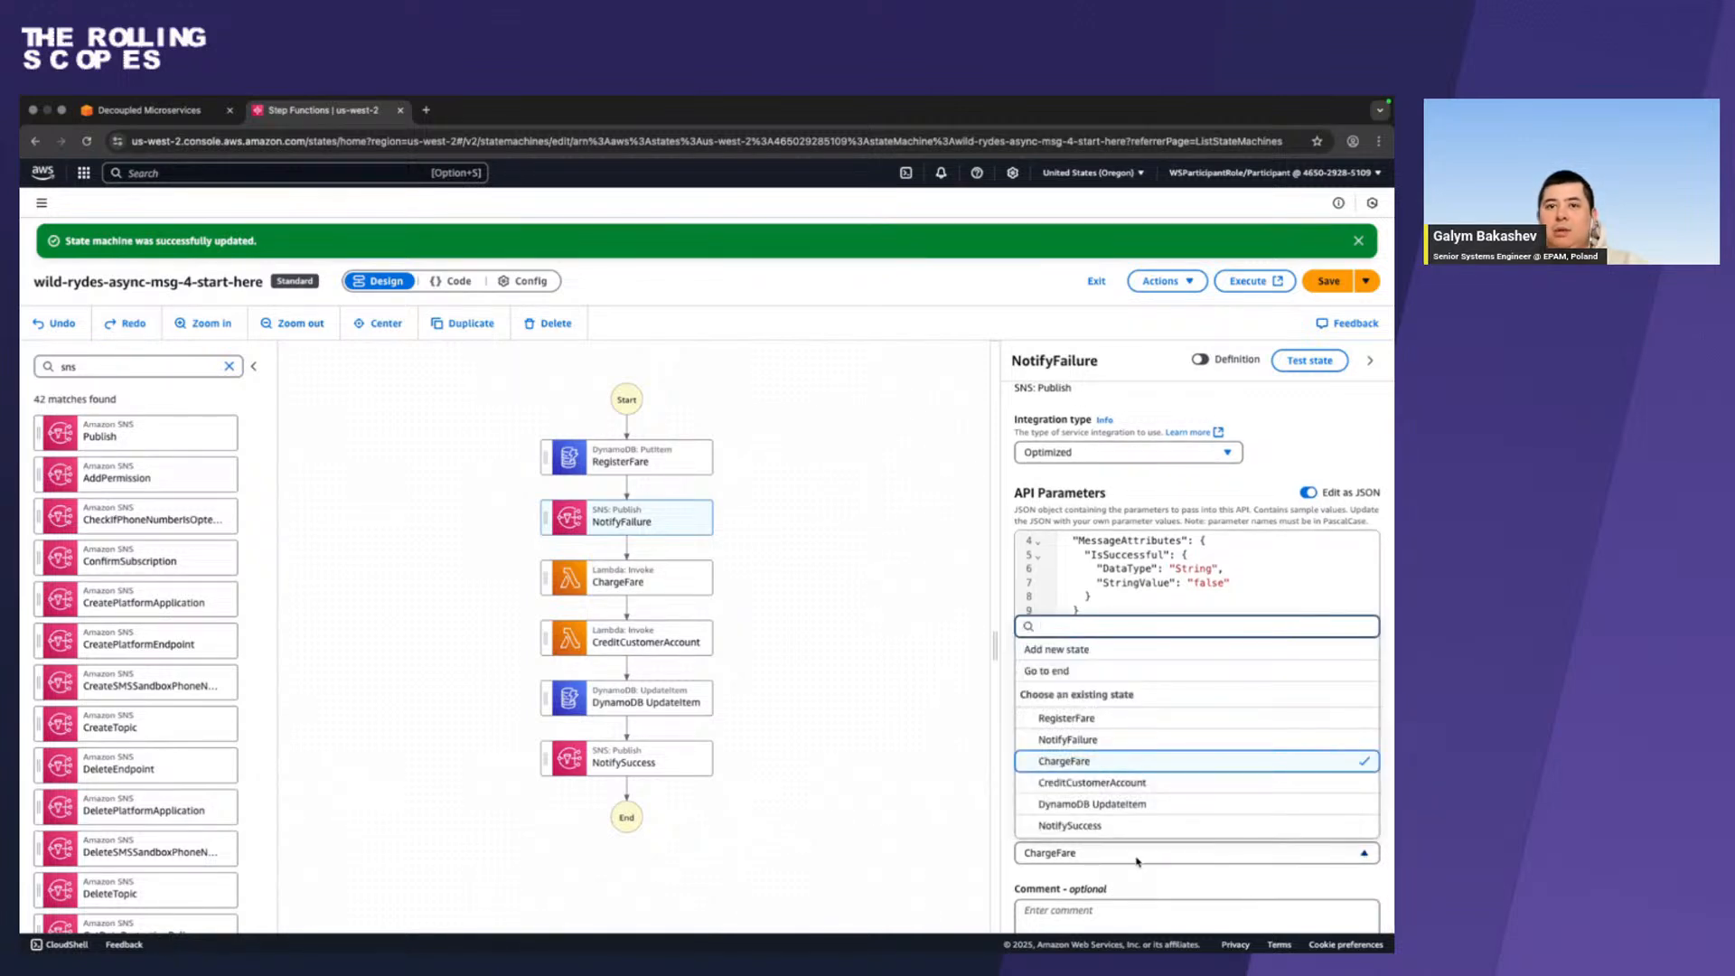
left_click(1132, 670)
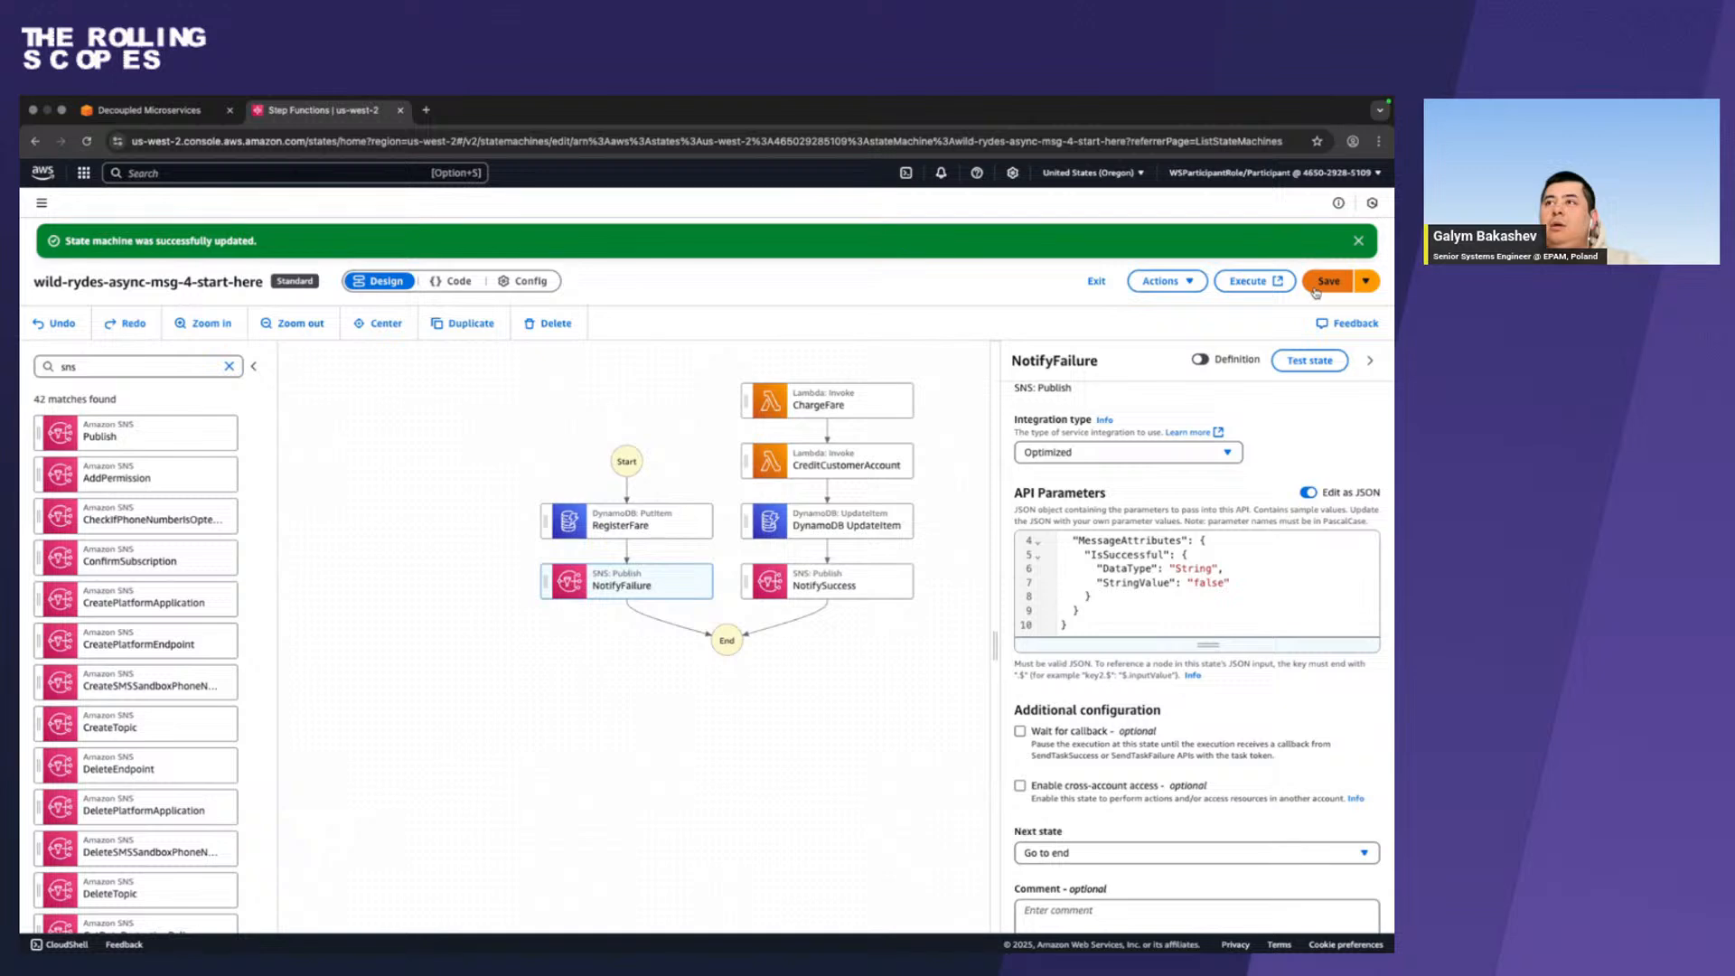
left_click(1087, 856)
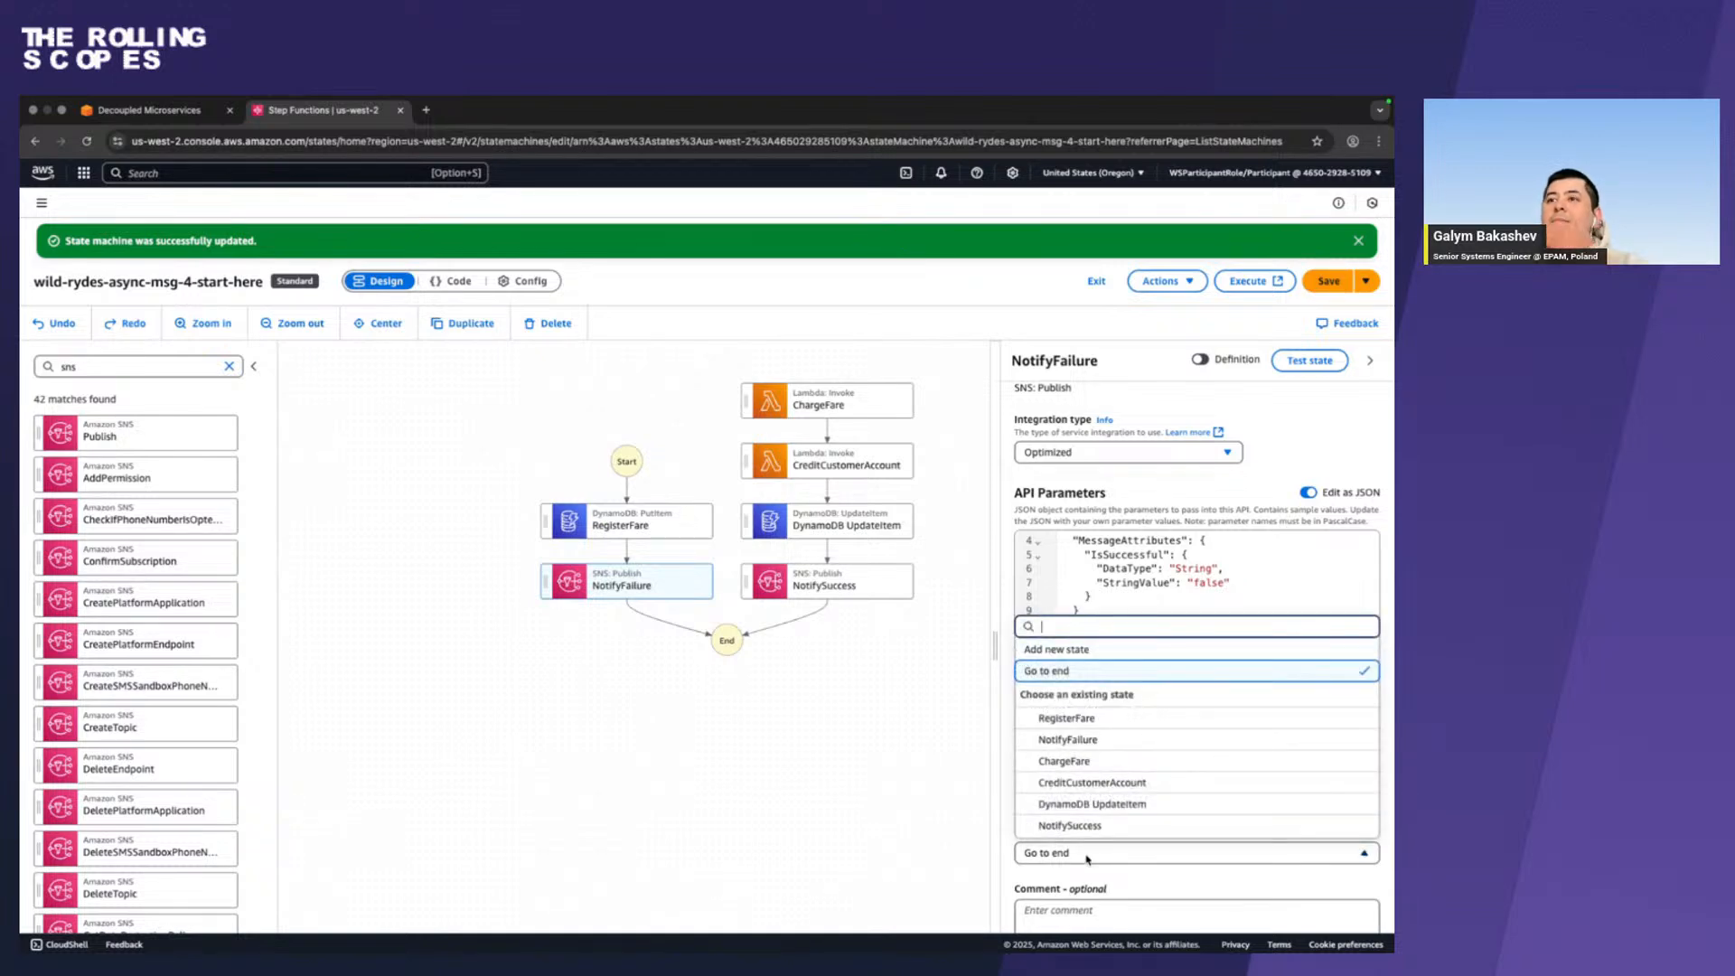
left_click(1087, 858)
left_click(1328, 281)
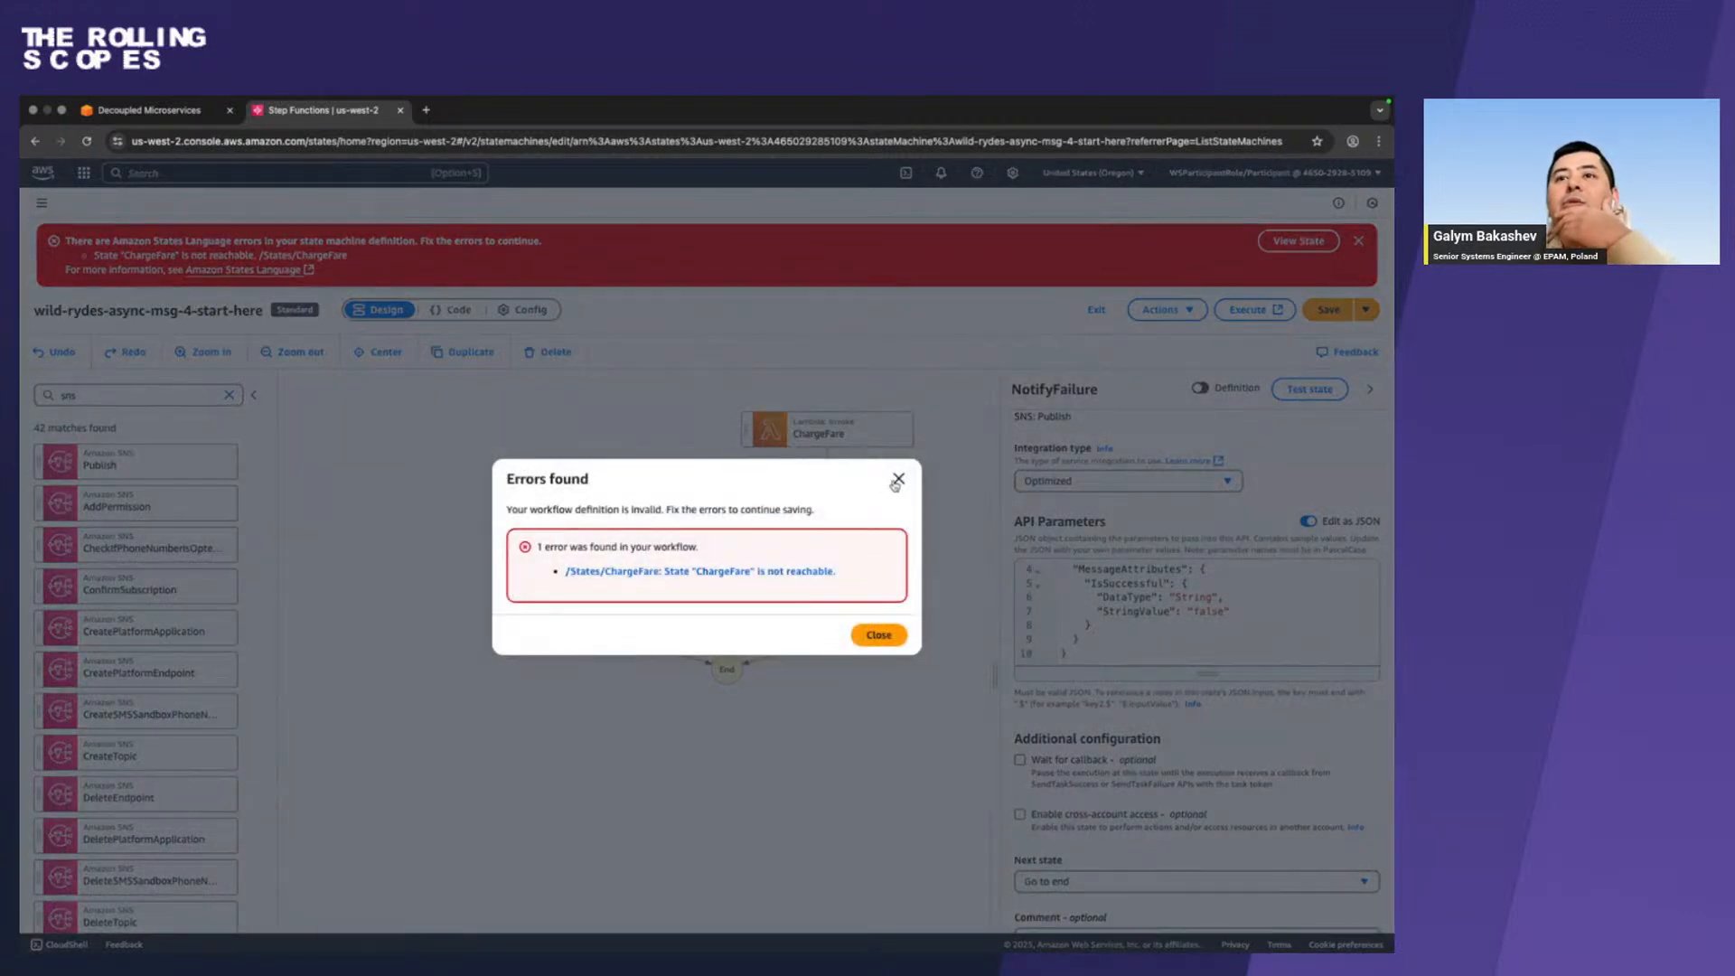
left_click(898, 480)
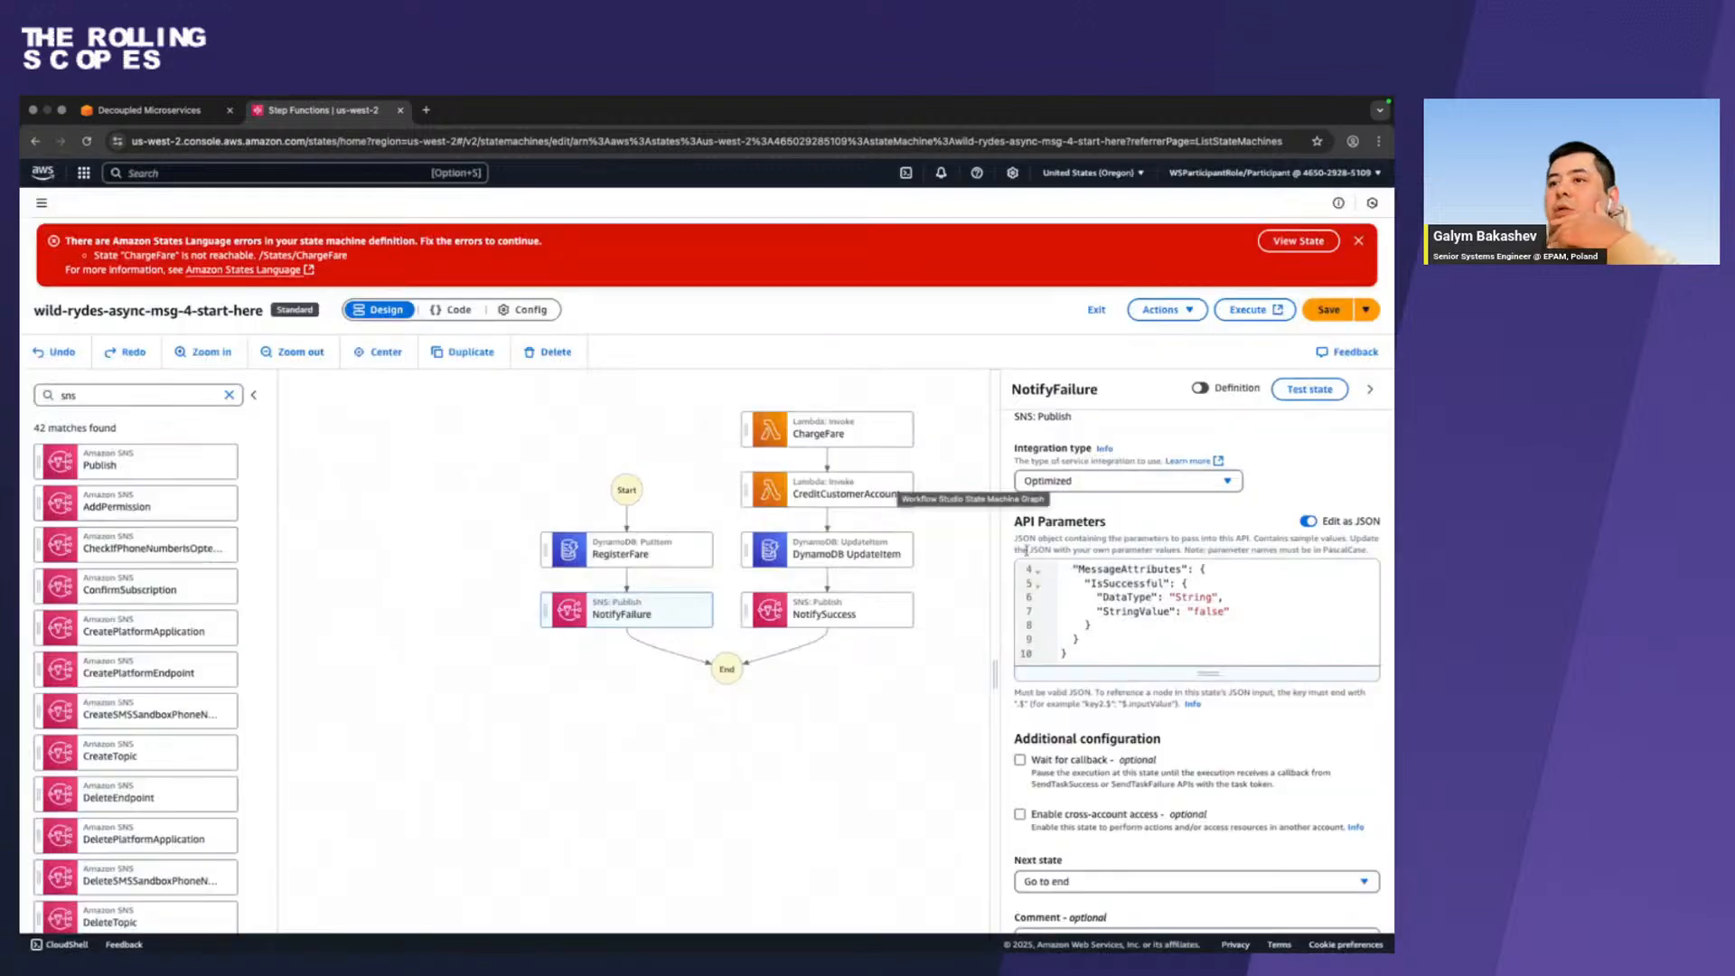
Set NotifyFailure's next state to ChargeFare and save the state machine.
scroll(1099, 806, "down", 1)
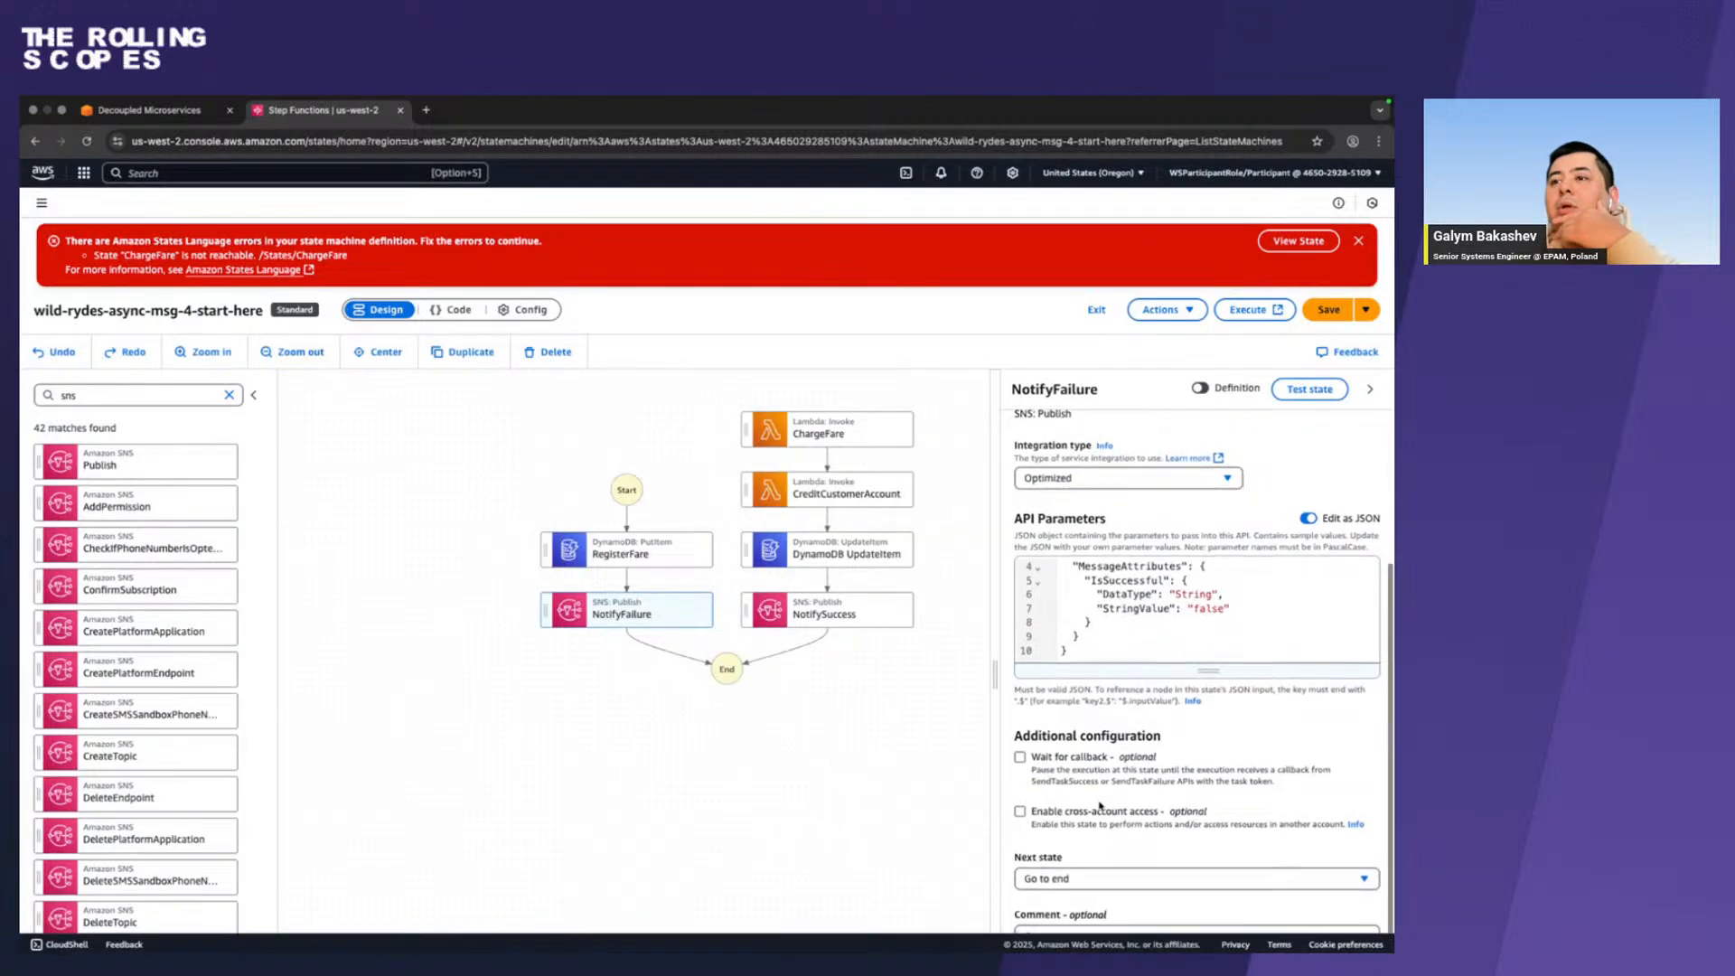
scroll(1242, 670, "up", 2)
scroll(1242, 670, "down", 2)
left_click(1085, 878)
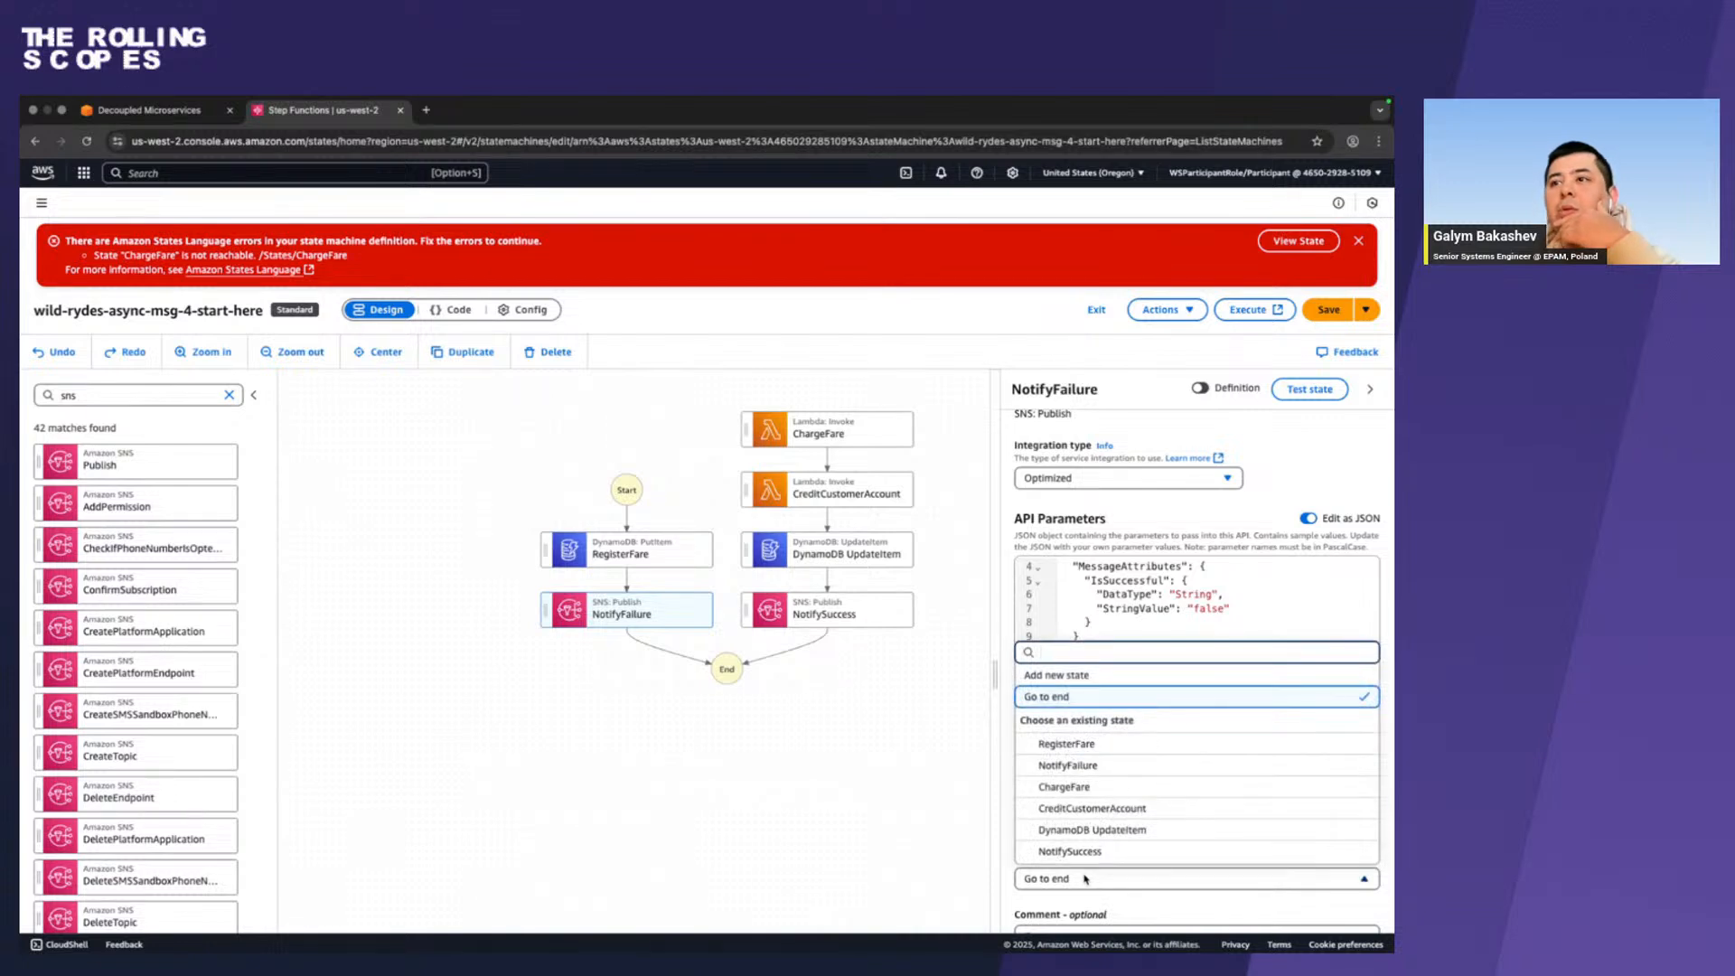
left_click(1125, 789)
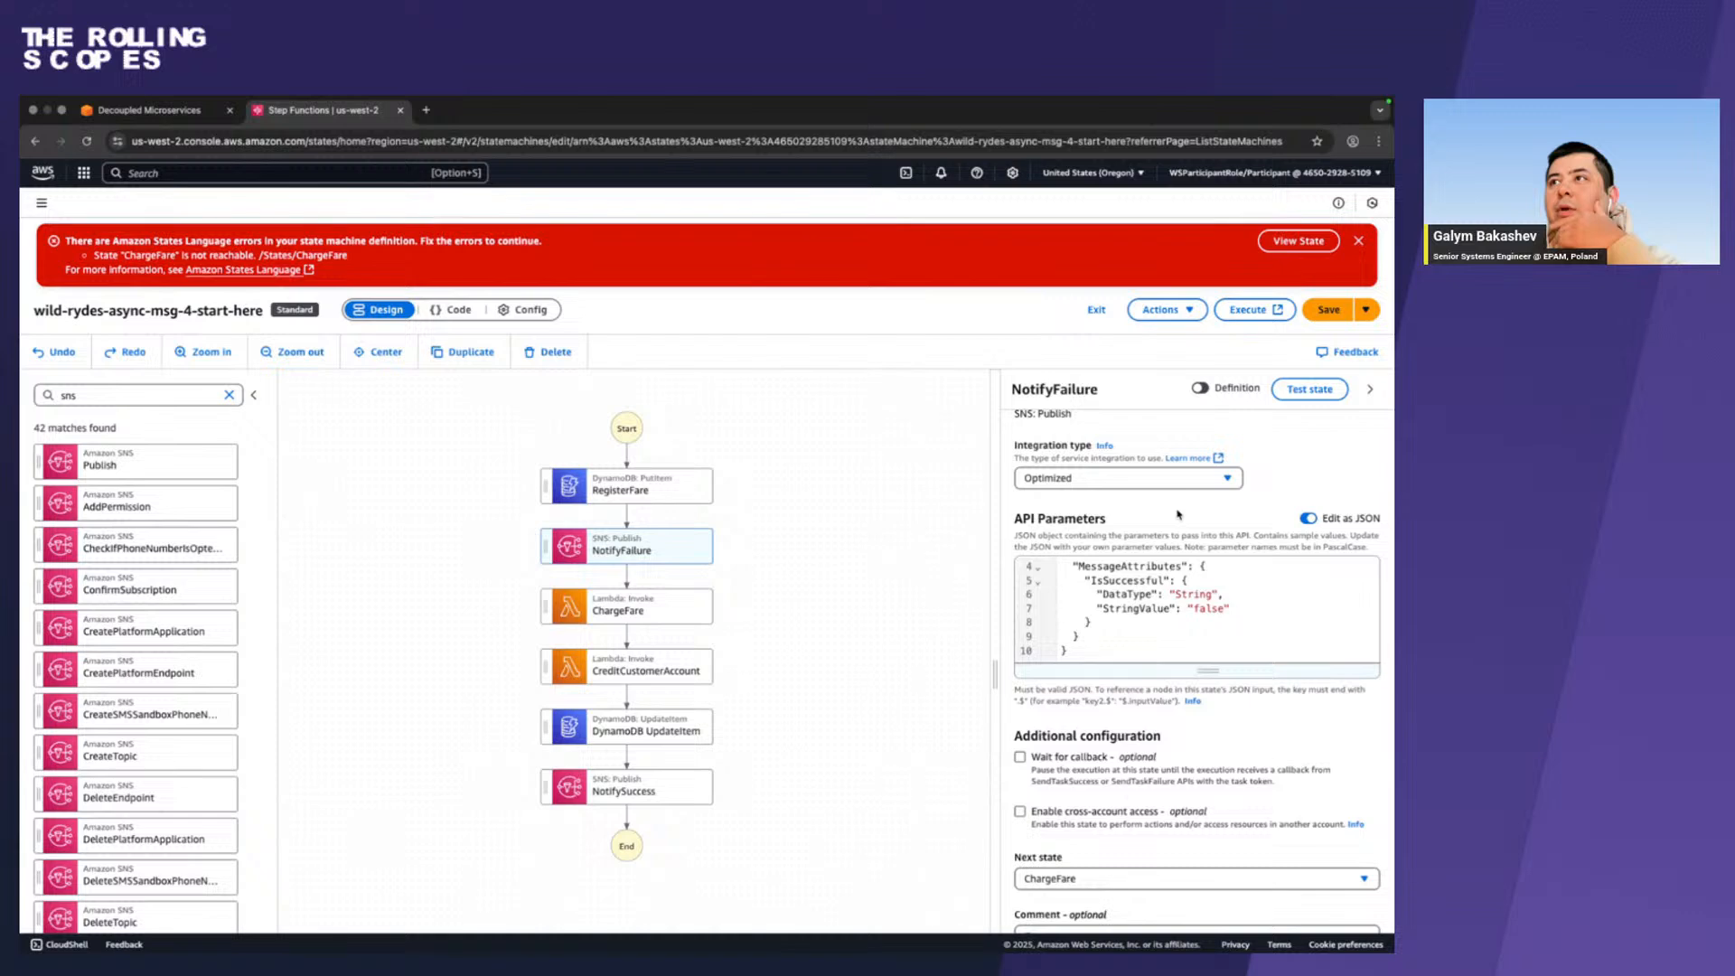
left_click(1337, 311)
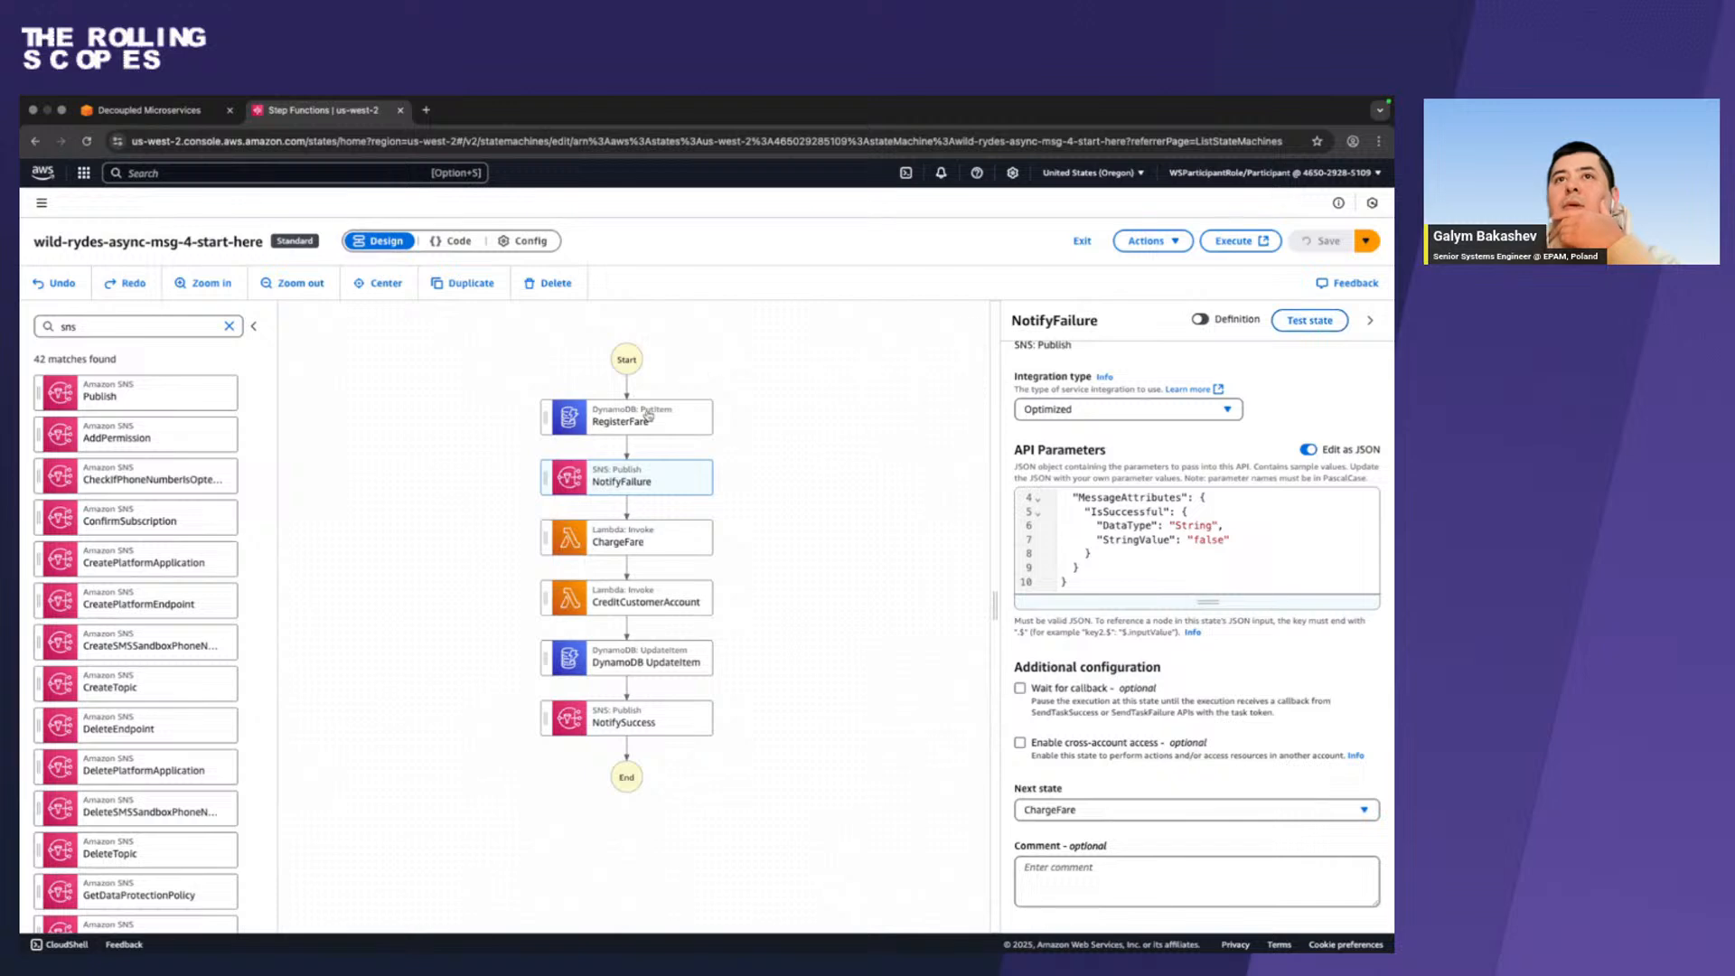
Add a new catcher to the error handling of the RegisterFare state.
left_click(678, 464)
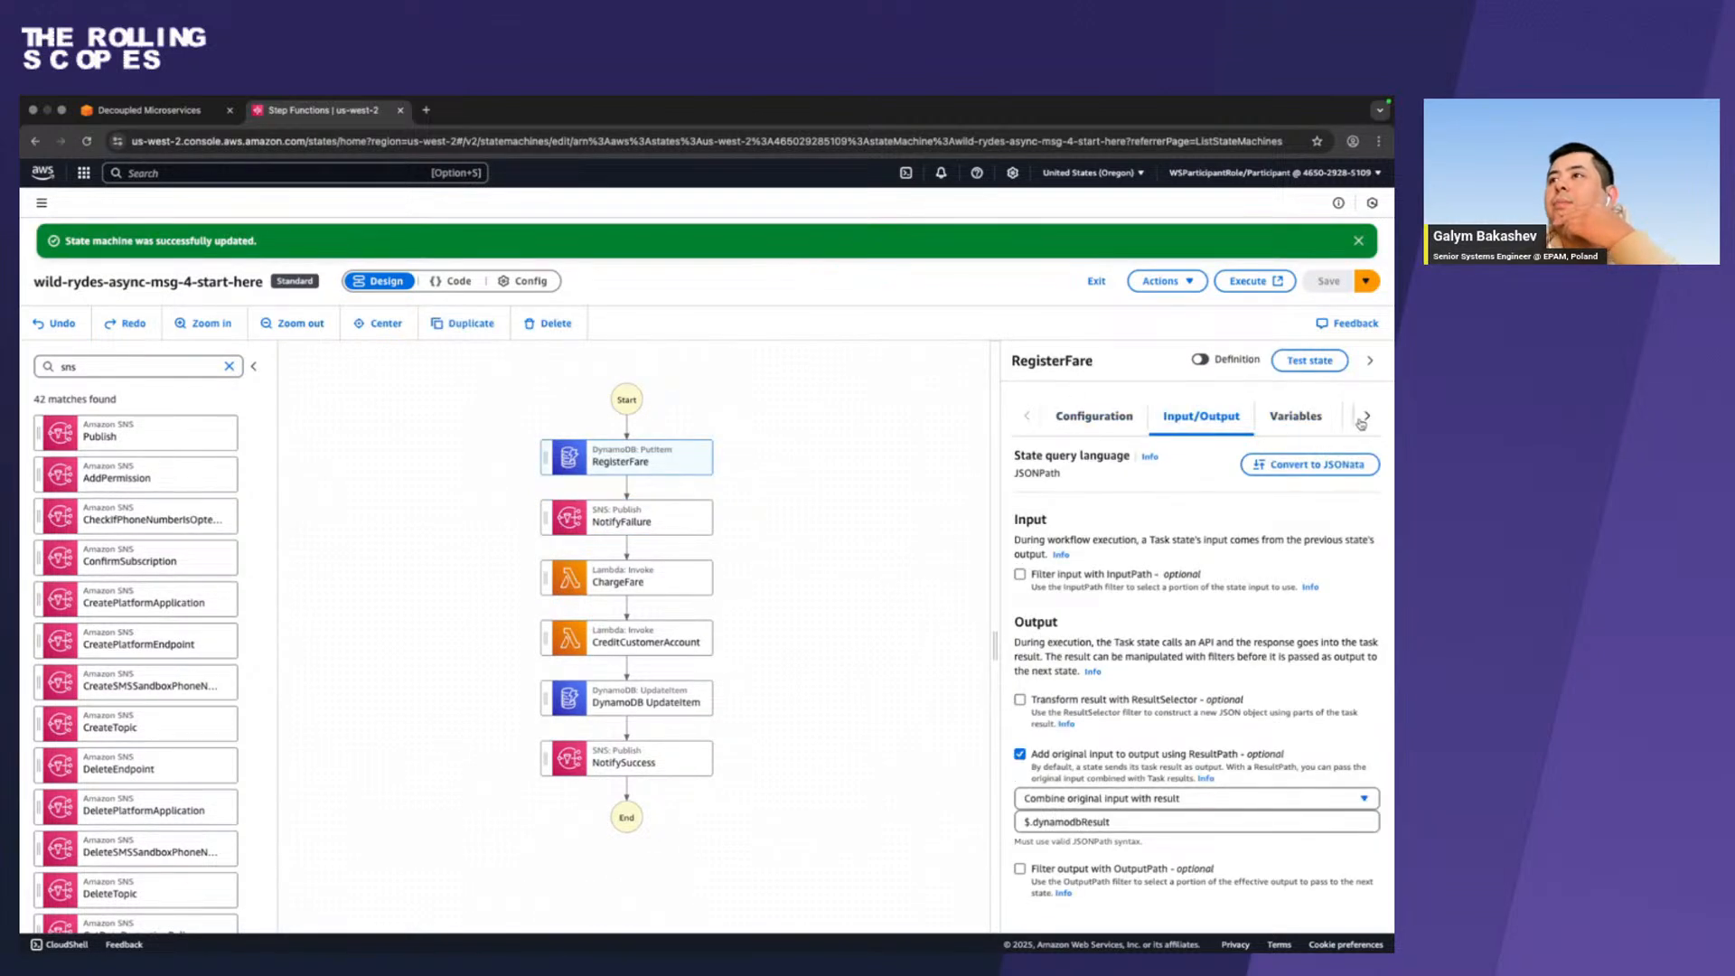
left_click(1366, 416)
left_click(1291, 418)
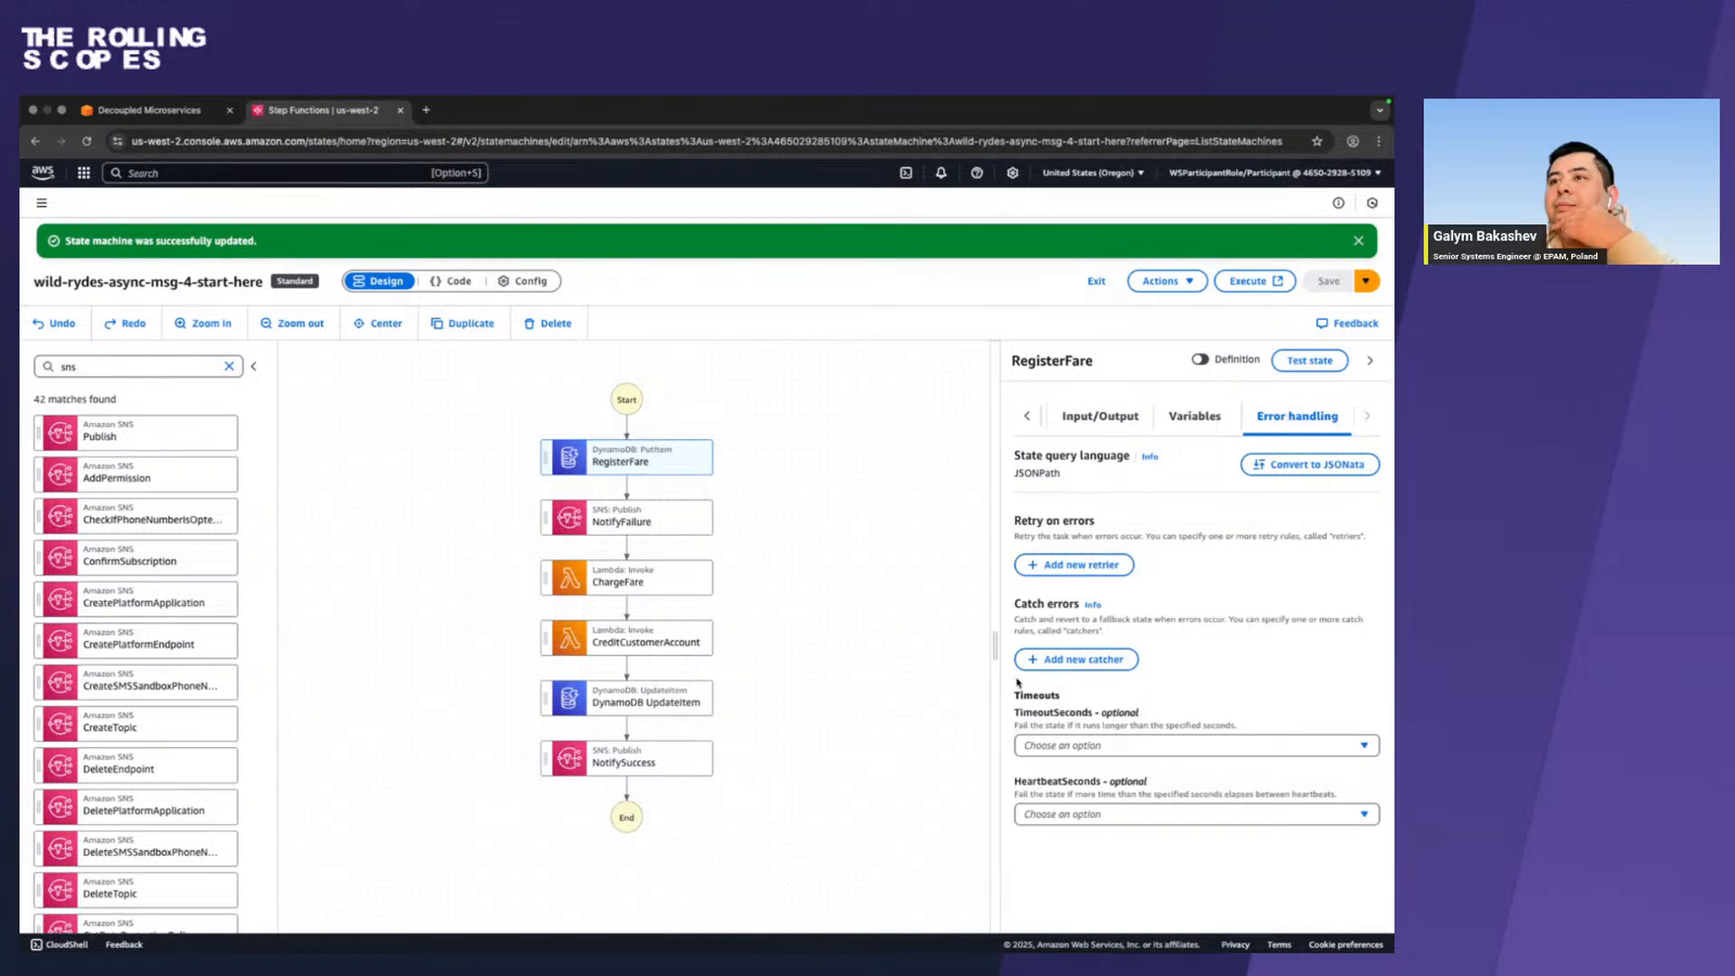
left_click(1061, 659)
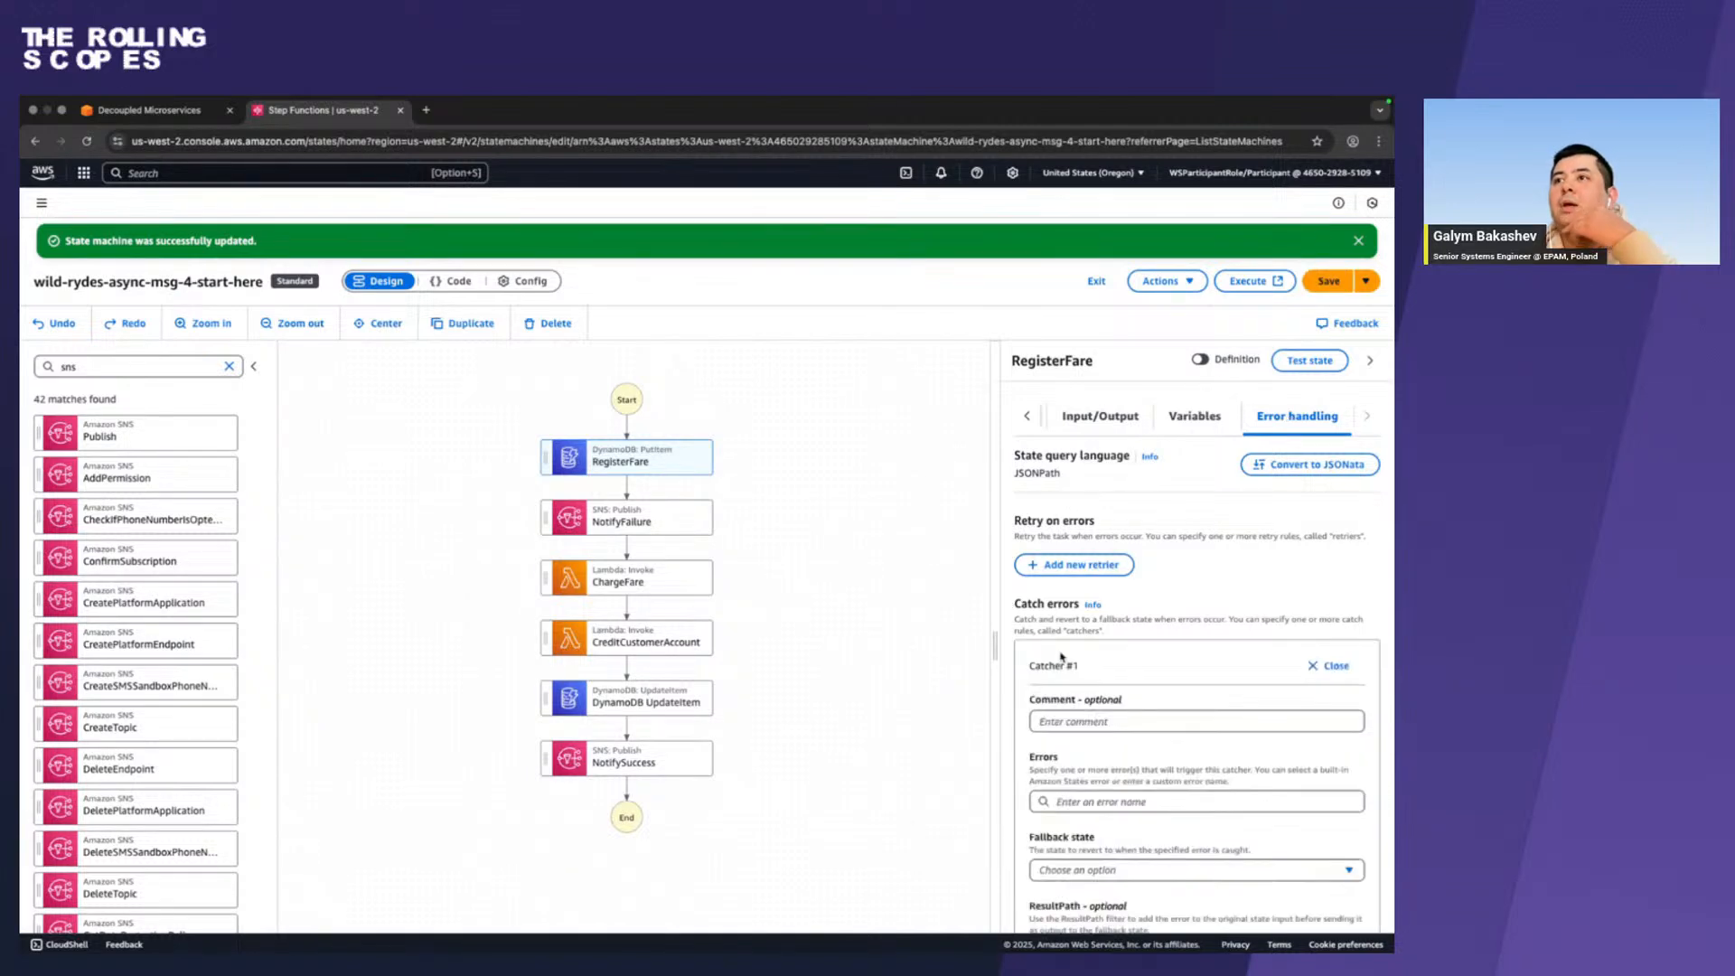
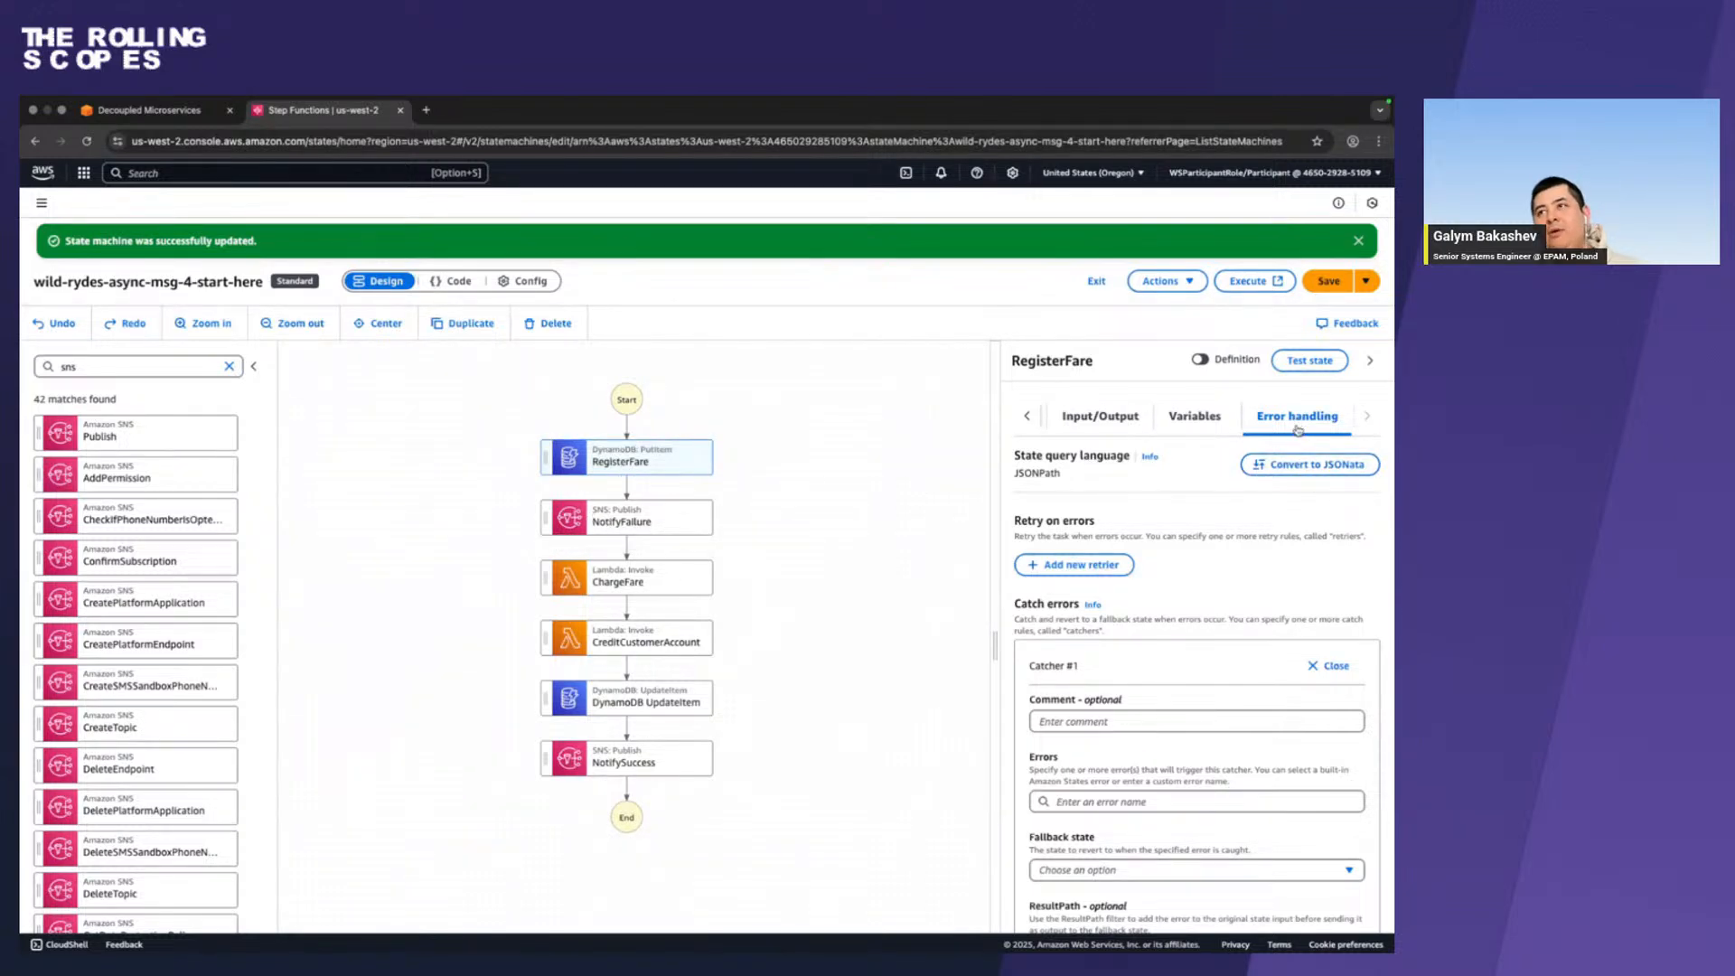
Set the fallback state of RegisterFare's Catcher #1 to NotifyFailure.
scroll(1118, 571, "down", 5)
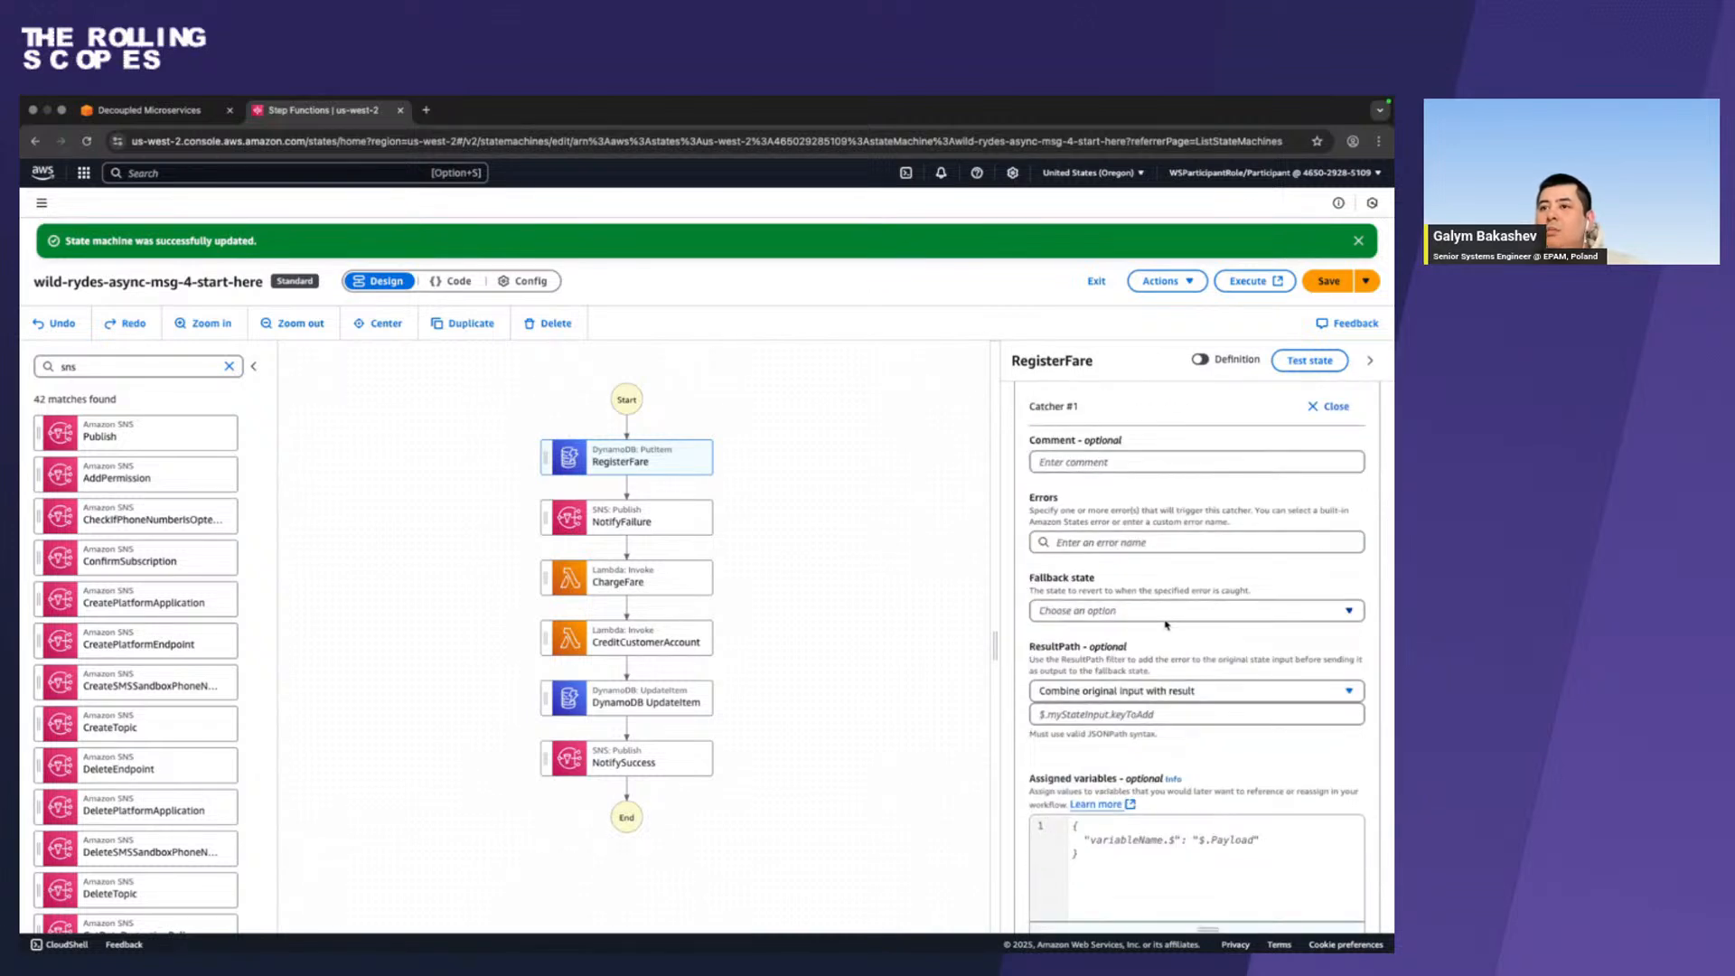
scroll(1165, 623, "down", 1)
left_click(1187, 607)
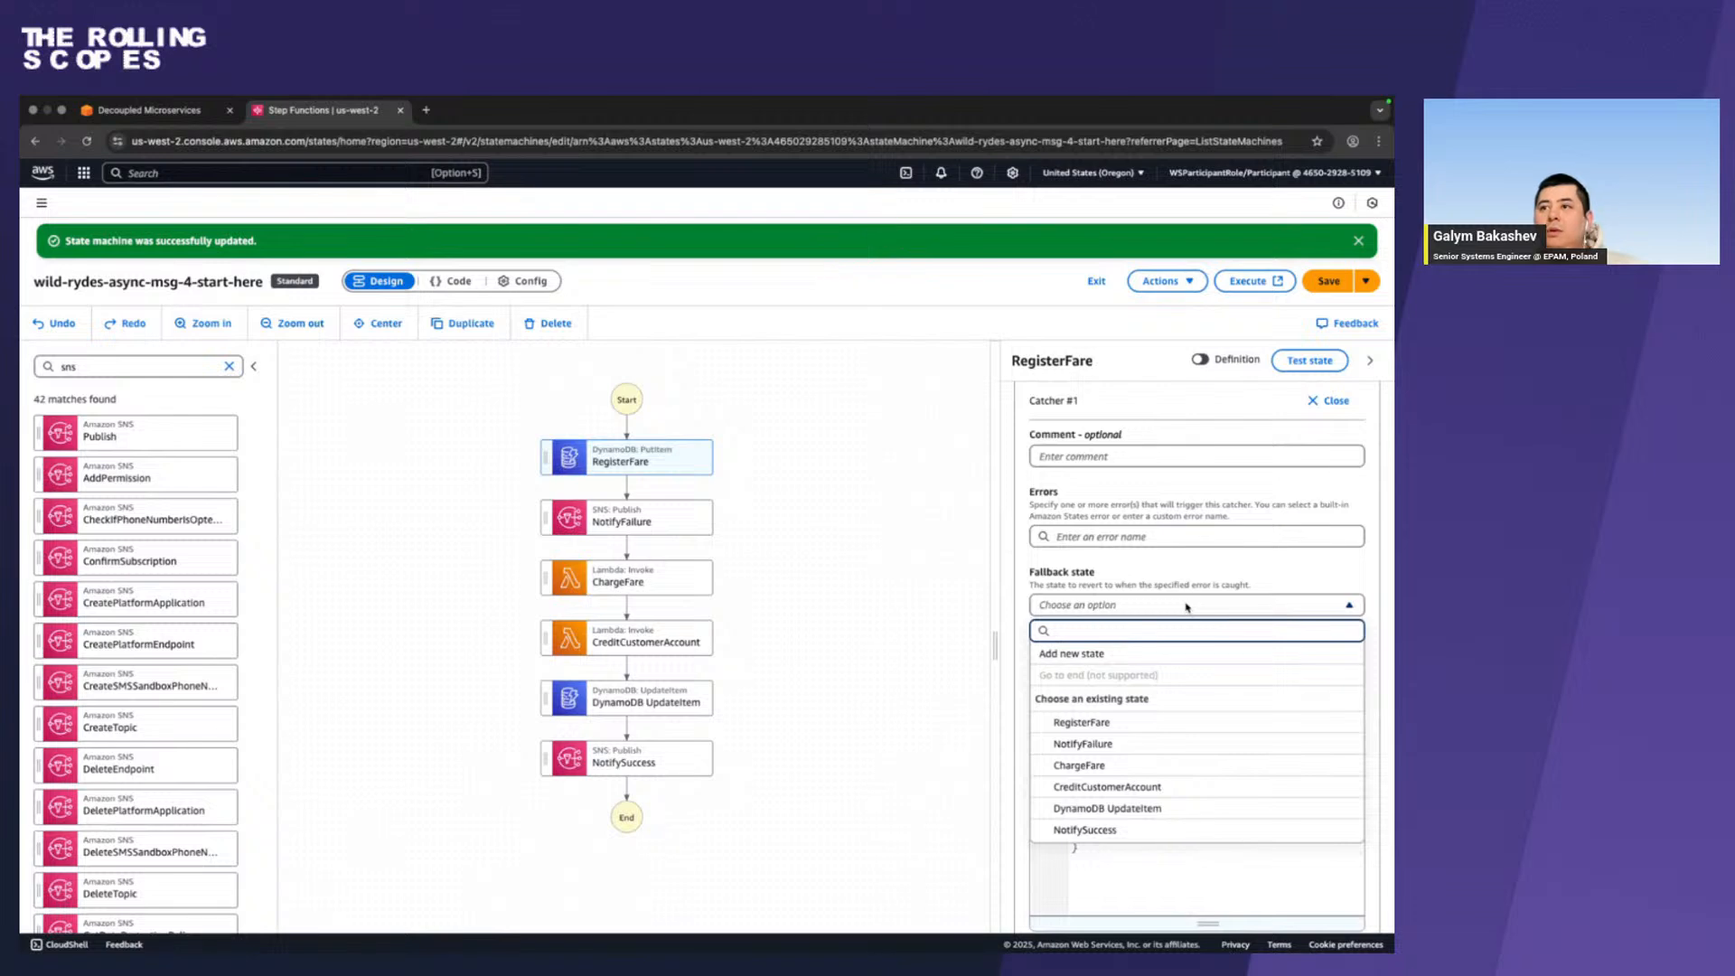
left_click(1187, 605)
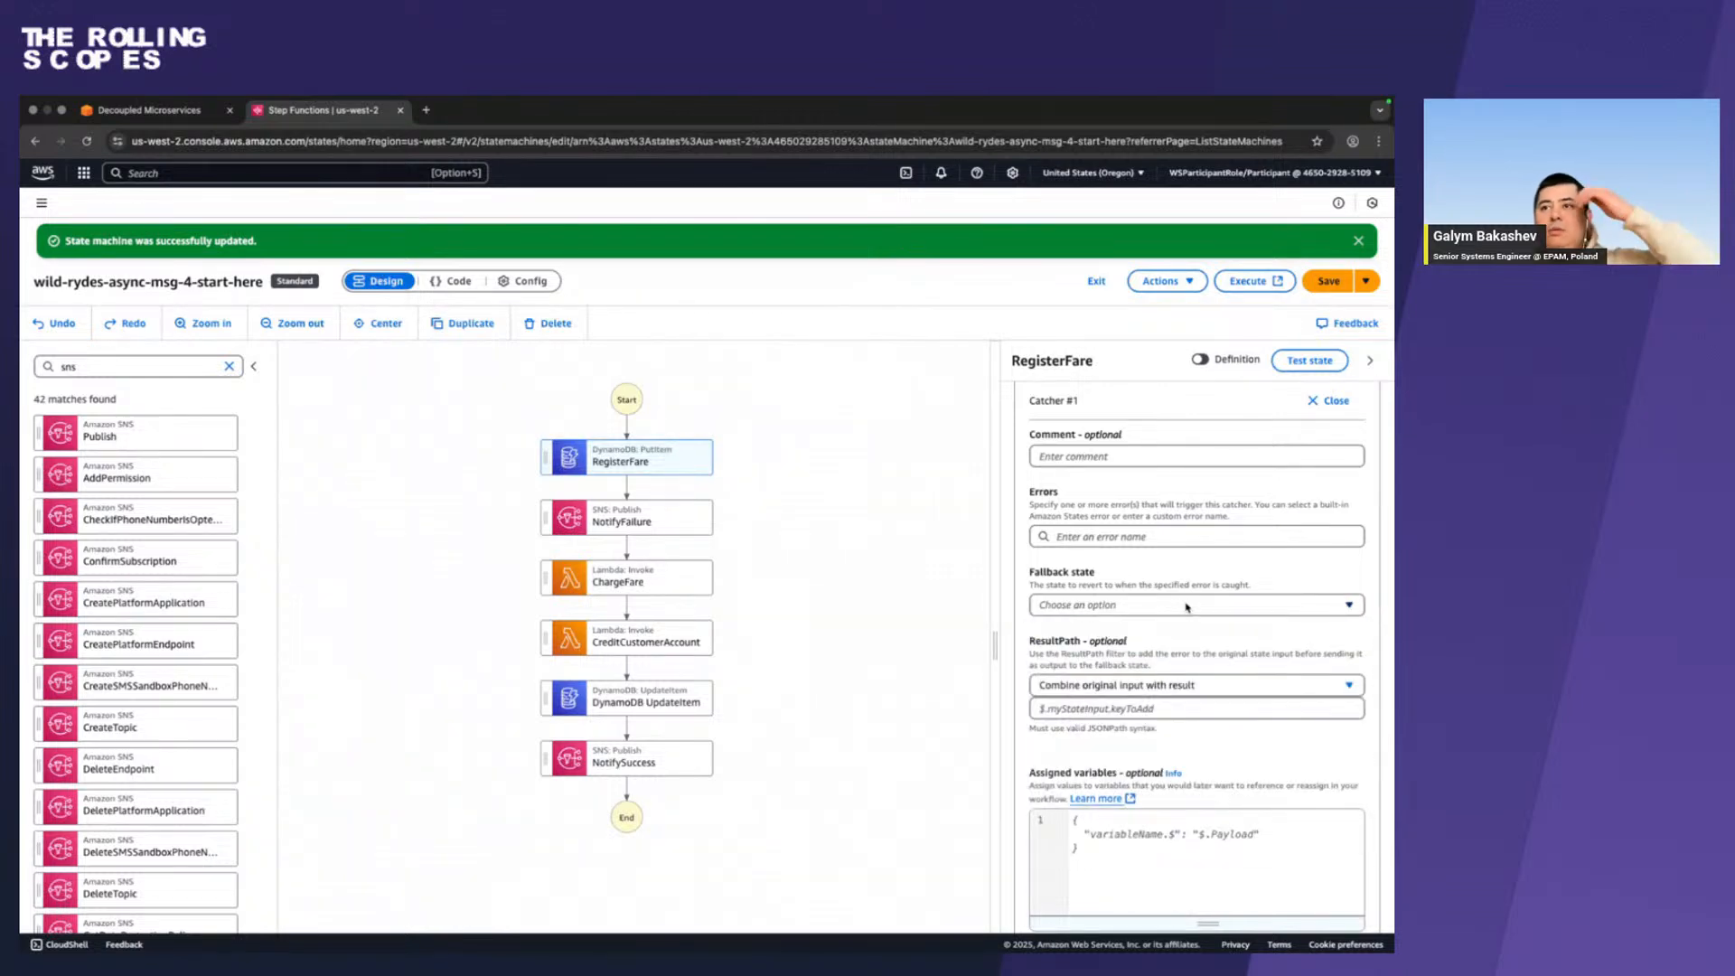
left_click(1187, 605)
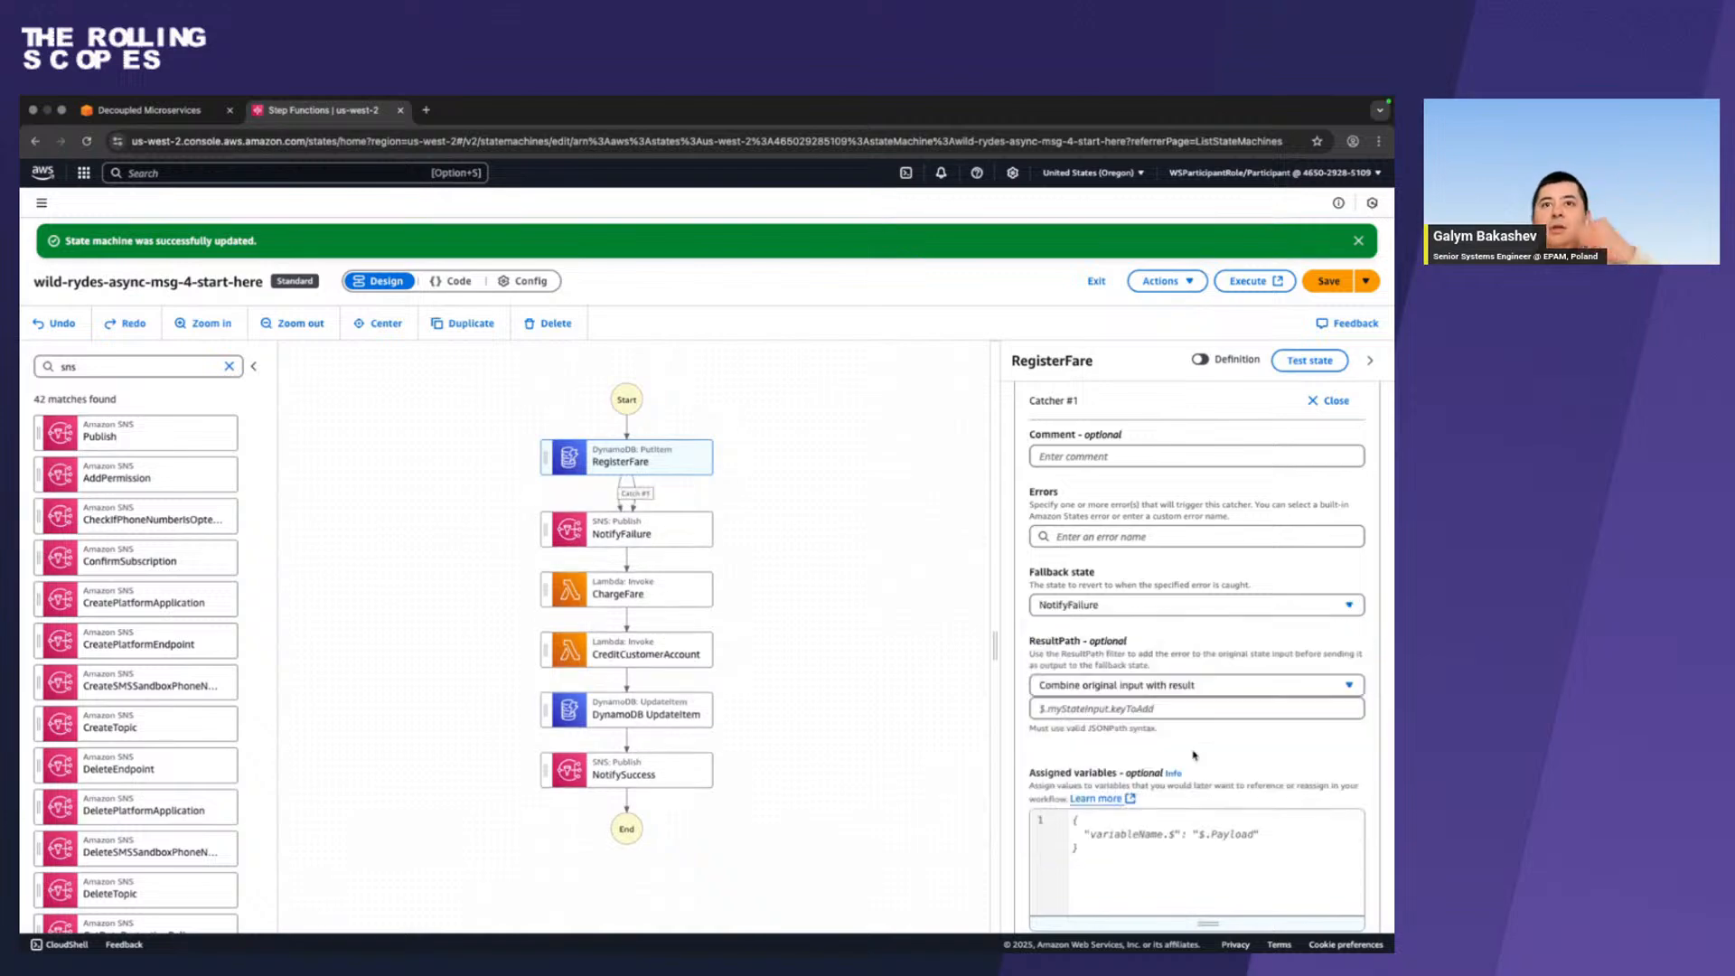
left_click(1194, 744)
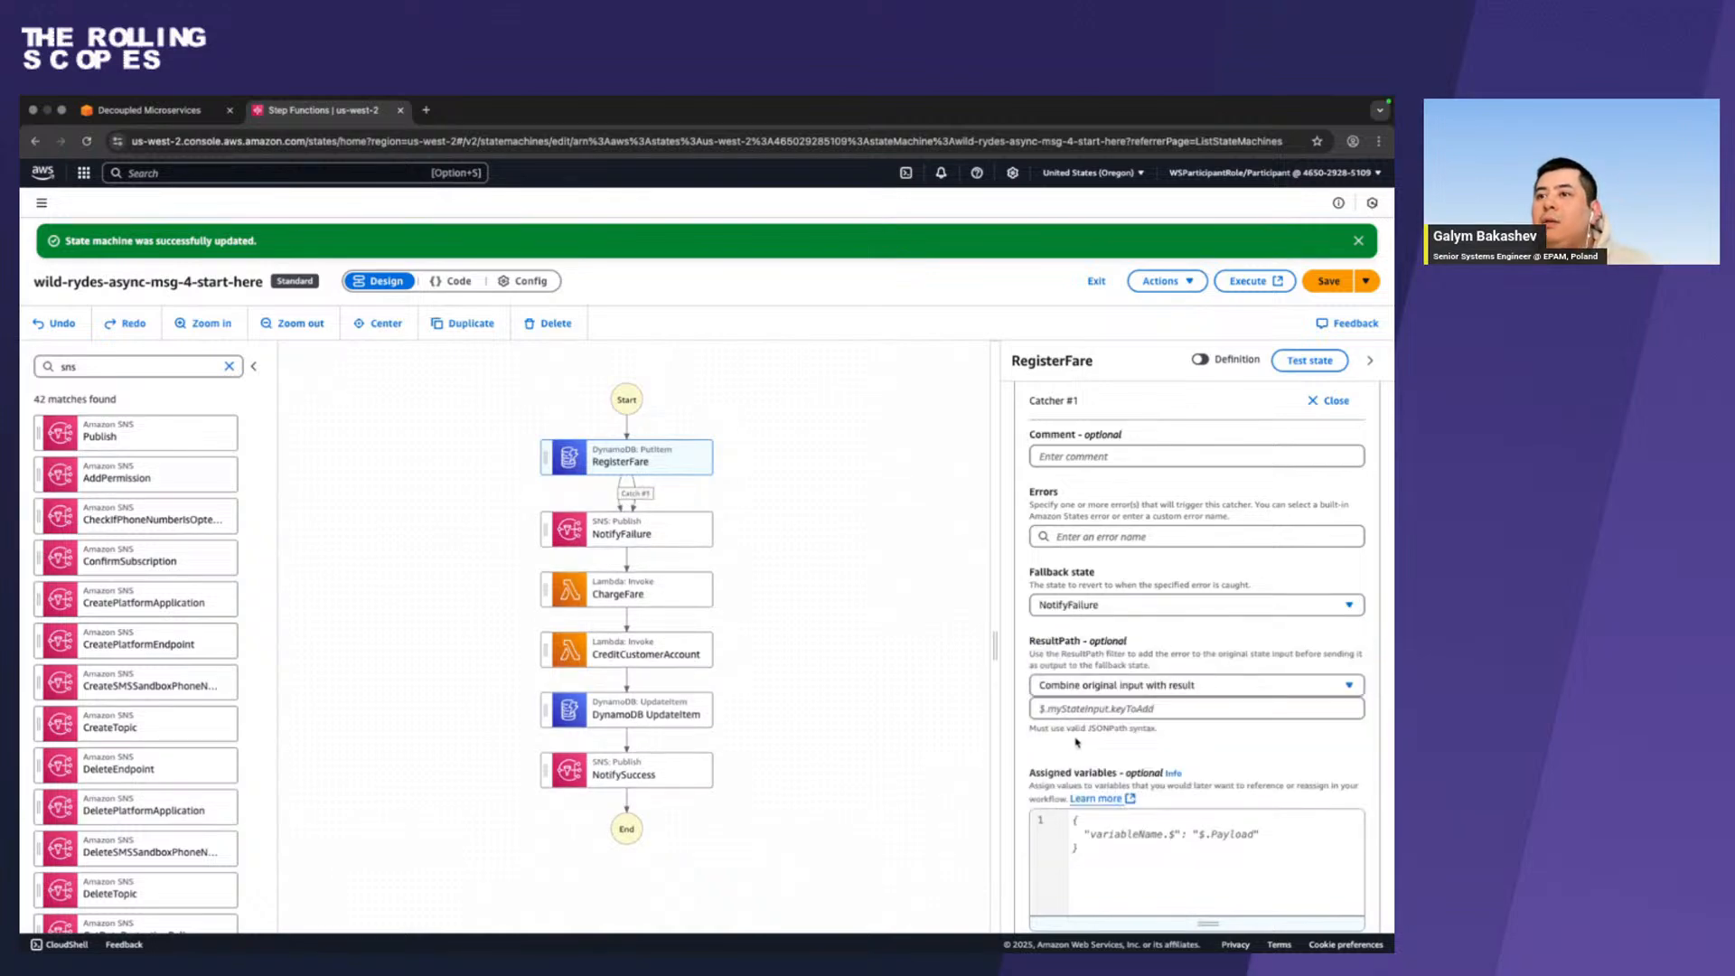
Copy $.snsResult from the workshop guide into the ResultPath of RegisterFare's catcher, keeping Combine original input with result.
key("ctrl+Left")
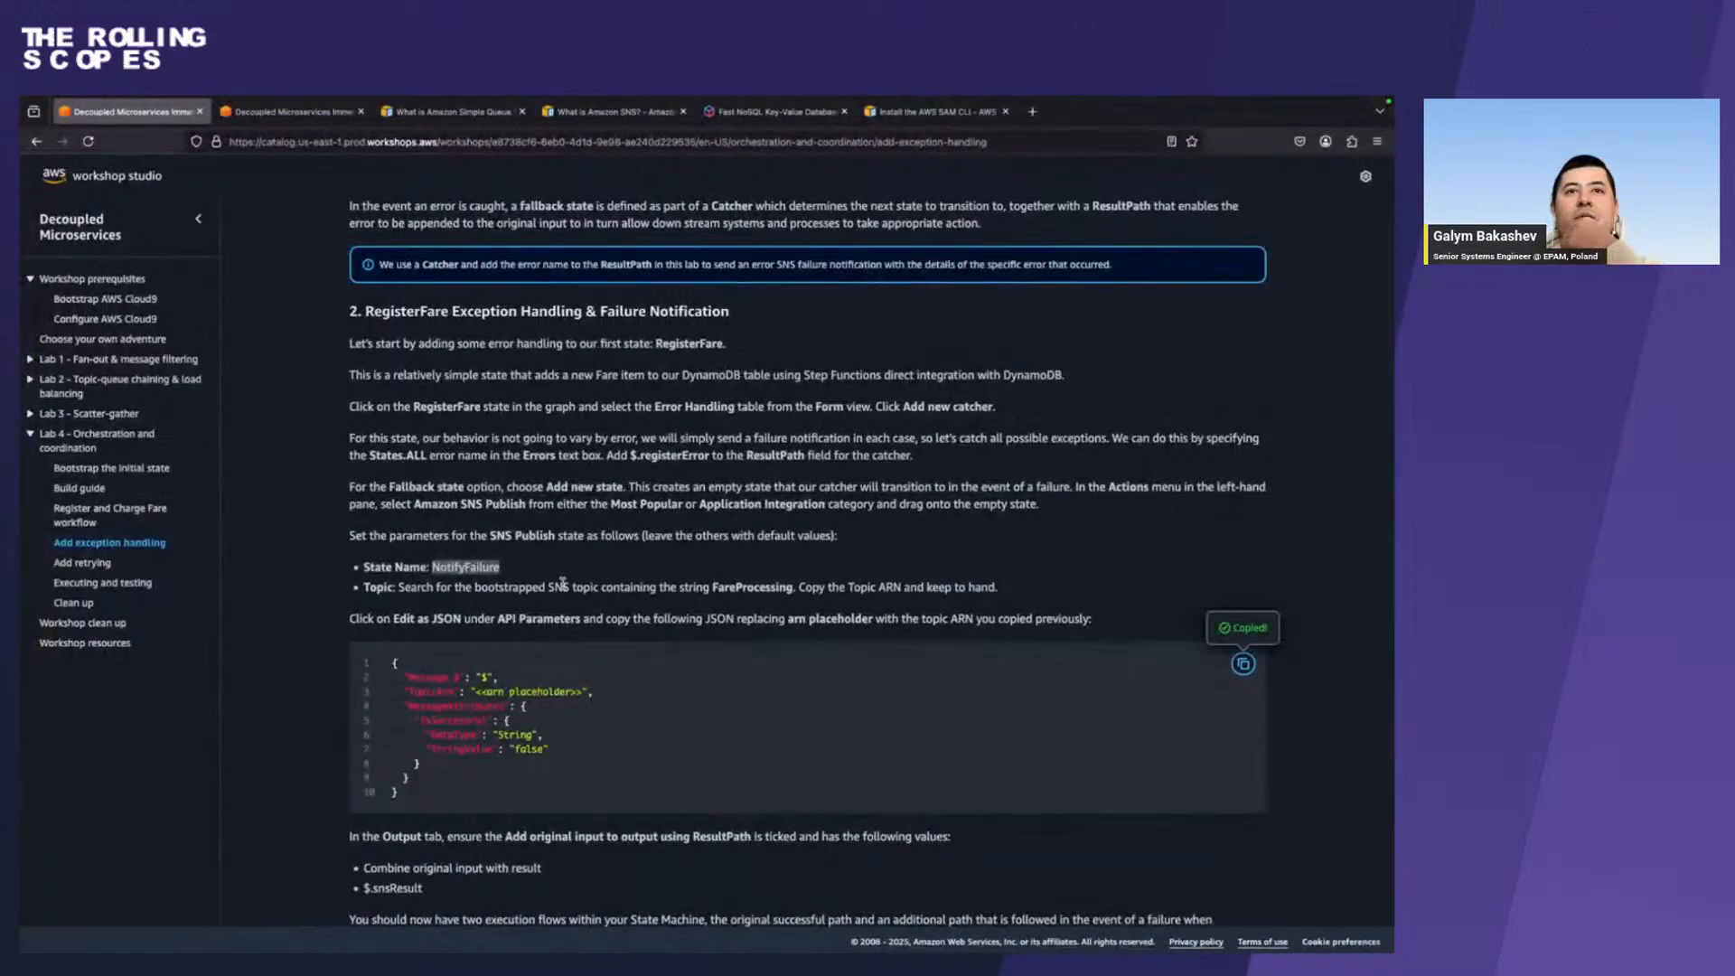
scroll(562, 582, "down", 3)
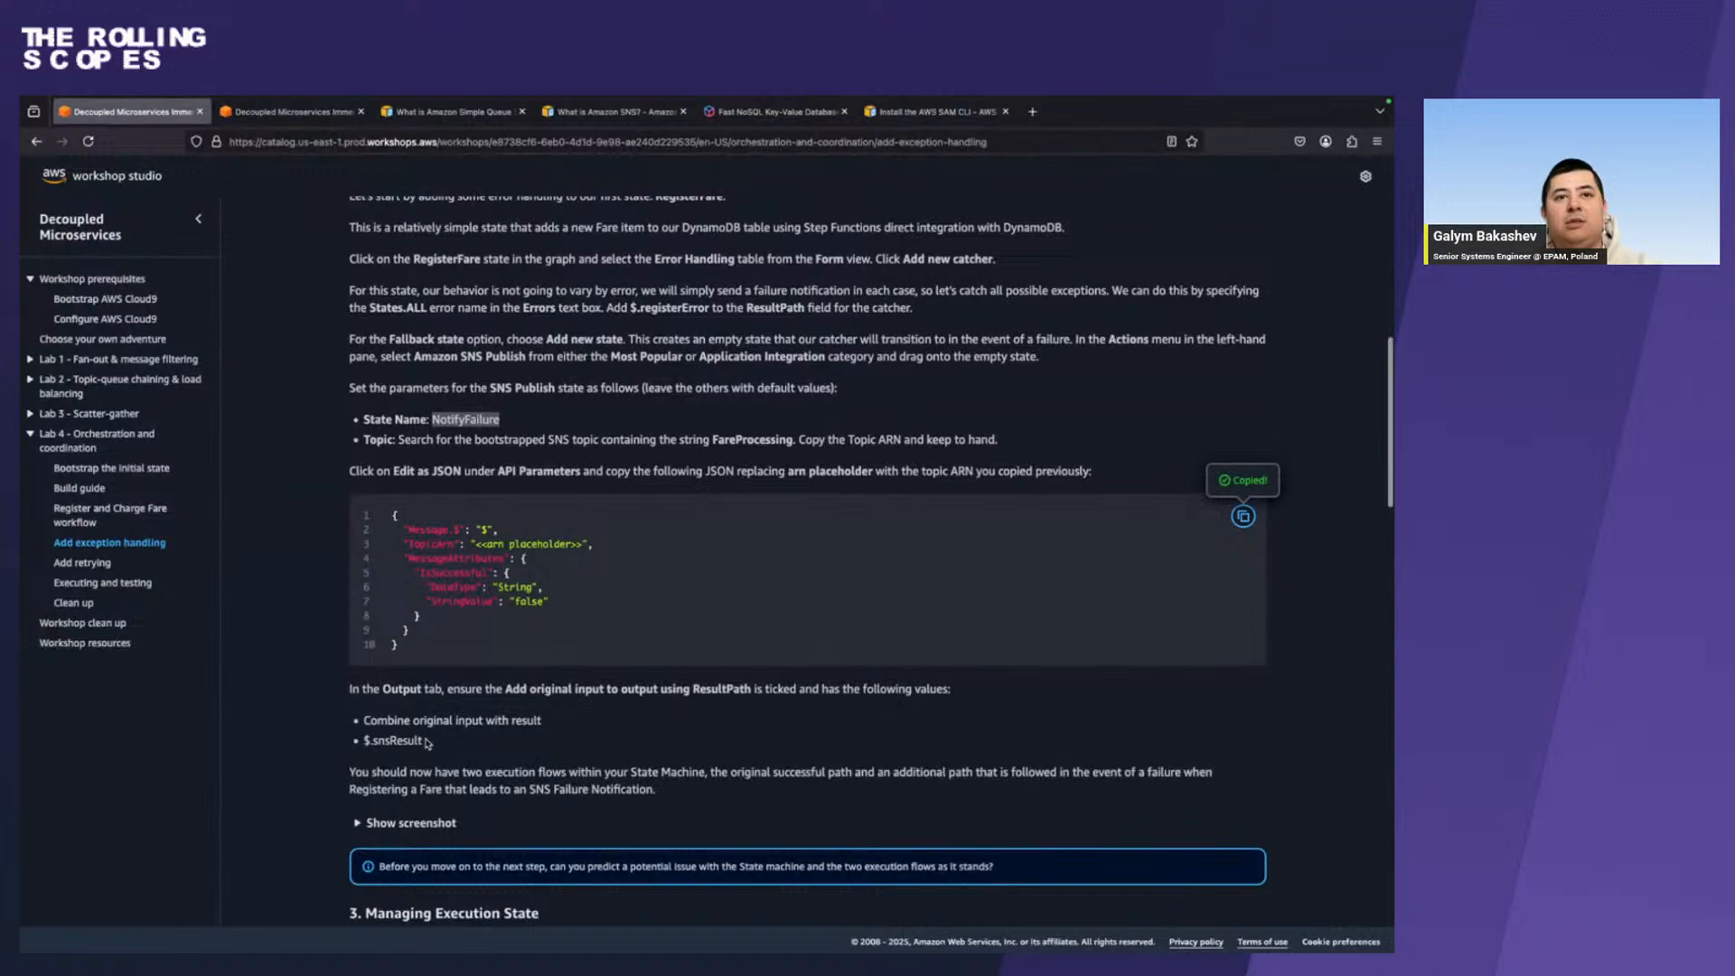
left_click_drag(428, 743, 364, 742)
key("super+c")
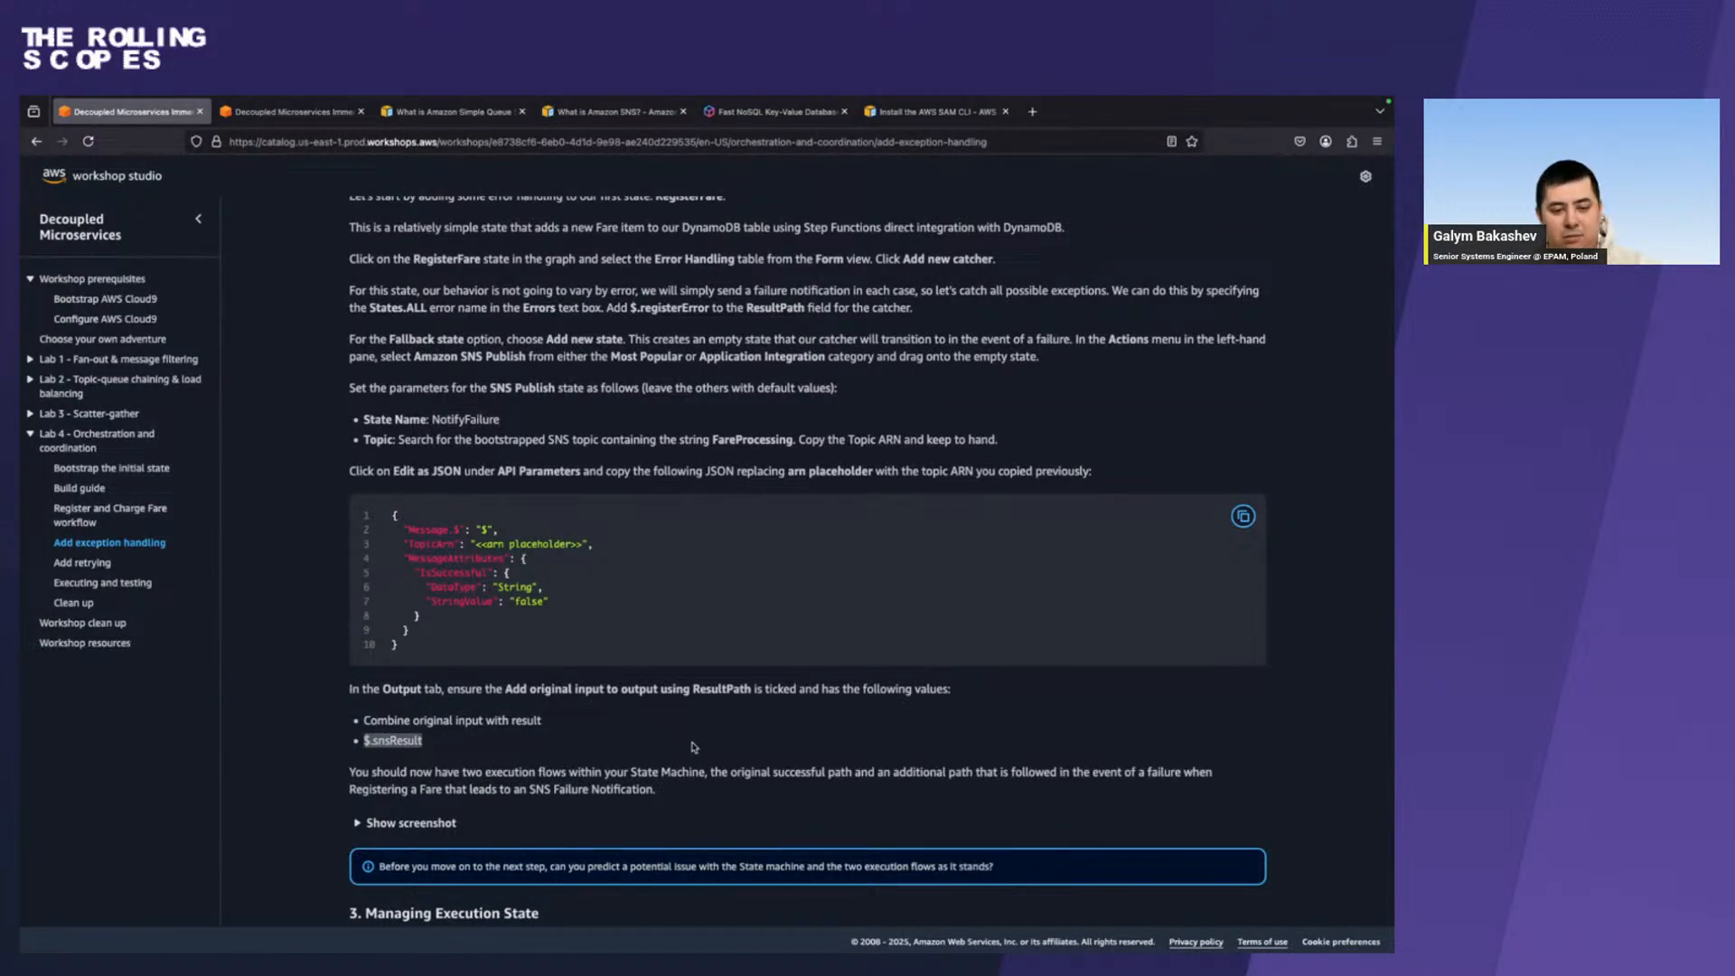
key("ctrl+Right")
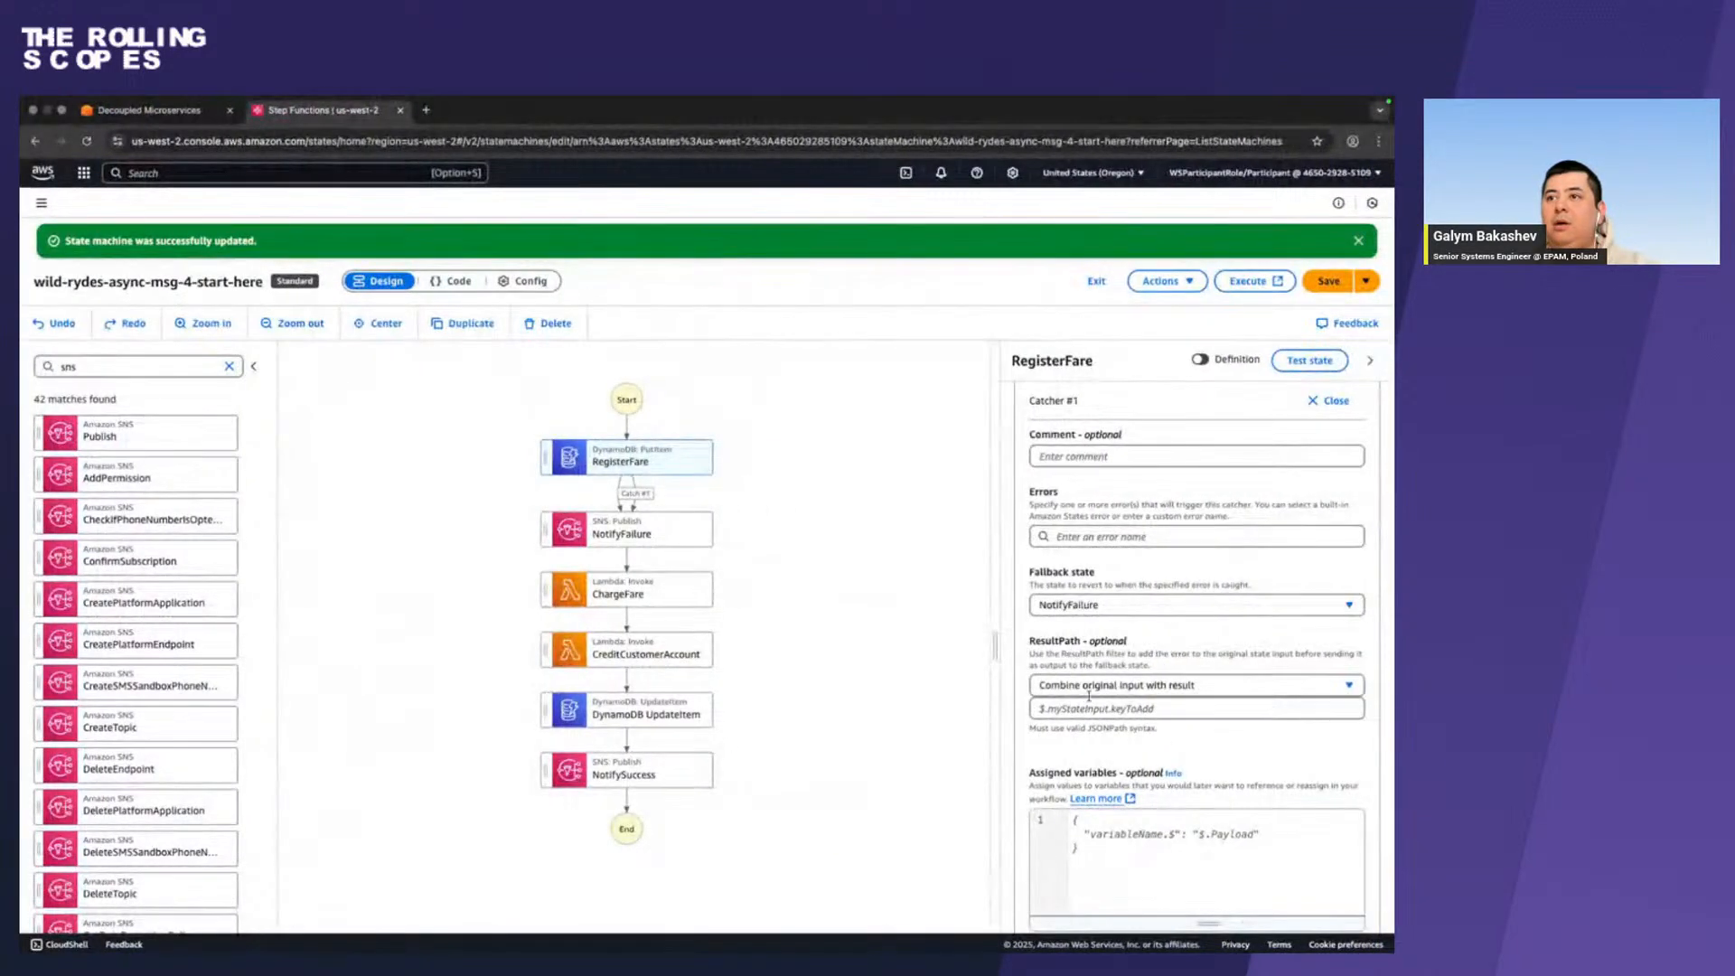
left_click(1119, 707)
key("super+v")
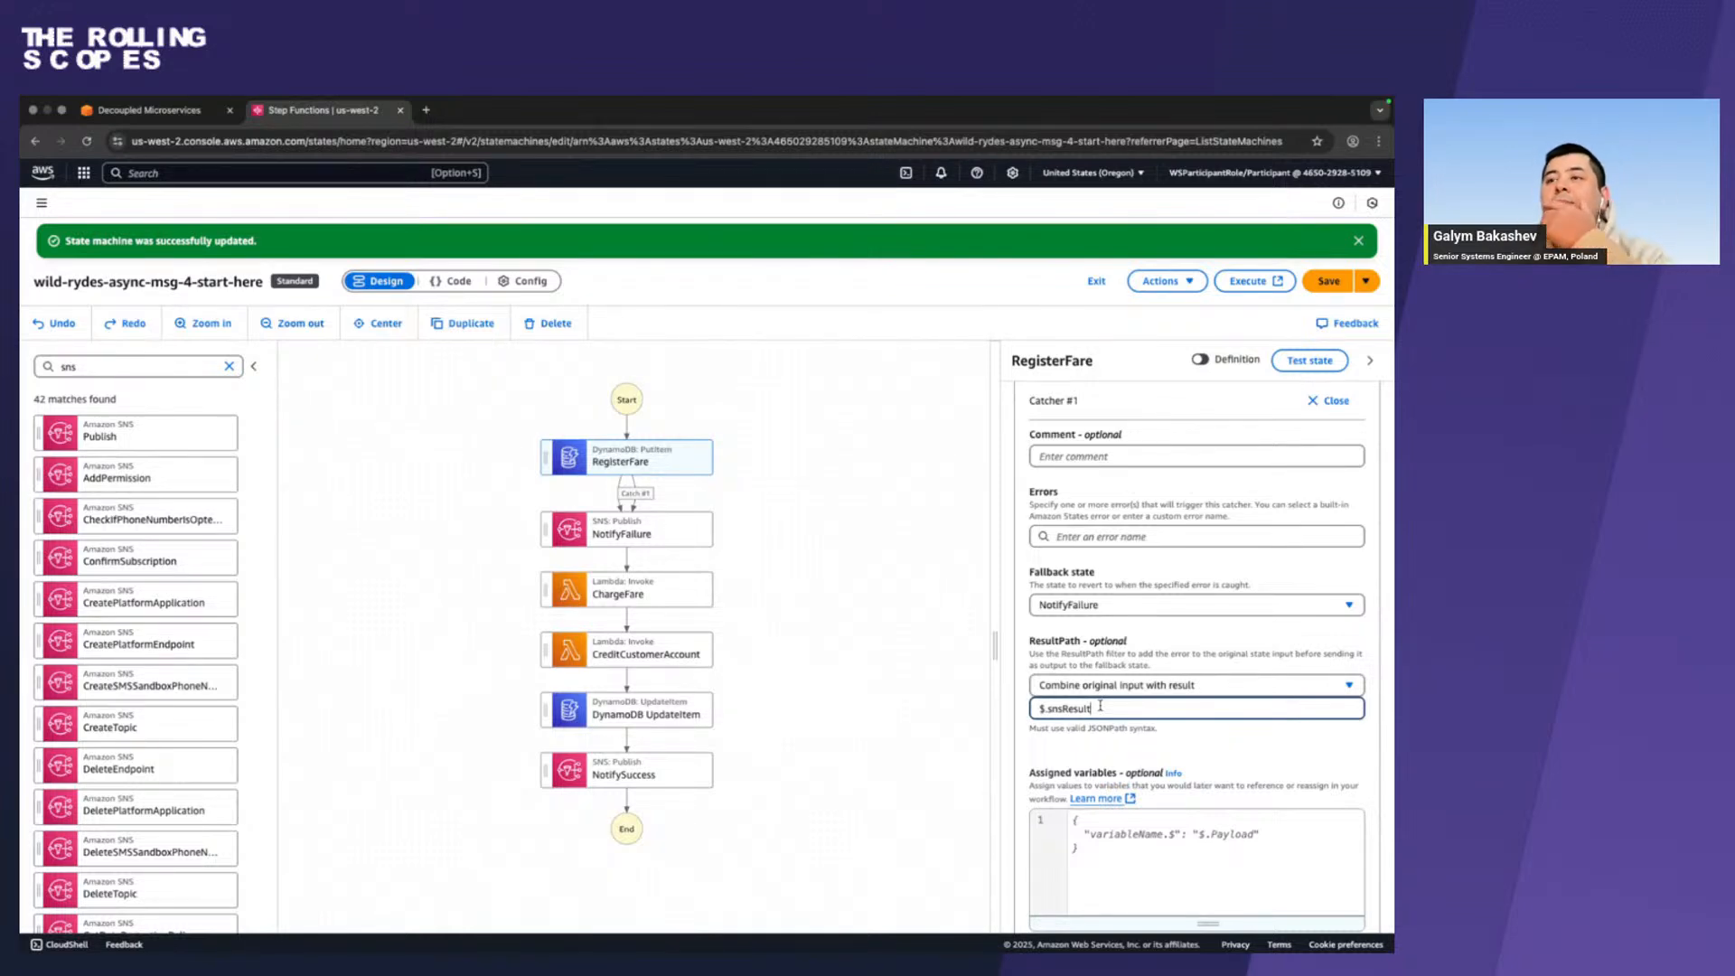
scroll(1171, 666, "down", 3)
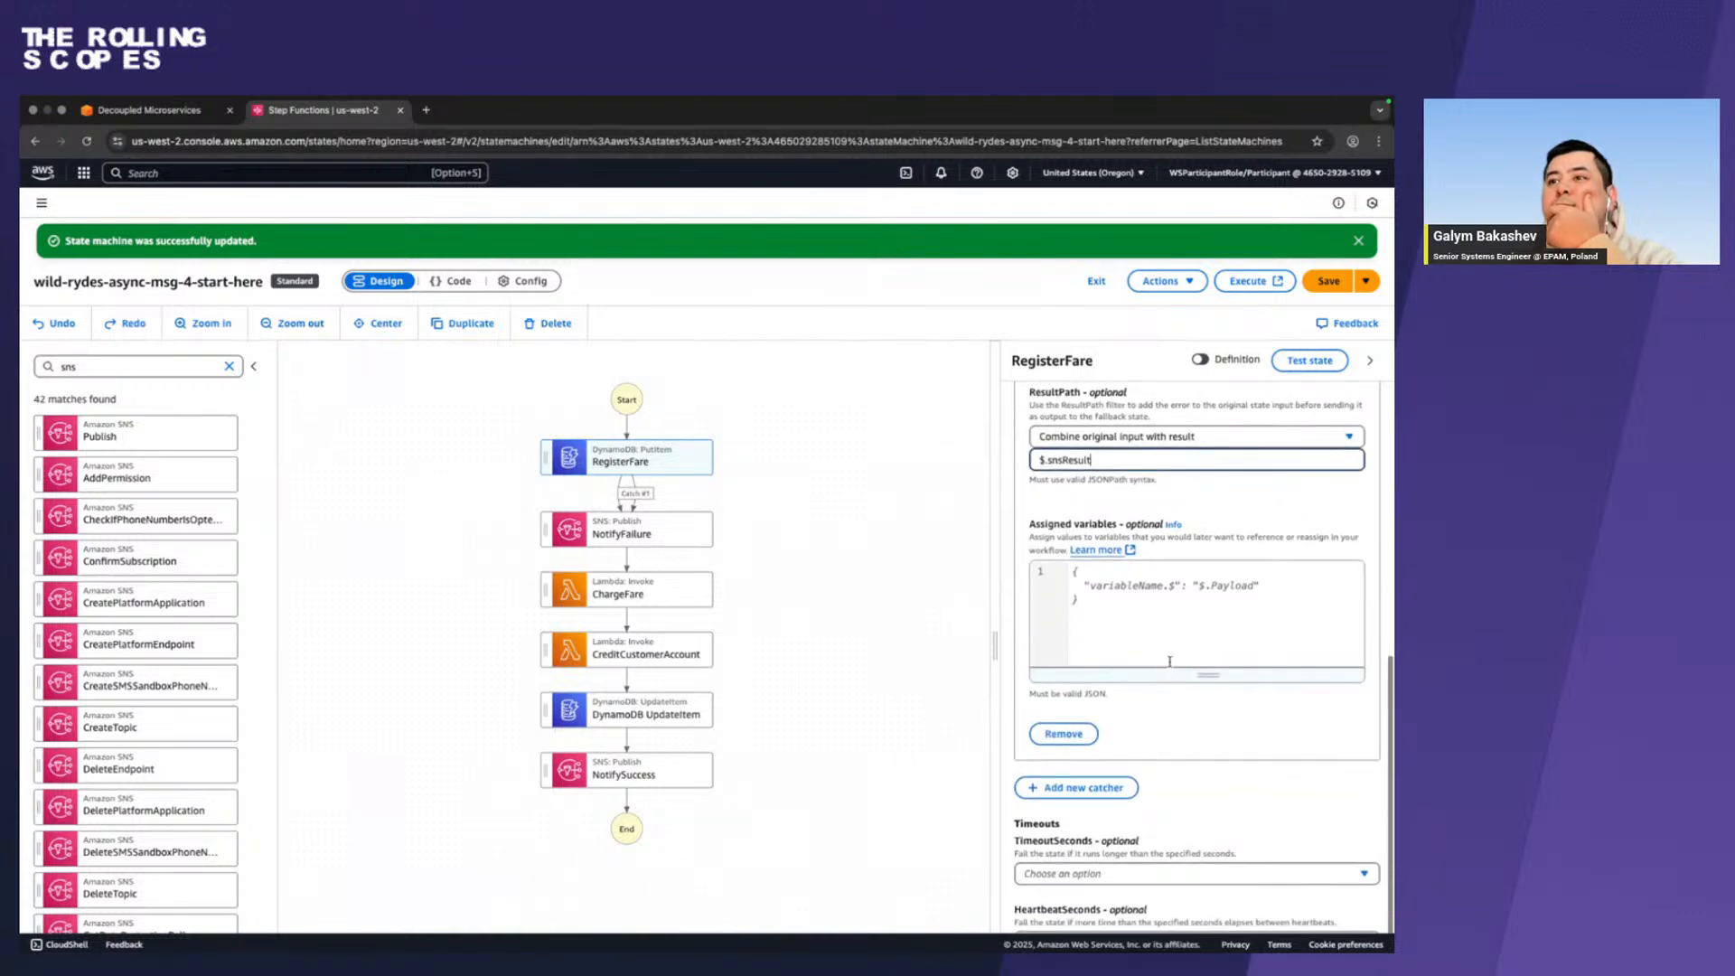
Check the RegisterFare state's error handling and configuration against the workshop guide's exception handling instructions.
key("ctrl+Left")
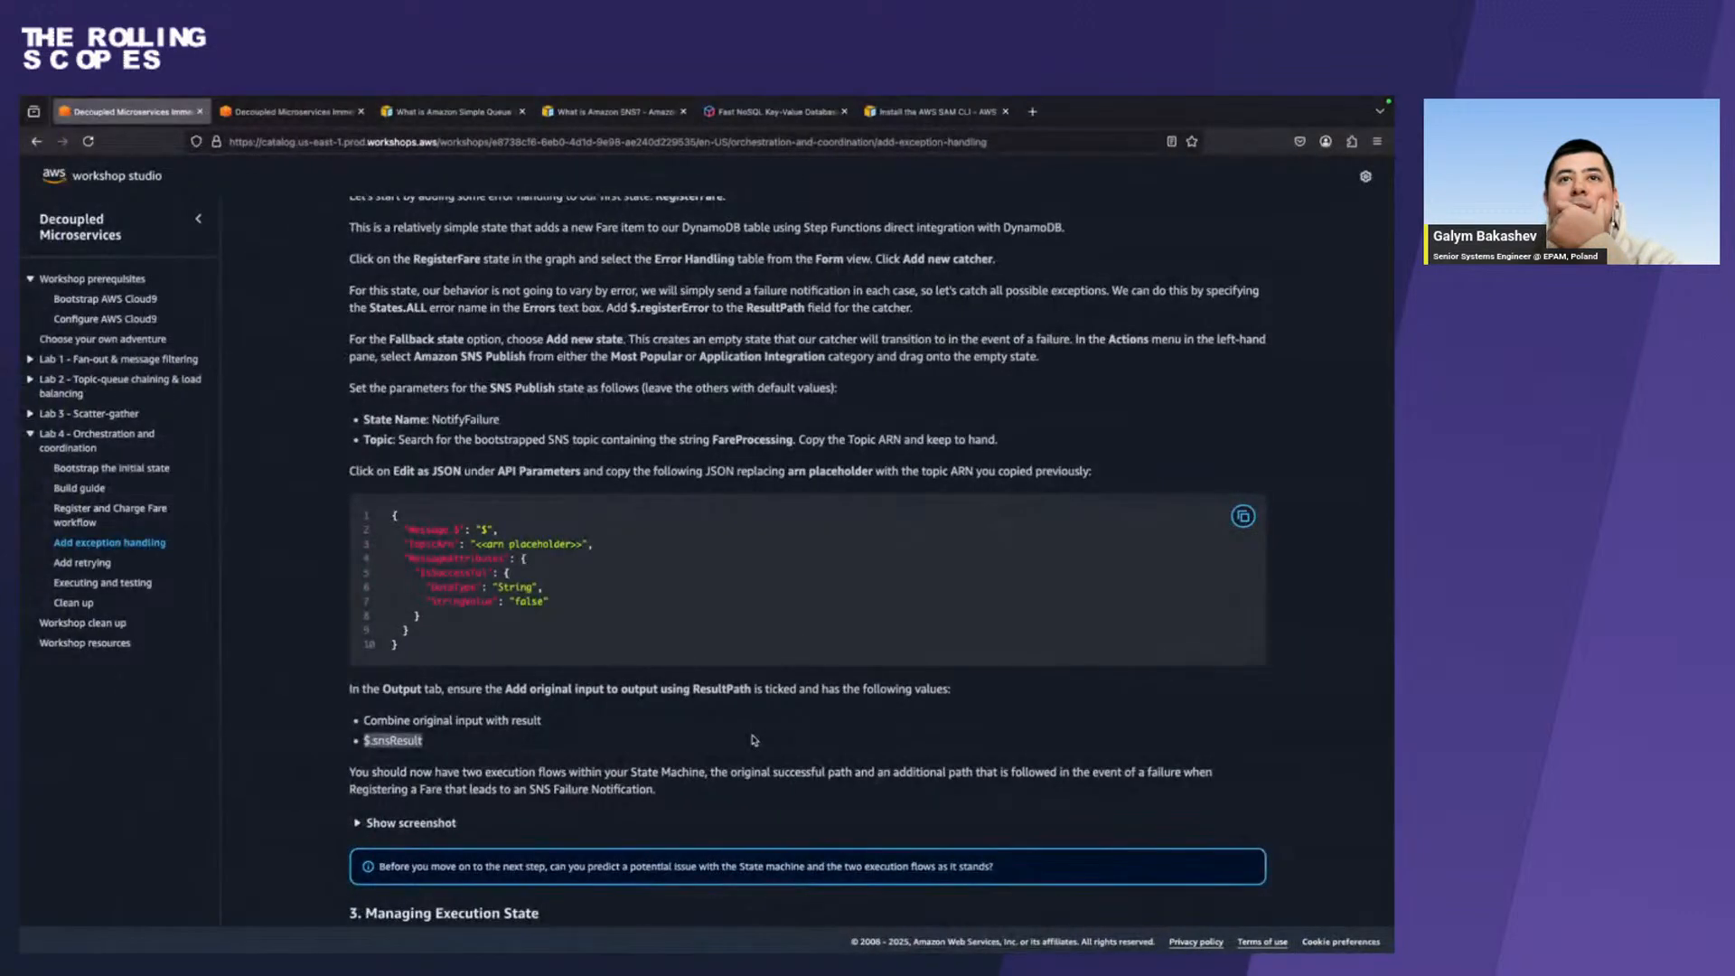
scroll(752, 739, "down", 2)
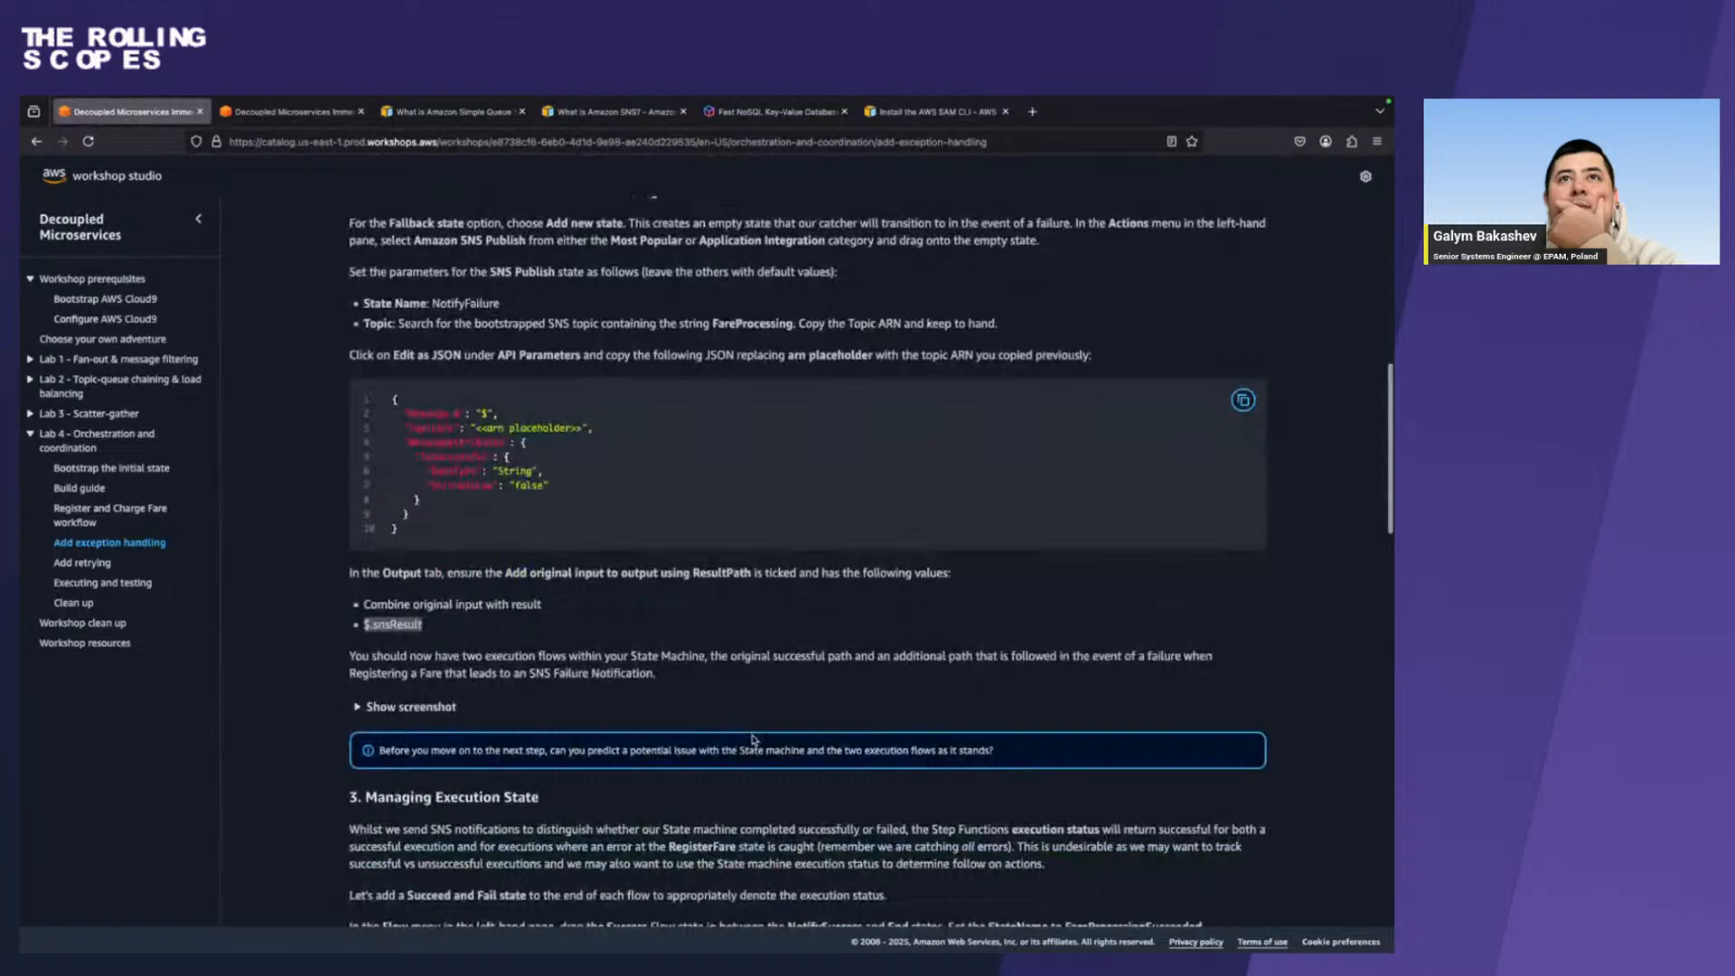
key("ctrl+Right")
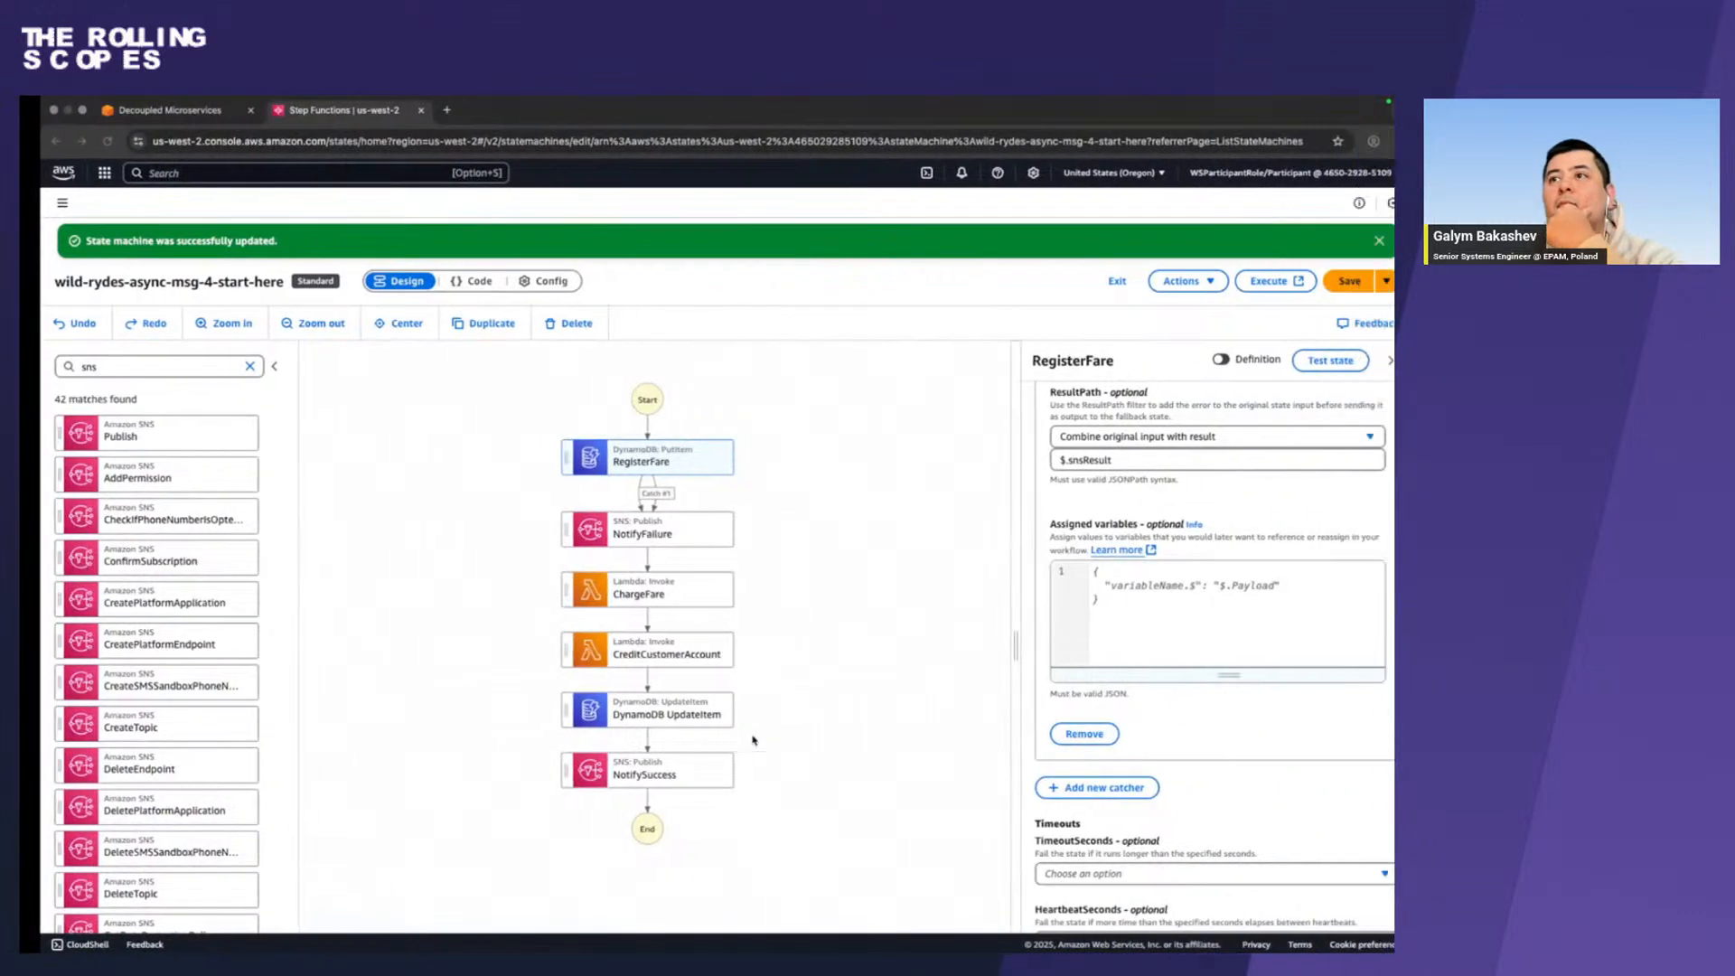
scroll(1129, 499, "up", 4)
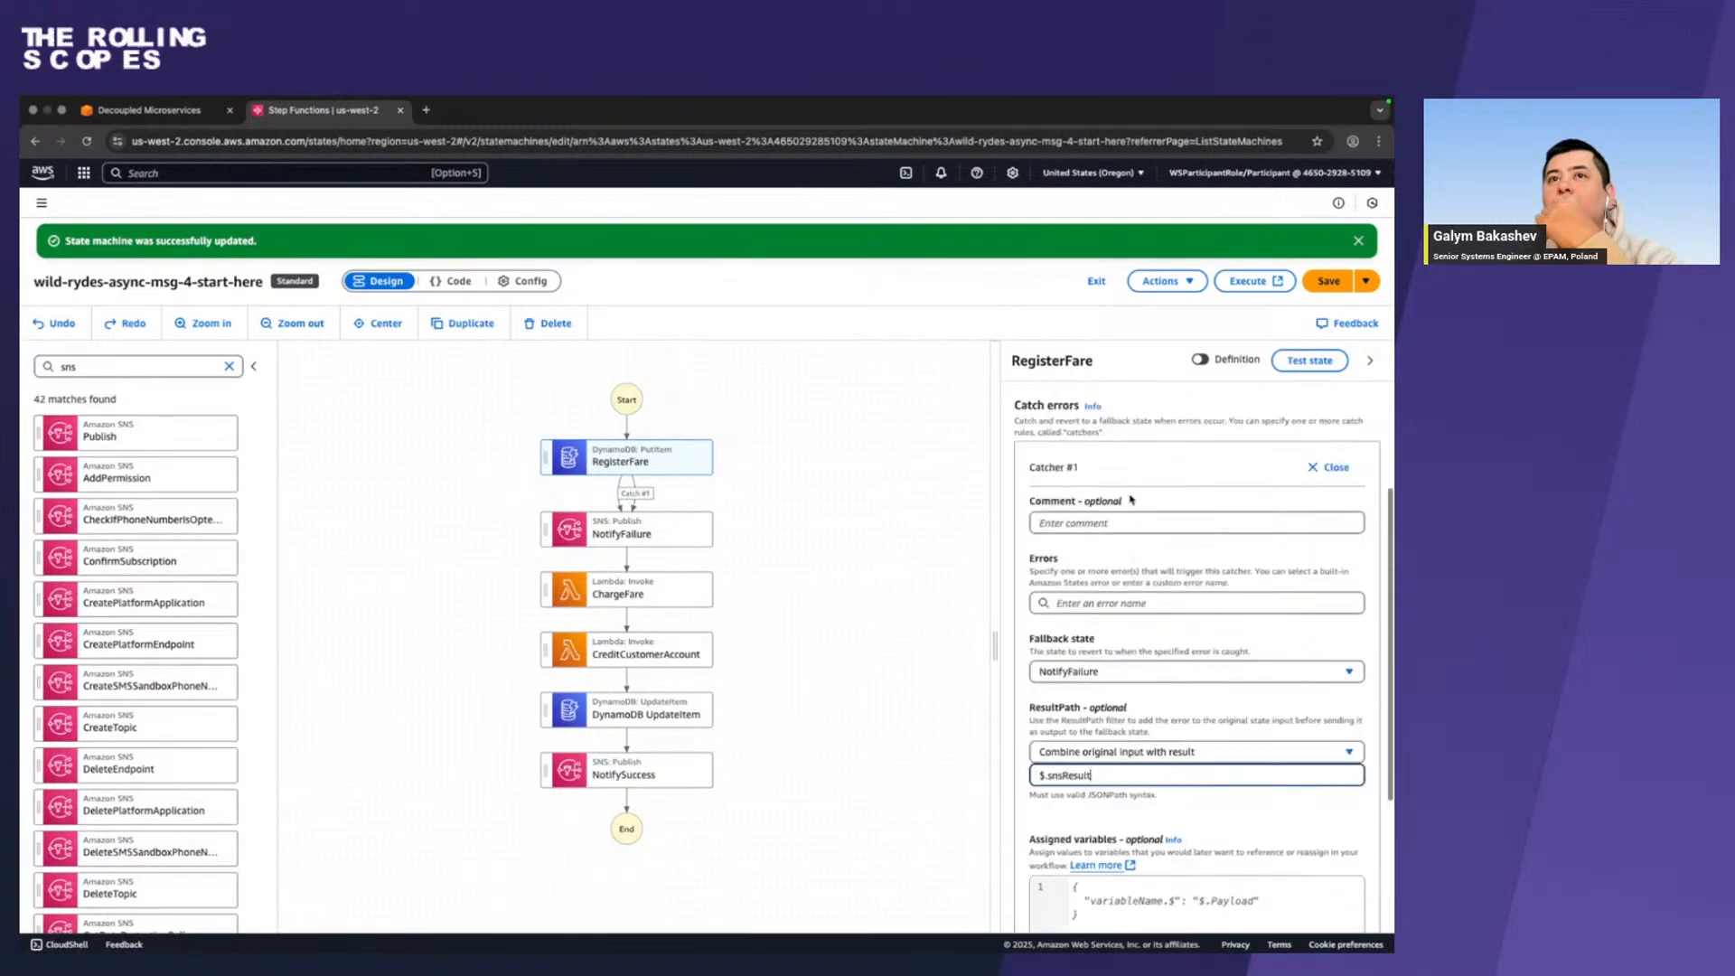
scroll(1129, 500, "up", 3)
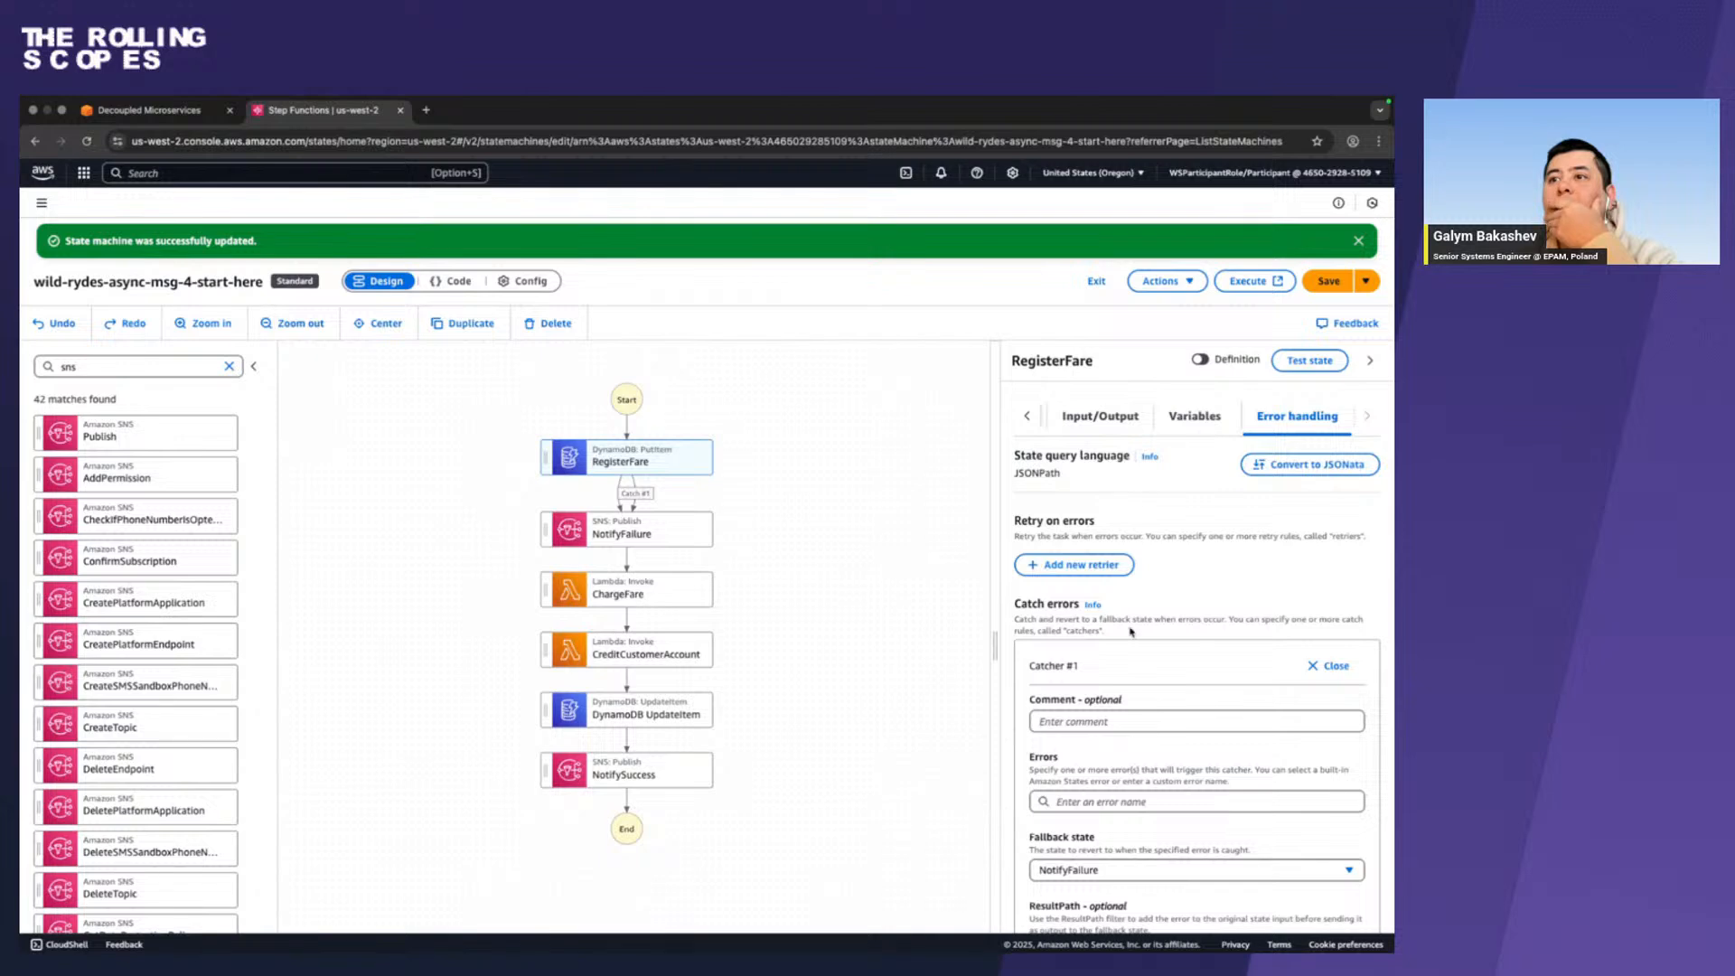
scroll(1131, 630, "down", 3)
scroll(1146, 584, "up", 3)
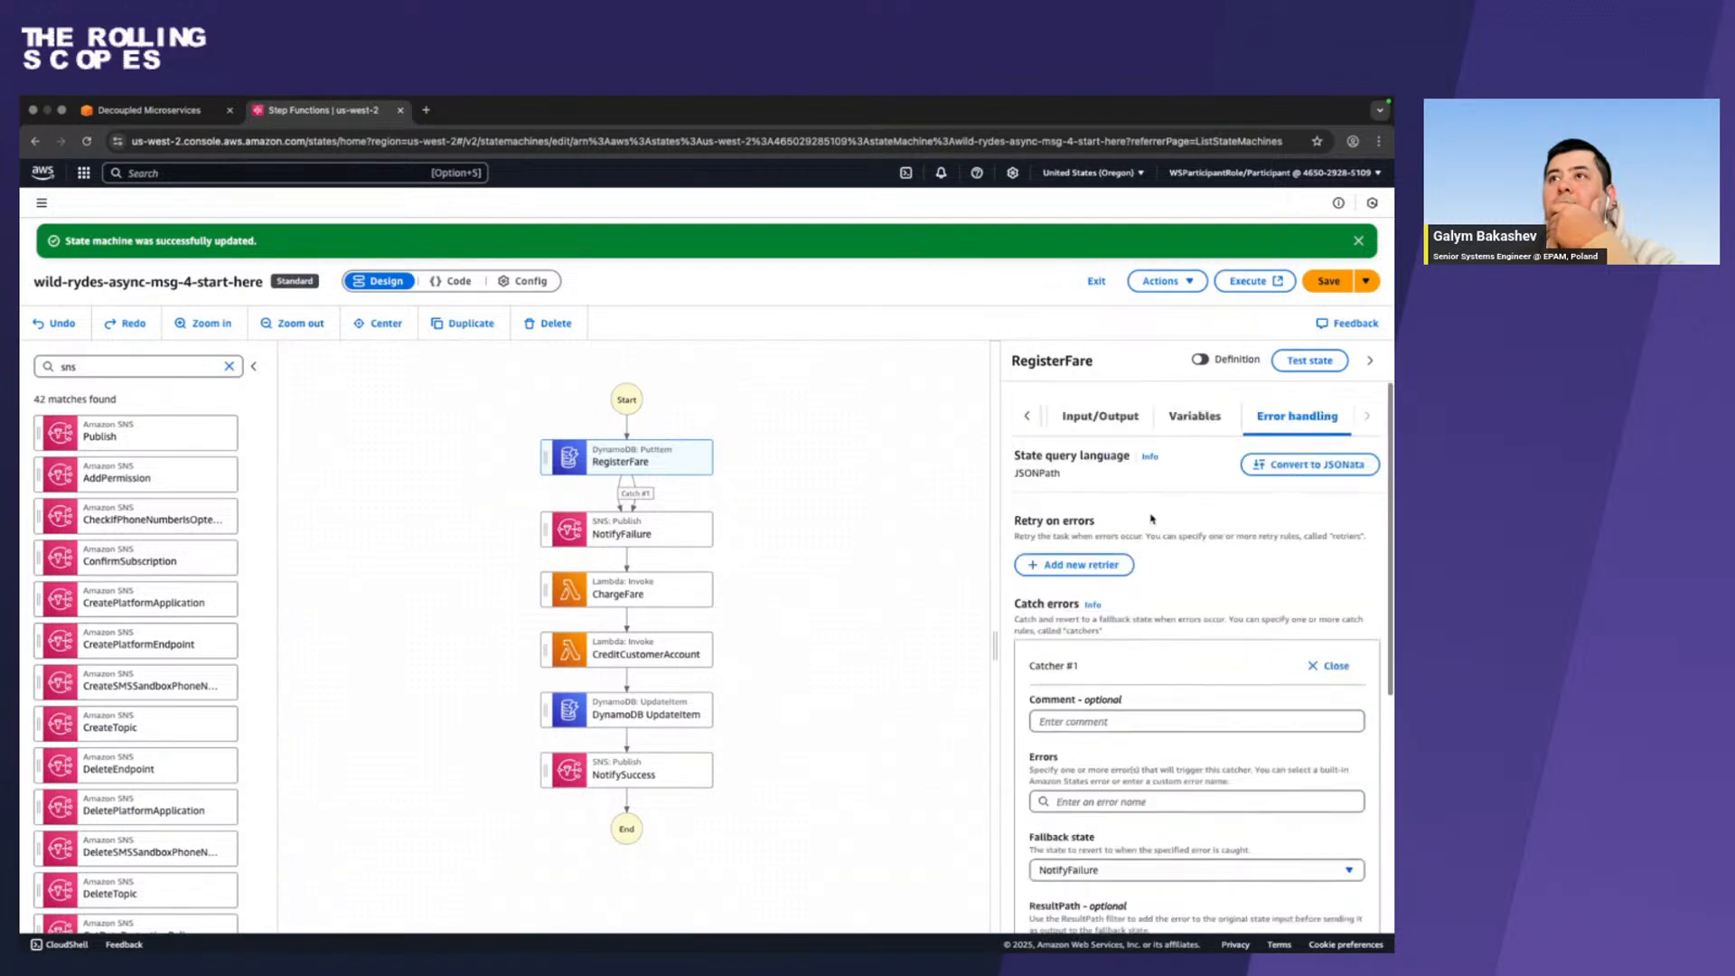
left_click(1027, 416)
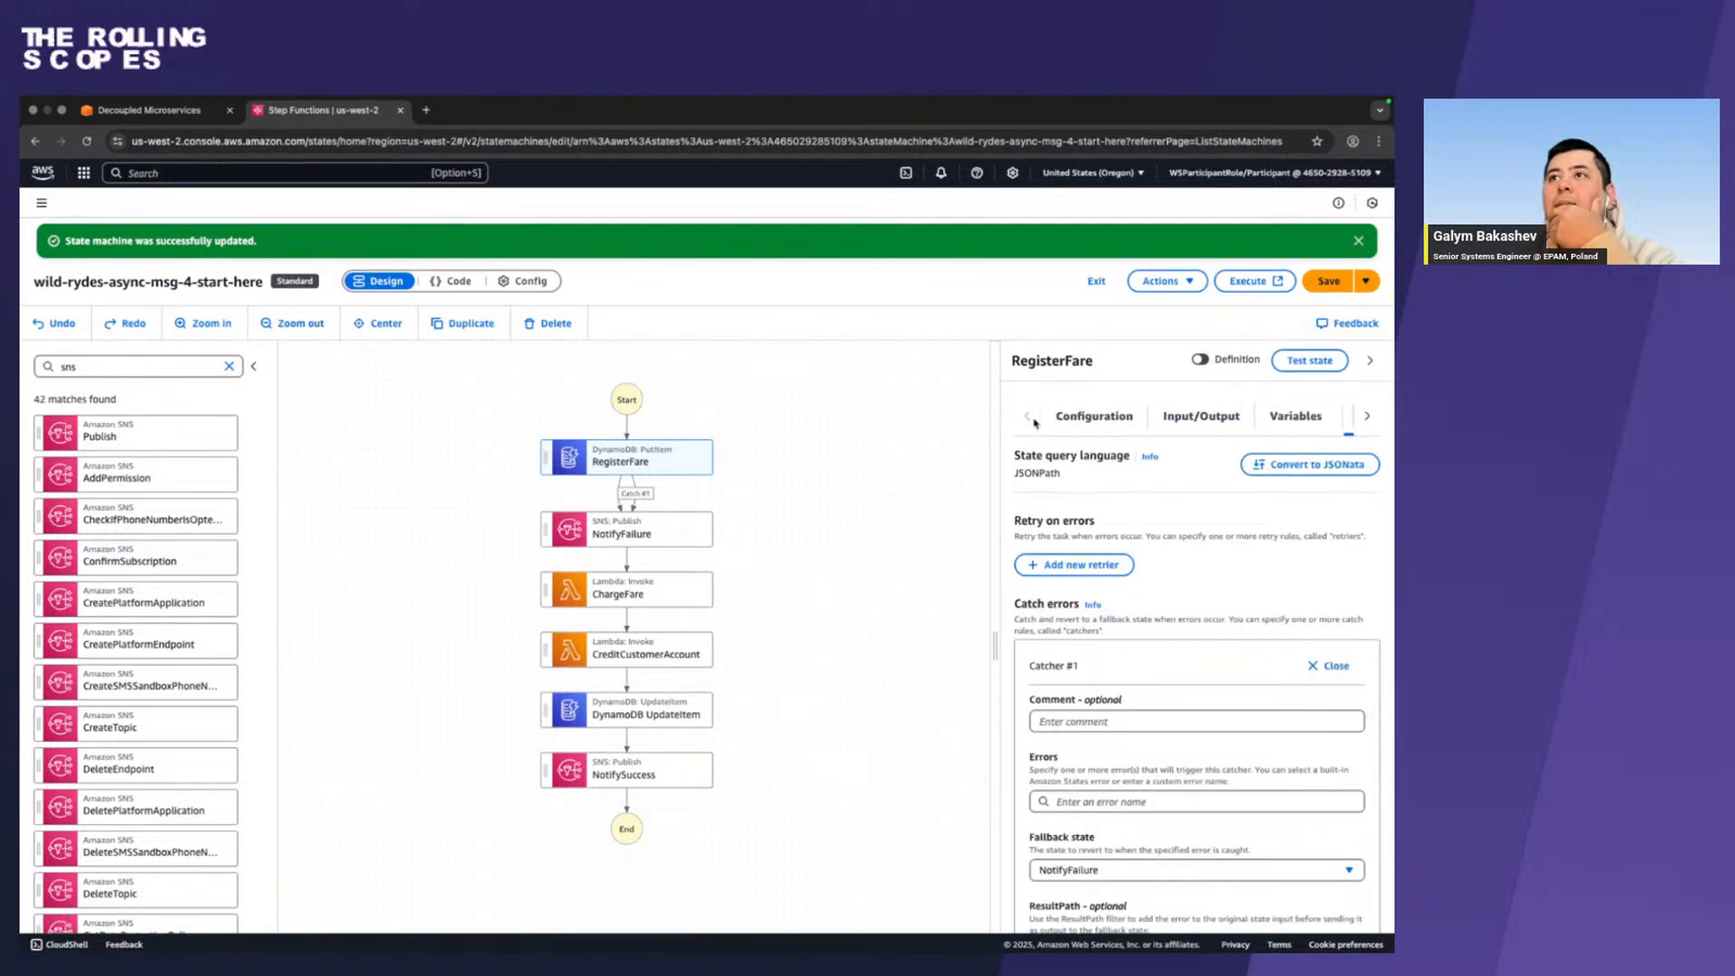
left_click(1067, 418)
scroll(1195, 573, "down", 1)
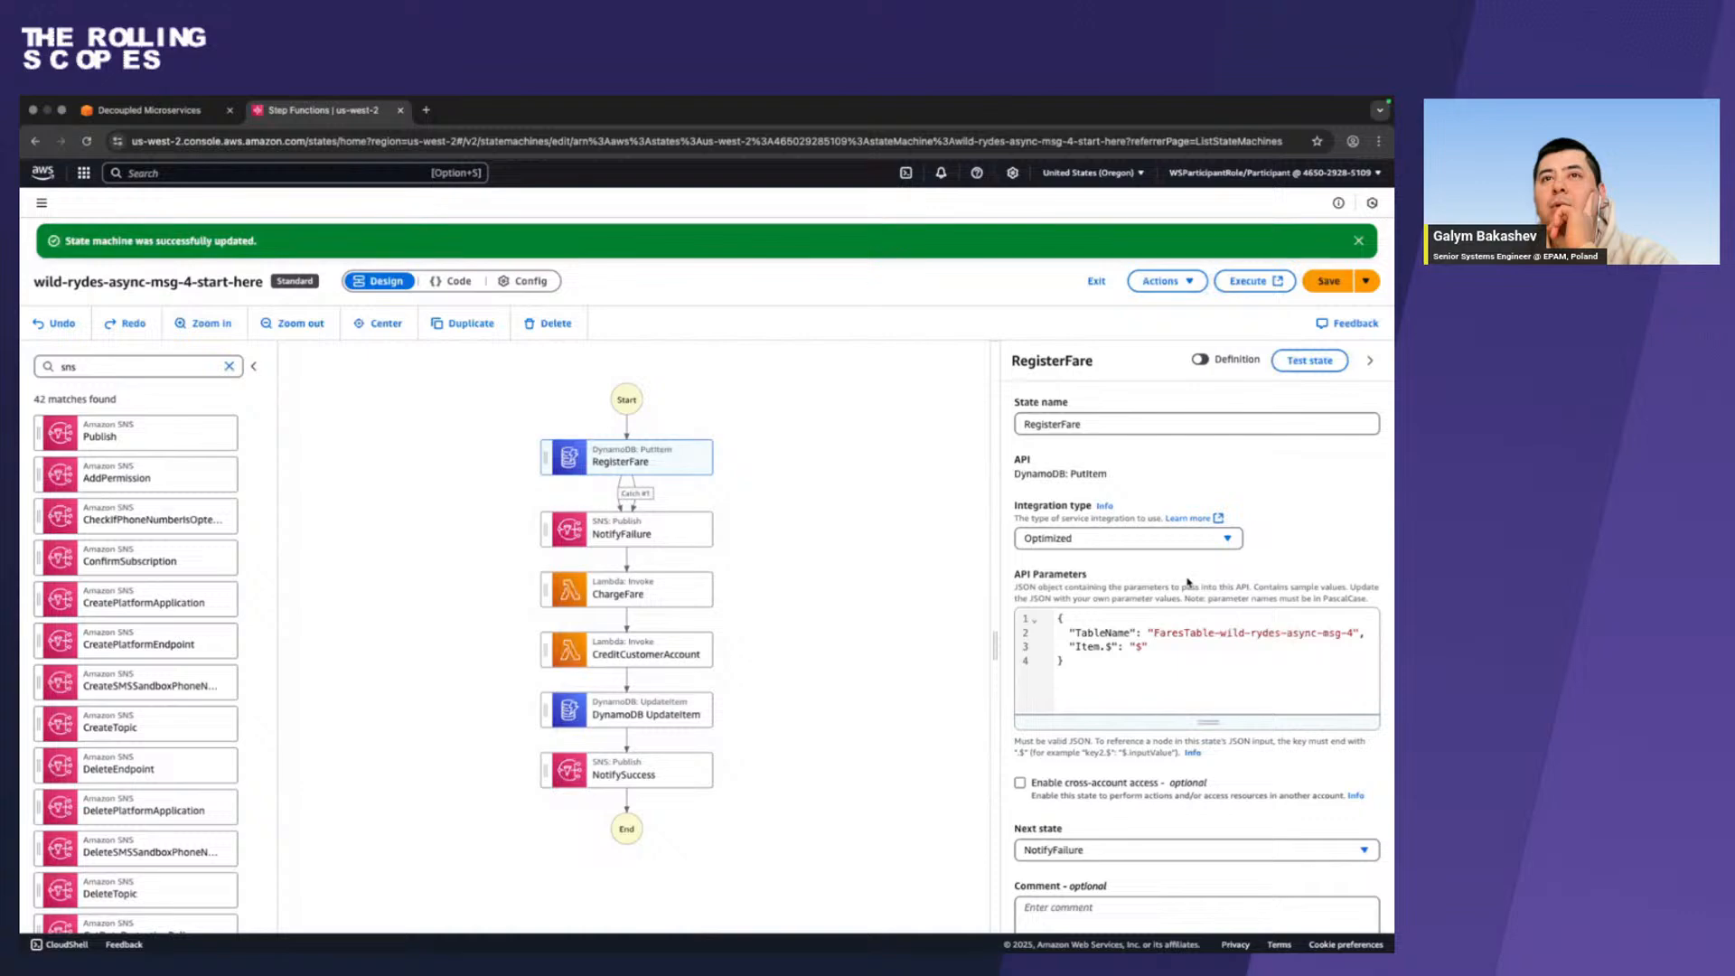
Expand the guide's screenshot and examine the expected workflow graph and catcher settings.
key("ctrl+Left")
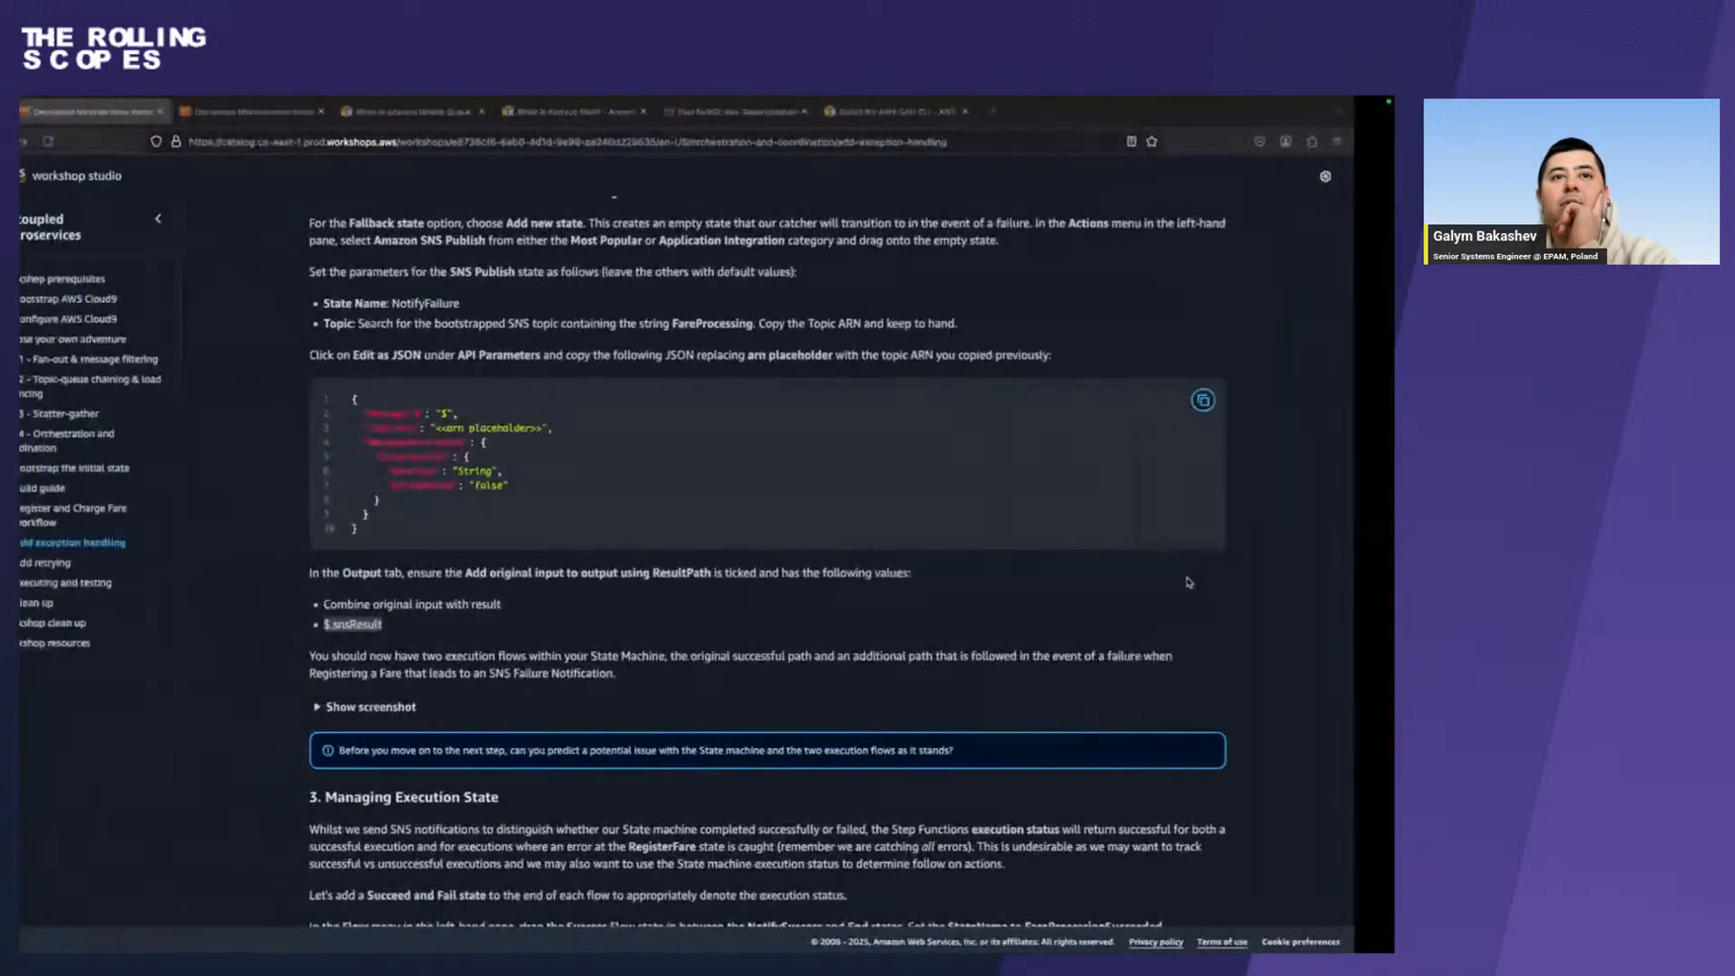
left_click(443, 706)
scroll(445, 704, "down", 6)
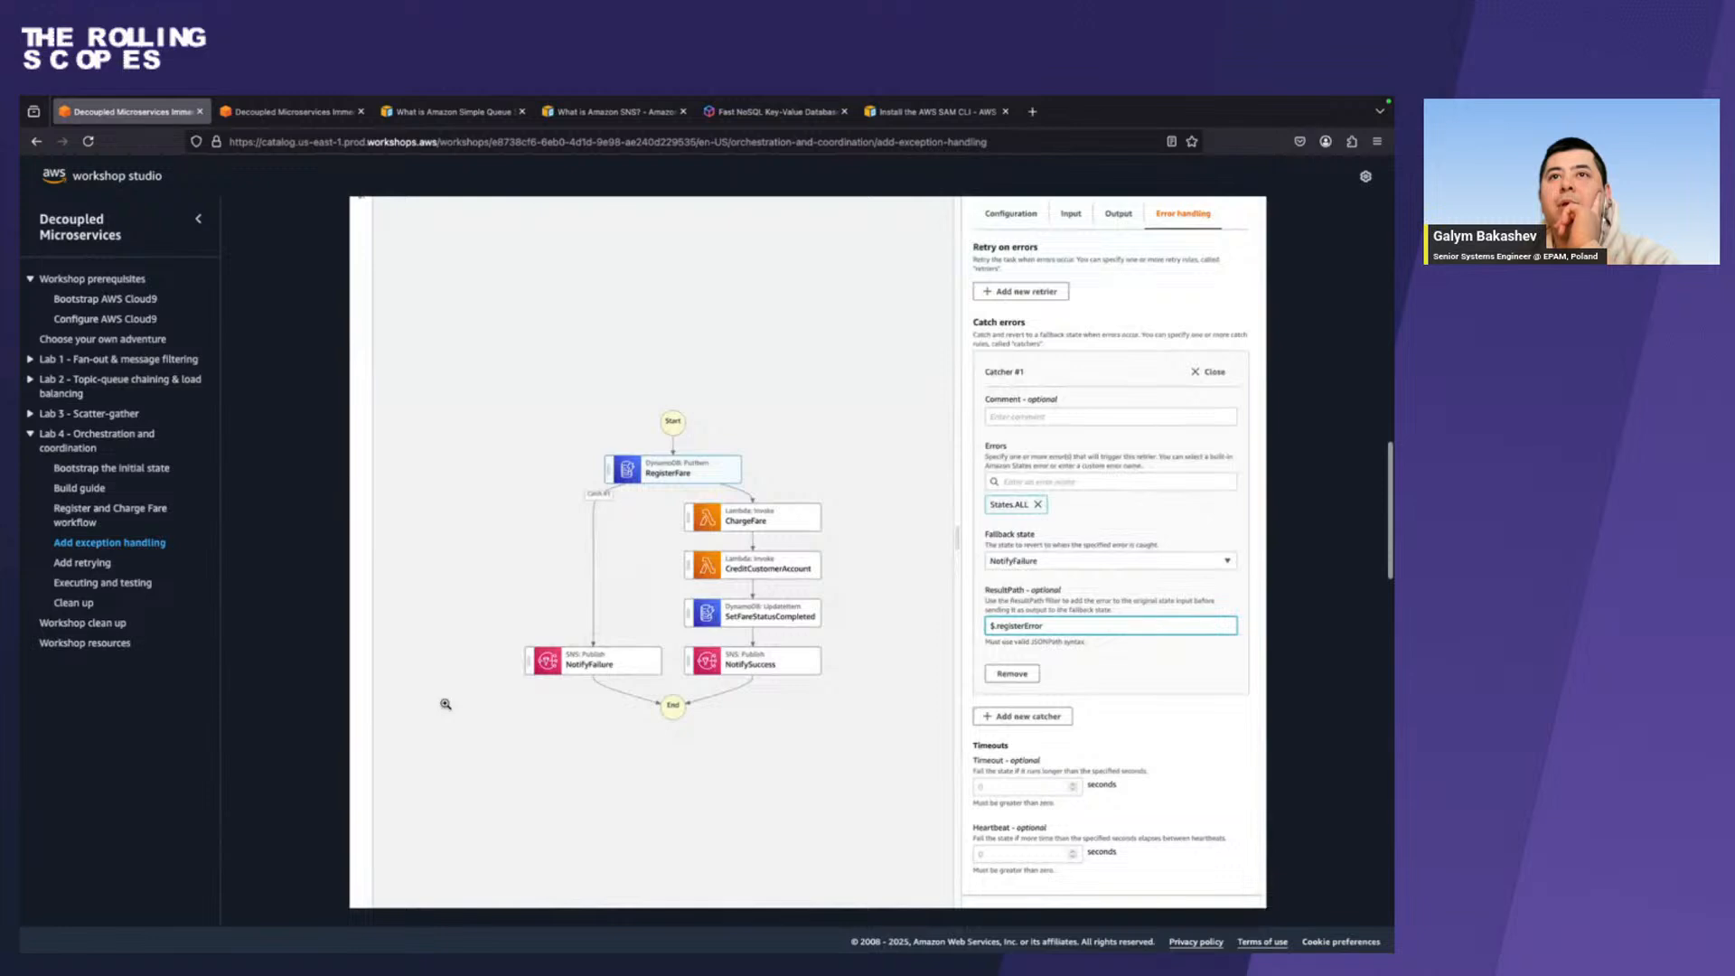
key("ctrl+Right")
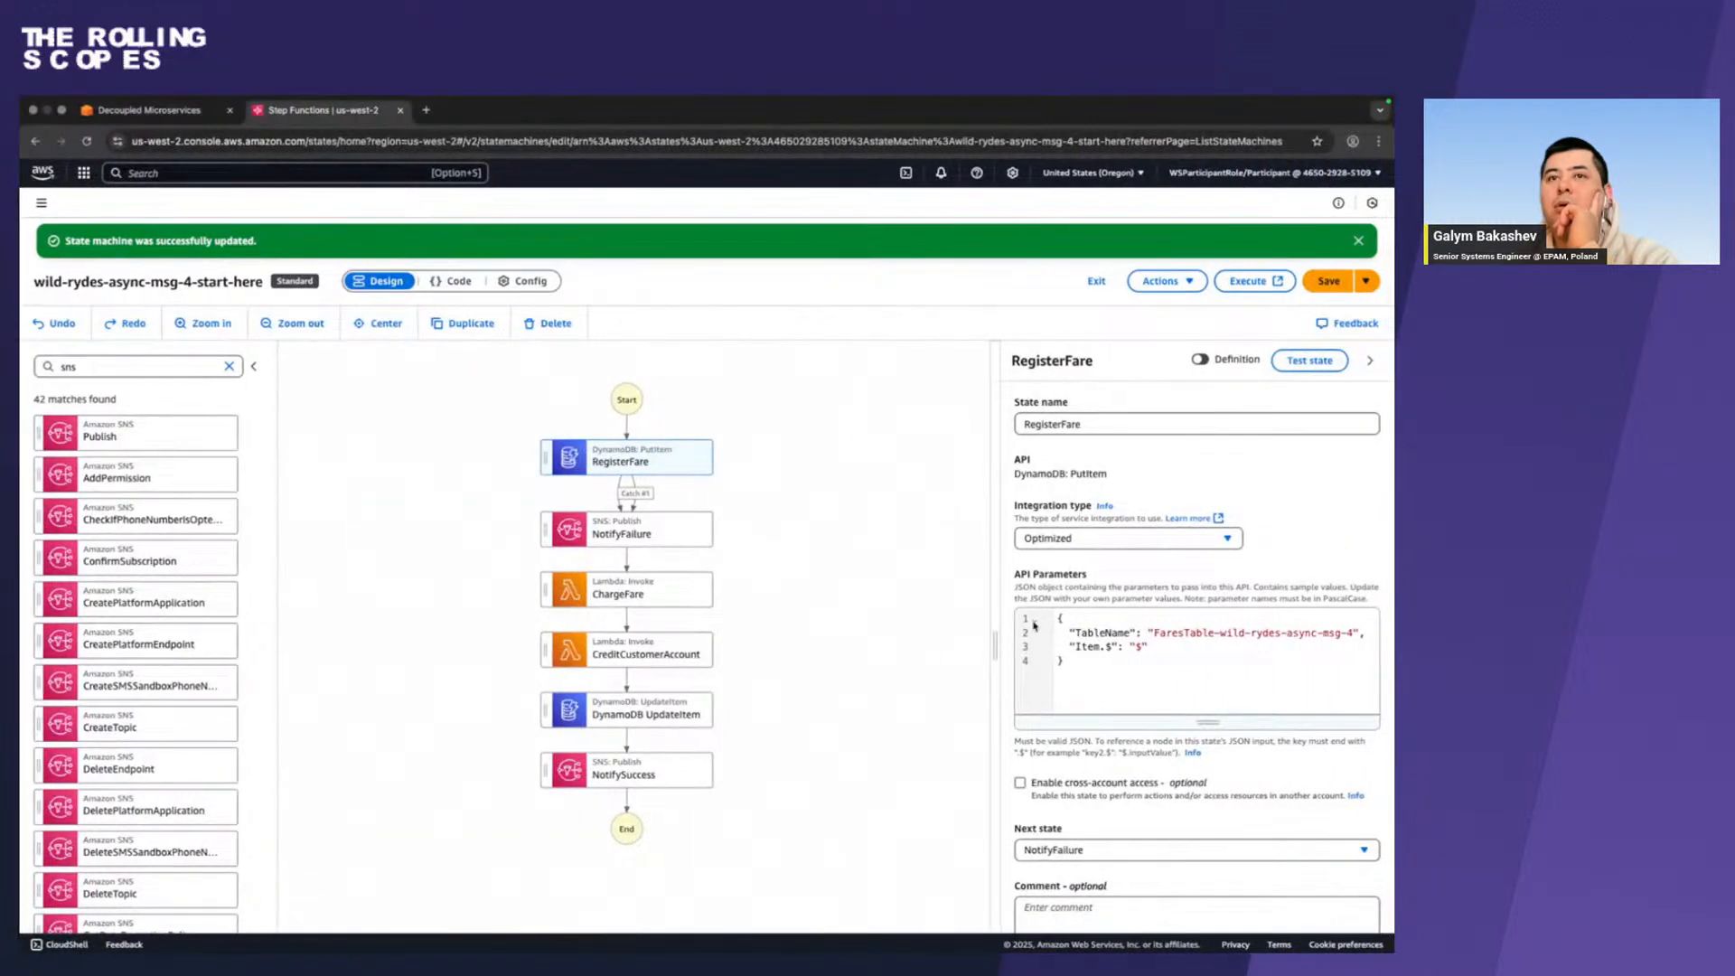
Try to save the state machine with the new RegisterFare catcher.
scroll(1035, 623, "down", 1)
left_click(1310, 246)
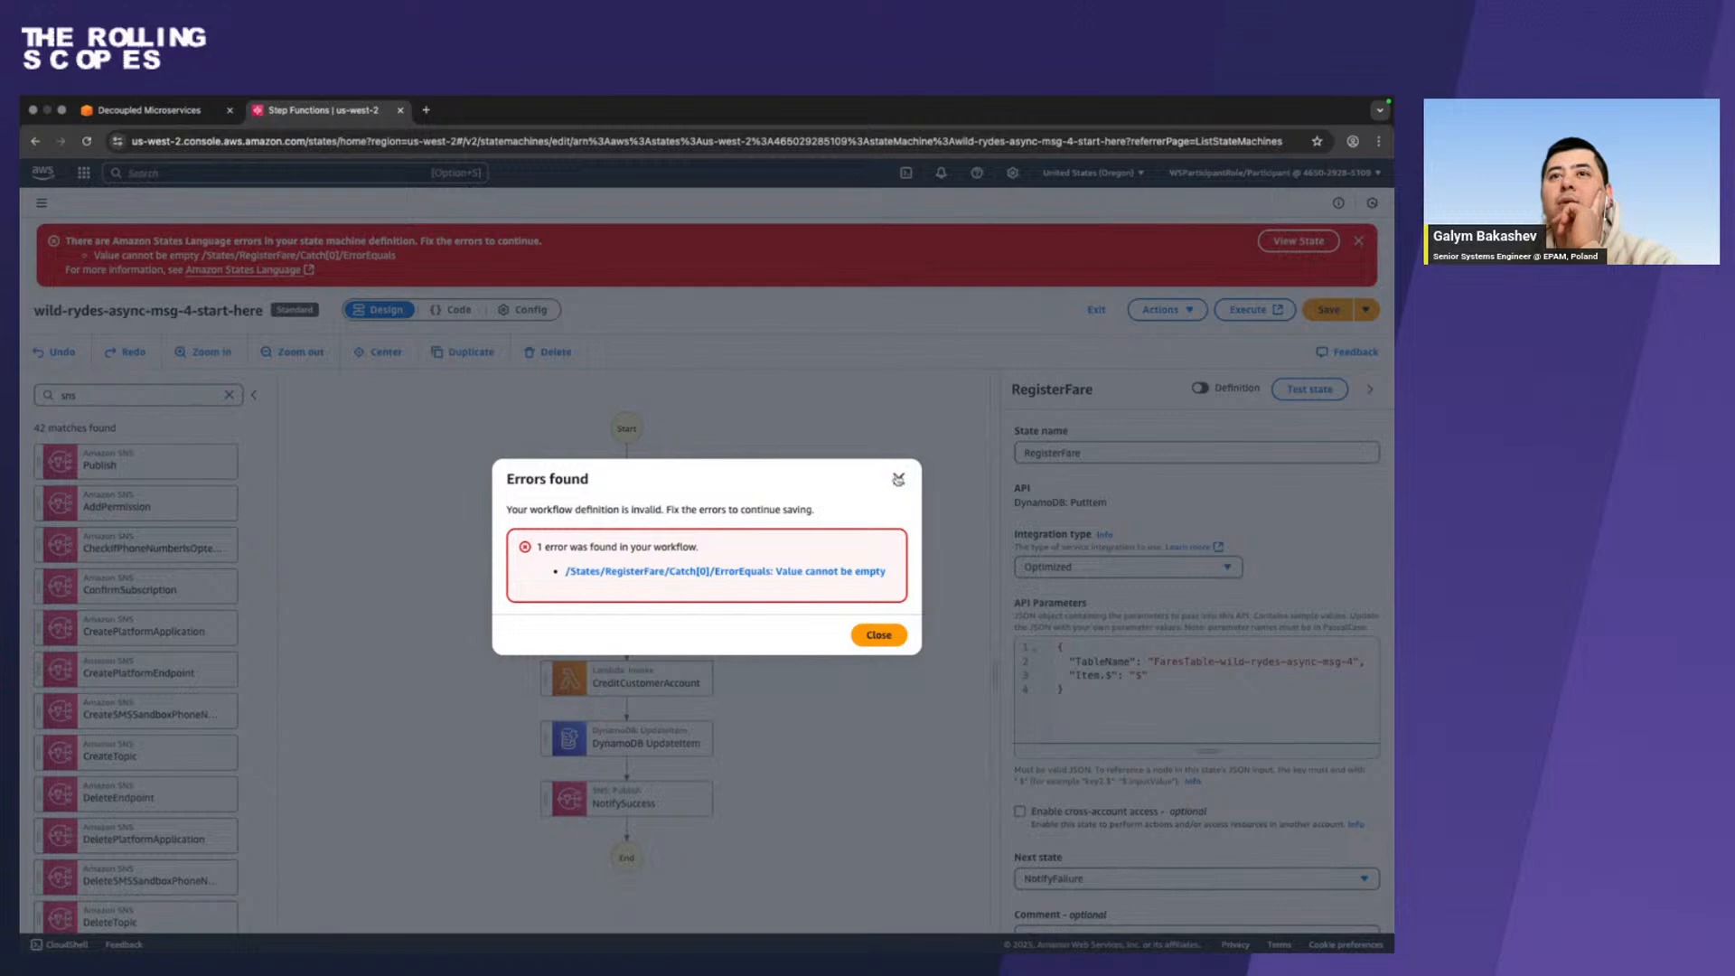
left_click(898, 480)
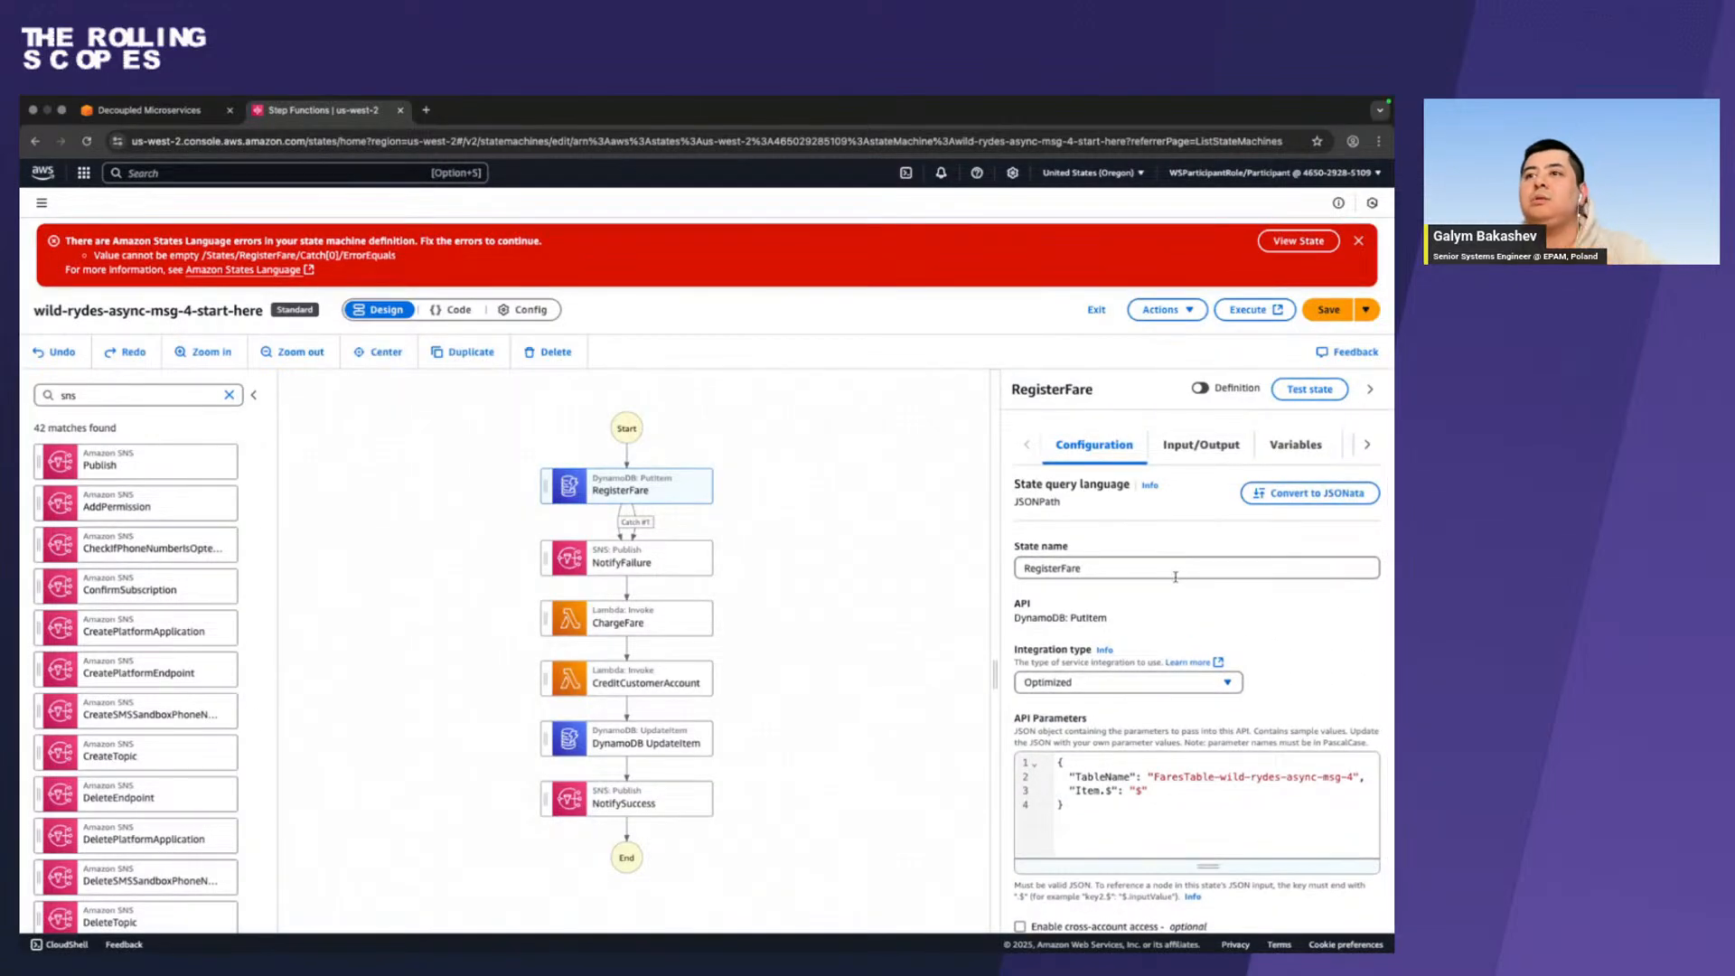
Set RegisterFare's Catcher #1 to catch States.ALL errors and save the state machine.
scroll(1174, 576, "down", 2)
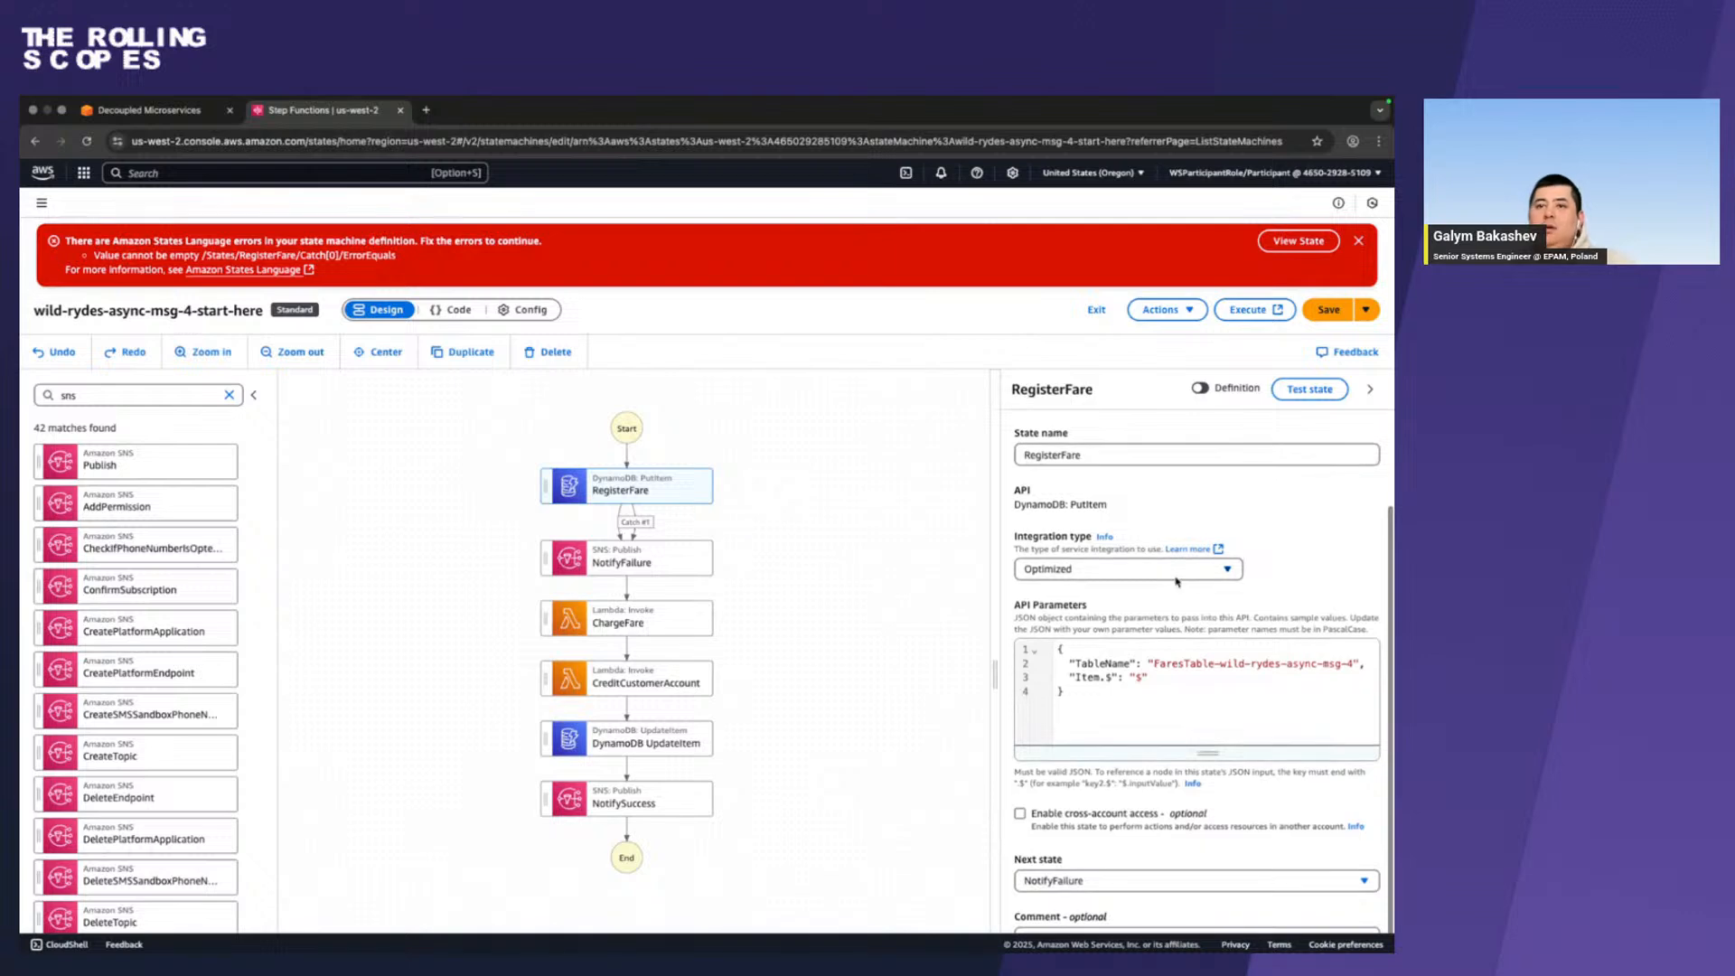
left_click(619, 528)
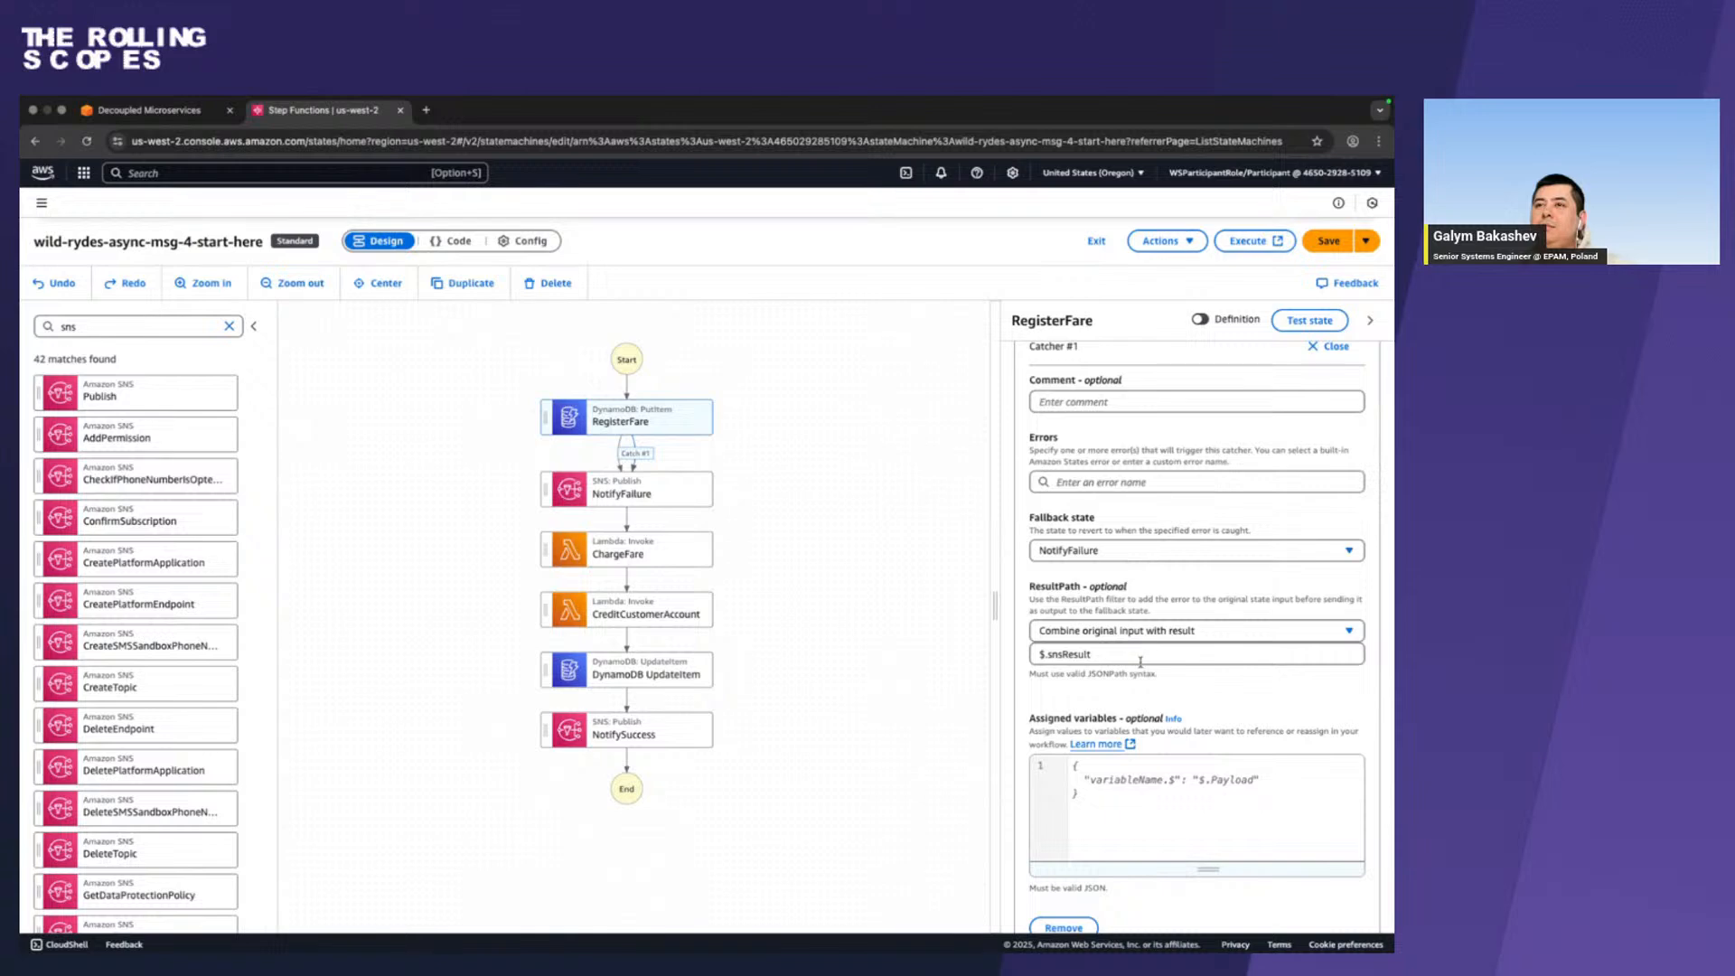
scroll(1140, 662, "up", 3)
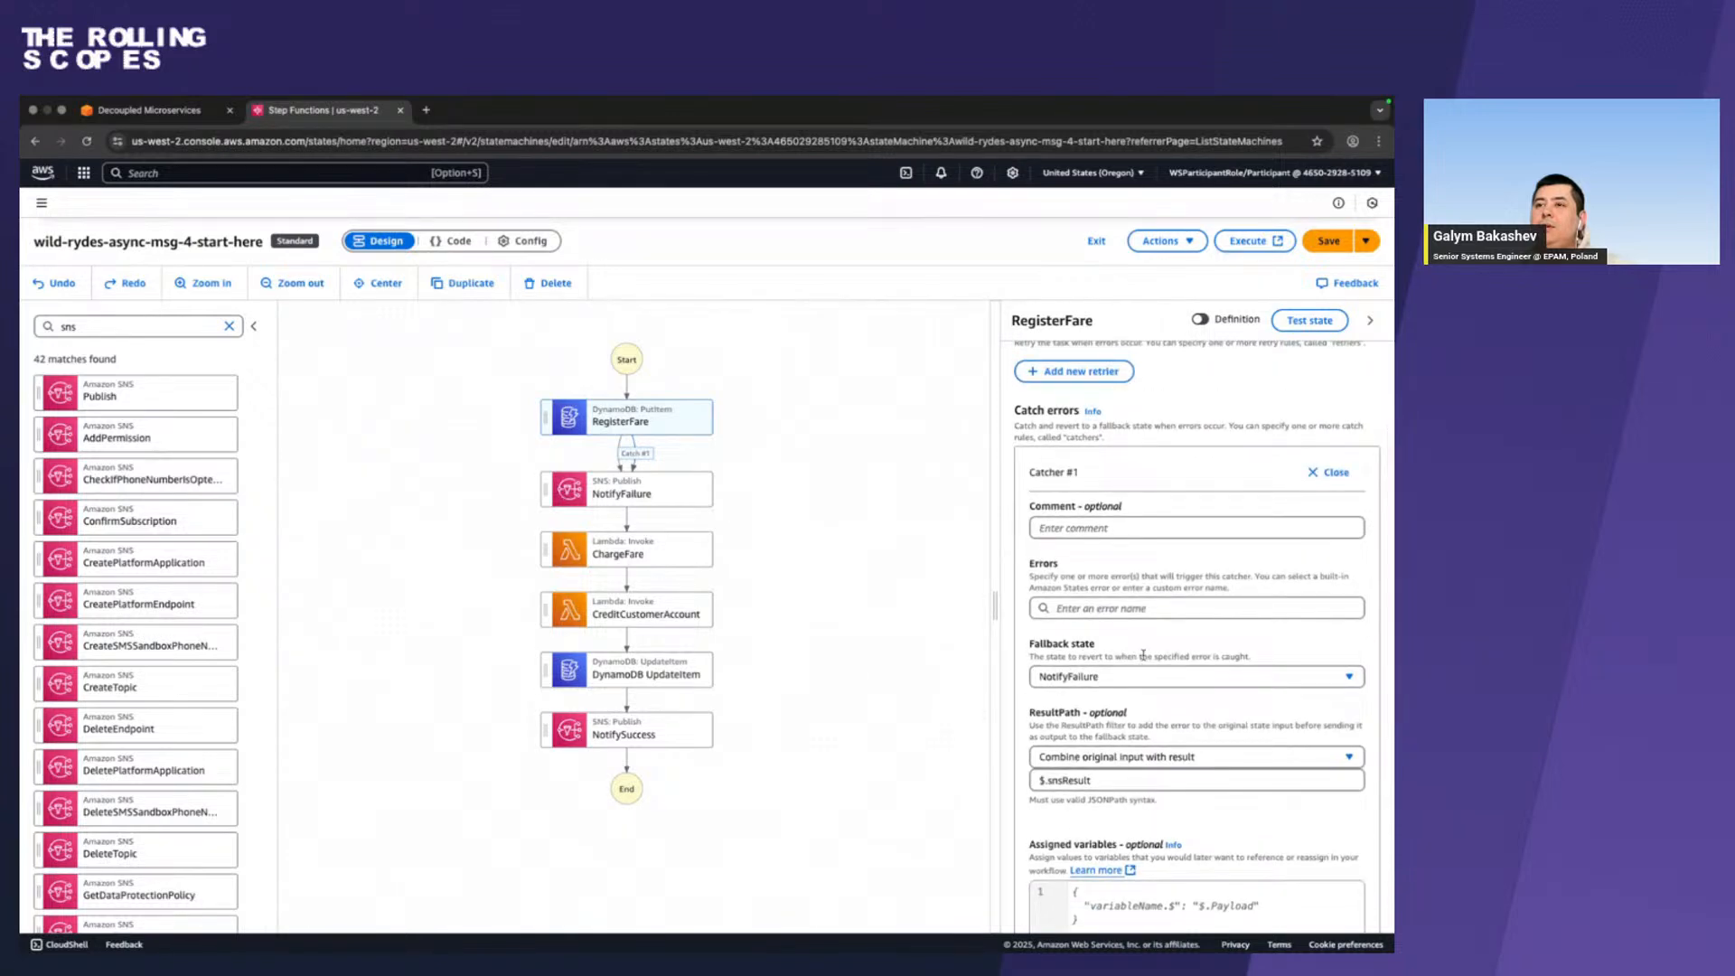
left_click(1171, 610)
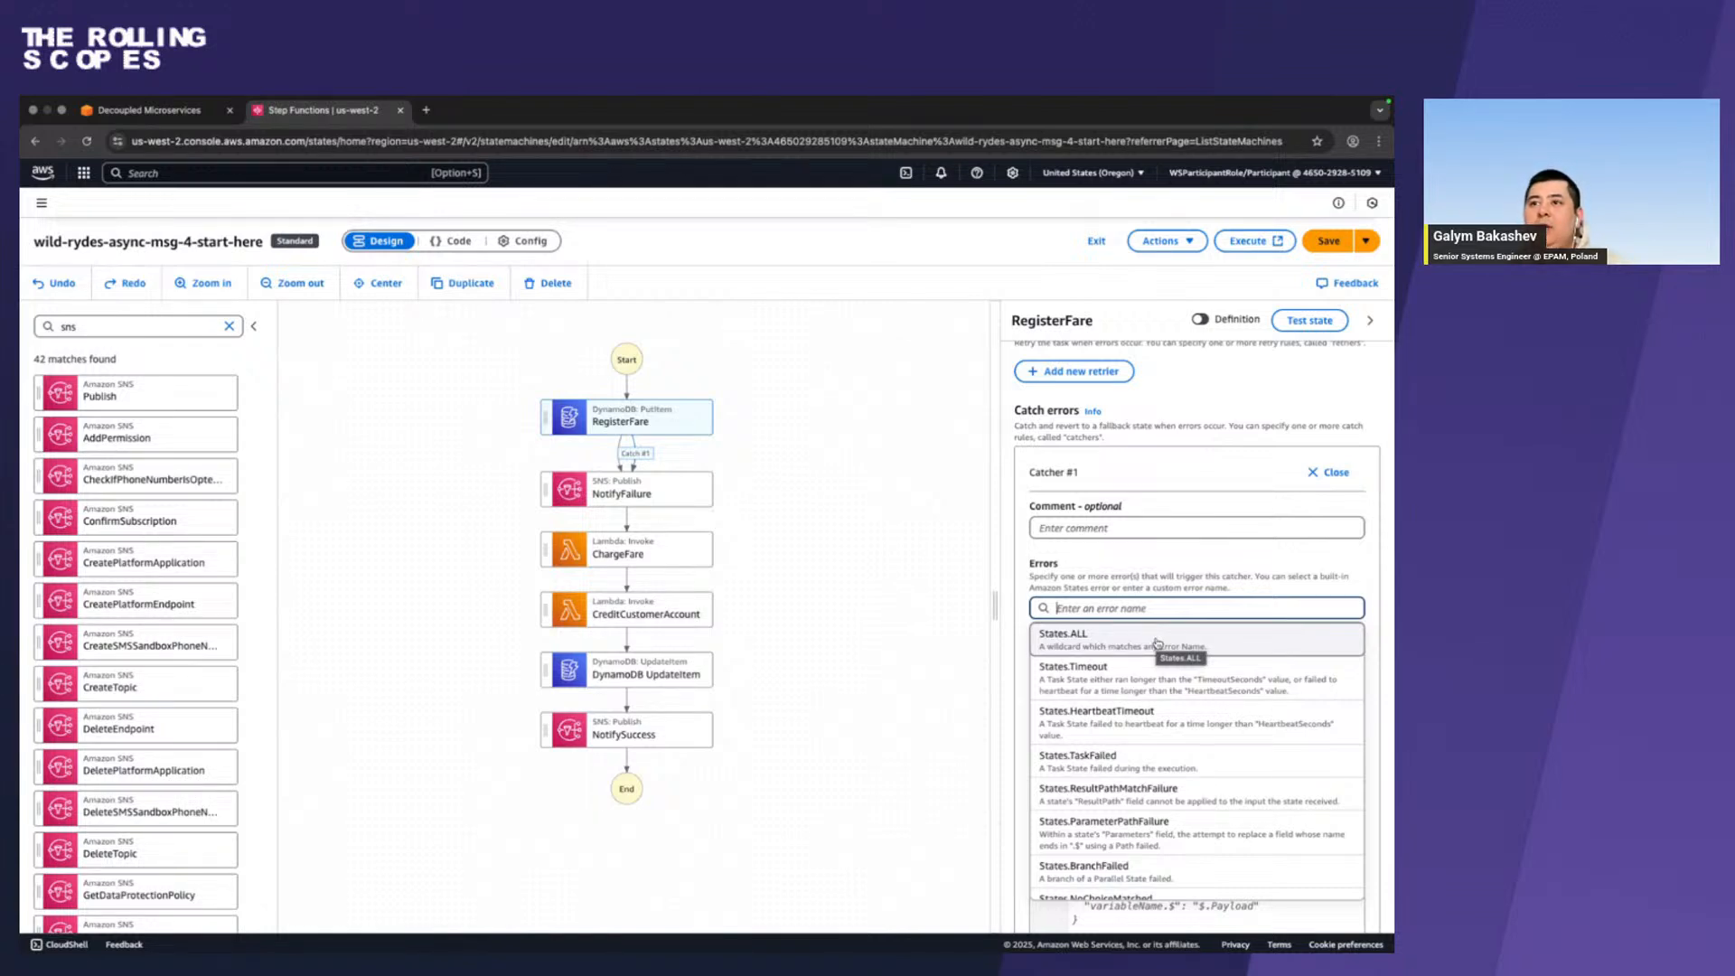
left_click(1157, 643)
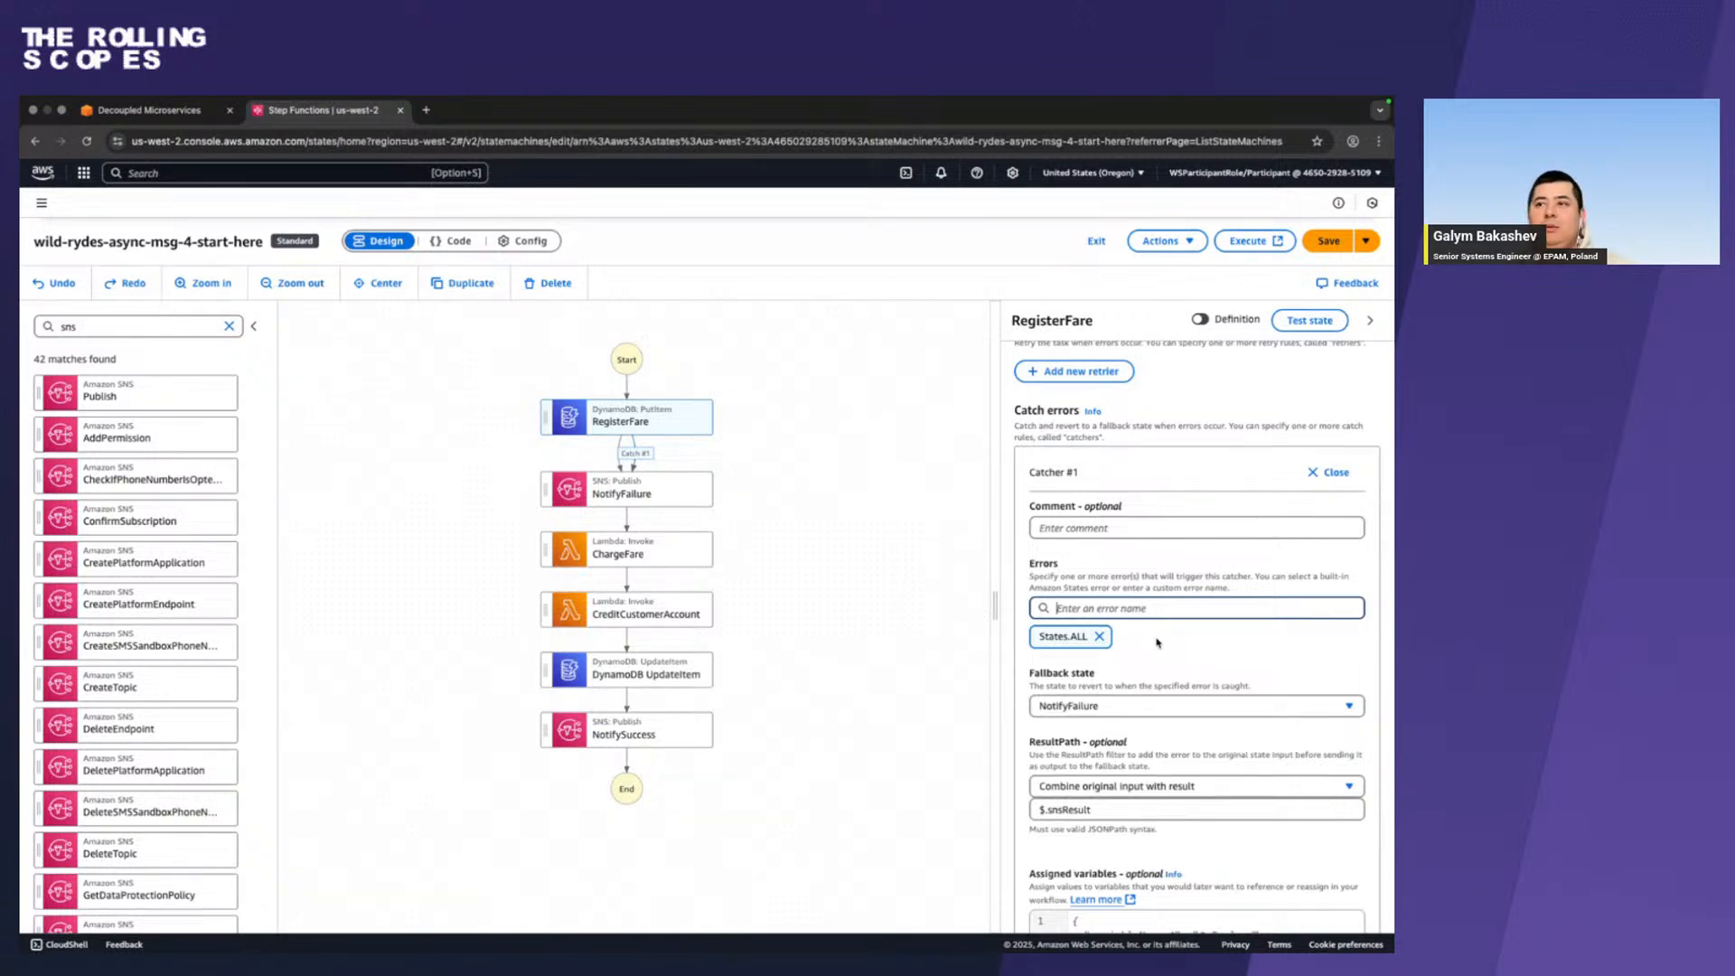
scroll(1158, 643, "down", 2)
scroll(1157, 643, "up", 5)
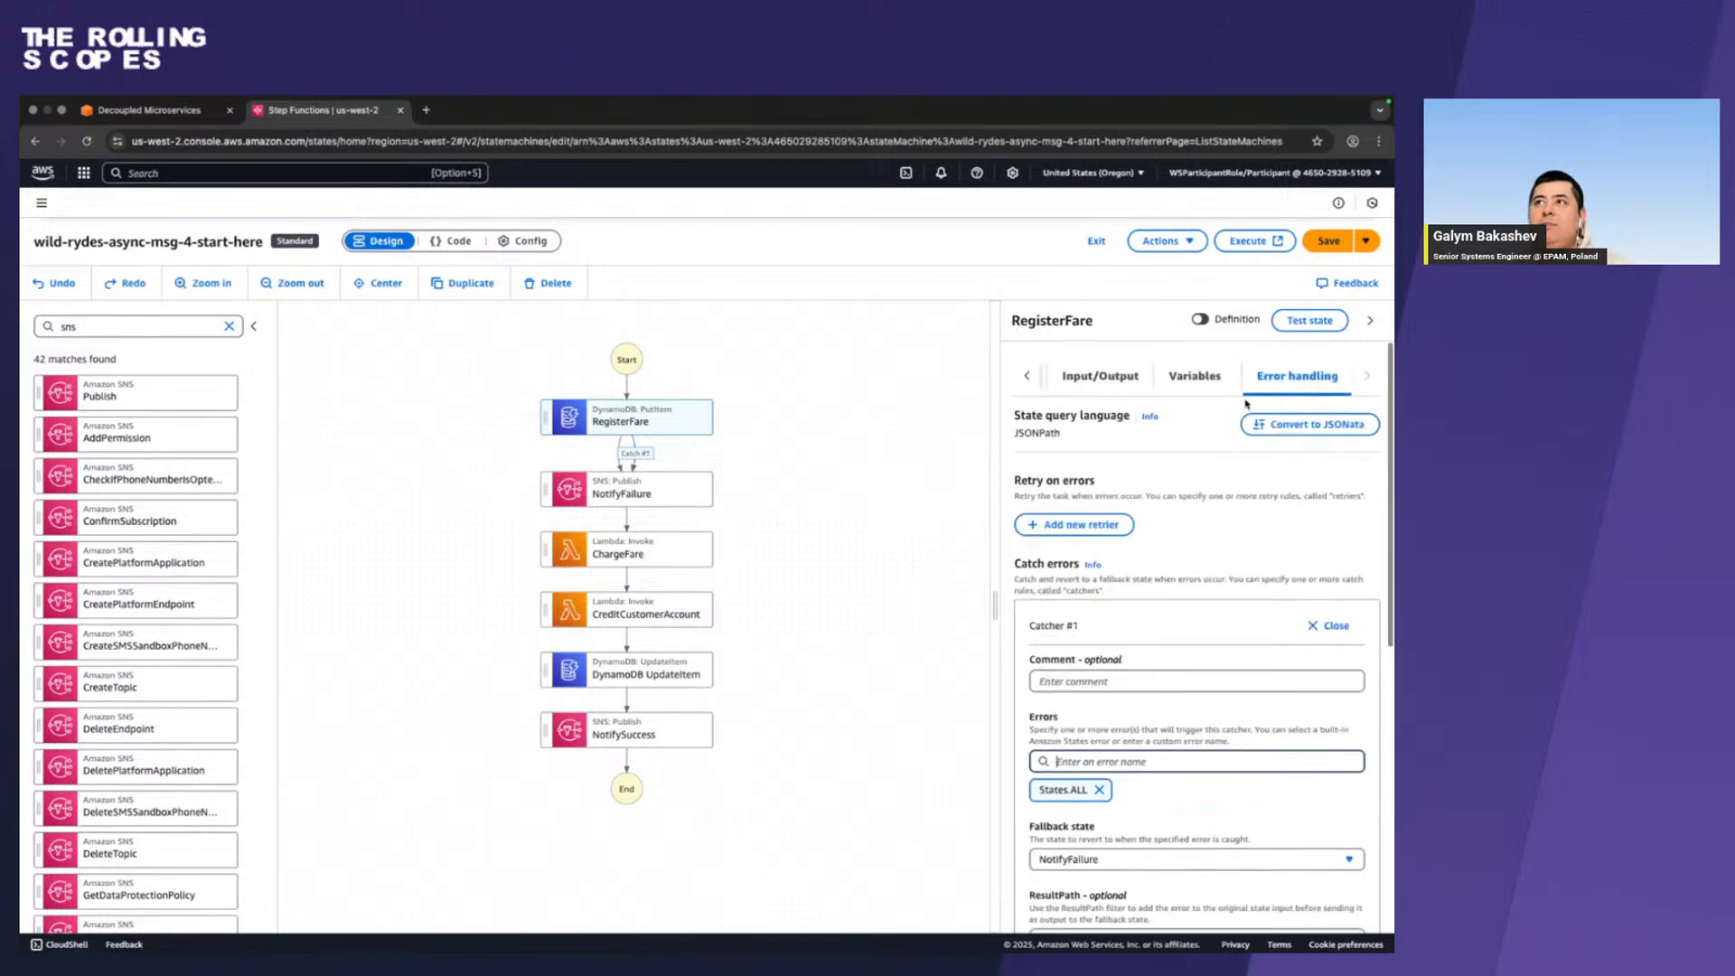
left_click(1327, 242)
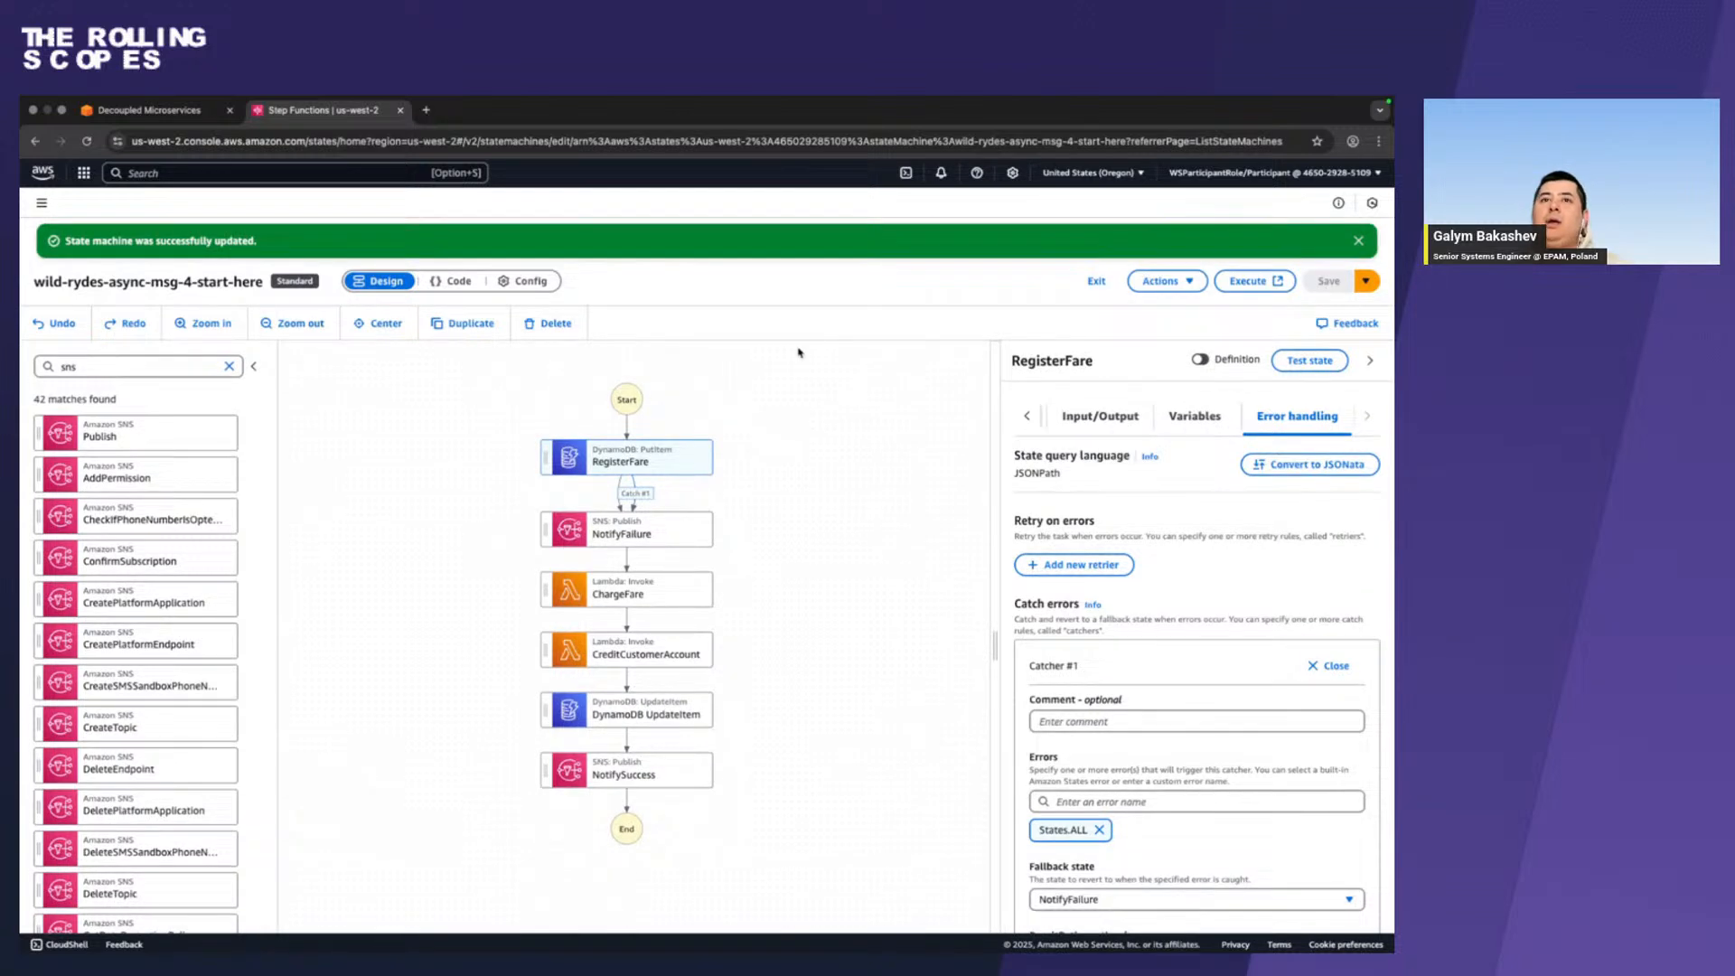
Review the settings of RegisterFare's Catcher #1 and the NotifyFailure state's API parameters and next state.
left_click(601, 458)
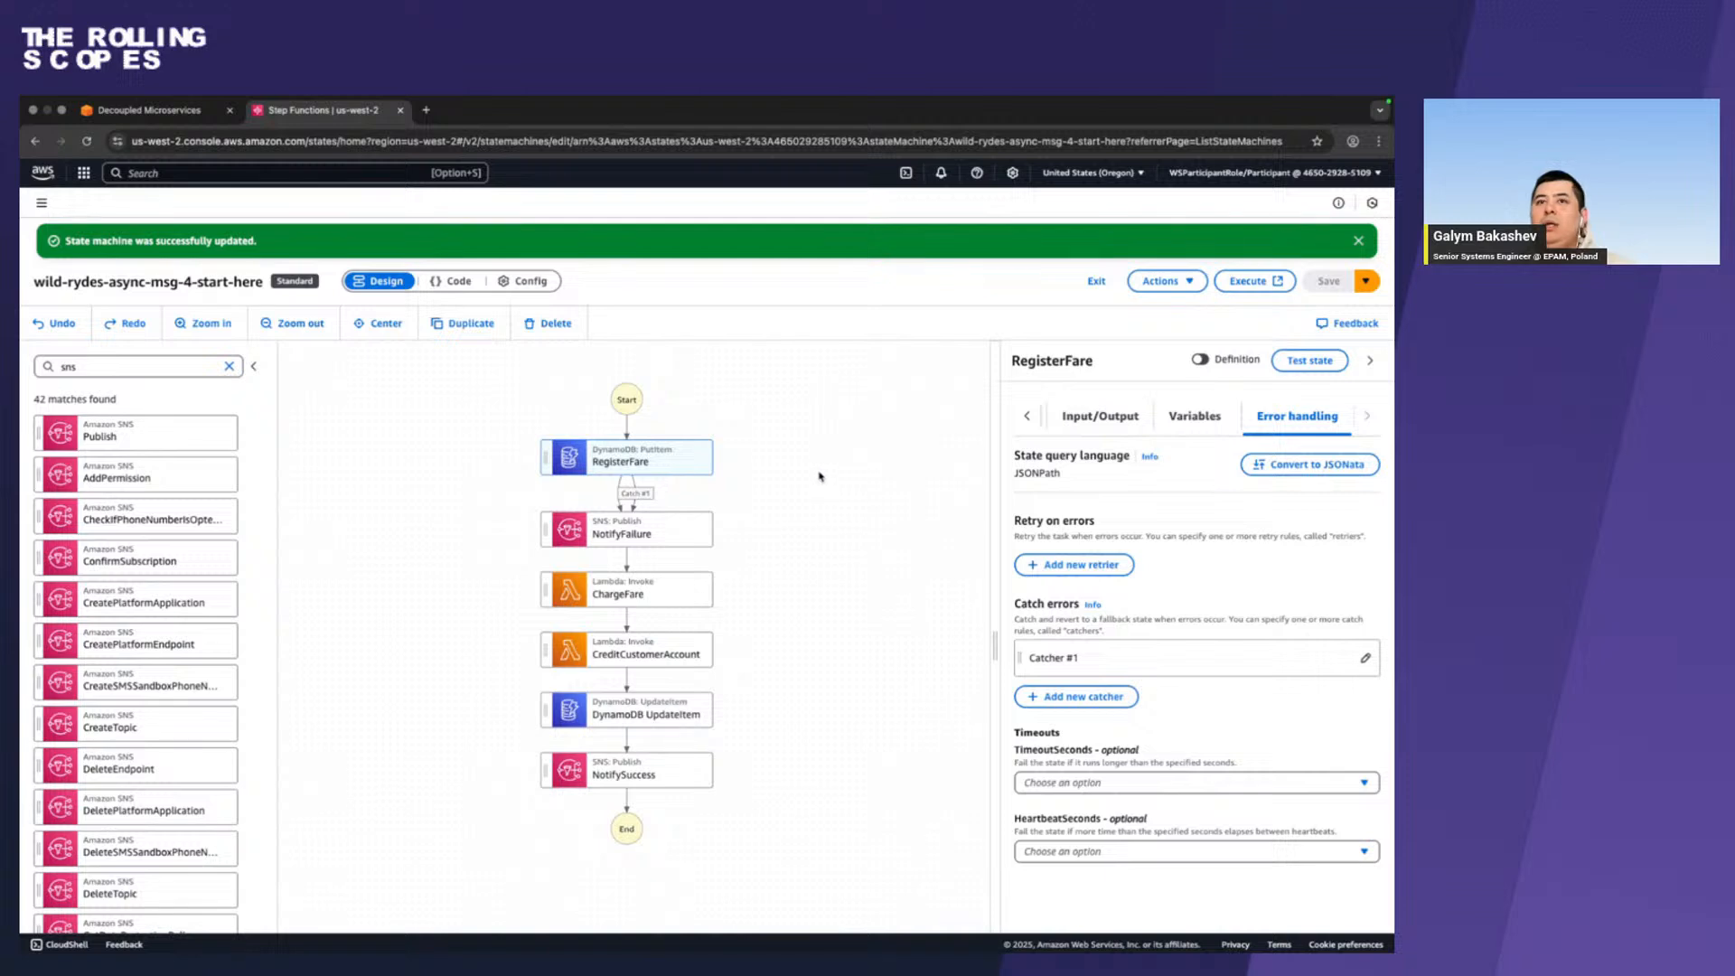
left_click(637, 493)
scroll(1267, 583, "down", 3)
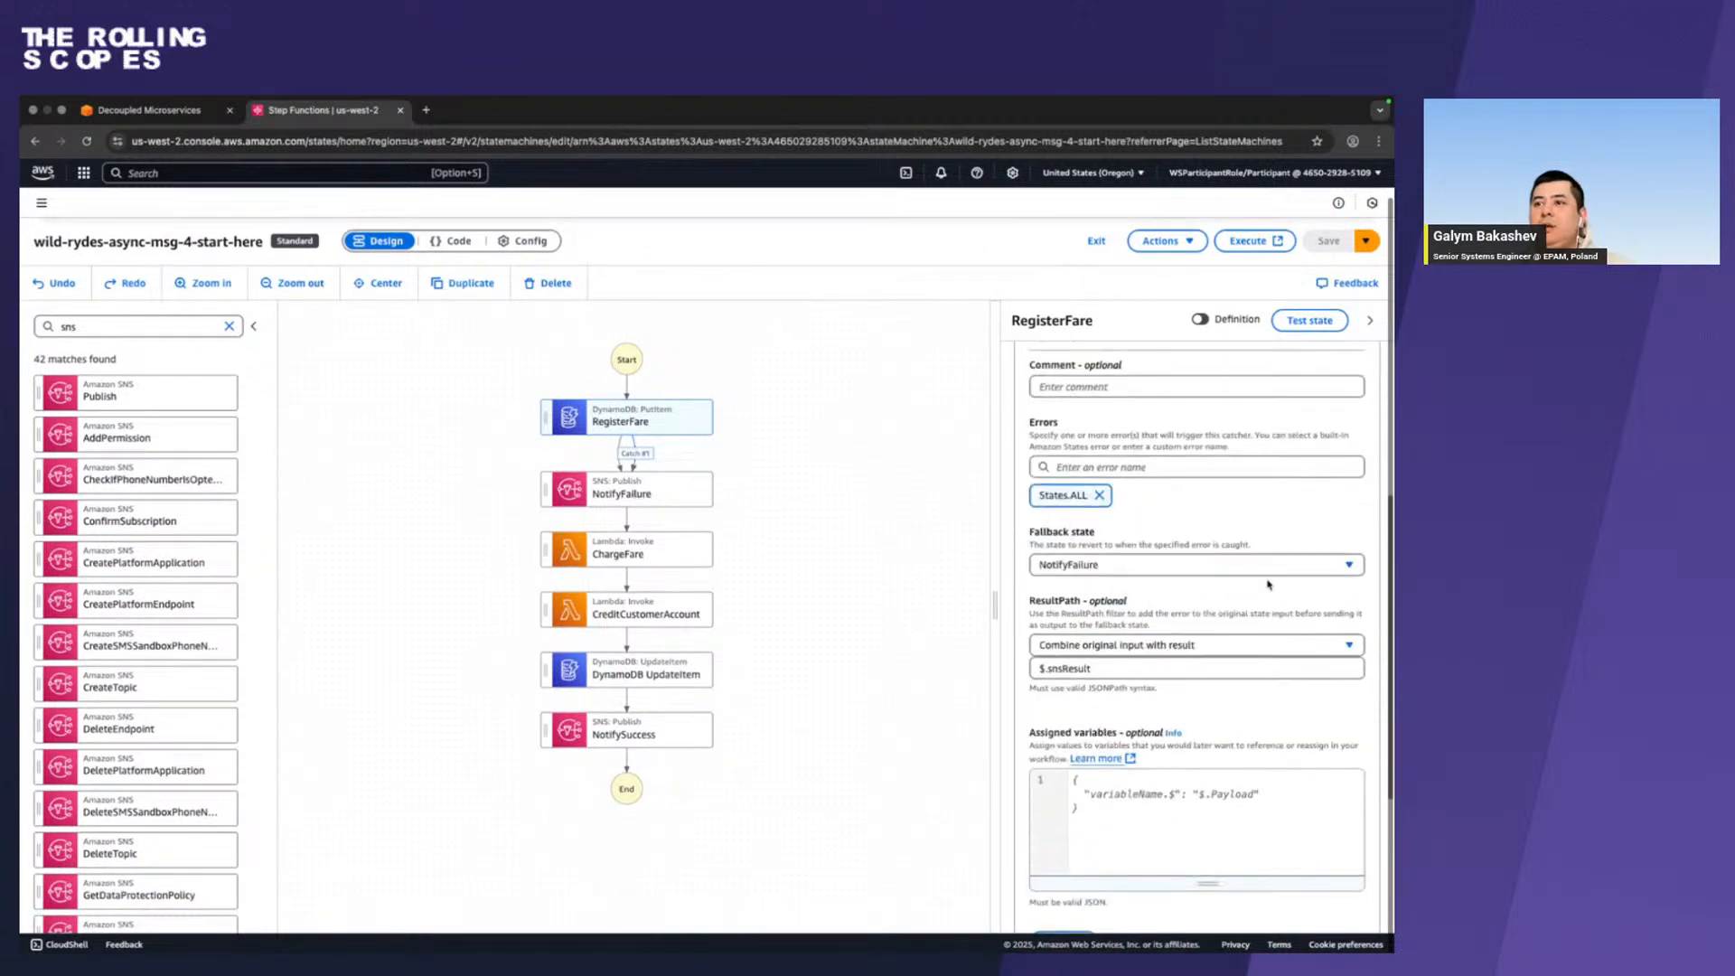
scroll(1130, 723, "down", 1)
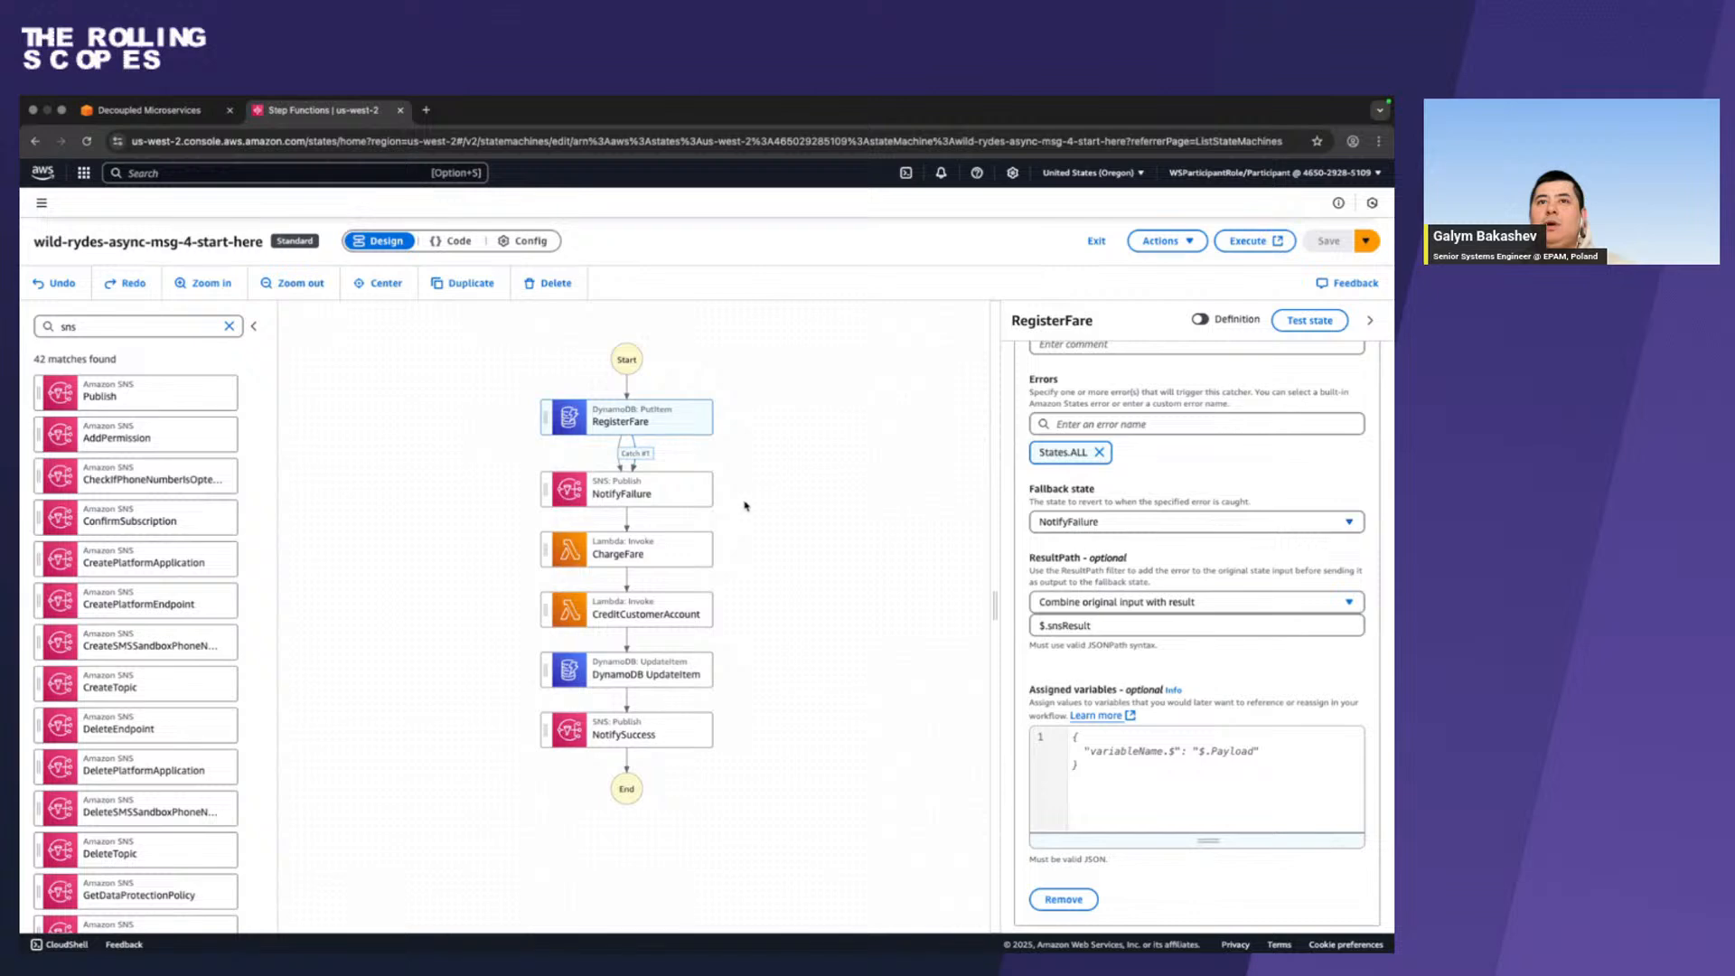
left_click(685, 493)
scroll(1236, 556, "down", 2)
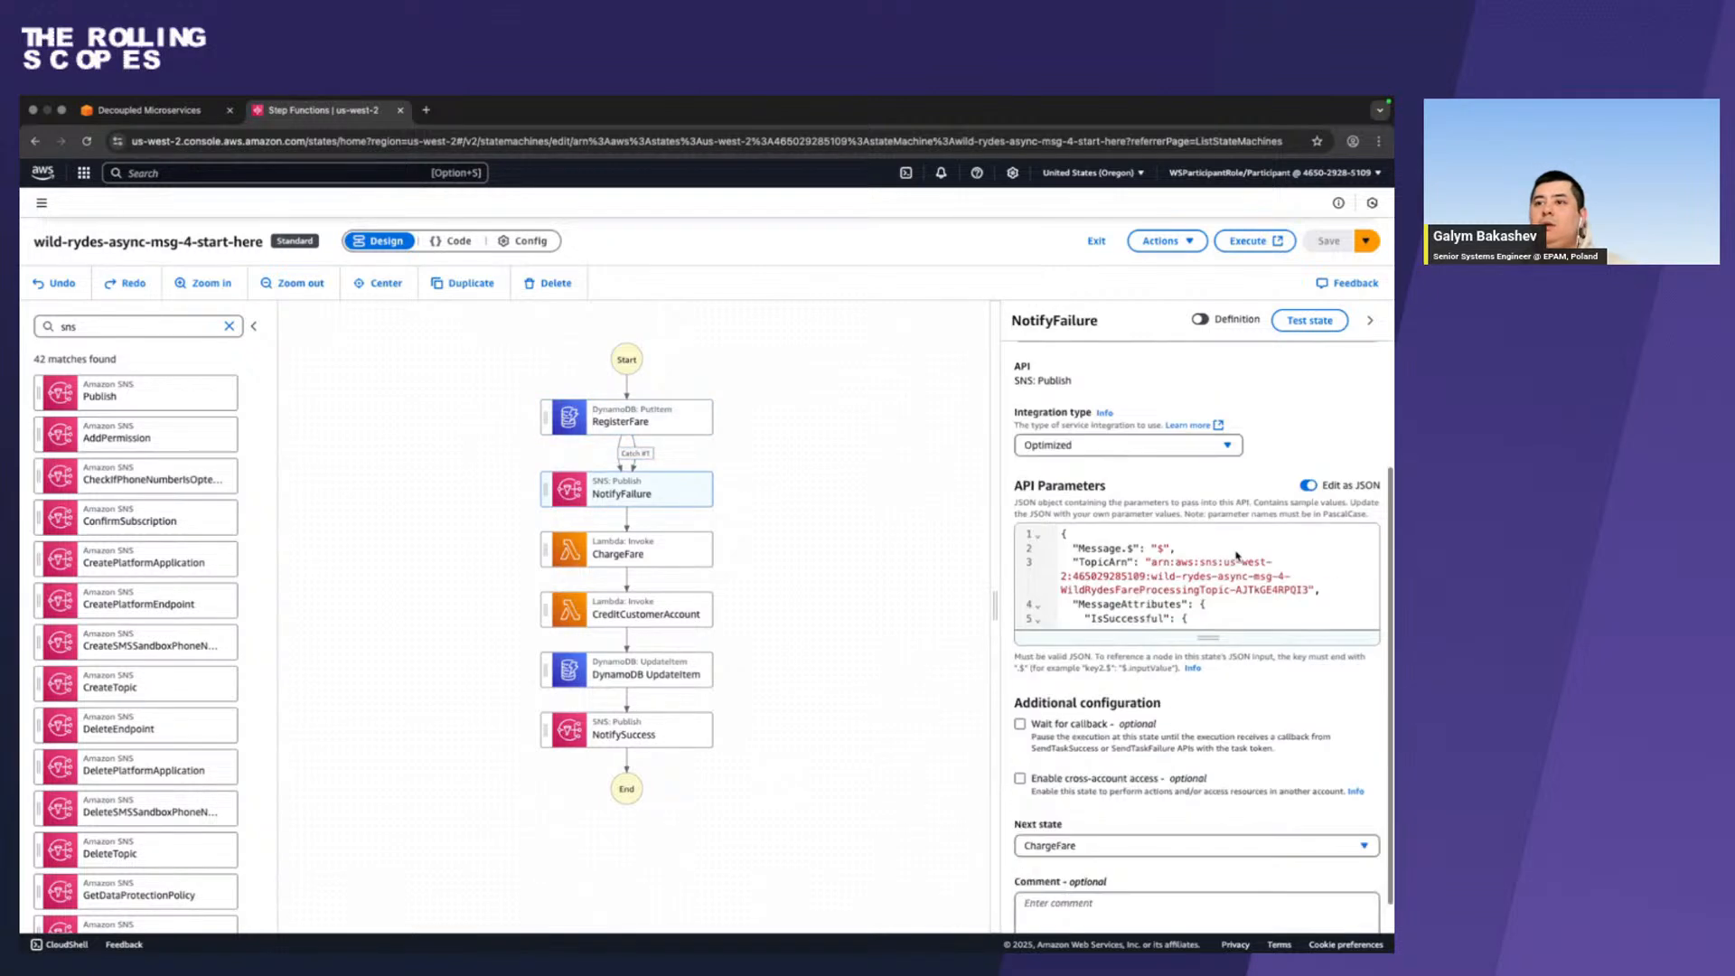
Set the NotifyFailure state's next state to Go to end.
scroll(1236, 556, "down", 1)
left_click(1089, 810)
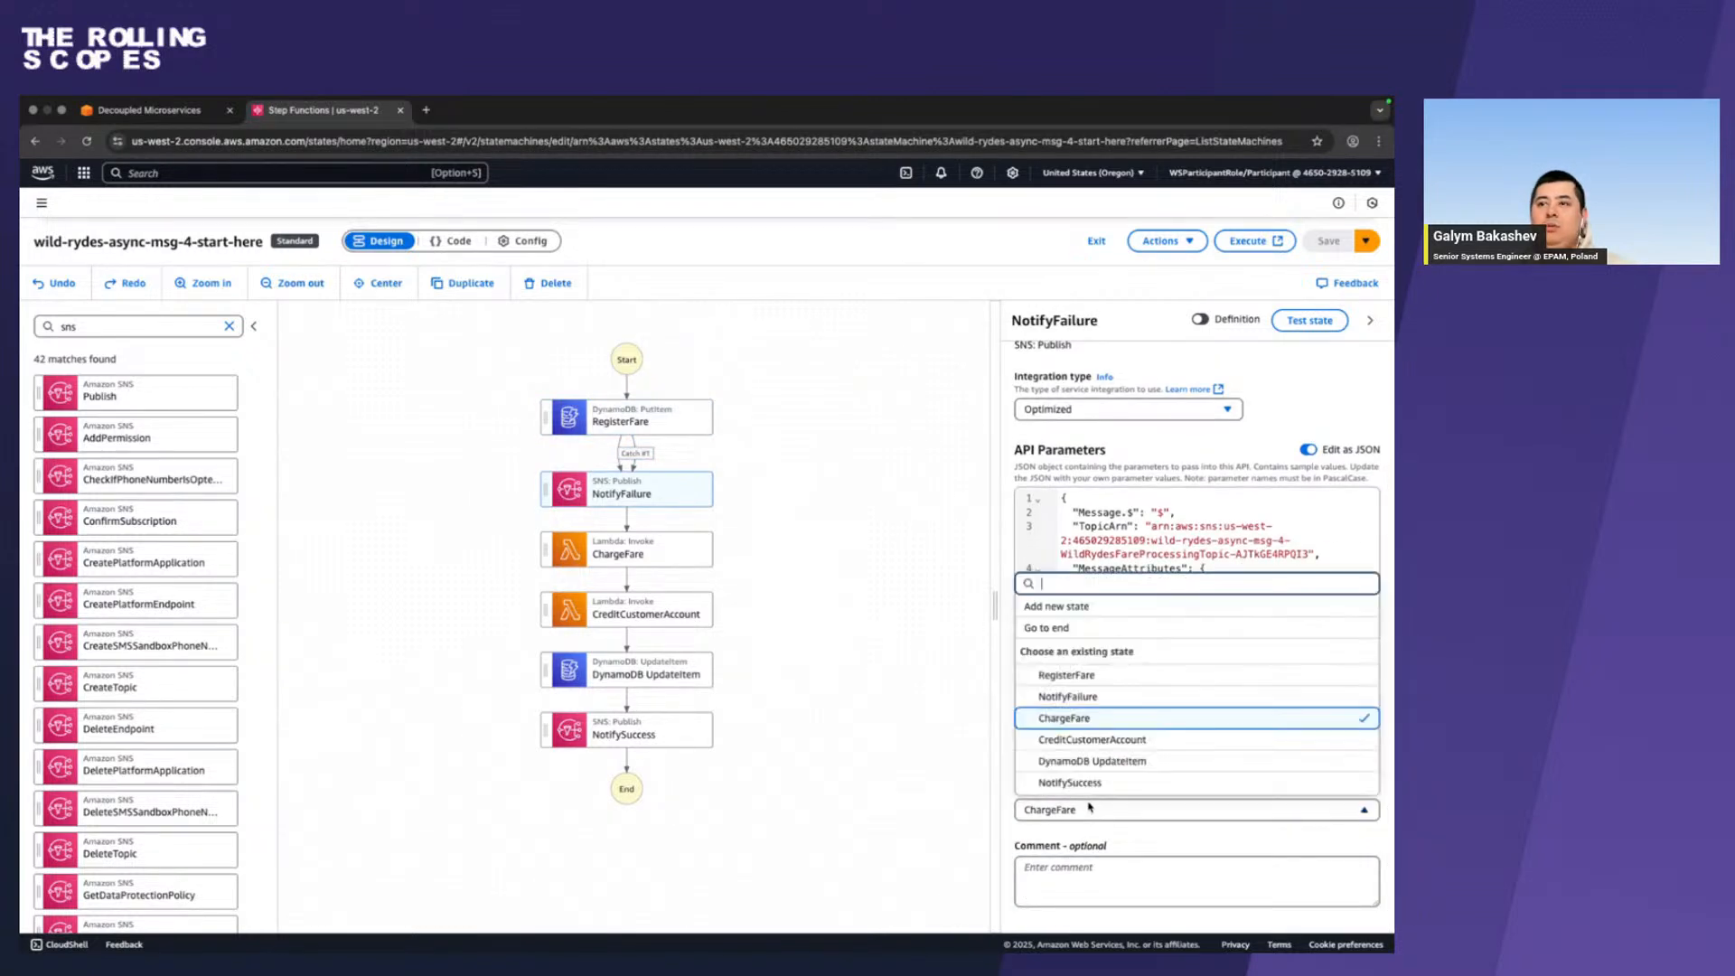
left_click(1084, 627)
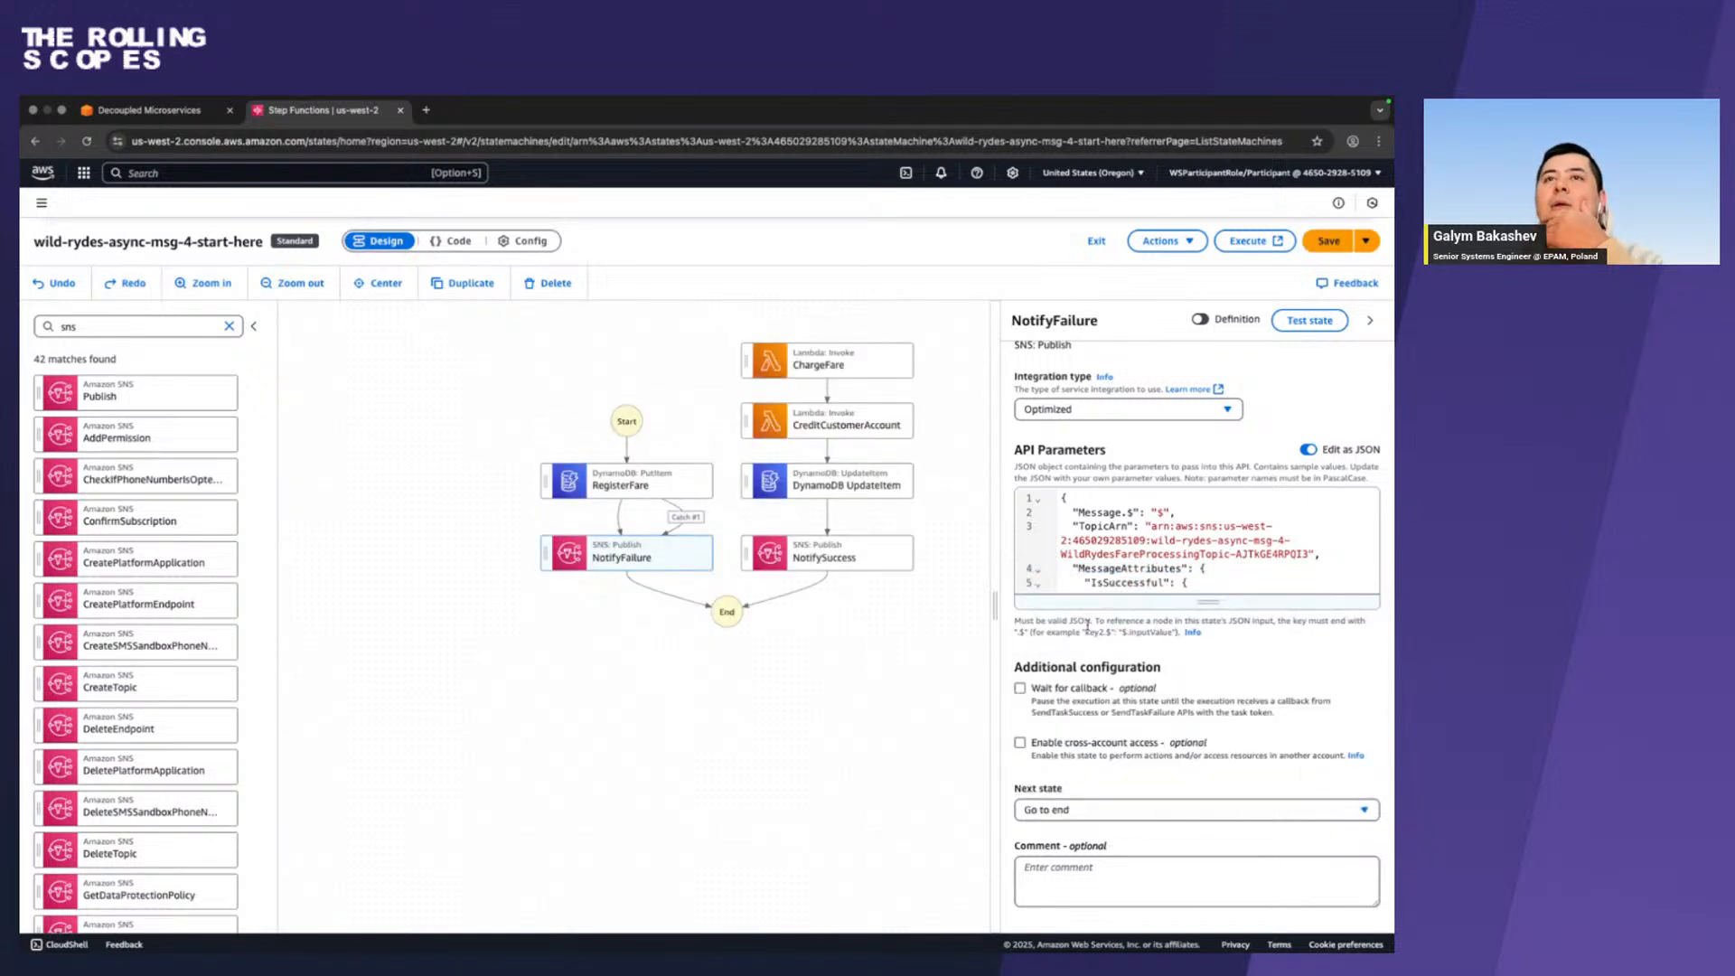
Set the RegisterFare state's next state to ChargeFare and save the state machine.
left_click(659, 485)
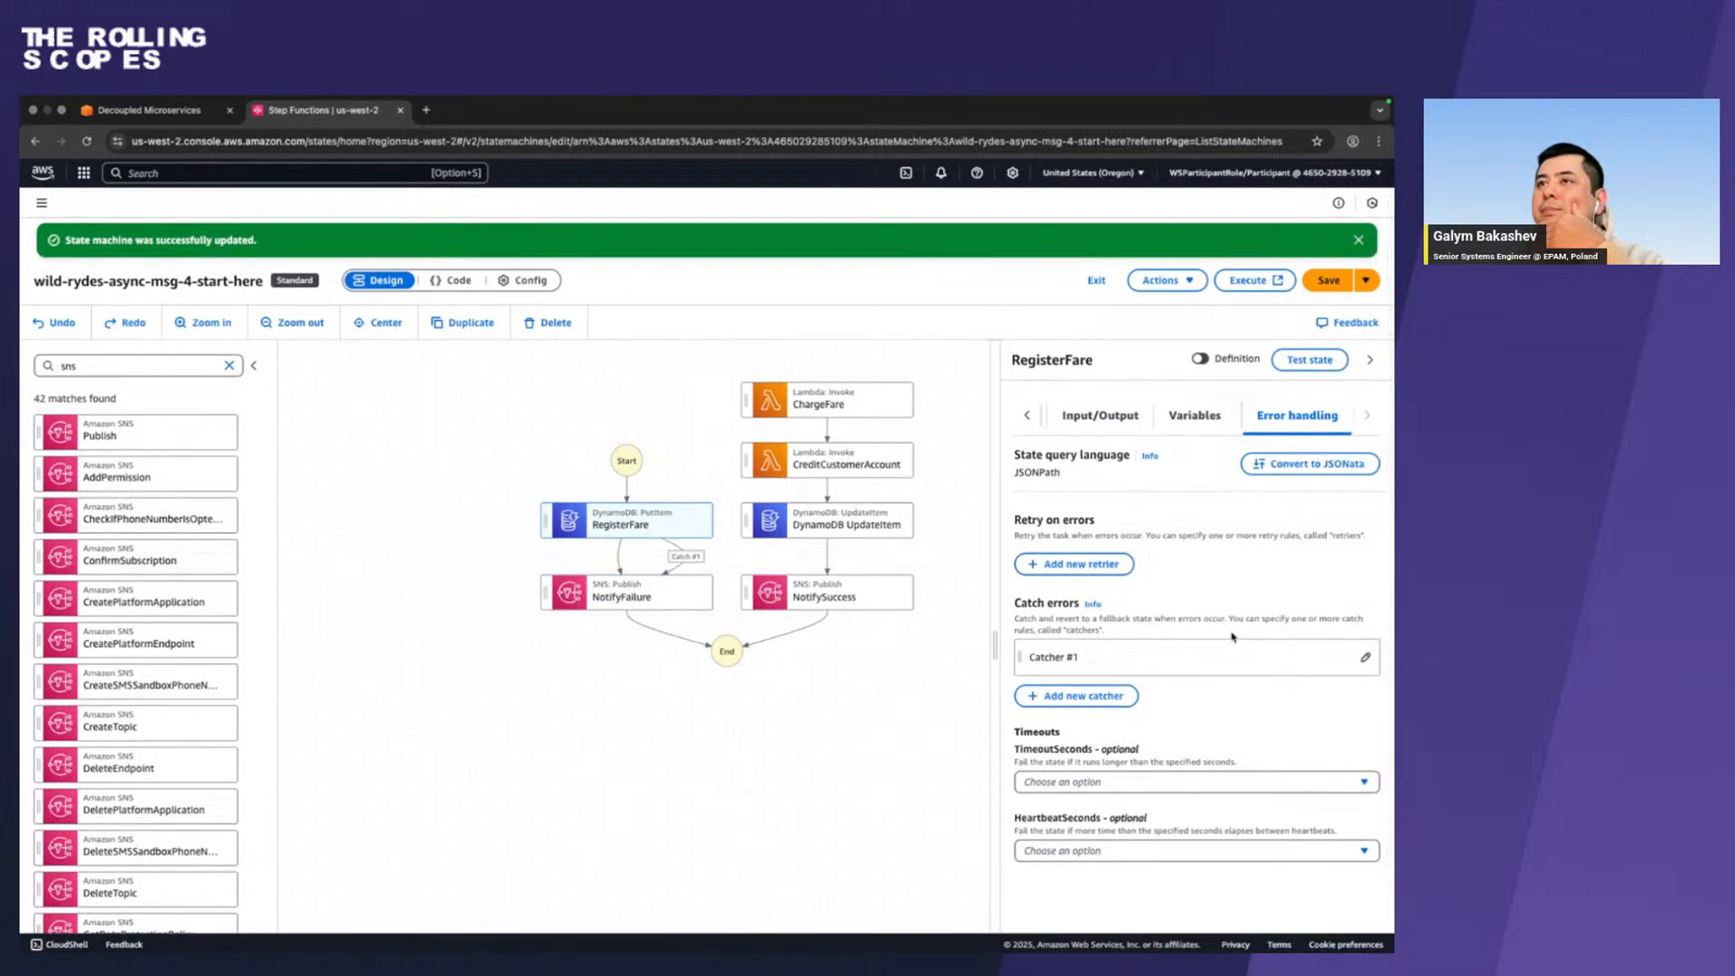
left_click(1027, 417)
left_click(1068, 421)
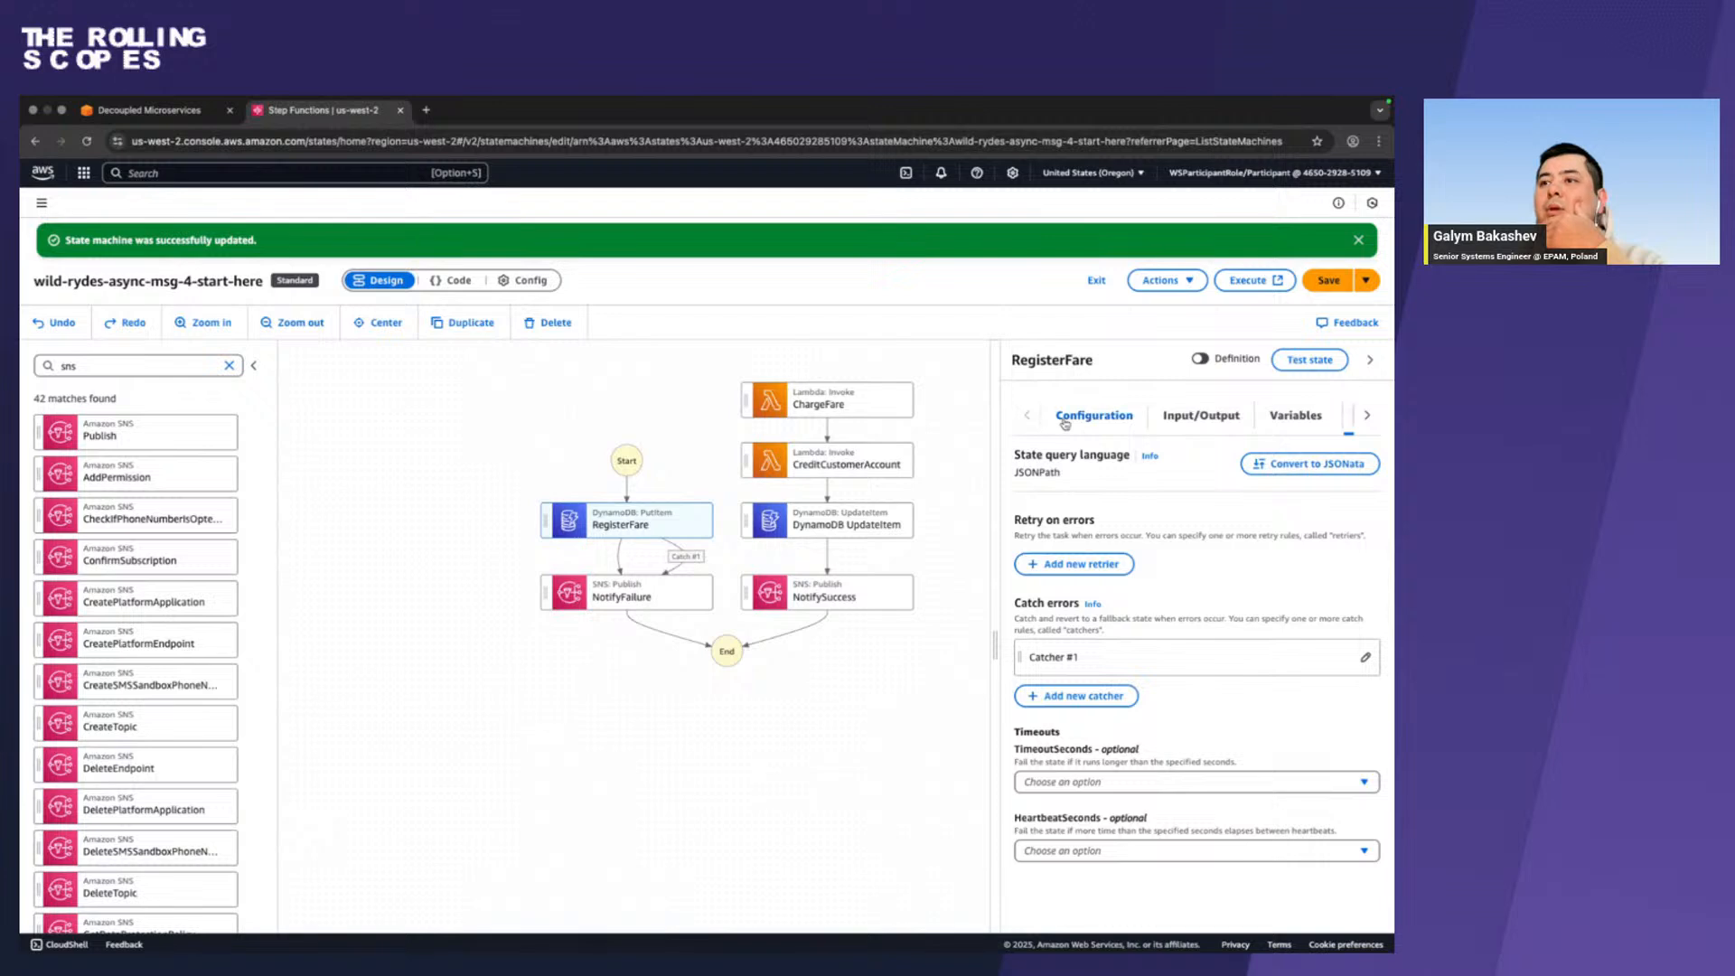
scroll(1147, 769, "down", 2)
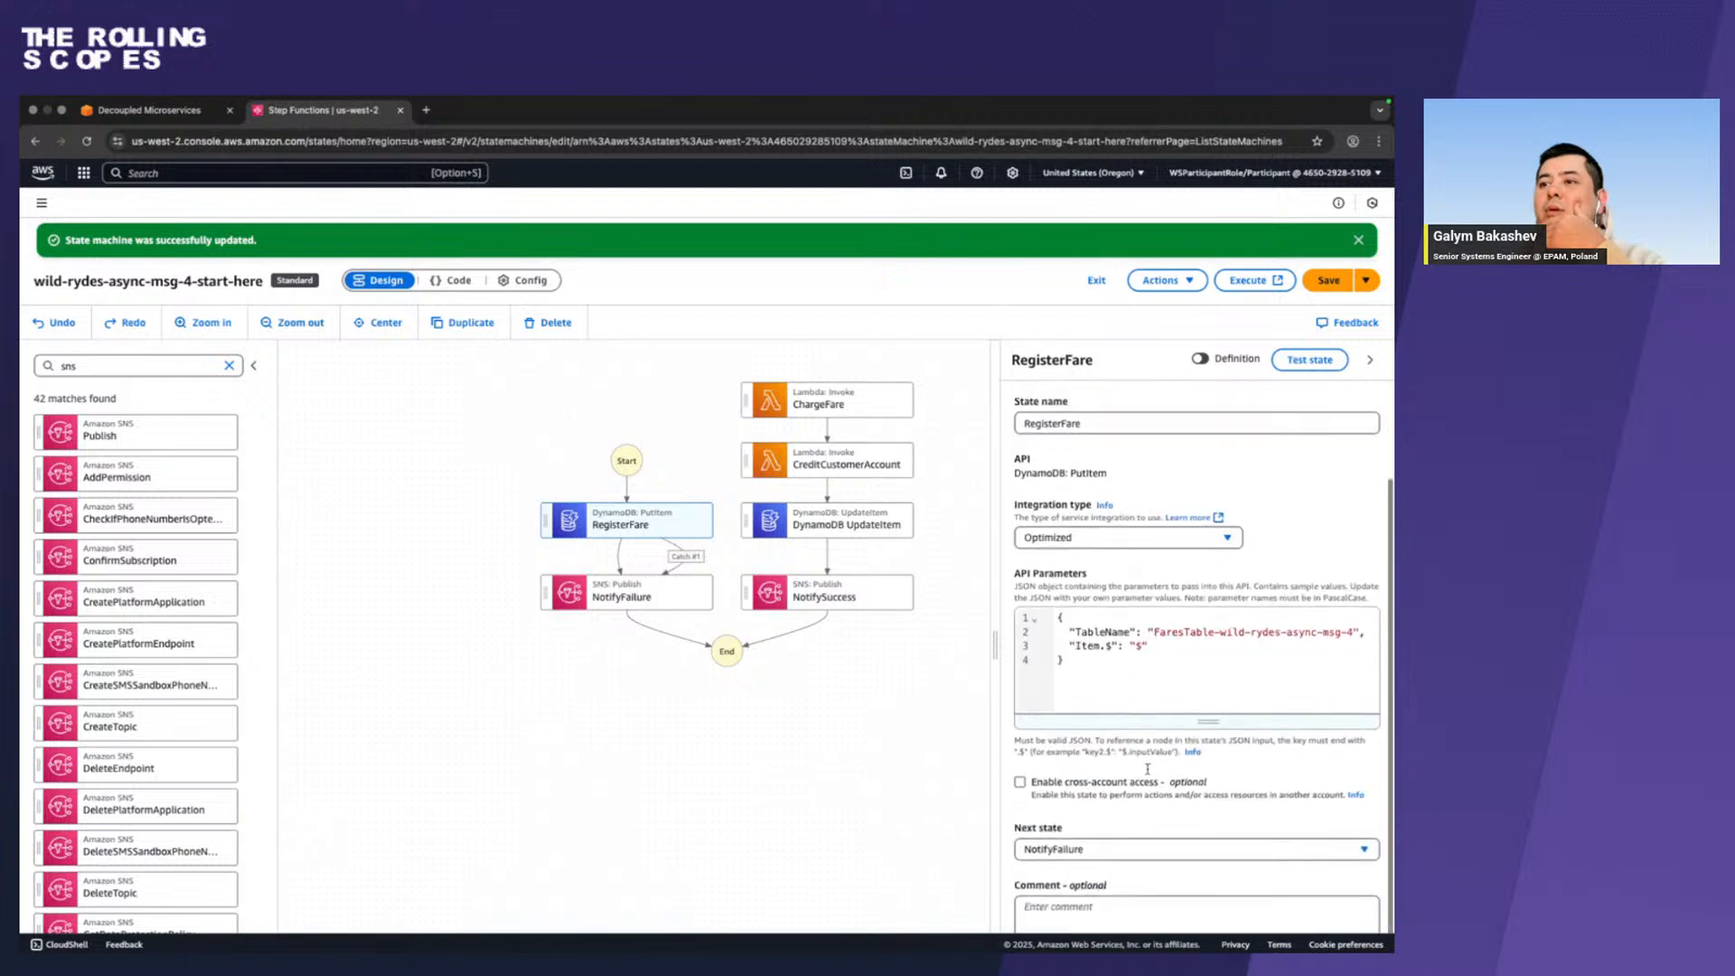
left_click(1087, 849)
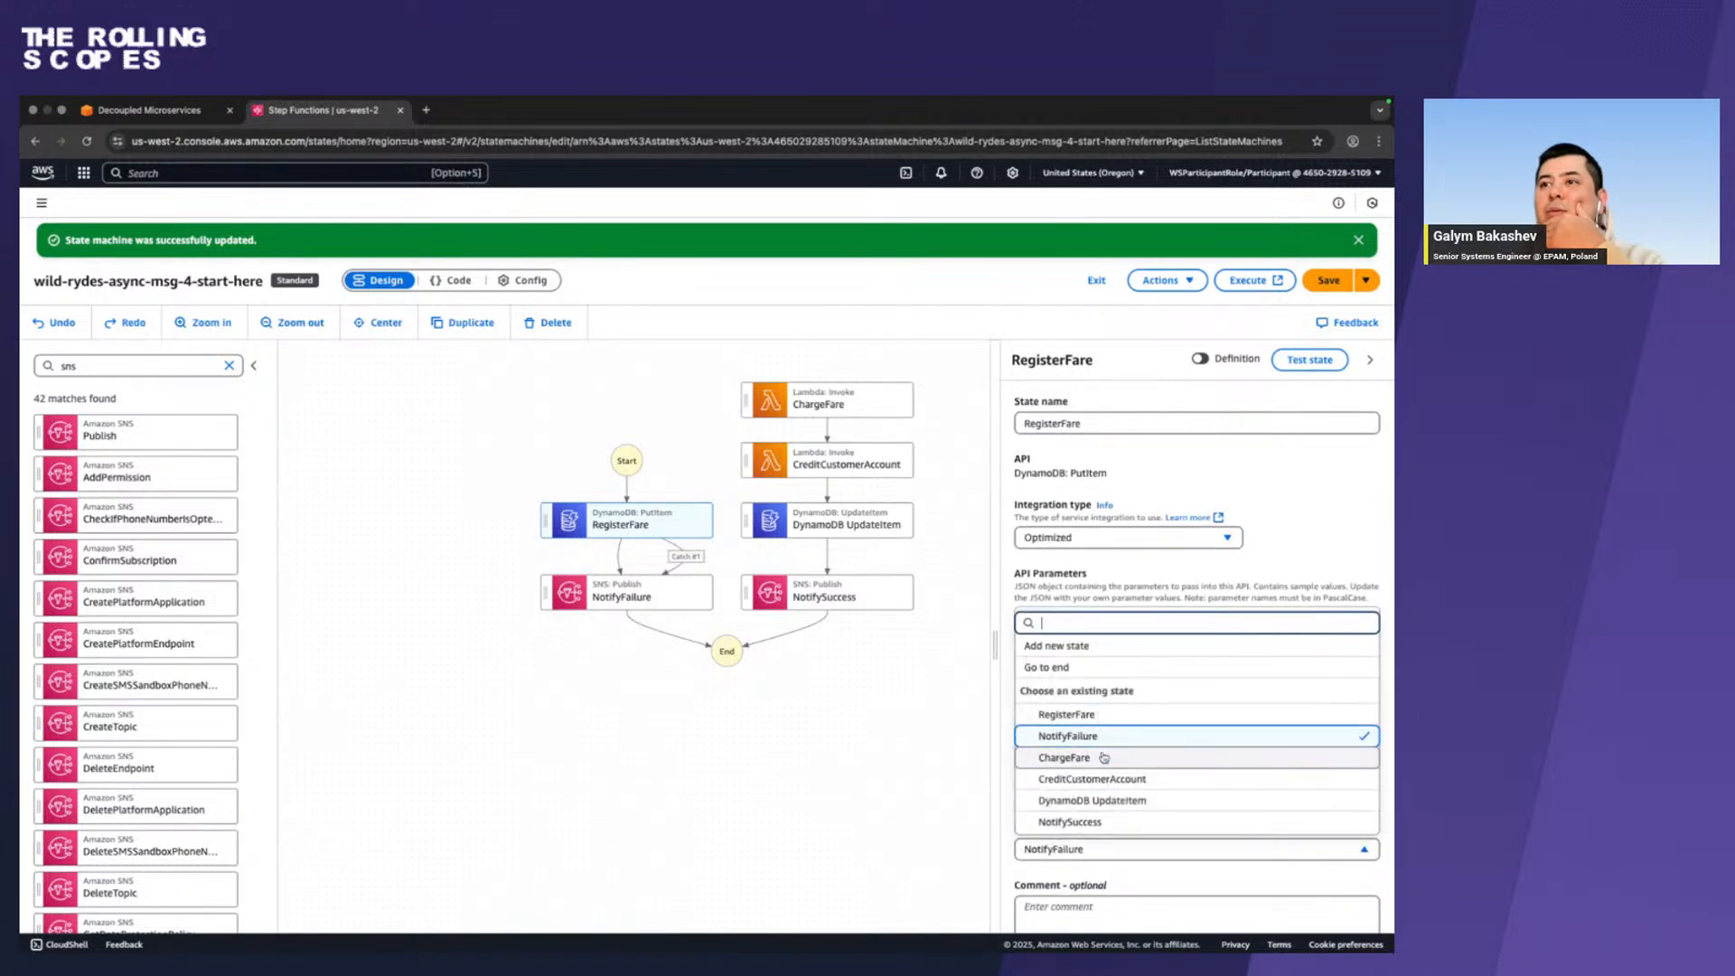
left_click(1104, 764)
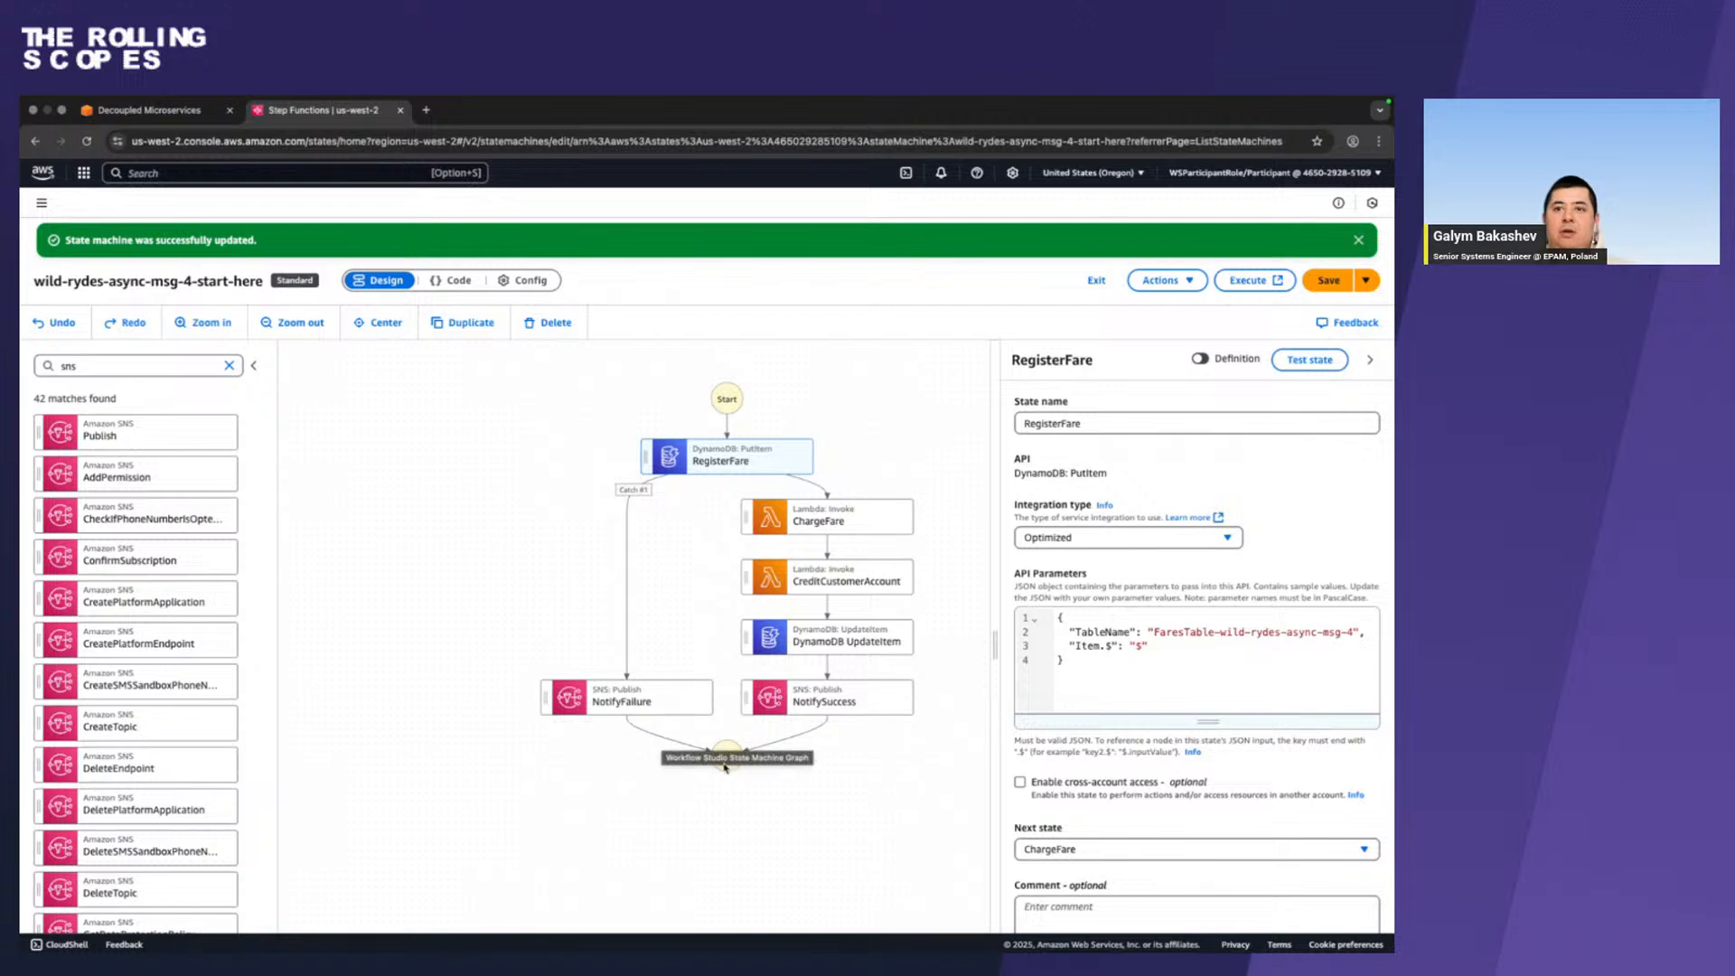
left_click(1329, 283)
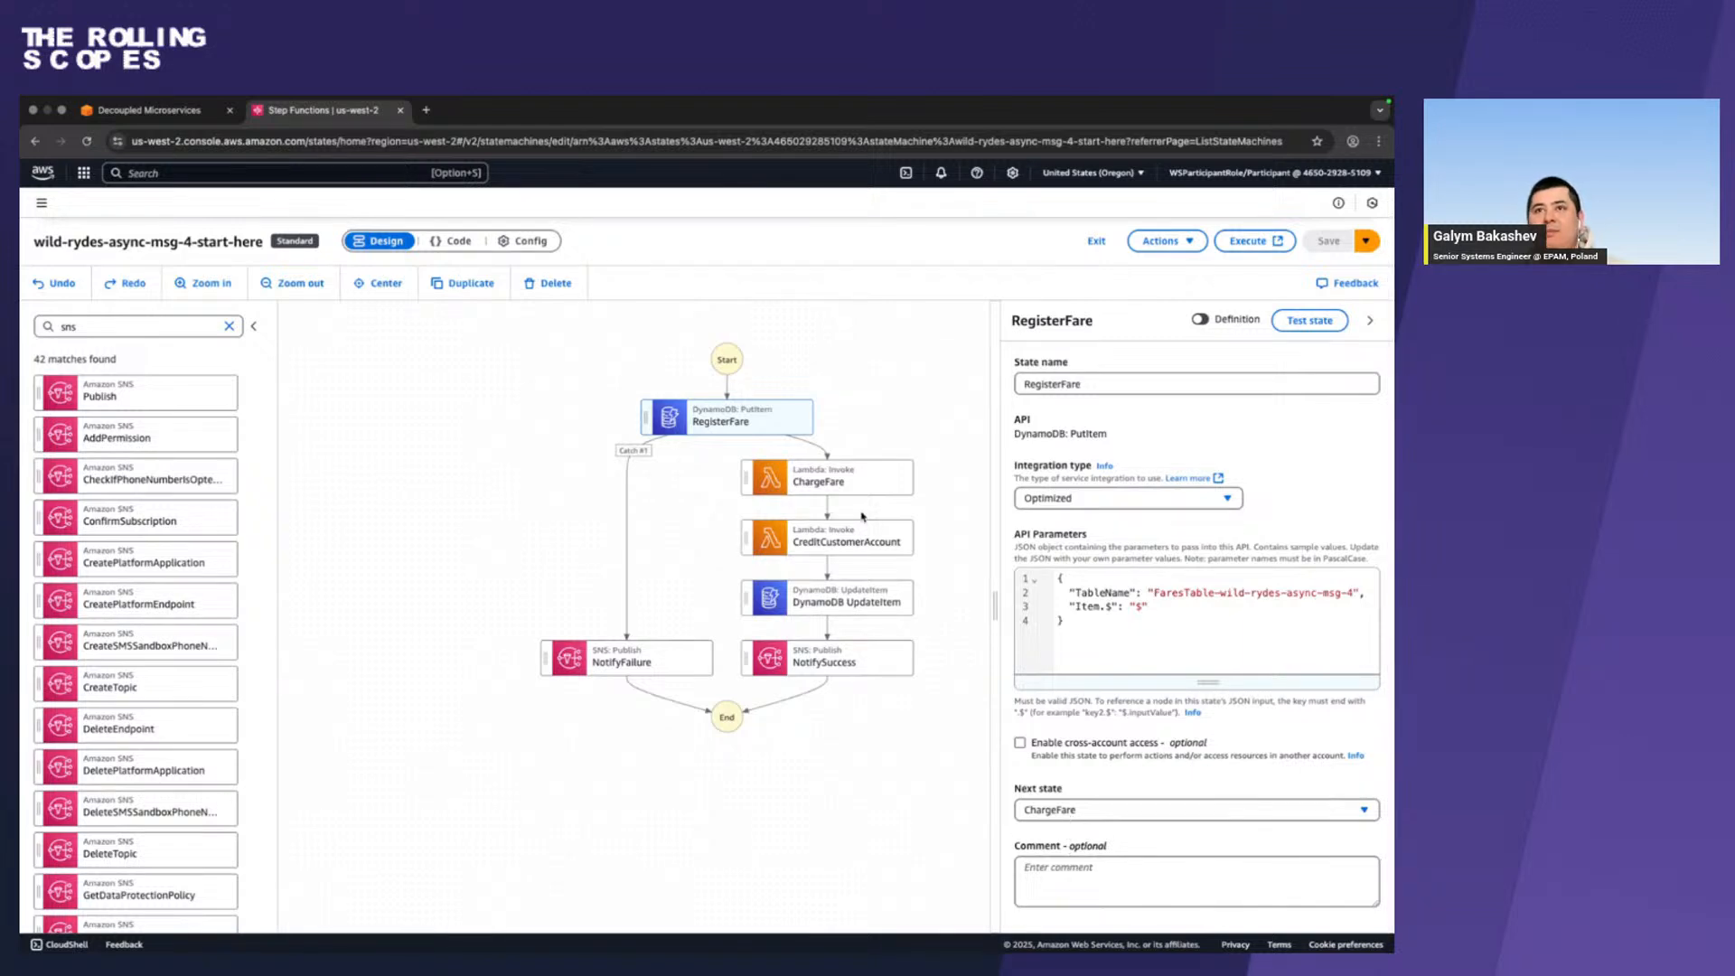
Review the errors, fallback state and ResultPath of RegisterFare's Catcher #1.
left_click(632, 452)
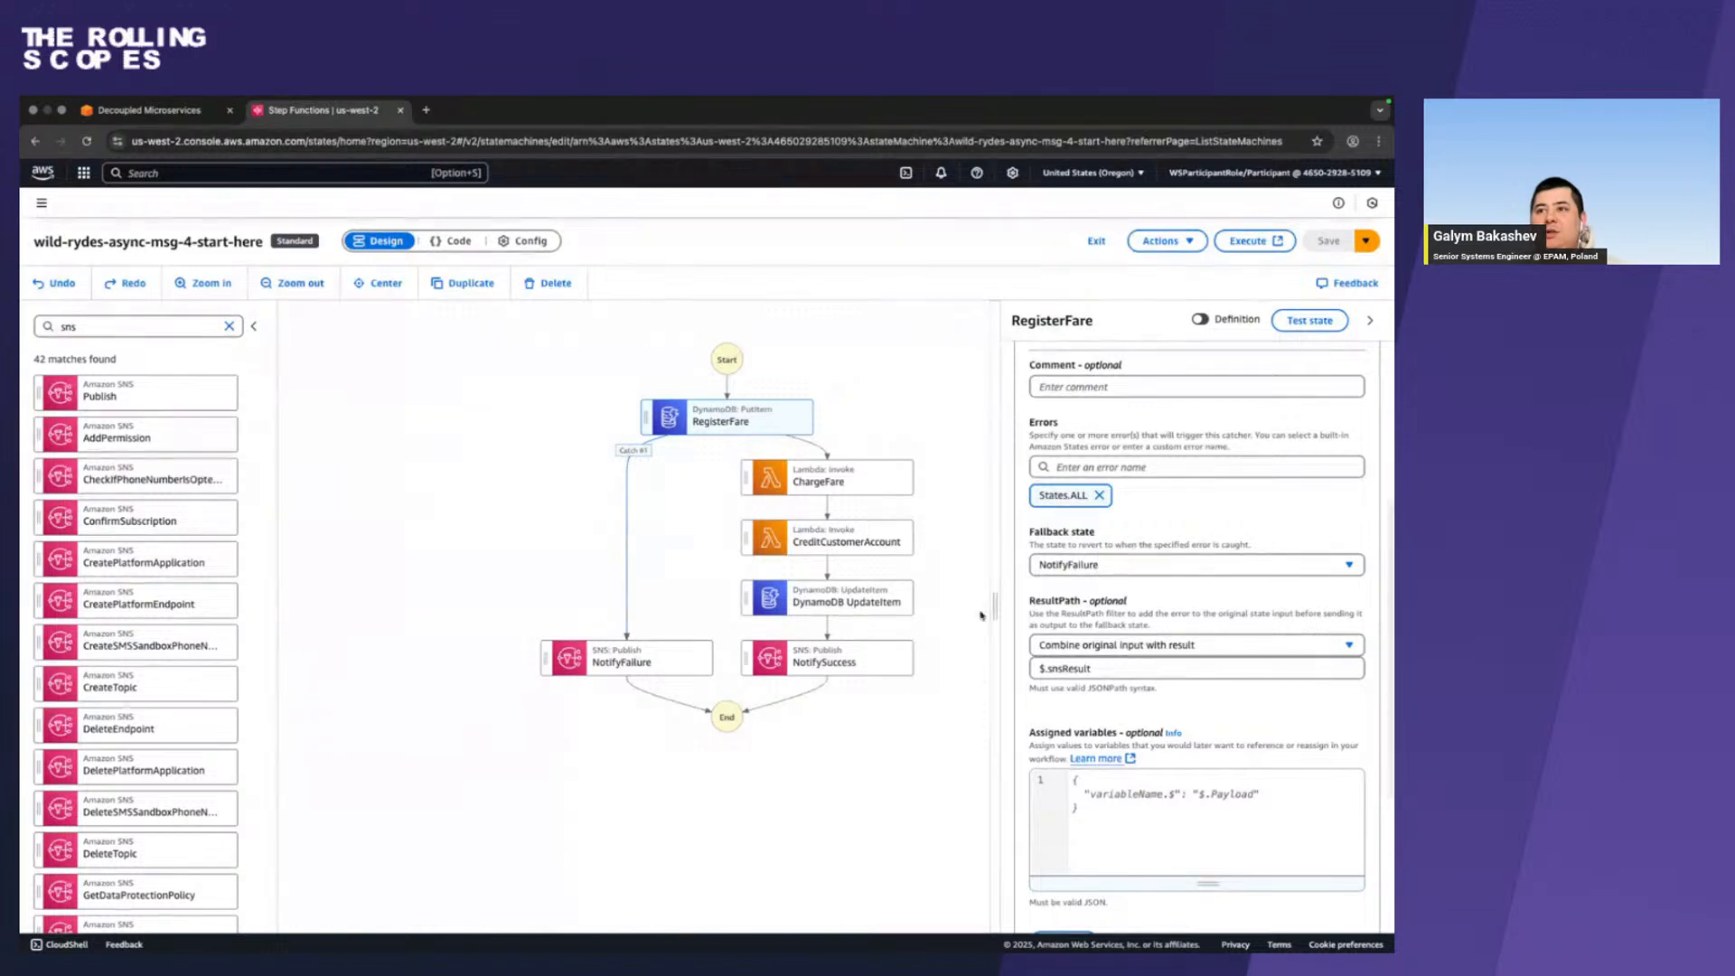
scroll(1103, 730, "down", 1)
scroll(1103, 729, "up", 2)
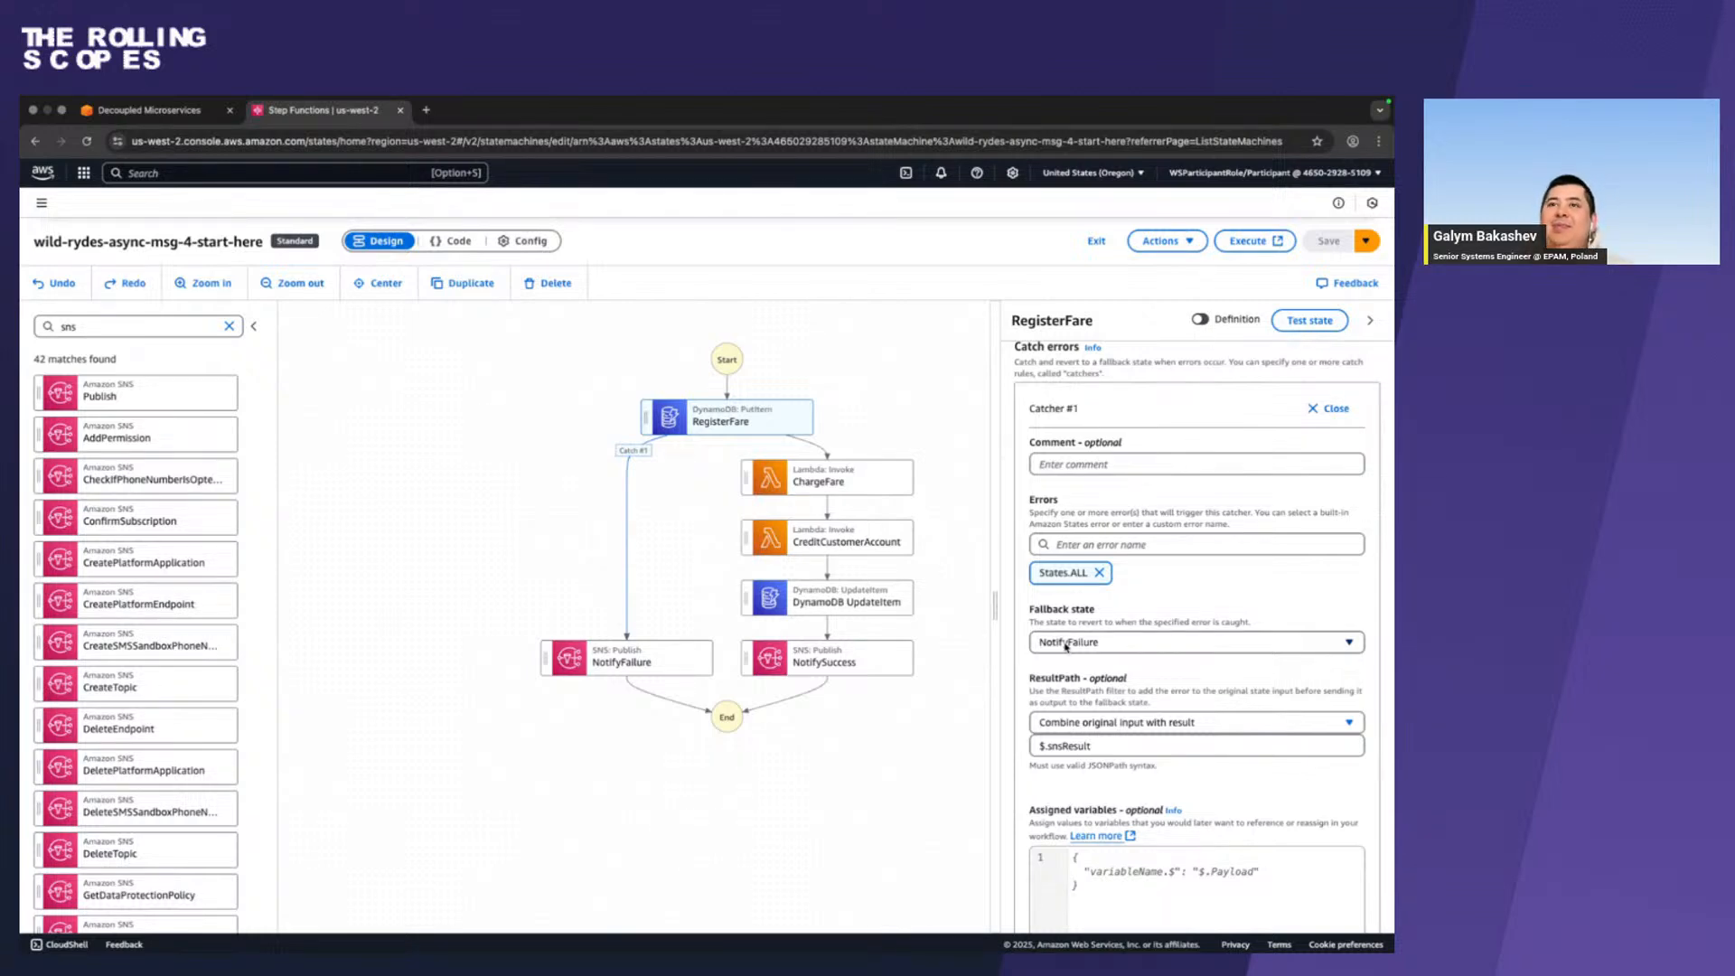
left_click(933, 409)
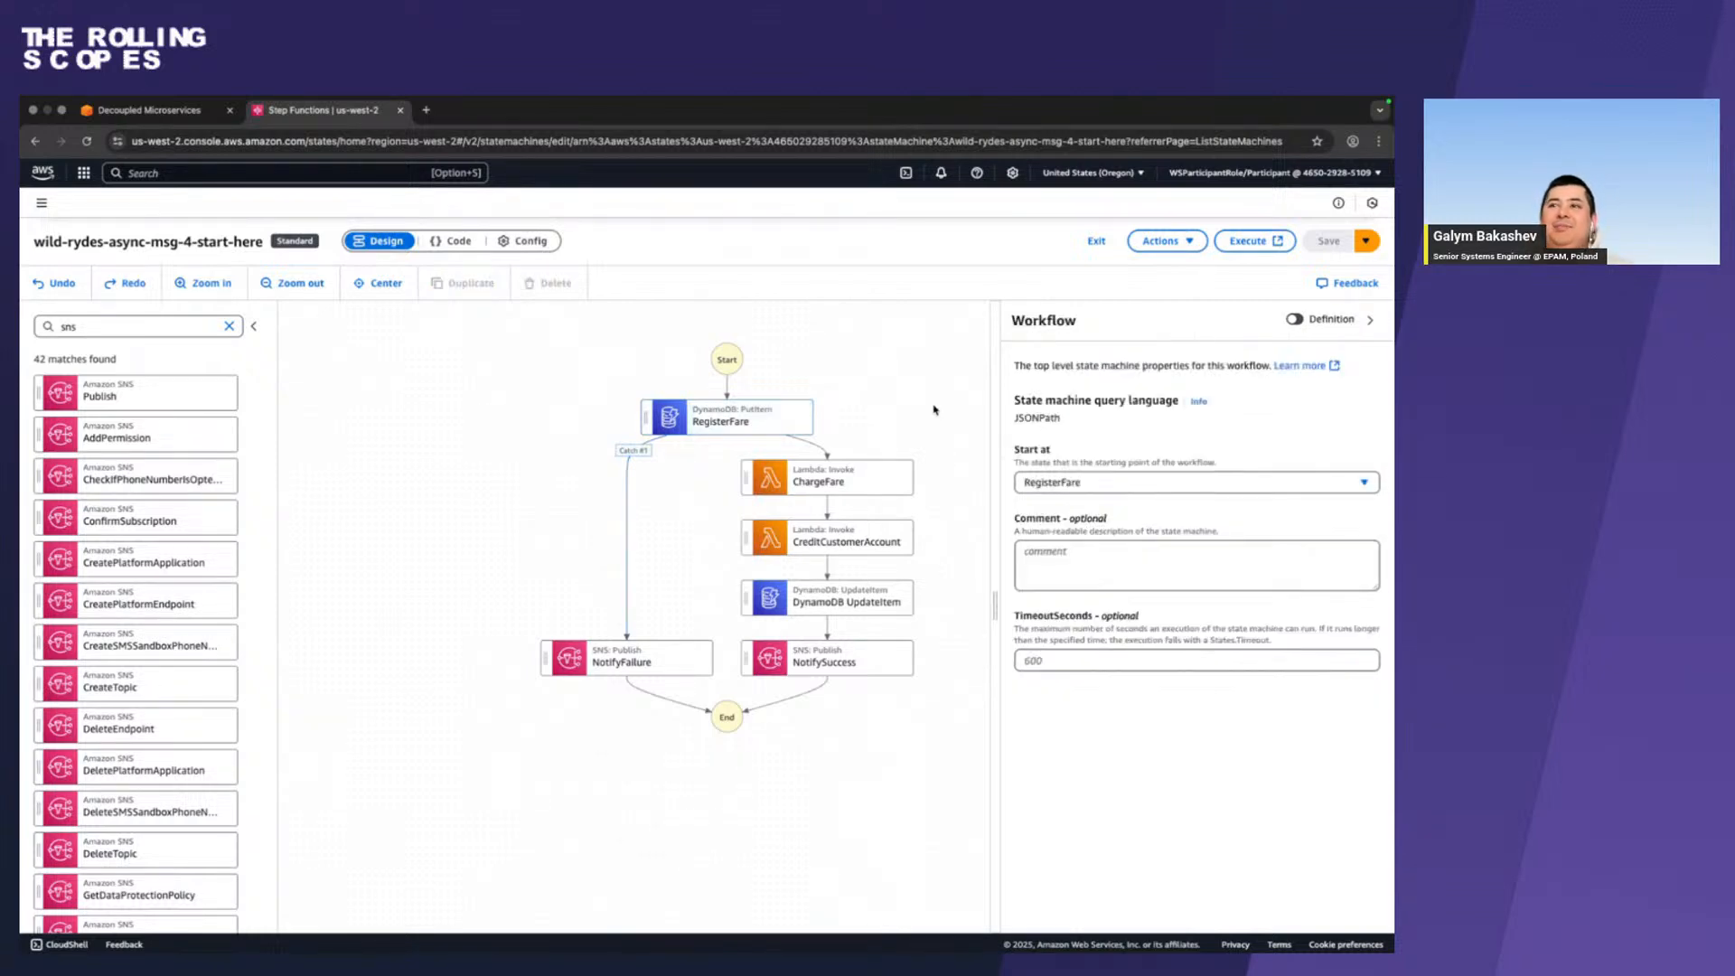
left_click(722, 421)
In the workshop guide, read the Managing Execution State section and expand its screenshot to examine the expected end states.
key("ctrl+Left")
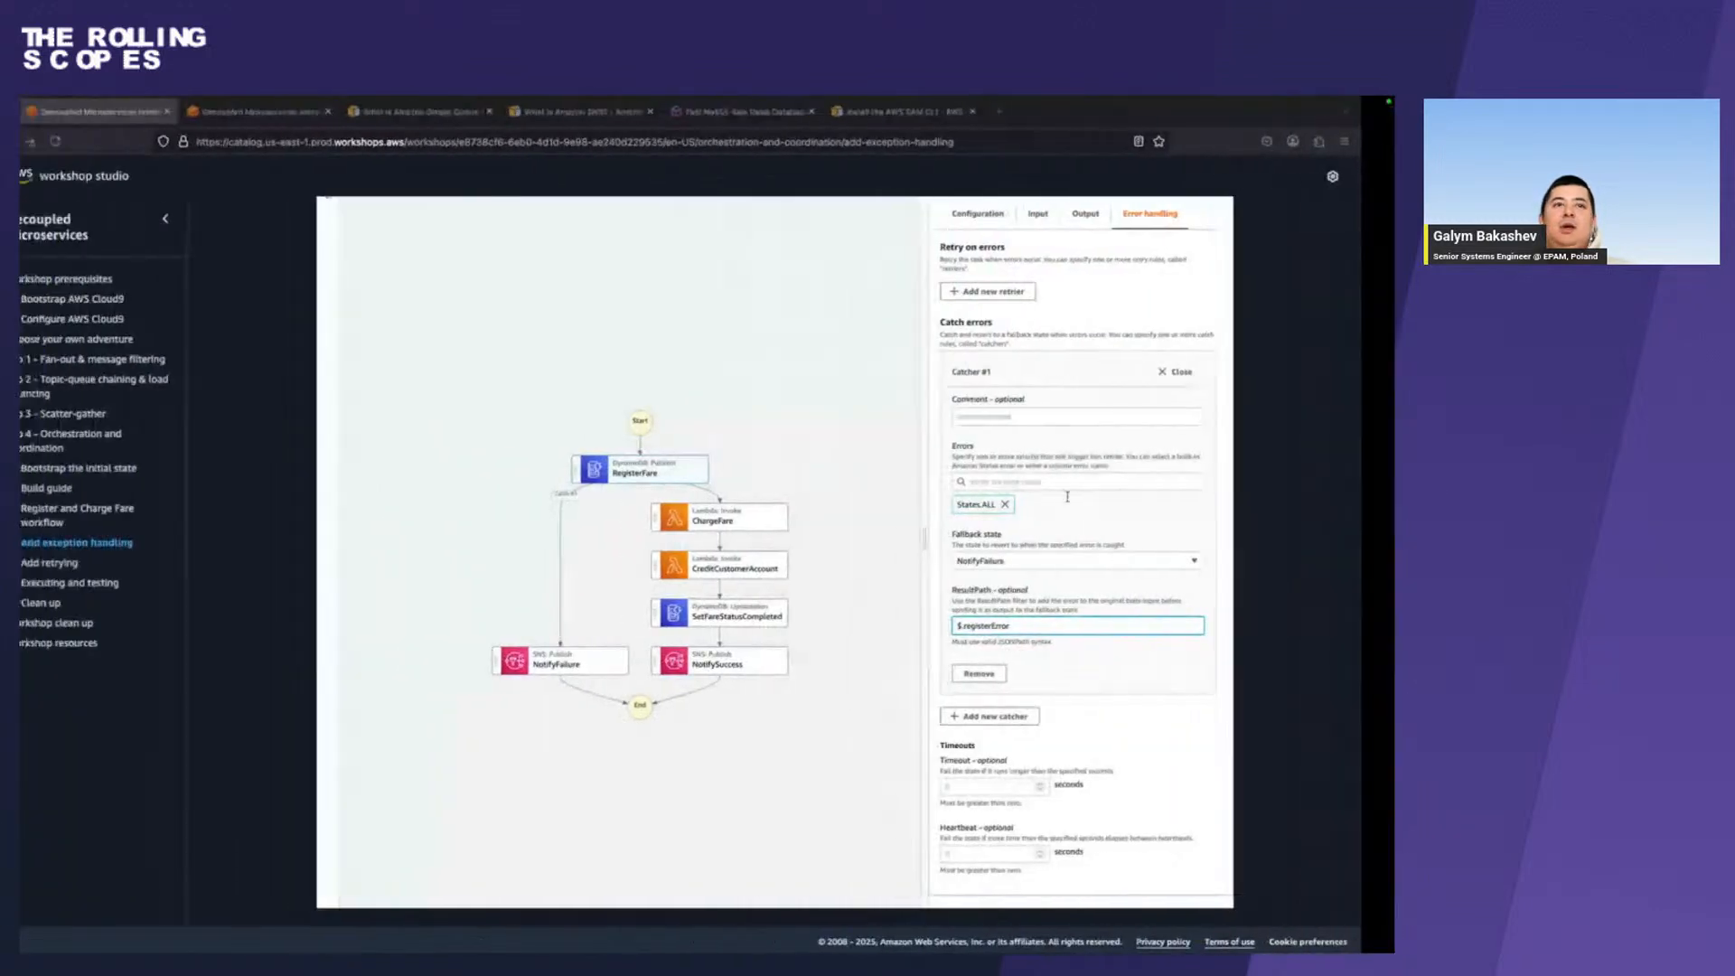
scroll(982, 589, "down", 5)
scroll(982, 589, "down", 1)
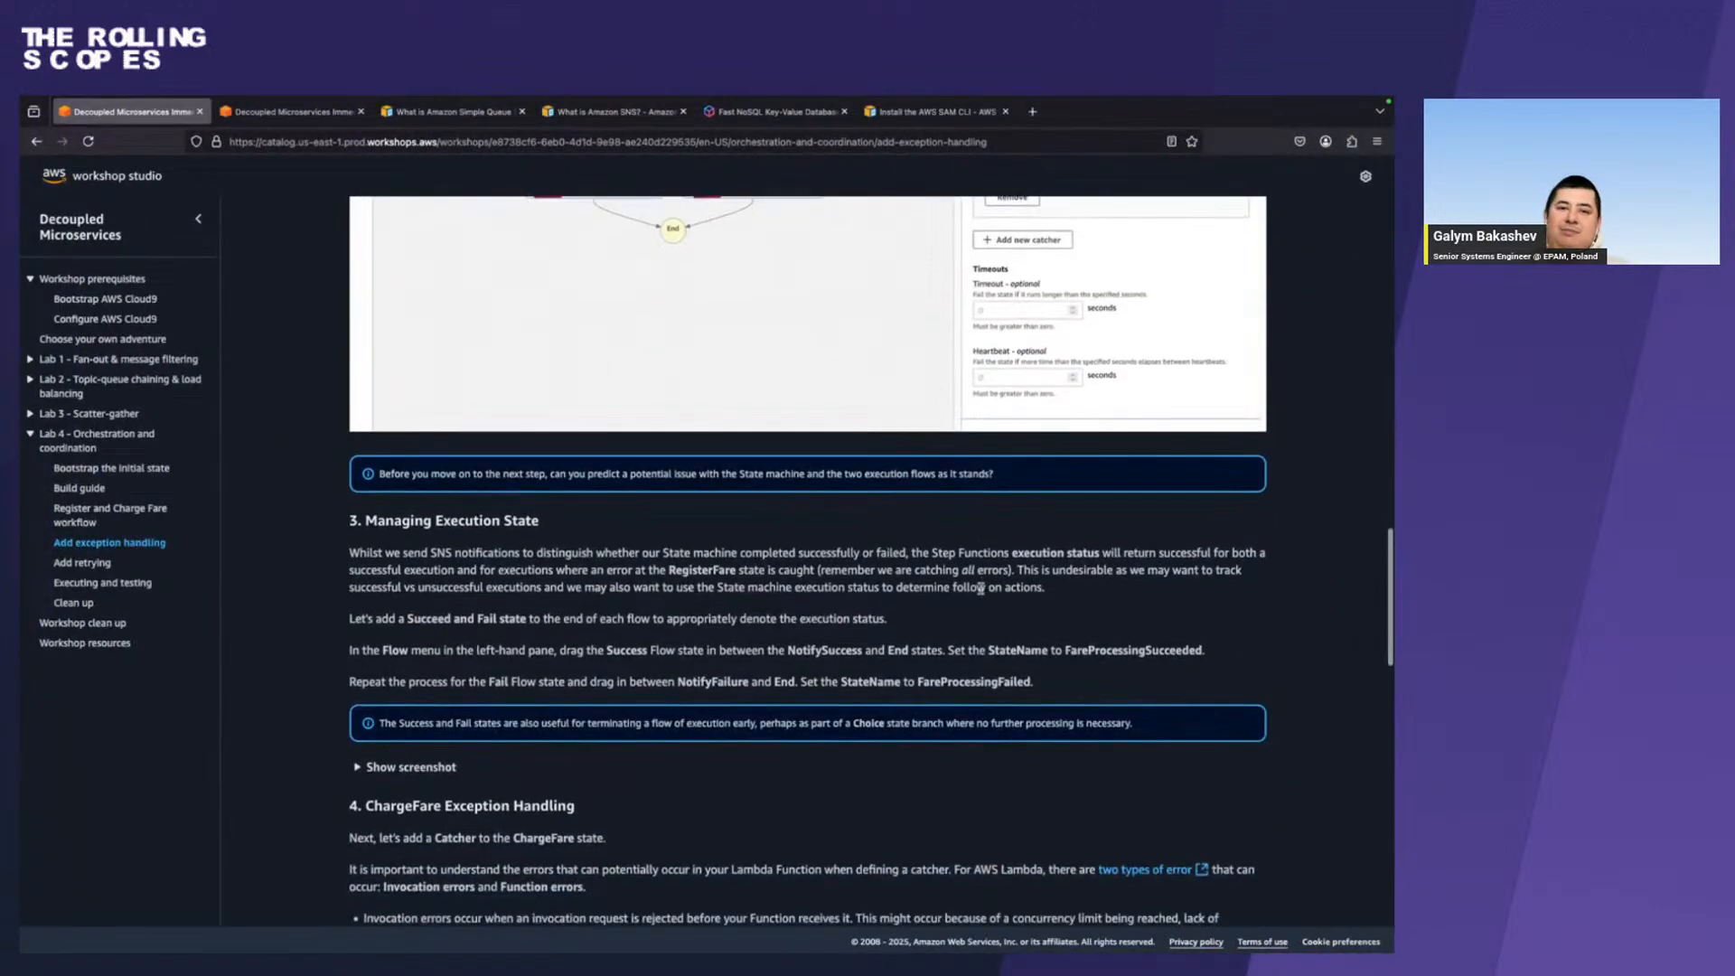
left_click(387, 767)
scroll(387, 767, "down", 7)
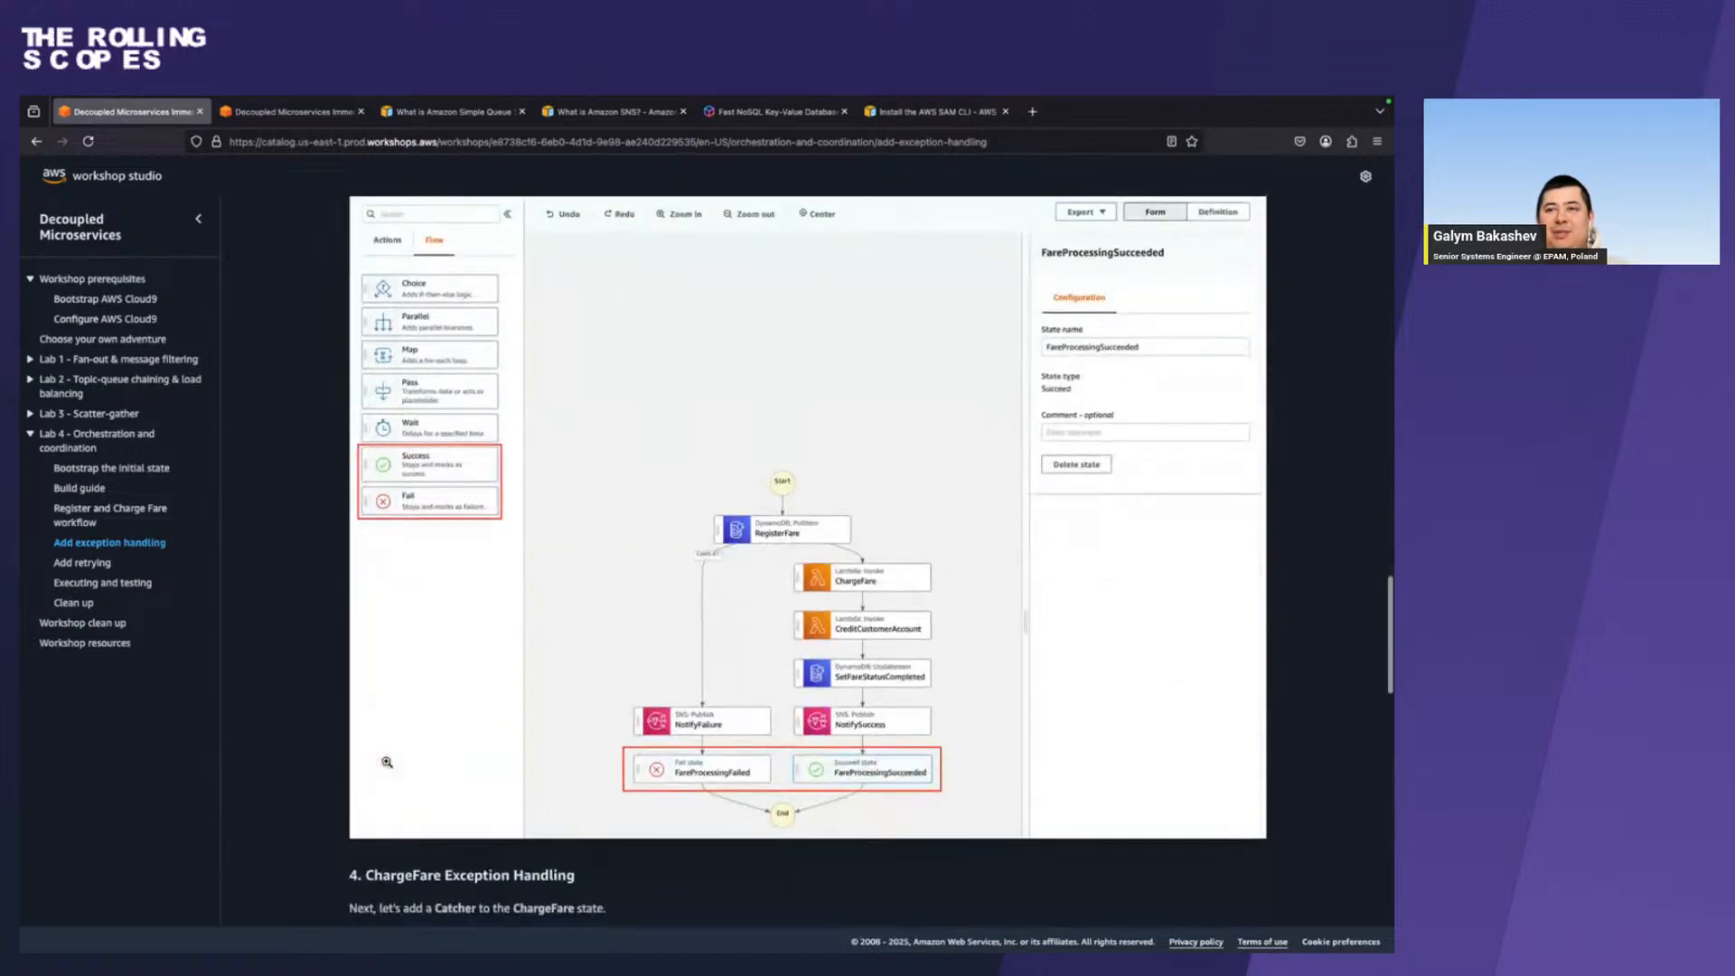
scroll(387, 762, "up", 4)
scroll(387, 762, "down", 3)
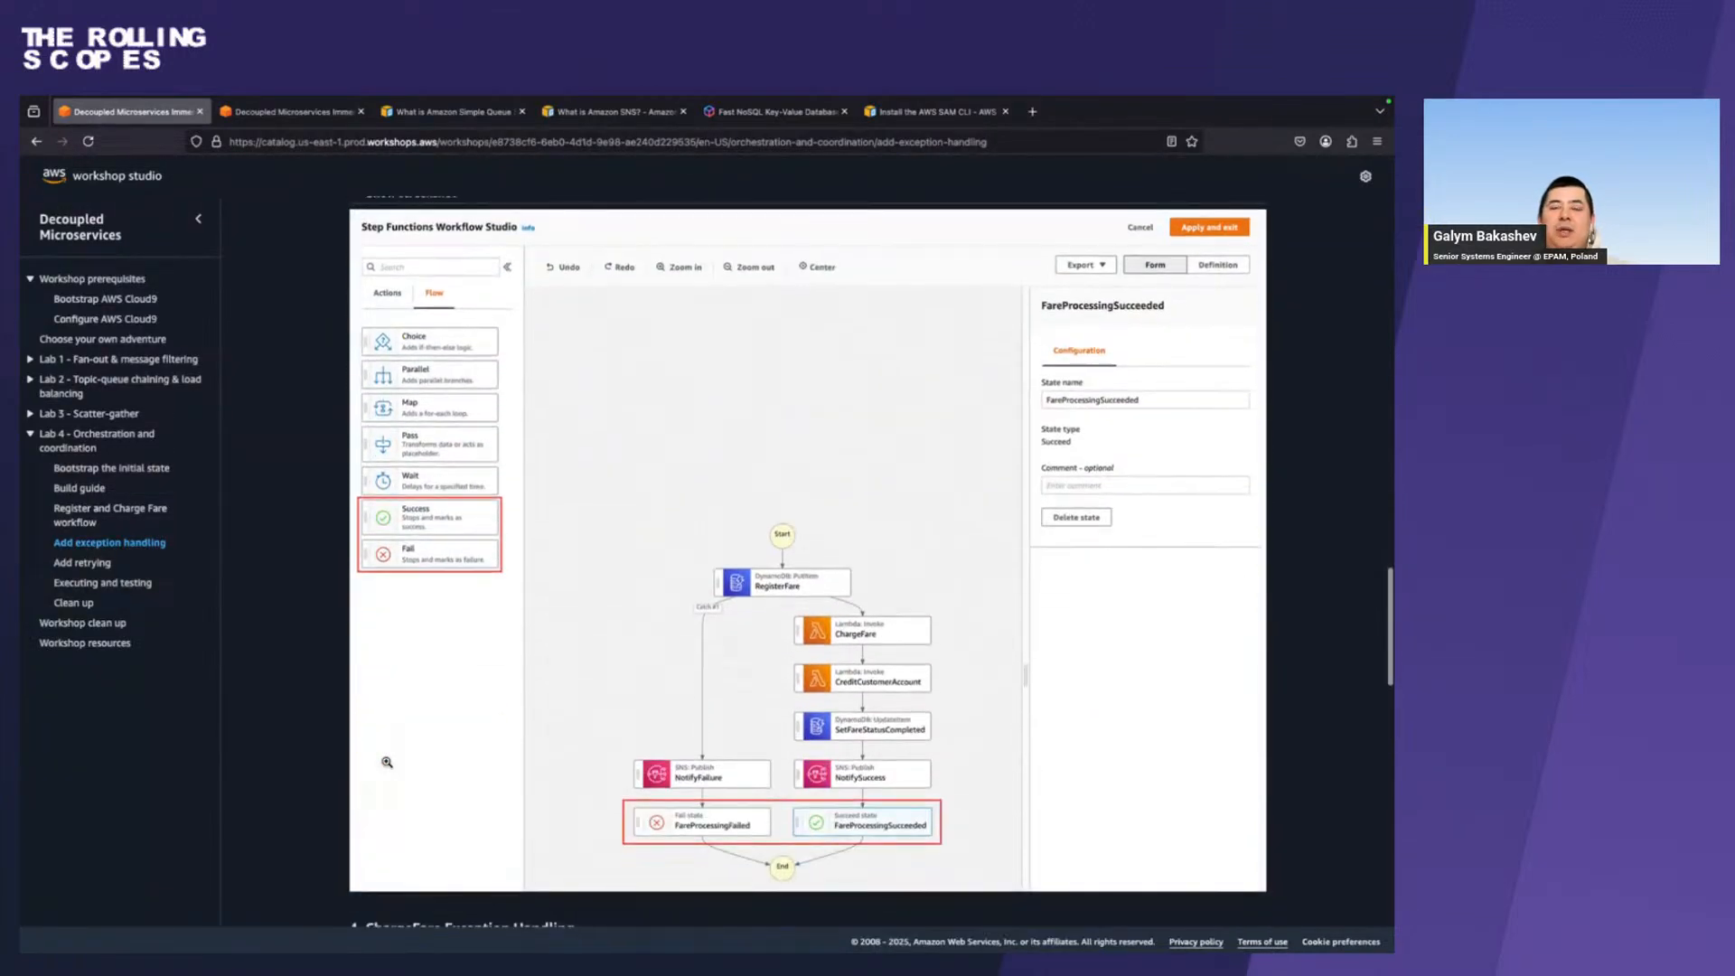
scroll(386, 762, "up", 2)
key("alt+Tab")
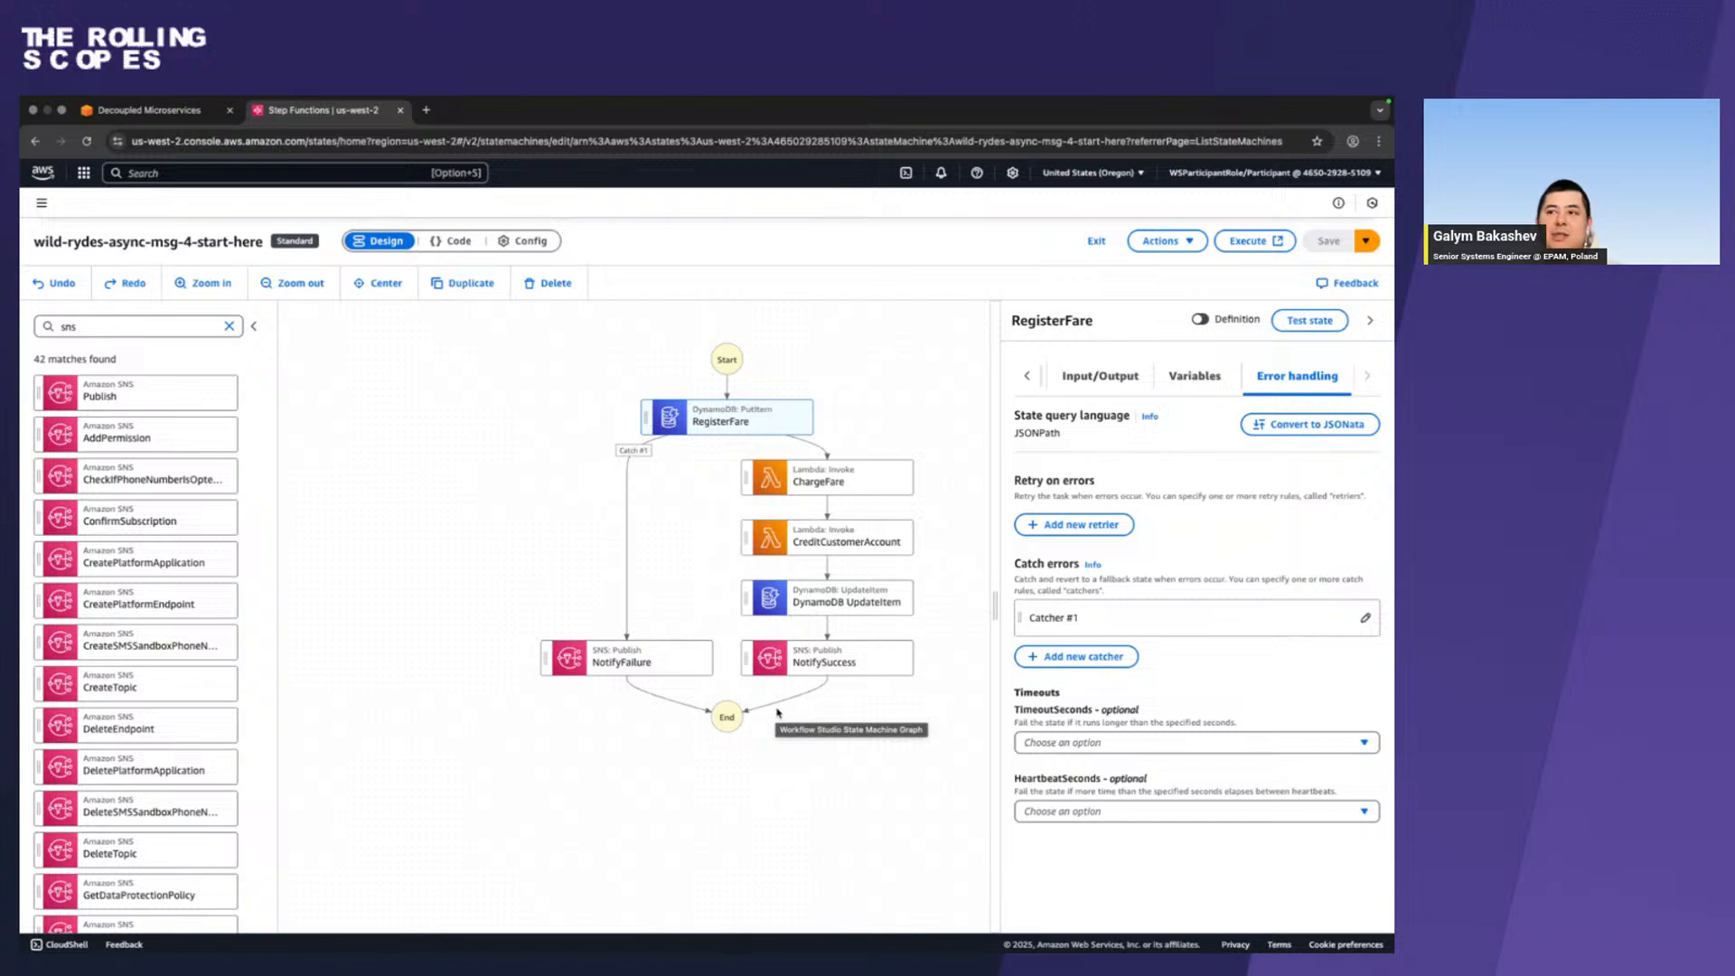
Compare the workflow with the guide's screenshot and enlarge it to examine the Success and Fail flow states.
key("ctrl+Left")
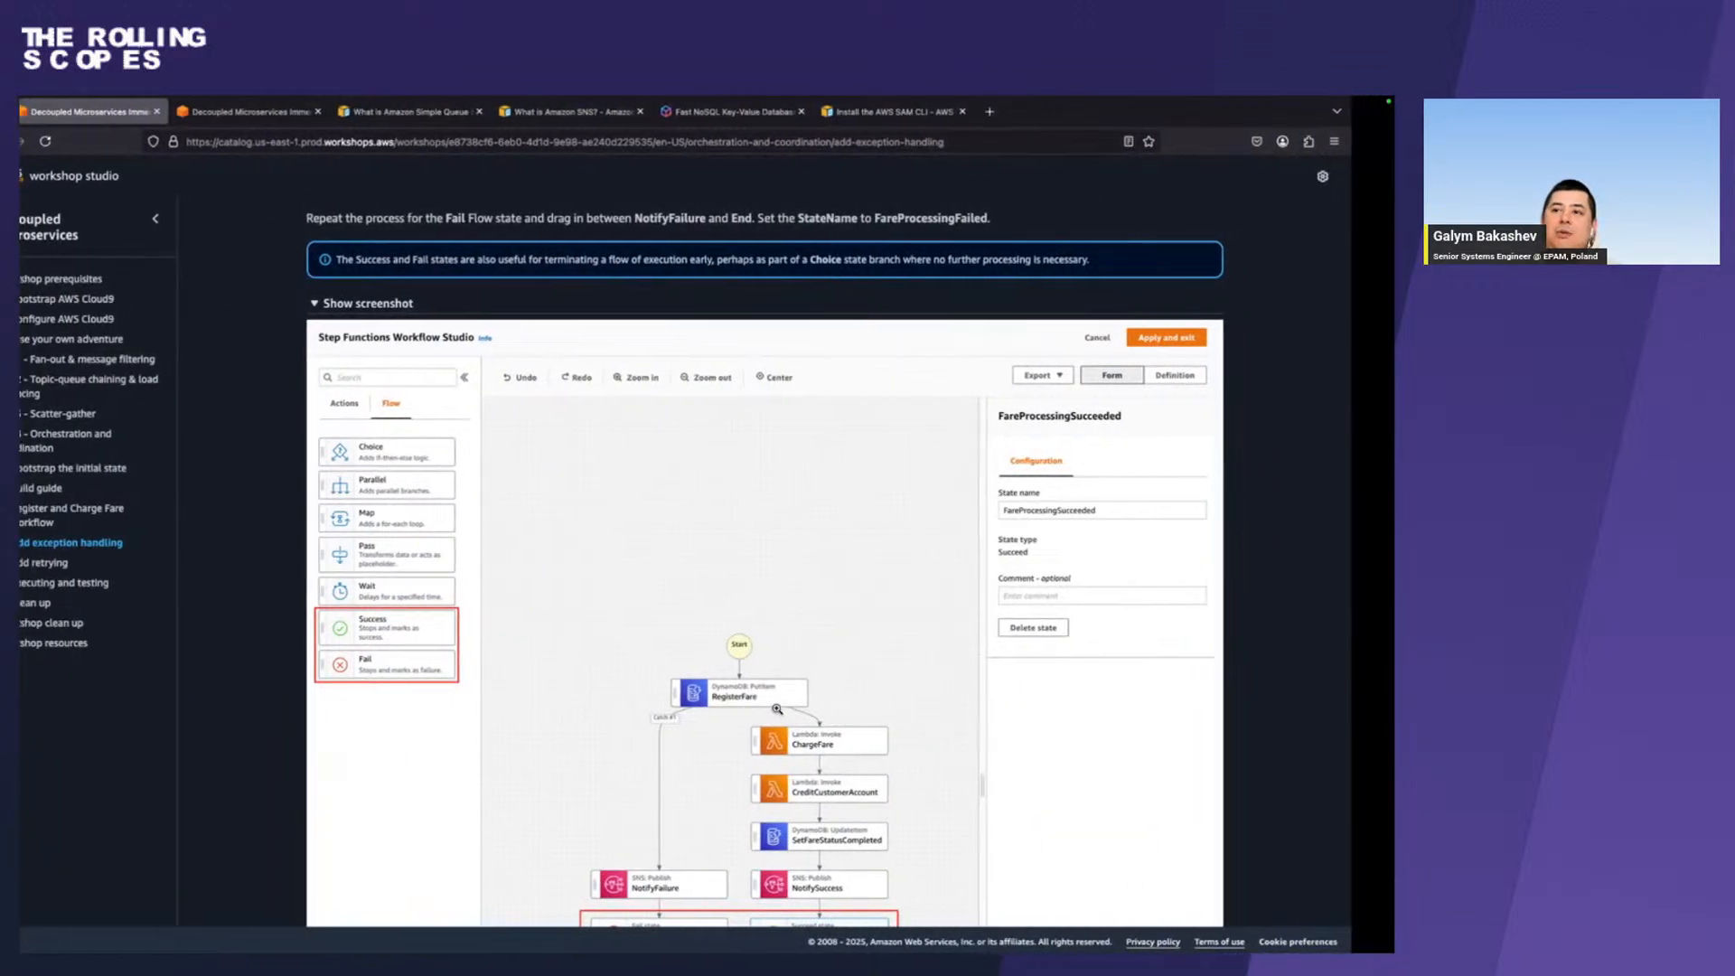
key("ctrl+Right")
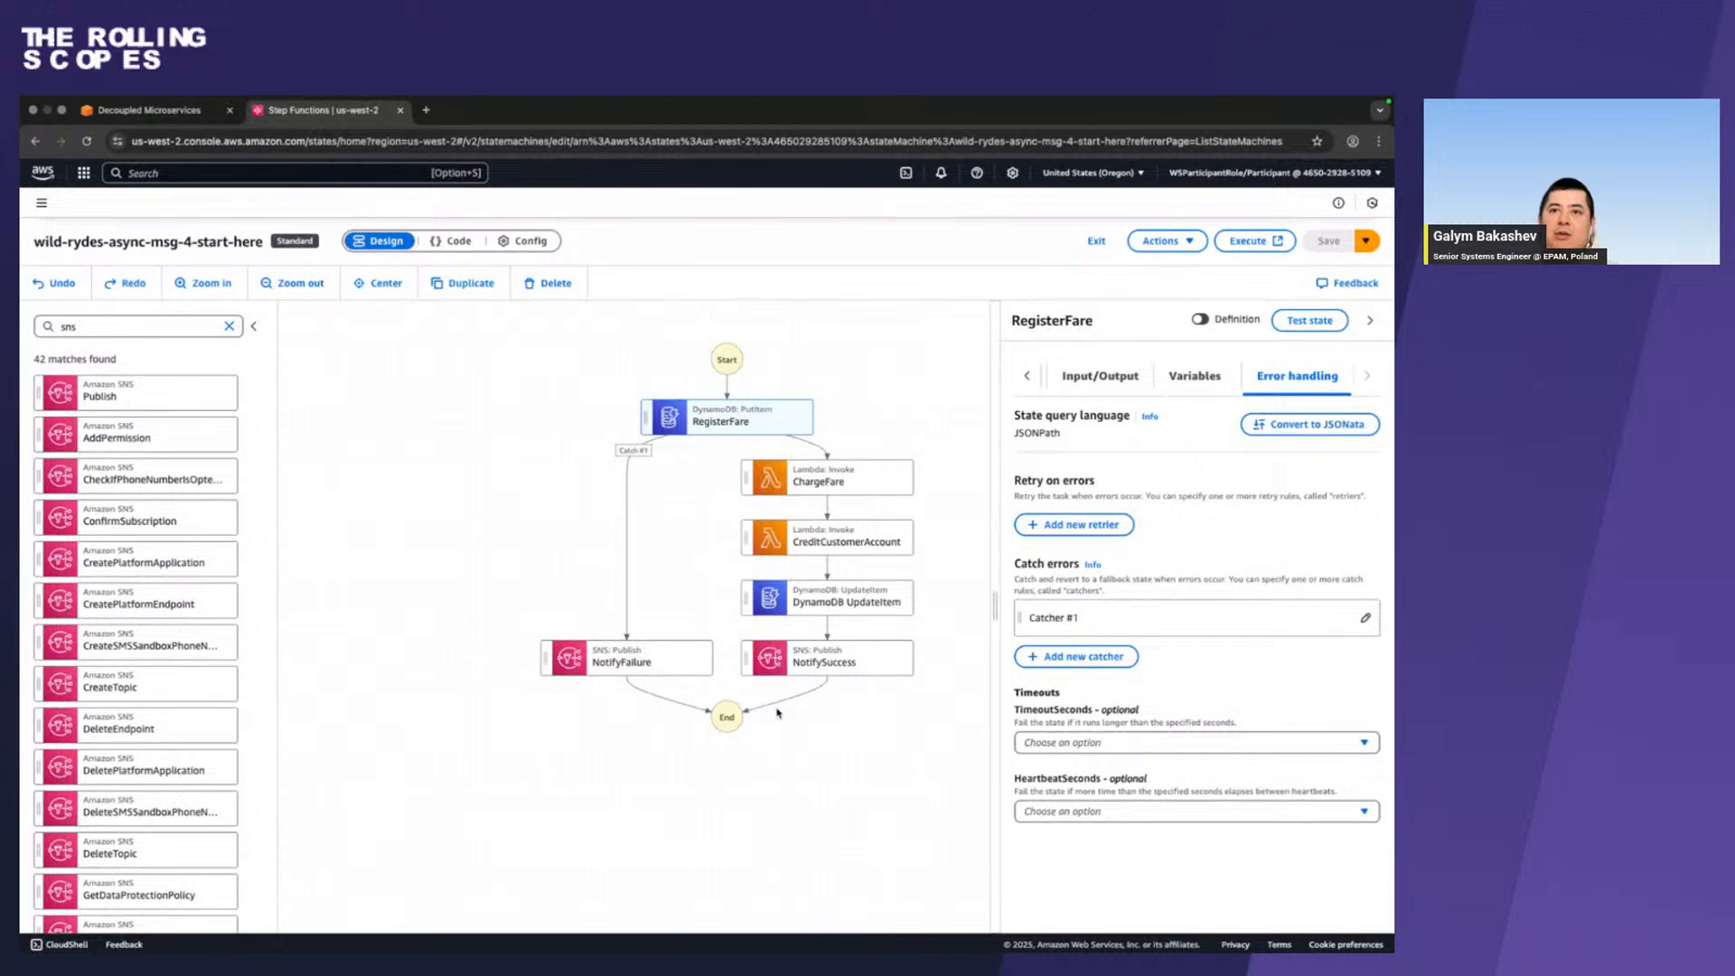
key("ctrl+Left")
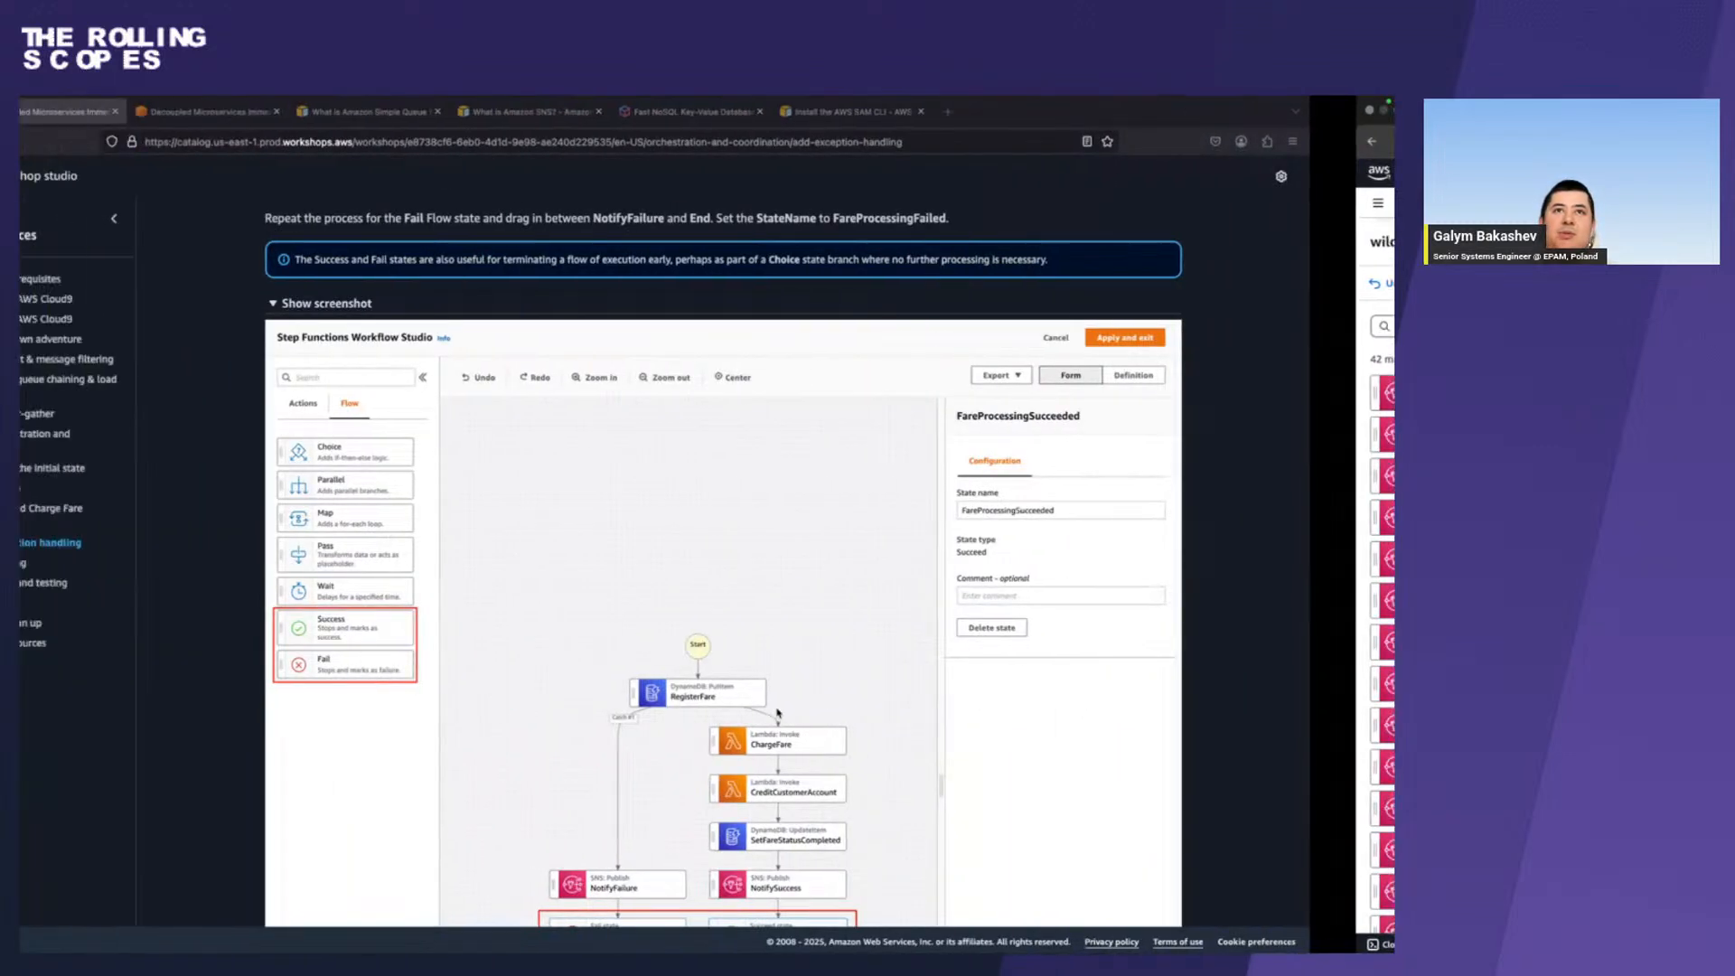
scroll(777, 713, "down", 1)
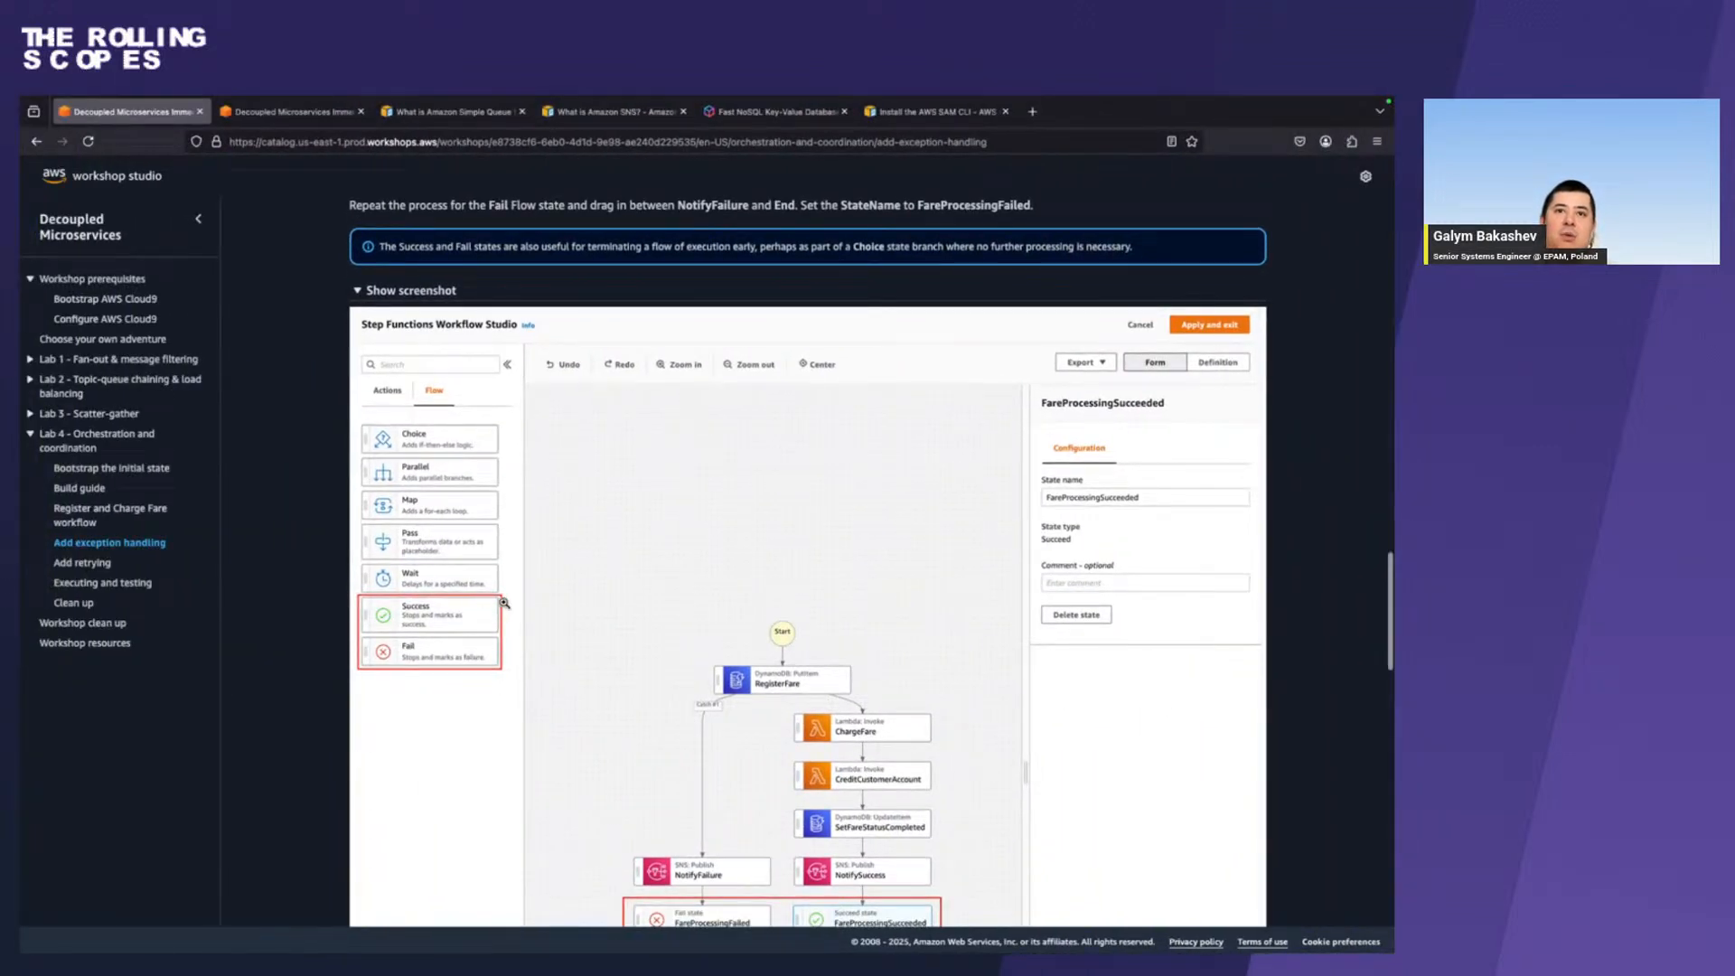
left_click(505, 603)
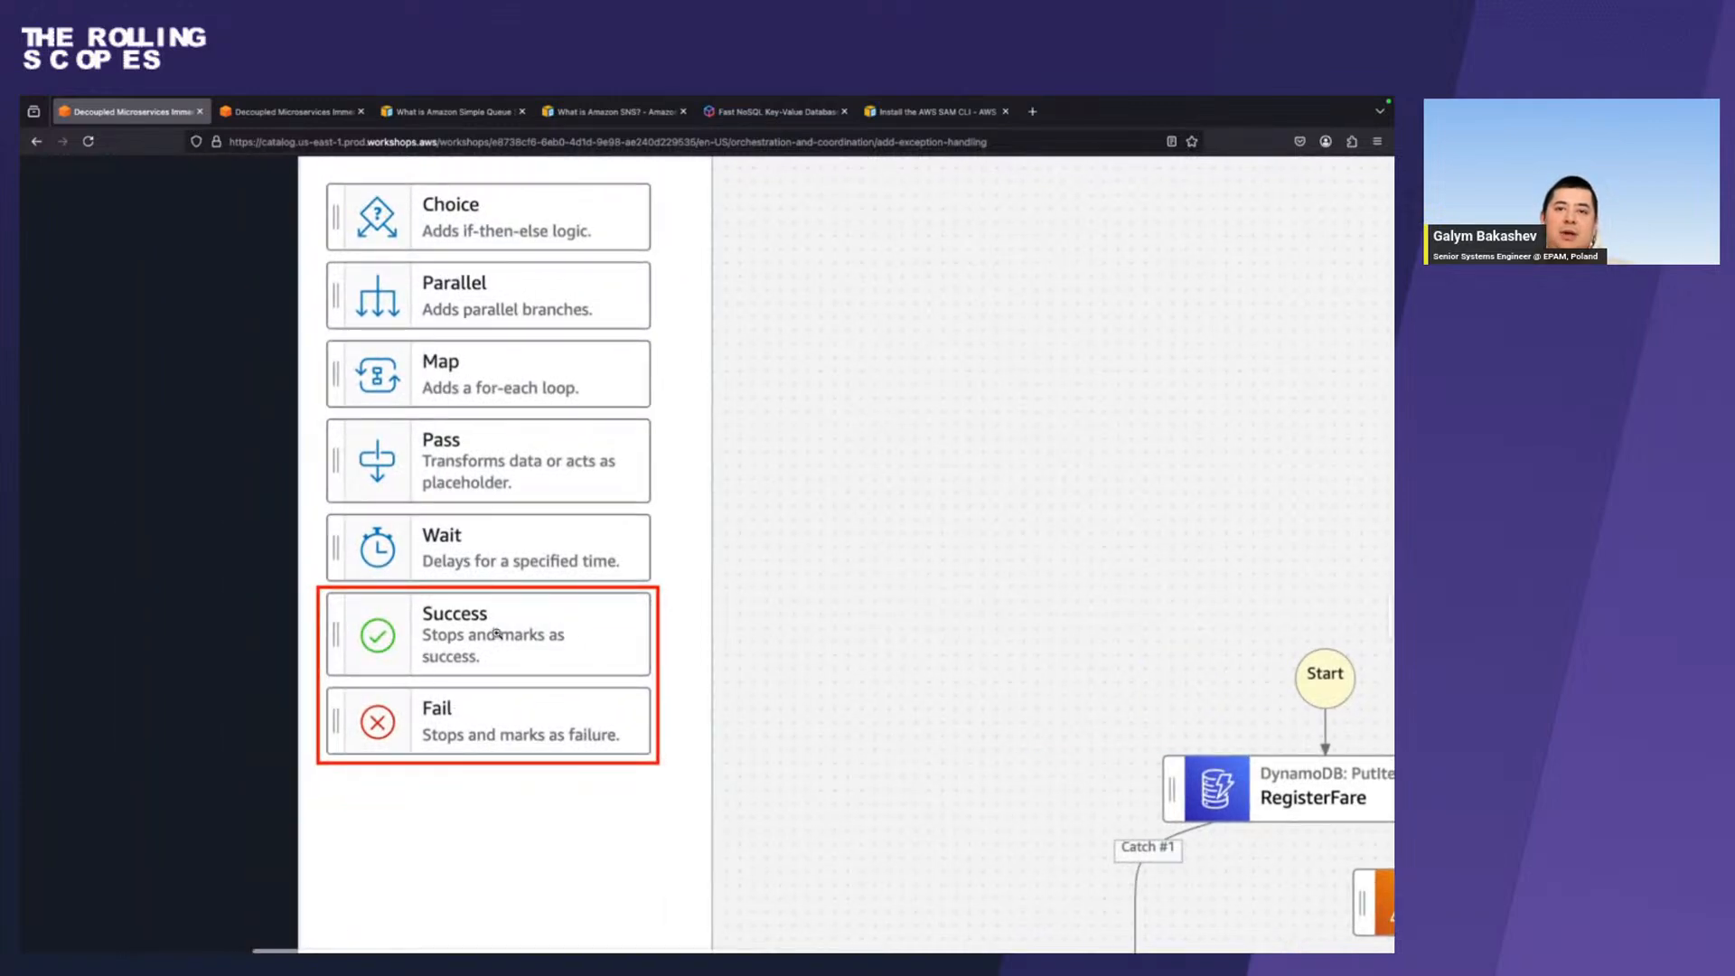
left_click(573, 589)
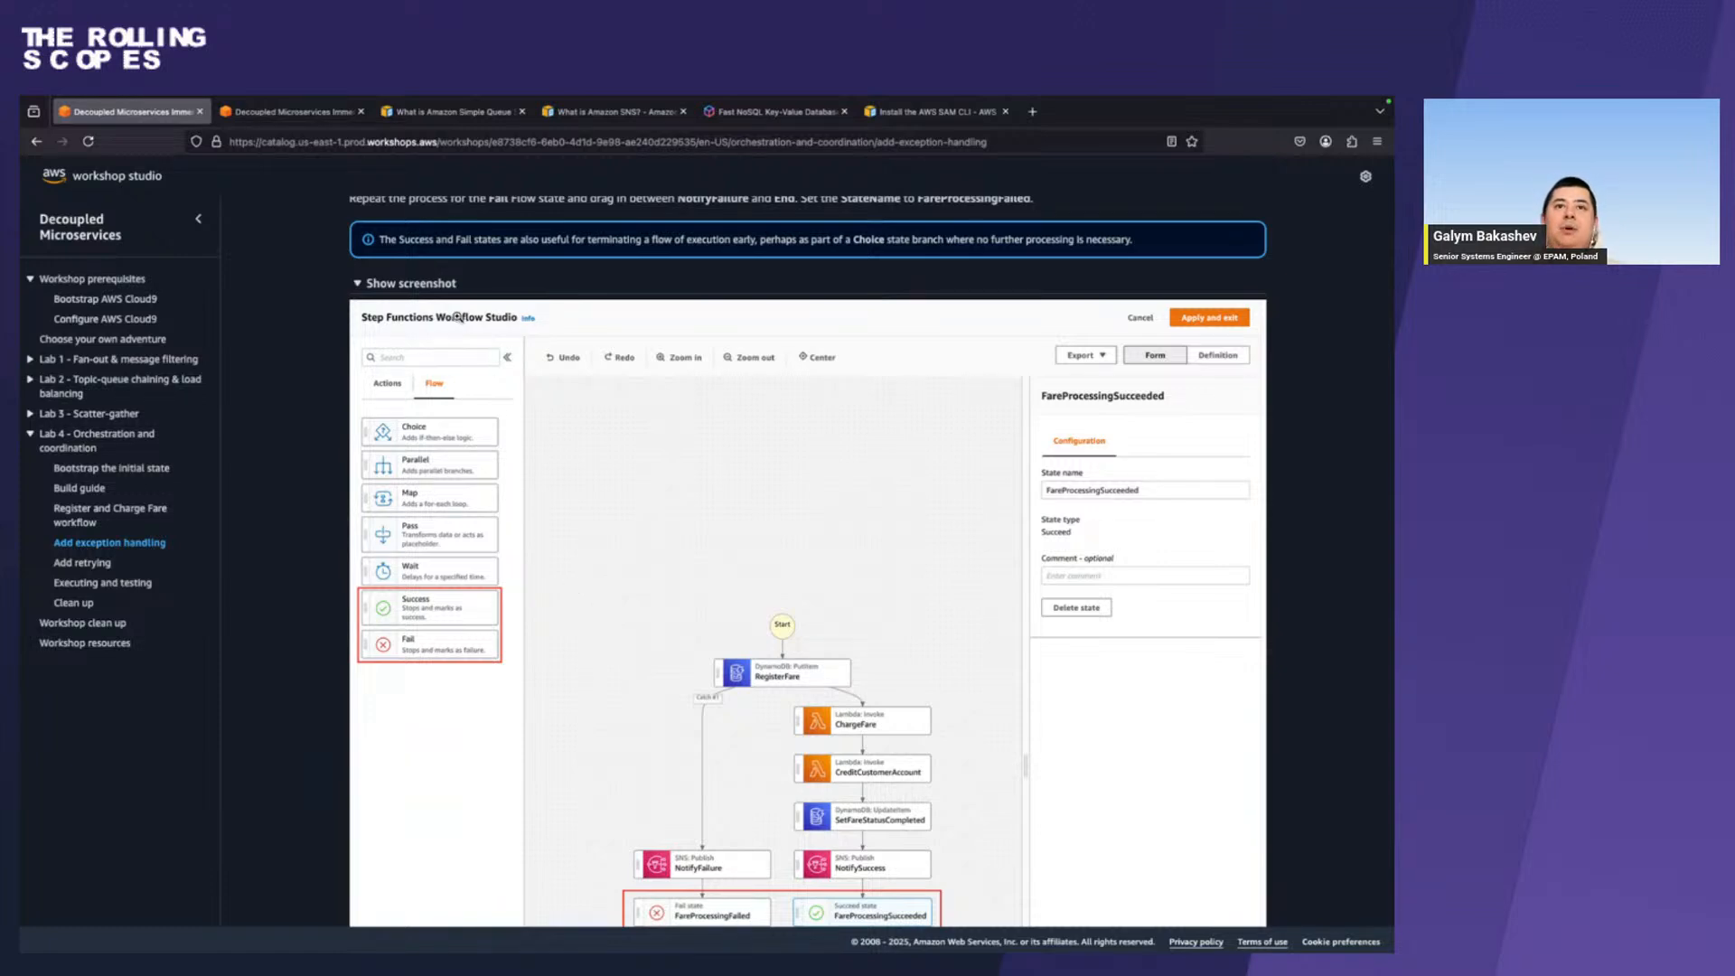
In Step Functions Workflow Studio, add a Success flow state after NotifySuccess and a Fail flow state after NotifyFailure.
key("ctrl+Right")
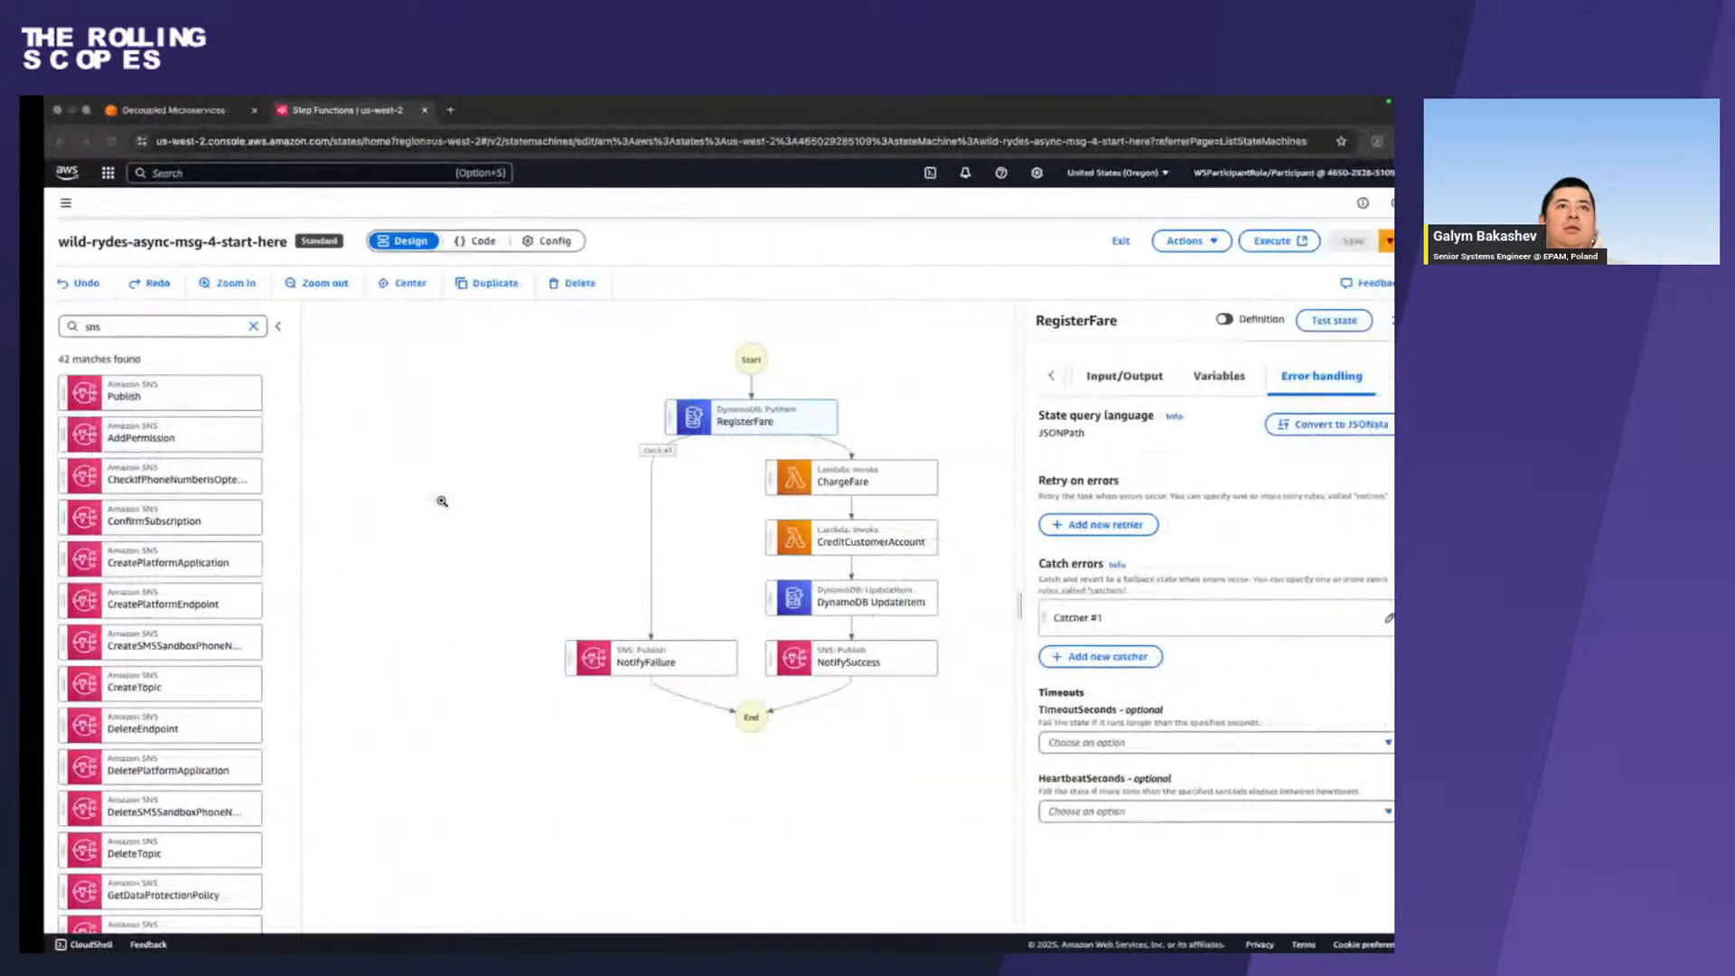
left_click(228, 326)
left_click(136, 359)
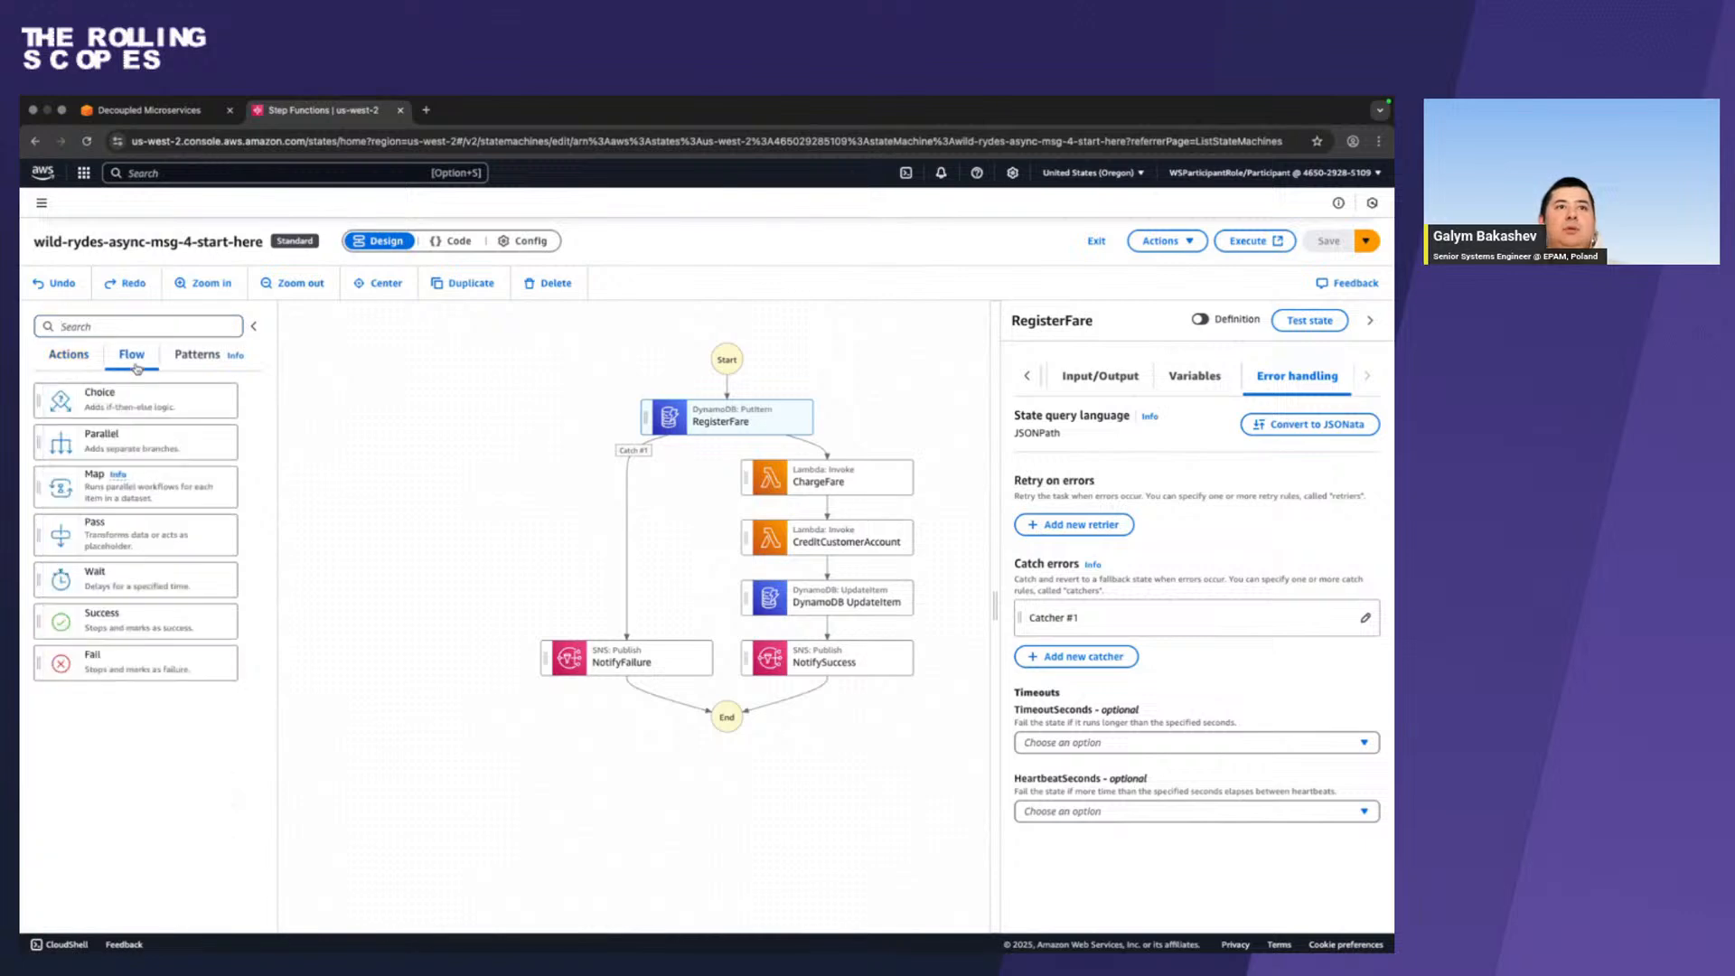
left_click_drag(199, 623, 826, 693)
left_click_drag(91, 662, 600, 777)
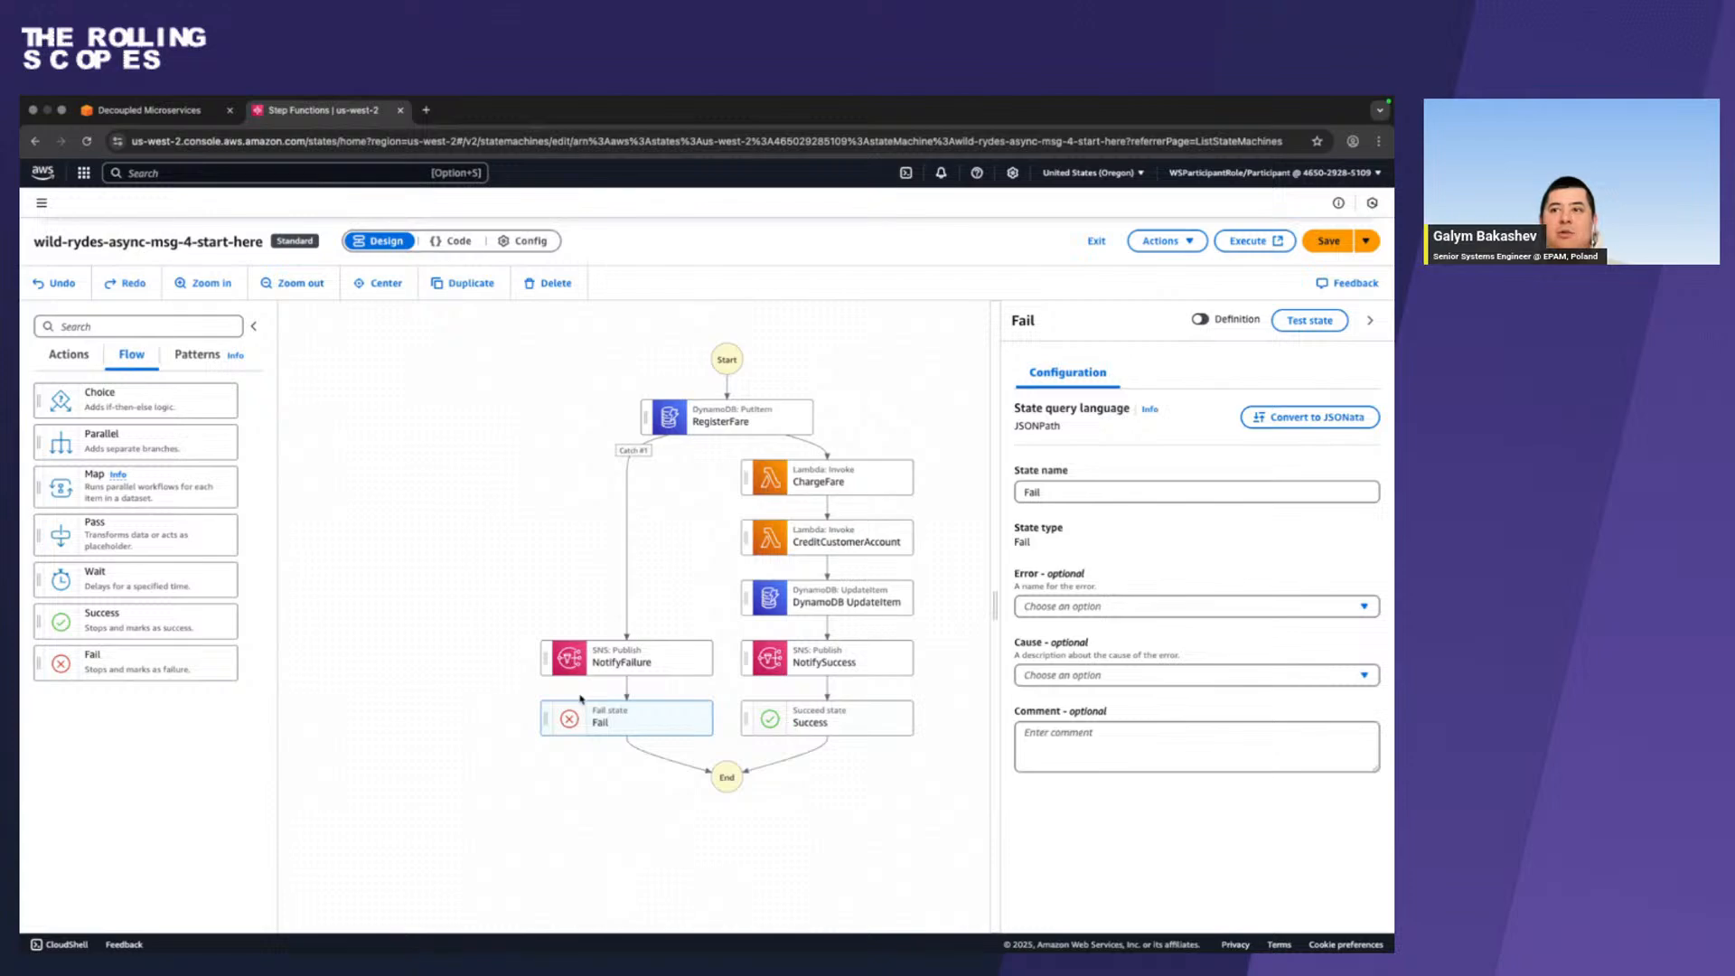
Copy the name FareProcessingSucceeded from the workshop guide and rename the Success state to it.
key("super+Tab")
scroll(530, 608, "down", 10)
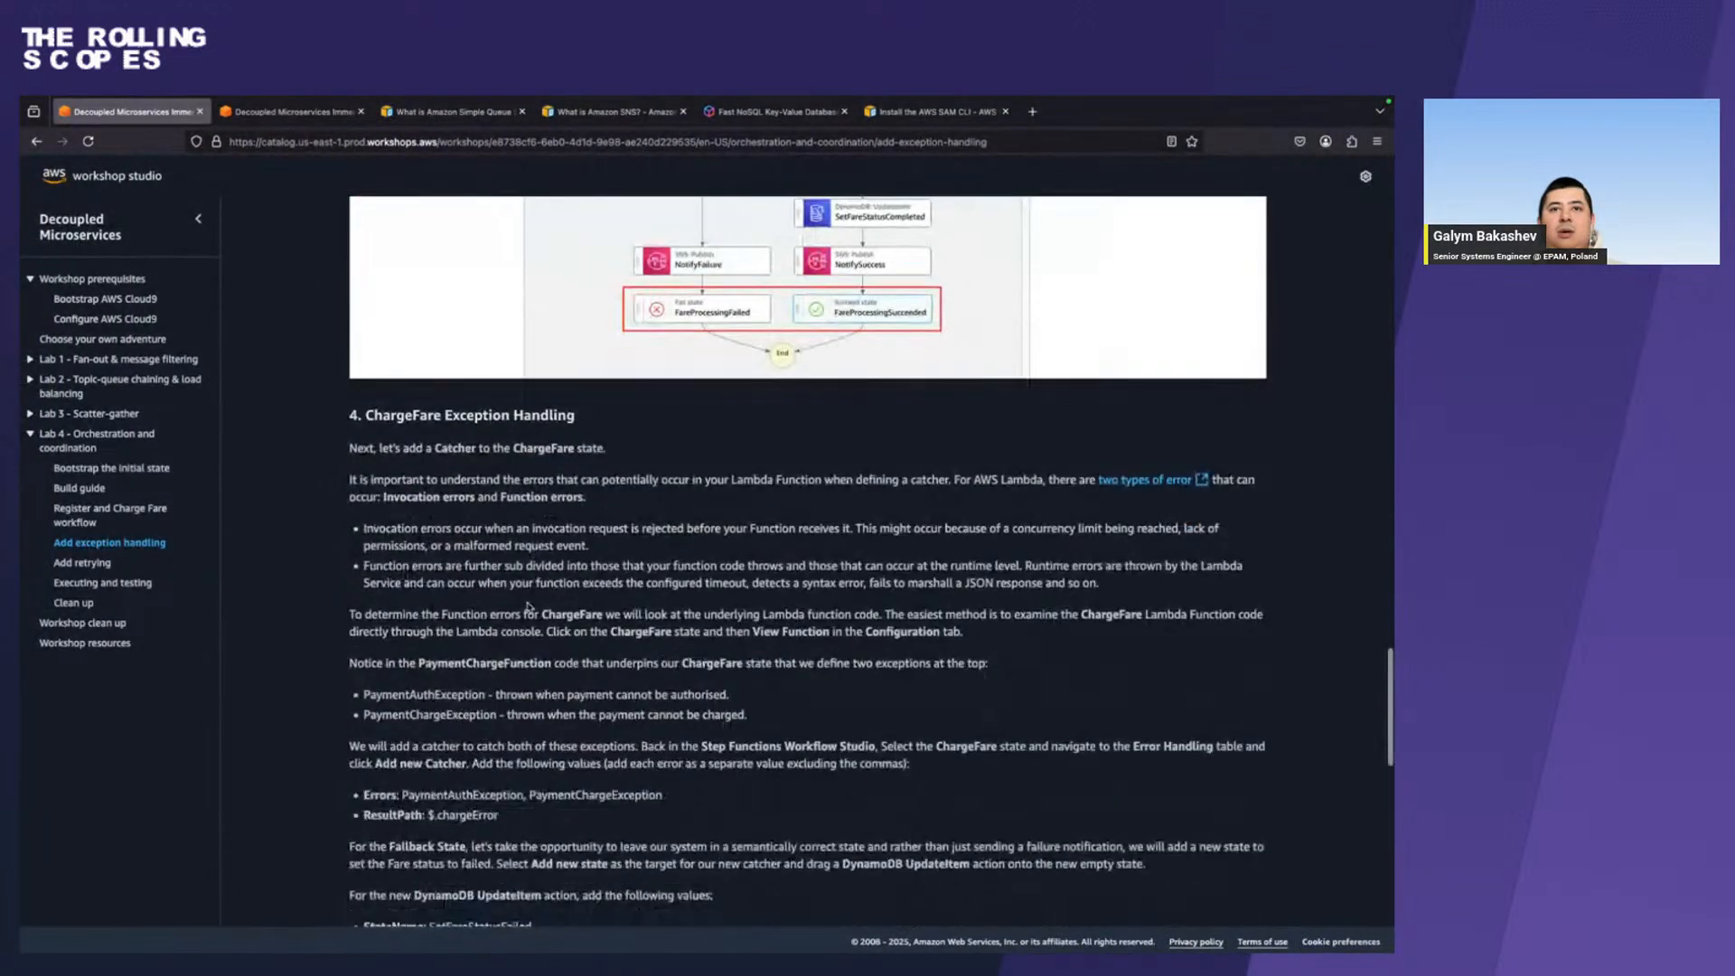
scroll(529, 608, "up", 2)
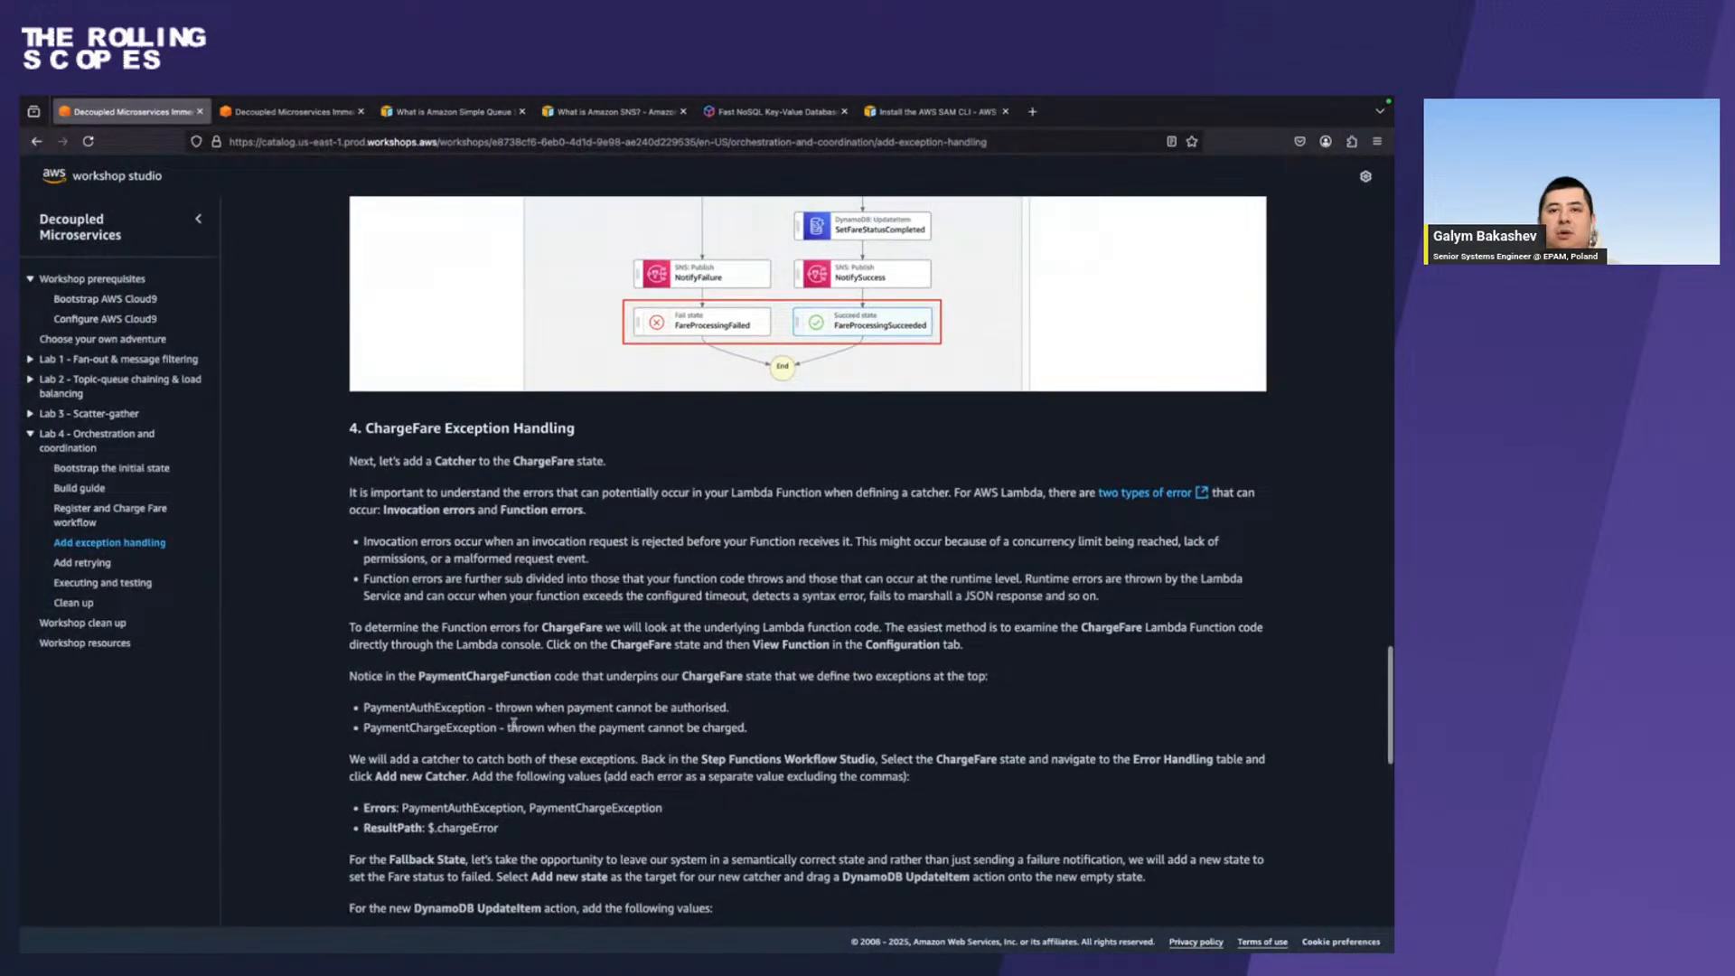
scroll(668, 712, "up", 8)
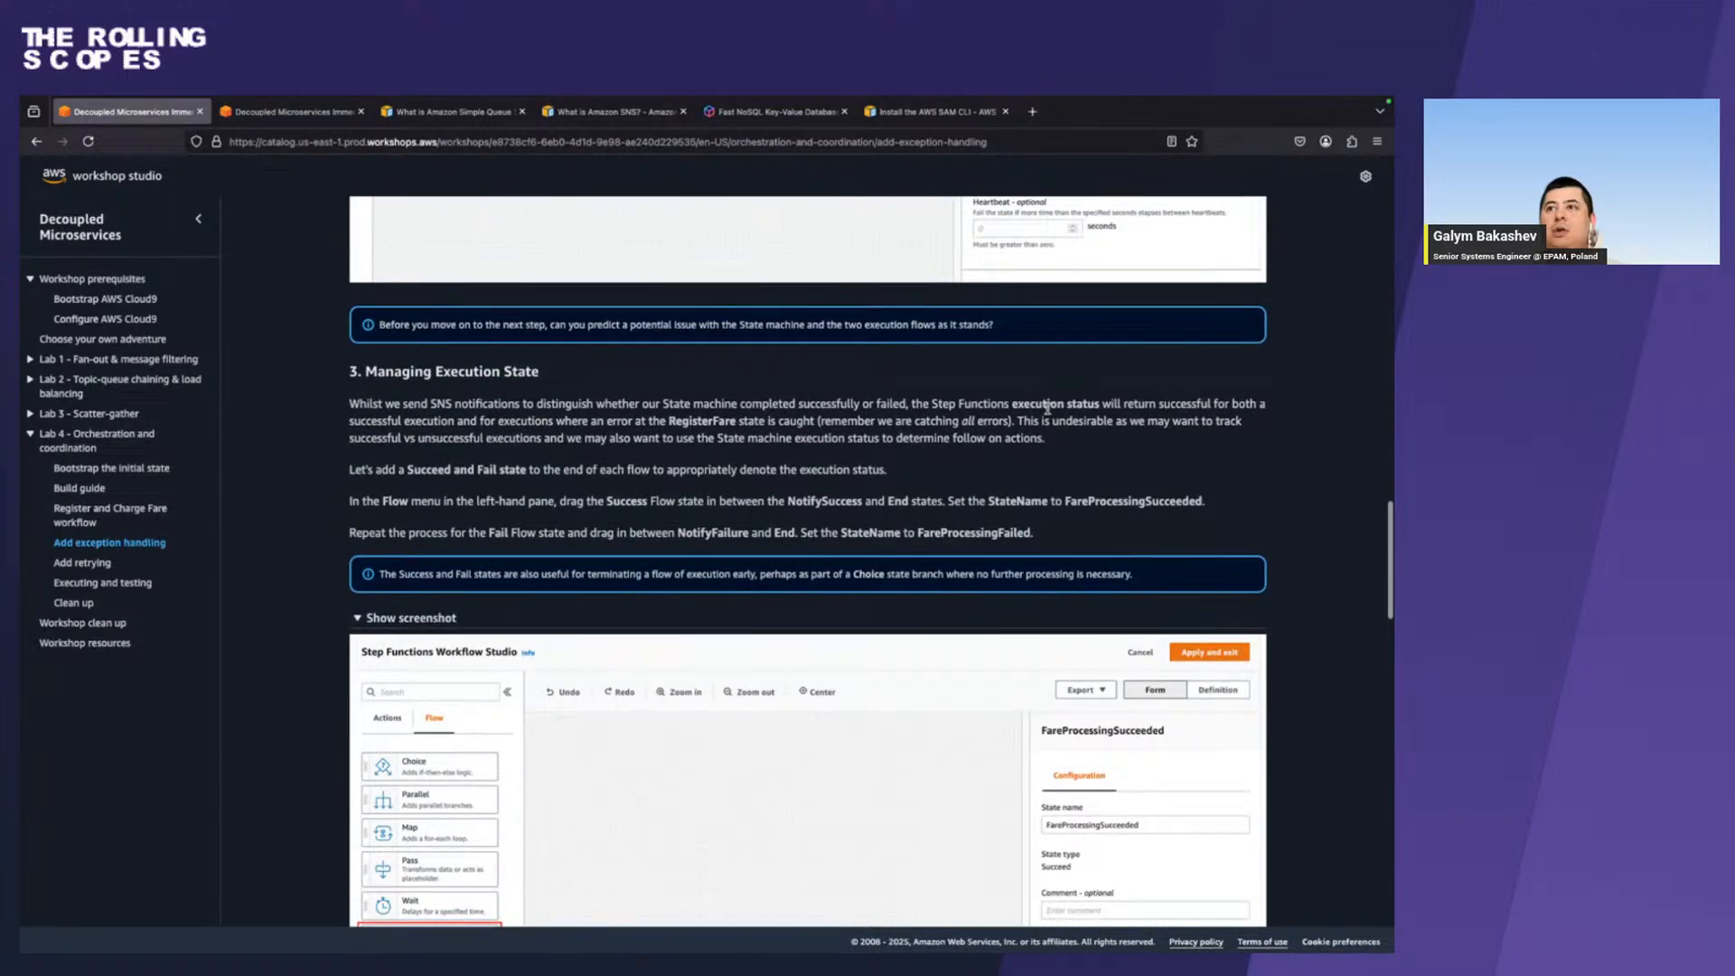
double_click(1160, 501)
key("super+c")
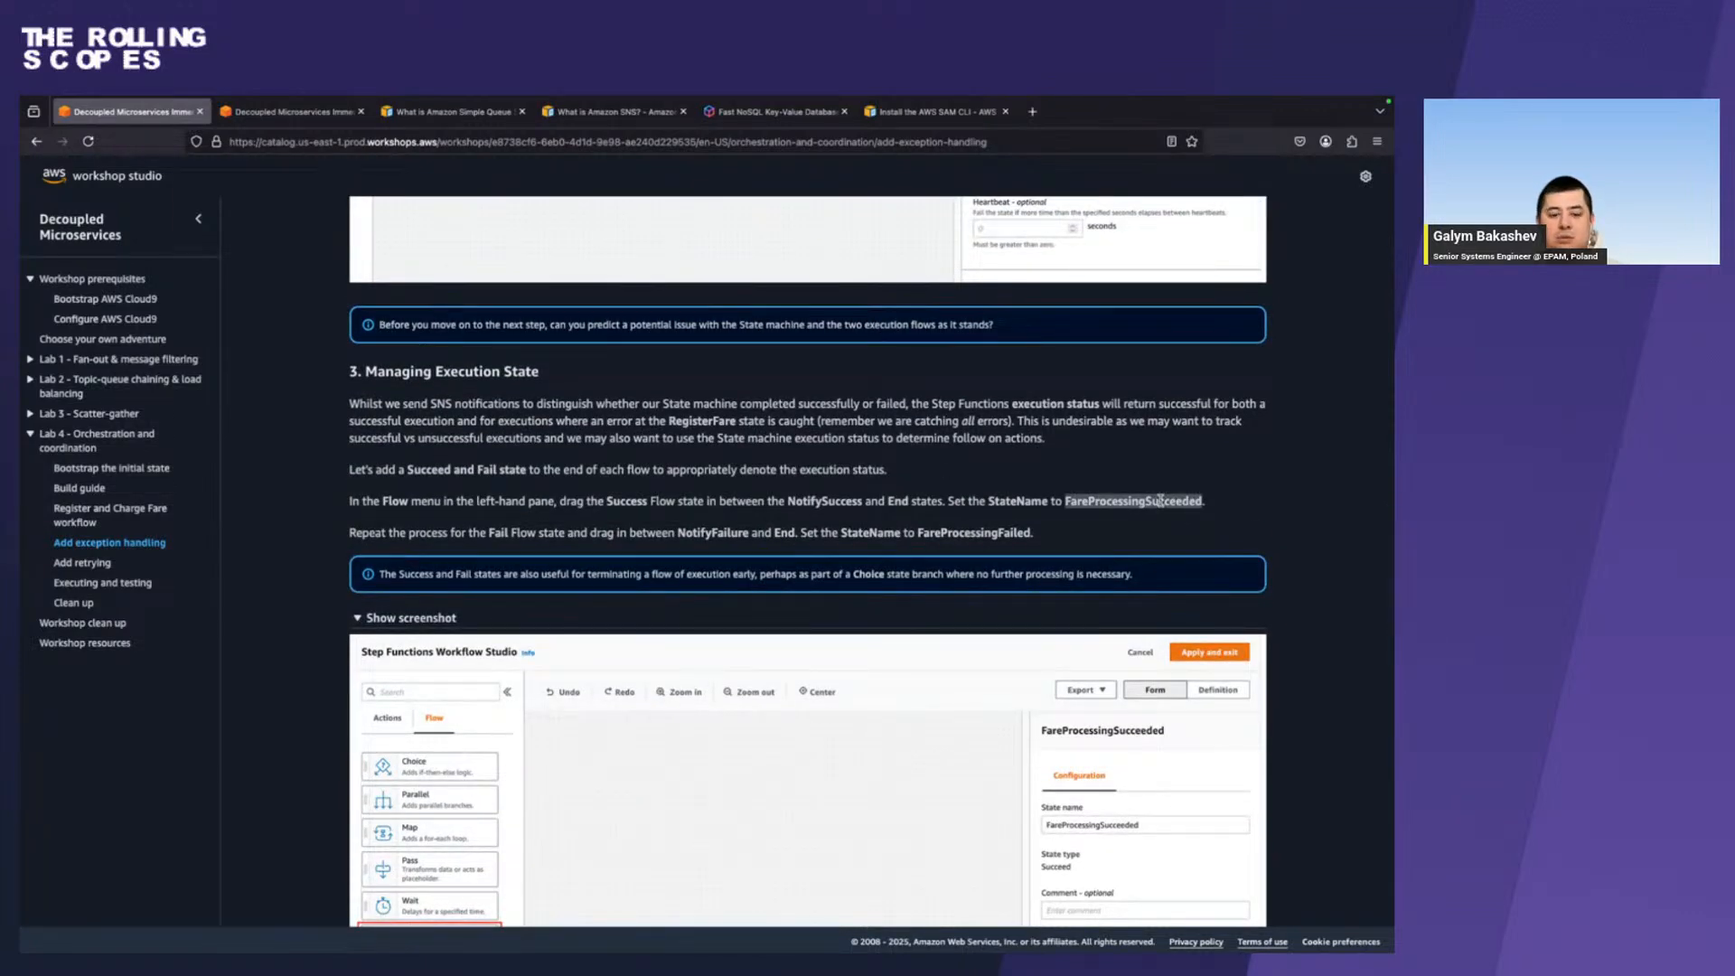
scroll(972, 675, "down", 4)
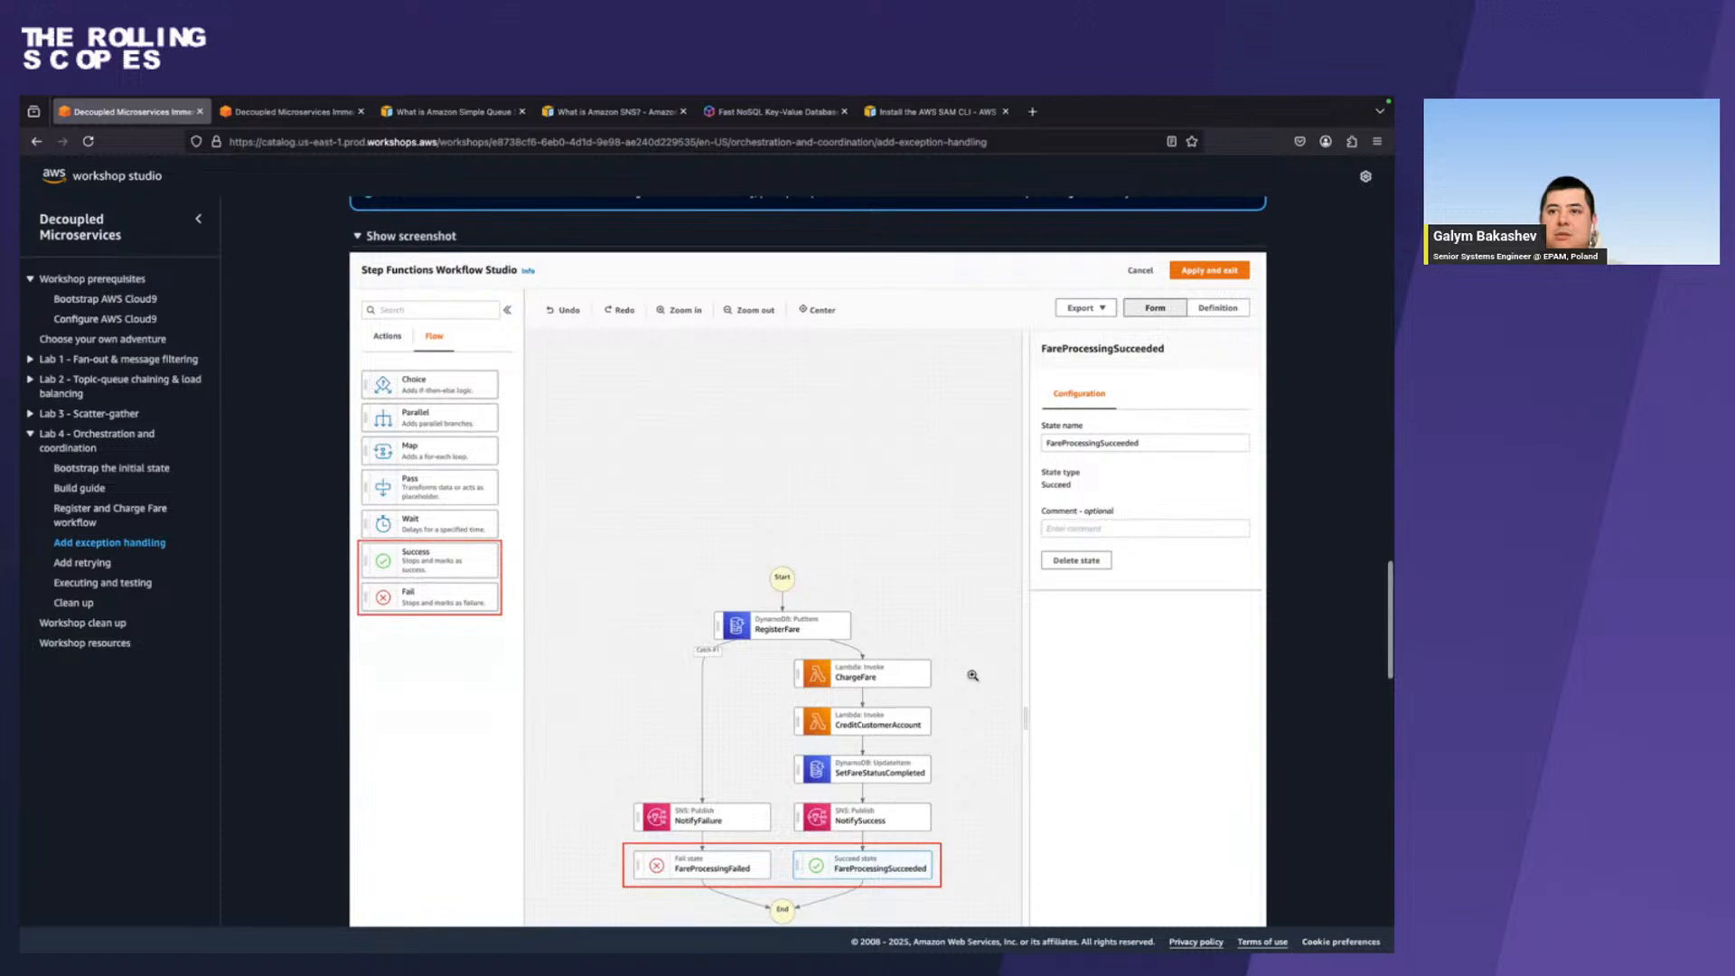
key("super+Tab")
left_click(786, 727)
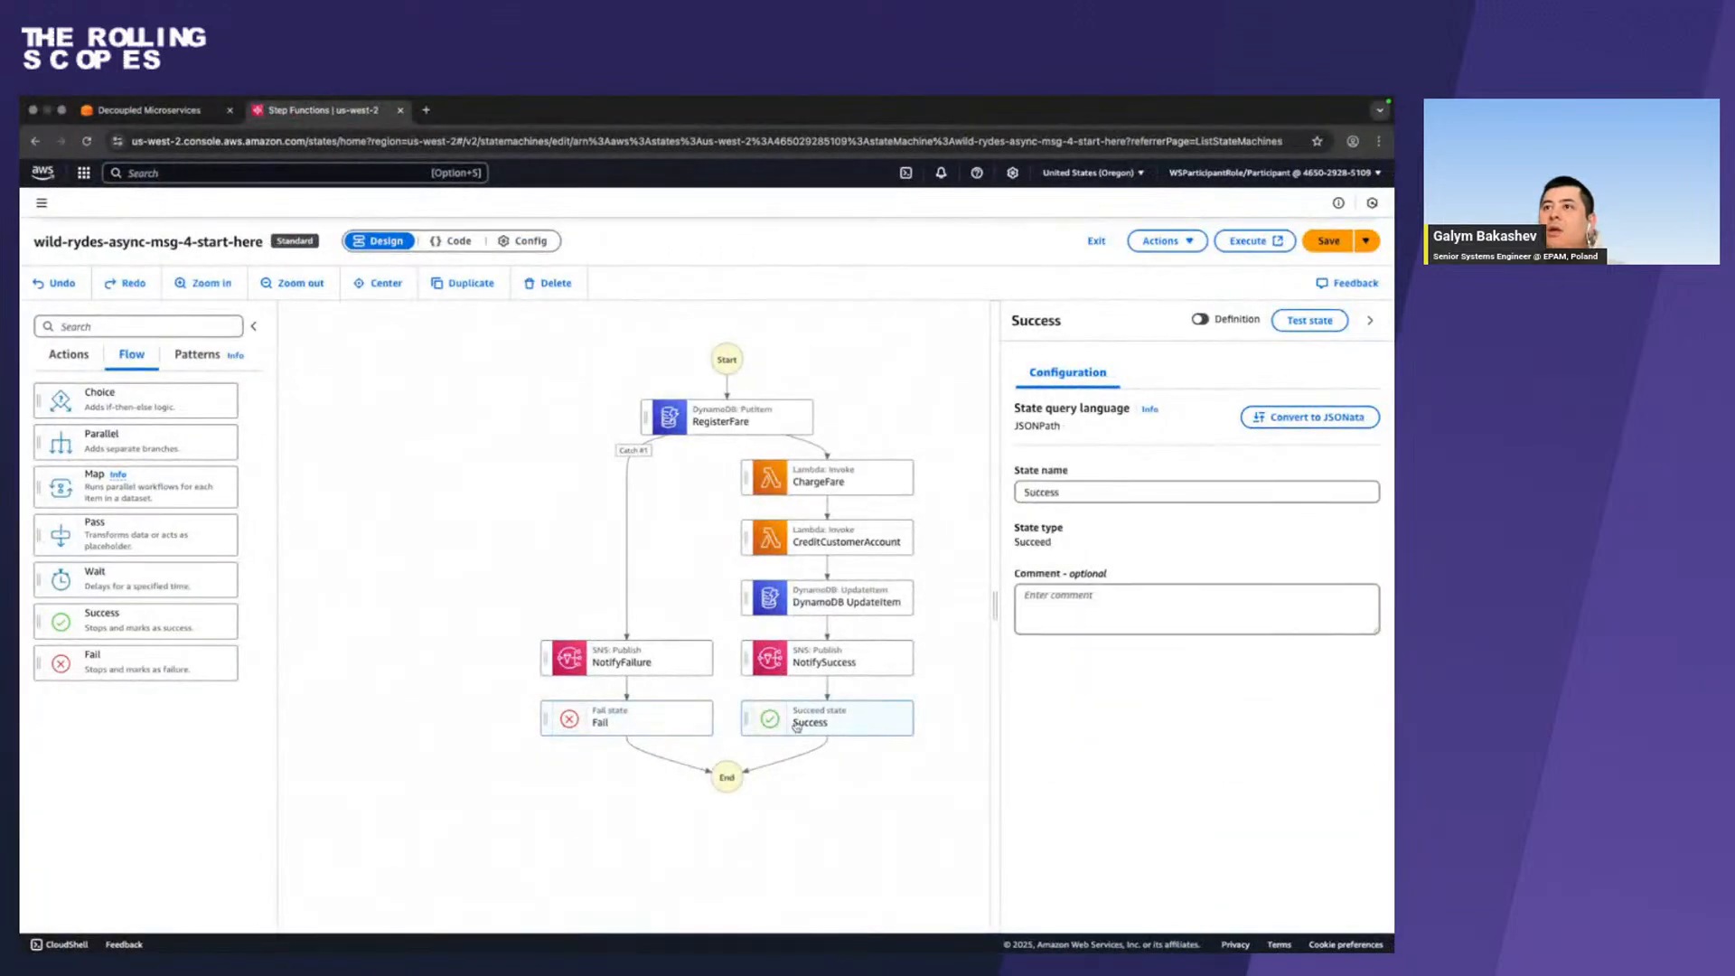
left_click(1123, 492)
key("super+a")
key("super+v")
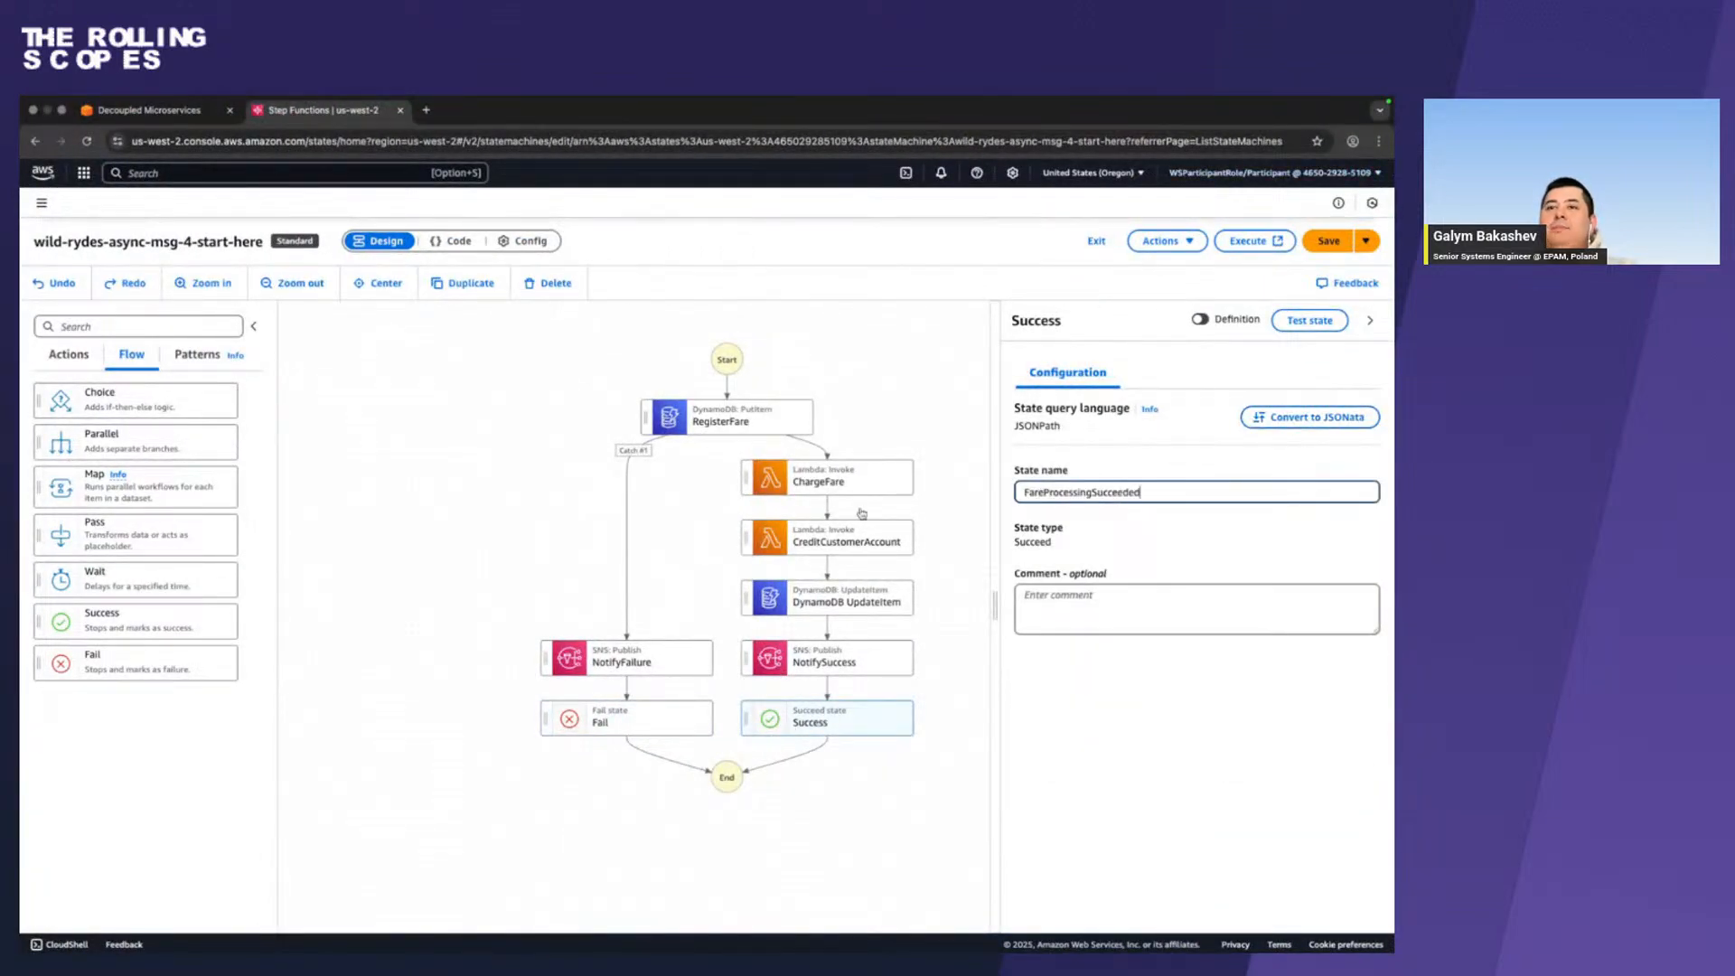
Copy the name FareProcessingFailed from the workshop guide, rename the Fail state to it and save the state machine.
key("ctrl+Left")
scroll(730, 607, "up", 5)
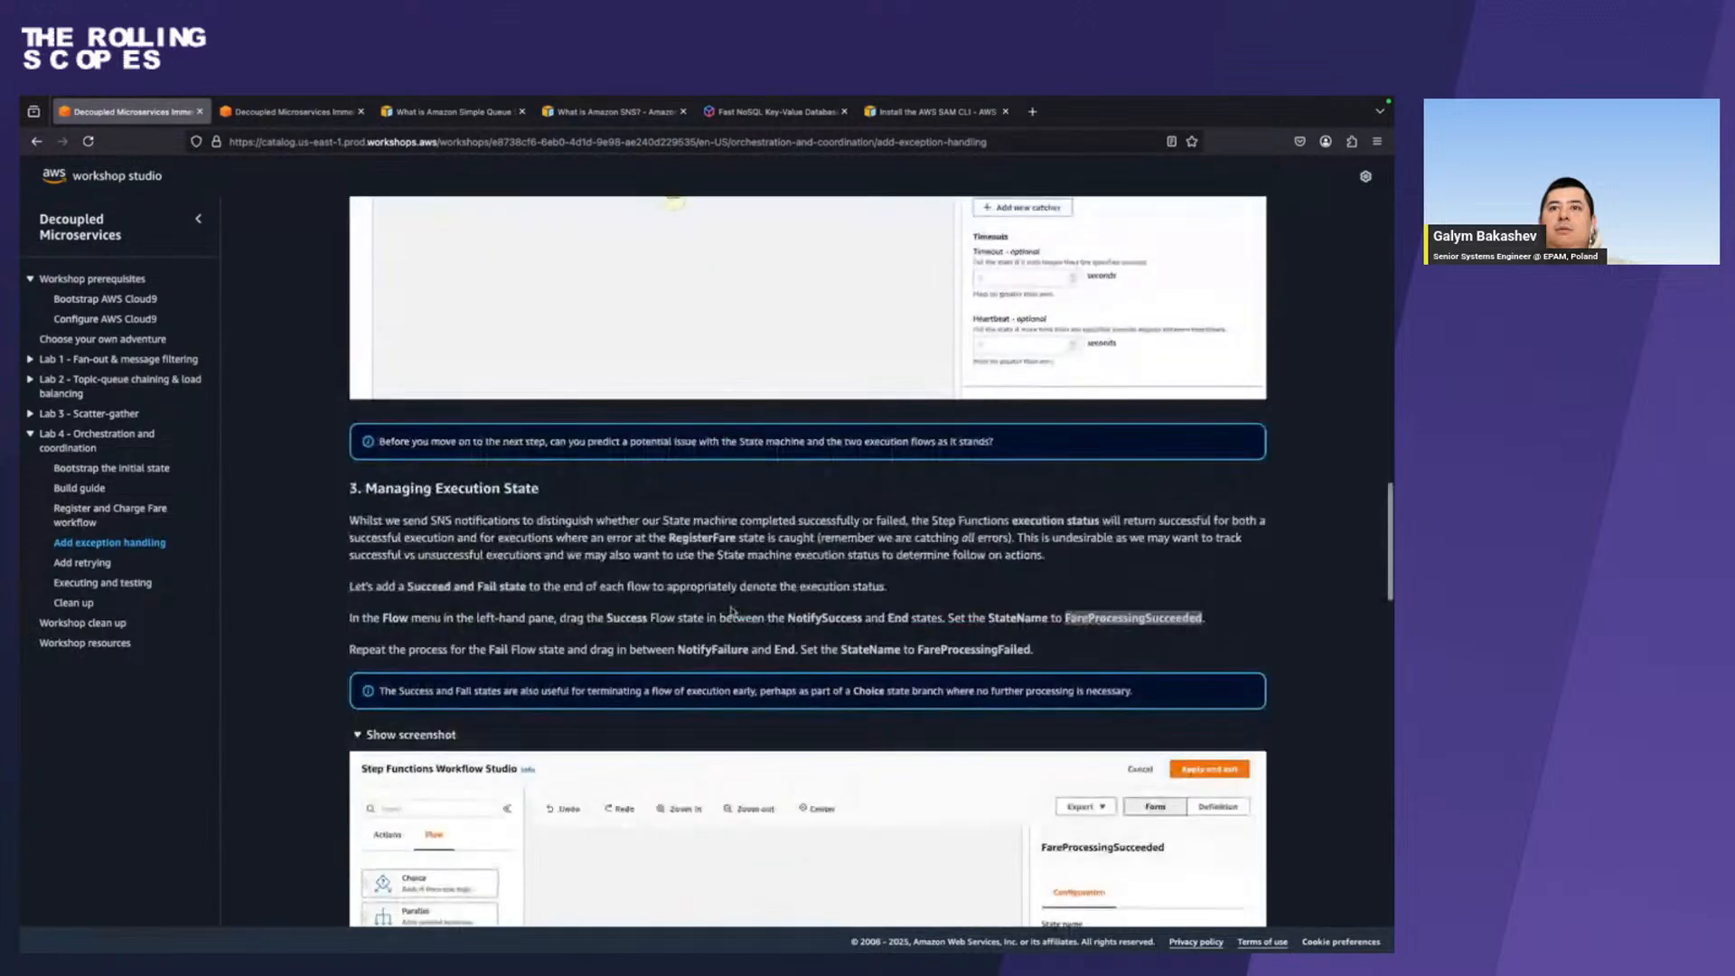
double_click(942, 648)
key("ctrl+c")
key("ctrl+Right")
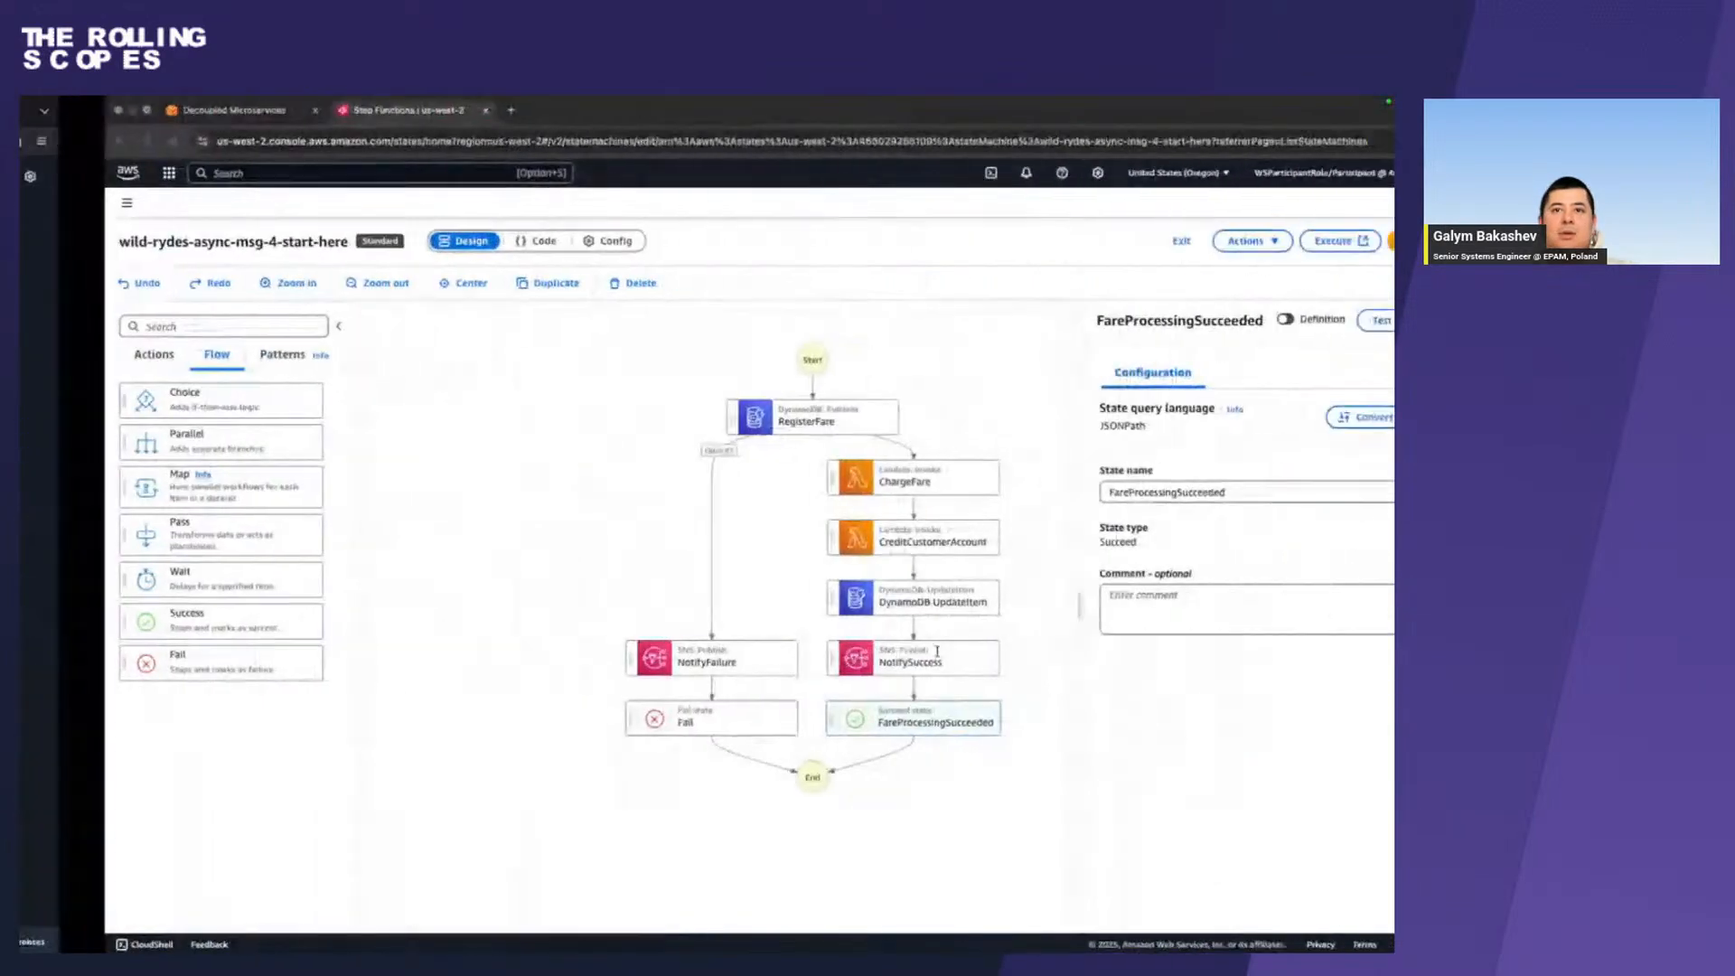
left_click(624, 734)
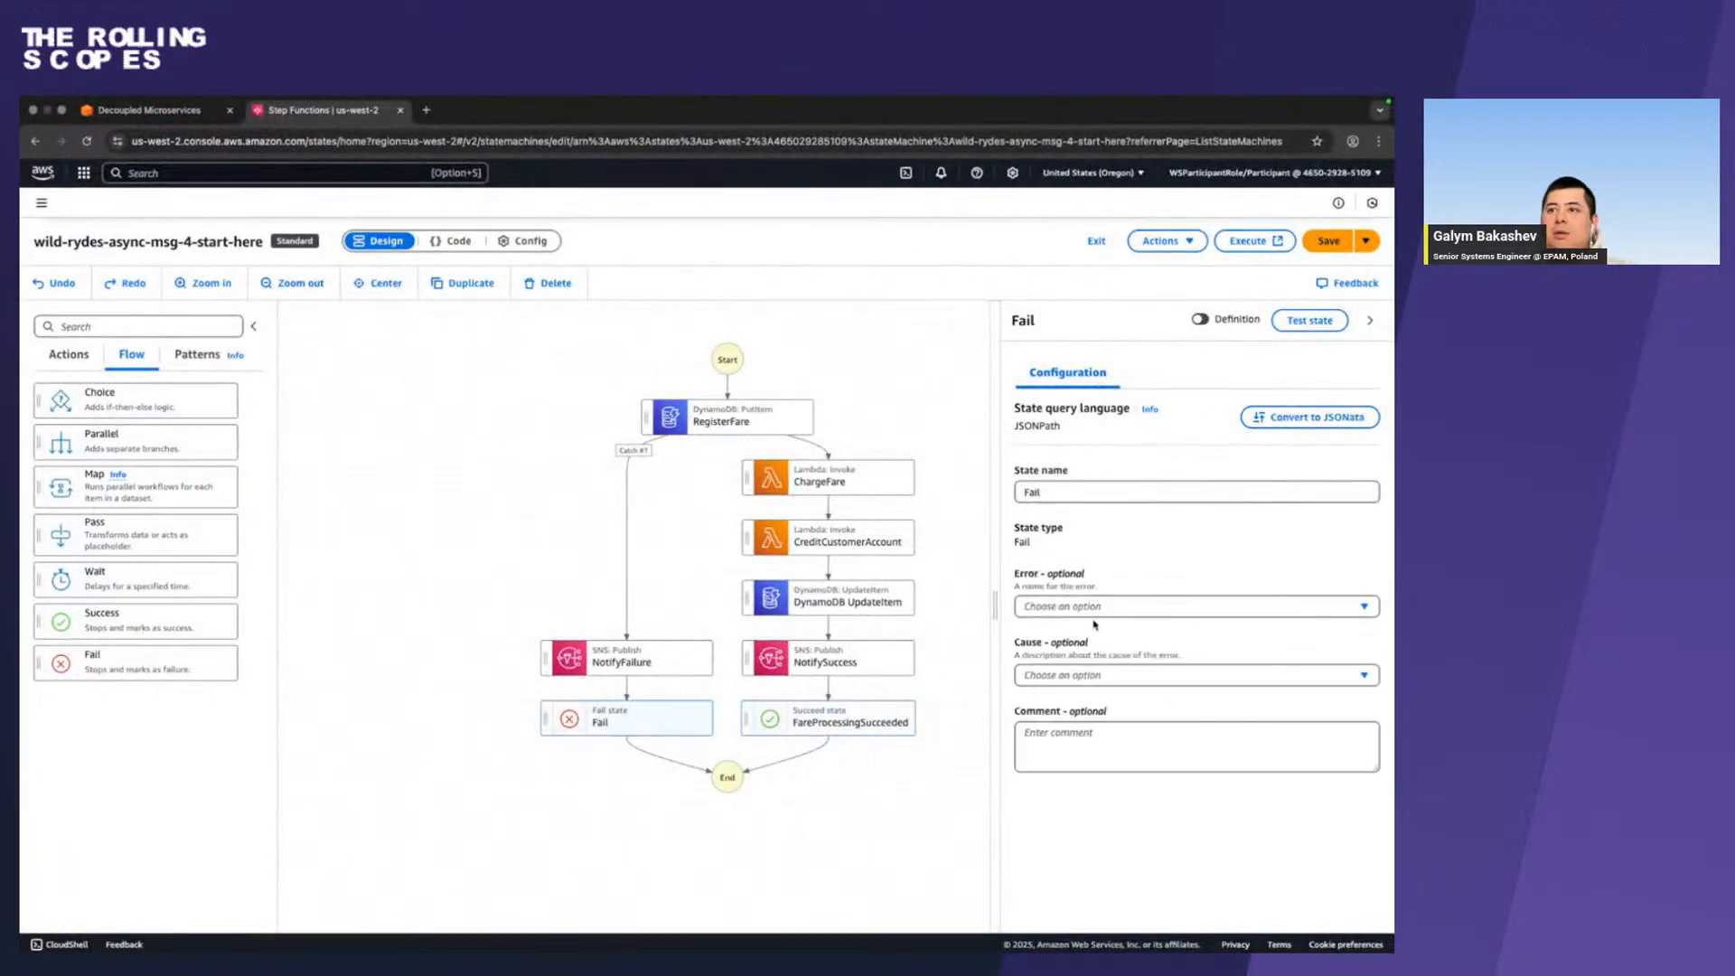
triple_click(1162, 493)
key("ctrl+v")
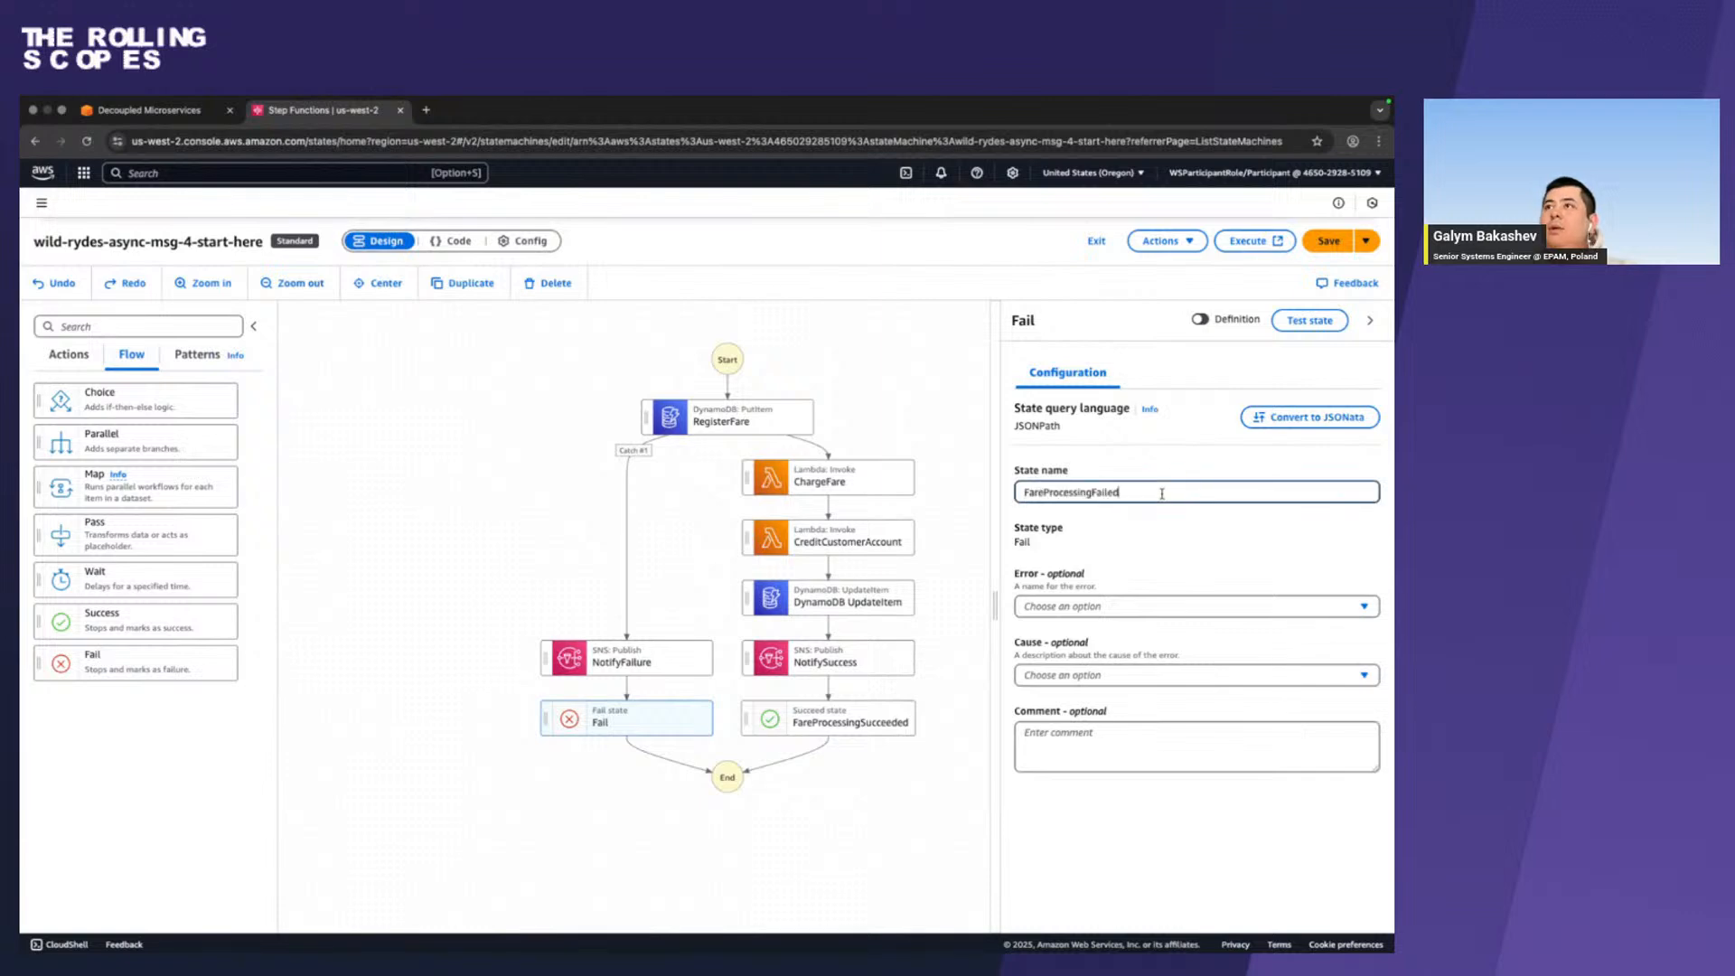
left_click(1327, 253)
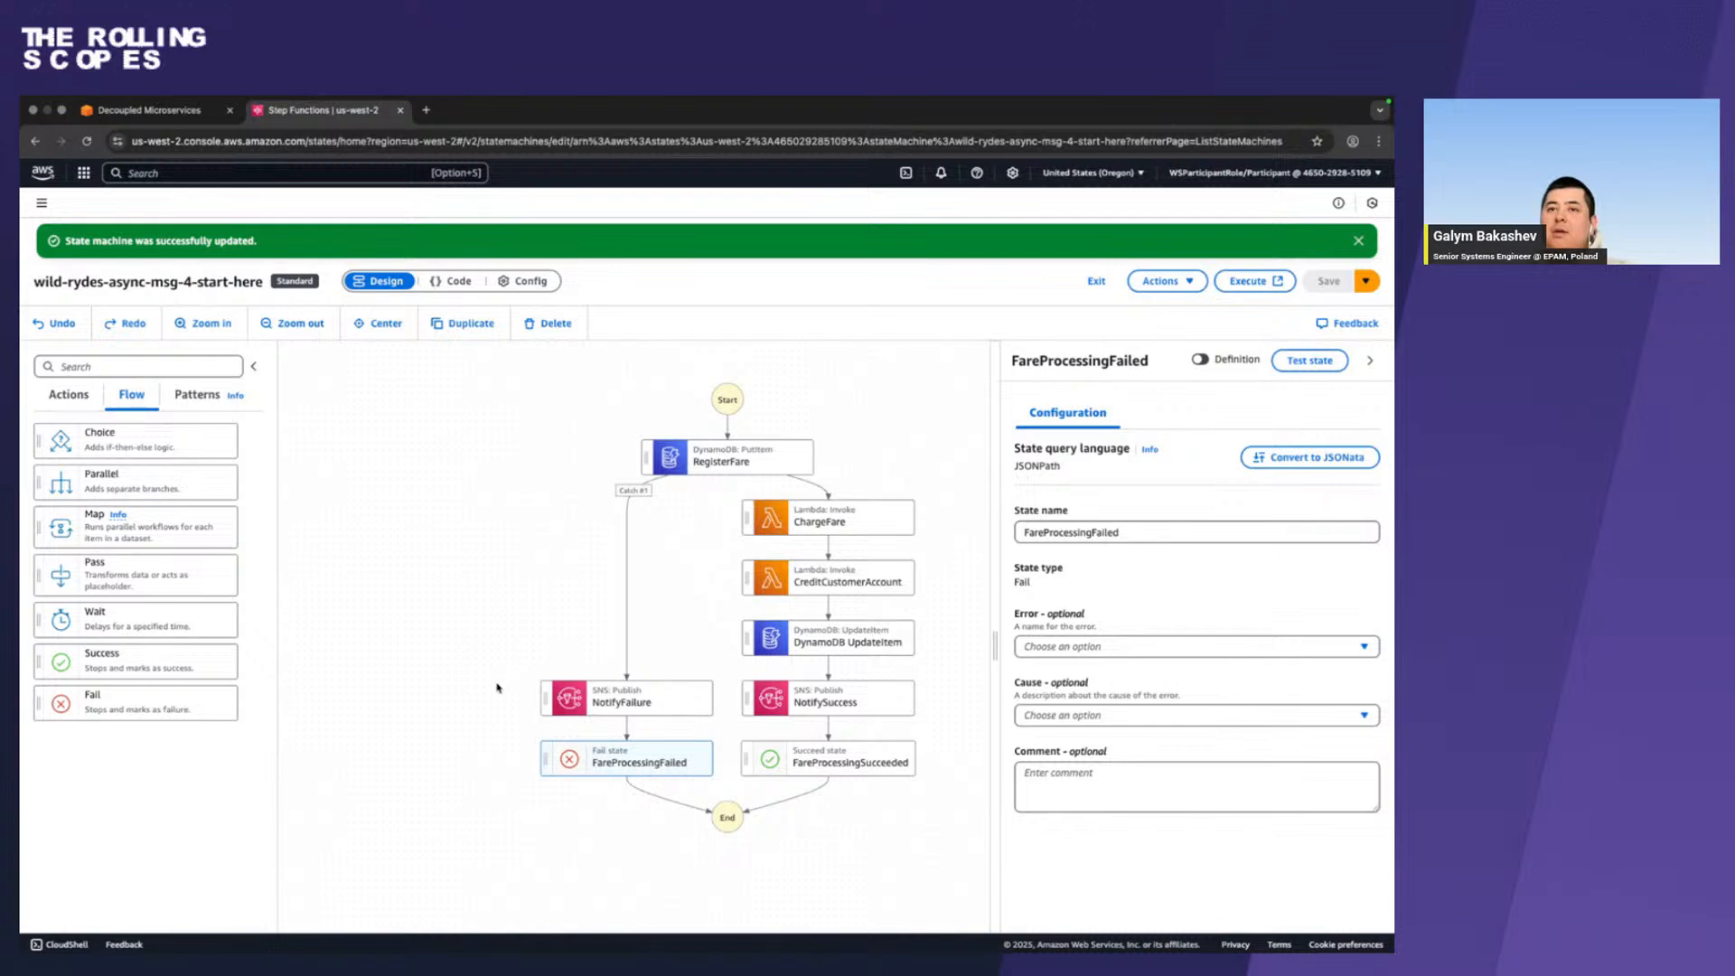
scroll(496, 688, "down", 1)
scroll(496, 688, "right", 1)
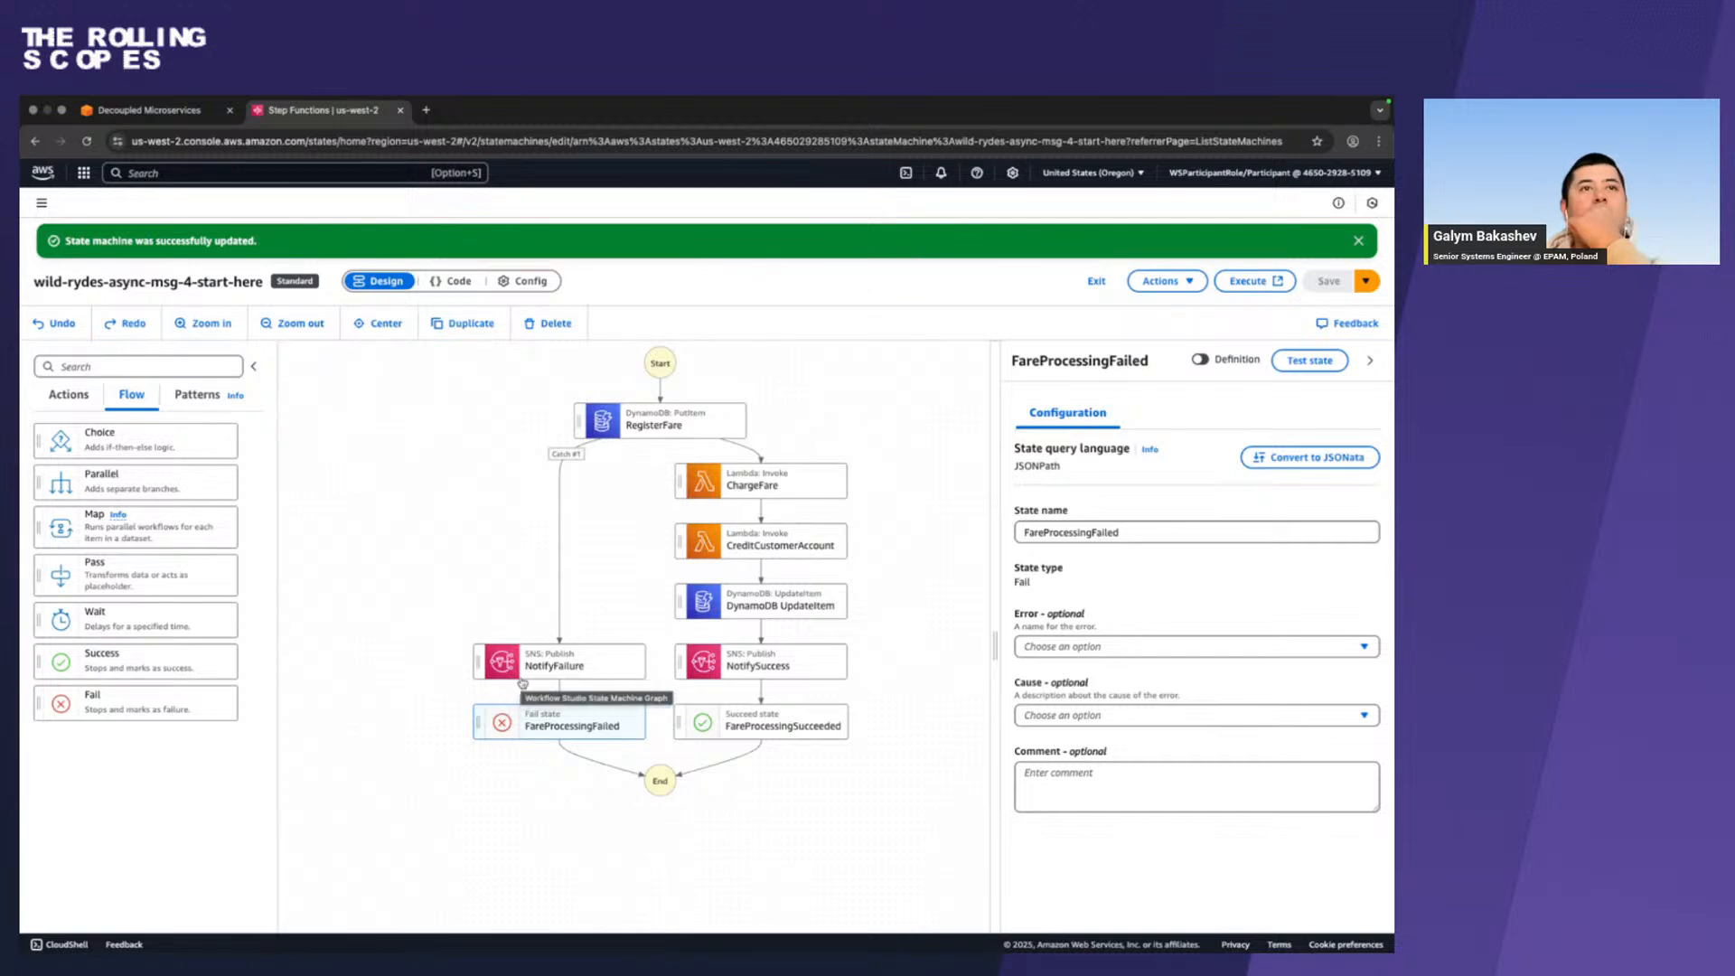
In the workshop guide, expand the ChargeFare Exception Handling screenshot and compare it with the workflow's ChargeFare state.
key("ctrl+Left")
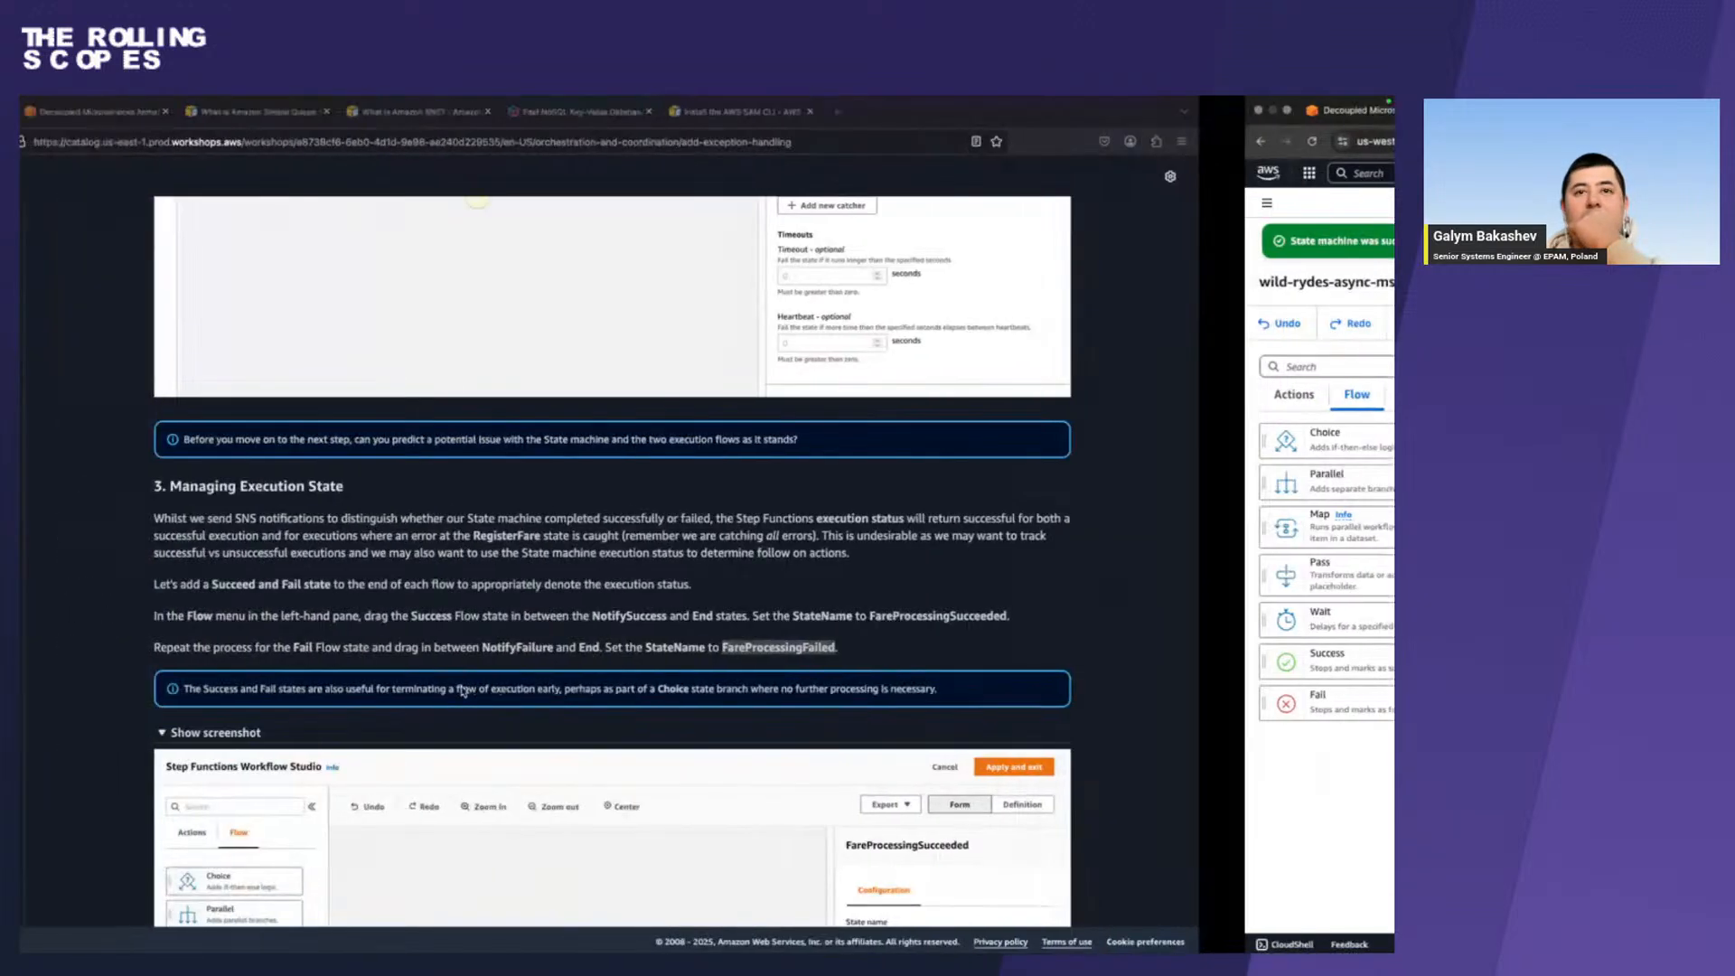
scroll(590, 587, "down", 8)
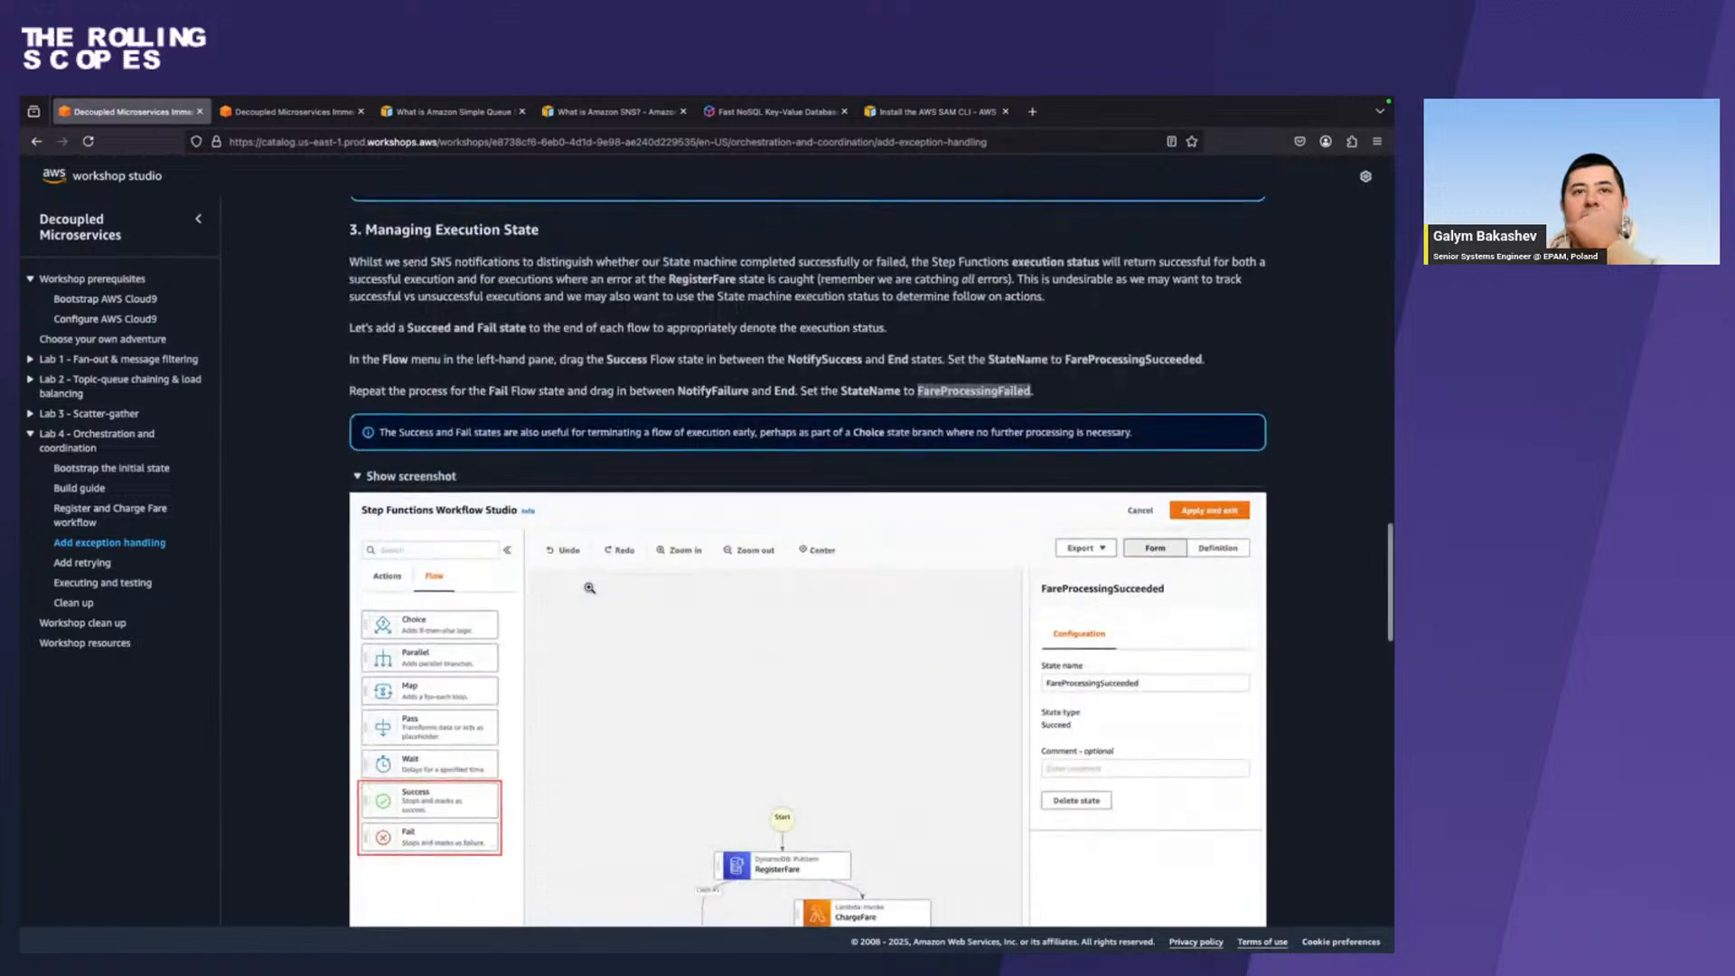
scroll(589, 588, "down", 3)
scroll(589, 587, "down", 5)
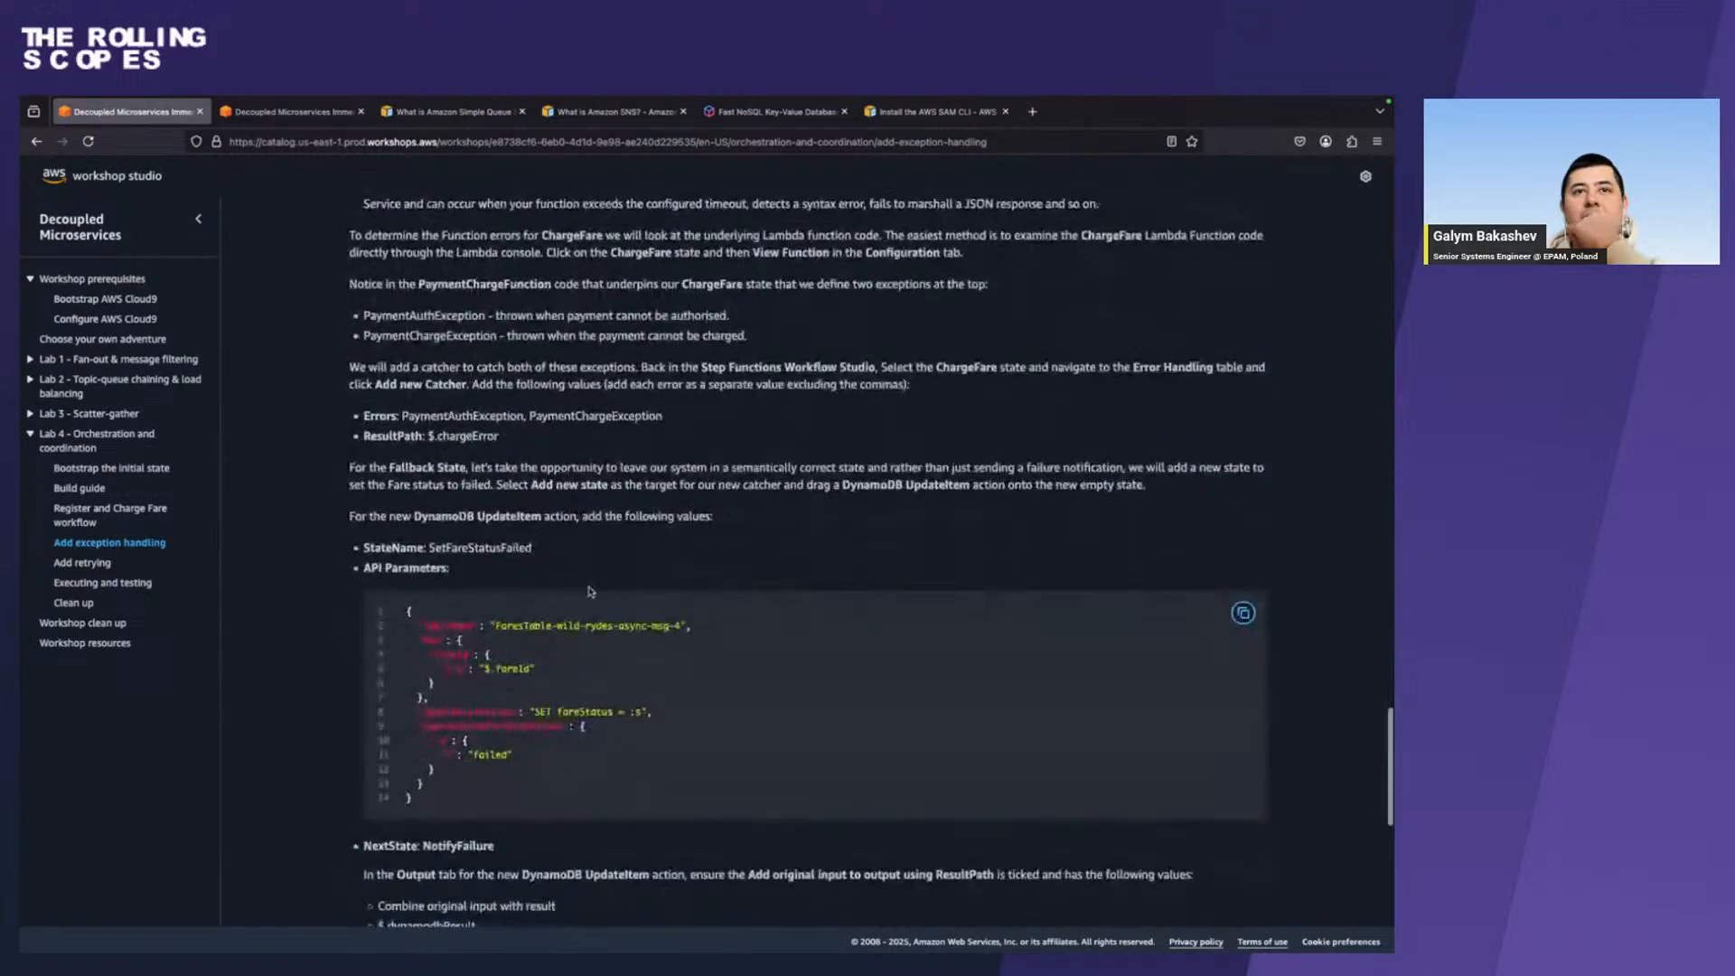
scroll(472, 624, "down", 2)
scroll(421, 694, "down", 2)
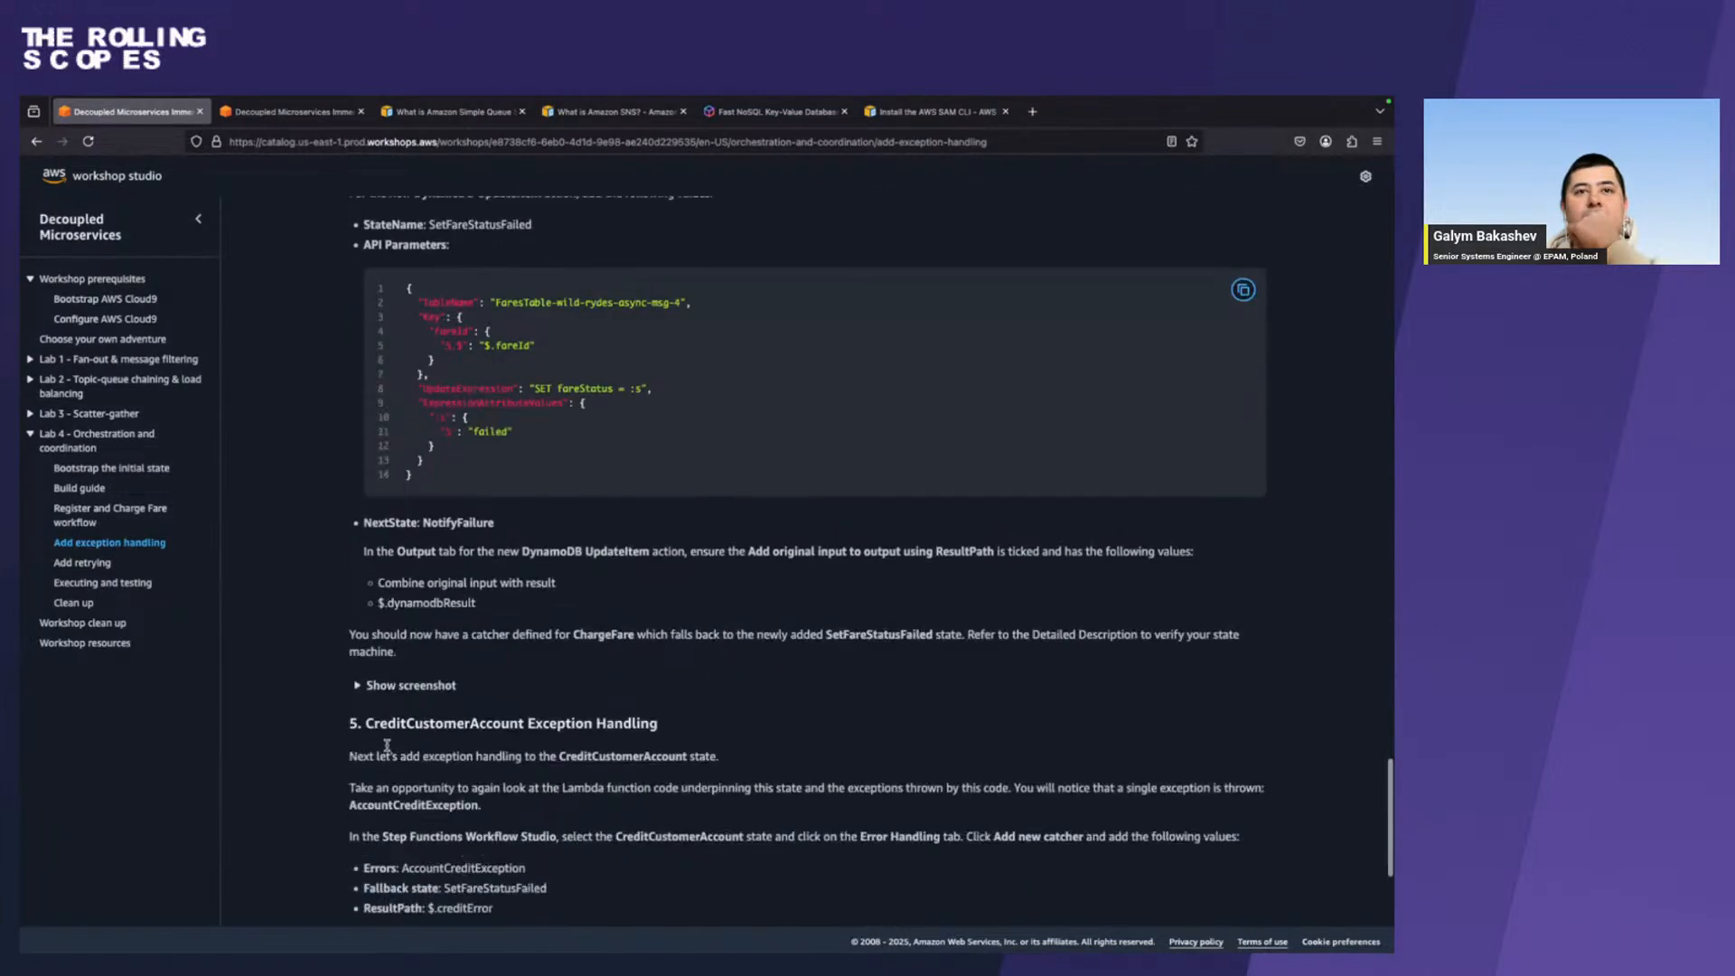
left_click(440, 670)
scroll(440, 675, "down", 5)
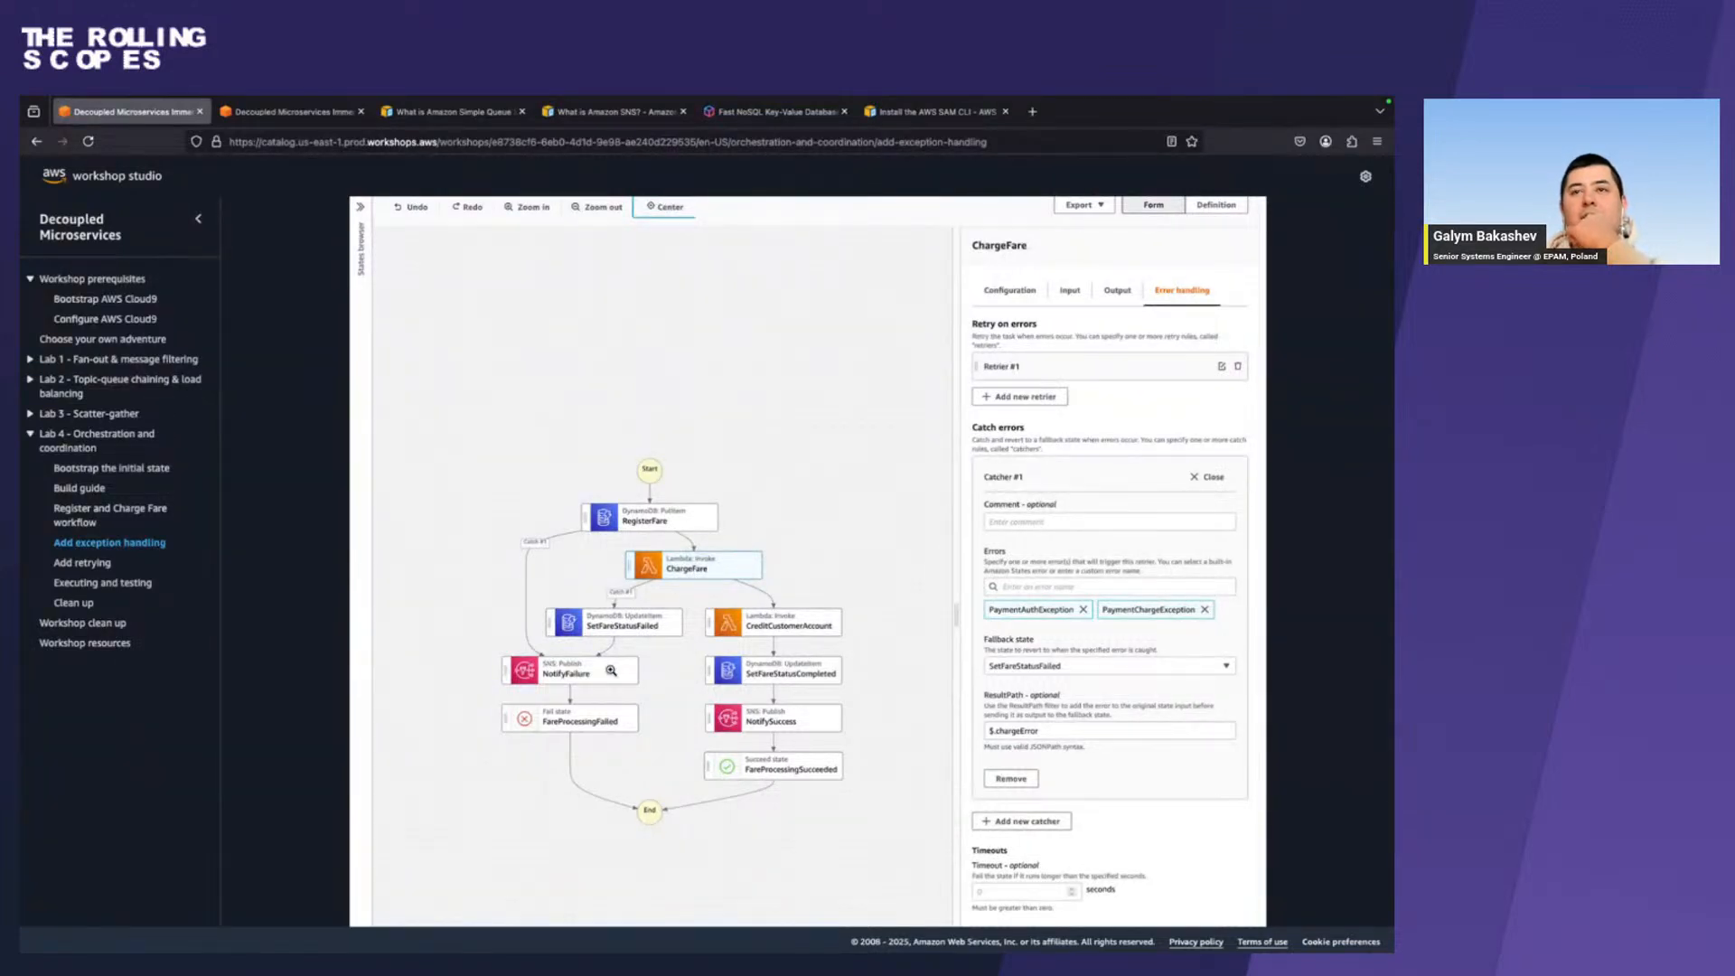
key("ctrl+Right")
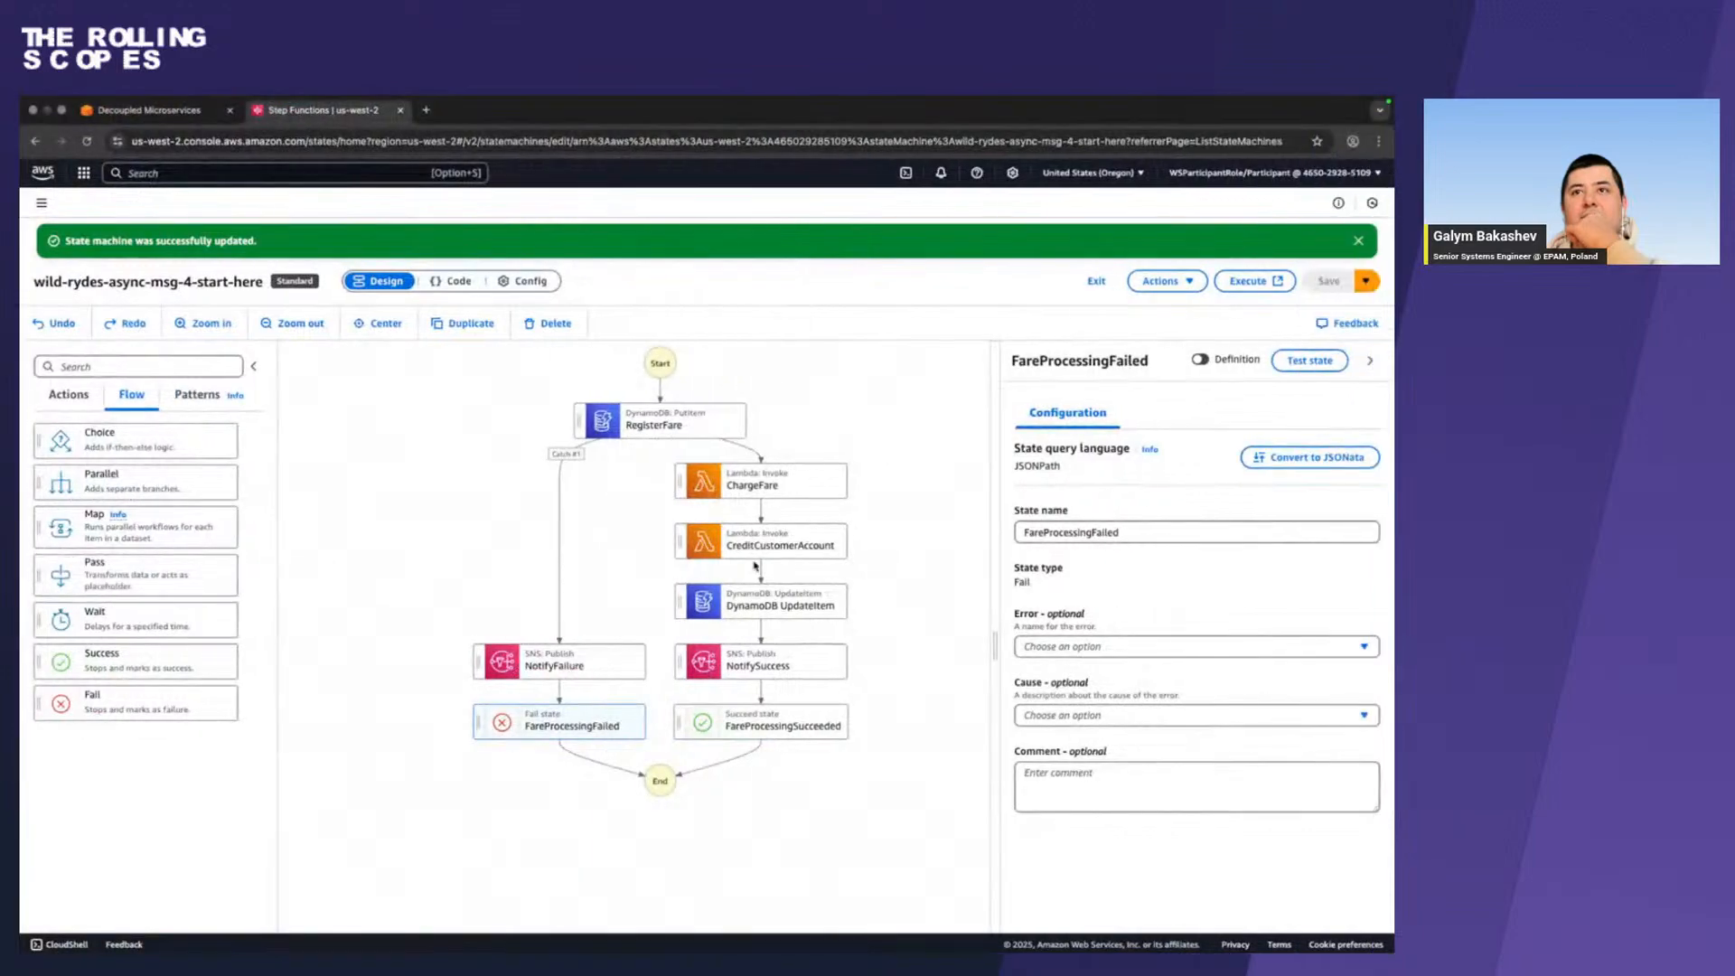
left_click(768, 482)
key("ctrl+Left")
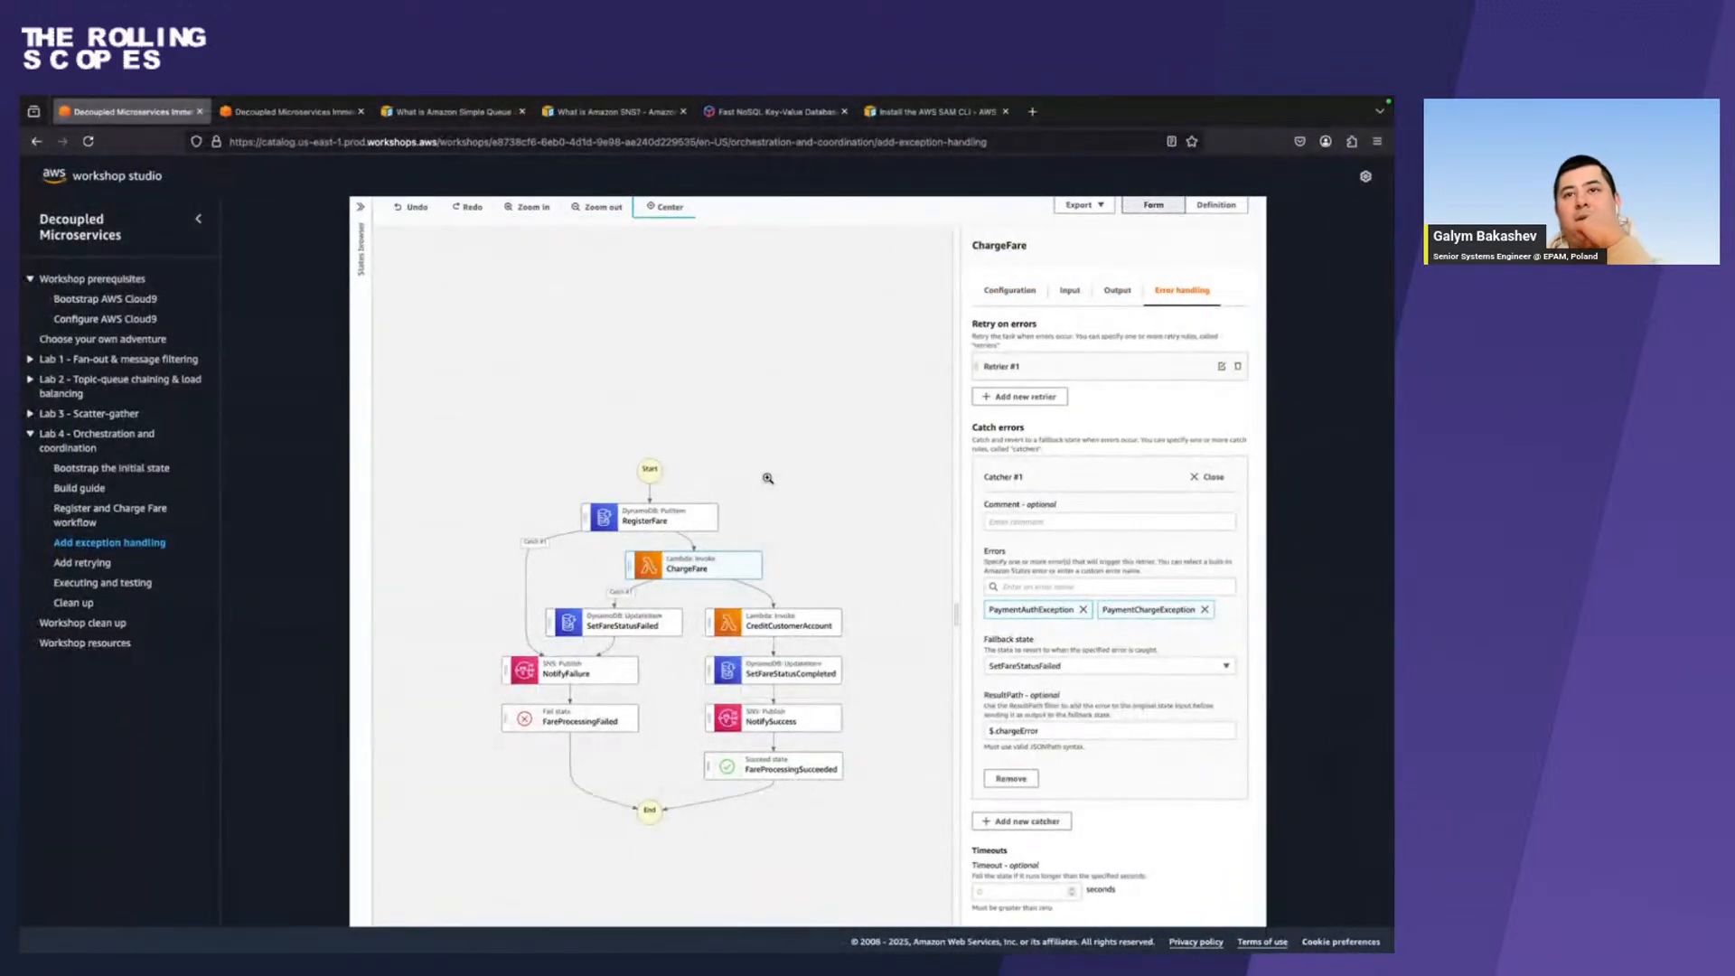
key("ctrl+Right")
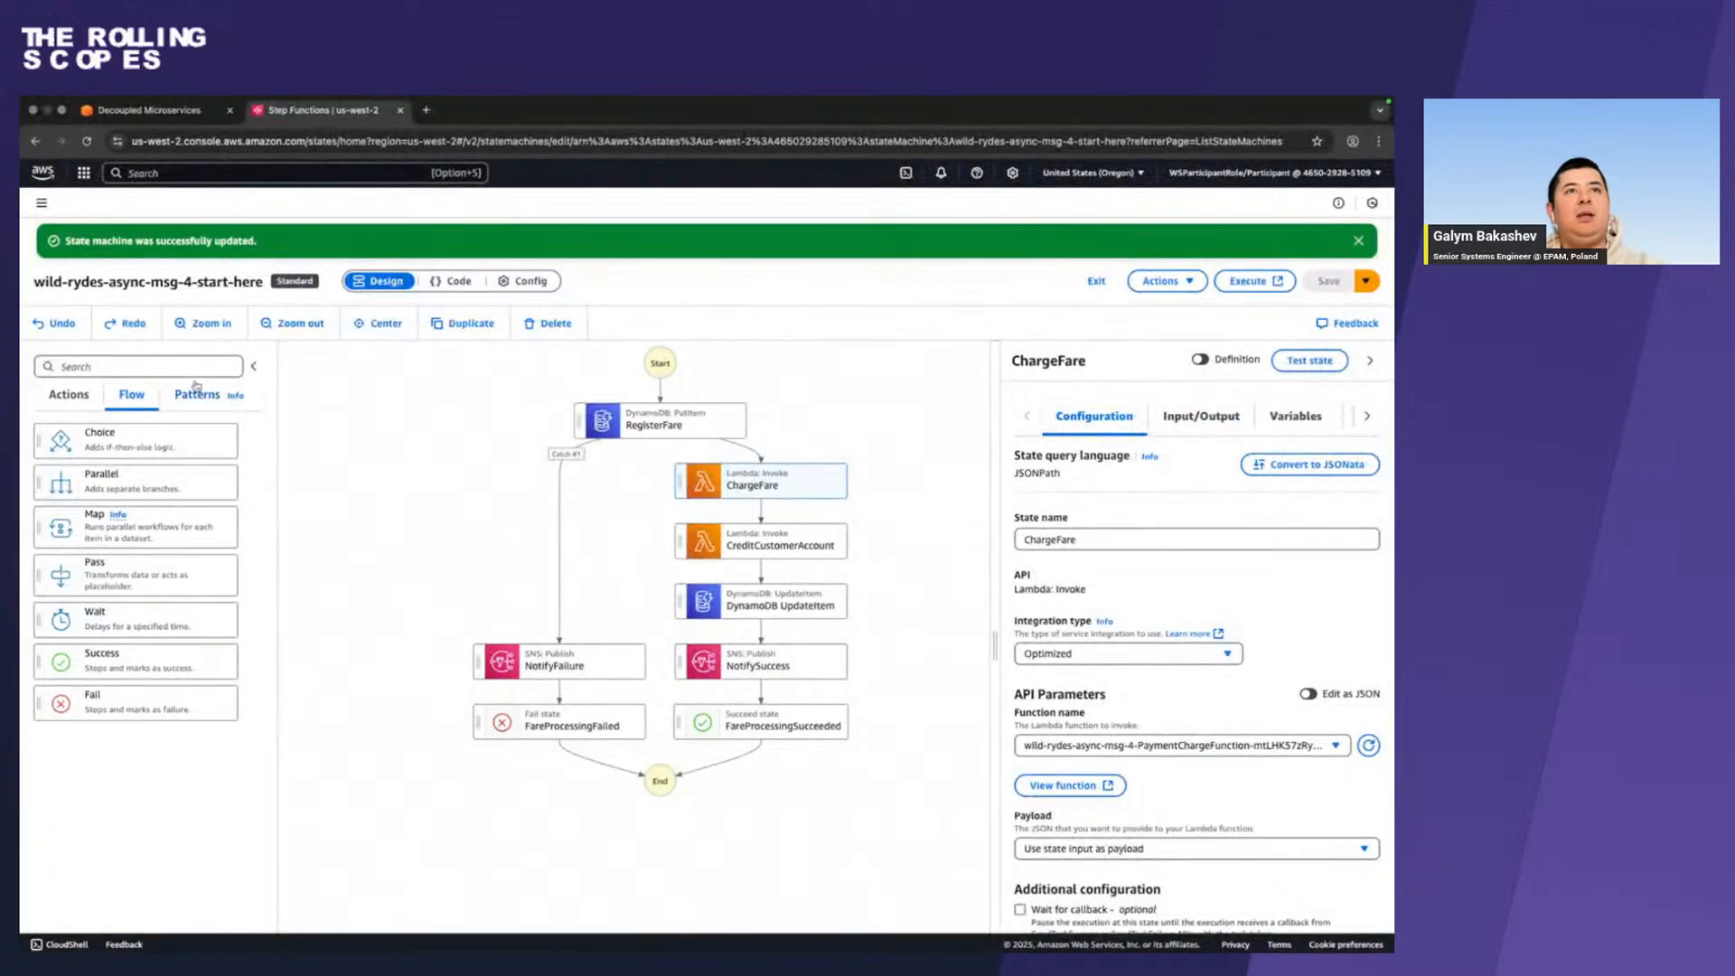
In Workflow Studio, search the actions for dynamodb and add a DynamoDB UpdateItem action between ChargeFare and CreditCustomerAccount.
left_click(192, 367)
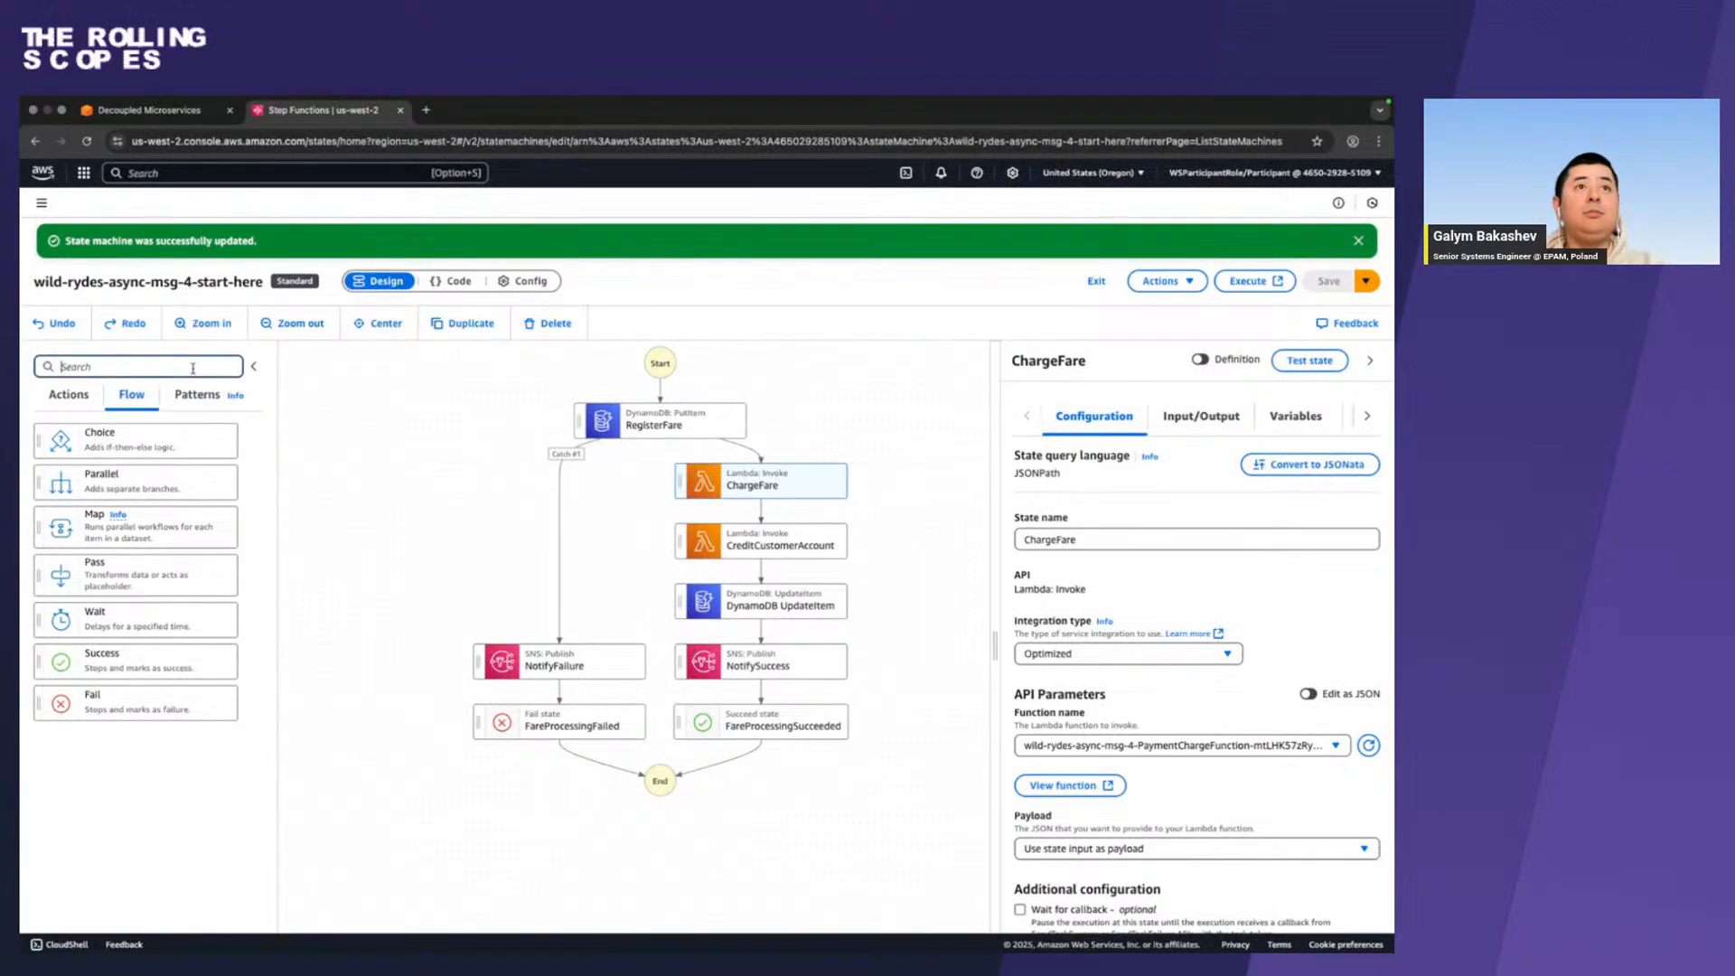
left_click(69, 398)
left_click(136, 366)
type("dynamodb")
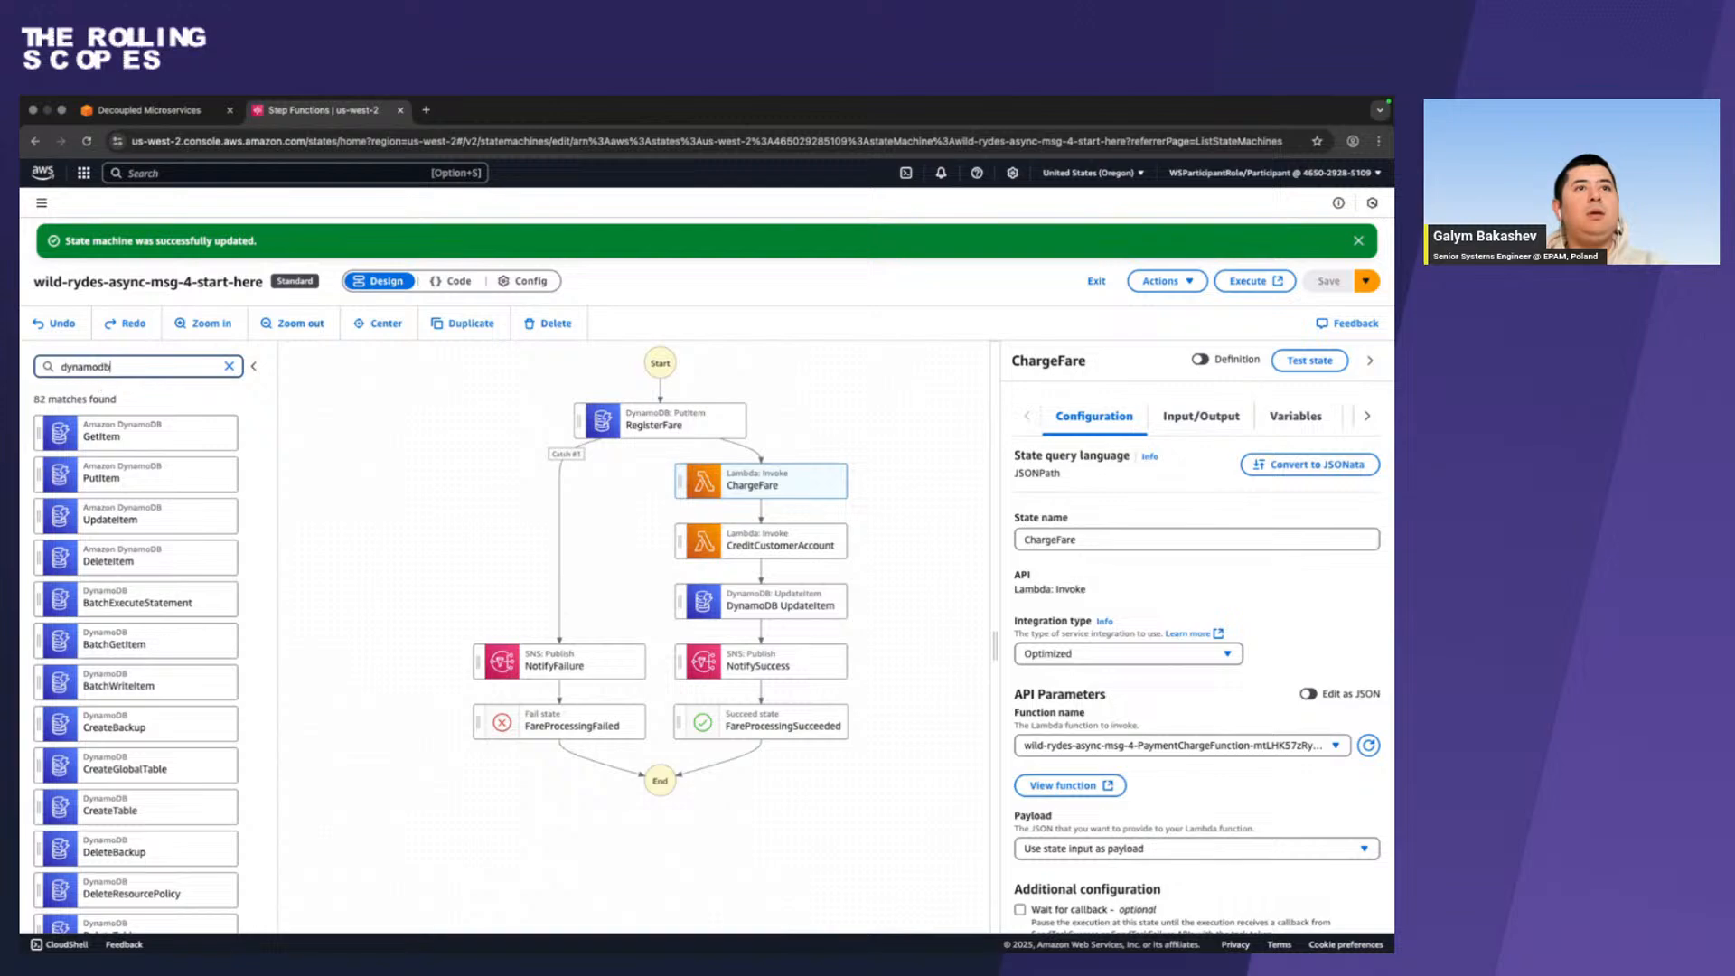
left_click_drag(135, 519, 810, 519)
Read the guide's ChargeFare catcher and fallback state instructions and select the error name PaymentAuthException.
key("ctrl+Left")
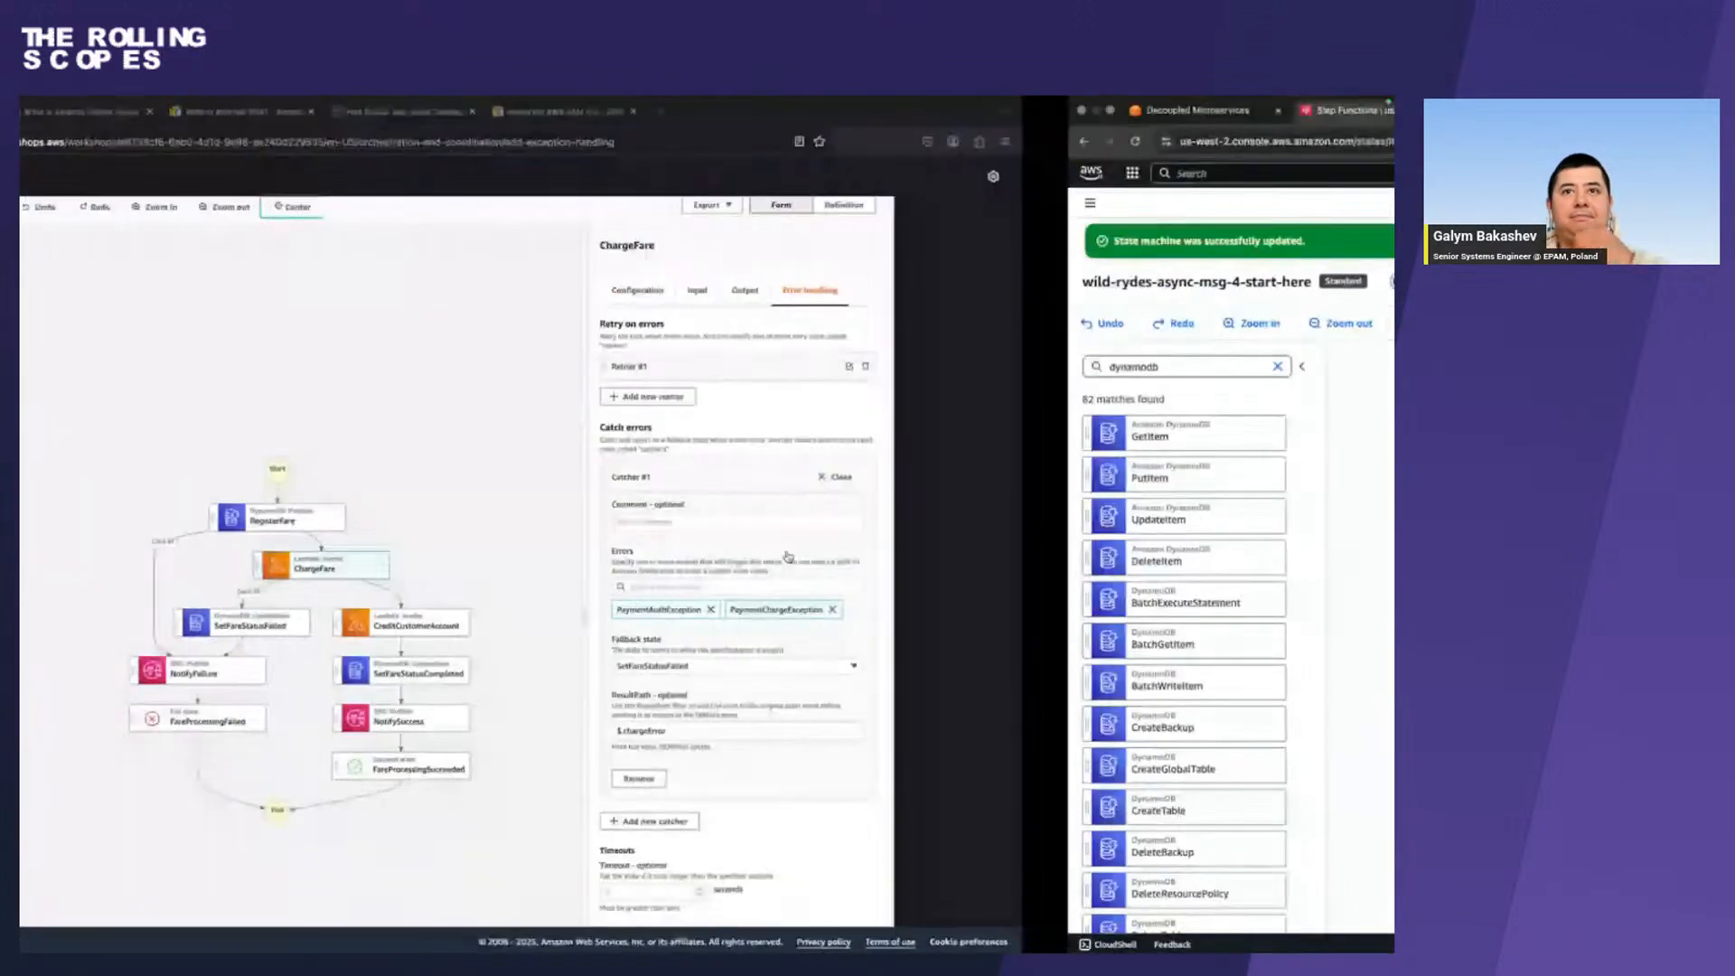
scroll(787, 557, "up", 5)
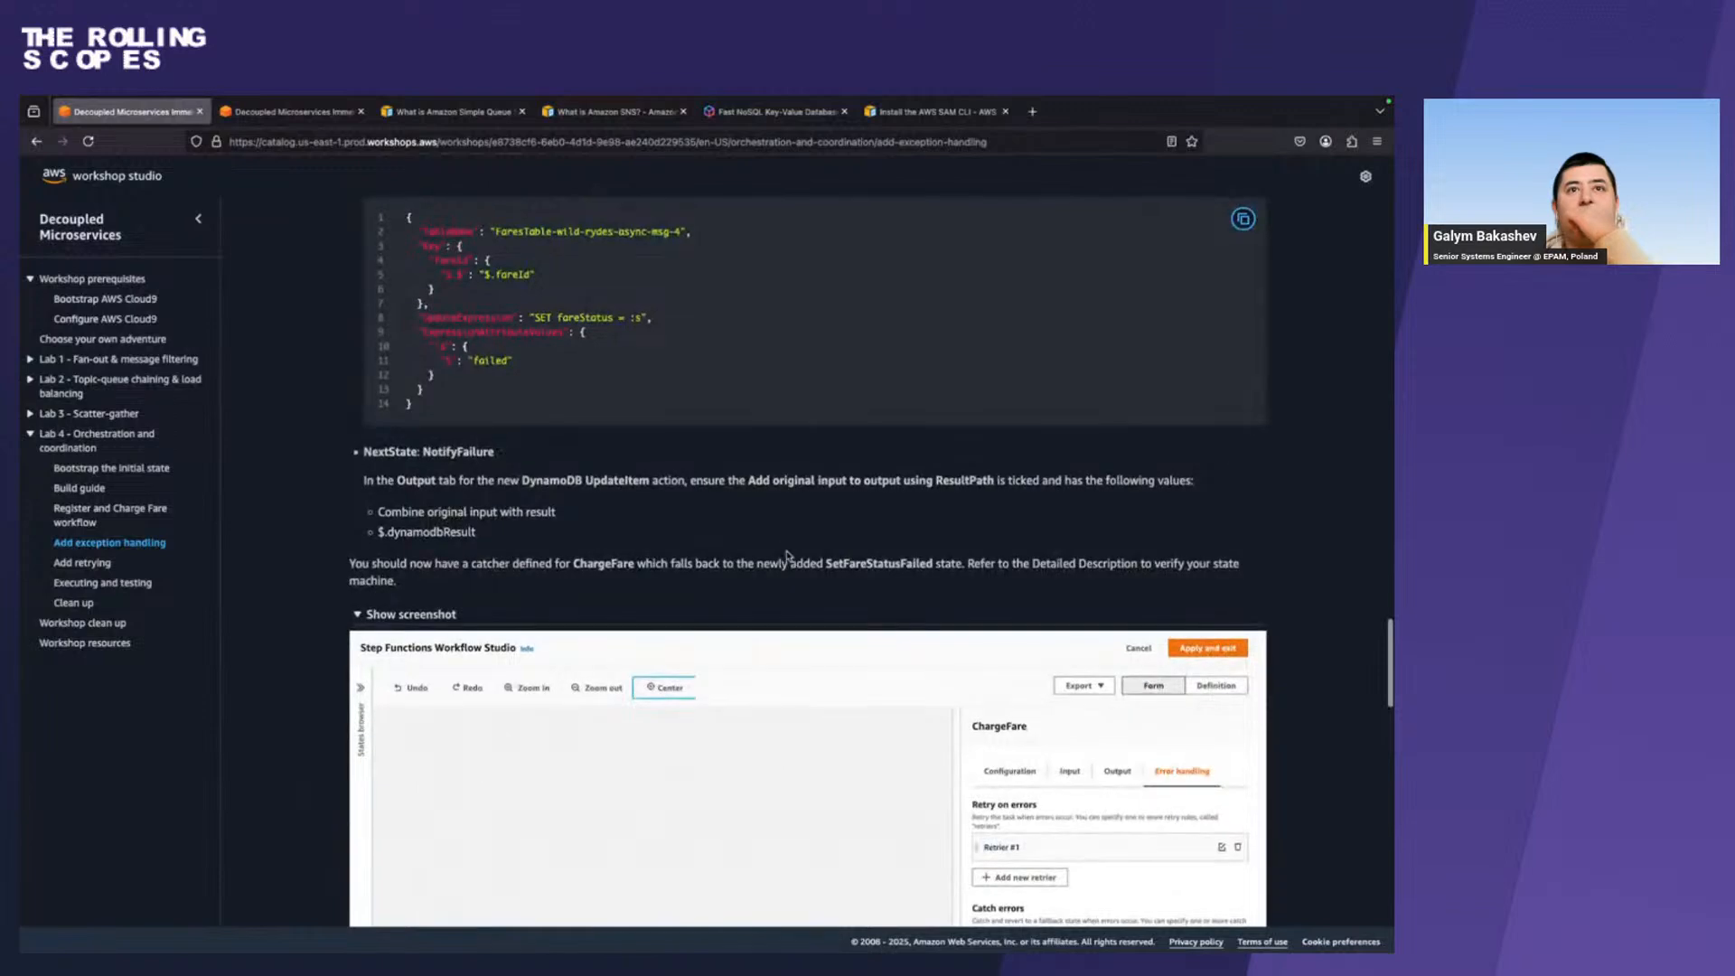
scroll(786, 557, "up", 3)
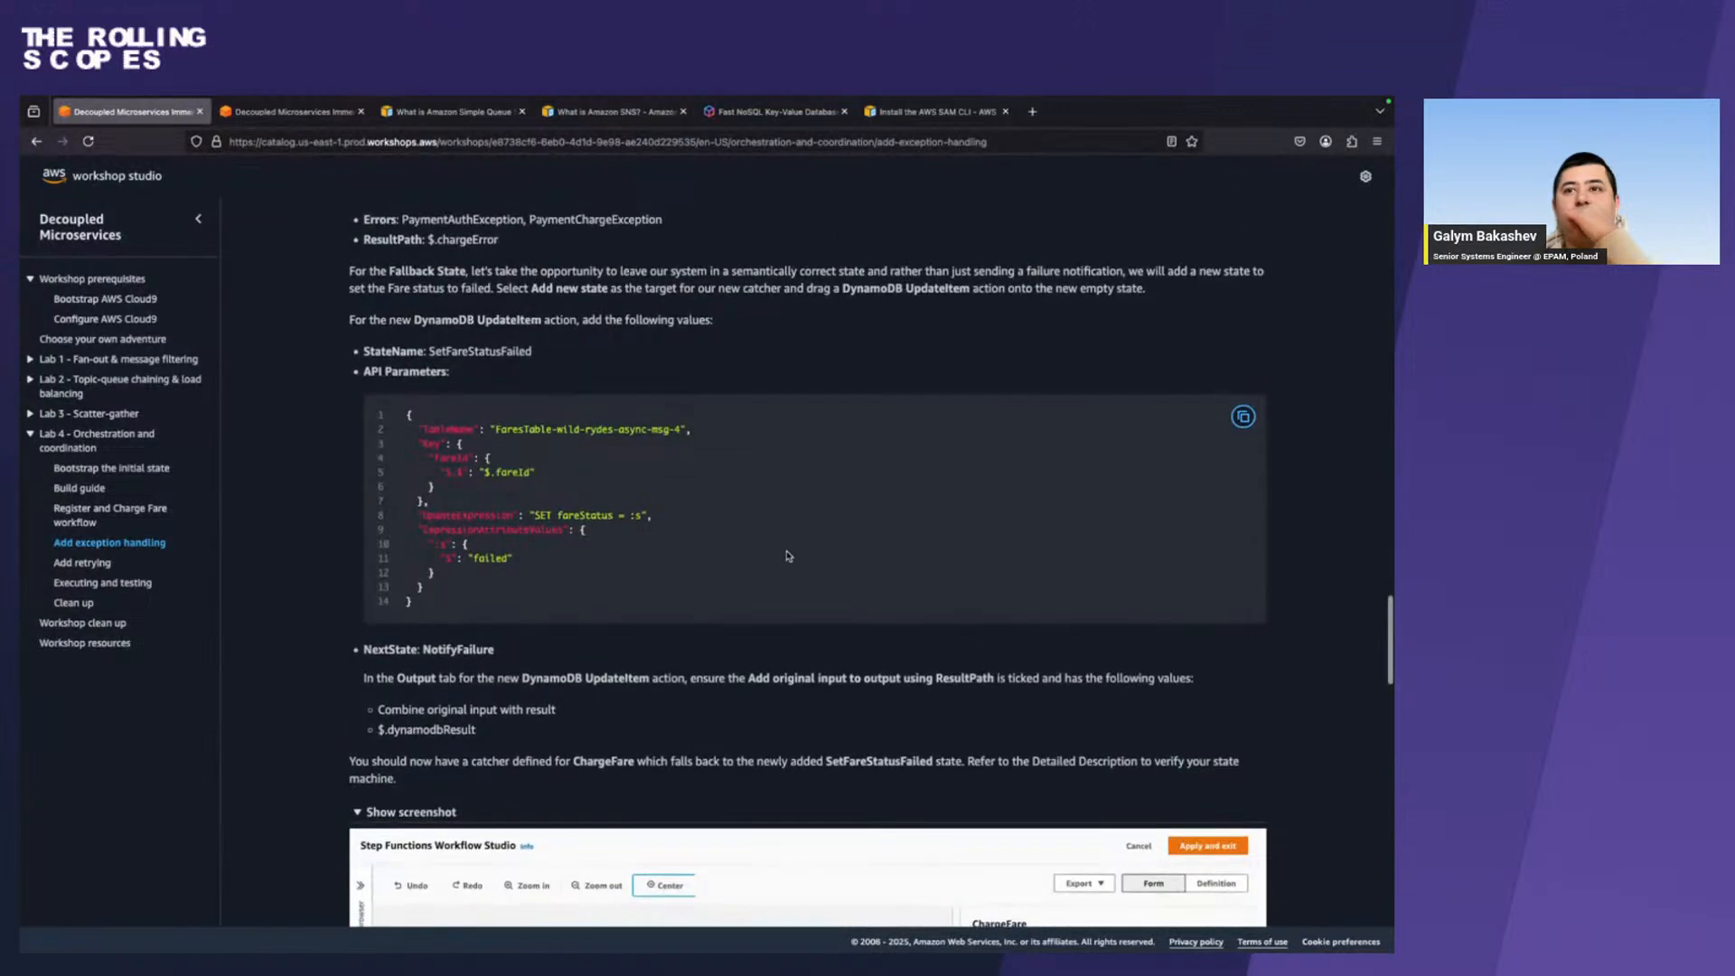
scroll(787, 556, "down", 6)
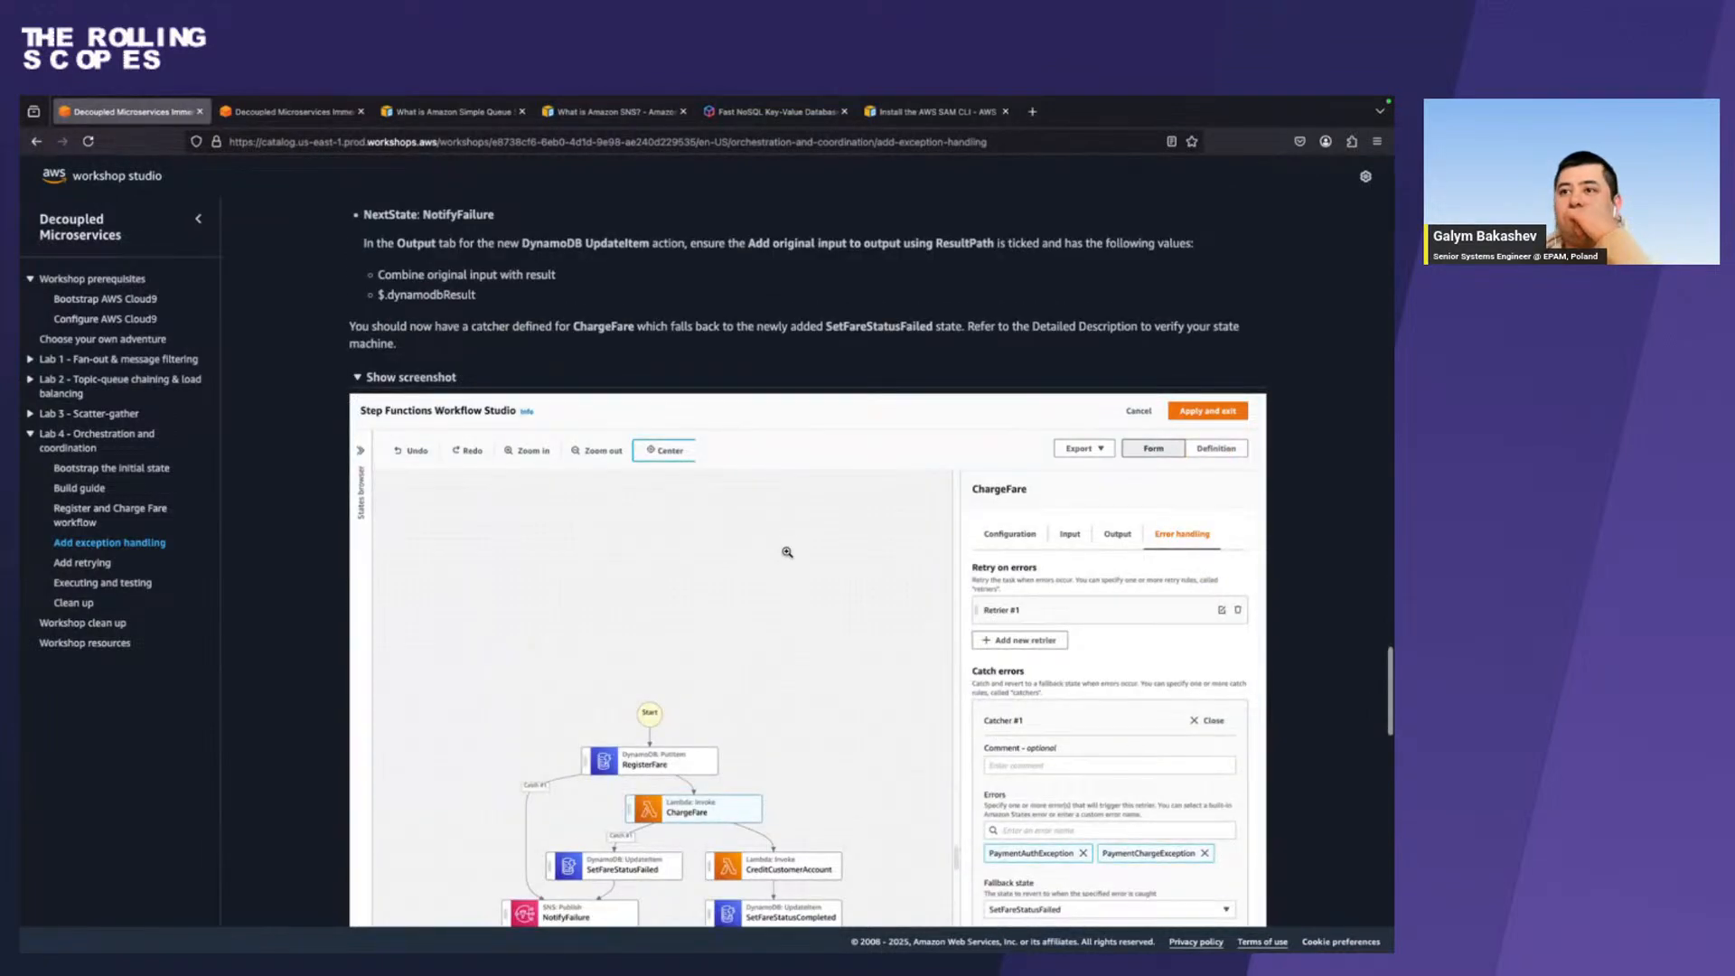
scroll(787, 552, "down", 2)
scroll(787, 552, "up", 3)
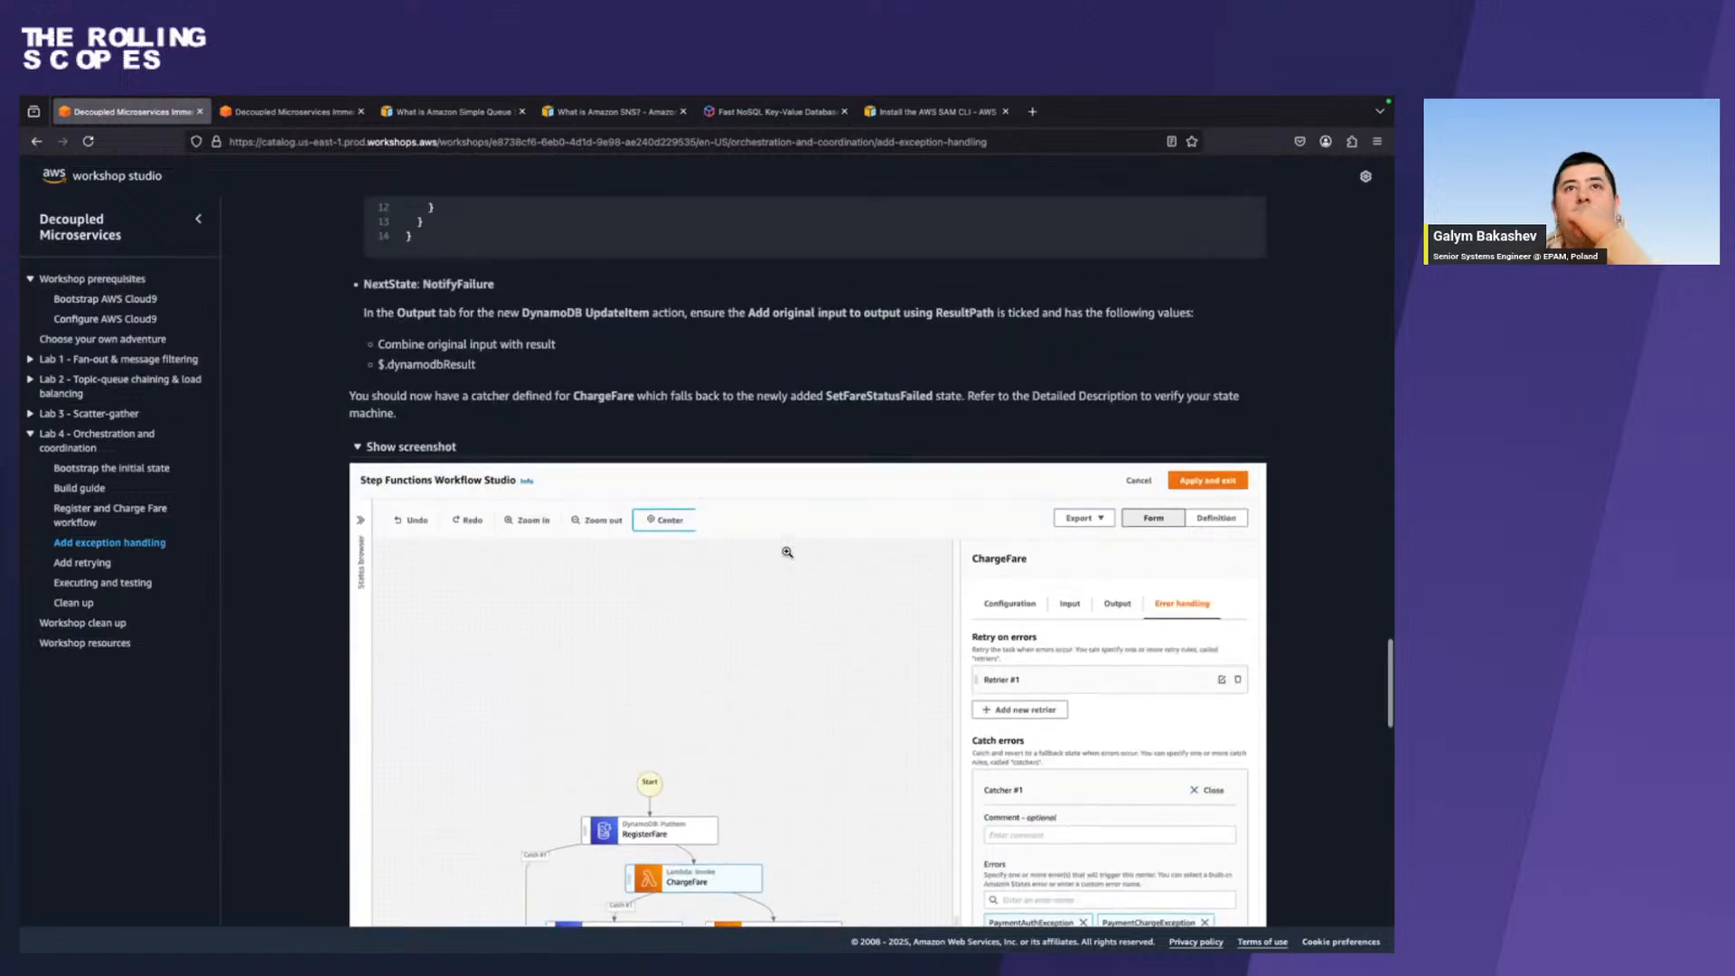
scroll(787, 552, "up", 7)
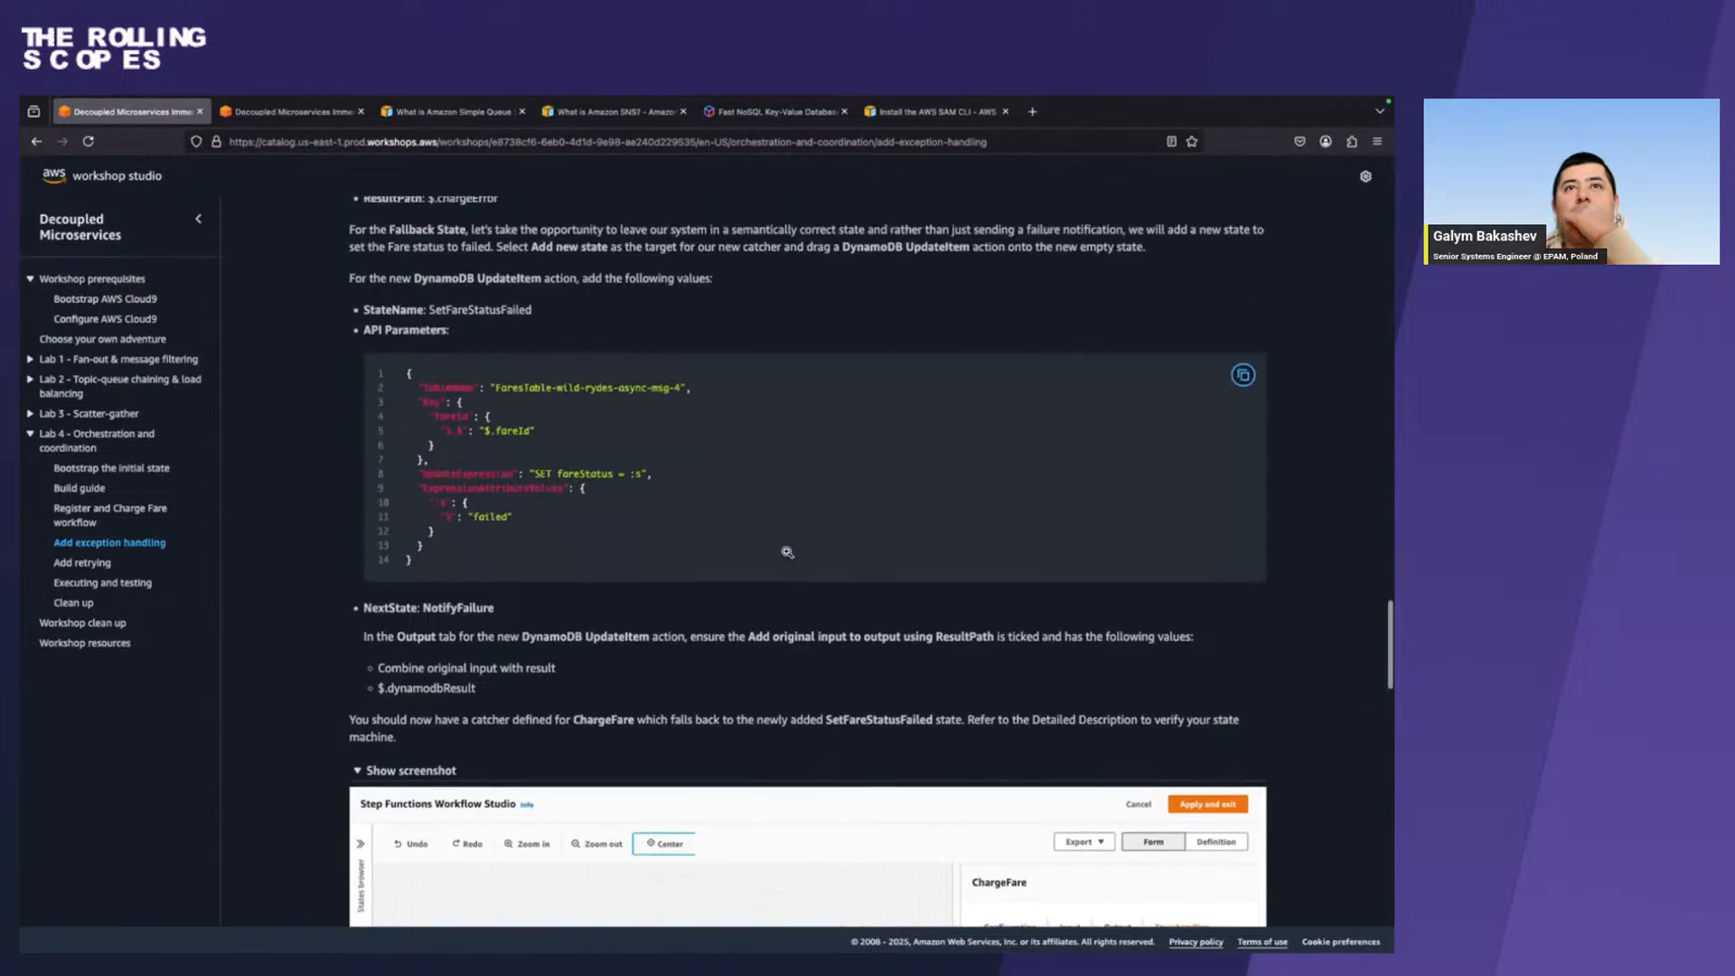
scroll(787, 554, "up", 3)
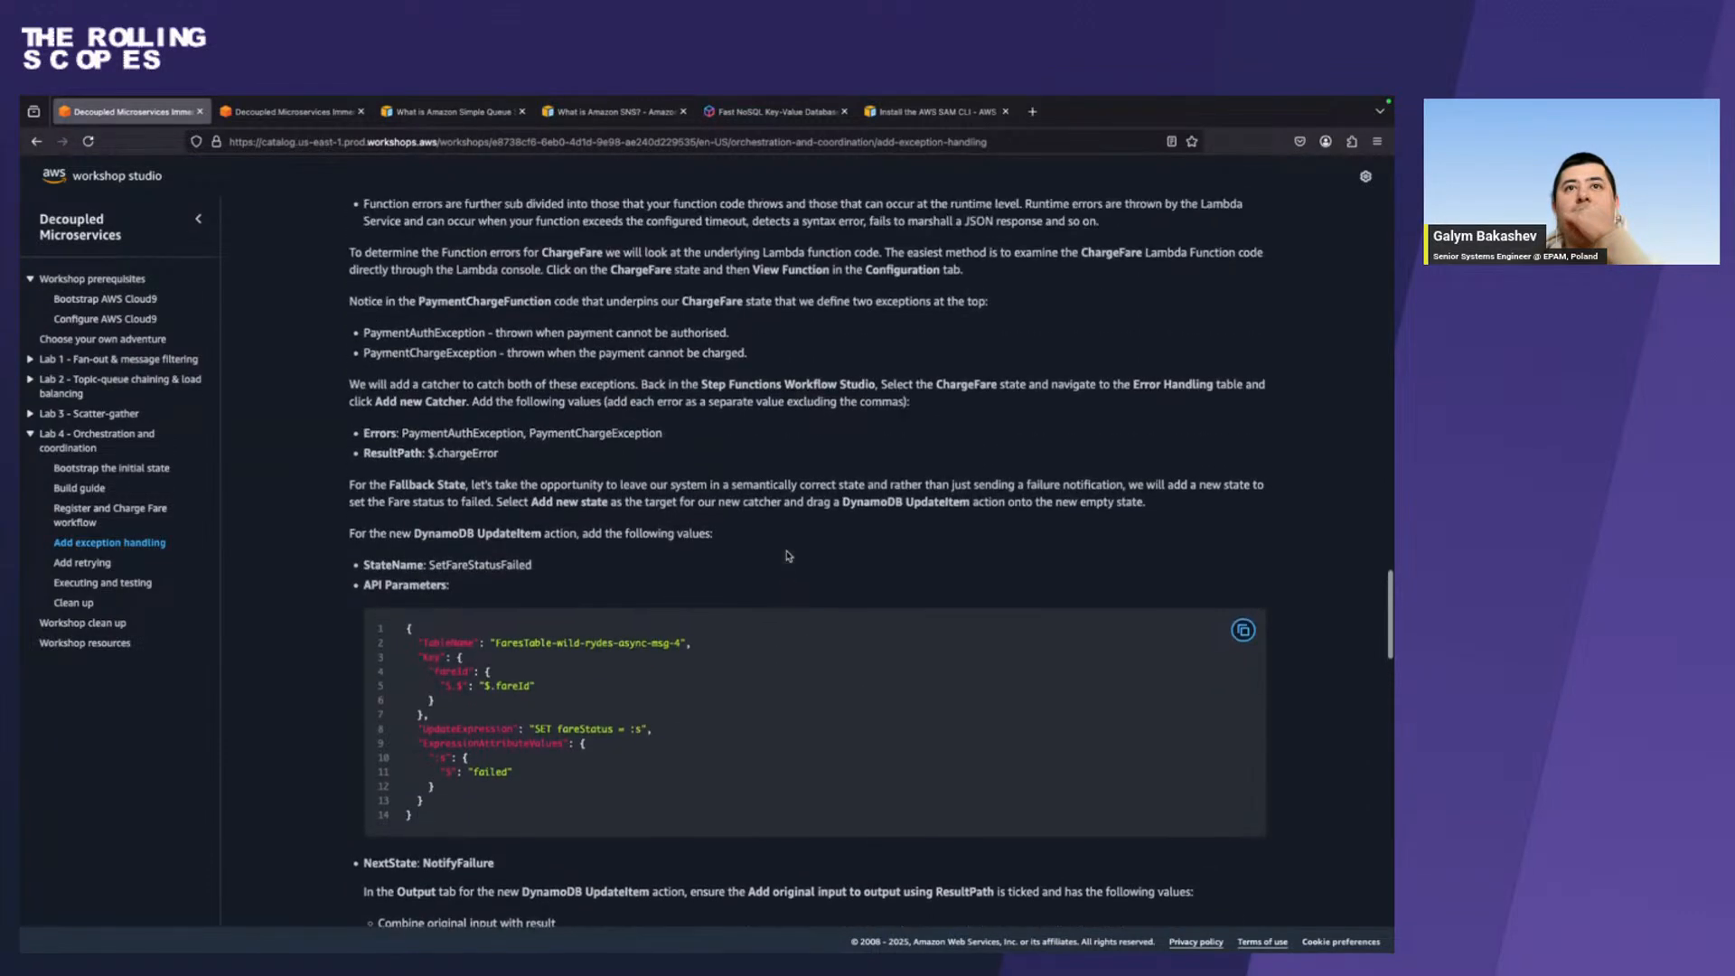
scroll(788, 556, "up", 1)
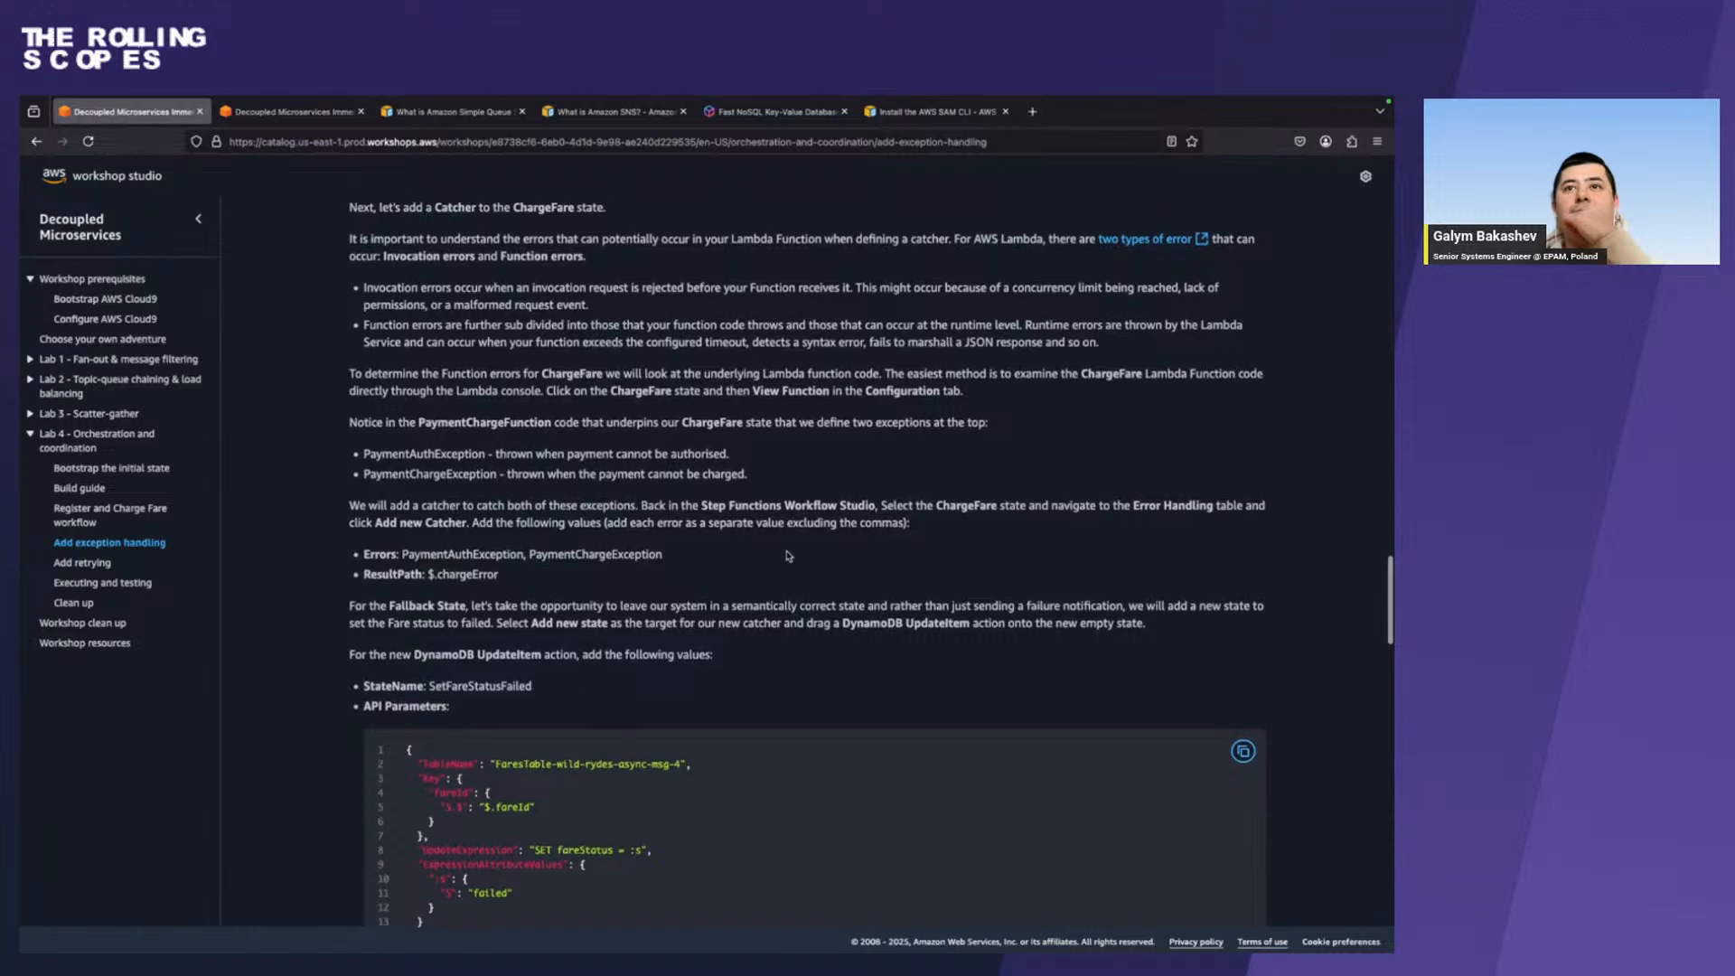
double_click(445, 561)
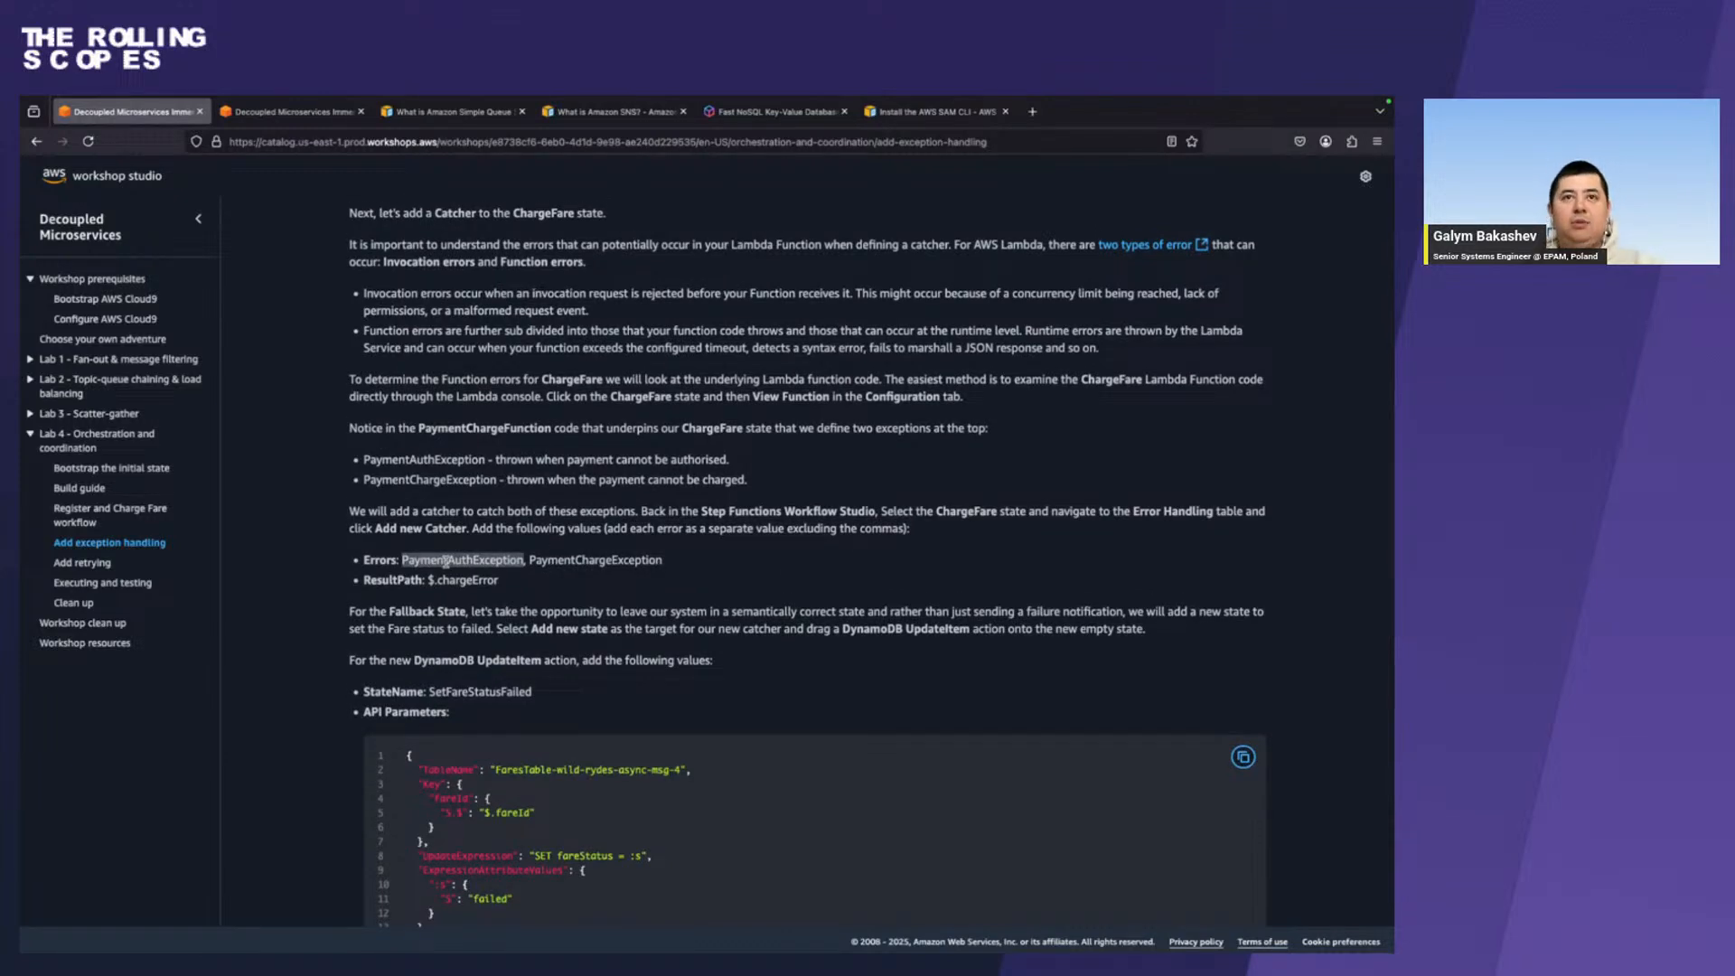
In Workflow Studio, review the configuration of the newly added DynamoDB UpdateItem state, including its API parameters and next state.
key("ctrl+Right")
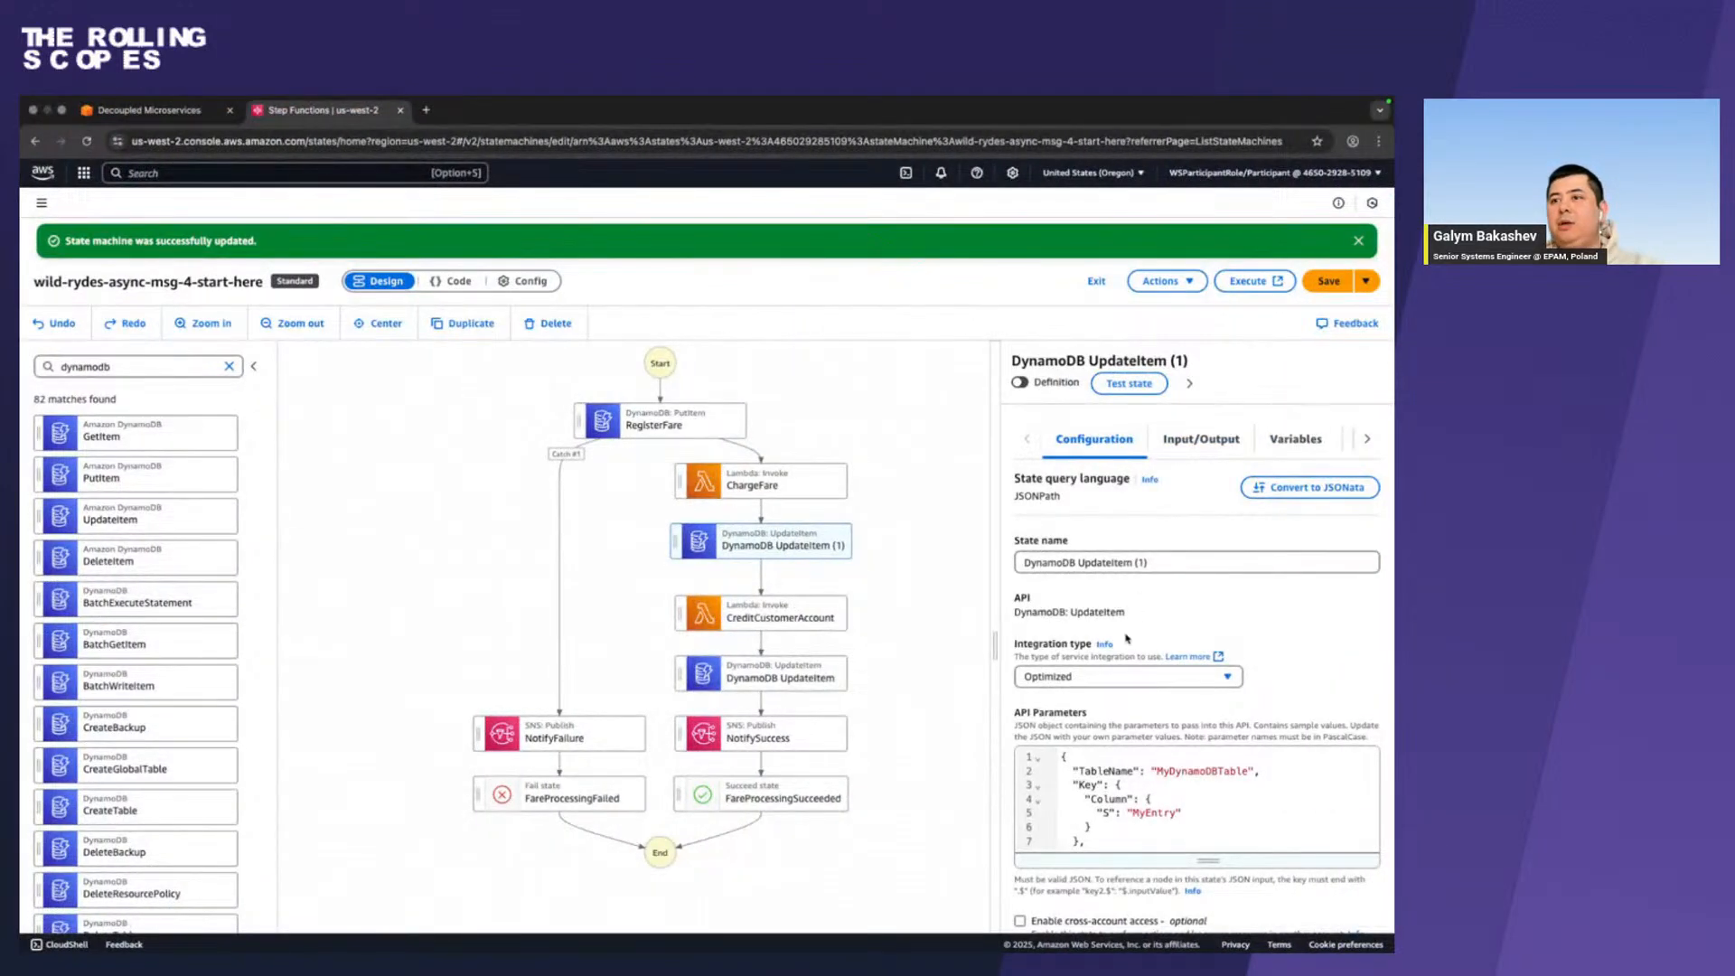
scroll(1126, 637, "down", 3)
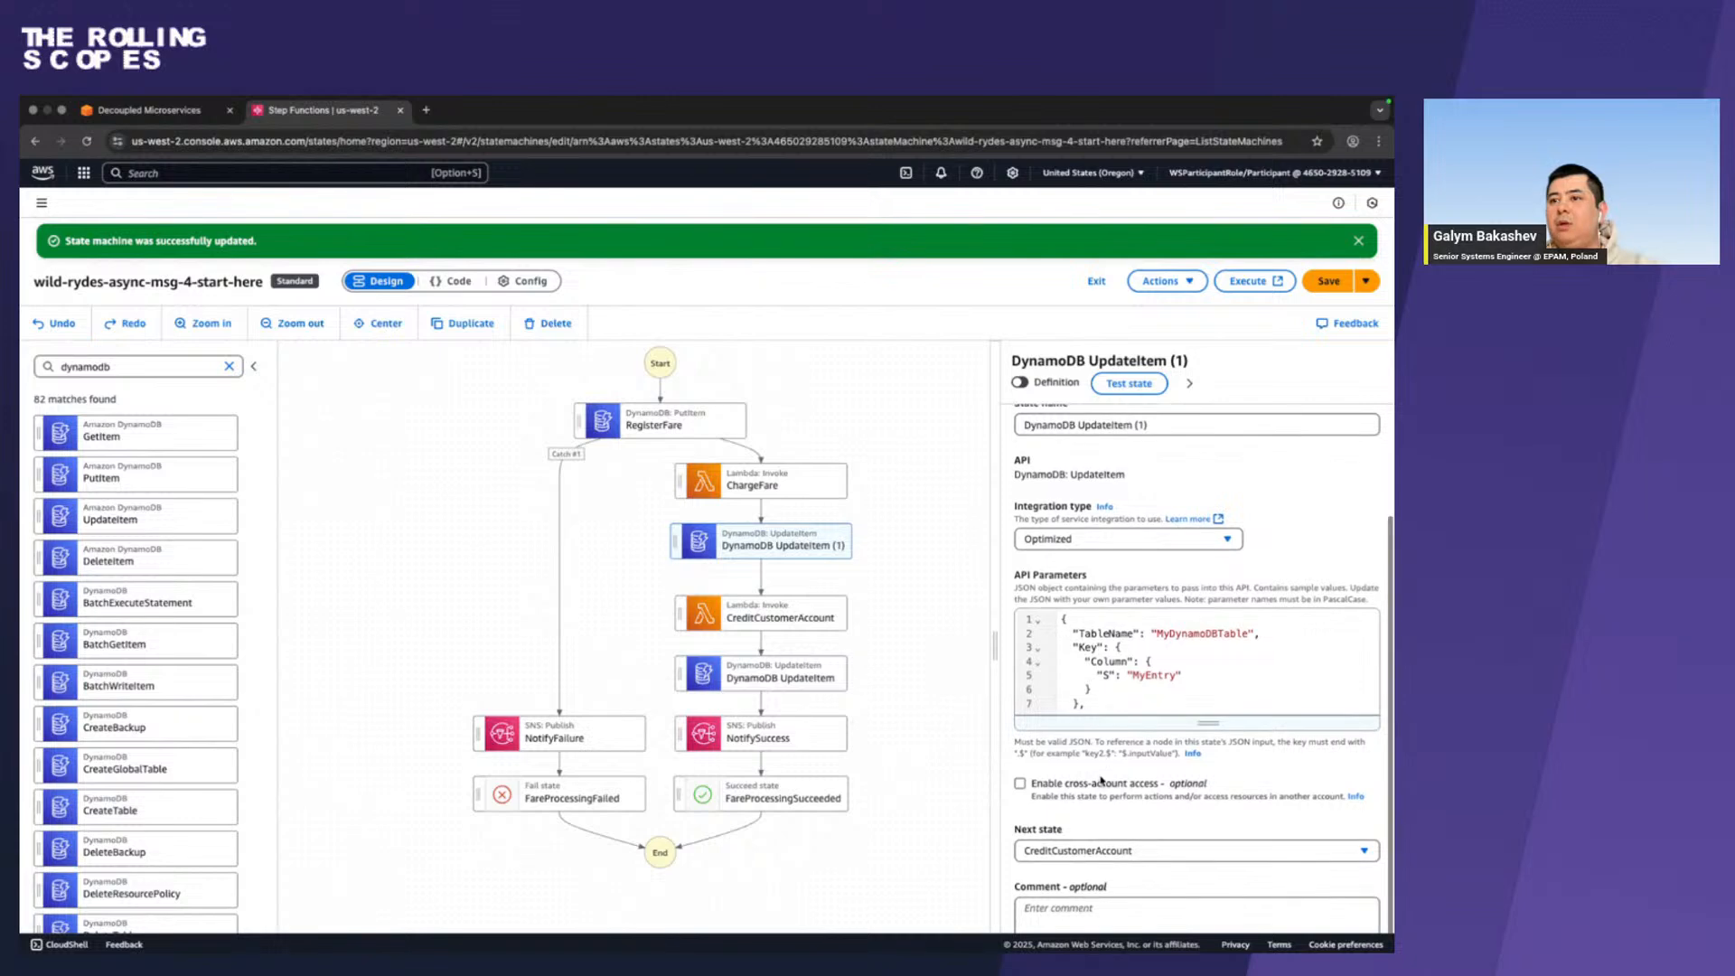
scroll(1115, 720, "up", 3)
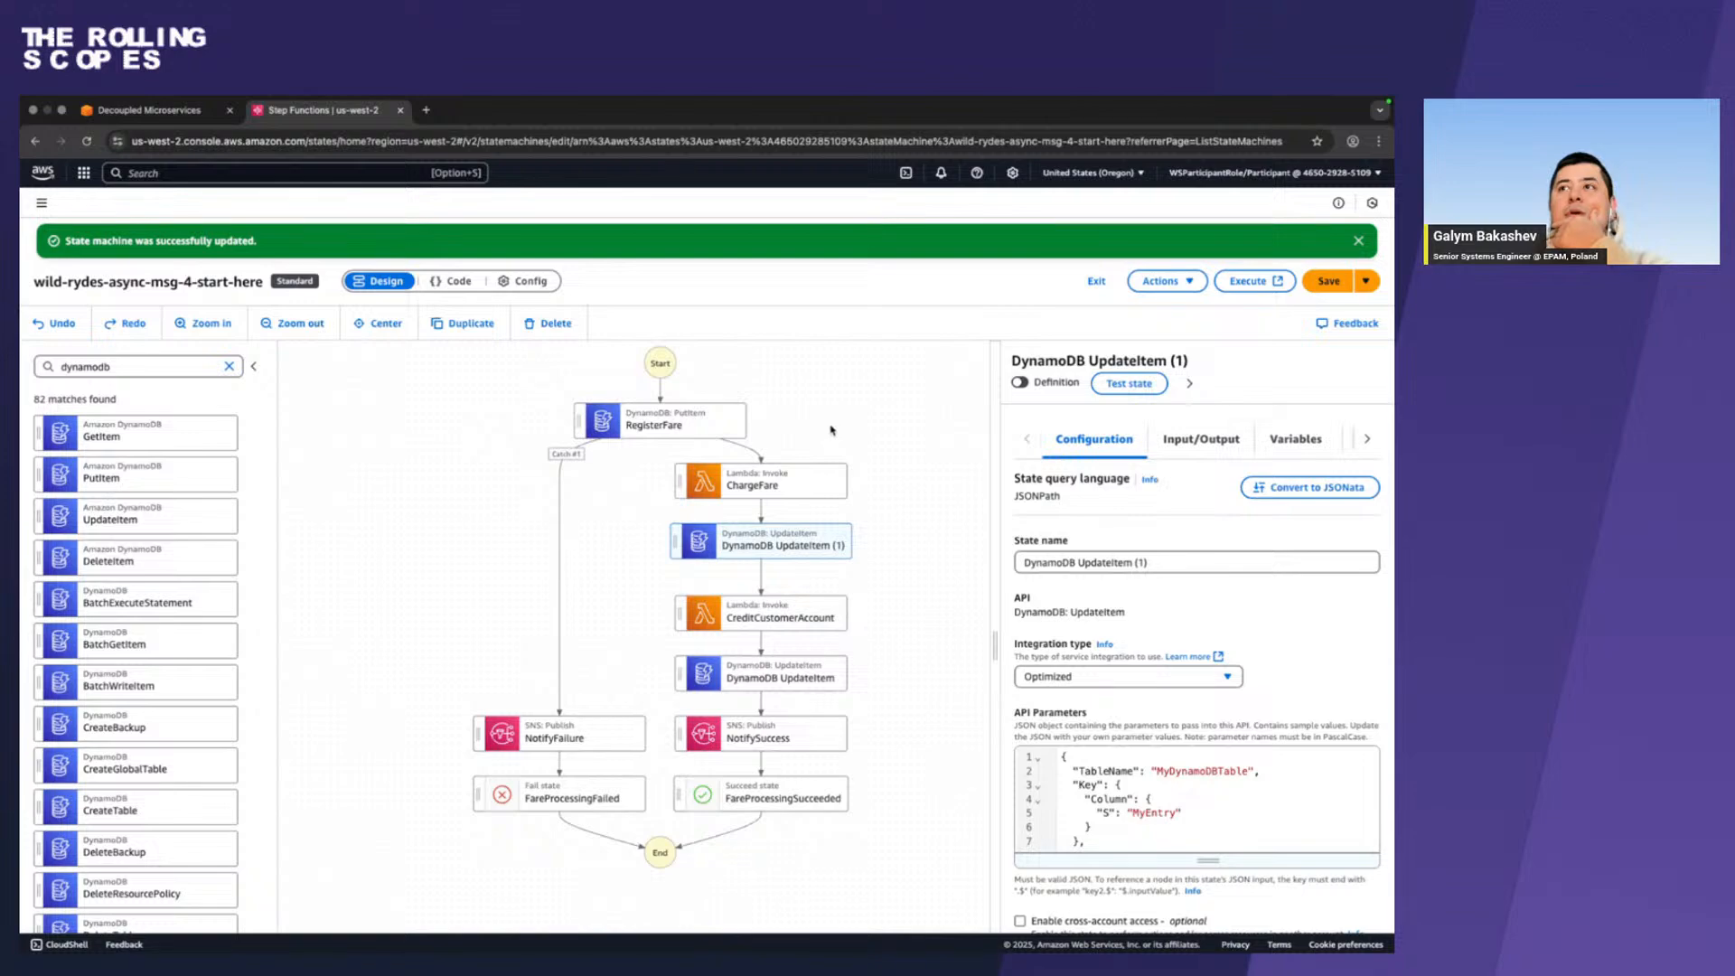
Return to the workshop guide and examine the SetFareStatusFailed parameters, output settings and screenshots for the ChargeFare catcher.
key("ctrl+Right")
scroll(831, 426, "up", 4)
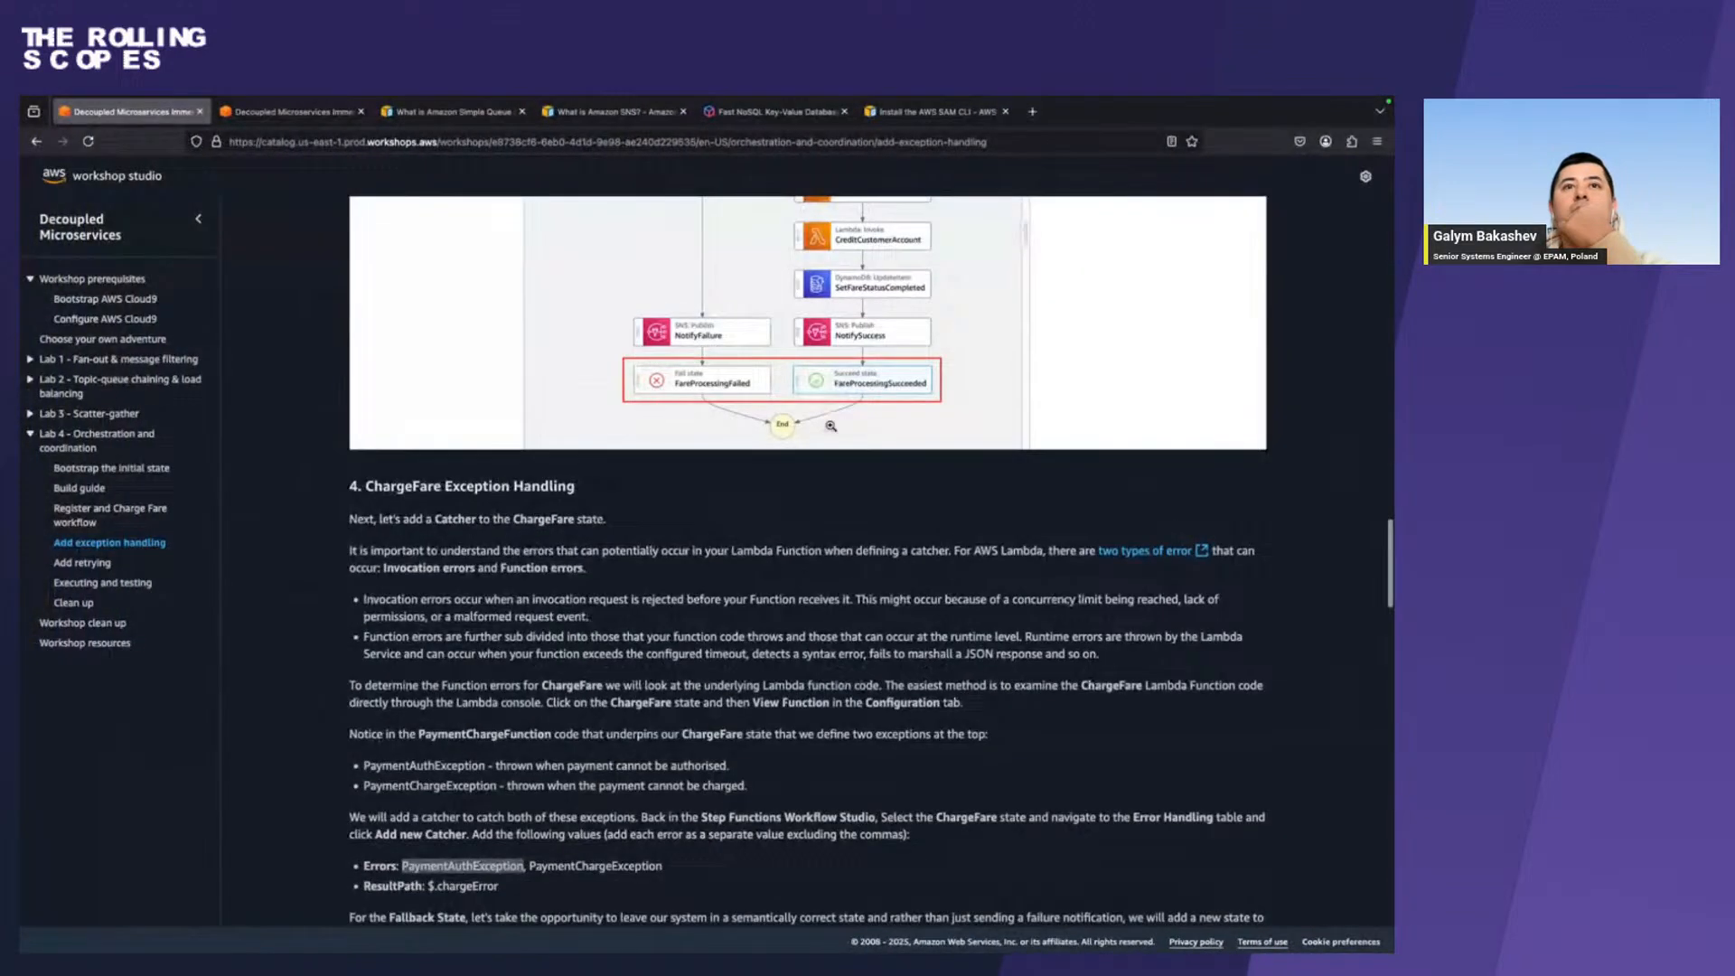
scroll(831, 426, "down", 7)
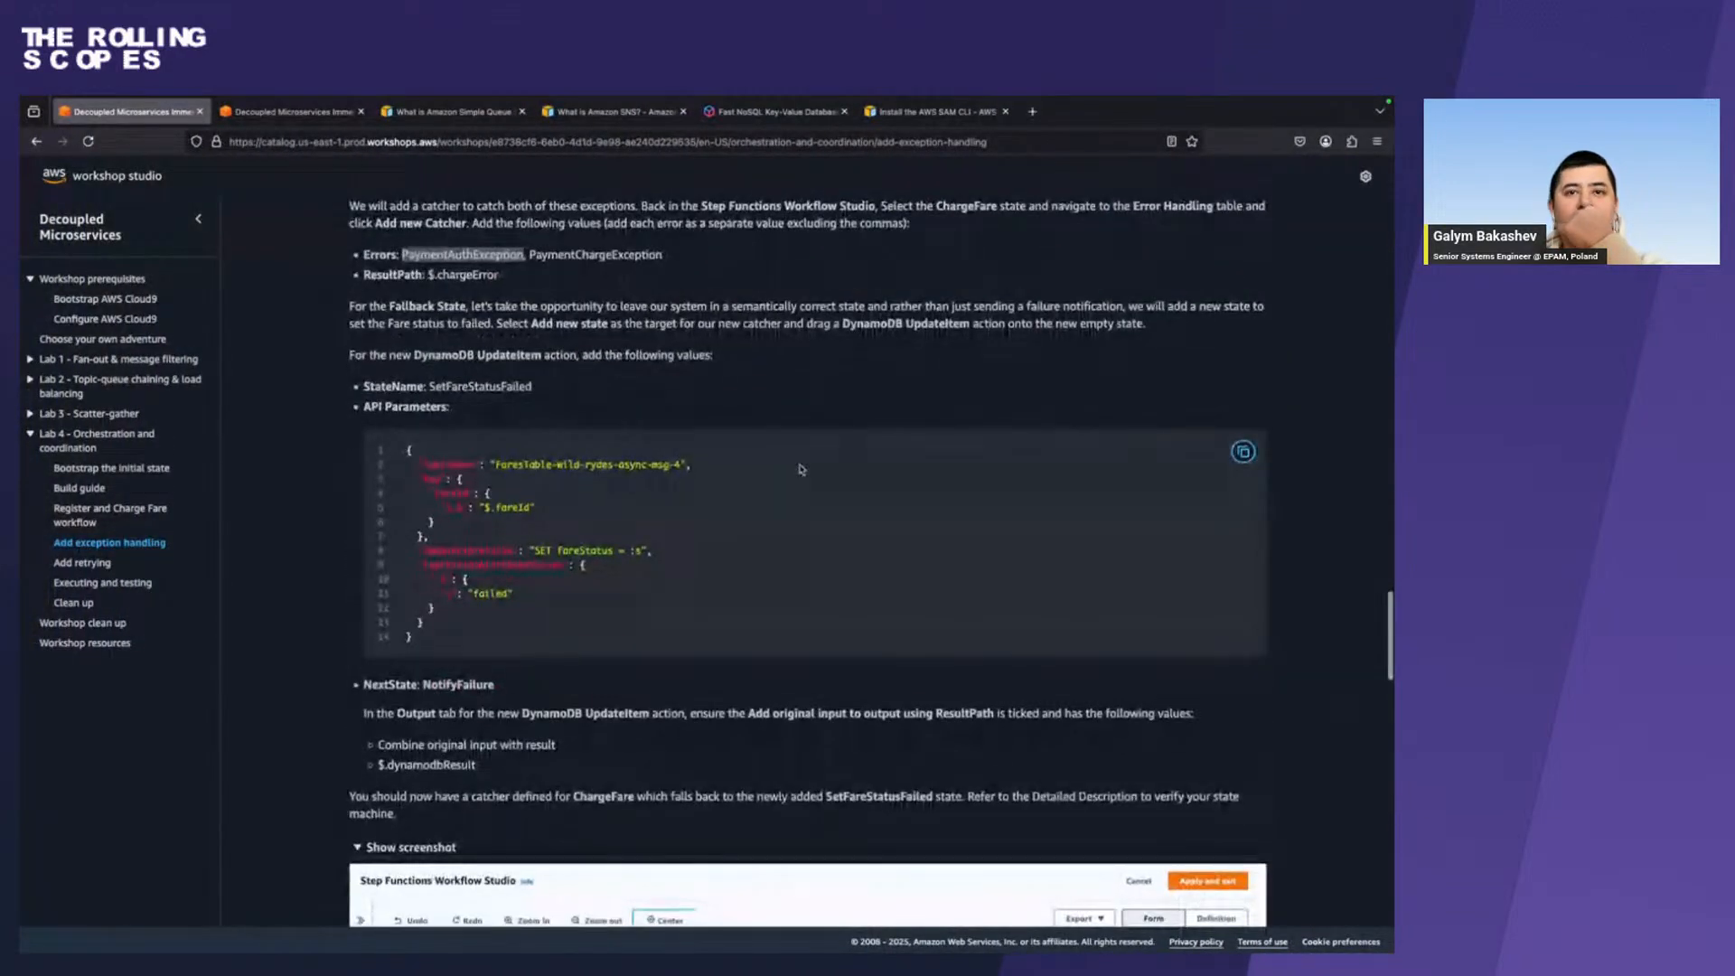
scroll(799, 469, "down", 1)
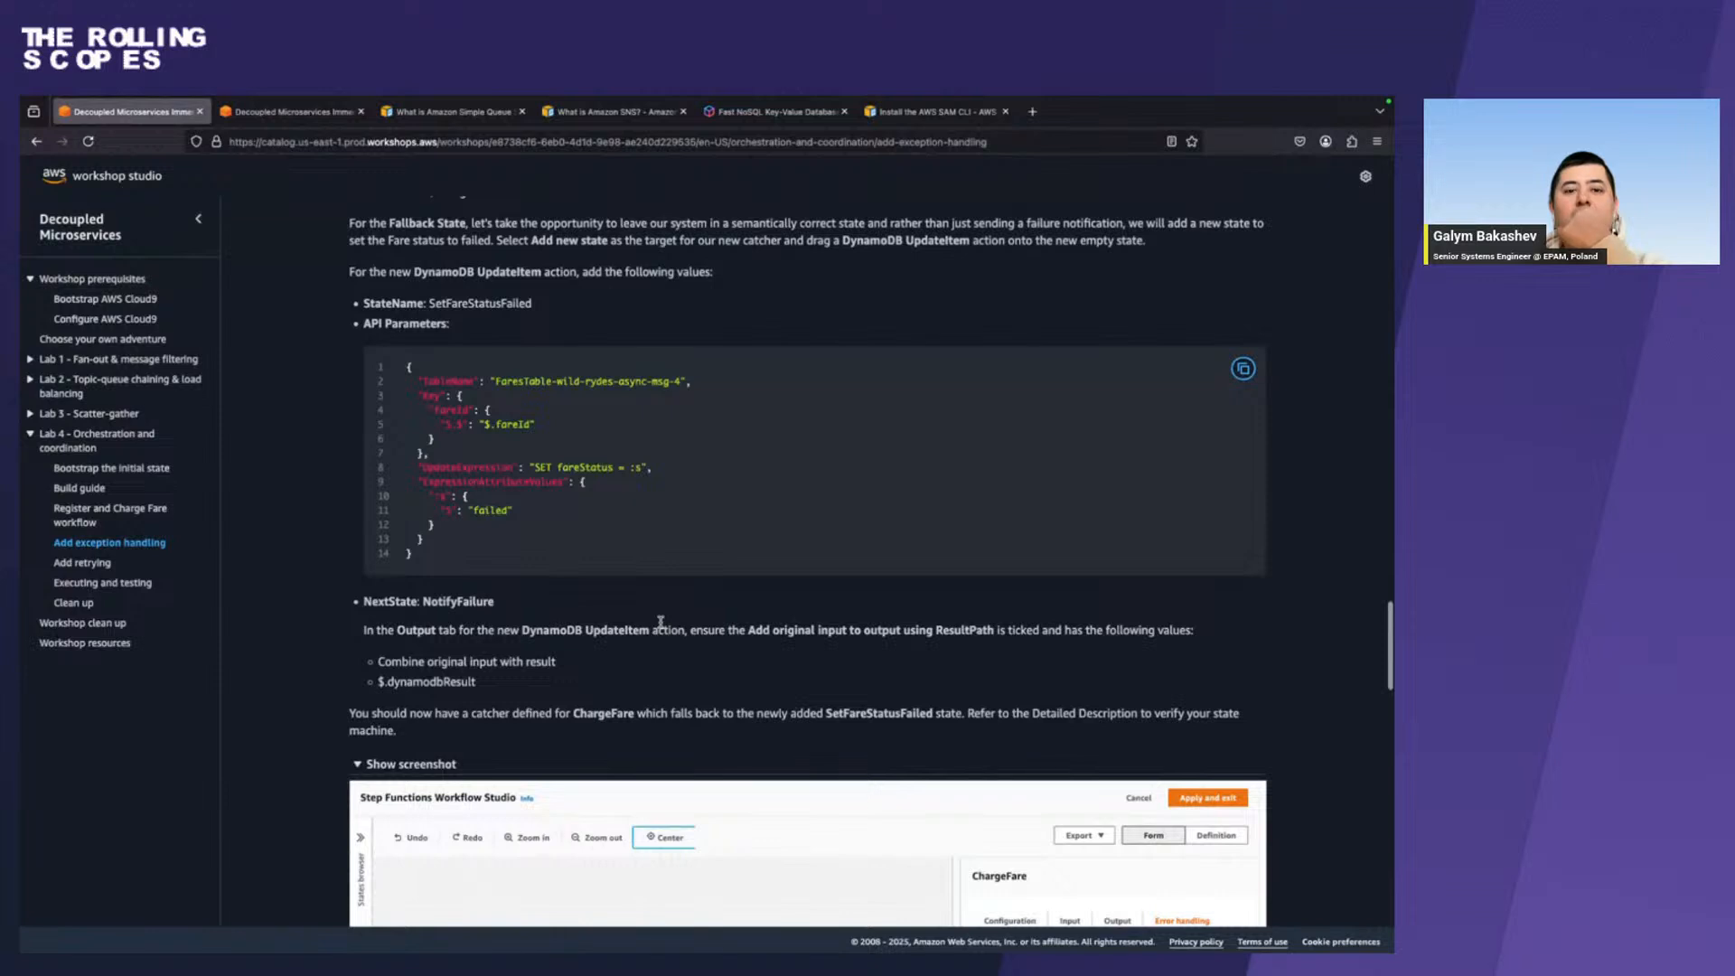
scroll(660, 622, "down", 1)
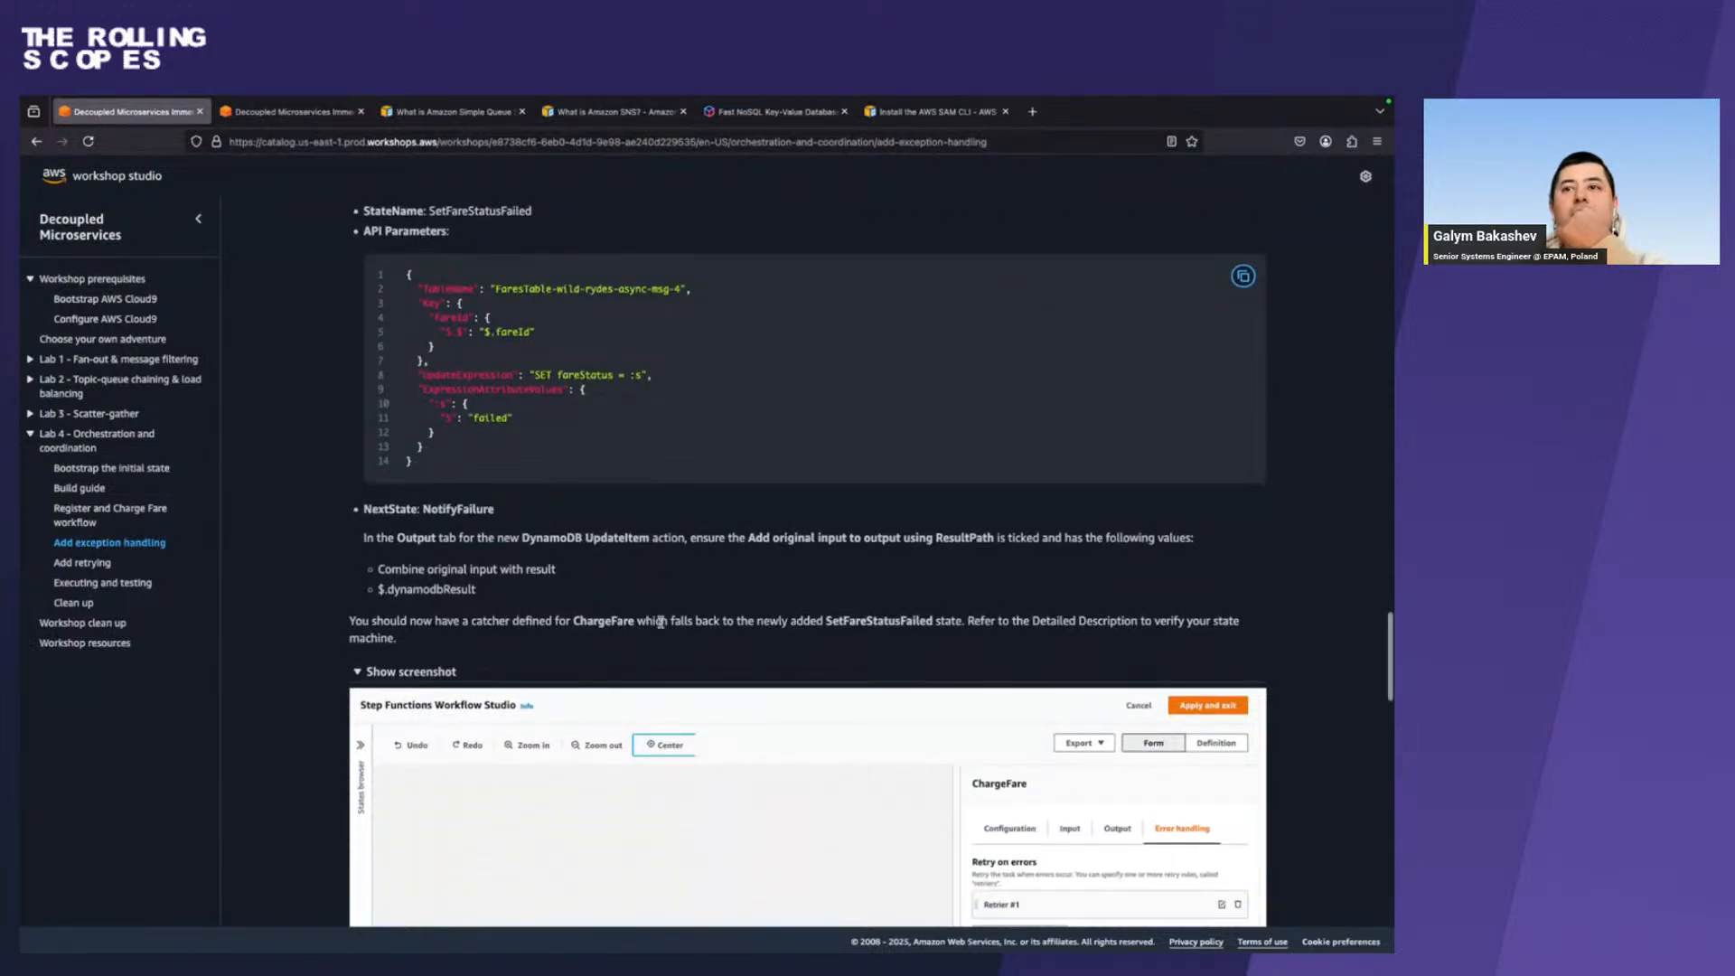
scroll(661, 622, "down", 5)
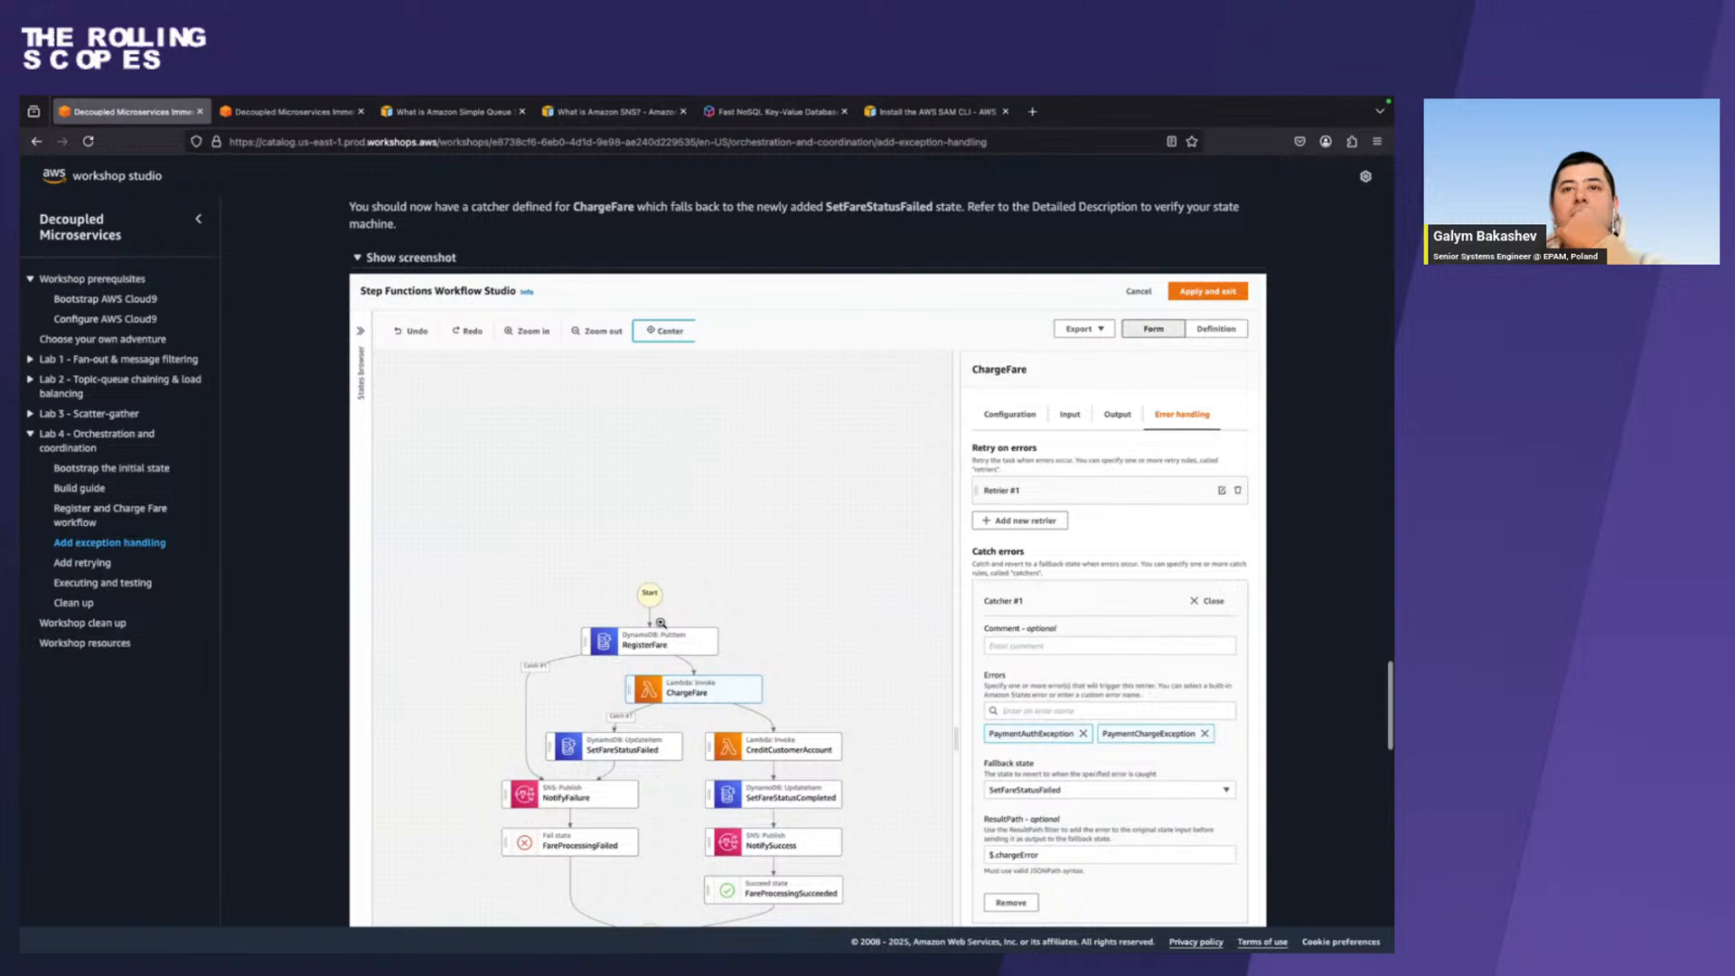
scroll(661, 622, "down", 9)
scroll(661, 622, "up", 4)
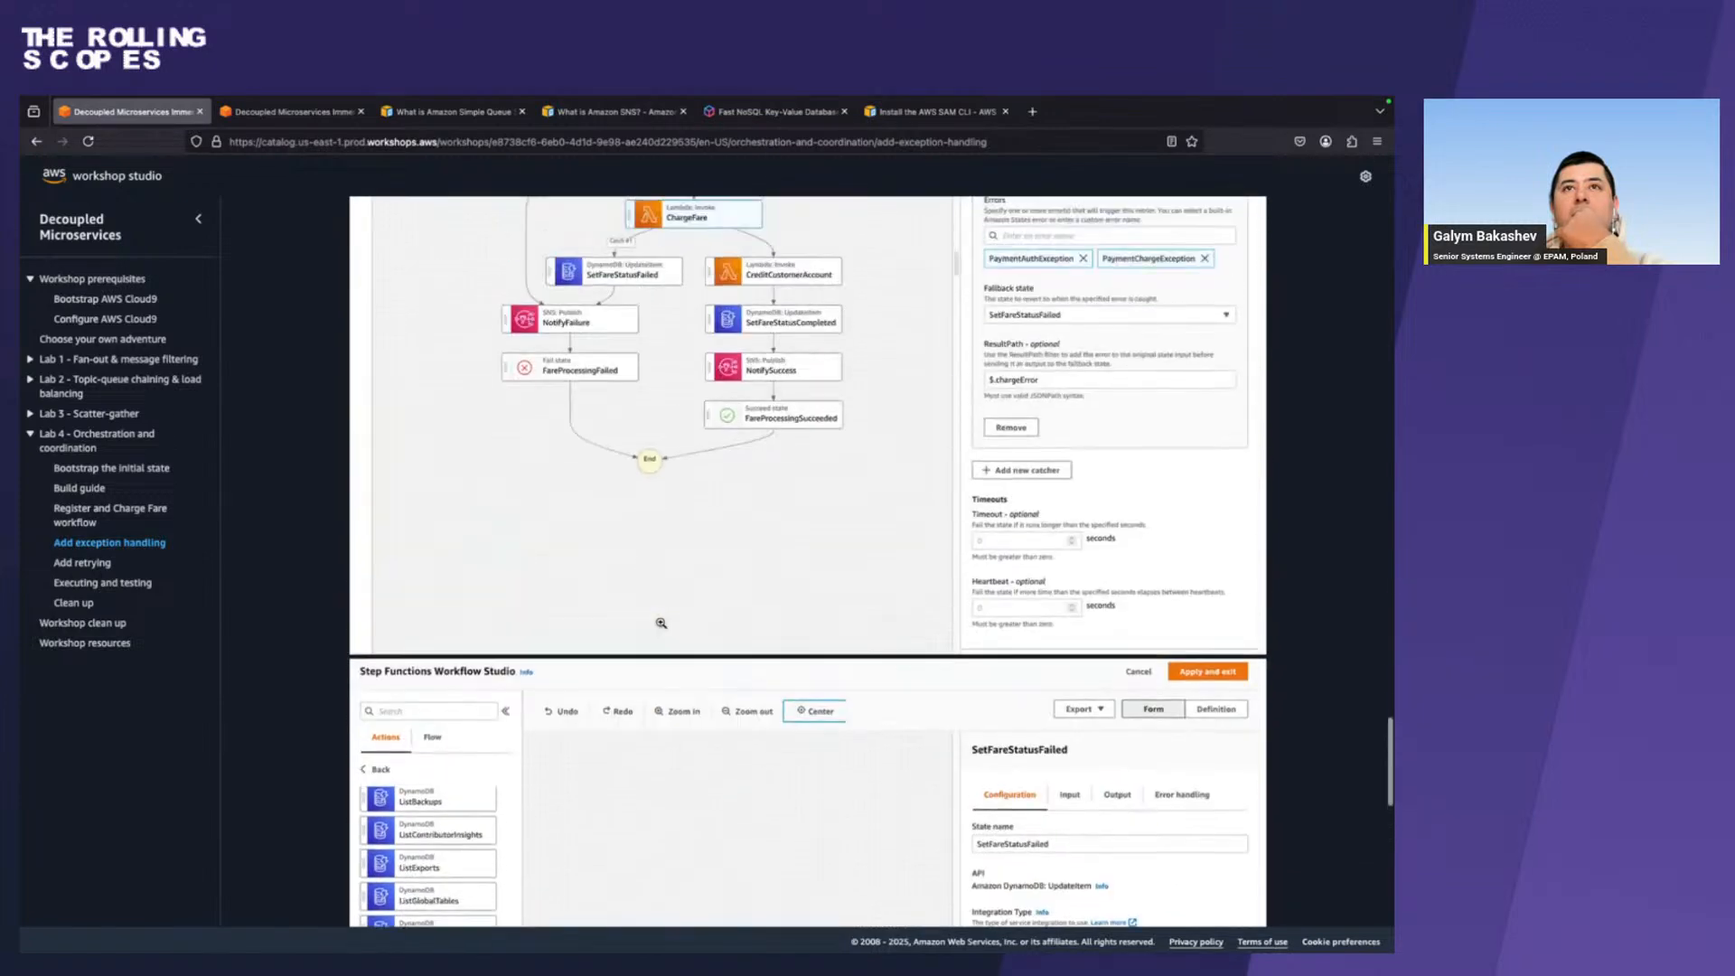
scroll(660, 622, "up", 10)
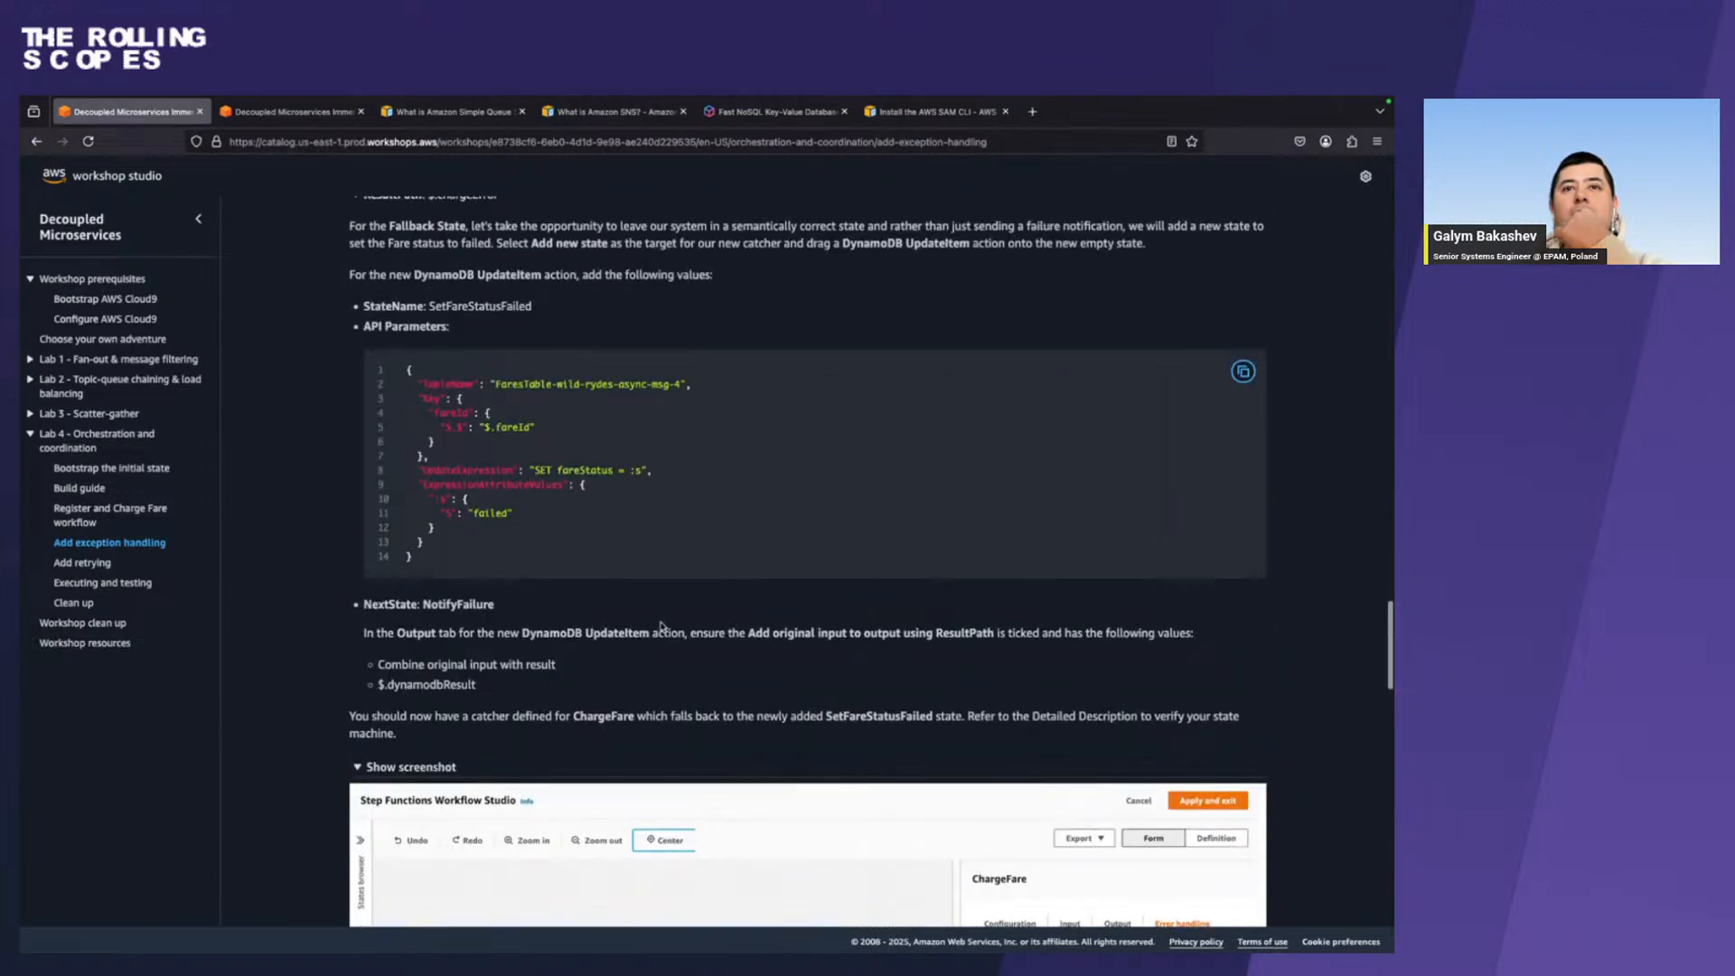
Copy the state name SetFareStatusFailed from the workshop guide and use it to rename the new DynamoDB UpdateItem state in Workflow Studio.
scroll(660, 624, "up", 3)
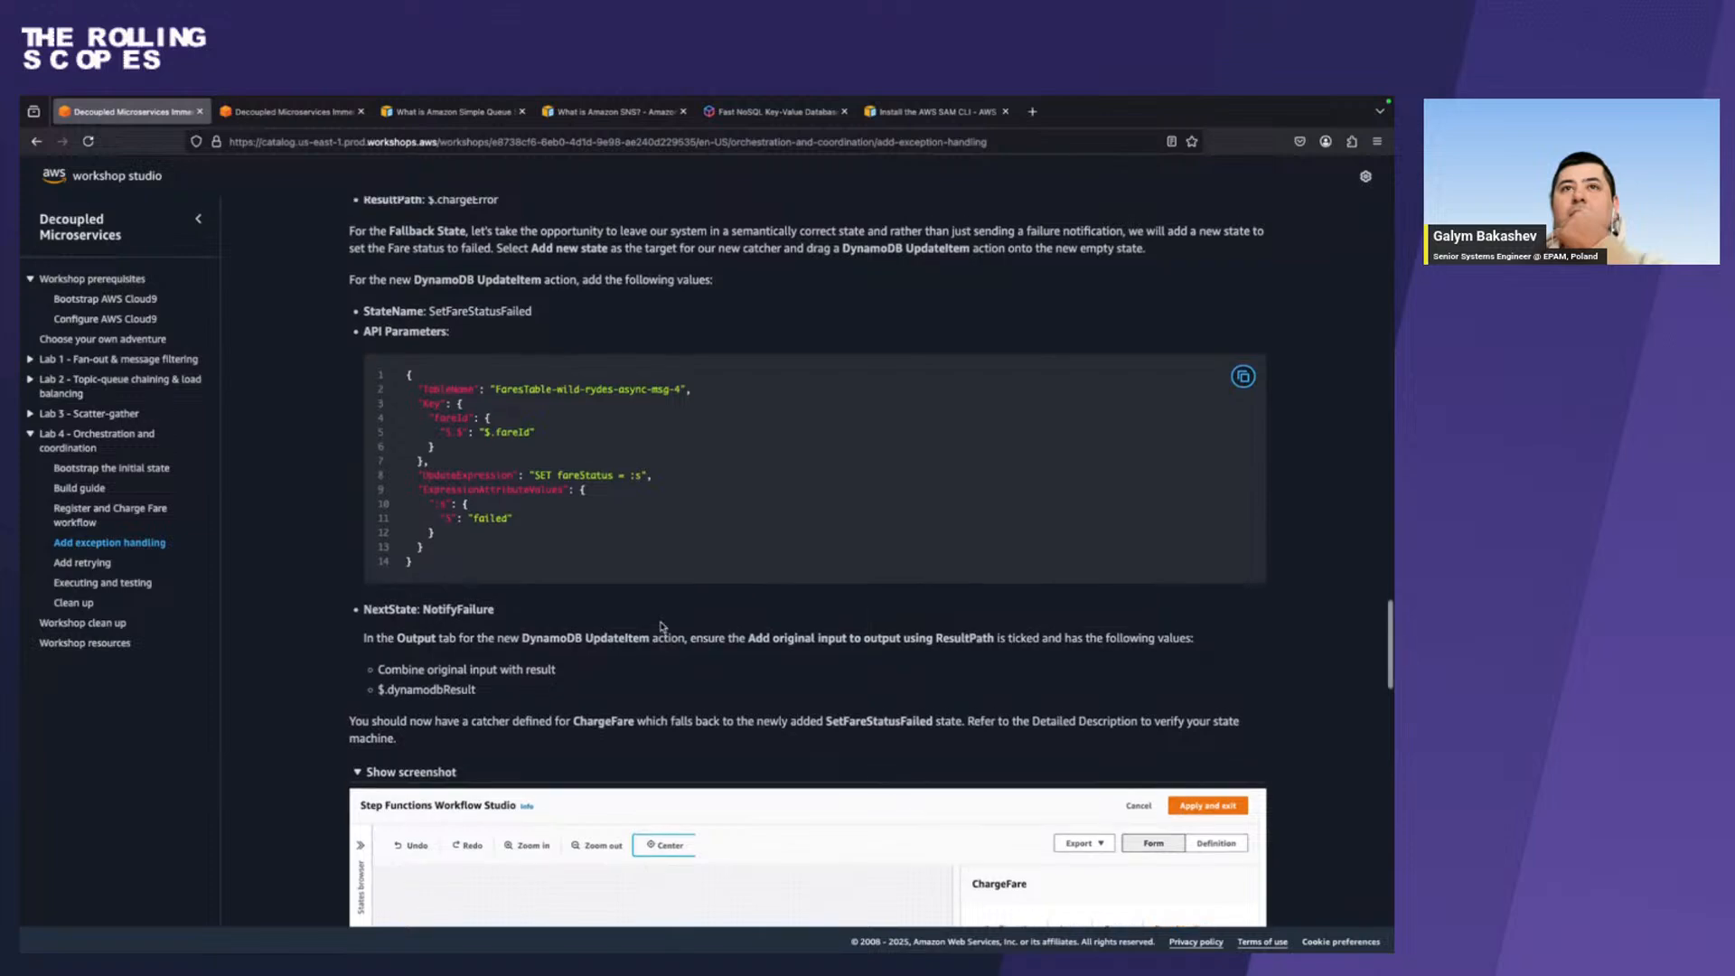
scroll(661, 624, "up", 5)
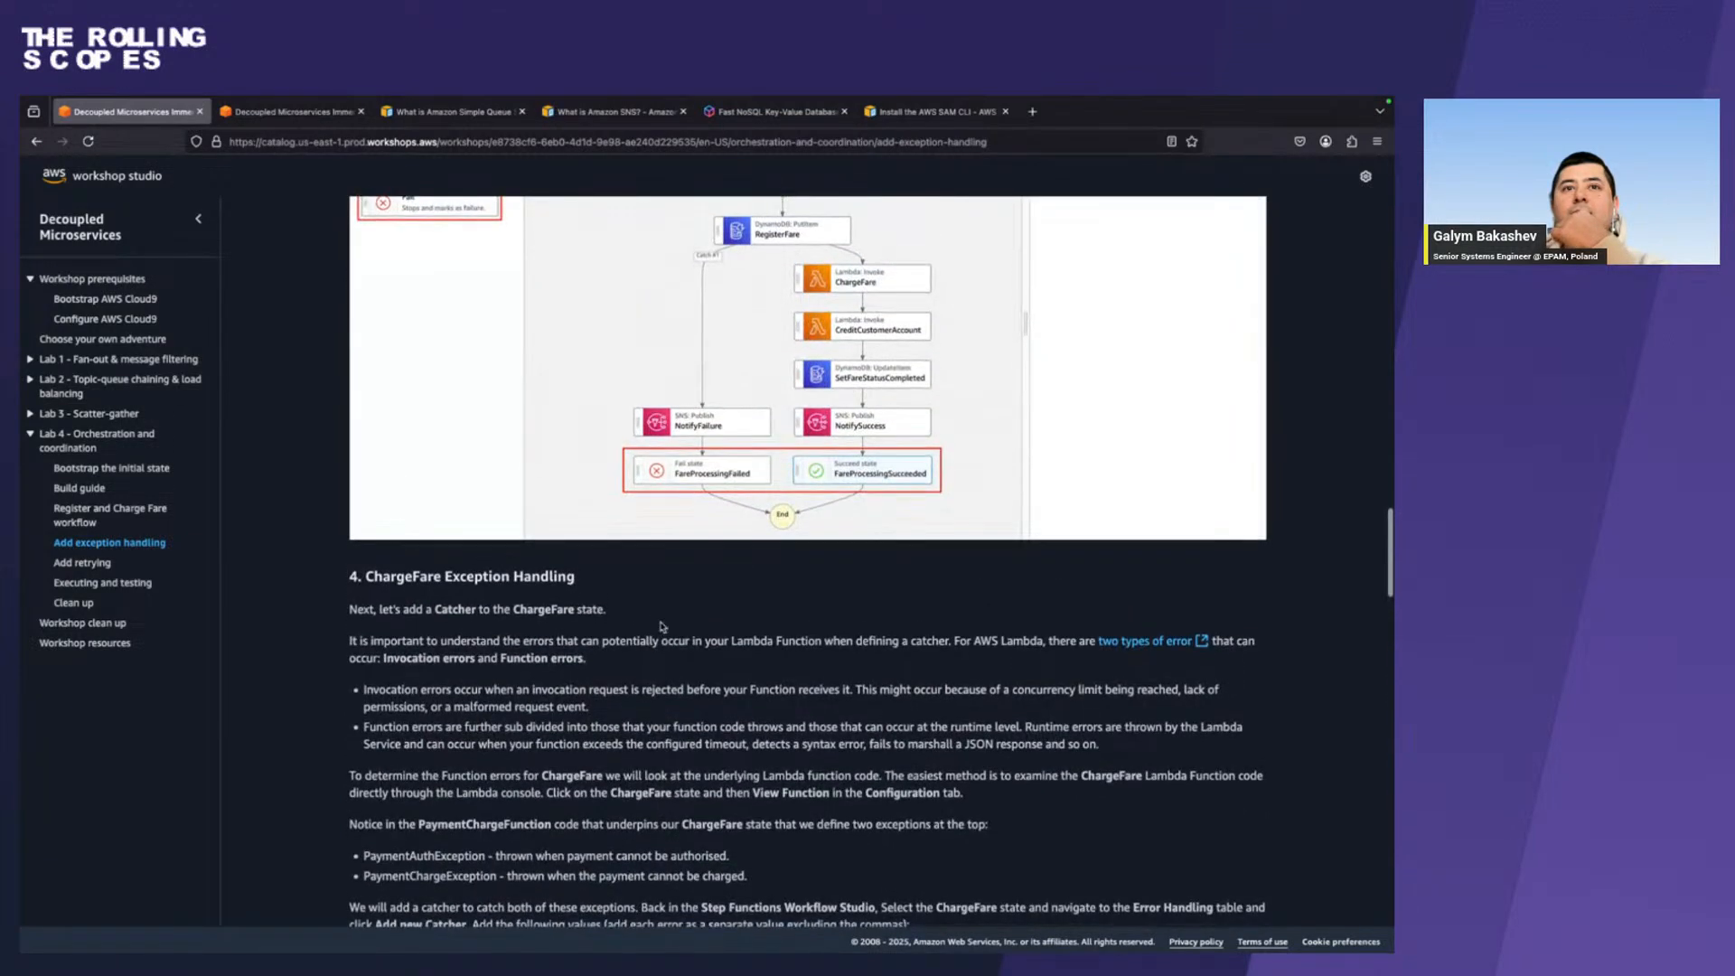
scroll(660, 622, "down", 4)
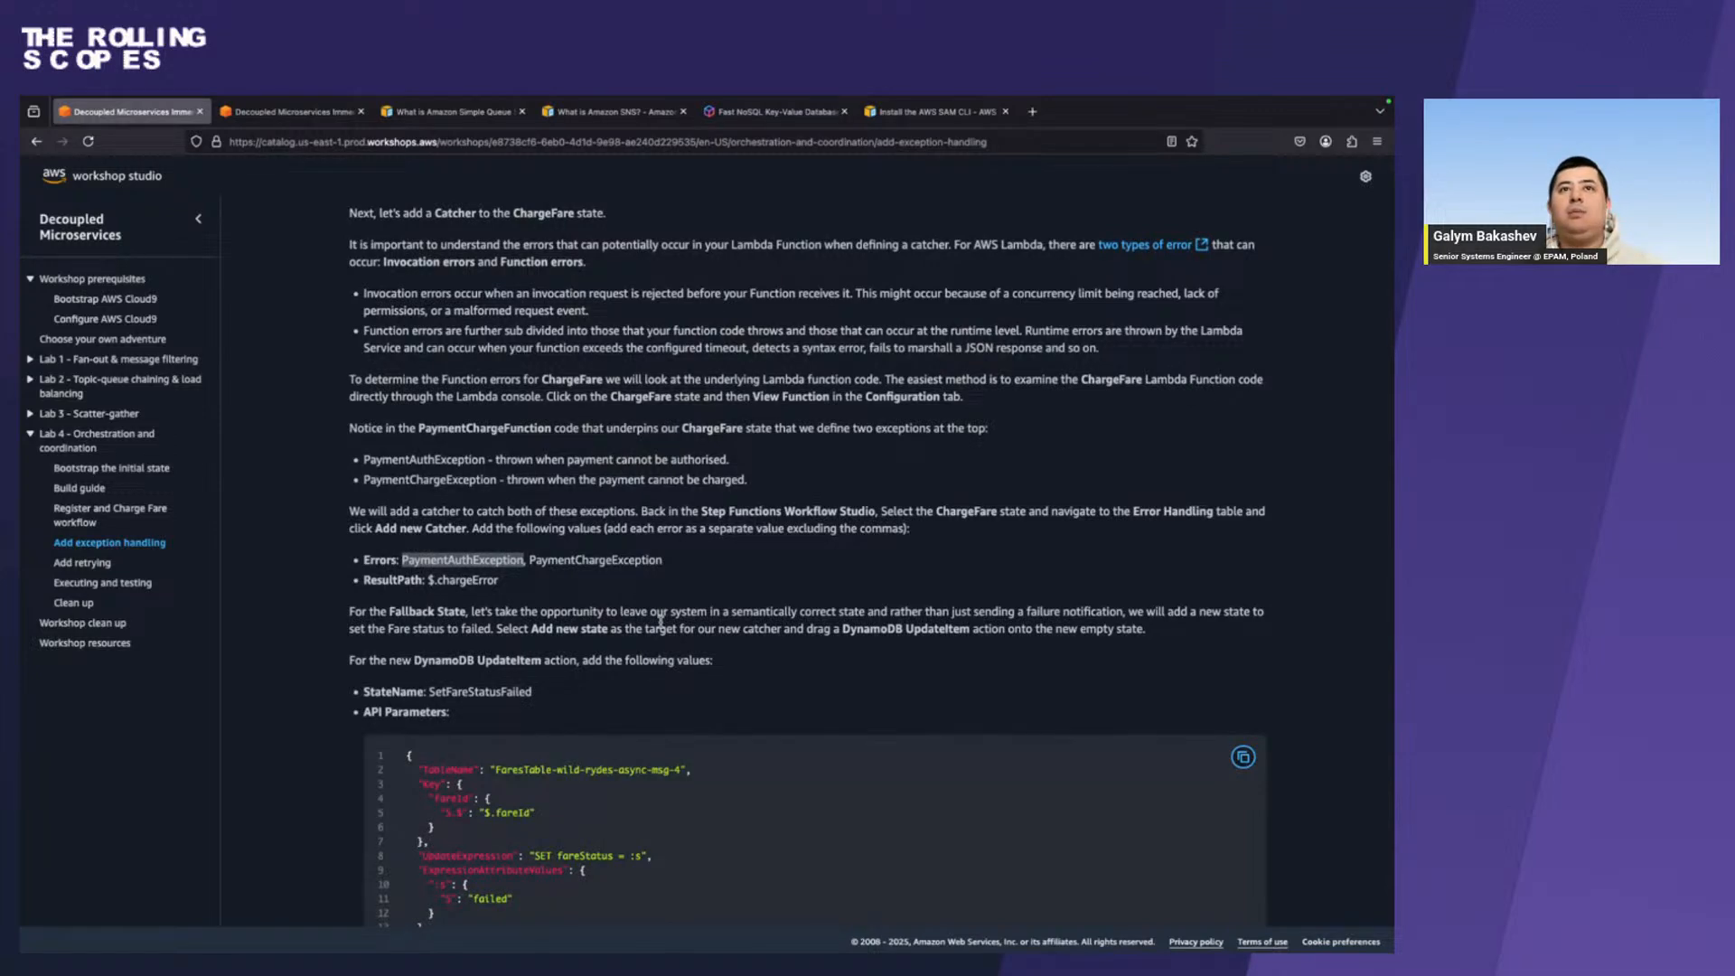
scroll(661, 621, "down", 10)
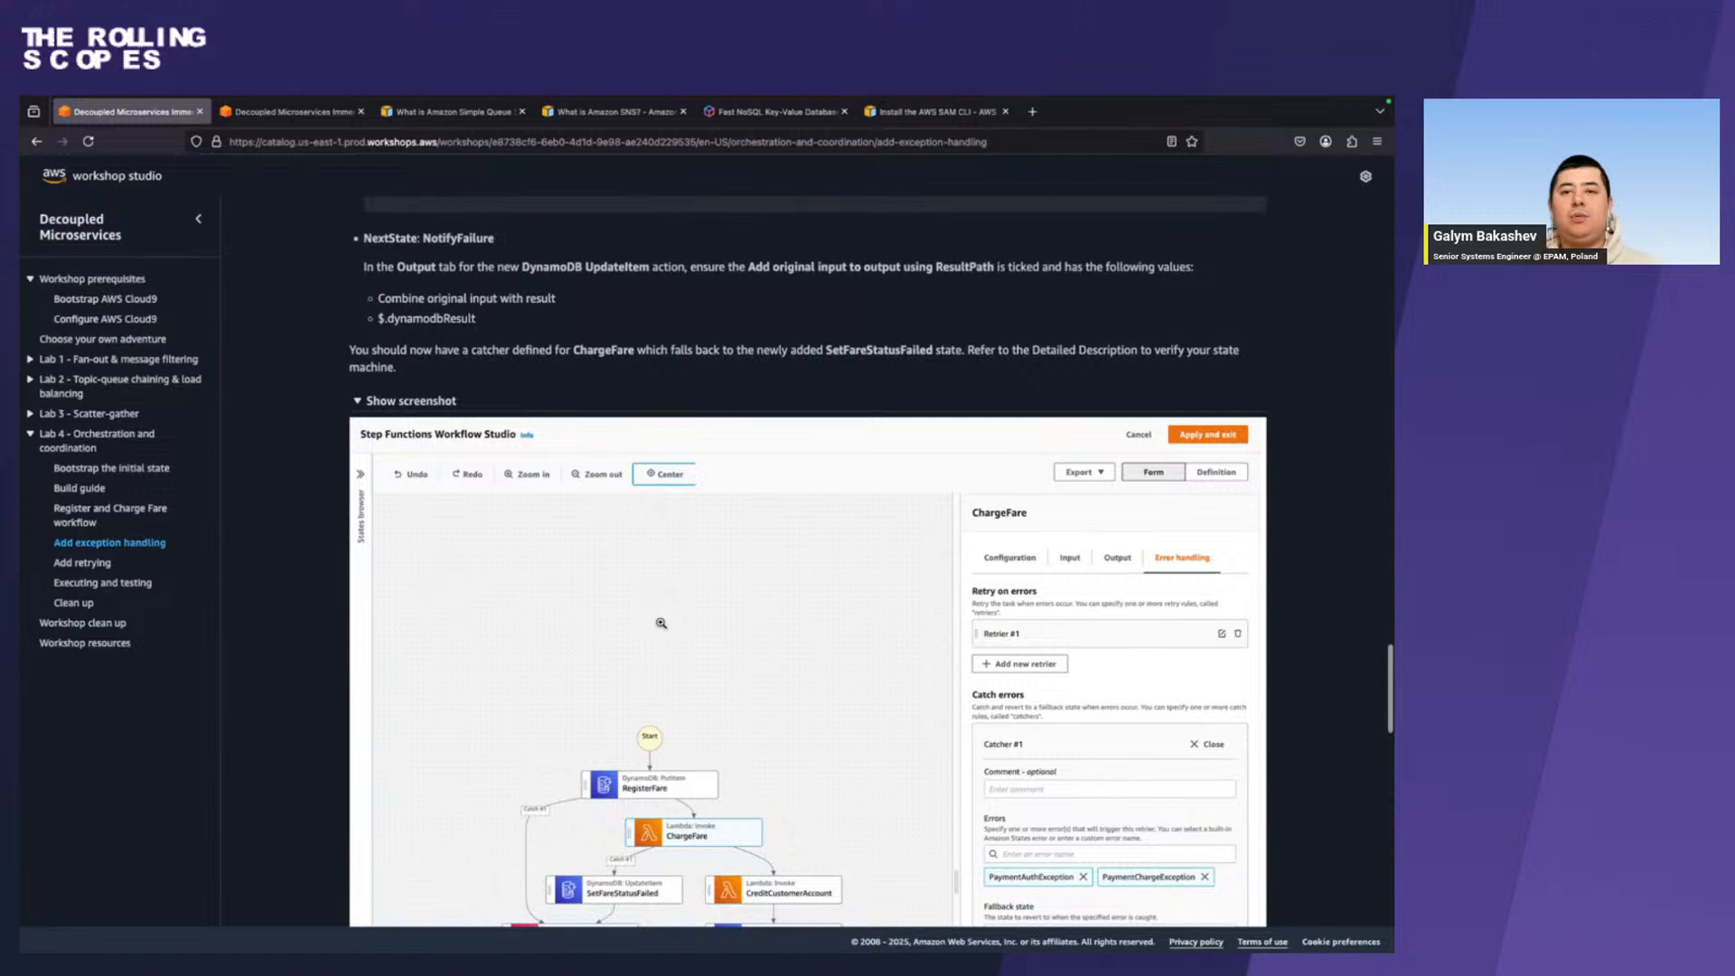
scroll(661, 623, "up", 6)
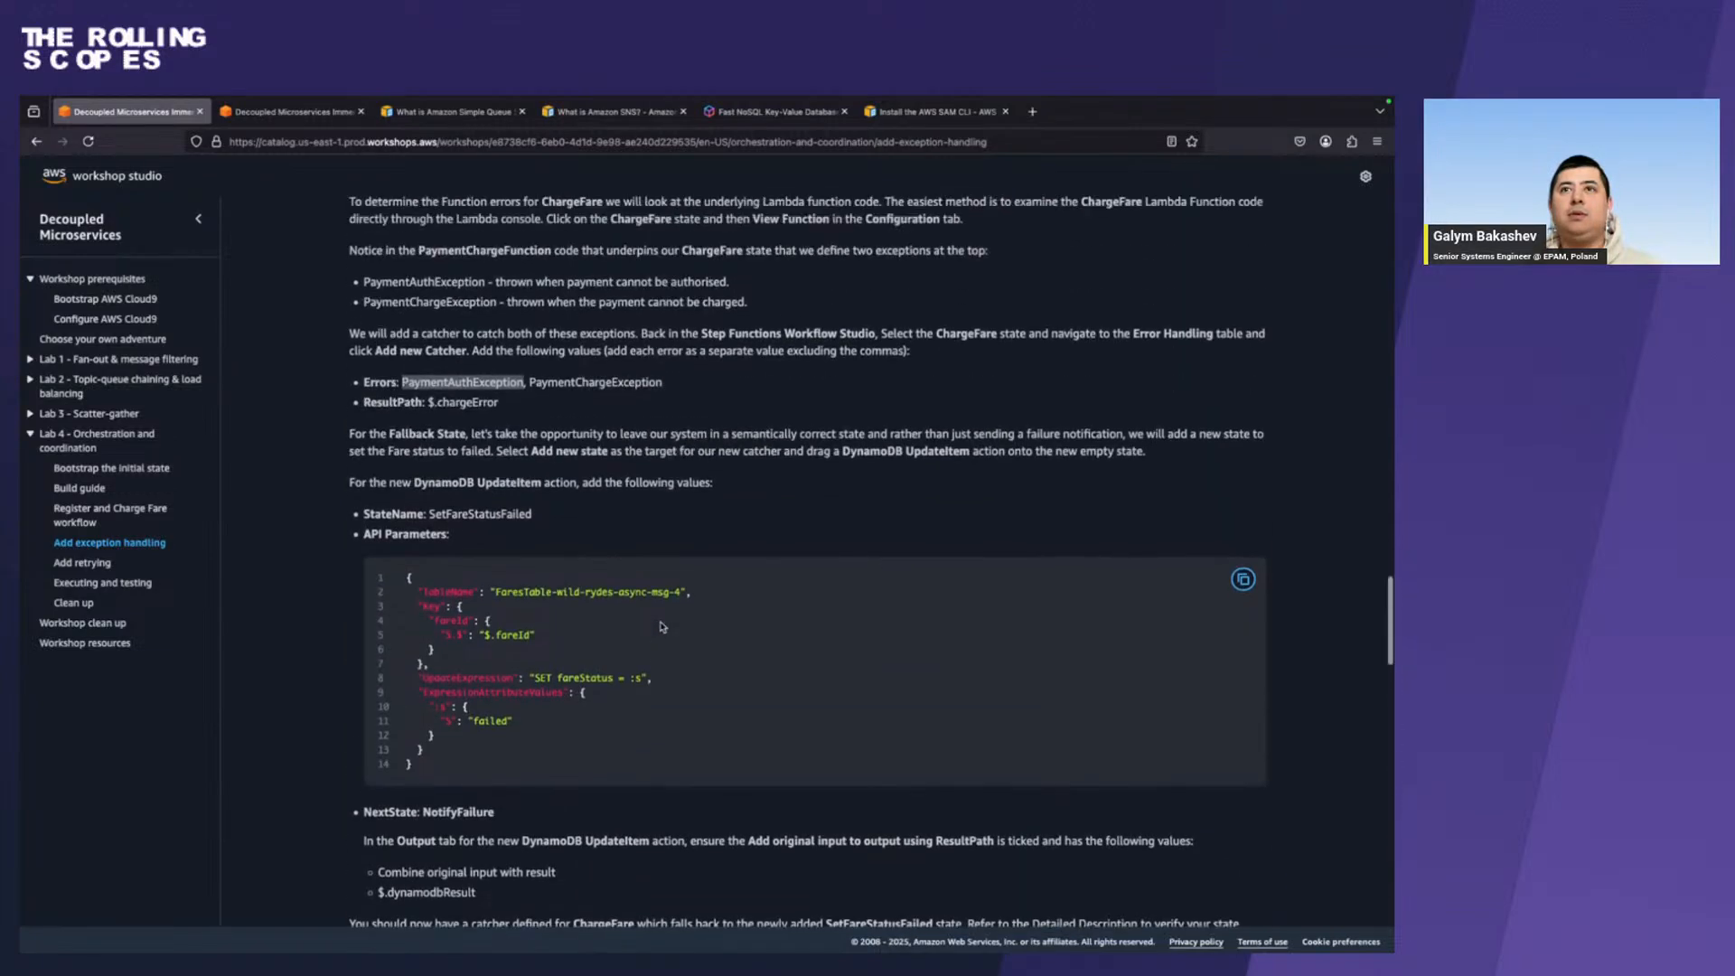
scroll(663, 626, "up", 1)
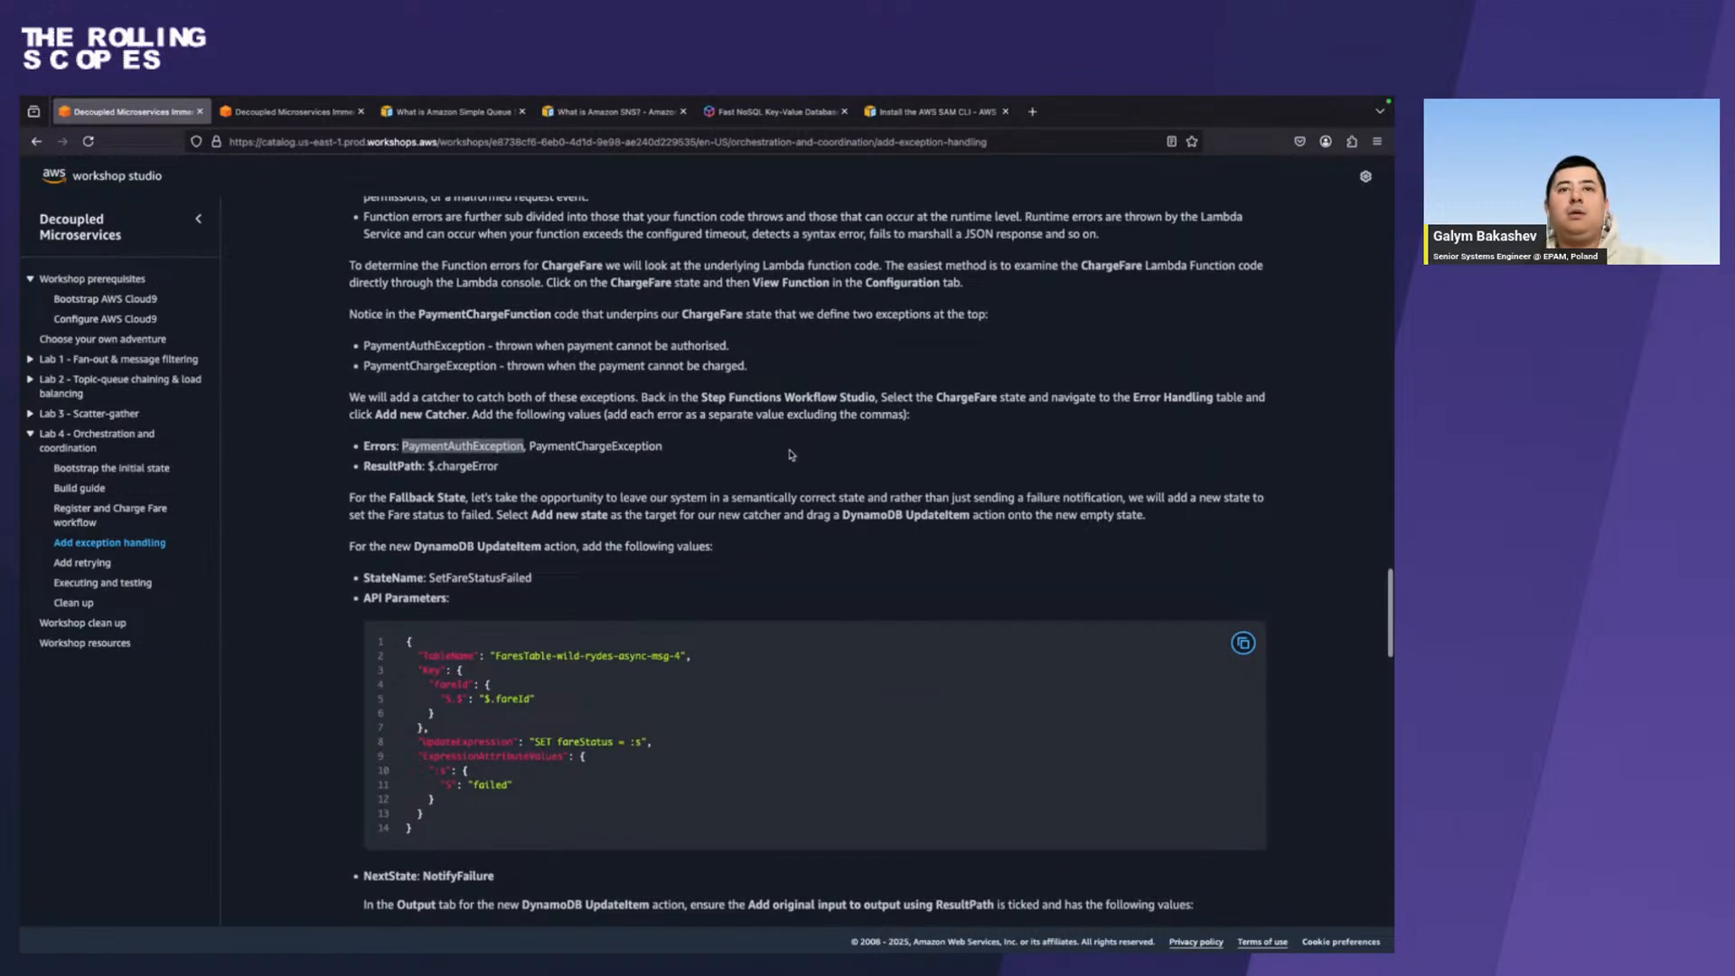
double_click(515, 576)
key("super+c")
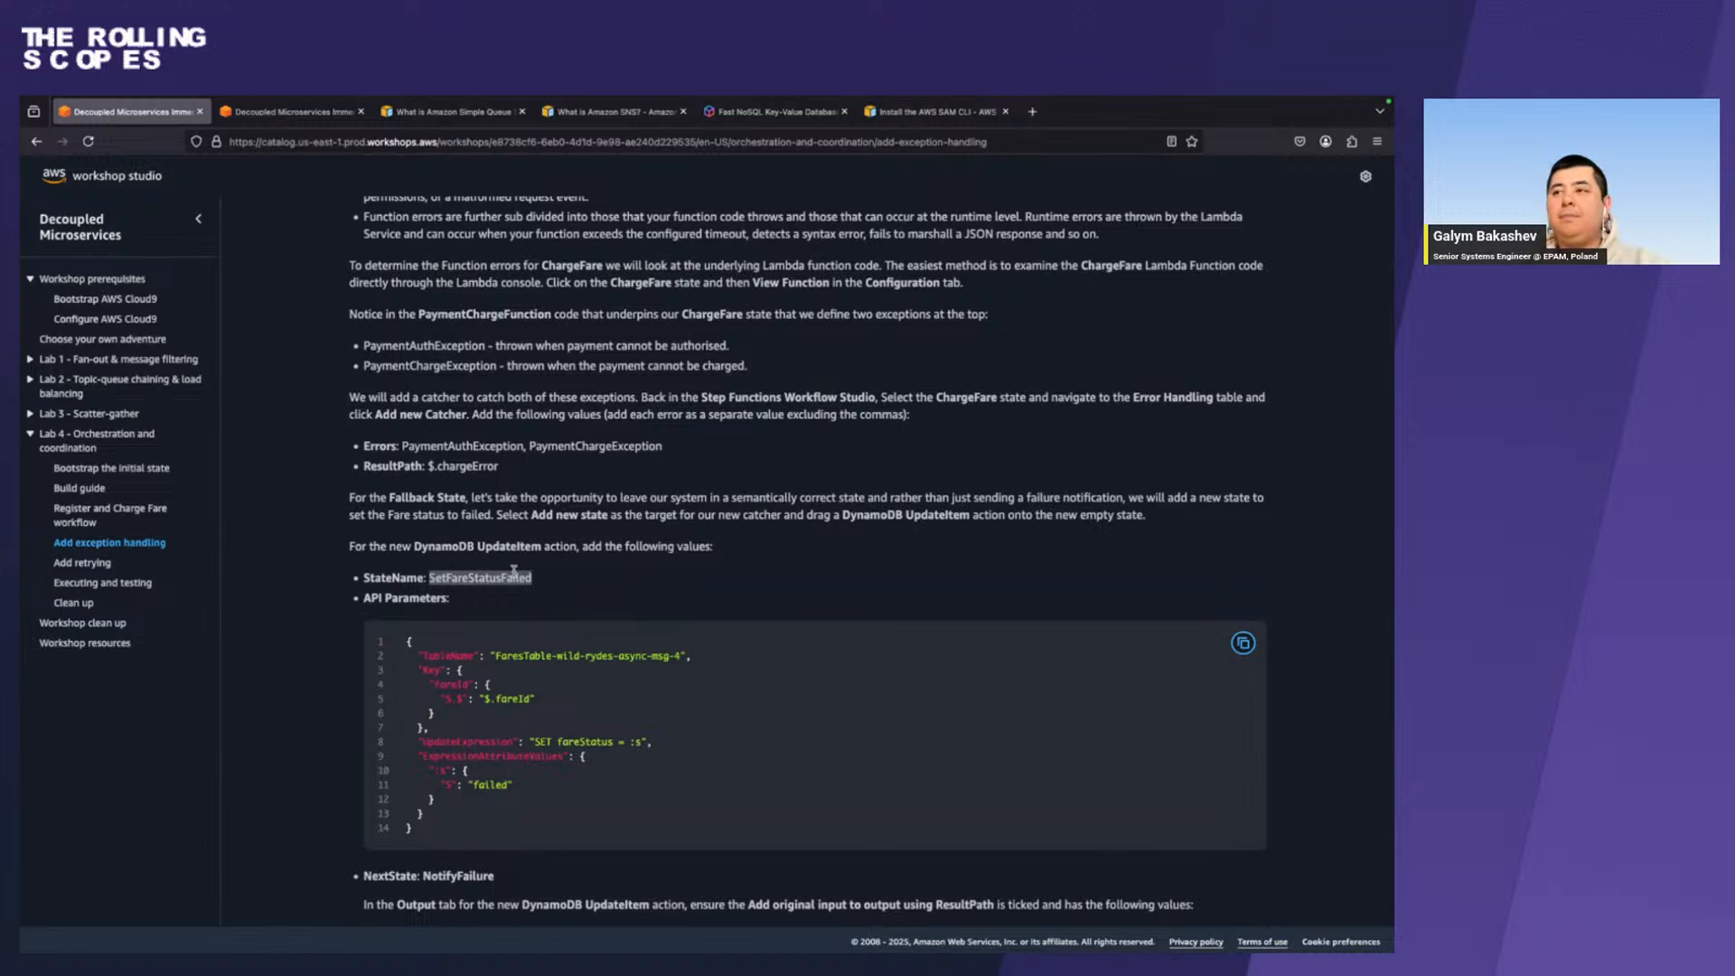
key("super+Tab")
left_click(1168, 564)
key("super+a")
key("super+v")
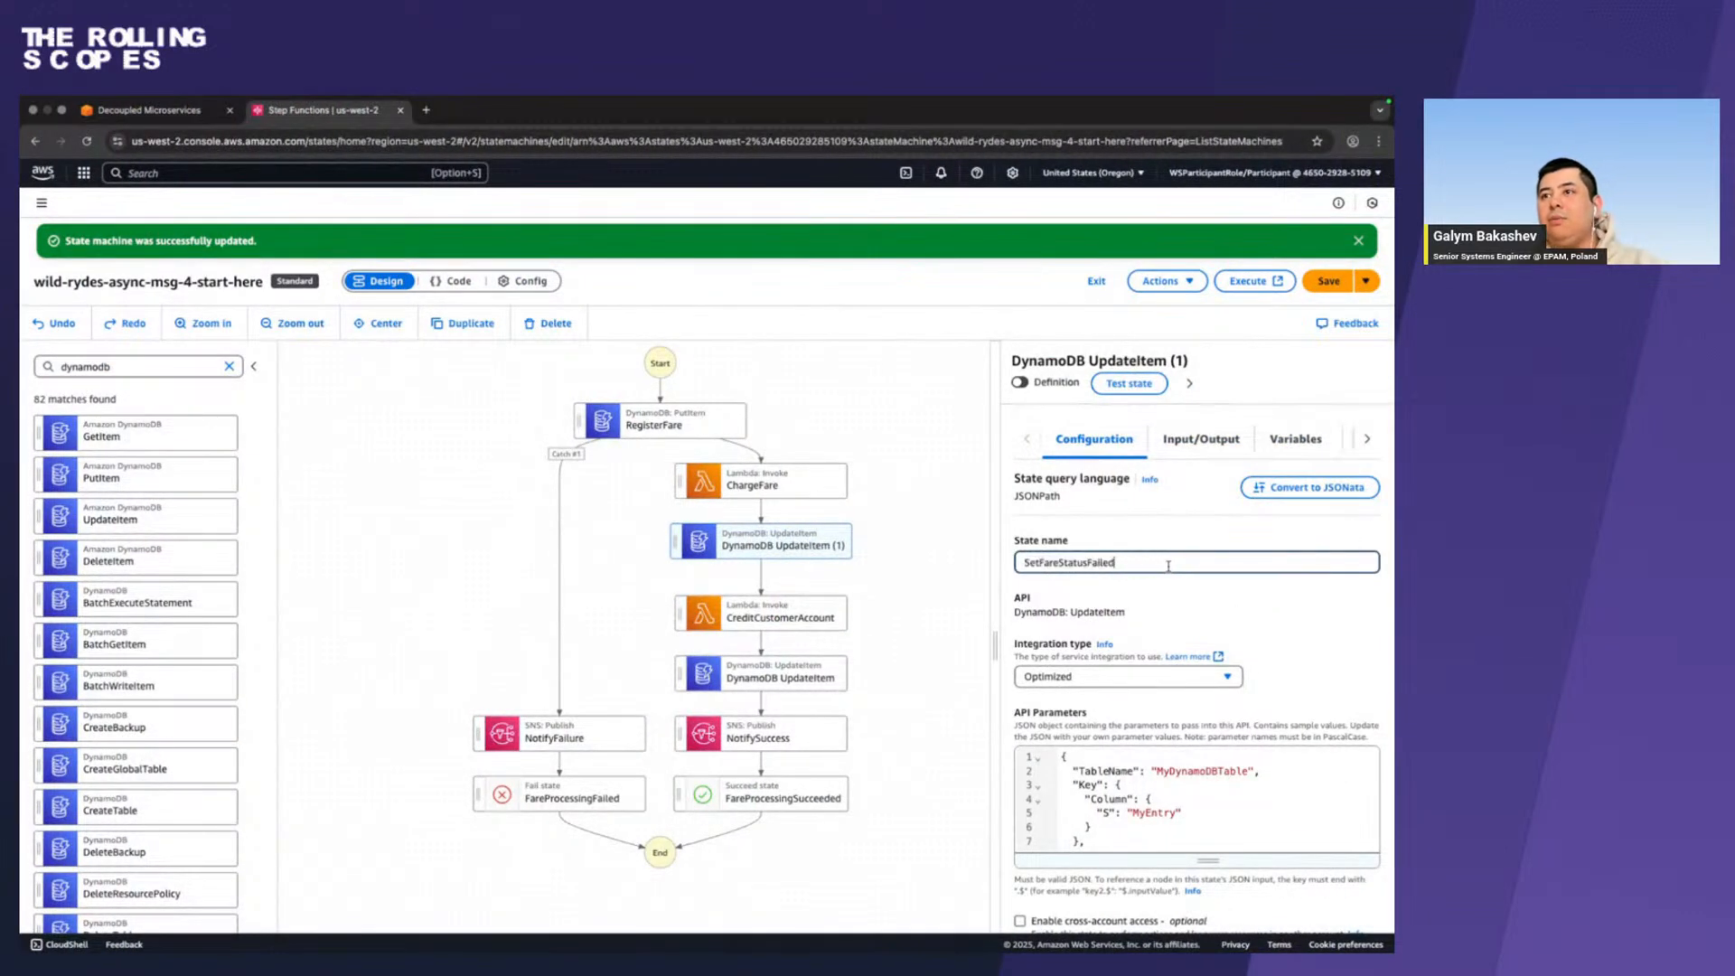
Replace SetFareStatusFailed's API parameters with the guide's JSON for table FaresTable-wild-rydes-async-msg-4, setting fareStatus to failed by fareId.
scroll(1168, 566, "down", 2)
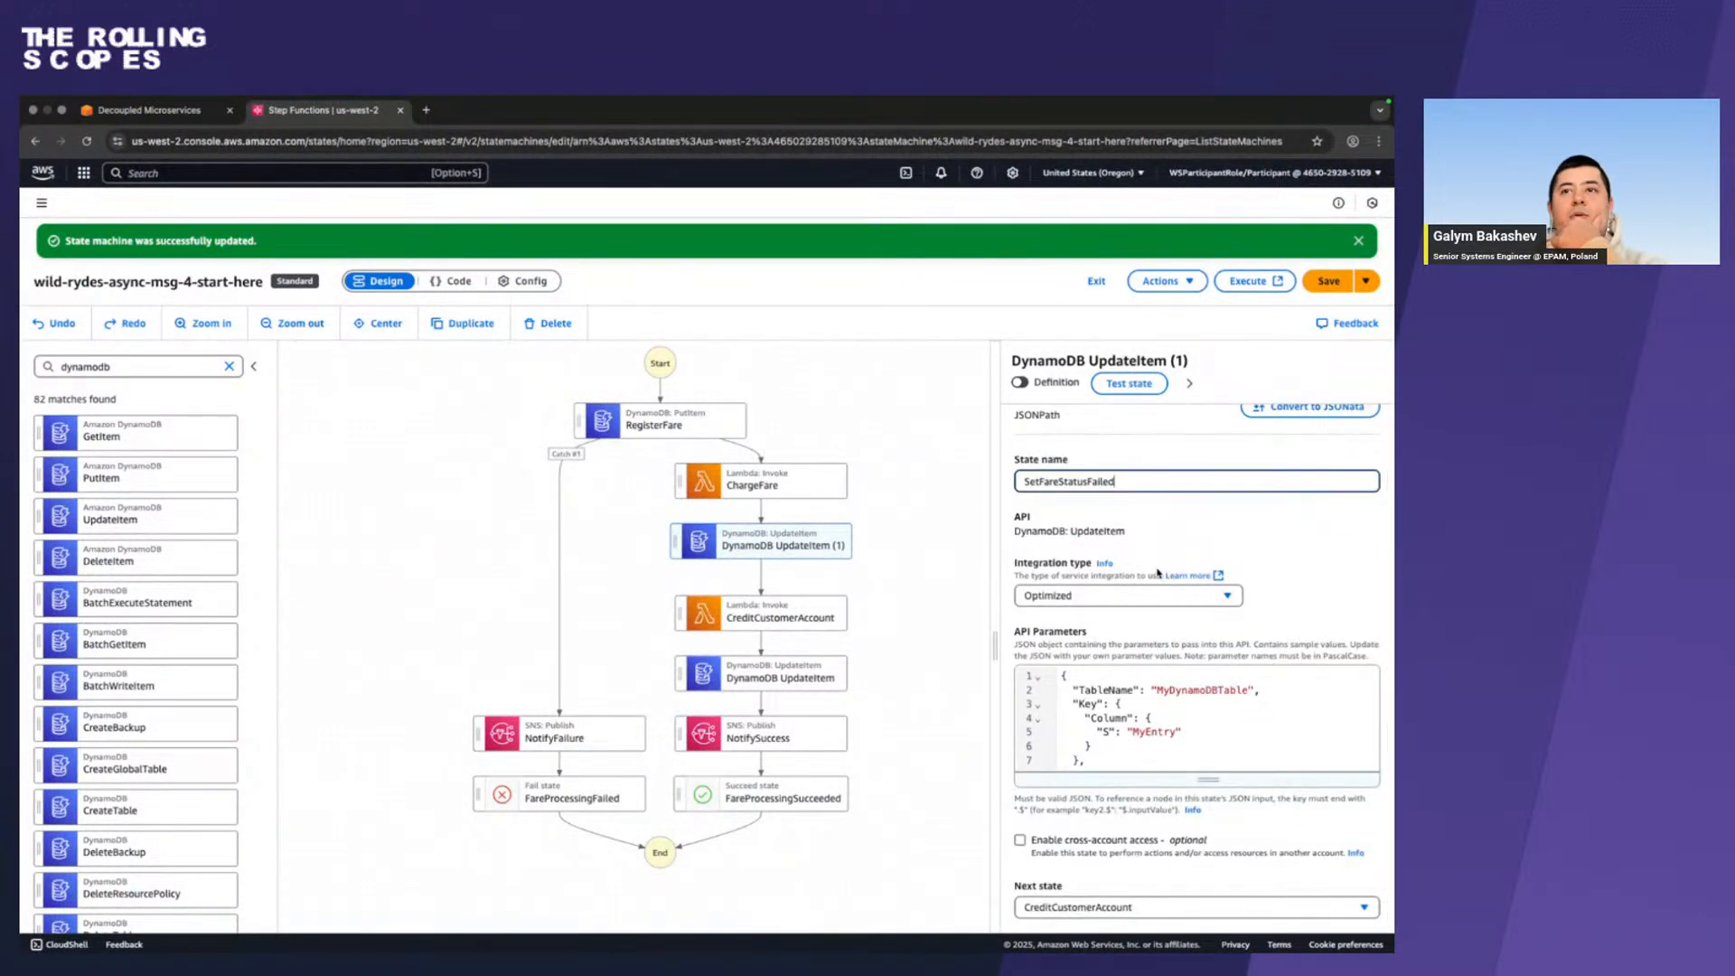
key("super+Tab")
scroll(1236, 502, "down", 3)
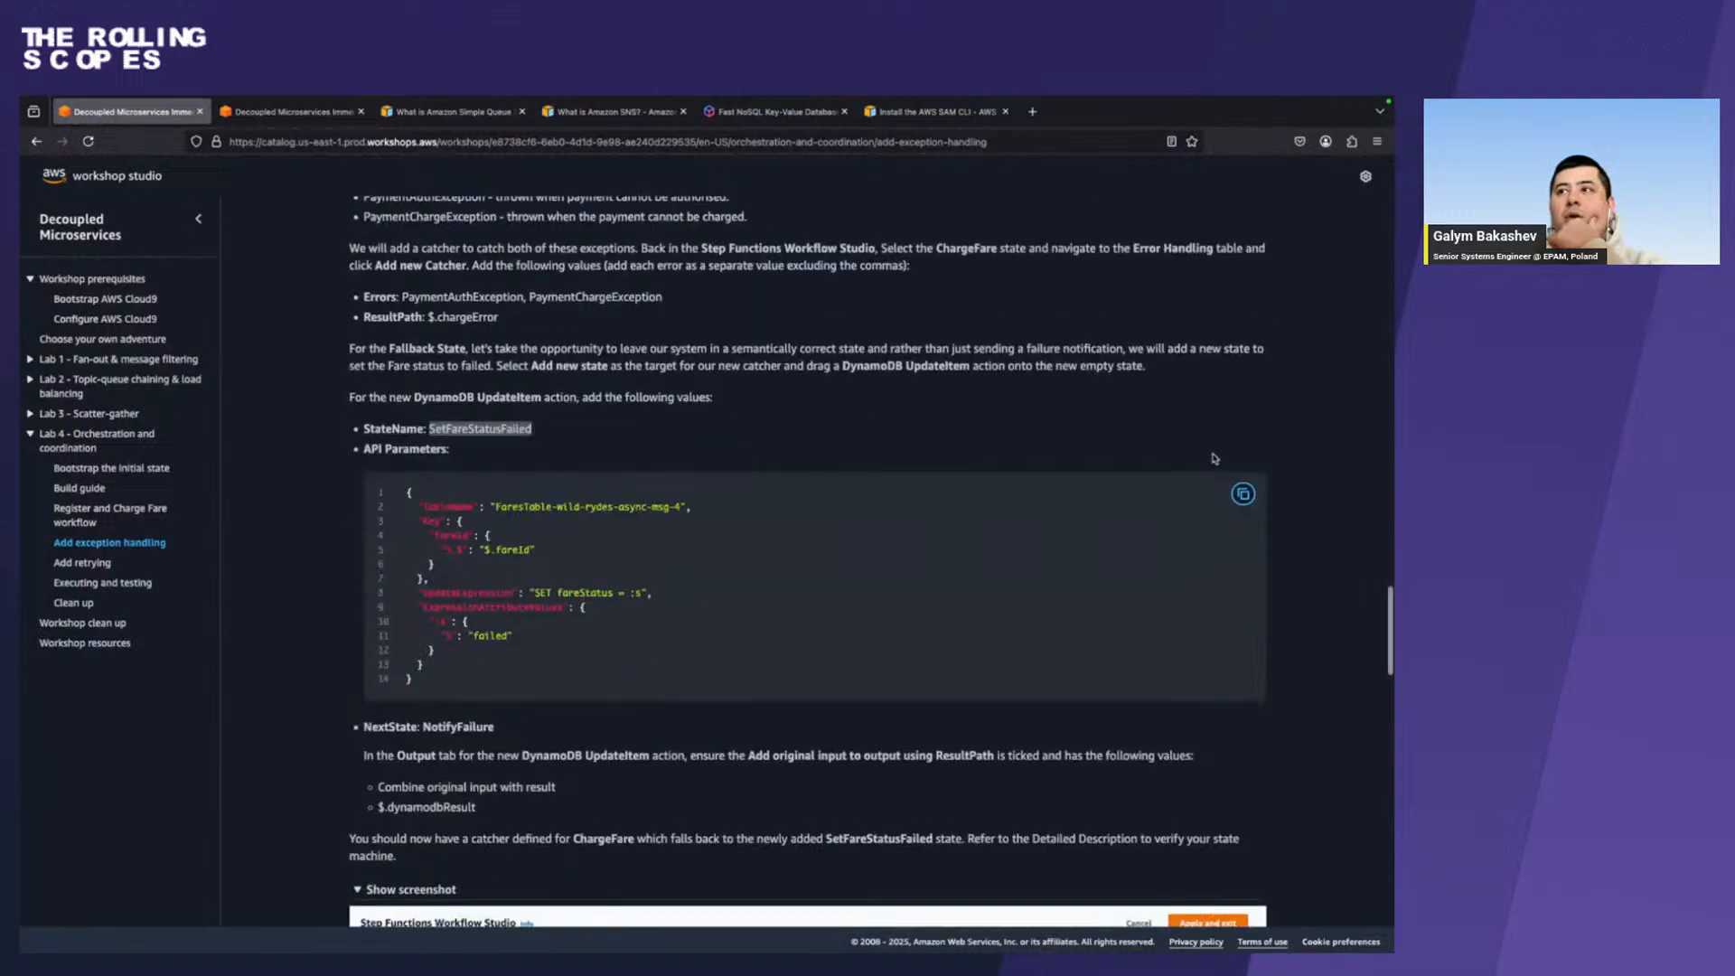
left_click(1236, 502)
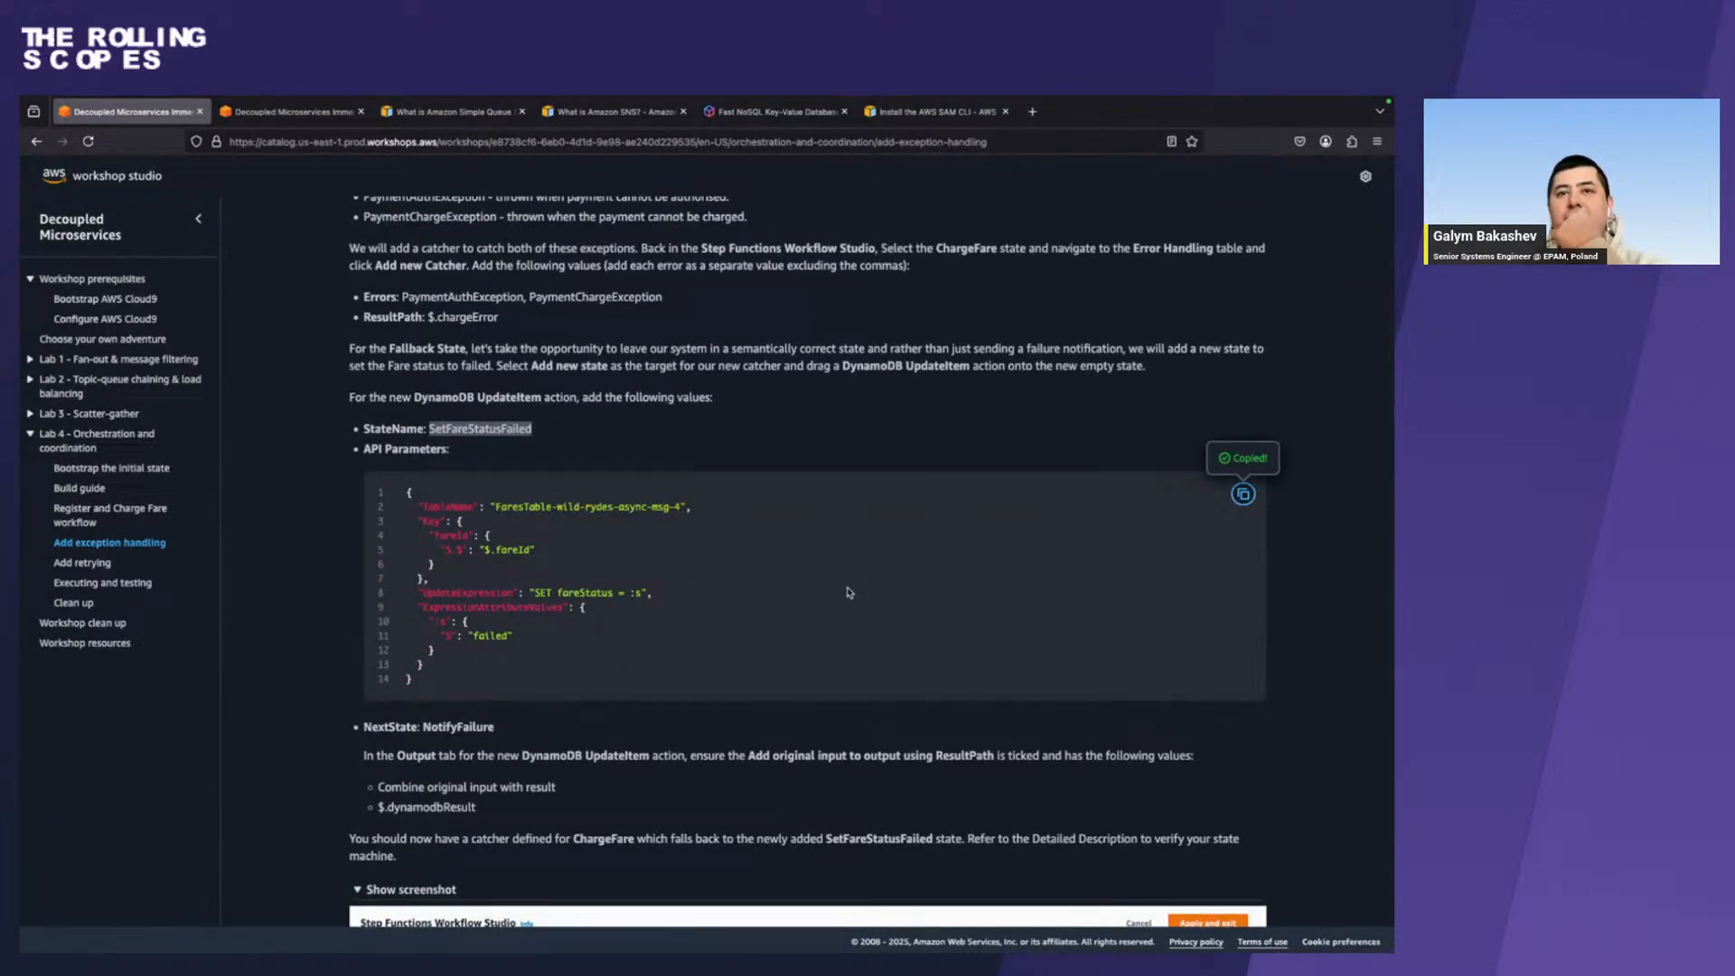
key("super+Tab")
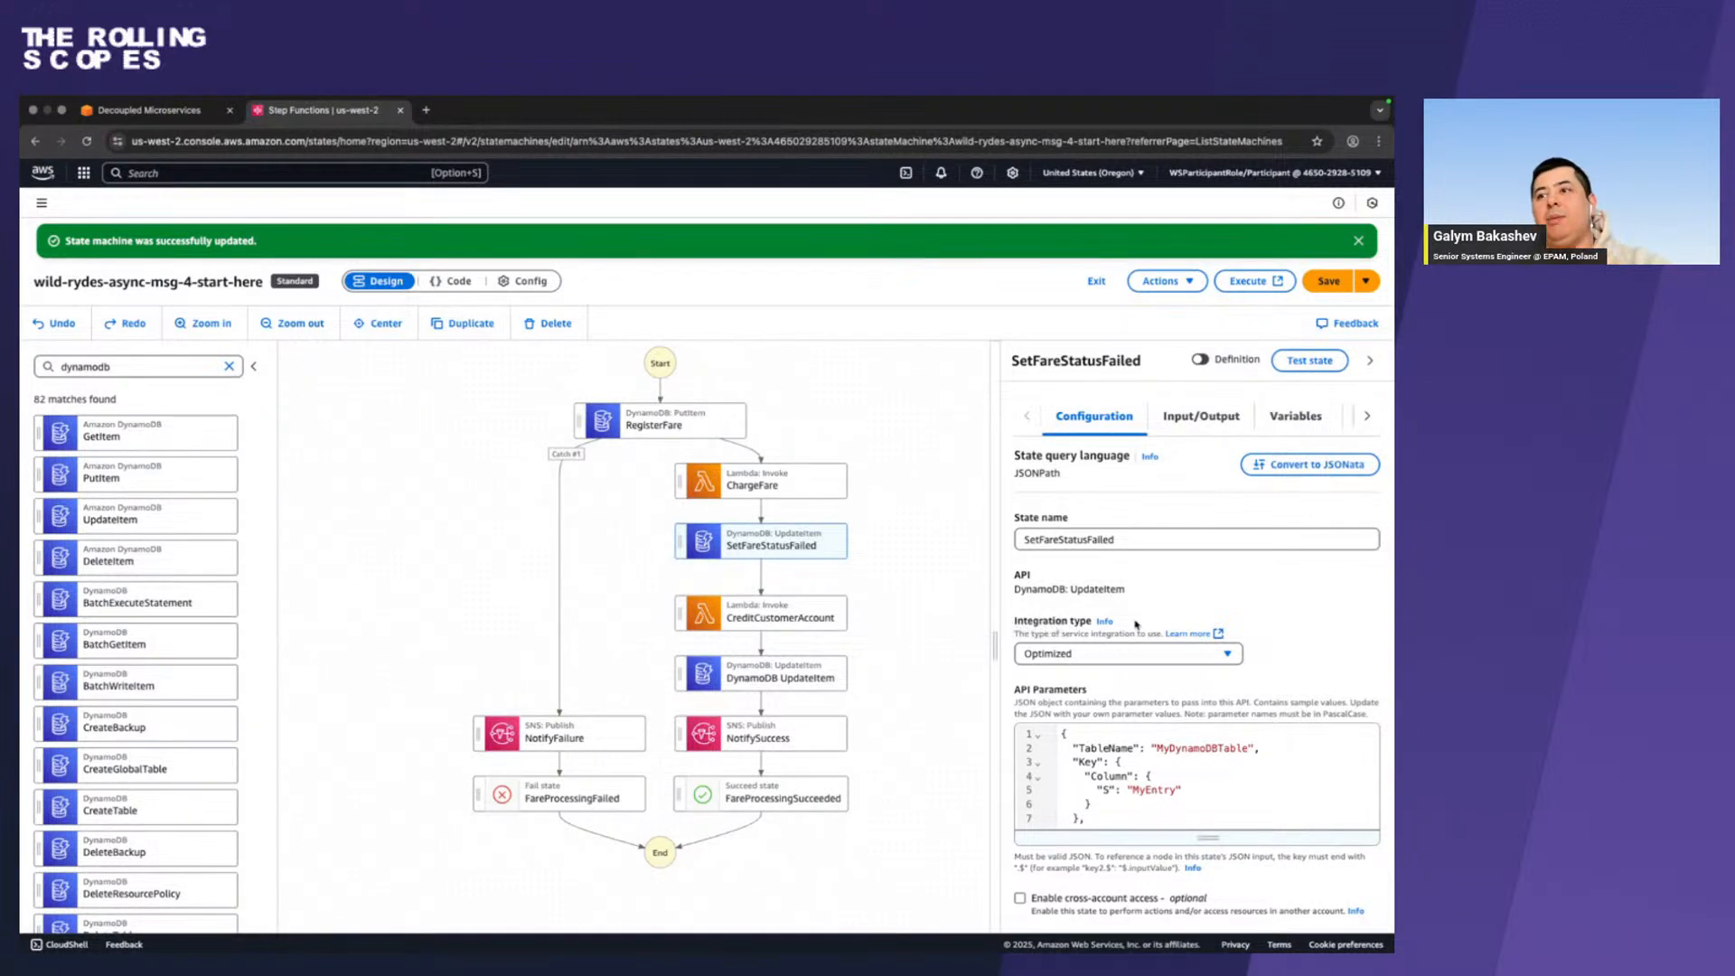
scroll(1136, 776, "down", 3)
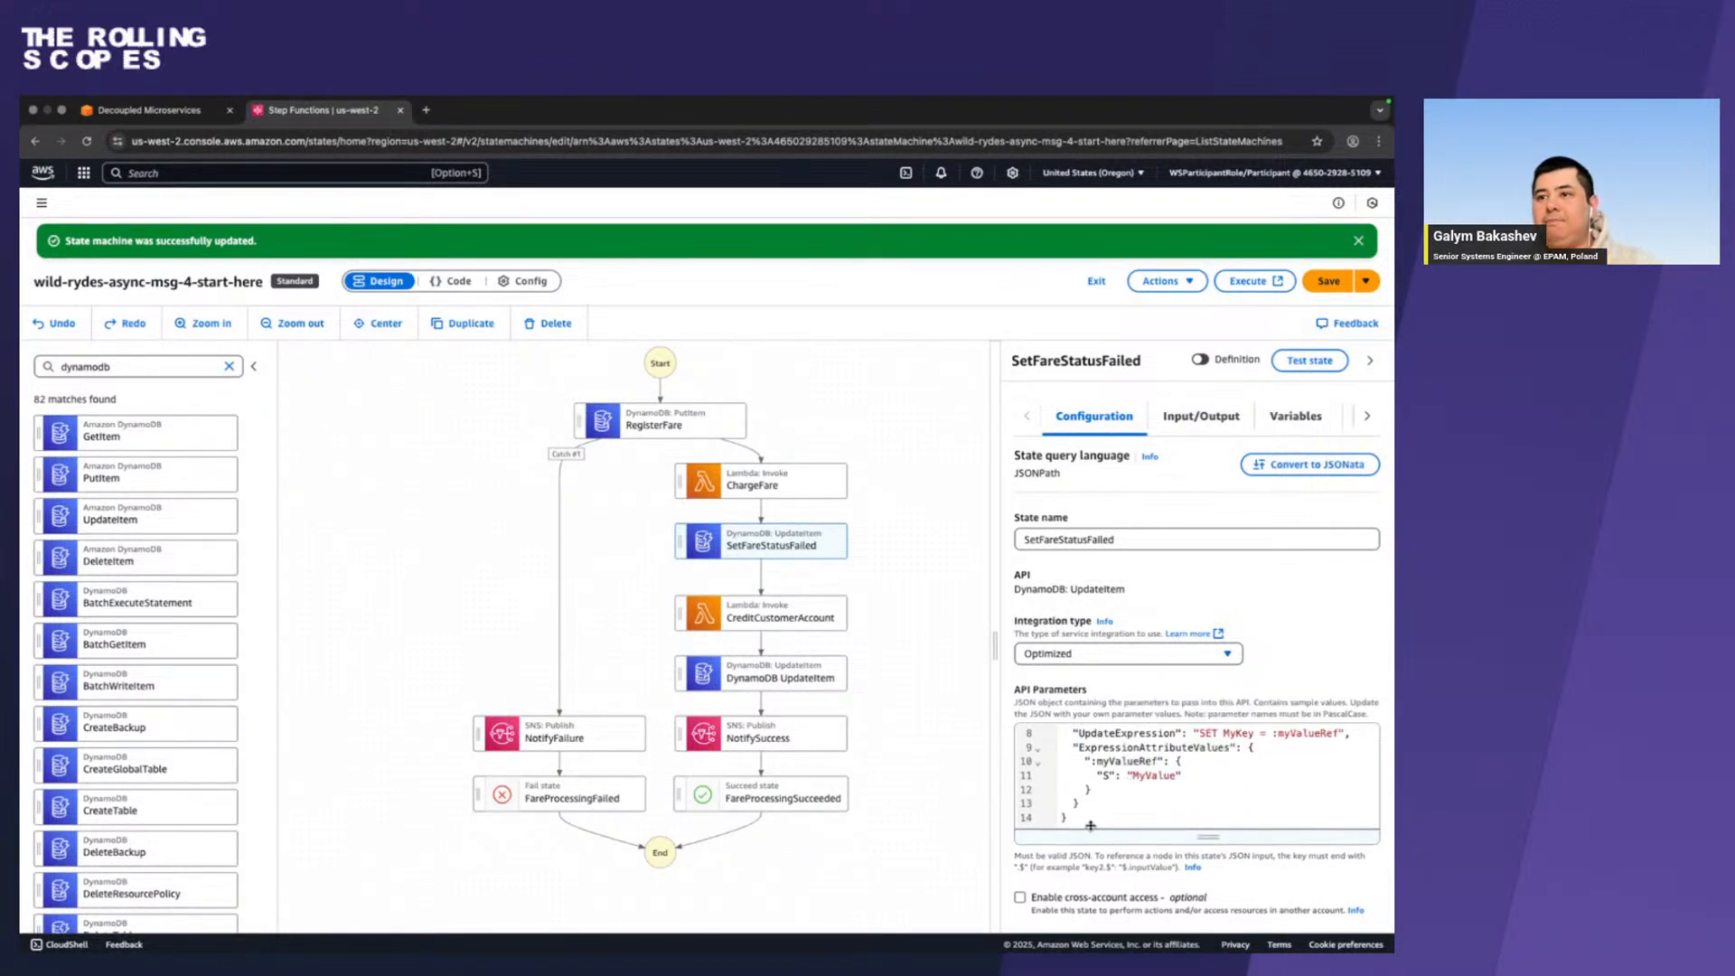
left_click_drag(1078, 820, 1014, 820)
left_click_drag(1196, 802, 1196, 935)
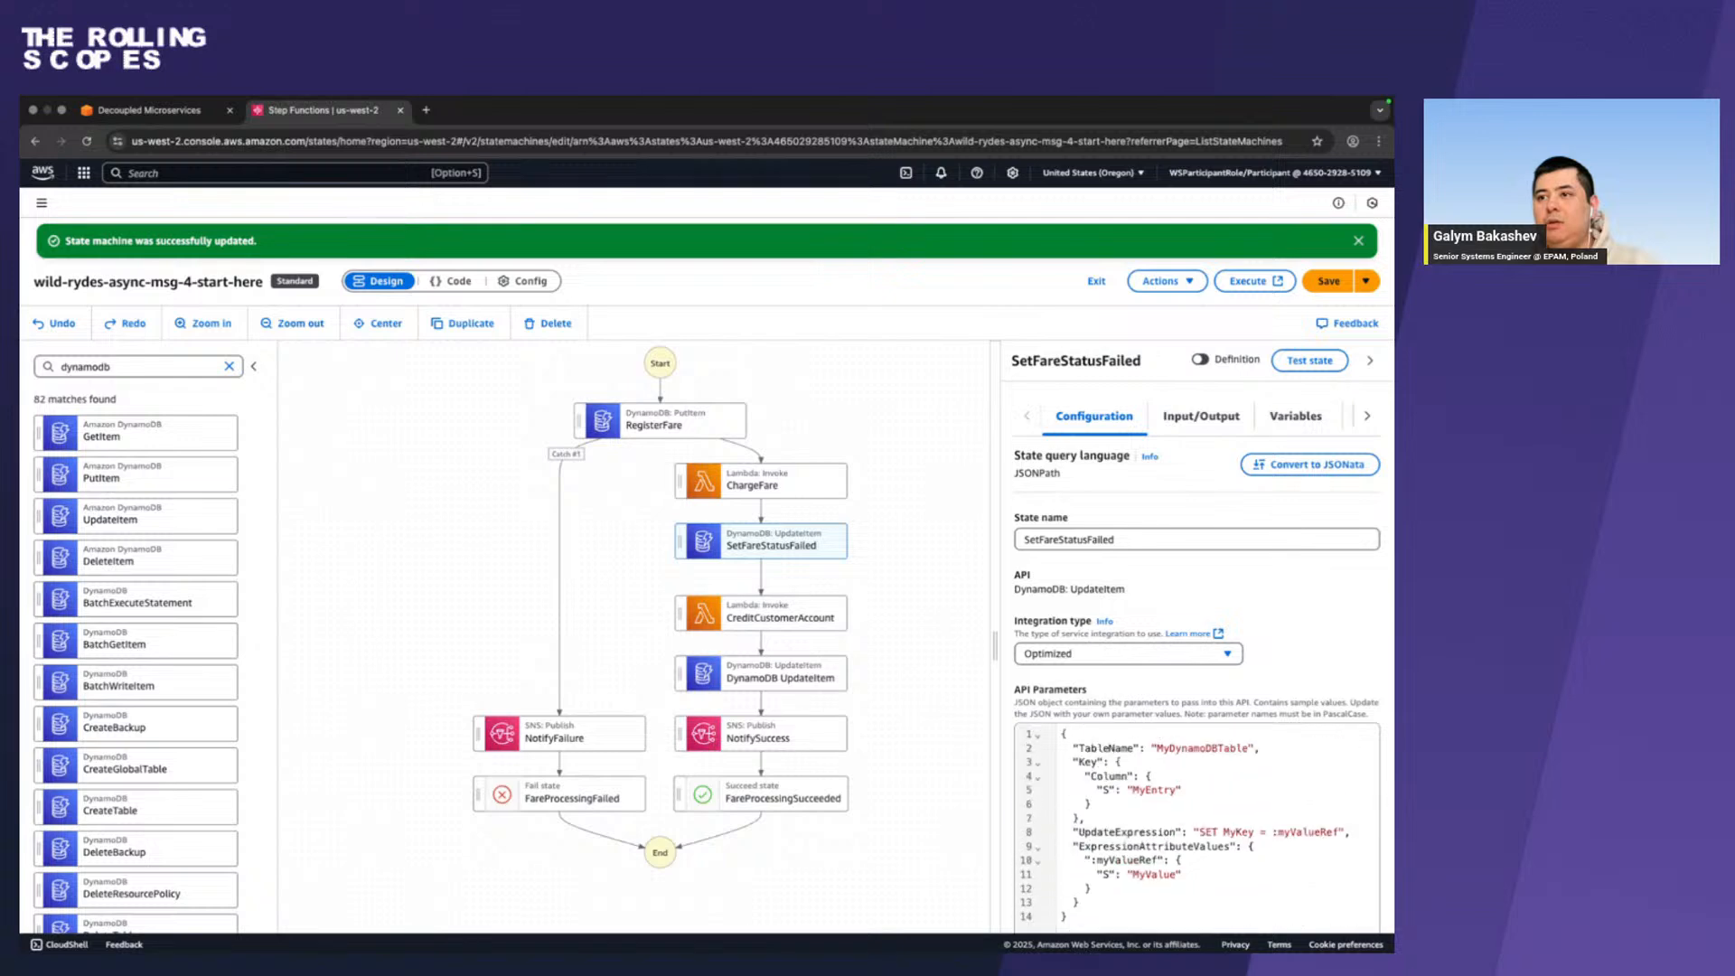
left_click_drag(1088, 919, 968, 519)
key("super+v")
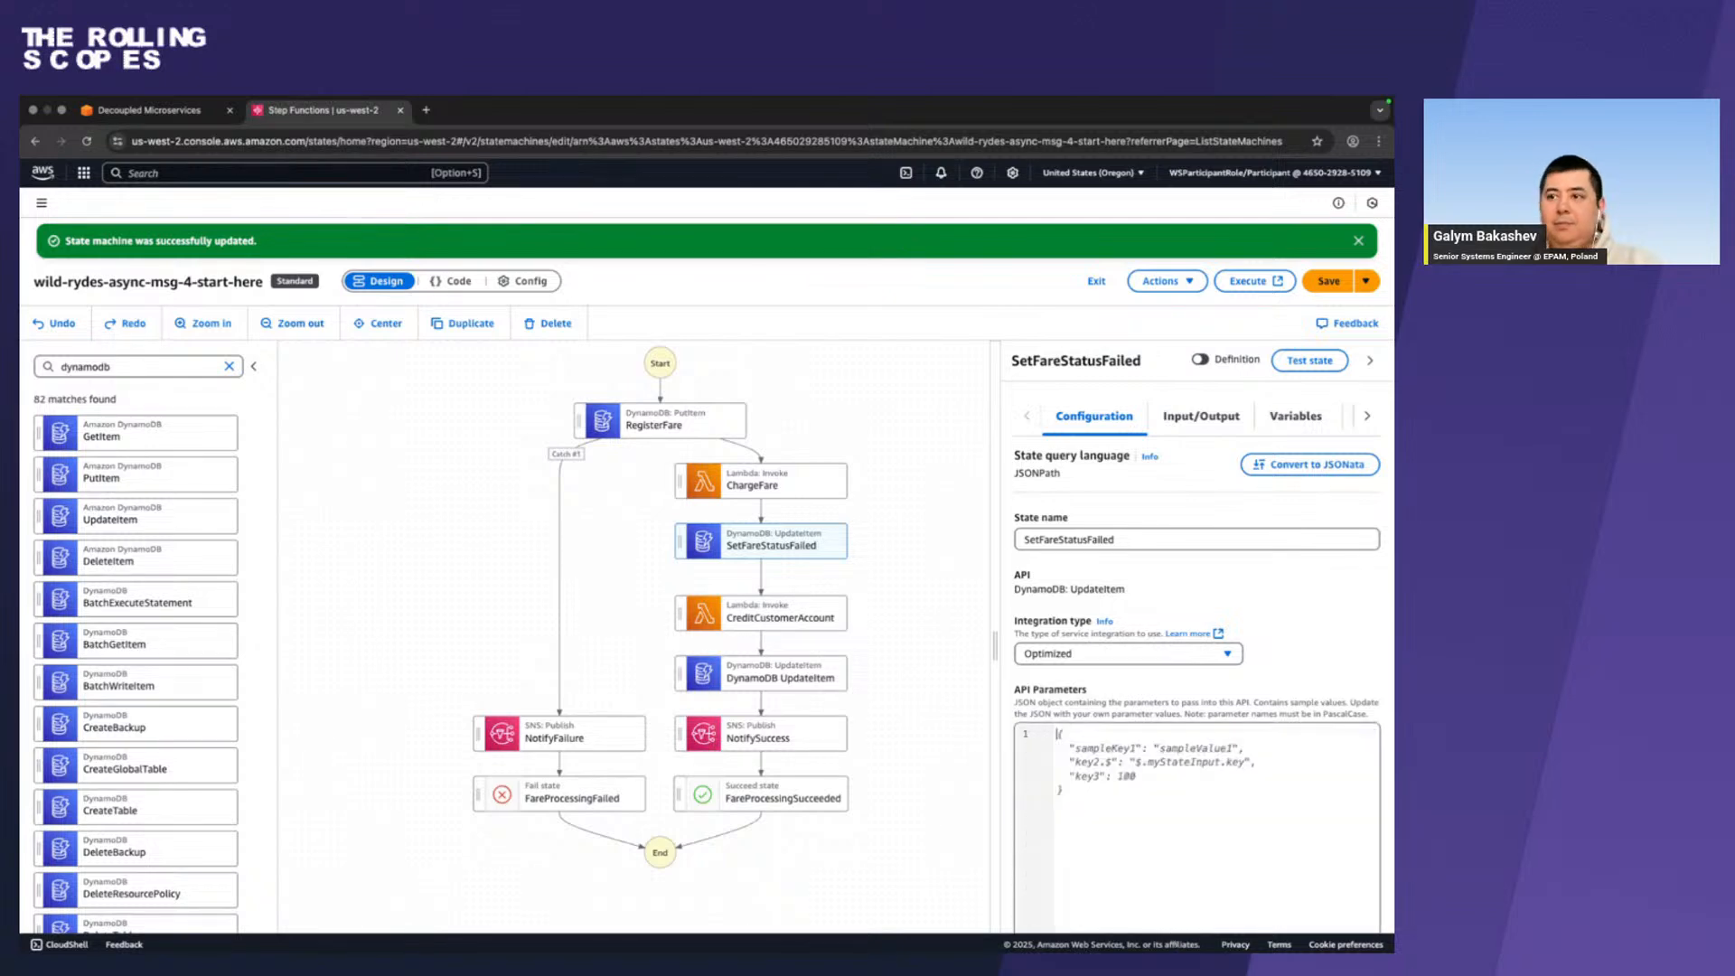
scroll(1109, 769, "down", 5)
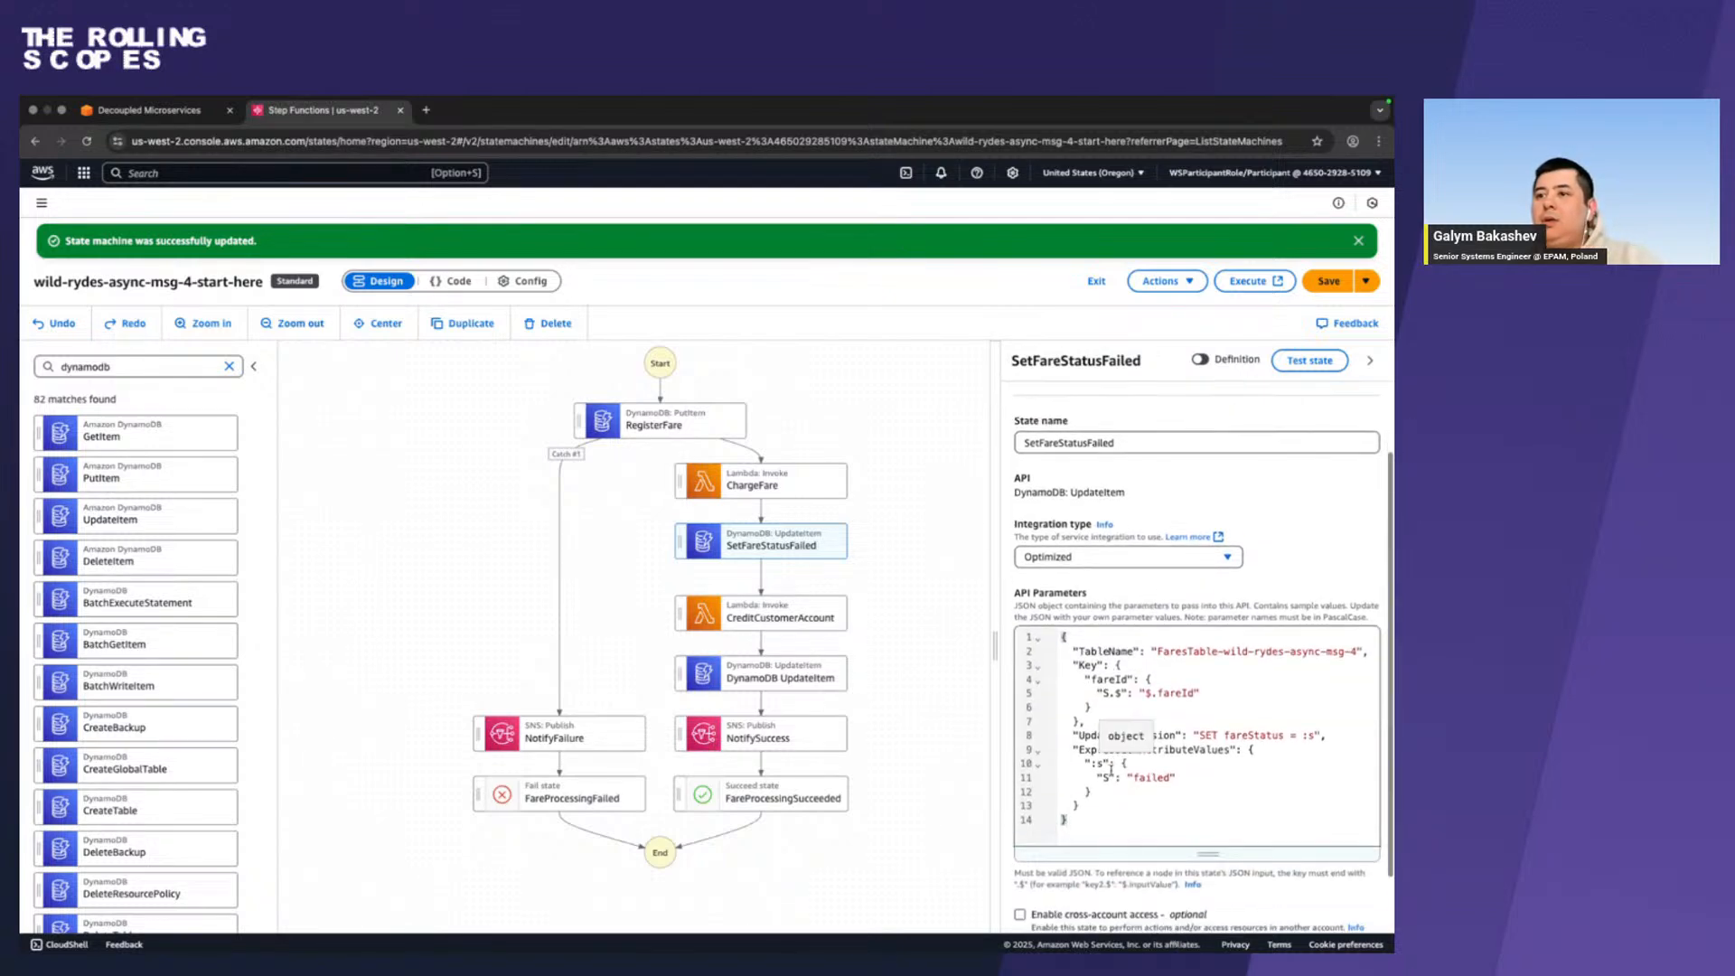
Add the original input to SetFareStatusFailed's output using ResultPath, combined with the result at $.dynamodbResult copied from the guide.
key("ctrl+Left")
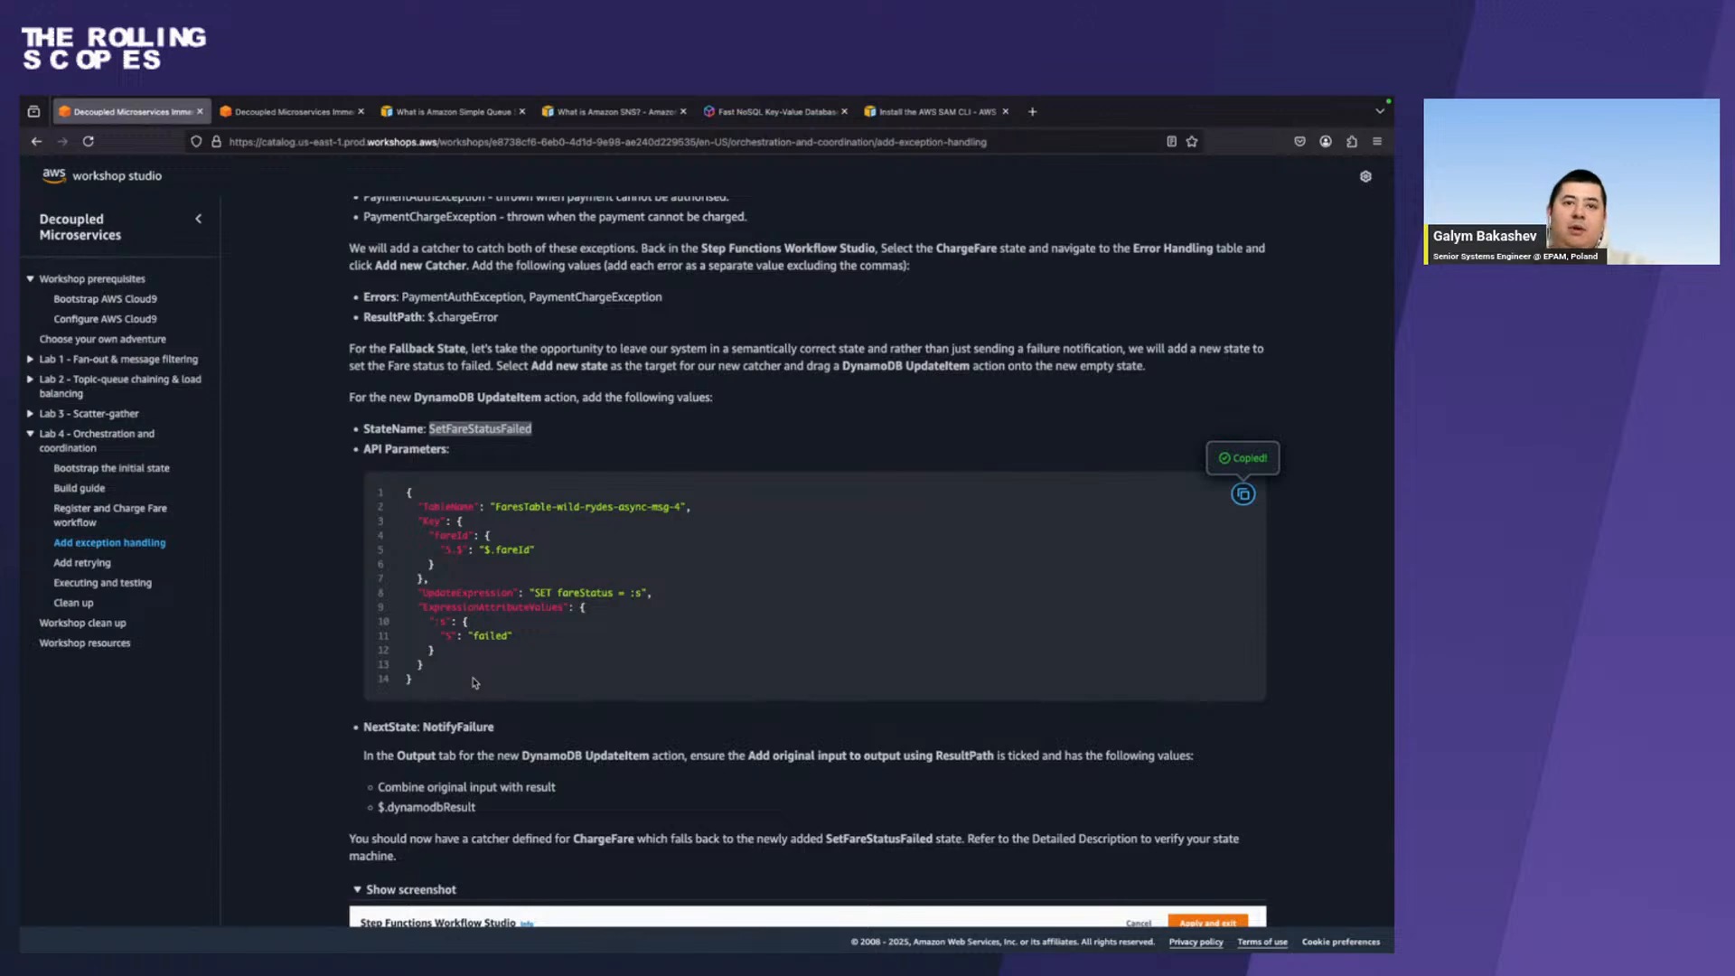
left_click_drag(477, 806, 379, 810)
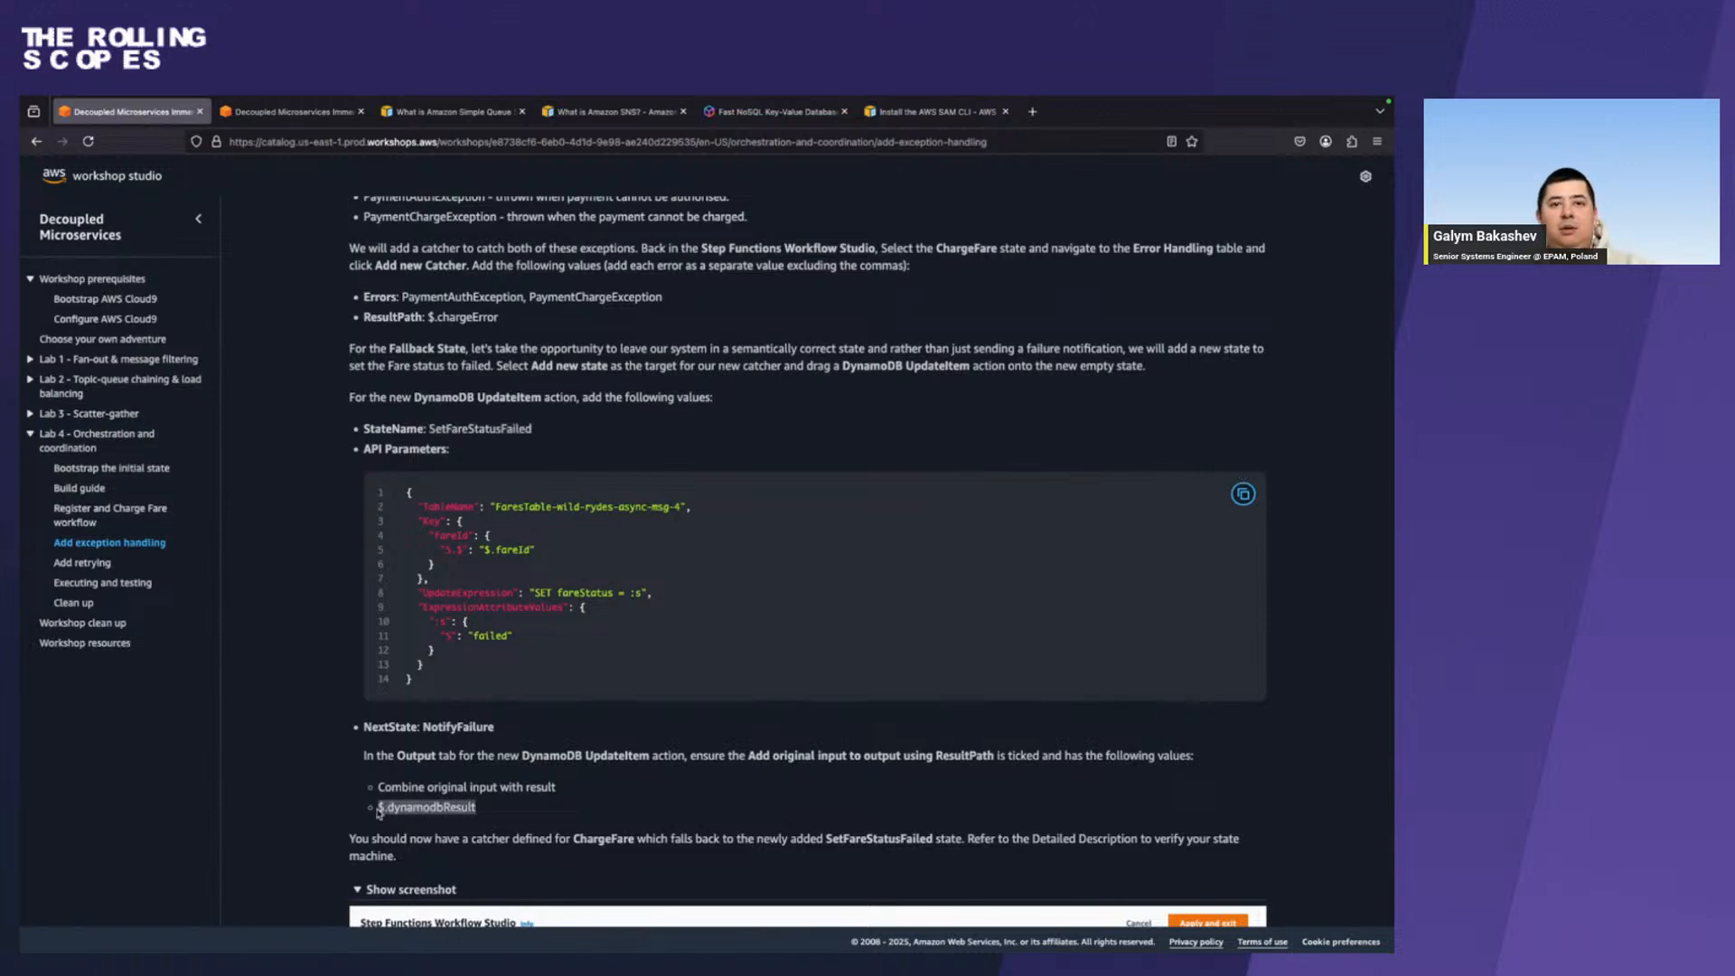
key("ctrl+Right")
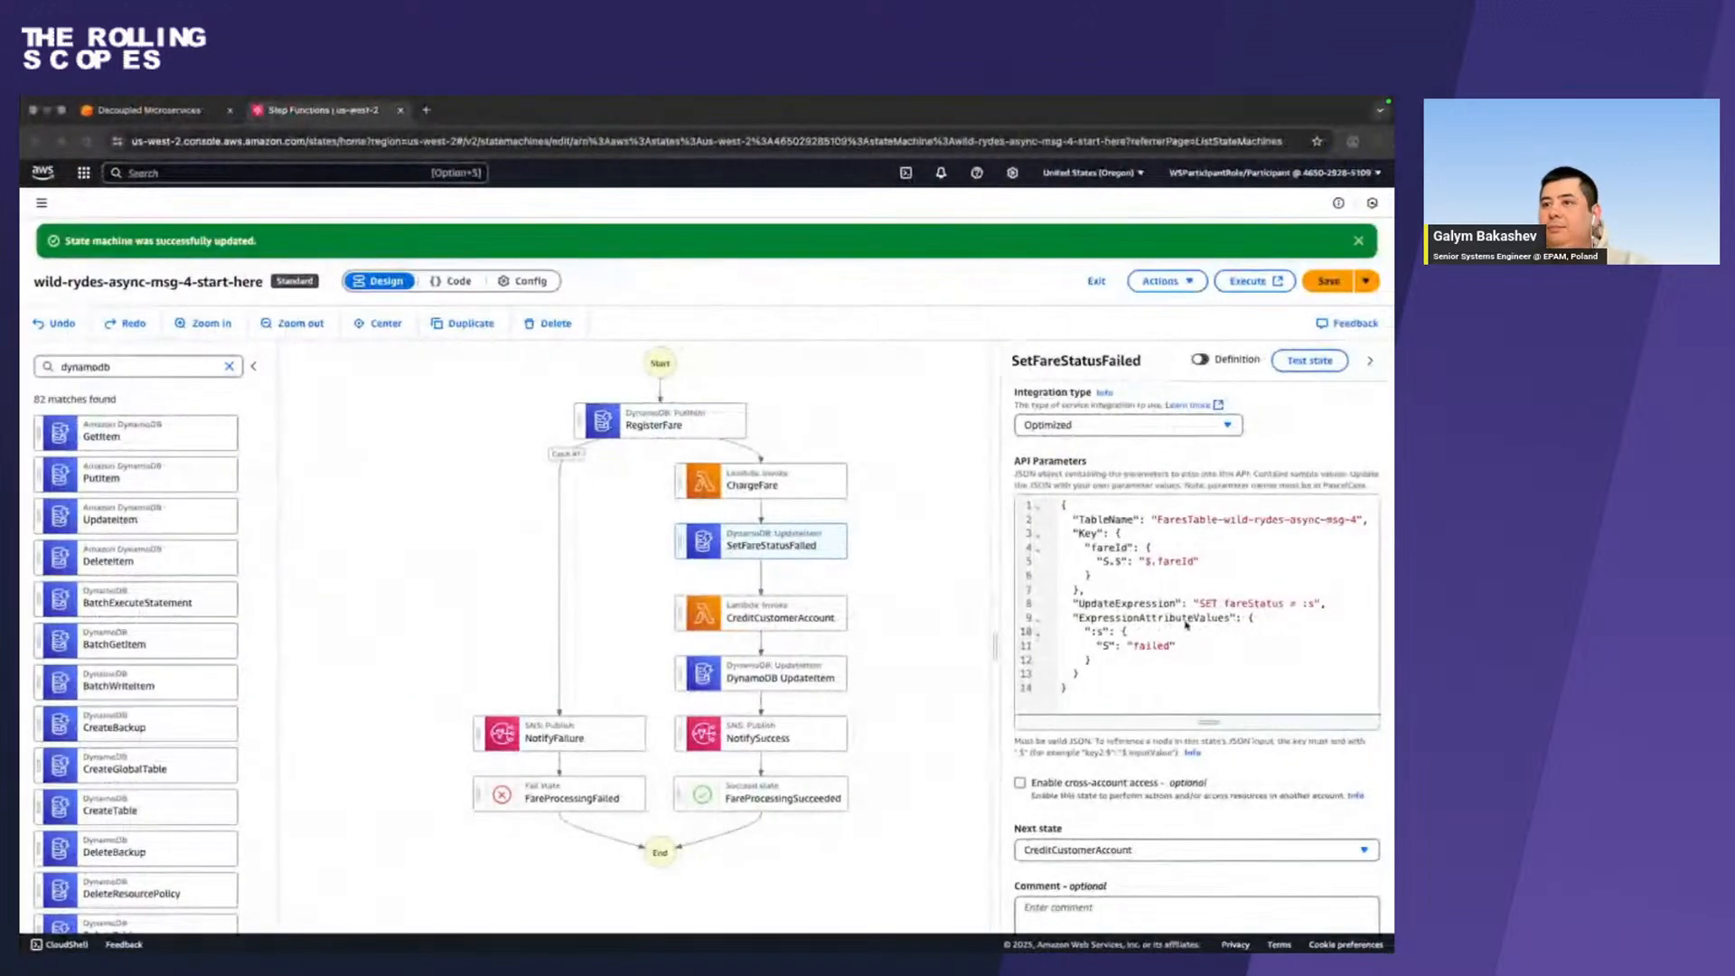
scroll(1183, 623, "up", 3)
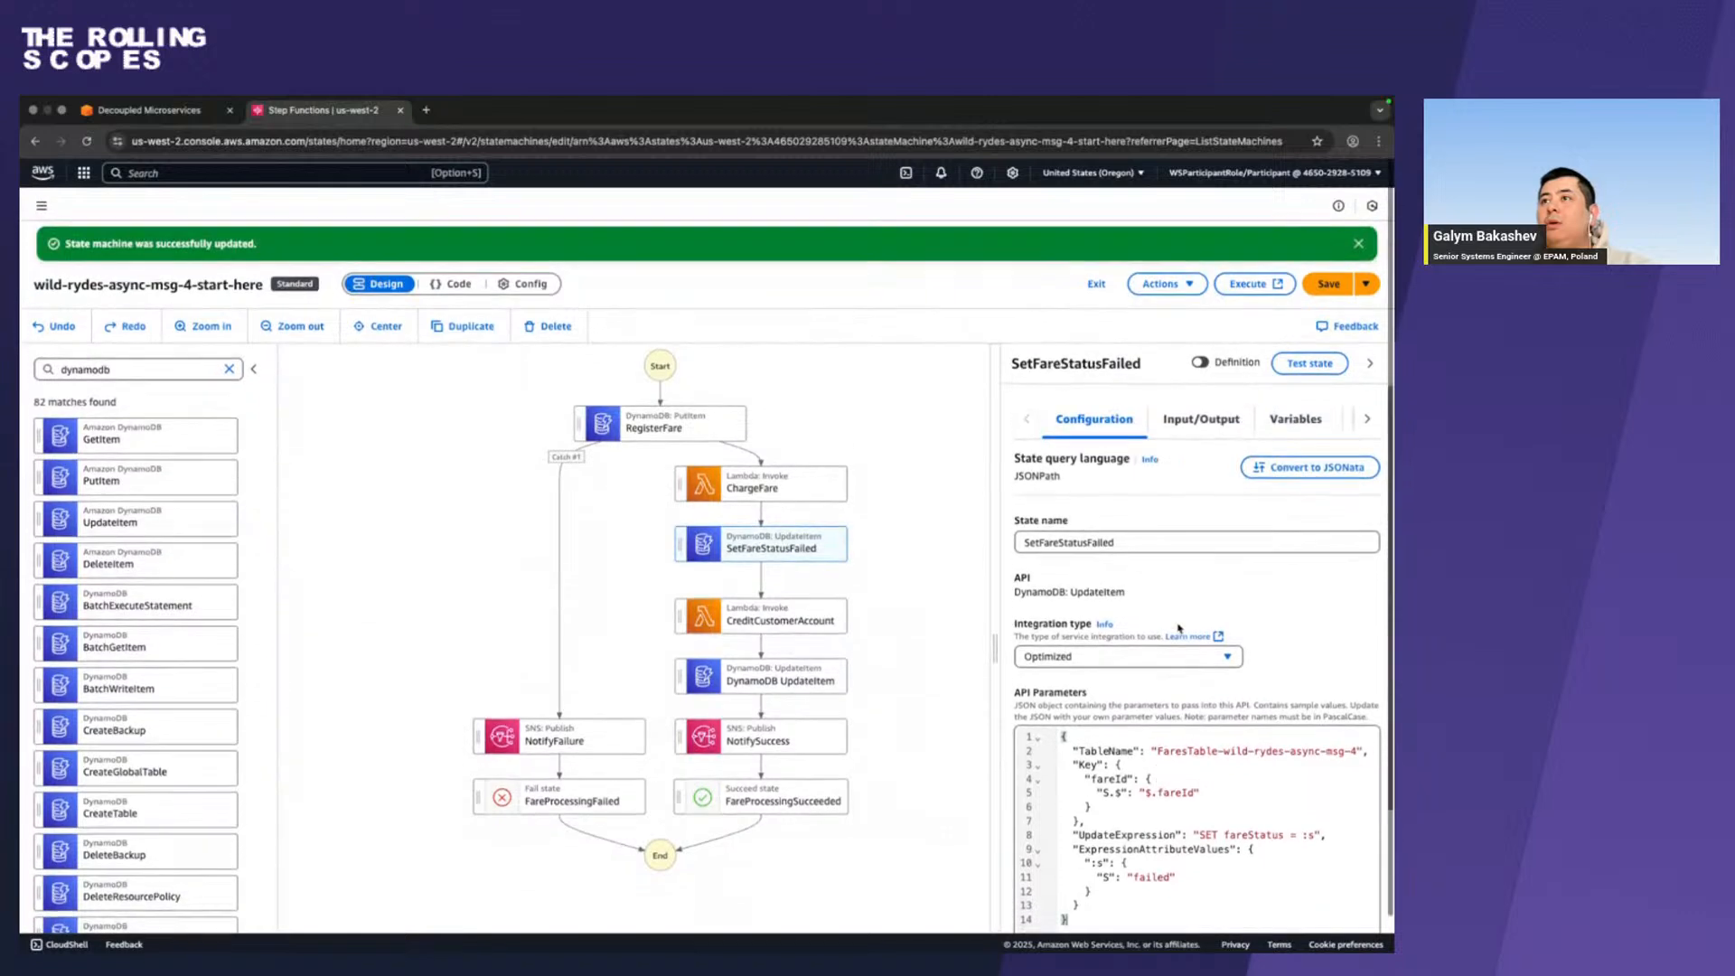
left_click(1179, 419)
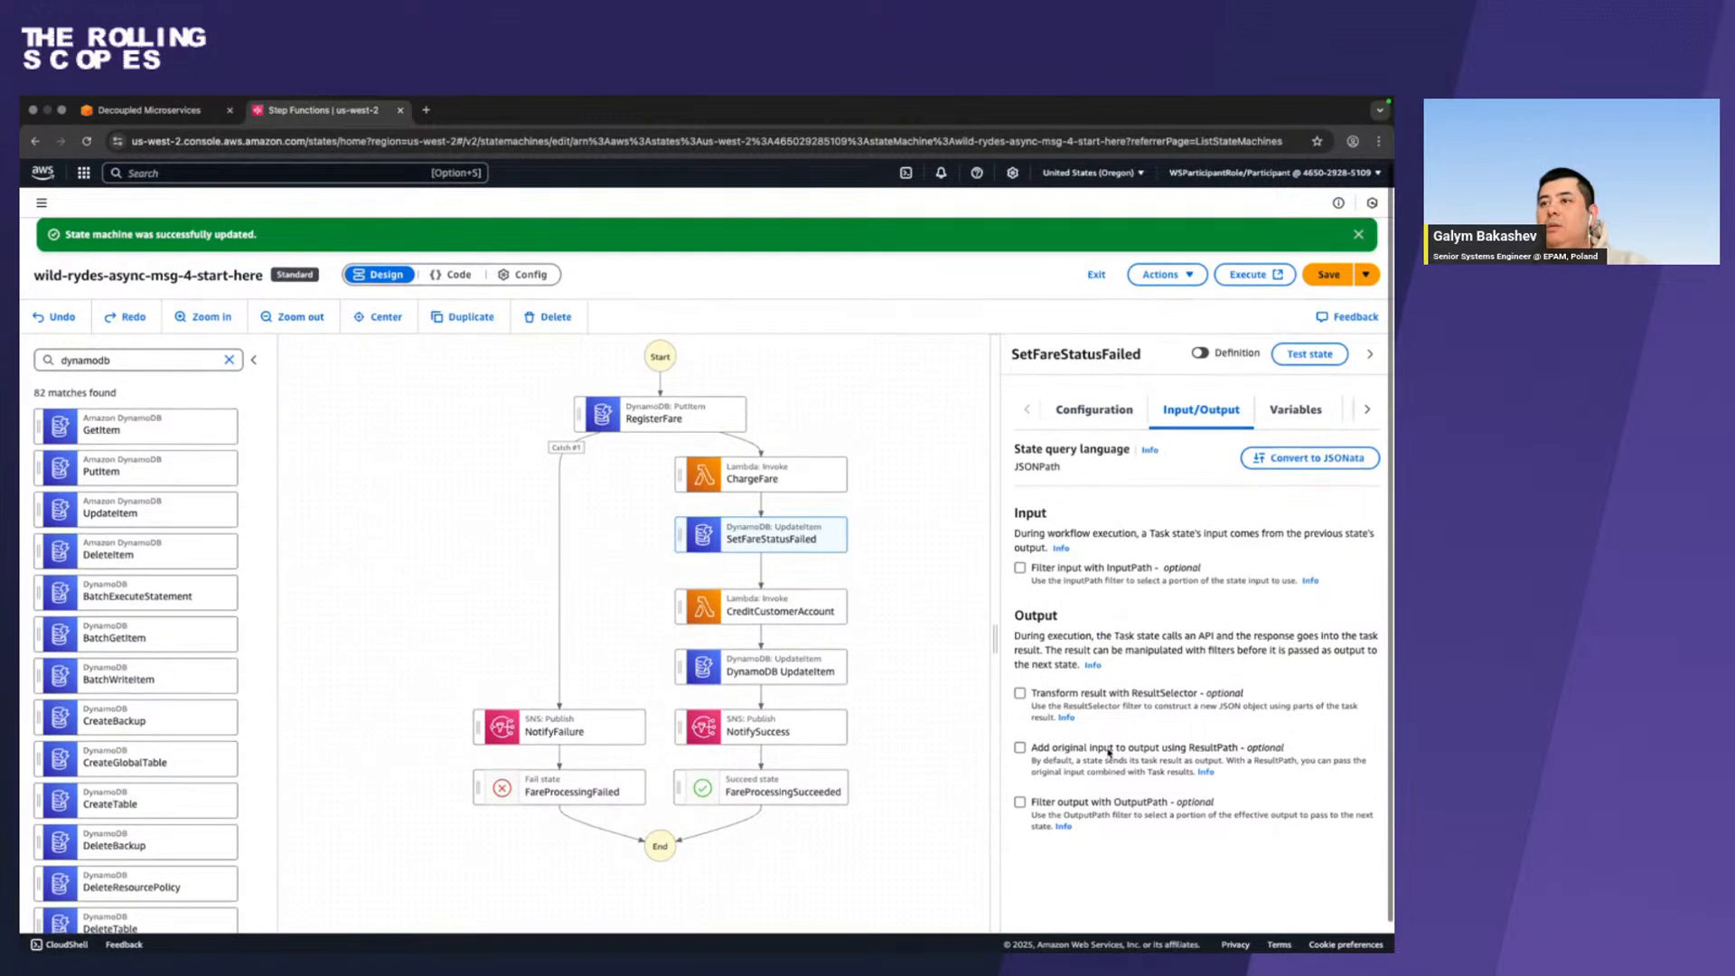
left_click(1110, 750)
left_click(1112, 781)
key("super+v")
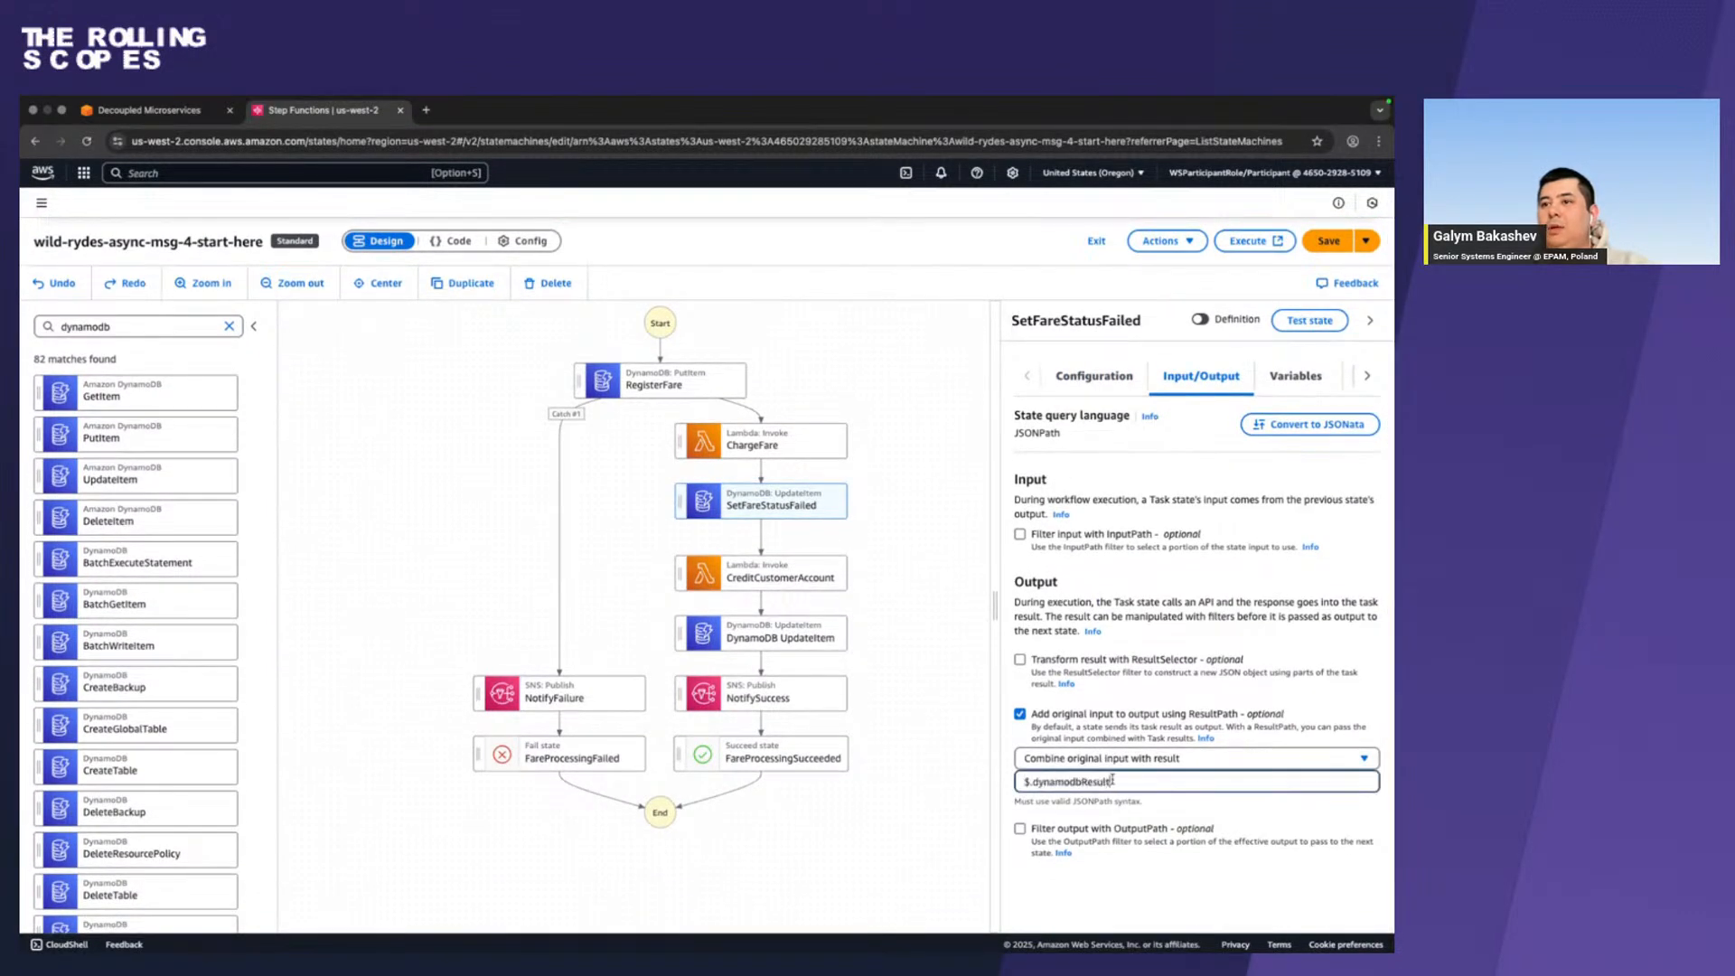
Review SetFareStatusFailed's configuration and save the state machine.
left_click(1088, 376)
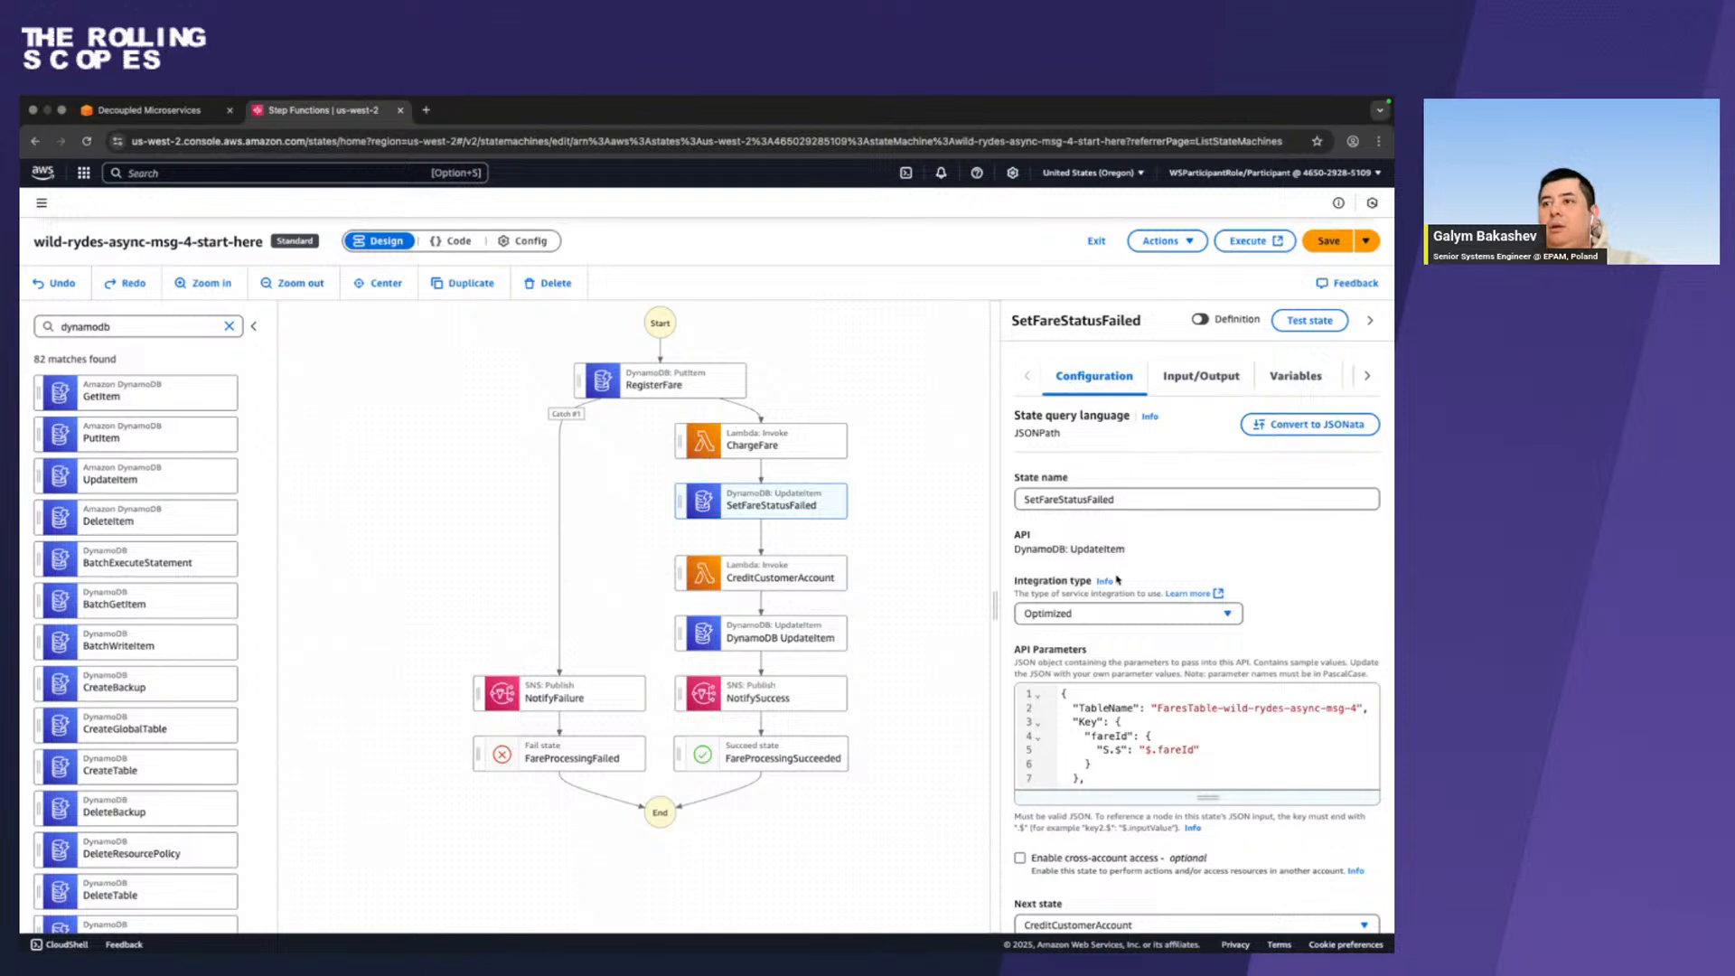
scroll(1118, 579, "down", 1)
scroll(1117, 579, "up", 2)
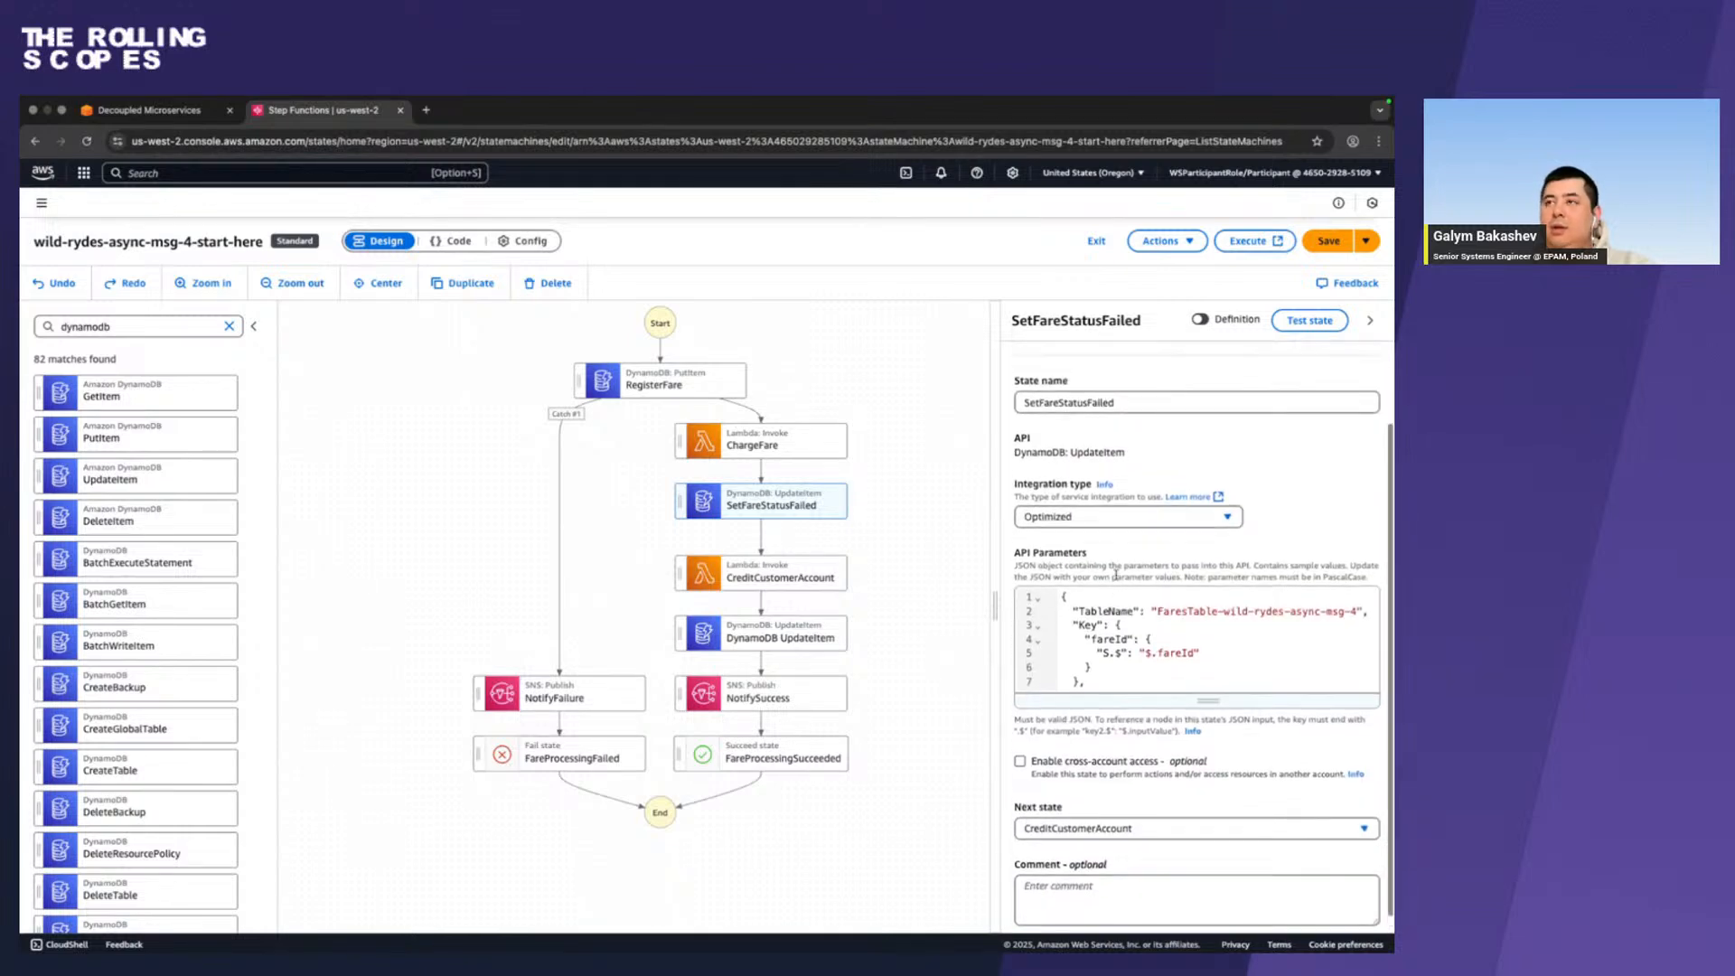
left_click(1322, 240)
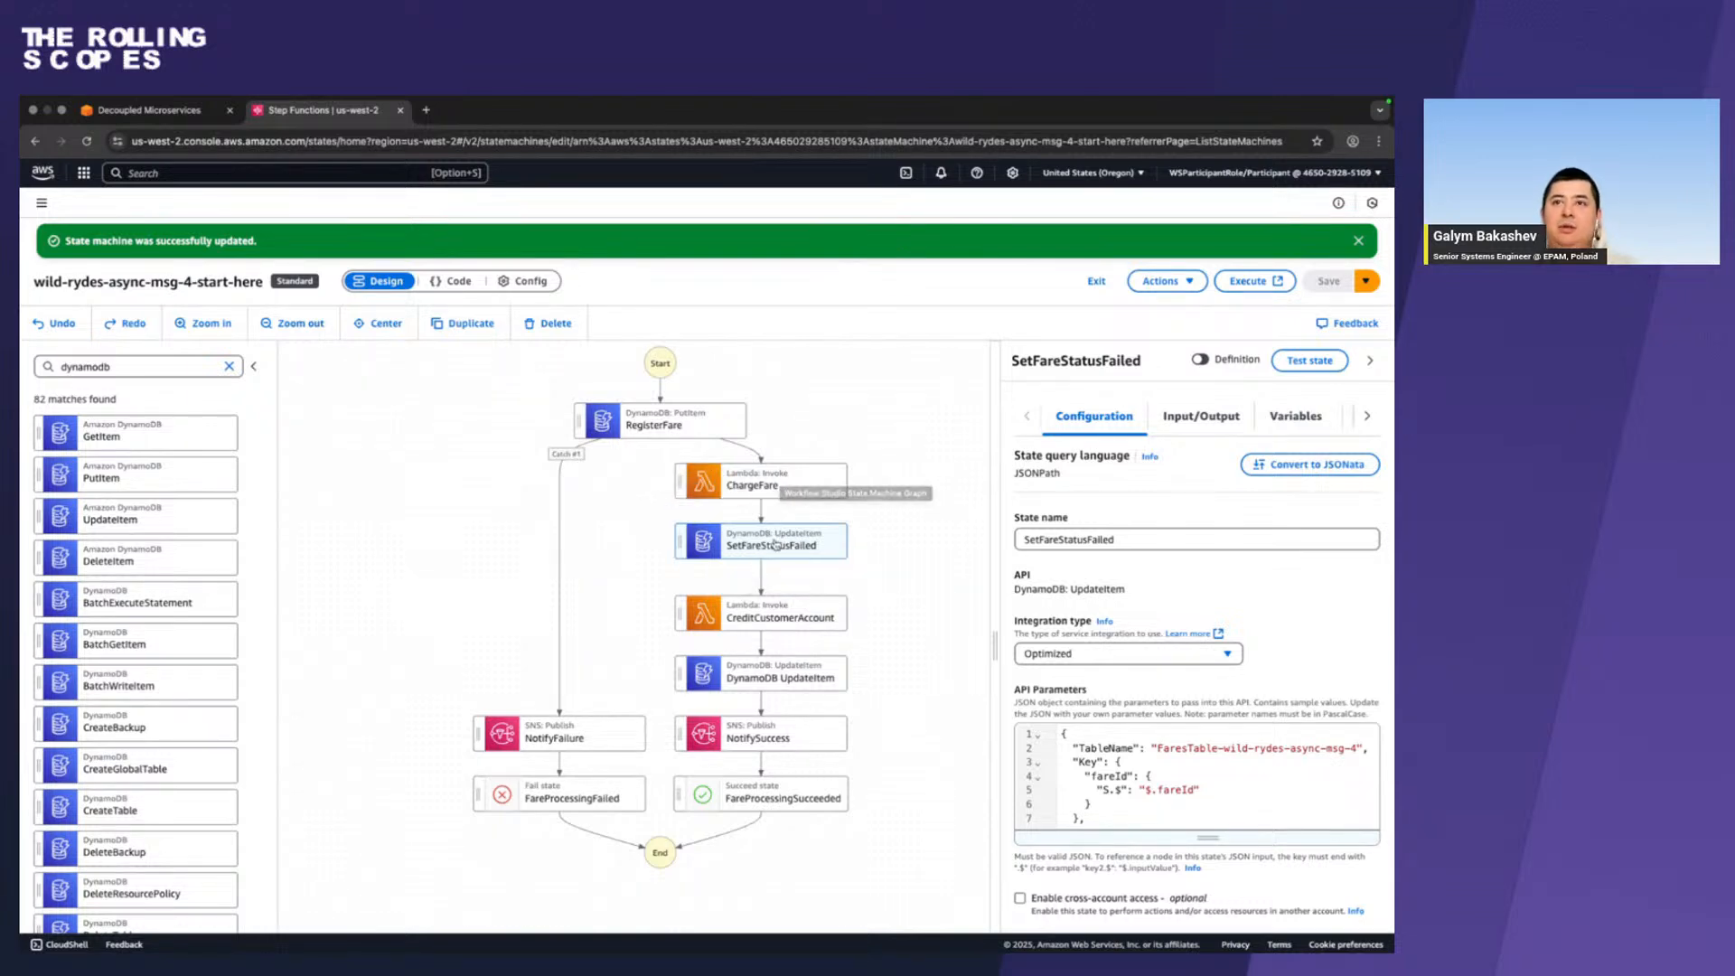
Open the error handling settings of the ChargeFare state and add a new catcher.
left_click(816, 494)
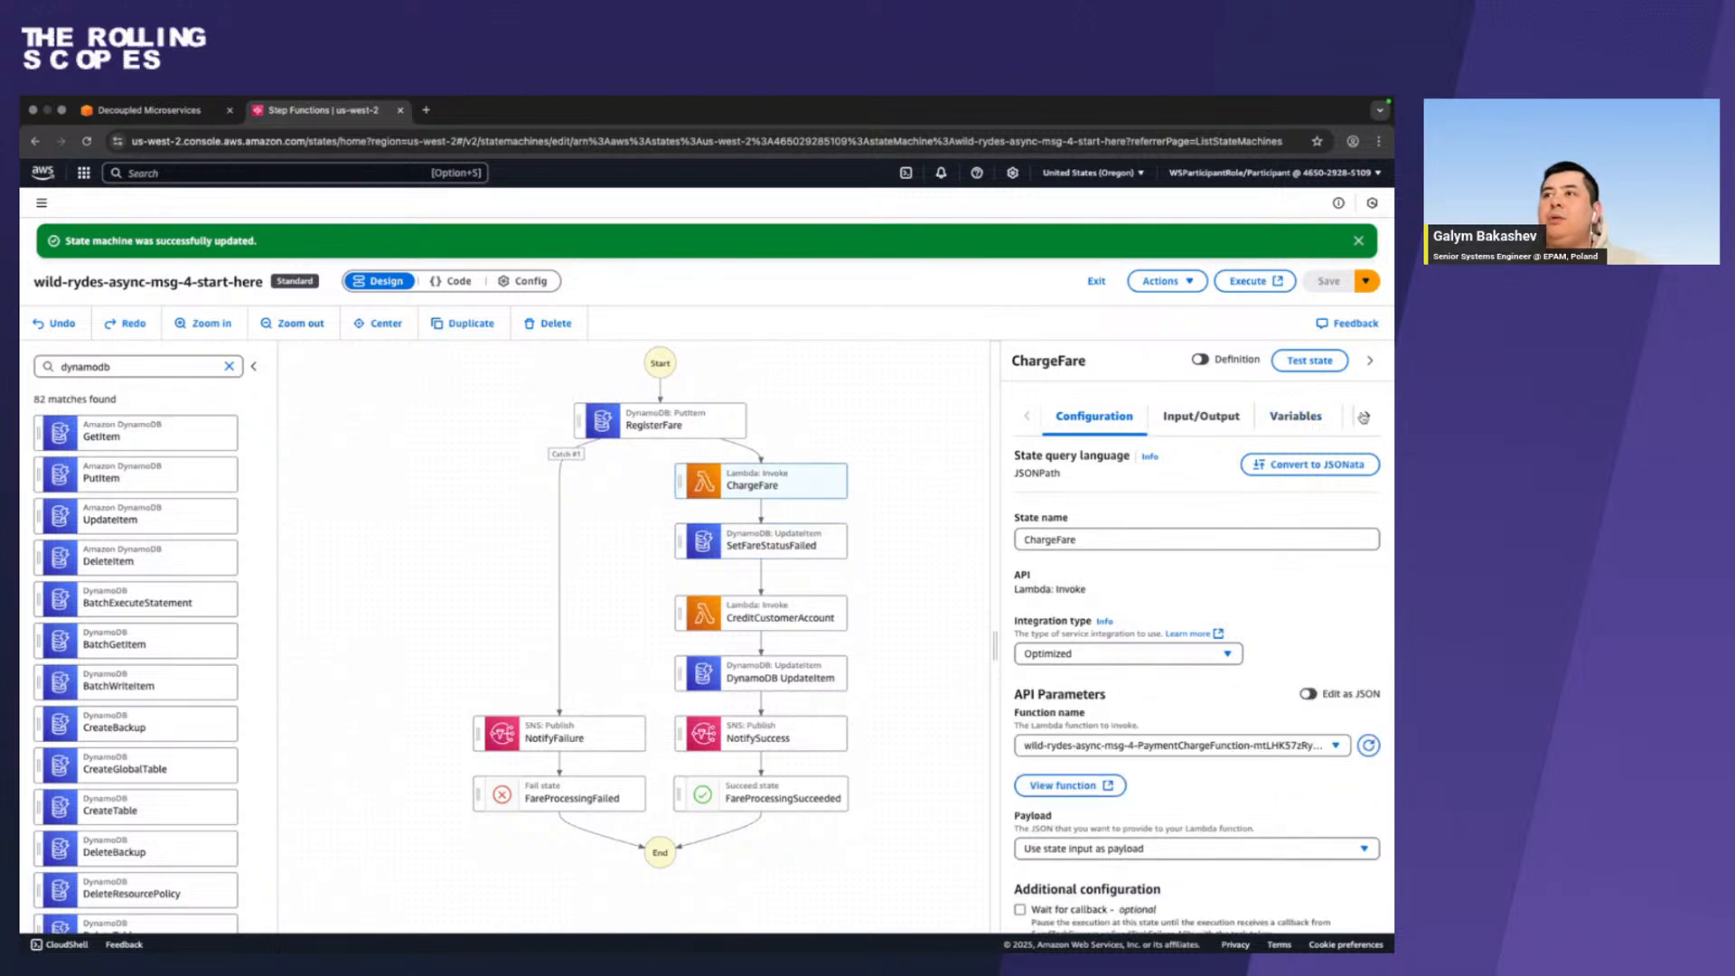
left_click(1366, 415)
left_click(1298, 425)
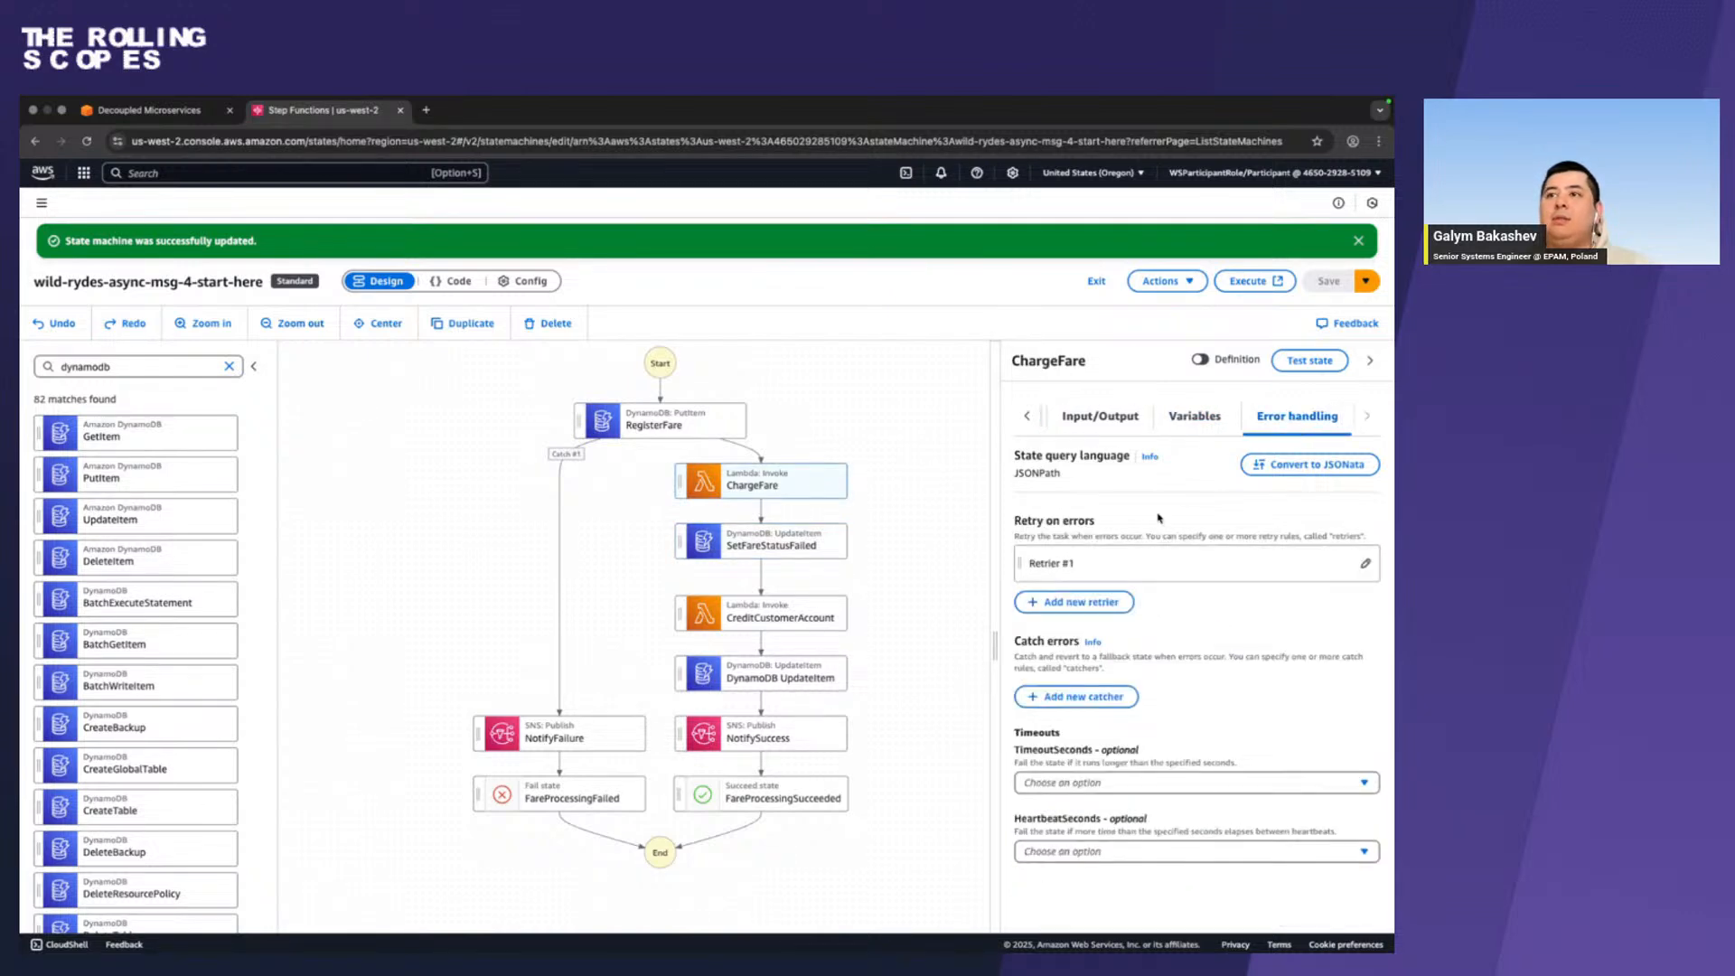
scroll(1129, 723, "down", 1)
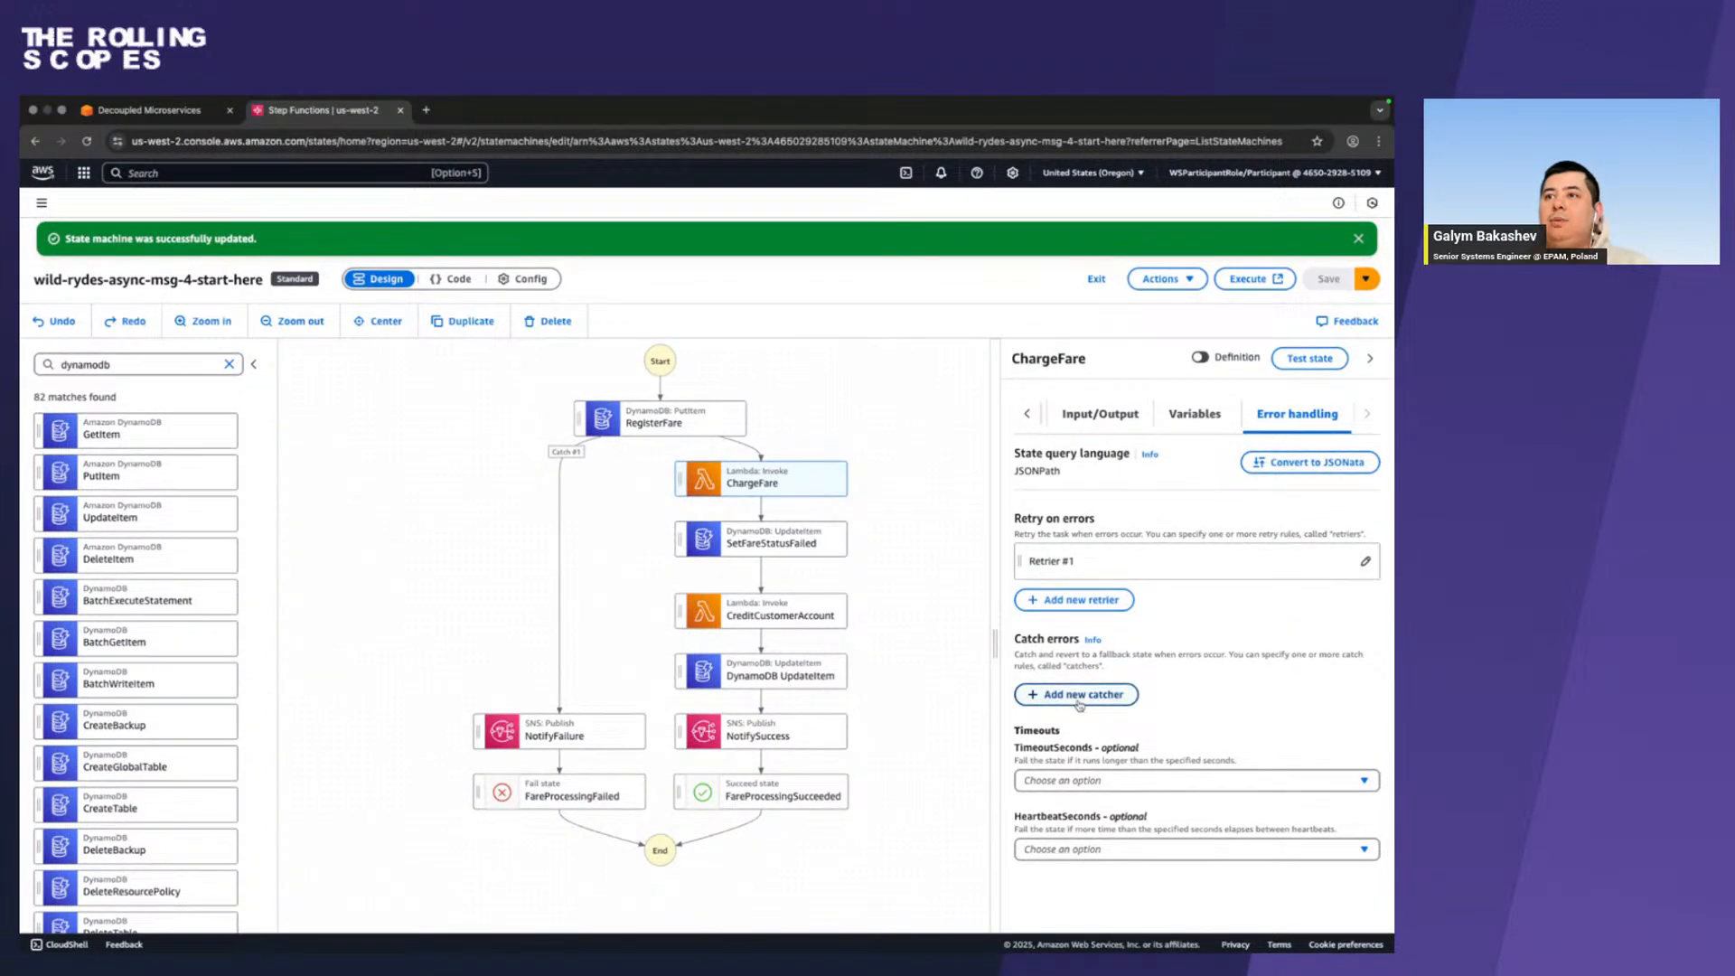
left_click(1078, 700)
scroll(1078, 701, "down", 3)
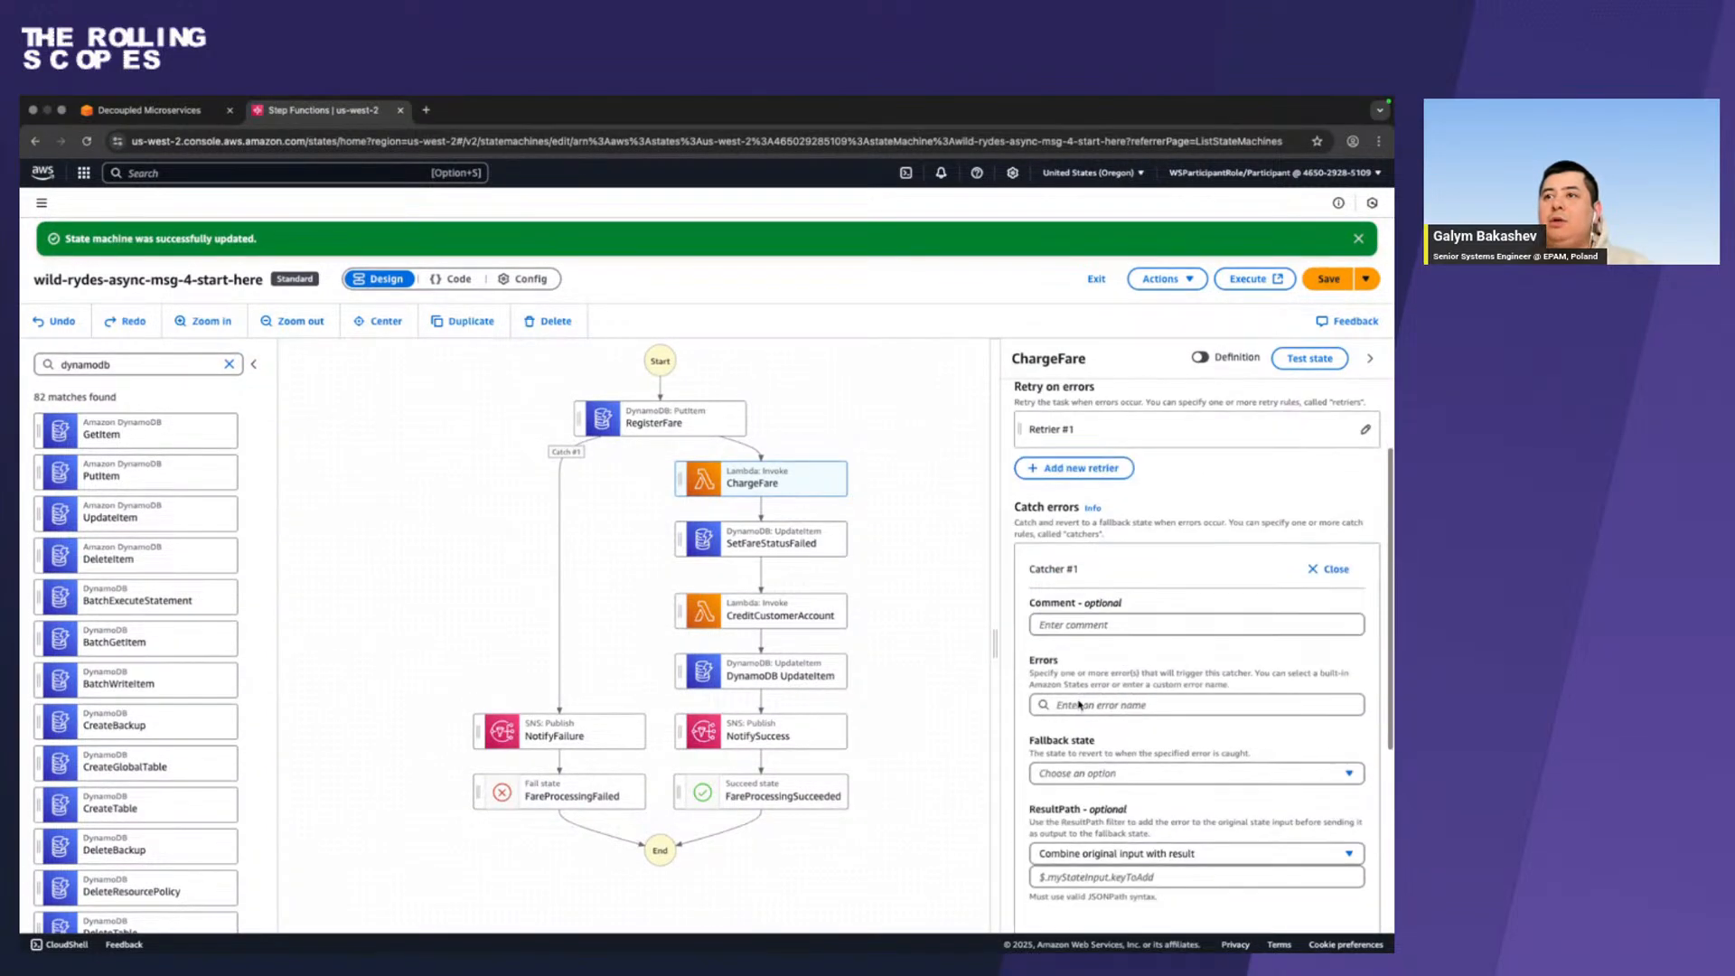
Copy PaymentAuthException from the workshop guide's ChargeFare section and enter it as an error for ChargeFare's new catcher.
key("ctrl+Left")
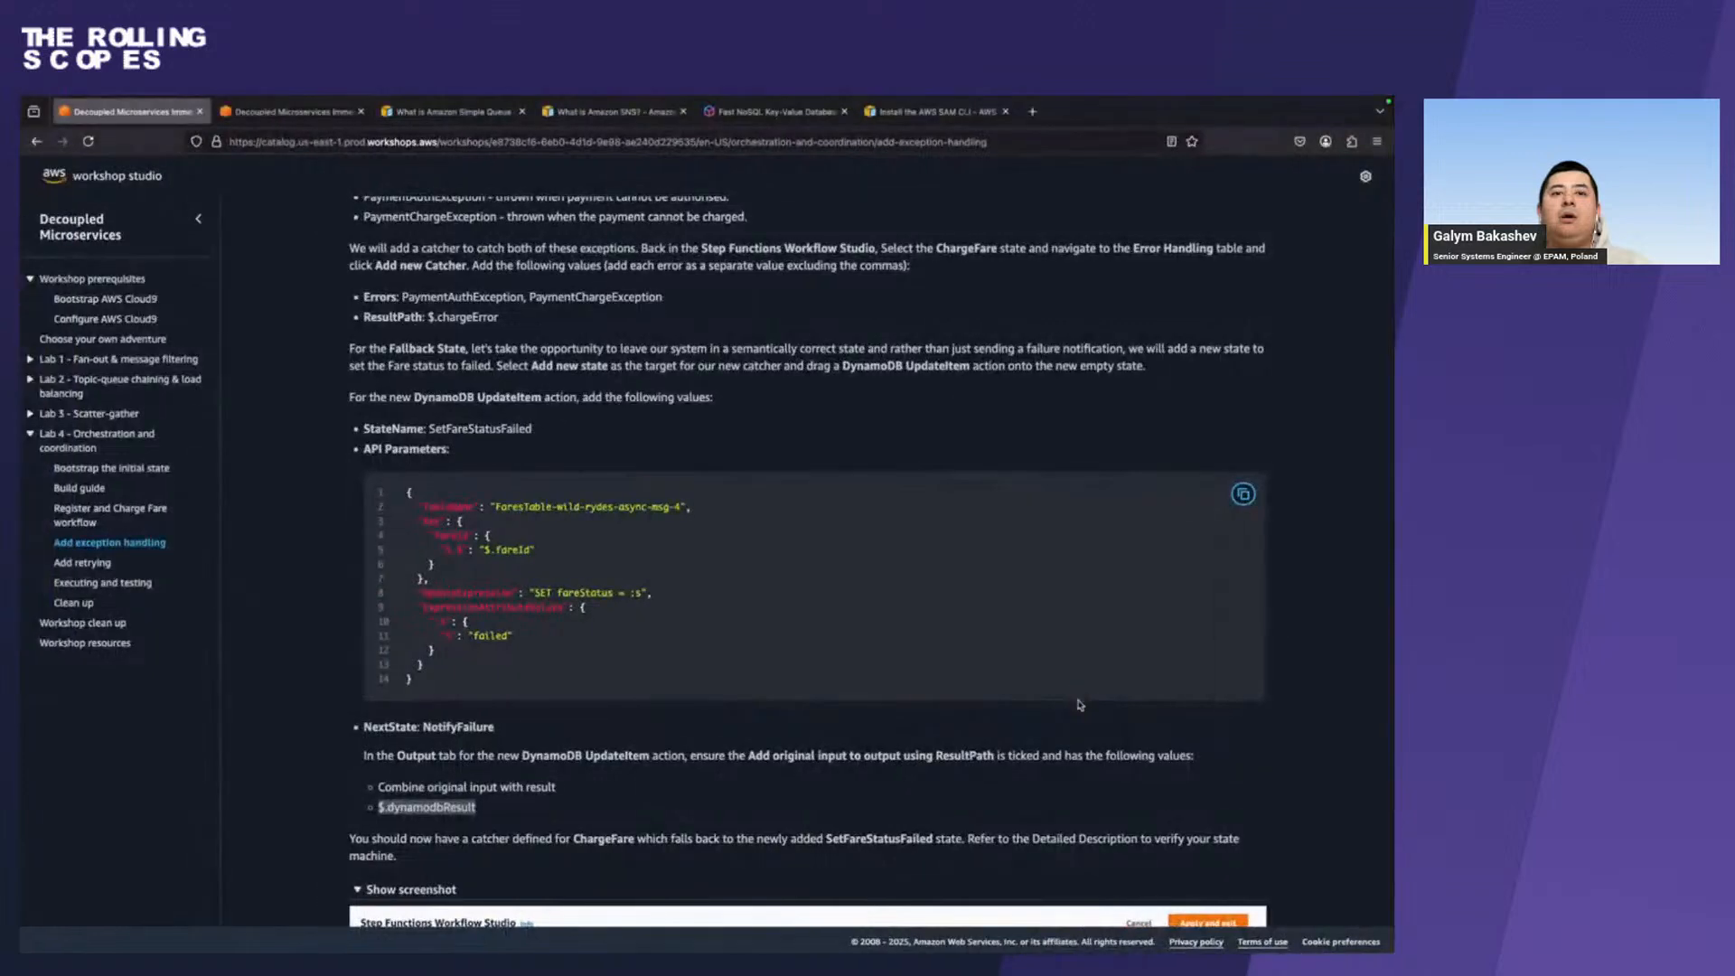
scroll(660, 660, "down", 2)
scroll(660, 660, "up", 5)
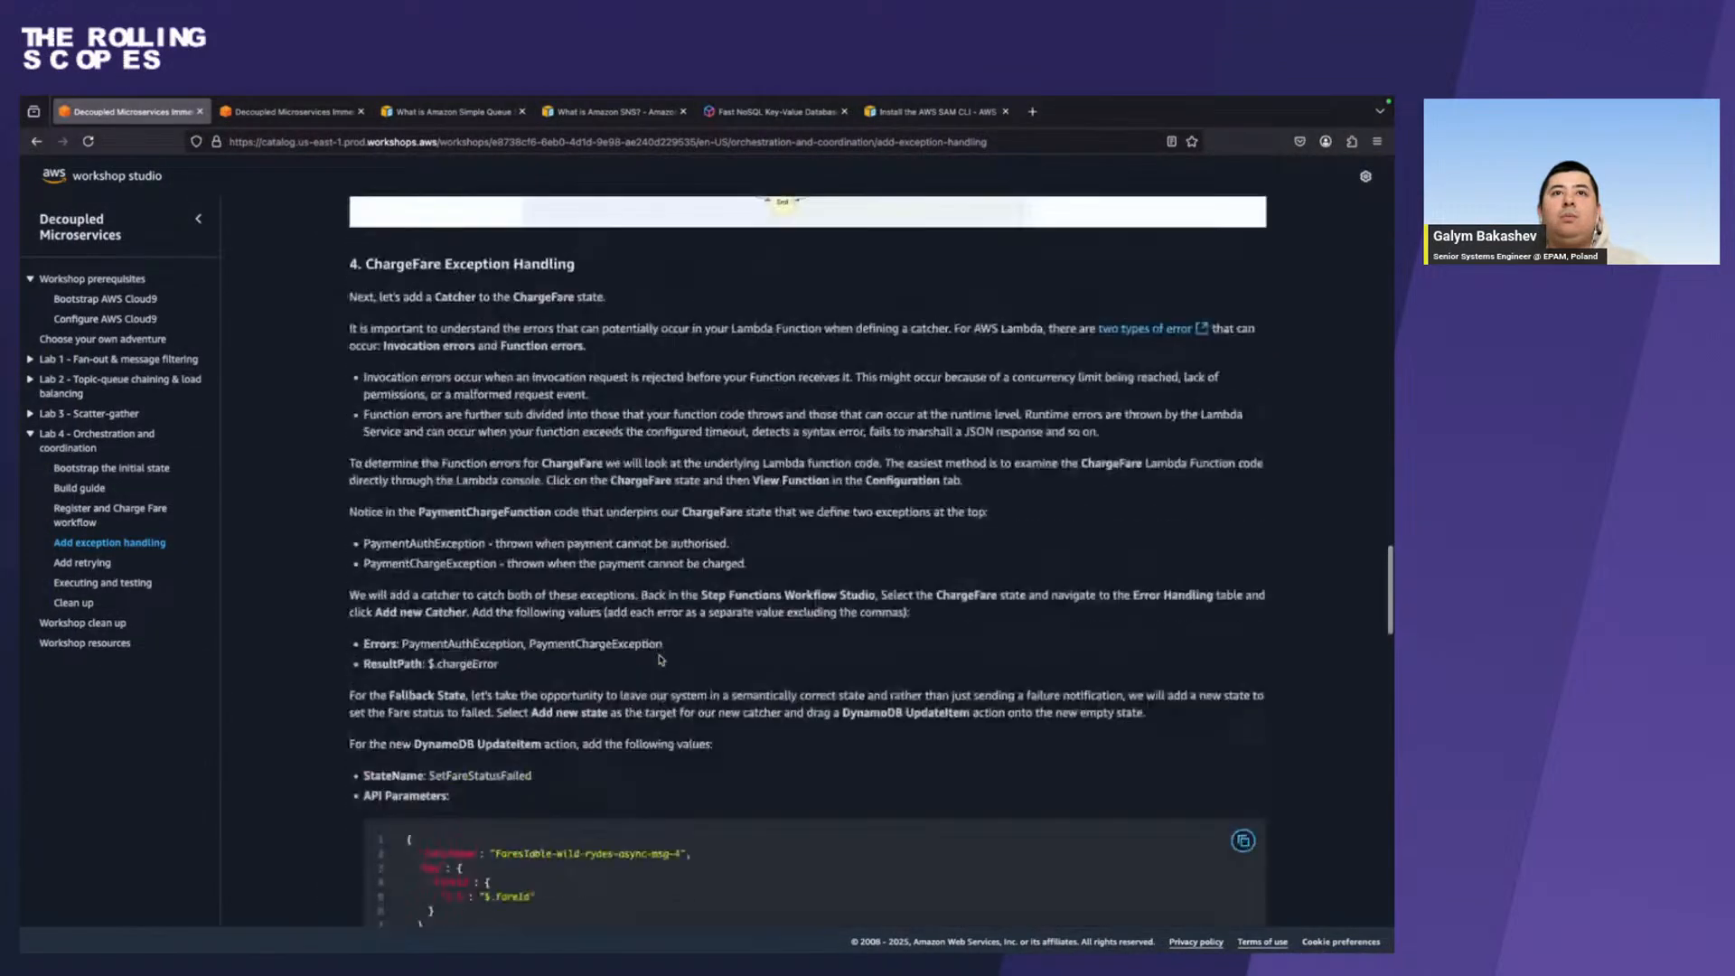
key("ctrl+Right")
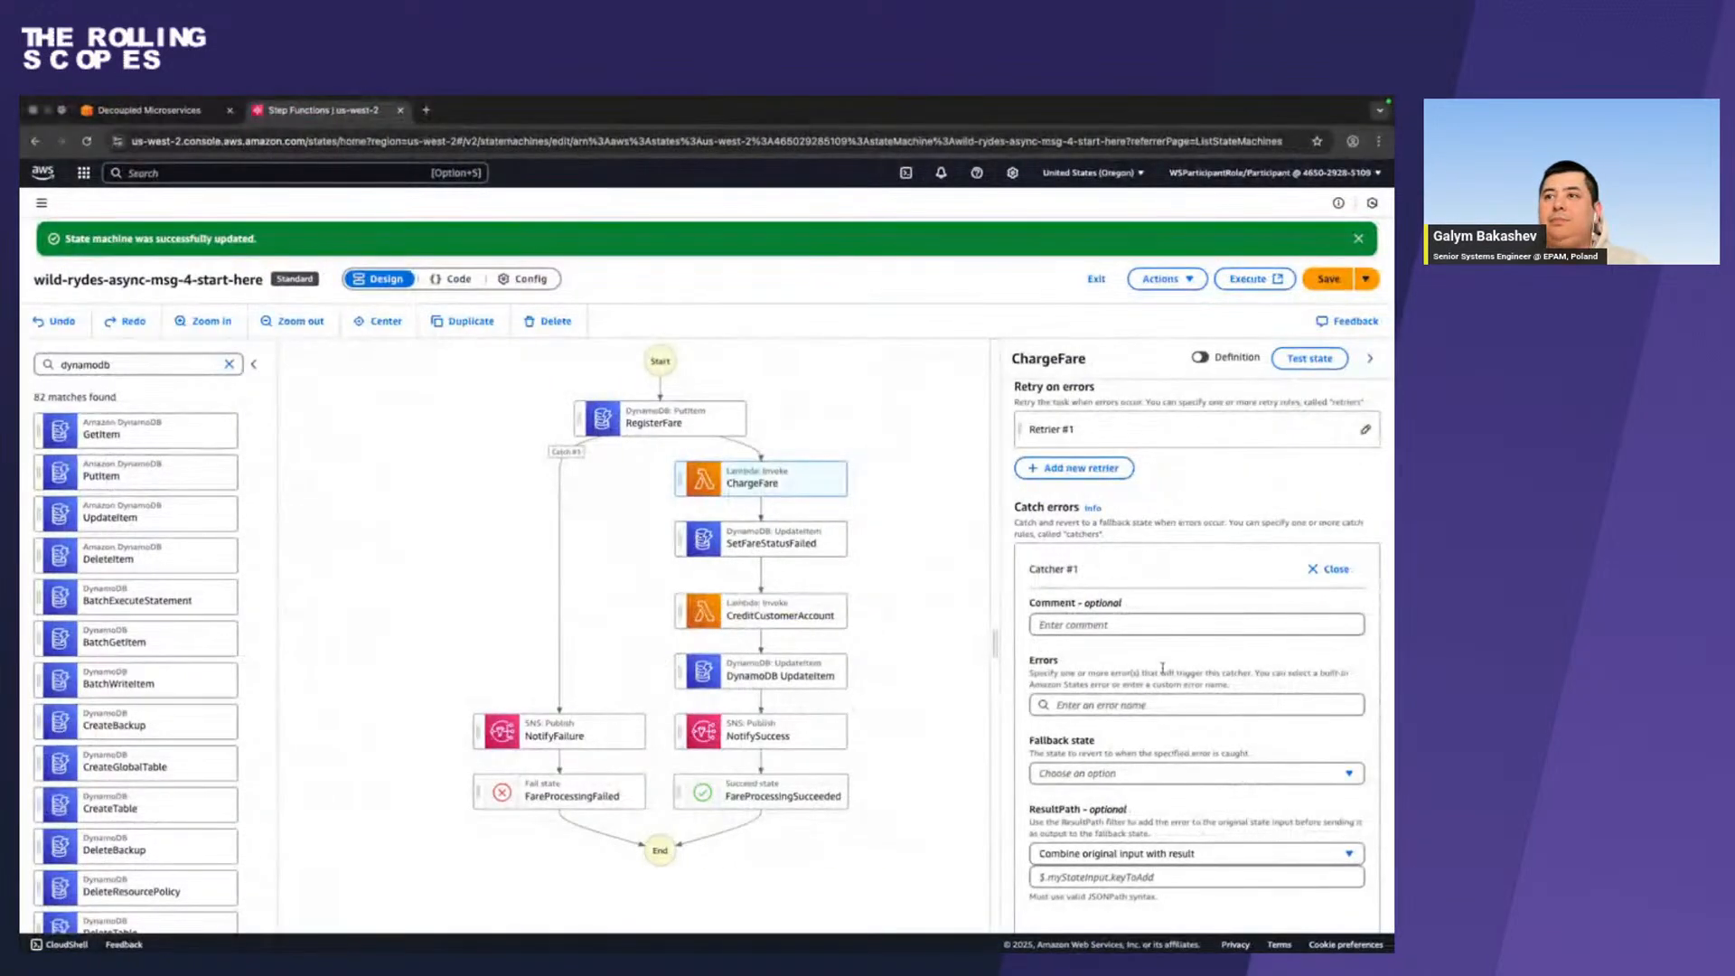
scroll(1163, 672, "down", 2)
key("ctrl+Left")
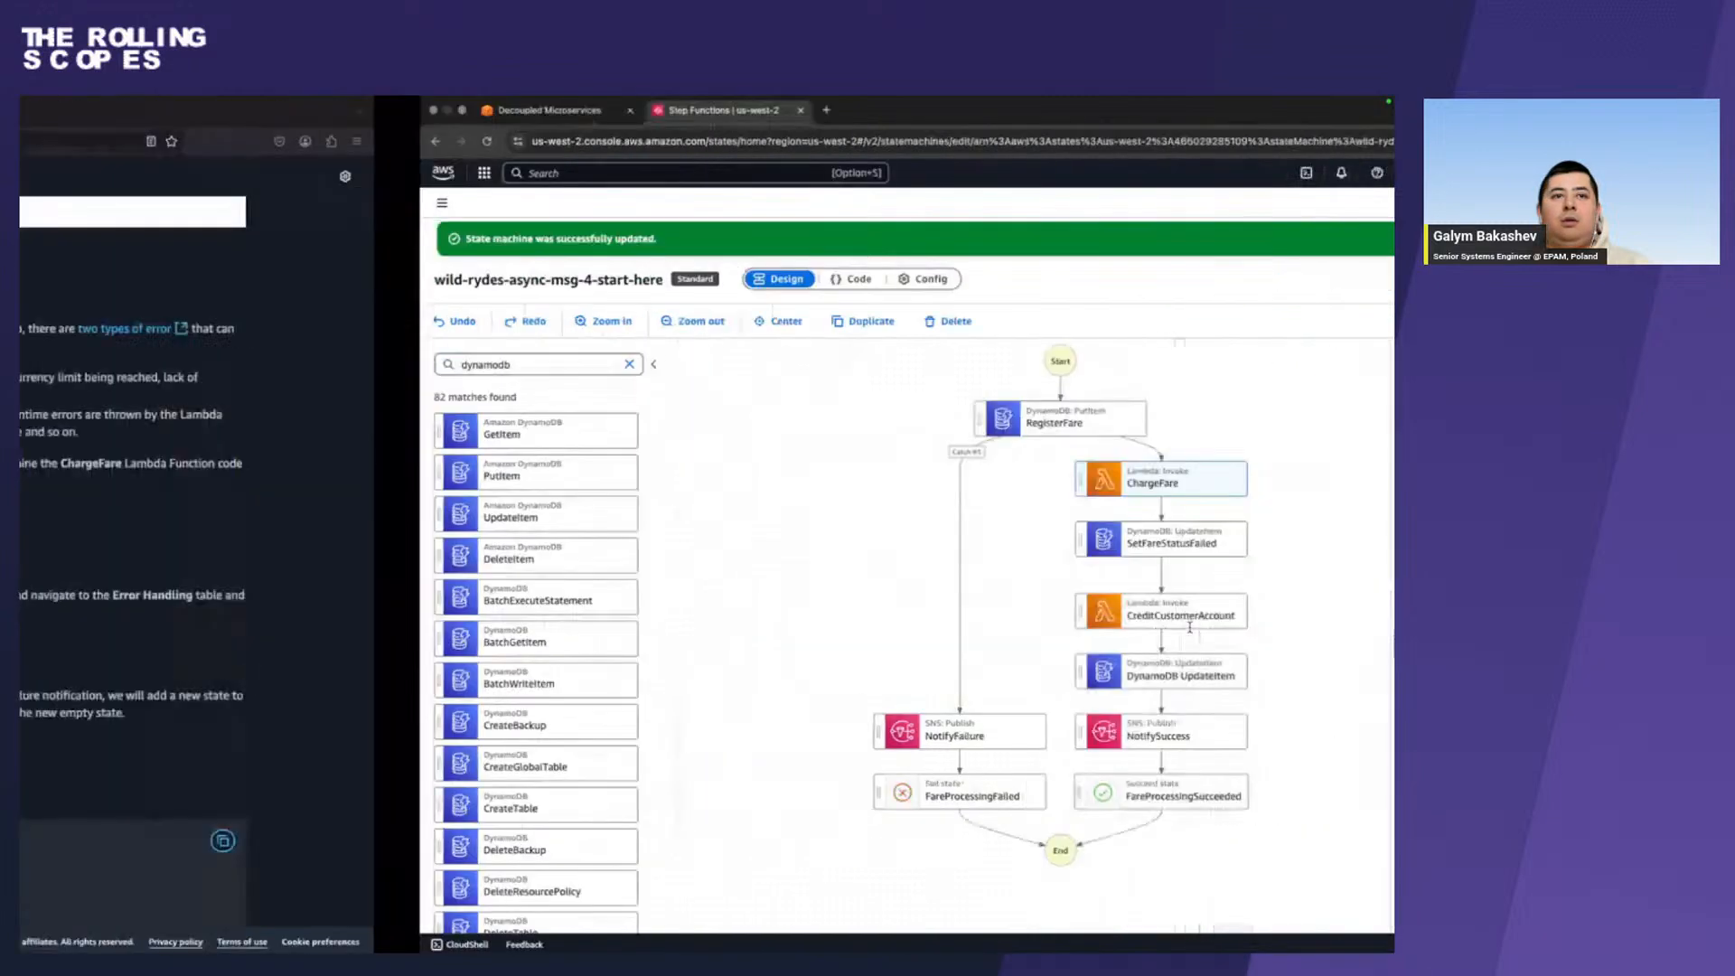
double_click(452, 645)
key("ctrl+c")
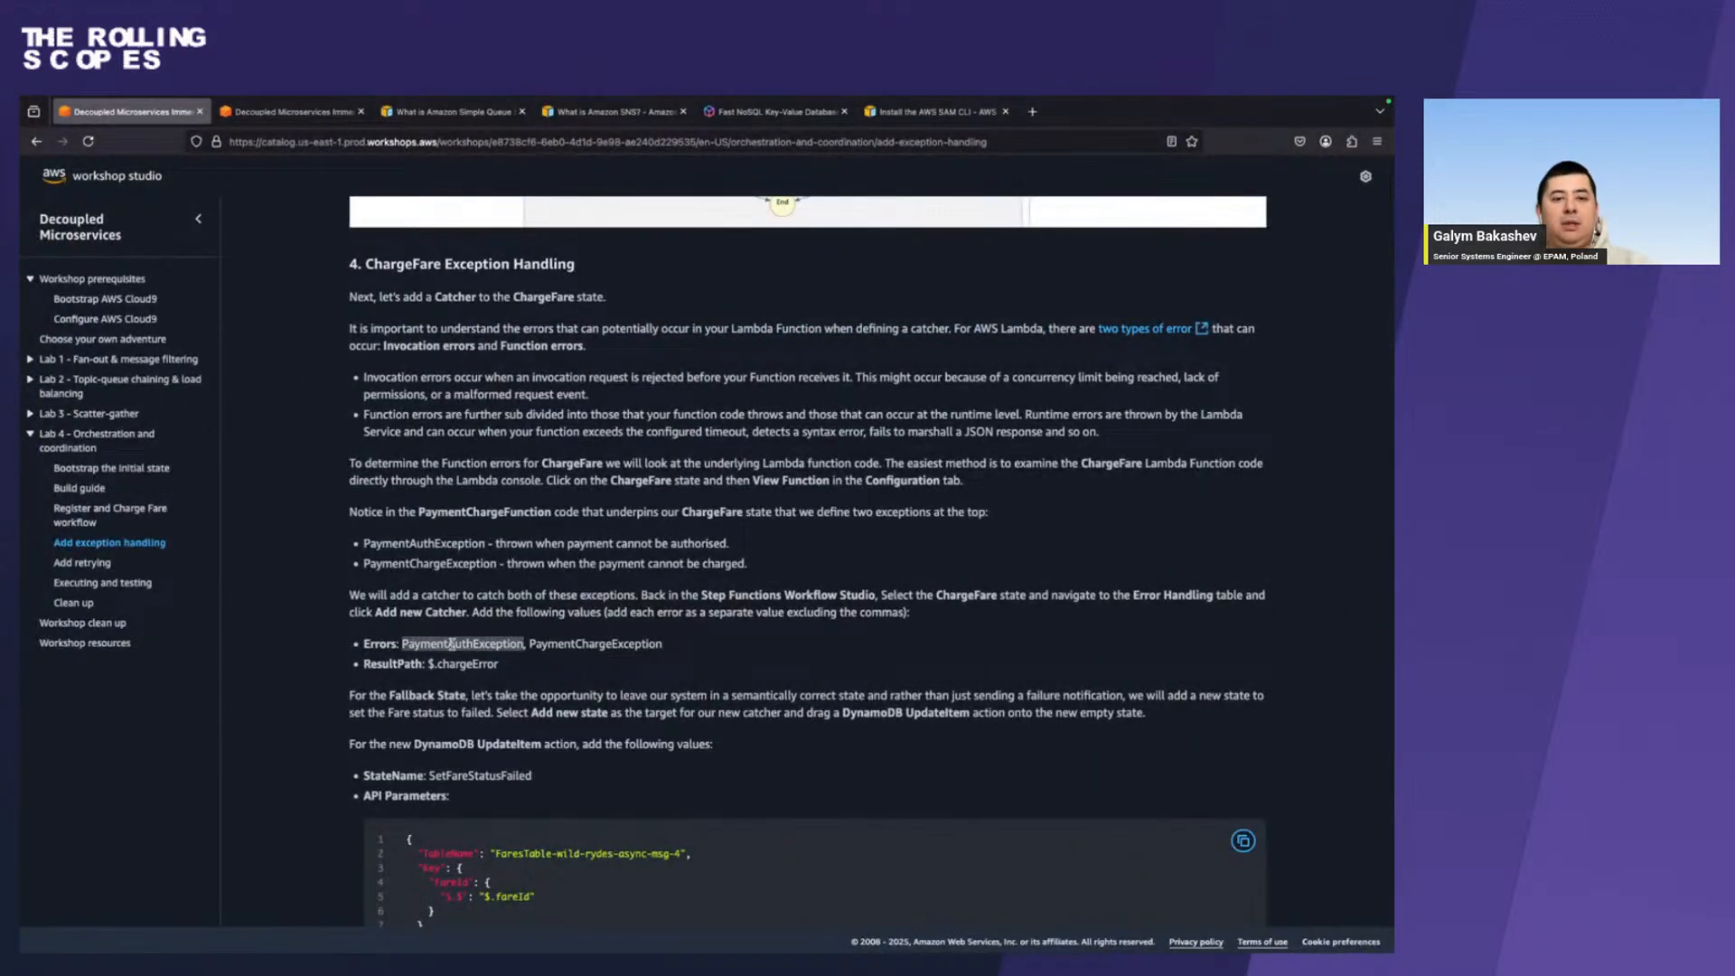
key("ctrl+Right")
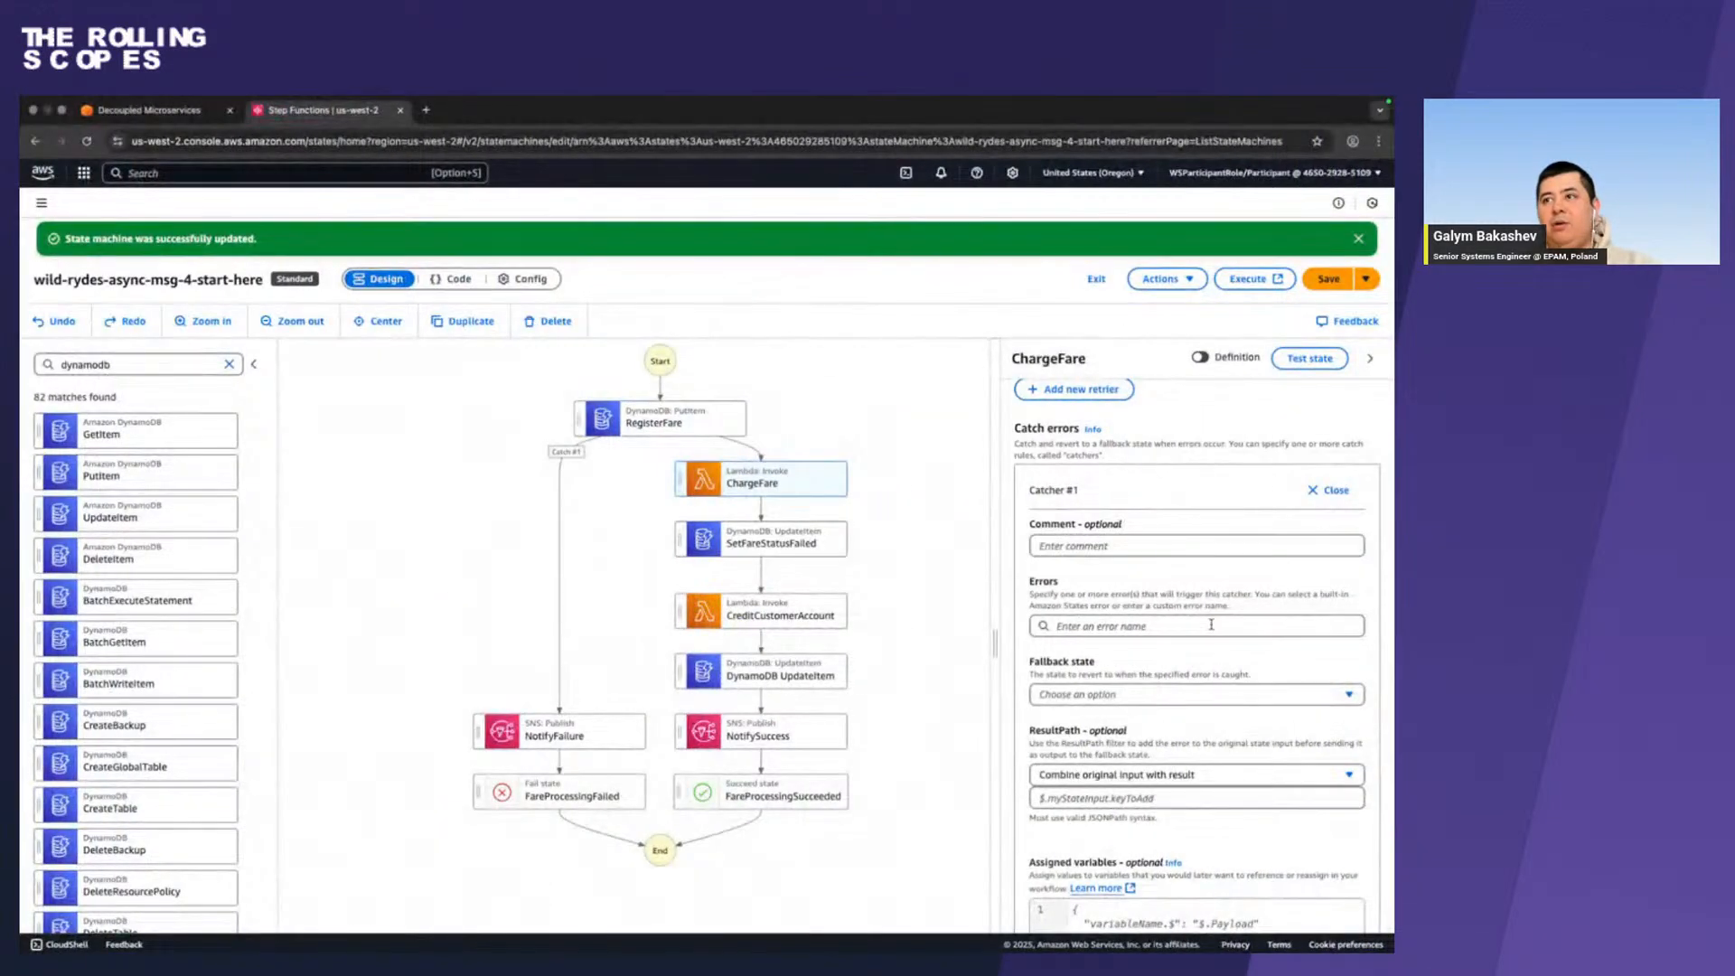
left_click(1210, 624)
key("ctrl+v")
Add PaymentChargeException, copied from the guide, as a second separate error on the ChargeFare catcher.
key("ctrl+Left")
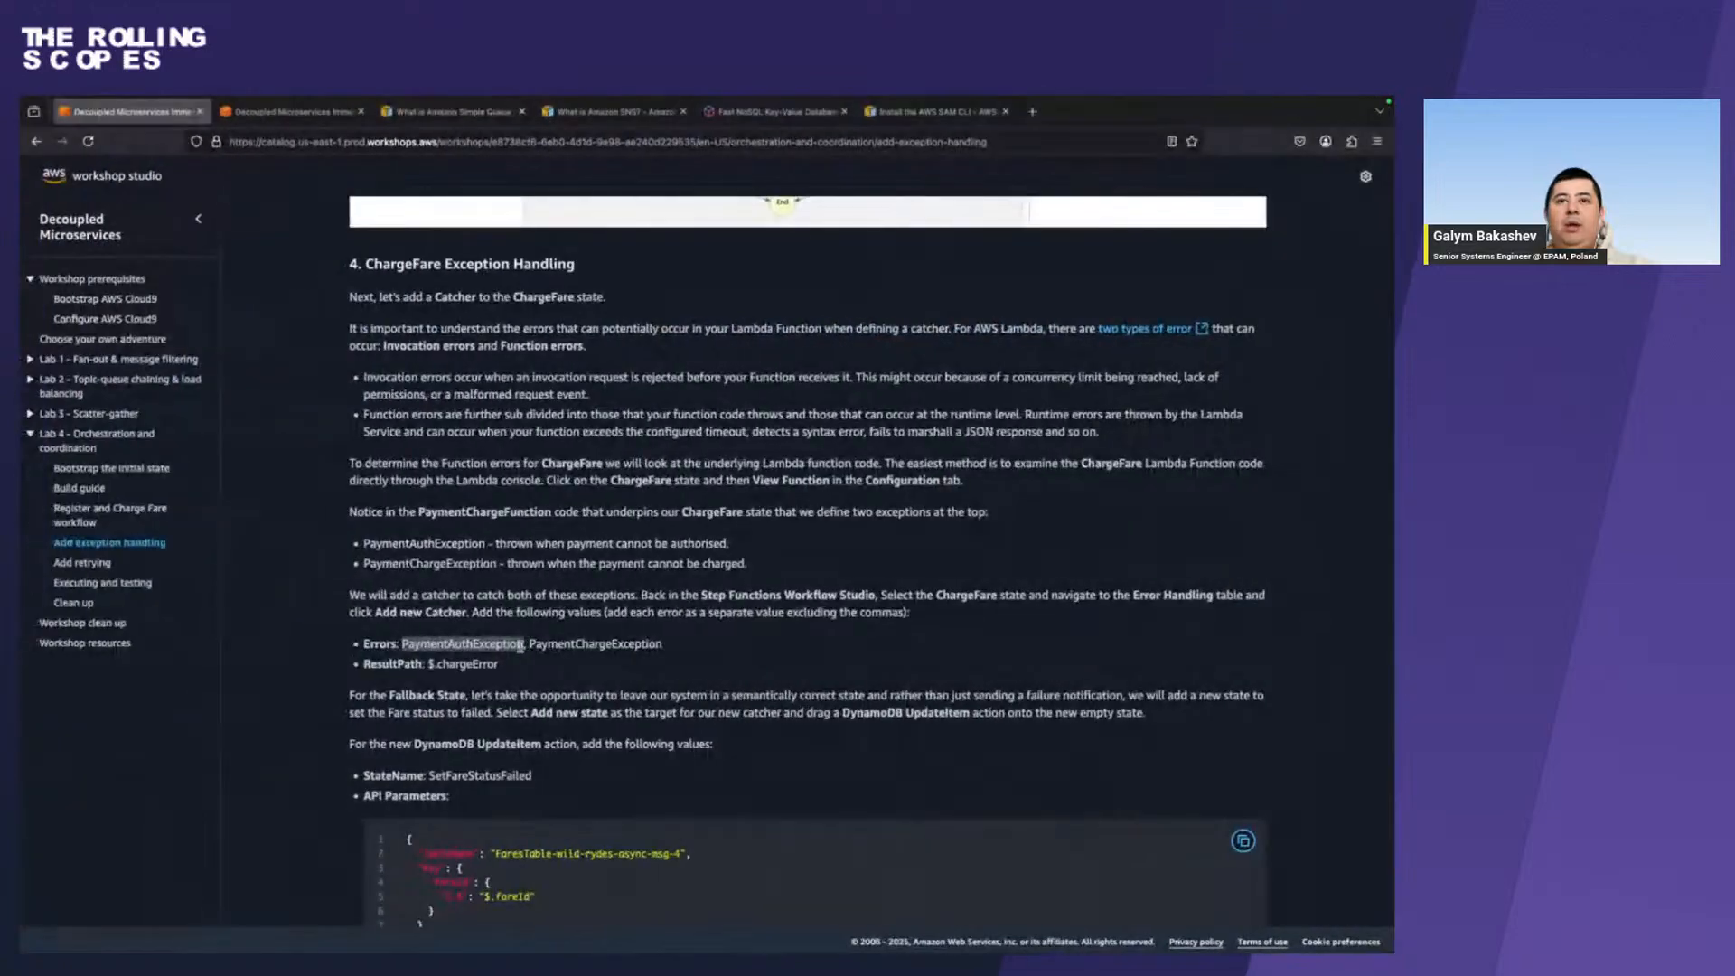
double_click(577, 642)
key("super+c")
key("ctrl+Right")
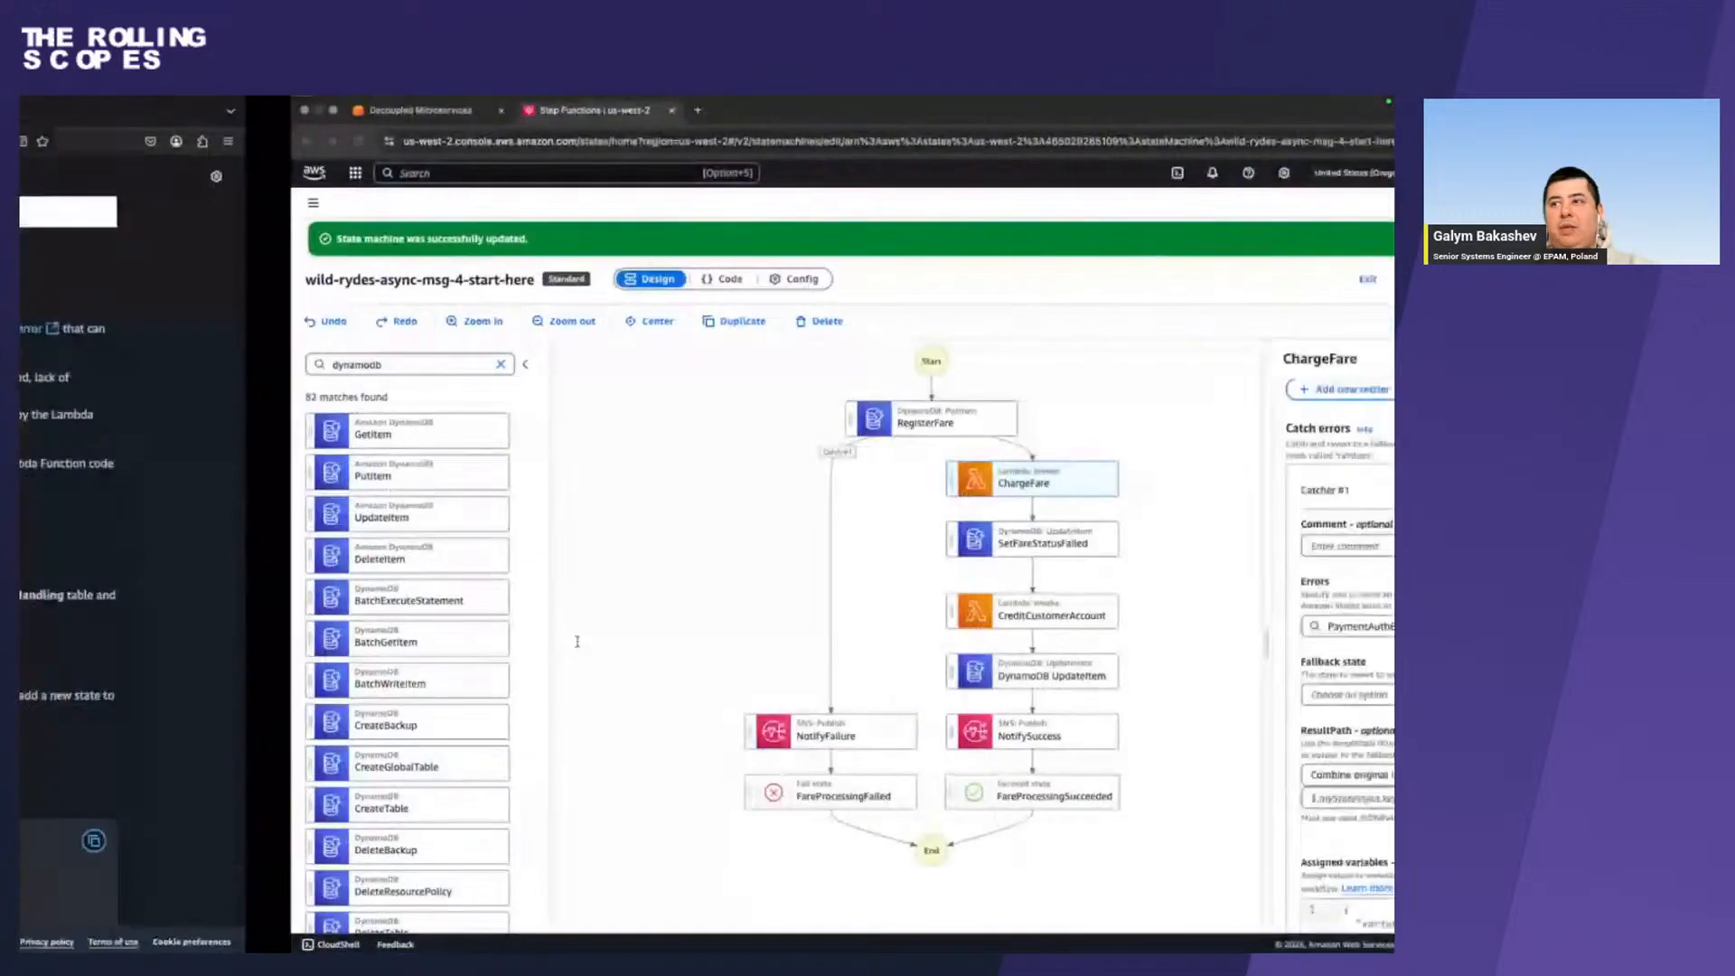
key("Return")
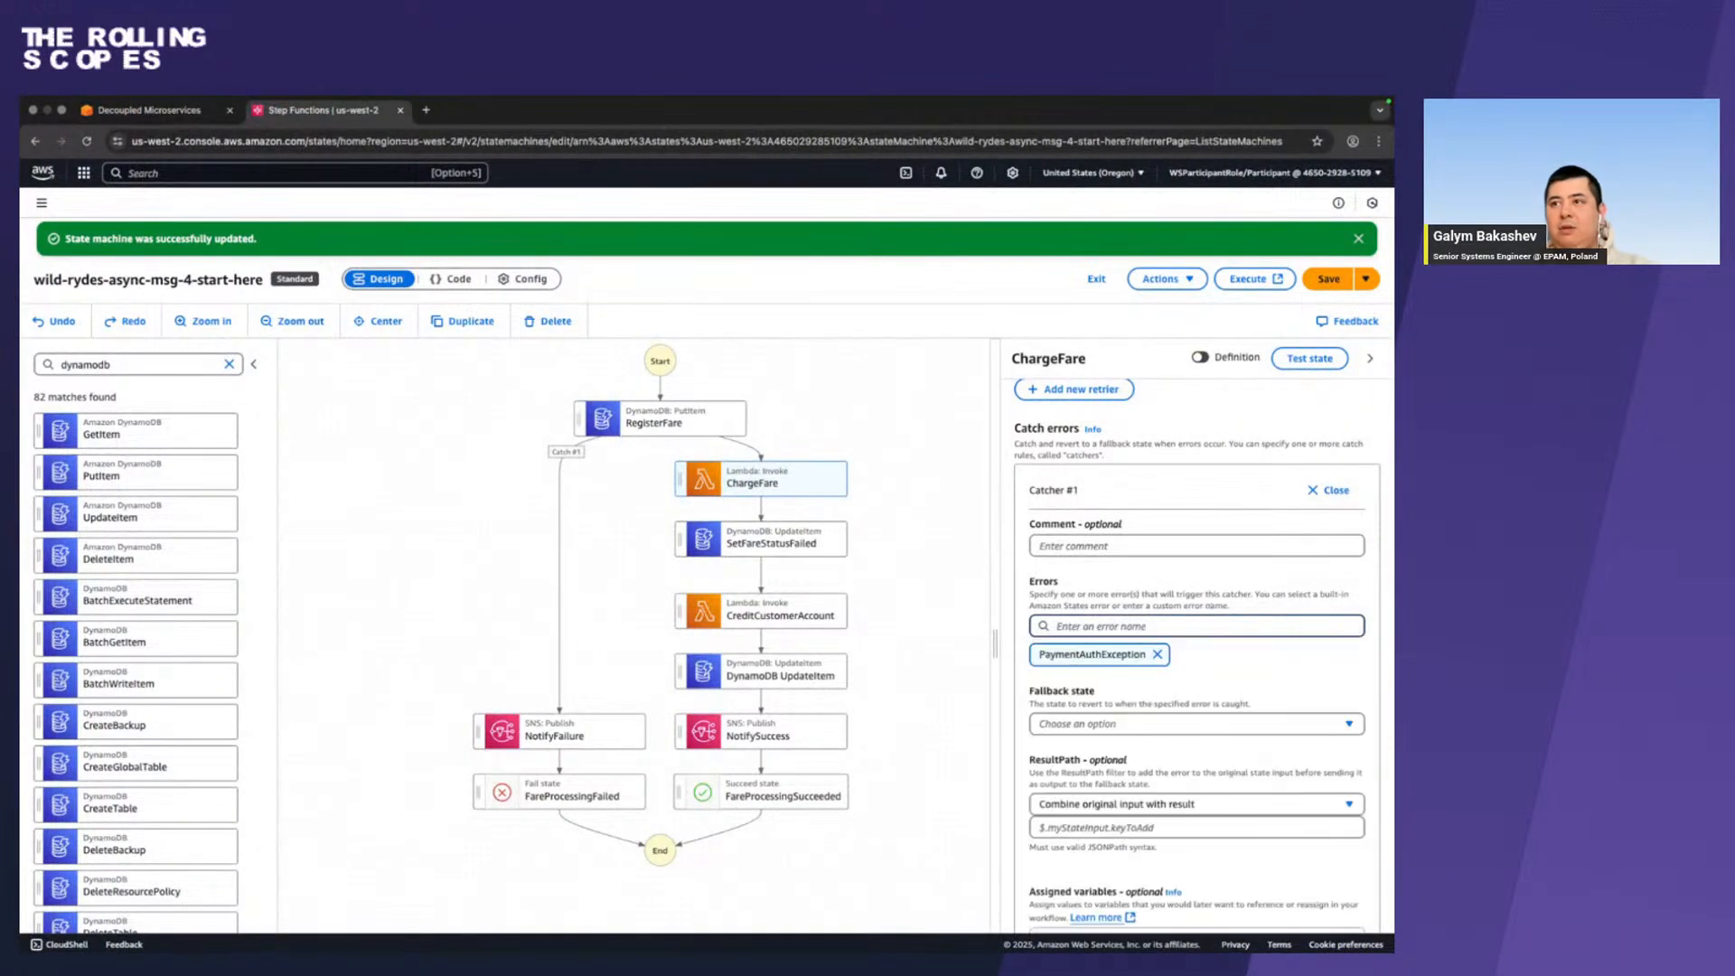
key("super+v")
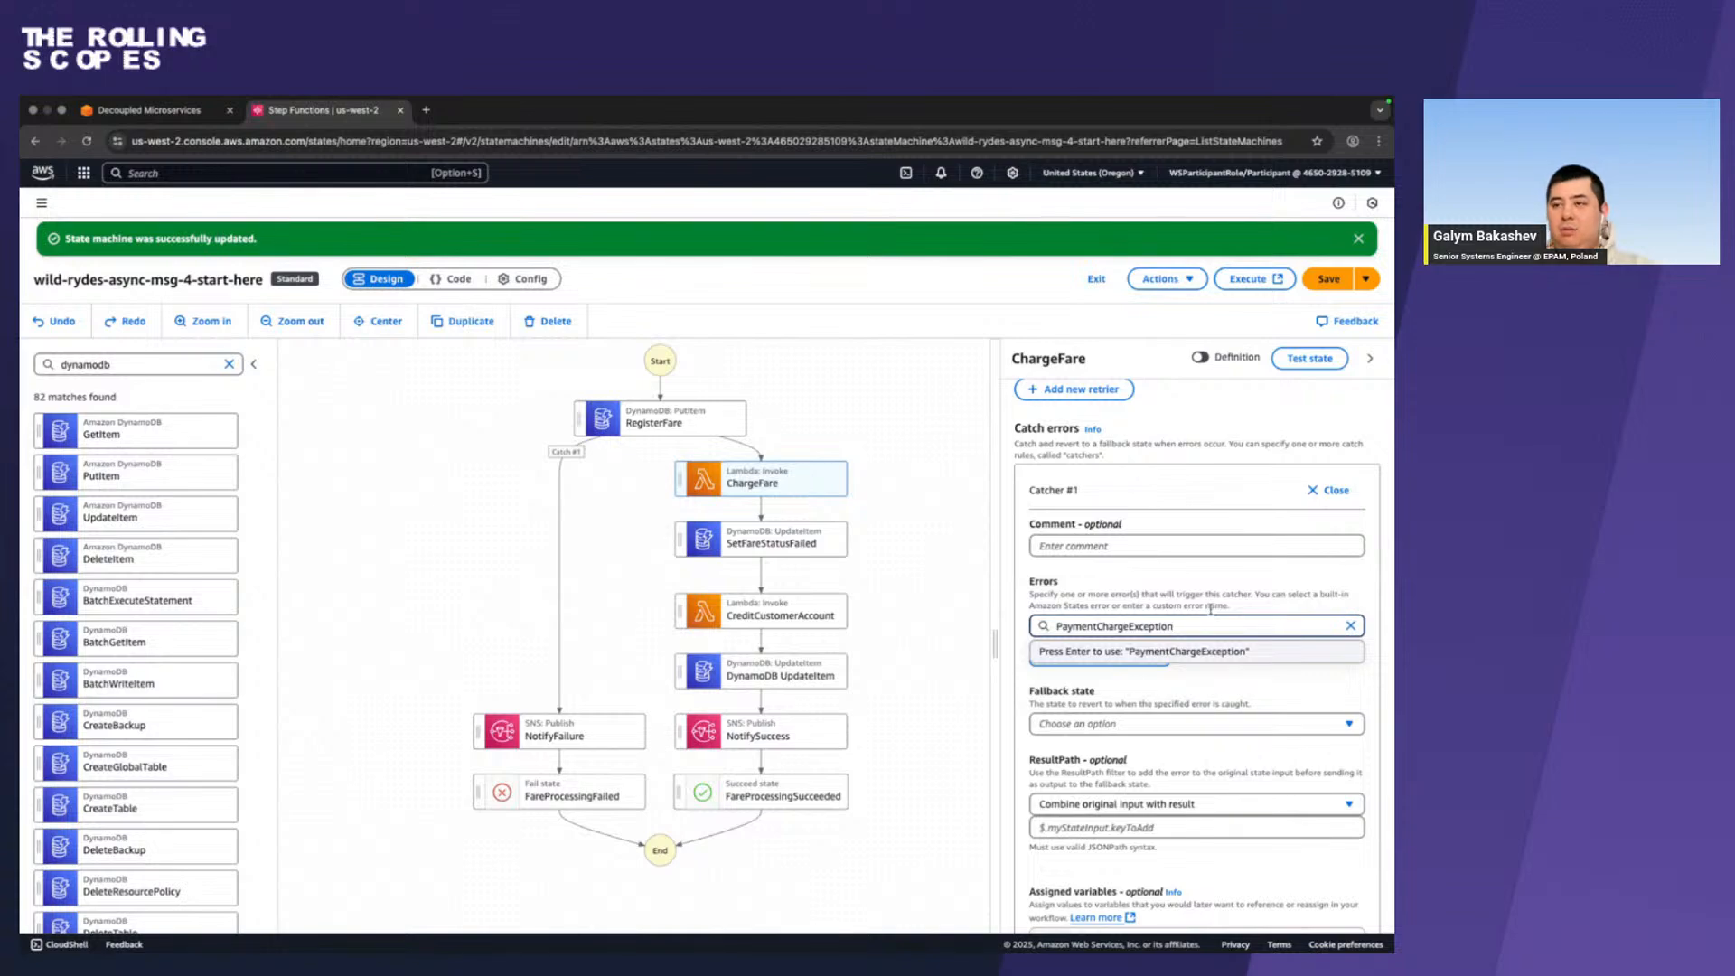
key("Return")
Set the ChargeFare catcher's ResultPath to $.chargeError, copied from the guide, with the original input combined with the result.
key("ctrl+Left")
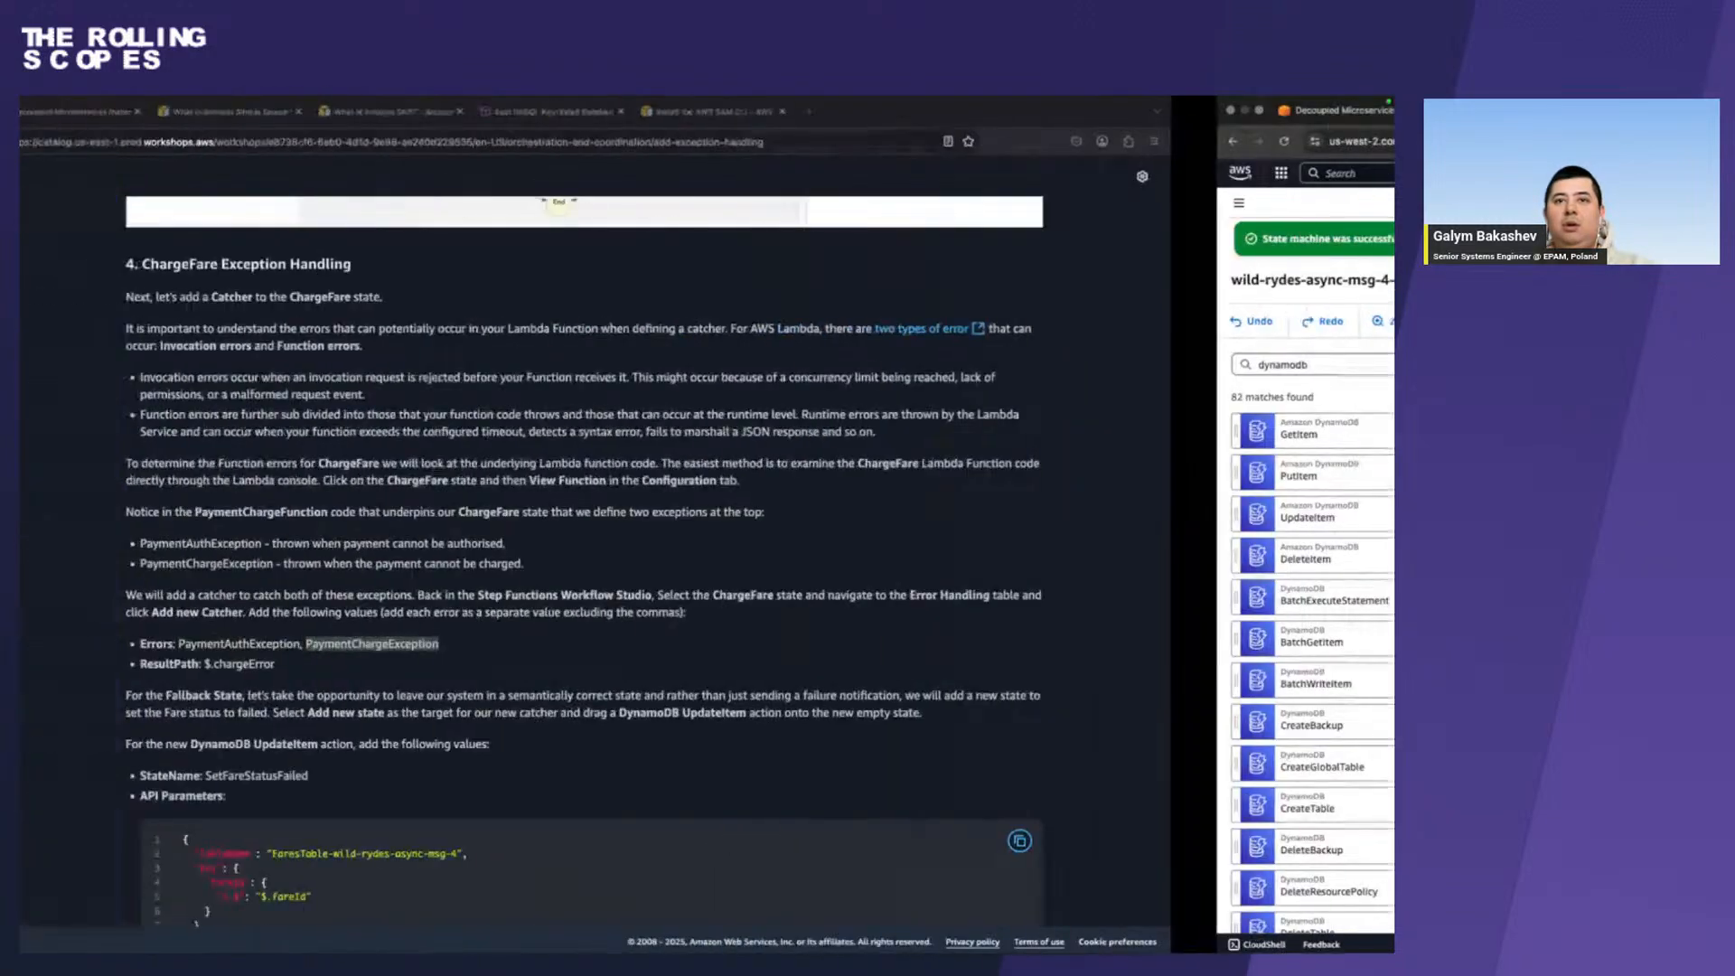
left_click_drag(498, 665, 429, 666)
key("super+c")
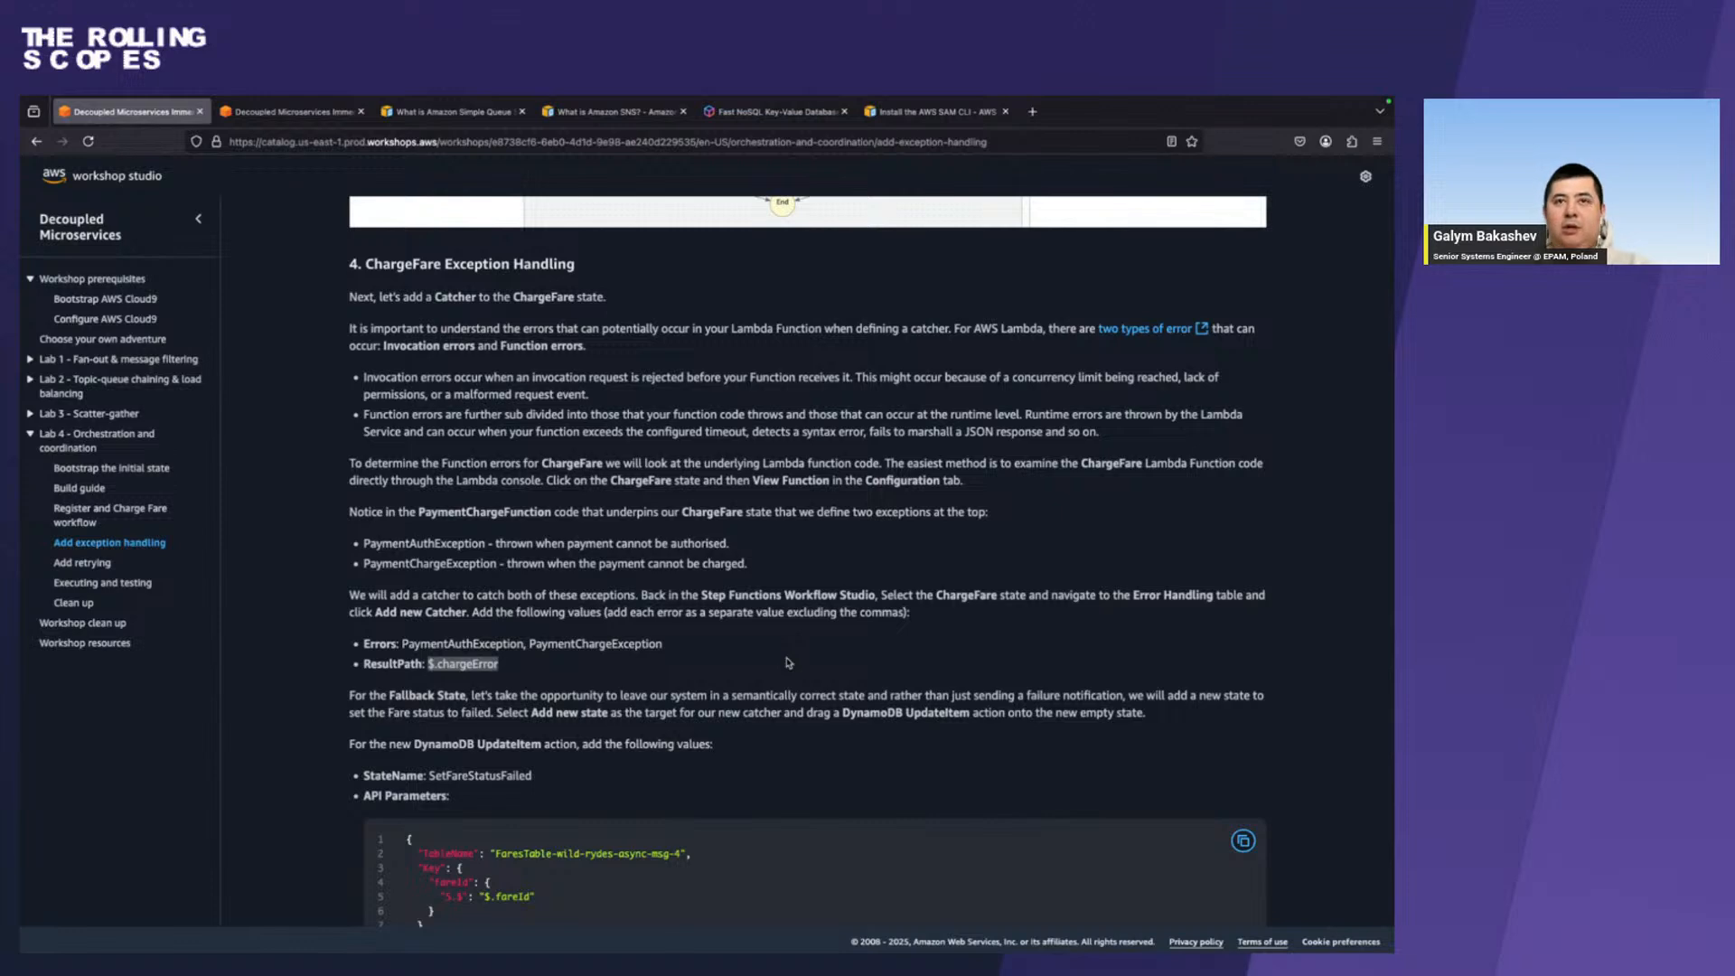
key("ctrl+Right")
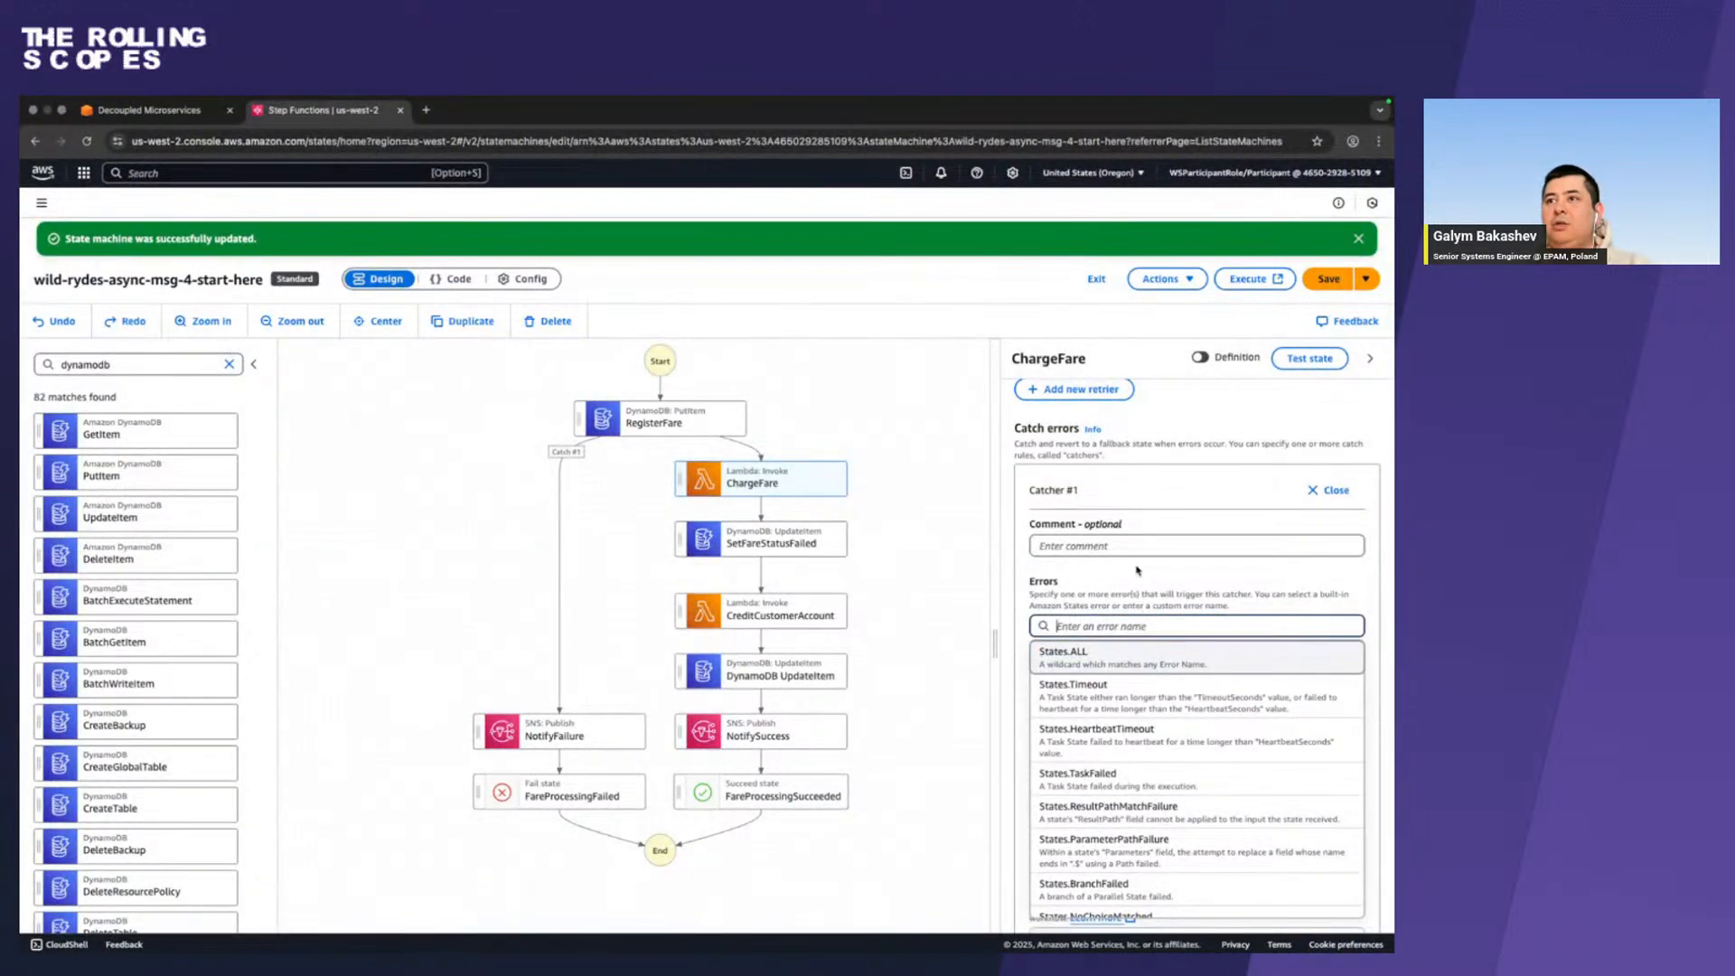
left_click(1136, 570)
scroll(1091, 774, "down", 1)
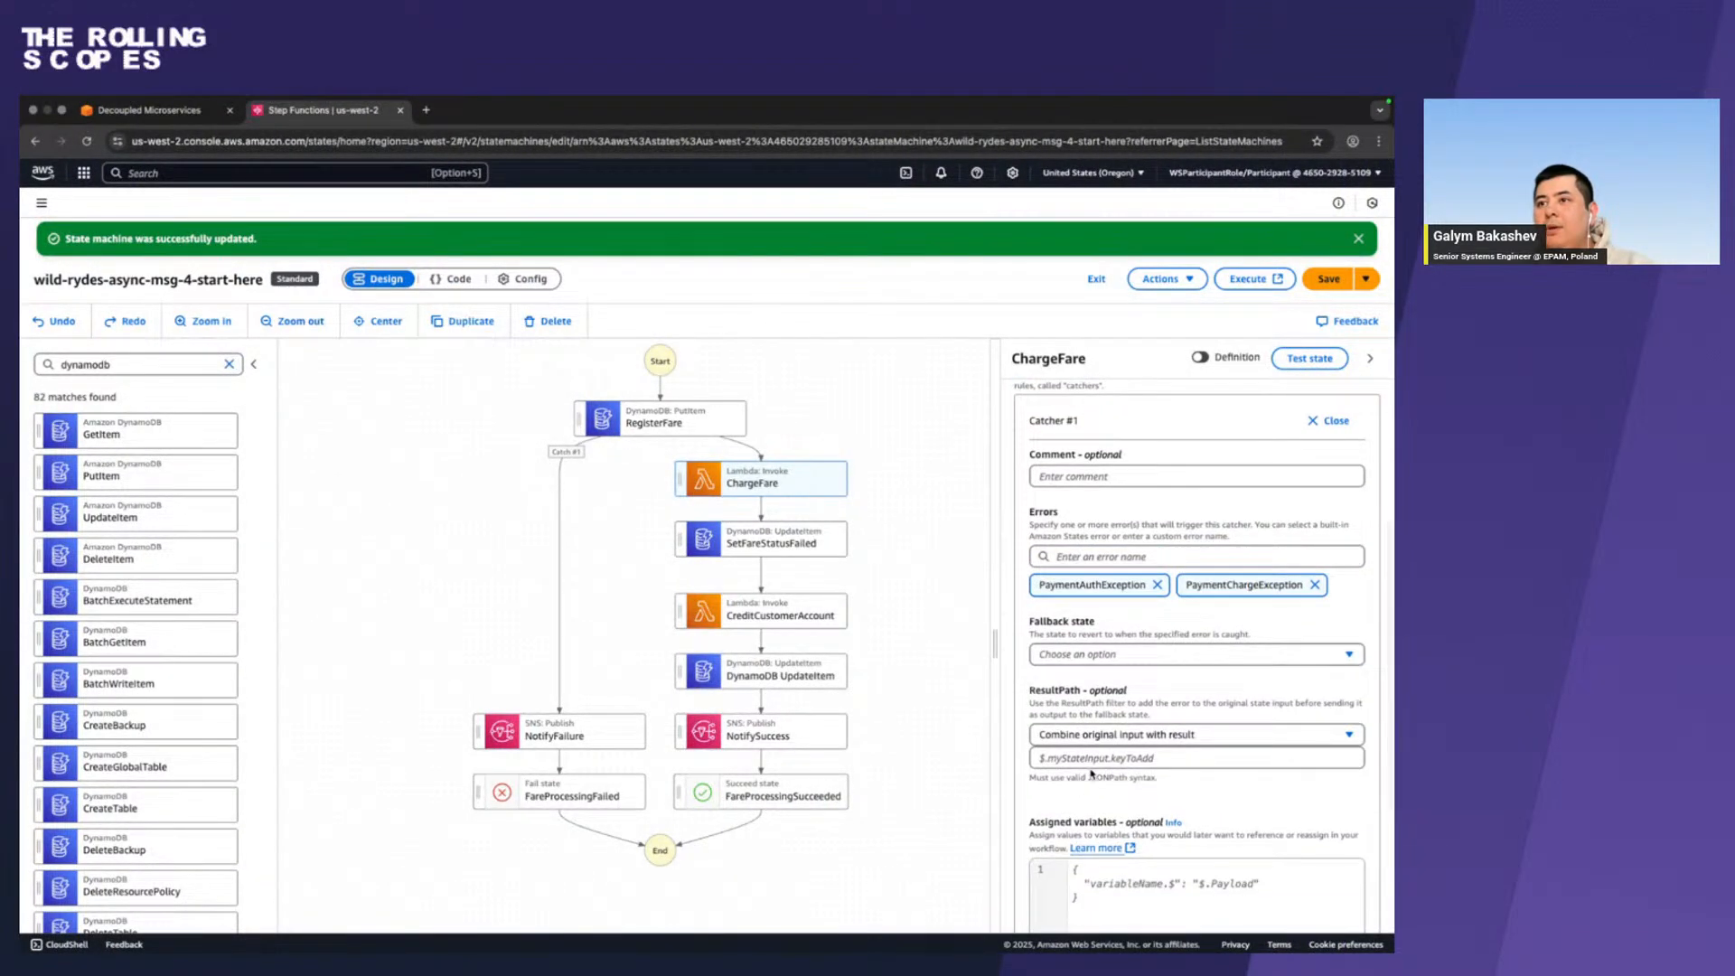
left_click(1087, 758)
key("super+v")
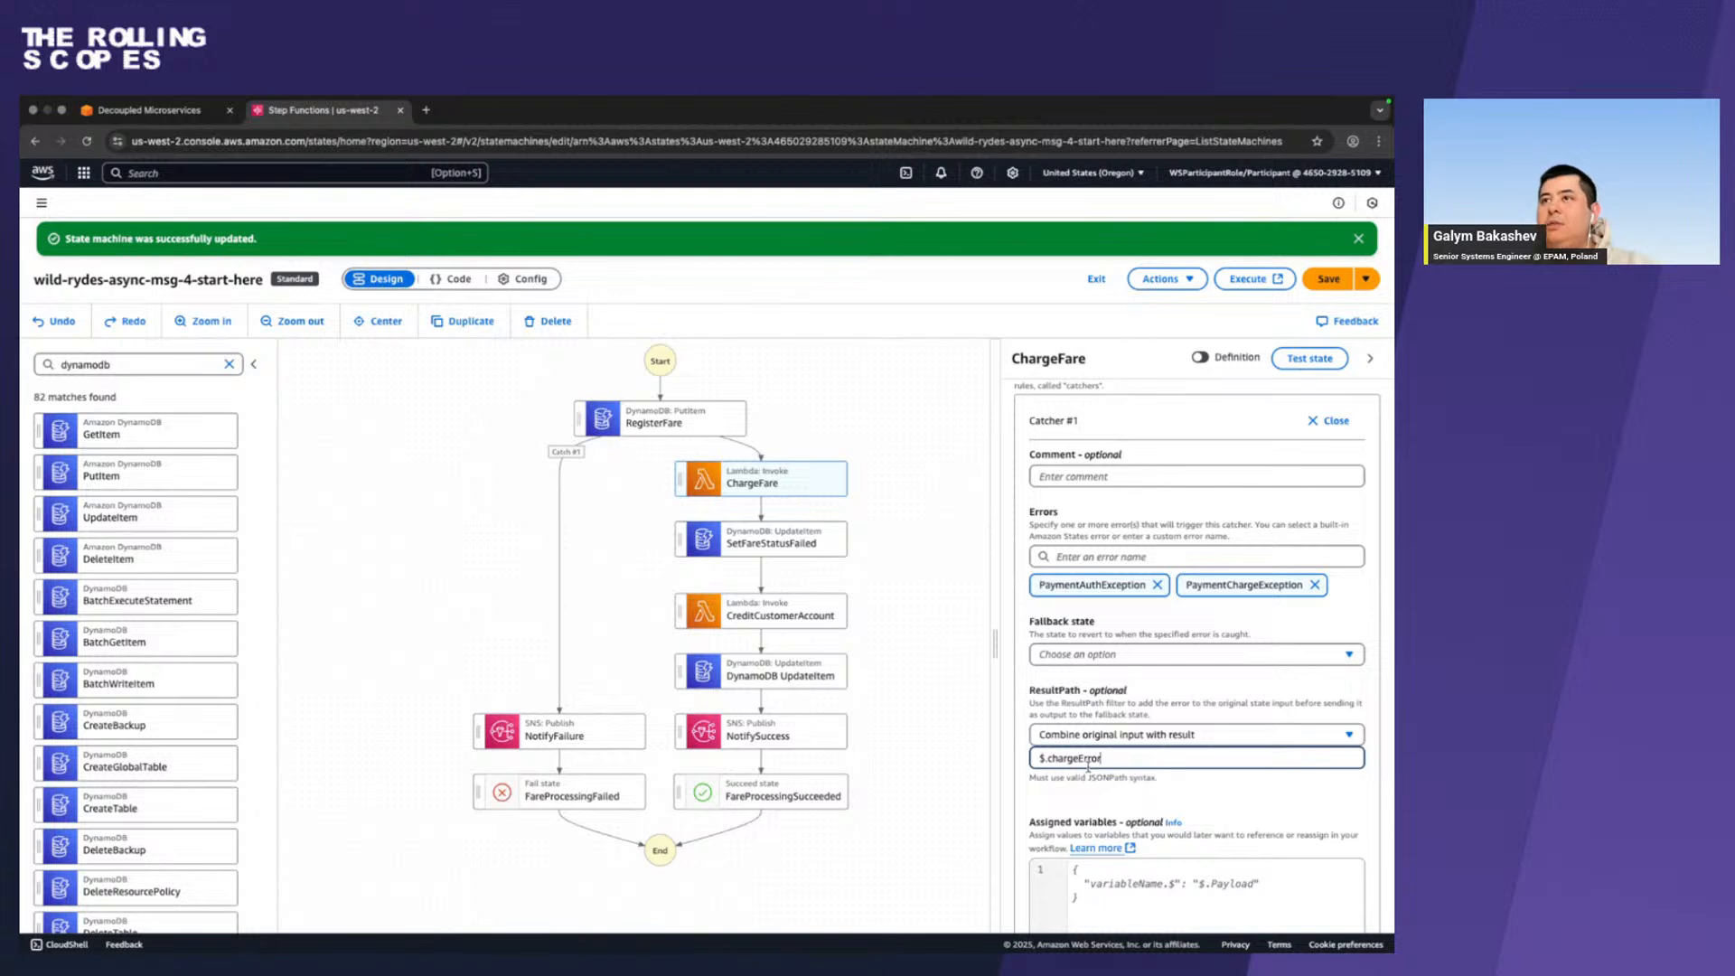
Choose SetFareStatusFailed as the ChargeFare catcher's fallback state and save the state machine.
scroll(1223, 528, "down", 4)
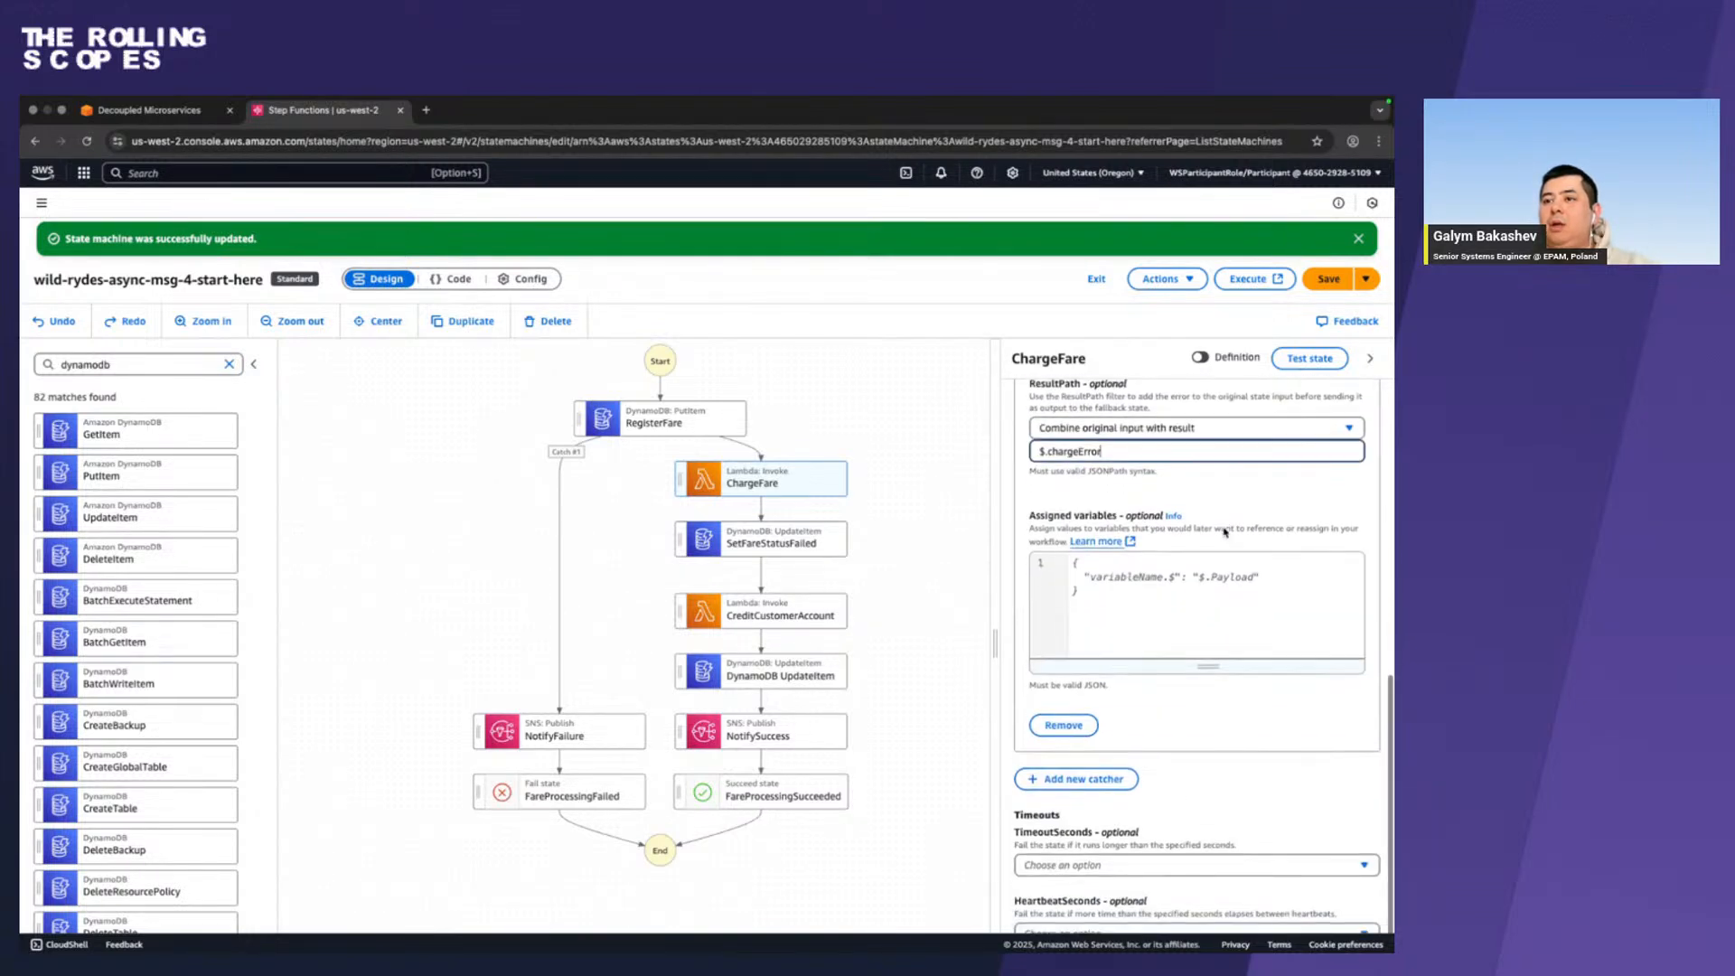
scroll(1077, 762, "up", 1)
scroll(1076, 761, "up", 3)
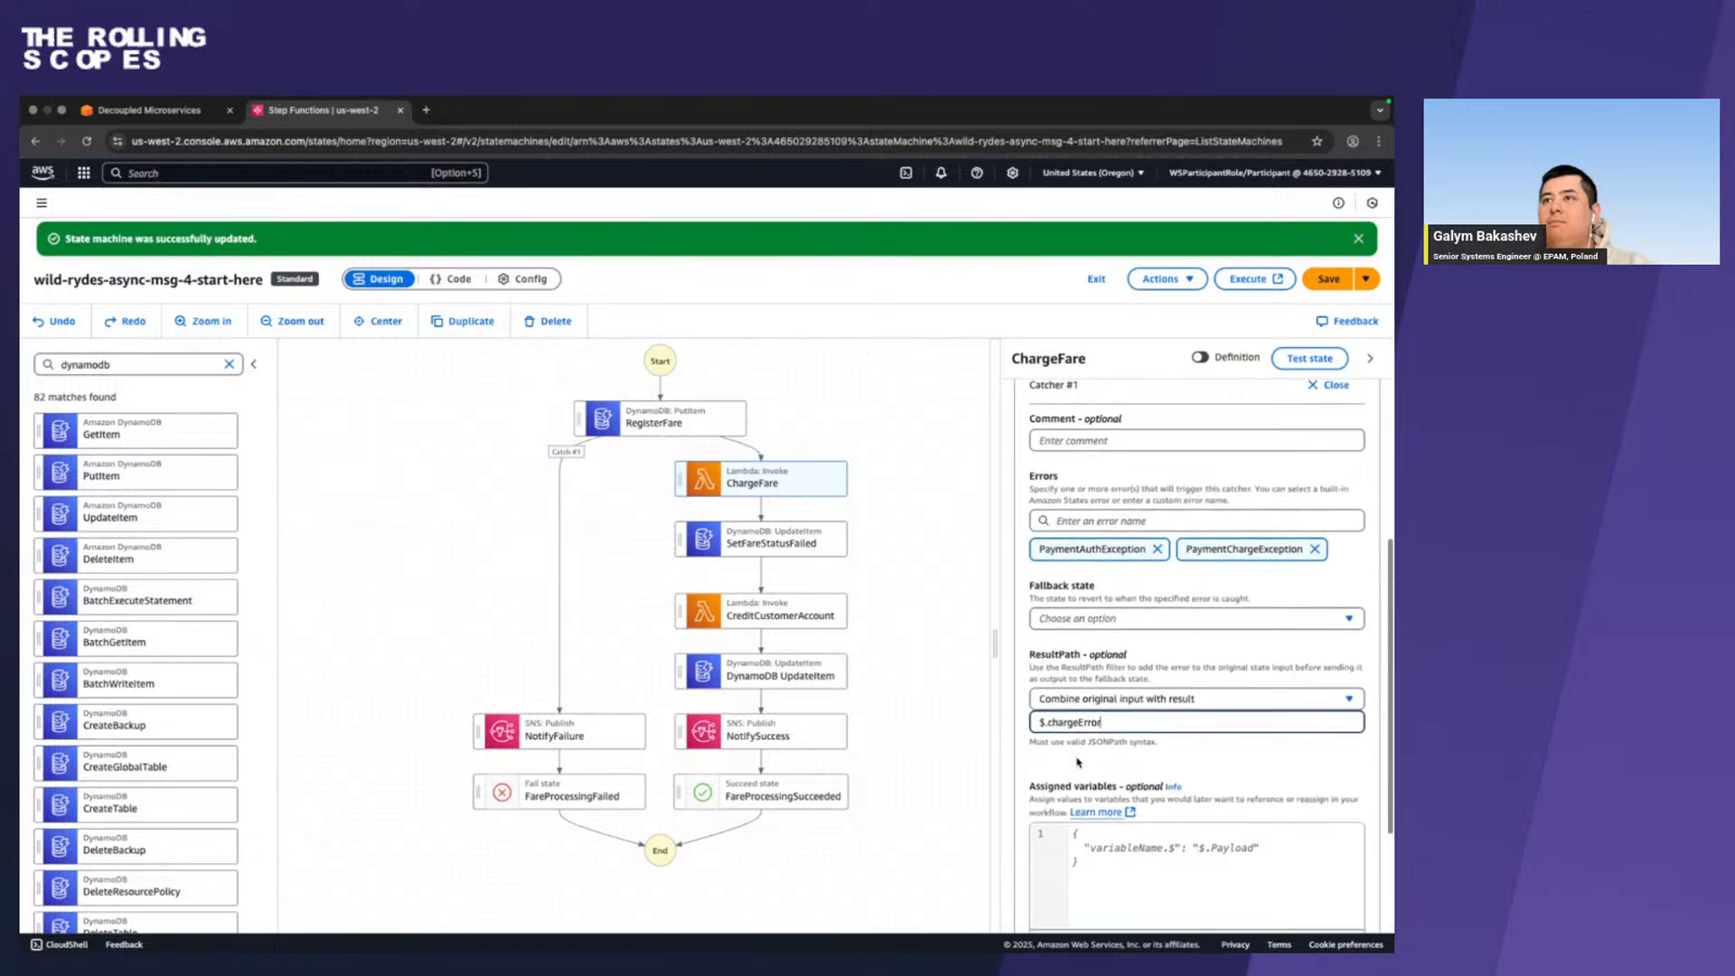
scroll(1076, 762, "down", 1)
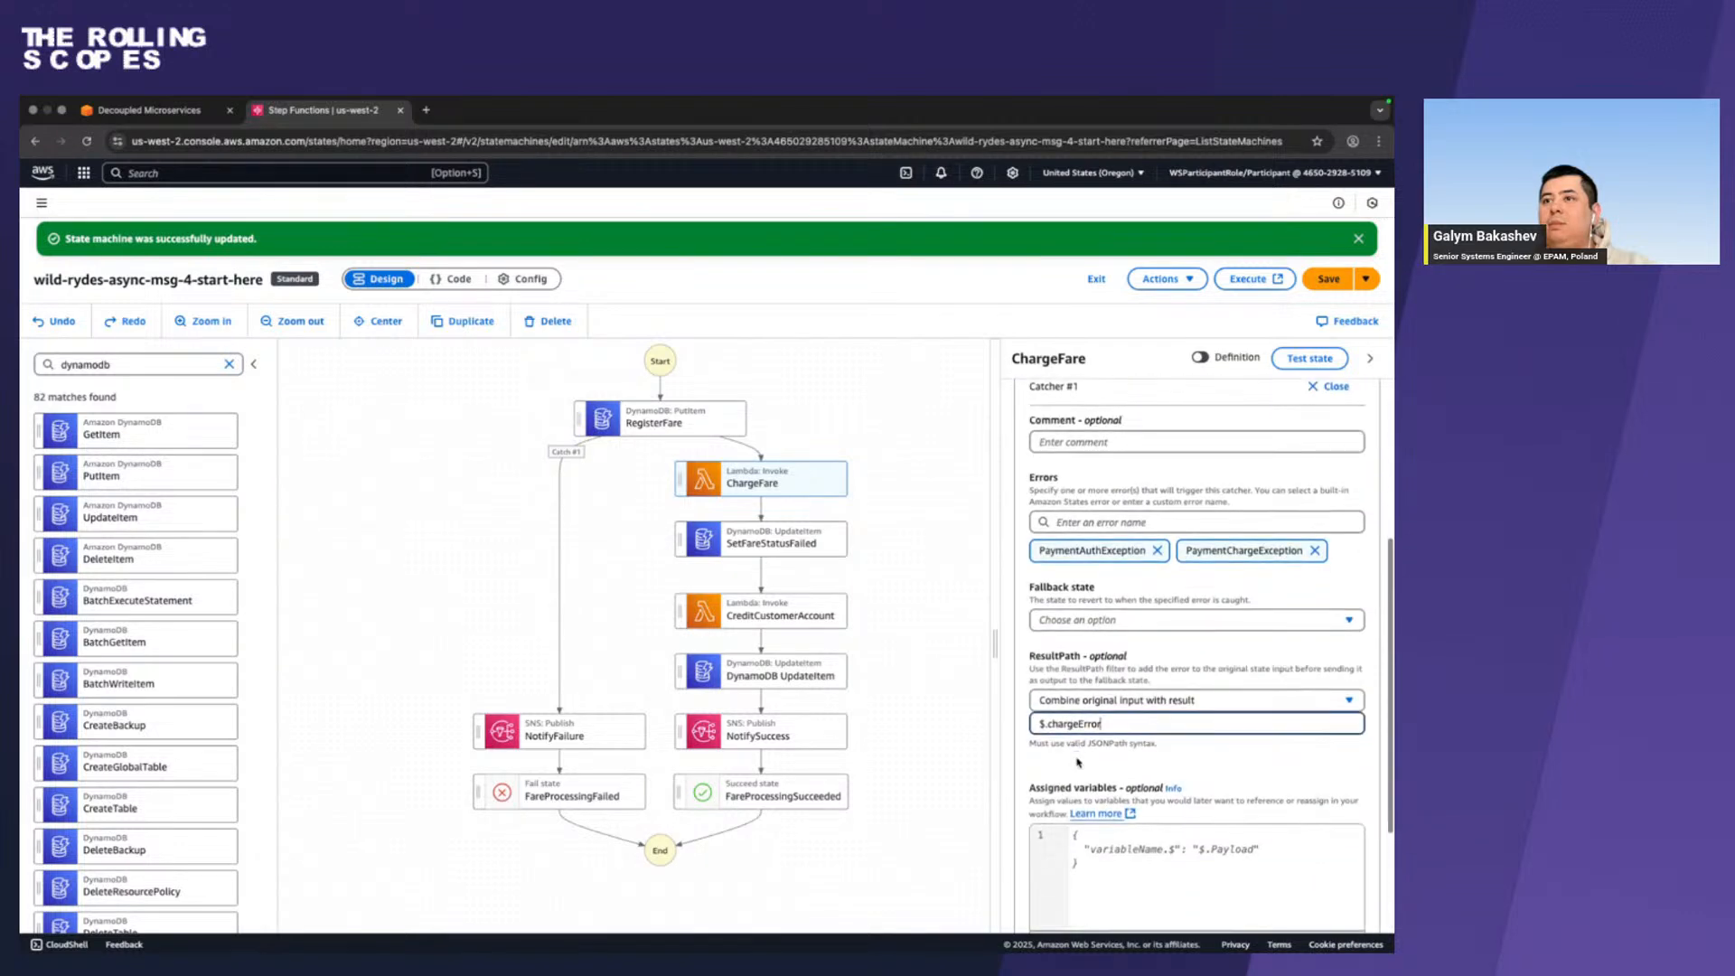
left_click(1136, 562)
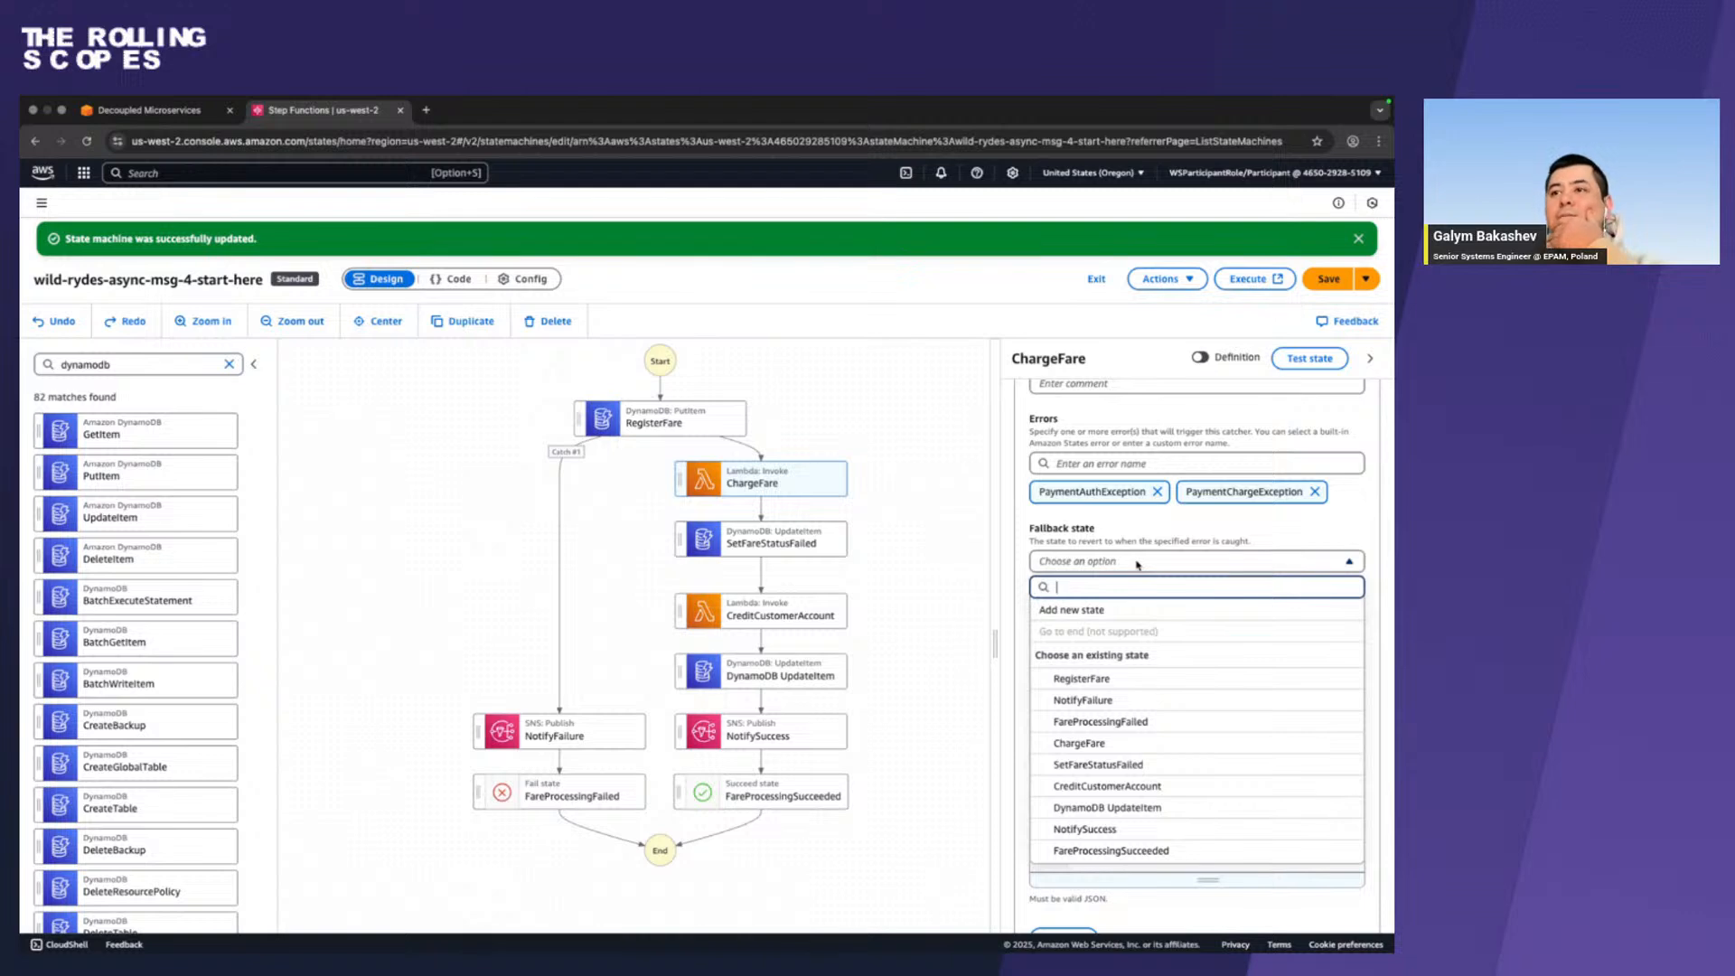
left_click(1106, 765)
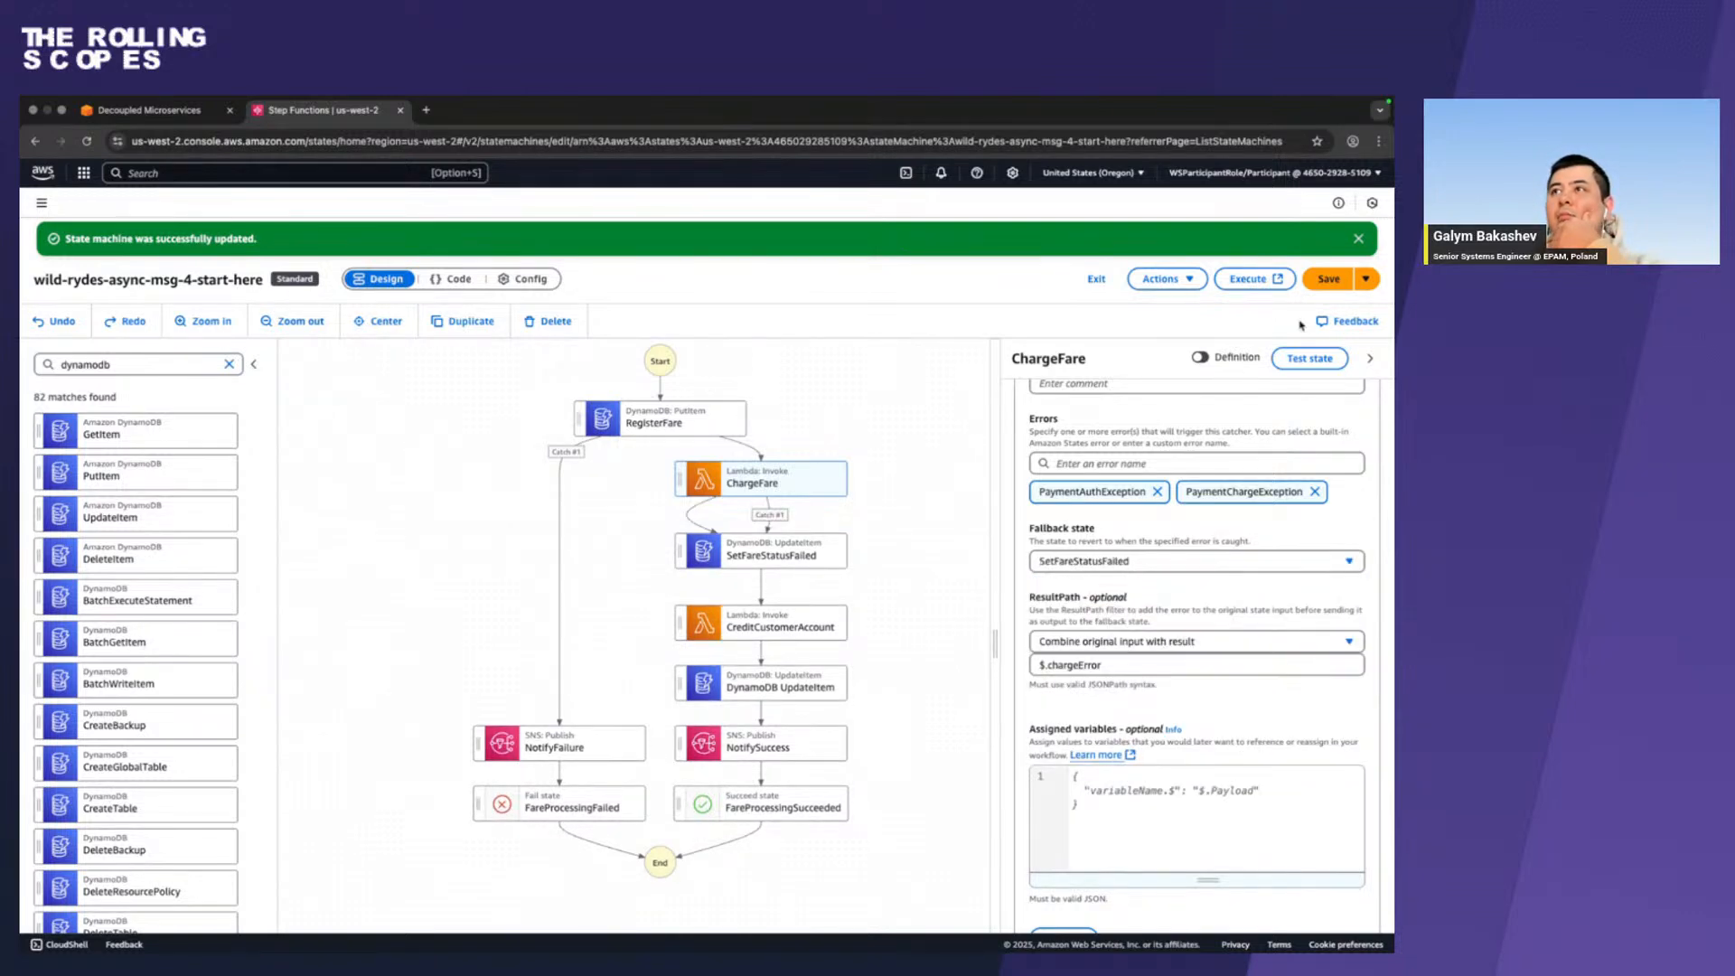
left_click(1323, 281)
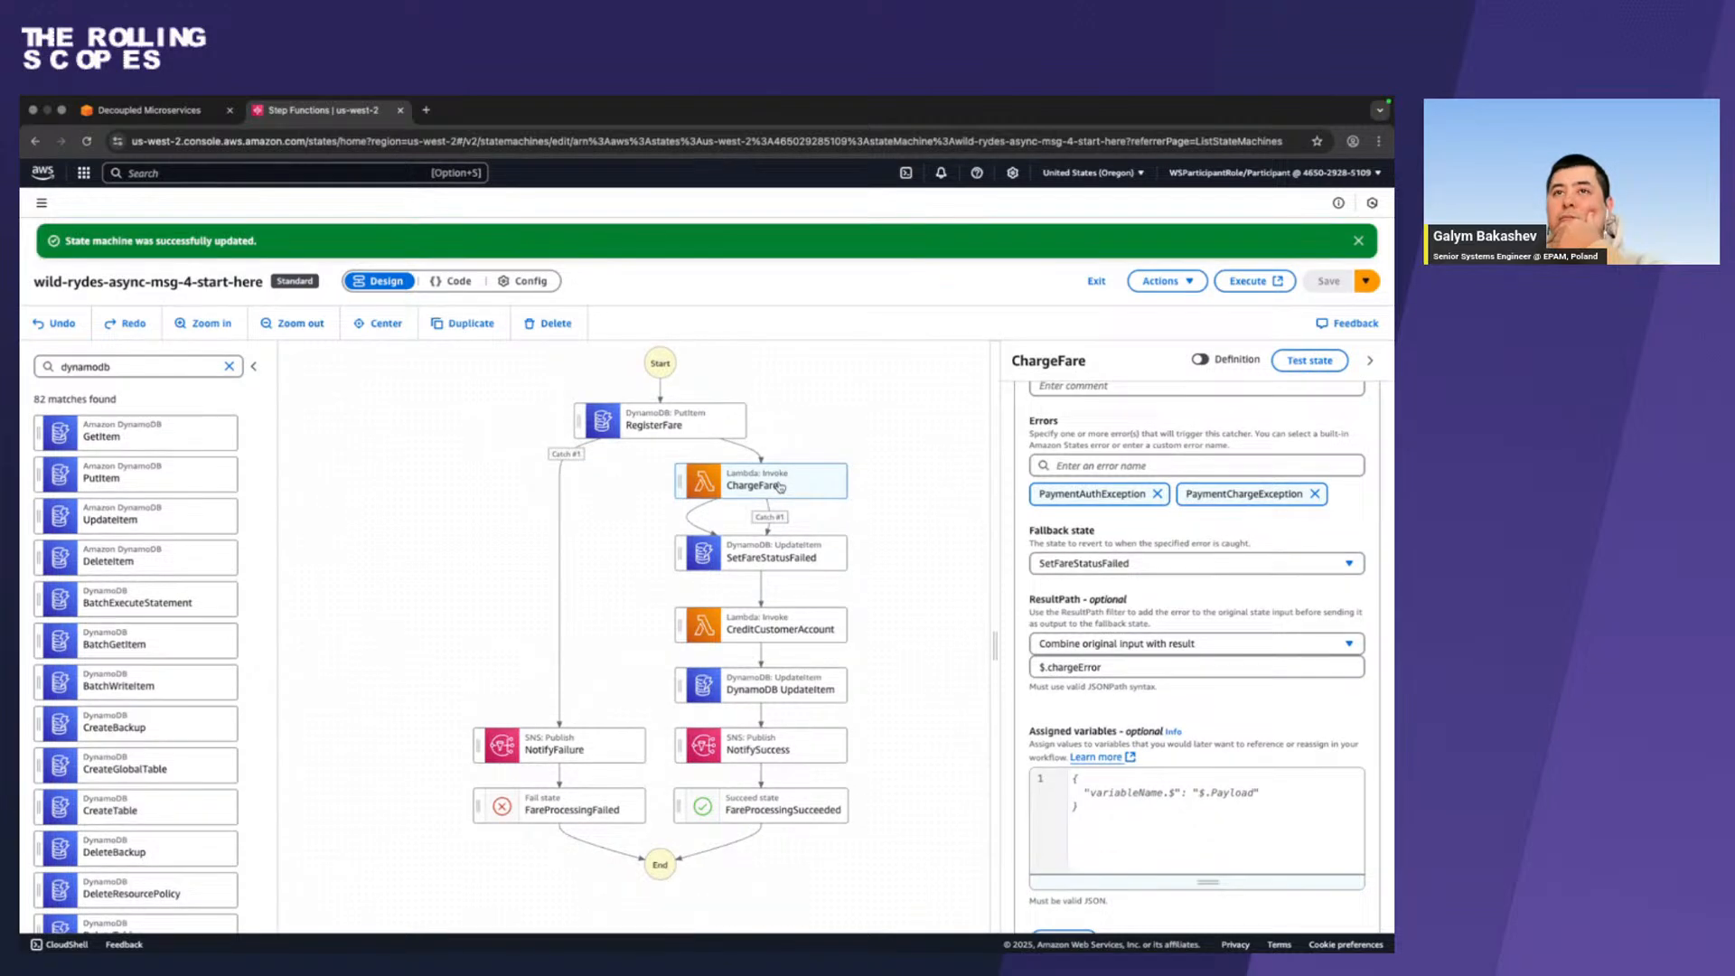
Set the next state of SetFareStatusFailed to NotifyFailure.
left_click(780, 487)
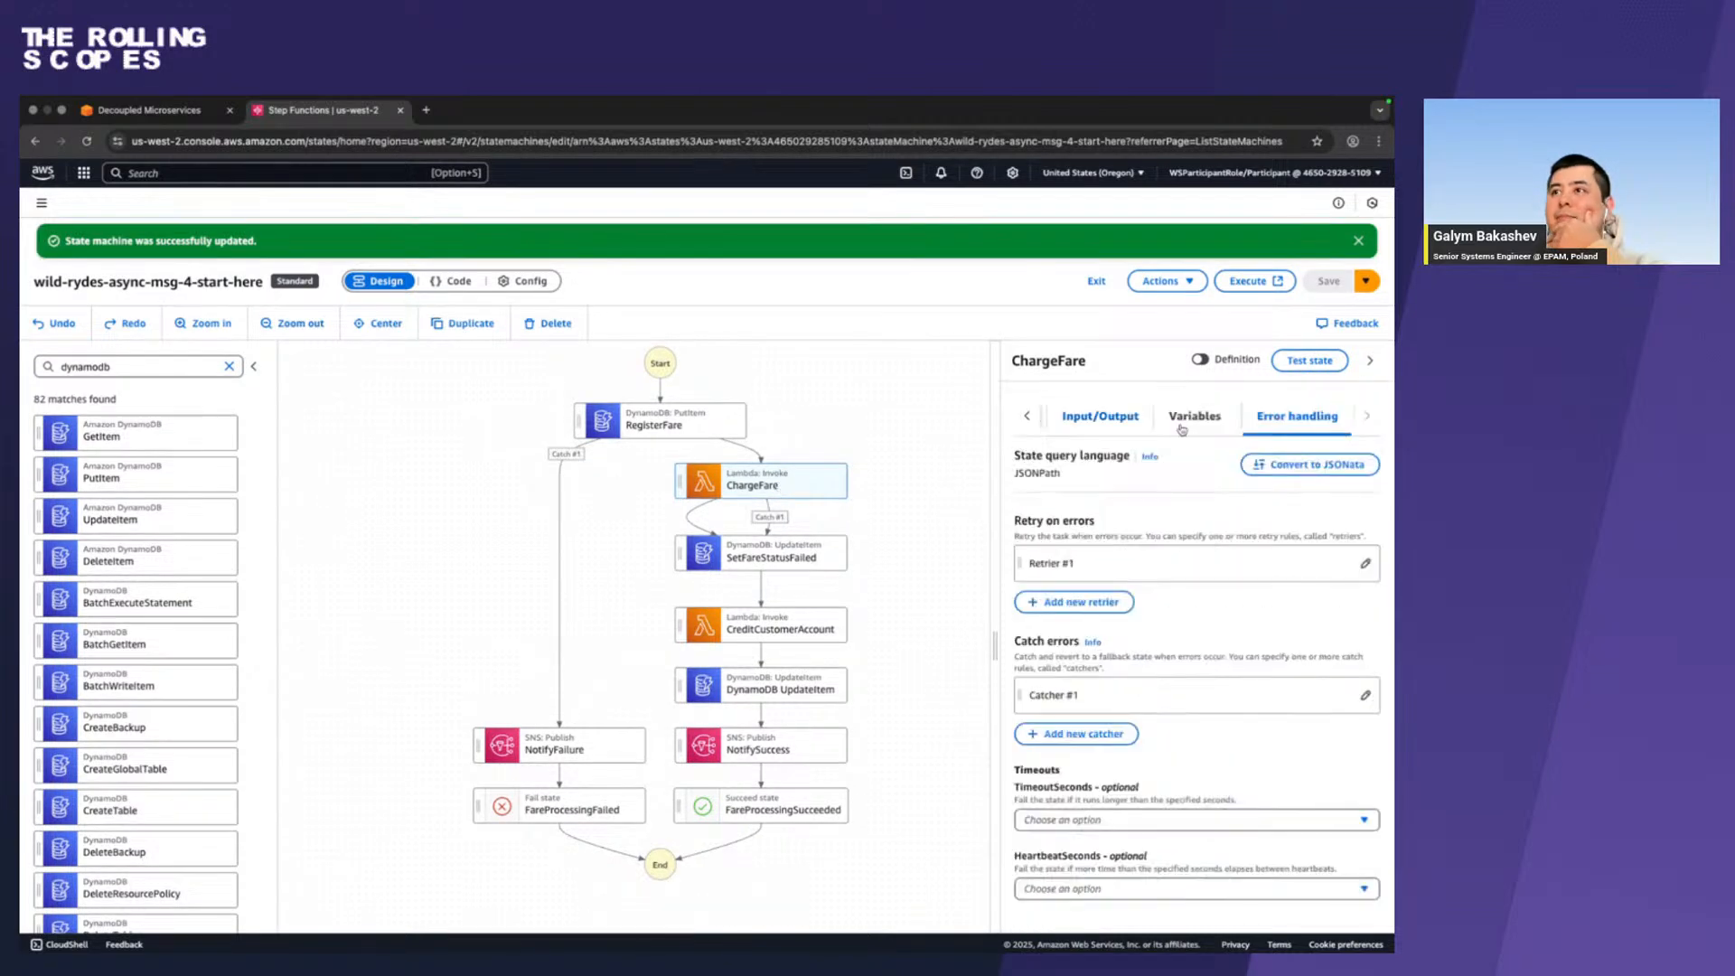
left_click(1028, 419)
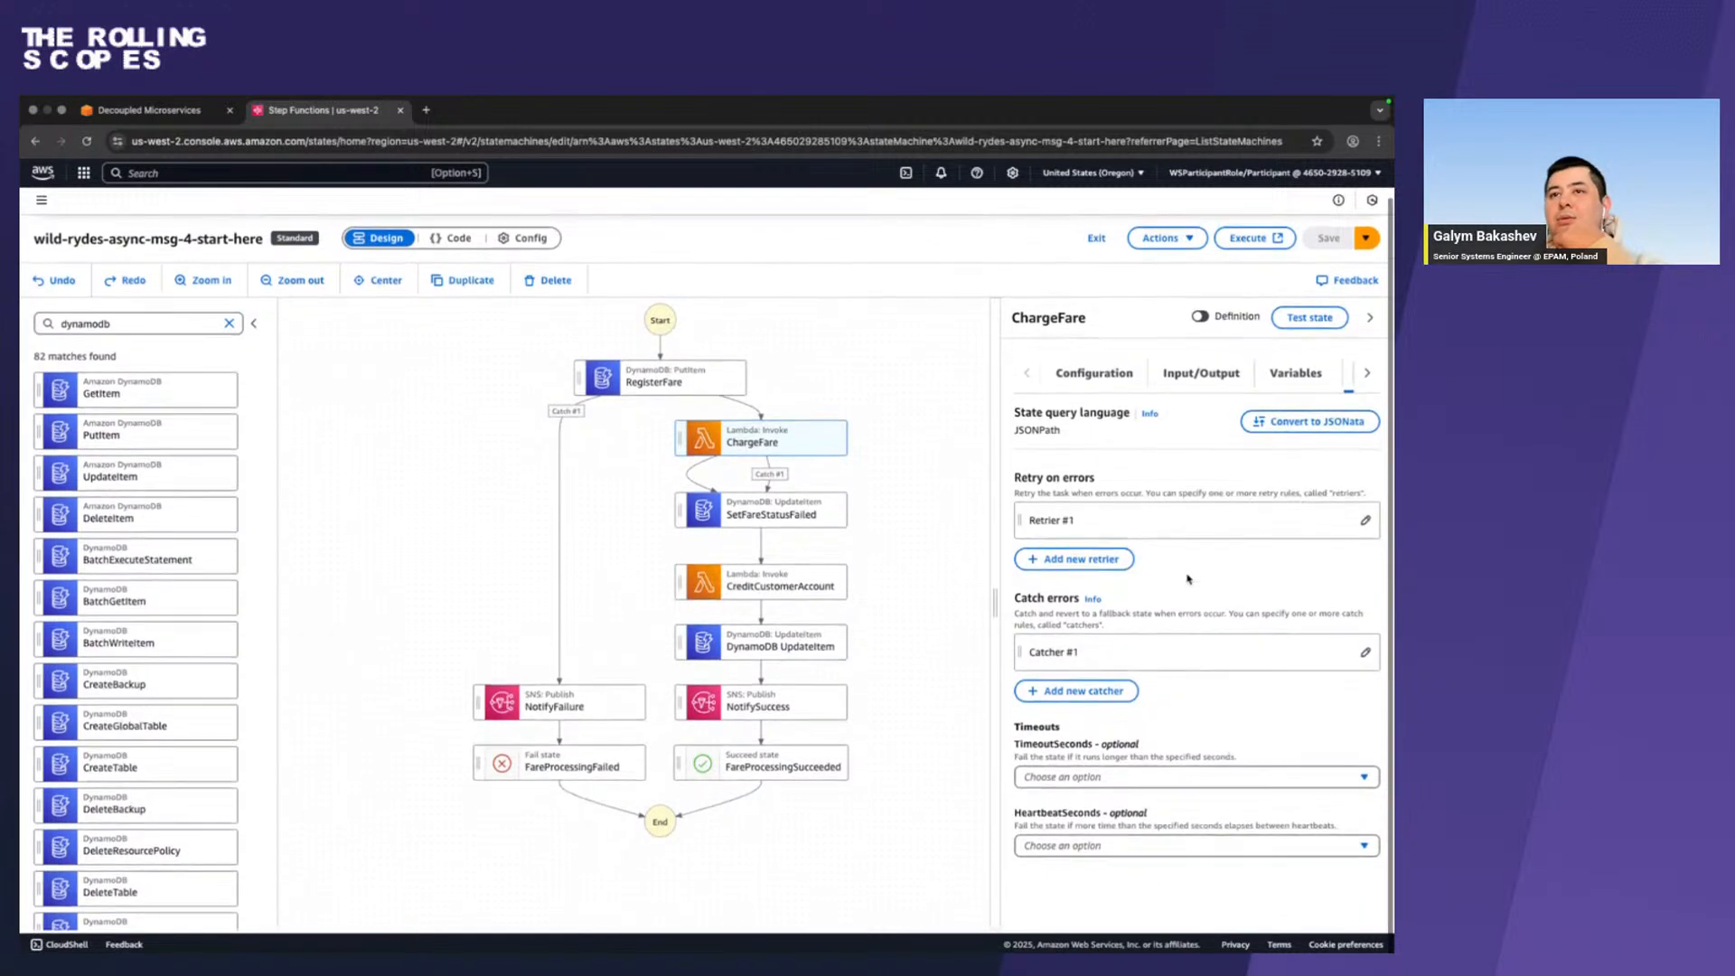
left_click(819, 528)
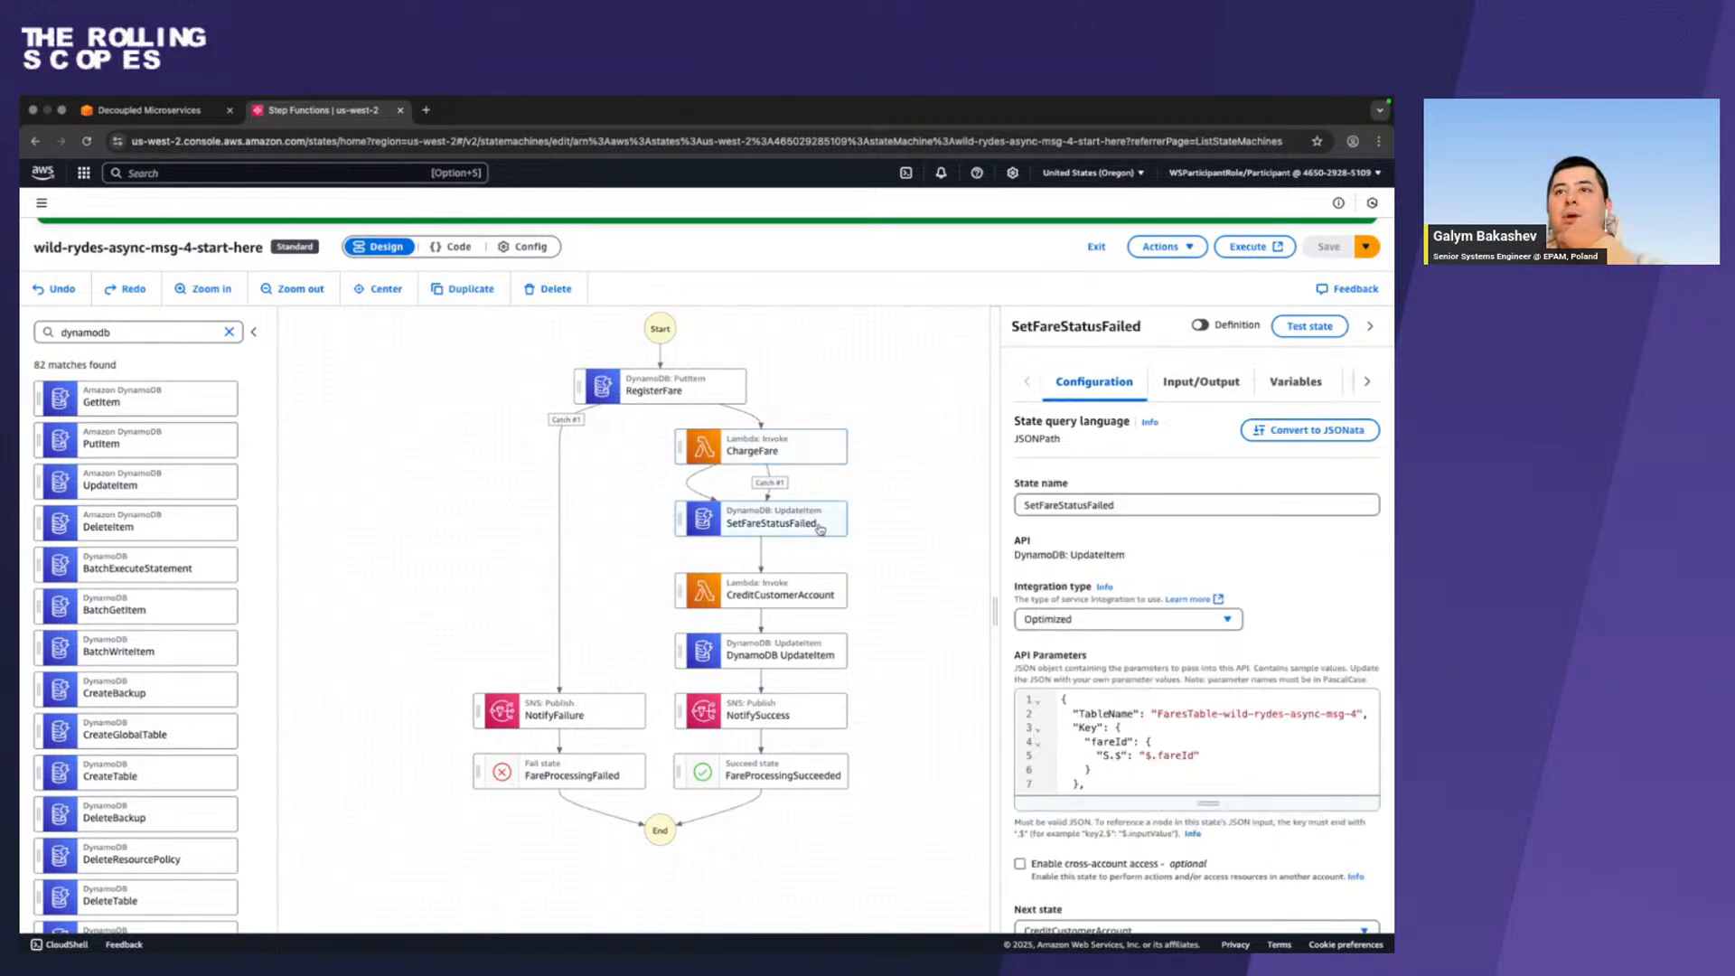
scroll(1248, 660, "down", 2)
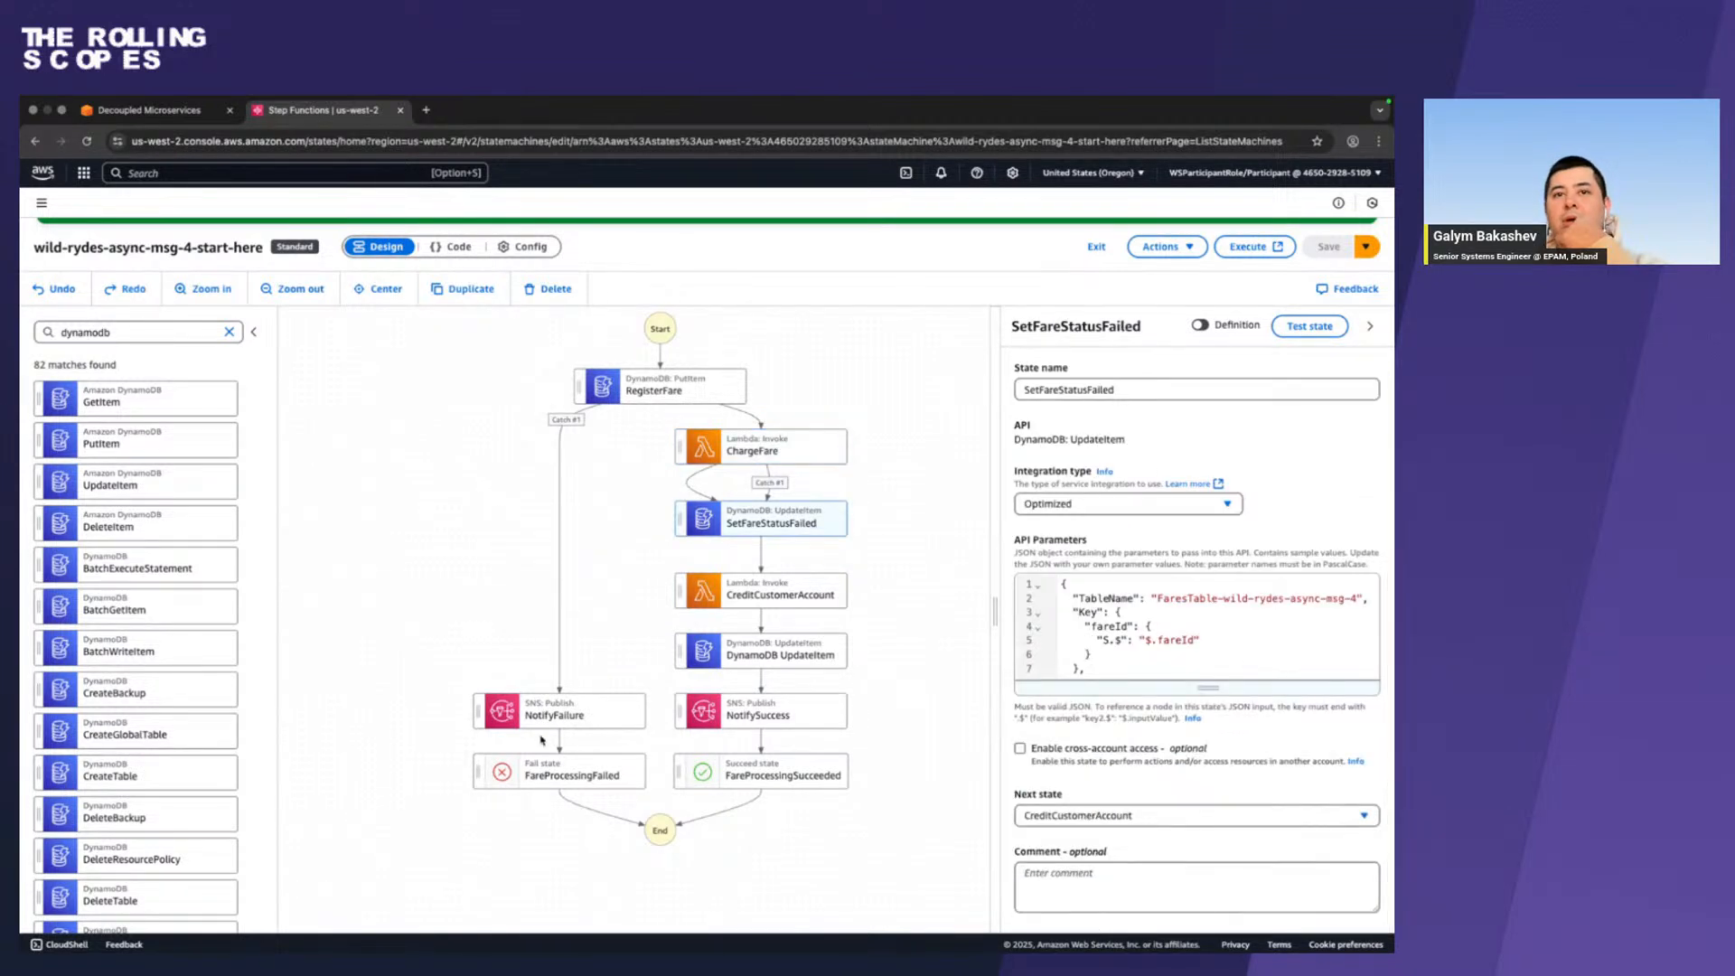
left_click(1166, 814)
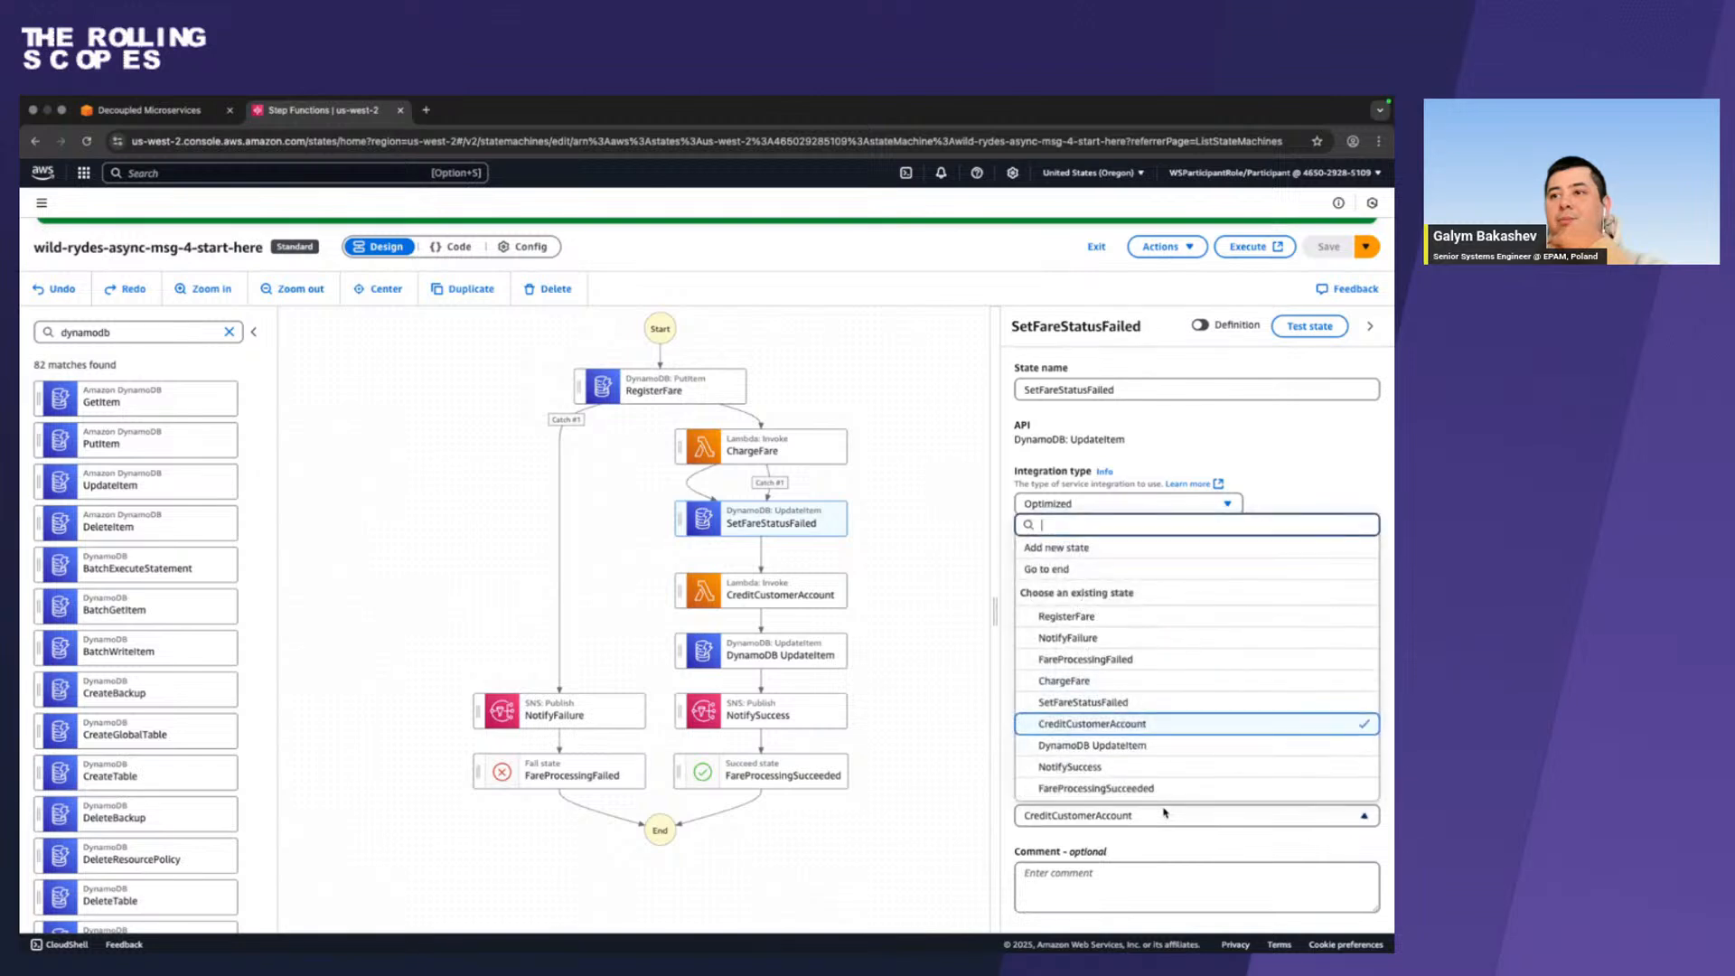
left_click(1187, 638)
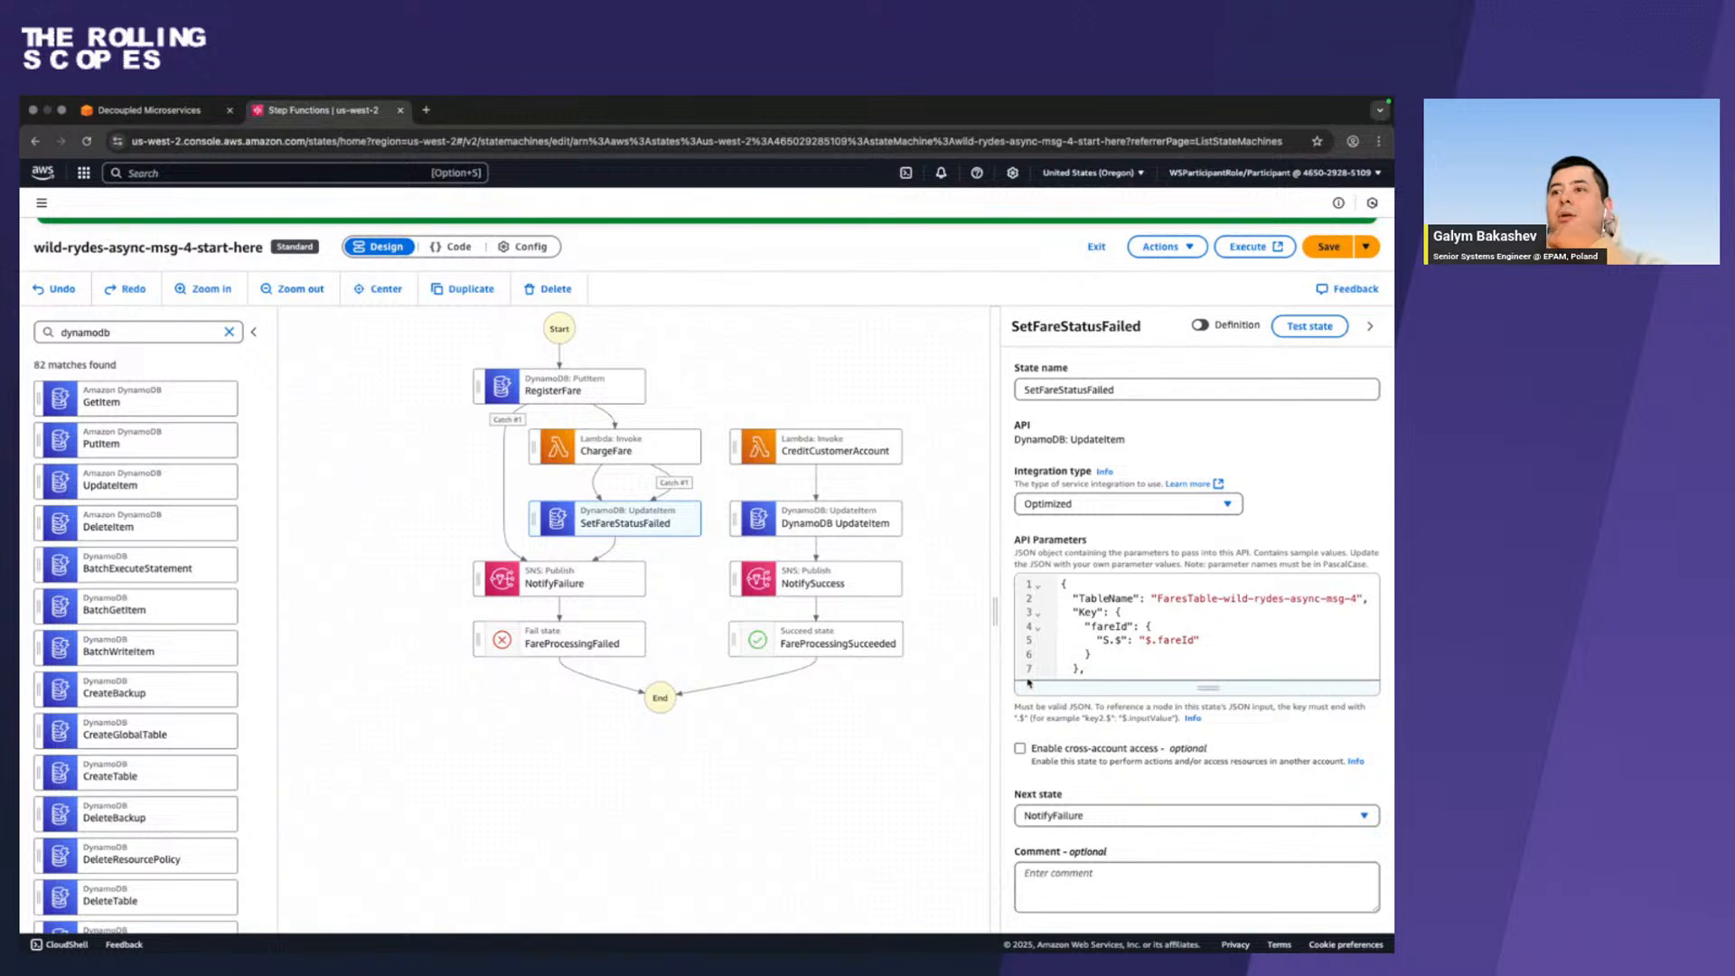
Set the next state of ChargeFare to CreditCustomerAccount in its configuration and save the state machine.
left_click(630, 449)
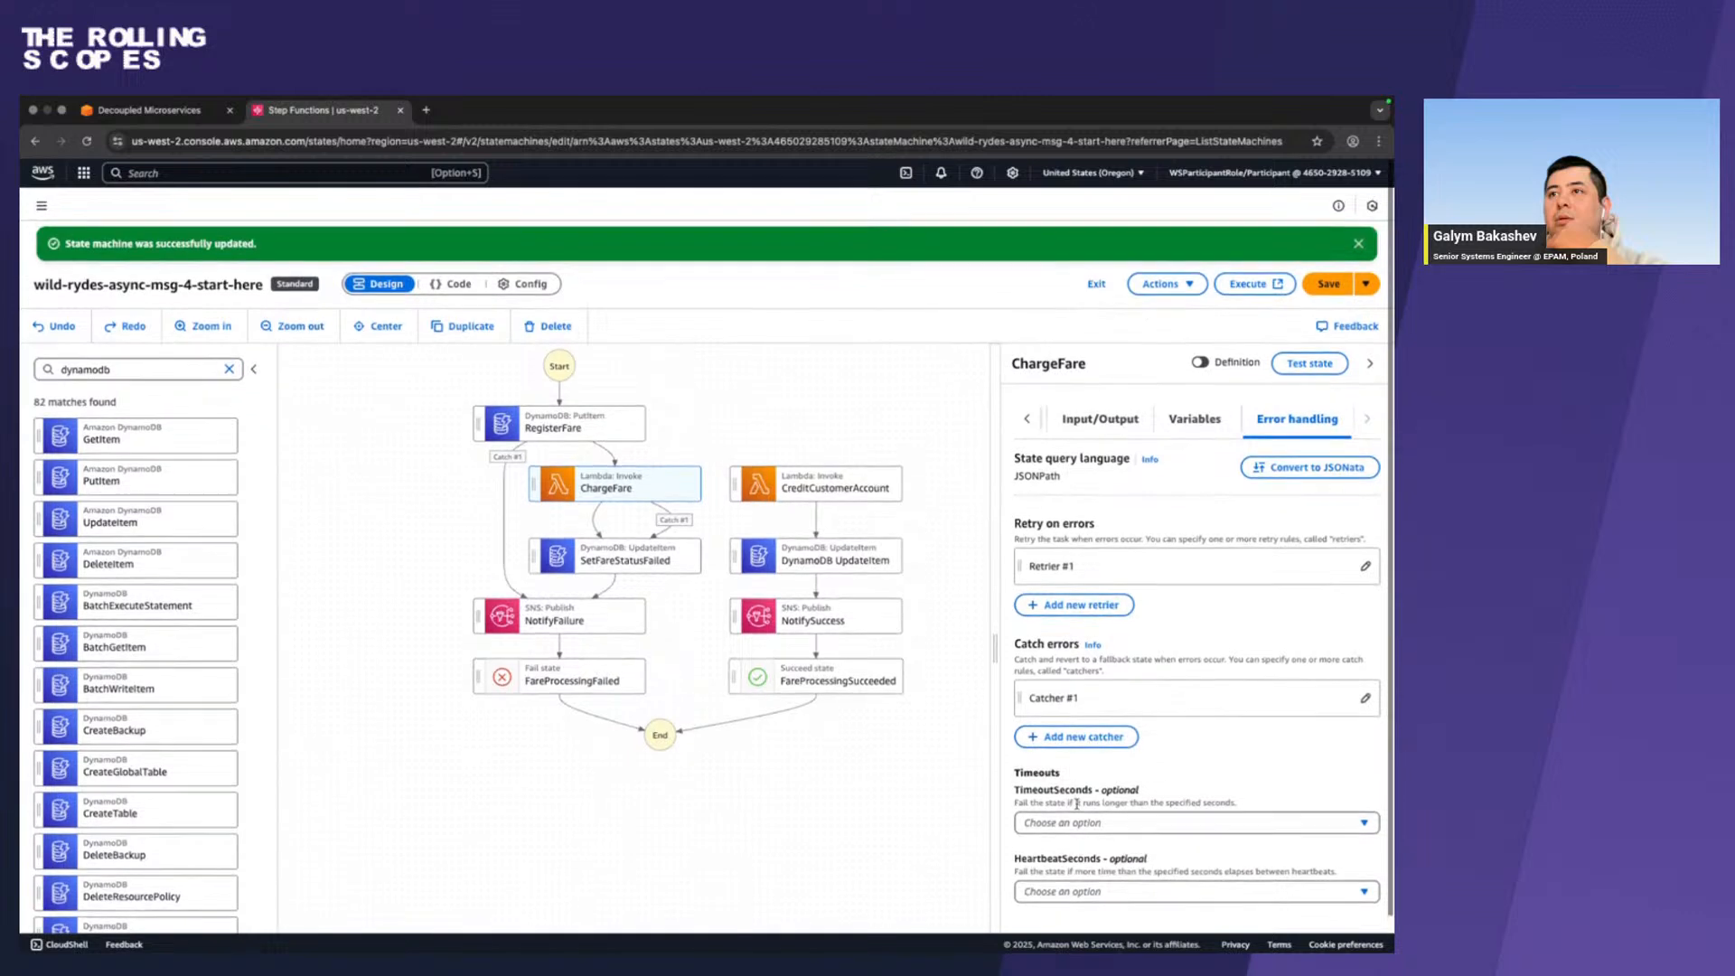
left_click(1027, 418)
left_click(1084, 418)
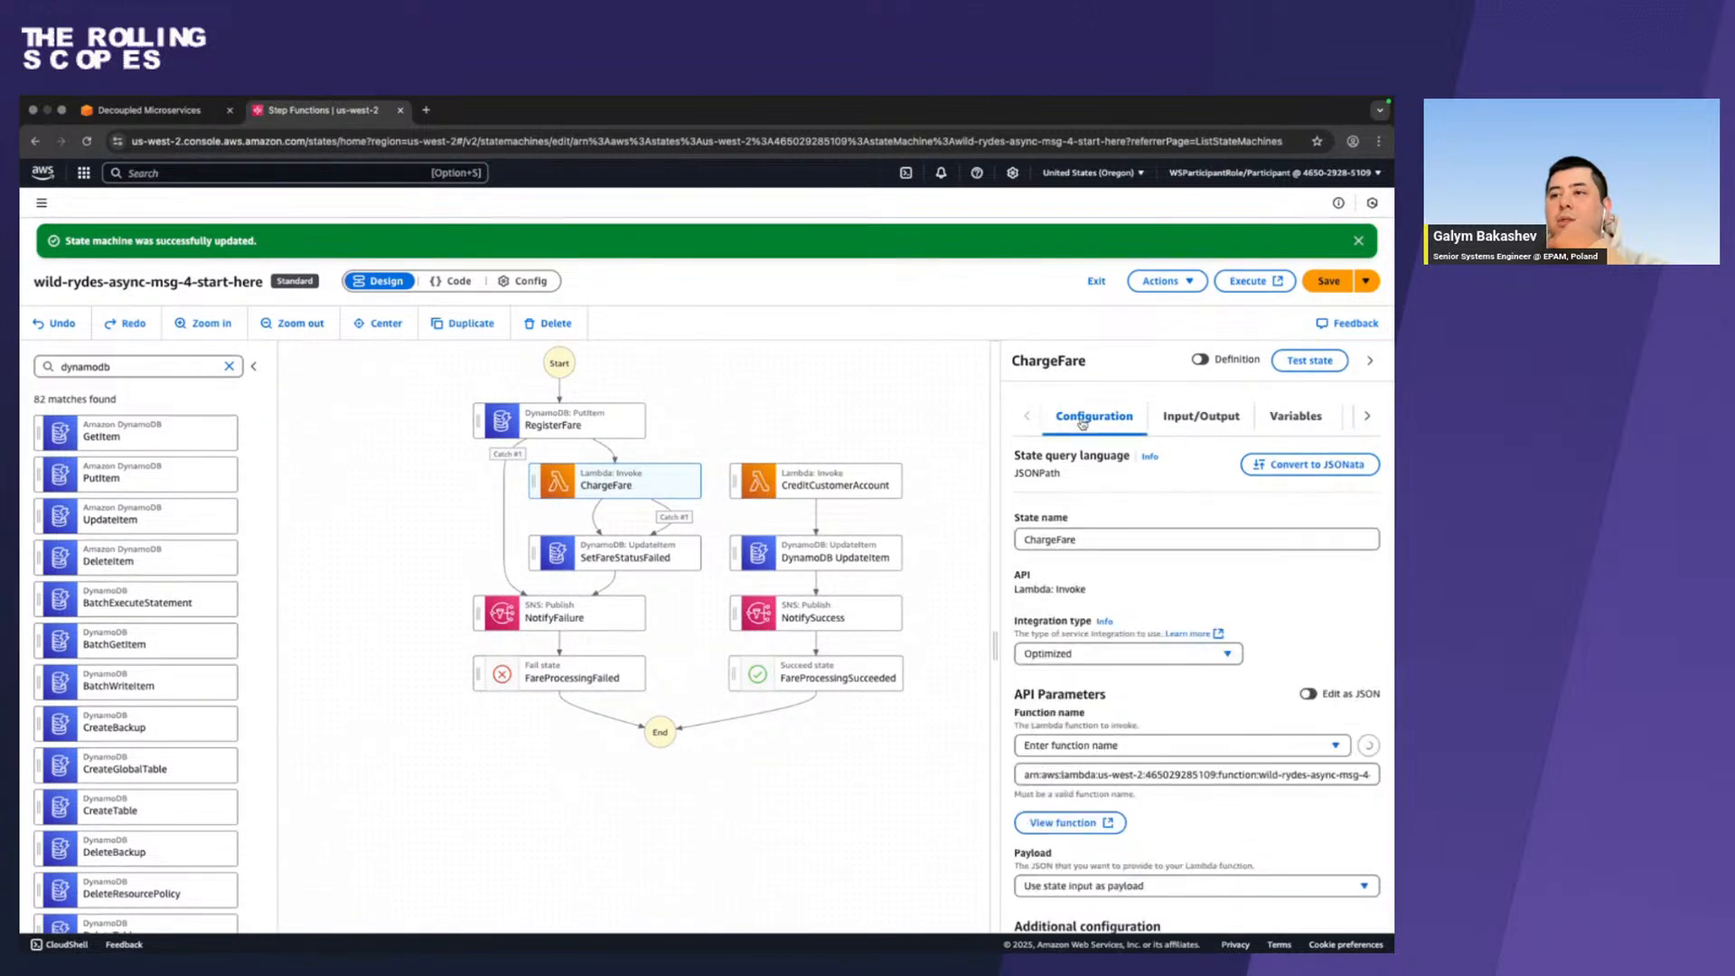
scroll(1140, 722, "down", 3)
scroll(1140, 723, "down", 1)
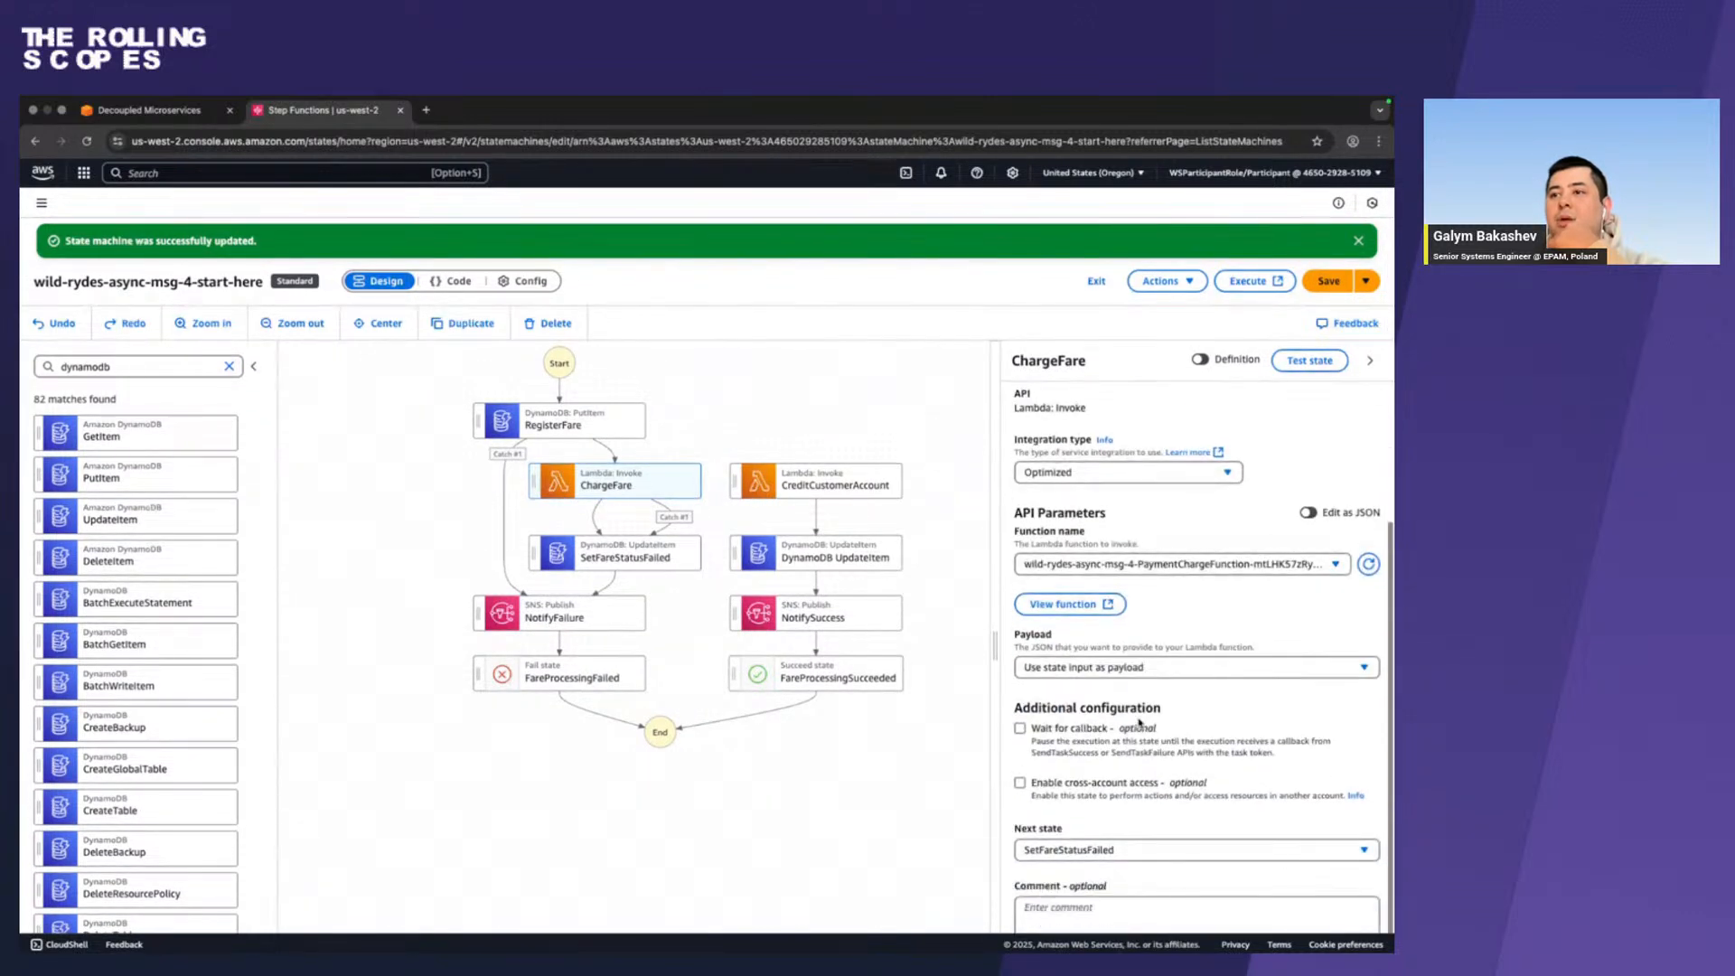
left_click(1128, 849)
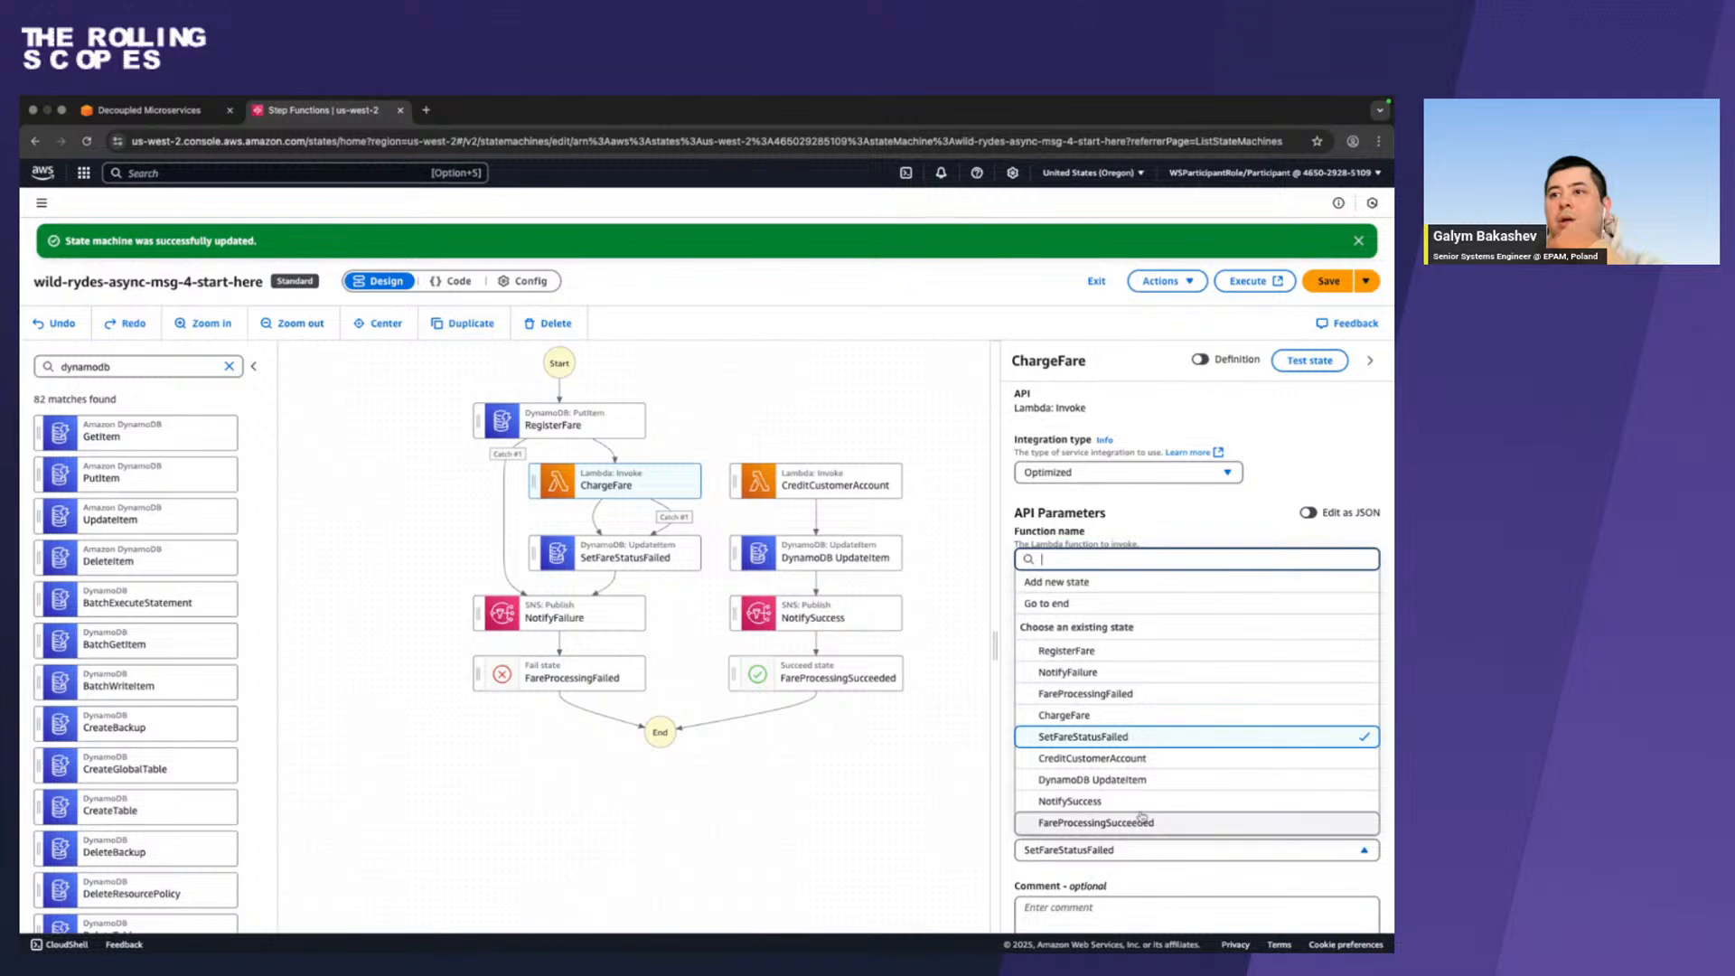
left_click(1163, 763)
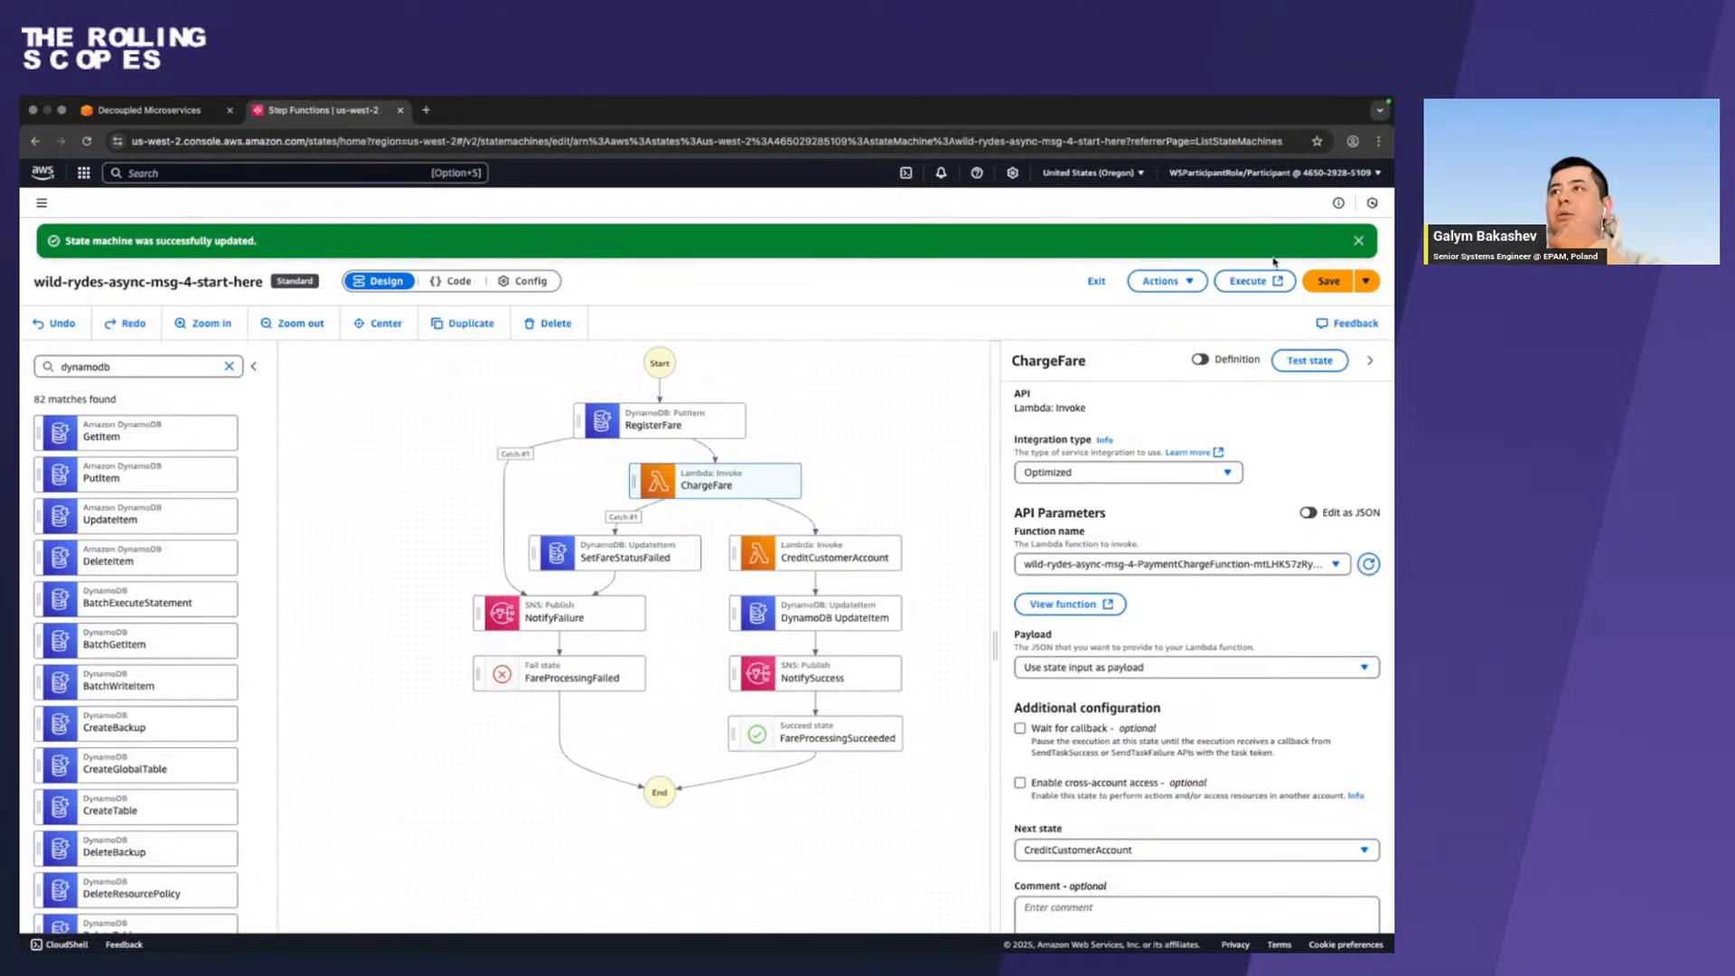
left_click(1322, 285)
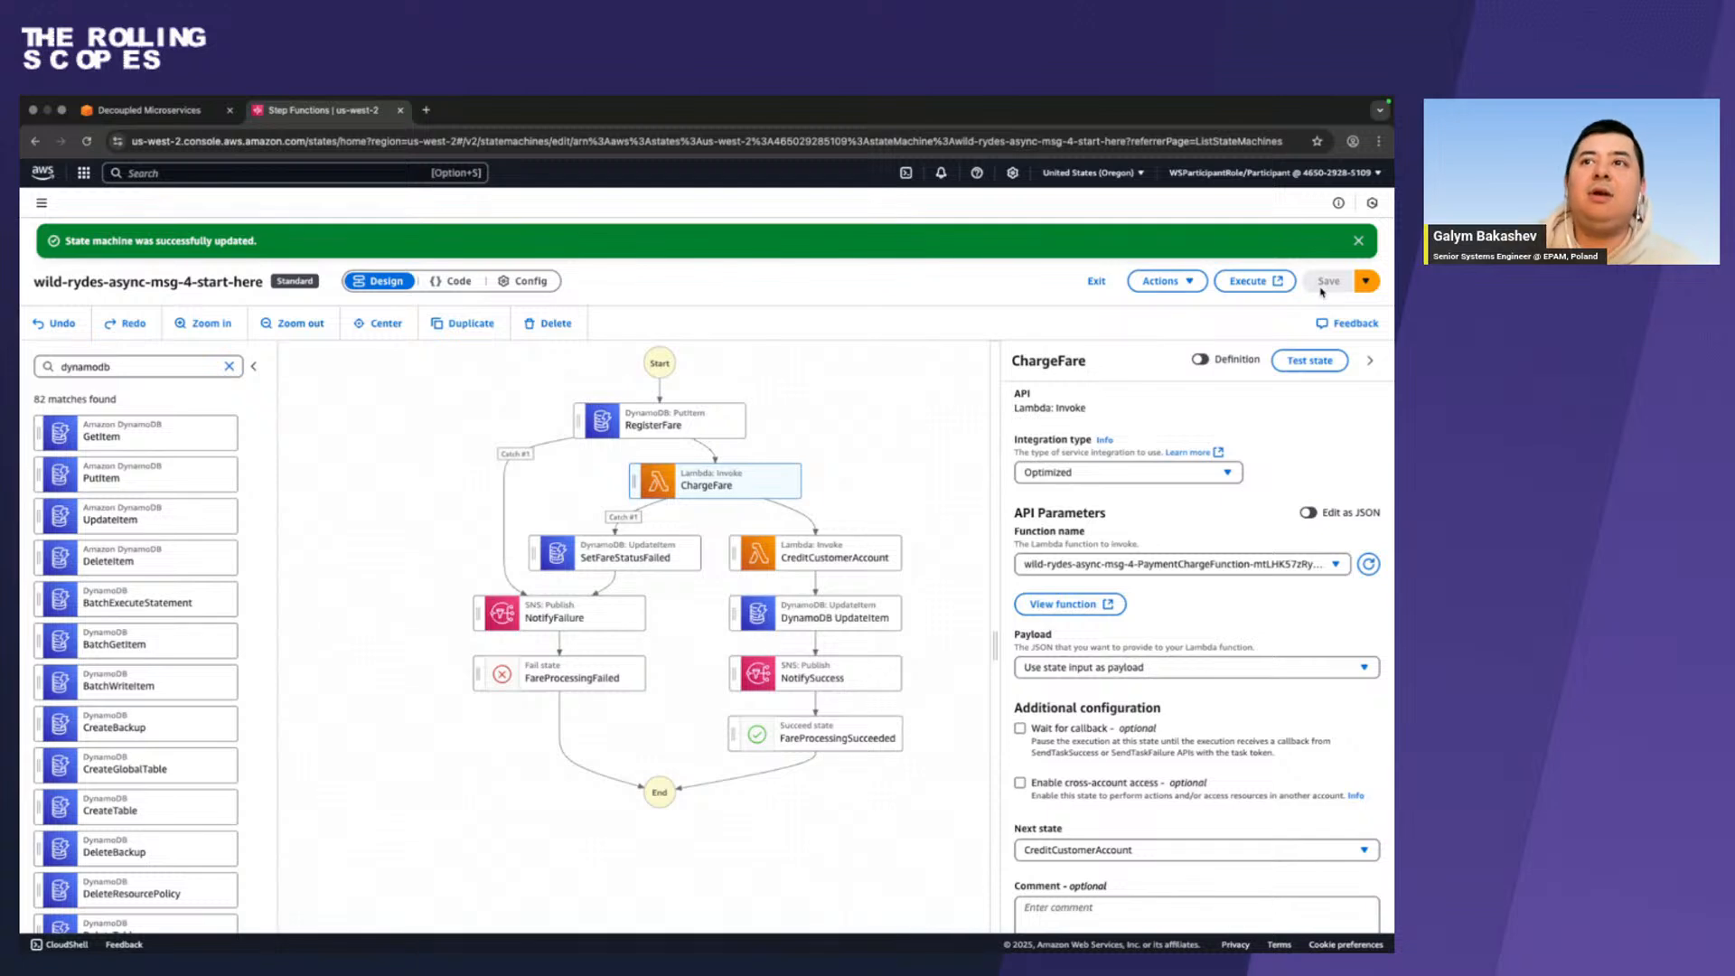
Compare the workflow graph with the guide's SetFareStatusFailed diagram and read the CreditCustomerAccount Exception Handling section.
left_click(877, 485)
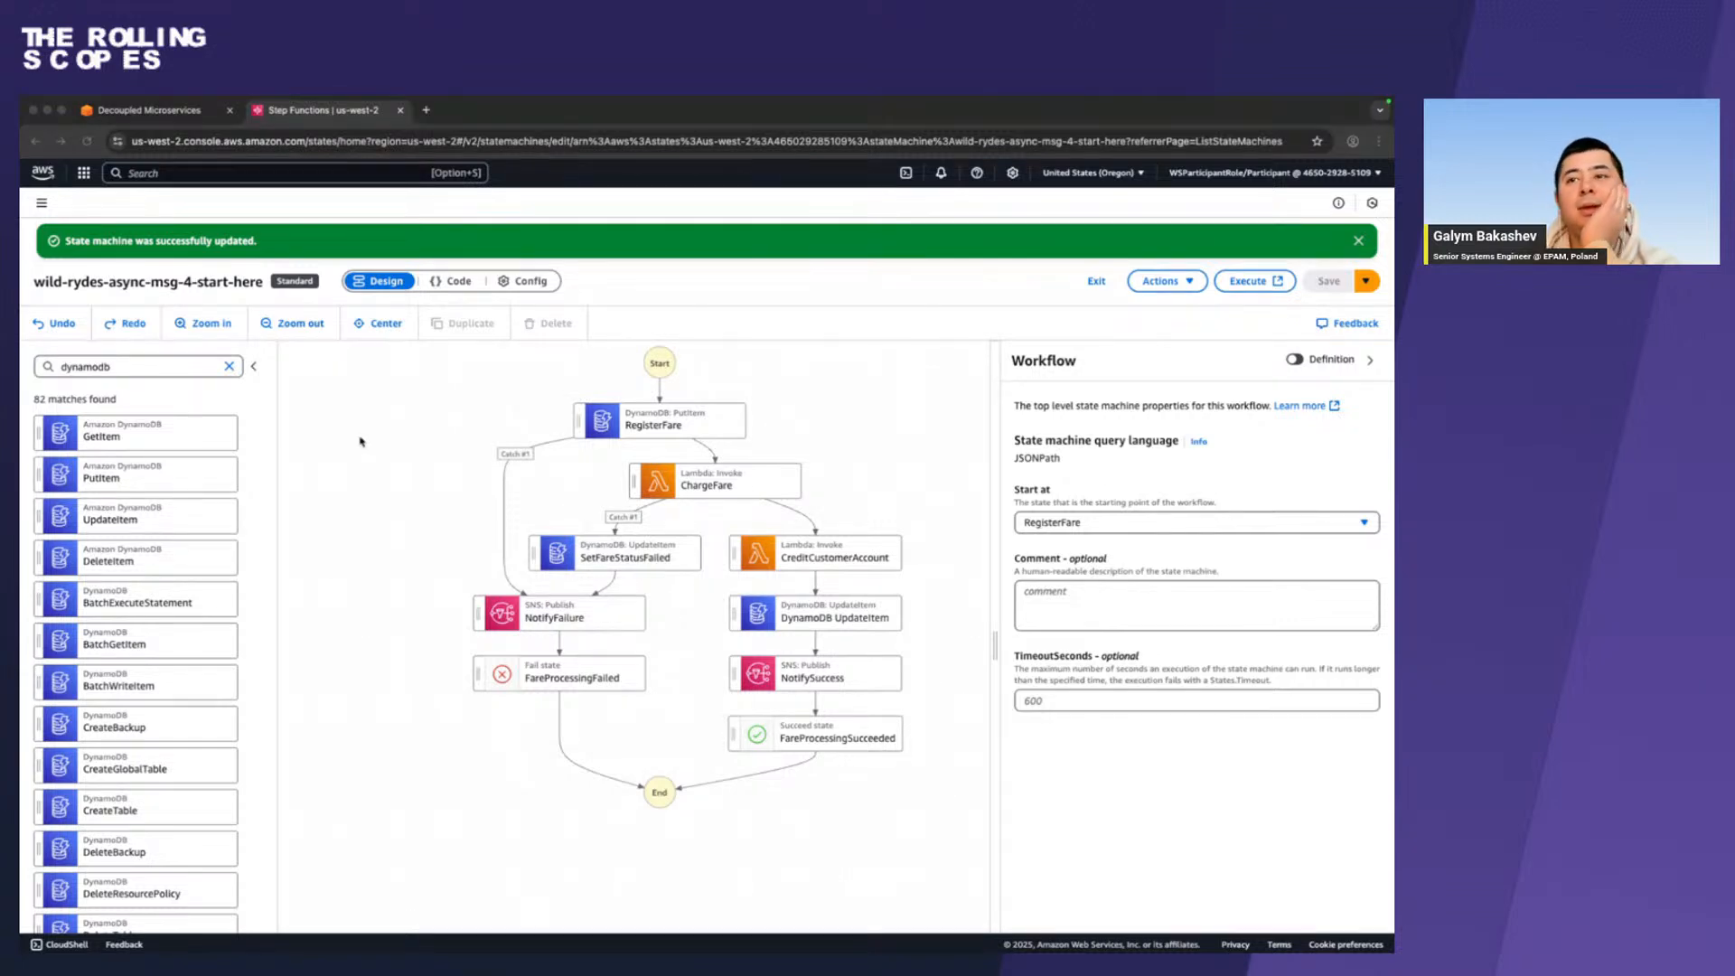
key("ctrl+Left")
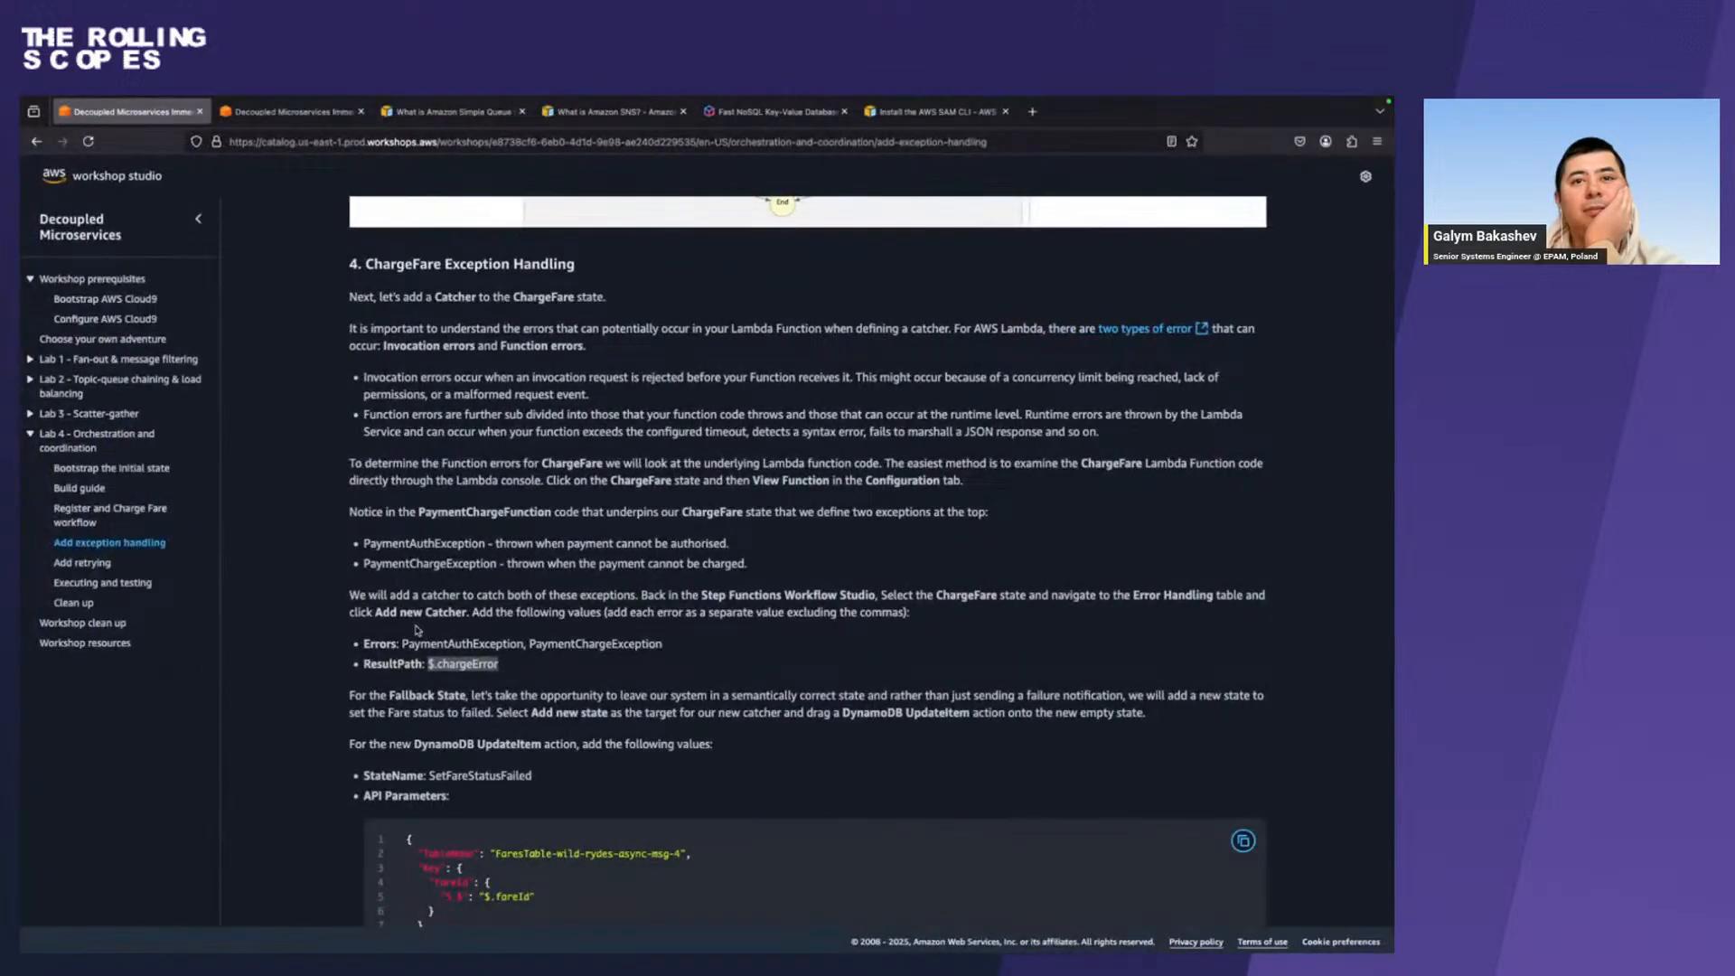
scroll(416, 625, "down", 8)
scroll(415, 625, "down", 10)
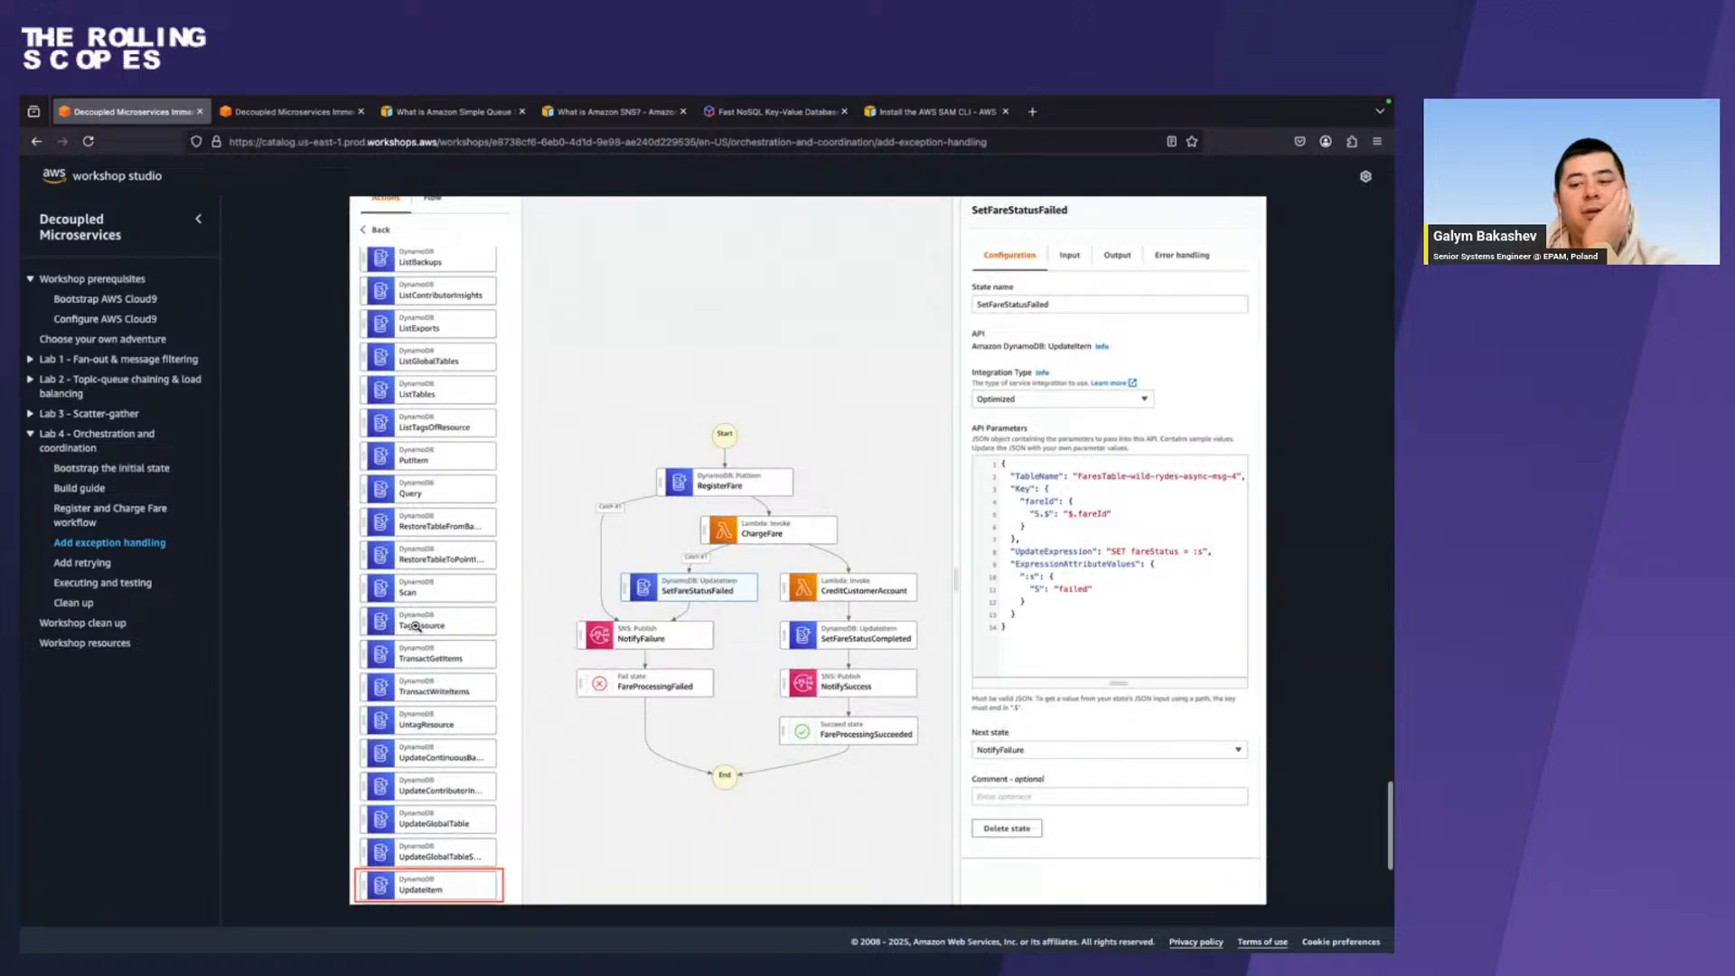
key("ctrl+Right")
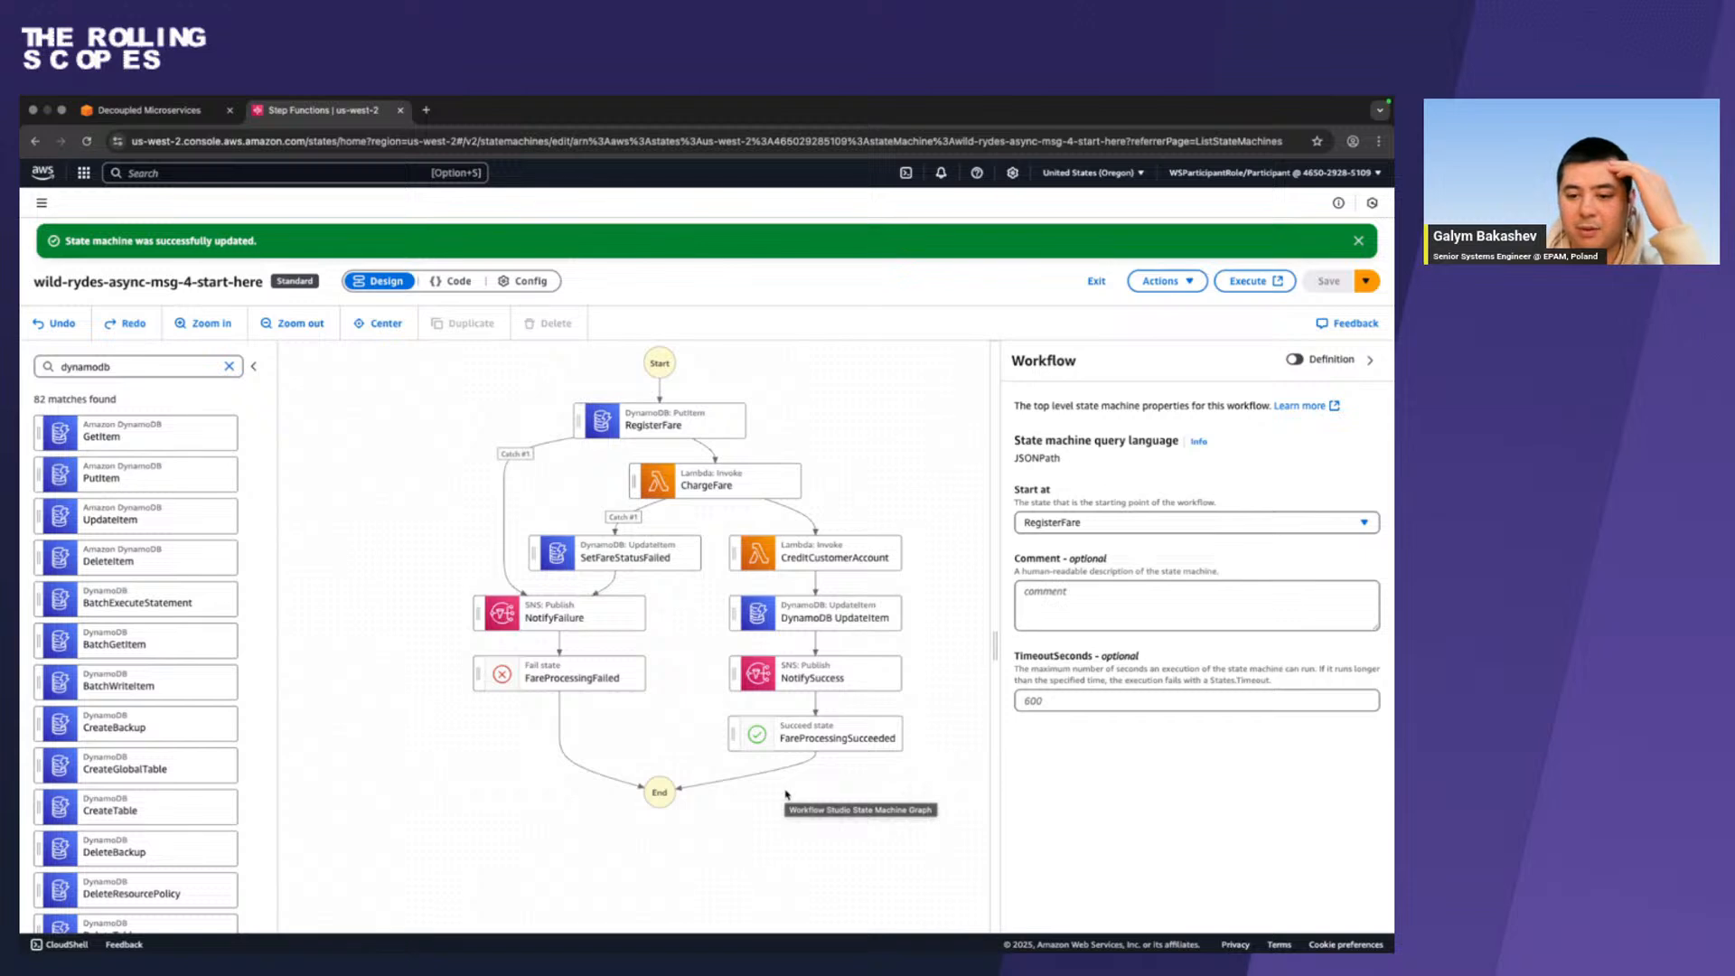
key("ctrl+Left")
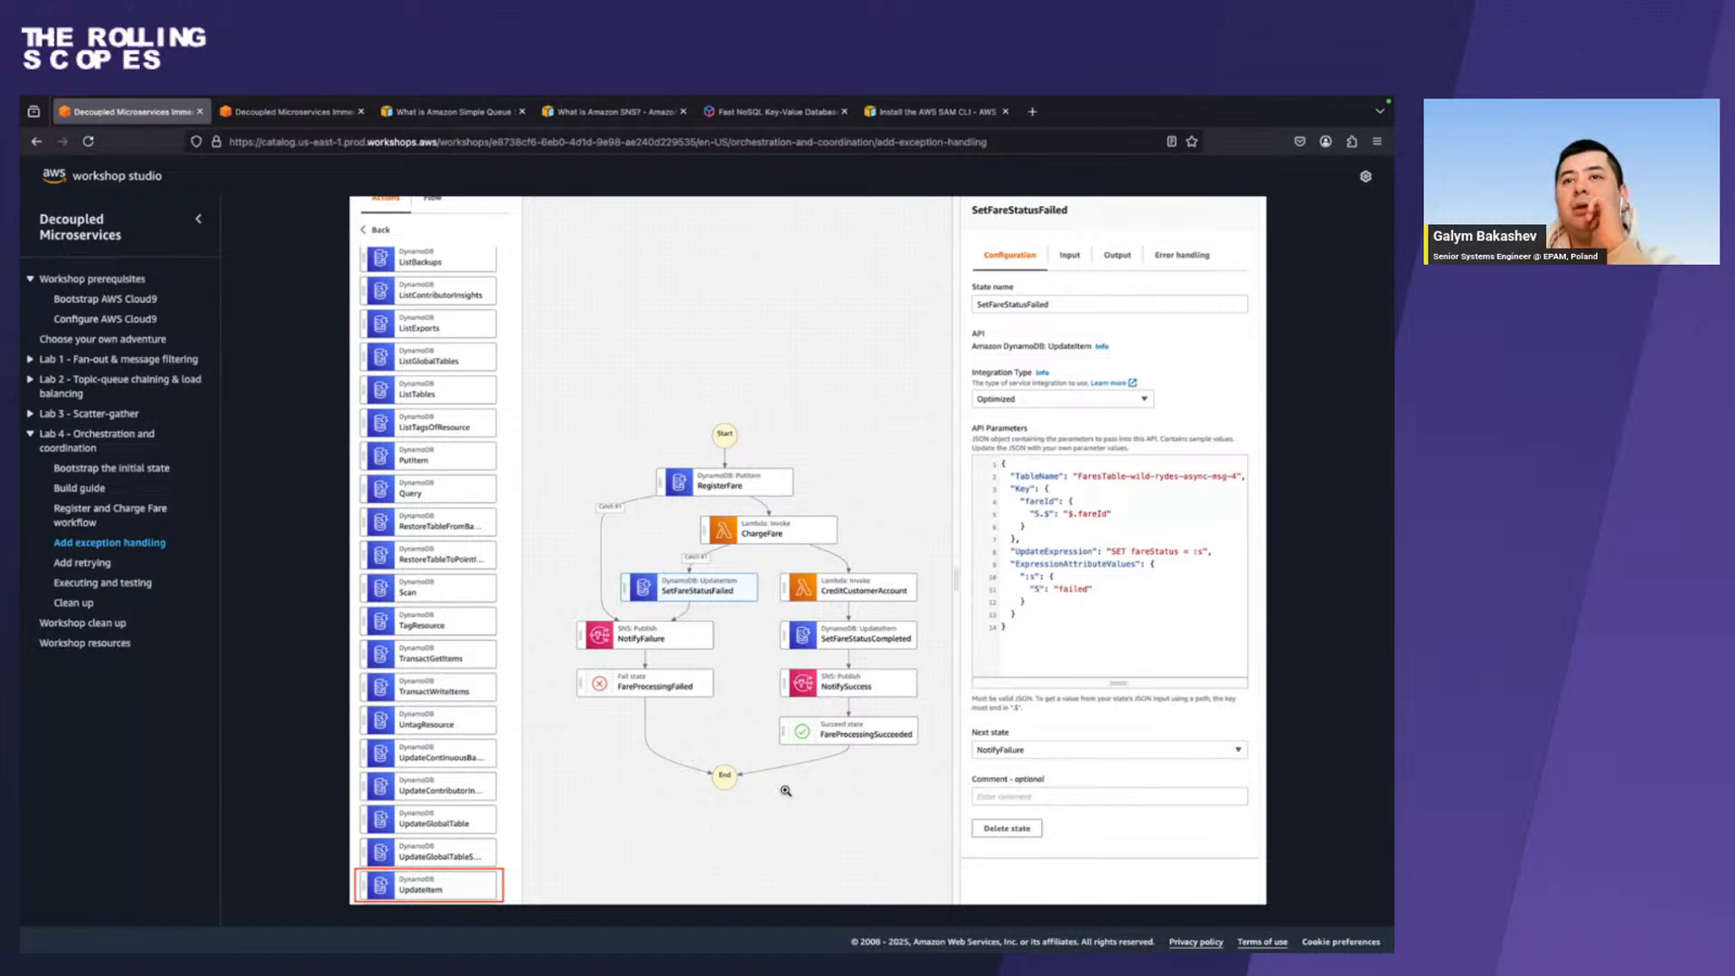
scroll(785, 791, "down", 4)
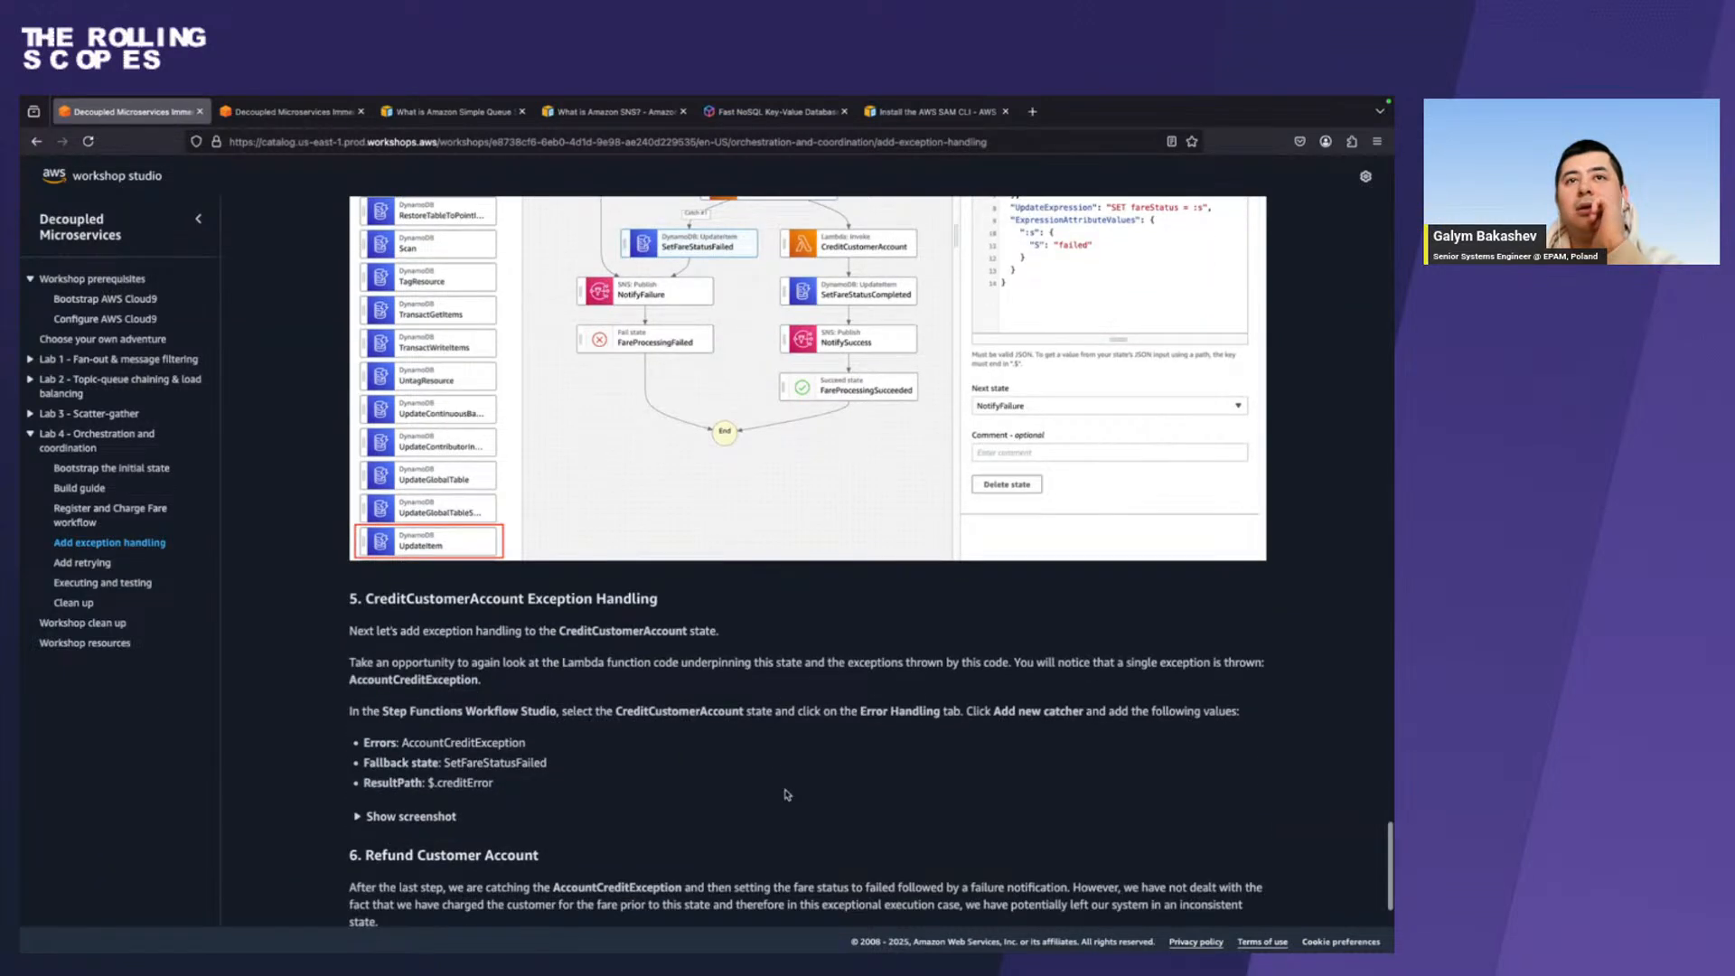
scroll(785, 795, "up", 1)
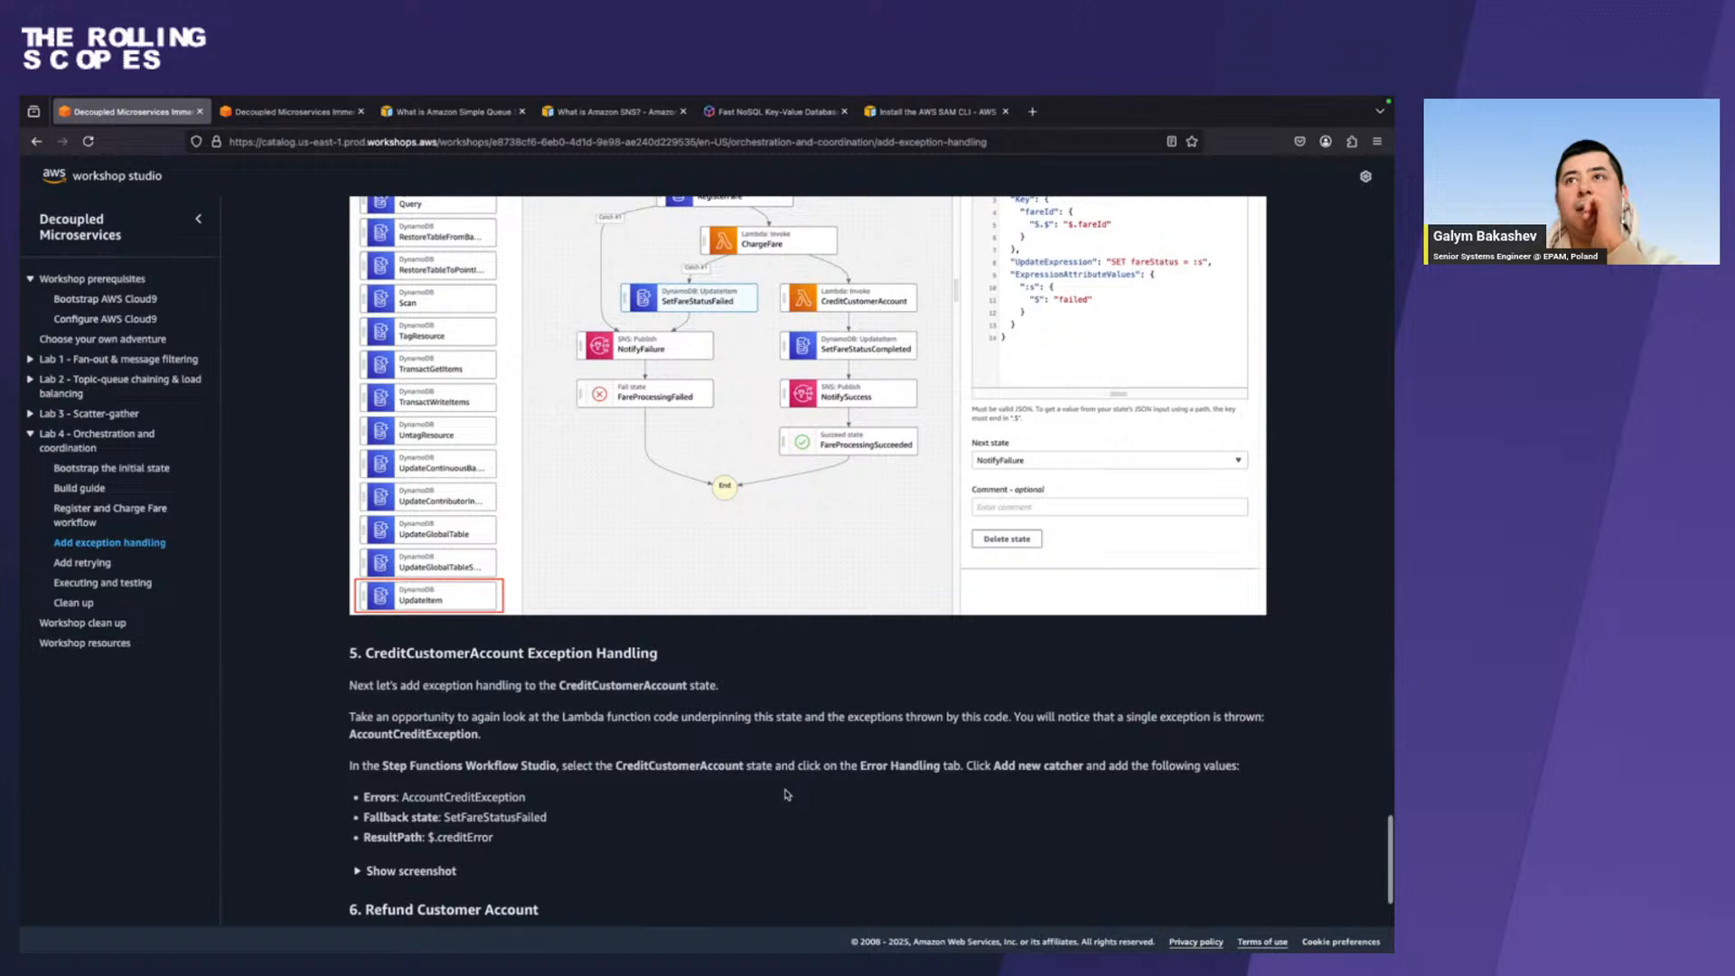
key("ctrl+Right")
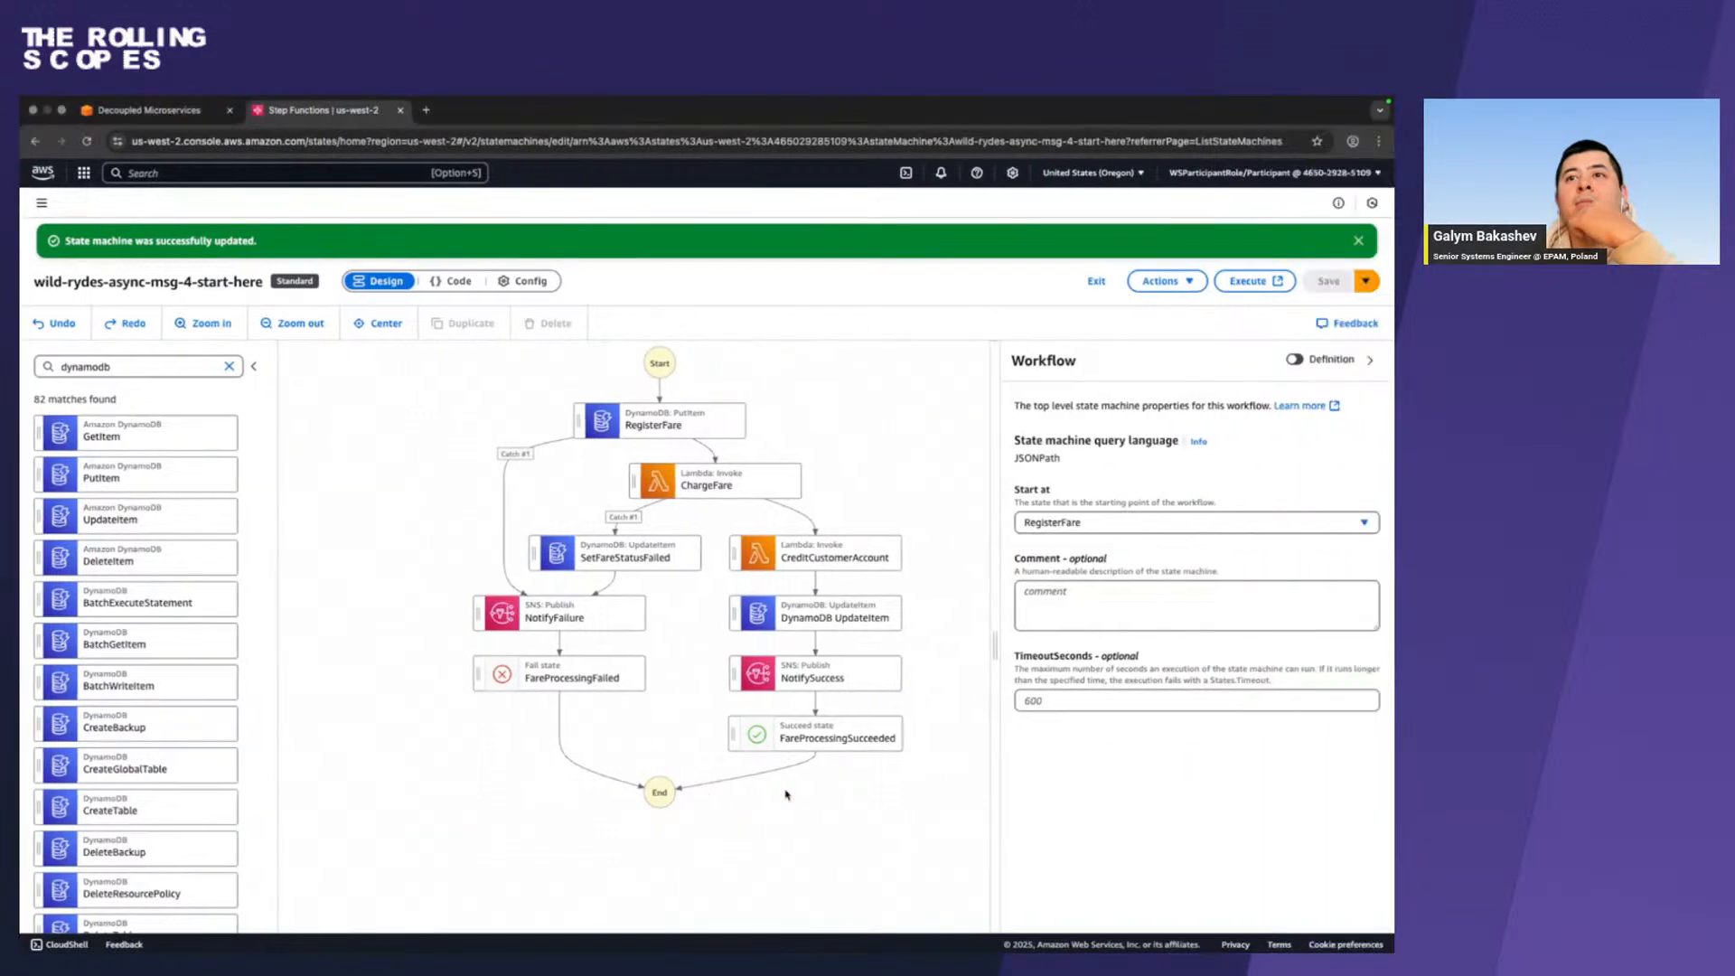
key("ctrl+Left")
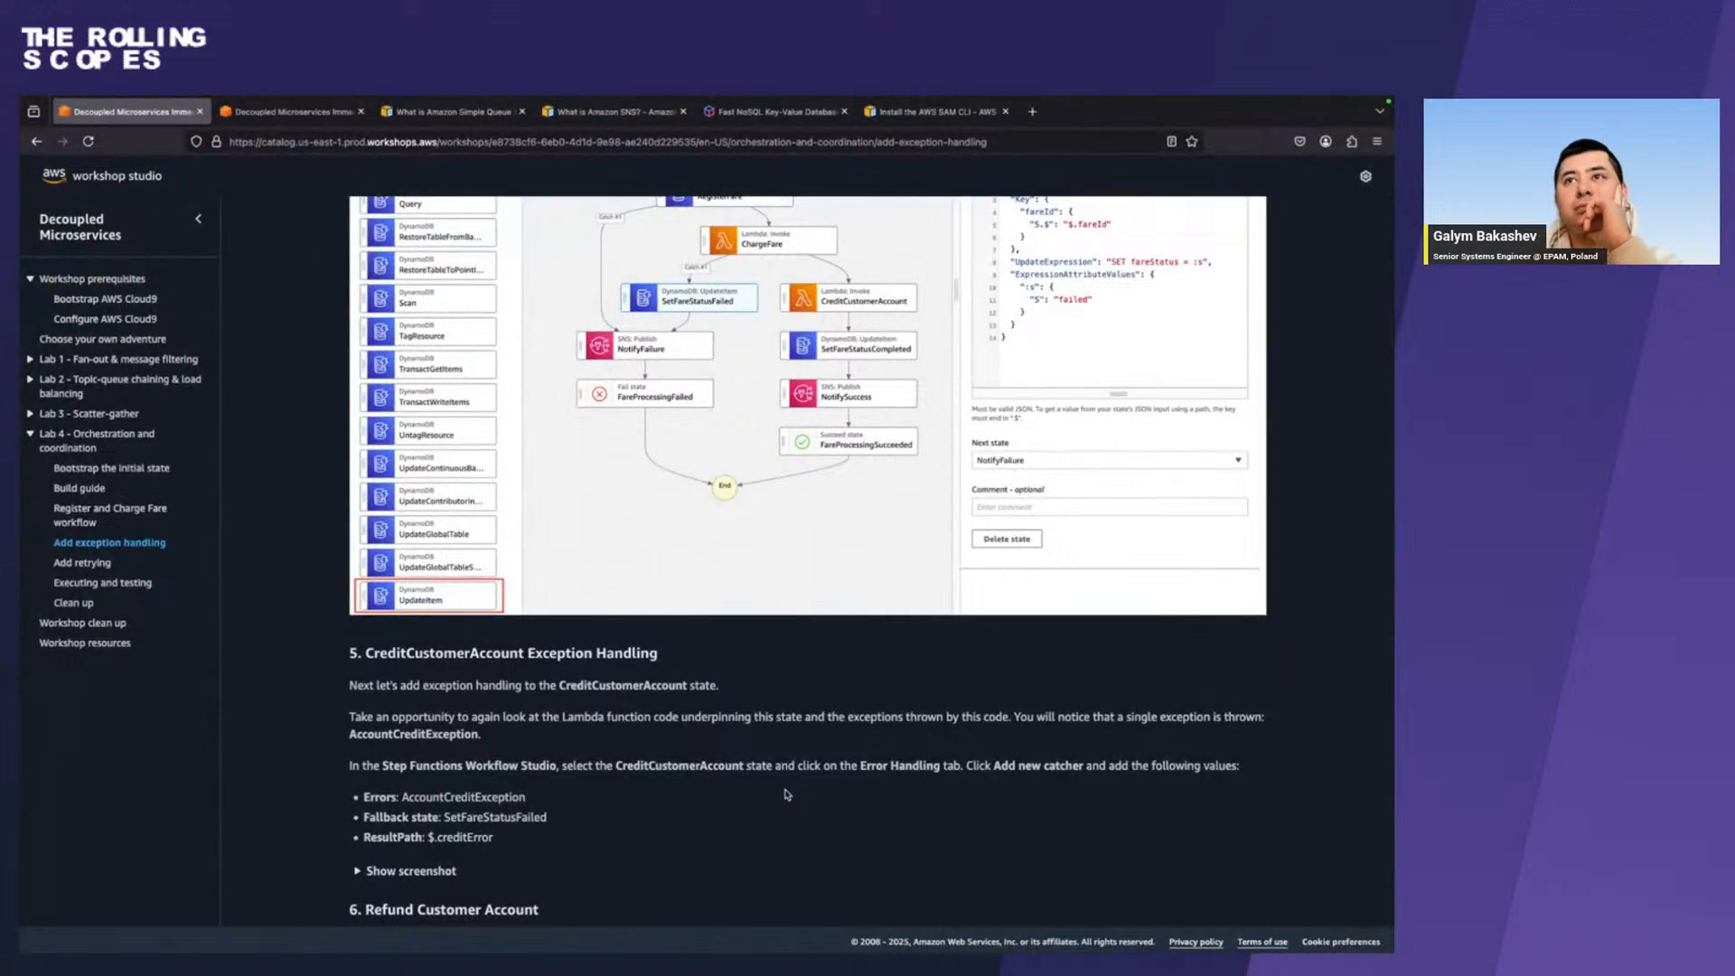
key("ctrl+Right")
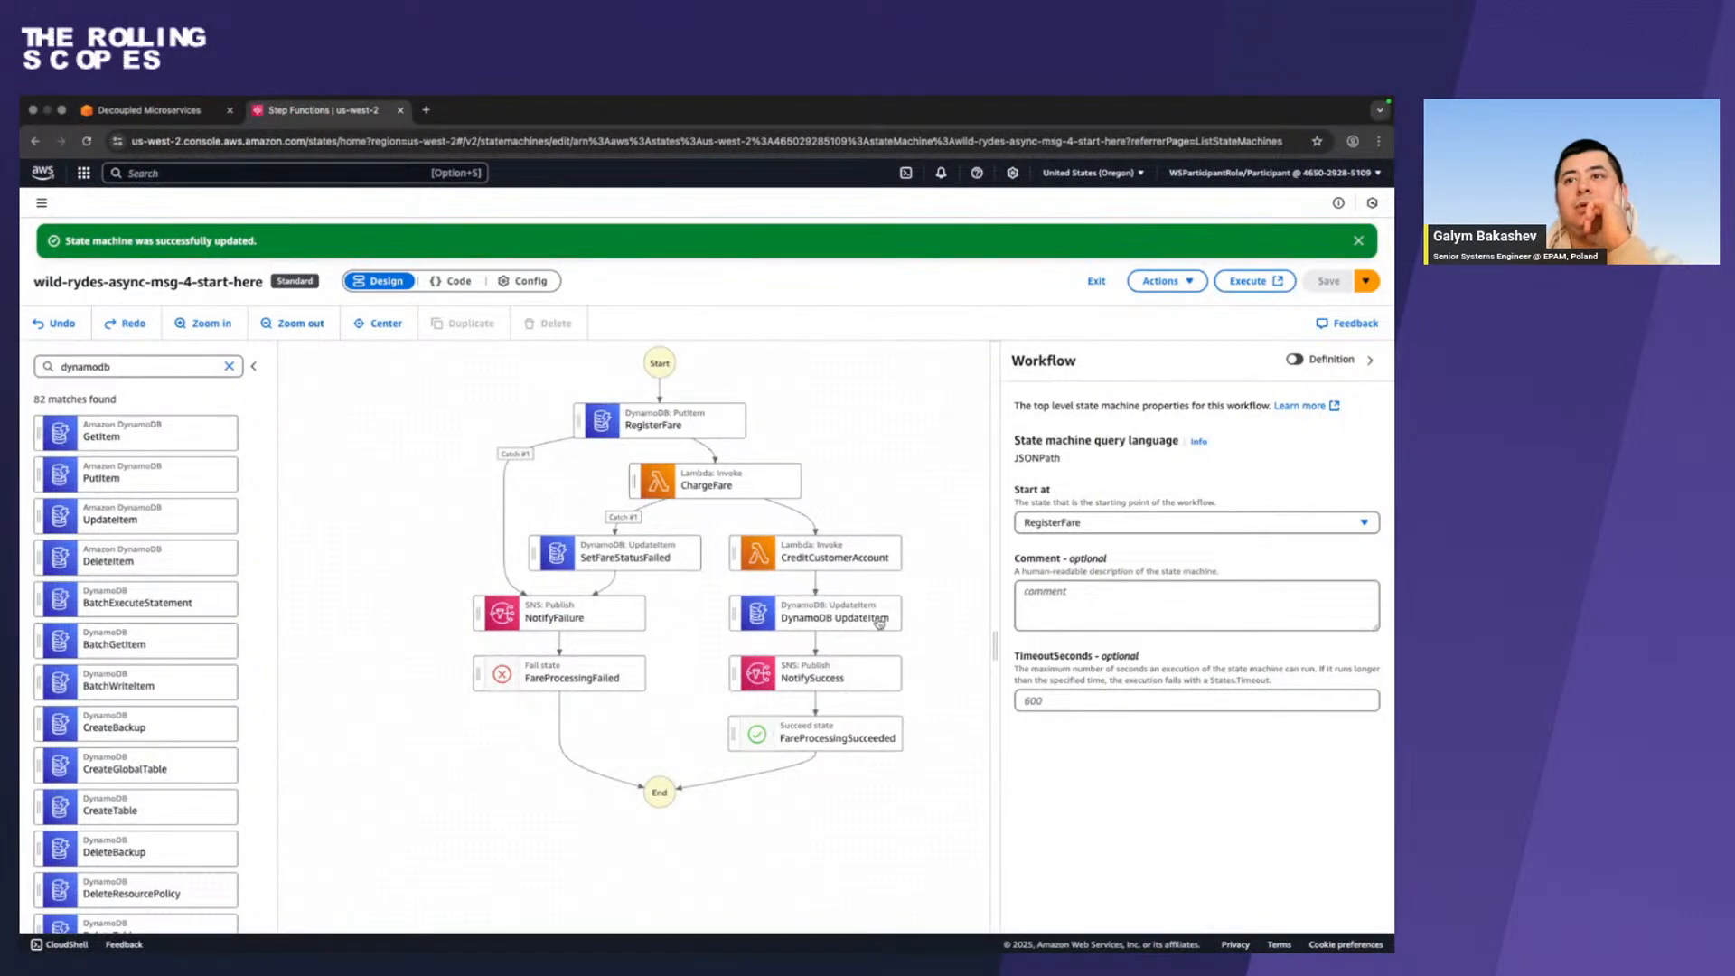
Rename the DynamoDB UpdateItem state after CreditCustomerAccount as SetFareSatusCompleted and save the state machine.
left_click(878, 623)
key("ctrl+Left")
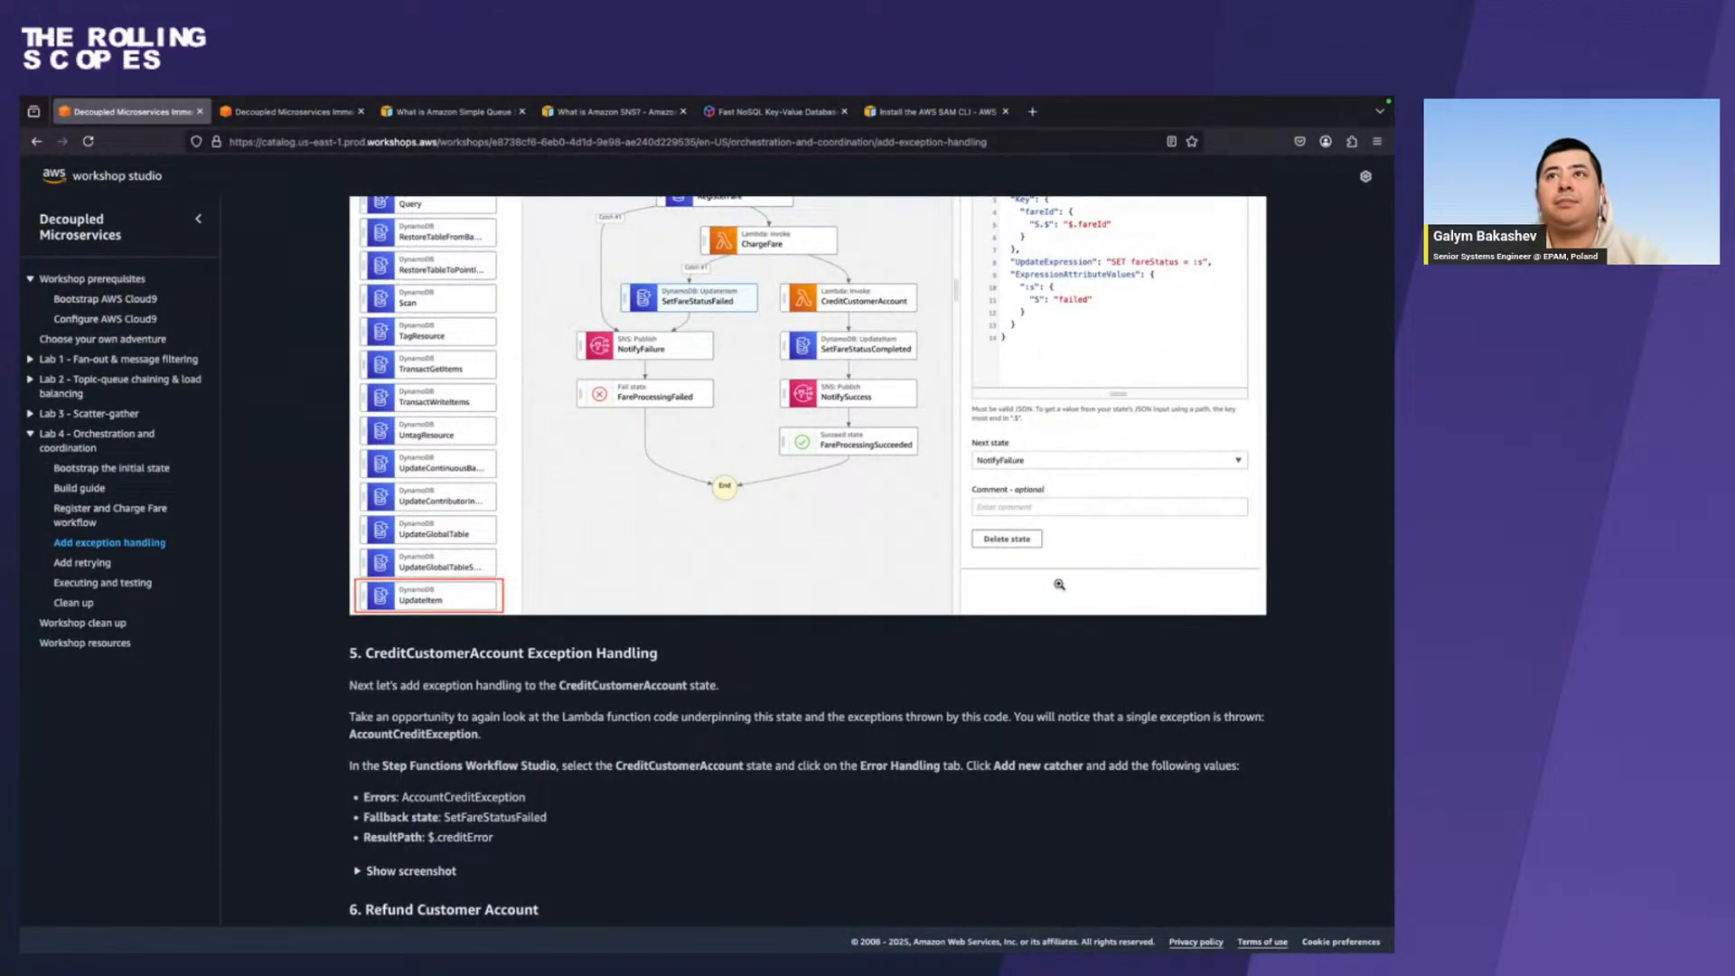
key("ctrl+Right")
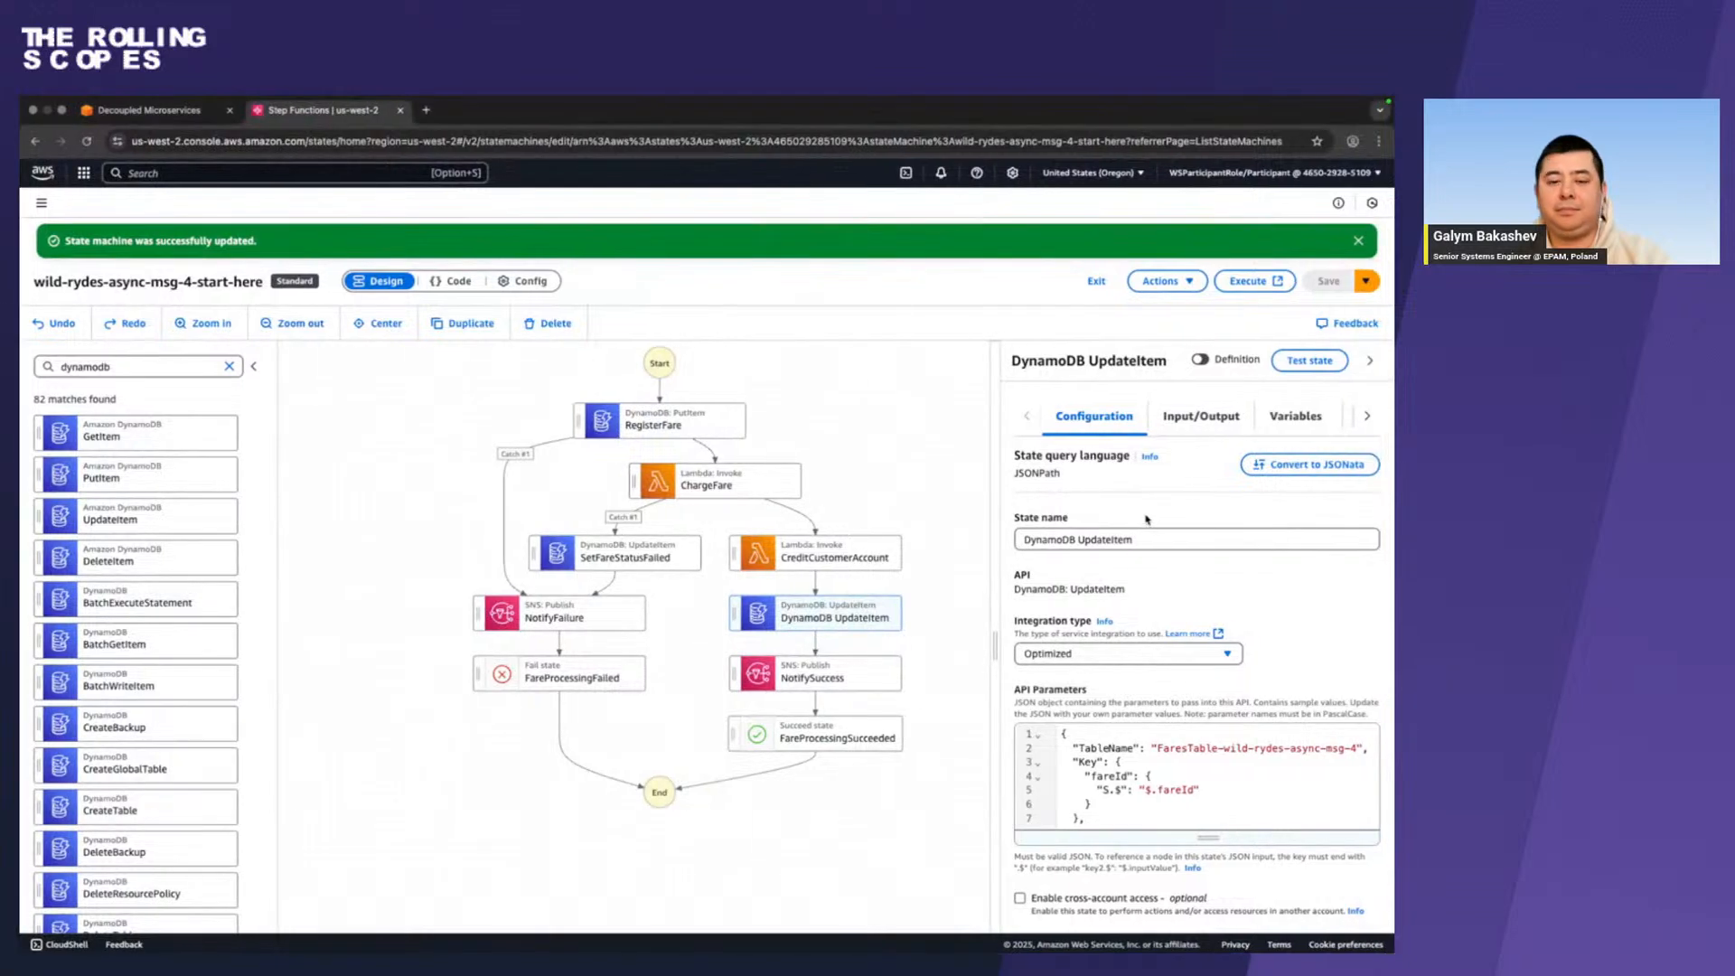
triple_click(1146, 539)
key("BackSpace")
type("SetF")
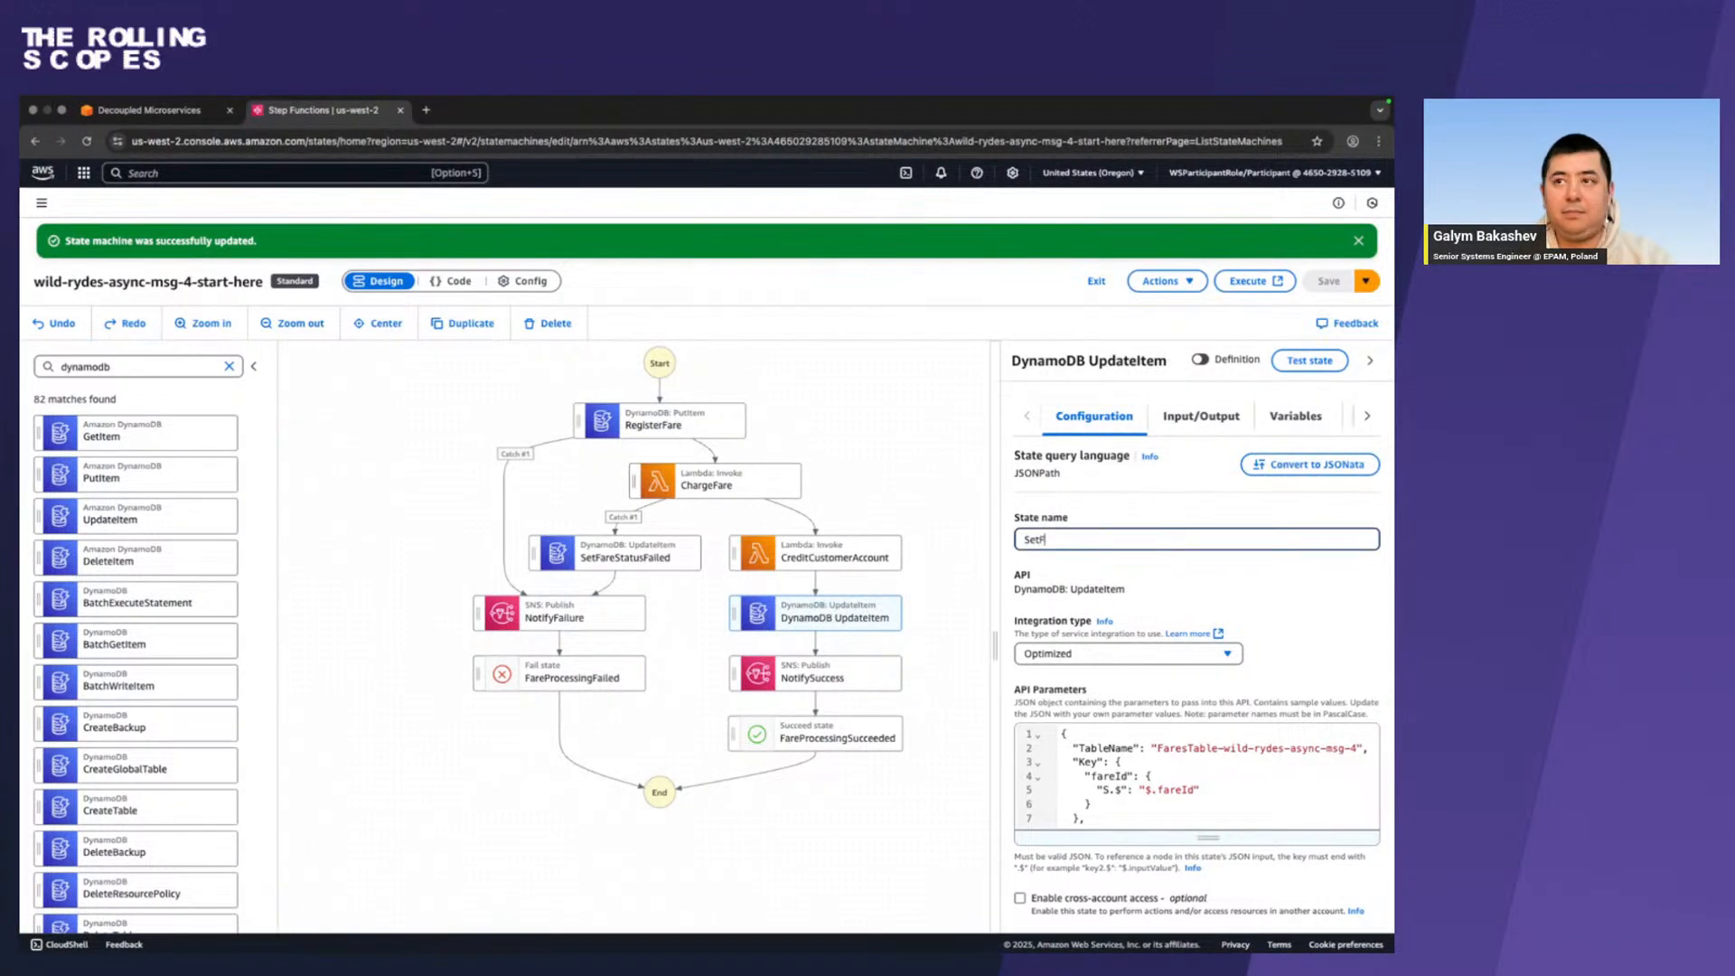
type("areSat")
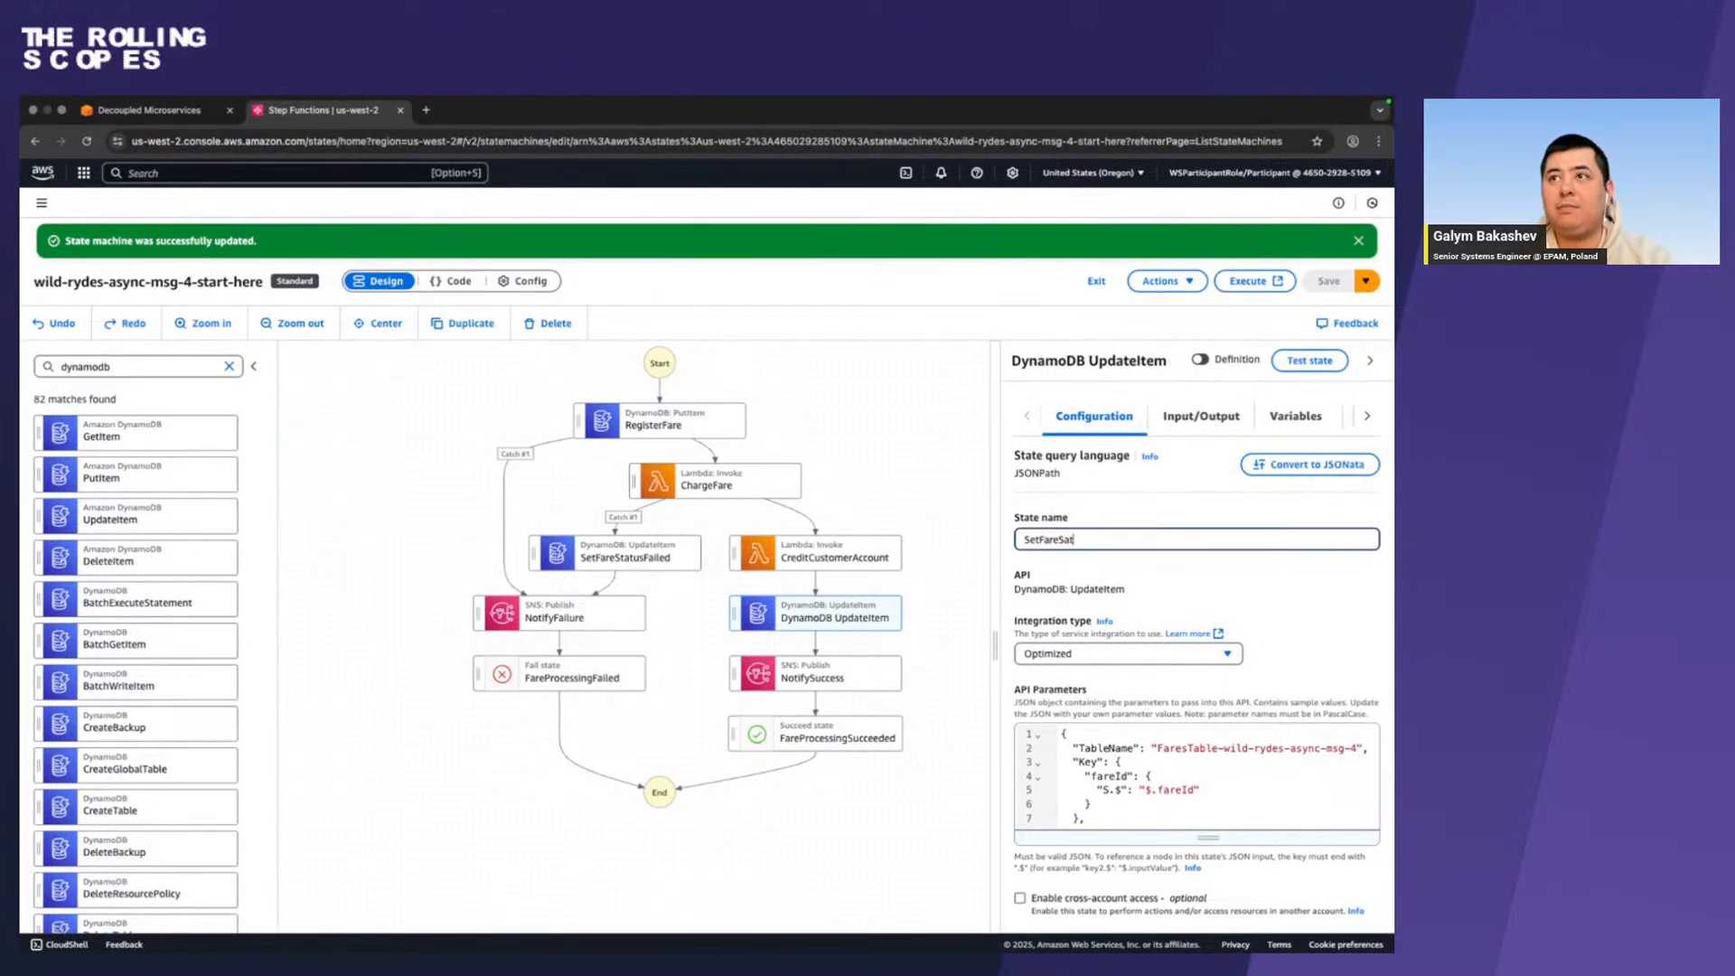
type("usCo")
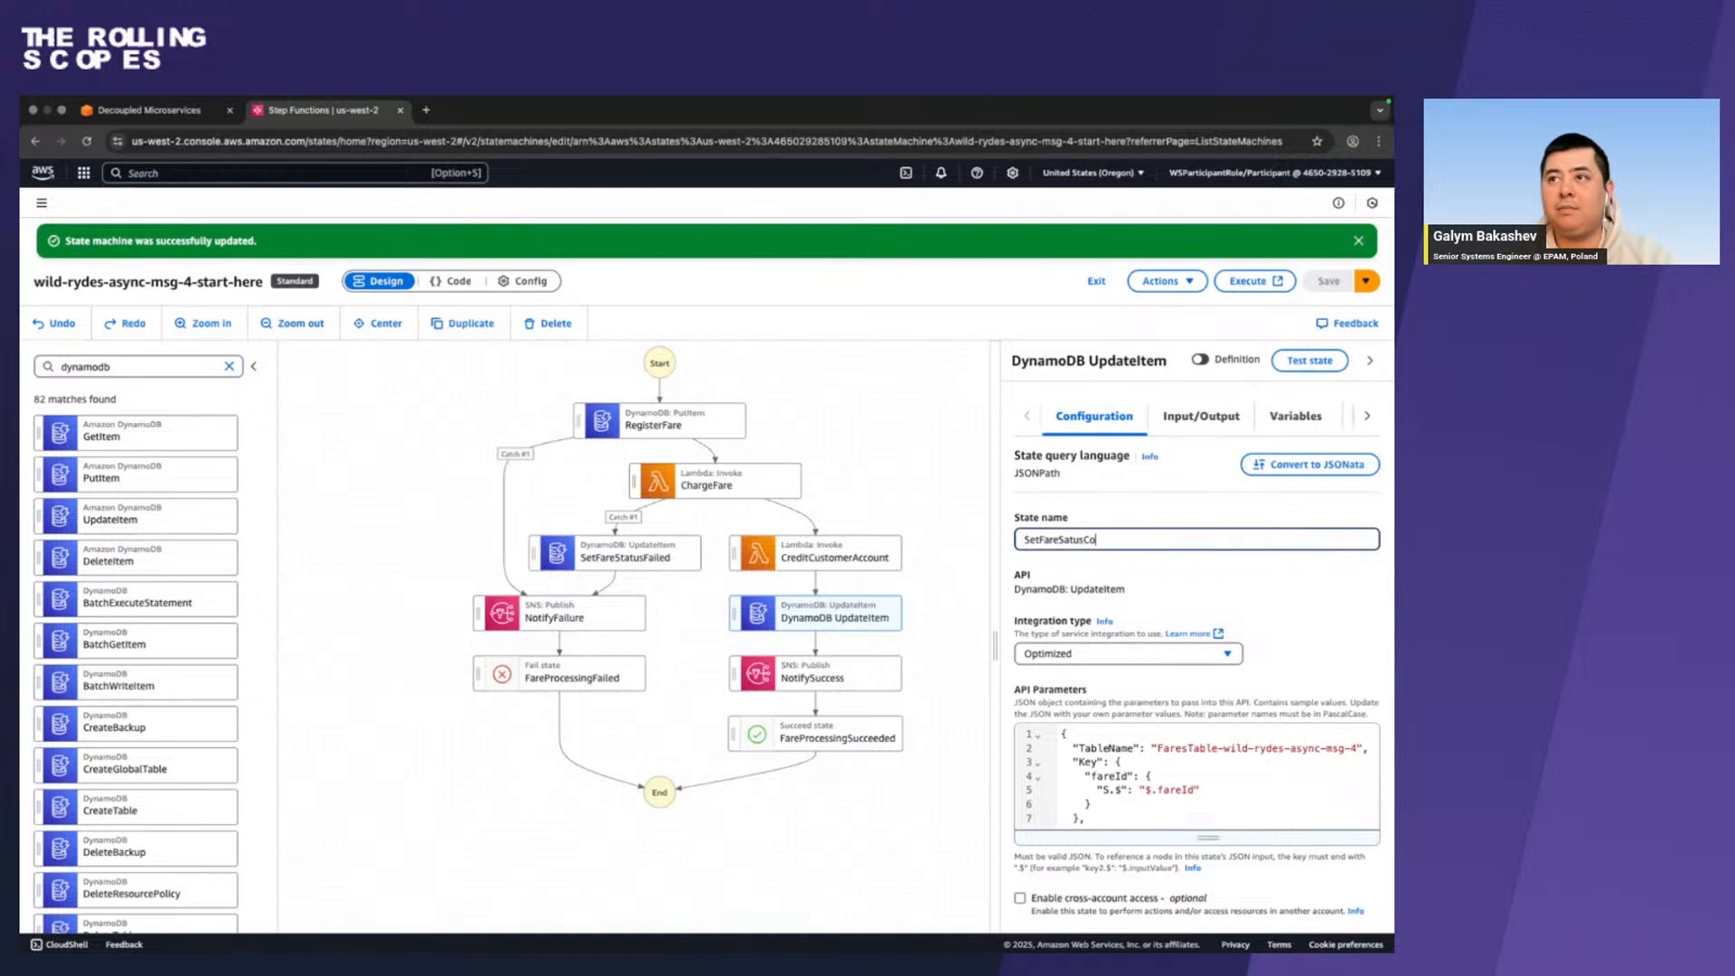
type("mpleted")
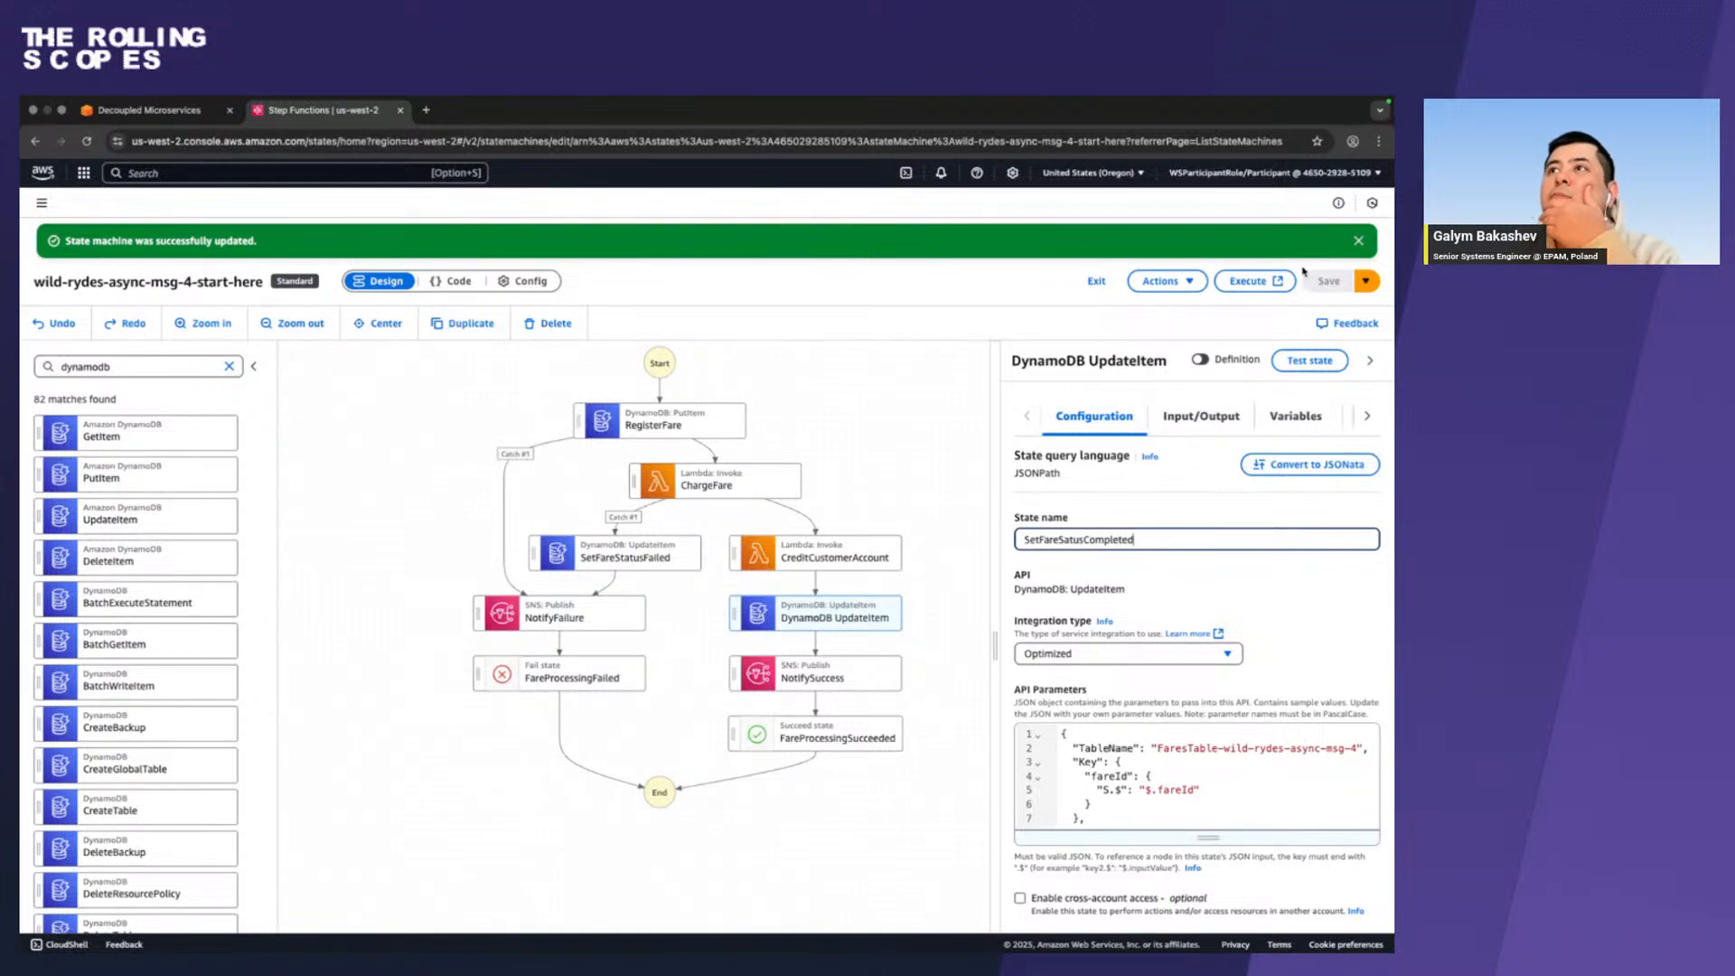
left_click(1078, 574)
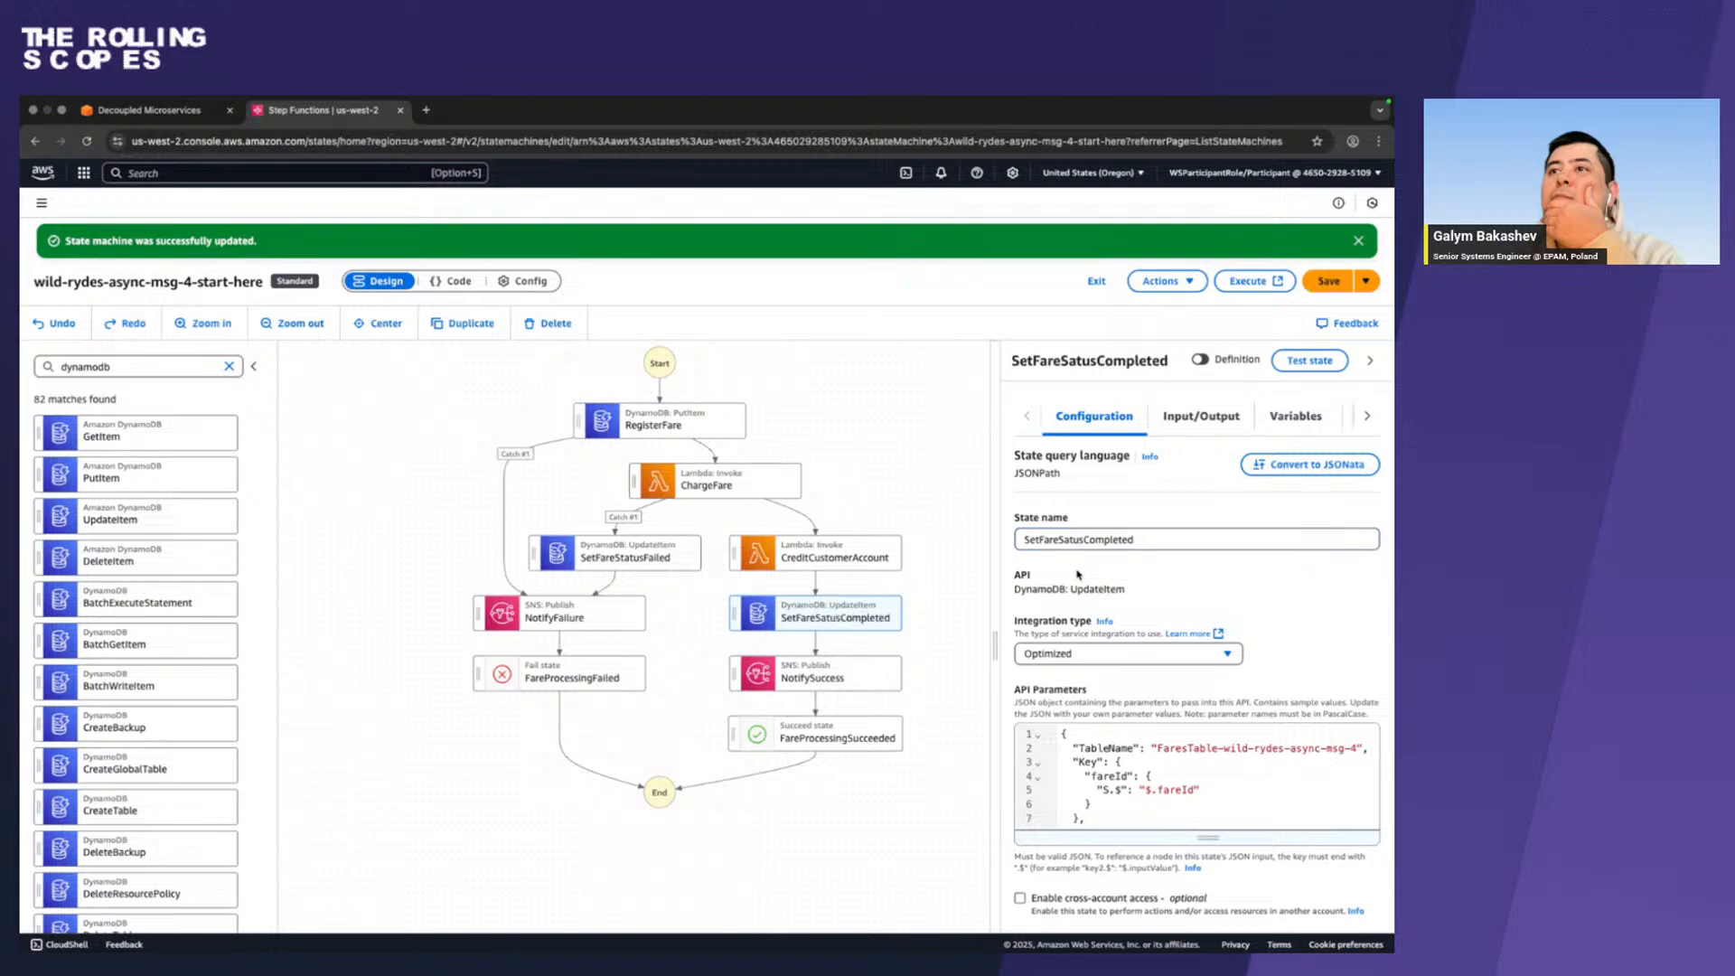
left_click(1328, 281)
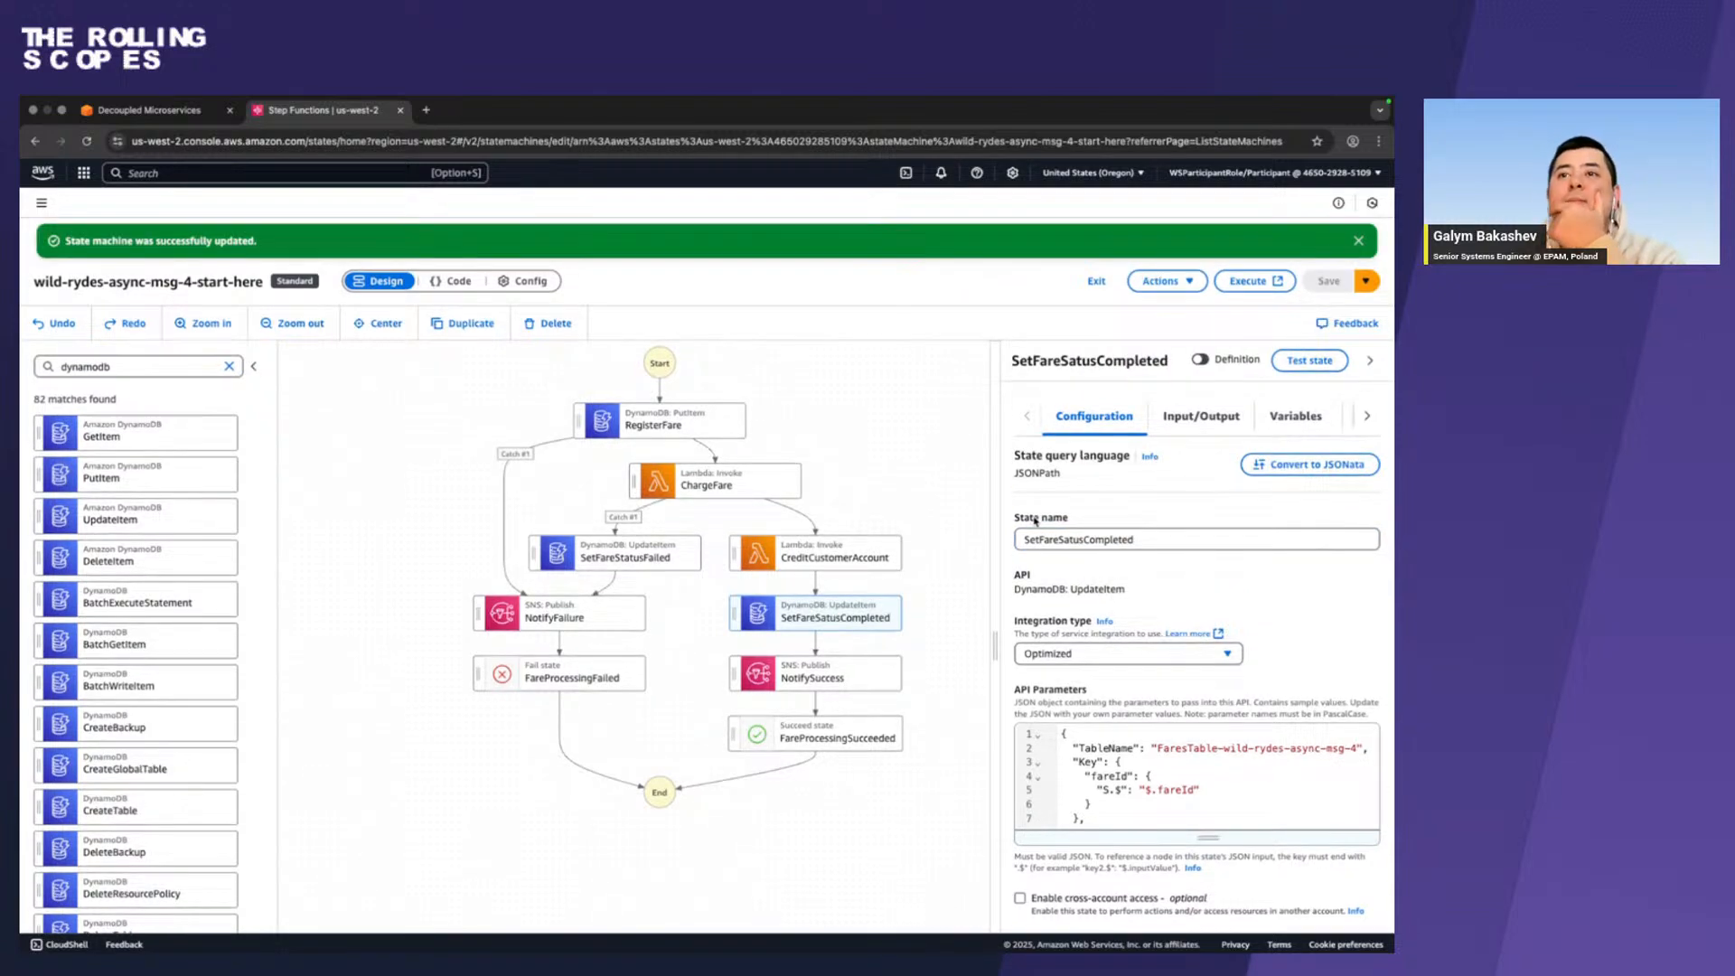
Switch to the workshop guide and examine the expanded screenshot for CreditCustomerAccount exception handling, comparing it with the workflow graph.
key("ctrl+Left")
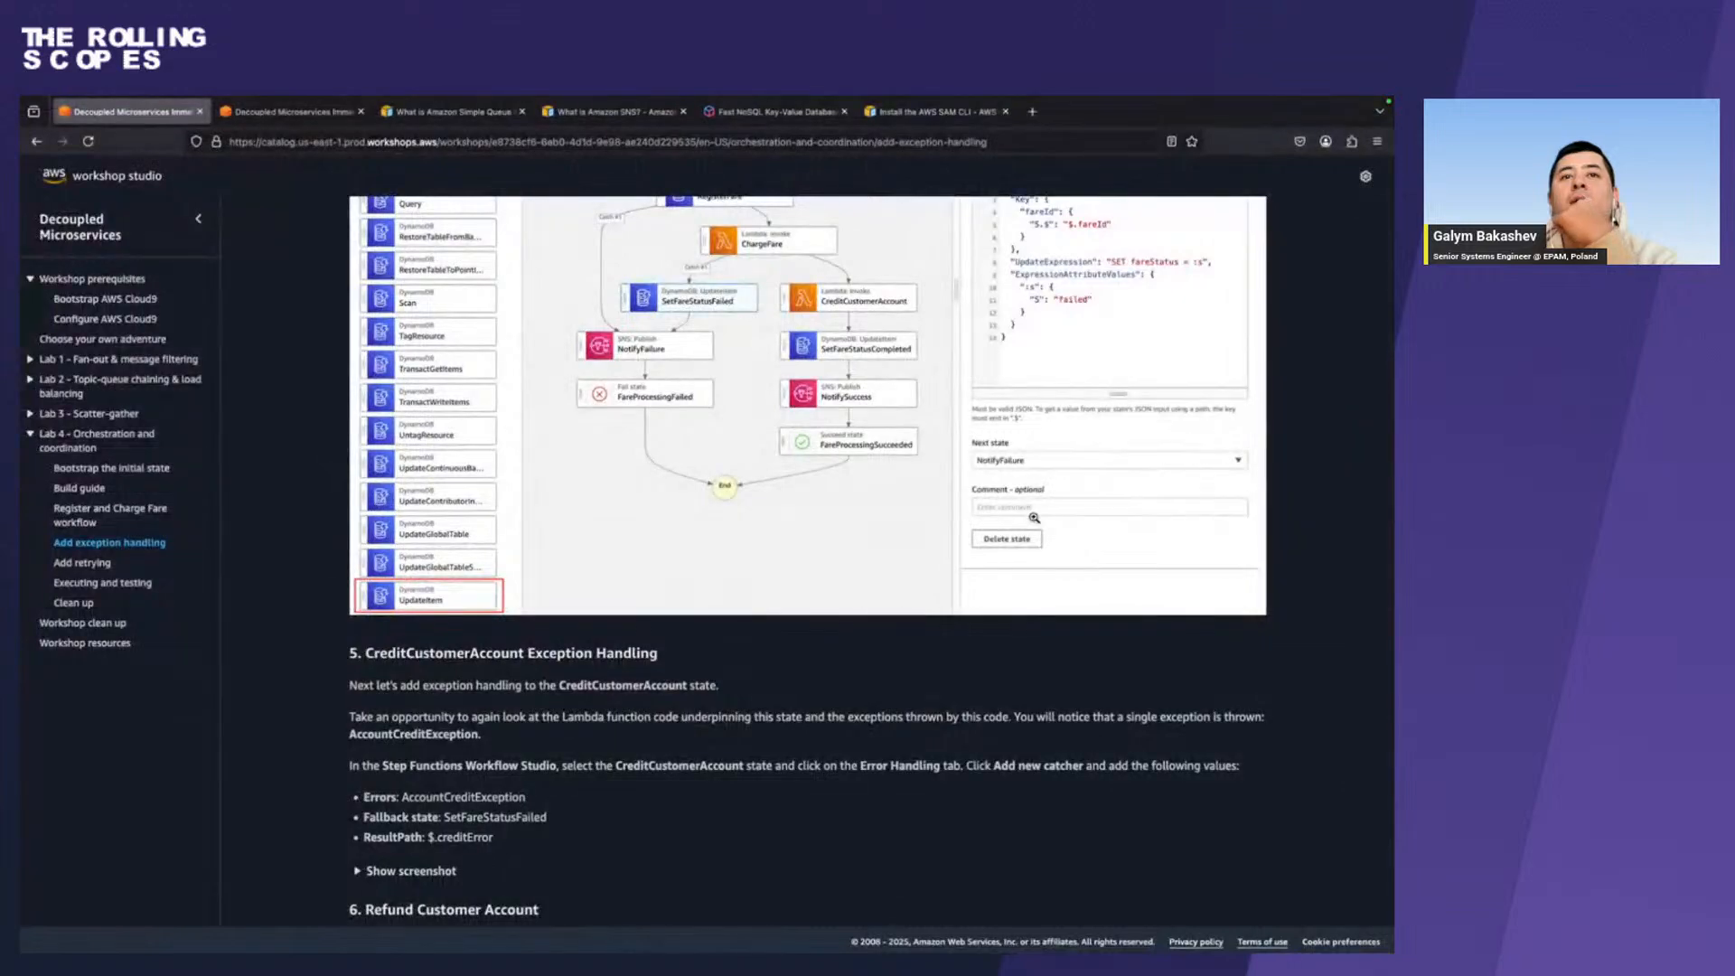
scroll(1034, 517, "down", 5)
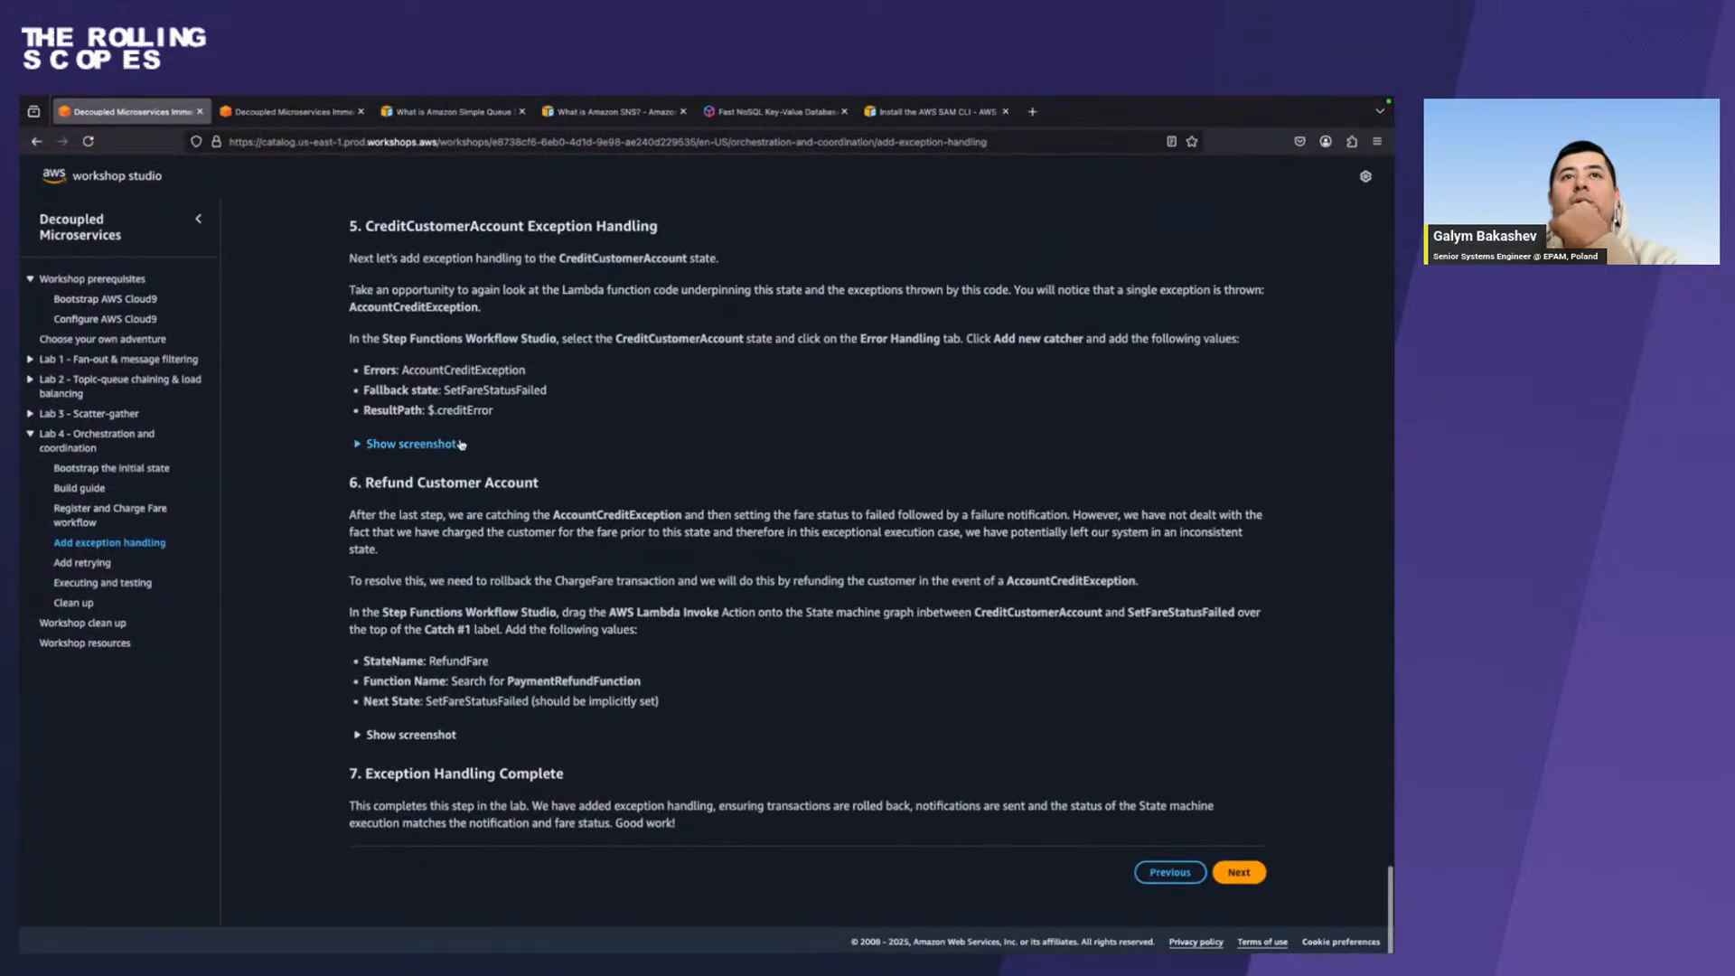
left_click(460, 444)
scroll(837, 530, "down", 3)
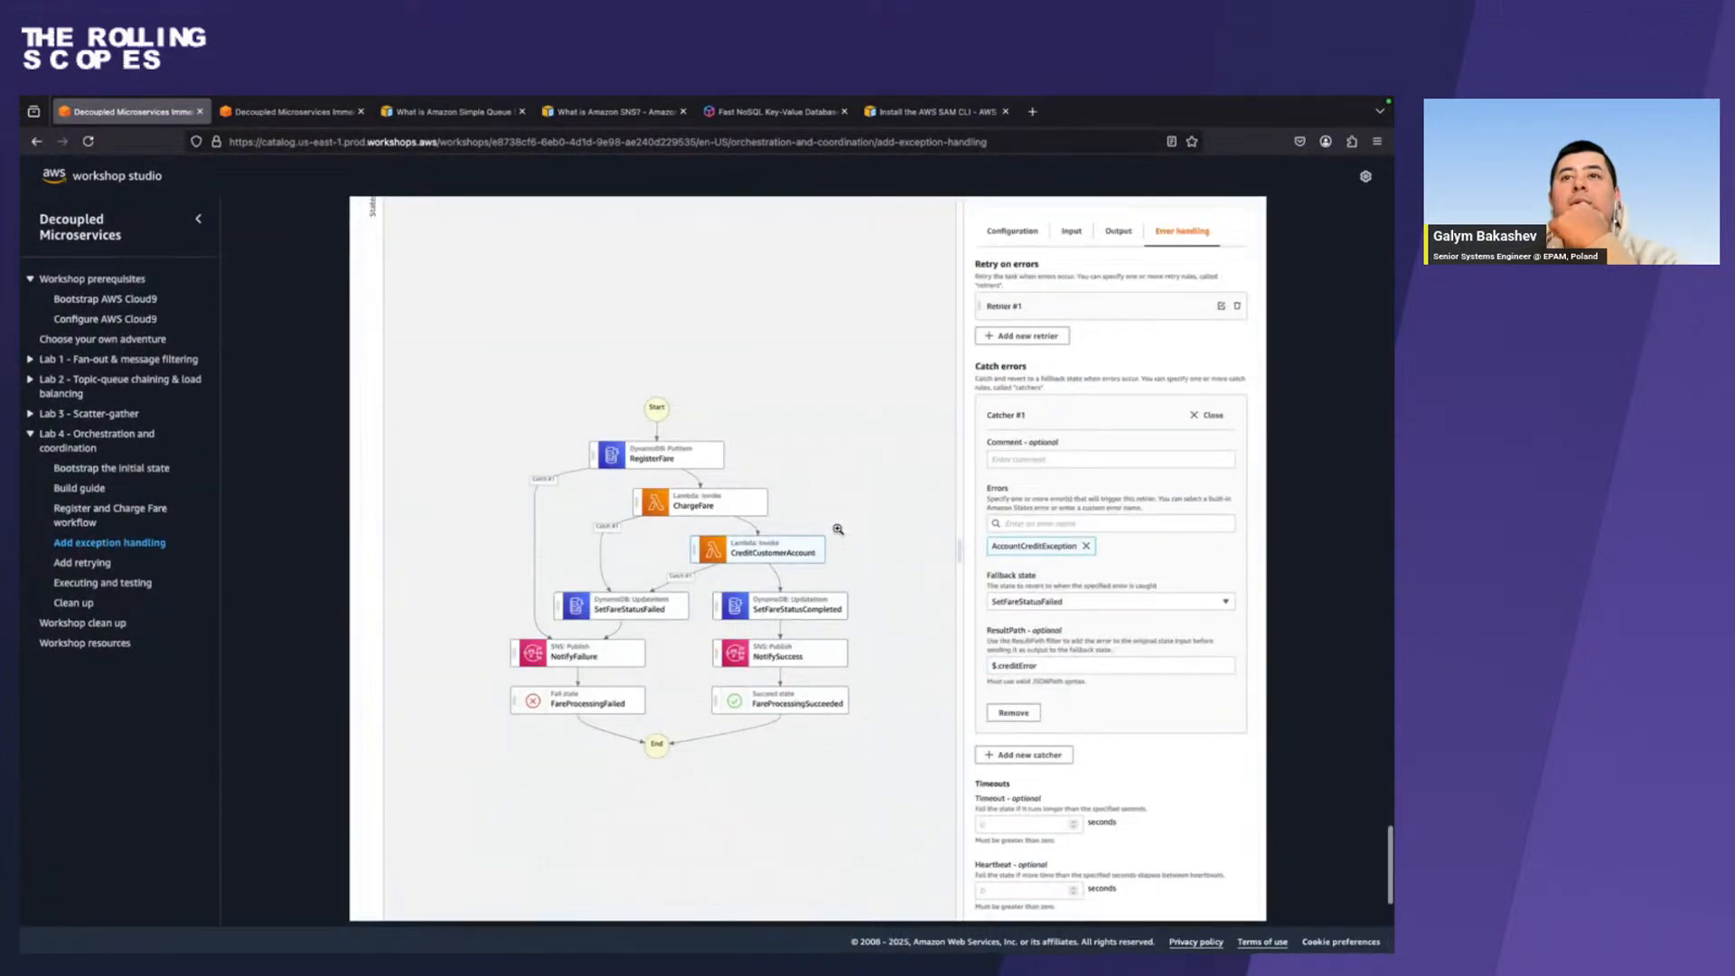
key("ctrl+Right")
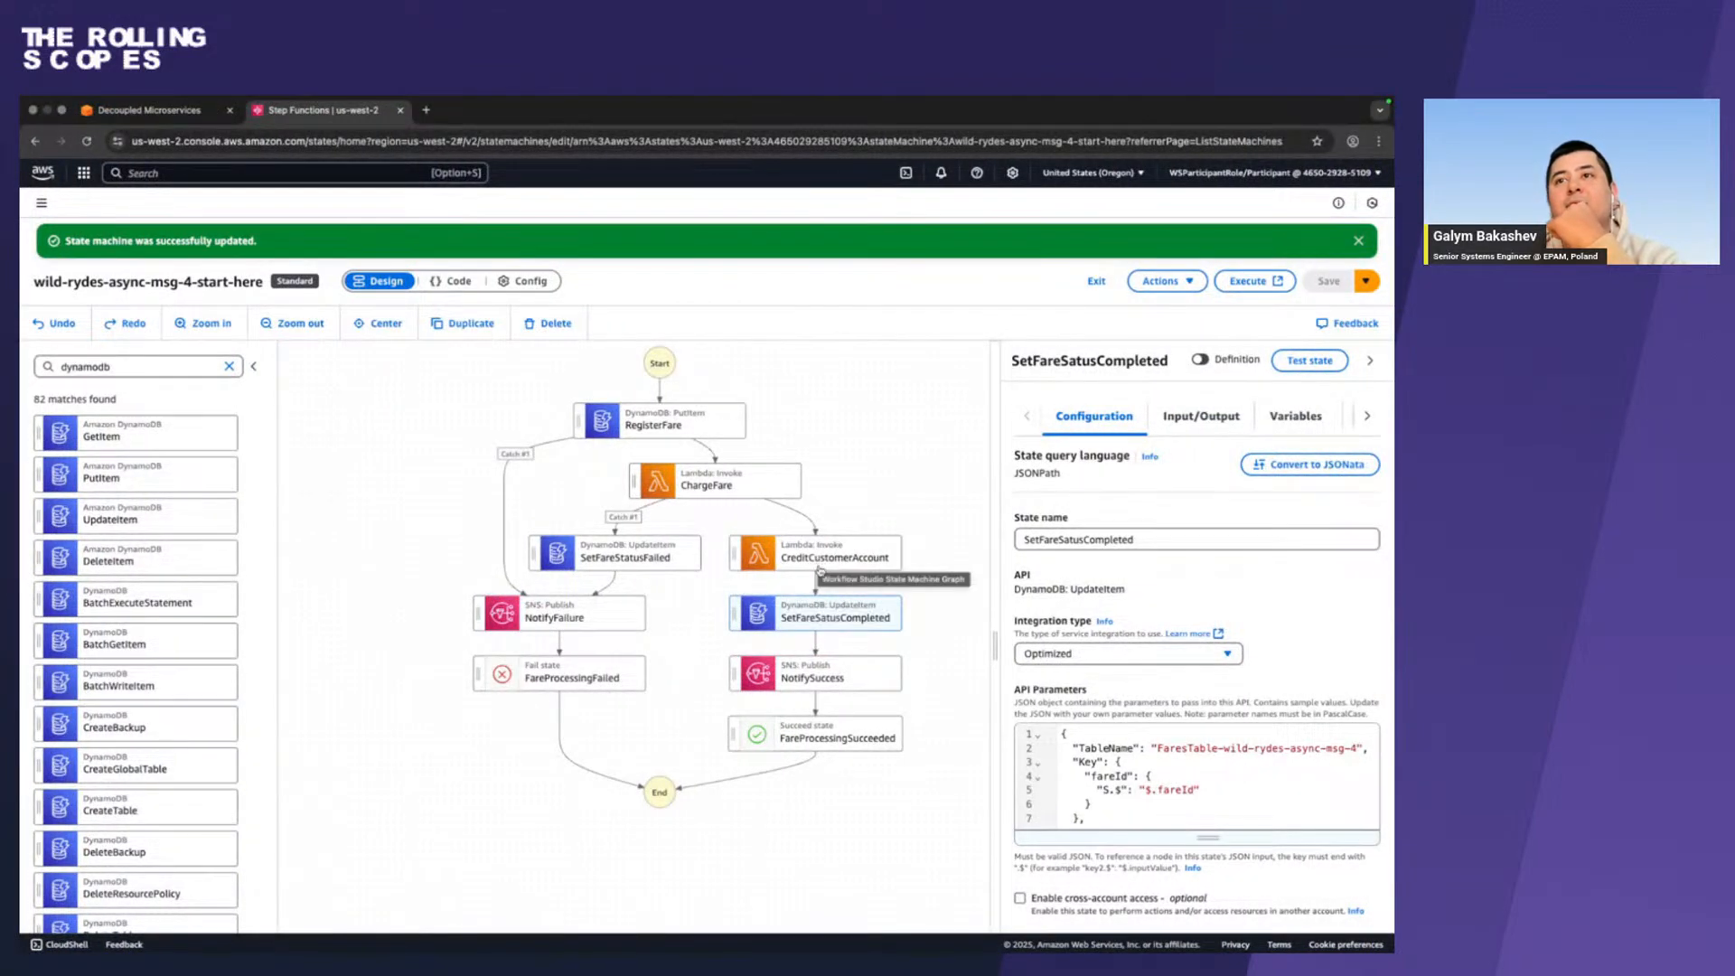
key("ctrl+Left")
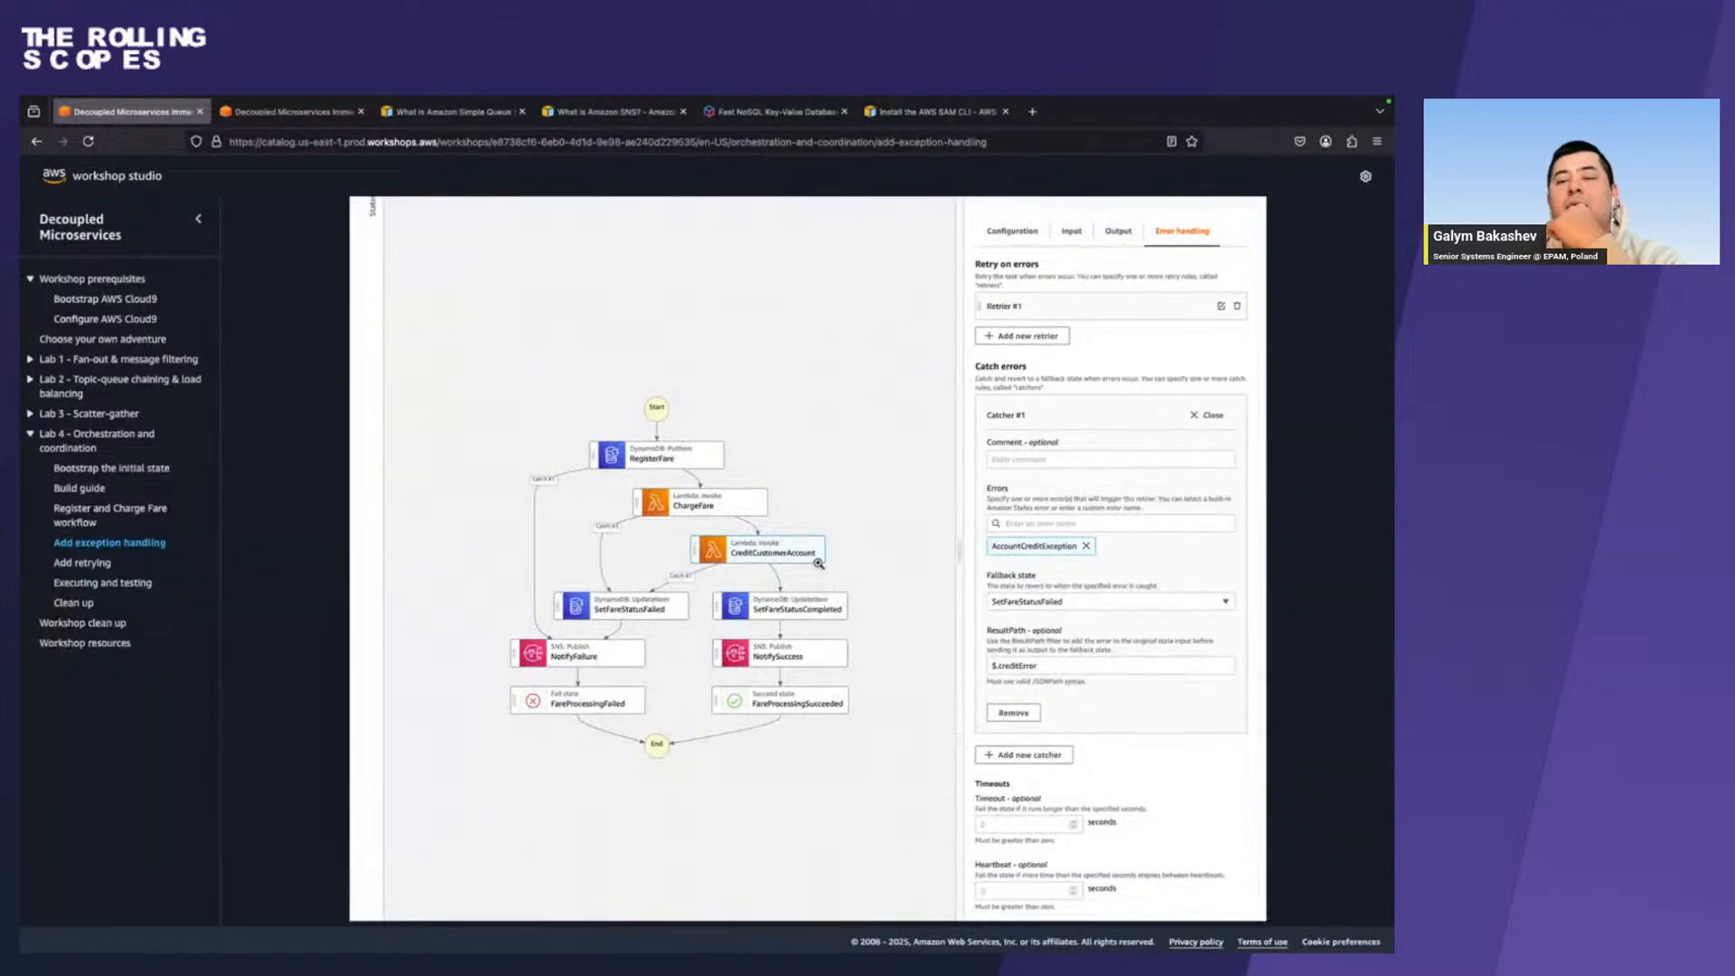
left_click(674, 588)
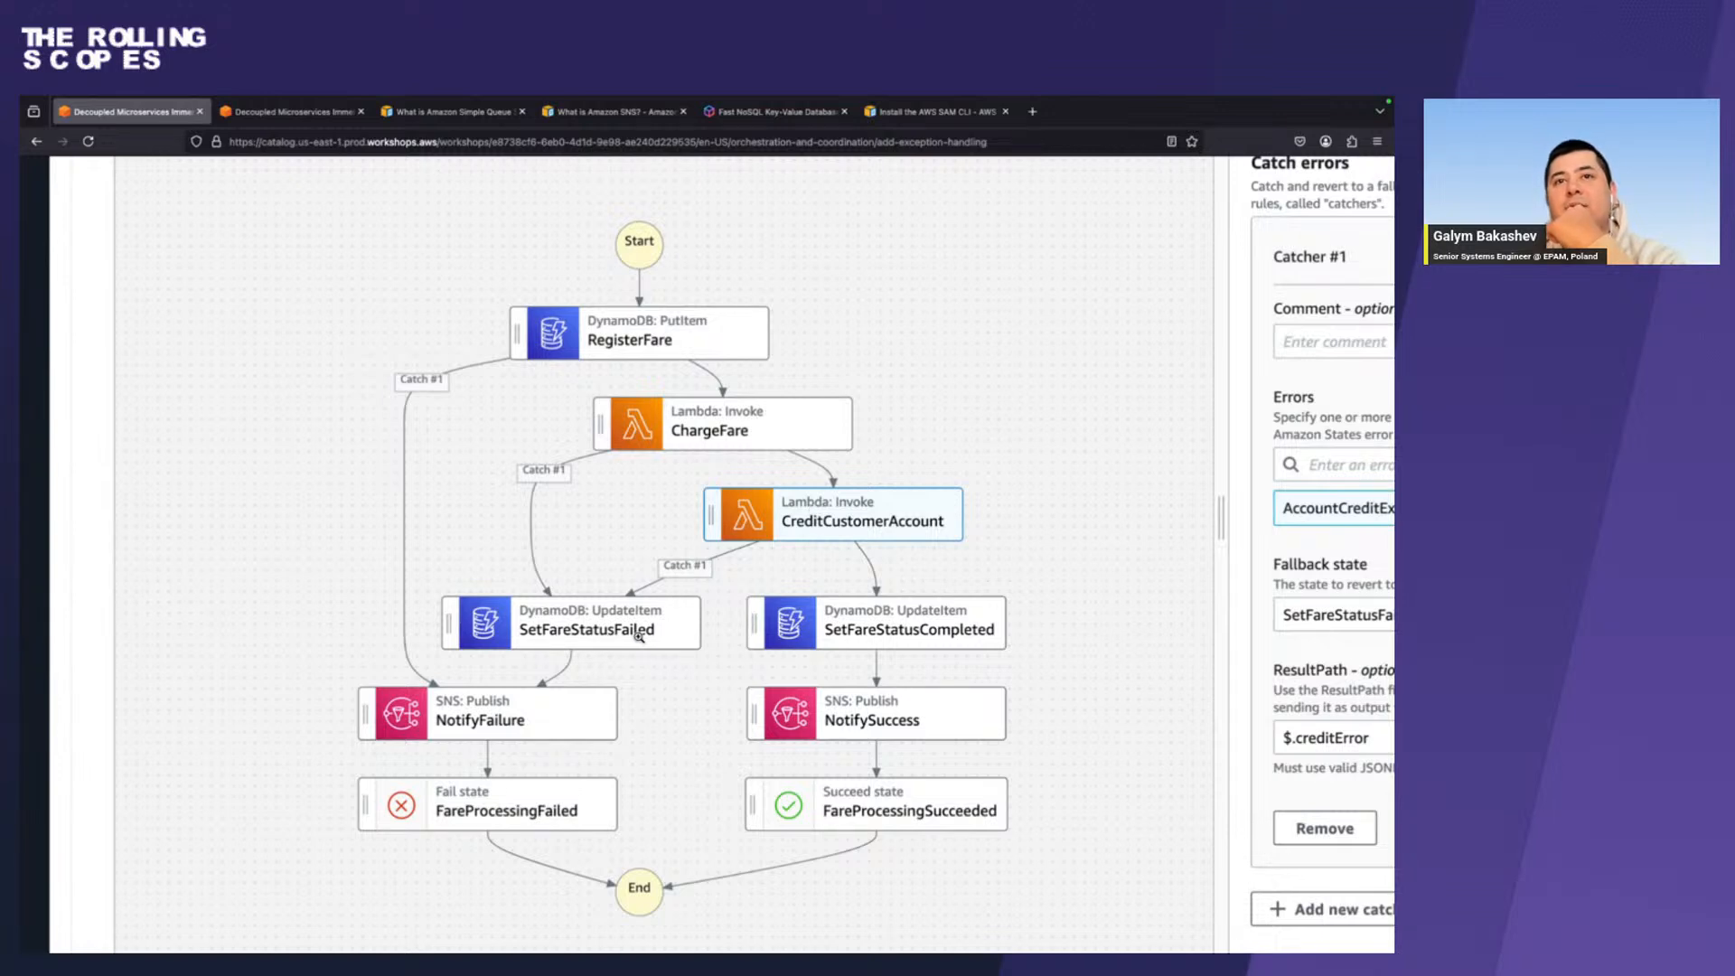
Switch back to Step Functions and open the error handling settings of the CreditCustomerAccount state.
key("ctrl+Right")
left_click(818, 551)
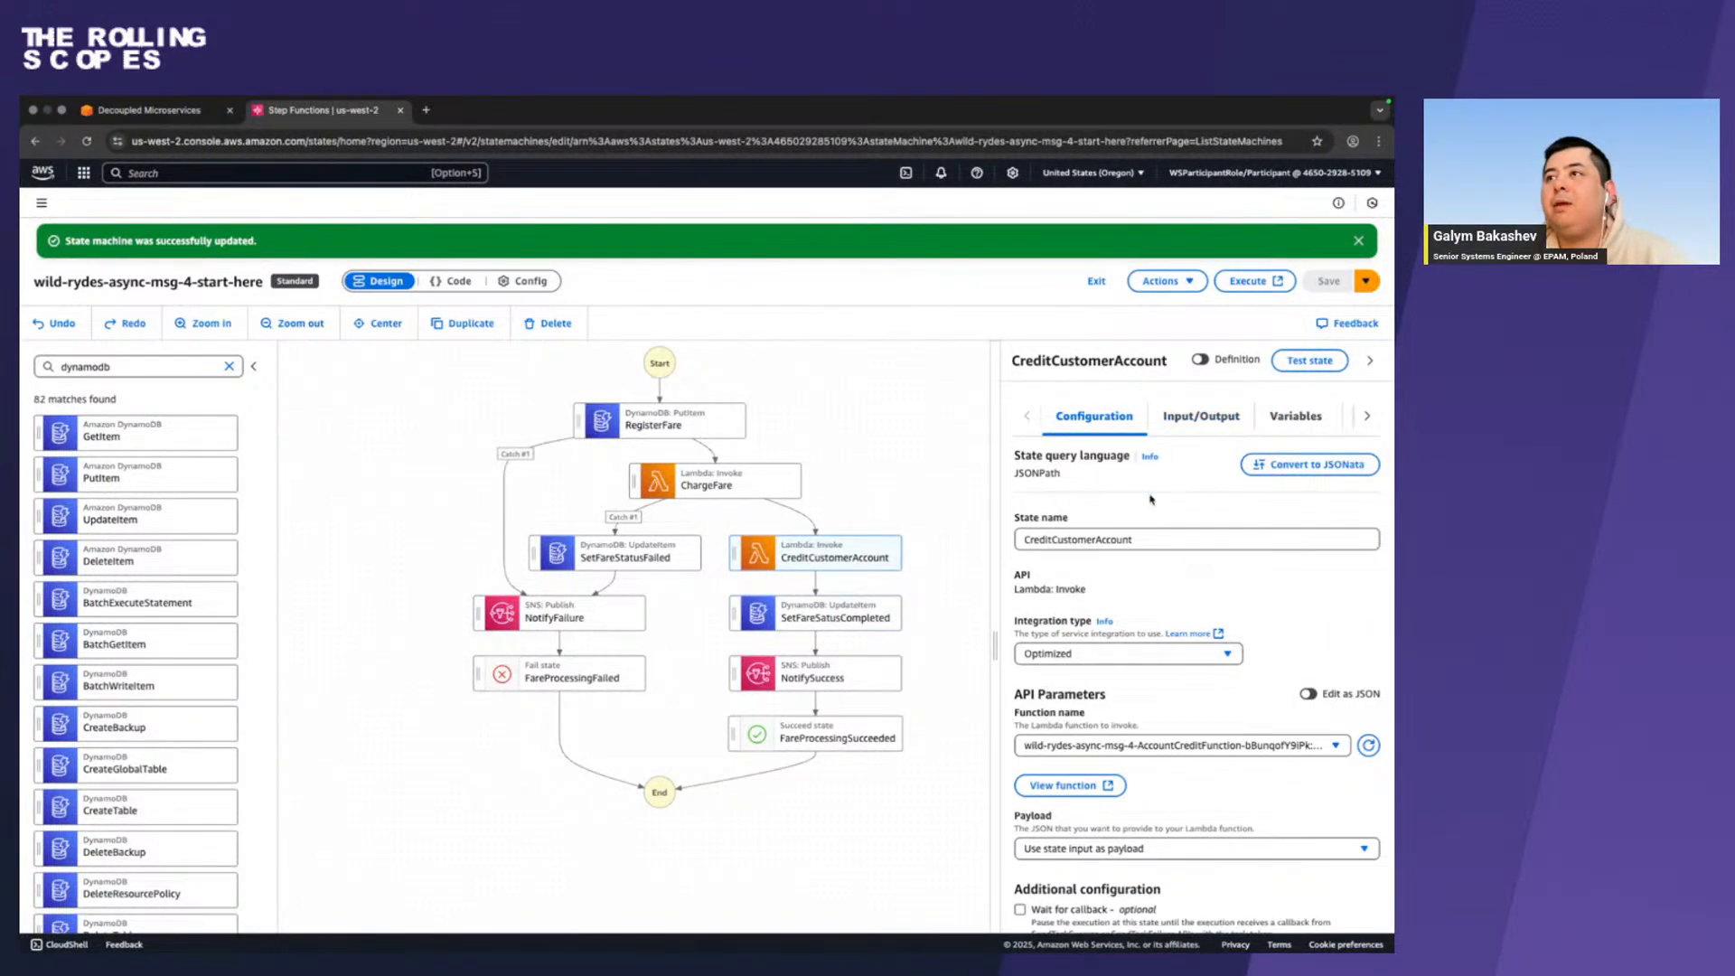
left_click(1361, 419)
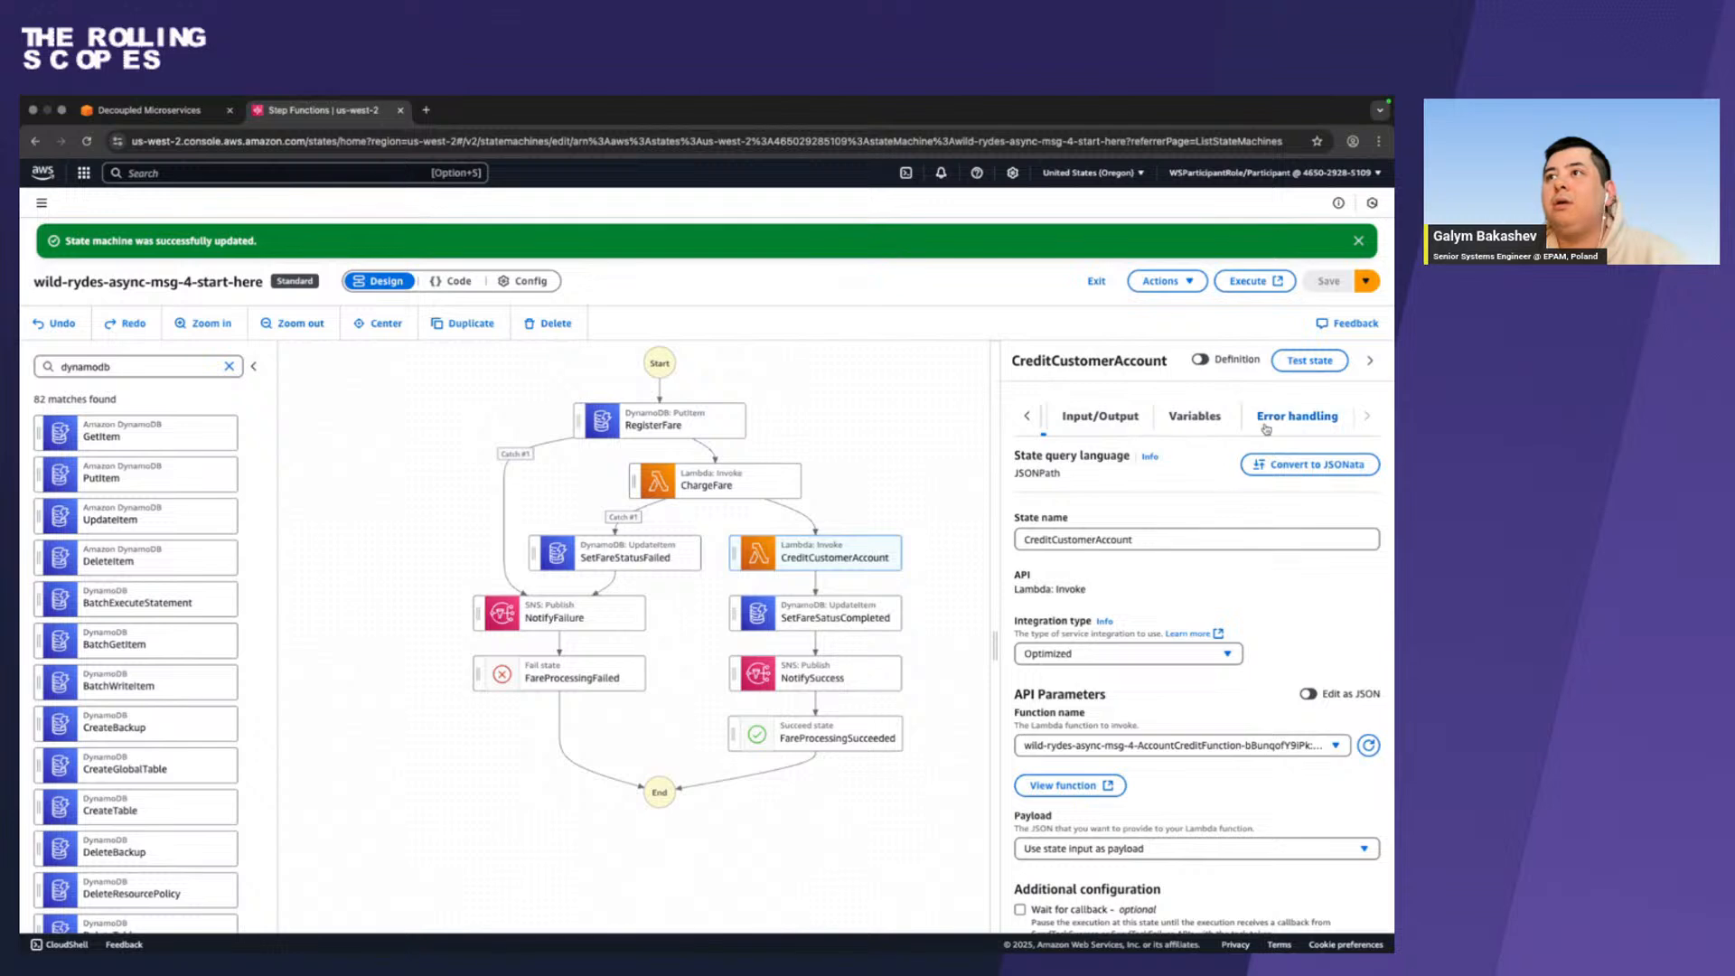
left_click(1265, 424)
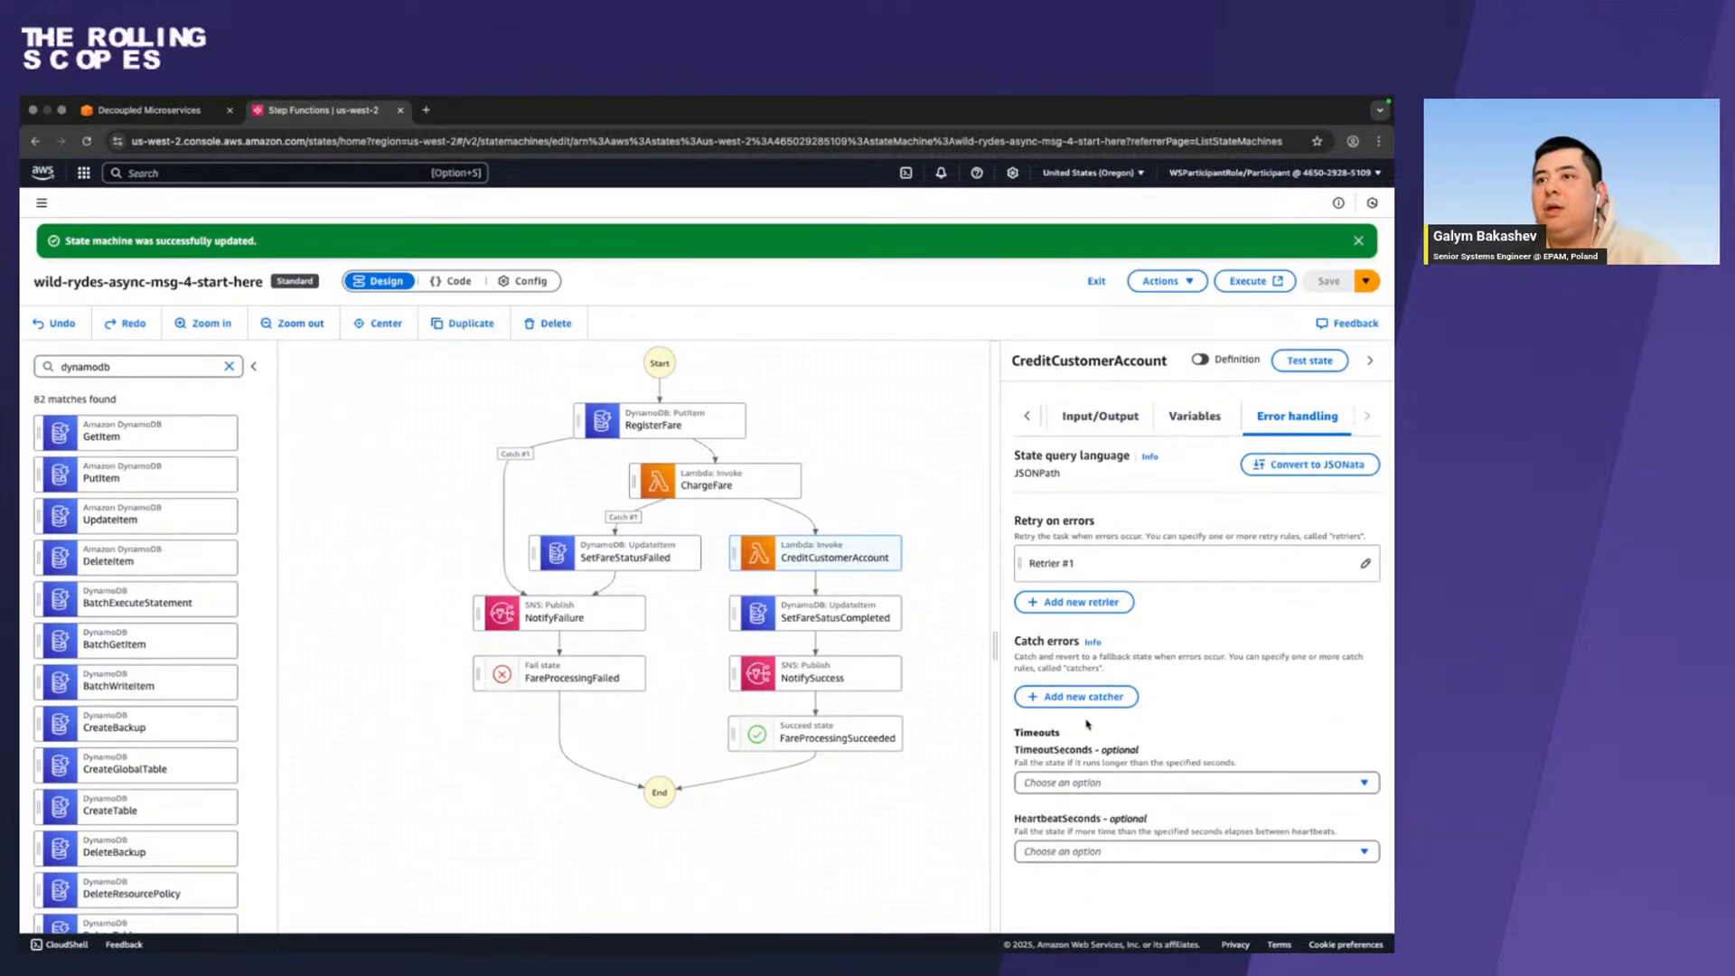
Add a new catcher to CreditCustomerAccount for the error AccountCreditException, copied from the guide.
key("ctrl+Left")
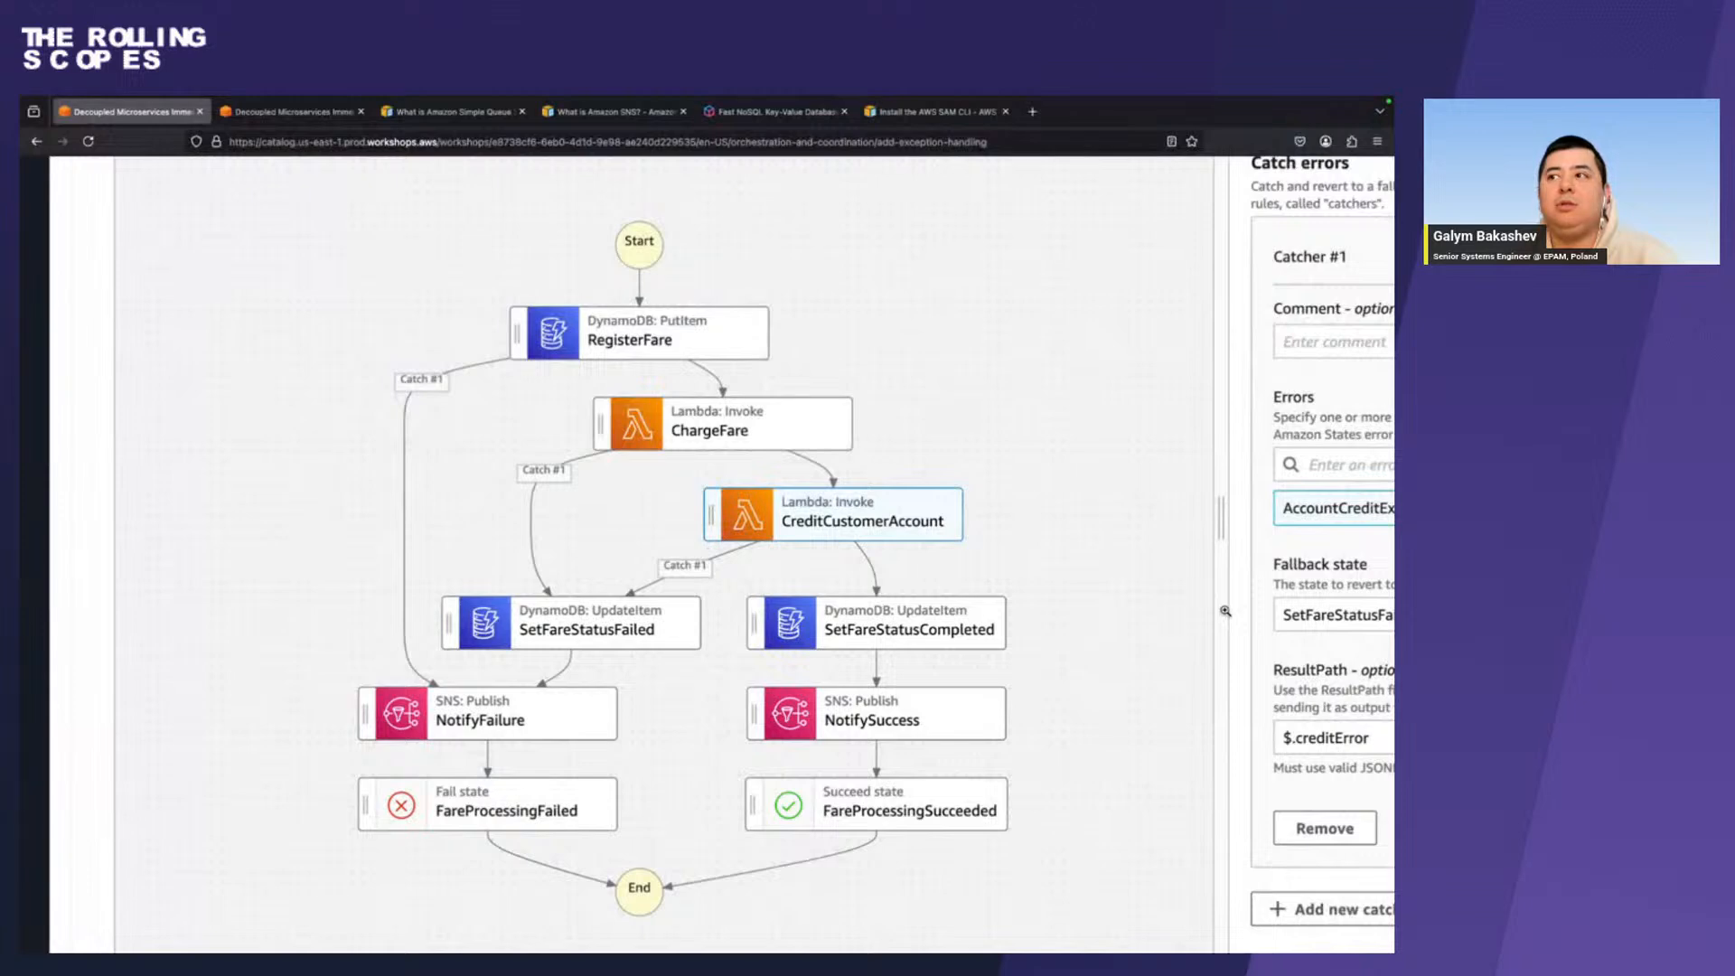
left_click(1224, 611)
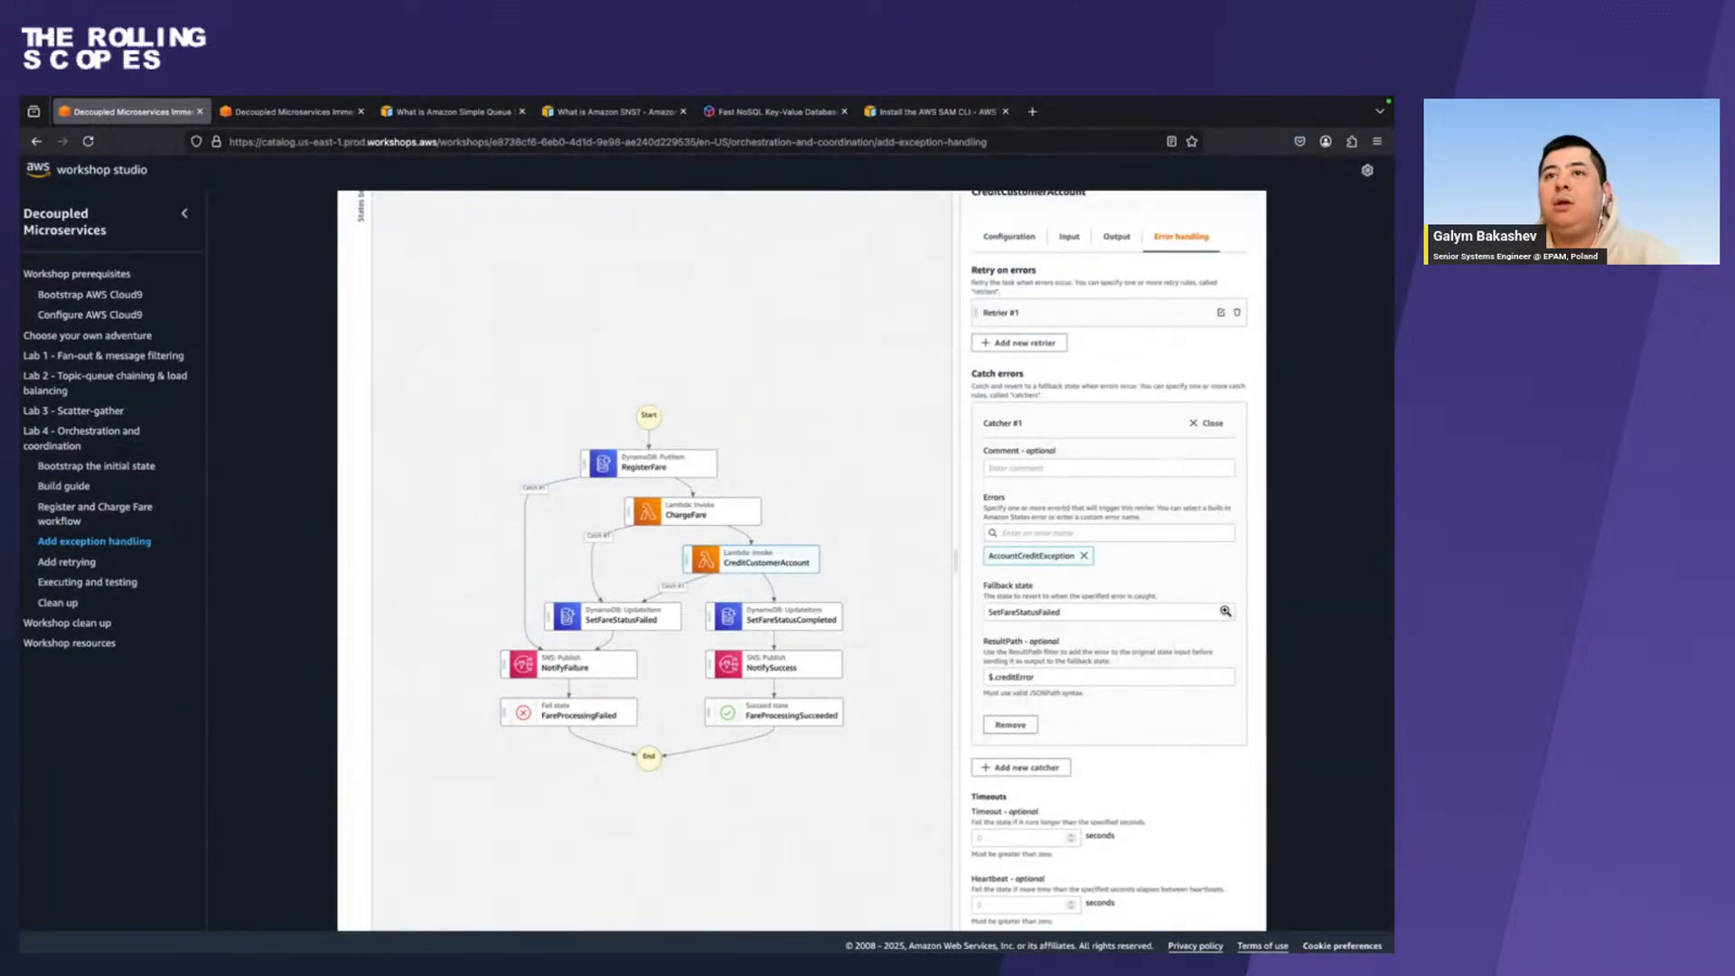
scroll(800, 727, "up", 4)
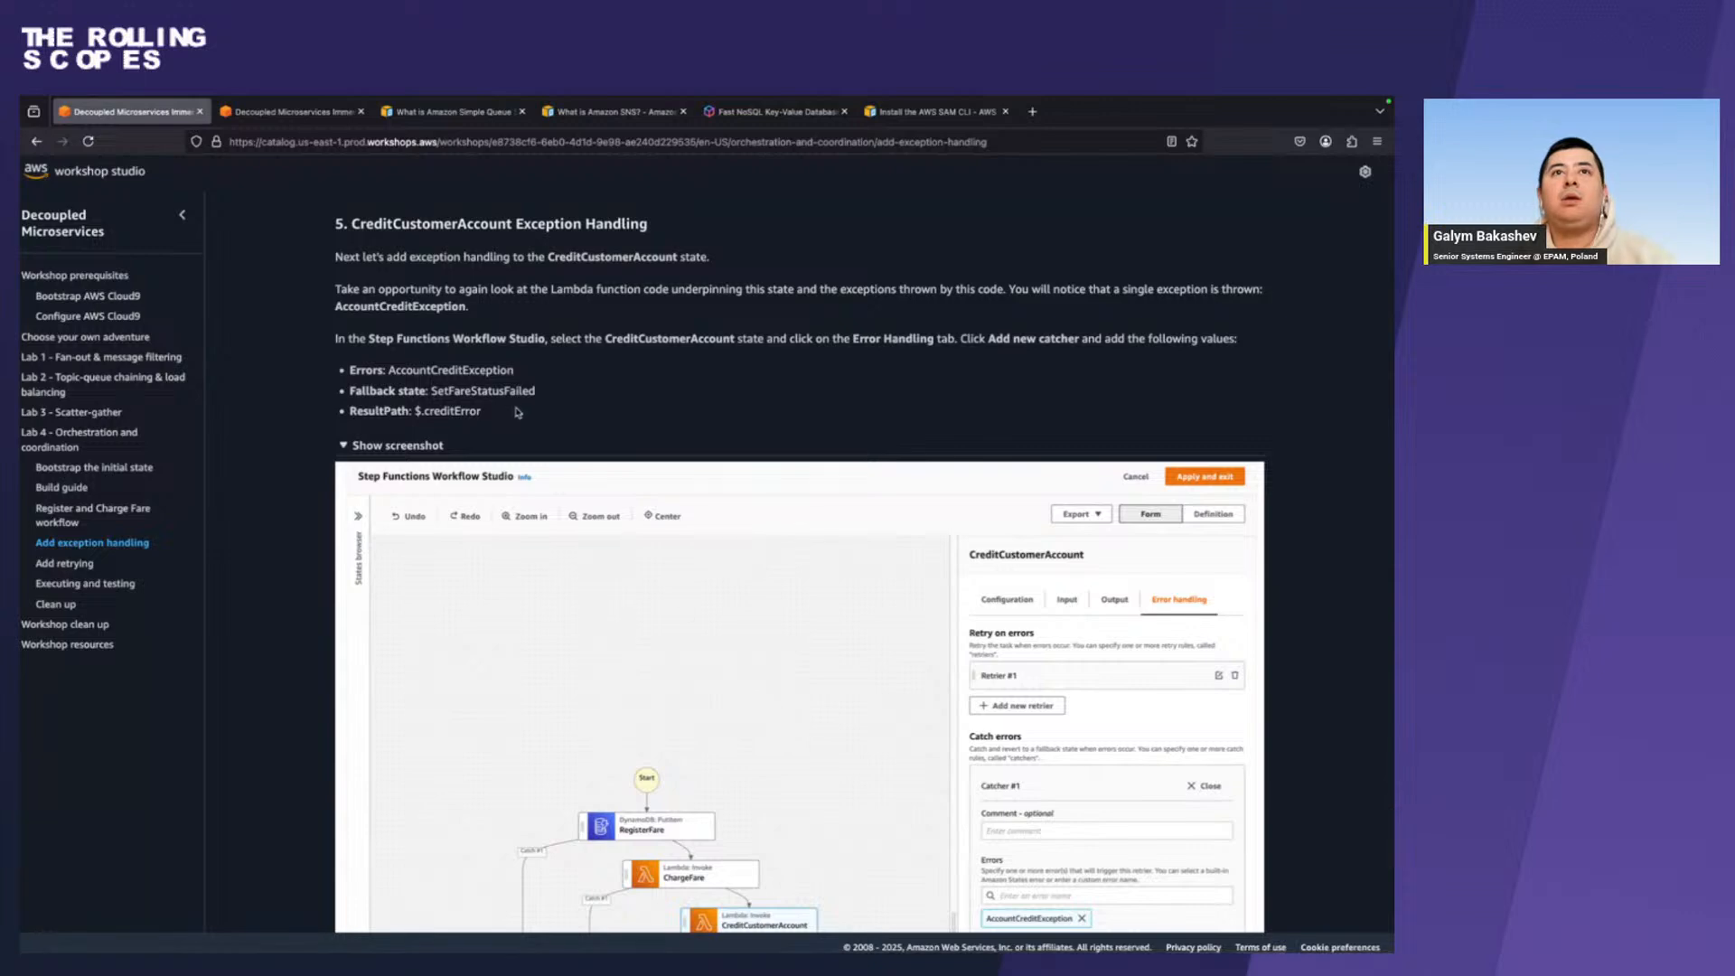
double_click(471, 368)
key("ctrl+c")
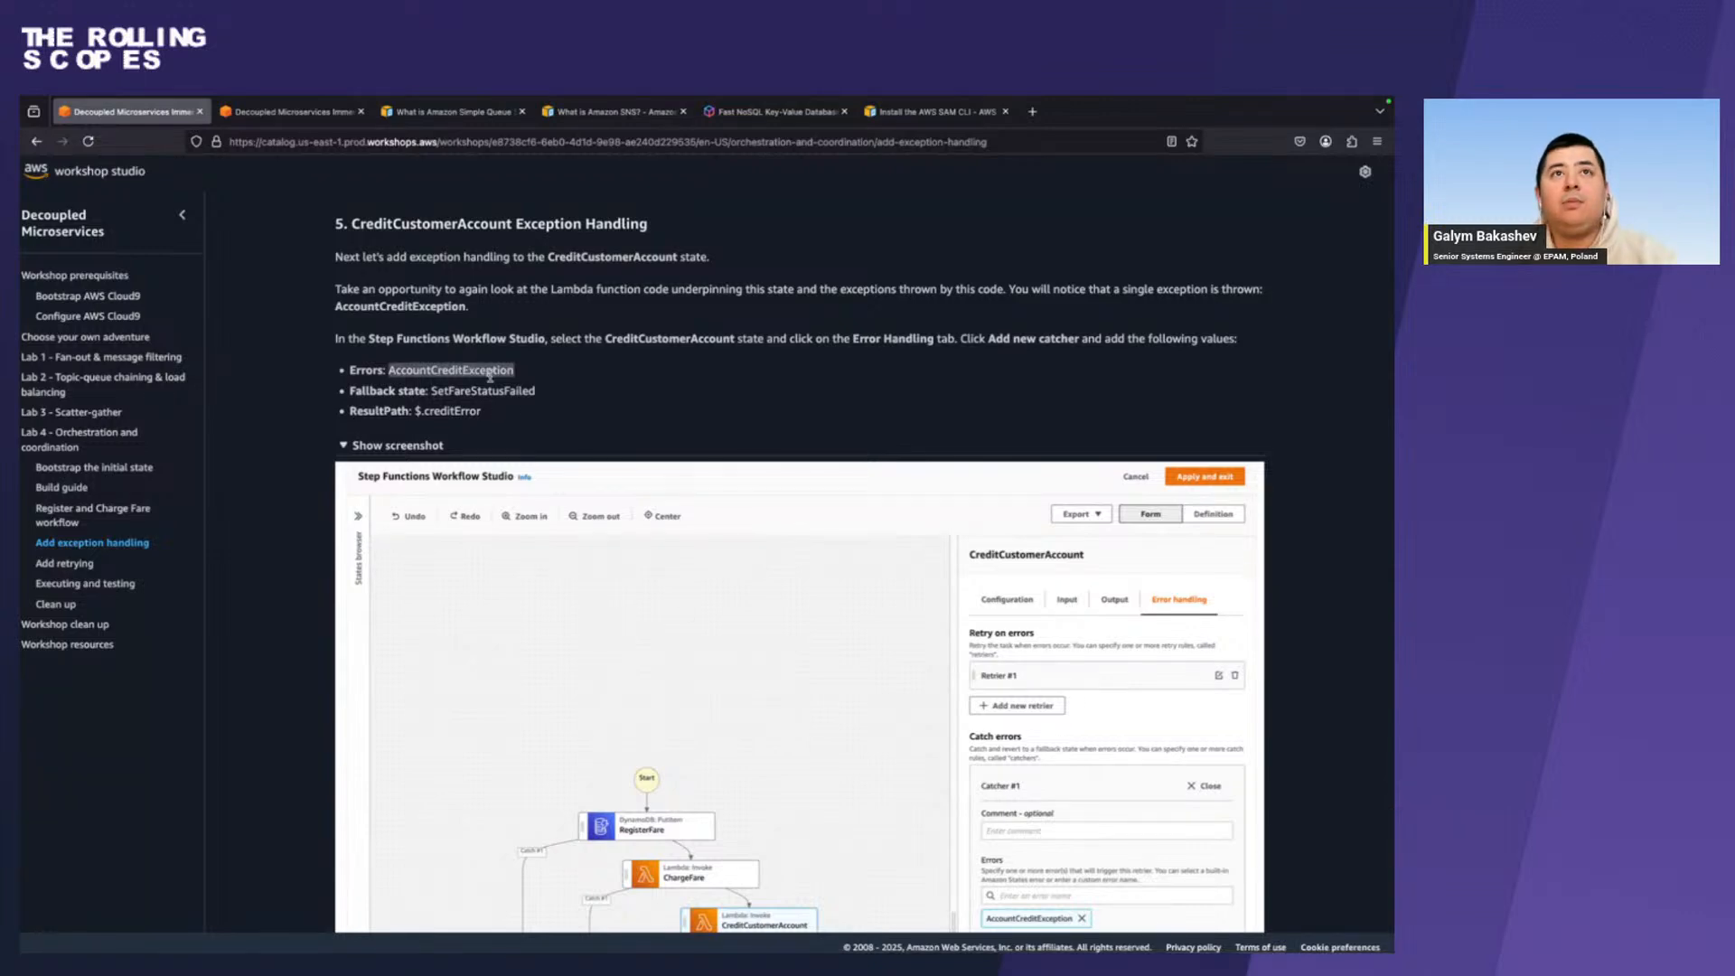
key("ctrl+Right")
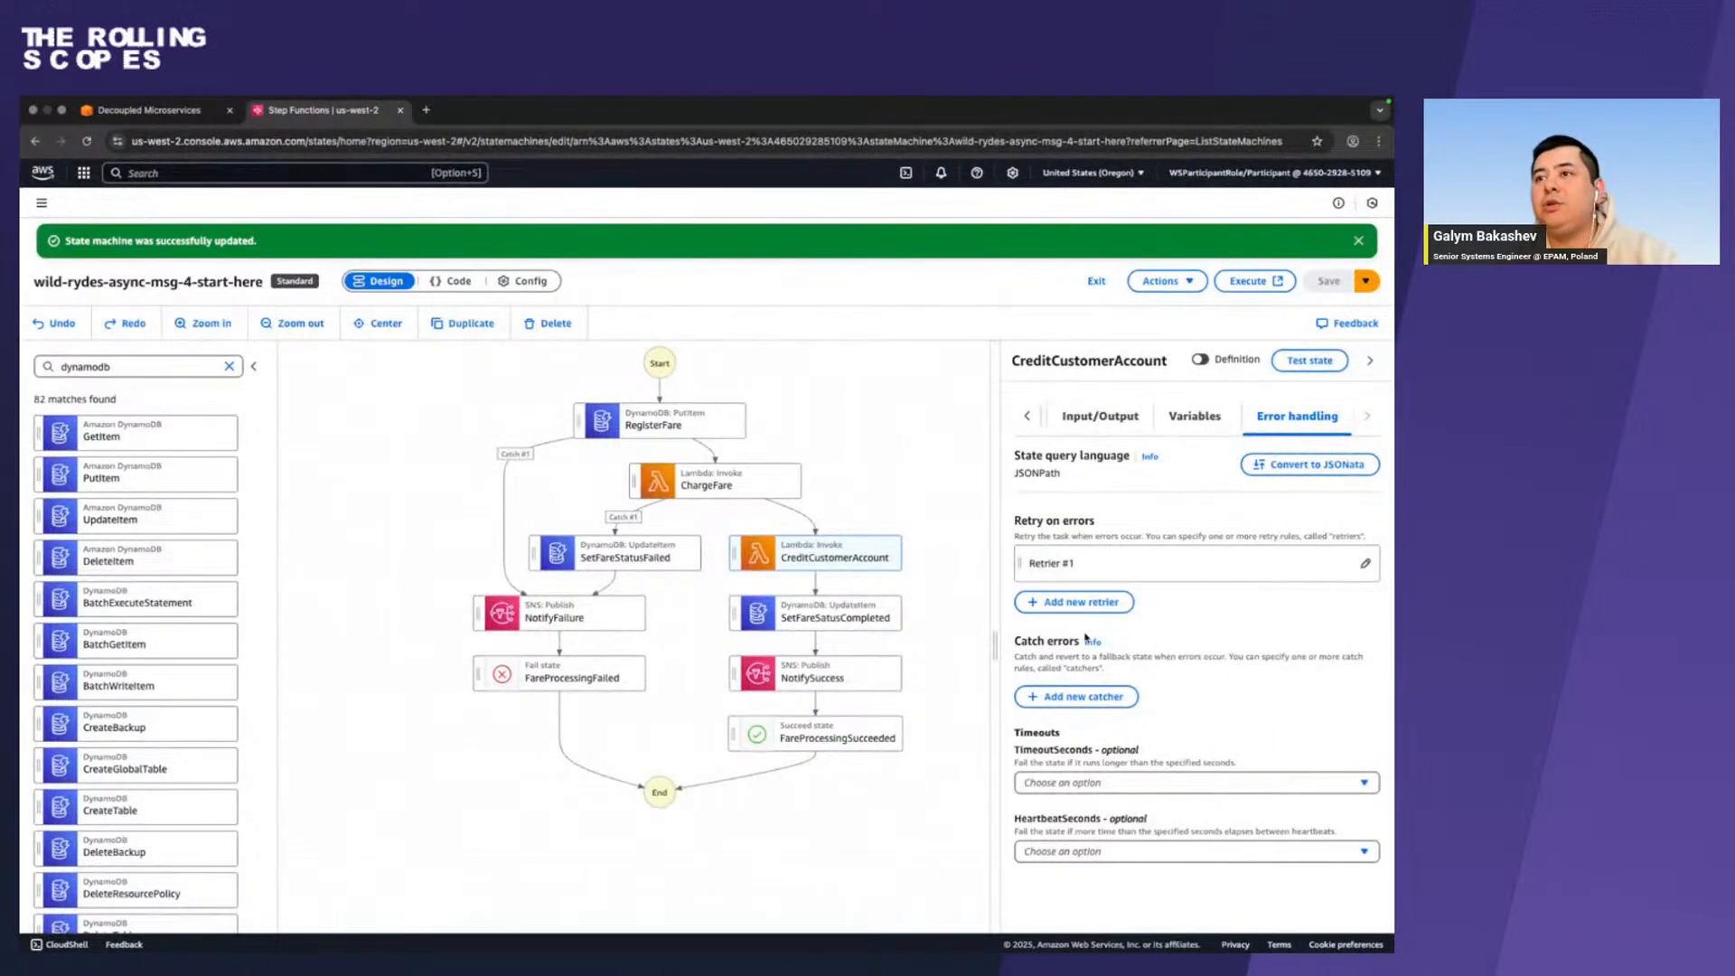
left_click(1078, 697)
scroll(1049, 837, "down", 1)
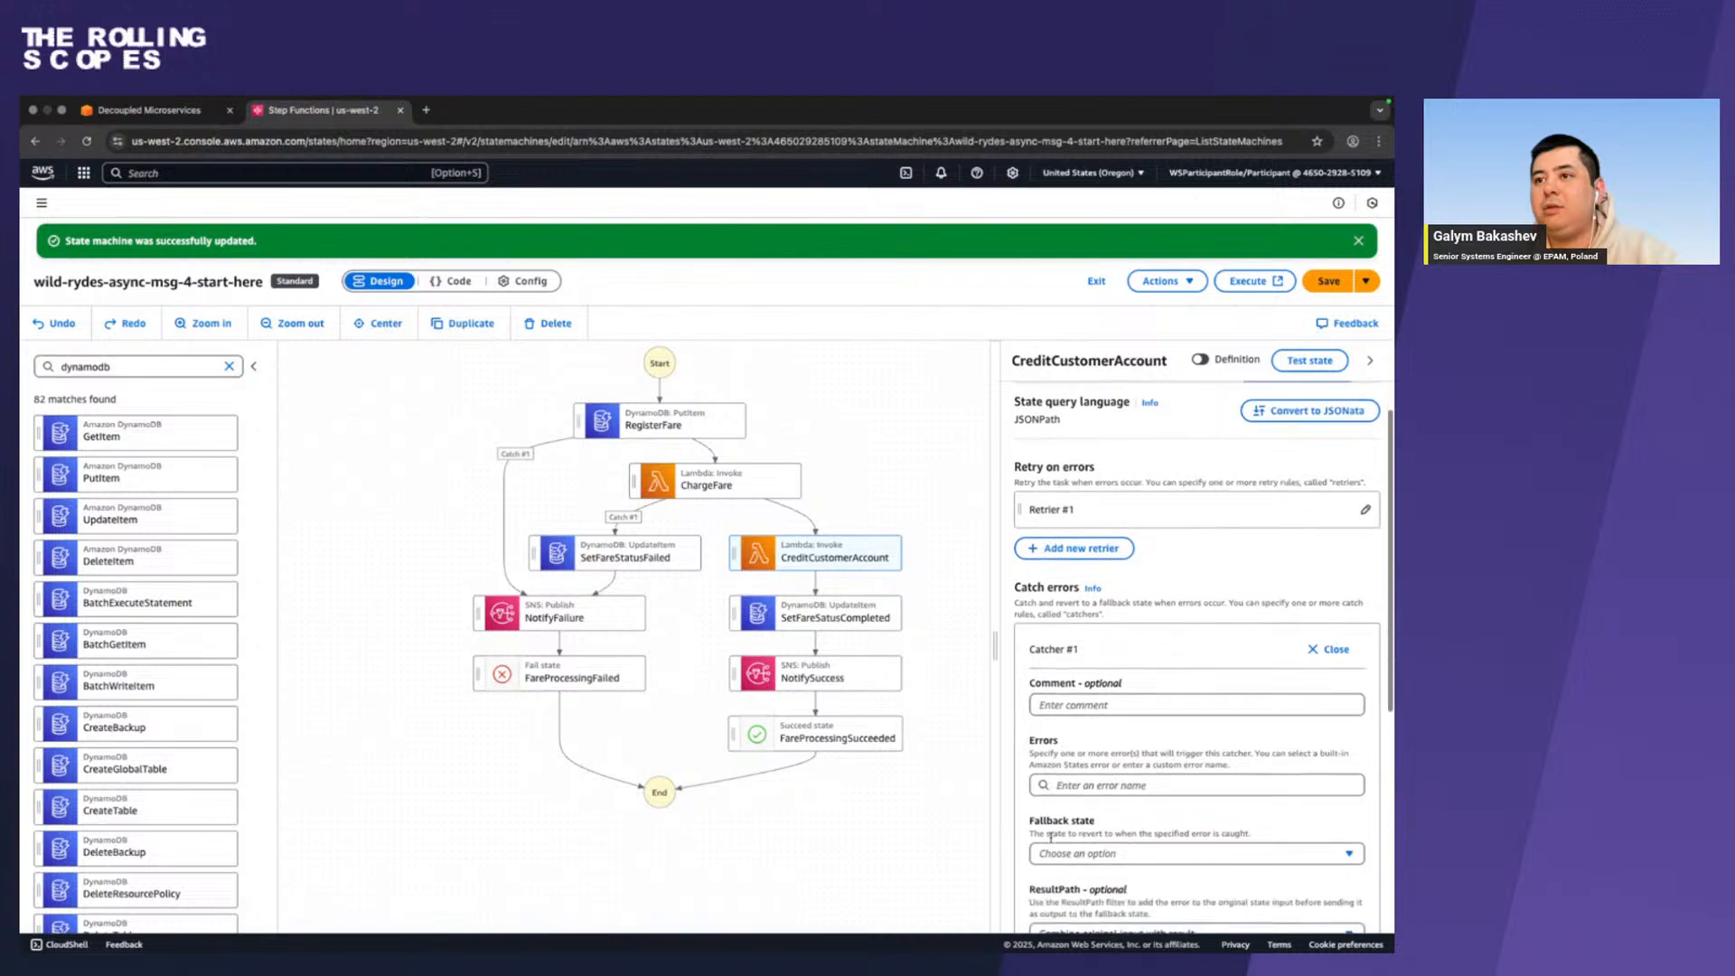
left_click(1081, 785)
key("ctrl+v")
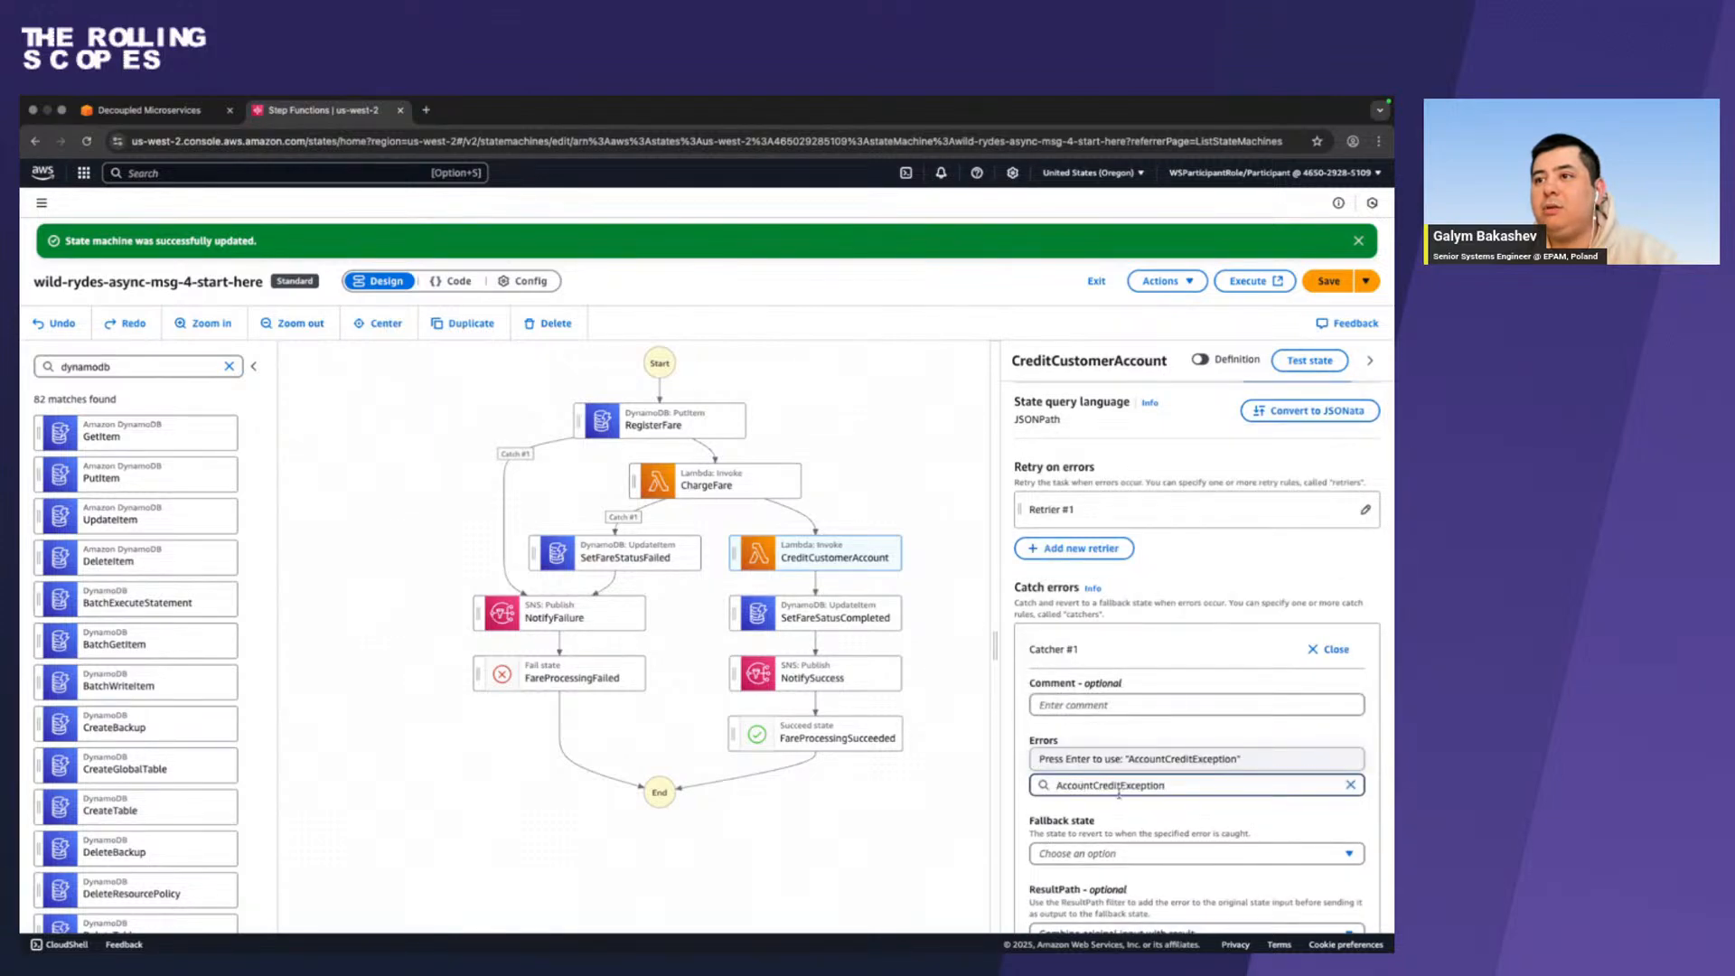
key("Return")
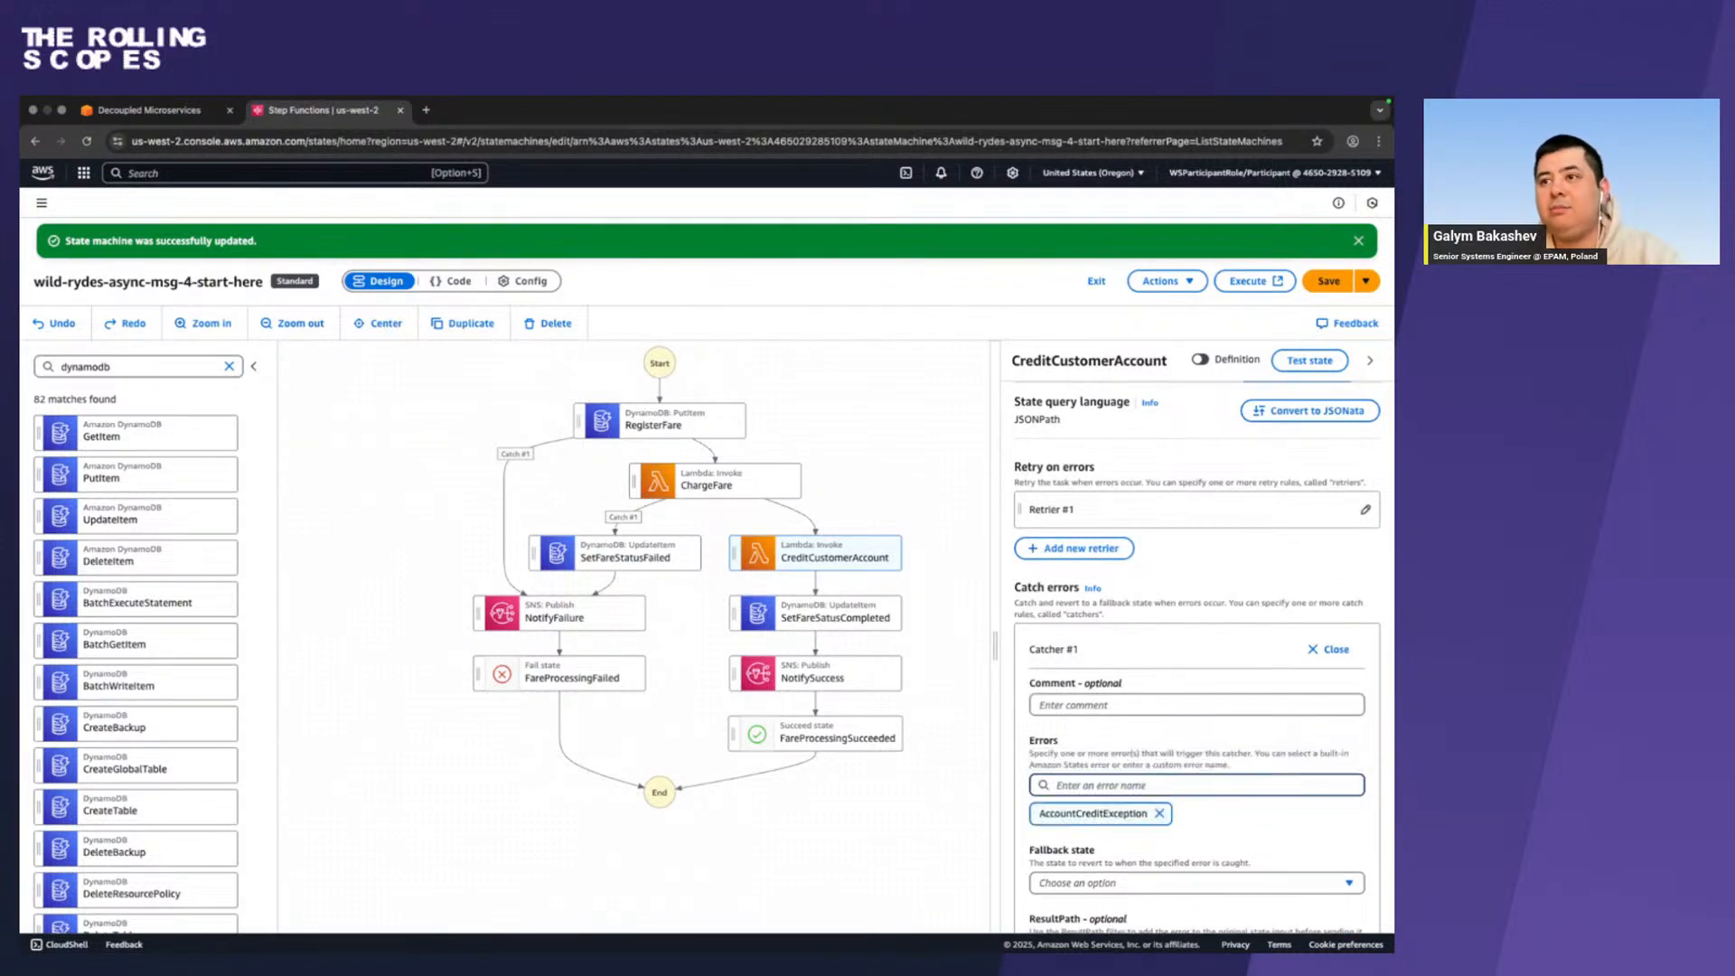
Set the CreditCustomerAccount catcher's fallback state to SetFareStatusFailed, as specified in the workshop guide.
key("ctrl+Left")
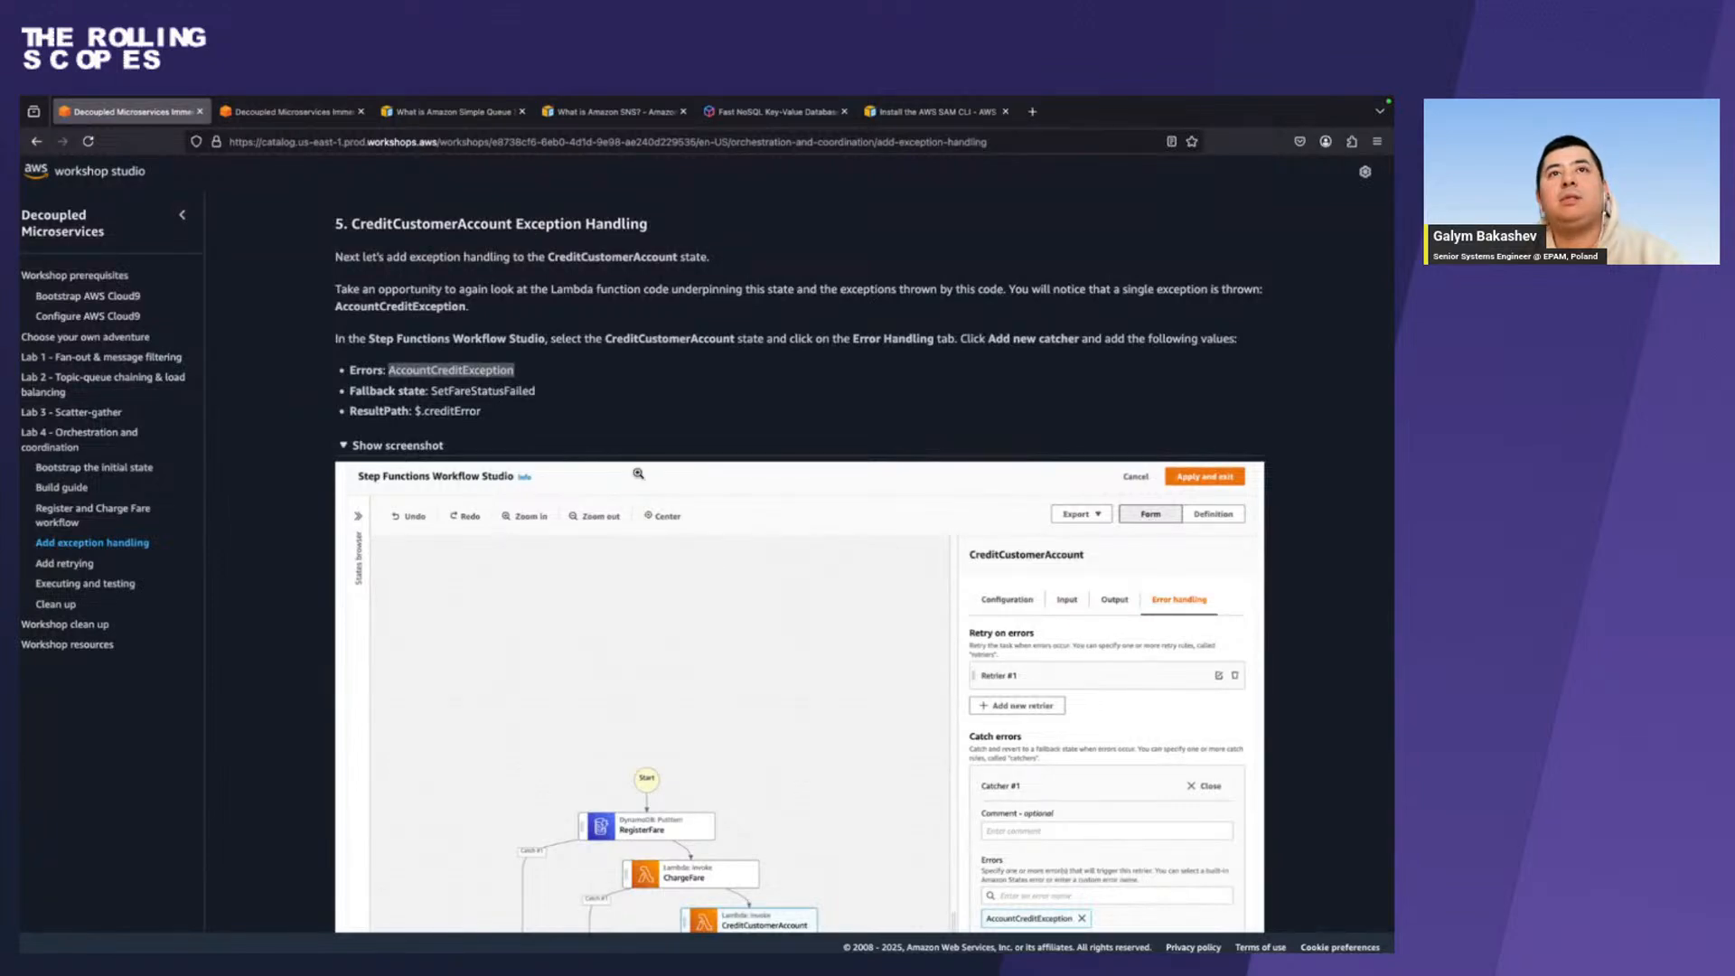
double_click(506, 393)
key("super+c")
scroll(511, 468, "down", 5)
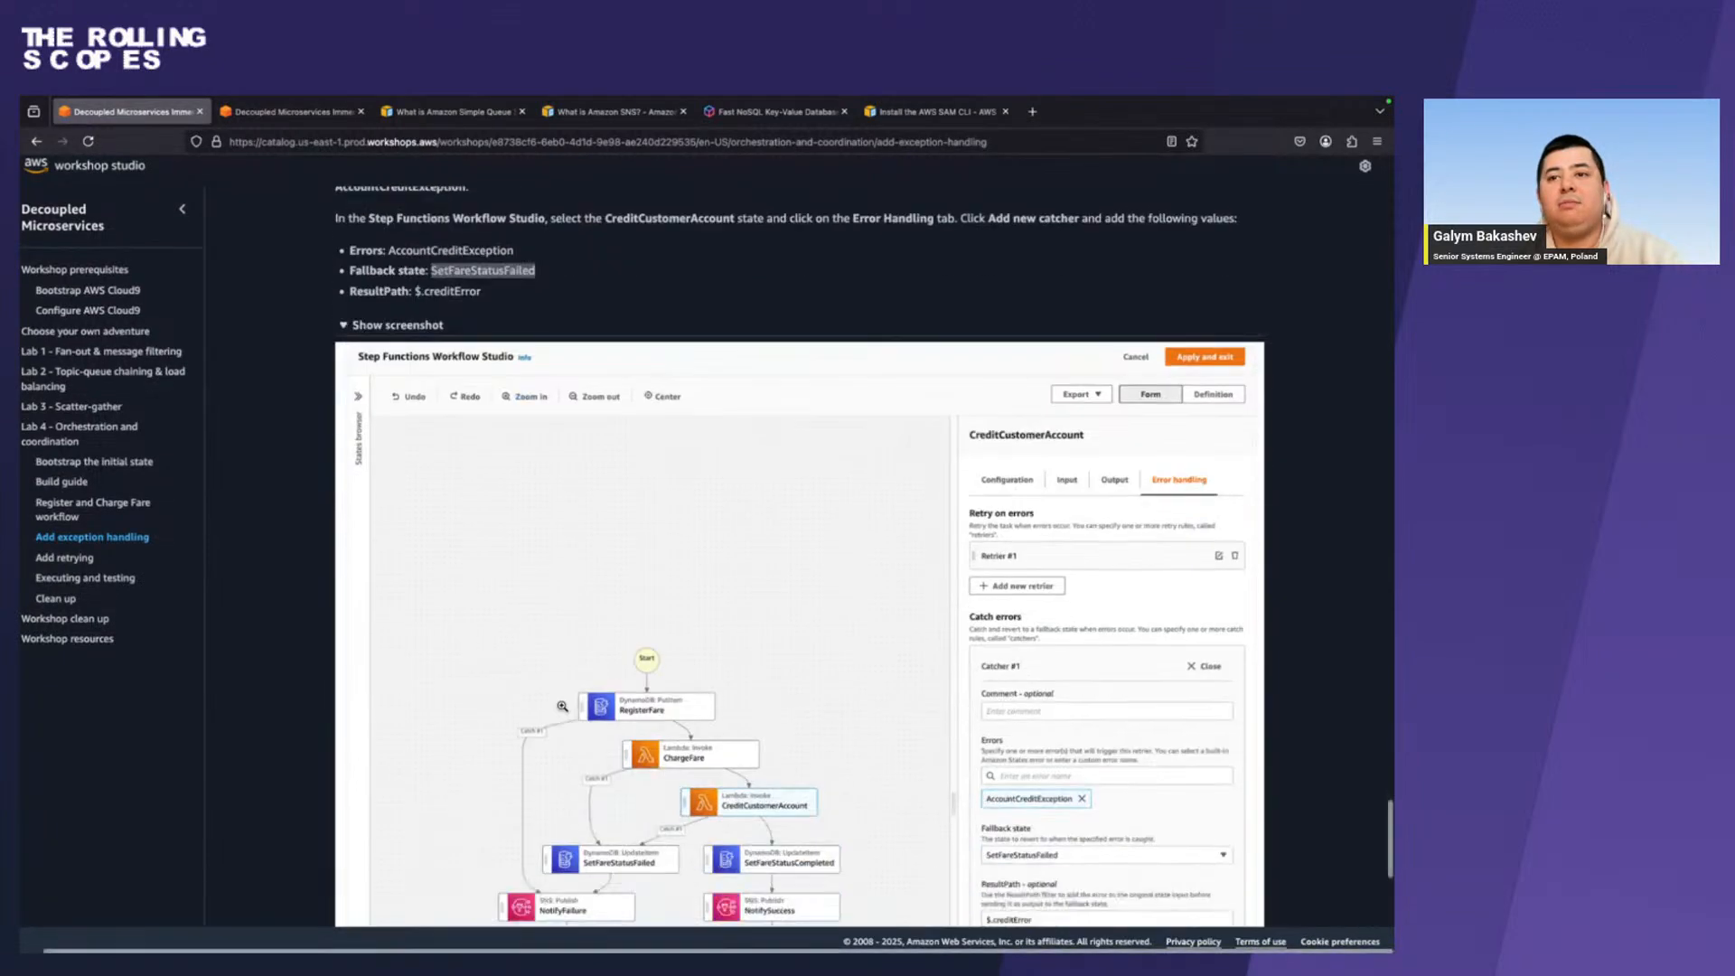
key("ctrl+Right")
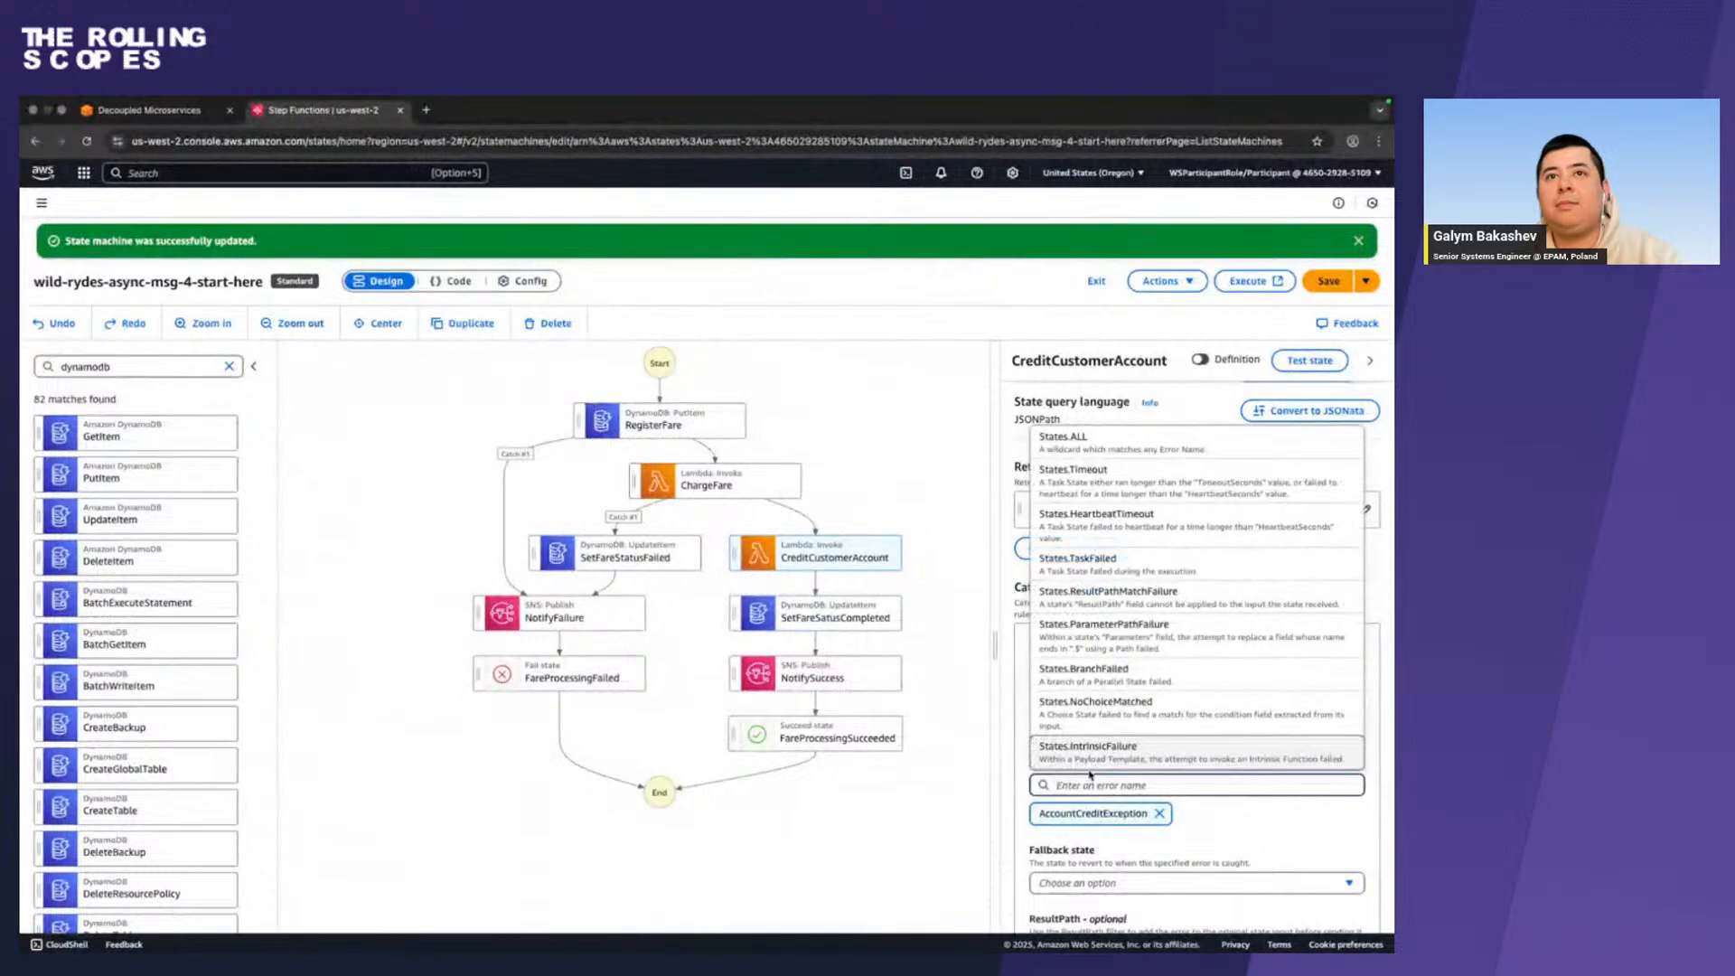
scroll(1161, 753, "down", 1)
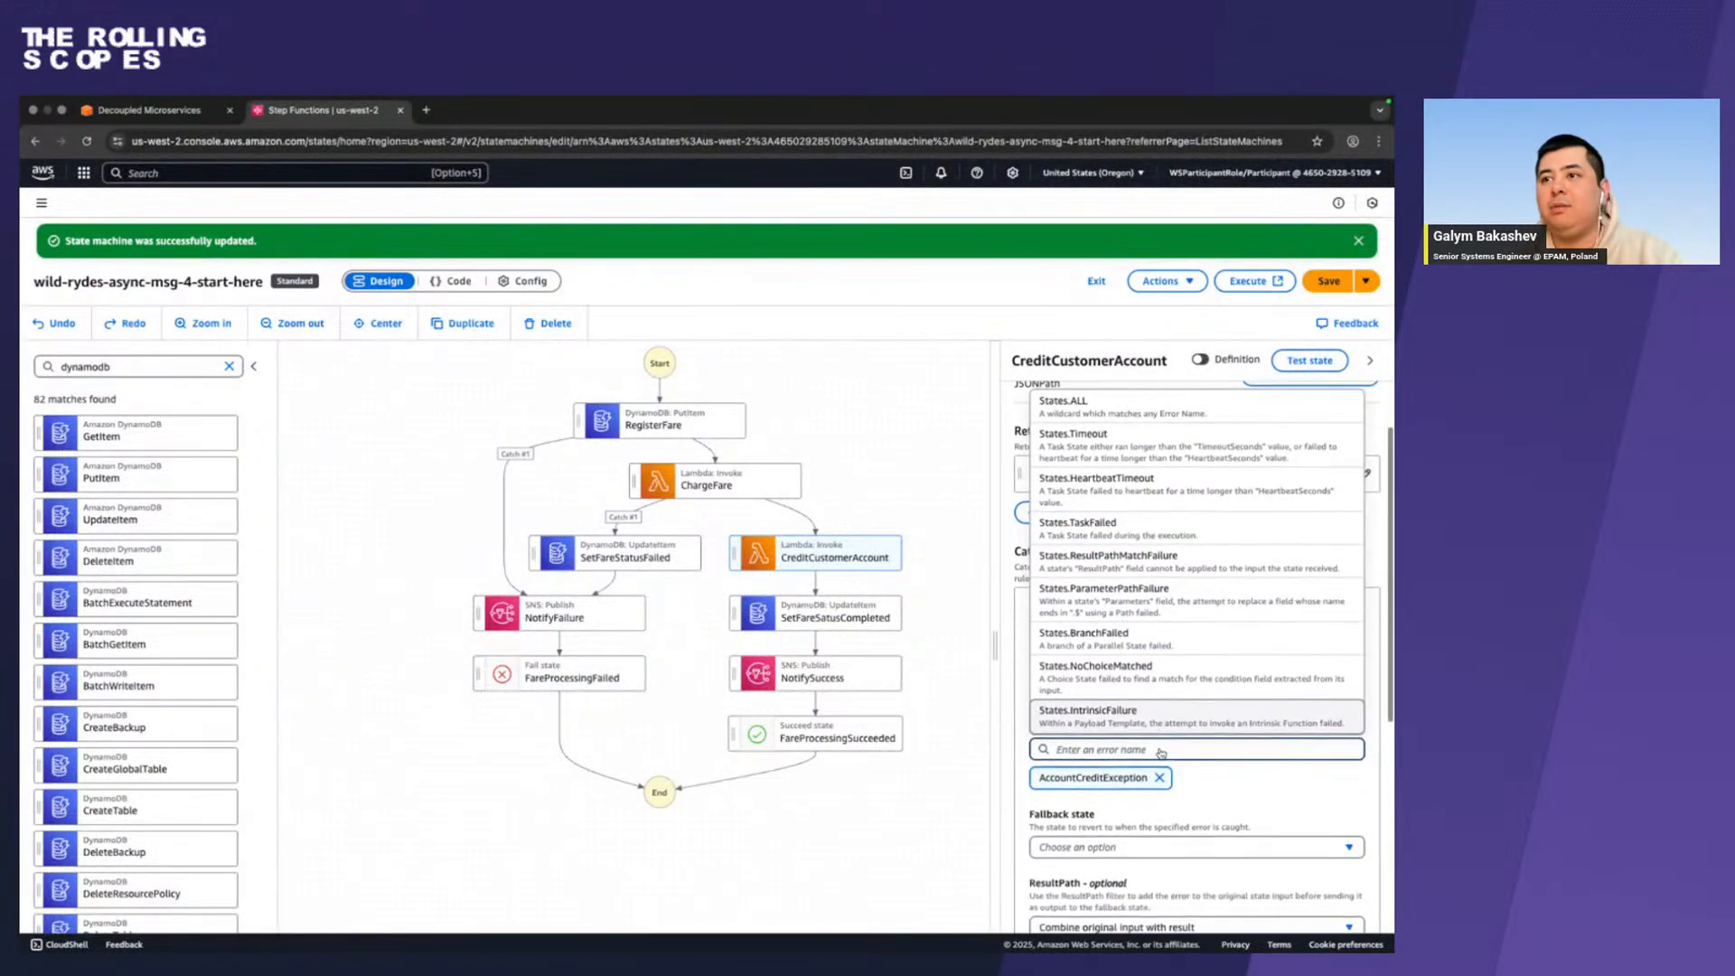
left_click(1247, 784)
scroll(1247, 784, "down", 3)
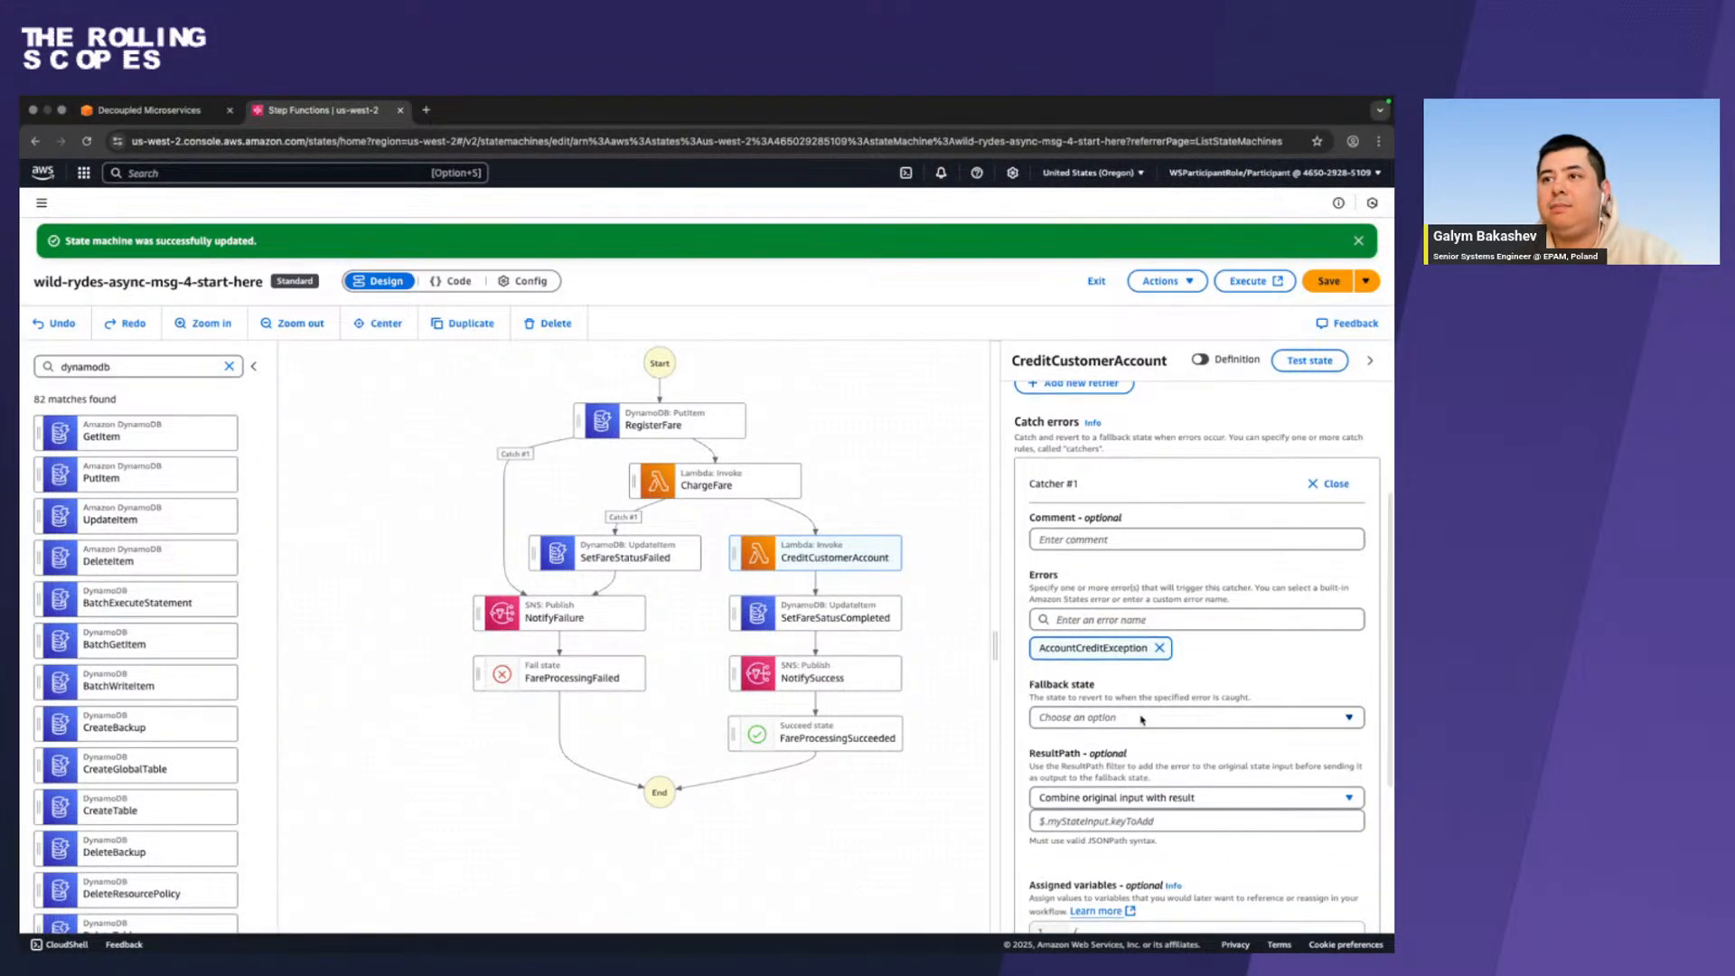
left_click(1142, 720)
key("super+v")
left_click(1116, 692)
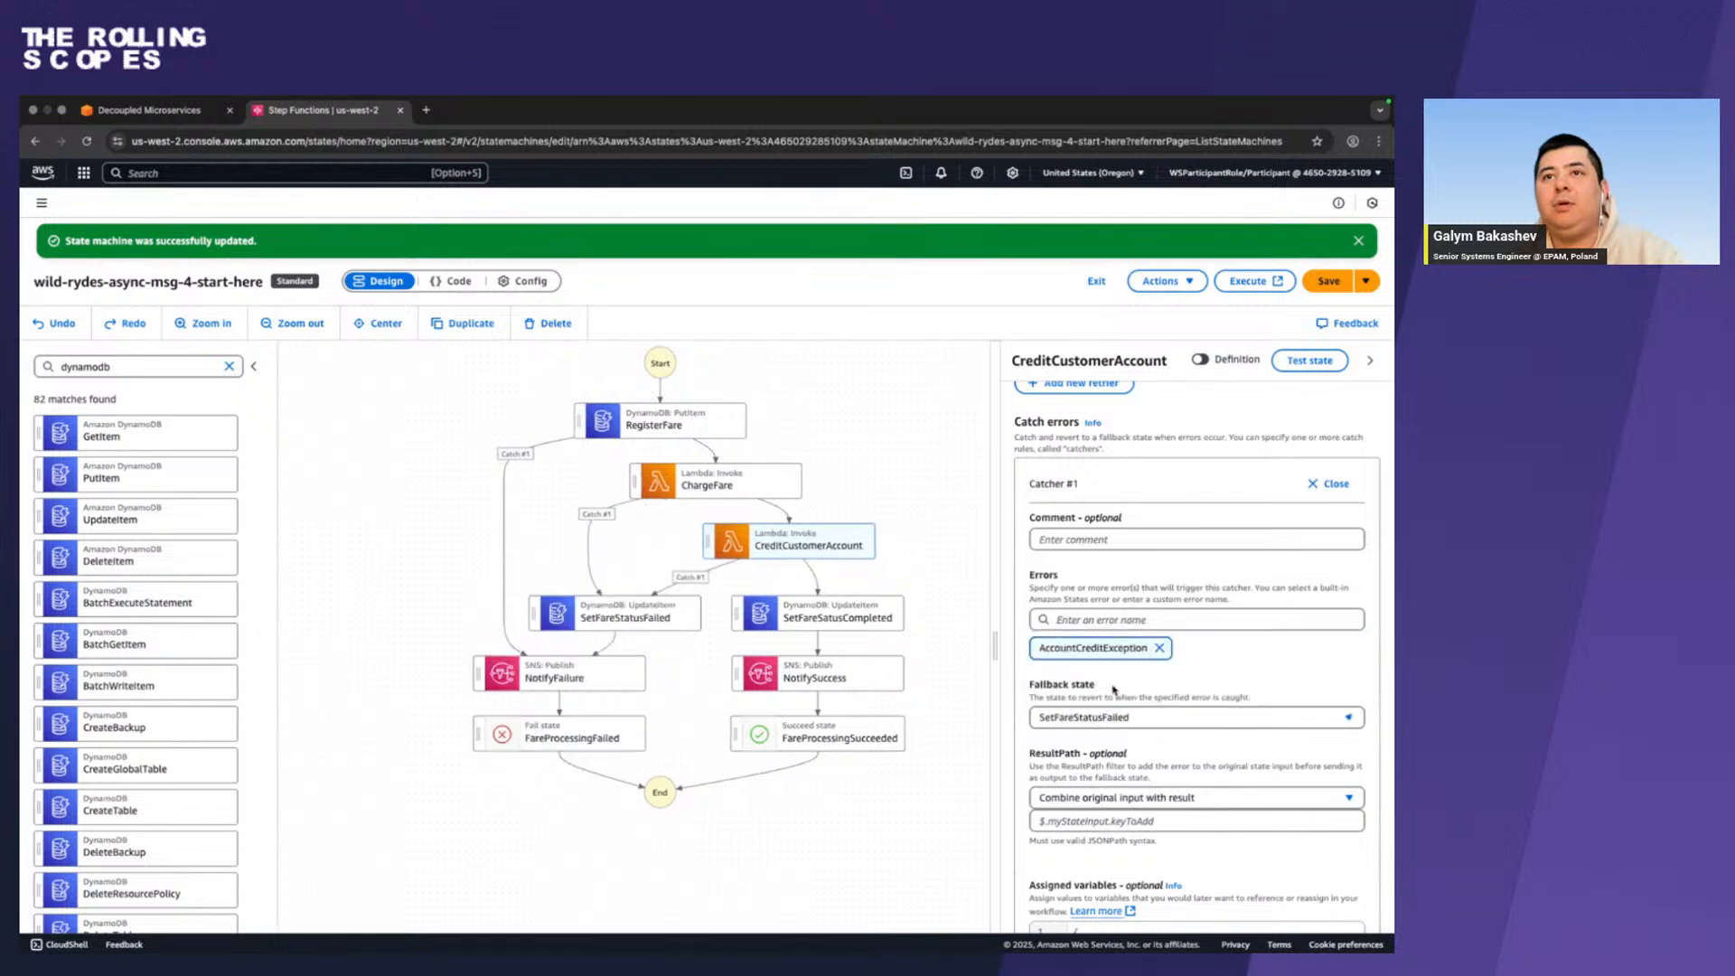
Copy $.creditError from the workshop guide into the CreditCustomerAccount catcher's ResultPath and save the state machine.
key("ctrl+Left")
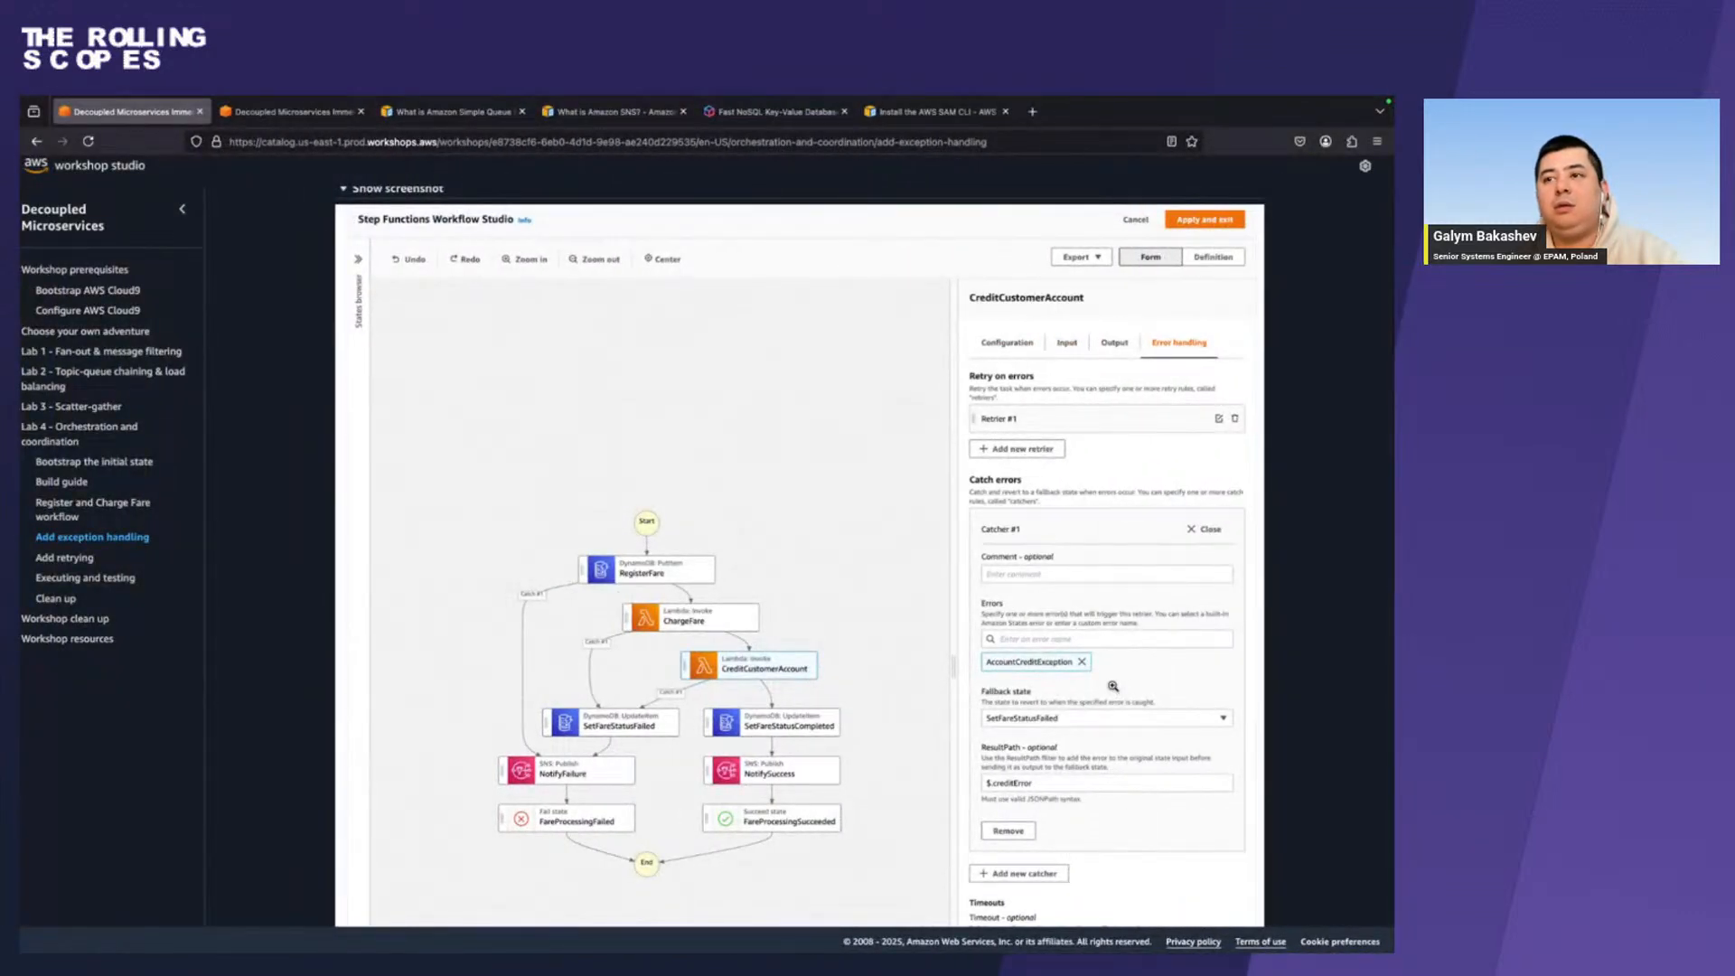
scroll(1113, 691, "up", 3)
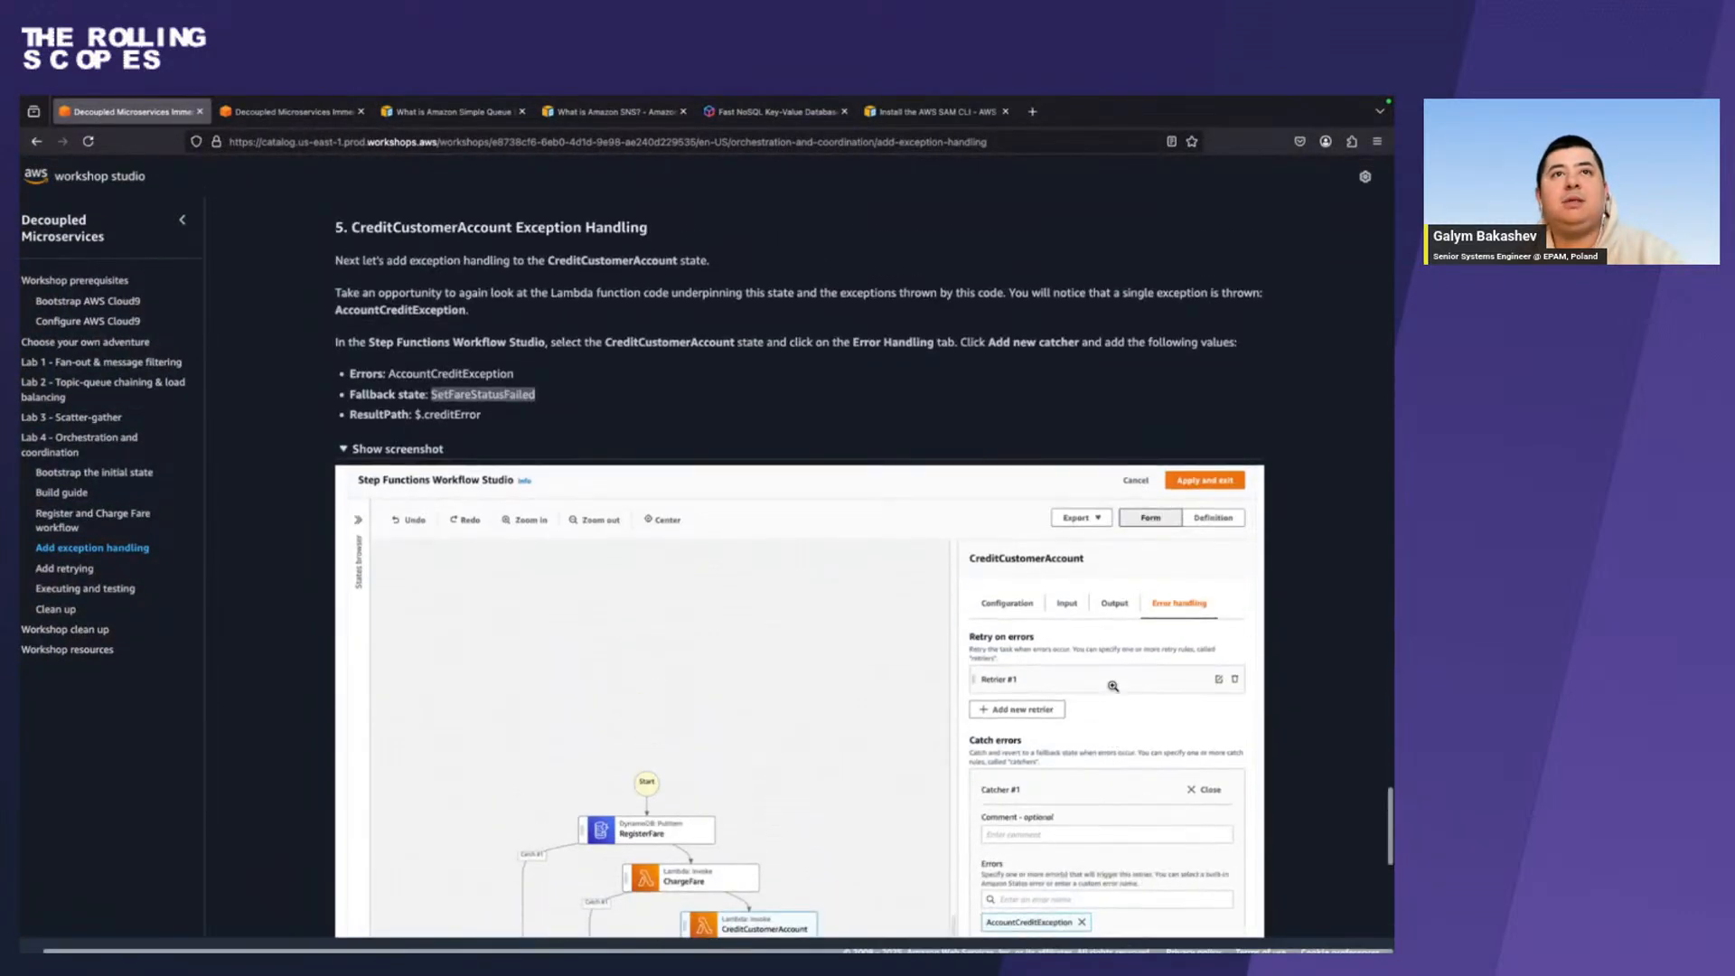
double_click(444, 412)
left_click_drag(510, 416, 418, 414)
key("ctrl+c")
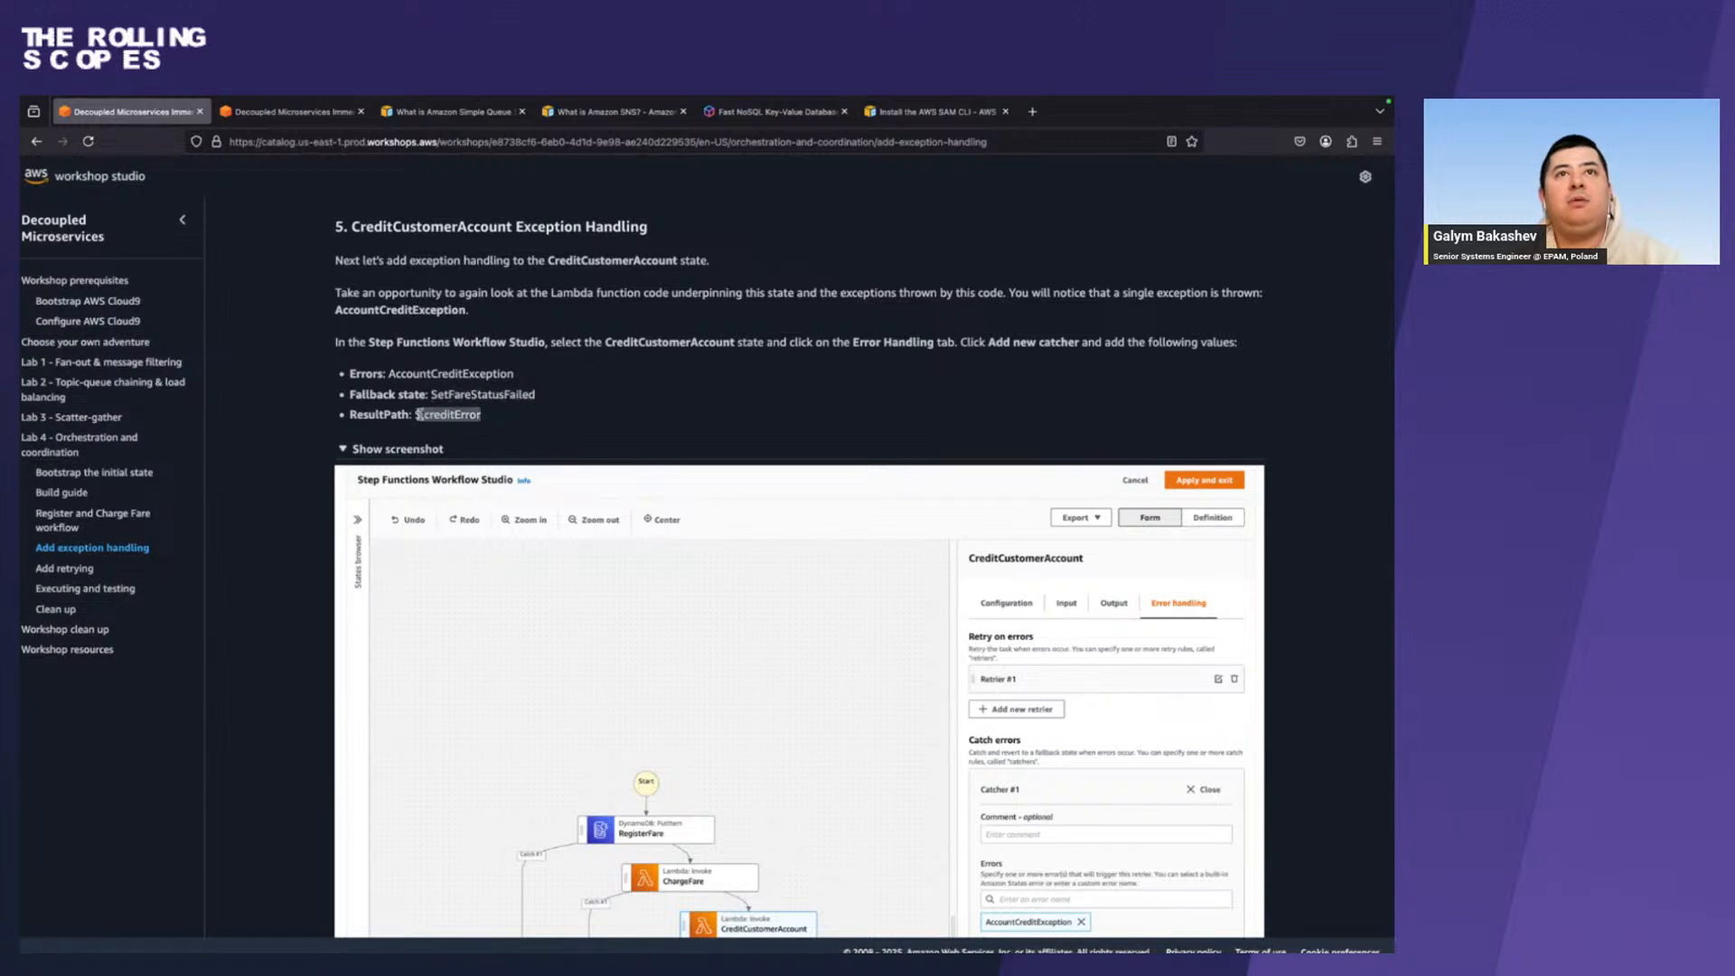
key("ctrl+Right")
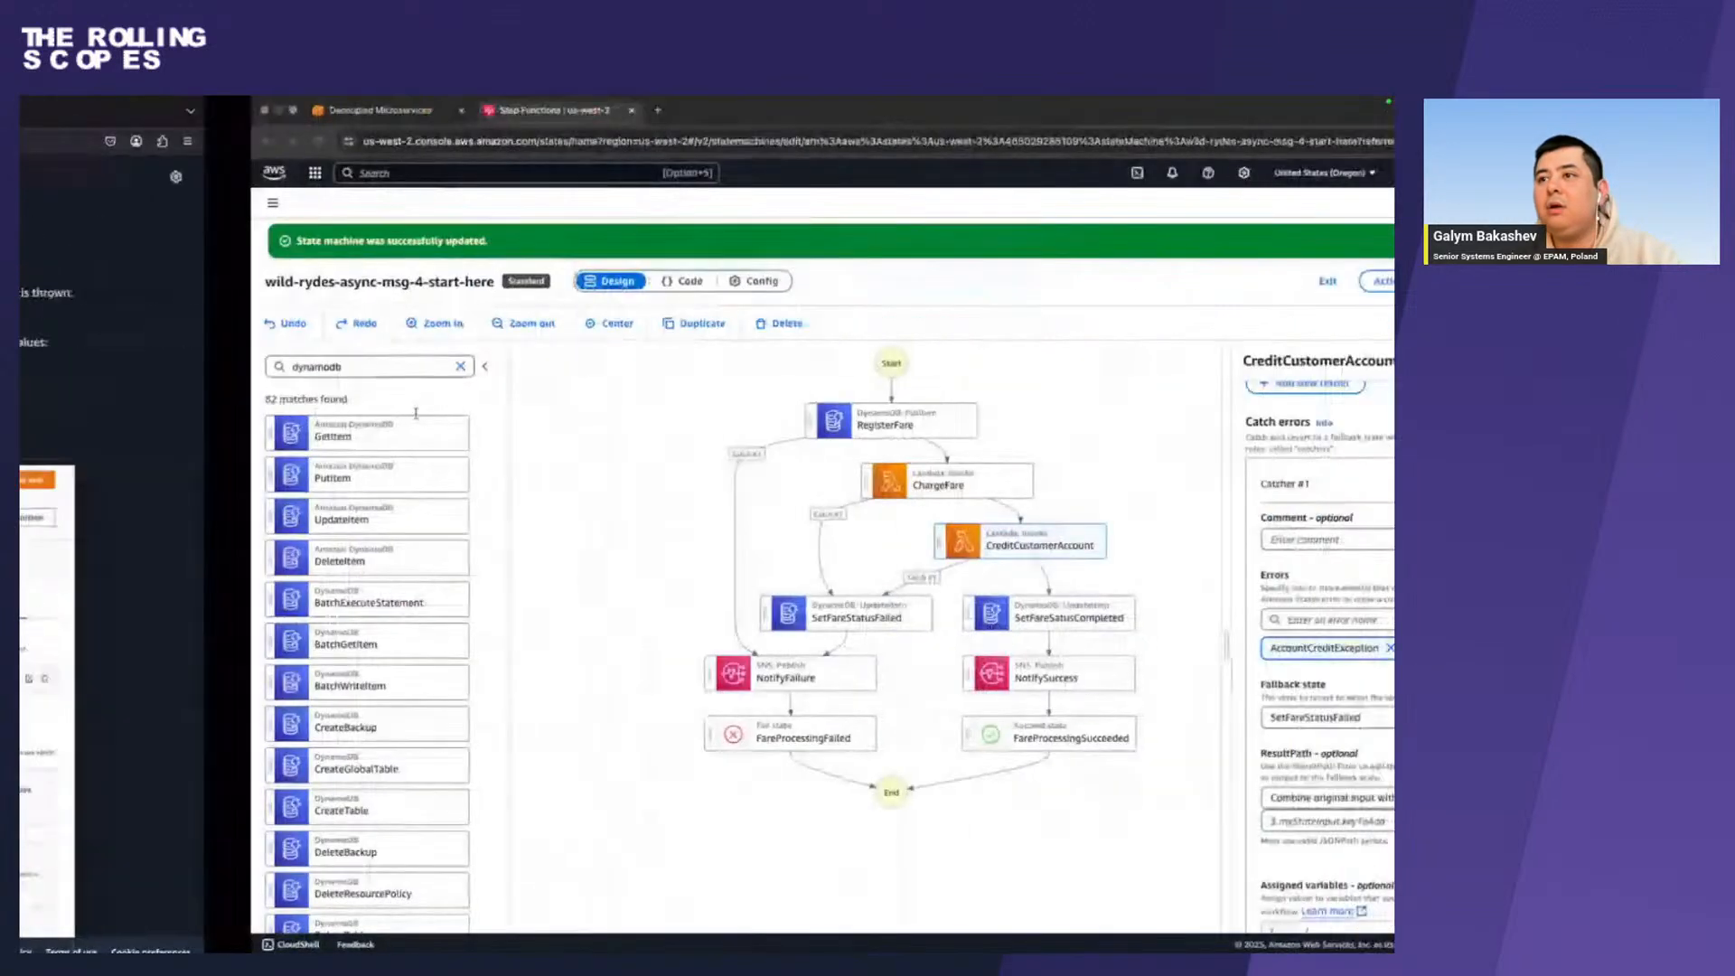
left_click(1048, 821)
key("ctrl+v")
scroll(1047, 820, "down", 3)
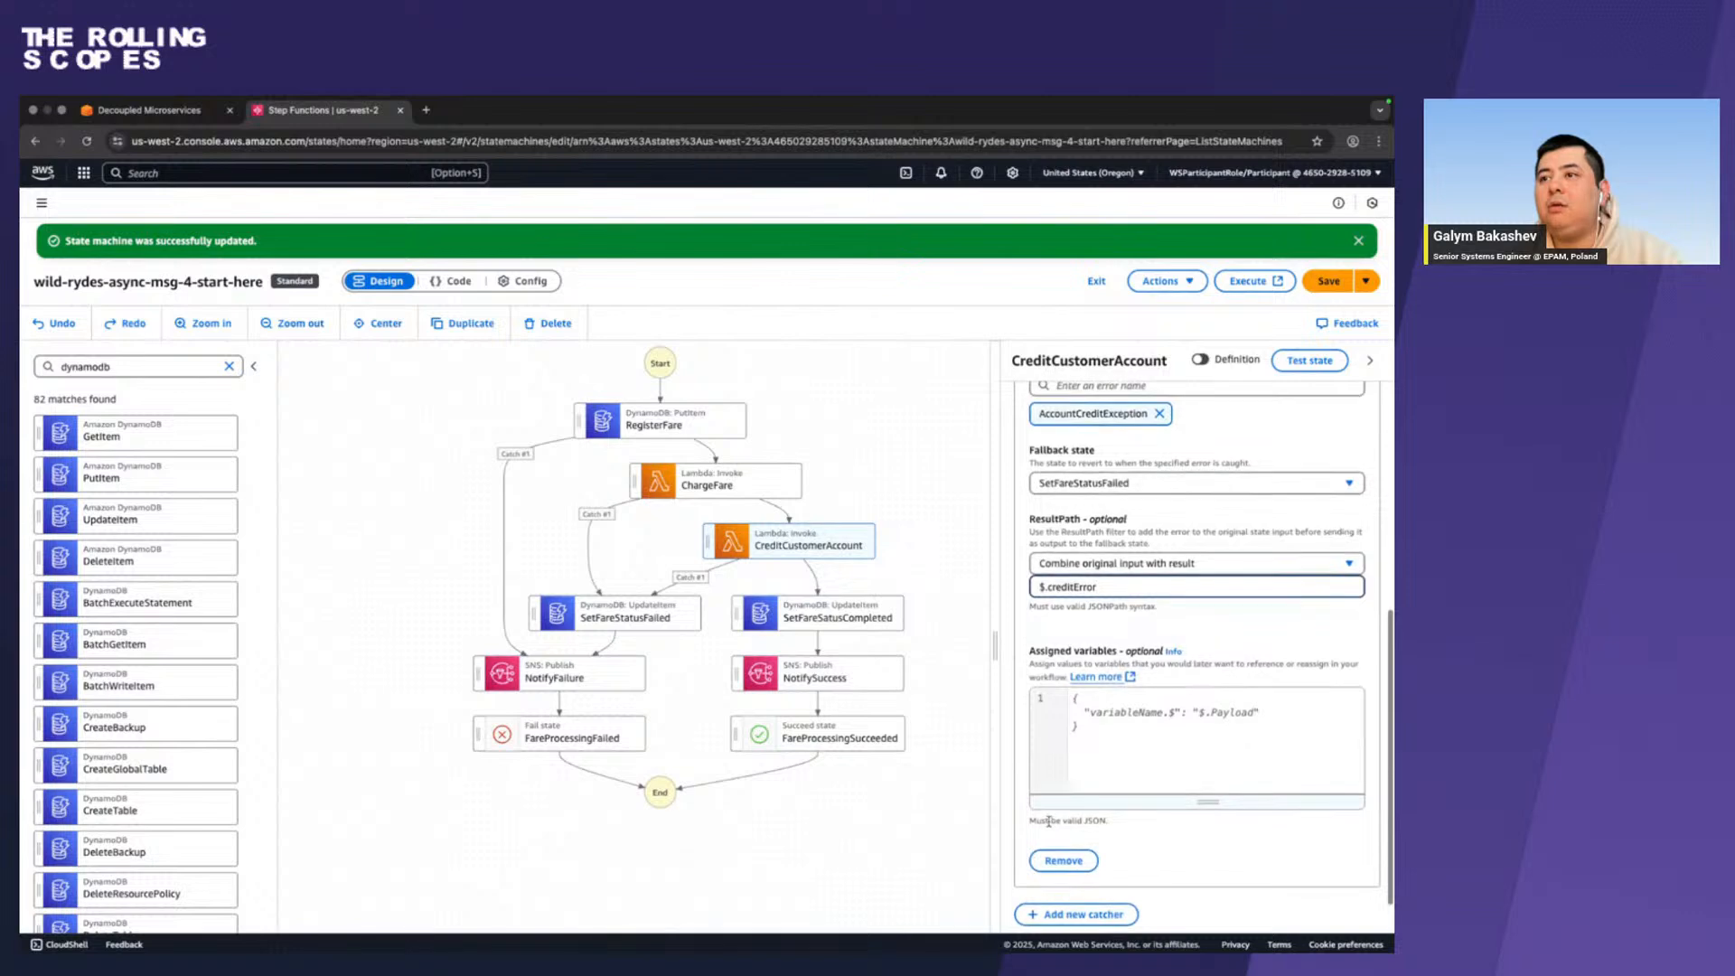
scroll(1048, 821, "down", 2)
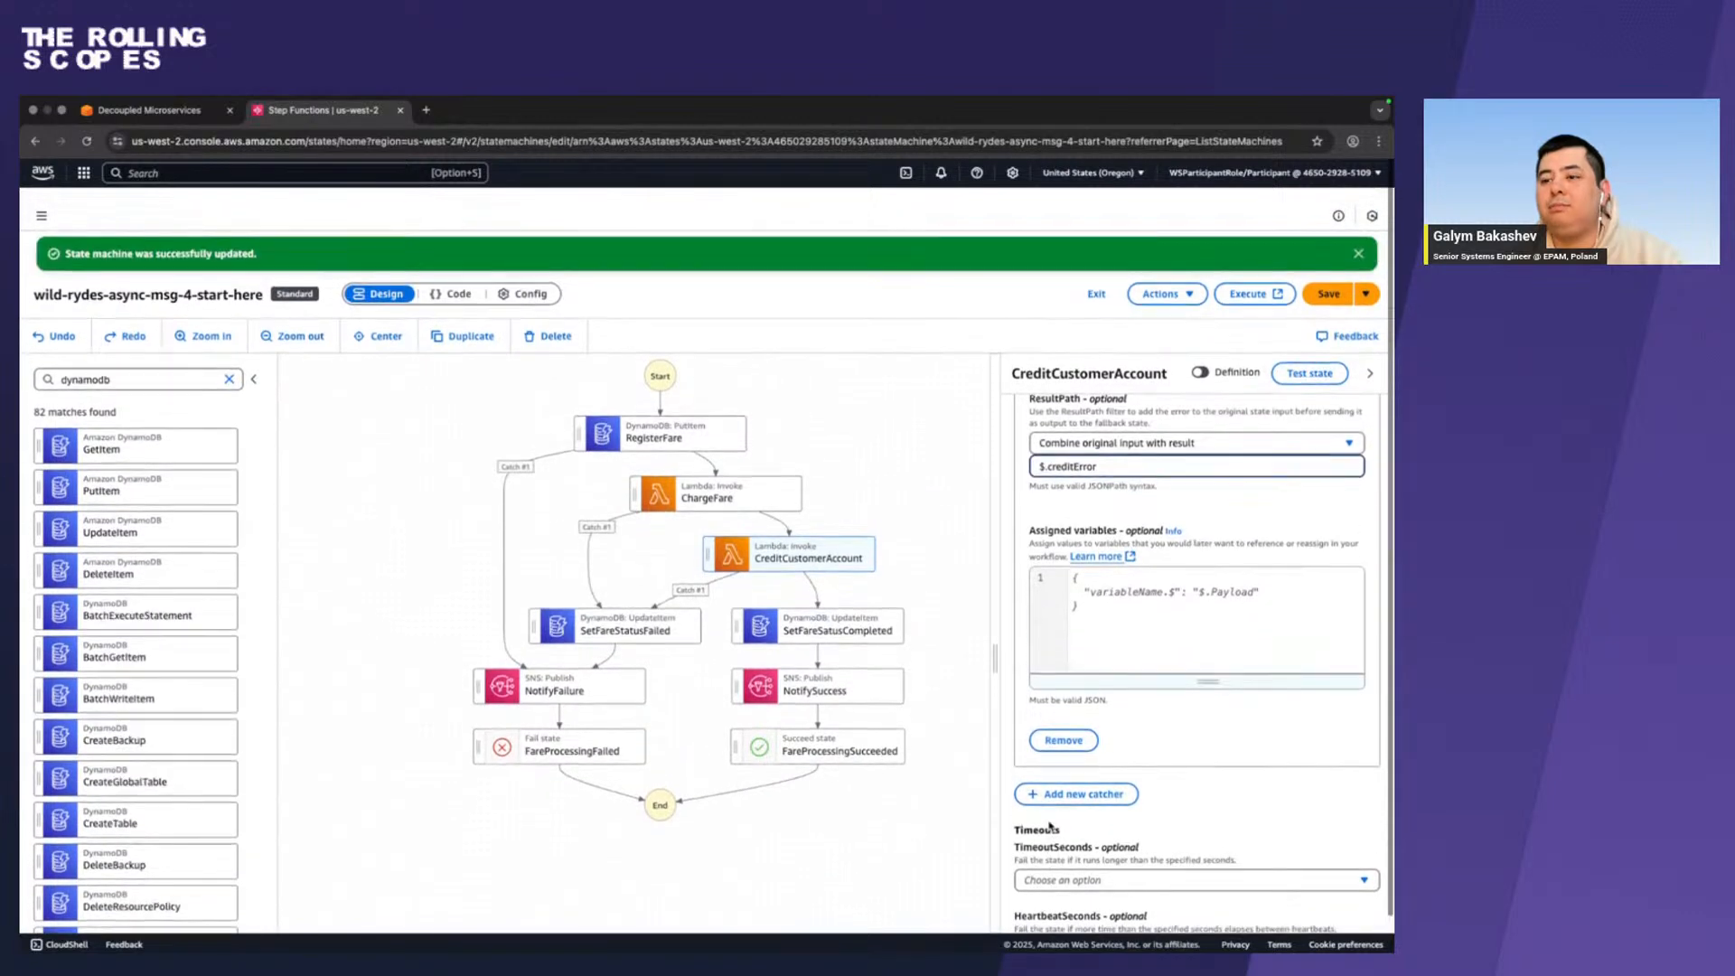
scroll(1048, 827, "up", 5)
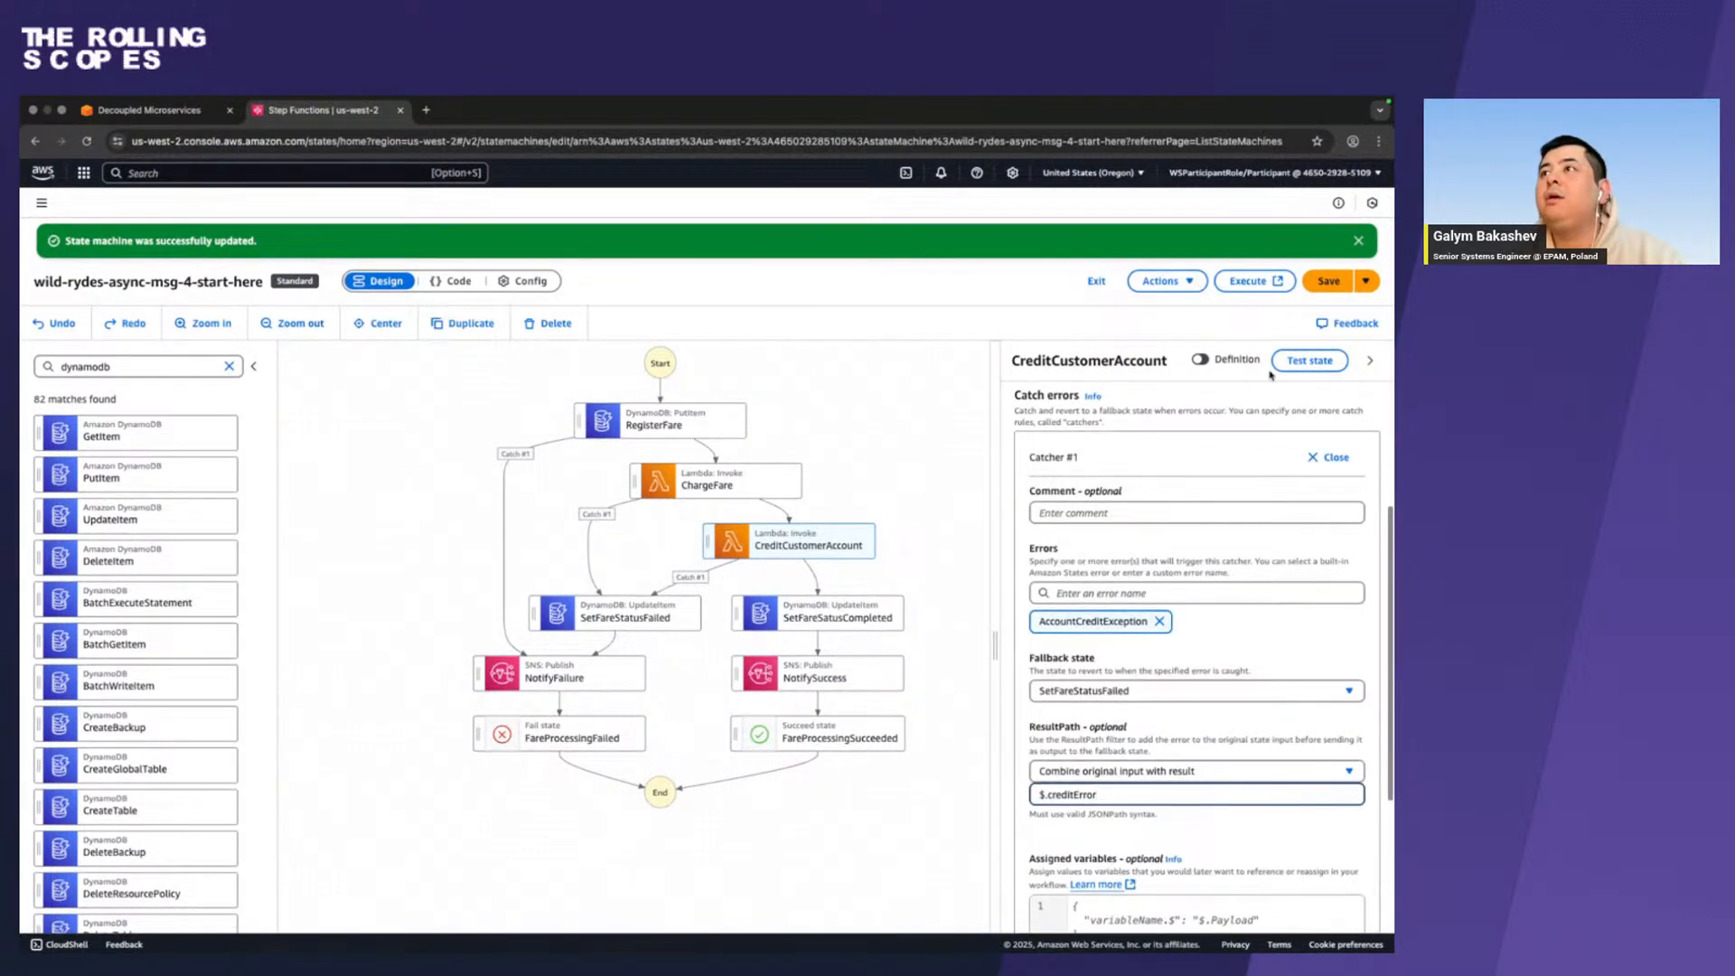
left_click(1326, 282)
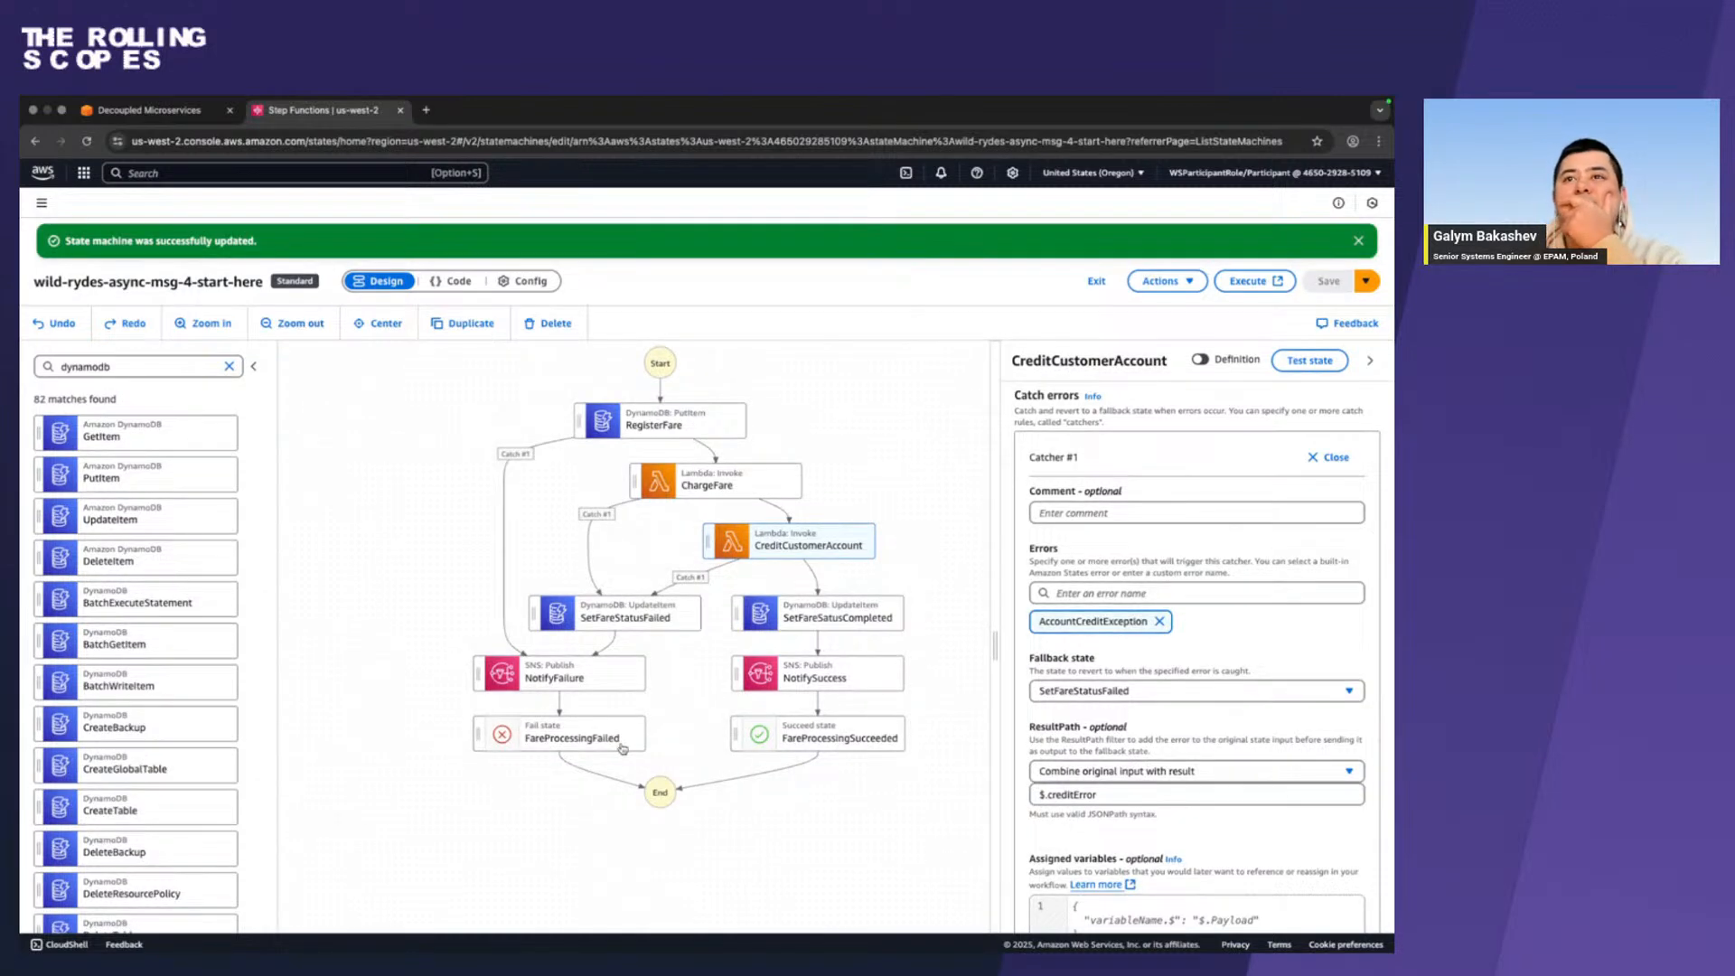
Switch to the workshop guide and examine the Refund Customer Account section with its expanded screenshot of the RefundFare state.
scroll(623, 748, "down", 3)
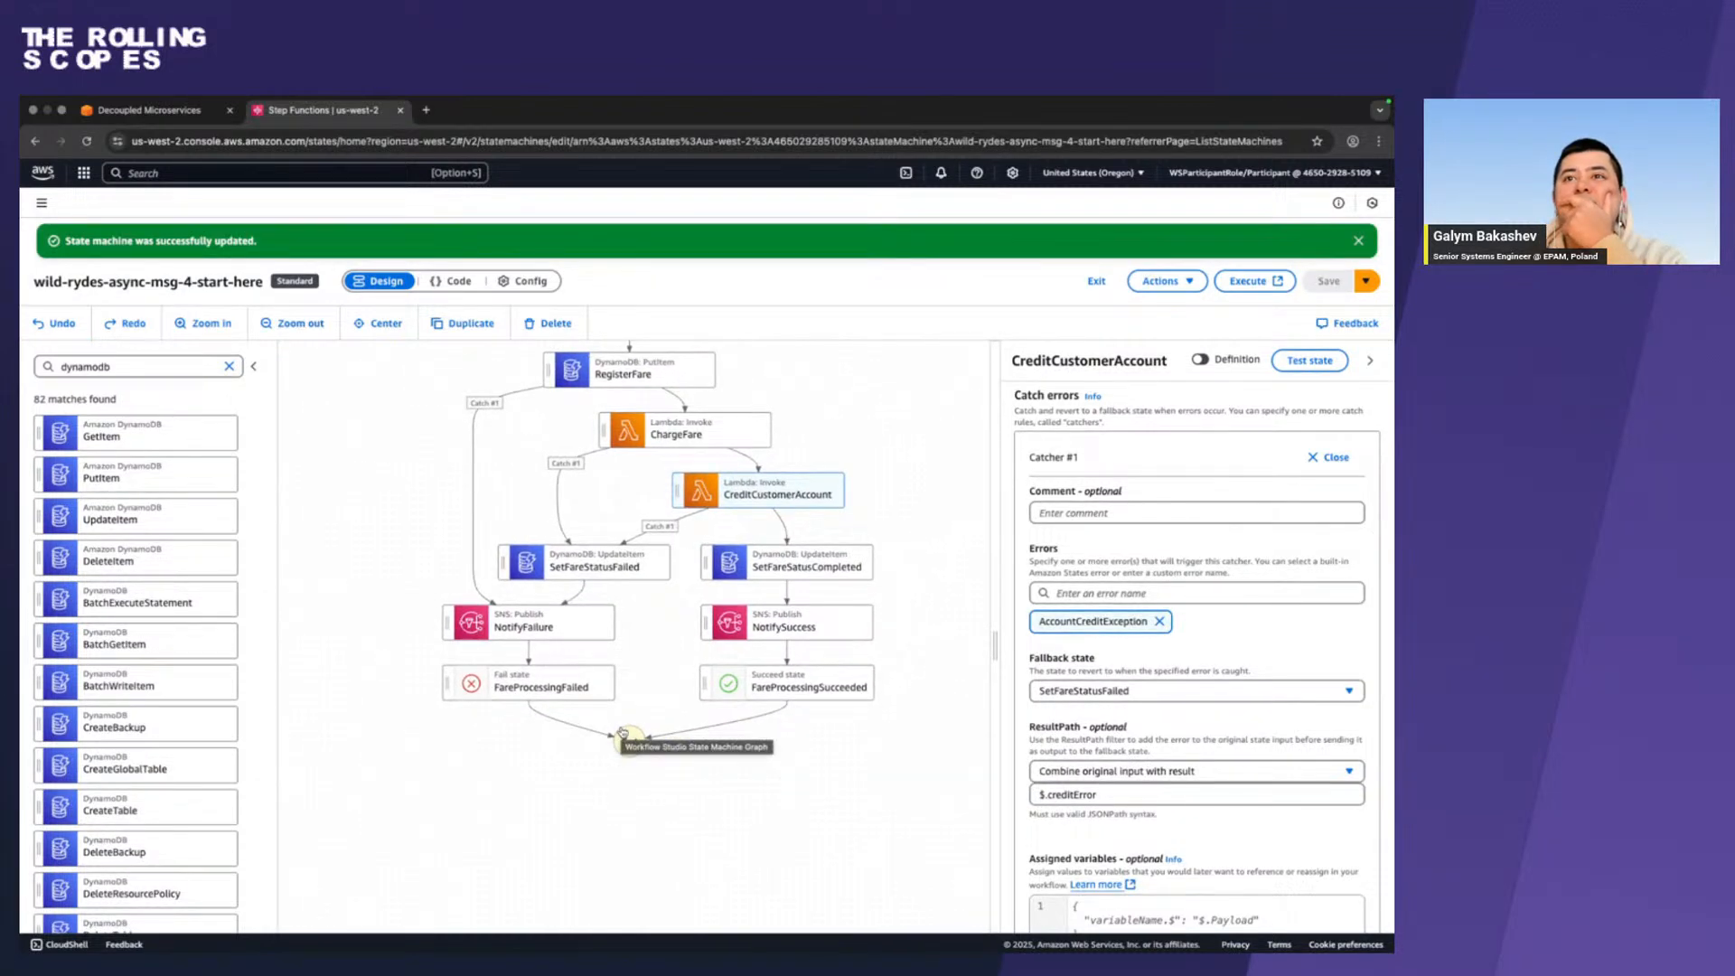
key("ctrl+Left")
scroll(621, 728, "down", 10)
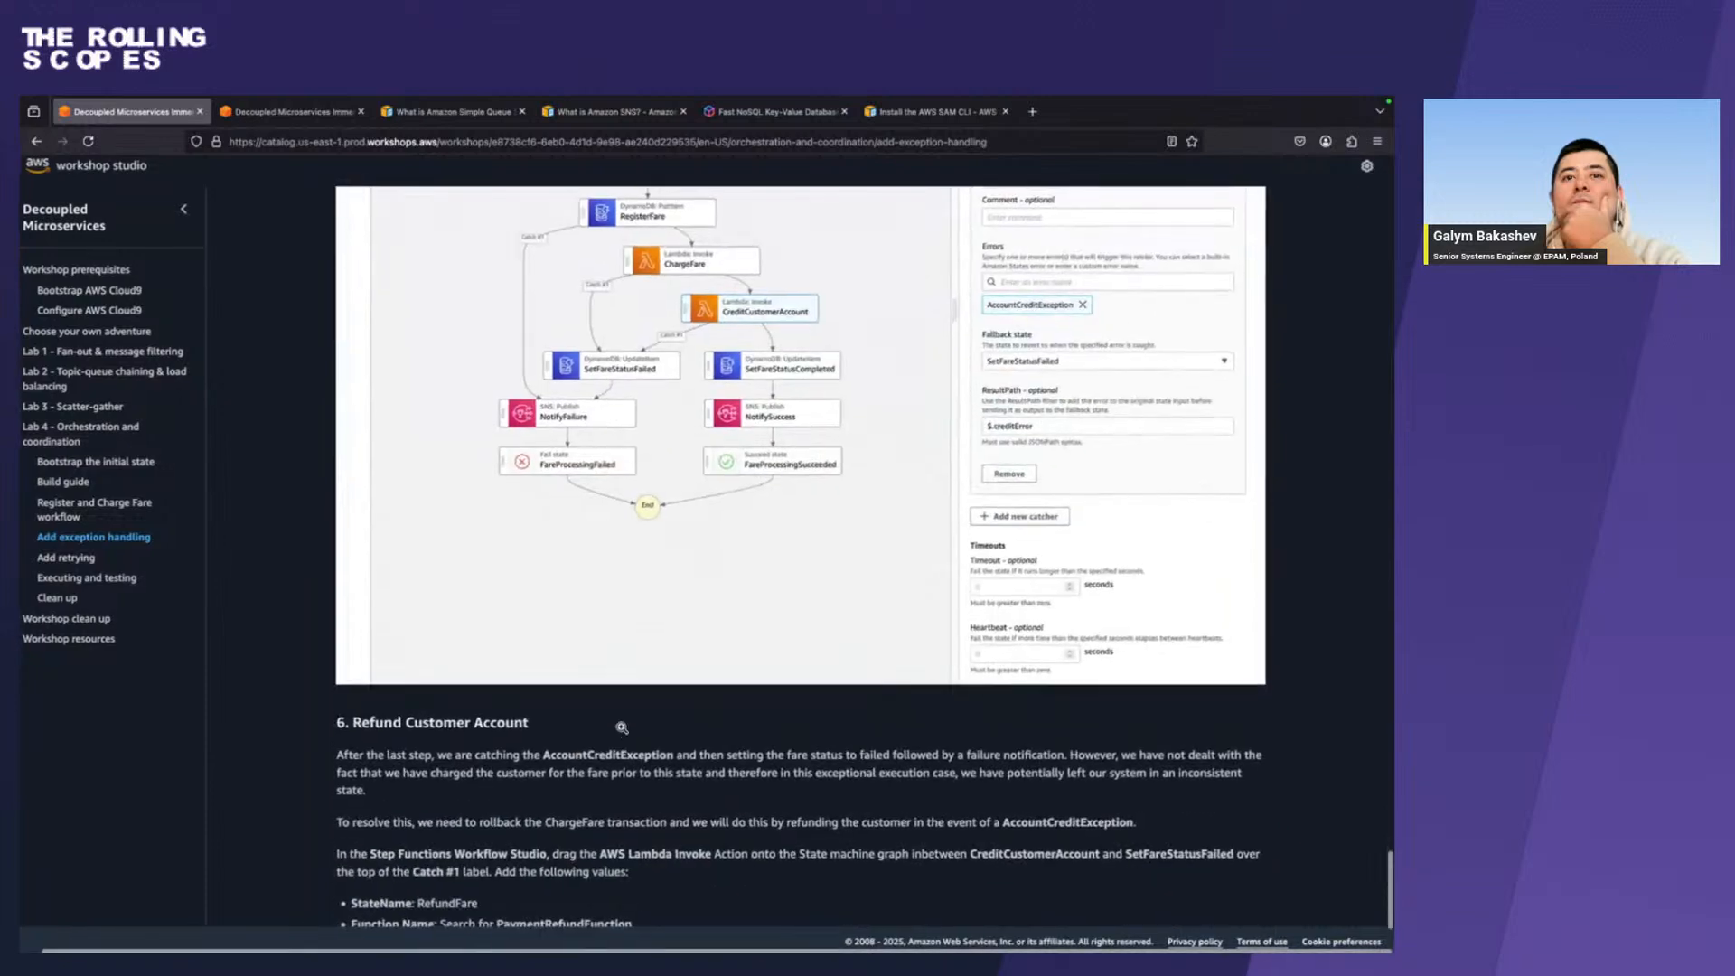
scroll(622, 727, "down", 5)
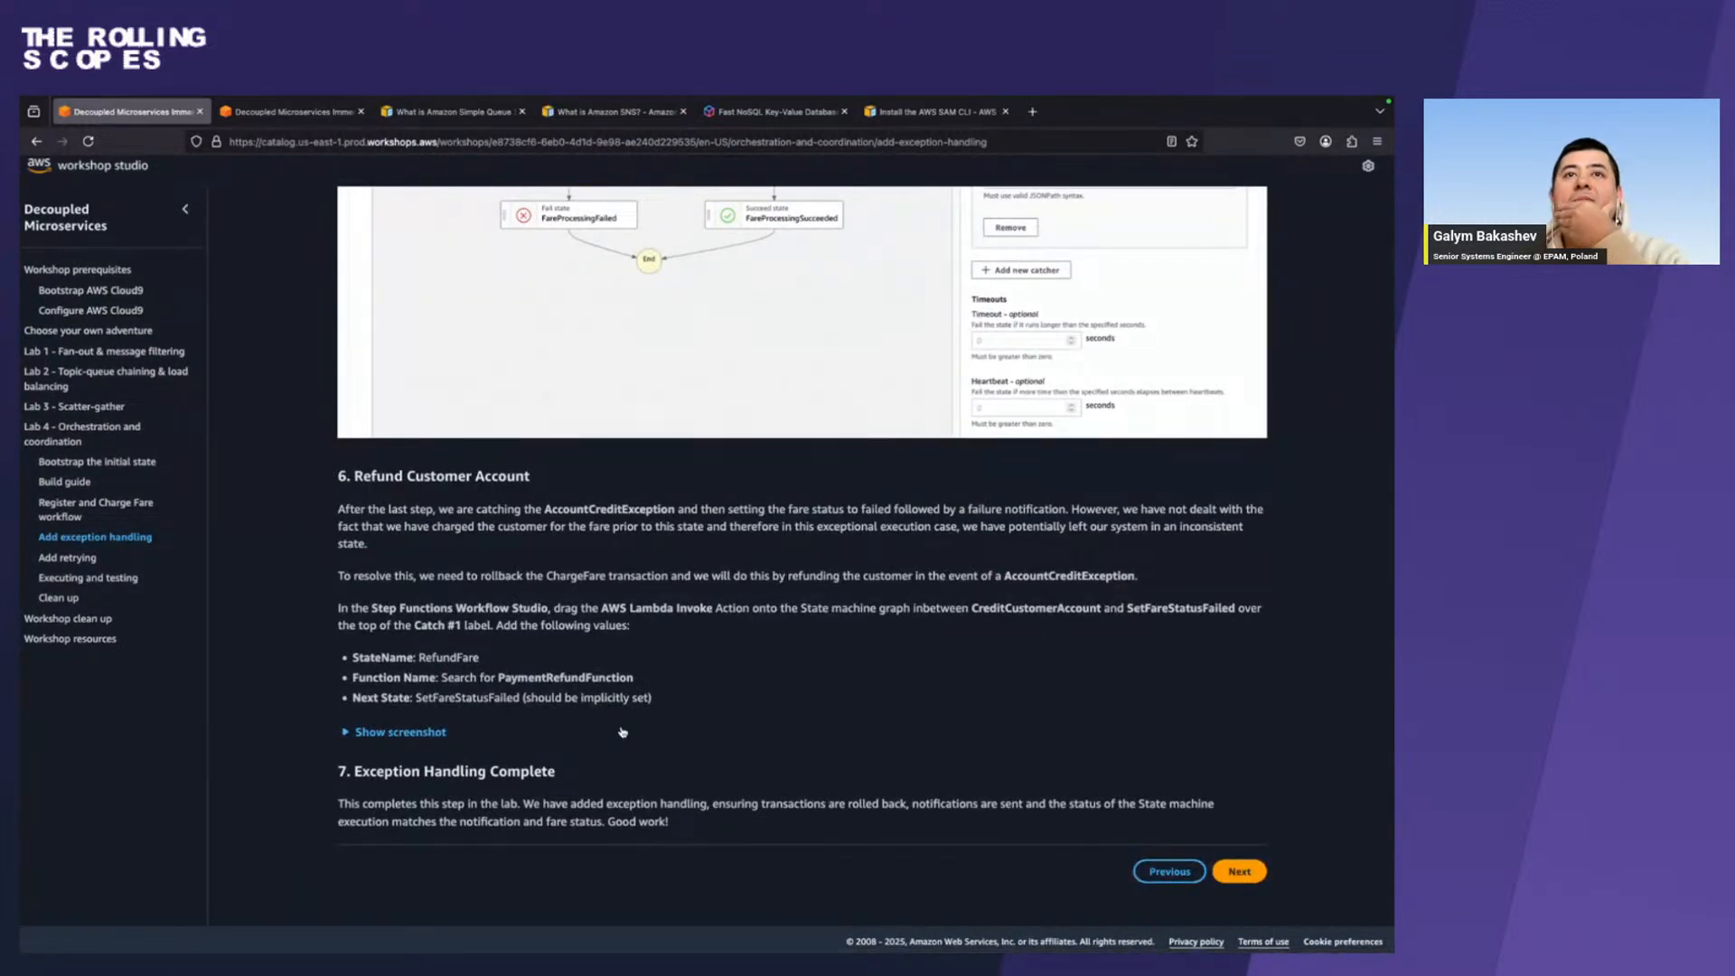
left_click(408, 733)
scroll(411, 734, "down", 3)
scroll(409, 733, "down", 3)
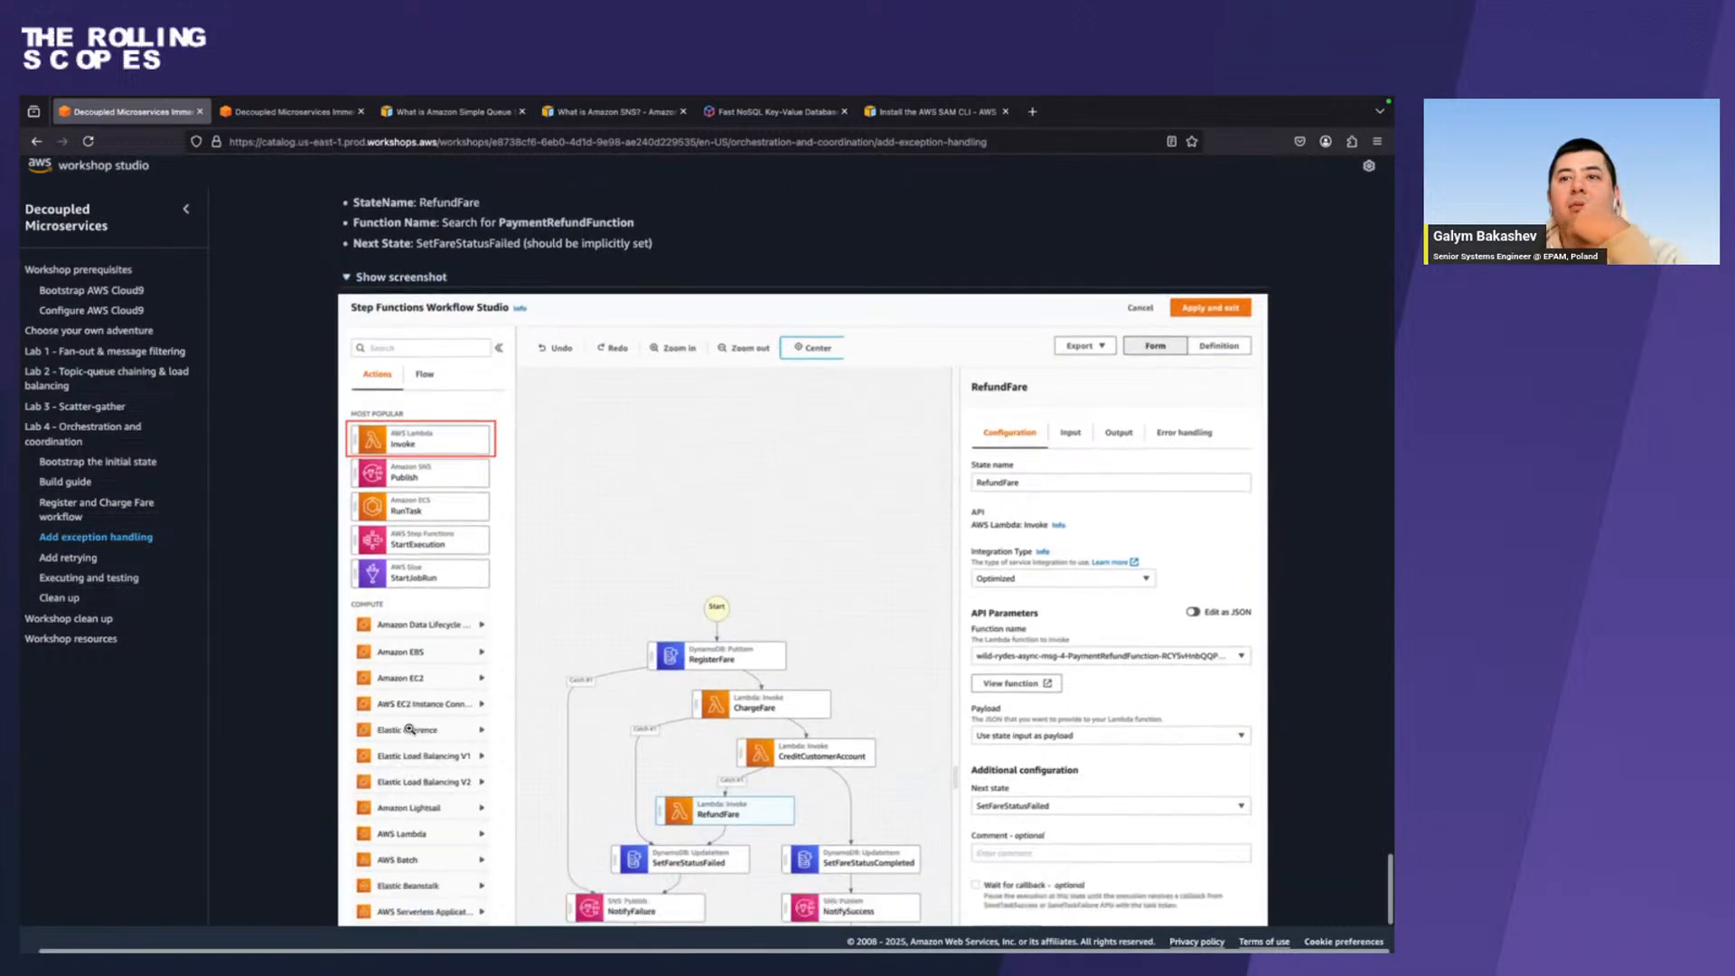
scroll(409, 728, "down", 1)
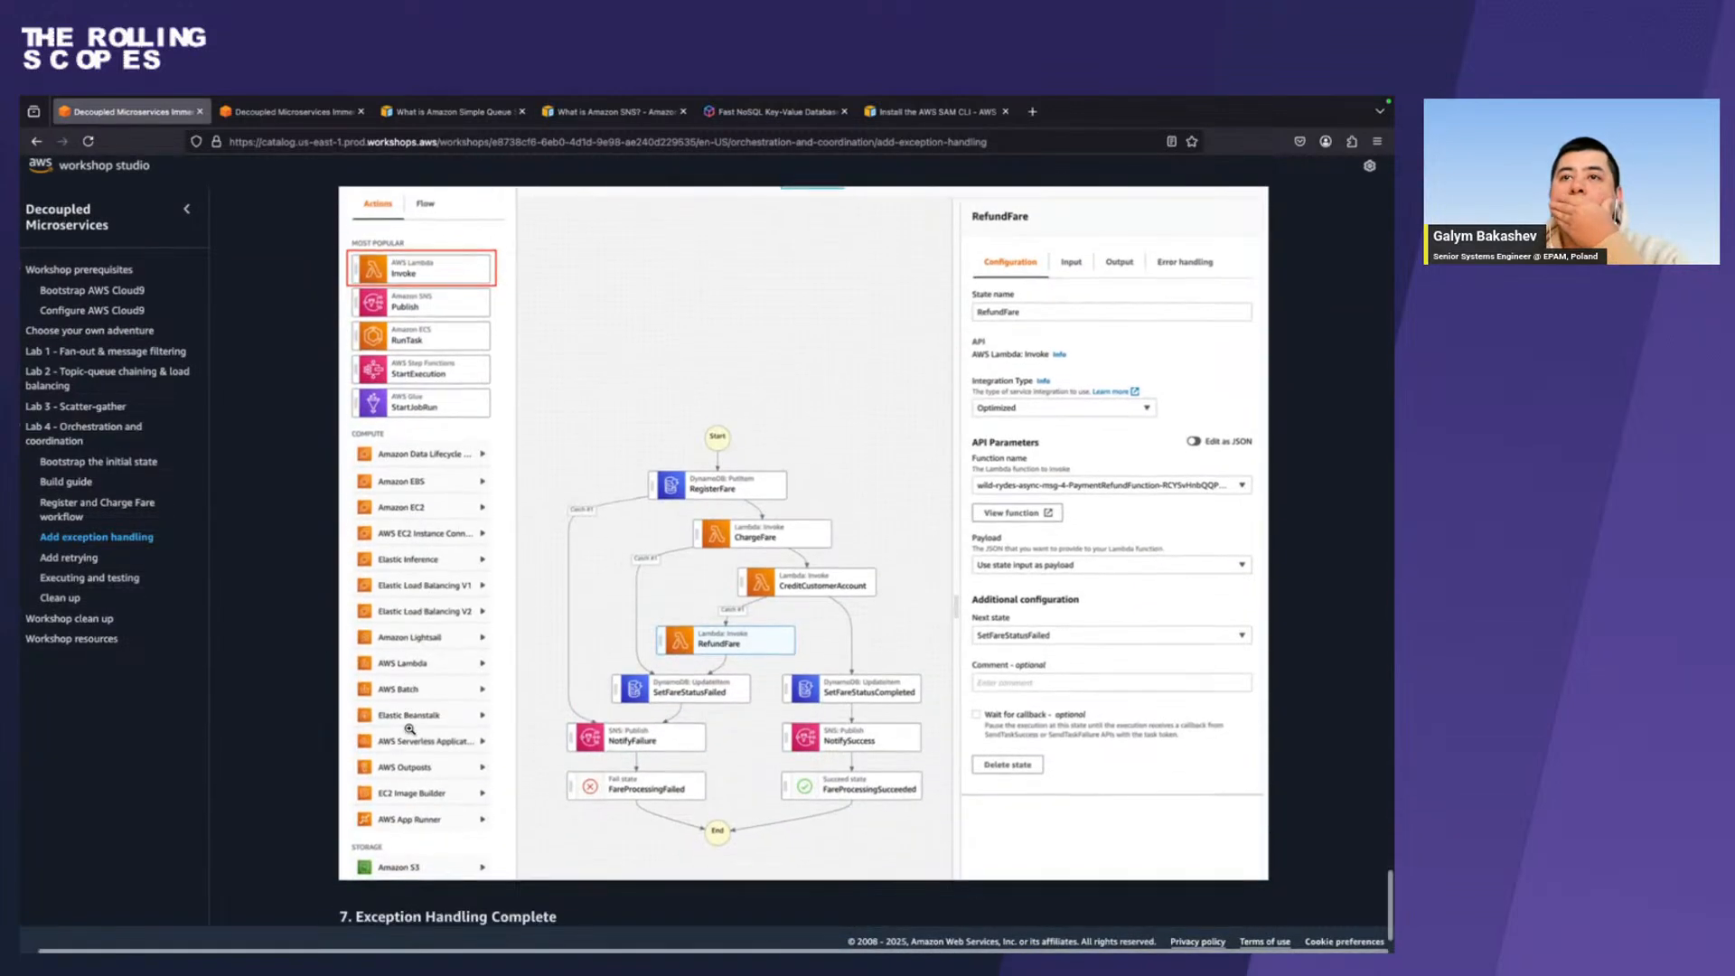
scroll(409, 728, "up", 4)
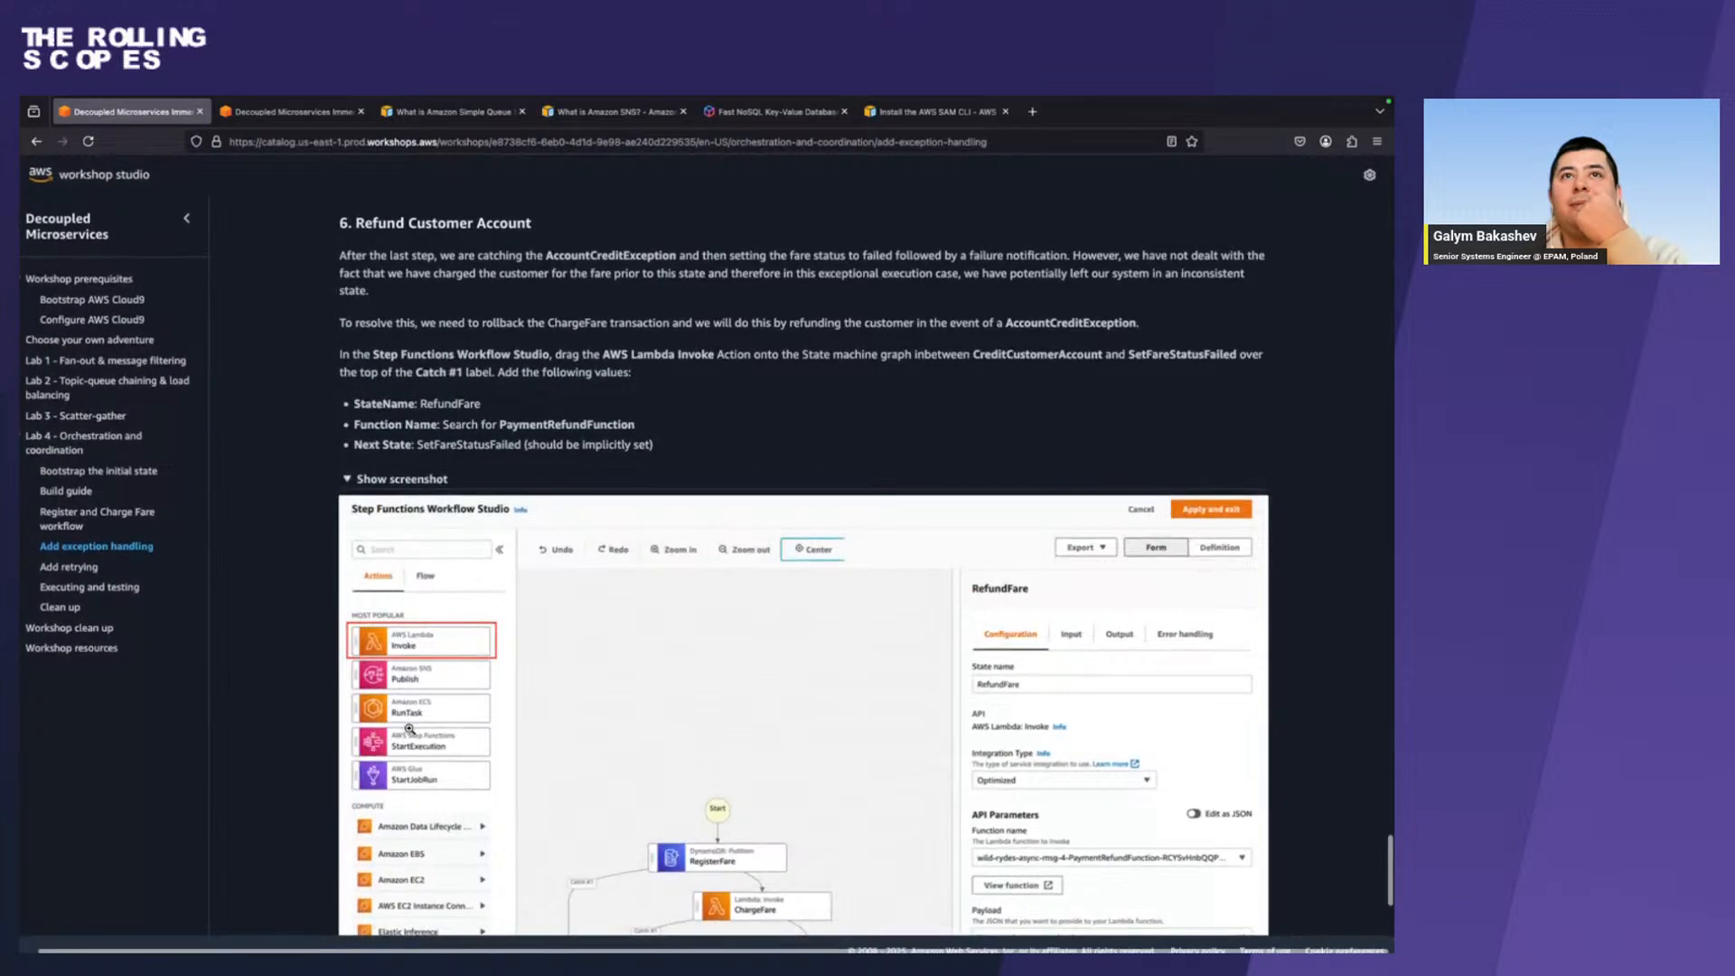
scroll(409, 728, "down", 6)
scroll(409, 728, "up", 3)
scroll(409, 729, "up", 5)
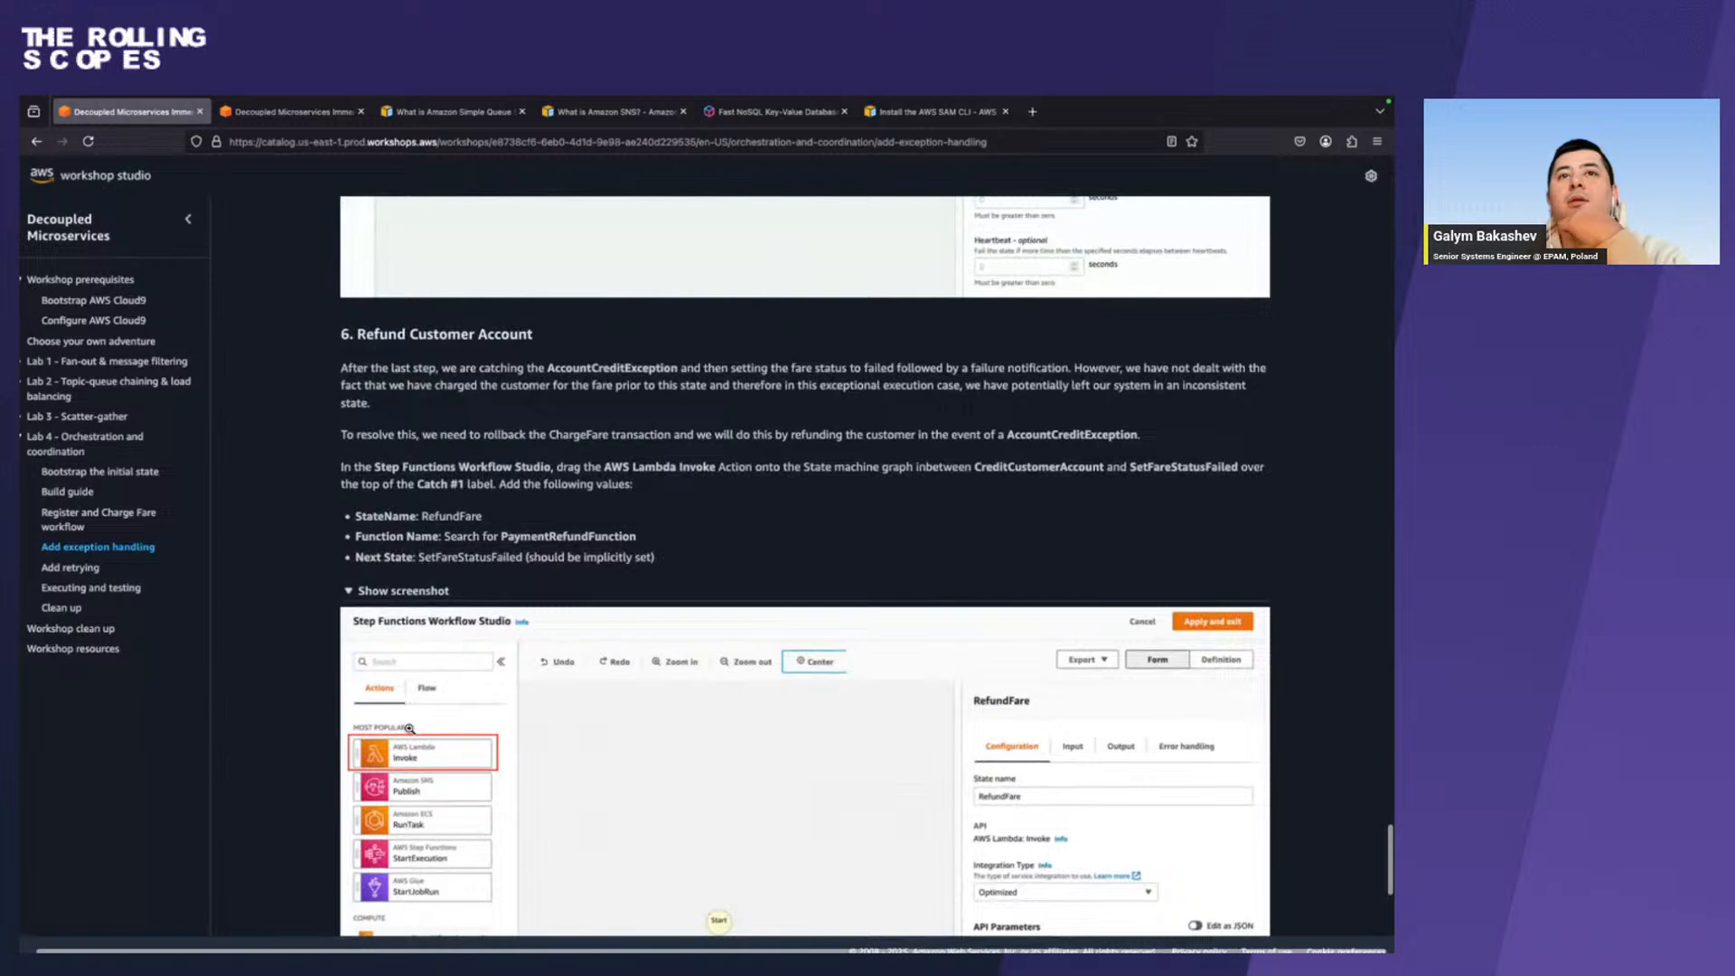
scroll(409, 728, "down", 4)
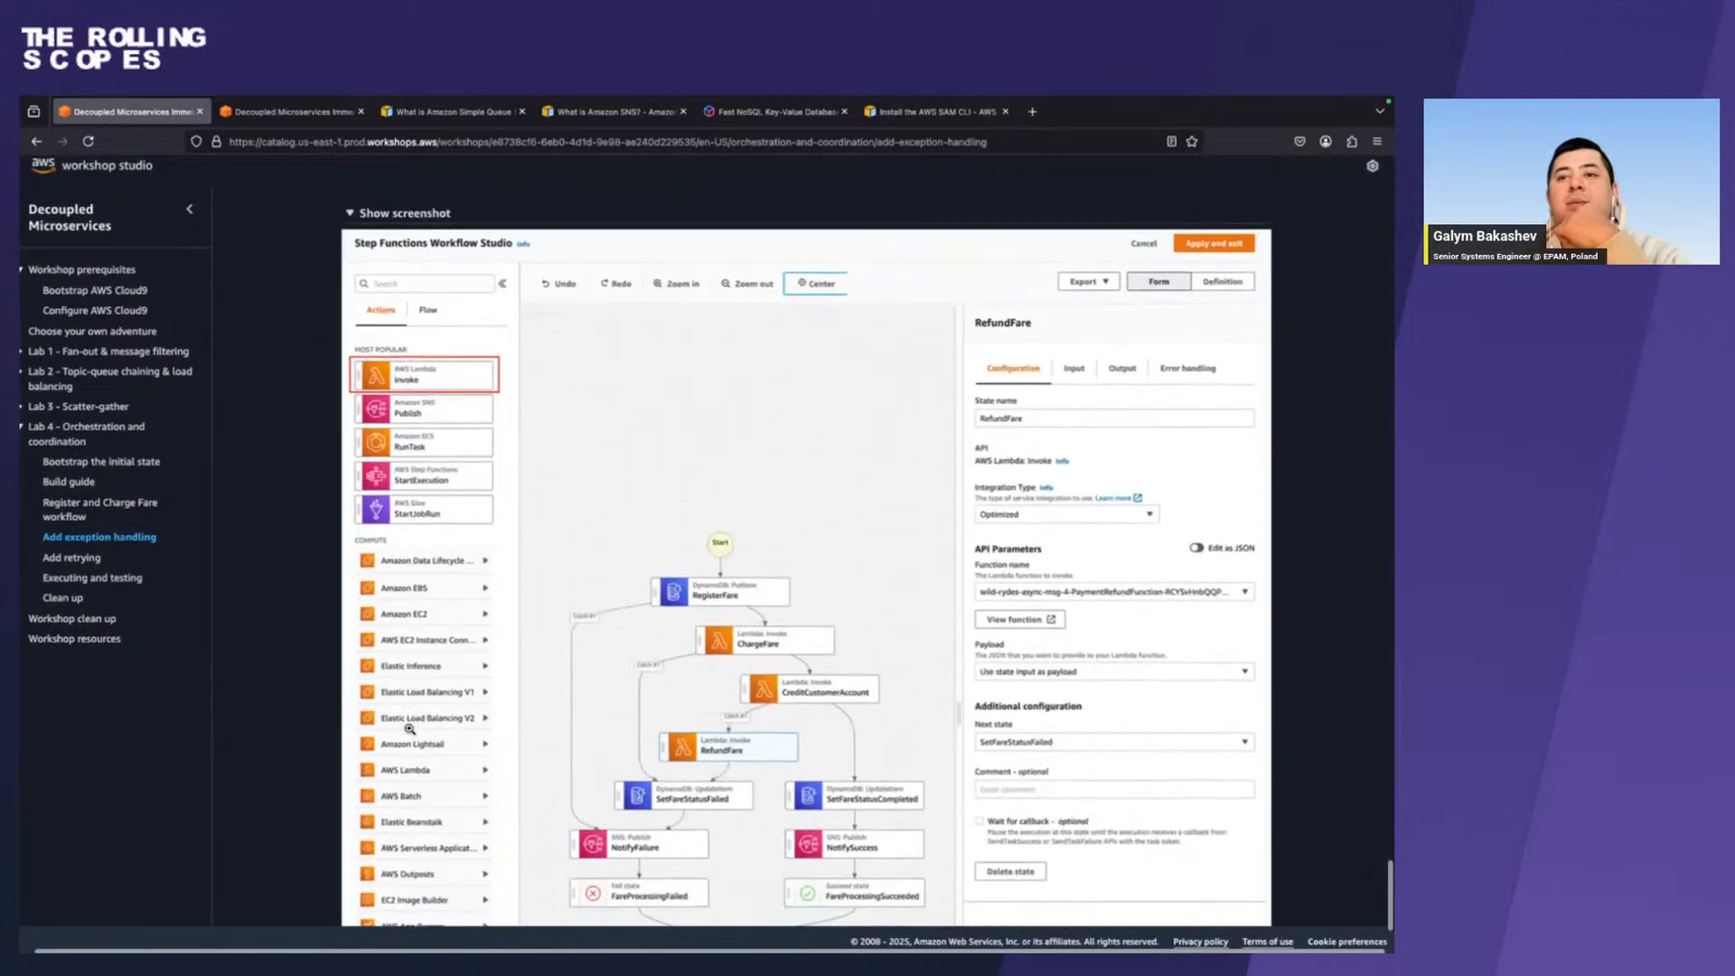
scroll(410, 728, "up", 1)
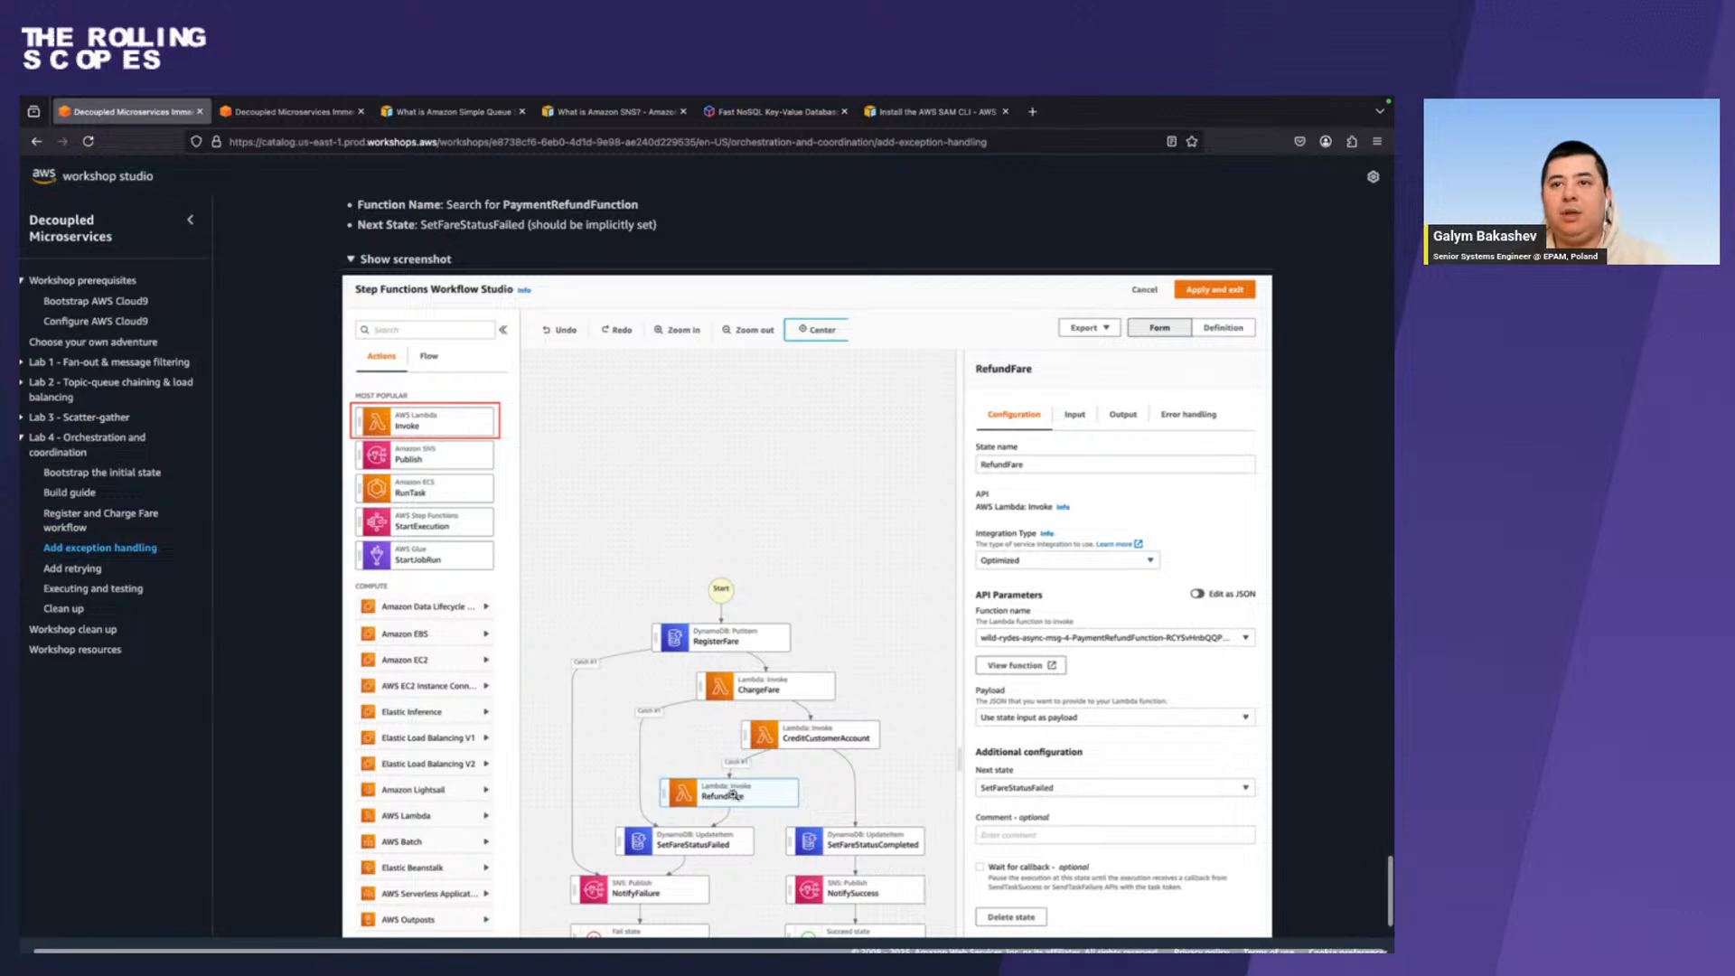
Back in Step Functions, clear the action search and insert an AWS Lambda Invoke state on the catch path between CreditCustomerAccount and SetFareStatusFailed.
key("ctrl+Right")
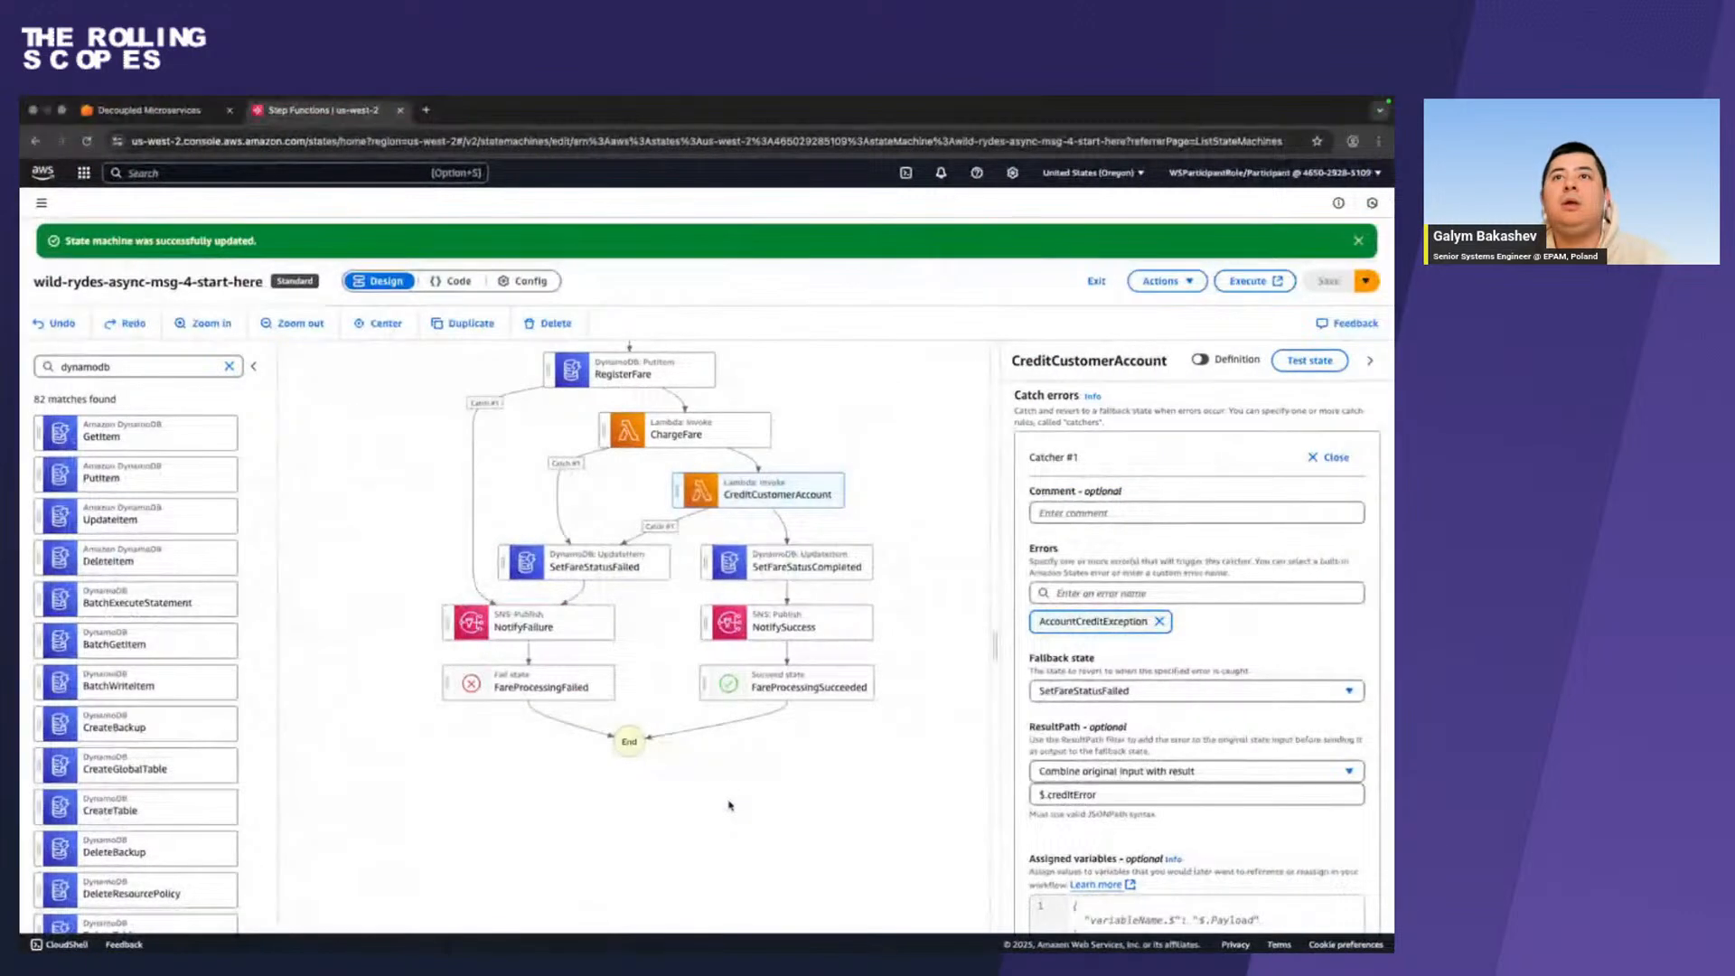
left_click(229, 367)
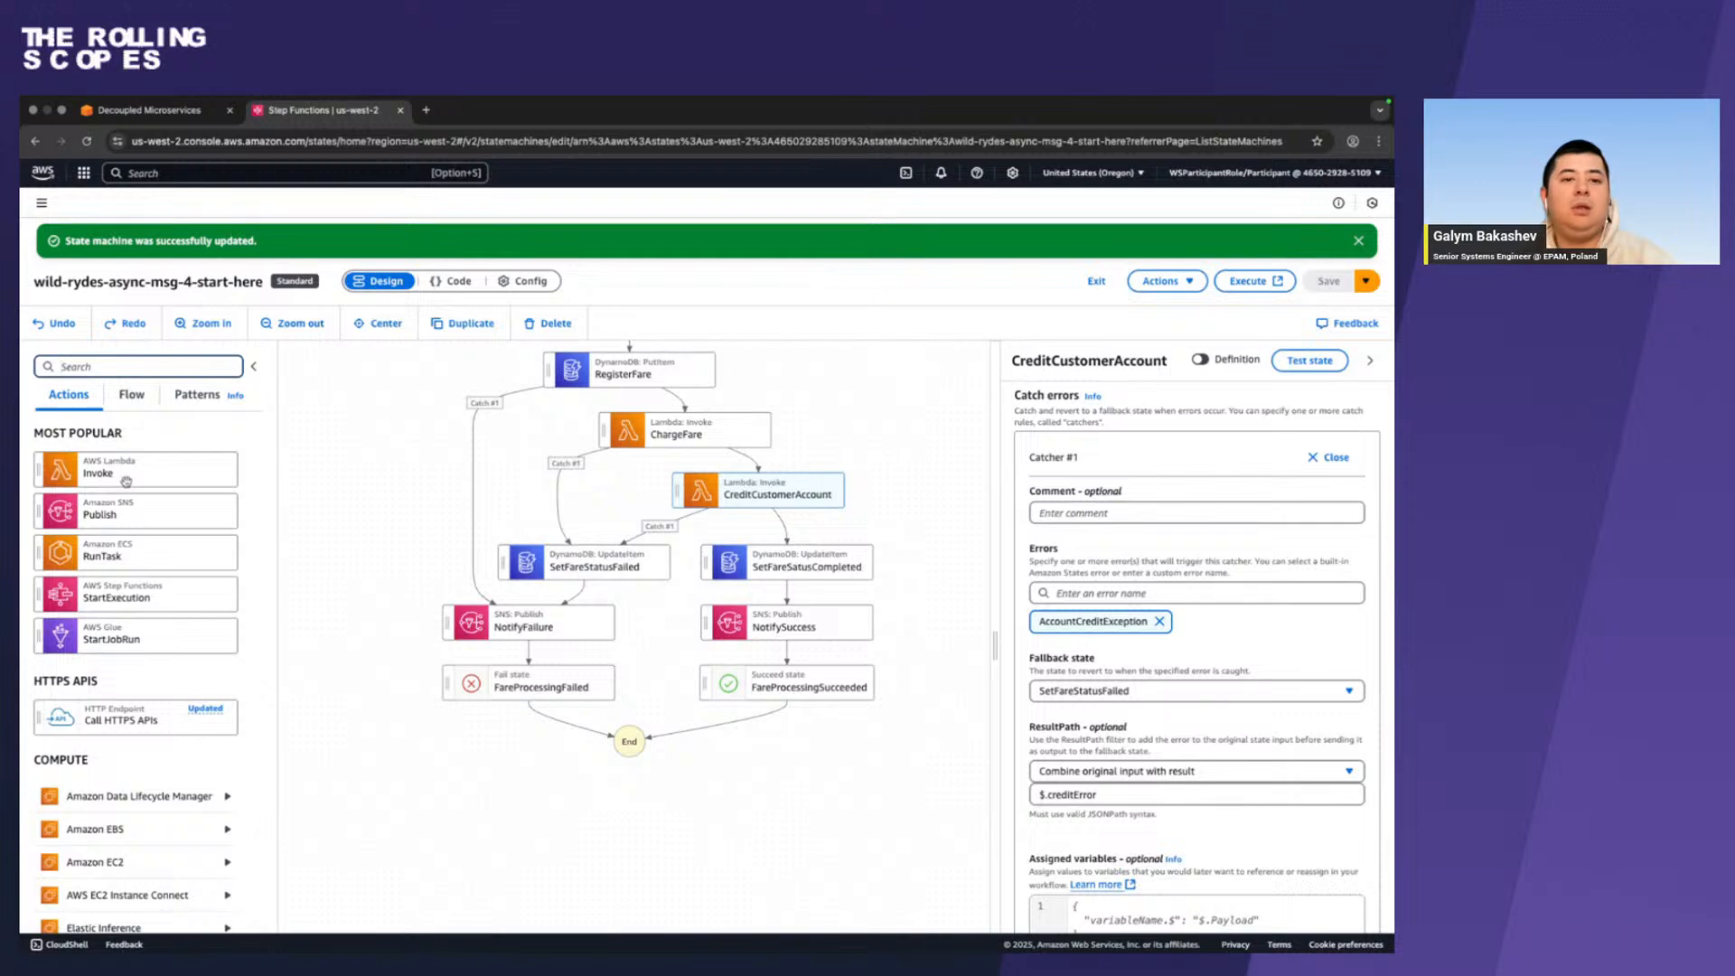
left_click_drag(128, 479, 145, 477)
key("ctrl+Left")
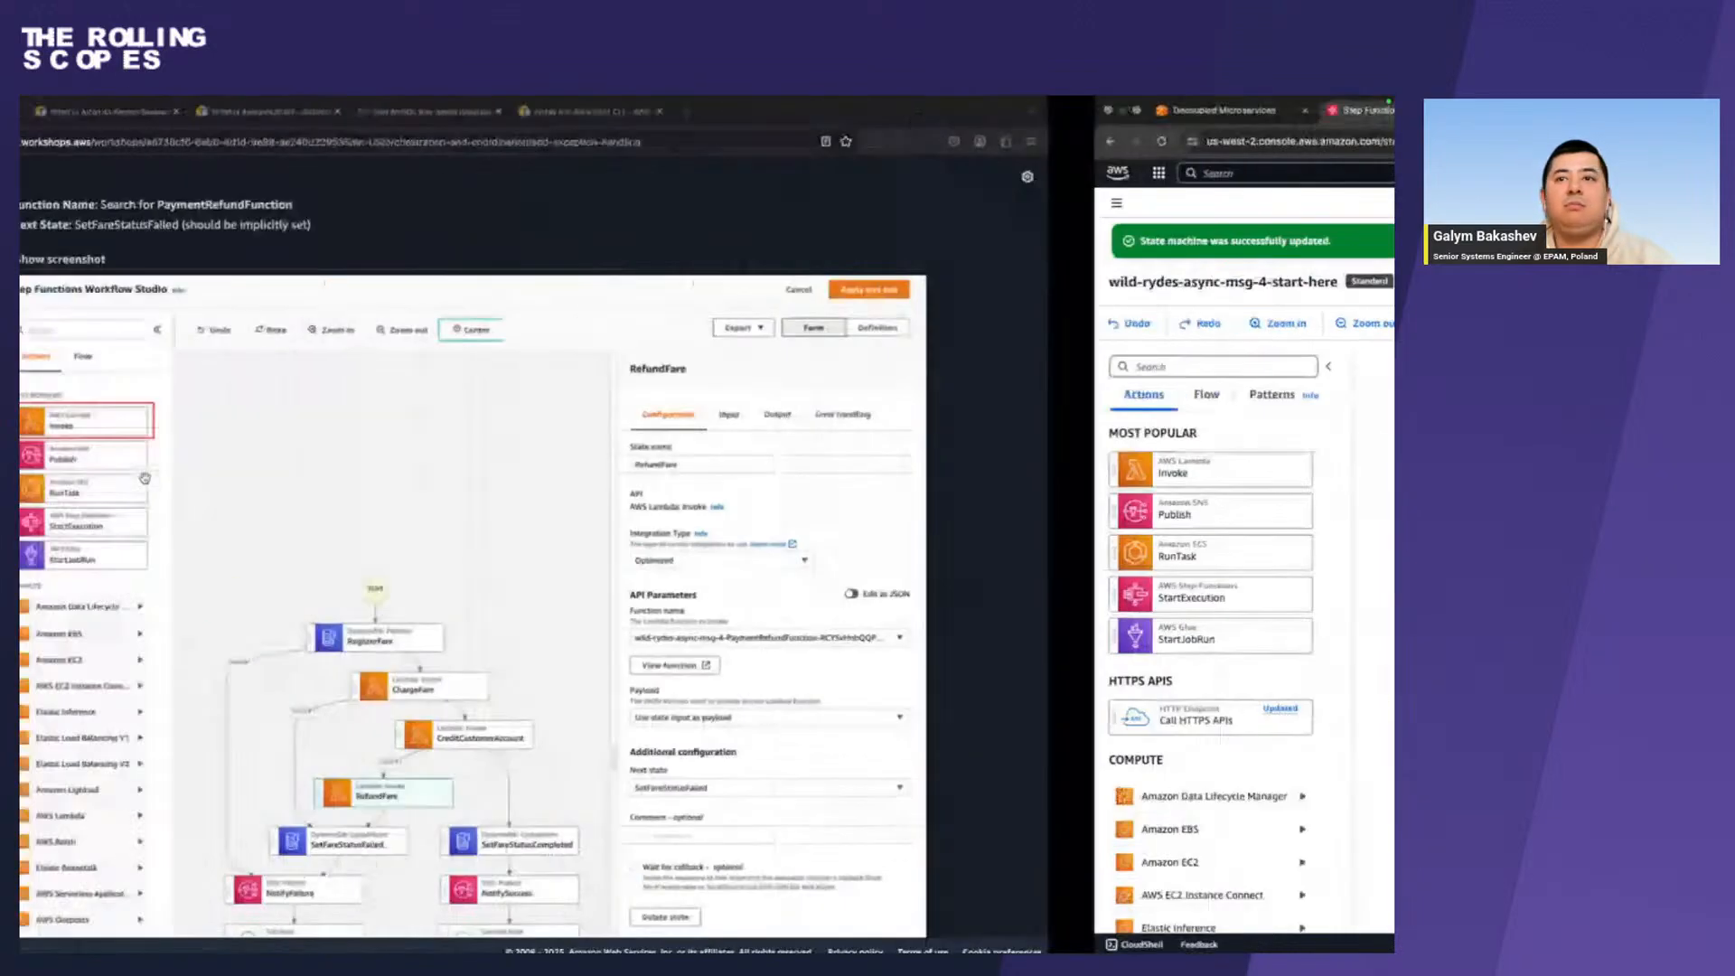
key("ctrl+Right")
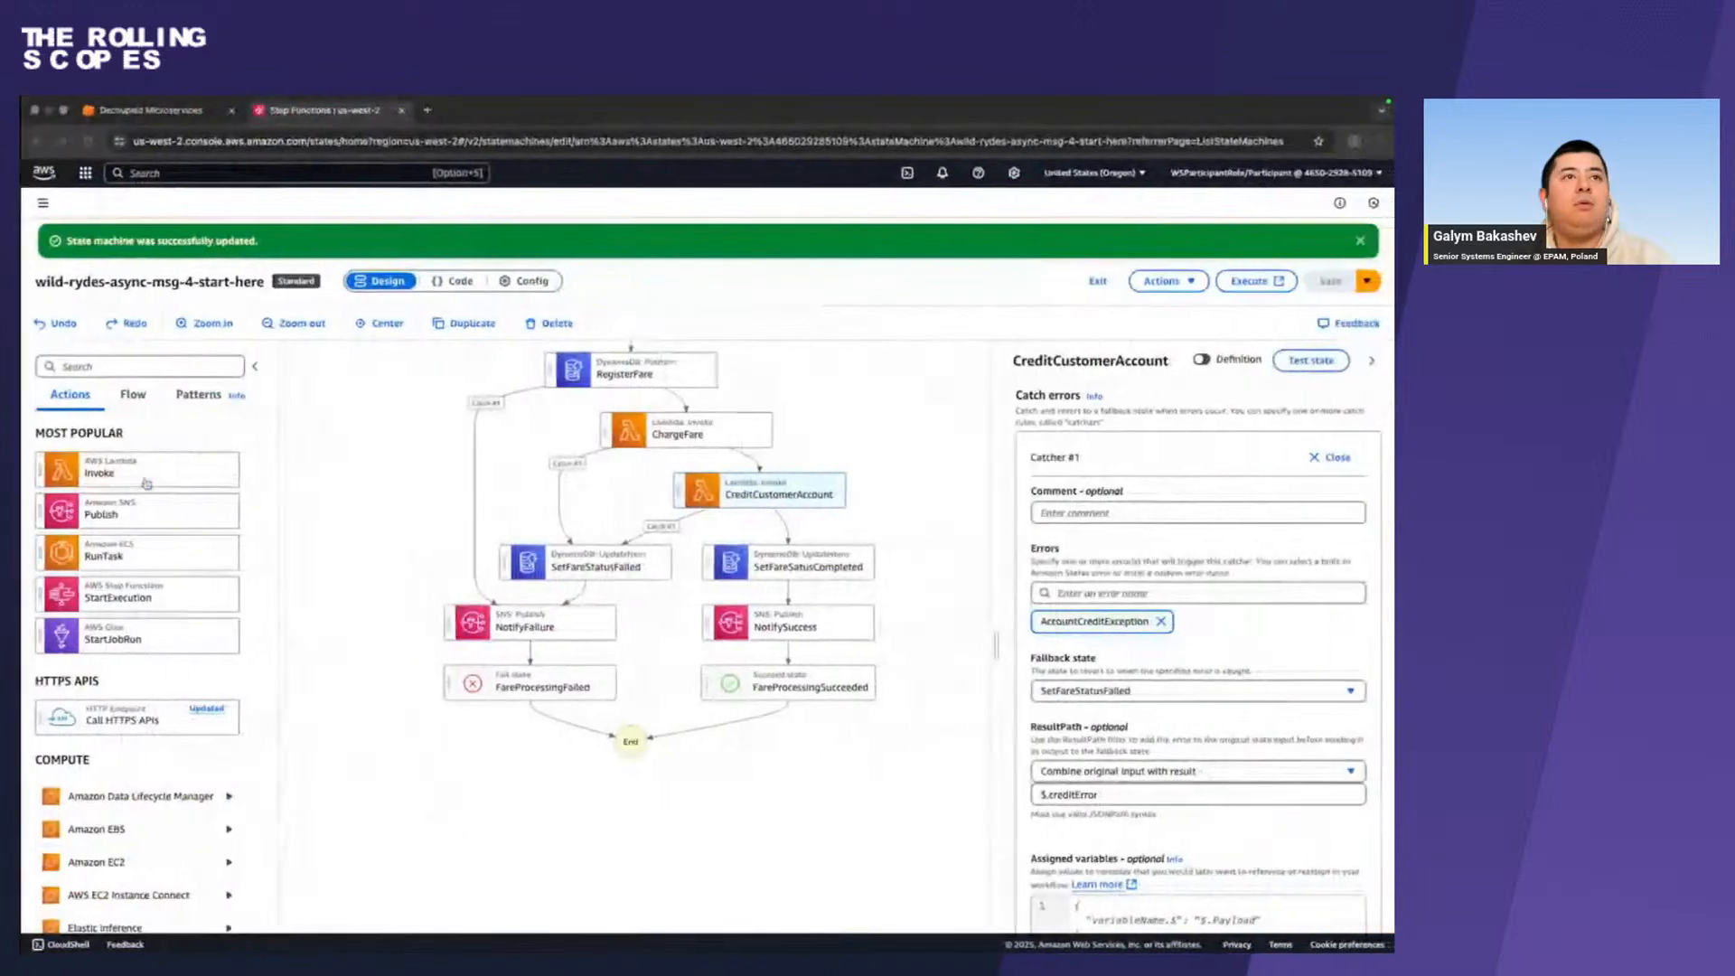
left_click_drag(147, 483, 689, 524)
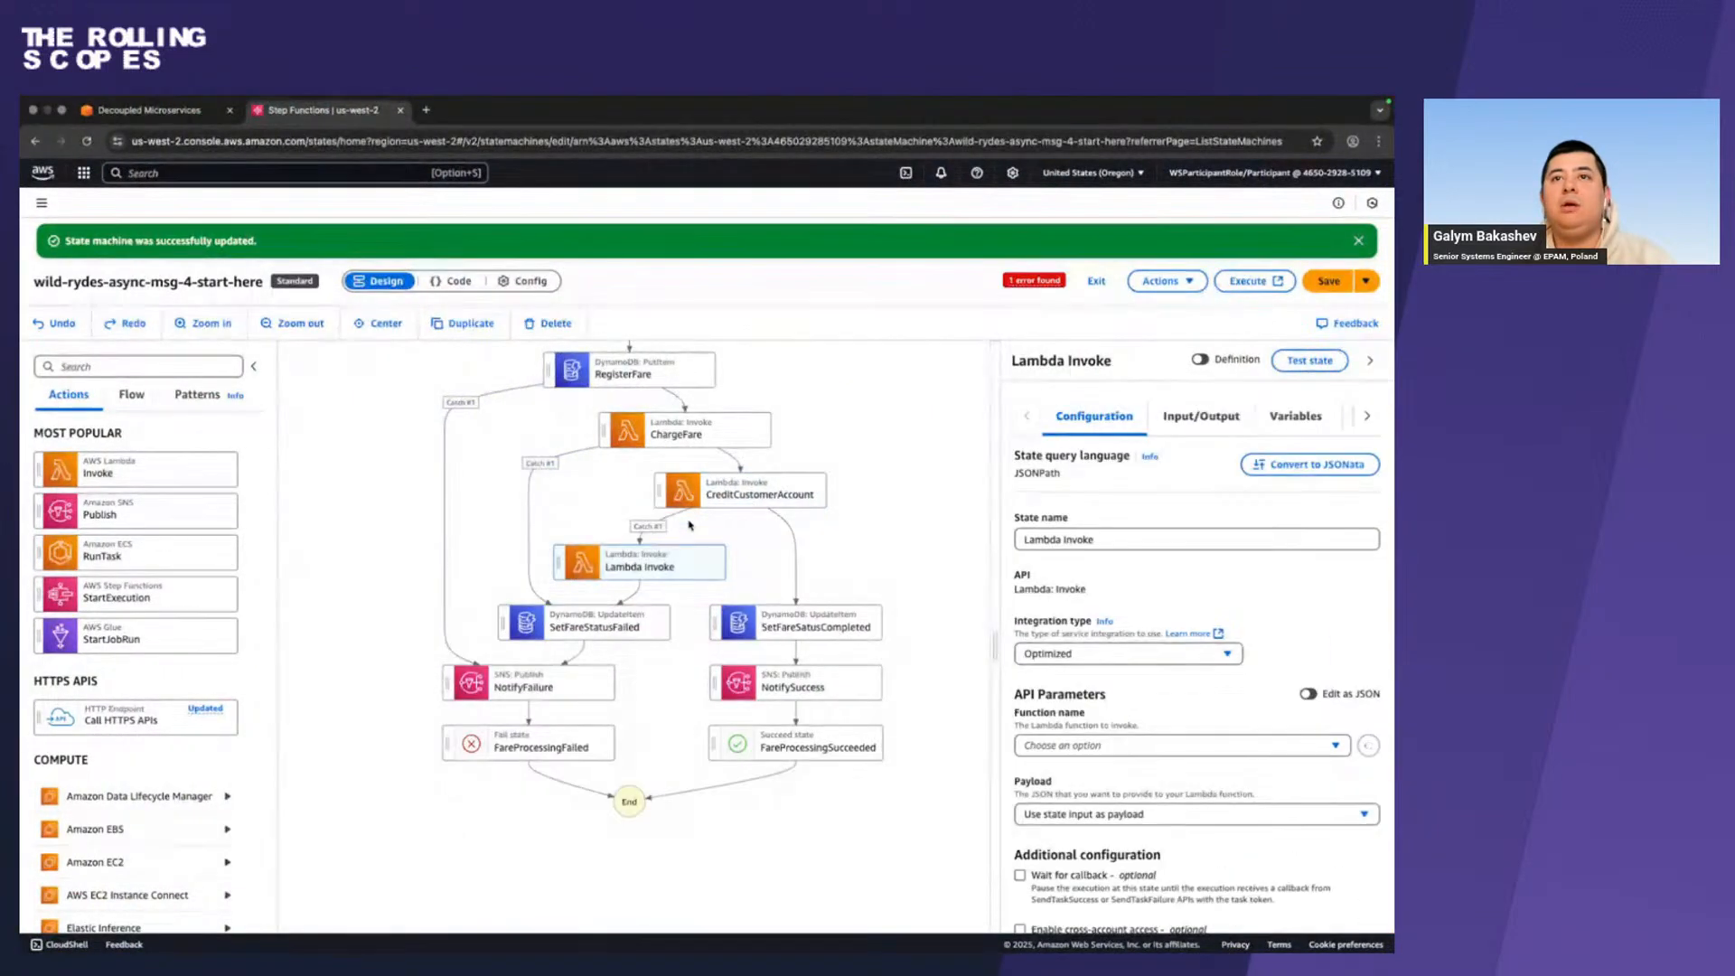
Rename the new Lambda Invoke state as RefundFare, copying the state name from the workshop guide.
key("ctrl+Left")
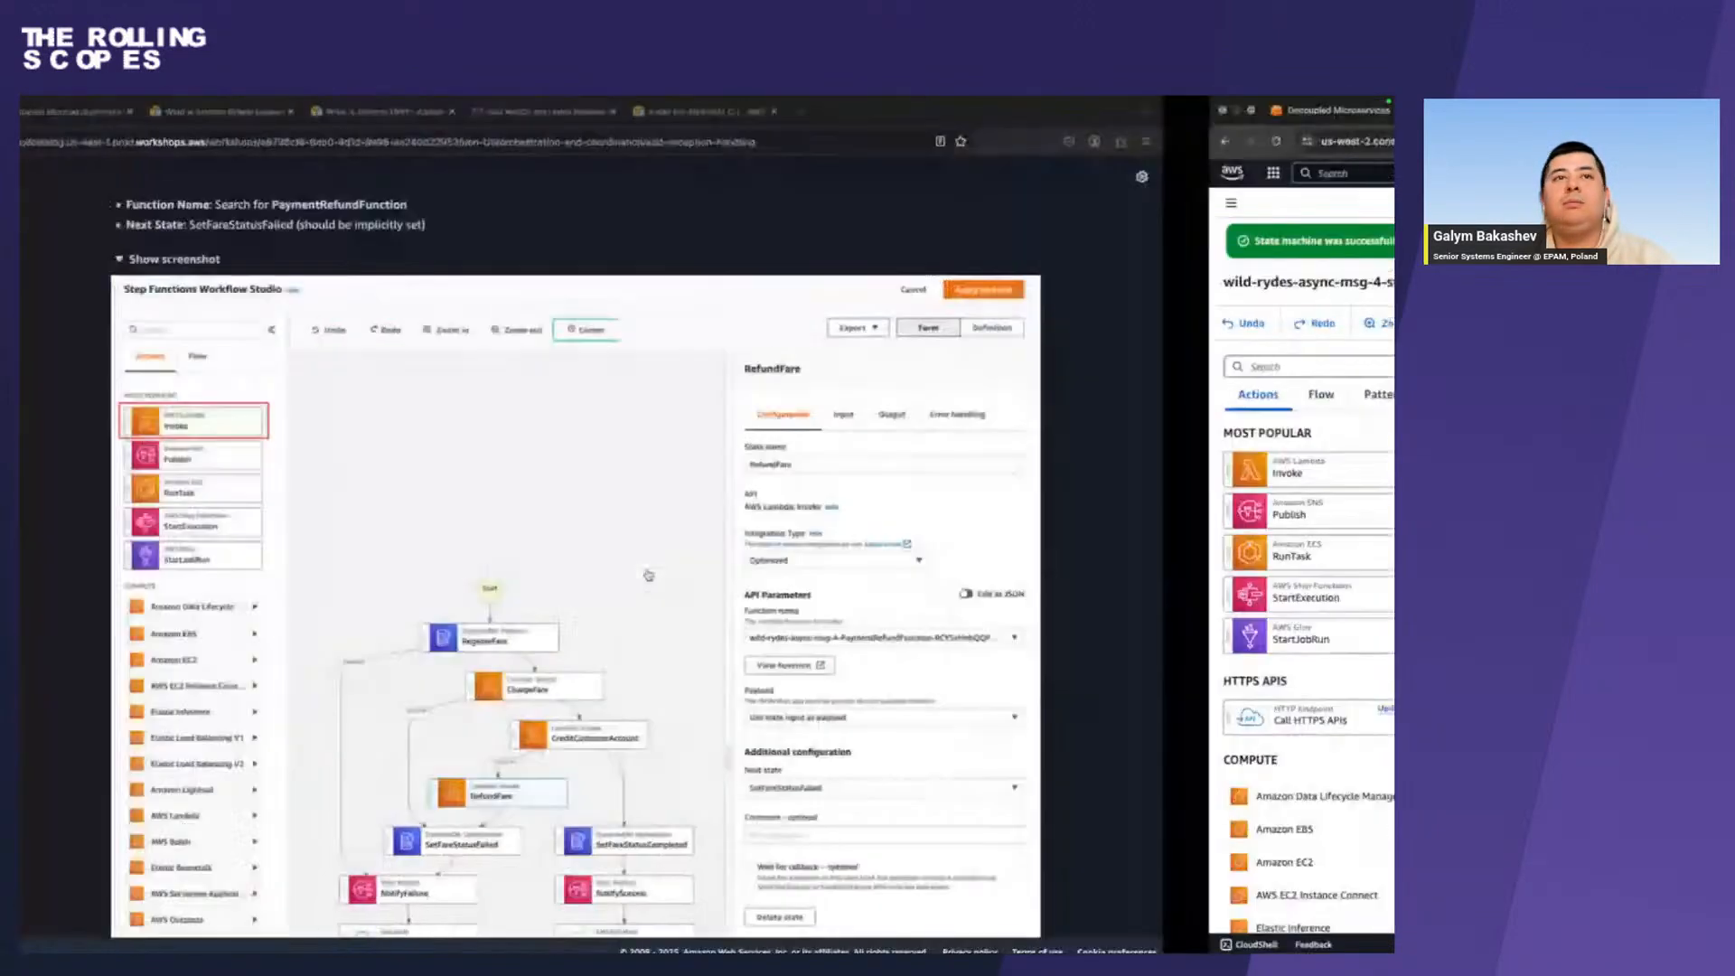
scroll(486, 413, "up", 3)
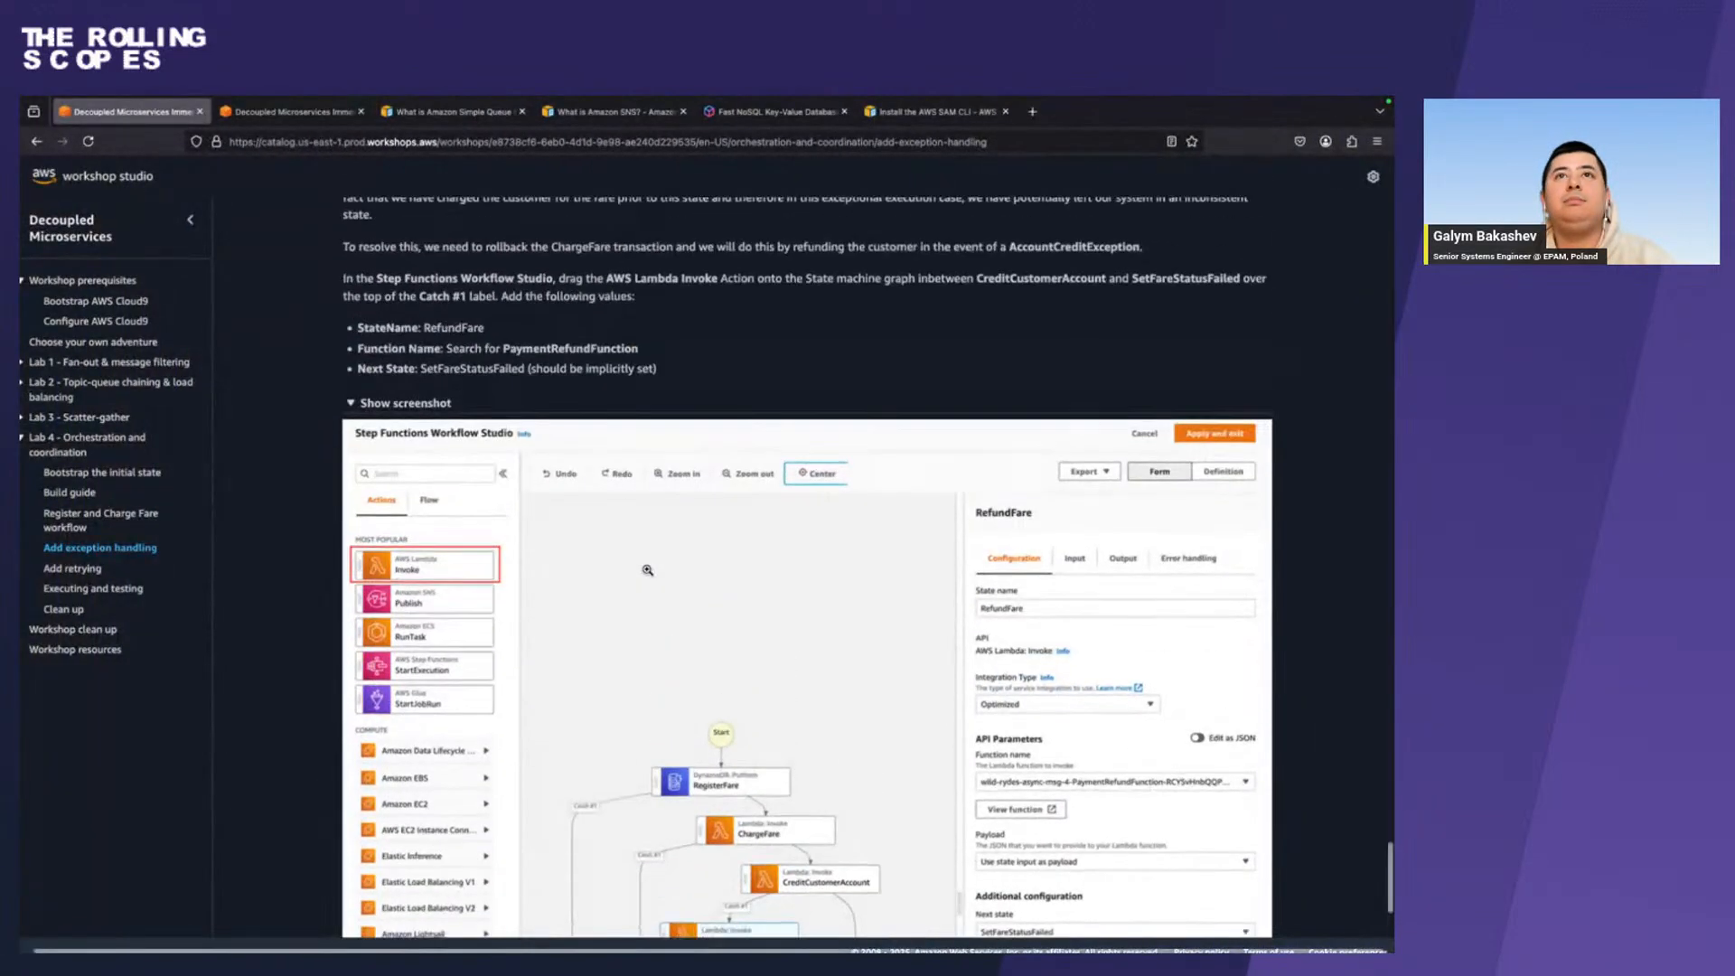
double_click(463, 327)
key("super+c")
key("ctrl+Right")
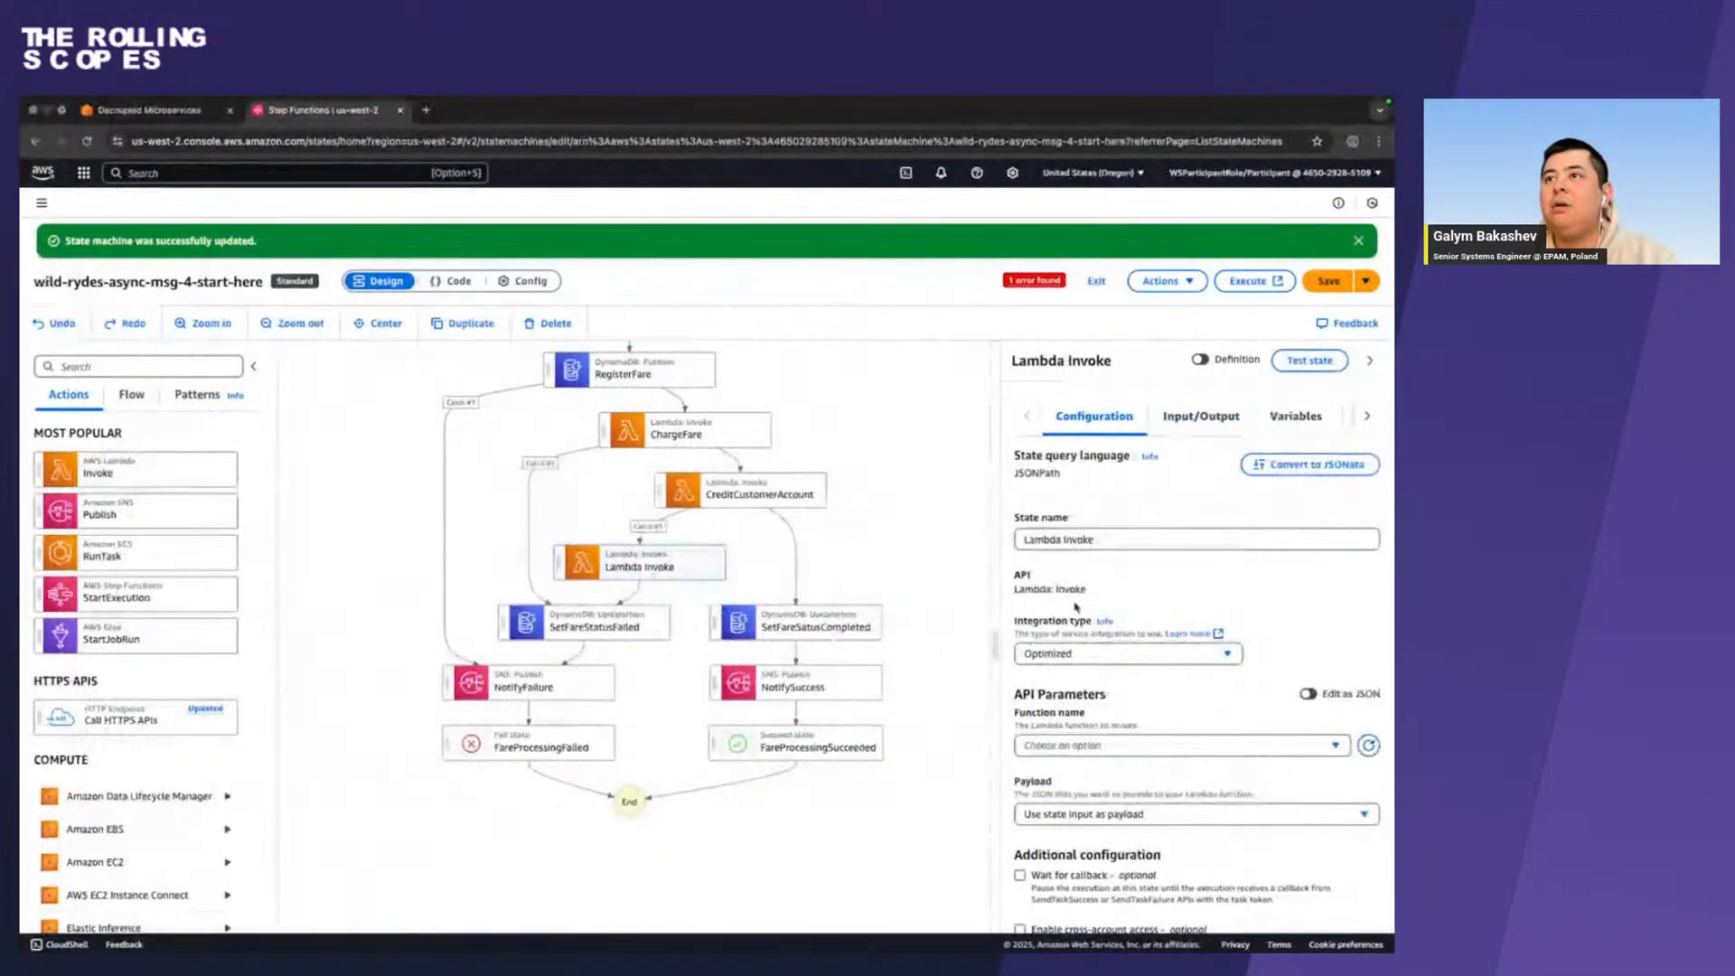
triple_click(1115, 541)
key("super+v")
Copy the function name PaymentRefundFunction from the workshop guide and return to the RefundFare state's configuration in Step Functions.
key("ctrl+Left")
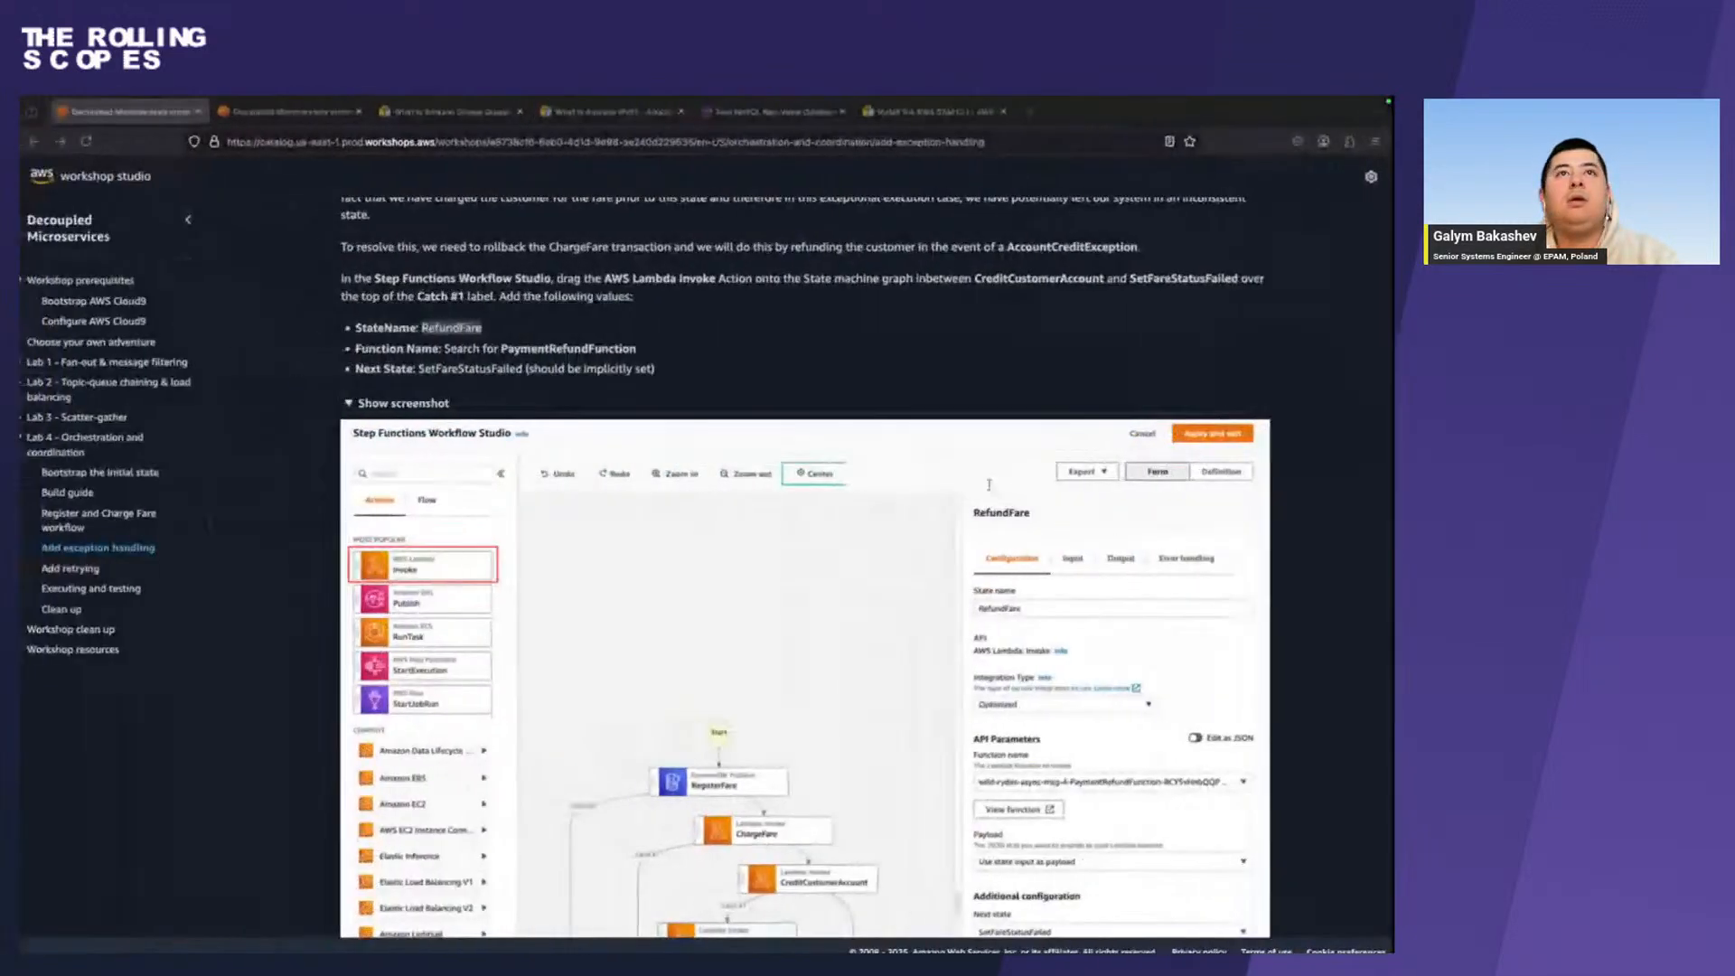
double_click(591, 348)
key("ctrl+Right")
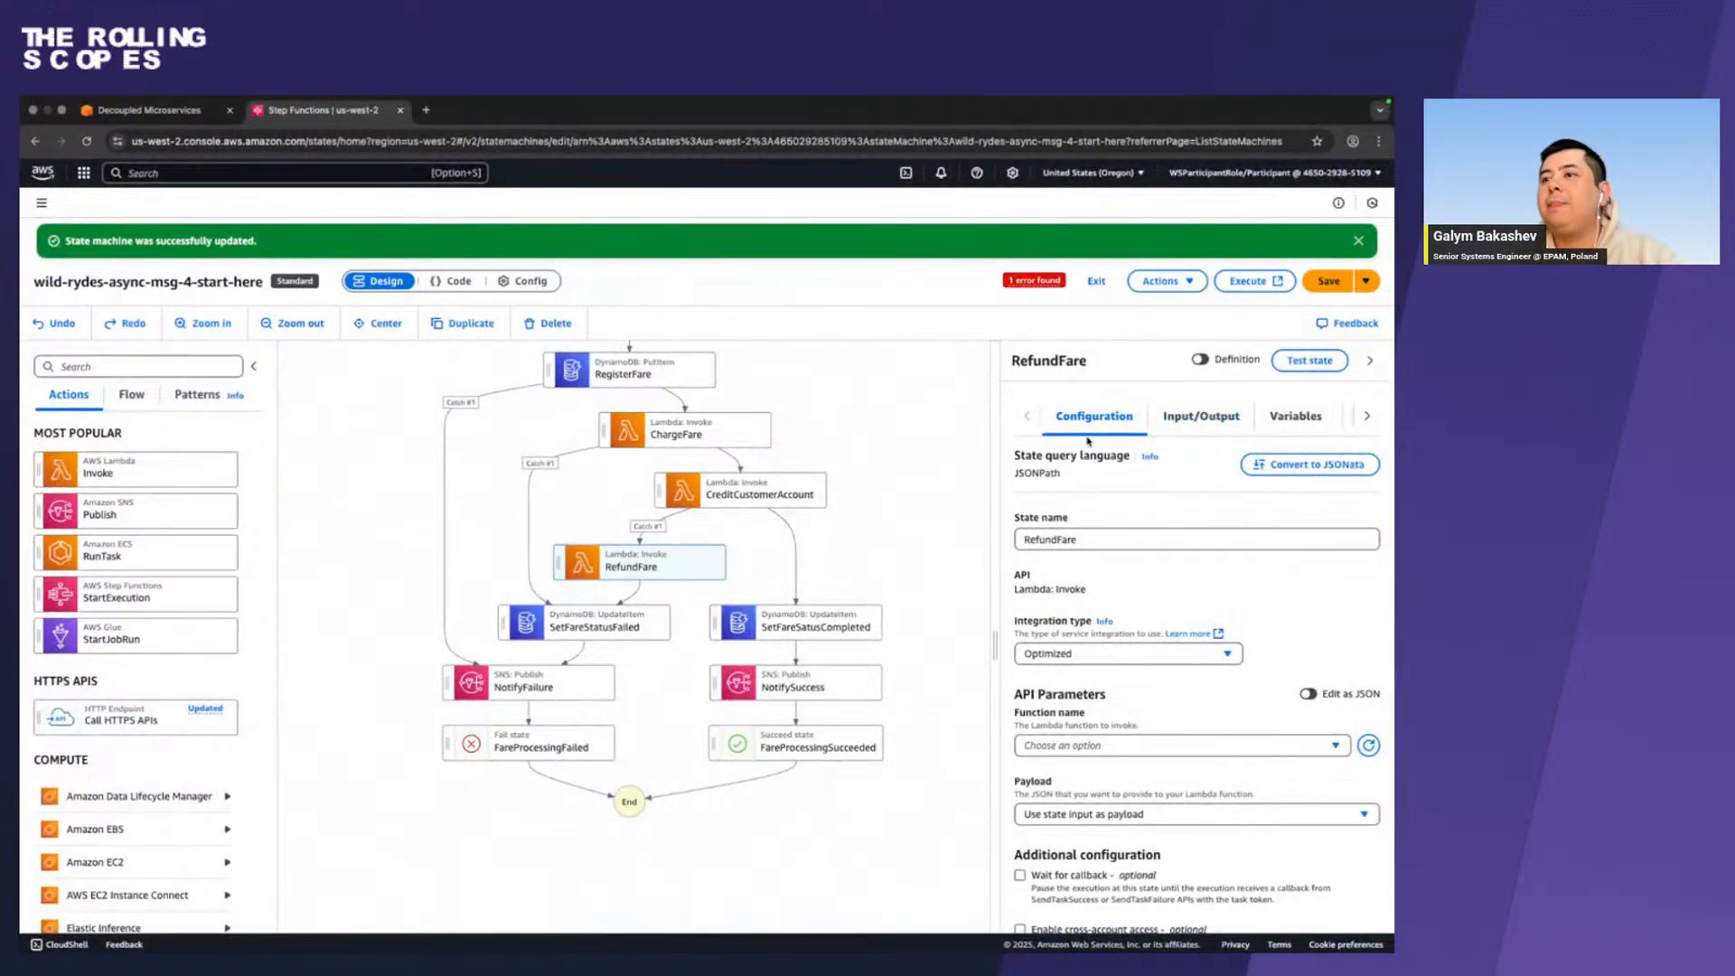
scroll(1073, 737, "down", 1)
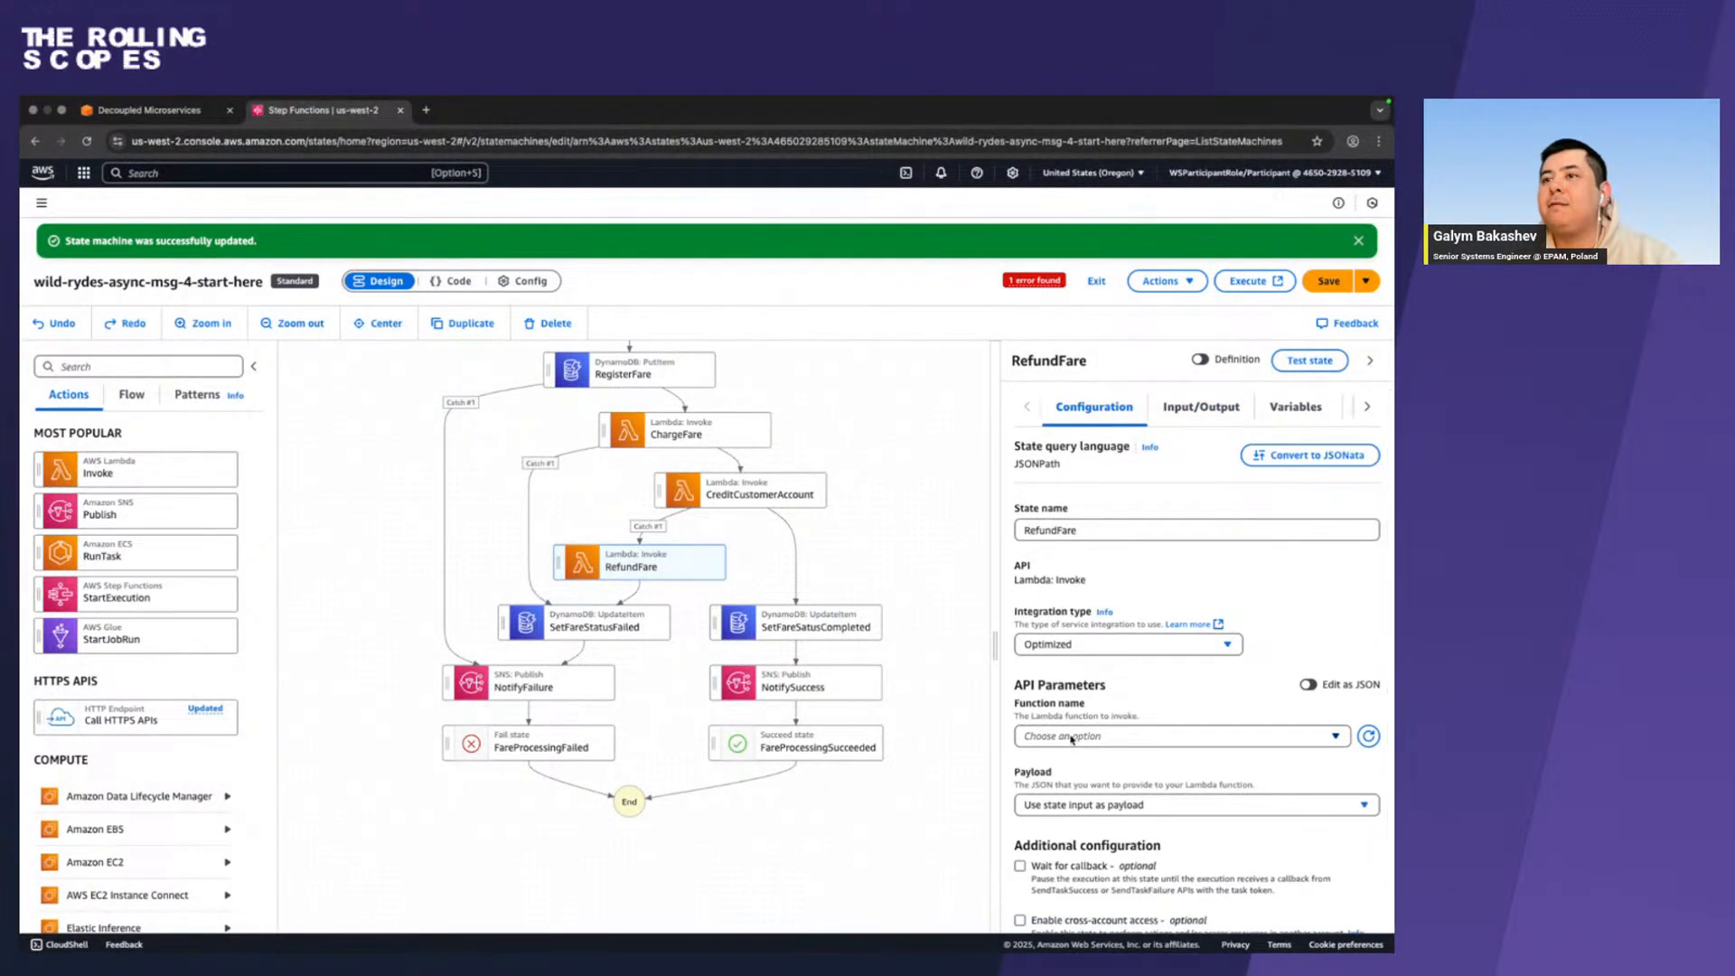
scroll(1073, 740, "down", 1)
scroll(1072, 740, "up", 1)
scroll(1072, 740, "down", 1)
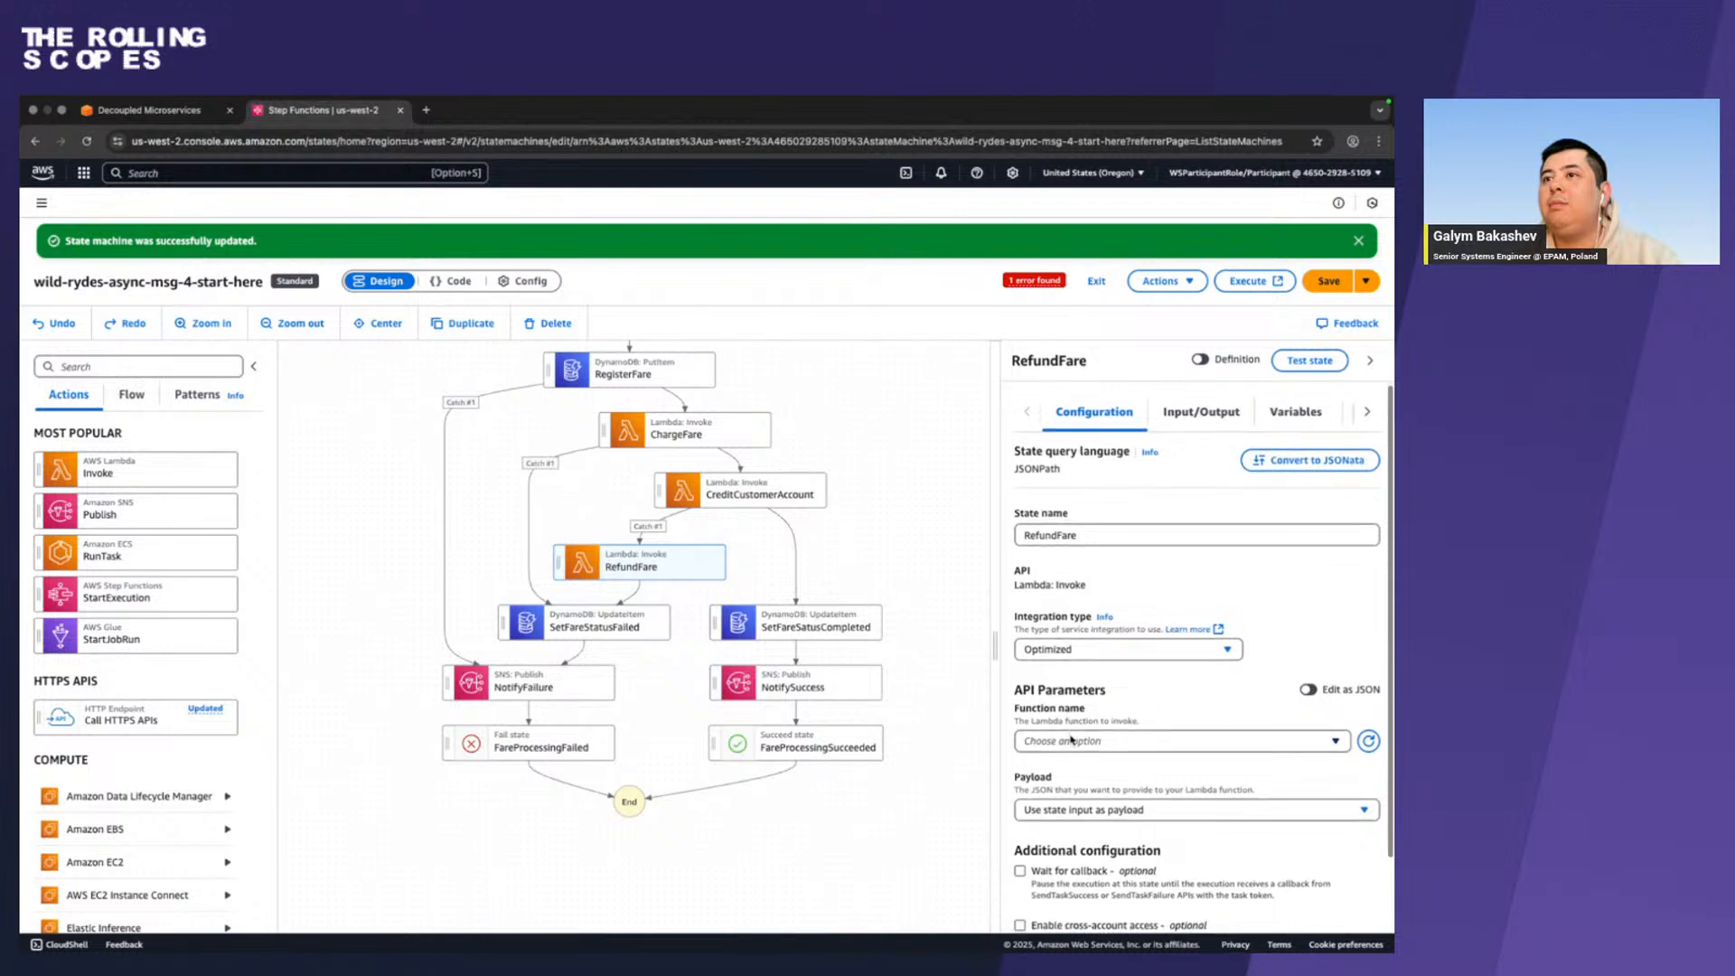
key("ctrl+Left")
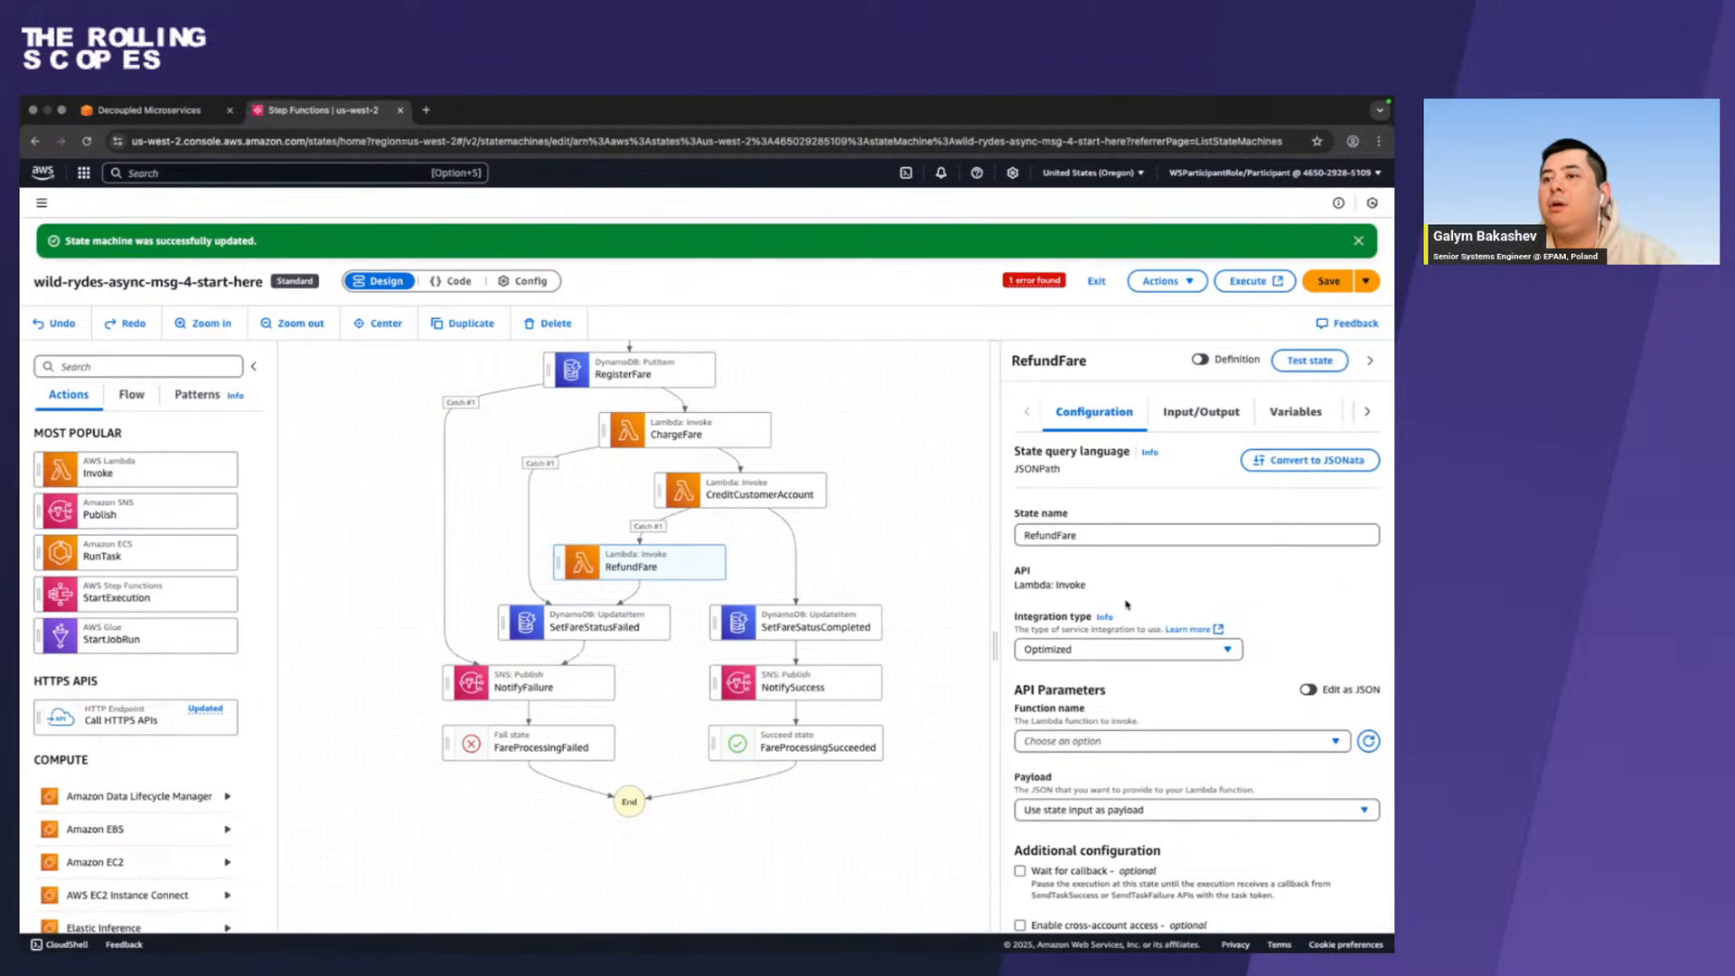
scroll(1126, 604, "down", 4)
scroll(1127, 603, "up", 4)
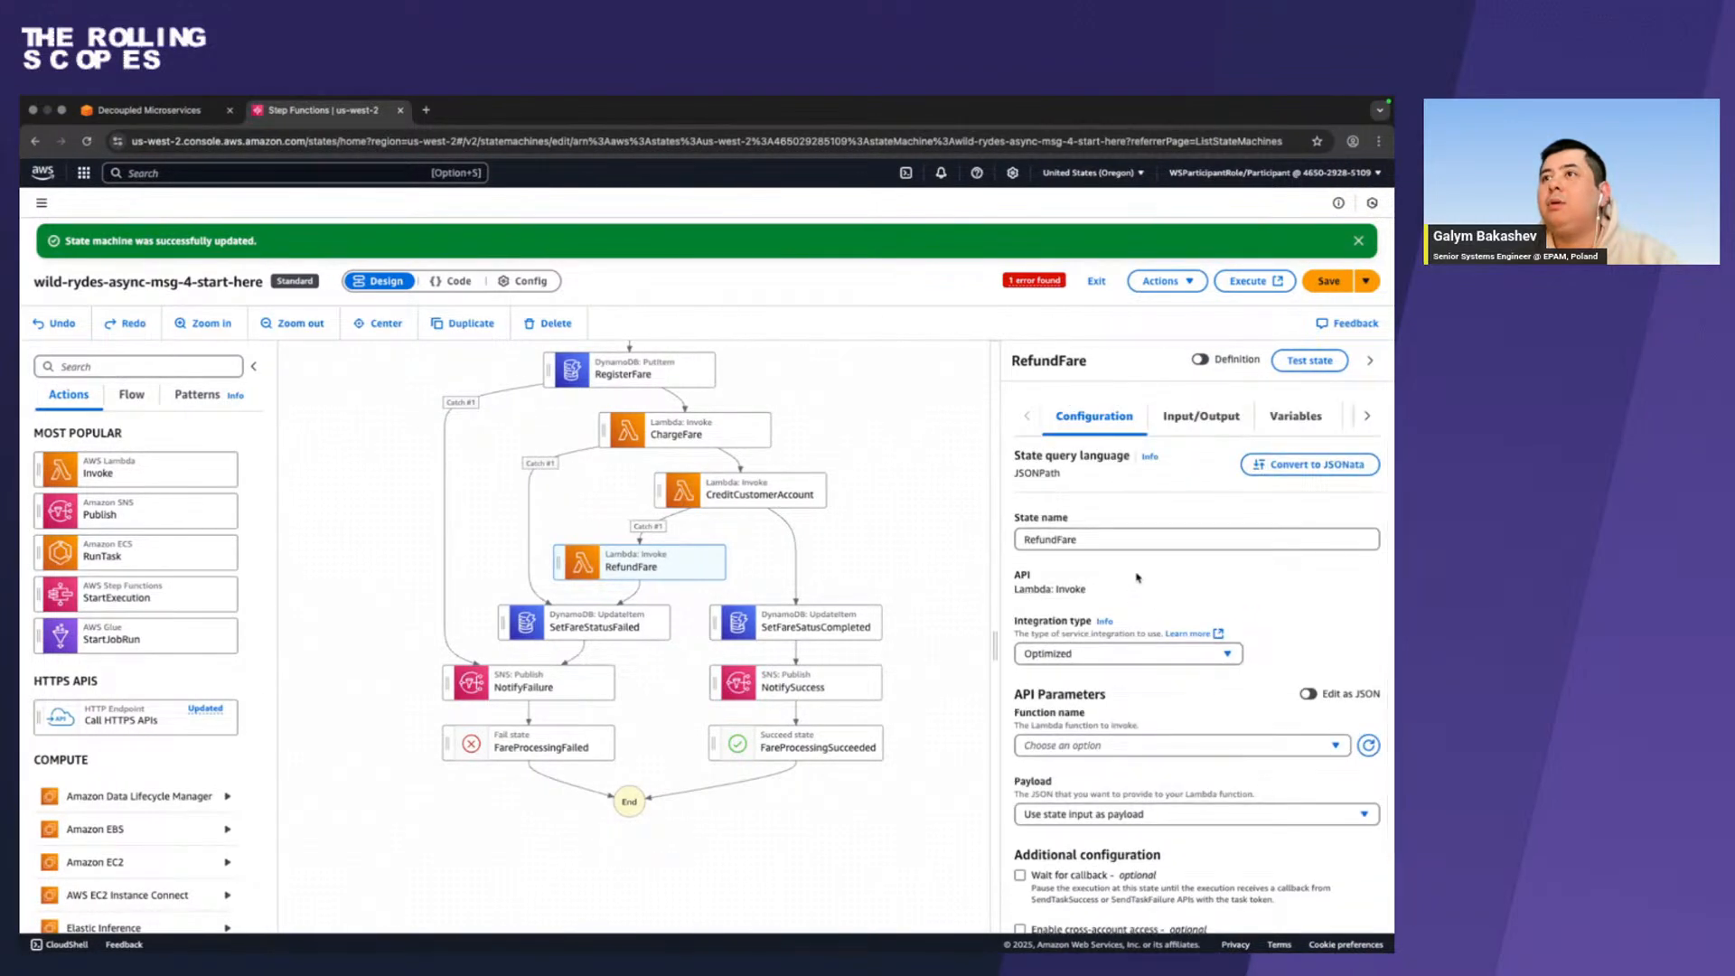
Copy PaymentRefundFunction from the workshop guide and replace the RefundFare state's name with it in Step Functions.
key("ctrl+Left")
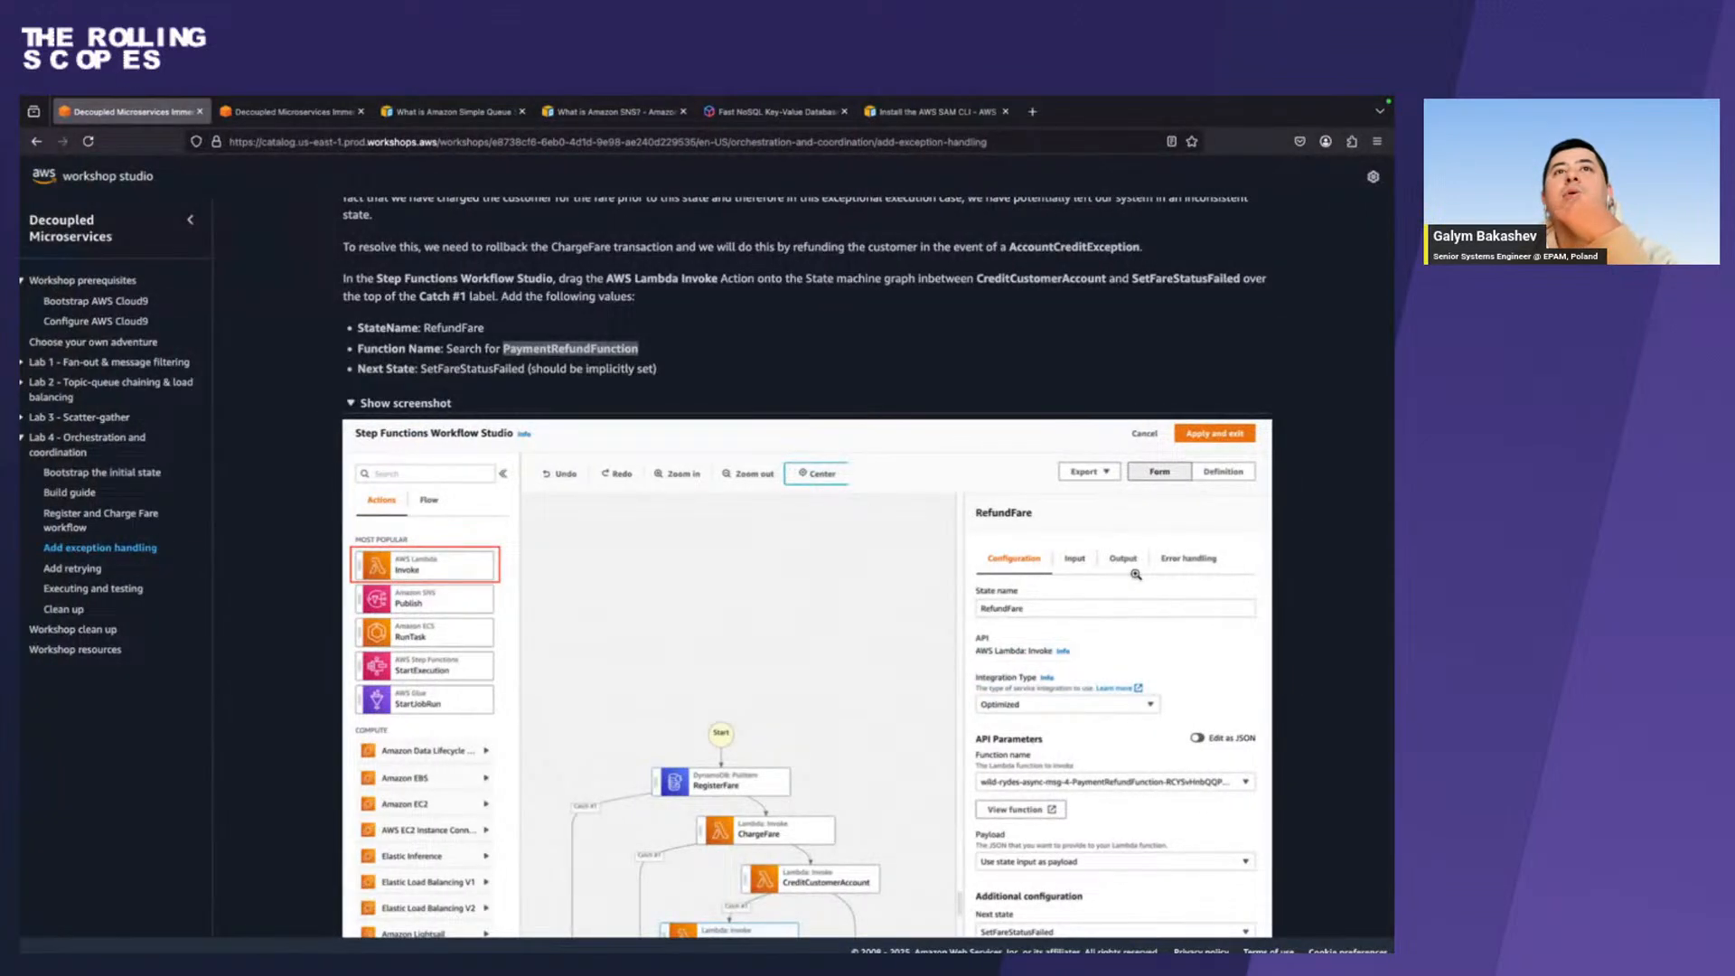
left_click(741, 366)
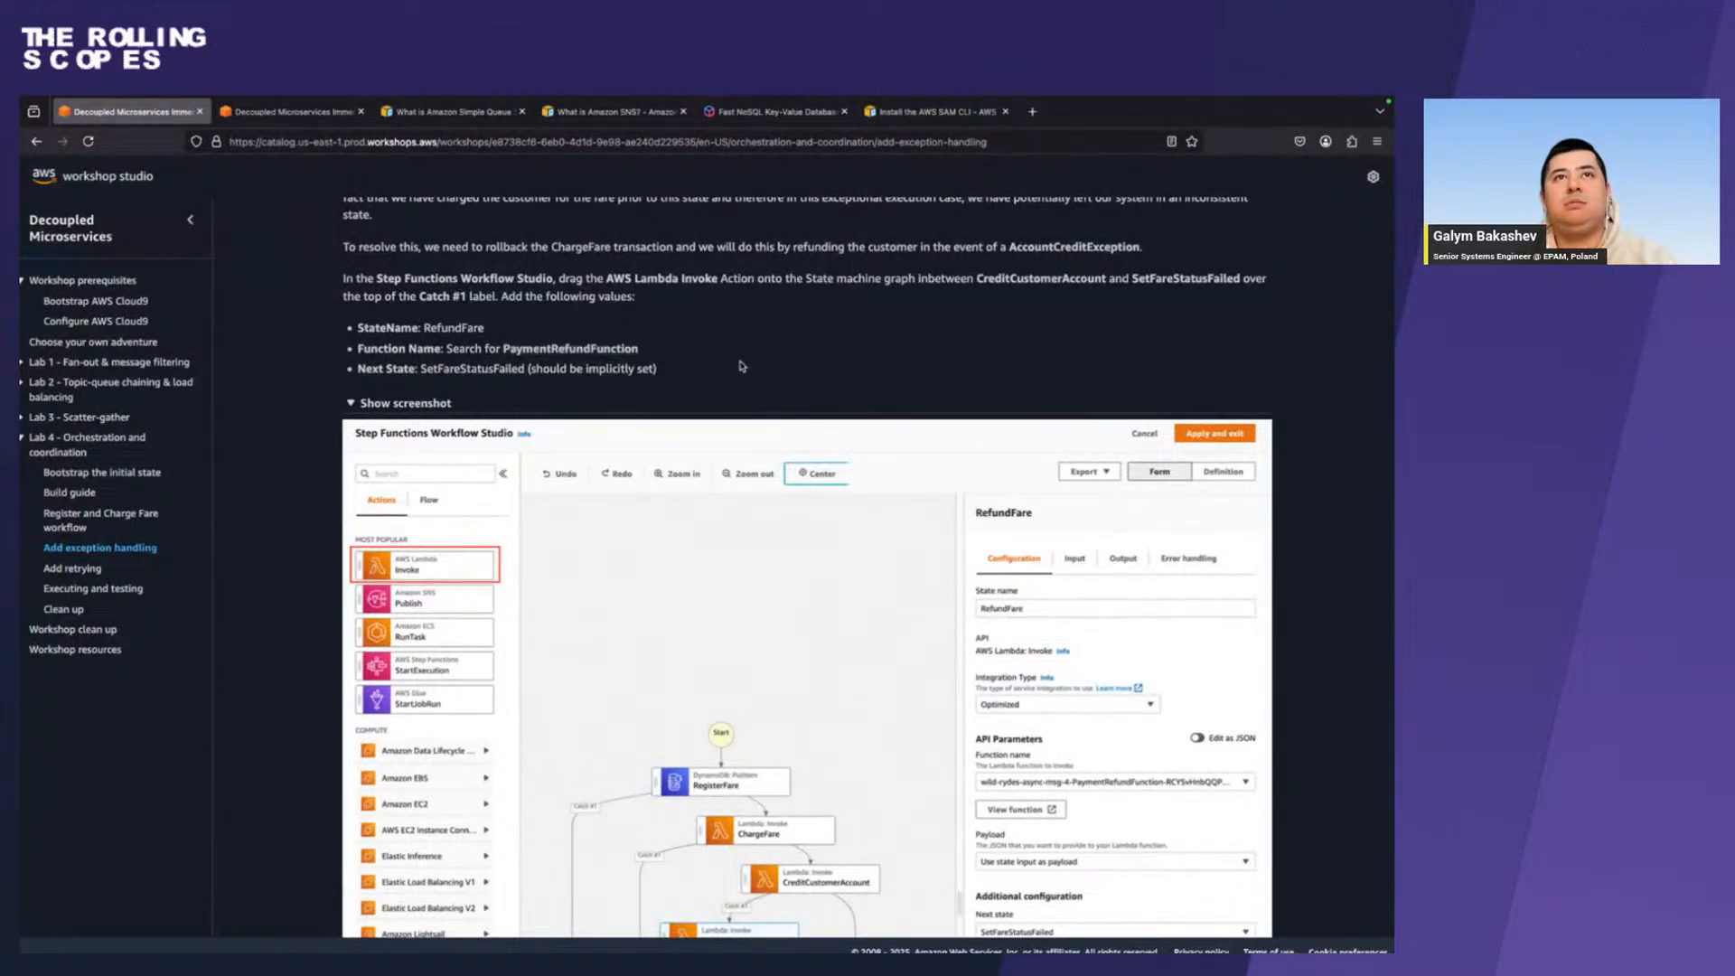
double_click(583, 348)
key("super+c")
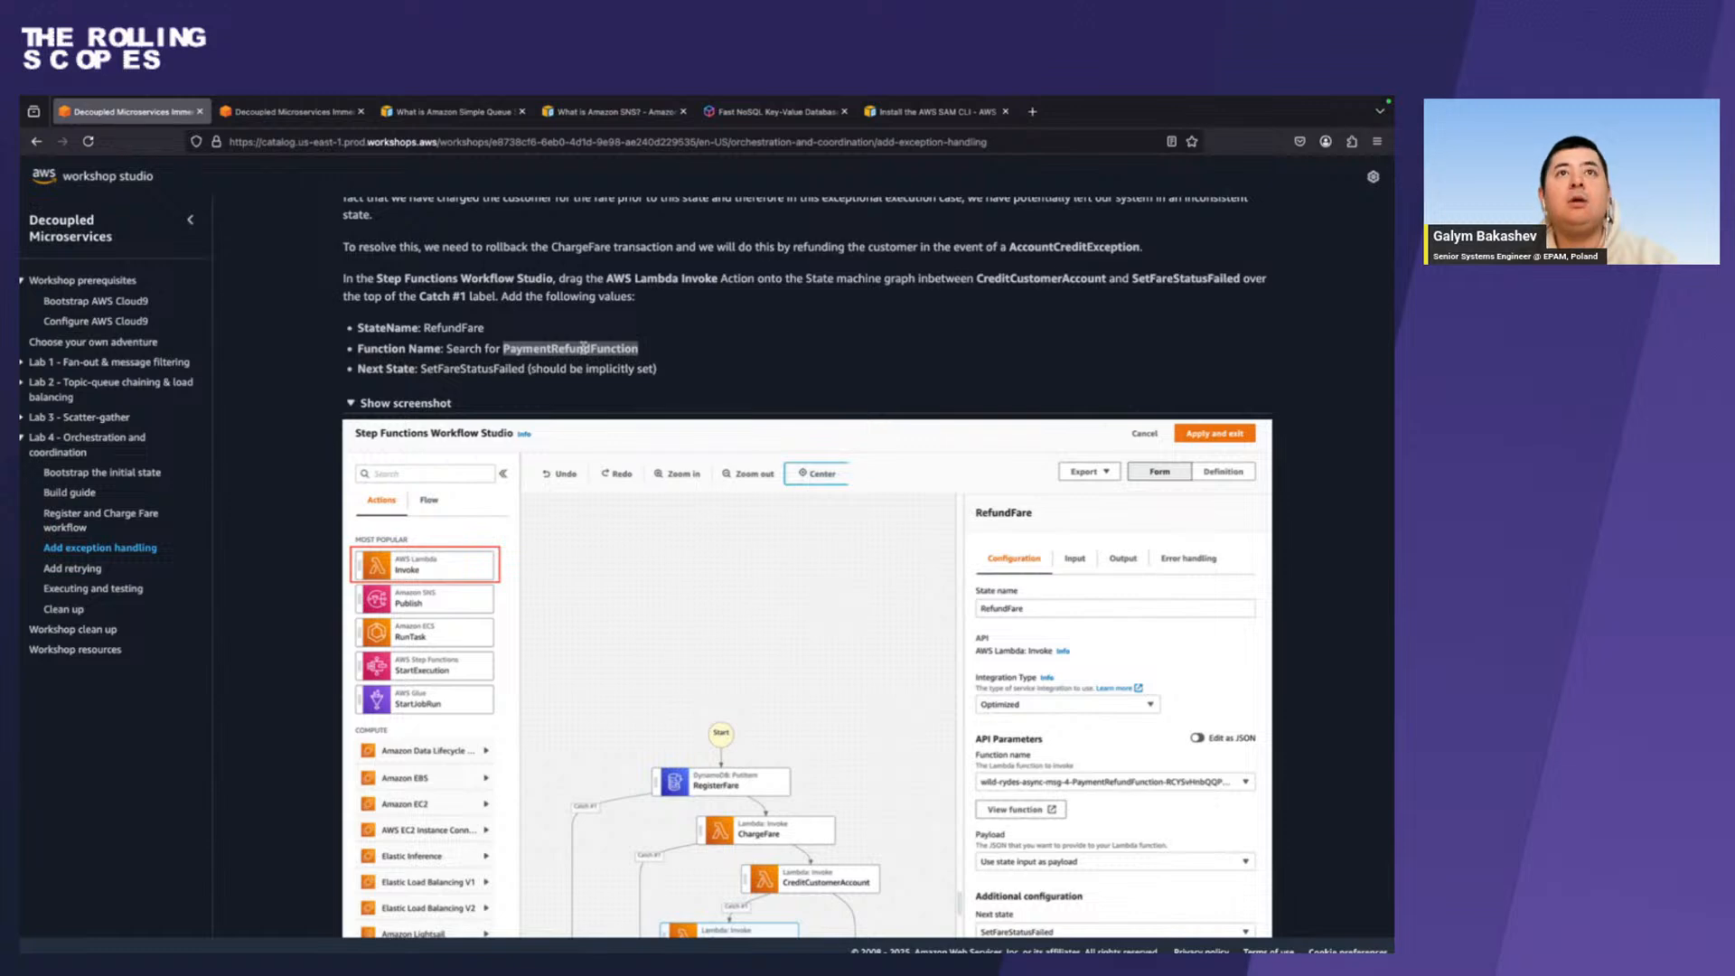
key("ctrl+Right")
double_click(1123, 540)
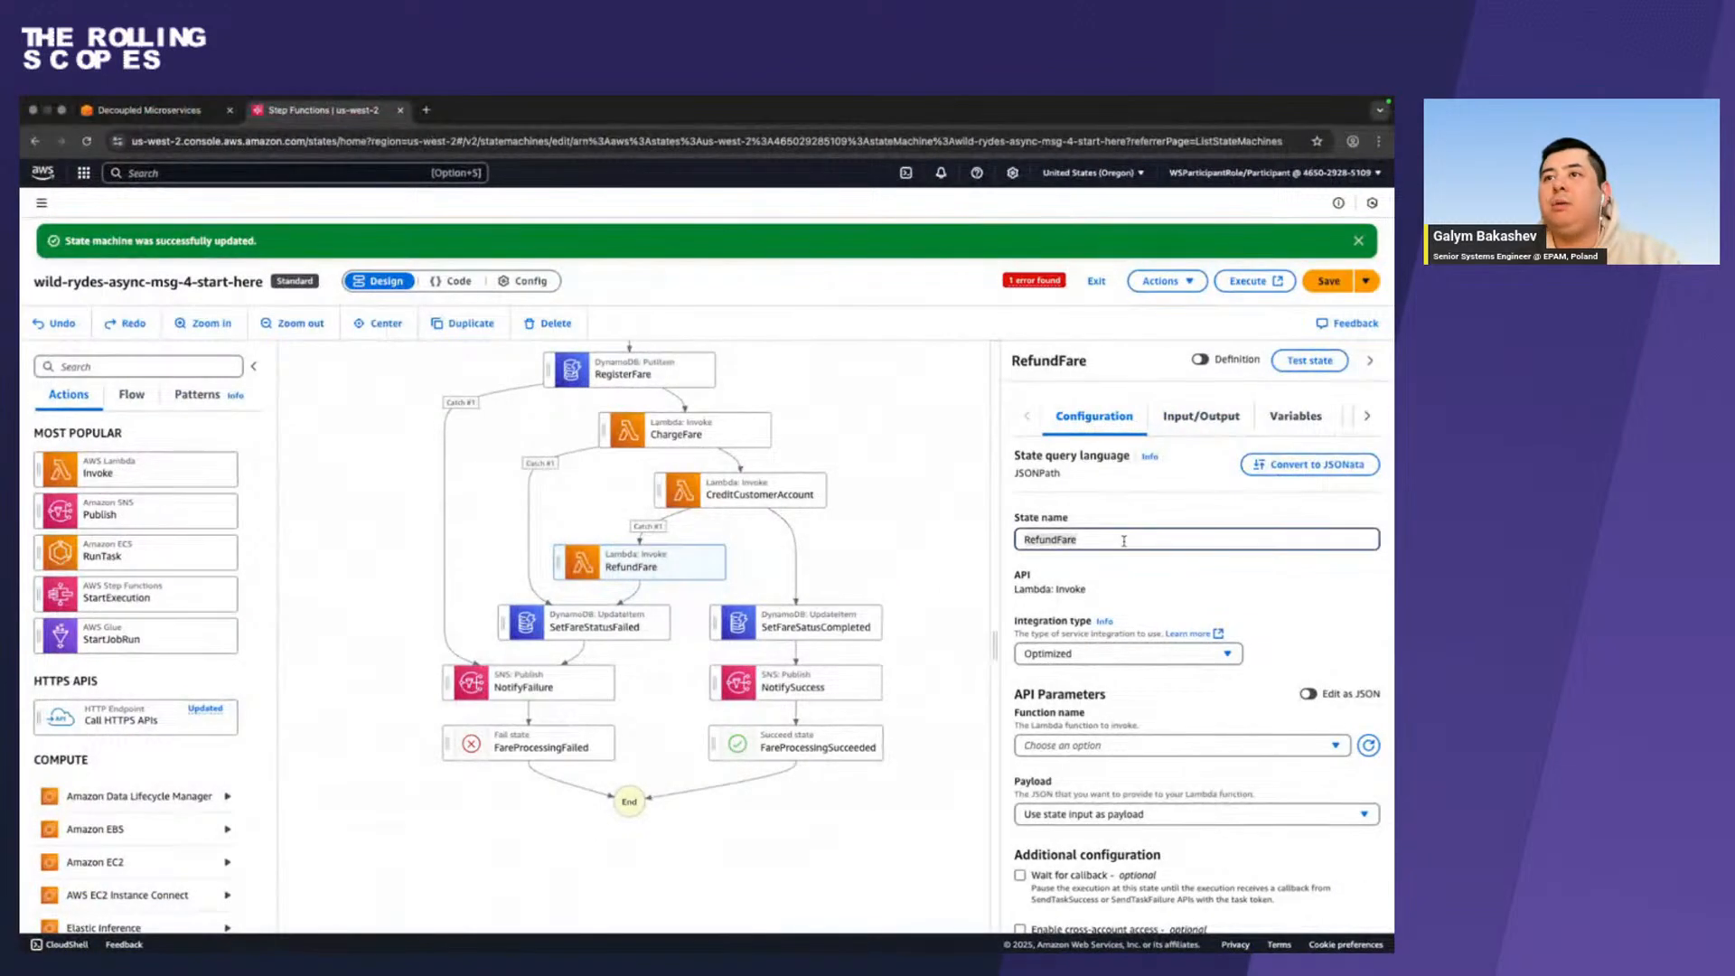
key("super+v")
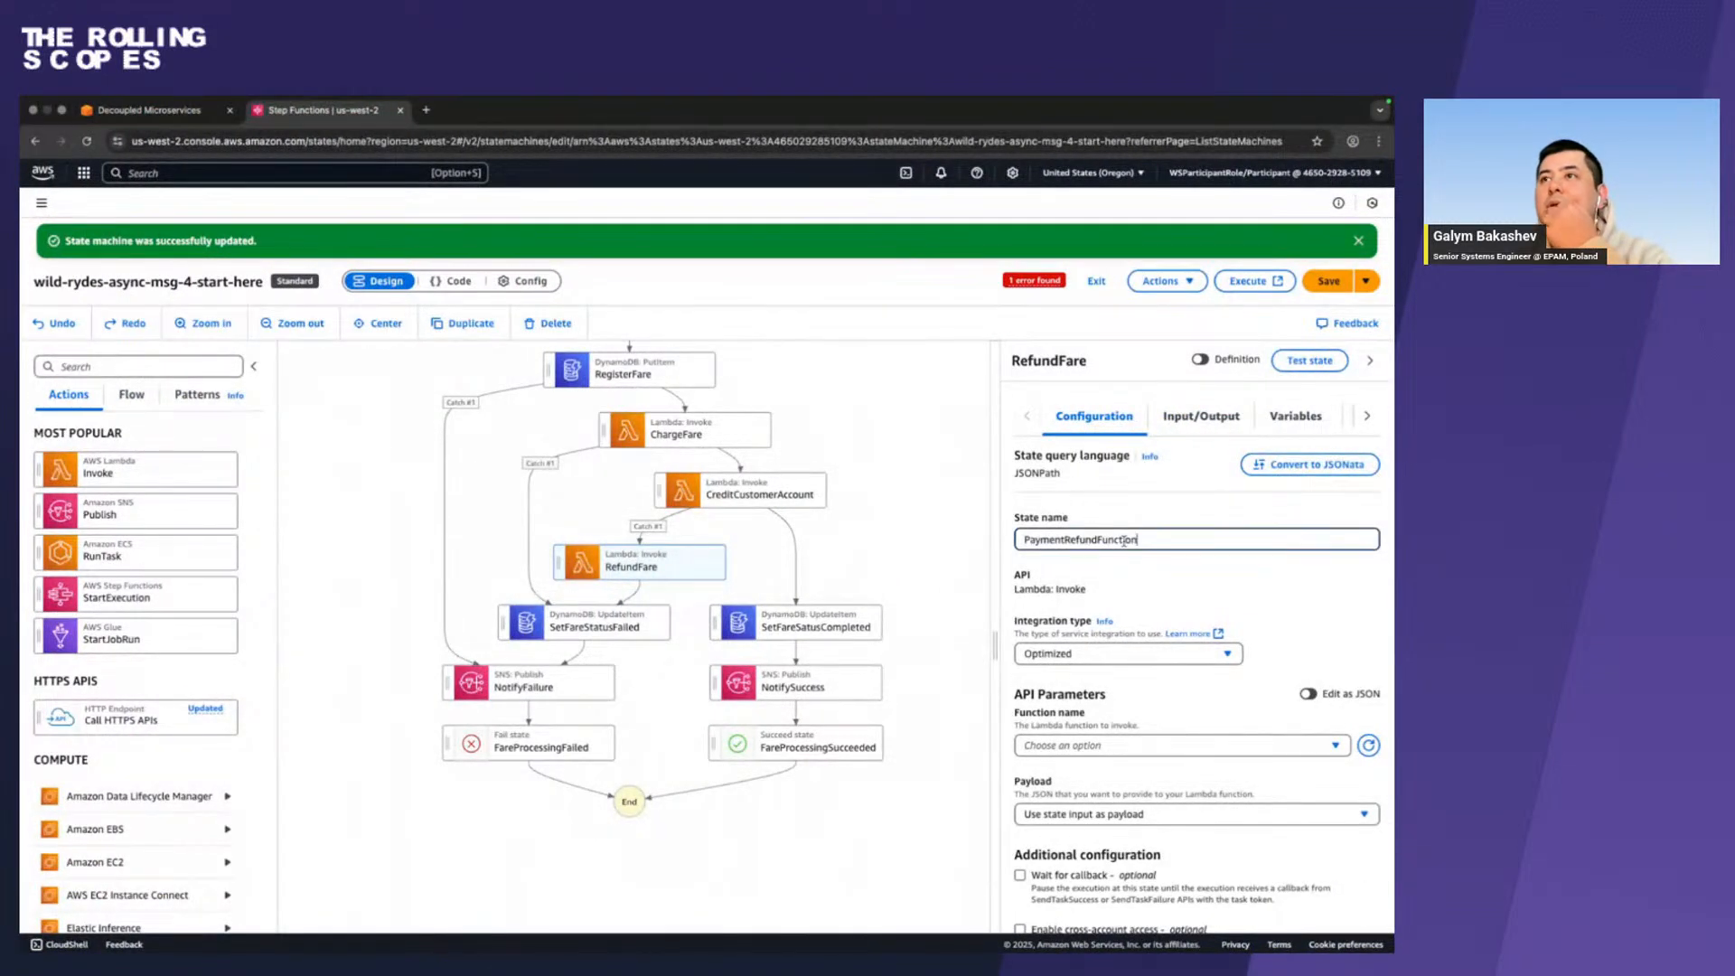
scroll(1165, 582, "down", 3)
scroll(1164, 582, "up", 3)
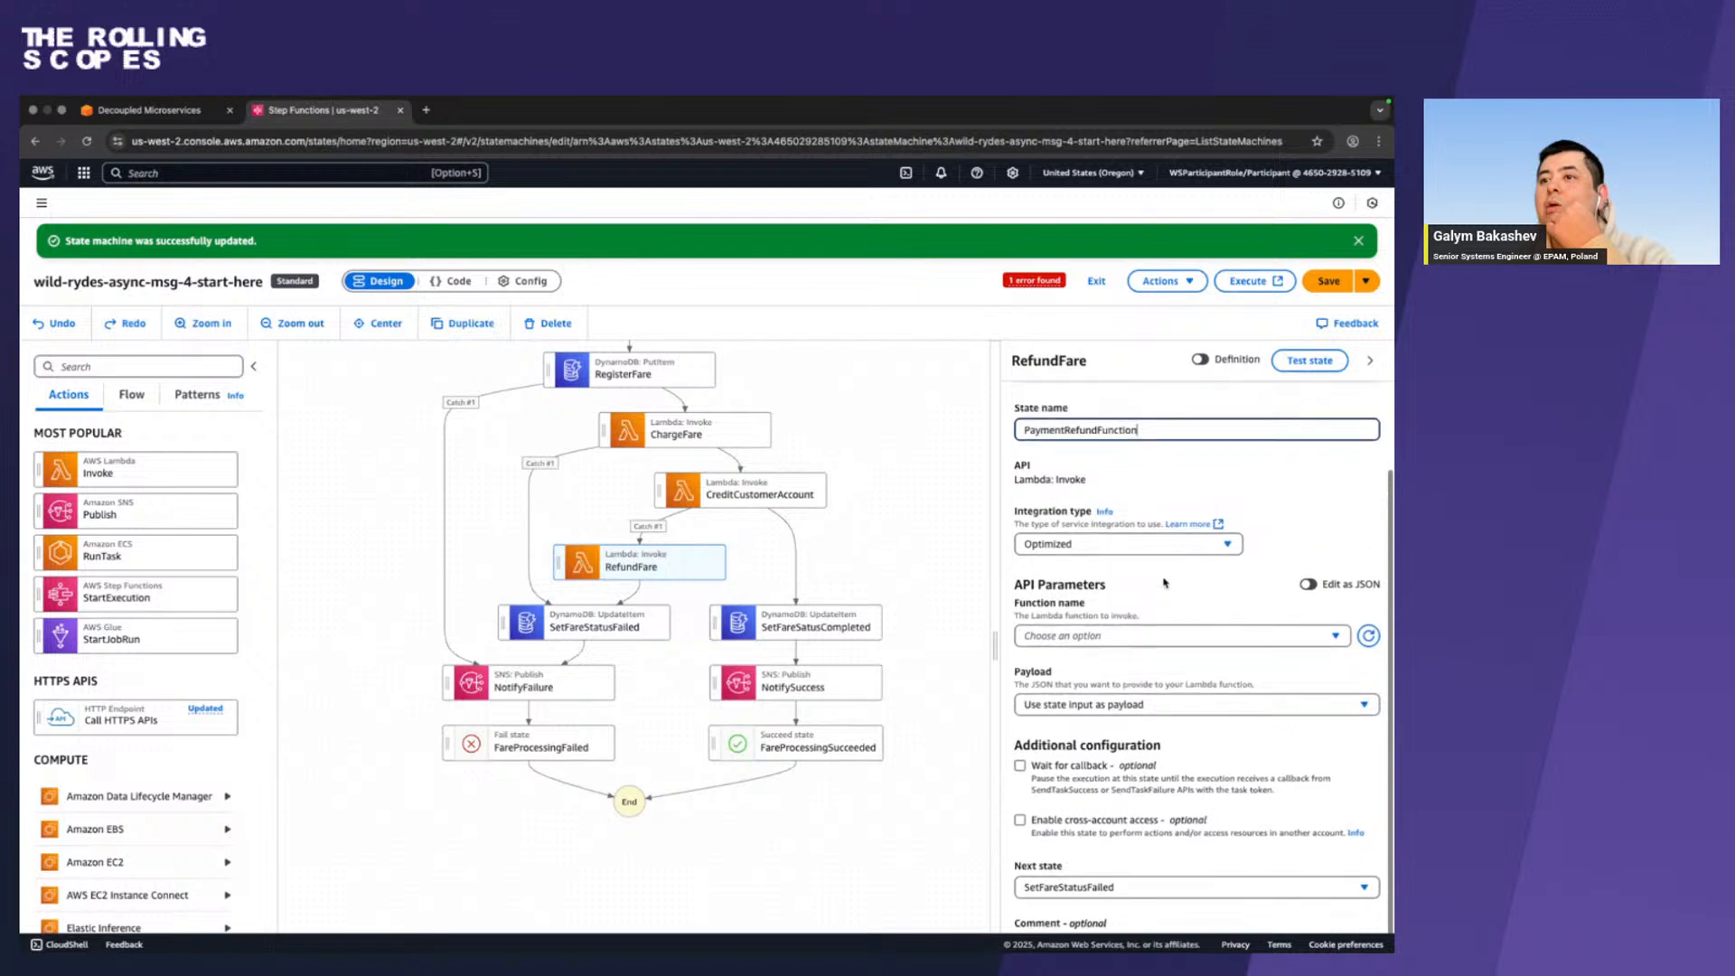
scroll(1165, 583, "down", 3)
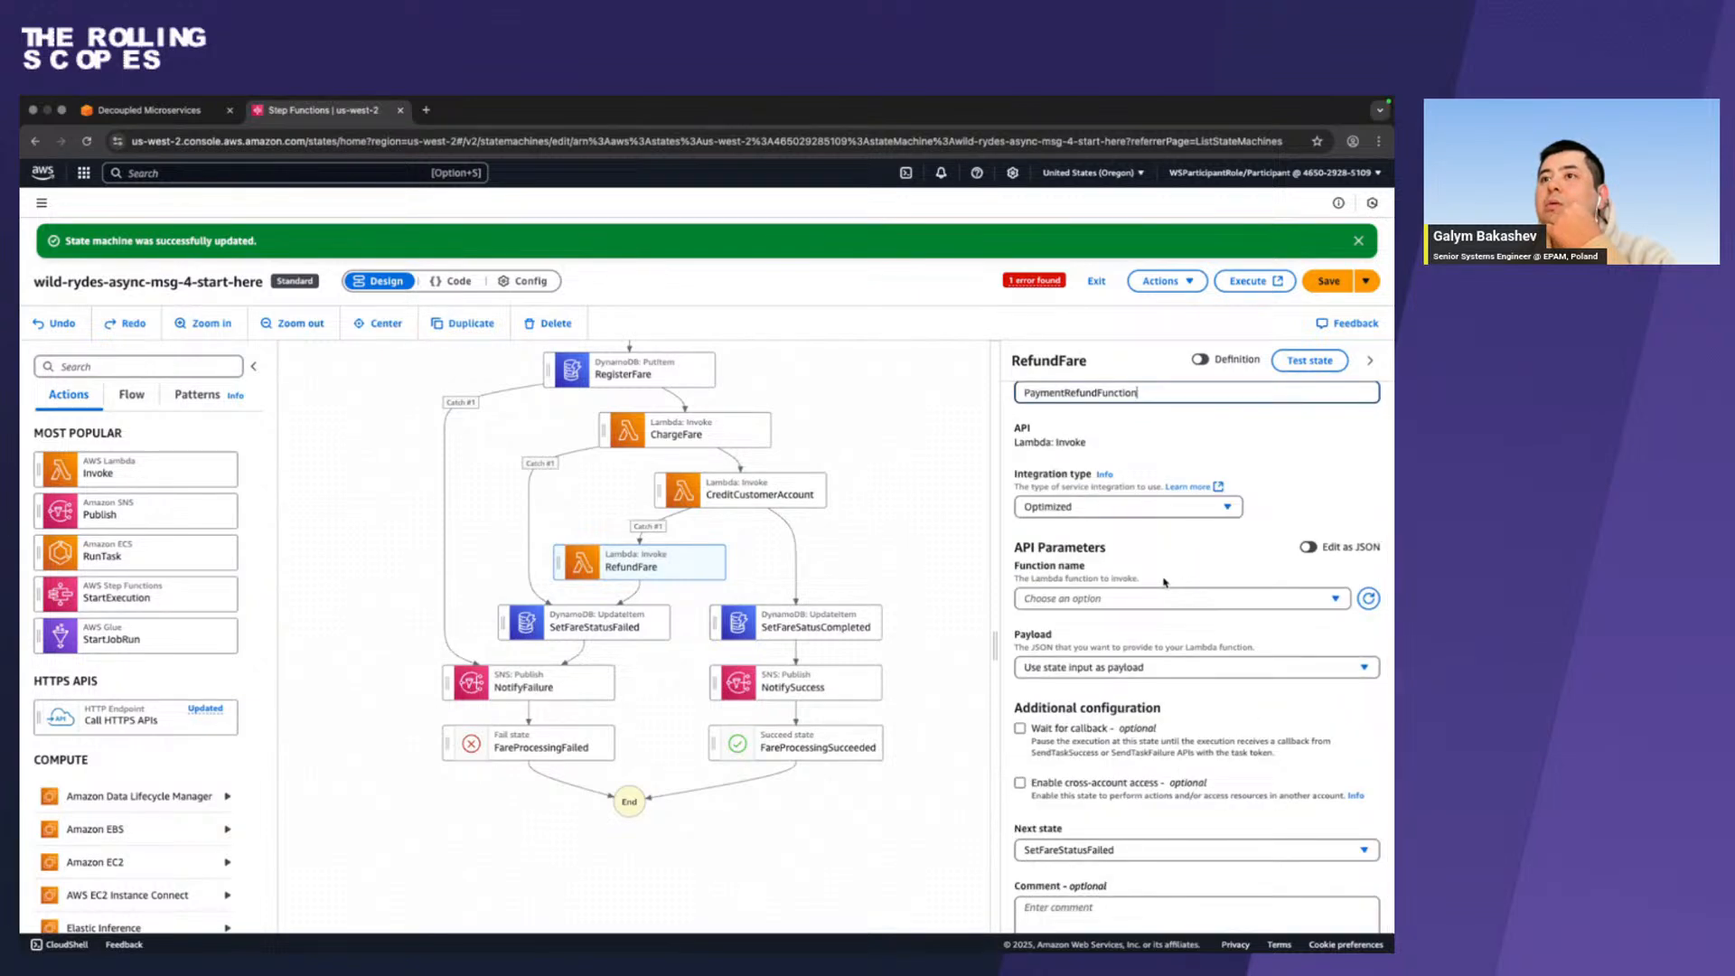
scroll(1153, 598, "up", 3)
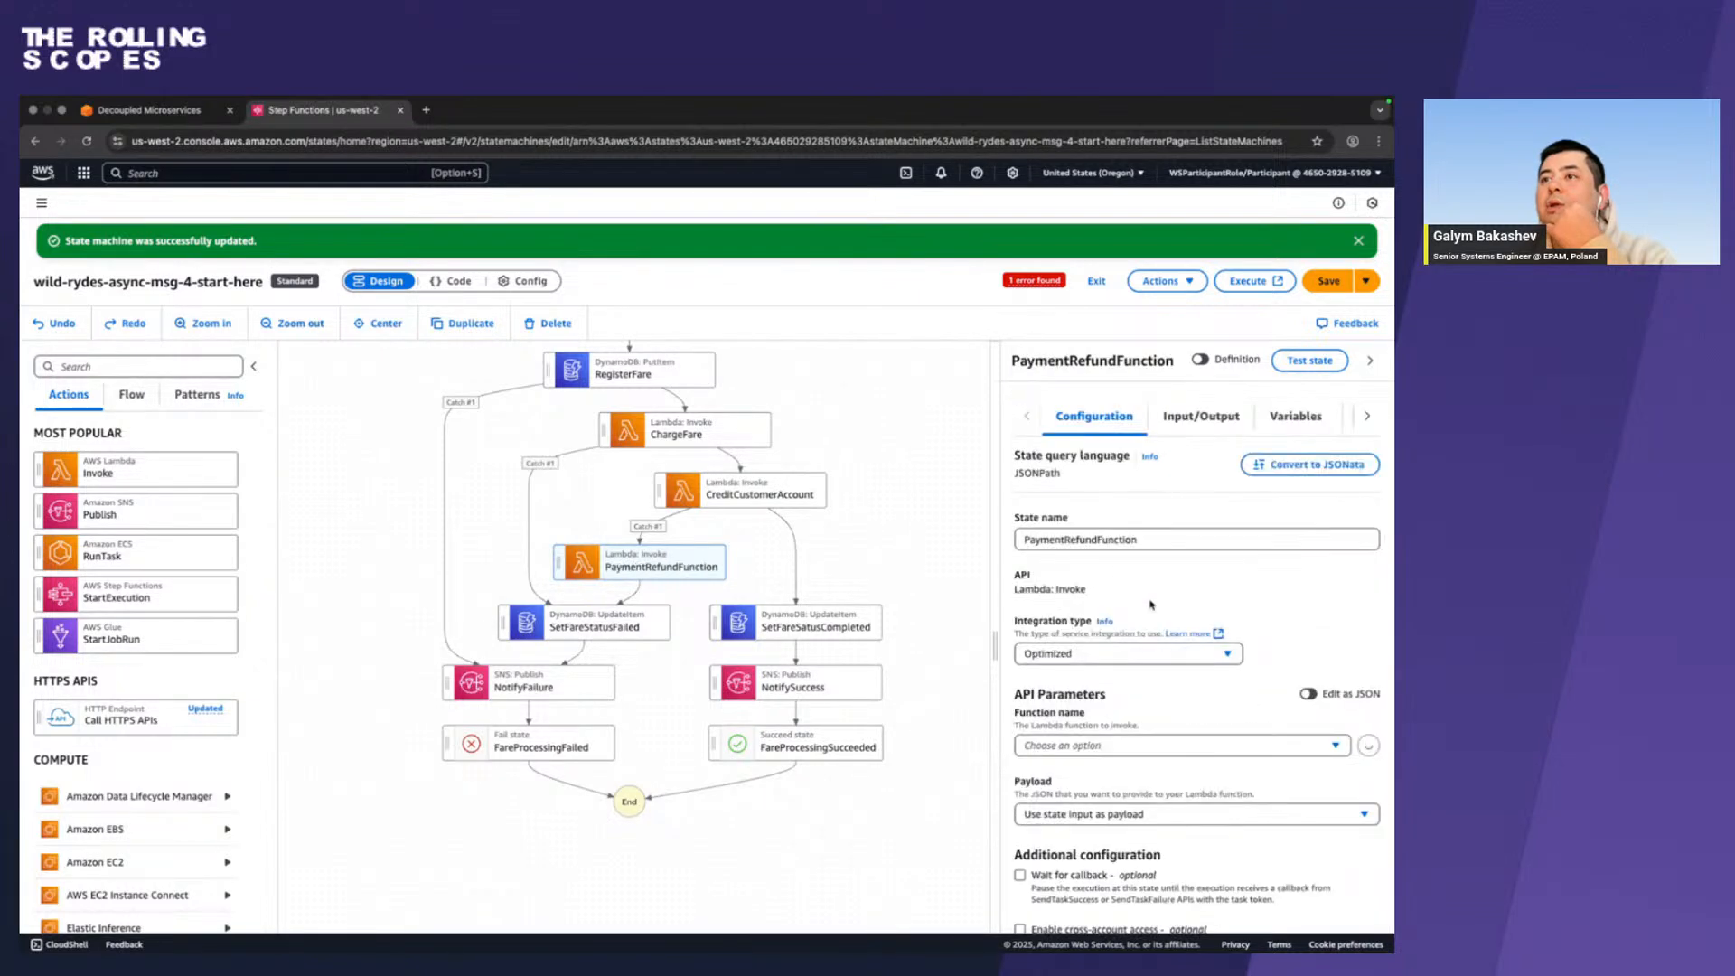
Choose the wild-rydes-async-msg-4-PaymentRefundFunction Lambda as the state's function and compare the configuration with the workshop guide.
left_click(1108, 746)
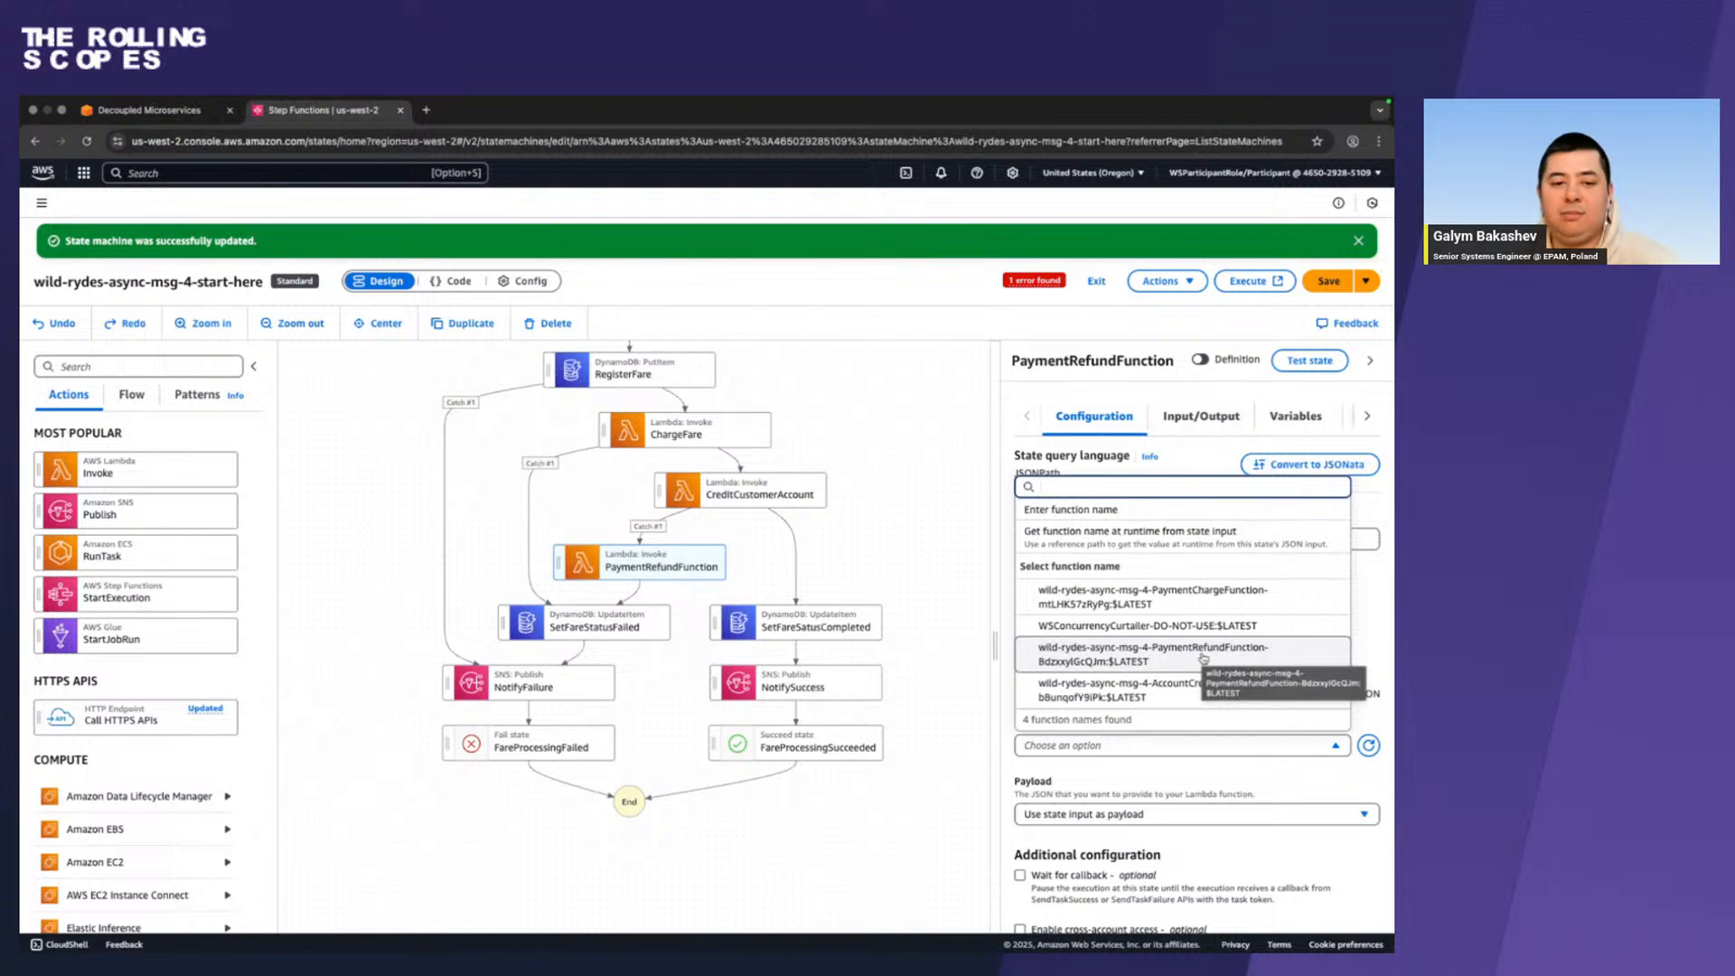
left_click(1202, 657)
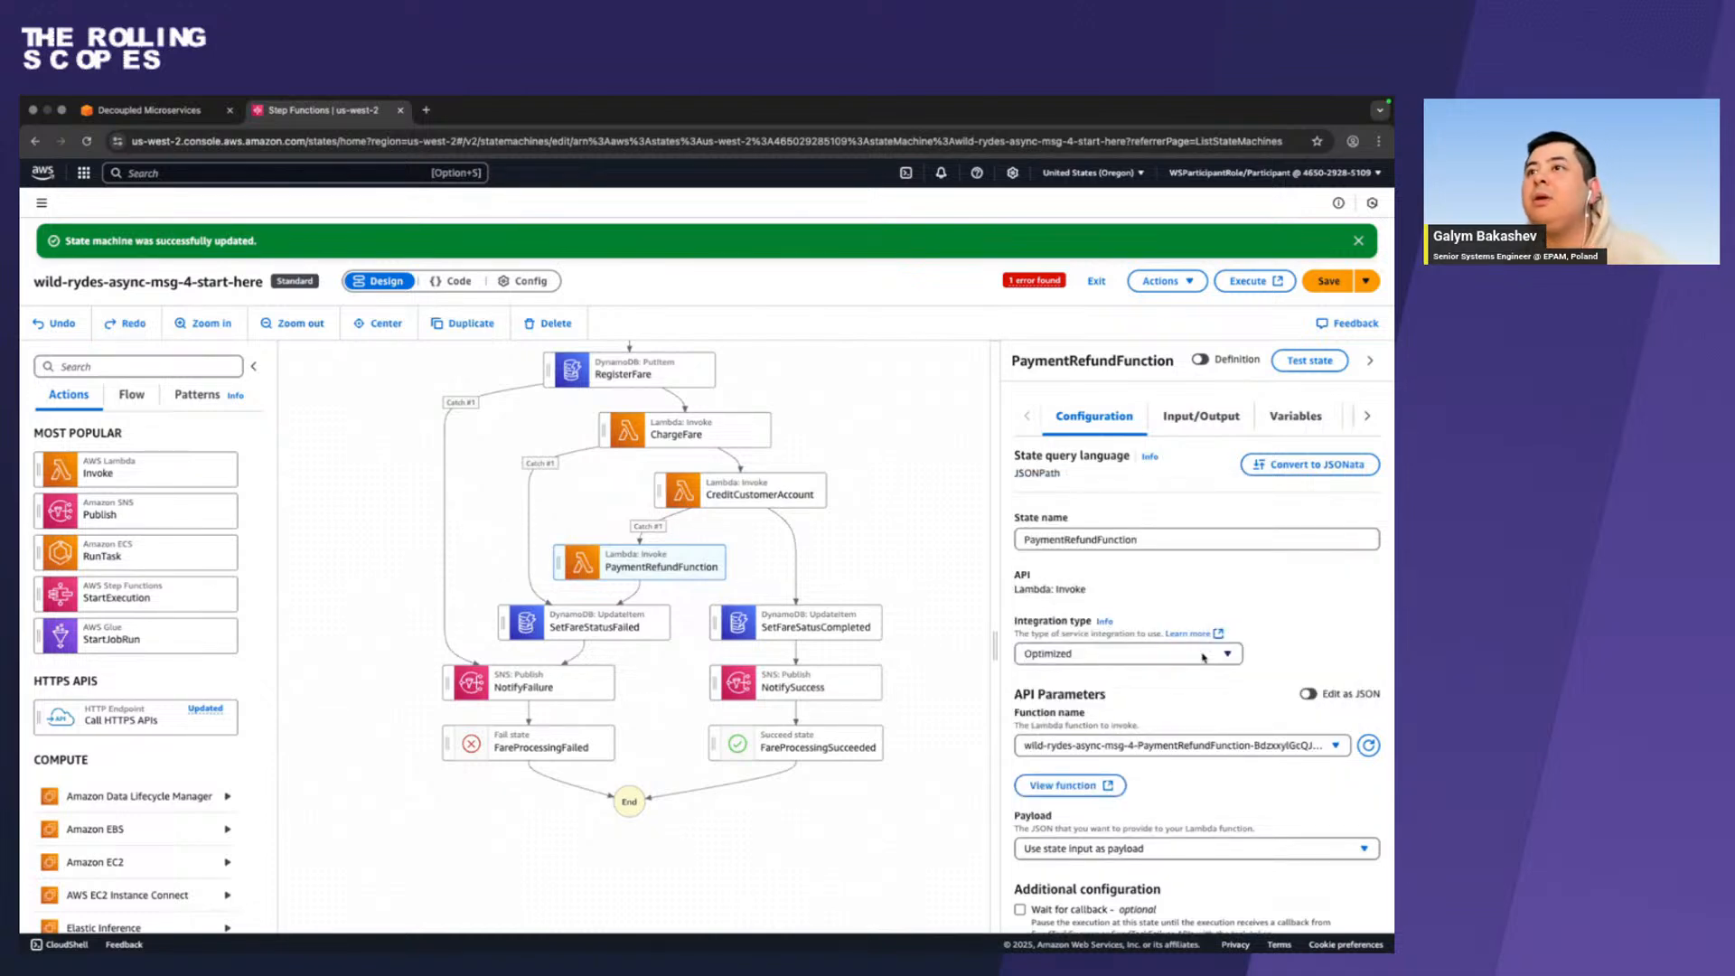
scroll(1203, 657, "down", 3)
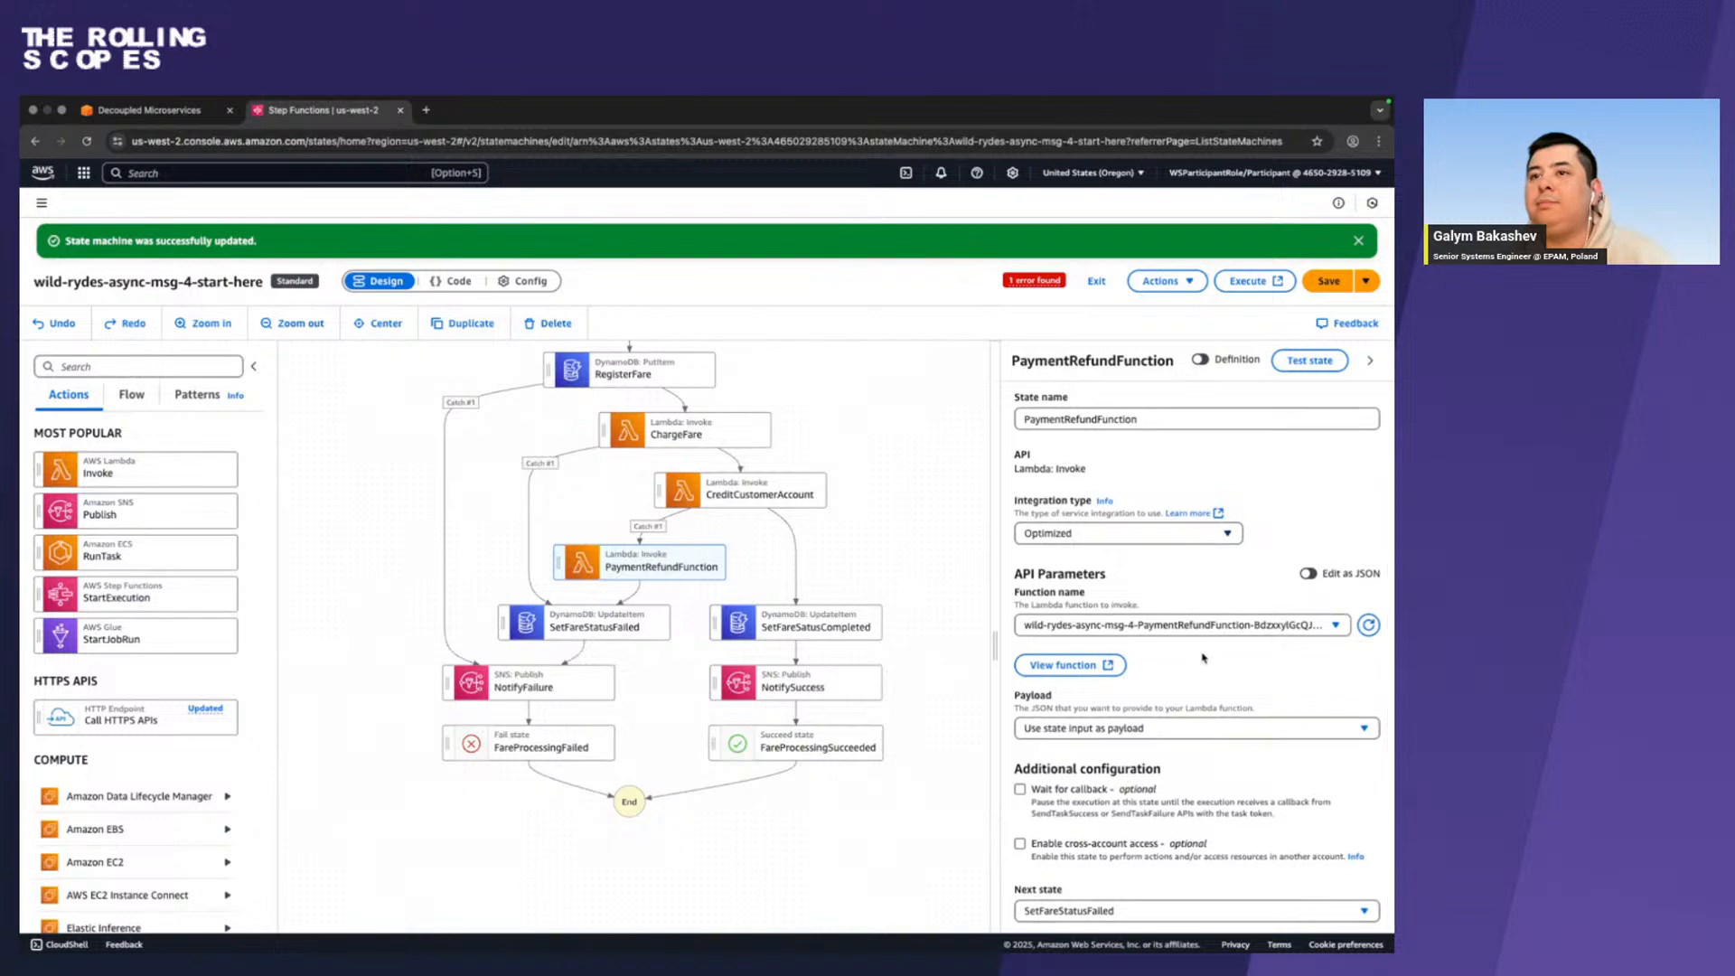
scroll(1202, 658, "down", 1)
key("ctrl+Left")
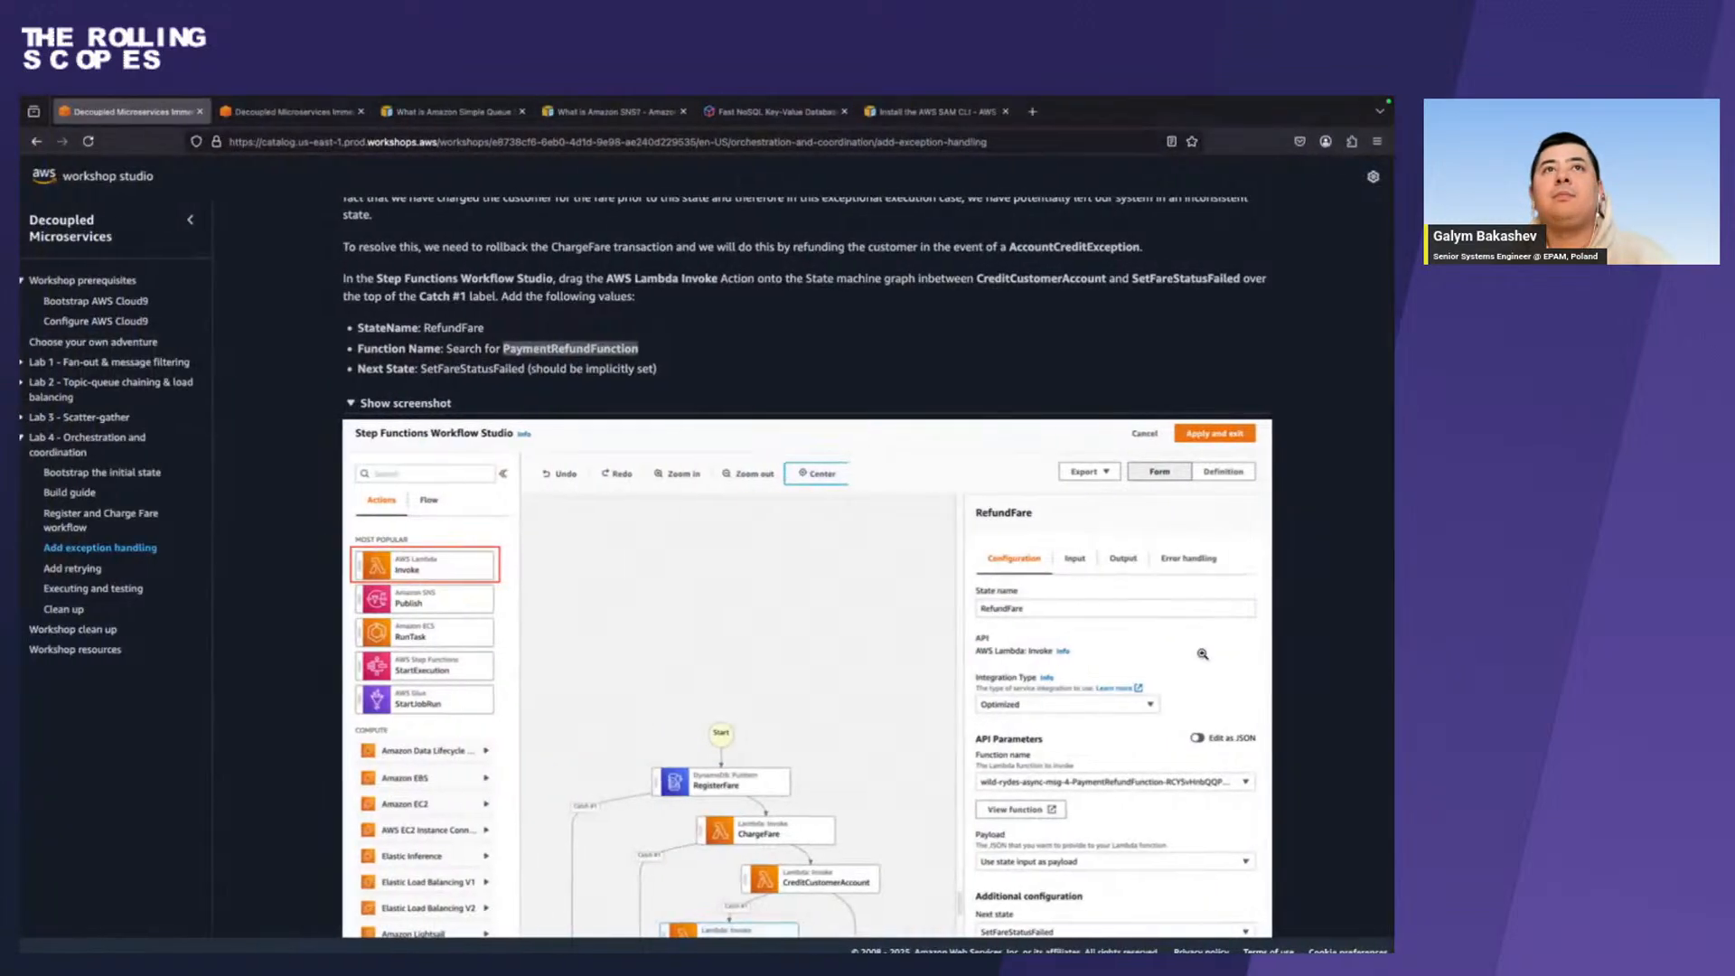
key("ctrl+Right")
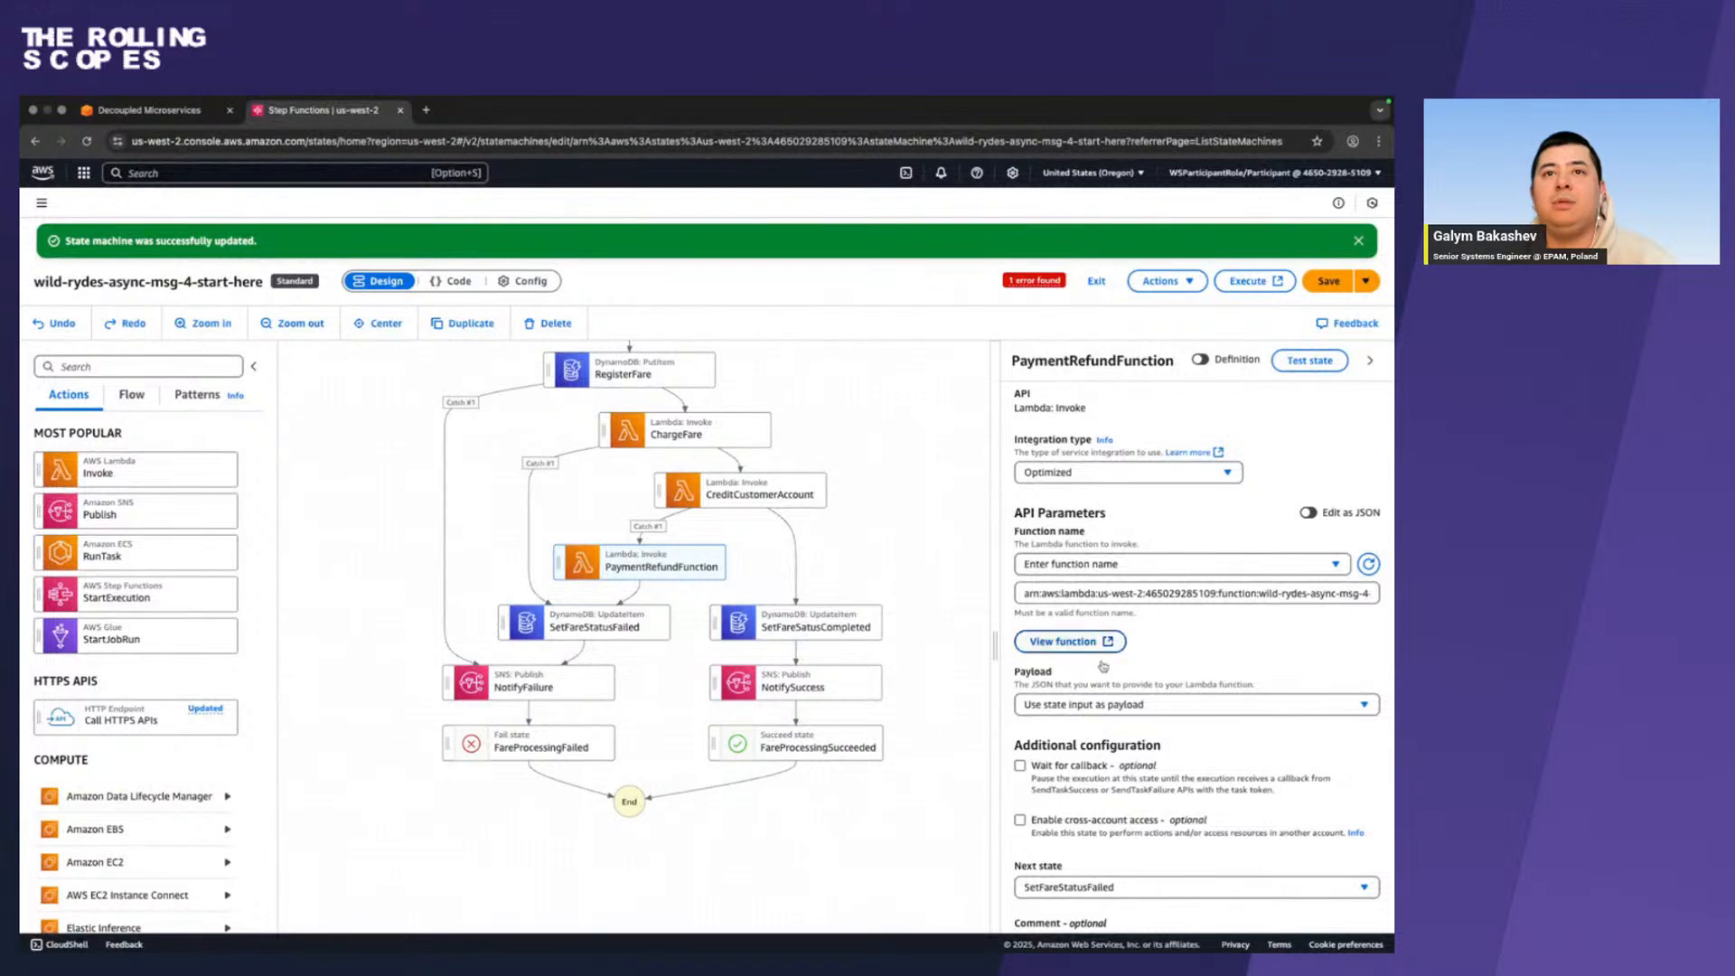
Check the state's API parameters as JSON, return to the form view, and save the state machine.
scroll(1333, 721, "down", 1)
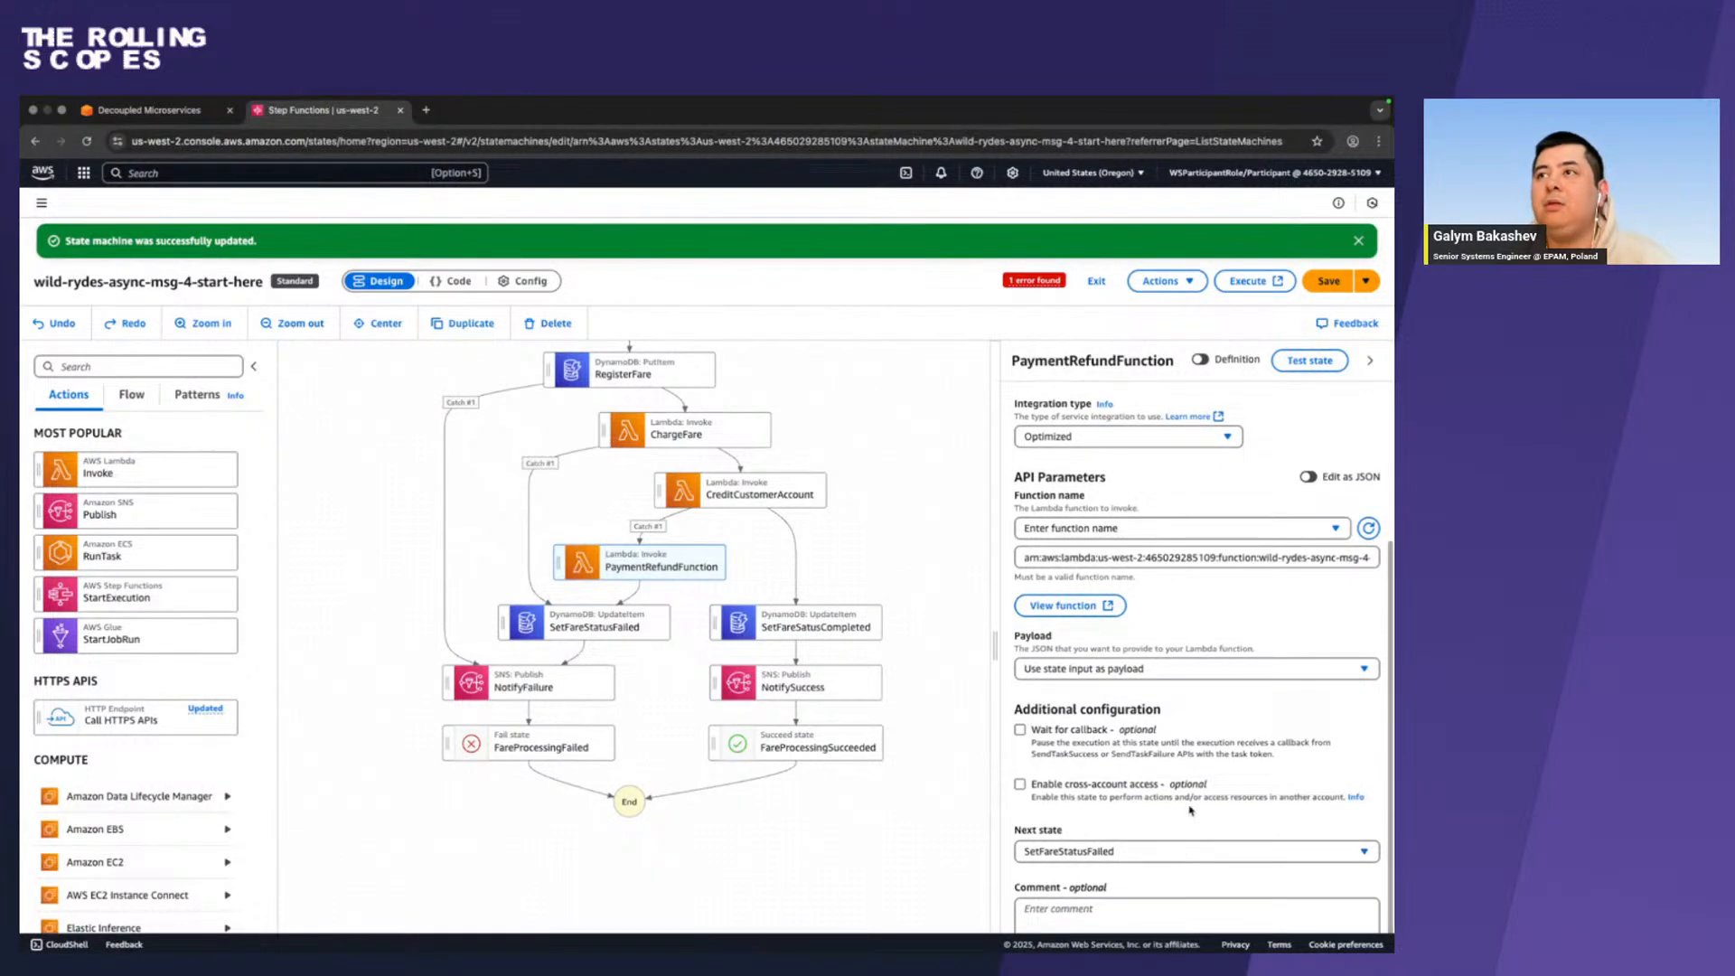
scroll(1229, 691, "up", 3)
scroll(1227, 688, "down", 1)
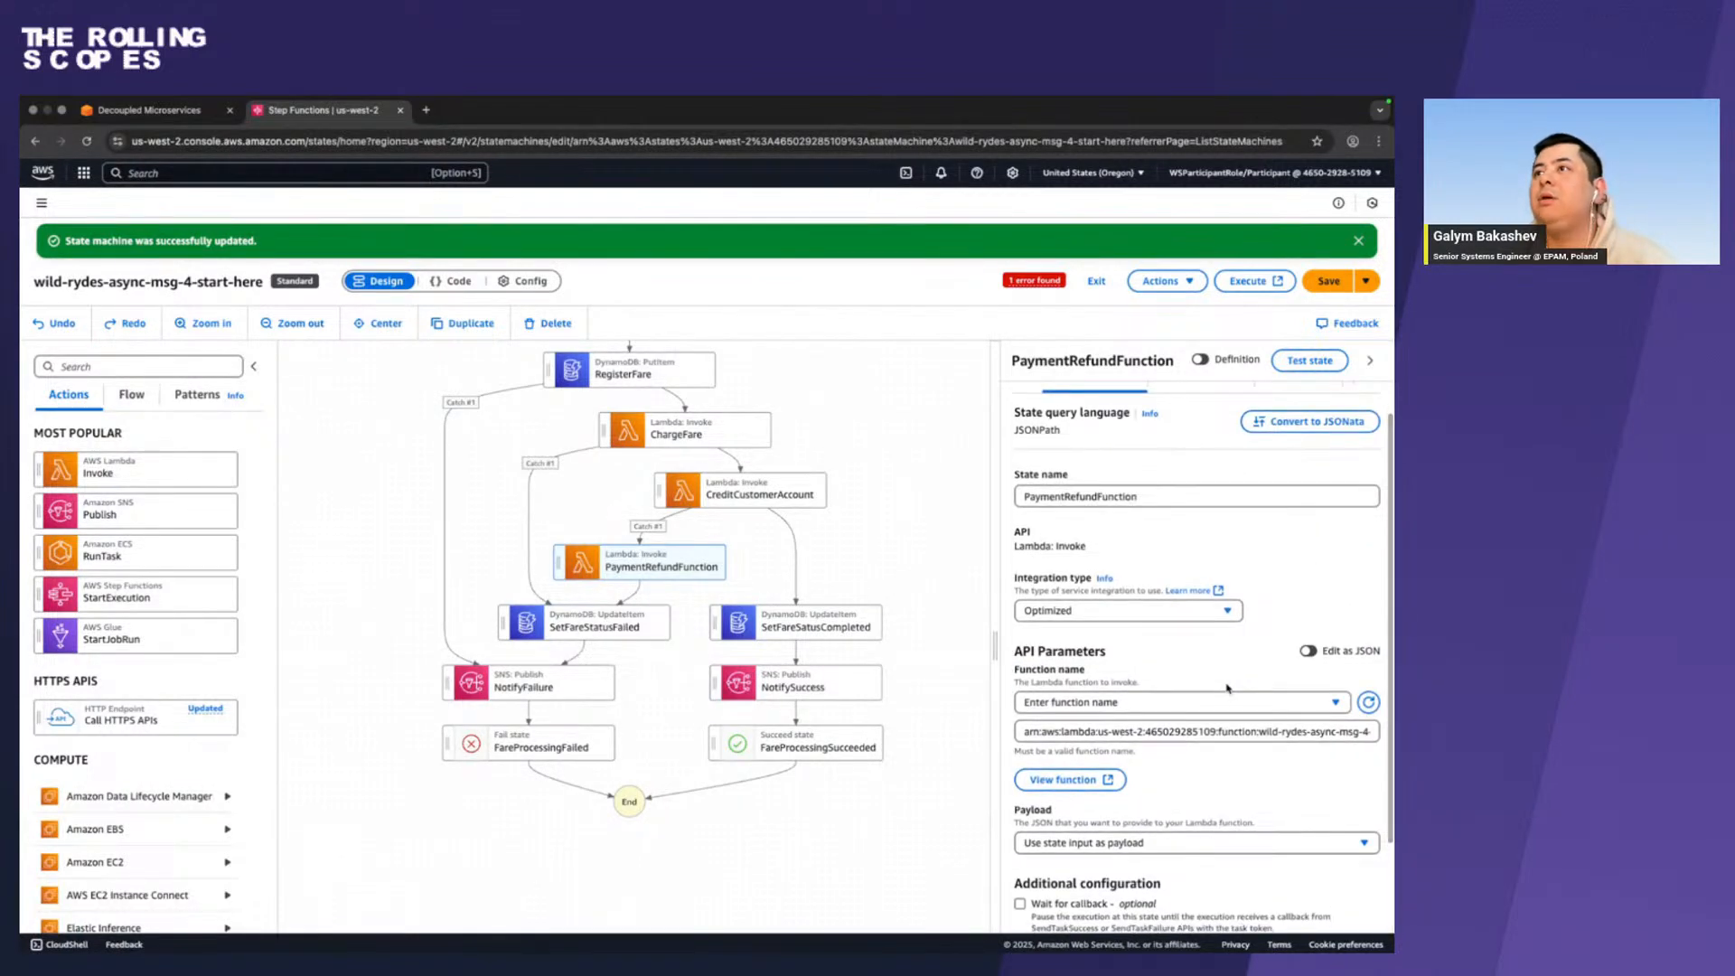
left_click(1308, 652)
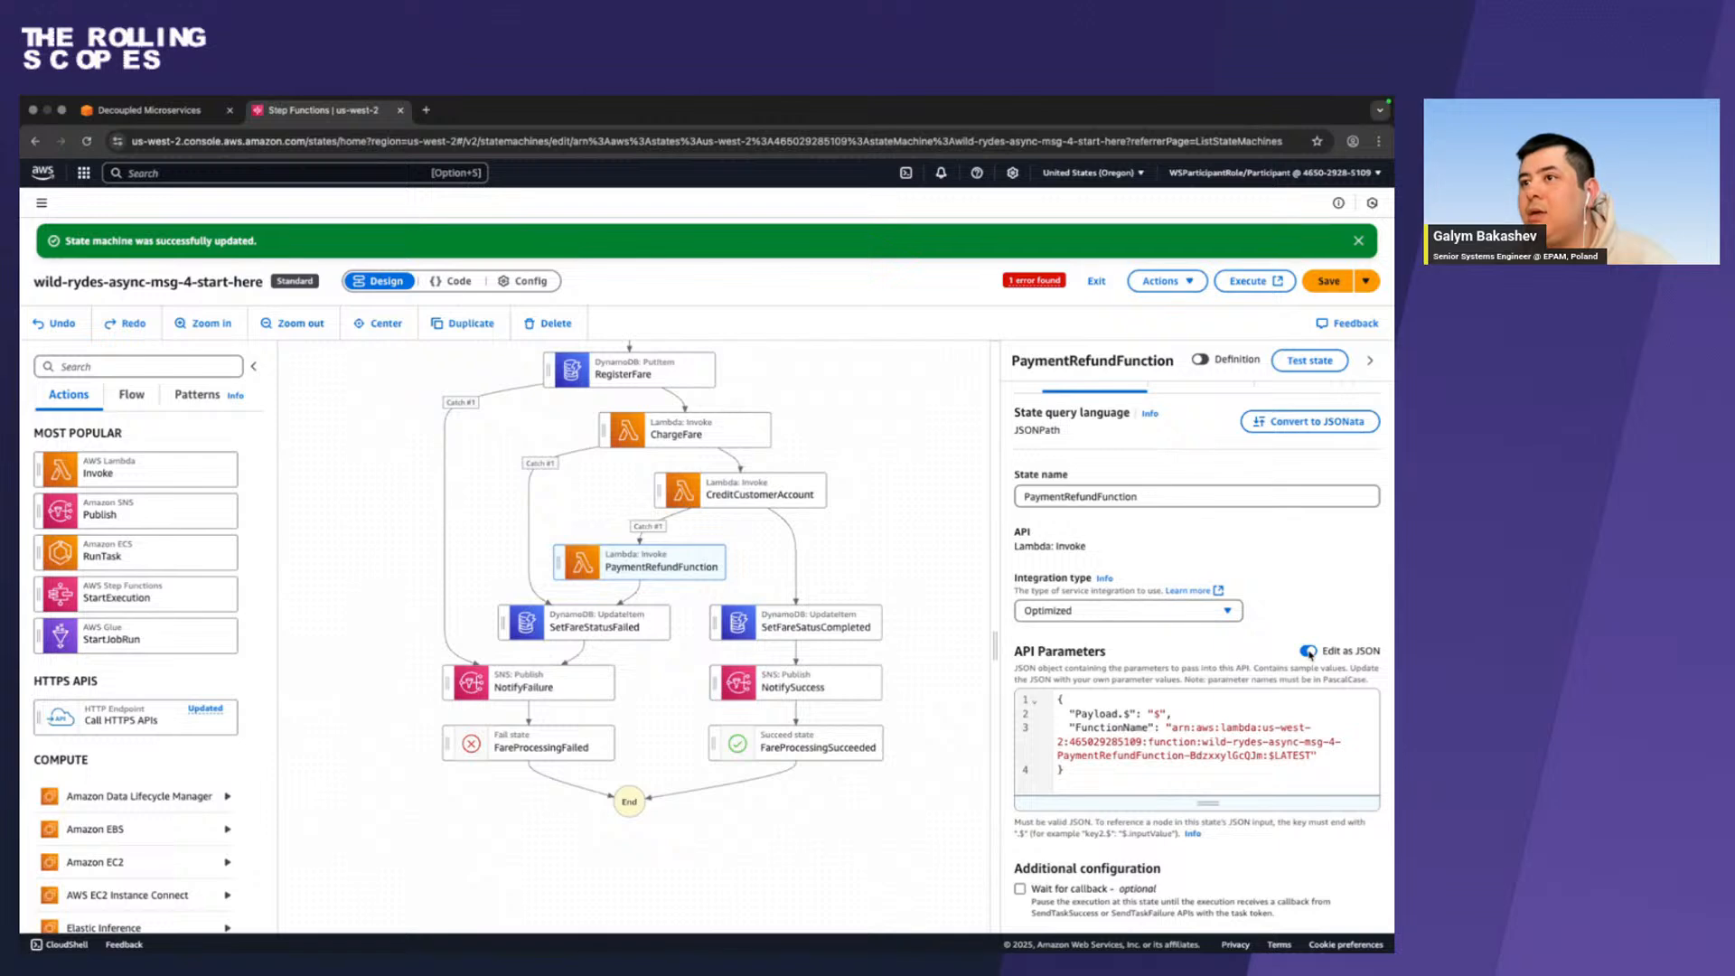
left_click(1309, 652)
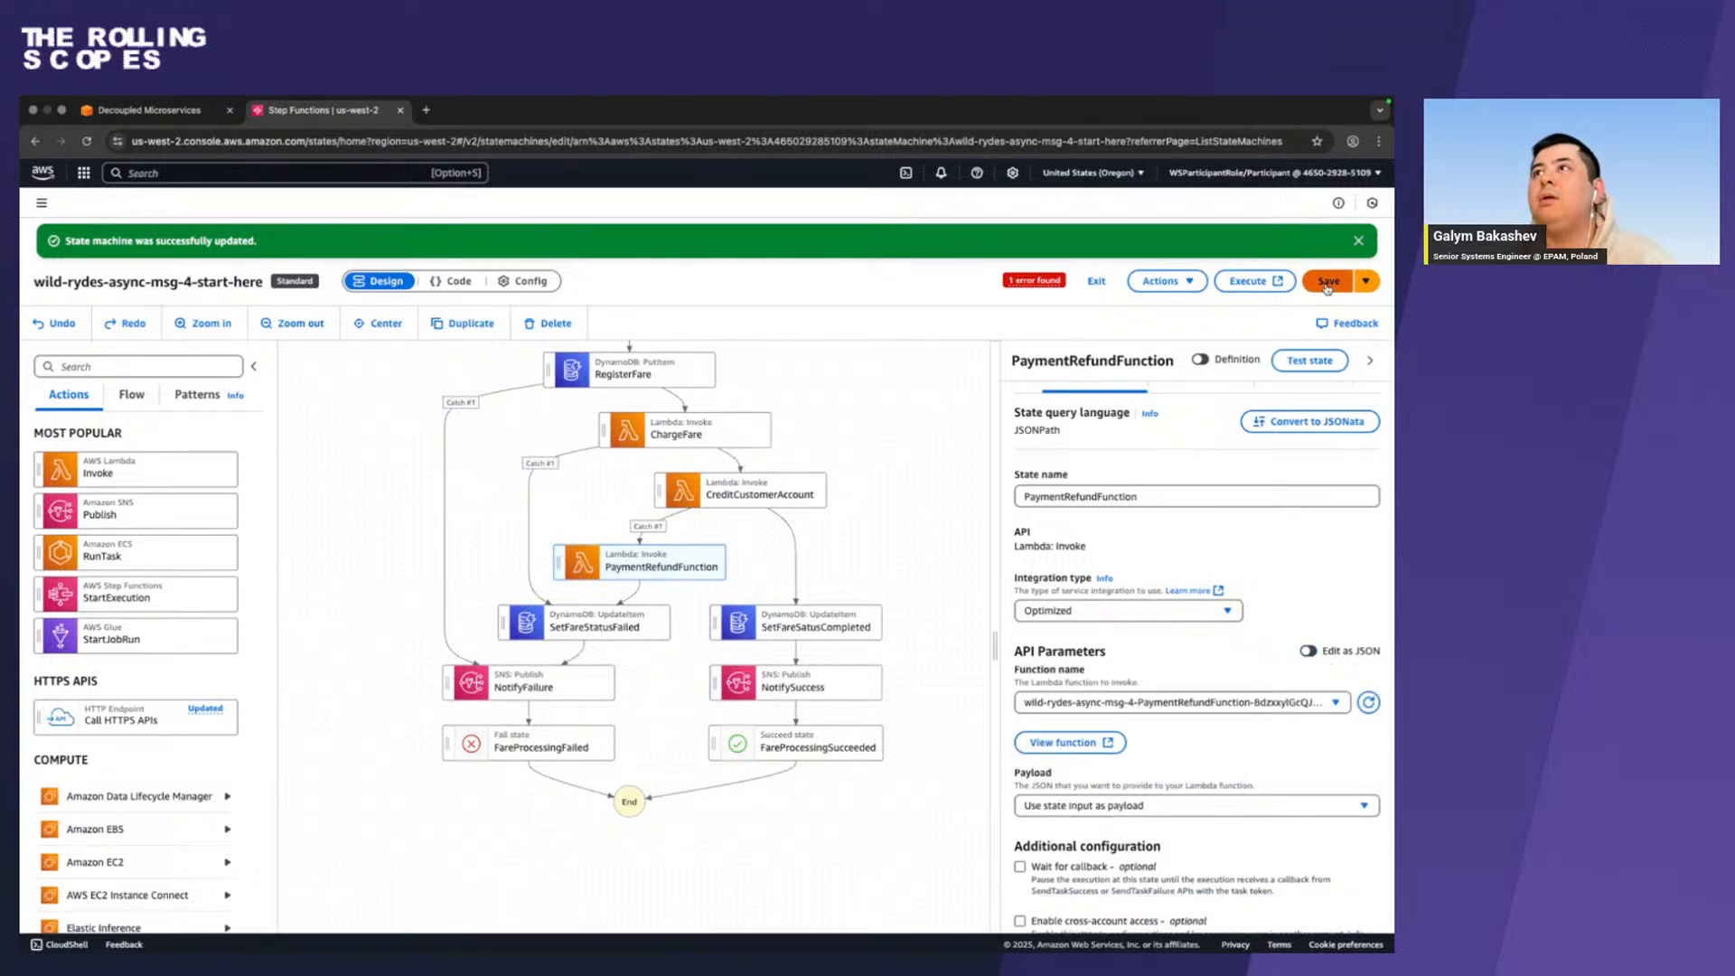
left_click(1327, 282)
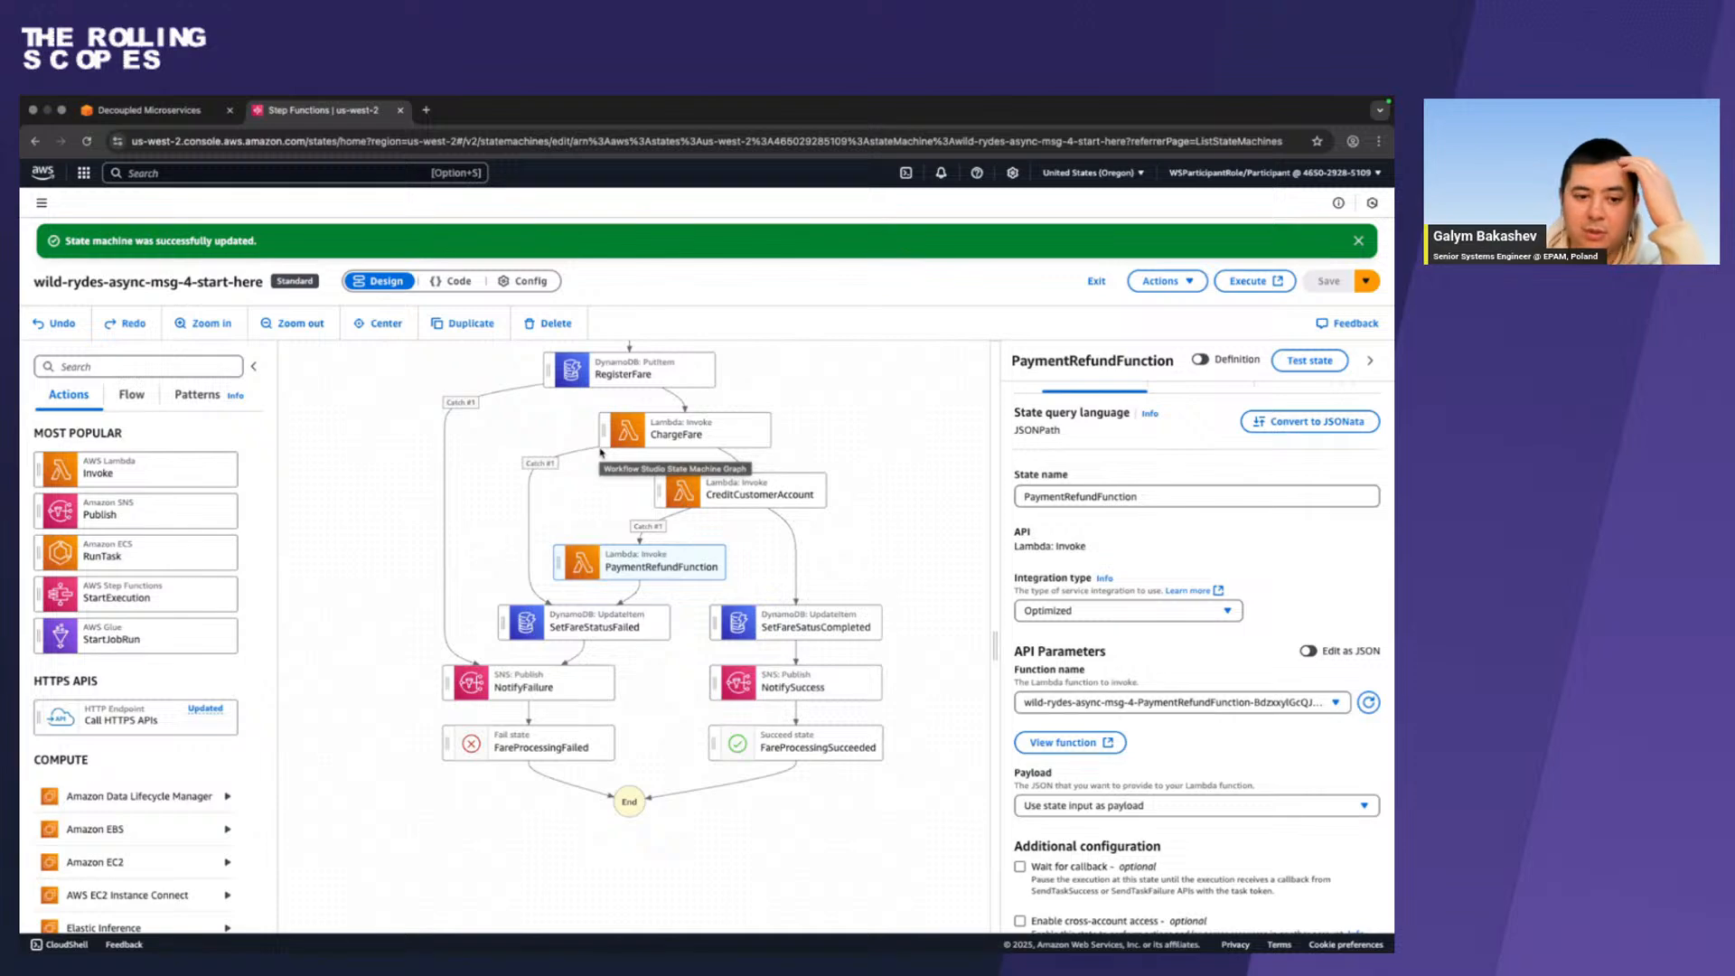
Examine the finished workflow graph and Exception Handling Complete section in the workshop guide, then return to Step Functions.
key("ctrl+Left")
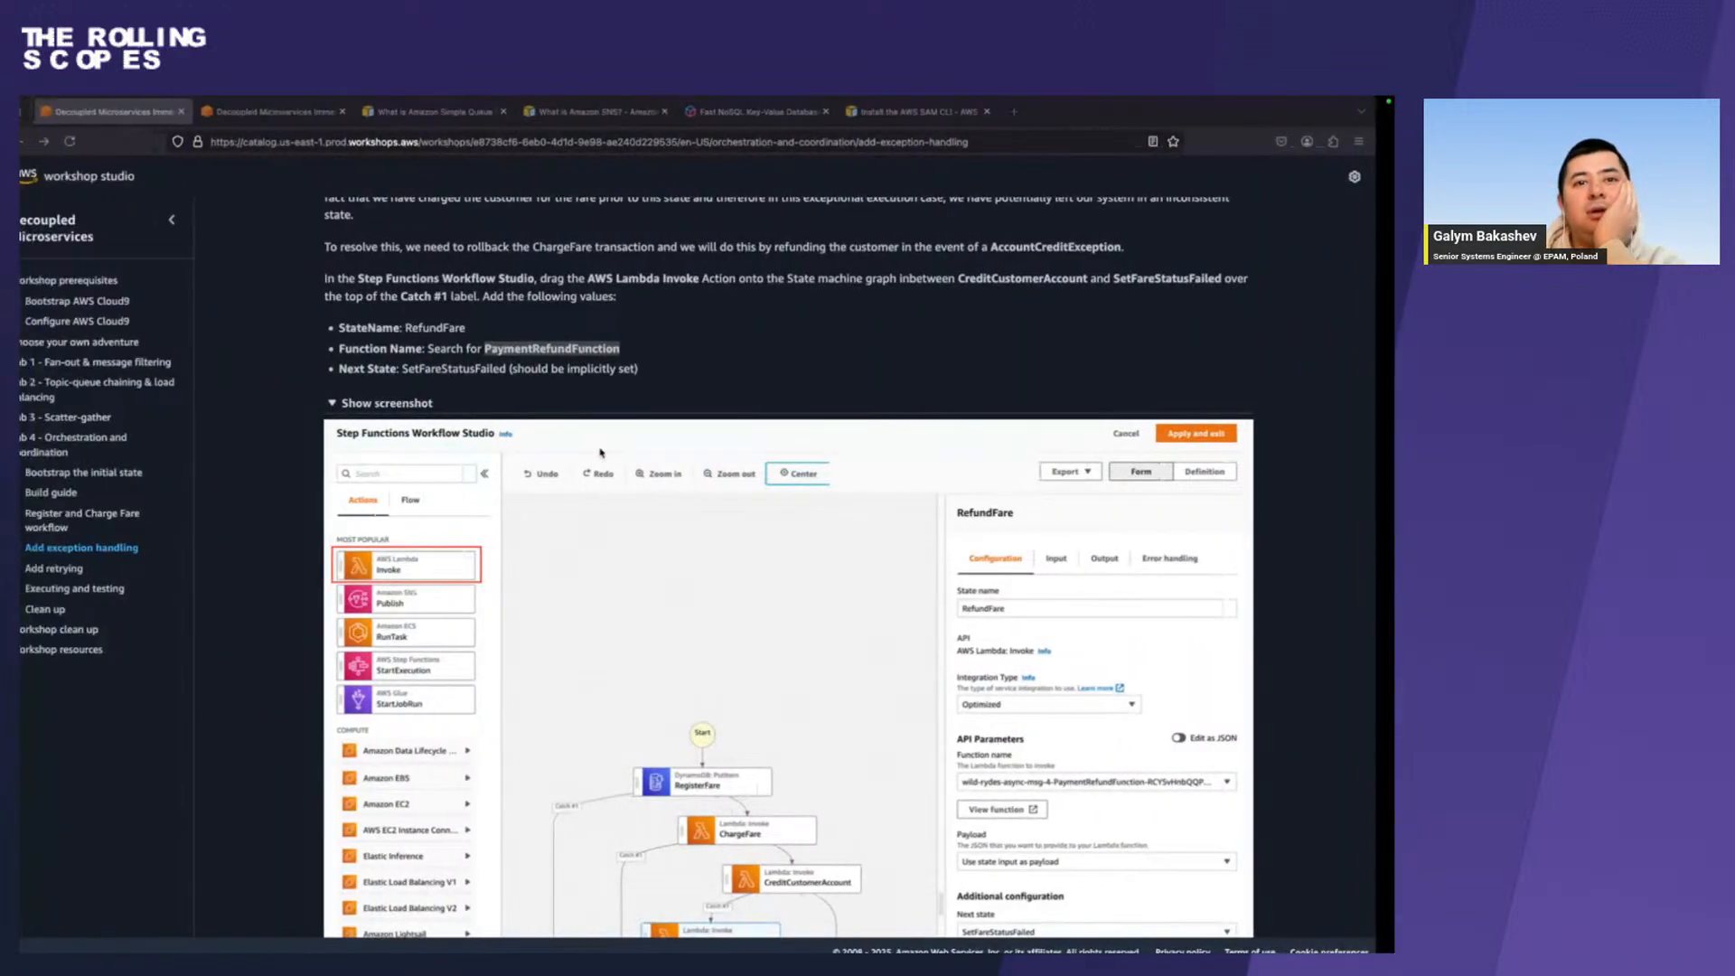
scroll(601, 452, "down", 5)
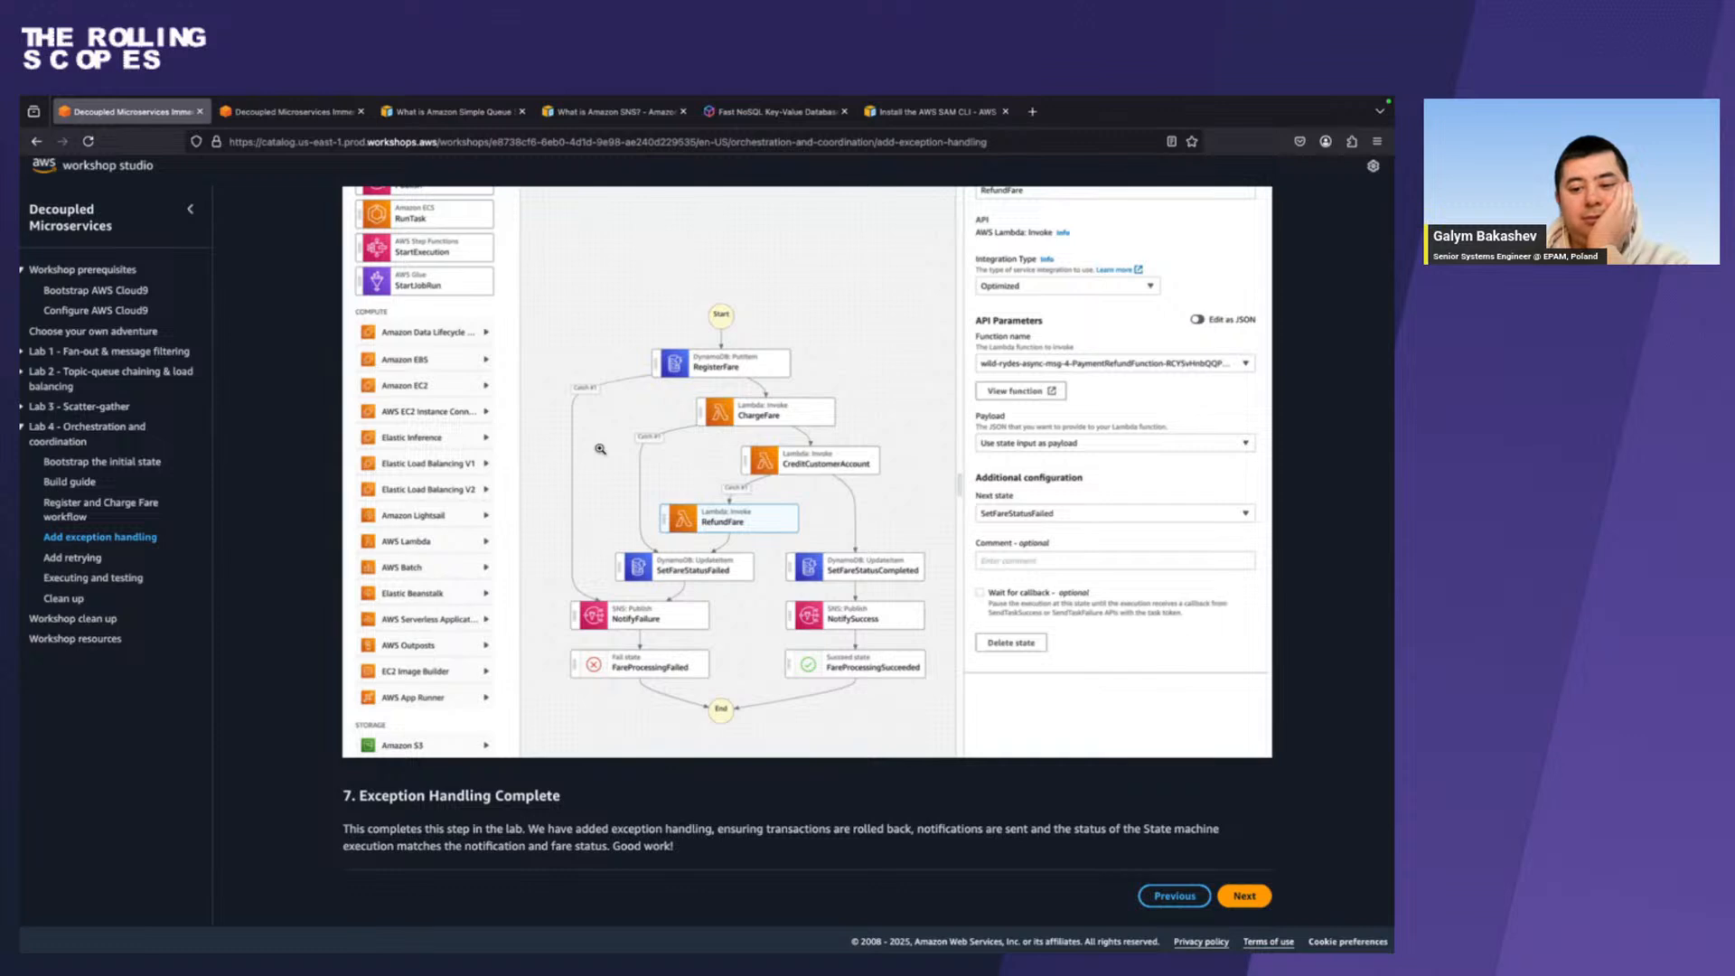
scroll(600, 449, "up", 2)
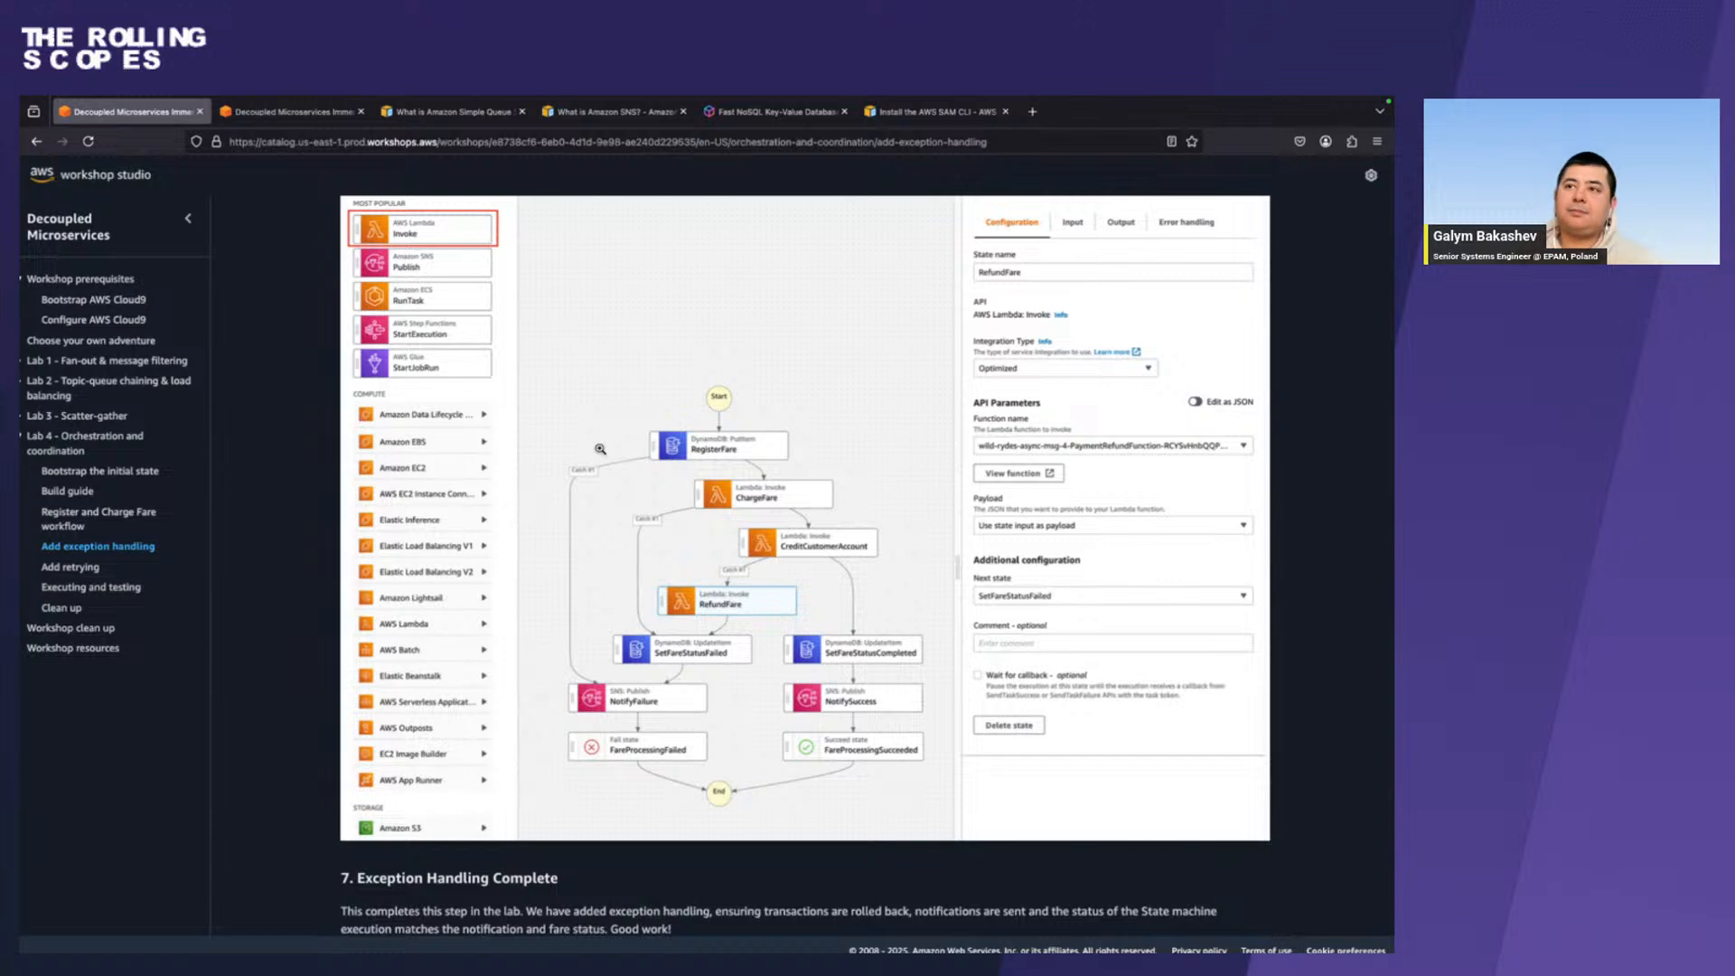
key("ctrl+Right")
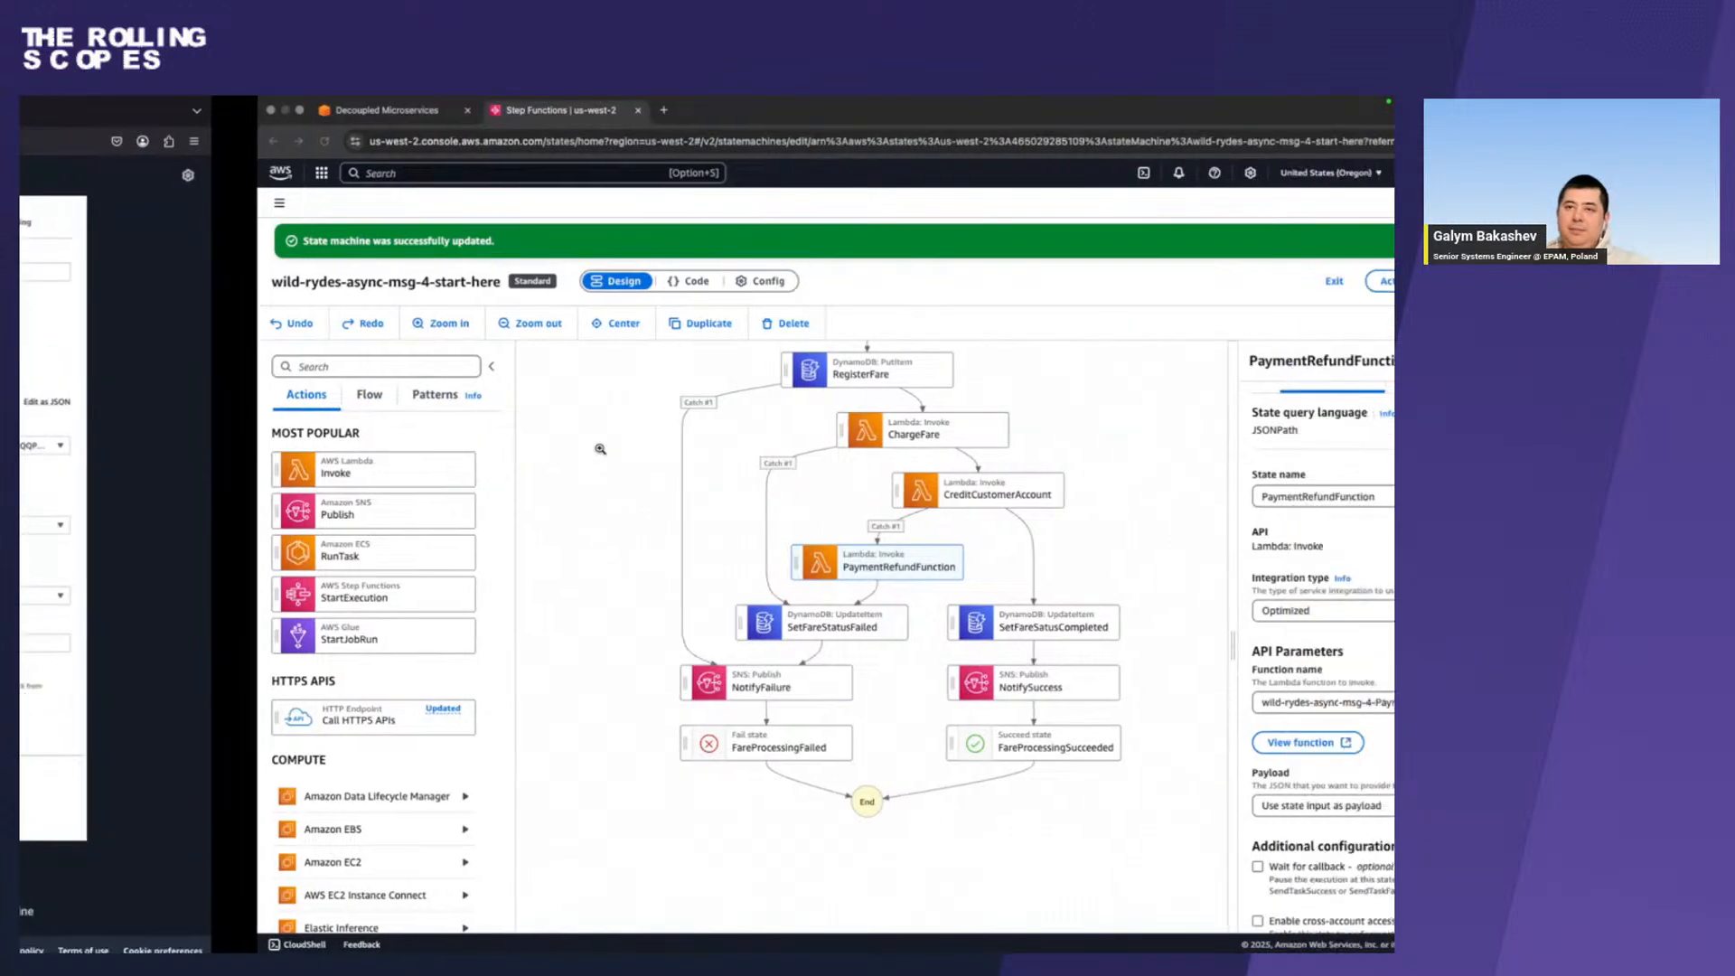
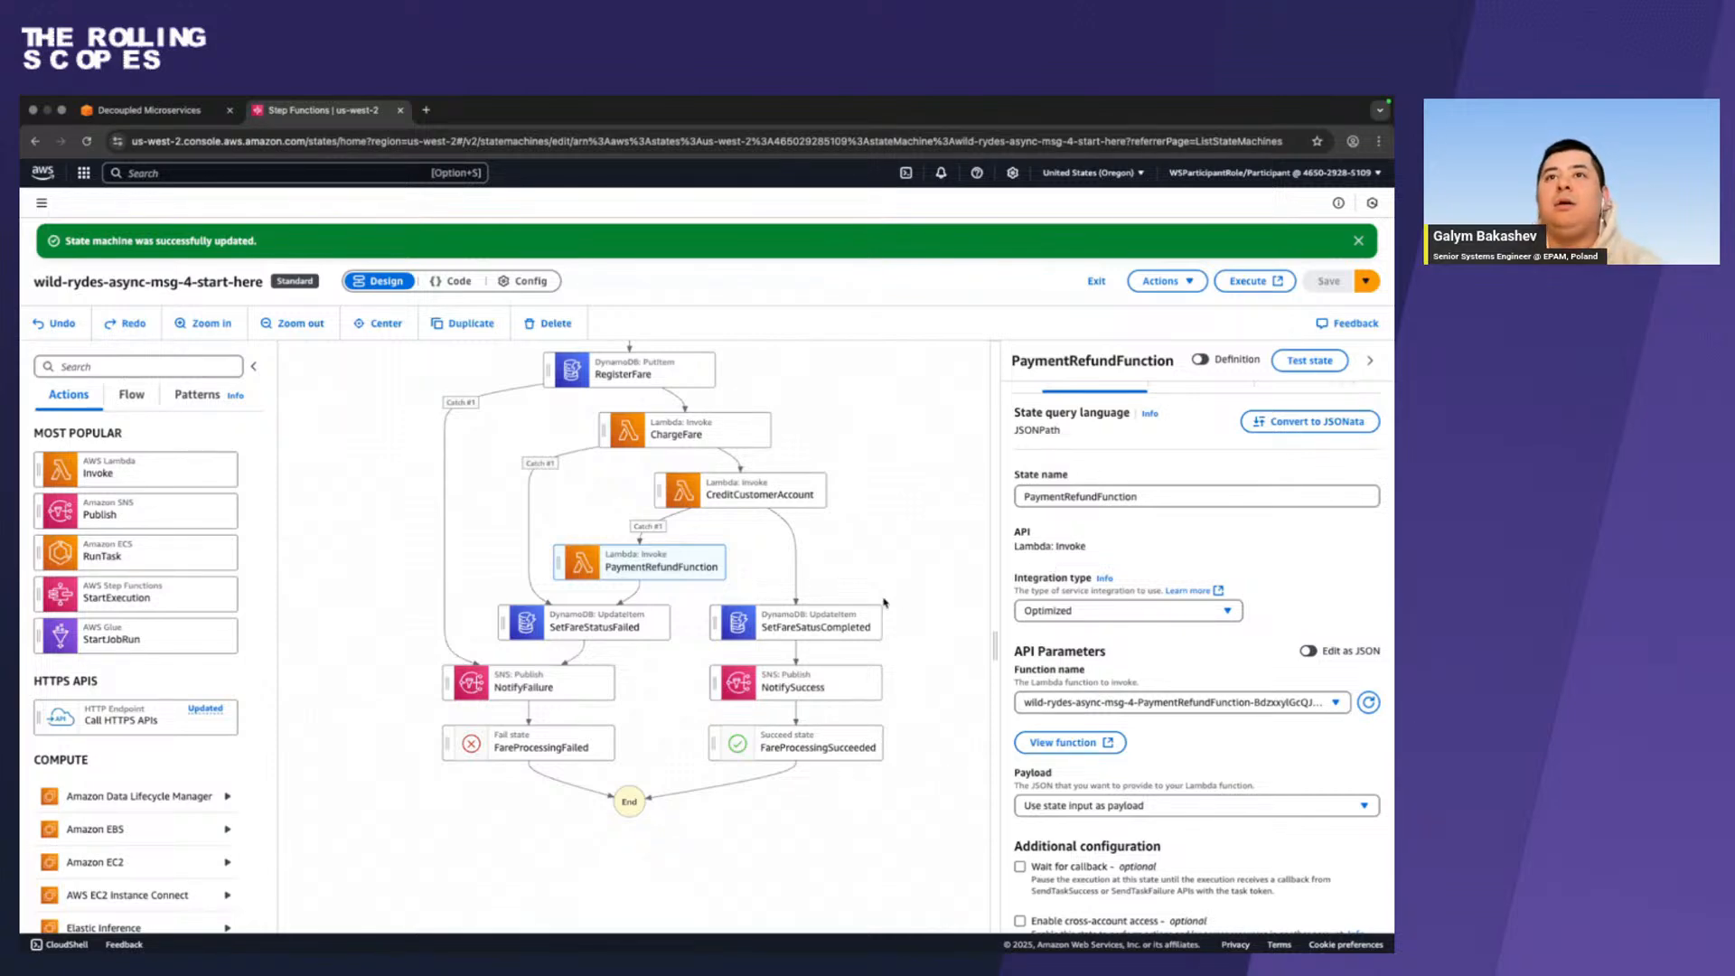
Switch to the workshop guide and advance from the exception handling page to Lab 4's Add retrying page.
key("ctrl+Left")
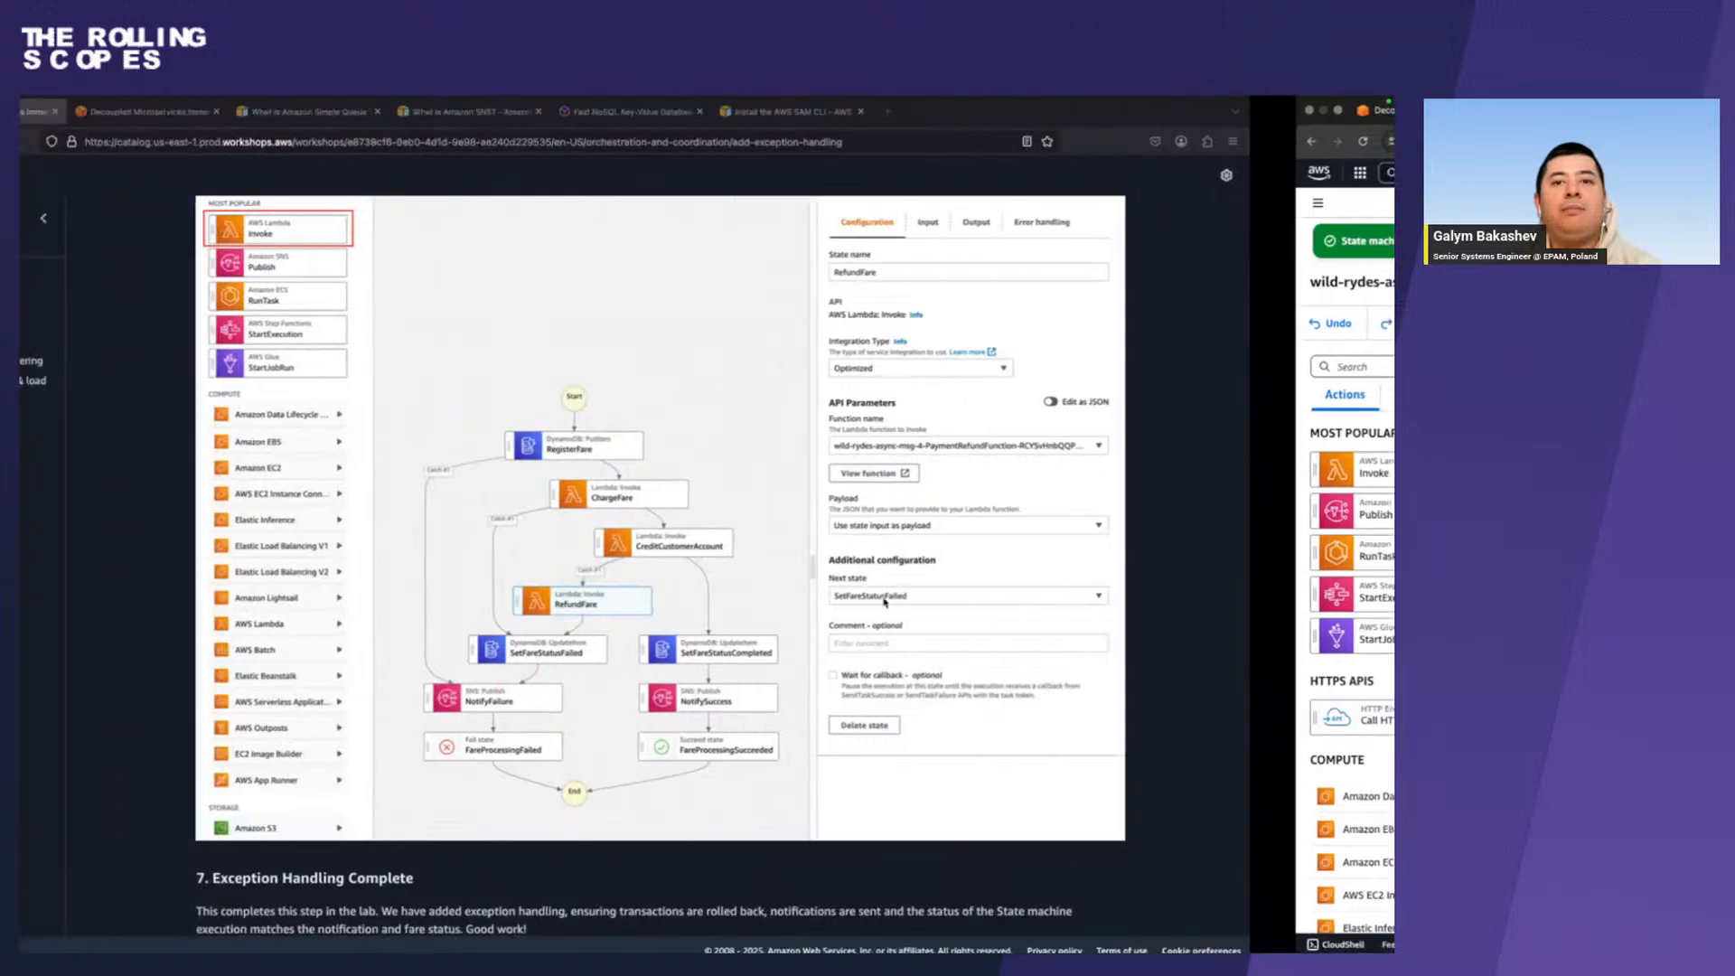
scroll(883, 603, "down", 2)
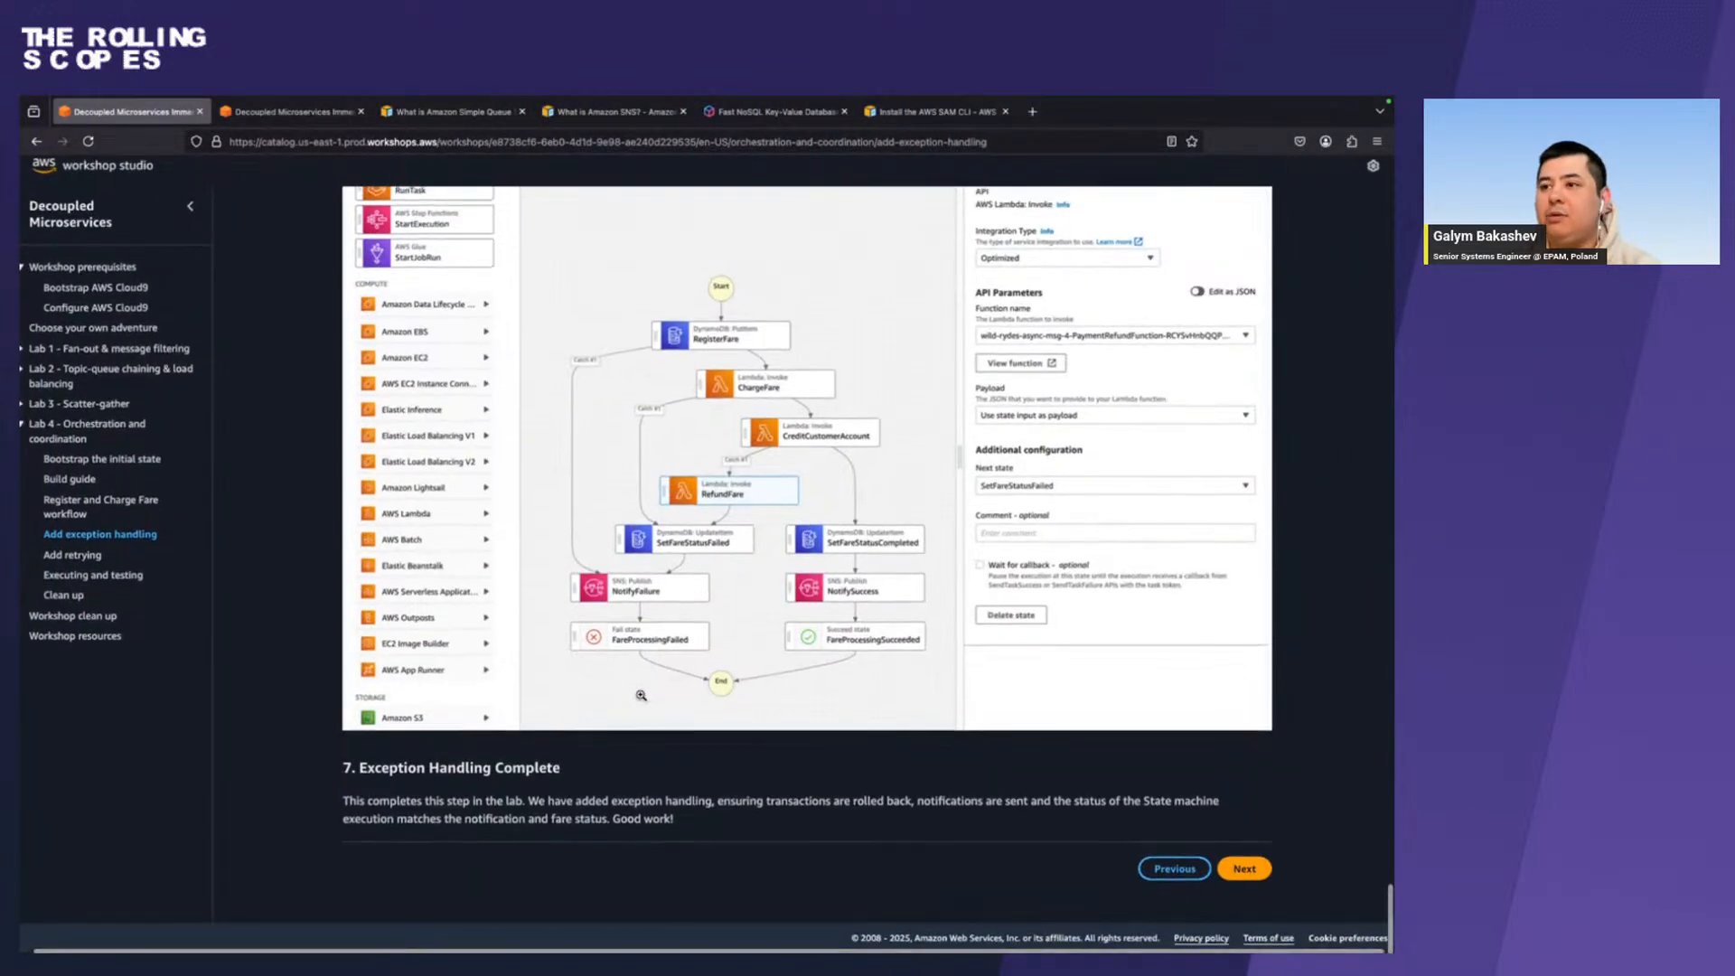
left_click(1258, 869)
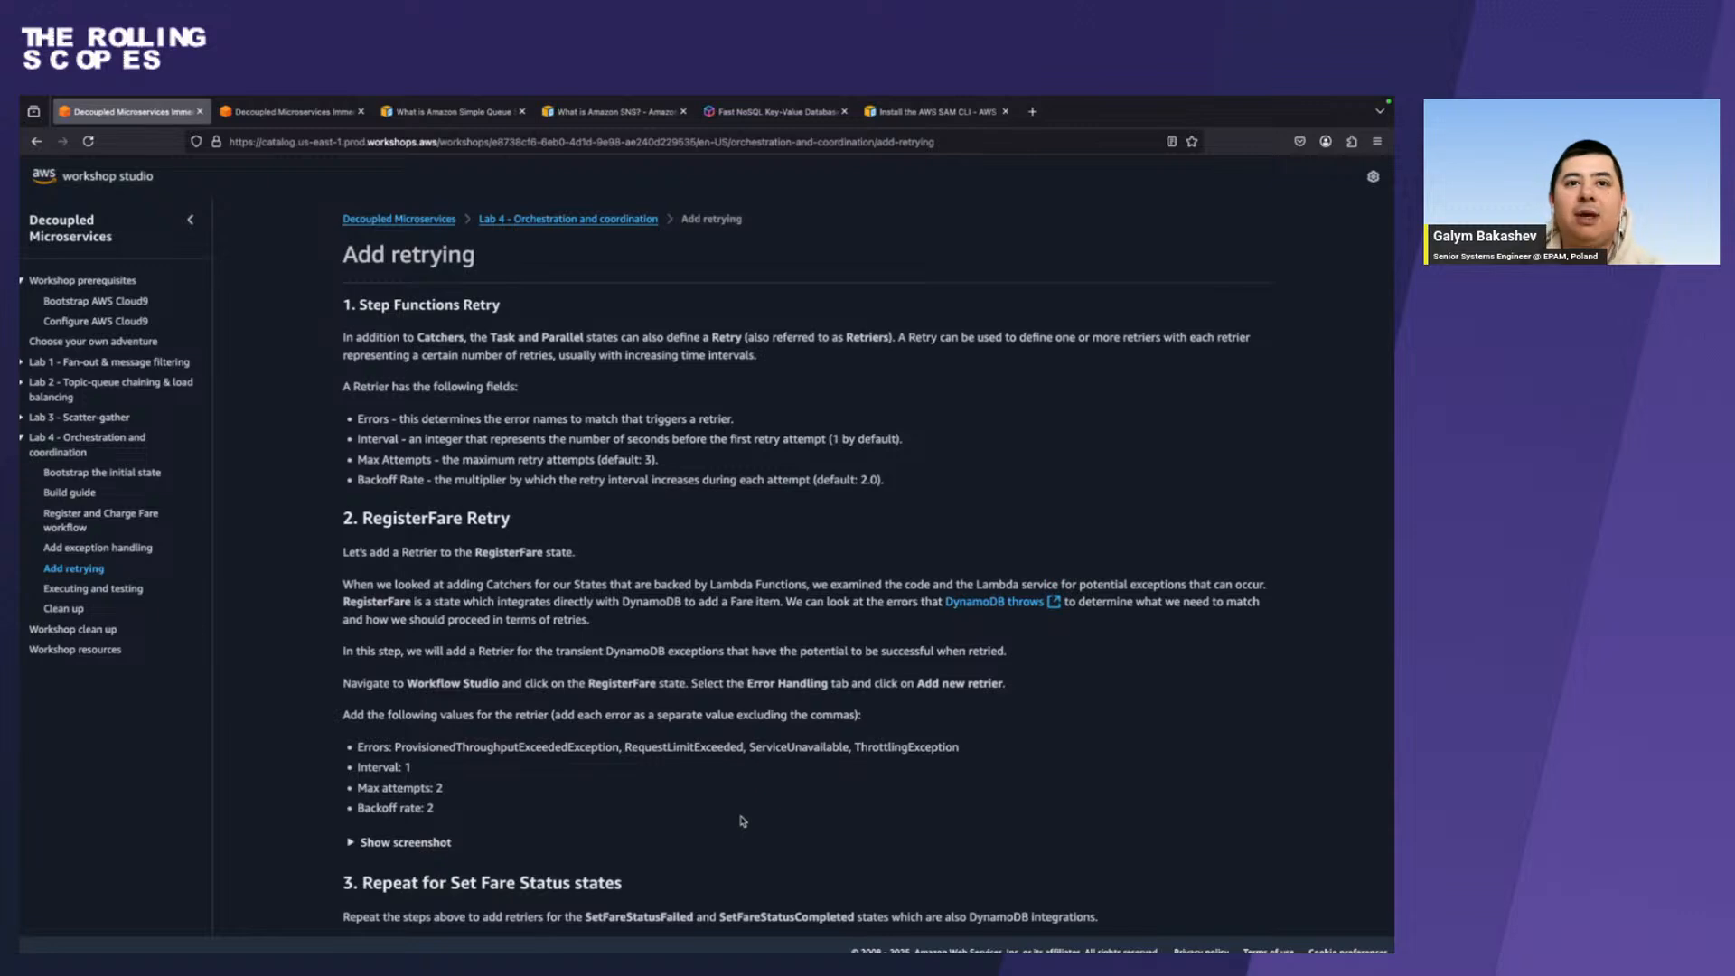
Return to Step Functions, select the RegisterFare state, and add a new retrier in its error handling settings.
key("ctrl+Right")
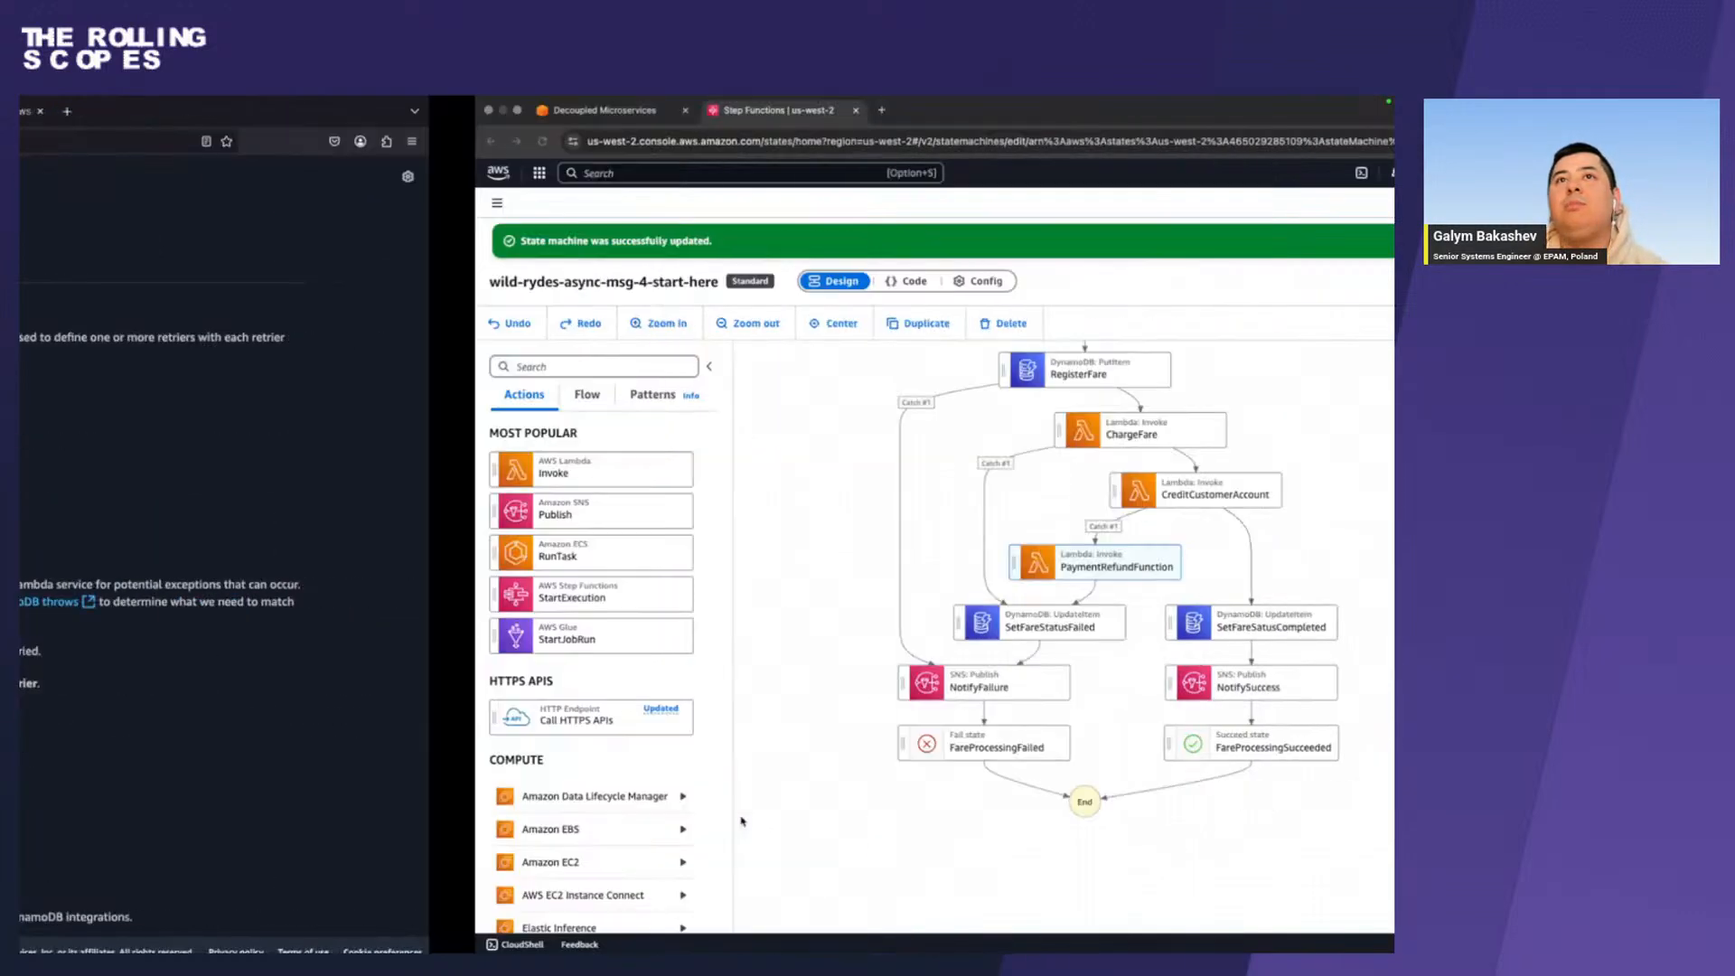
scroll(755, 457, "up", 2)
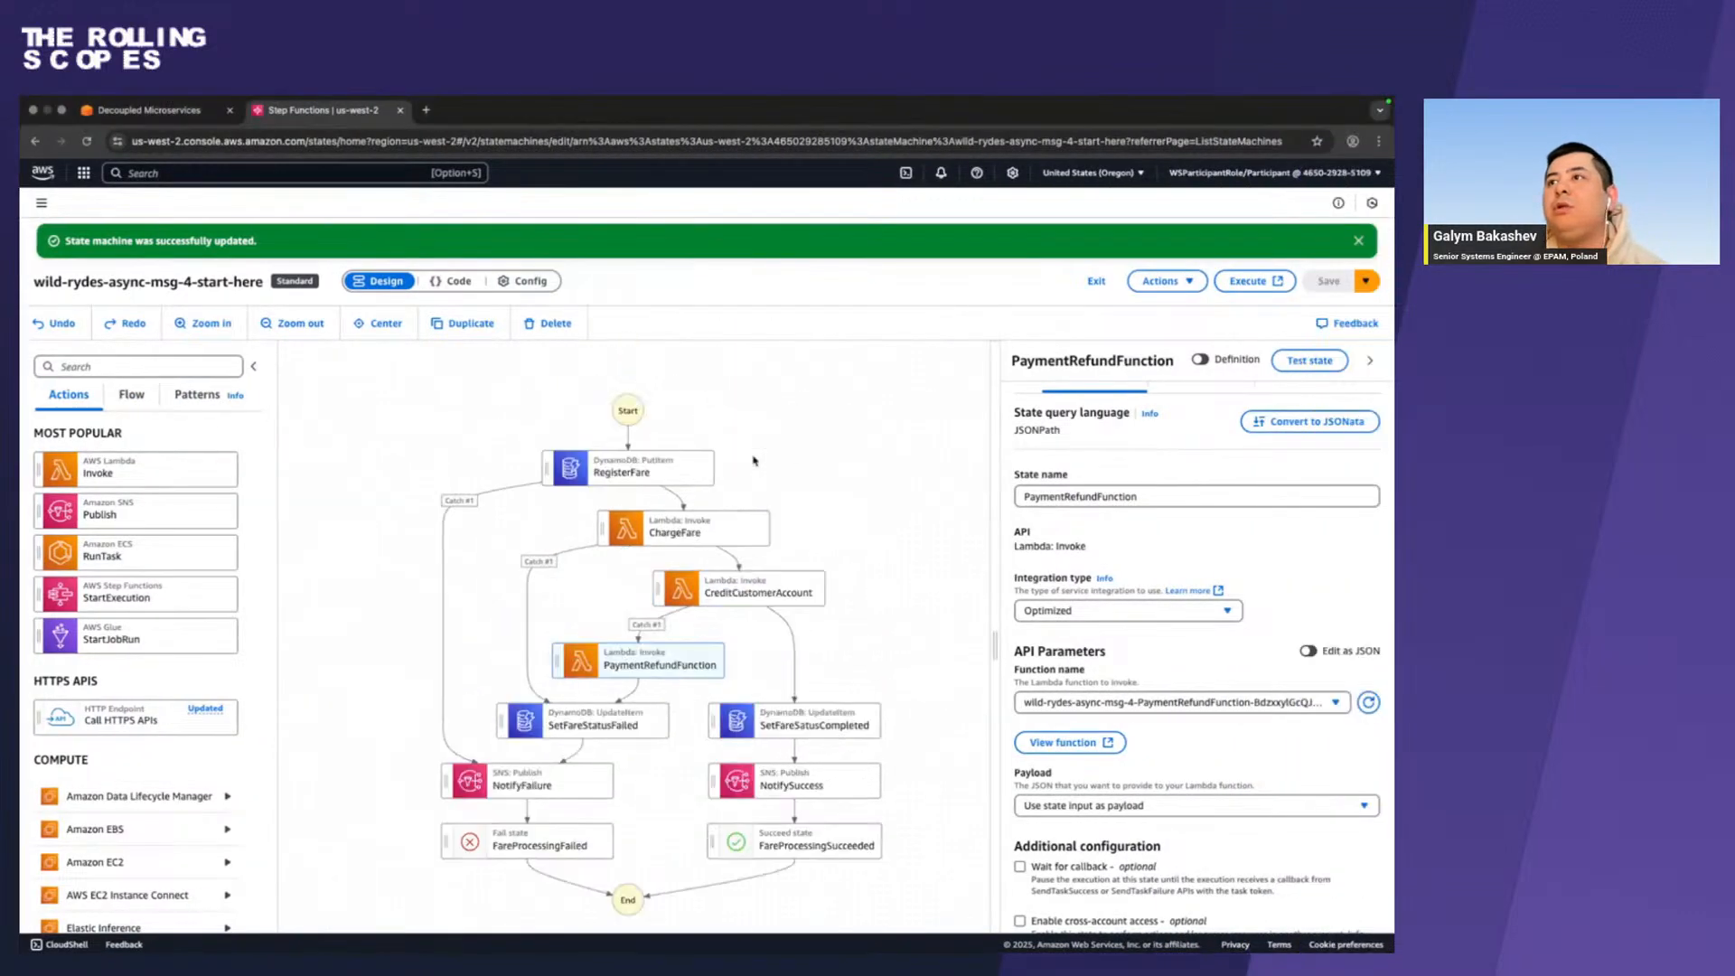
left_click(623, 554)
key("ctrl+Left")
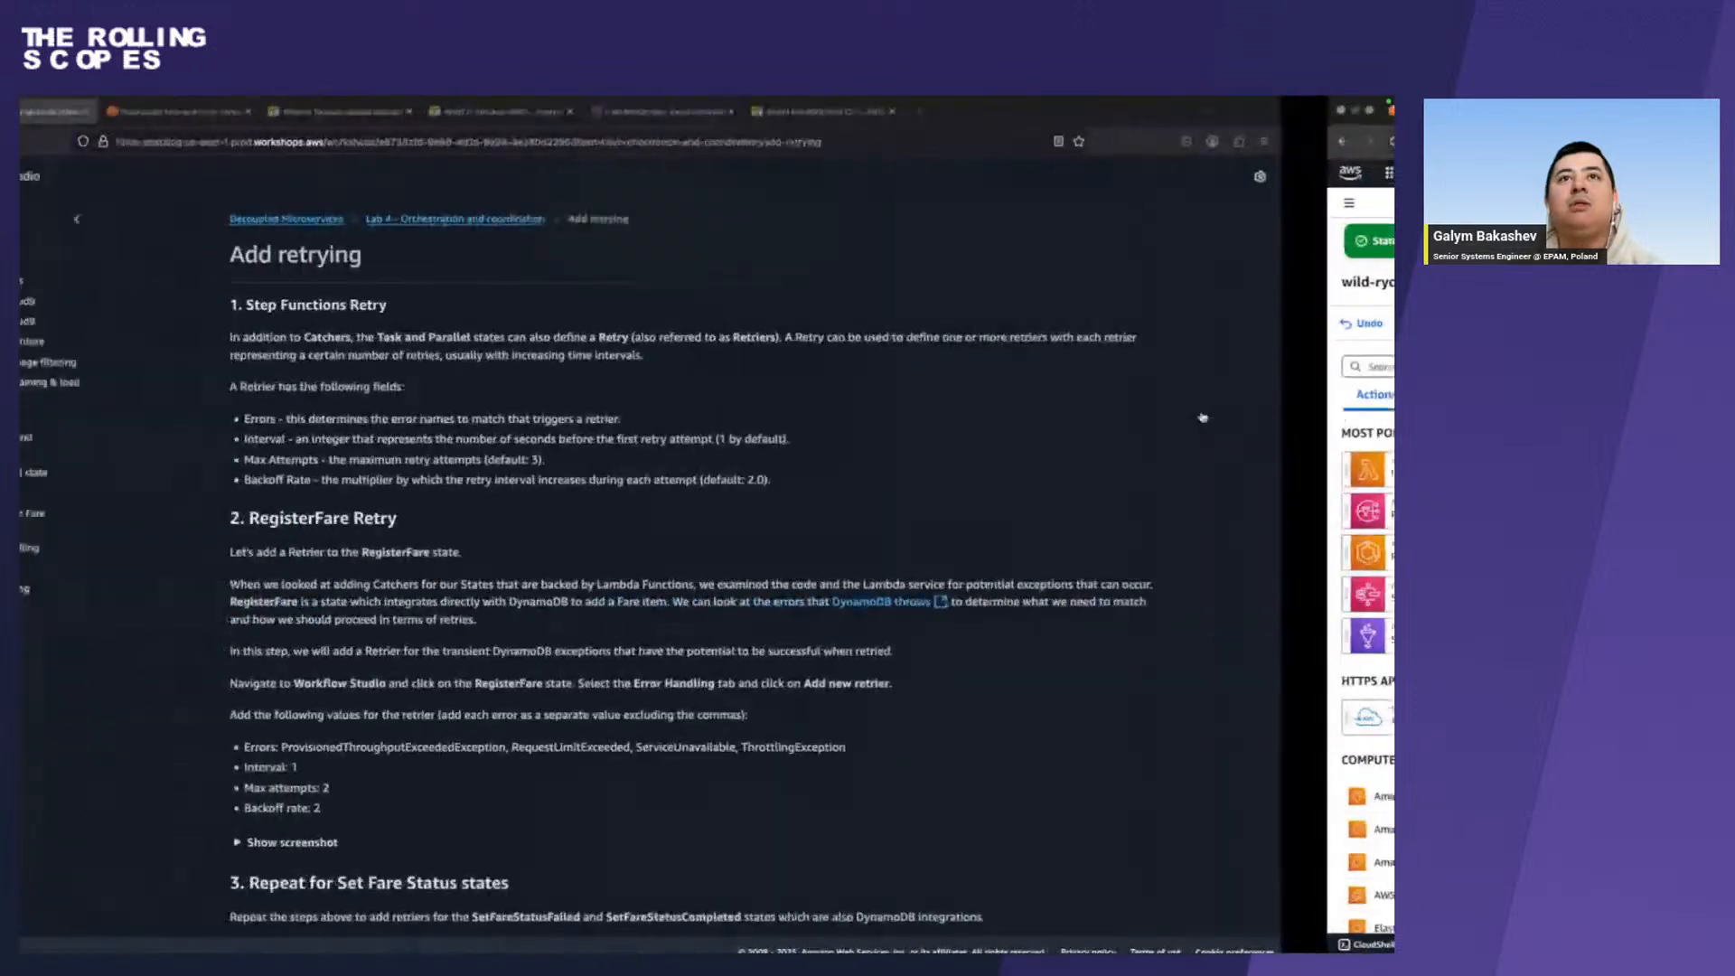
key("ctrl+Right")
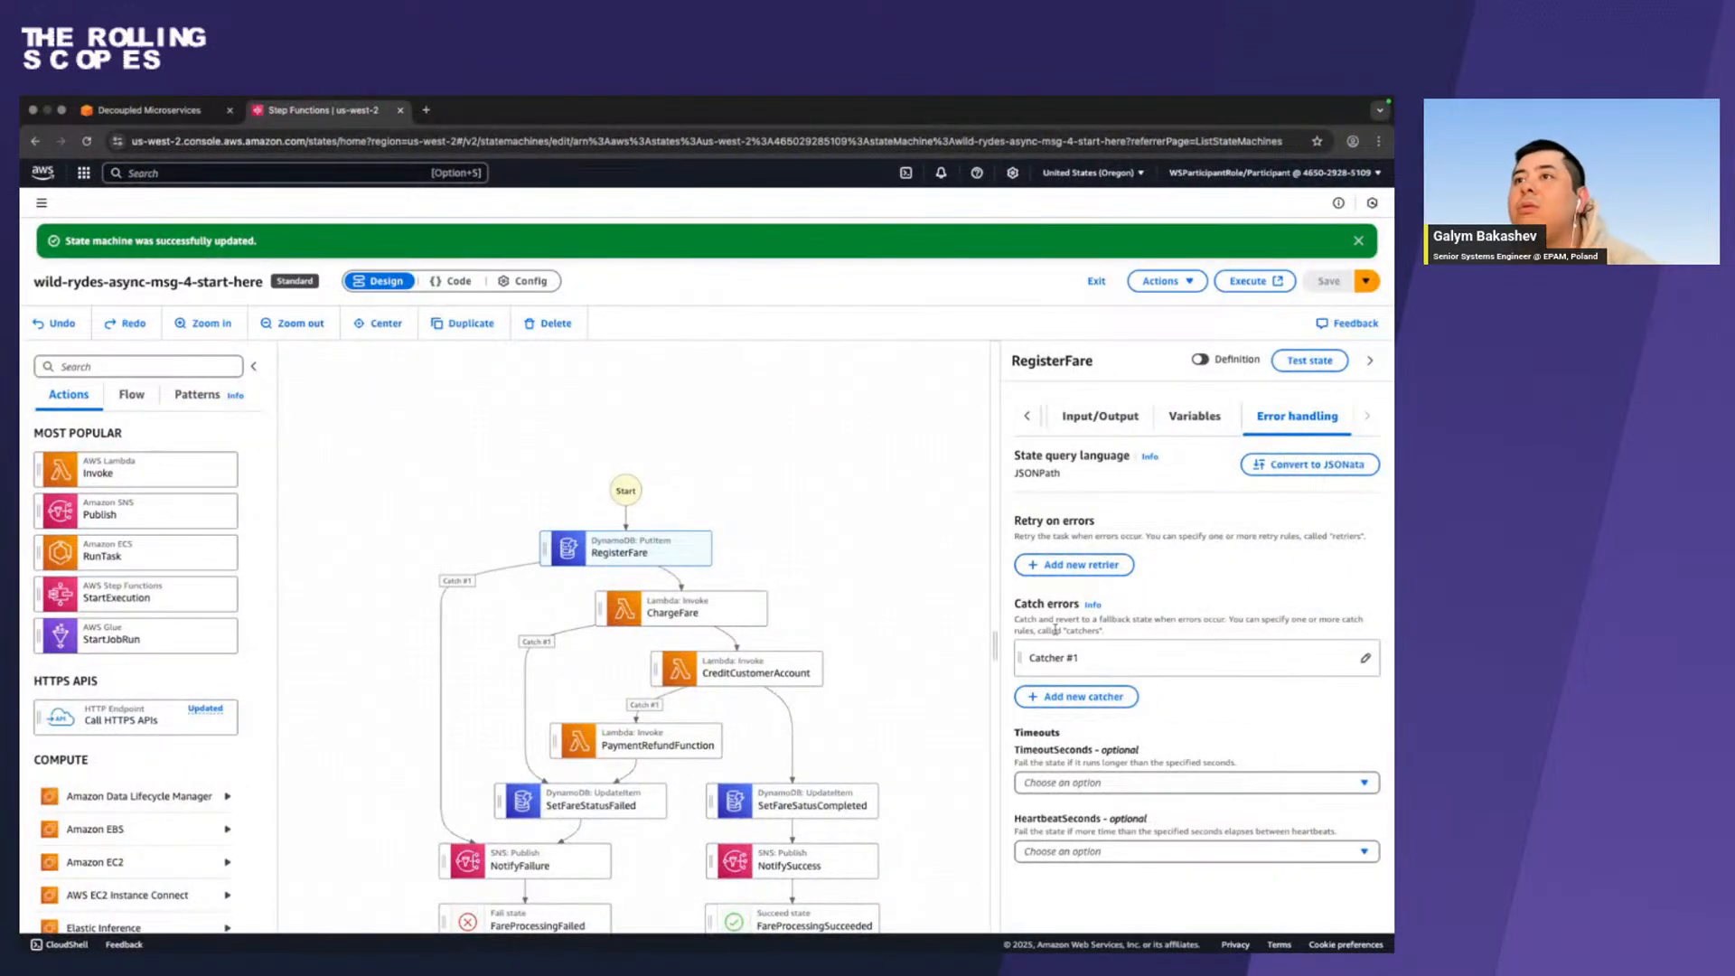
left_click(1082, 564)
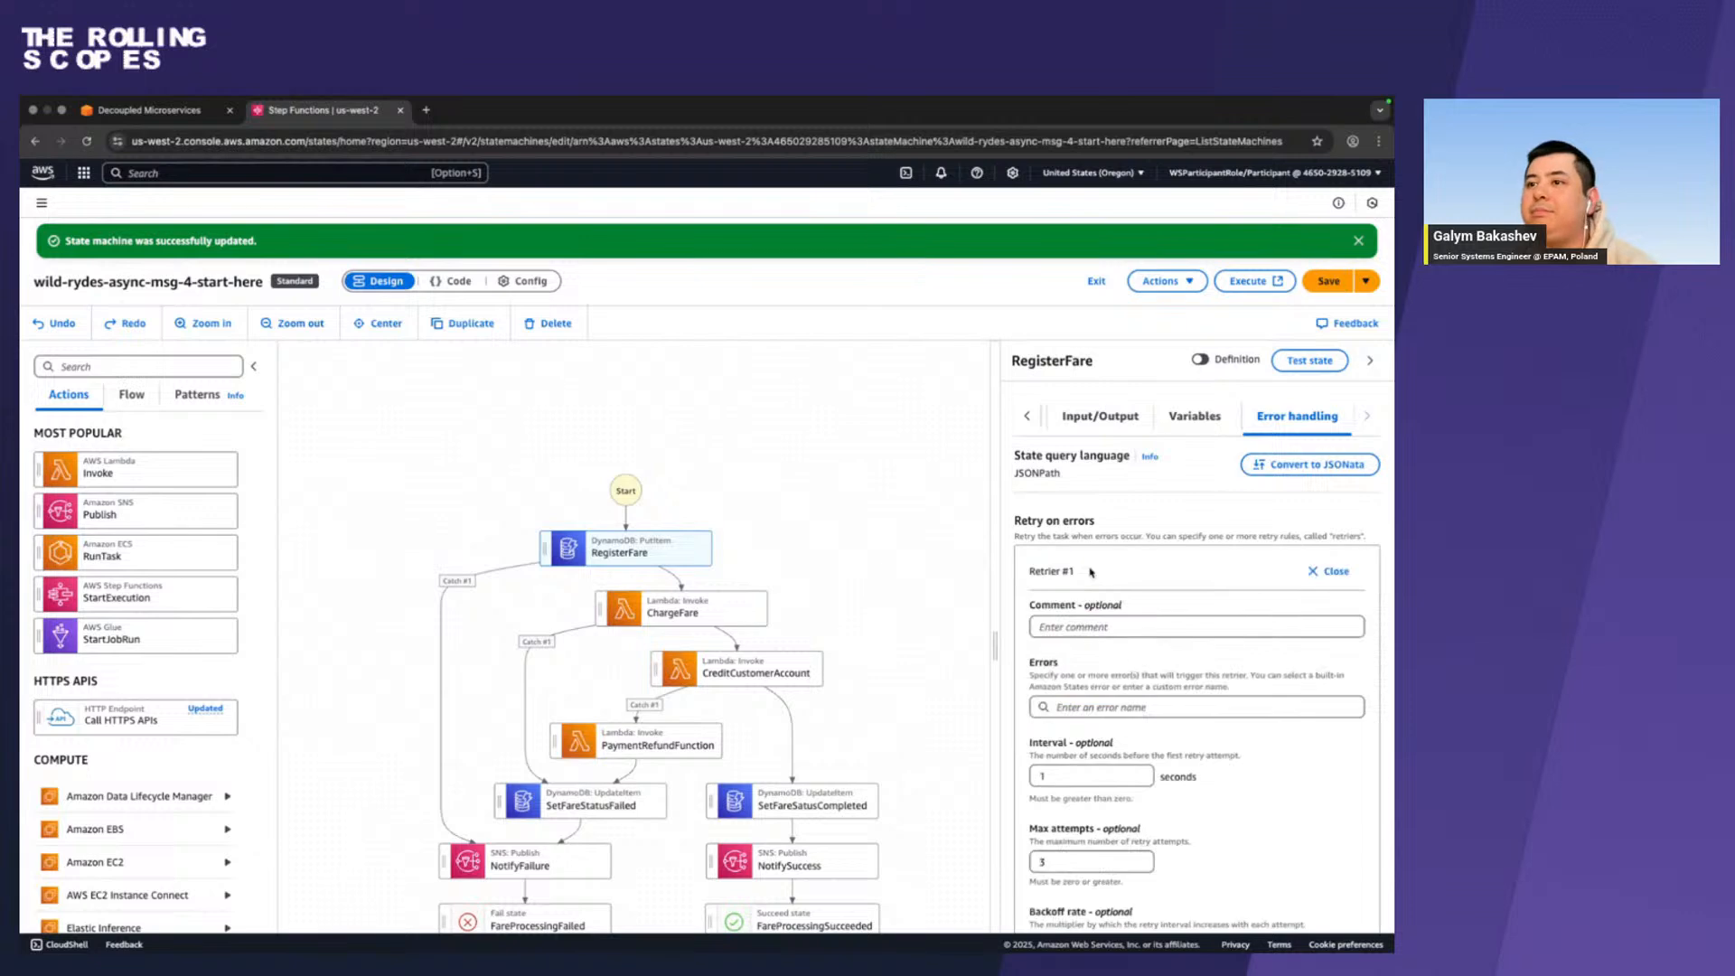
scroll(1086, 672, "down", 5)
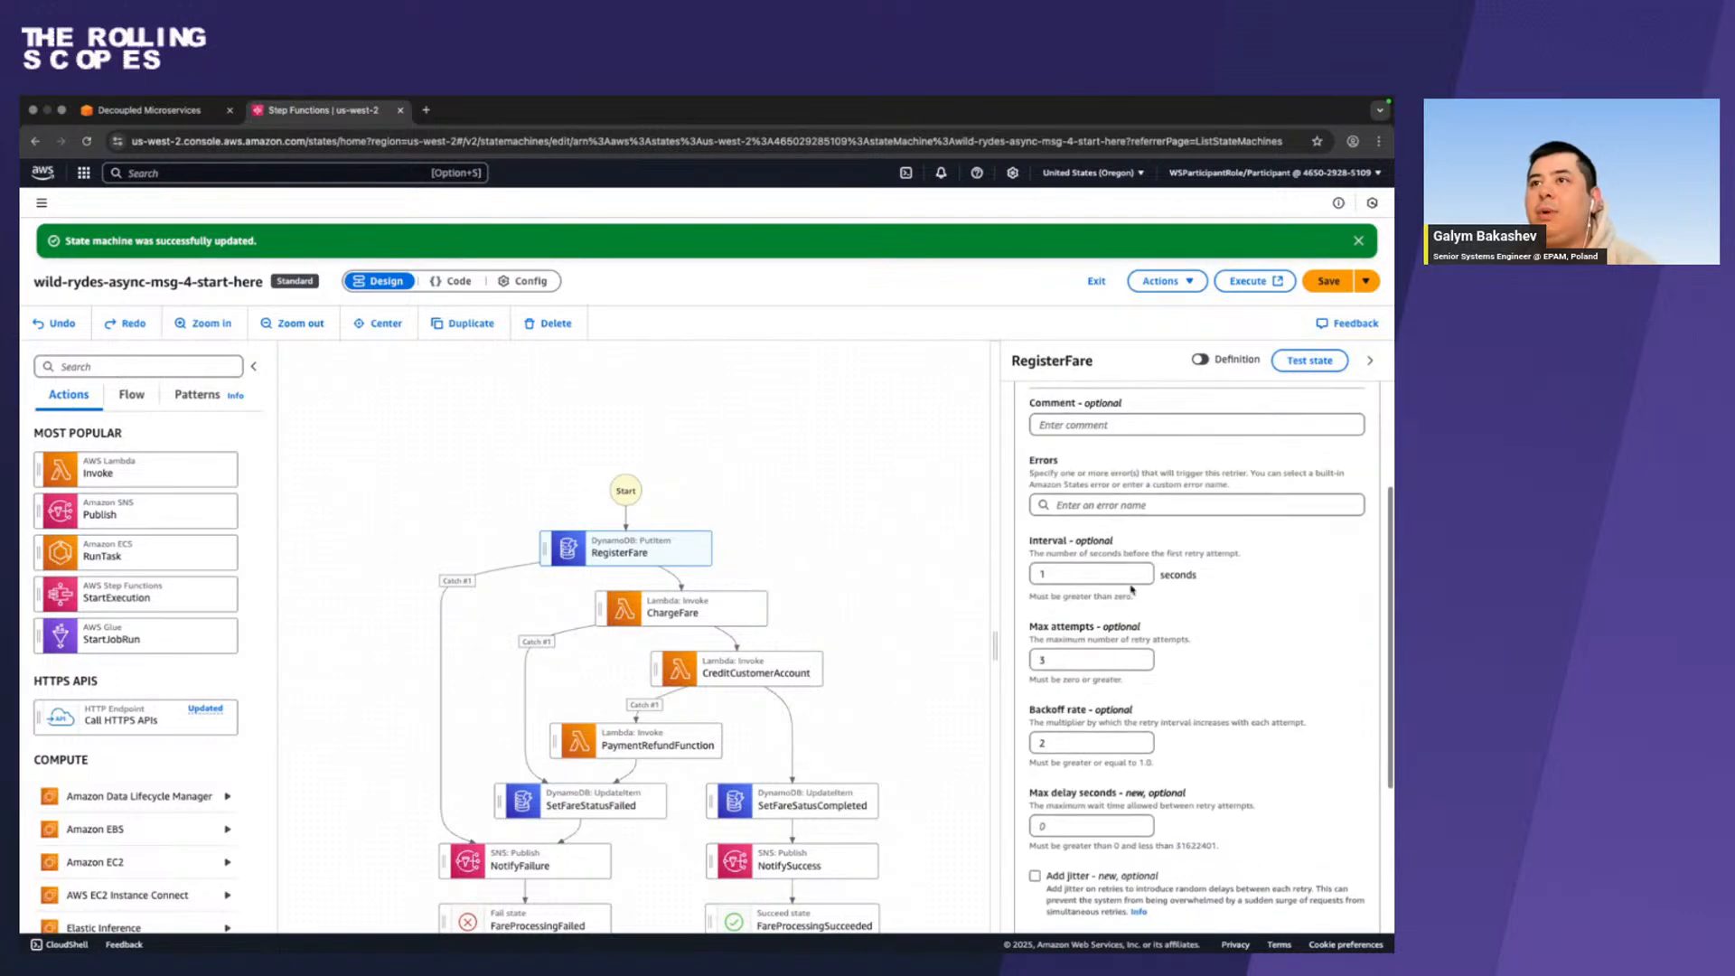
Copy ProvisionedThroughputExceededException from the workshop guide and add it to the errors of RegisterFare's retrier in Step Functions.
key("ctrl+Left")
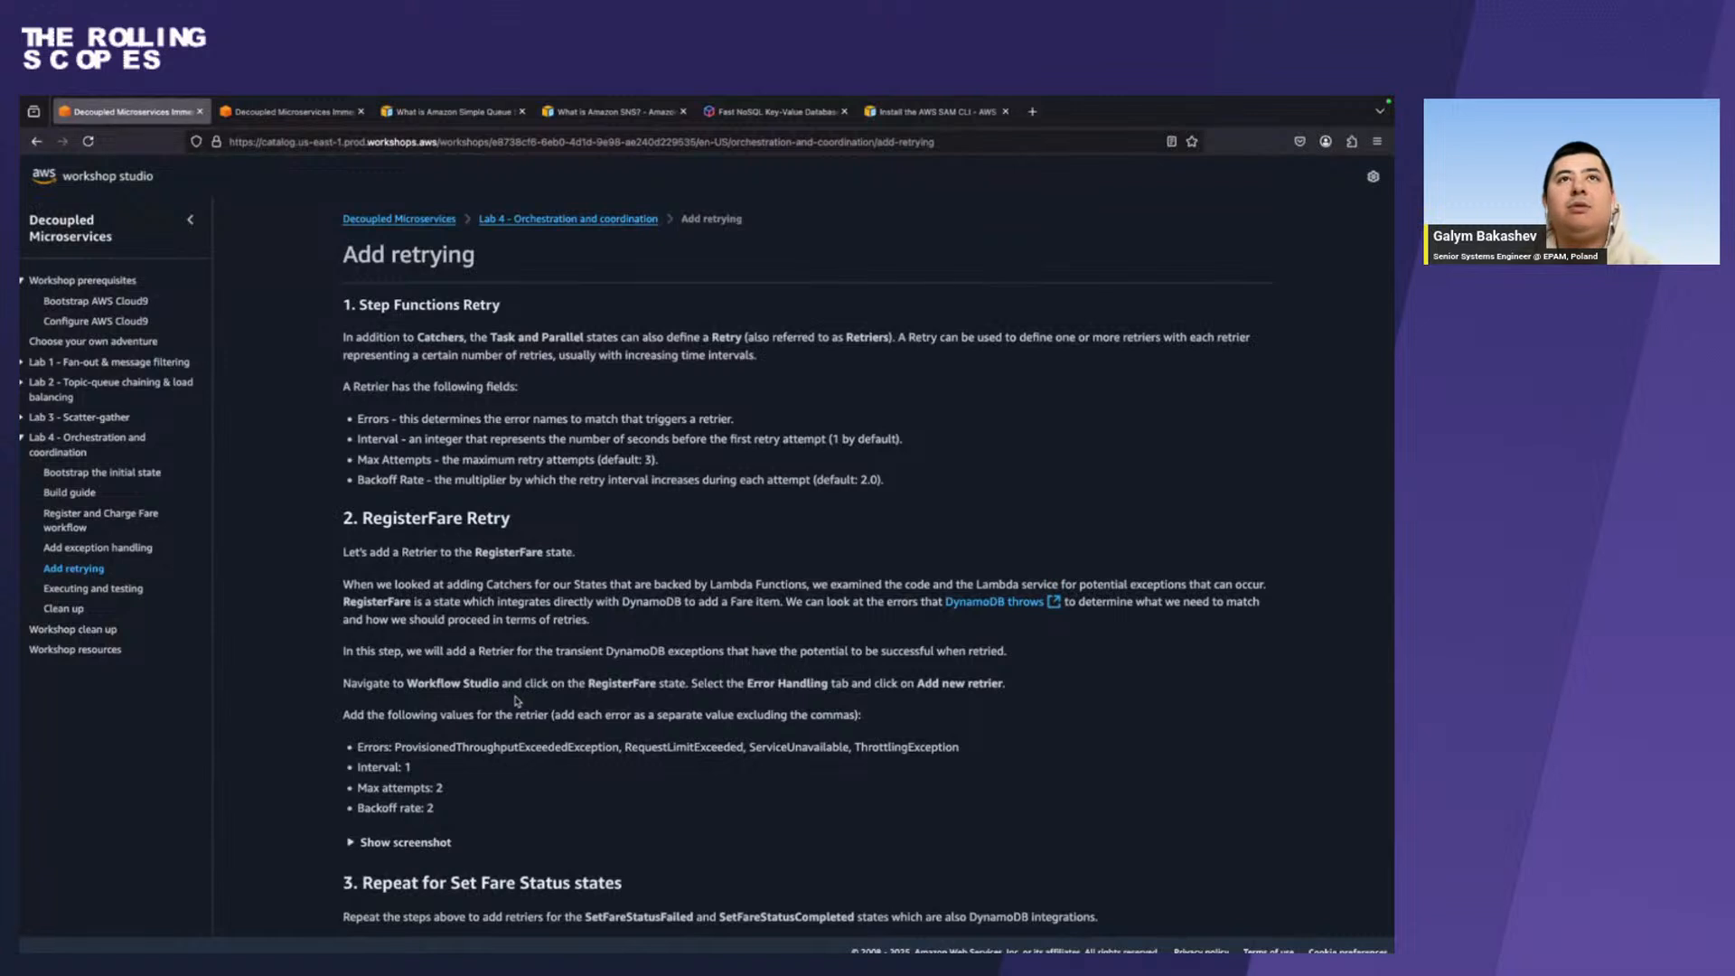
scroll(517, 701, "down", 2)
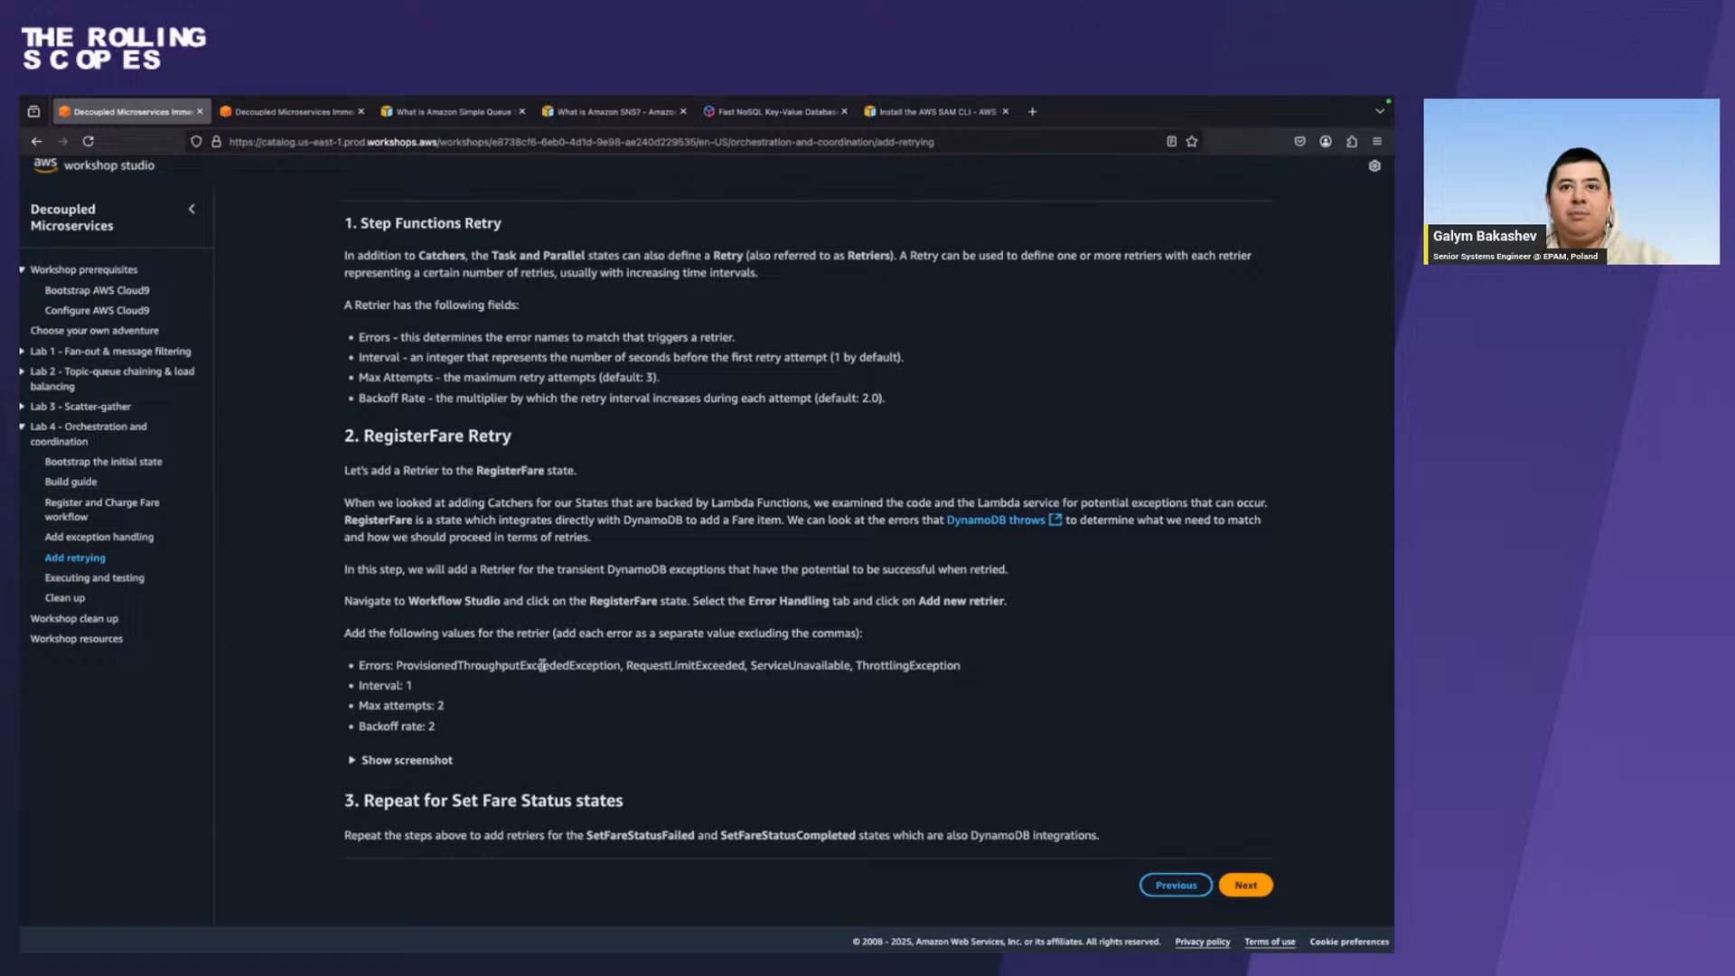
double_click(542, 666)
key("ctrl+c")
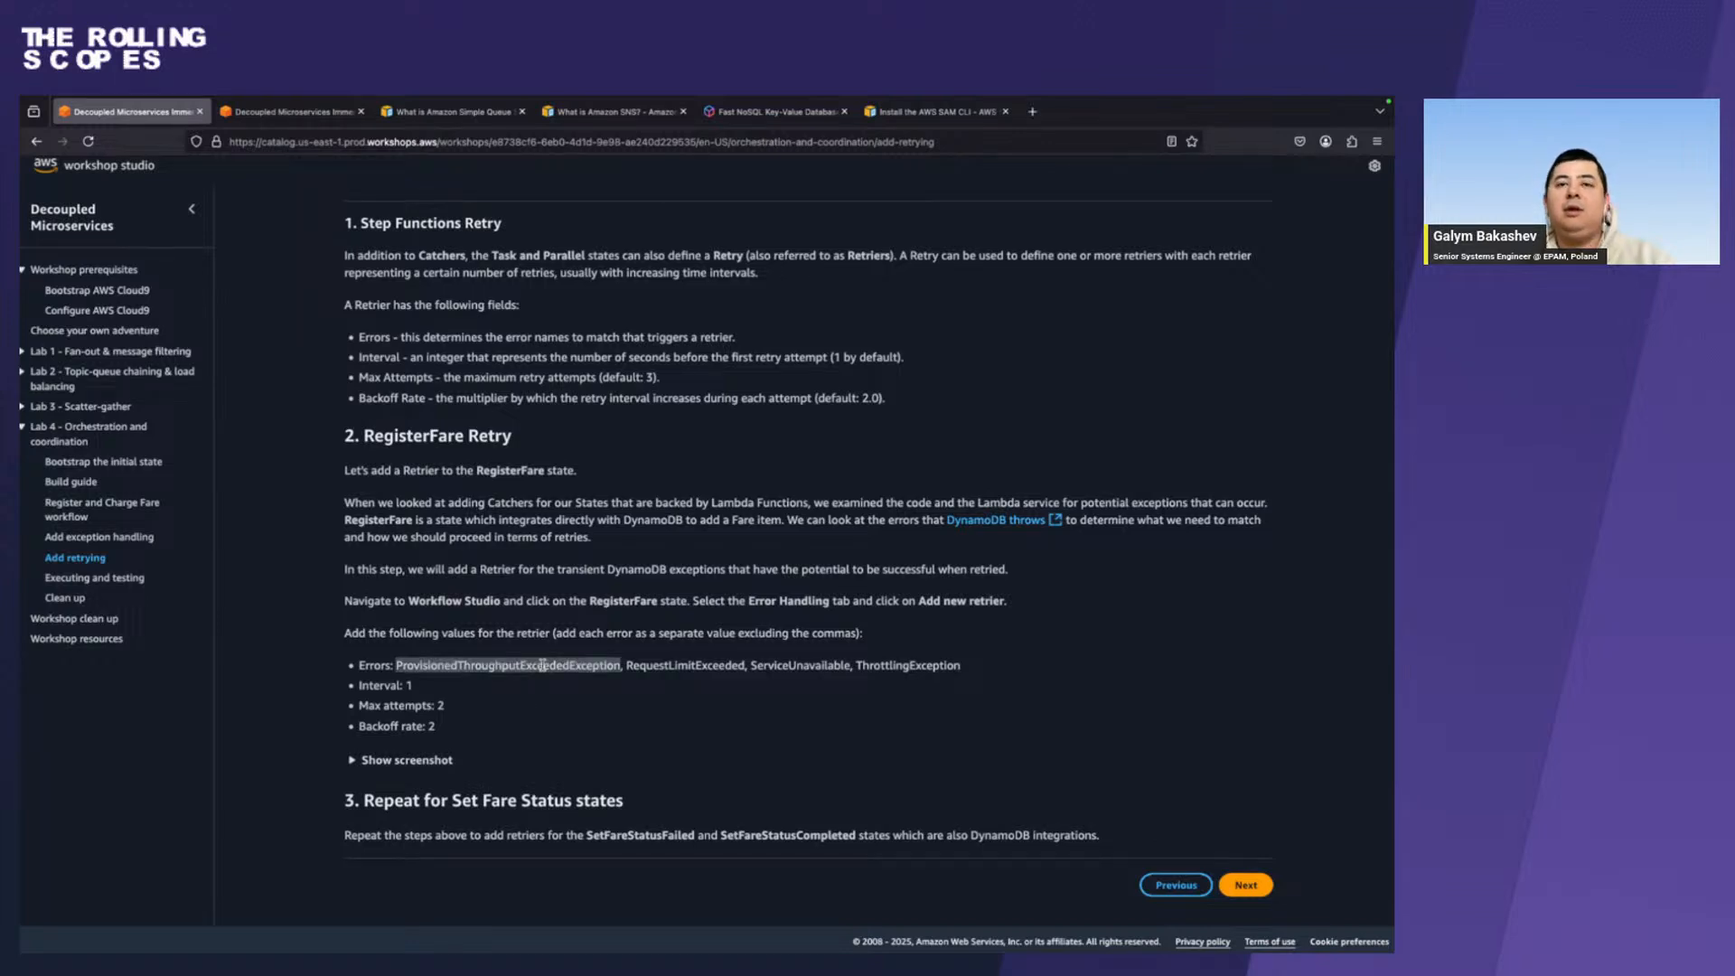
key("alt+Tab")
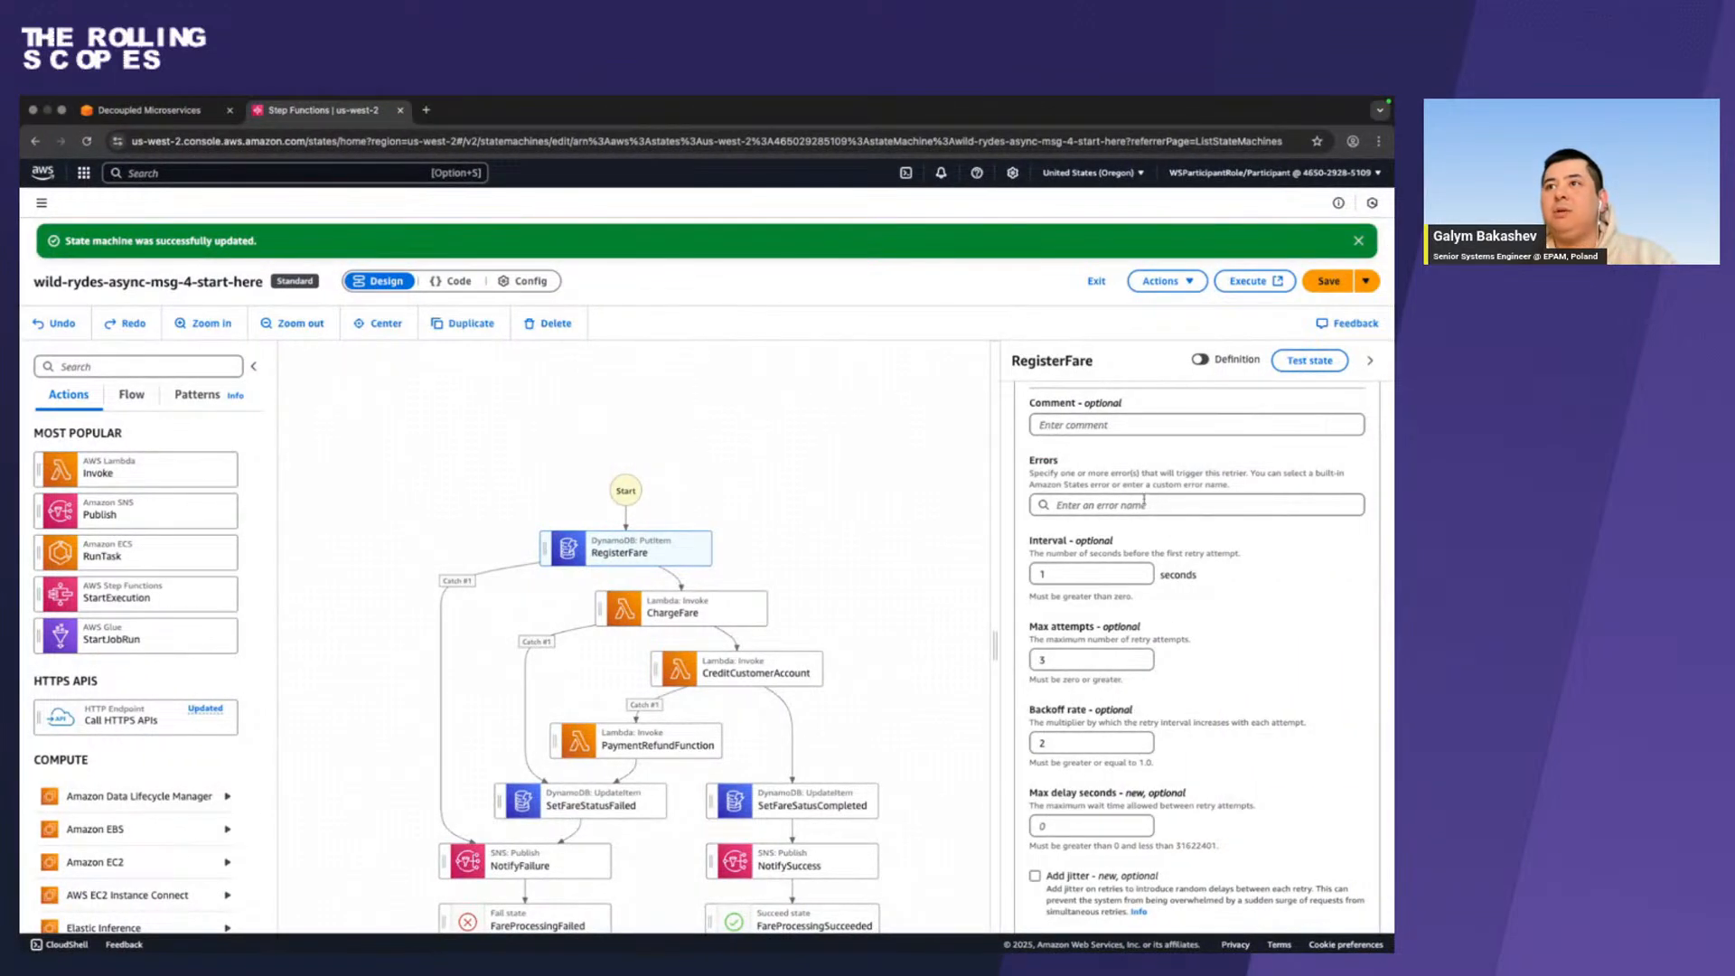
left_click(1144, 503)
key("ctrl+v")
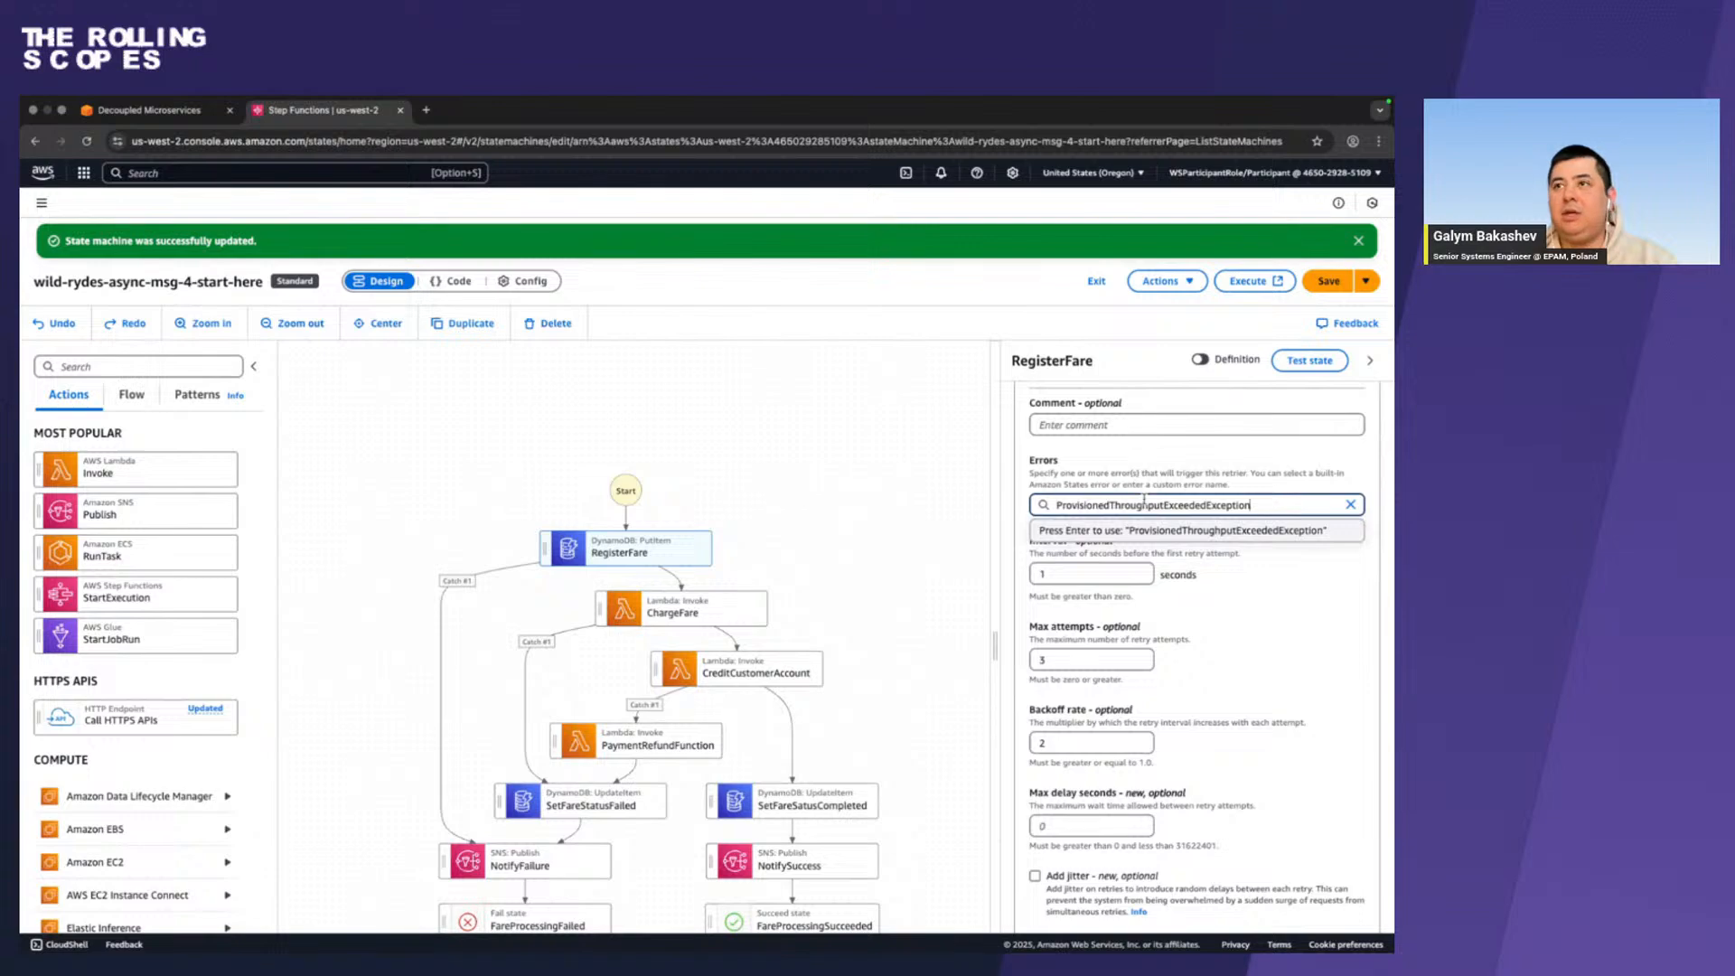
key("Return")
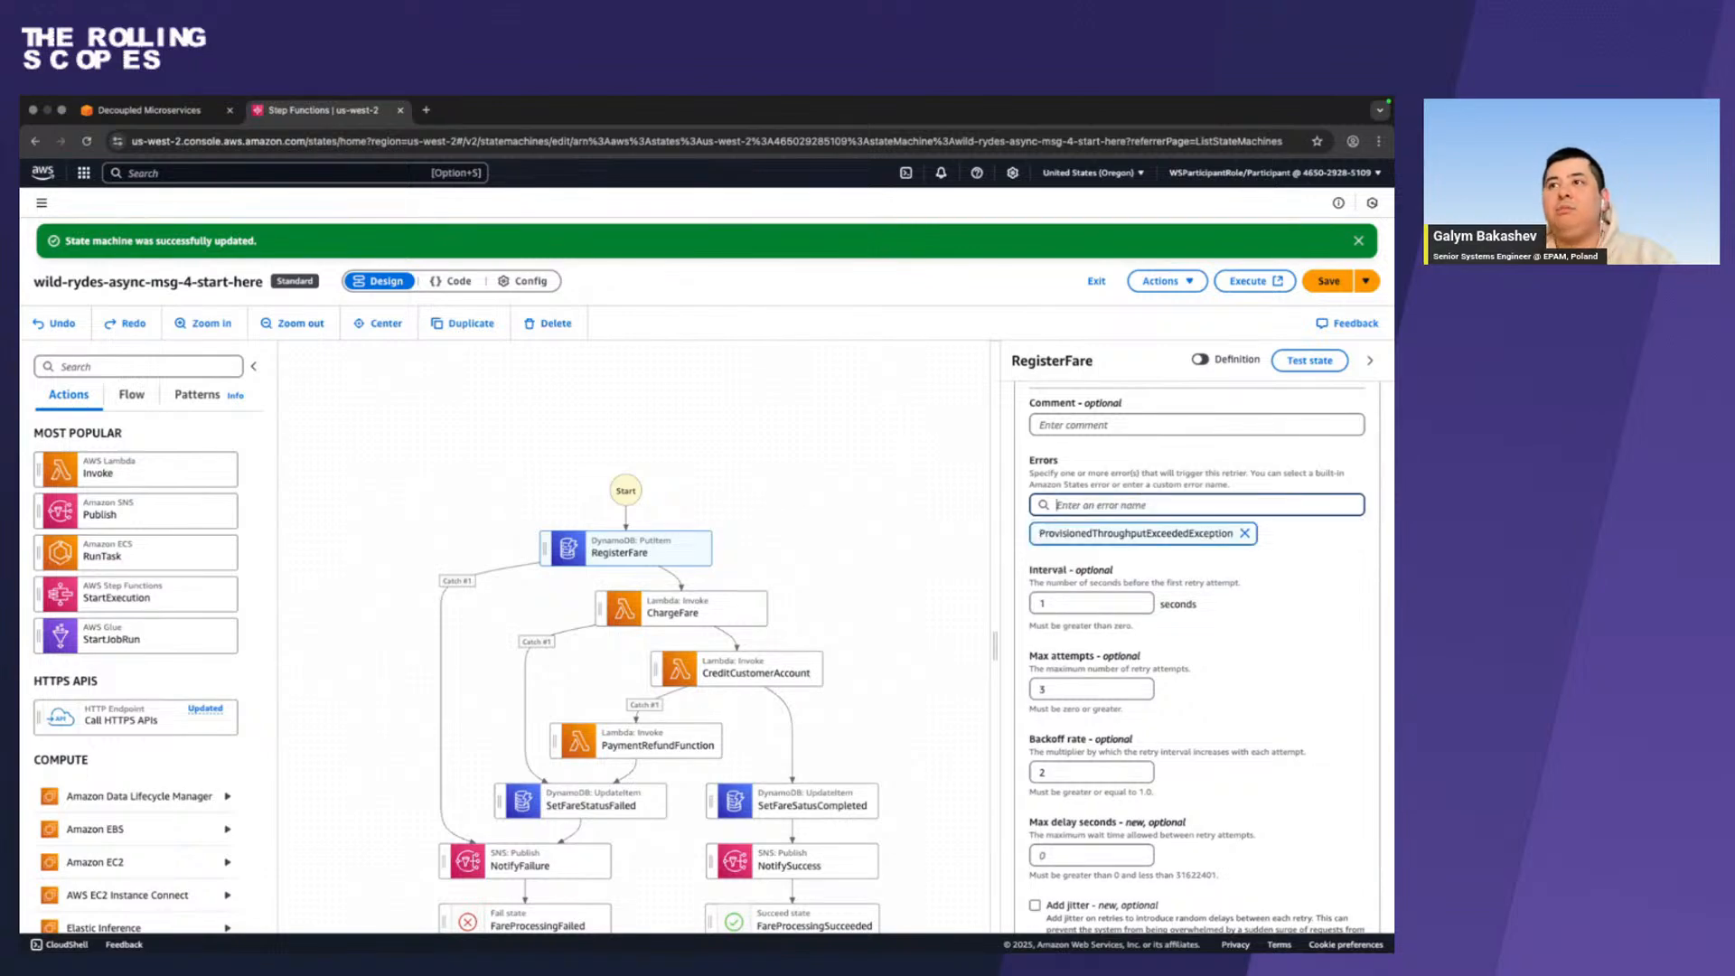
Copy RequestLimitExceeded from the workshop guide and add it as the second error of RegisterFare's retrier.
key("ctrl+Left")
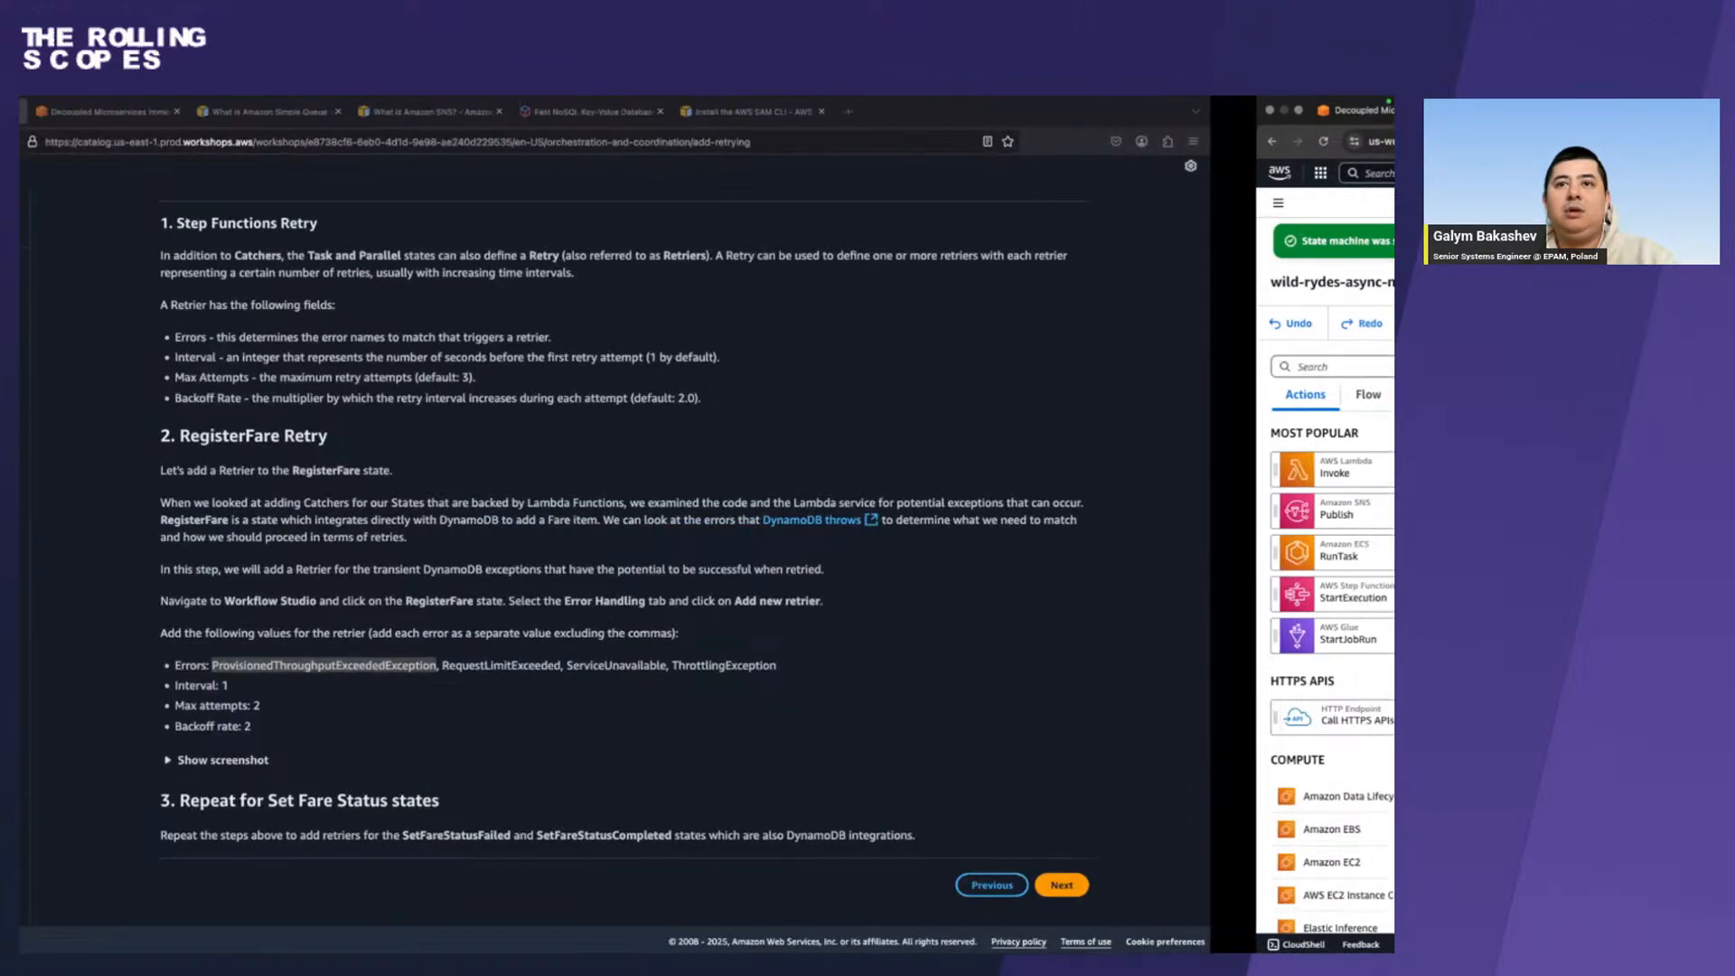
key("ctrl+Right")
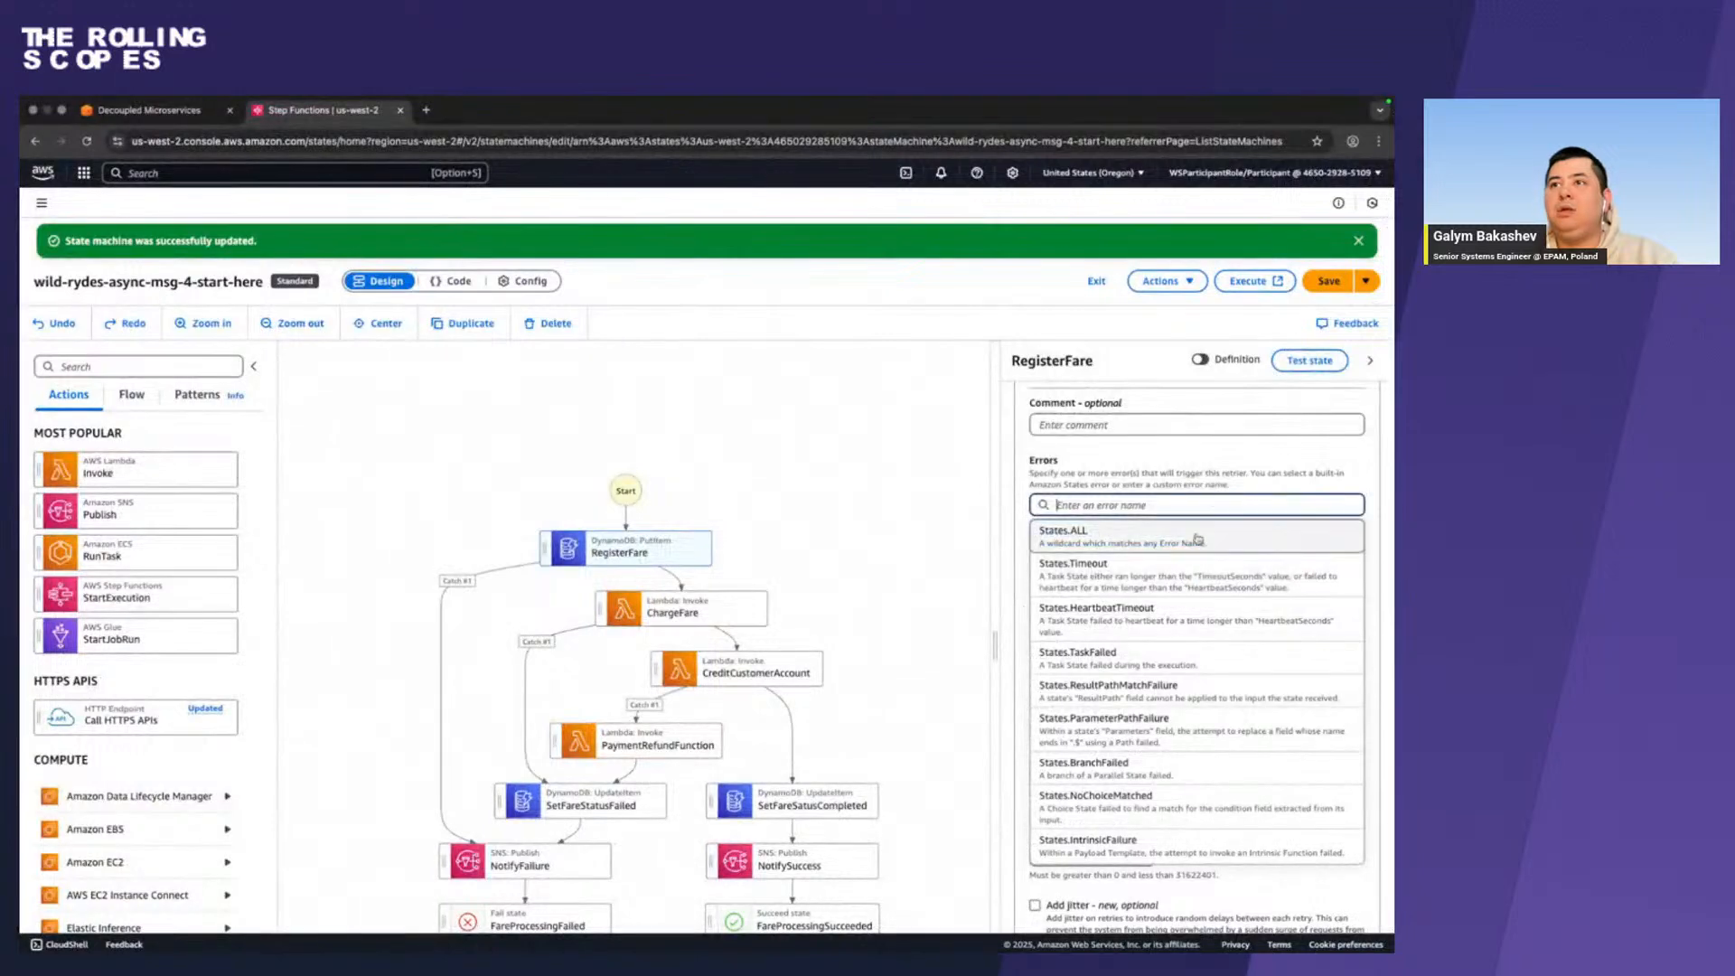
type("RequestLimitExceeded")
key("Return")
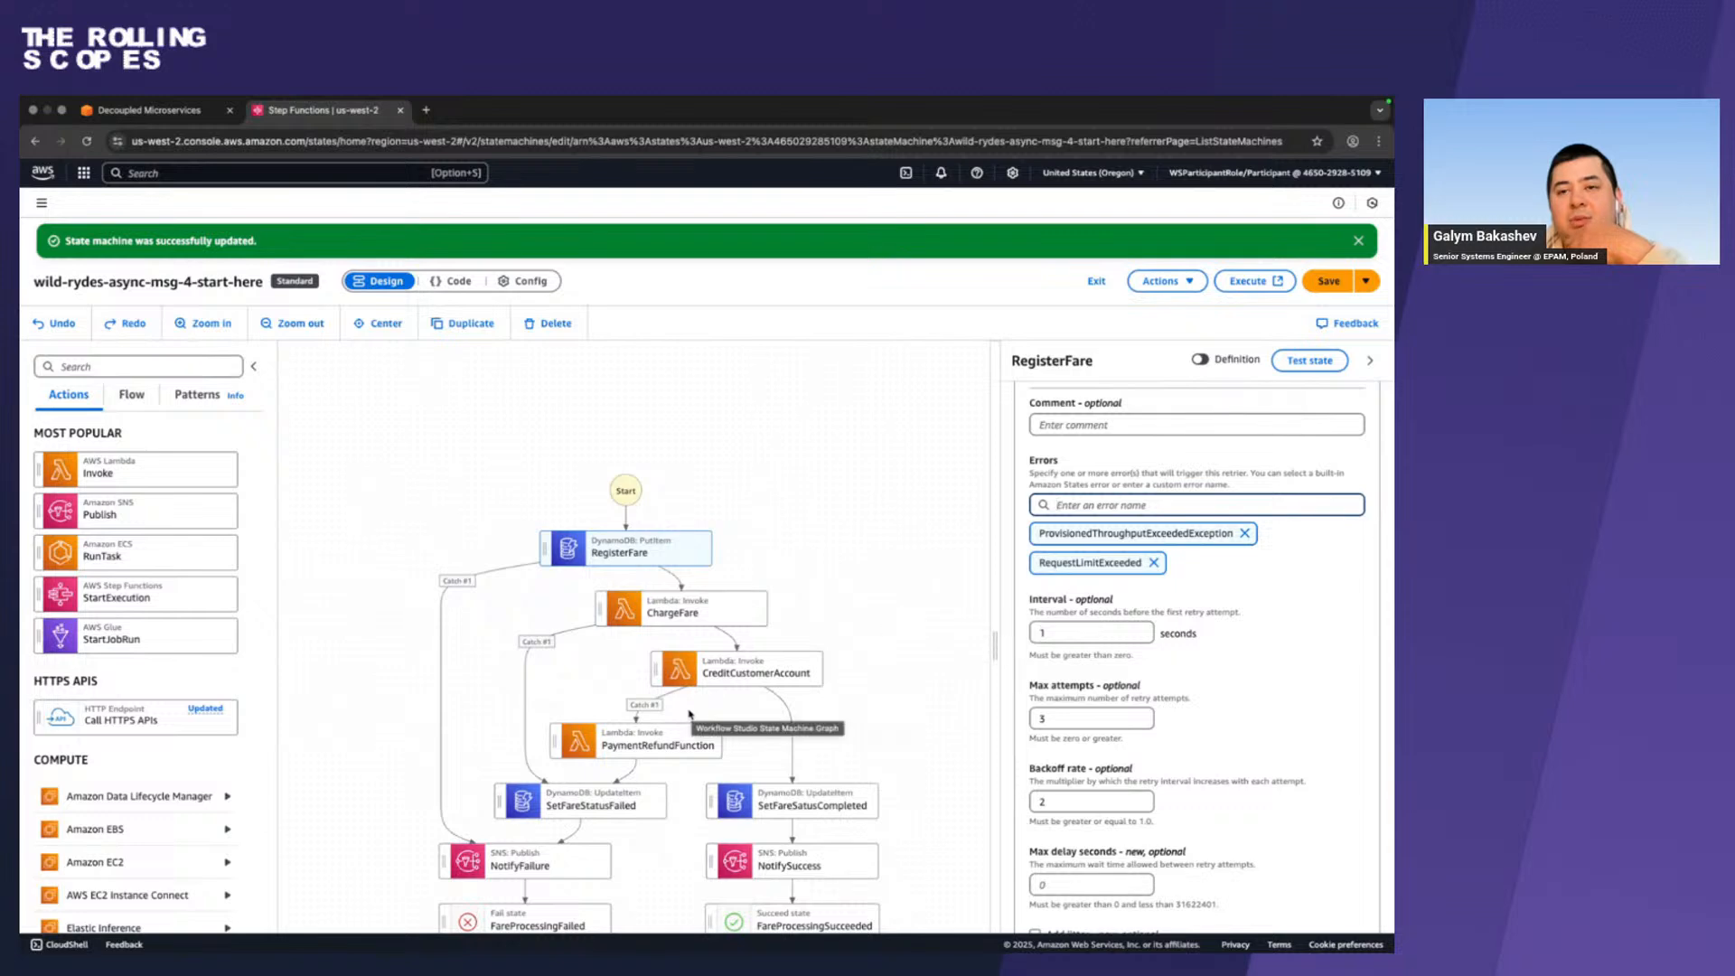
Copy ServiceUnavailable from the workshop guide and add it as the third error of RegisterFare's retrier.
scroll(631, 773, "down", 2)
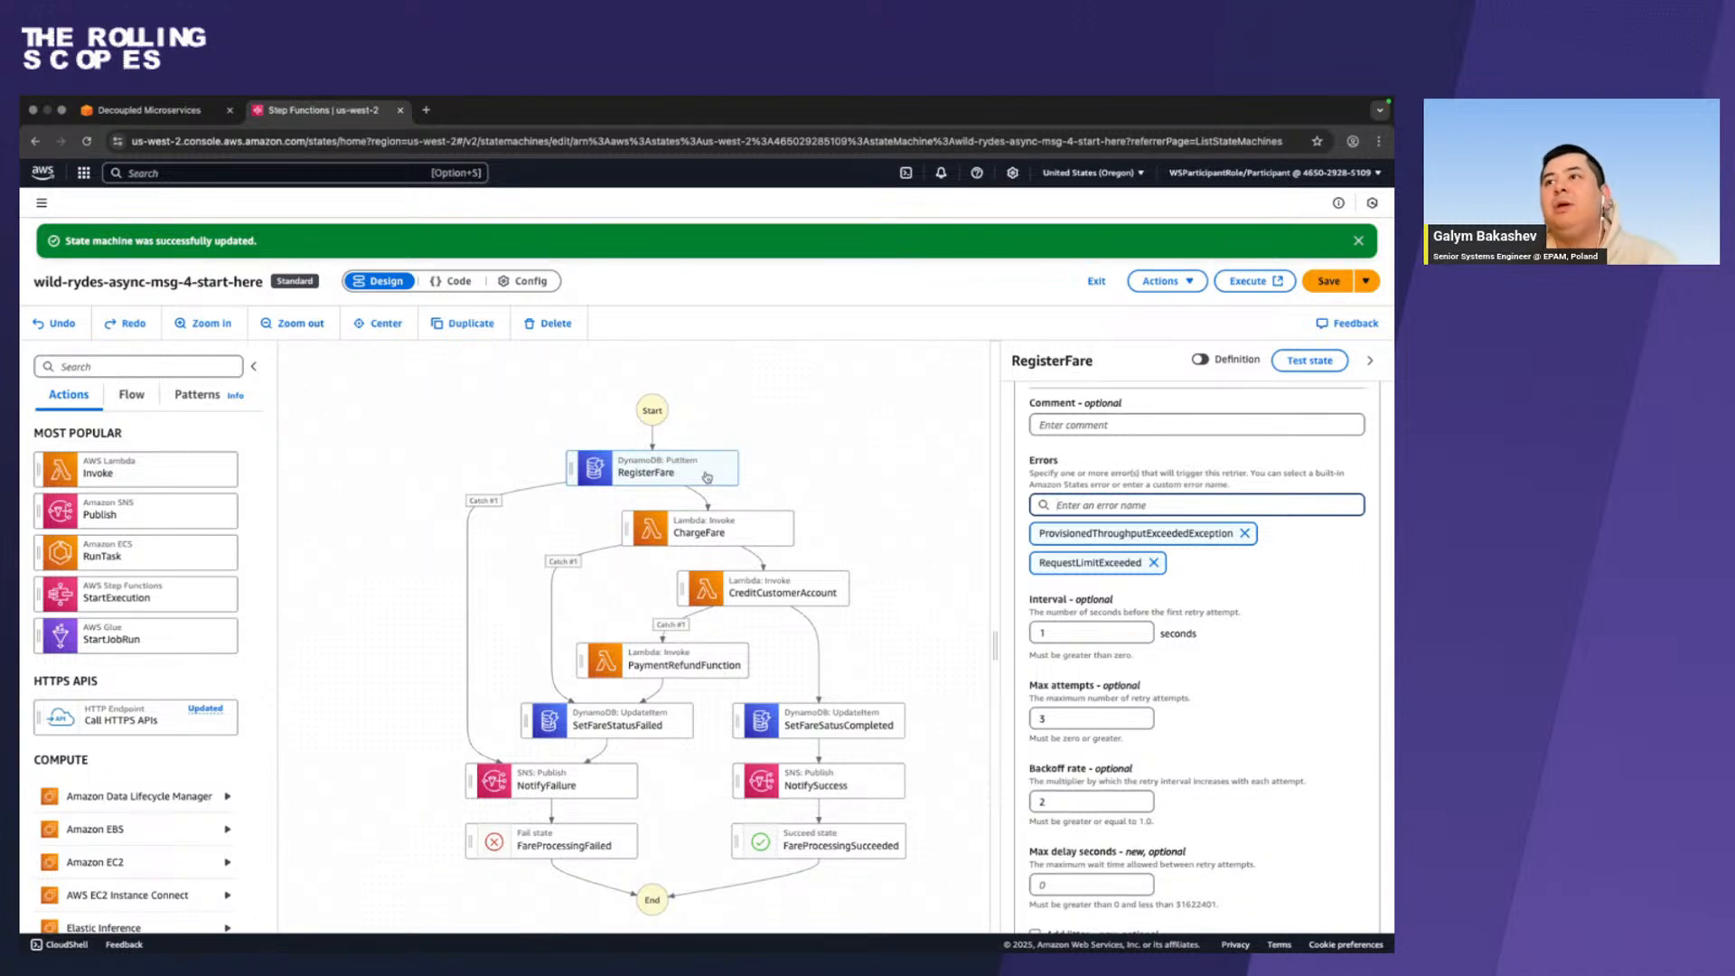
key("ctrl+Left")
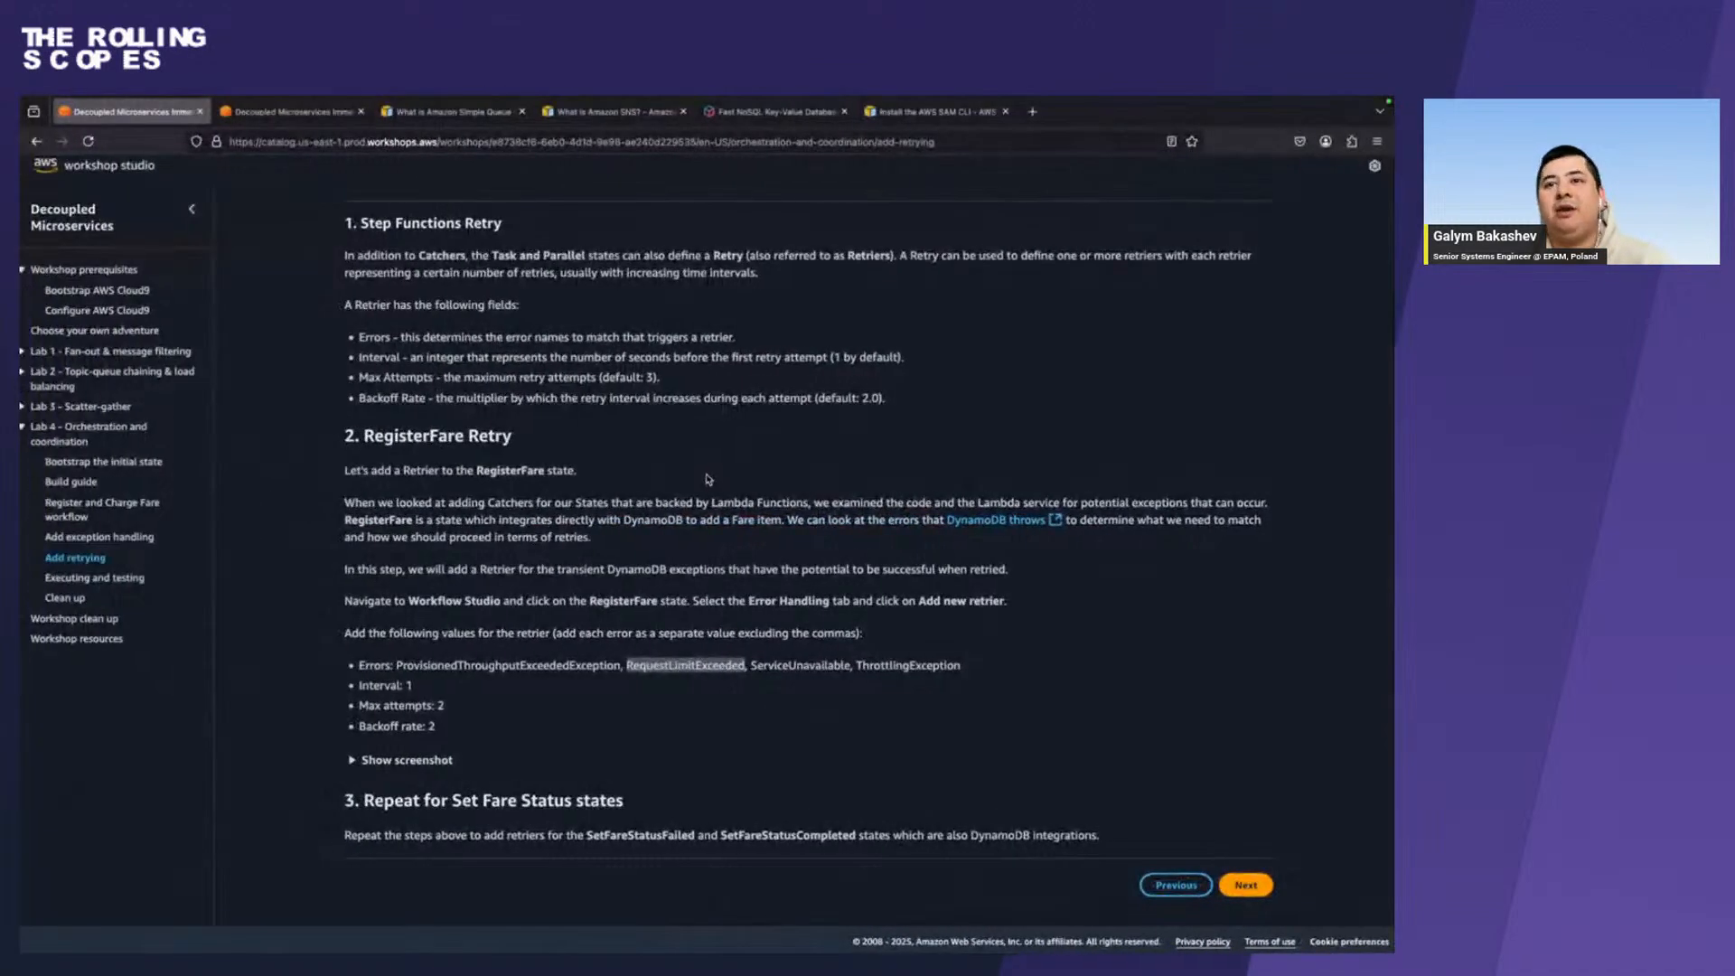
double_click(786, 665)
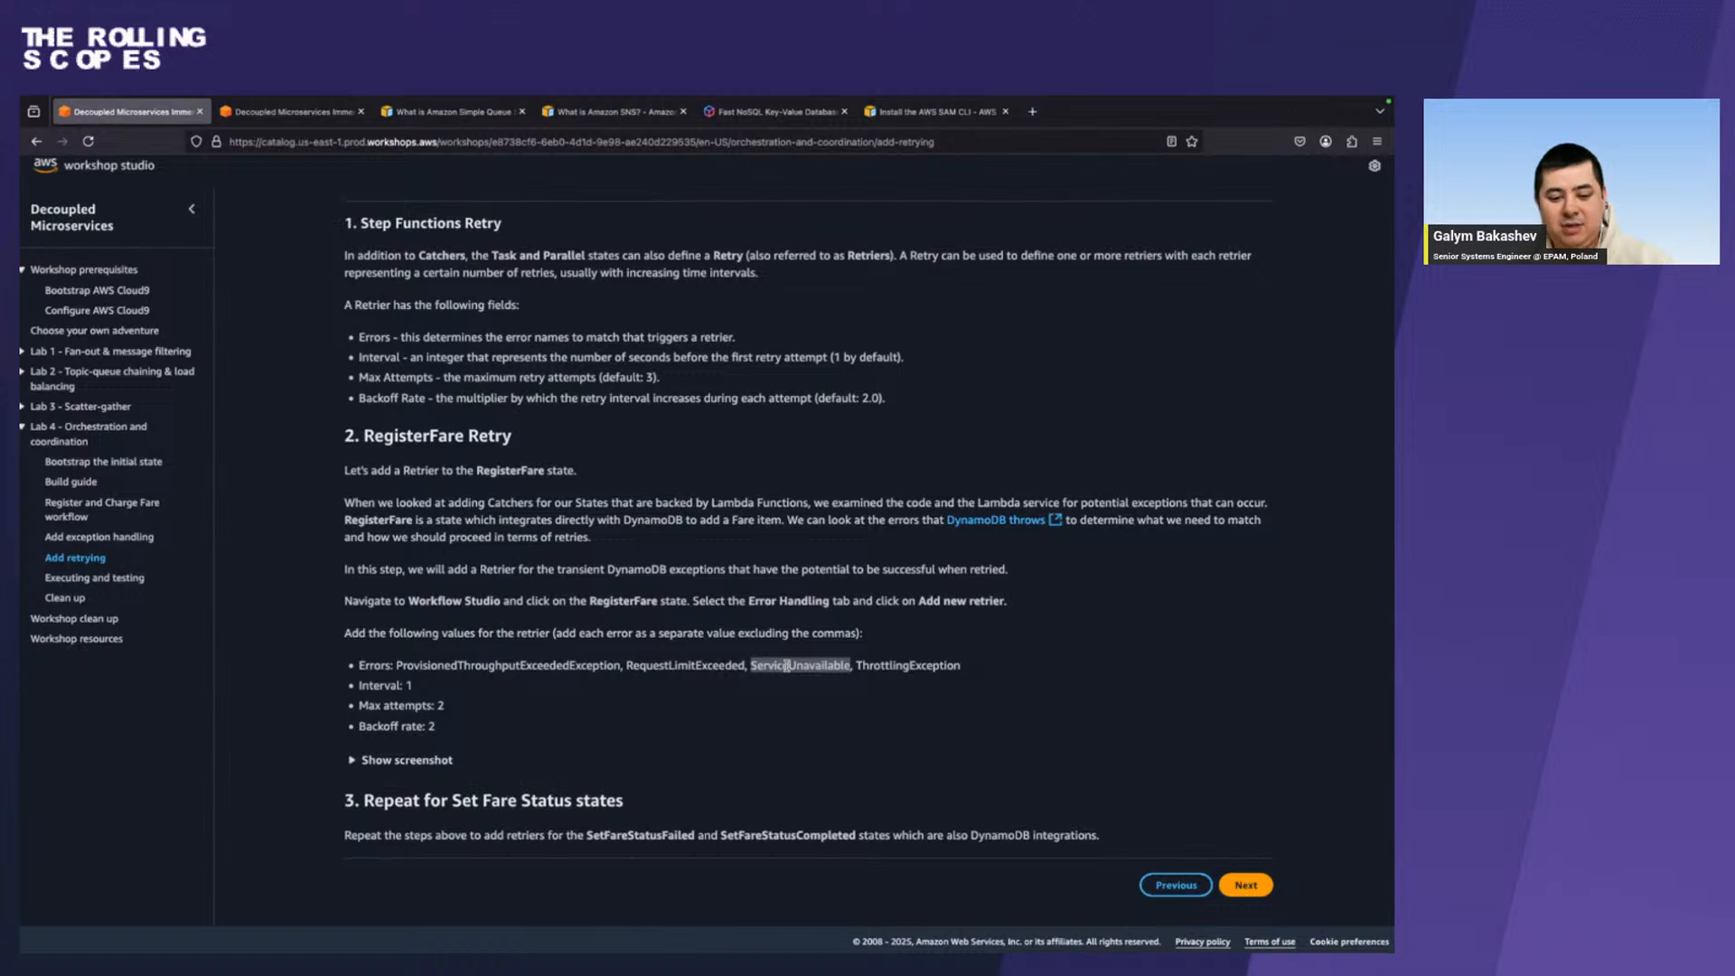
key("super+c")
key("ctrl+Right")
left_click(1151, 504)
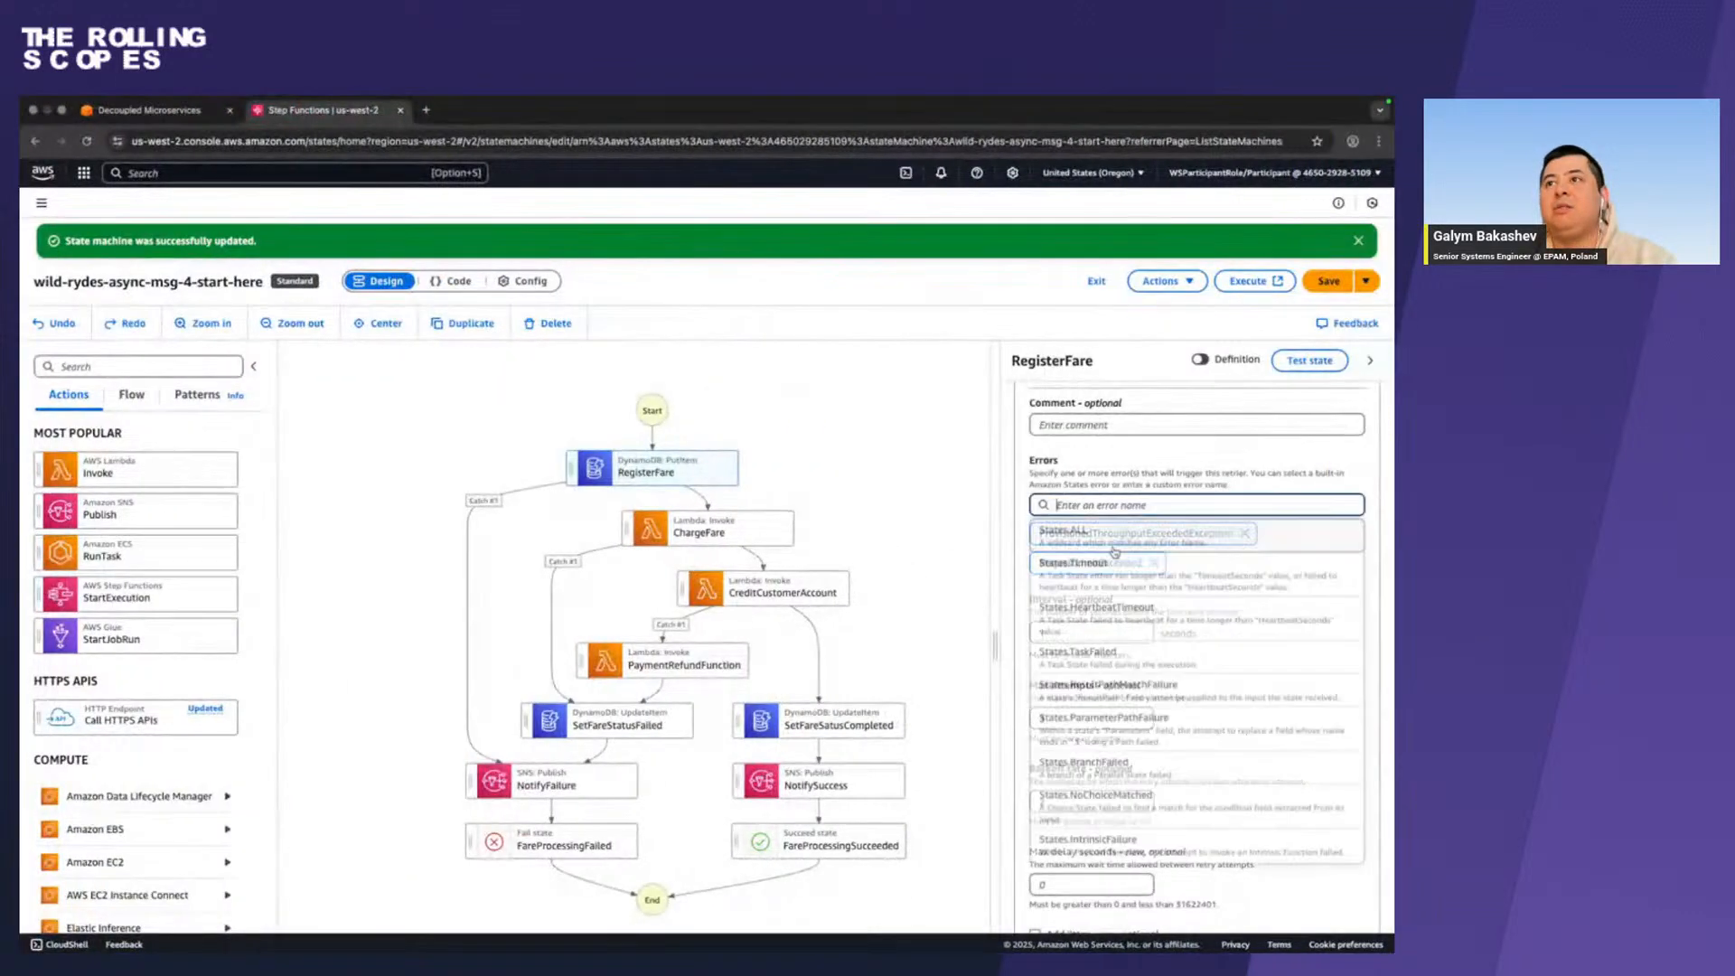
key("super+v")
key("Return")
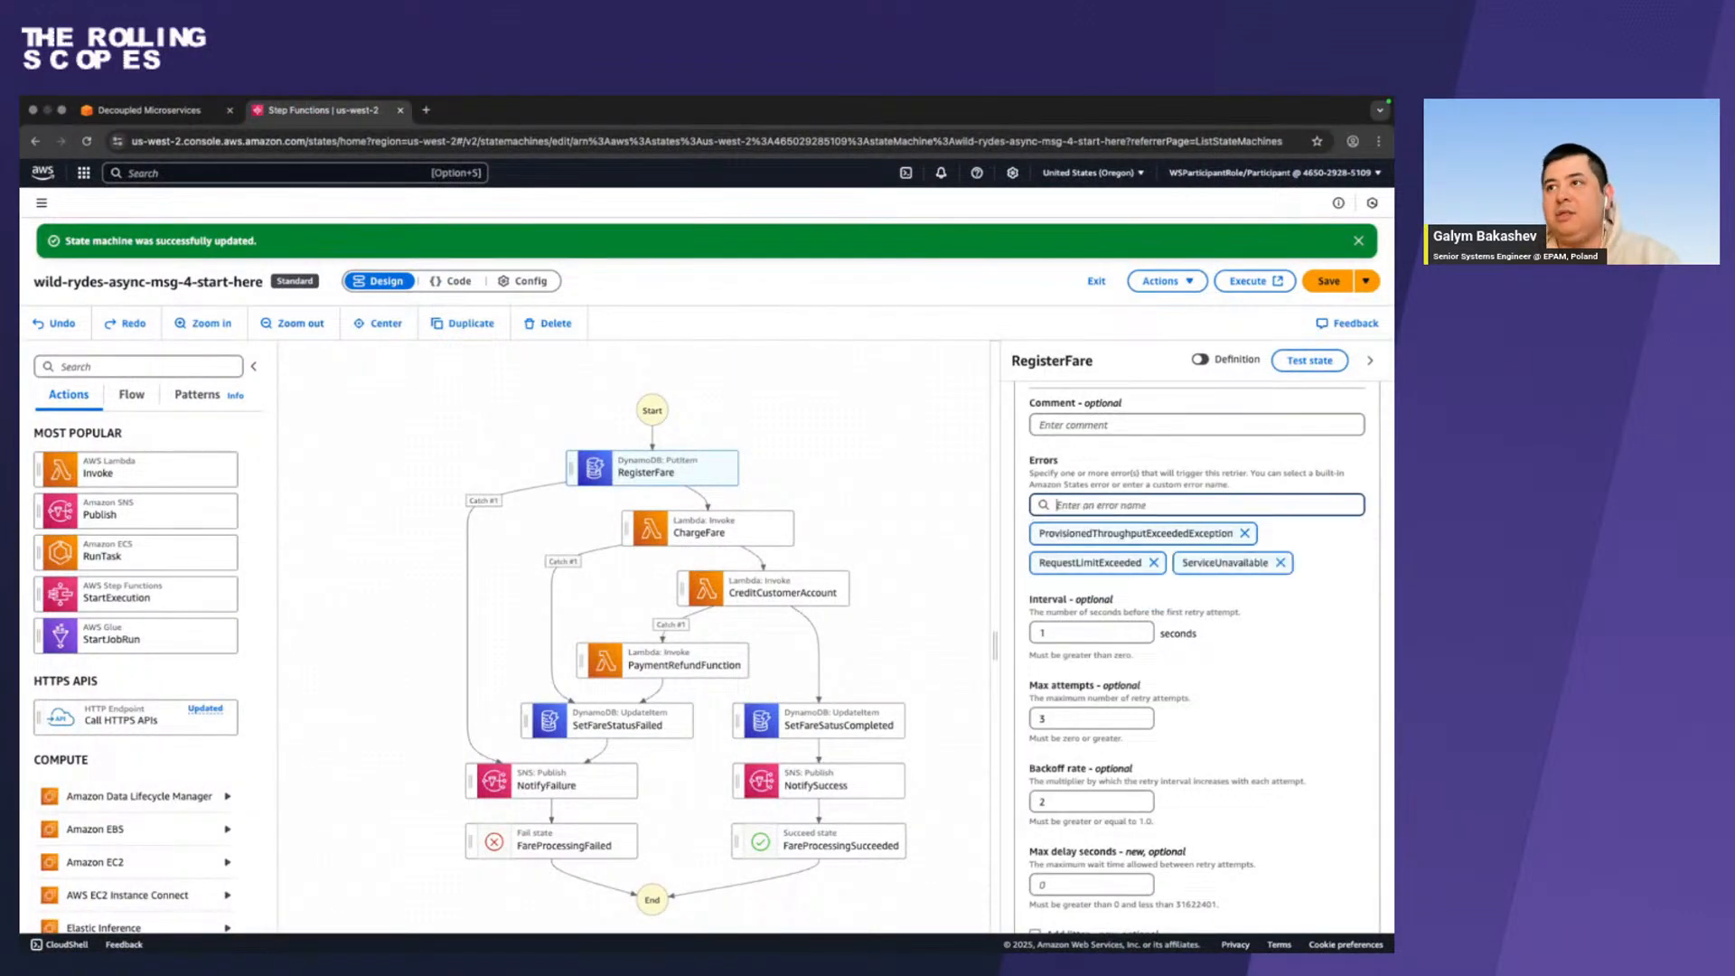
Copy ThrottlingException from the workshop guide and add it as the fourth error of RegisterFare's retrier.
key("ctrl+Left")
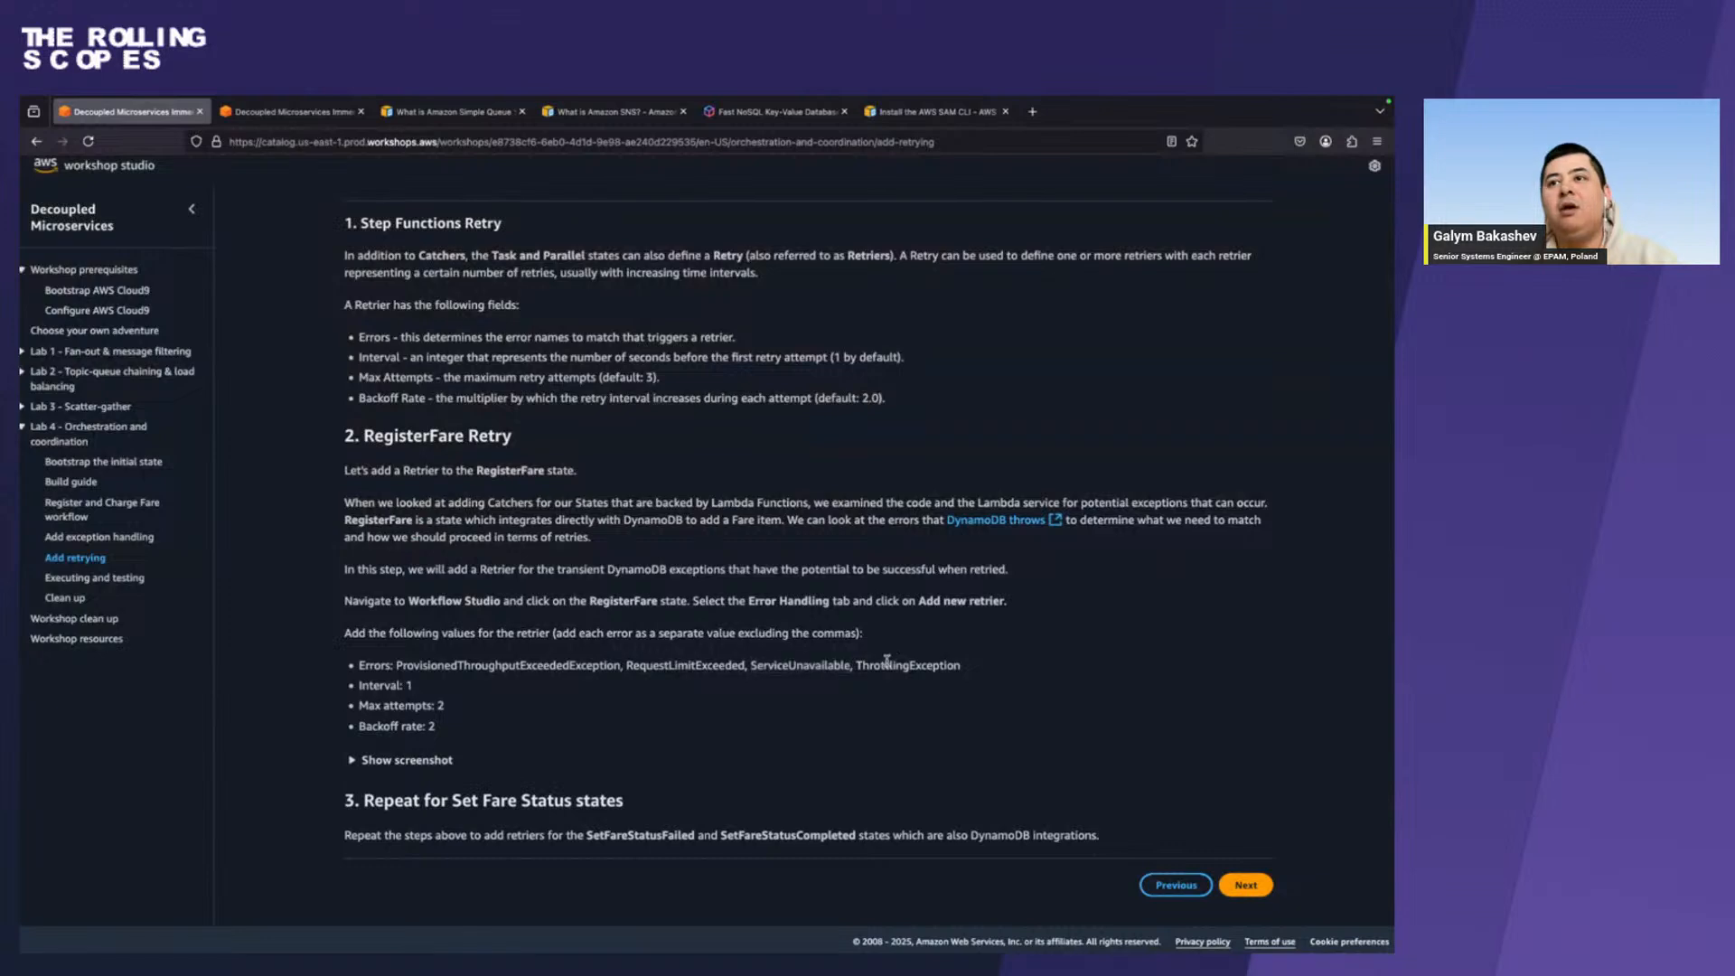
double_click(893, 663)
key("super+c")
key("ctrl+Right")
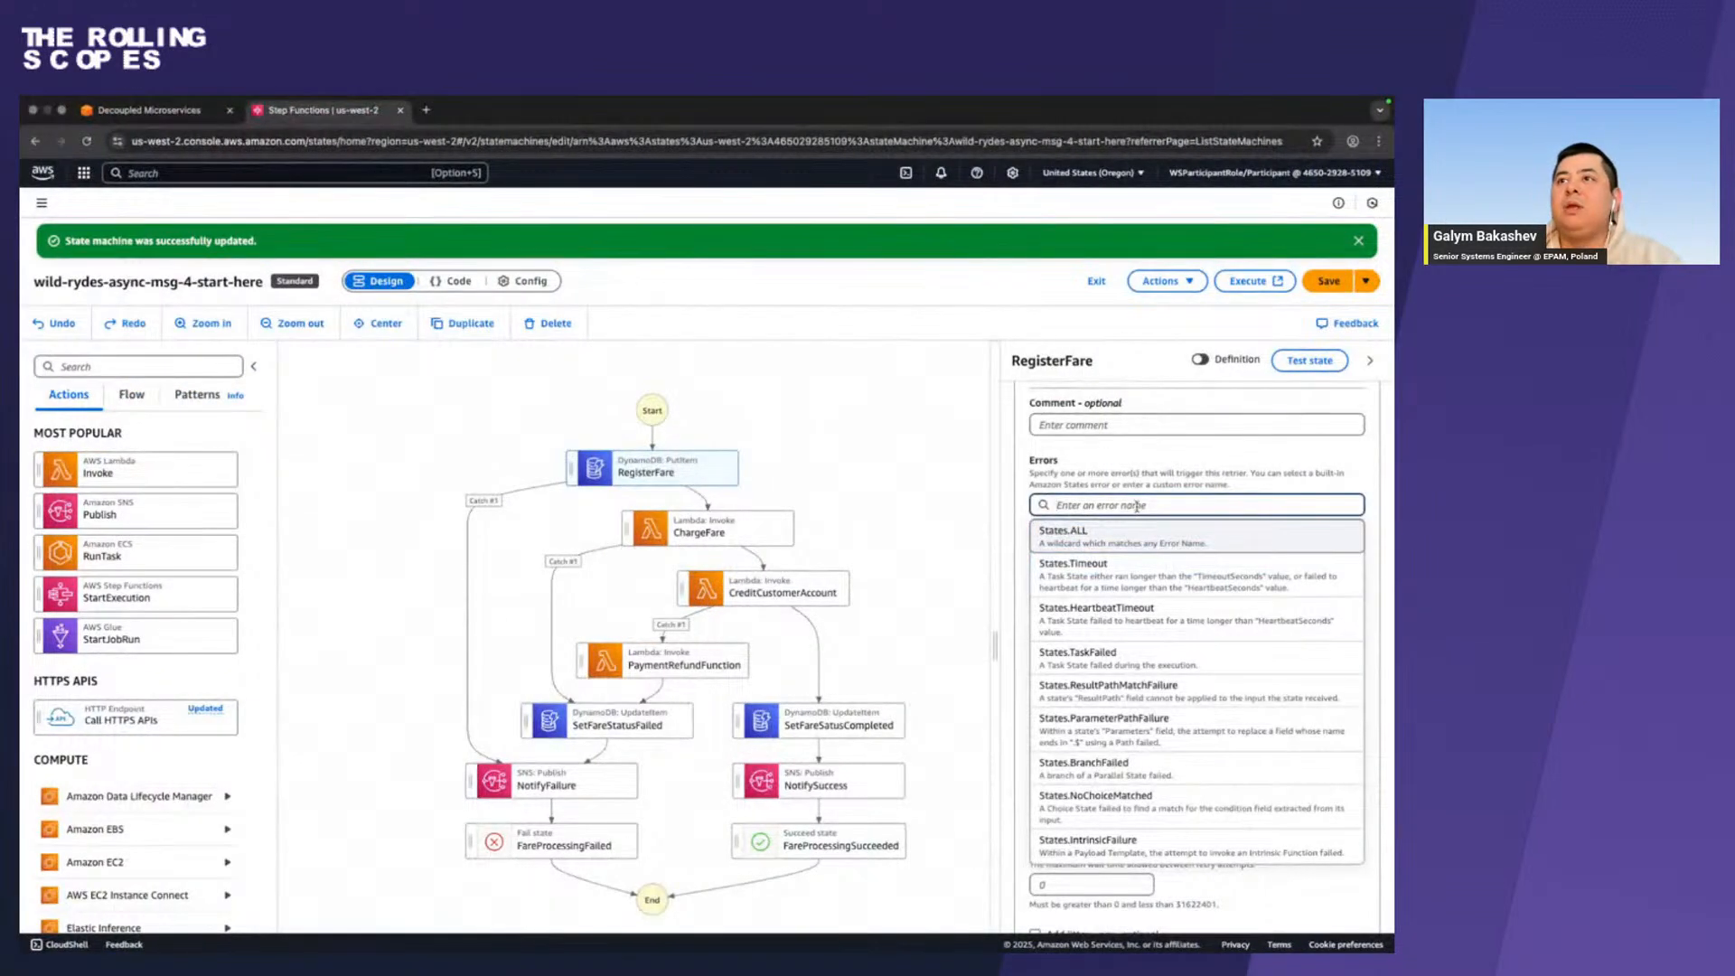
key("super+v")
key("Return")
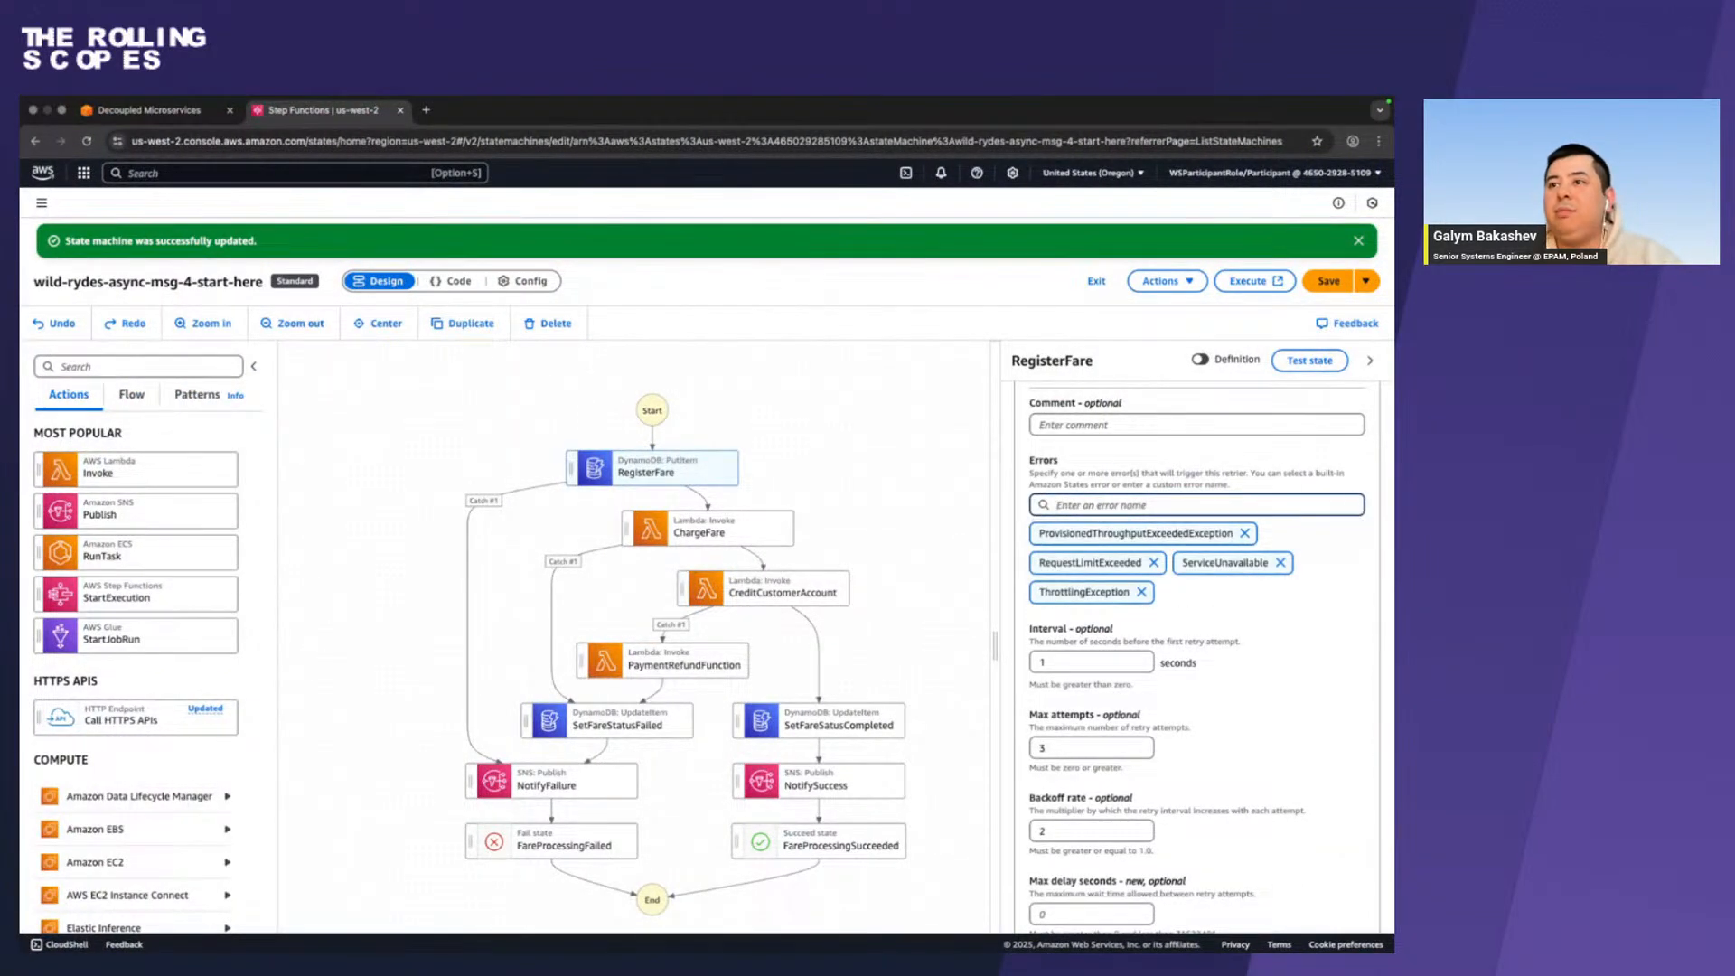
Check the retry values in the workshop guide and set the RegisterFare retrier's max attempts to 2.
scroll(1198, 596, "down", 2)
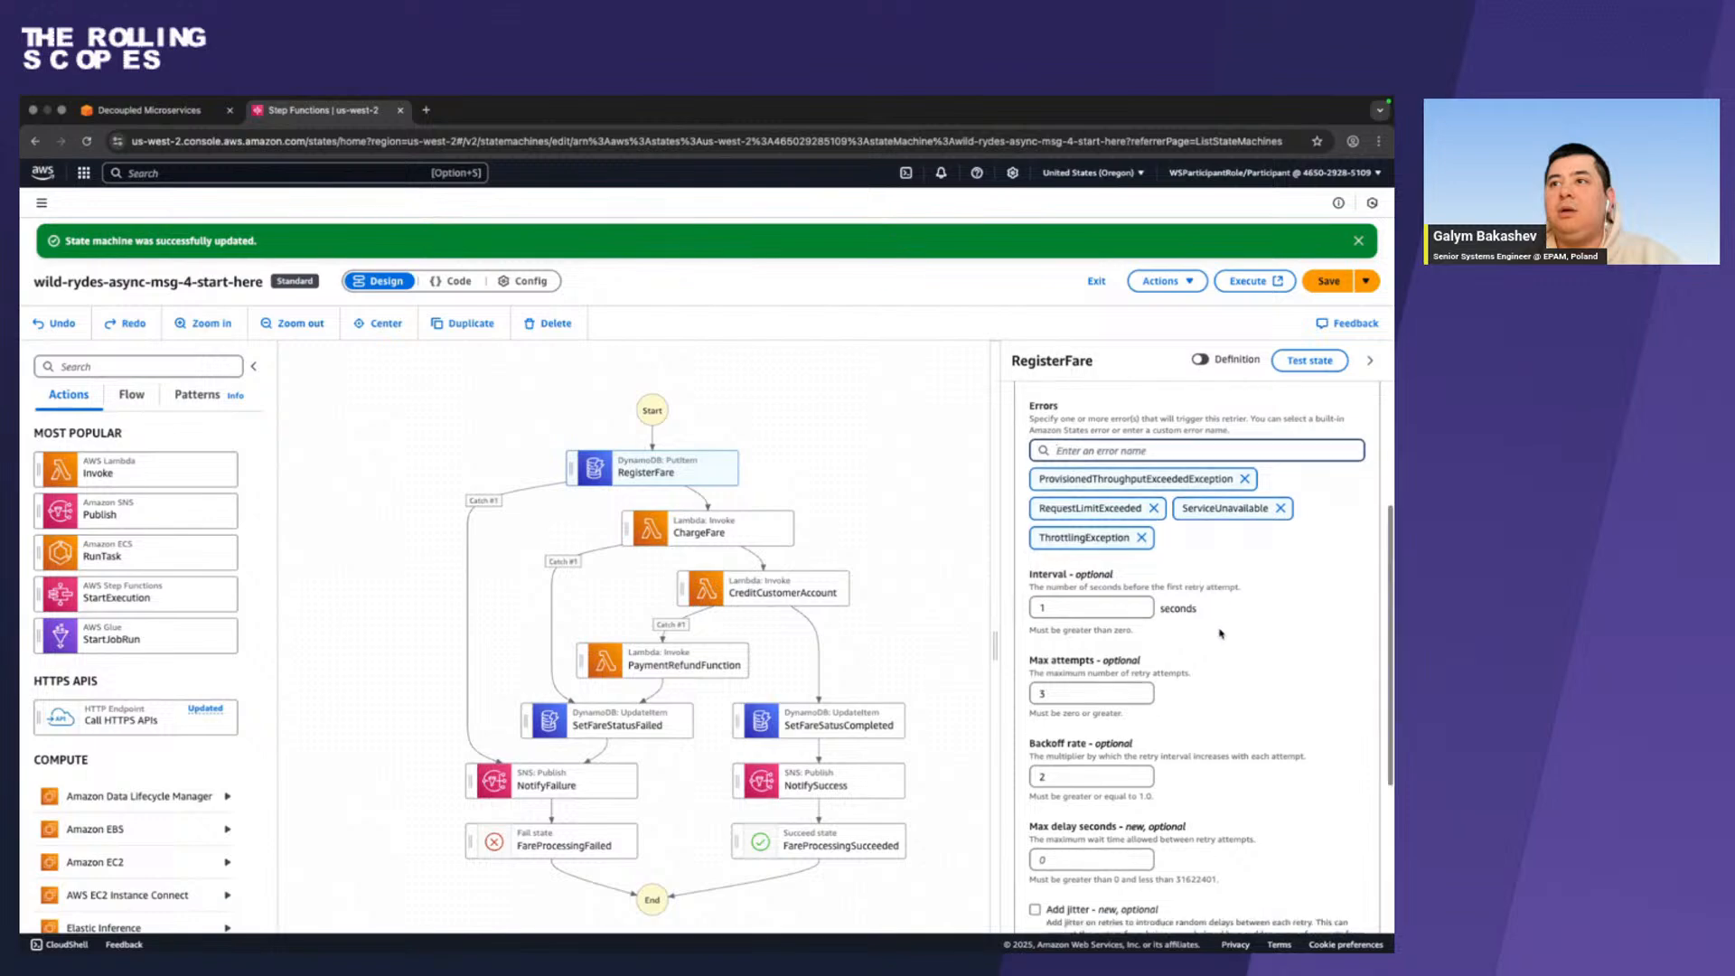
key("ctrl+Left")
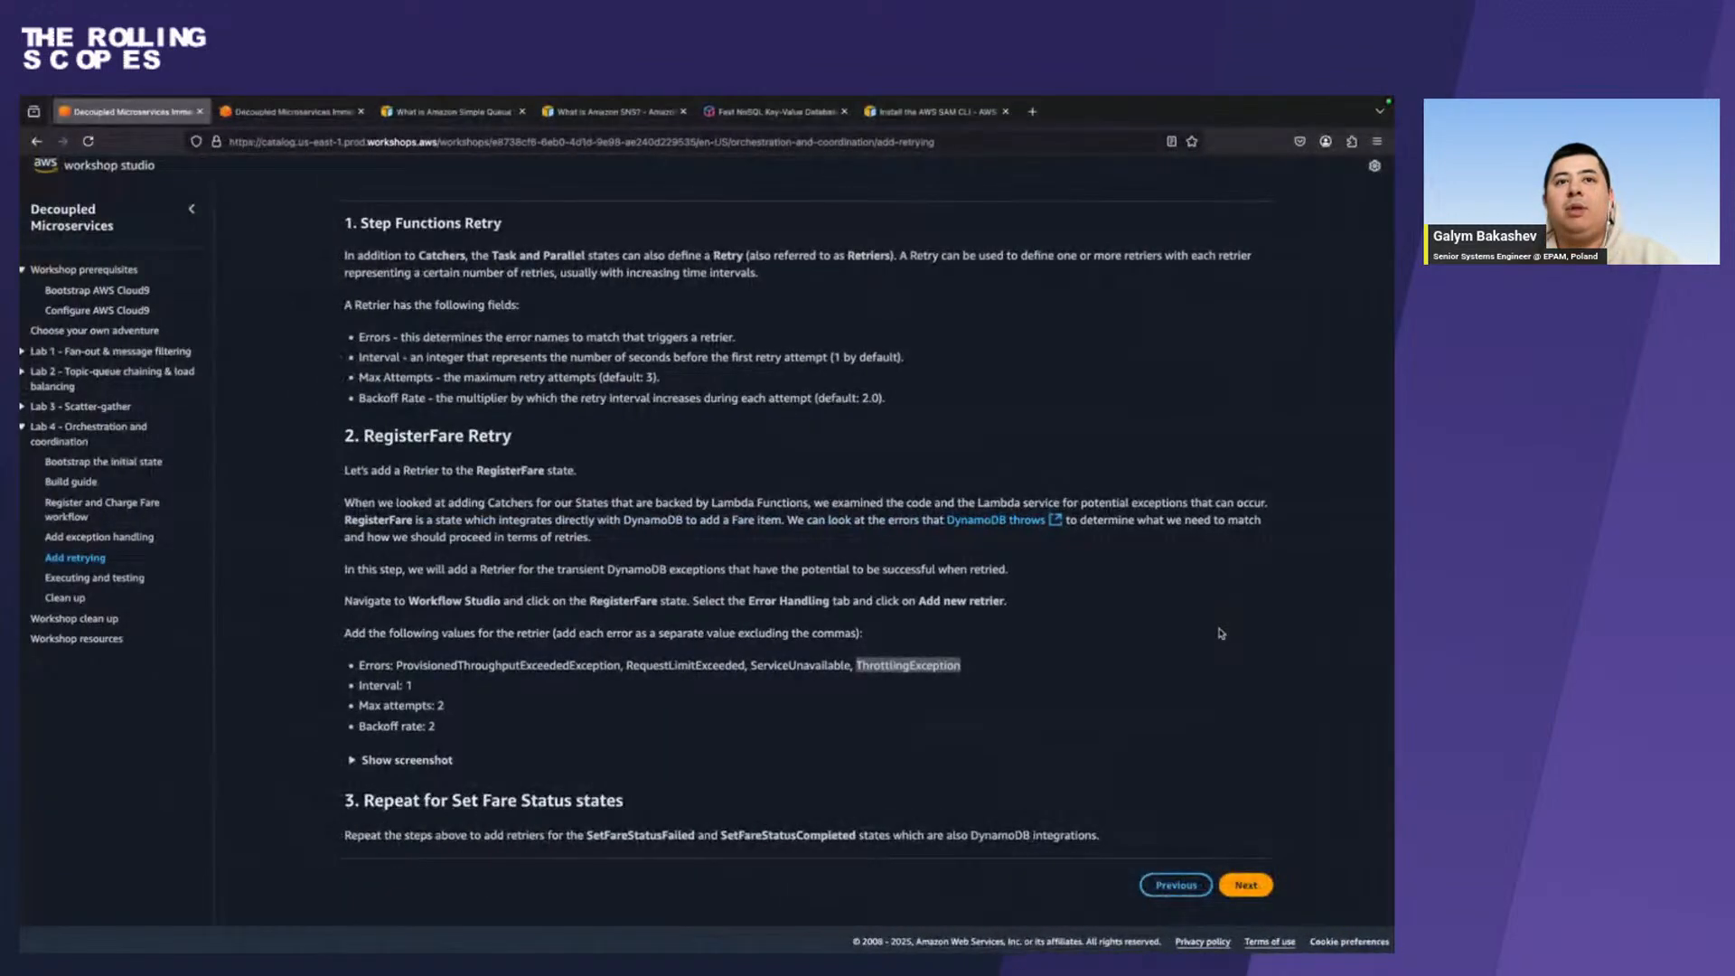
key("ctrl+Right")
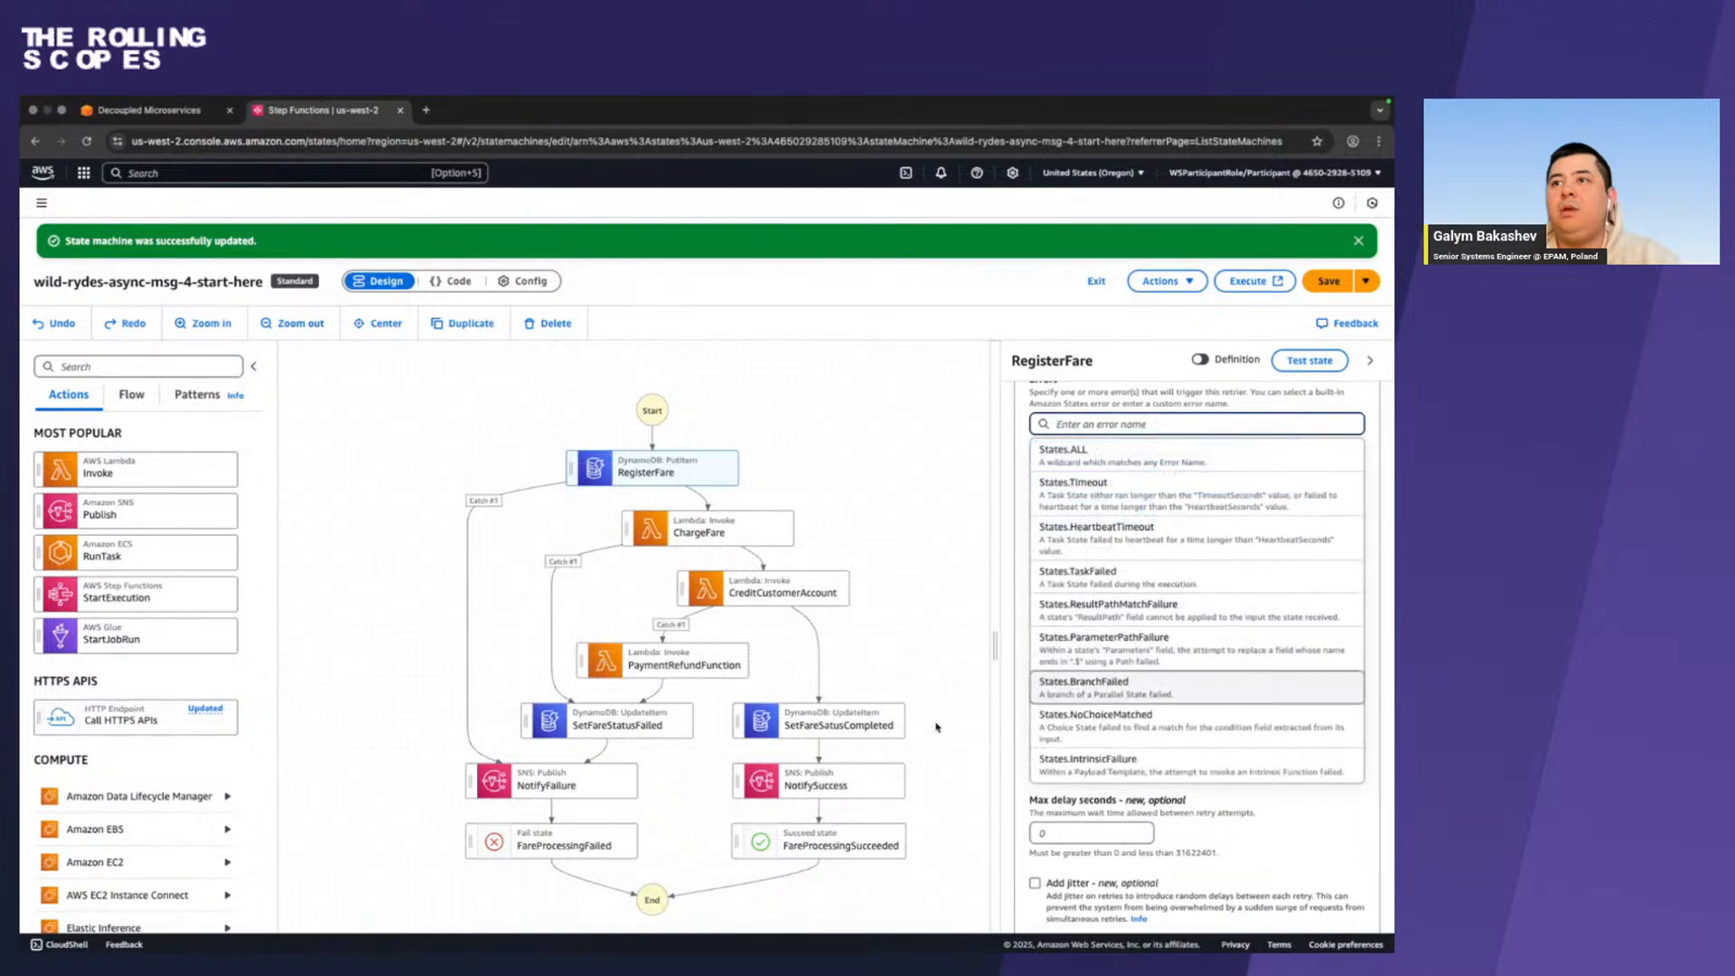
left_click(1023, 631)
scroll(1084, 616, "down", 1)
key("ctrl+Left")
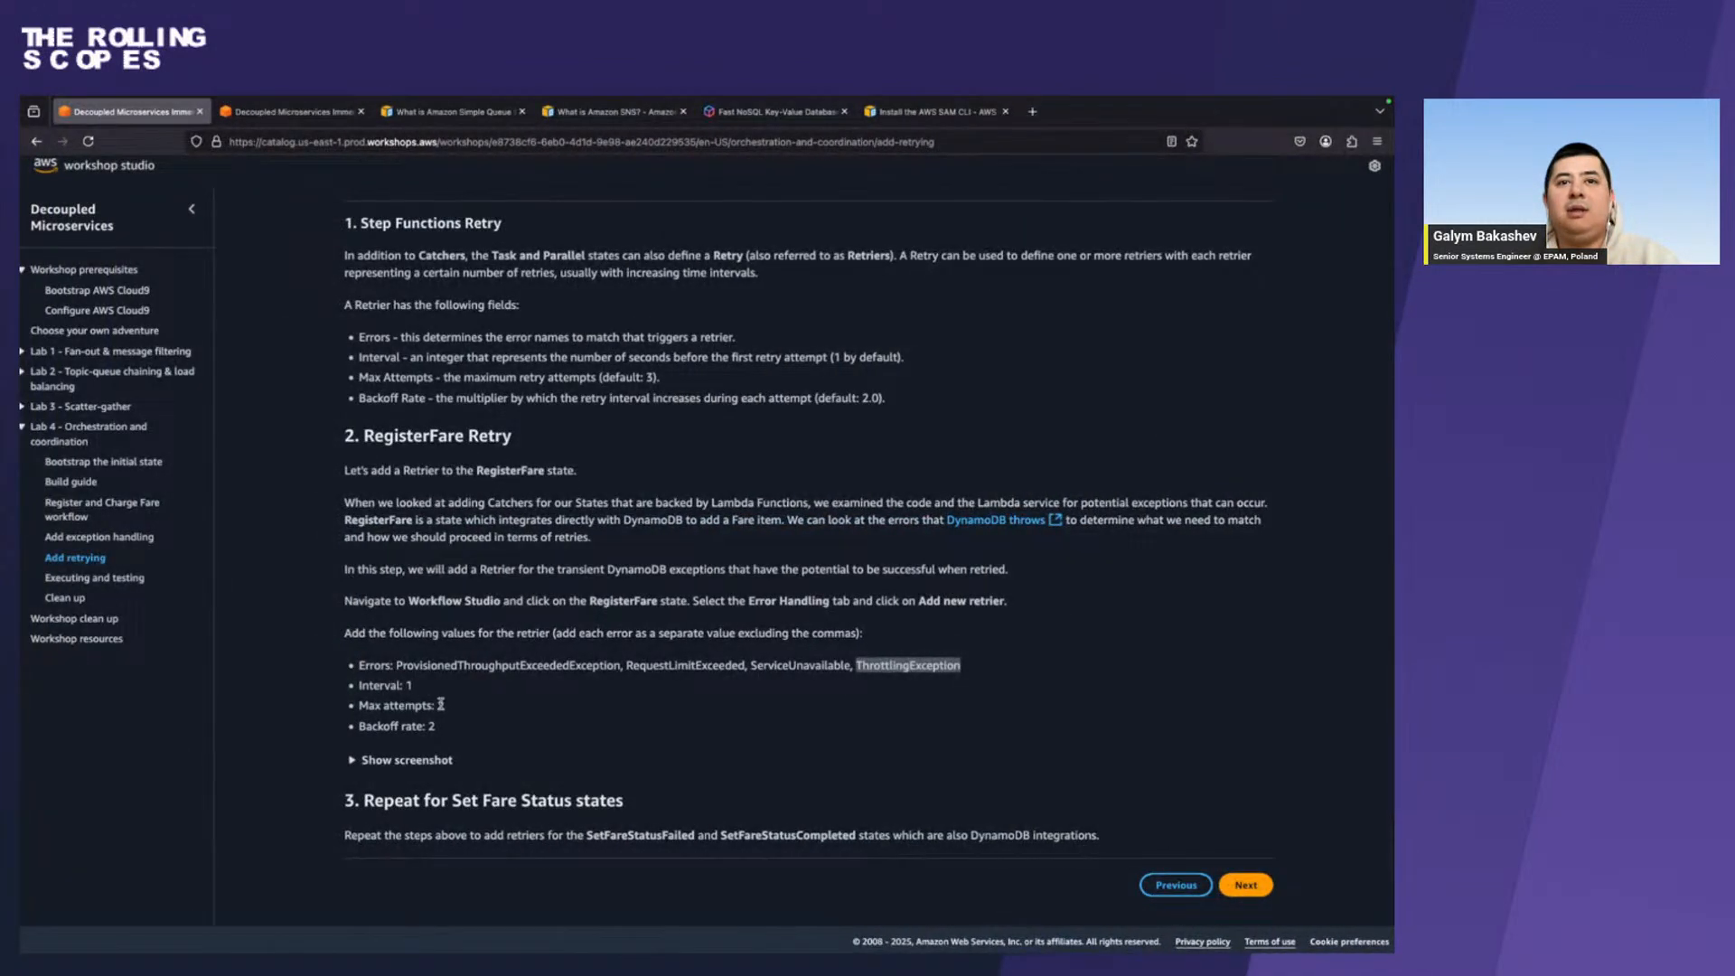
key("ctrl+Right")
left_click(1081, 635)
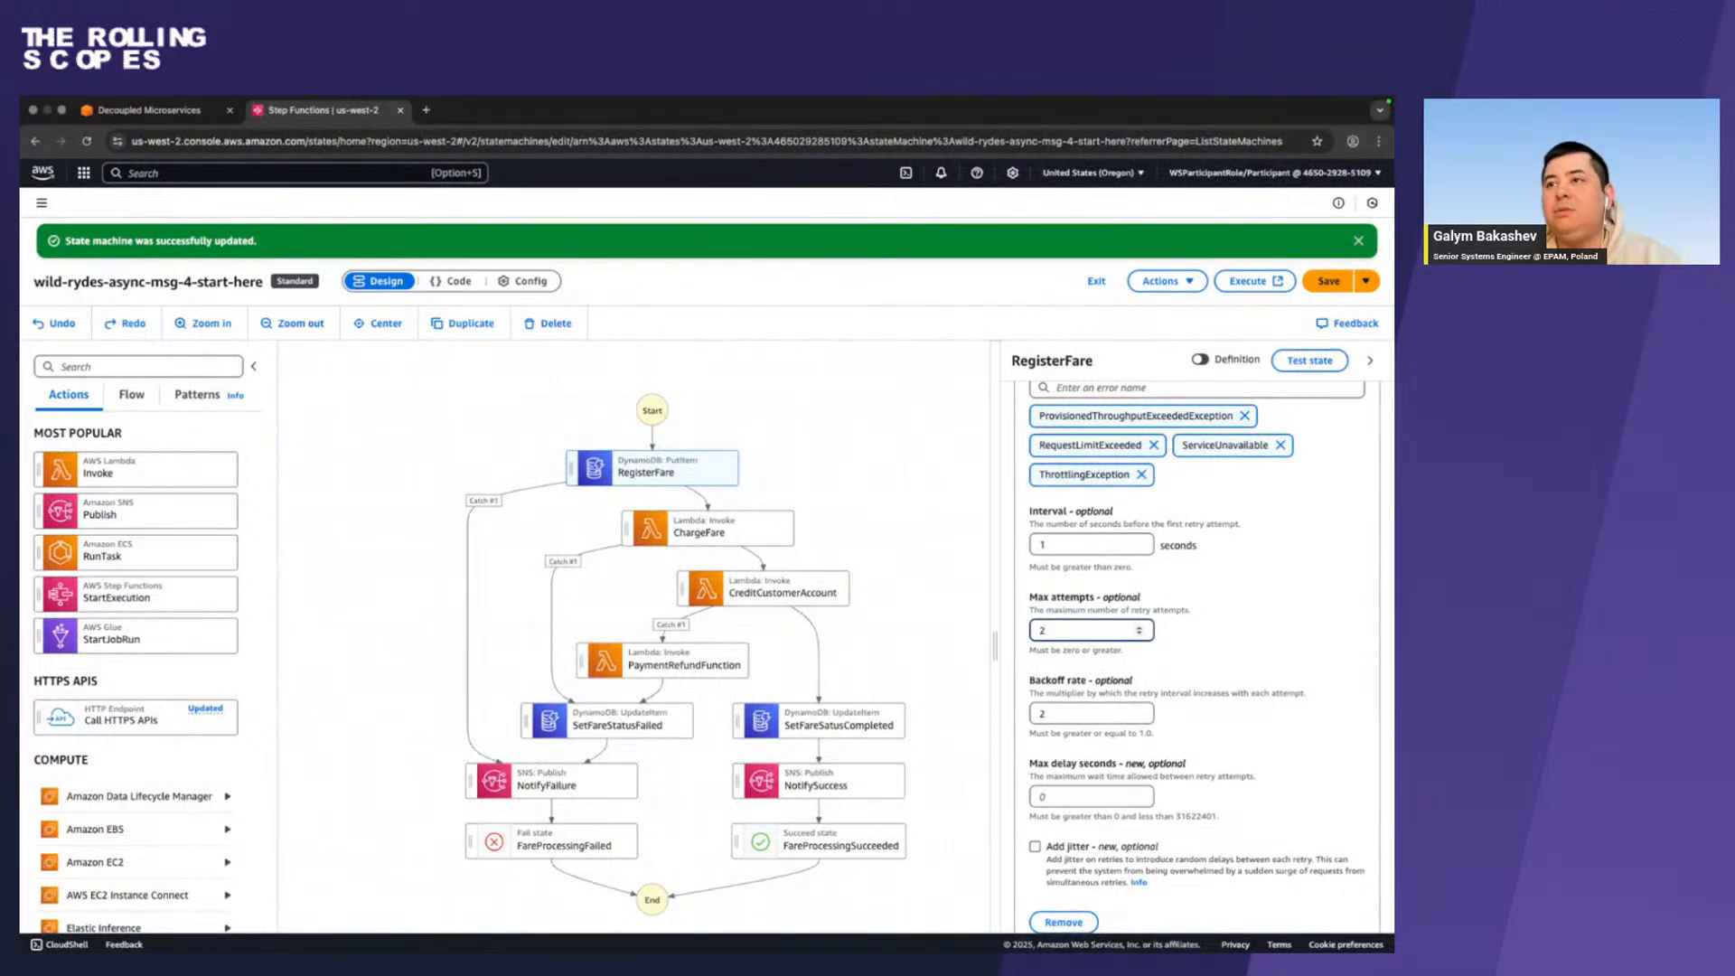
type("2")
Compare the retrier's remaining settings with the workshop guide and save the state machine.
key("ctrl+Left")
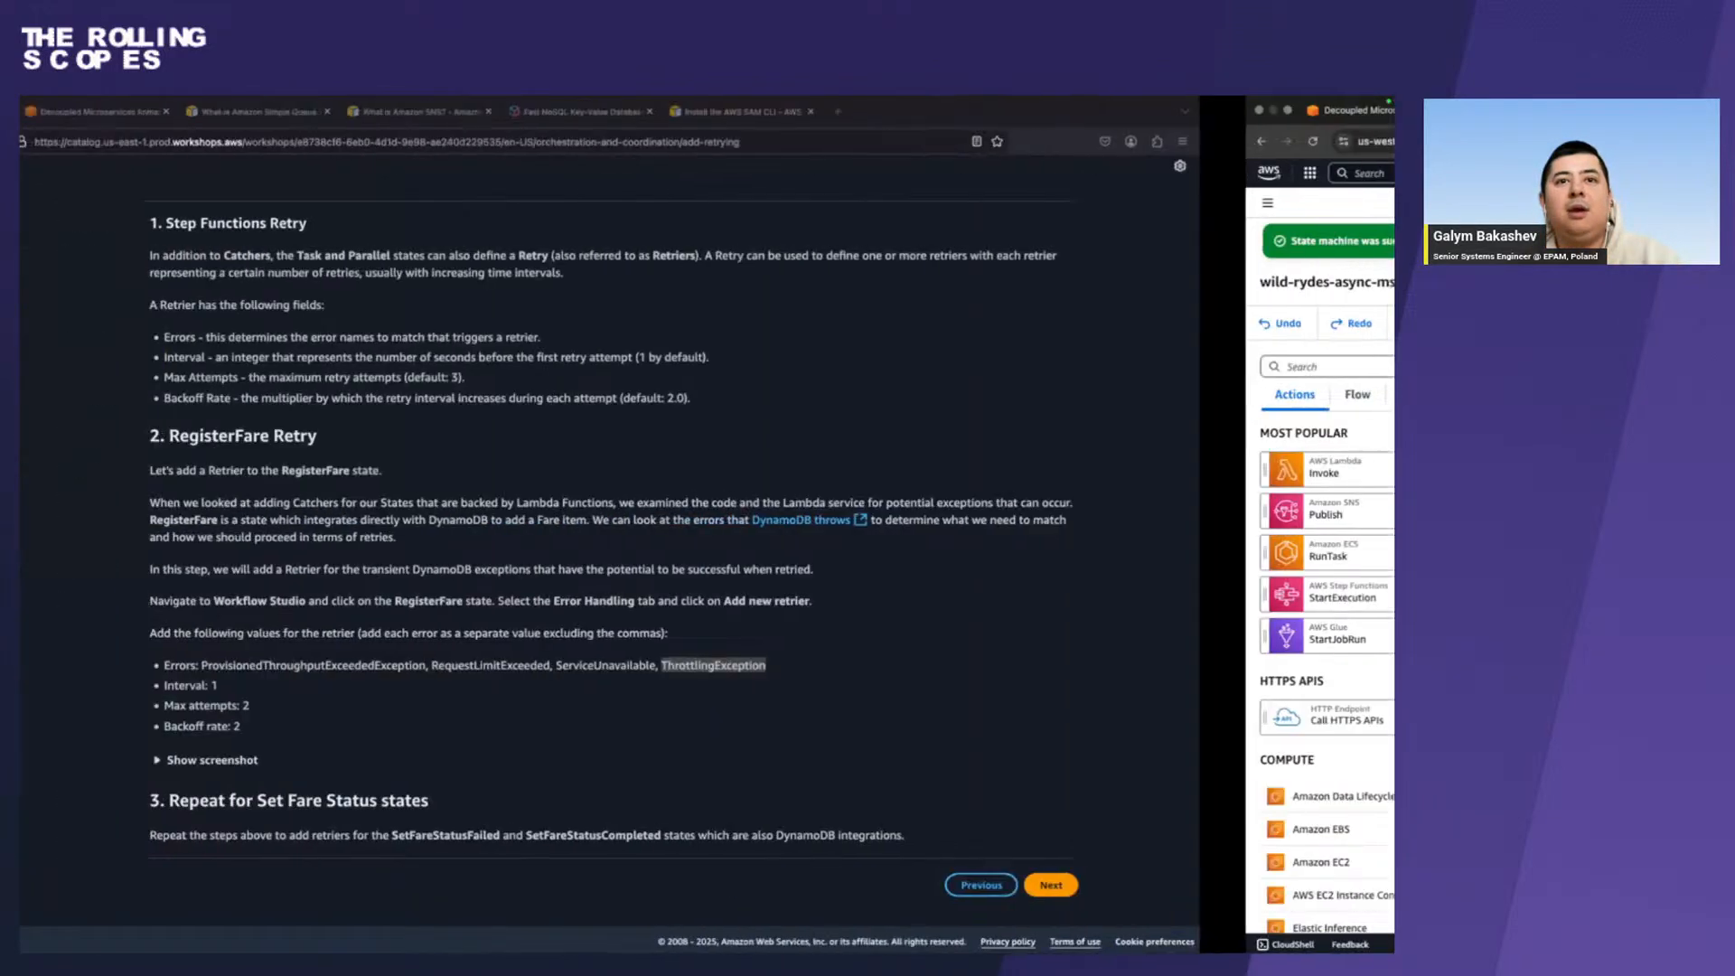
key("ctrl+Right")
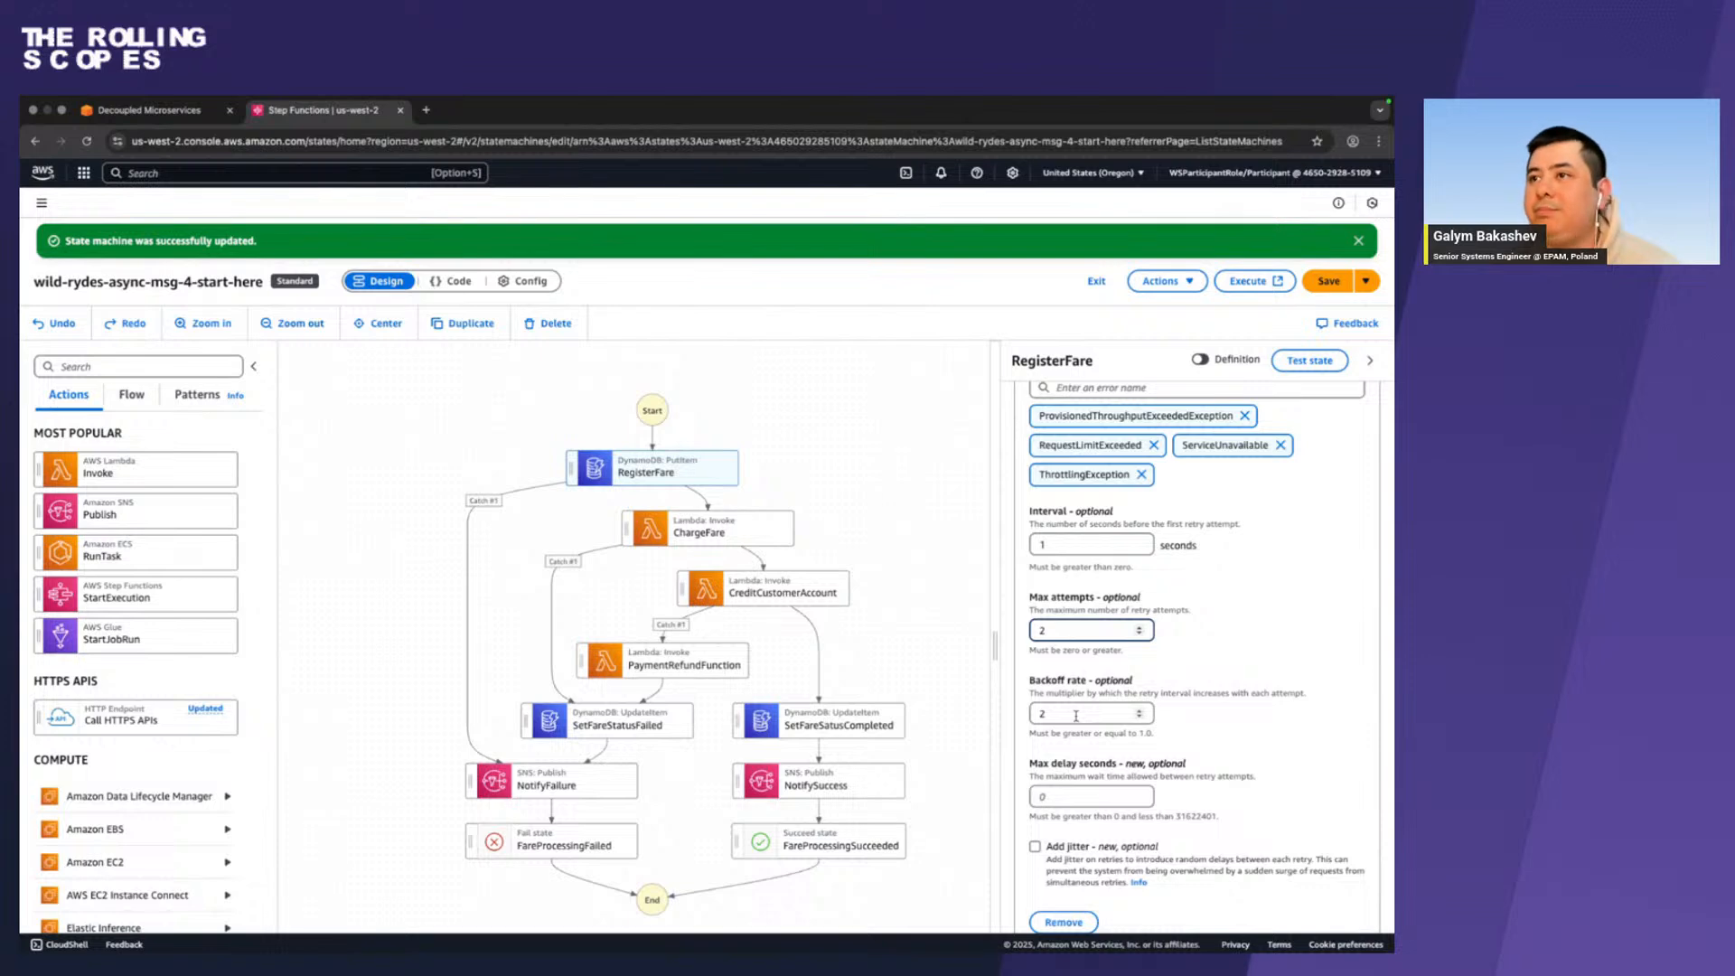
scroll(1075, 716, "down", 5)
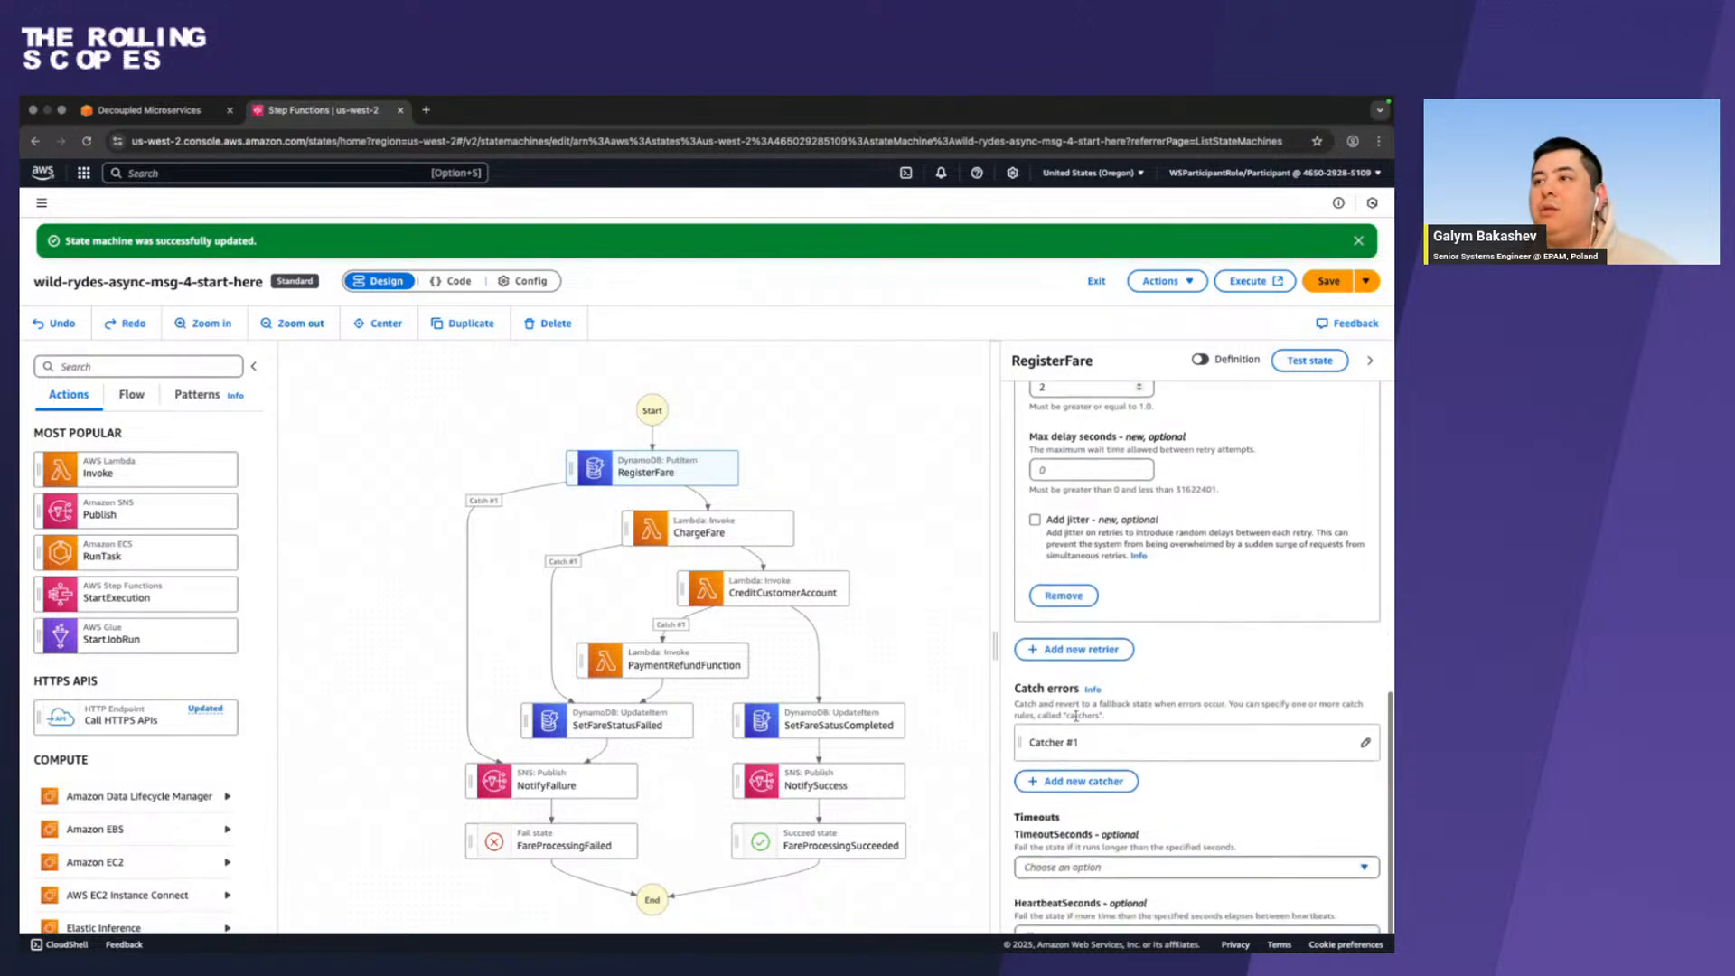
scroll(1174, 633, "up", 10)
left_click(1323, 285)
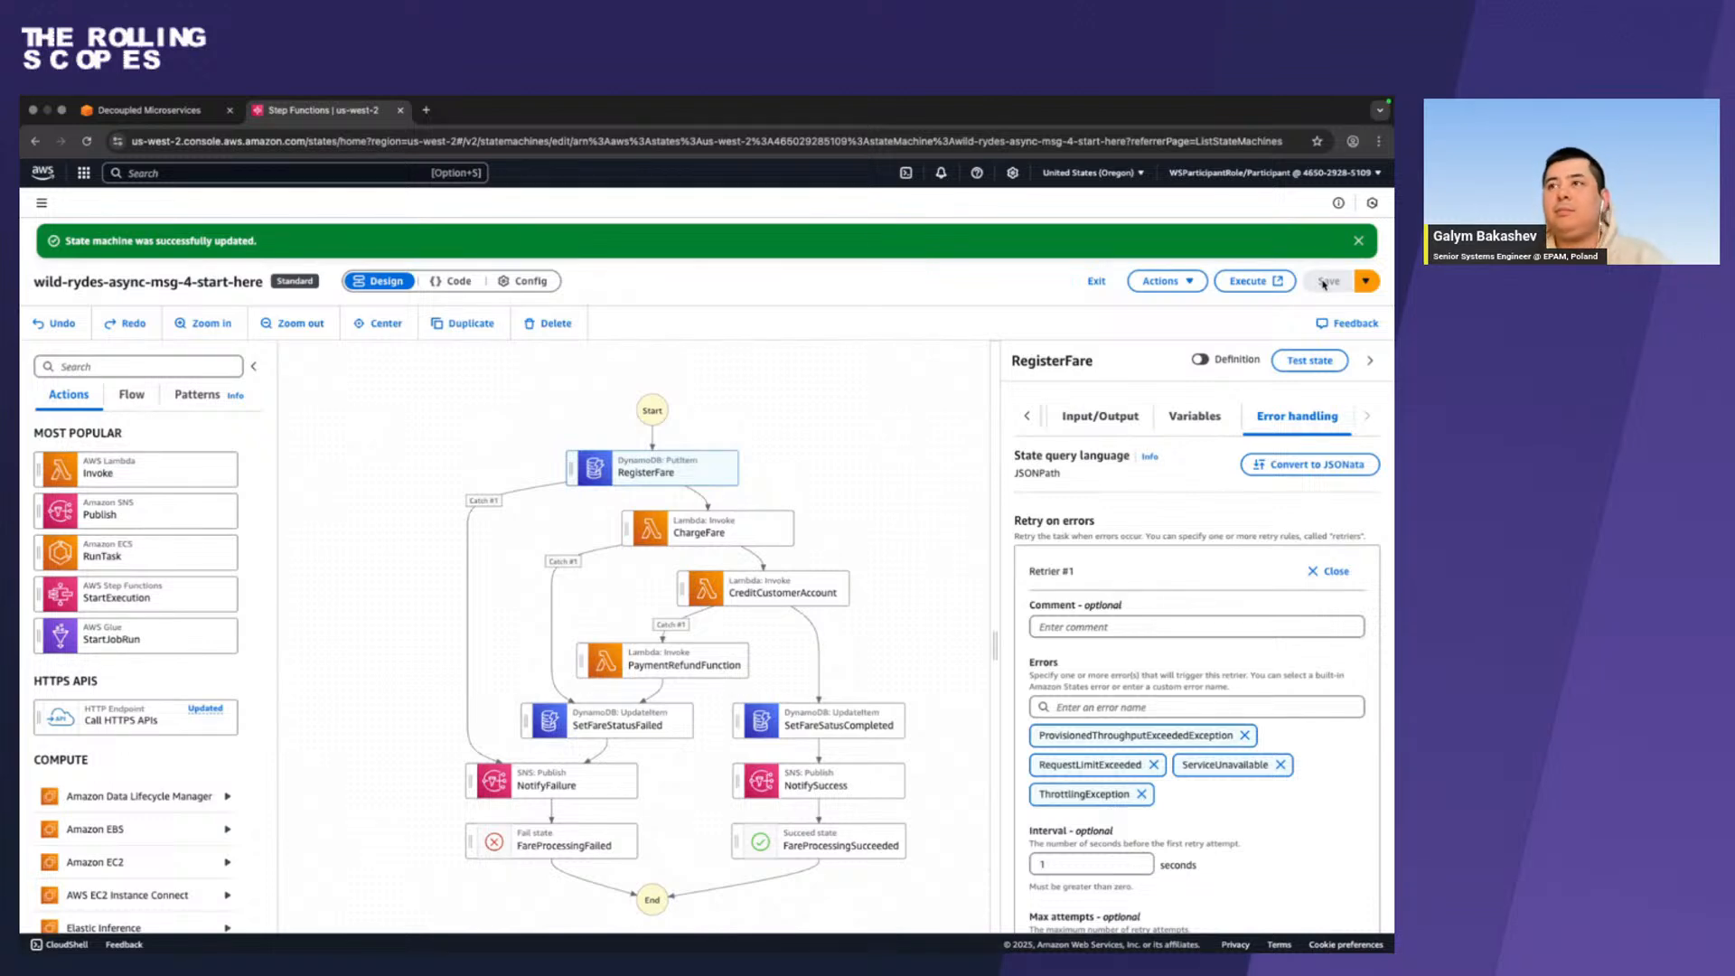
Open the workshop guide's Executing and testing page, copy the sample fare payload, and return to the Step Functions console.
scroll(1226, 619, "down", 3)
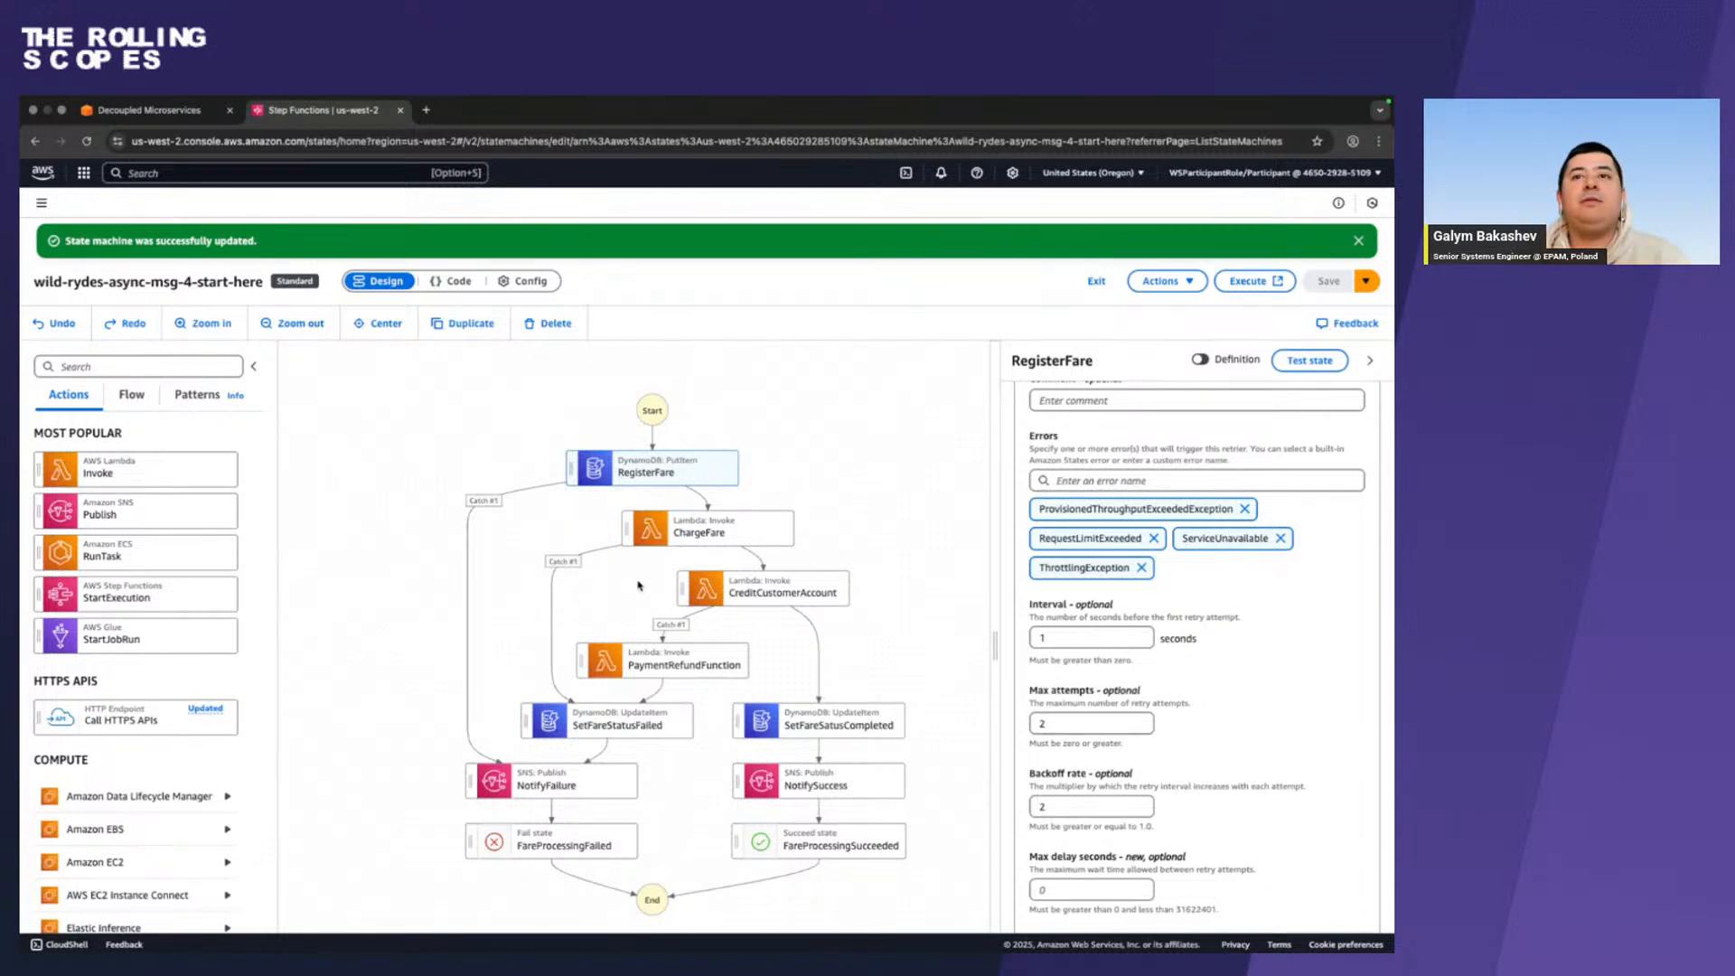
key("ctrl+Left")
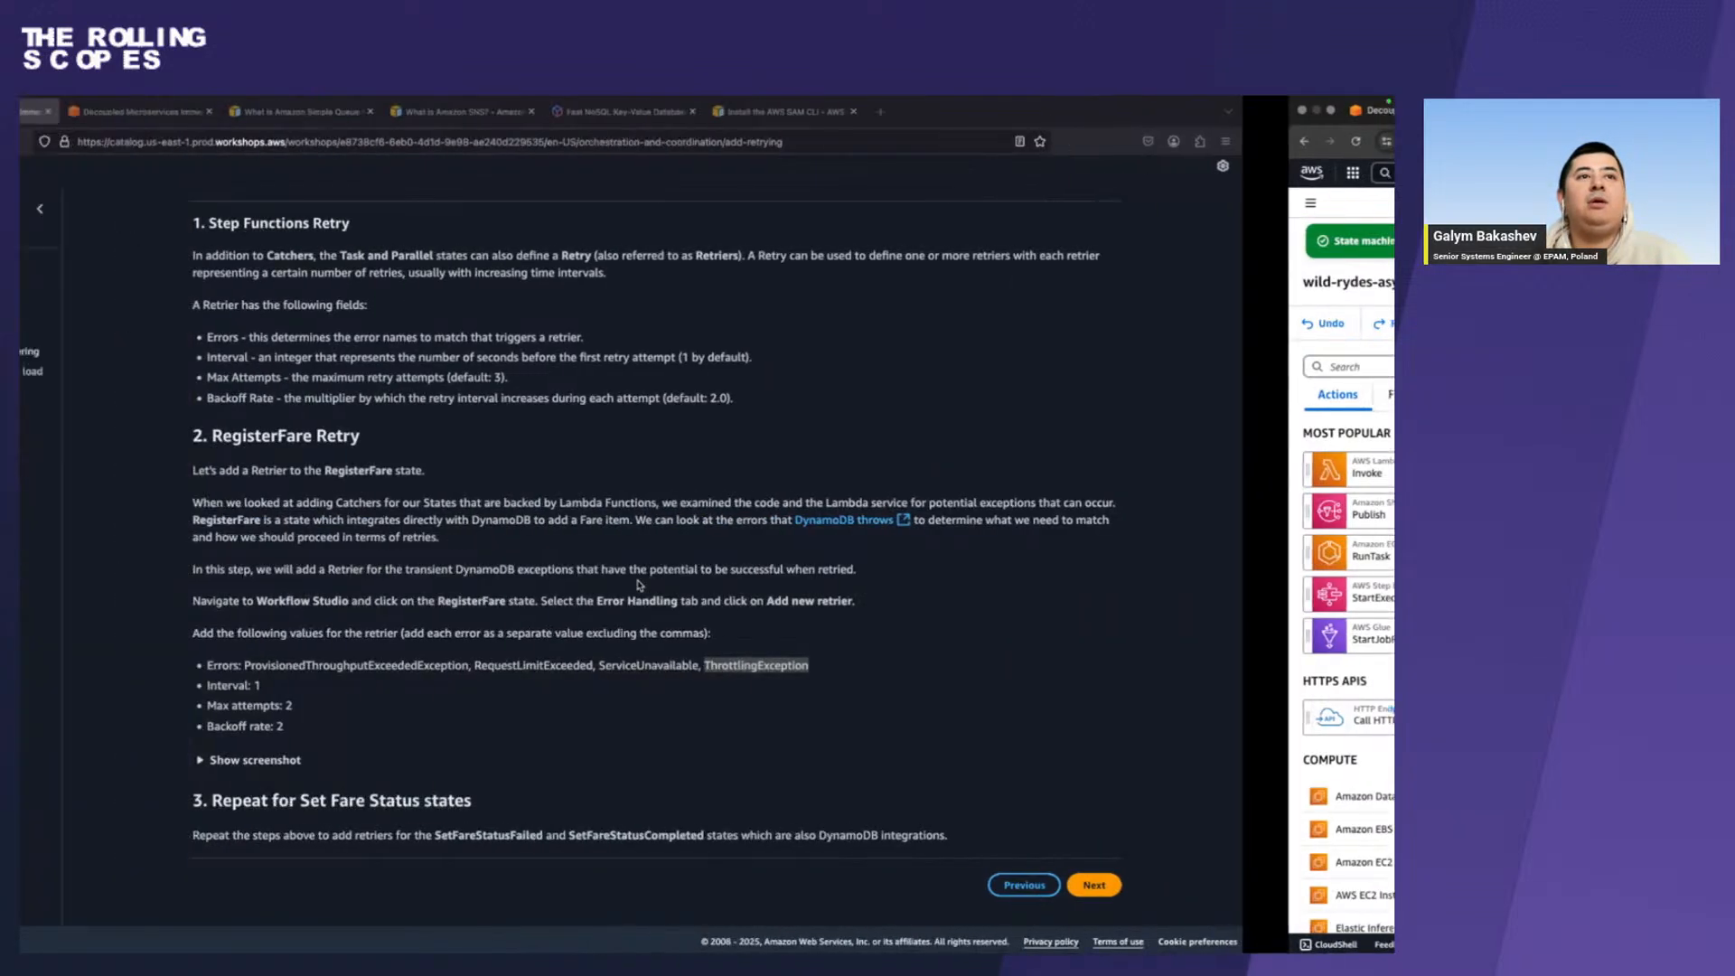
left_click(106, 578)
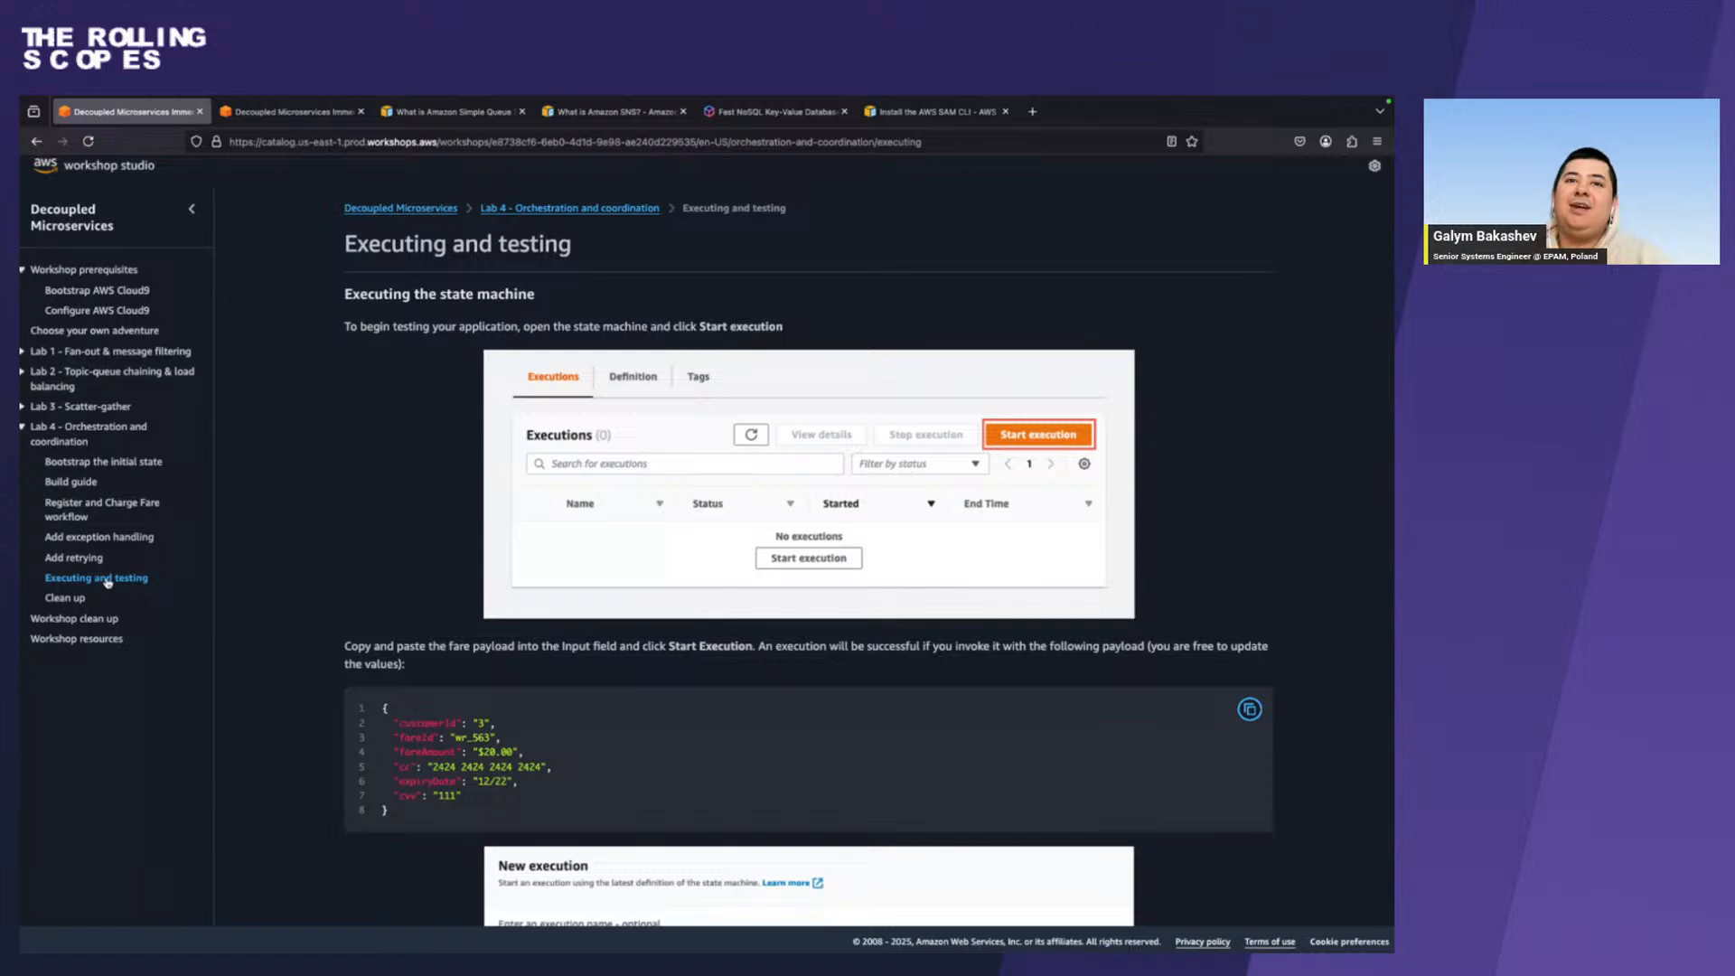
left_click(1249, 710)
key("ctrl+Right")
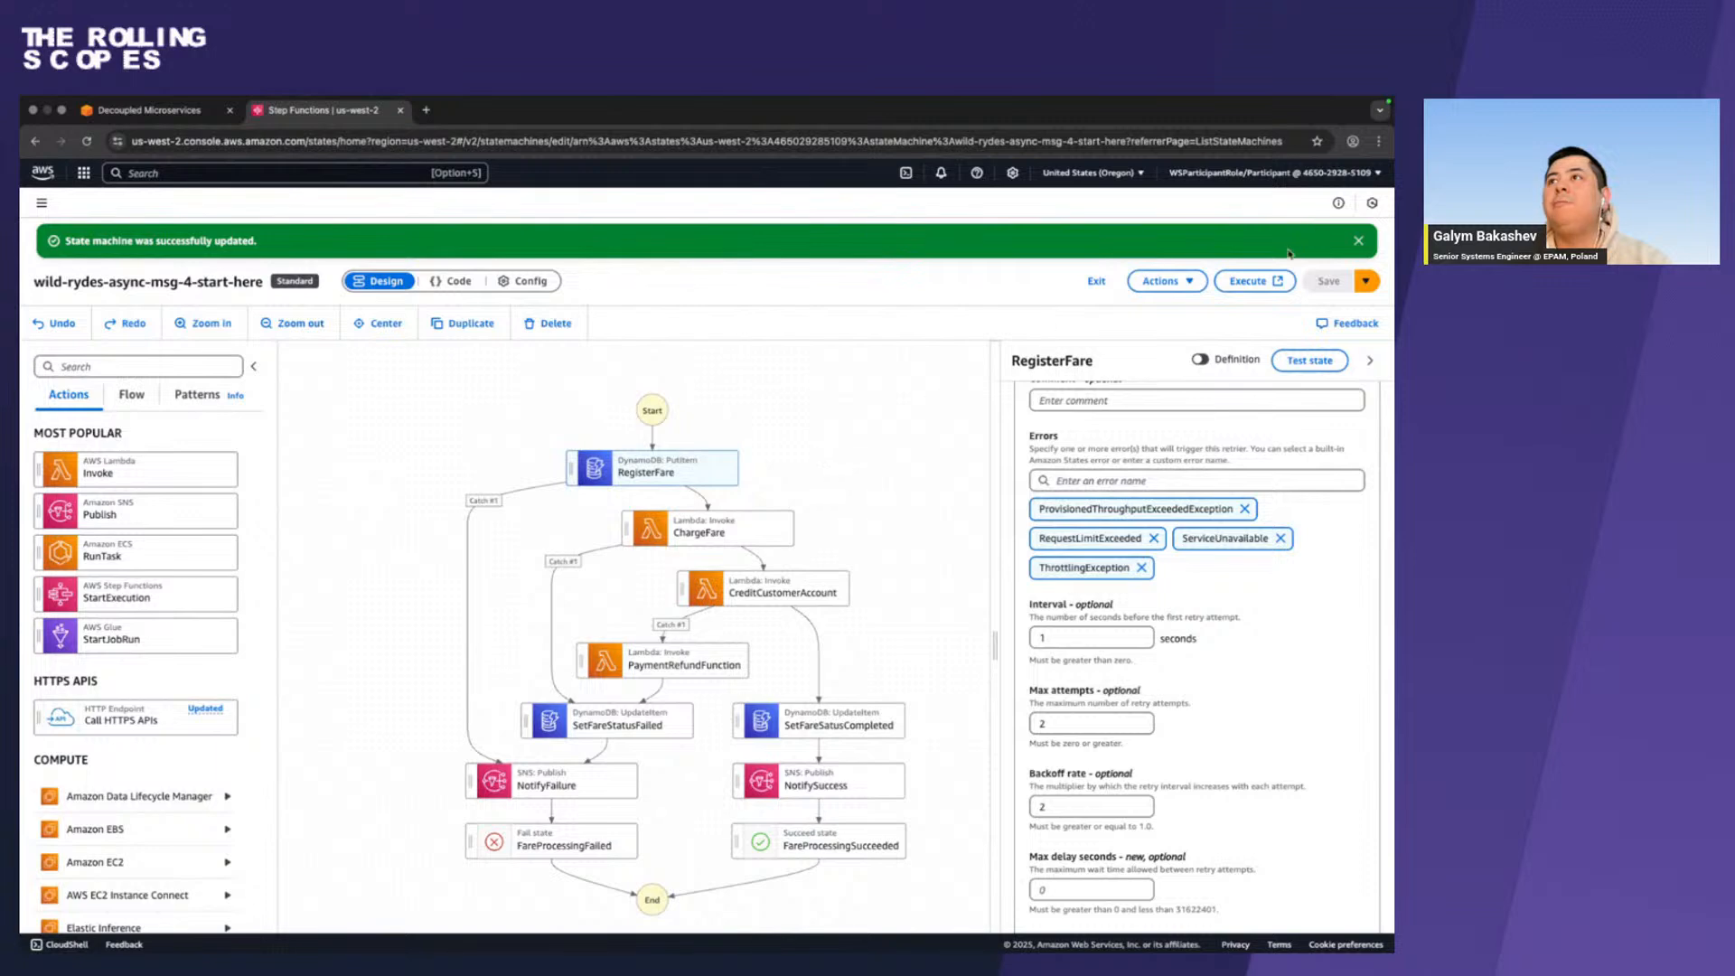
Start an execution of wild-rydes-async-msg-4-start-here, replacing the default input with the copied fare payload, including its card number and security code fields.
left_click(1252, 281)
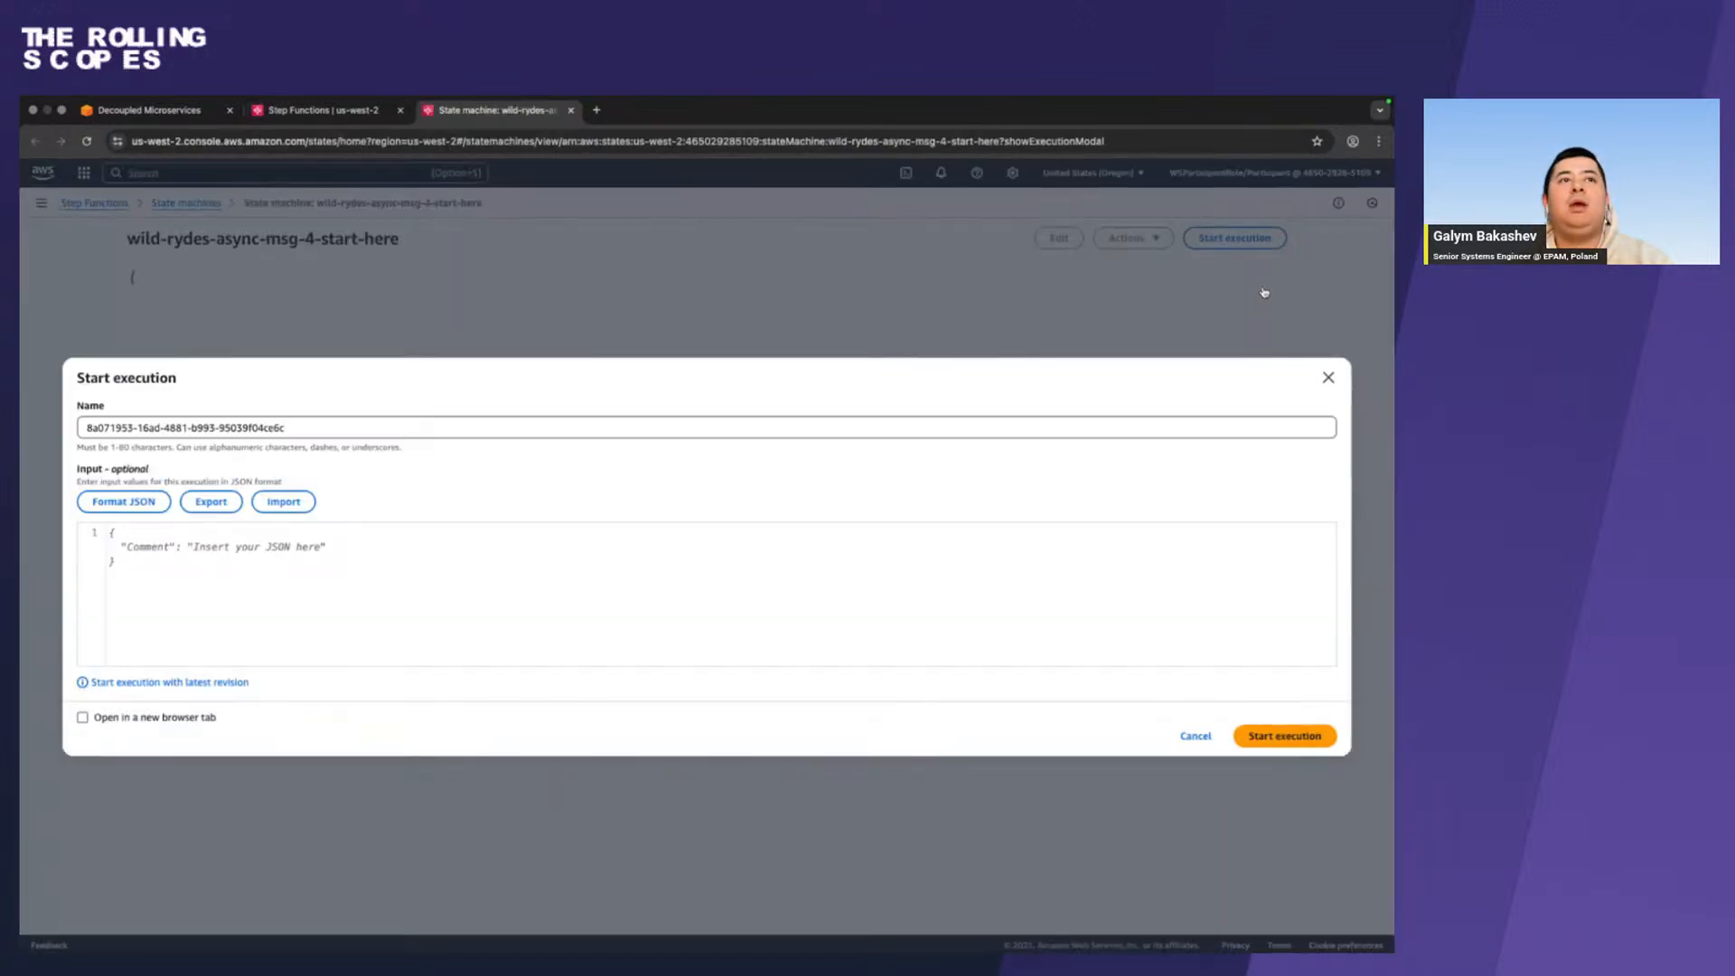
left_click(635, 530)
key("ctrl+a")
key("ctrl+v")
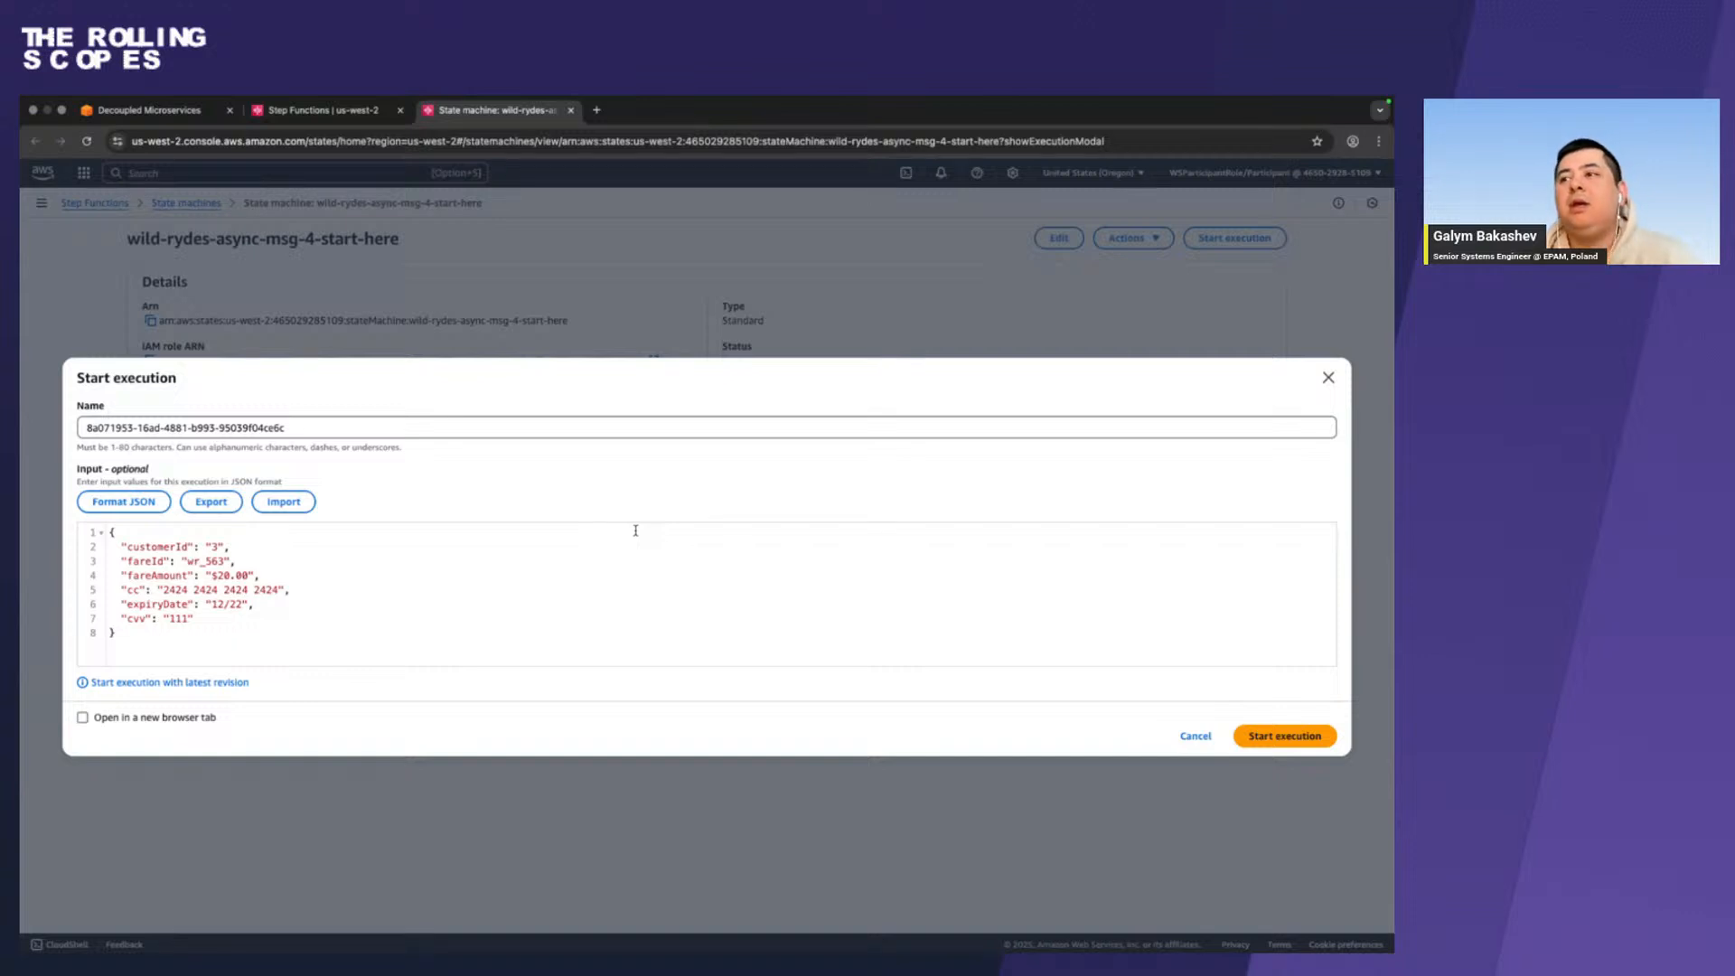
left_click(1264, 732)
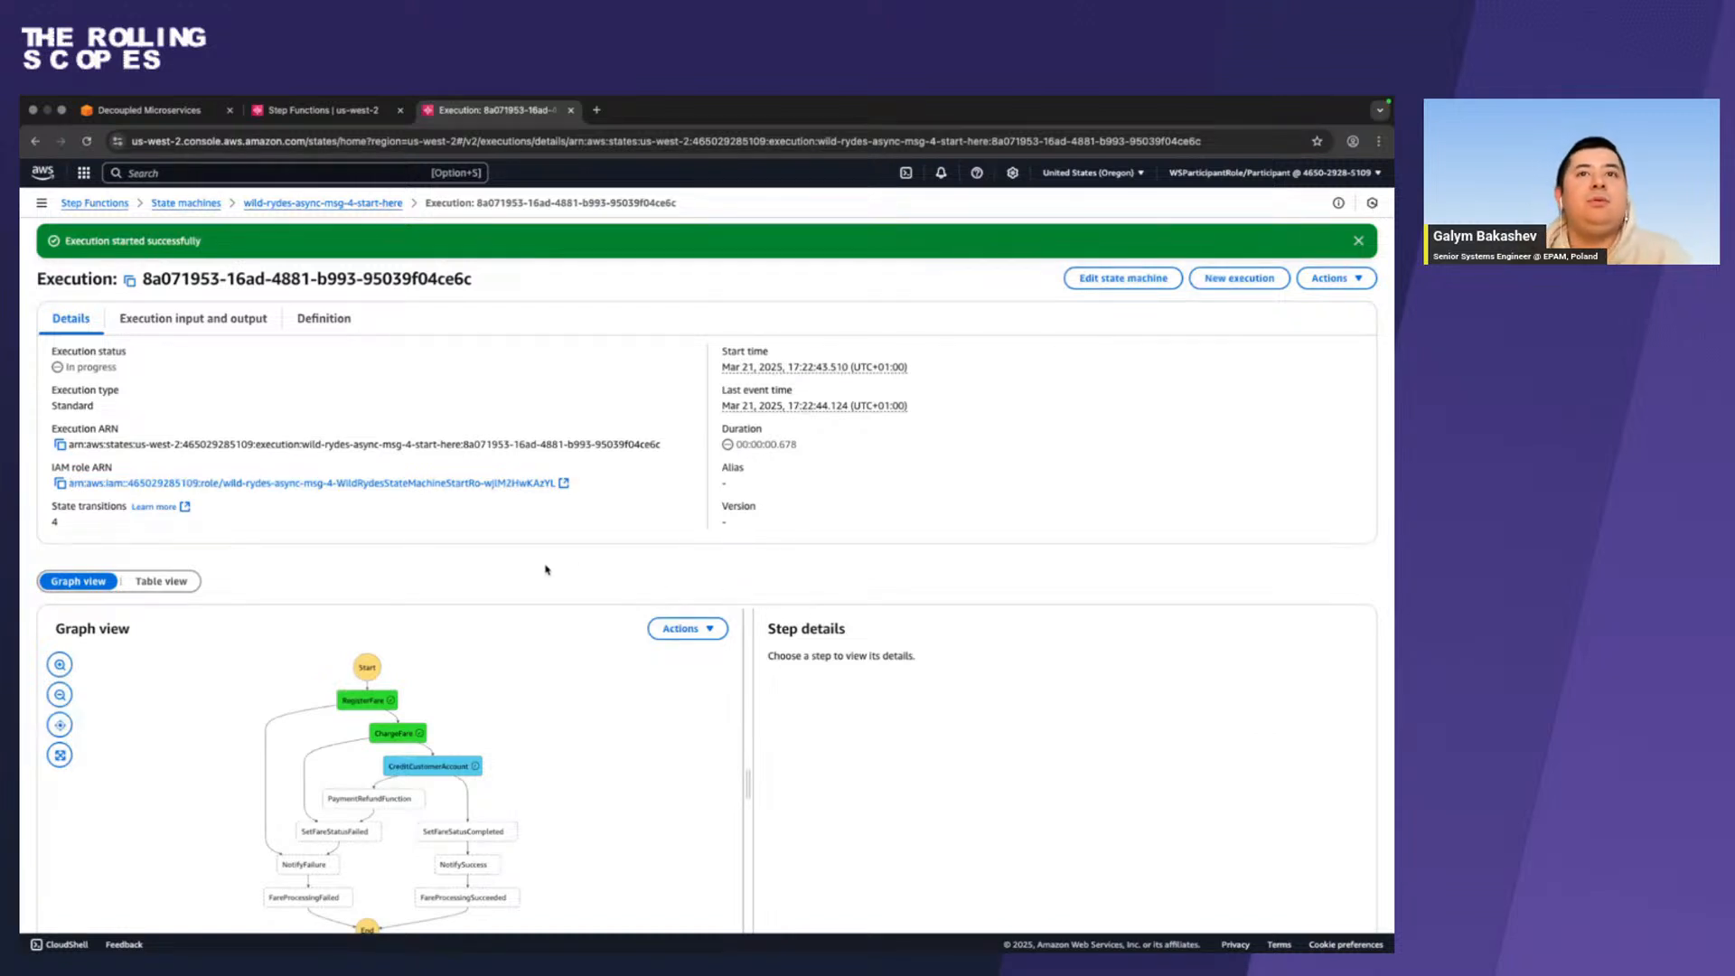
Examine the execution's status, its path through the workflow graph, and the list of events.
scroll(546, 569, "down", 1)
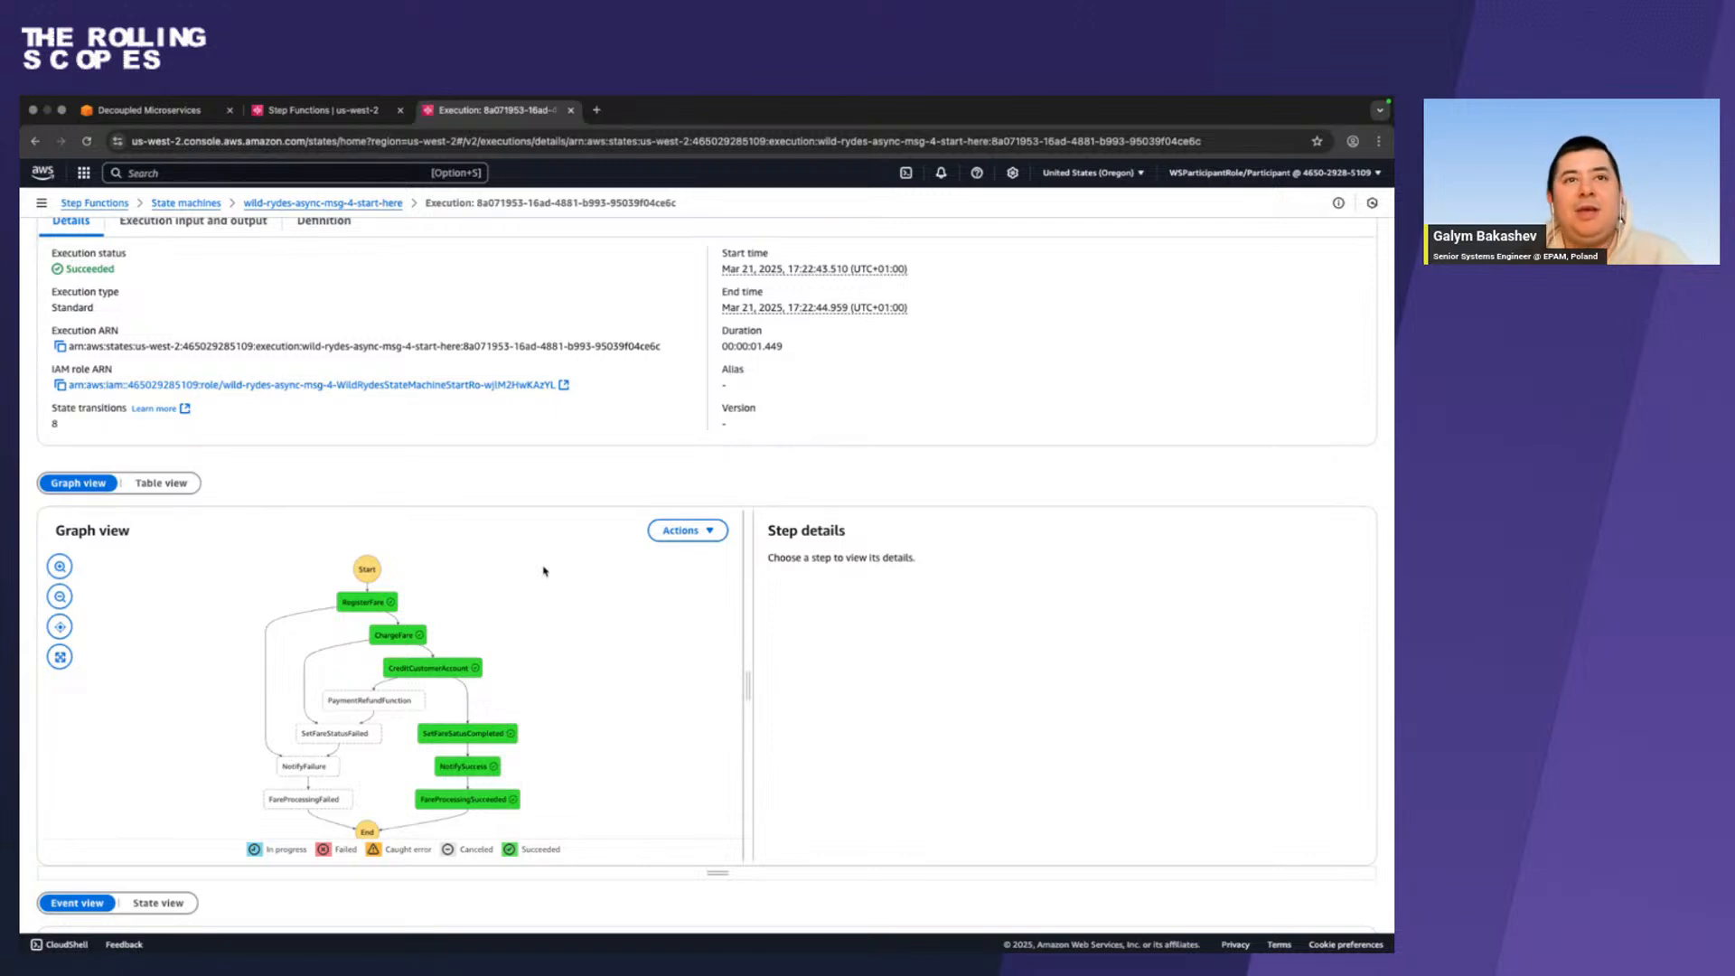
scroll(465, 800, "down", 1)
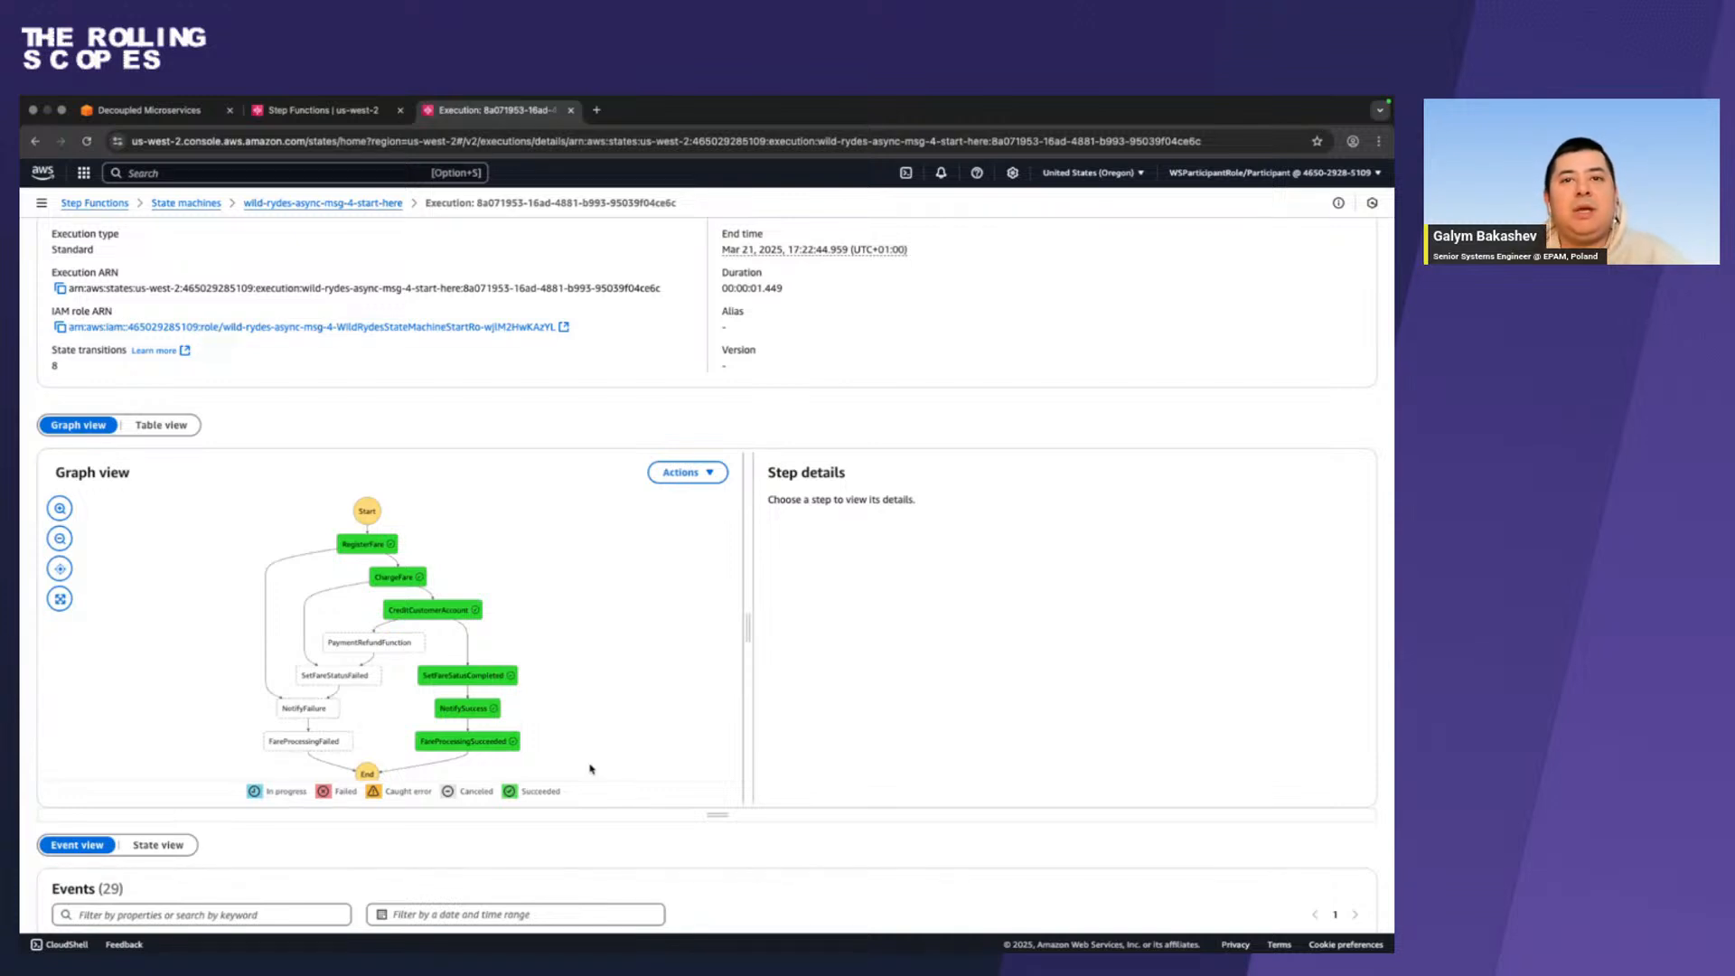
scroll(590, 769, "down", 6)
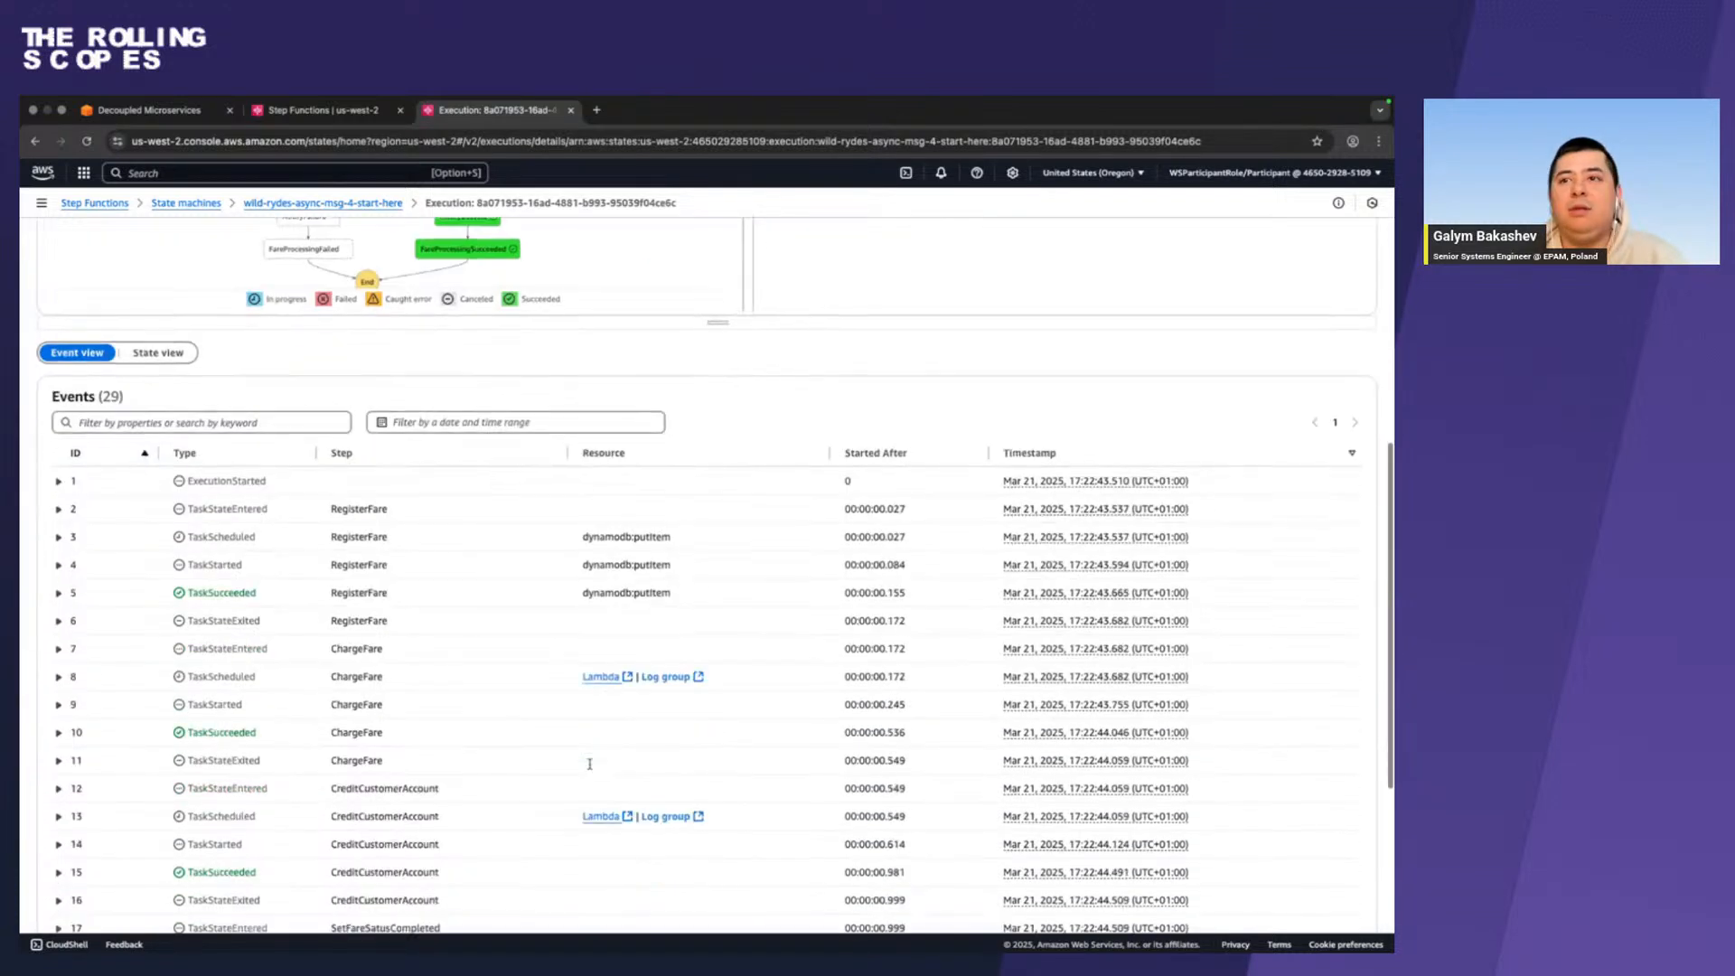
scroll(590, 766, "down", 1)
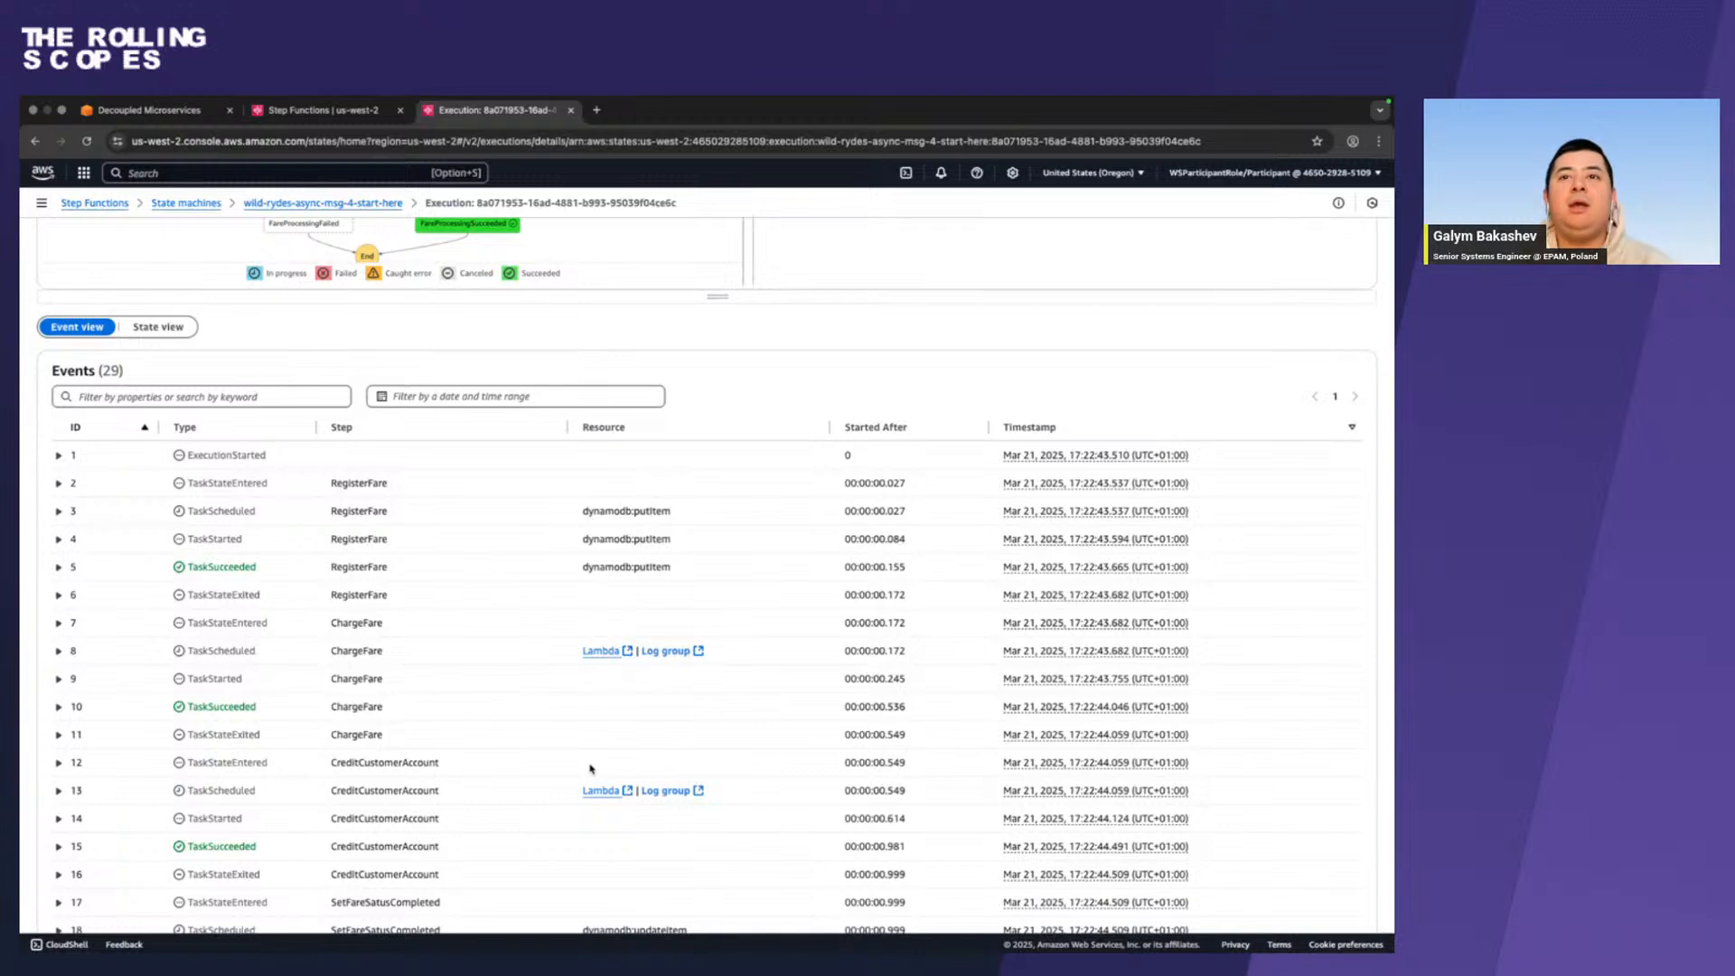
scroll(590, 768, "down", 2)
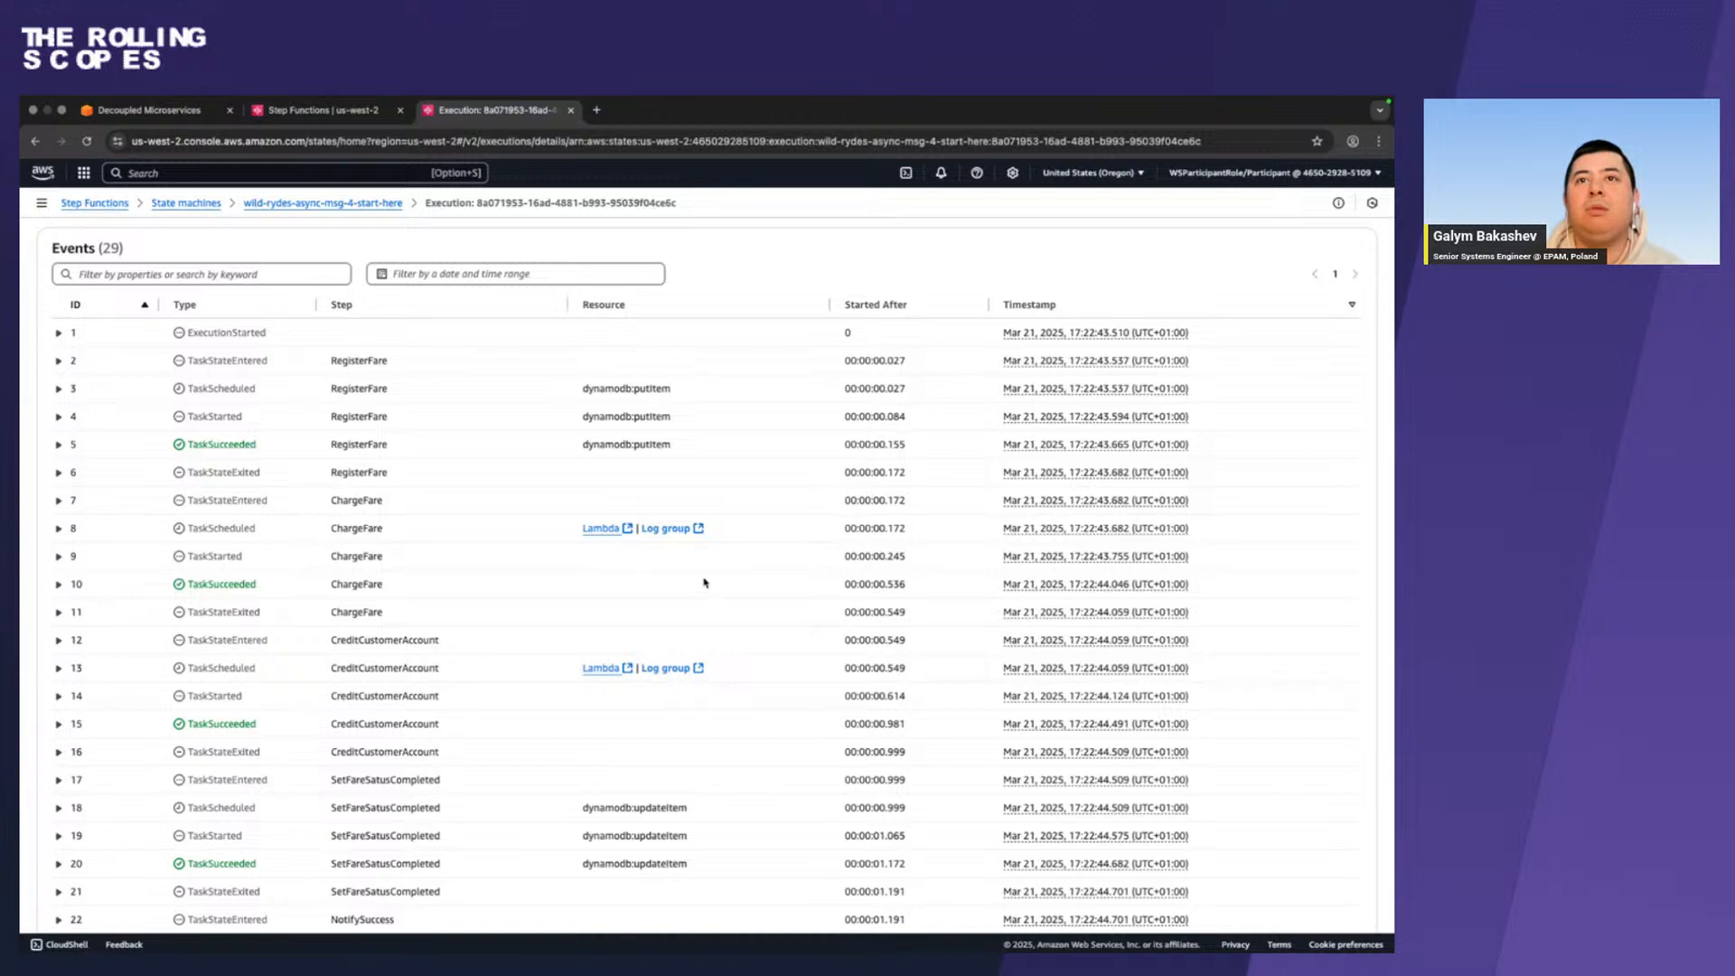
Open the Lambda function behind the ChargeFare task in a new tab and look through its charge.py code.
right_click(590, 529)
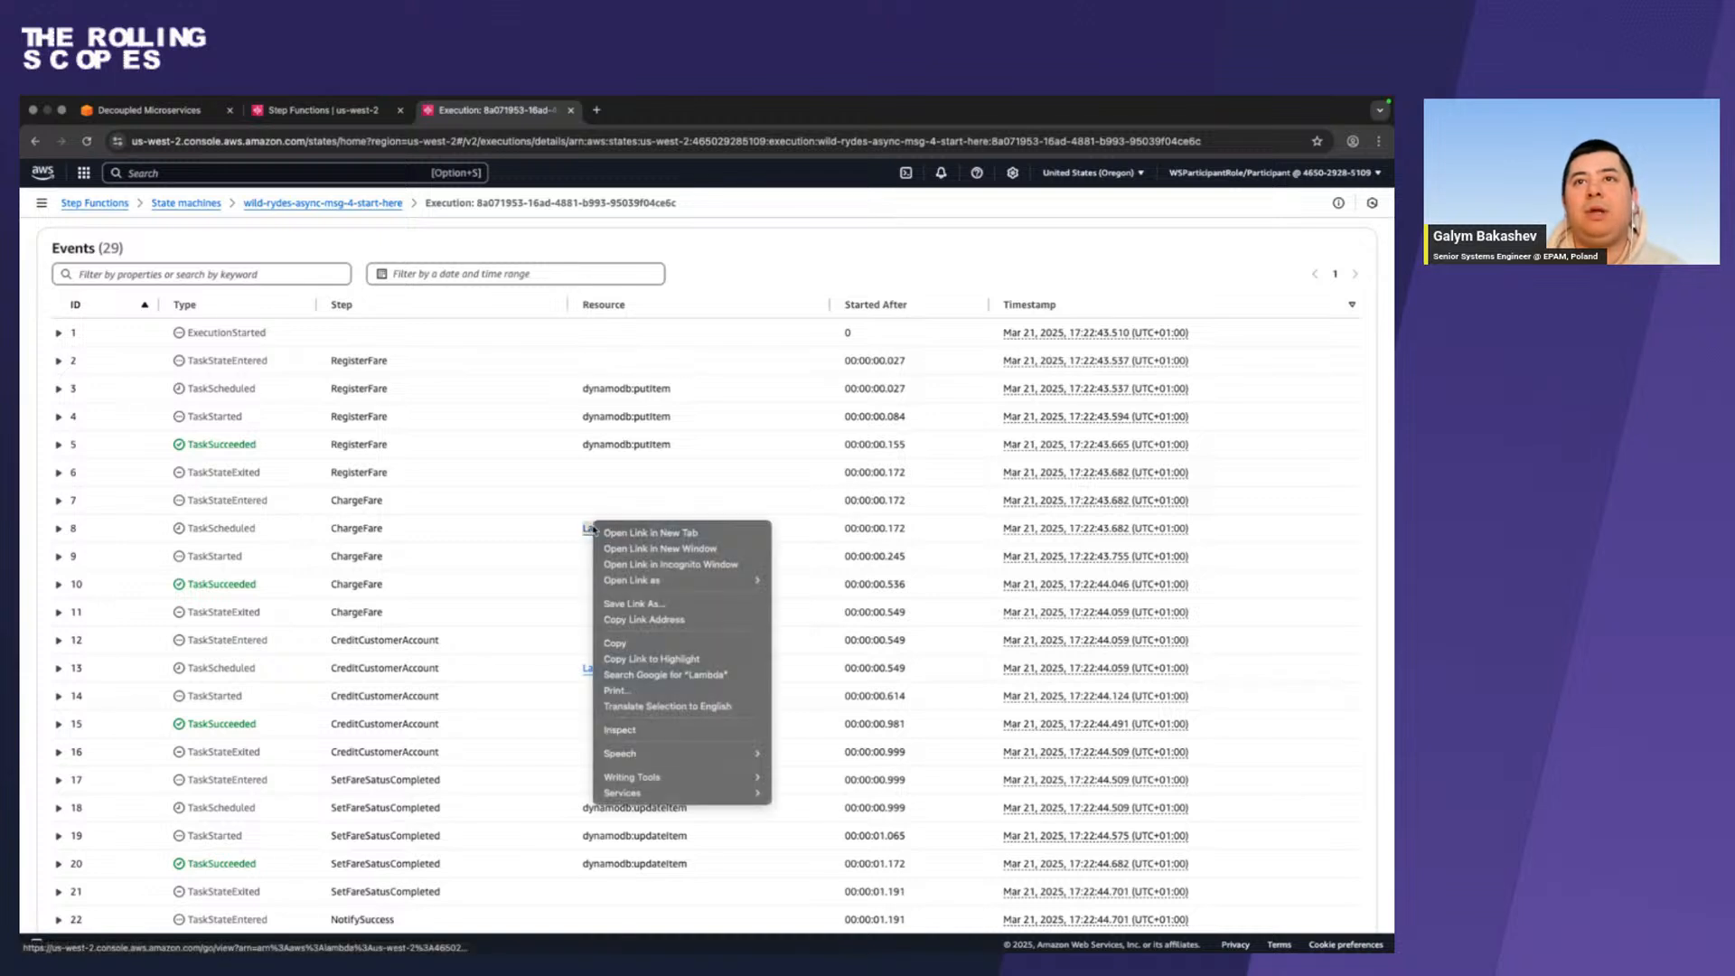
left_click(650, 533)
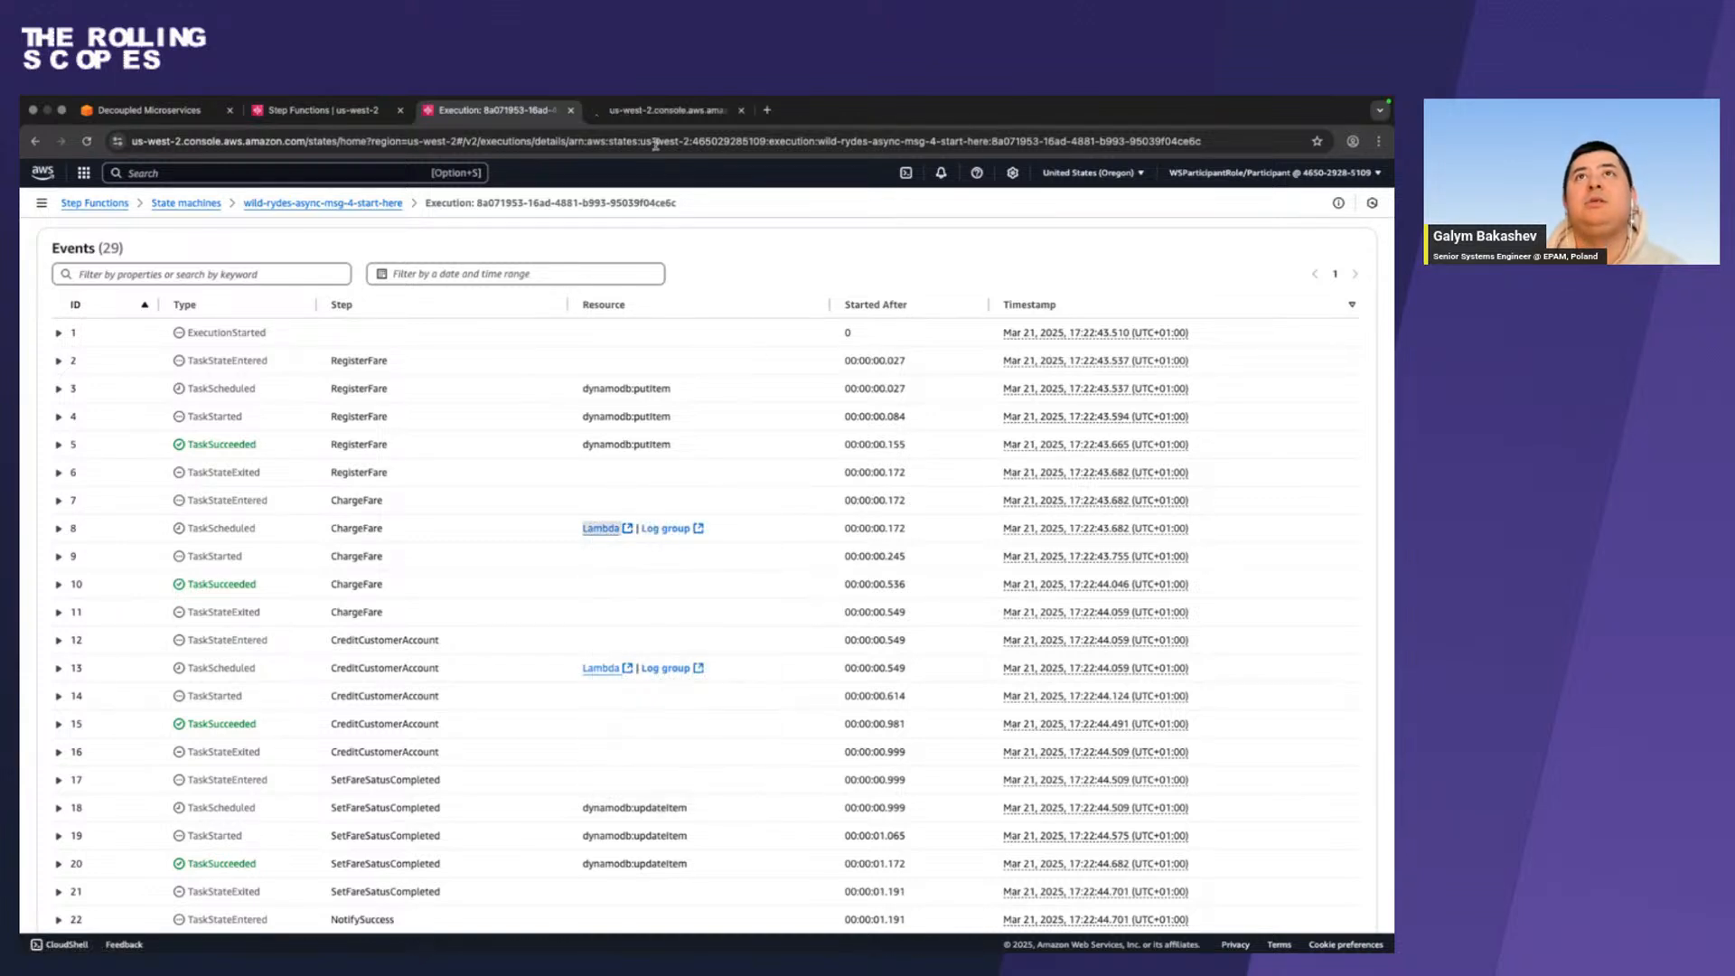
left_click(652, 114)
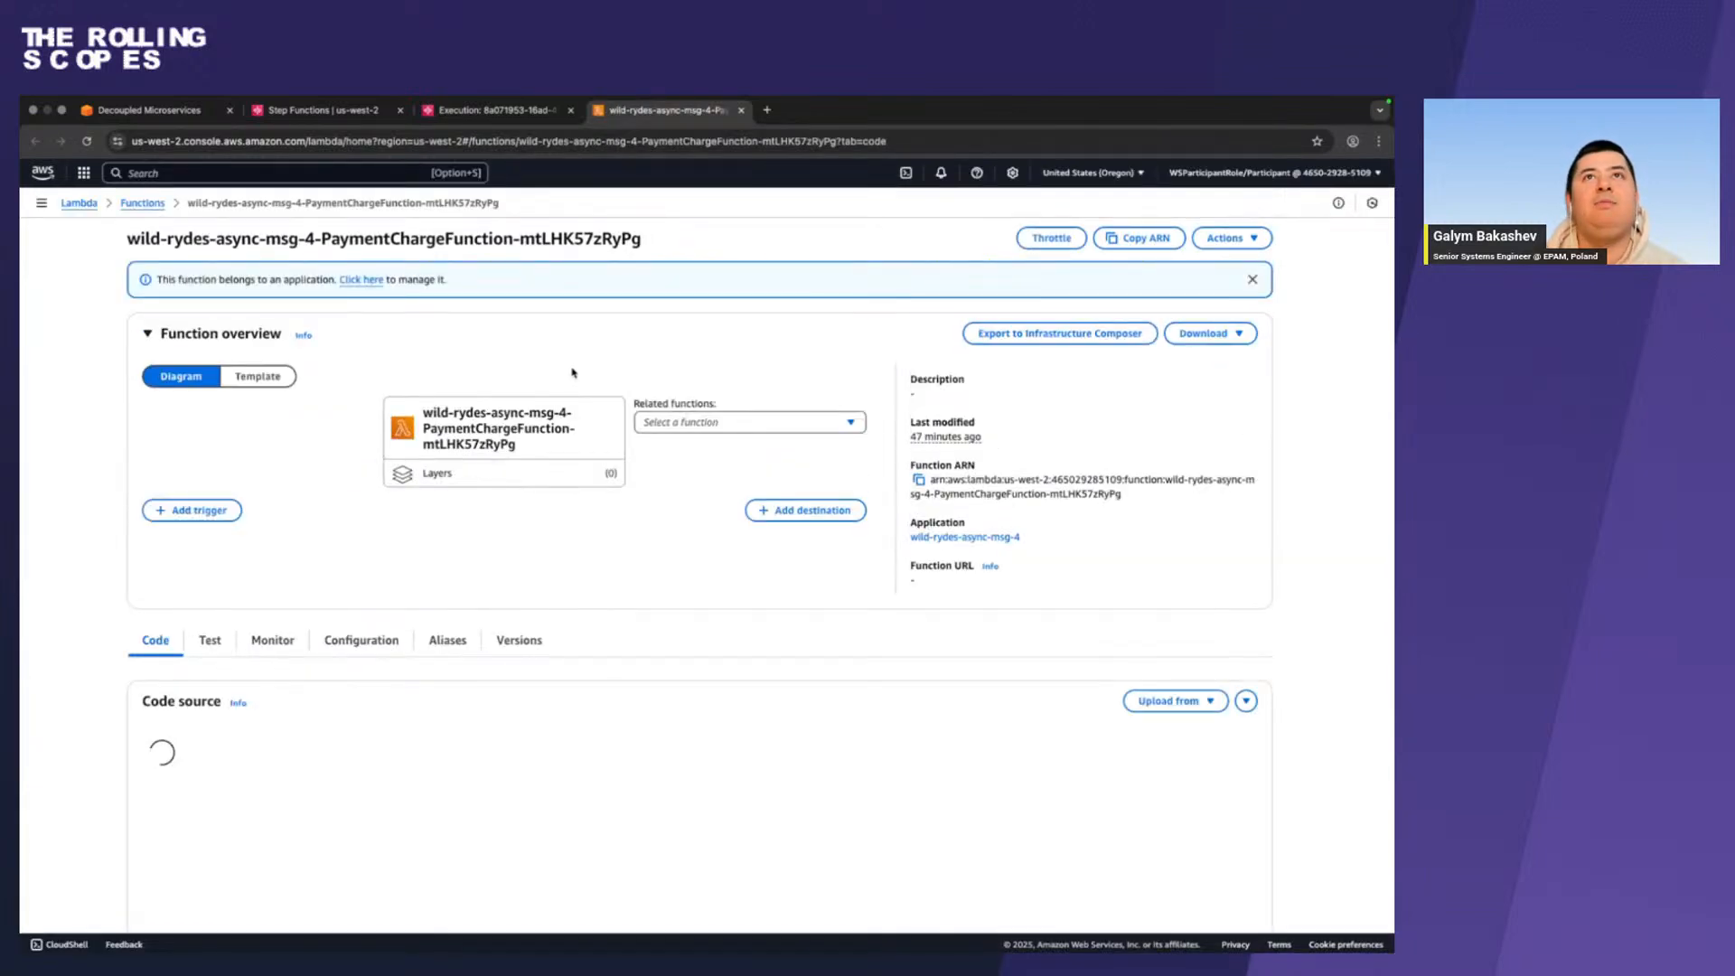
scroll(364, 596, "down", 2)
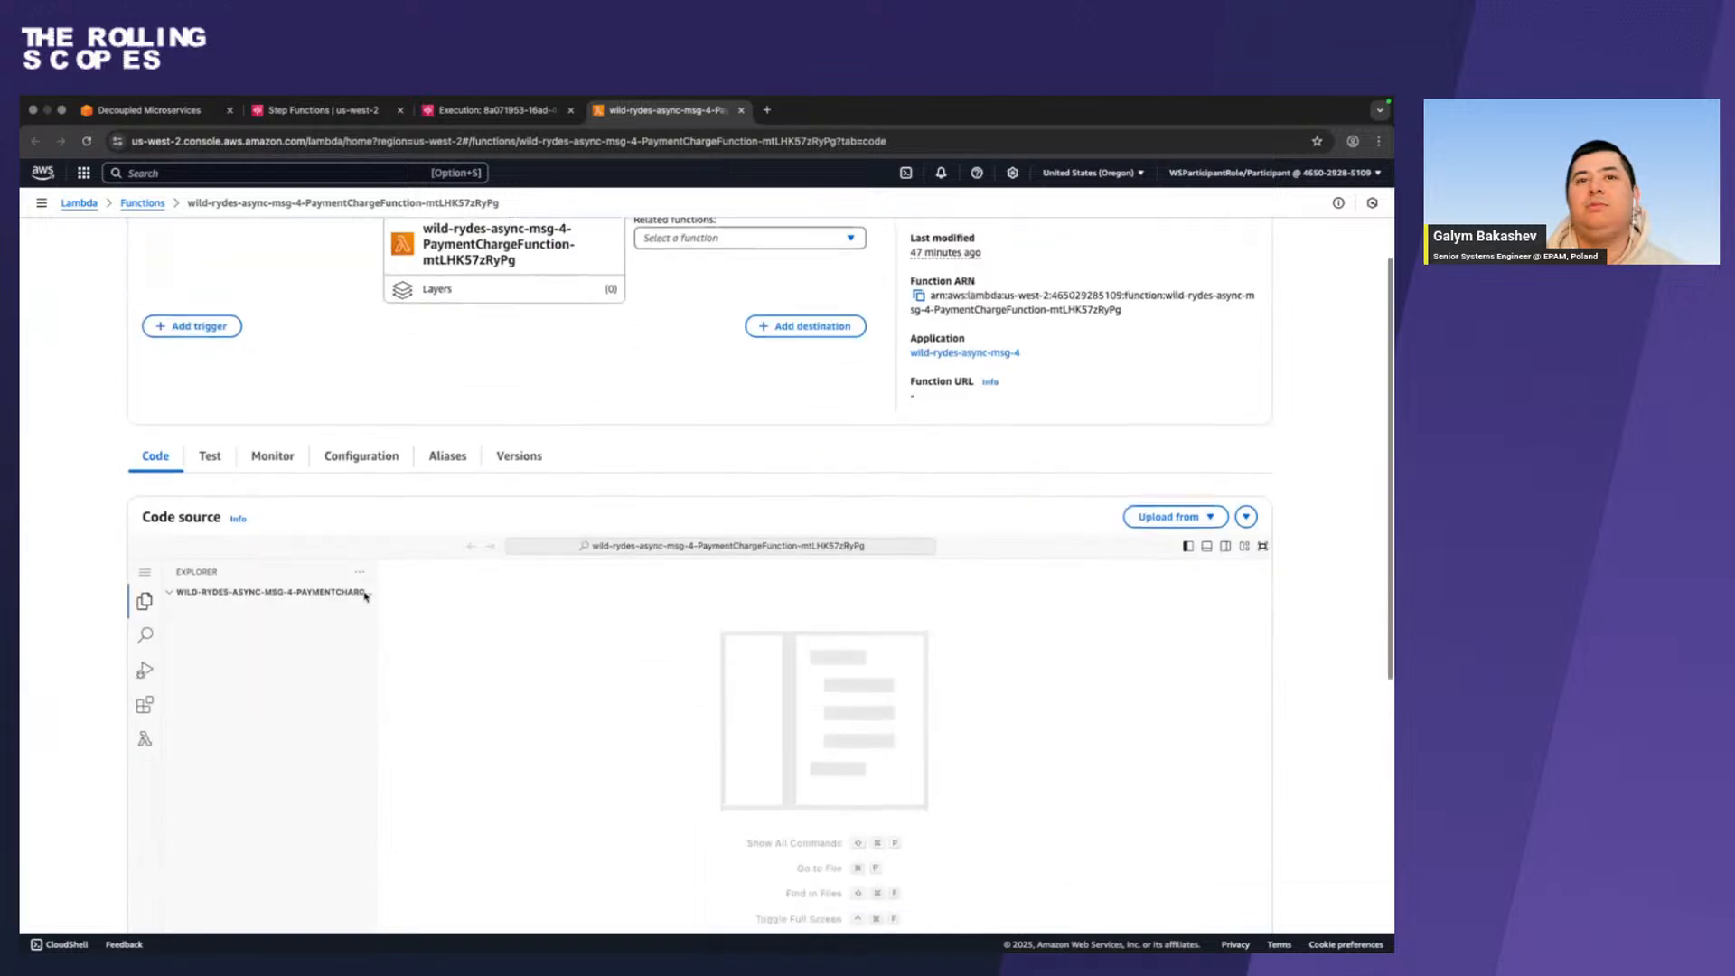
scroll(365, 596, "up", 2)
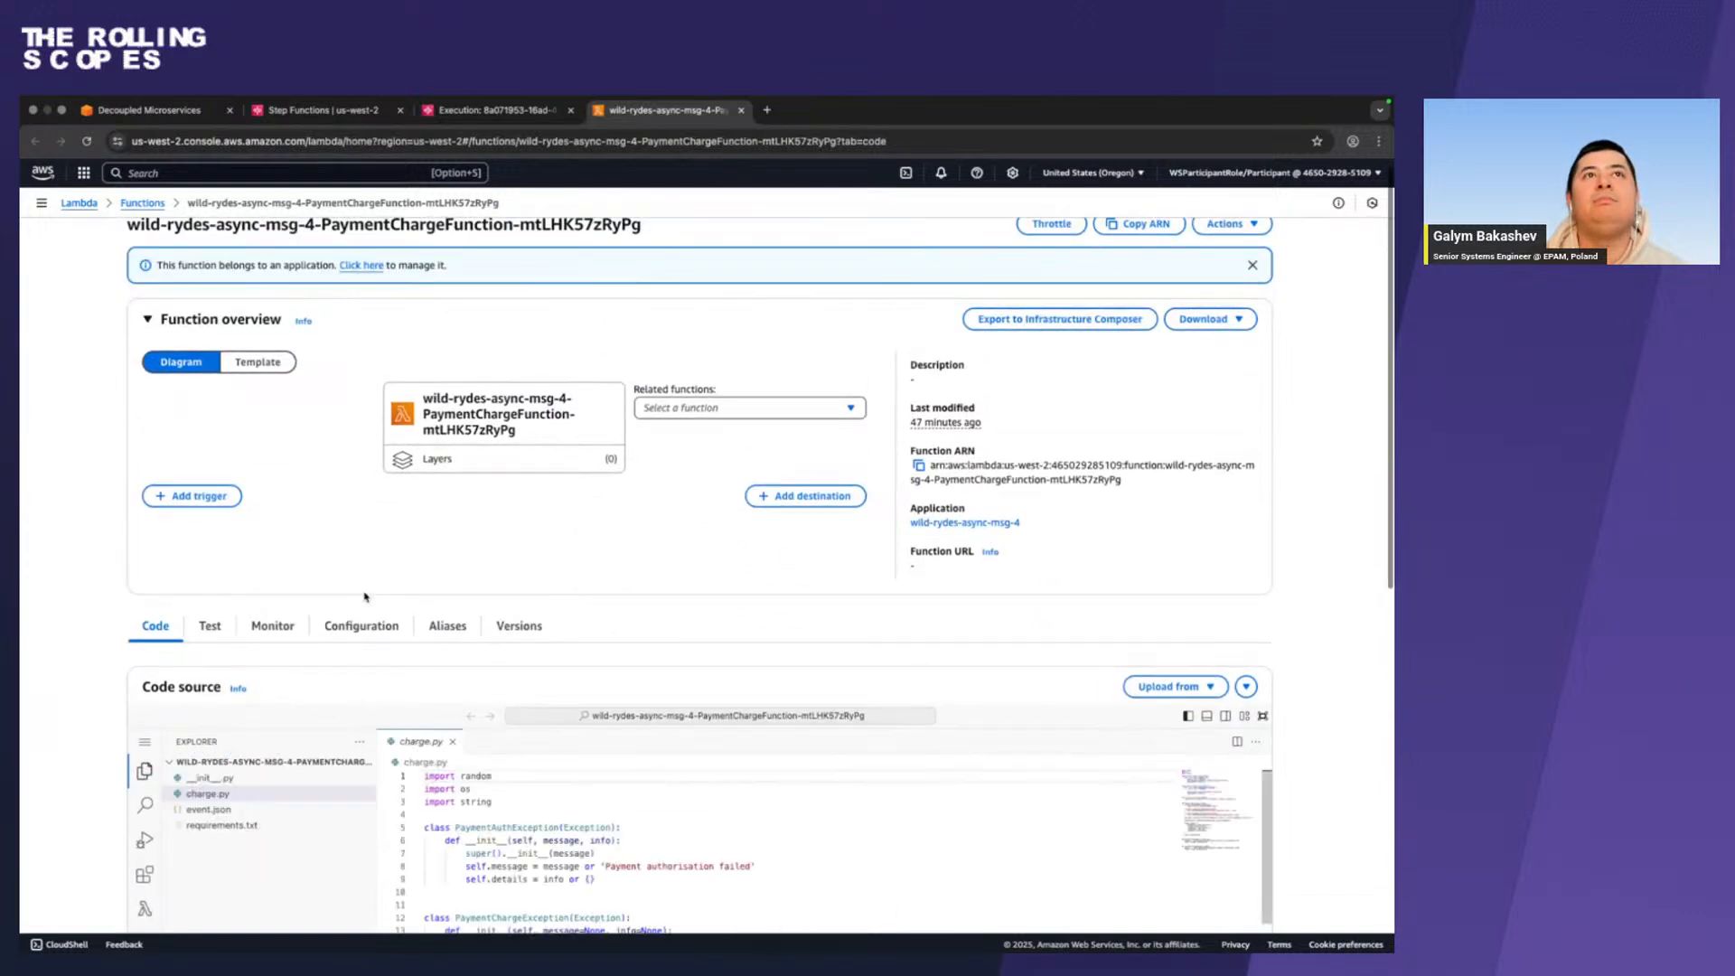
scroll(364, 597, "down", 8)
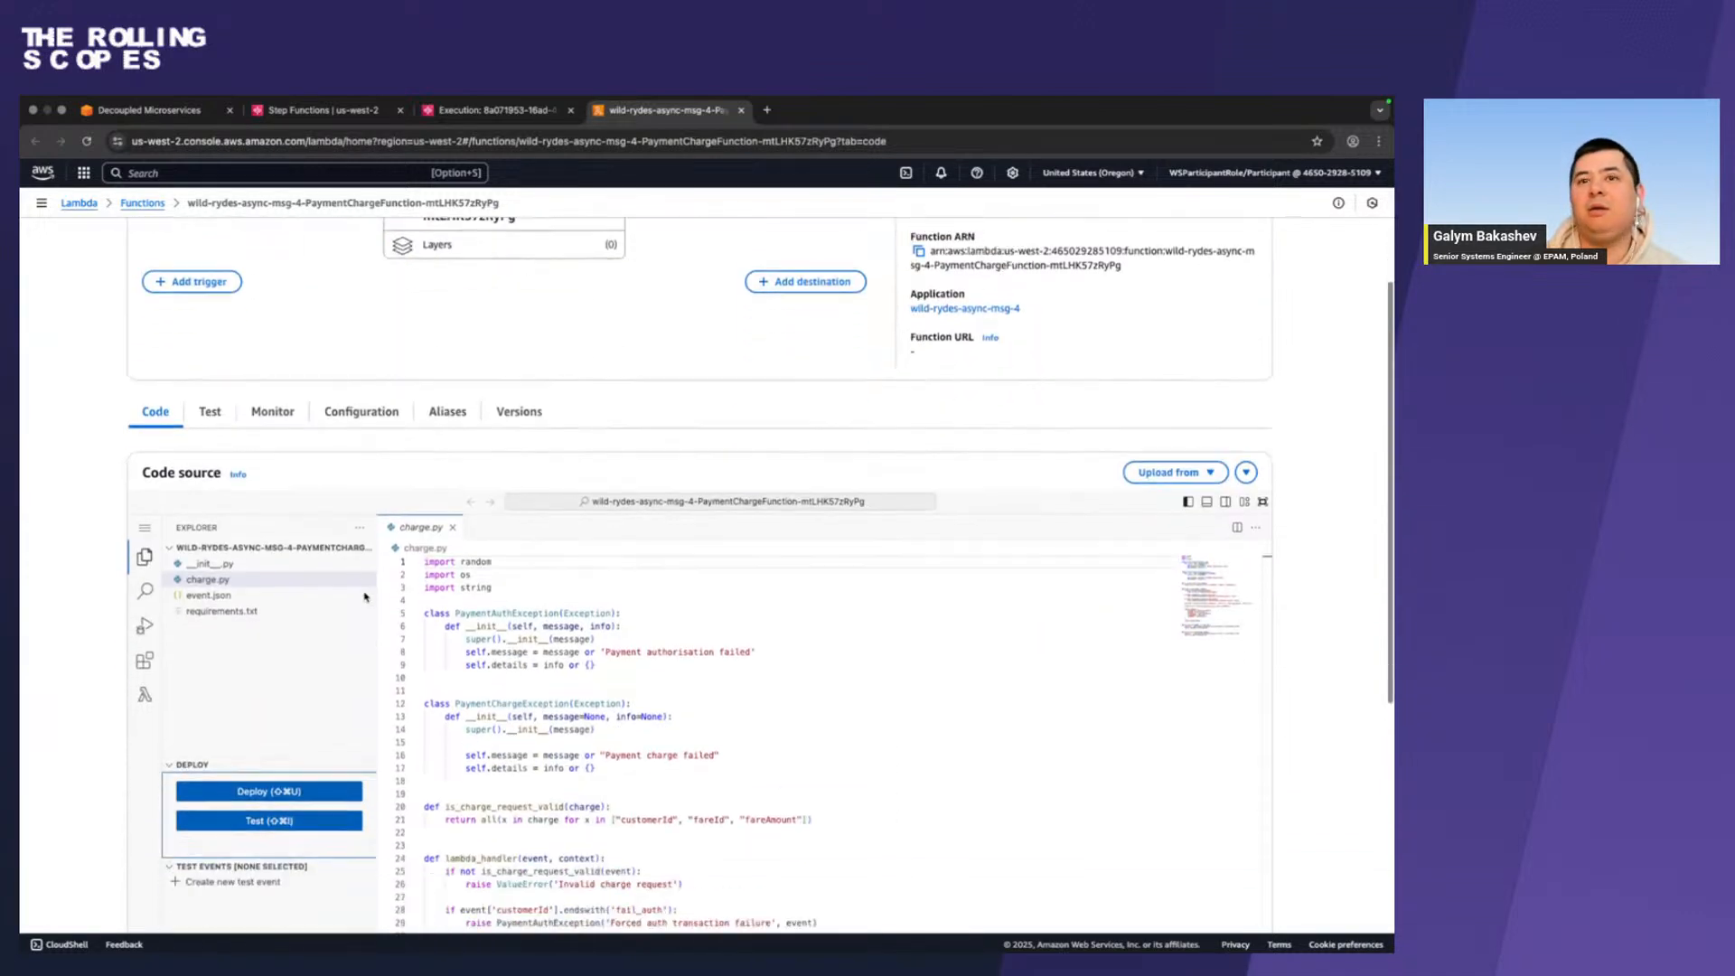
scroll(364, 596, "up", 2)
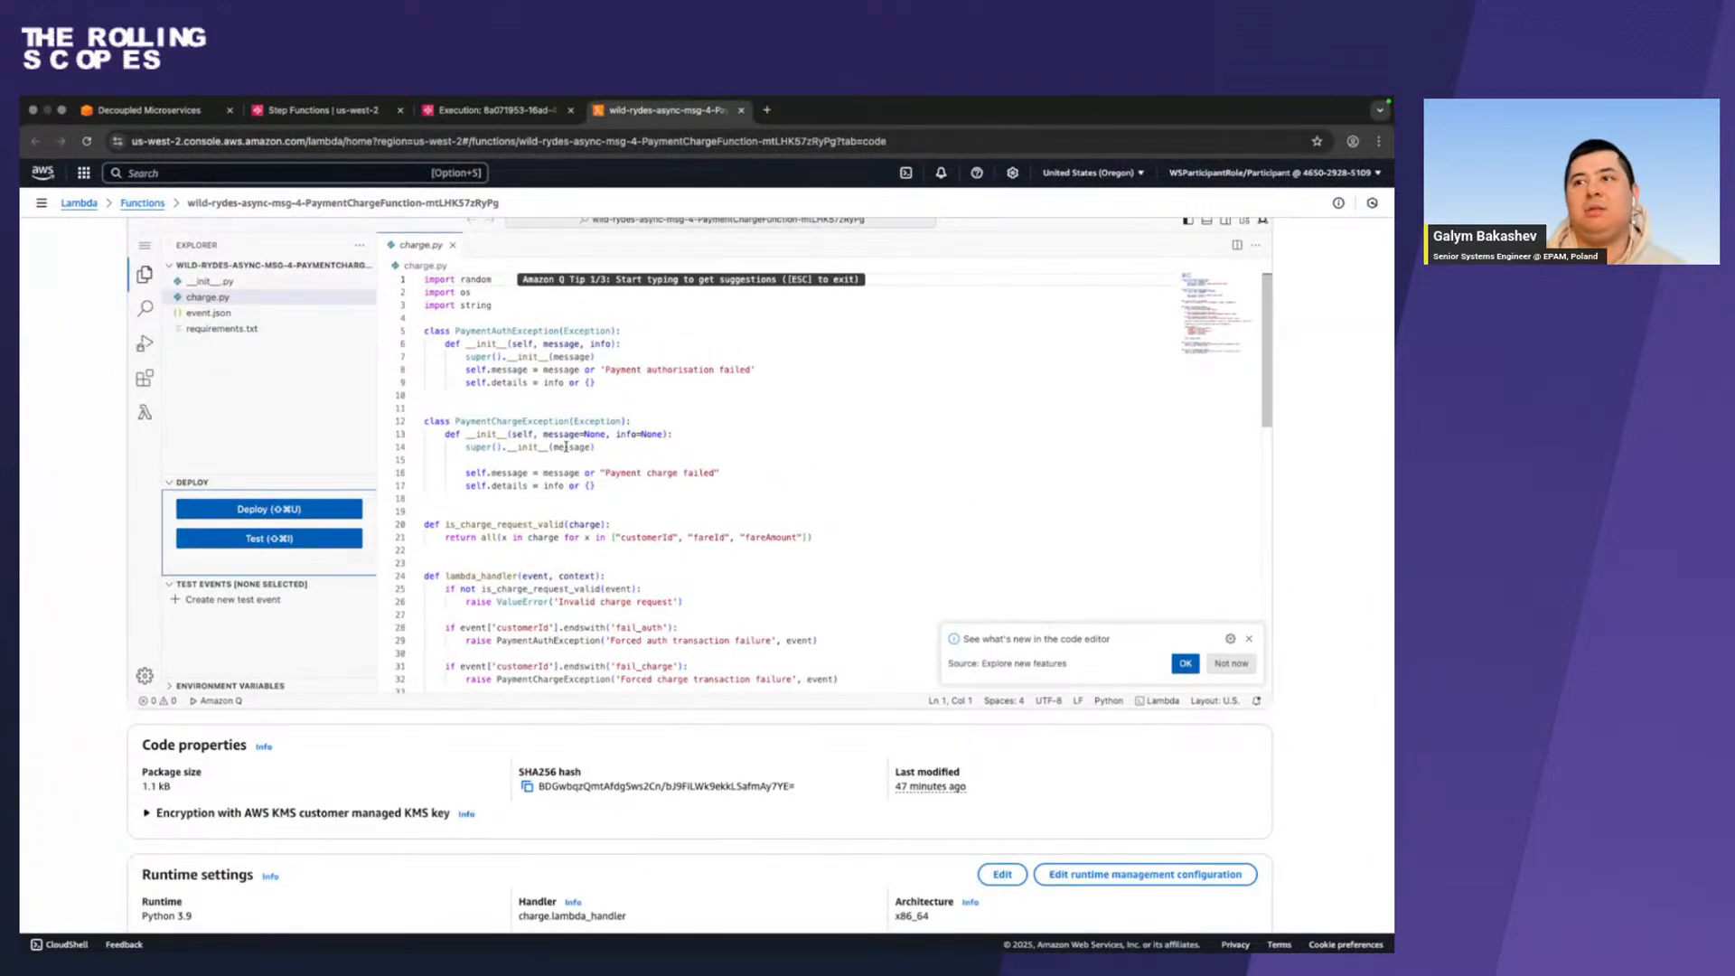
scroll(565, 447, "up", 6)
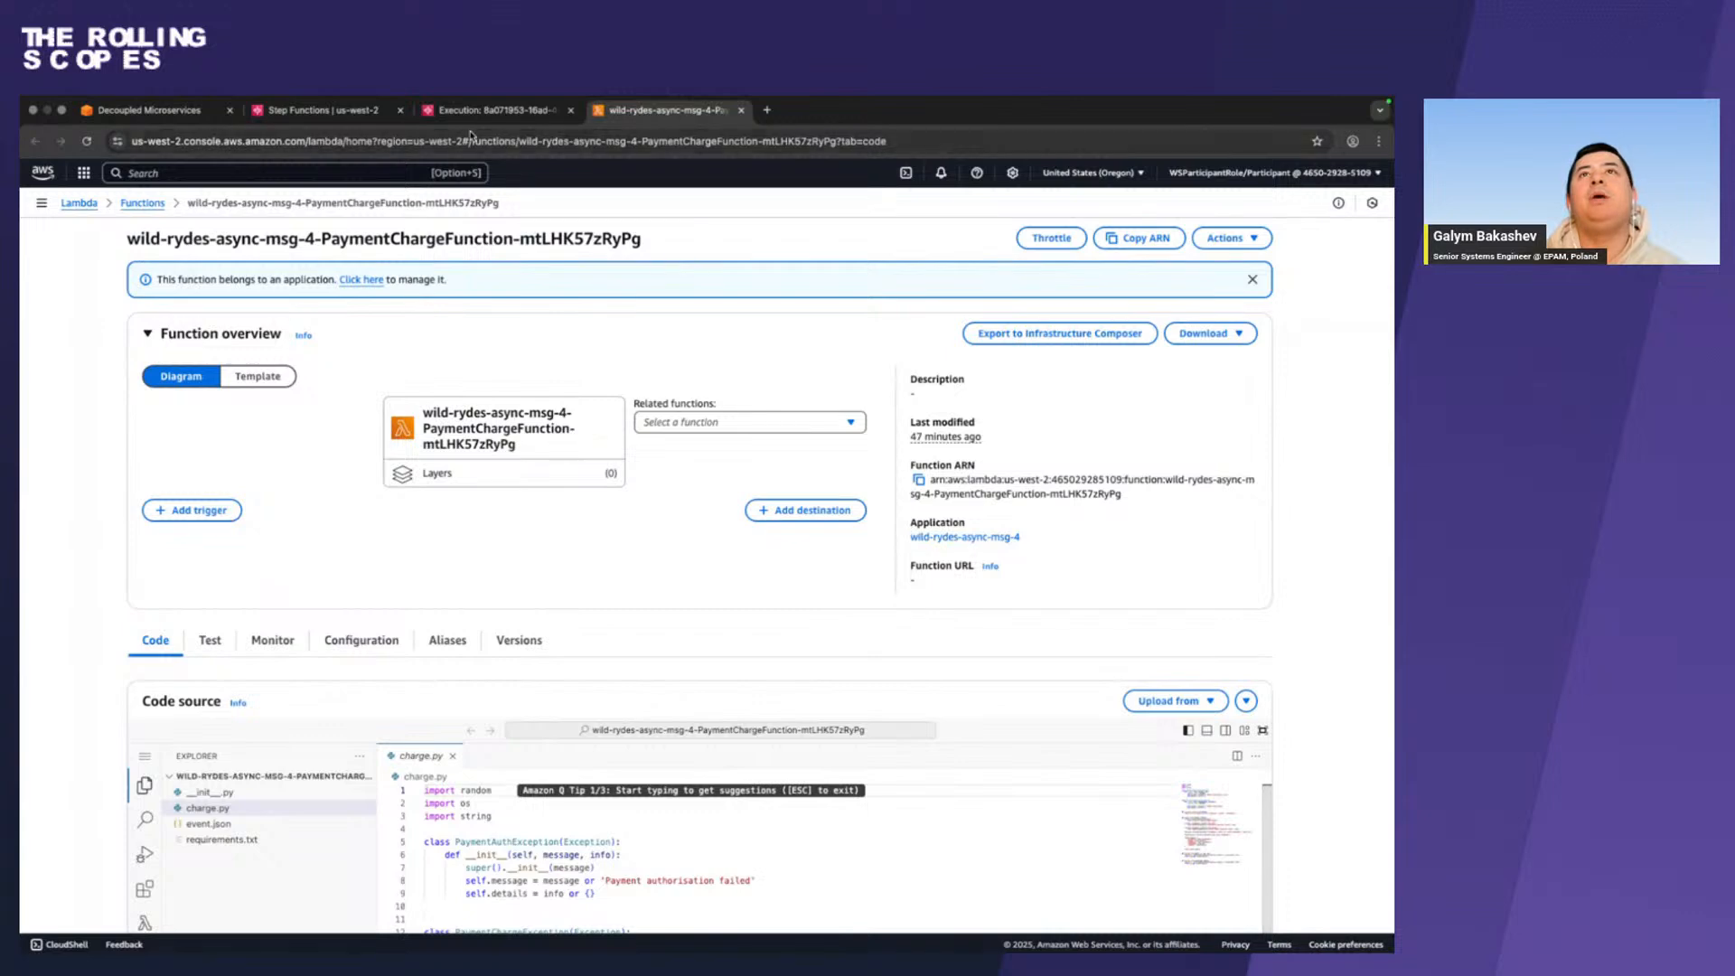
Return to the execution's events and open the CloudWatch log group of the ChargeFare task in a new tab.
left_click(492, 109)
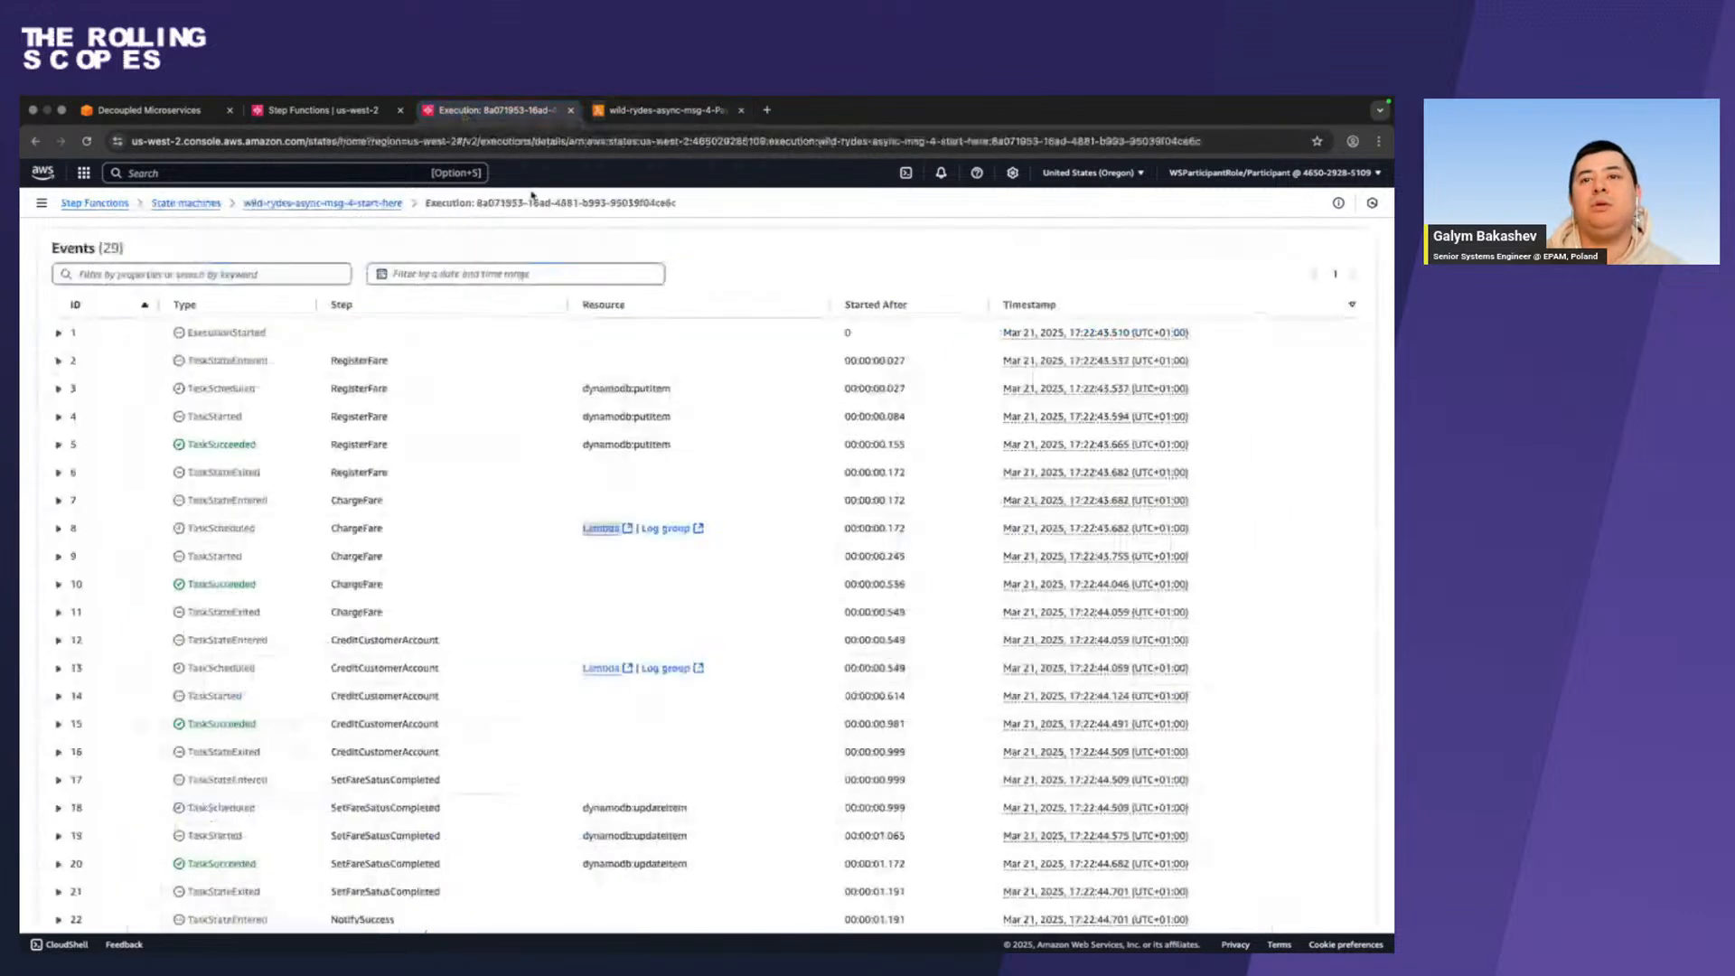
right_click(663, 529)
left_click(680, 533)
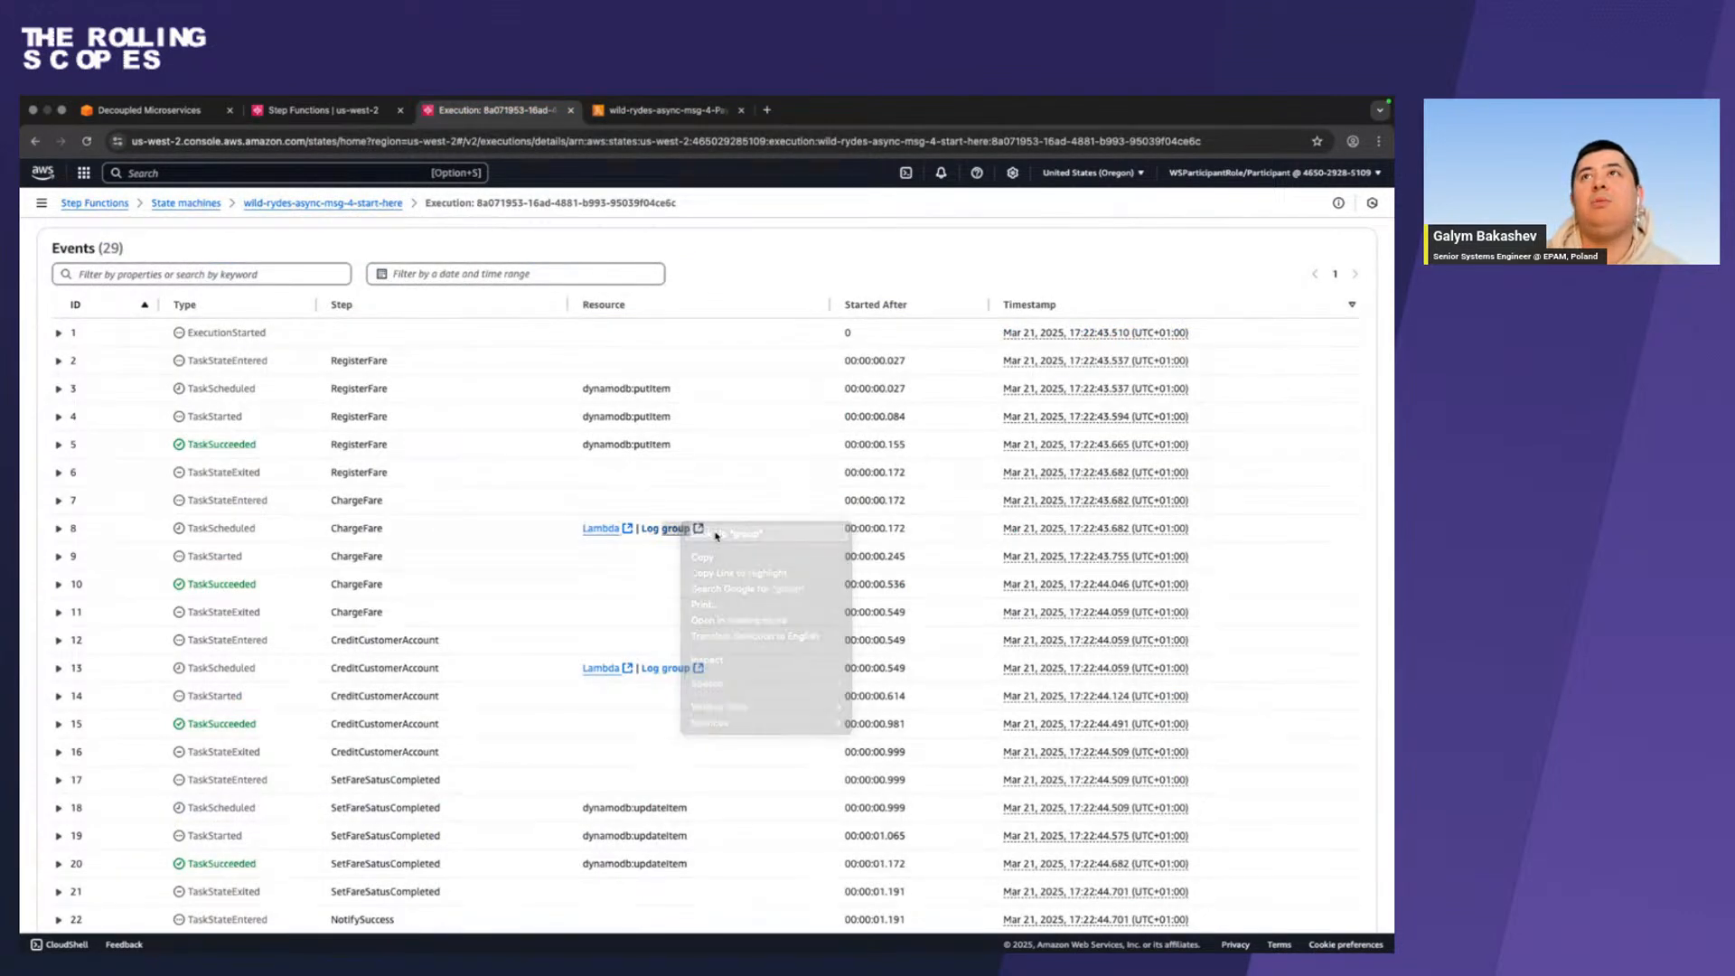
left_click(662, 533)
left_click(659, 532)
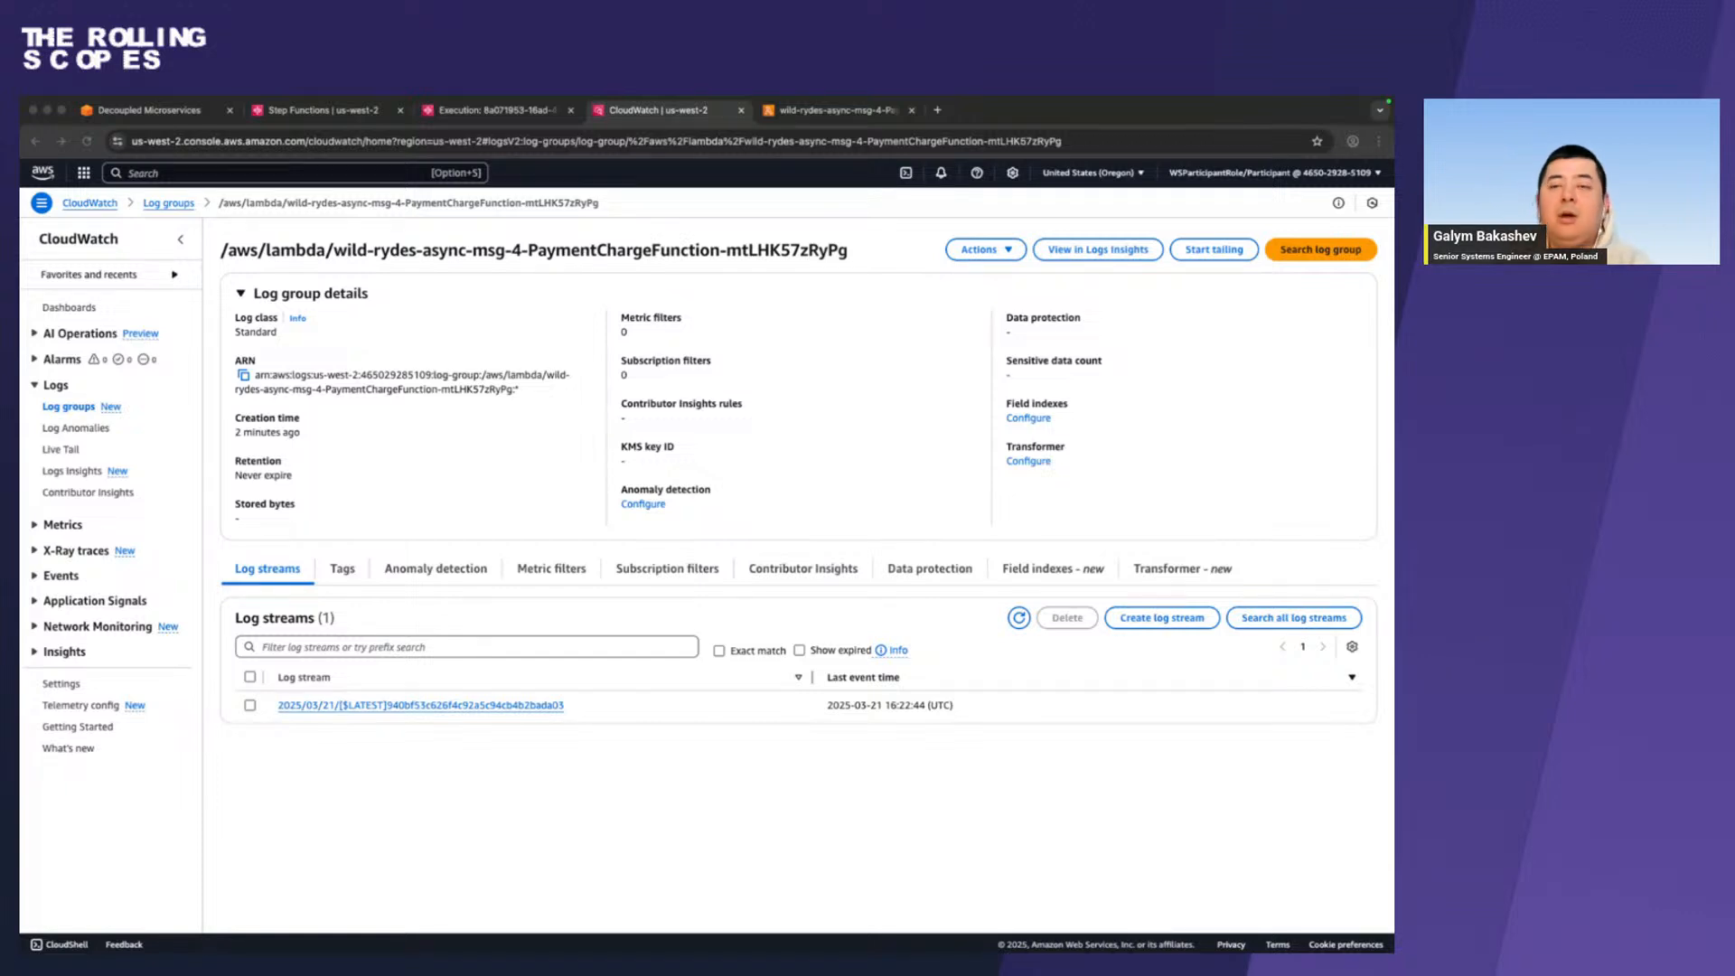
Go back to the workflow editor and review RegisterFare's error handling, covering the retrier's errors, interval, max attempts, backoff rate and delay settings.
left_click(838, 111)
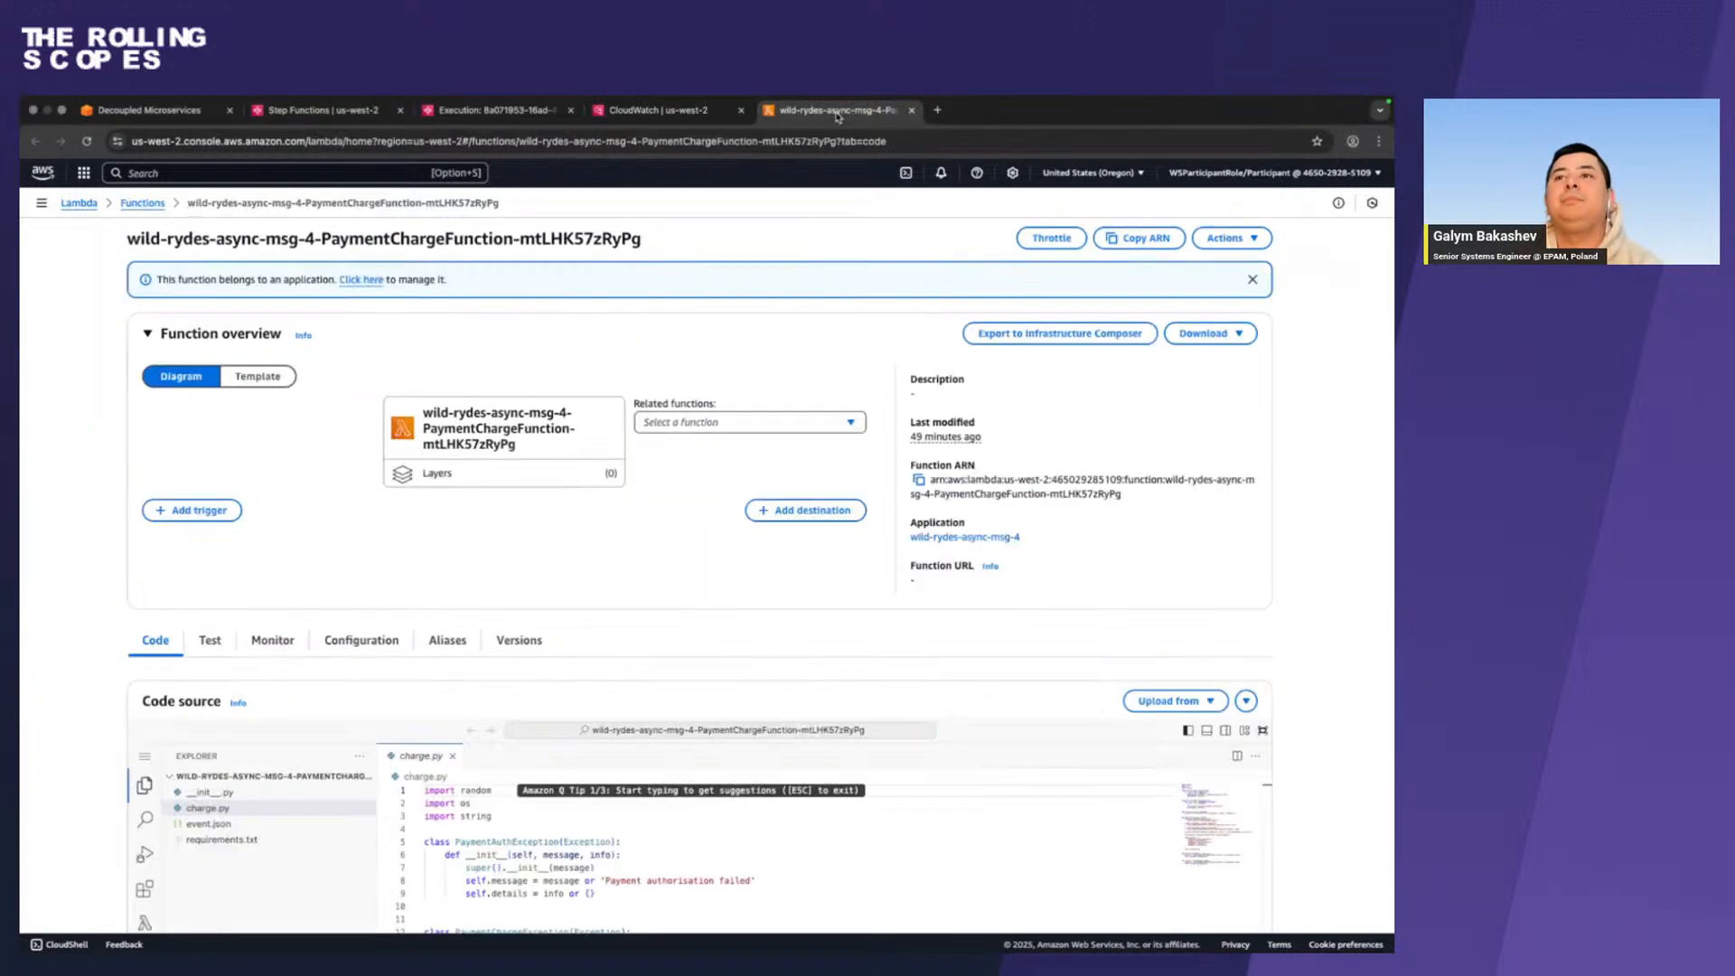
left_click(632, 110)
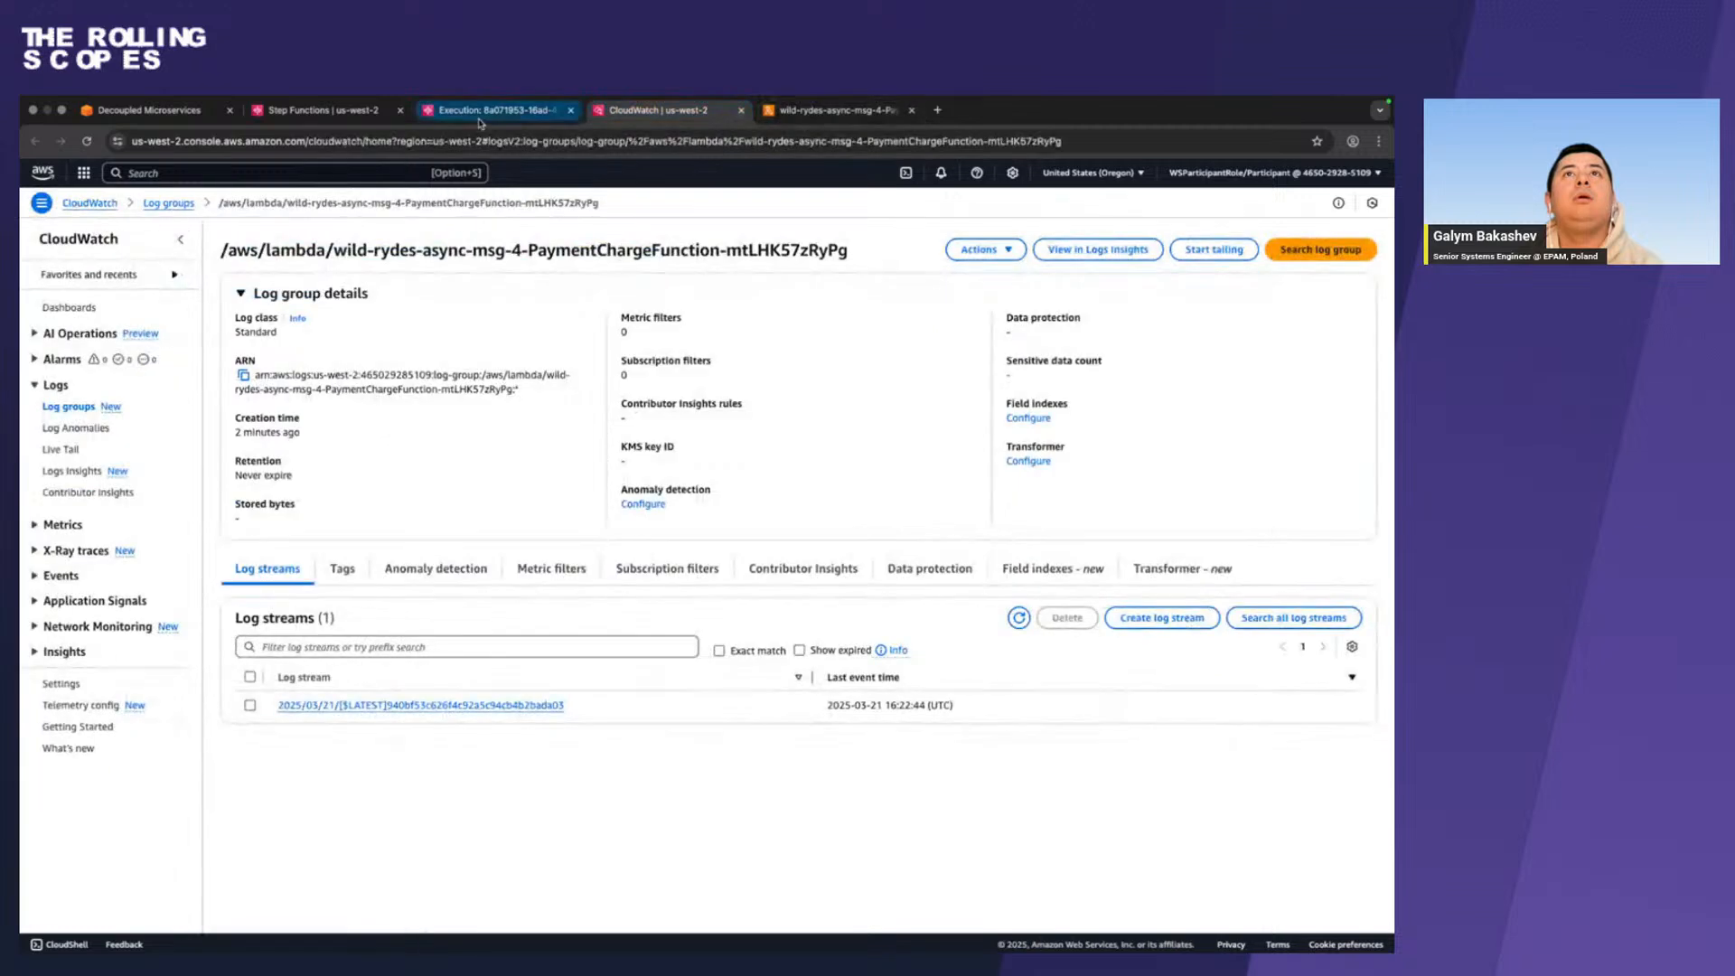
left_click(480, 112)
left_click(291, 111)
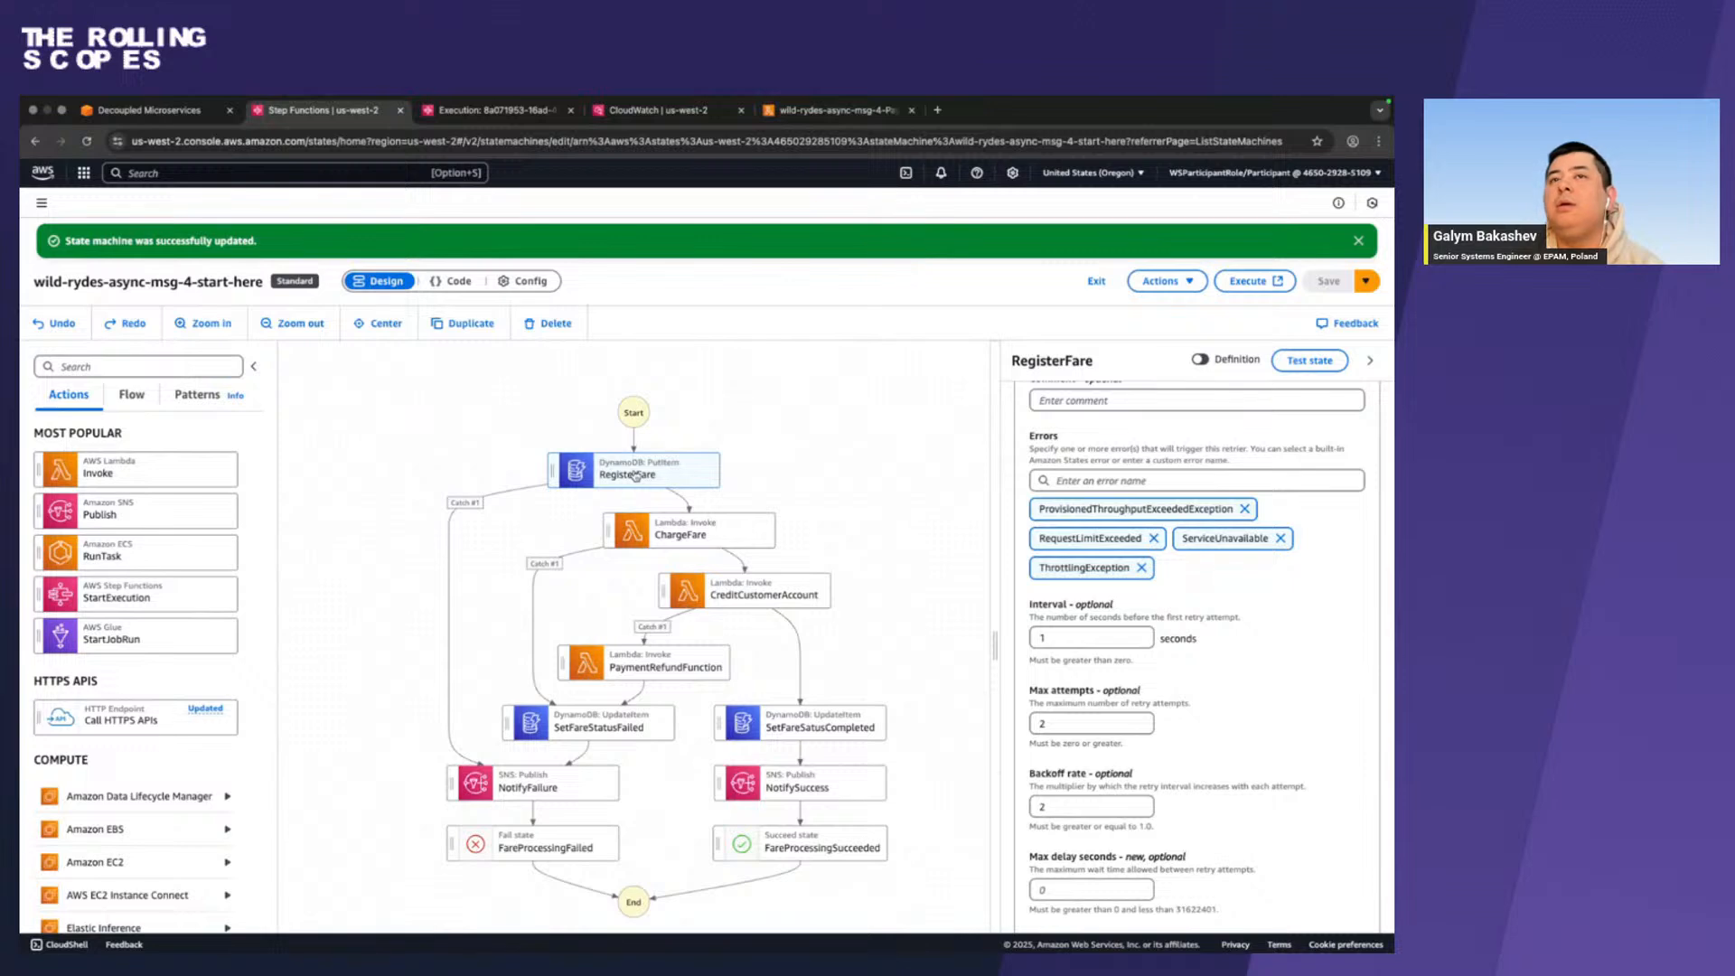
scroll(1069, 438, "up", 1)
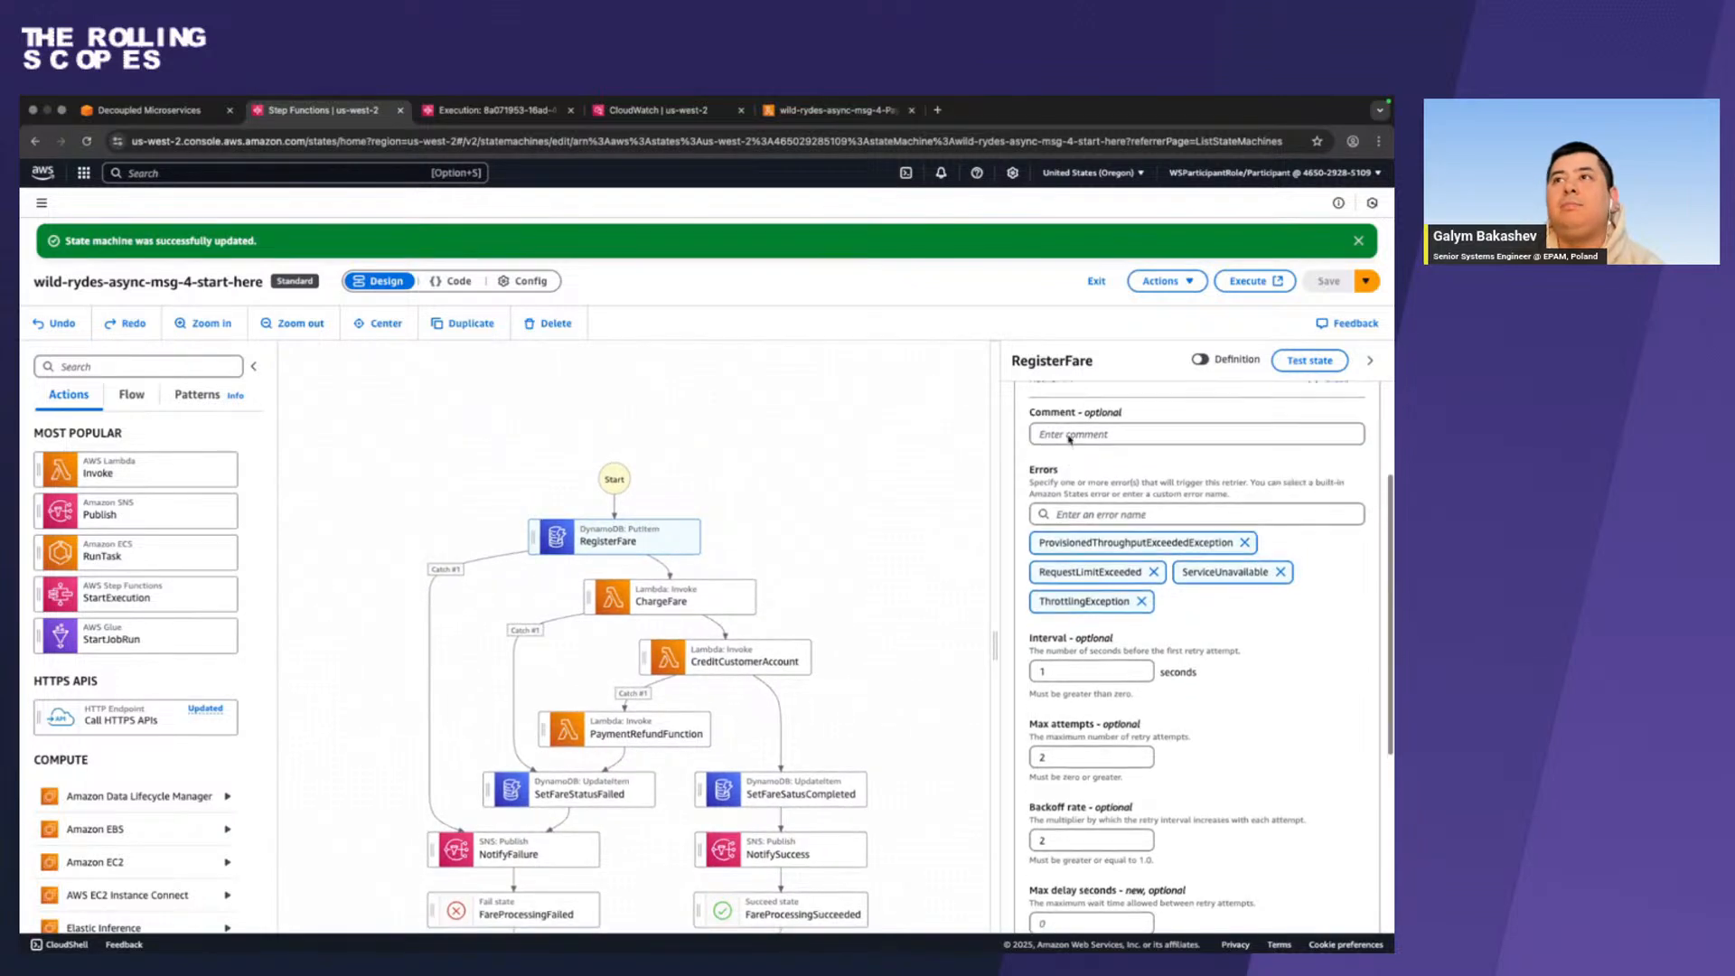
scroll(1070, 438, "up", 4)
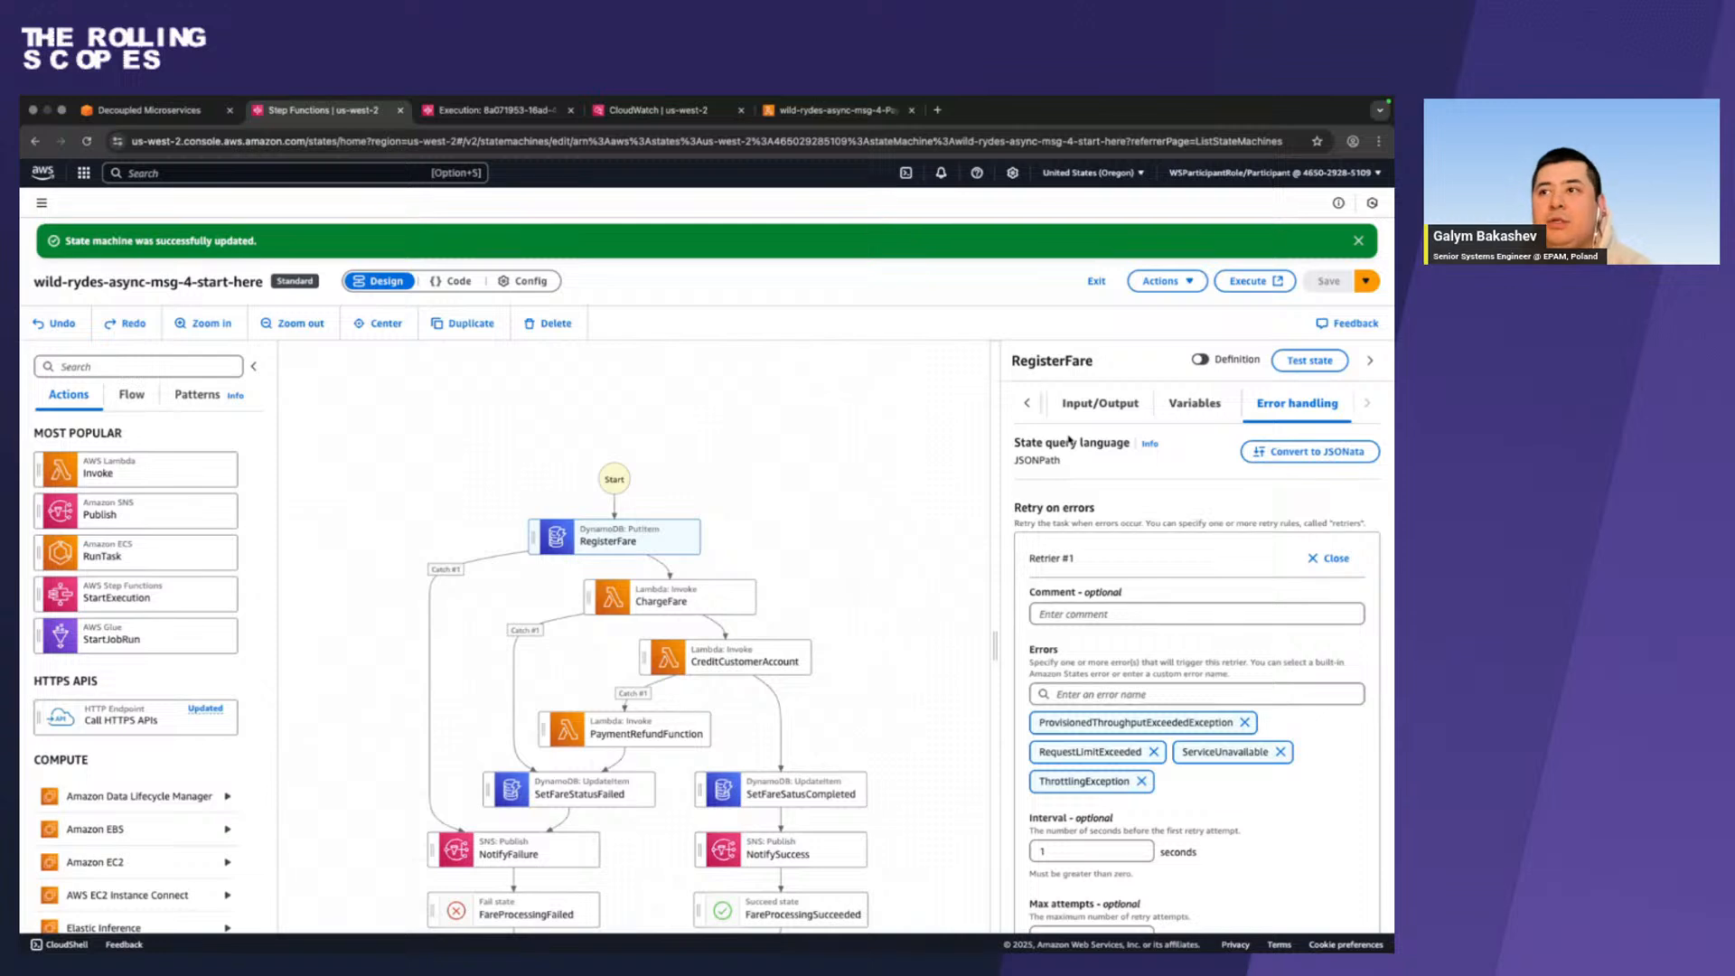
scroll(1042, 578, "down", 1)
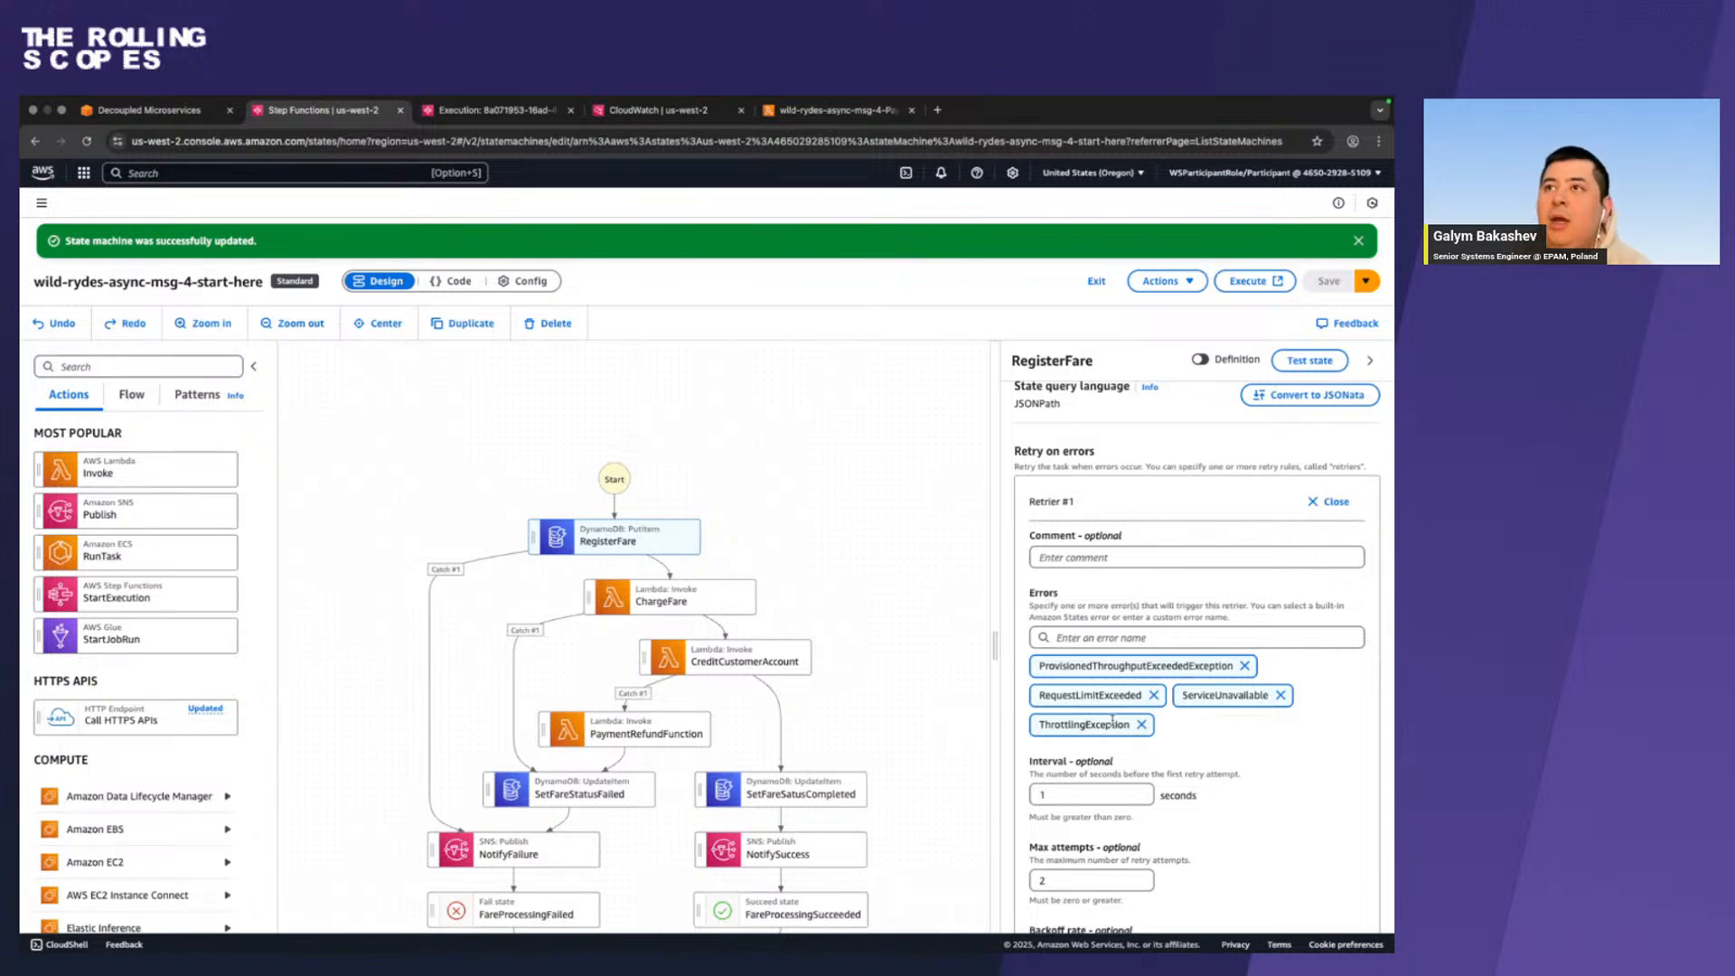
scroll(1111, 718, "up", 1)
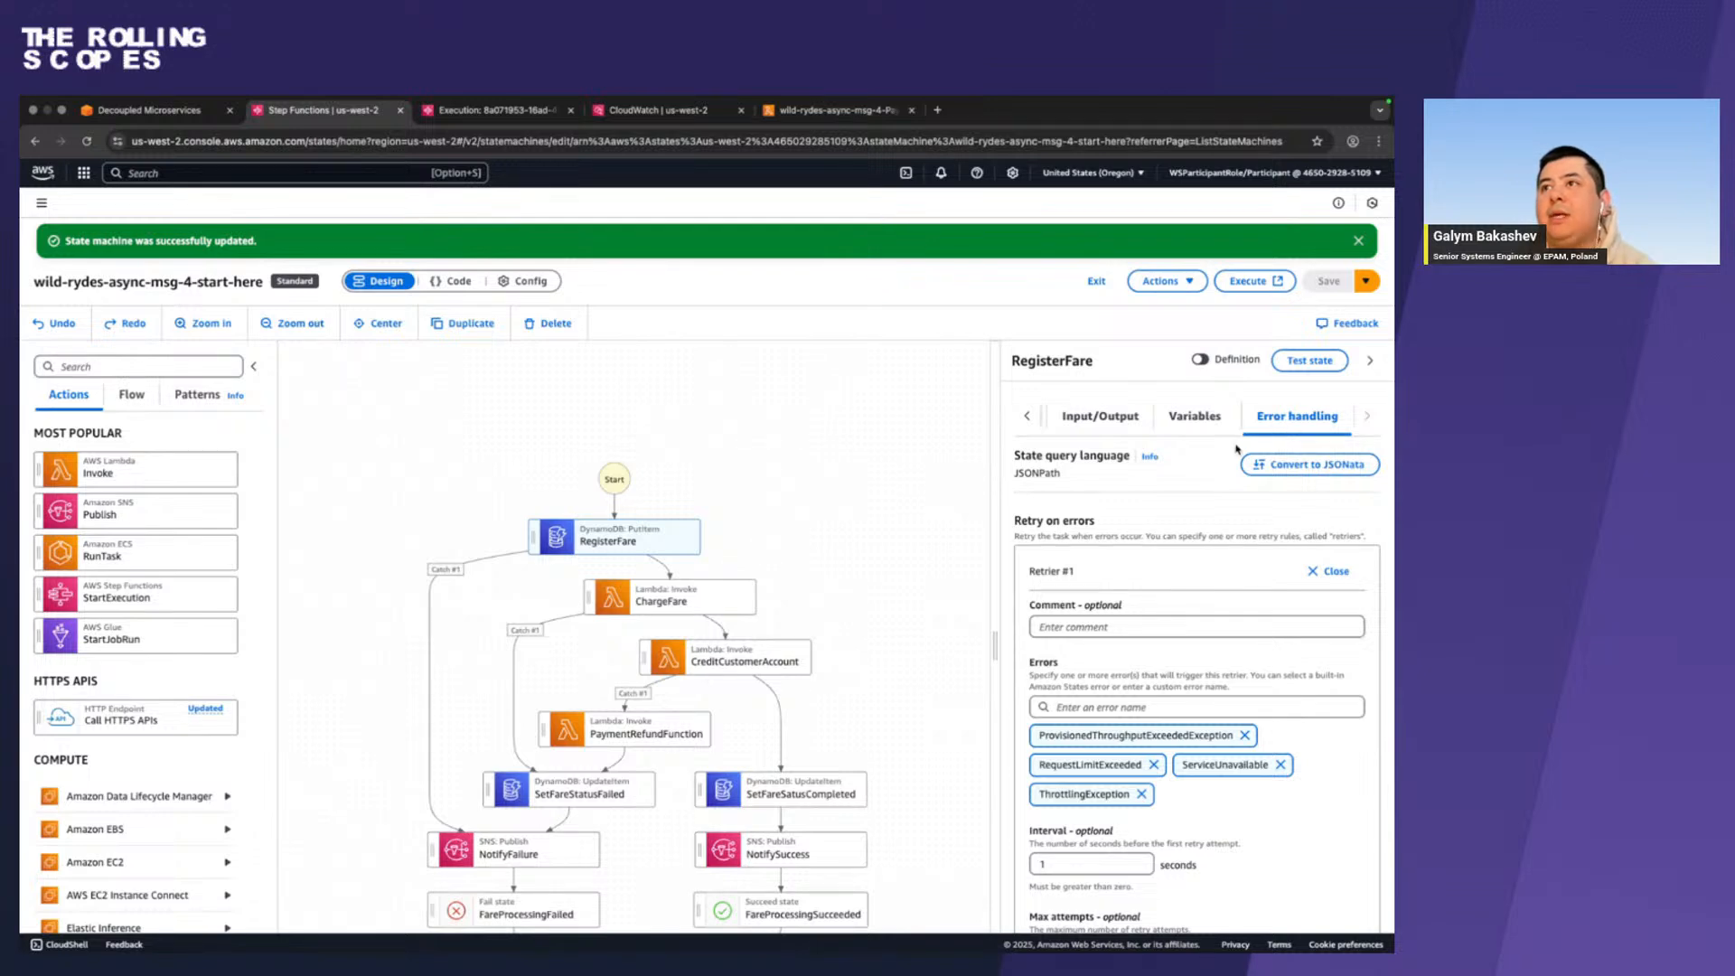
scroll(1166, 522, "down", 5)
scroll(1167, 522, "down", 2)
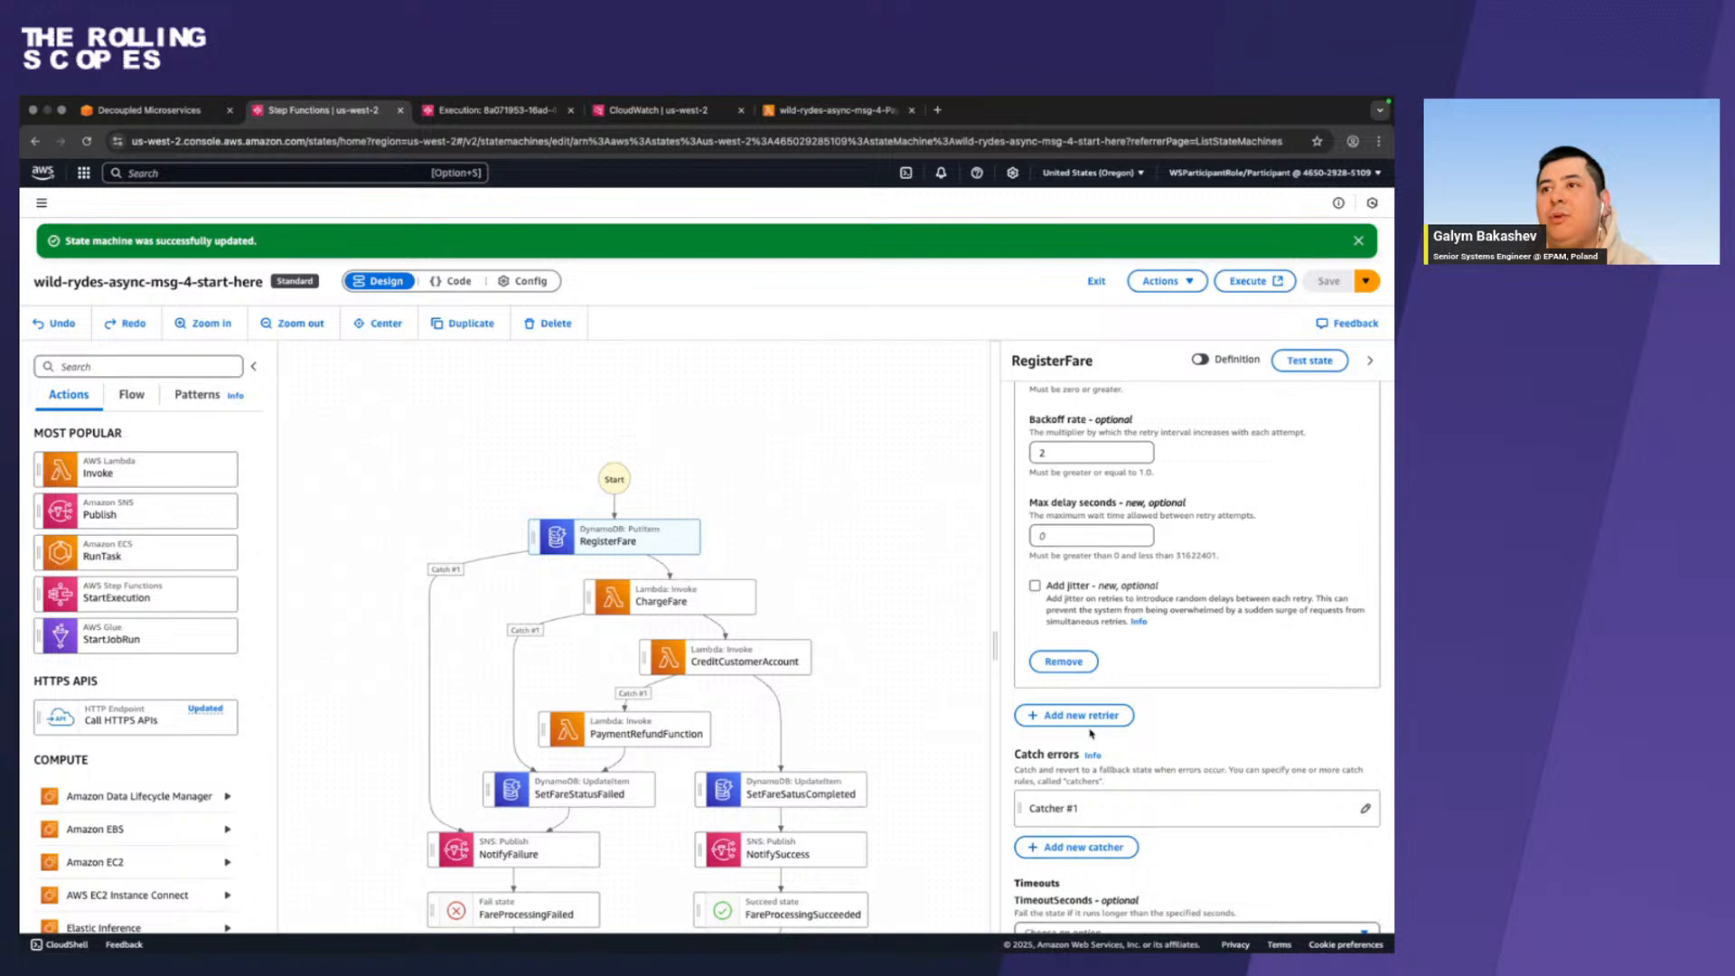
scroll(1092, 718, "up", 4)
scroll(1093, 722, "up", 3)
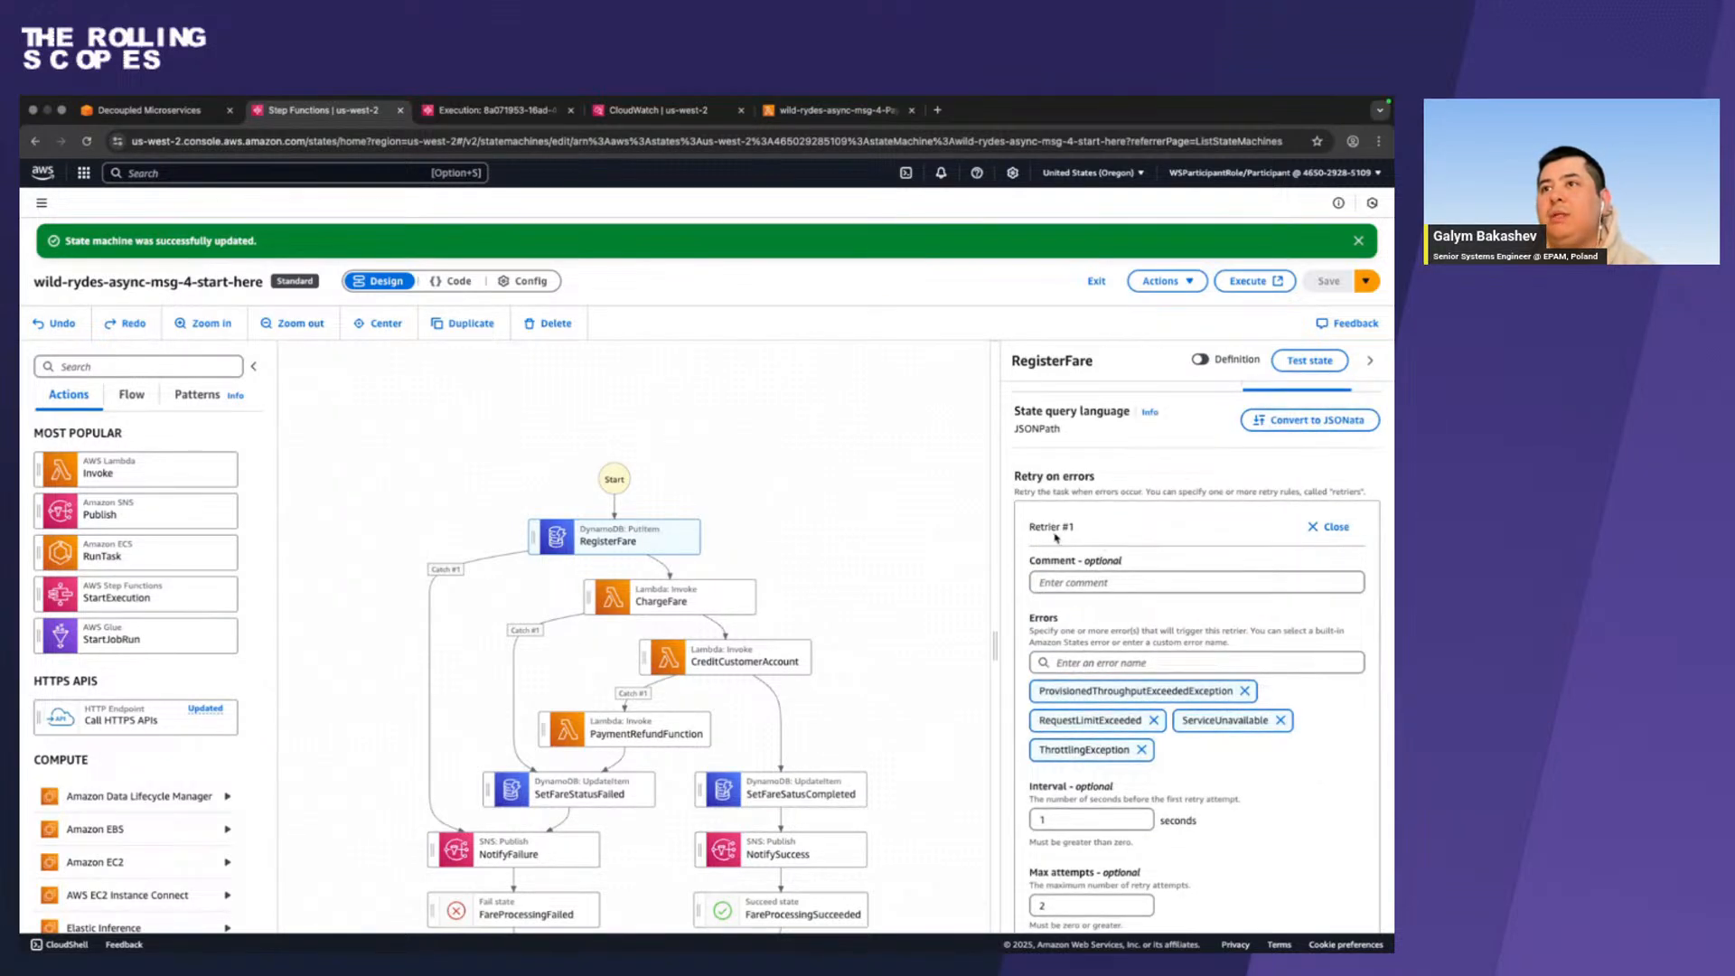
scroll(1022, 578, "down", 6)
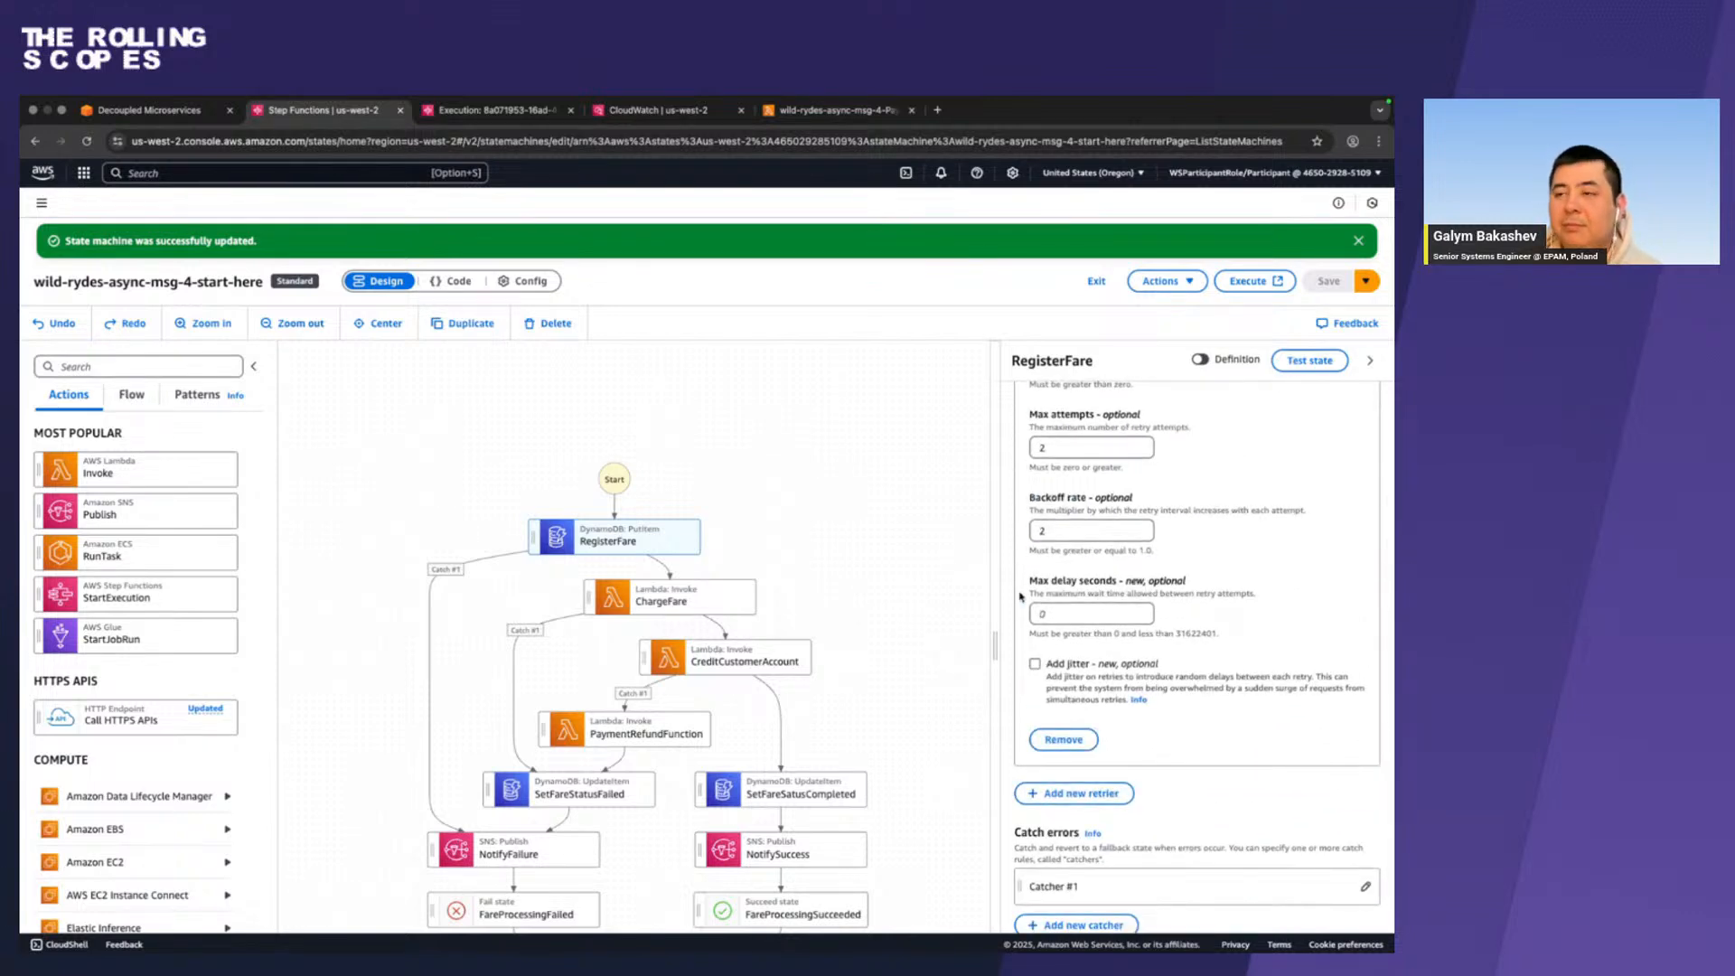
scroll(1021, 596, "up", 4)
scroll(1021, 596, "down", 2)
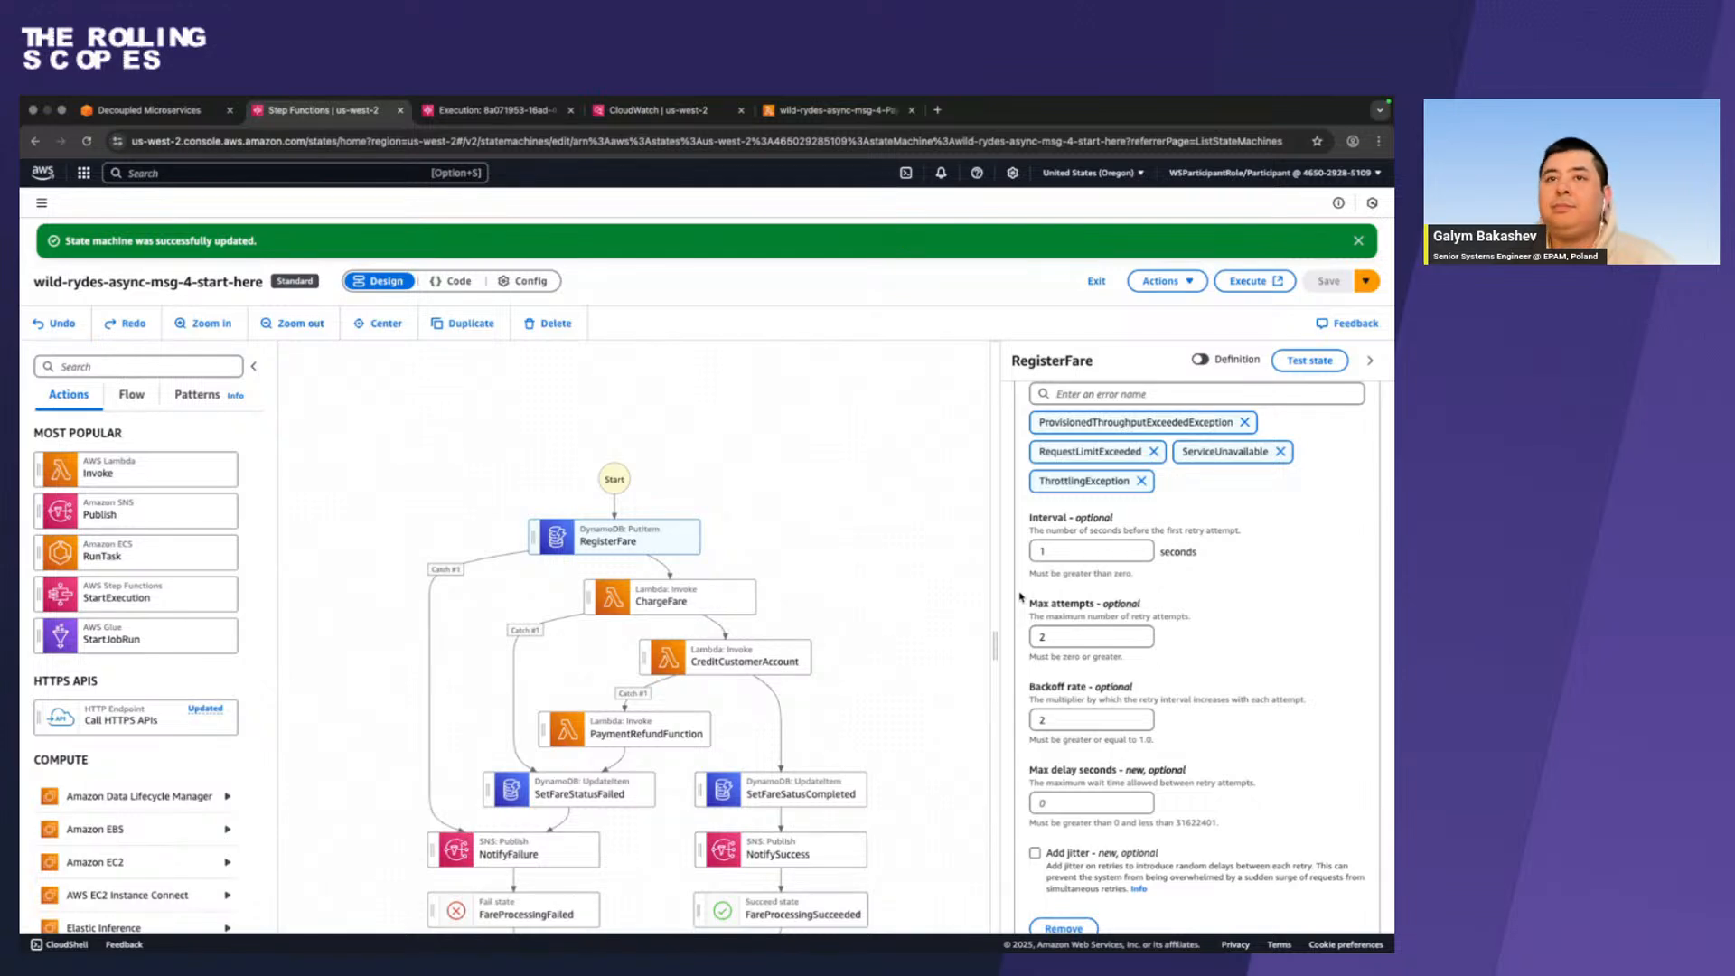
scroll(1245, 581, "up", 3)
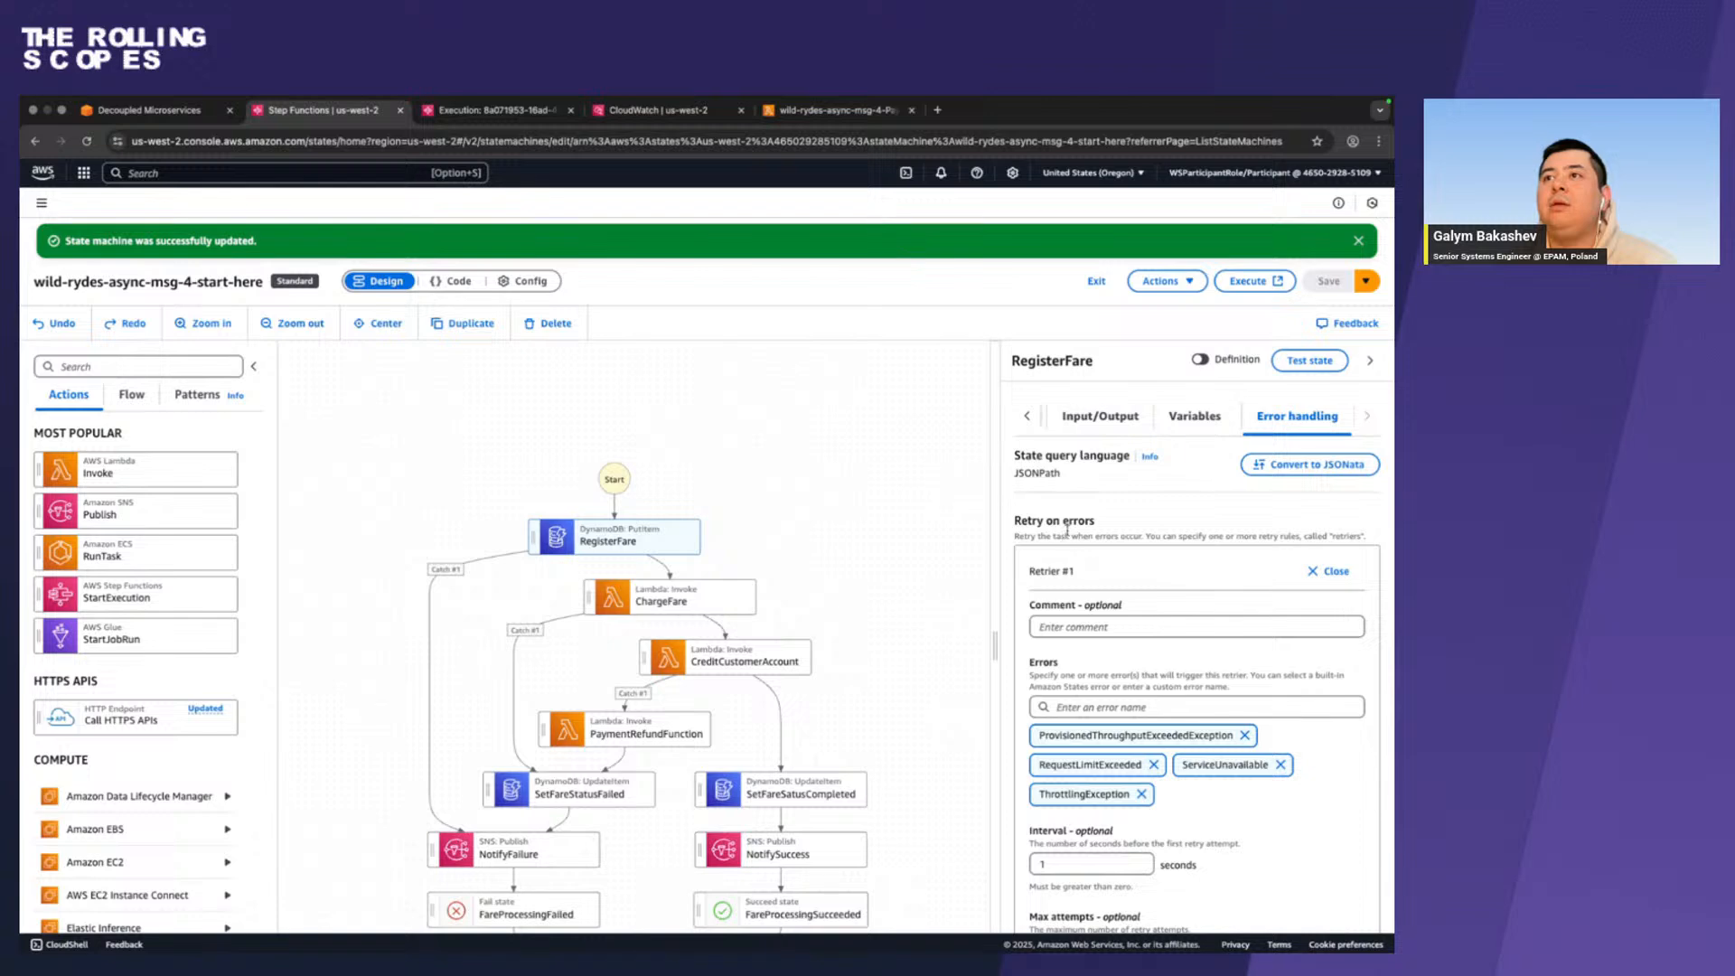
Look over RegisterFare's remaining retry settings and catchers, and bring the whole workflow graph into view.
scroll(1049, 569, "down", 3)
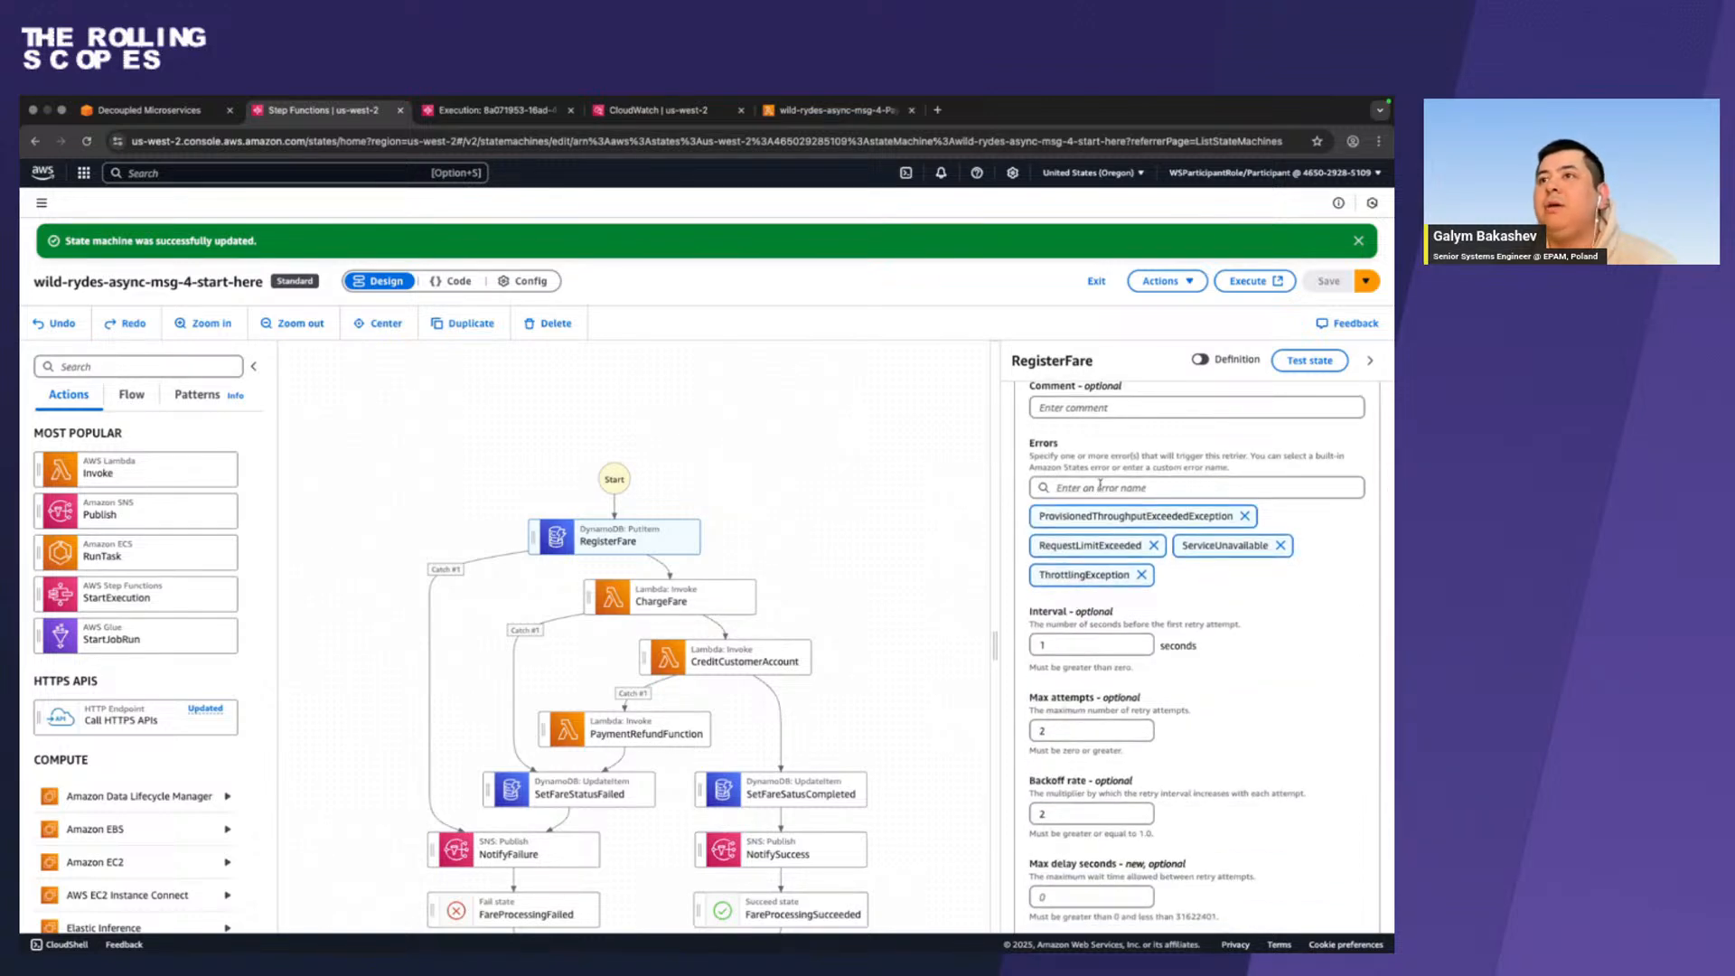
scroll(1042, 688, "down", 2)
scroll(1041, 688, "down", 3)
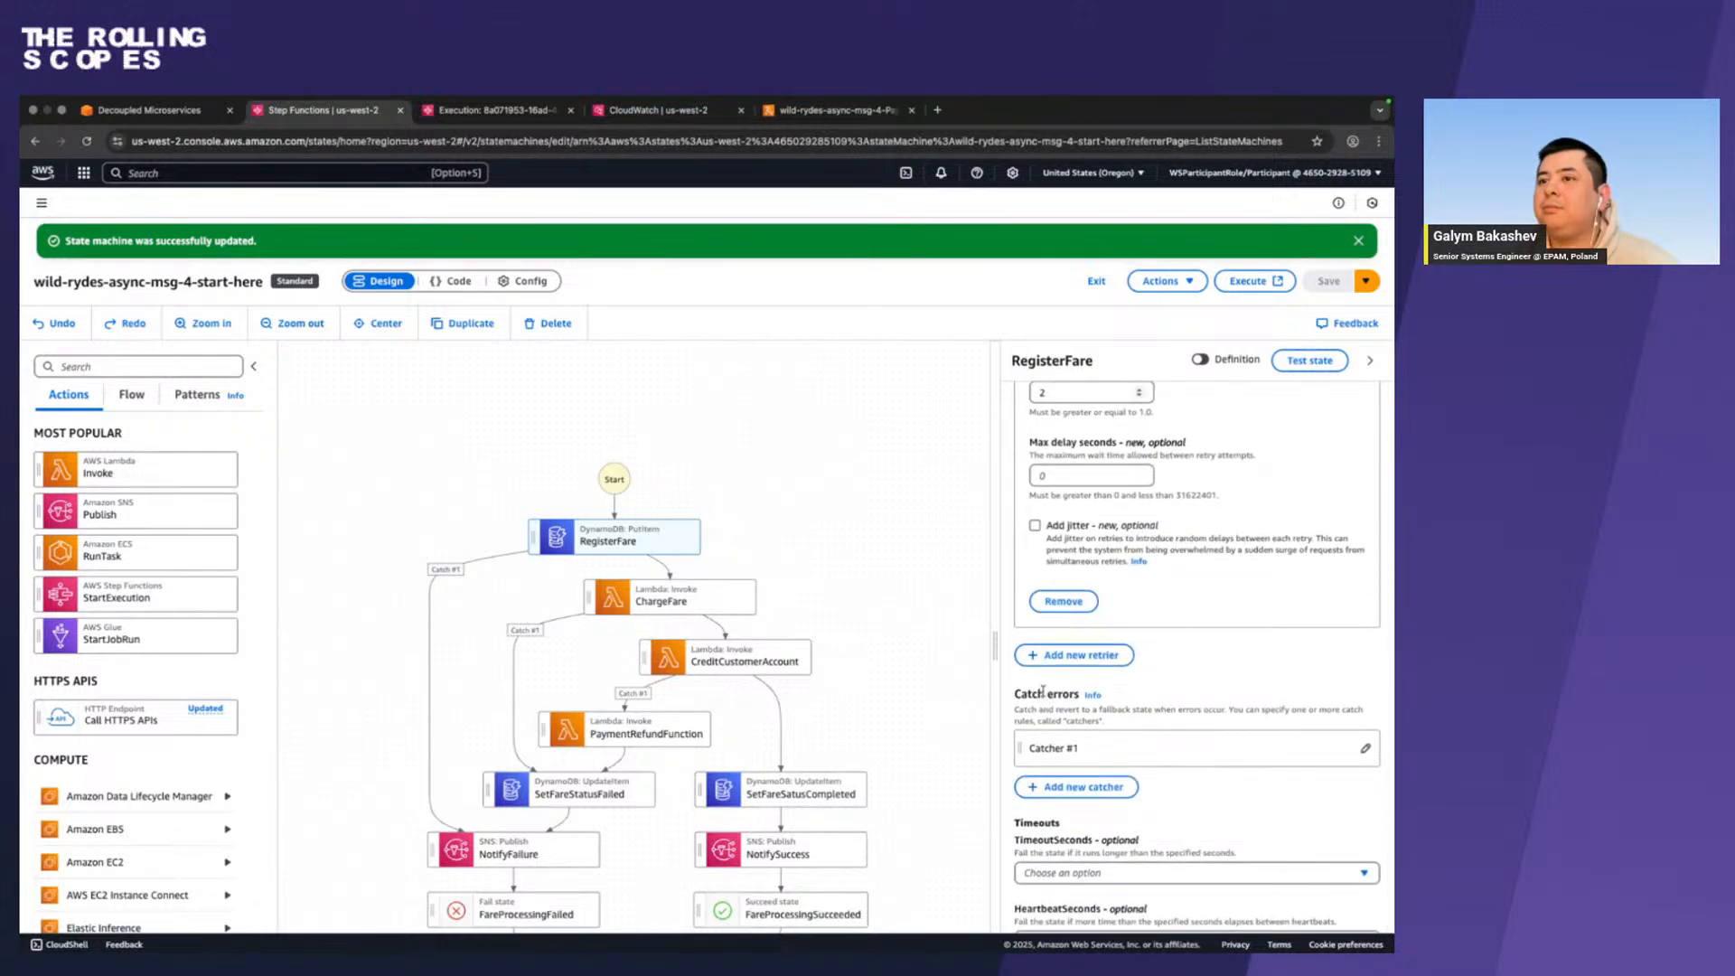
scroll(1042, 691, "up", 3)
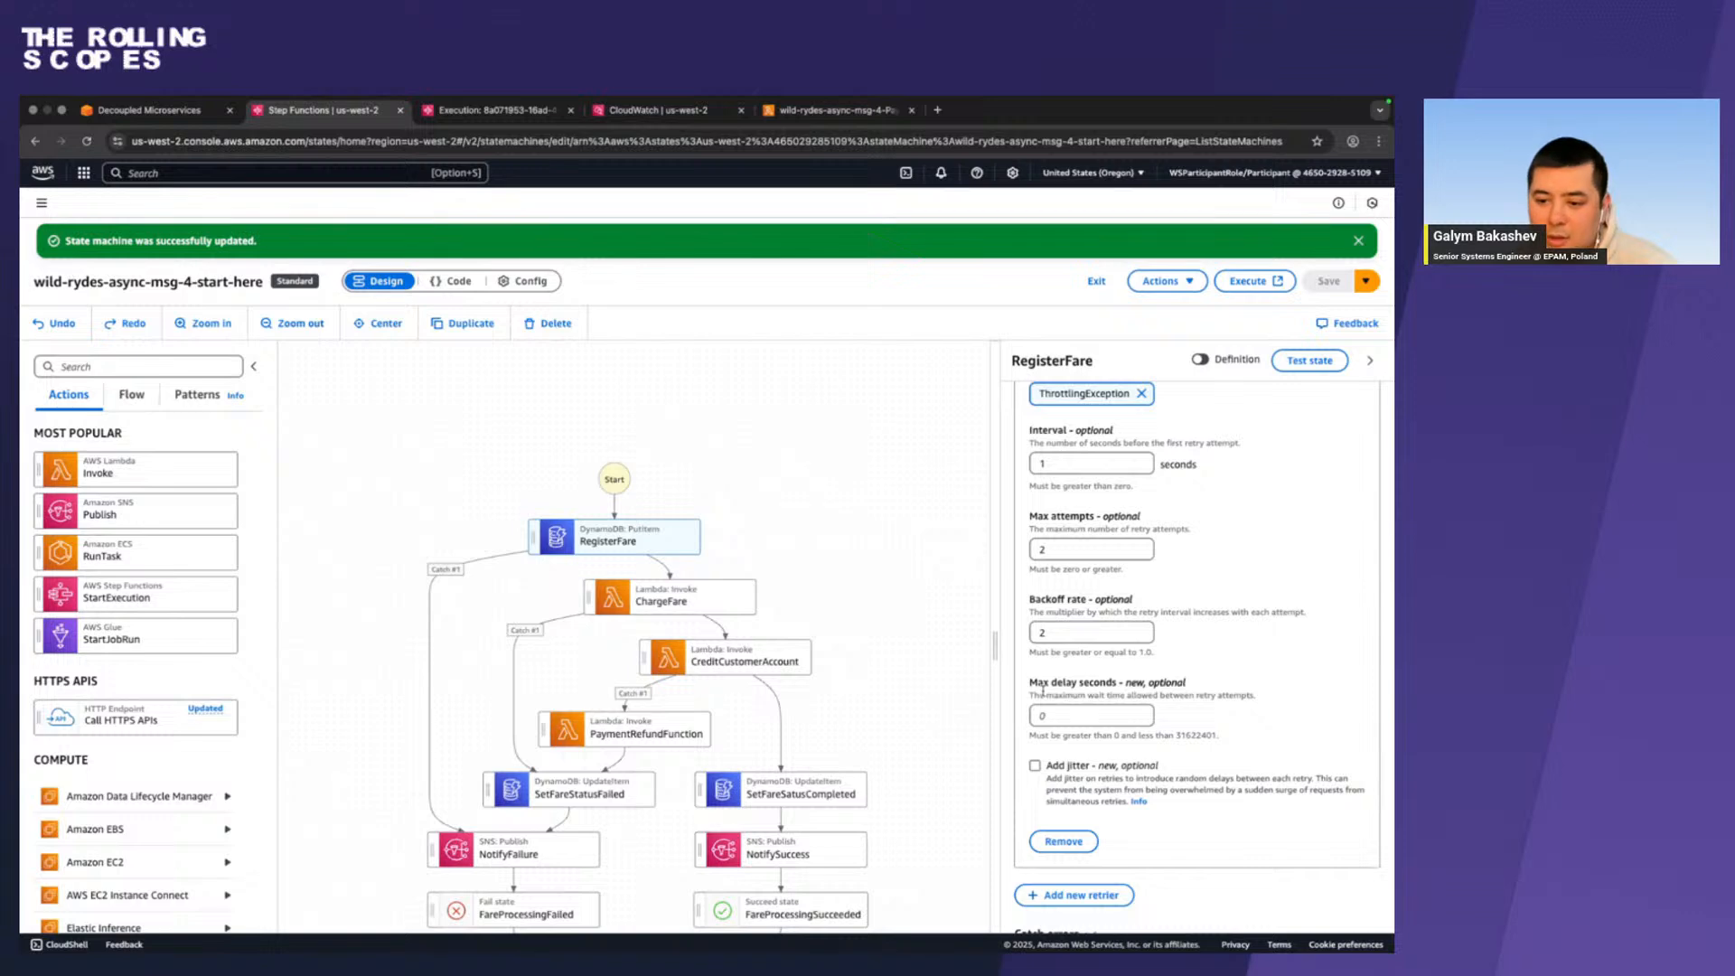
left_click_drag(625, 746, 654, 689)
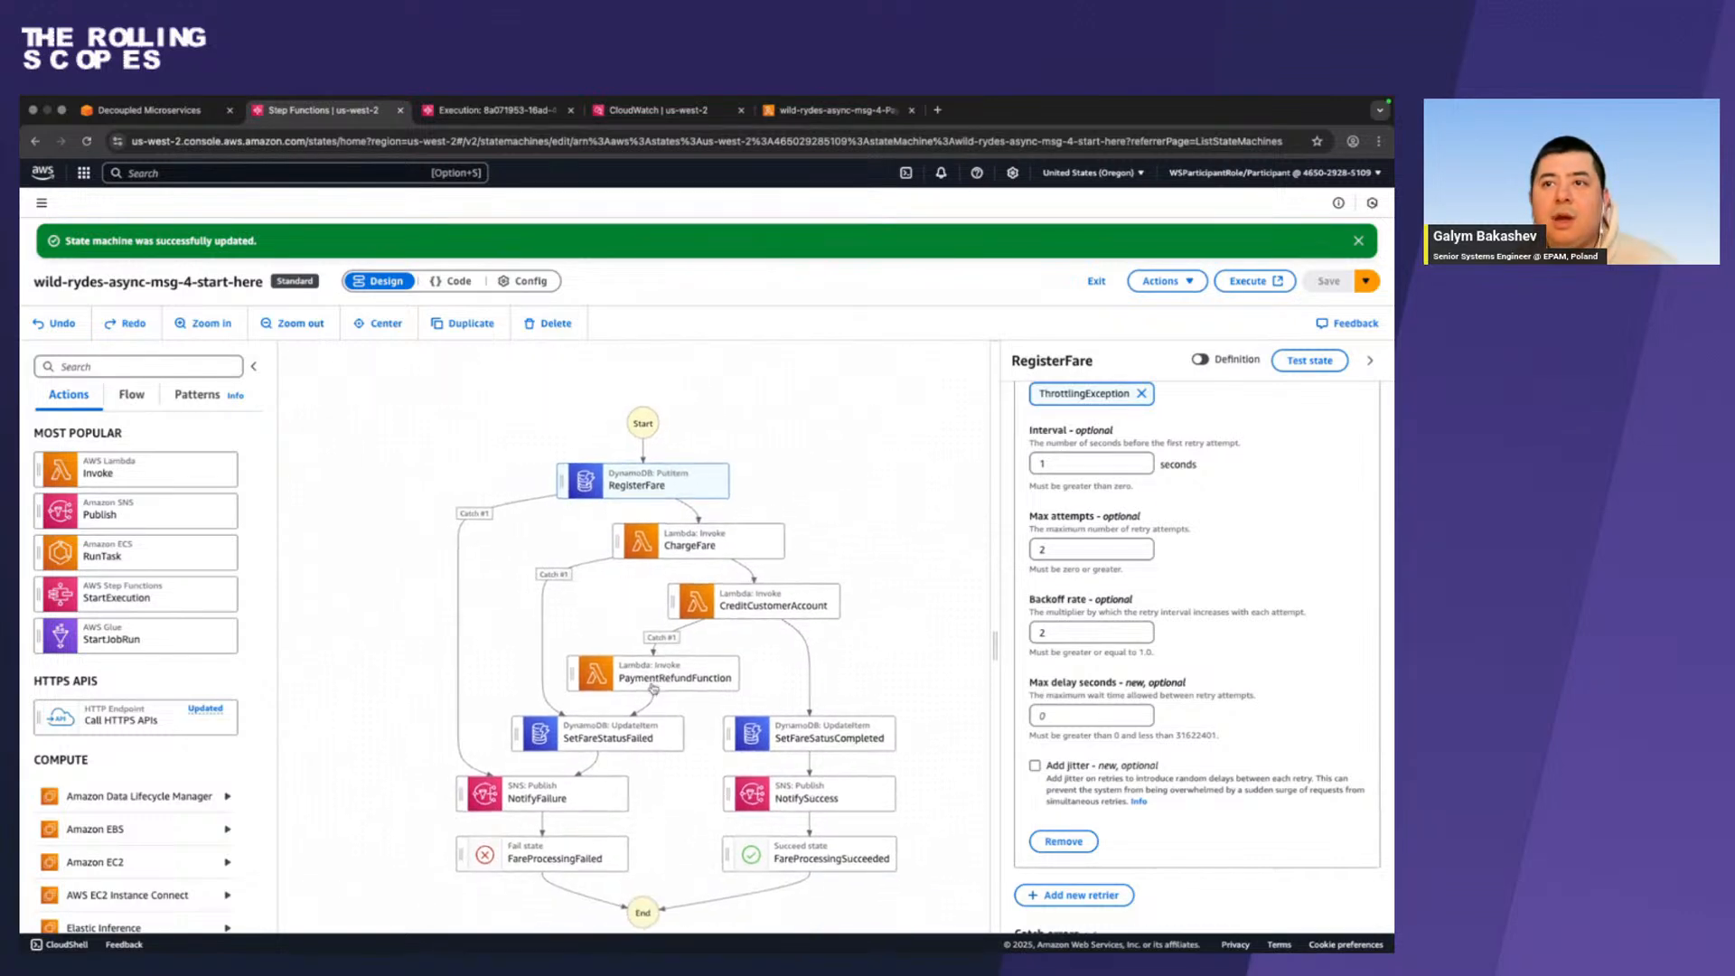
Inspect the configuration of the SetFareStatusFailed and PaymentRefundFunction states, including SetFareStatusFailed's API parameters and next state.
left_click(597, 746)
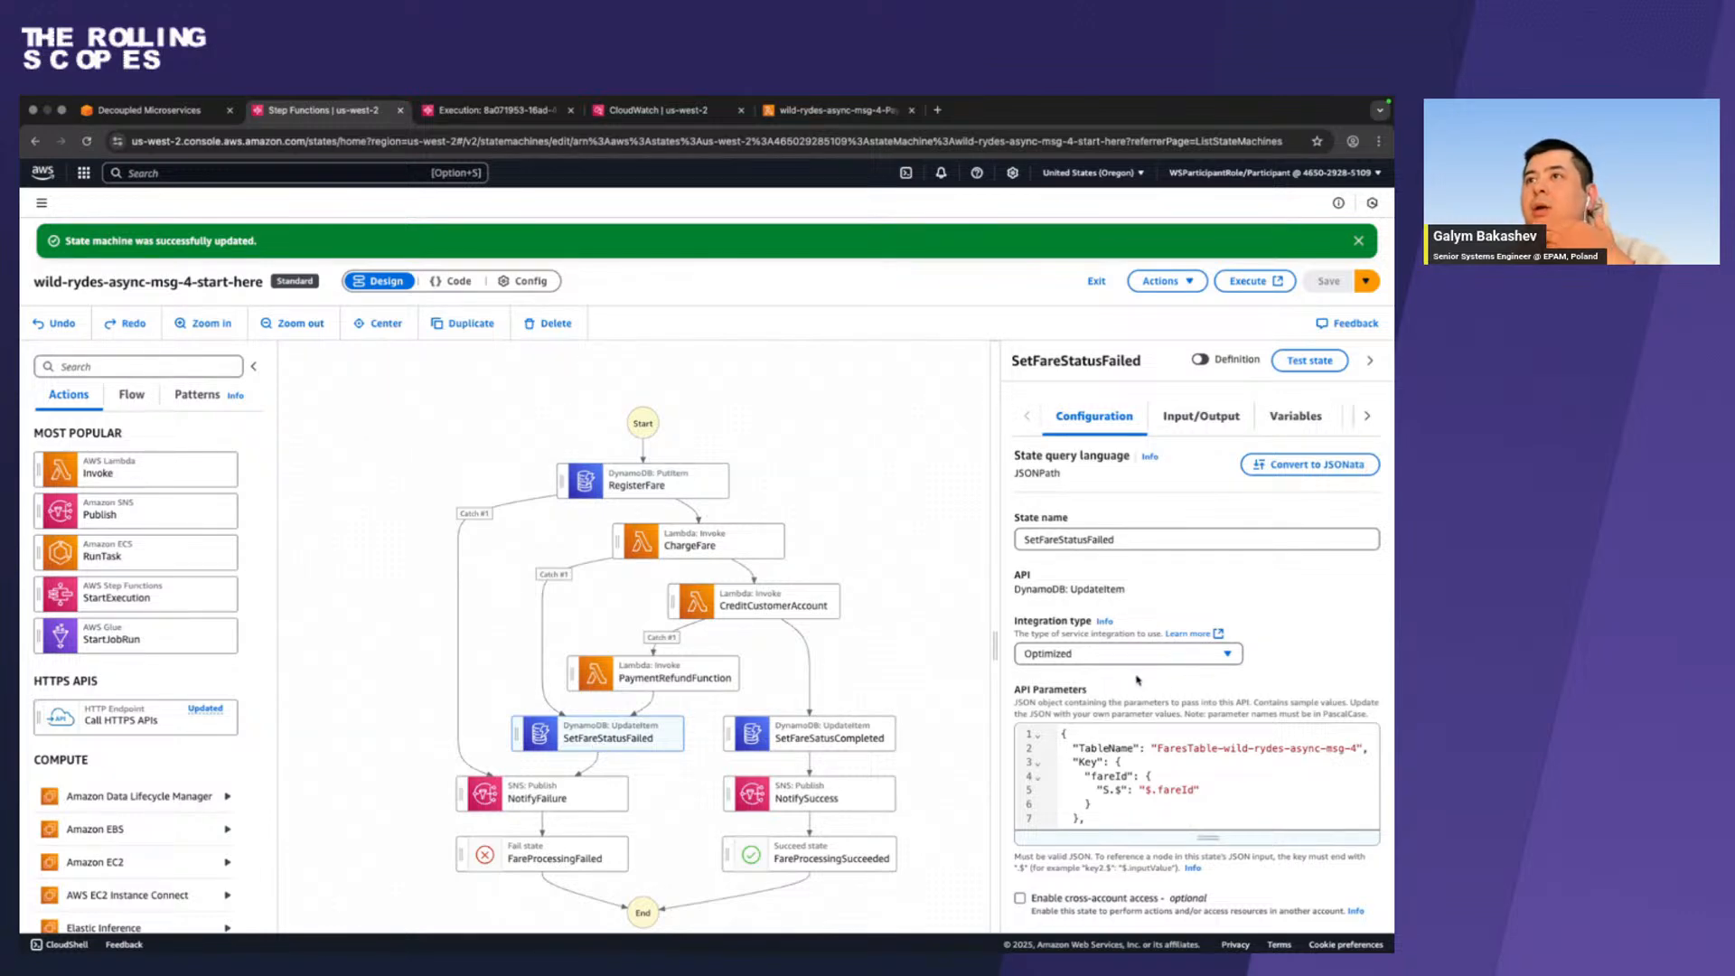
left_click(724, 685)
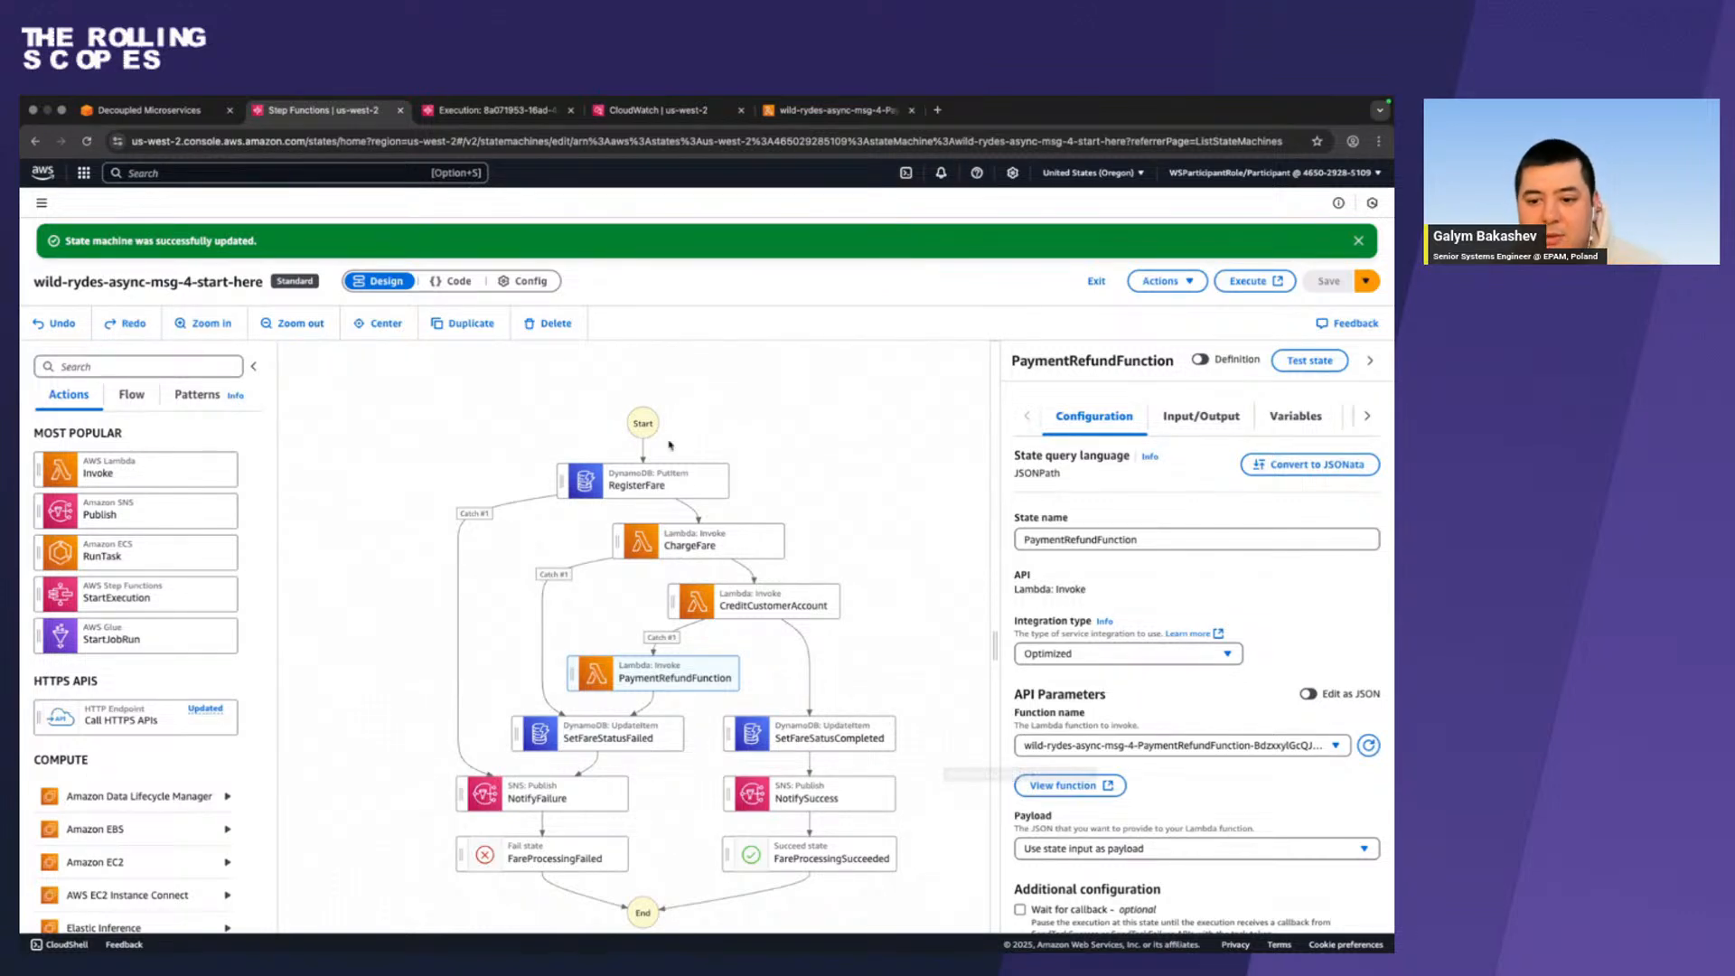
scroll(542, 684, "down", 3)
scroll(542, 683, "down", 3)
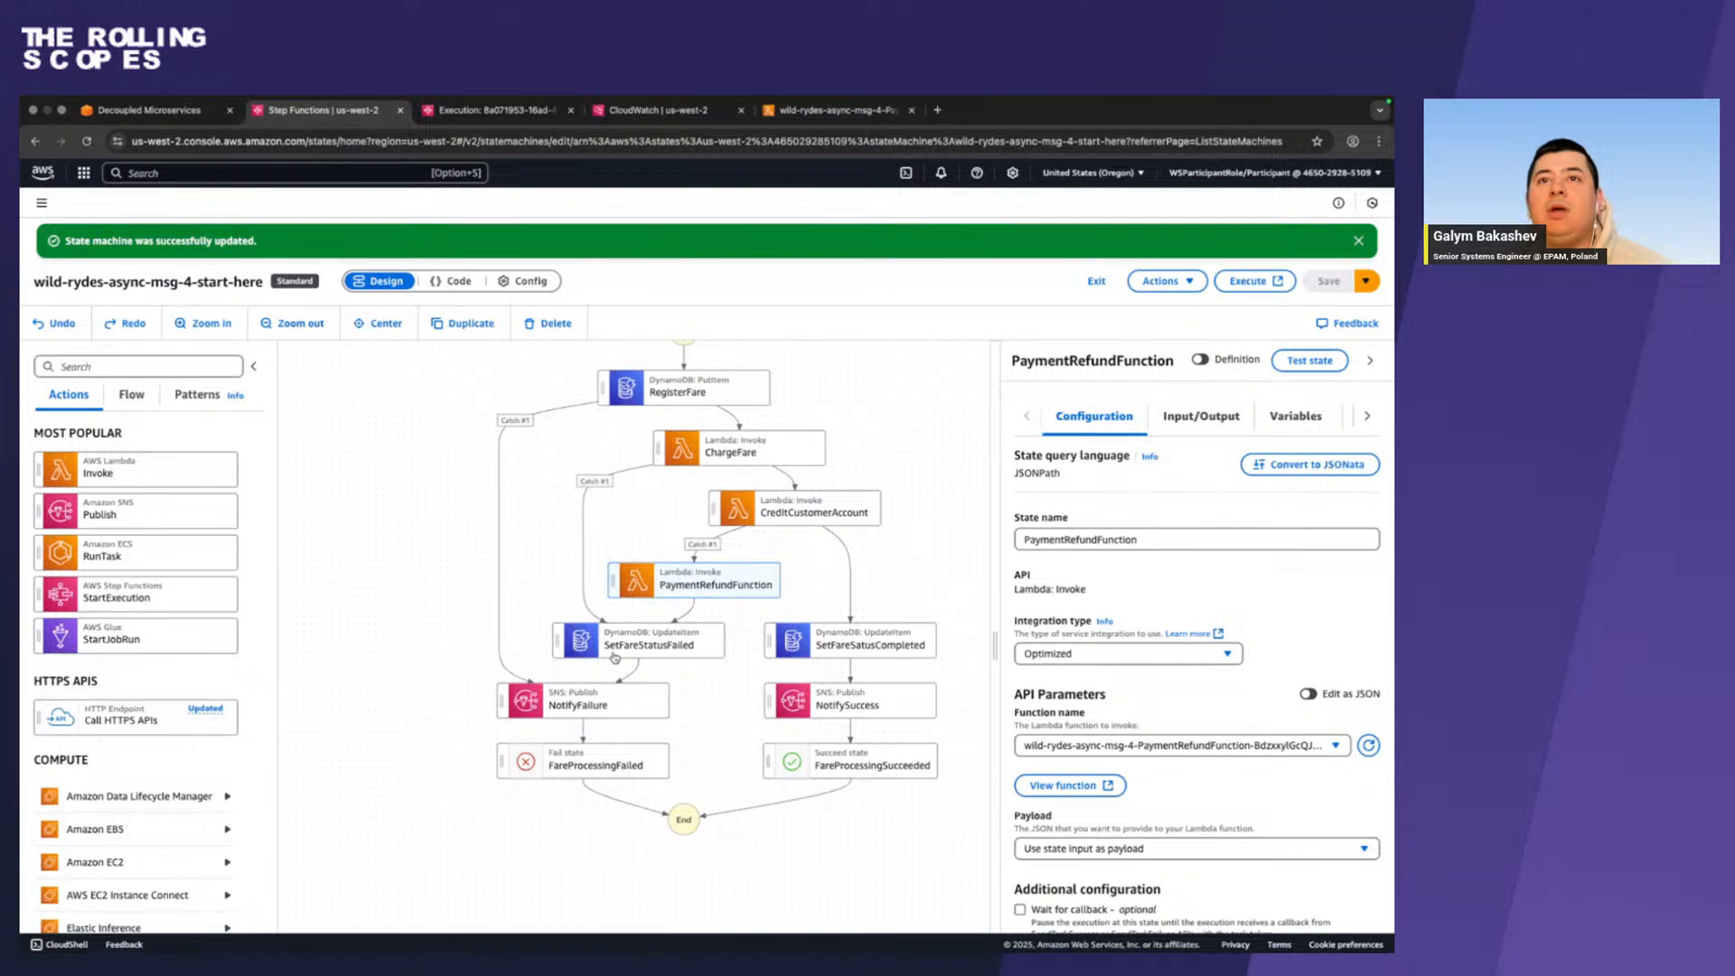
left_click(616, 647)
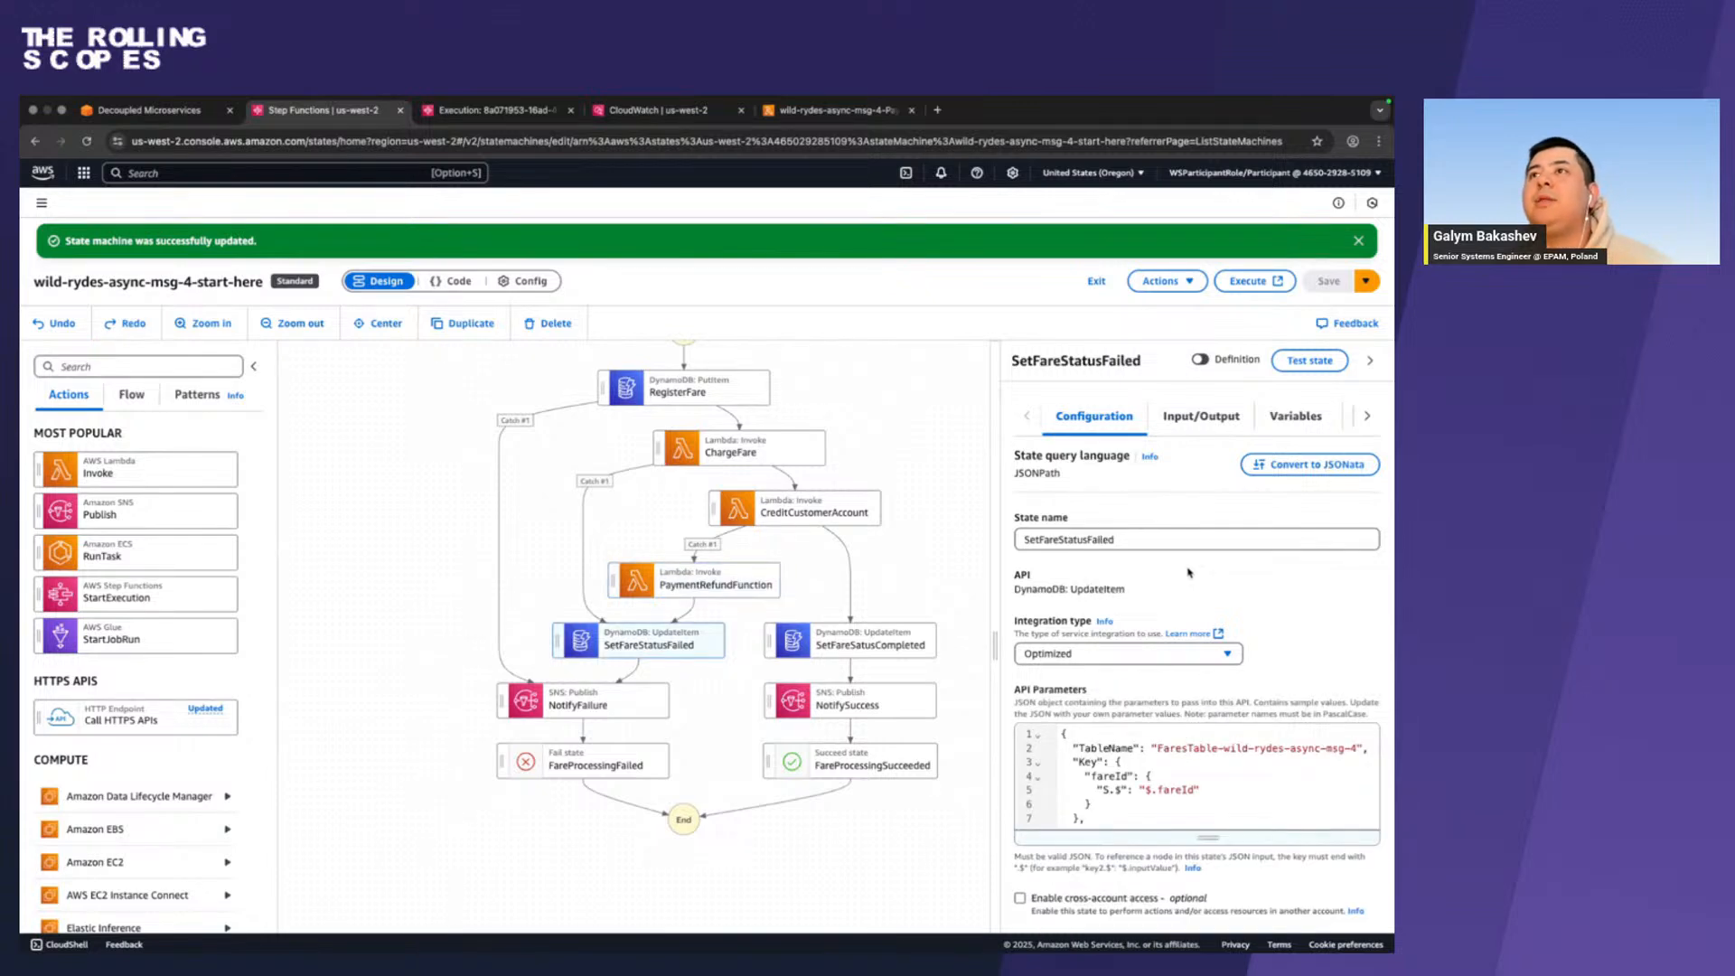
scroll(1188, 572, "down", 3)
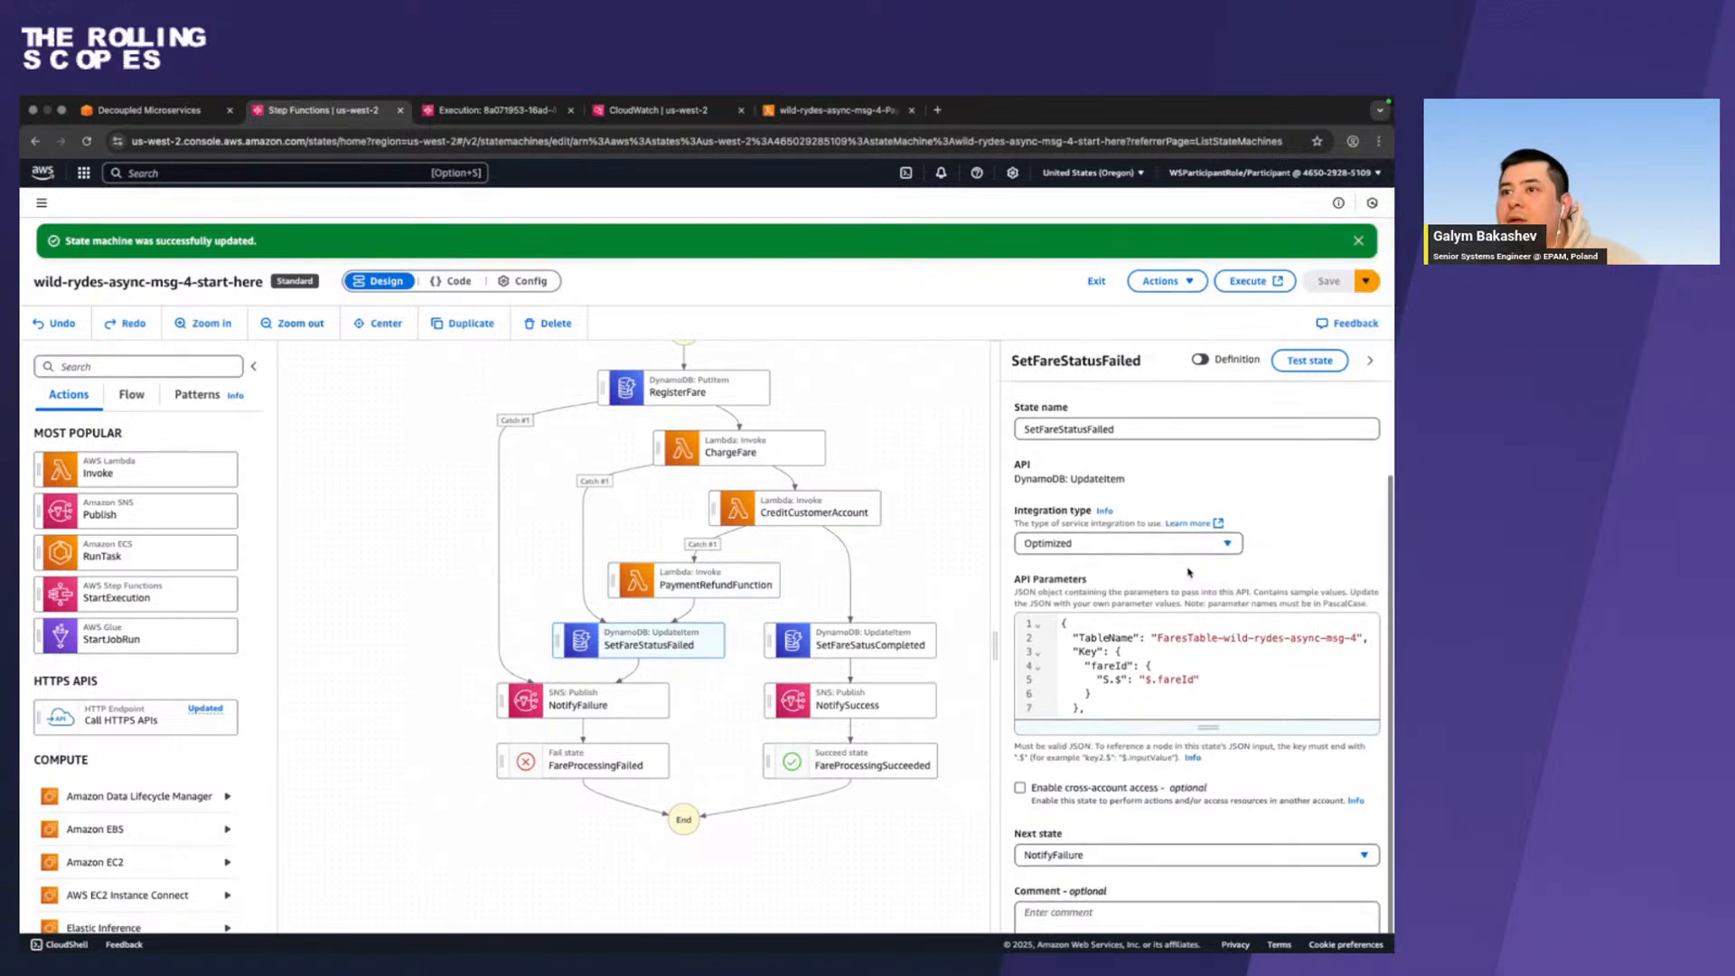
scroll(1189, 572, "up", 3)
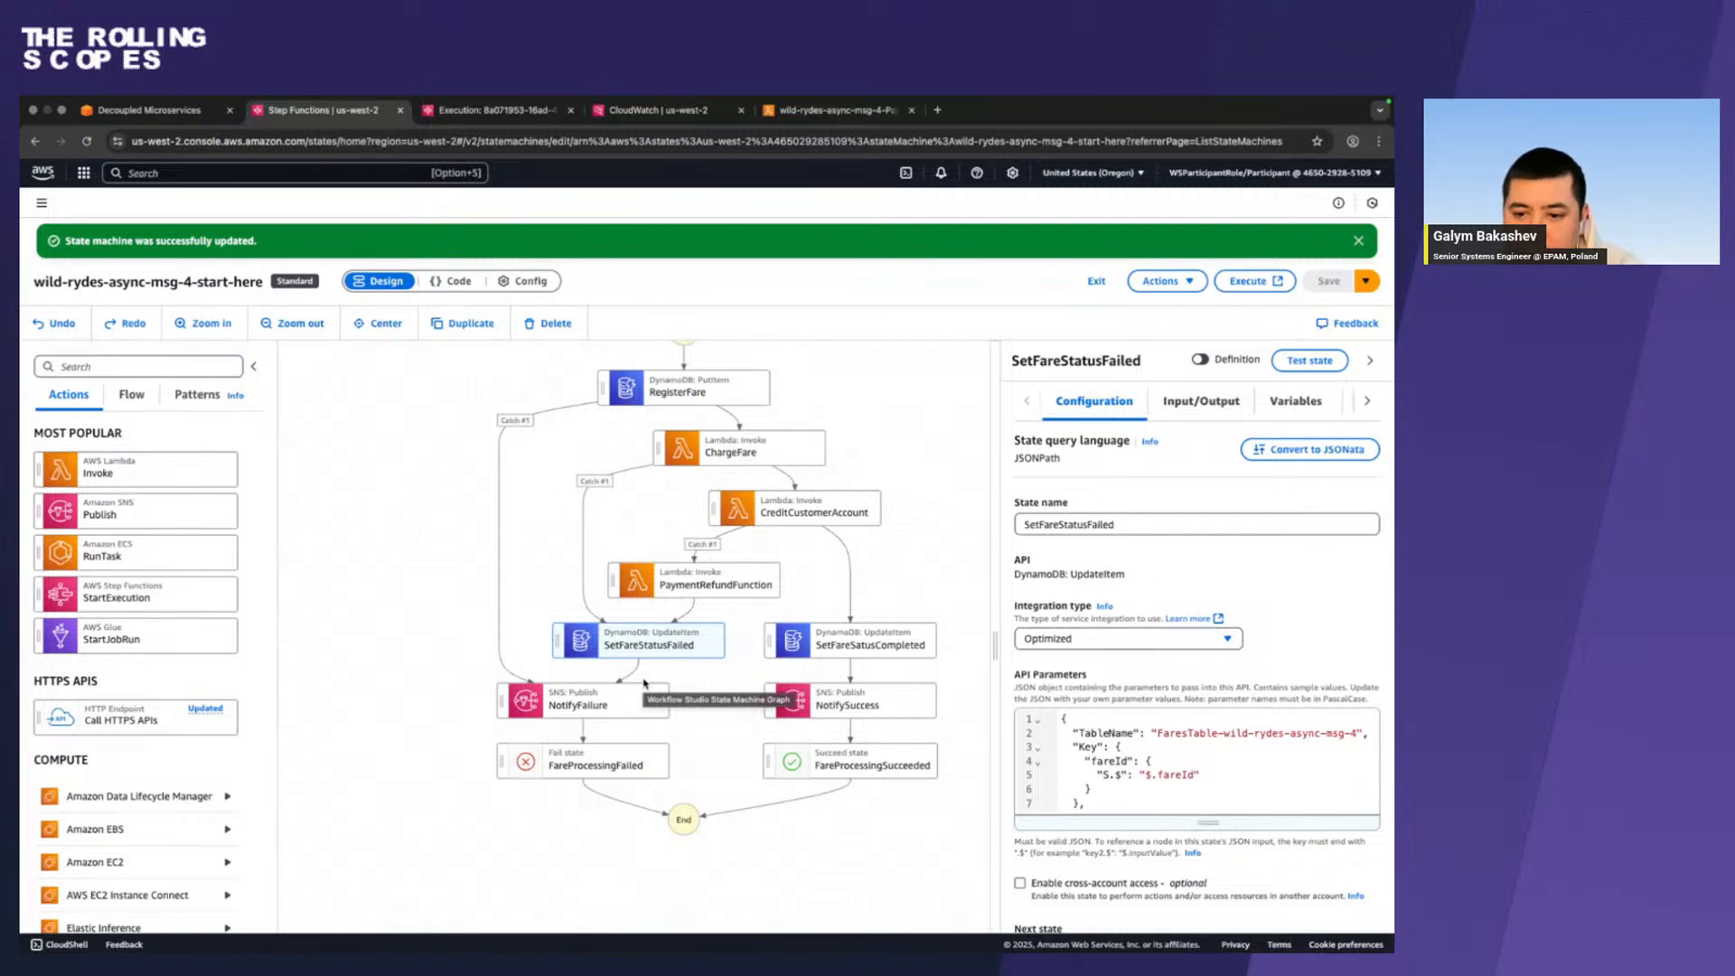
Glance at the open Lambda function and CloudWatch log group pages, and return to the execution details to review its graph.
left_click(832, 112)
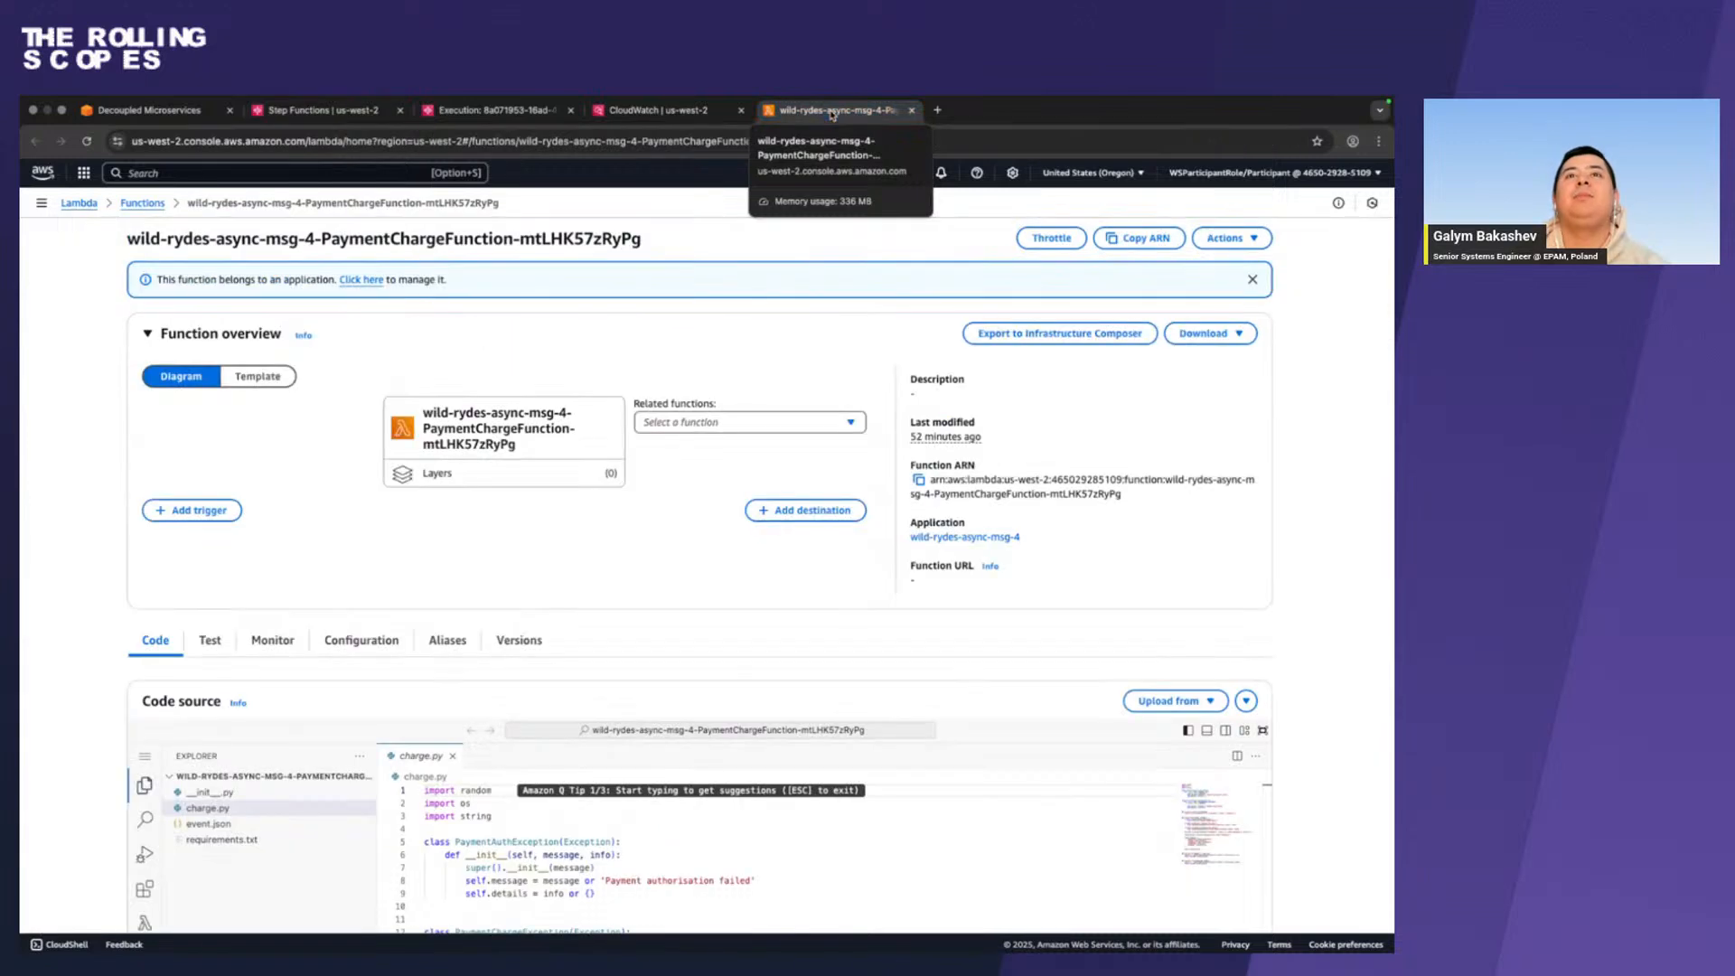
left_click(664, 110)
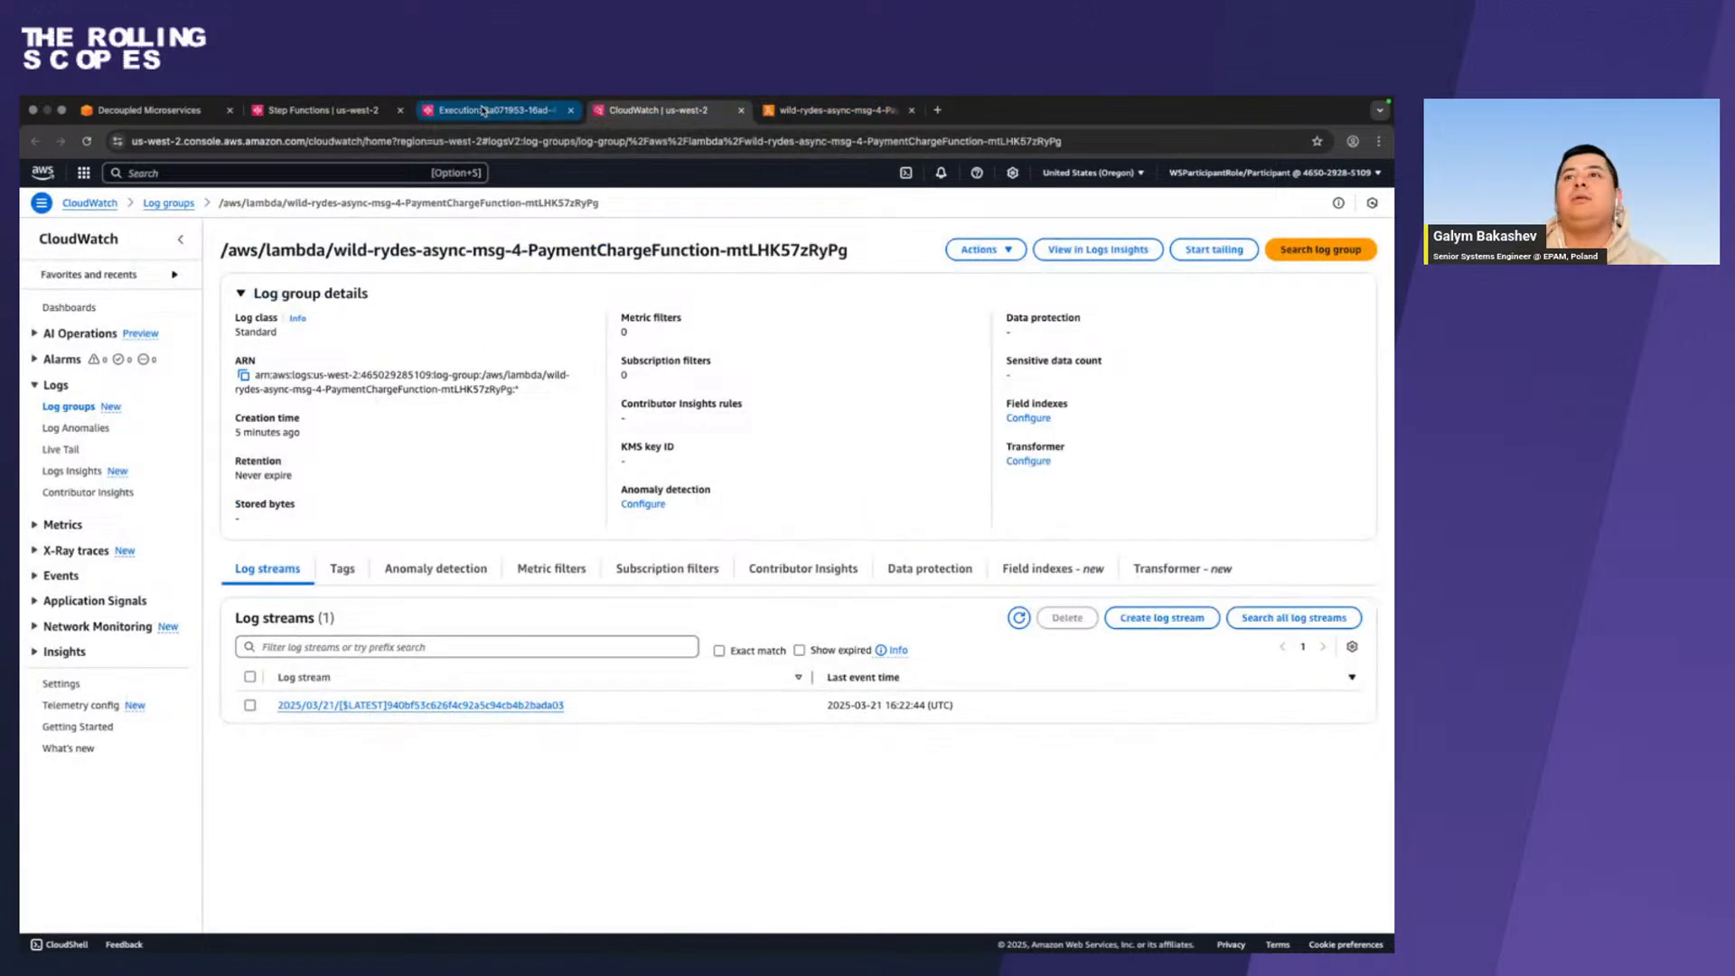
left_click(486, 110)
left_click(331, 112)
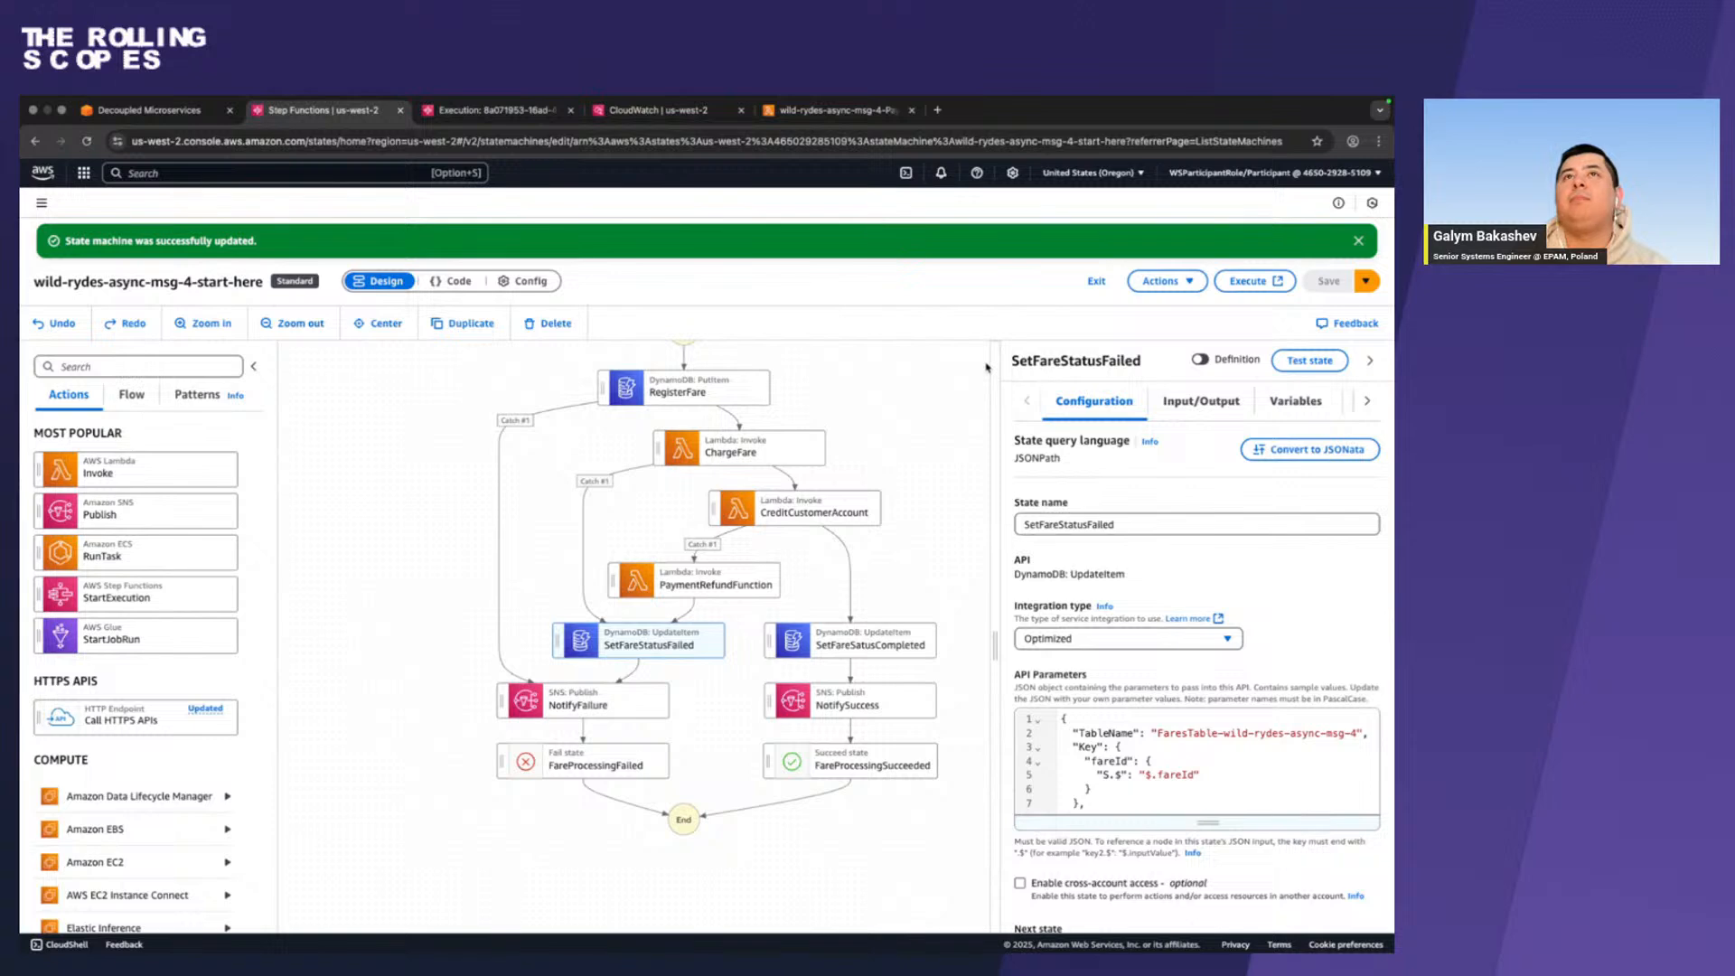
left_click(492, 109)
scroll(554, 542, "up", 10)
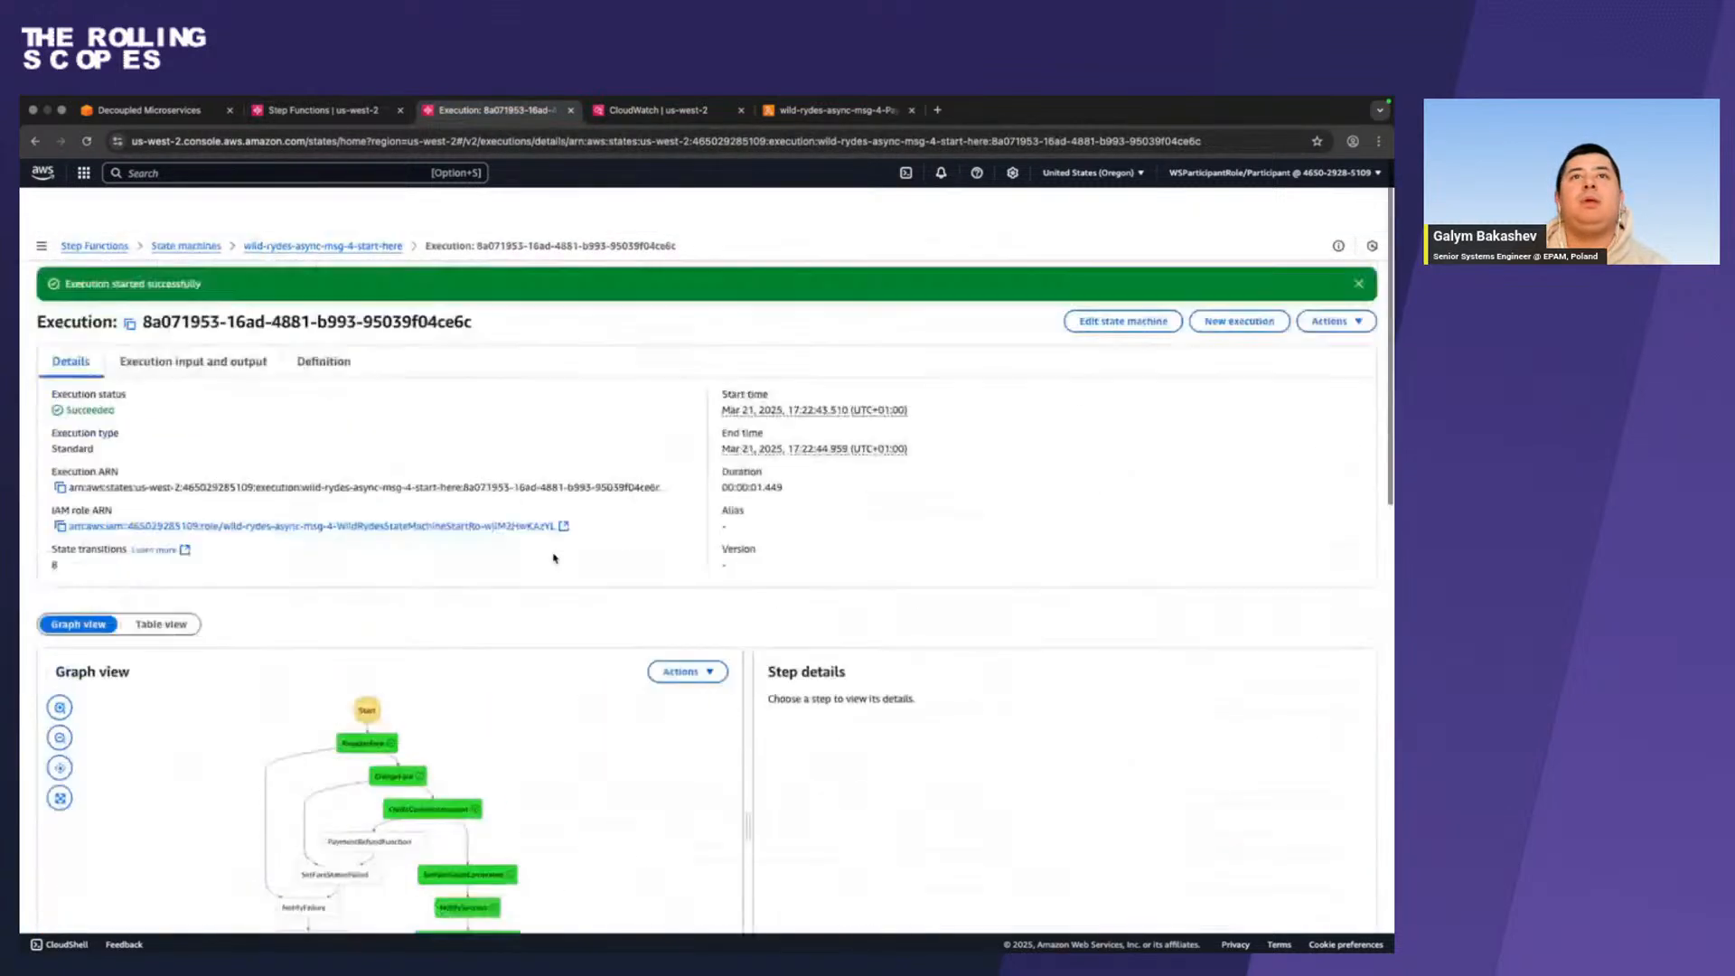
scroll(553, 557, "down", 5)
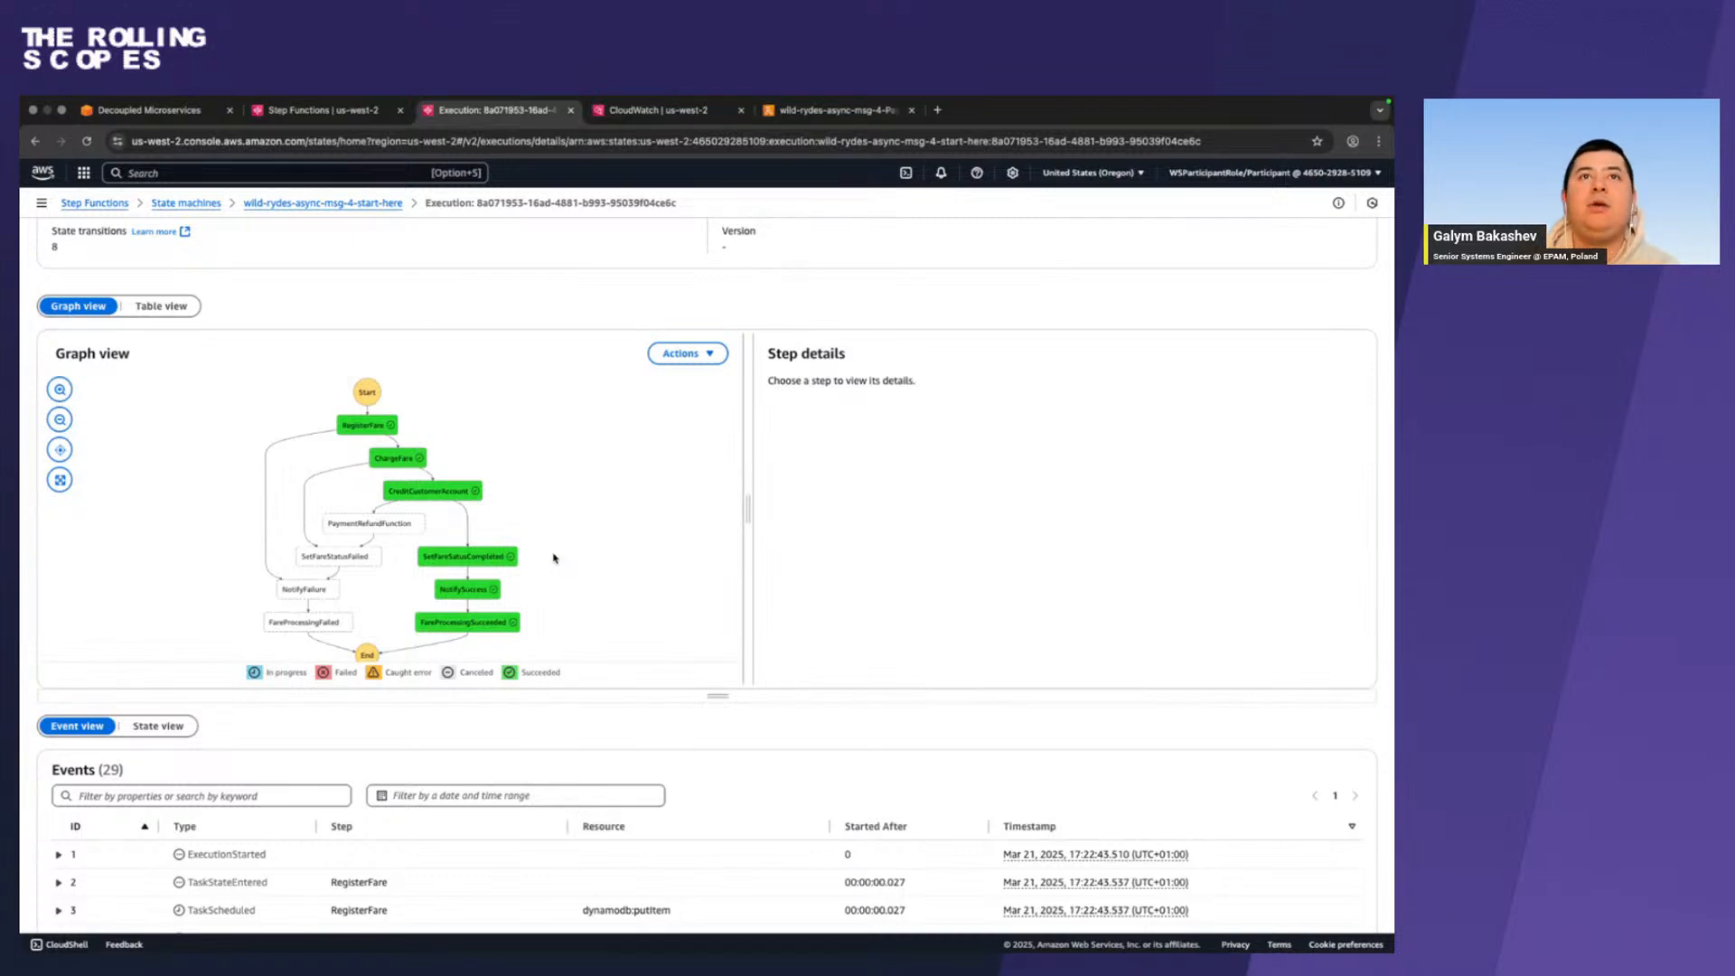
Switch to the workshop guide and copy the Testing failures payload whose customerId has the _fail_auth suffix.
key("ctrl+Left")
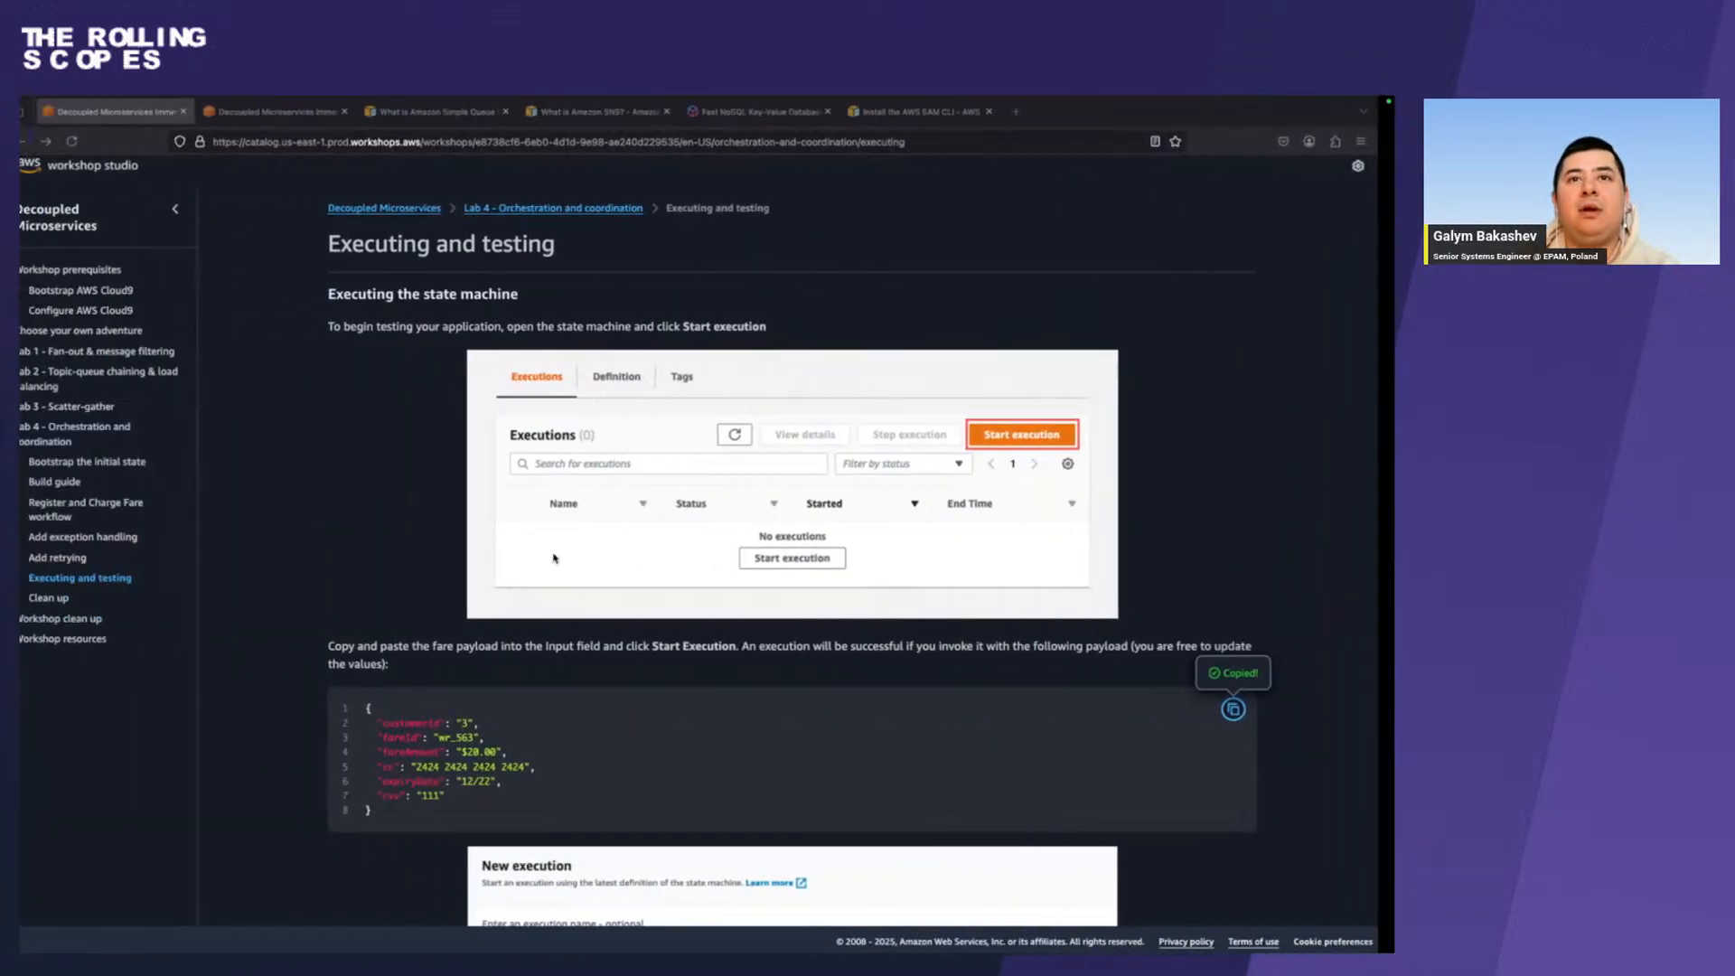
scroll(554, 558, "down", 6)
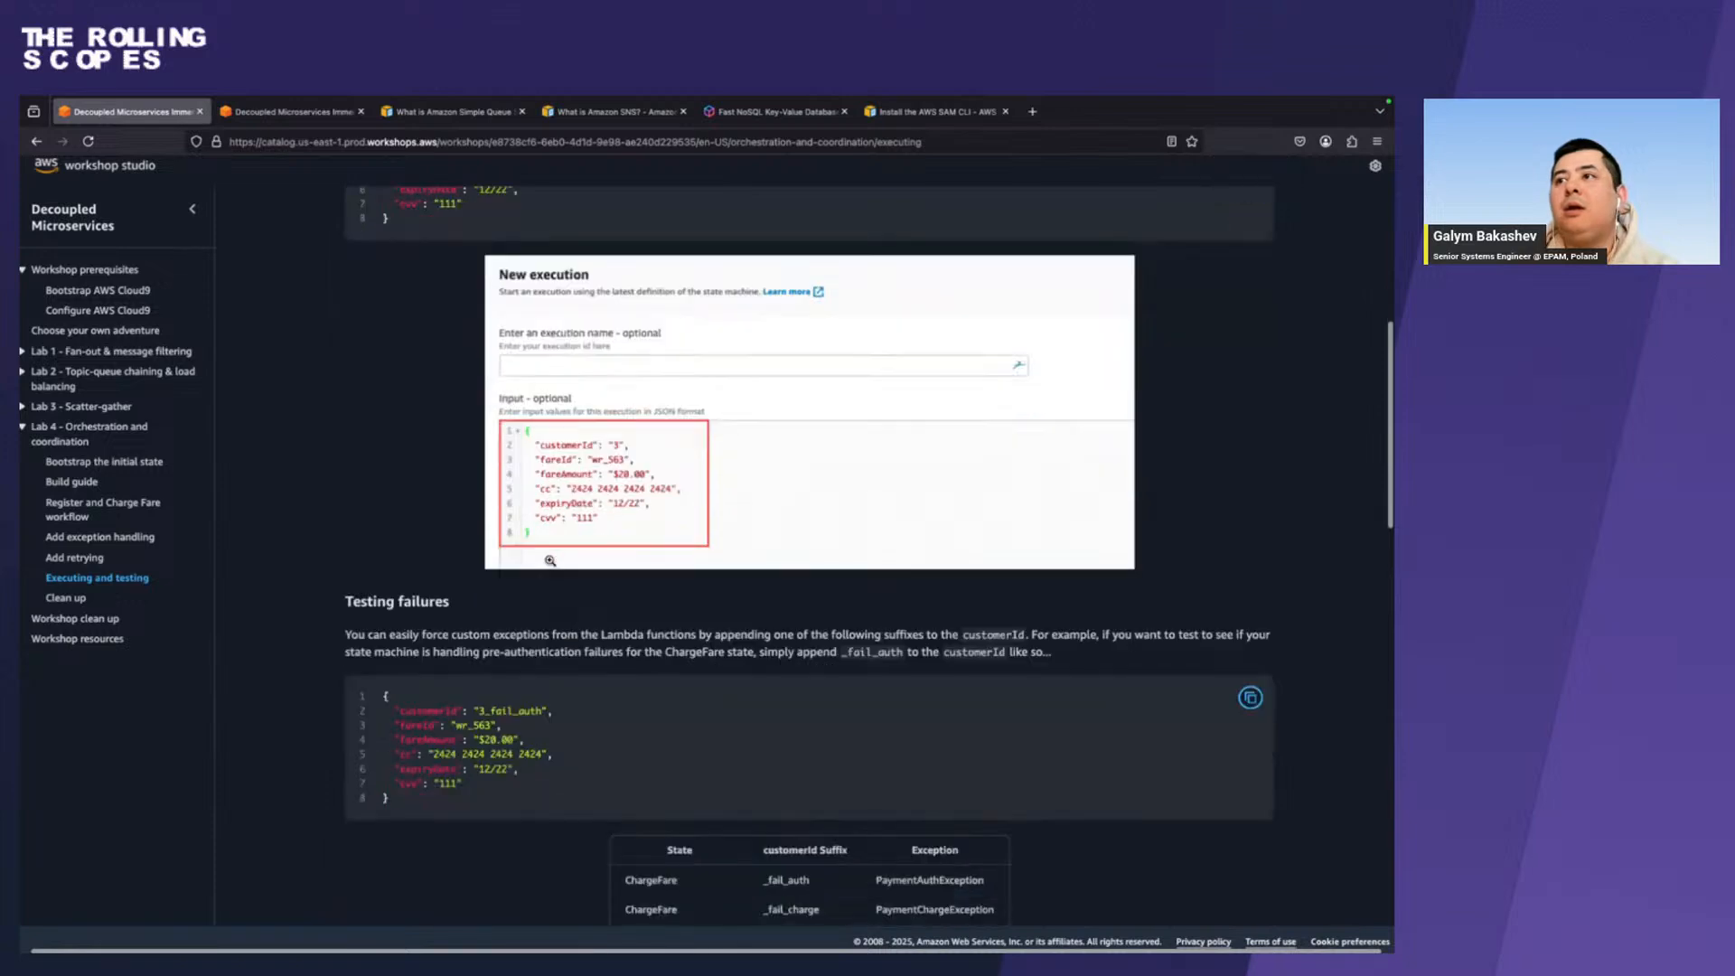
scroll(550, 560, "down", 2)
left_click(1249, 579)
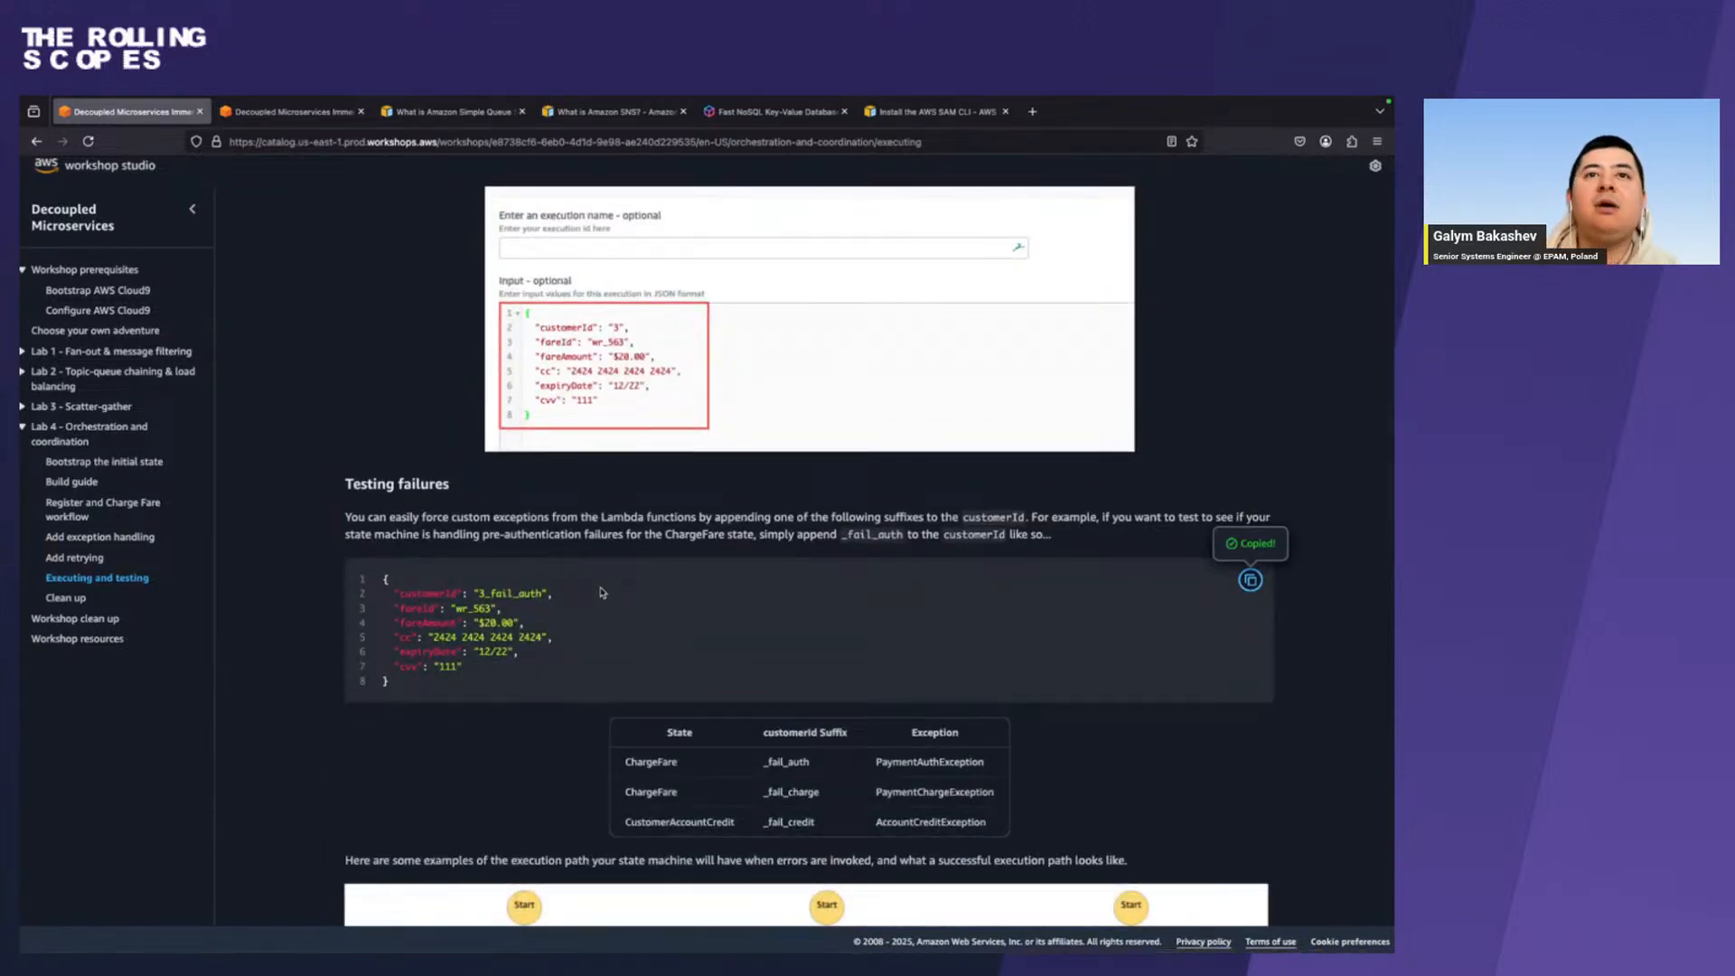
Start a new state machine execution with the copied _fail_auth payload as input, including its card number, expiry date and CVV fields.
key("ctrl+Right")
scroll(602, 592, "up", 4)
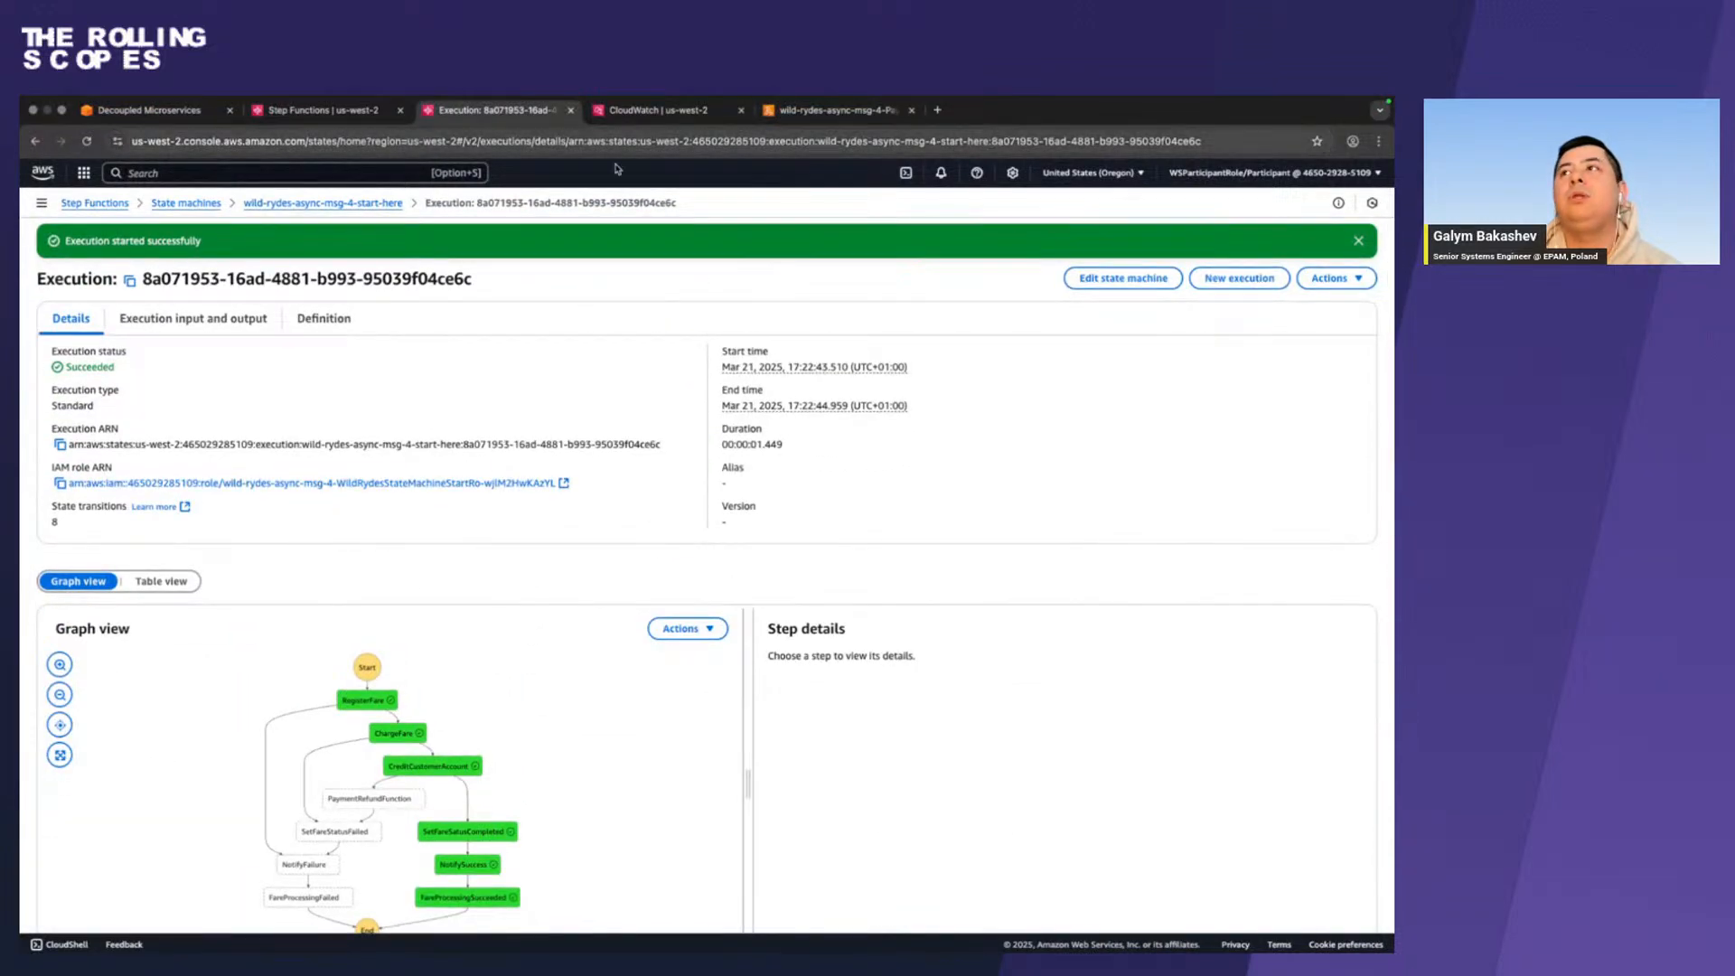
left_click(1237, 278)
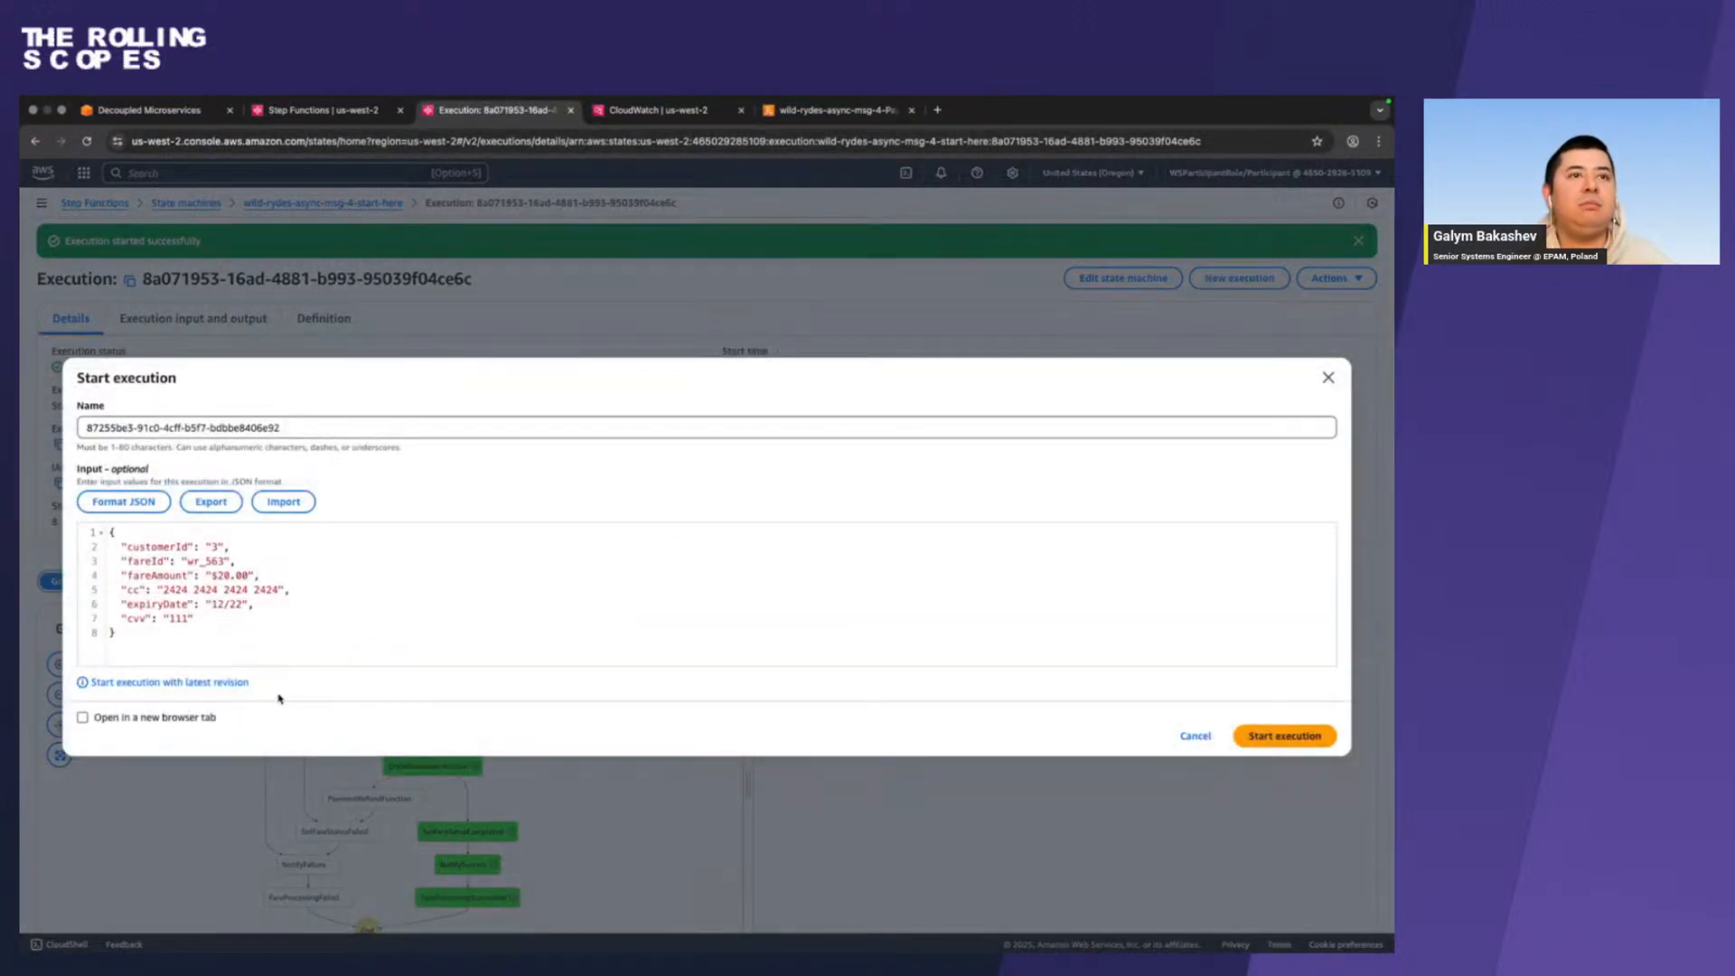
left_click_drag(156, 630, 41, 522)
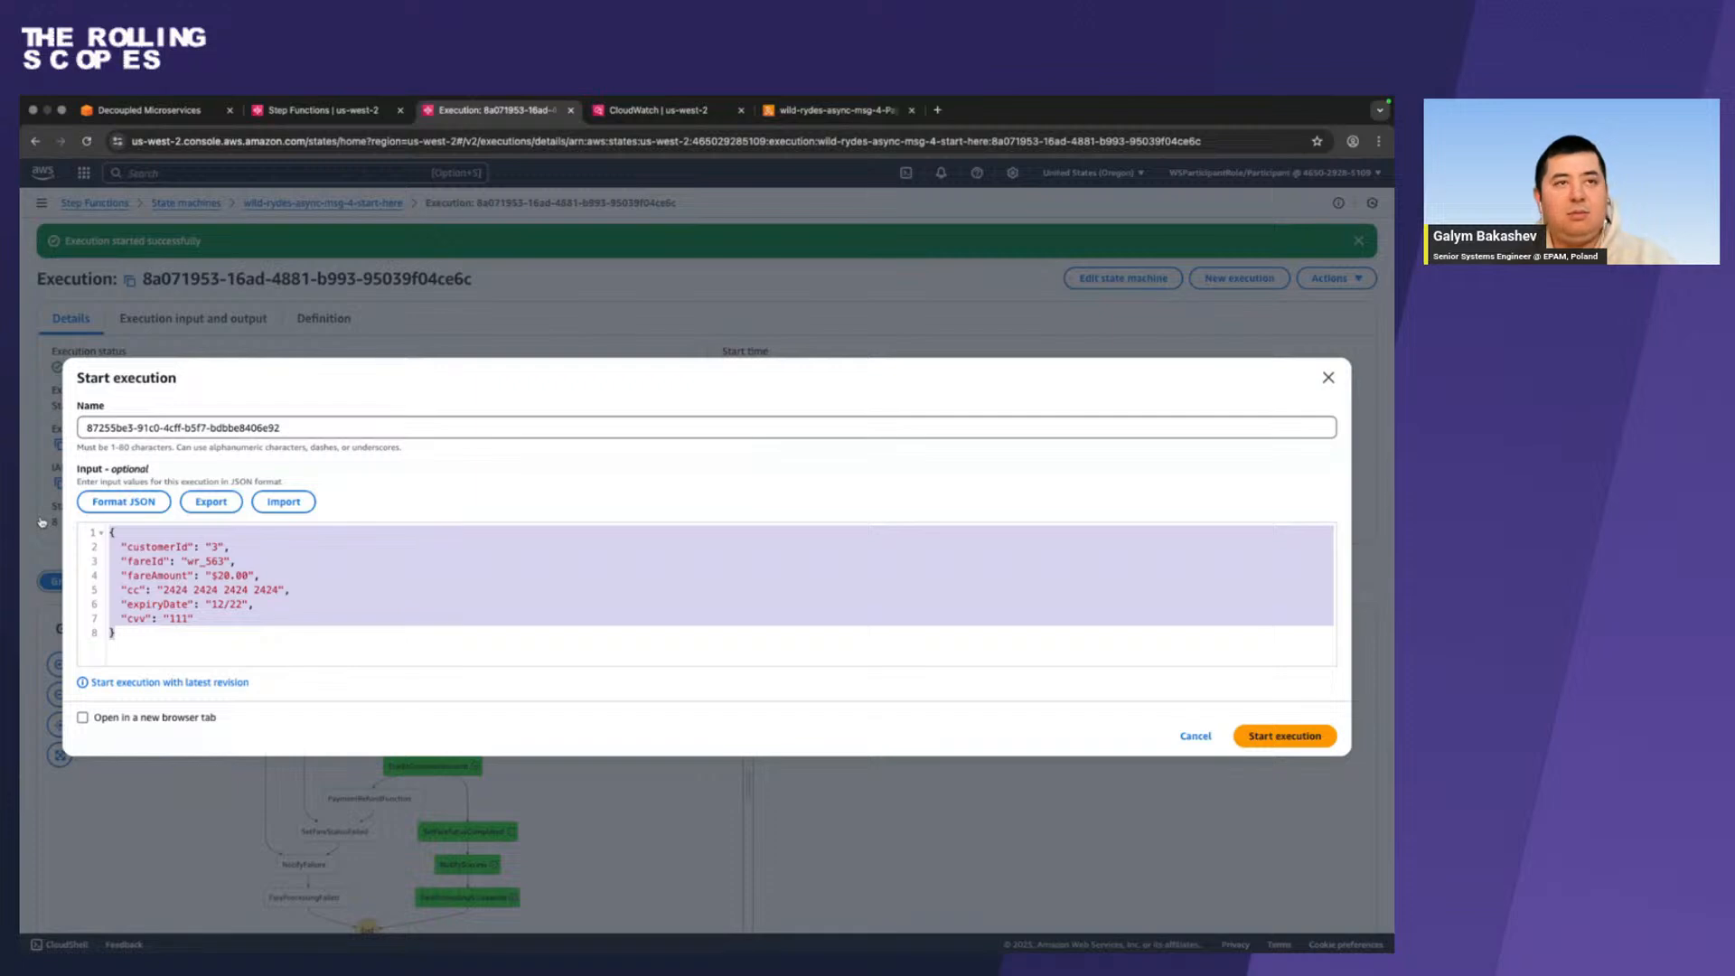
key("super+v")
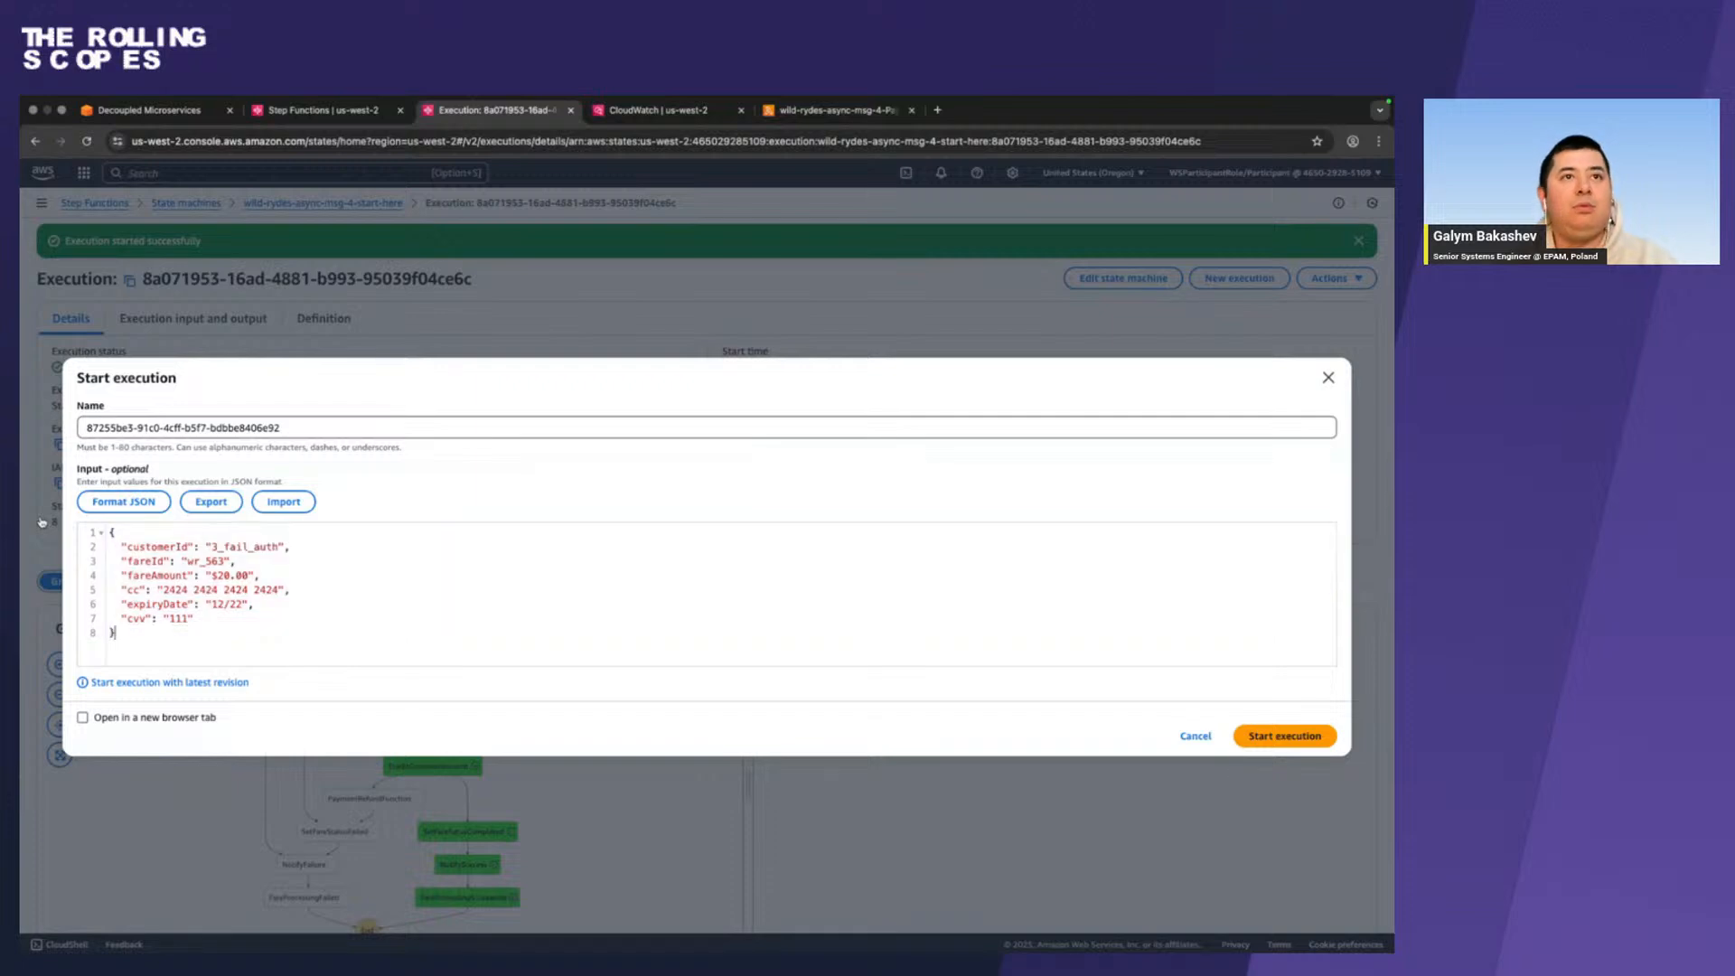
left_click(215, 546)
double_click(269, 548)
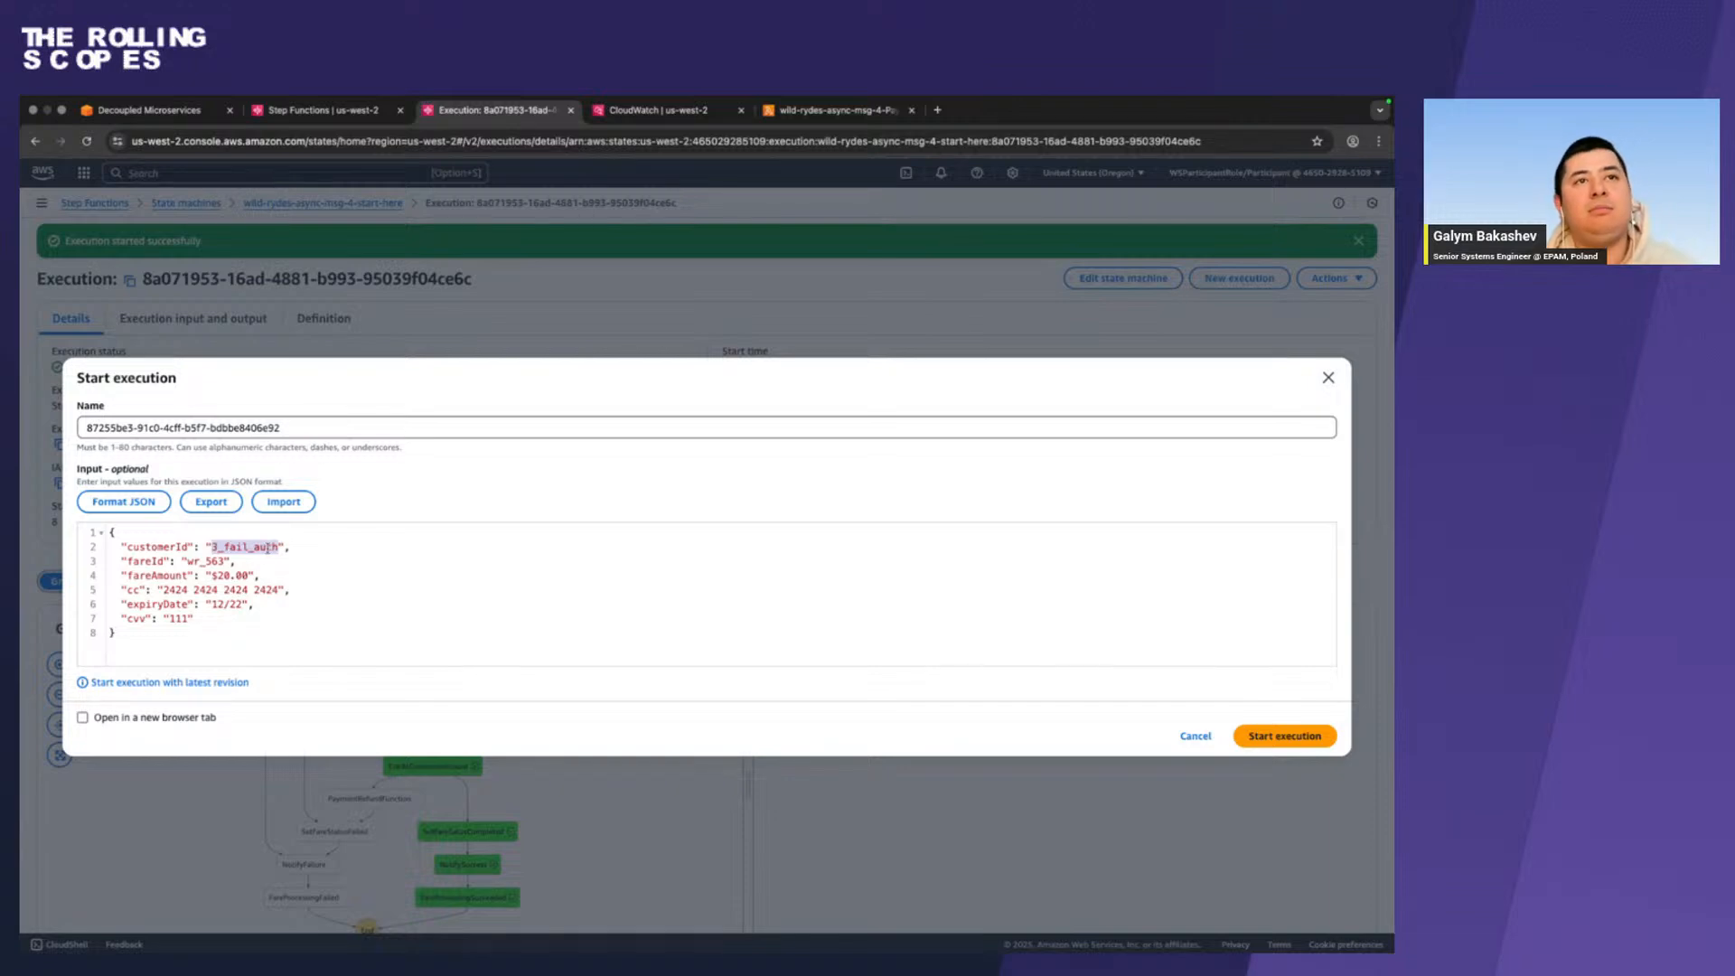
left_click(409, 552)
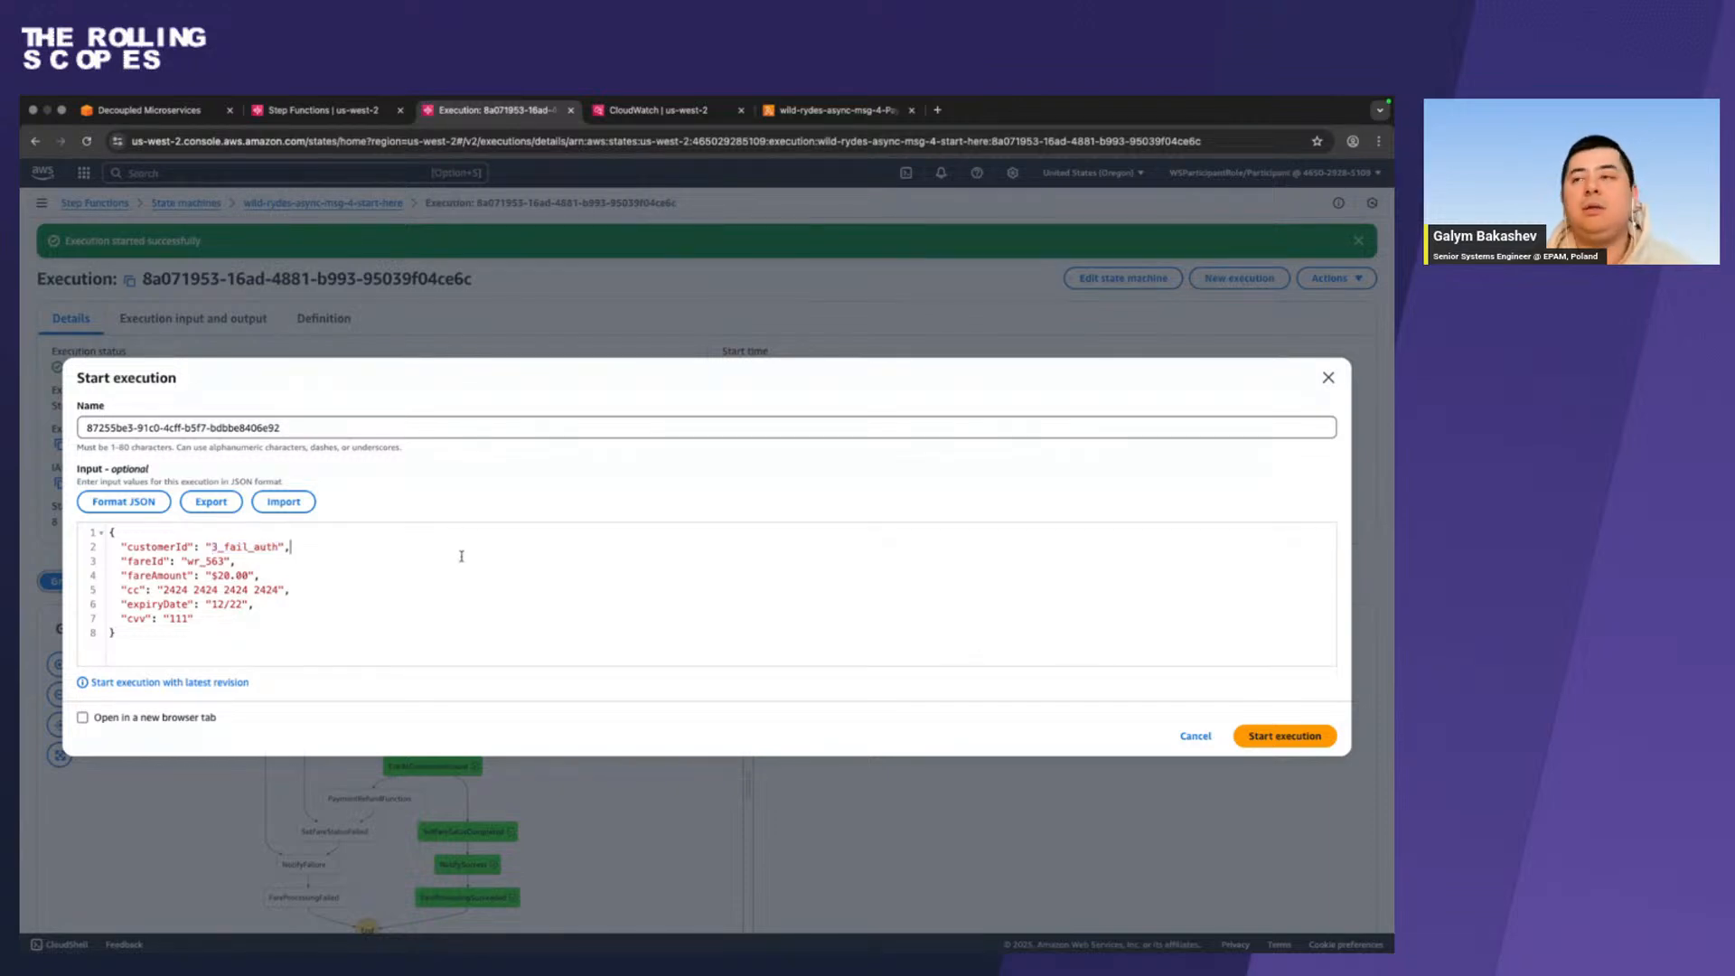
left_click(1306, 737)
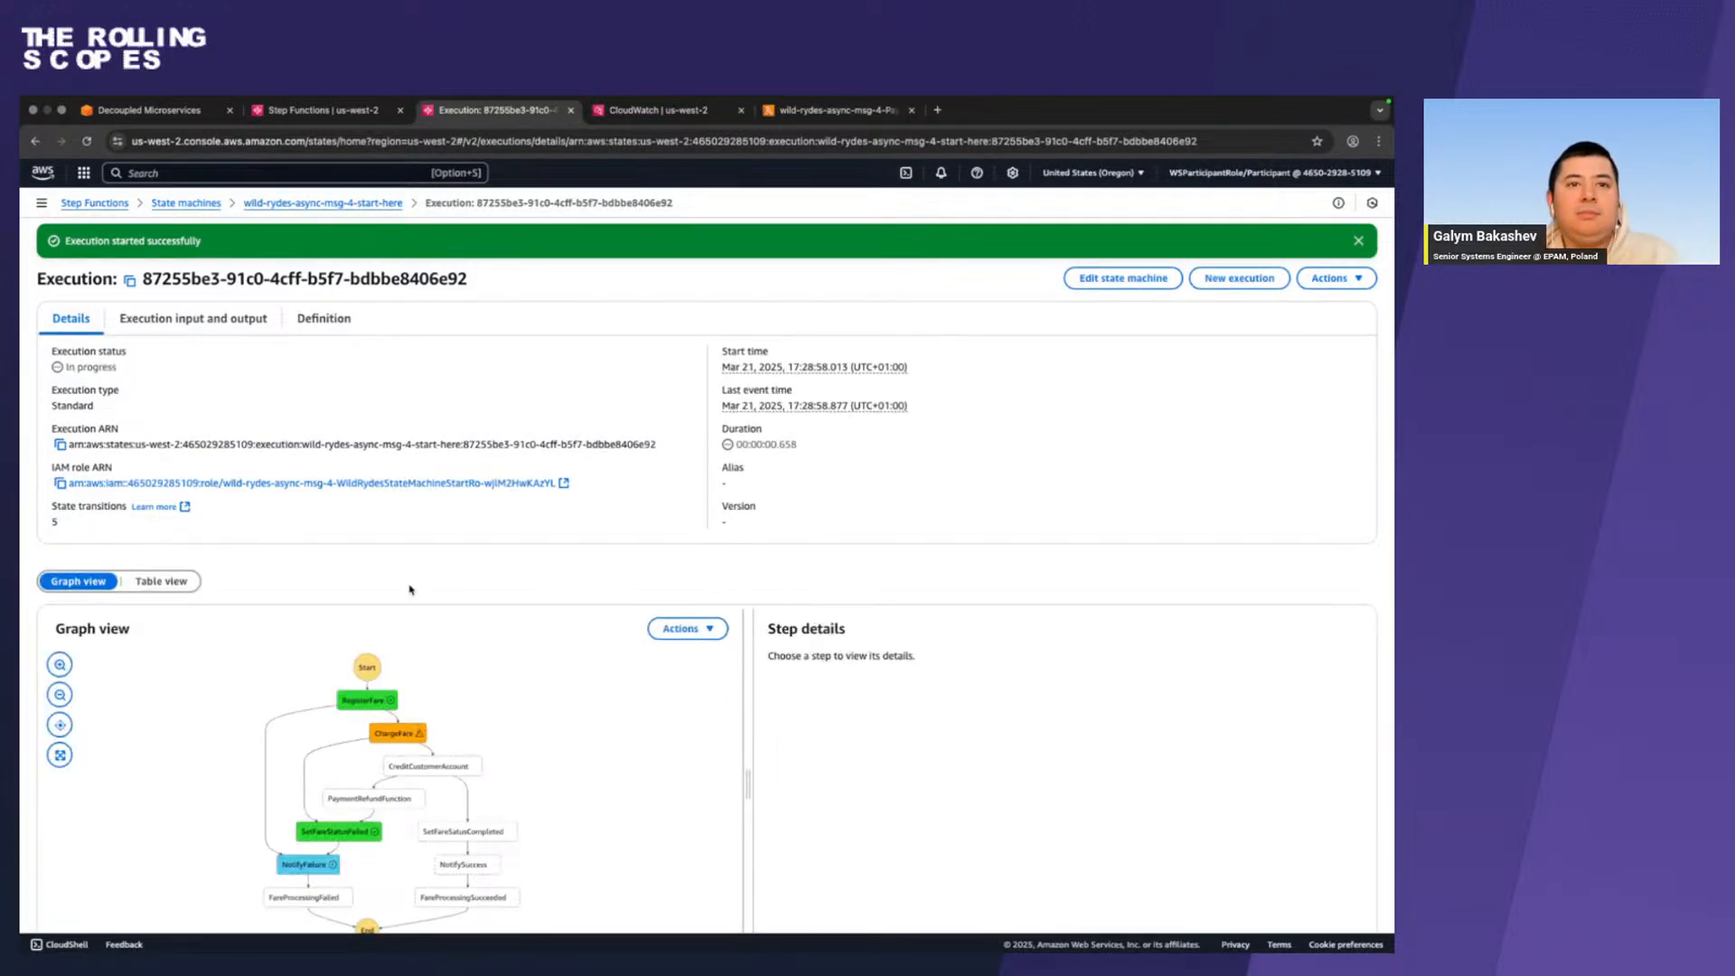
Examine the new execution's path in the graph, the FareProcessingFailed step, the expanded failure cause, and the list of events.
scroll(412, 589, "down", 3)
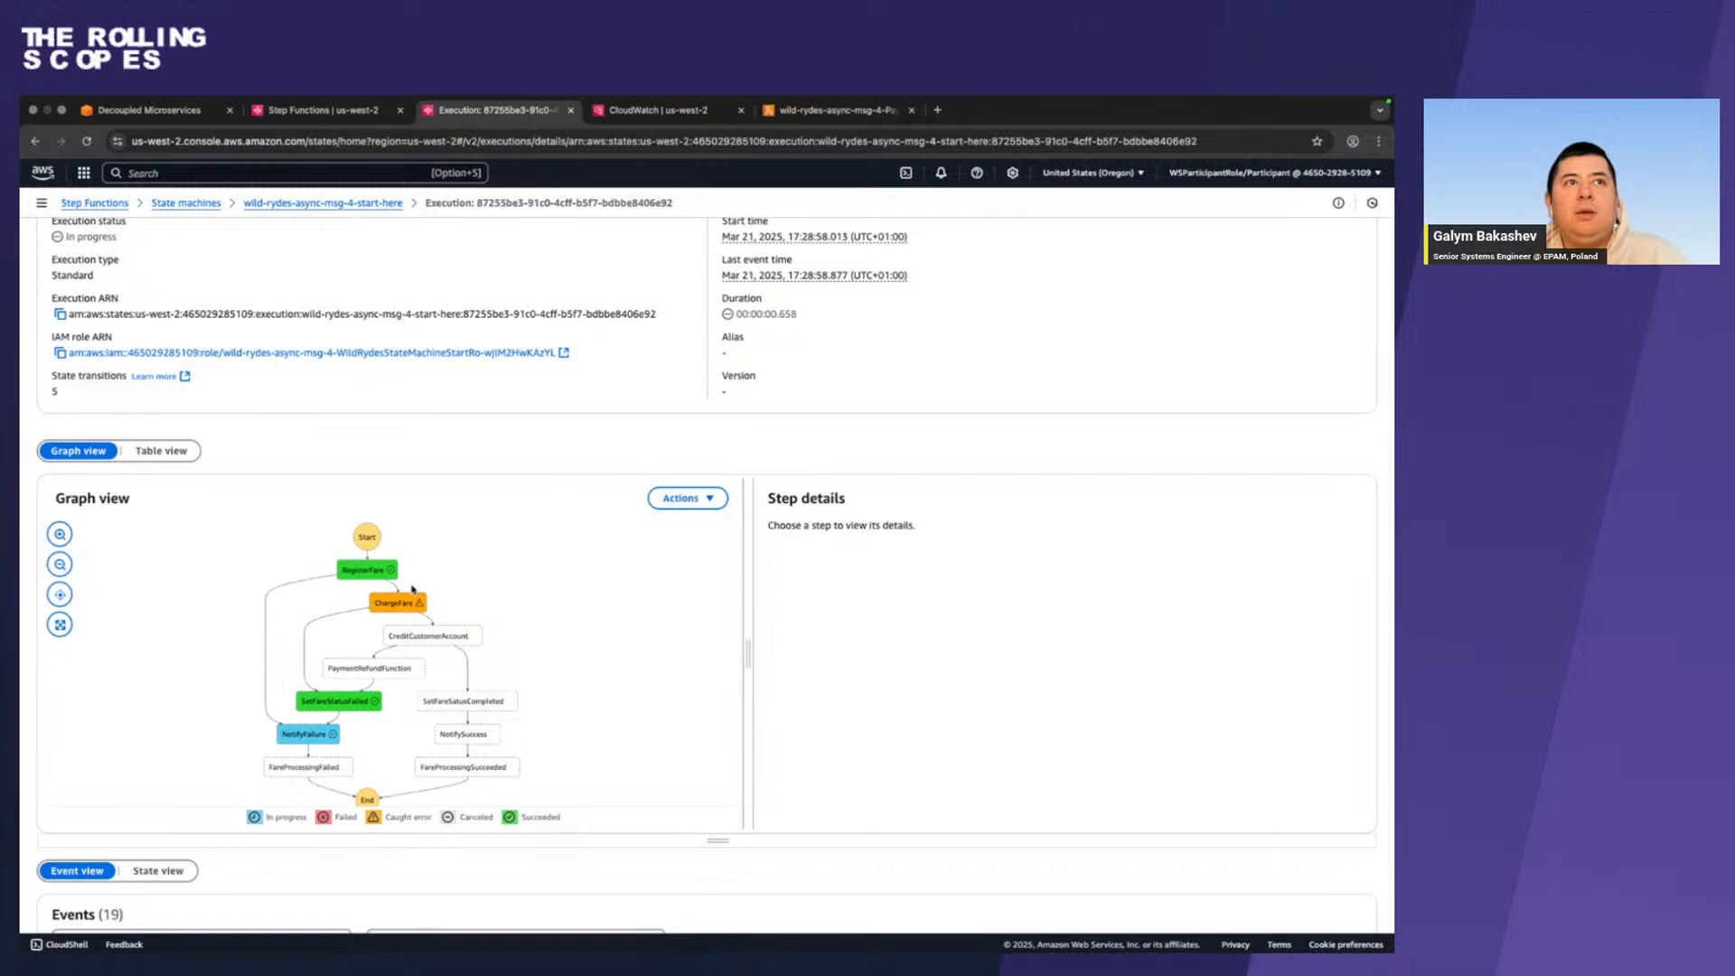
scroll(412, 589, "down", 8)
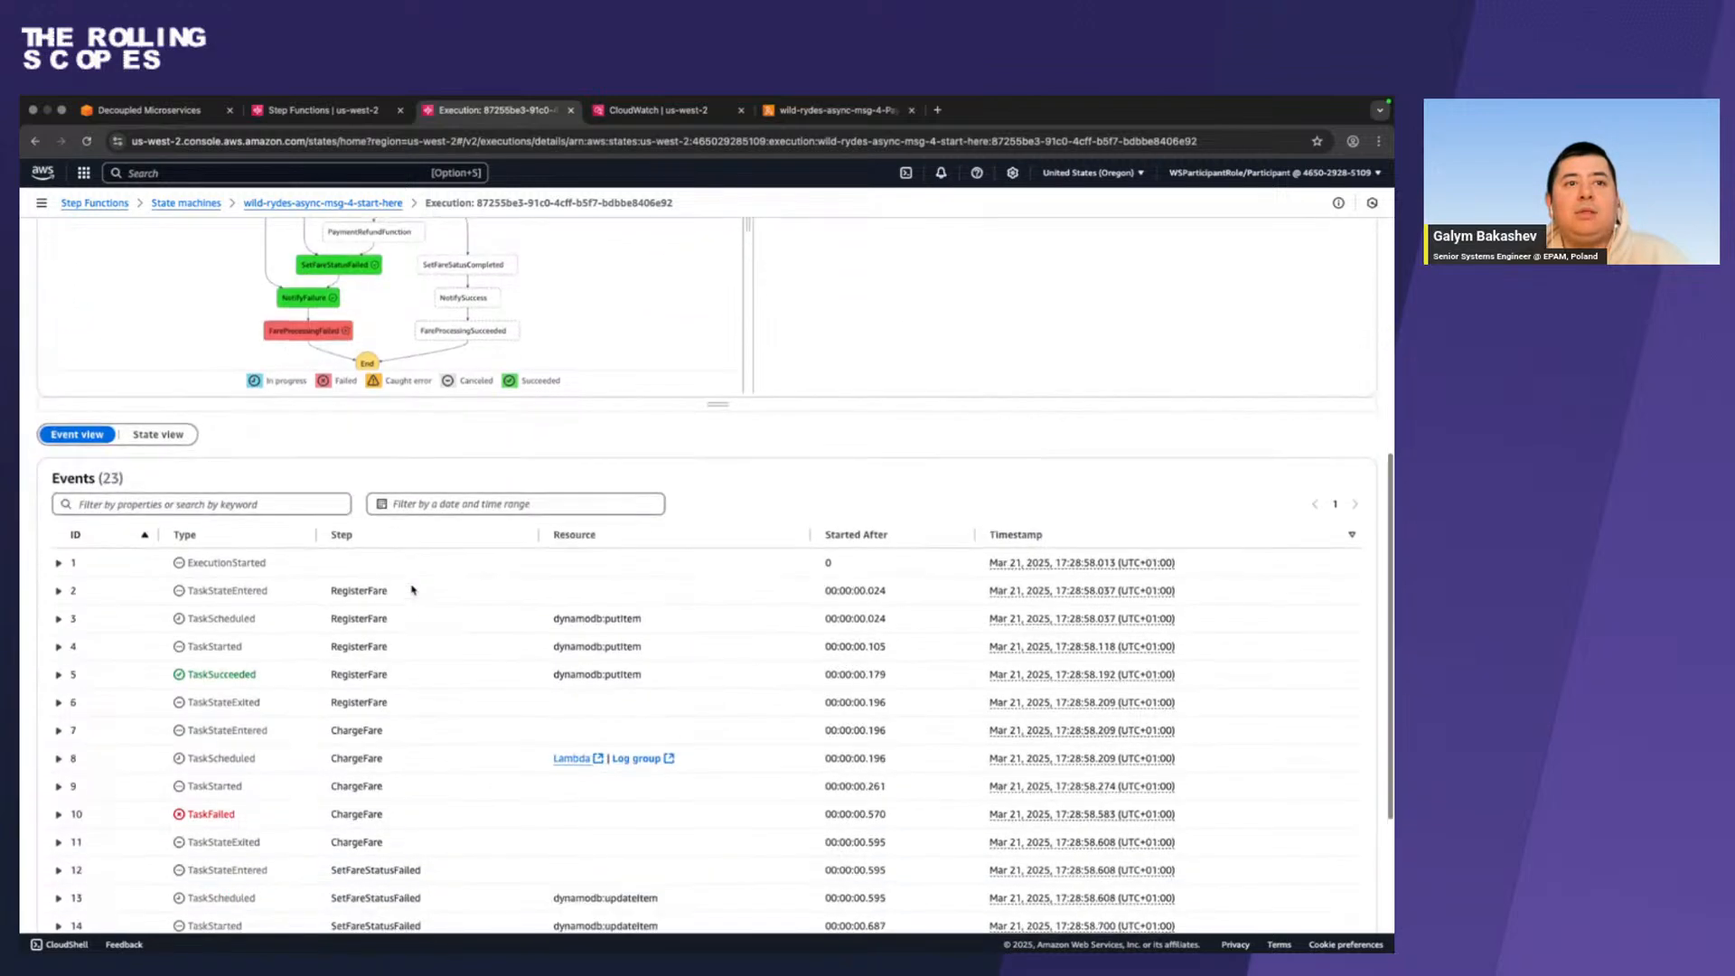
scroll(412, 589, "up", 7)
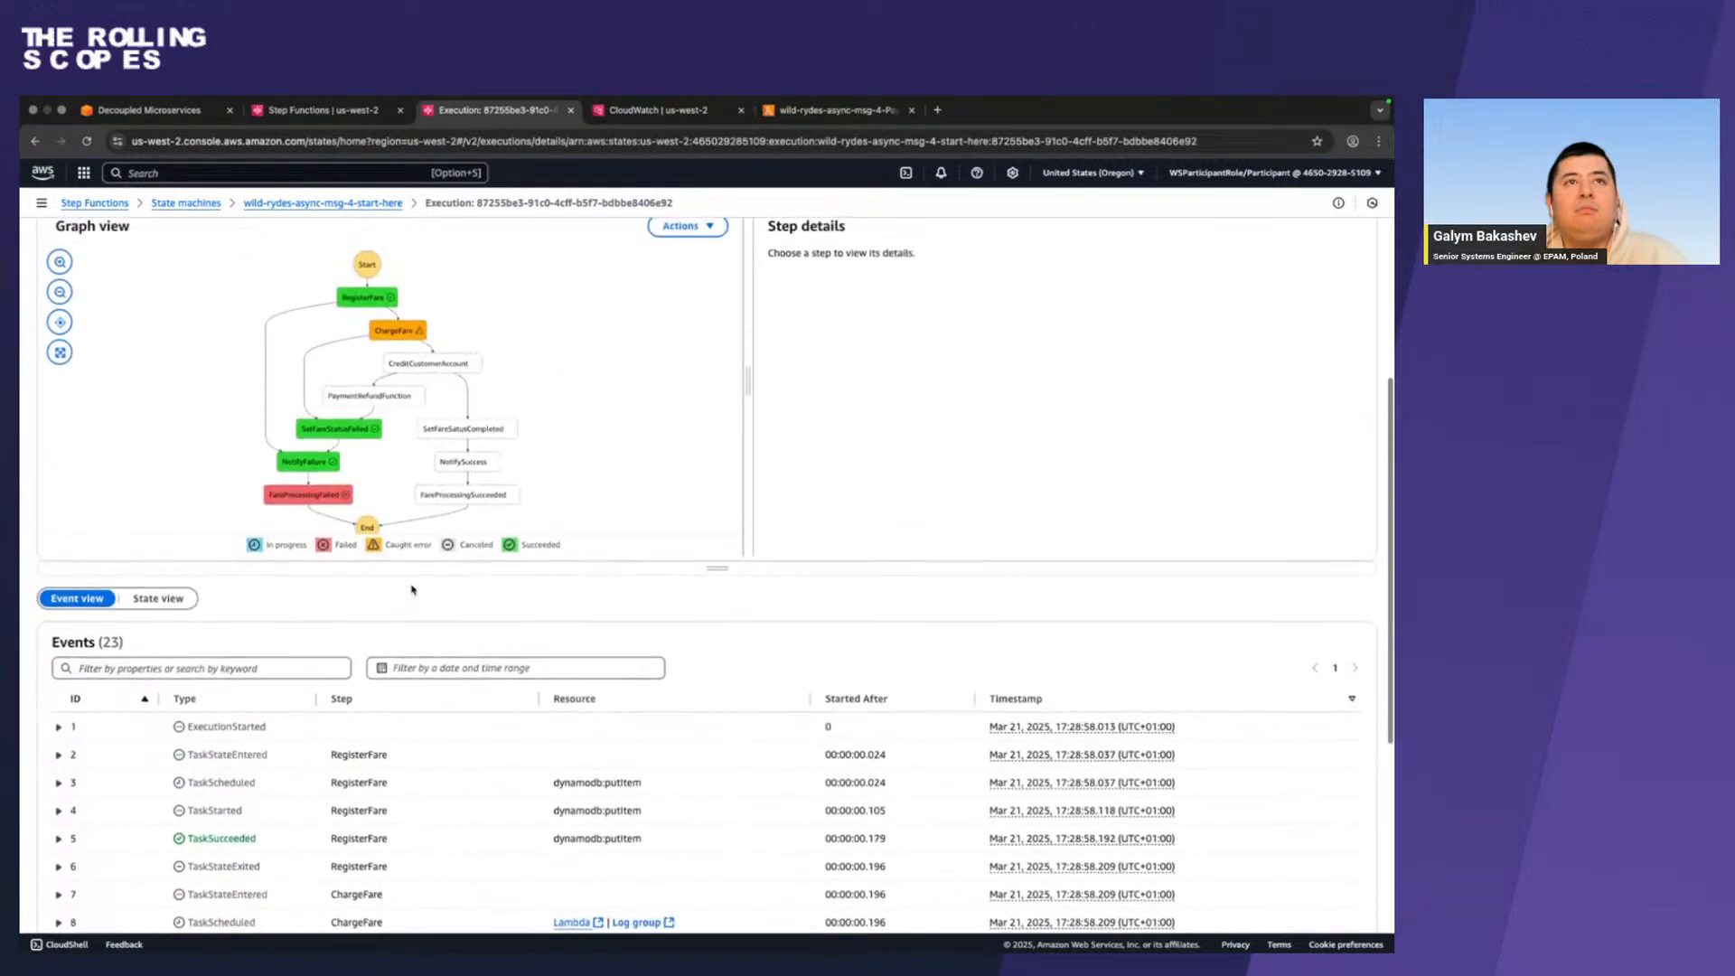
left_click(308, 493)
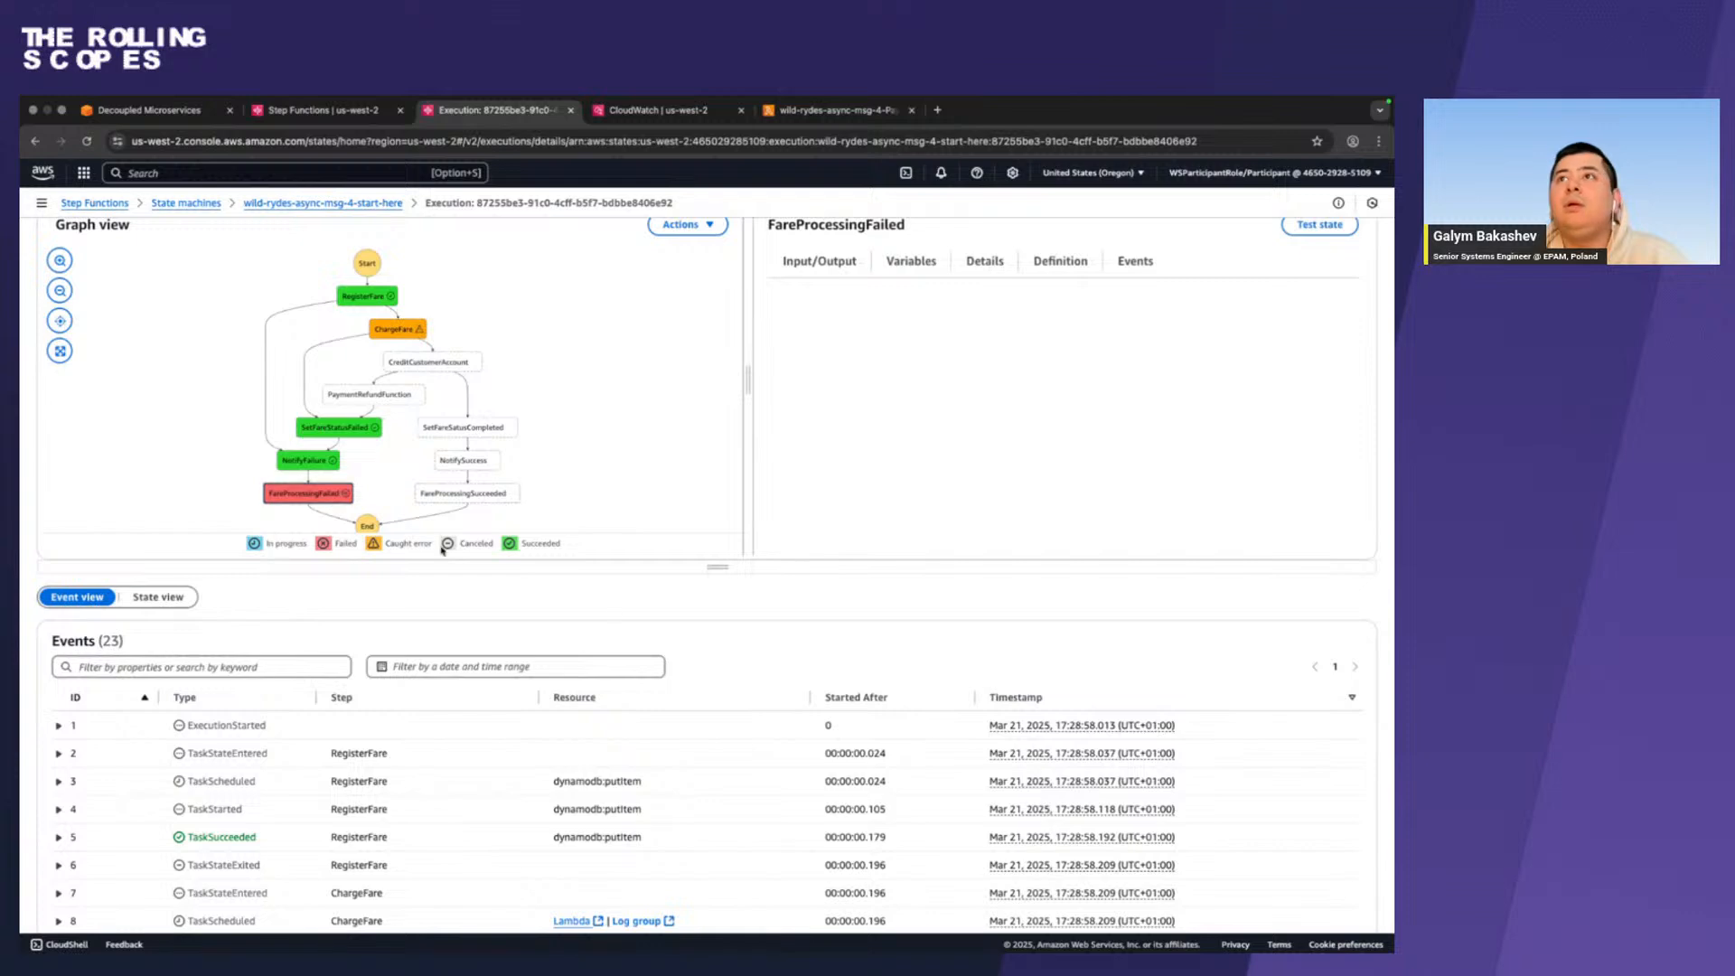
scroll(613, 611, "up", 5)
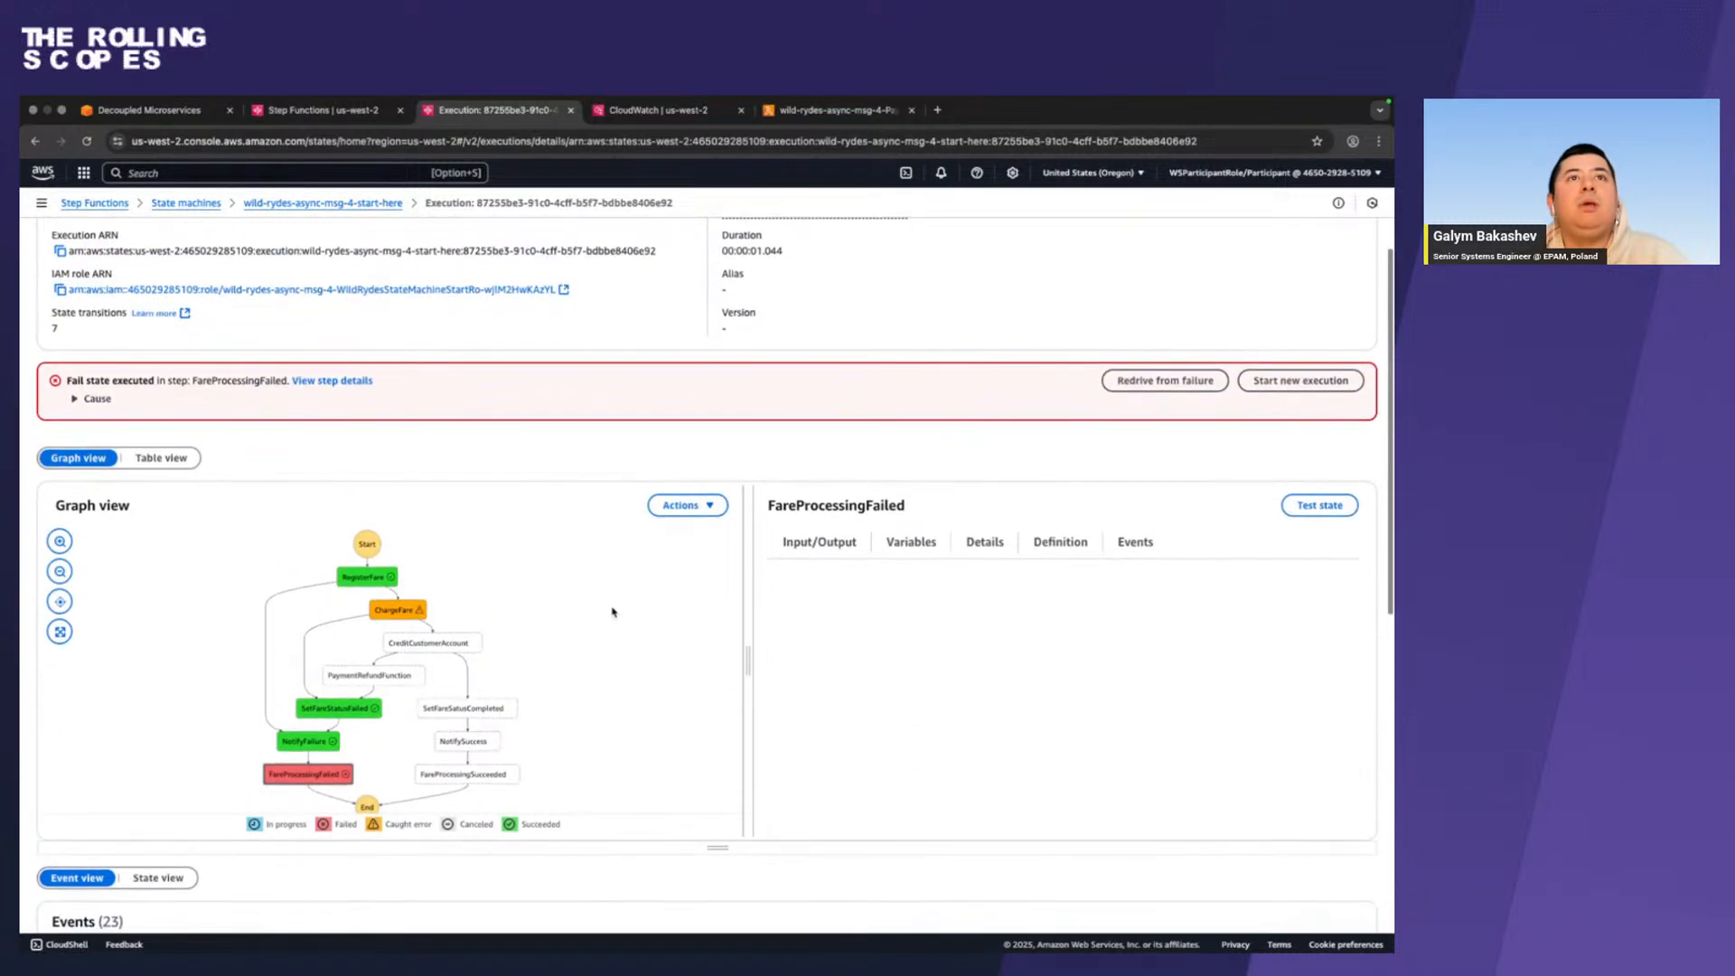
left_click(81, 399)
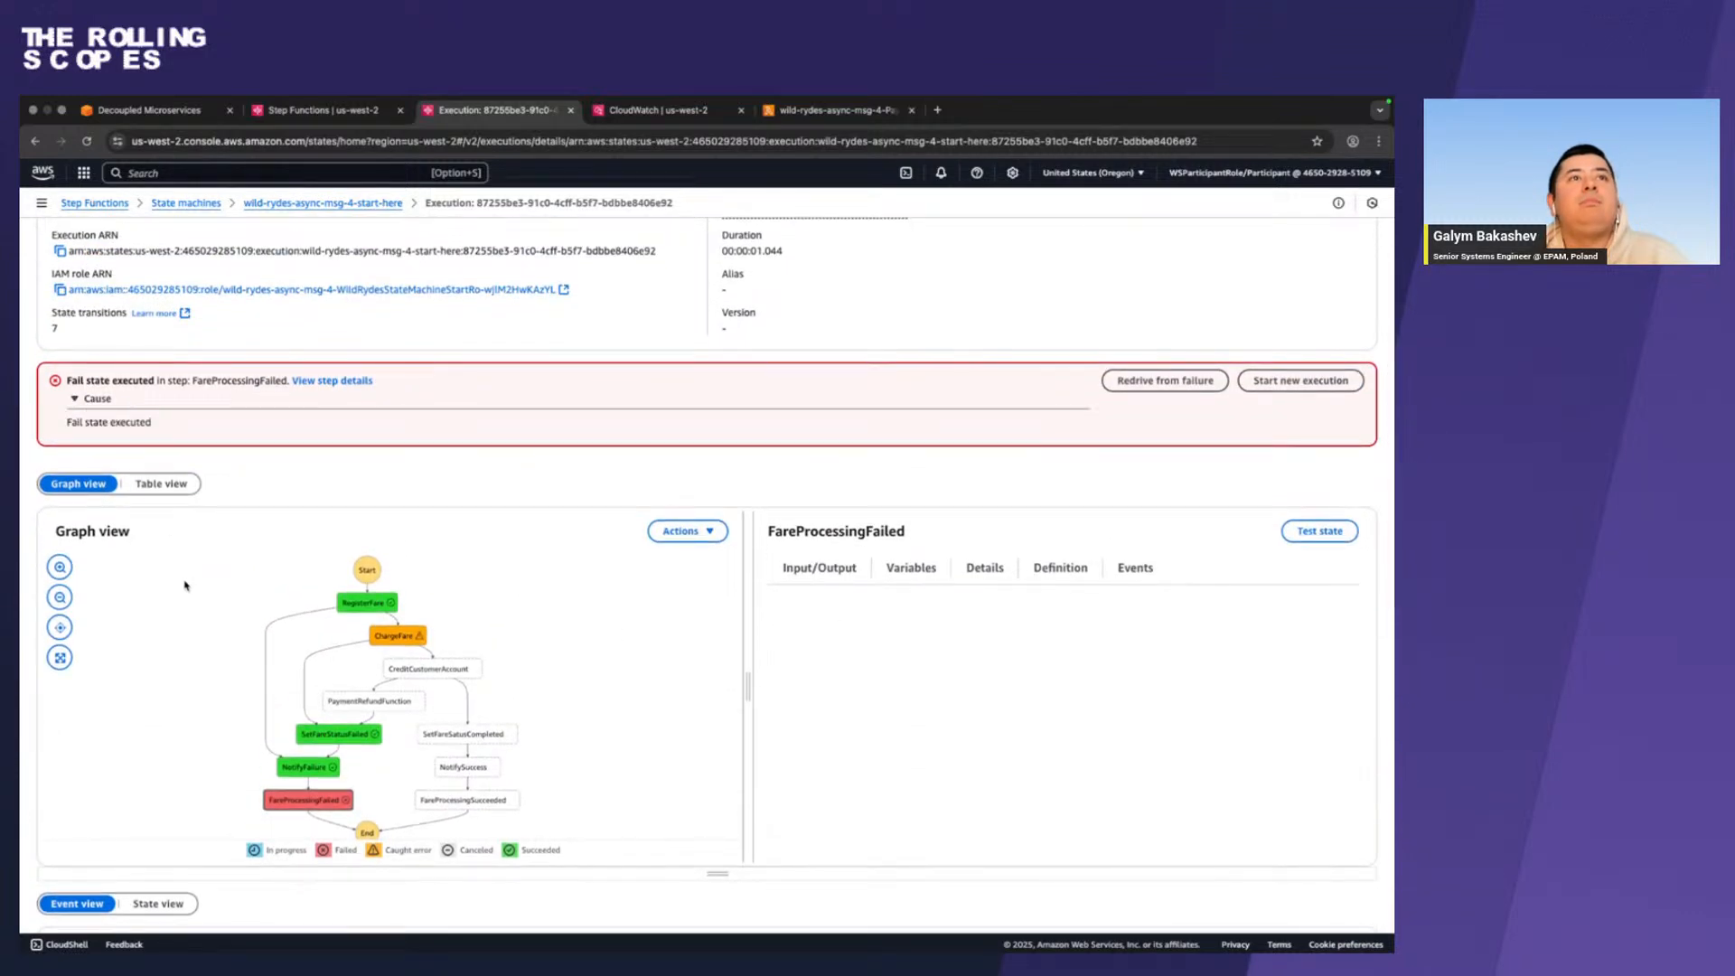
scroll(186, 585, "down", 4)
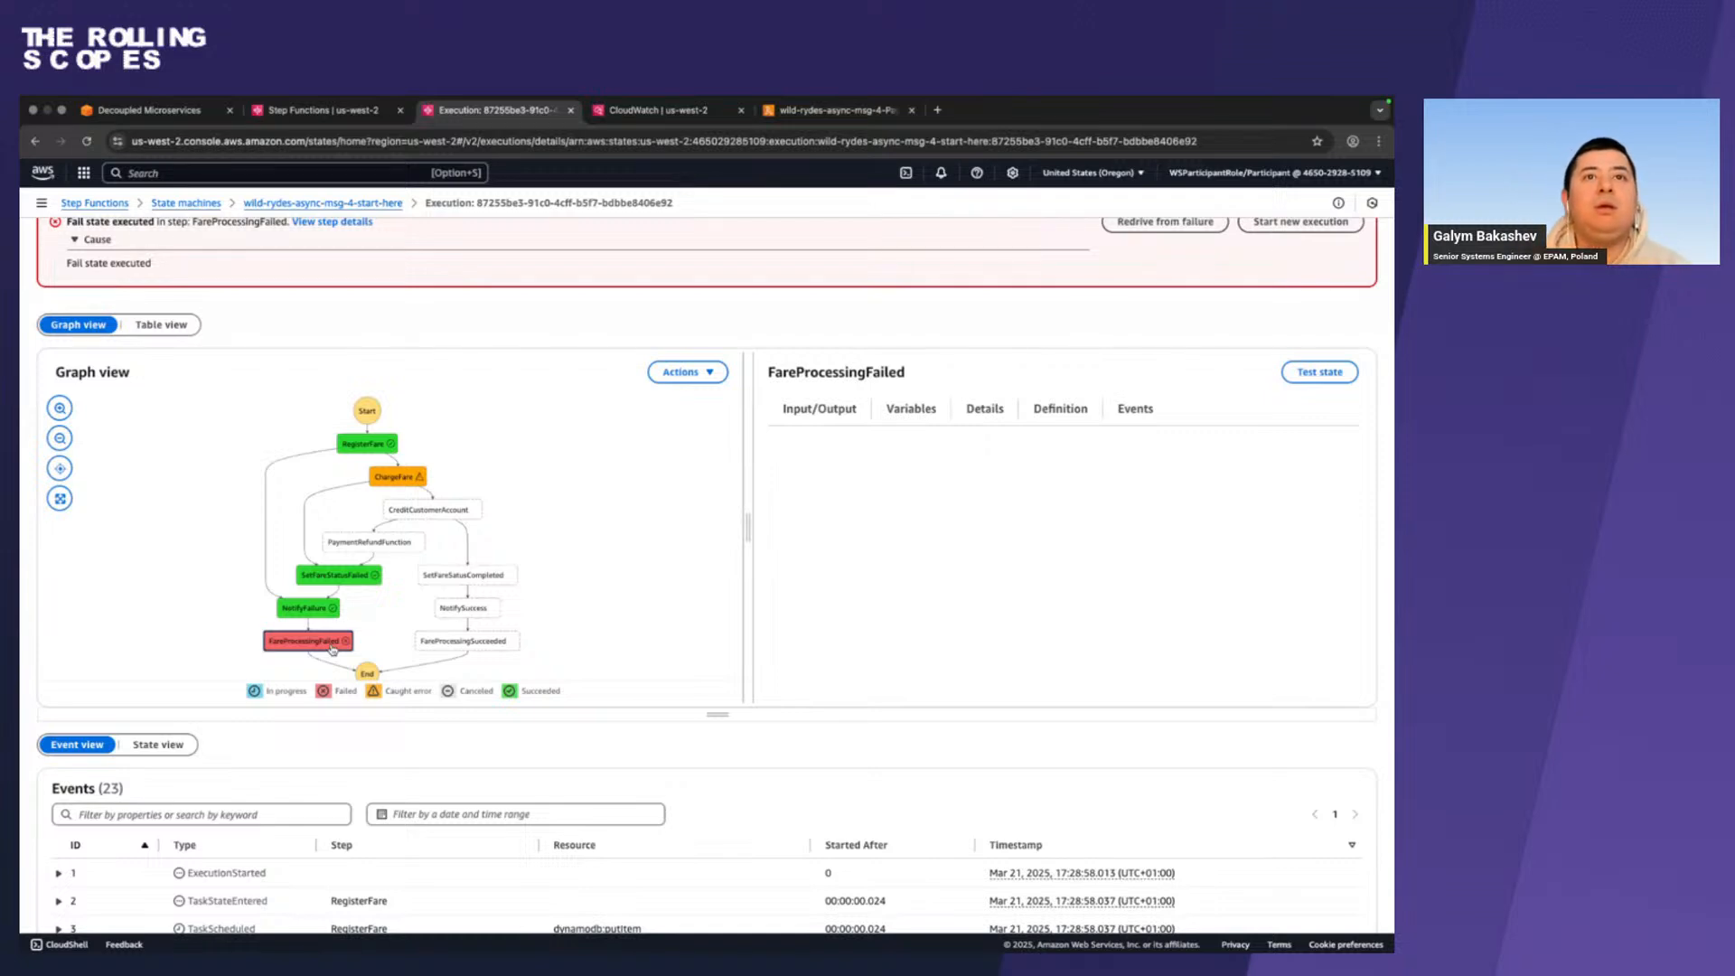
scroll(333, 649, "down", 6)
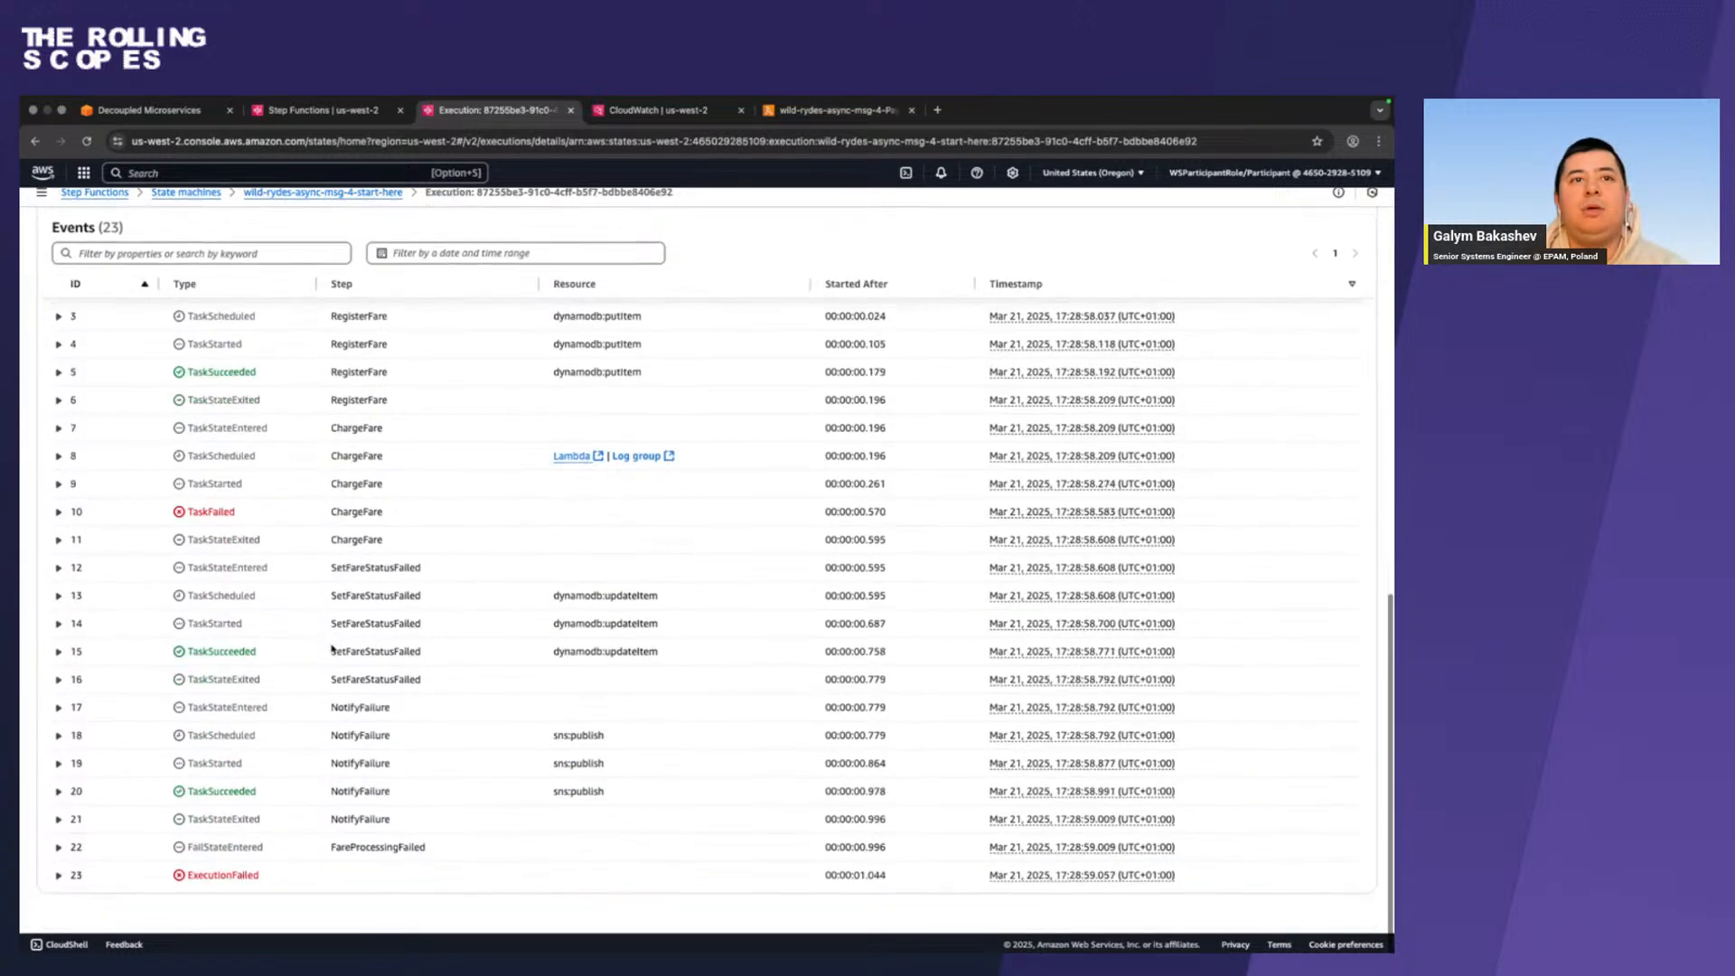
Return to the workshop guide and compare the run with its example execution paths for failures and success.
key("ctrl+Left")
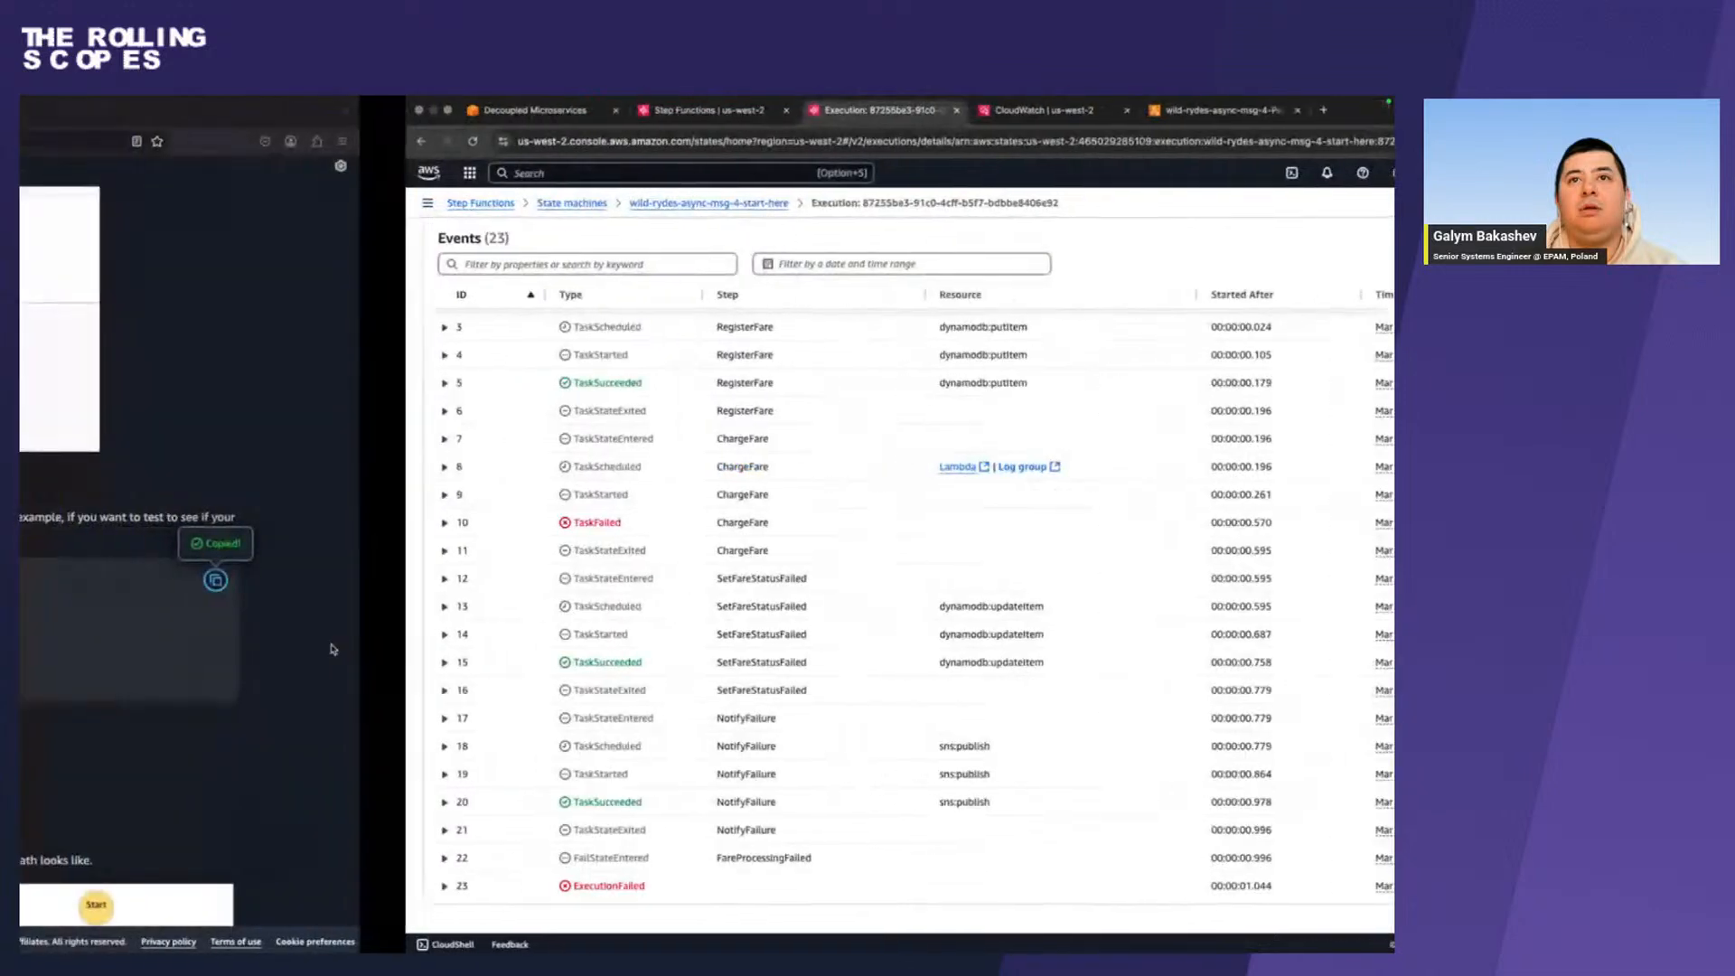
scroll(332, 649, "down", 5)
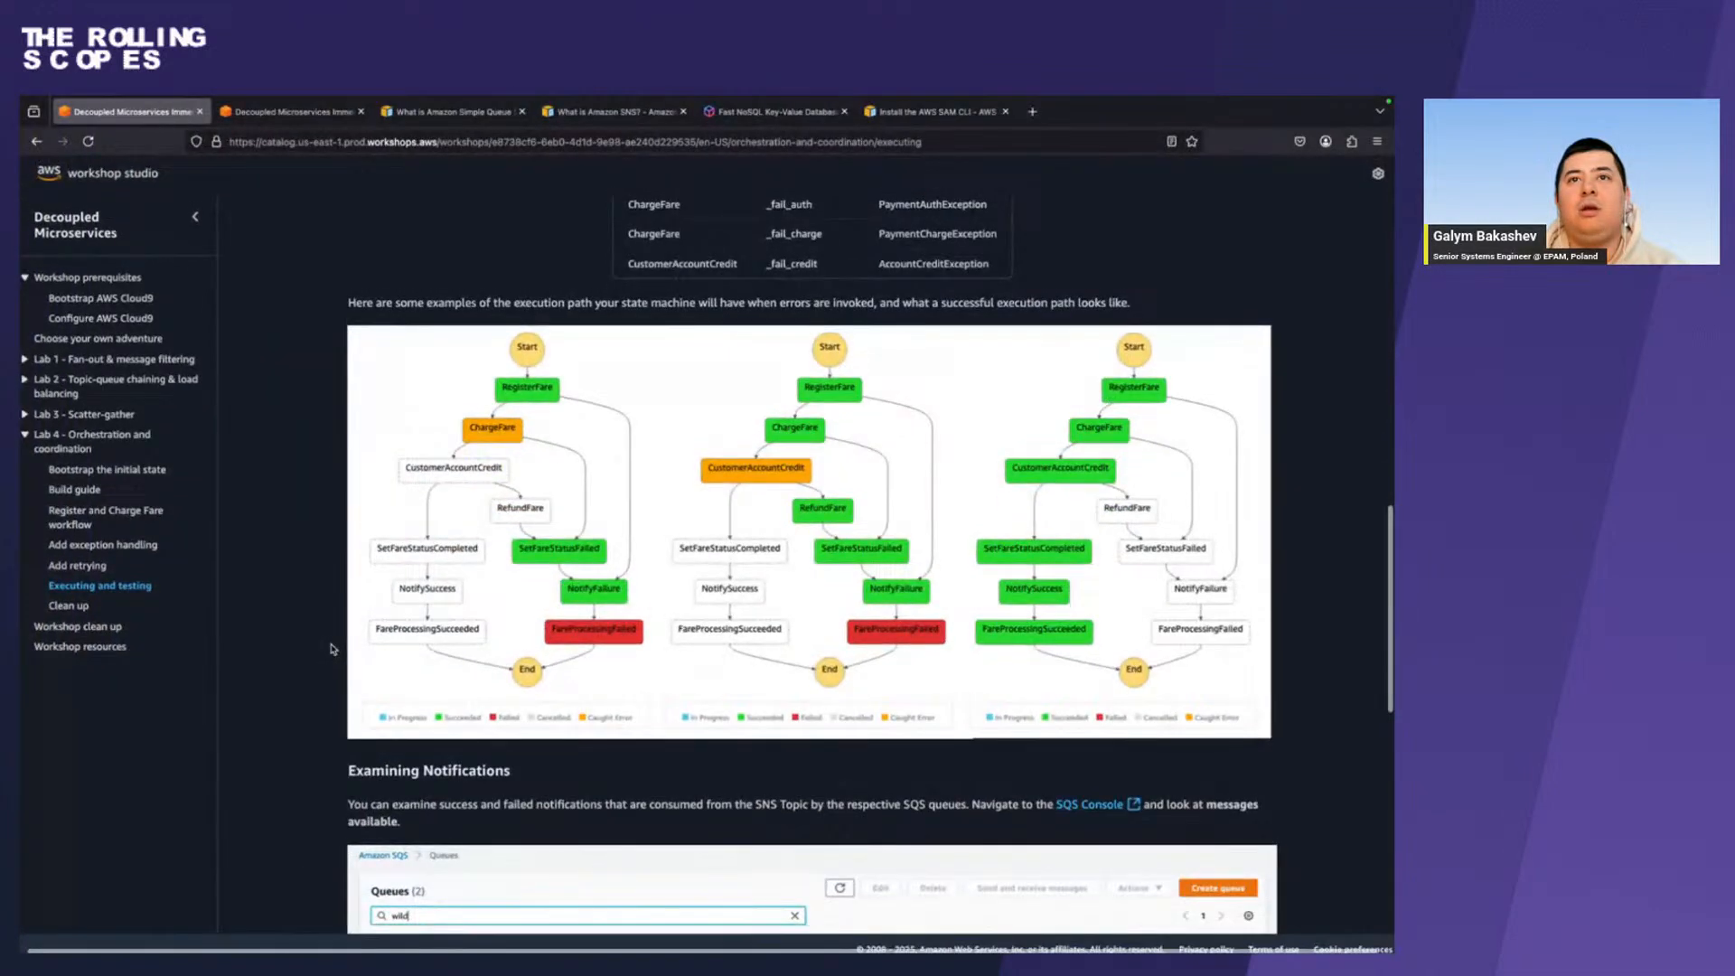
Compare the failed execution's graph path and event list with the workshop guide's example failure path.
left_click(594, 638)
left_click(594, 638)
key("ctrl+Right")
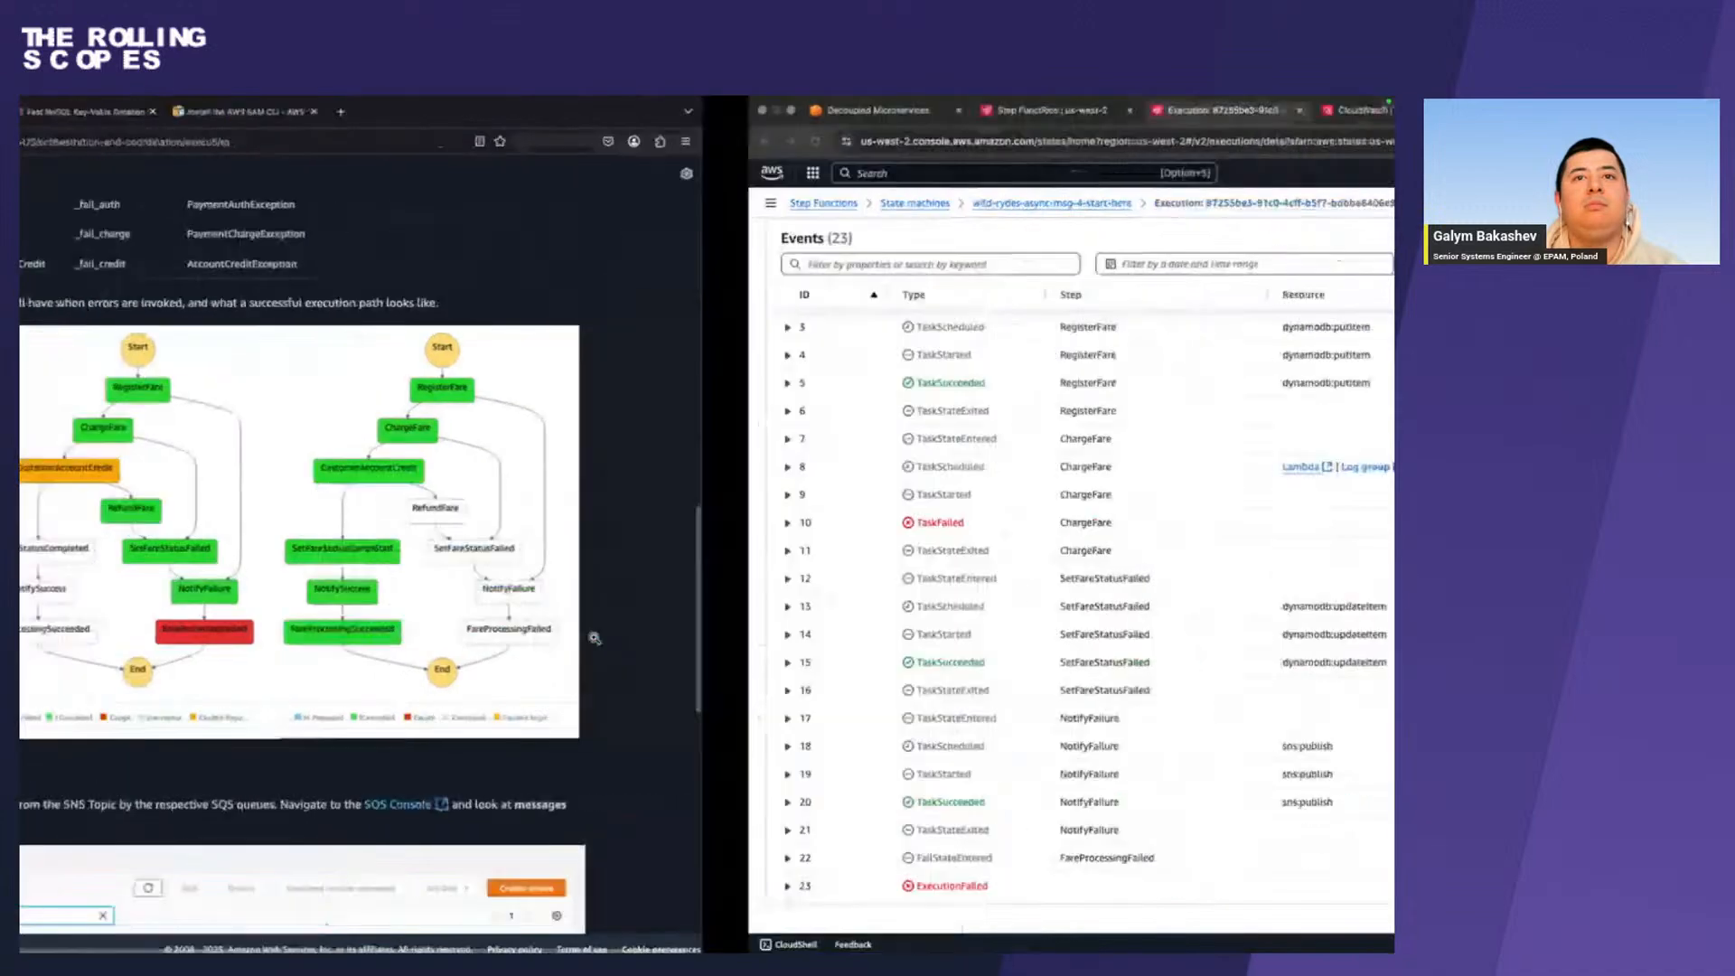
scroll(594, 638, "up", 10)
scroll(594, 638, "down", 5)
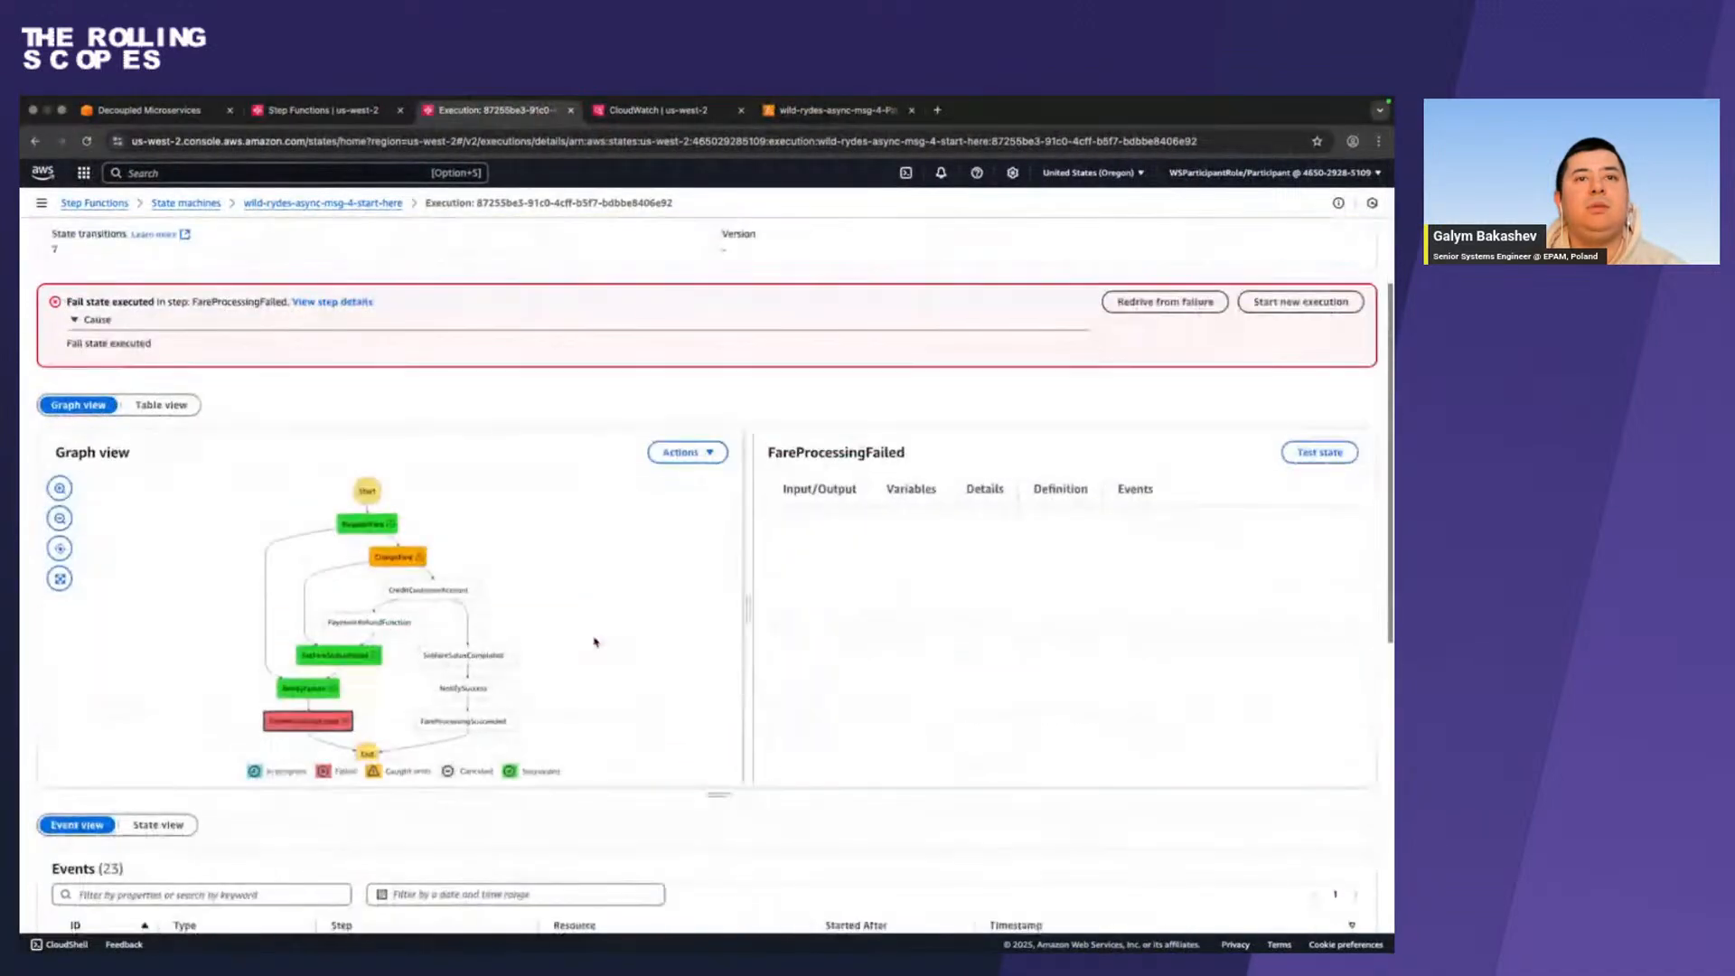
key("ctrl+Left")
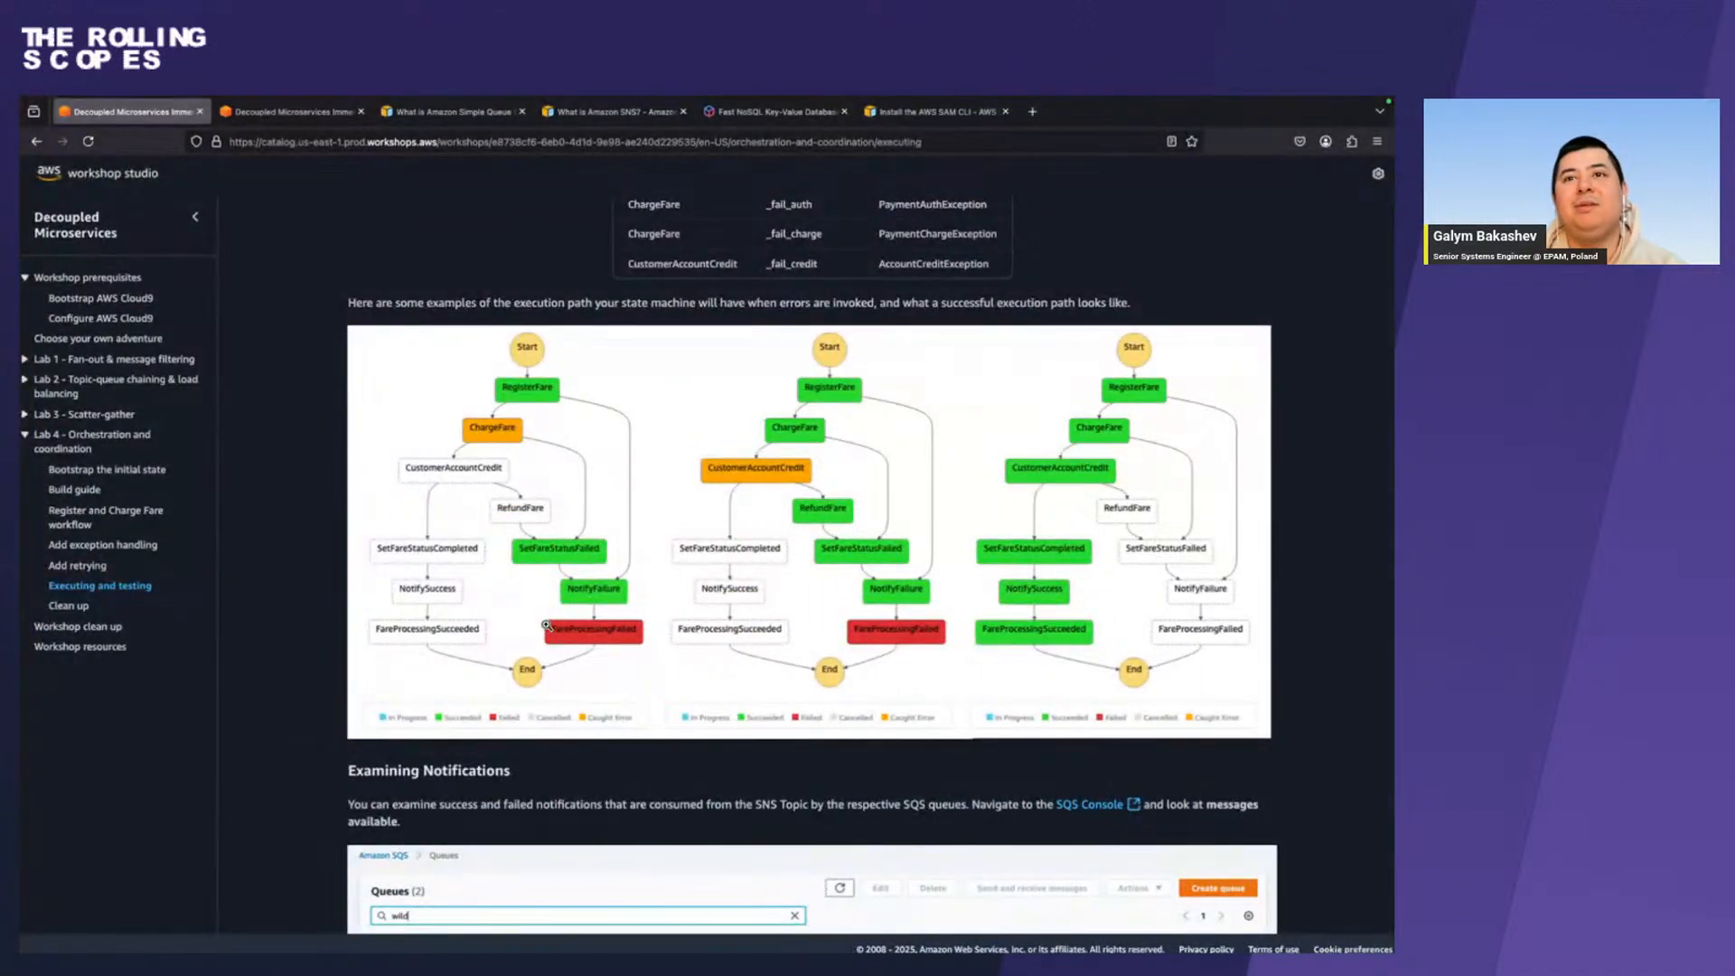
key("ctrl+Right")
scroll(546, 627, "down", 10)
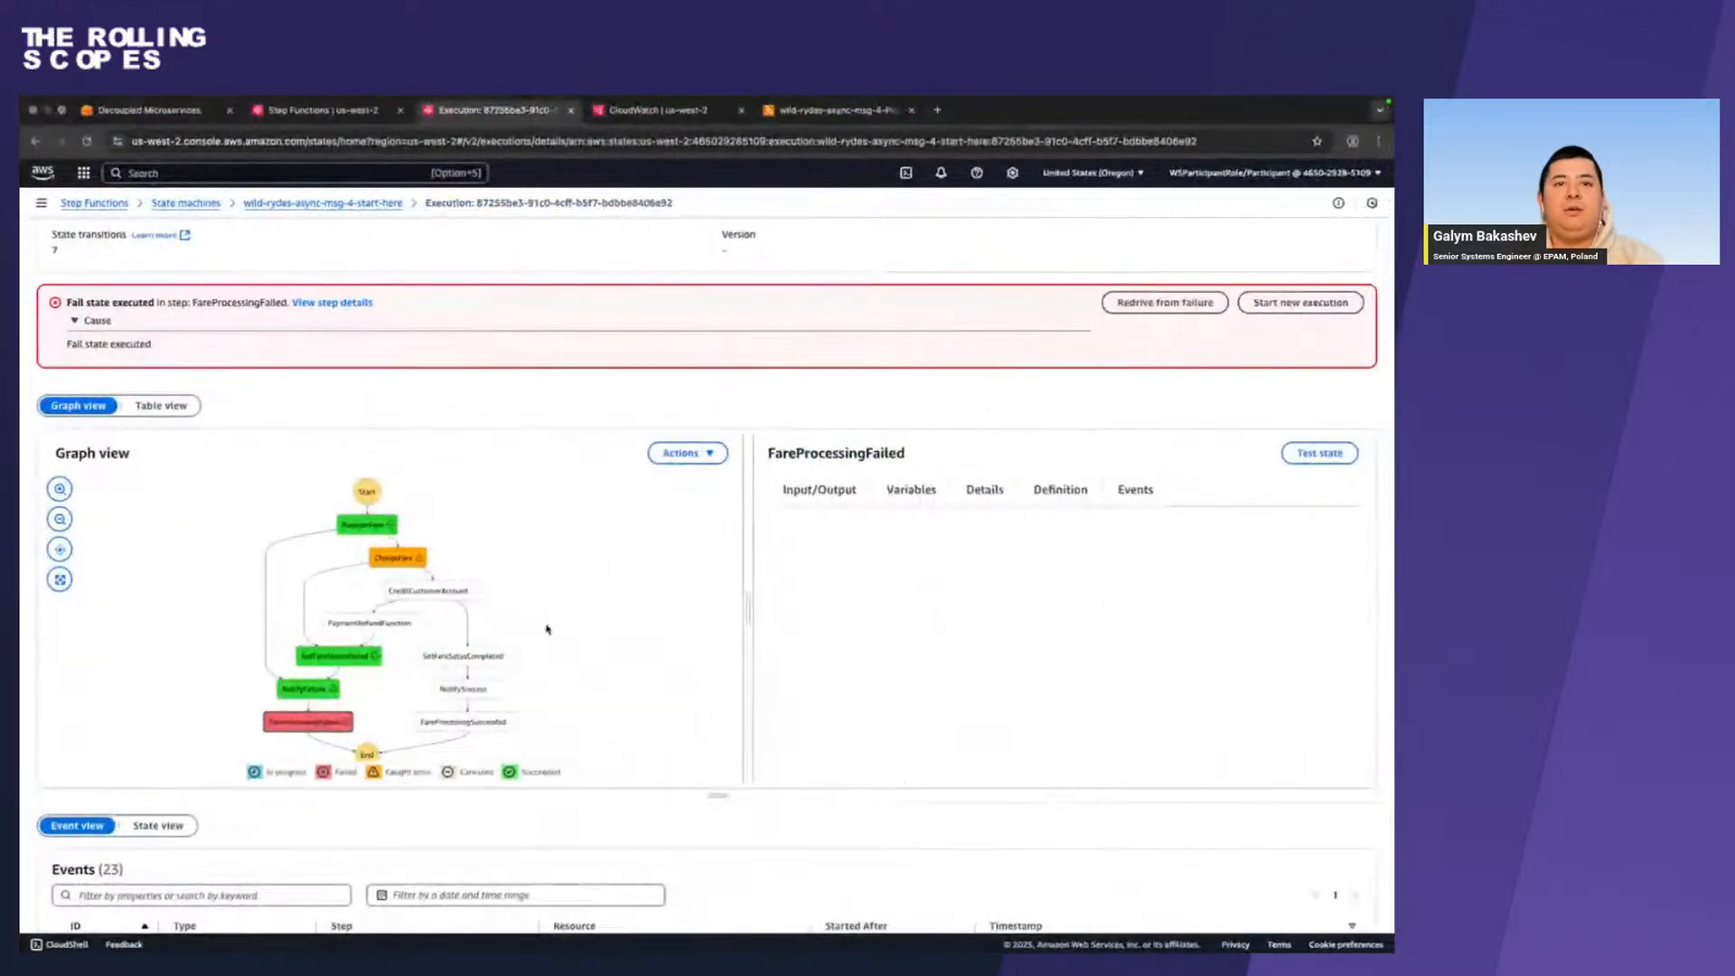
scroll(546, 627, "down", 3)
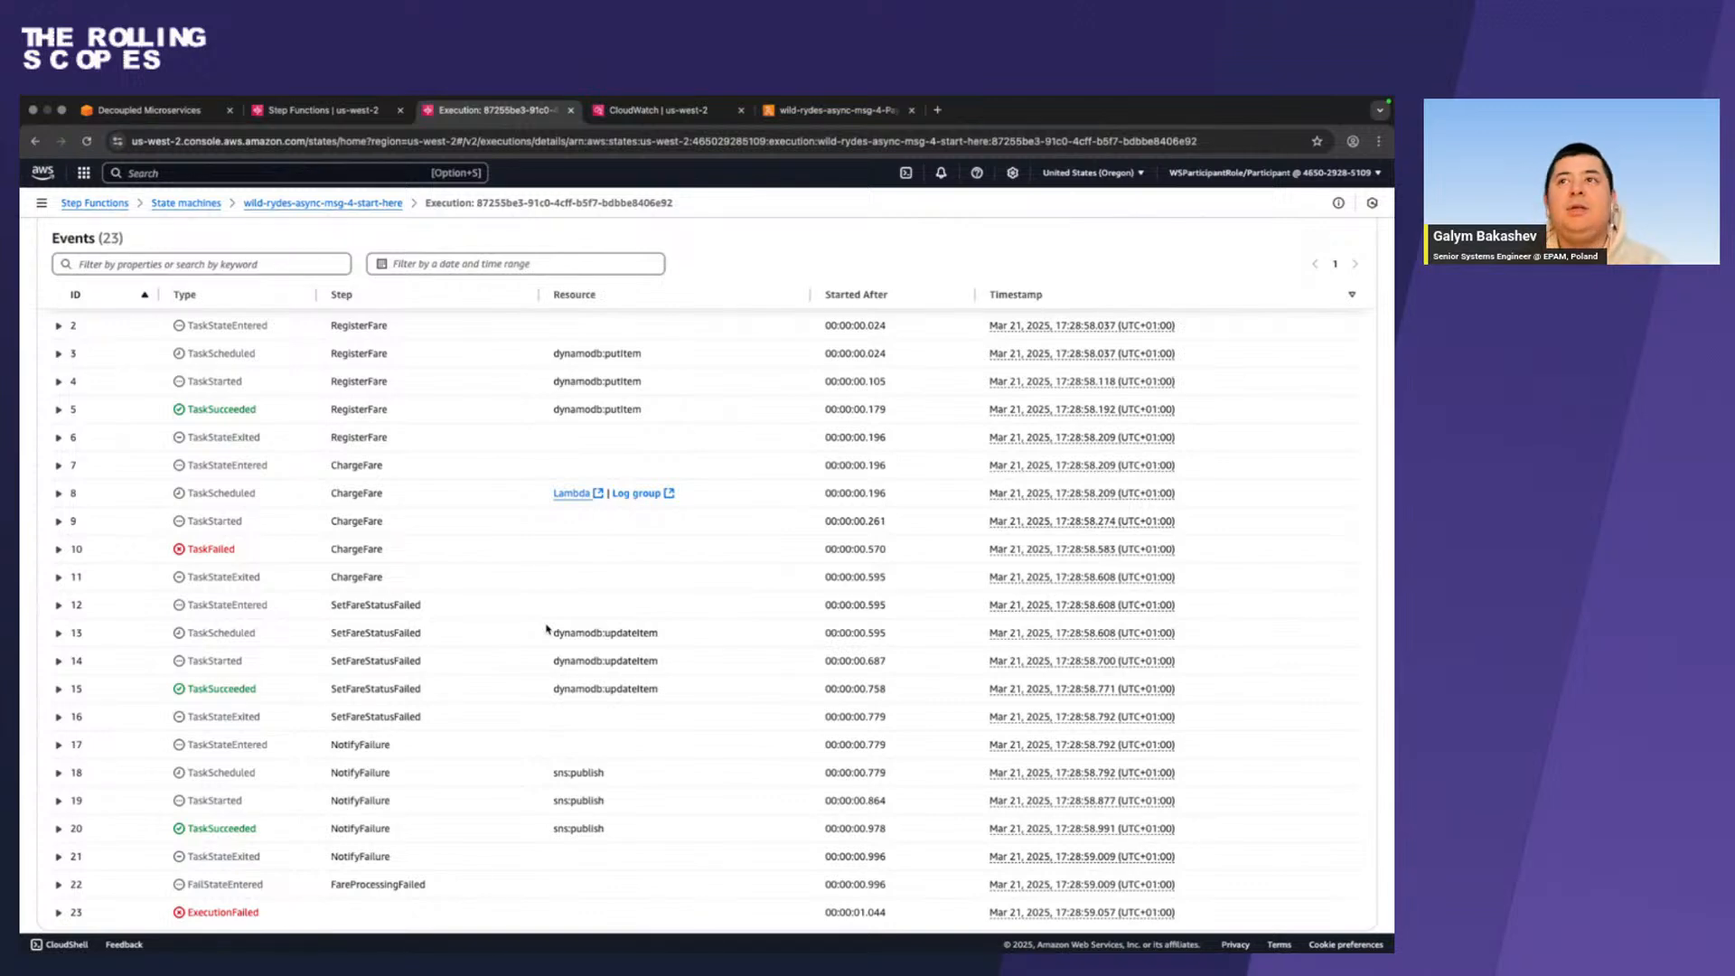
scroll(547, 627, "up", 10)
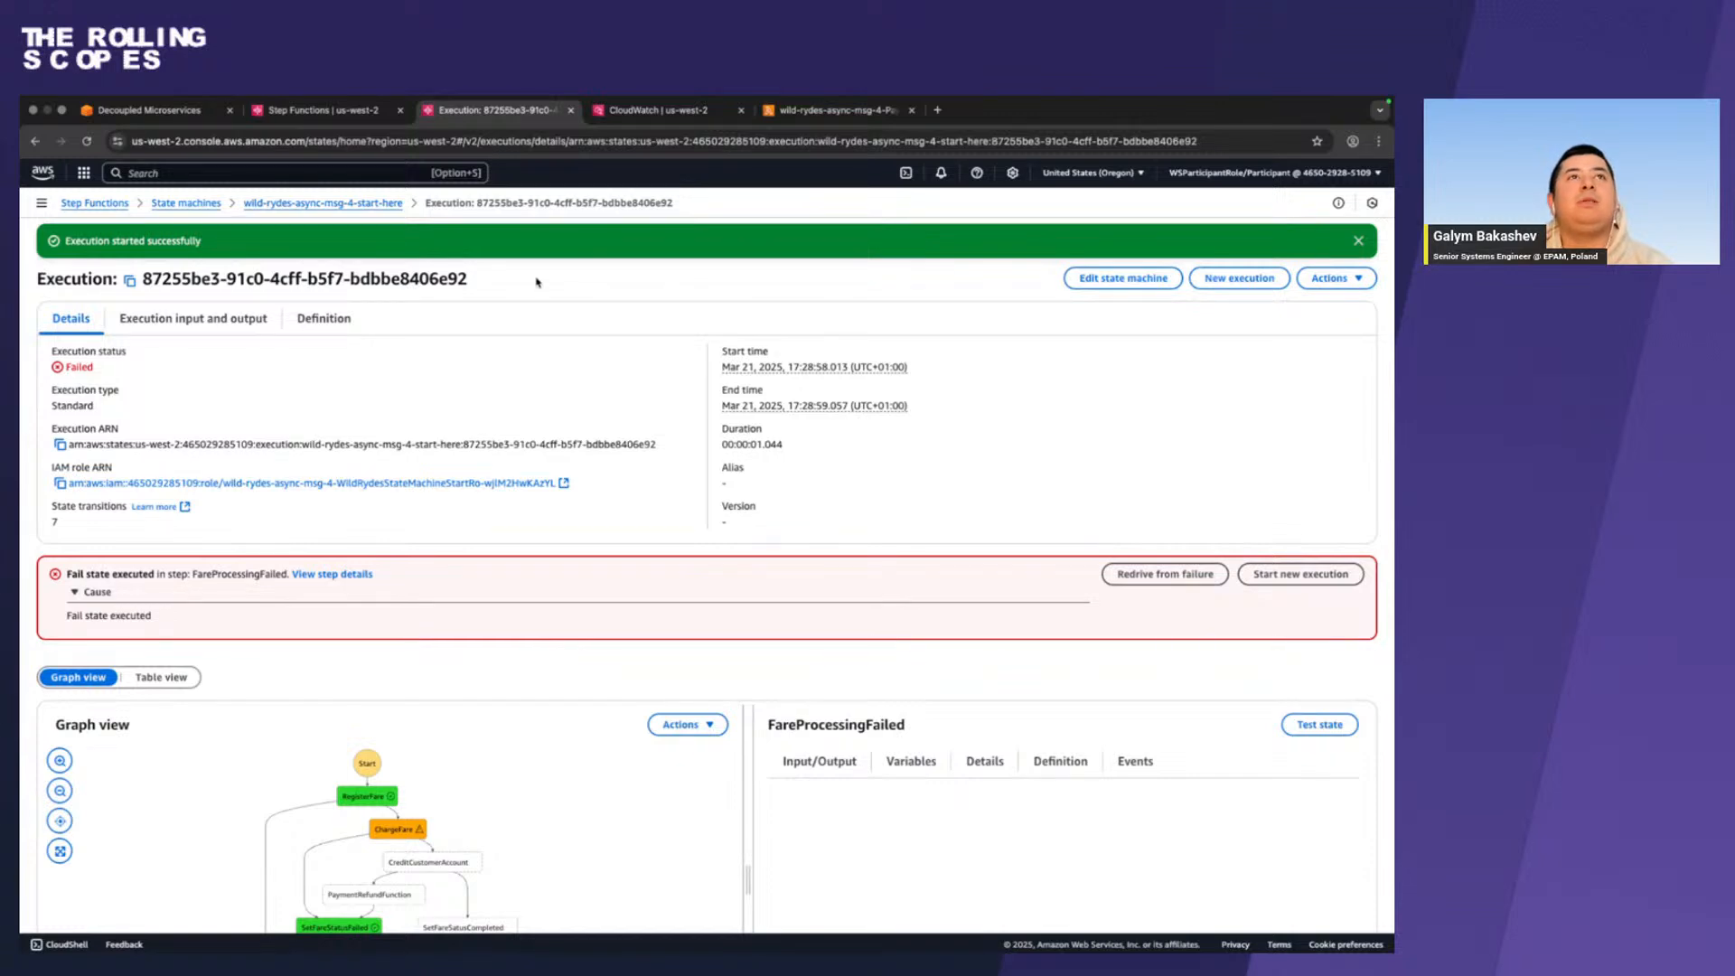
Search the AWS services for sqs and open the Simple Queue Service queues in a new browser tab.
left_click(243, 171)
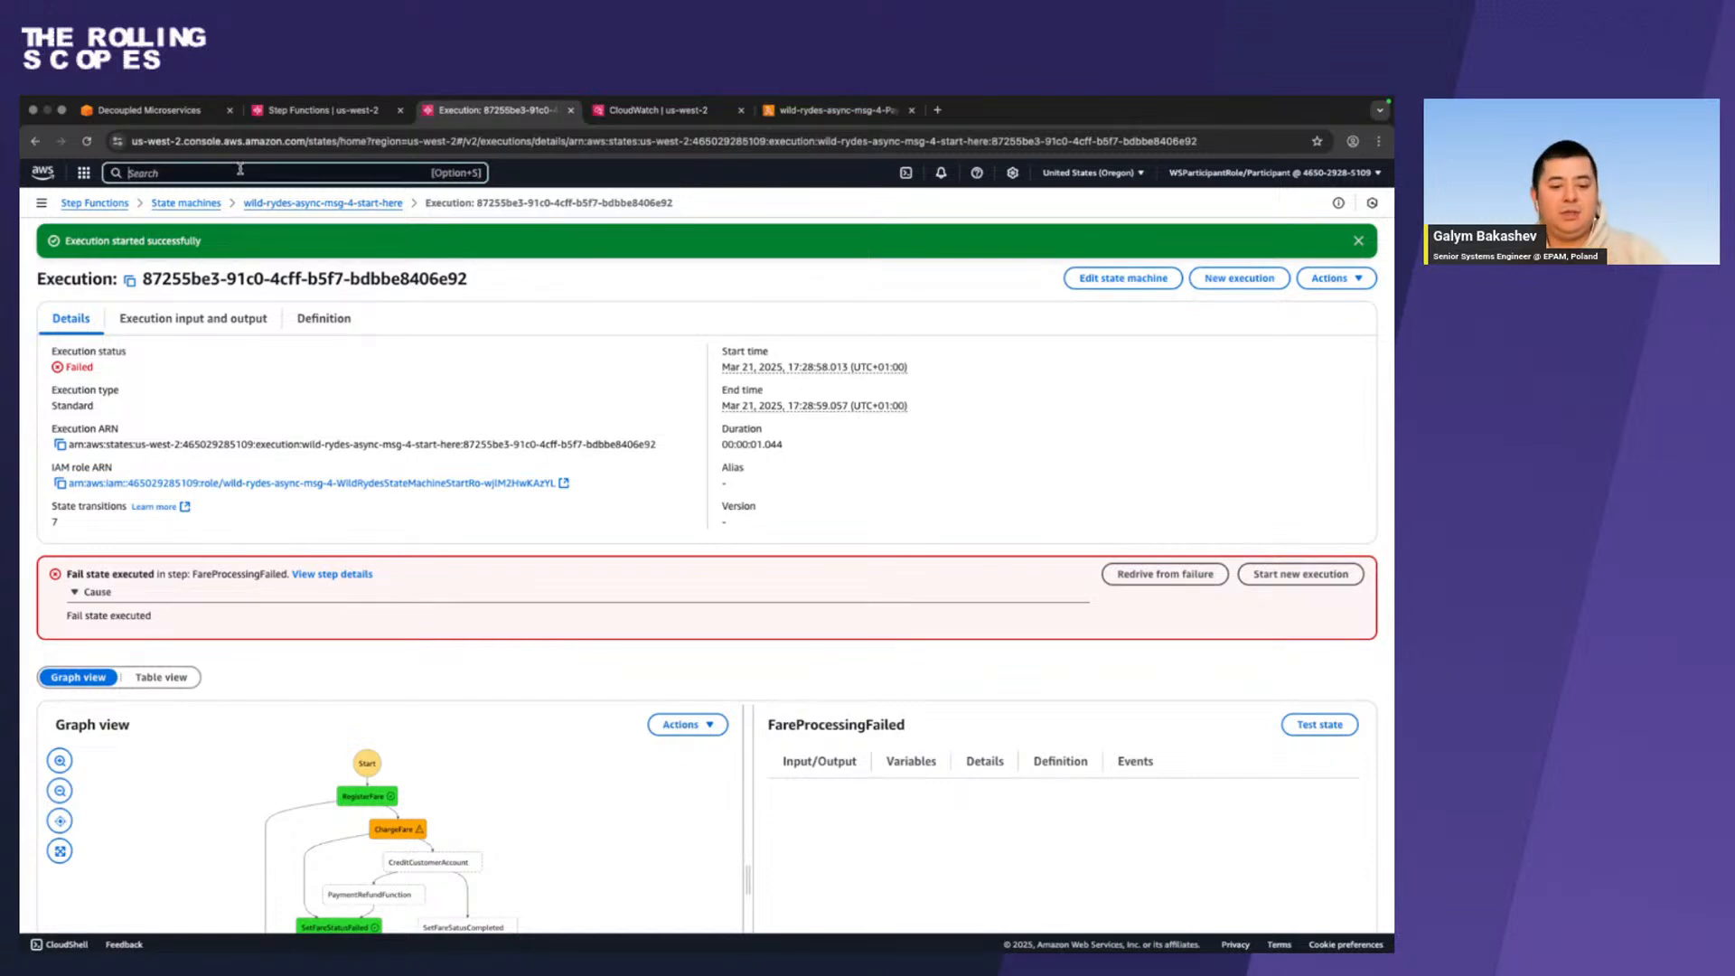
type("sqs")
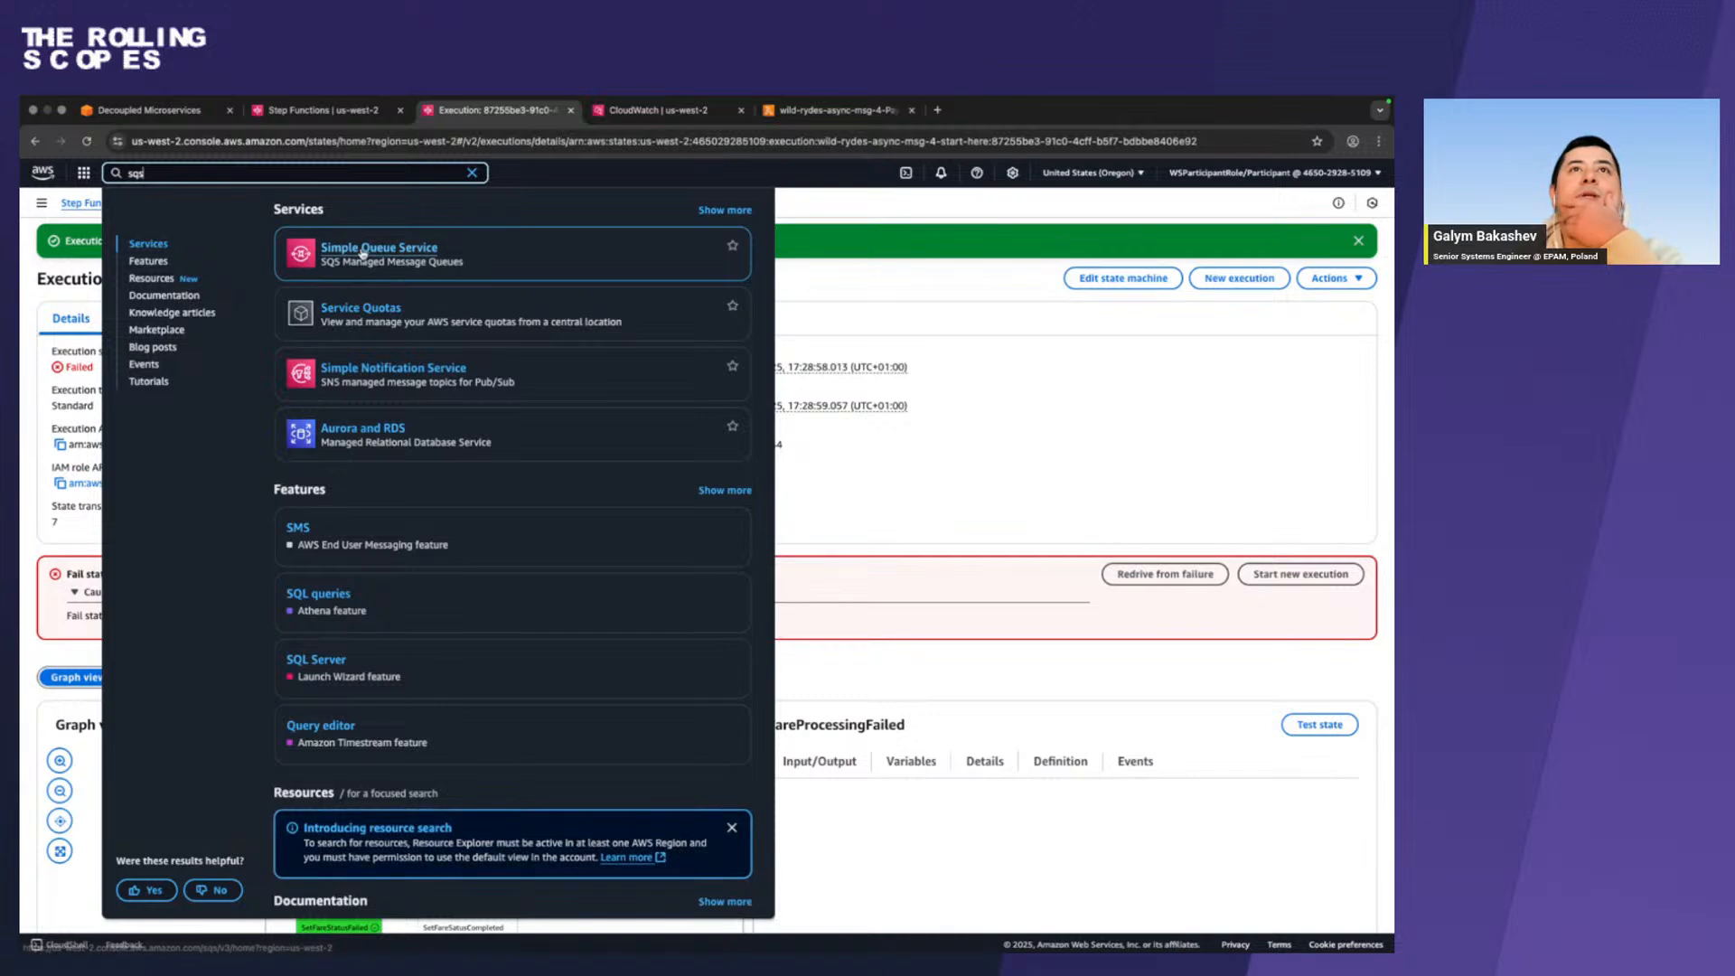
right_click(363, 250)
left_click(407, 260)
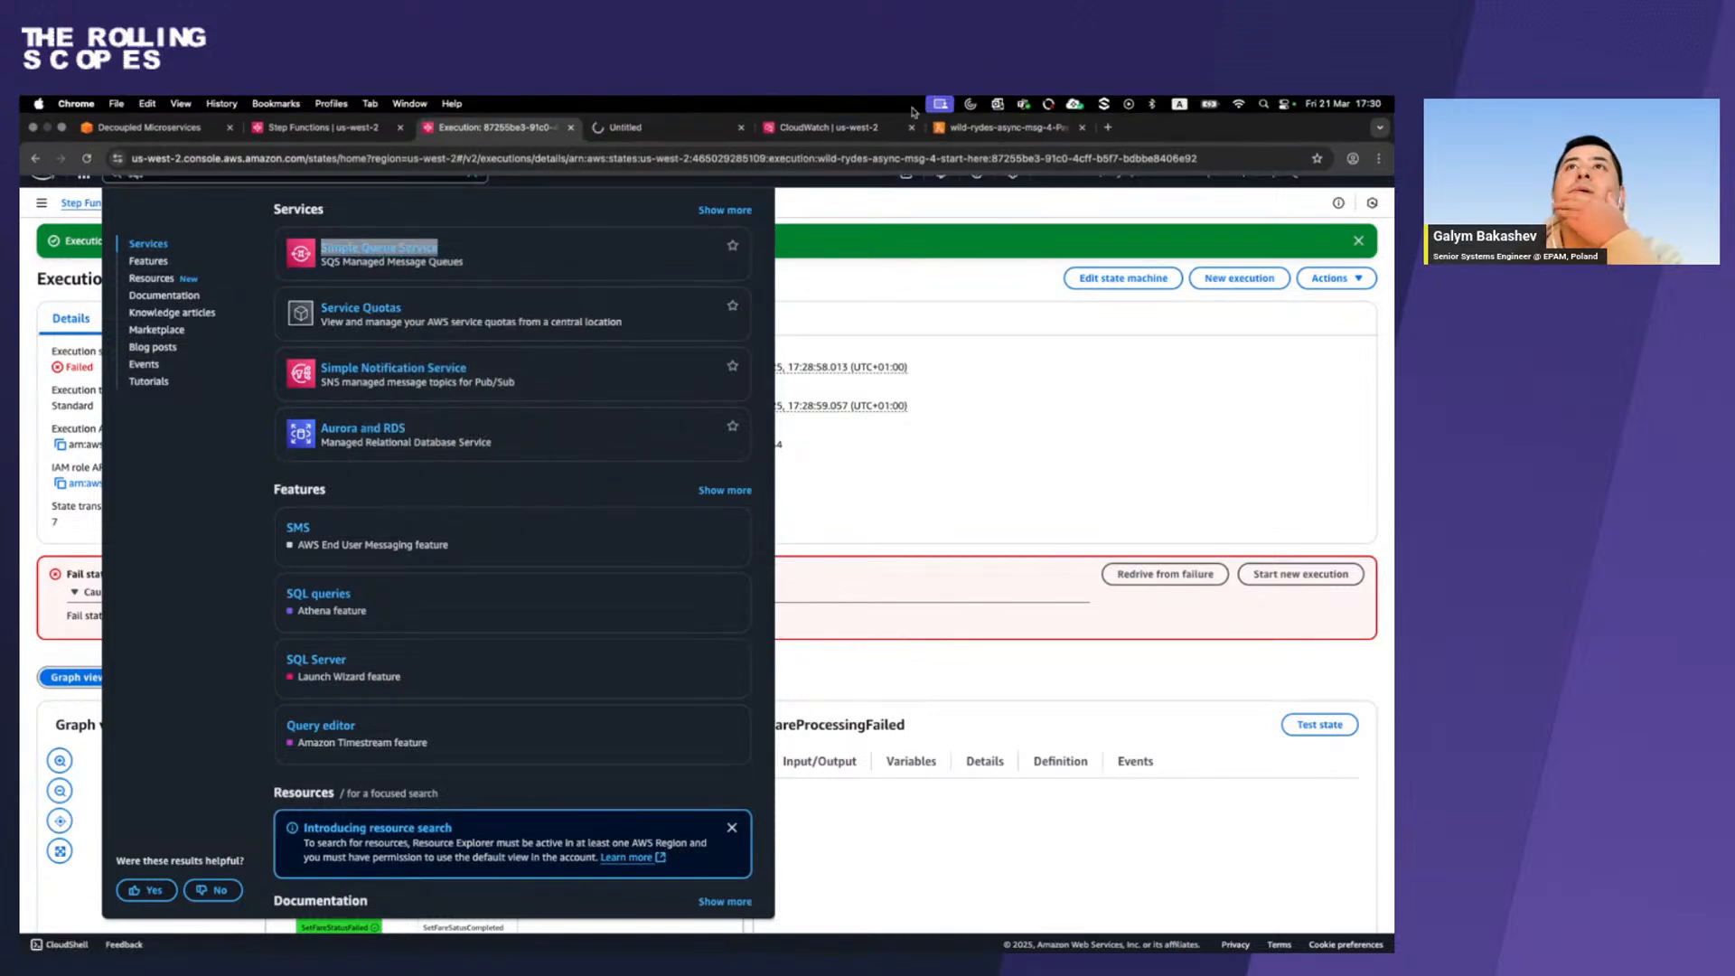
left_click(691, 125)
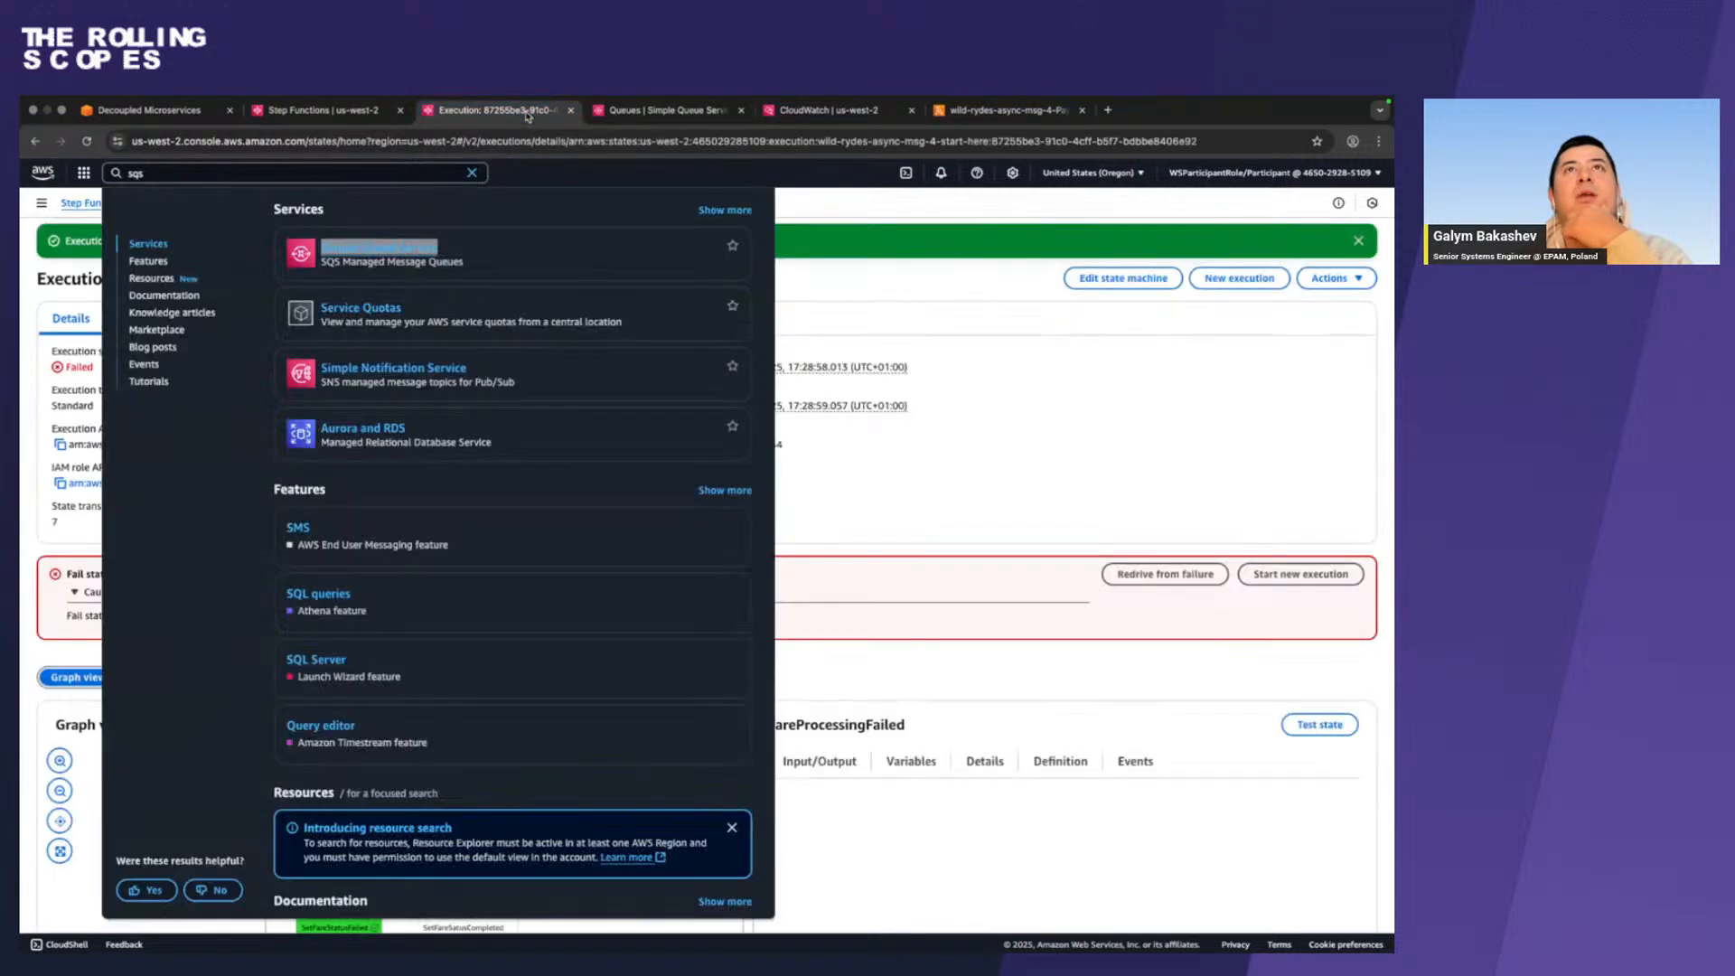
Start a new execution from the failed run with the _fail_auth suffix removed from the customerId, and check its path in the graph.
left_click(529, 116)
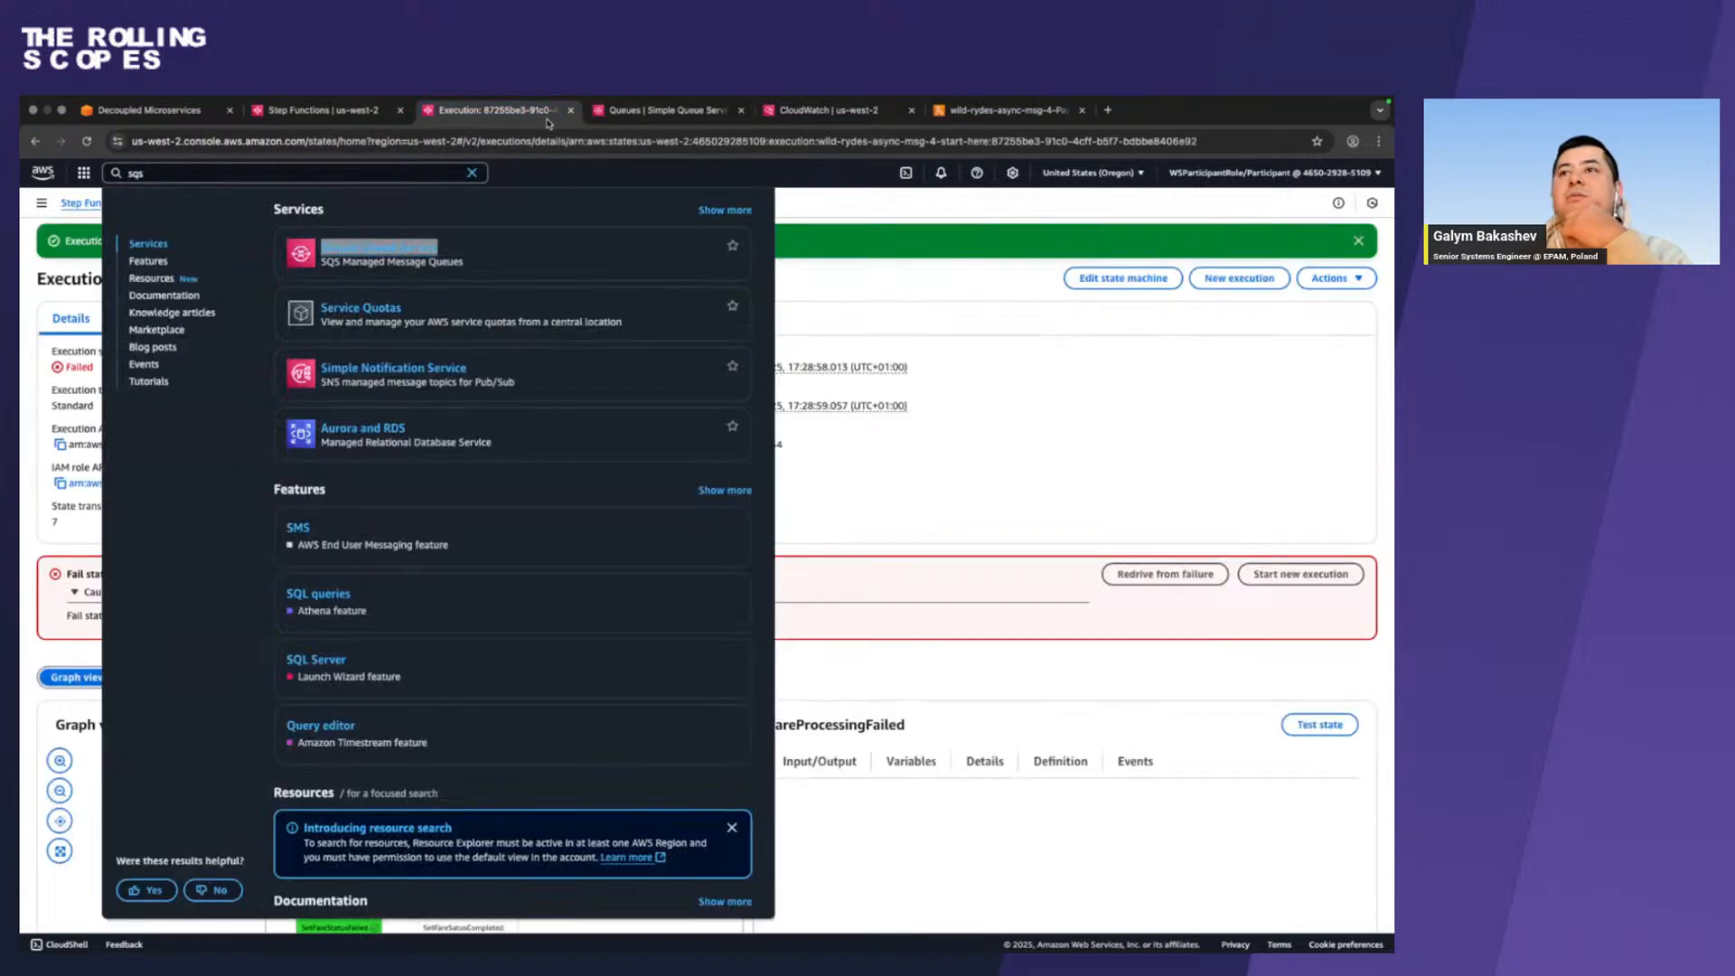
left_click(958, 358)
left_click(1239, 278)
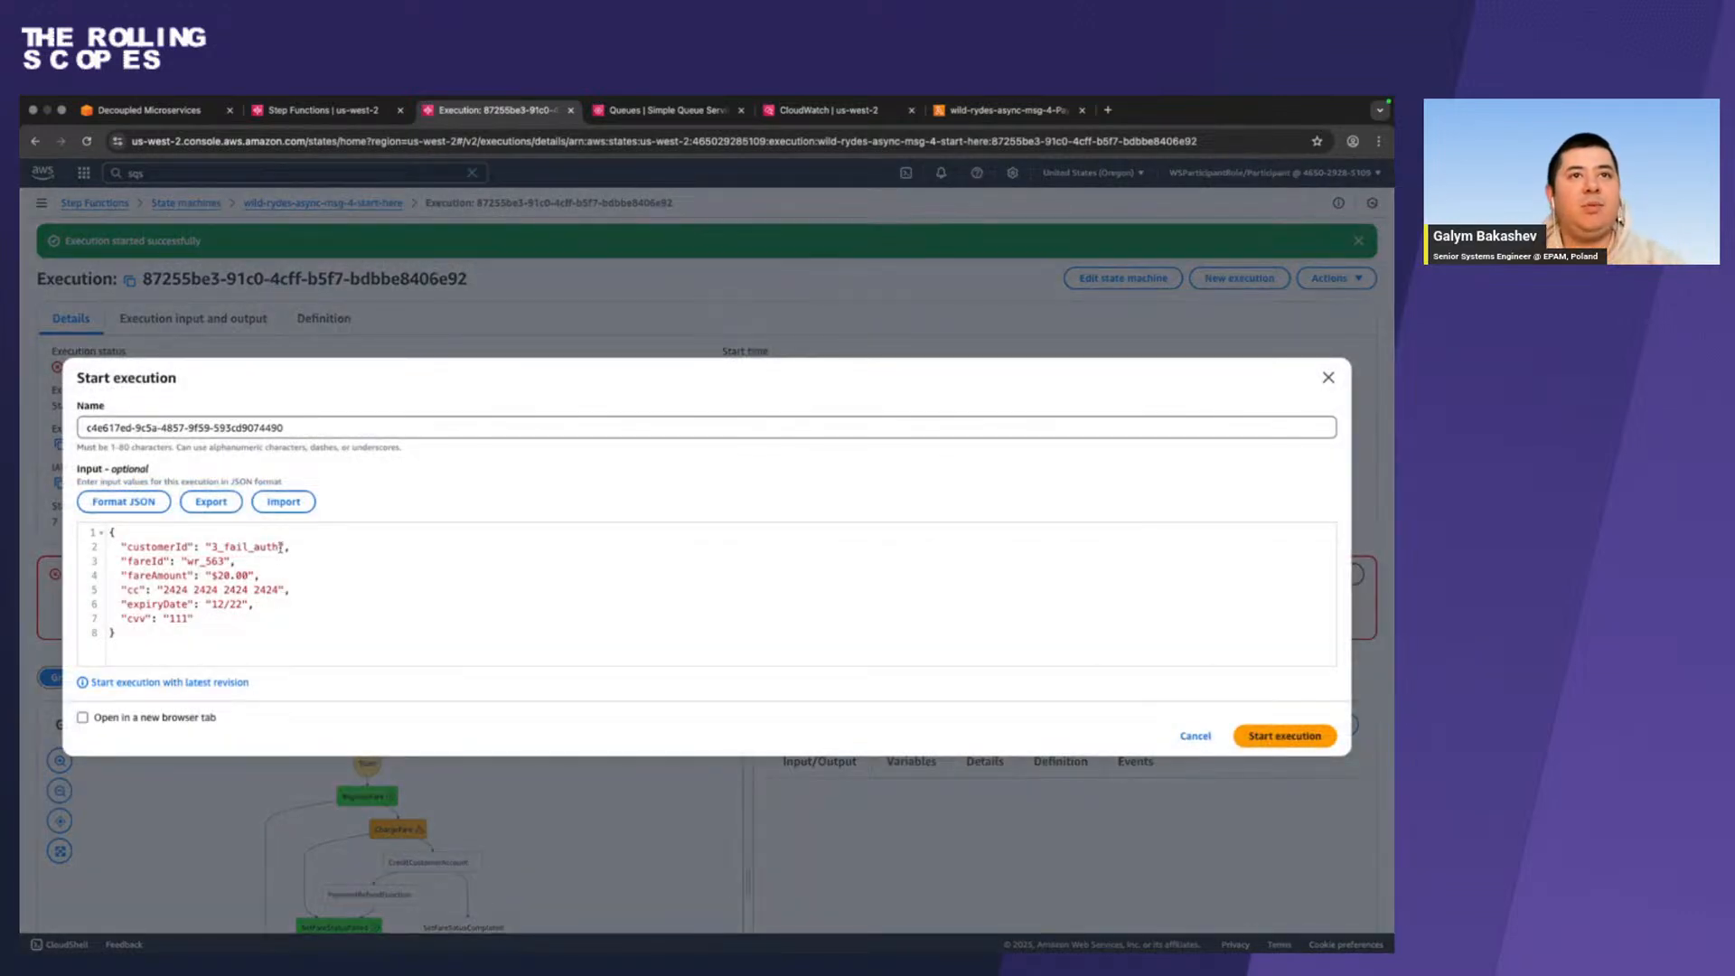
left_click_drag(280, 547, 220, 549)
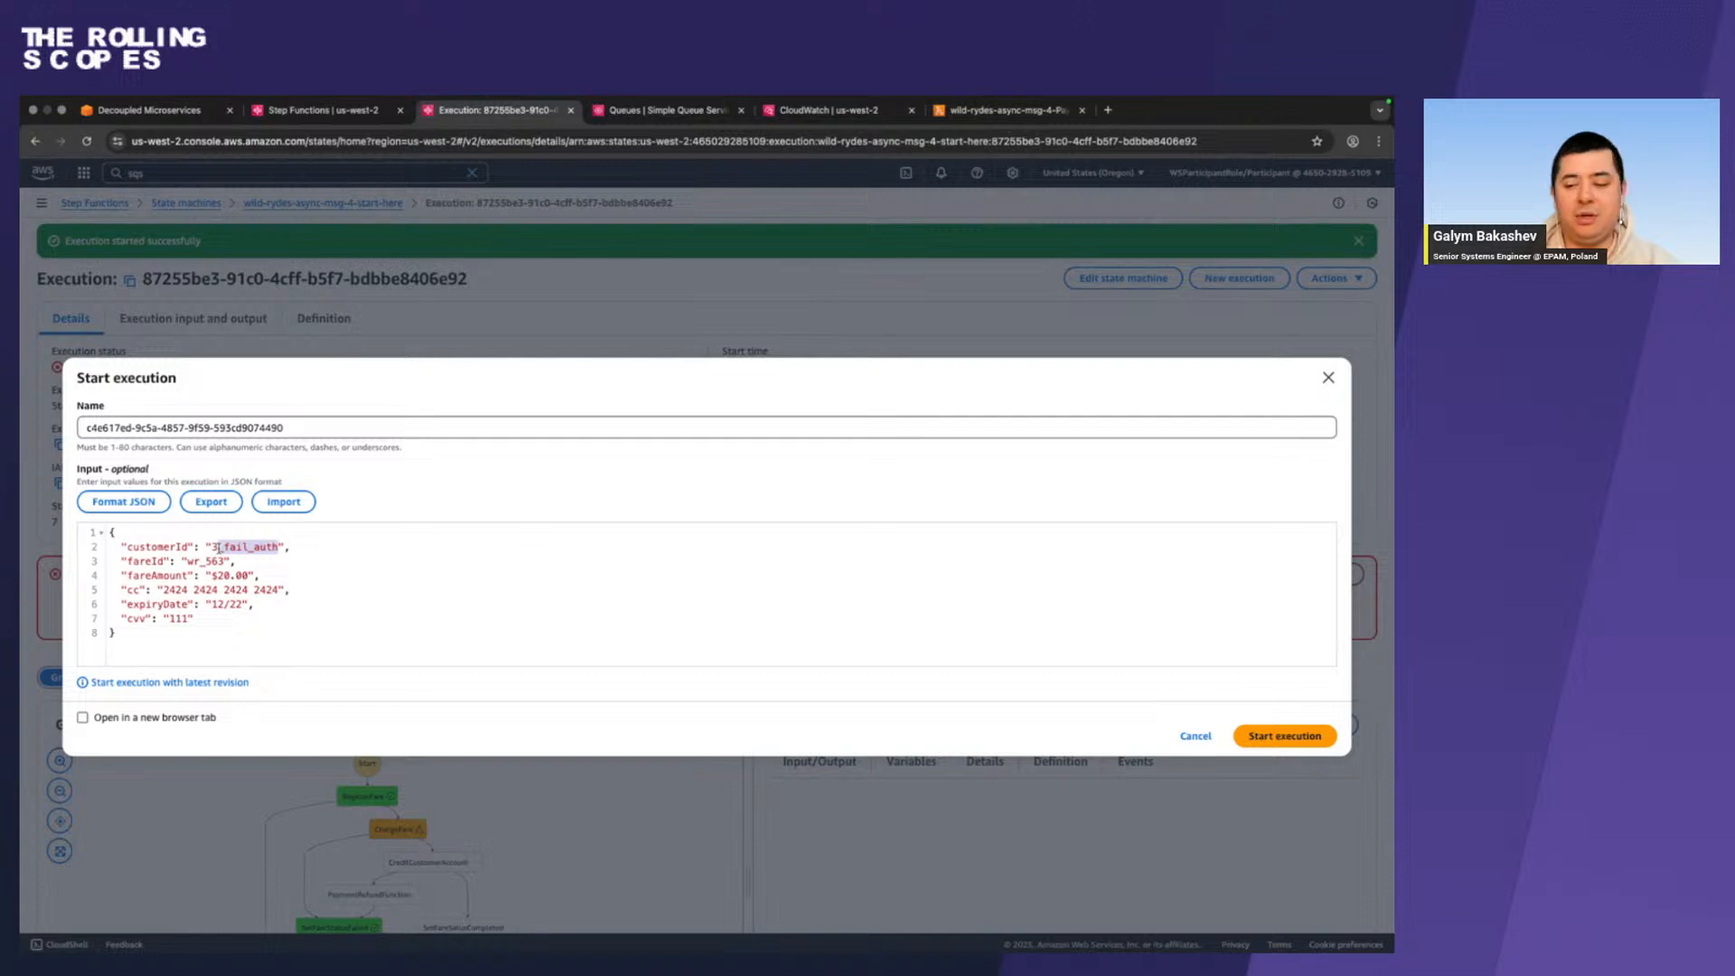
key("BackSpace")
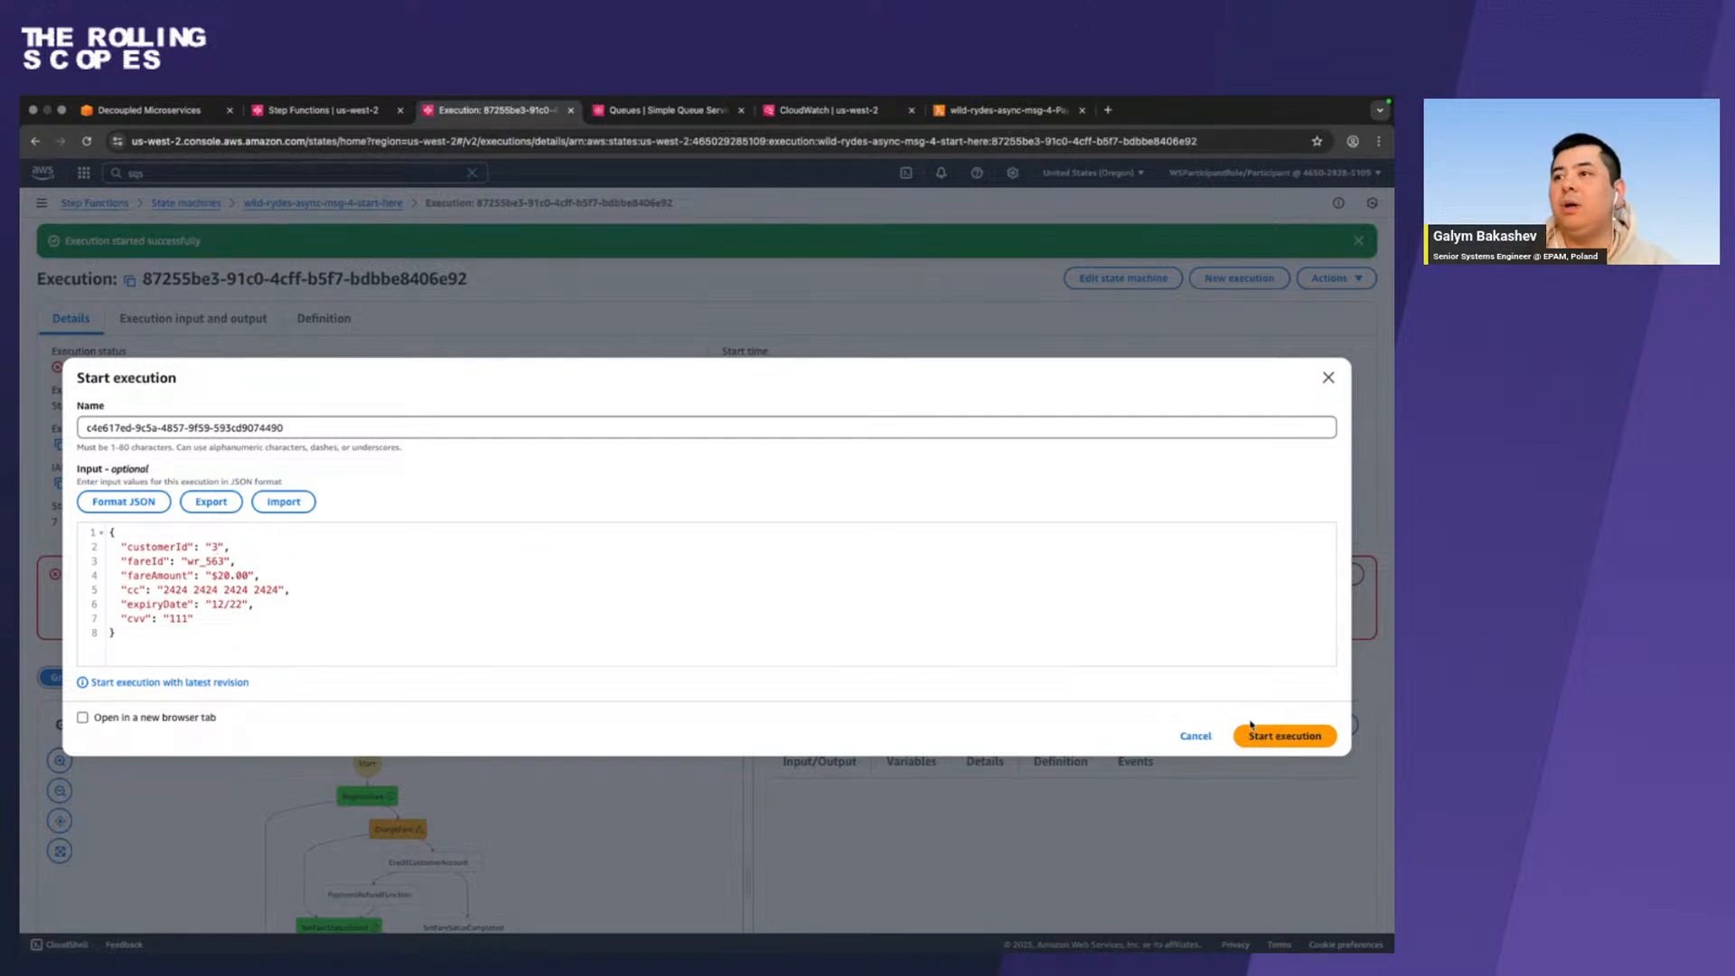
left_click(1272, 737)
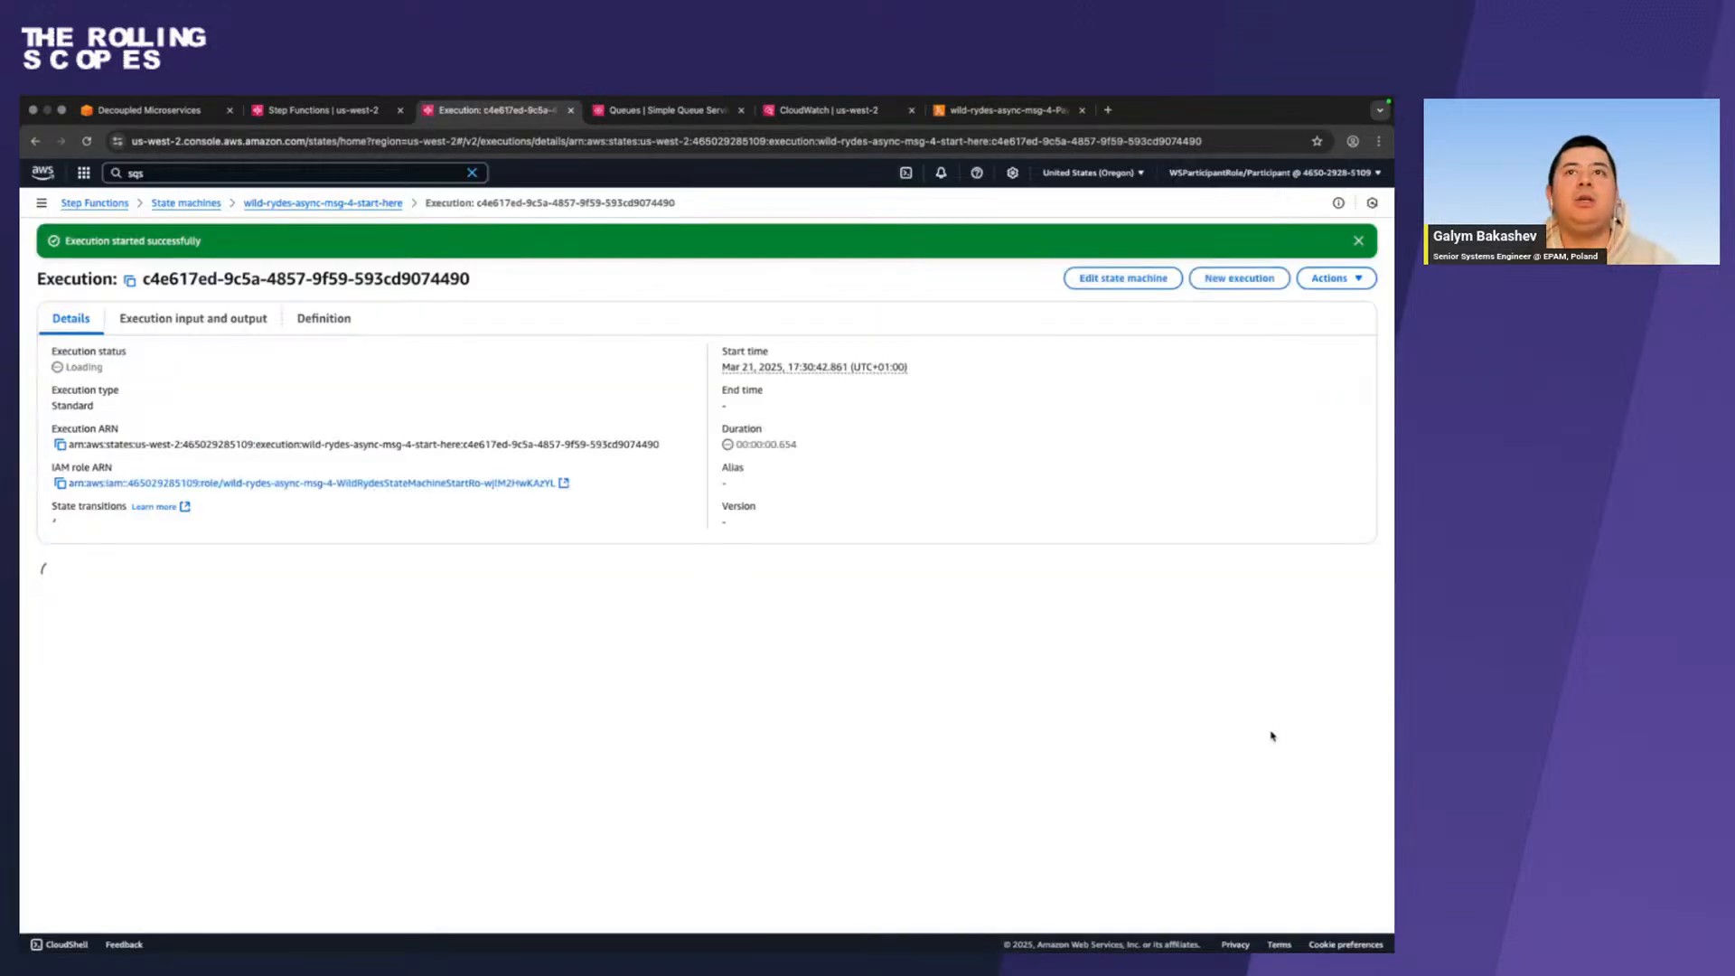
scroll(516, 752, "down", 2)
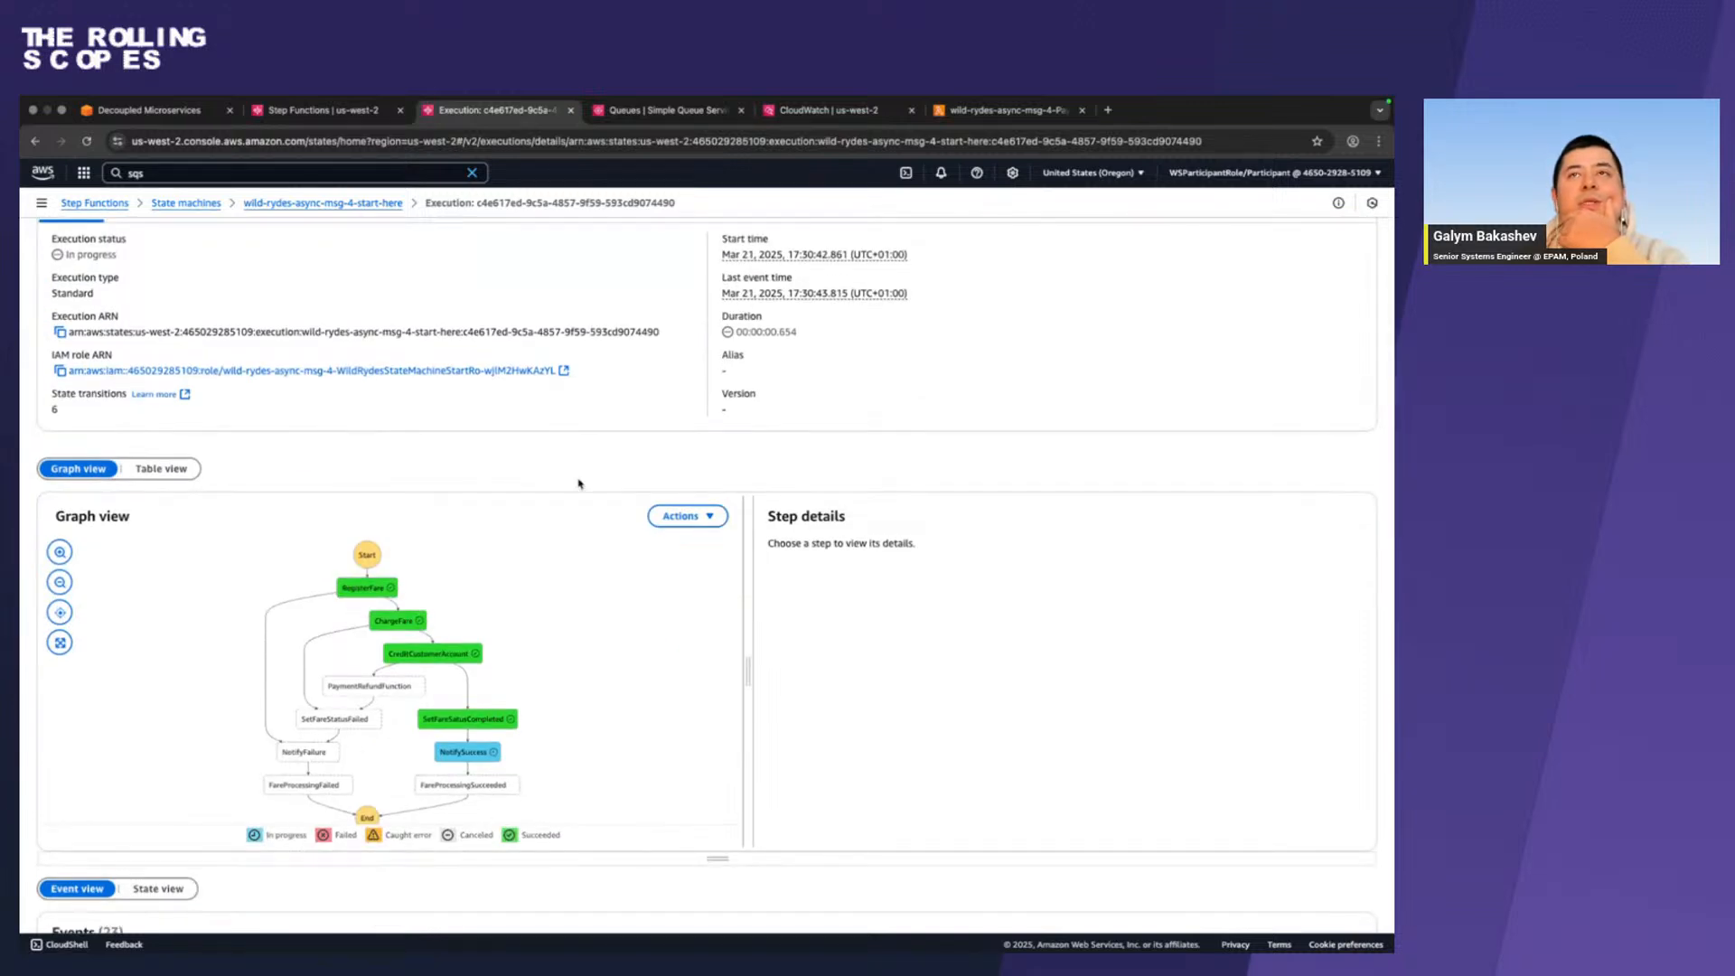
scroll(582, 484, "up", 2)
Refresh the SQS queue list to check the messages available in the failed and successful transactions queues.
left_click(650, 110)
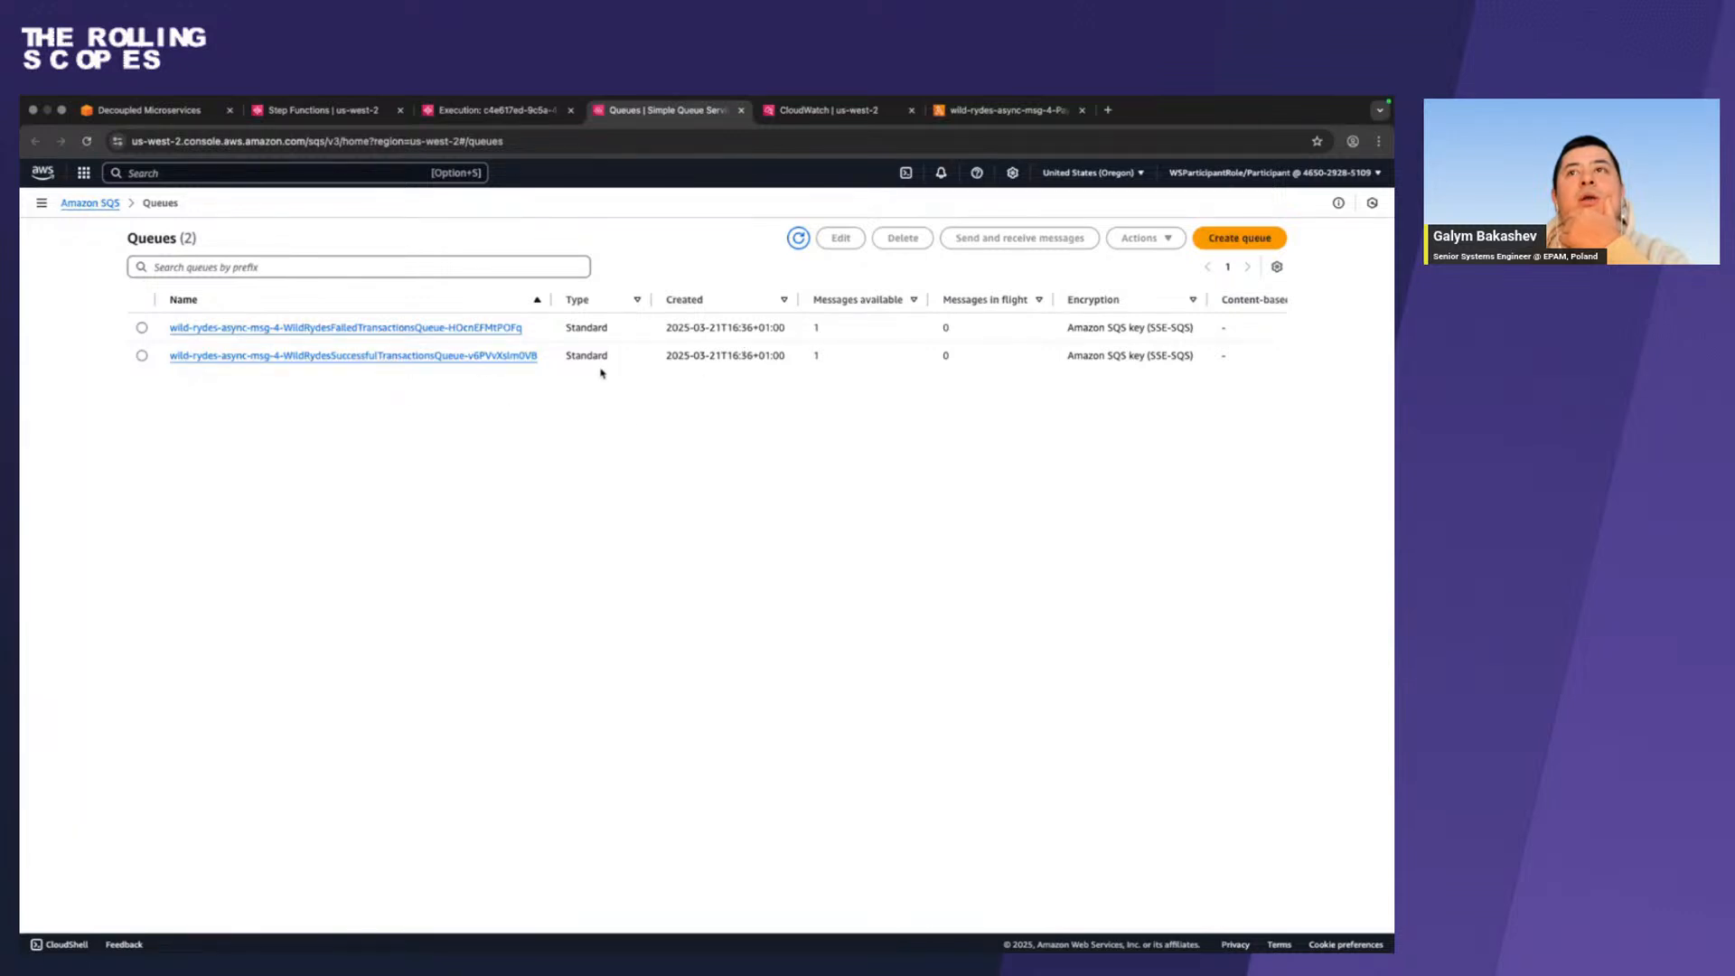
left_click(801, 239)
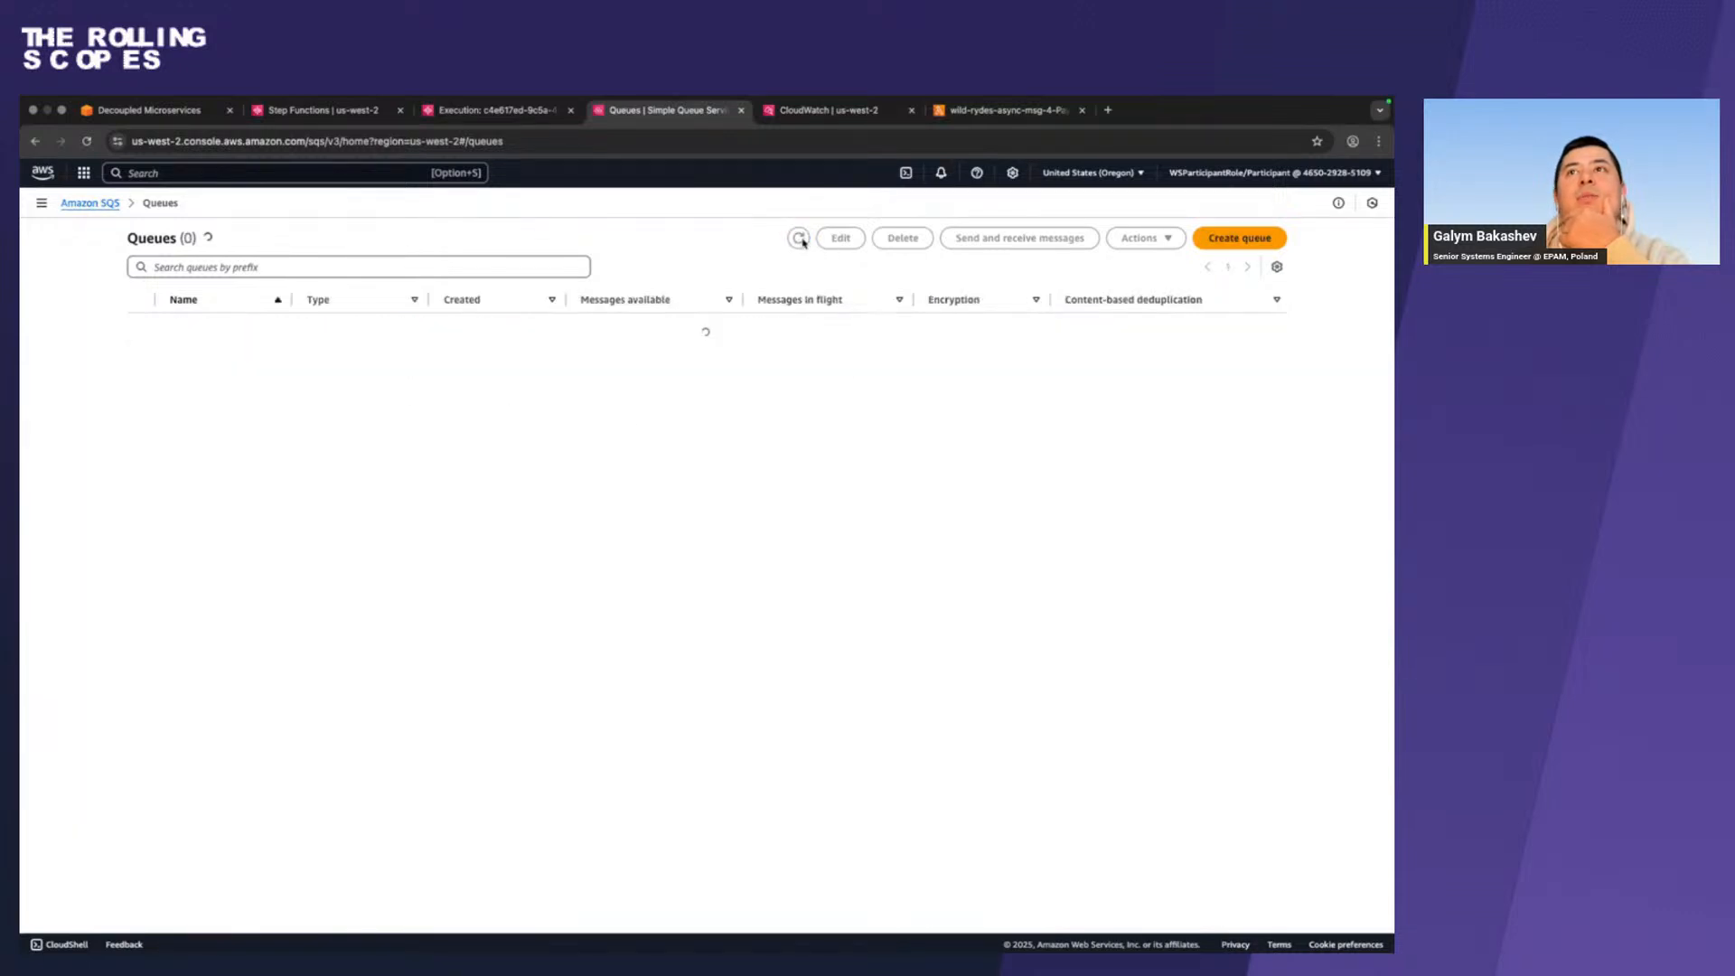
left_click(801, 240)
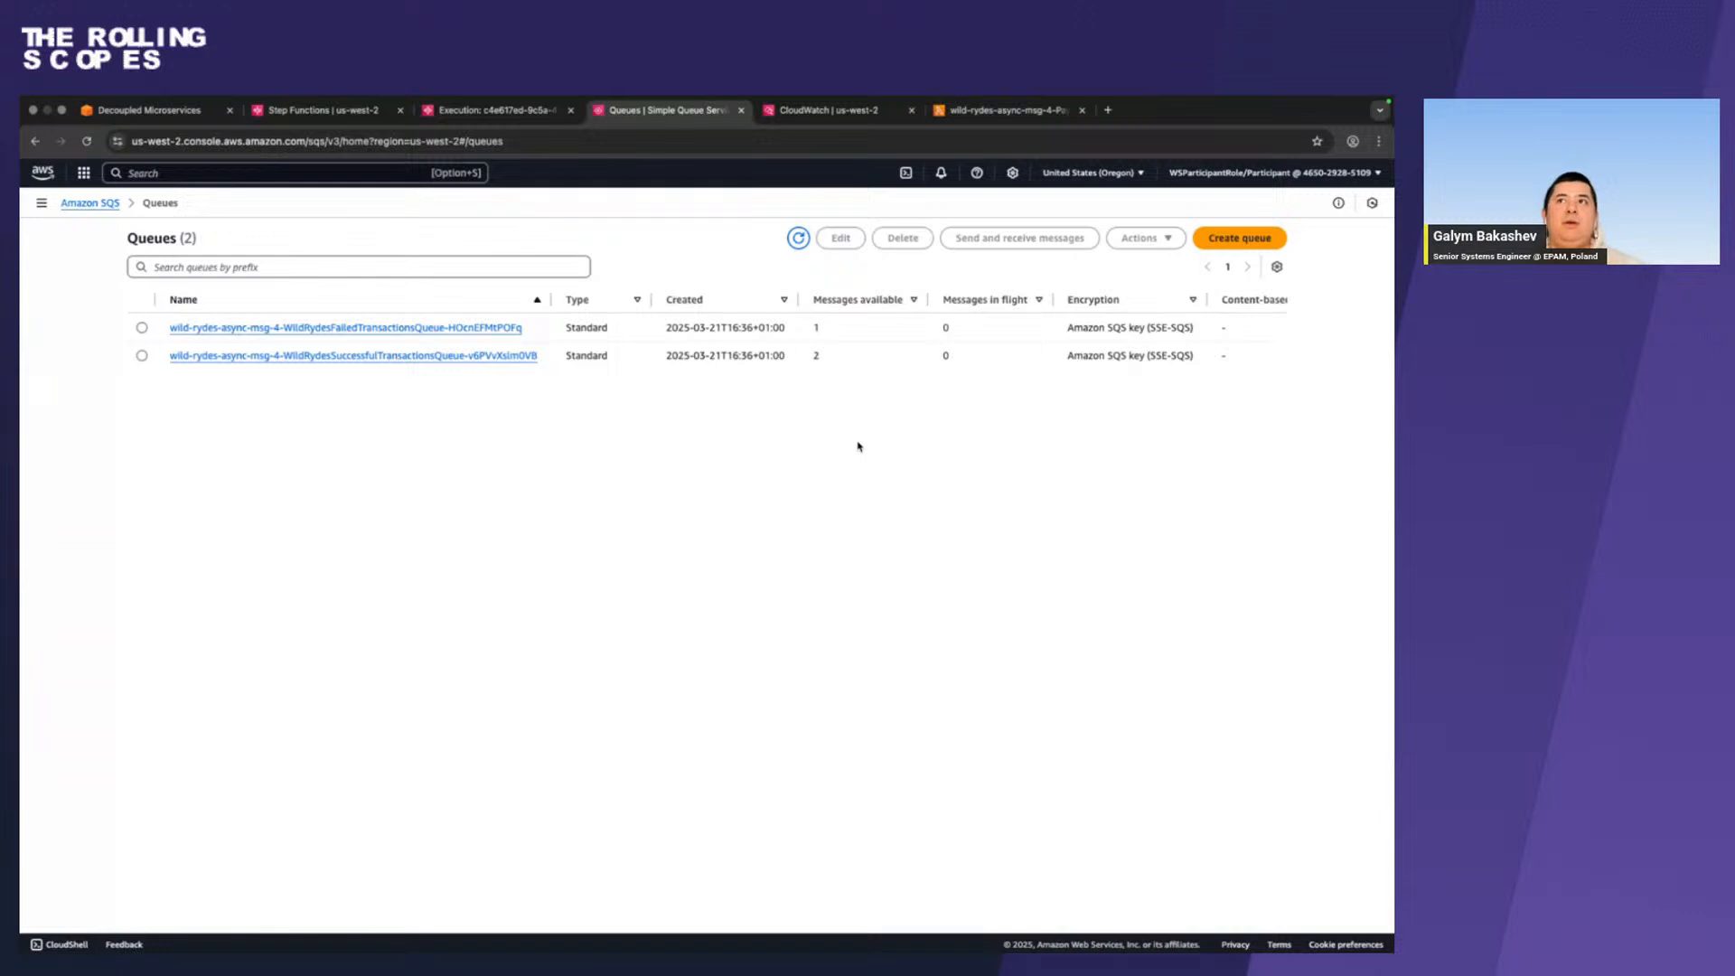
left_click(839, 111)
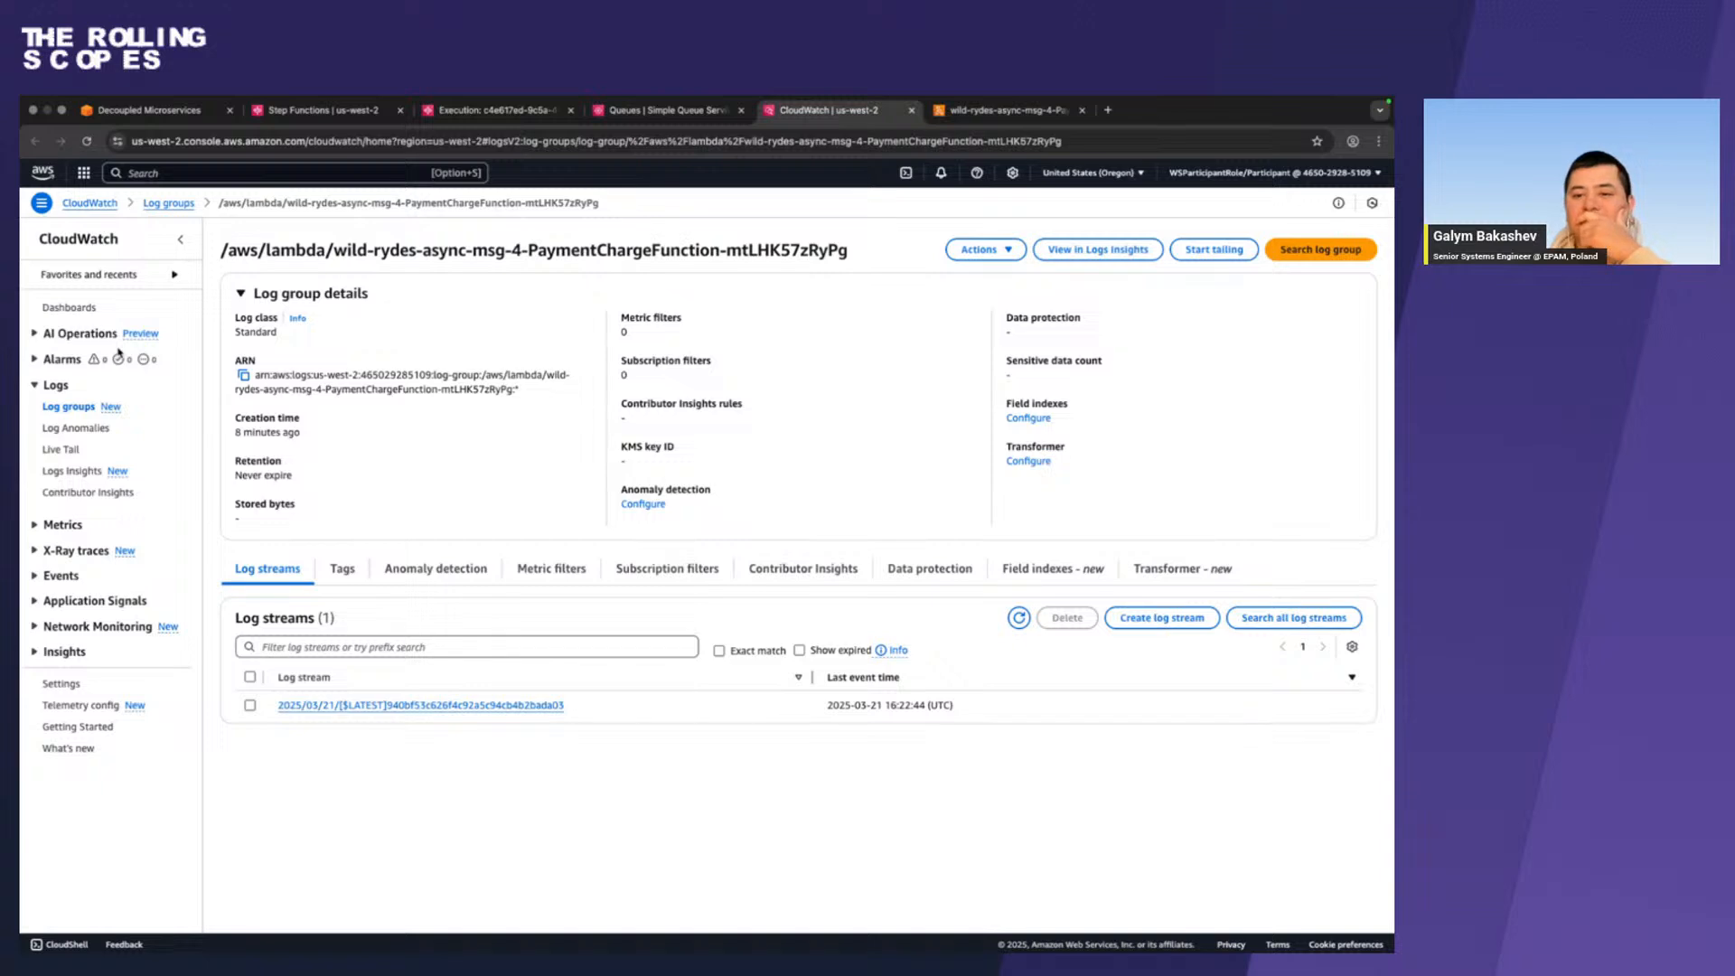
key("ctrl+Left")
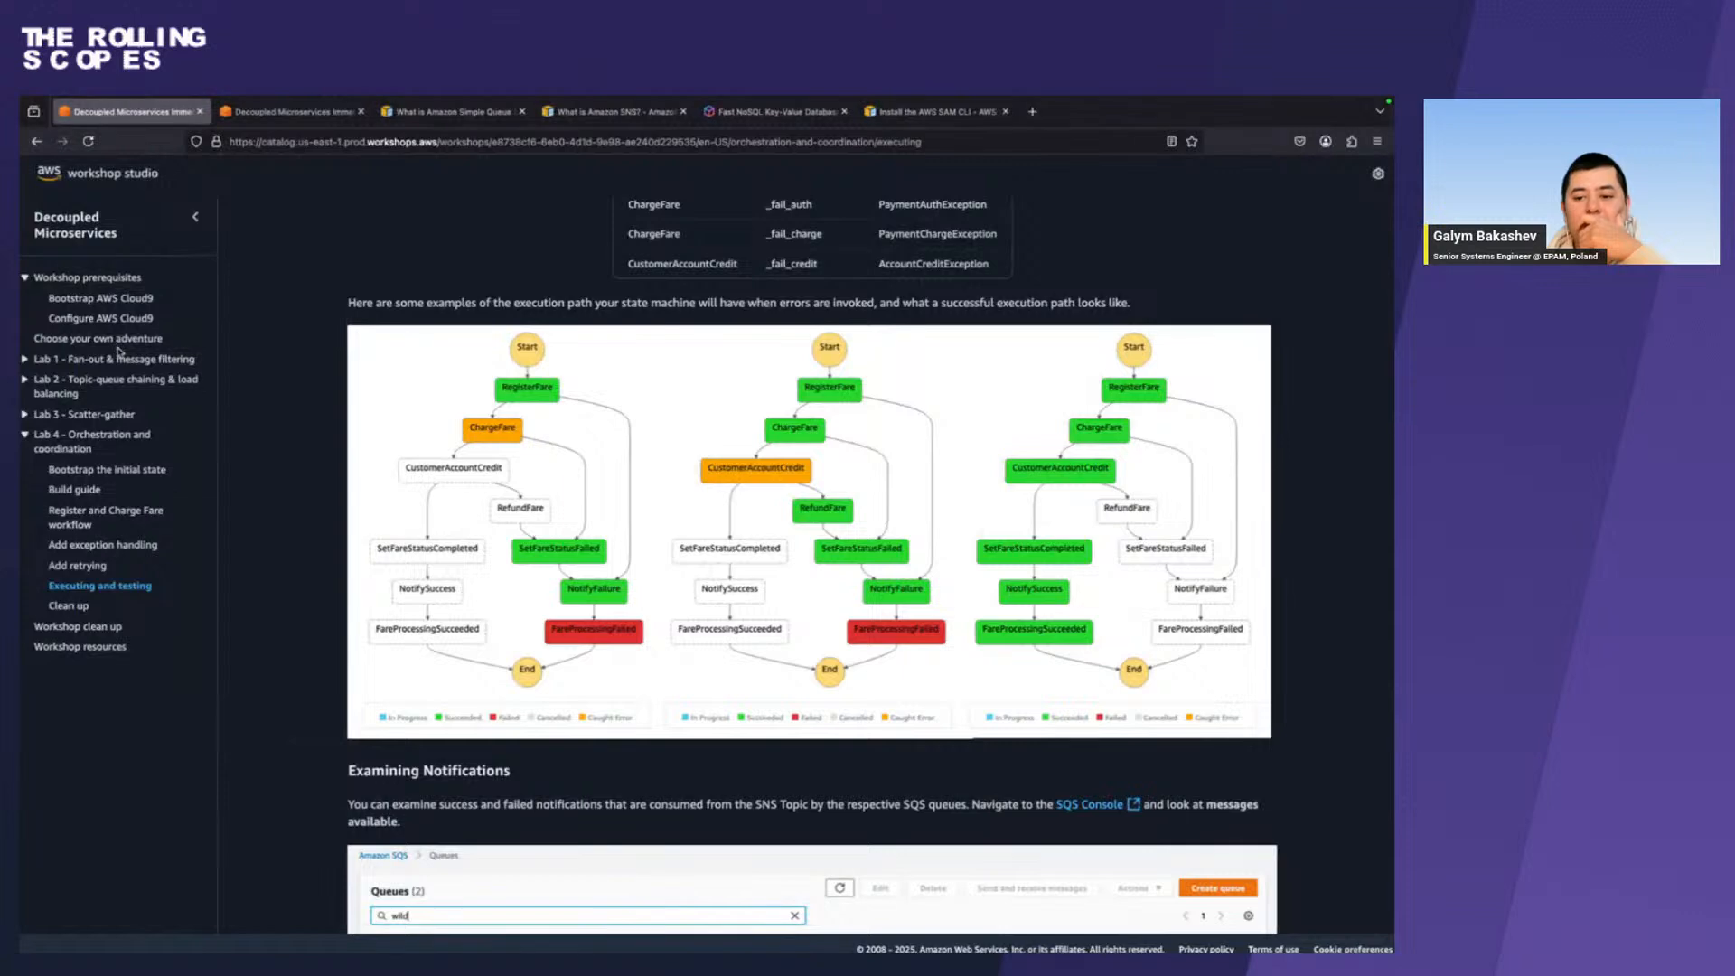
key("ctrl+Right")
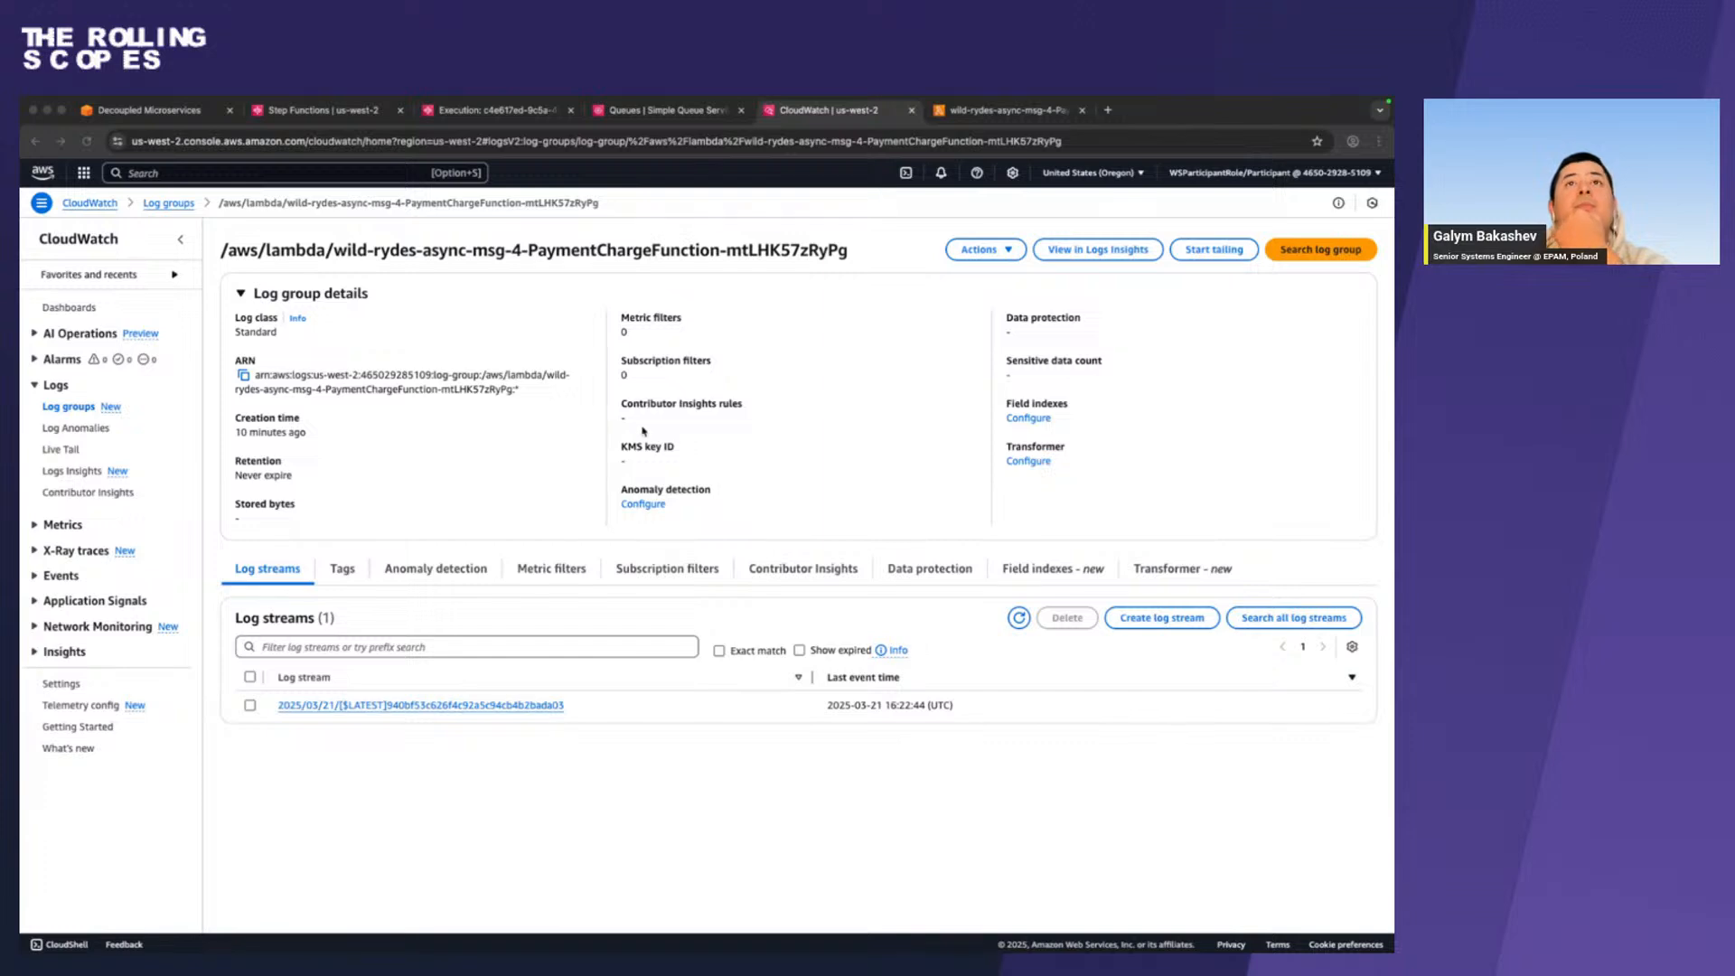
left_click(666, 111)
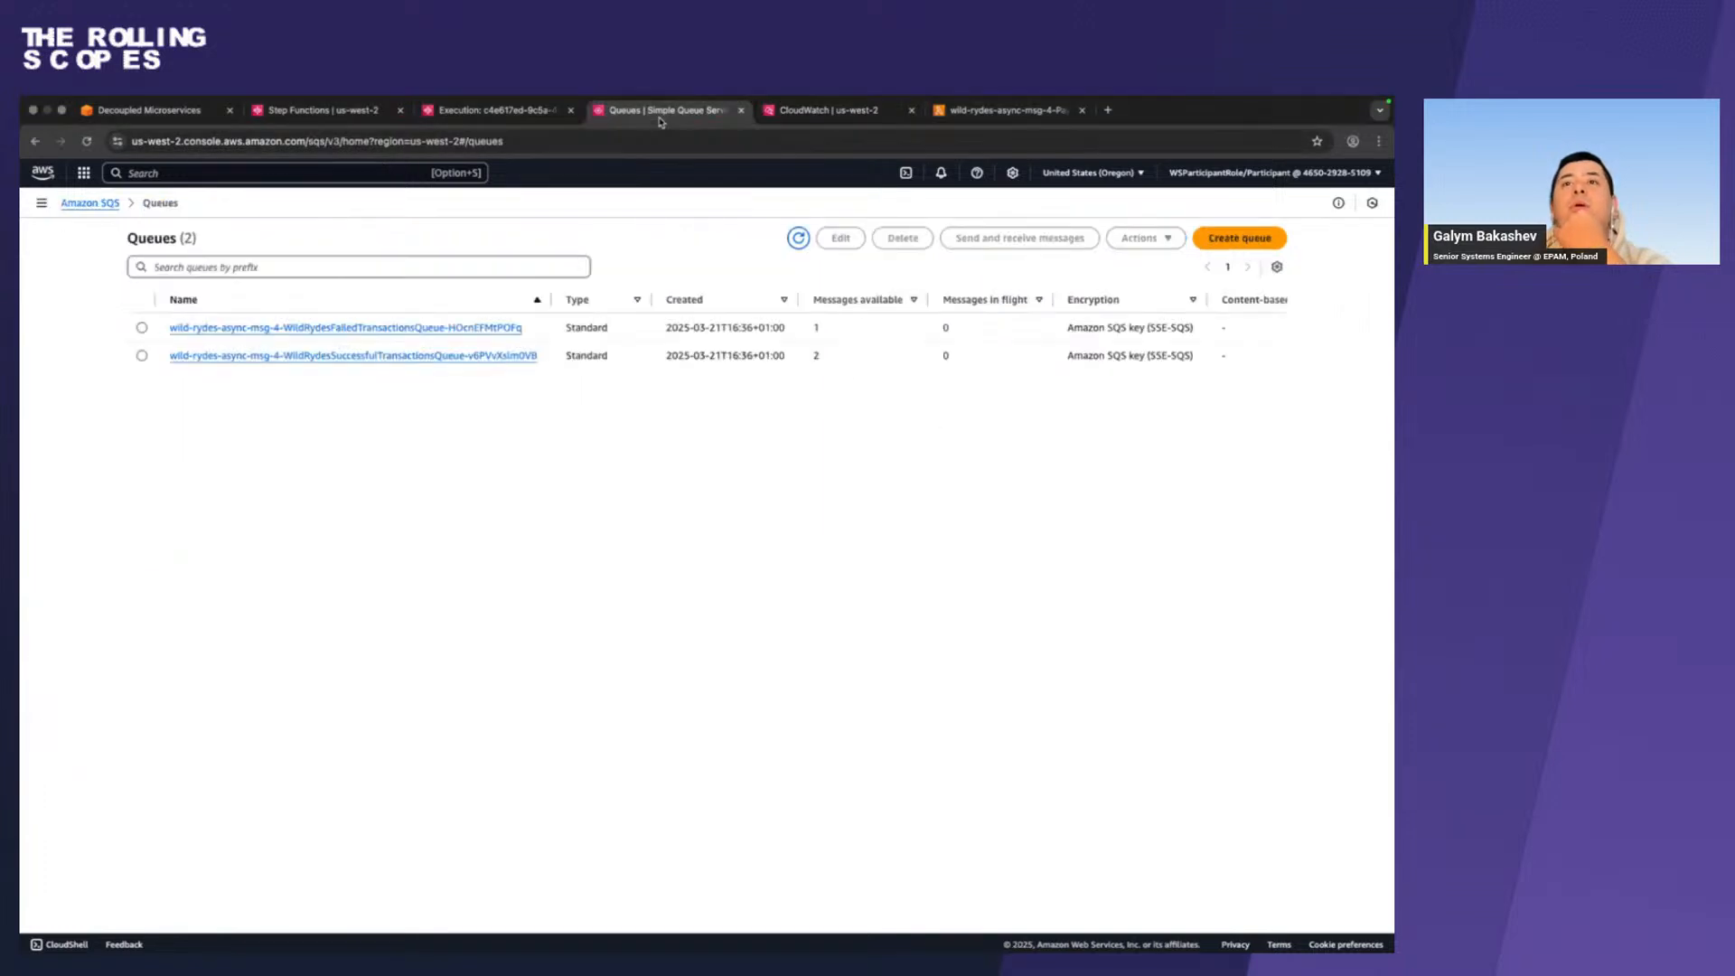
left_click(1003, 110)
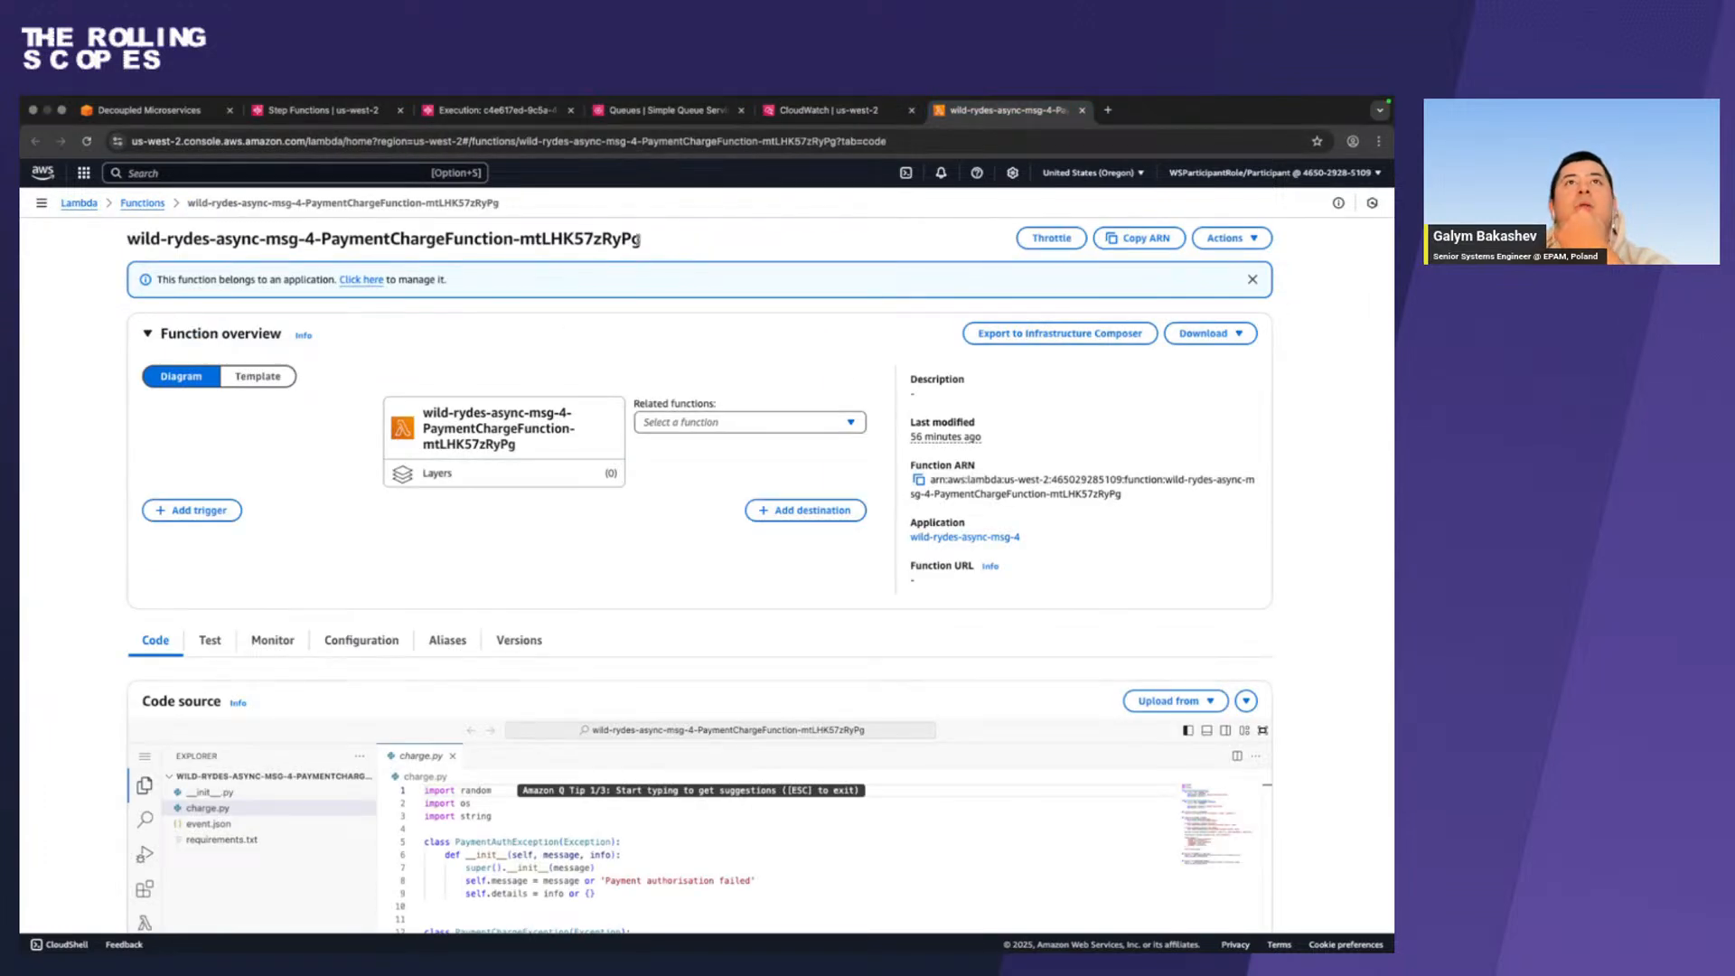
Return to the state machine's design and examine the NotifyFailure and SetFareStatusFailed configurations, including their API parameters and NotifyFailure's next state.
left_click(325, 110)
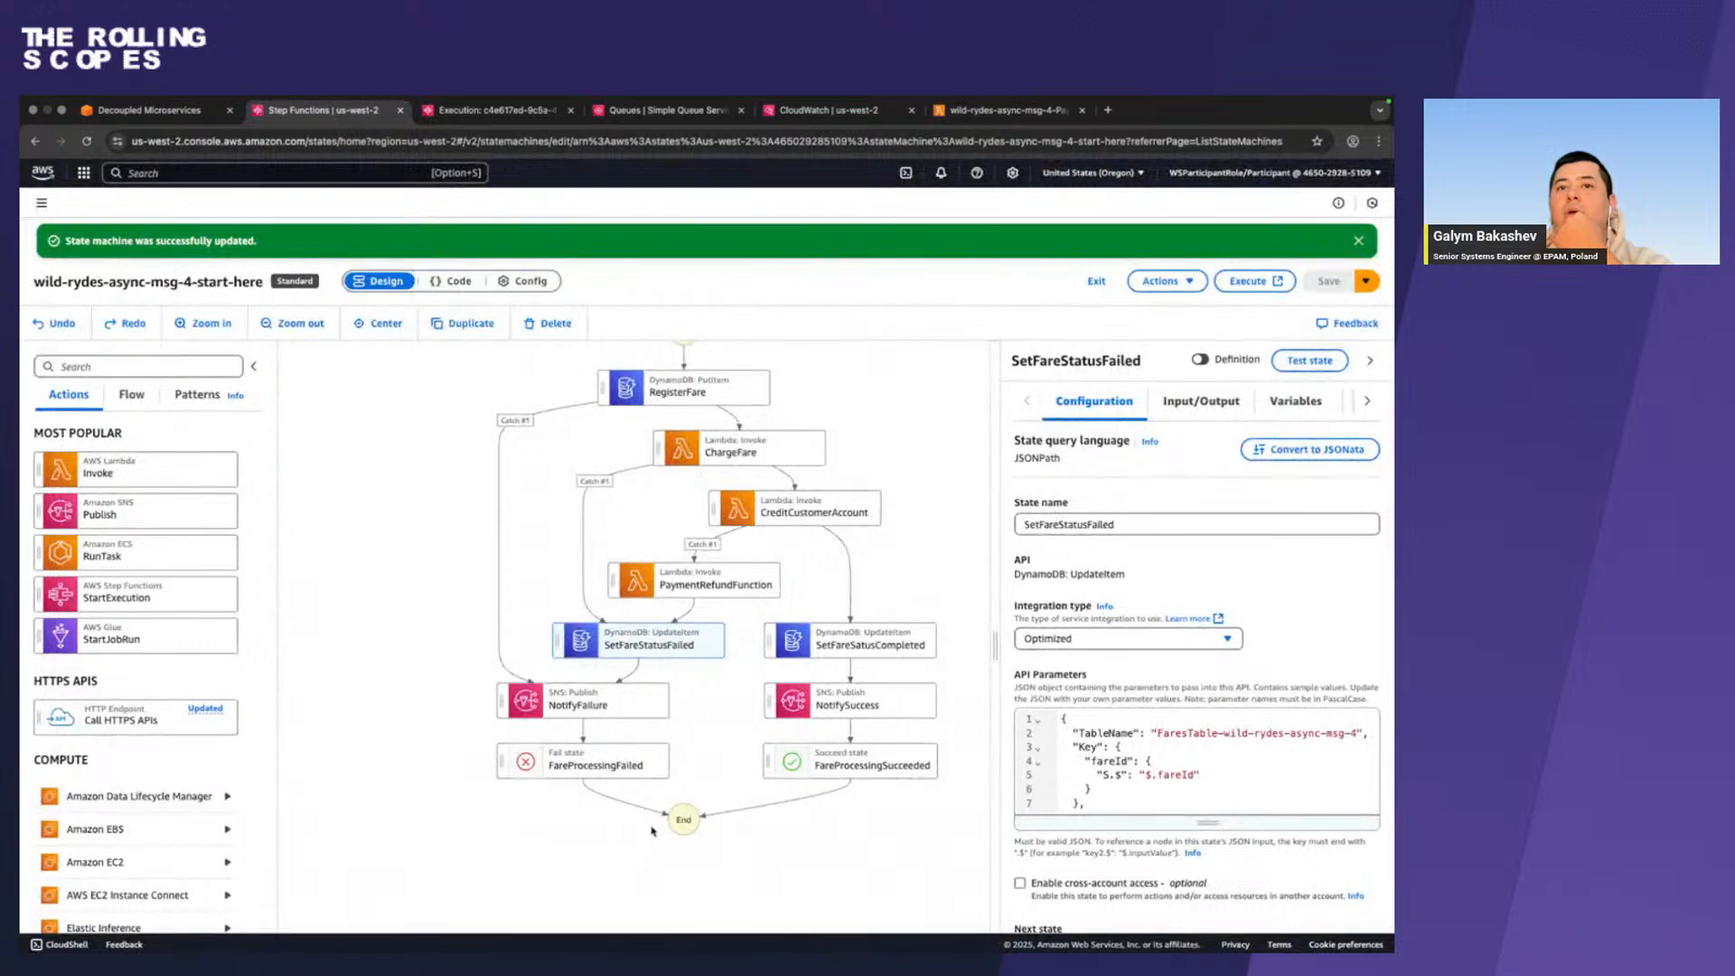
left_click(638, 701)
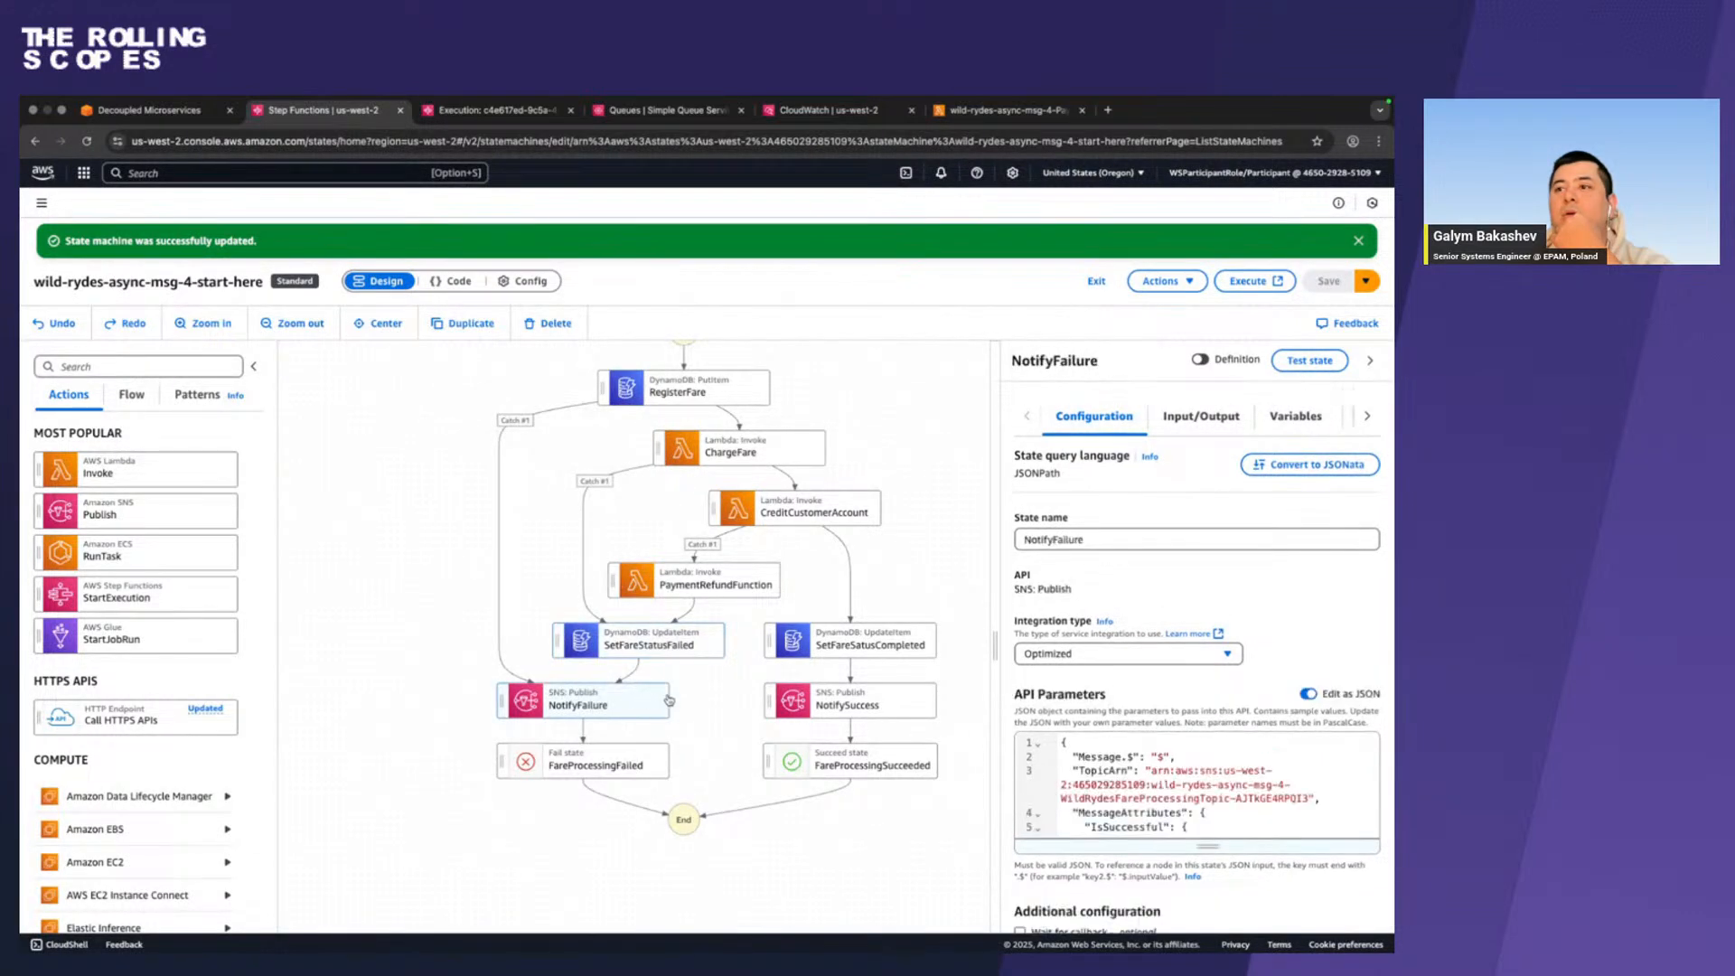
scroll(1131, 646, "down", 3)
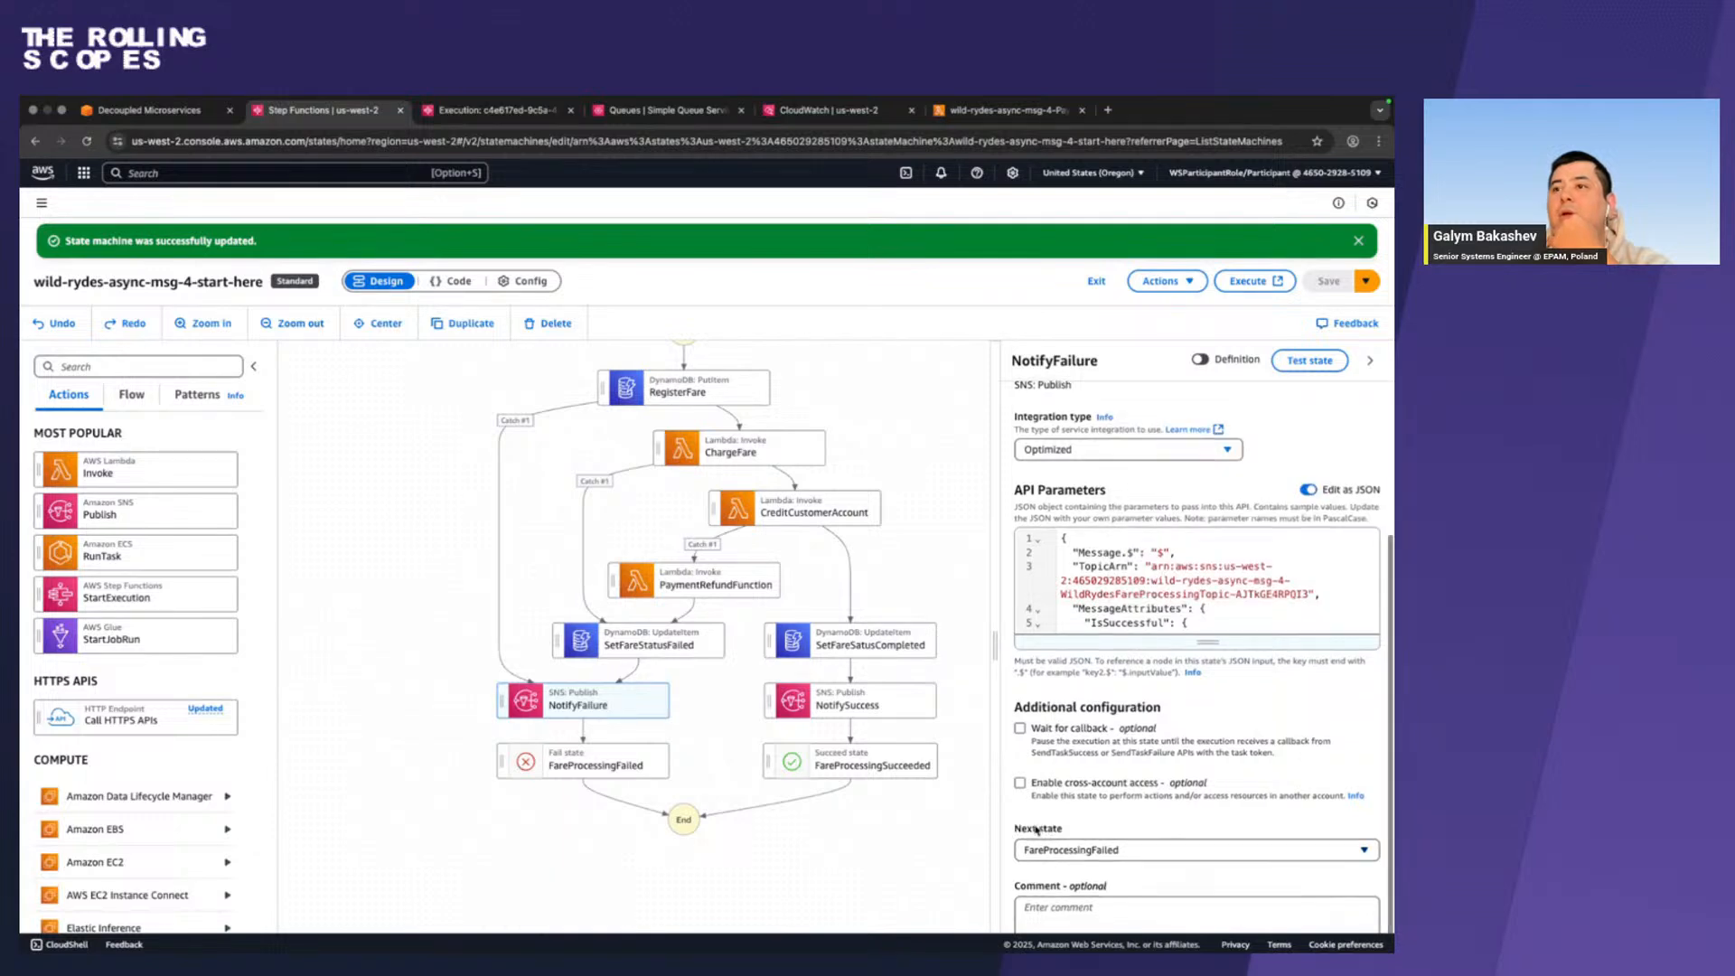
scroll(1036, 828, "down", 1)
scroll(1036, 828, "up", 1)
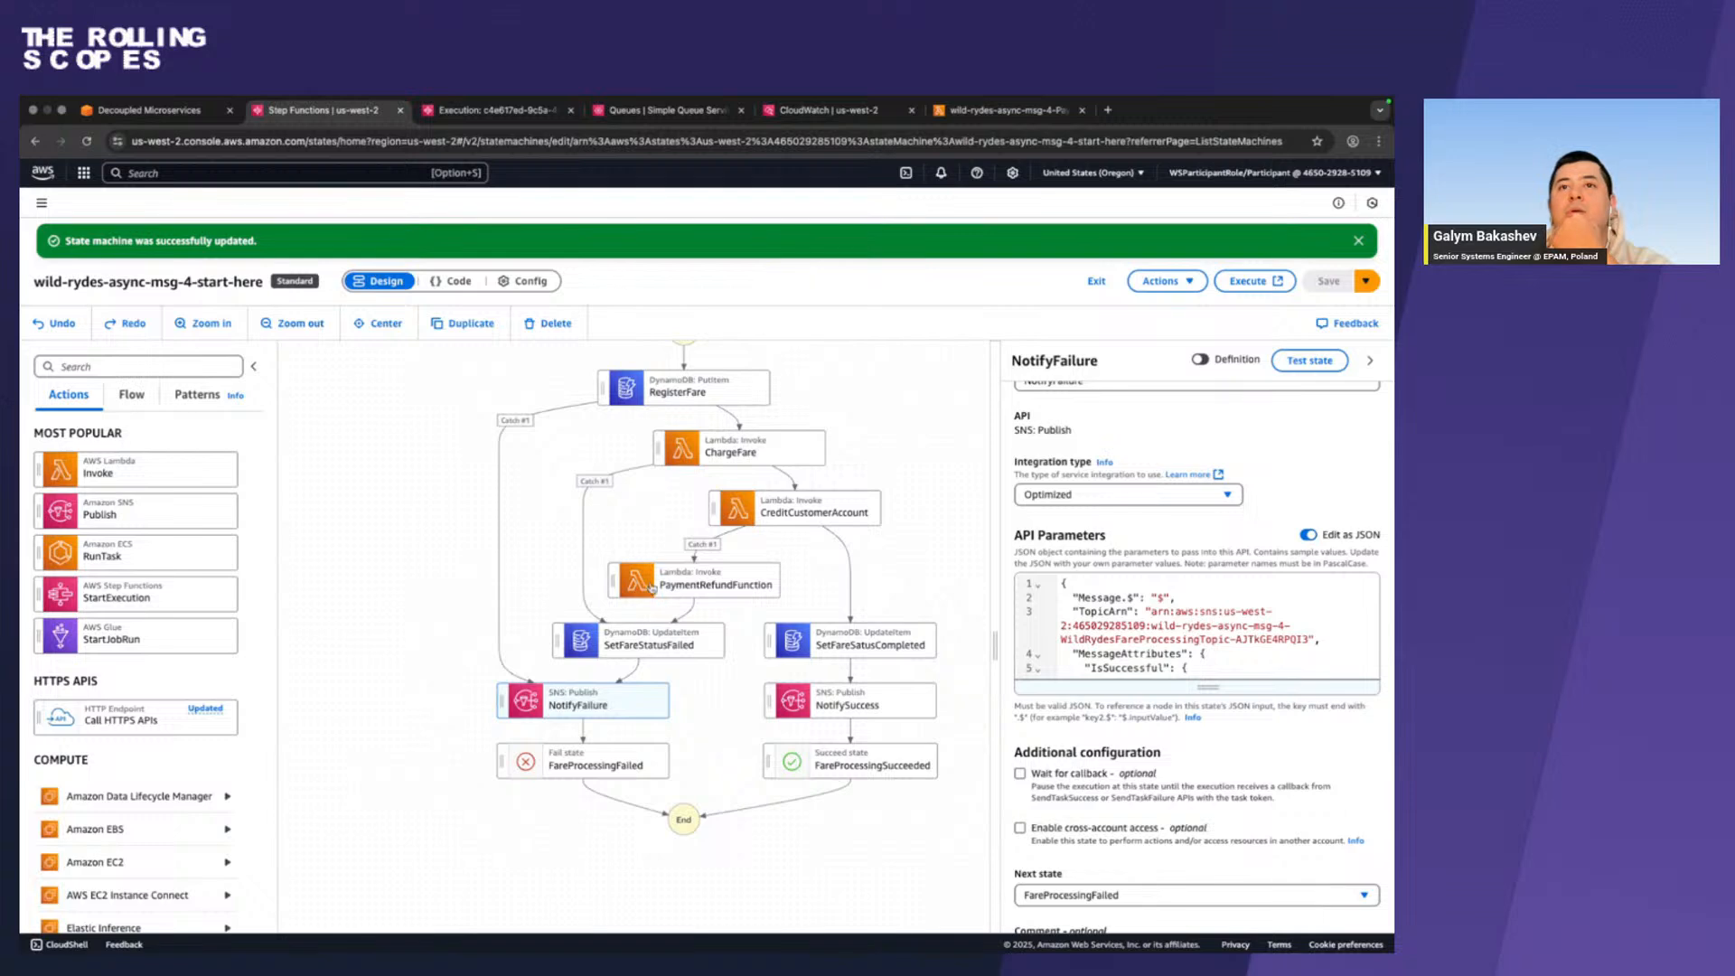
left_click(651, 643)
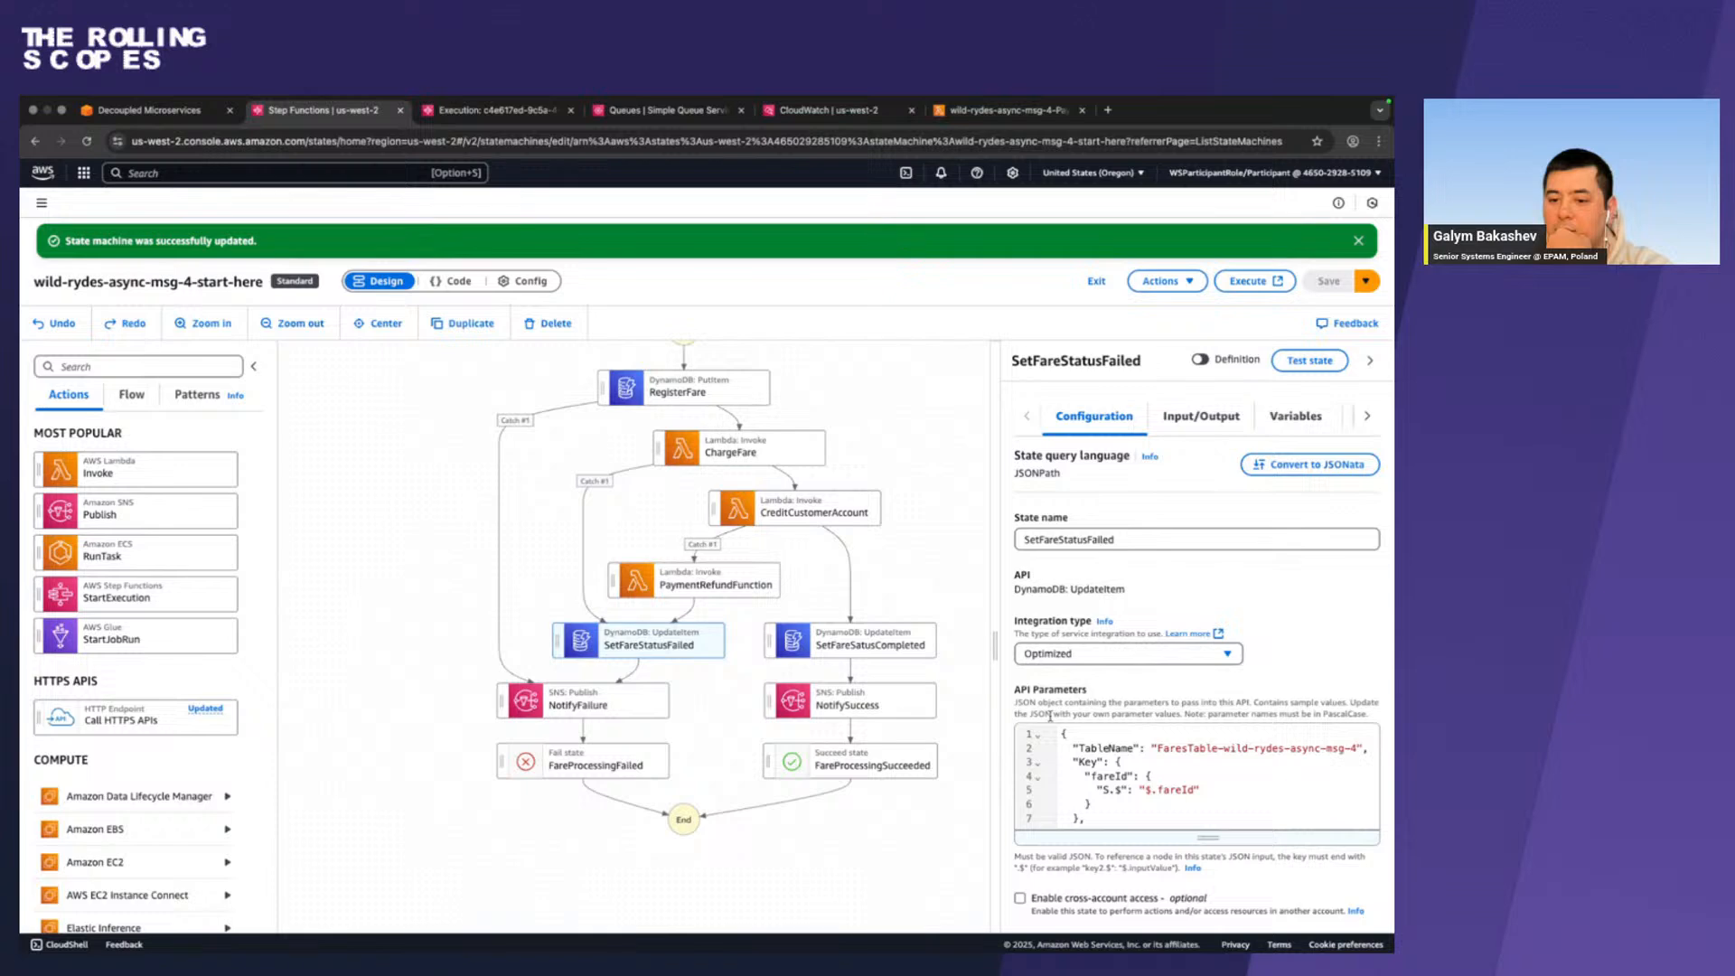
scroll(1111, 774, "down", 2)
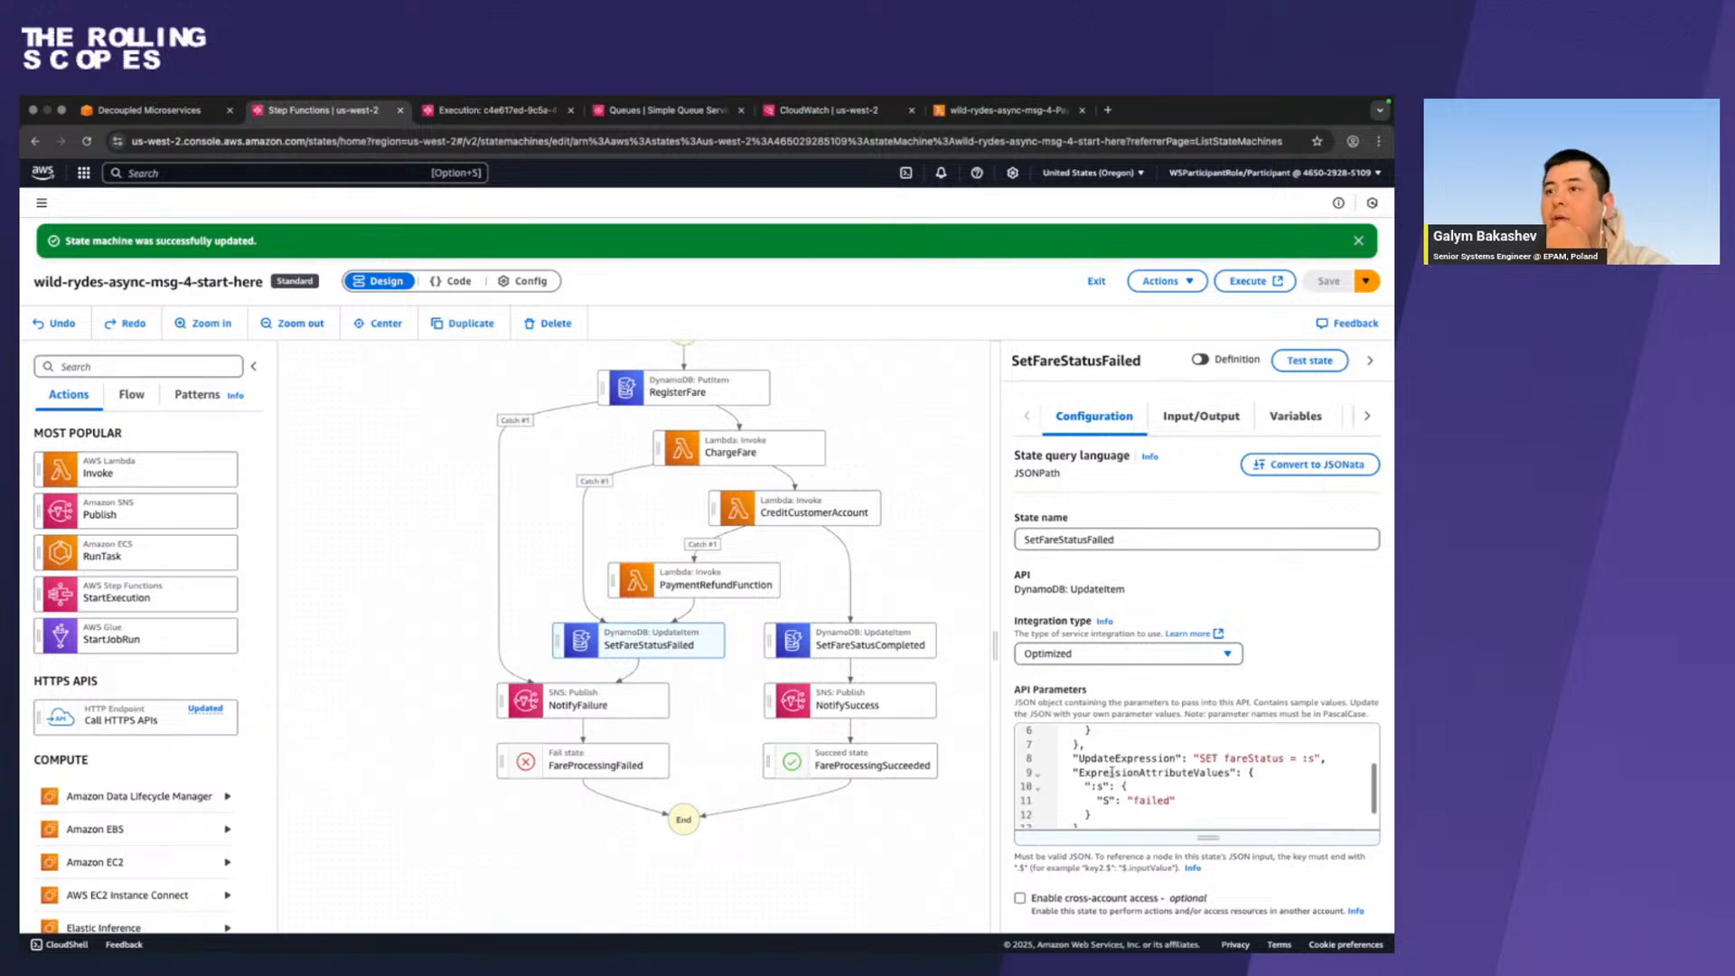
scroll(1111, 774, "up", 2)
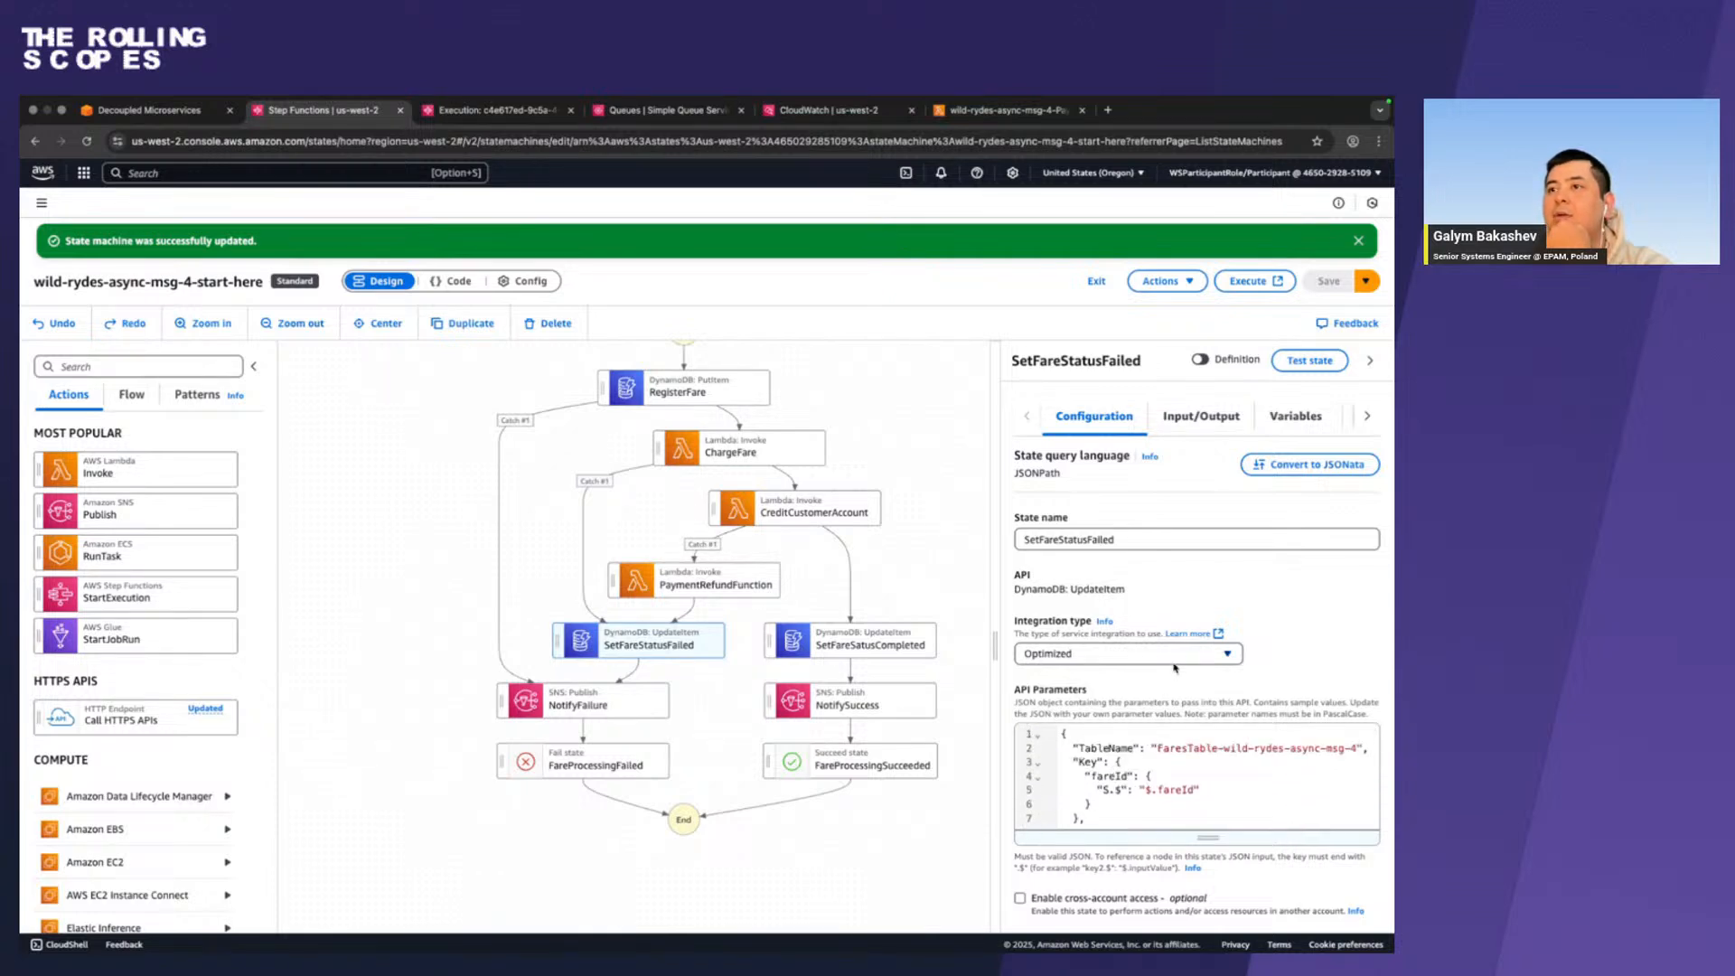
scroll(1174, 666, "down", 1)
scroll(1175, 667, "up", 1)
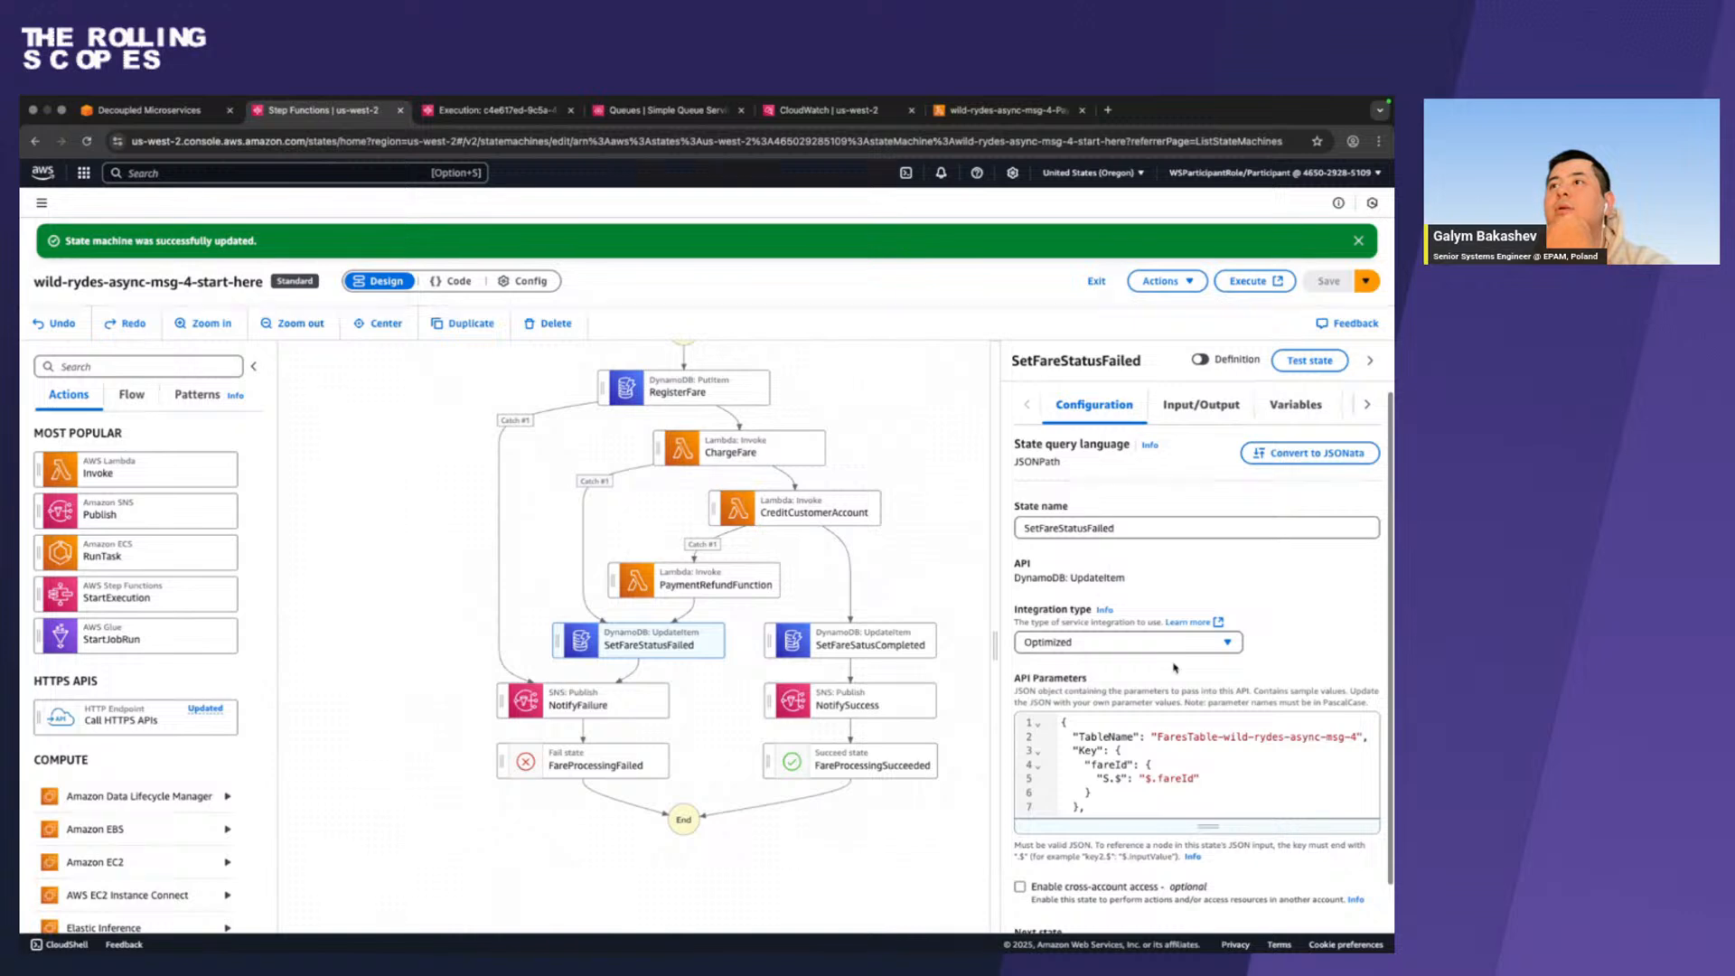
left_click(623, 704)
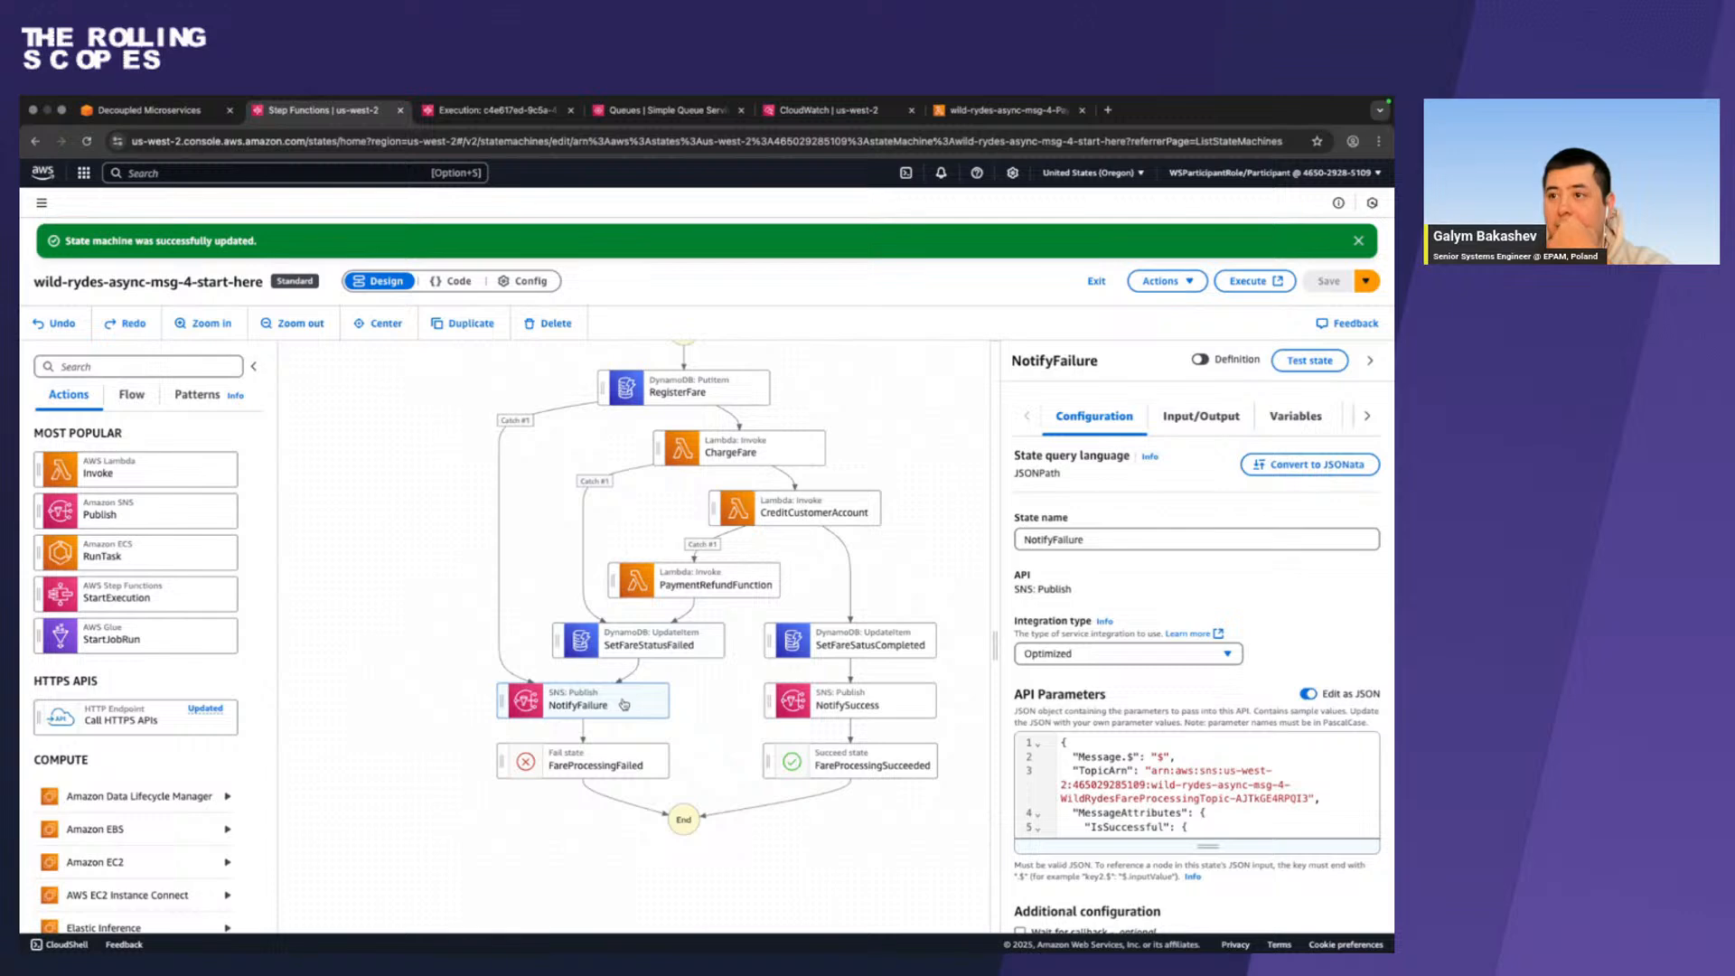
scroll(1073, 752, "down", 2)
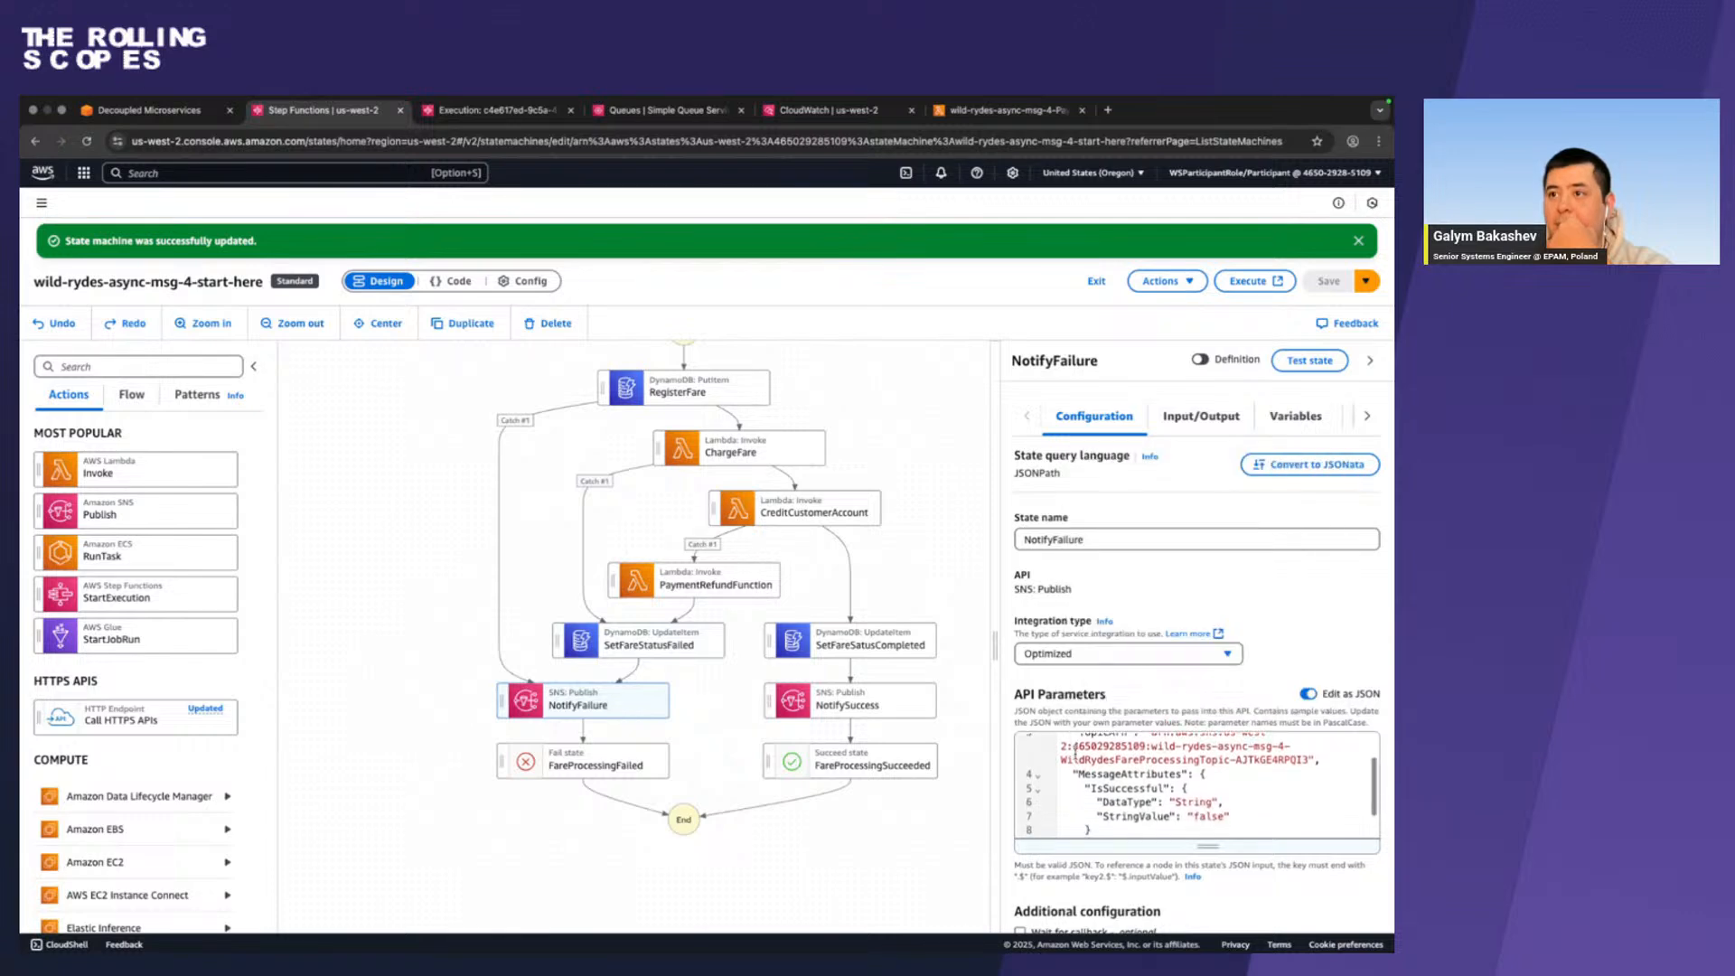
scroll(1073, 751, "up", 2)
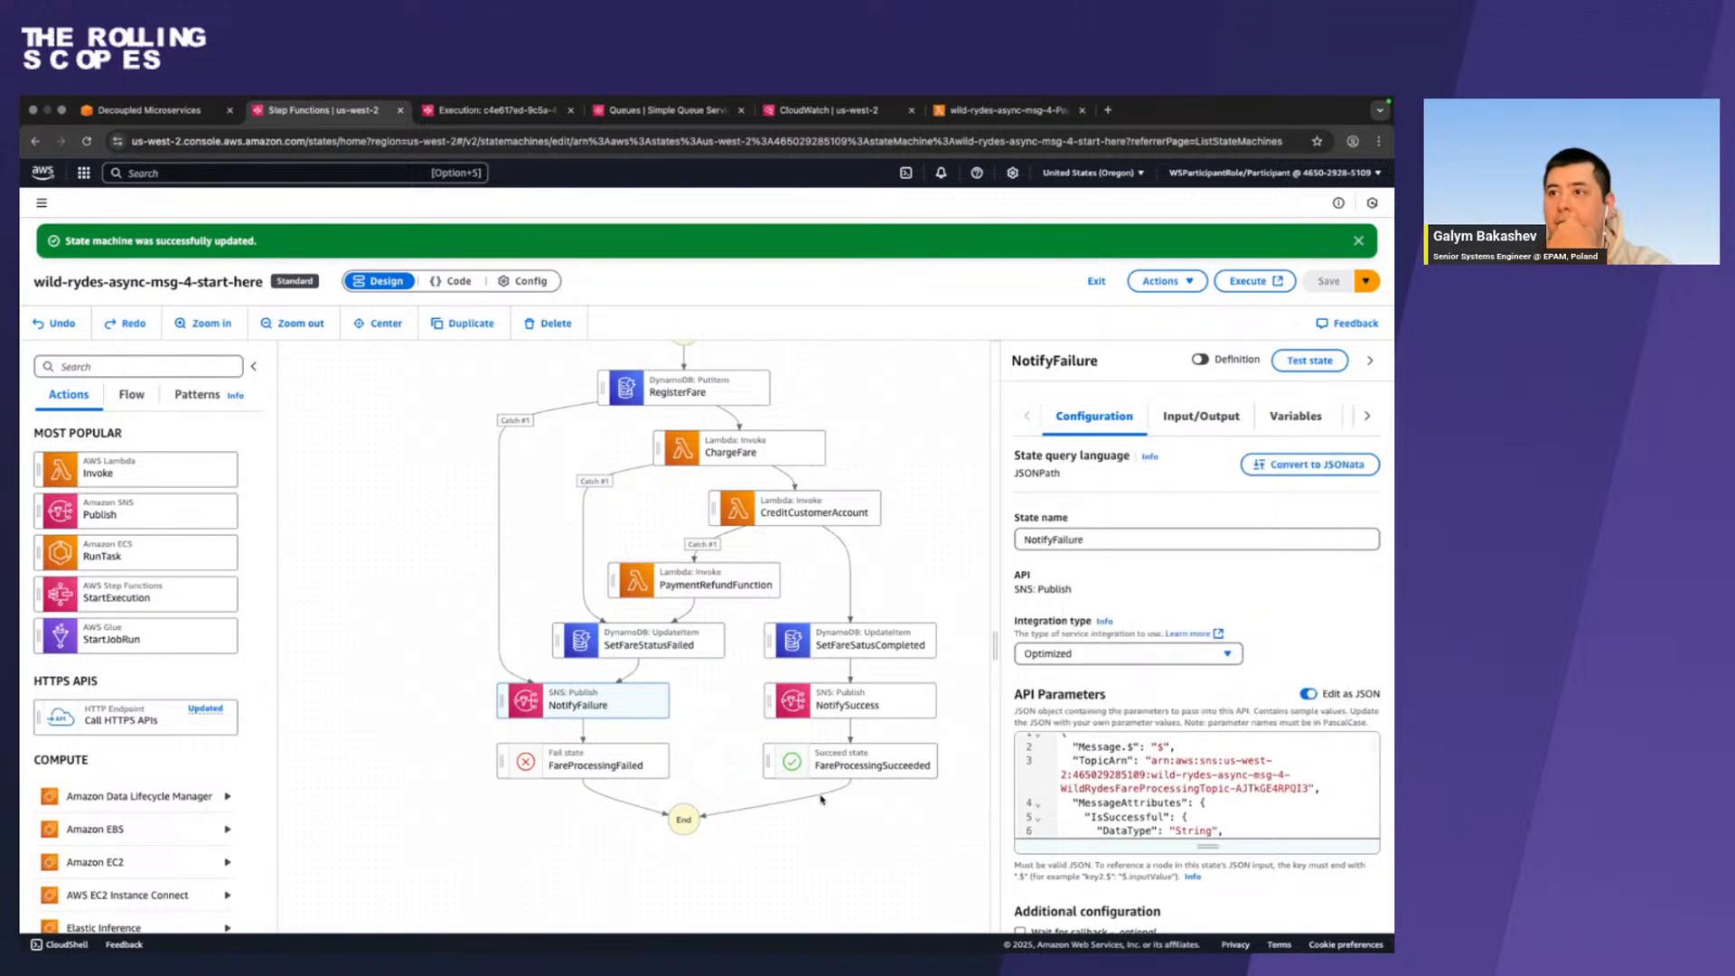
Examine NotifyFailure's API parameters, additional configuration and next state, and open the NotifySuccess state's configuration.
scroll(1095, 866, "down", 3)
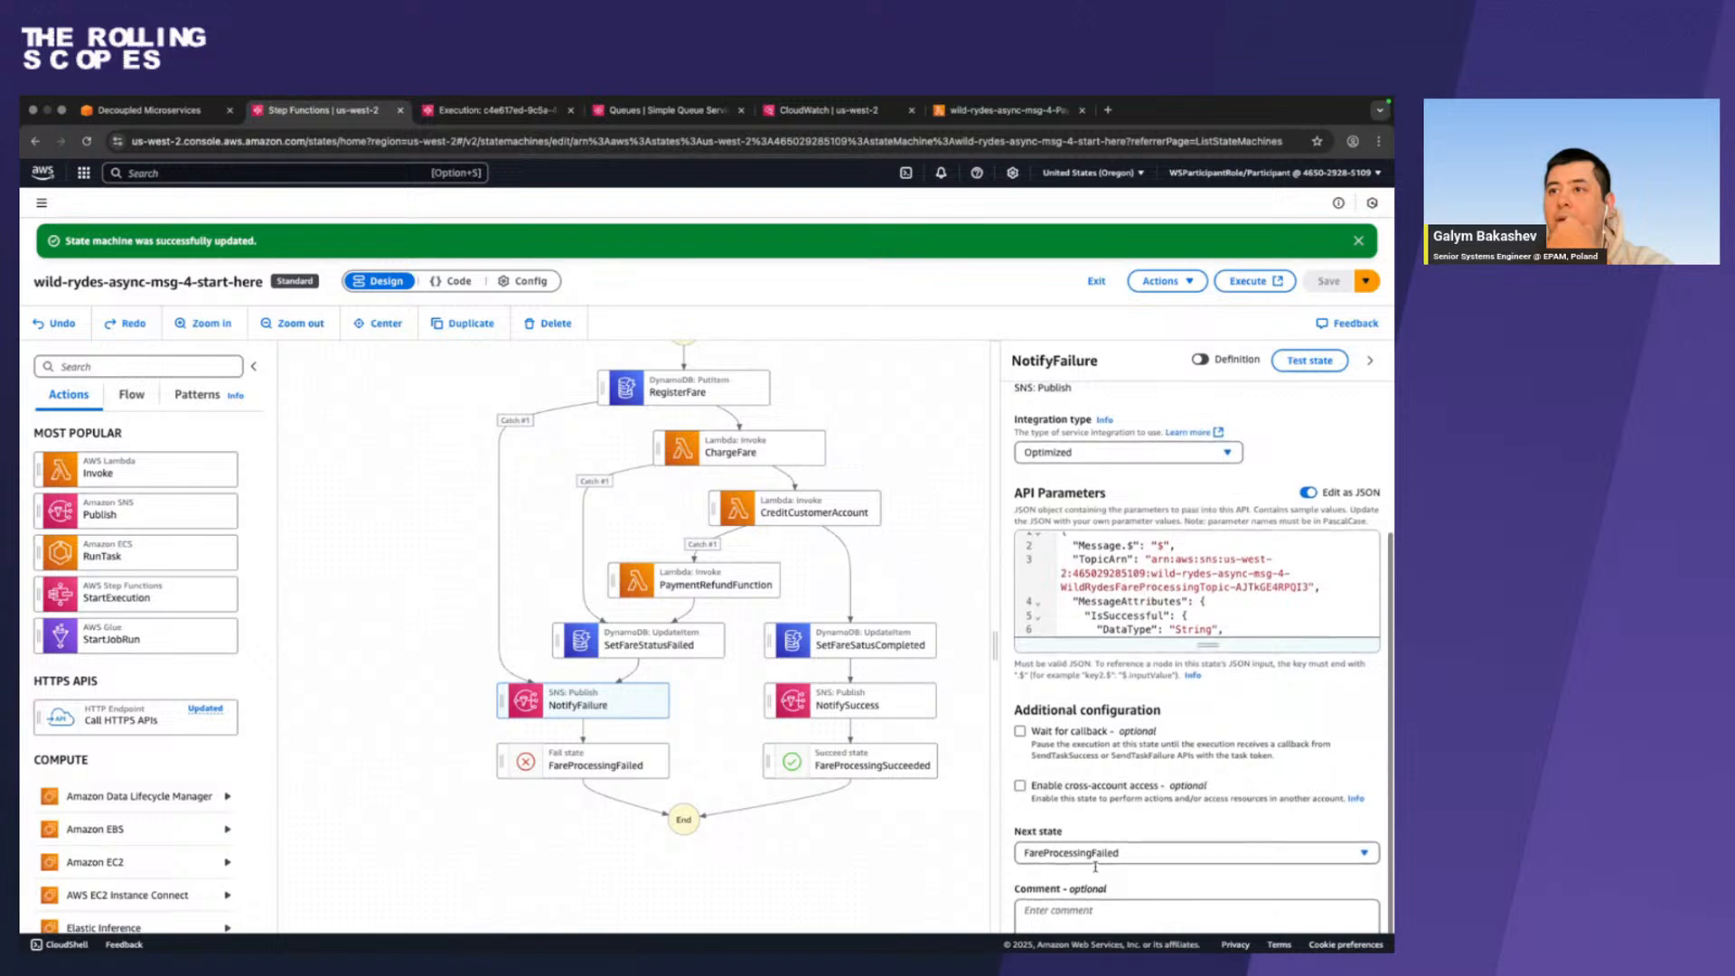
scroll(1095, 865, "down", 1)
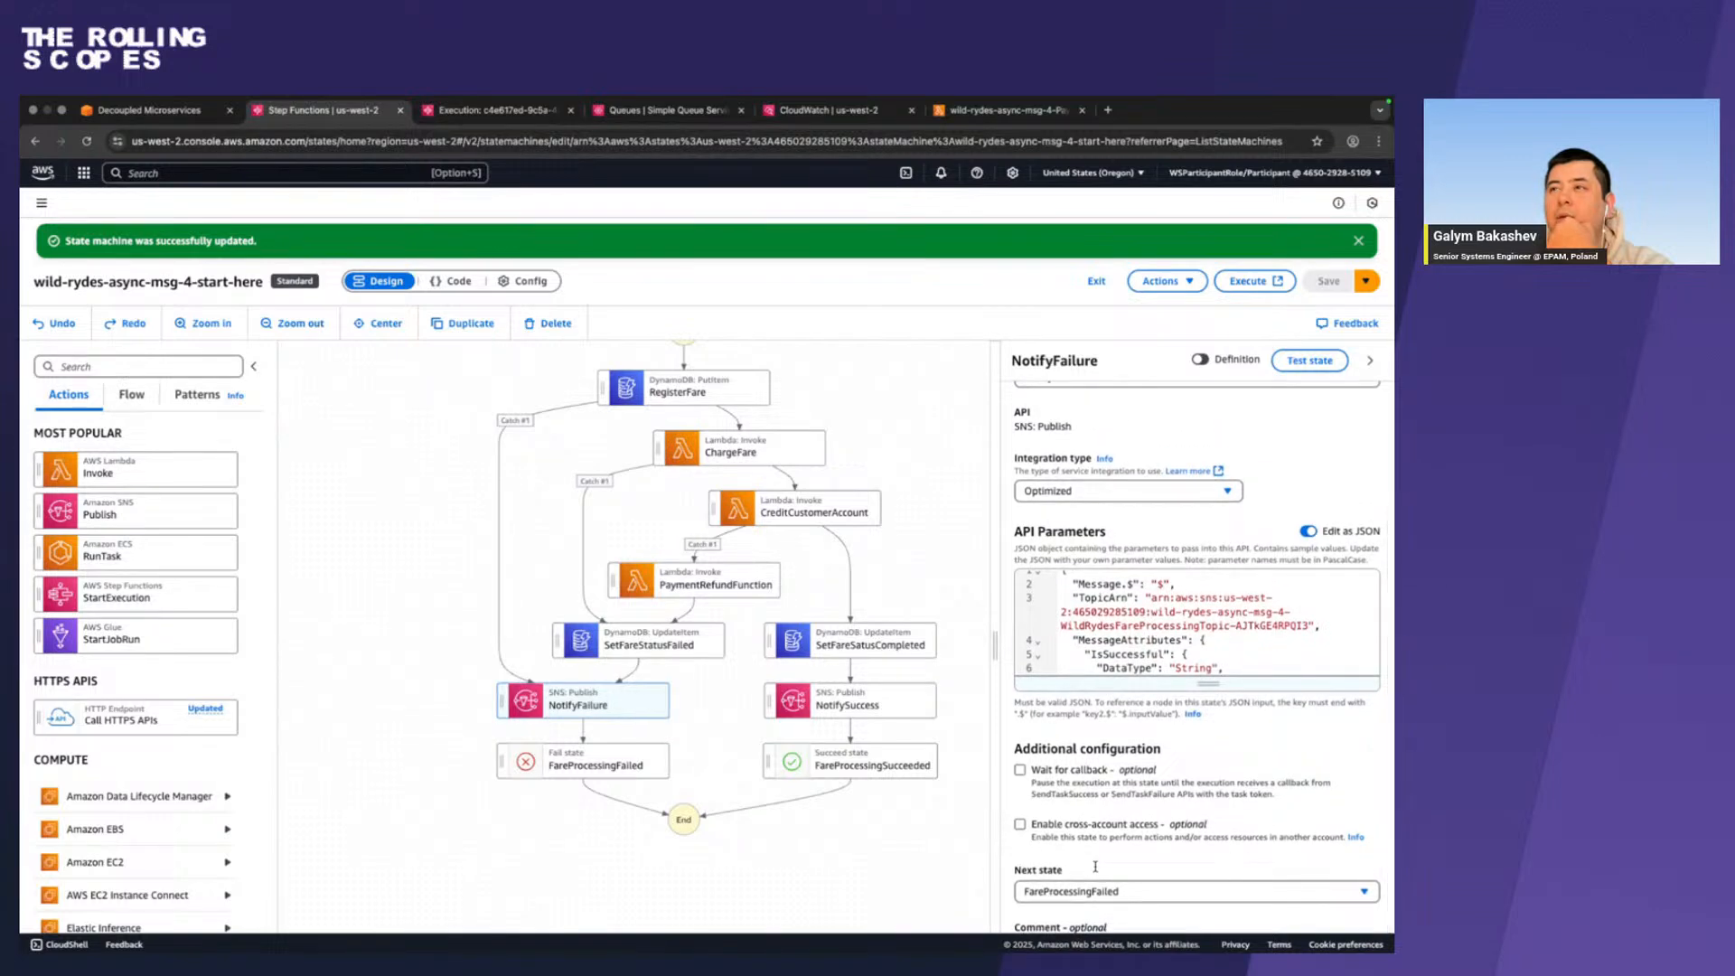
scroll(1095, 865, "up", 1)
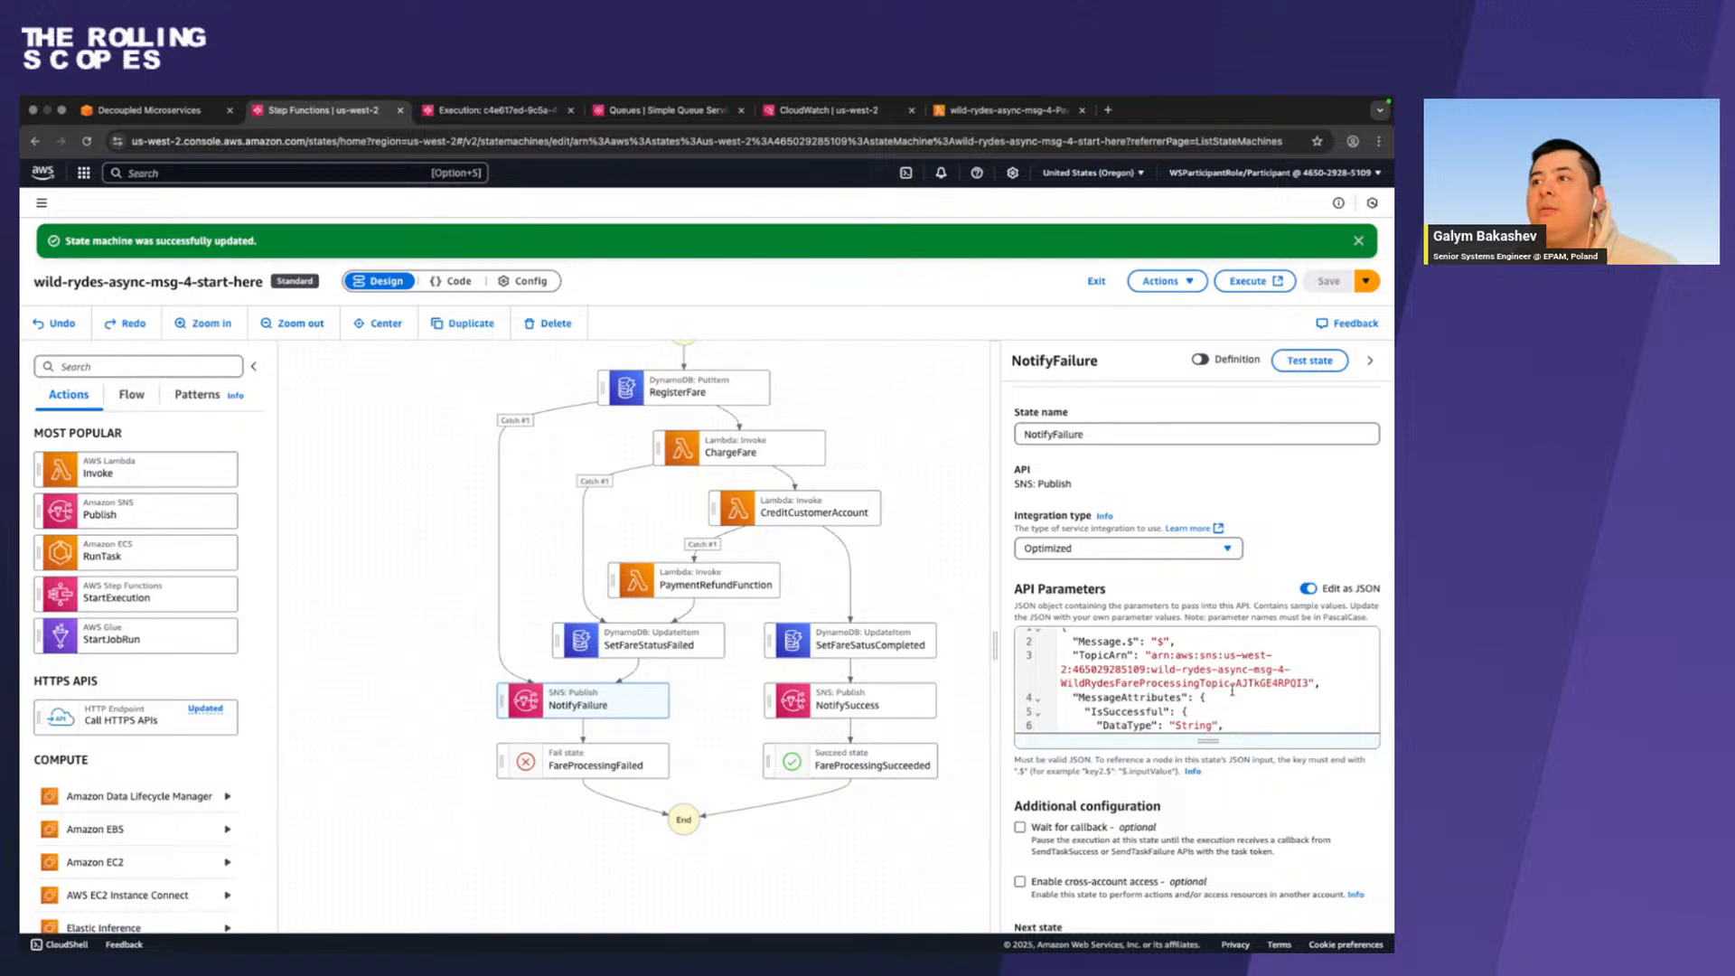
scroll(1231, 691, "up", 1)
scroll(1231, 690, "down", 1)
scroll(1232, 690, "up", 1)
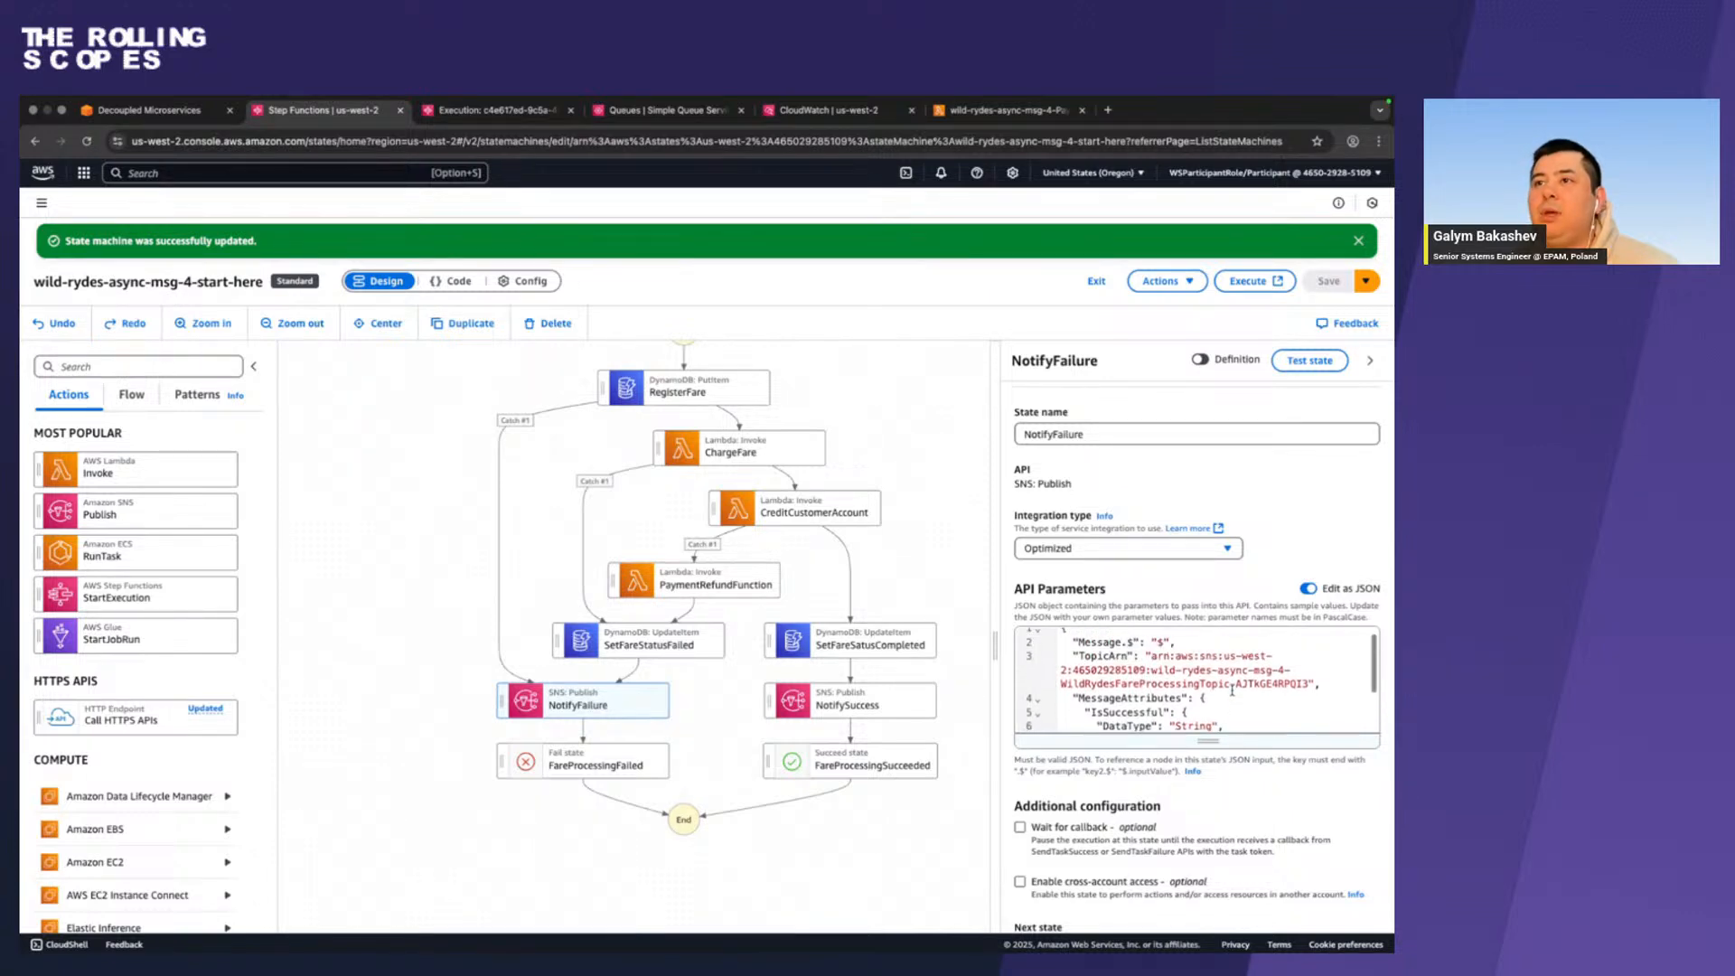
left_click(862, 701)
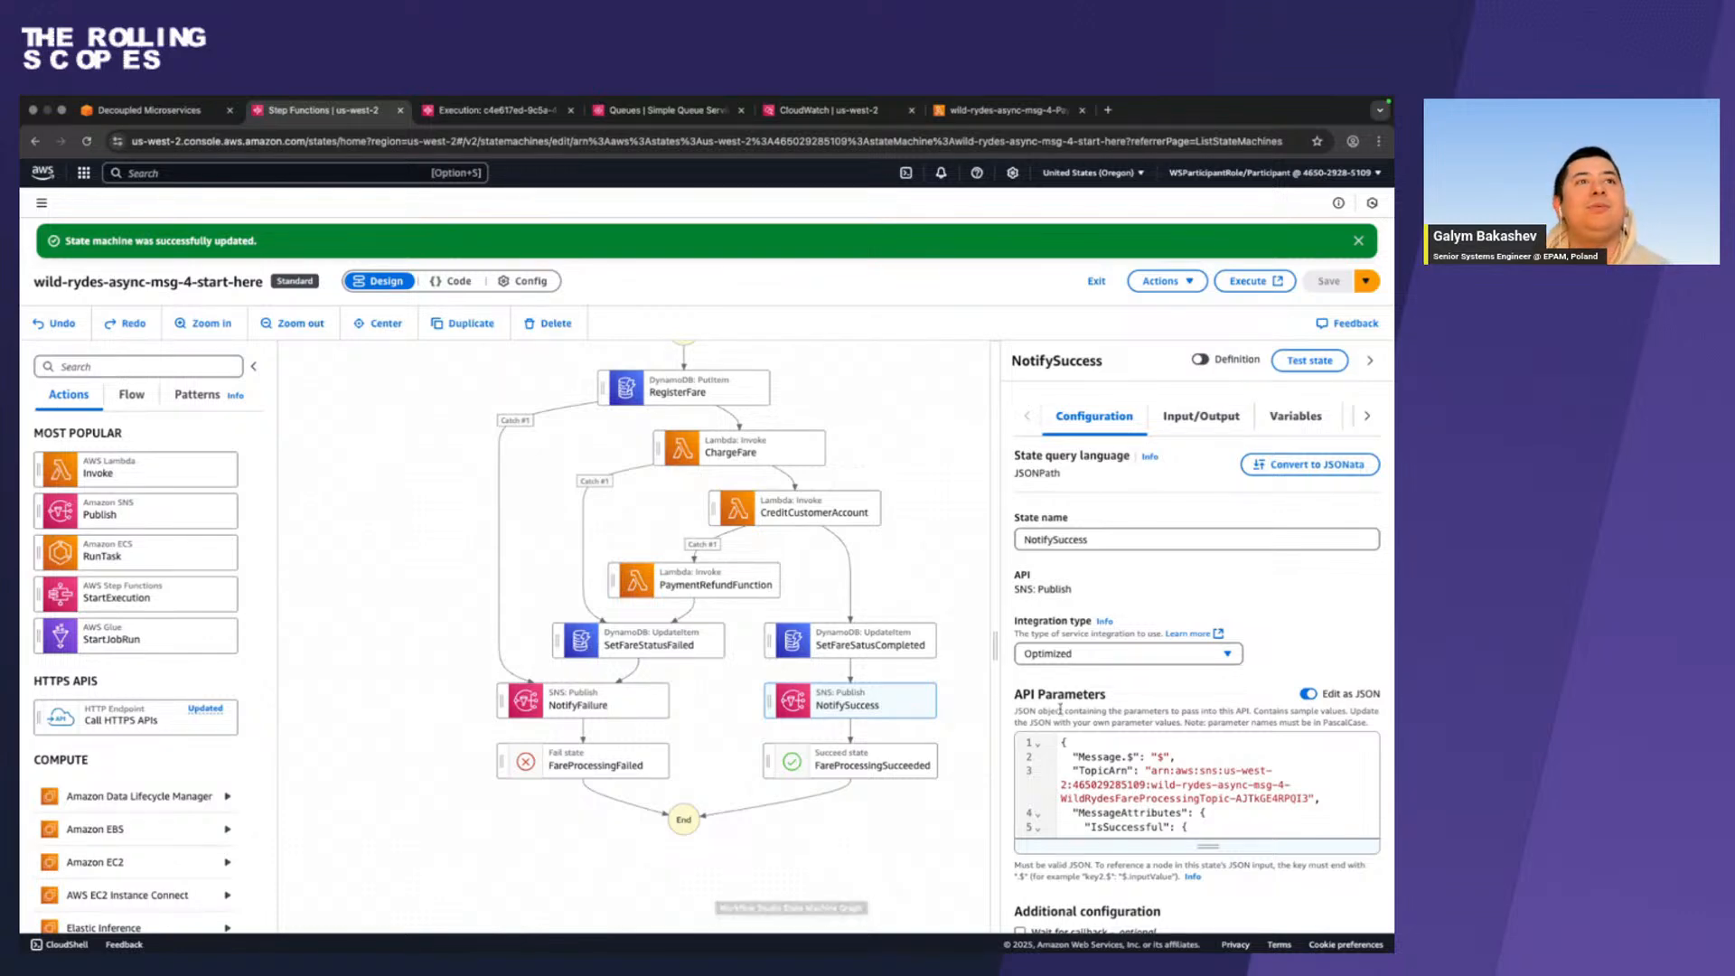
Switch to the workshop guide, open Lab 4's Clean up page, and select the sam delete --stack-name wild-rydes-async-msg-4 command for copying.
key("ctrl+Left")
left_click(73, 607)
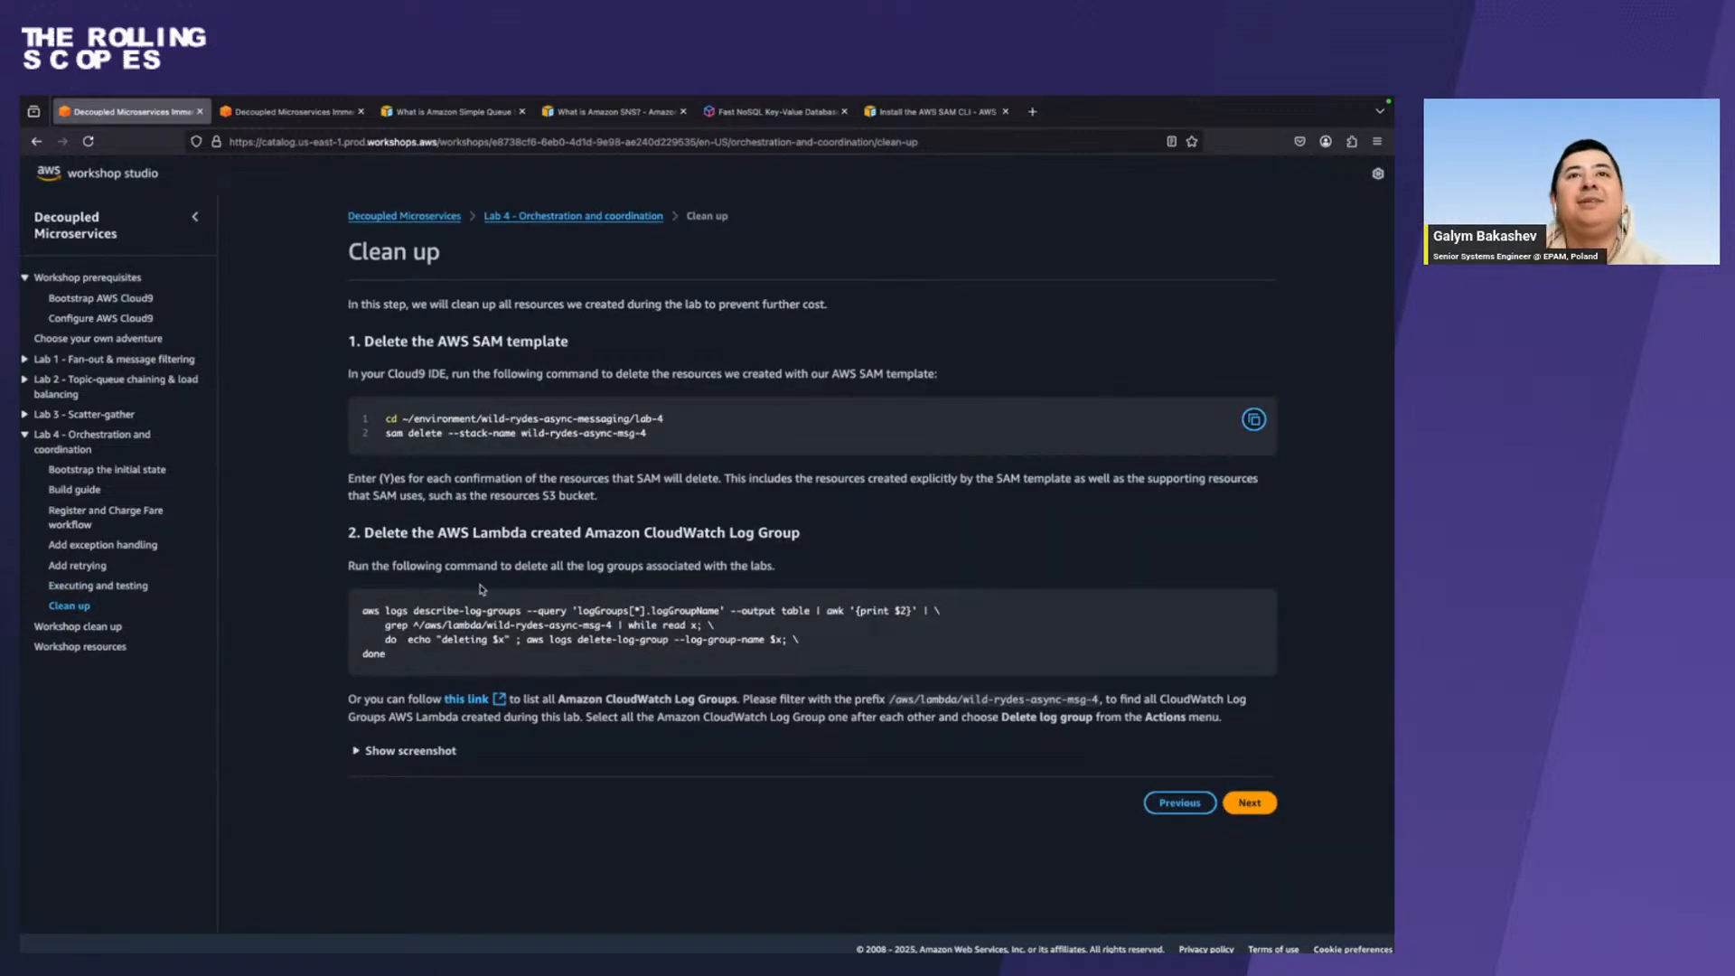
scroll(482, 590, "up", 1)
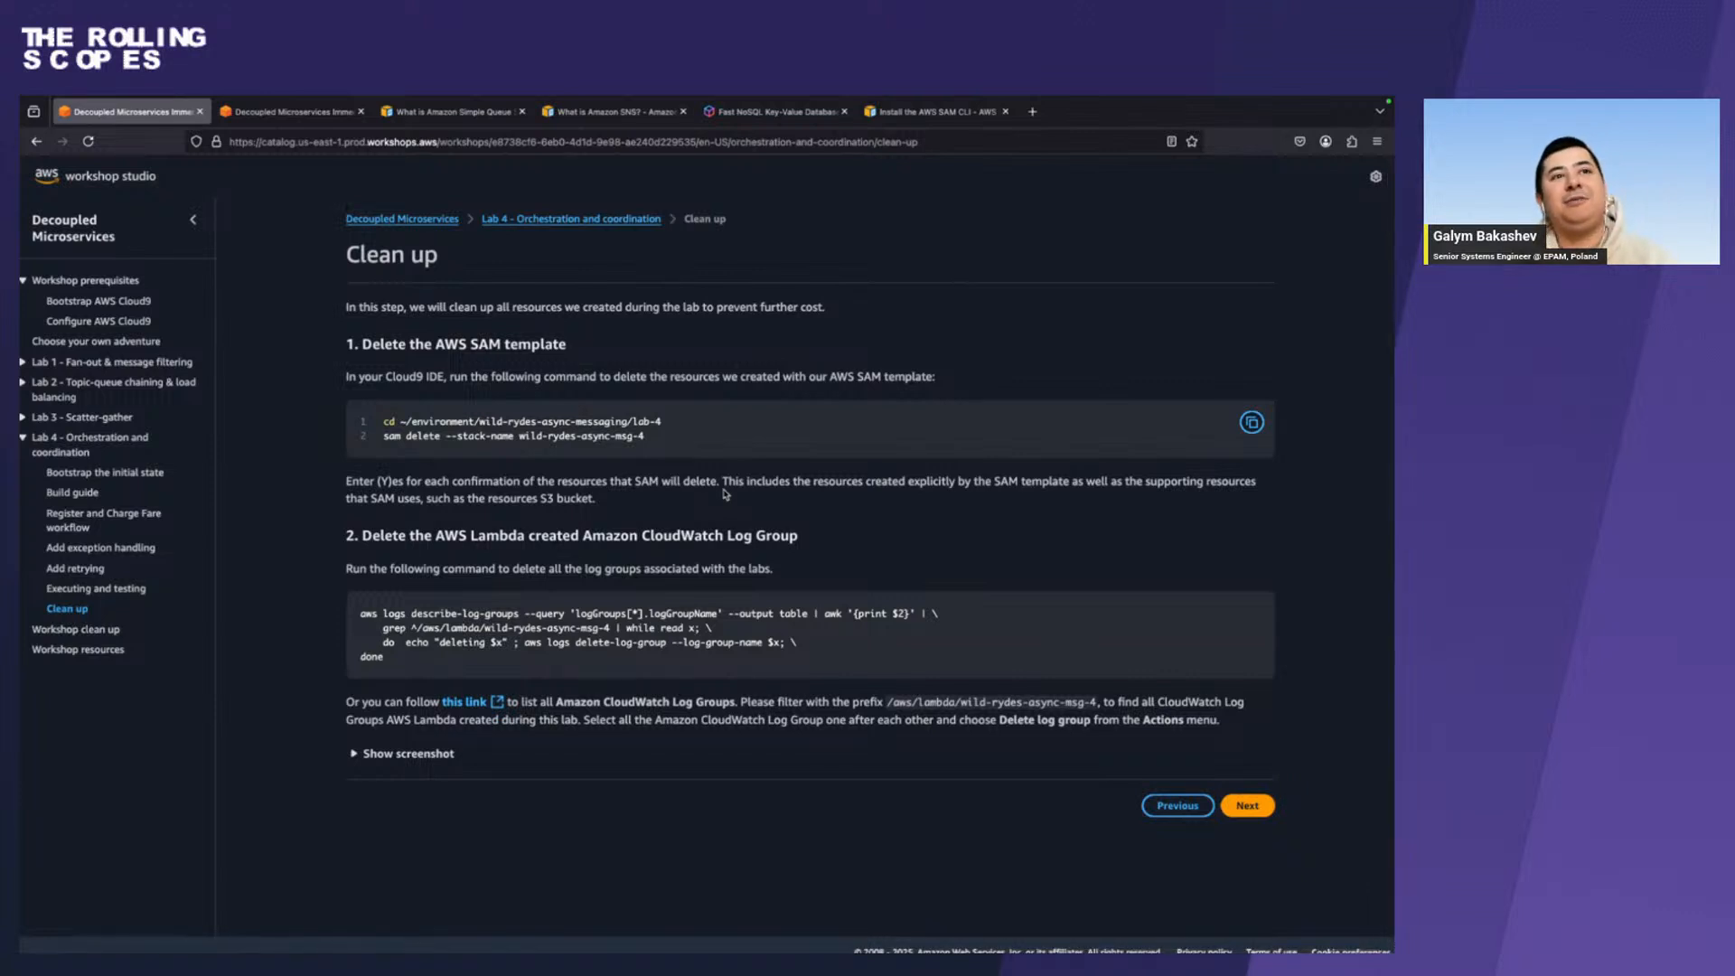
left_click_drag(648, 442, 386, 437)
key("super+c")
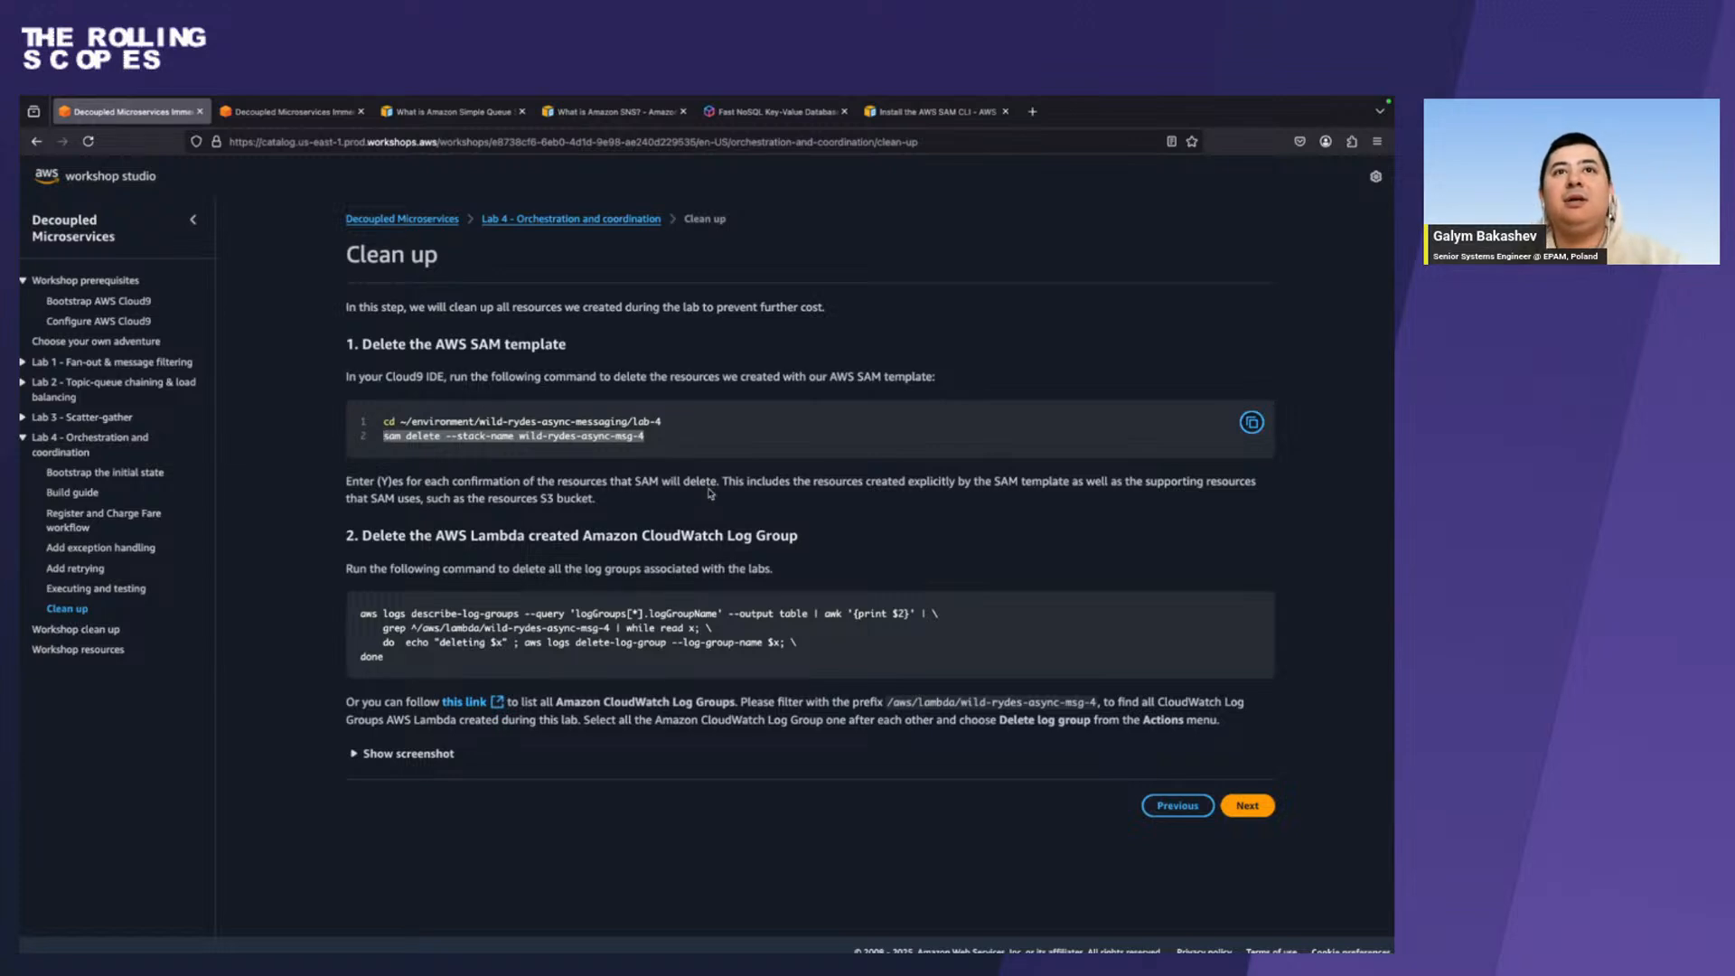
Switch to the terminal in the lab-4 folder and clear its output.
key("ctrl+Left")
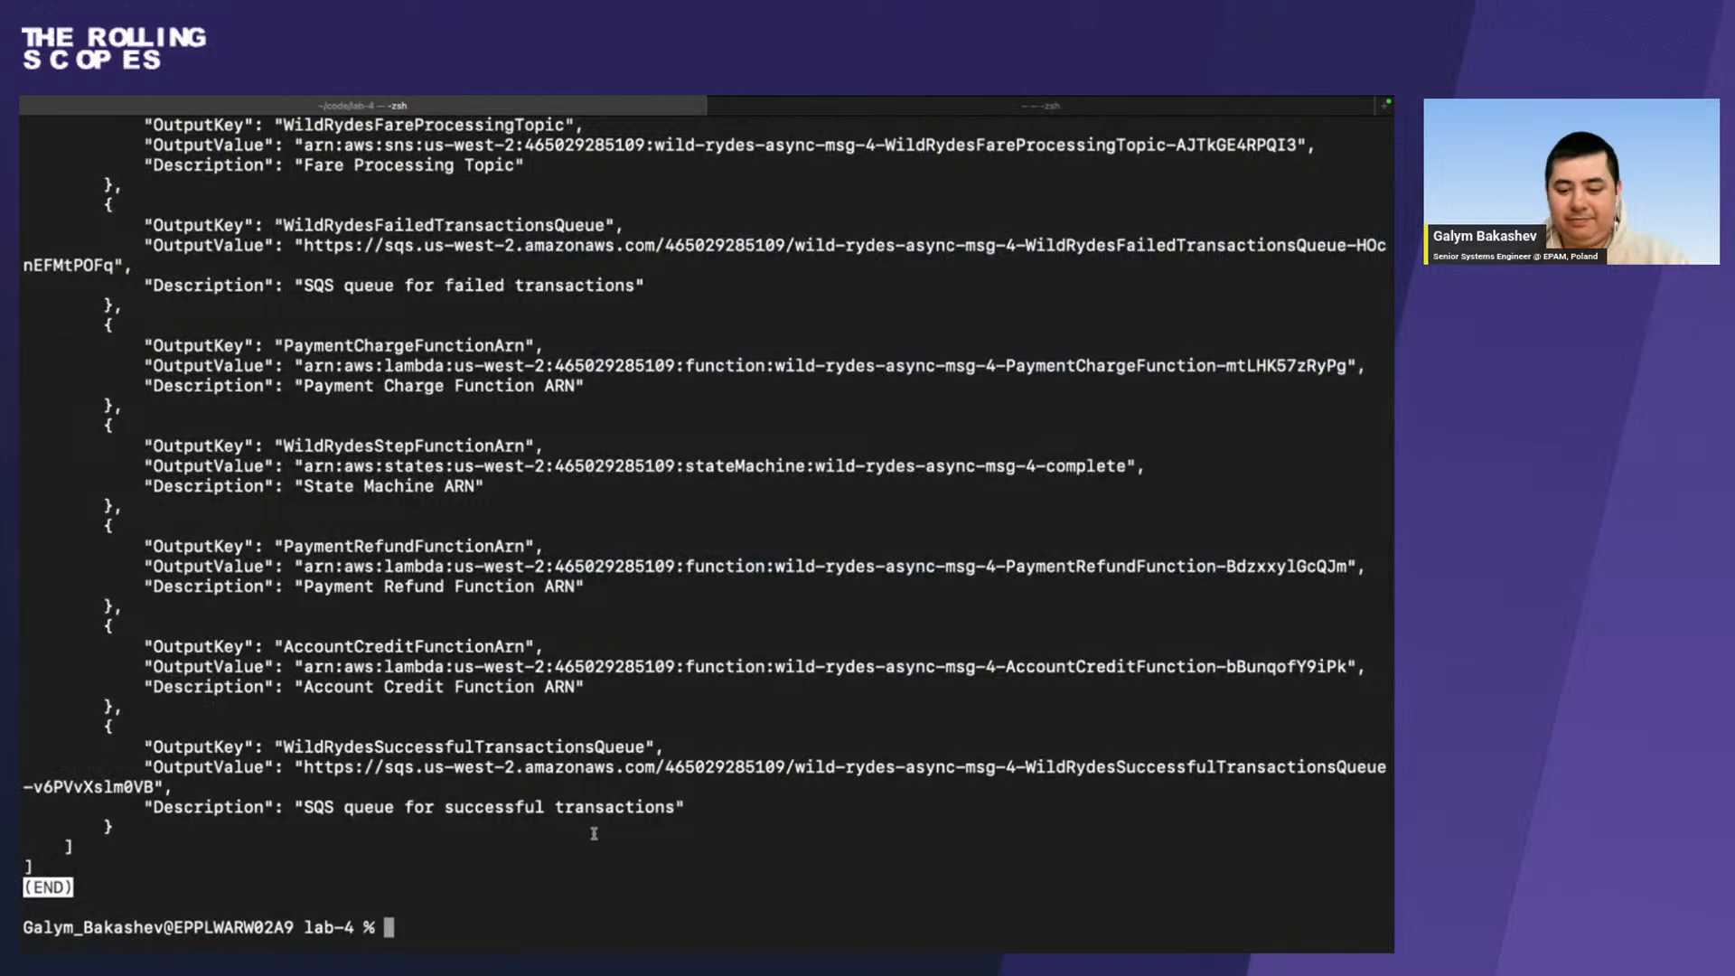
type("cle")
key("BackSpace")
key("BackSpace")
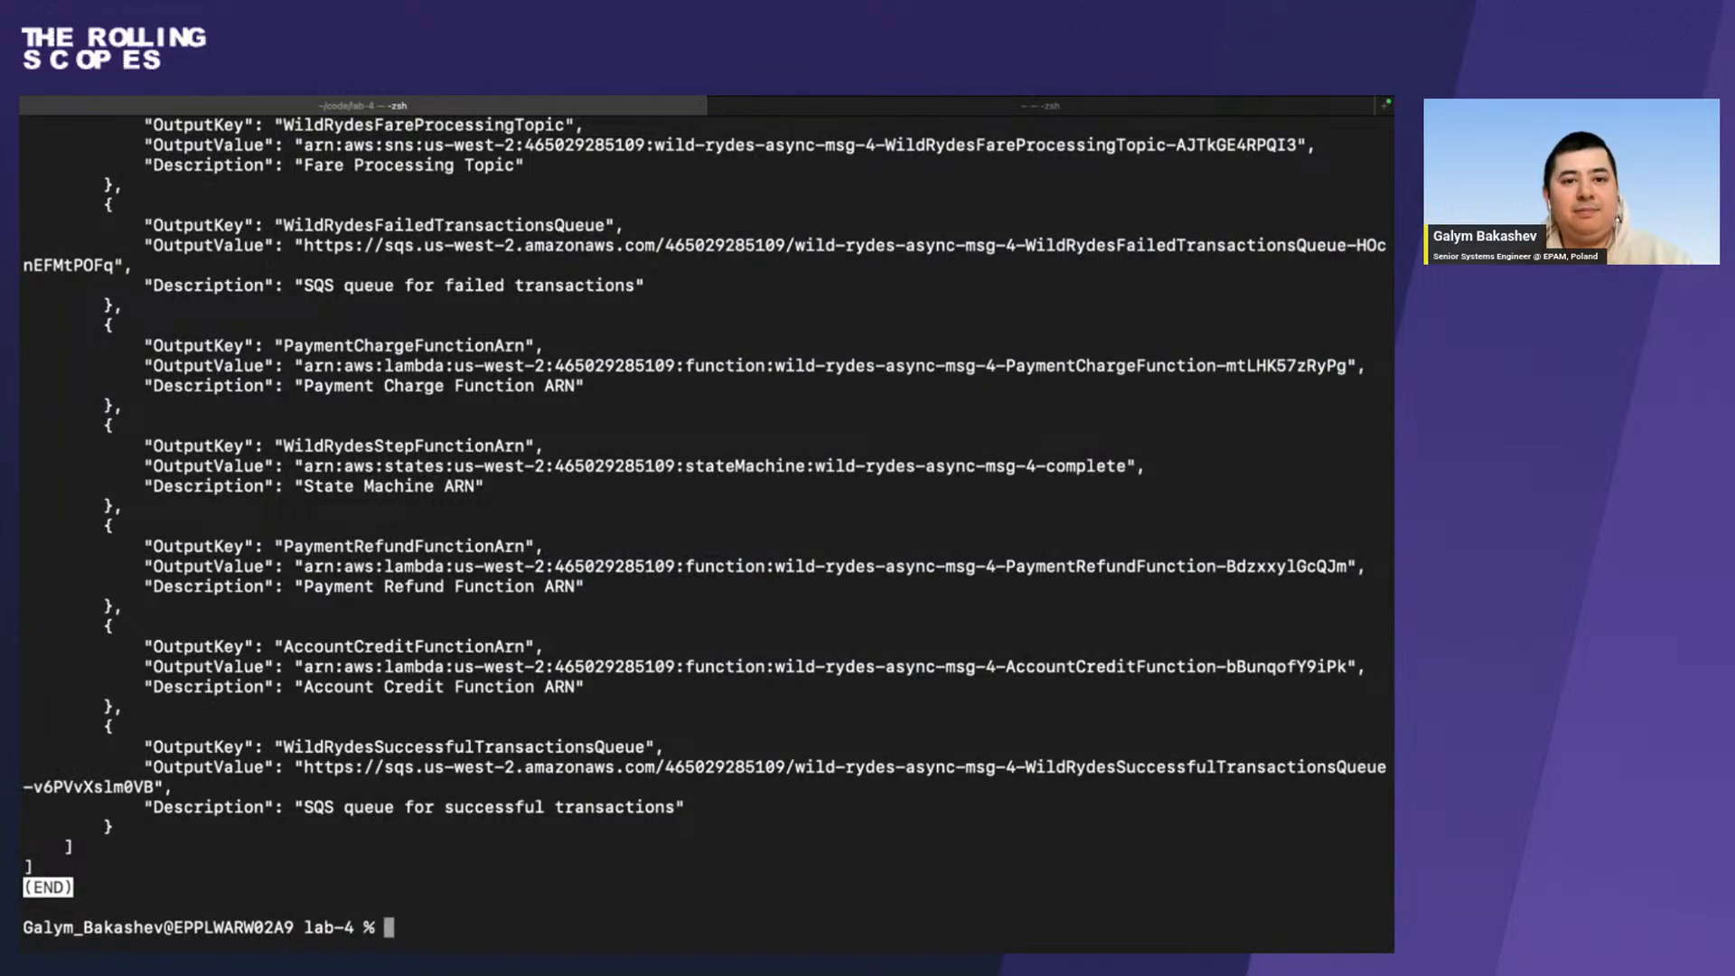
type("lear")
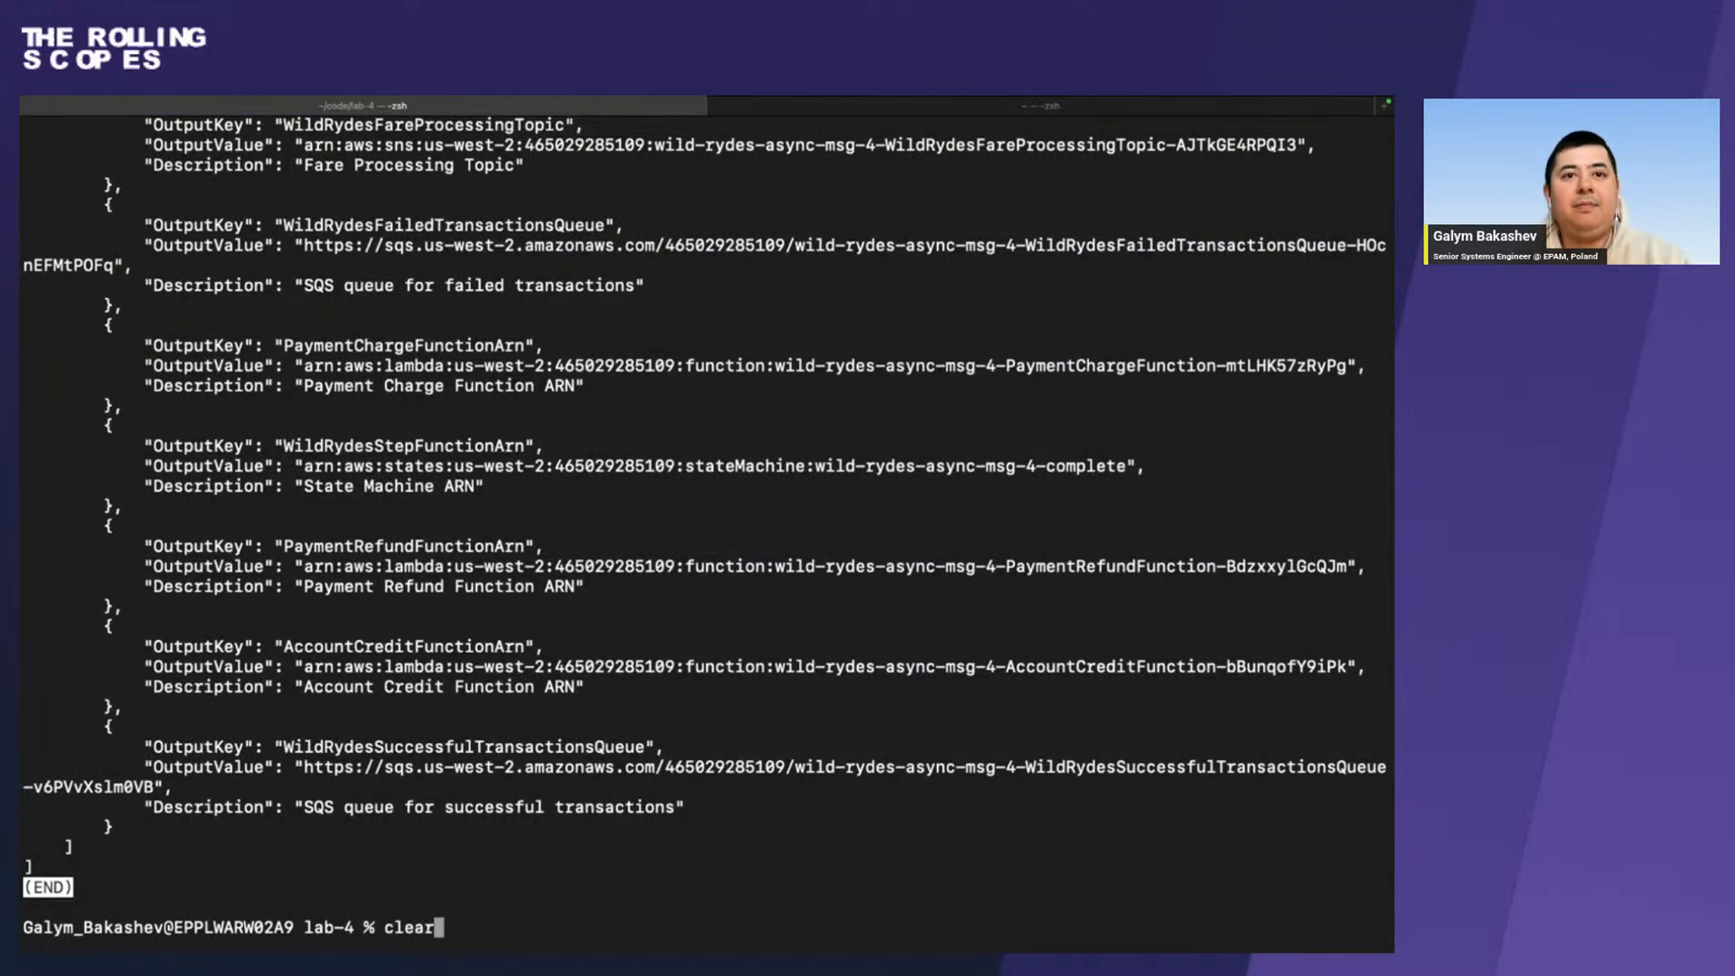
key("Return")
Run sam delete --stack-name wild-rydes-async-msg-4, confirming deletion of both the stack and its S3 artifacts folder with y.
key("super+v")
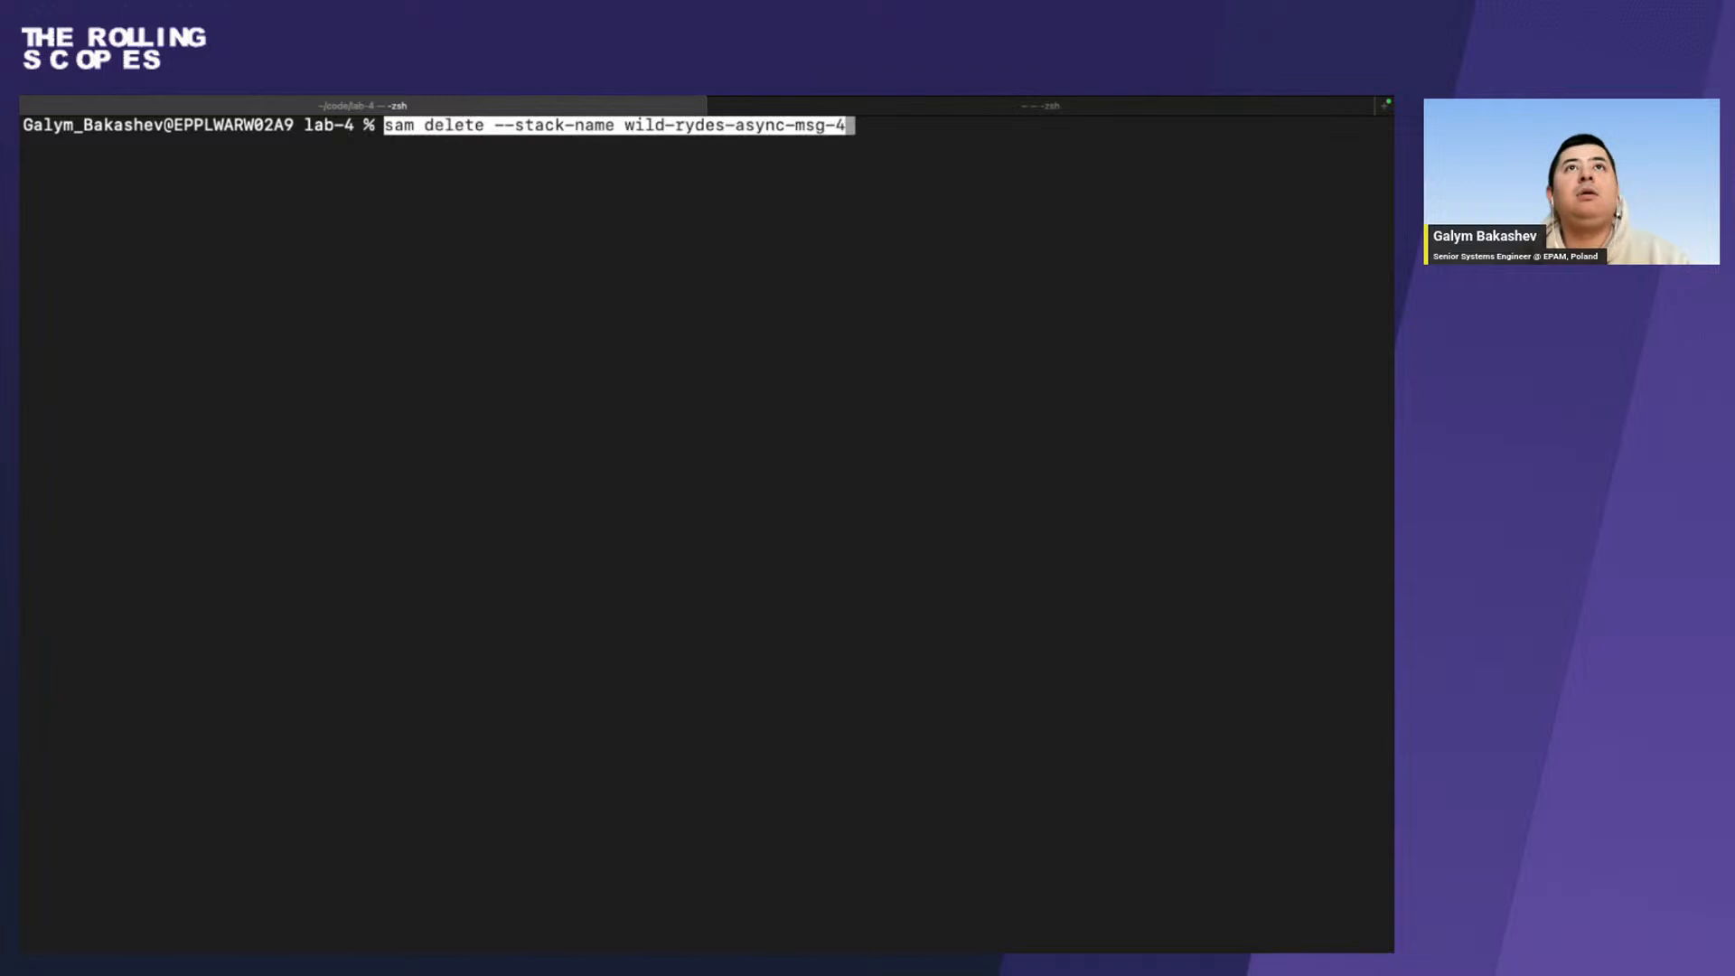
key("Return")
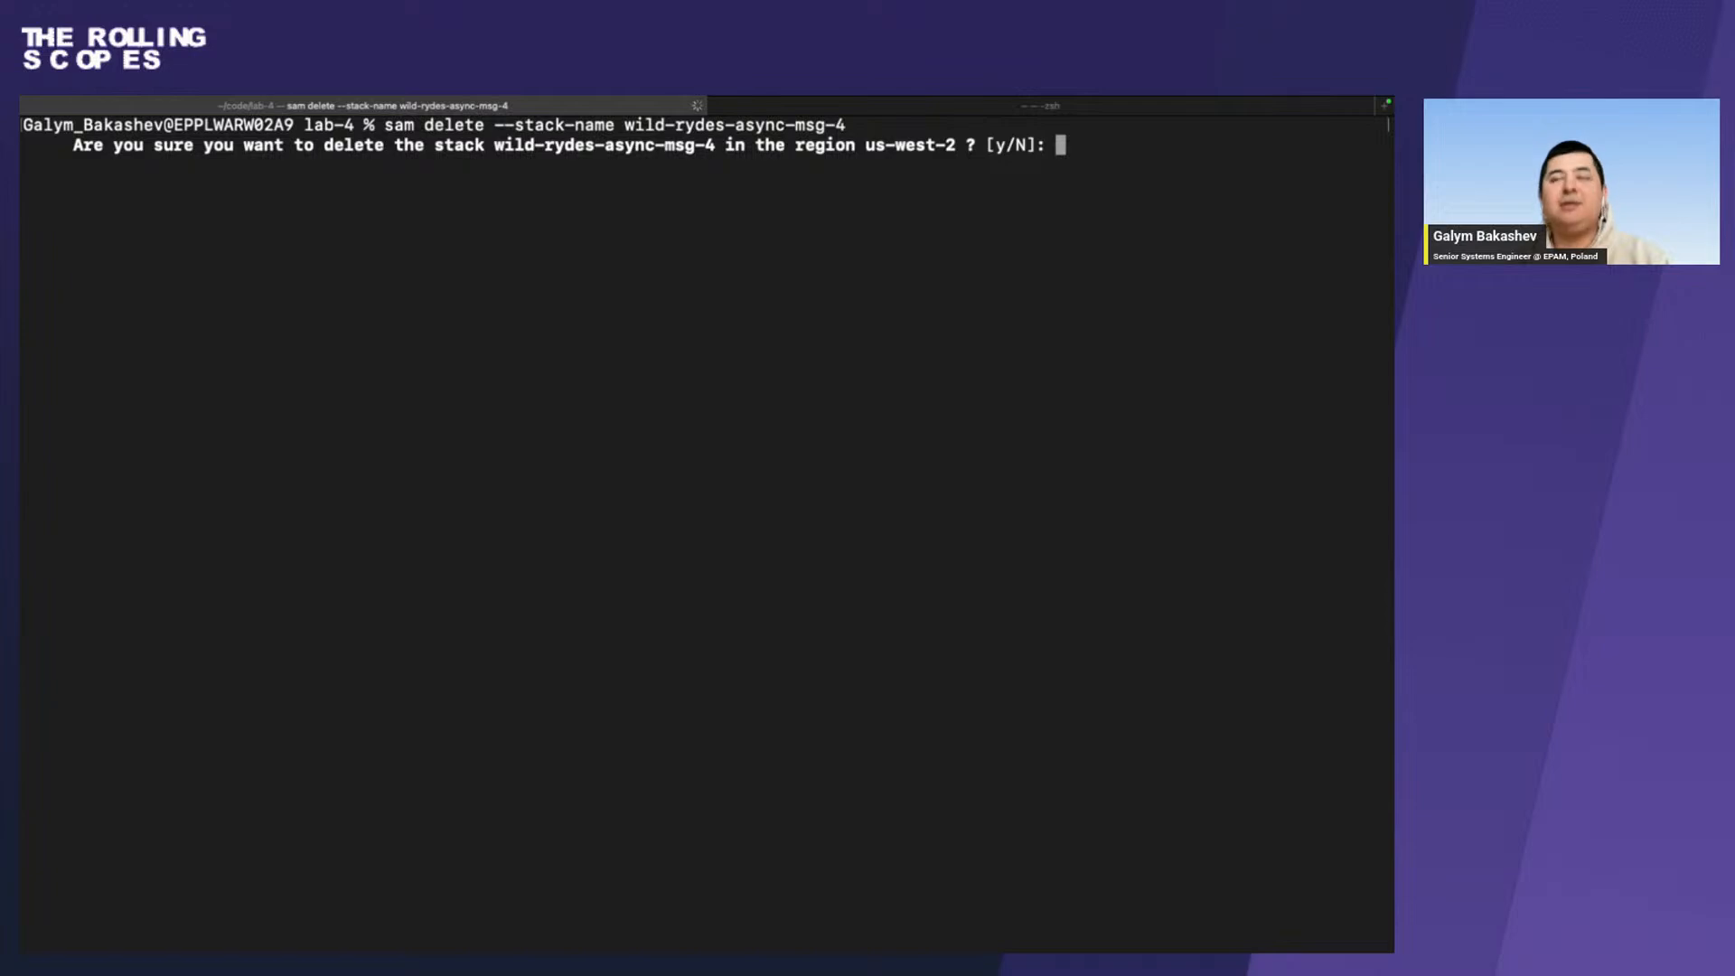
type("y")
key("Return")
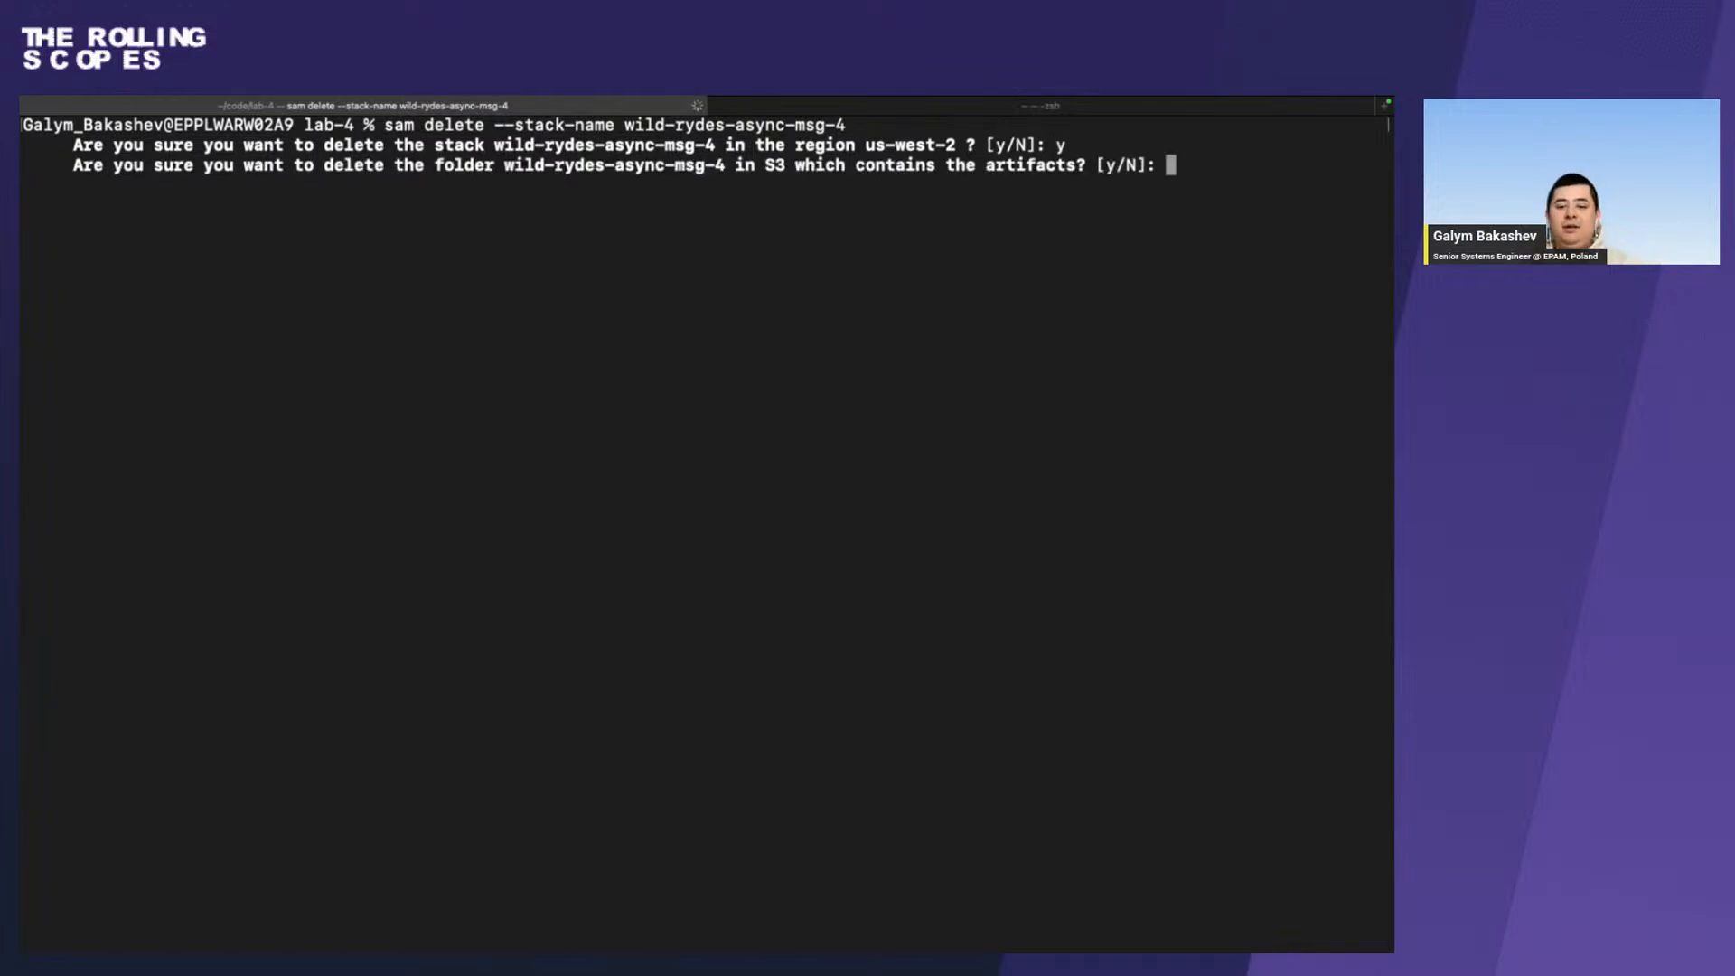
type("y")
key("Return")
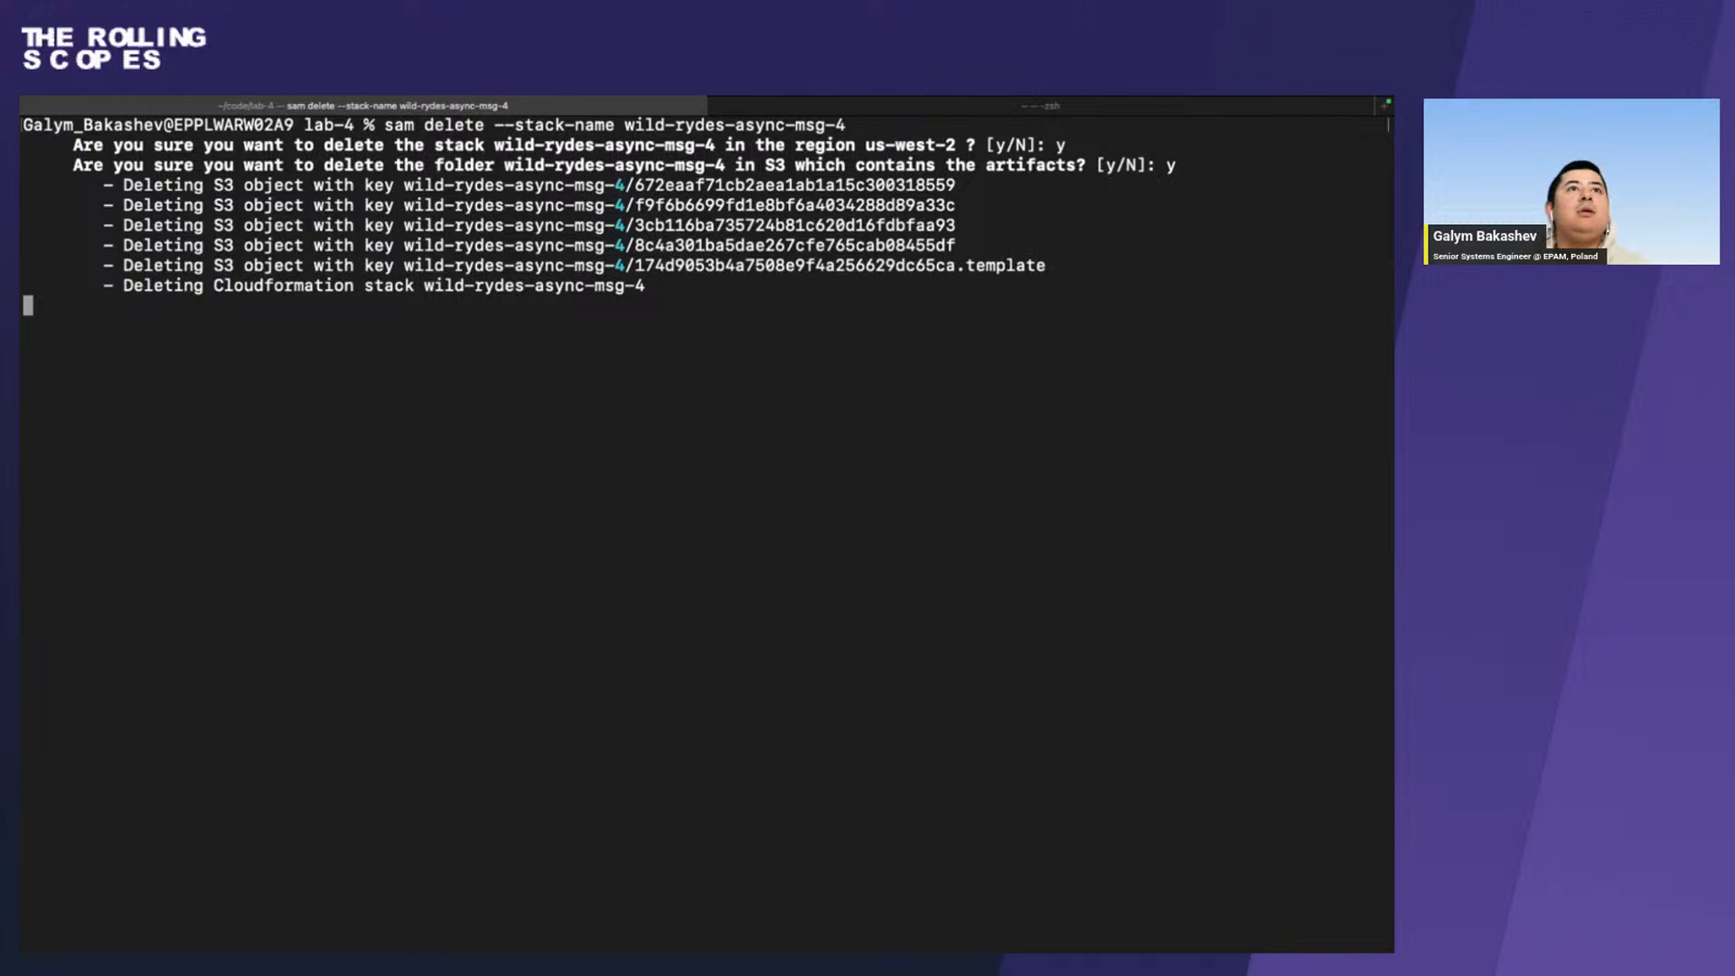
Check the message attributes in NotifySuccess's API parameters in the AWS console, and return to the terminal to check the deletion's progress.
key("ctrl+Right")
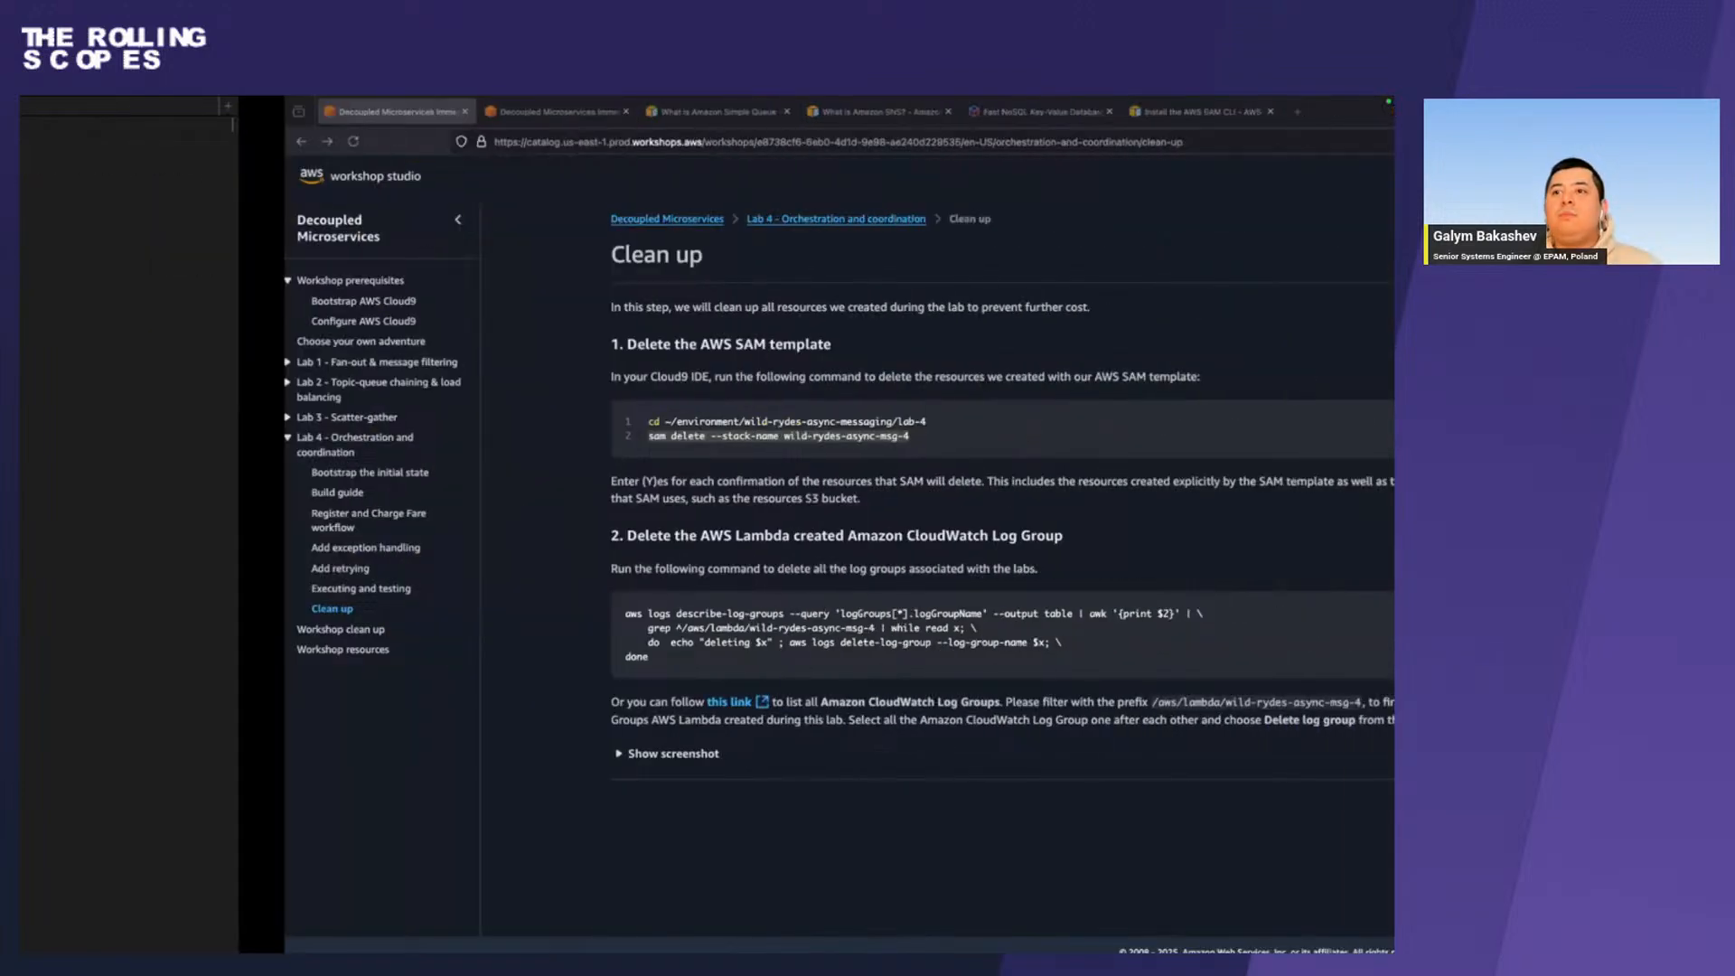
key("ctrl+Right")
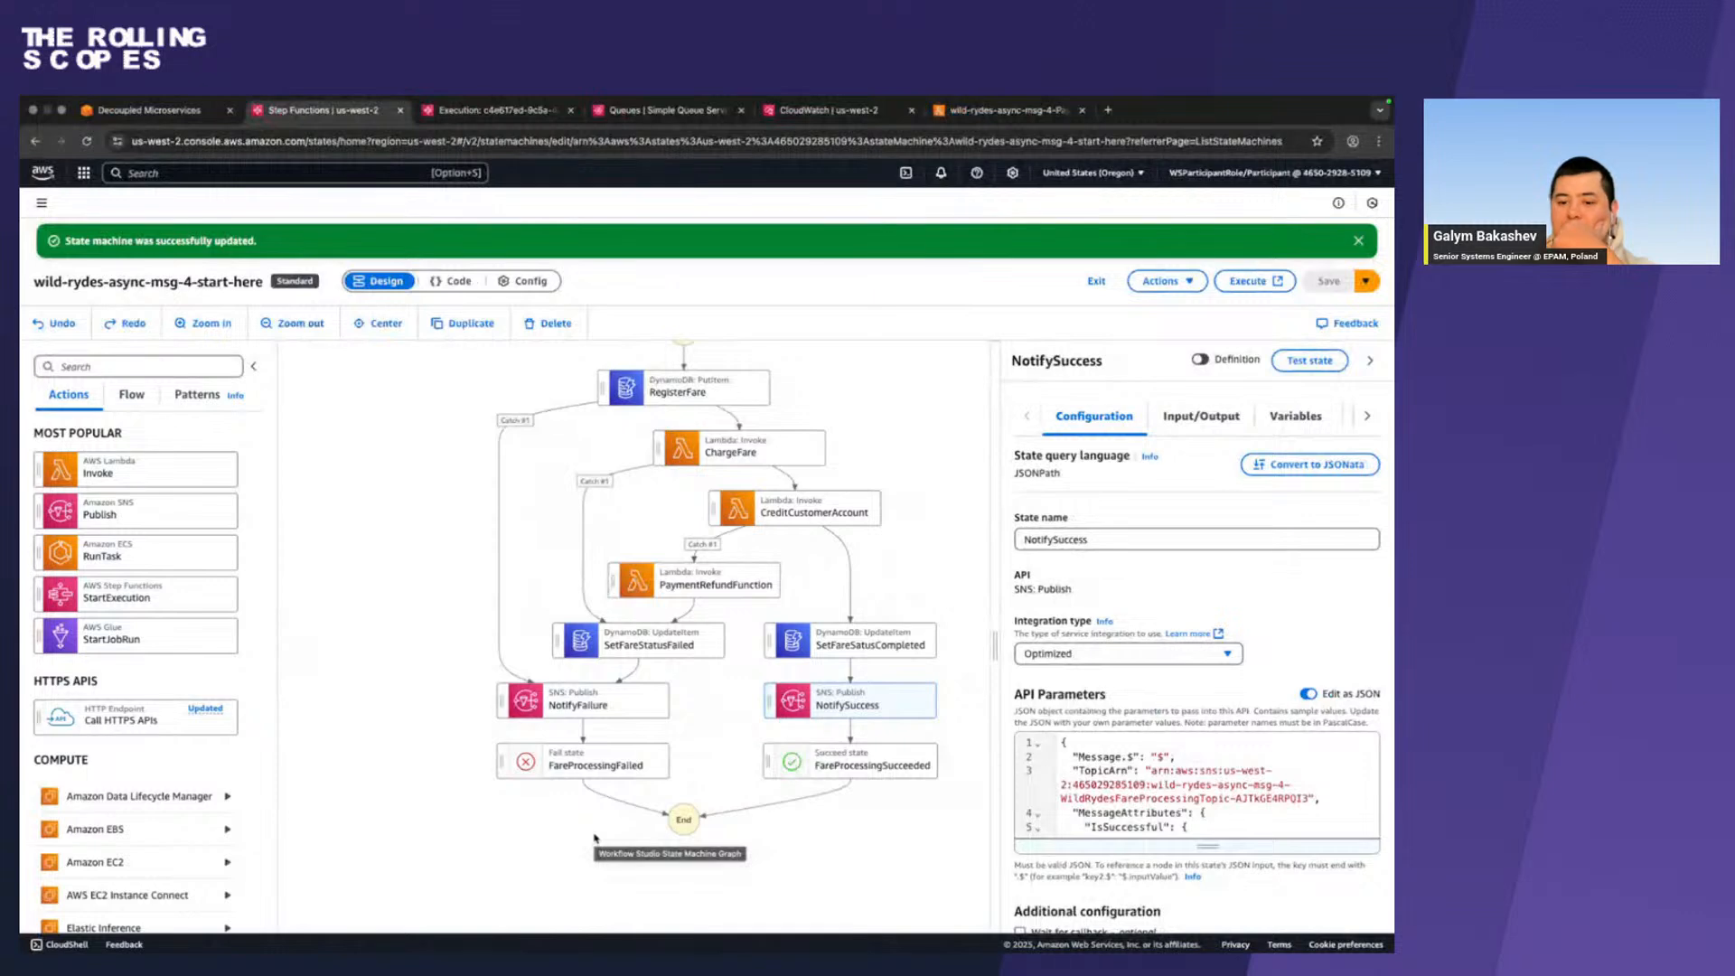
scroll(1021, 766, "down", 2)
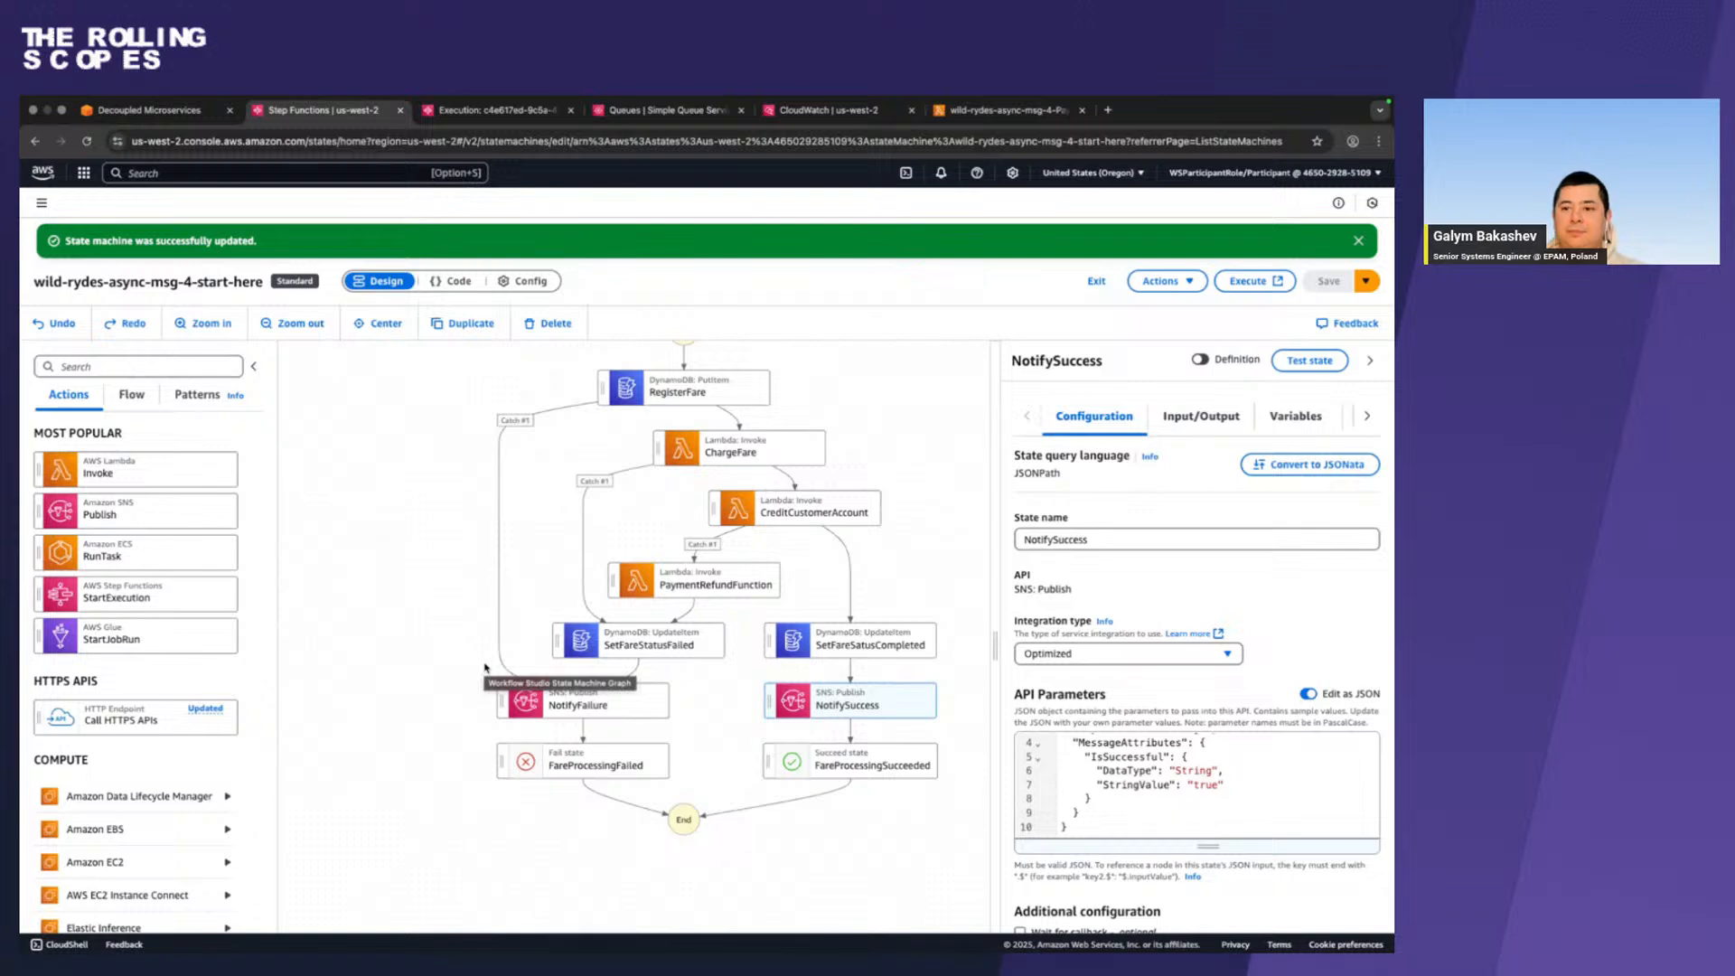
key("ctrl+Left")
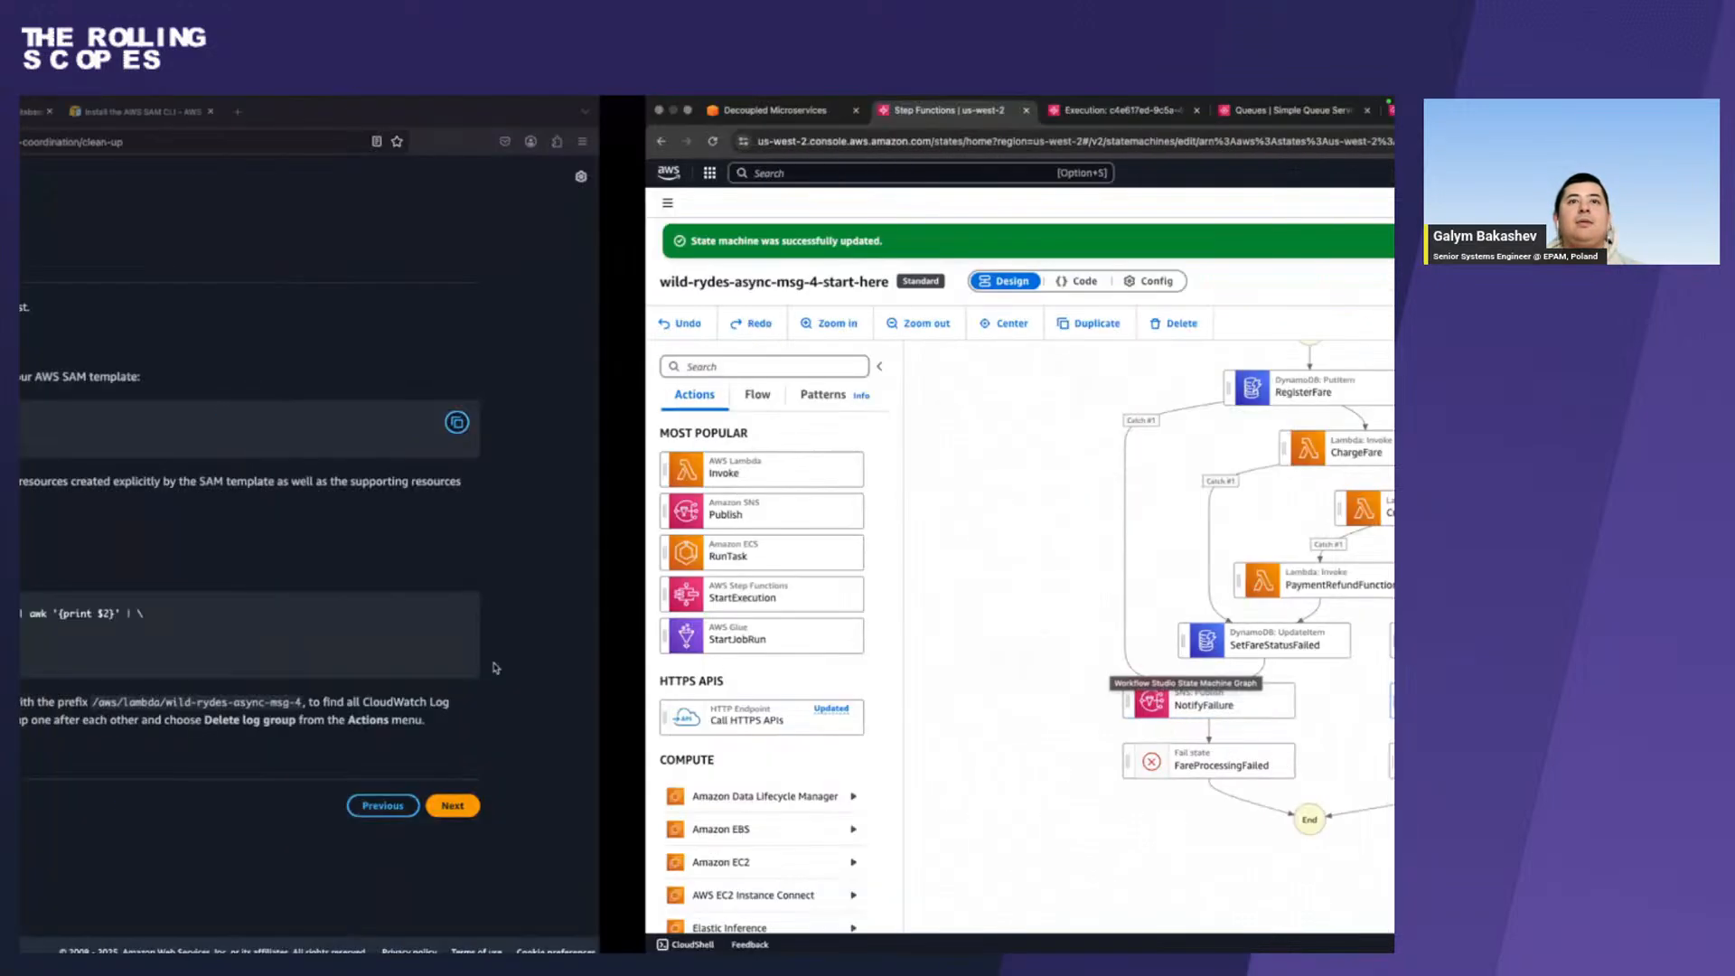
key("ctrl+Left")
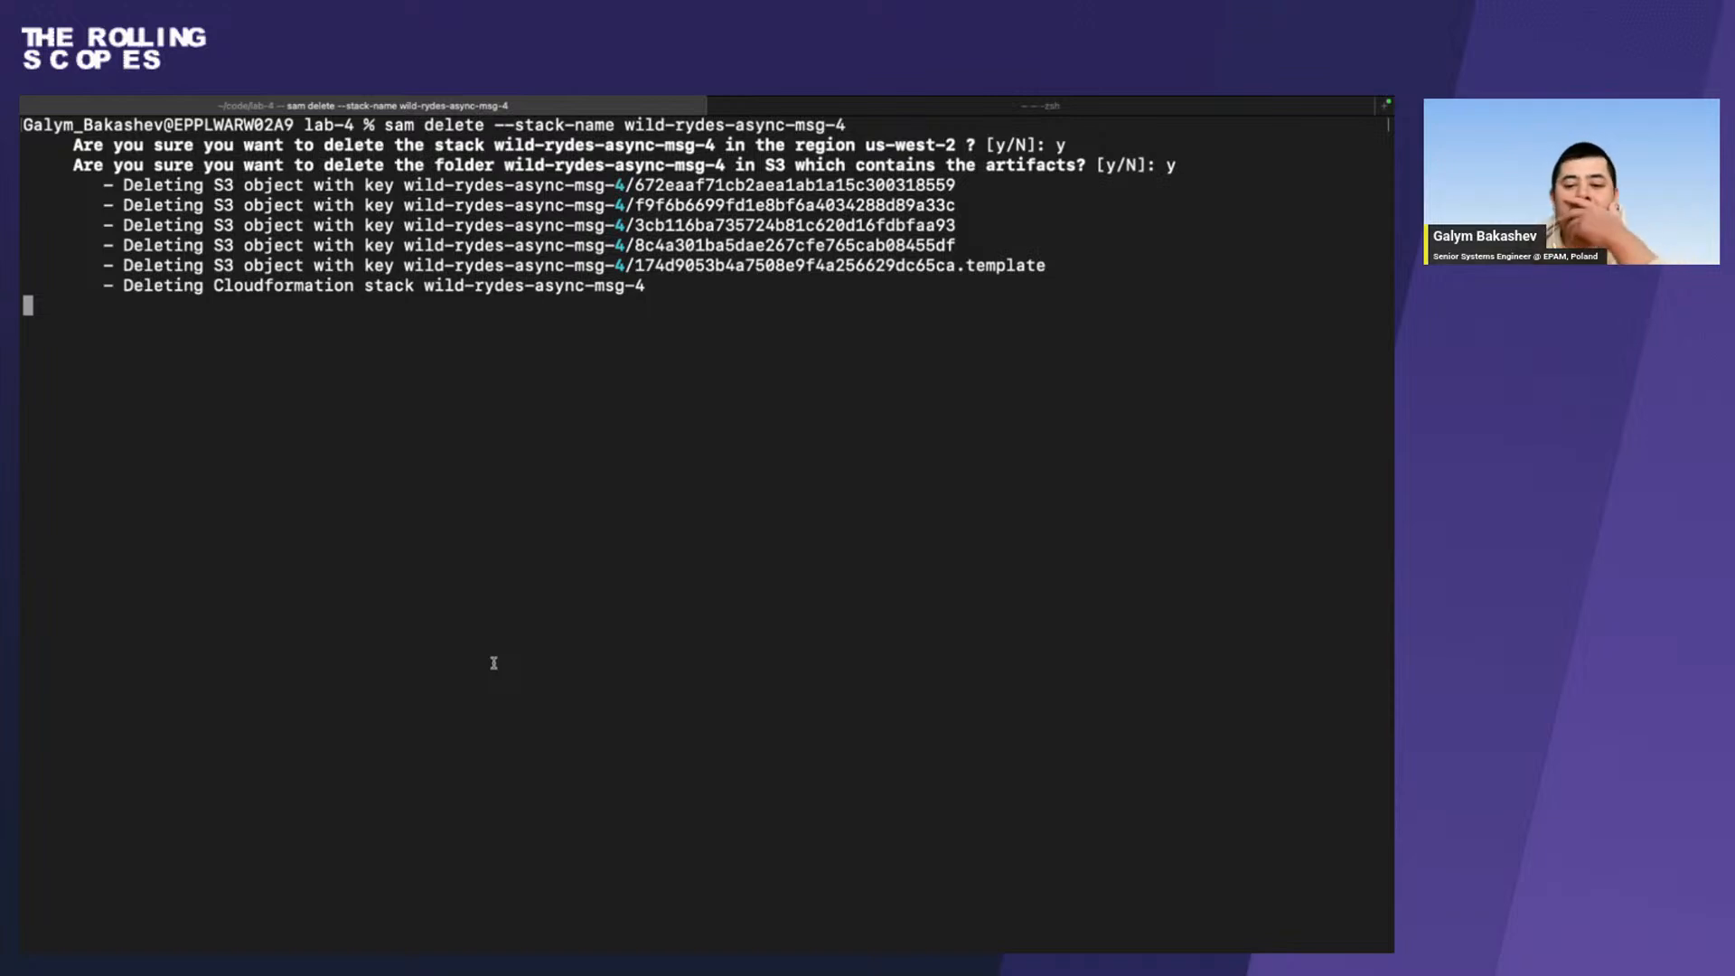
Return to the AWS console, search the services for cloudf, and open the CloudFormation stacks list.
key("ctrl+Right")
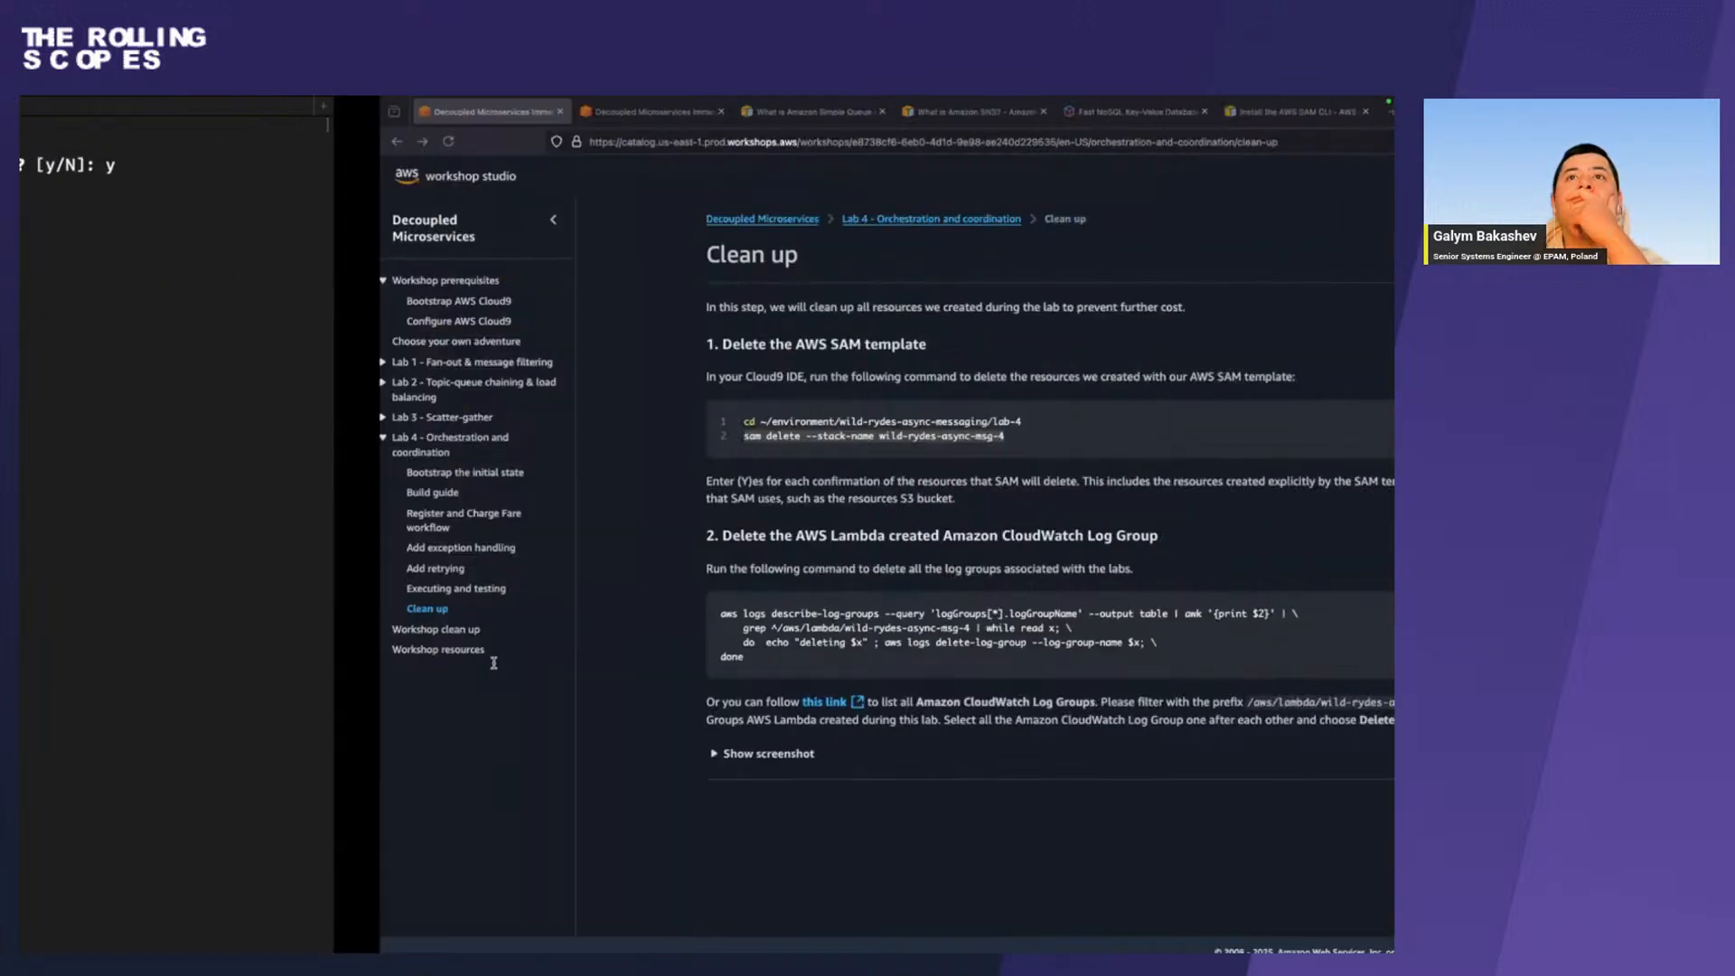
key("ctrl+Right")
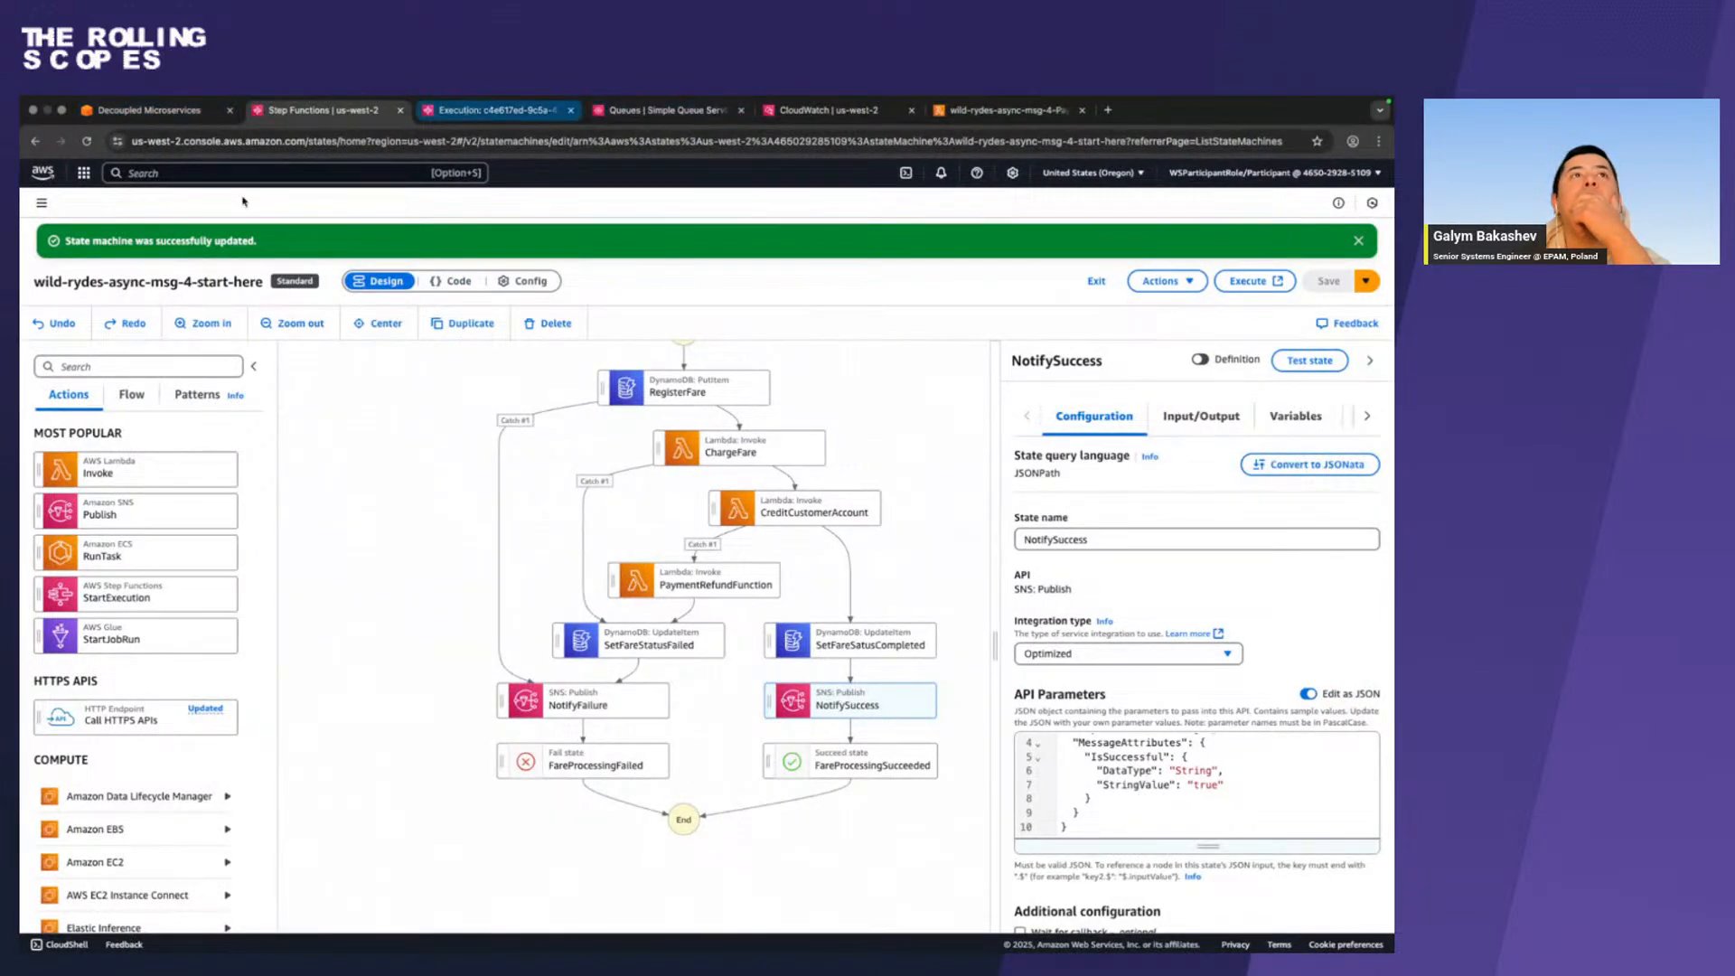
left_click(142, 172)
type("c")
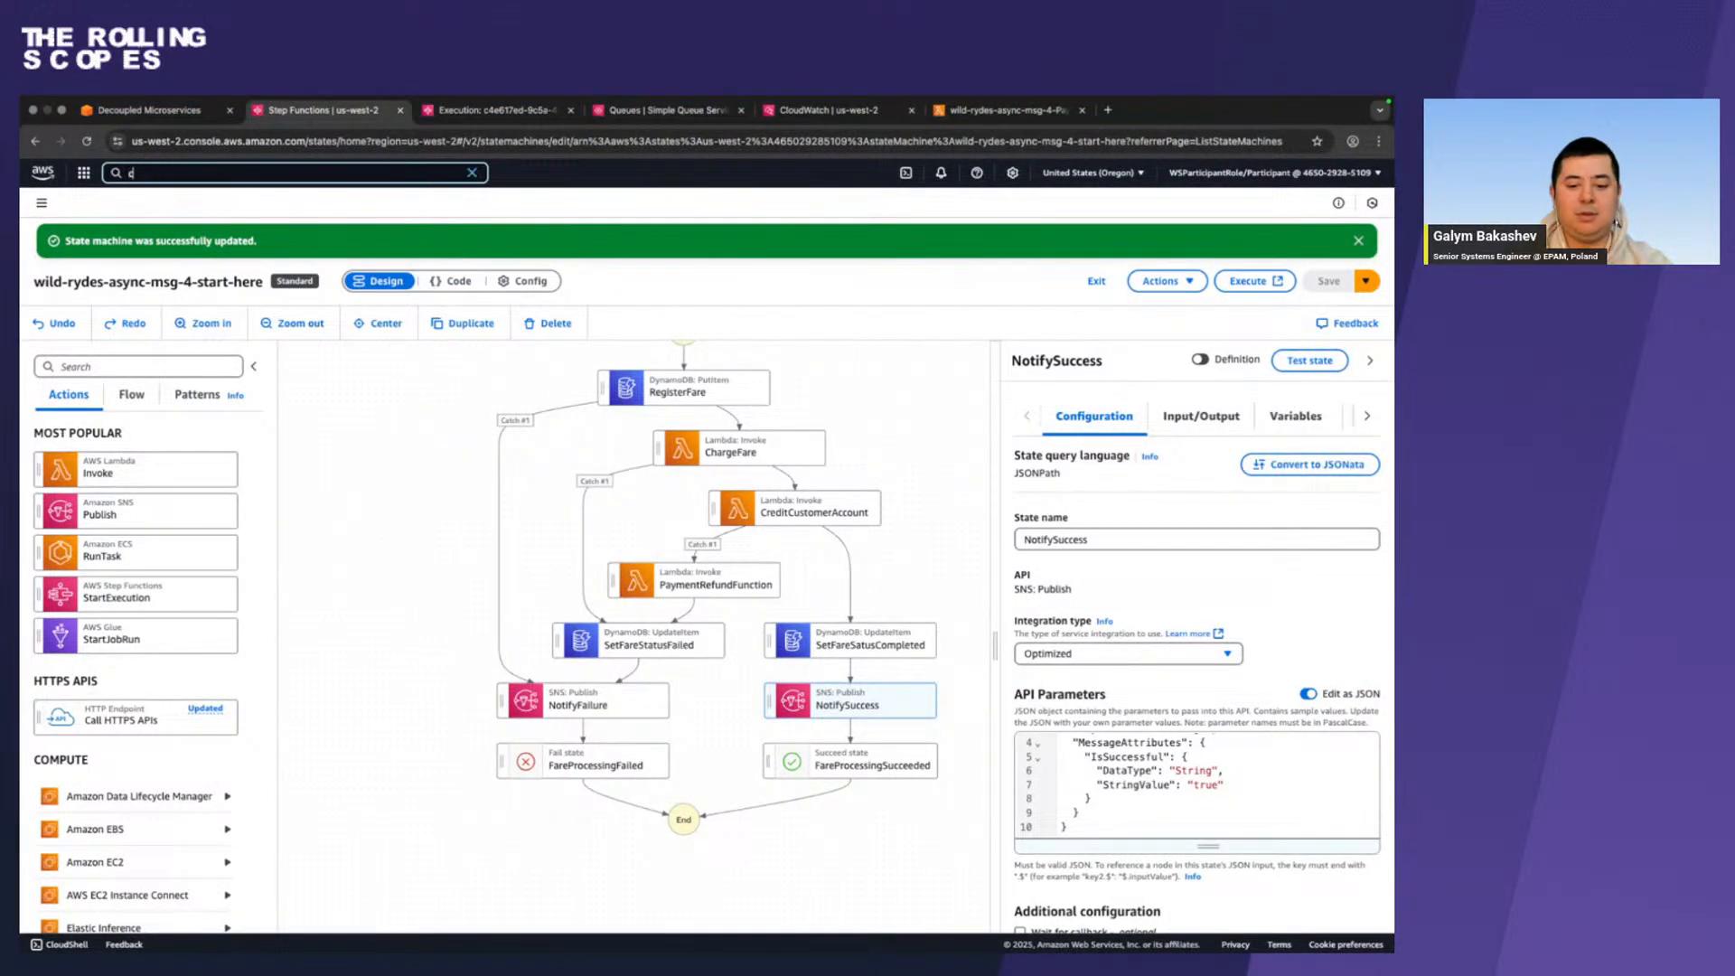
type("loudf")
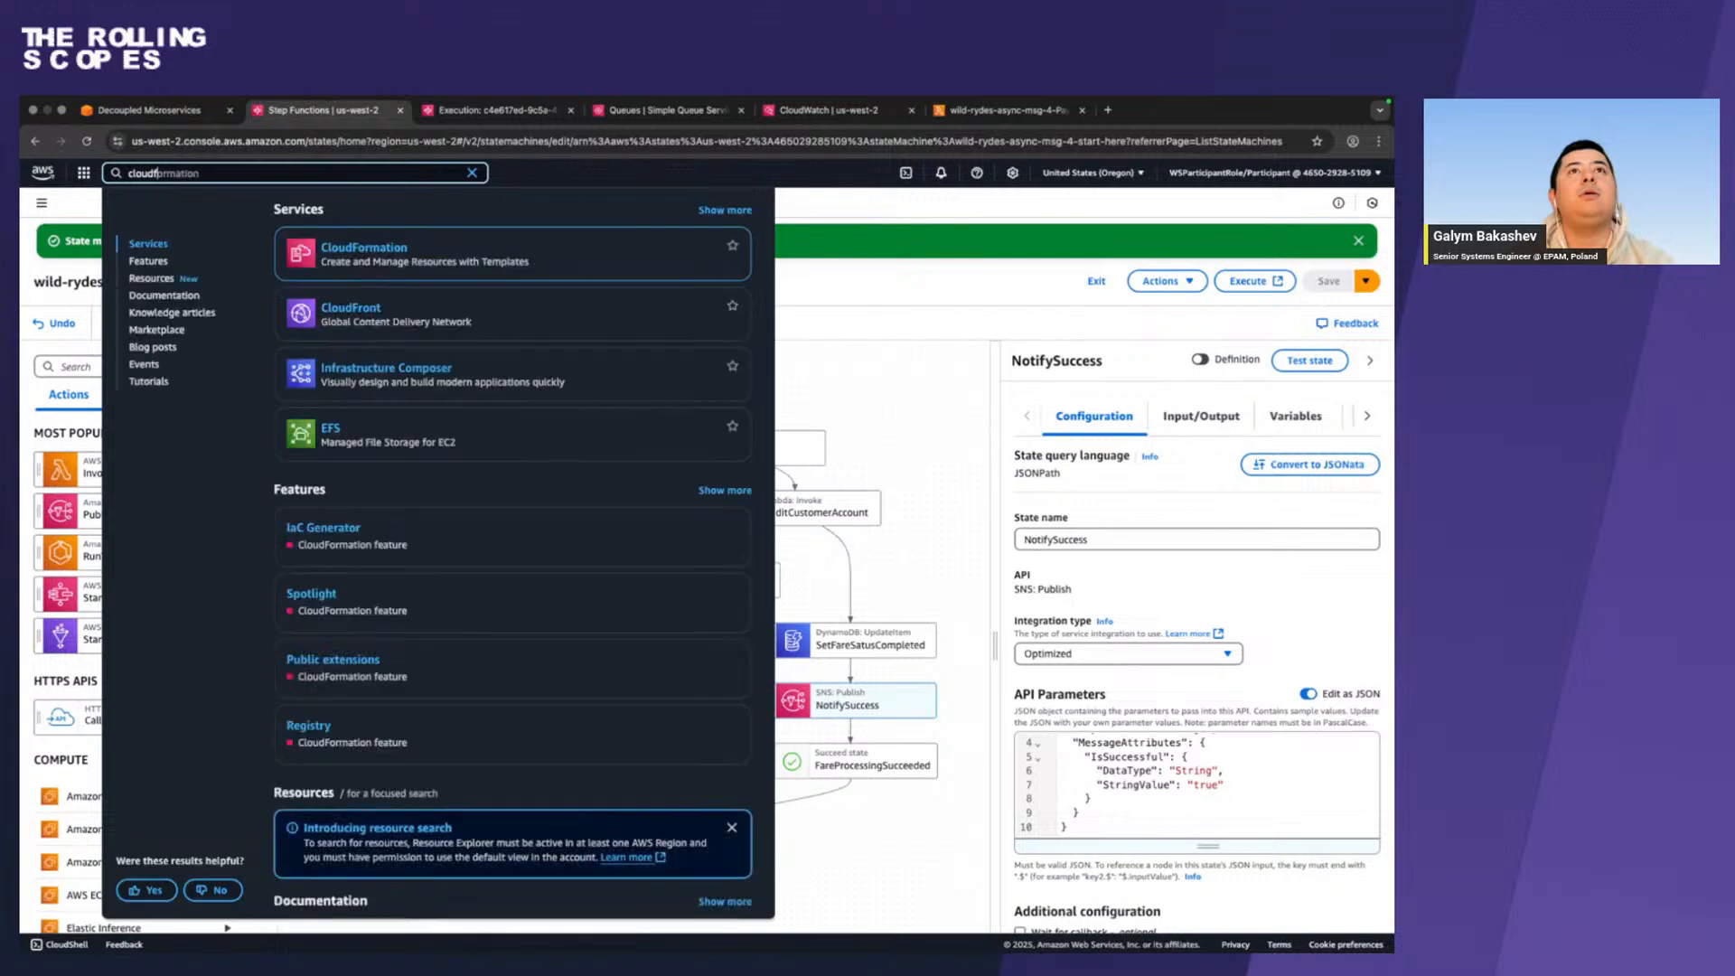
left_click(336, 246)
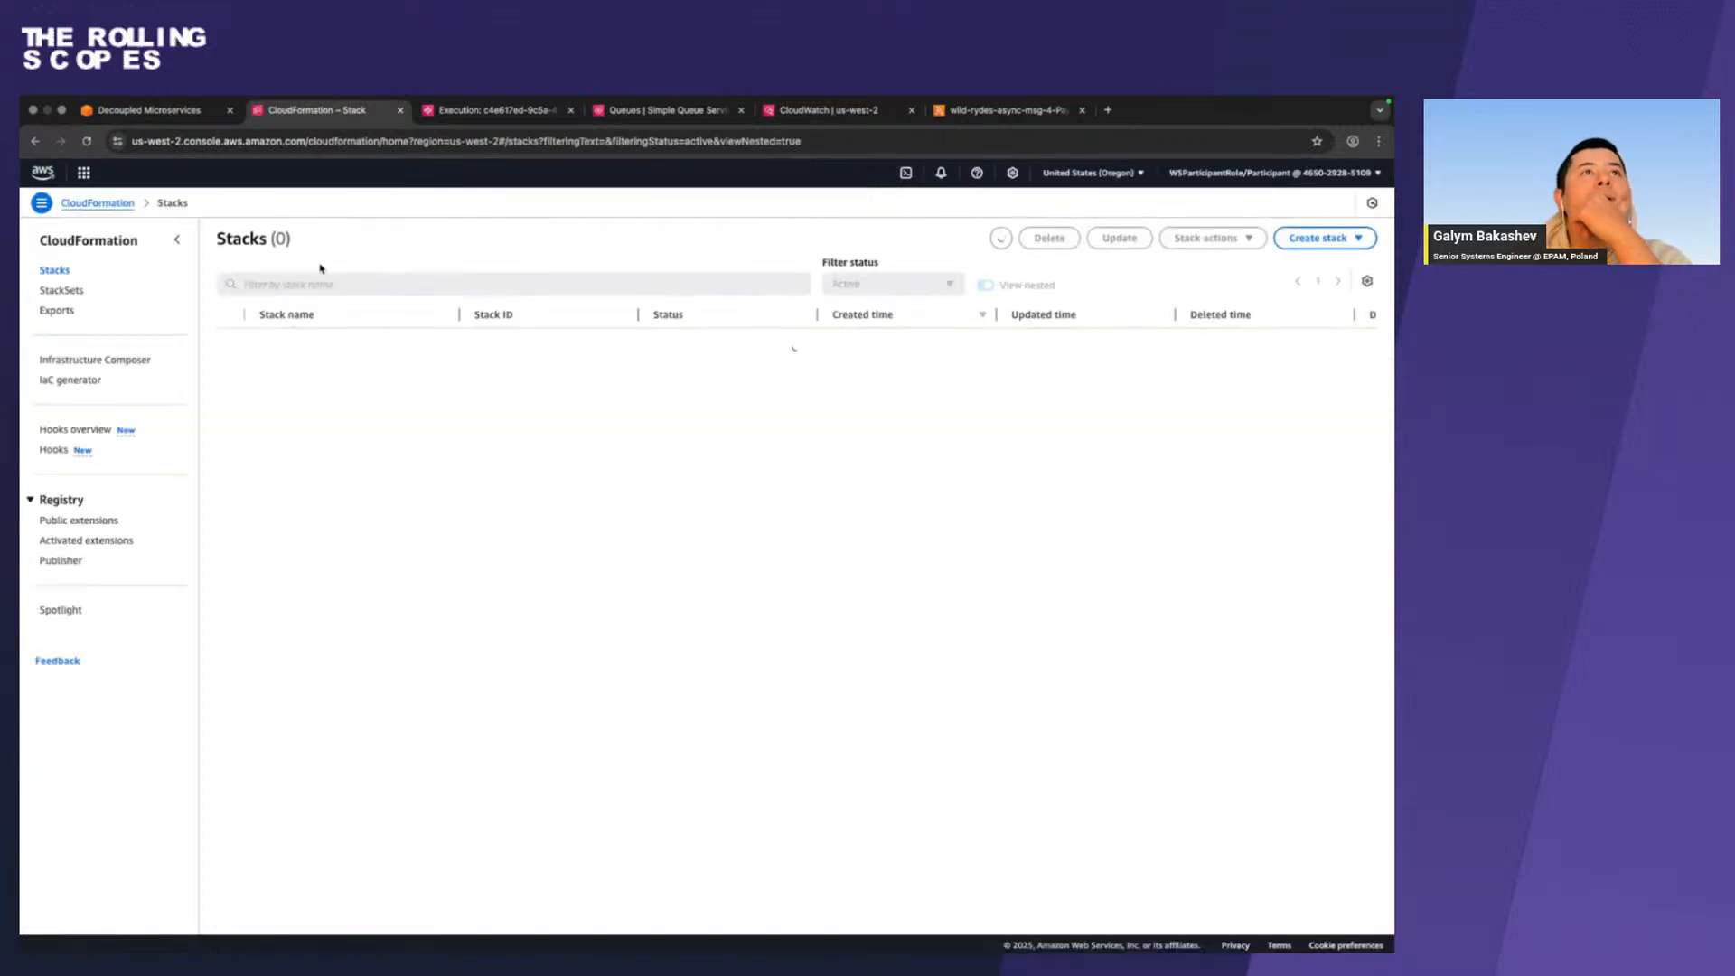
left_click(57, 270)
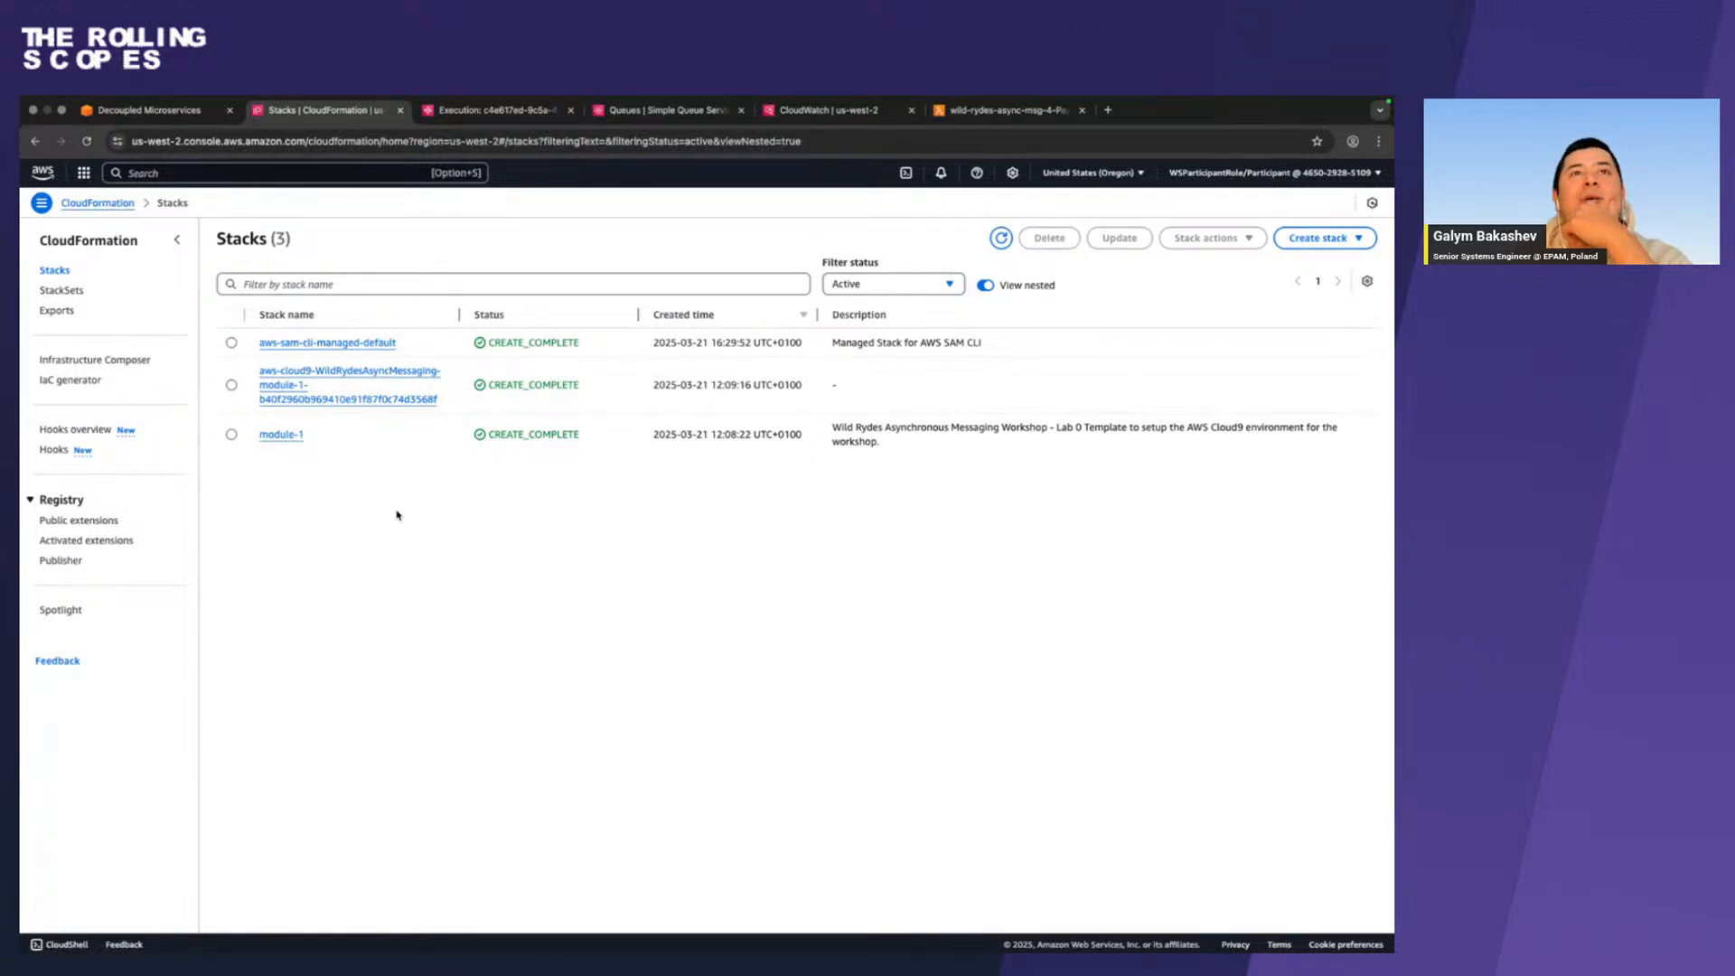
Switch back to the terminal and highlight the final status line of the sam delete output.
key("ctrl+Left")
key("ctrl+Left")
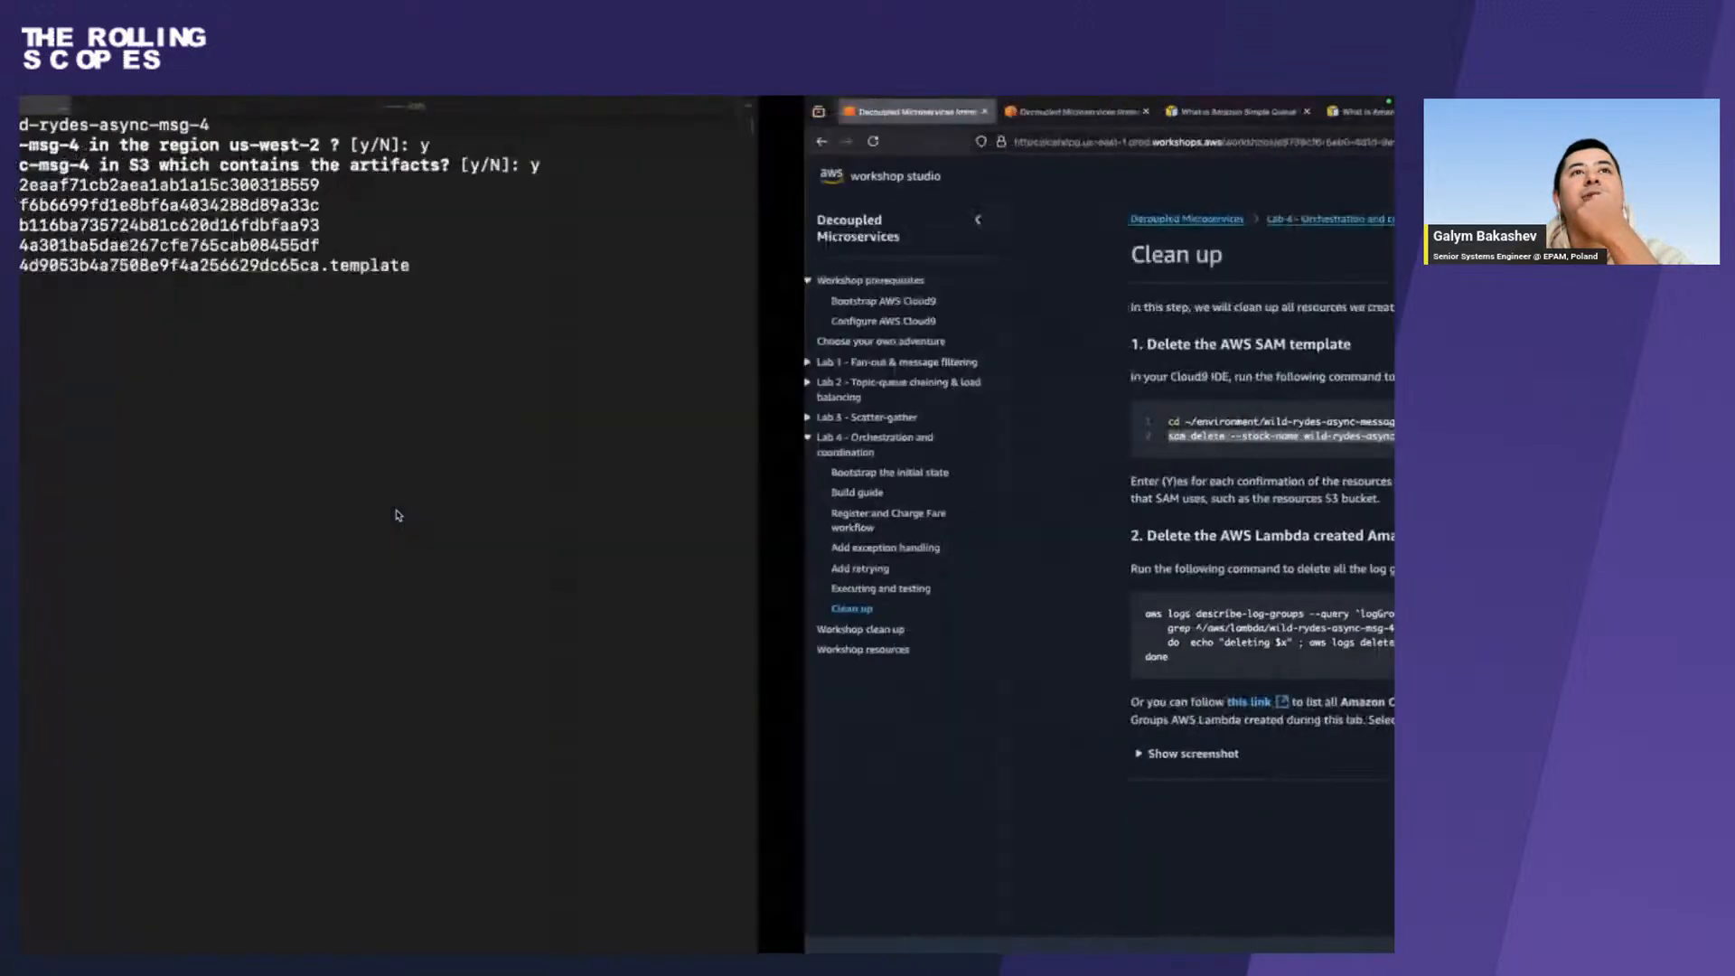
double_click(137, 326)
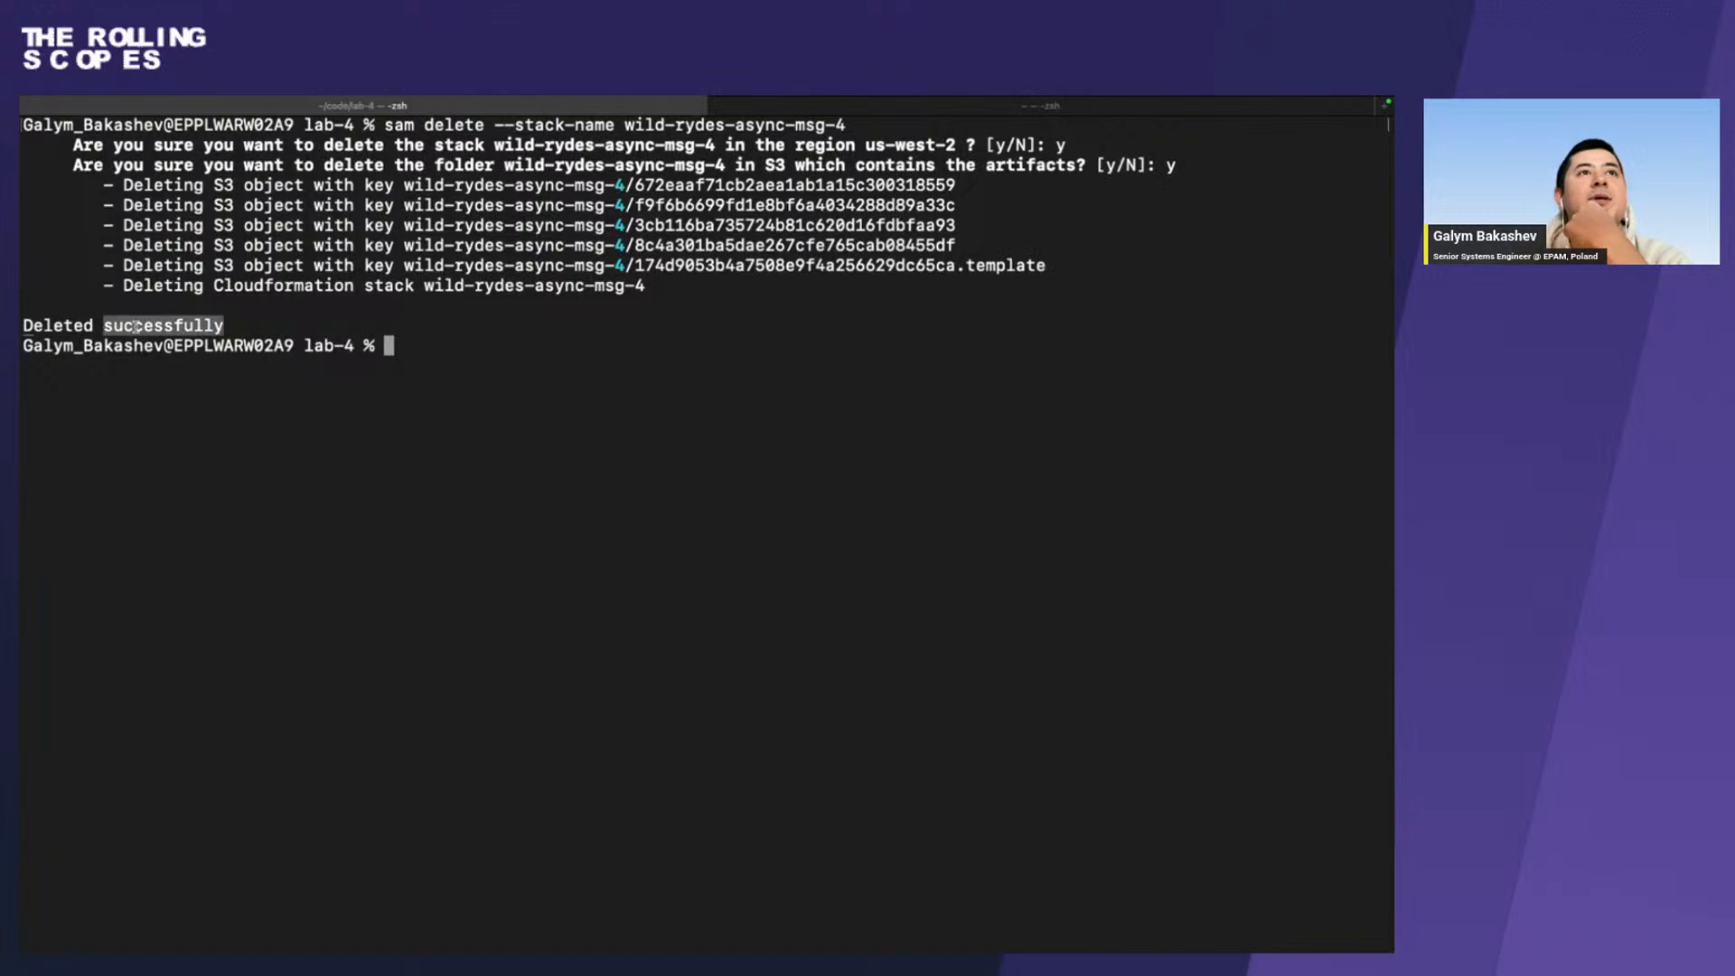
left_click(136, 326)
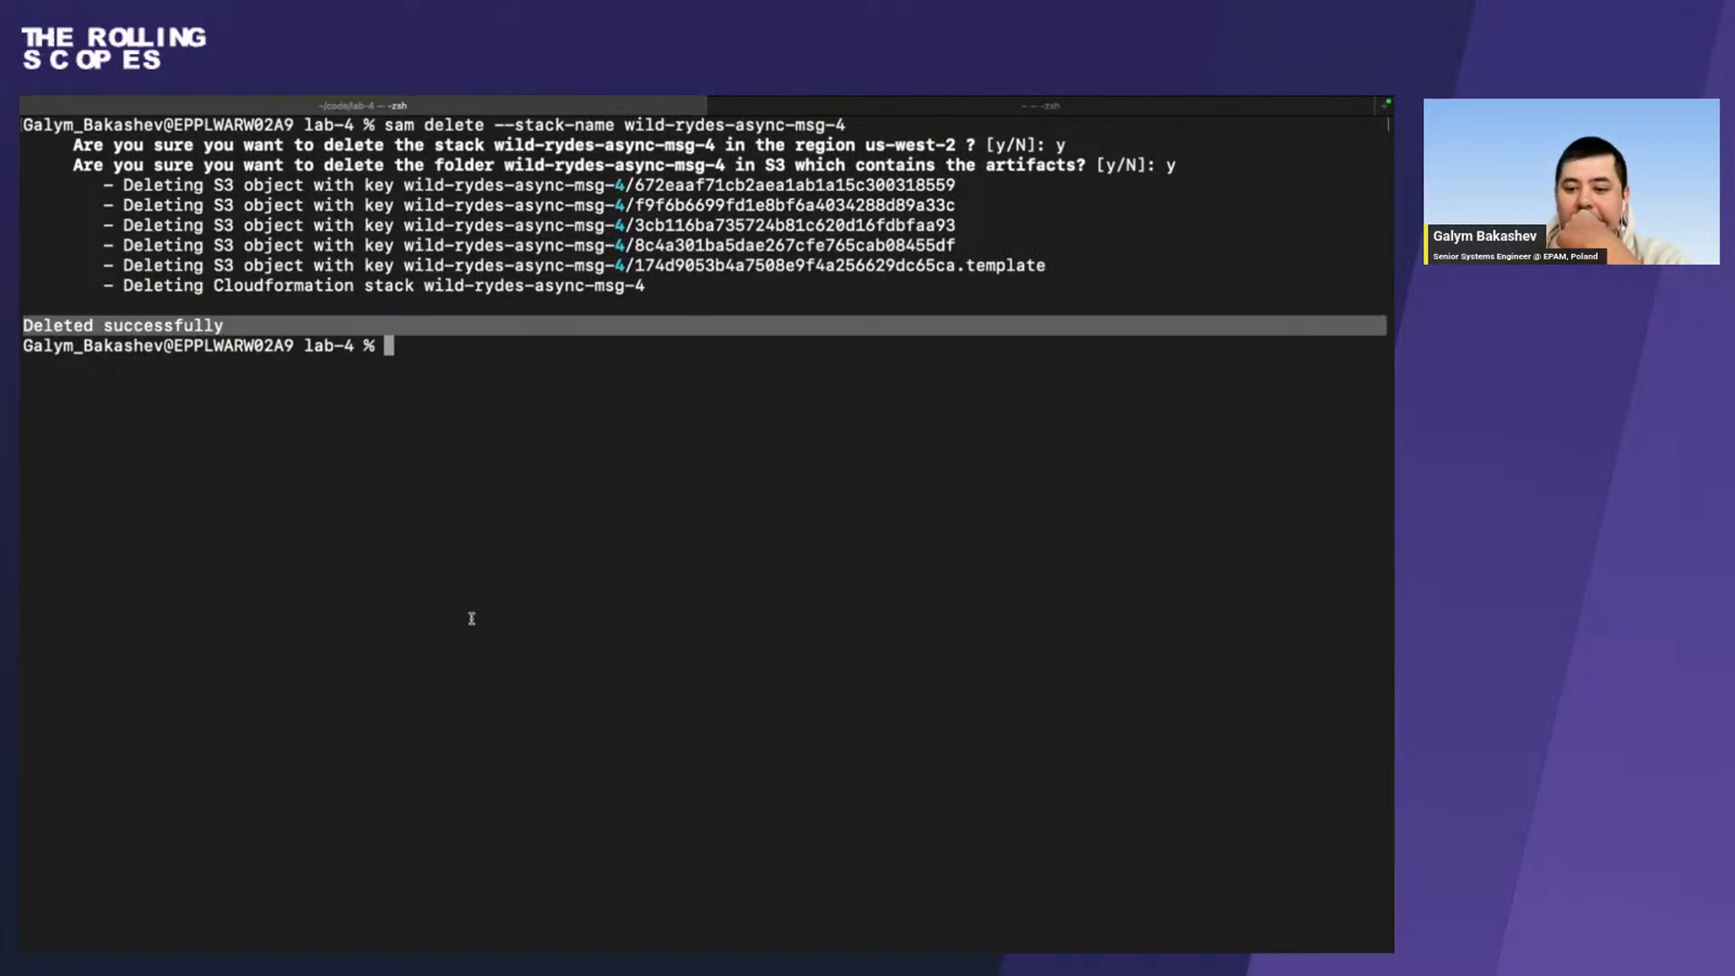